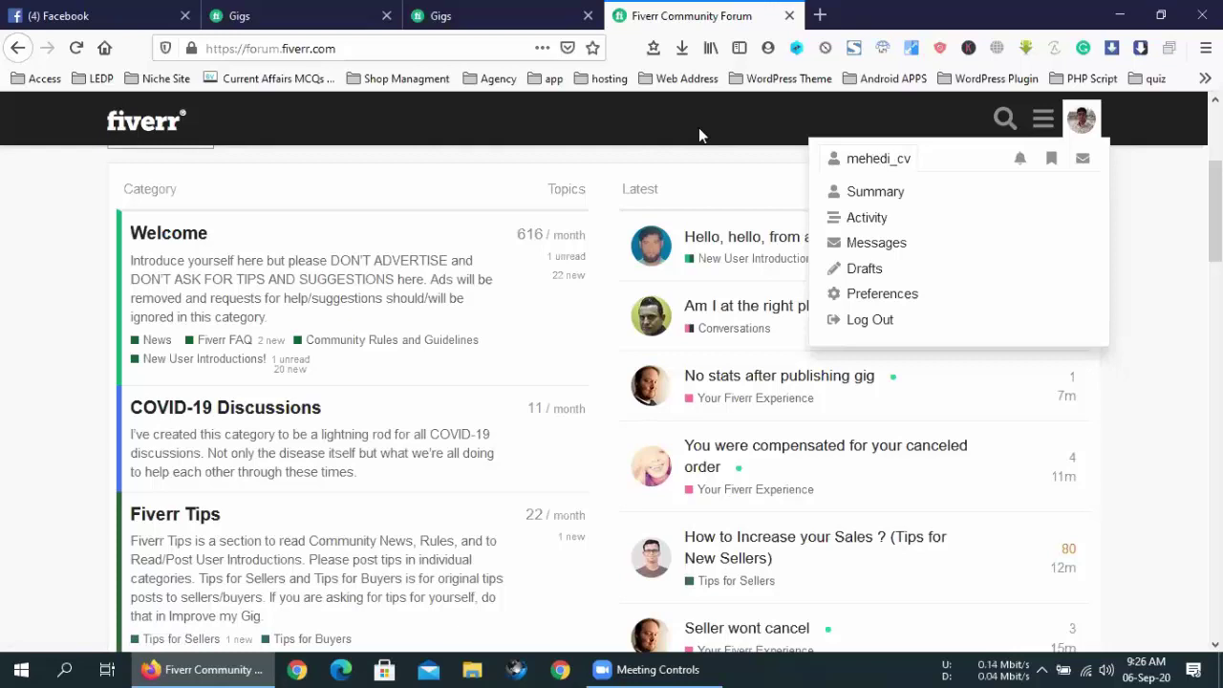
Open the forum account's profile summary and review its activity statistics.
click(853, 195)
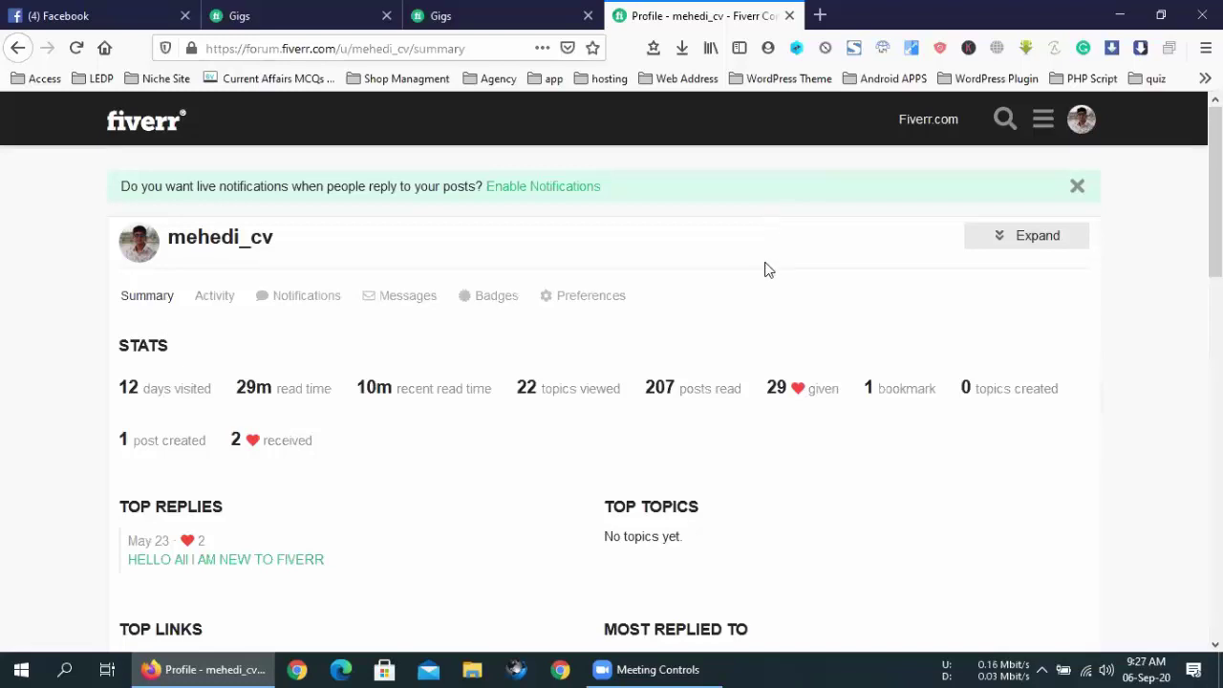
scroll(768, 270, down, 3)
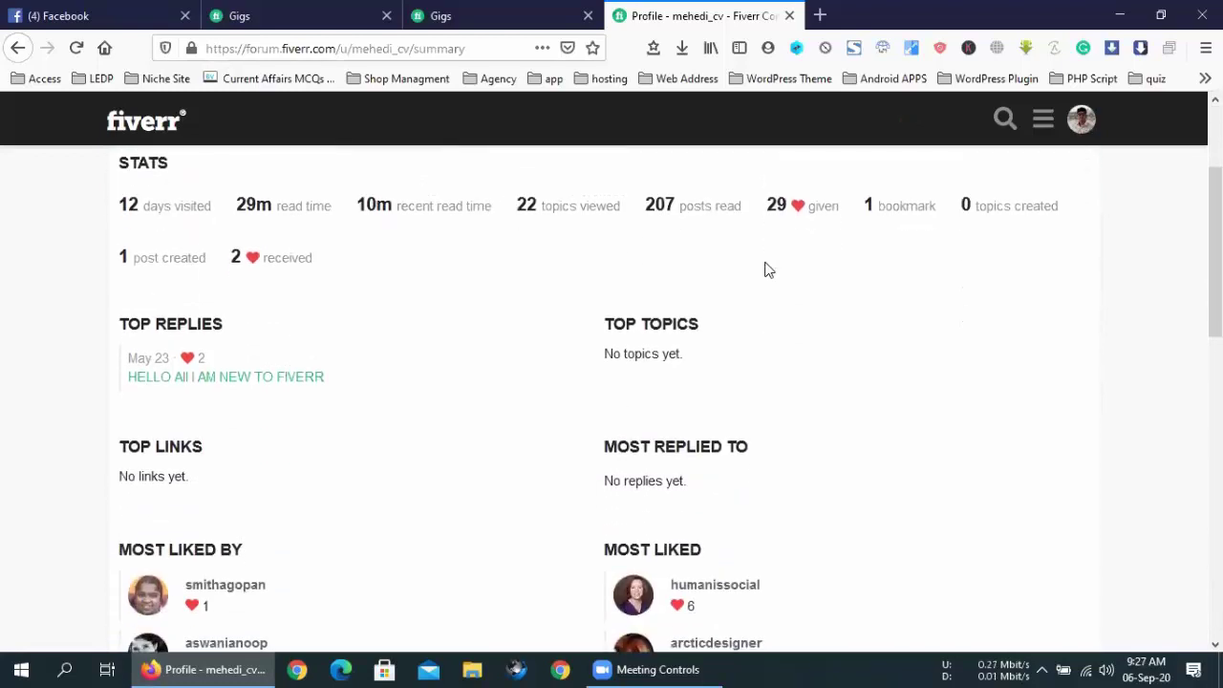
scroll(768, 270, up, 3)
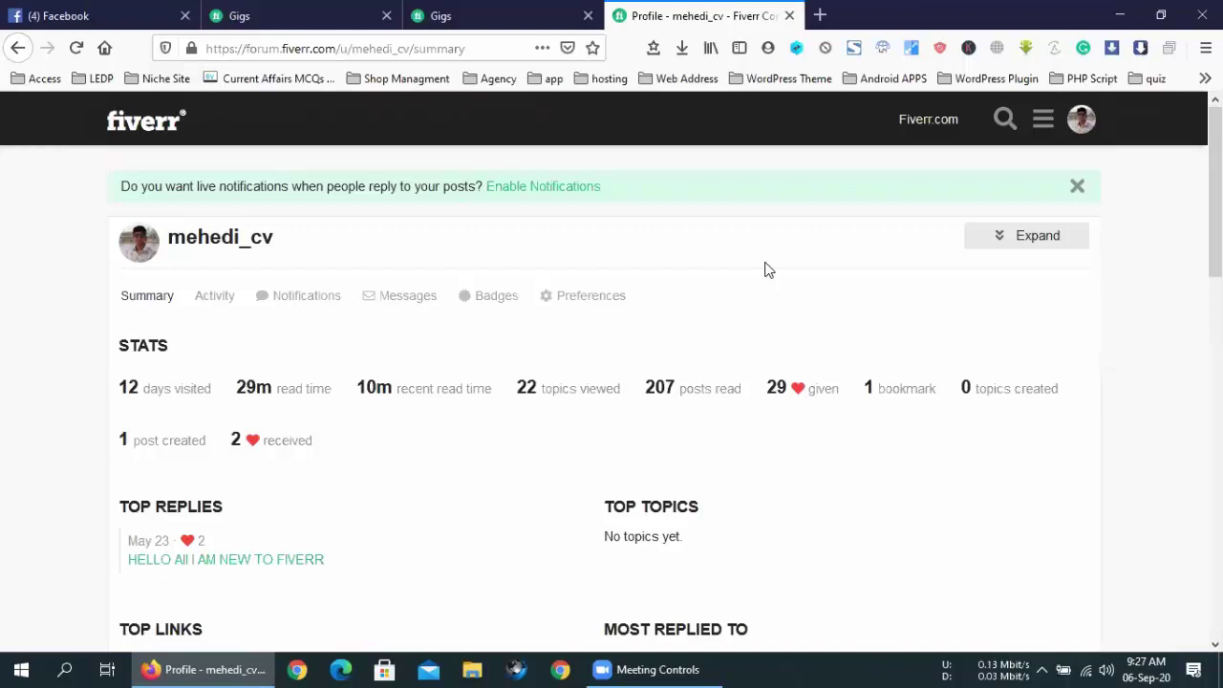
click(525, 11)
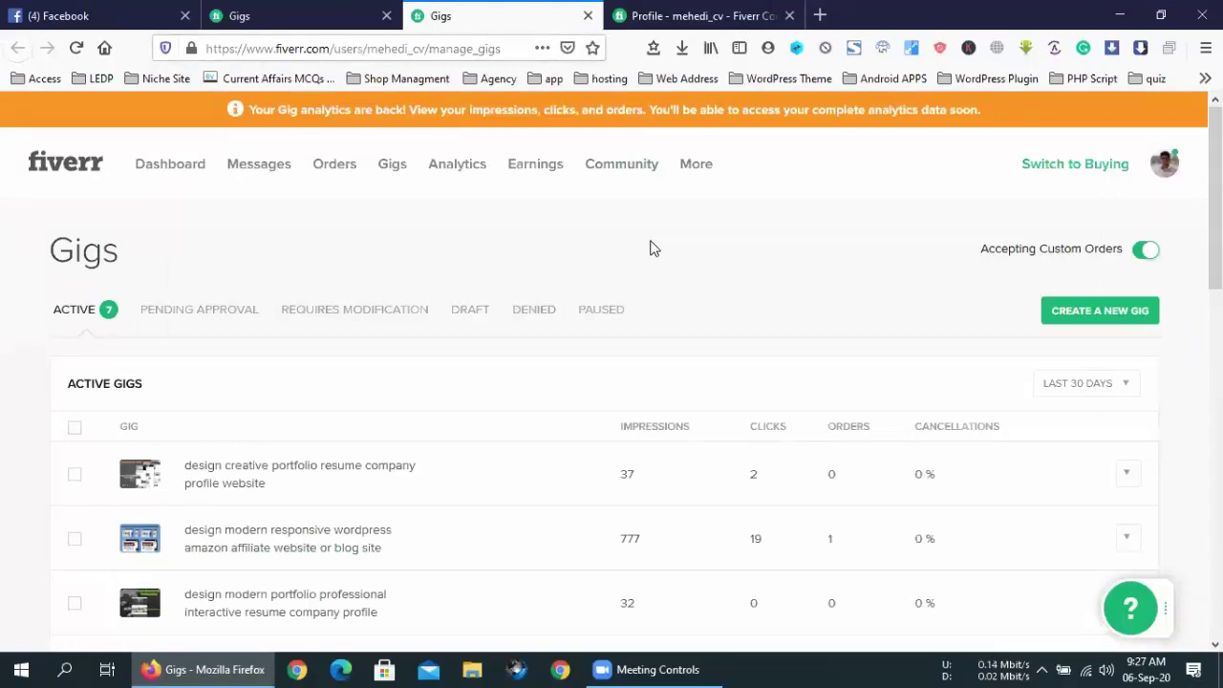
click(669, 13)
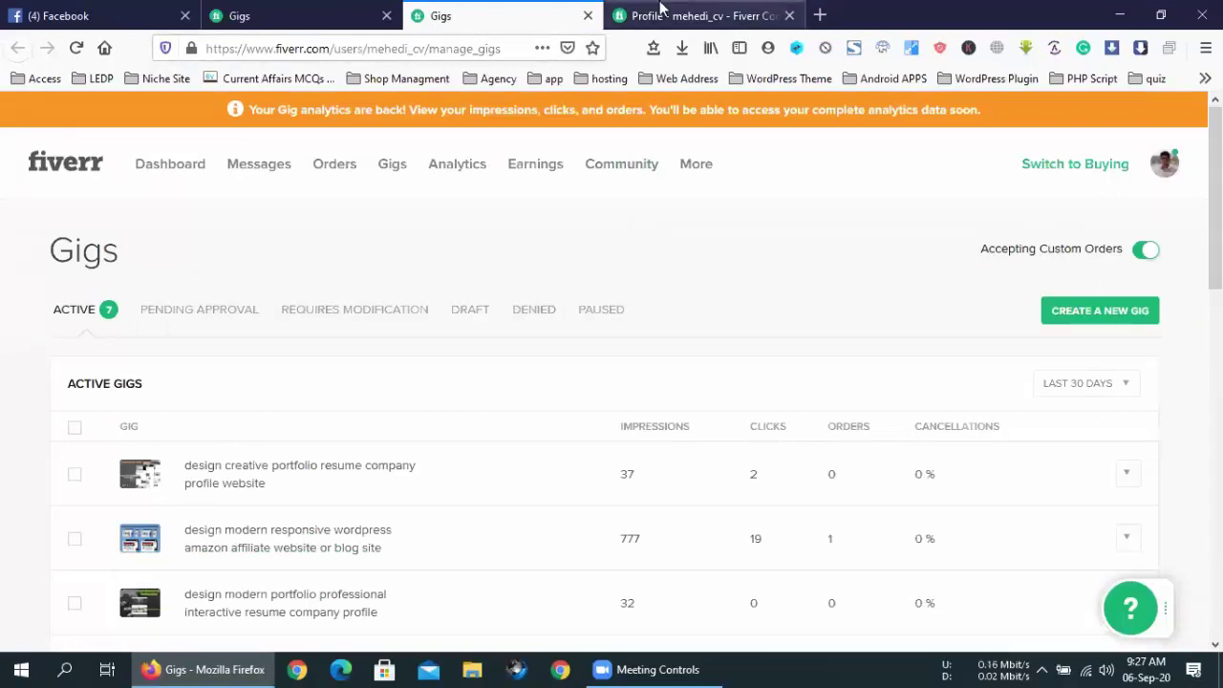
Minimize the browser, refresh the desktop, and open the delivery folder in File Explorer.
click(1117, 13)
right_click(593, 262)
click(656, 315)
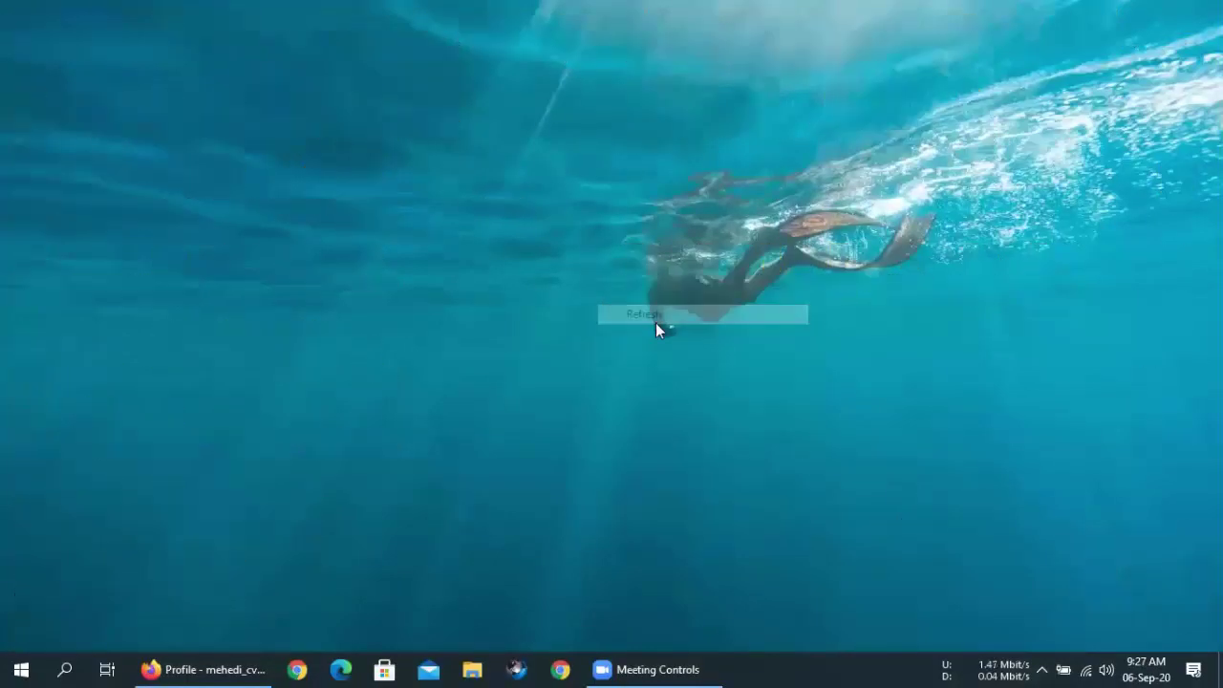
right_click(514, 262)
click(554, 323)
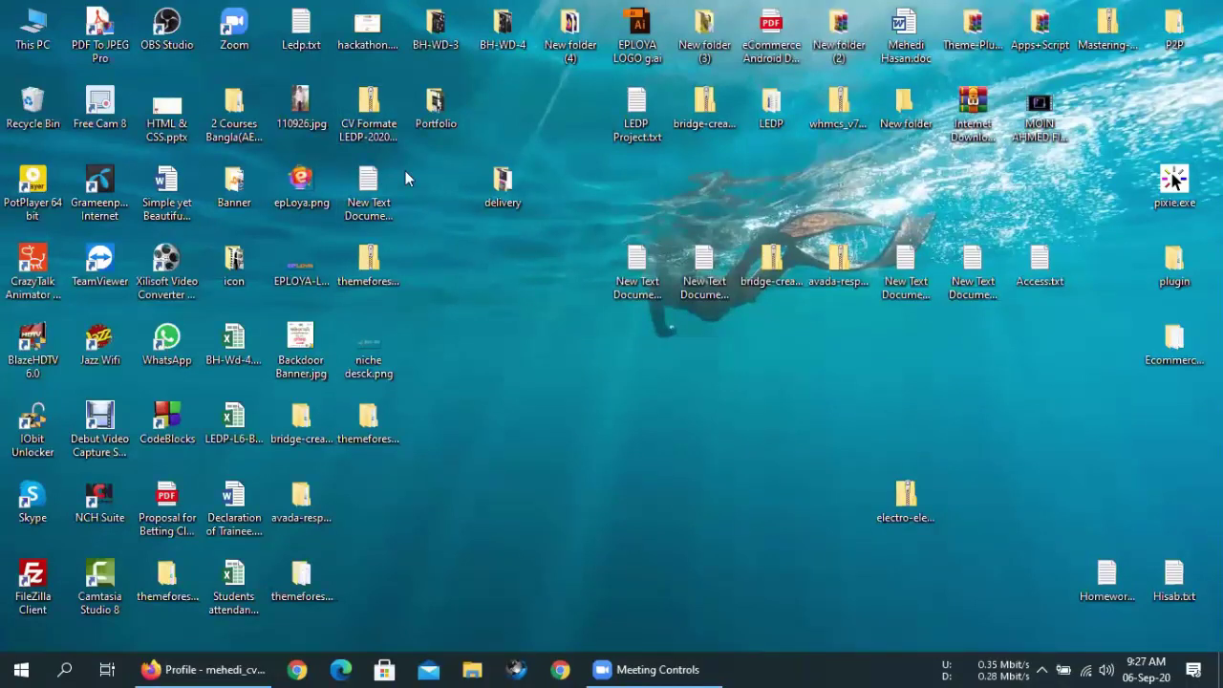
double_click(503, 186)
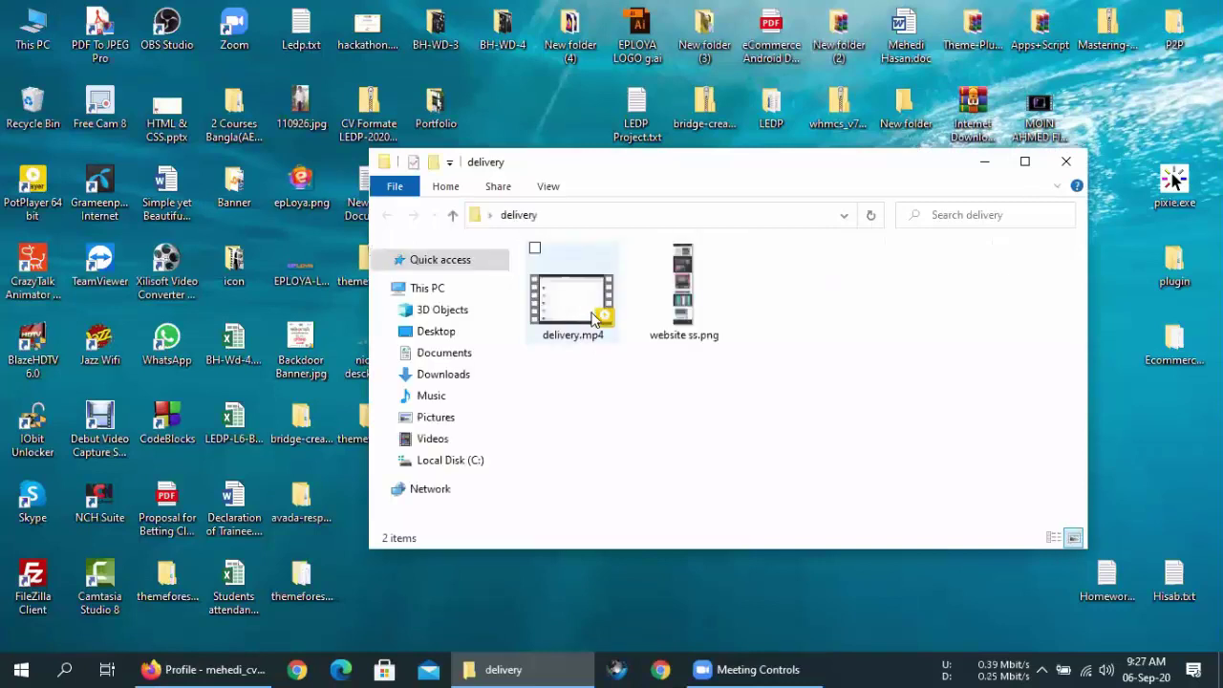
View website ss.png in Picasa Photo Viewer, inspect the full-page screenshot from header to footer, and close the viewer.
click(682, 302)
double_click(681, 302)
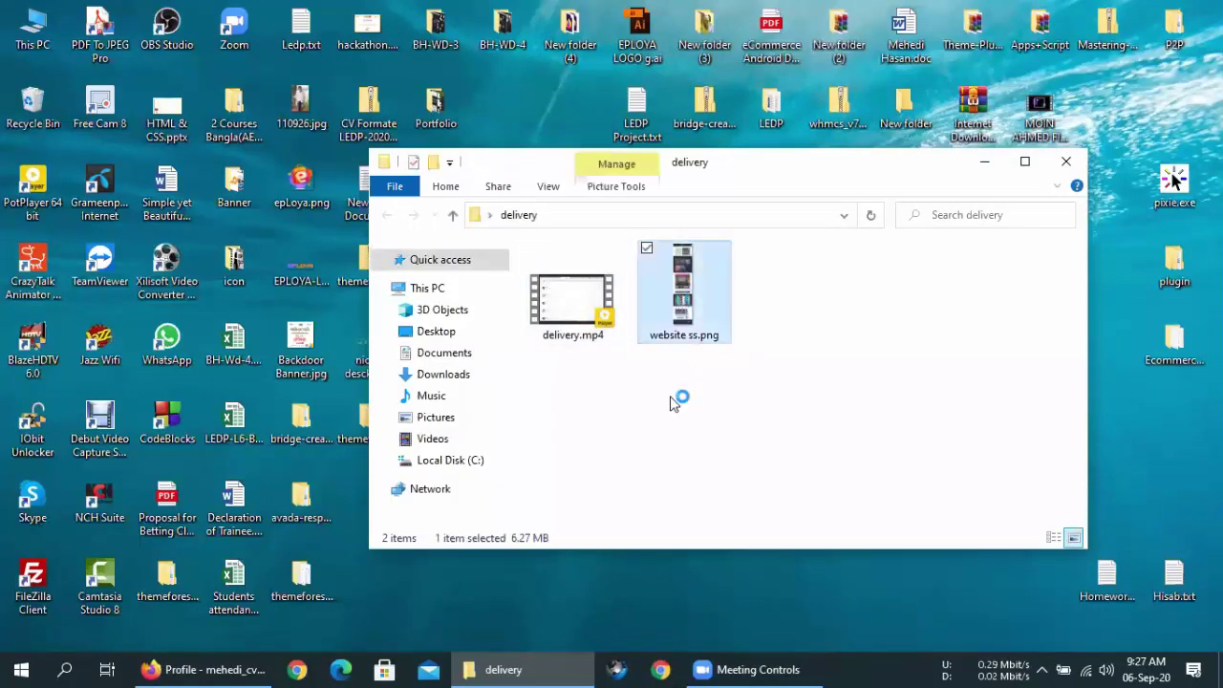
scroll(669, 395, down, 2)
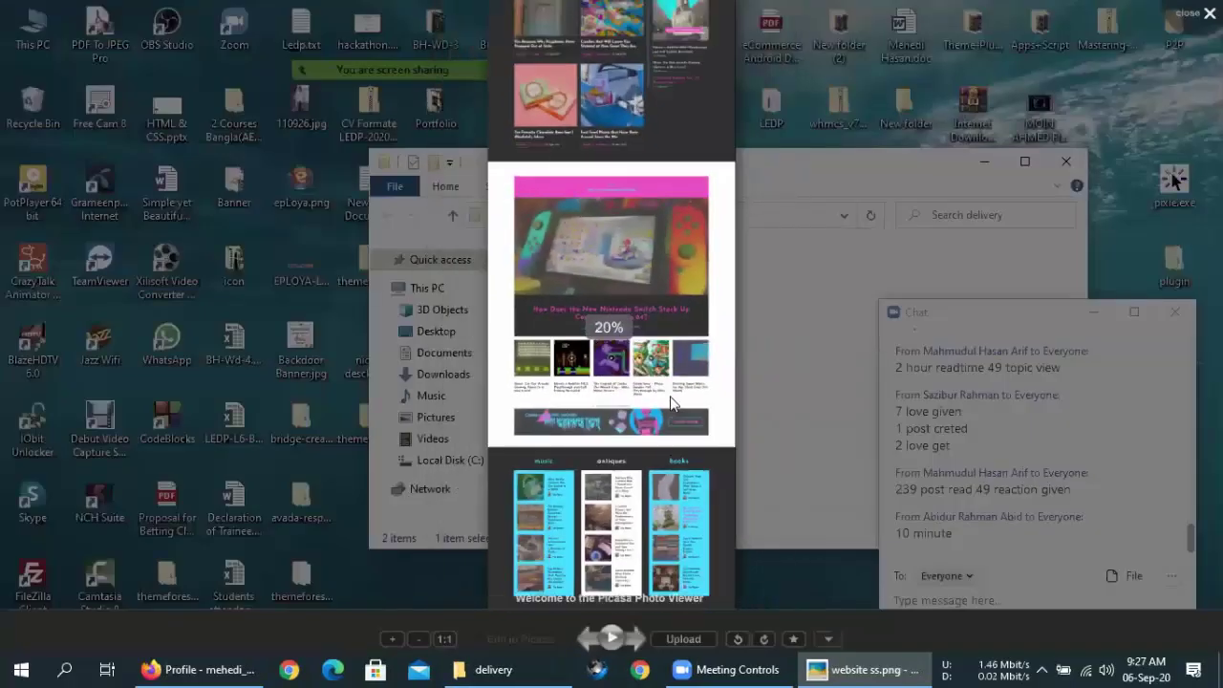
scroll(663, 328, down, 1)
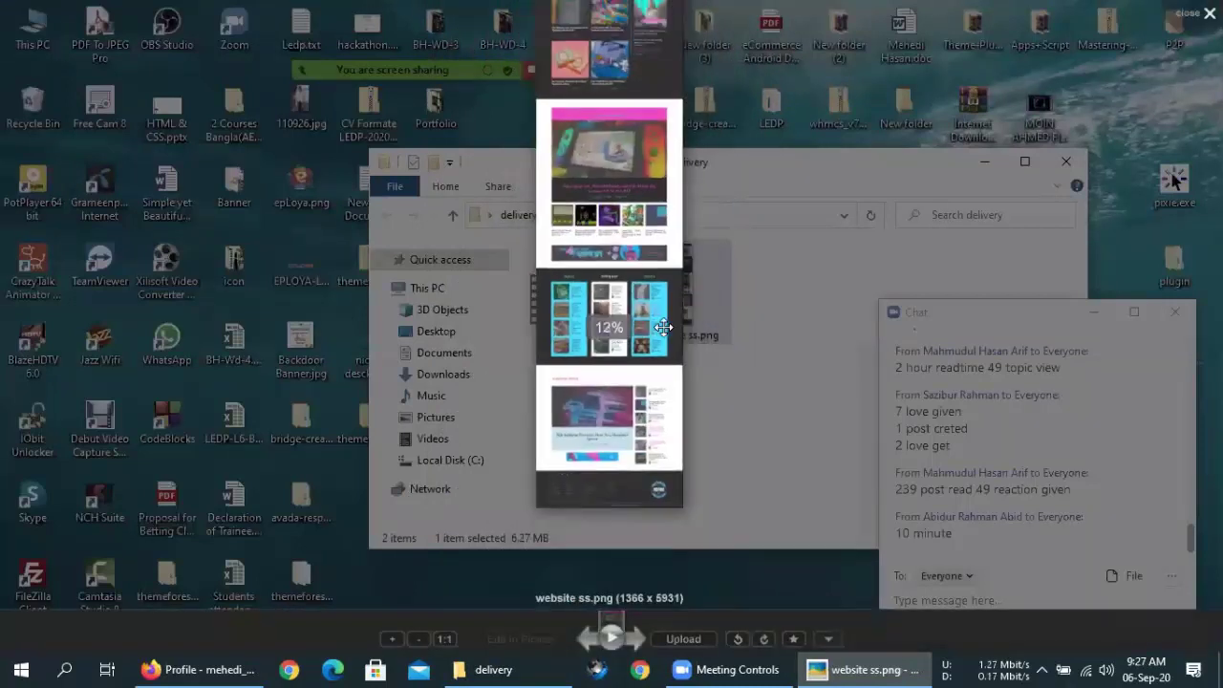
scroll(649, 363, up, 1)
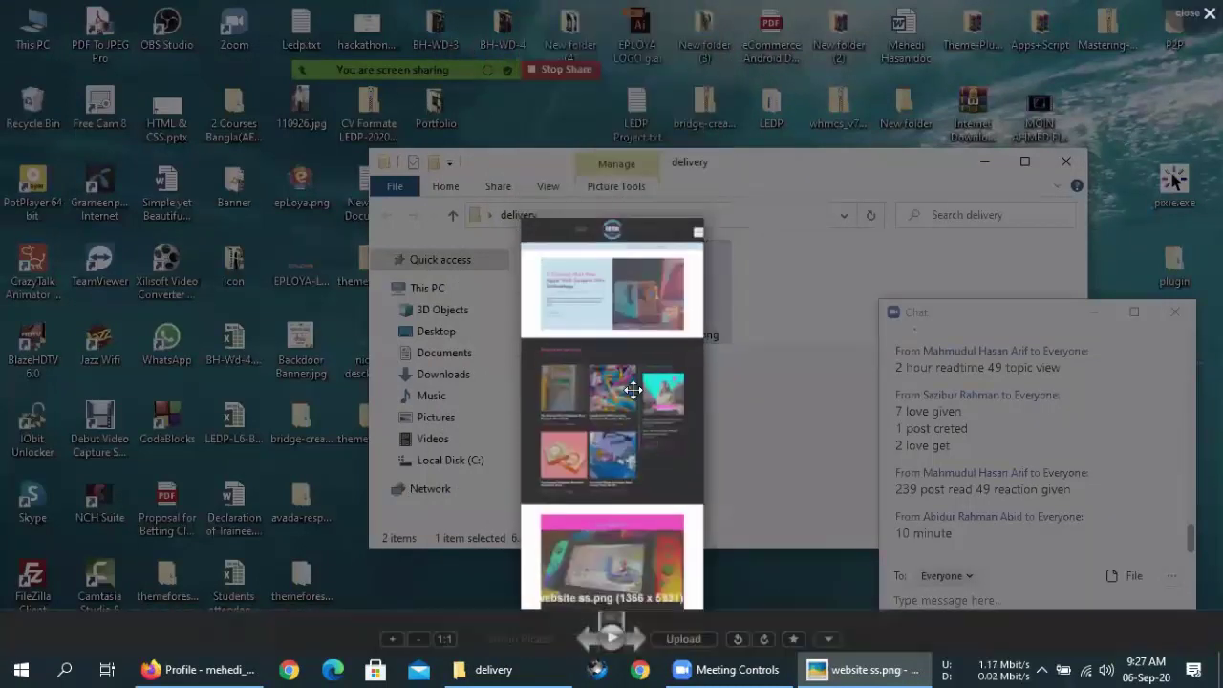
drag(611, 223, 678, 409)
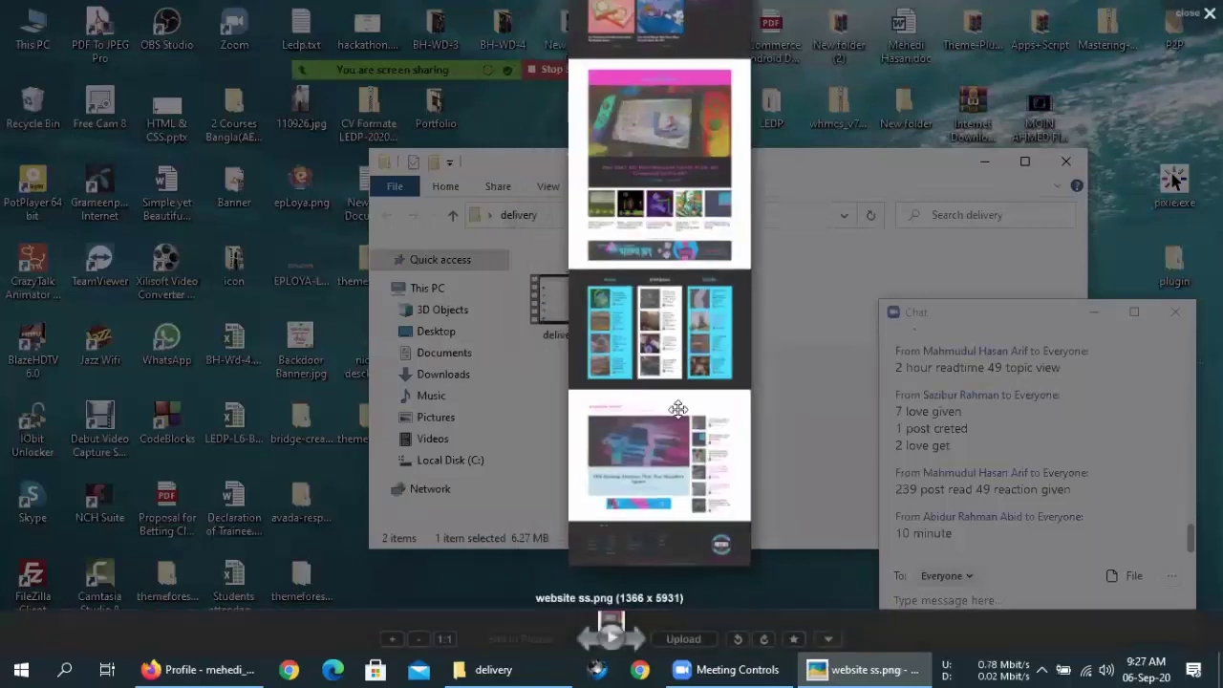
drag(650, 519, 650, 493)
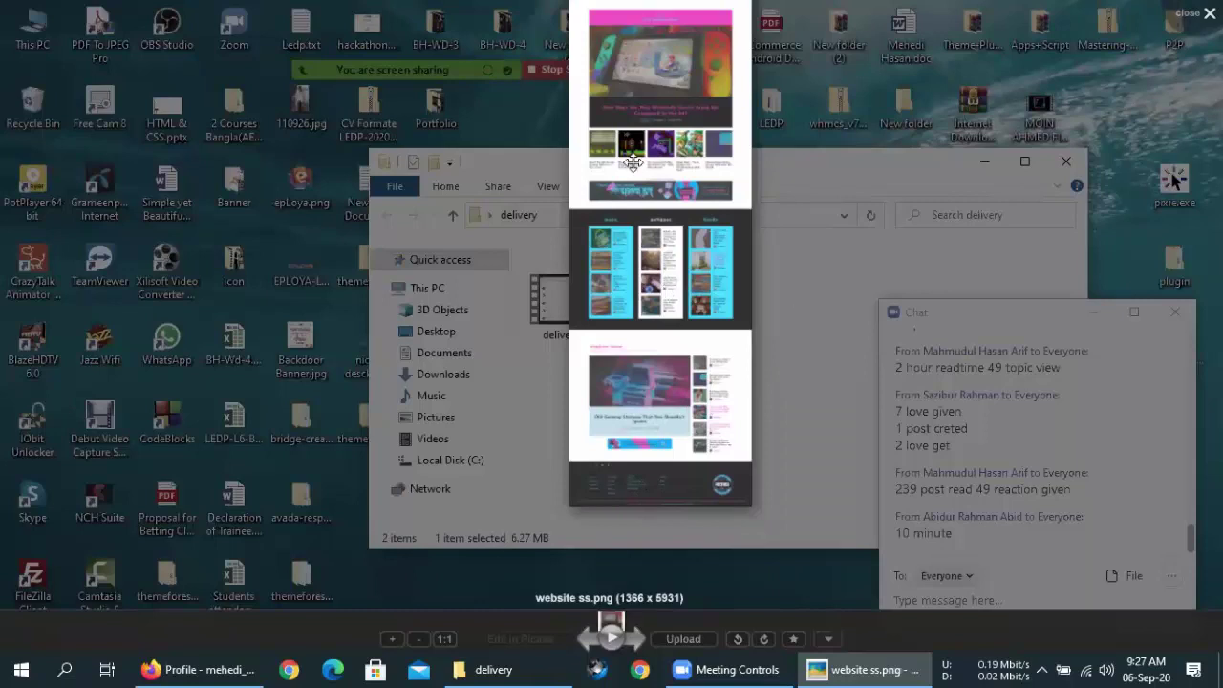
scroll(672, 232, up, 1)
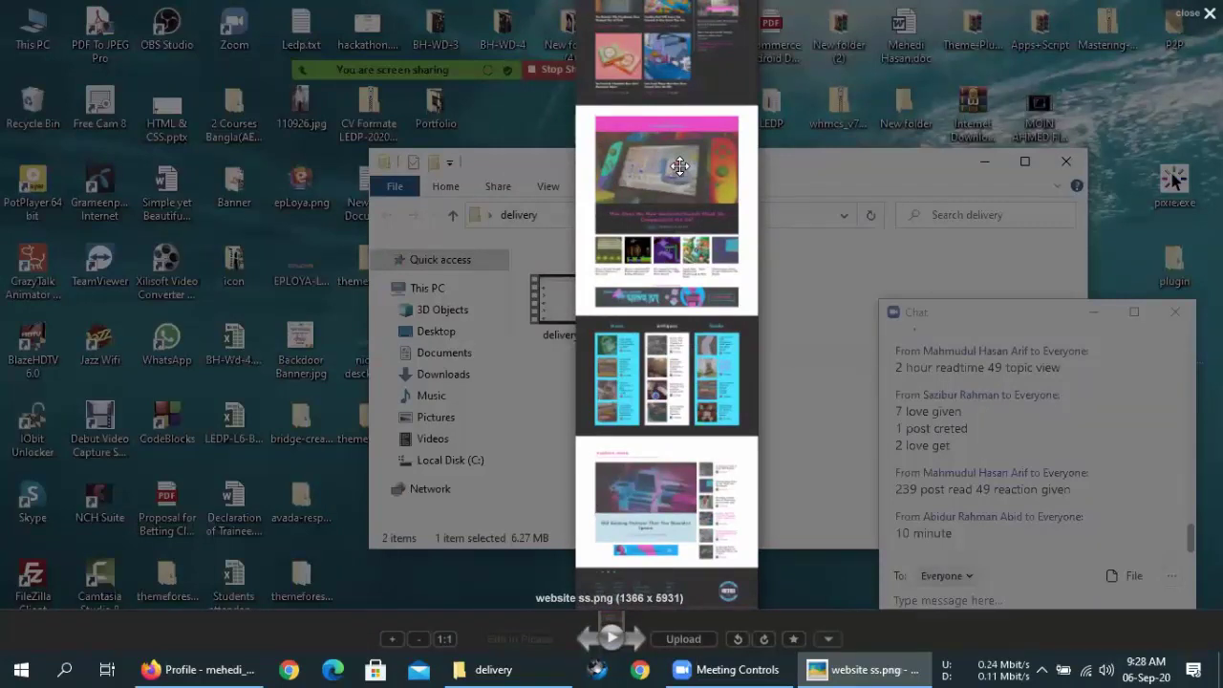
scroll(679, 166, down, 3)
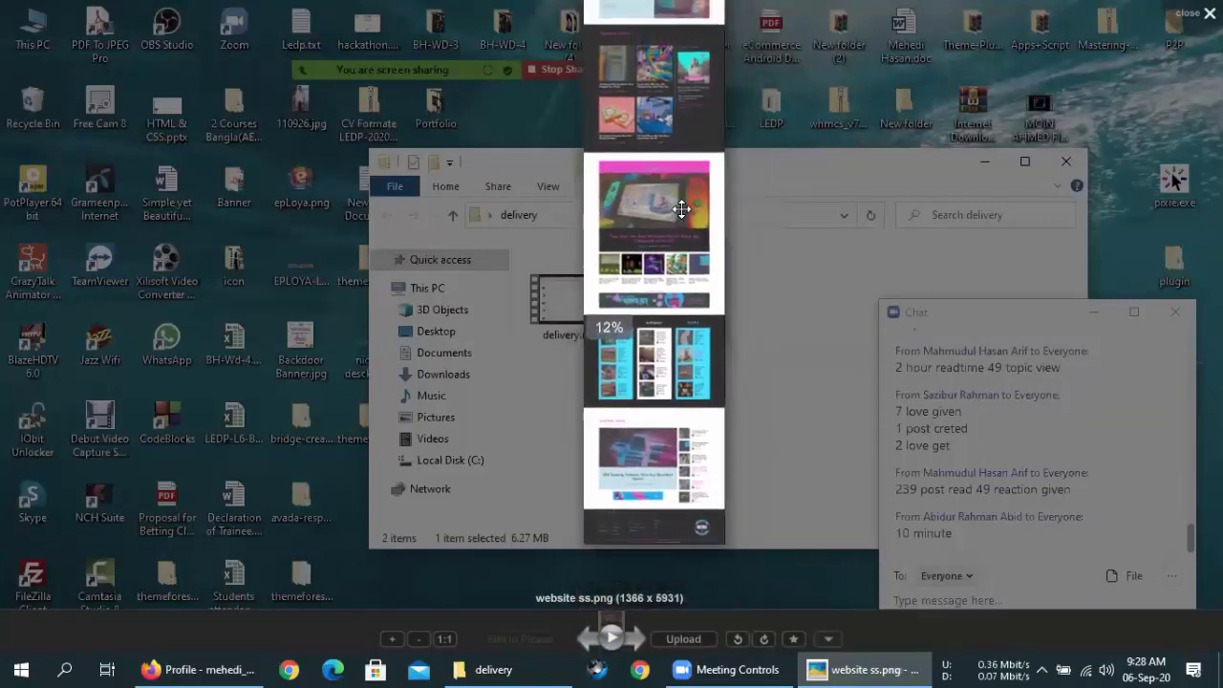
drag(660, 122, 660, 268)
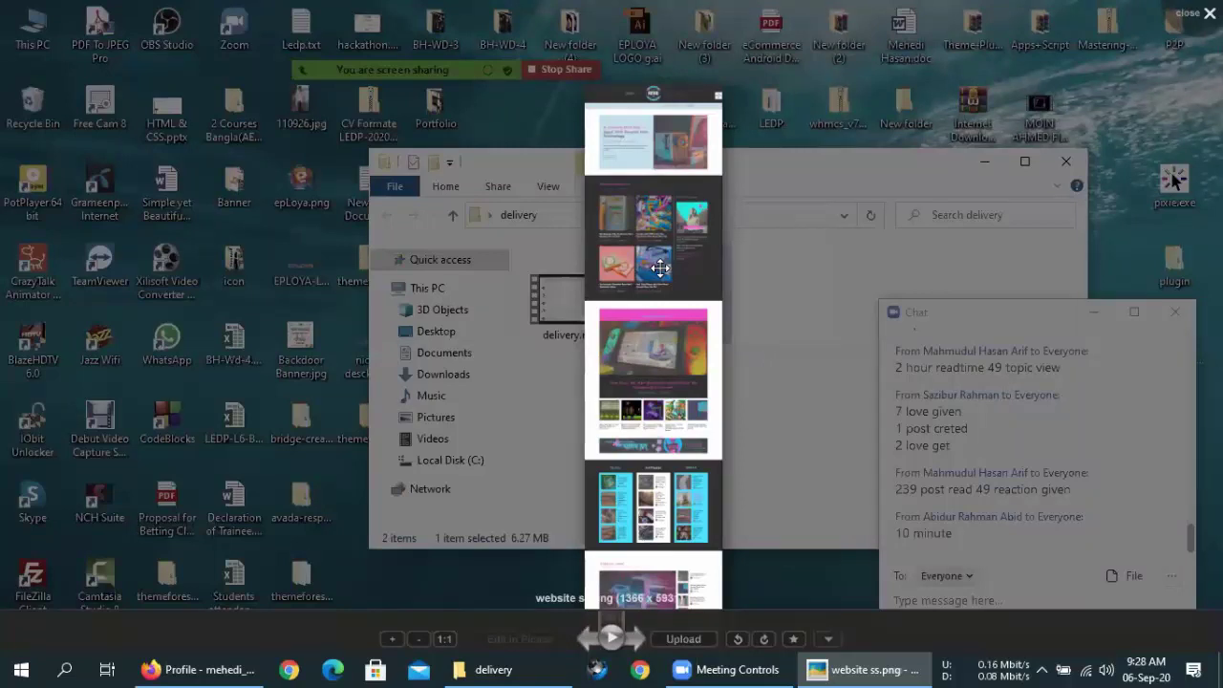
click(555, 127)
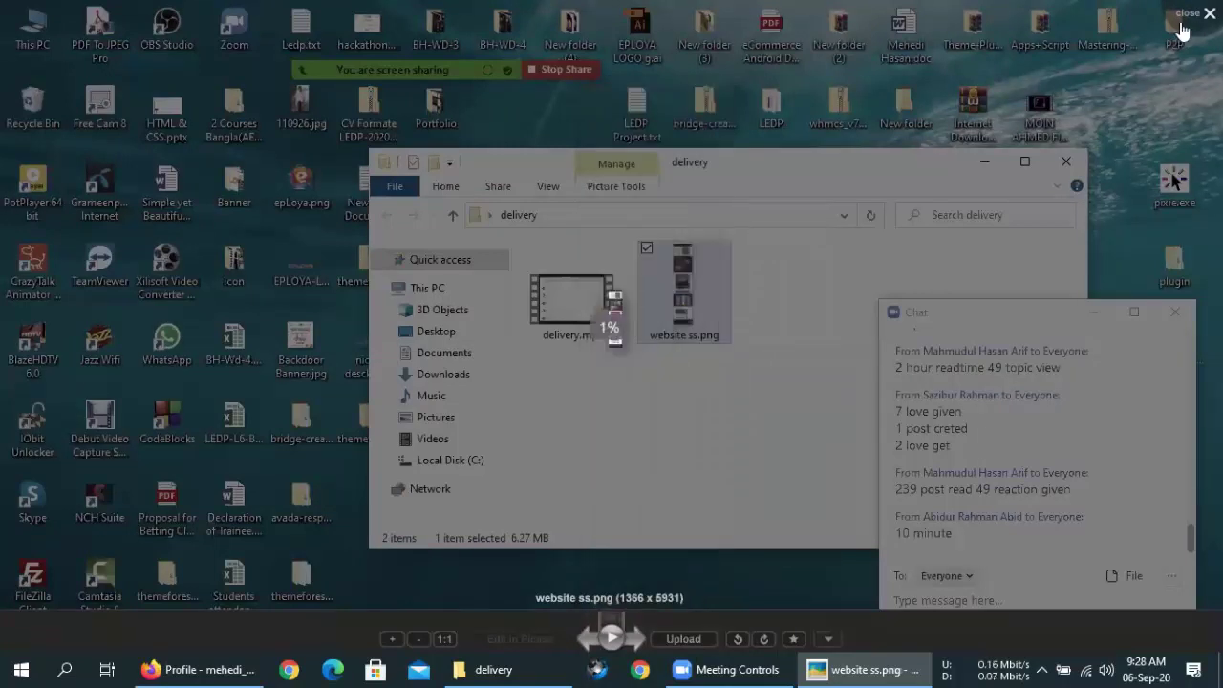
Play delivery.mp4 from the delivery folder in PotPlayer at full-screen size.
click(590, 304)
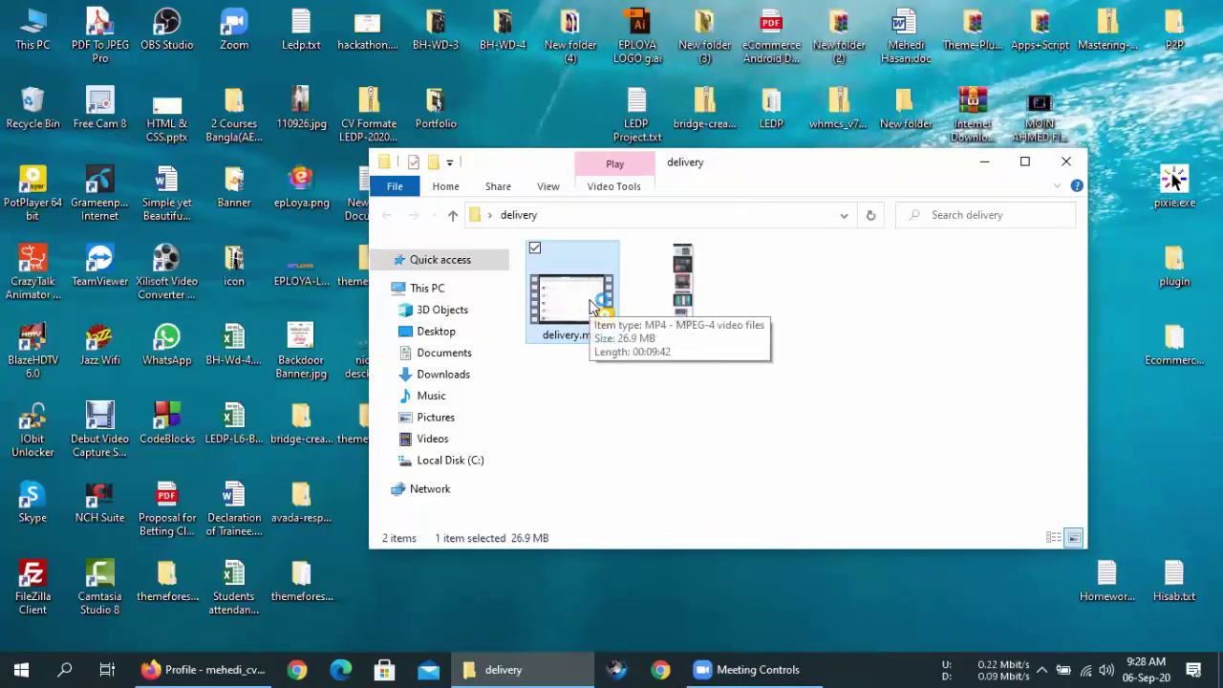
double_click(590, 303)
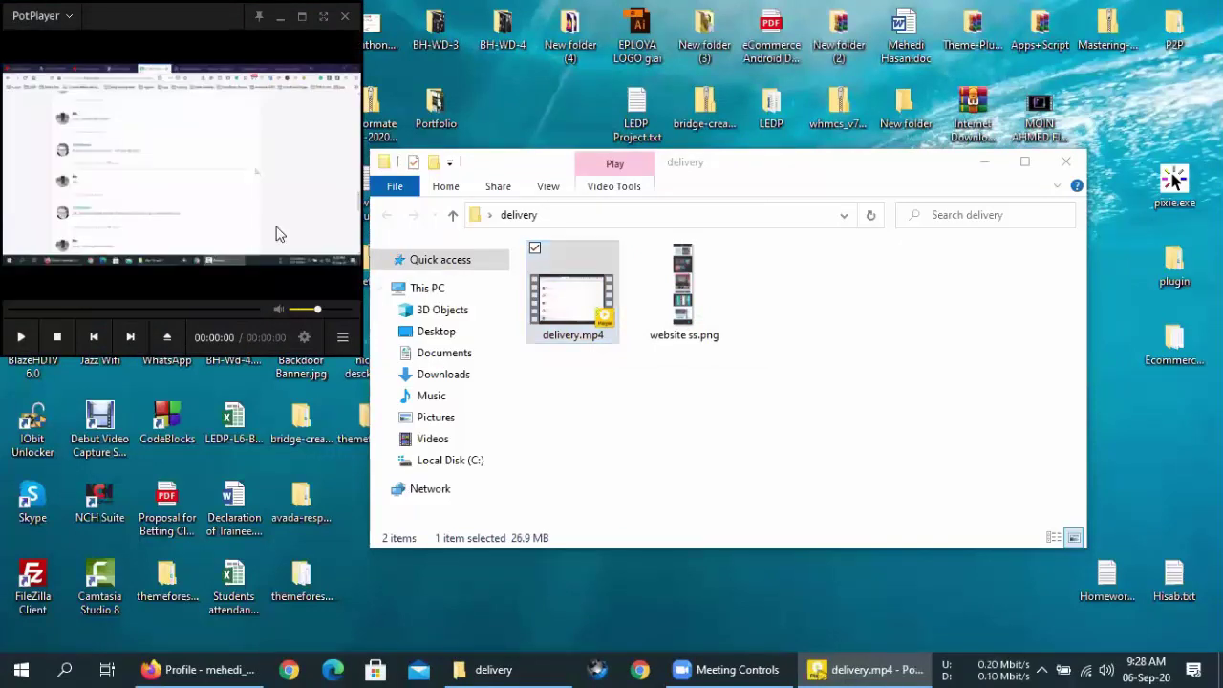
click(246, 216)
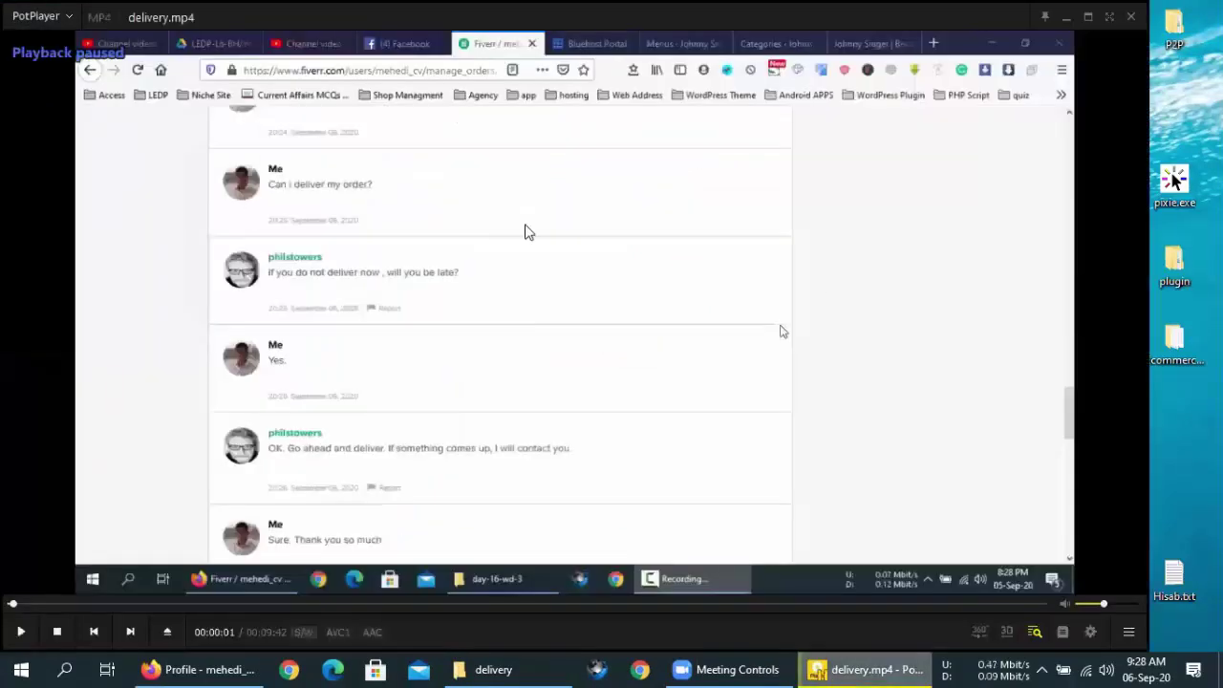
double_click(733, 260)
Watch the order chat in the delivery video, pausing as needed and skipping back 5 seconds to replay a passage.
scroll(733, 260, down, 5)
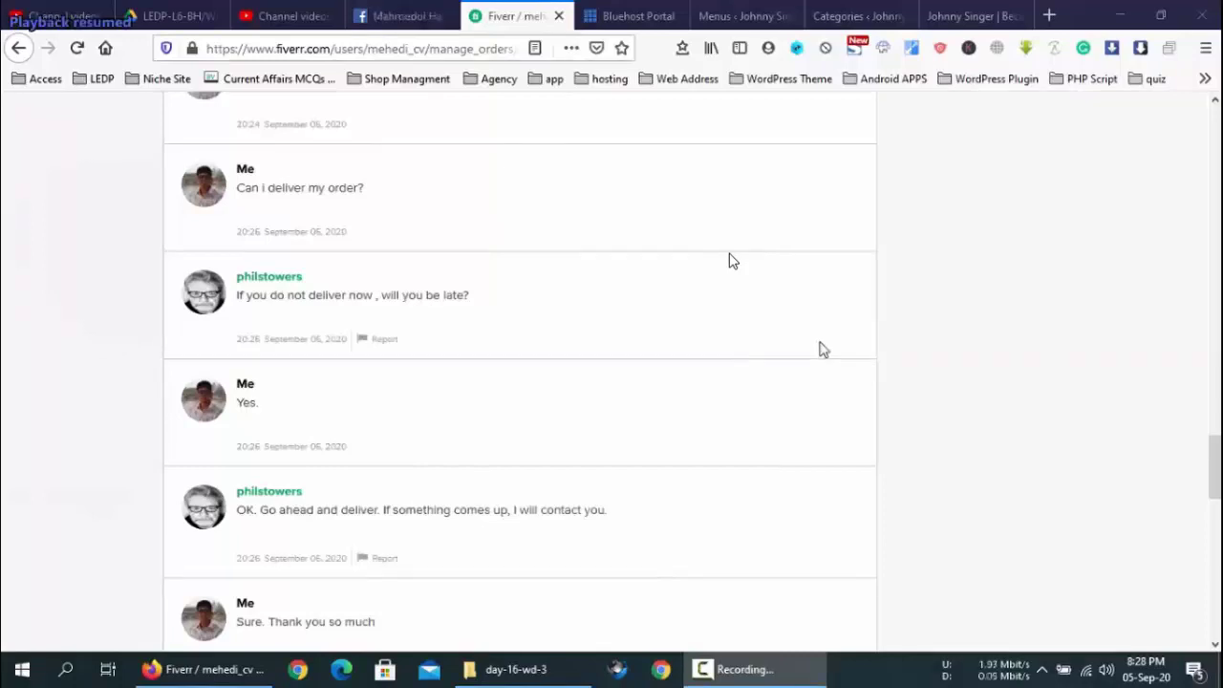
mouse_move(1008, 8)
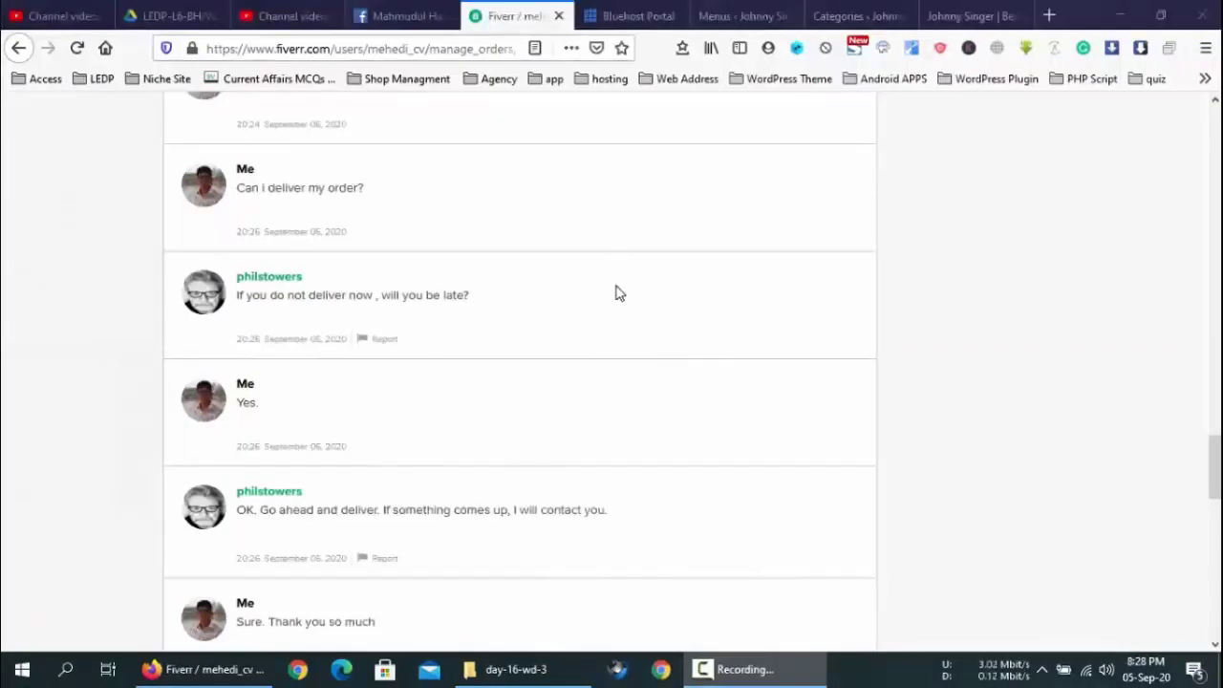
click(1135, 294)
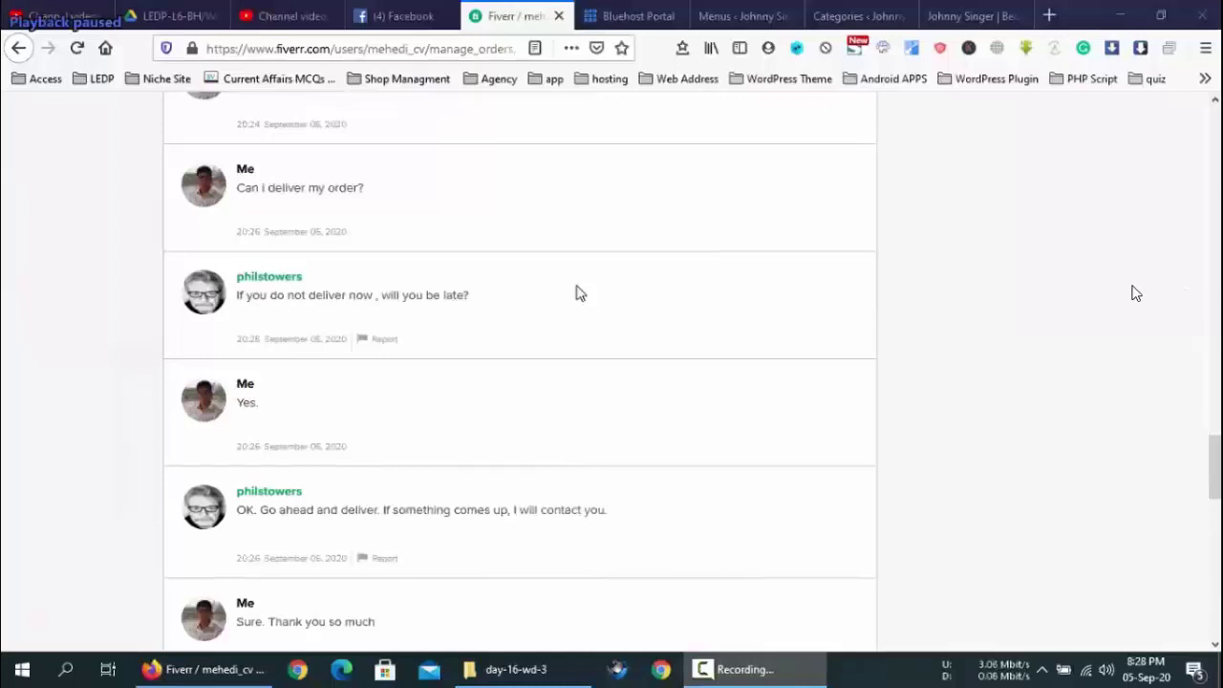
click(1135, 292)
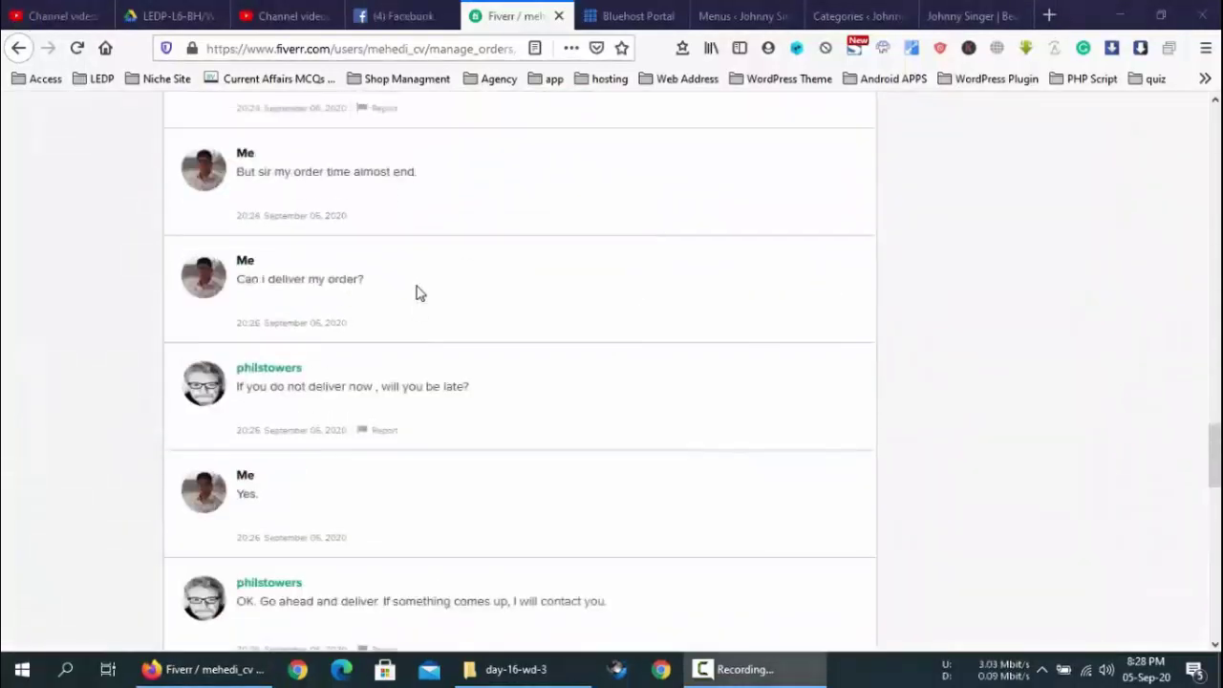
click(1128, 292)
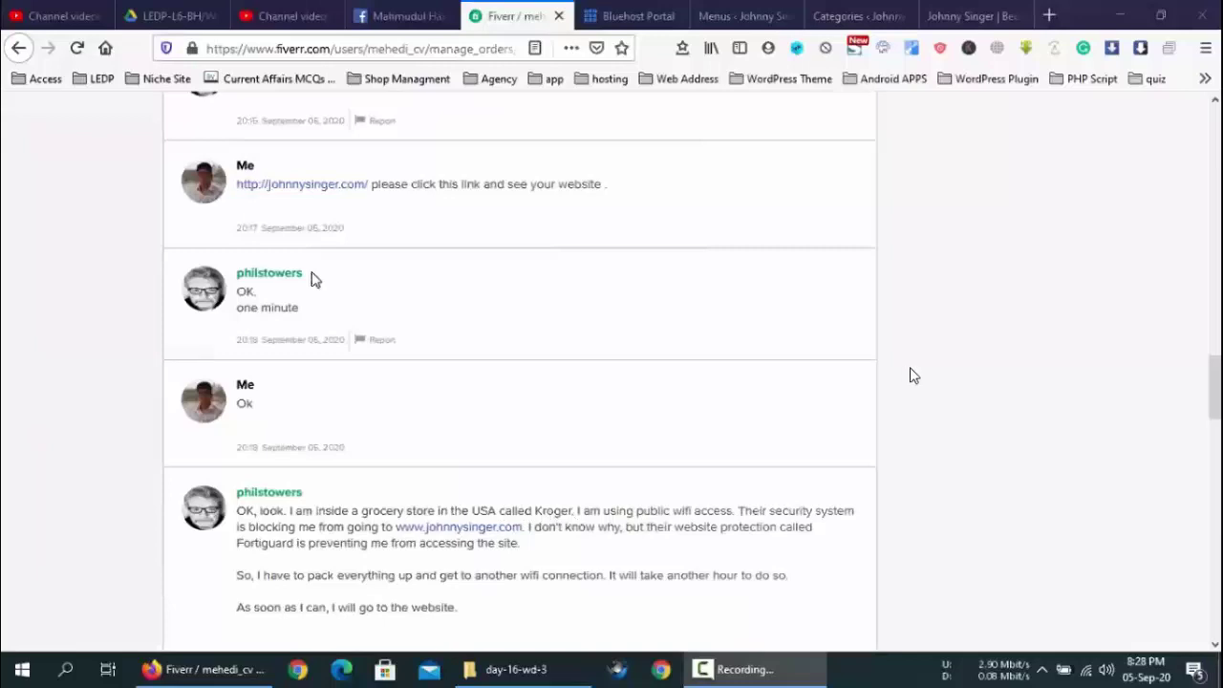
key(Left)
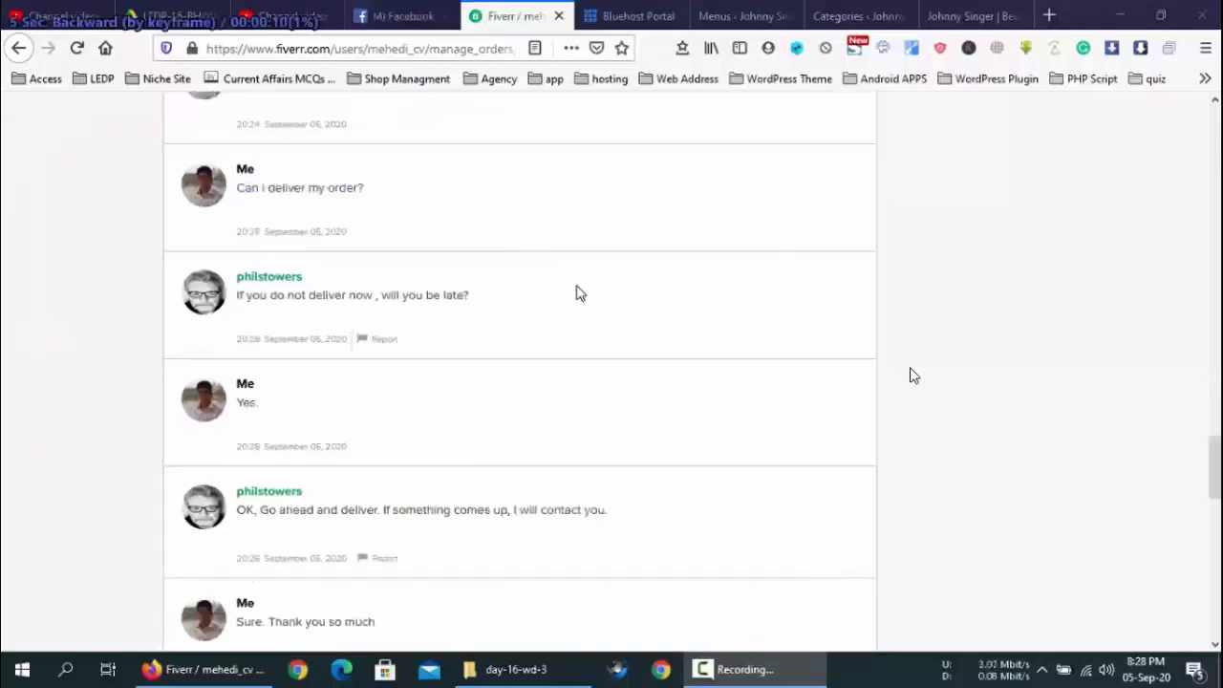
key(space)
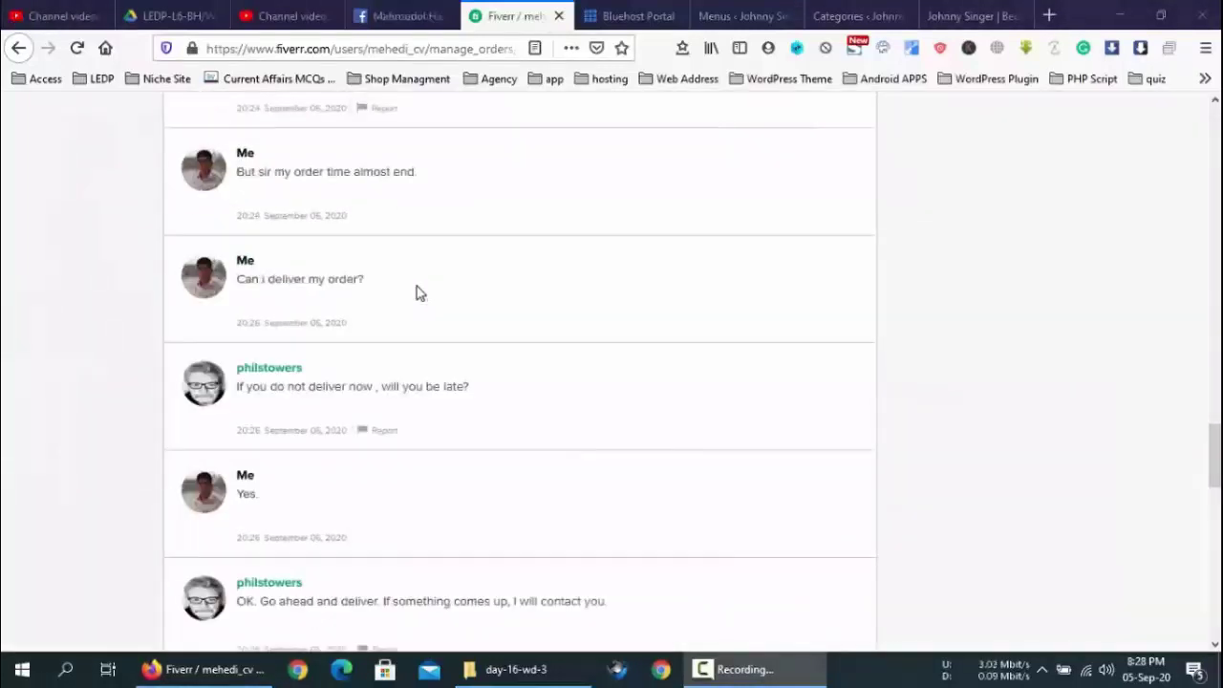
key(space)
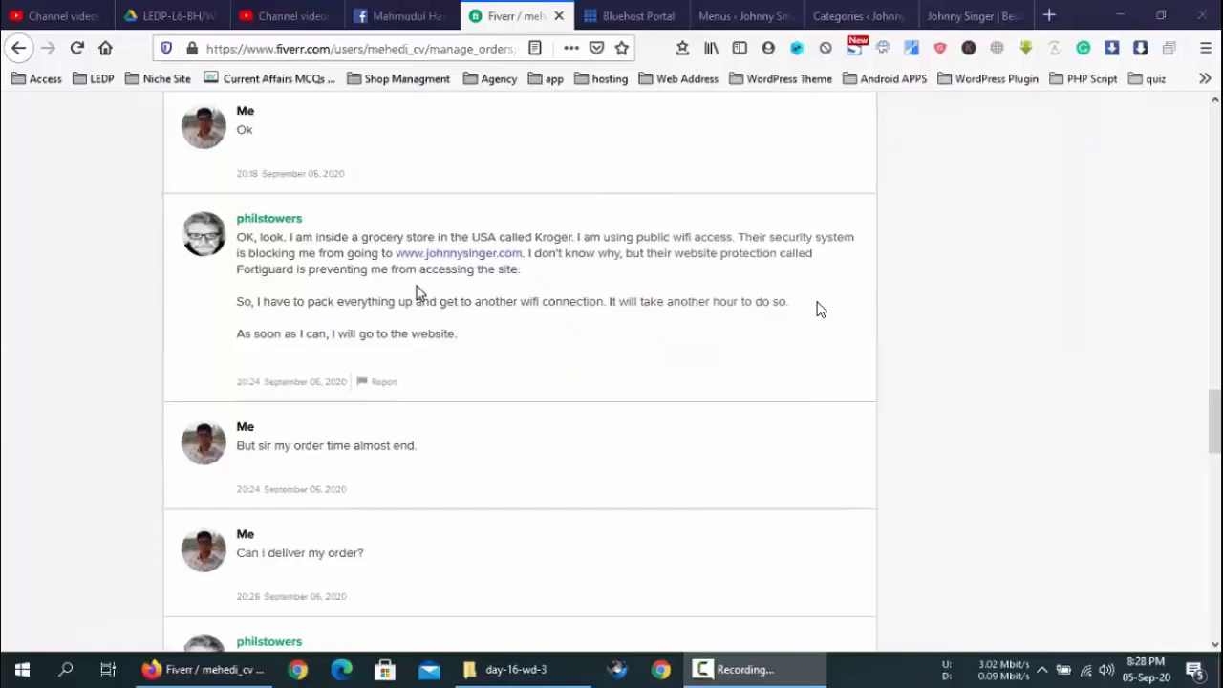
Read the order chat from the buyer's blocked-website message through the seller's request to deliver the order.
scroll(322, 273, up, 5)
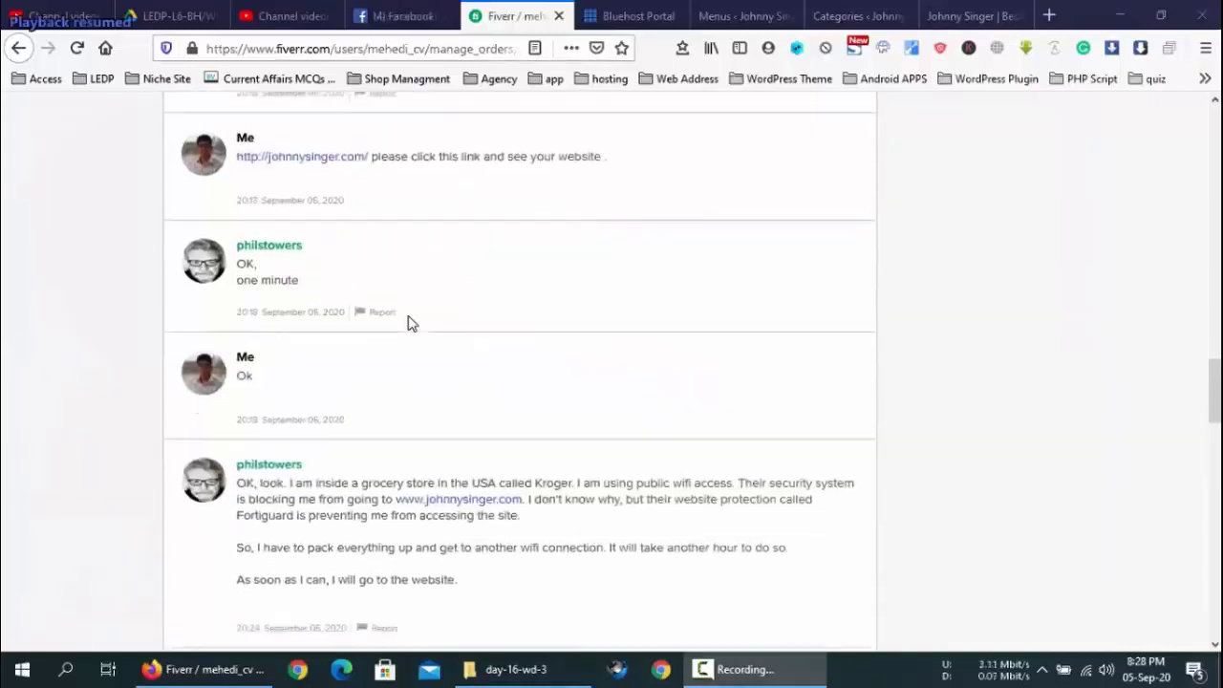
scroll(411, 323, down, 5)
drag(238, 241, 742, 300)
click(742, 300)
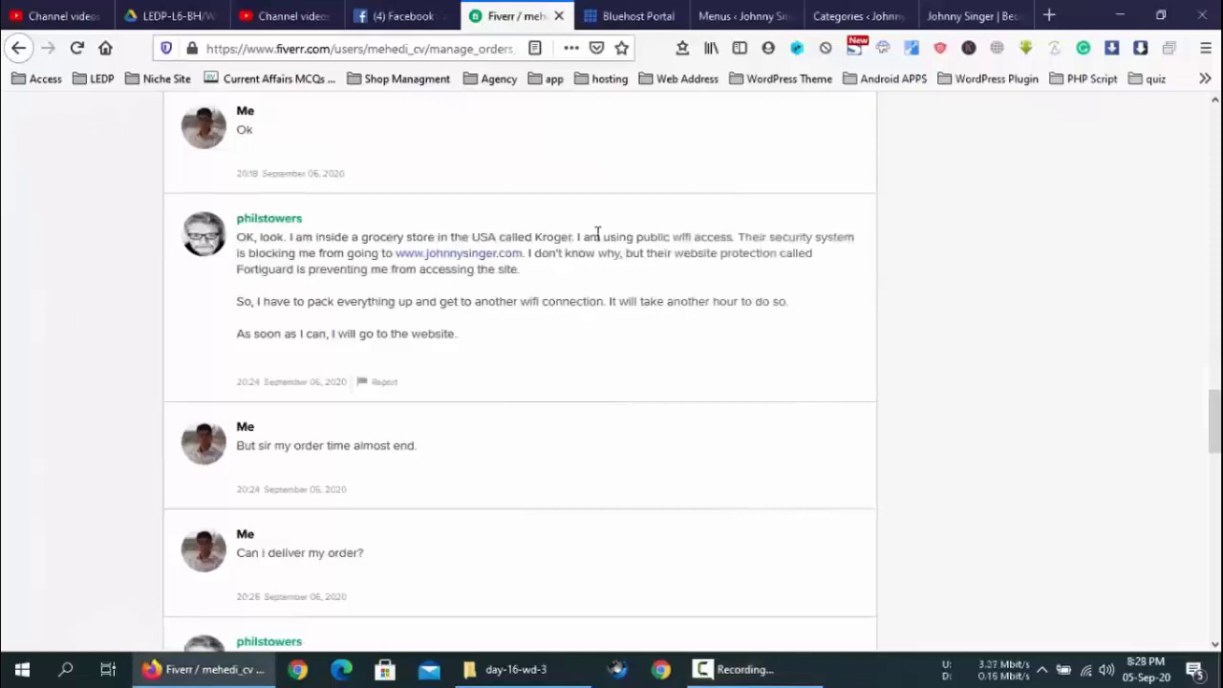
scroll(505, 362, down, 2)
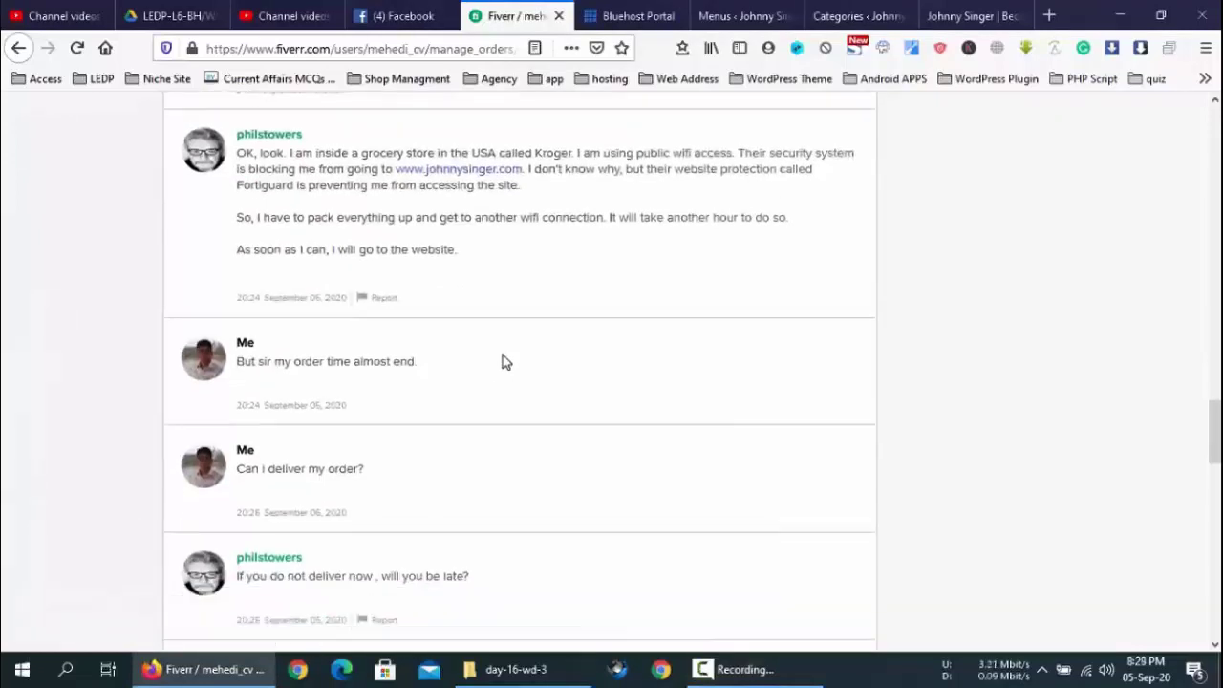
scroll(505, 361, down, 2)
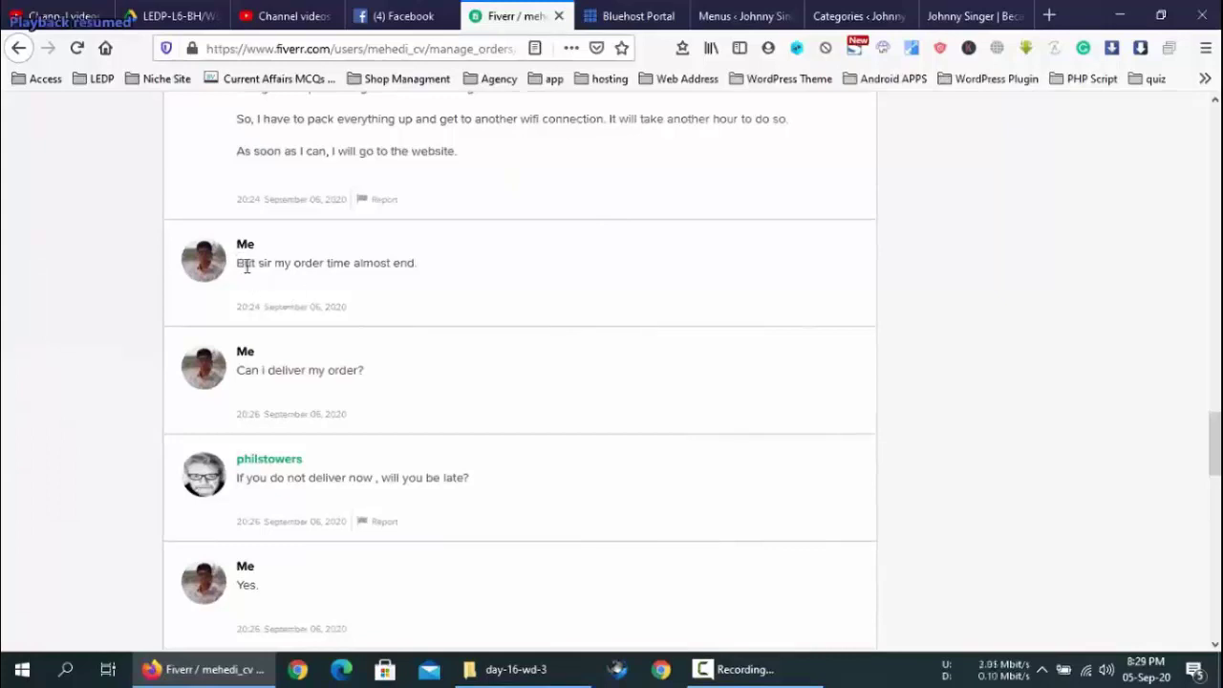
Recheck the earlier order messages, then highlight part of the buyer's reply giving permission to deliver.
scroll(593, 412, up, 6)
scroll(593, 411, up, 15)
scroll(638, 426, down, 3)
scroll(638, 427, down, 12)
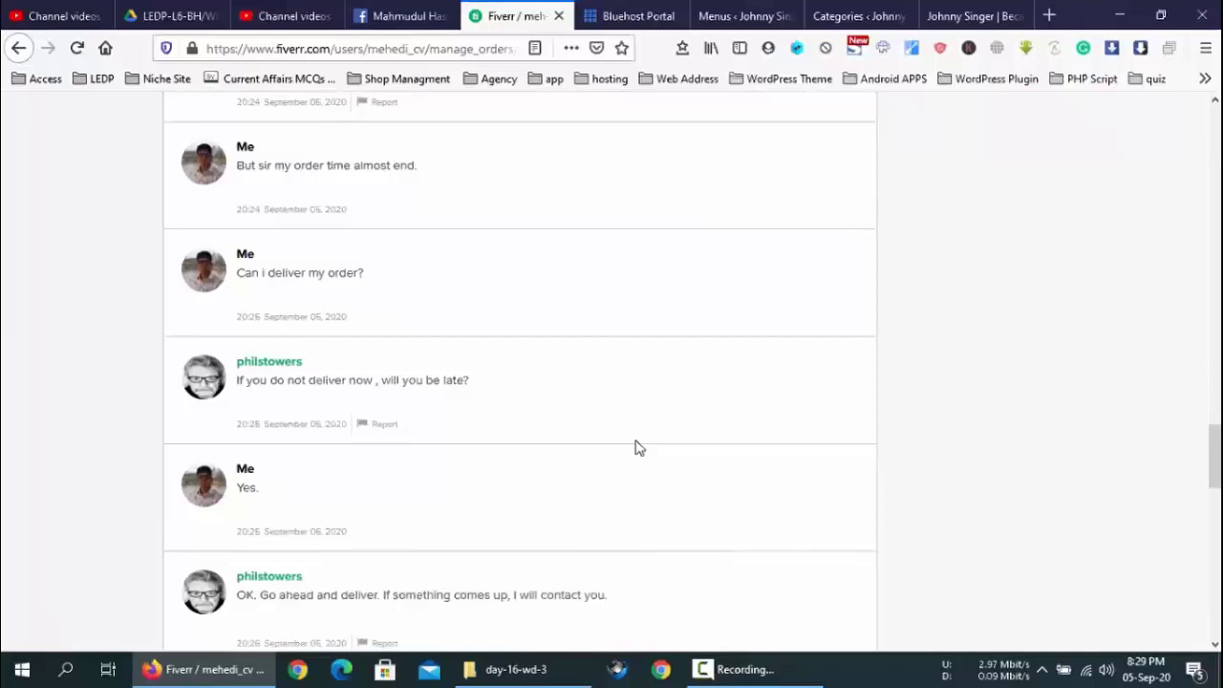
scroll(638, 449, down, 1)
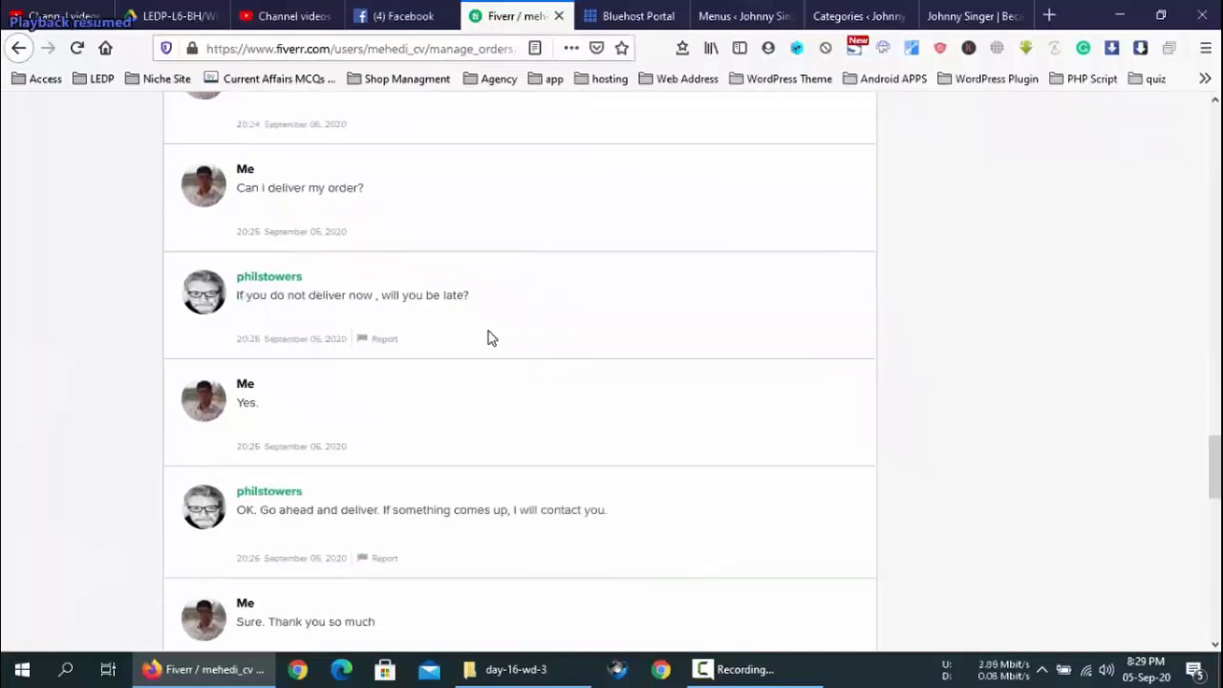
scroll(488, 336, down, 2)
drag(412, 334, 587, 332)
click(646, 339)
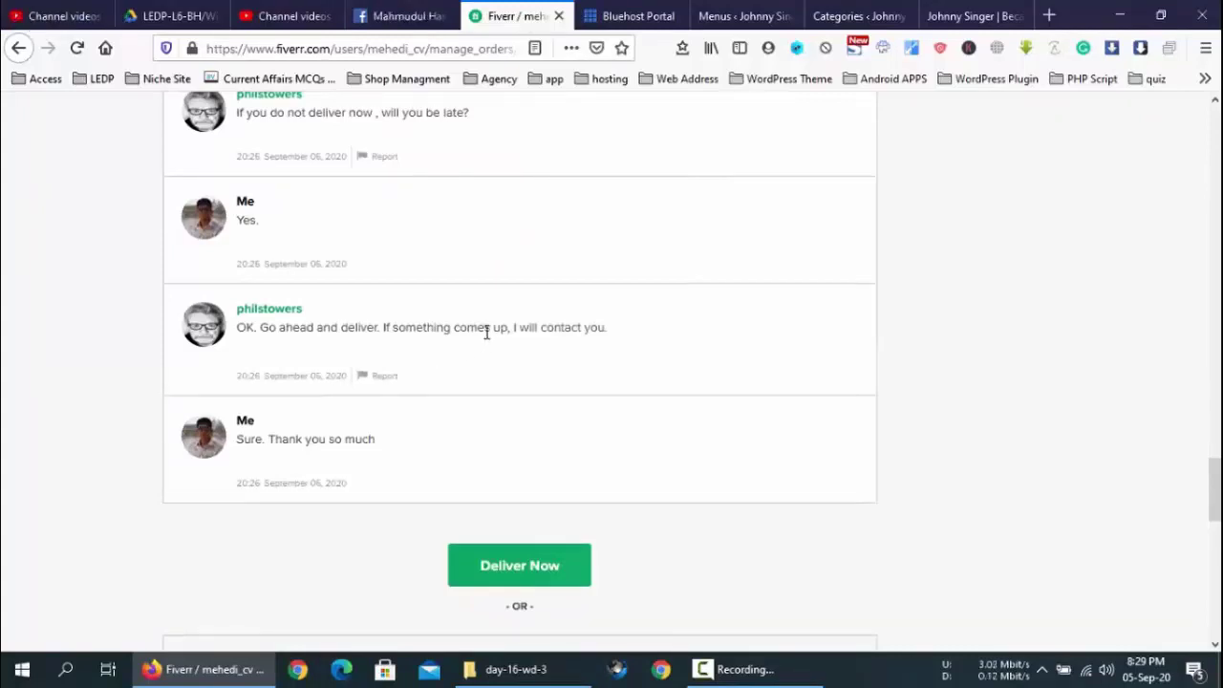
Check the Deliver Now option and message box below the order chat, and return to the start of the conversation.
click(753, 664)
click(753, 675)
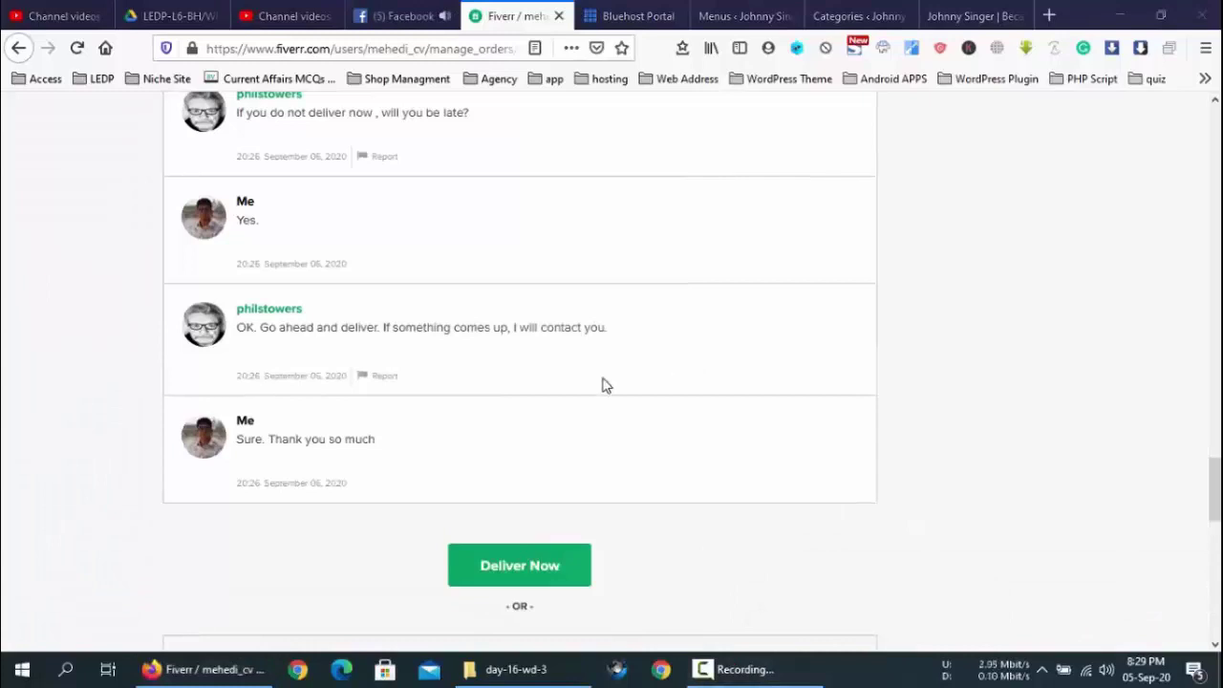
scroll(721, 344, down, 2)
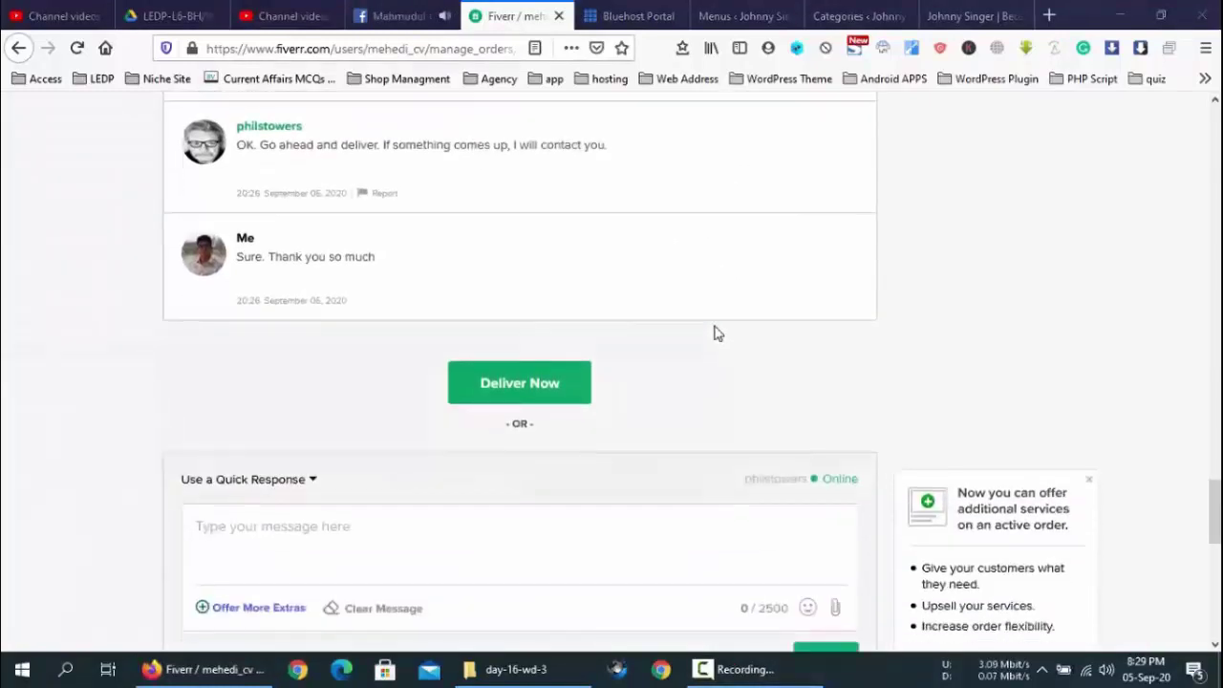
scroll(887, 417, up, 15)
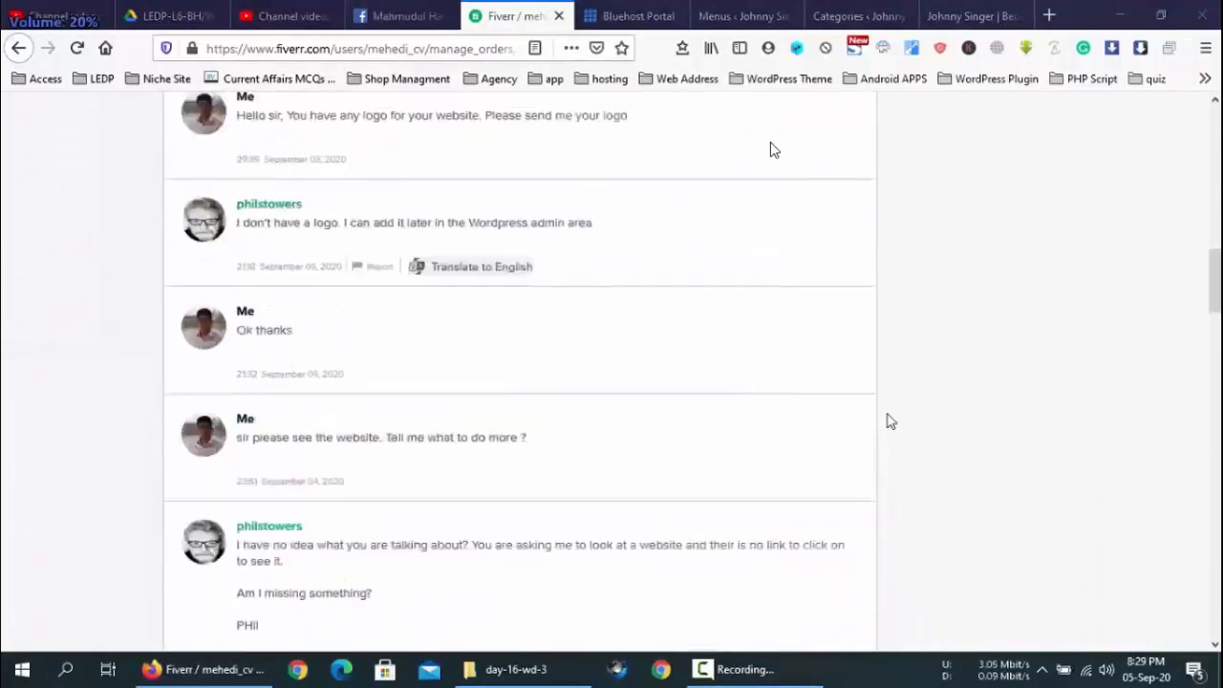
Switch to the open johnnysinger.com homepage and look through its sections.
click(965, 15)
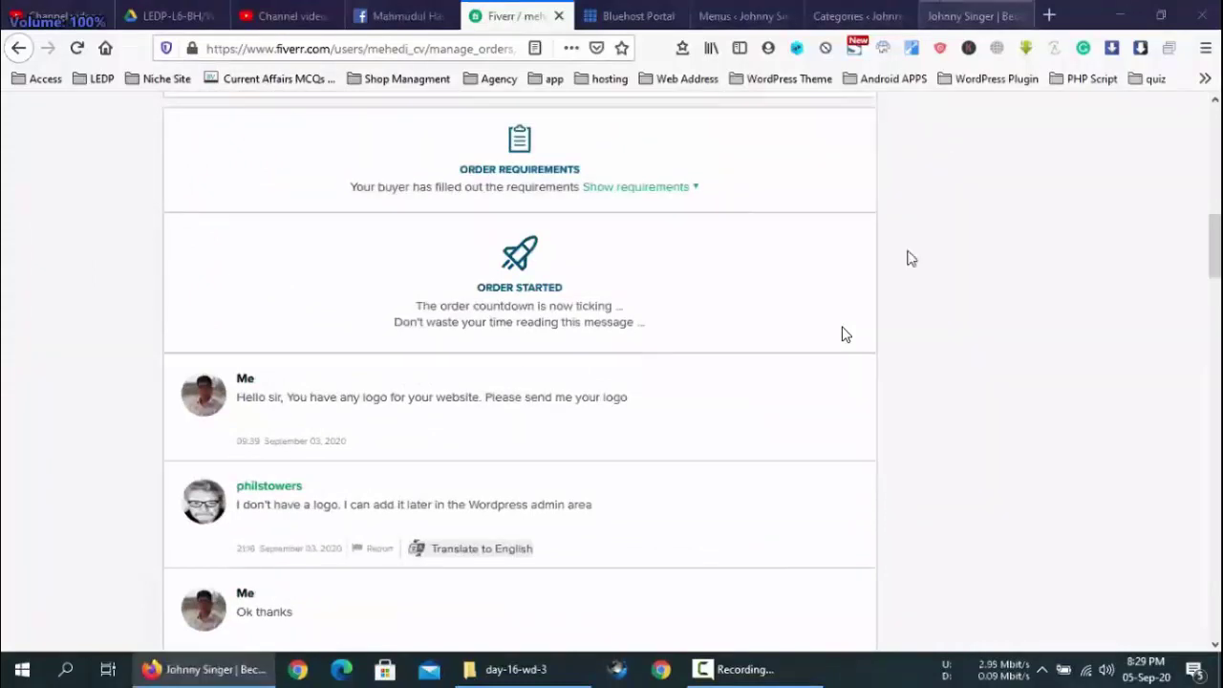
scroll(801, 405, down, 5)
scroll(800, 405, down, 15)
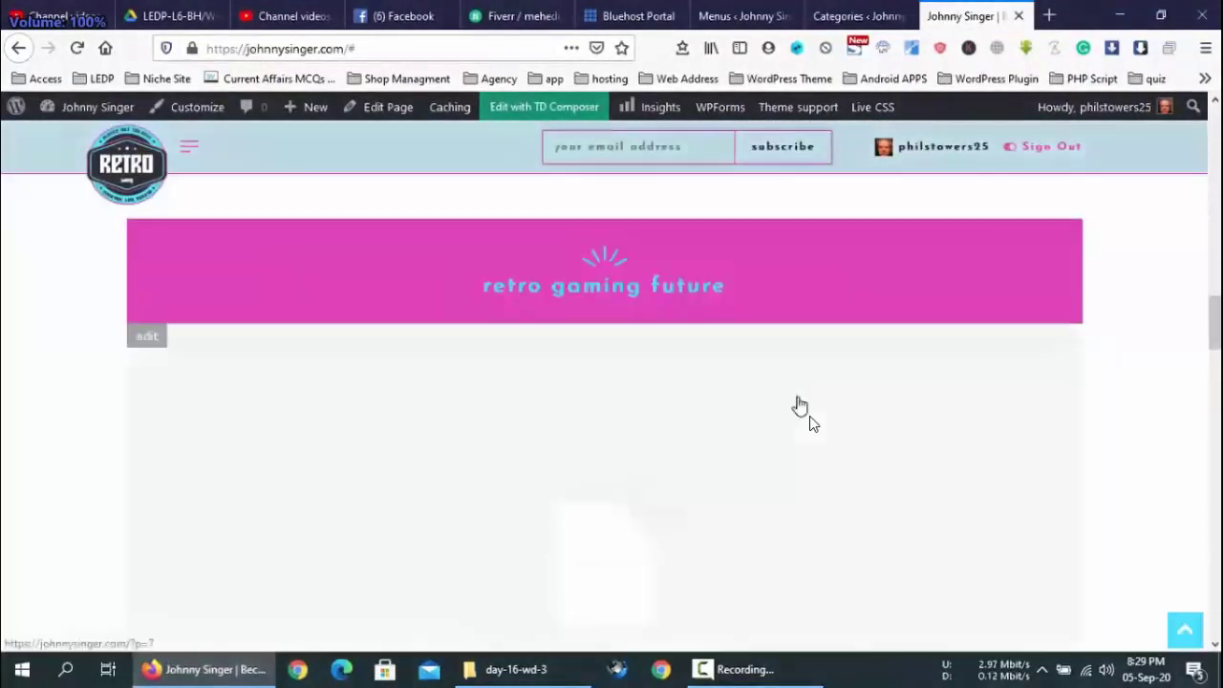
scroll(800, 405, down, 10)
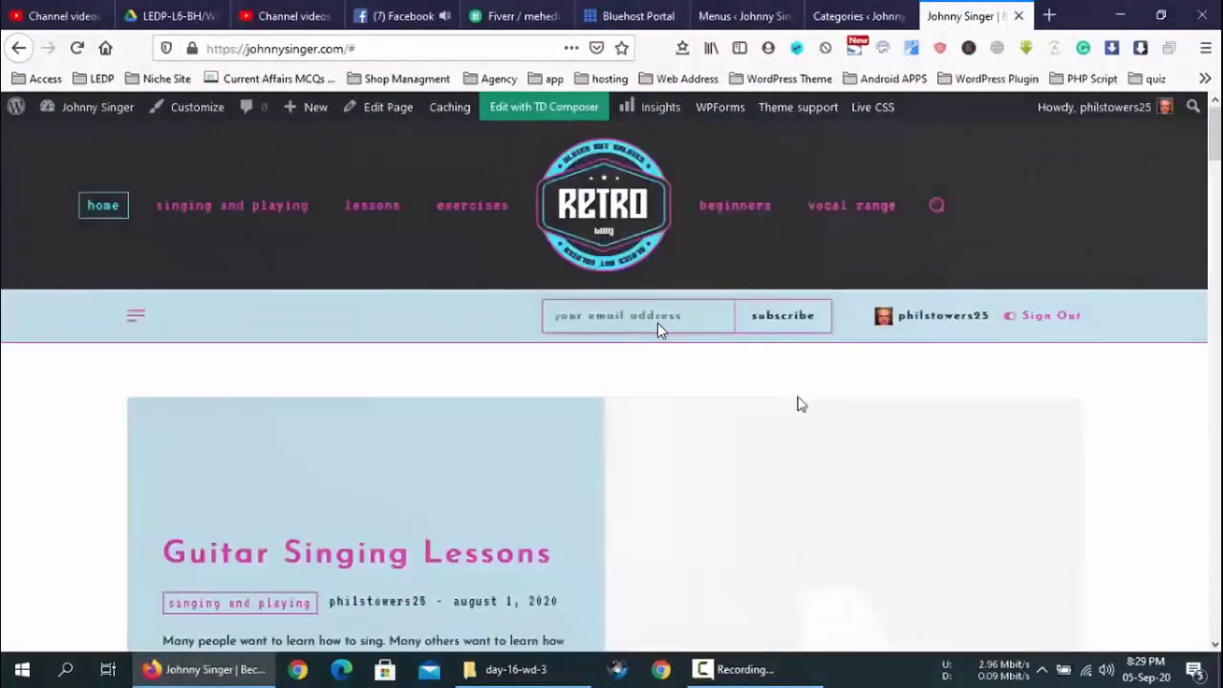
Pause the delivery video in windowed view and return it to full screen.
double_click(657, 330)
click(647, 332)
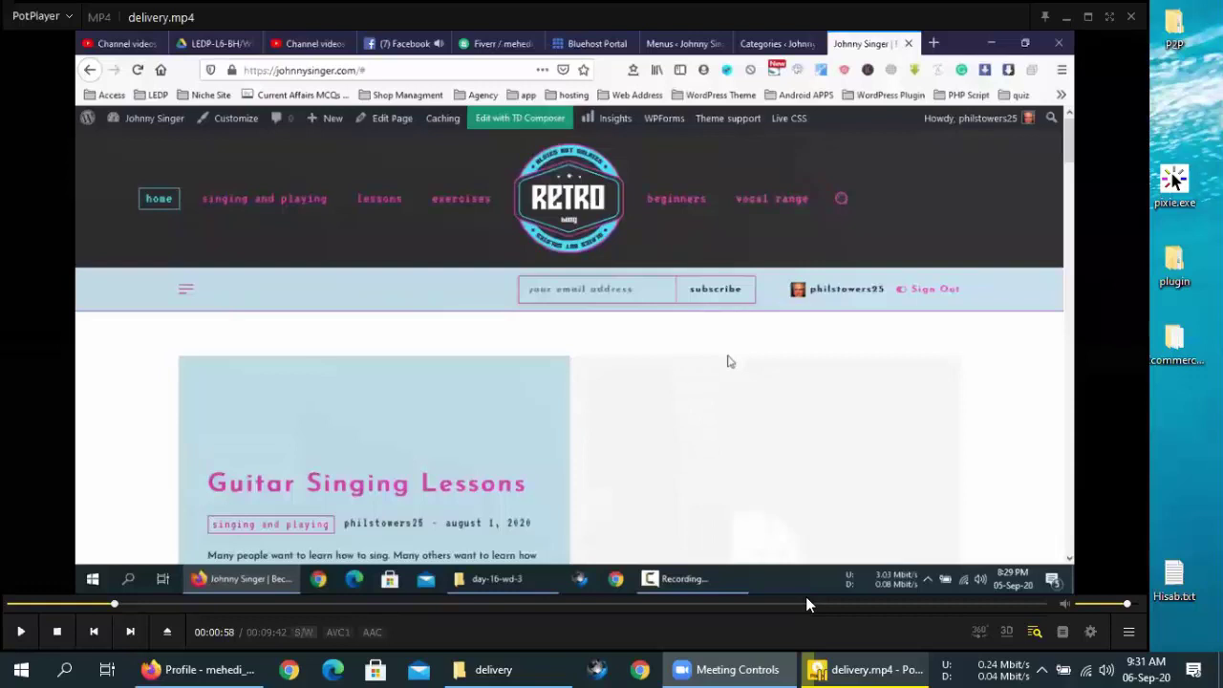
double_click(811, 327)
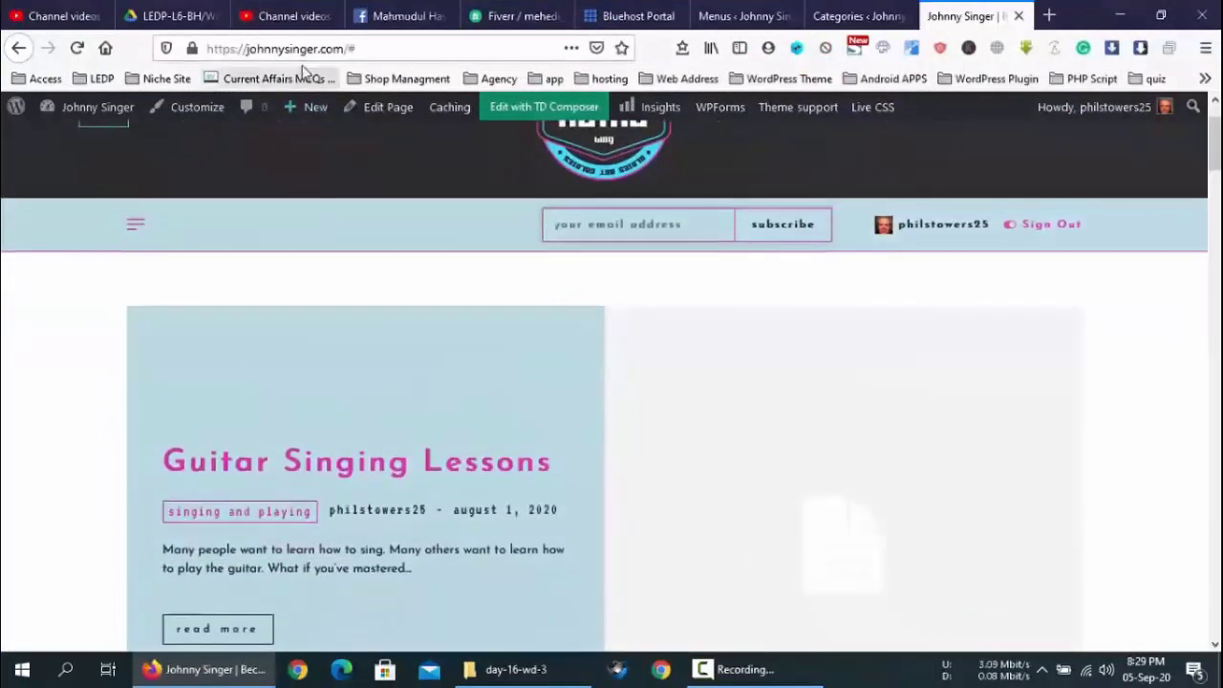
Select the johnnysinger.com address, and show the browser's taskbar shortcuts, including the New private window option.
click(208, 51)
right_click(251, 48)
click(269, 102)
click(601, 296)
drag(206, 669, 226, 527)
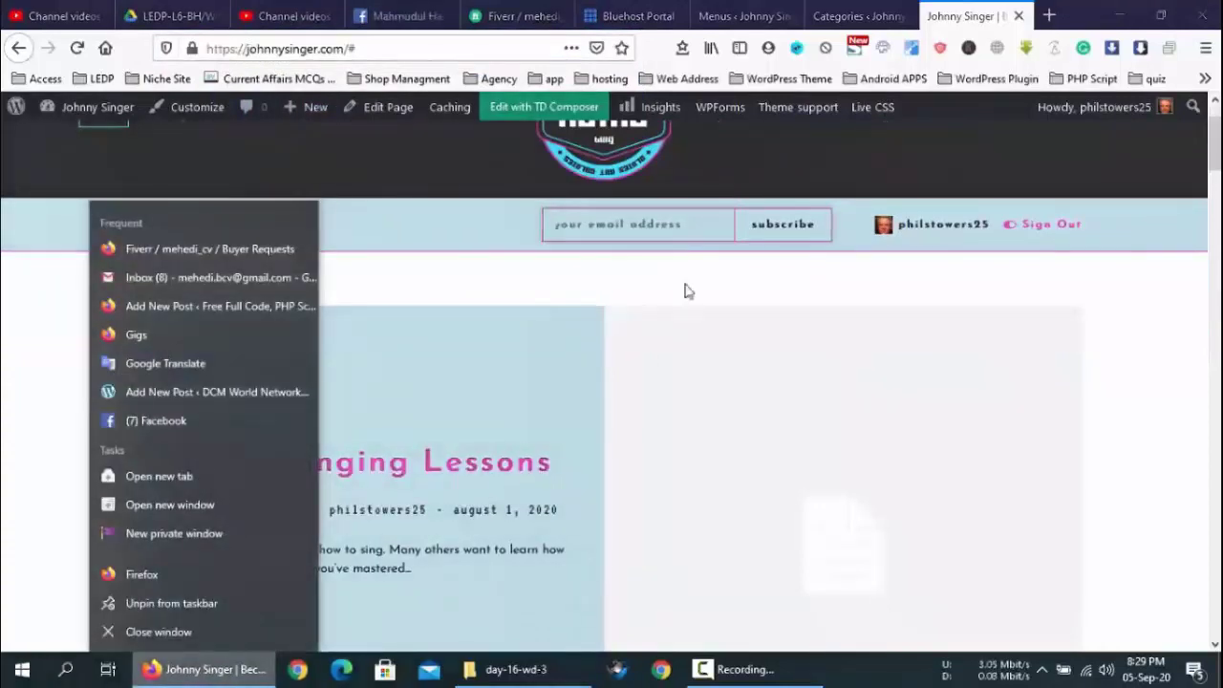
click(726, 277)
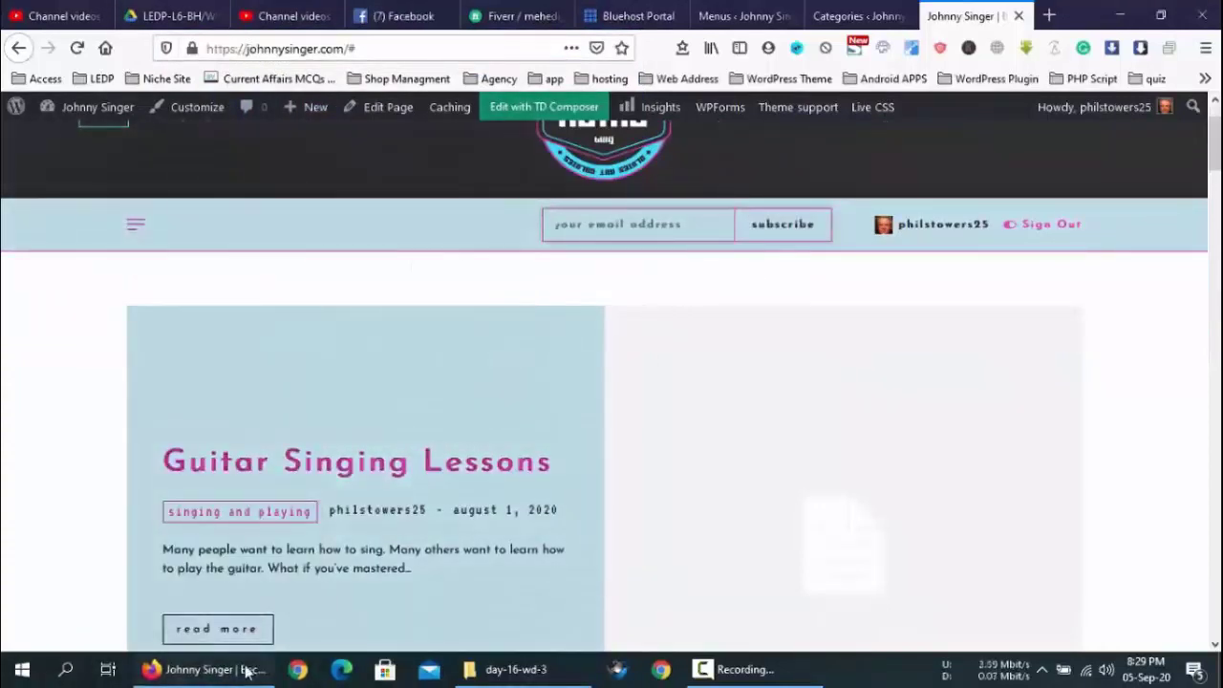
mouse_move(246, 666)
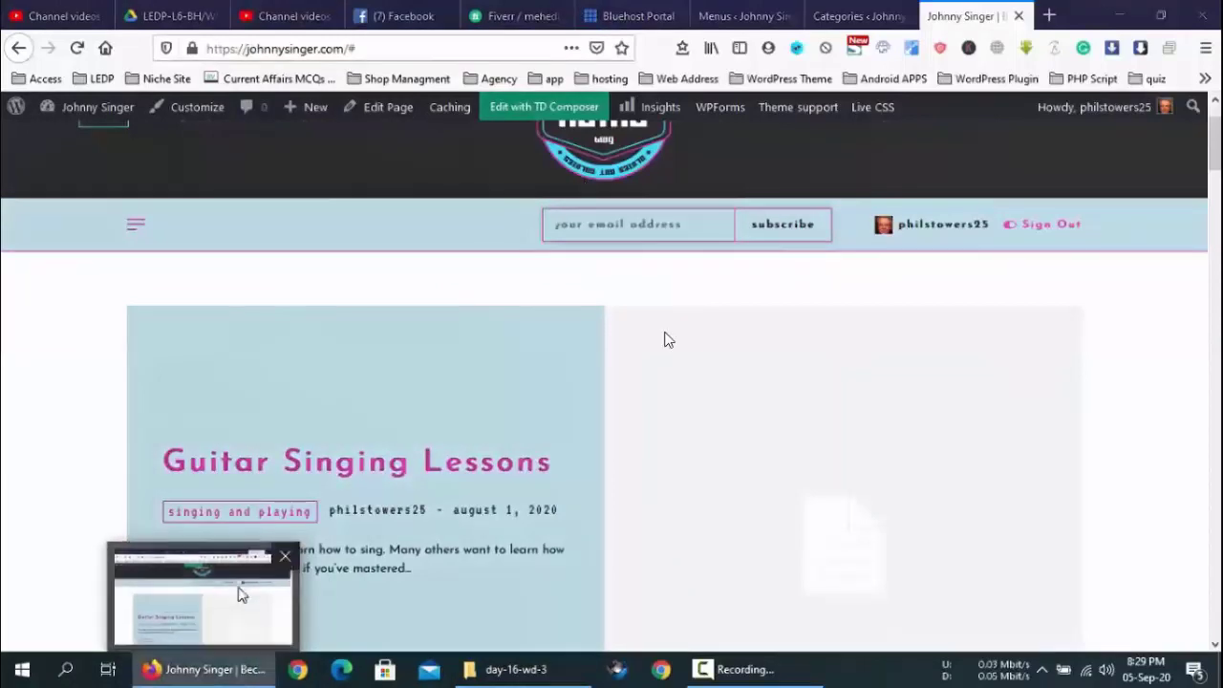
Pause the delivery video in a window at the taskbar shortcuts, and resume it in full screen.
double_click(702, 349)
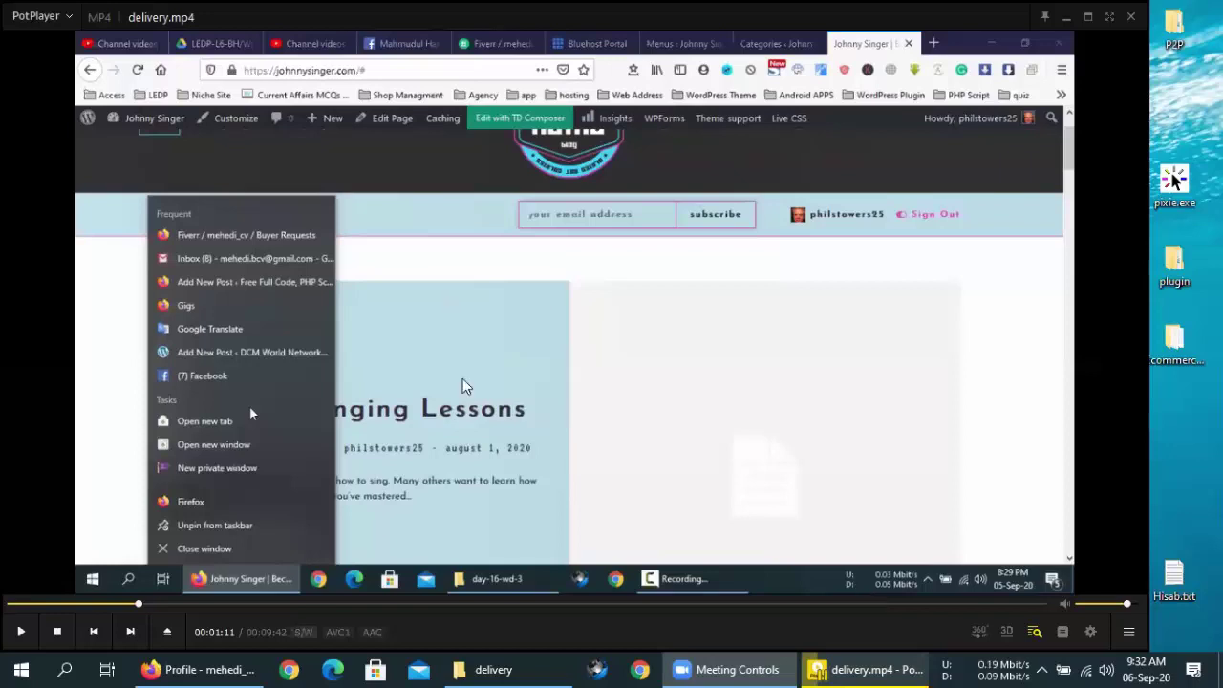
double_click(720, 306)
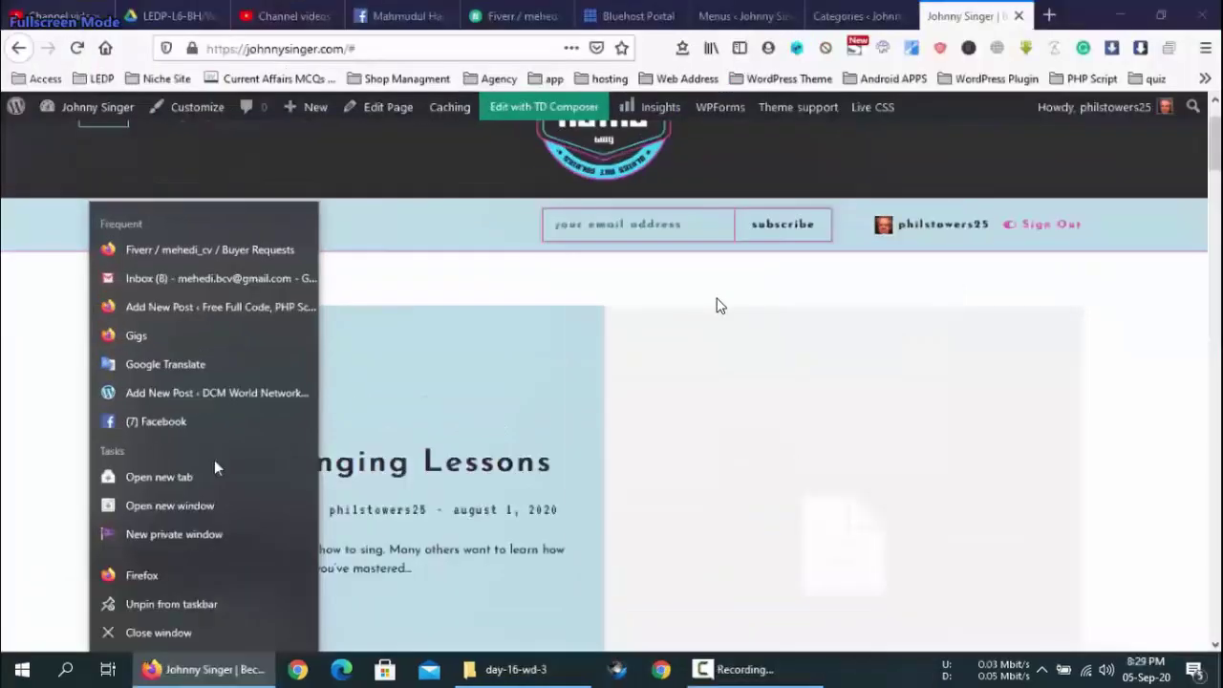
key(space)
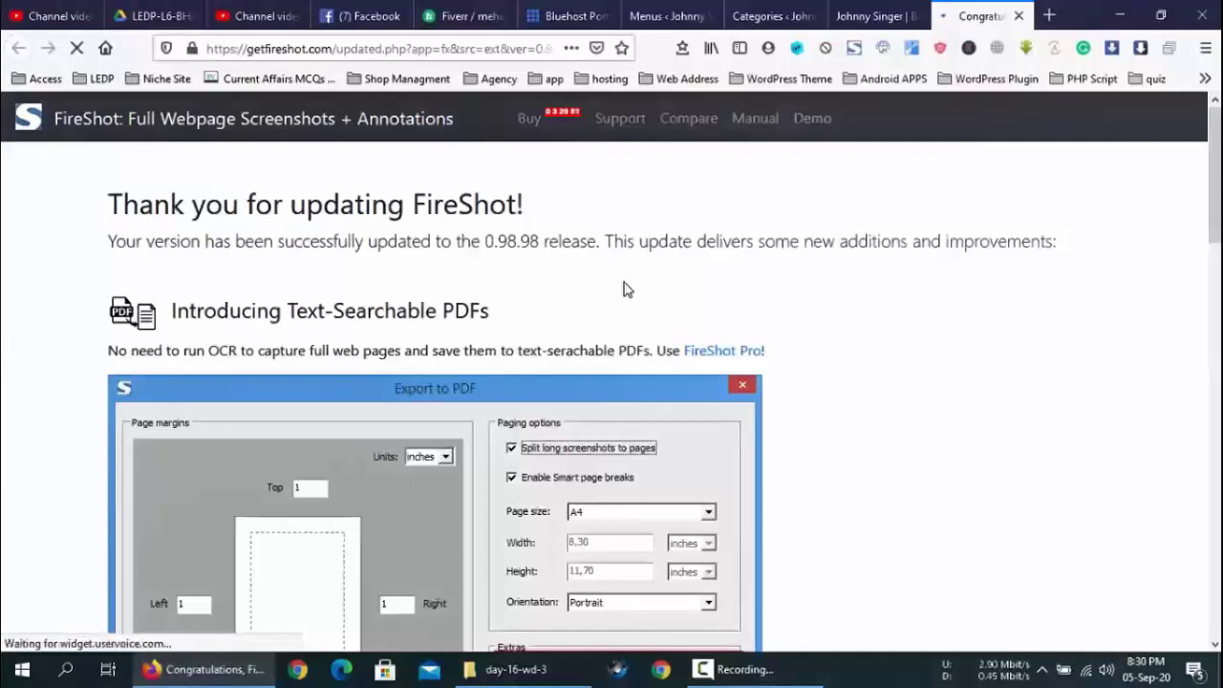
Capture the entire johnnysinger.com homepage with the FireShot extension.
click(853, 49)
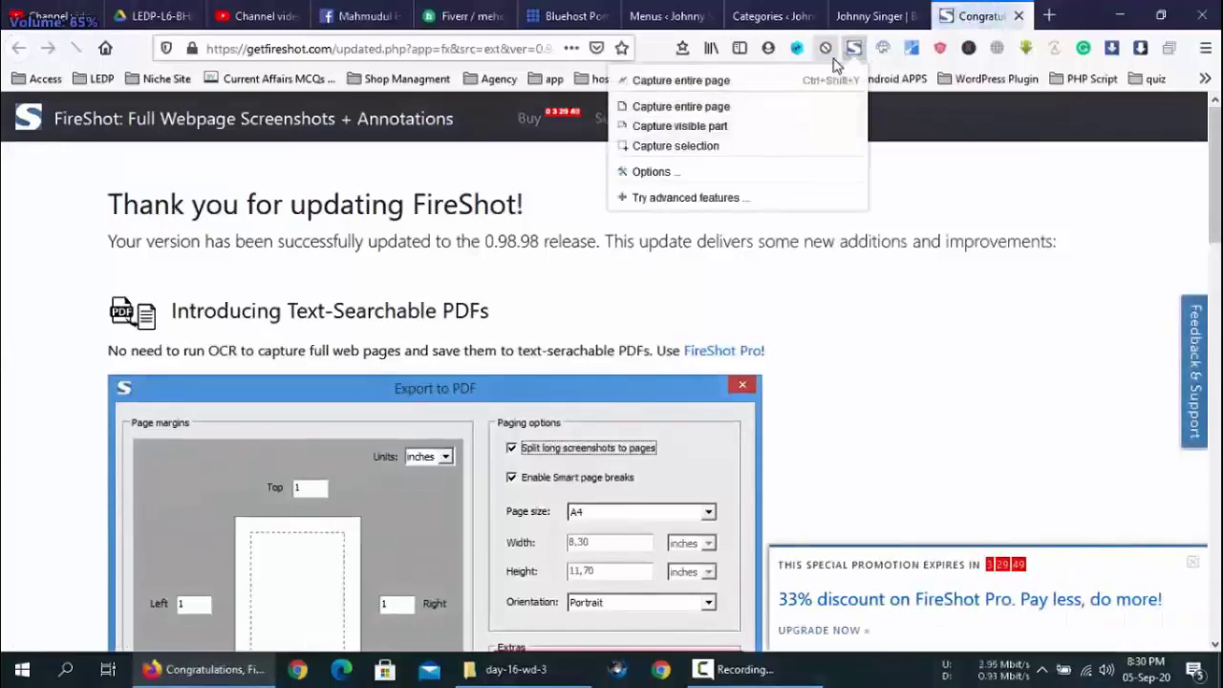
click(869, 16)
click(854, 50)
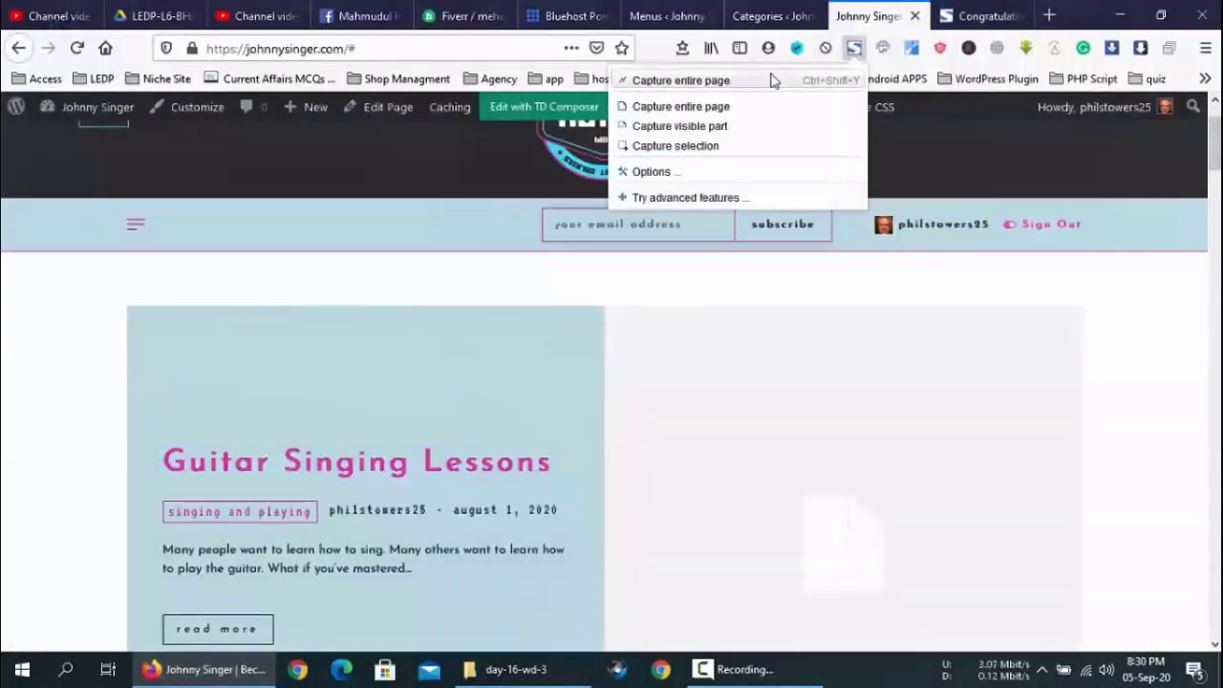
click(774, 81)
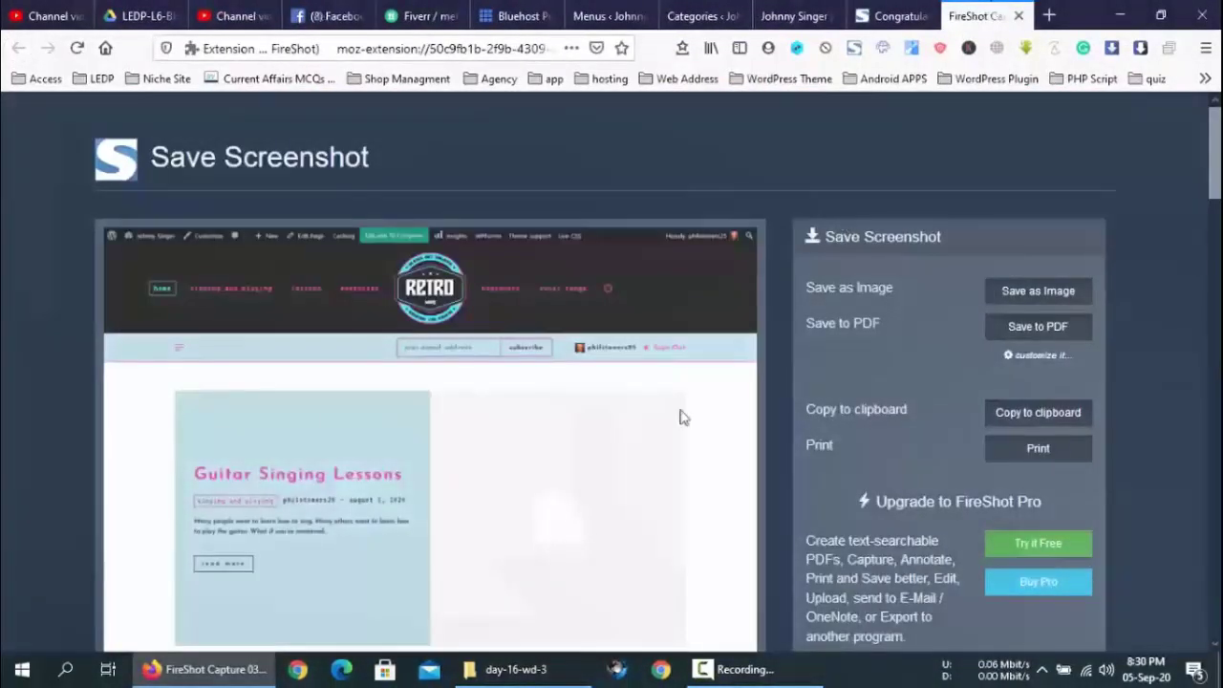
Inspect the captured homepage preview in FireShot down its length and back to the header.
scroll(525, 479, down, 5)
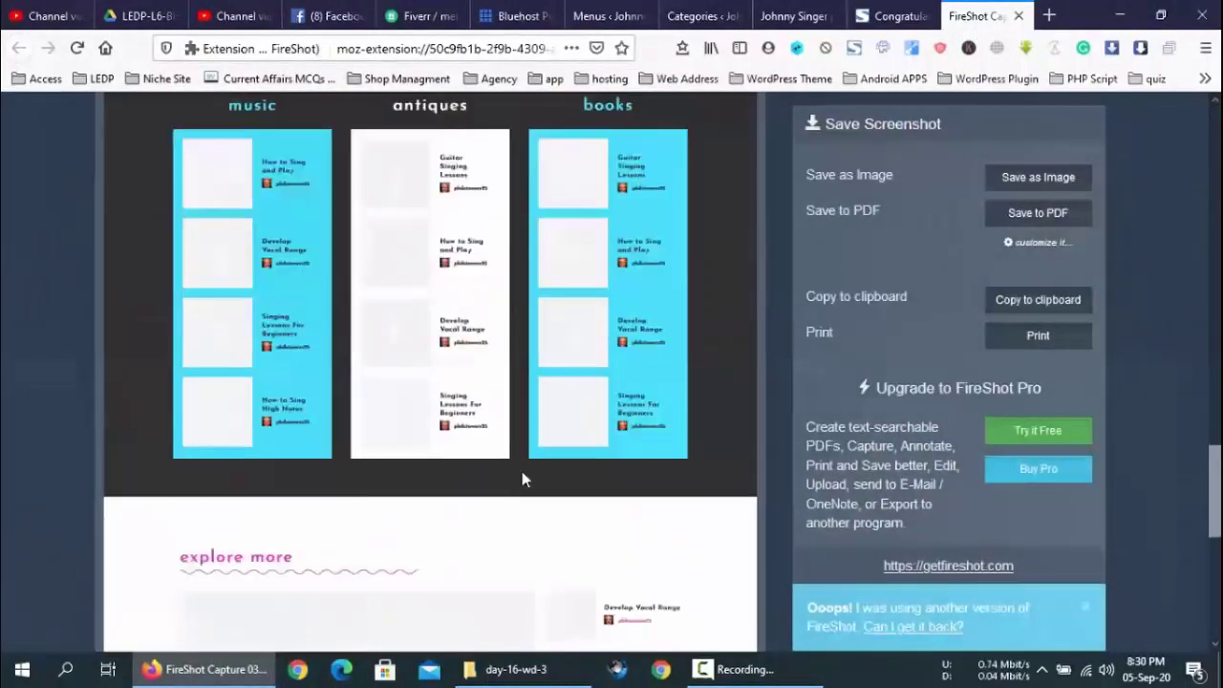
scroll(522, 477, down, 5)
scroll(521, 478, up, 8)
scroll(525, 475, up, 8)
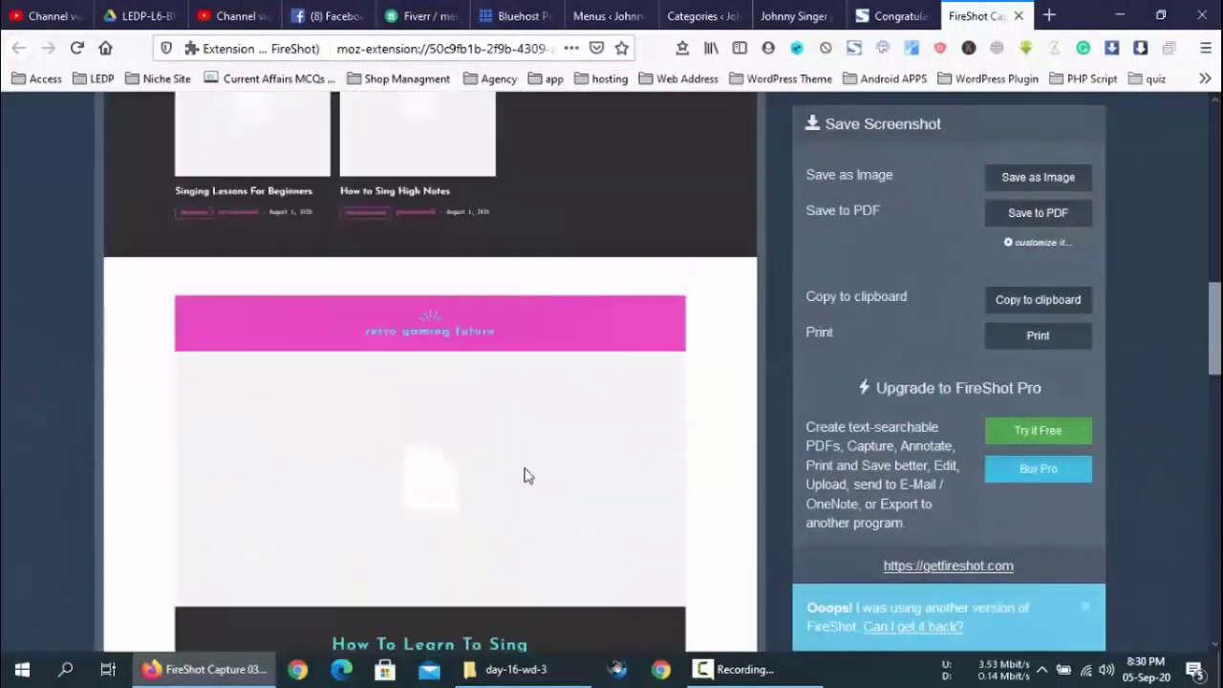
scroll(493, 448, up, 6)
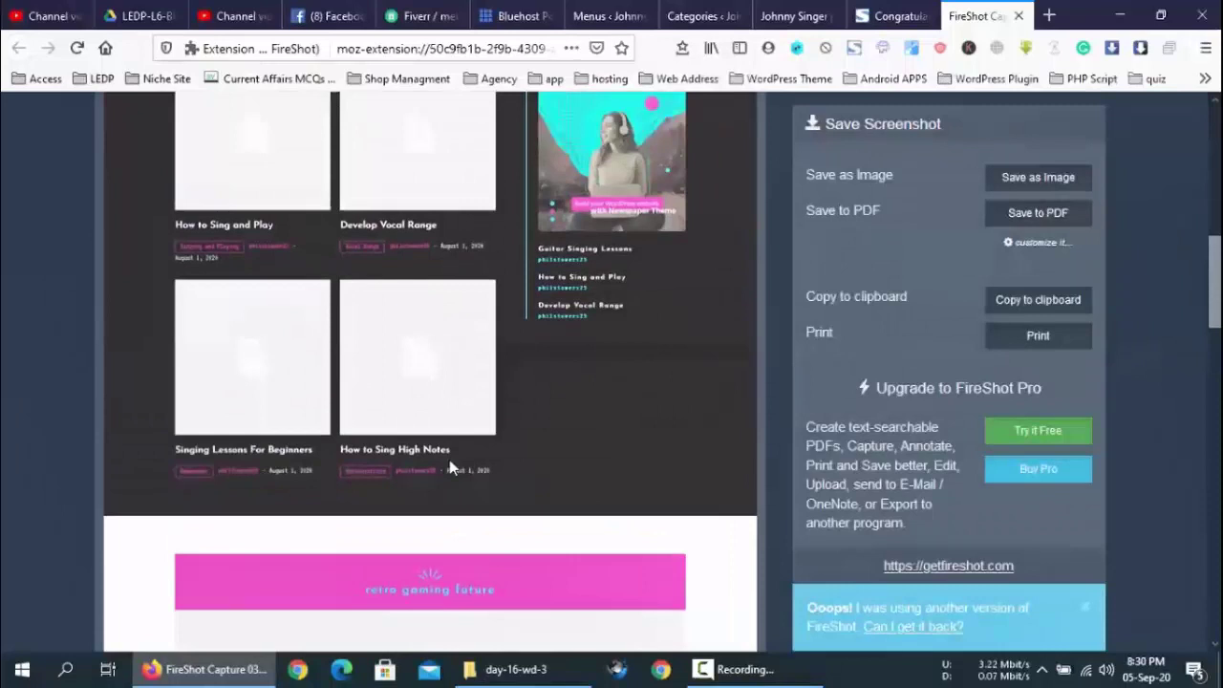
scroll(455, 387, up, 3)
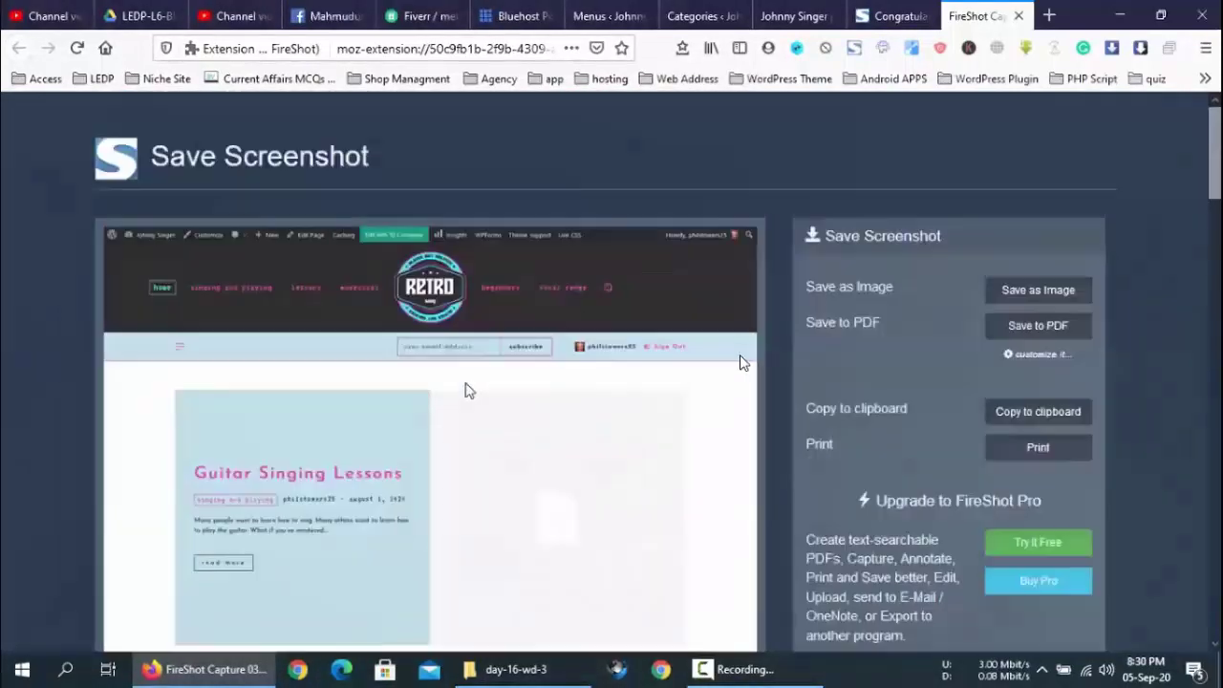
Pause the delivery video in windowed view, set its volume to 0%, and resume full-screen playback.
double_click(795, 316)
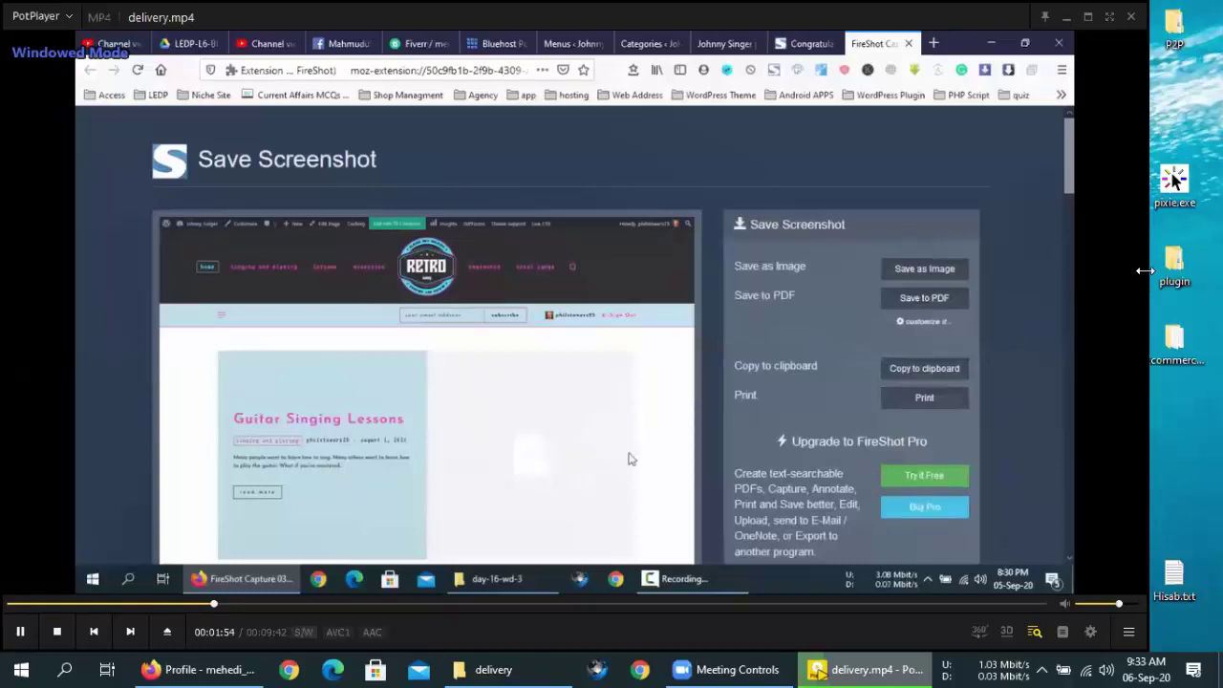
double_click(564, 273)
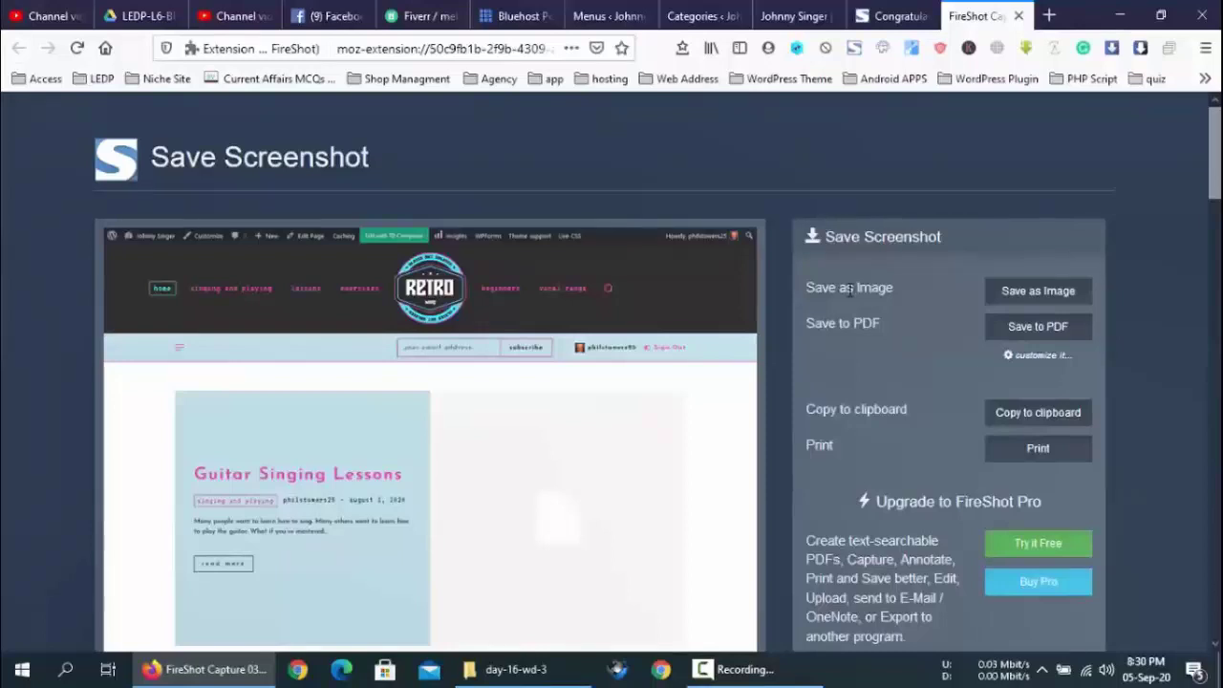
double_click(565, 219)
click(566, 219)
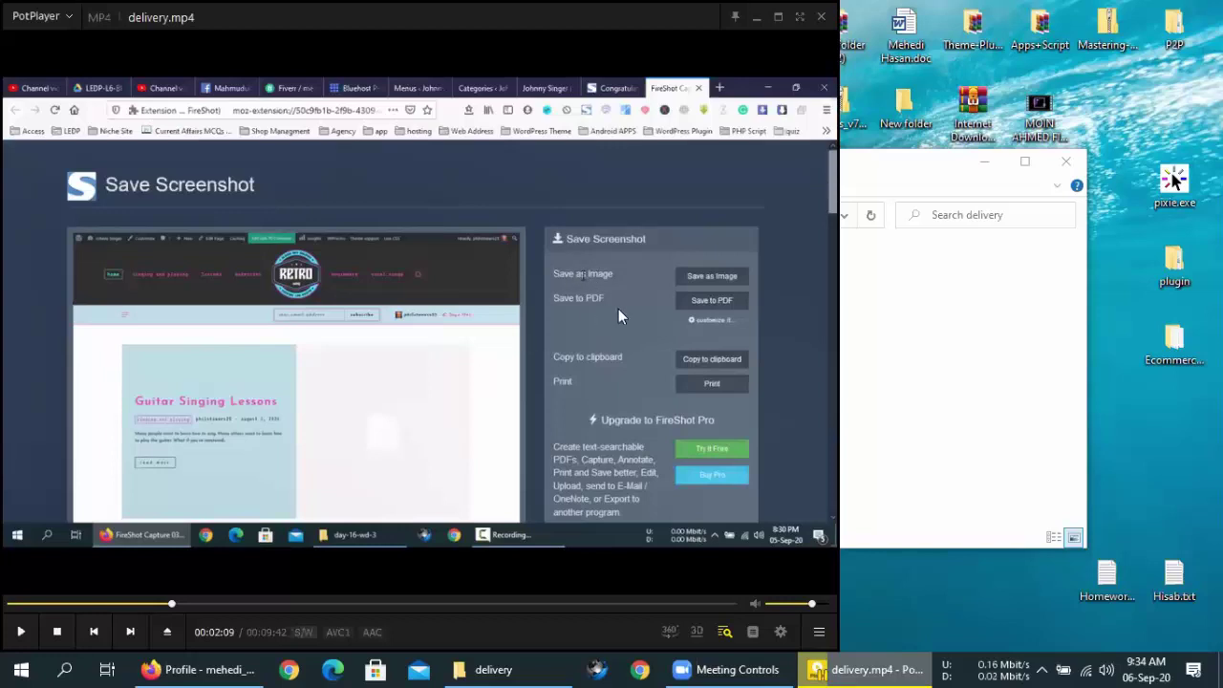
scroll(618, 308, down, 20)
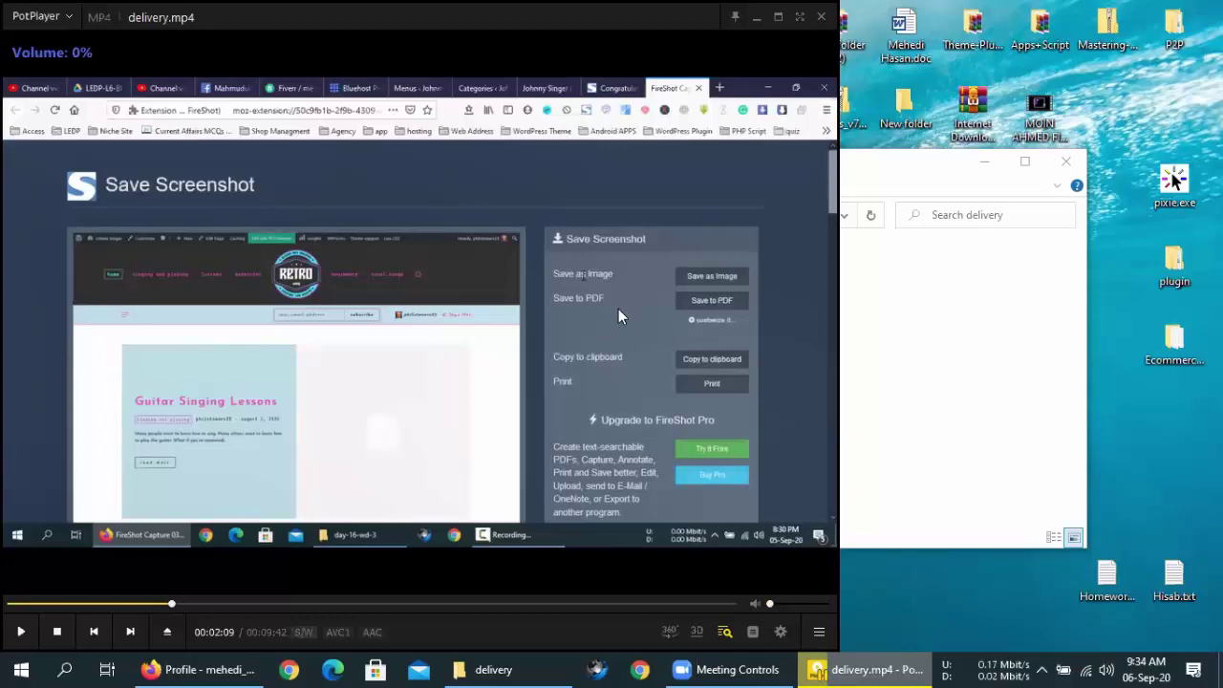
double_click(618, 309)
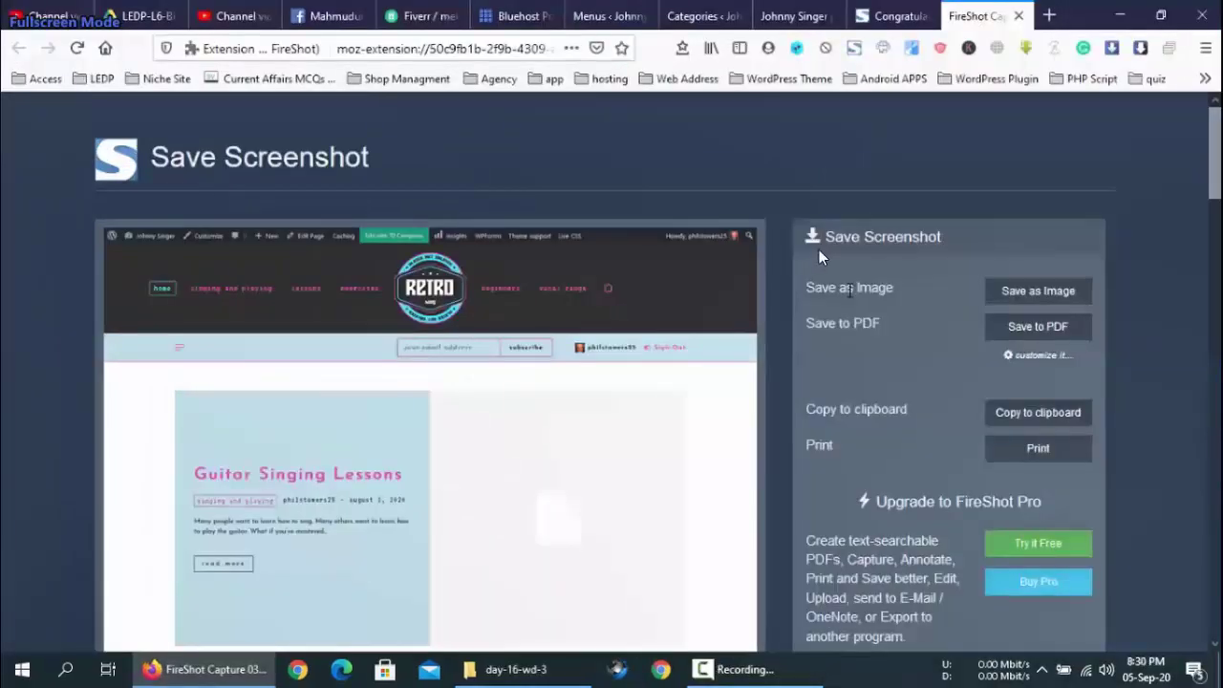
key(space)
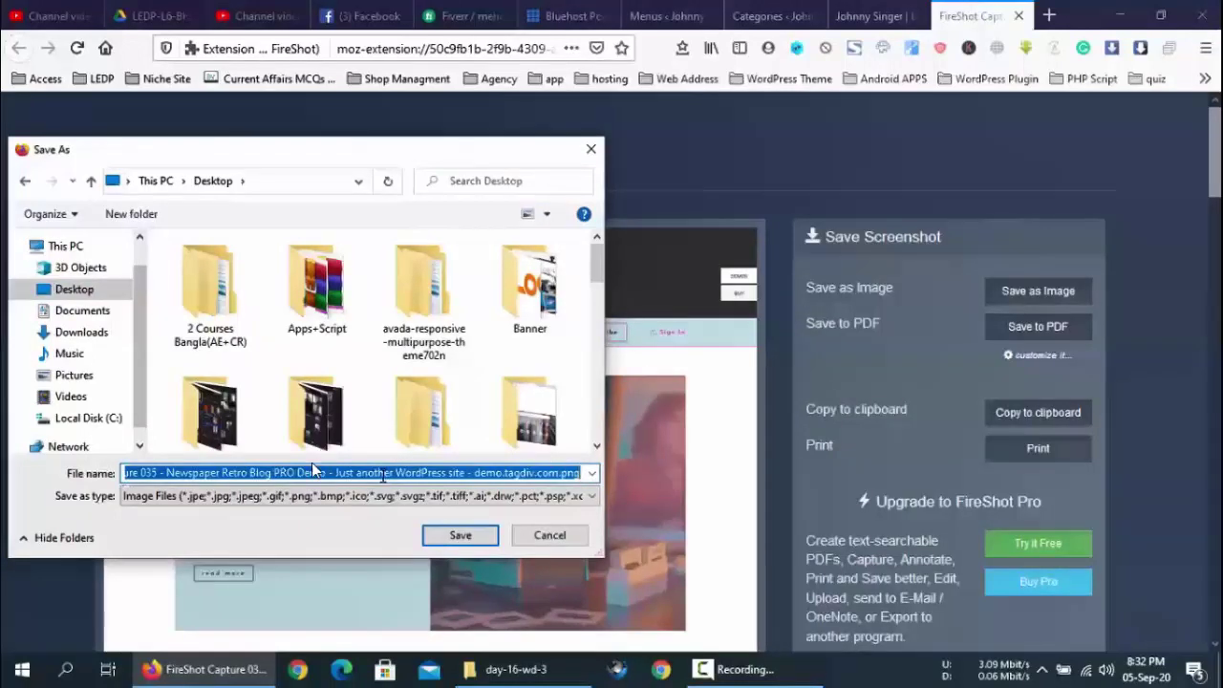
Save the captured homepage image to the Desktop under the file name "website ss".
text(webs)
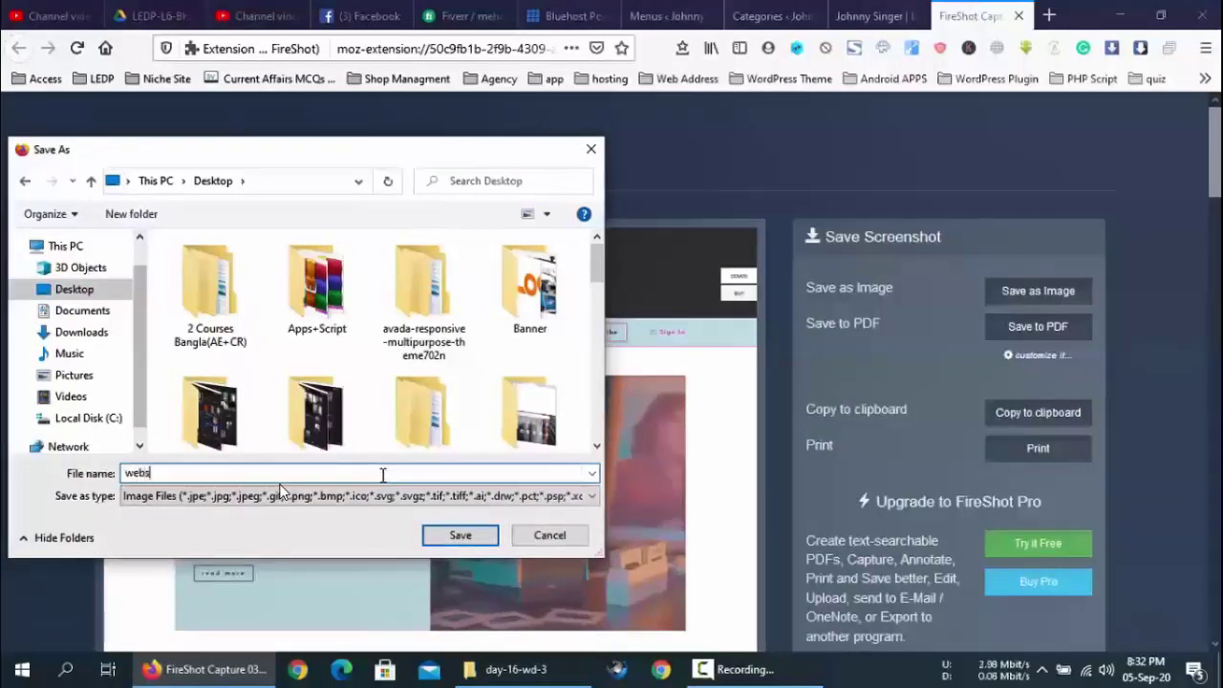
text(ite ss)
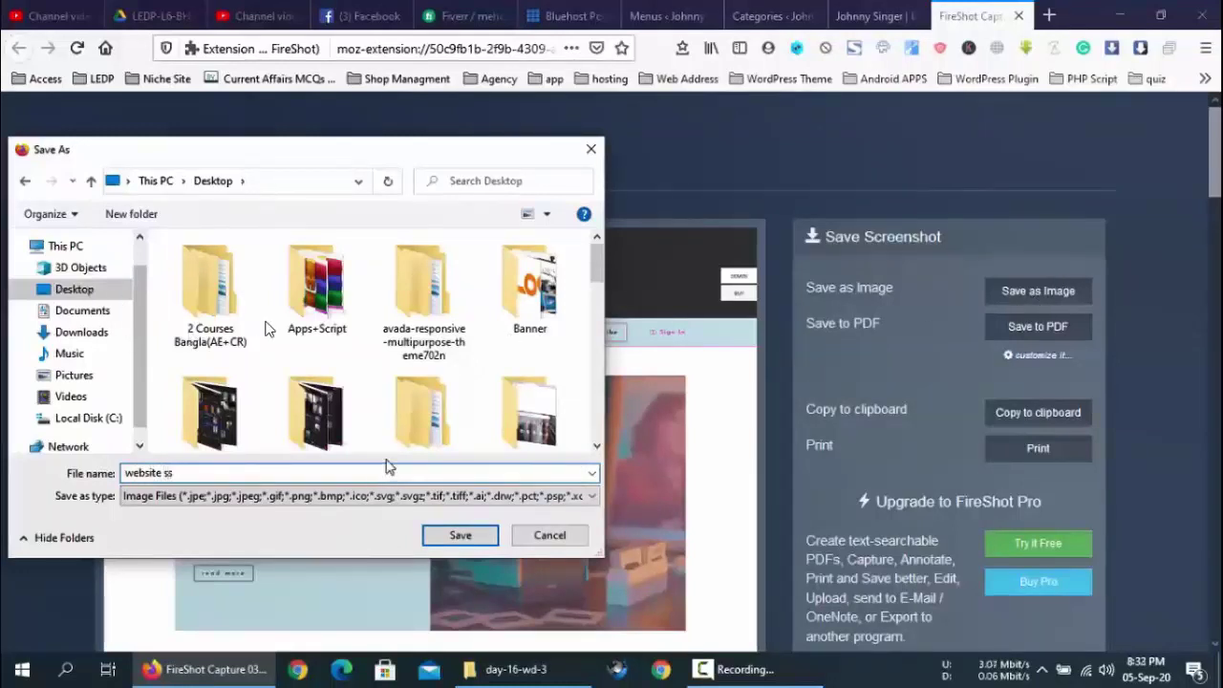
click(460, 535)
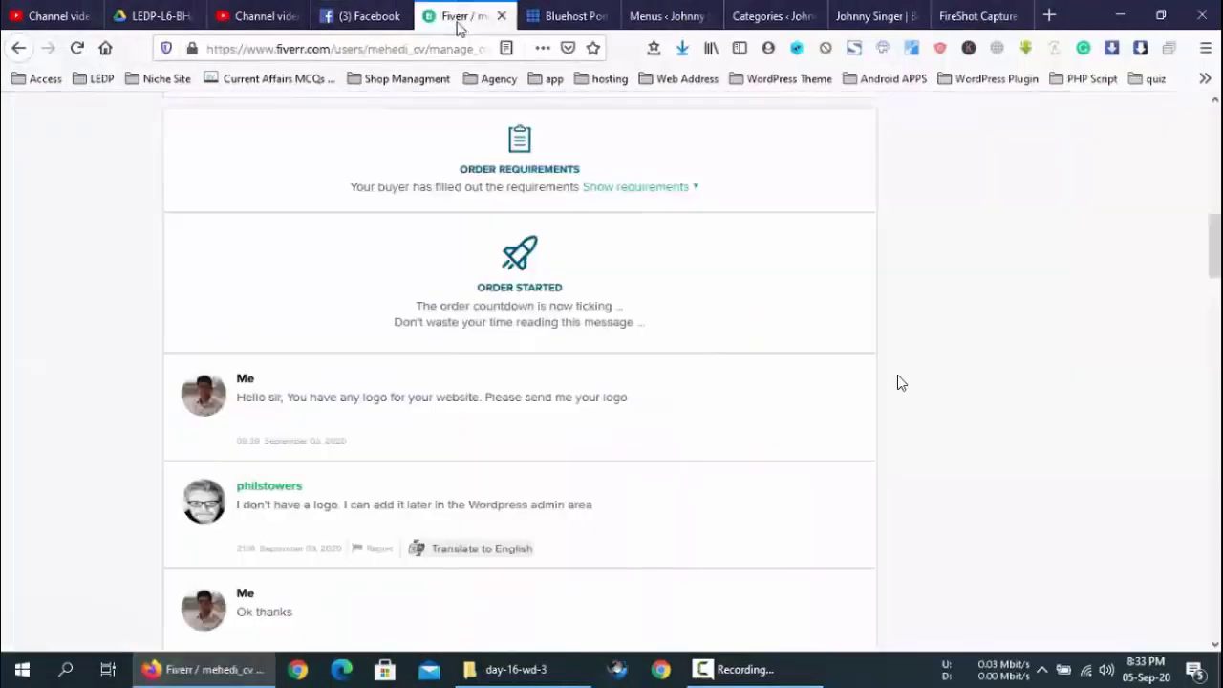
Return to the Fiverr order page and open the Deliver Completed Work form below the buyer conversation.
click(466, 15)
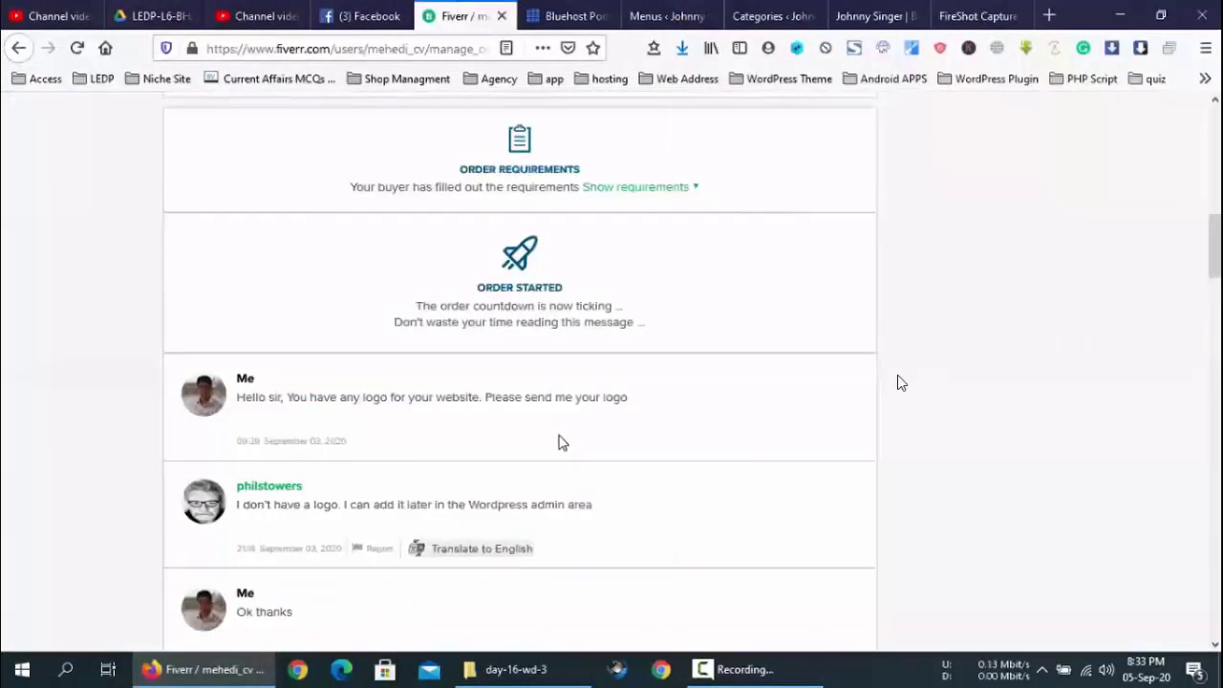
scroll(897, 382, down, 5)
scroll(897, 382, down, 10)
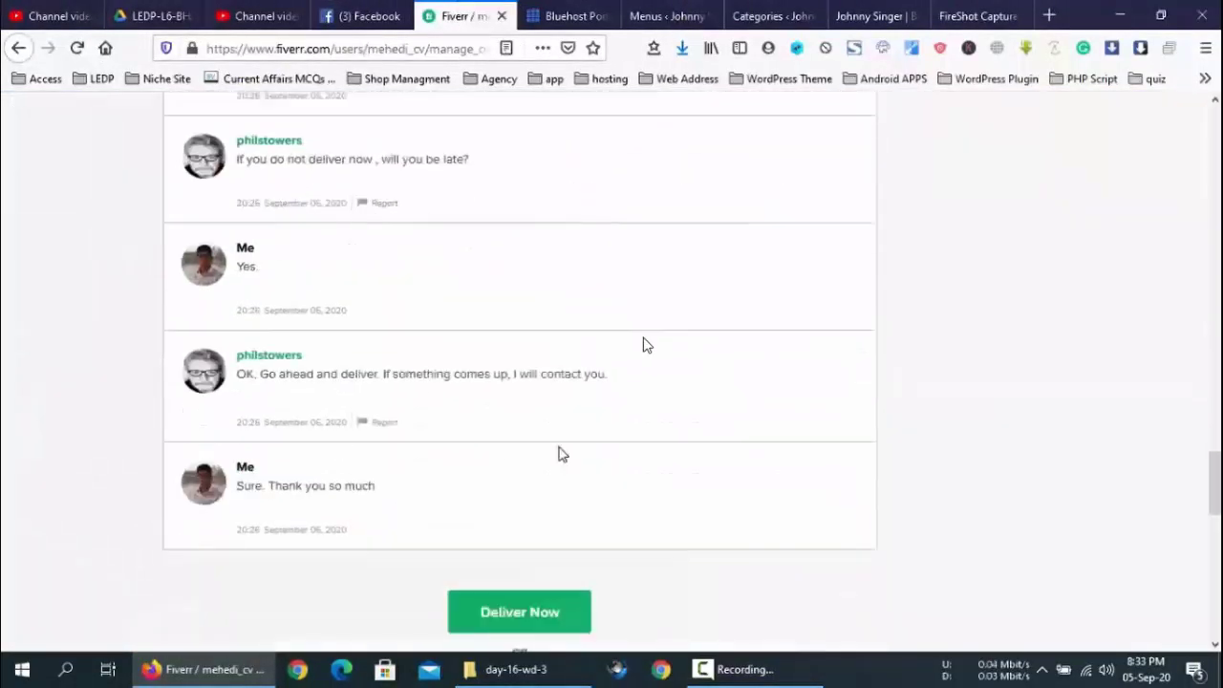
scroll(560, 455, up, 3)
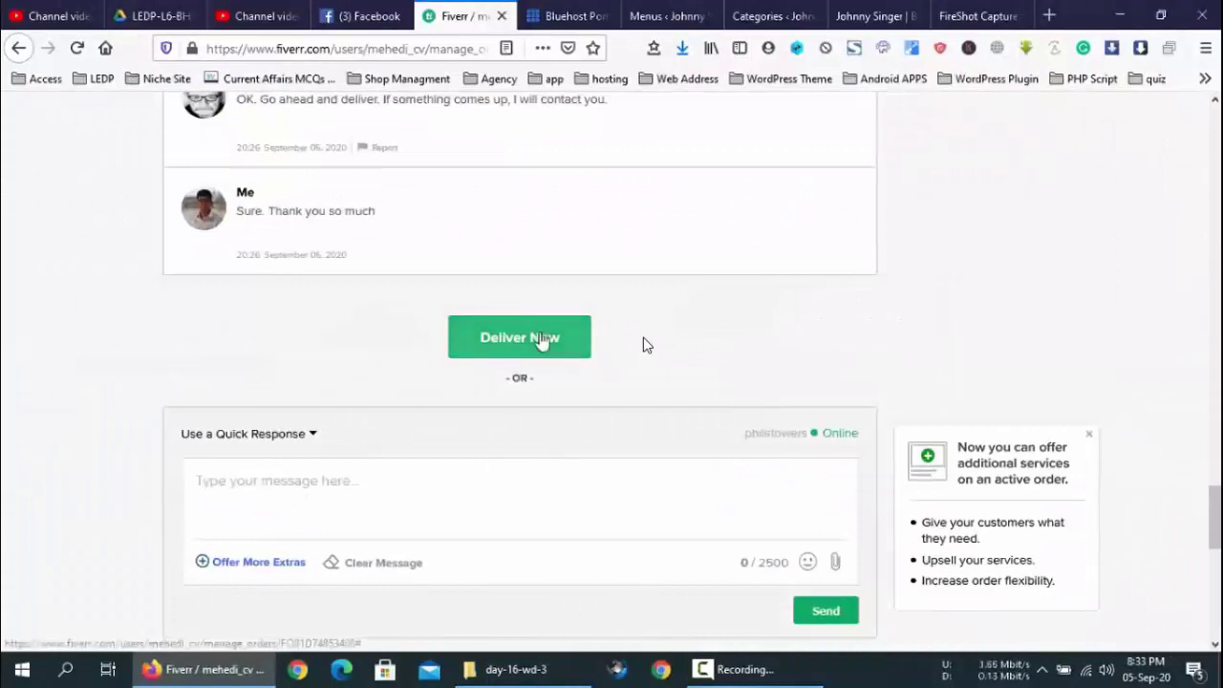
click(540, 338)
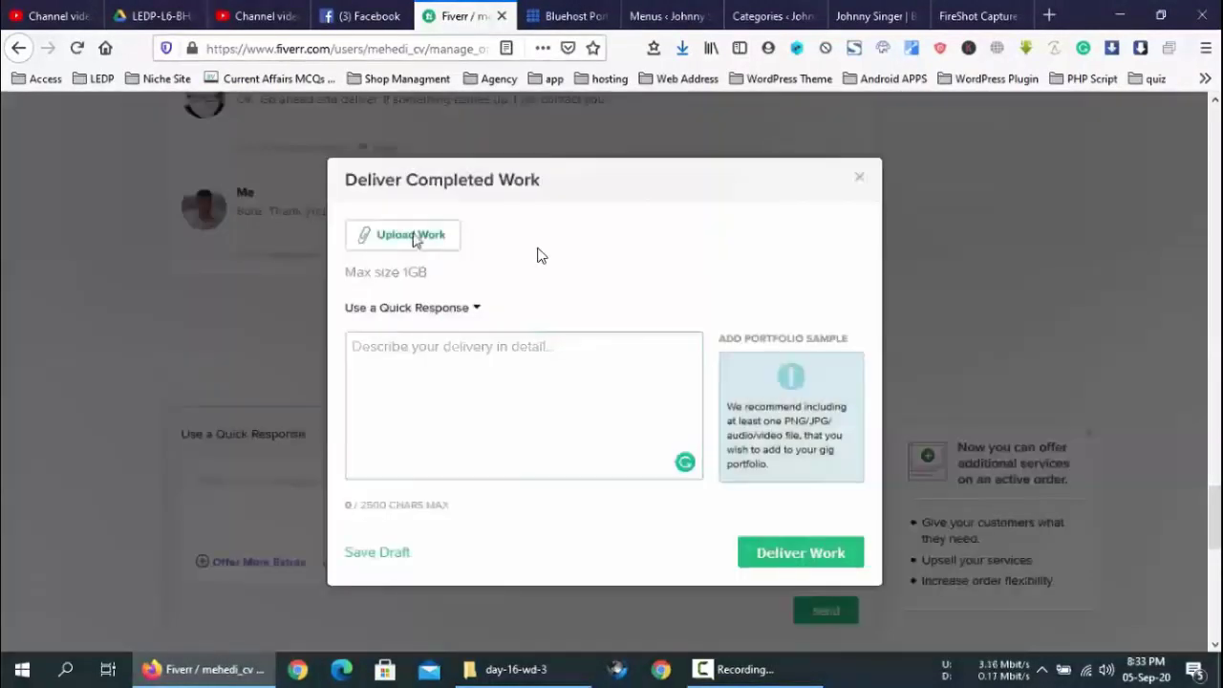
click(413, 238)
scroll(506, 363, down, 5)
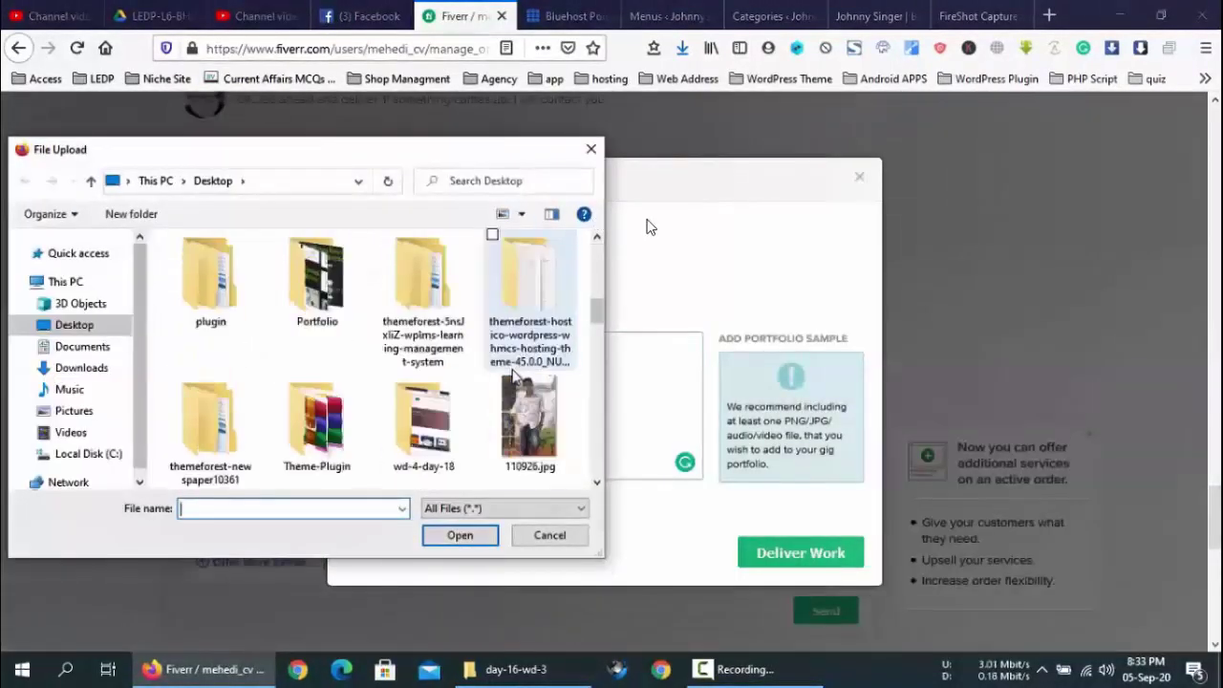
key(Escape)
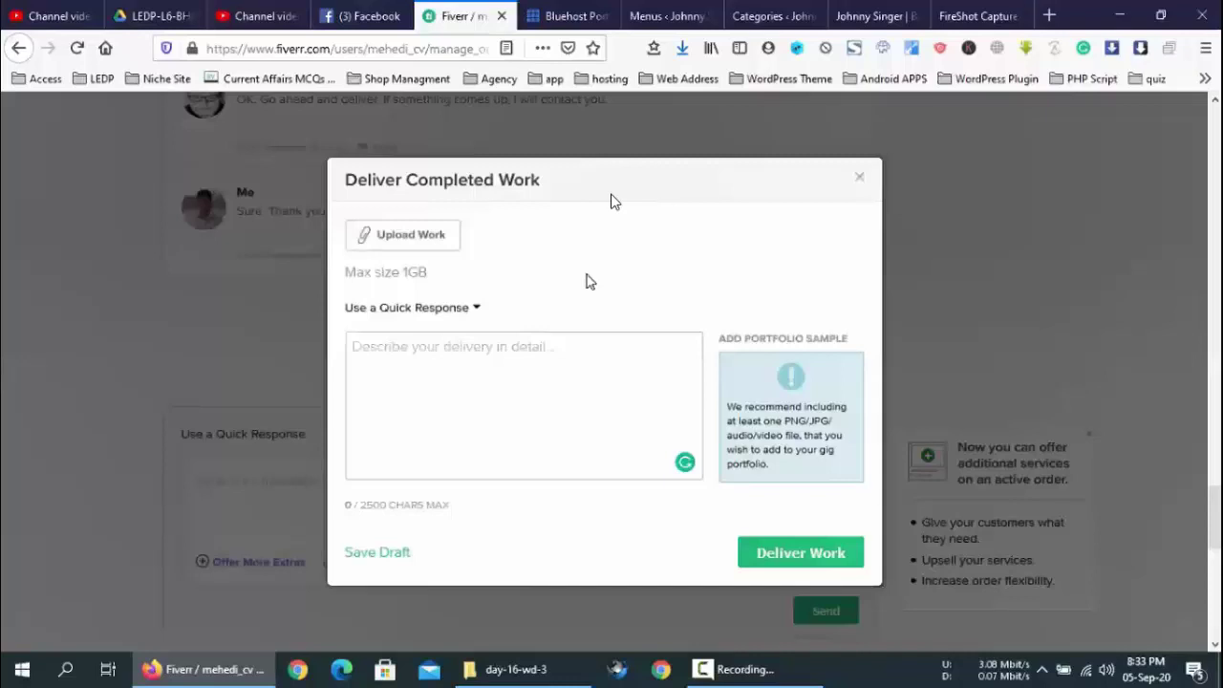
key(space)
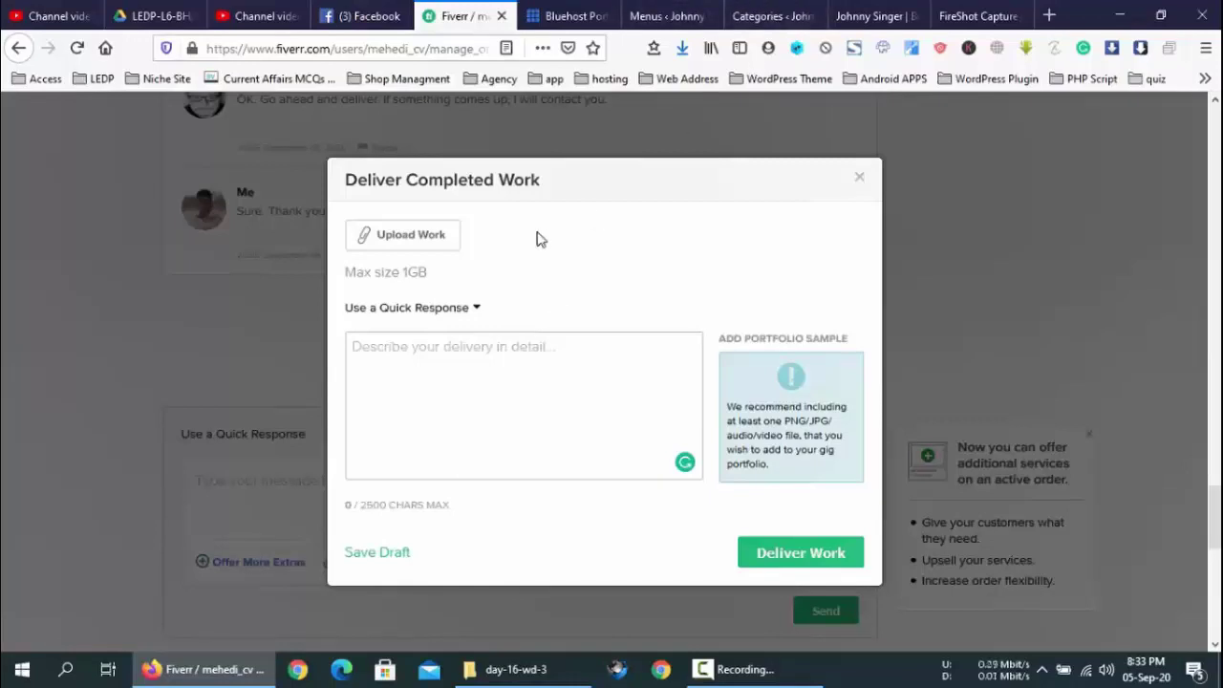
Attach website ss.png from the Desktop to the delivery as the uploaded work.
click(454, 248)
click(411, 244)
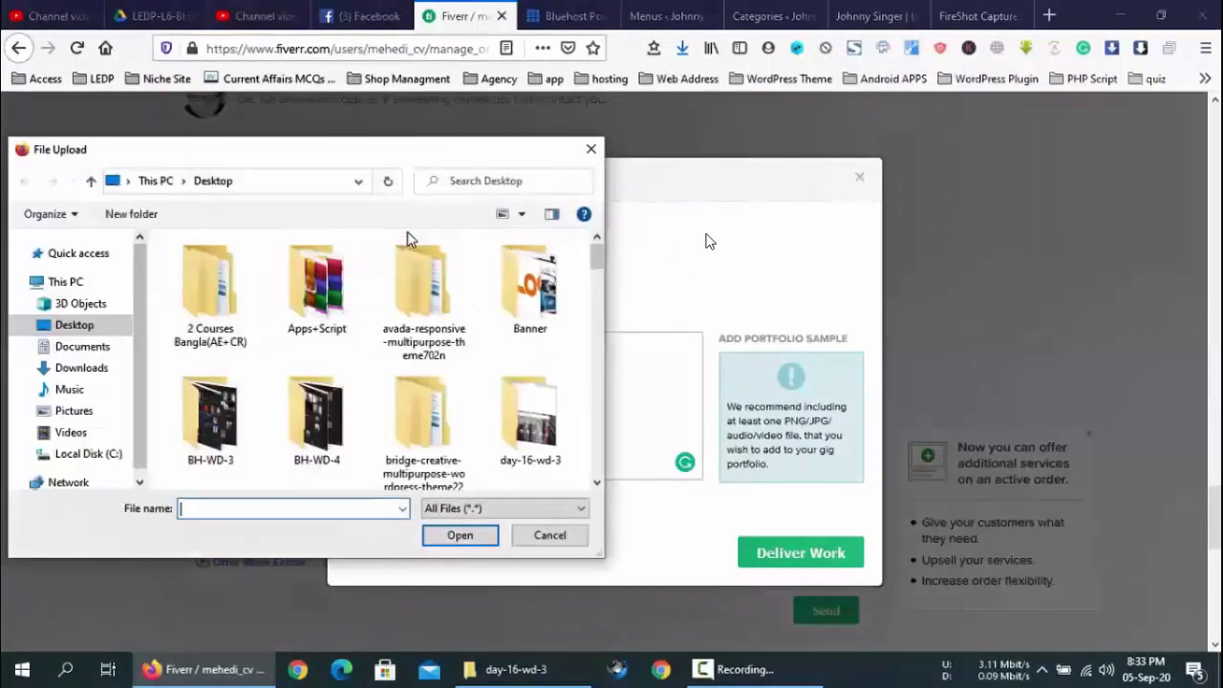
scroll(421, 335, down, 10)
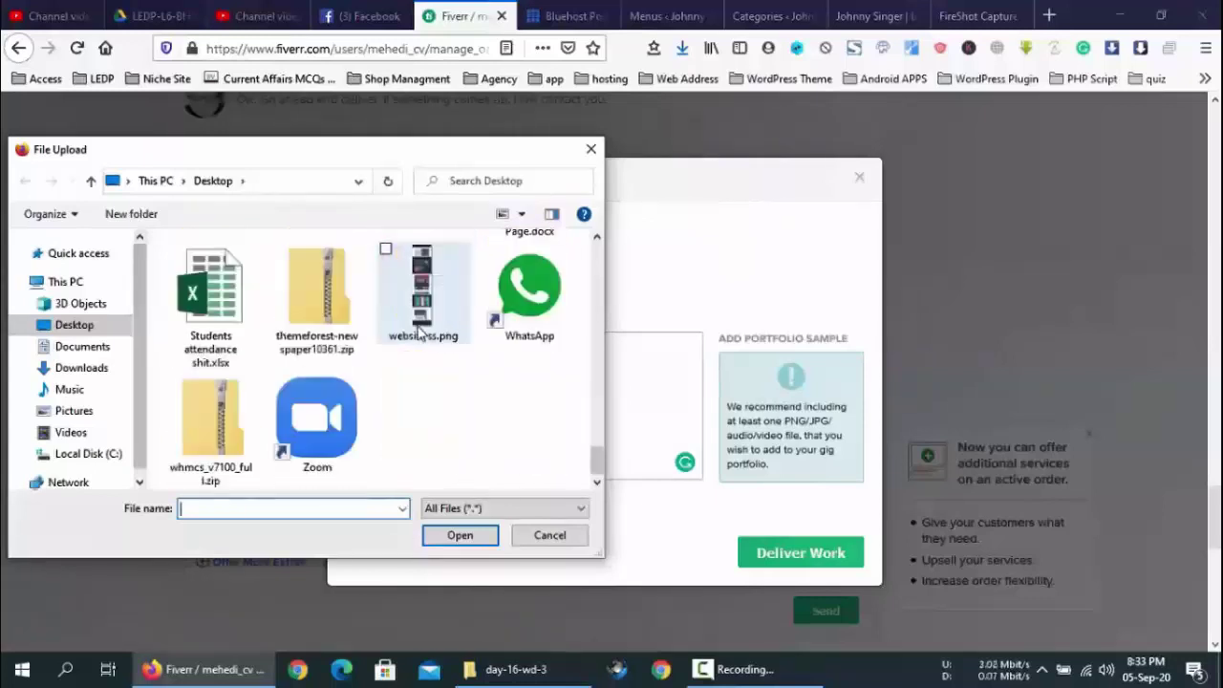
double_click(430, 330)
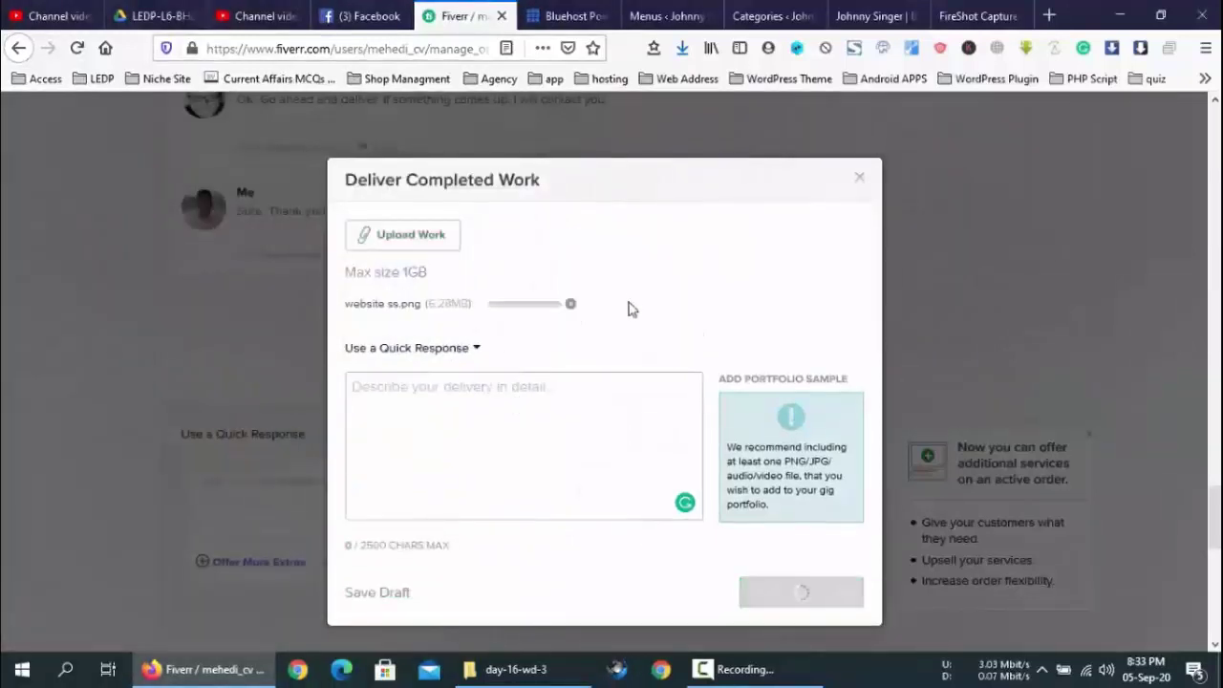
Begin the delivery message with "Hello sir, I complete".
drag(392, 272, 430, 277)
click(425, 327)
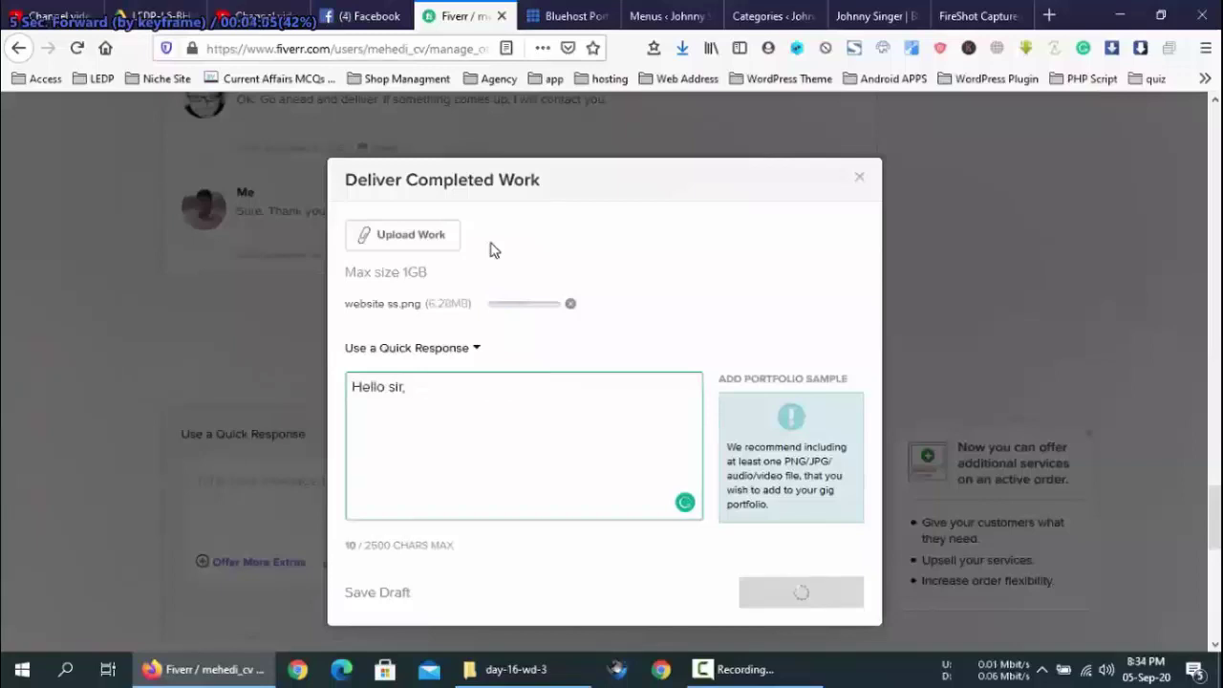
text(I)
text( a)
key(BackSpace)
text(comp)
text(e)
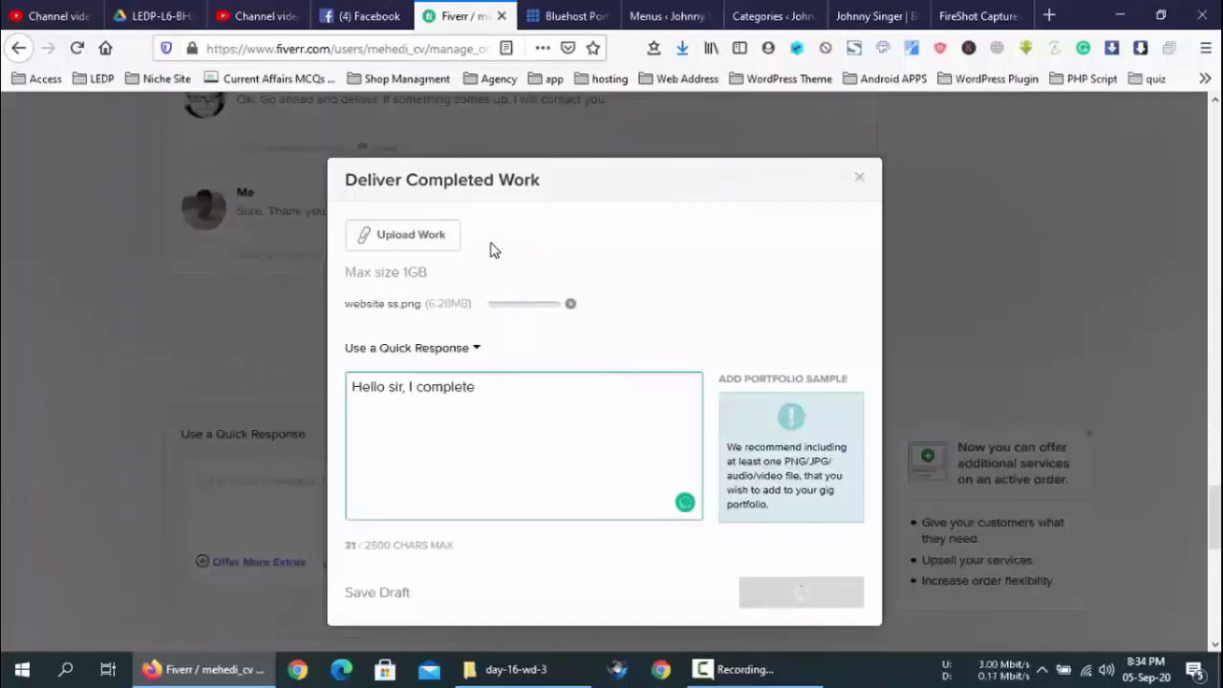
text(ly delivery)
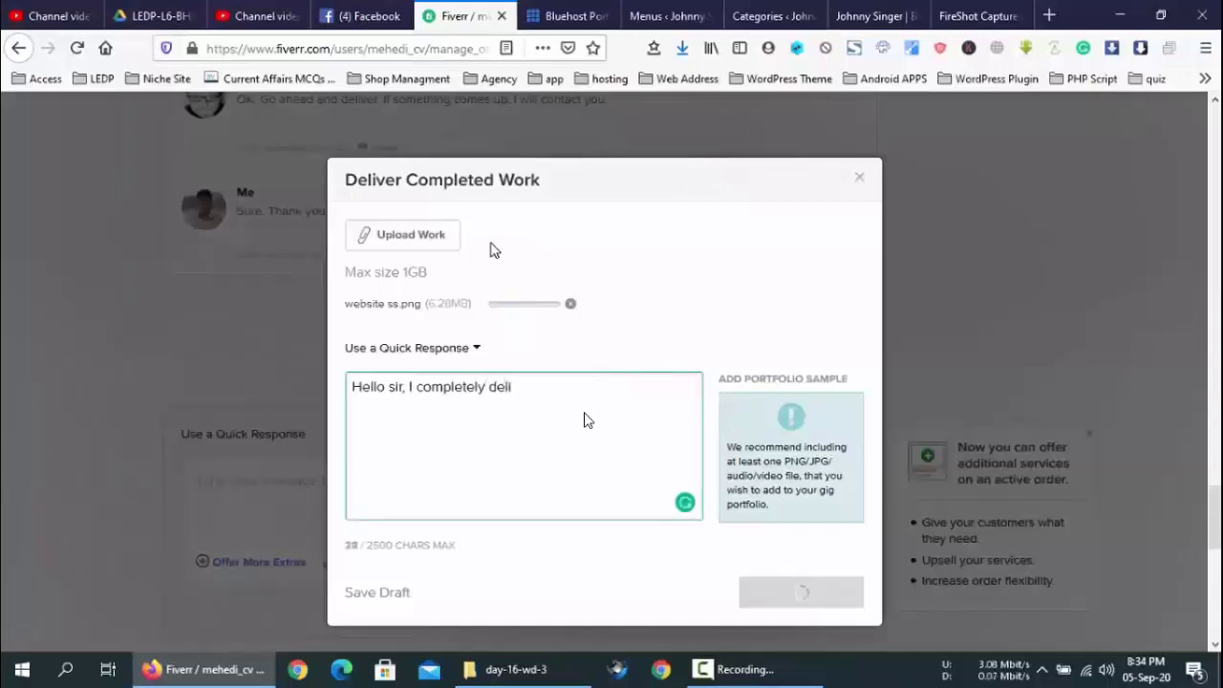
key(BackSpace)
key(BackSpace)
key(BackSpace)
key(BackSpace)
key(BackSpace)
key(BackSpace)
key(BackSpace)
key(BackSpace)
key(BackSpace)
key(BackSpace)
key(BackSpace)
key(BackSpace)
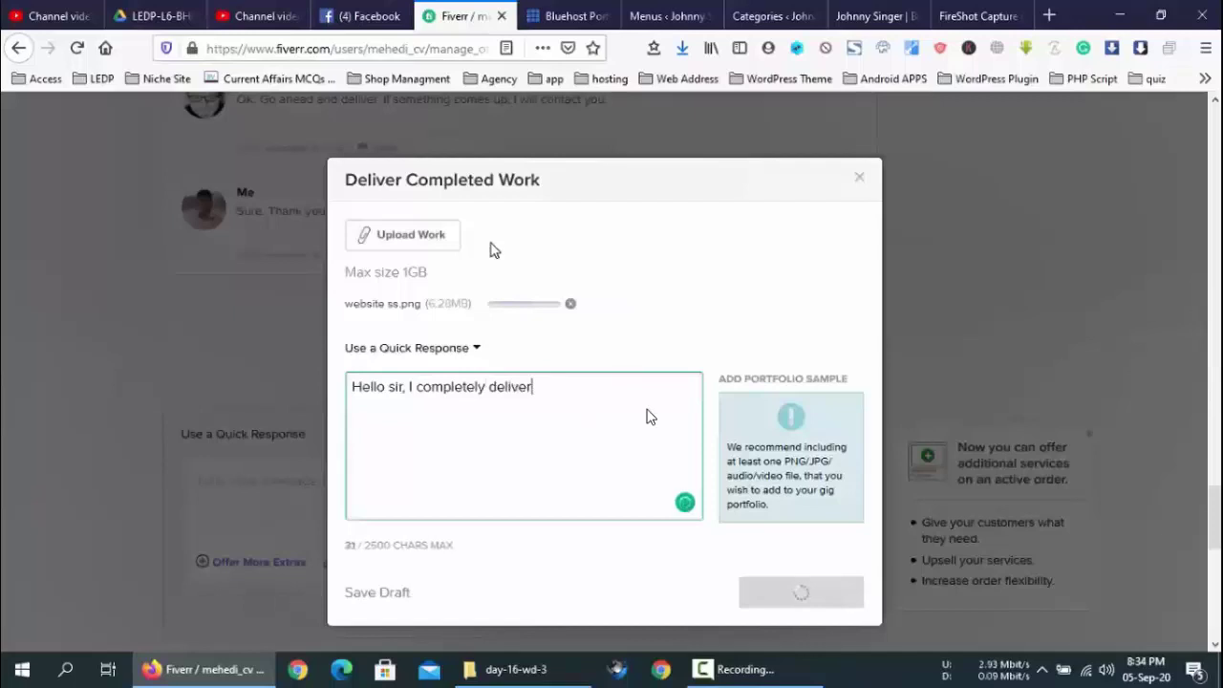
key(BackSpace)
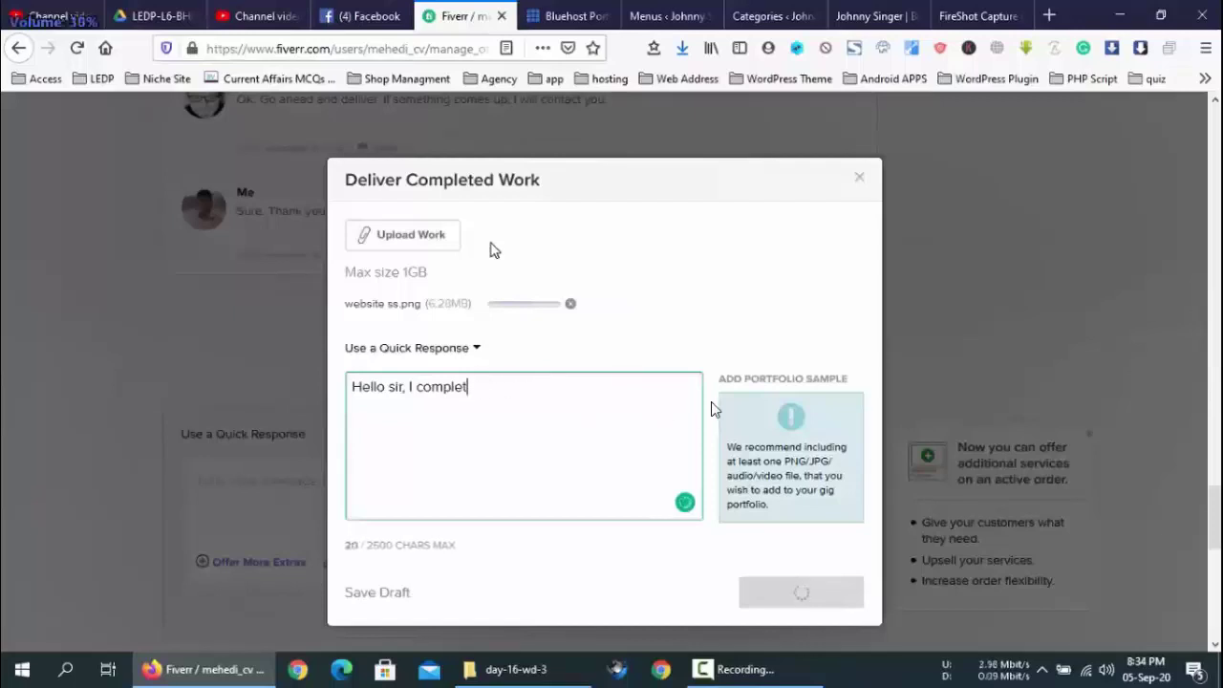
Switch the delivery video to windowed view and back to full screen, and lower its volume.
key(Return)
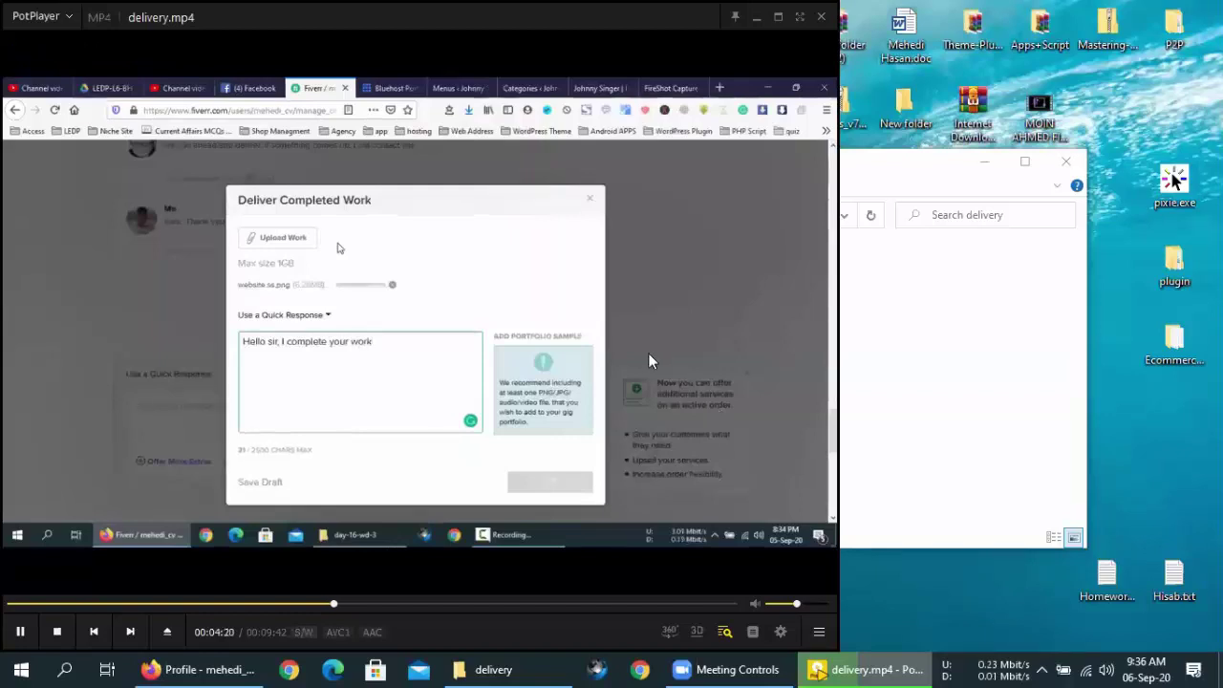
key(Return)
key(Down)
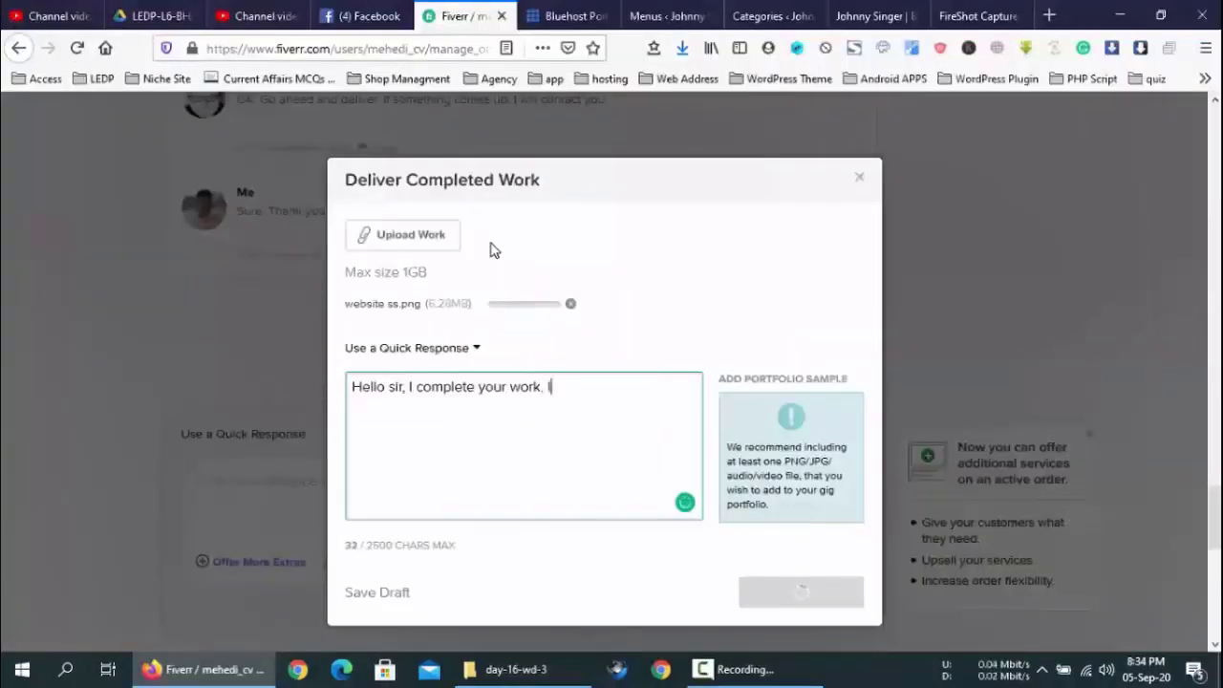
Skip the delivery video forward in 5-second jumps to review how the delivery message is written up to the feedback request.
key(Right)
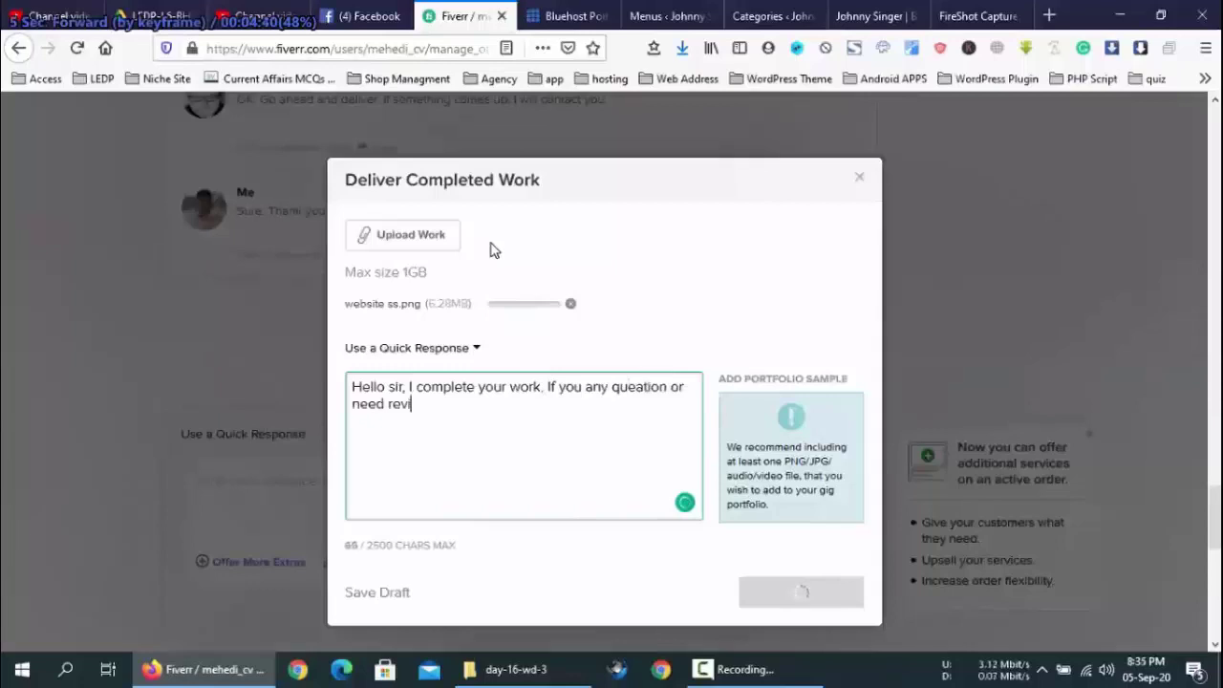
key(Right)
key(Right)
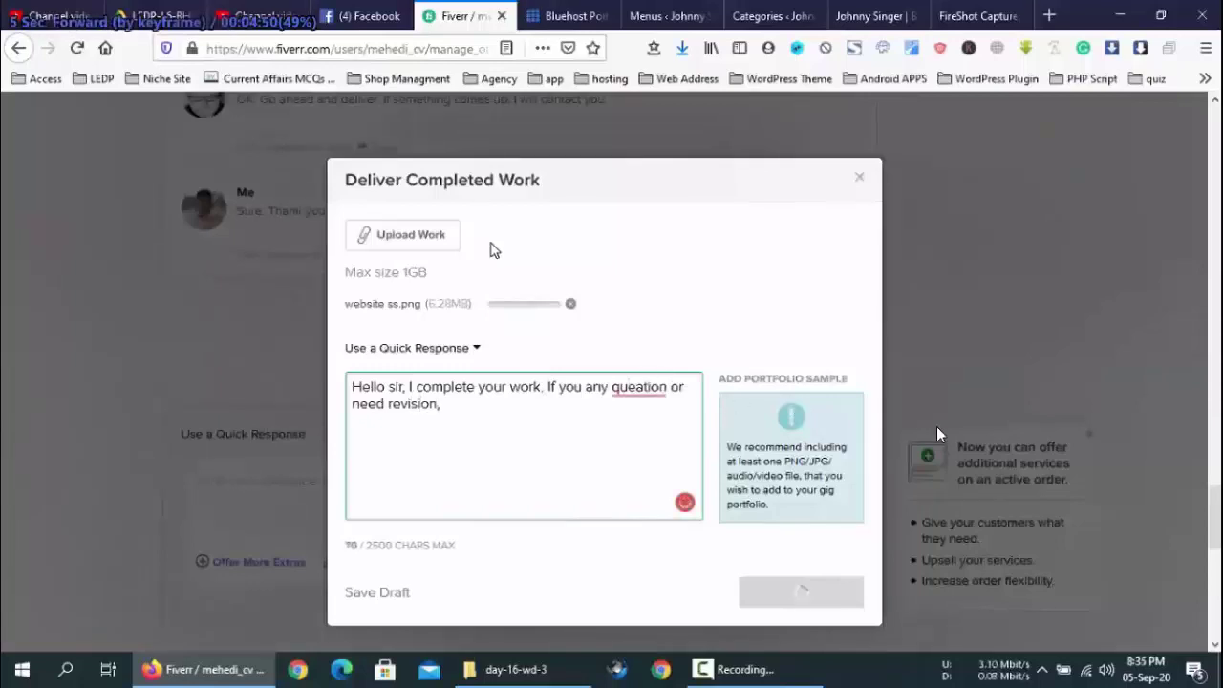
key(Right)
key(Right)
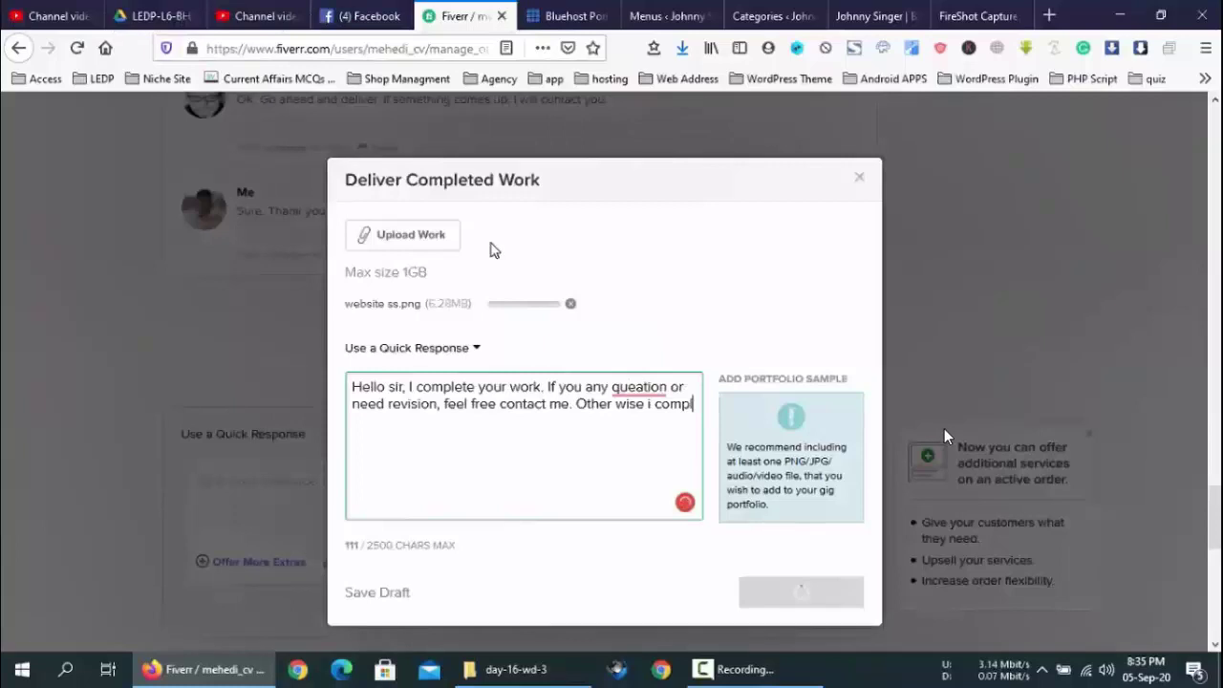
key(Right)
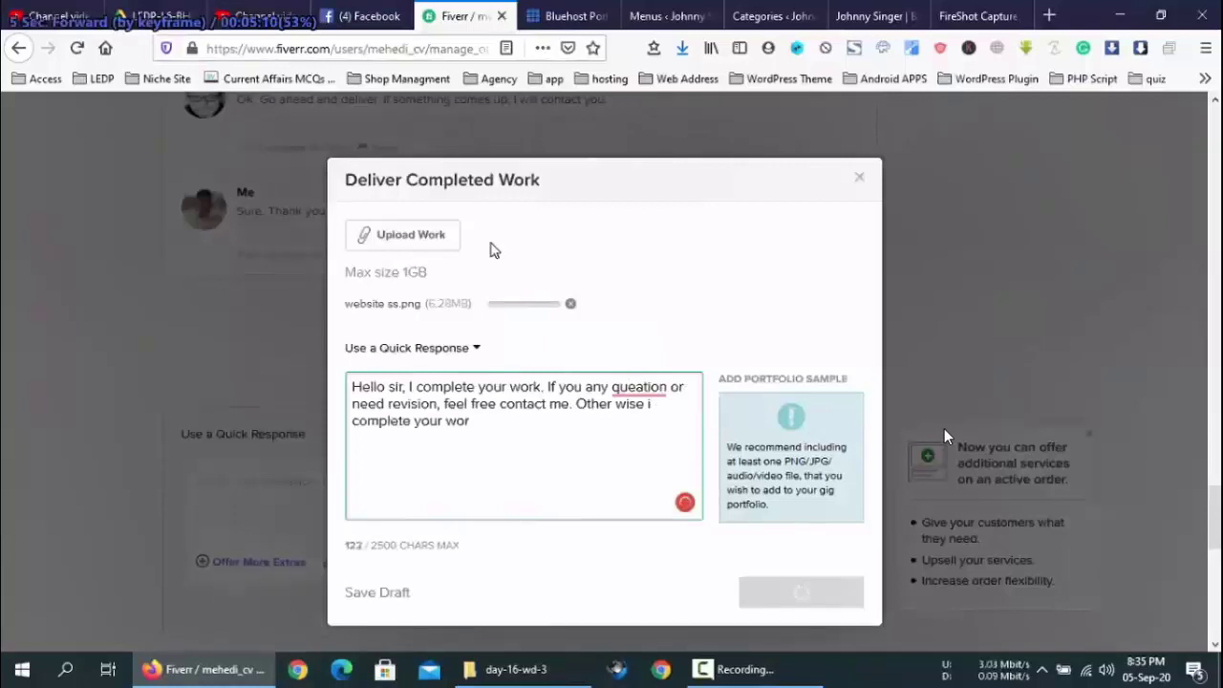
key(Right)
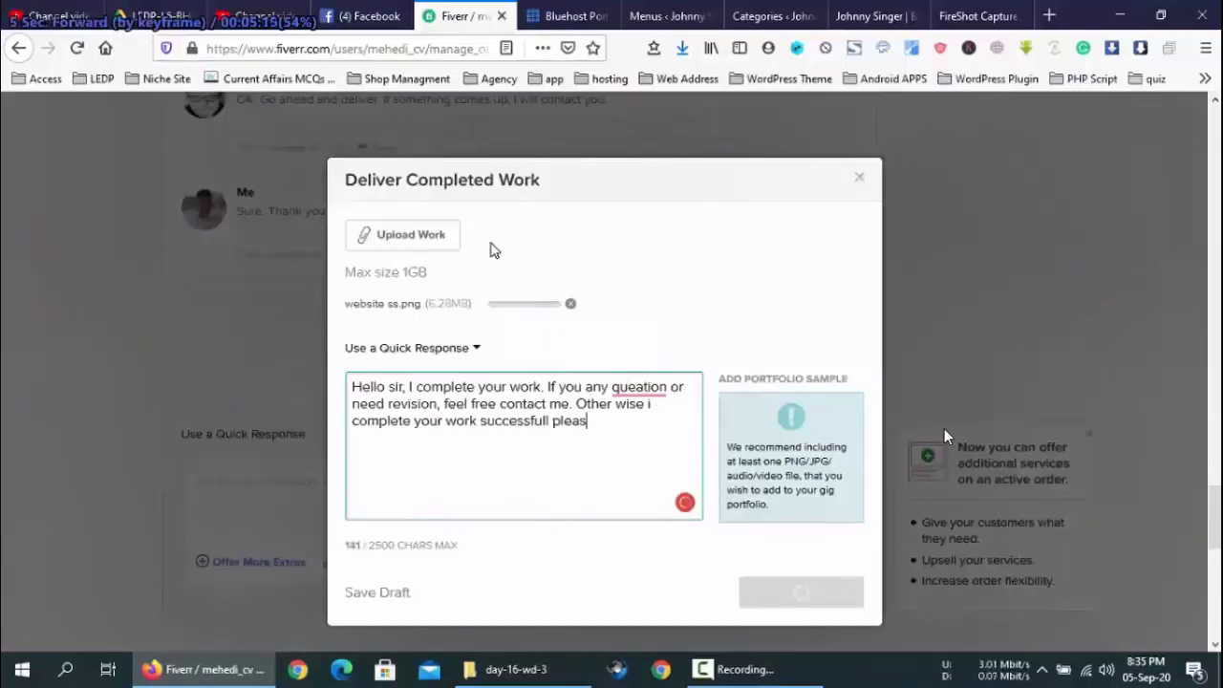
key(Right)
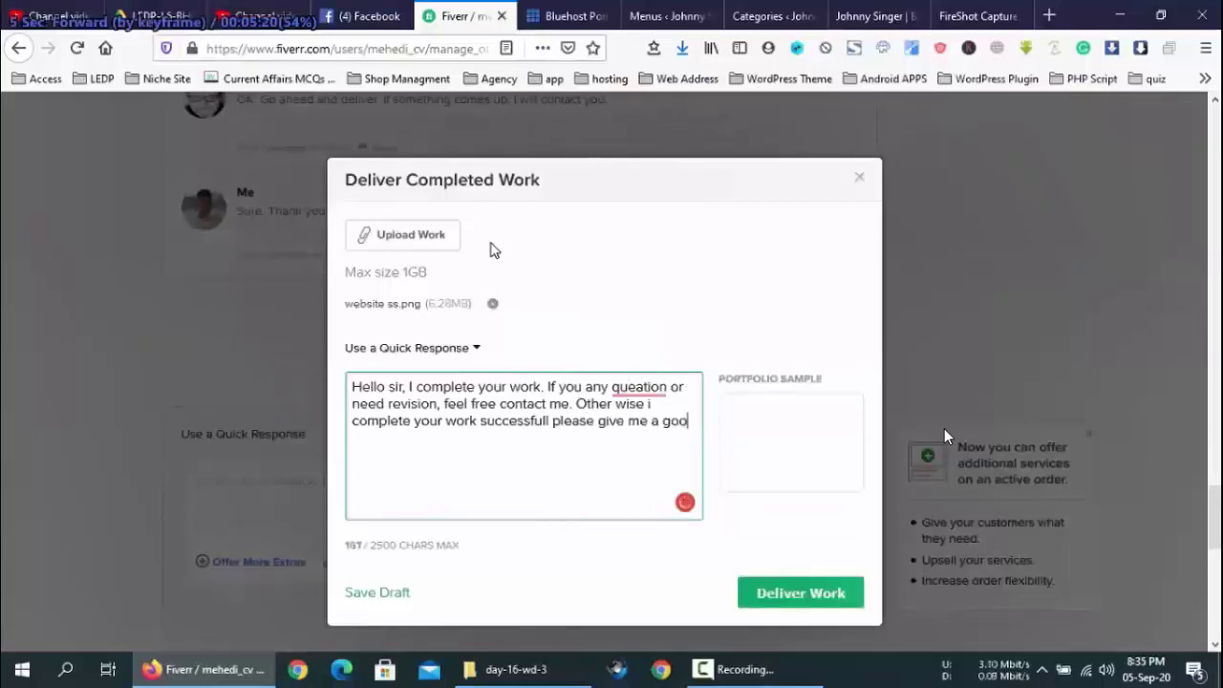
key(Right)
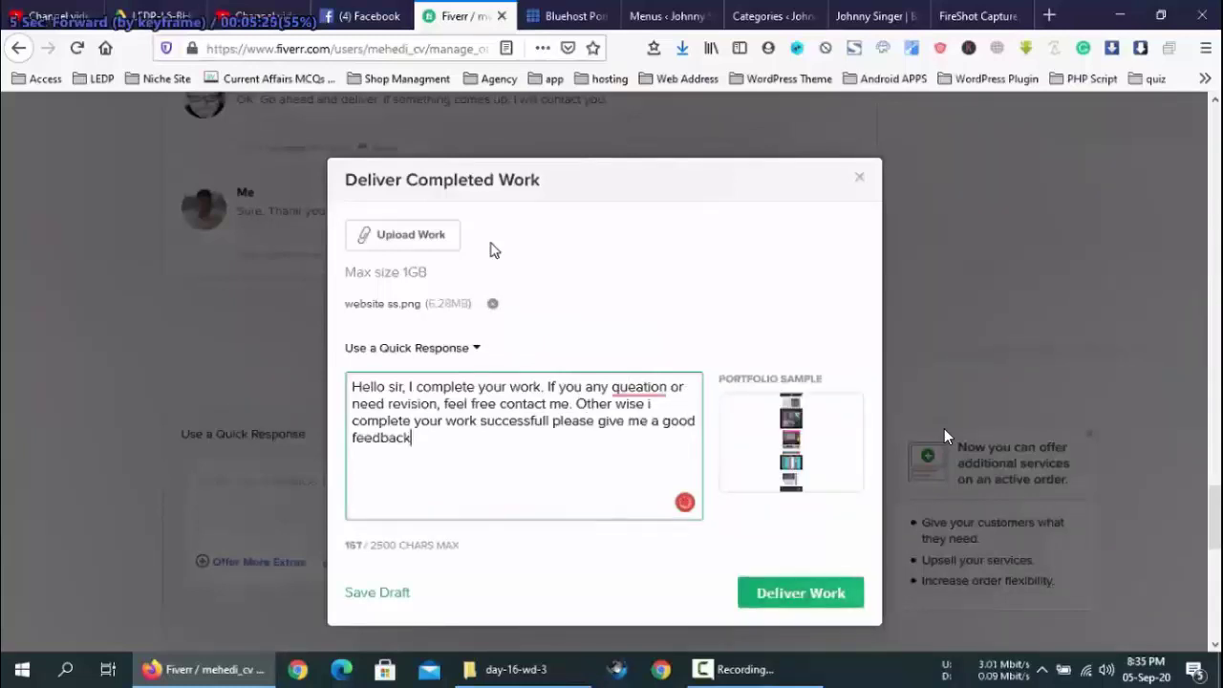
key(Right)
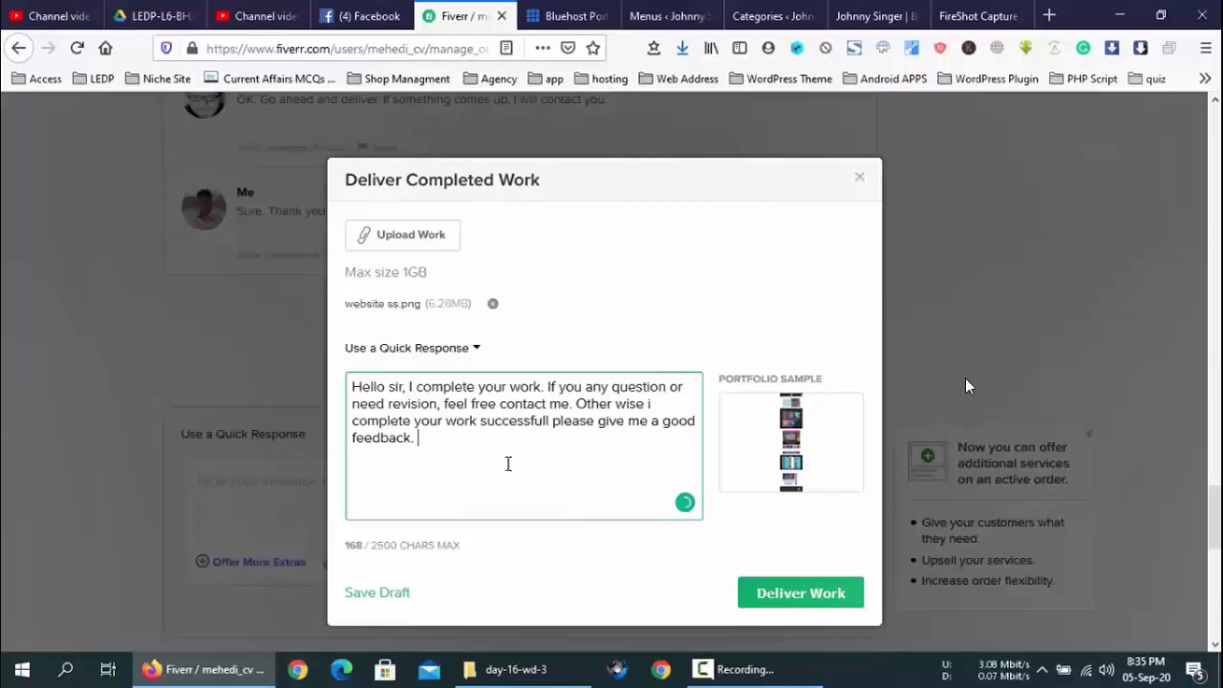
Toggle playback and skip the video ahead past 00:05:55 to view the wording corrections in the delivery message.
key(space)
key(Right)
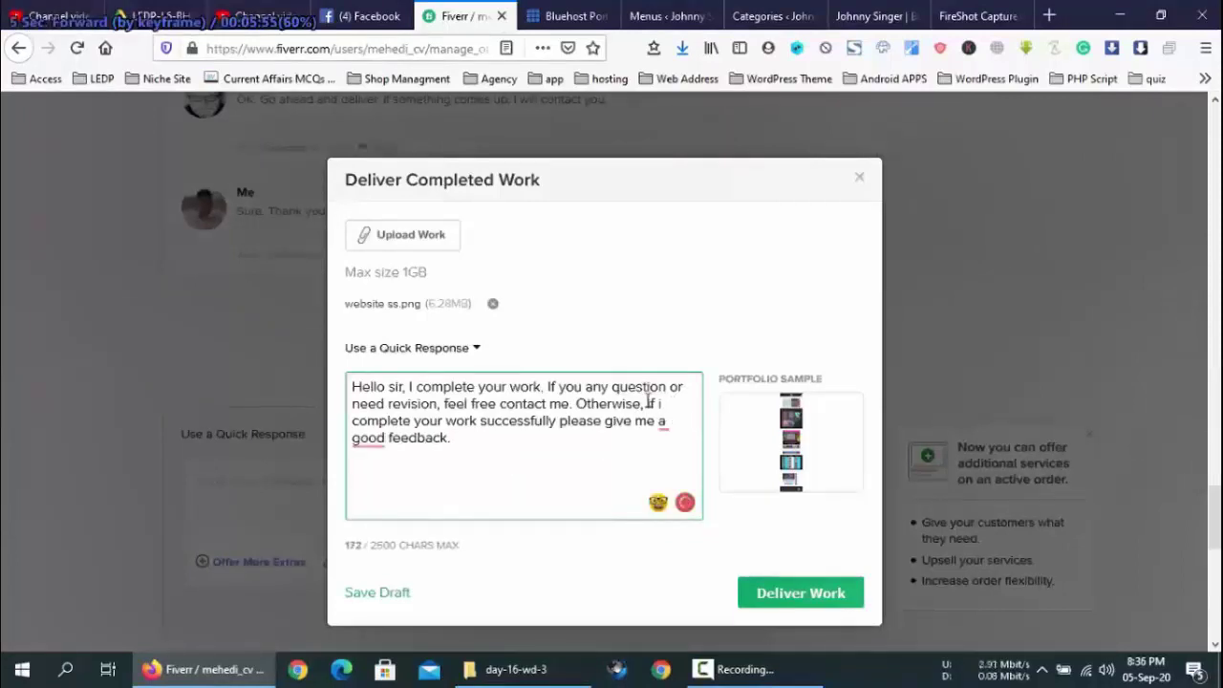
key(Right)
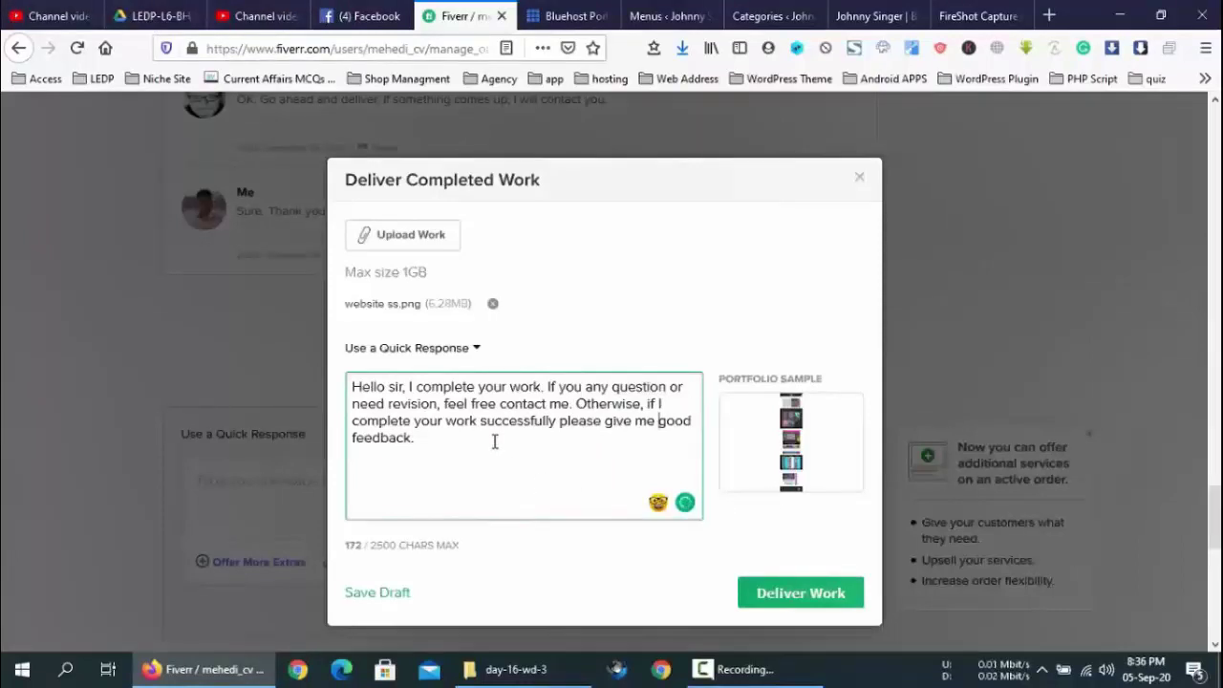
Toggle the video out of and back into full screen, then pause and rewind it to the finished delivery message at 00:06:15.
double_click(778, 391)
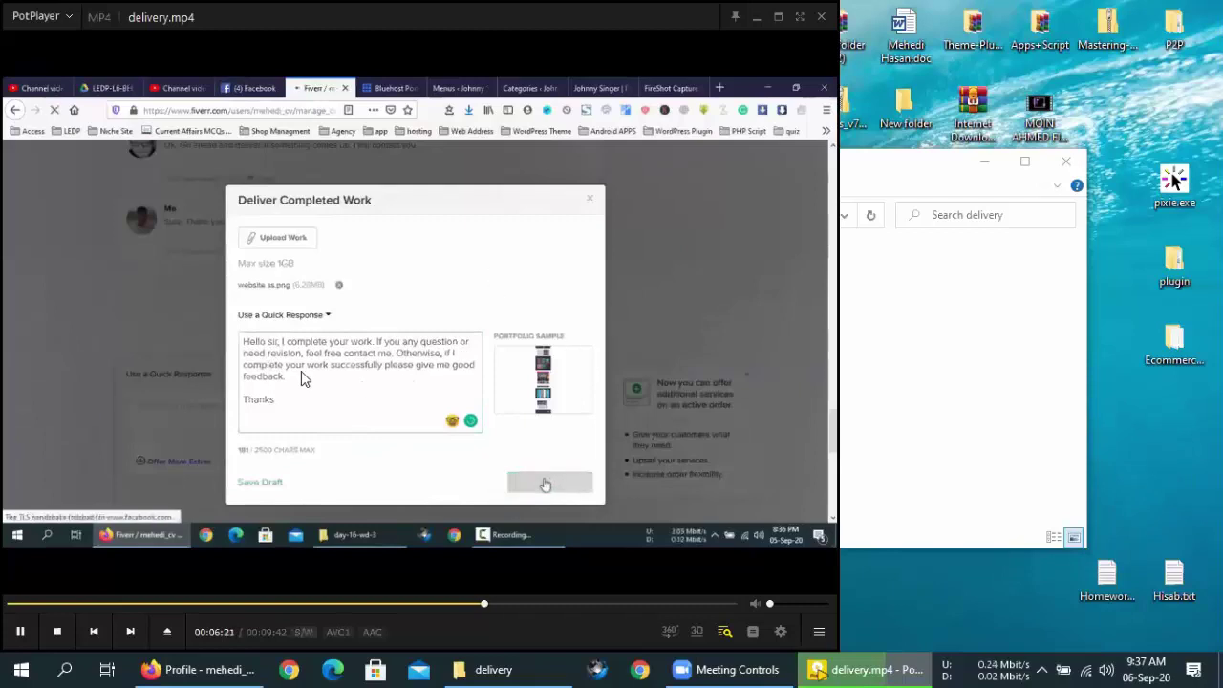
double_click(517, 345)
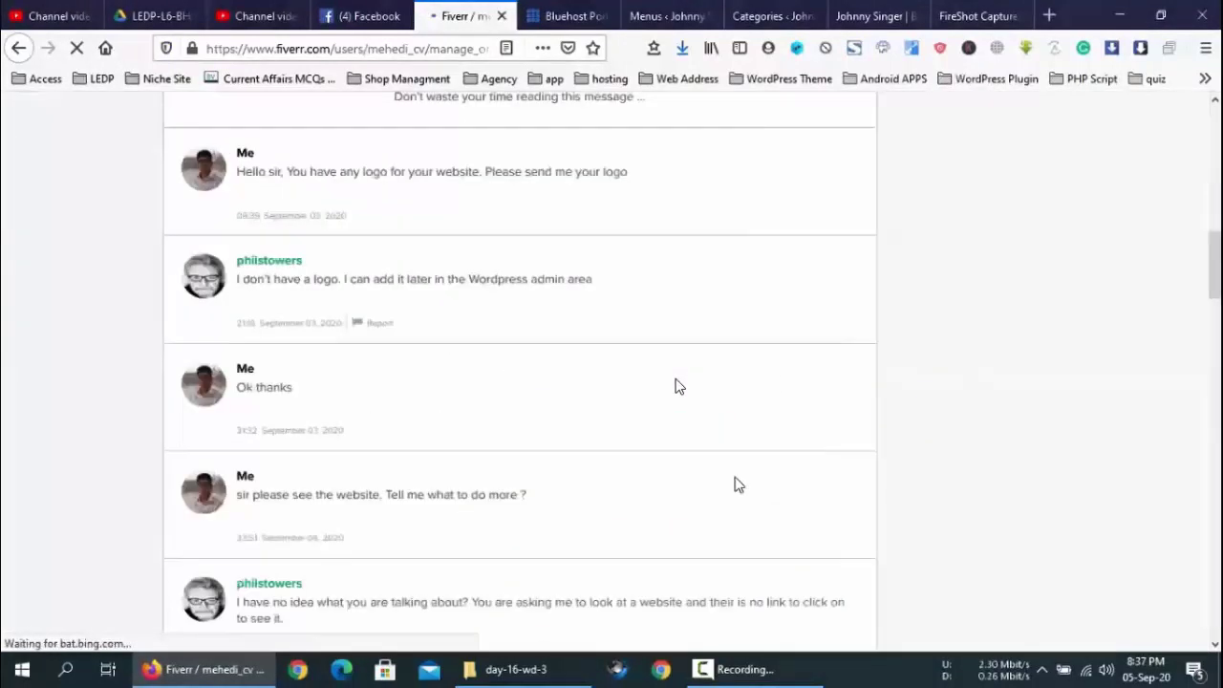
key(Left)
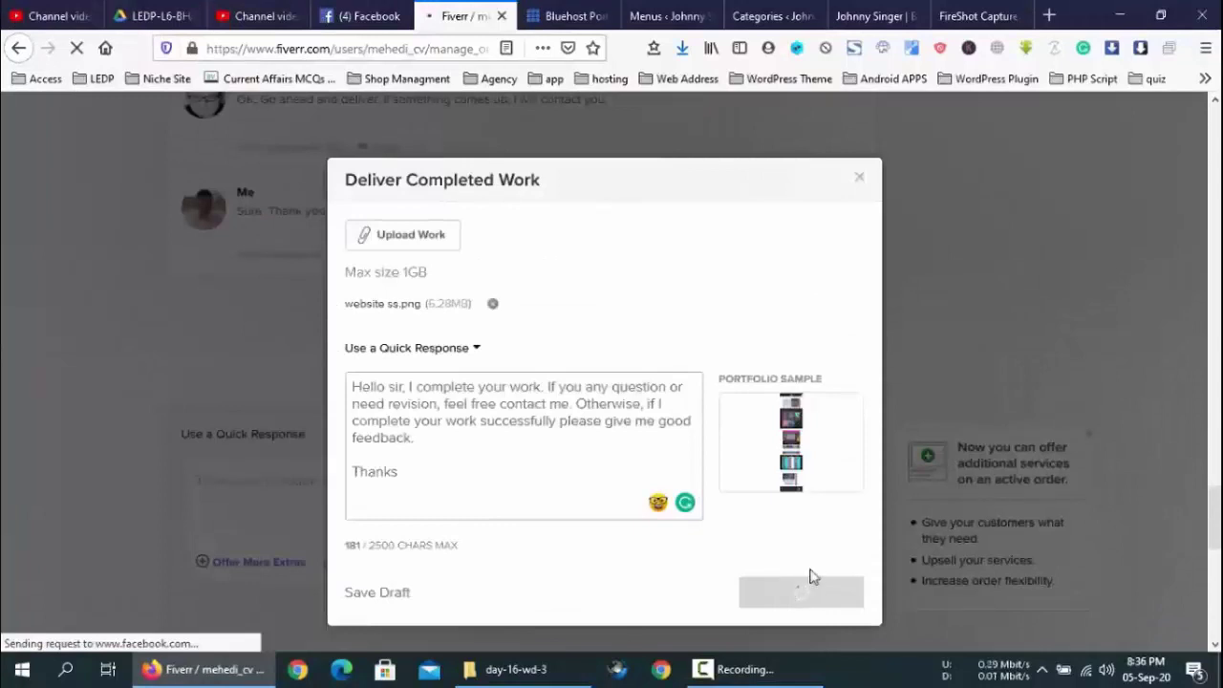
key(Left)
key(space)
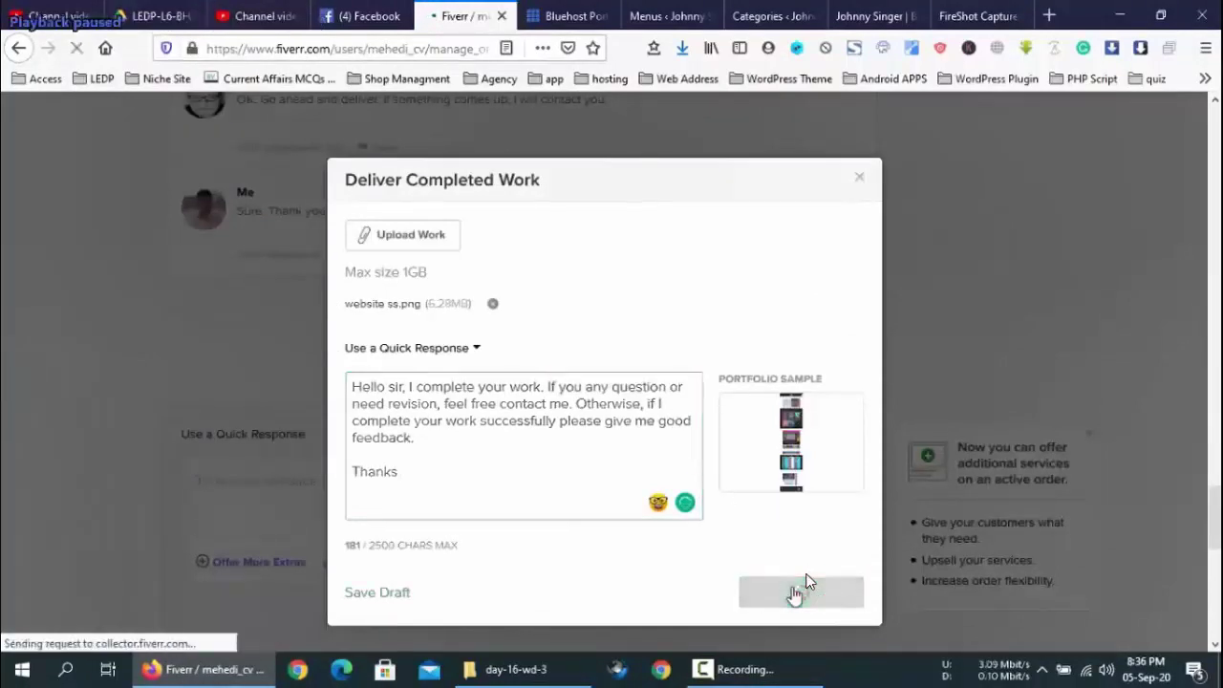
key(Left)
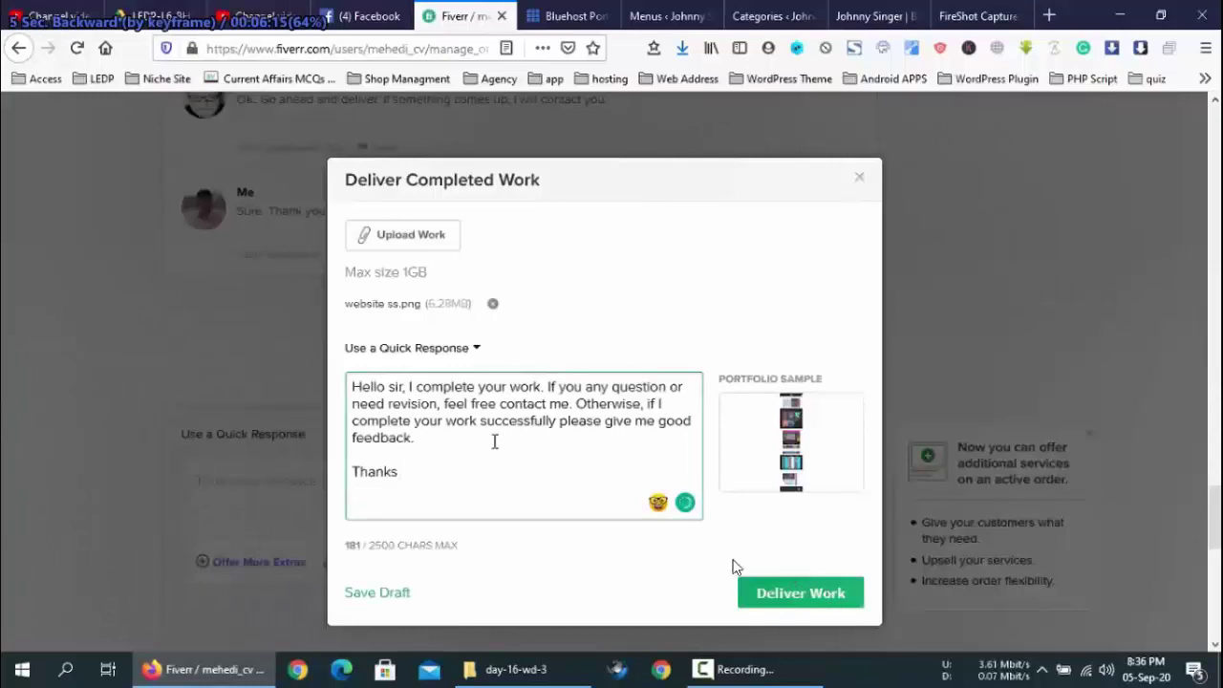
Skip the delivery video forward 5 seconds past the finished delivery message, resume playback and show it full screen.
key(Right)
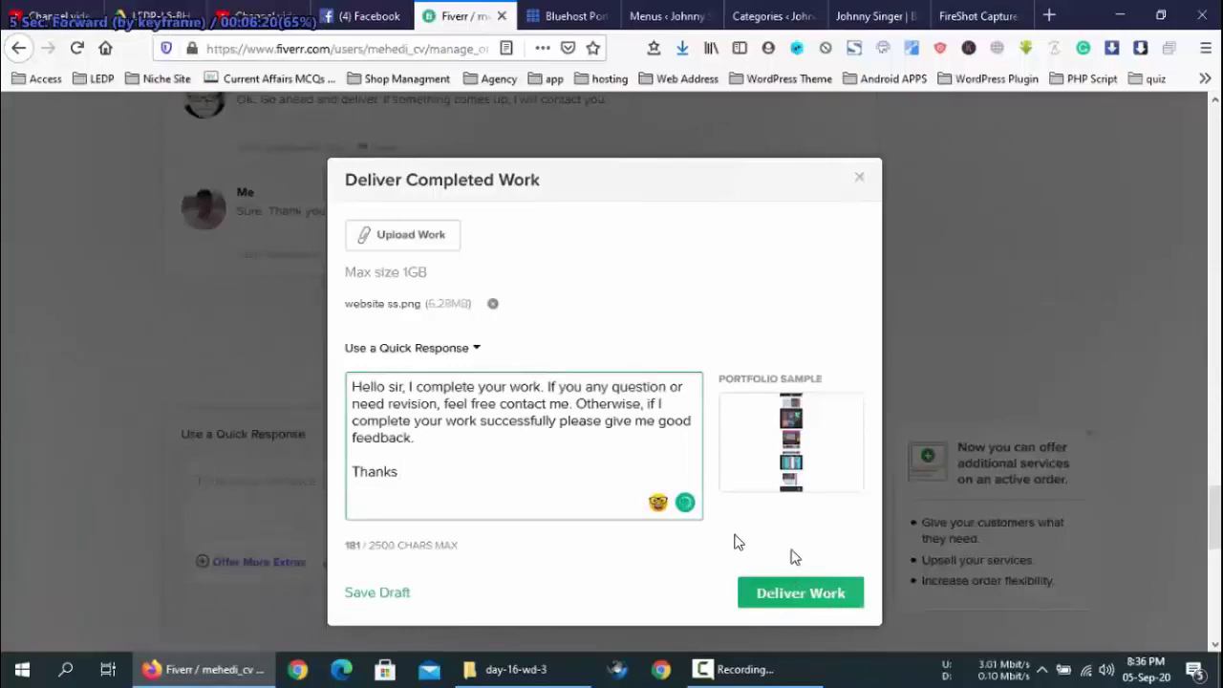
key(space)
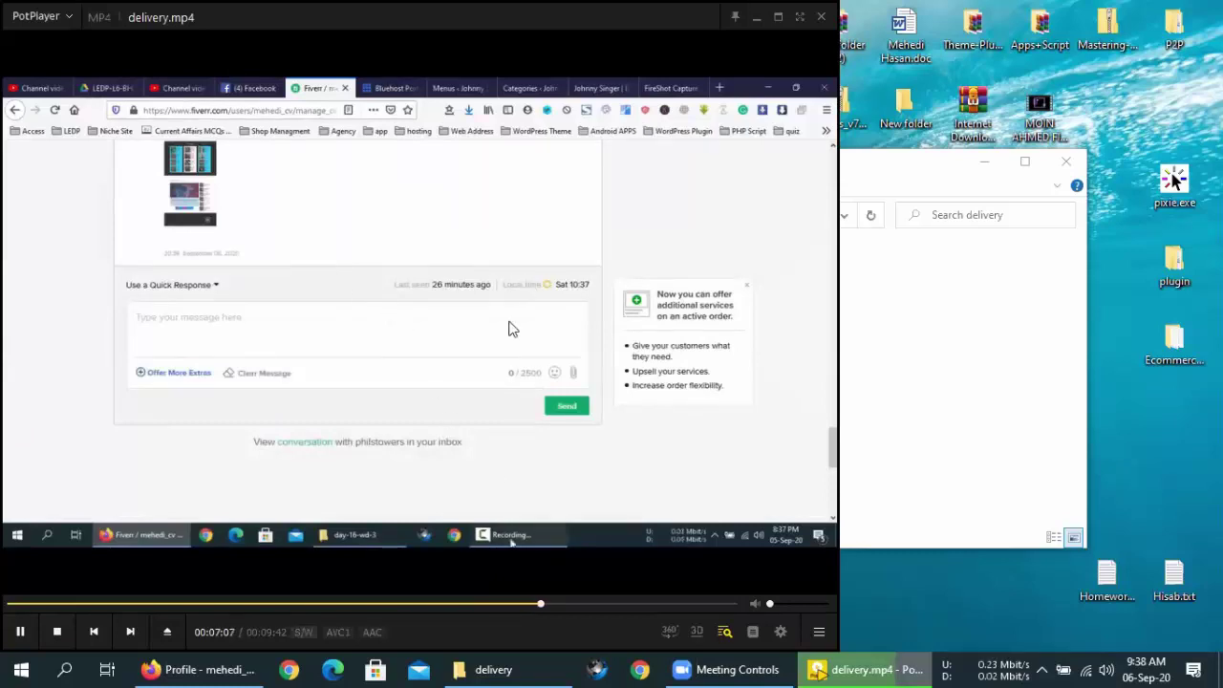
double_click(638, 329)
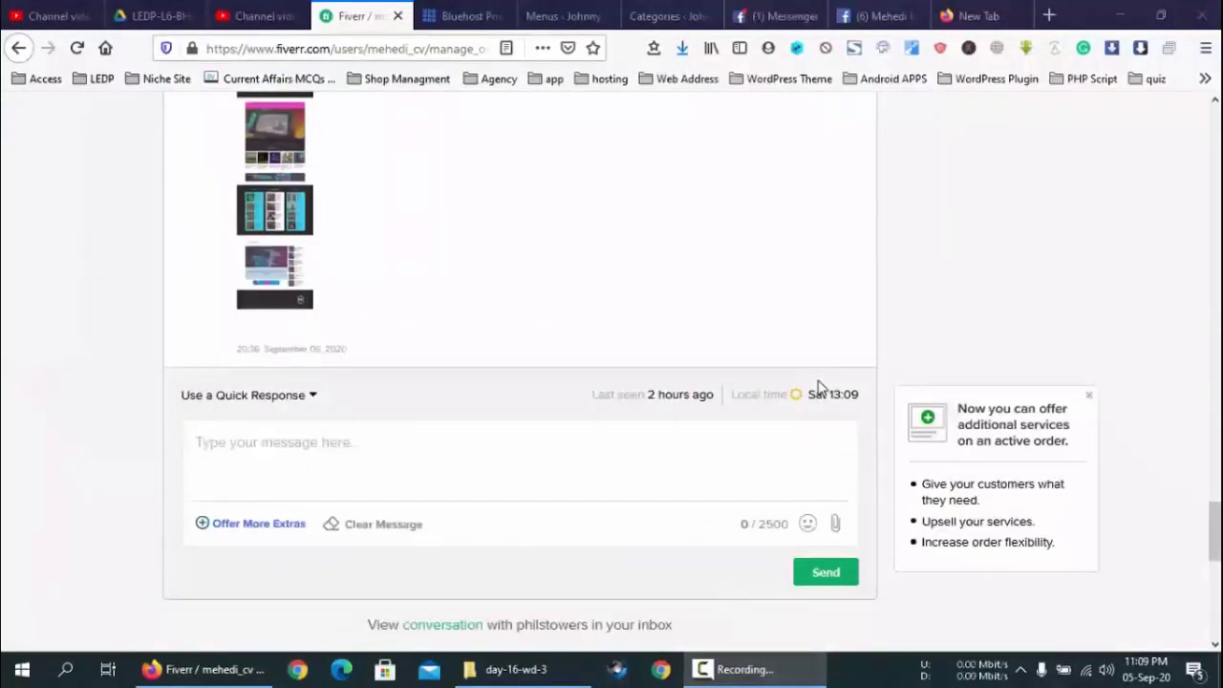
Reload the order page and close the Share Your Gig dialog.
right_click(688, 196)
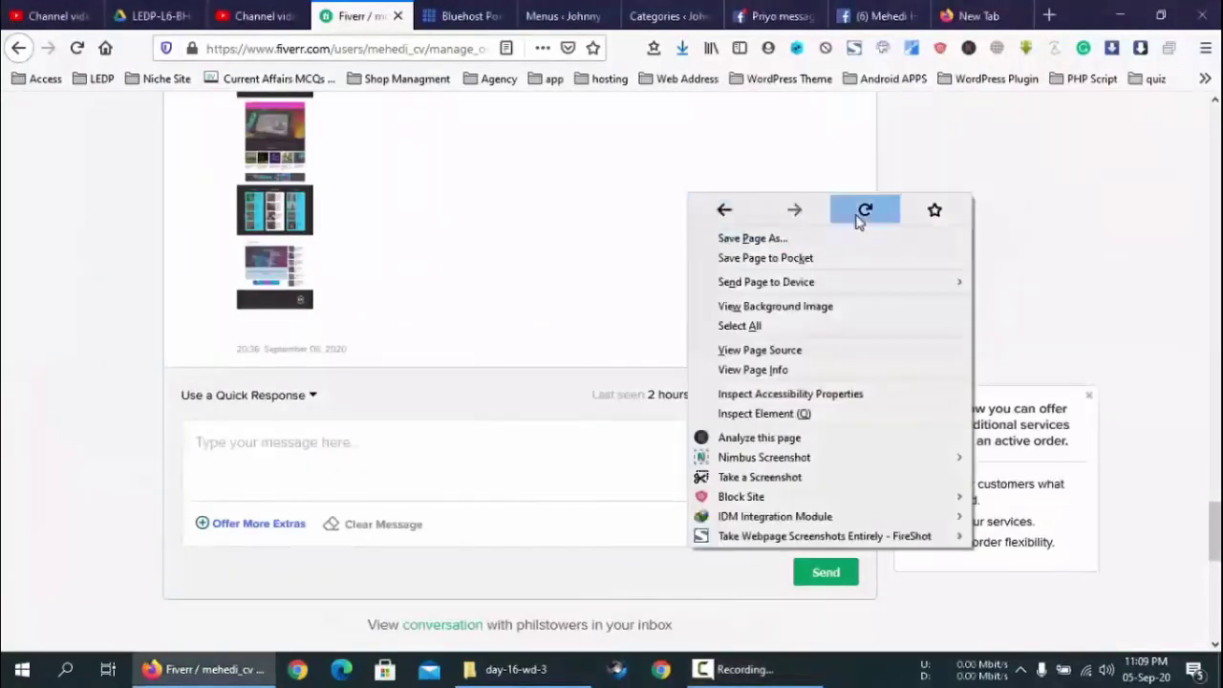
click(862, 215)
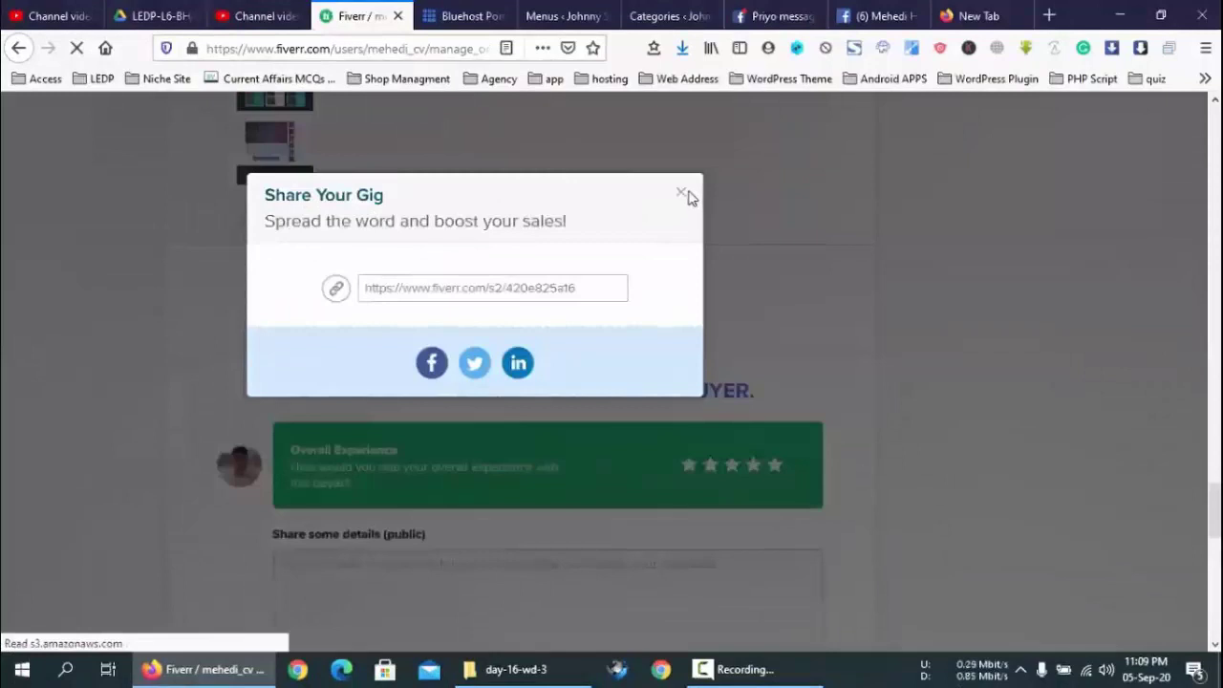
click(686, 196)
Look over the order reviews section and the conversation with the buyer, and check the Messages notifications.
scroll(659, 383, up, 8)
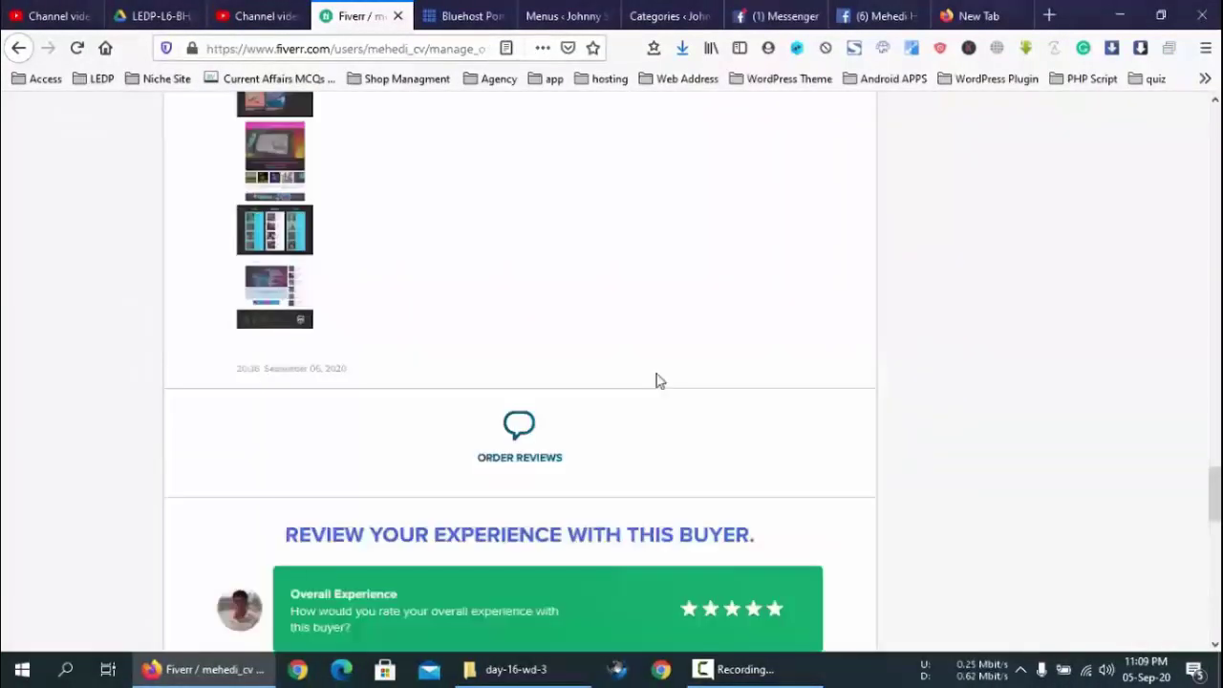
scroll(659, 382, down, 4)
scroll(657, 380, up, 4)
scroll(657, 381, down, 4)
scroll(657, 380, up, 8)
scroll(658, 381, up, 10)
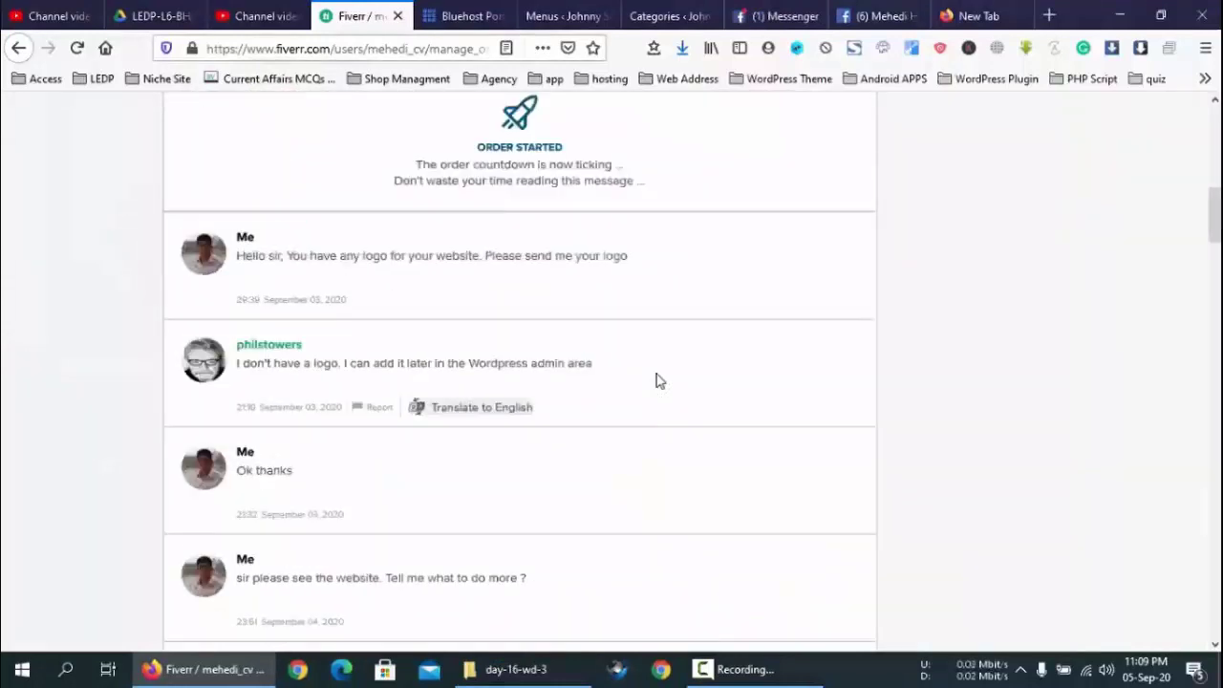
mouse_move(276, 134)
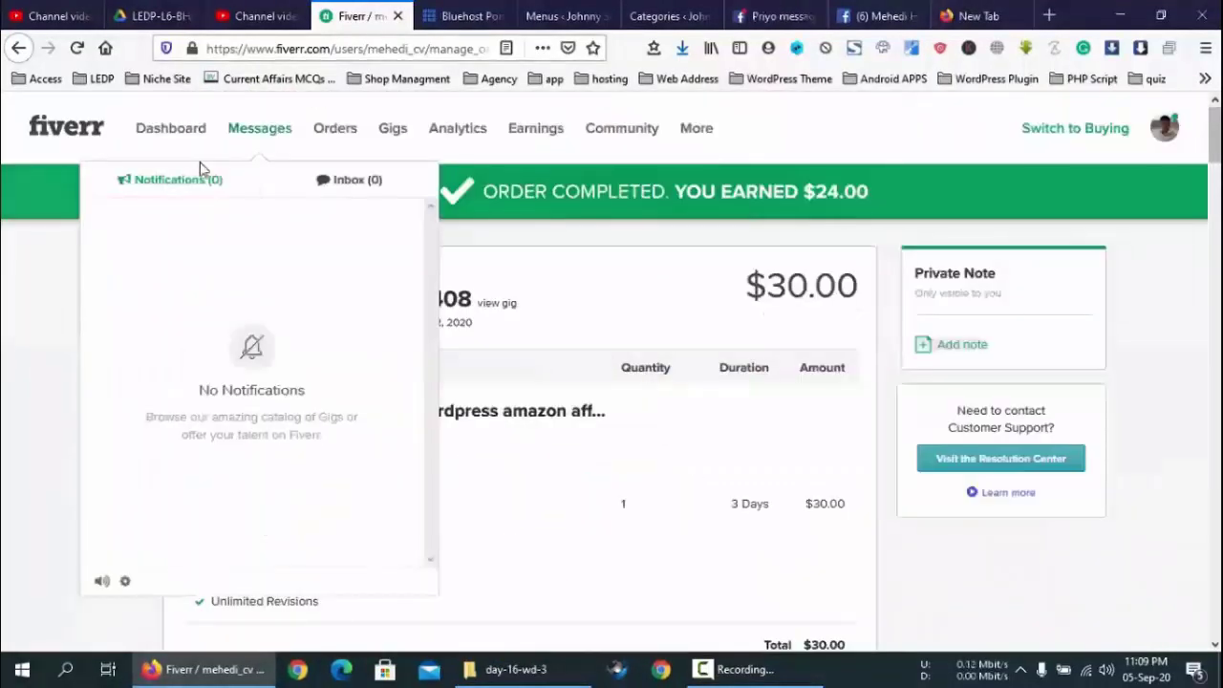
click(162, 186)
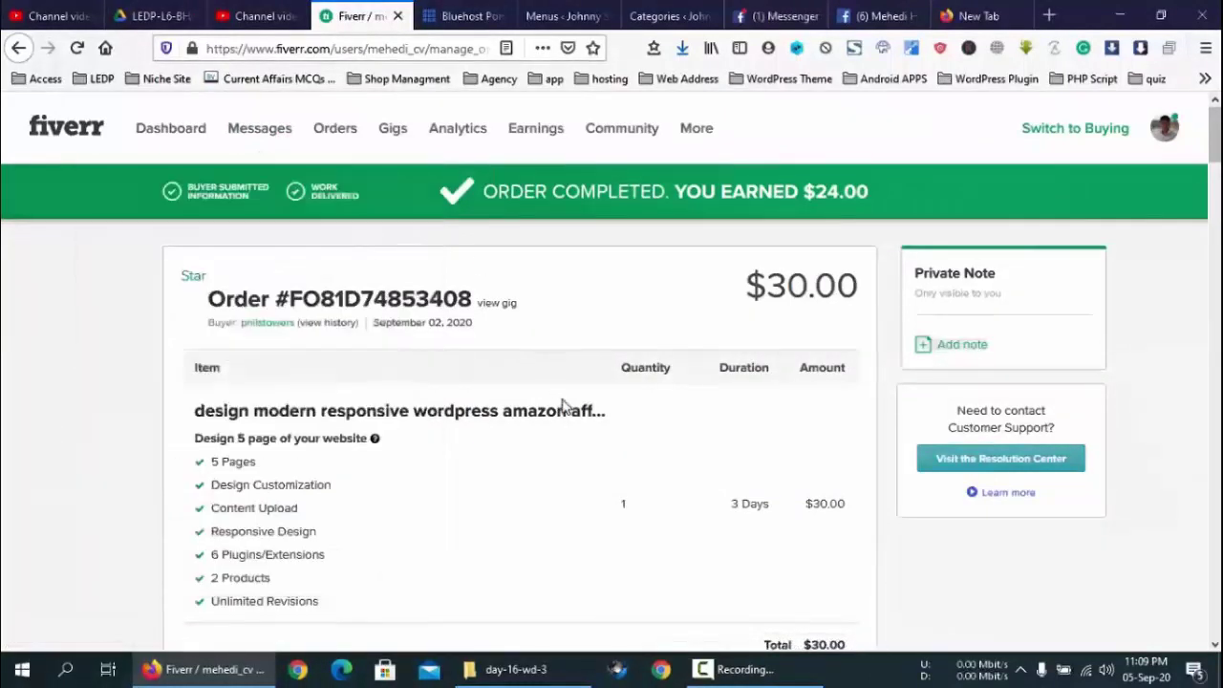
Examine the order summary and highlight the earned amount in the order completed banner.
scroll(562, 415, down, 5)
scroll(562, 425, up, 10)
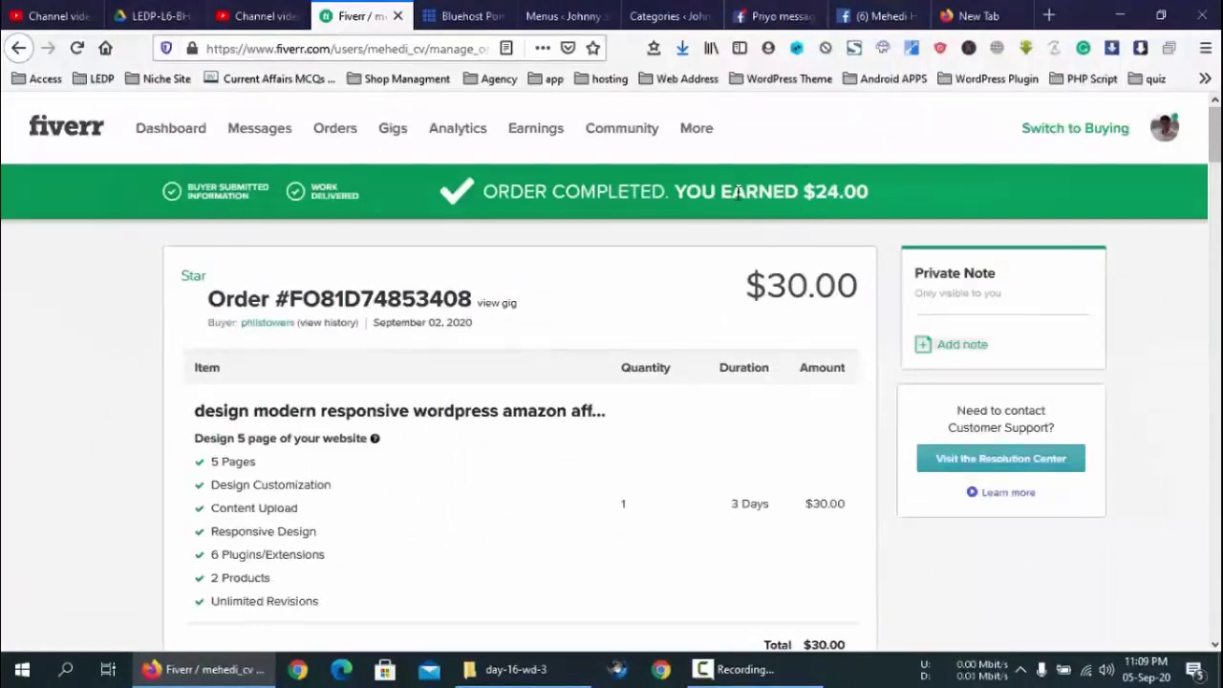
scroll(555, 300, down, 10)
scroll(559, 302, up, 10)
drag(804, 191, 831, 191)
click(833, 191)
scroll(666, 350, down, 5)
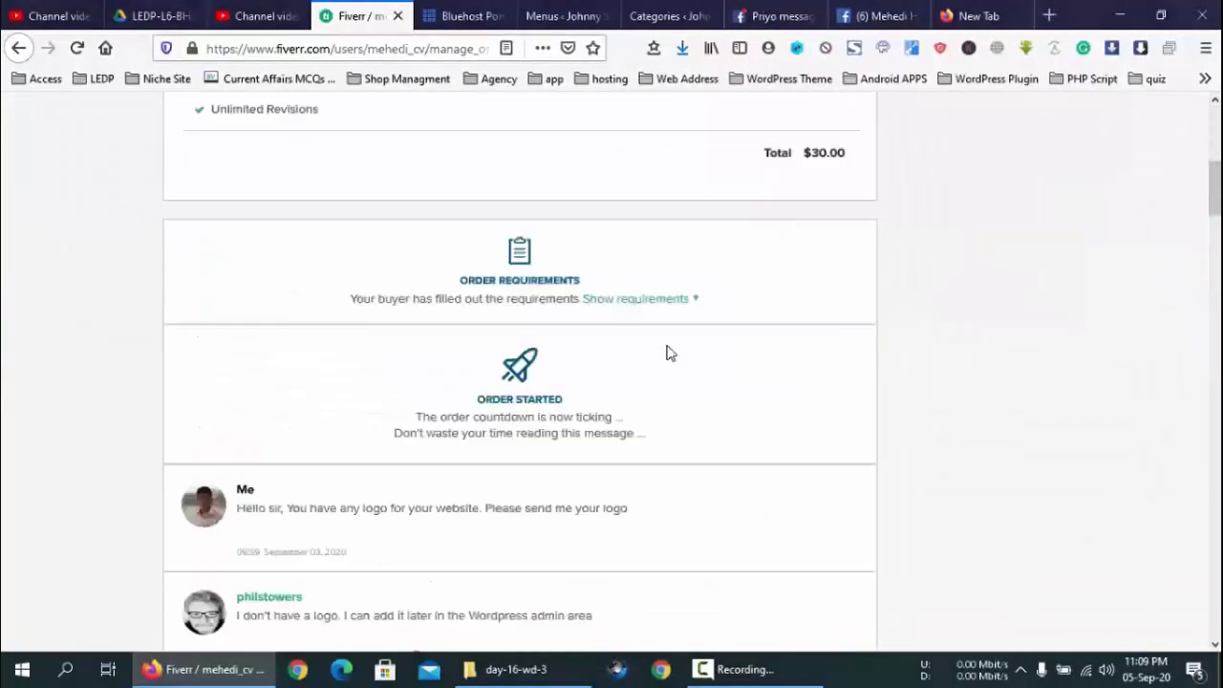
Go to the buyer review form below the order conversation and examine its Overall Experience rating.
scroll(669, 353, down, 15)
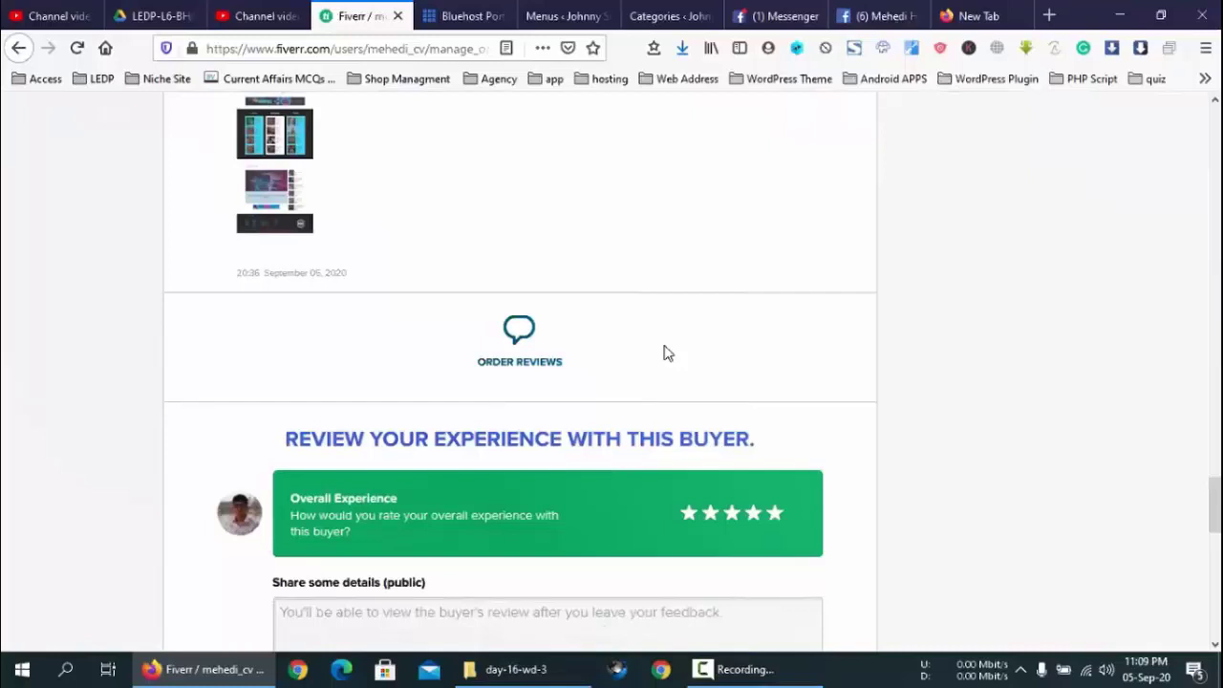
scroll(667, 353, down, 4)
drag(313, 267, 369, 267)
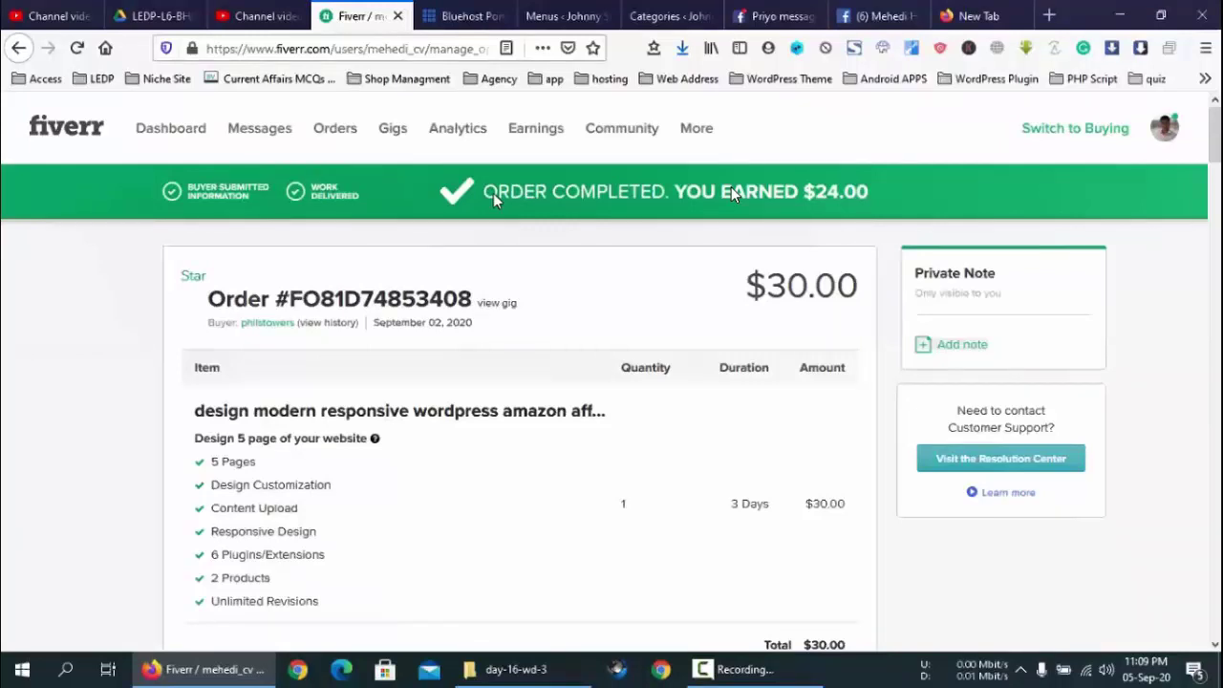
Play the delivery video from the order completed banner to the buyer review form, pause it and leave full screen.
click(747, 294)
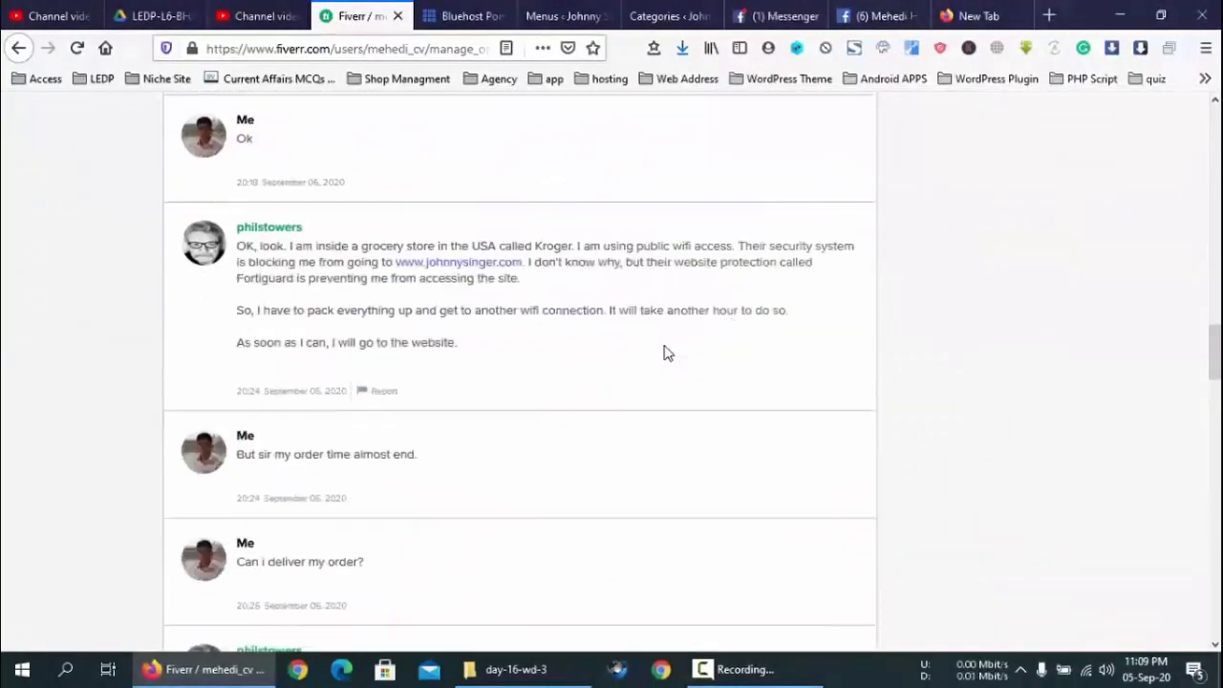
click(508, 251)
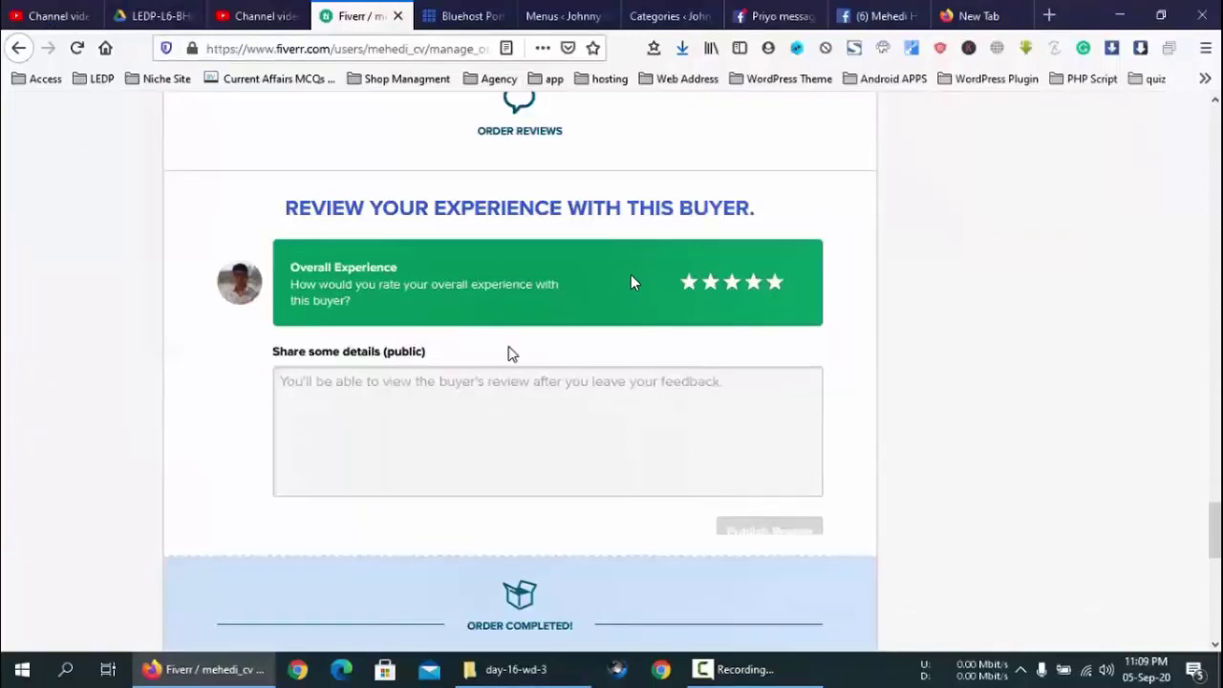
key(Escape)
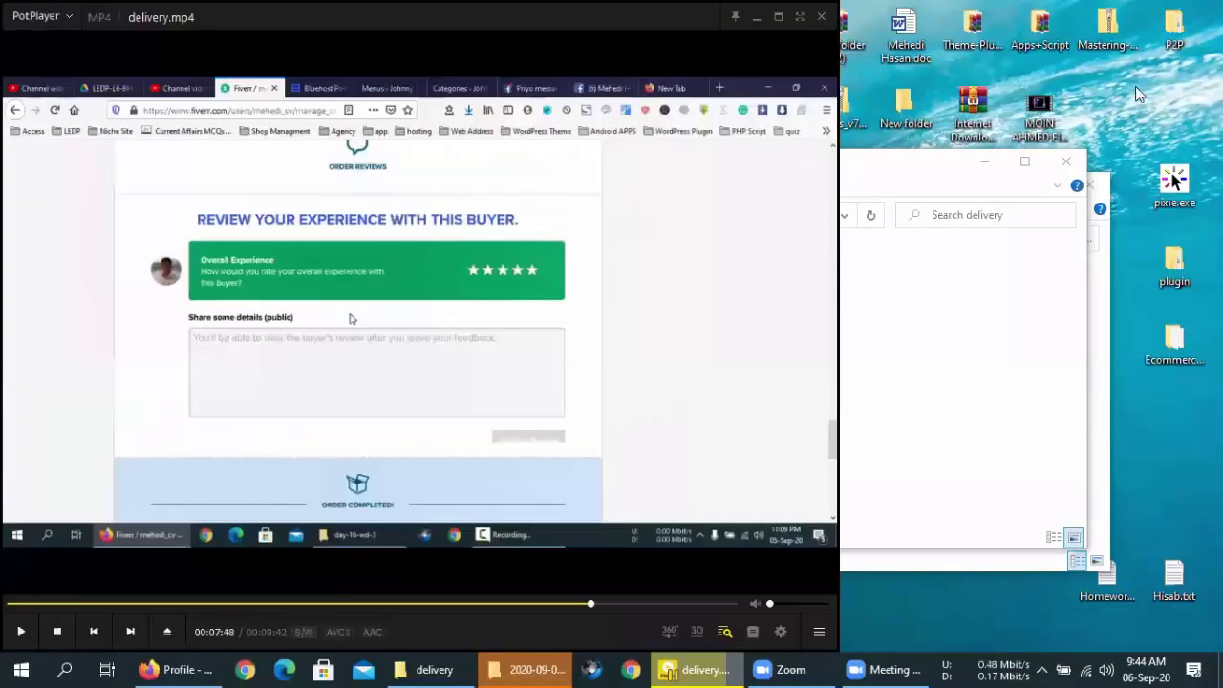
Refresh the desktop and widen the video player window.
right_click(1133, 84)
click(1130, 138)
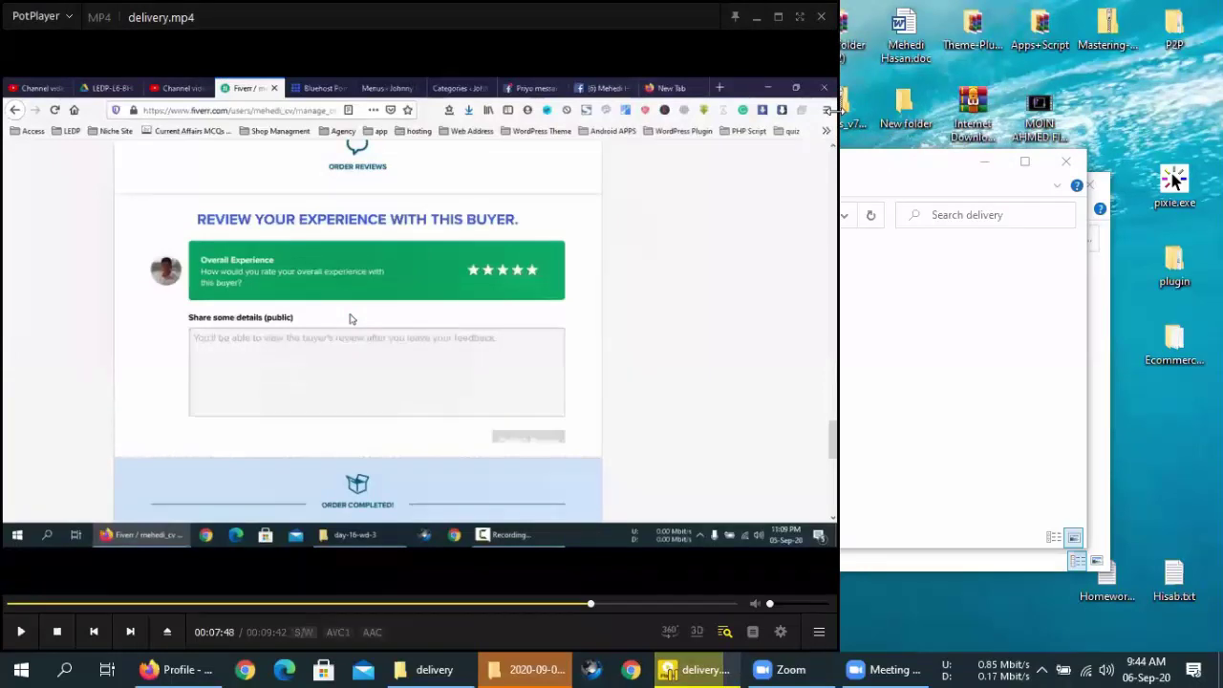
drag(833, 110, 961, 131)
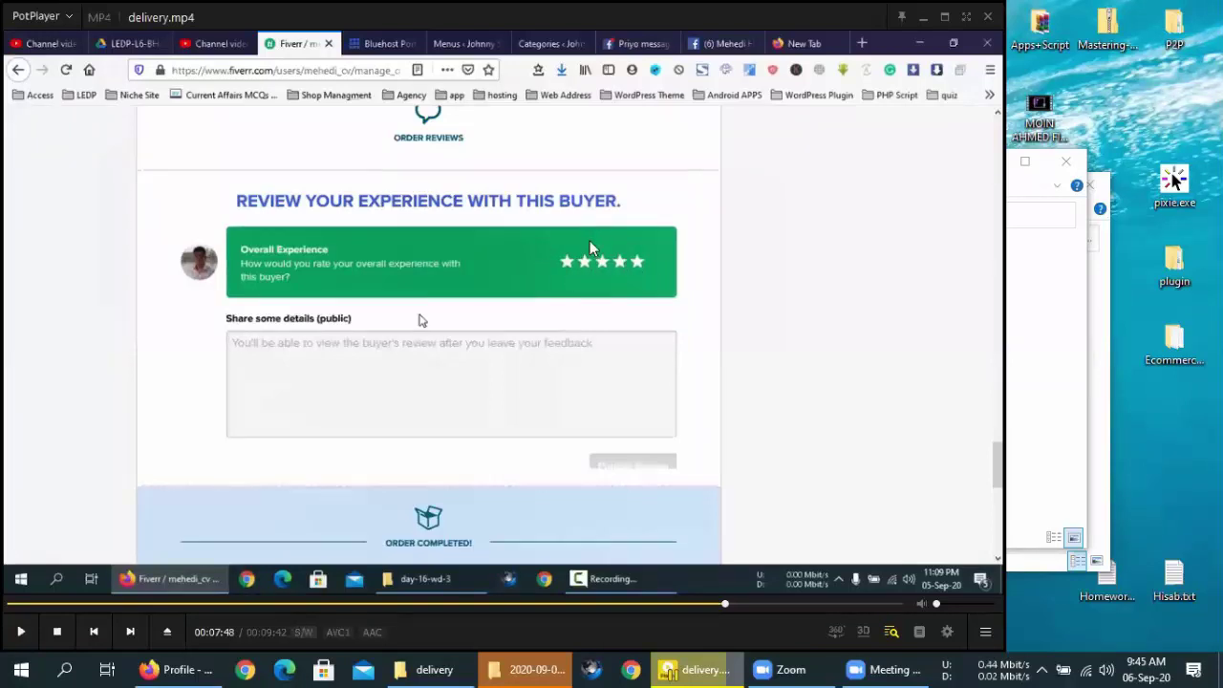
Play and skip through the writing of the buyer review, and pause the video at the finished text at 00:08:41.
click(650, 297)
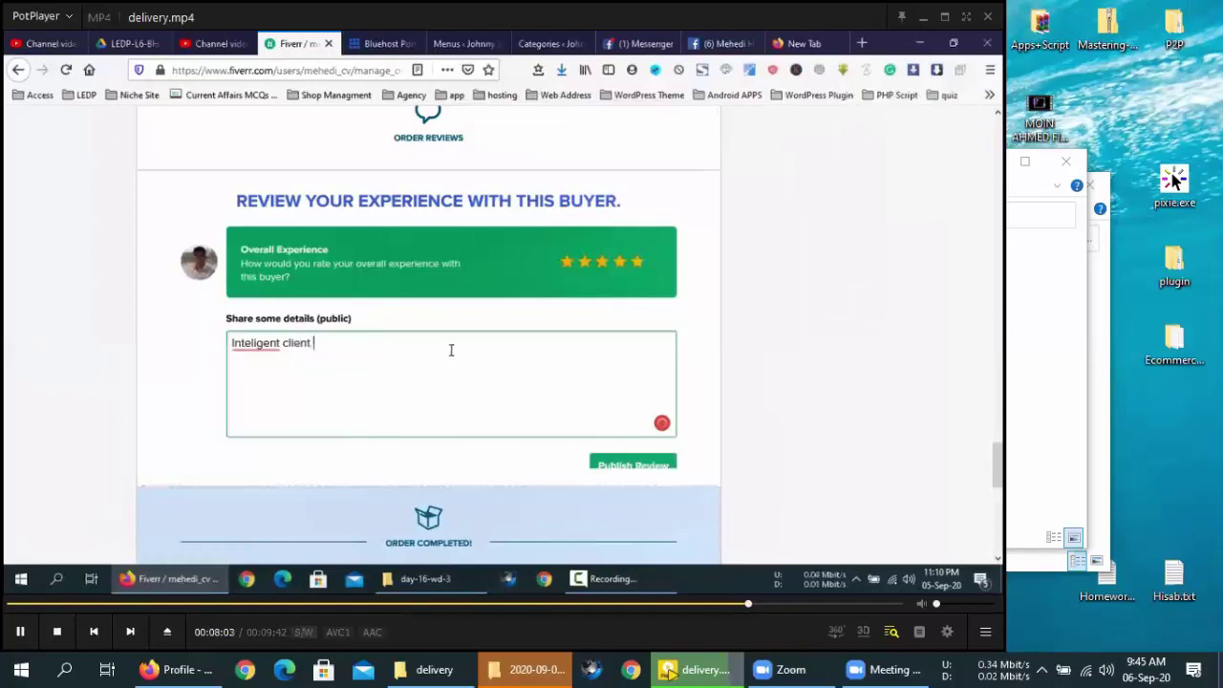
key(Right)
key(Right)
key(Right)
key(Right)
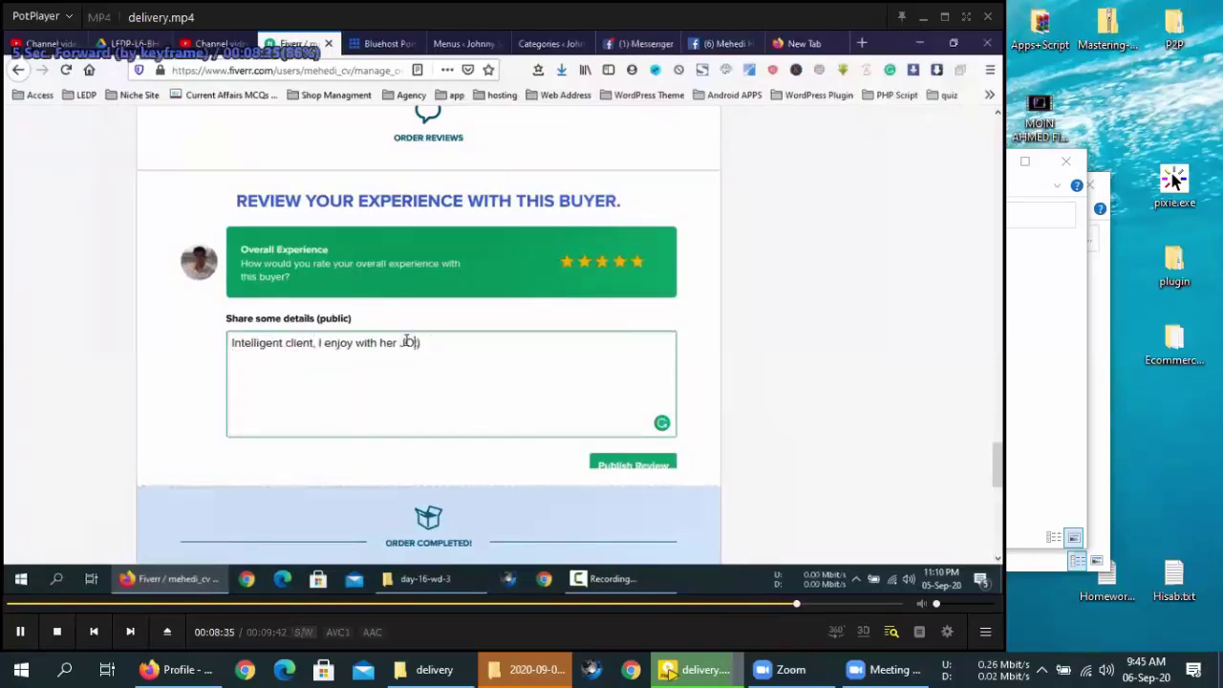
key(Right)
key(Right)
key(Right)
key(Right)
key(Left)
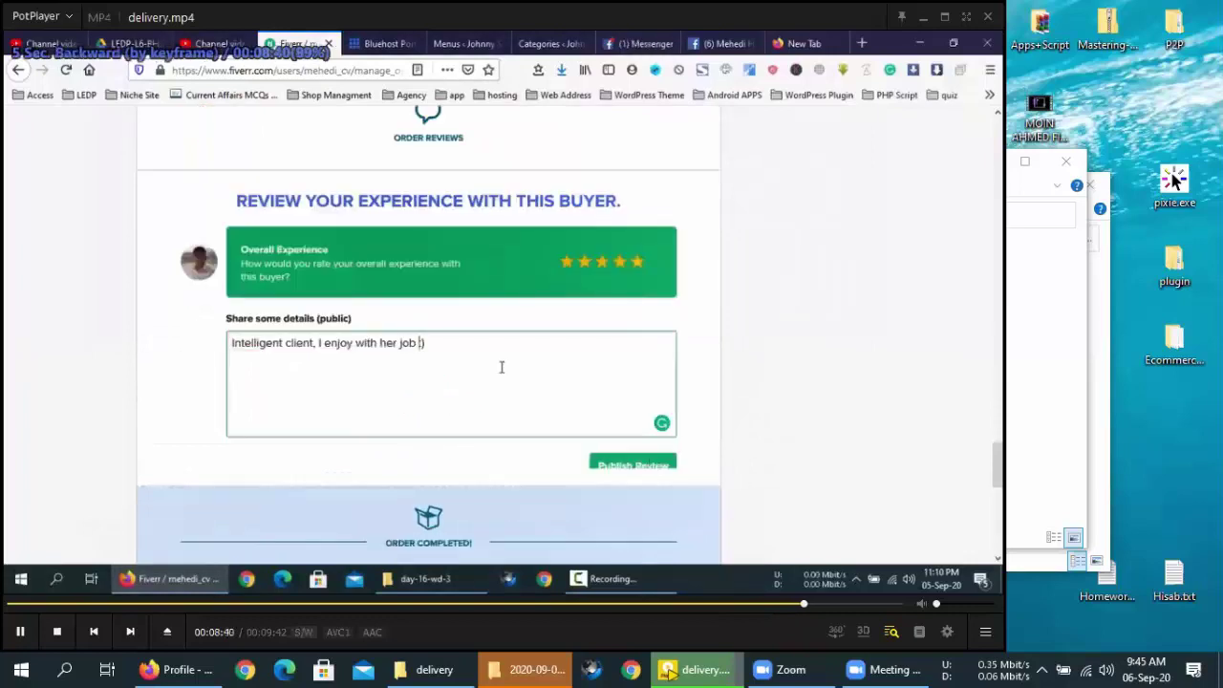
key(space)
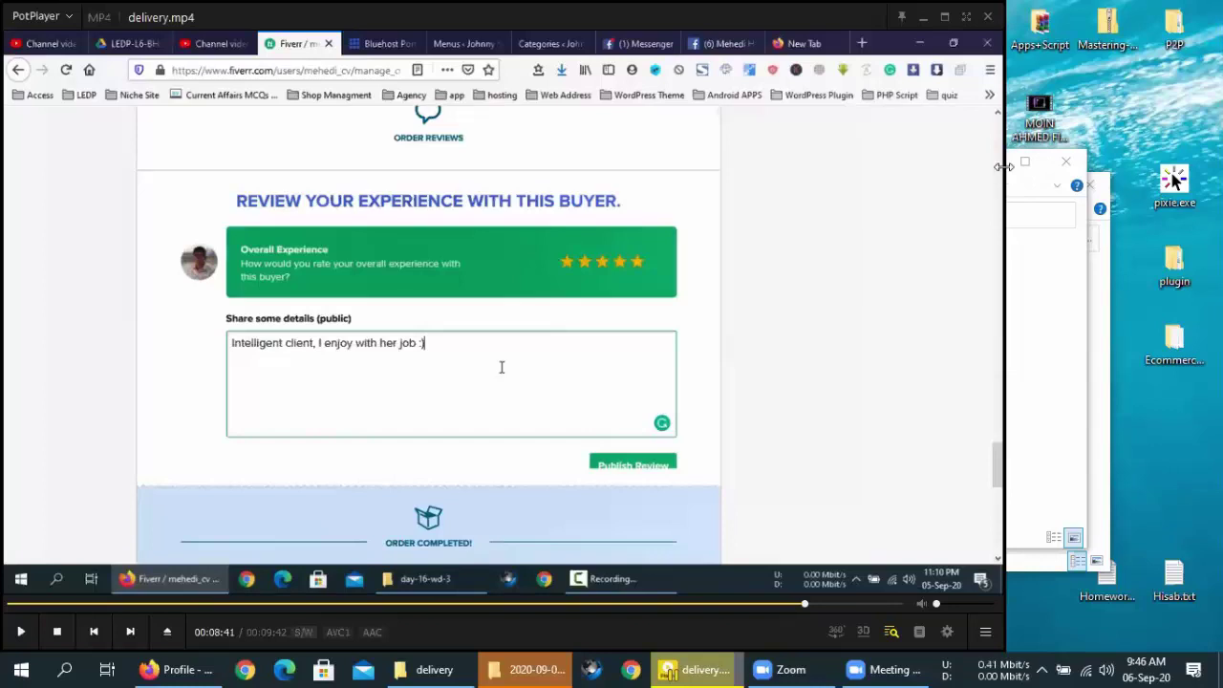
Make the video player window narrower, readjust its width slightly and refresh the desktop.
drag(1002, 166, 829, 171)
right_click(1010, 94)
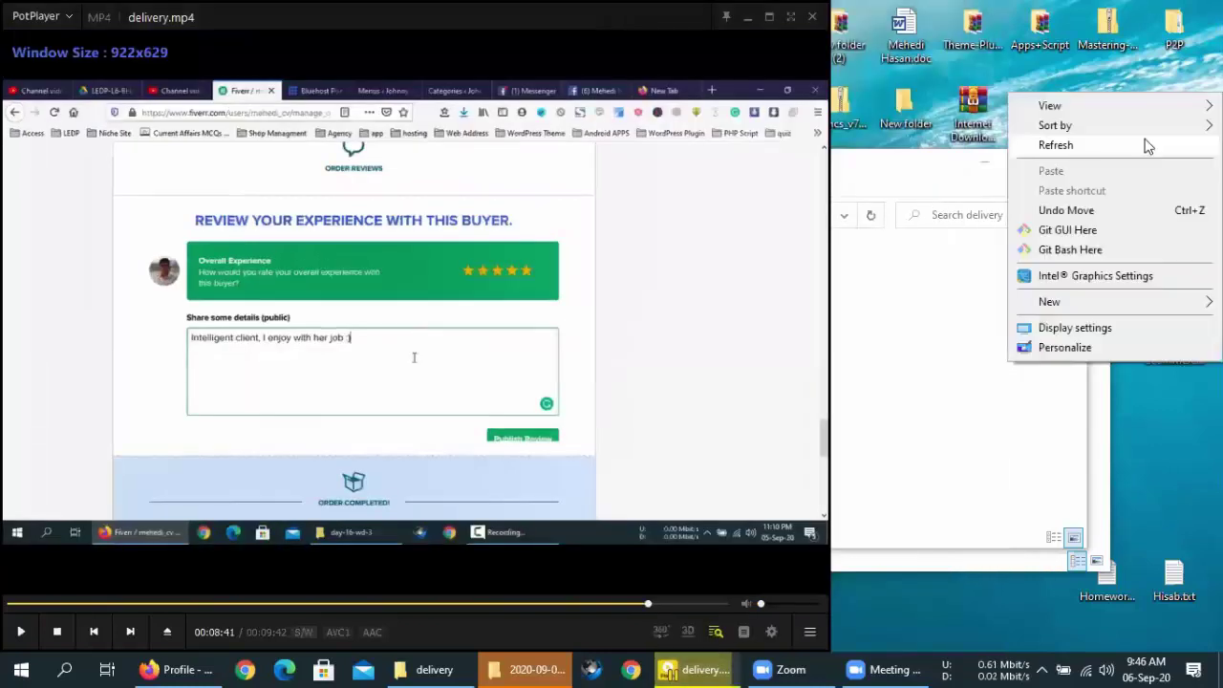
click(1147, 144)
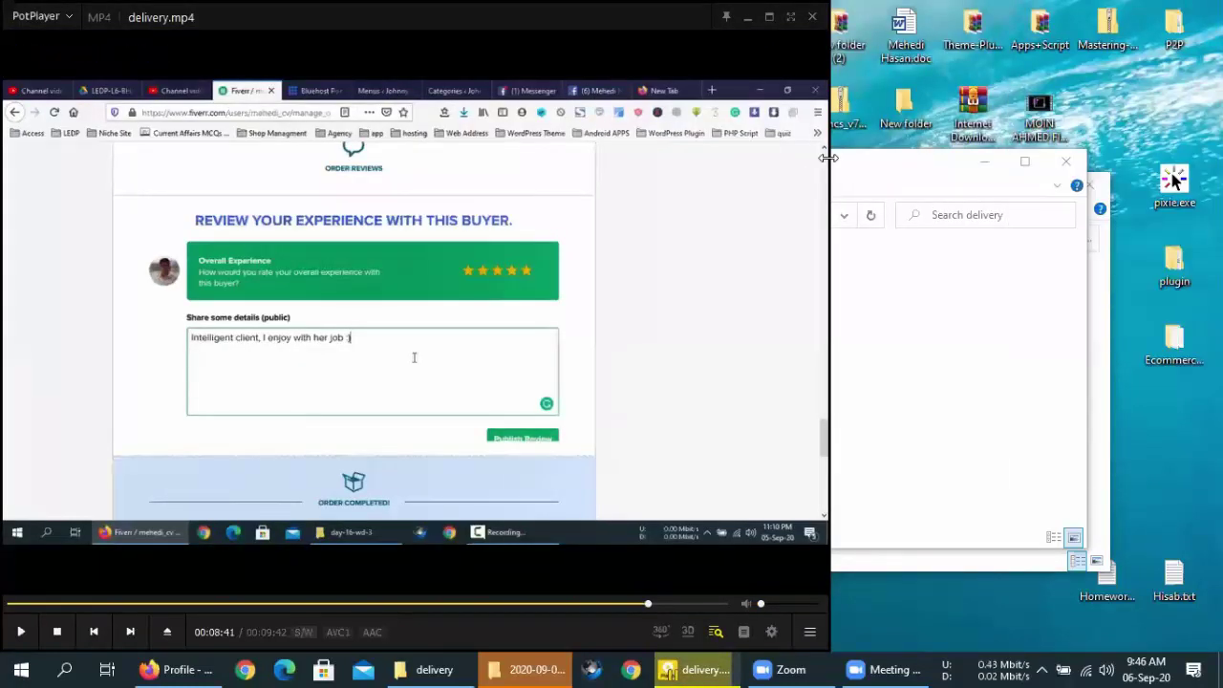
drag(828, 157, 902, 159)
right_click(1136, 98)
click(1137, 141)
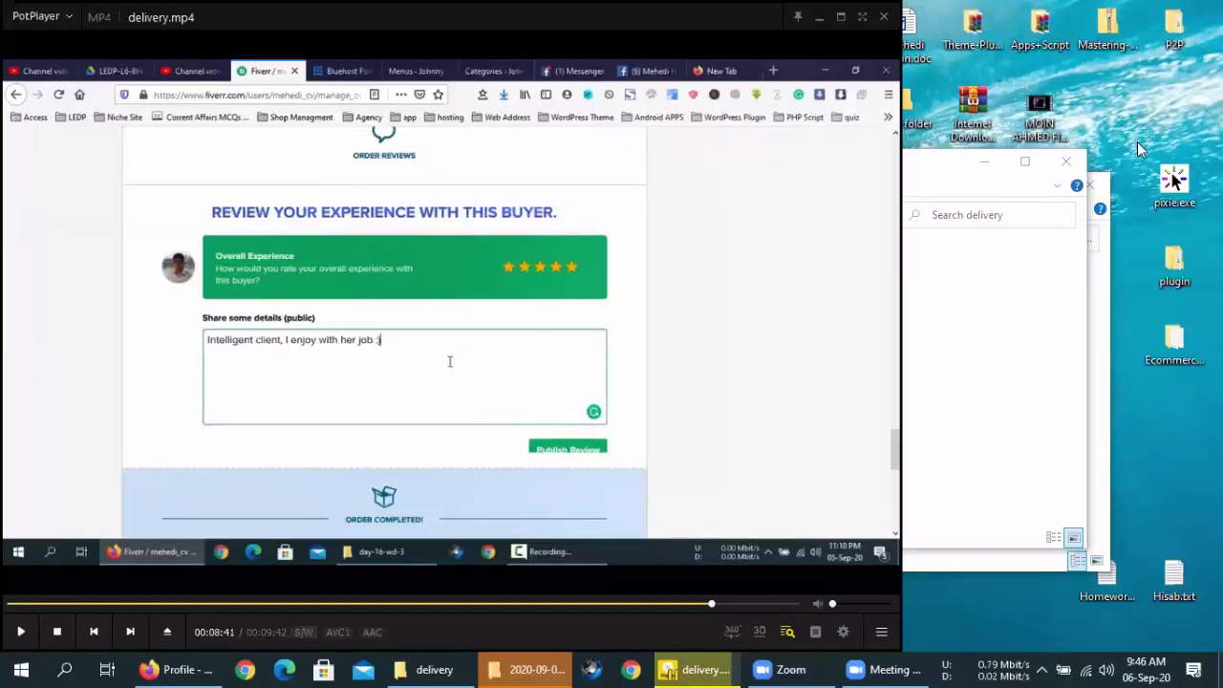
Play the delivery video through to the published buyer review, close the player and refresh the desktop.
click(834, 222)
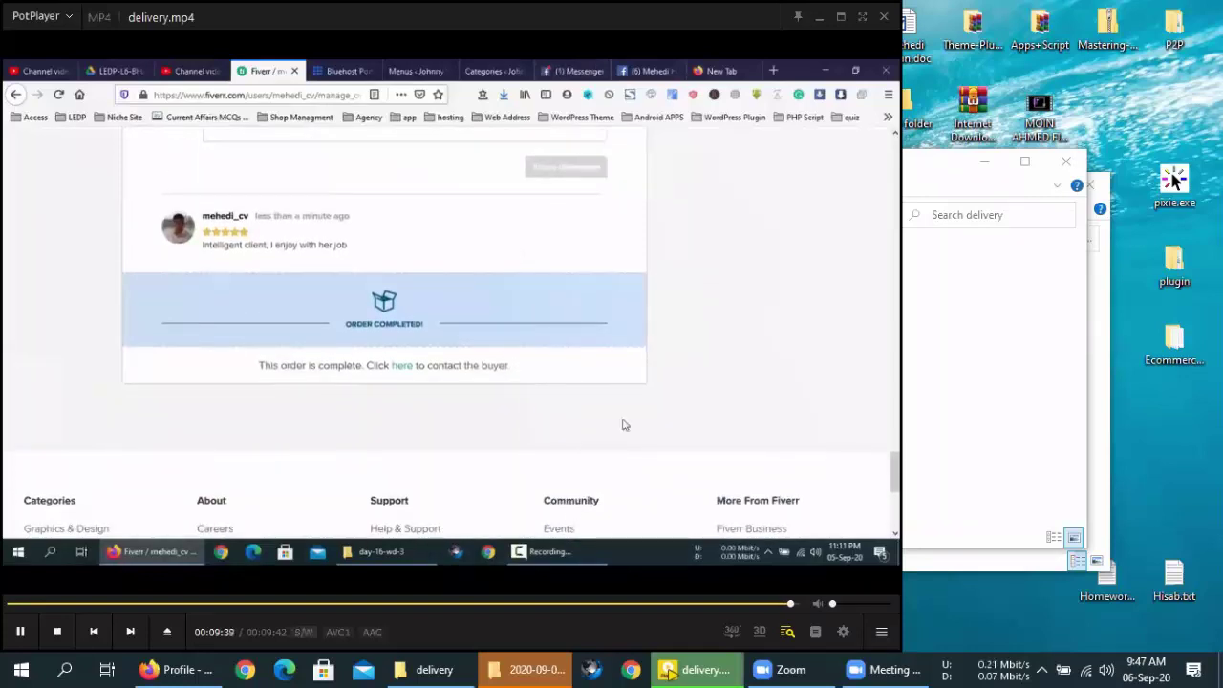
click(712, 313)
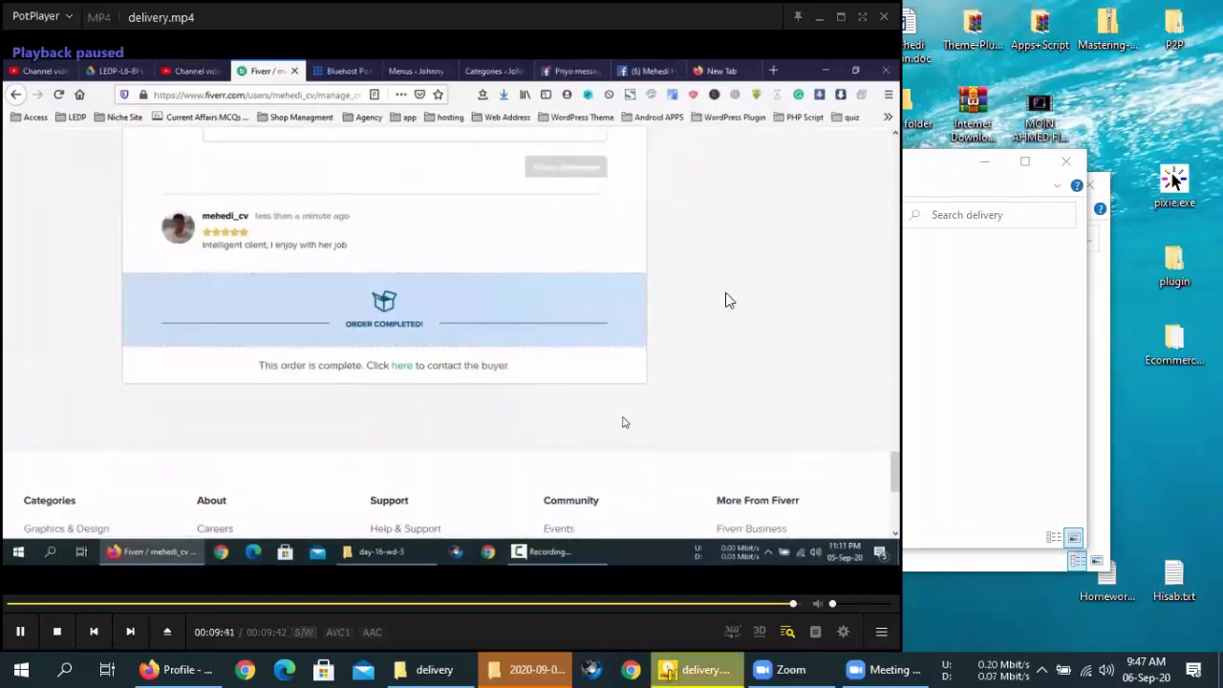
click(886, 19)
right_click(549, 106)
click(569, 157)
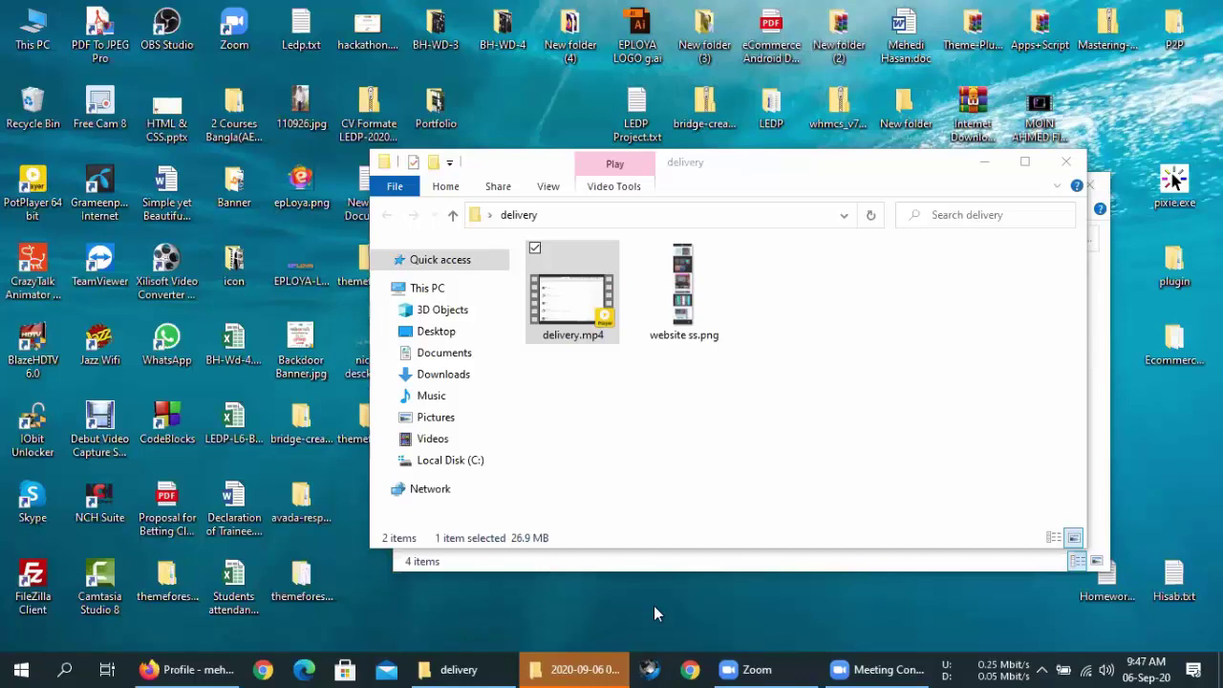
Switch to Firefox and open the completed Fiverr order from the buyer's 5 star review notification.
key(alt+Tab)
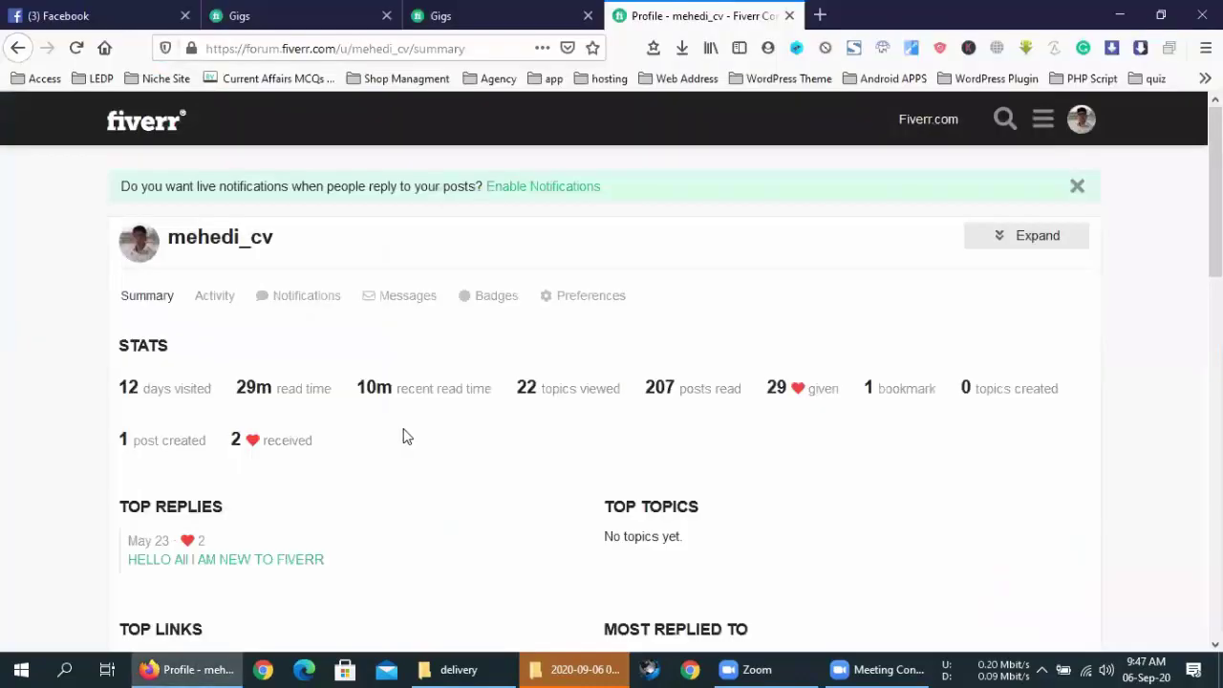
click(499, 12)
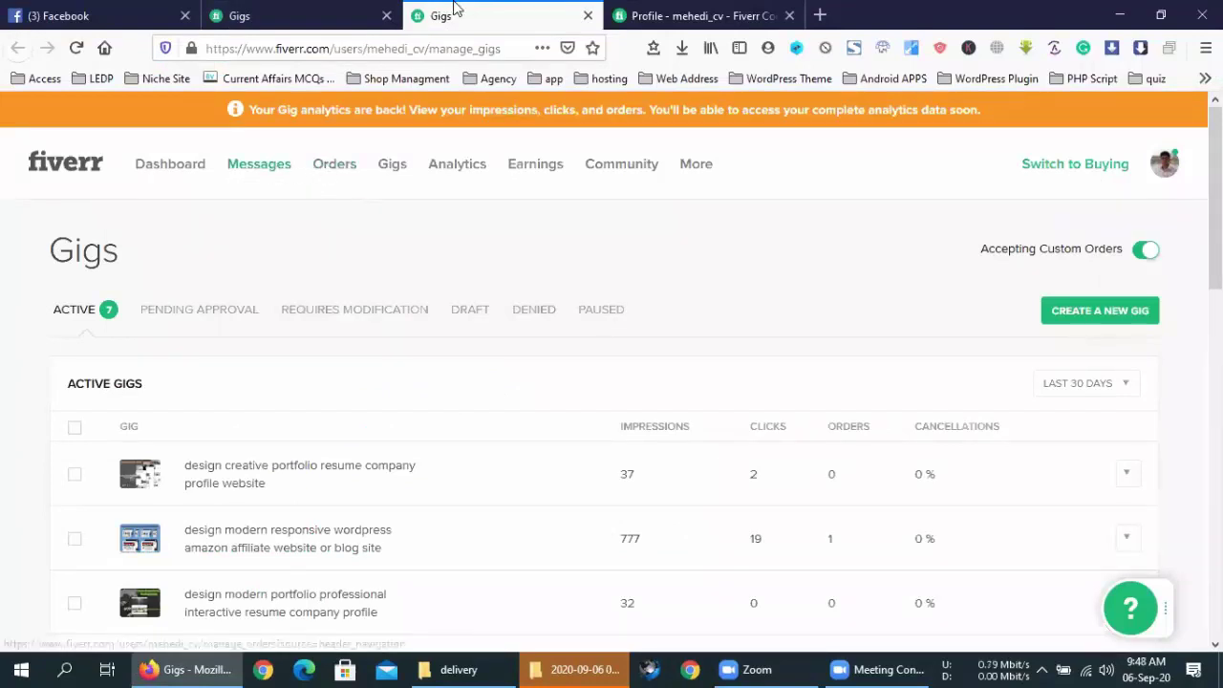
click(271, 166)
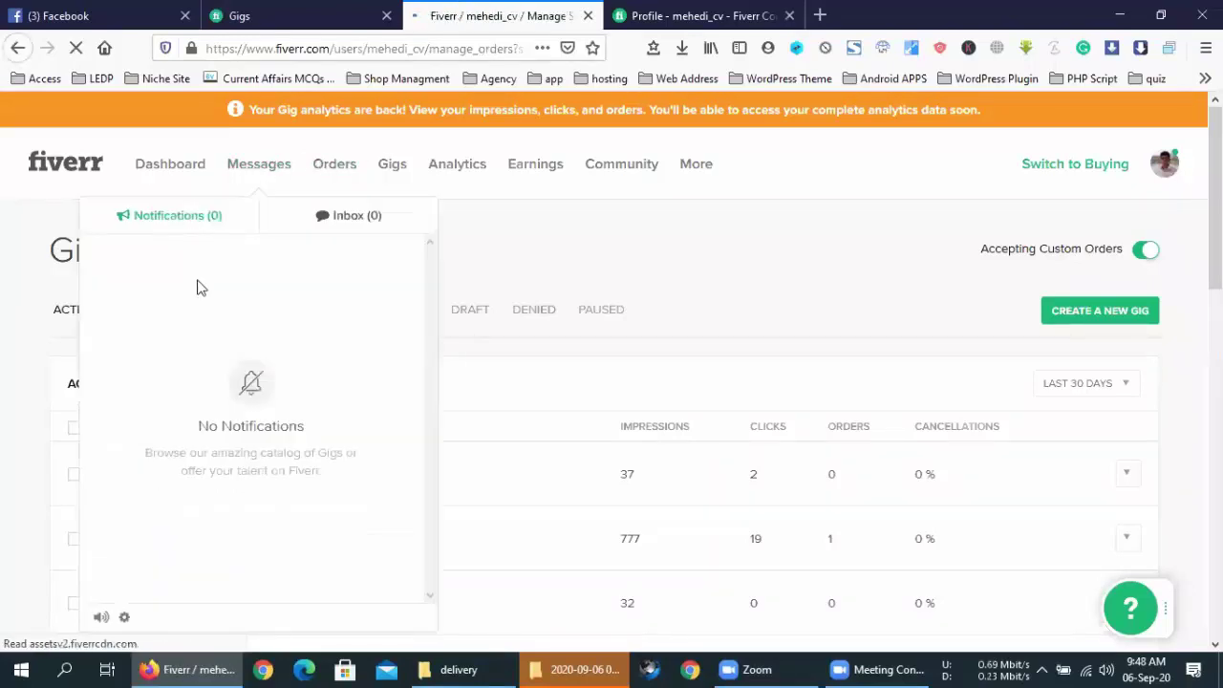
click(257, 140)
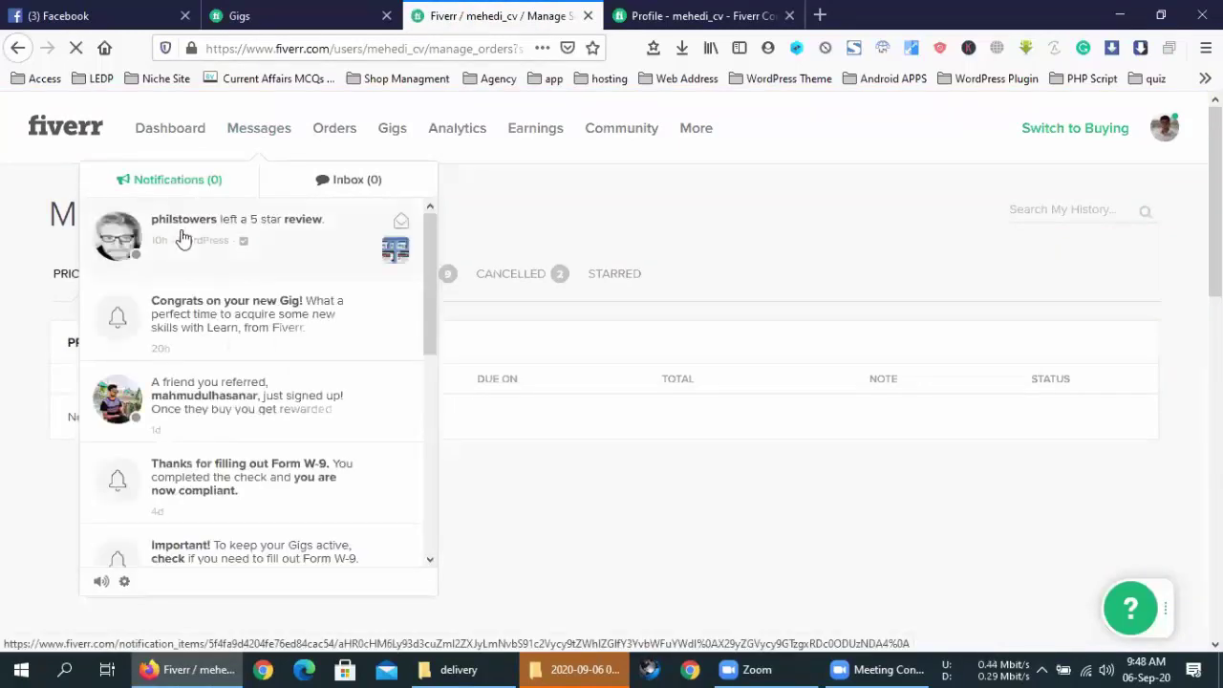
click(198, 240)
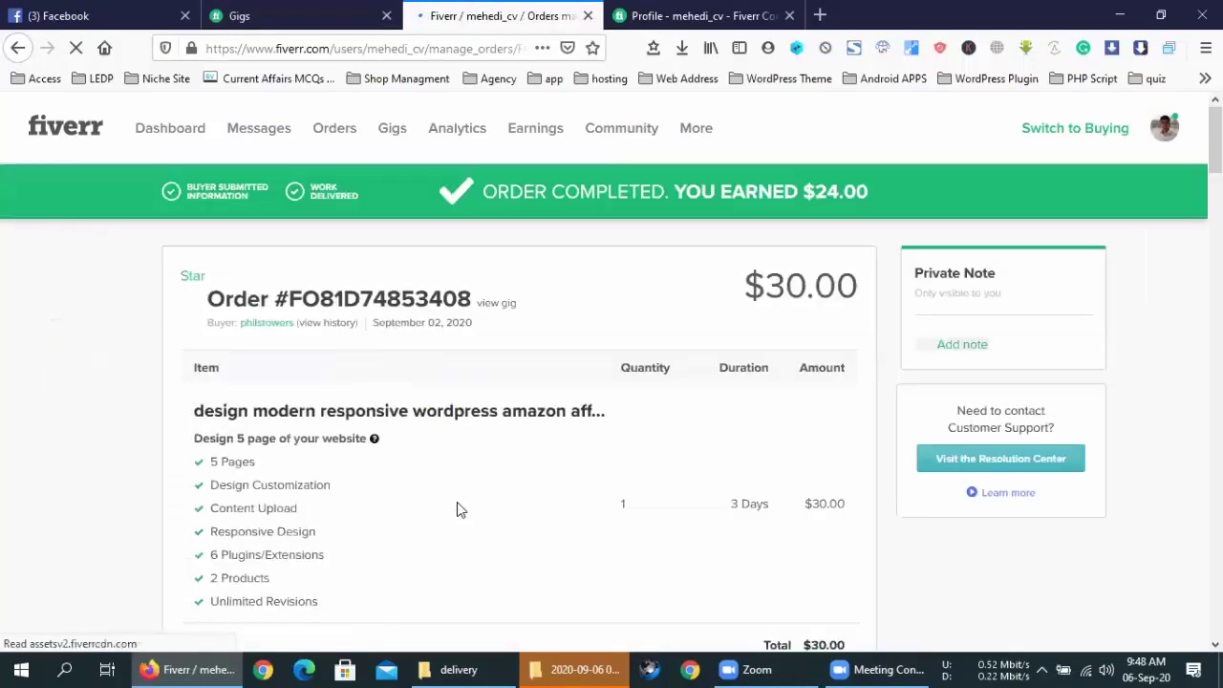
Look over the completed order page and highlight the order completed and earnings text in its banner.
scroll(444, 503, down, 10)
scroll(444, 503, up, 12)
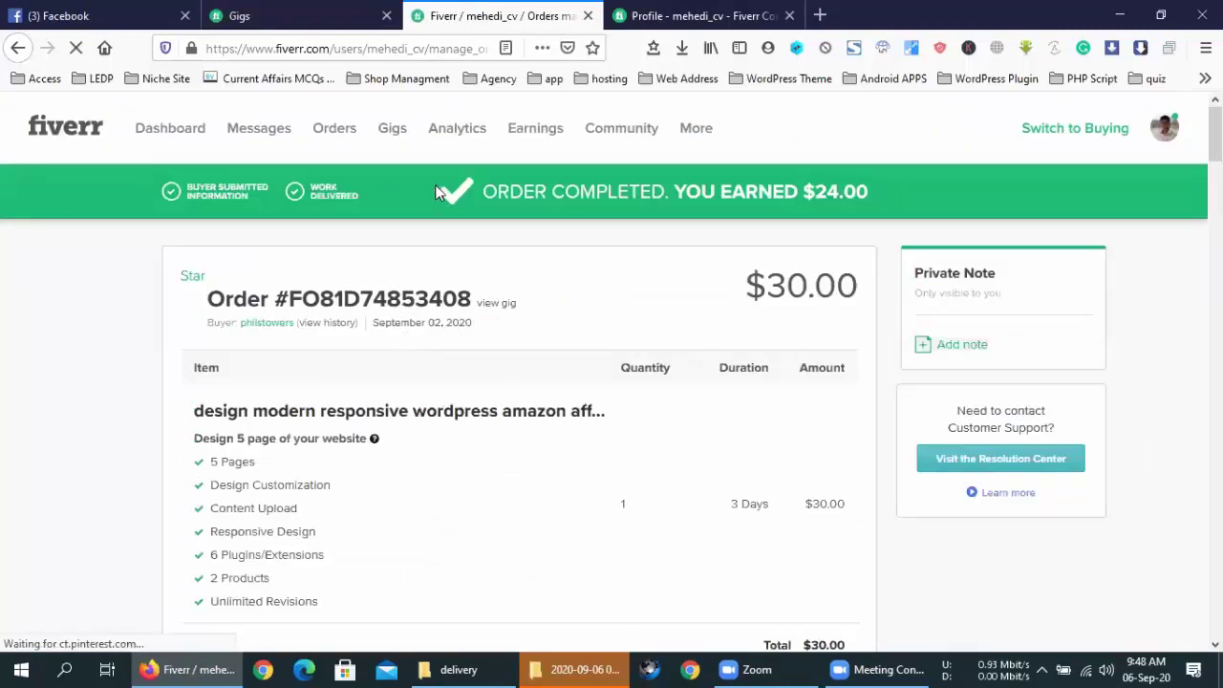
drag(480, 186, 832, 181)
click(752, 205)
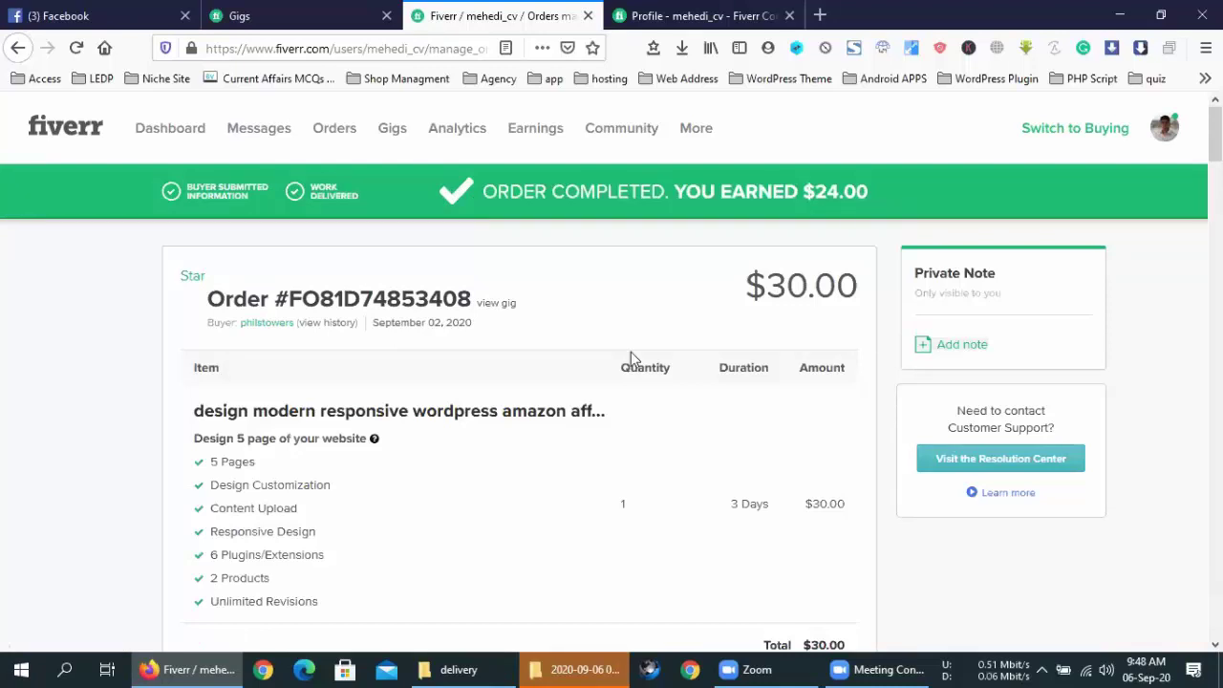
Look over the completed order's item details, requirements, buyer conversation and order reviews.
scroll(631, 352, down, 2)
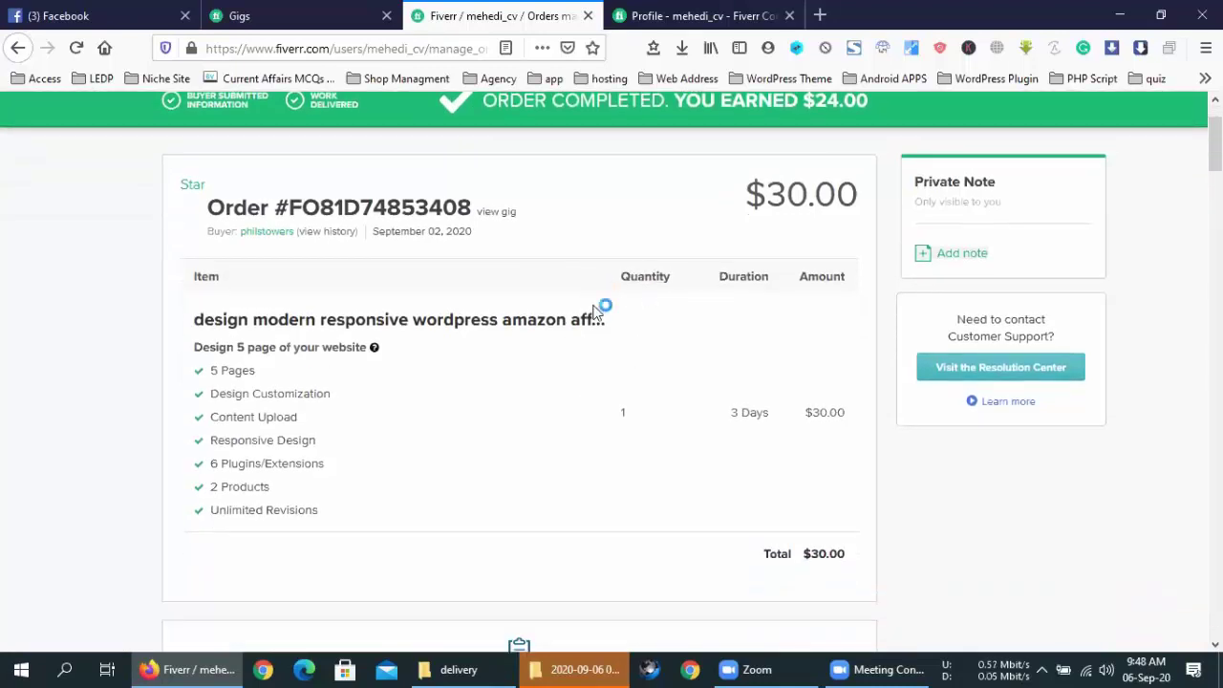
scroll(478, 350, down, 2)
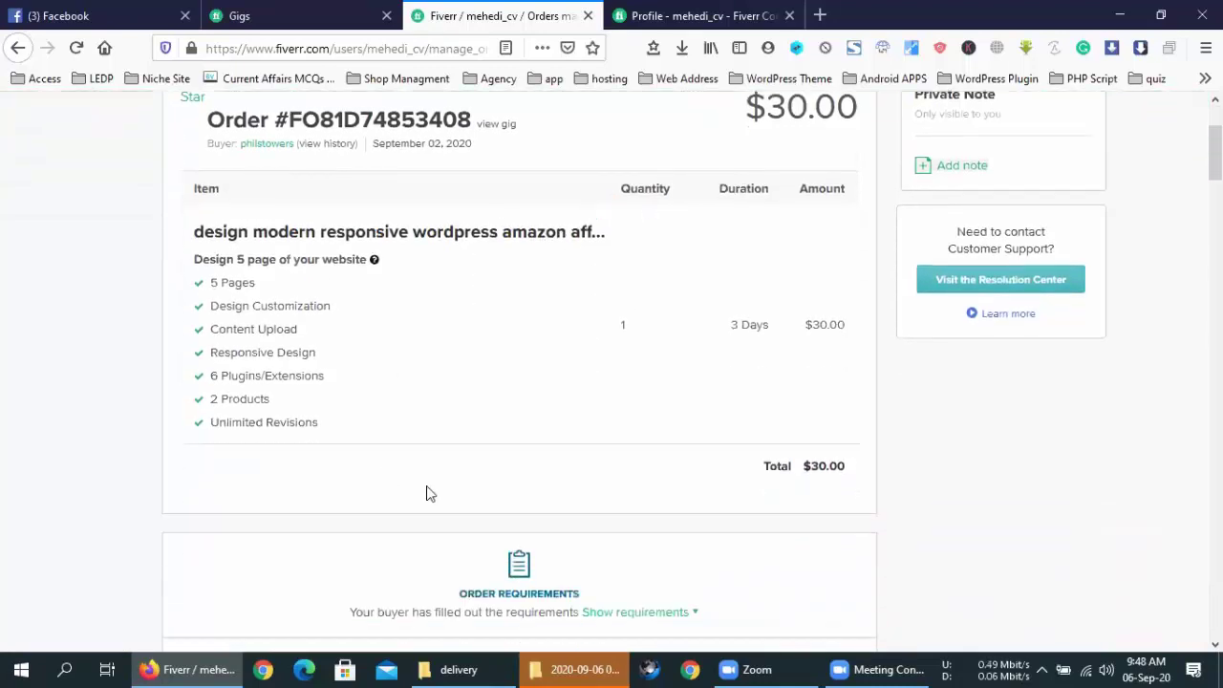
scroll(457, 441, down, 6)
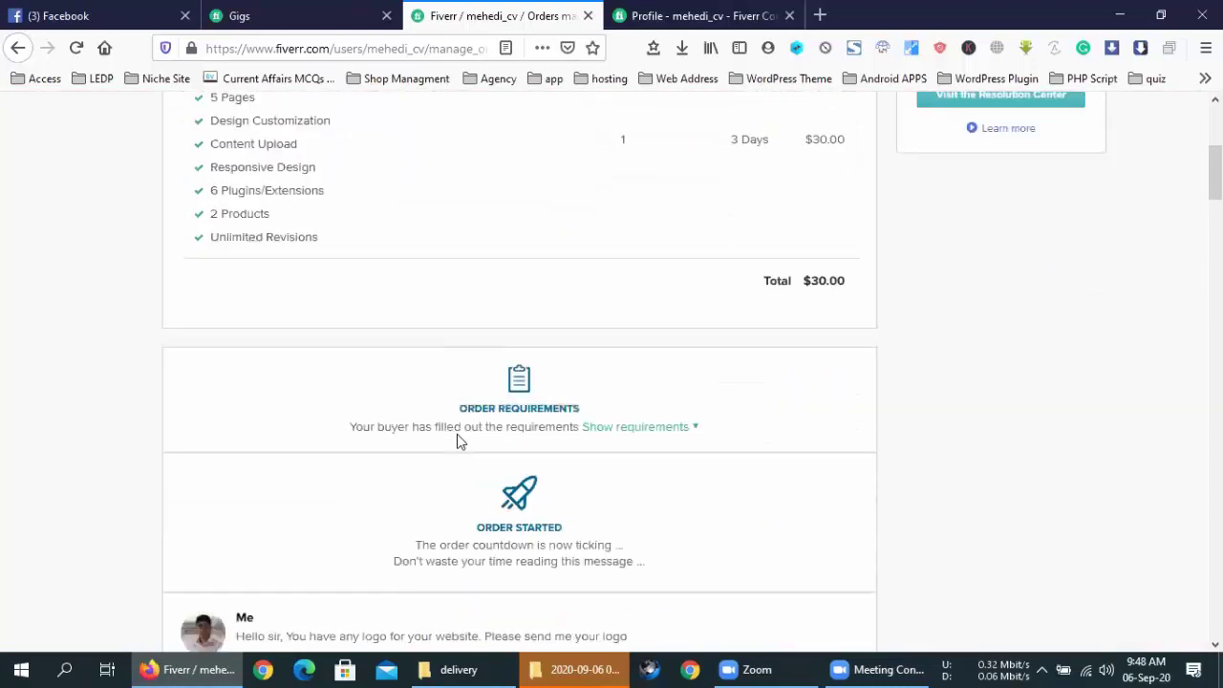
scroll(457, 432, down, 8)
scroll(469, 401, up, 16)
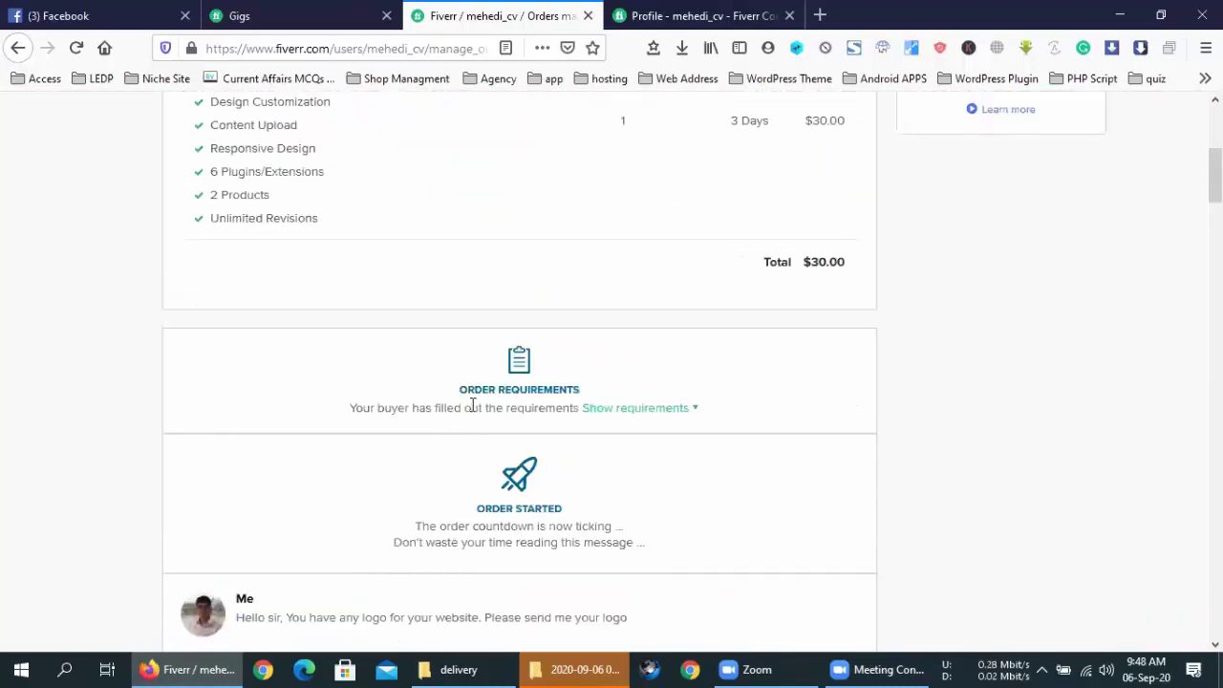
scroll(557, 403, down, 10)
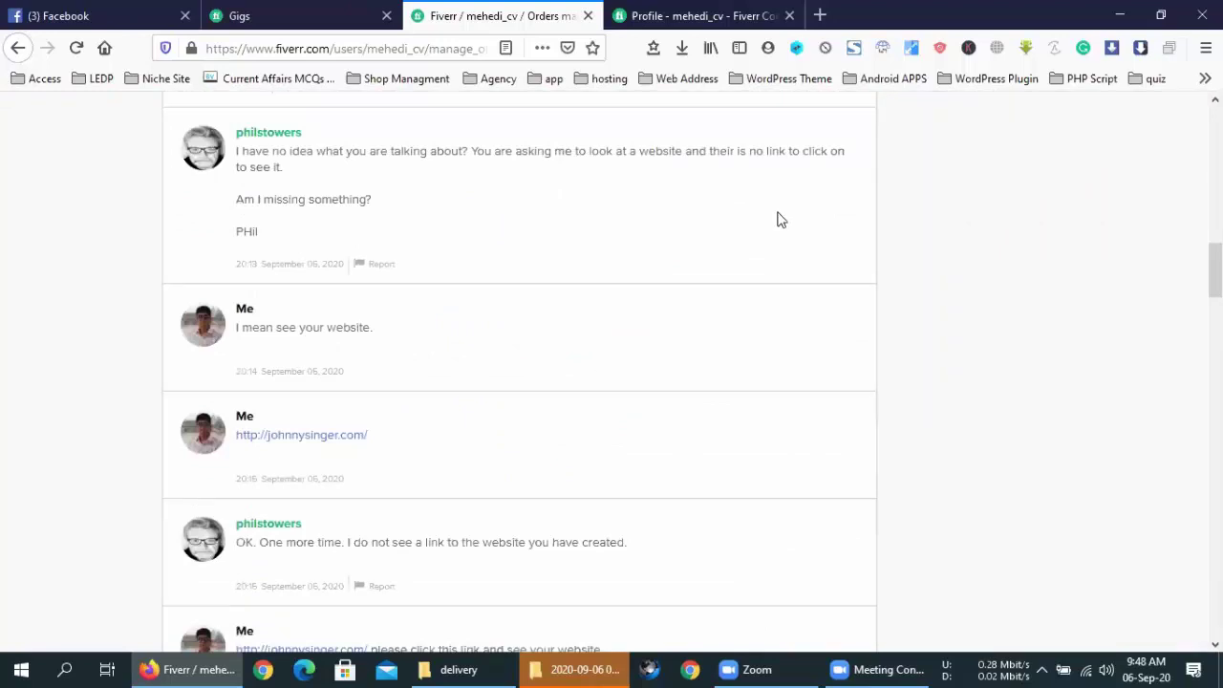
scroll(573, 344, down, 10)
scroll(601, 491, down, 6)
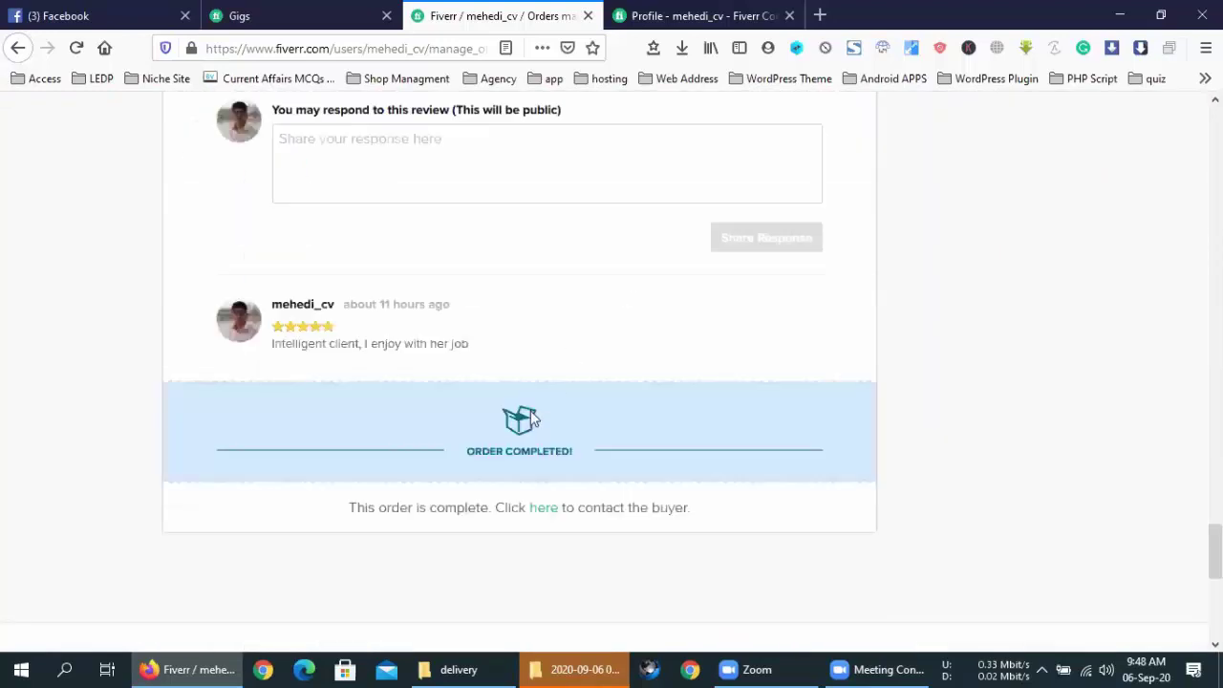
scroll(602, 492, up, 4)
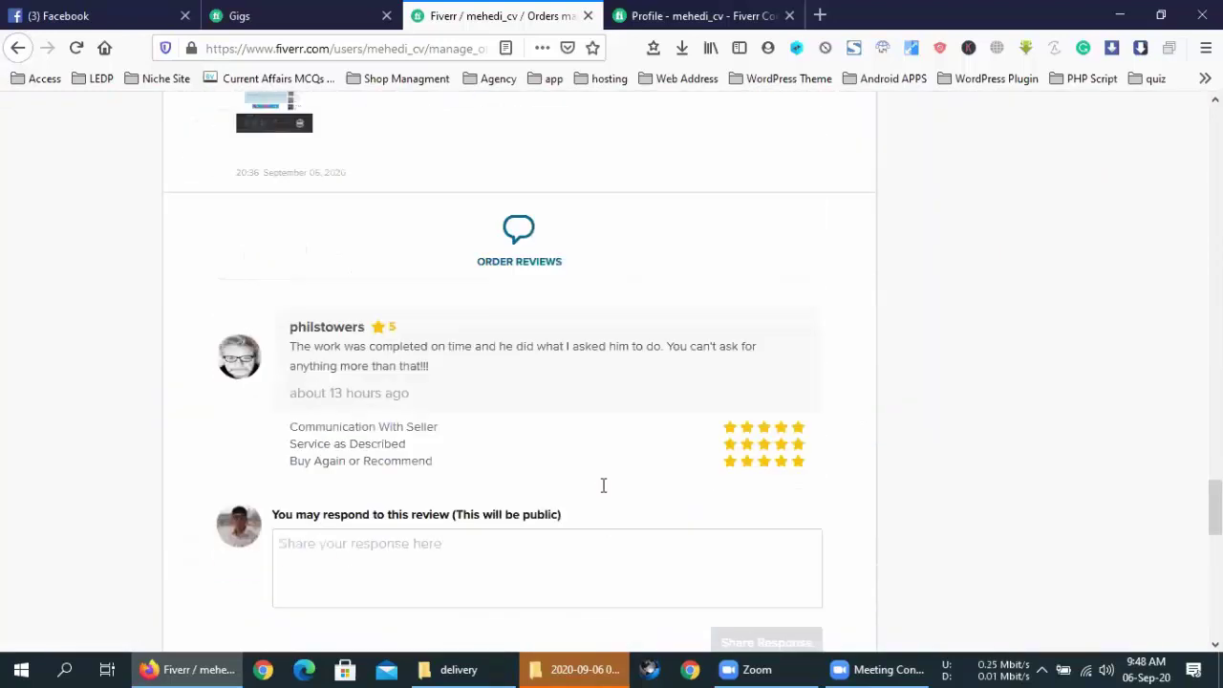
scroll(604, 489, up, 5)
scroll(621, 439, up, 5)
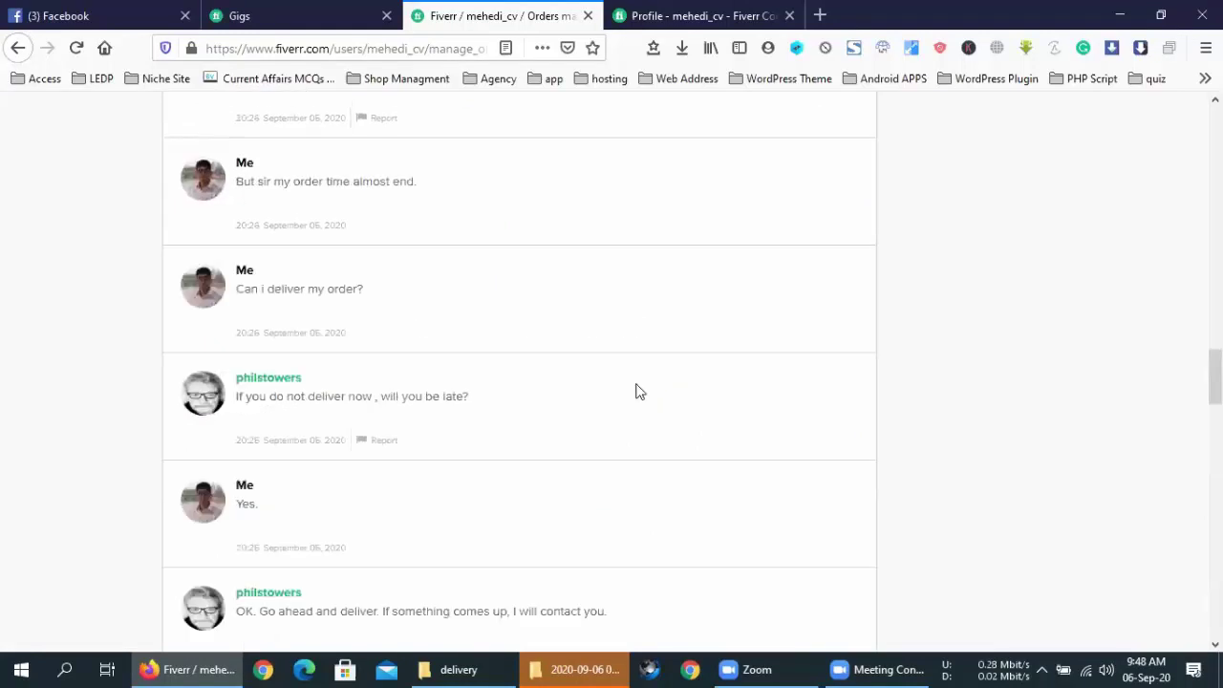
Examine the order's delivery section, highlighting its heading and completion notice and viewing the delivery message and attached files.
scroll(639, 392, down, 4)
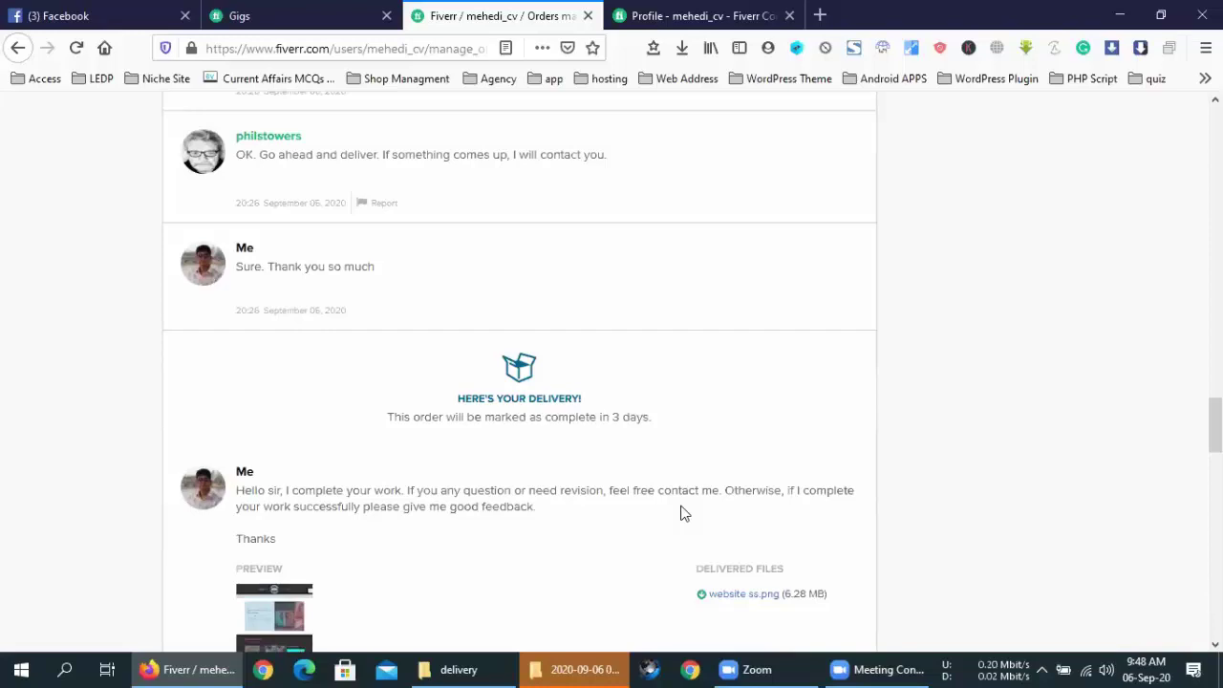
drag(680, 420, 462, 393)
click(457, 398)
scroll(612, 360, down, 2)
scroll(612, 359, down, 1)
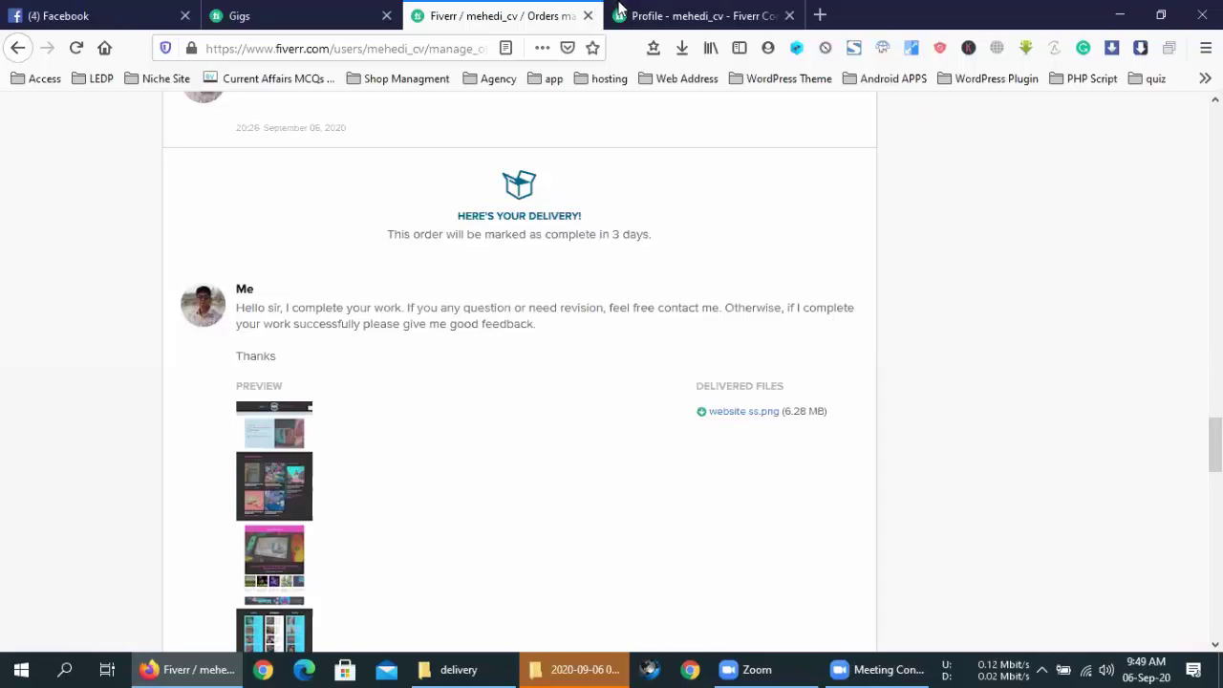
Close the Zoom recording's folder window and return to the order completed banner on the order page.
click(595, 666)
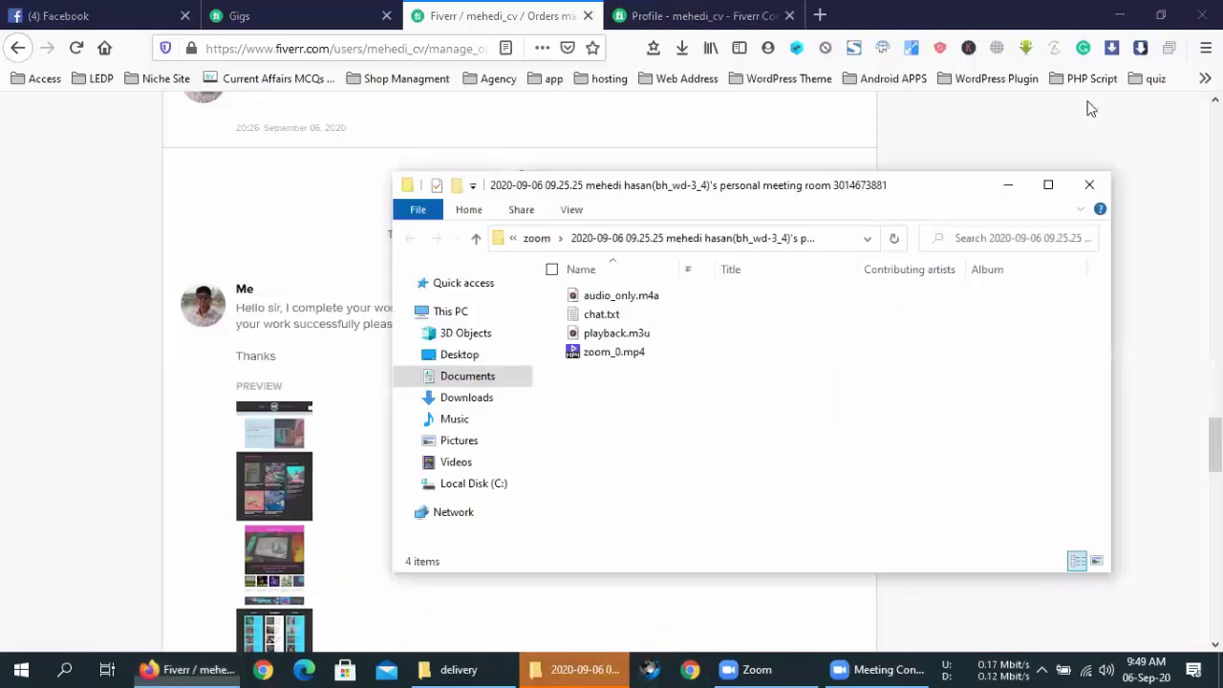
click(1096, 183)
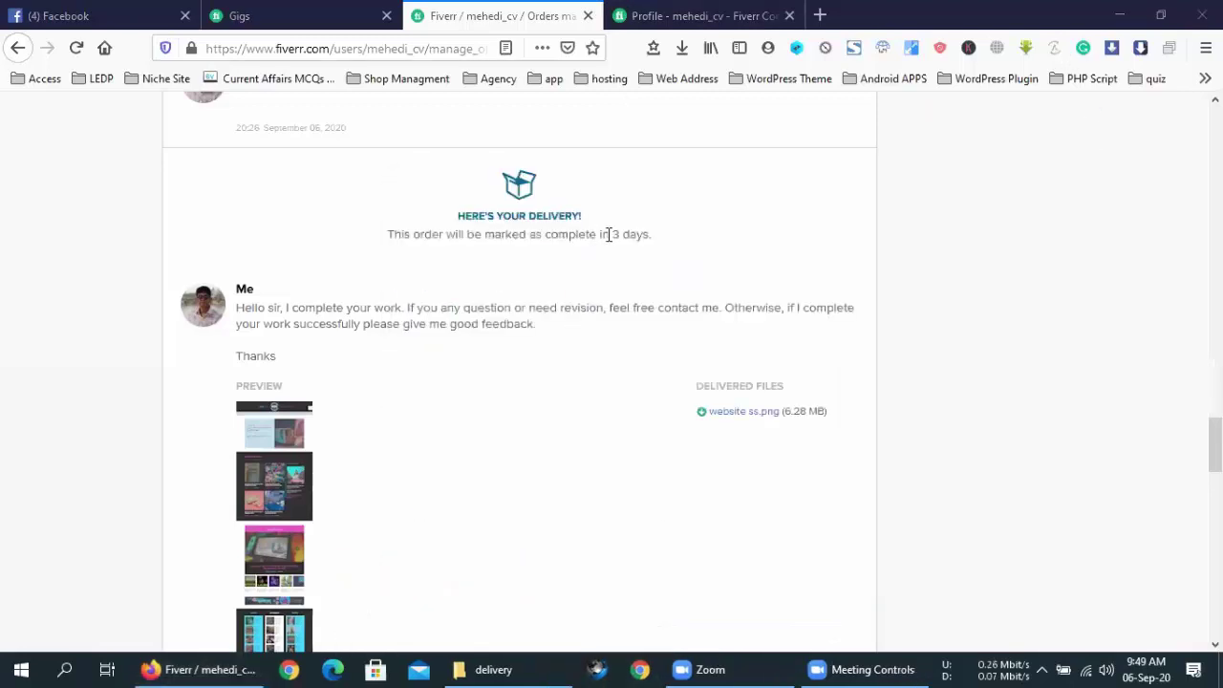
scroll(608, 235, up, 5)
scroll(608, 235, up, 10)
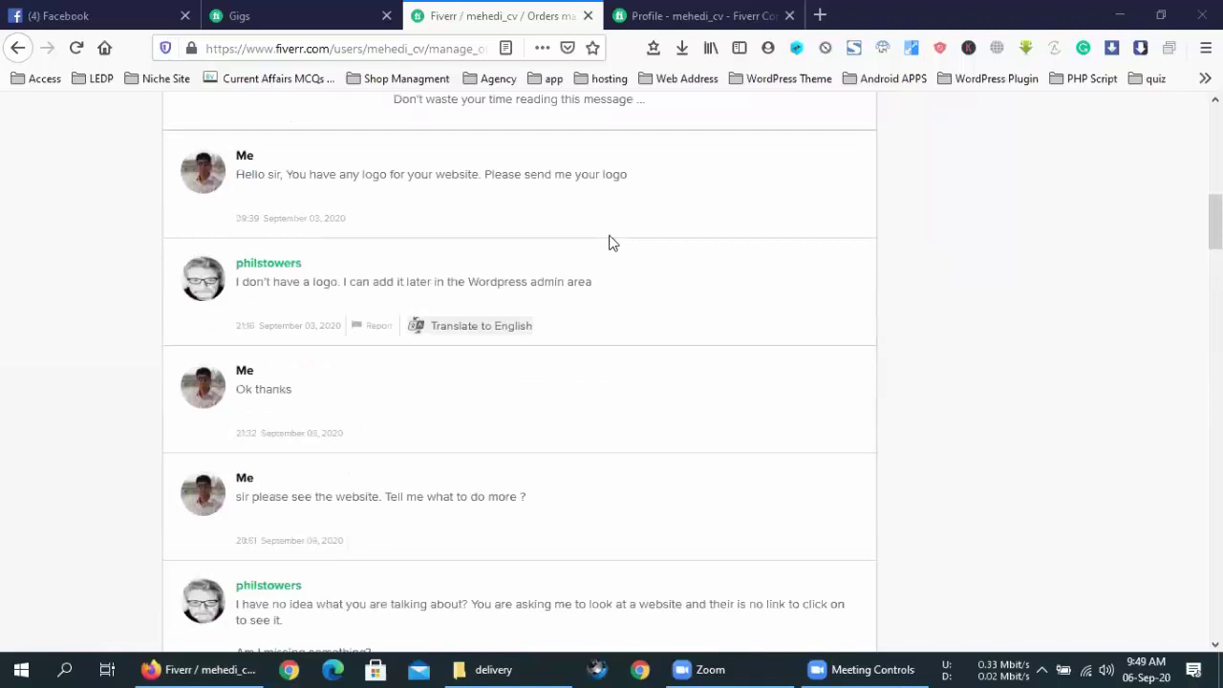
scroll(609, 243, up, 15)
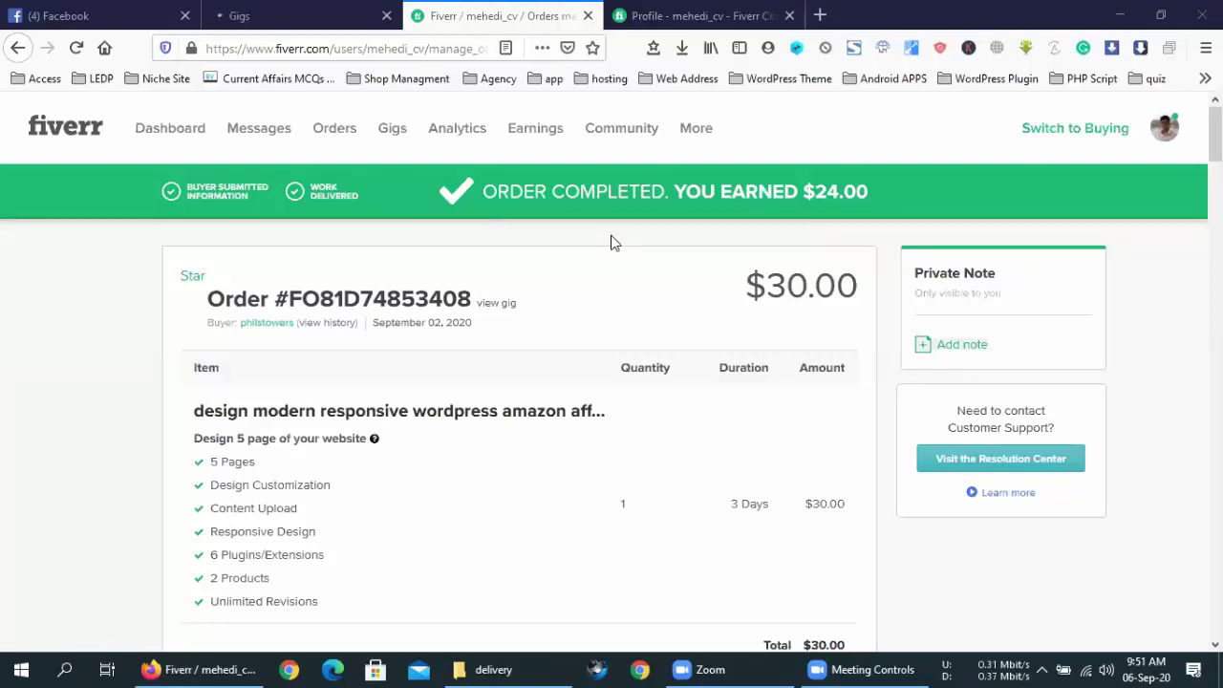
Switch to the Gigs page and compare the active gigs' impressions, highlighting those of the creative portfolio and modern portfolio gigs.
click(284, 9)
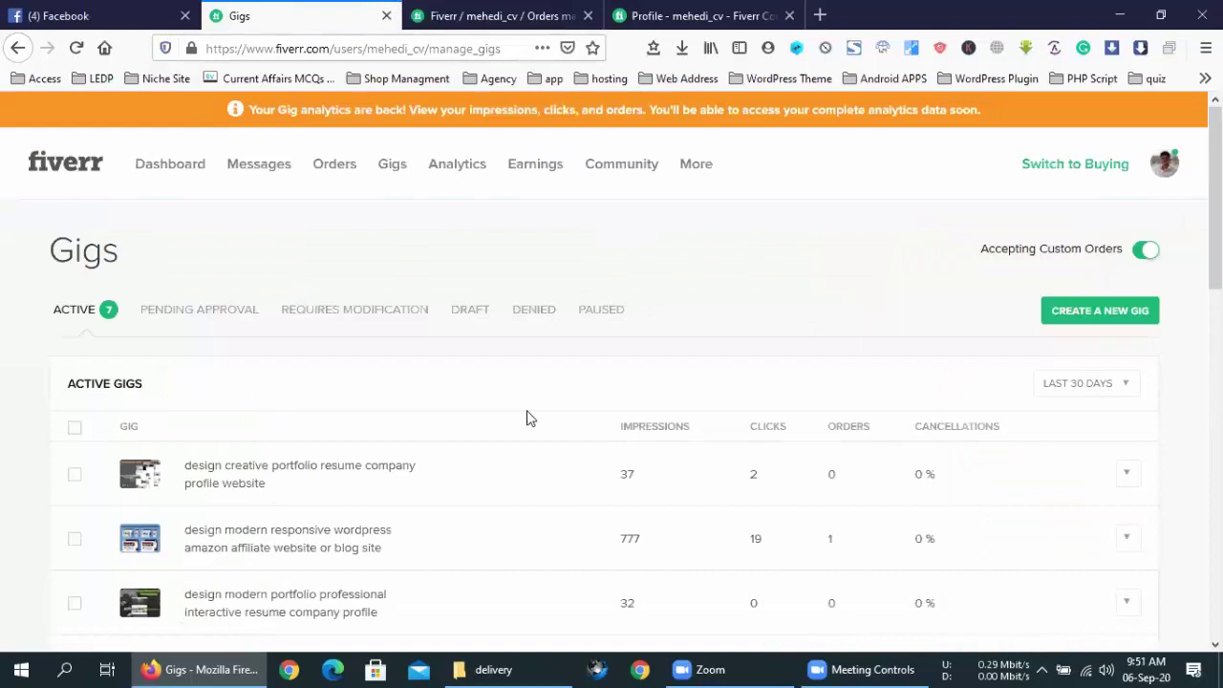
scroll(530, 418, down, 3)
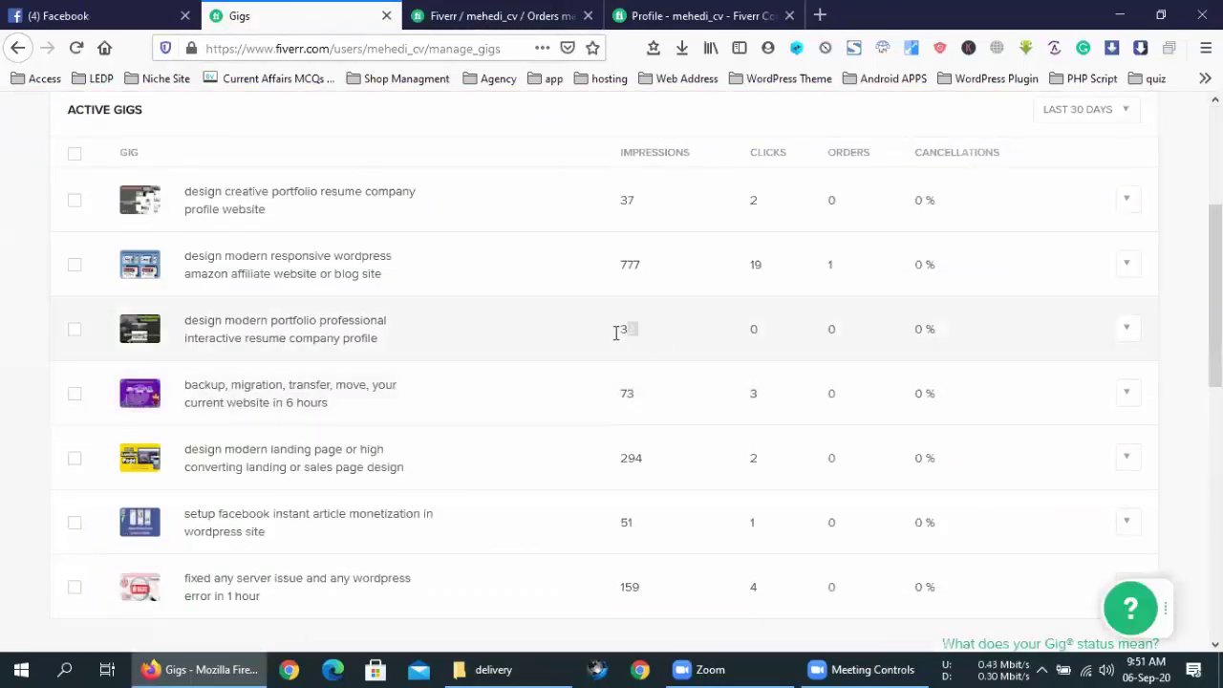
double_click(604, 196)
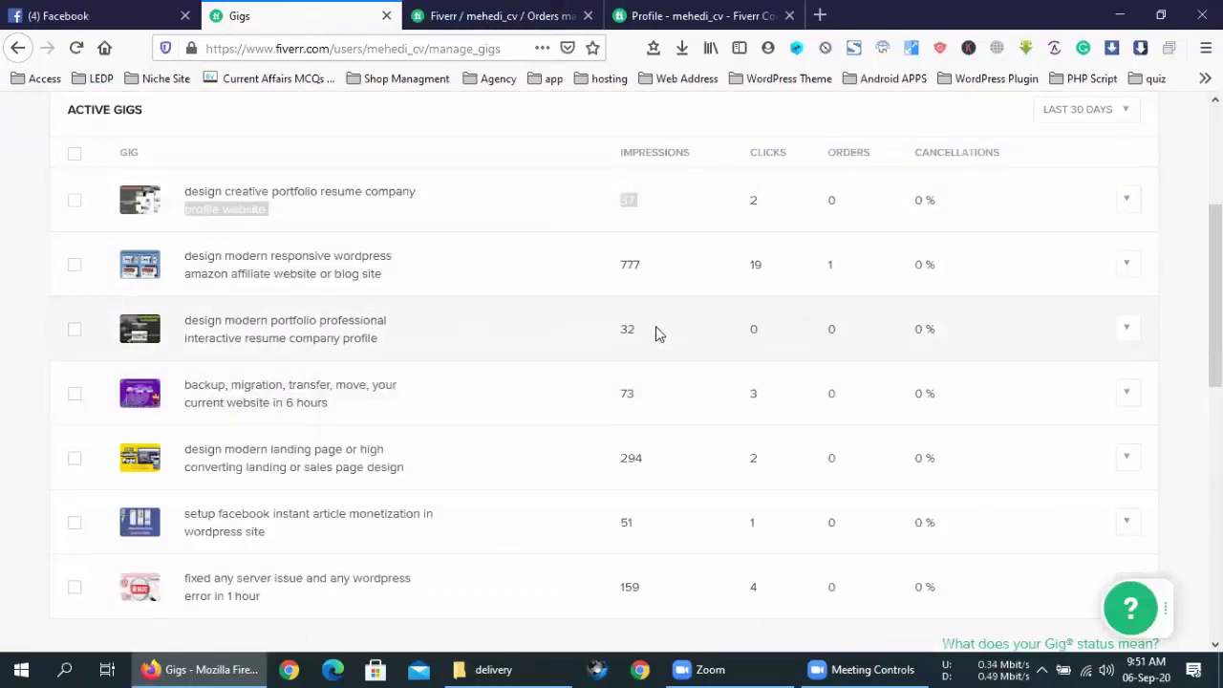
click(669, 331)
double_click(626, 203)
click(626, 323)
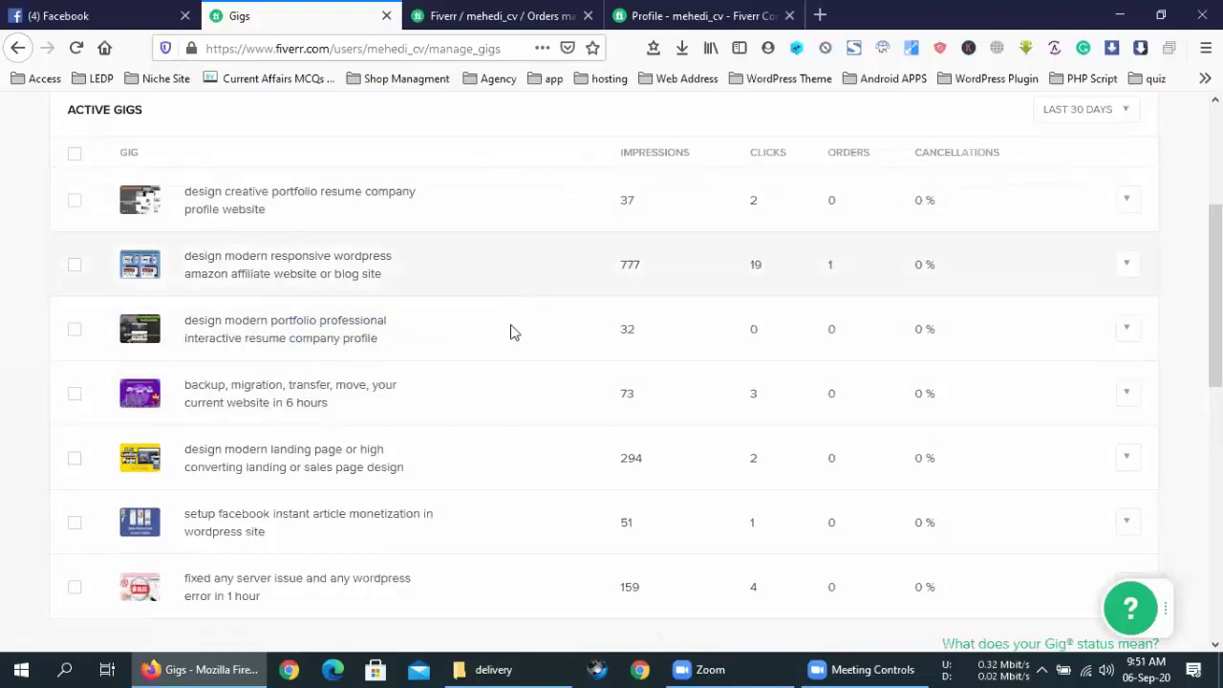
drag(641, 330, 611, 338)
drag(640, 200, 616, 199)
click(617, 200)
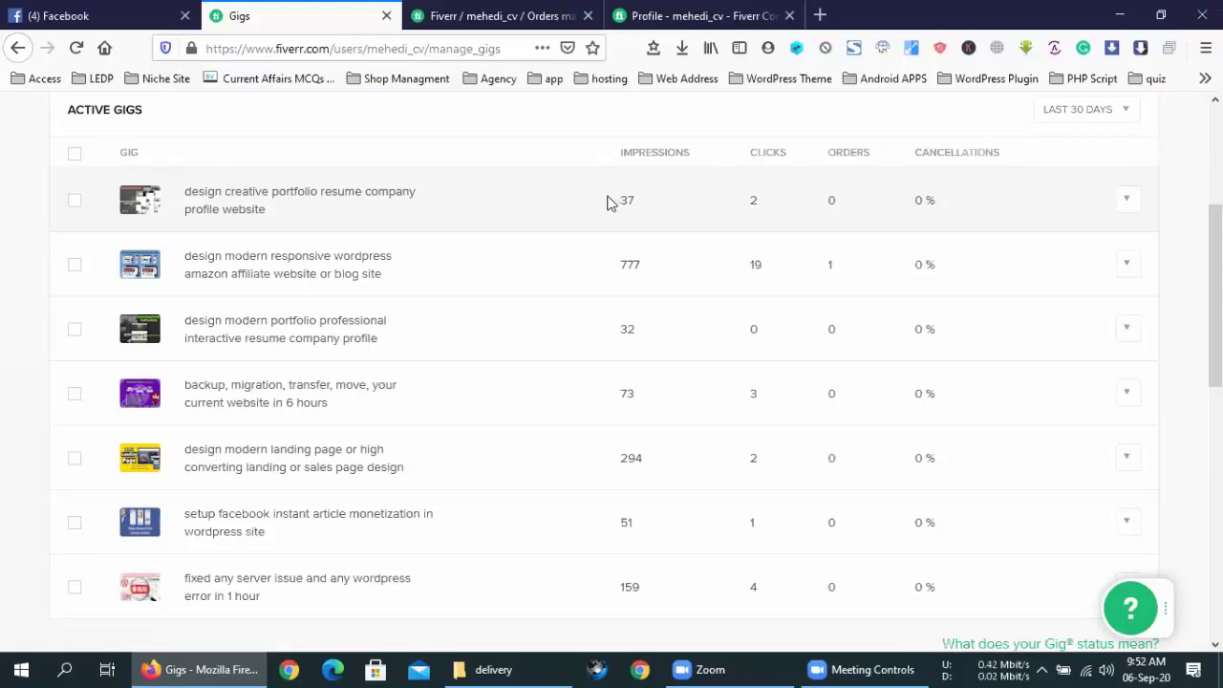
drag(641, 201, 619, 203)
drag(644, 334, 606, 324)
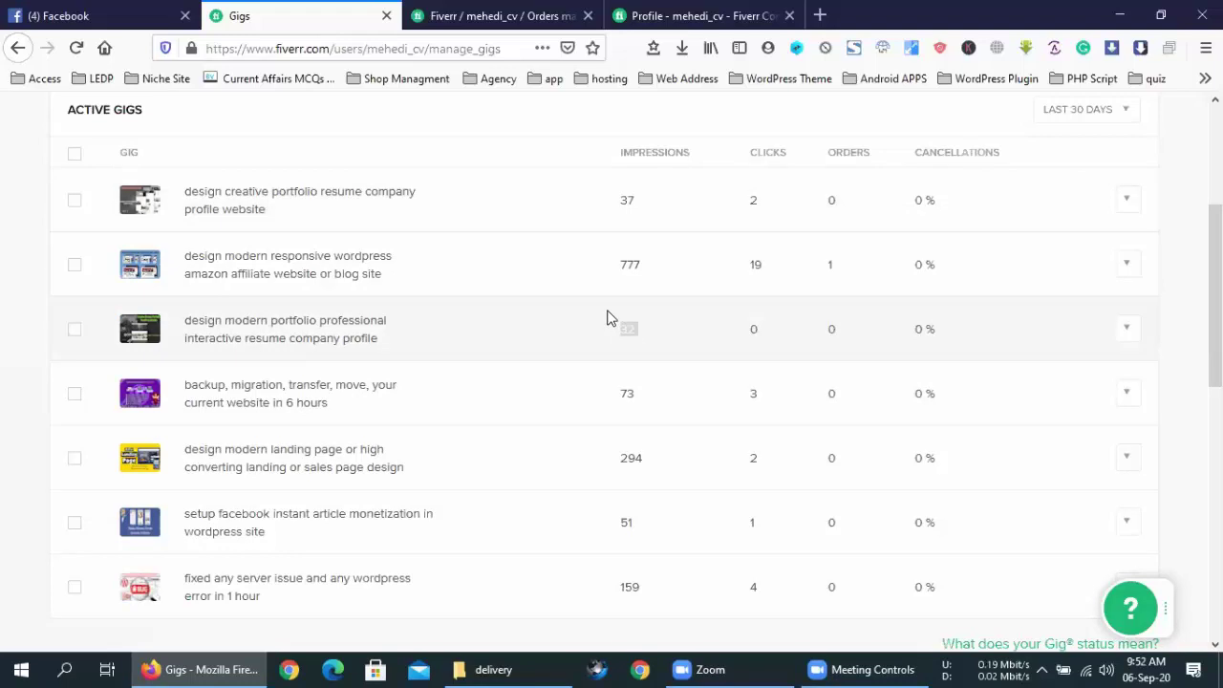
click(623, 330)
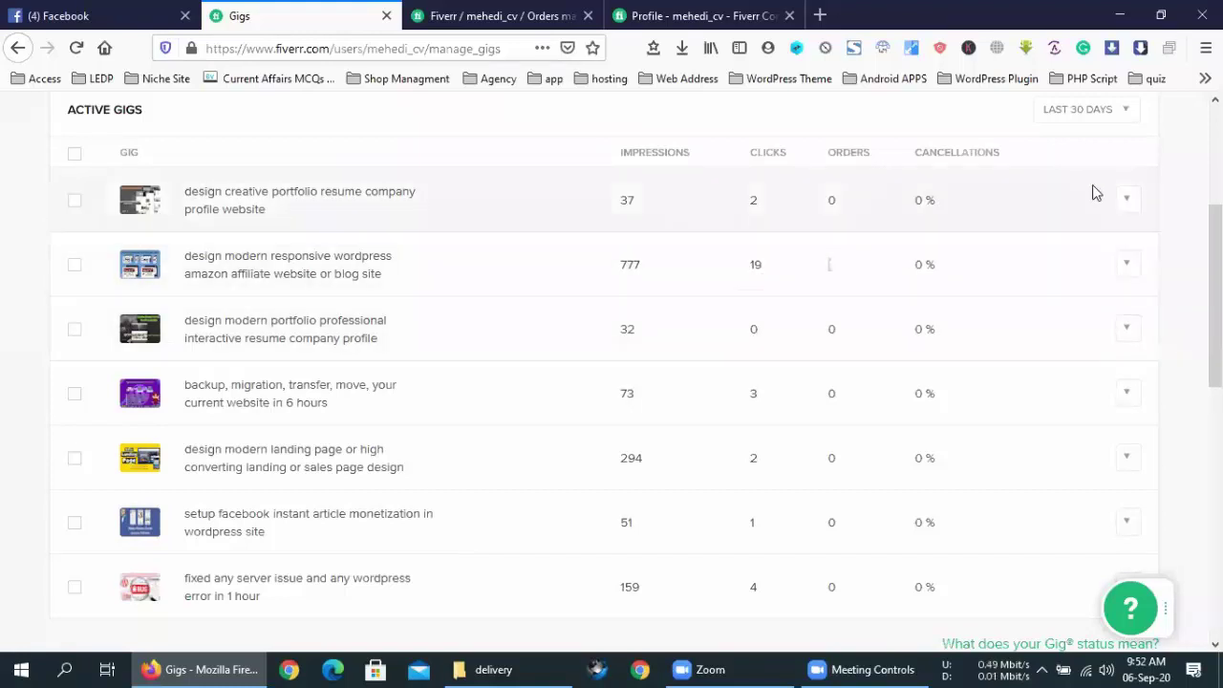
Check the time period options for the active gigs' statistics and point out the WordPress Amazon affiliate gig's orders.
click(1084, 119)
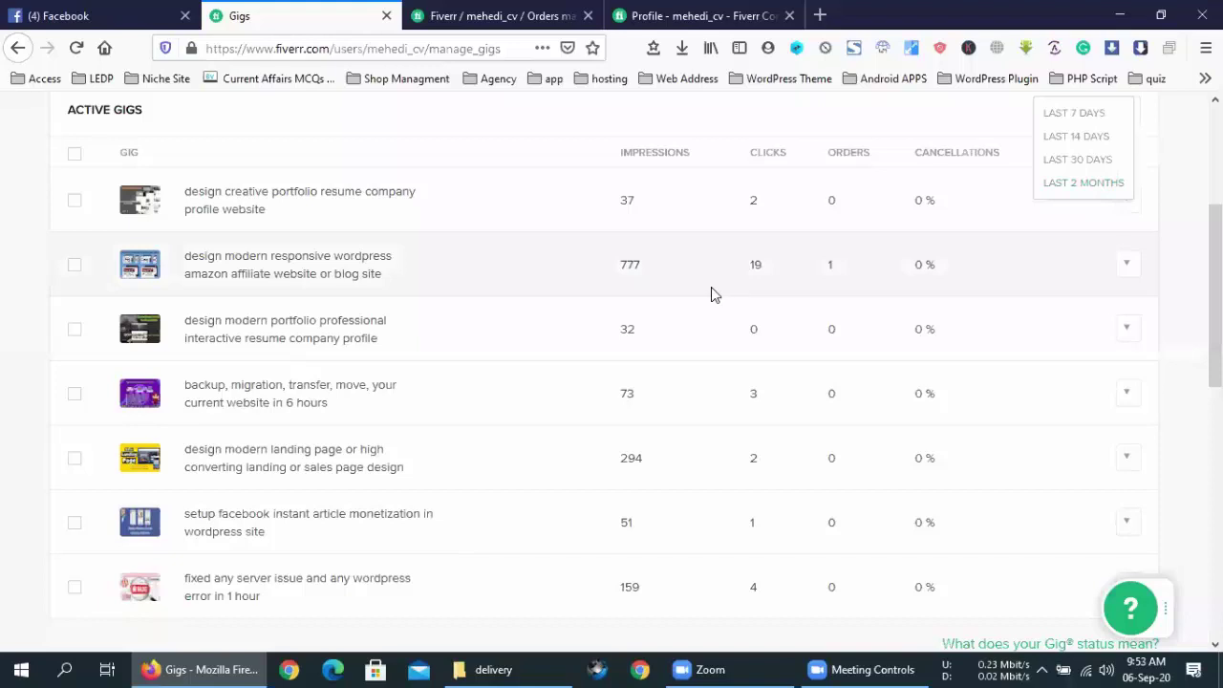
click(828, 265)
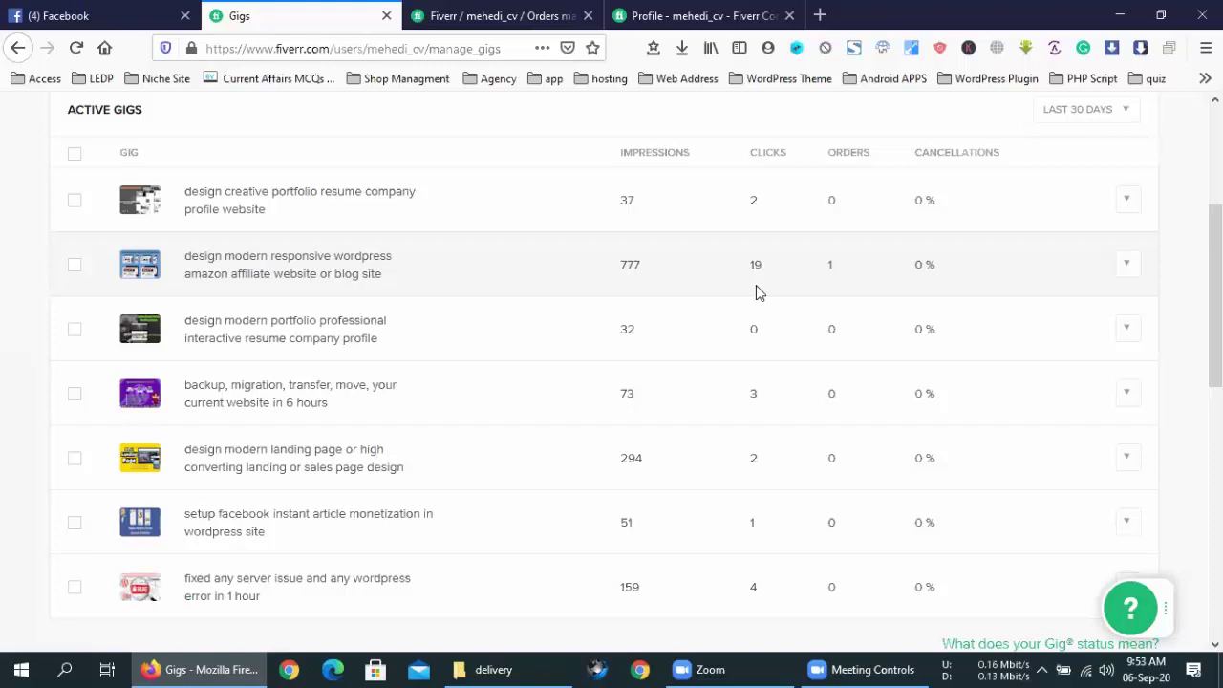
scroll(756, 286, up, 5)
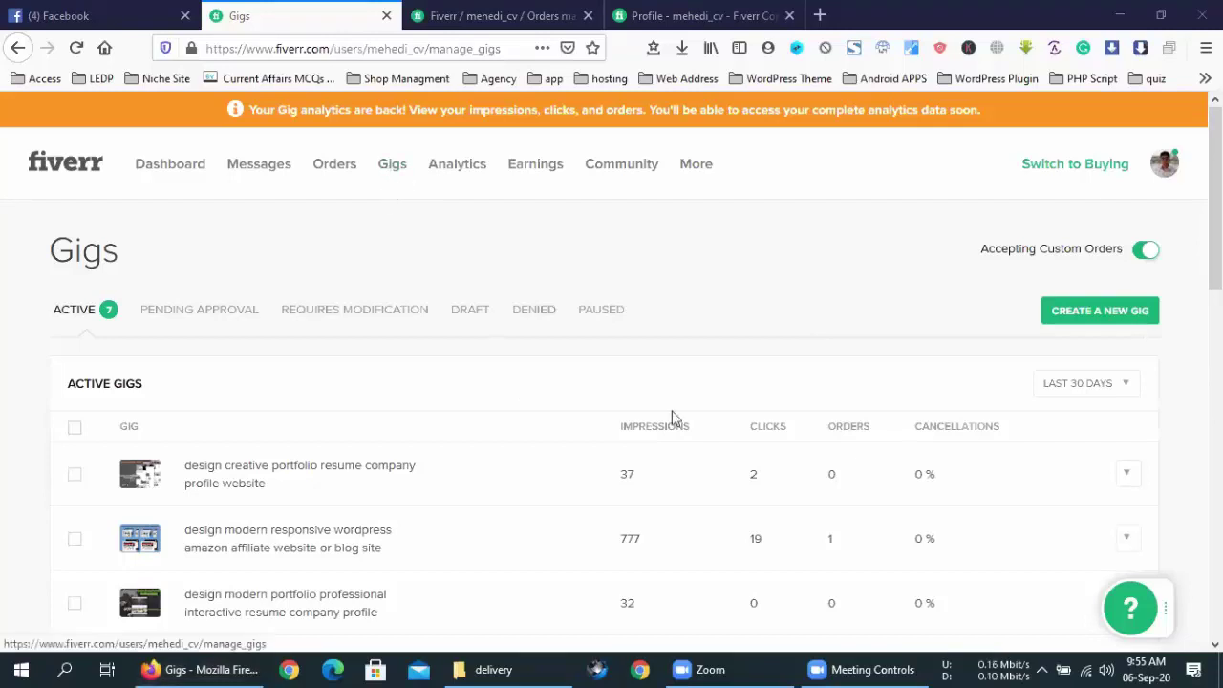
Open the creative portfolio resume gig for editing and look over its Overview section from the title to the search tags.
click(1129, 477)
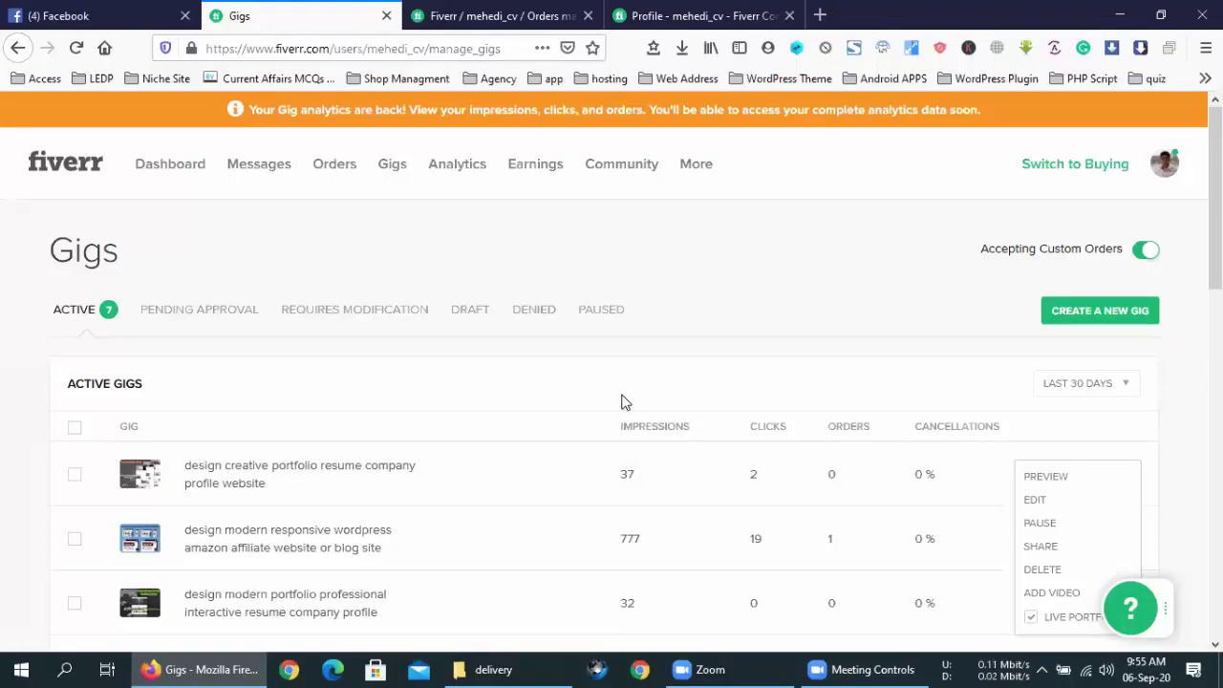
click(1041, 504)
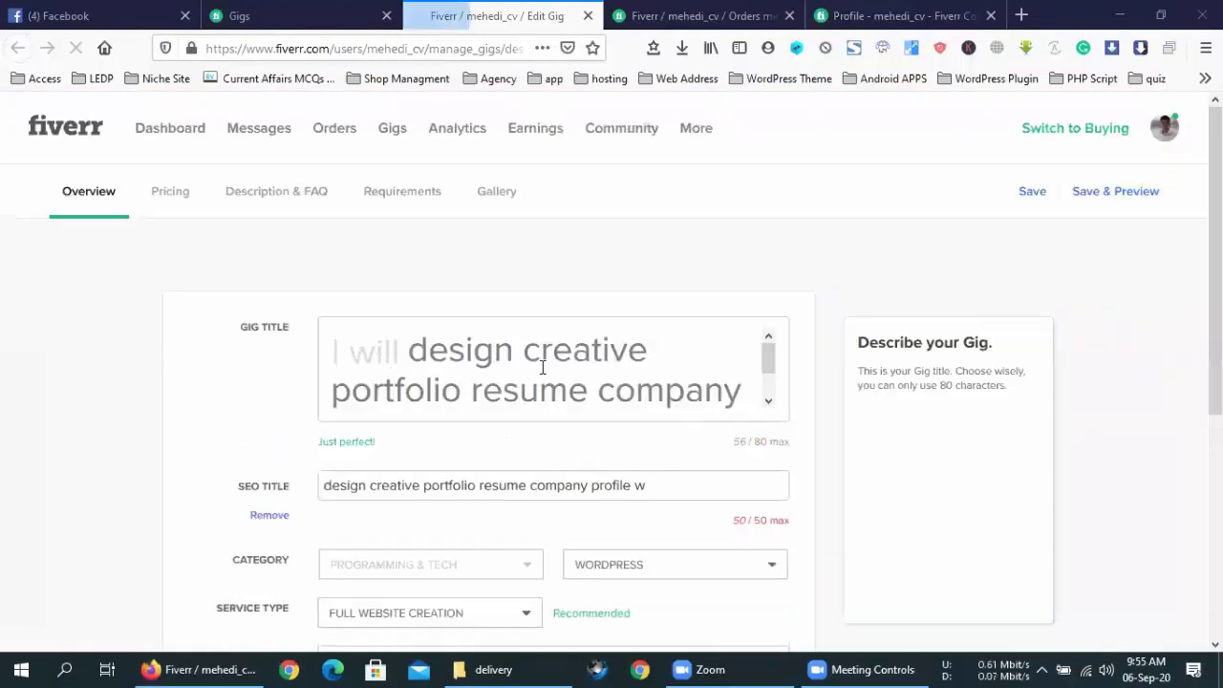
scroll(518, 373, down, 2)
scroll(824, 401, down, 4)
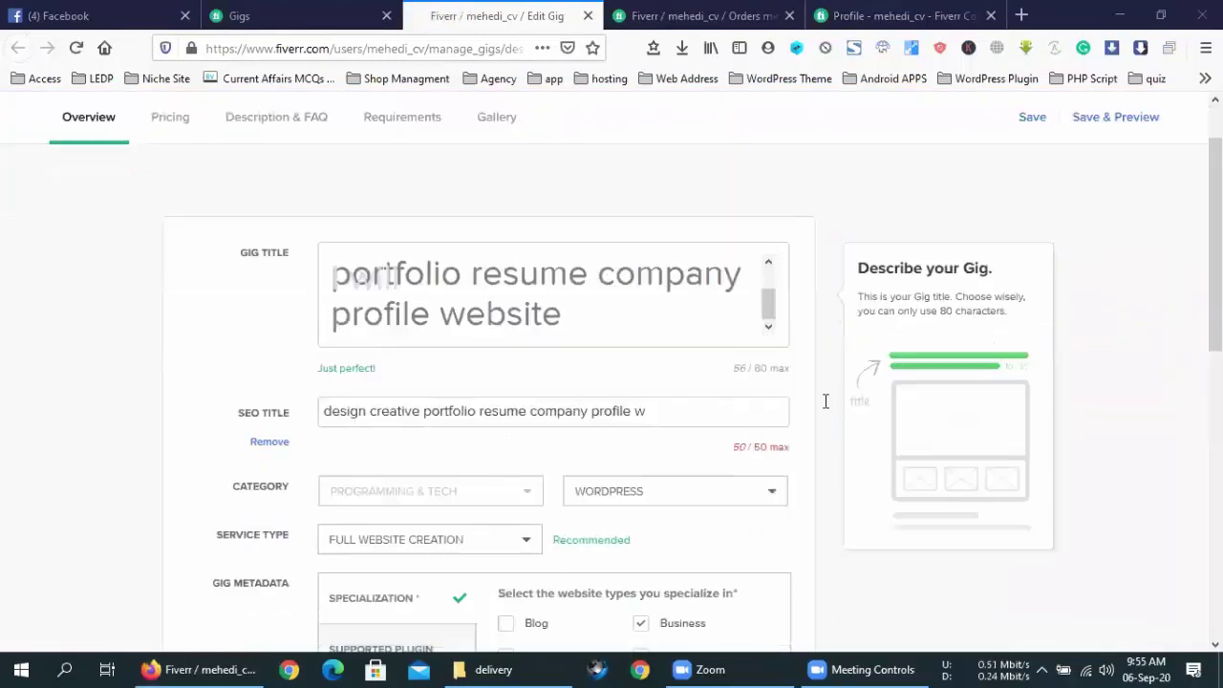
scroll(669, 380, down, 10)
scroll(652, 377, up, 7)
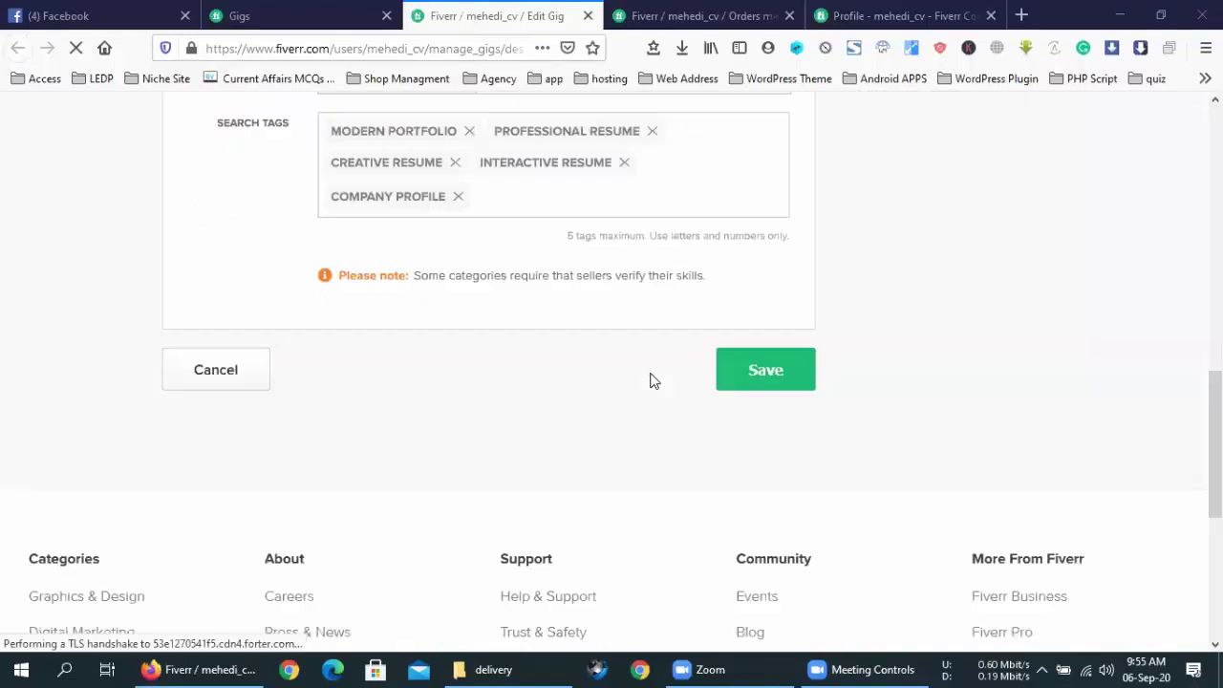
scroll(651, 369, up, 10)
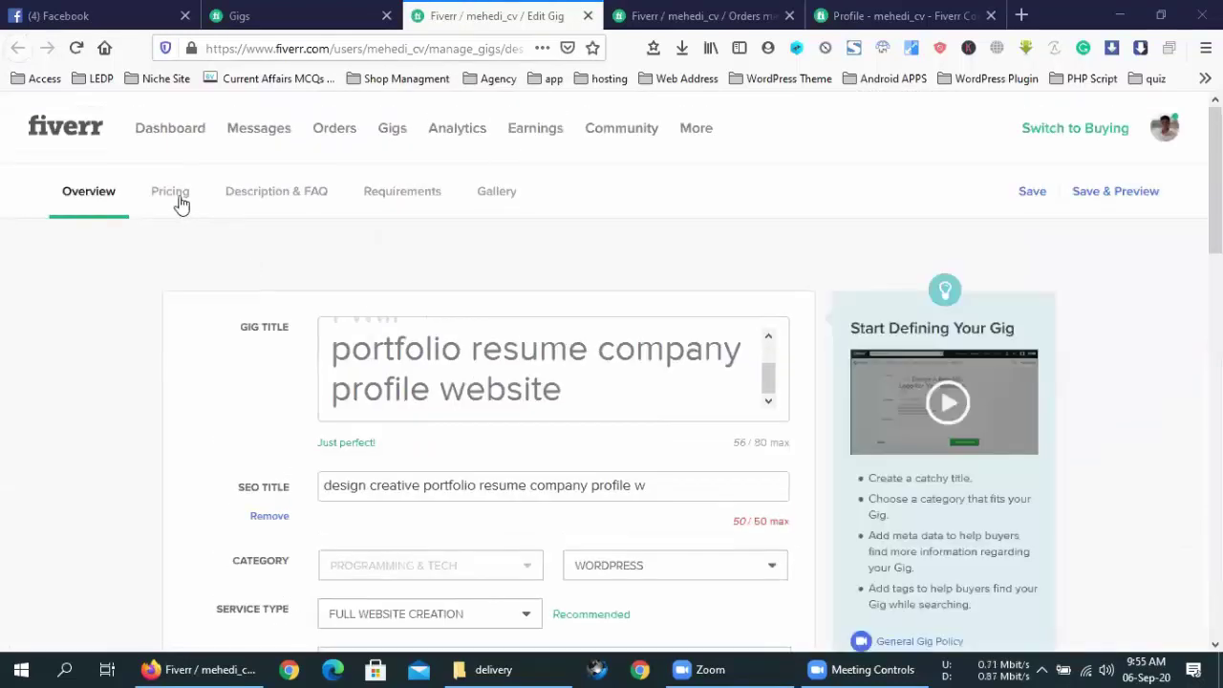
Go through the gig's Pricing, Description & FAQ and Requirements sections to its Gallery section.
click(178, 197)
click(285, 198)
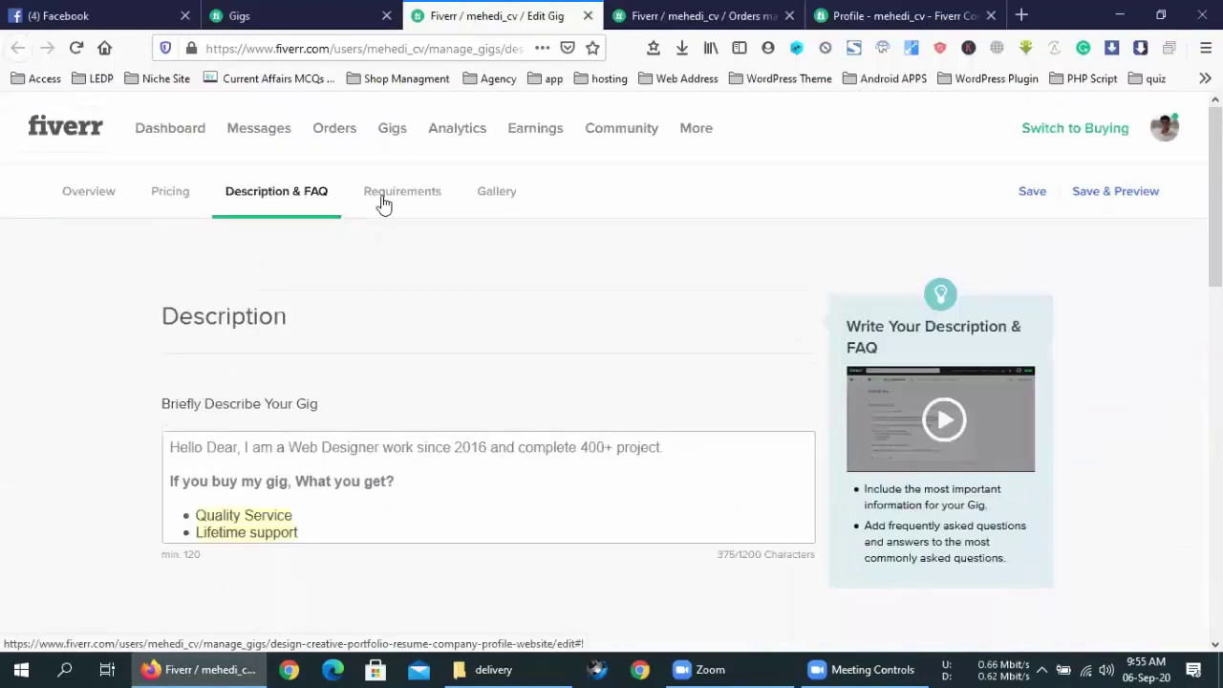
click(387, 199)
click(490, 201)
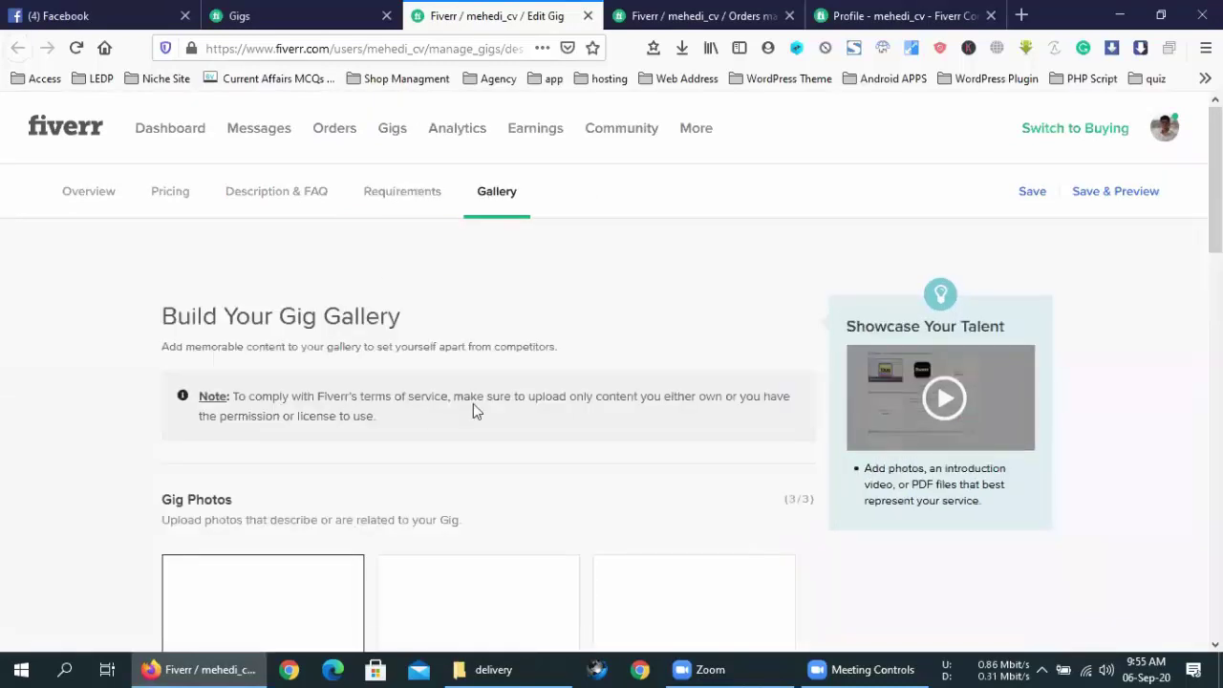
Examine the gig photos and video area in the gallery and close the gig editor.
scroll(473, 403, down, 4)
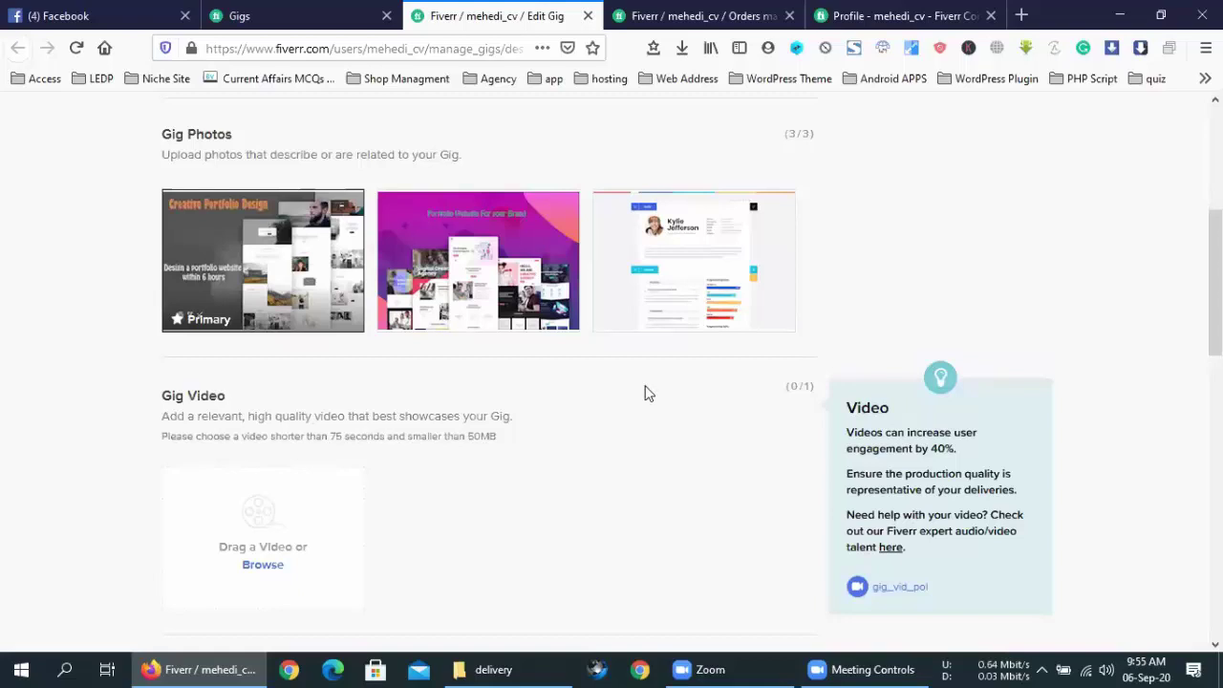
mouse_move(770, 229)
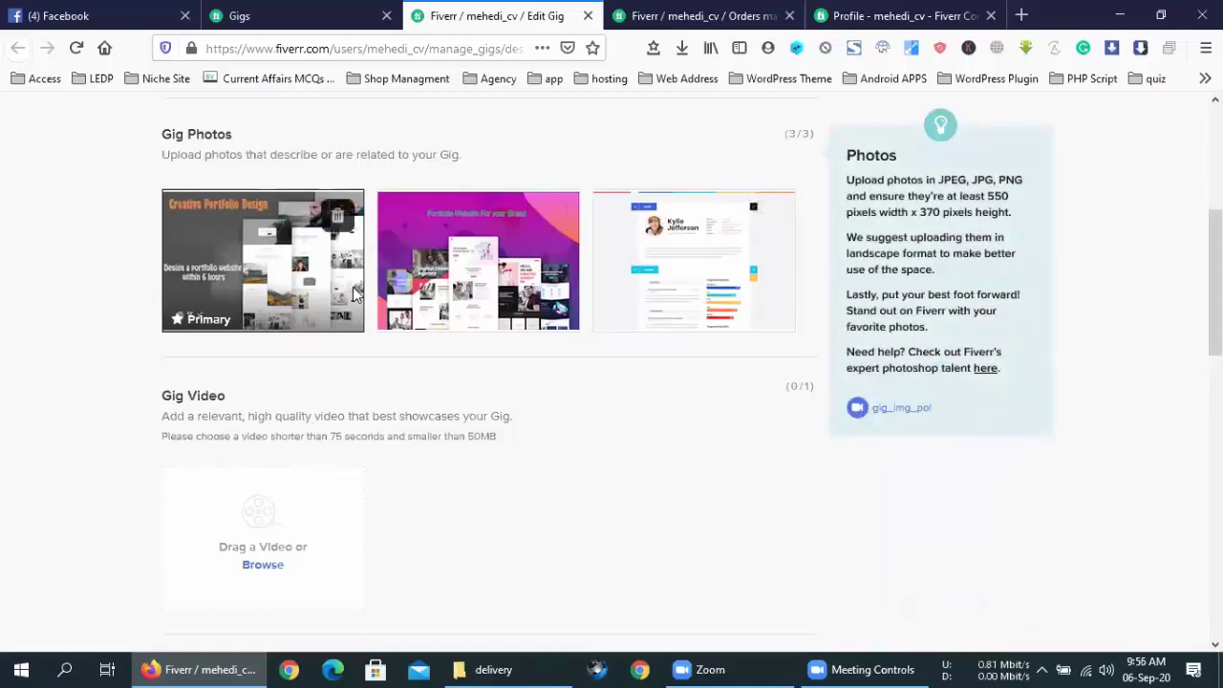
scroll(647, 433, up, 1)
scroll(619, 103, up, 5)
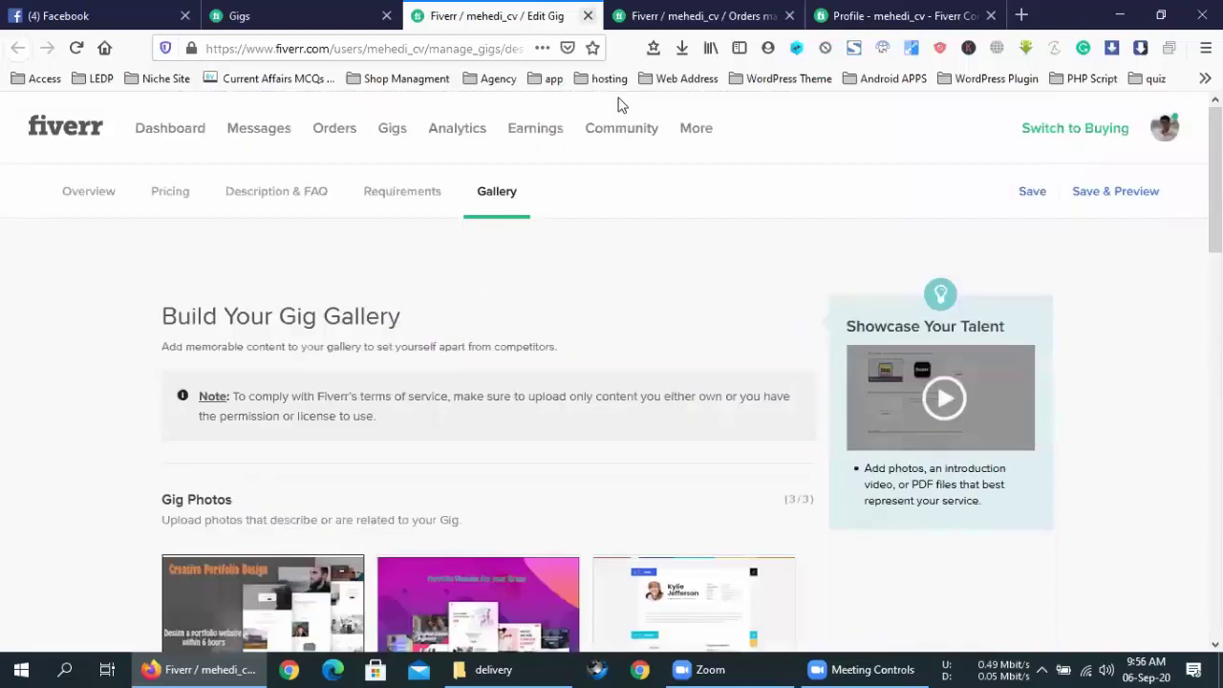
key(ctrl+w)
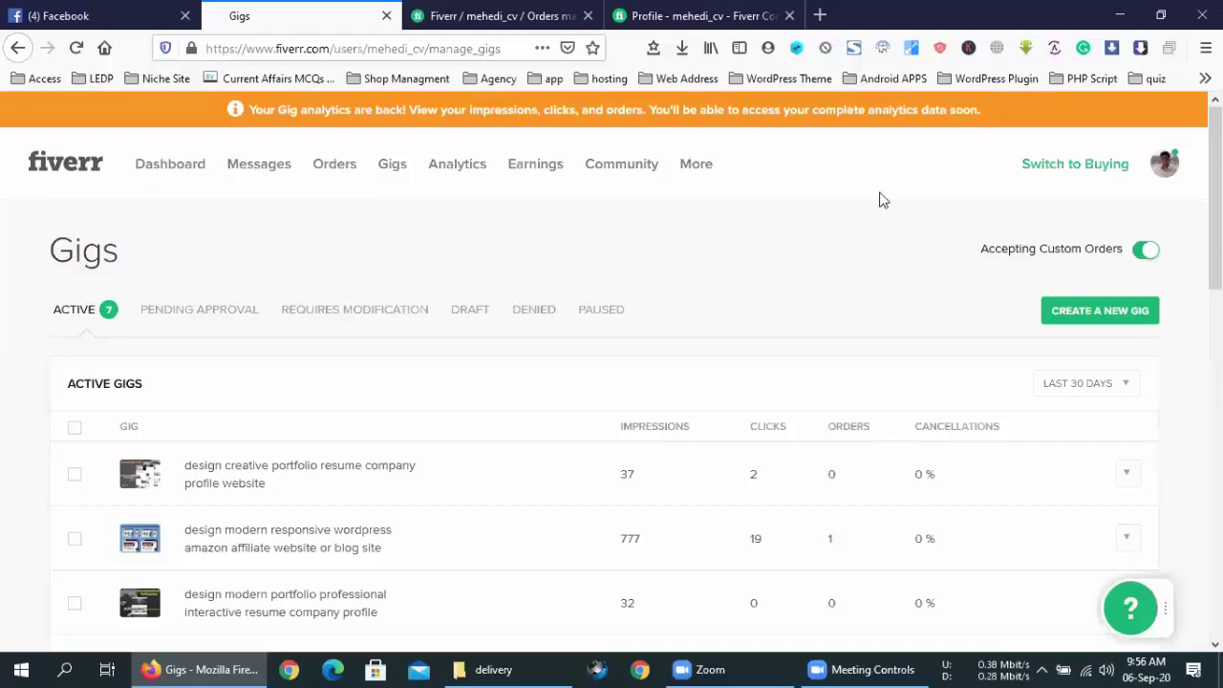
Open the seller account's Buyer Requests page.
mouse_move(700, 189)
click(698, 214)
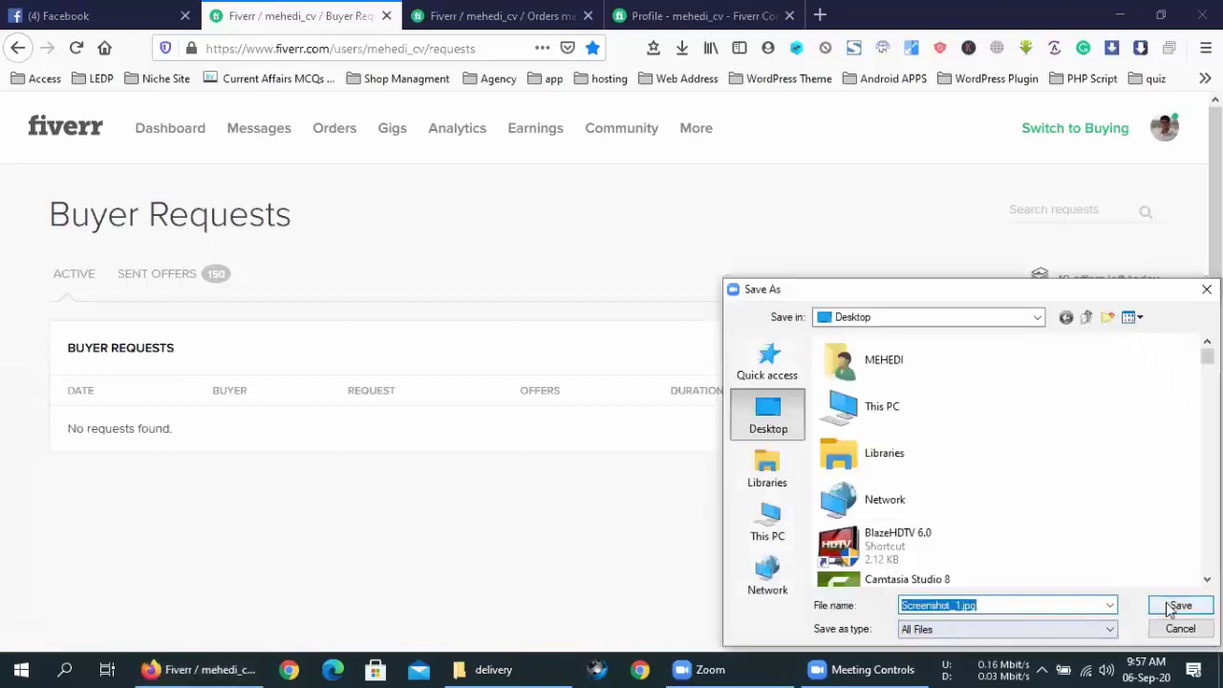
Save Screenshot_1.jpg from the meeting chat to the Desktop, examine the circled warning on the SEO keywords gig, and close the image.
click(1167, 603)
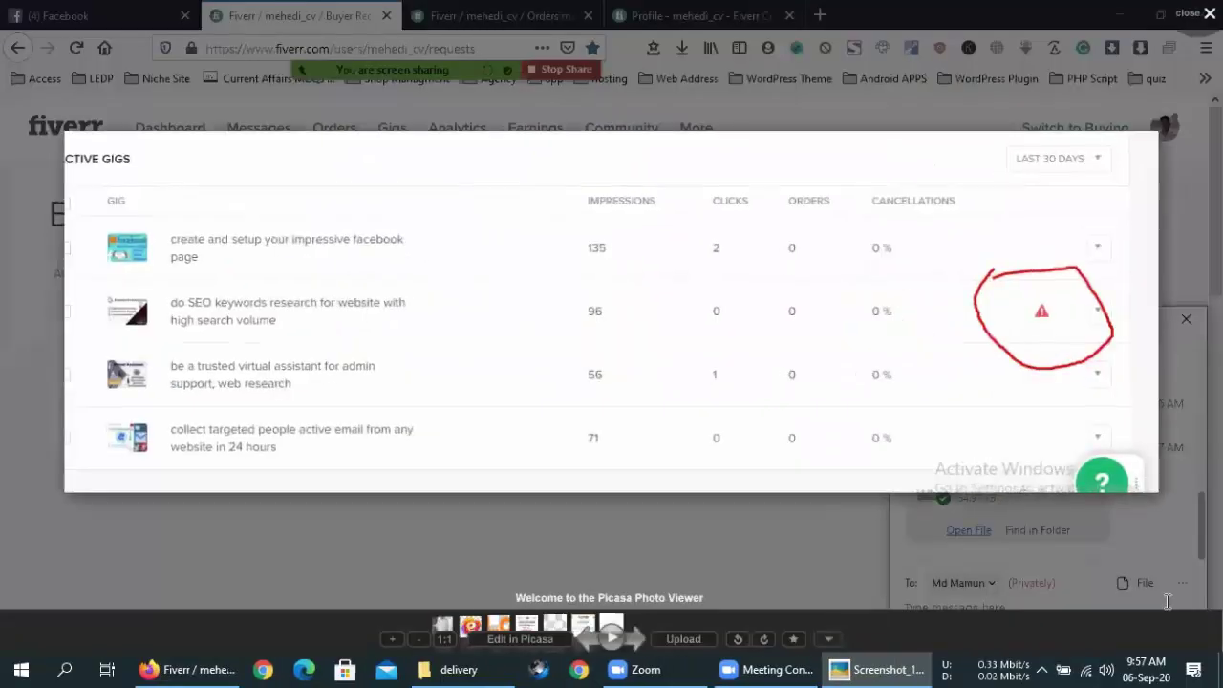
drag(854, 385, 707, 287)
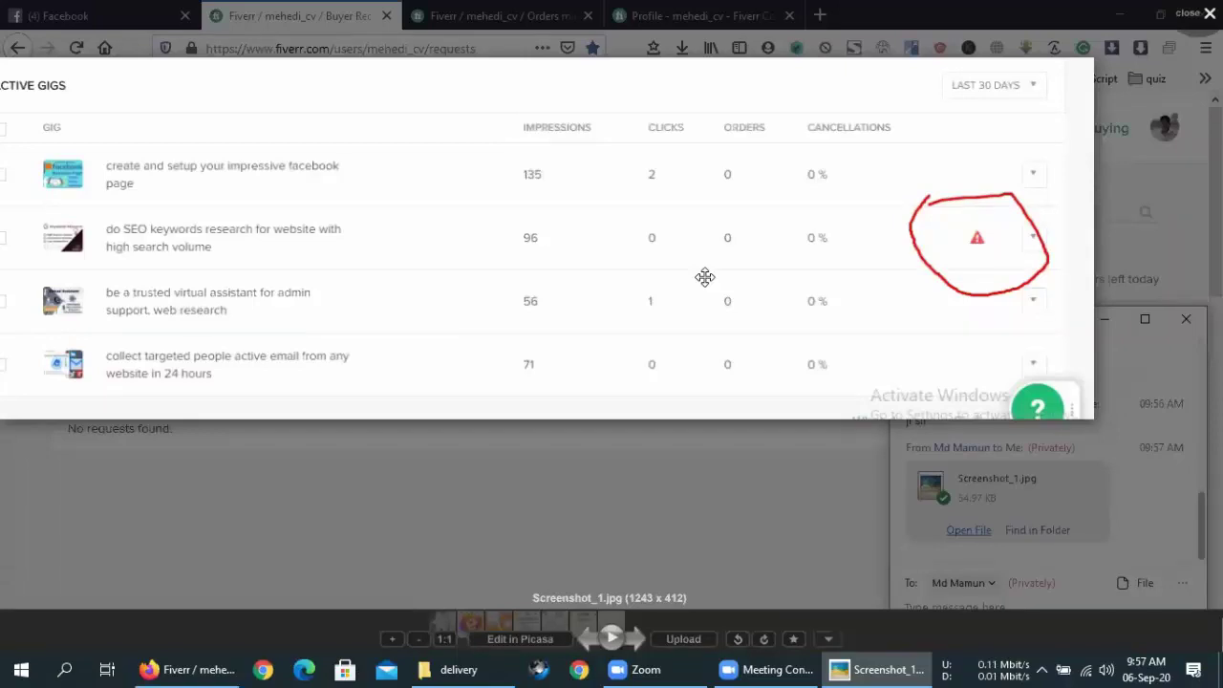
key(Escape)
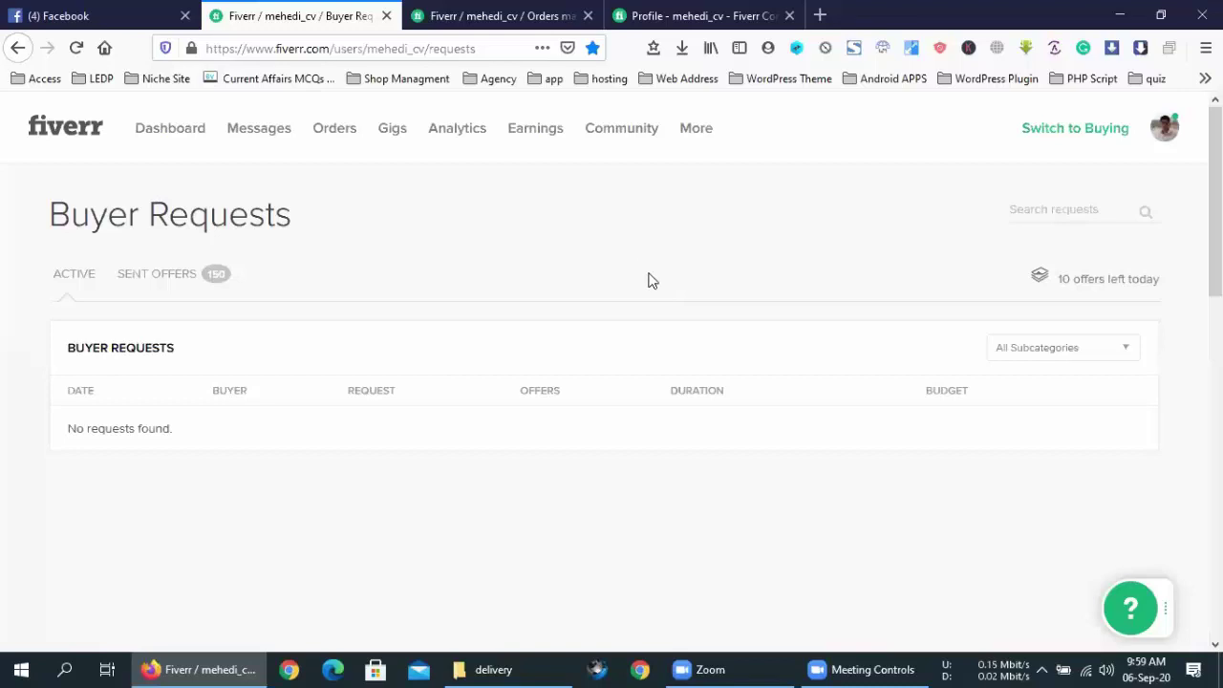
Search the web for "what is woocommerce ?" in a new browser tab.
click(819, 13)
text(wh)
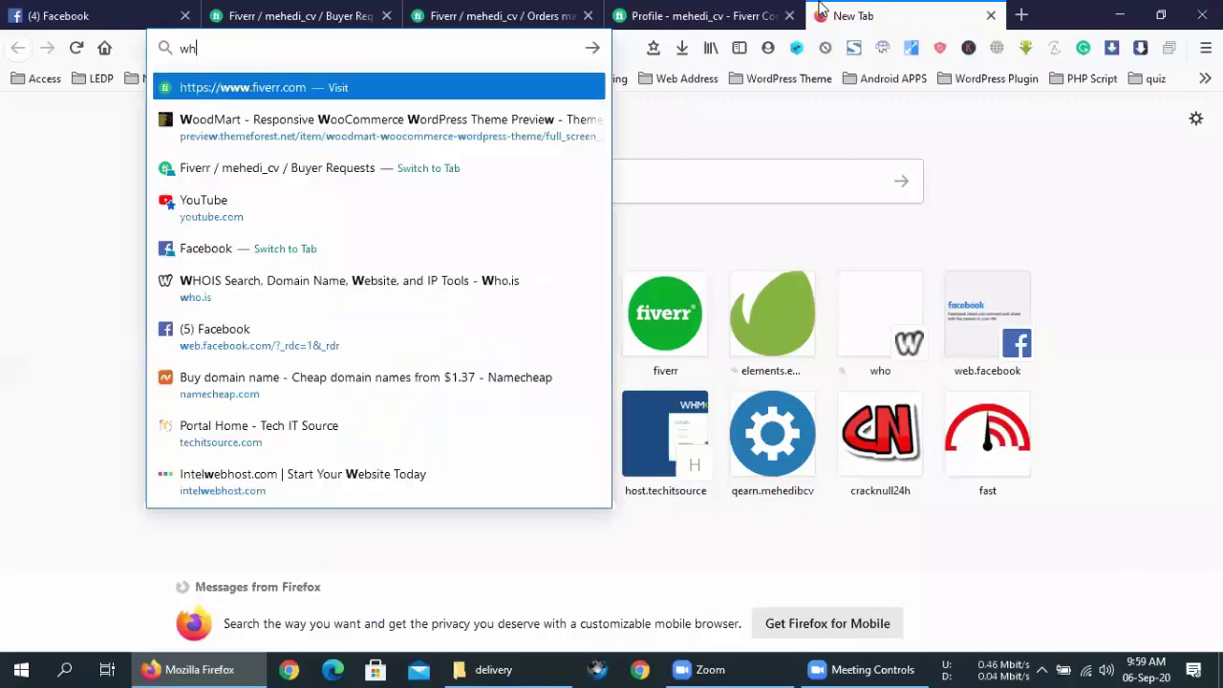
text(at is wo)
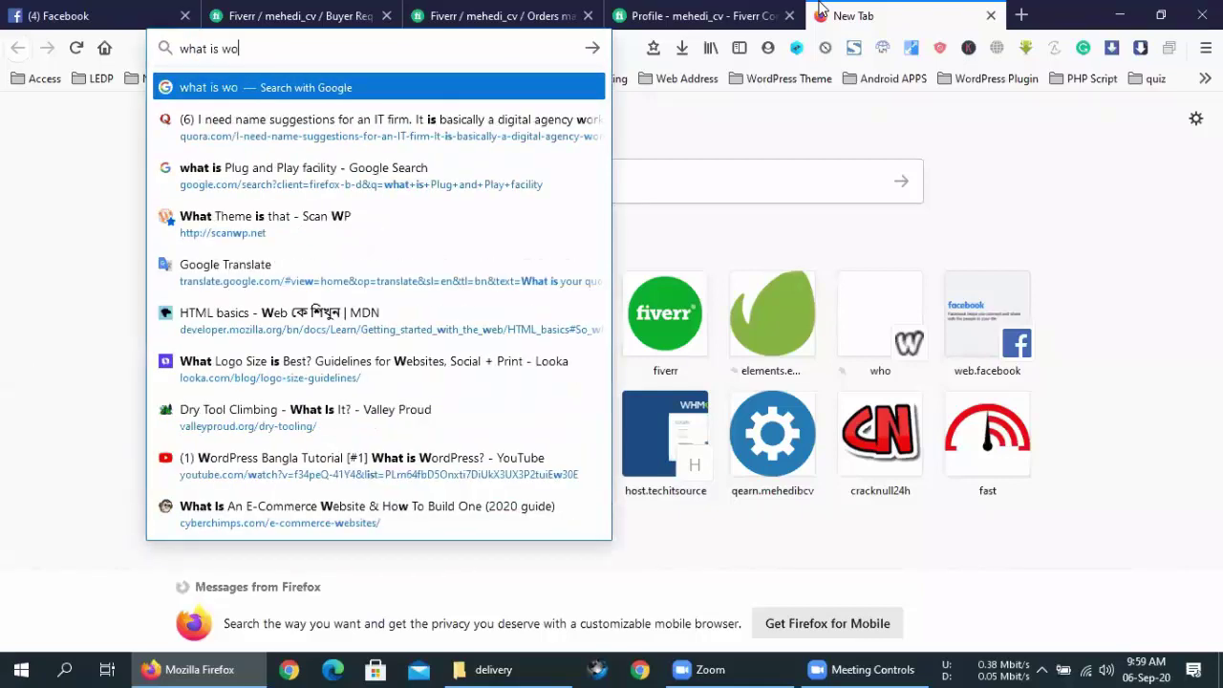
text(ocommer)
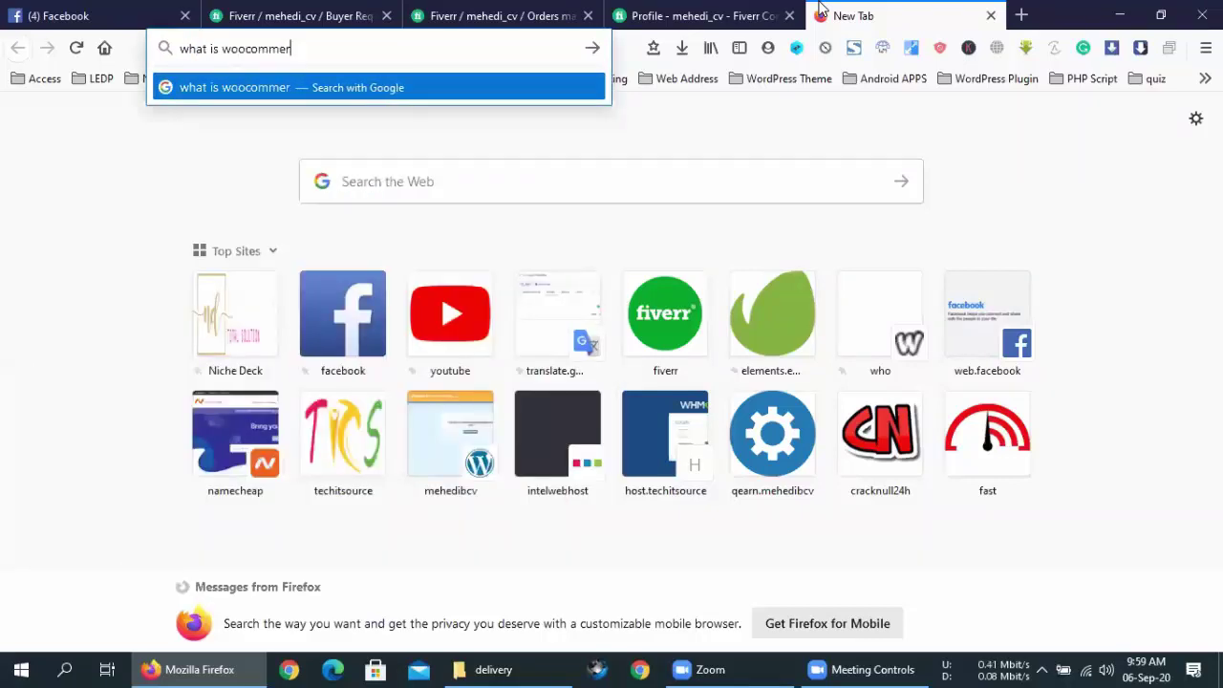
text(ce ?)
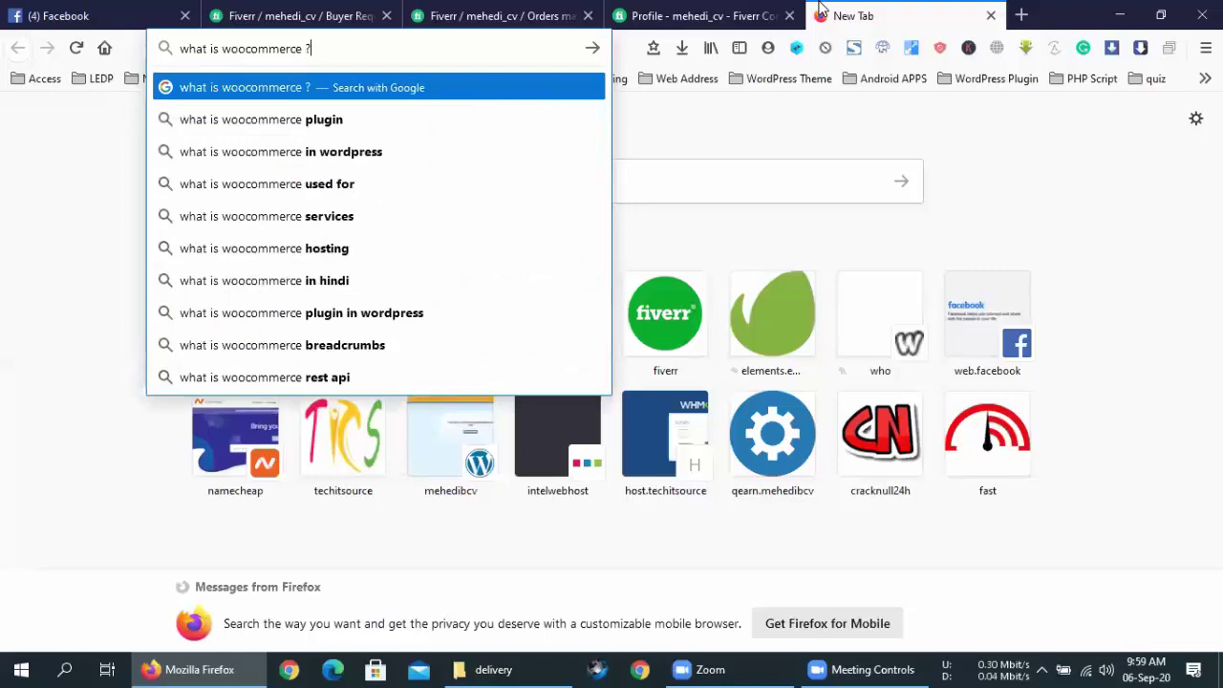
key(Return)
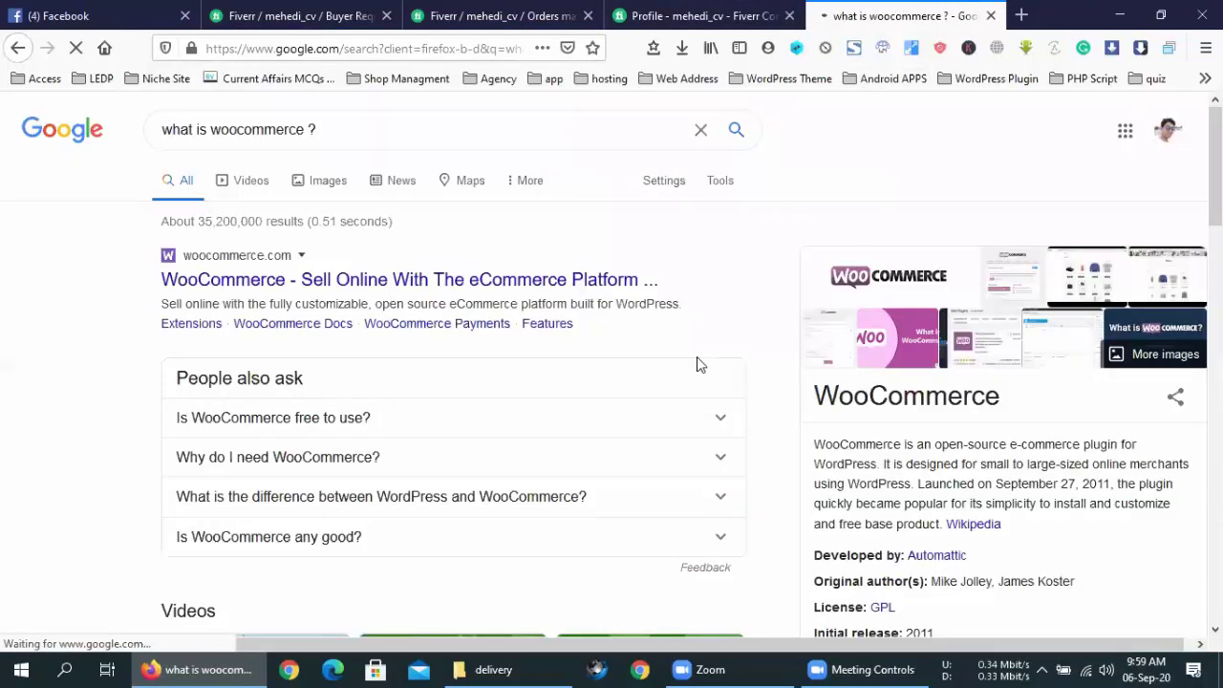
Look through the WooCommerce search results, including the videos, article snippets and related questions.
scroll(697, 364, down, 4)
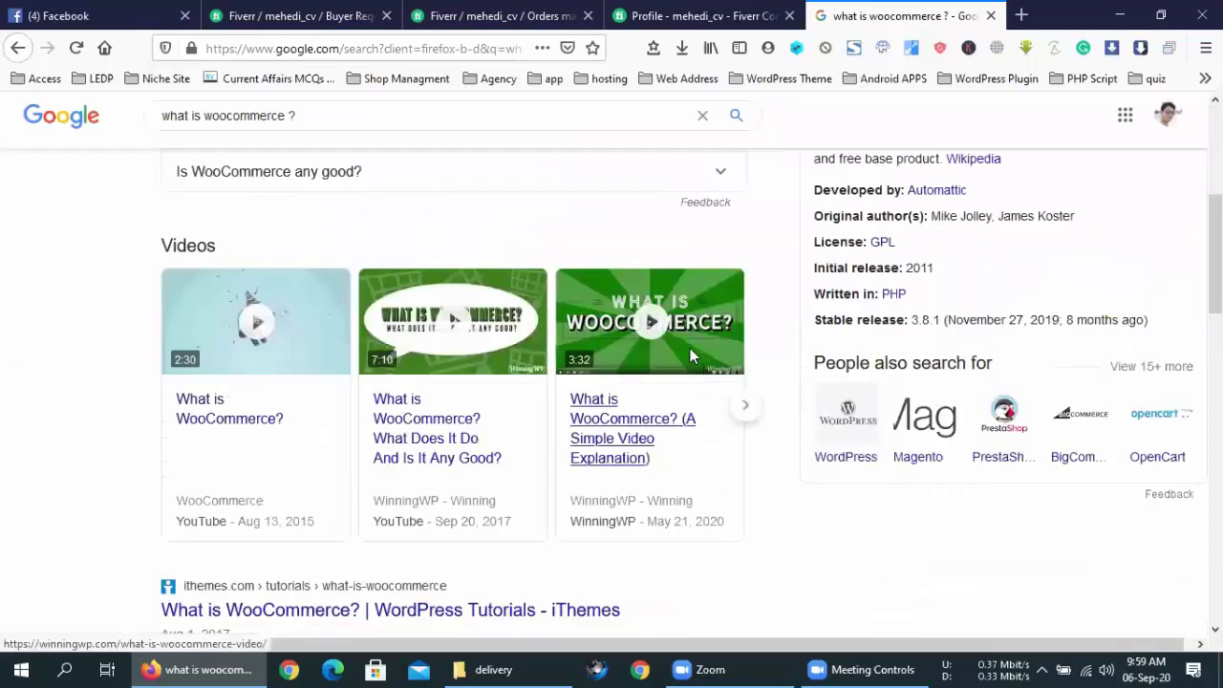
scroll(692, 353, down, 4)
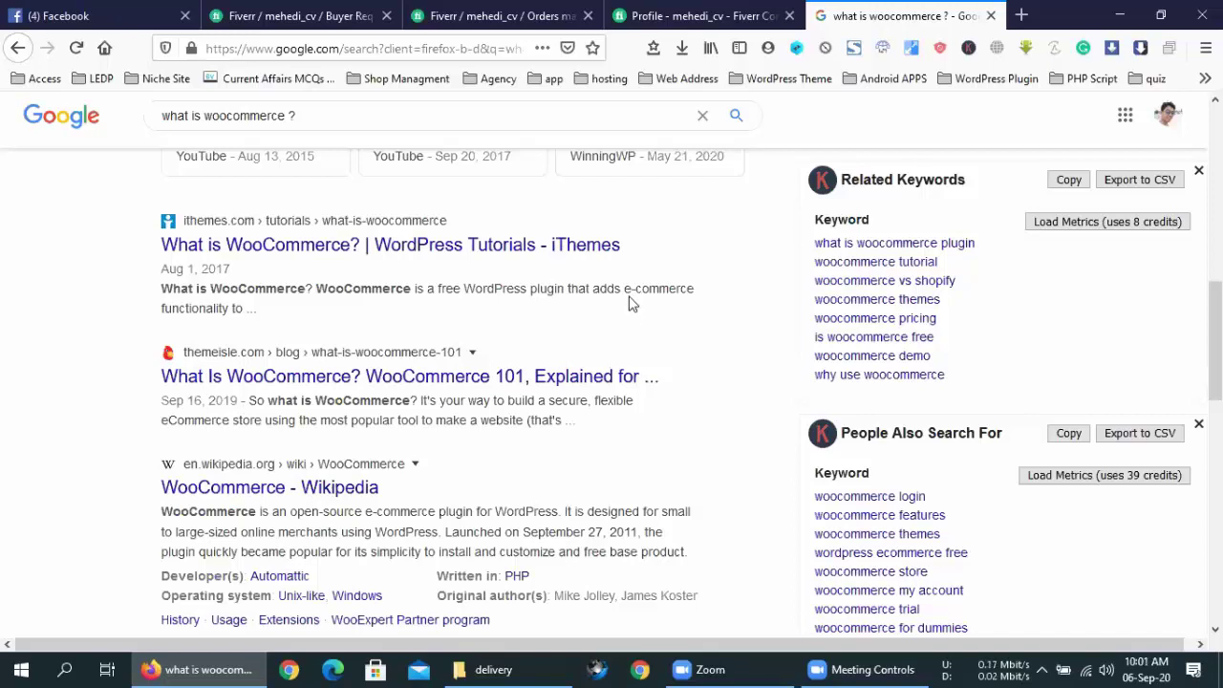
scroll(629, 303, up, 3)
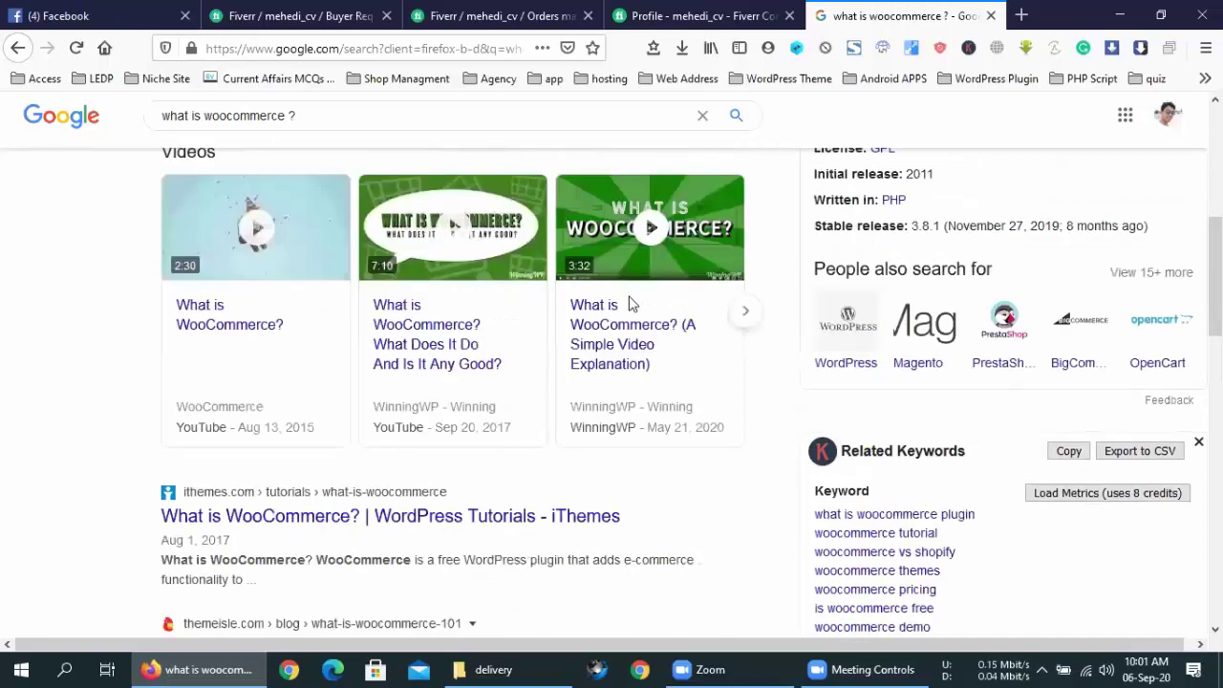
scroll(627, 306, up, 5)
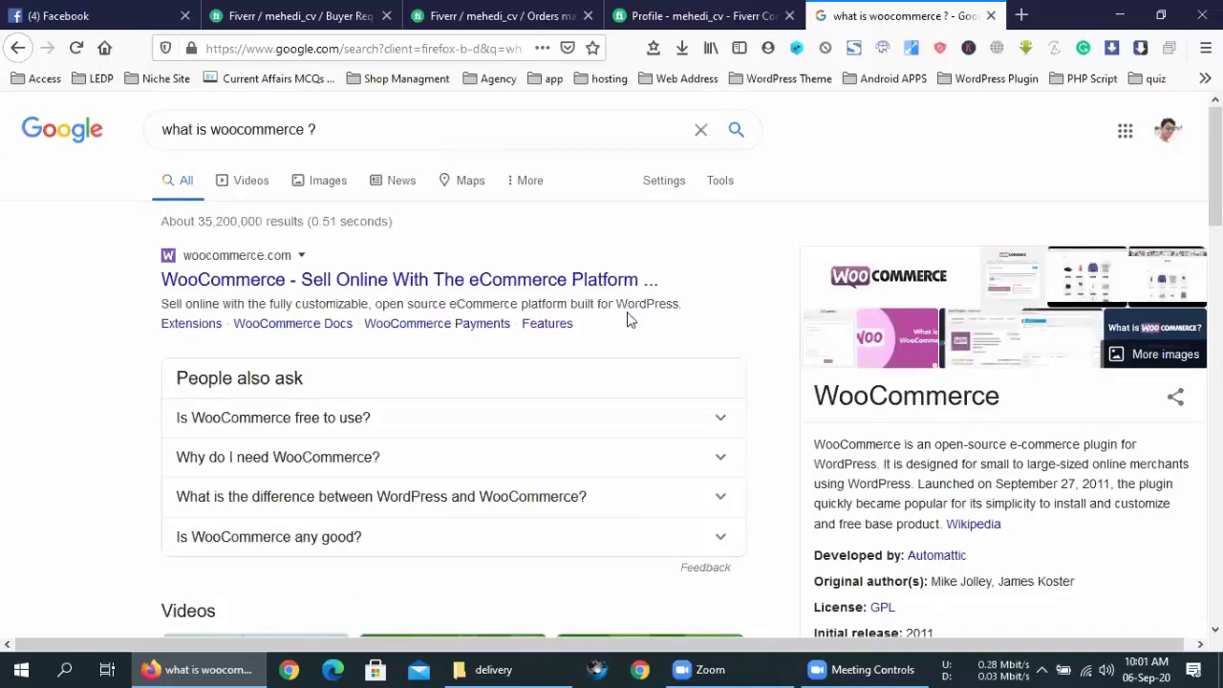
scroll(629, 315, down, 10)
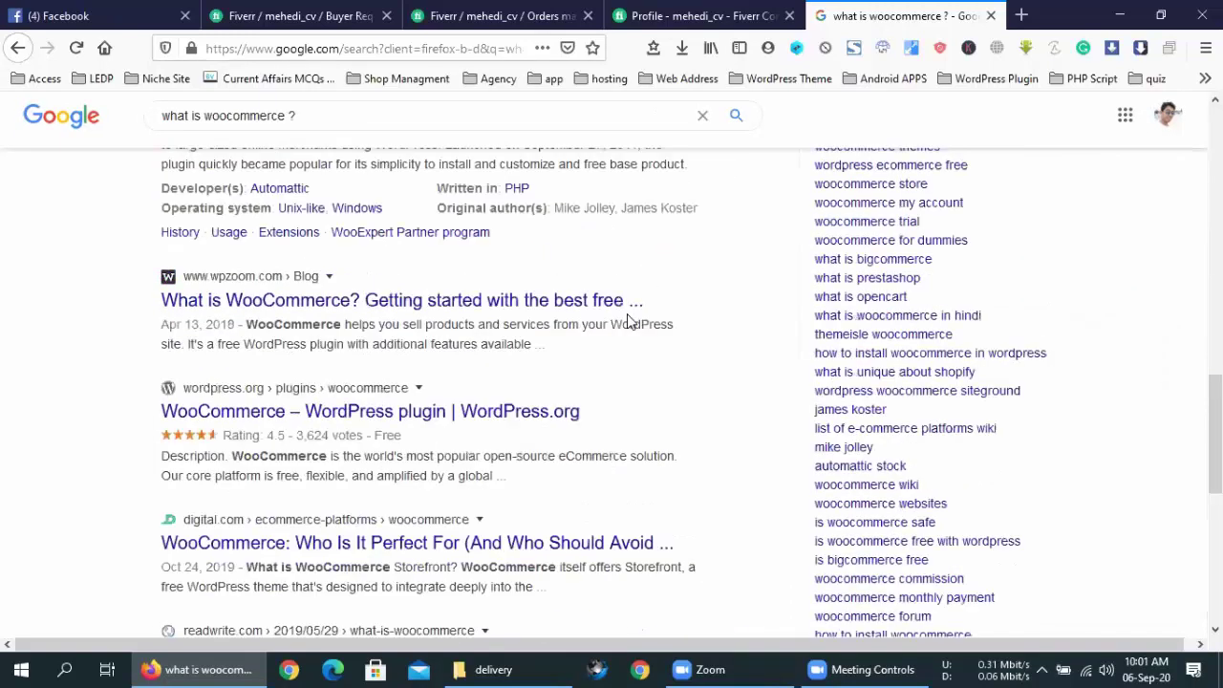
scroll(629, 322, up, 10)
scroll(629, 322, down, 7)
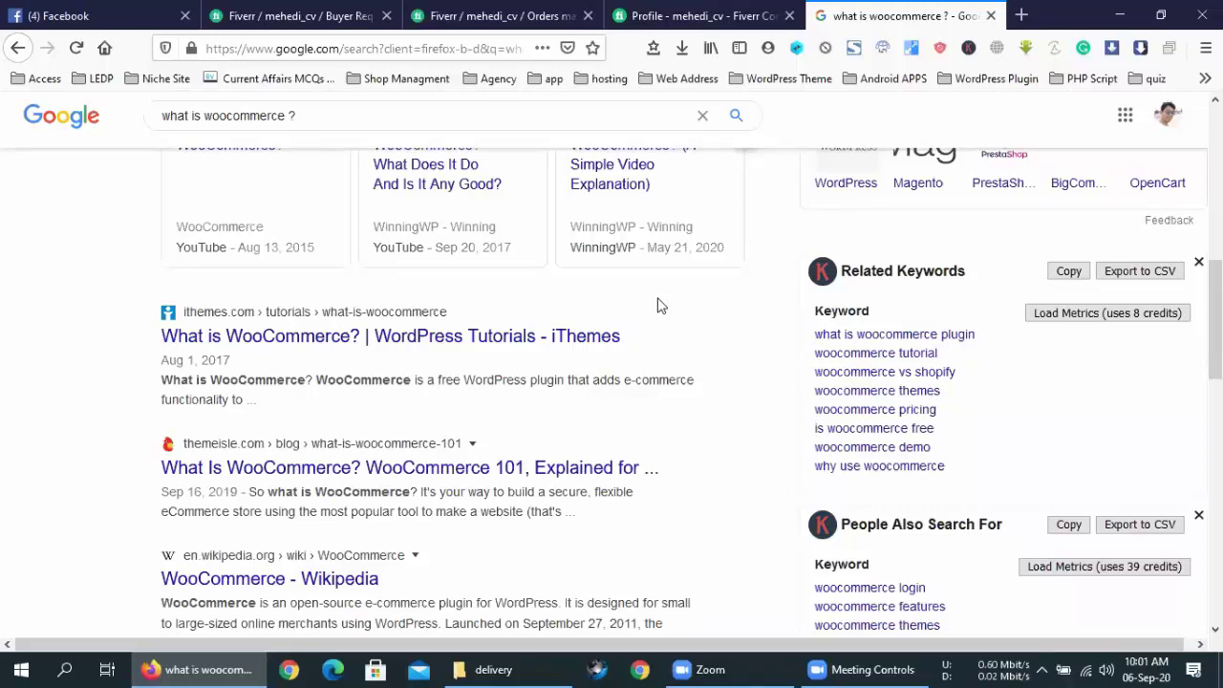
scroll(657, 306, up, 3)
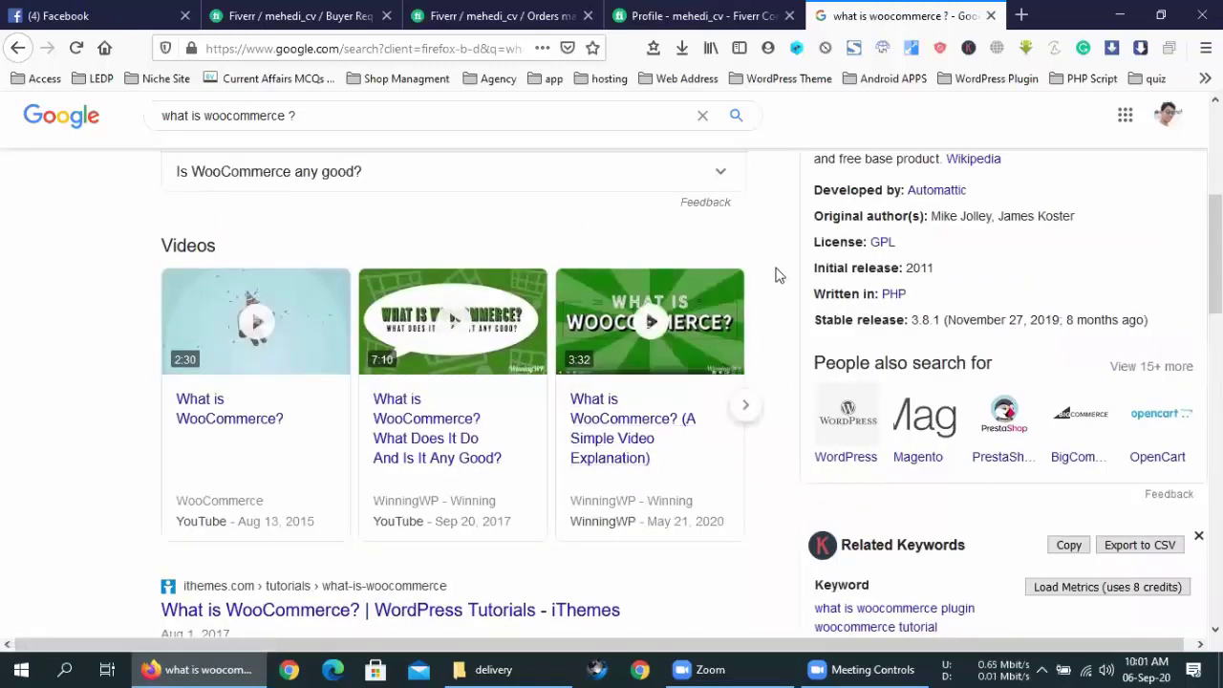
scroll(775, 275, up, 1)
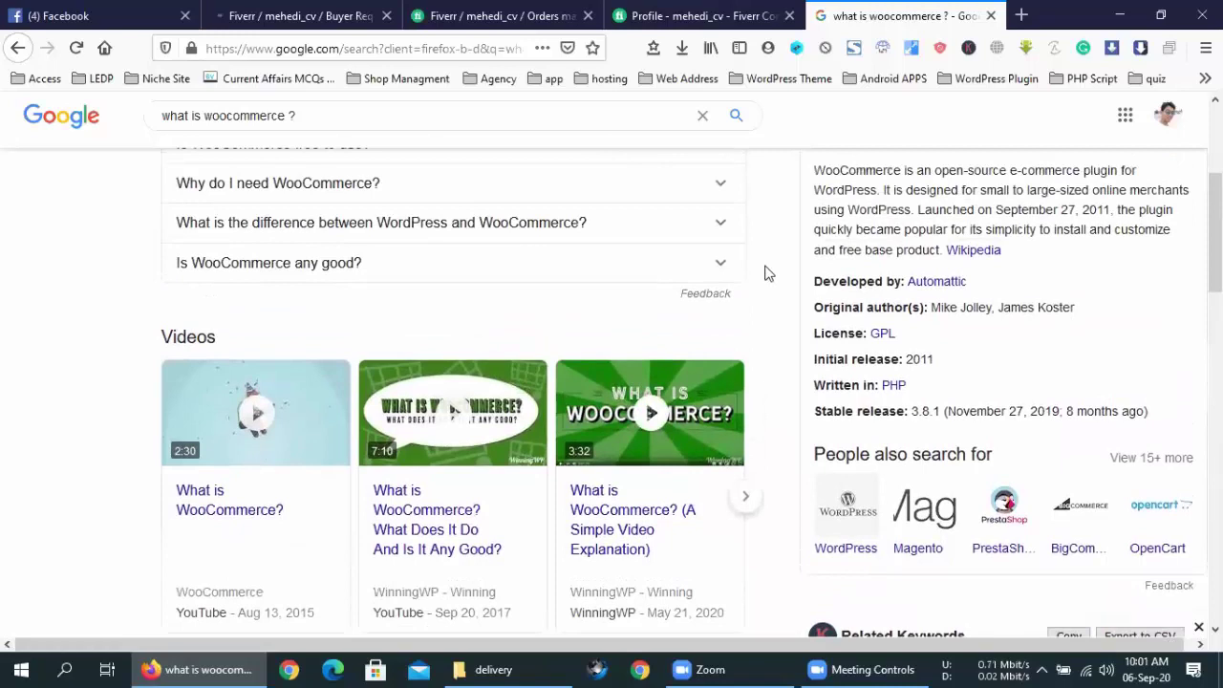
scroll(772, 252, up, 1)
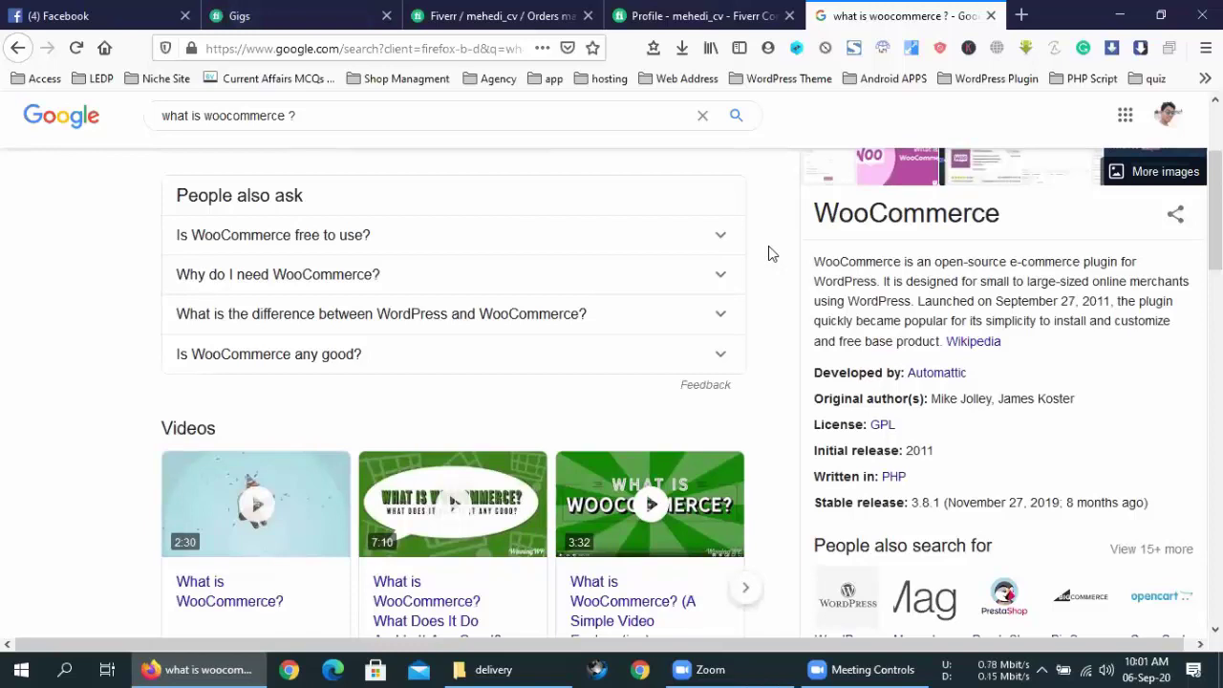
Expand the question "Is WooCommerce free to use?" and highlight the answer's opening words "WooCommerce is free".
click(720, 239)
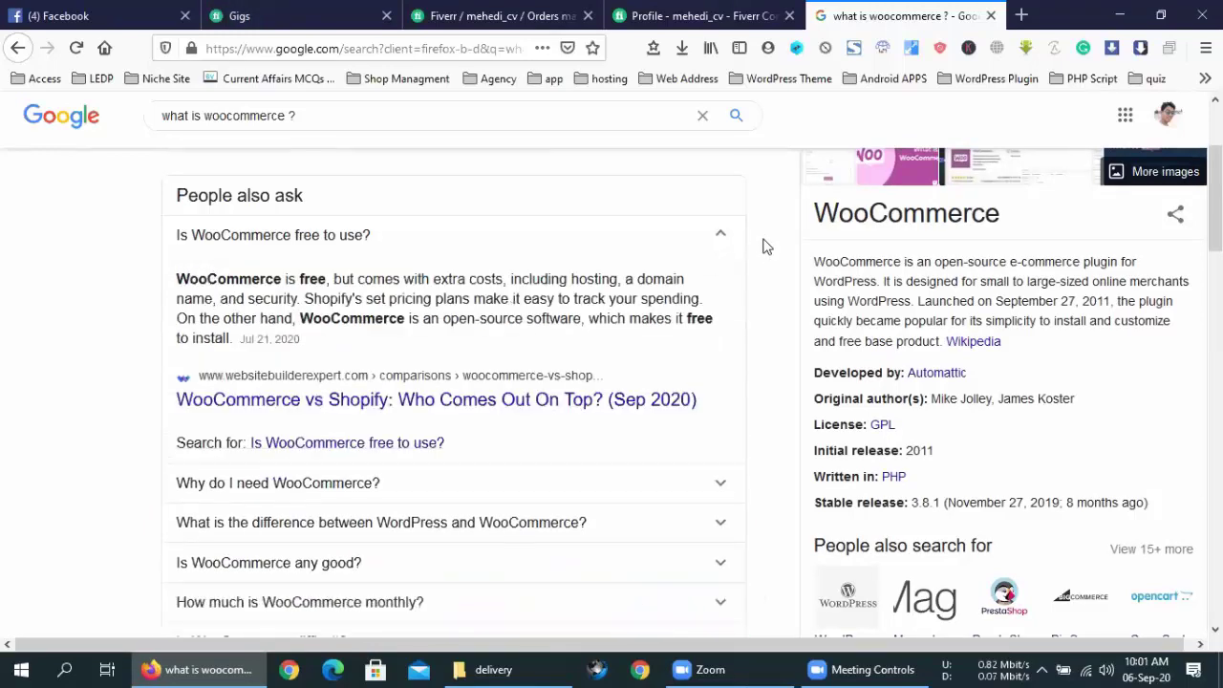
triple_click(559, 318)
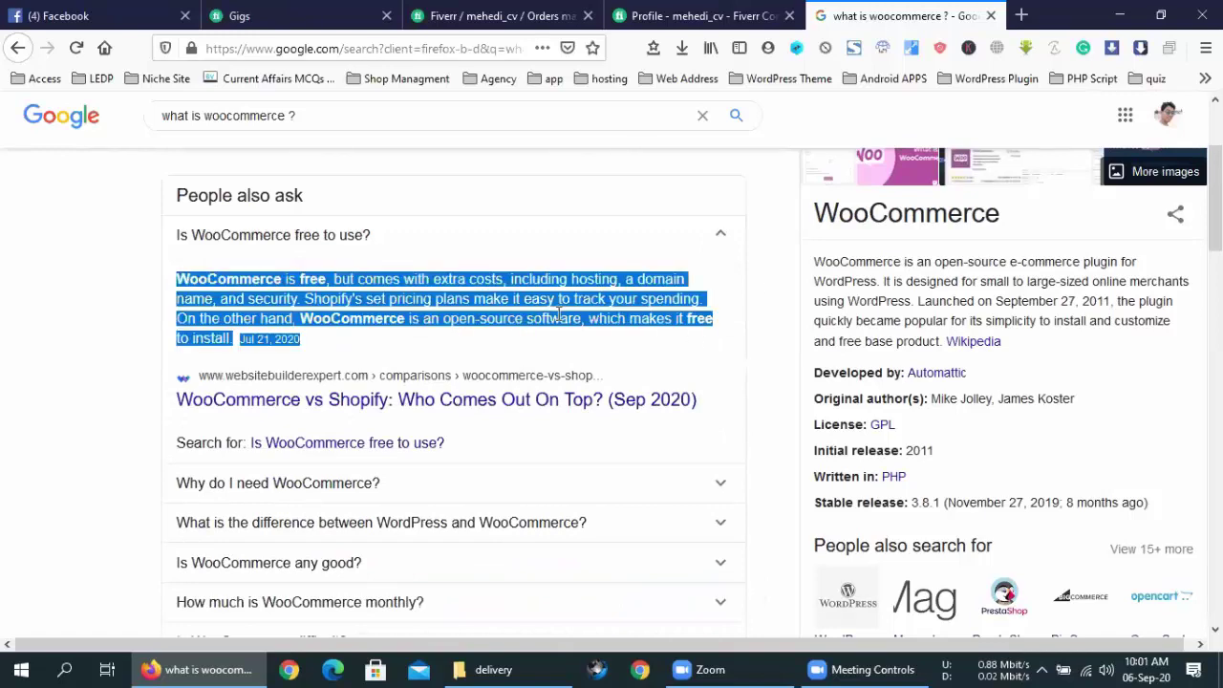
click(639, 316)
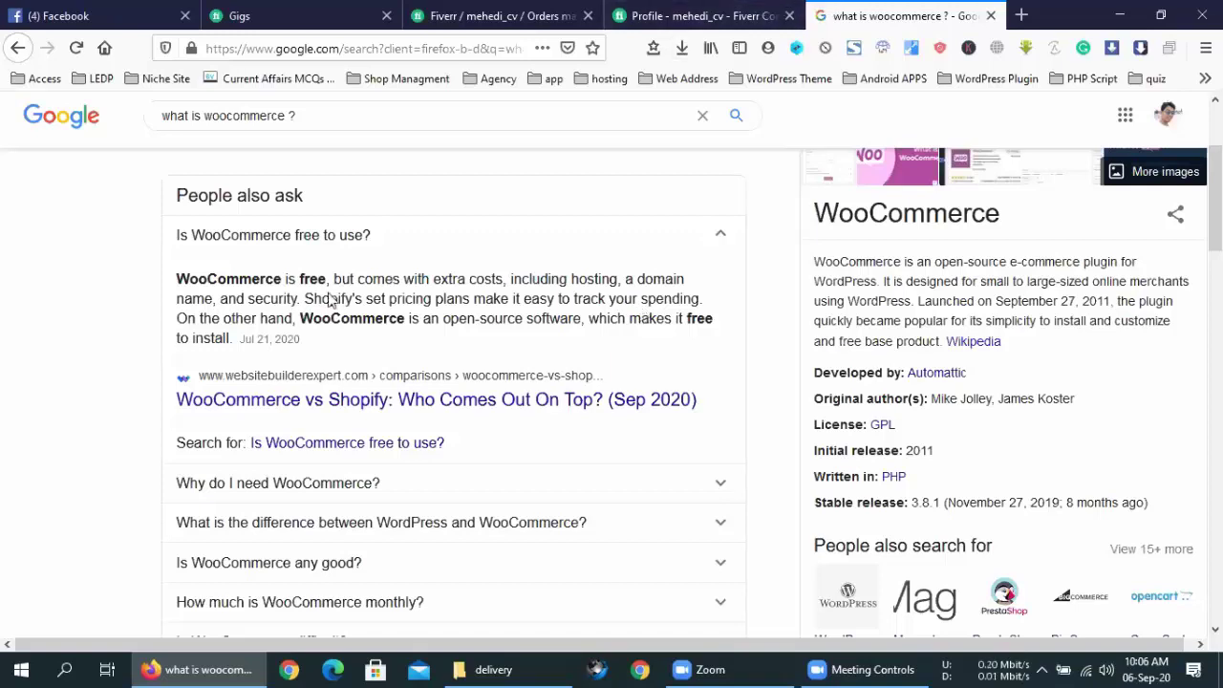
drag(176, 278, 313, 279)
Search Google for "shopify" and open the official Shopify website in a separate tab.
scroll(344, 287, up, 2)
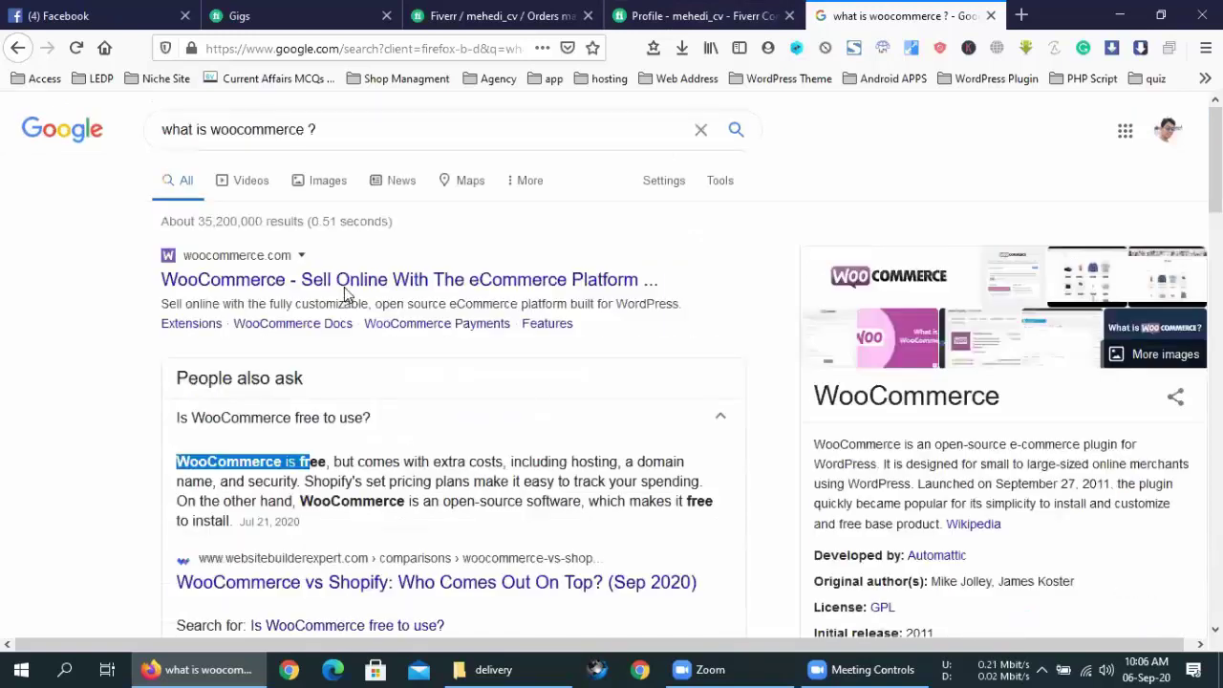
triple_click(338, 136)
text(s)
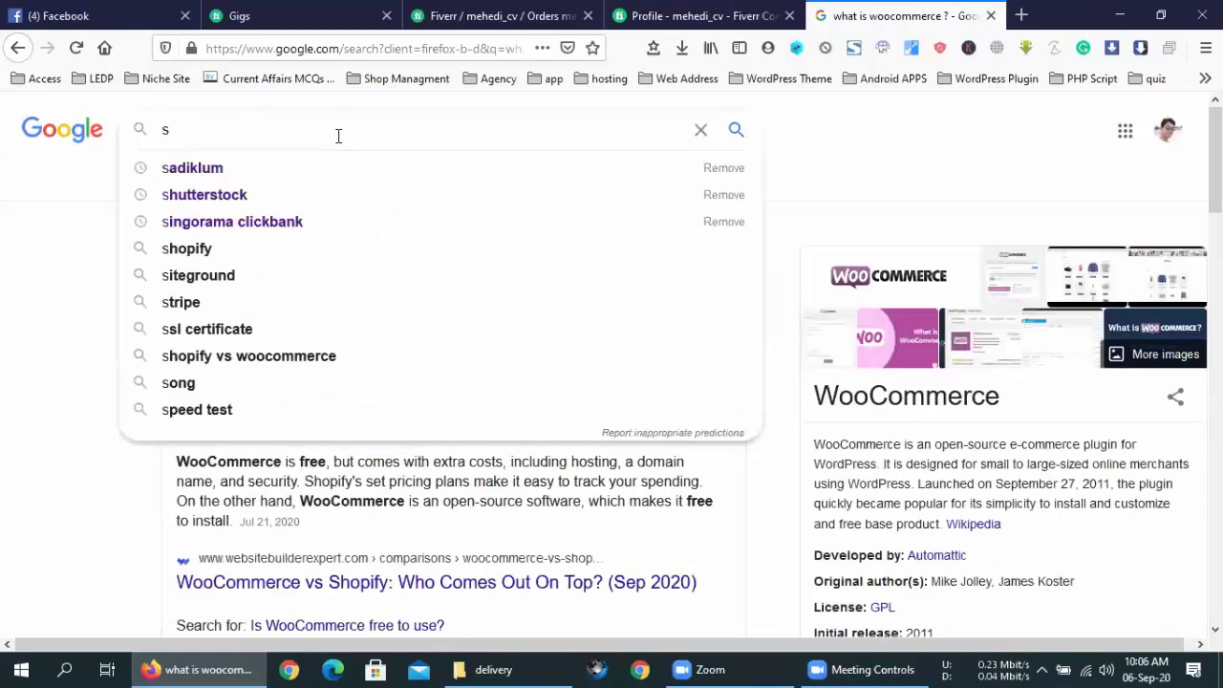
text(hopi)
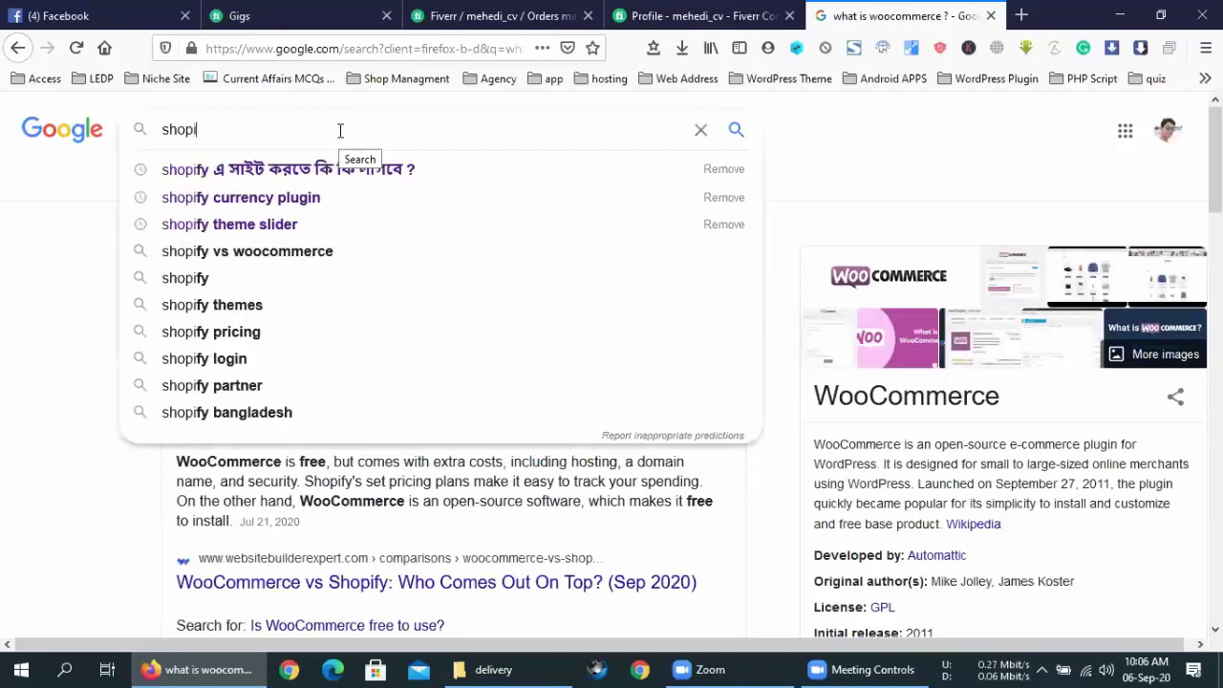
text(fy)
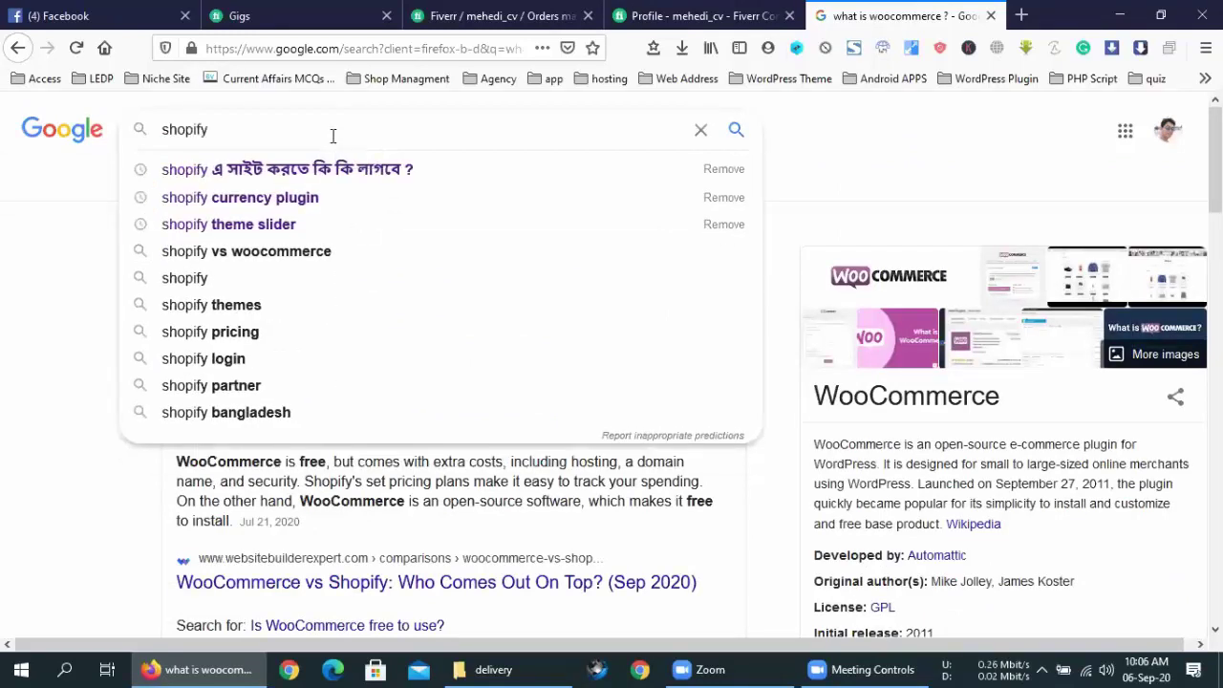
key(Return)
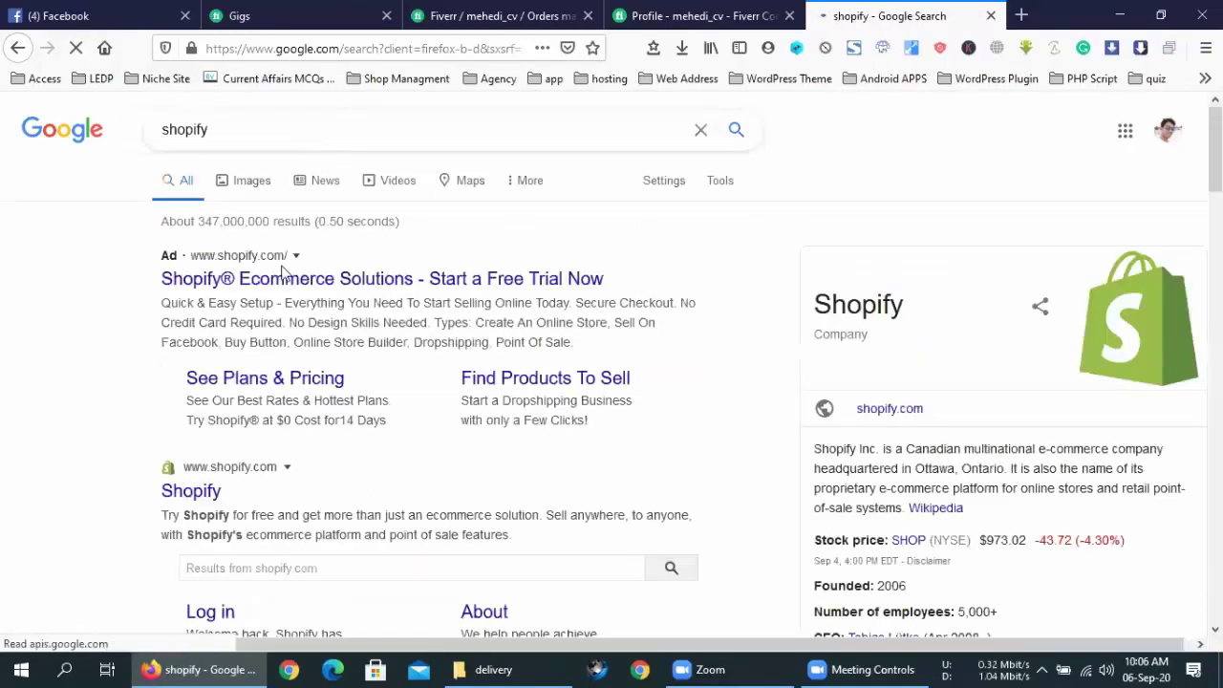
middle_click(211, 491)
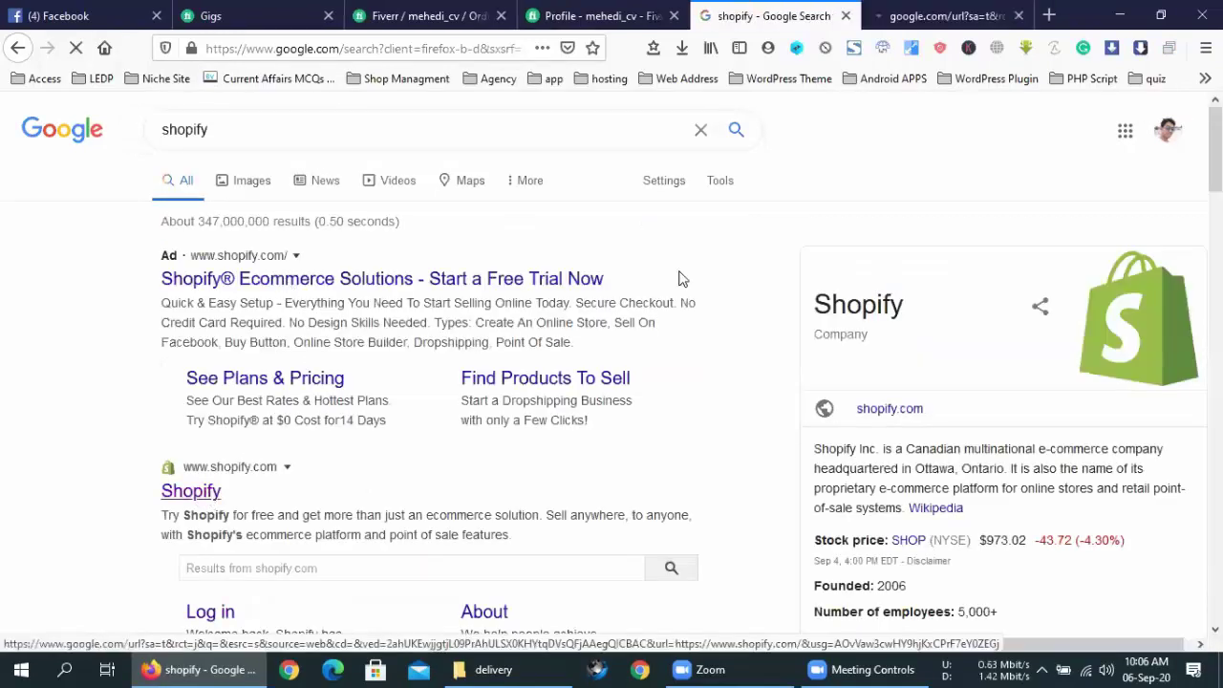
click(921, 13)
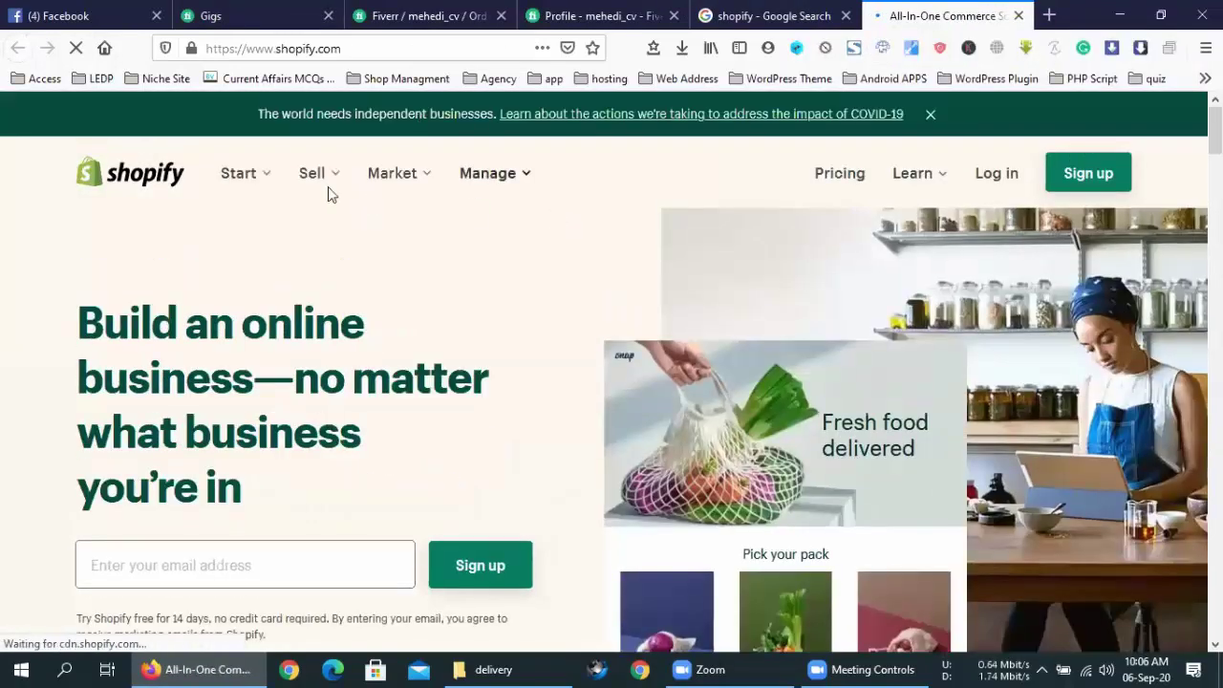
Open Shopify's pricing page and look over the plan comparison from the monthly prices to the shipping and payment rates.
click(839, 177)
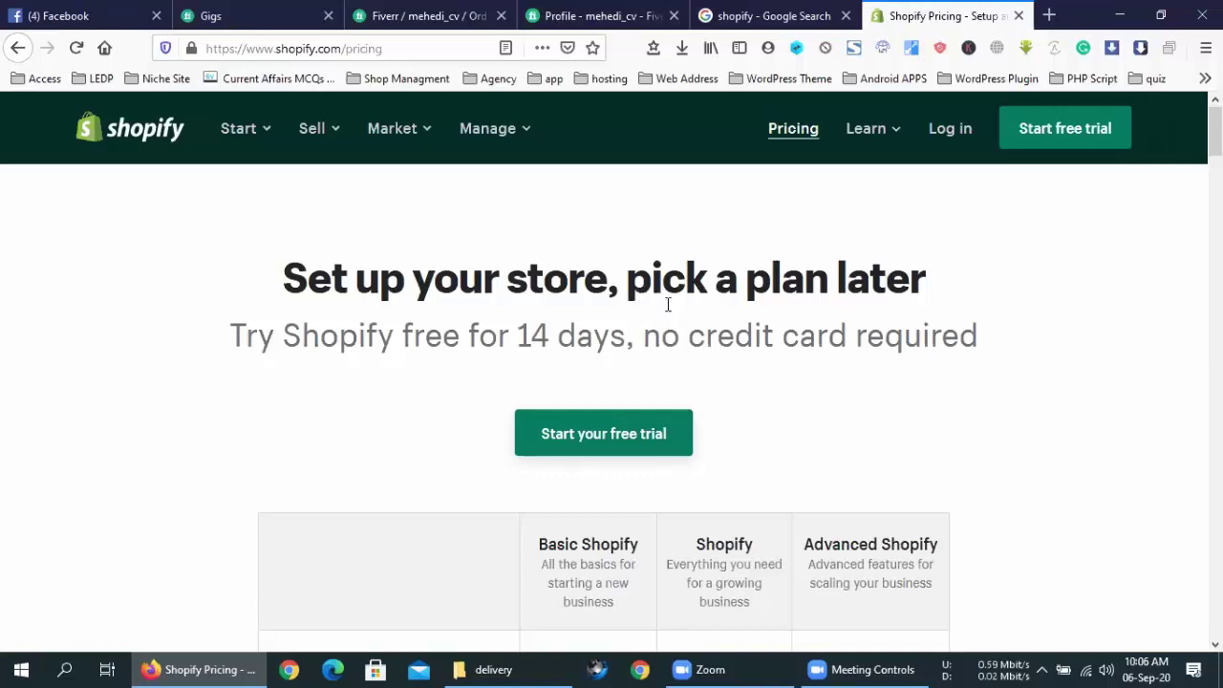
scroll(668, 304, down, 5)
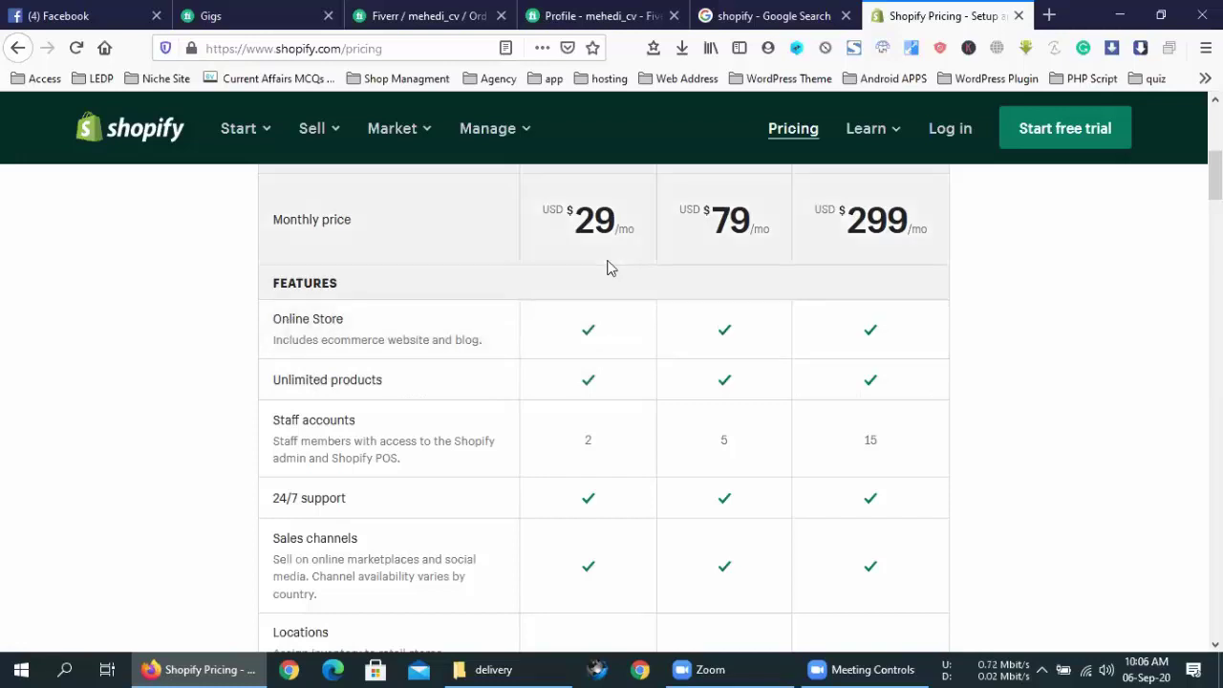
scroll(605, 321, down, 3)
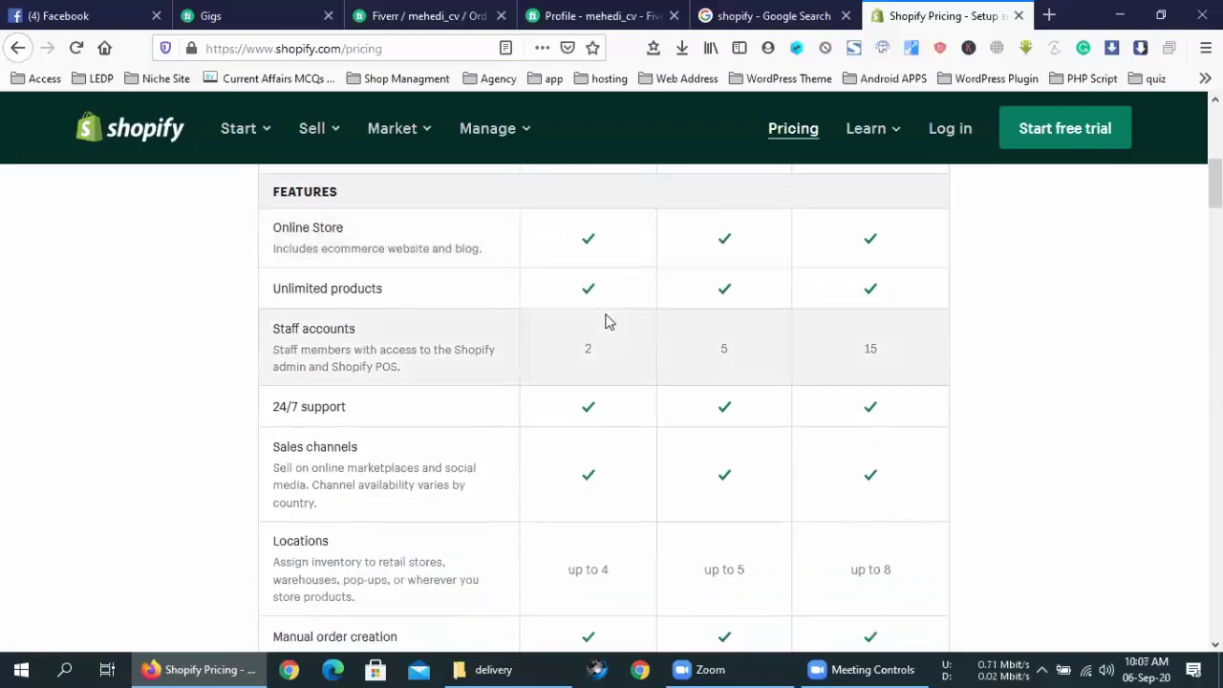
scroll(604, 325, down, 10)
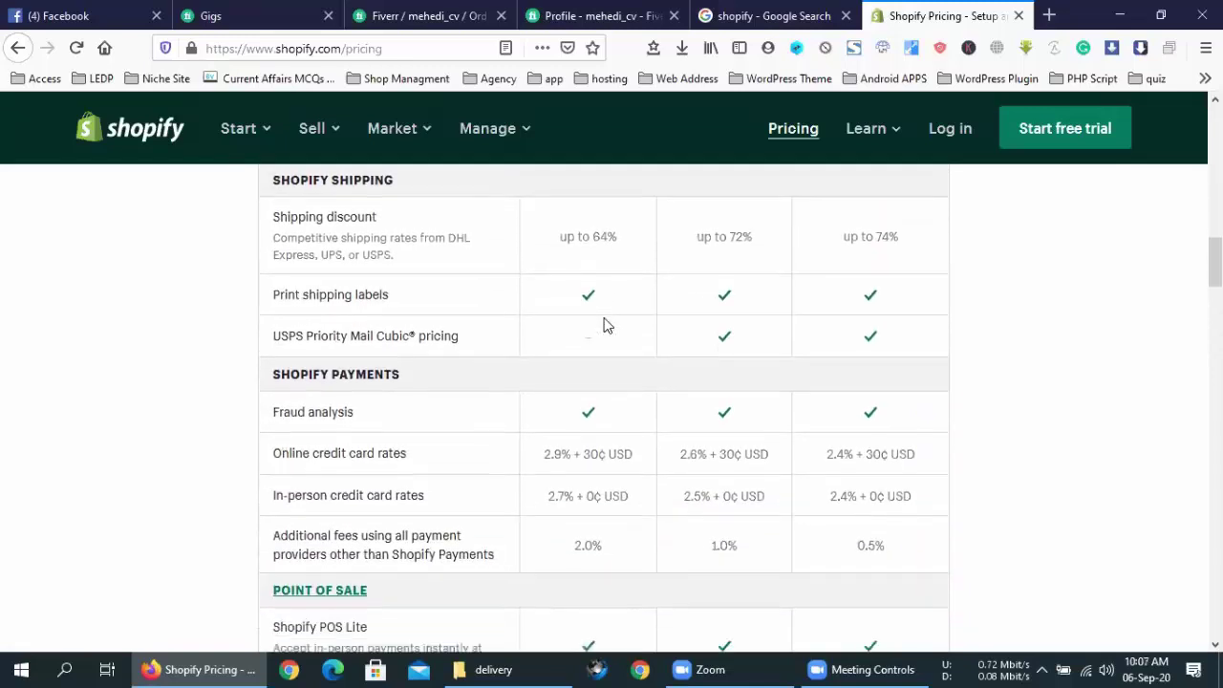
scroll(603, 325, up, 10)
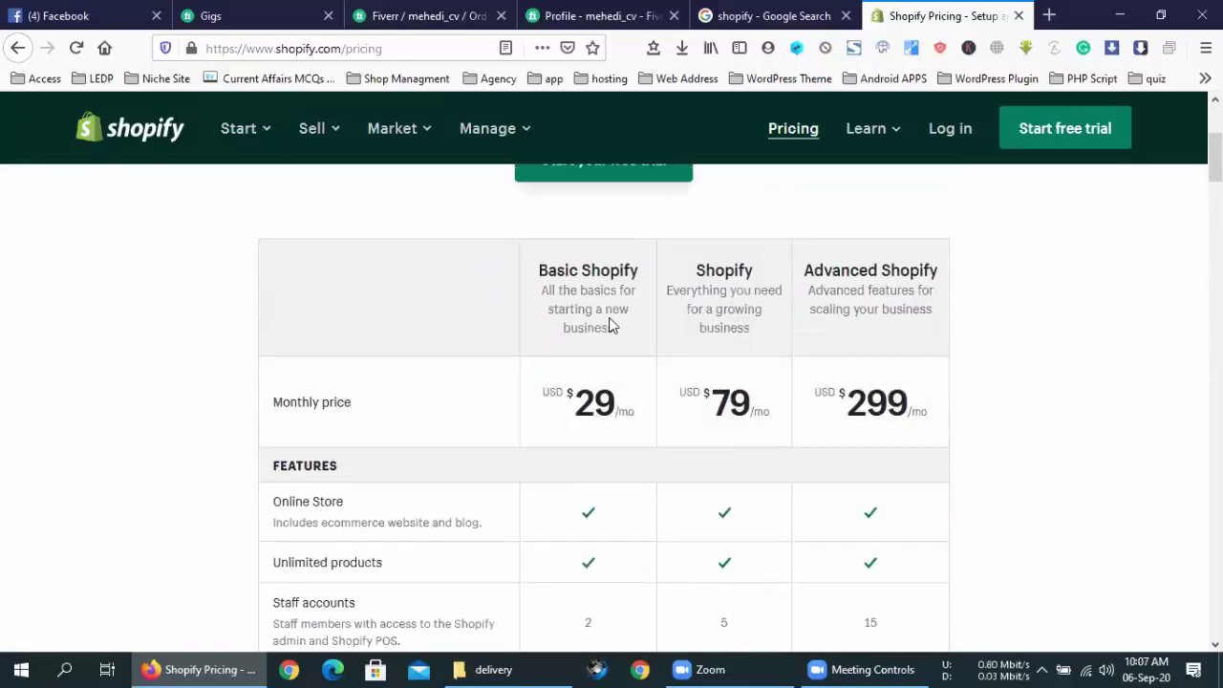
Point out the monthly prices of the Basic Shopify, Shopify and Advanced Shopify plans and review the features listed below them.
drag(542, 391, 628, 413)
scroll(640, 414, down, 1)
drag(705, 302, 775, 310)
click(776, 311)
scroll(793, 277, down, 1)
drag(864, 220, 903, 204)
click(903, 203)
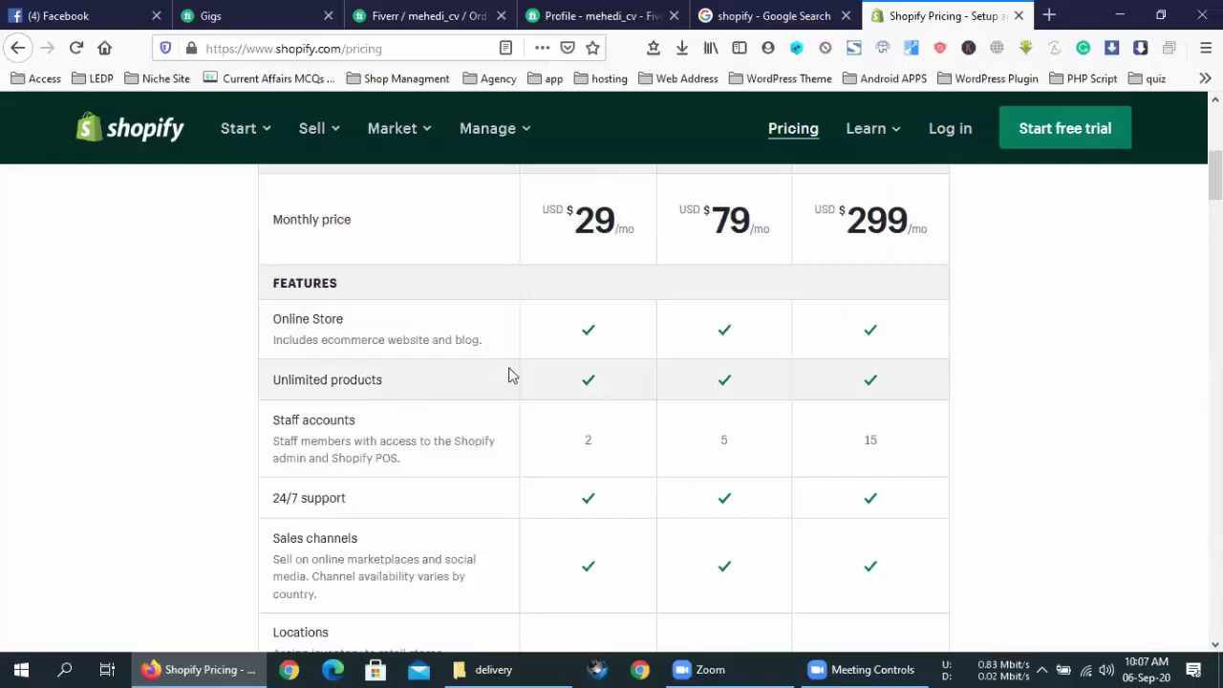
scroll(591, 387, down, 3)
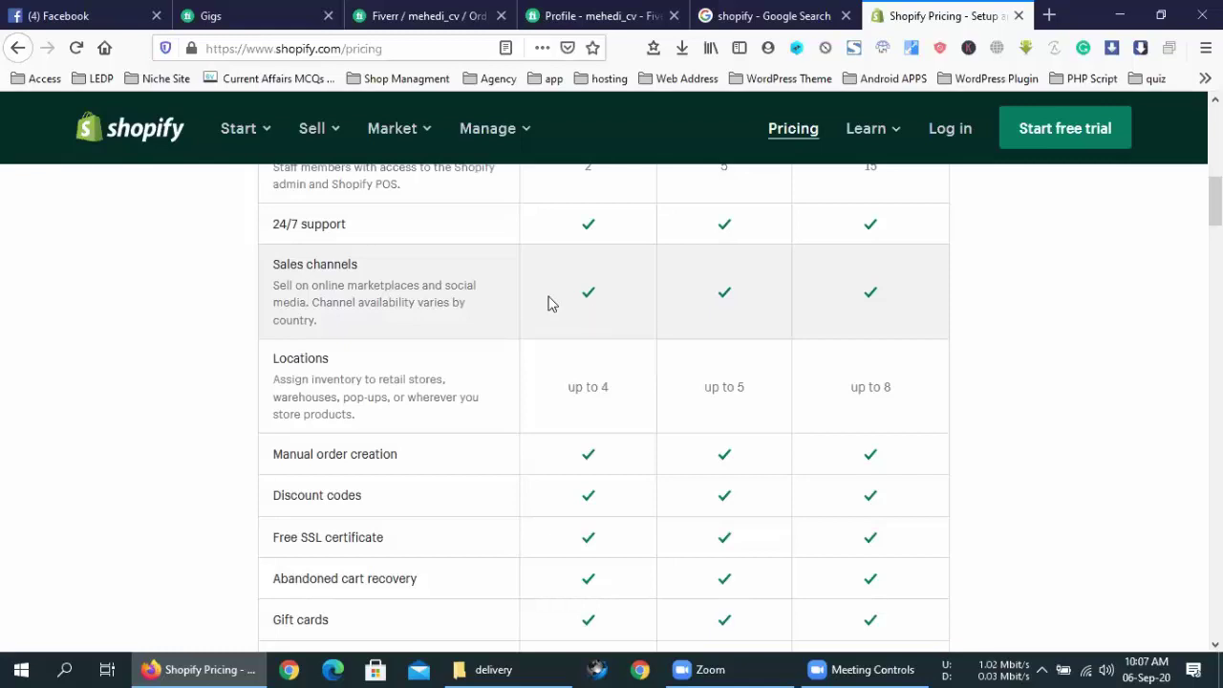
Review the rest of the Shopify plan comparison, from sales channels and shipping to point of sale and global selling.
scroll(477, 380, down, 4)
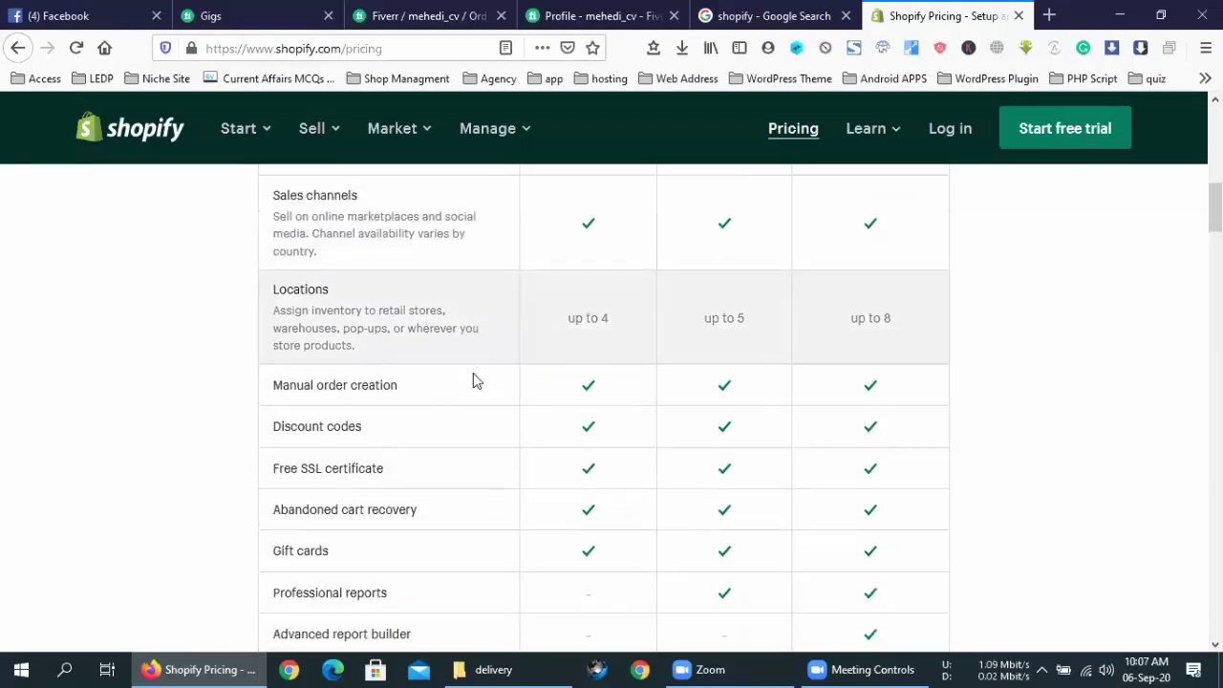
scroll(481, 380, down, 1)
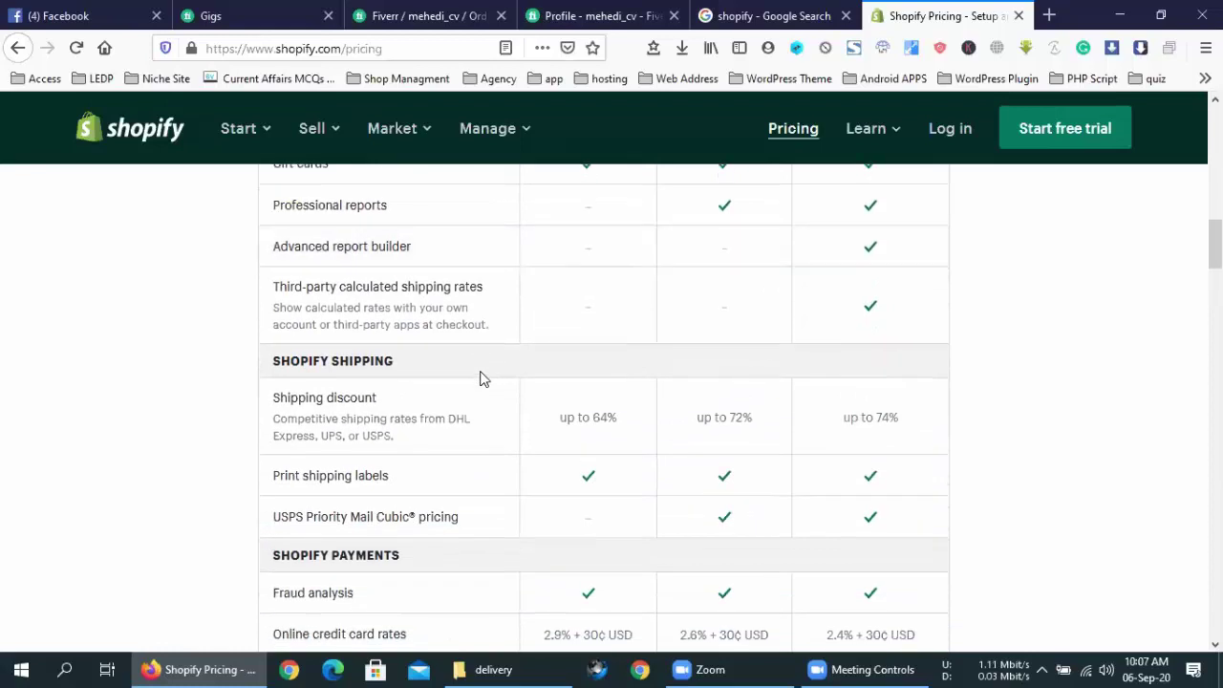
scroll(481, 379, down, 5)
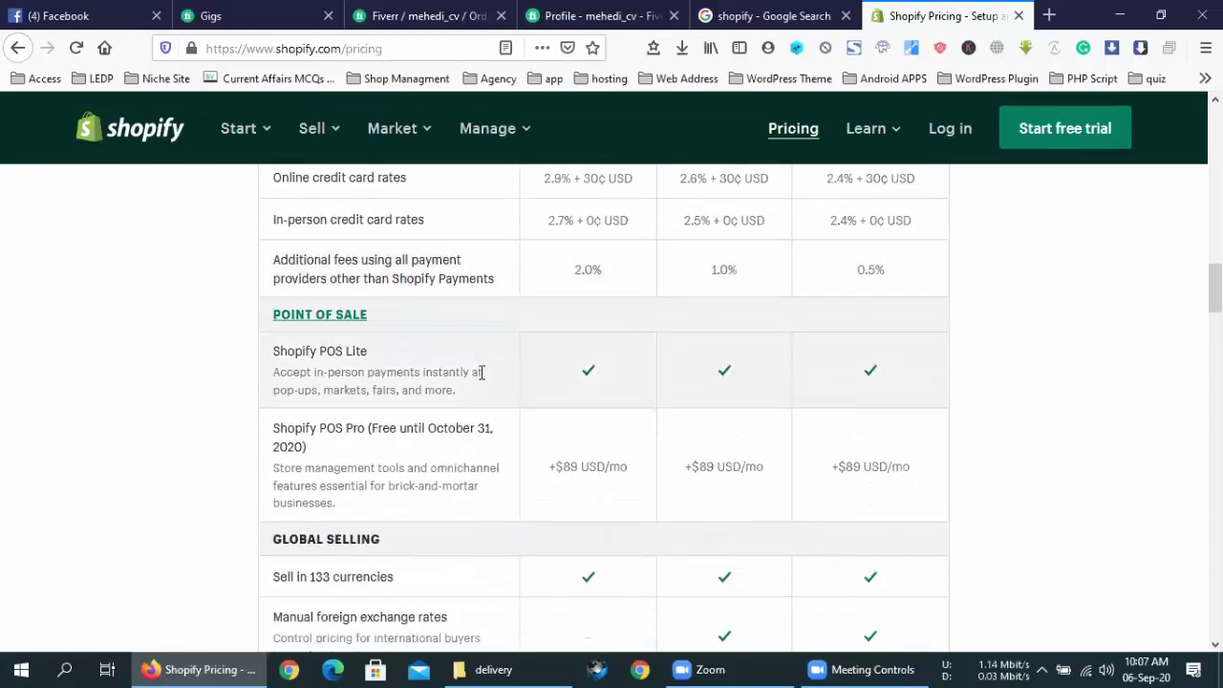
scroll(481, 373, down, 3)
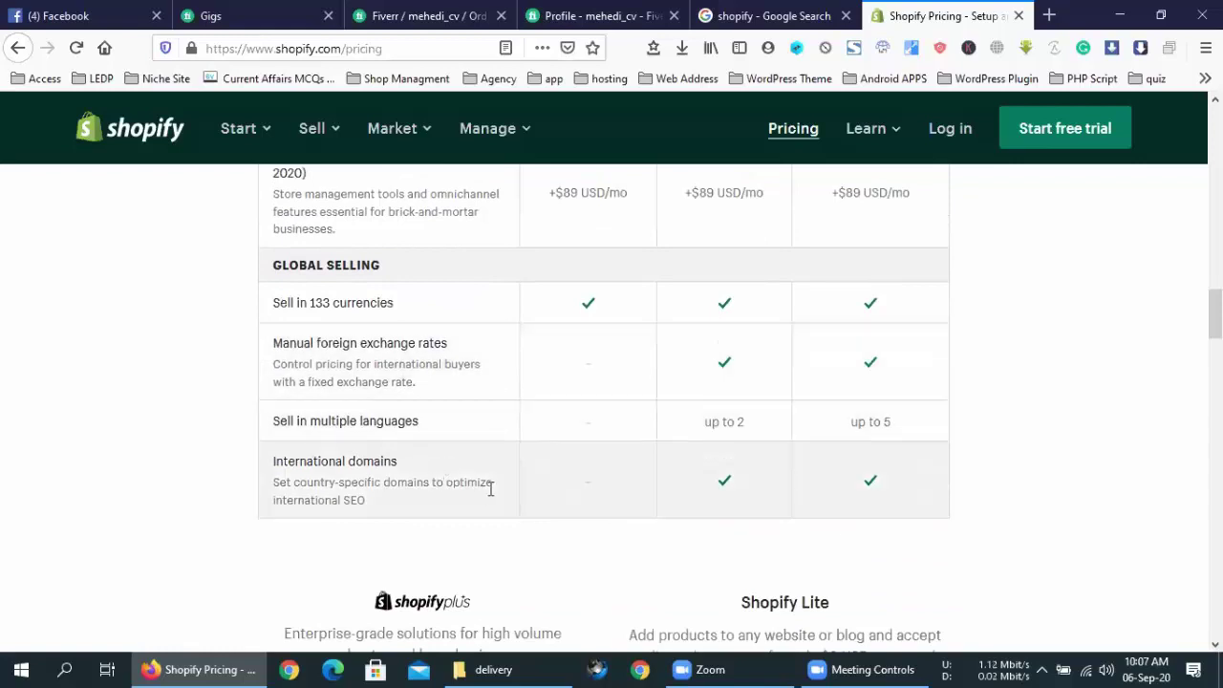
scroll(490, 489, up, 20)
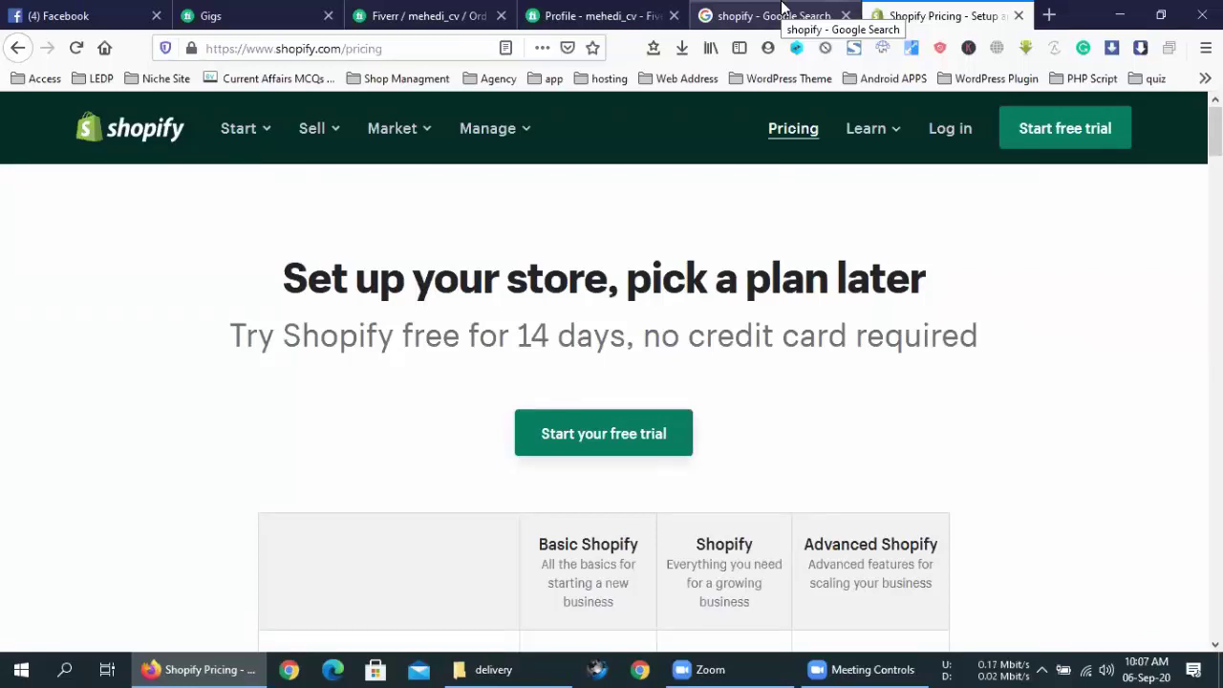
Open the example Shopify store caviarrusa.myshopify.com in a new browser tab.
click(1049, 15)
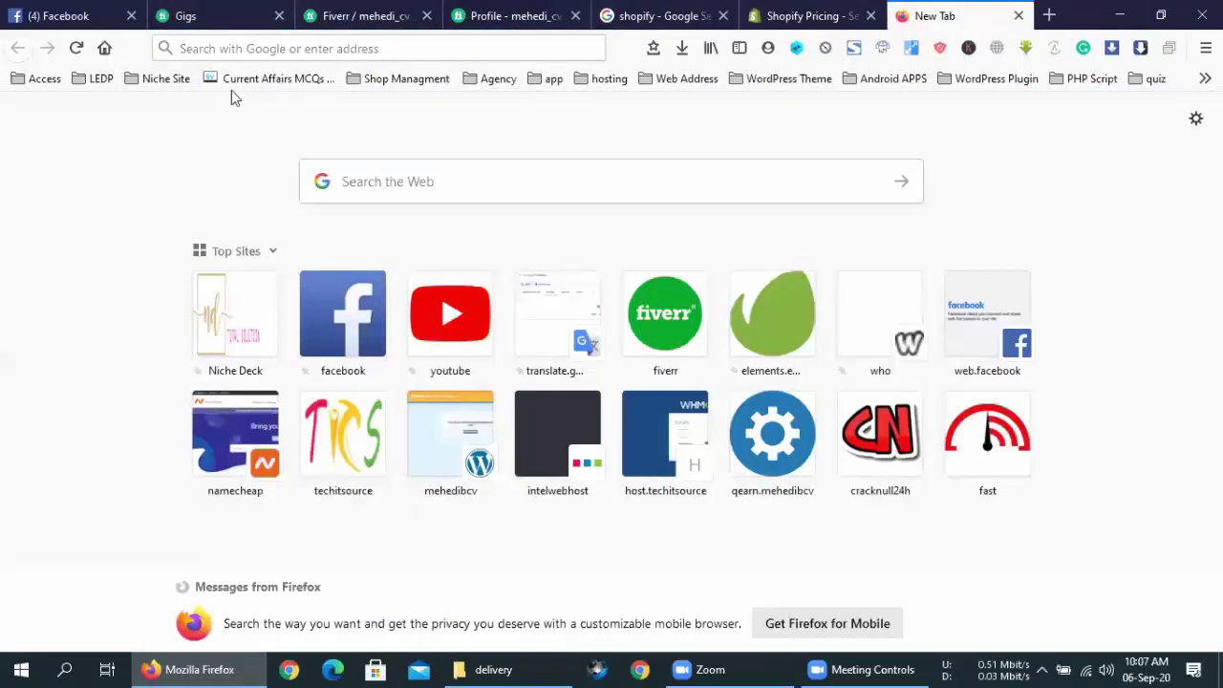
key(Down)
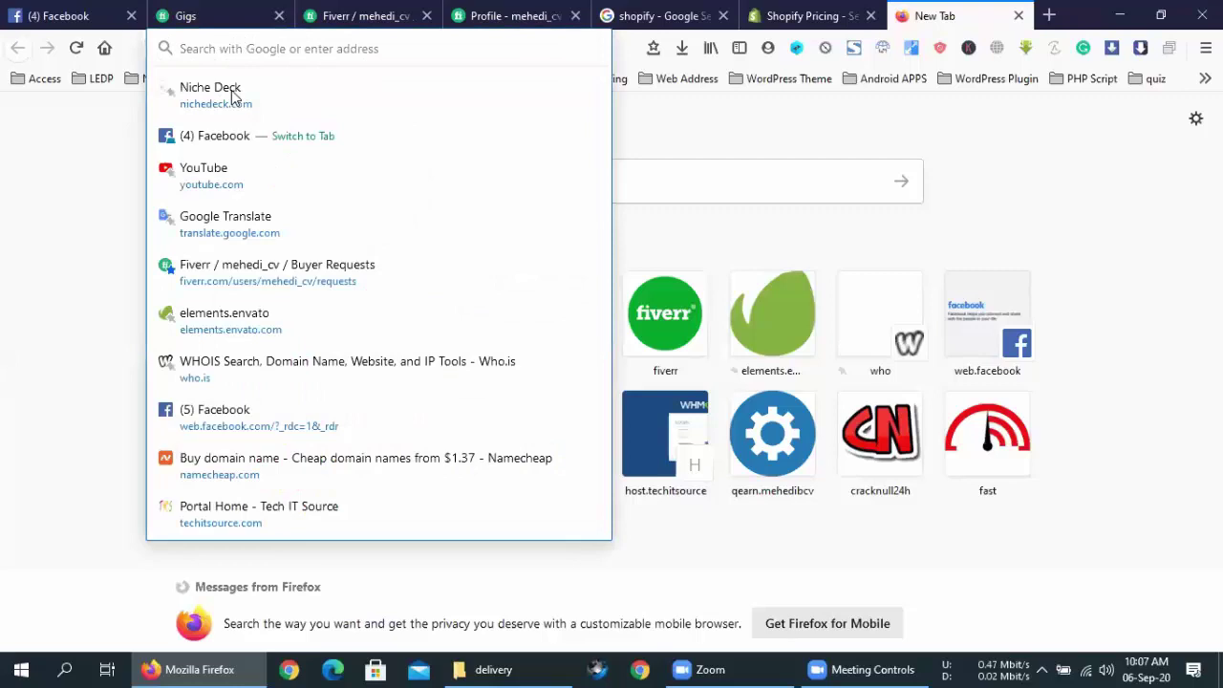
text(c)
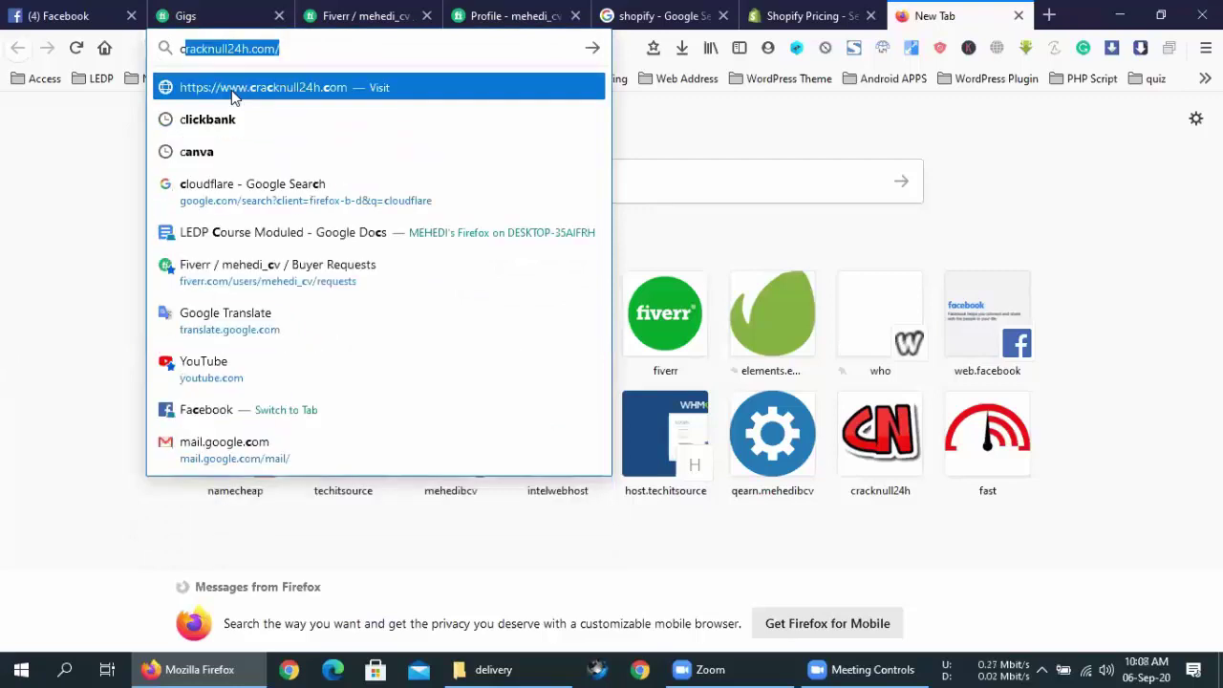
text(a)
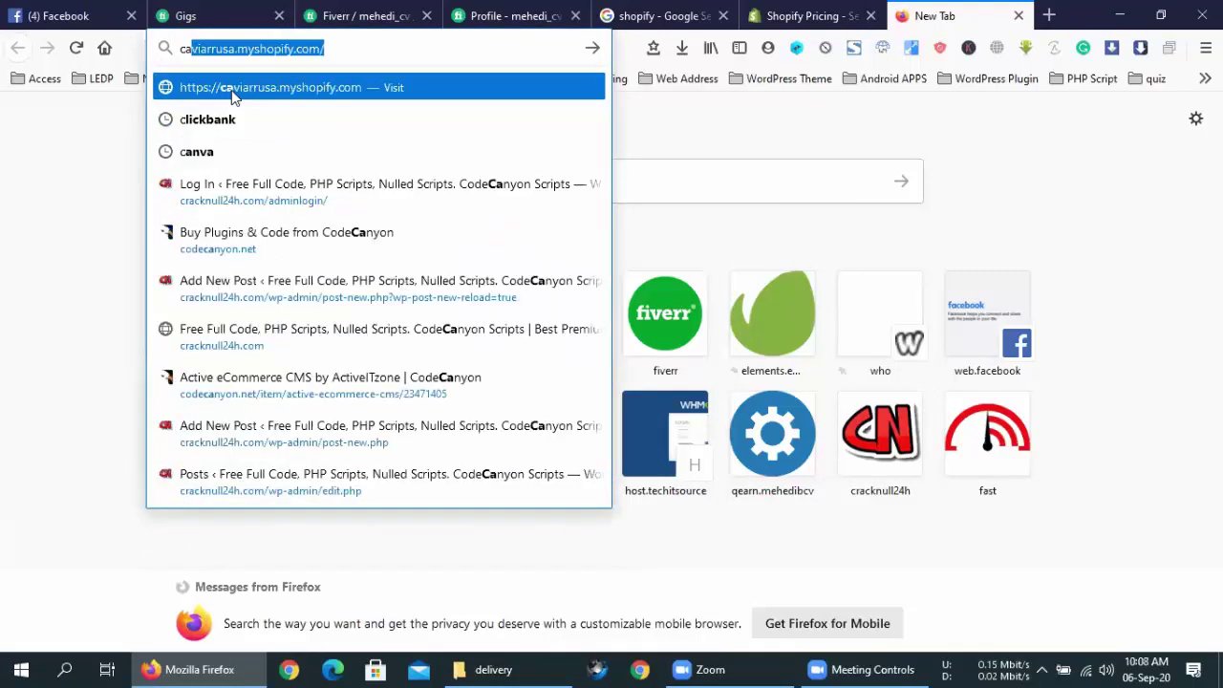
text(v)
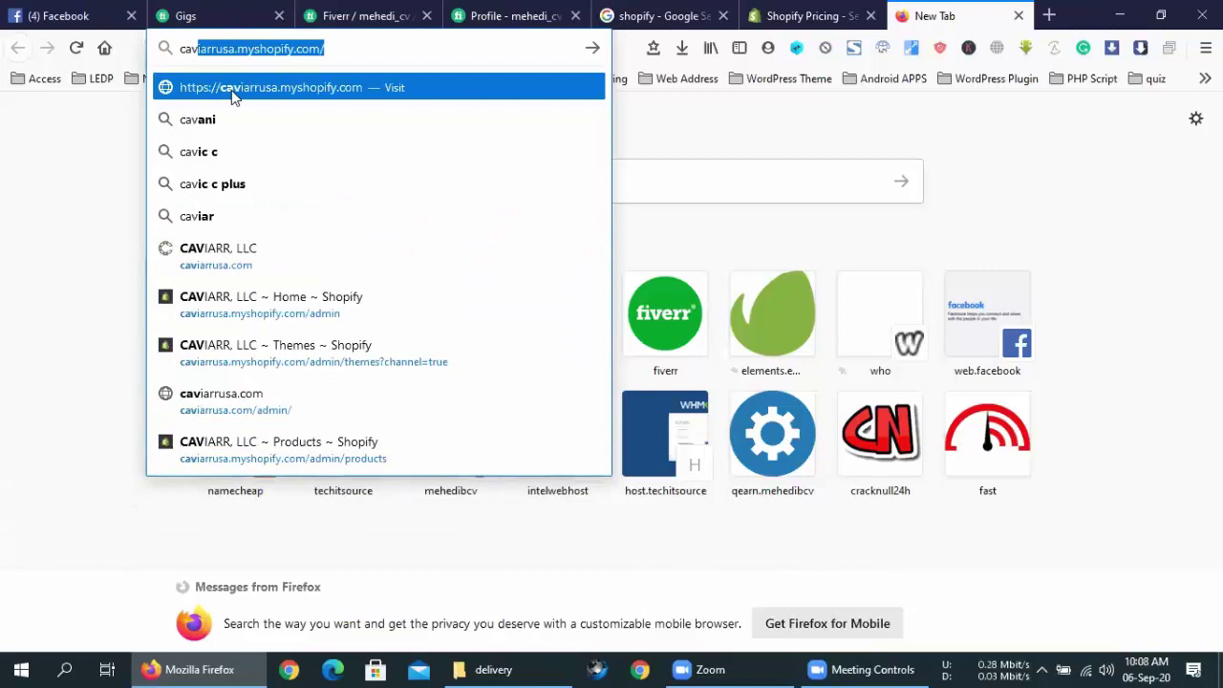
key(Return)
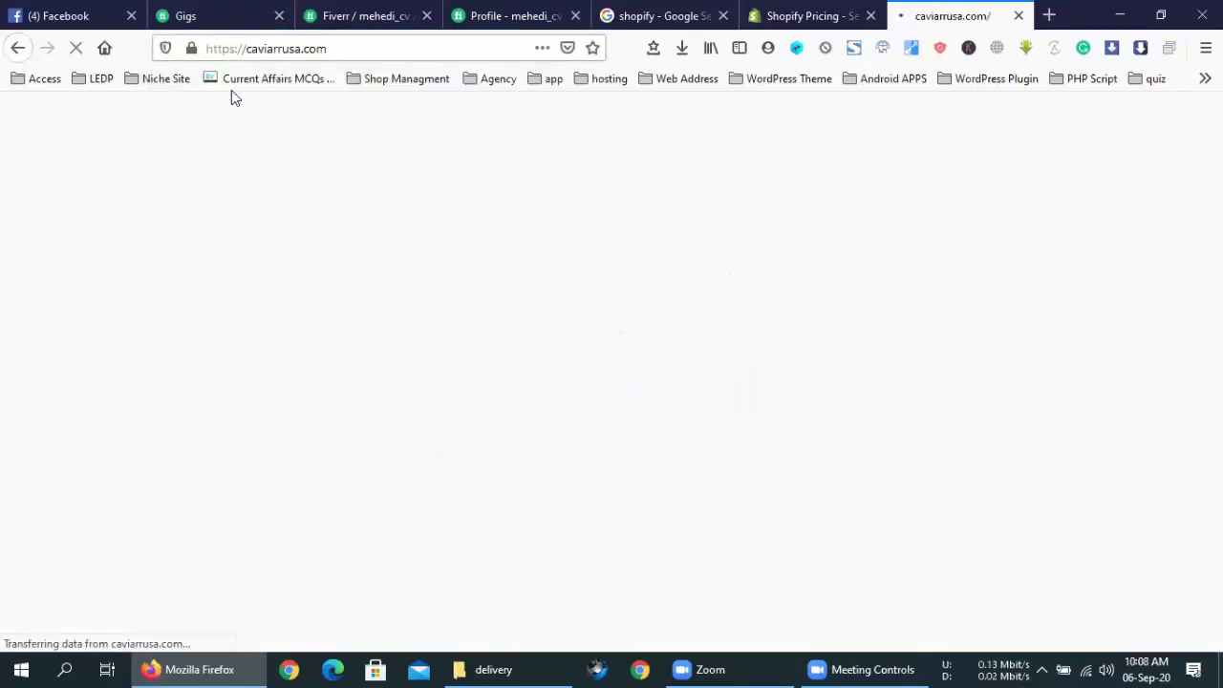
Bring up the store's address caviarrusa.myshopify.com/ in the address bar of another new tab without loading it.
click(1047, 15)
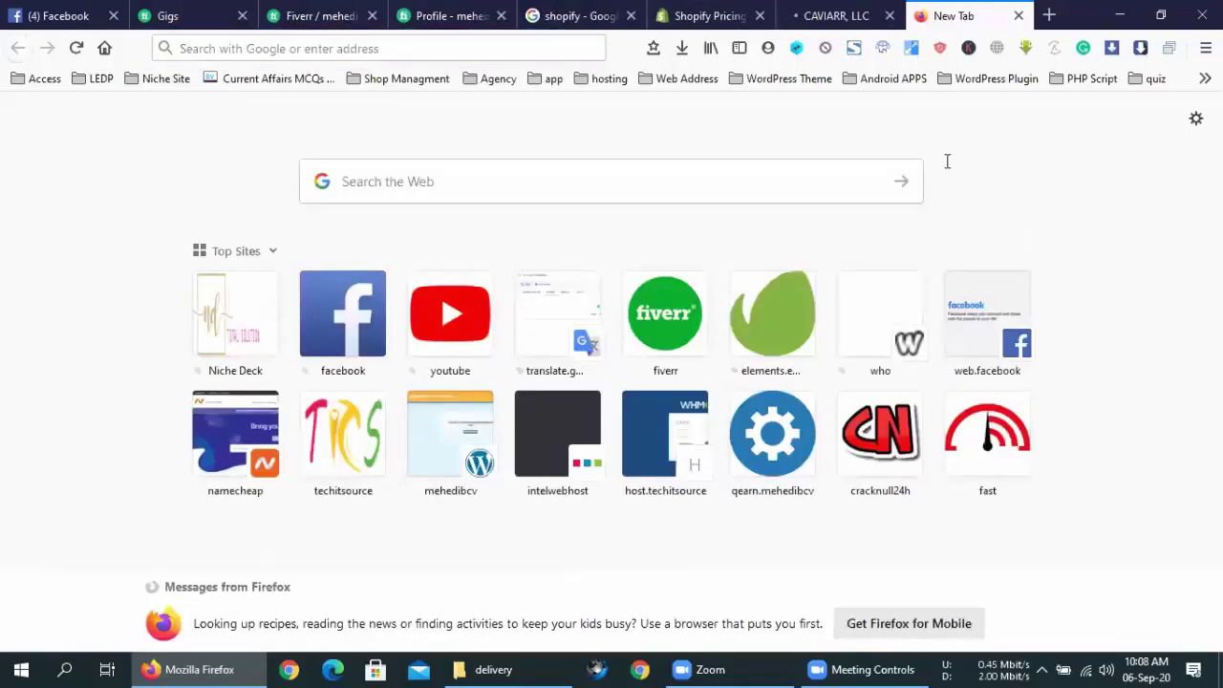
key(ctrl+l)
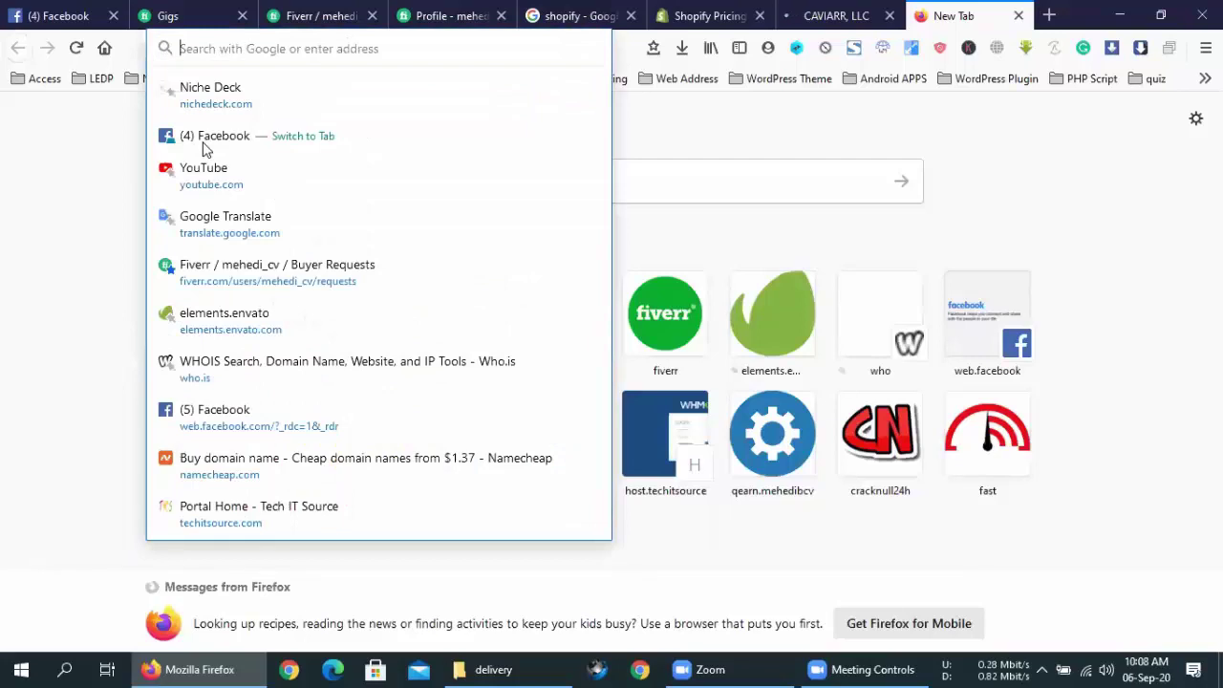
text(caviarrusa.myshopify.com/)
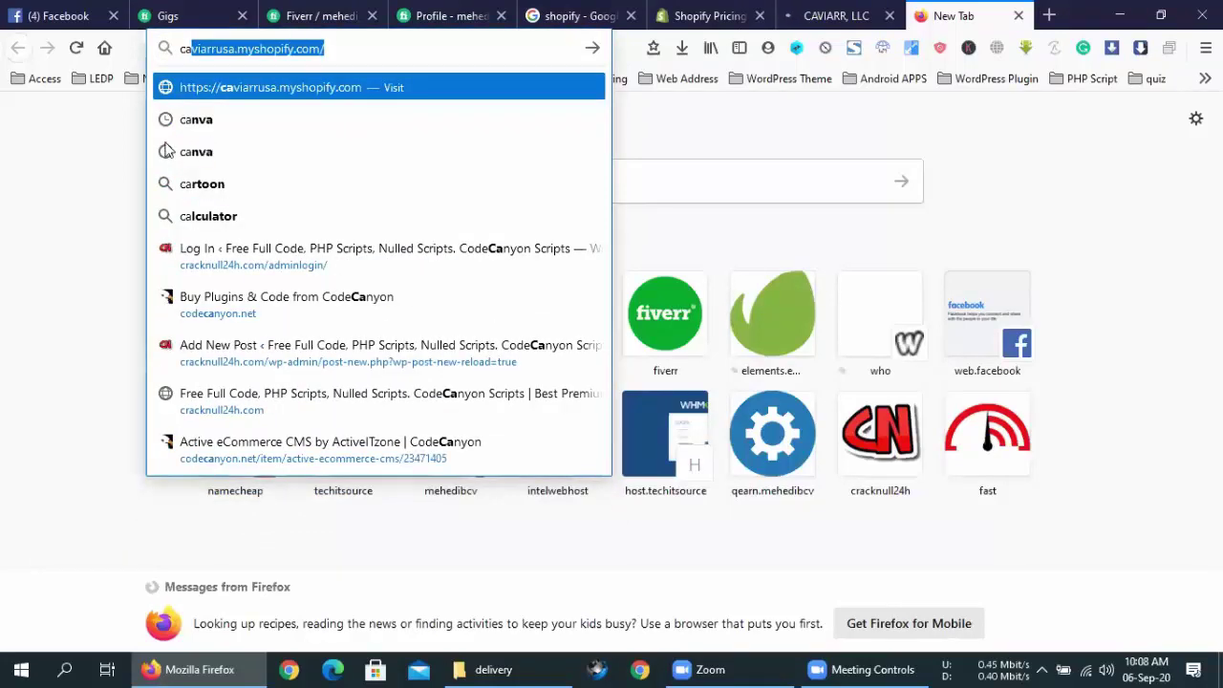
click(95, 186)
key(ctrl+l)
text(ca)
key(Right)
click(762, 141)
click(390, 163)
text(ca)
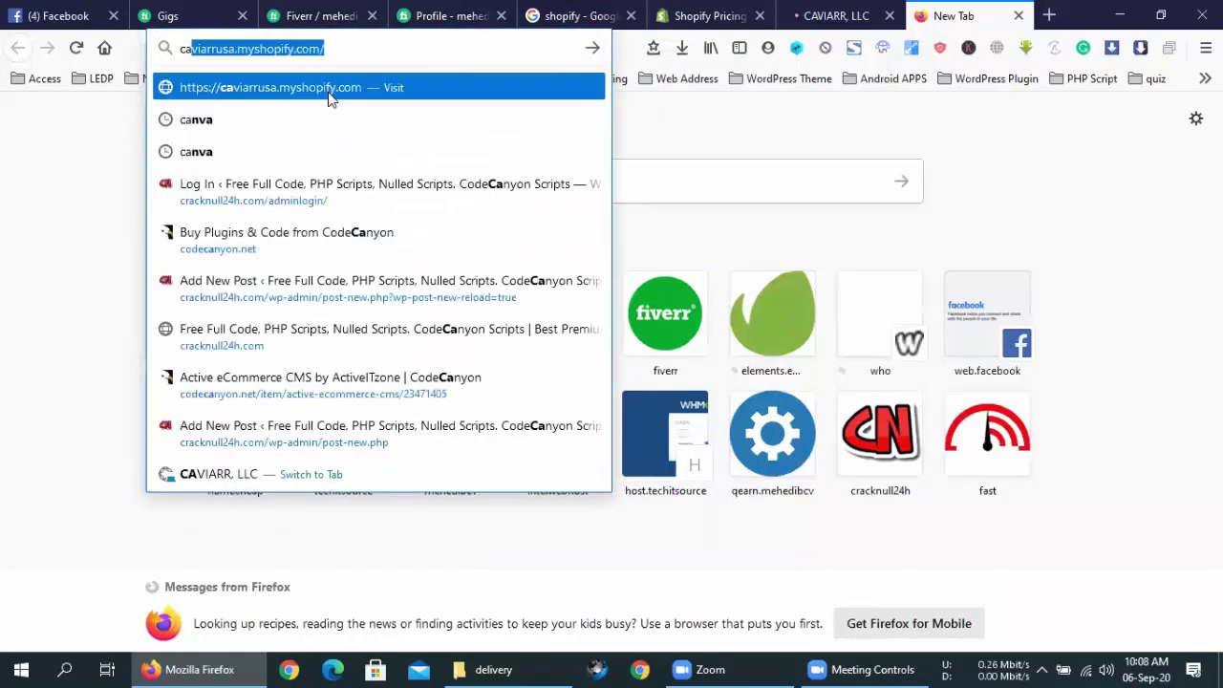
key(Right)
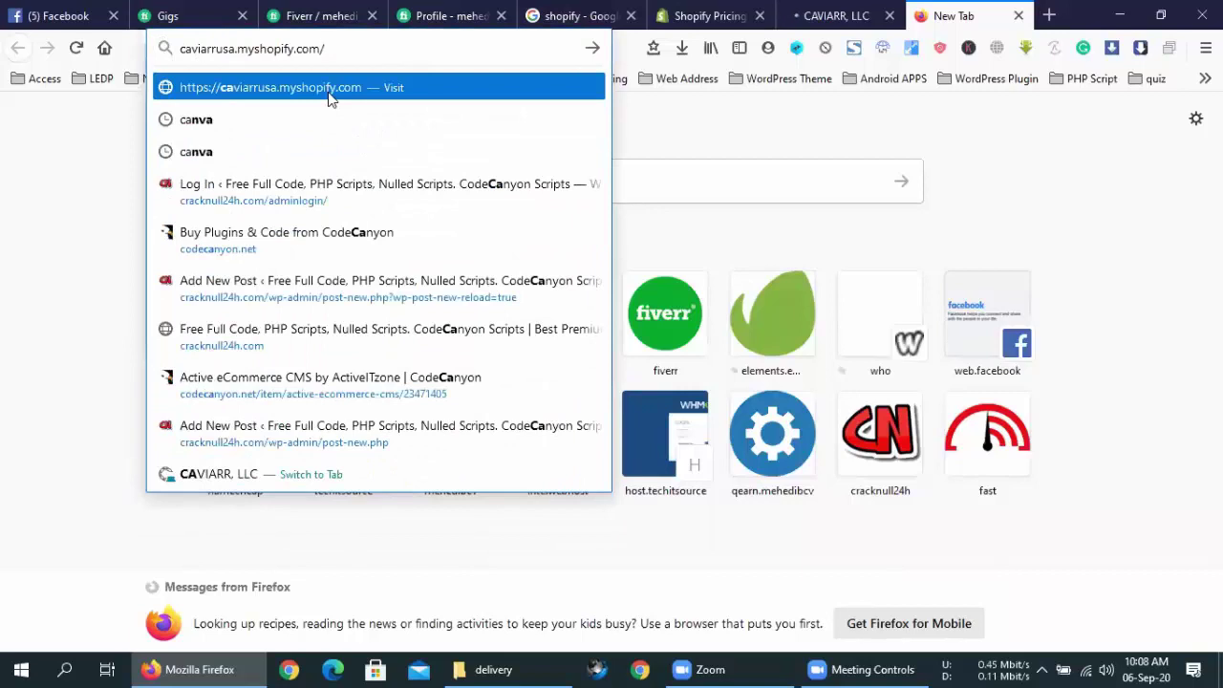
Copy the address caviarrusa.myshopify.com/ and paste it into the new tab's web search box to display it.
key(ctrl+a)
key(ctrl+c)
key(BackSpace)
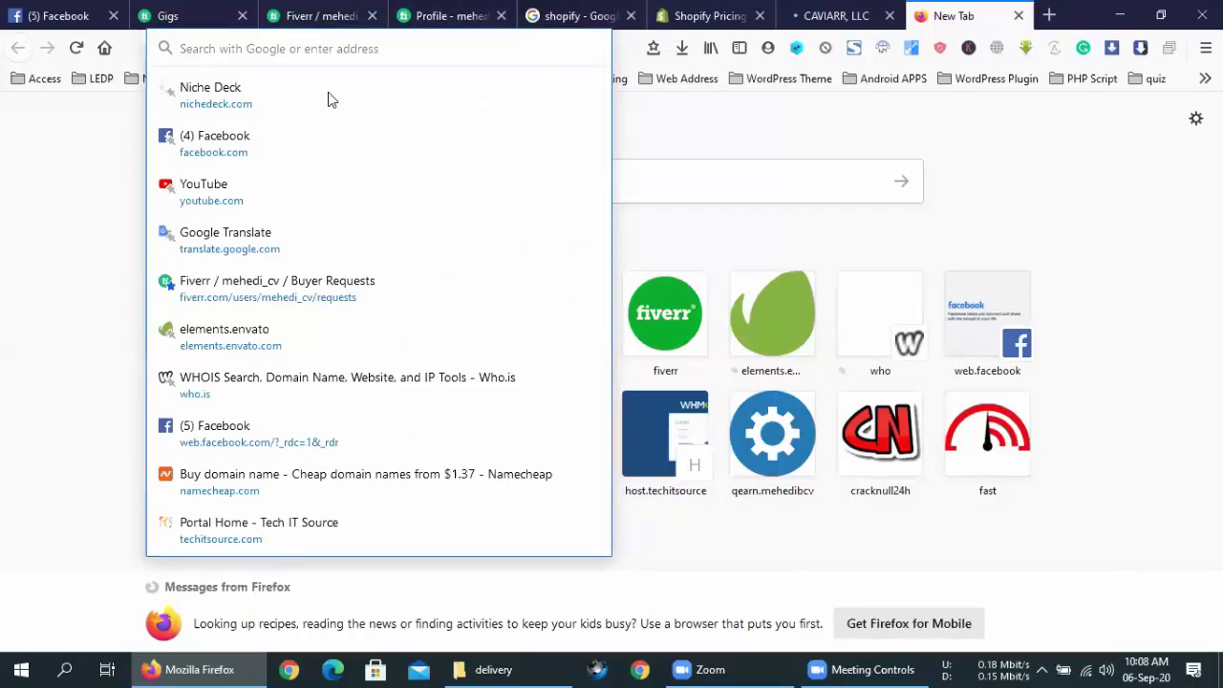
click(615, 164)
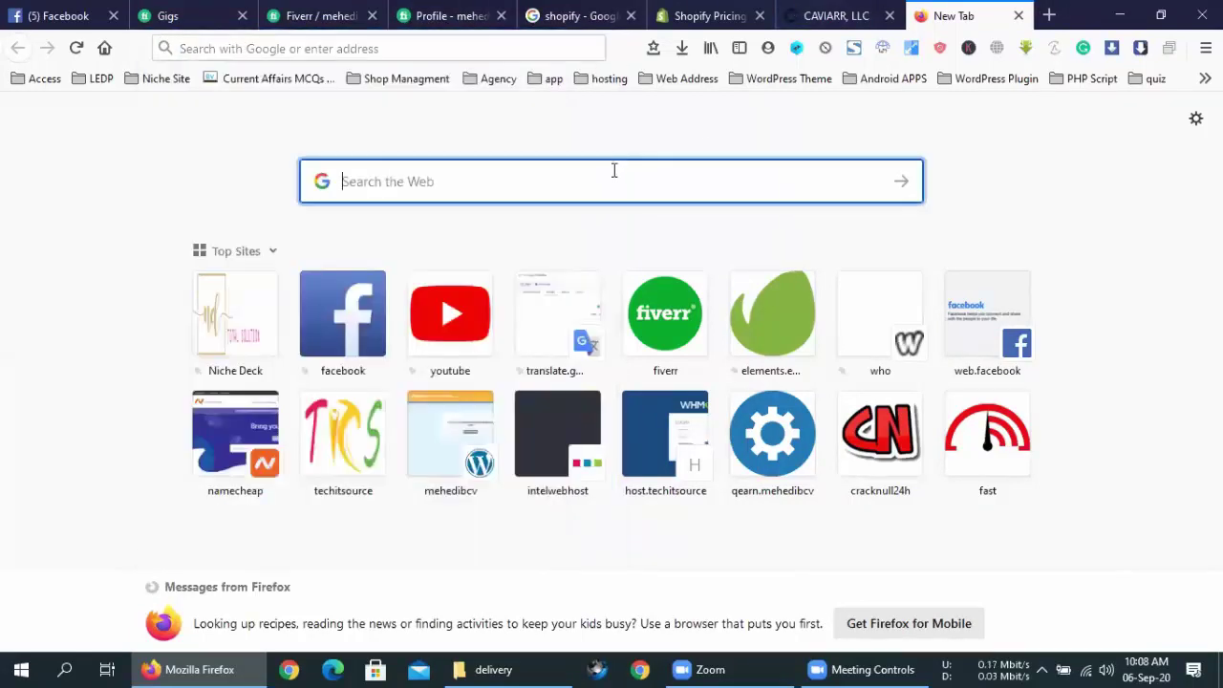
key(ctrl+v)
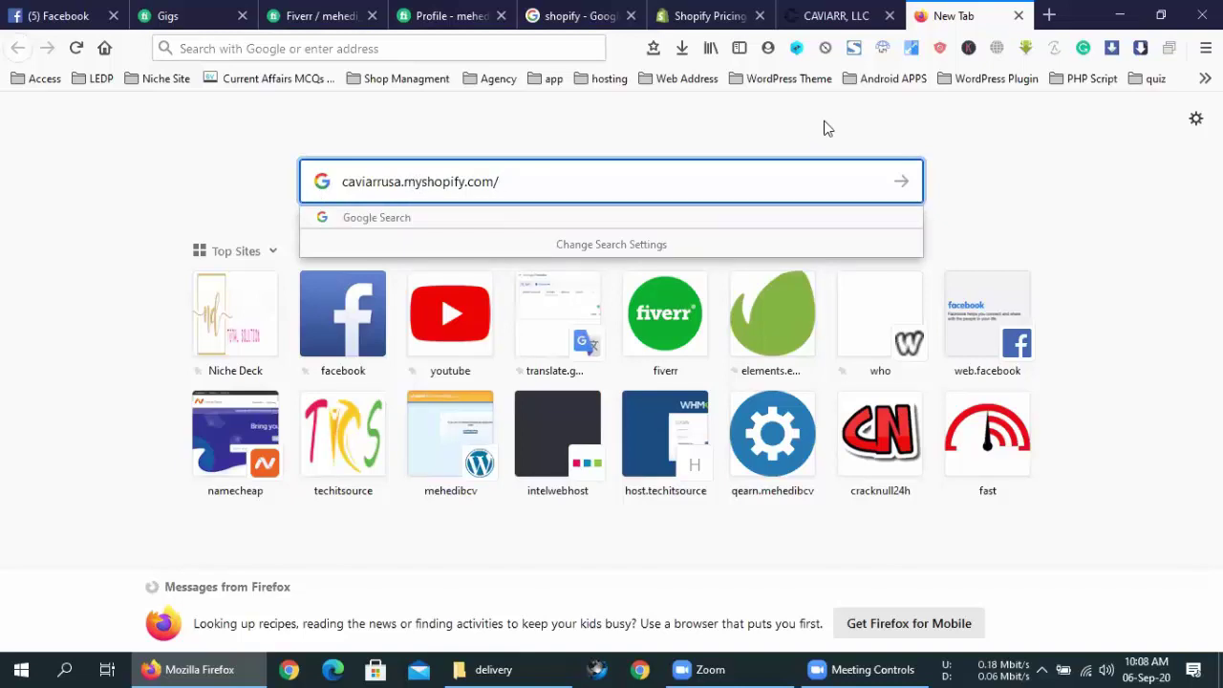
Return to the CAVIARR store, dismiss its 20% off sale popup and point out the site's address.
click(831, 16)
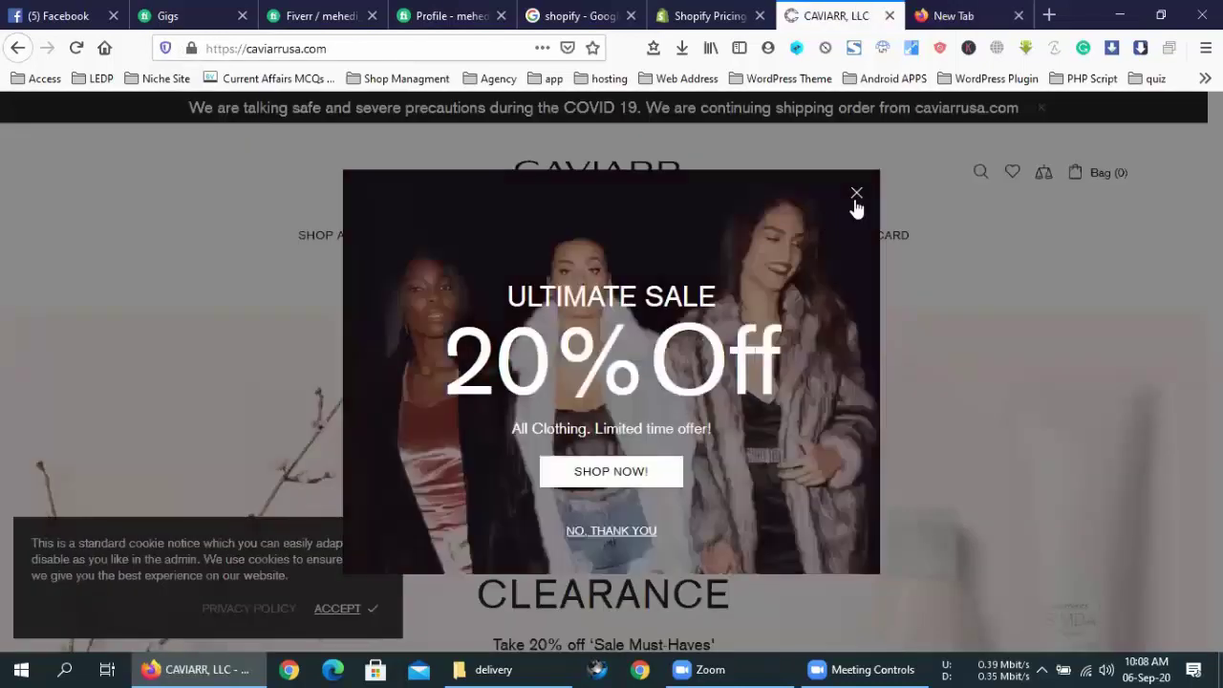
click(856, 194)
key(ctrl+l)
key(End)
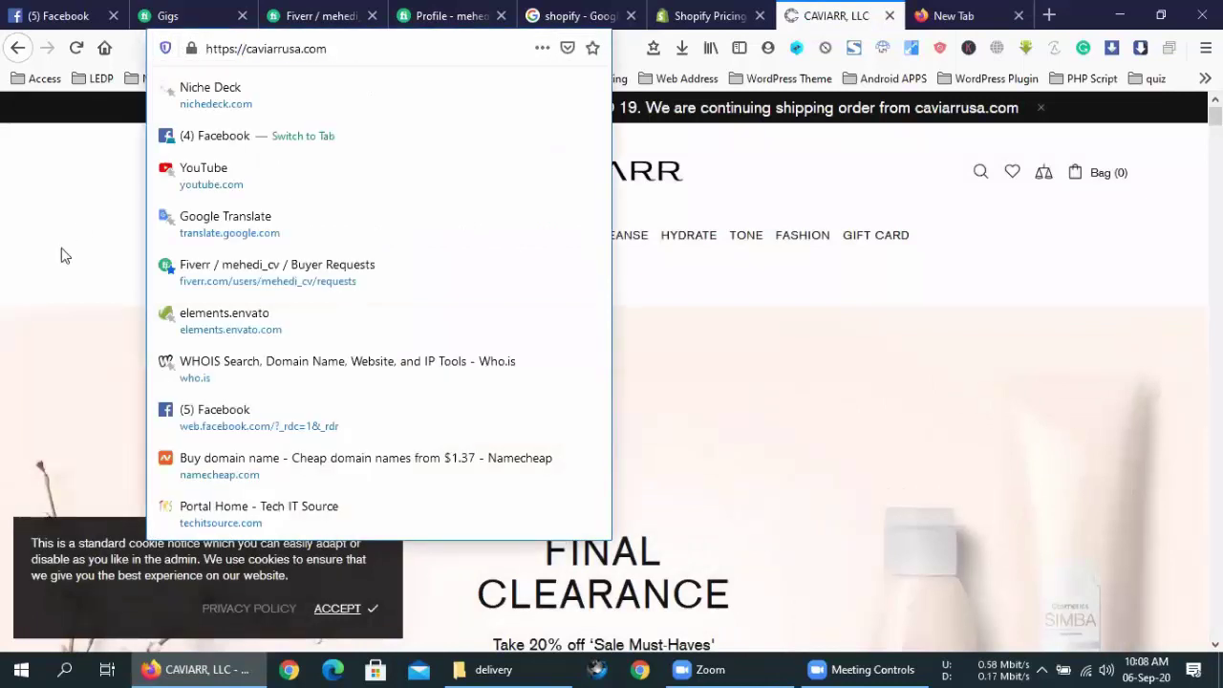
click(532, 477)
Look through the CAVIARR home page from the banner past the products to the footer and back.
scroll(537, 473, down, 15)
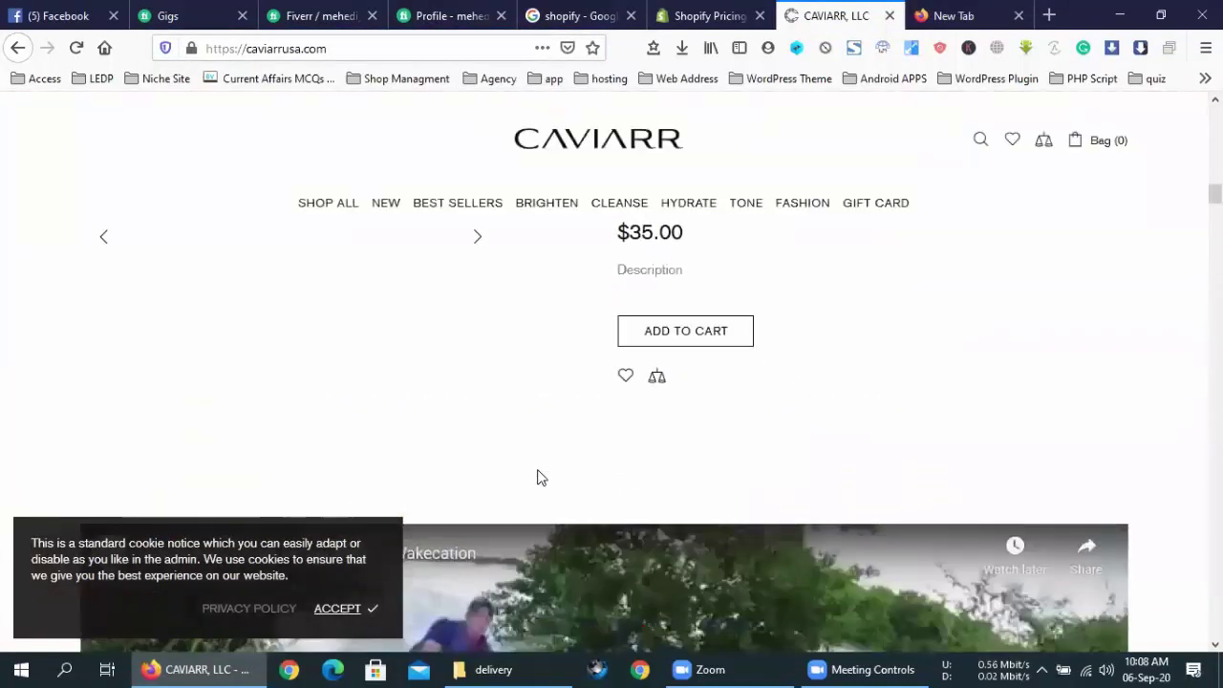
scroll(535, 478, up, 3)
scroll(528, 491, down, 5)
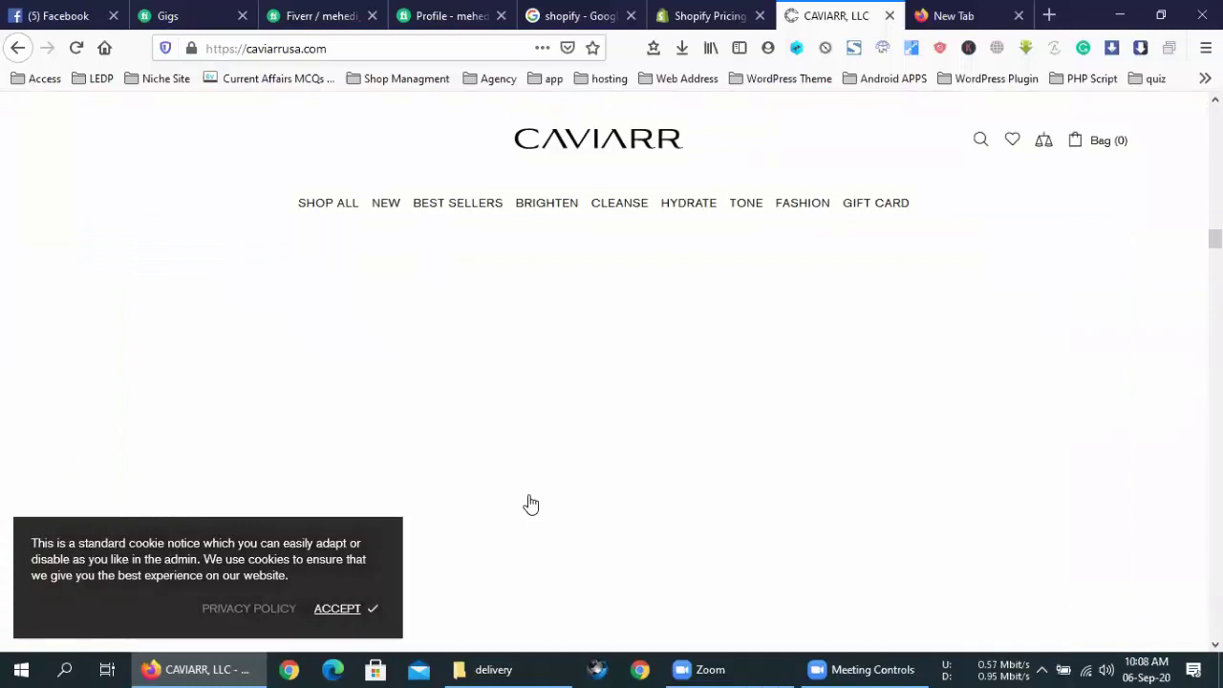
scroll(527, 497, down, 10)
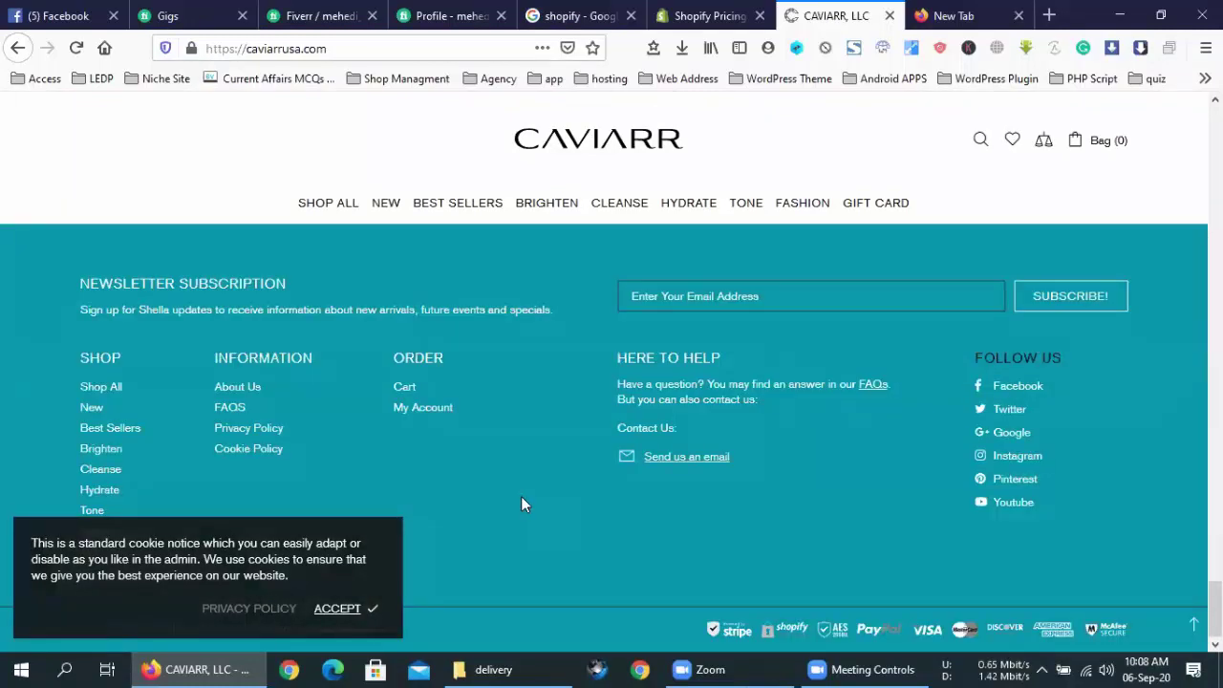
scroll(521, 497, up, 15)
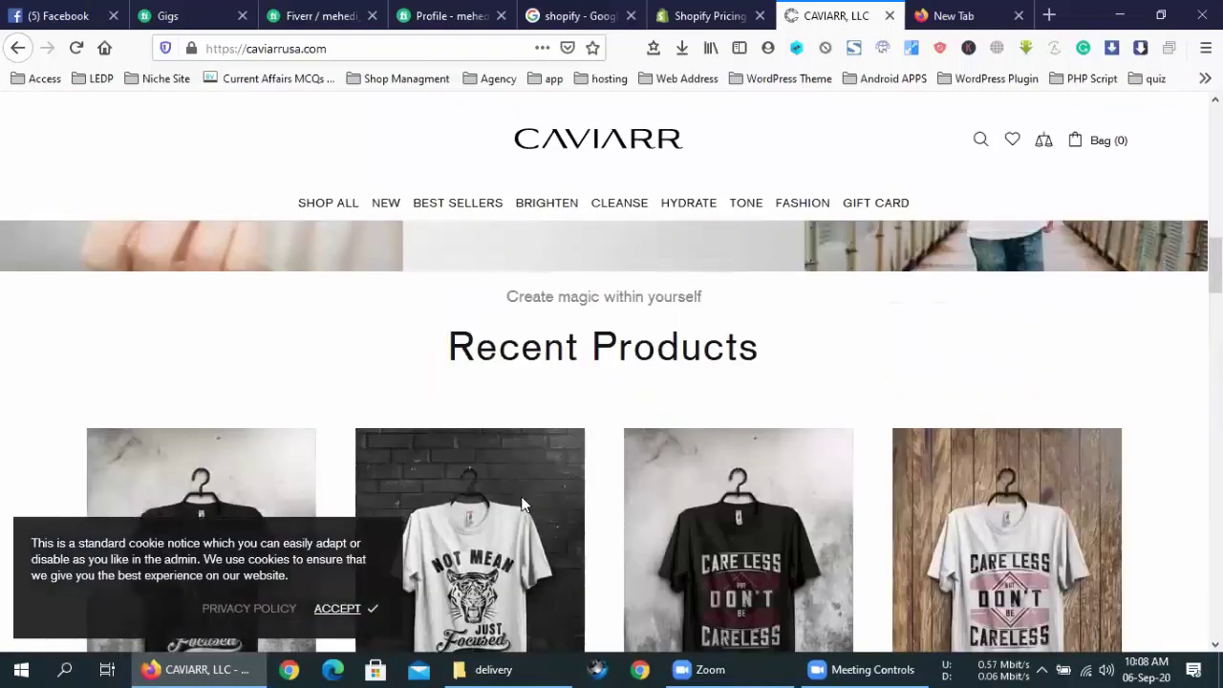
scroll(521, 505, up, 6)
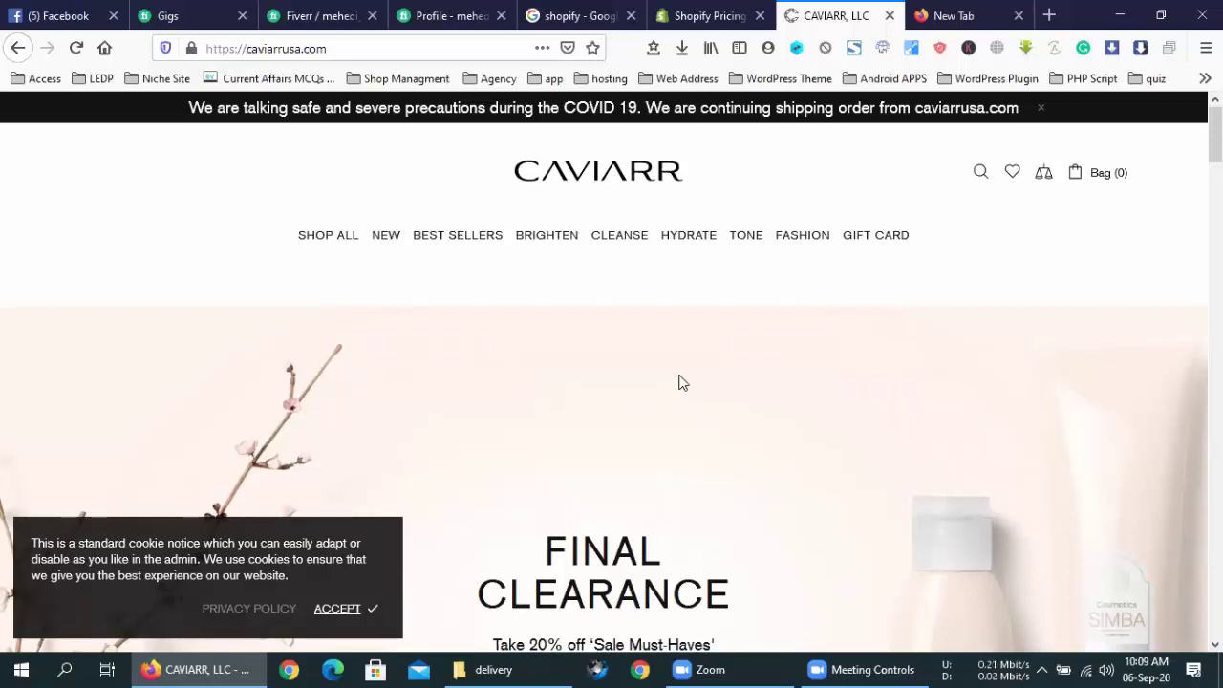
Close the Shopify pricing page, the CAVIARR store and the extra new tab, leaving the Google results for "shopify" open.
click(731, 11)
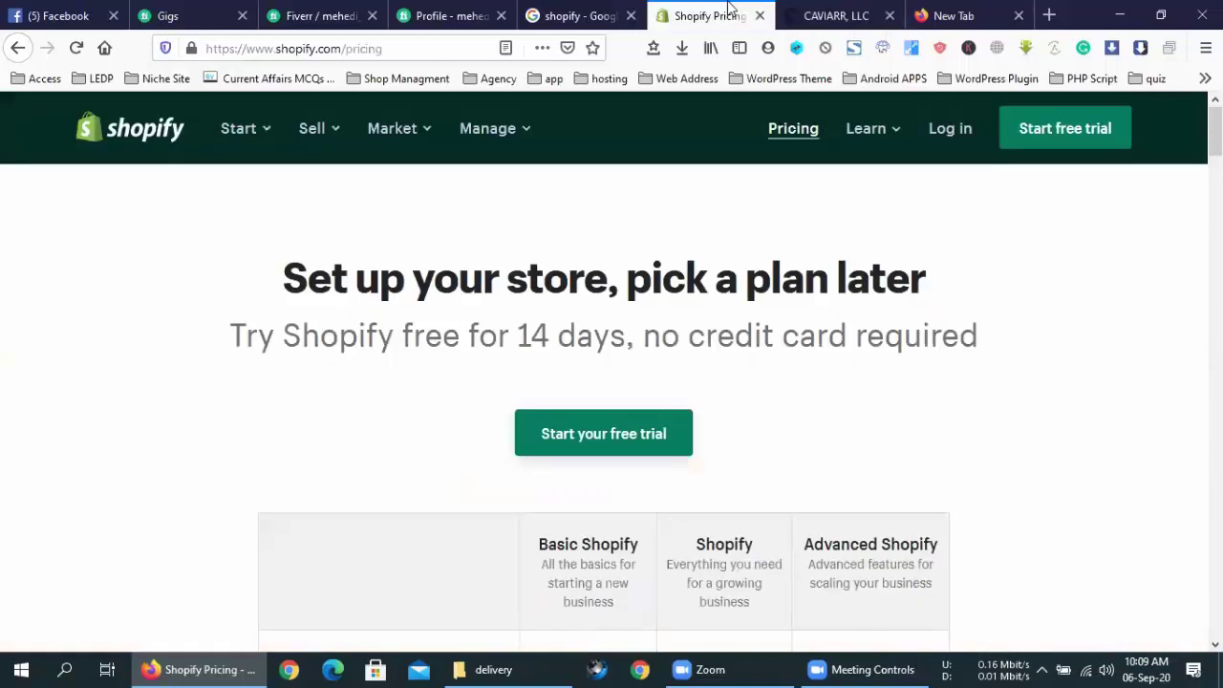
click(831, 14)
click(759, 15)
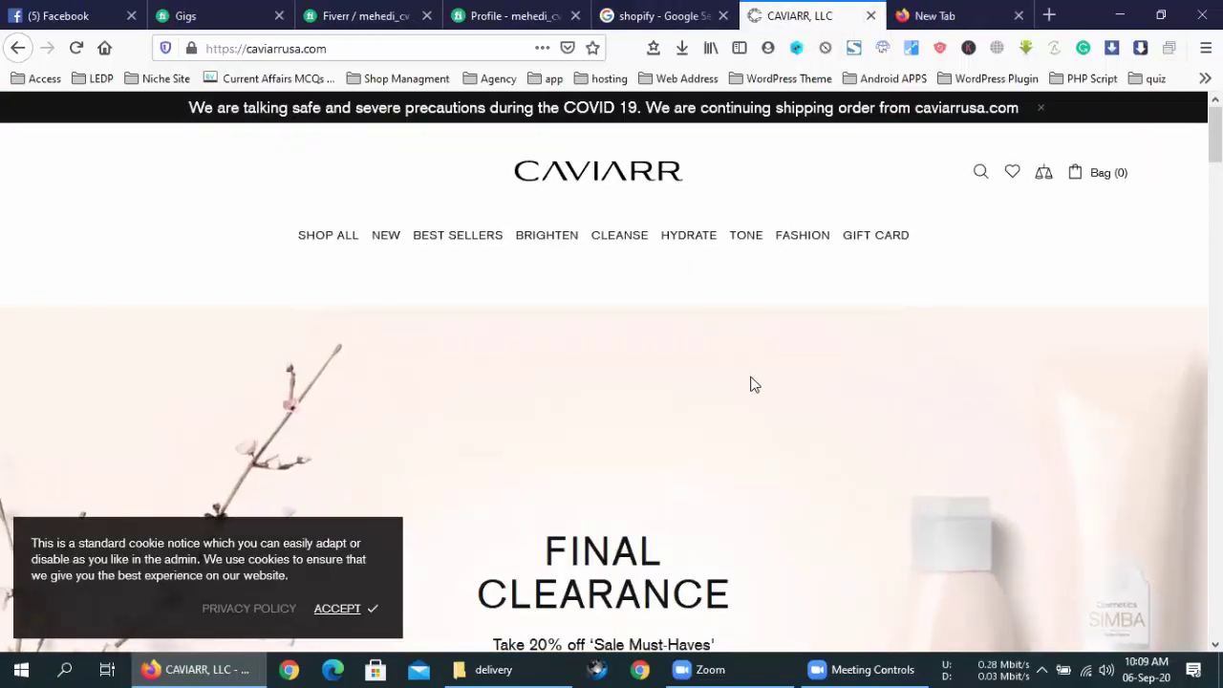
scroll(761, 382, down, 3)
scroll(762, 382, up, 3)
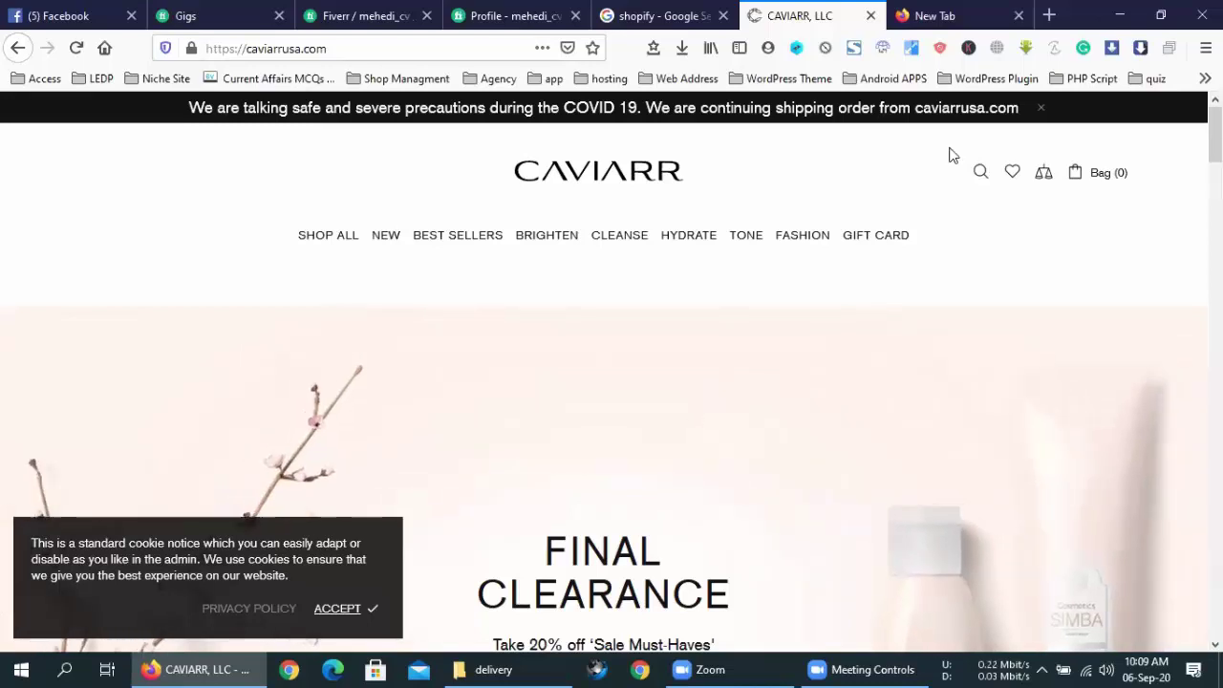
click(869, 17)
click(867, 16)
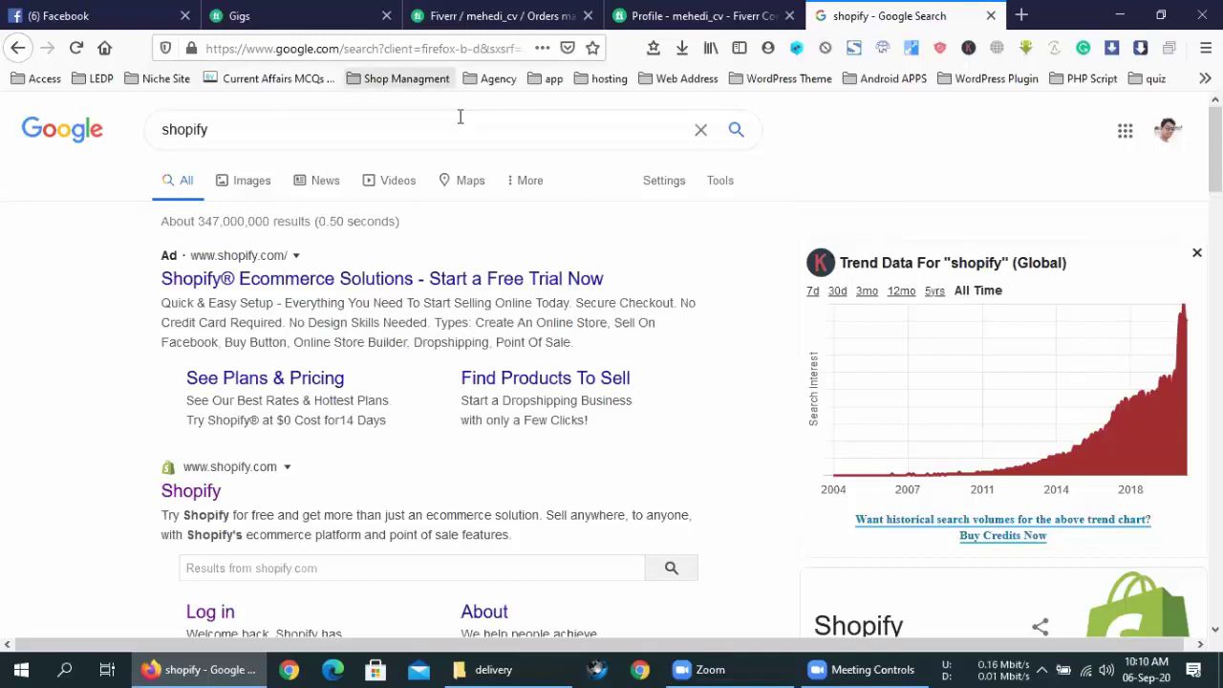
Run a new Google search for "themeforest" in place of the shopify query.
key(ctrl+l)
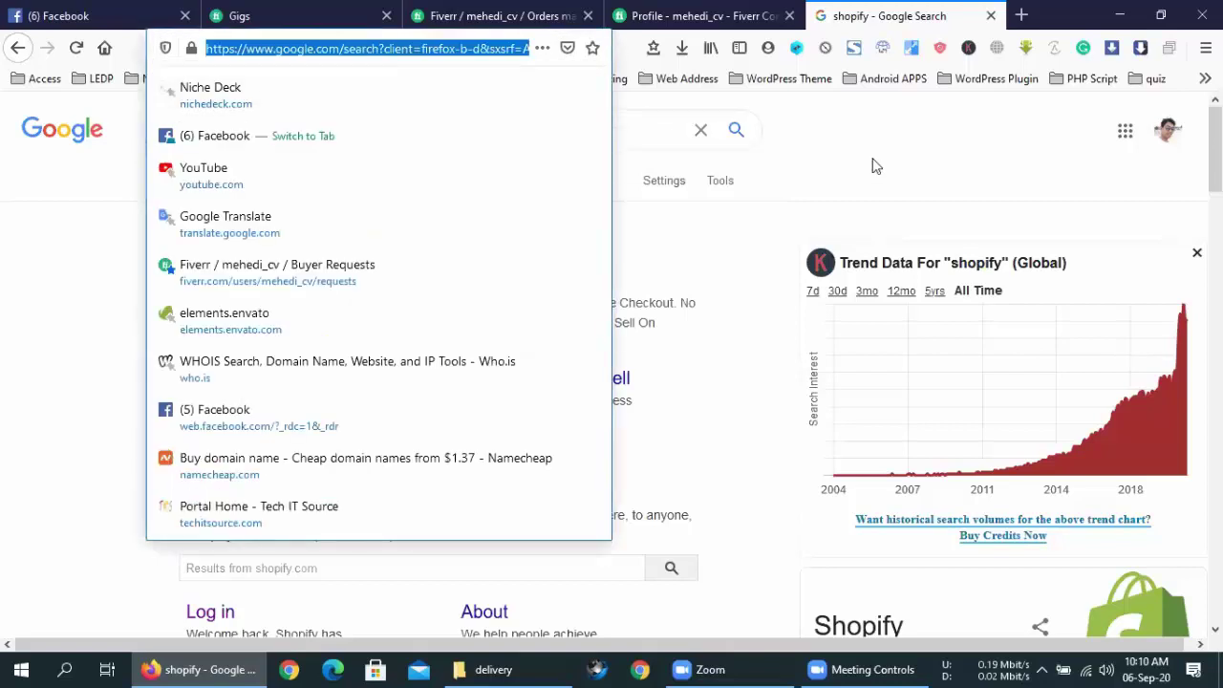
click(445, 122)
double_click(446, 122)
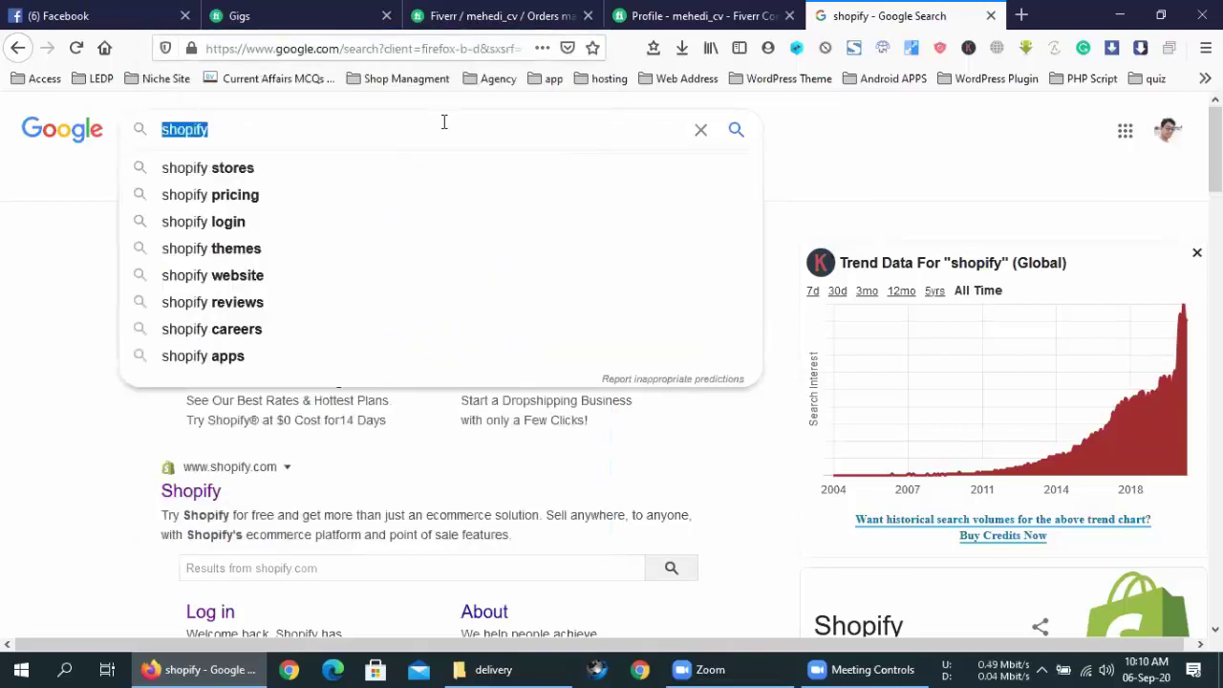
text(theme)
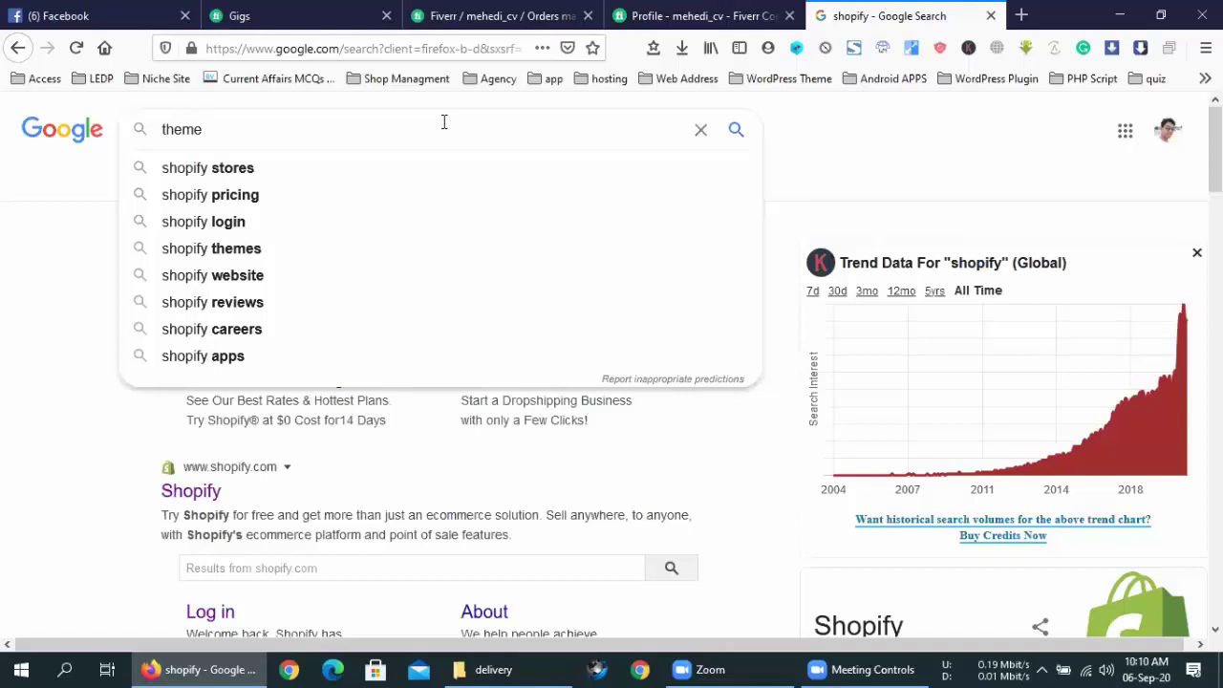
text(f)
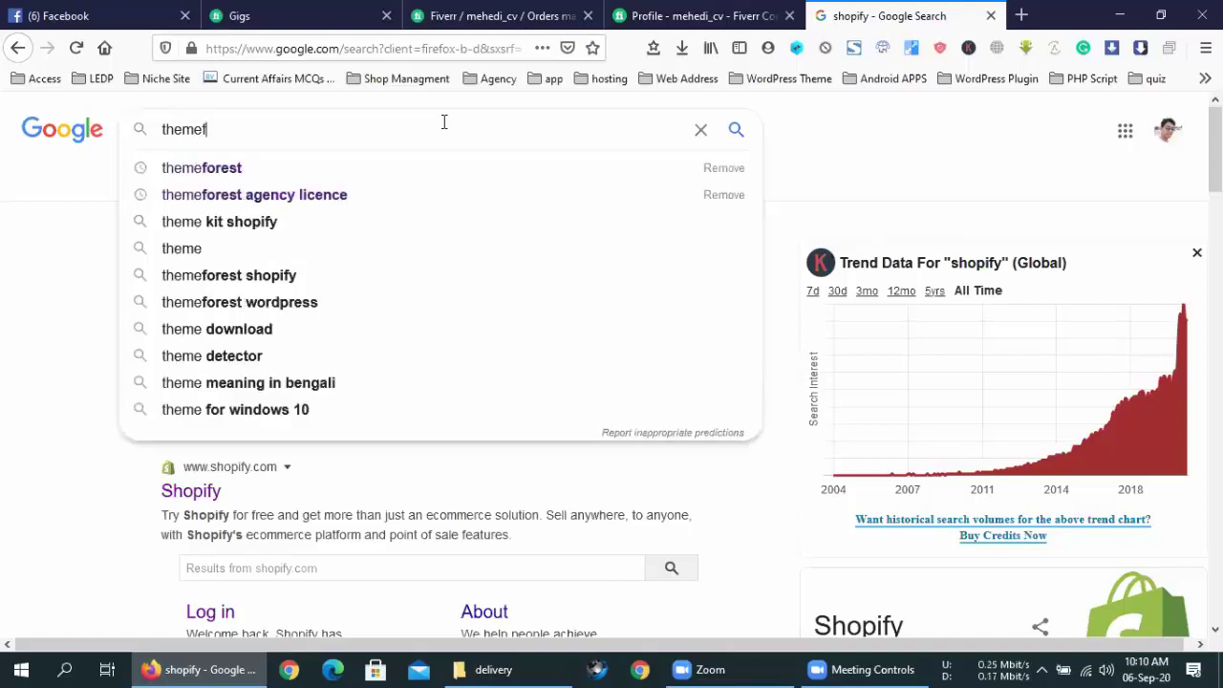
text(orest)
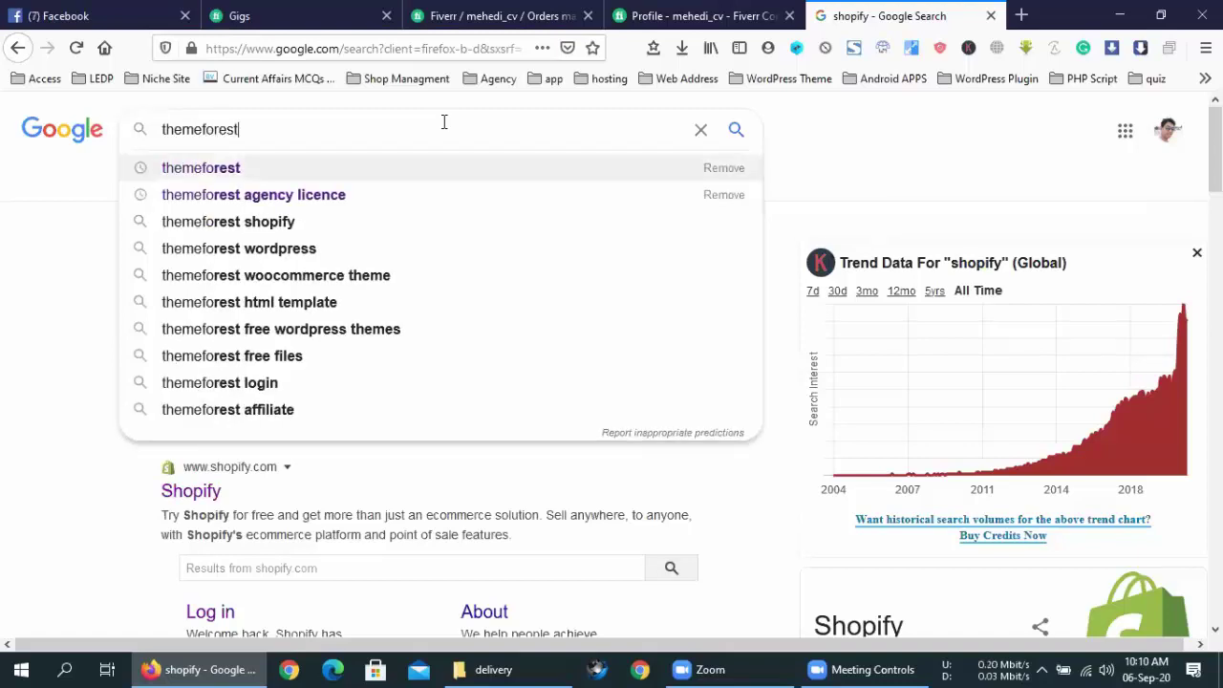
key(Return)
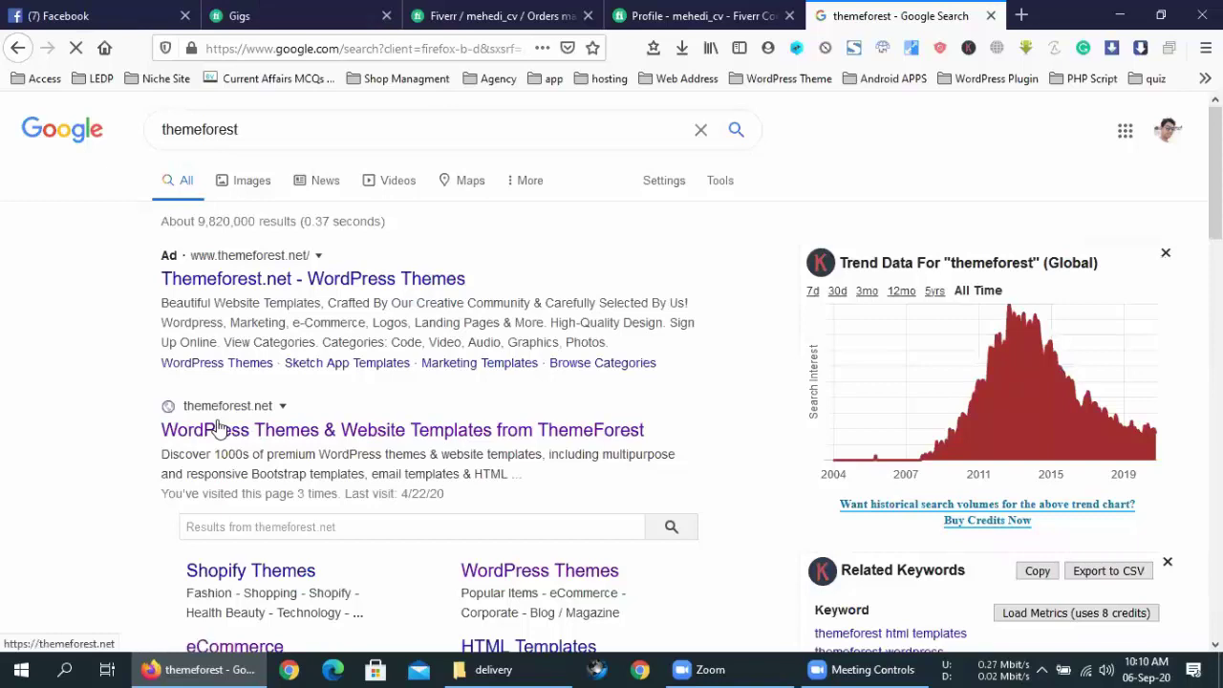
Point out the eCommerce entry under the themeforest.net search result and open that ThemeForest category.
scroll(372, 460, down, 3)
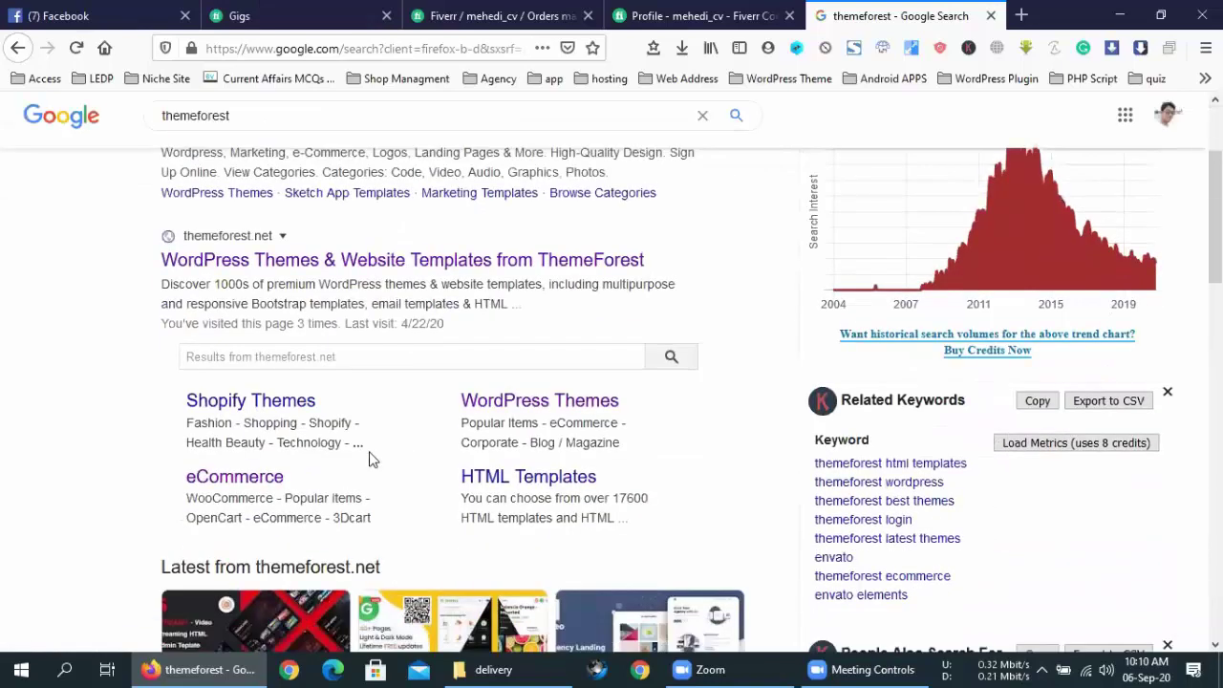
scroll(372, 459, down, 1)
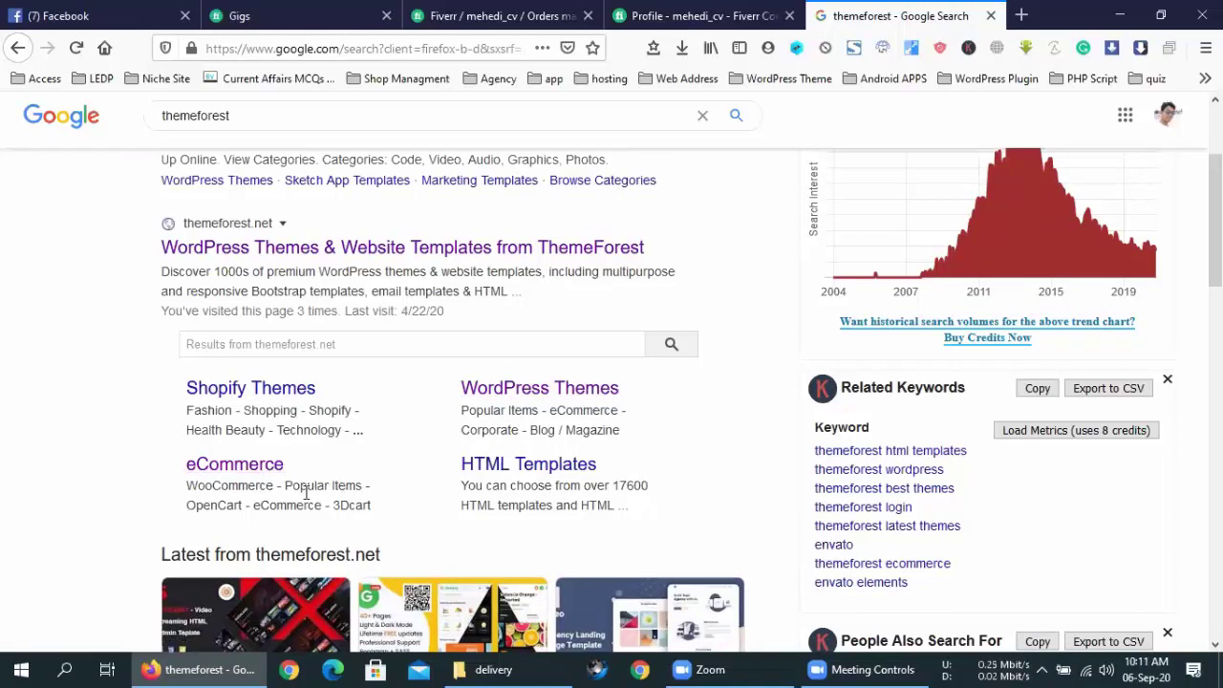
drag(159, 469, 385, 487)
click(212, 489)
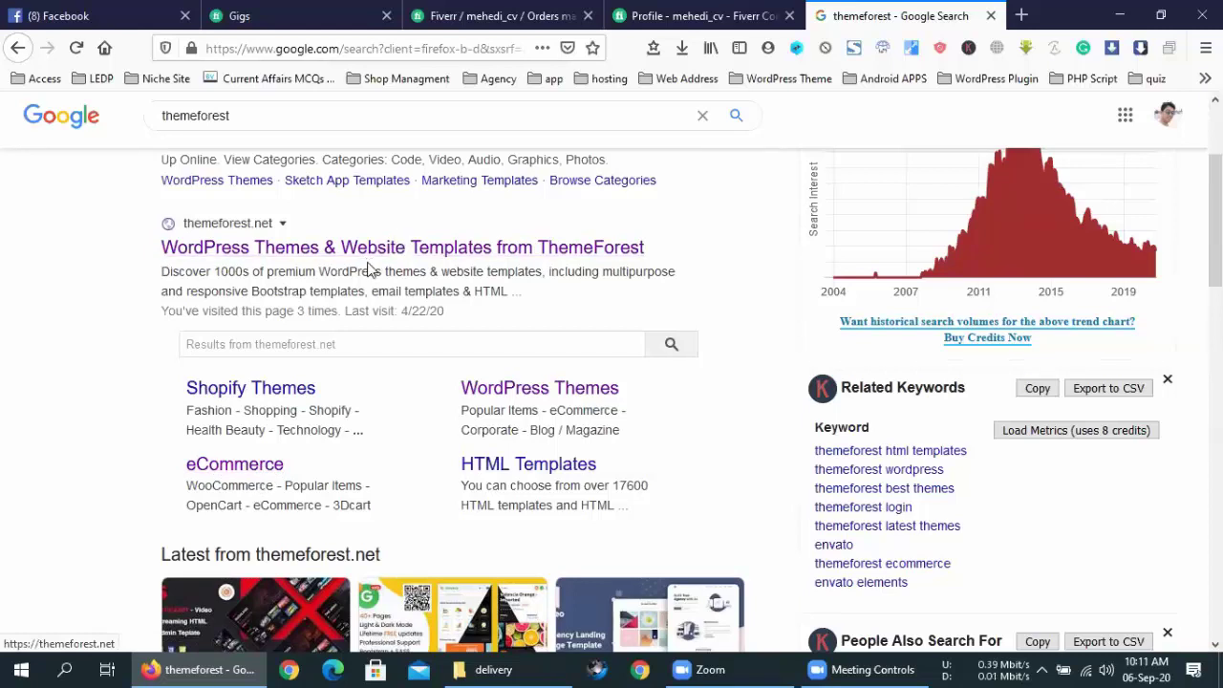
click(277, 466)
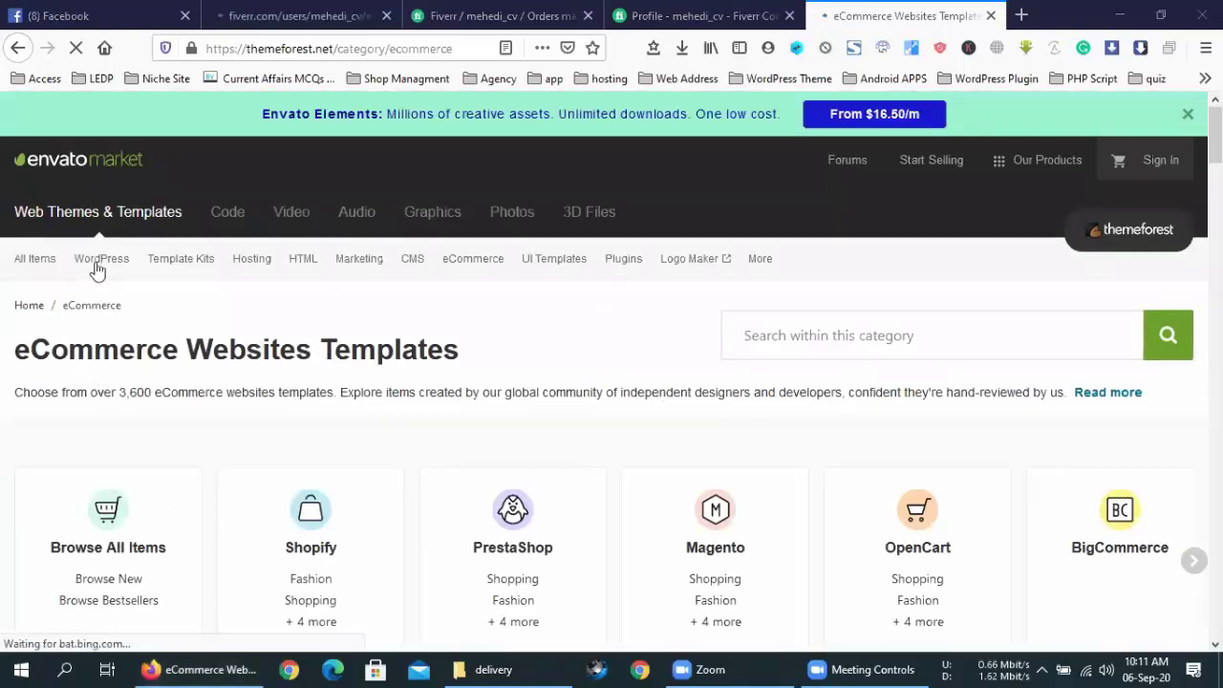
Look through ThemeForest's list of WordPress theme categories, from Popular Items down to WordPress Plugins and back.
mouse_move(96, 274)
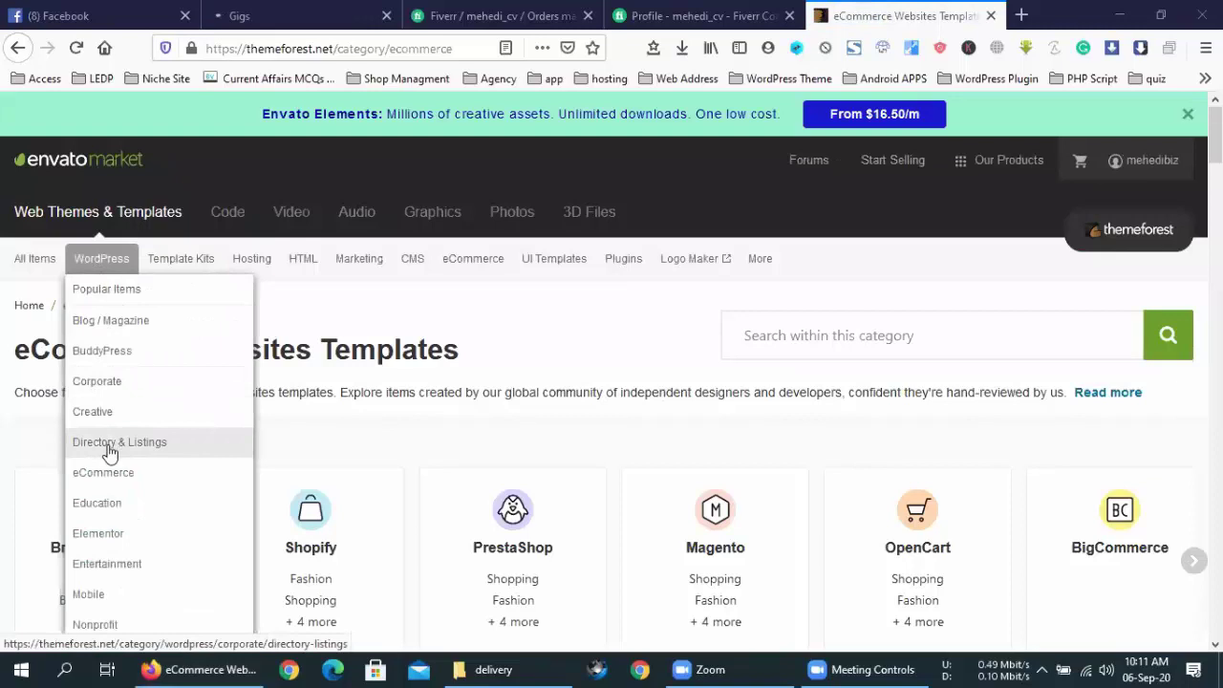
scroll(110, 406, down, 3)
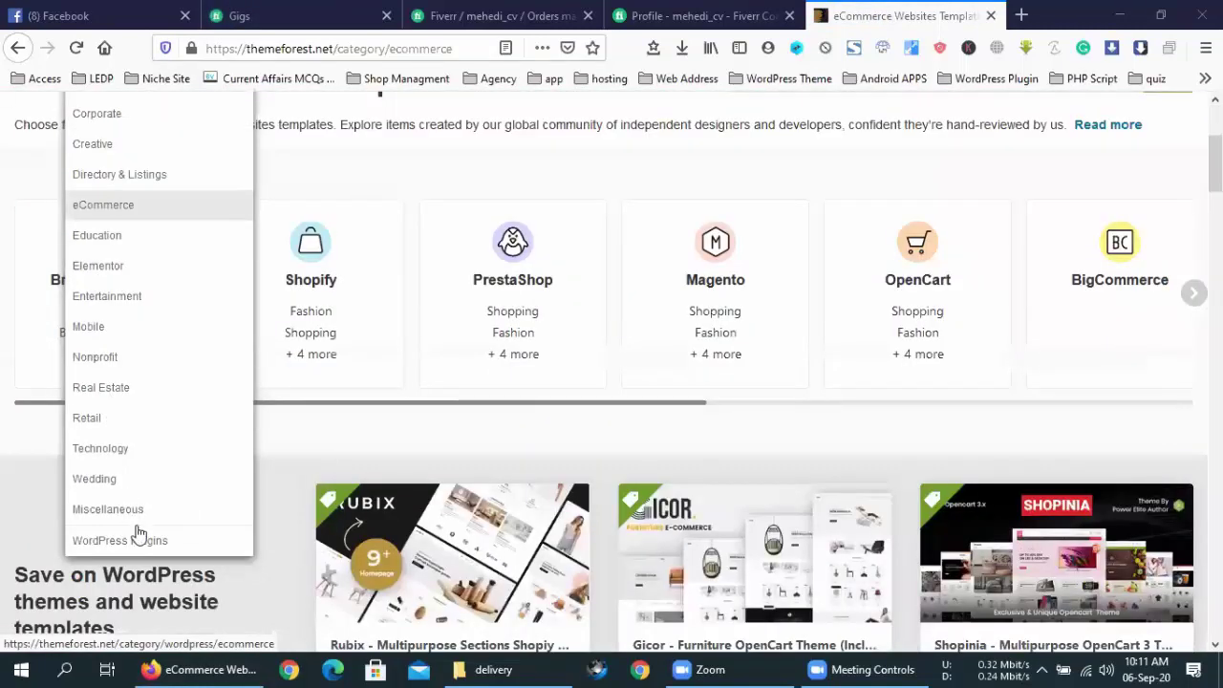
scroll(123, 440, up, 2)
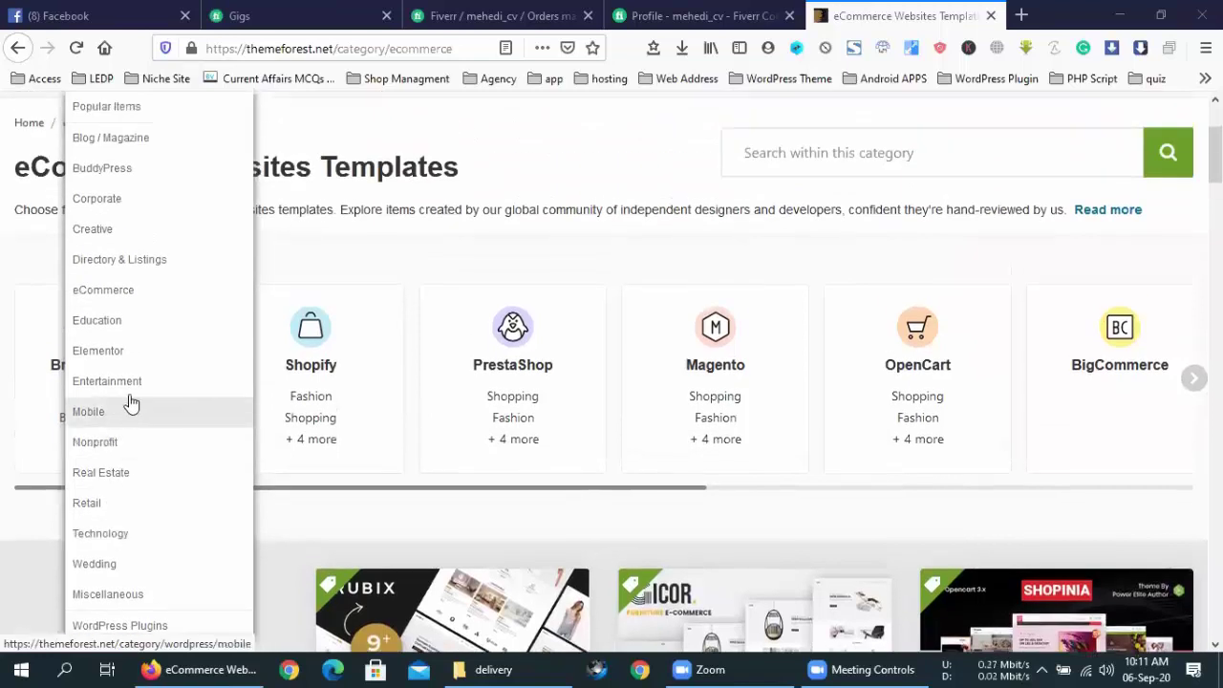
scroll(128, 392, up, 3)
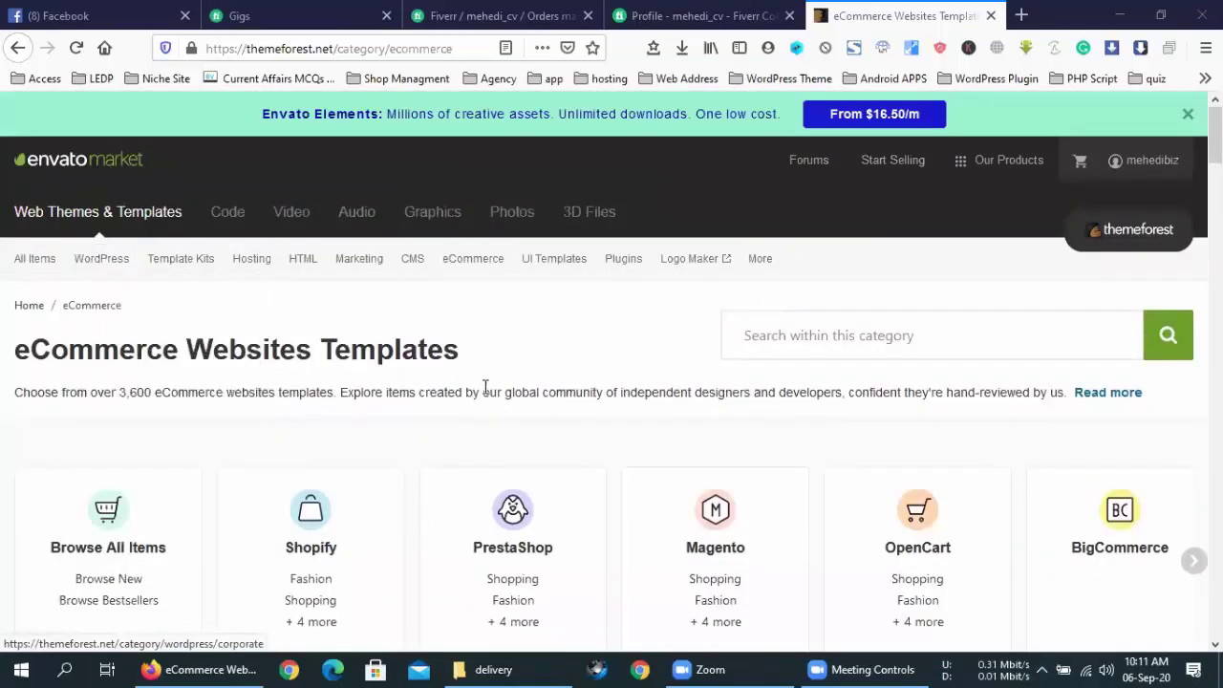
Search the eCommerce category for the suggested term "woocommerce" and look through the first matching themes.
click(795, 334)
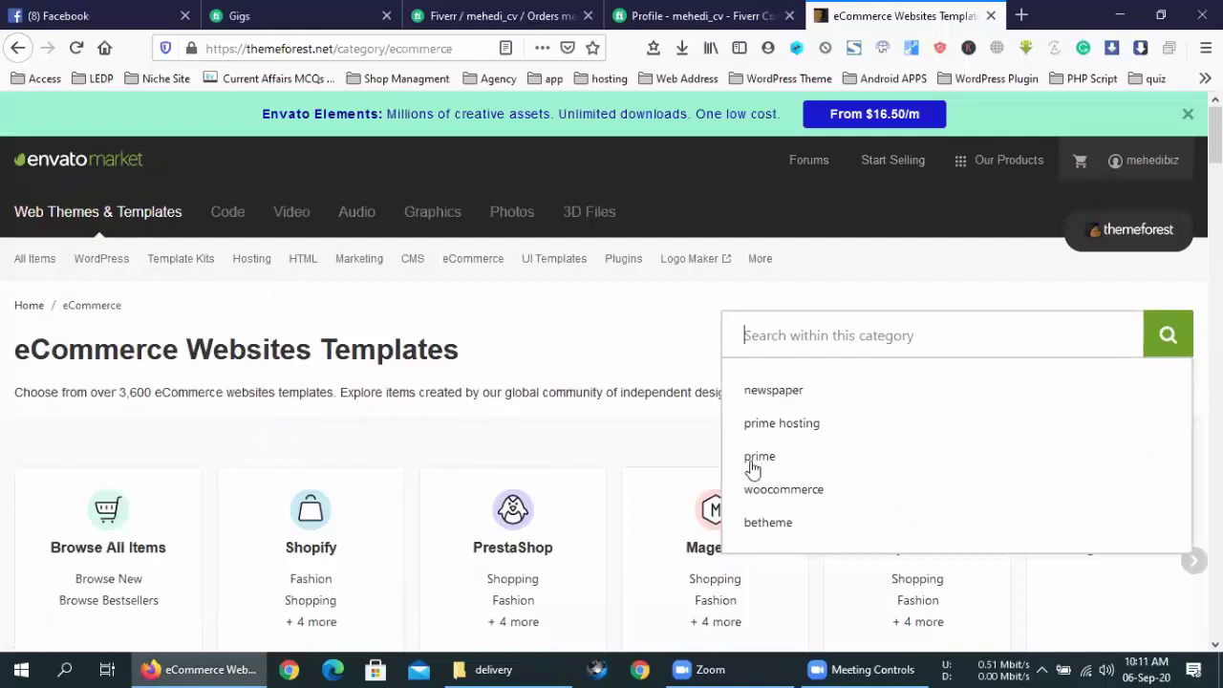
click(770, 489)
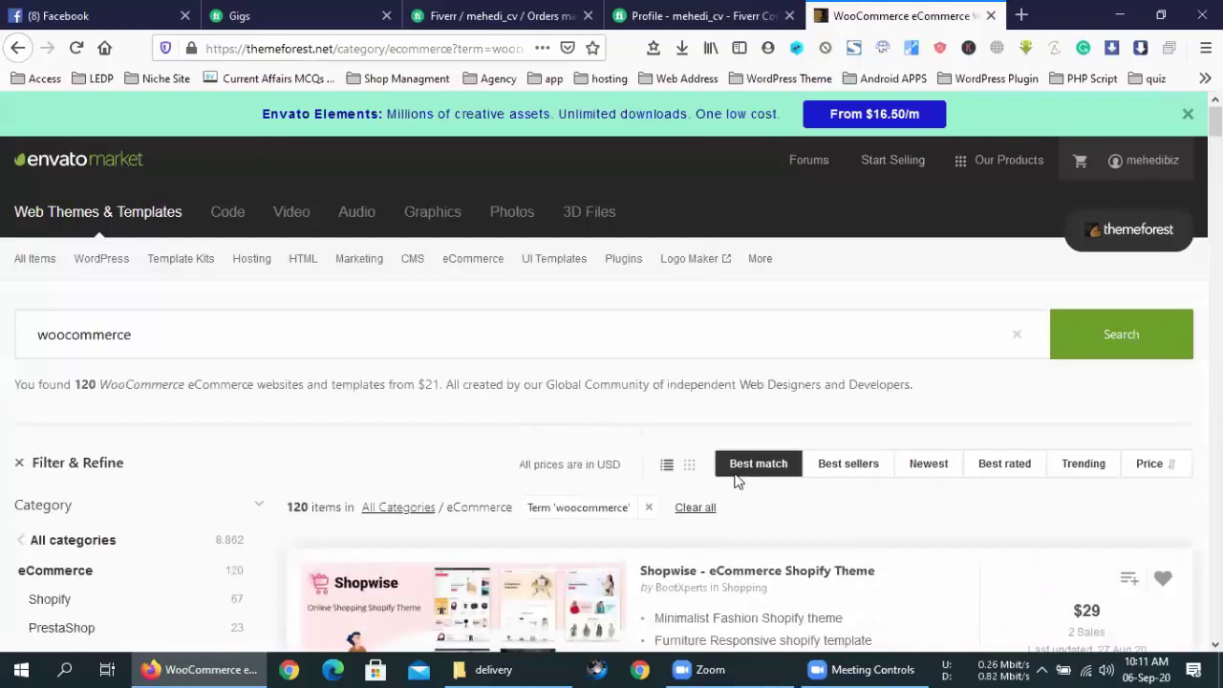
scroll(625, 421, down, 2)
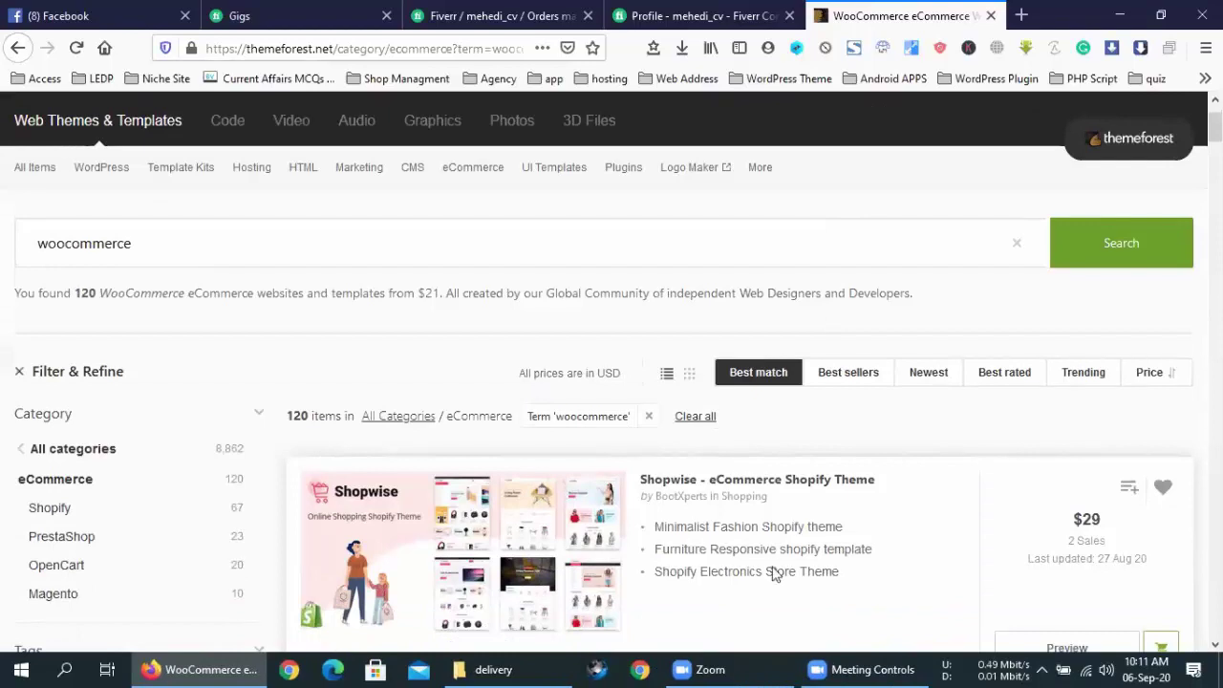
scroll(770, 570, down, 3)
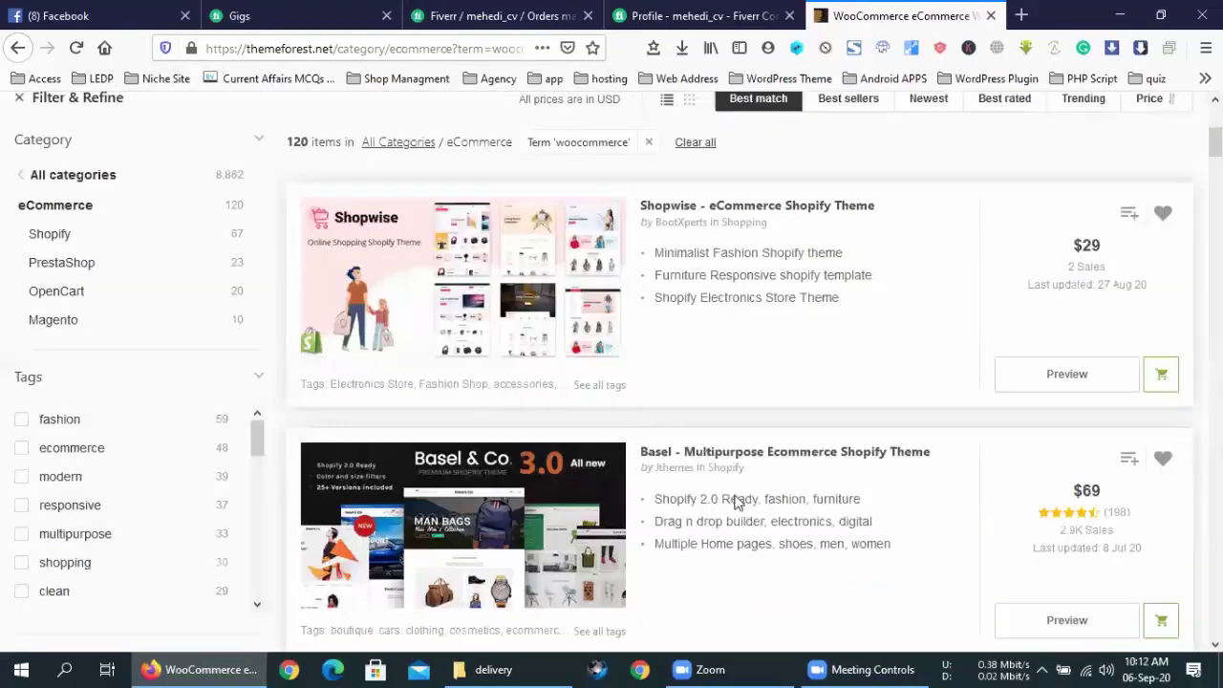
scroll(707, 451, down, 2)
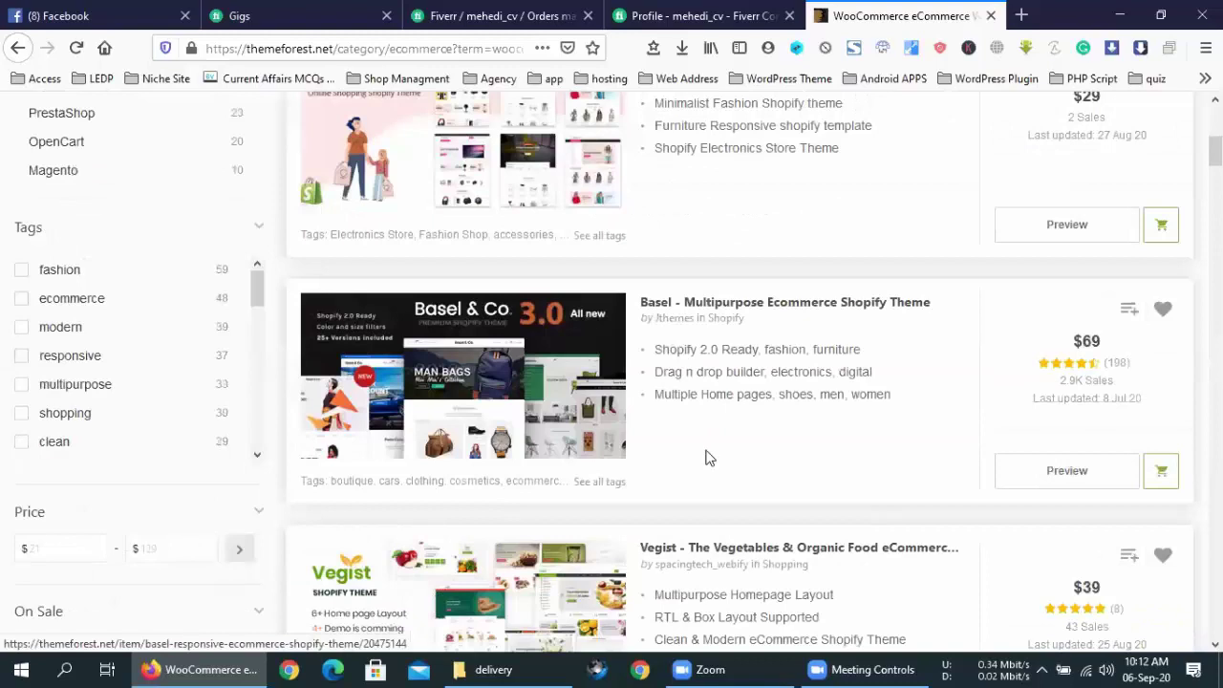
scroll(725, 477, down, 1)
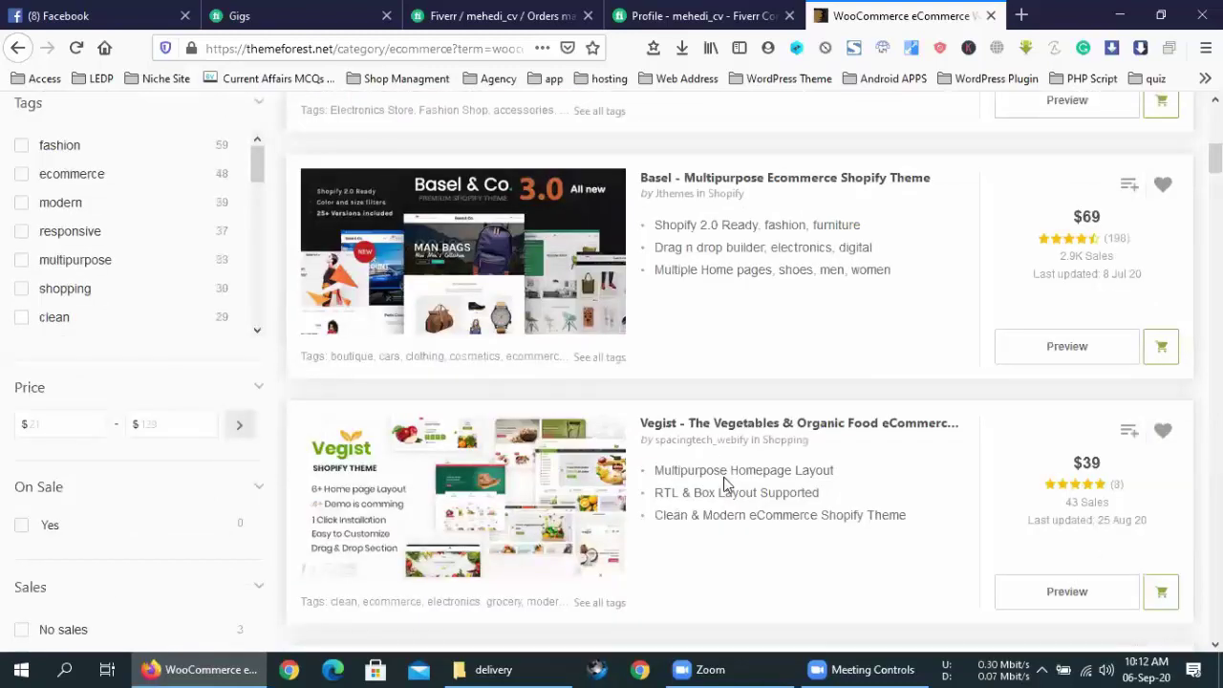
scroll(723, 484, down, 4)
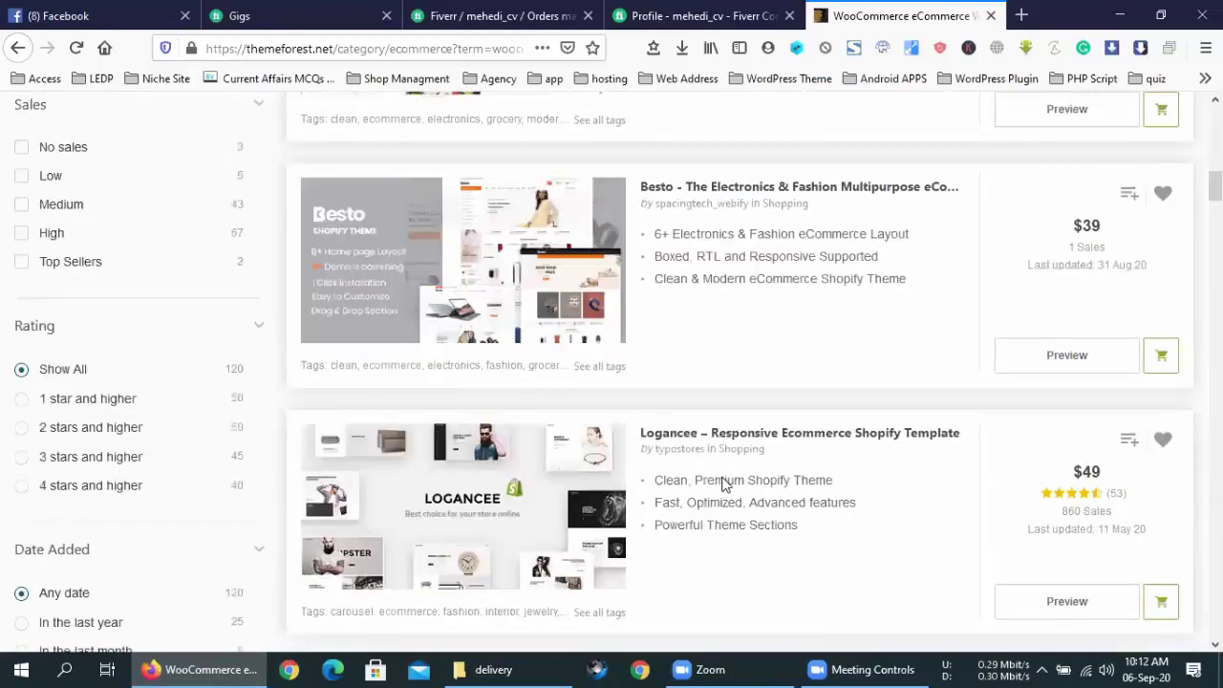
scroll(723, 485, up, 2)
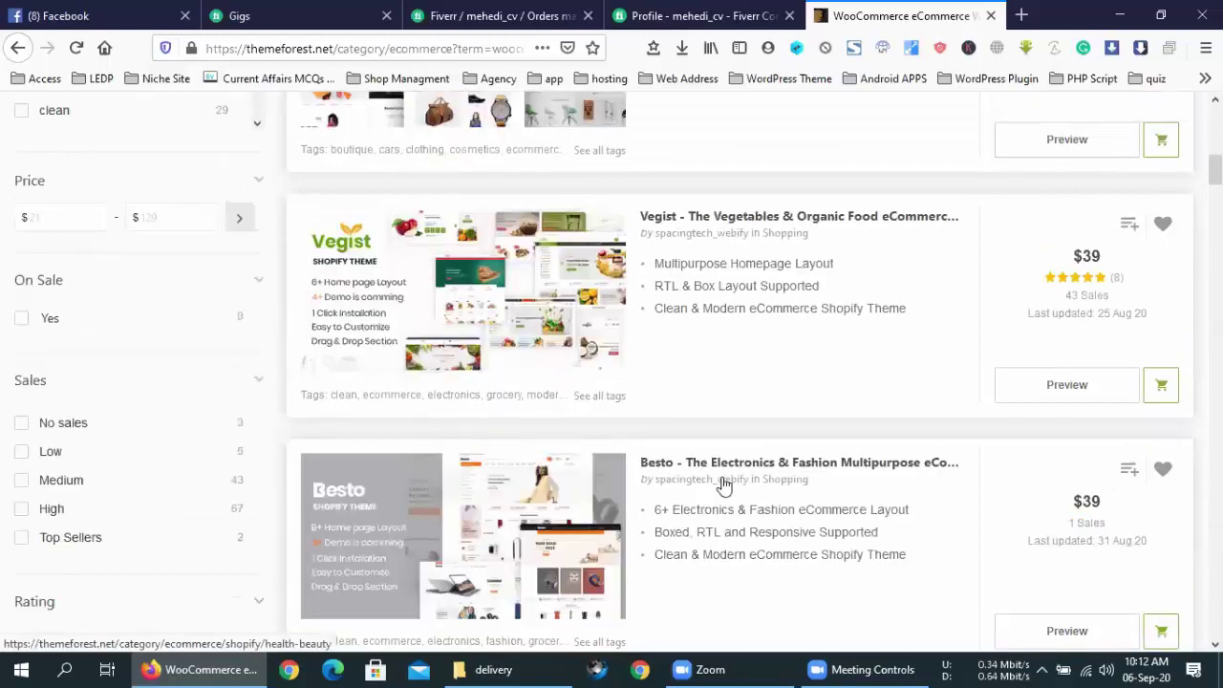
scroll(723, 484, up, 4)
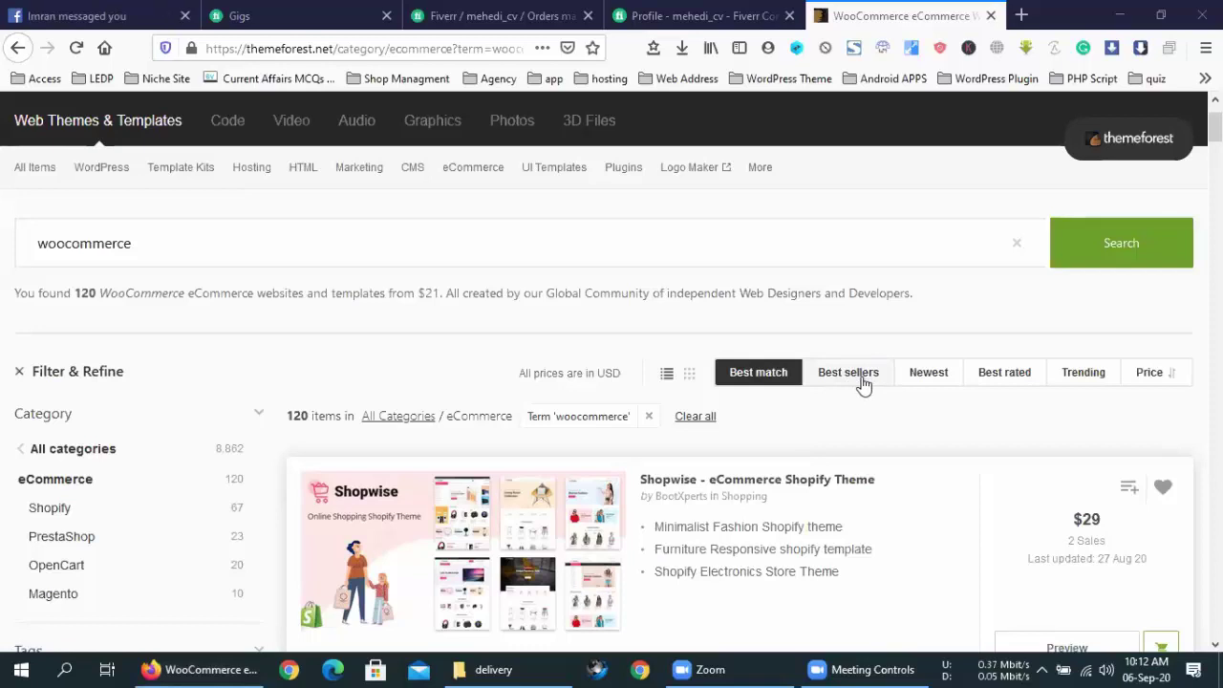
Sort the woocommerce results by best sellers and look down the list at the themes' prices, ratings and sales.
click(863, 379)
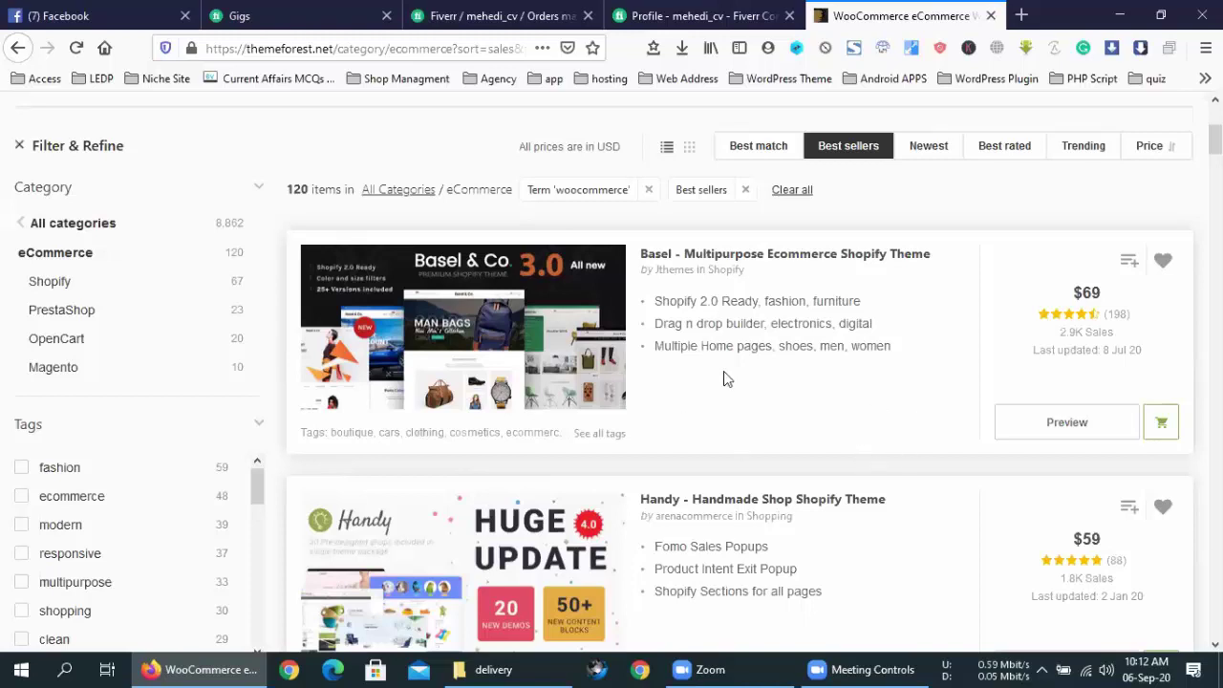
scroll(844, 447, down, 2)
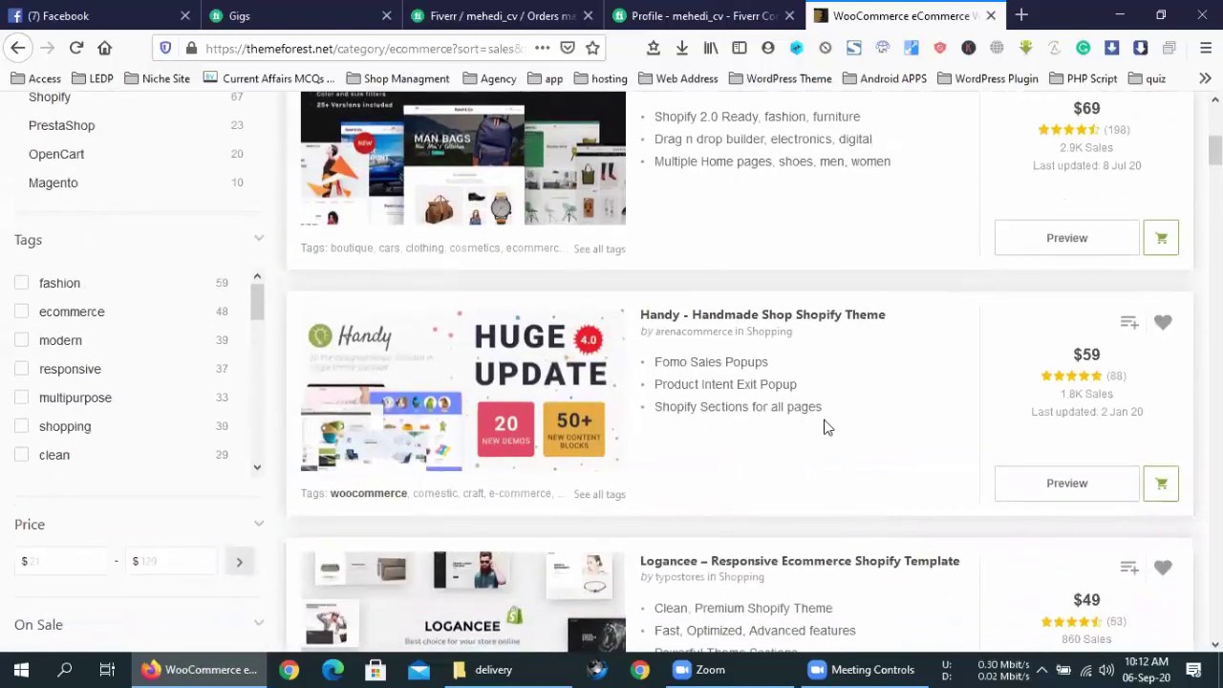
scroll(917, 391, down, 4)
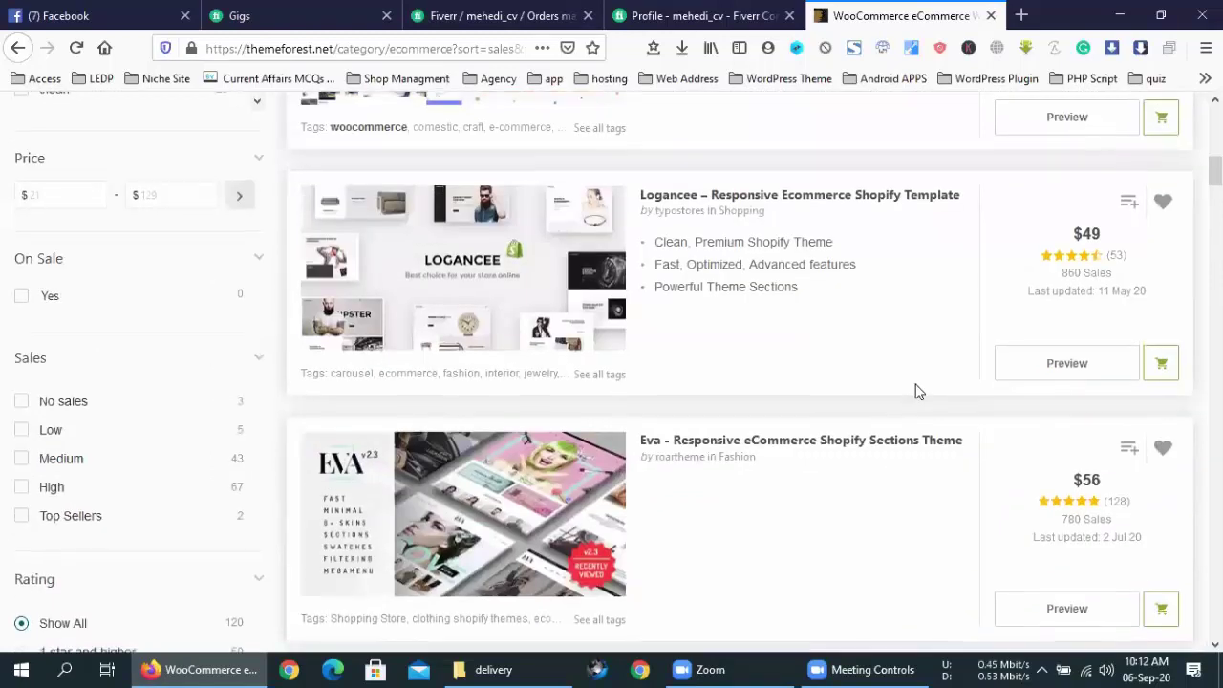
scroll(918, 392, down, 4)
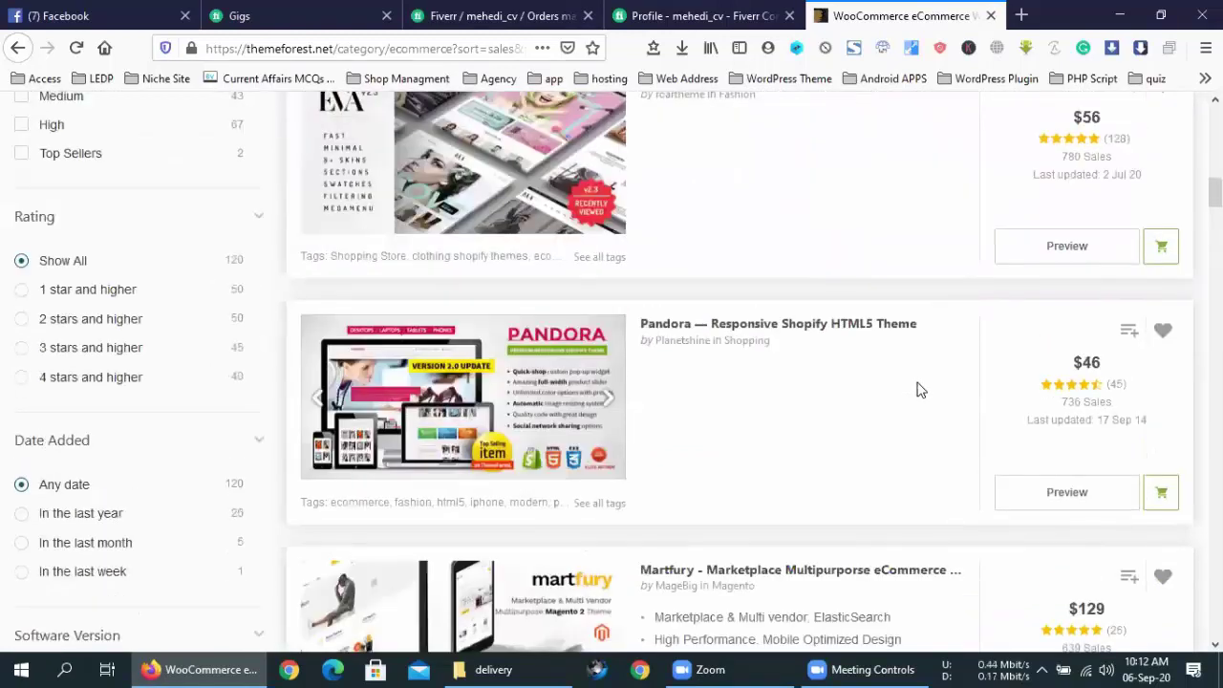
scroll(917, 390, down, 3)
scroll(917, 390, down, 1)
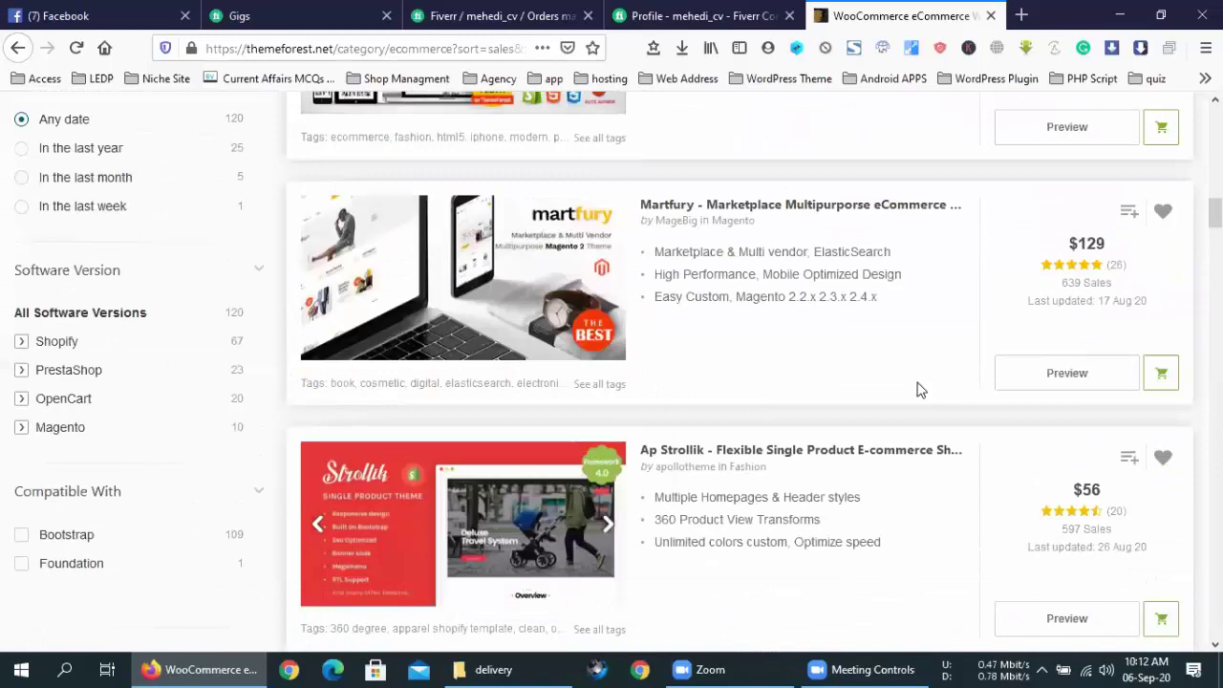
scroll(917, 390, down, 3)
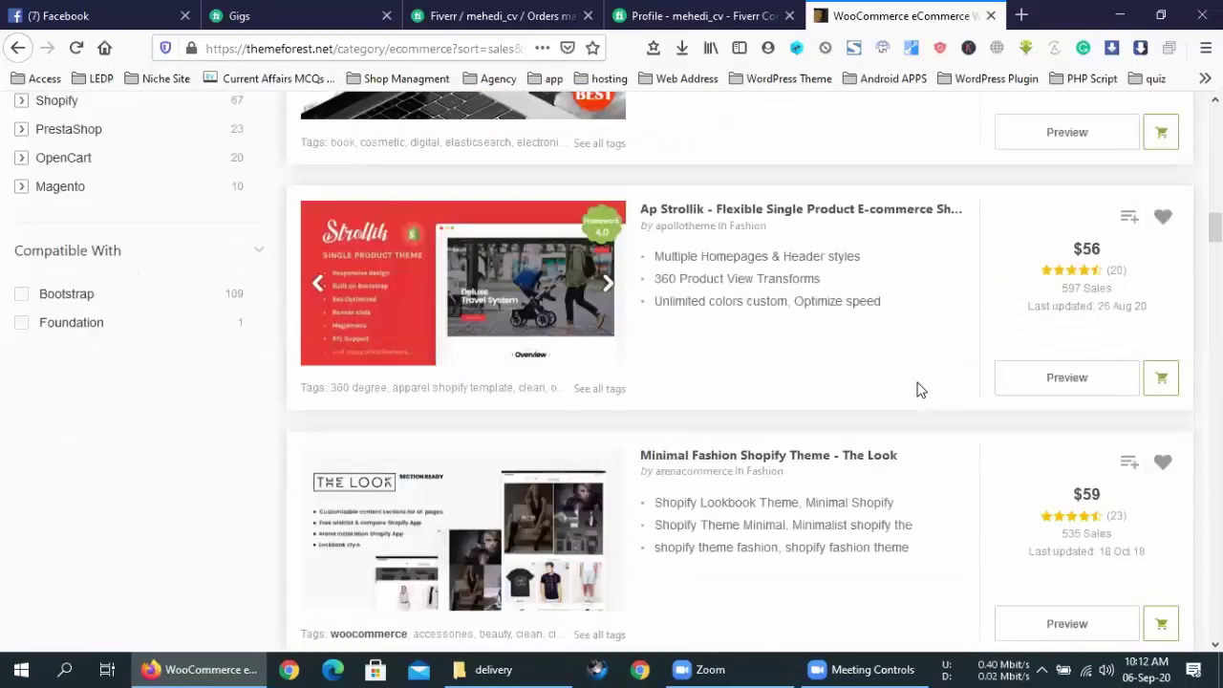
scroll(917, 389, down, 1)
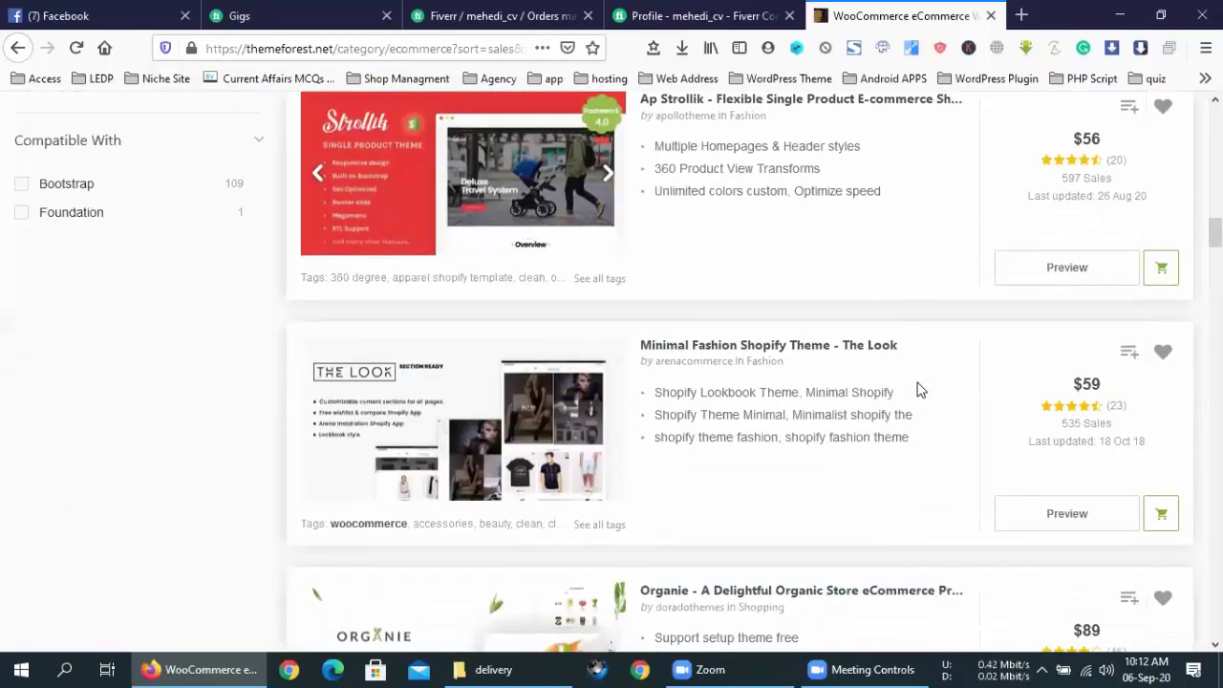
scroll(917, 390, down, 2)
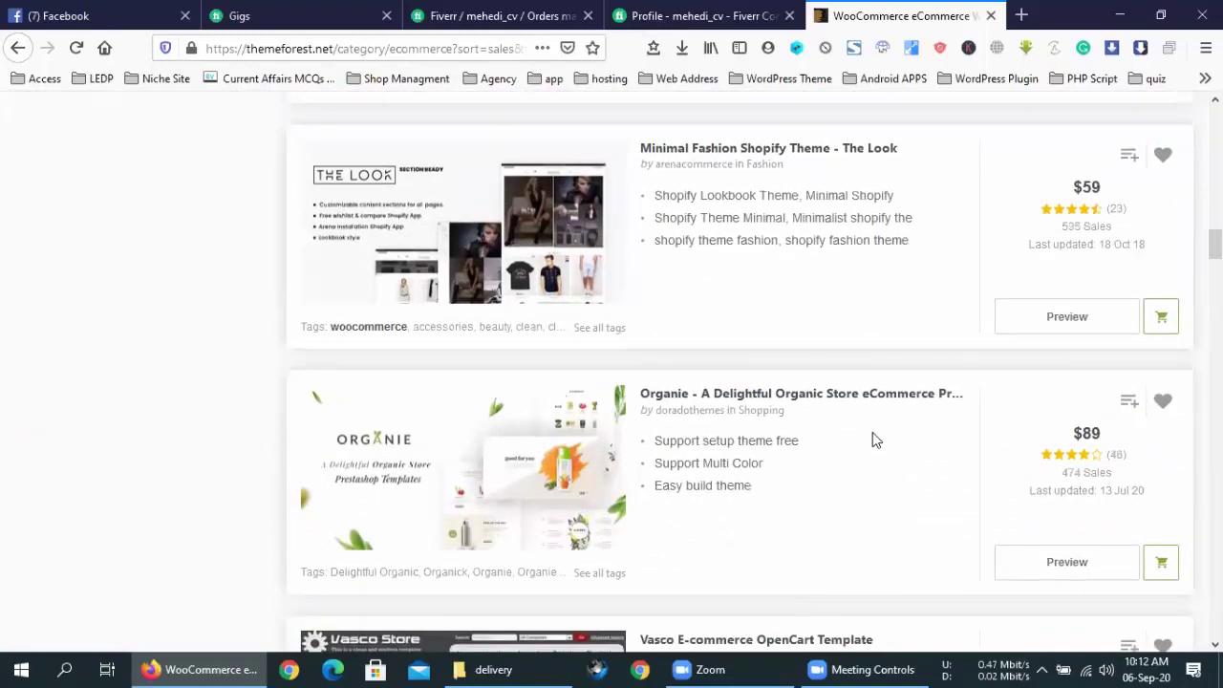
scroll(875, 439, down, 3)
scroll(875, 438, down, 3)
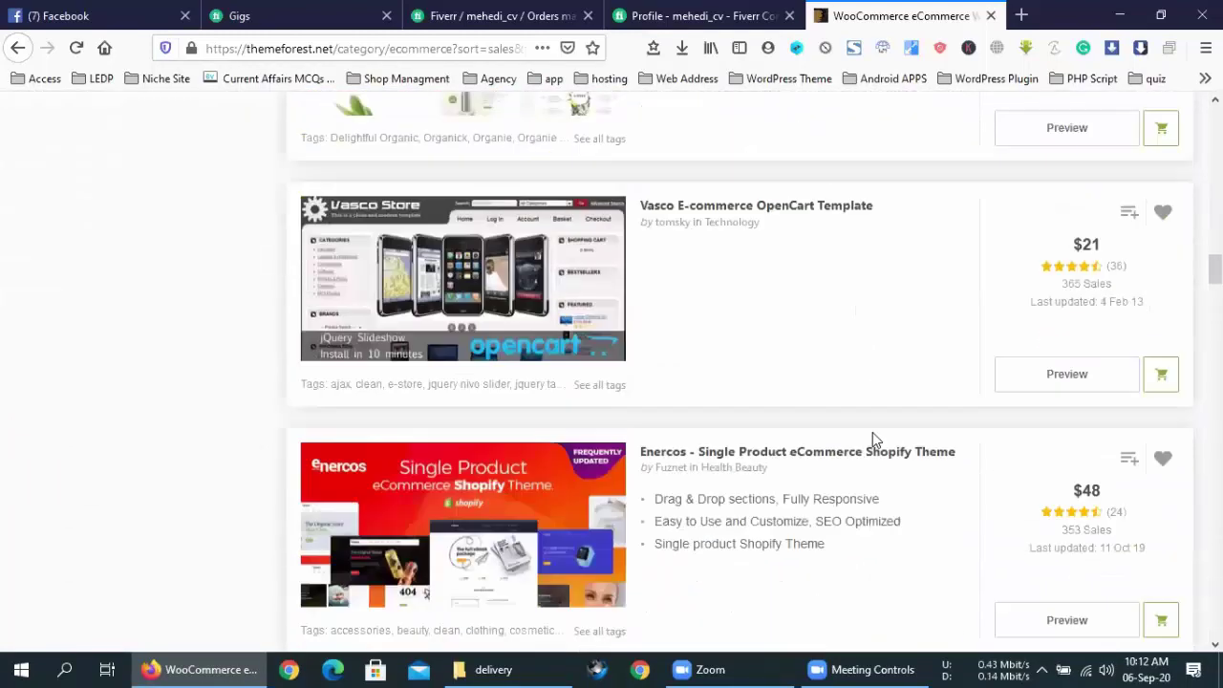
scroll(872, 439, down, 3)
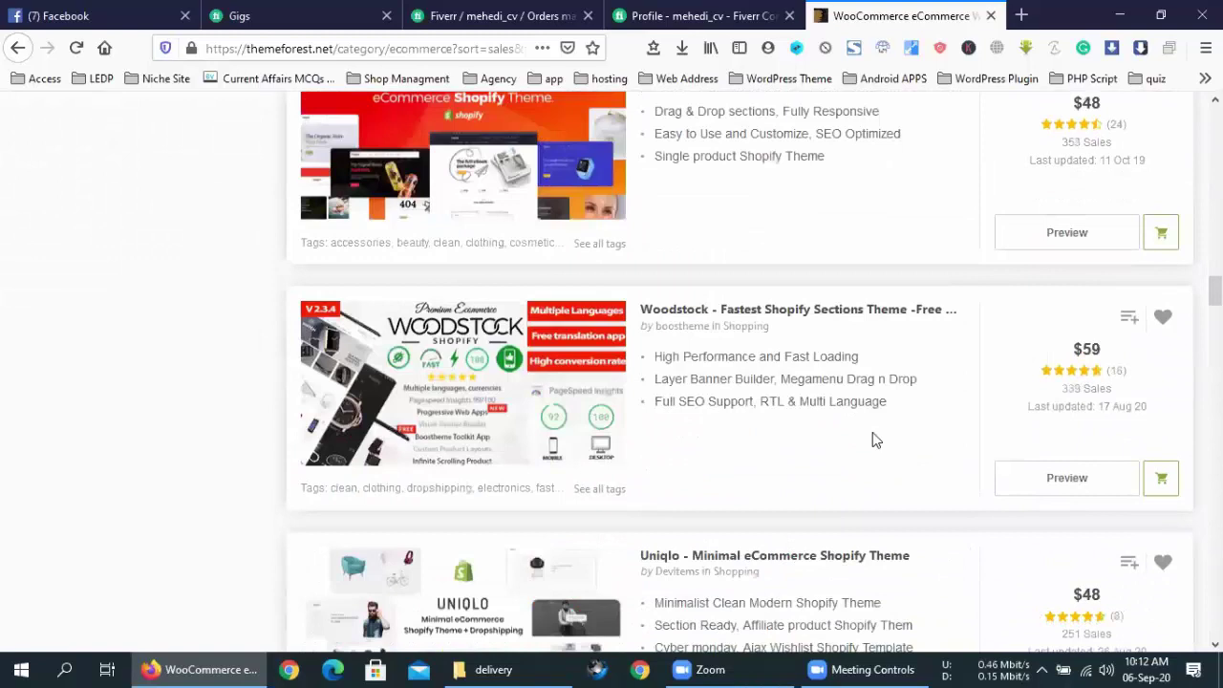
scroll(872, 439, down, 3)
scroll(873, 440, down, 5)
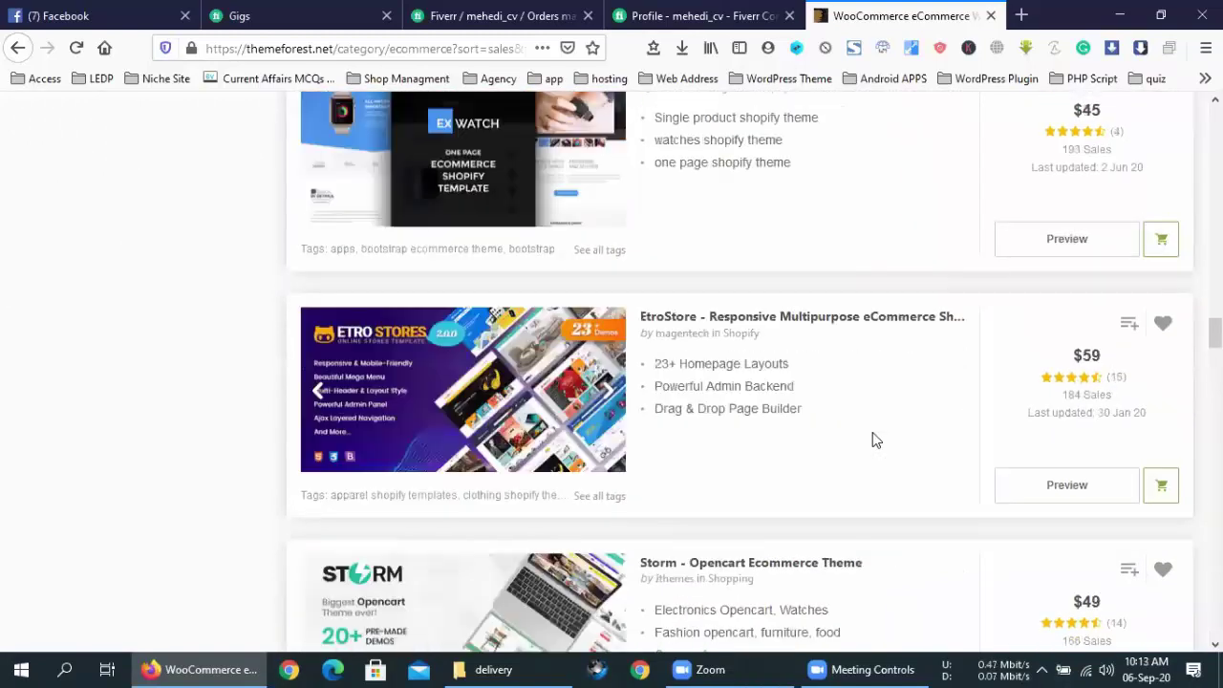
scroll(872, 439, down, 3)
scroll(873, 440, down, 3)
scroll(872, 439, down, 6)
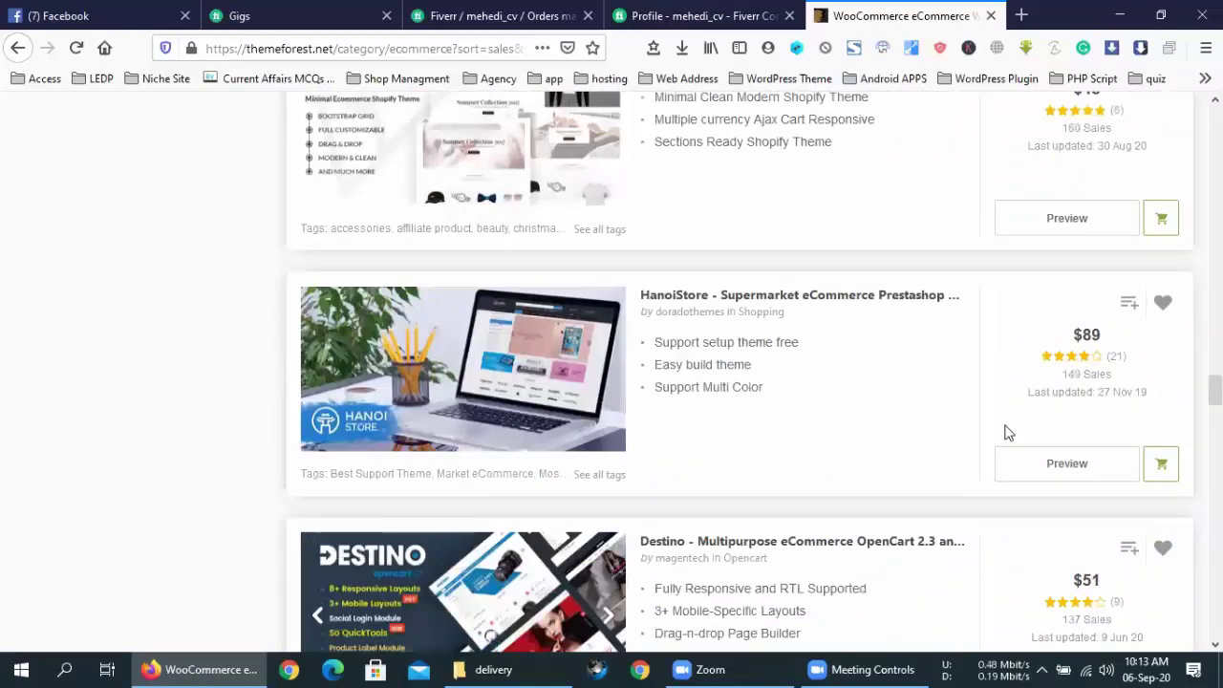
Look through the lower-ranked best-selling woocommerce themes, then return to the sorting options above the results.
scroll(1213, 392, down, 1)
scroll(1213, 411, down, 5)
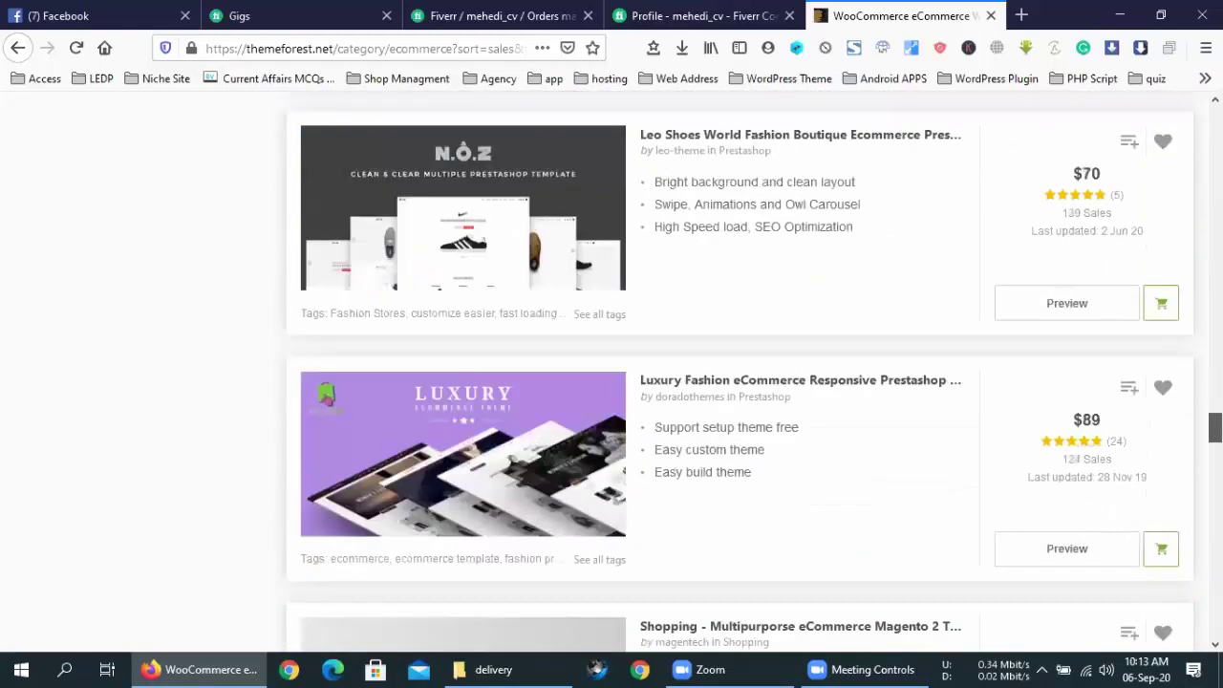
scroll(740, 382, down, 5)
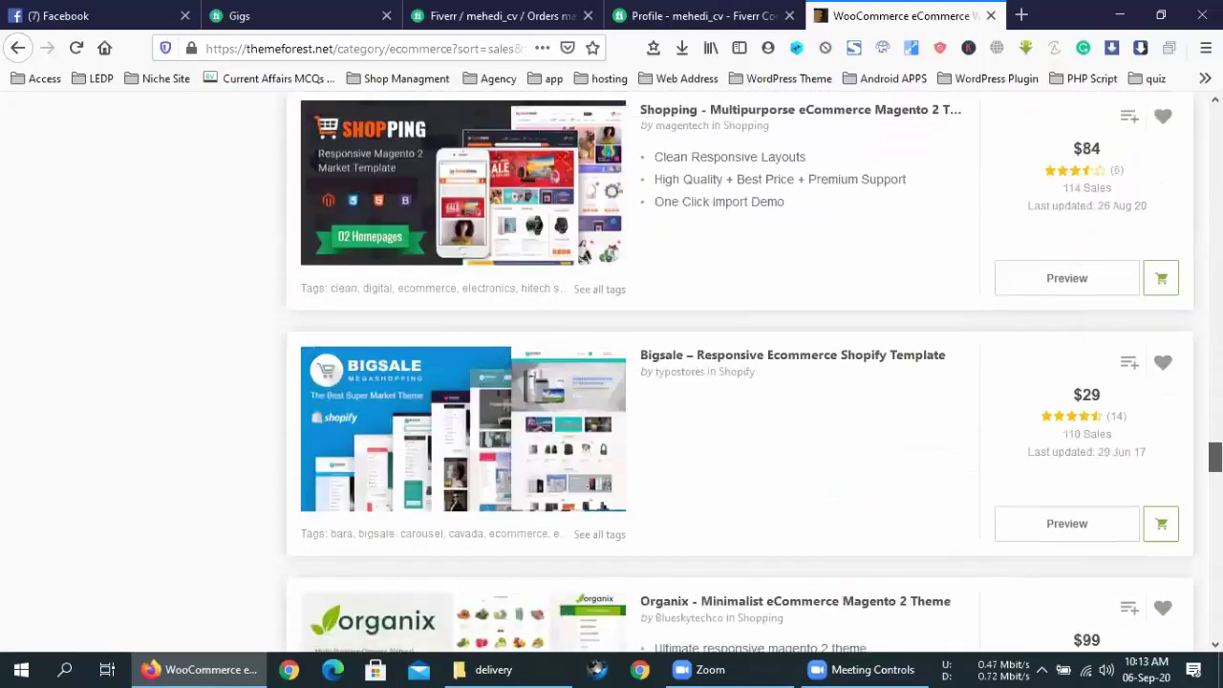
scroll(740, 382, down, 10)
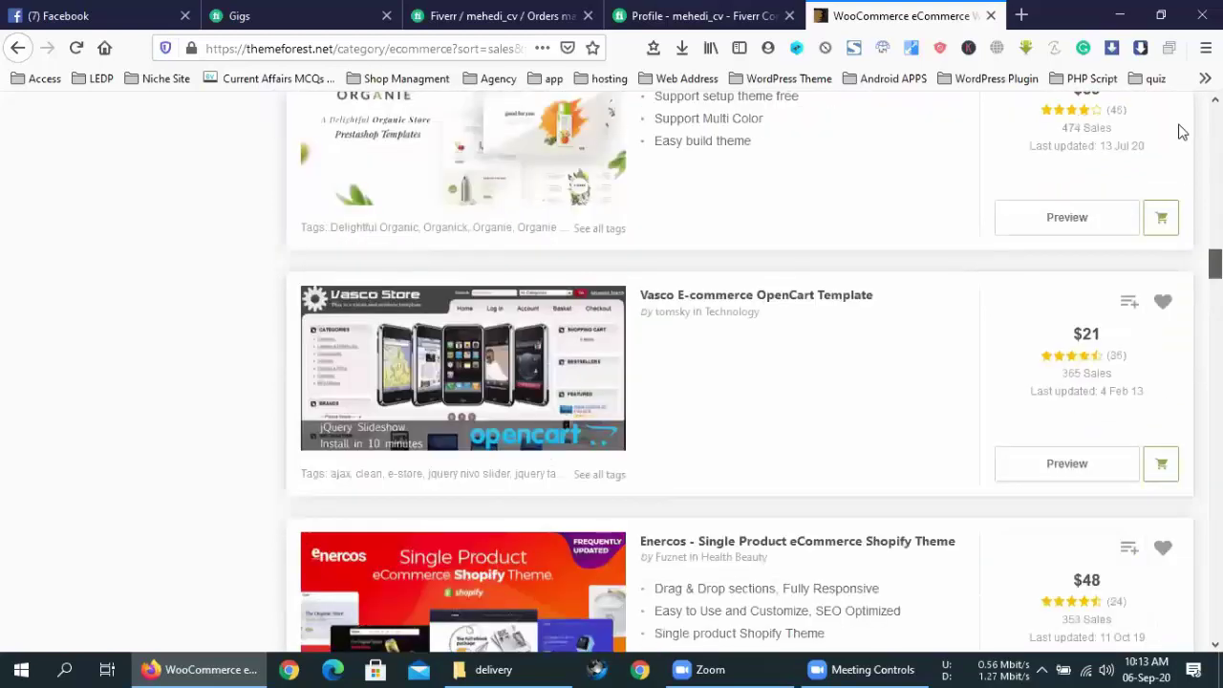
key(Home)
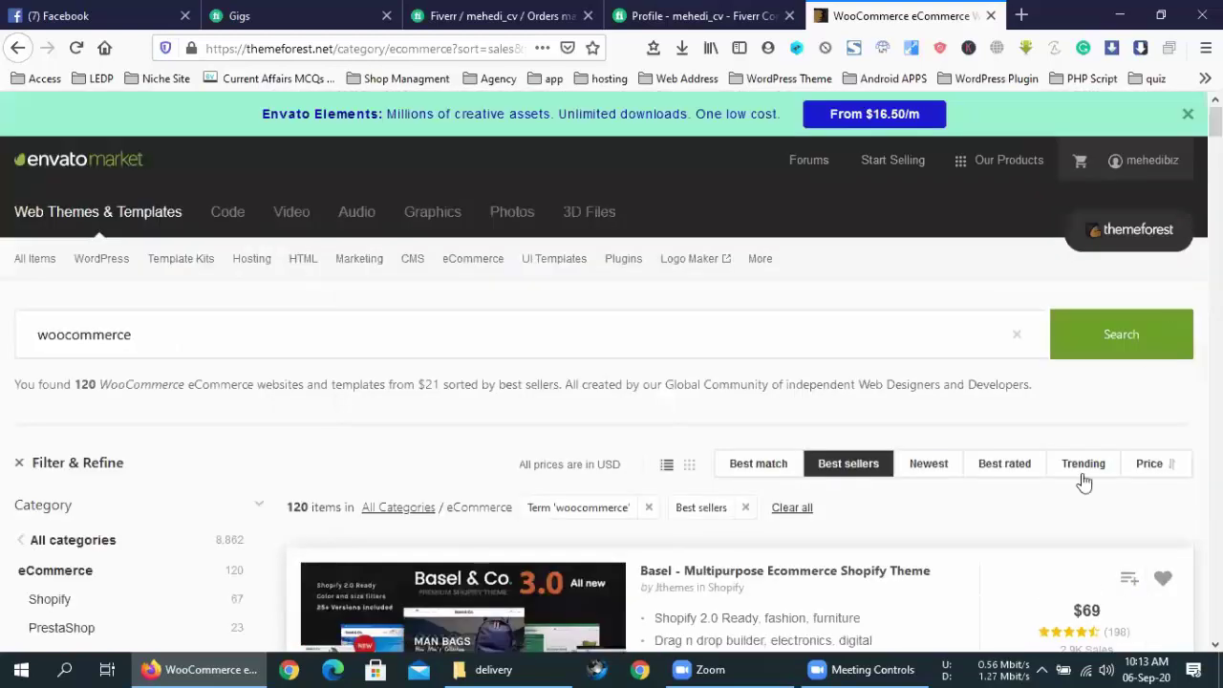
Sort the woocommerce results by best rated and look through the listed themes, from Woodstock down to Leo Shoes and back.
click(1006, 478)
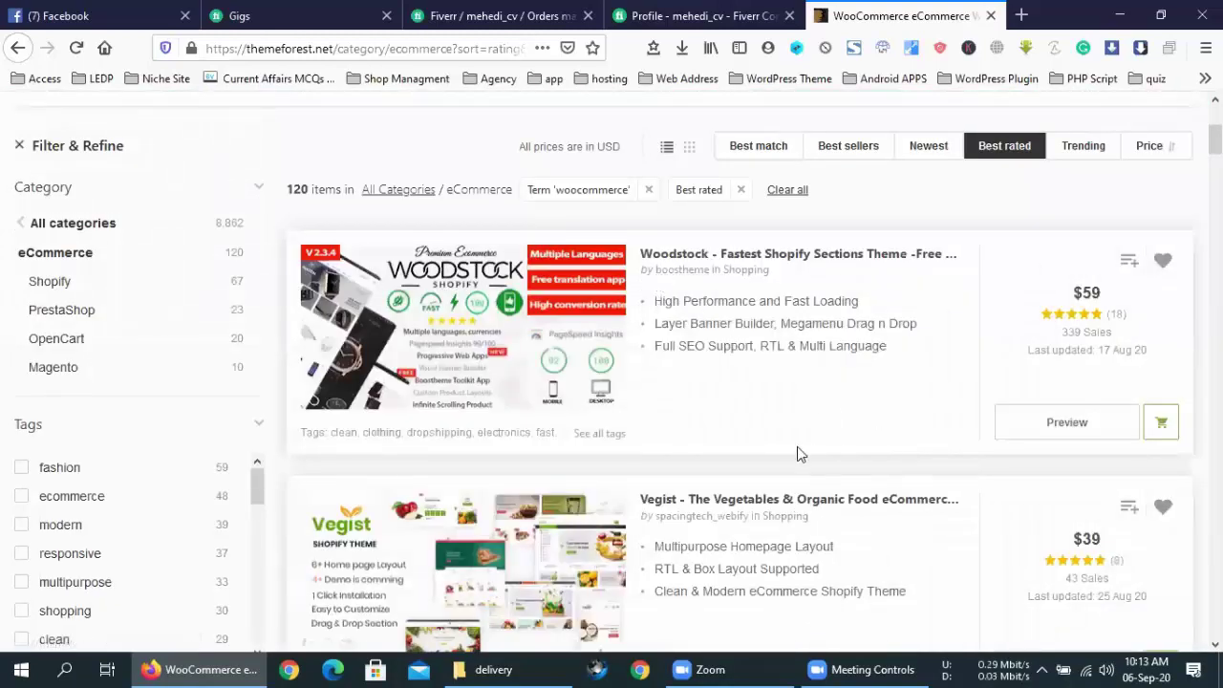
scroll(752, 456, down, 5)
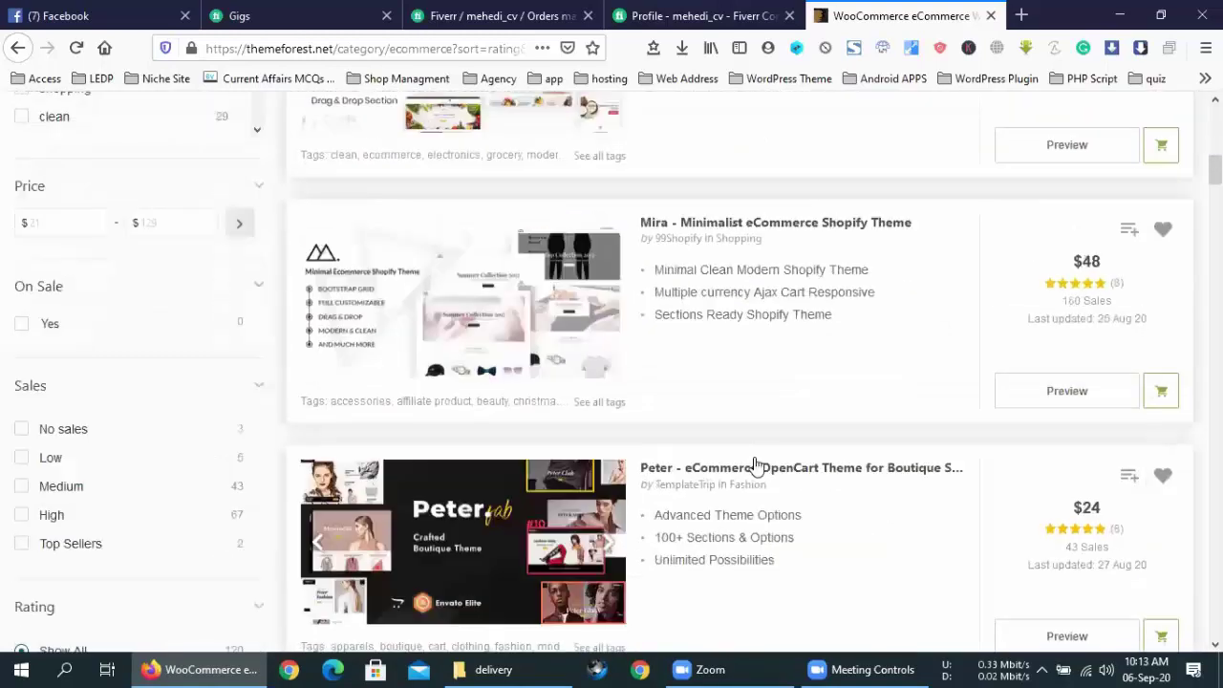
scroll(755, 464, down, 3)
scroll(754, 463, down, 4)
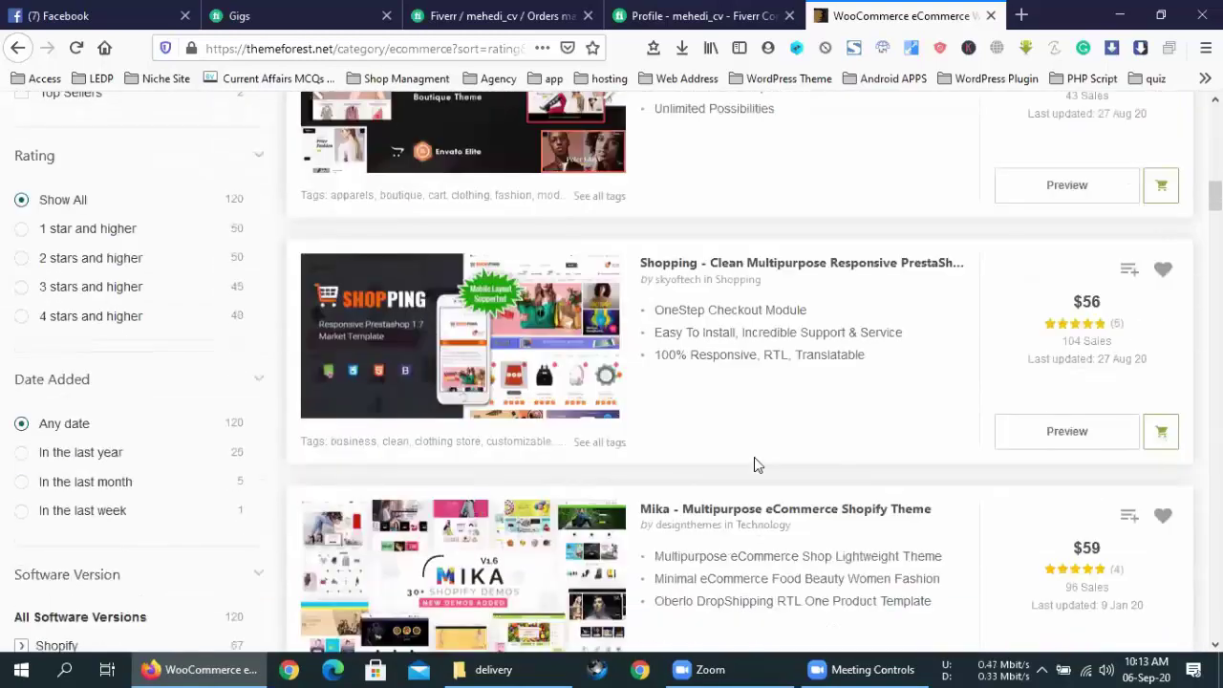
scroll(755, 465, down, 7)
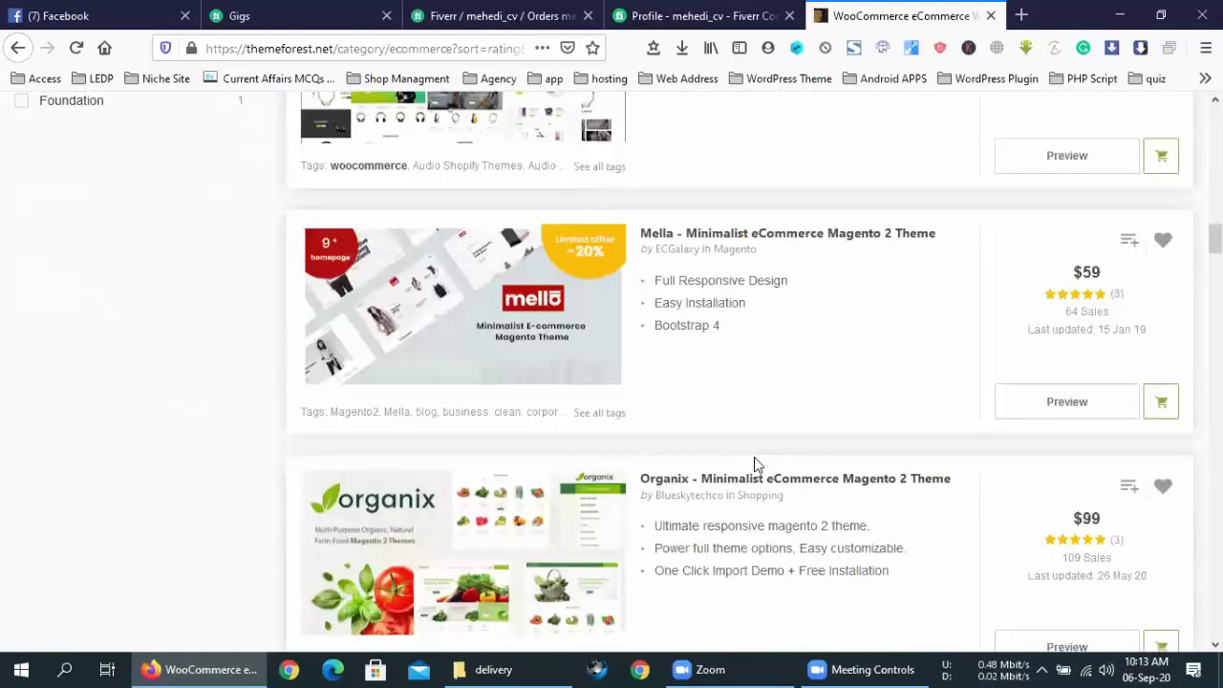
scroll(754, 464, down, 4)
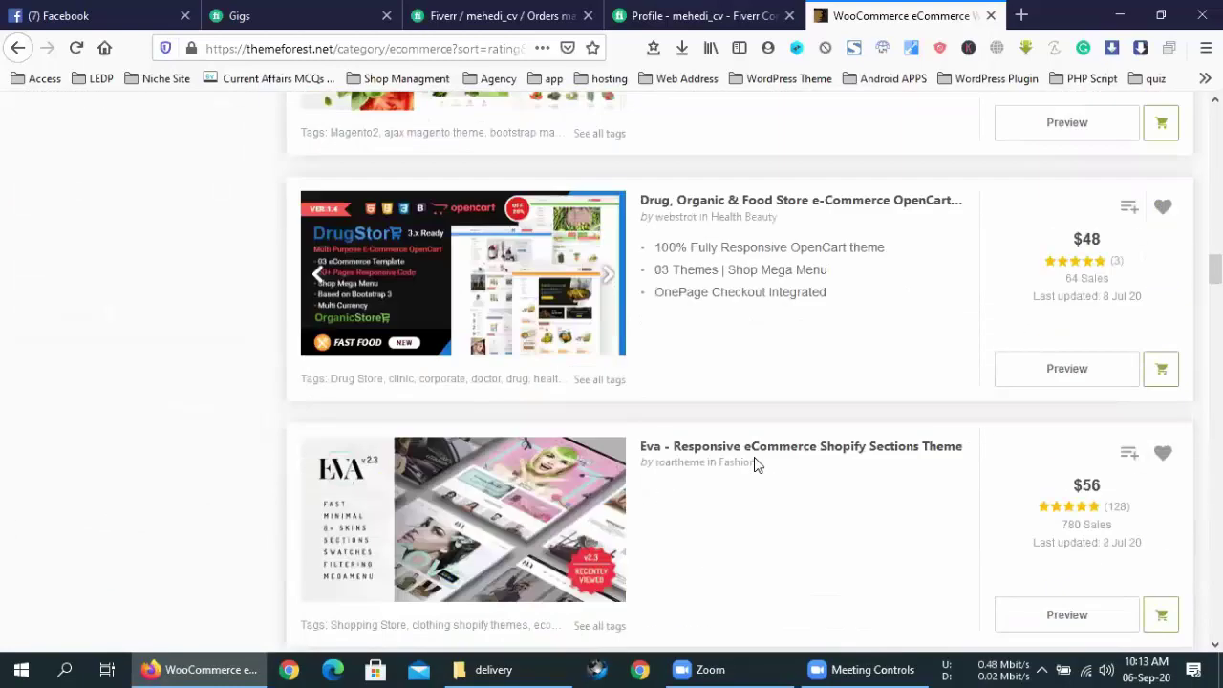
scroll(753, 464, down, 8)
scroll(754, 464, up, 1)
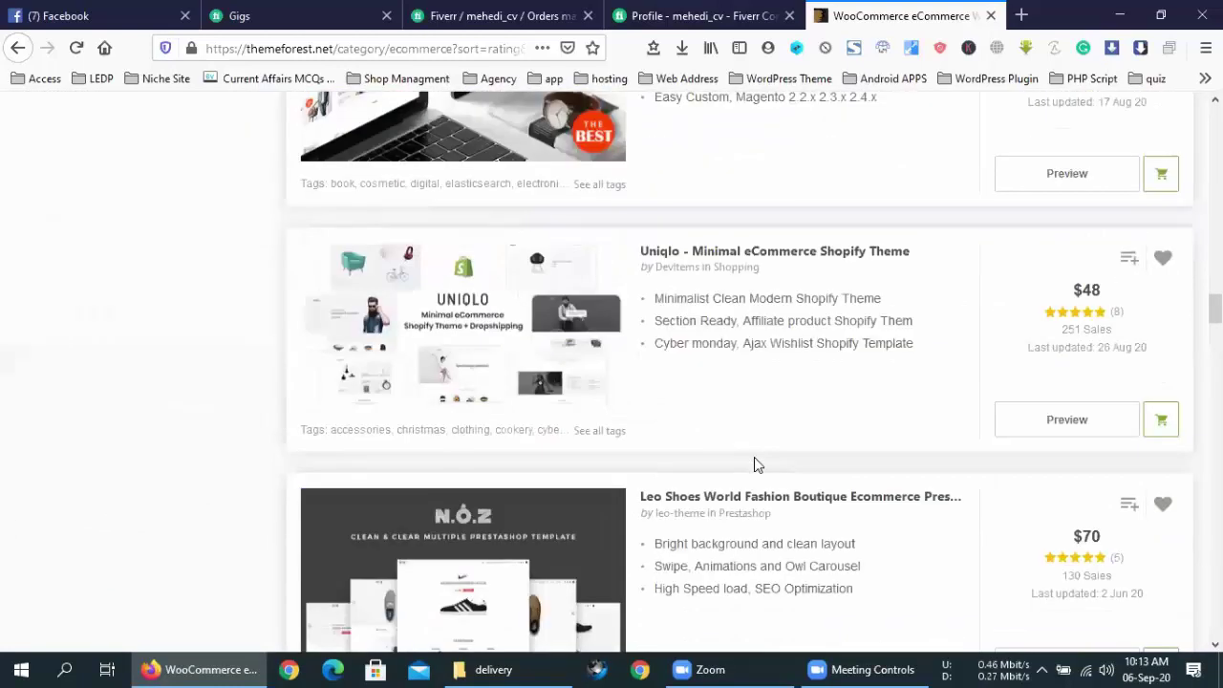
scroll(753, 457, up, 5)
scroll(754, 456, up, 10)
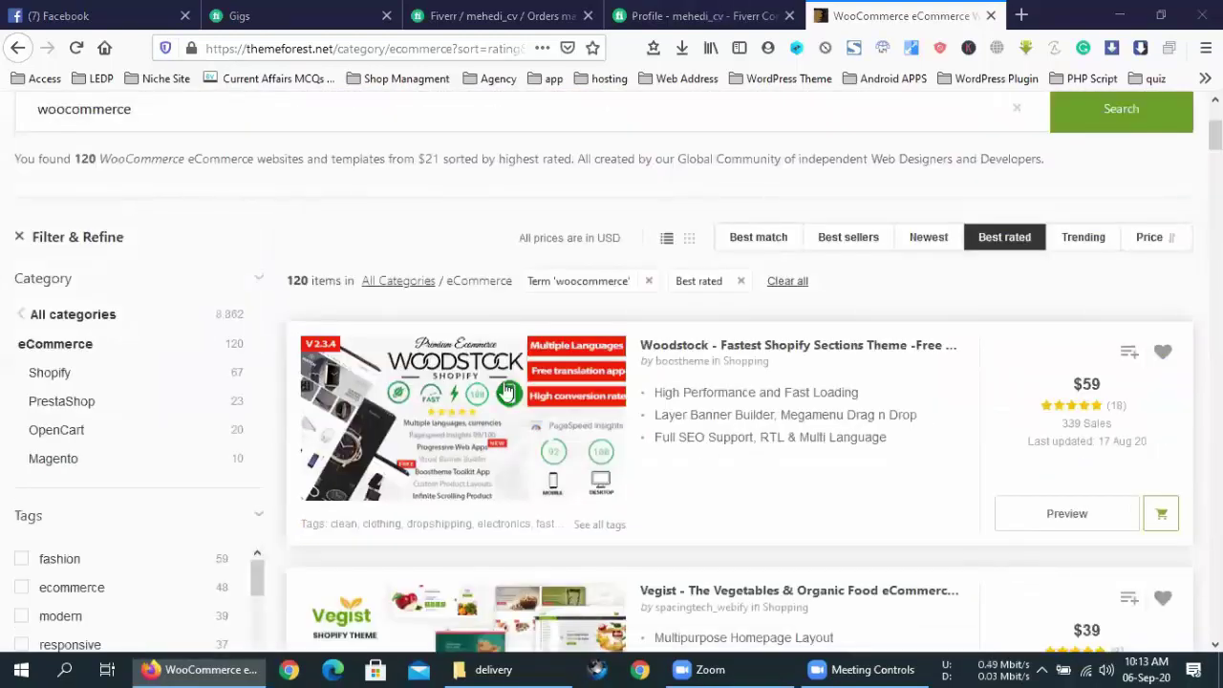
Replace the search term with "electro" and search the eCommerce category for it.
double_click(197, 127)
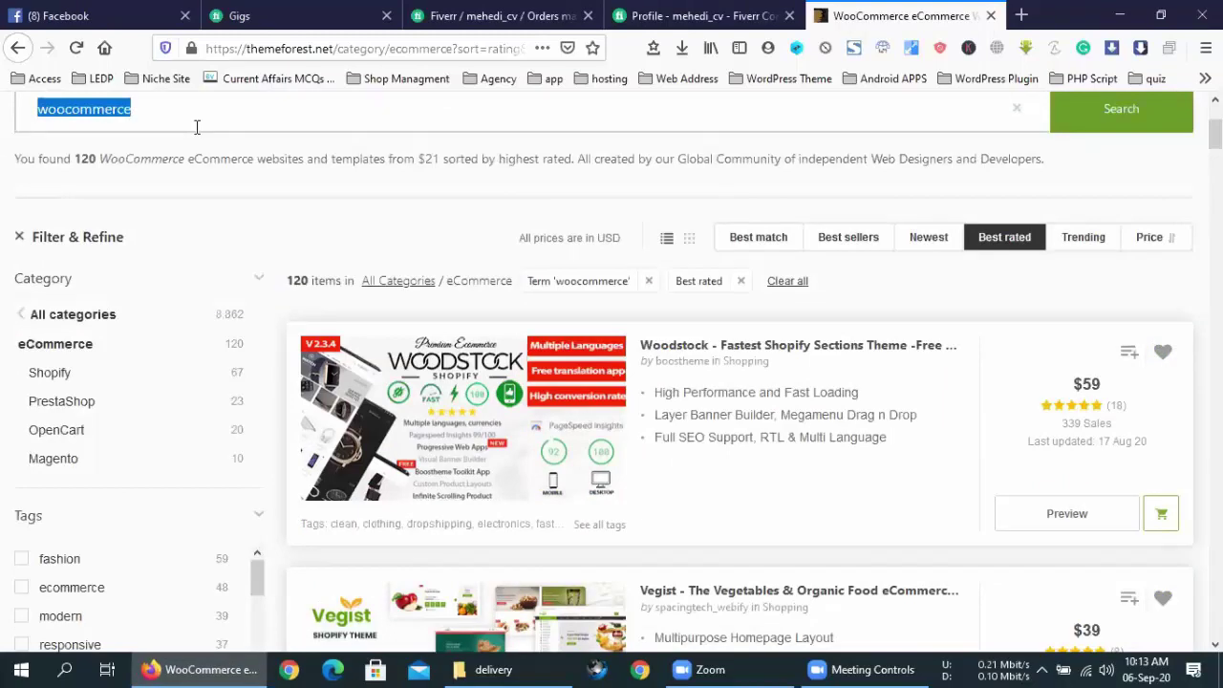
text(electr)
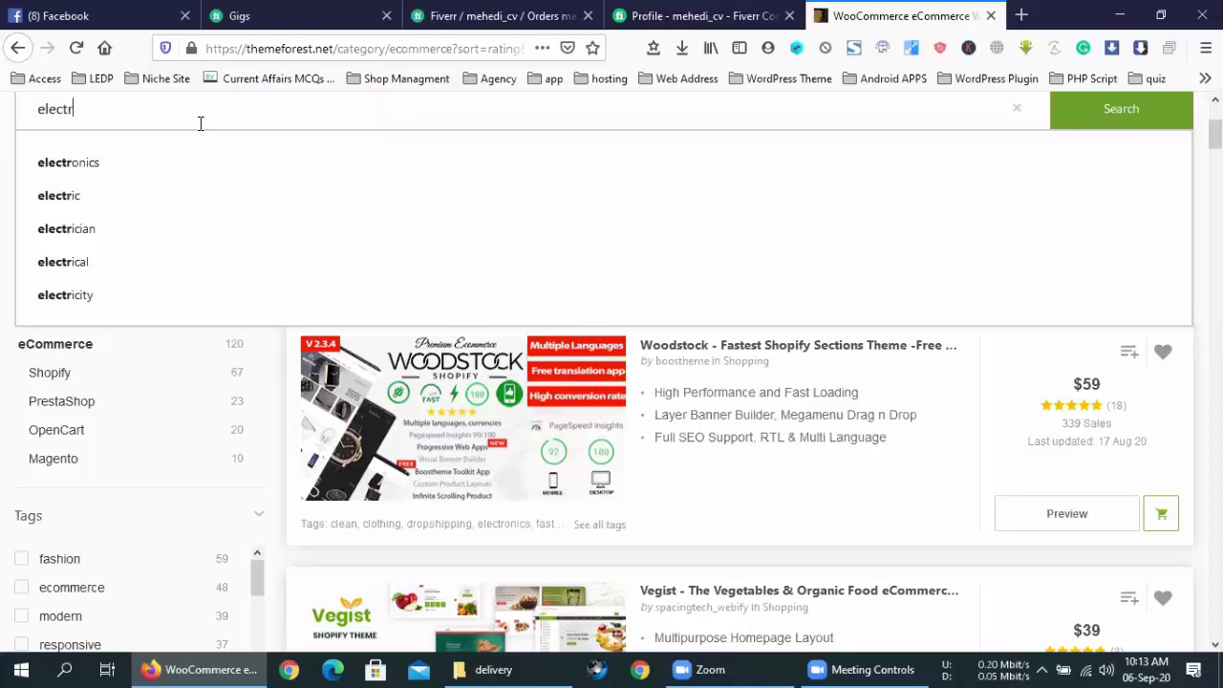
text(o)
key(Return)
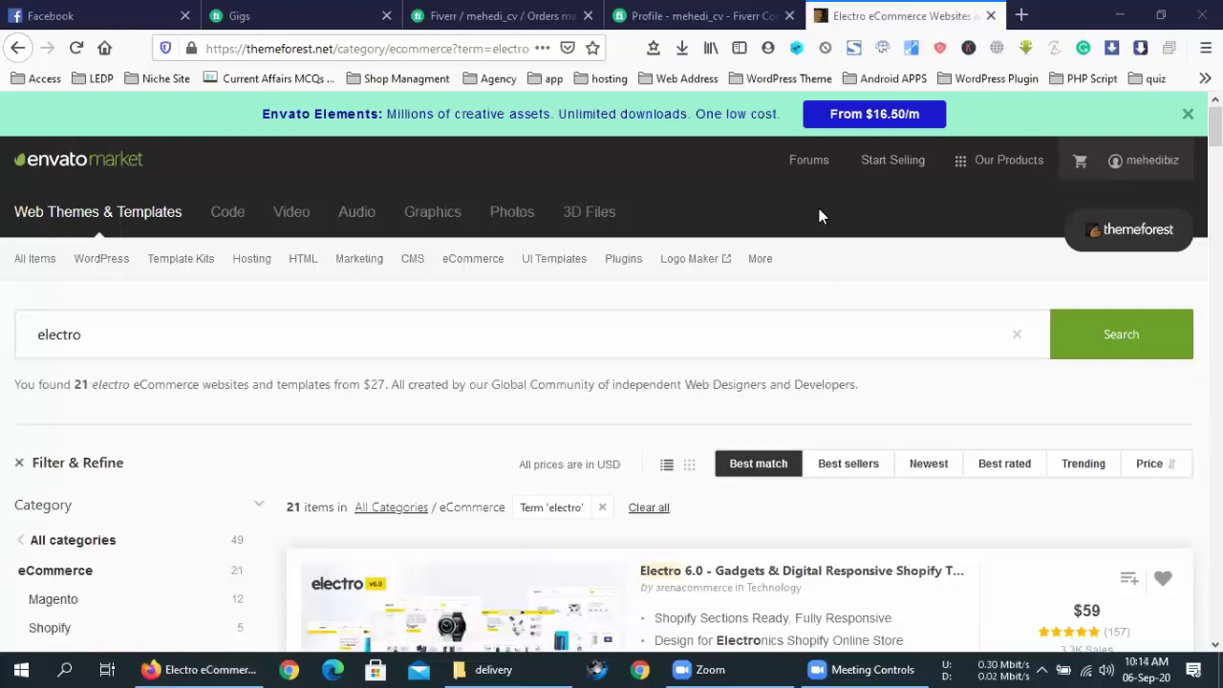
Look through the electro results from Electro 6.0 down to the Techone Magento theme and return to the first Electro themes.
scroll(720, 233, down, 1)
scroll(743, 277, down, 2)
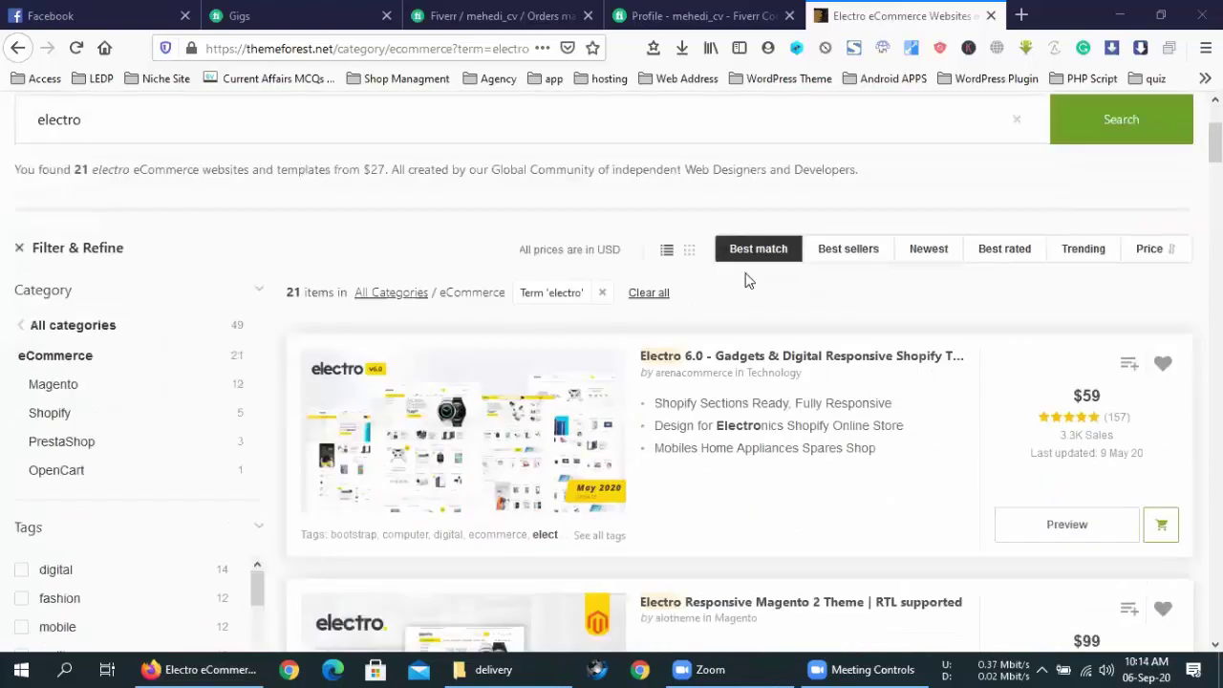
scroll(758, 277, down, 2)
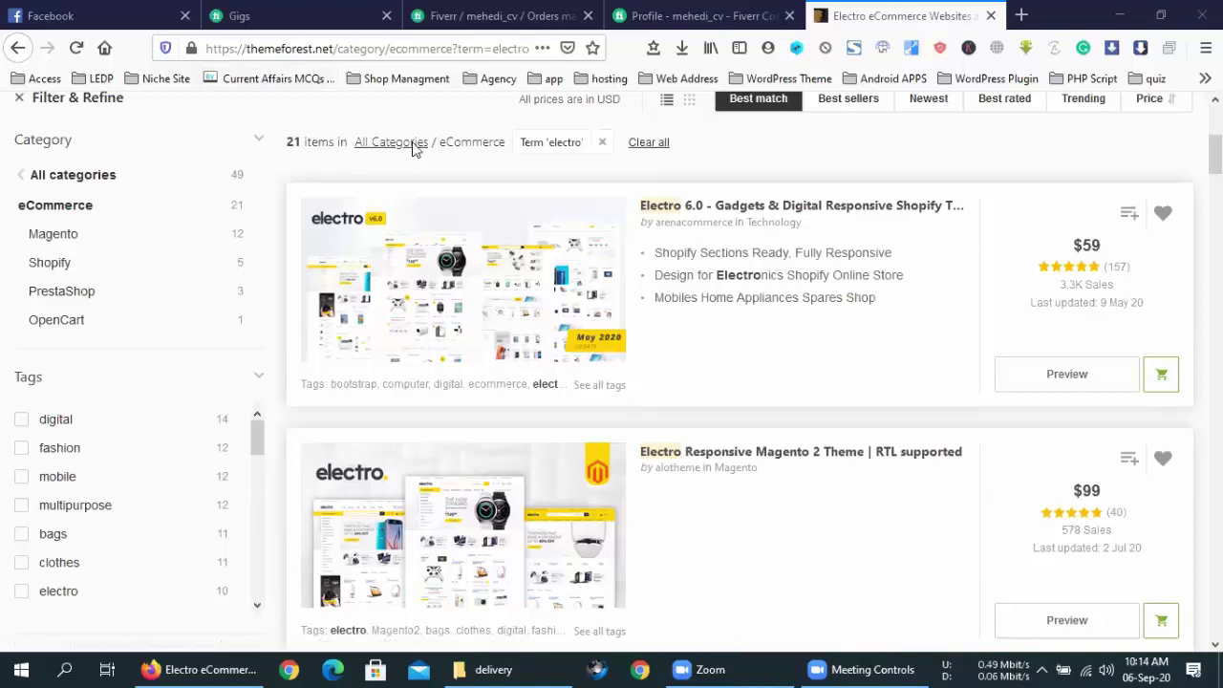
scroll(887, 551, down, 3)
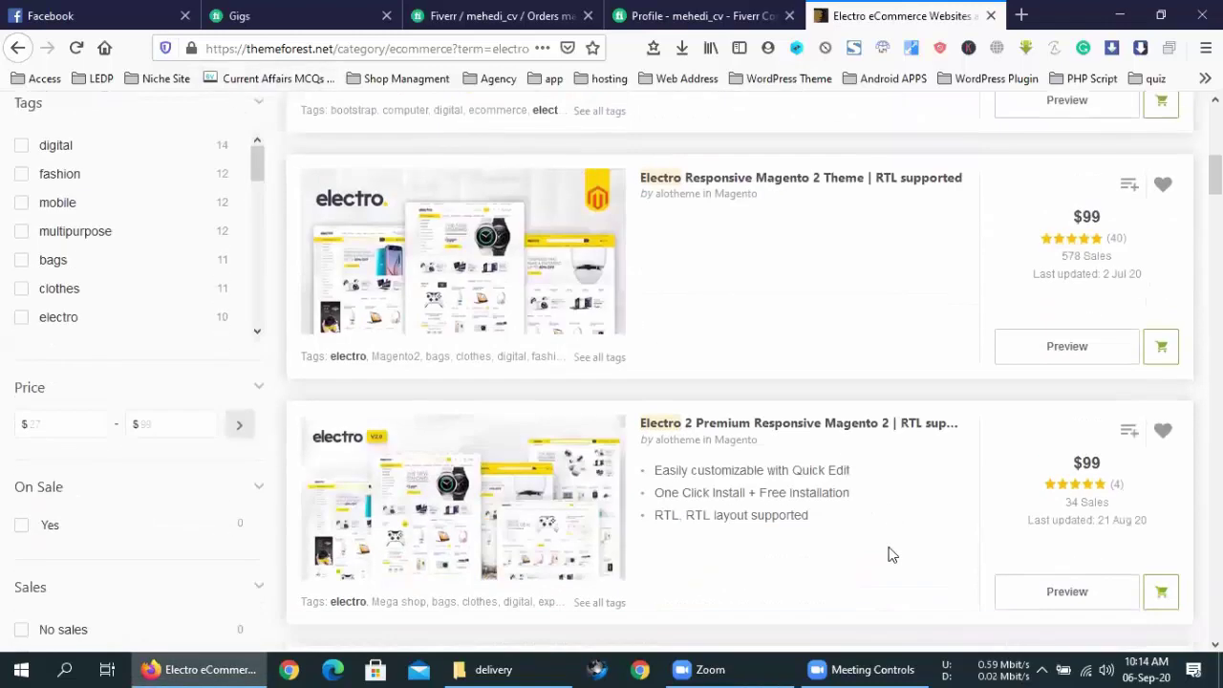
scroll(898, 467, down, 4)
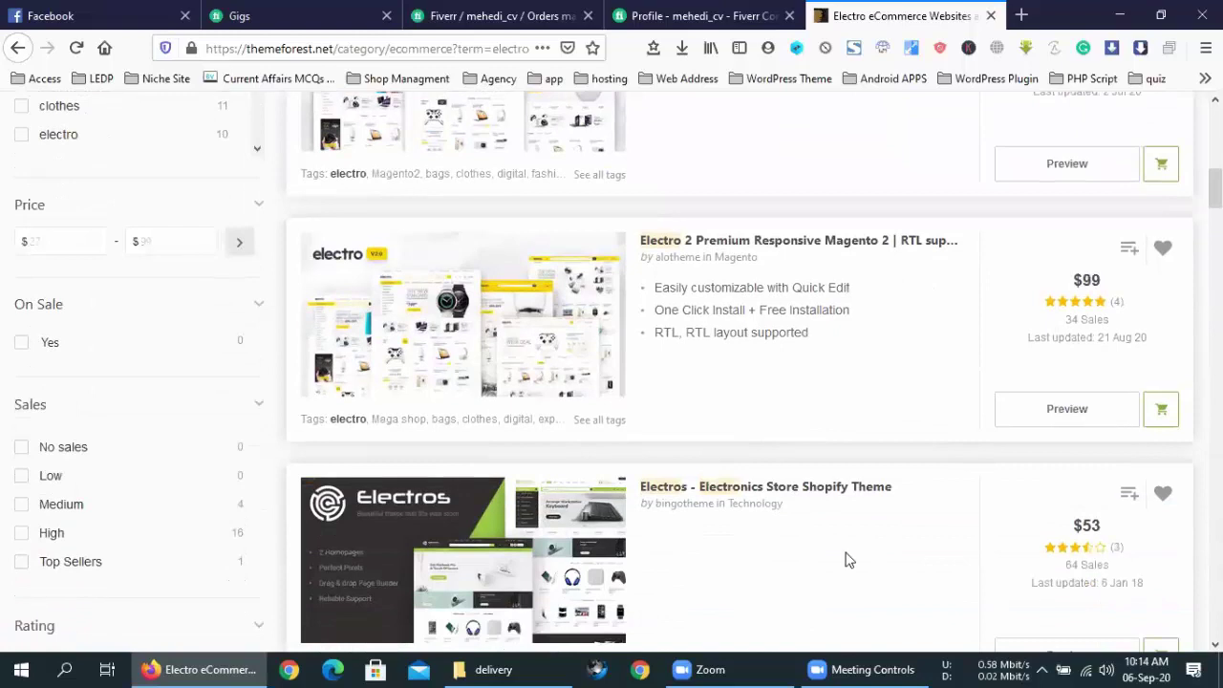
scroll(825, 435, down, 5)
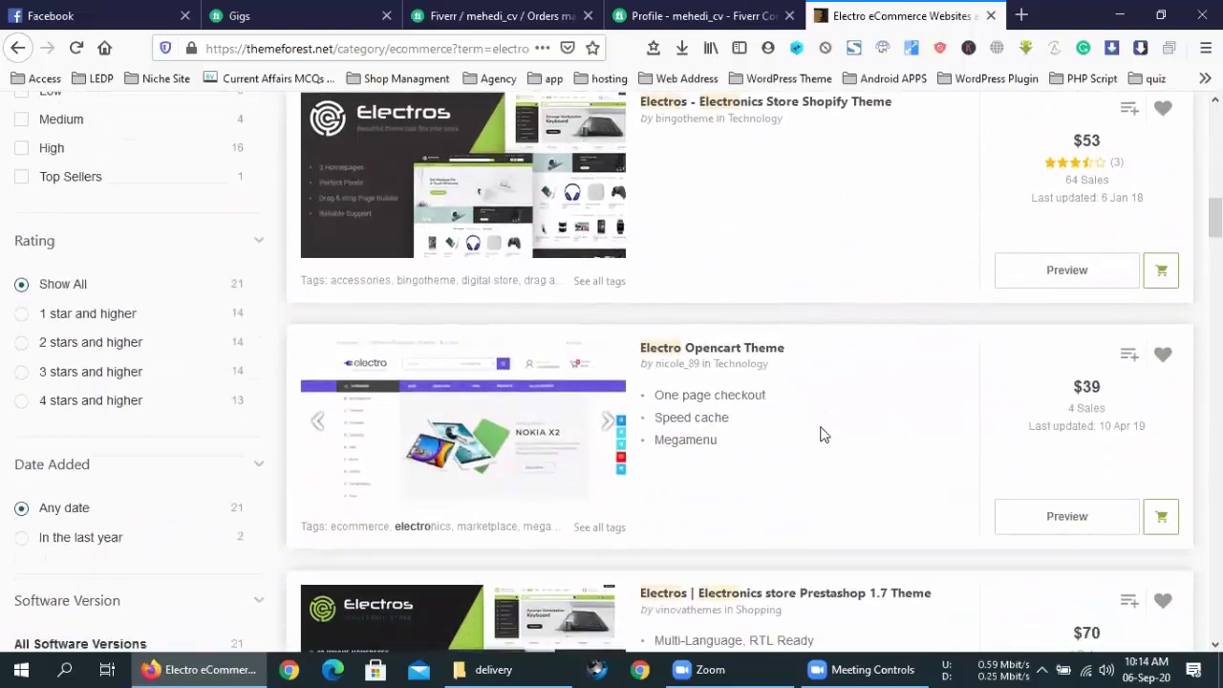
scroll(822, 430, down, 6)
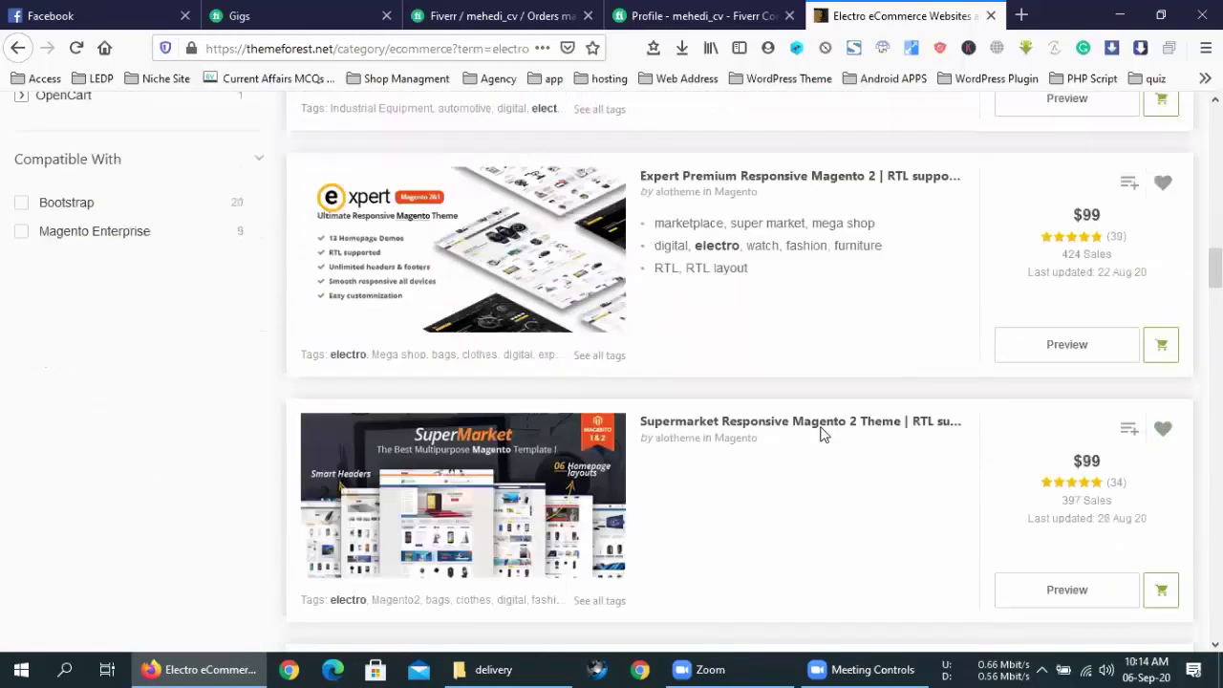
scroll(823, 433, down, 10)
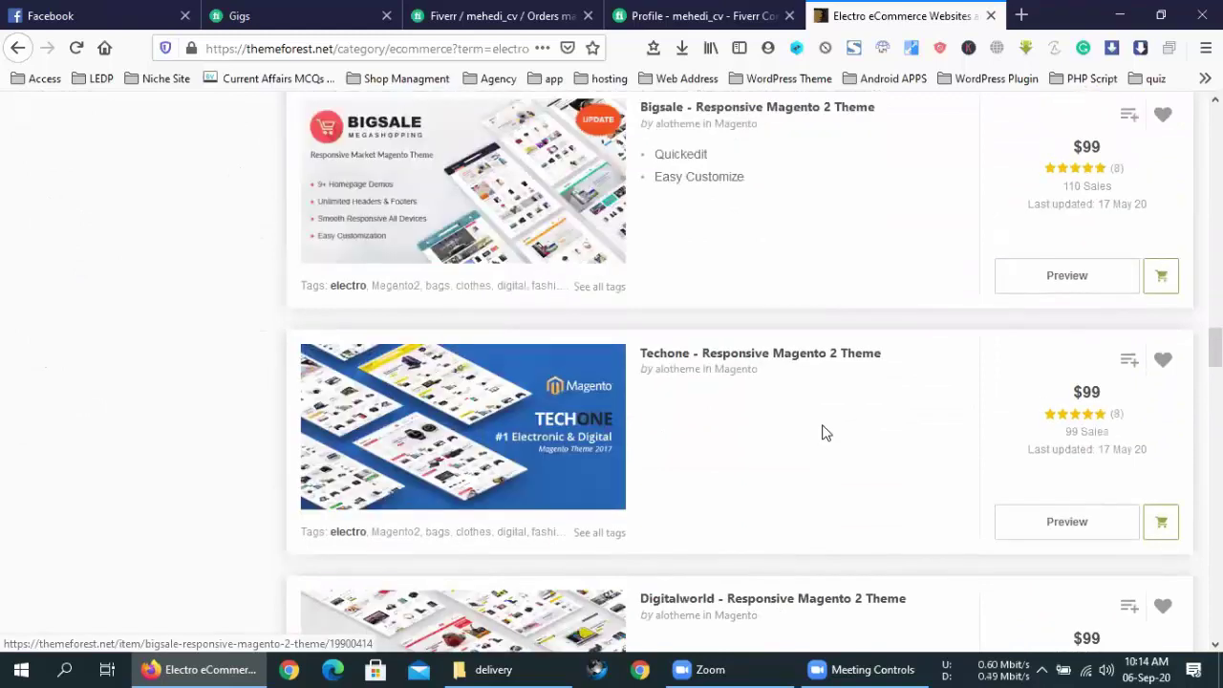
scroll(827, 433, up, 15)
scroll(827, 430, up, 3)
scroll(821, 432, down, 3)
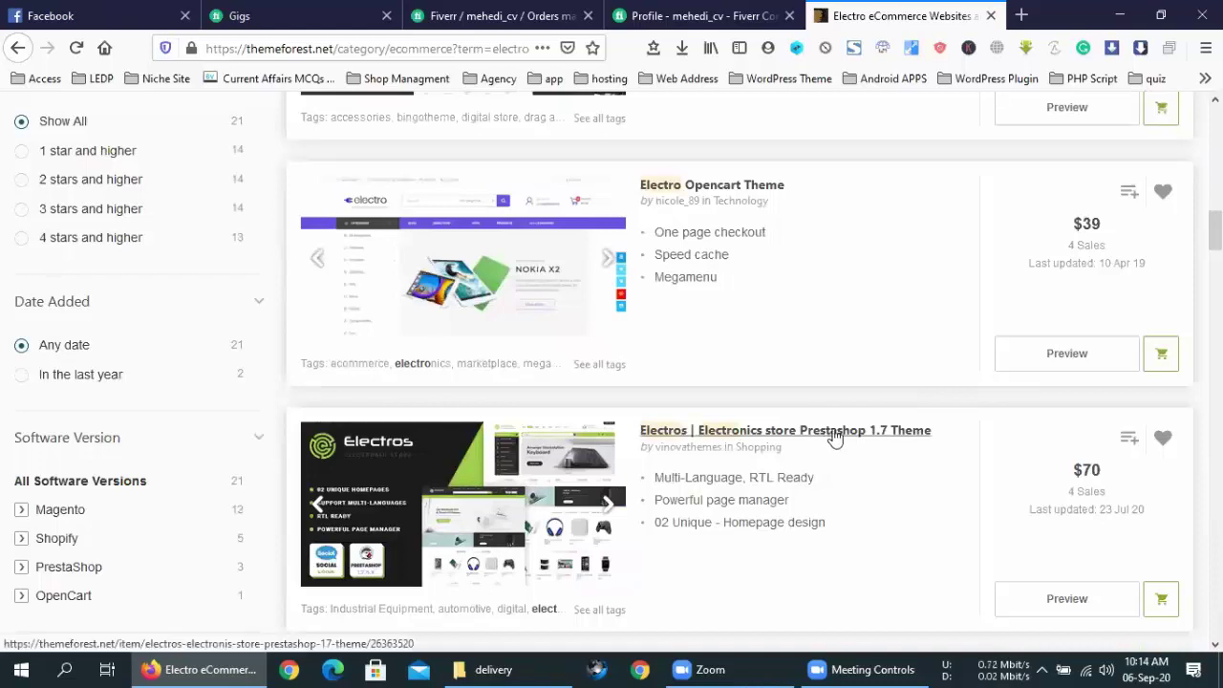
scroll(827, 411, up, 7)
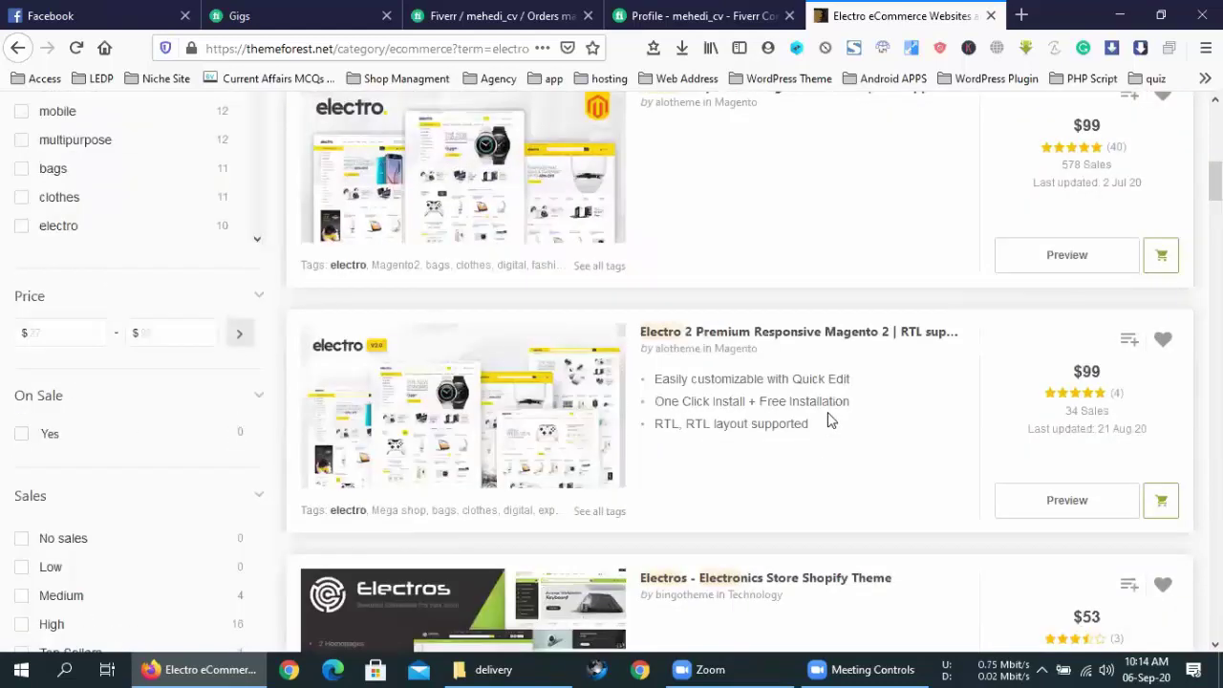
scroll(827, 421, up, 3)
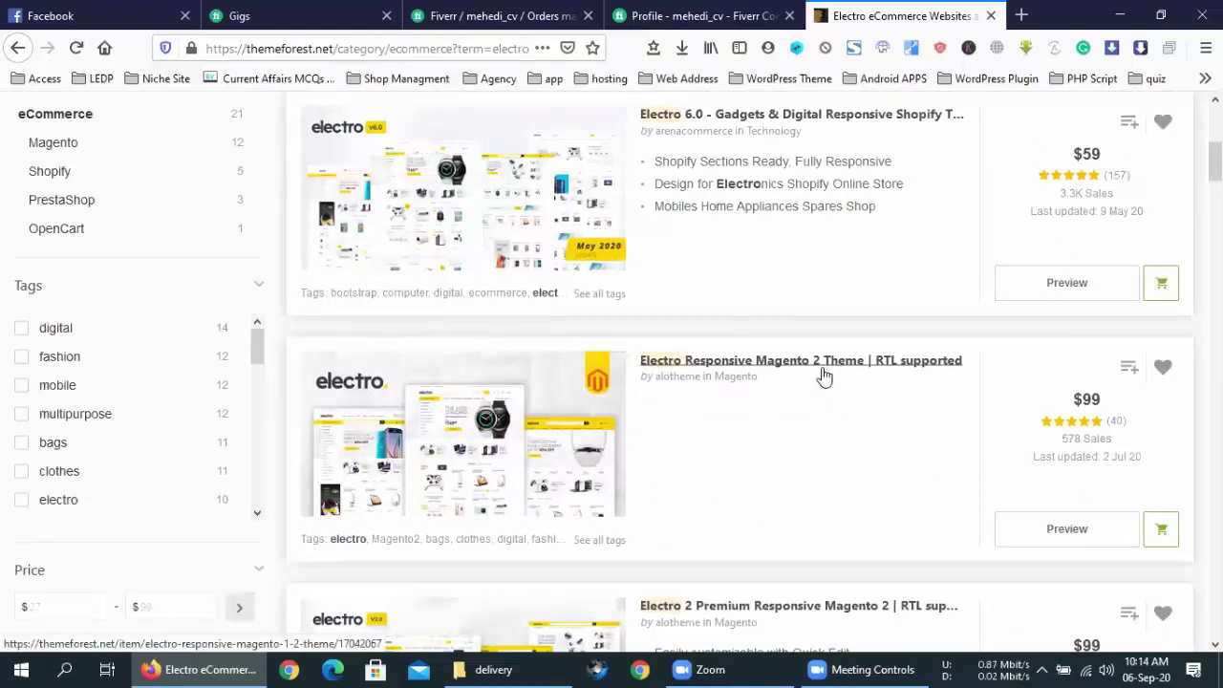
Open the Electro Responsive Magento 2 Theme in a new tab, view its item page, and return to the electro results.
right_click(824, 372)
click(871, 382)
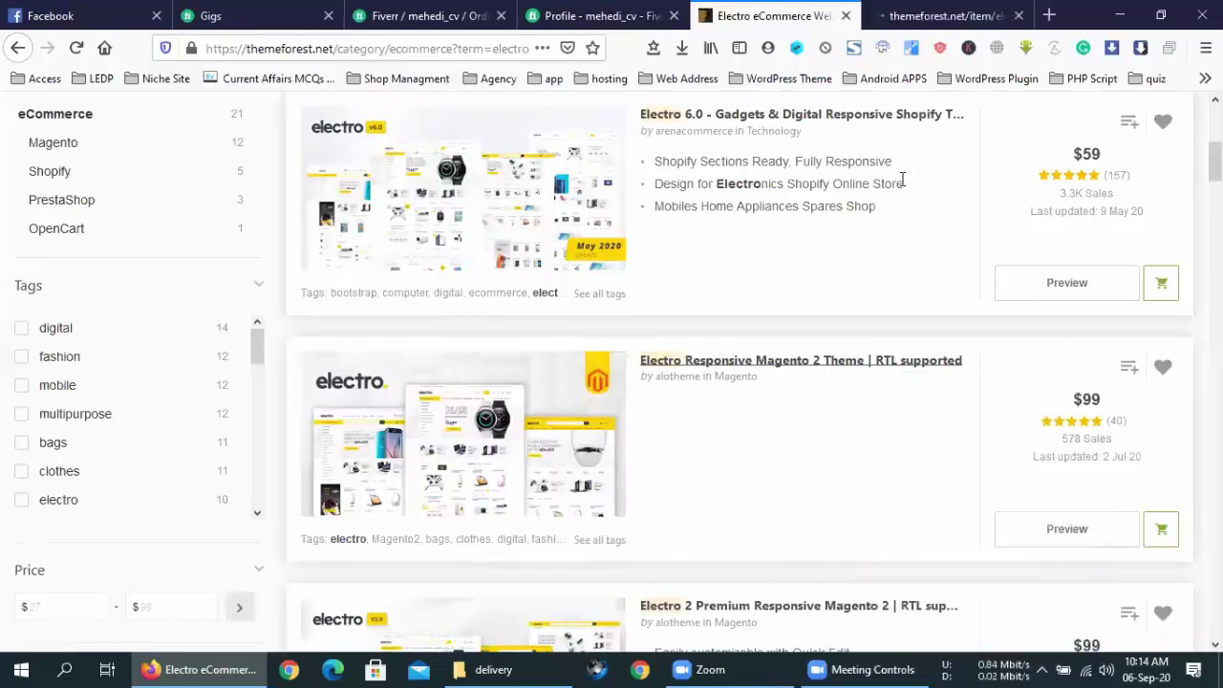
click(888, 14)
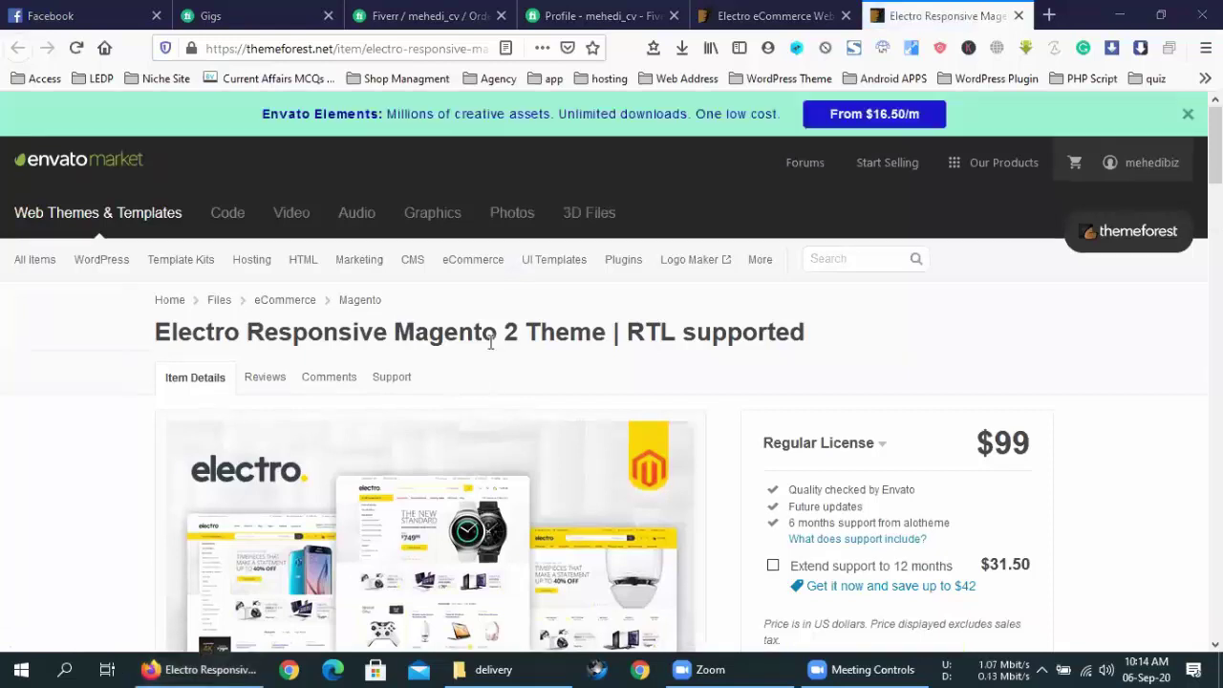
click(776, 16)
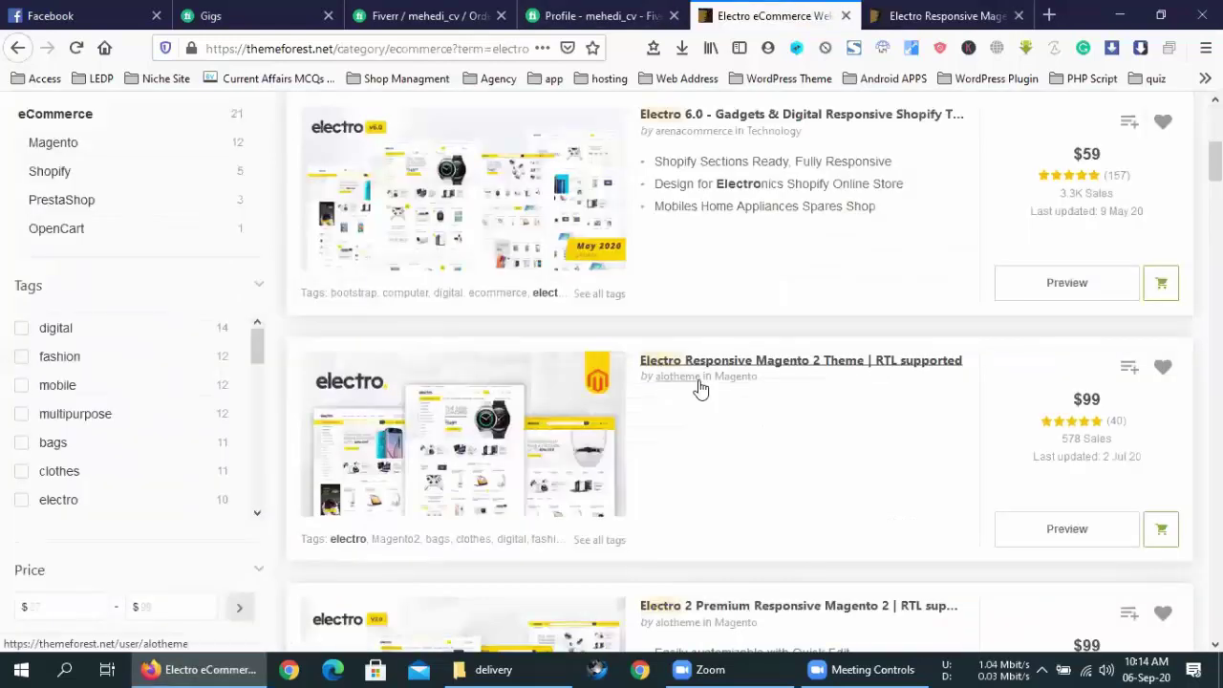
Look through the whole electro results page down to the related searches and return to the search field.
scroll(700, 387, down, 15)
scroll(700, 389, down, 20)
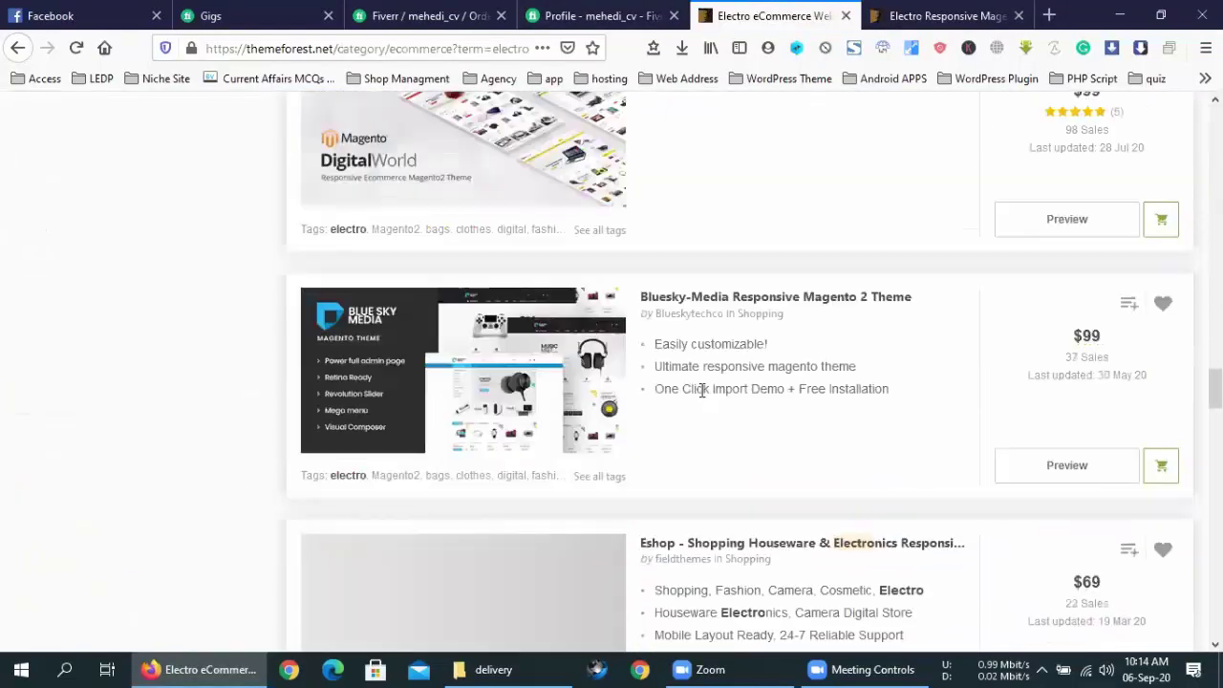
scroll(702, 392, down, 10)
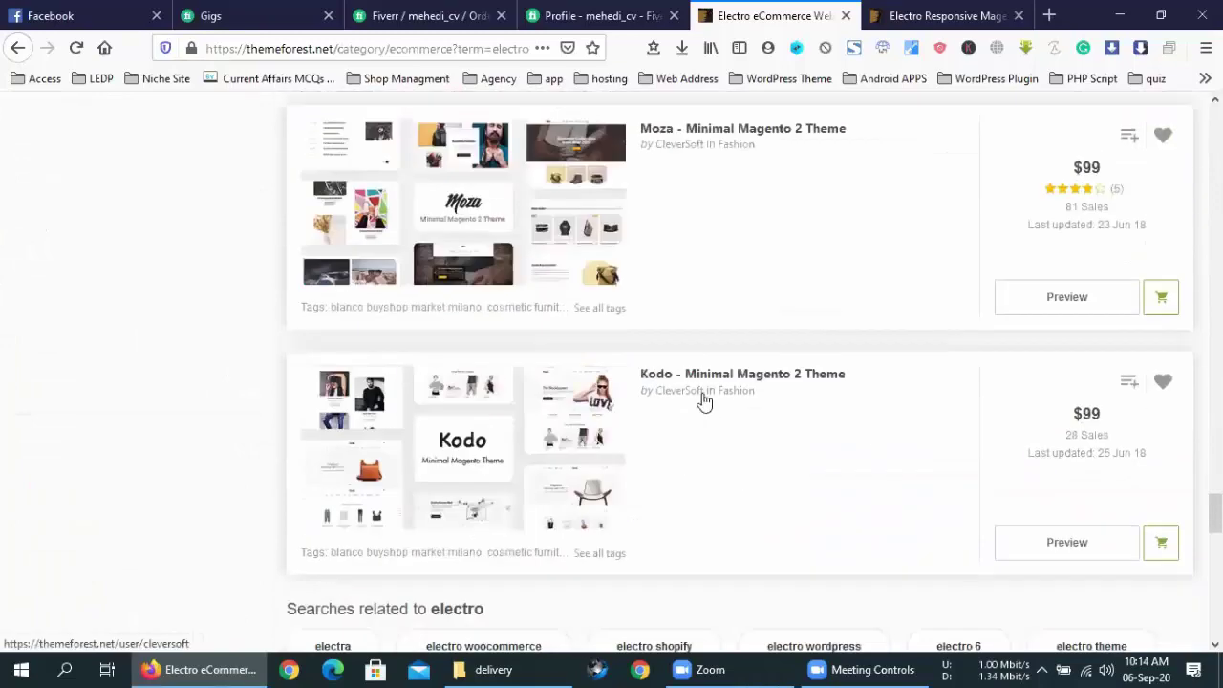
scroll(704, 399, up, 11)
scroll(704, 399, up, 20)
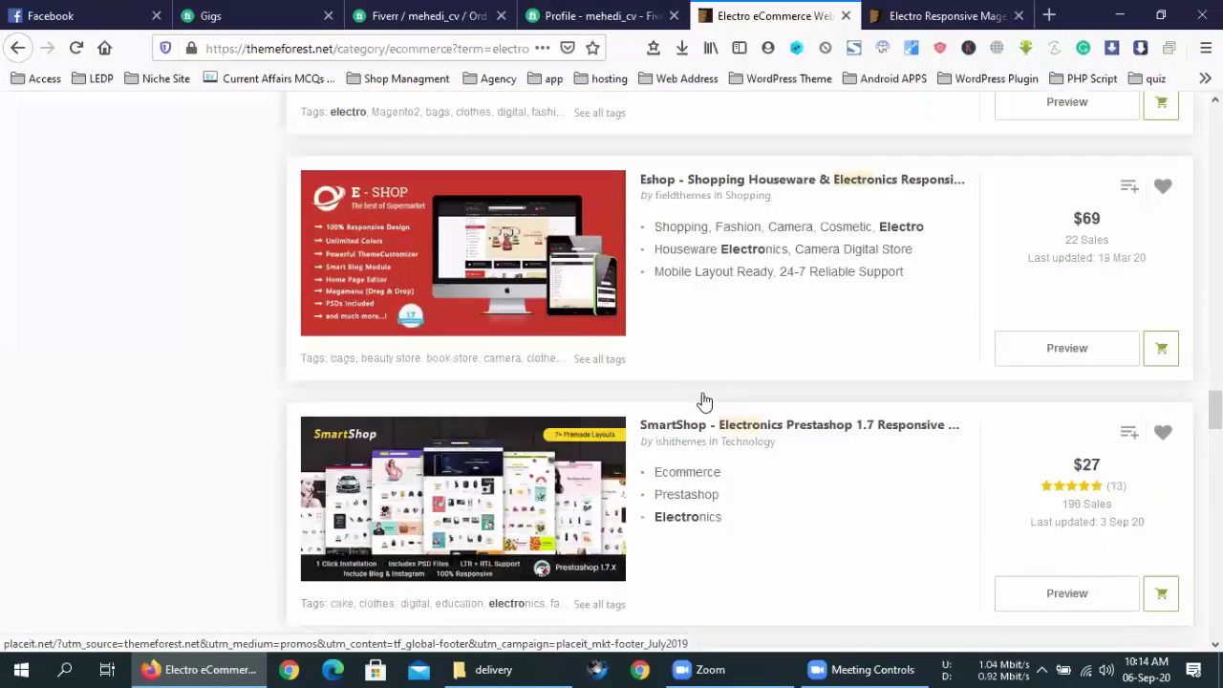
scroll(704, 393, up, 1)
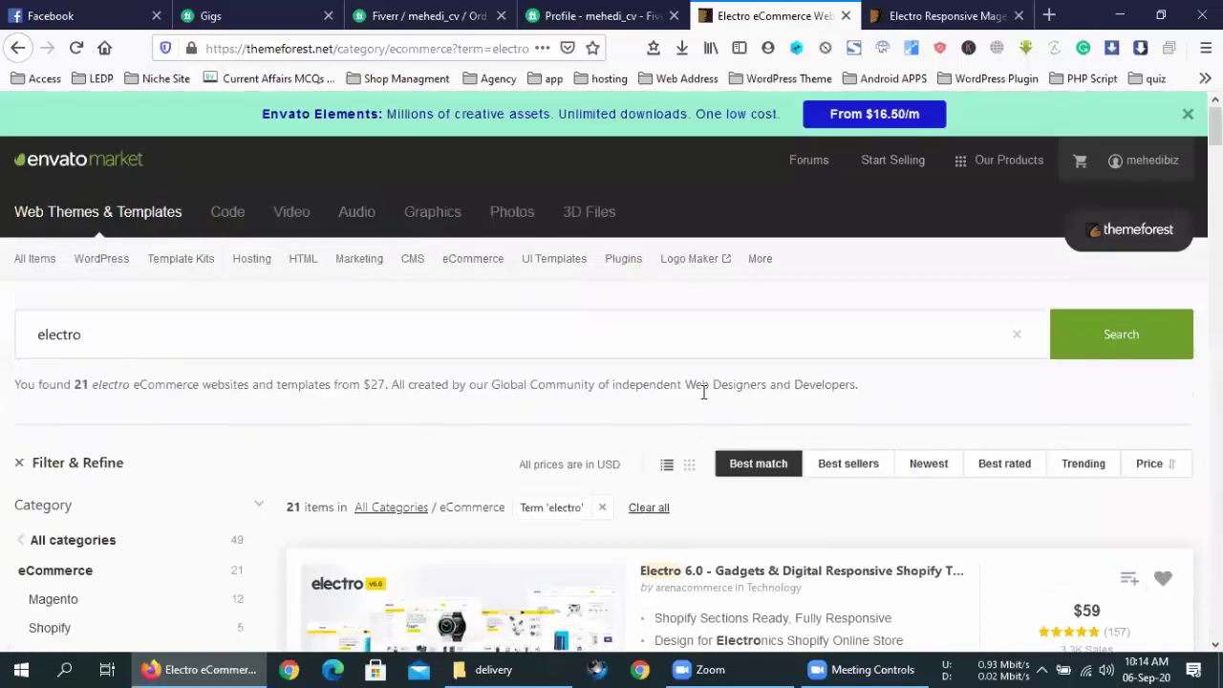
Examine the first electro results again, comparing the Electro 6.0, Electro Magento, Electro 2 and Electros themes.
scroll(806, 383, down, 6)
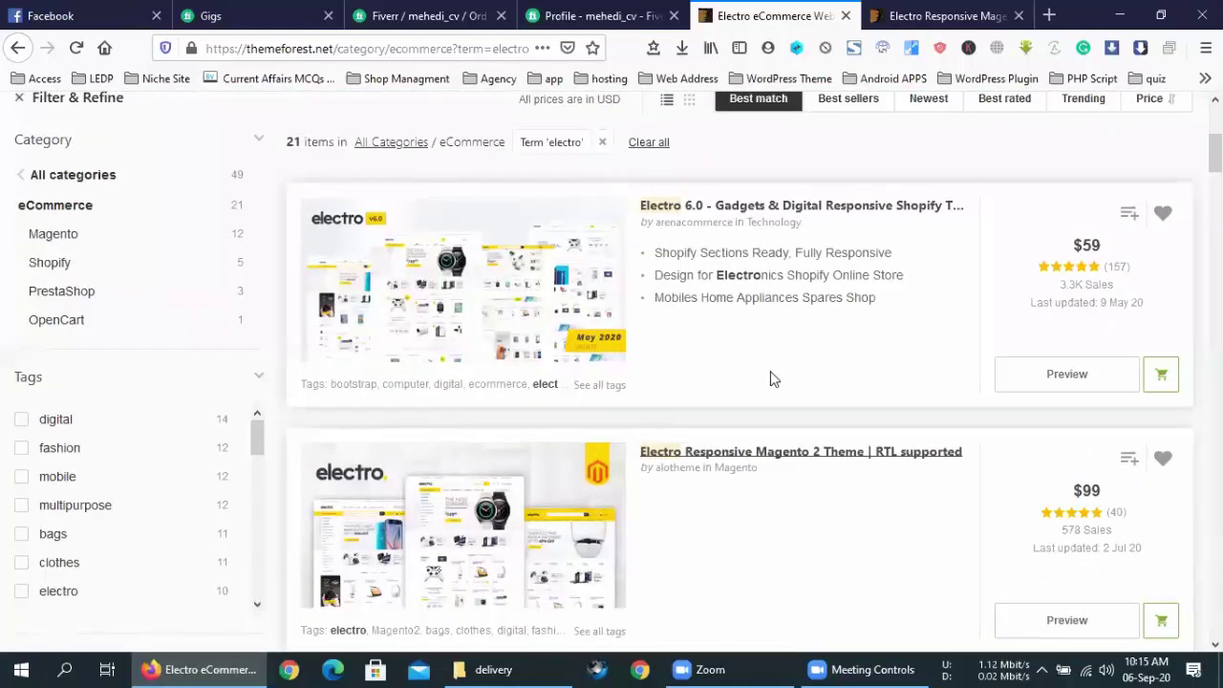
scroll(774, 380, down, 5)
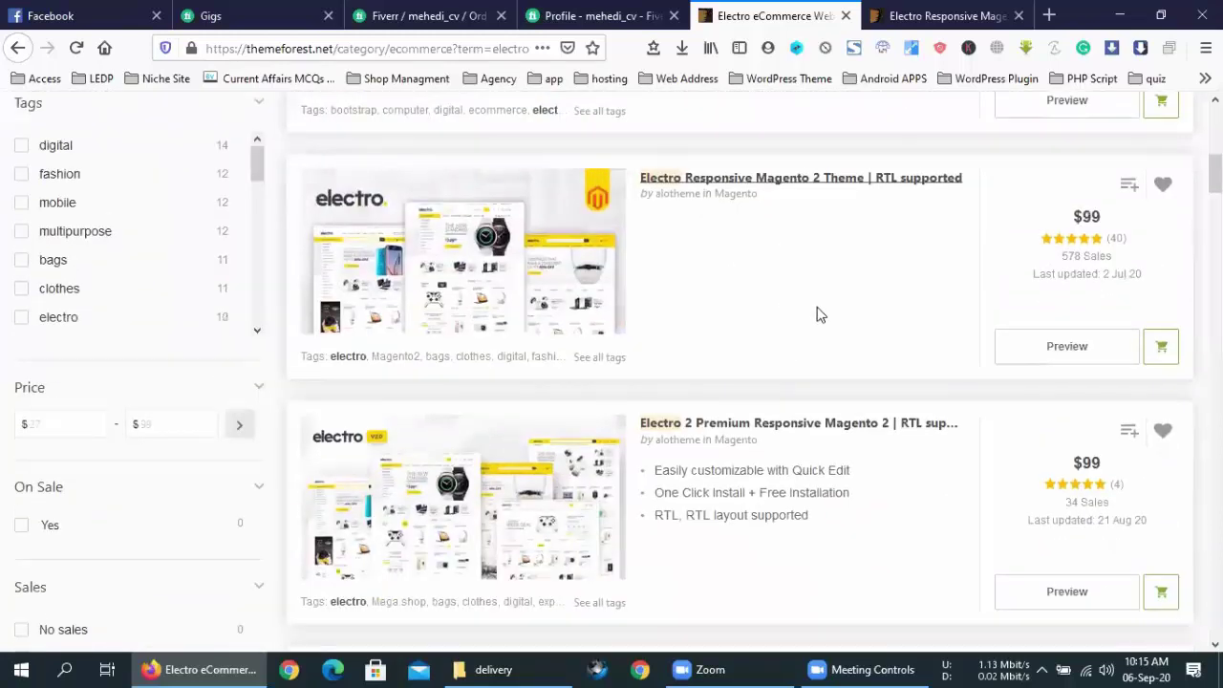
scroll(757, 409, up, 8)
scroll(901, 477, down, 6)
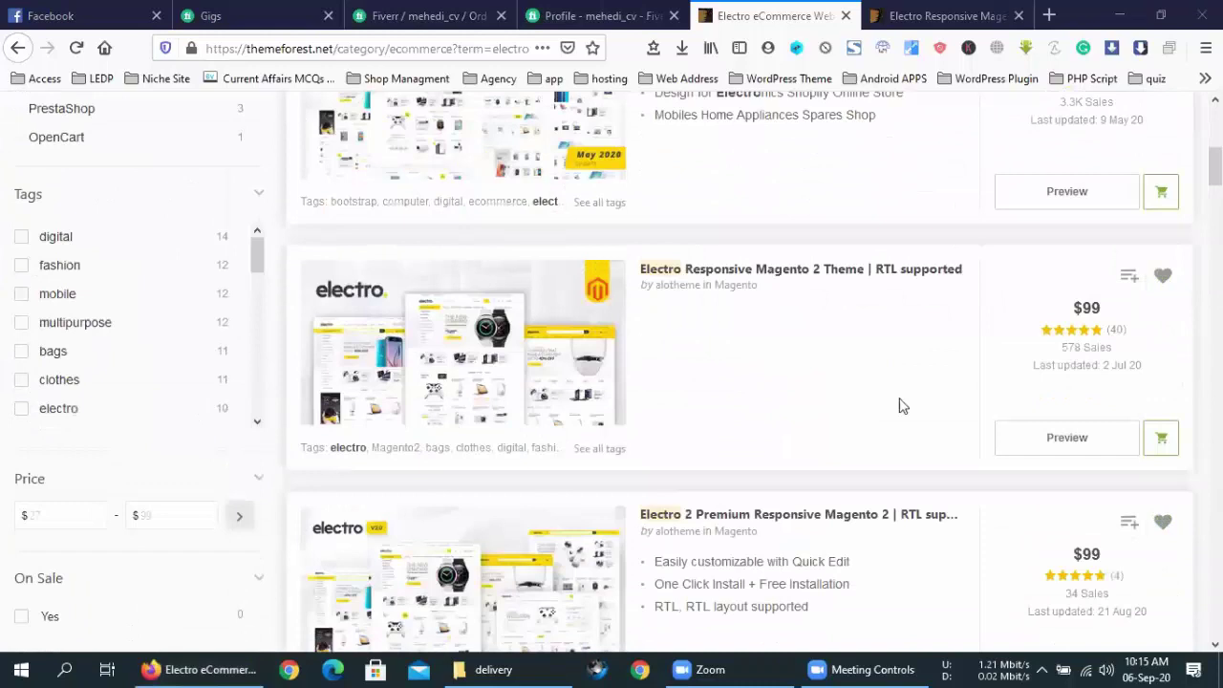
scroll(849, 450, down, 5)
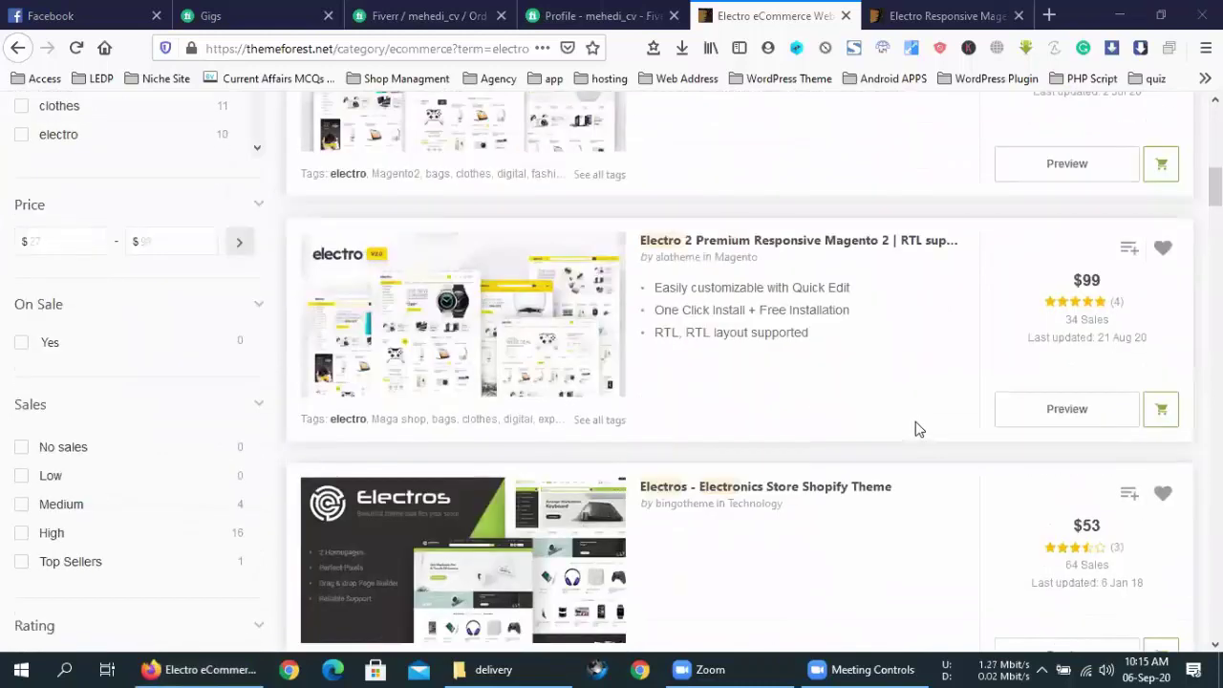
Look through the electro results from Electro 2 Premium down to the Supermarket Magento 2 theme.
scroll(899, 389, down, 5)
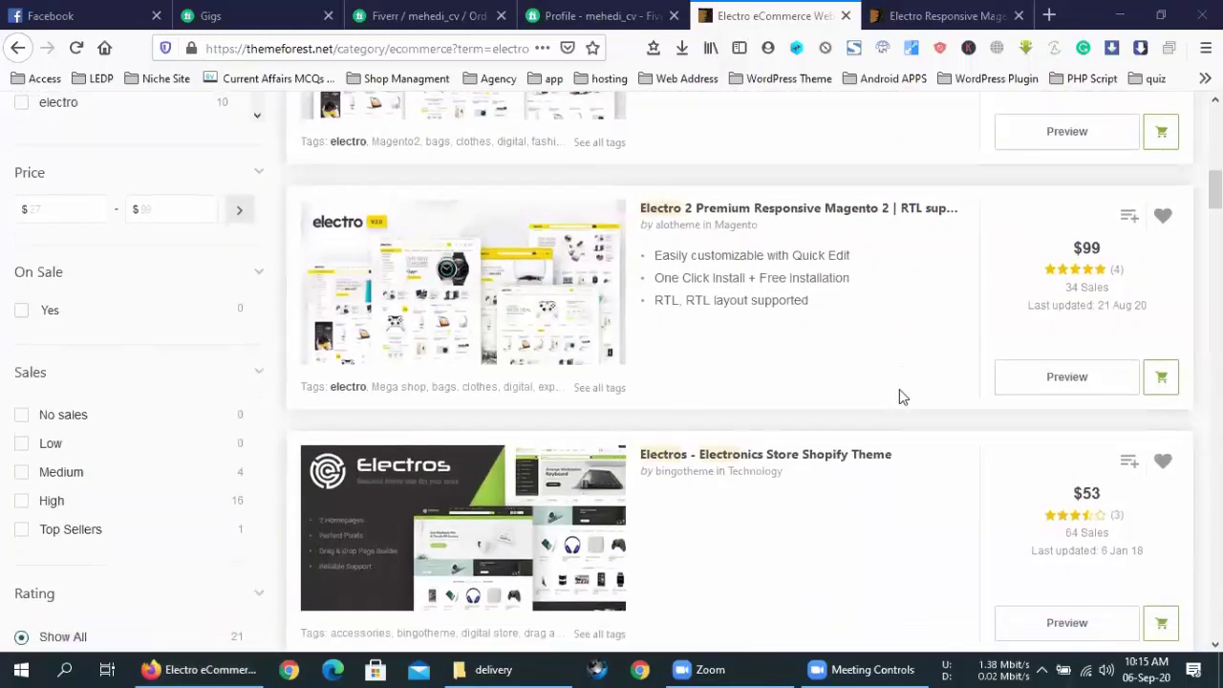
scroll(903, 392, down, 3)
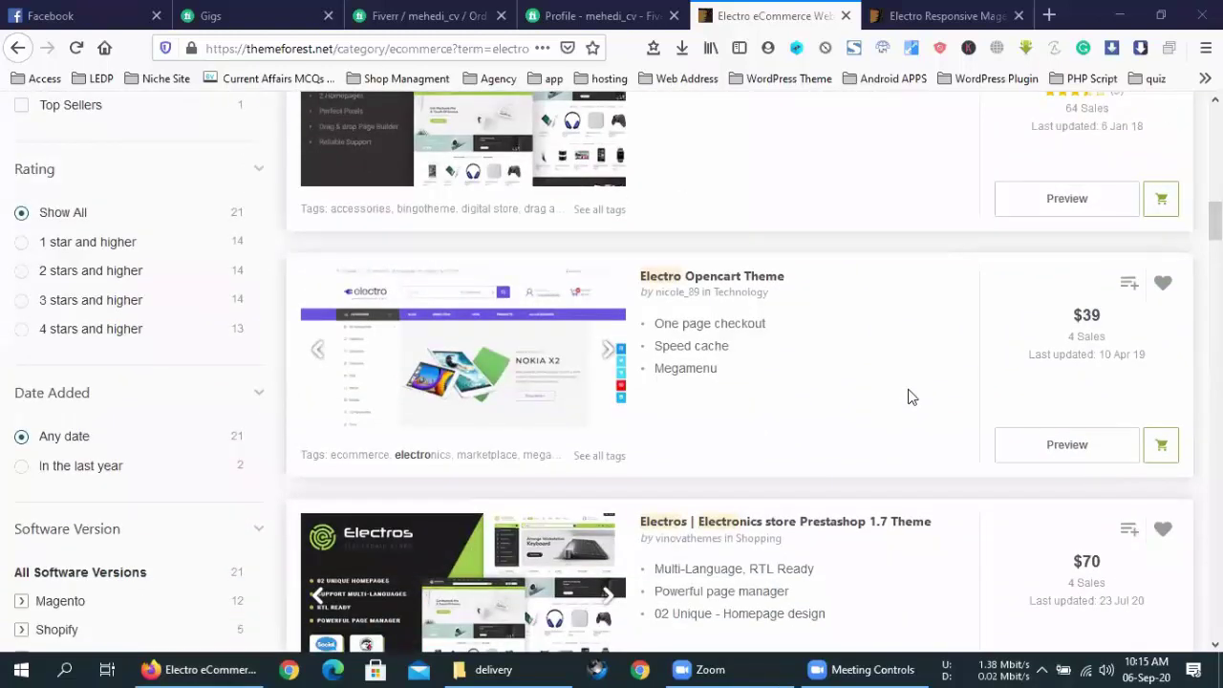
scroll(885, 542, down, 6)
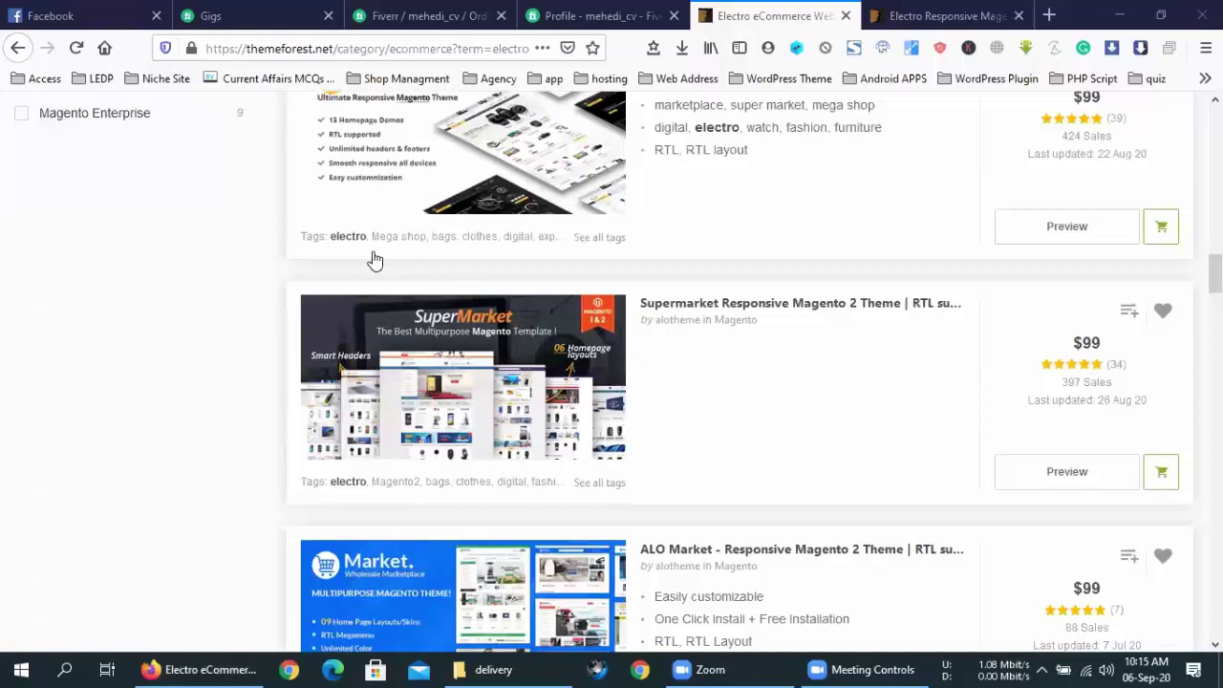
Open the live preview of the Electro Responsive Magento 2 Theme from its item page.
key(ctrl+Tab)
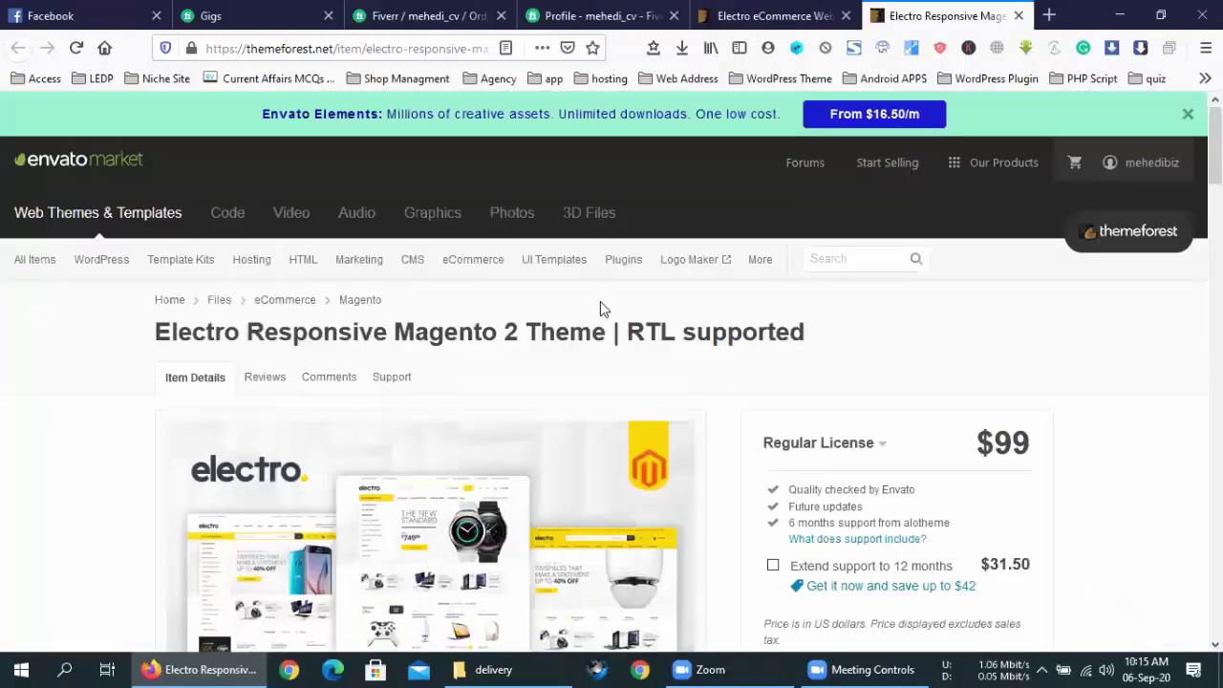
scroll(601, 344, down, 3)
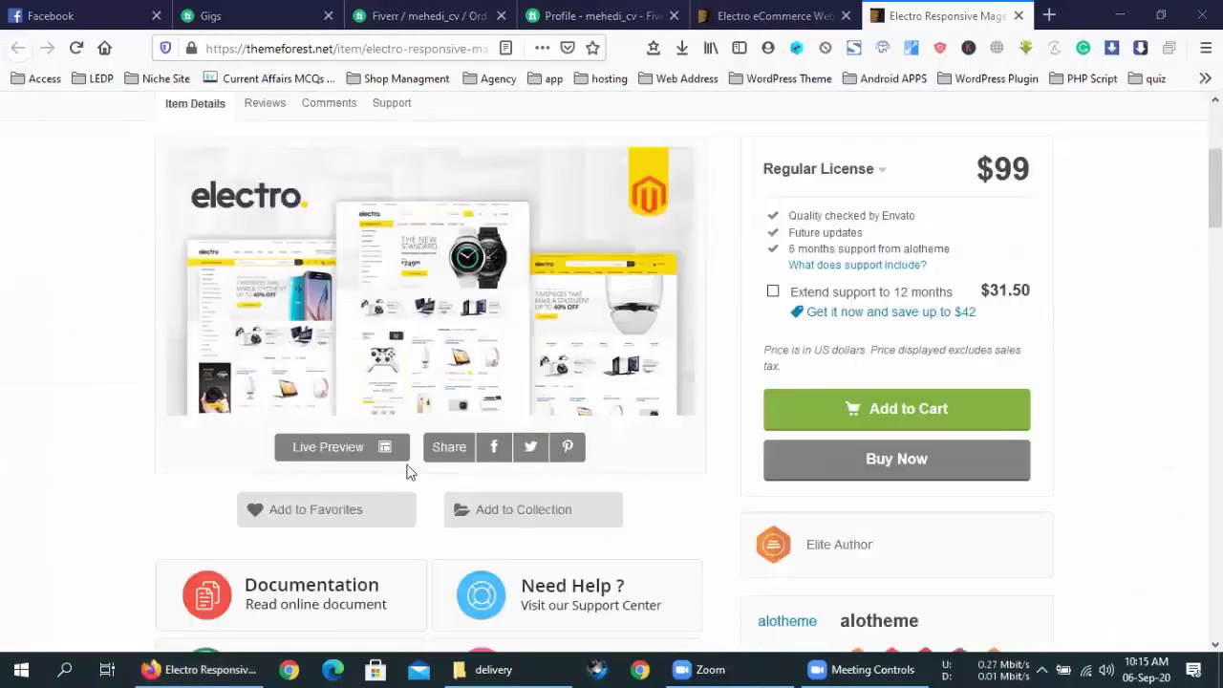
click(318, 449)
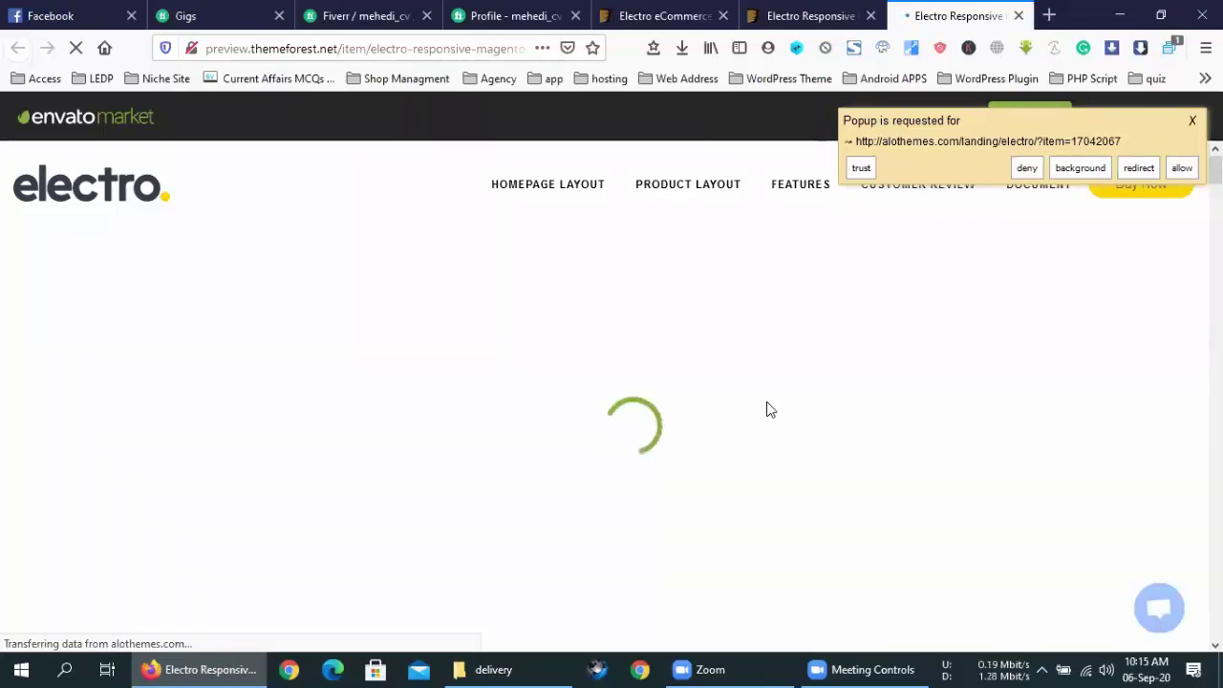
Return to the electro results, look through them down to the Techone Magento theme, and go back up to the Electro Opencart Theme.
click(698, 11)
mouse_move(780, 377)
scroll(779, 382, down, 7)
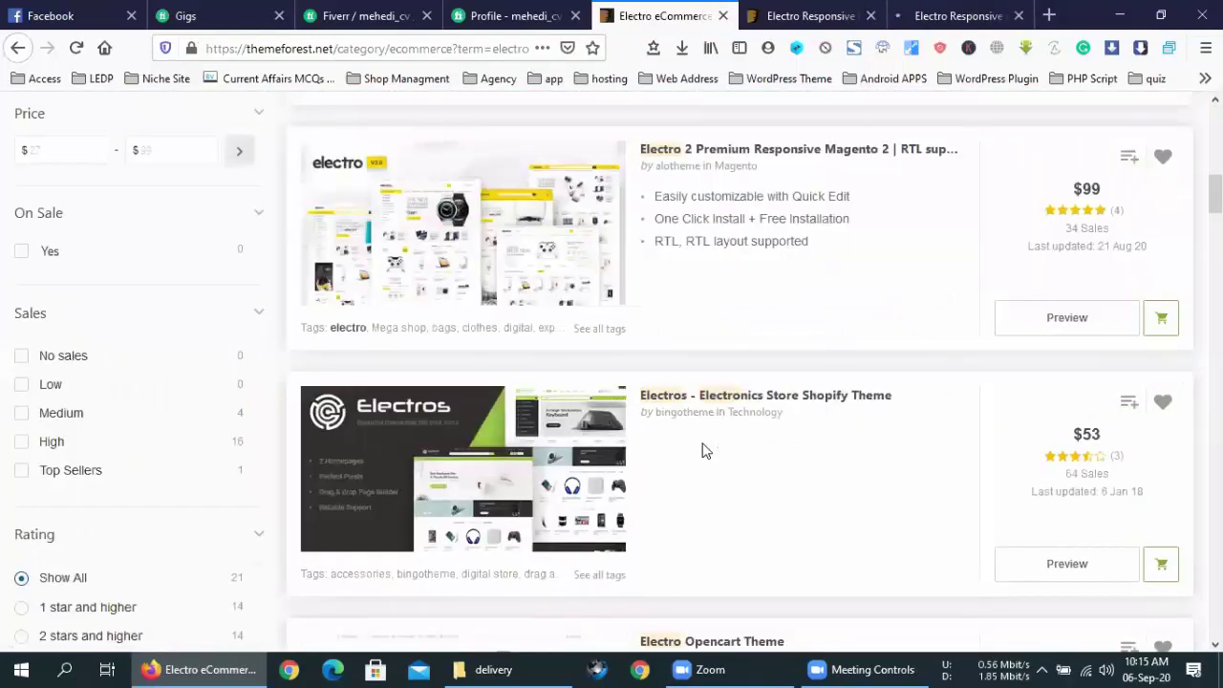
scroll(706, 450, down, 12)
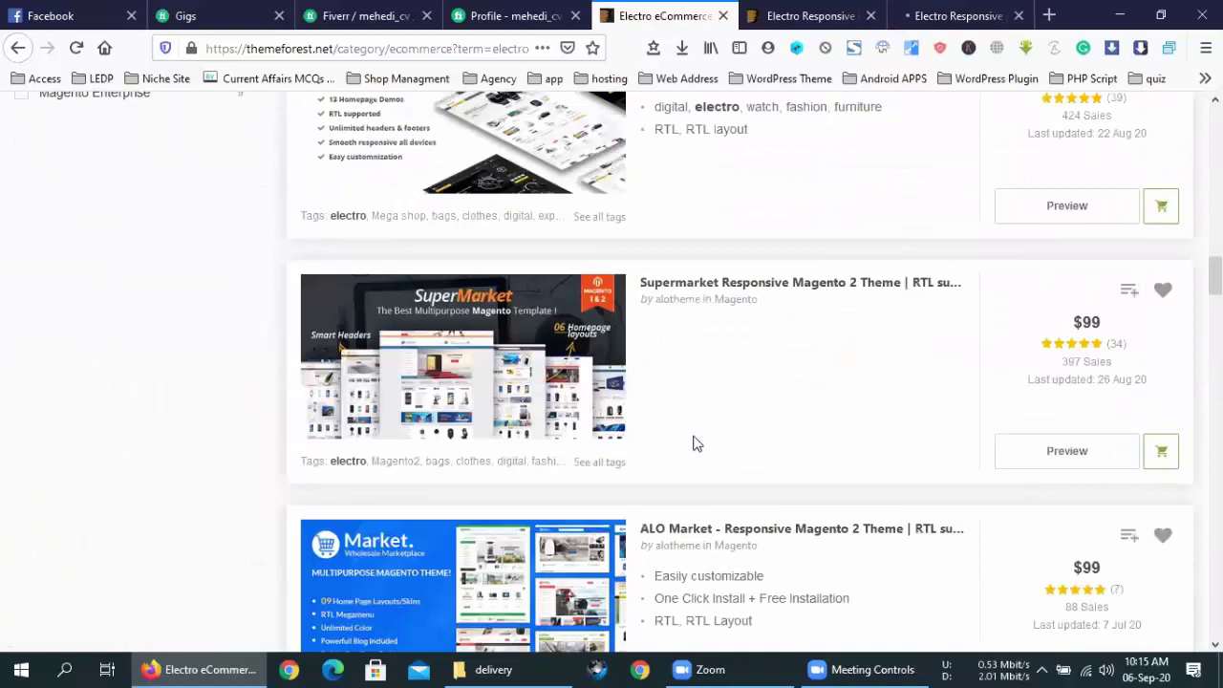
scroll(614, 409, down, 5)
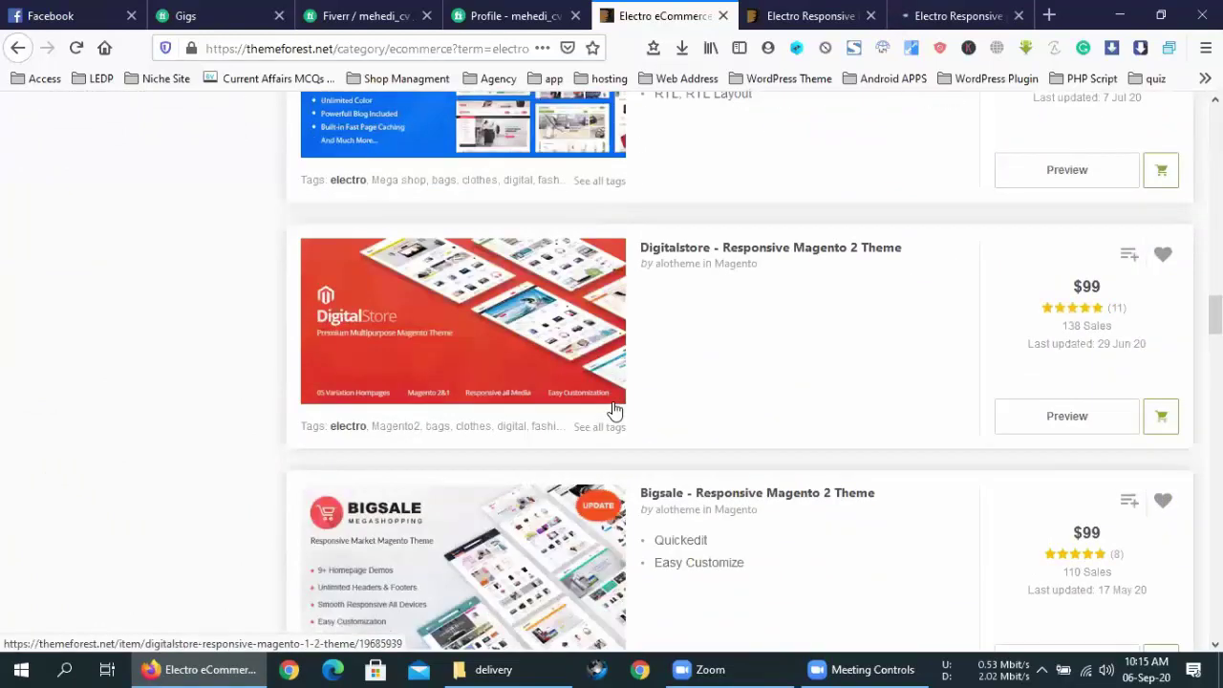
scroll(631, 417, down, 2)
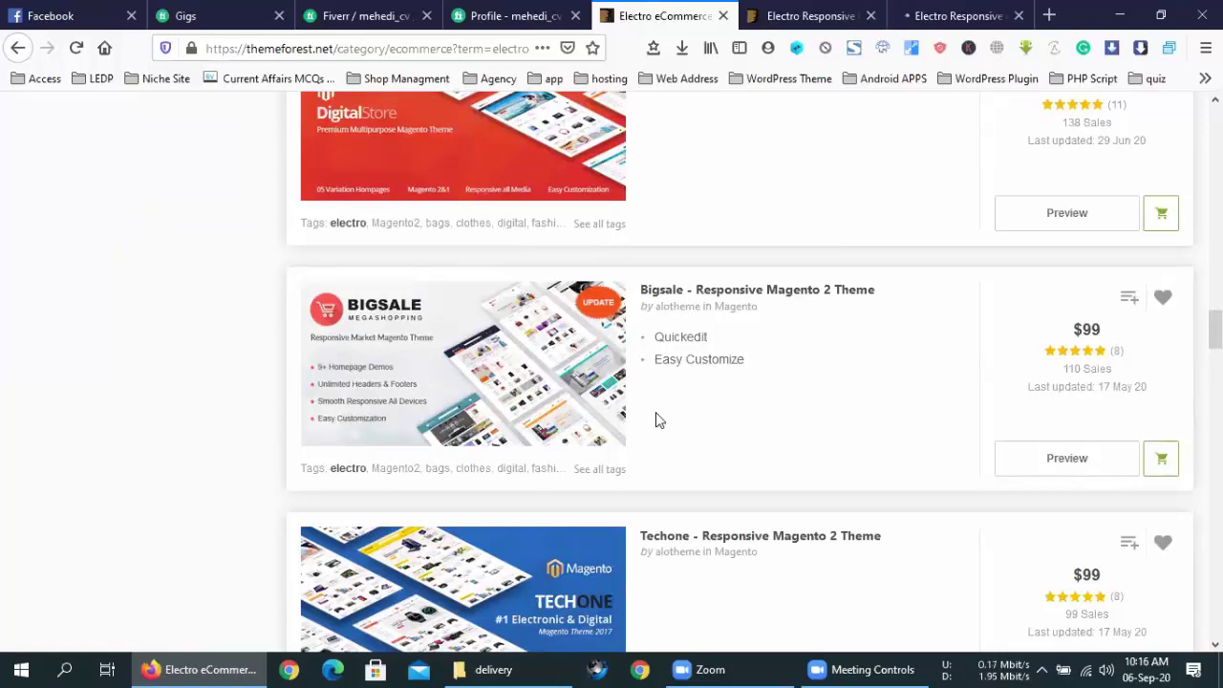
scroll(748, 469, up, 8)
scroll(798, 470, up, 2)
scroll(798, 468, up, 5)
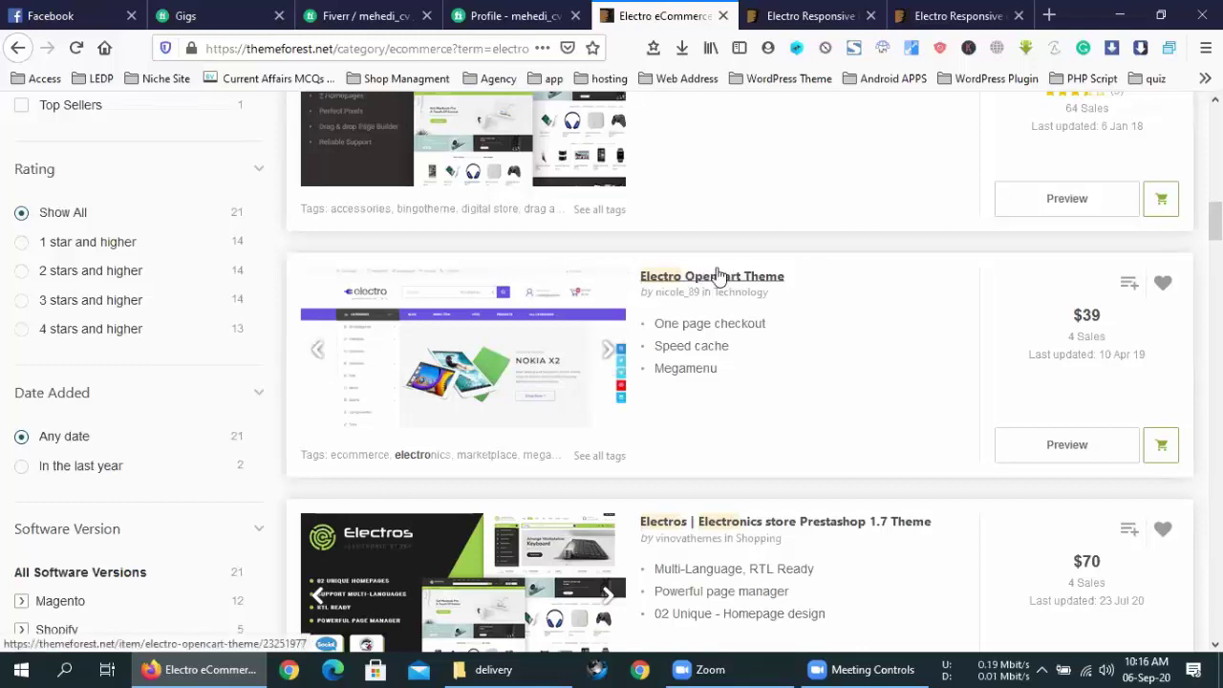
Open a new browser tab ready for entering a web address.
click(1049, 15)
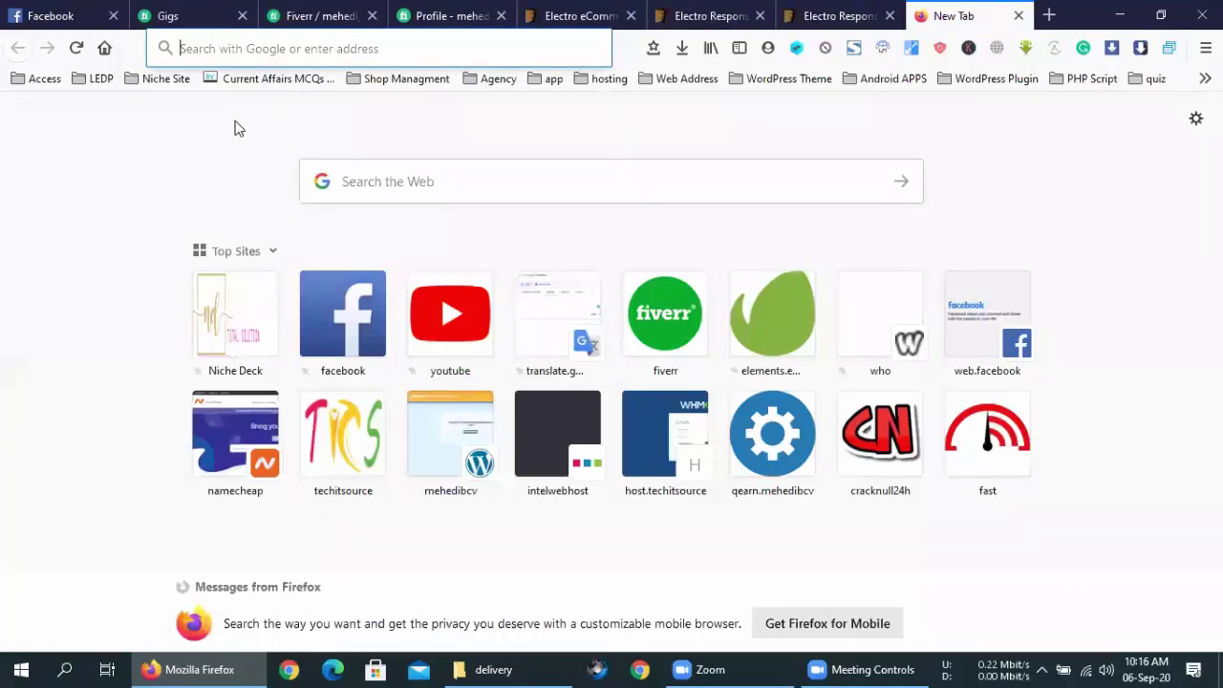
key(ctrl+l)
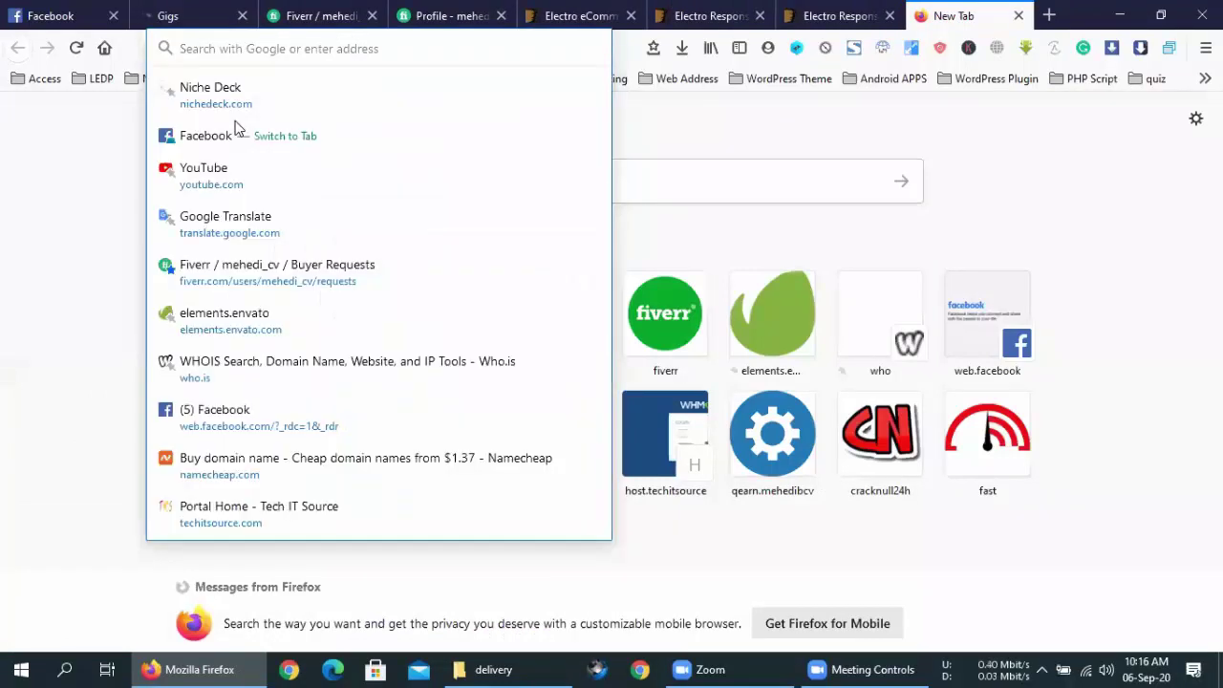
key(super)
text(mehed)
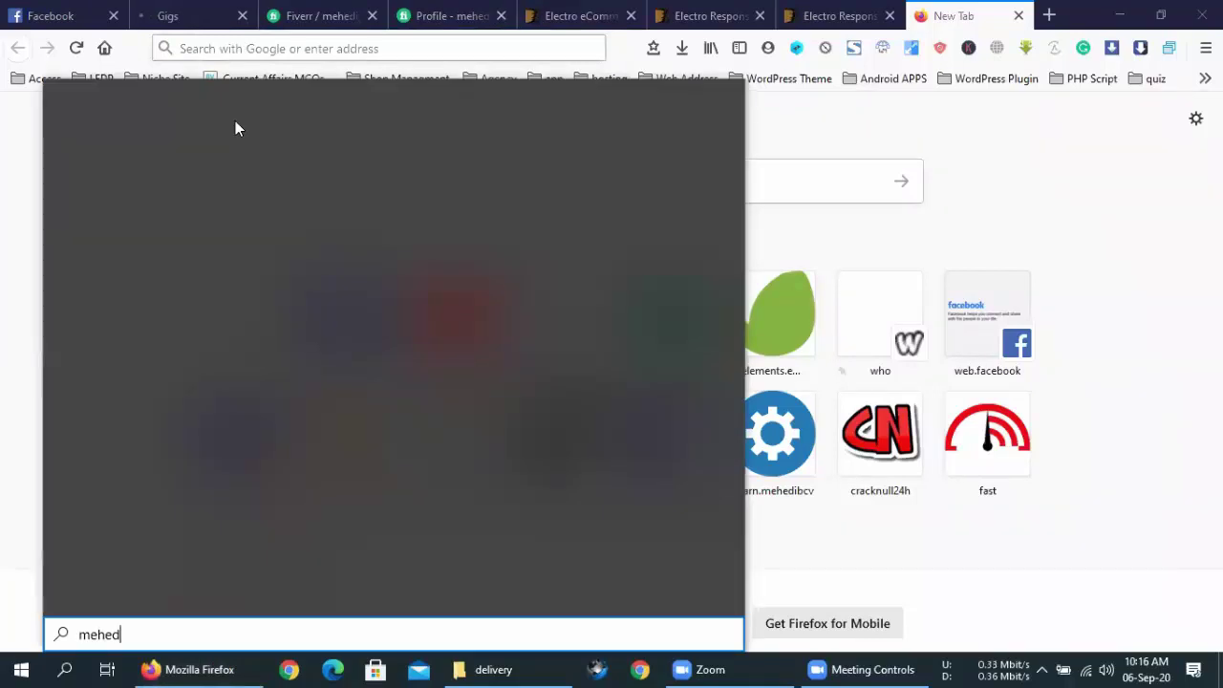
key(Escape)
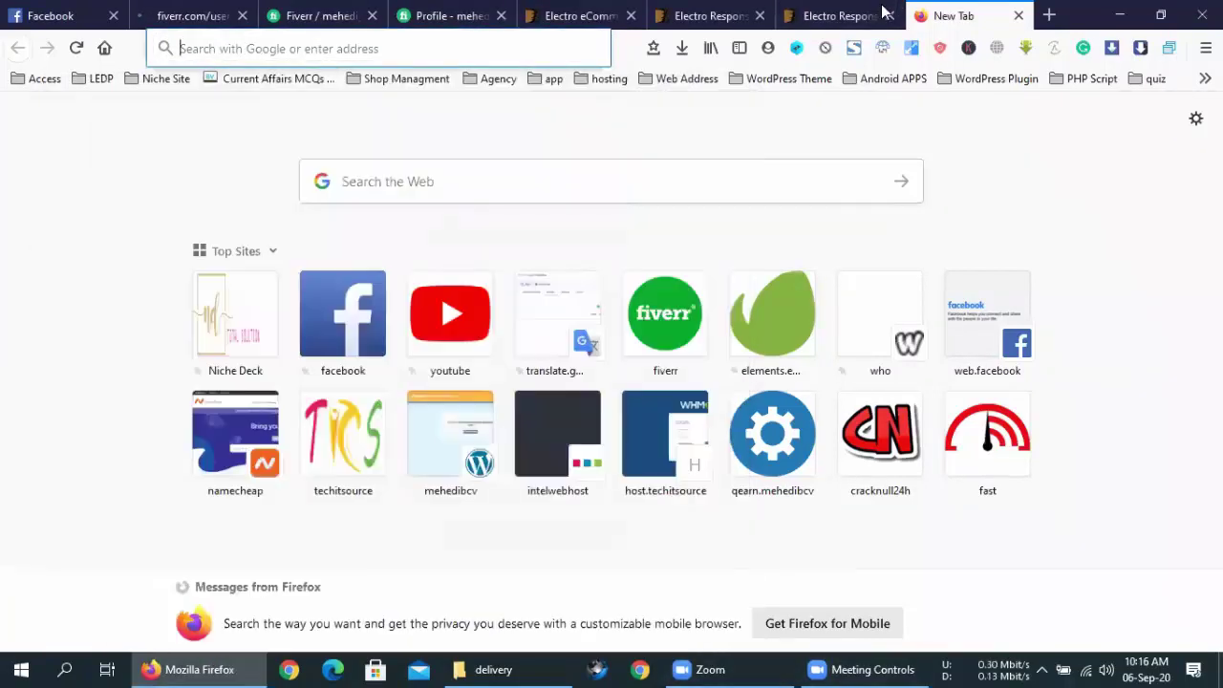
key(Down)
text(mehe)
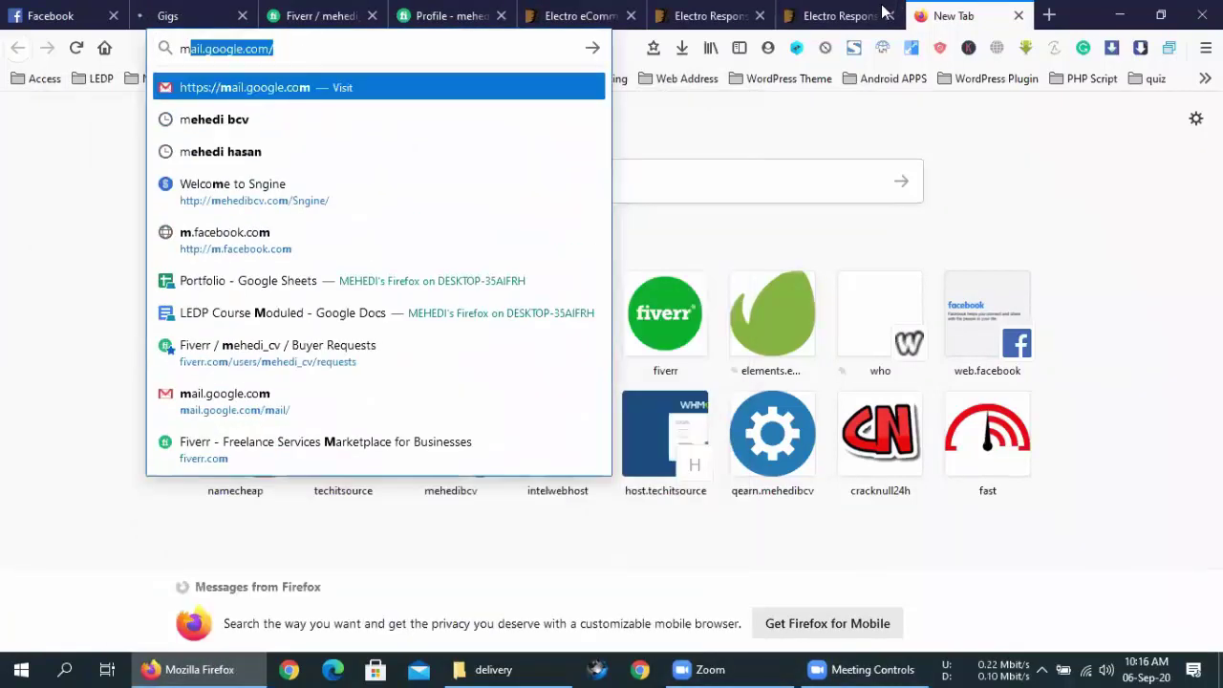
text(dibcv.com)
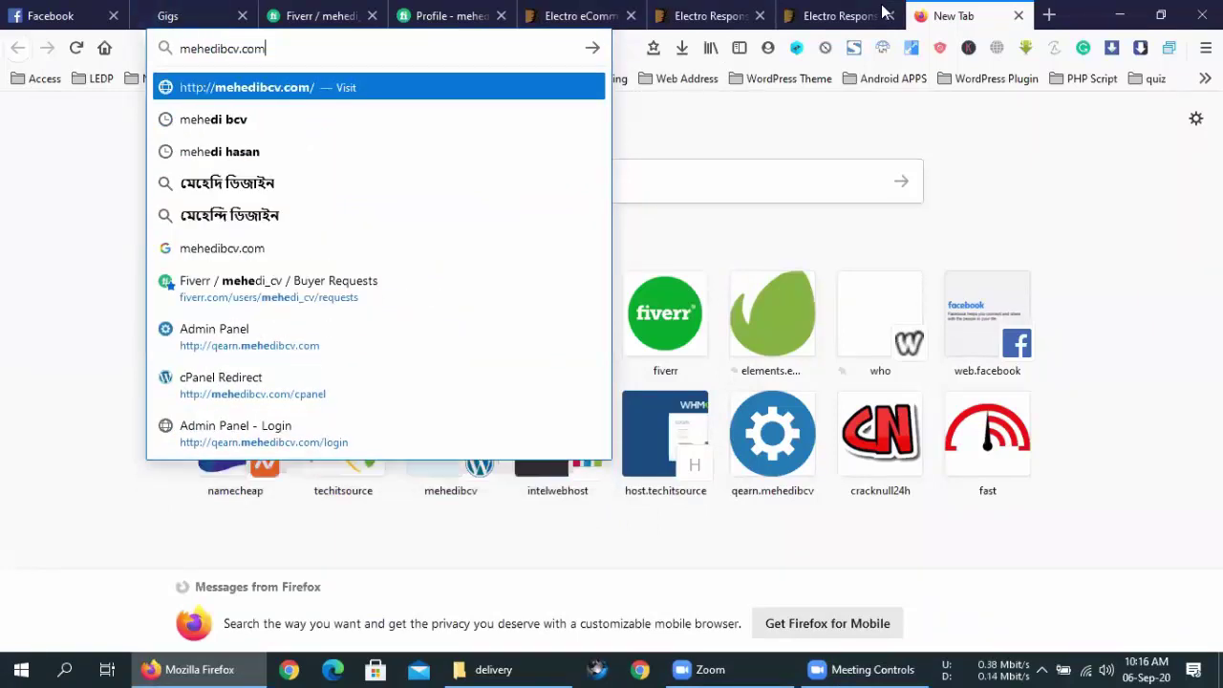
key(BackSpace)
key(BackSpace)
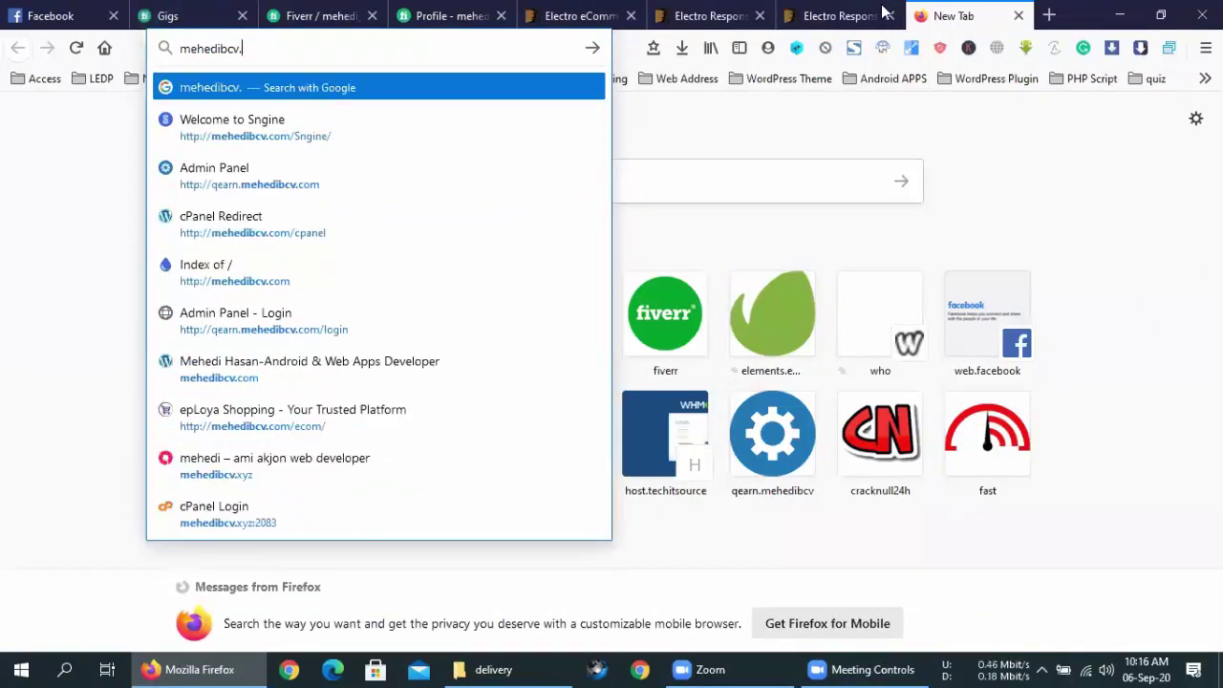
text(xyz/)
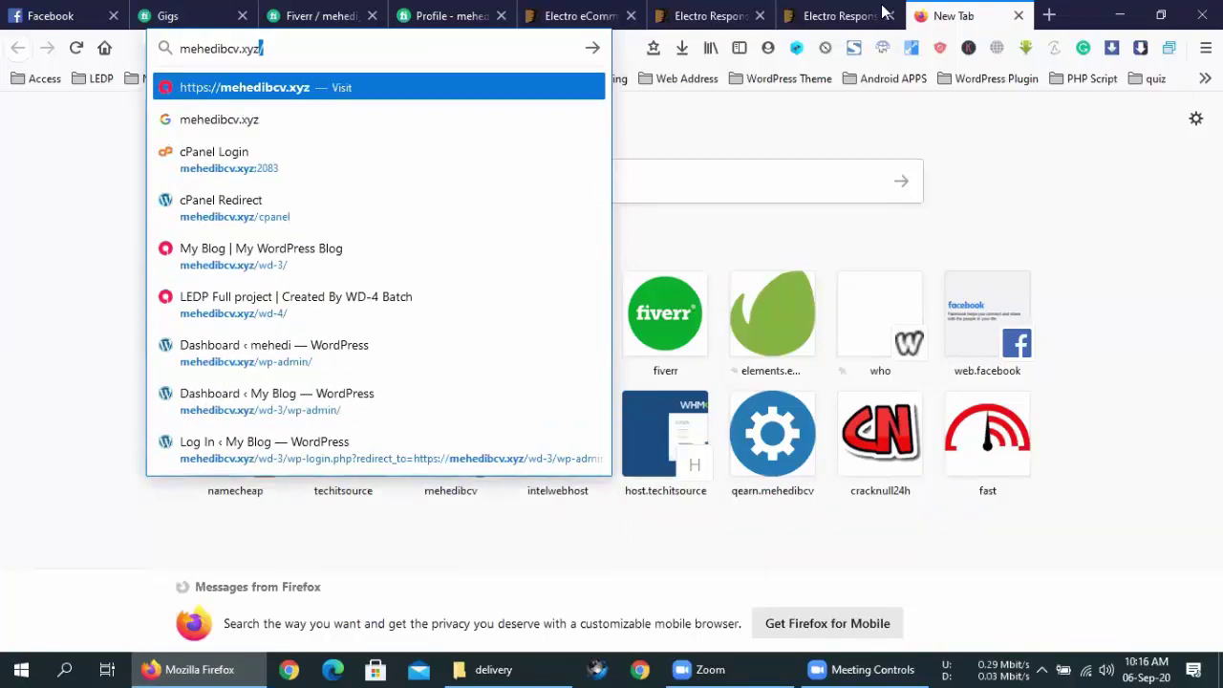
key(Return)
key(Down)
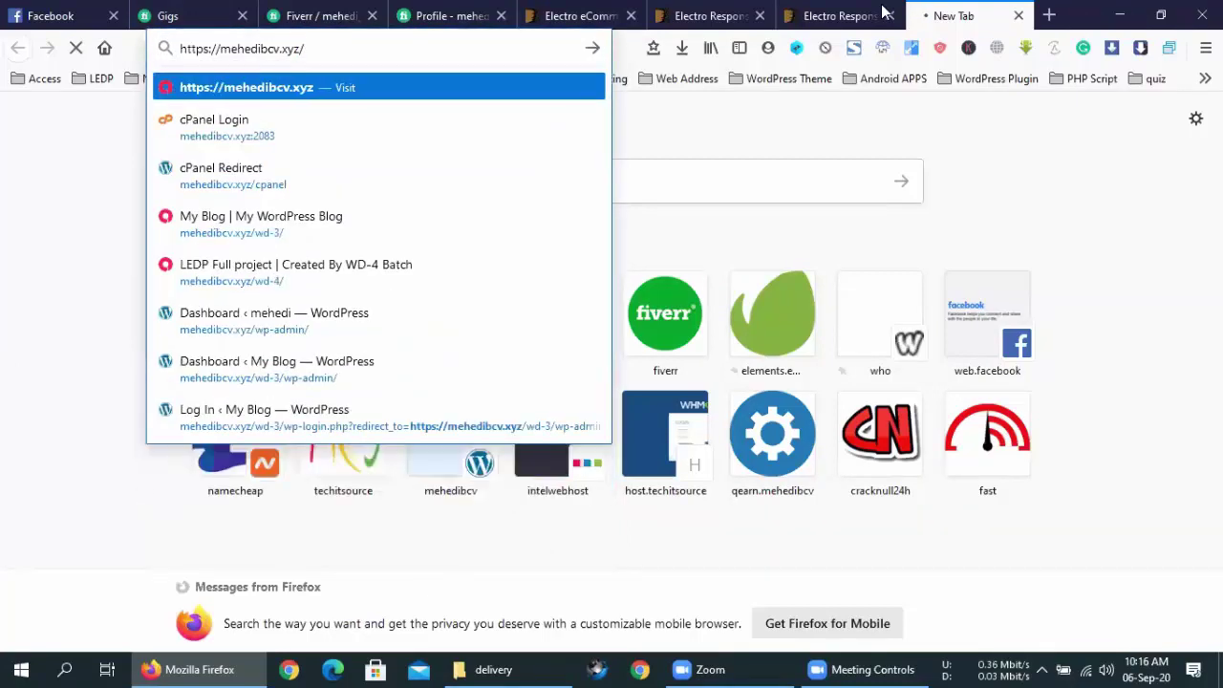
text(:2083)
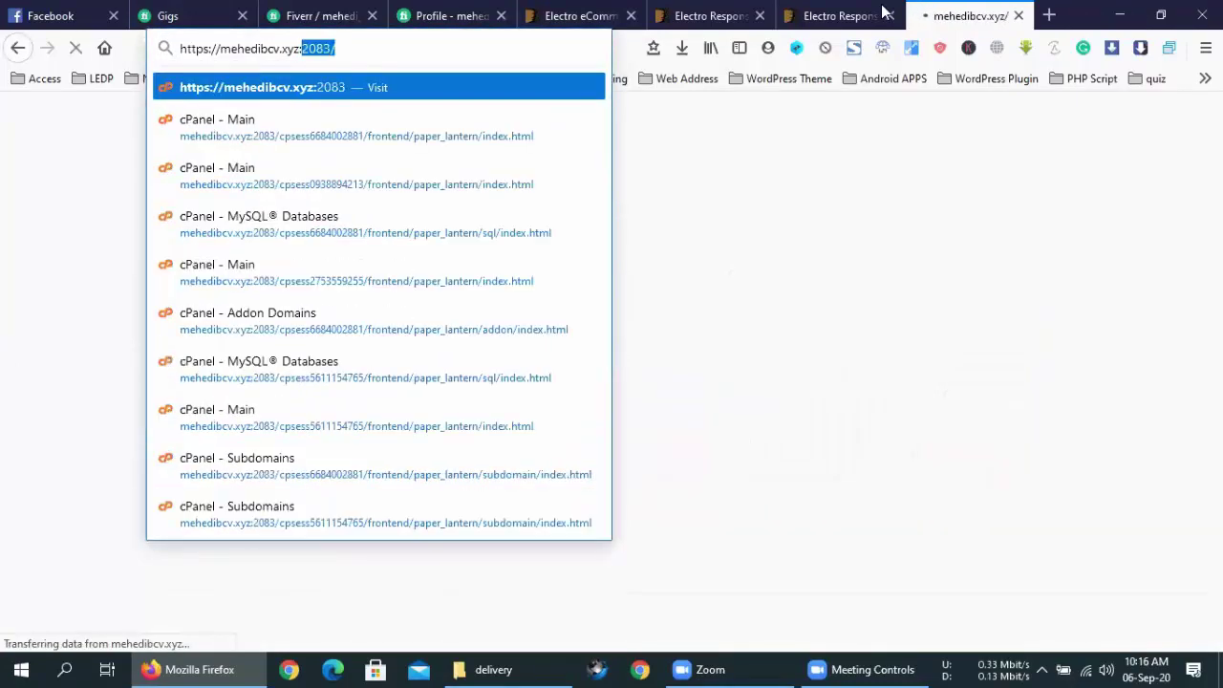
key(Return)
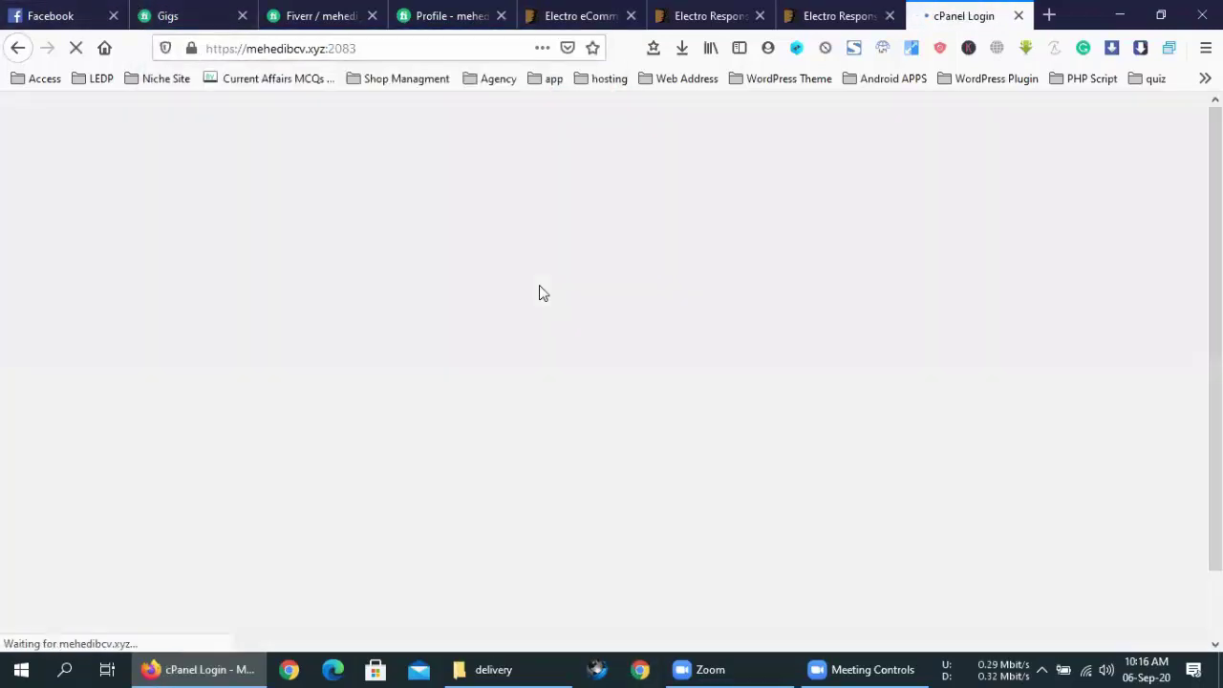
Log in to cPanel with the prefilled credentials and open the Softaculous Apps Installer.
click(564, 483)
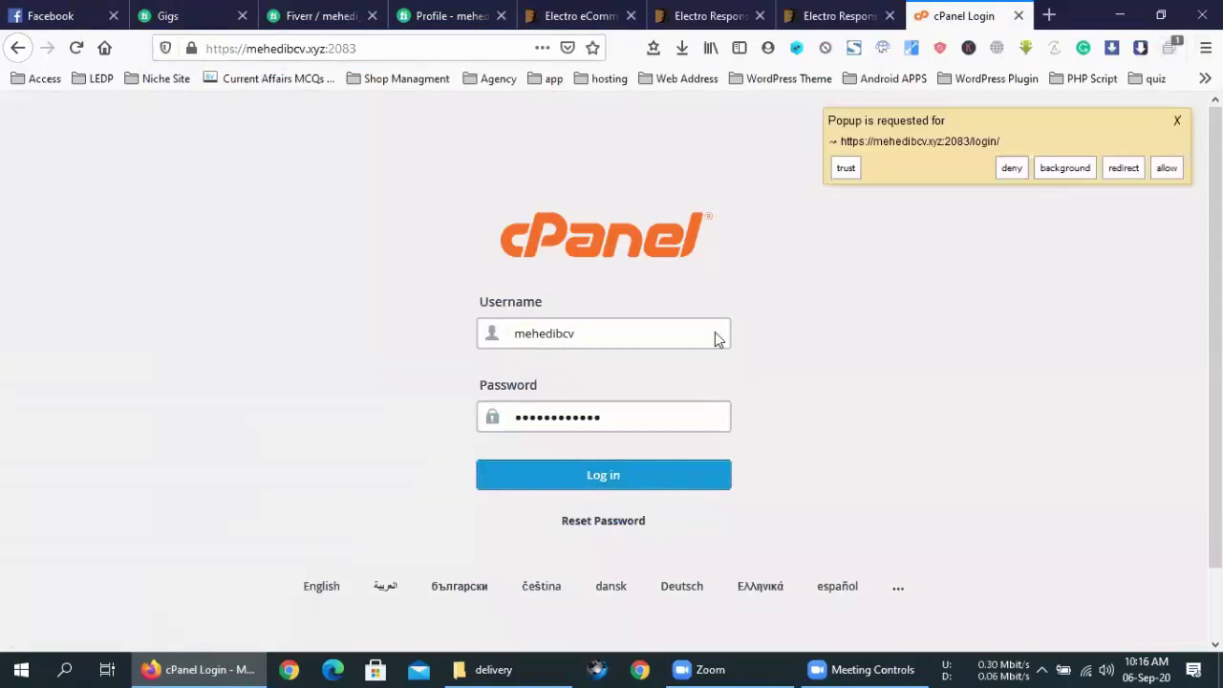
click(580, 473)
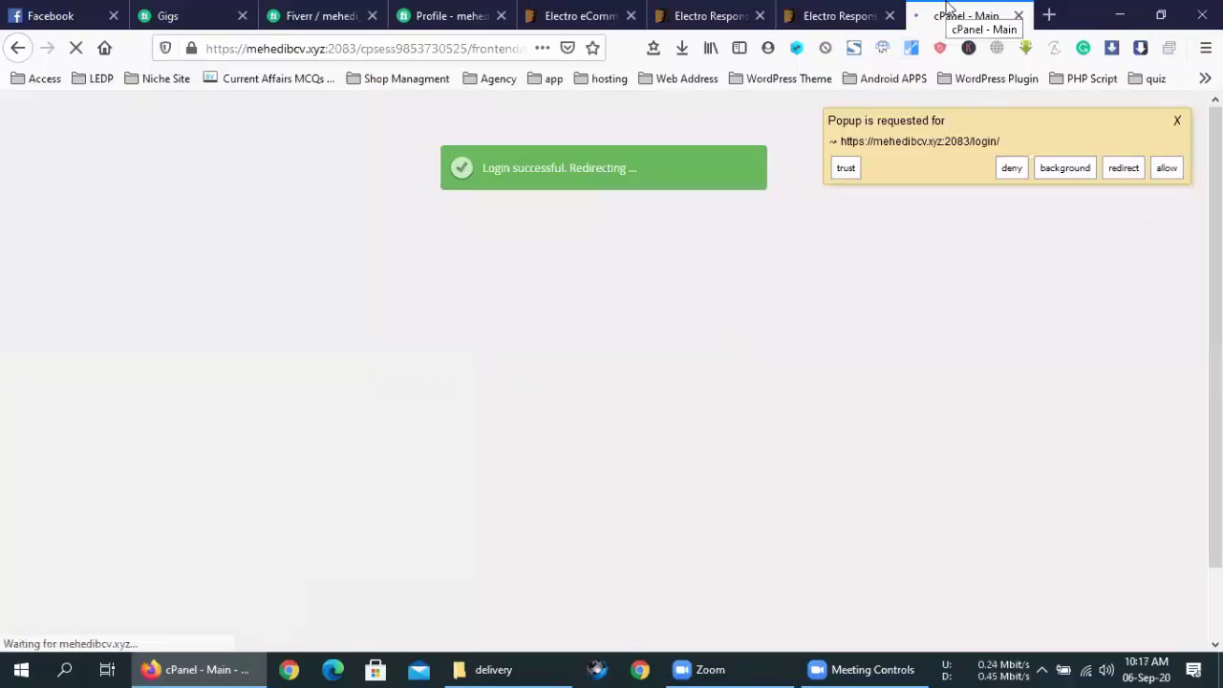
scroll(550, 459, down, 20)
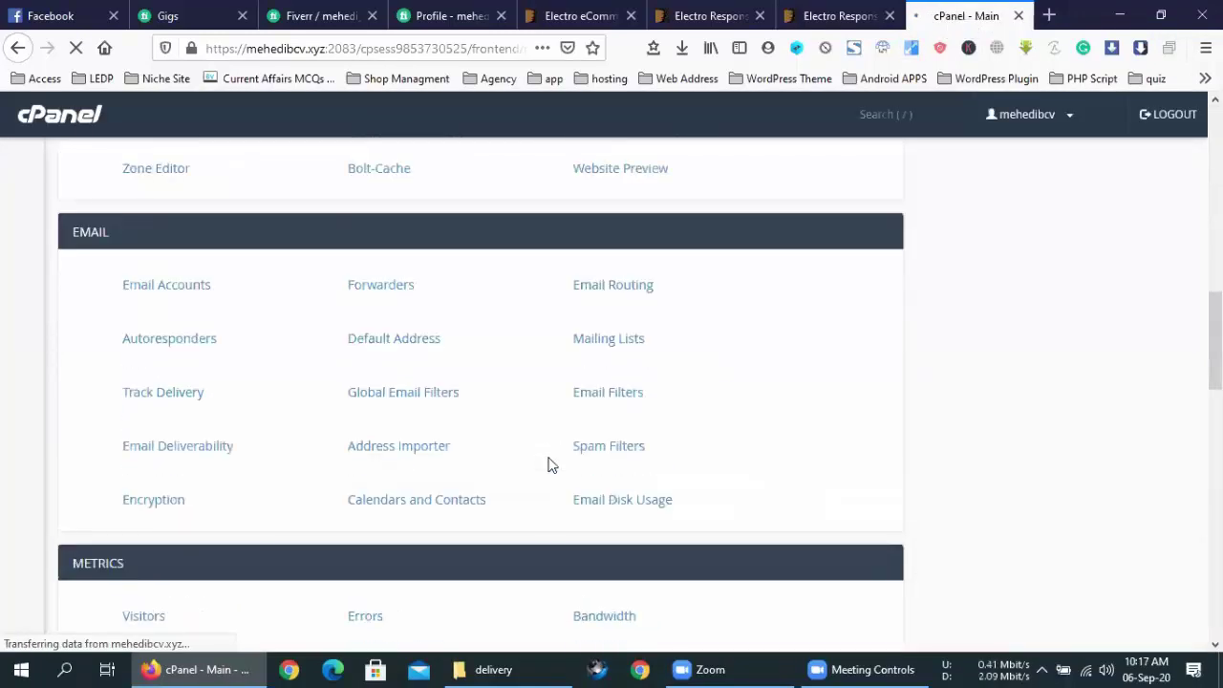
scroll(426, 467, down, 5)
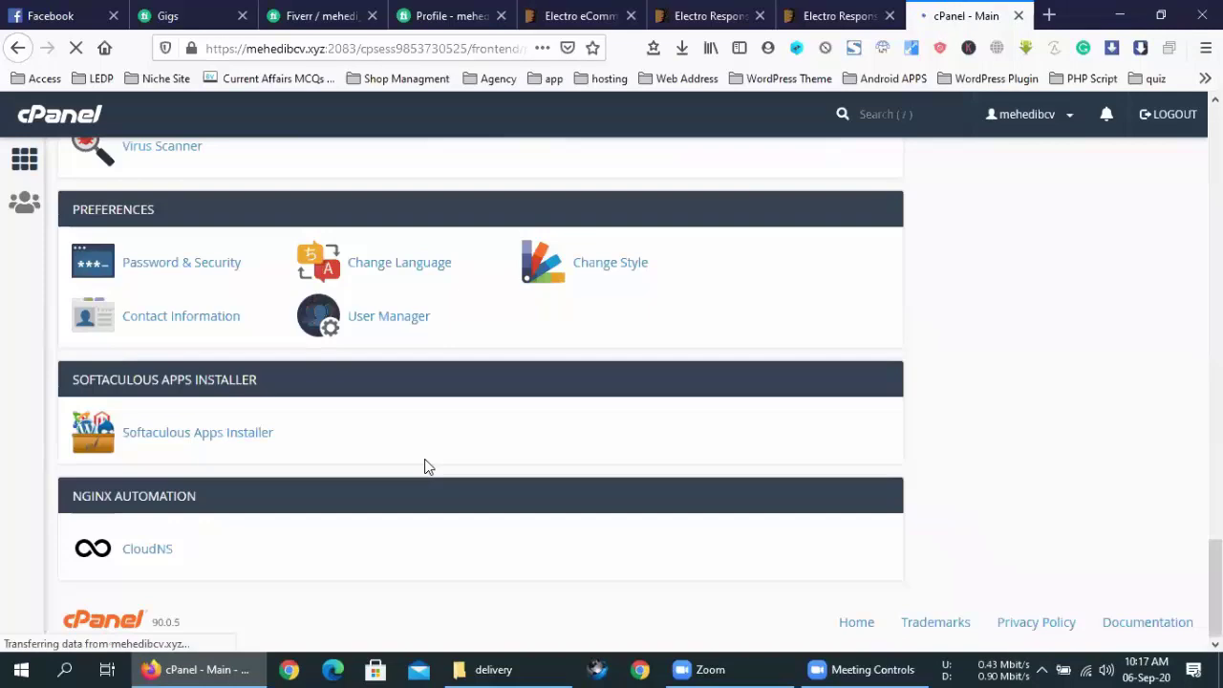
click(226, 444)
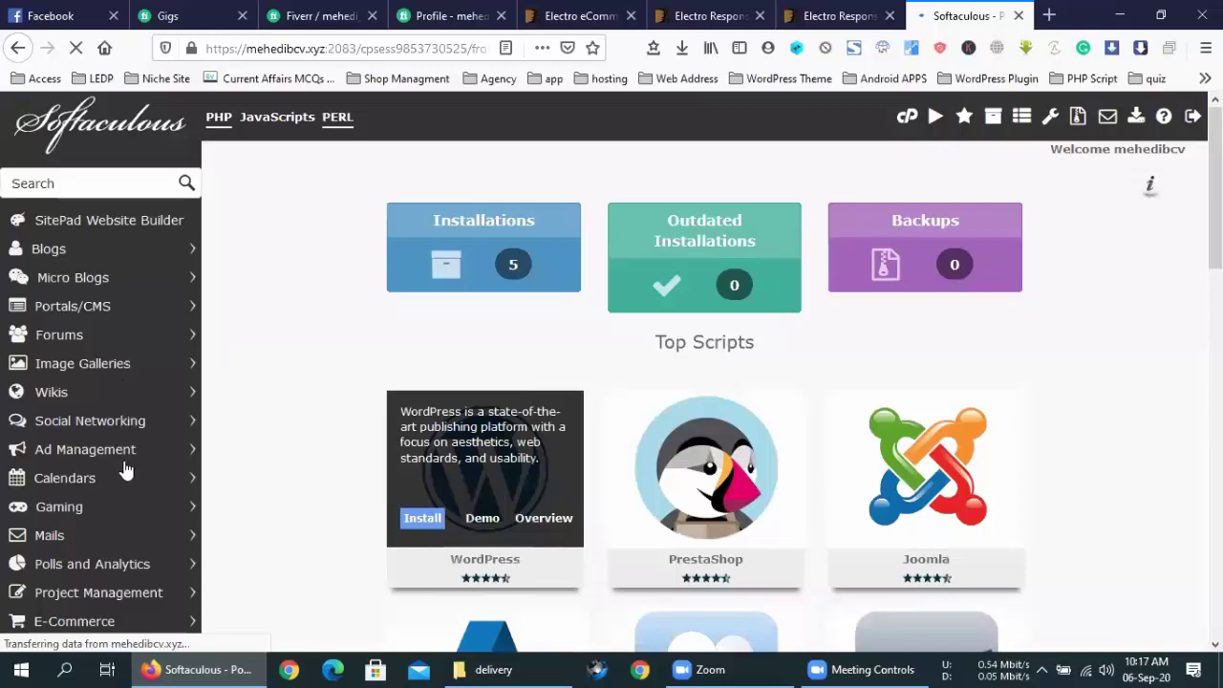
Expand the E-Commerce category in Softaculous and look through its scripts, including PrestaShop, AbanteCart, WHMCS and OpenCart.
scroll(133, 448, down, 2)
click(137, 431)
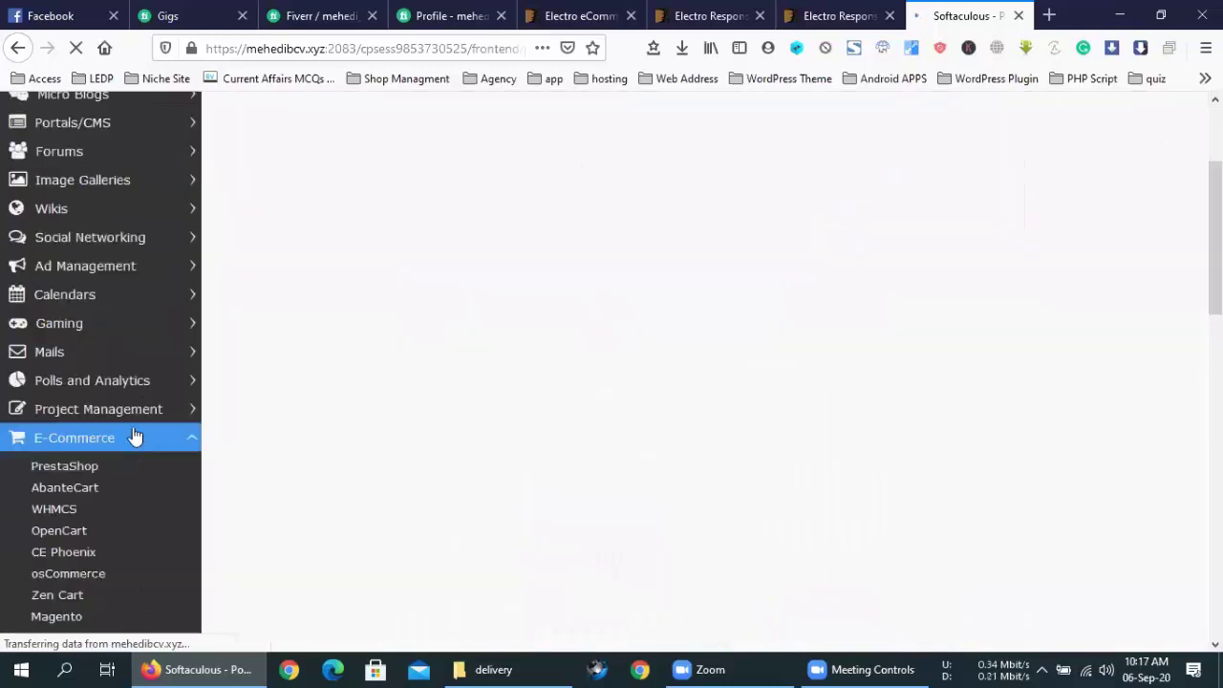
scroll(136, 431, down, 1)
scroll(138, 344, down, 2)
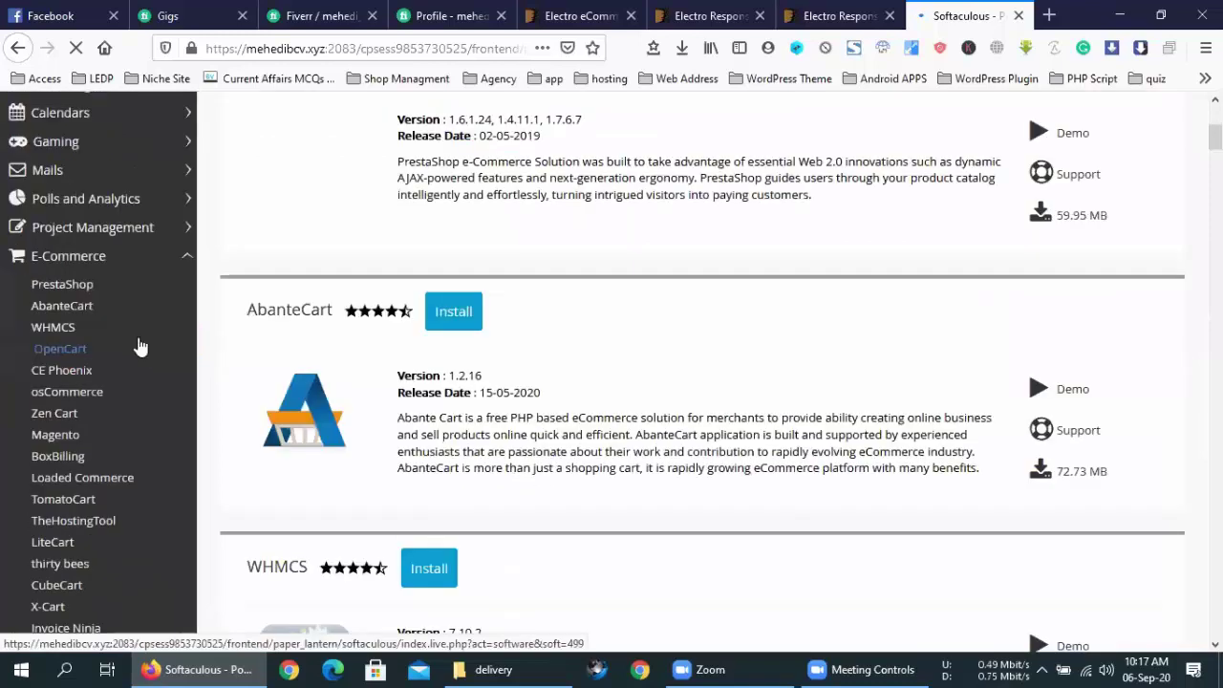
scroll(137, 344, down, 2)
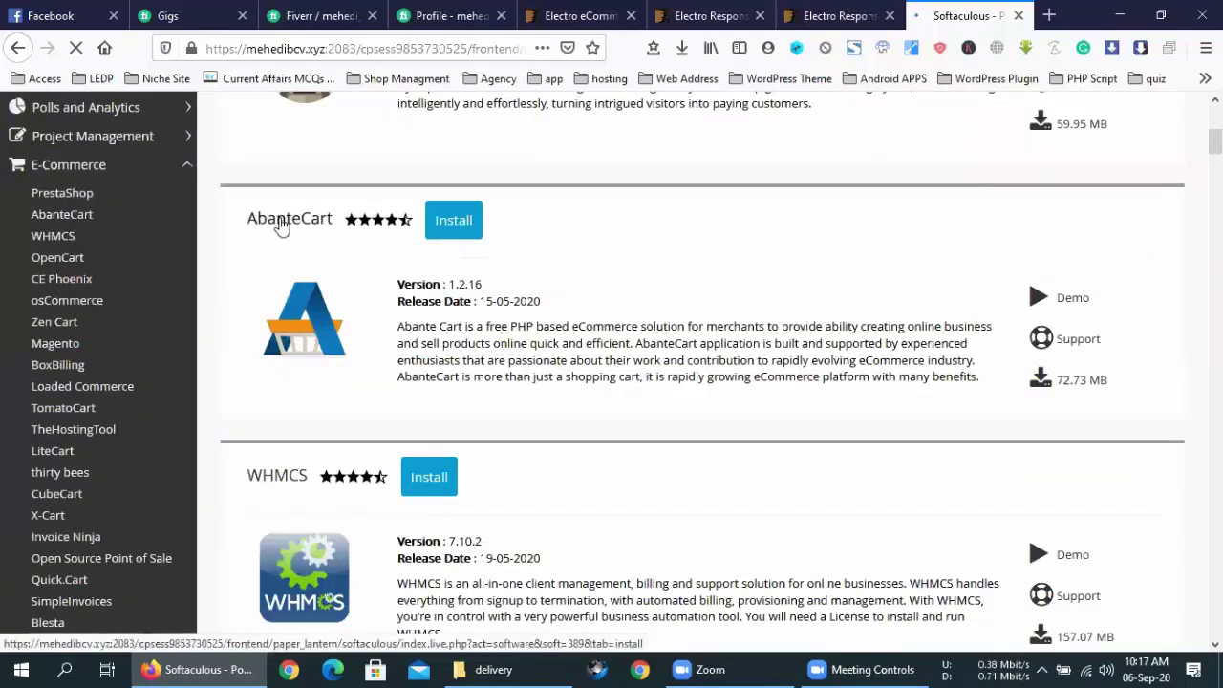
Open the OpenCart script and look over its overview page down to the related scripts.
click(76, 264)
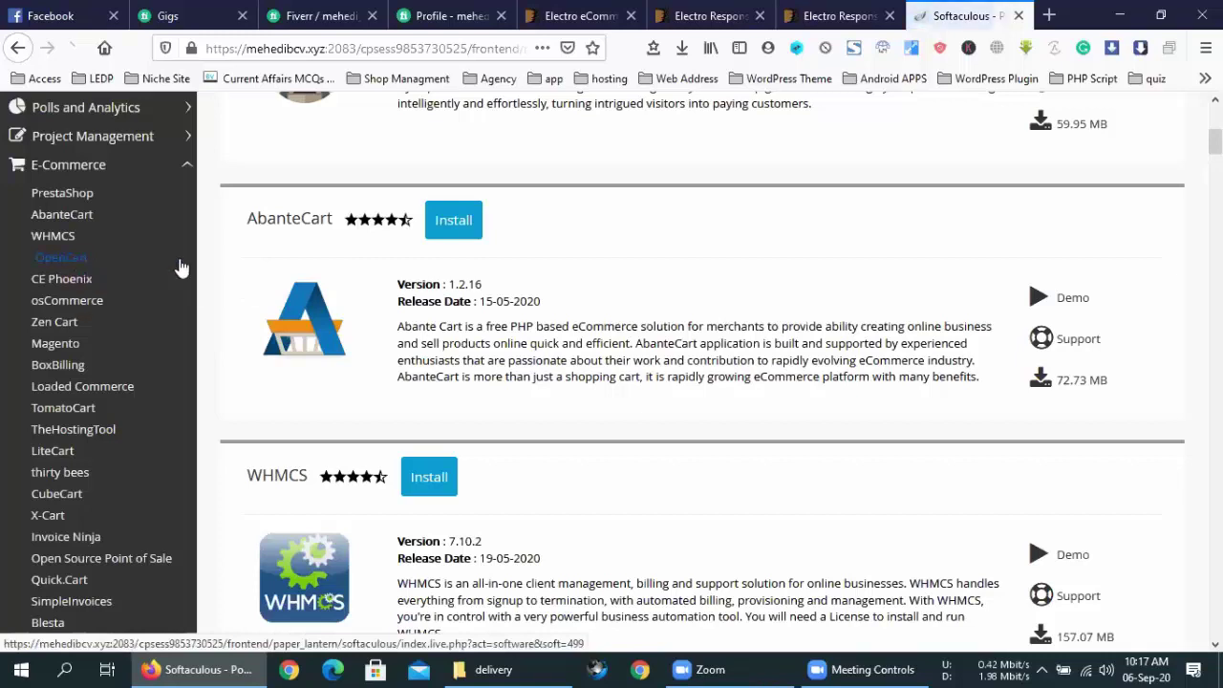
click(67, 263)
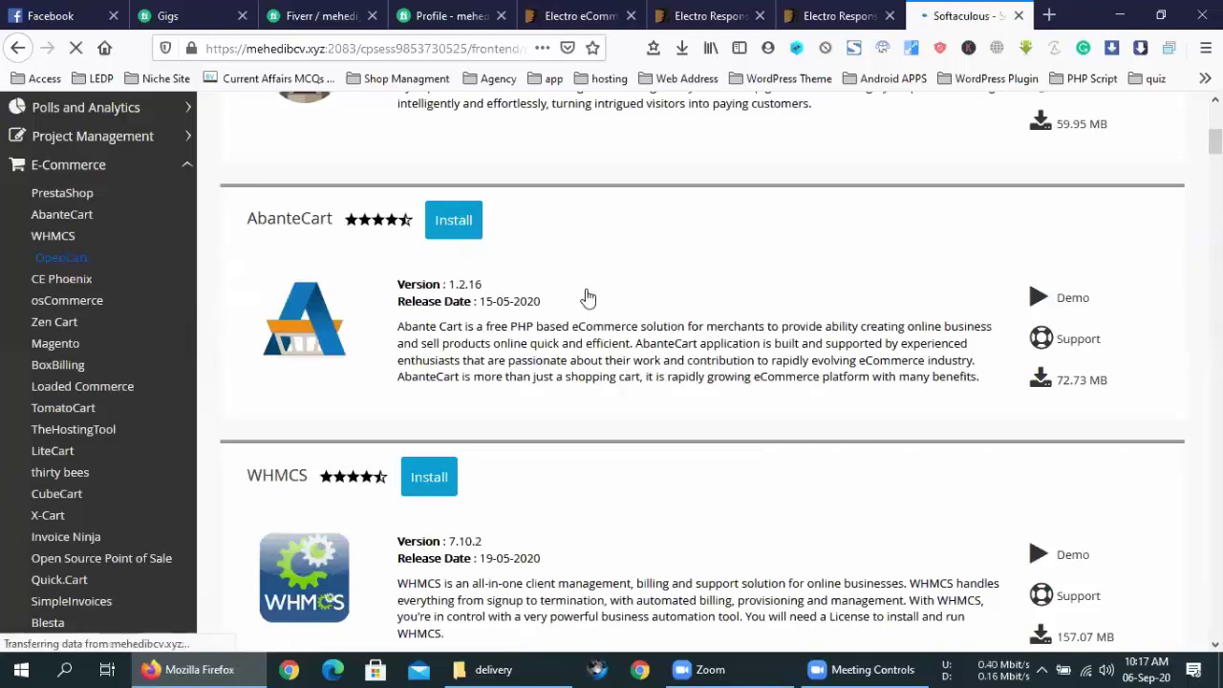
triple_click(451, 202)
click(682, 210)
scroll(750, 443, down, 2)
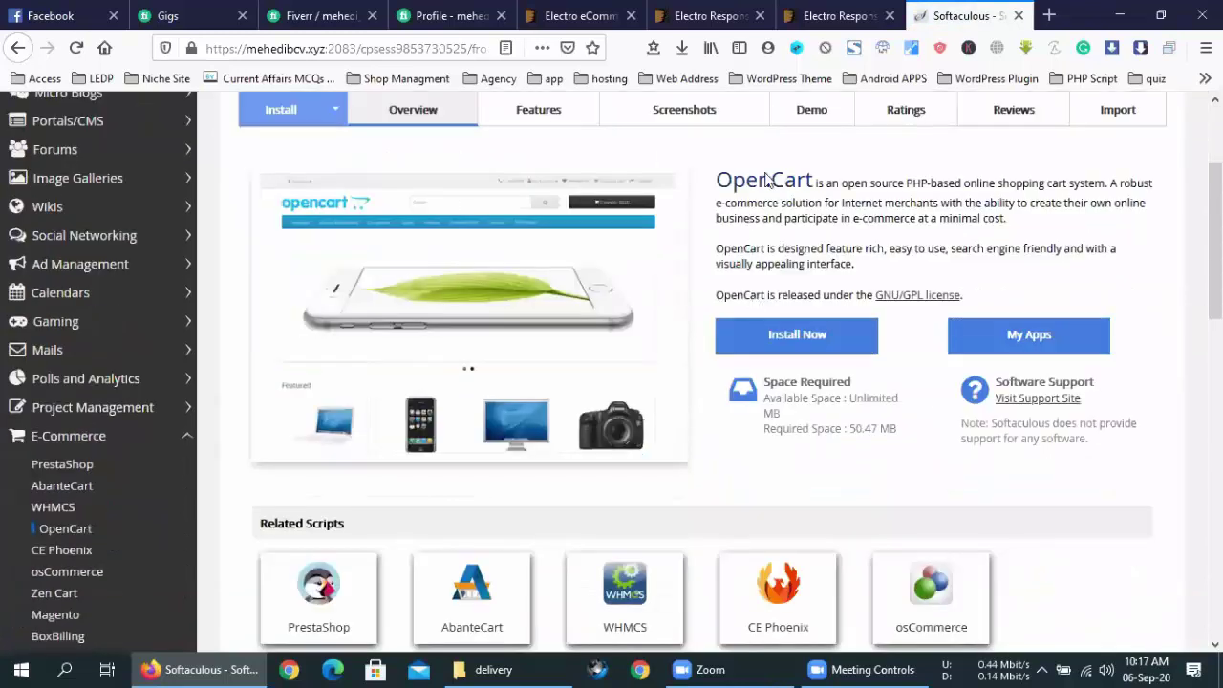
scroll(746, 436, down, 2)
scroll(808, 372, down, 3)
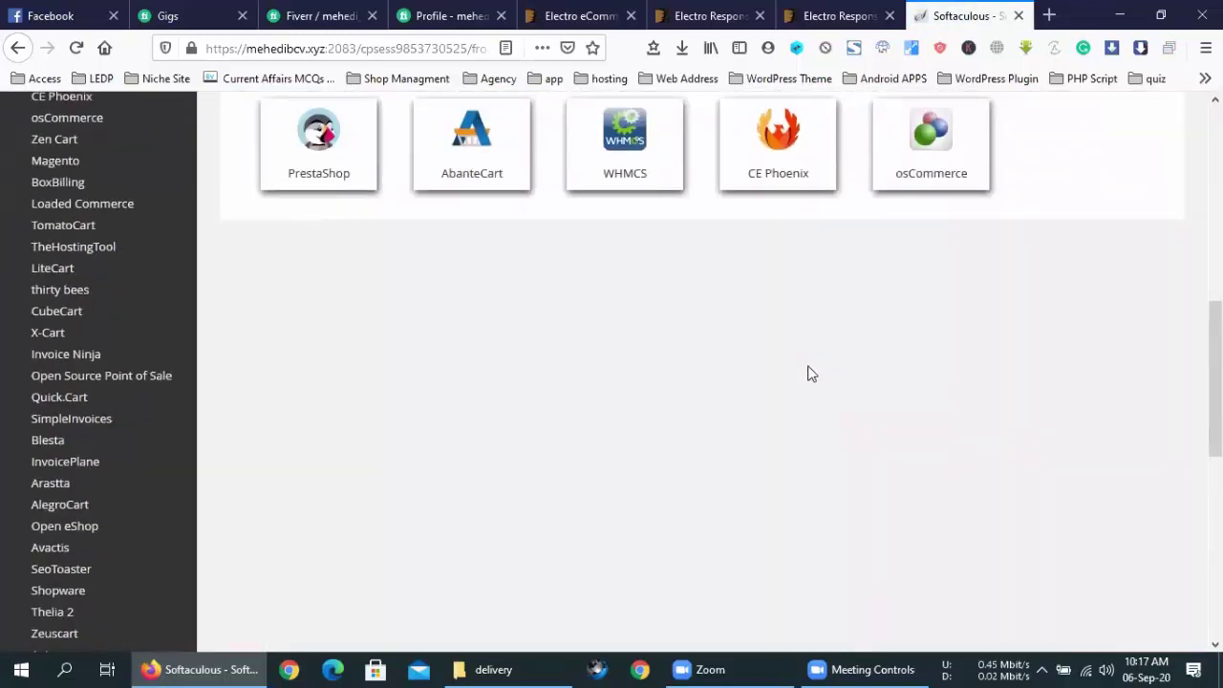
scroll(807, 368, up, 5)
scroll(836, 229, up, 2)
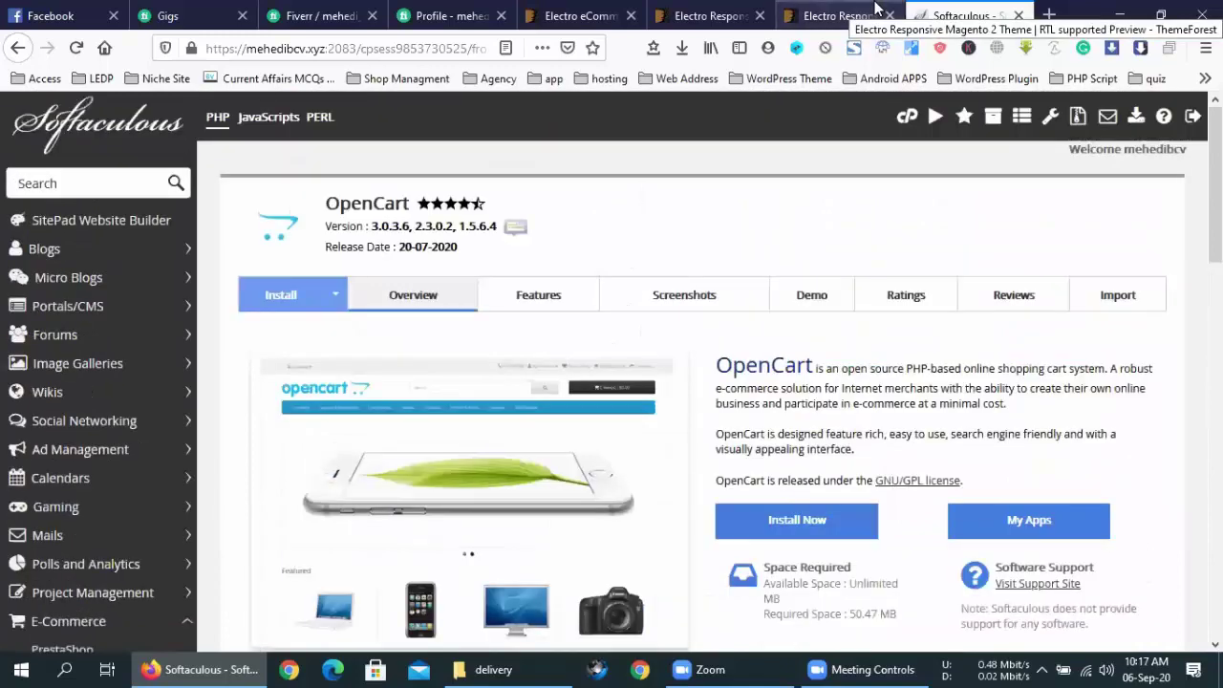
Revisit the electro Magento theme preview and the ThemeForest electro search results, and return to Softaculous.
click(875, 11)
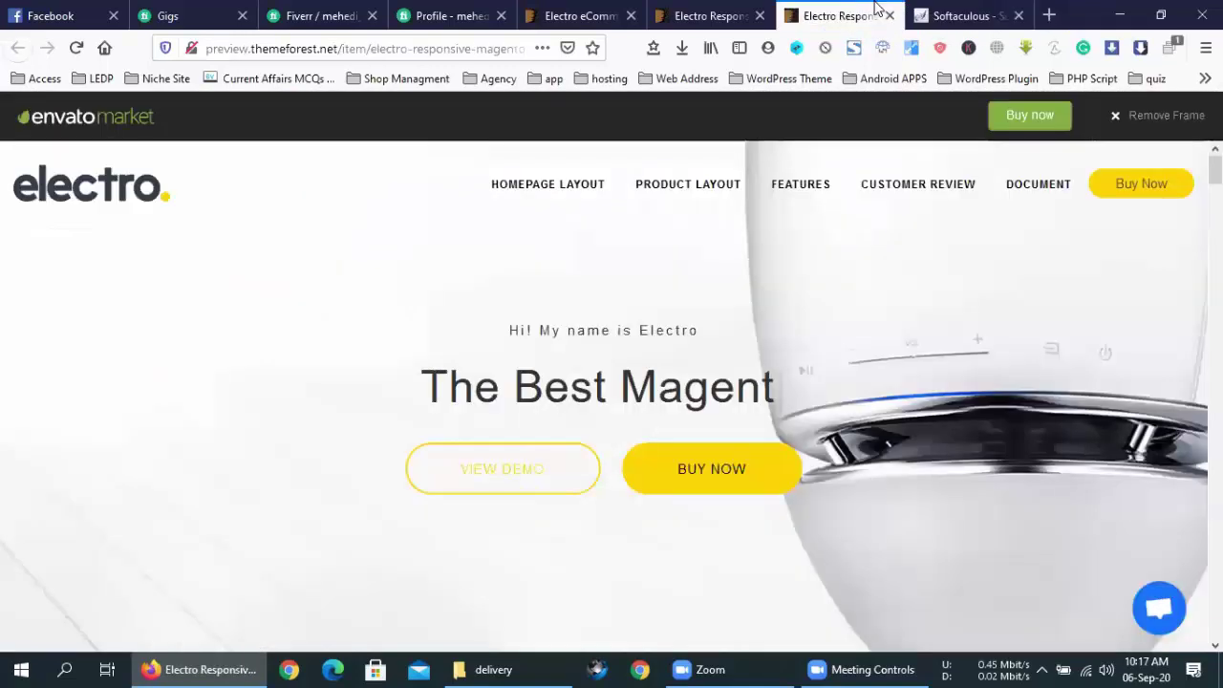
click(745, 11)
click(620, 11)
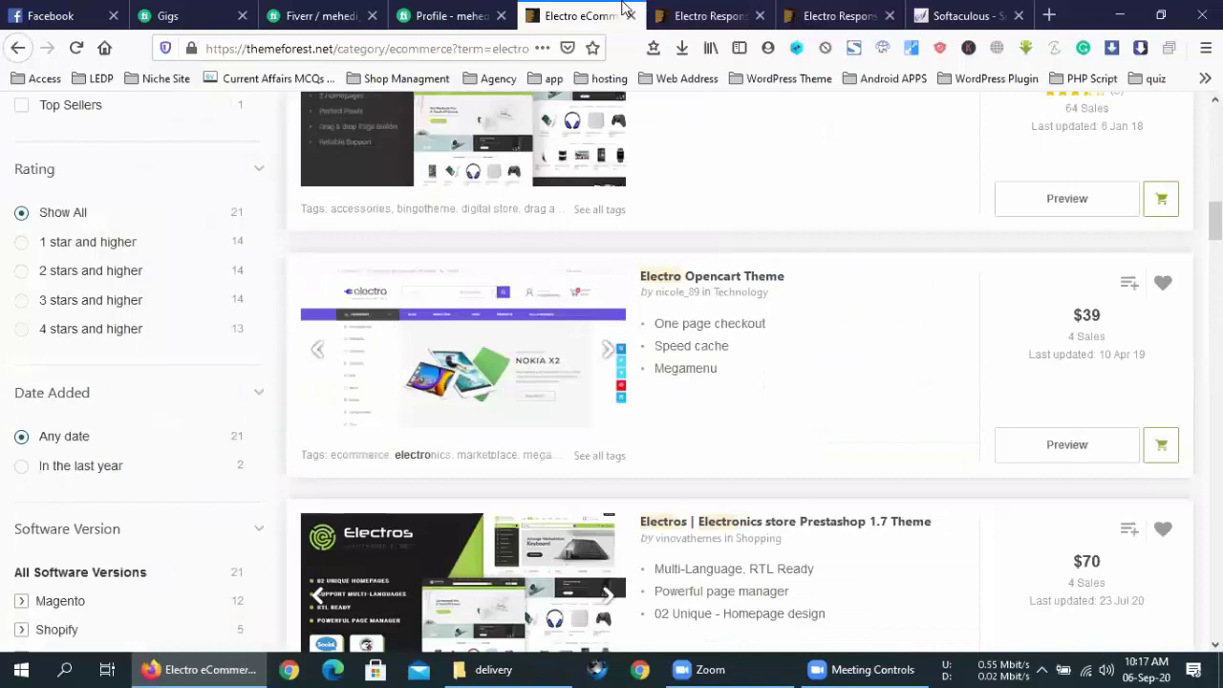
click(960, 15)
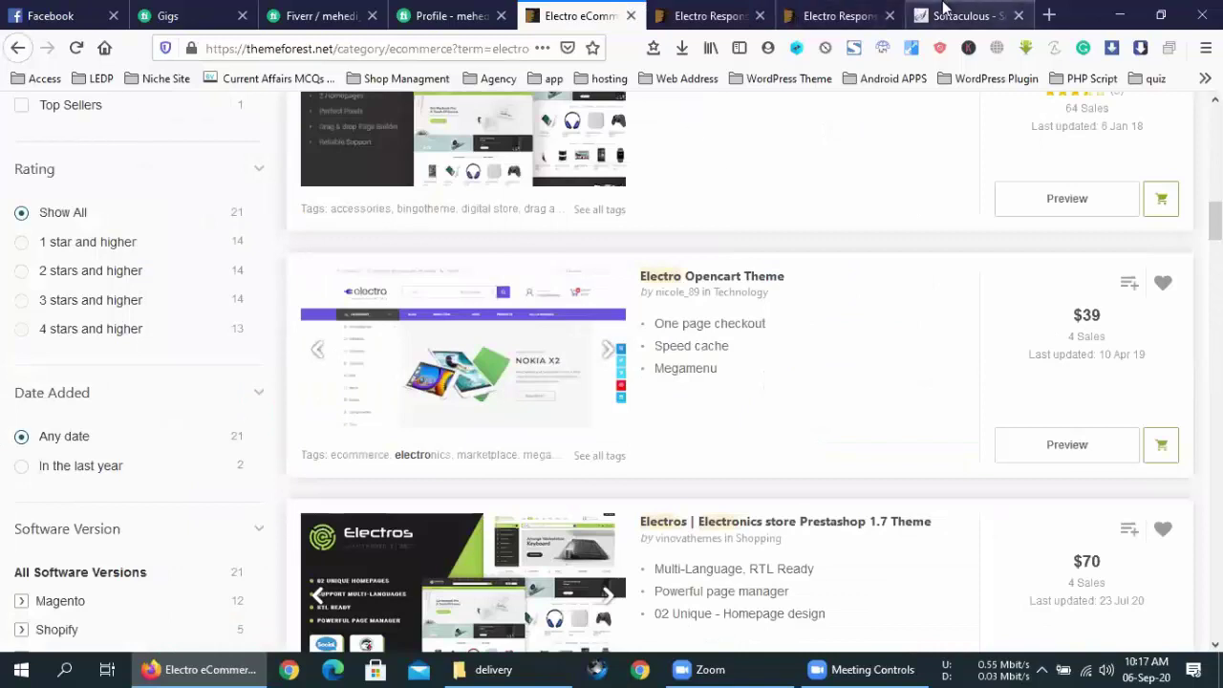
Look through the remaining Softaculous E-Commerce scripts down to Maian Cart, and close the Softaculous page.
scroll(180, 433, down, 5)
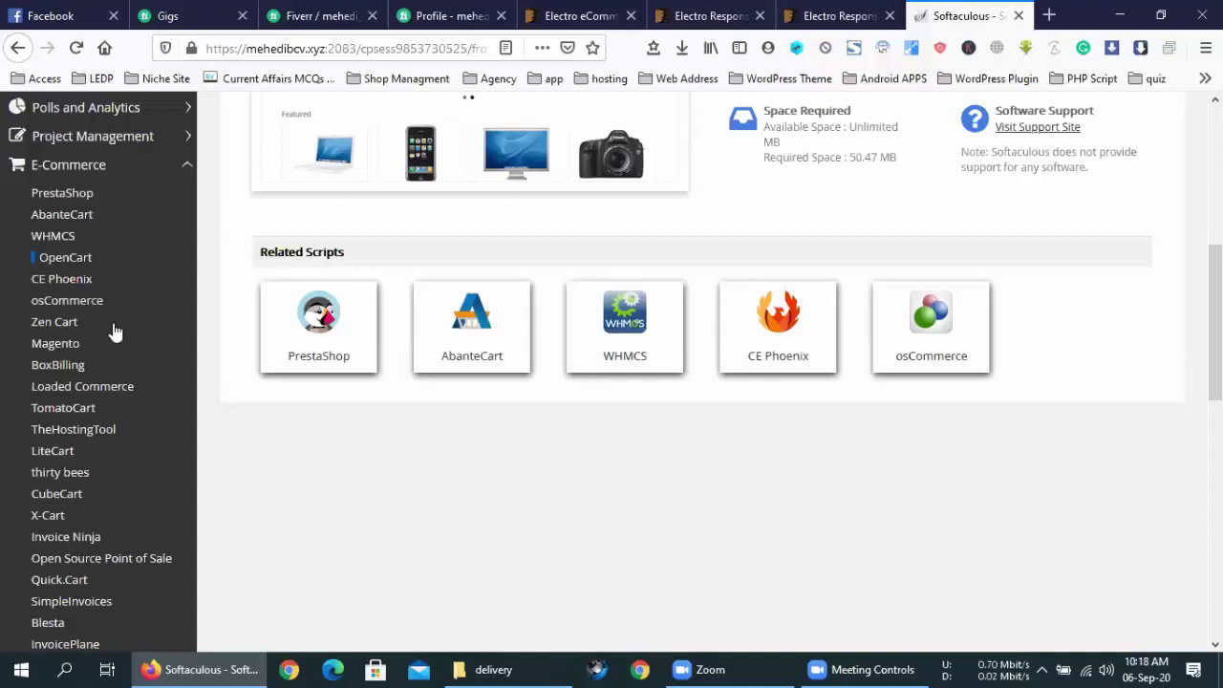
scroll(112, 389, down, 3)
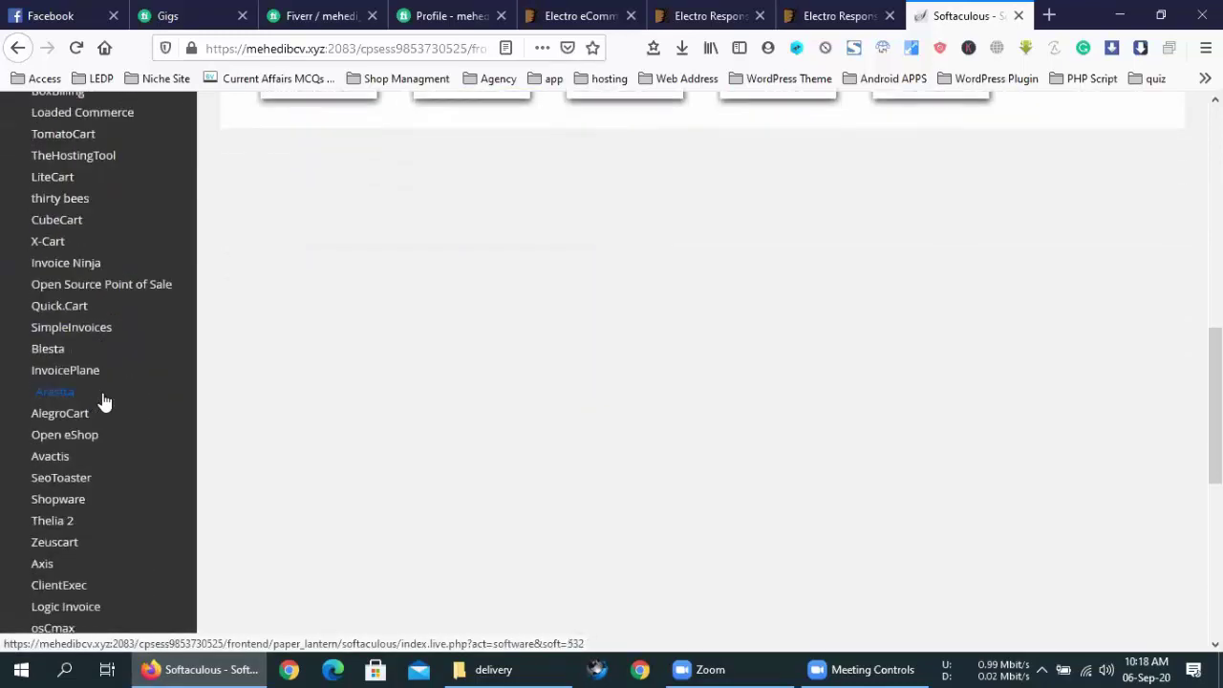
scroll(103, 399, down, 3)
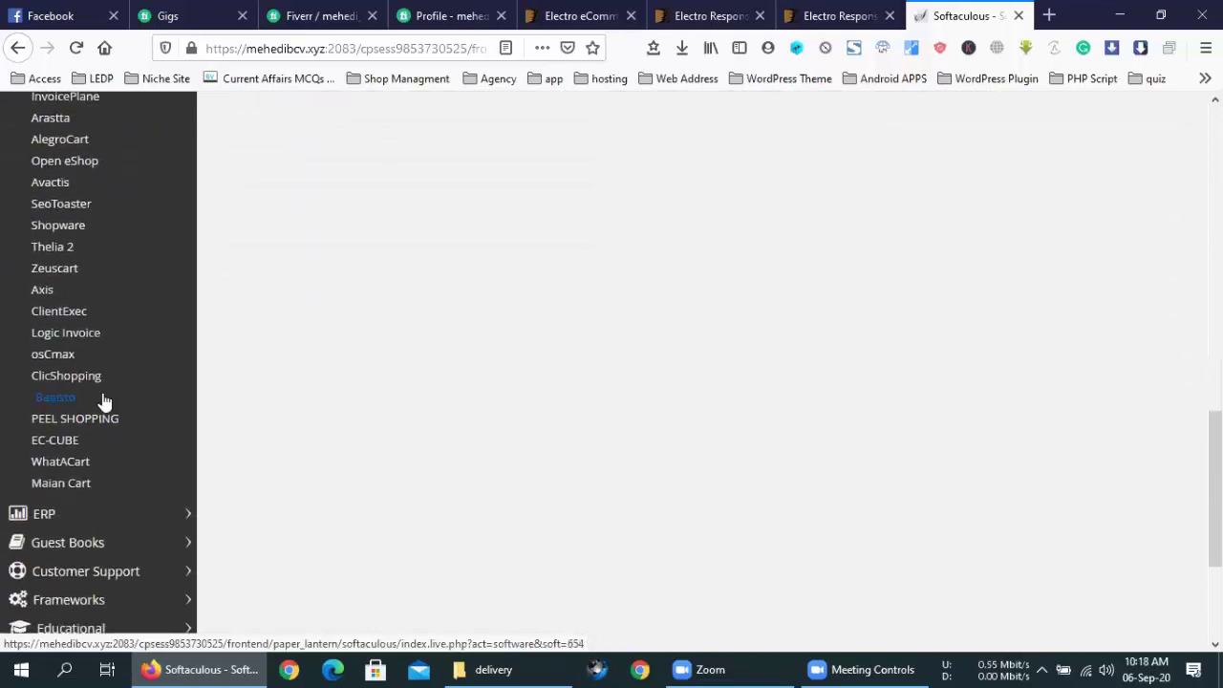
click(1018, 15)
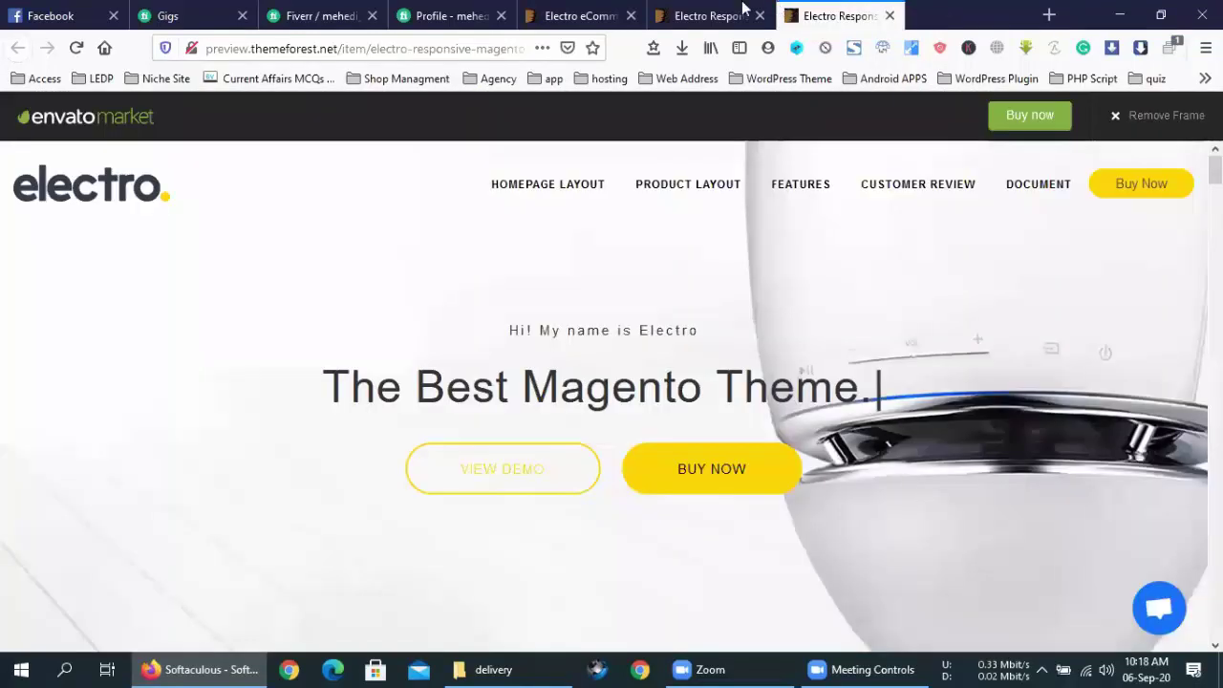
Return to the ThemeForest electro results and examine the Magento theme's item page, including its Regular License price.
click(726, 14)
click(669, 15)
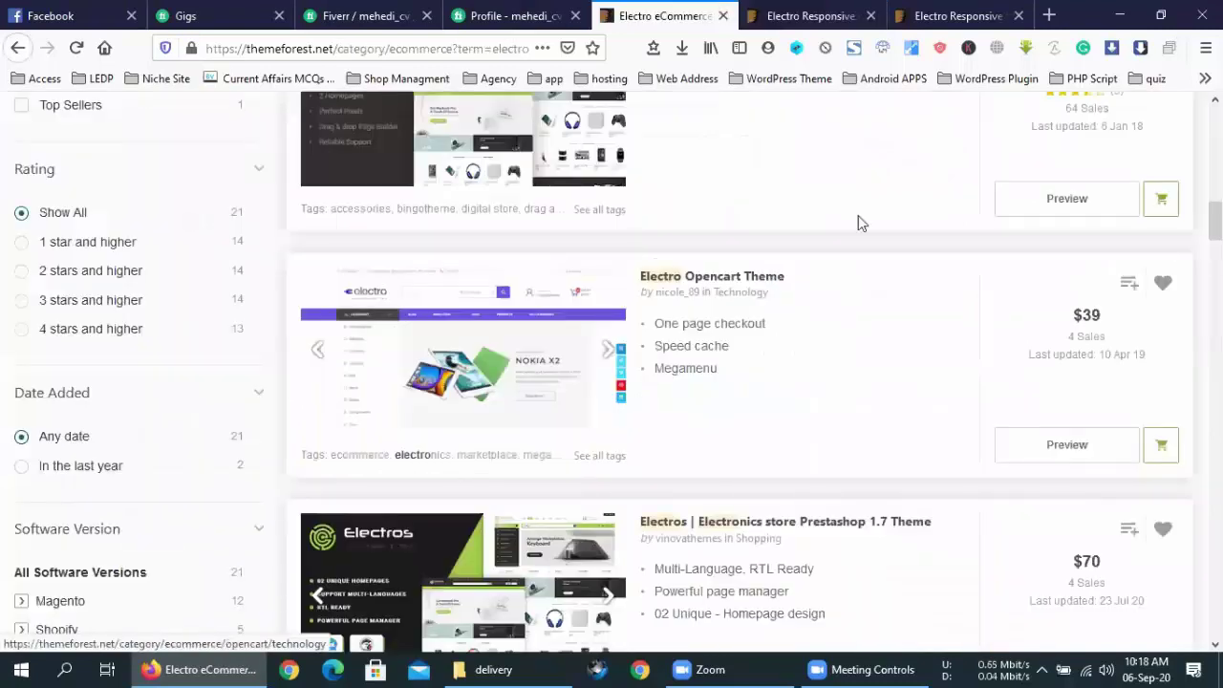
click(841, 15)
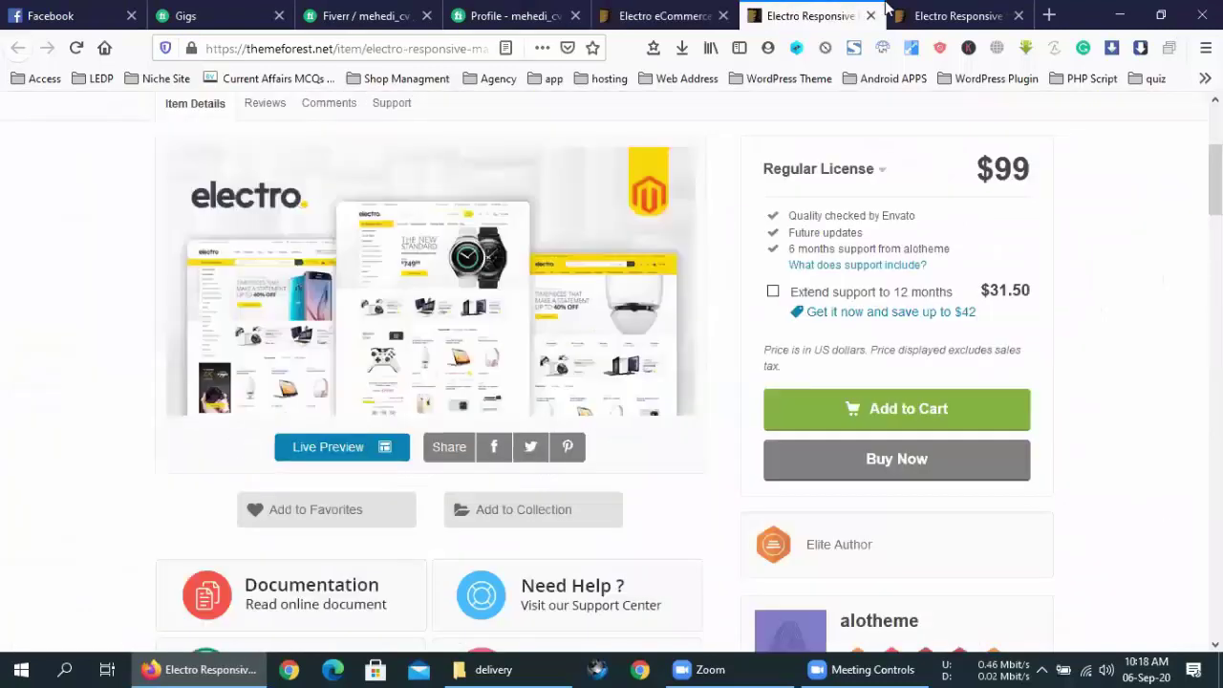
click(896, 14)
key(ctrl+Page_Up)
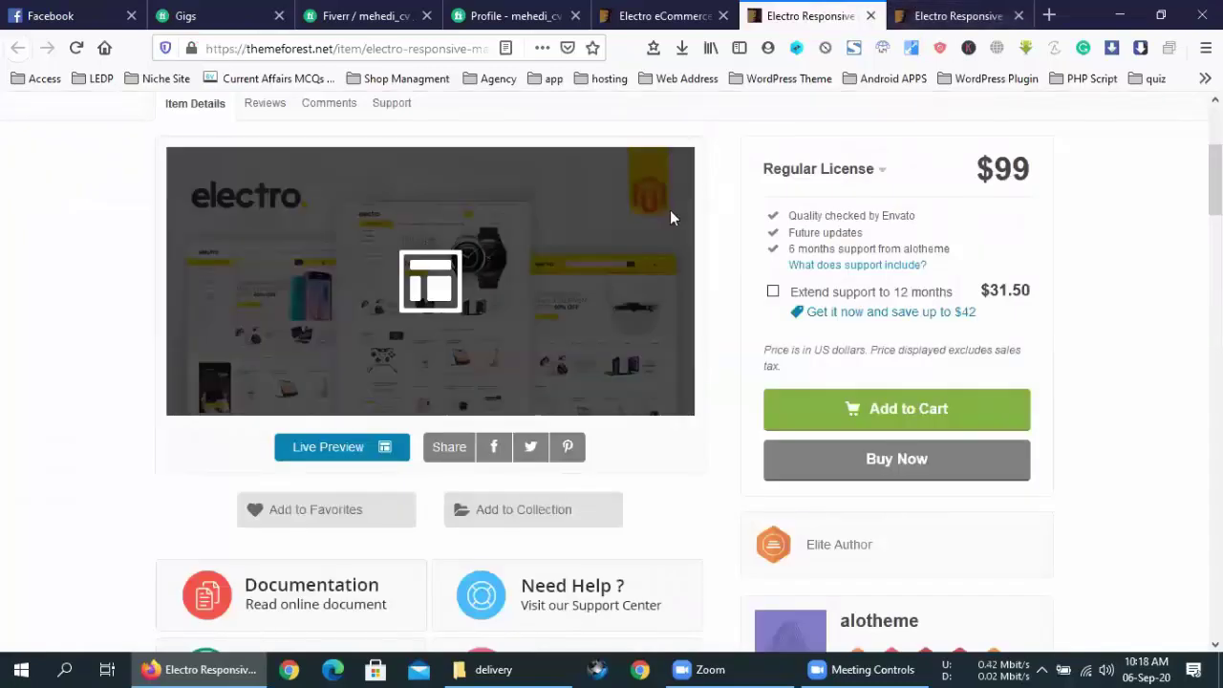
drag(993, 169, 1061, 179)
triple_click(1060, 179)
click(1060, 178)
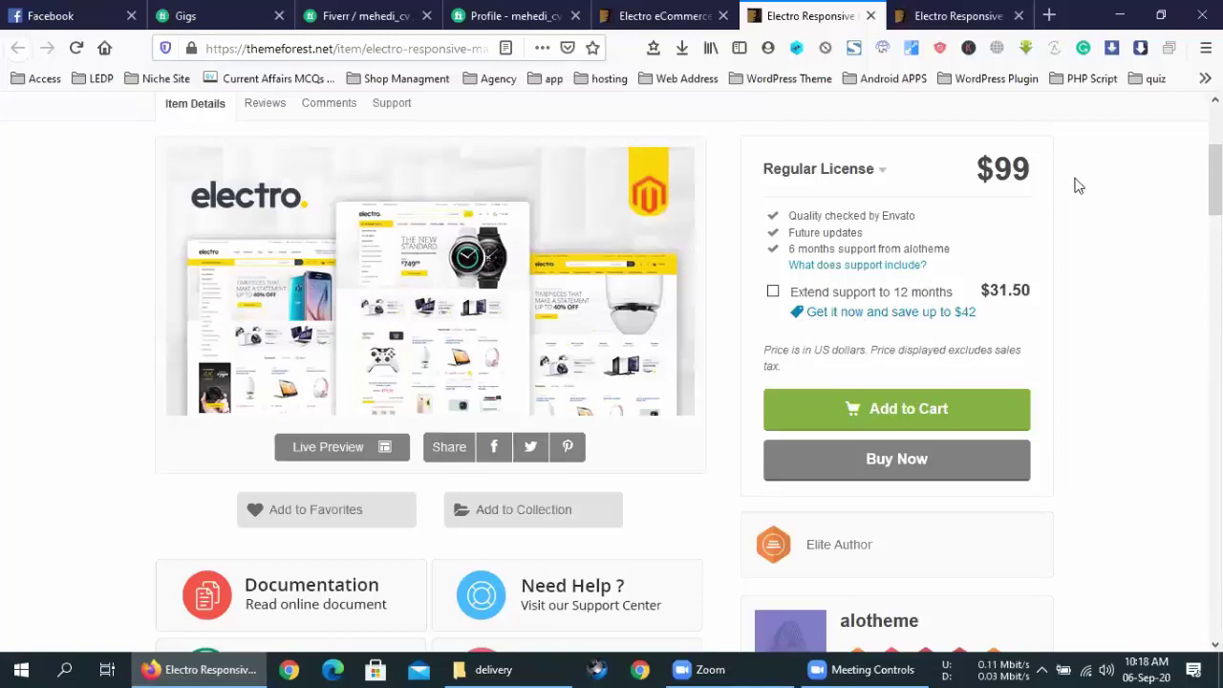
Open pchouse.com.bd in a new browser tab and look over its home page down to the footer and back.
click(1049, 15)
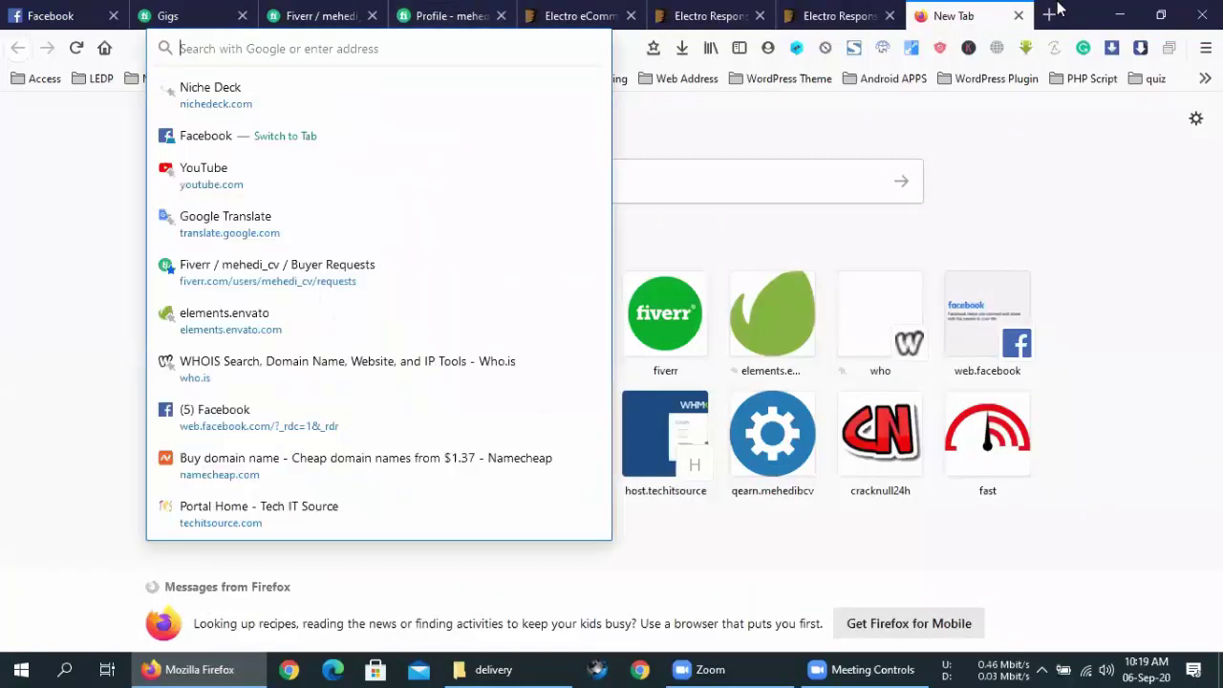
text(pchouse.com.bd/)
key(Return)
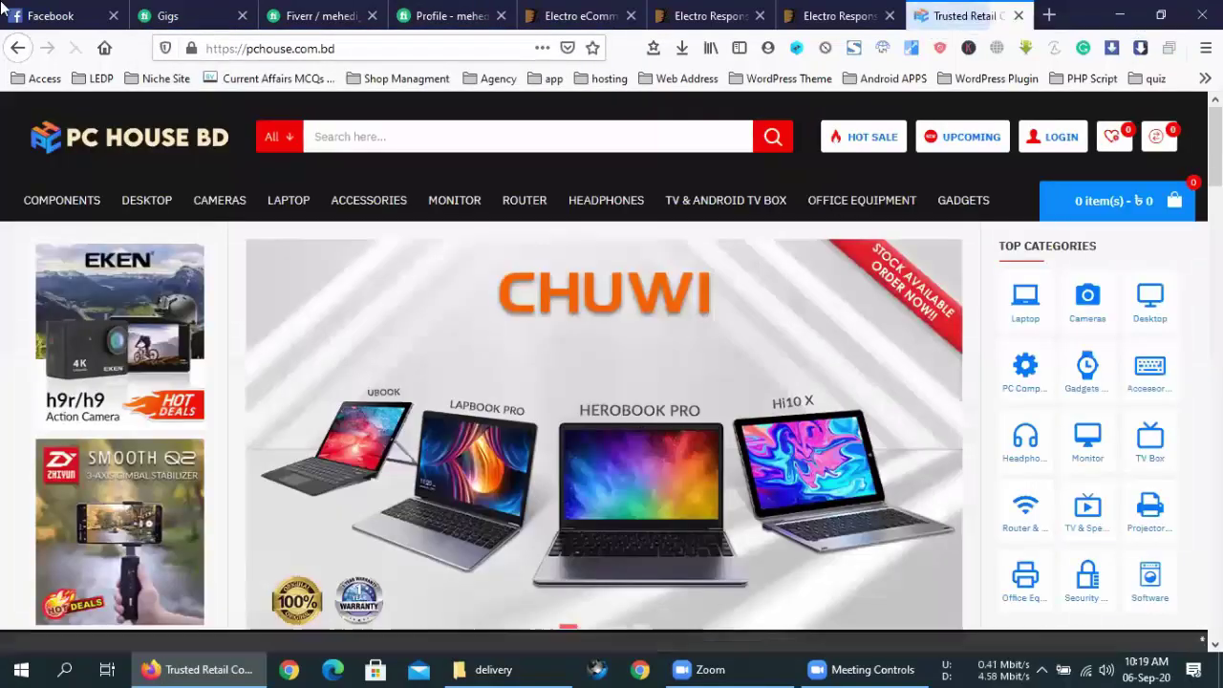
scroll(767, 506, down, 10)
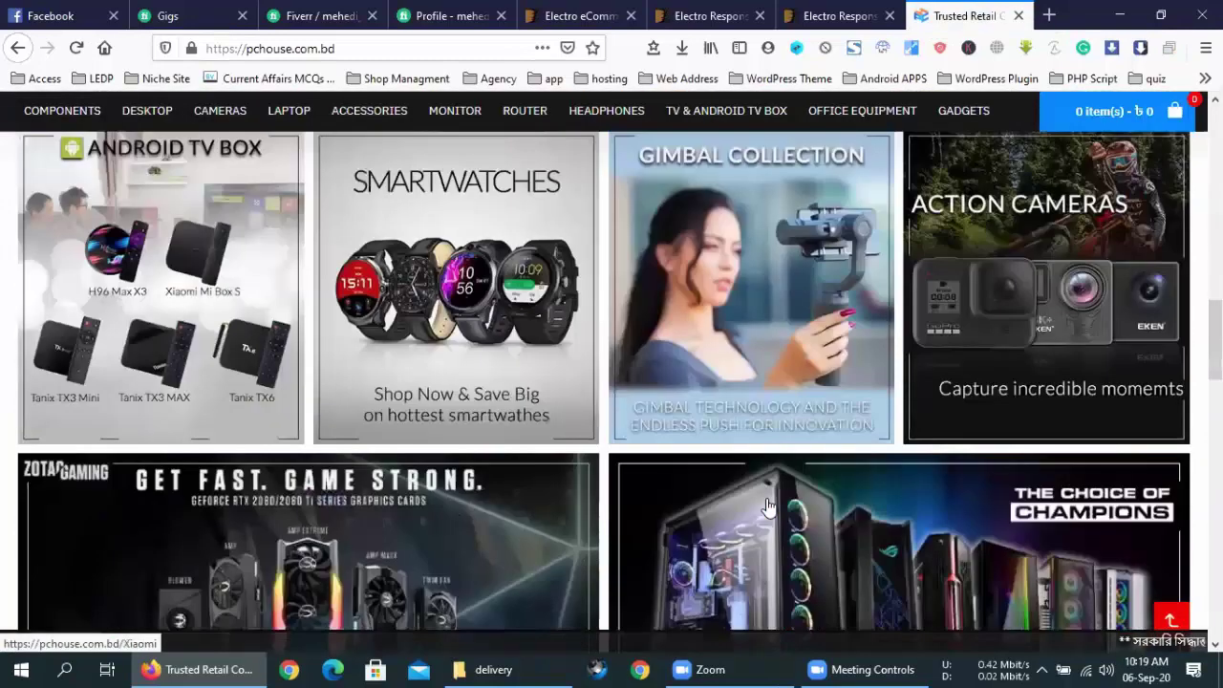
scroll(767, 507, down, 5)
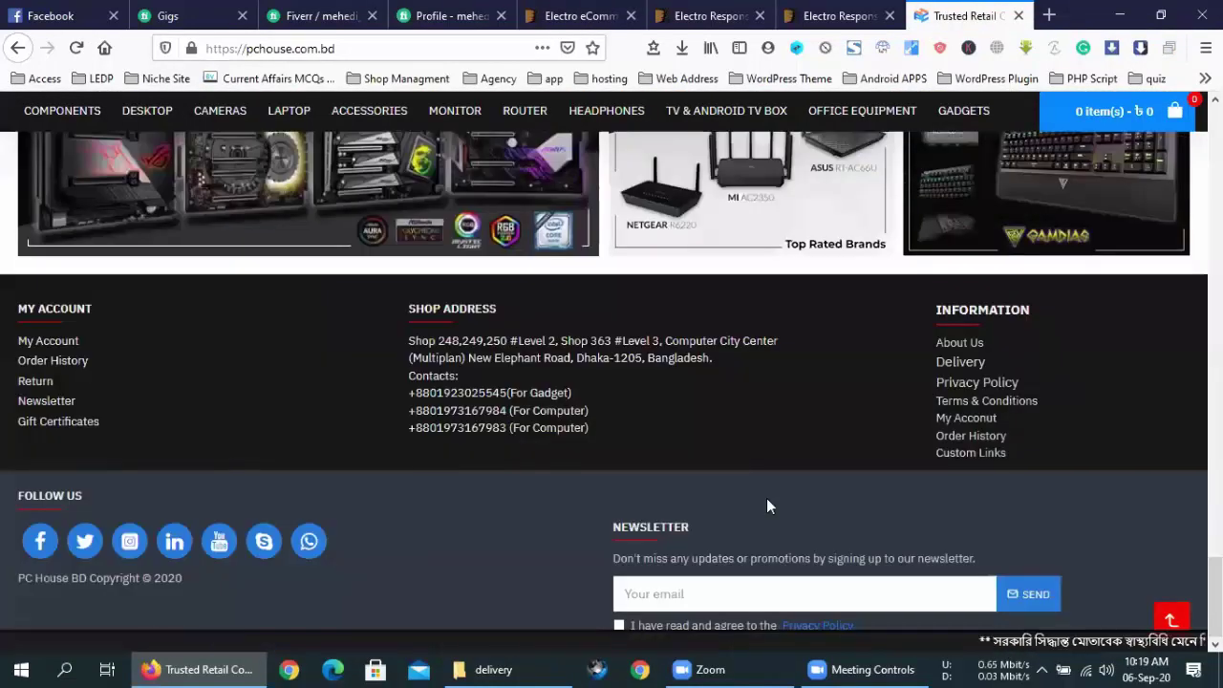
scroll(767, 507, up, 4)
scroll(766, 498, up, 3)
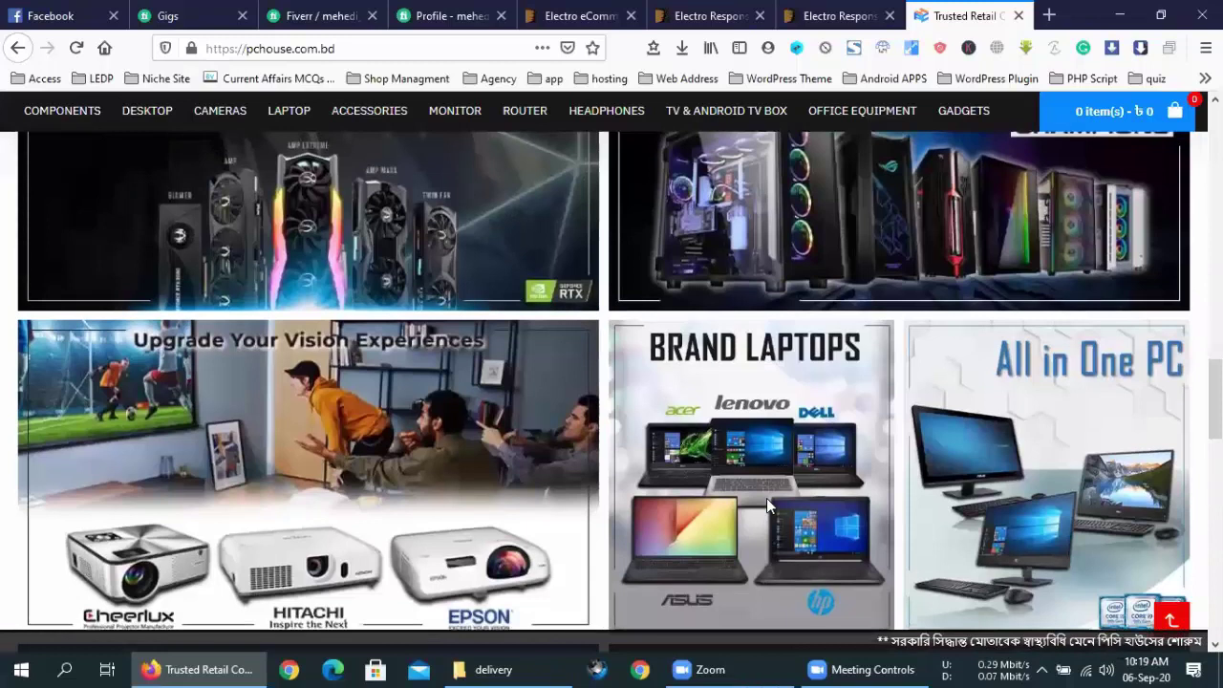
scroll(767, 506, up, 5)
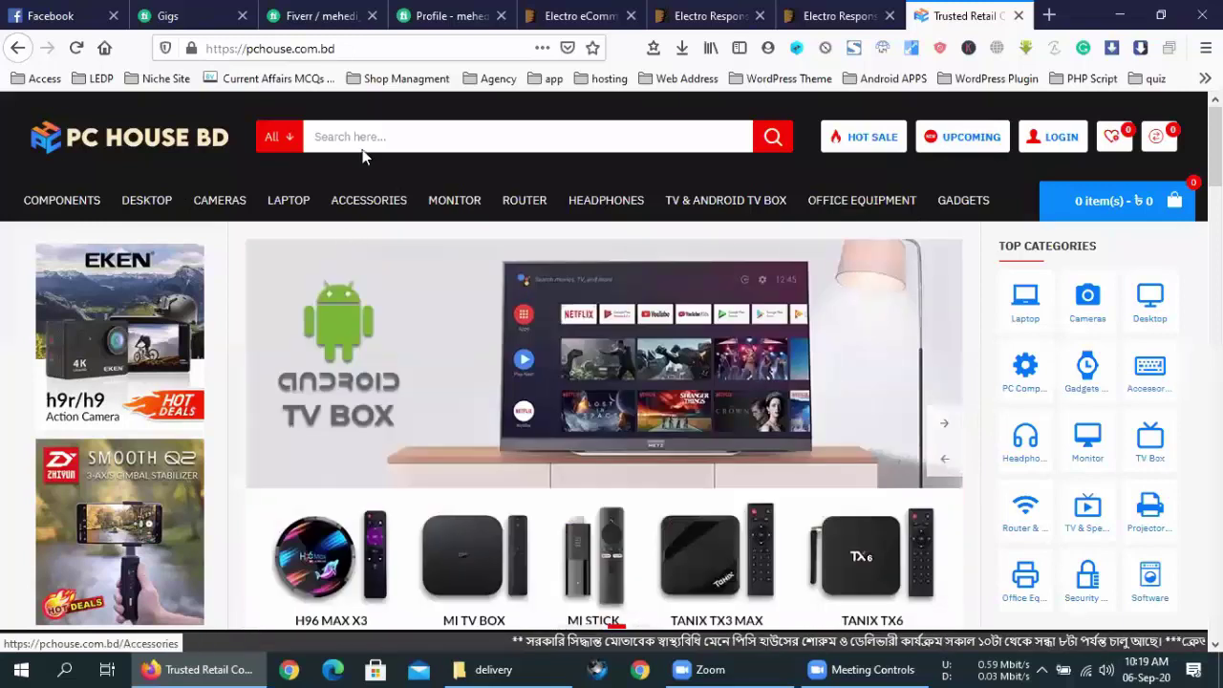
Copy the PC House BD site address and open the WordPress Theme Detector from the Wordpress bookmarks folder.
right_click(354, 58)
key(super+c)
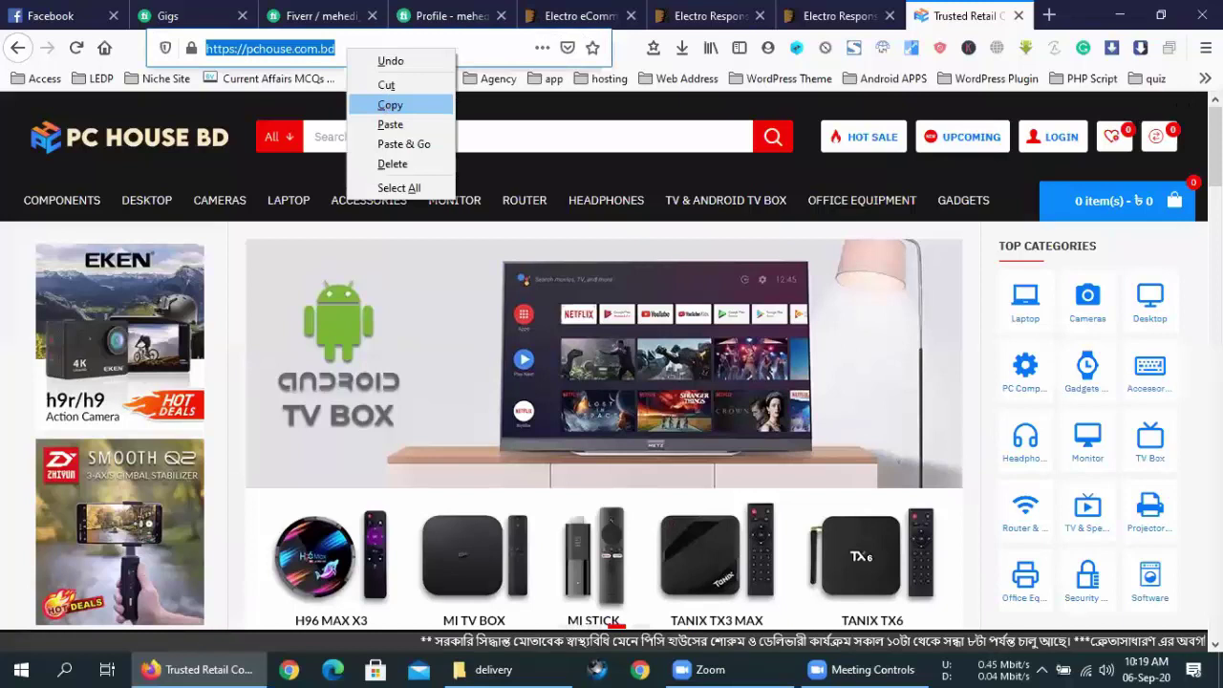
click(1205, 78)
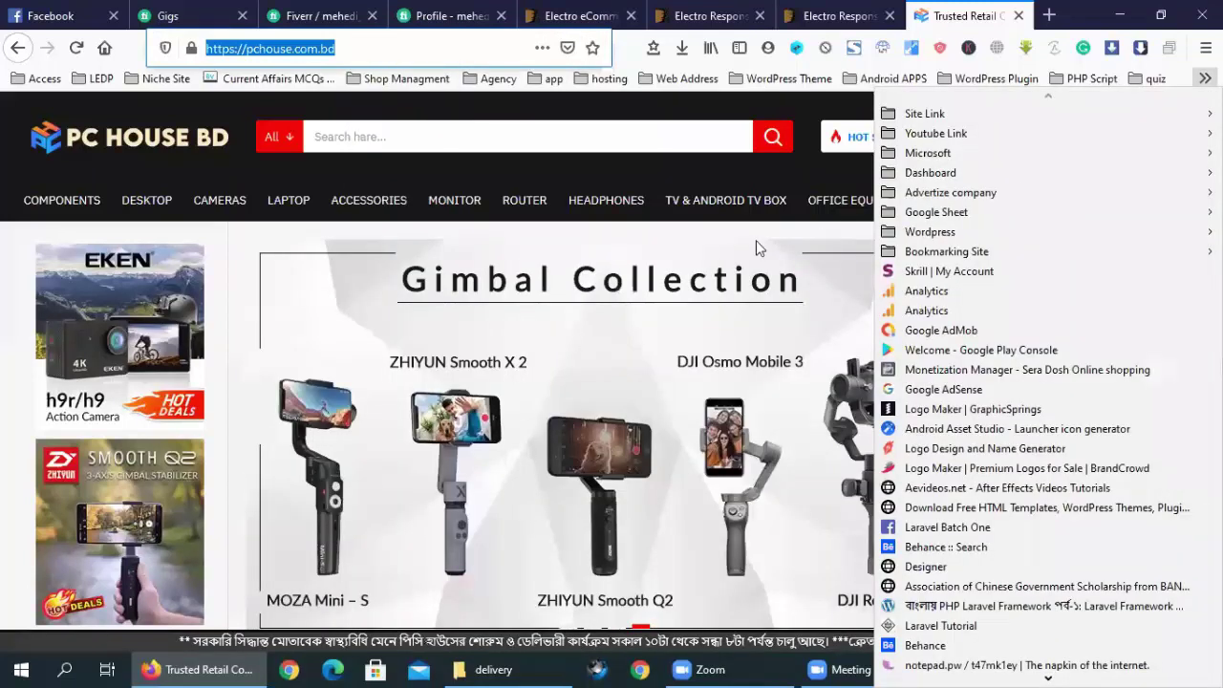
mouse_move(930, 231)
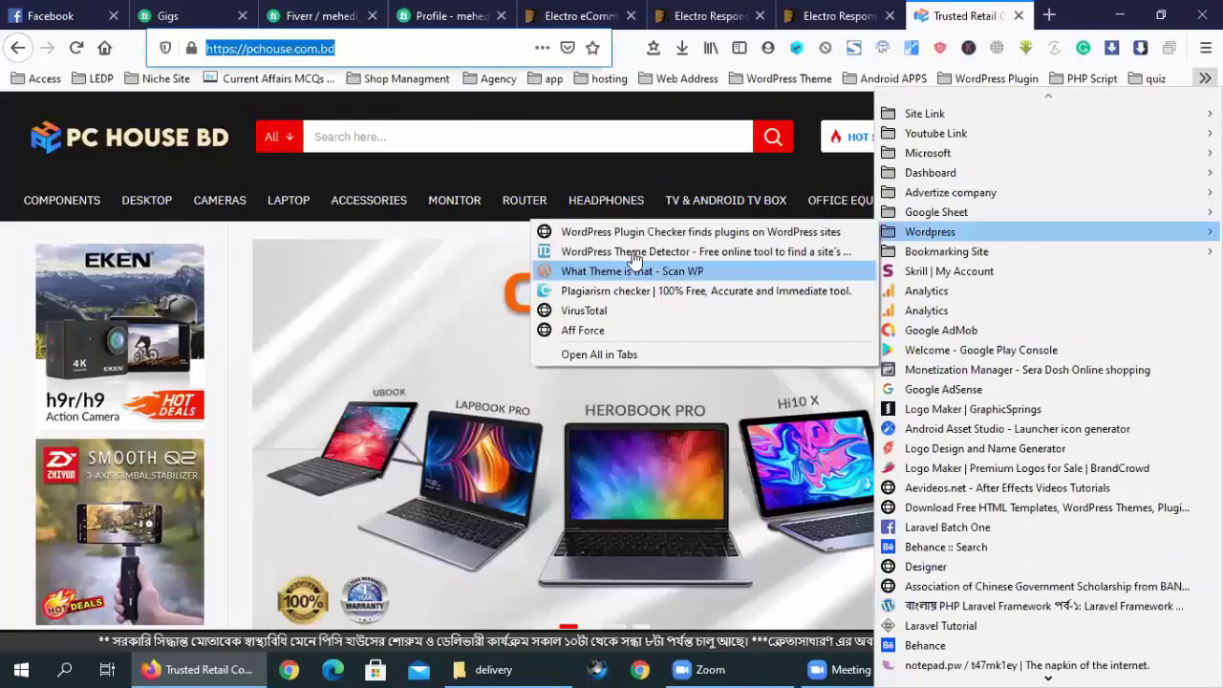
click(633, 254)
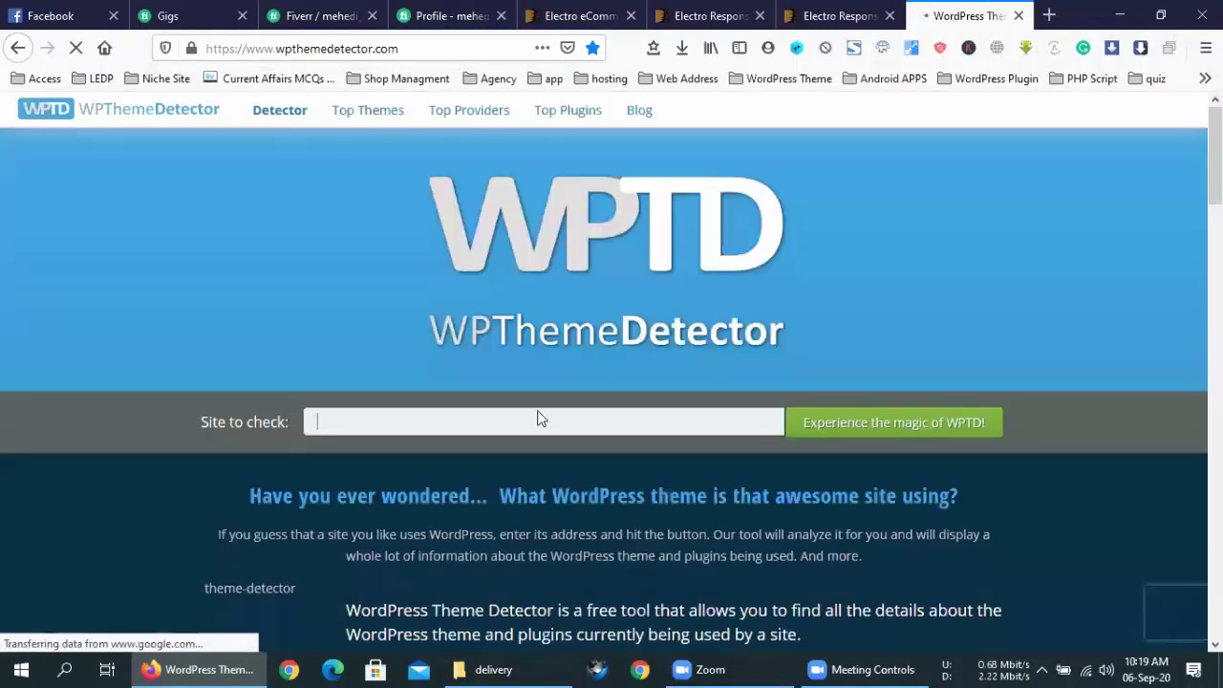
right_click(537, 419)
click(611, 209)
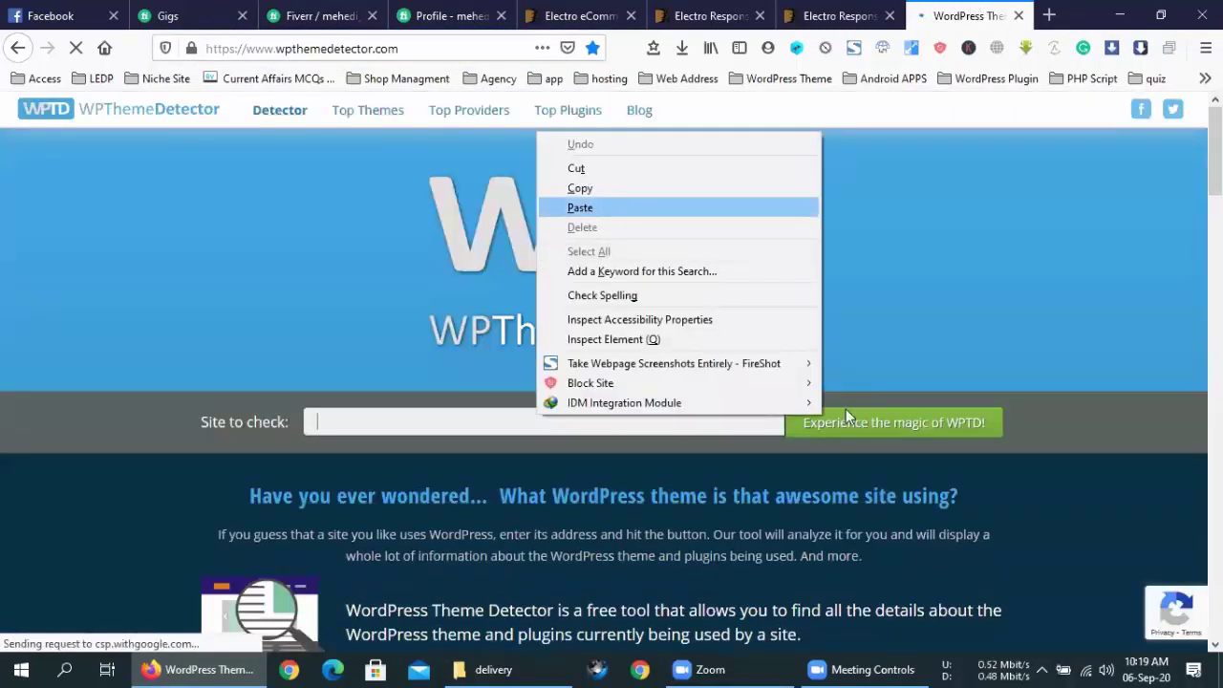
click(849, 417)
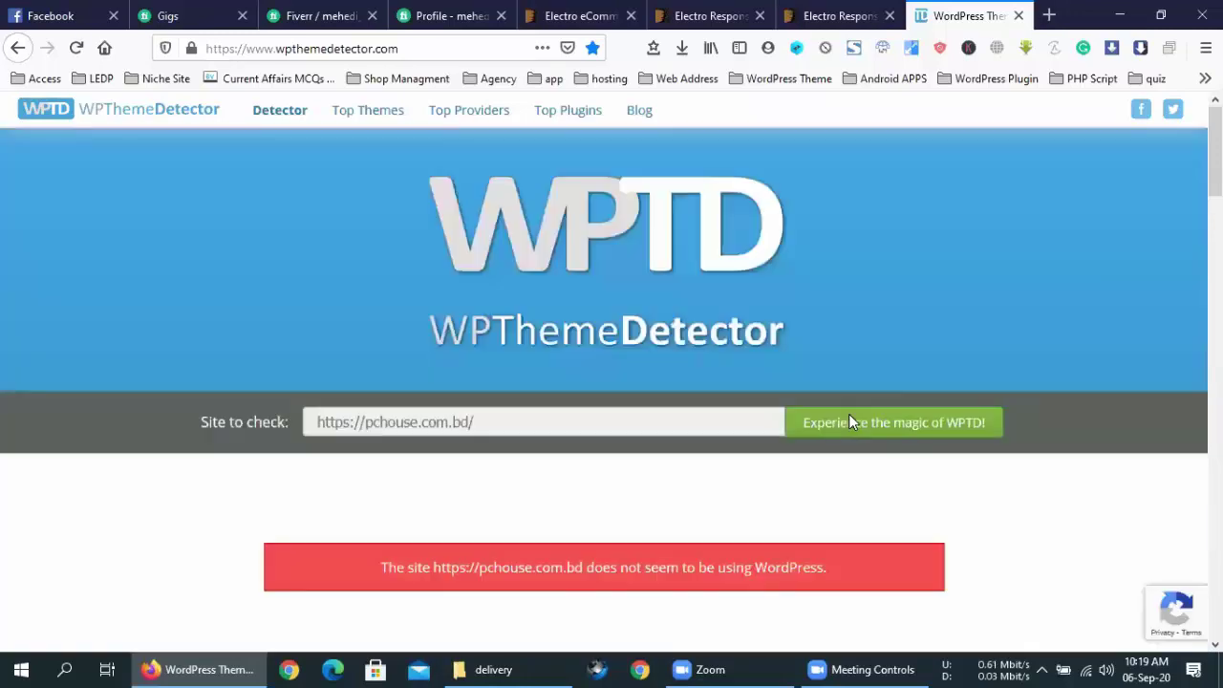
scroll(849, 421, down, 4)
double_click(643, 202)
click(644, 204)
click(647, 231)
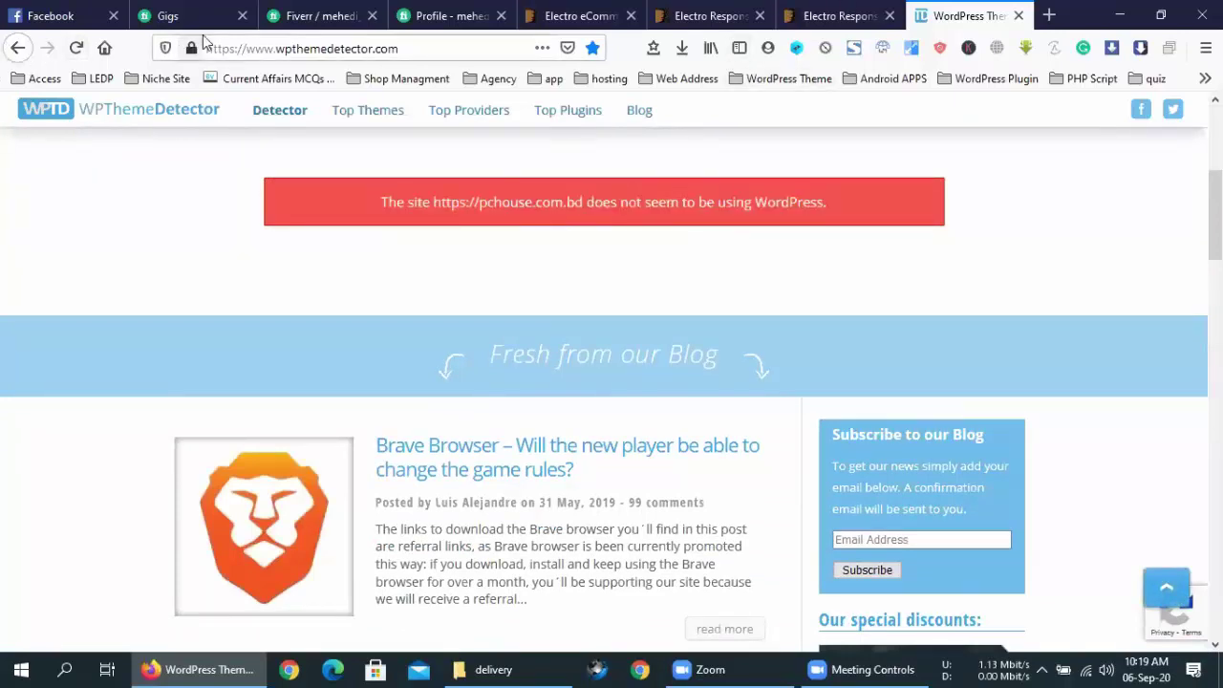
Return to pchouse.com.bd using the copied address and look over the product banners on its home page.
right_click(346, 51)
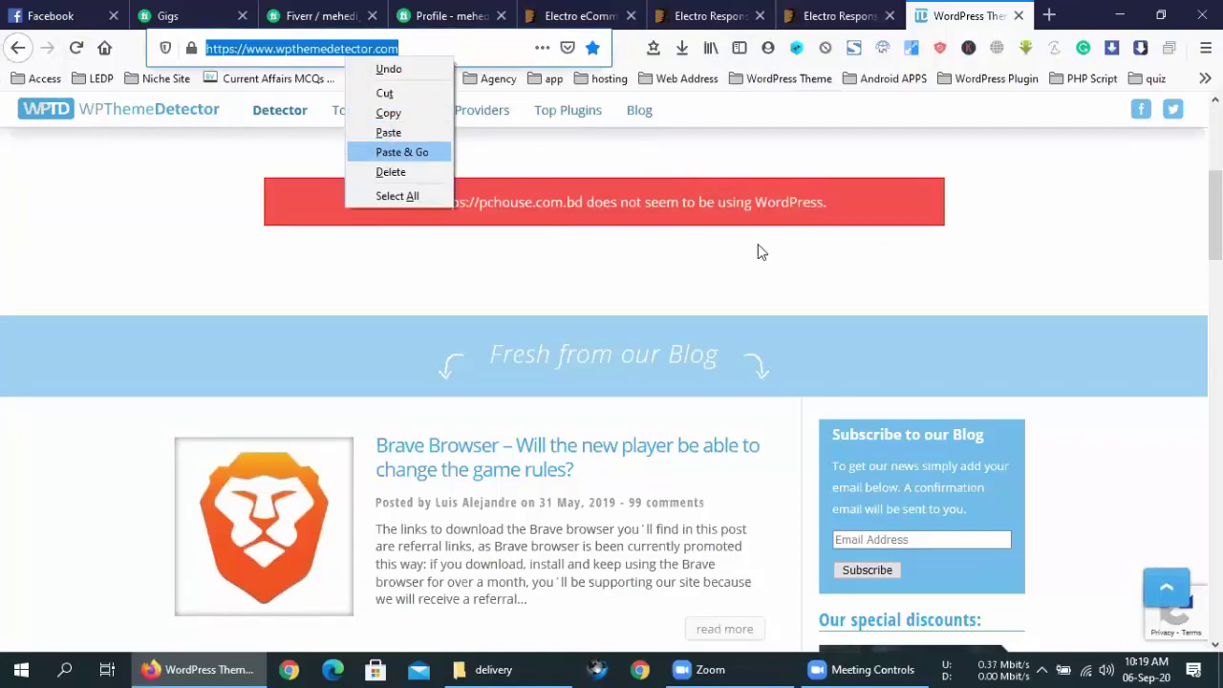
key(Return)
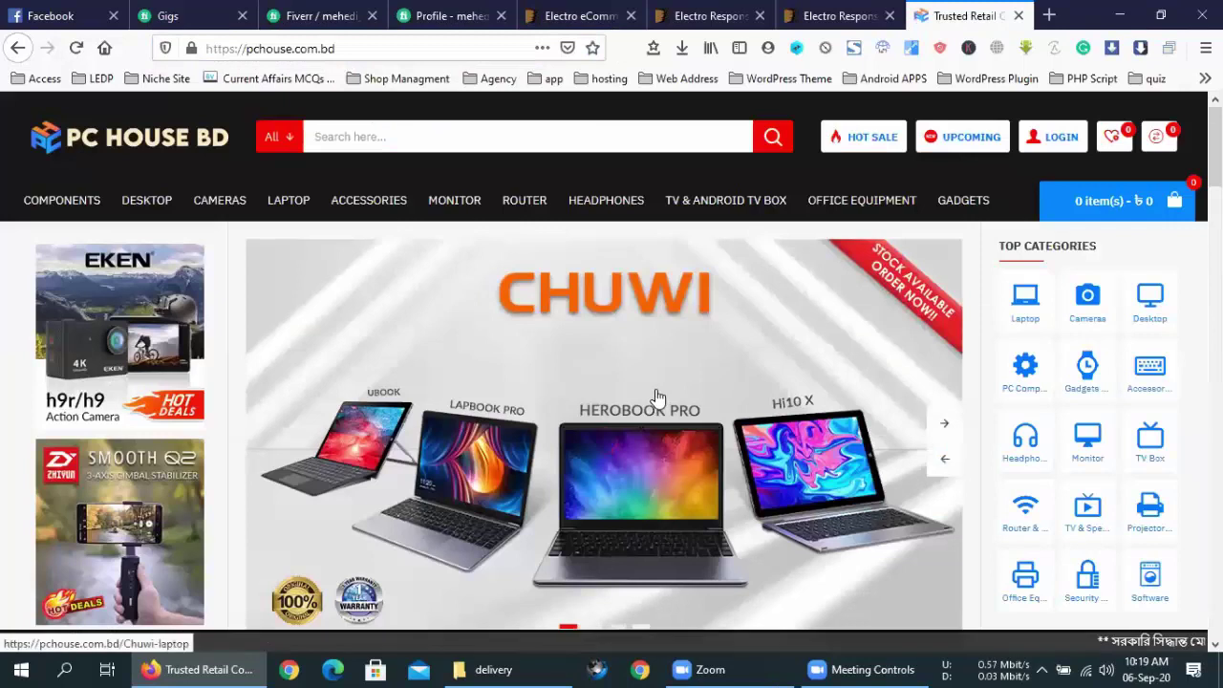
scroll(659, 399, down, 4)
scroll(658, 399, down, 5)
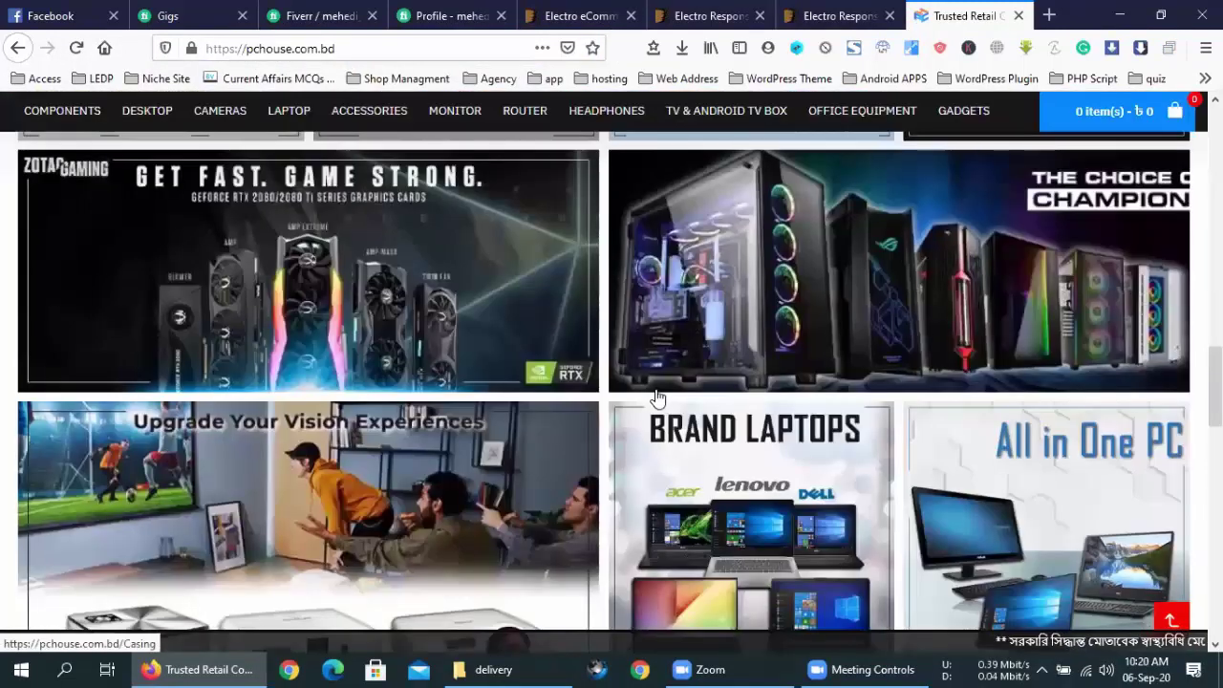
scroll(655, 397, down, 3)
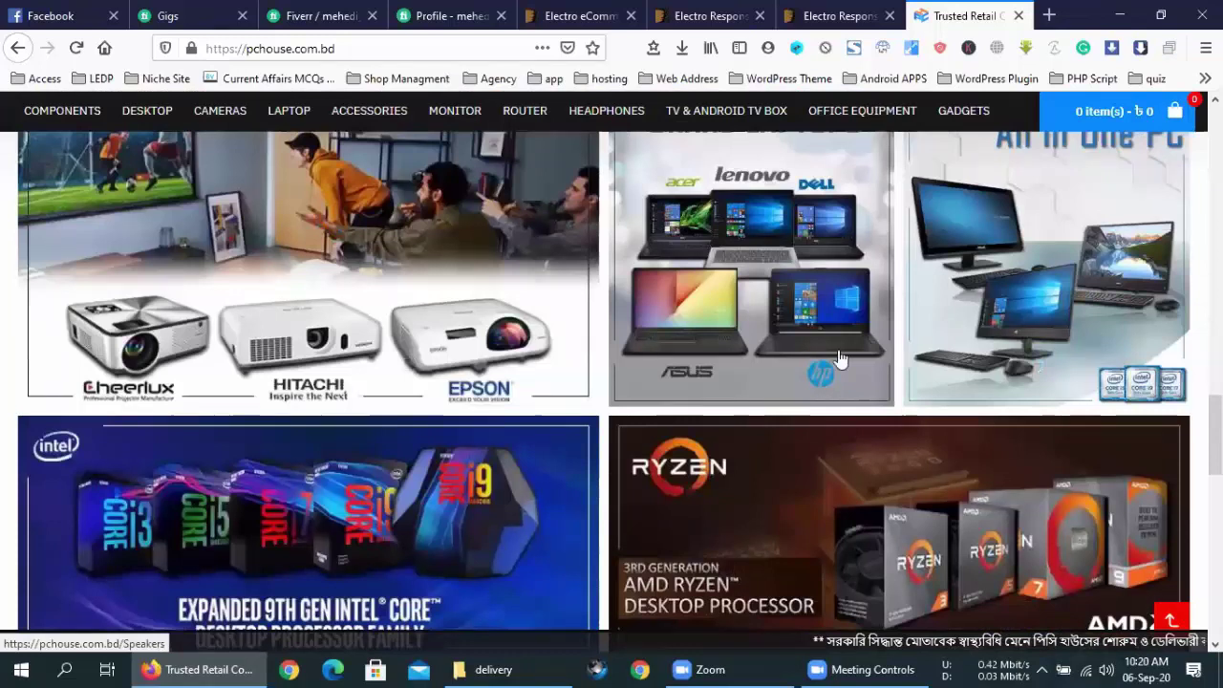
Close the PC House BD site and check the regular license price on the Electro Magento theme's item page.
scroll(1065, 310, up, 5)
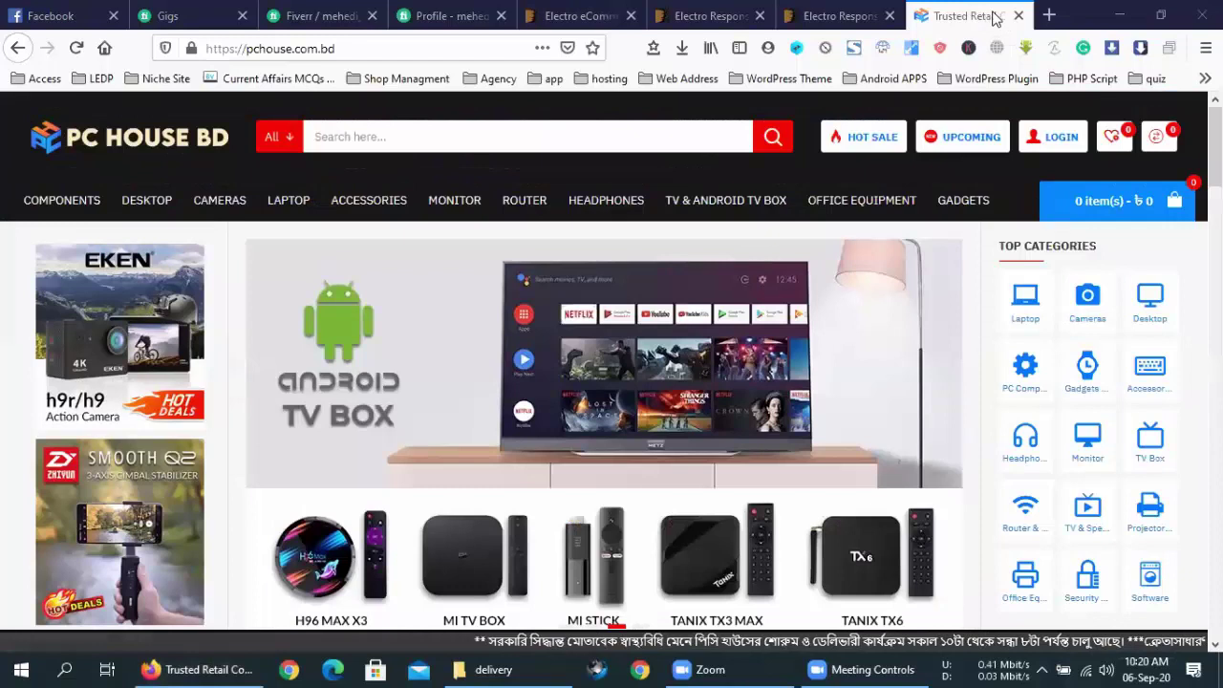
middle_click(1002, 17)
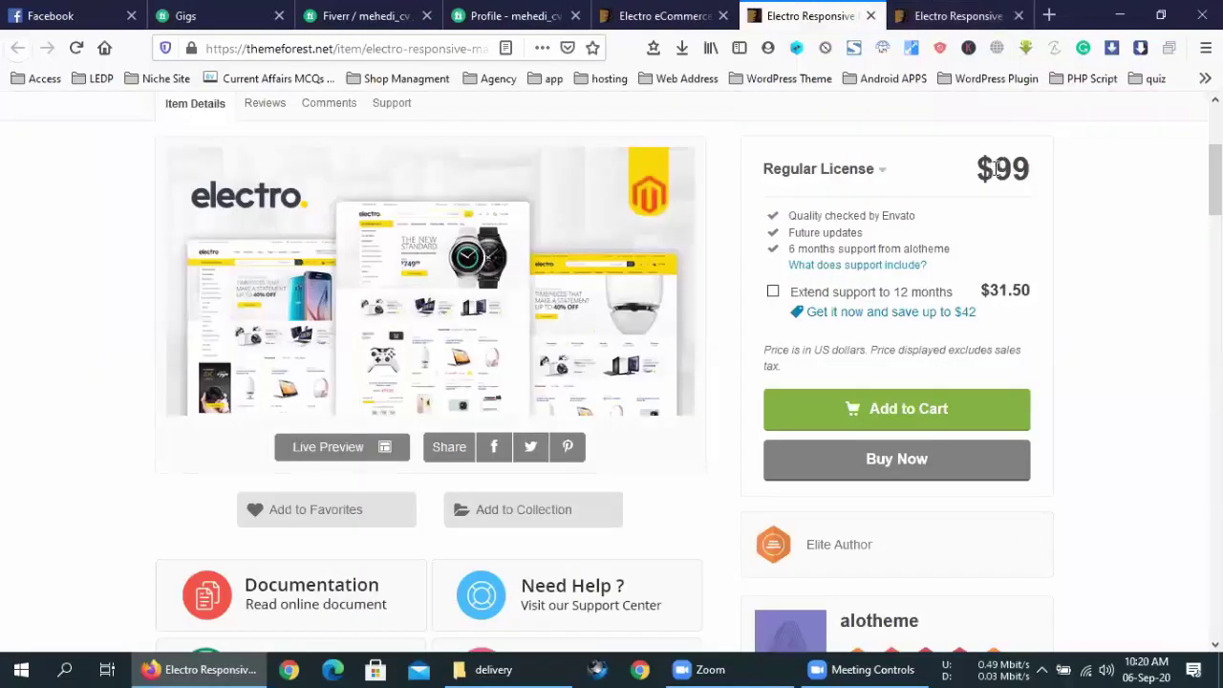
drag(994, 169, 1036, 174)
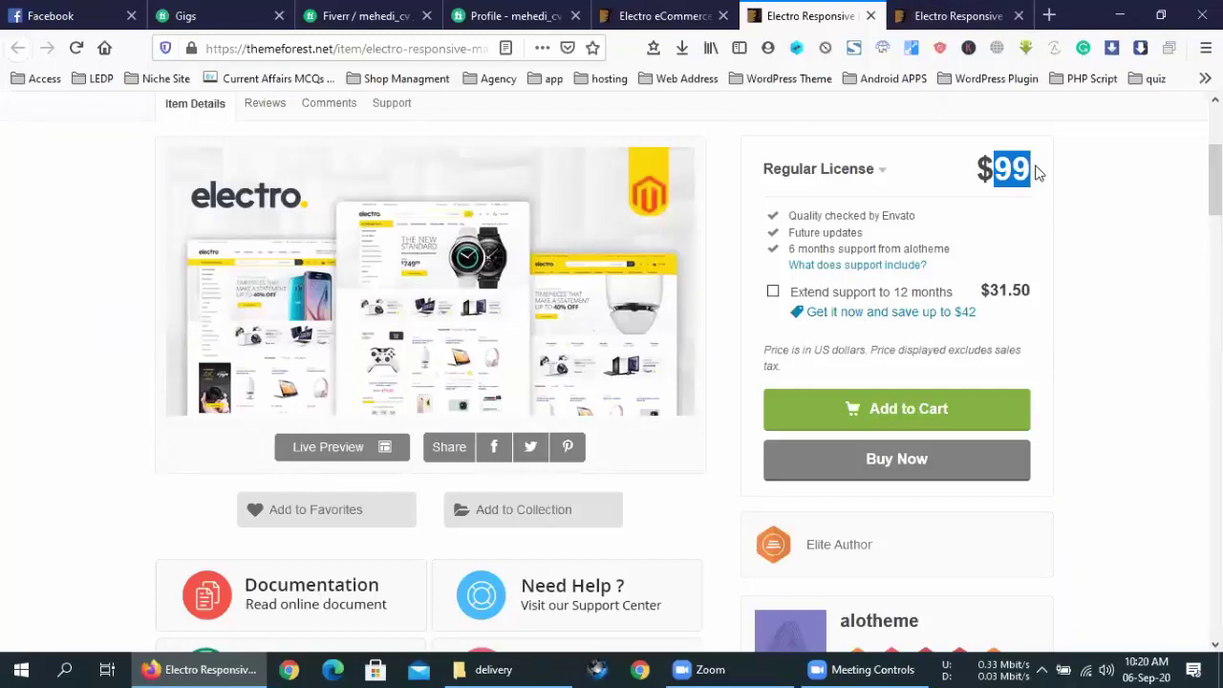
click(1038, 172)
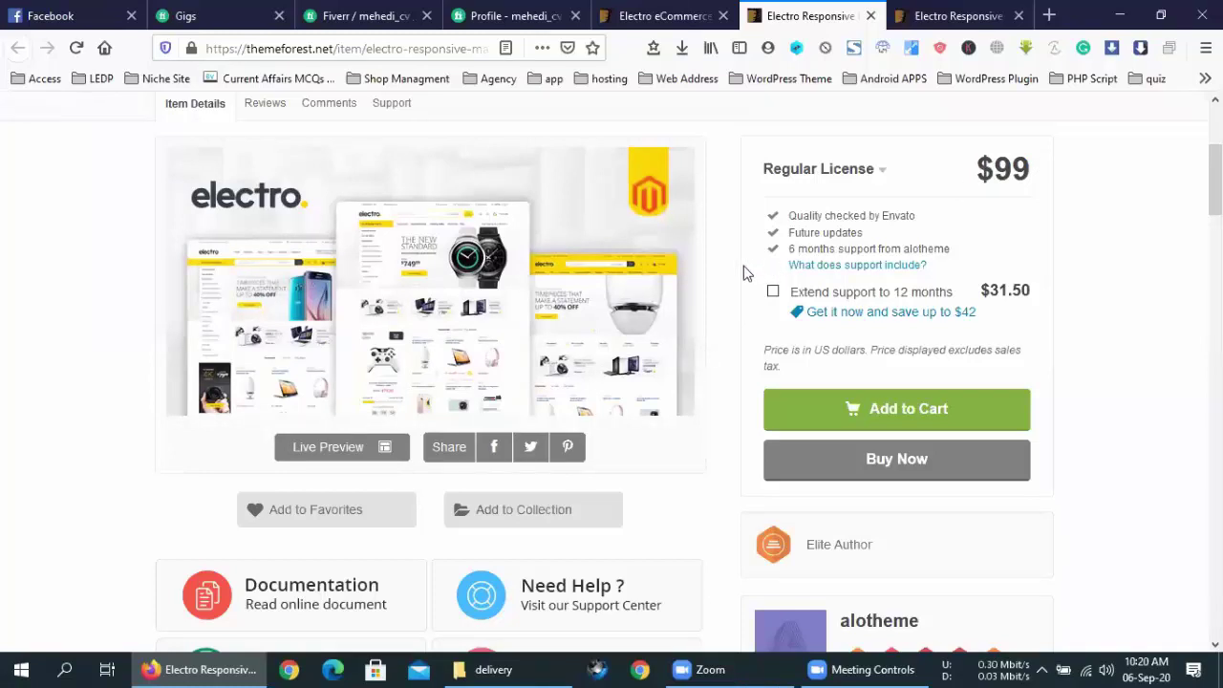
Sort the ThemeForest eCommerce results for "electro" by best sellers.
key(ctrl+shift+Tab)
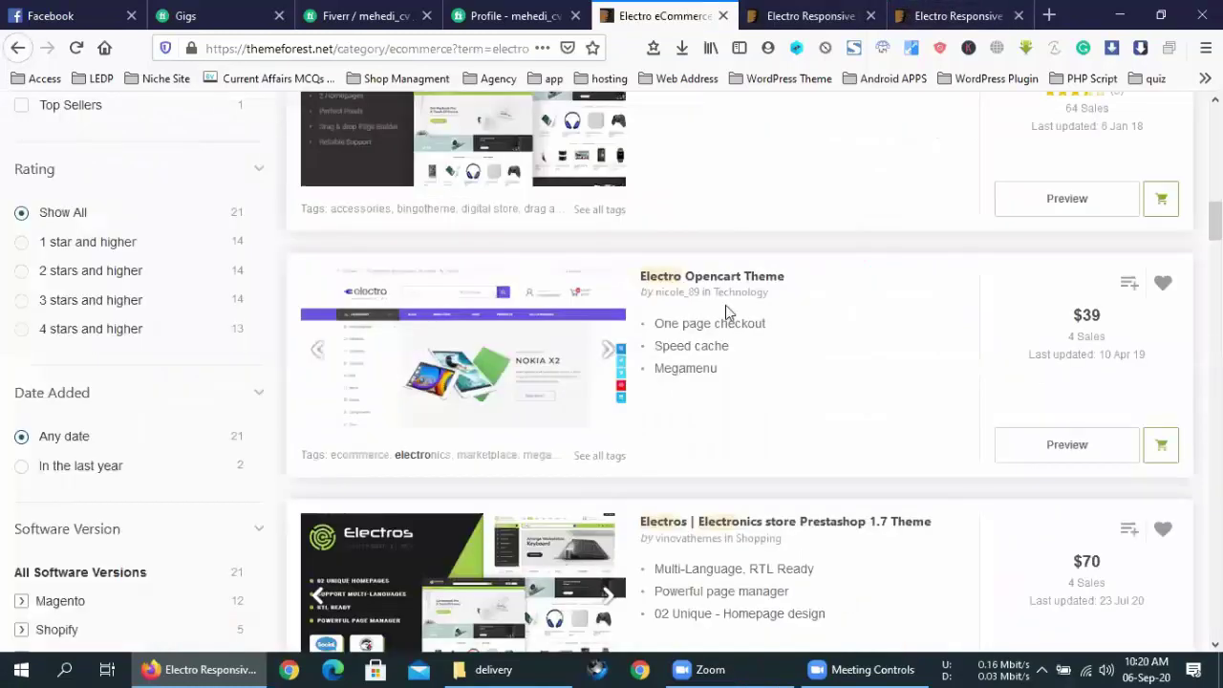
scroll(725, 305, up, 3)
scroll(725, 308, up, 3)
scroll(716, 287, up, 5)
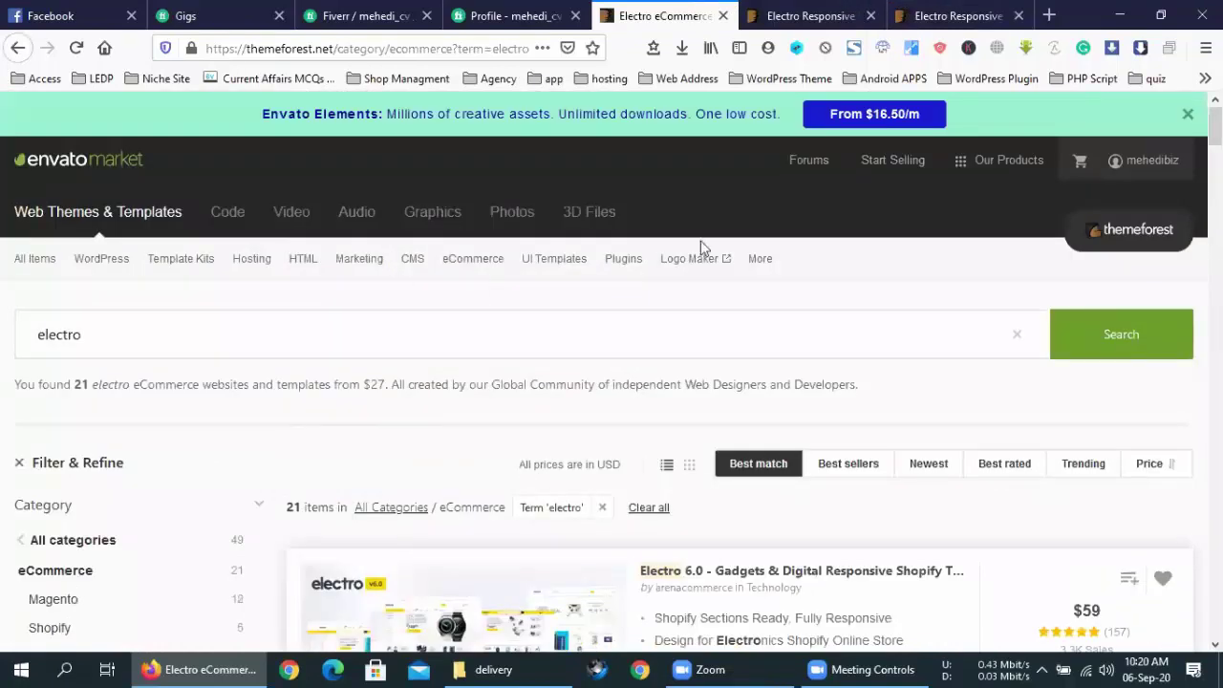
scroll(669, 258, down, 3)
scroll(841, 200, up, 1)
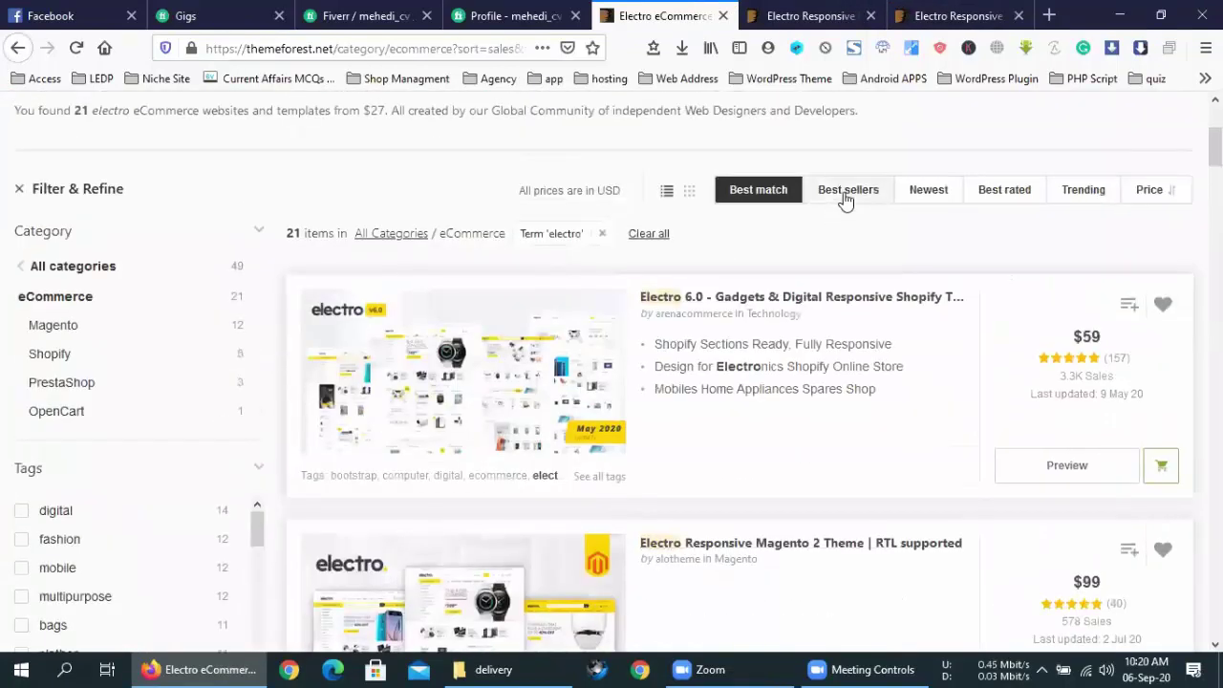
click(845, 191)
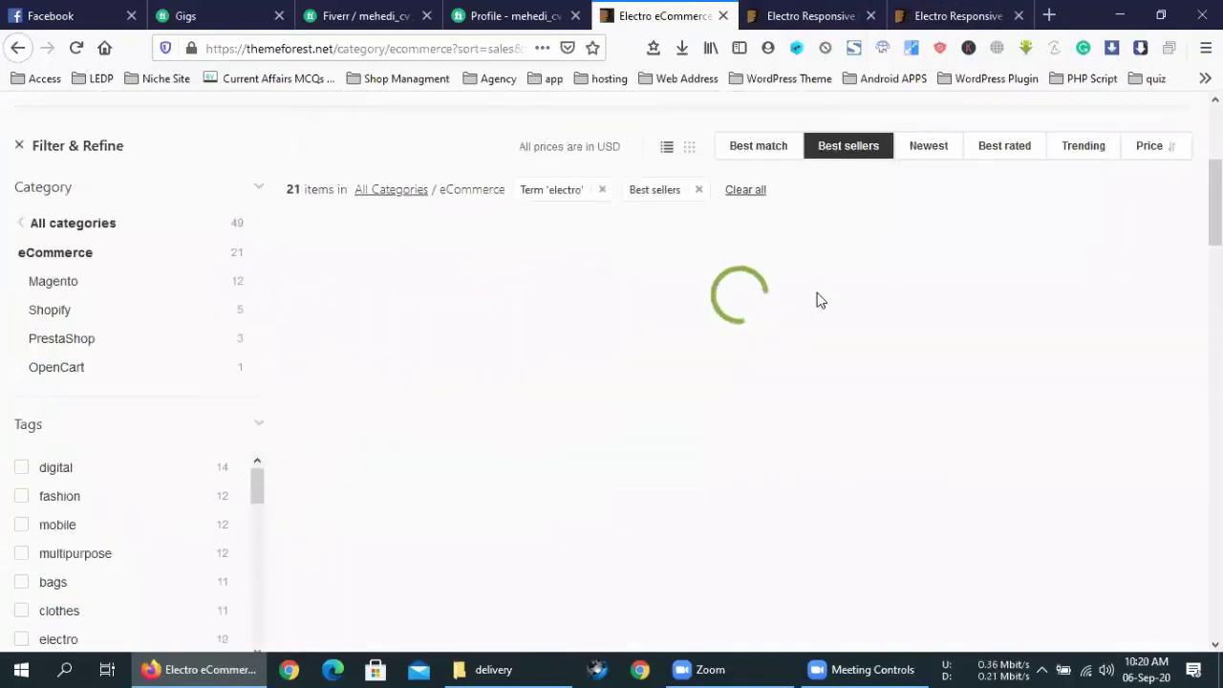
scroll(823, 298, down, 3)
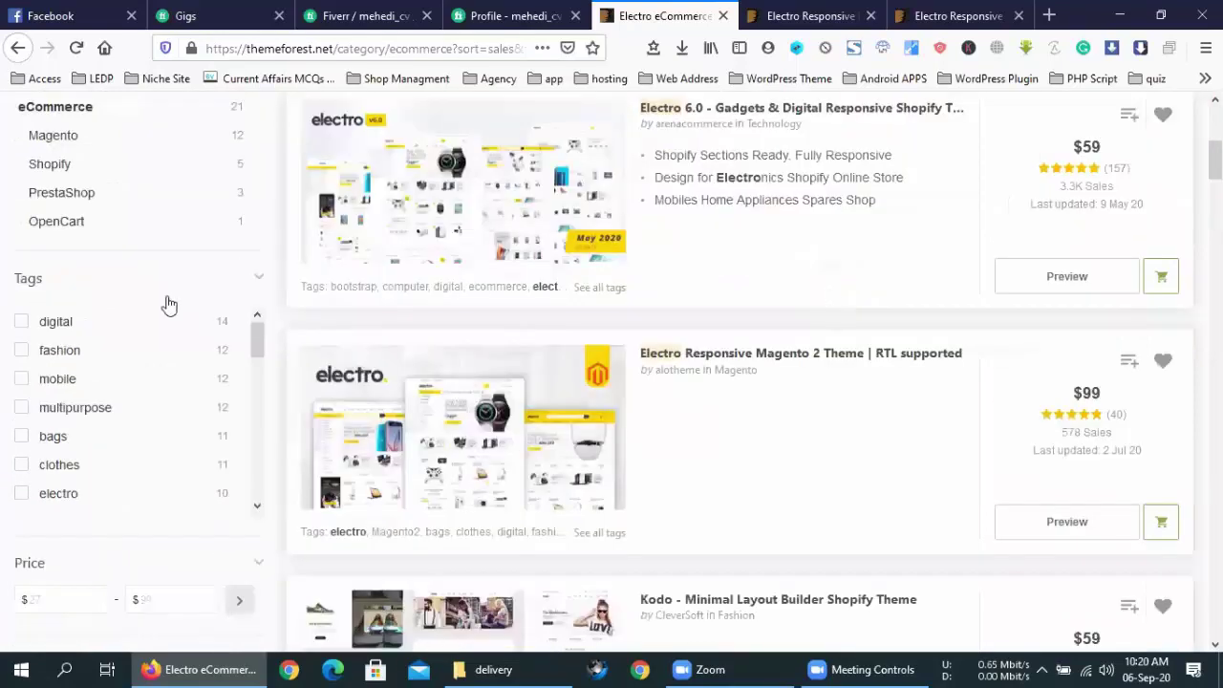
Return to the "electro" results as they were before the best-seller sorting.
scroll(120, 328, up, 10)
click(127, 336)
click(18, 48)
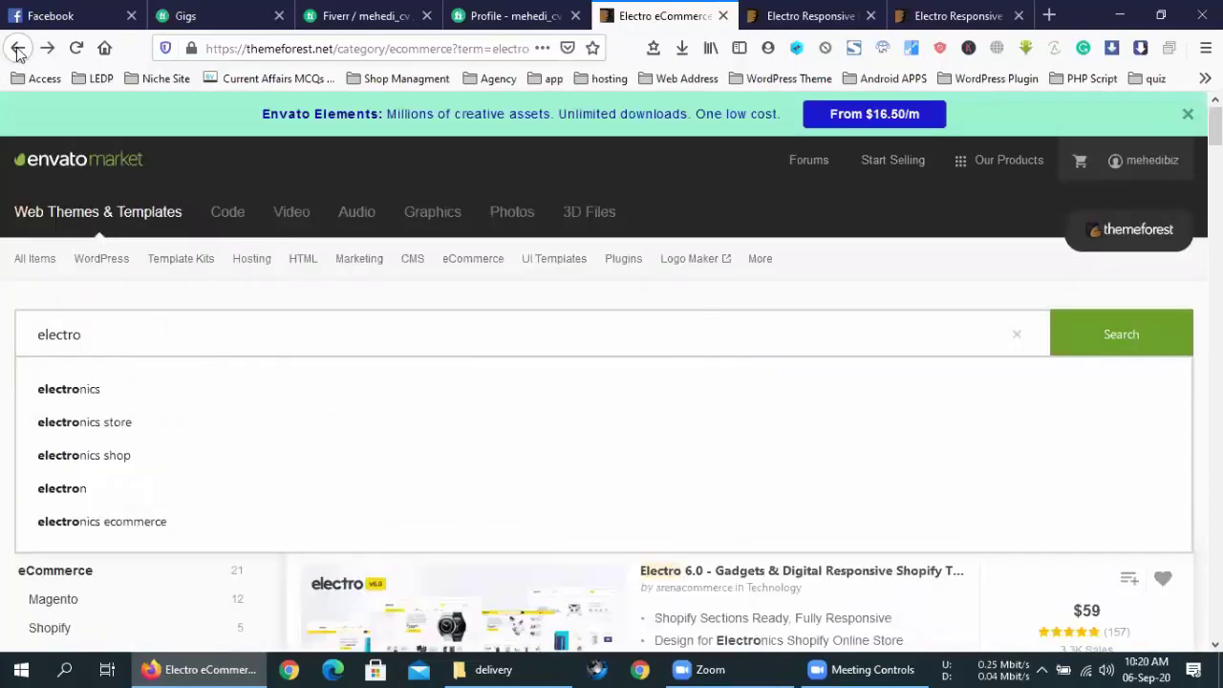
Examine the Electro Magento 2 theme's item page for author and item details, the overview and Magento compatibility.
click(865, 11)
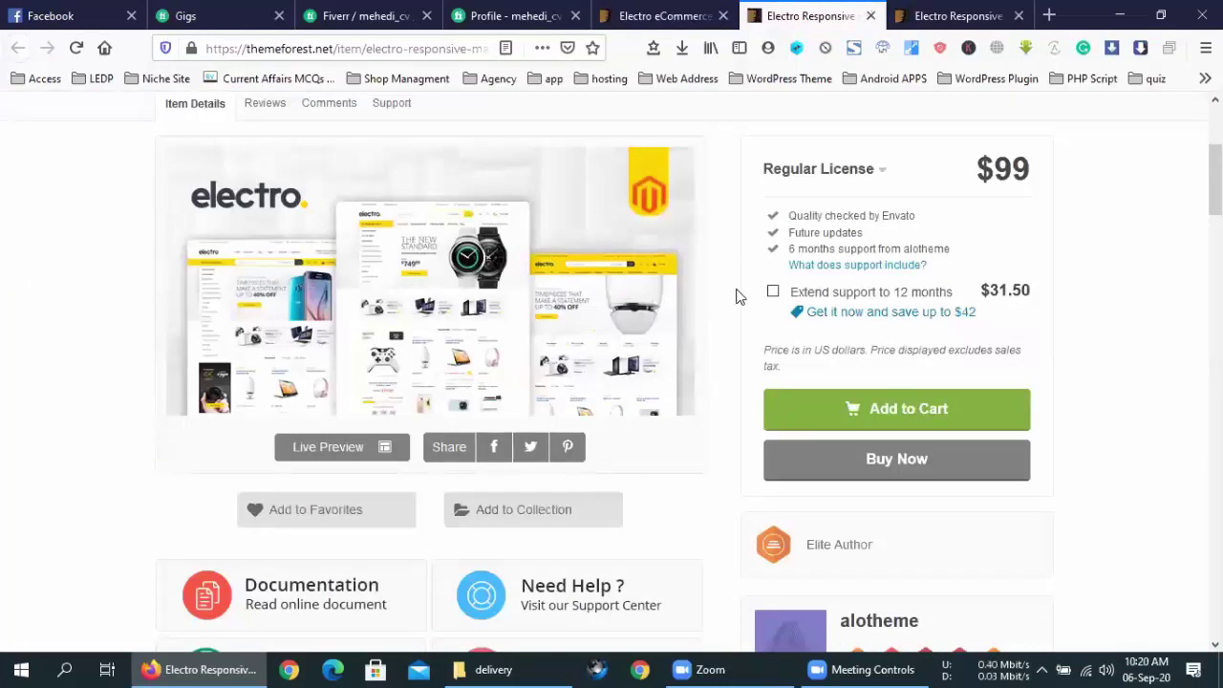
scroll(737, 296, down, 5)
scroll(736, 296, up, 1)
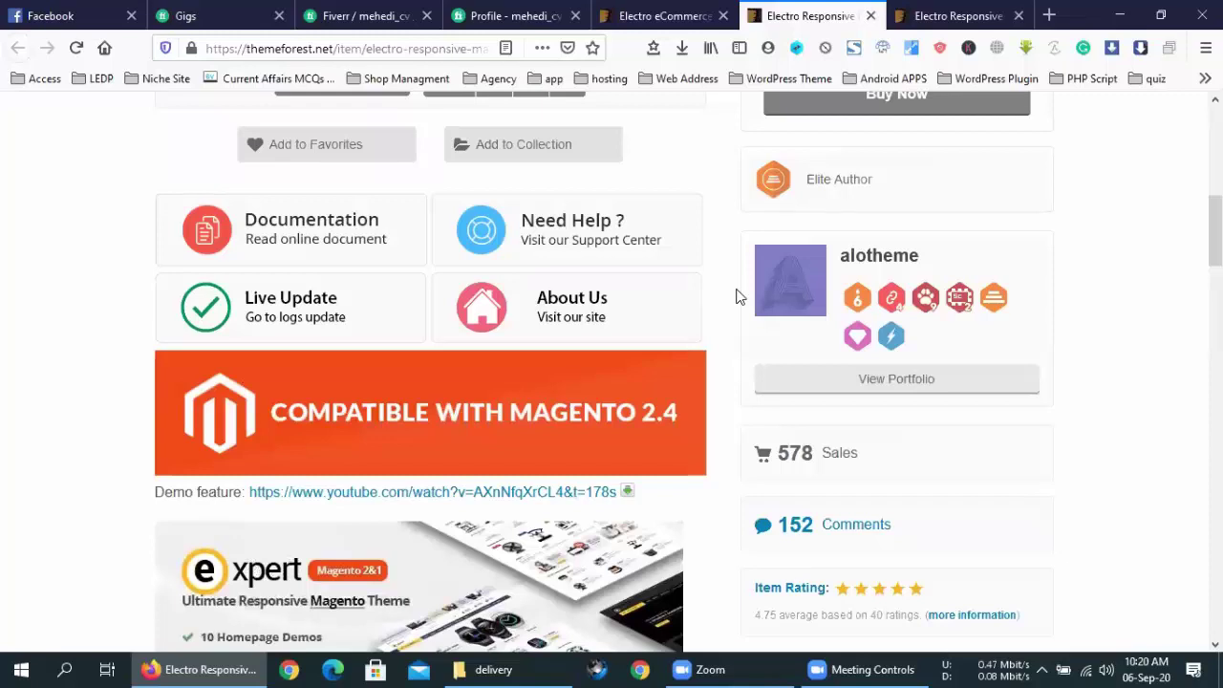
scroll(737, 296, down, 5)
scroll(737, 296, down, 6)
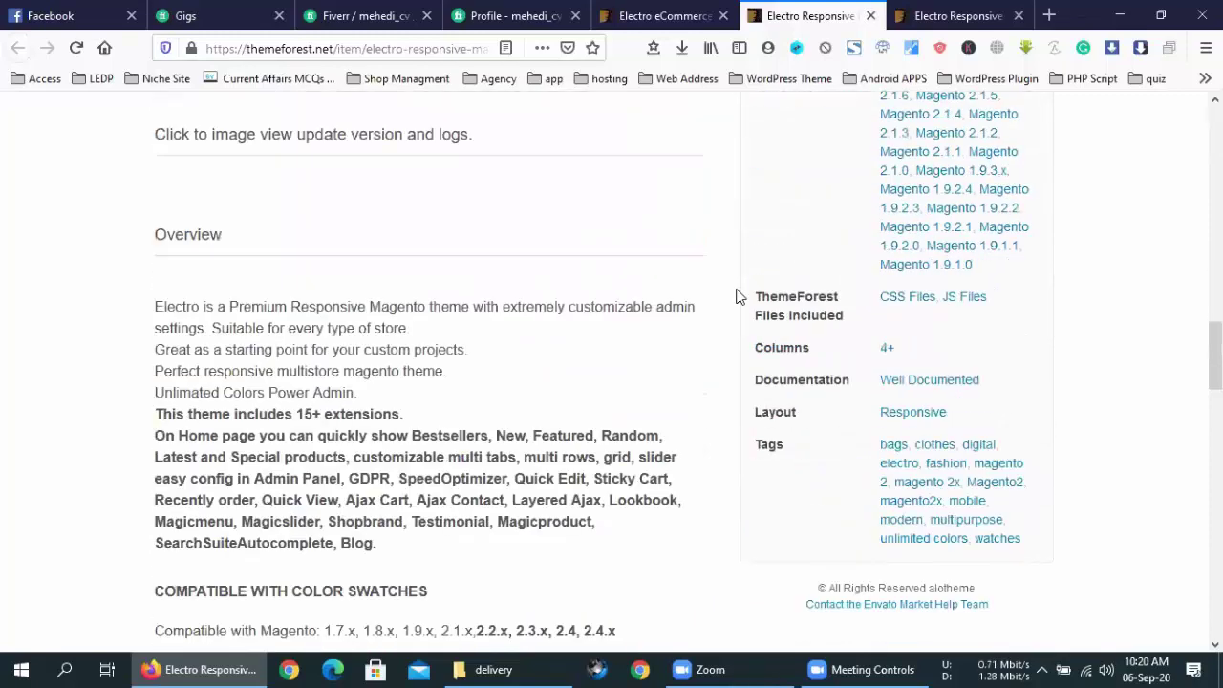
scroll(737, 296, down, 1)
scroll(535, 328, up, 1)
scroll(561, 373, down, 3)
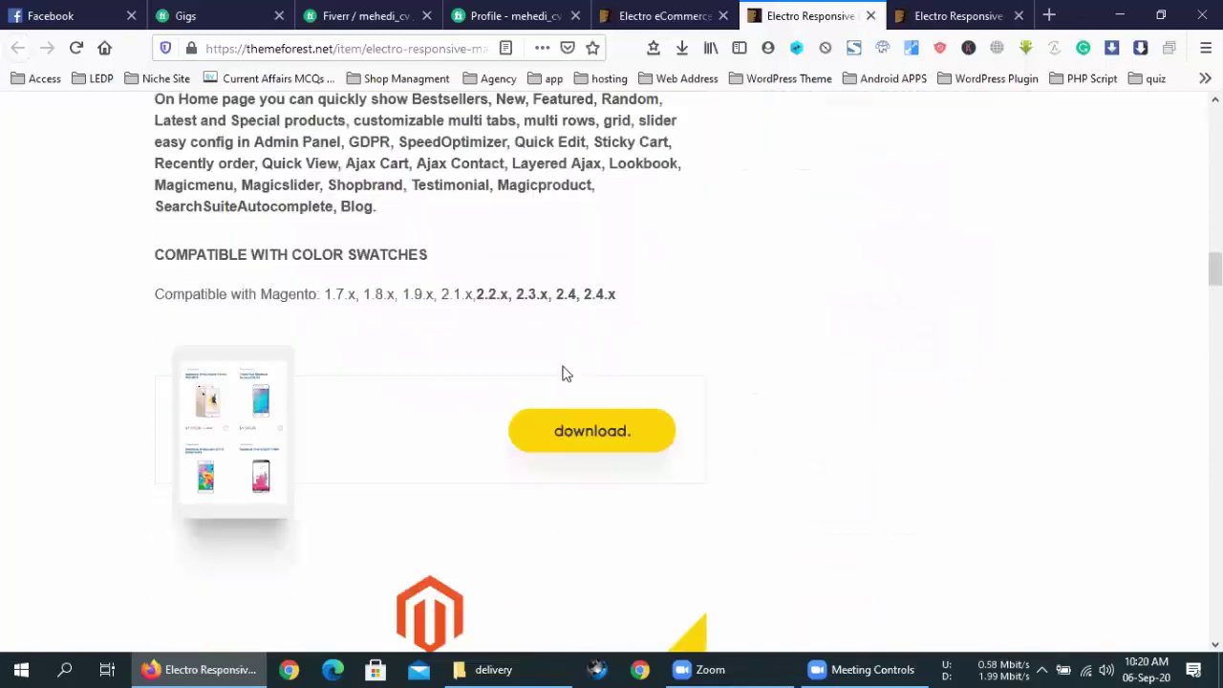
Look through the homepage layout previews and the buyer reviews in the Electro theme's description.
scroll(561, 373, down, 3)
scroll(562, 372, down, 5)
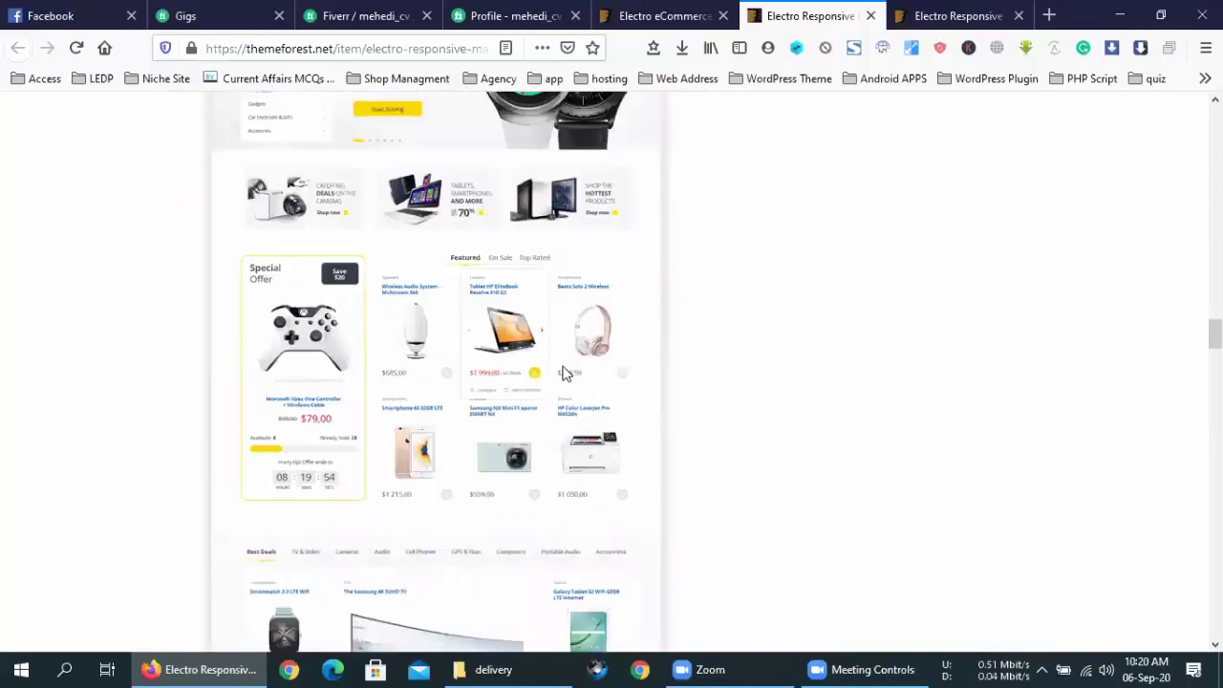
scroll(562, 372, down, 8)
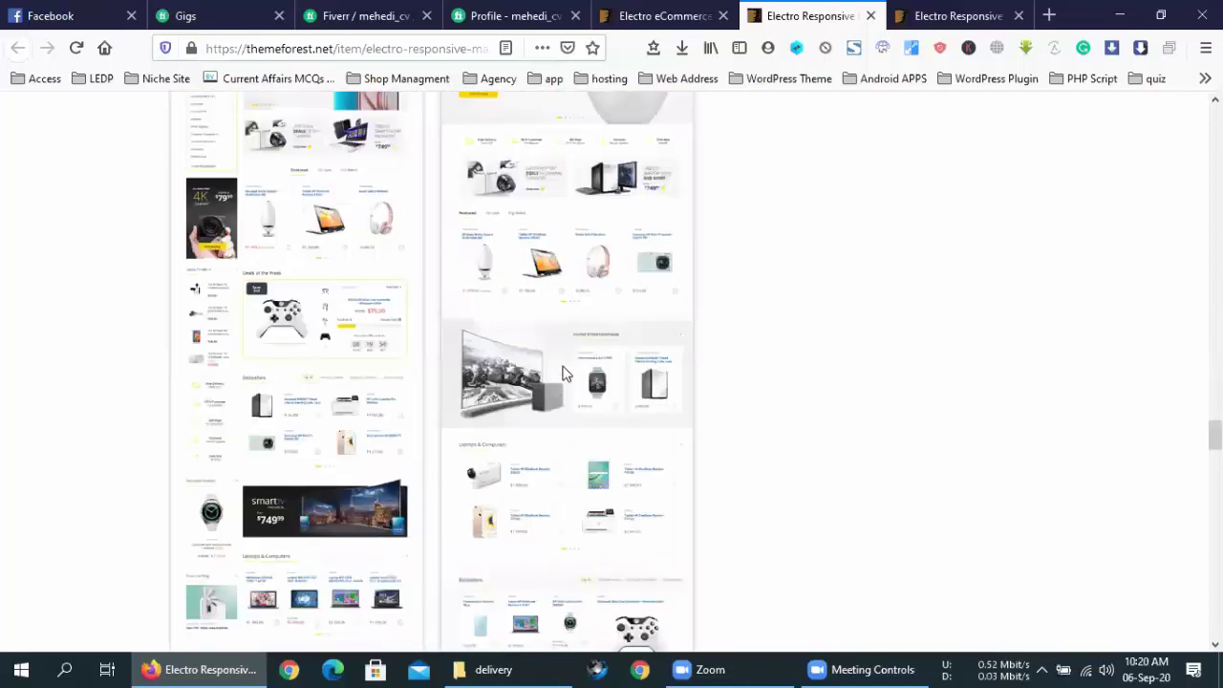
scroll(562, 372, down, 10)
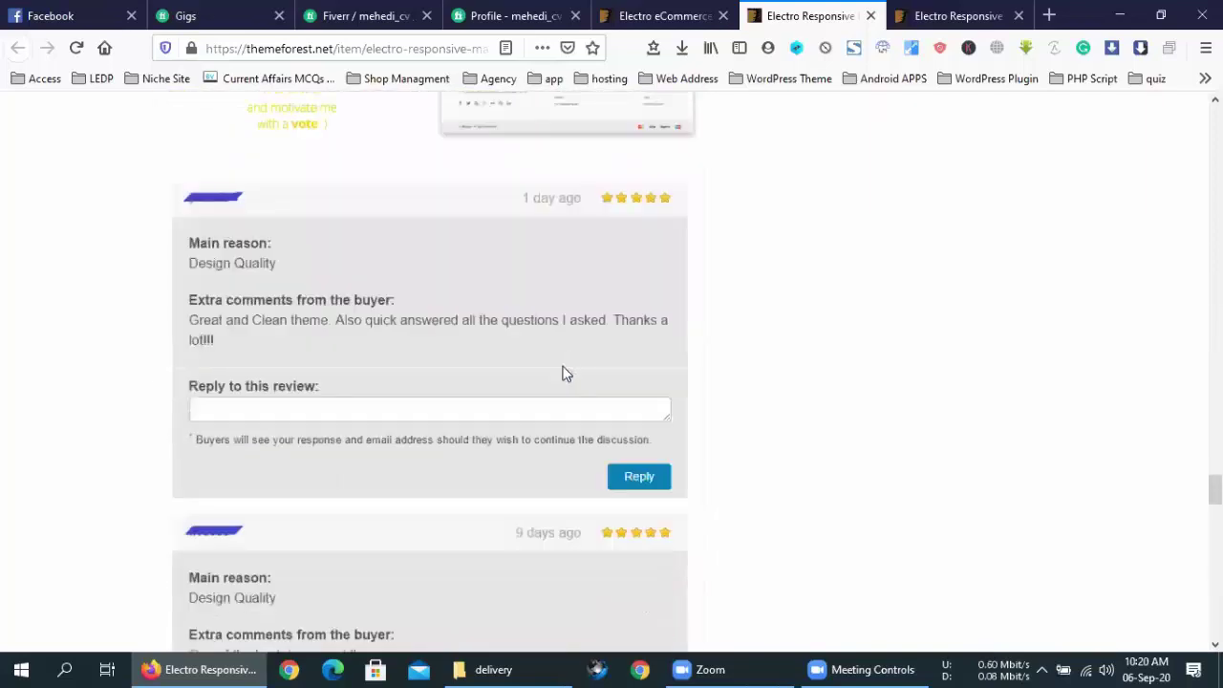
scroll(564, 373, down, 4)
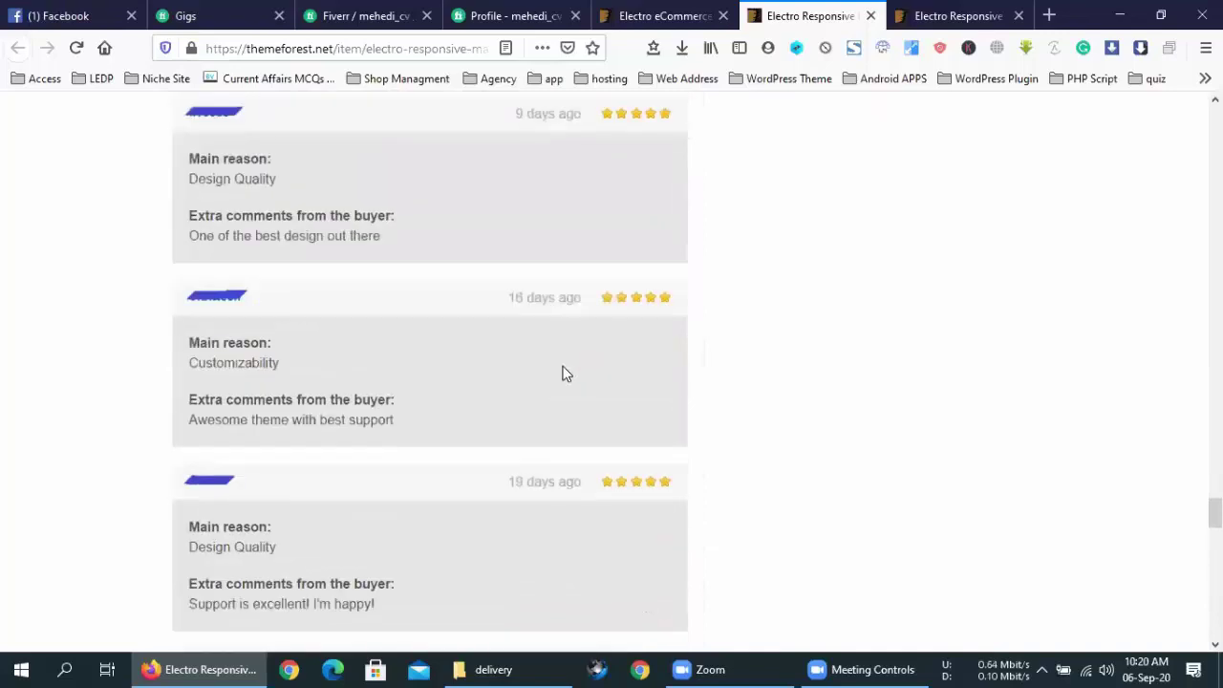
Read through the Main Features list of the Electro theme and the extension services below it.
scroll(564, 372, down, 5)
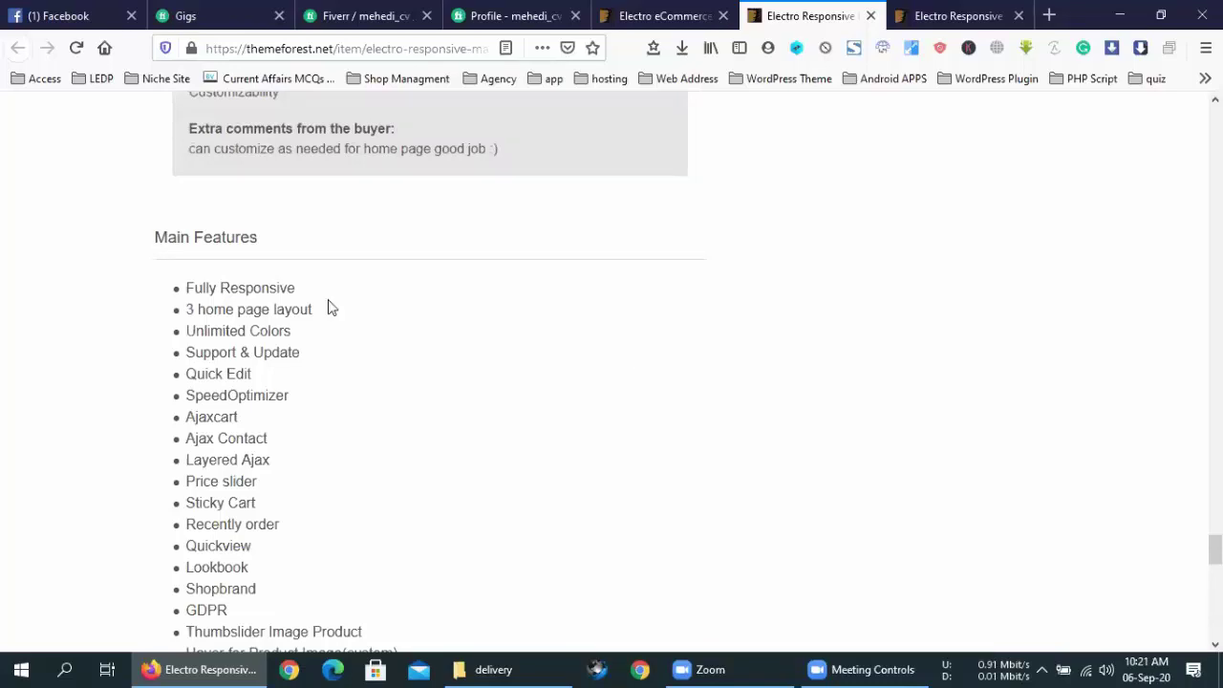
scroll(328, 307, down, 4)
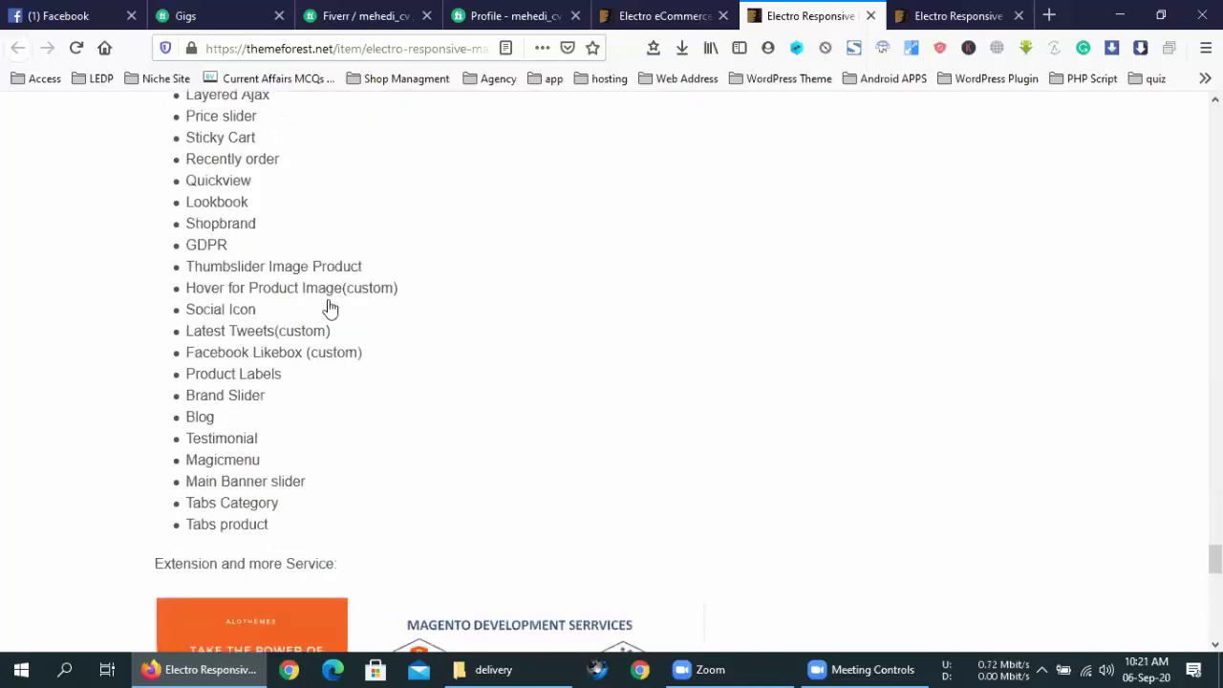
scroll(328, 308, down, 15)
scroll(328, 308, up, 14)
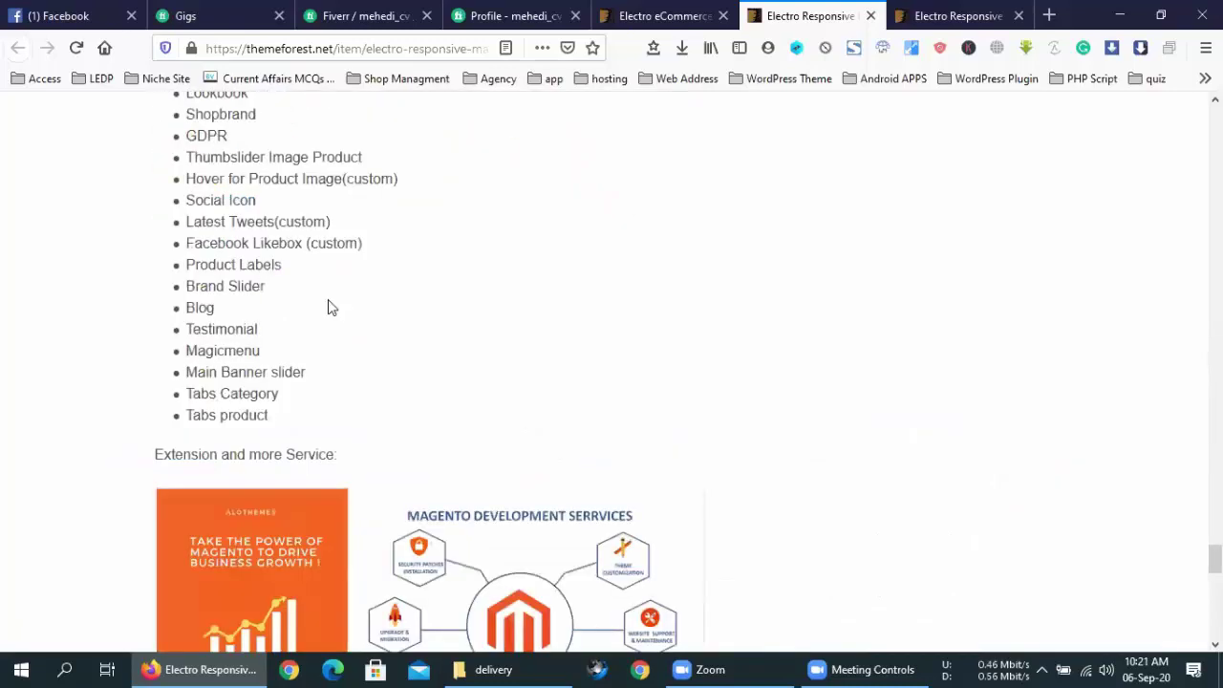
drag(298, 429, 188, 286)
scroll(284, 306, up, 2)
scroll(249, 212, up, 3)
click(189, 286)
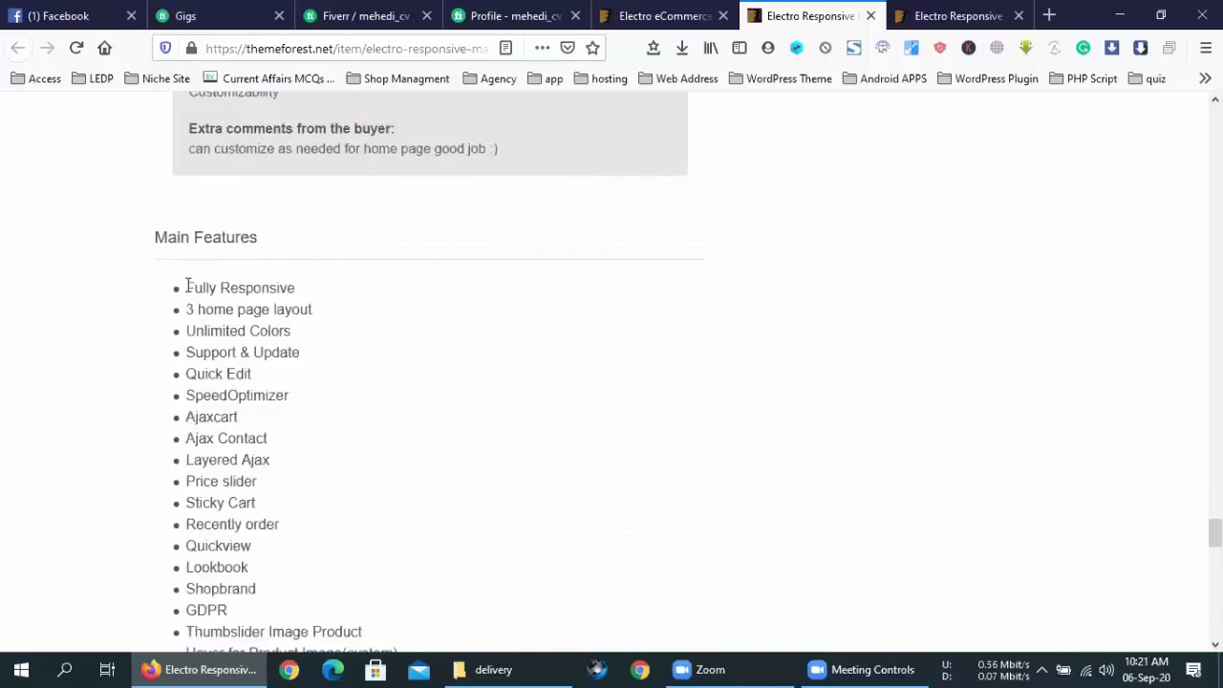
From the Electro theme's live preview, open Magento 2 demos 1, 2 and 3 in separate tabs.
click(955, 16)
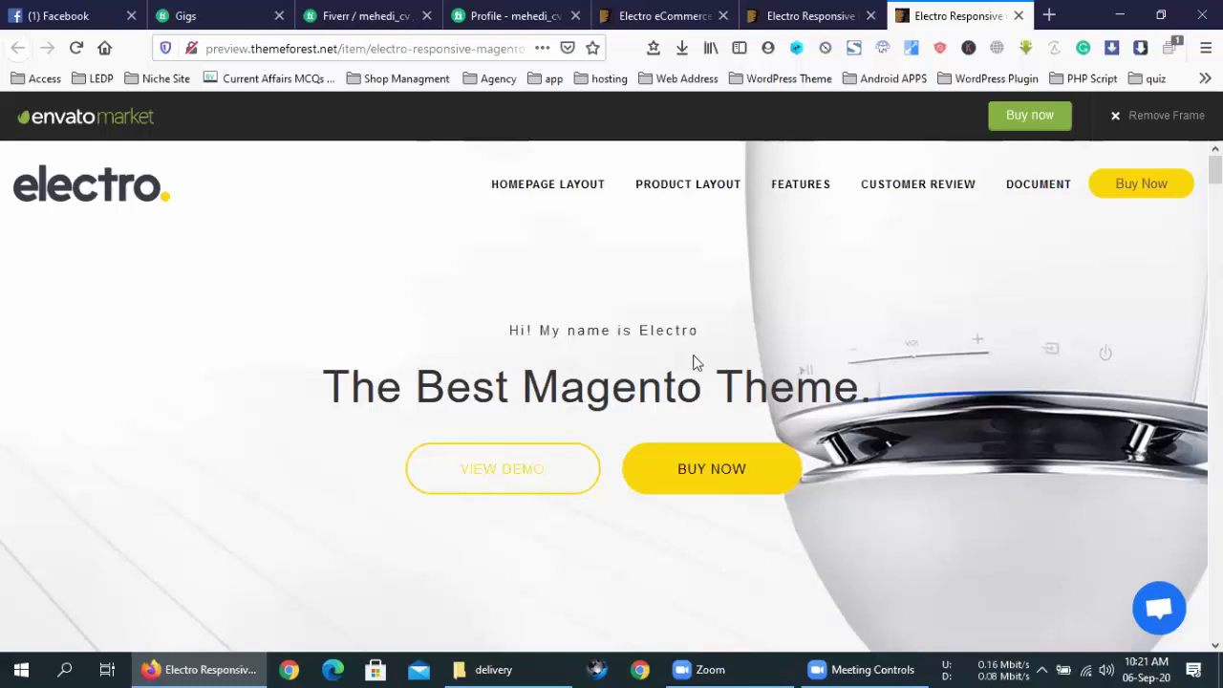
scroll(529, 481, down, 1)
click(529, 475)
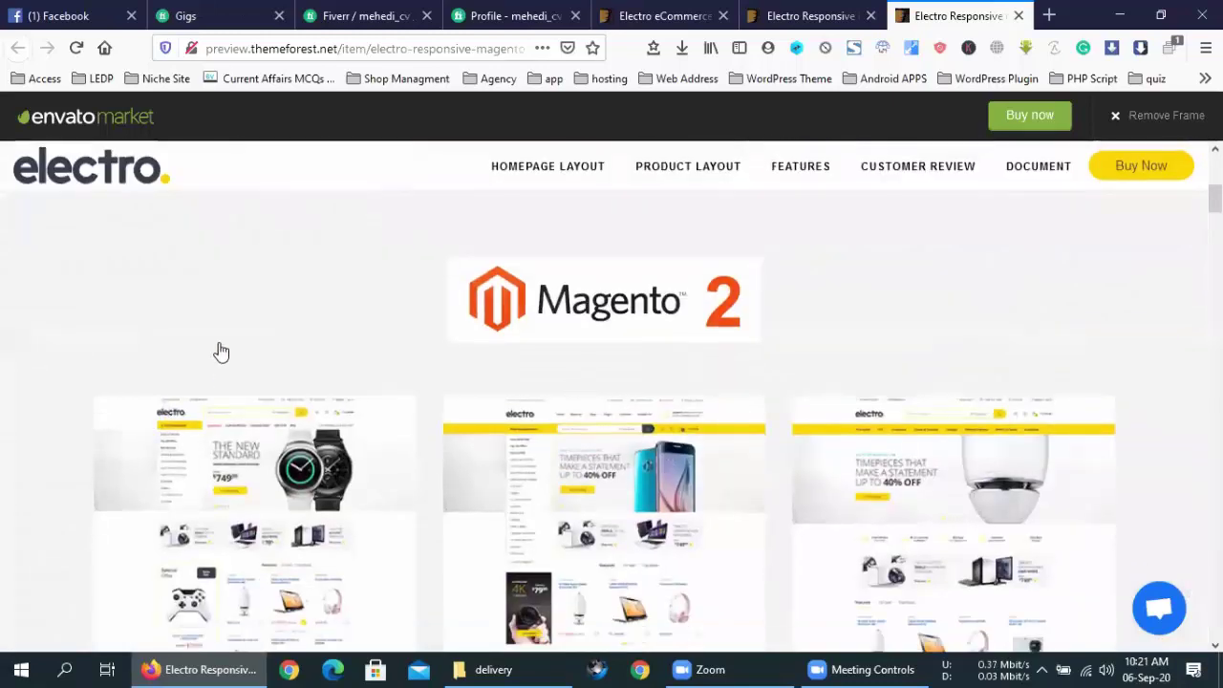
scroll(219, 349, down, 2)
middle_click(587, 355)
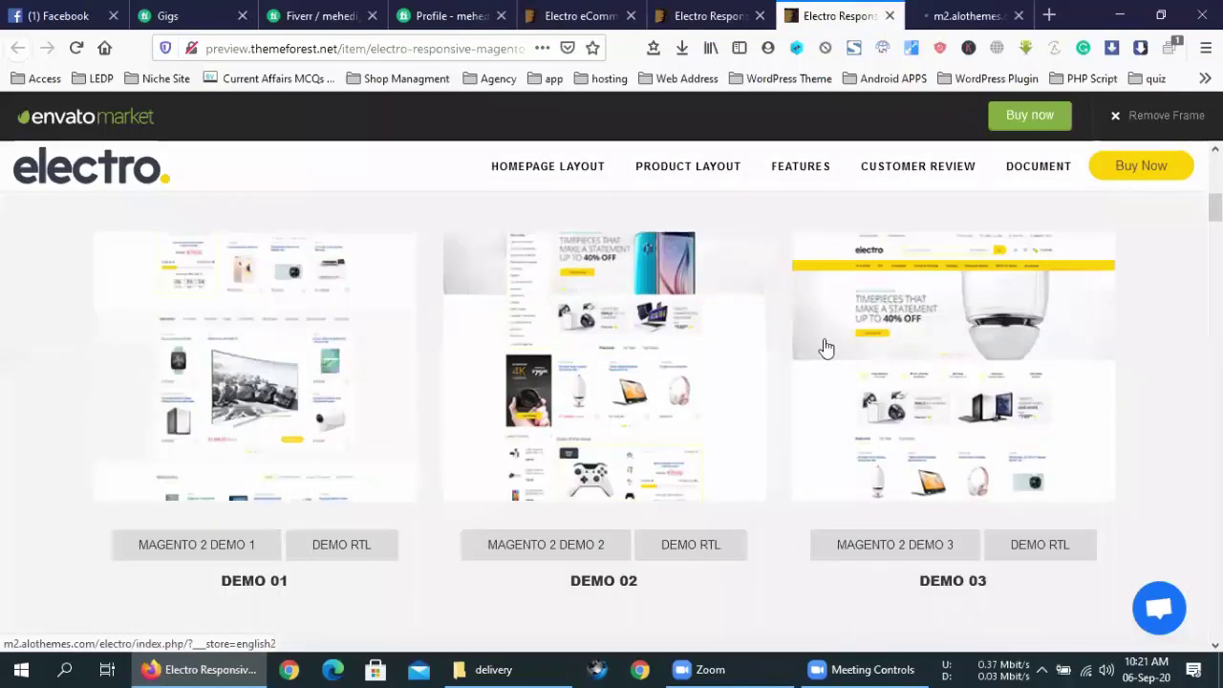
middle_click(827, 348)
middle_click(826, 347)
scroll(582, 406, down, 4)
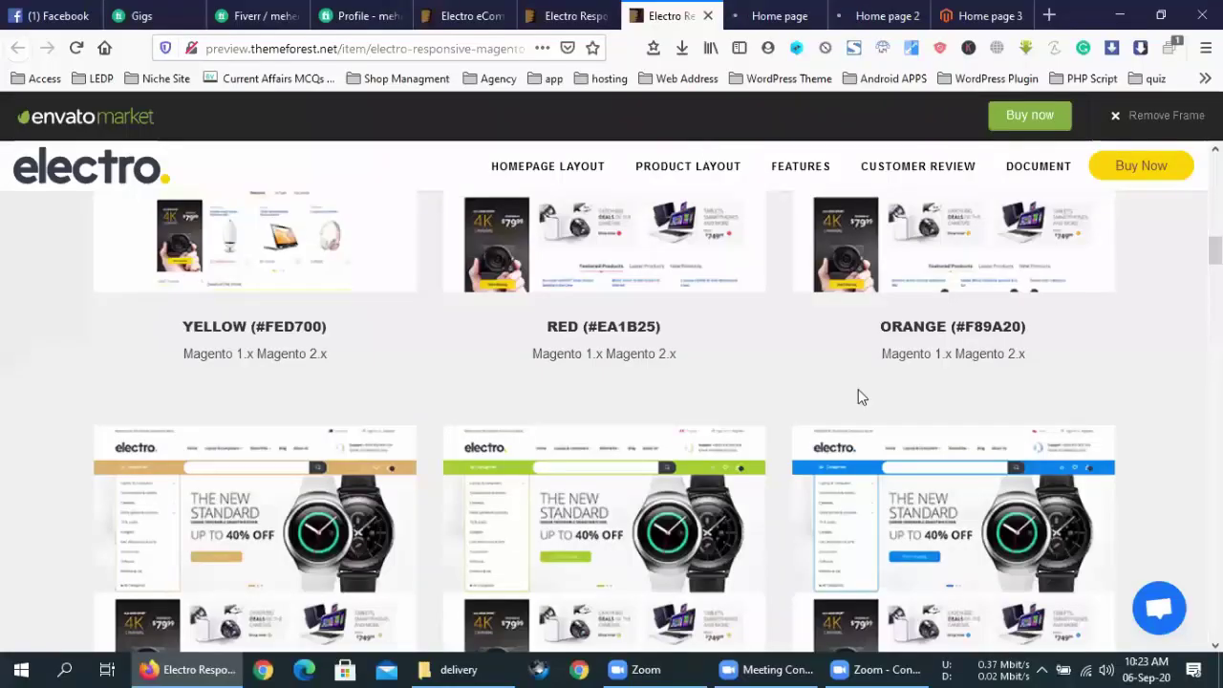
Switch to the first demo store, dismiss its discount popup and look over the category menu and homepage.
click(776, 15)
click(991, 148)
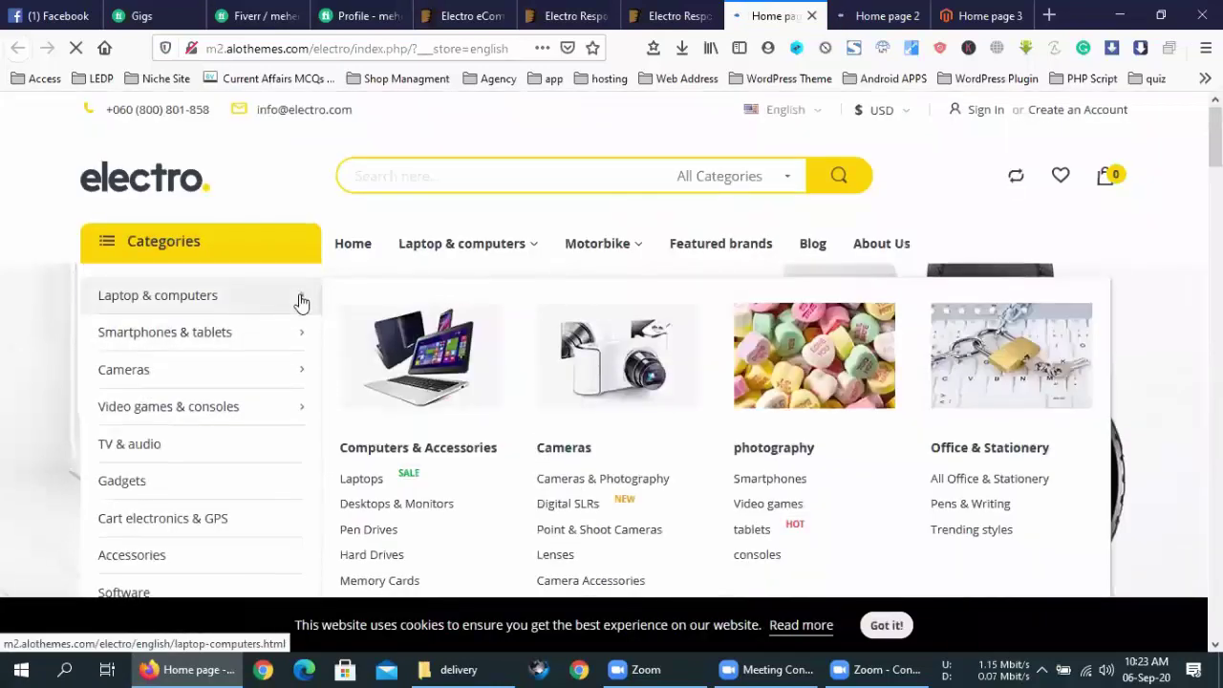
scroll(286, 310, down, 3)
Switch to the Home page 2 demo, dismiss its discount popup and look over its product sections.
click(845, 16)
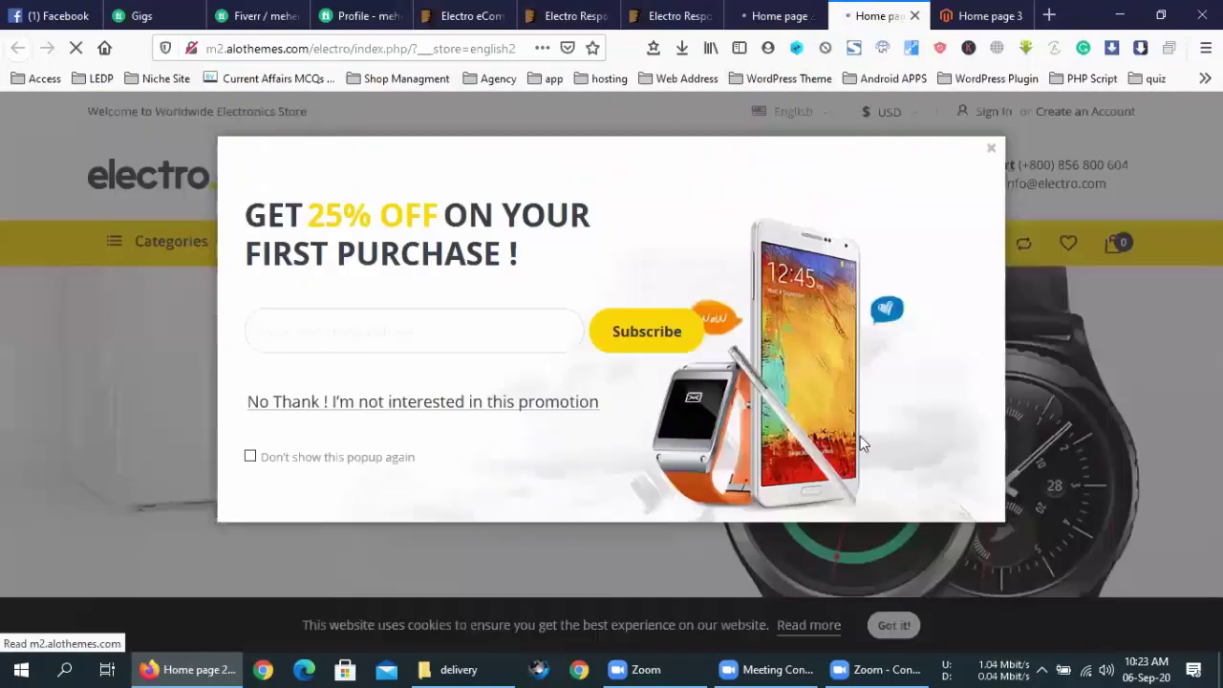
click(993, 153)
scroll(421, 473, down, 5)
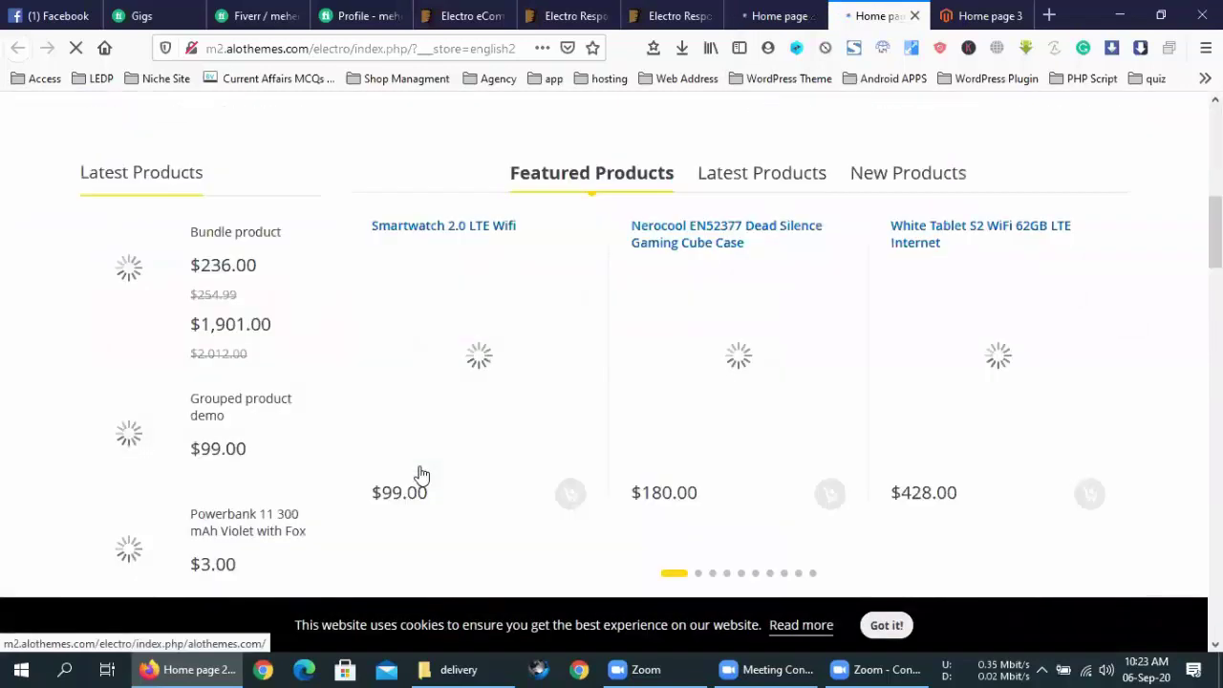
scroll(385, 436, down, 5)
scroll(385, 430, up, 10)
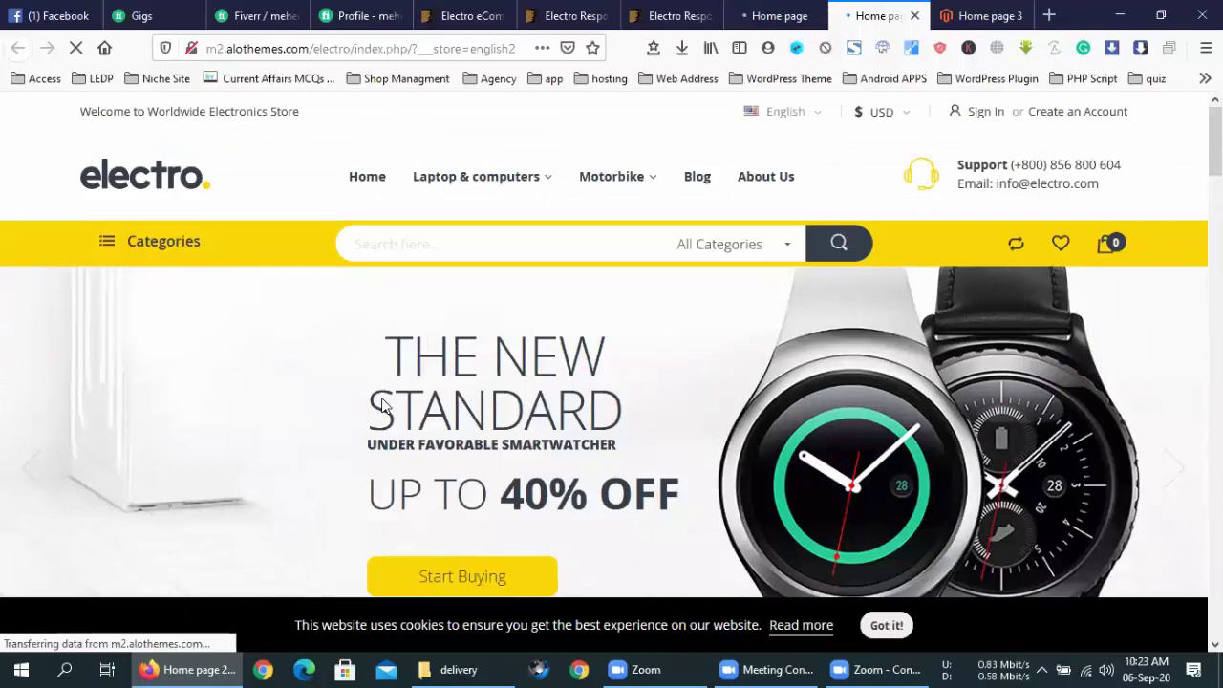
Expand the Categories list in the Home page 2 demo to view its submenus, and close that demo.
click(111, 244)
scroll(212, 334, down, 3)
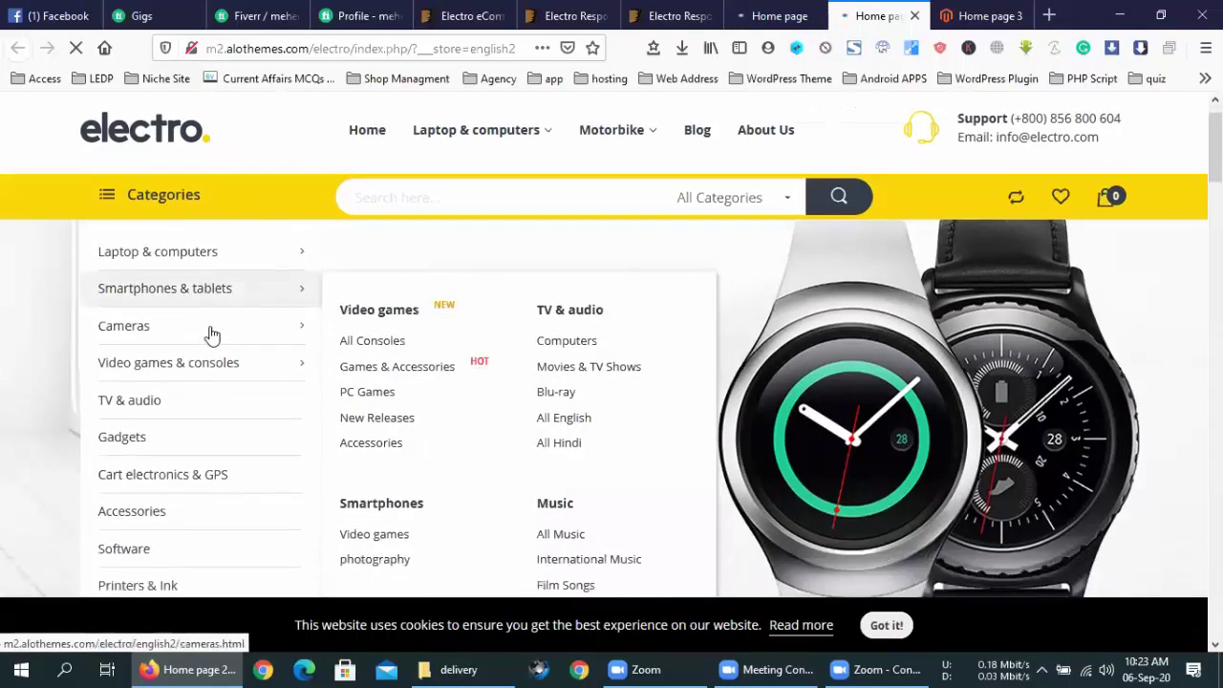
scroll(227, 276, up, 3)
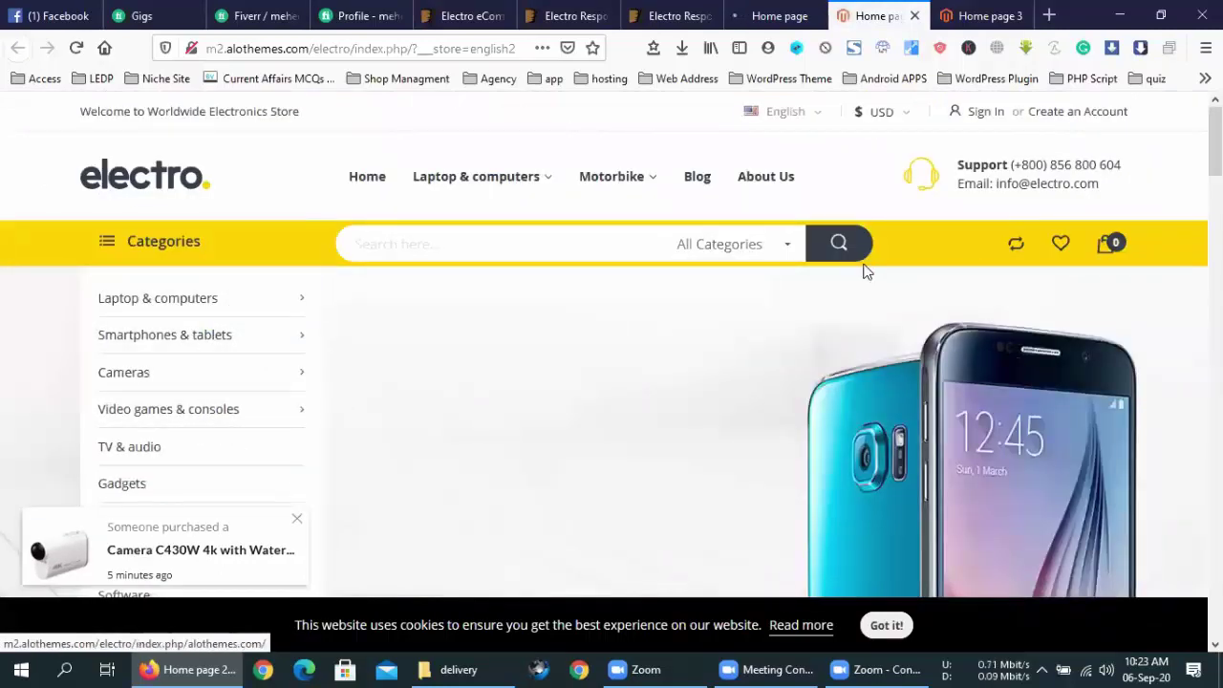
click(913, 17)
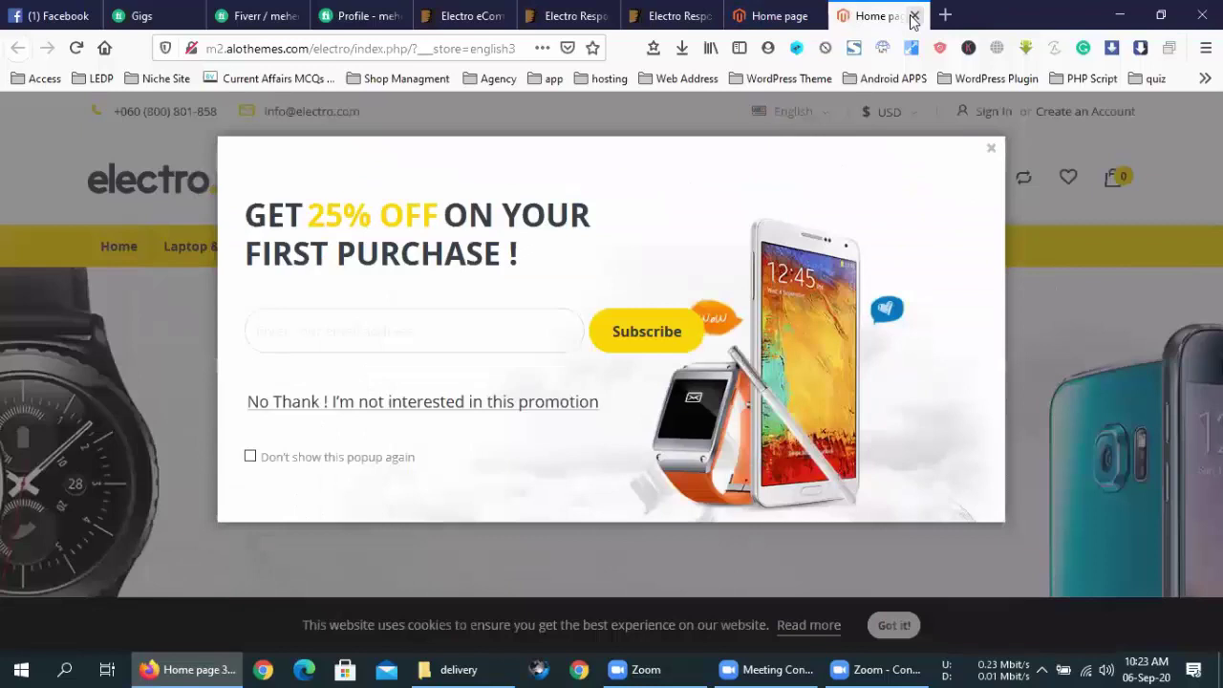
Dismiss the discount popup in the Home page 3 demo, close that demo and browse the first demo's homepage products.
click(990, 151)
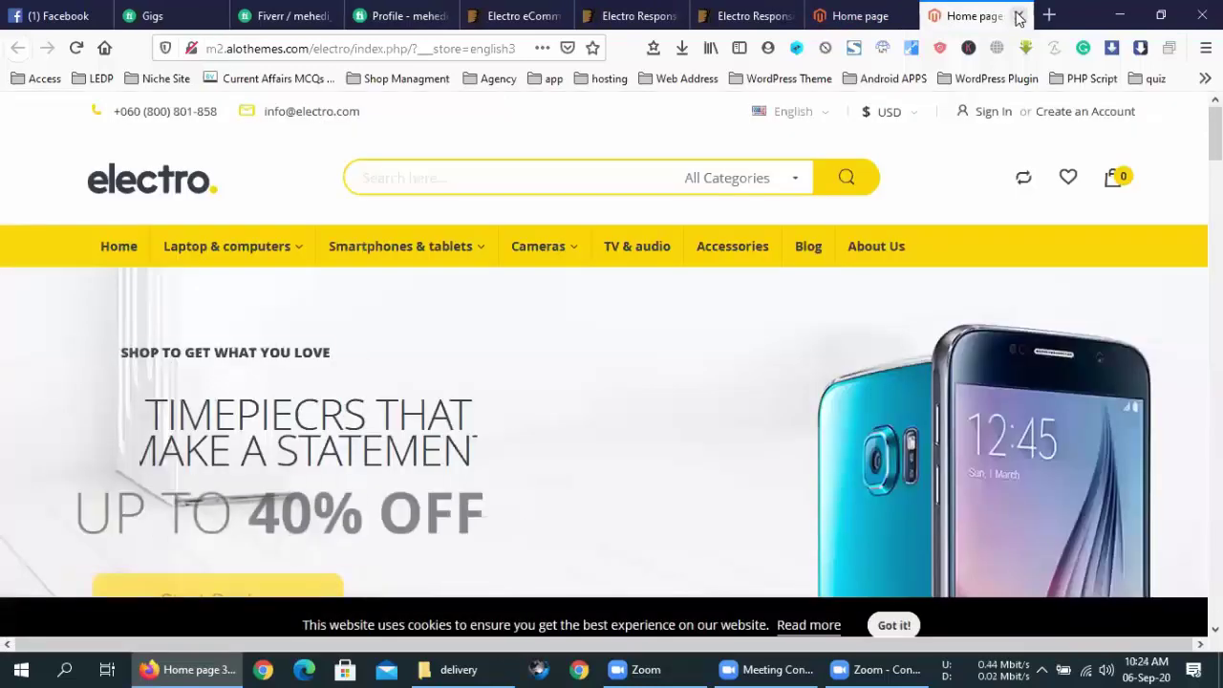
click(1017, 15)
scroll(680, 335, down, 10)
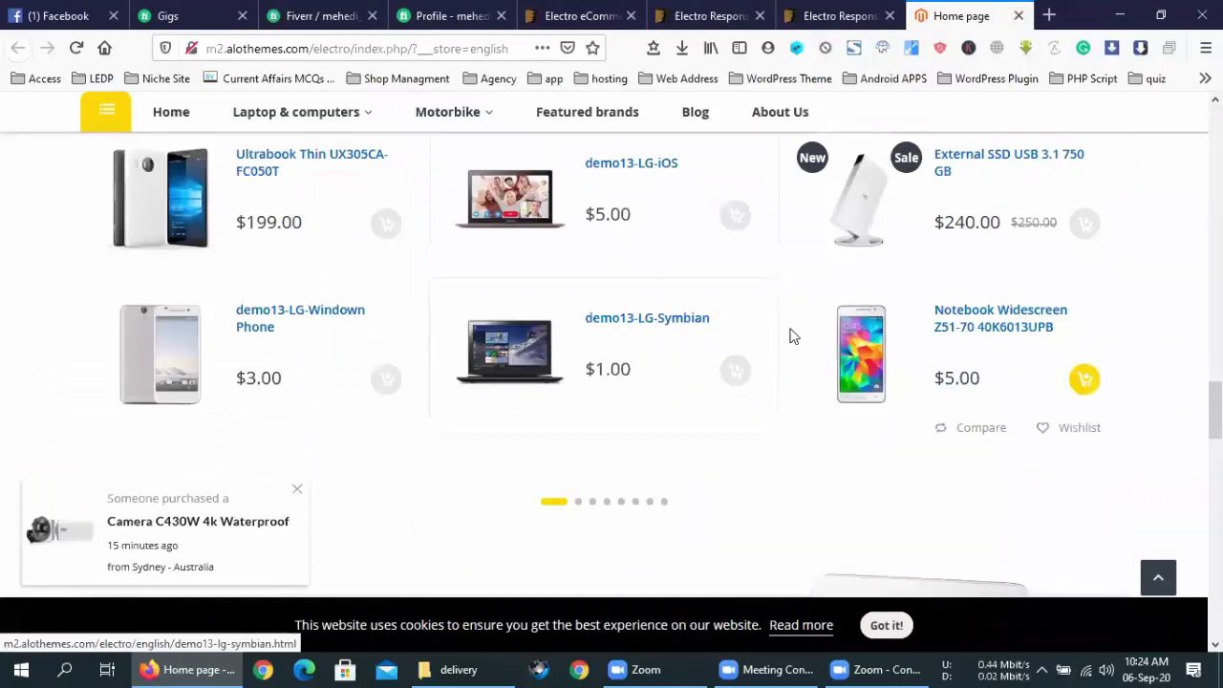
Return to the banner at the start of the first Electro demo homepage and close that demo.
scroll(792, 335, up, 10)
scroll(792, 337, up, 2)
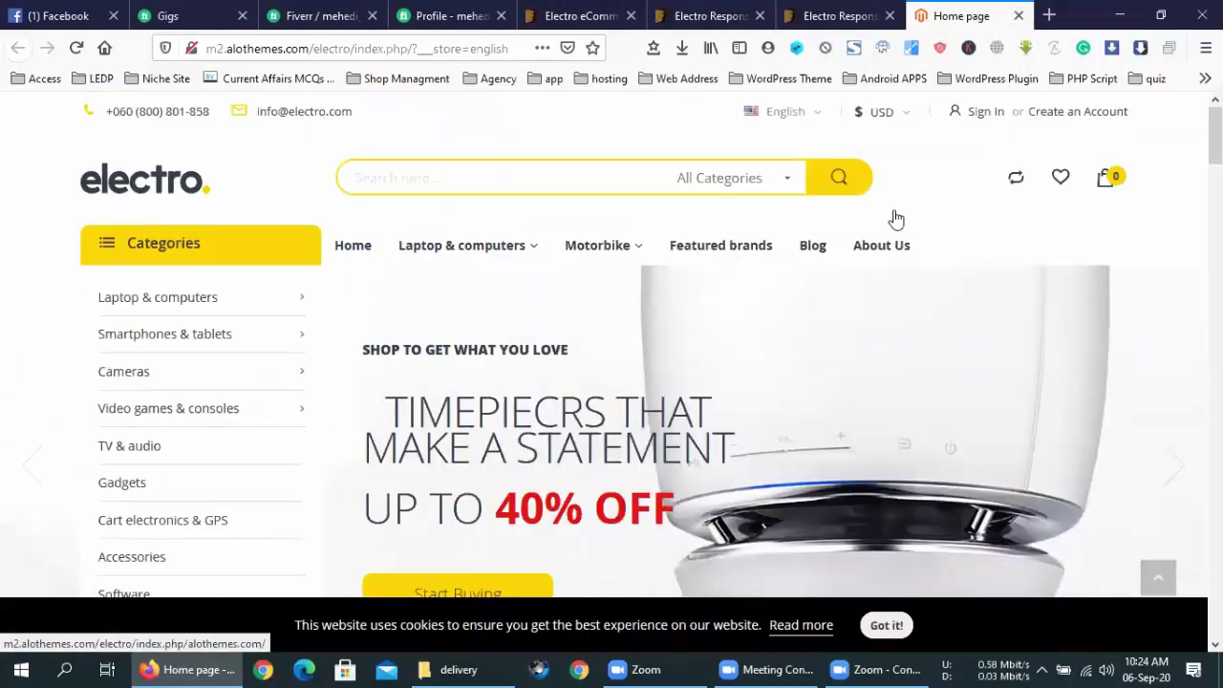
click(1020, 17)
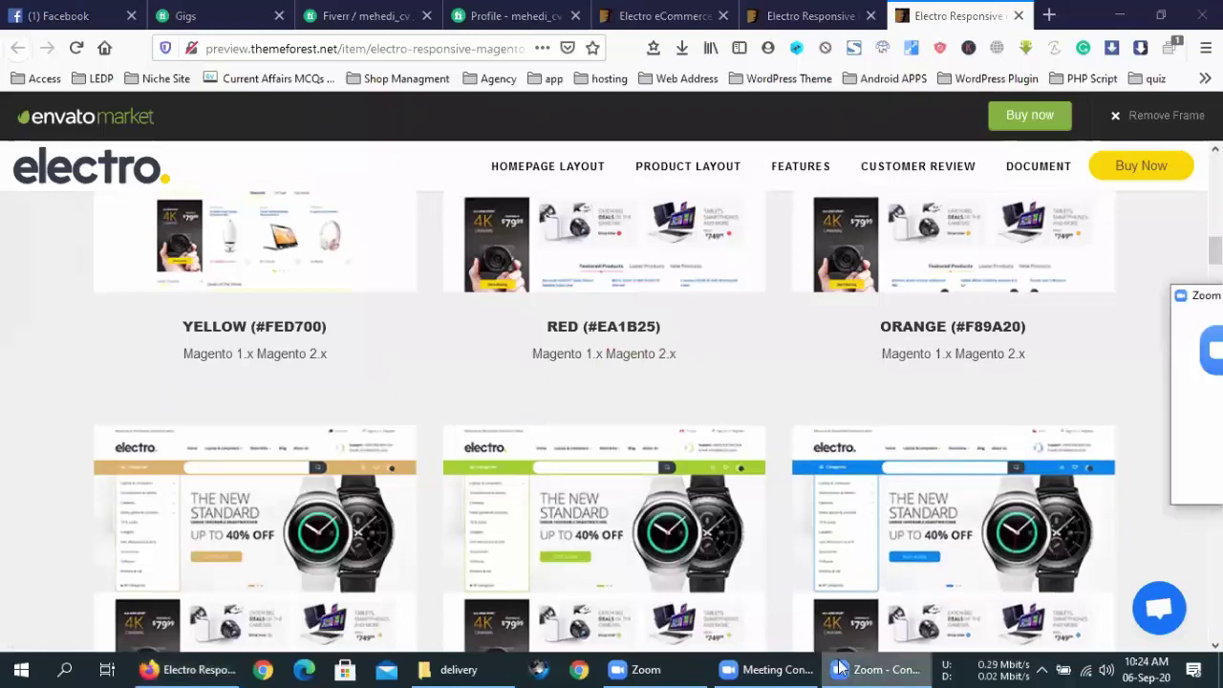
Minimize the browser and close the delivery folder window to reach the desktop.
click(673, 669)
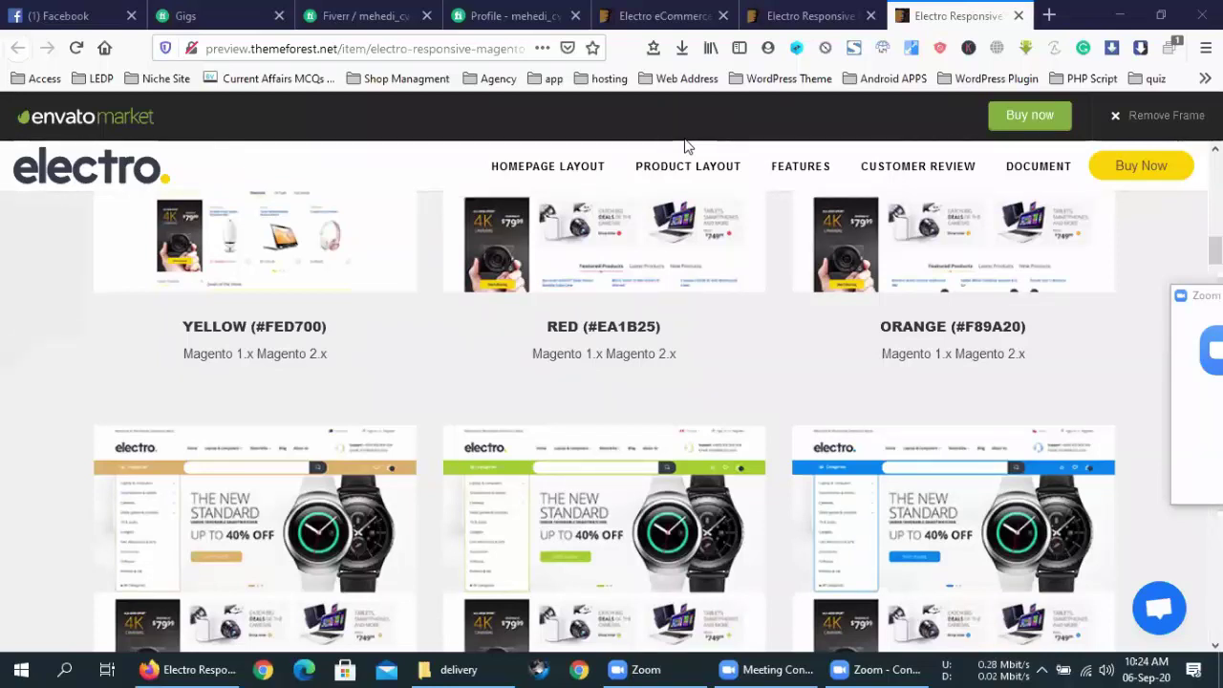
click(1112, 11)
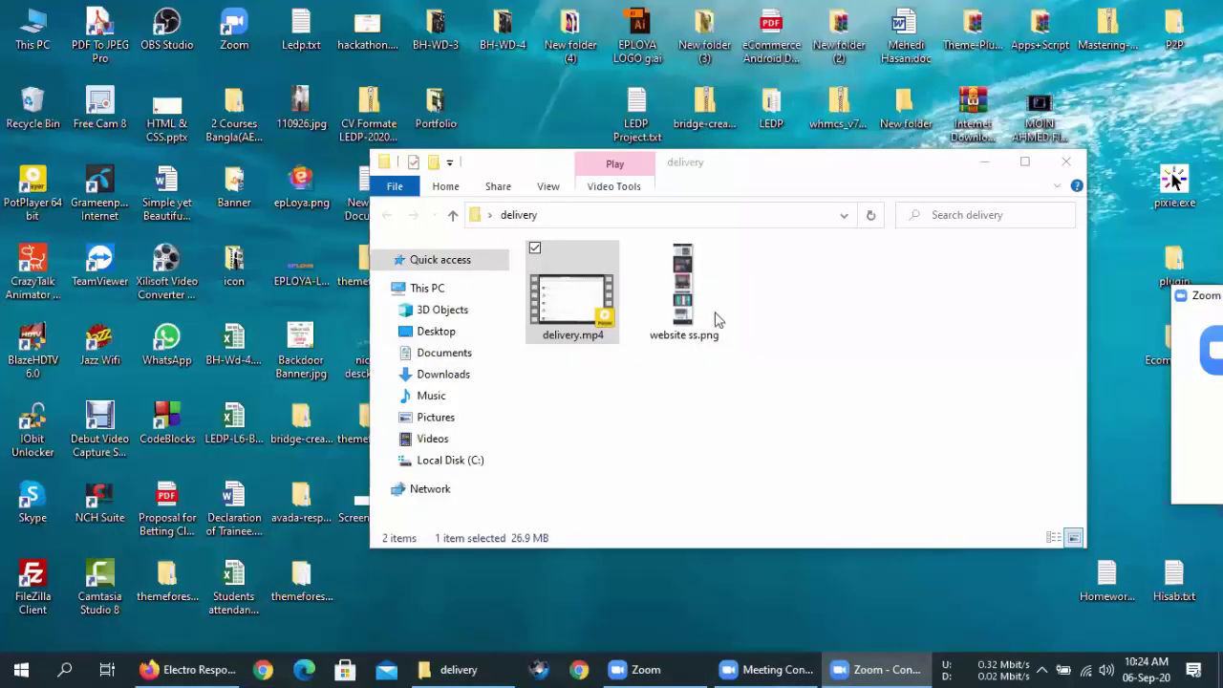
key(alt+F4)
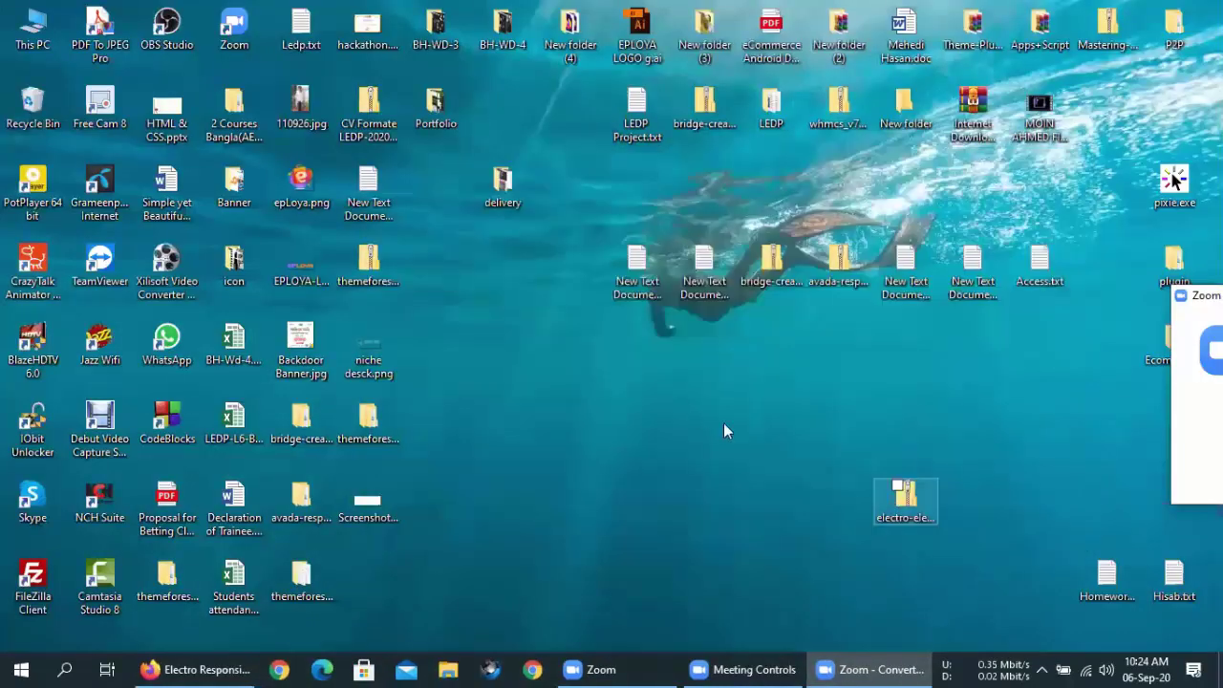
Move the Electro WooCommerce theme zip to the middle of the desktop and copy its file name without renaming it.
drag(905, 496, 637, 430)
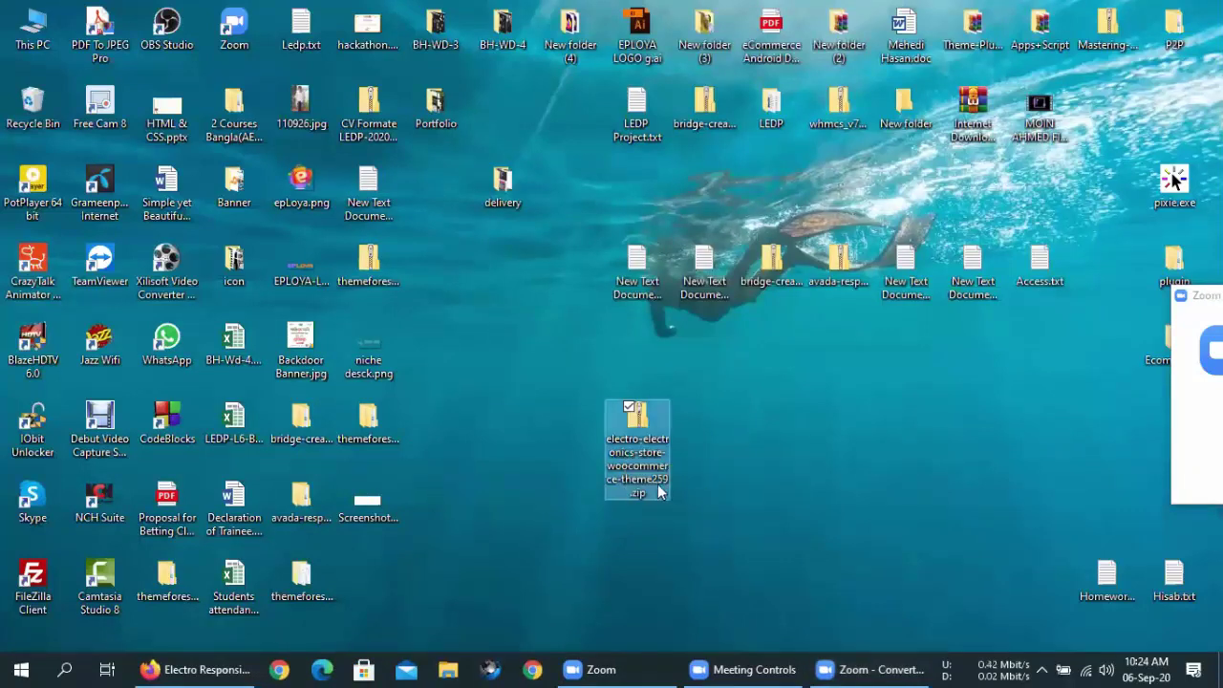
click(646, 477)
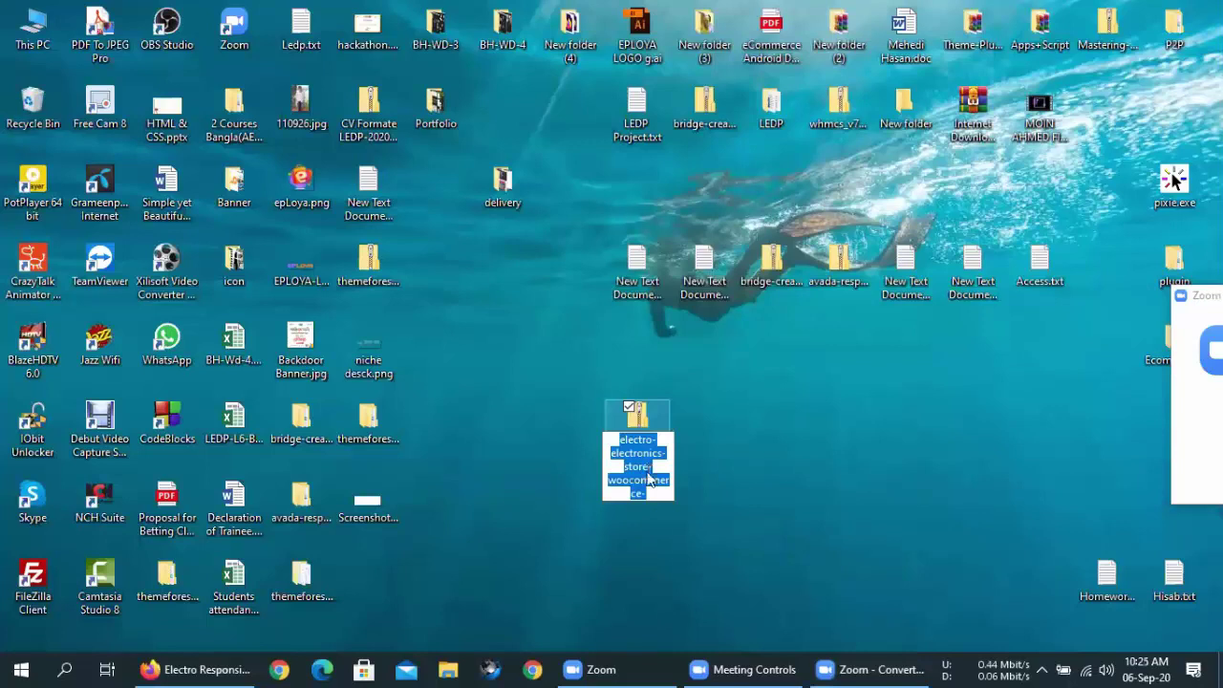
right_click(645, 473)
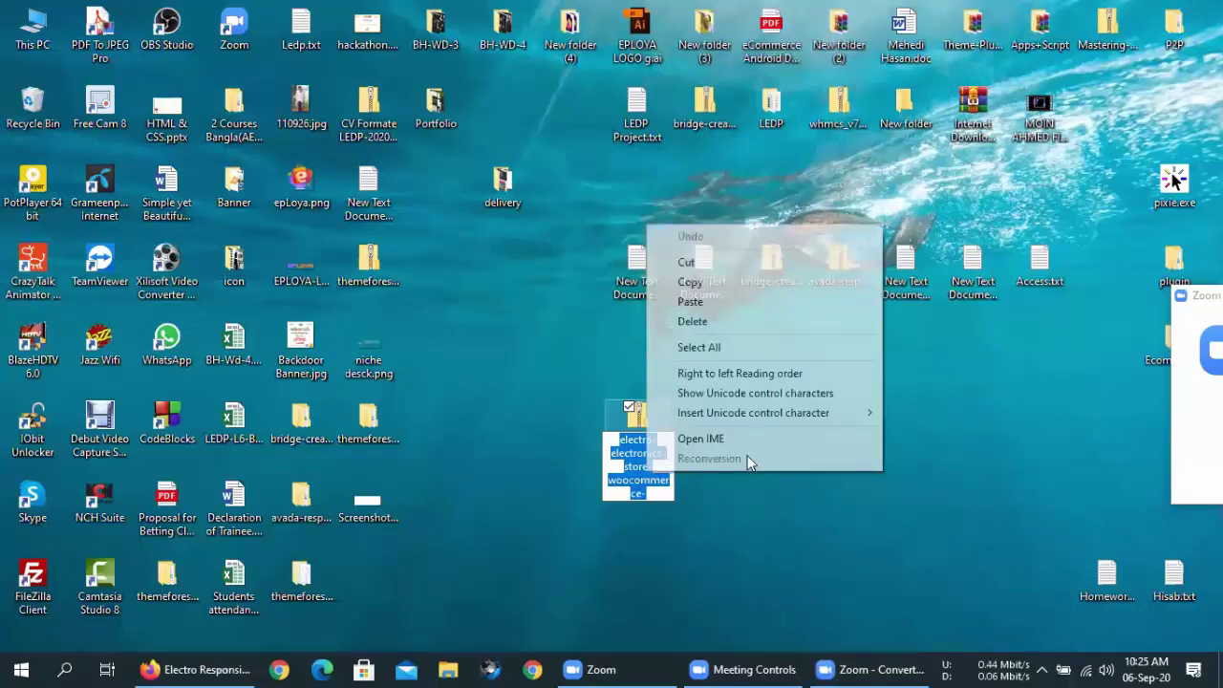
key(Escape)
Switch to Firefox and search Google for the copied name electro-electronics-store-woocommerce-theme259.
click(195, 668)
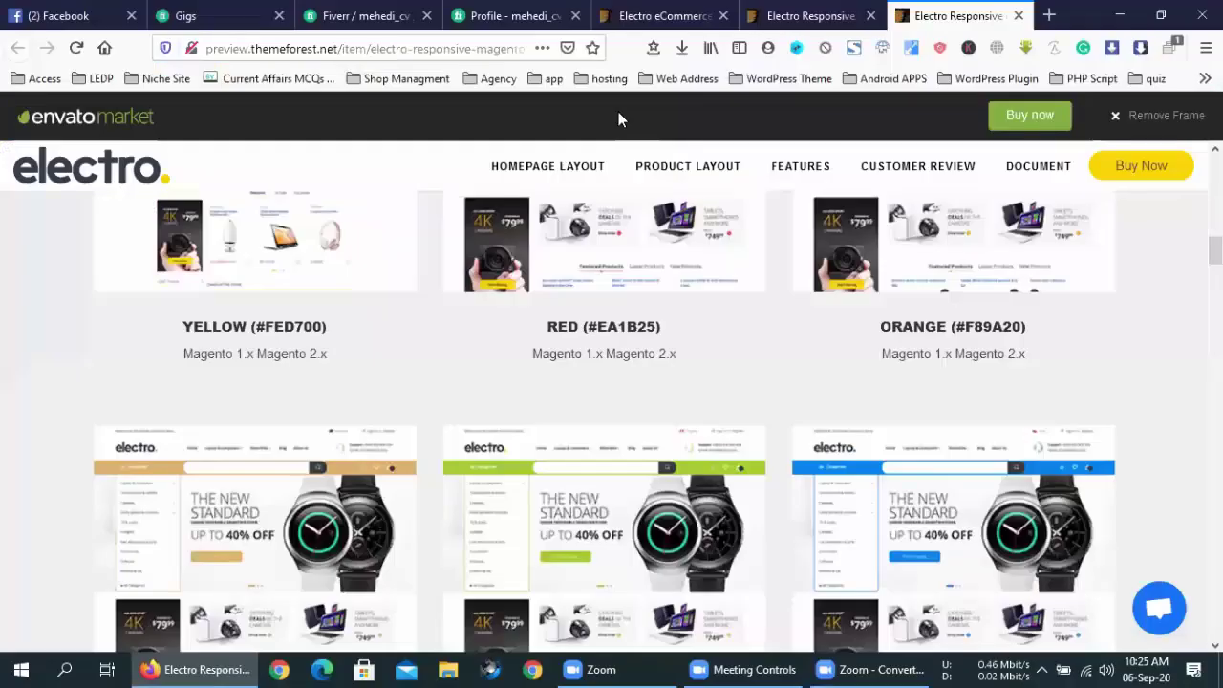
right_click(239, 48)
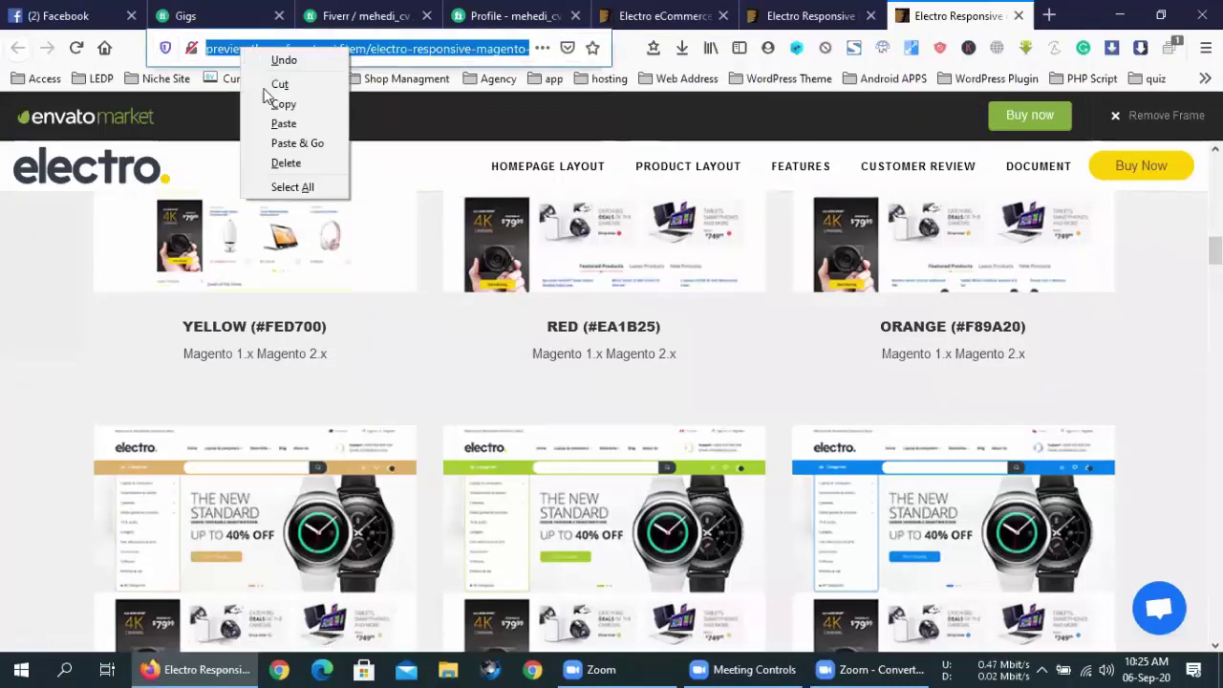
click(287, 141)
key(Return)
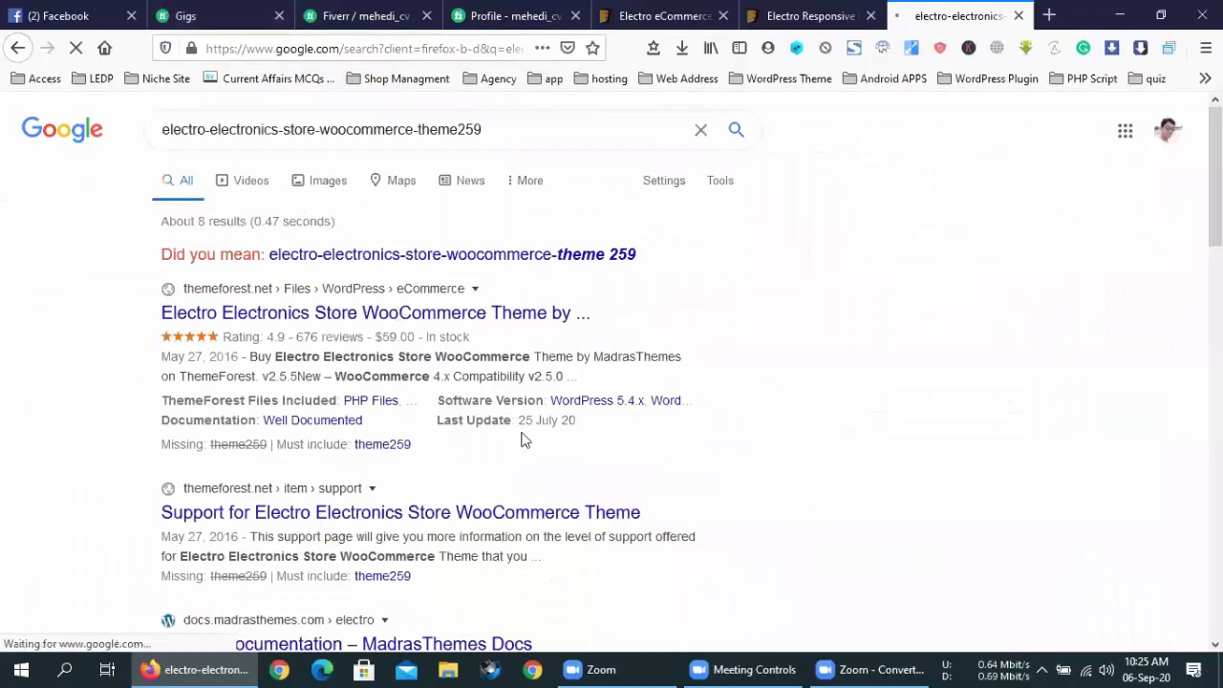
Open the ThemeForest result for Electro Electronics Store WooCommerce Theme and look over its title and purchase details.
click(328, 315)
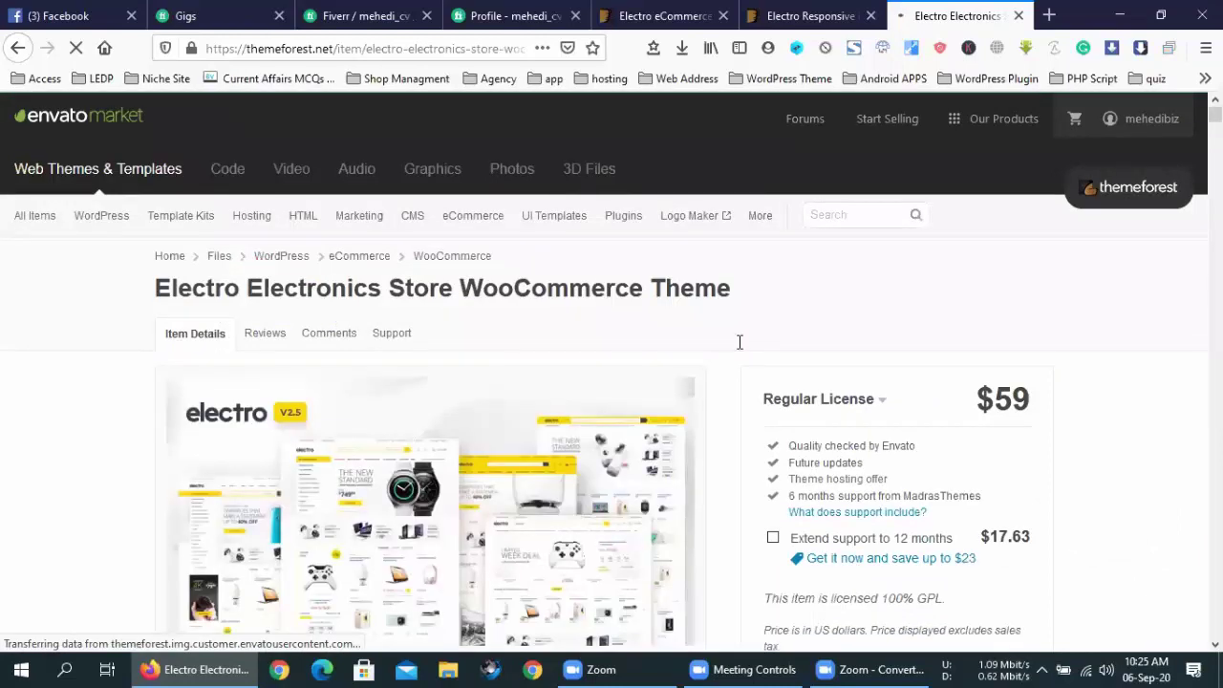
scroll(688, 336, down, 3)
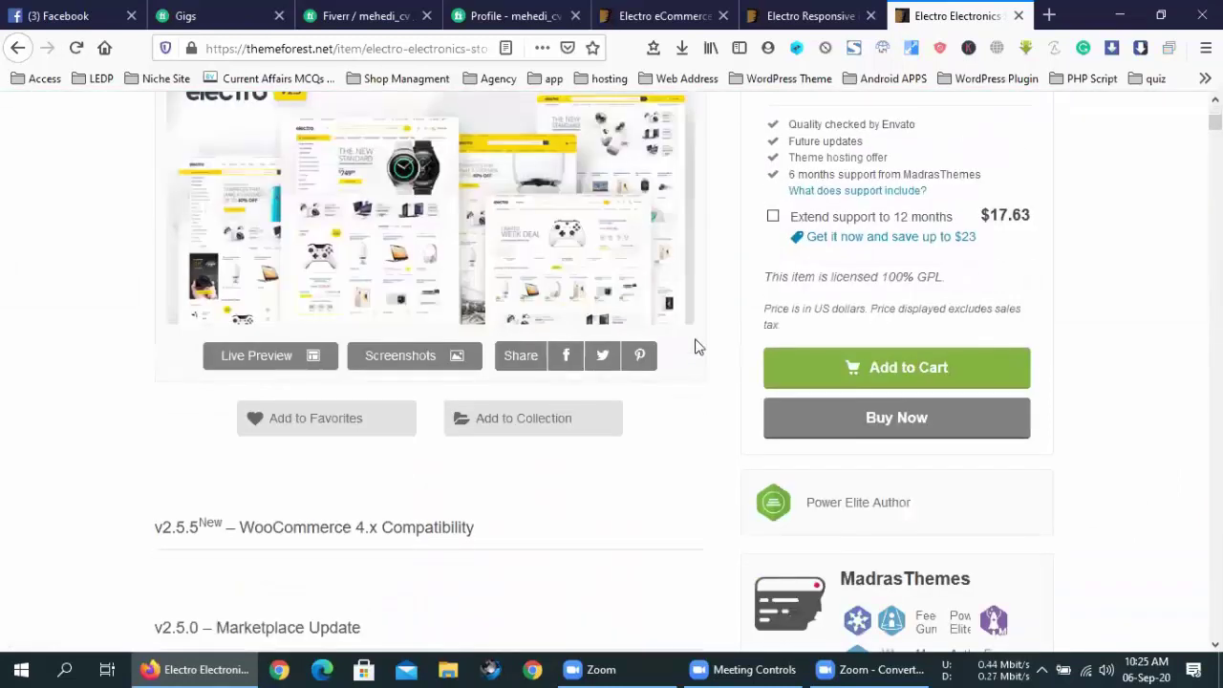
scroll(697, 347, up, 3)
double_click(585, 239)
click(586, 239)
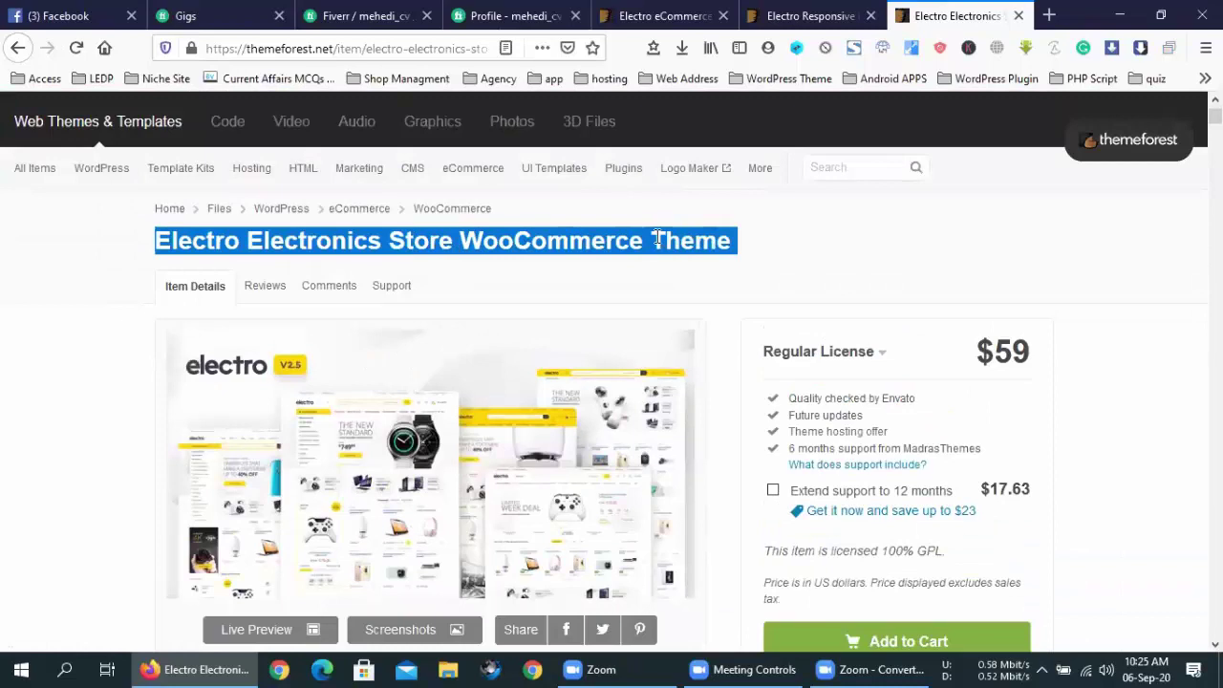
click(657, 239)
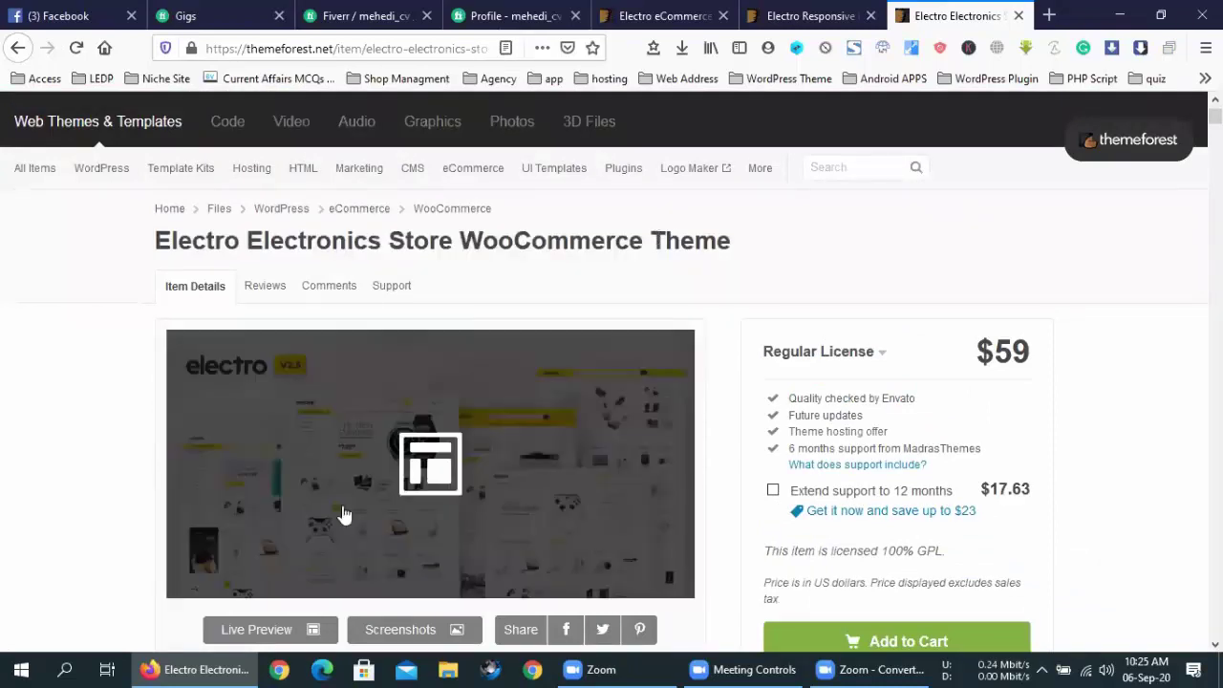
Open the WooCommerce theme's live preview in a new tab and close the Electro Responsive and Electro eCommerce tabs.
scroll(344, 495, down, 3)
middle_click(277, 462)
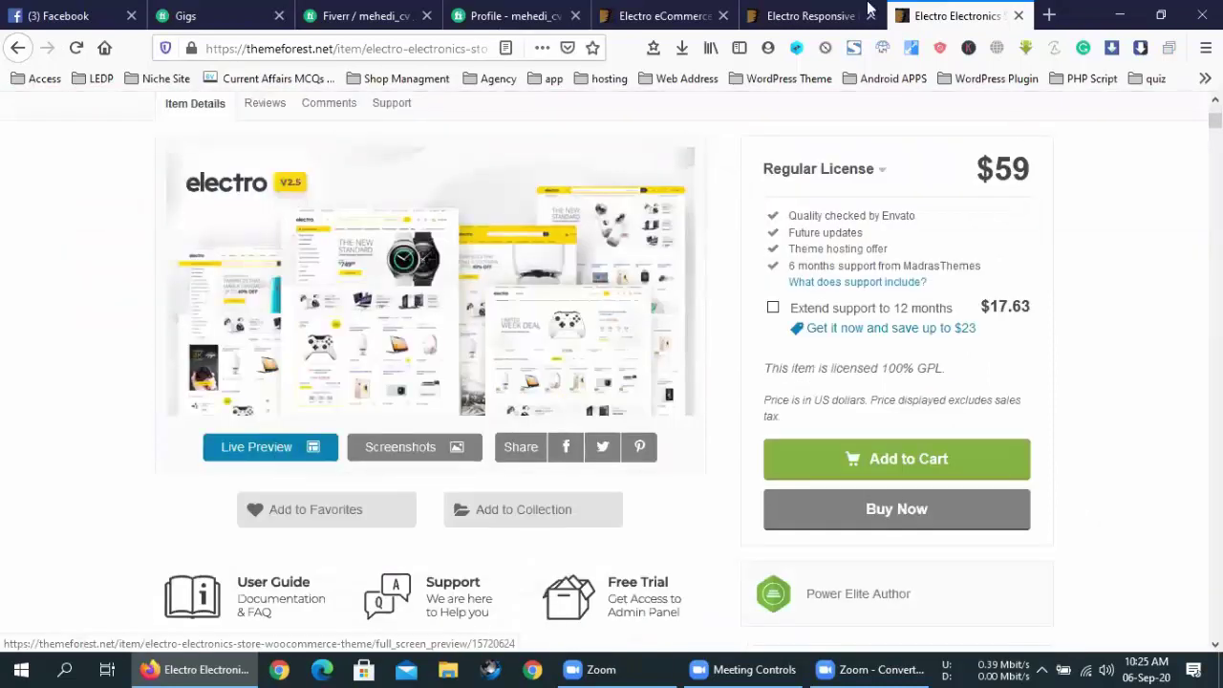
click(762, 19)
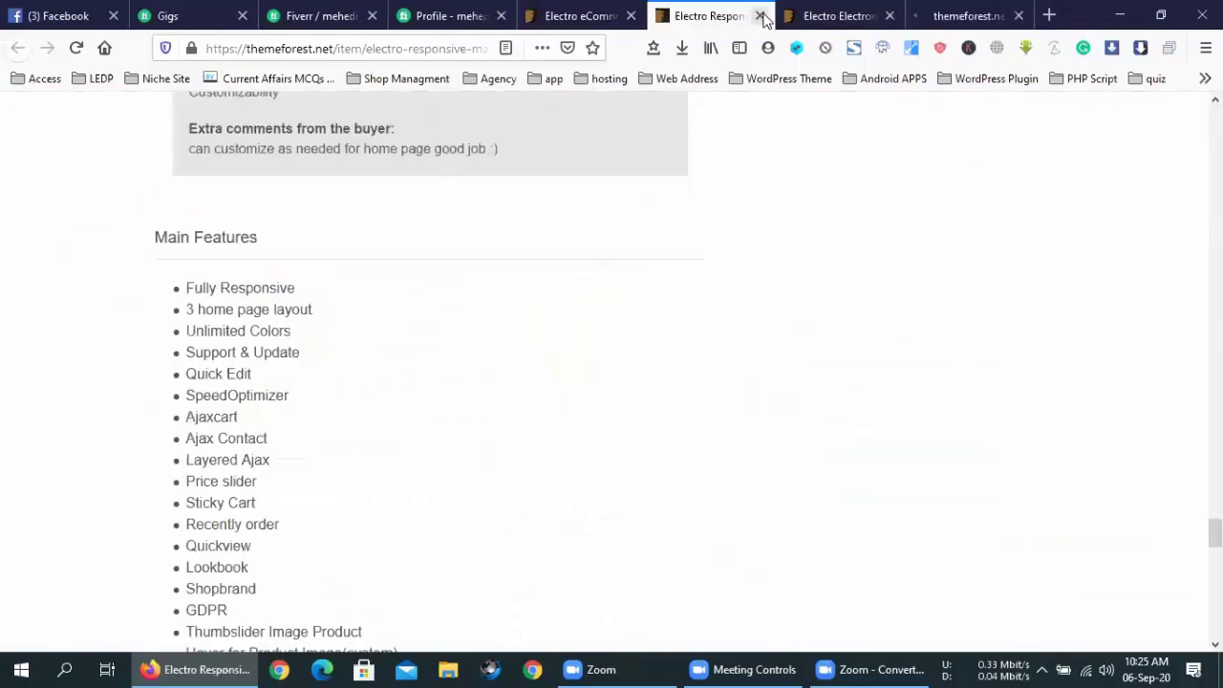
click(632, 17)
click(632, 18)
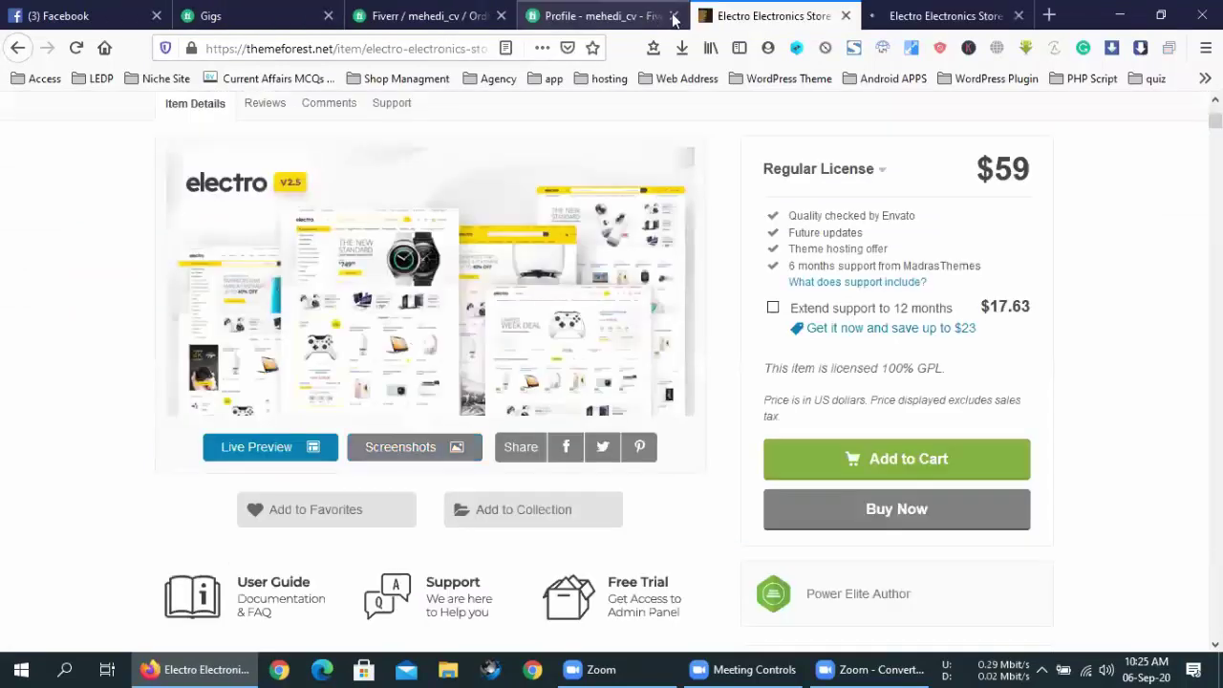
Close the Fiverr profile and order tabs, and open Buyer Requests from the Fiverr Gigs page.
click(667, 17)
click(674, 16)
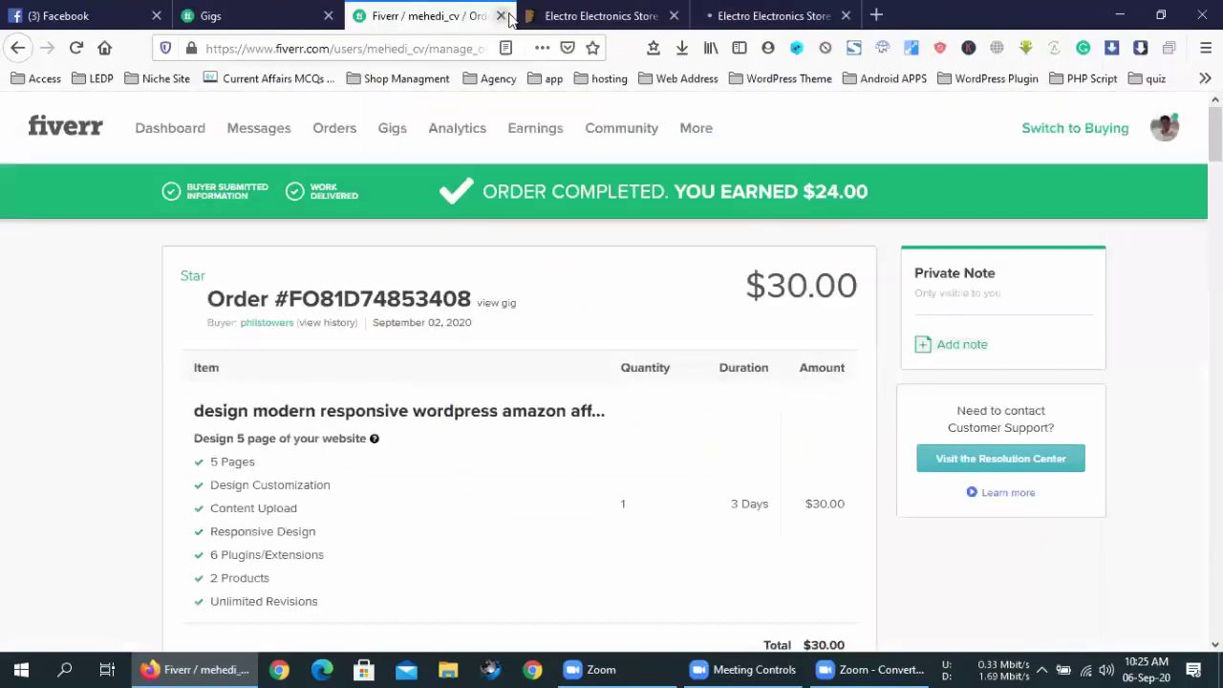
key(ctrl+w)
click(323, 10)
mouse_move(696, 164)
click(688, 214)
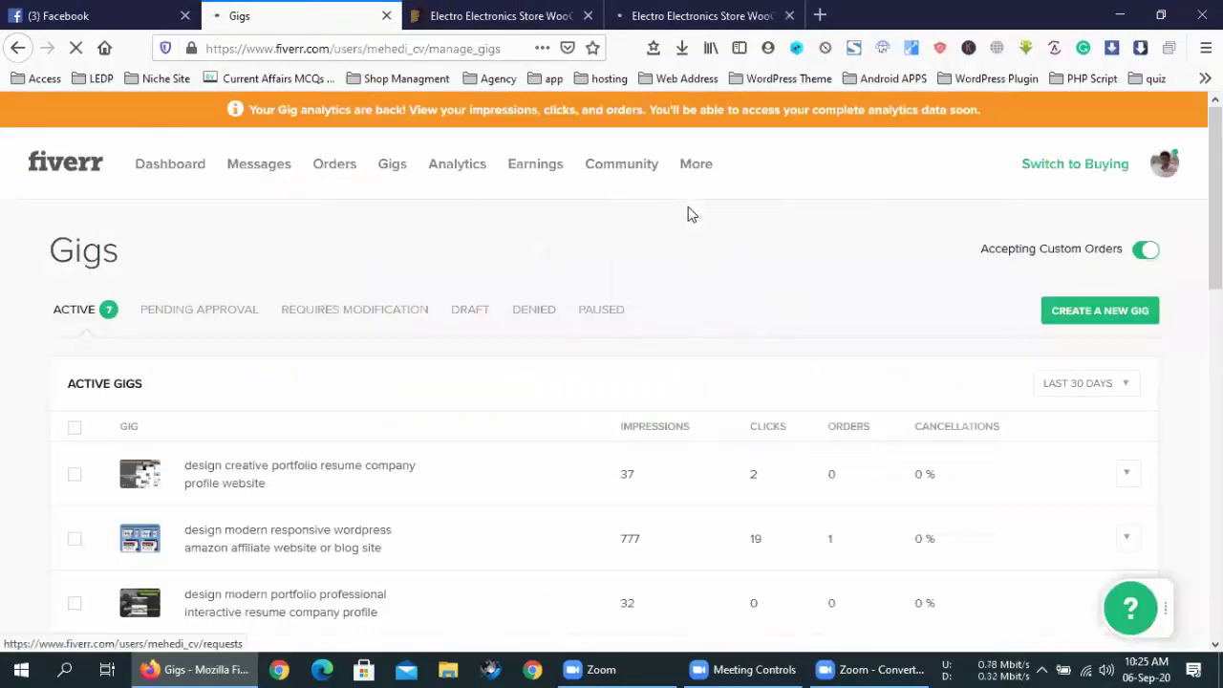
Switch to the Electro WooCommerce live preview and look over its introduction and Widescreen home page demos.
click(728, 7)
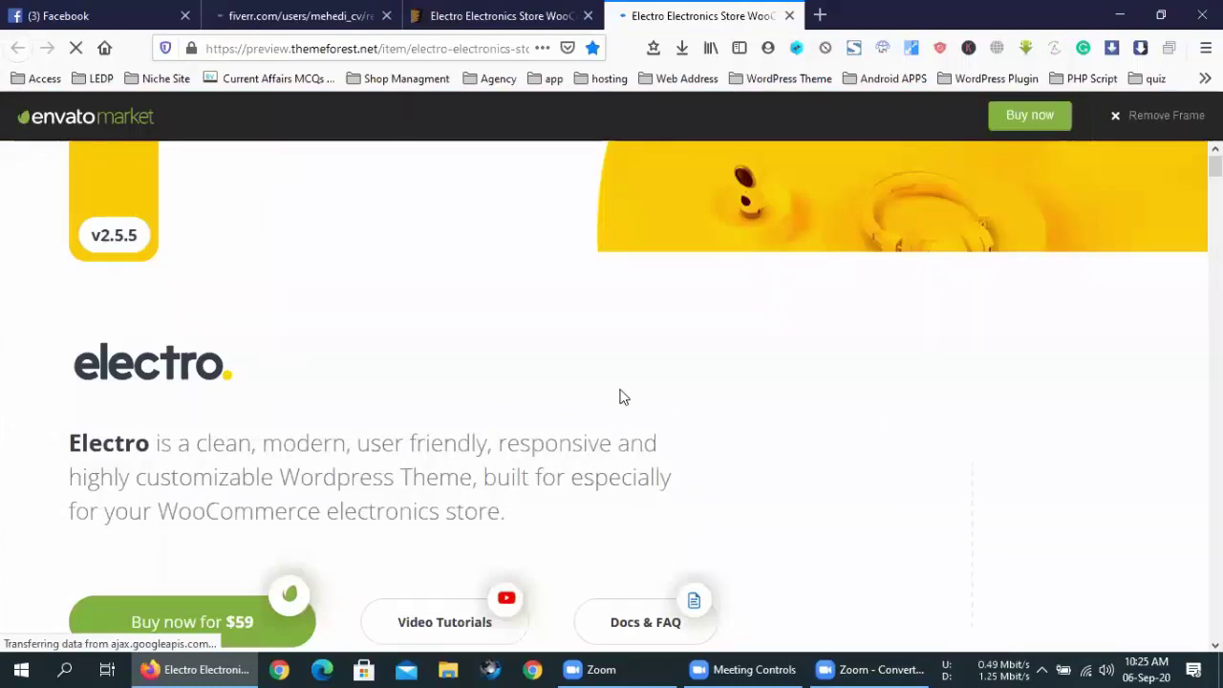
scroll(664, 387, down, 3)
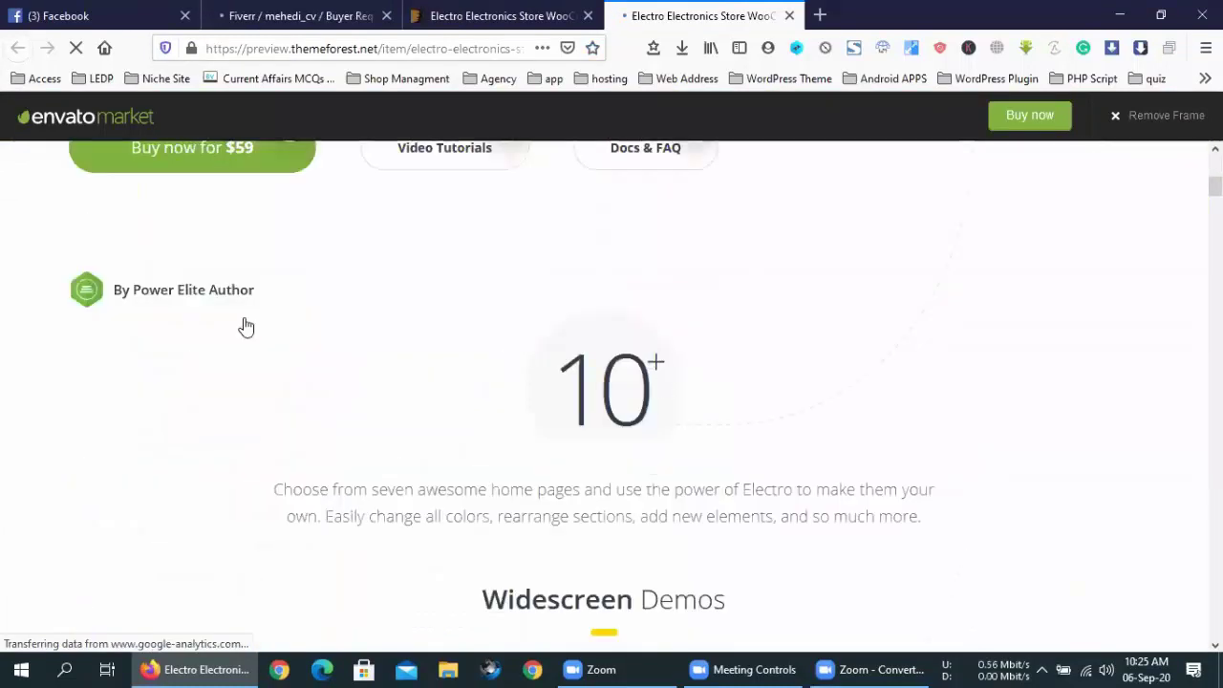
scroll(240, 327, down, 4)
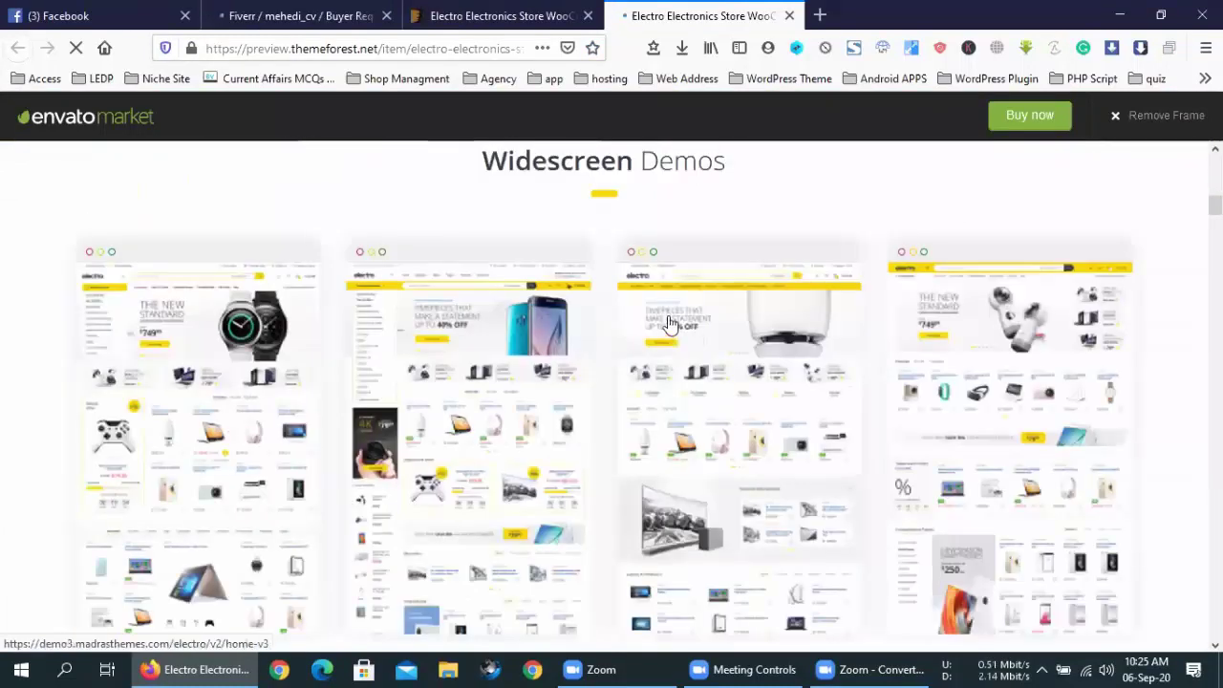
scroll(669, 323, down, 3)
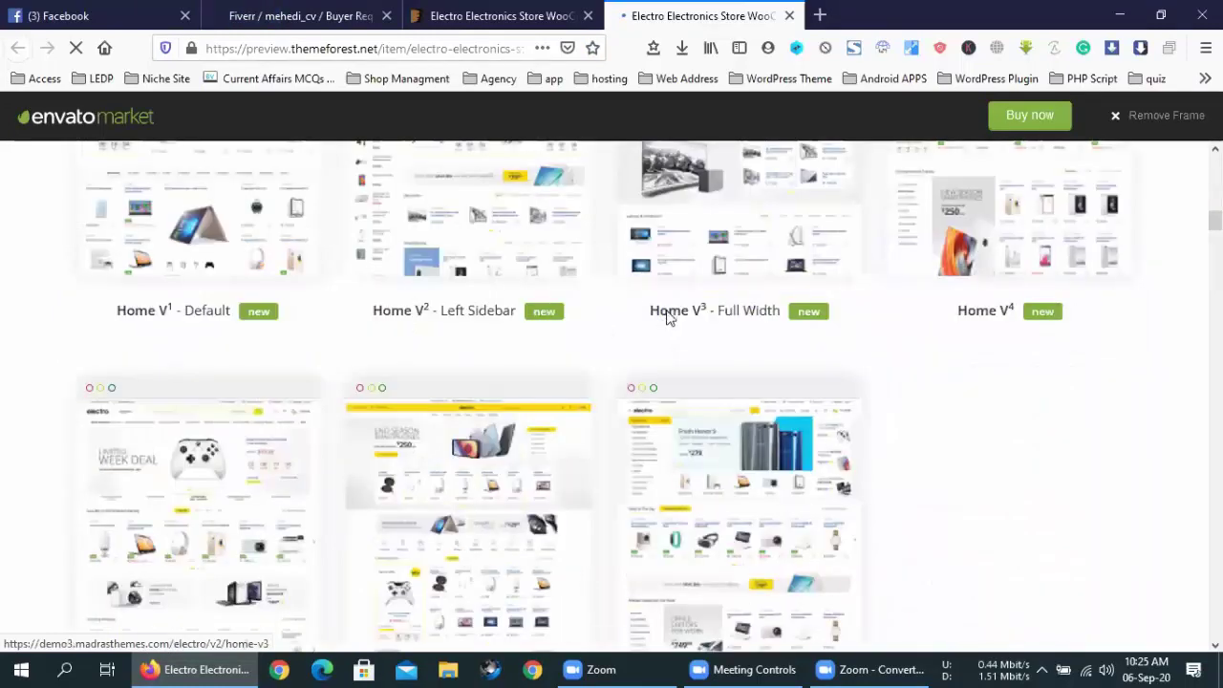
scroll(667, 317, down, 5)
scroll(662, 315, up, 8)
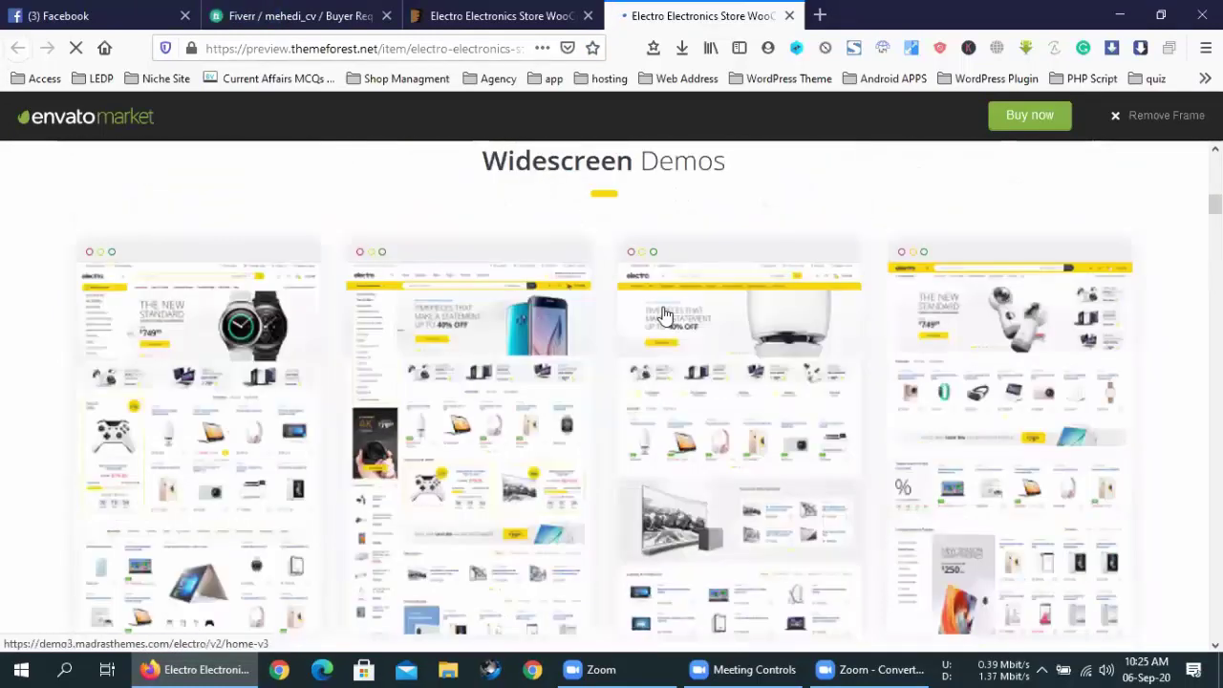
scroll(666, 315, down, 2)
scroll(669, 315, down, 2)
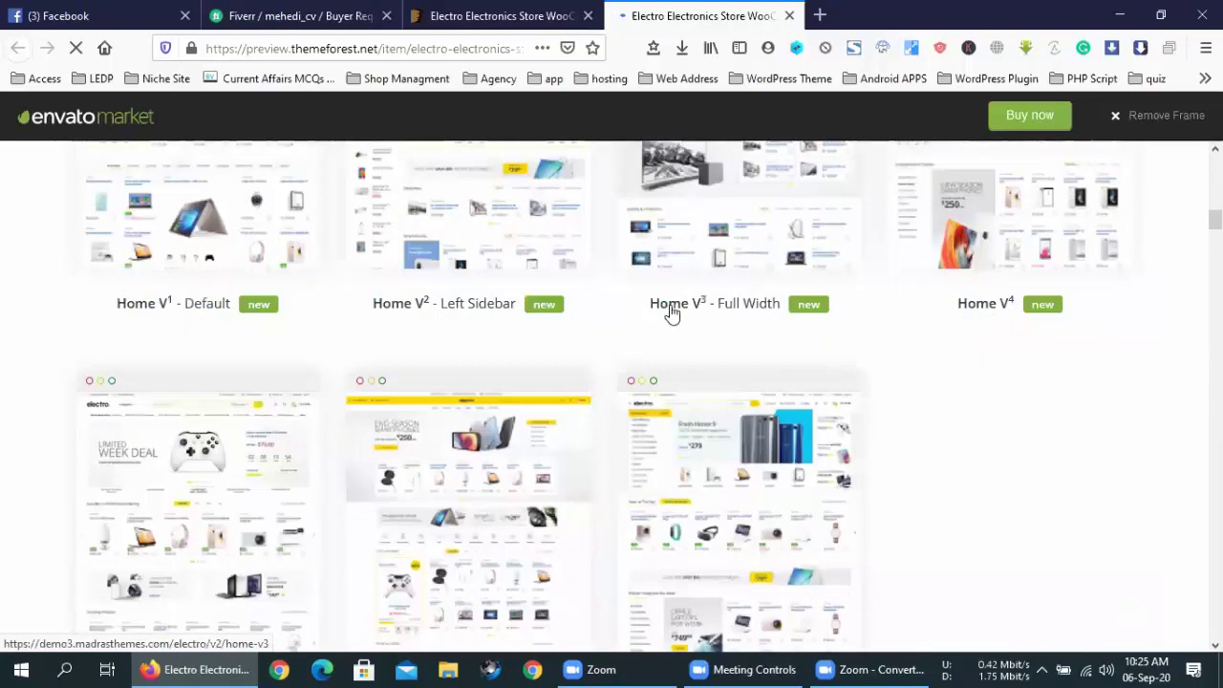
scroll(671, 314, down, 2)
Compare the Multi-vendor Marketplace page layouts with the Home page versions in the Electro preview.
scroll(672, 312, down, 5)
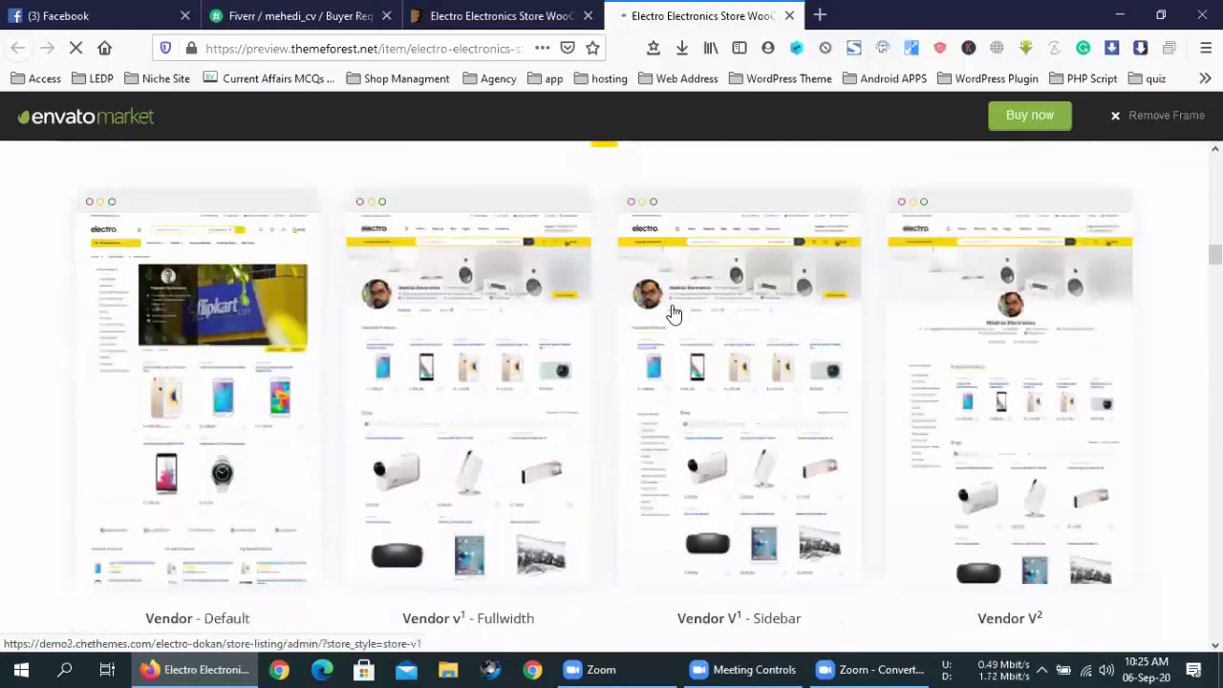
scroll(671, 314, up, 3)
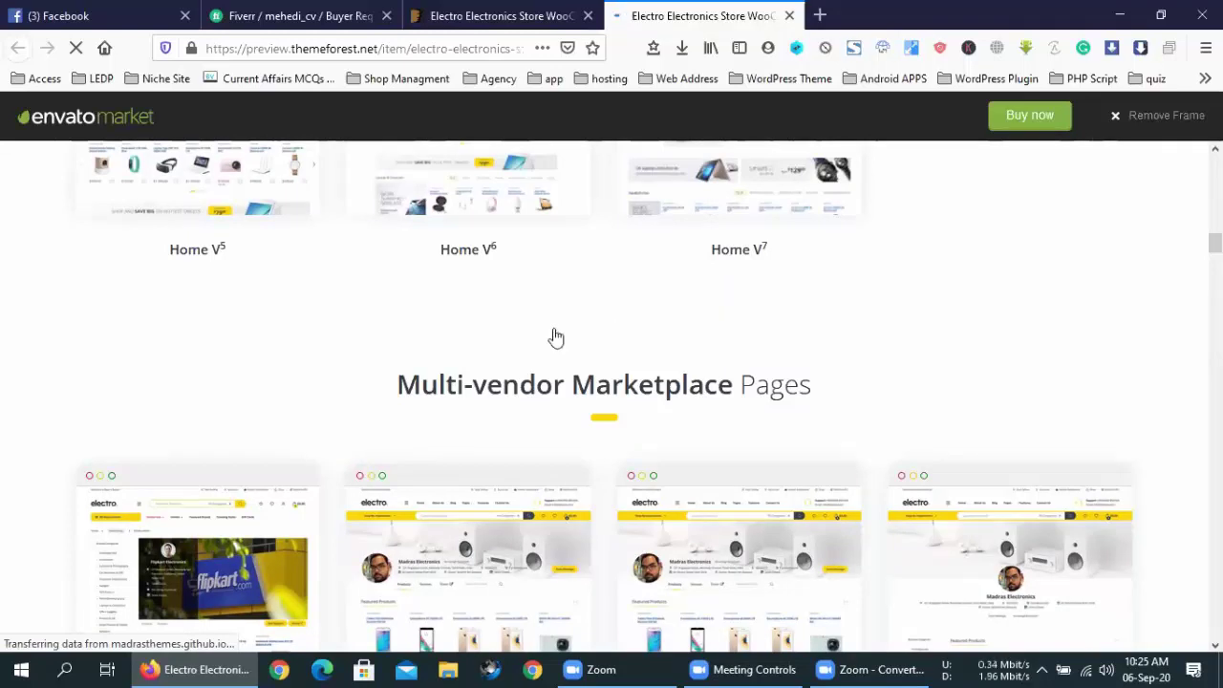
scroll(557, 336, up, 5)
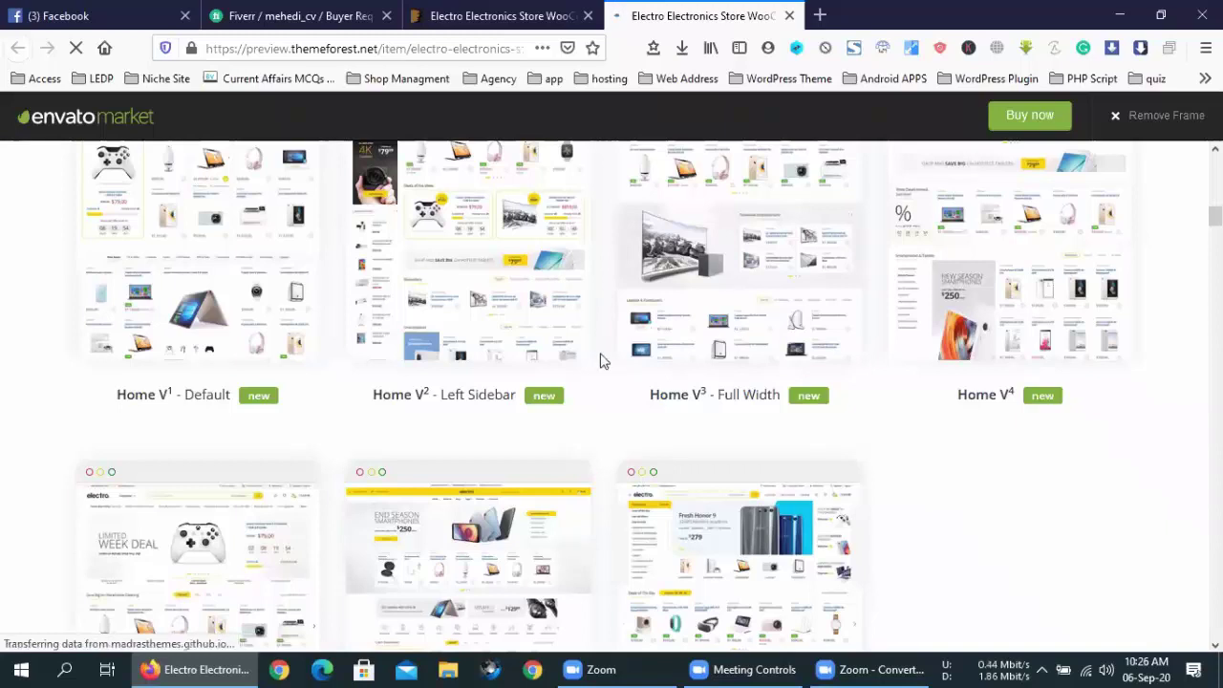
scroll(602, 360, down, 5)
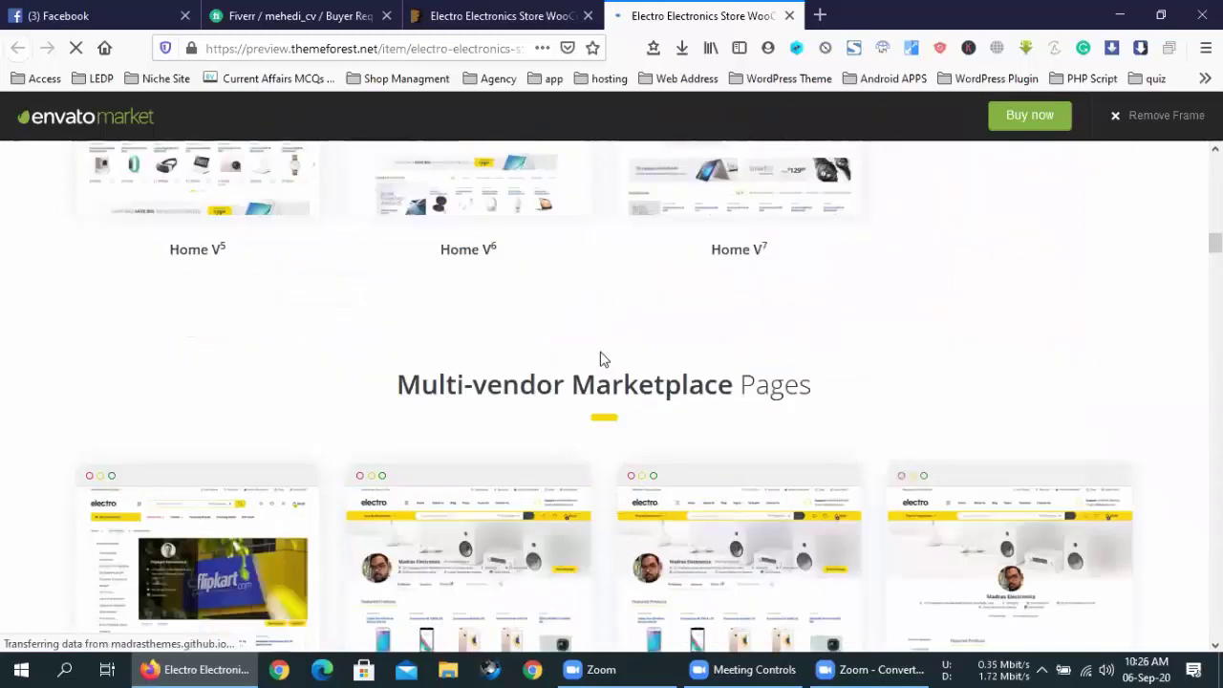
scroll(601, 360, down, 6)
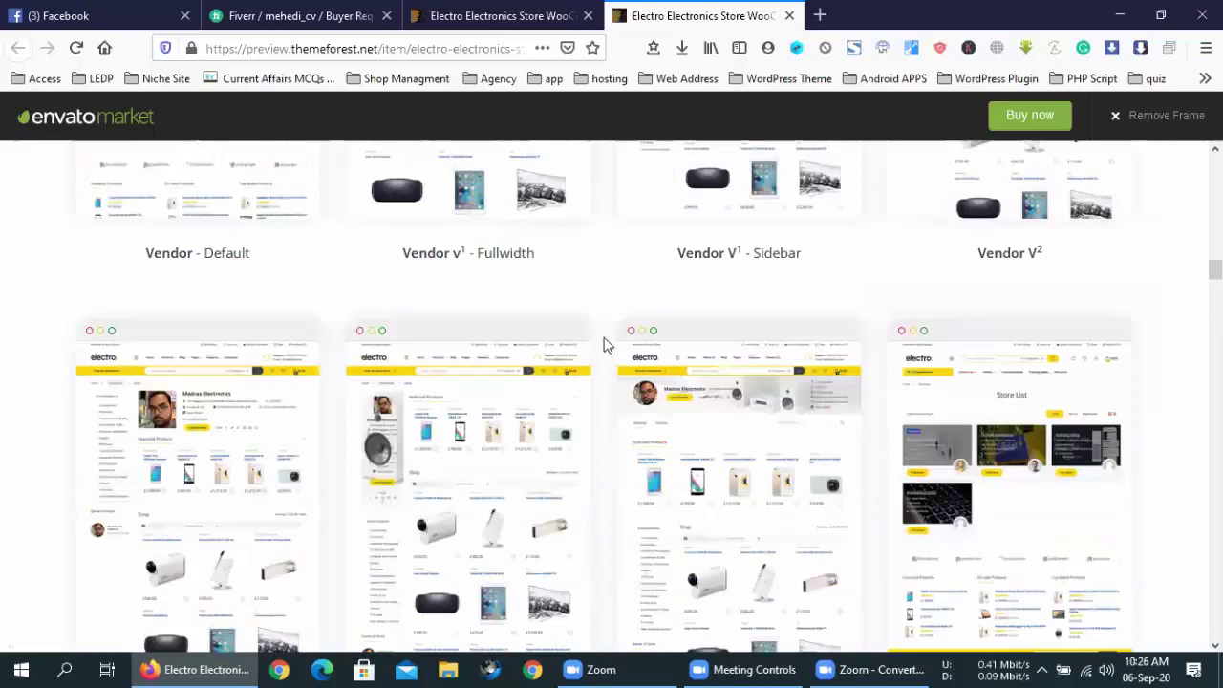
scroll(604, 345, down, 2)
scroll(604, 345, down, 5)
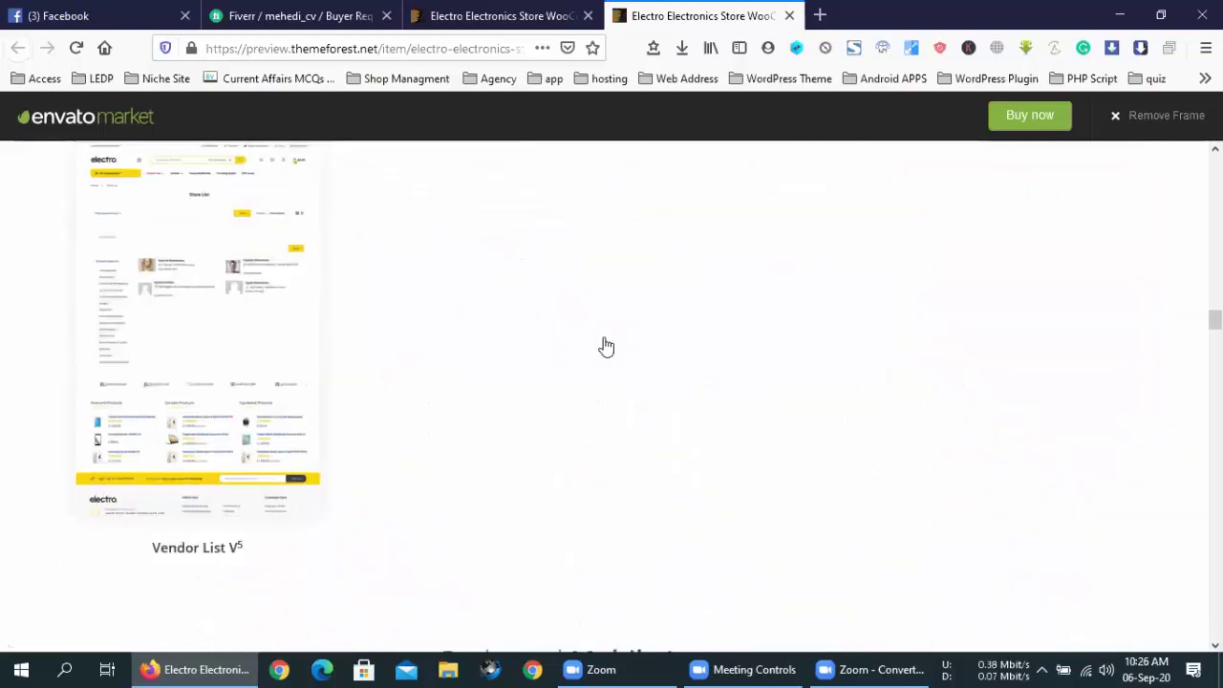
Examine the mobile demos and the Customizable Header Styles section of the Electro preview.
scroll(604, 345, down, 5)
scroll(605, 344, down, 5)
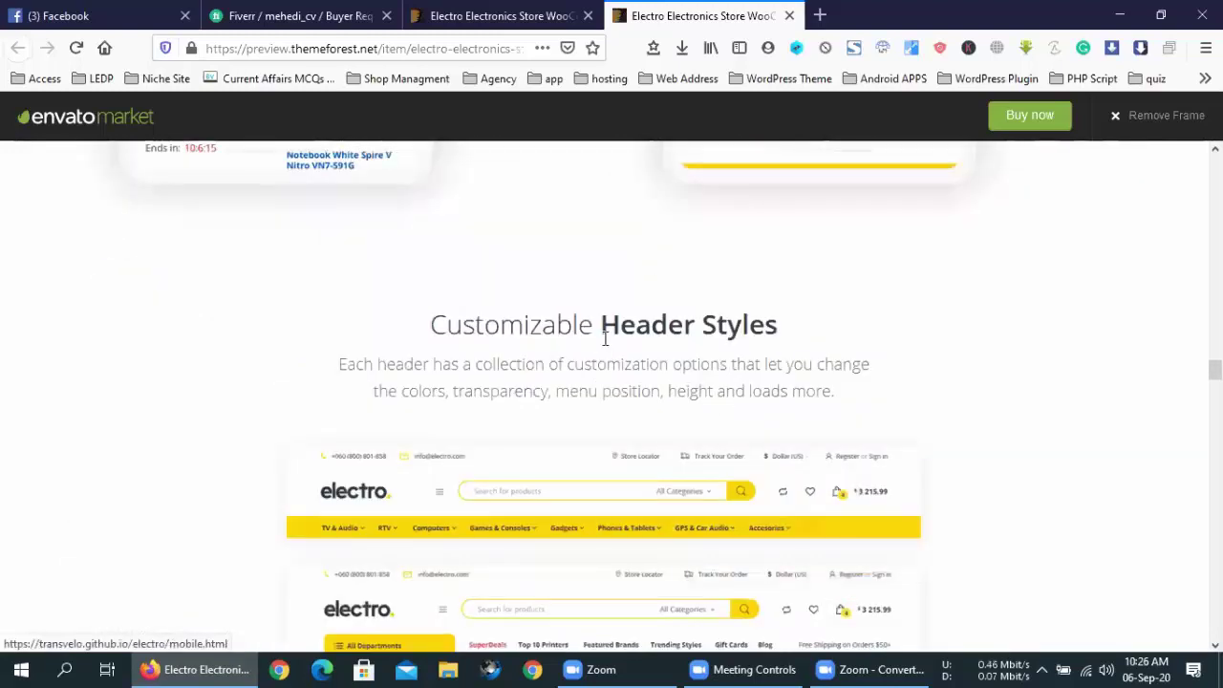
scroll(605, 345, up, 5)
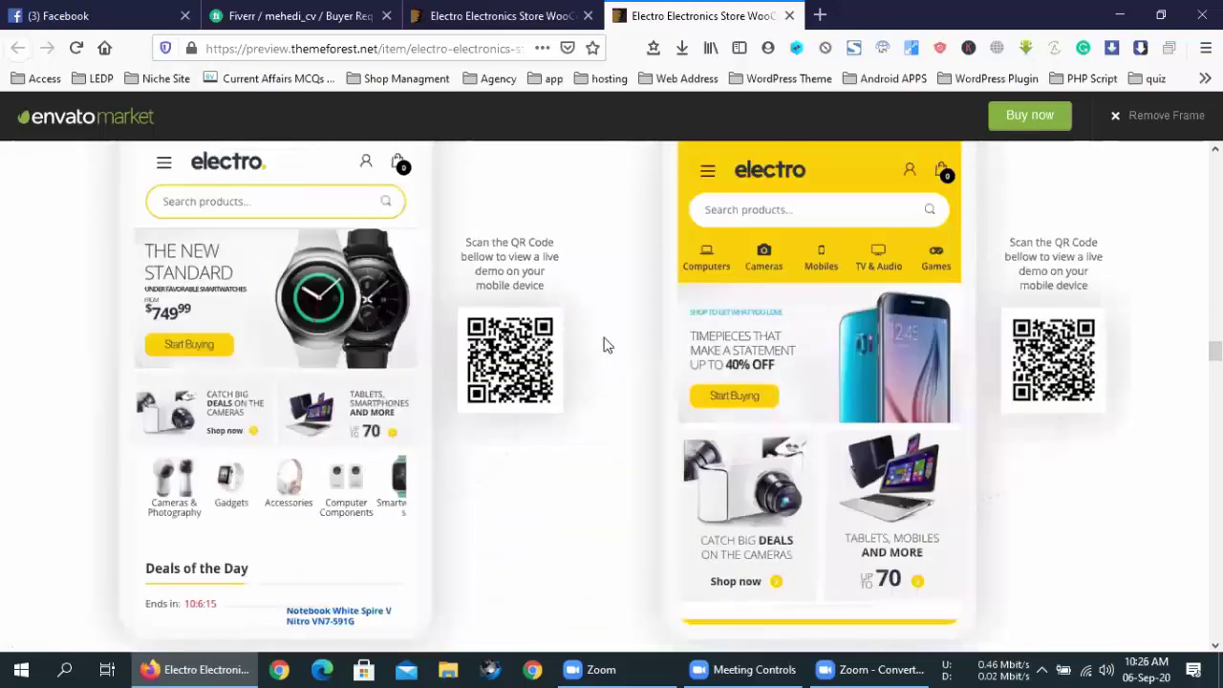
scroll(606, 346, down, 2)
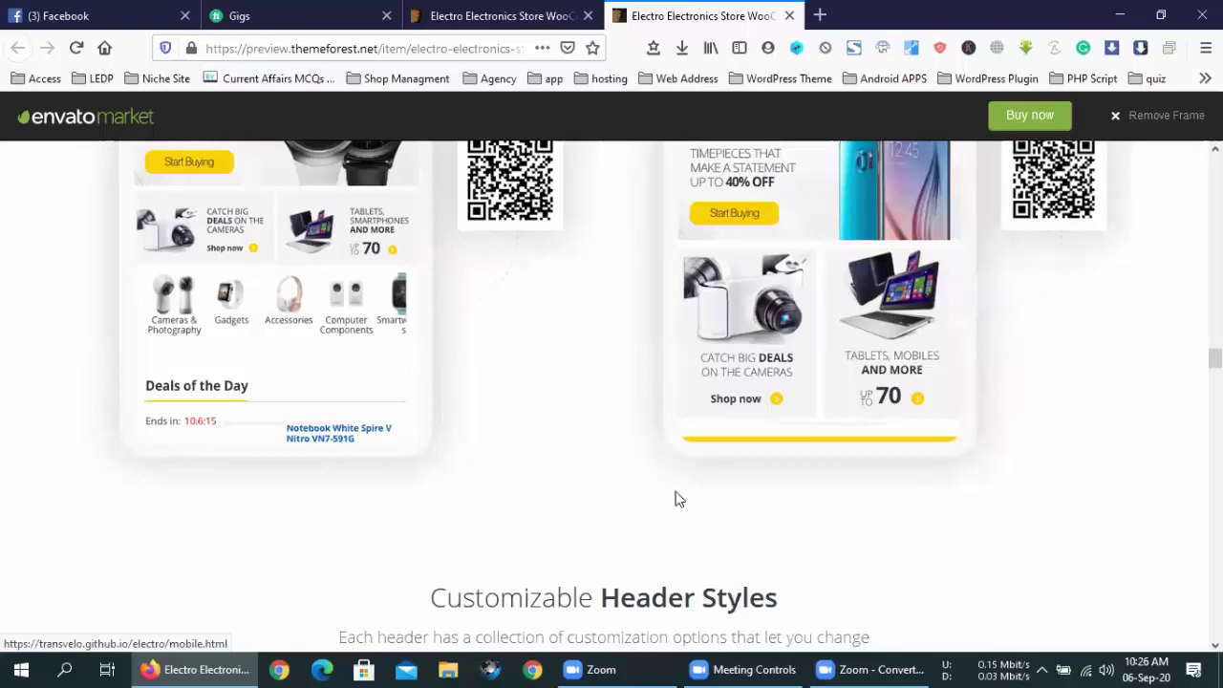
Review the Electro item page on ThemeForest, covering the version updates, compatibility details, Elementor support and Regular License offer.
key(ctrl+shift+Tab)
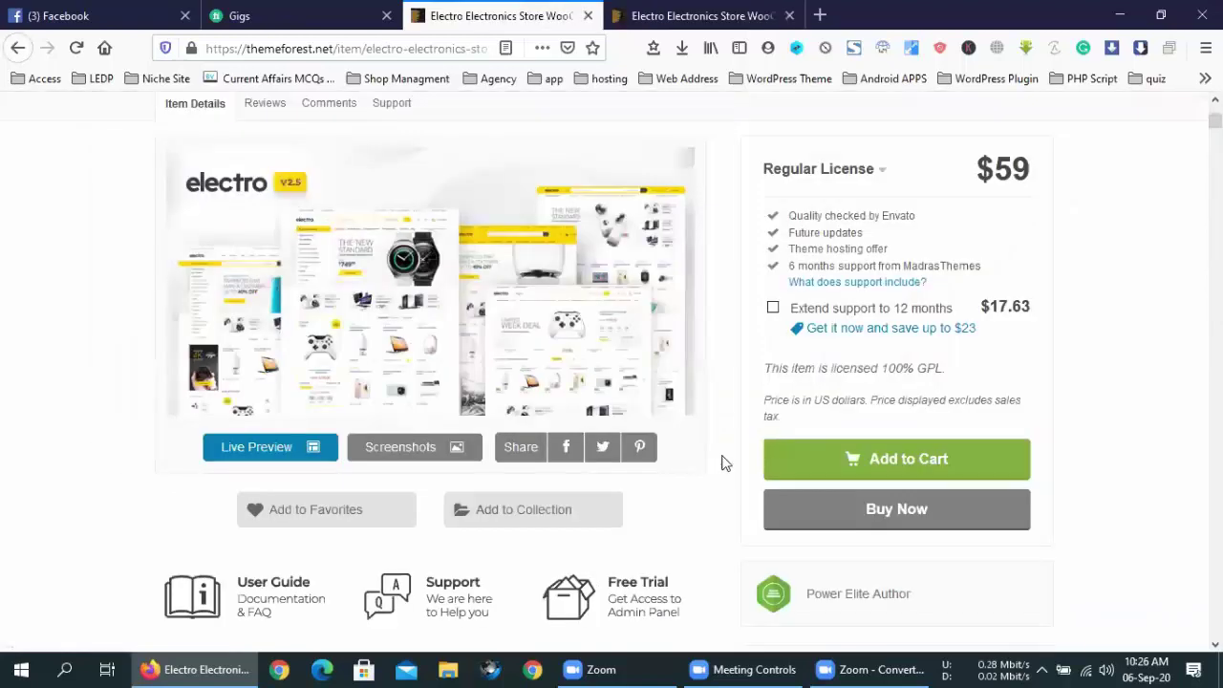
scroll(722, 462, down, 3)
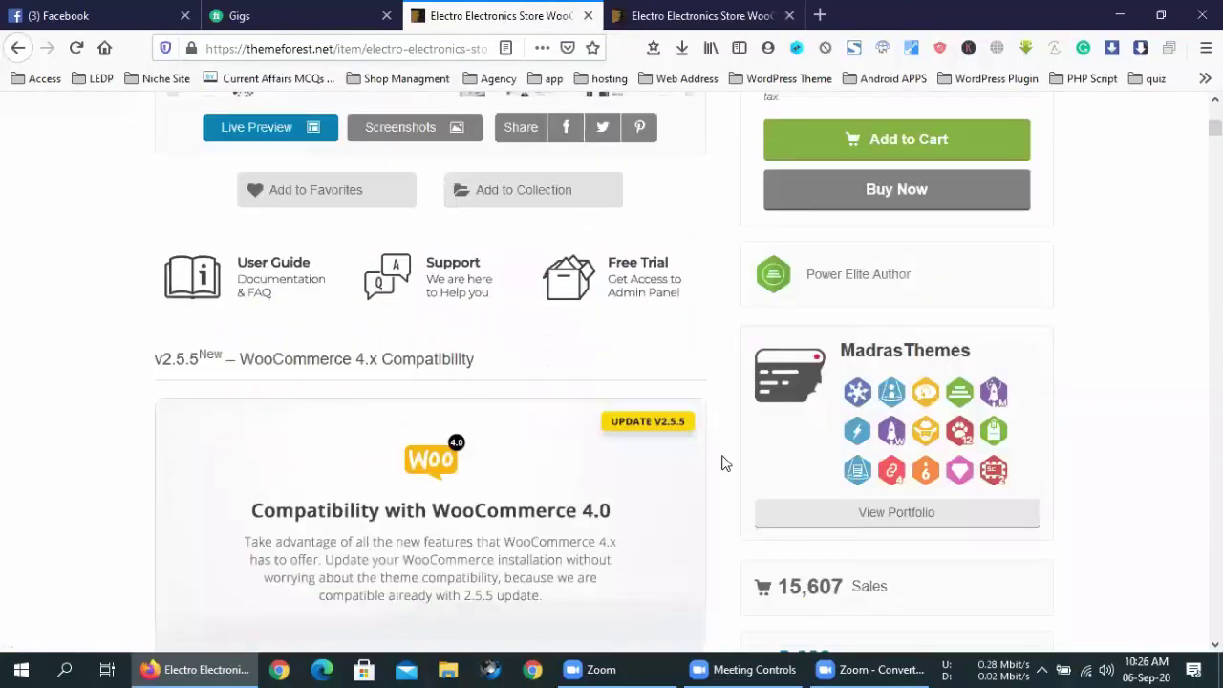
scroll(722, 462, down, 5)
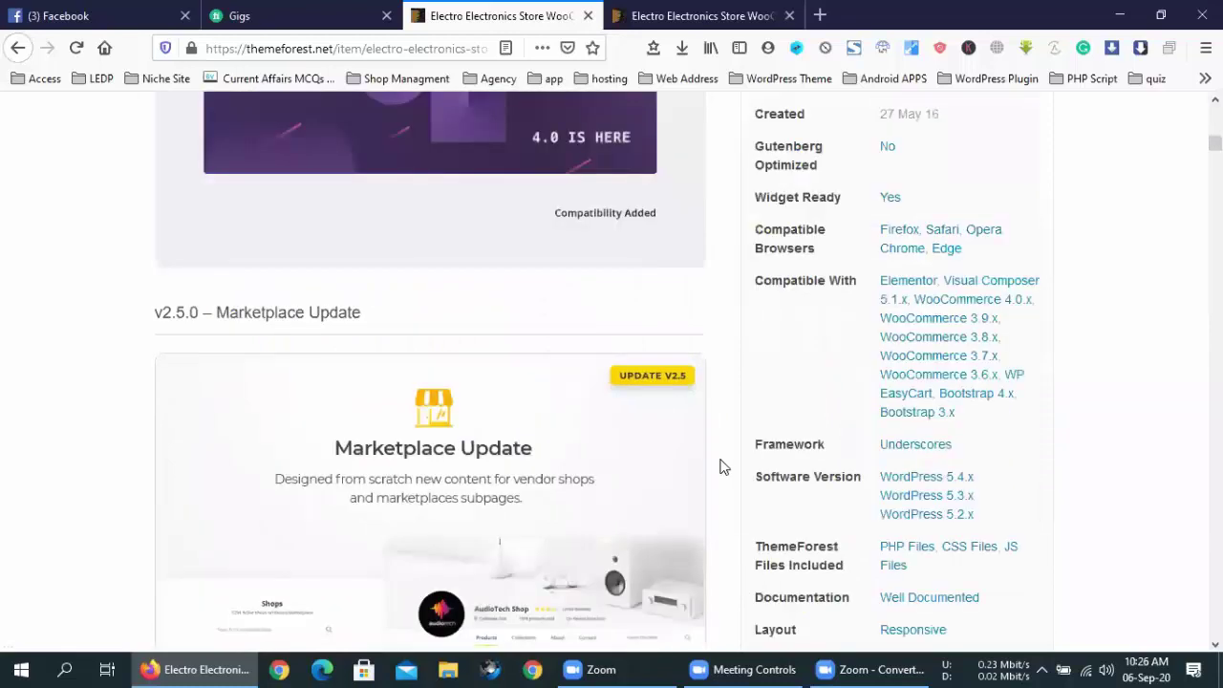
scroll(723, 466, down, 7)
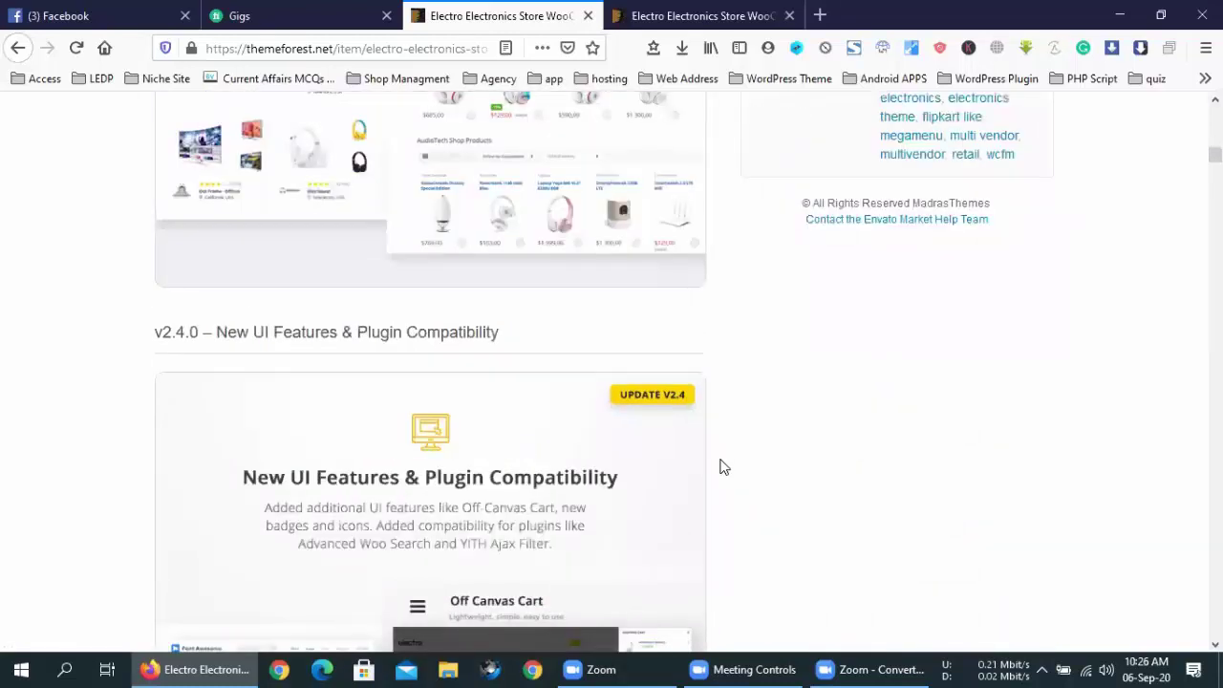
scroll(723, 466, down, 5)
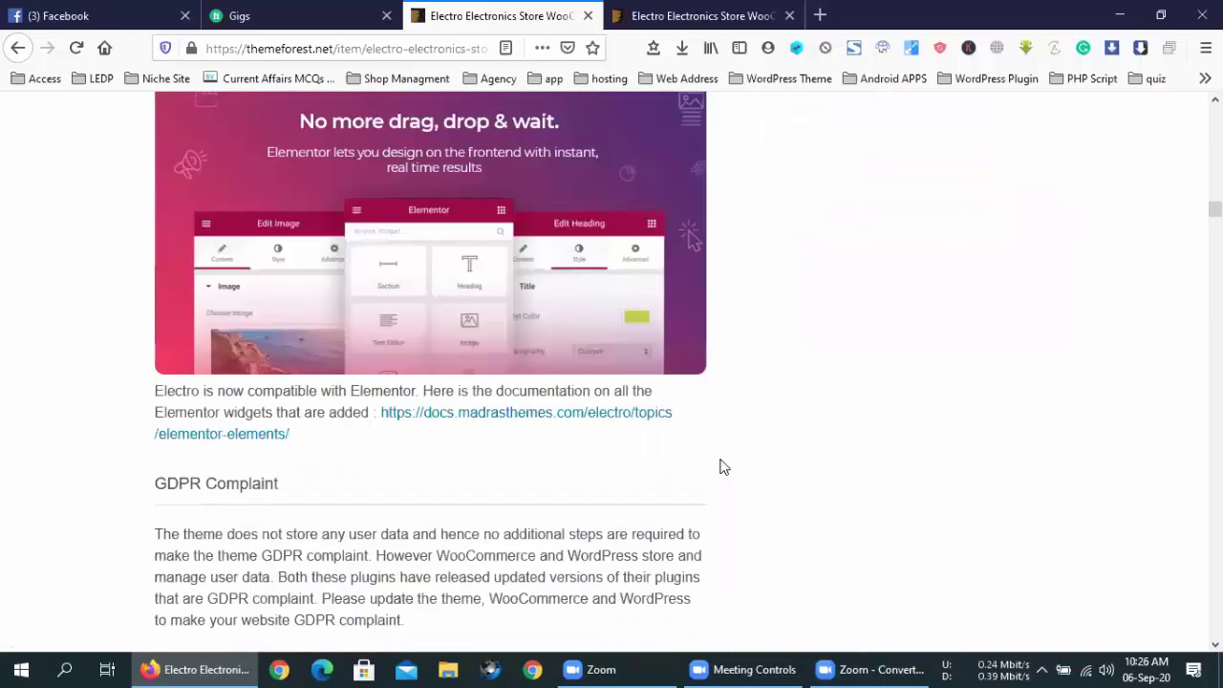
scroll(723, 467, up, 10)
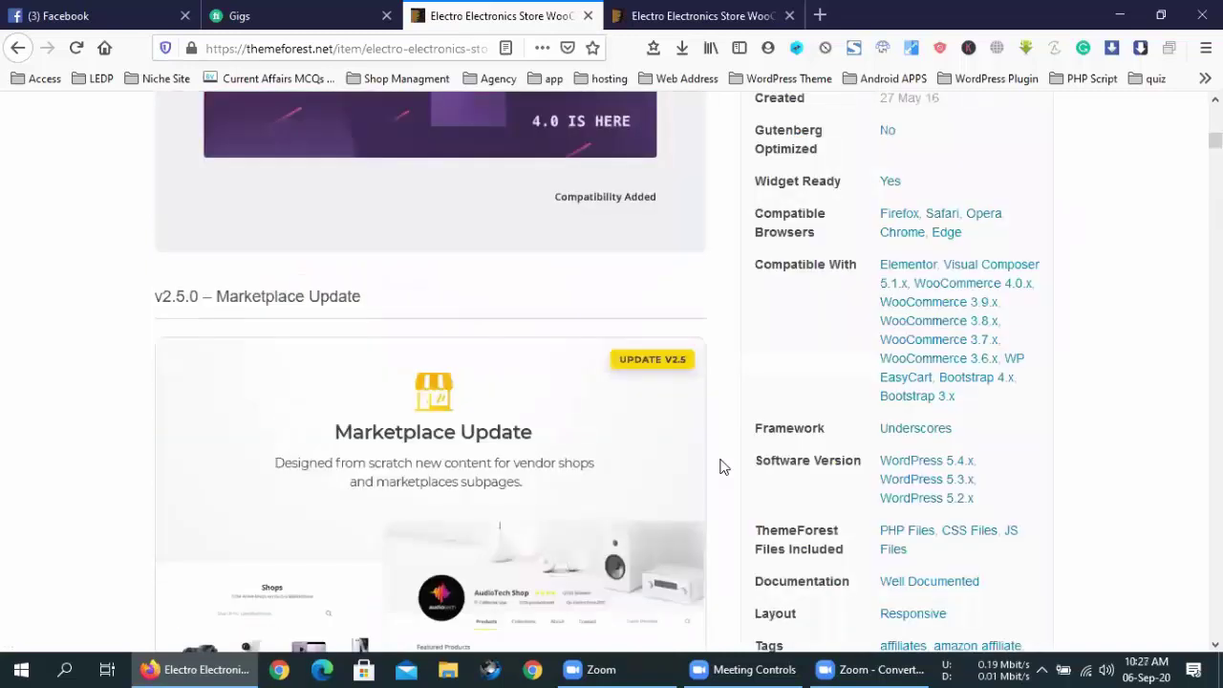
scroll(723, 466, up, 10)
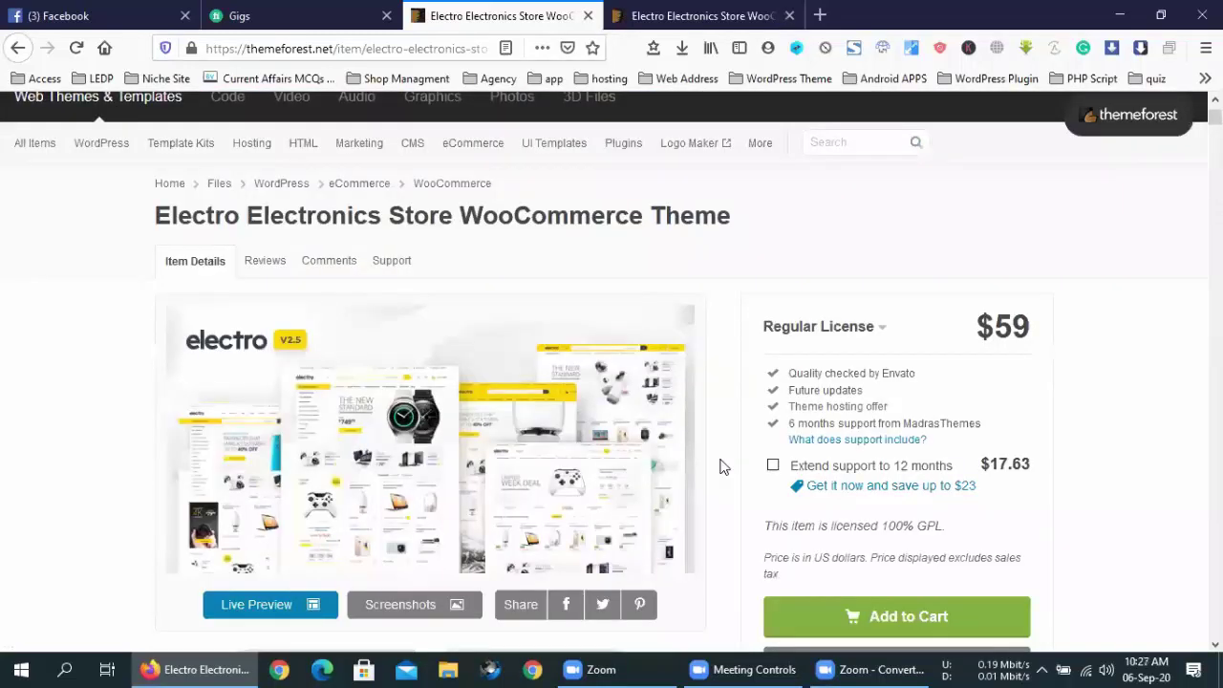
scroll(723, 467, up, 2)
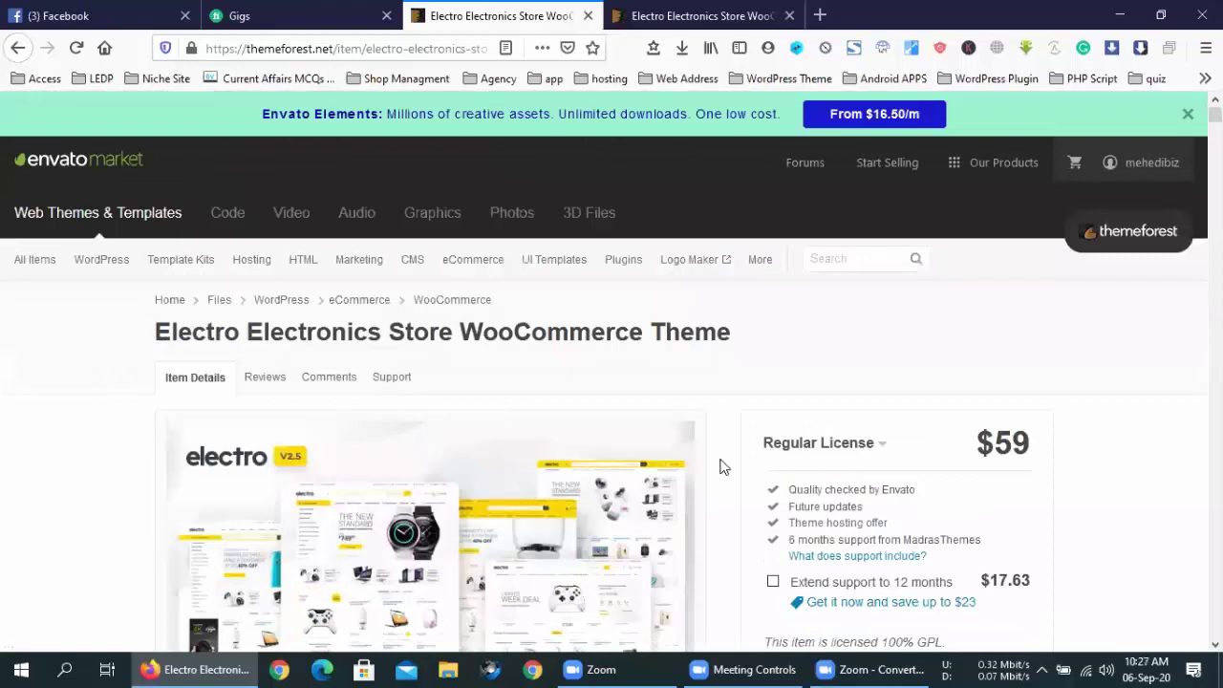
Return to the Electro live preview, open the Home V6 demo and check its banner, first product row and list of Home versions.
click(628, 10)
scroll(486, 439, up, 5)
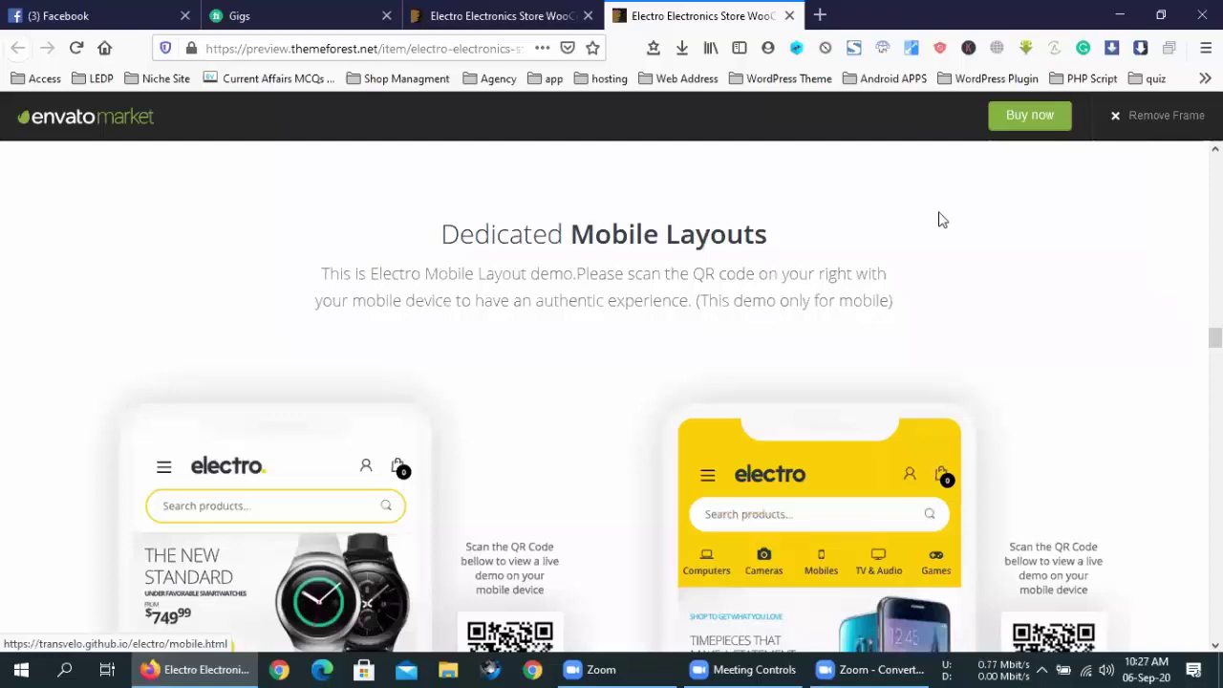
scroll(934, 188, up, 5)
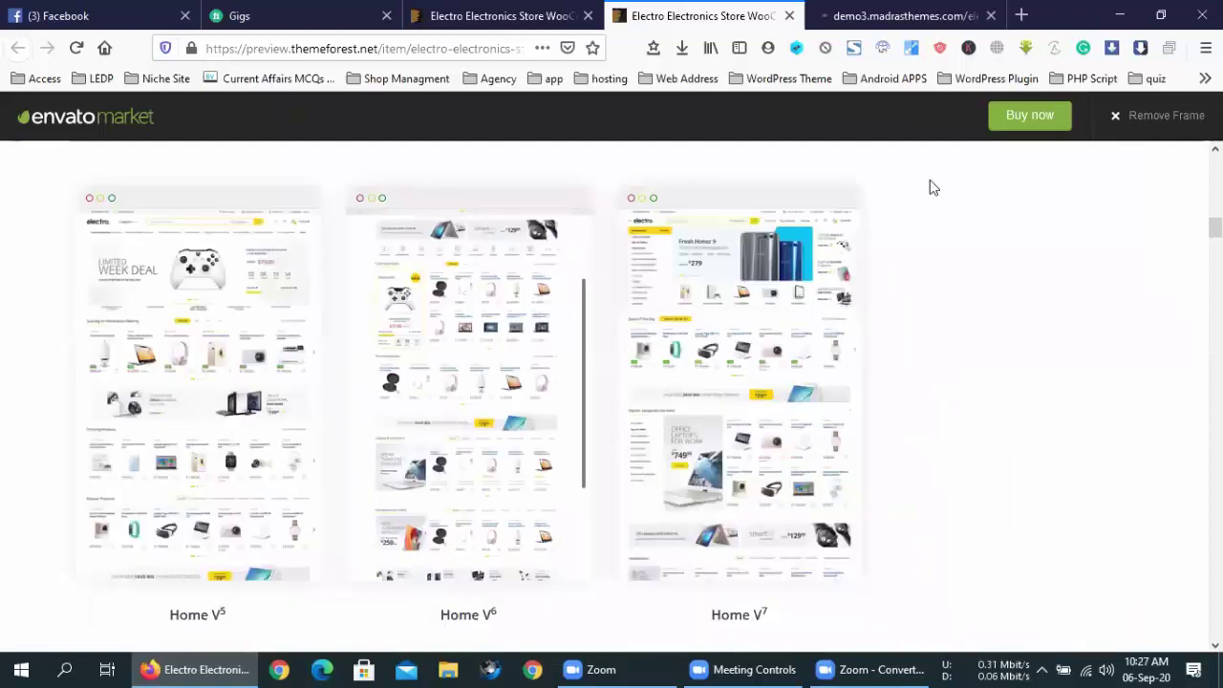
click(869, 9)
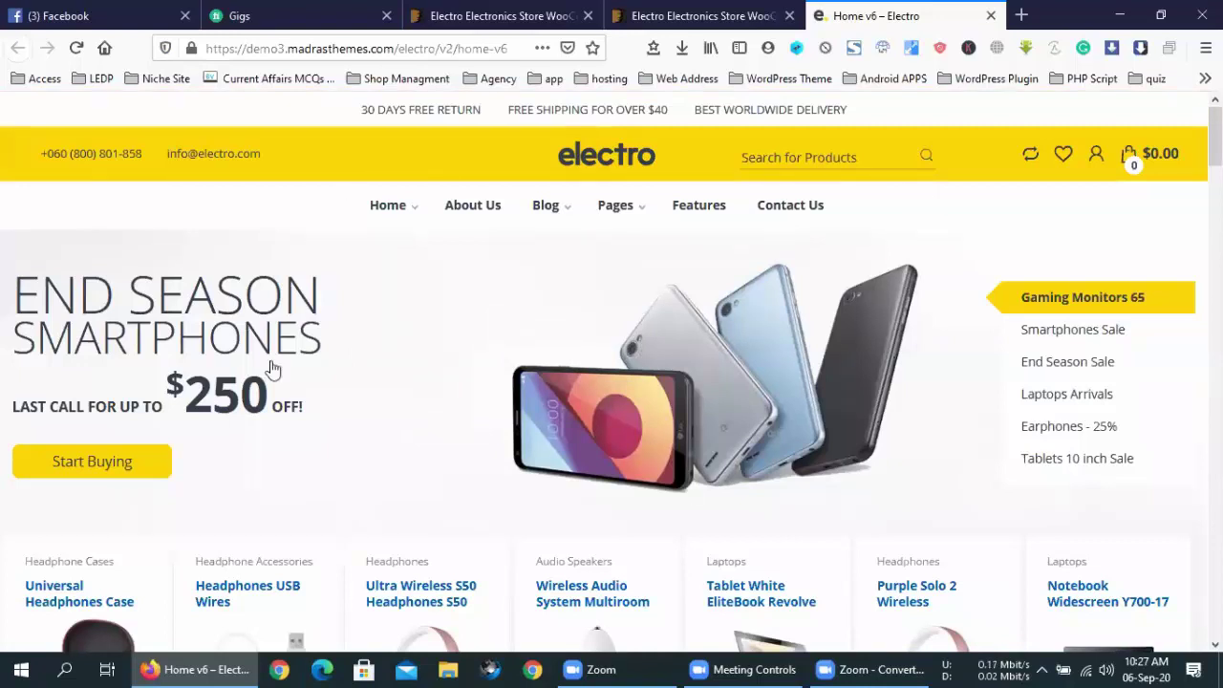
scroll(267, 368, down, 3)
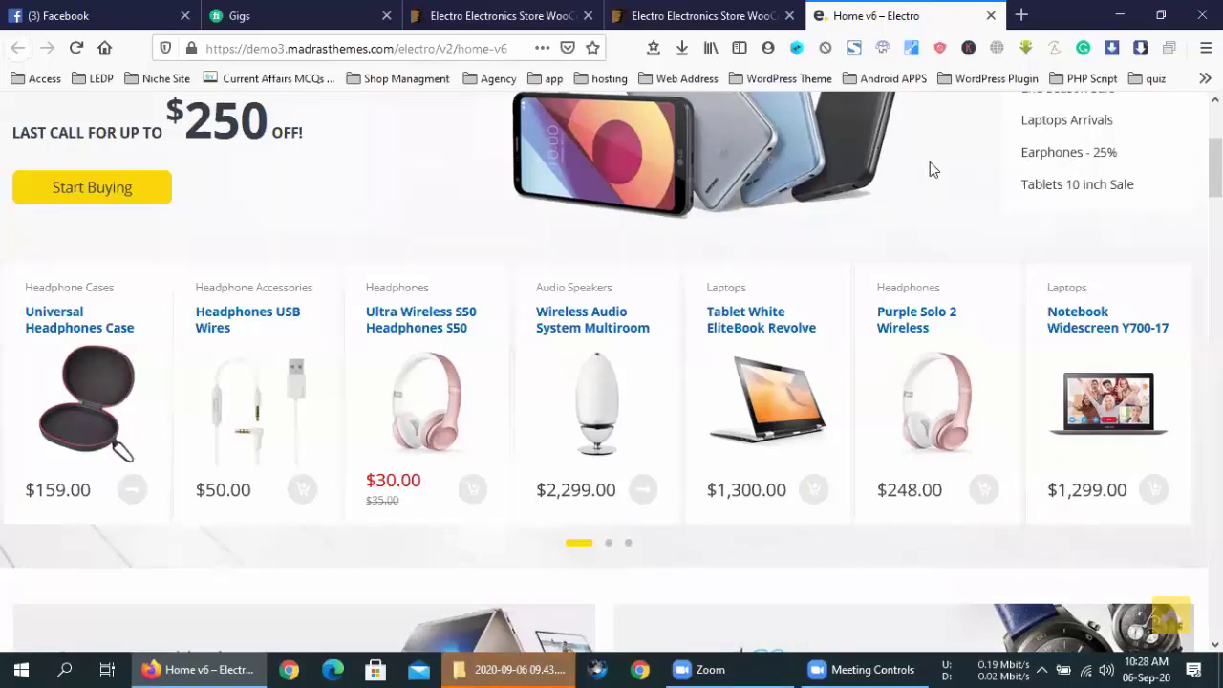
scroll(989, 267, up, 3)
scroll(989, 267, up, 3)
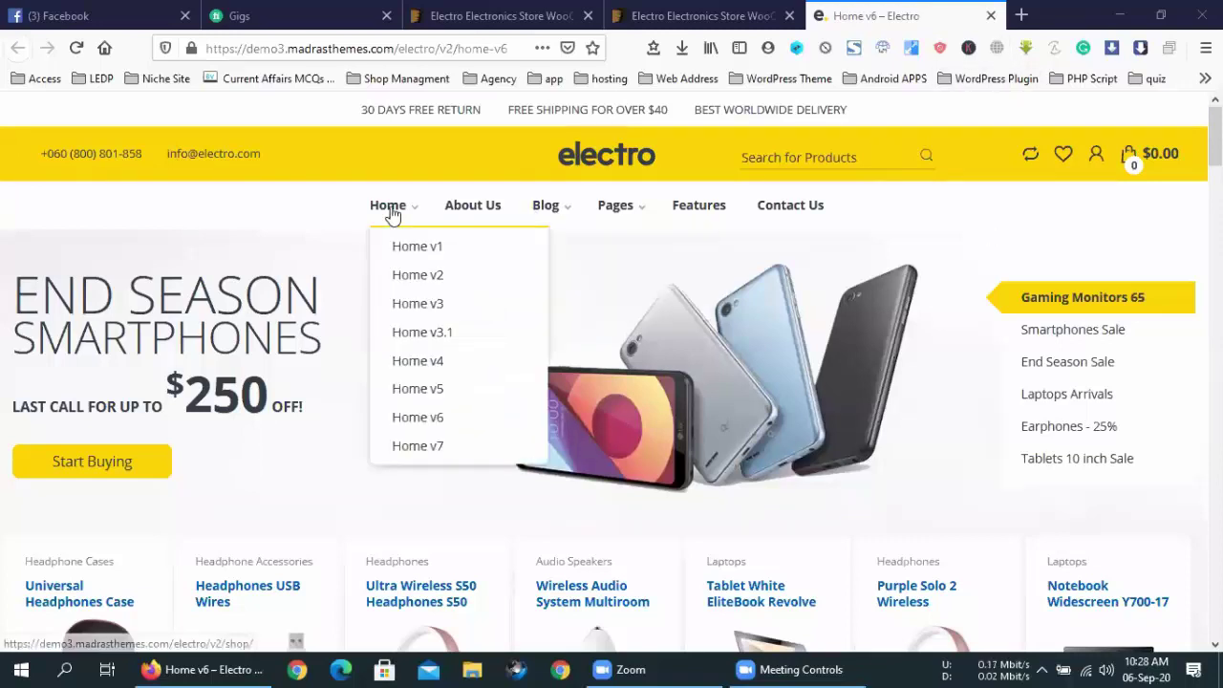
Examine the Home v6 demo from its product carousel through the daily deals and category sections to the footer, and close the demo.
scroll(719, 418, down, 5)
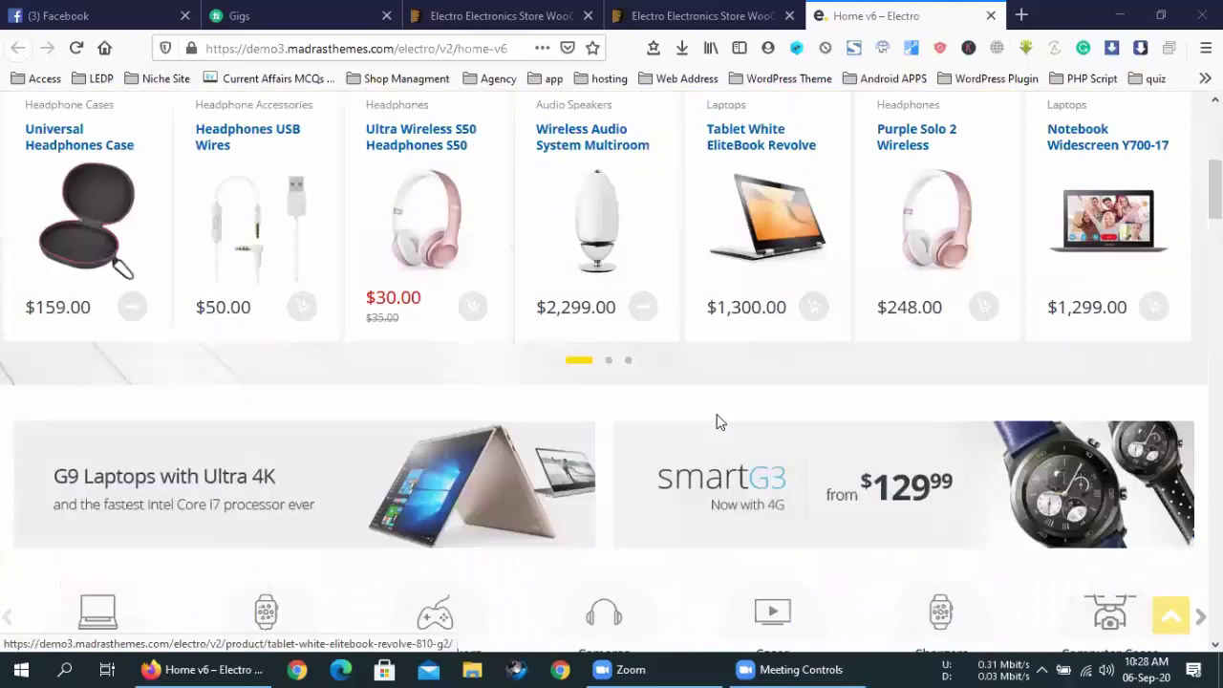
scroll(459, 425, down, 5)
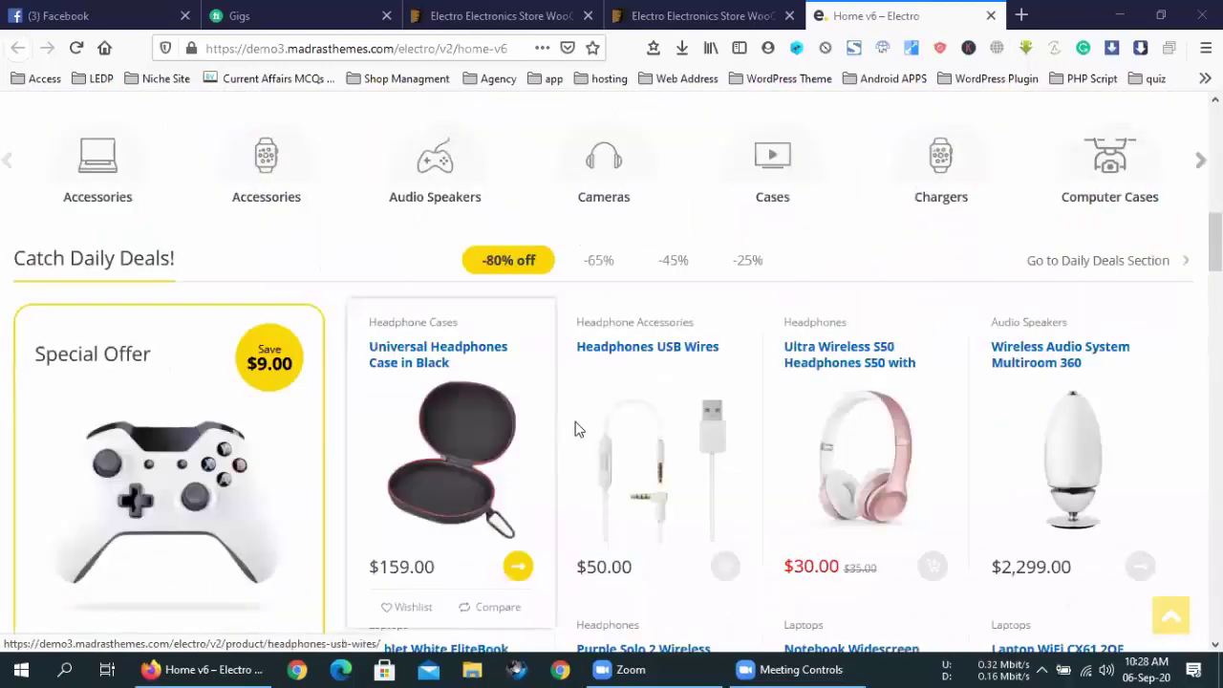
scroll(574, 429, down, 7)
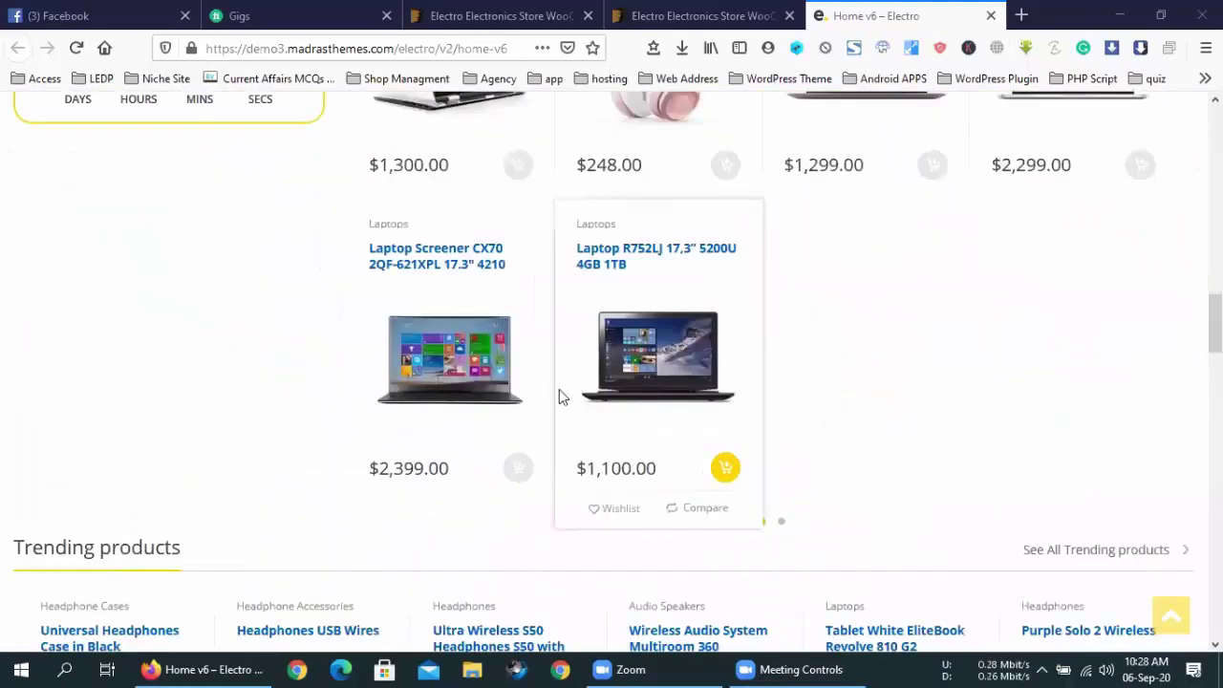
scroll(628, 378, down, 5)
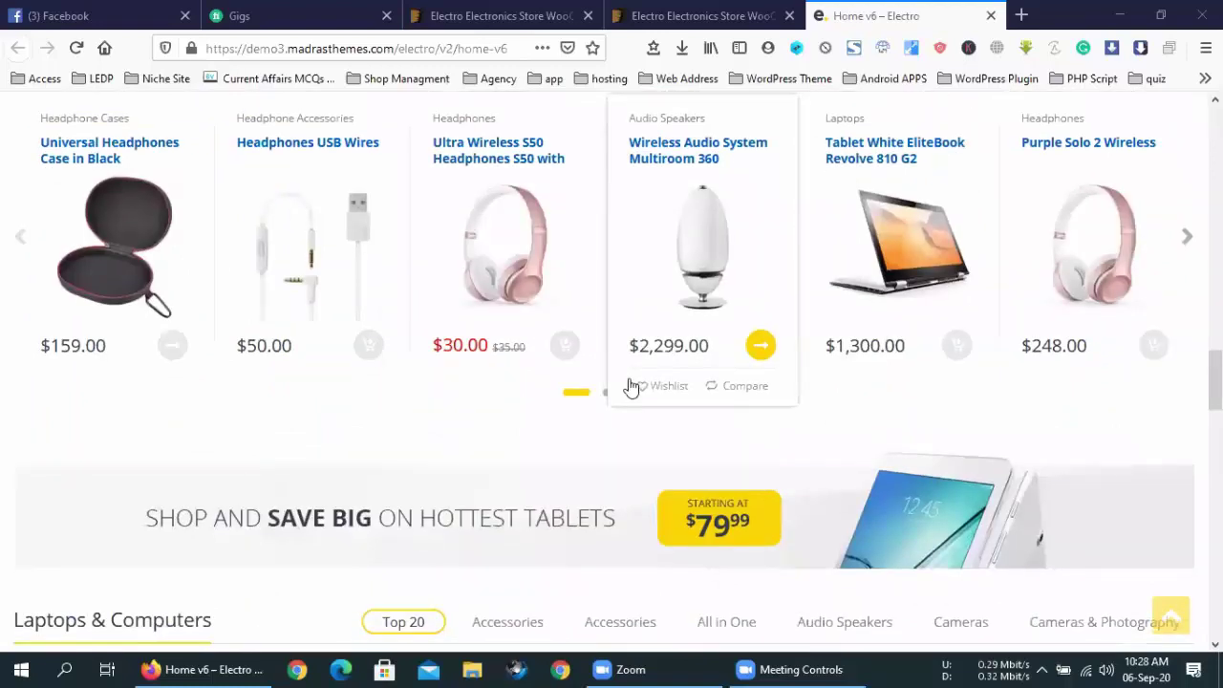
scroll(631, 385, down, 5)
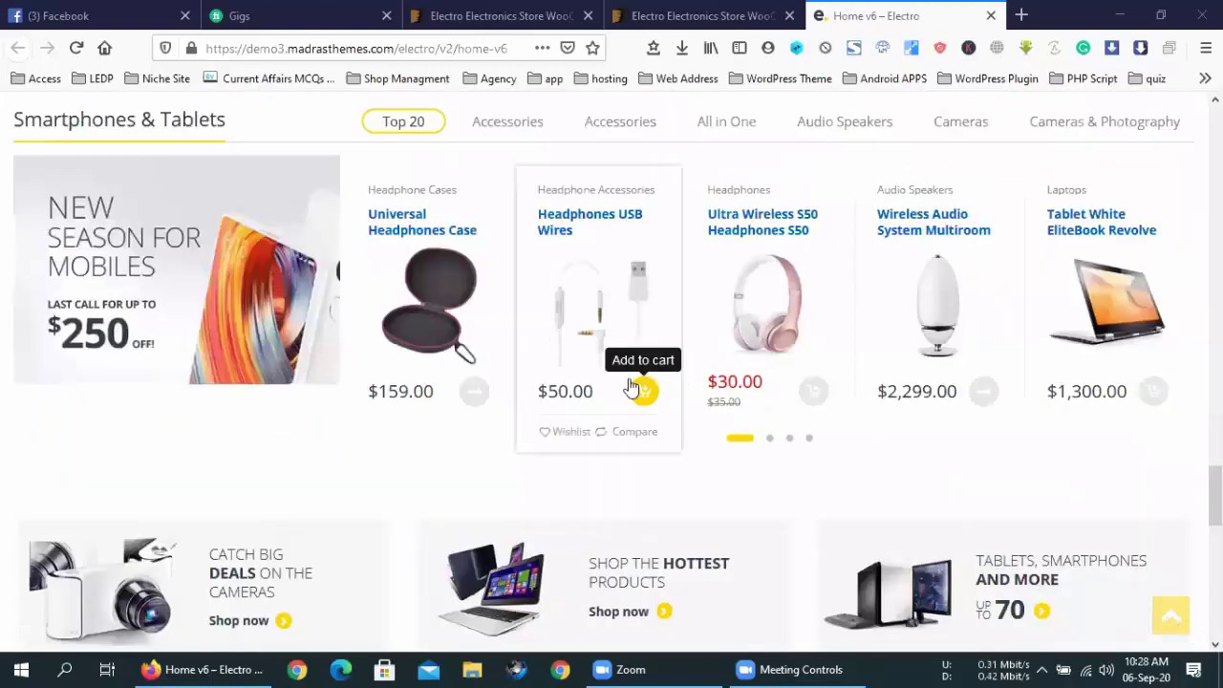
scroll(630, 388, down, 5)
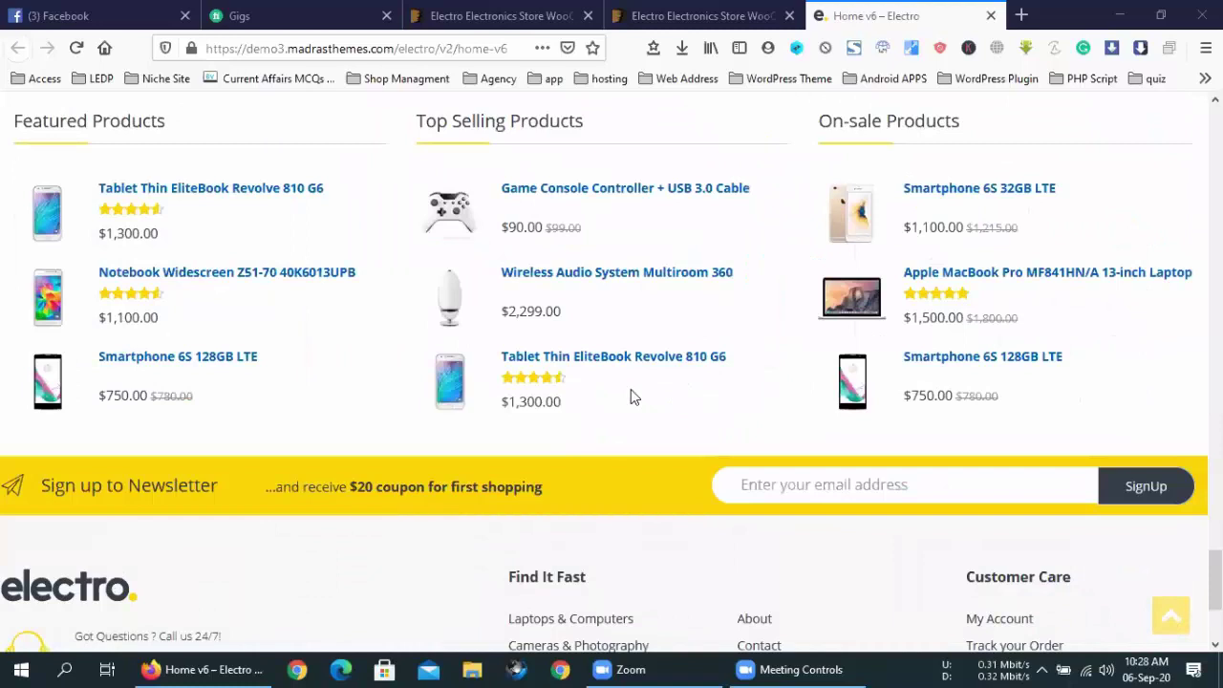
key(Home)
click(990, 15)
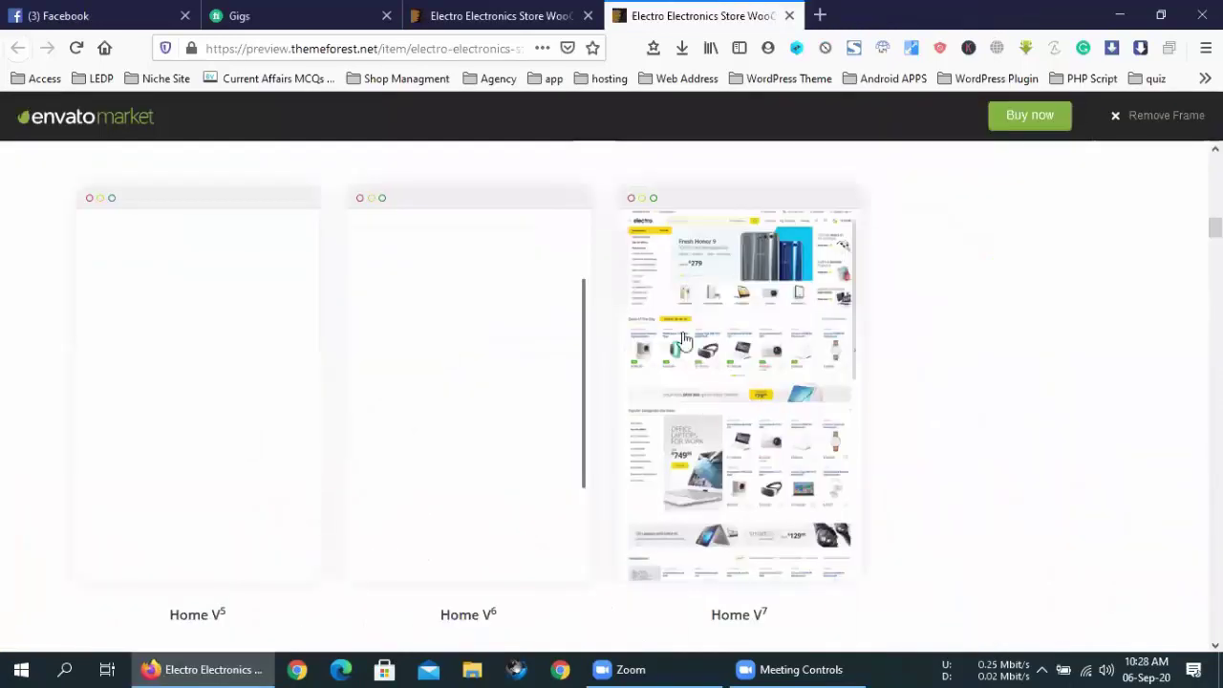
Open the Home V7 demo, look over its Departments list, category tiles and Deals of The Day, and close the demo.
click(650, 246)
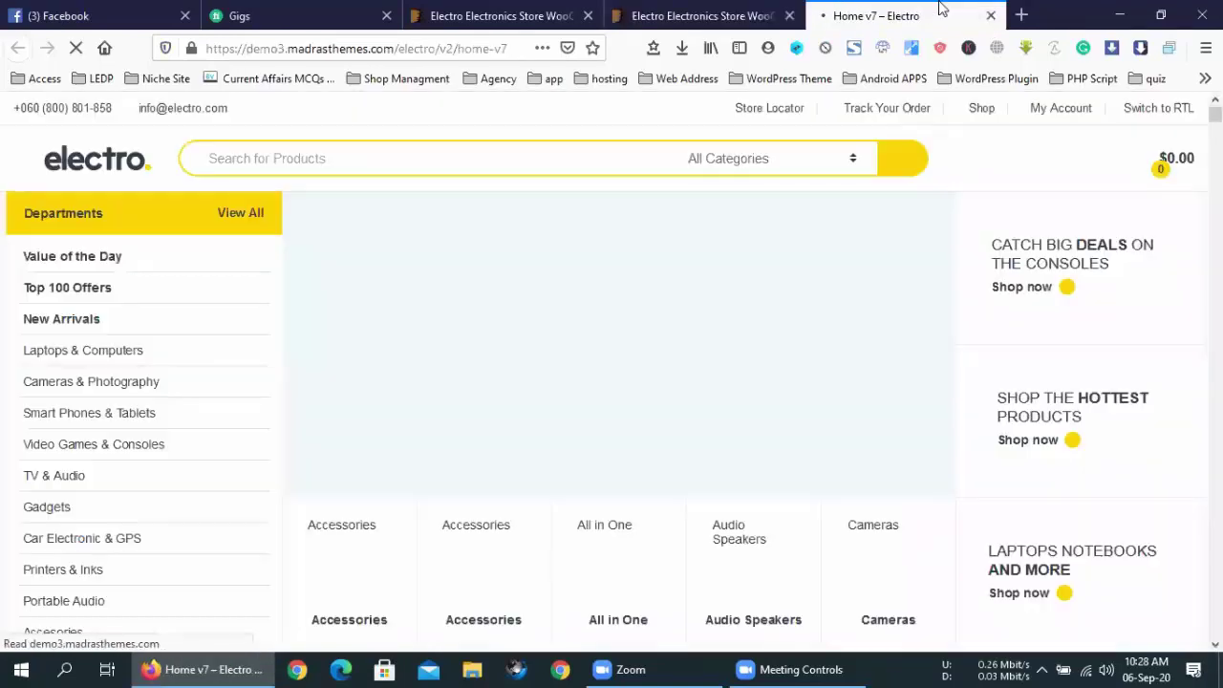
scroll(273, 379, down, 3)
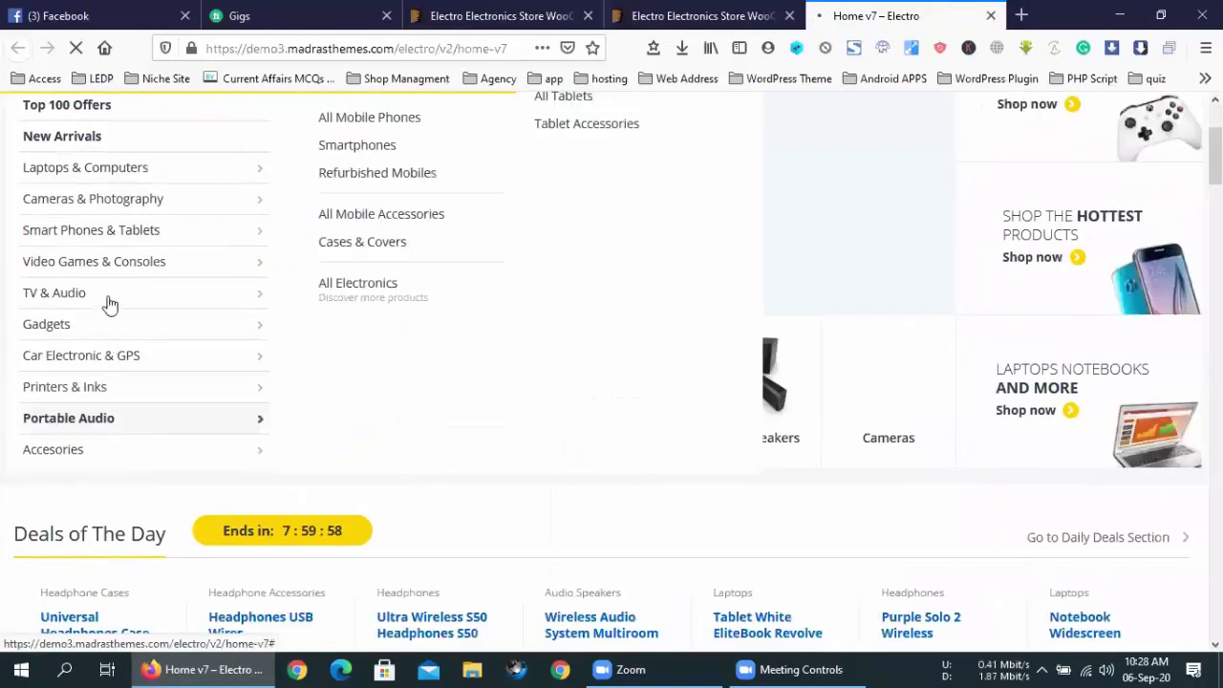
mouse_move(108, 302)
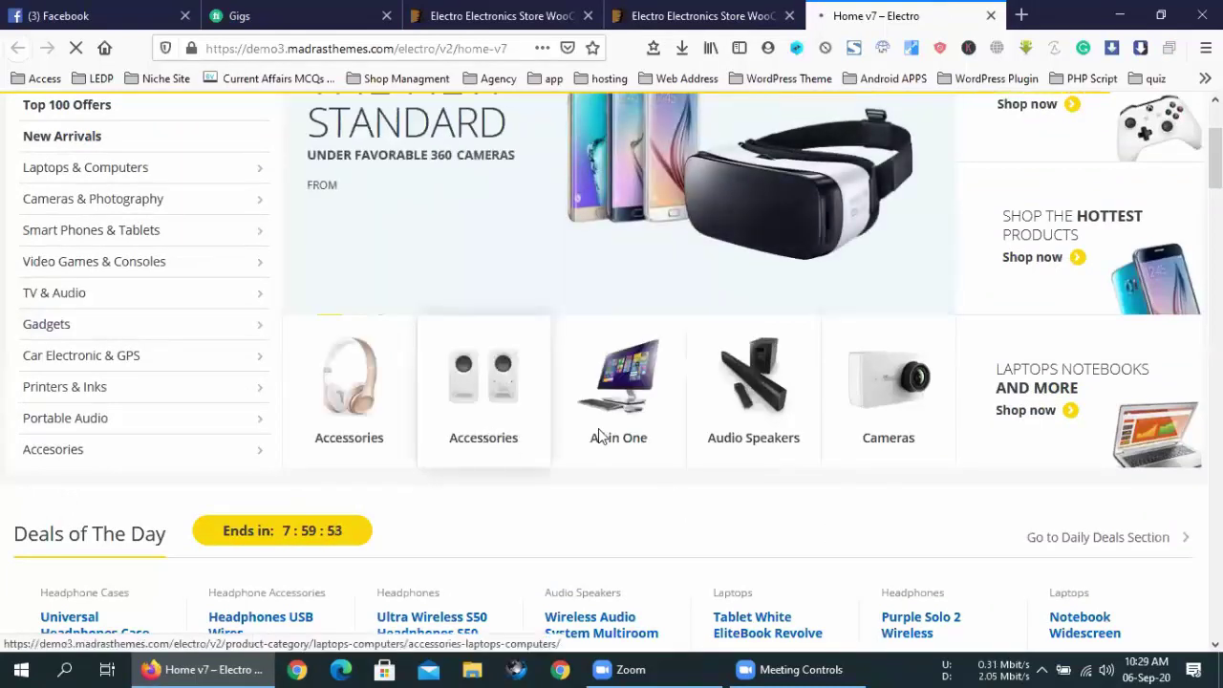
scroll(750, 437, down, 3)
scroll(750, 437, up, 5)
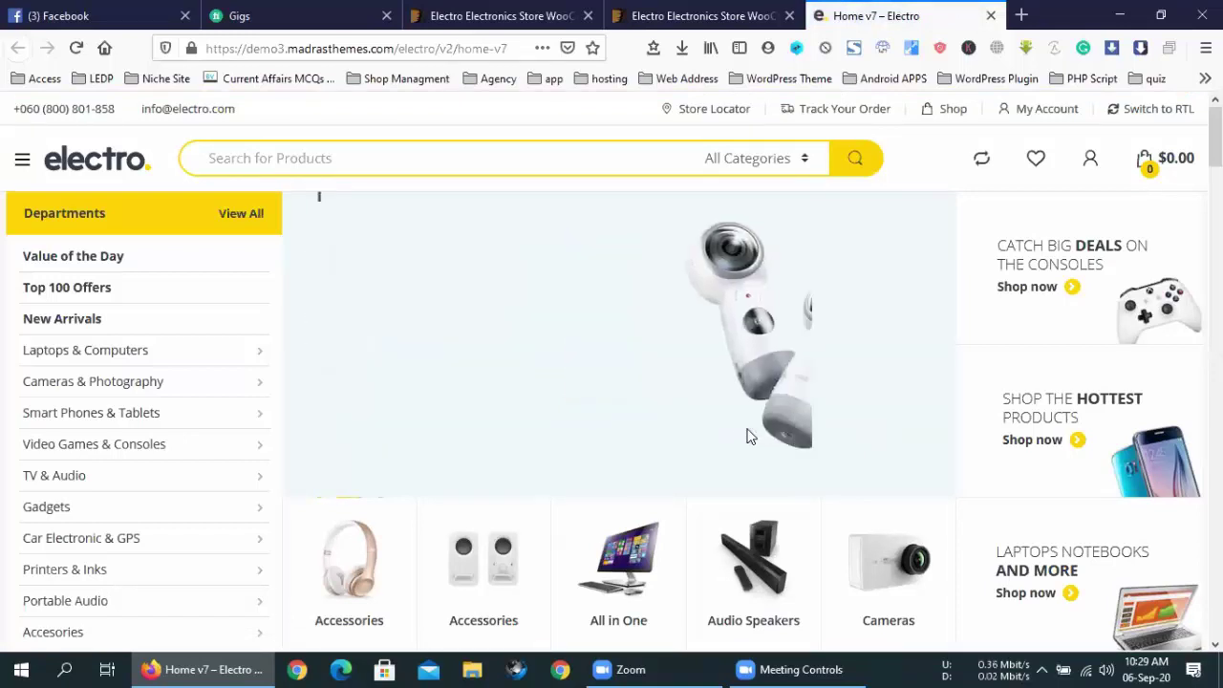
click(990, 15)
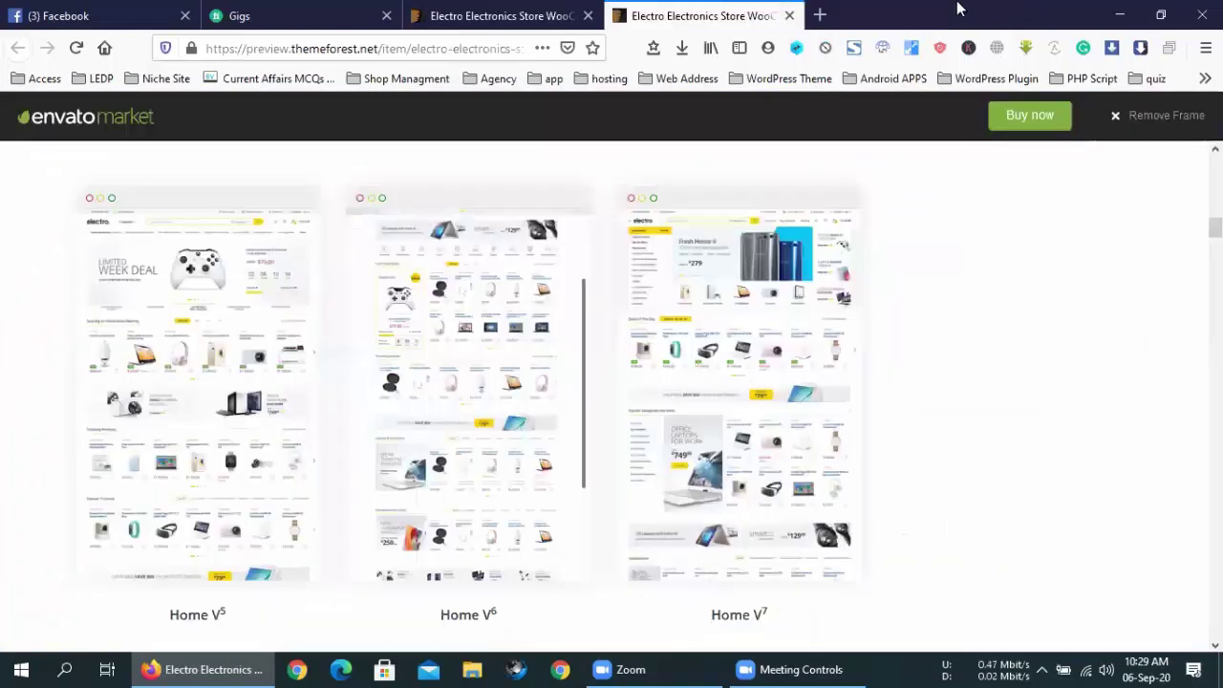
Open the Home V1 Default and Home V2 Left Sidebar demos in new tabs from the live preview.
scroll(302, 254, up, 5)
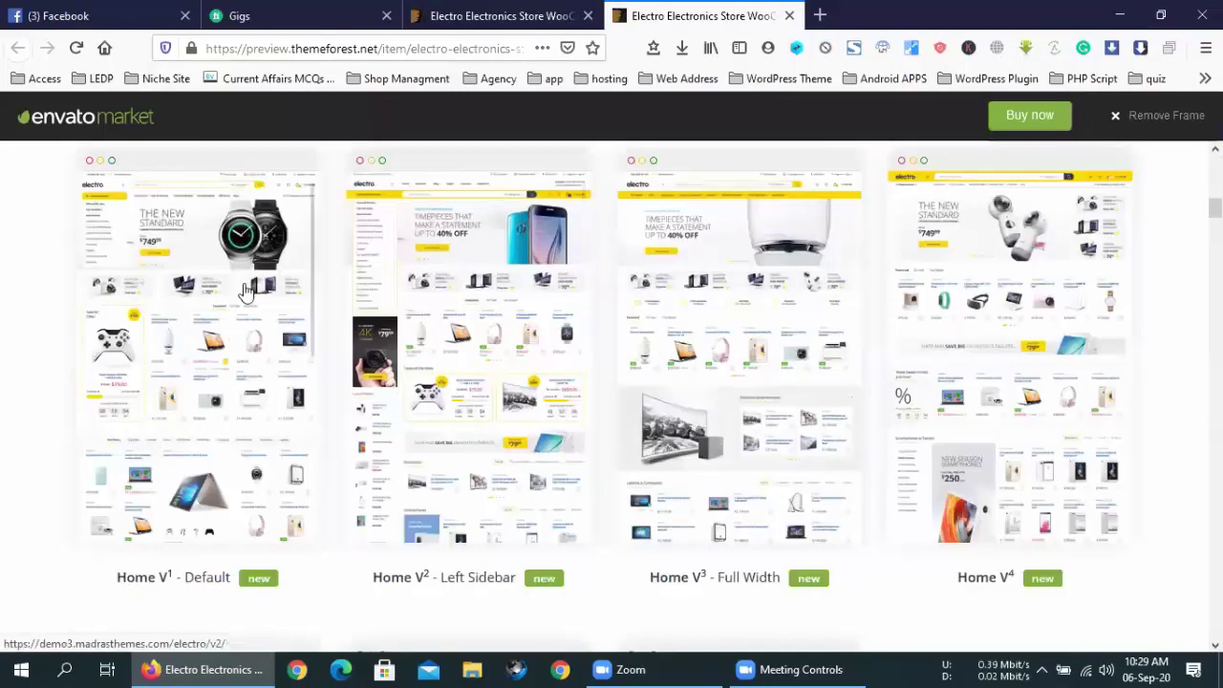
middle_click(382, 286)
middle_click(633, 290)
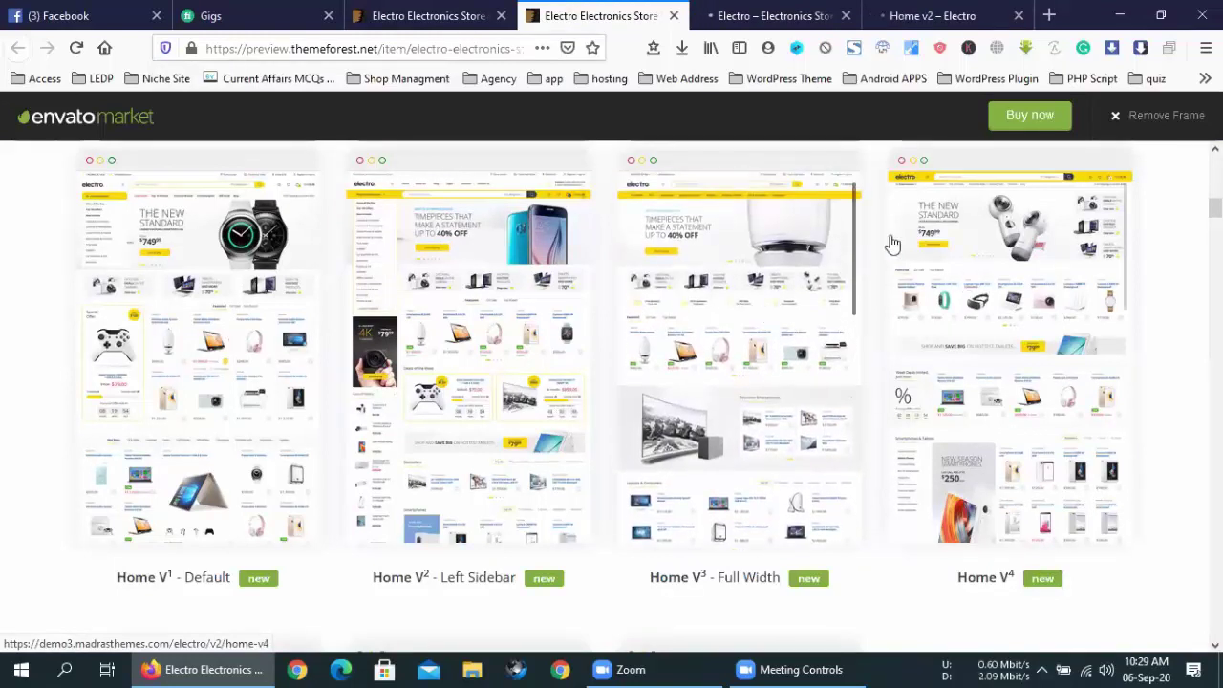
Look through the remaining Home versions and the Multi-vendor Marketplace pages, including the Vendor and Vendor List layouts.
scroll(881, 220, down, 3)
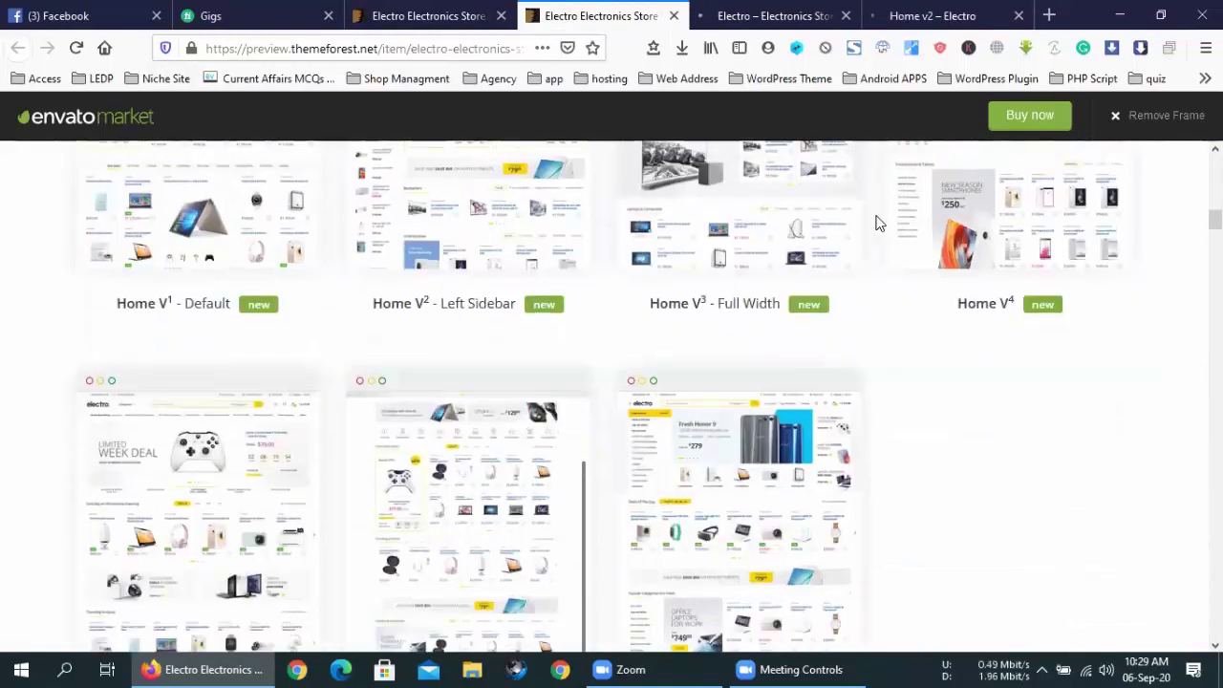
scroll(881, 223, down, 3)
scroll(879, 223, down, 2)
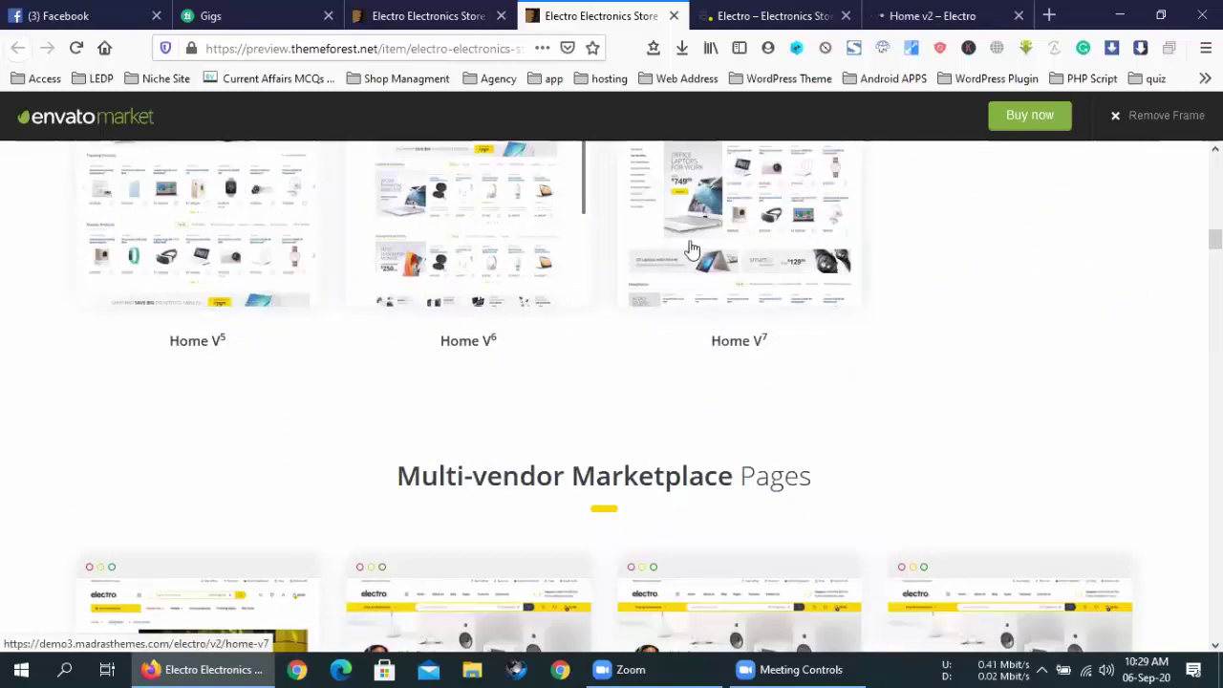
scroll(757, 318, down, 2)
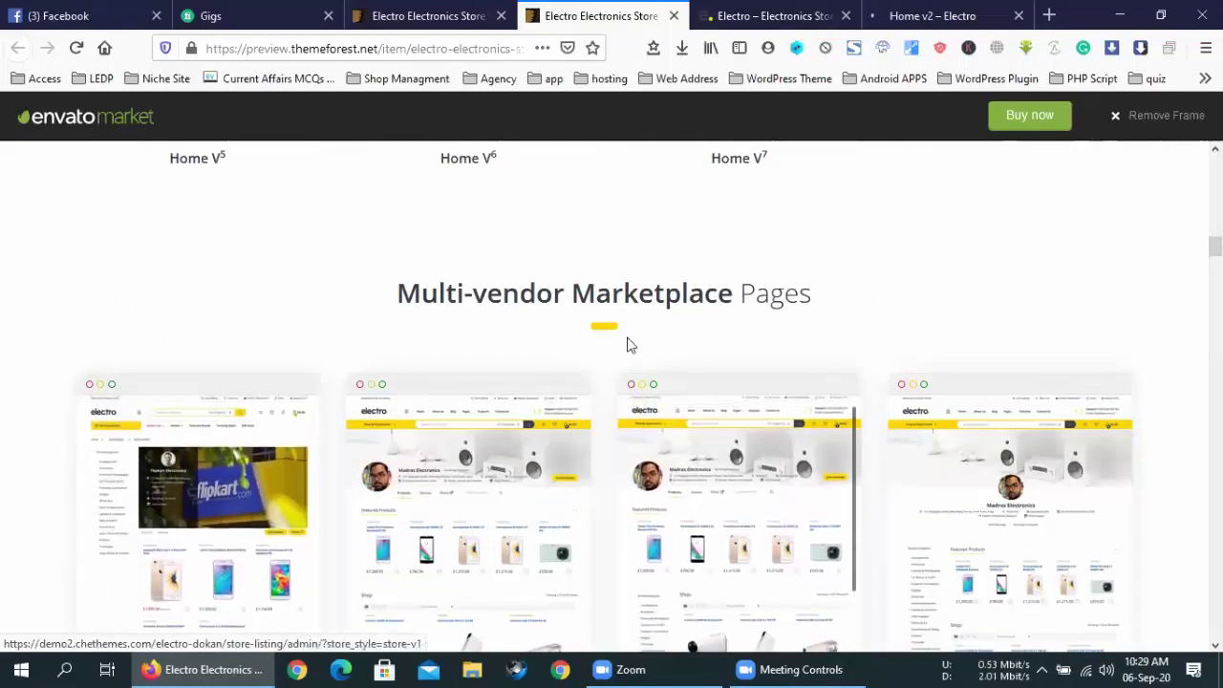
scroll(612, 344, down, 2)
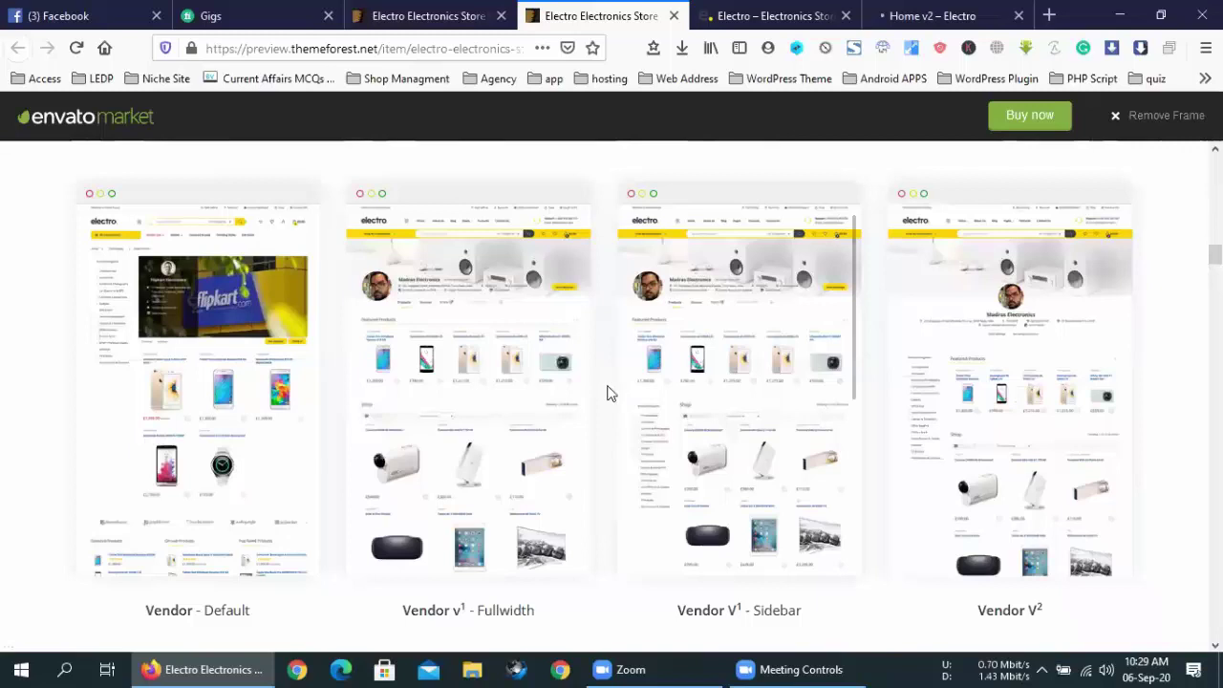
scroll(615, 414, down, 12)
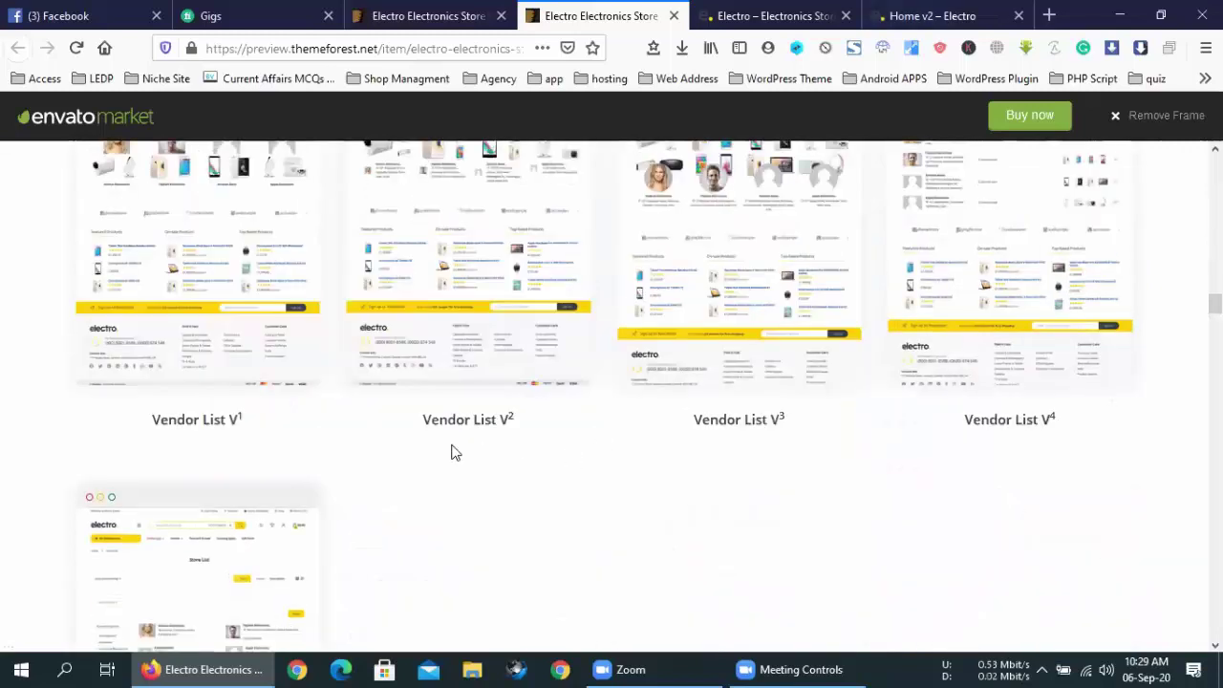
scroll(459, 451, down, 2)
scroll(462, 452, down, 3)
scroll(682, 442, up, 5)
Check the All Departments mega menu and promo banners in the Home V1 demo, and close the Home V1 and Home V2 demos.
click(792, 14)
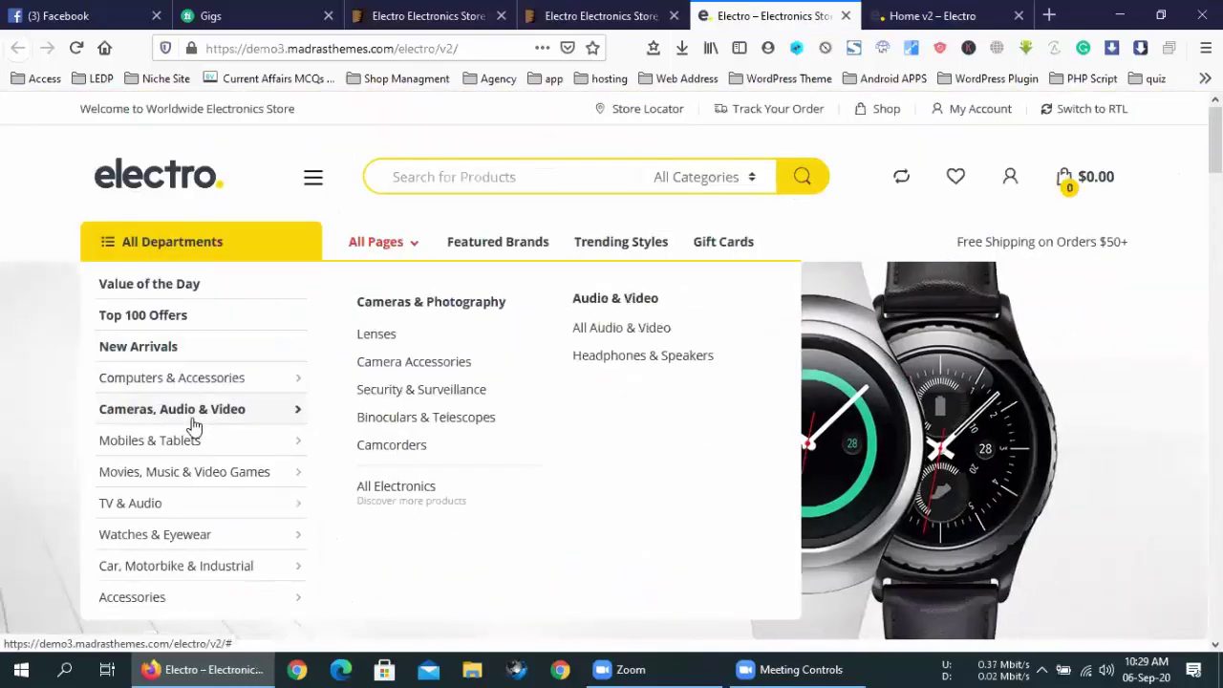
scroll(227, 411, down, 1)
scroll(254, 242, down, 1)
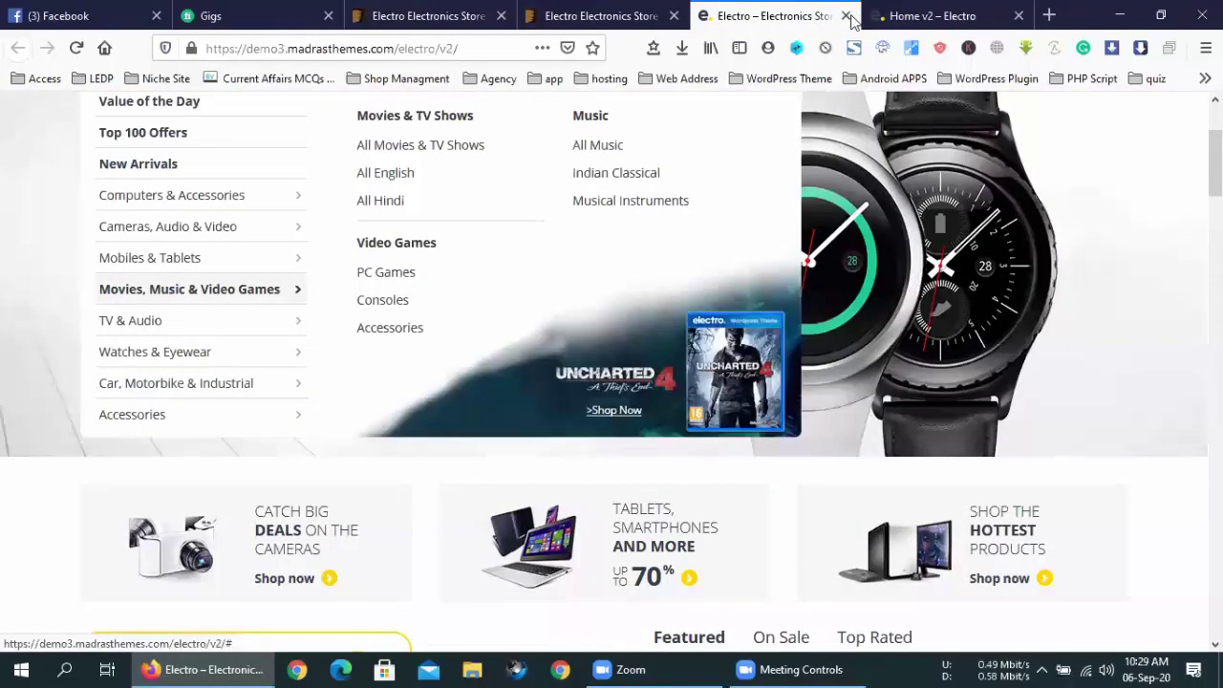
key(Home)
click(847, 16)
click(847, 16)
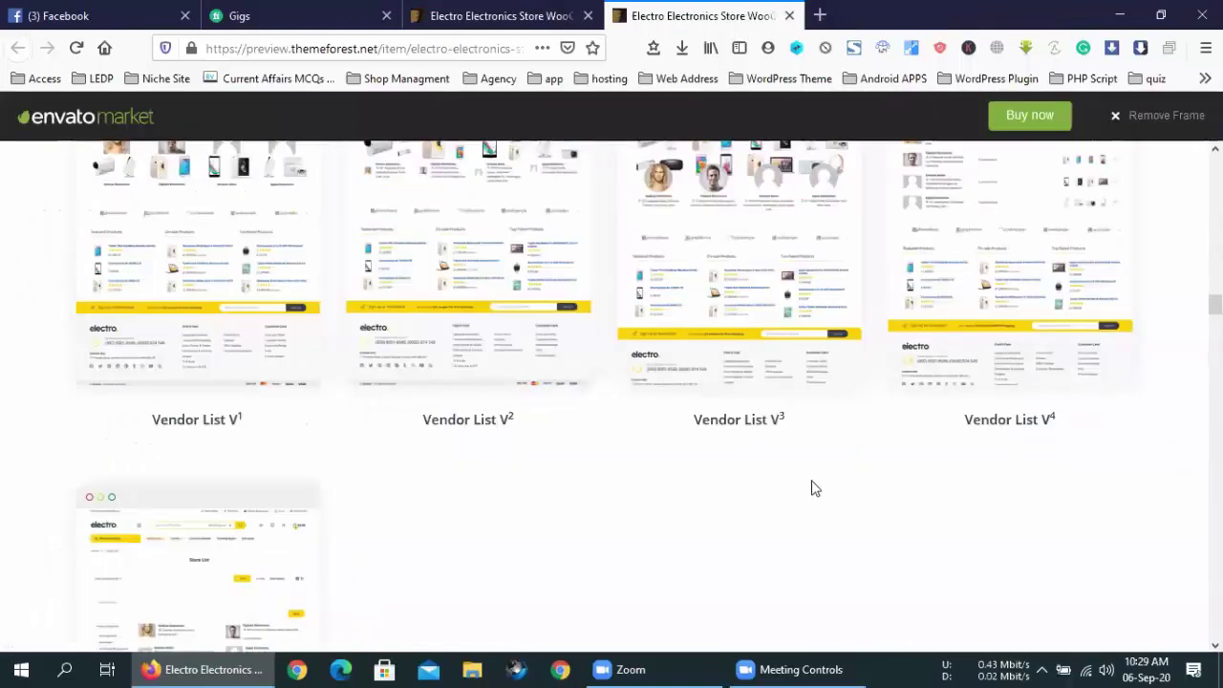
Leave the Electro live preview, show the desktop and locate the electro-electronics-store-woocommerce-theme259.zip archive.
scroll(812, 489, up, 5)
scroll(811, 489, up, 10)
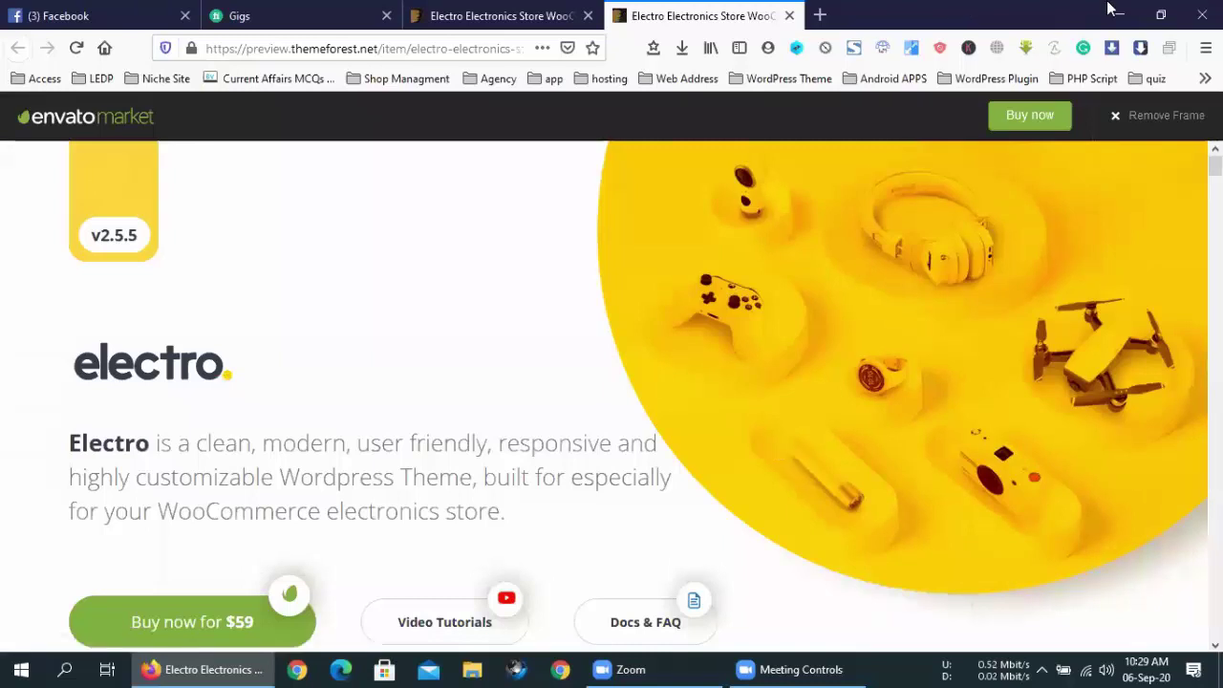
click(1114, 11)
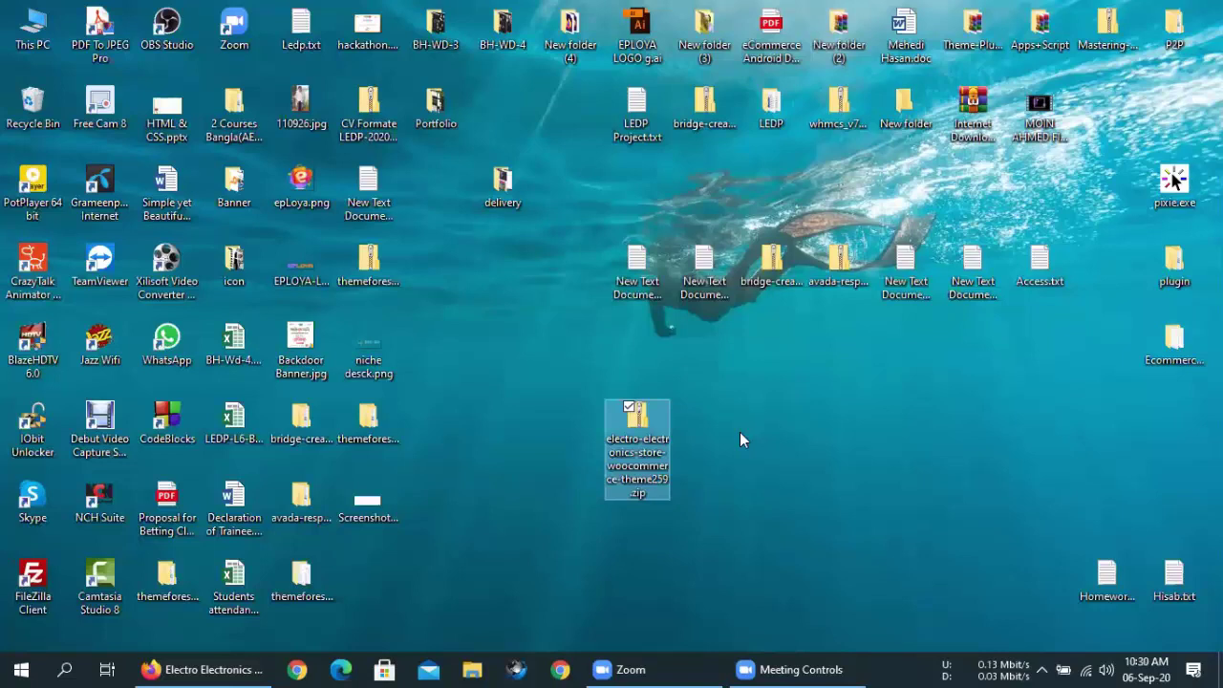
right_click(506, 237)
click(508, 279)
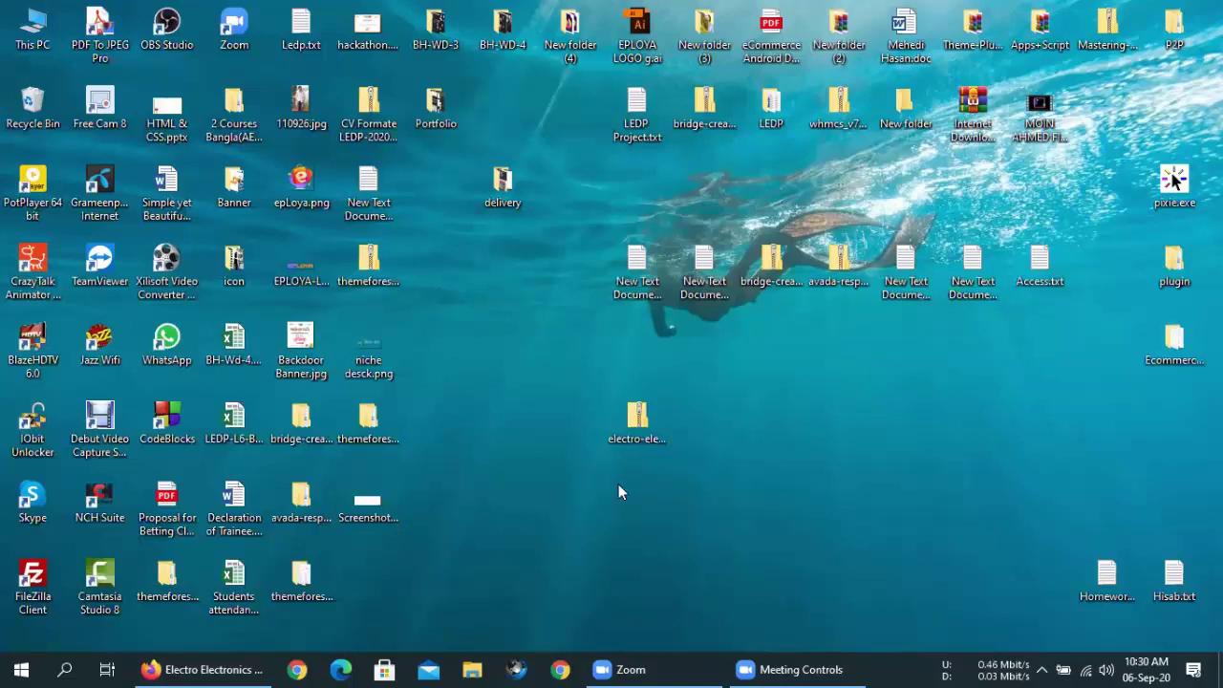
click(636, 430)
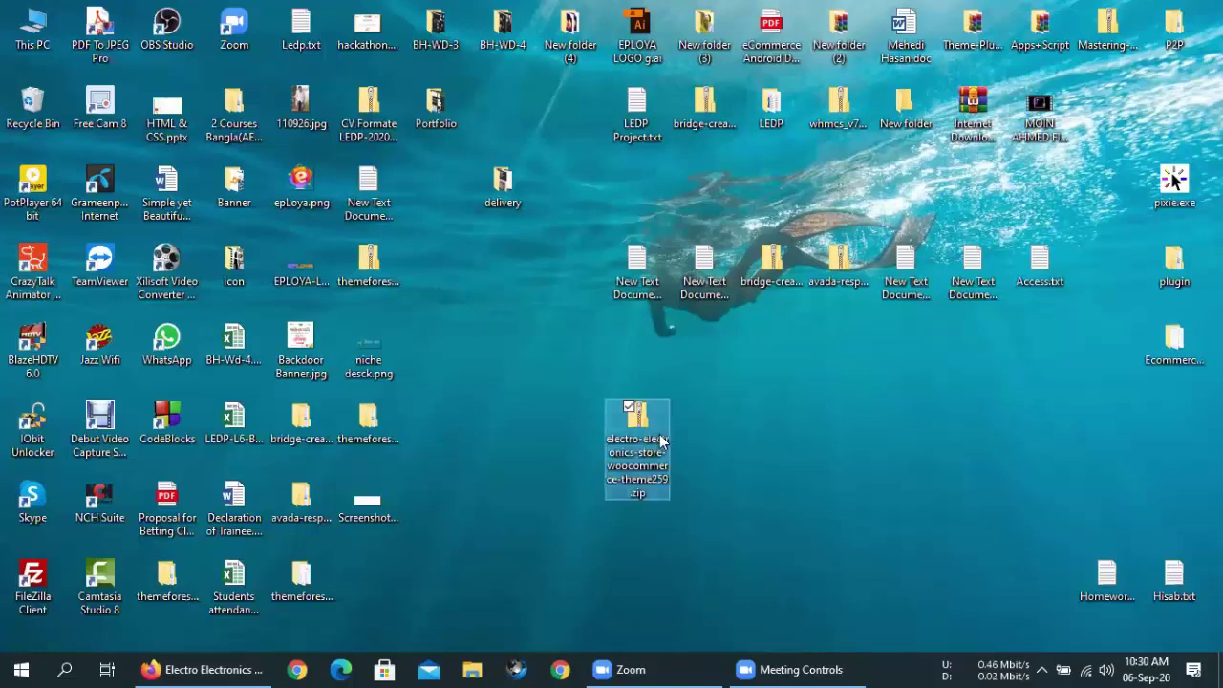
click(704, 444)
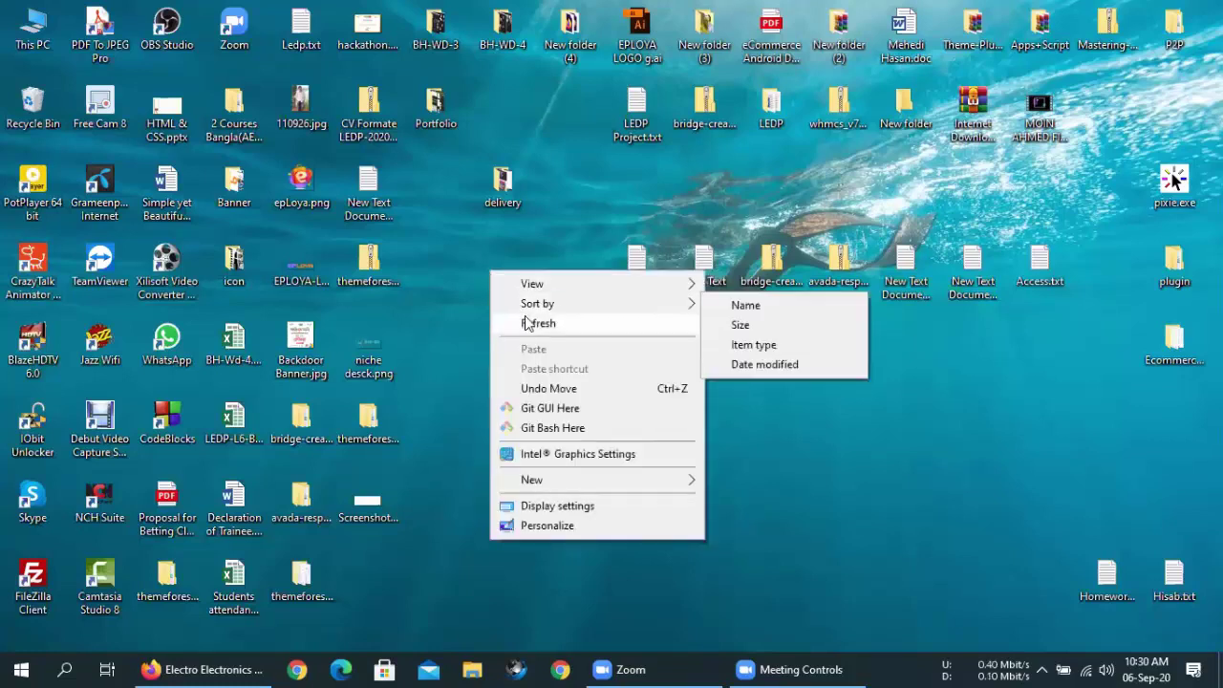
click(525, 320)
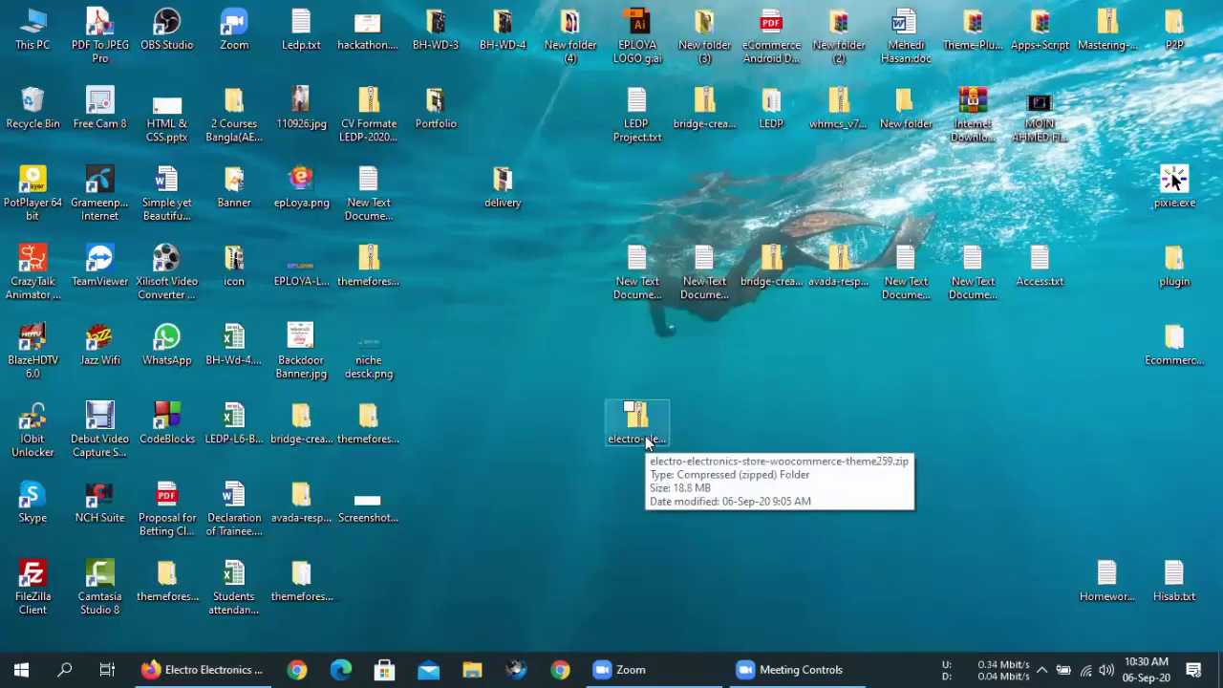
Extract electro-electronics-store-woocommerce-theme259.zip into its own folder on the desktop and place that folder directly below the archive.
right_click(646, 441)
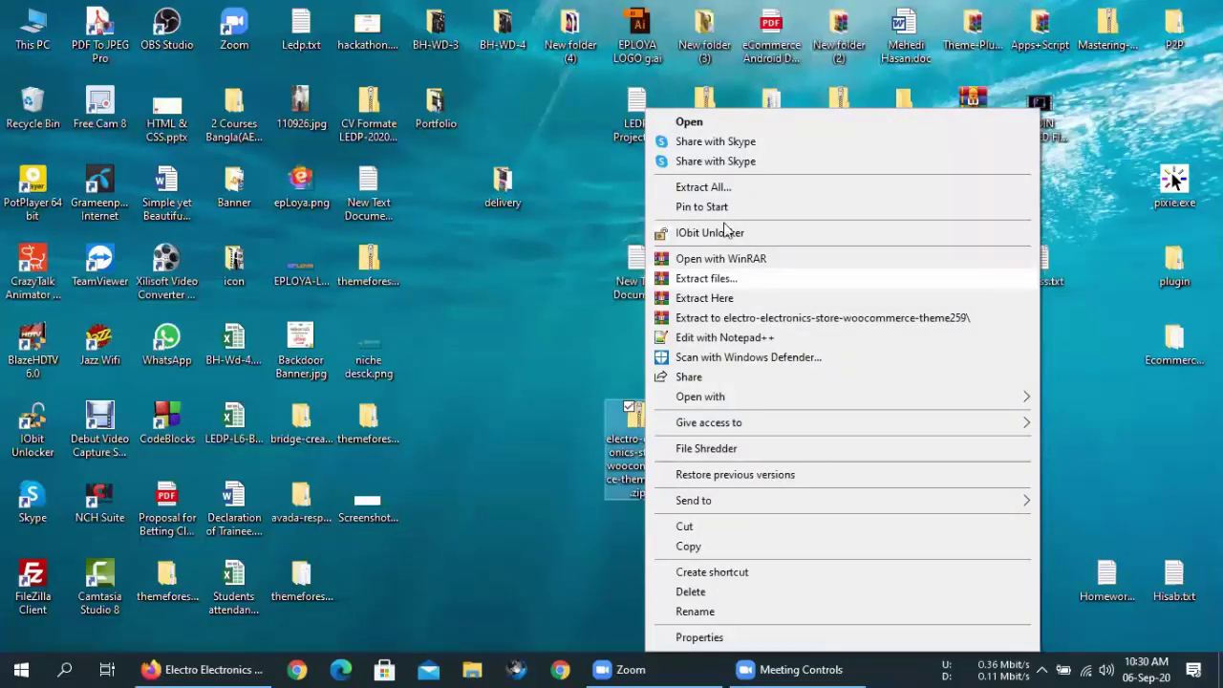
click(719, 278)
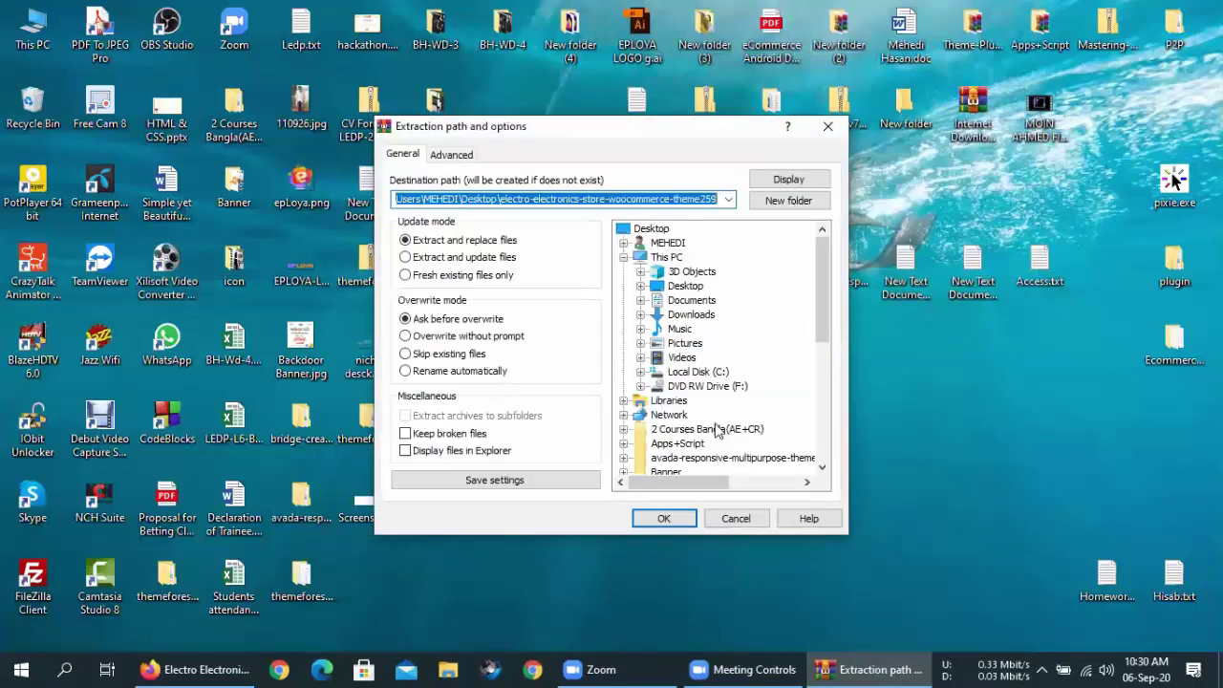
click(684, 517)
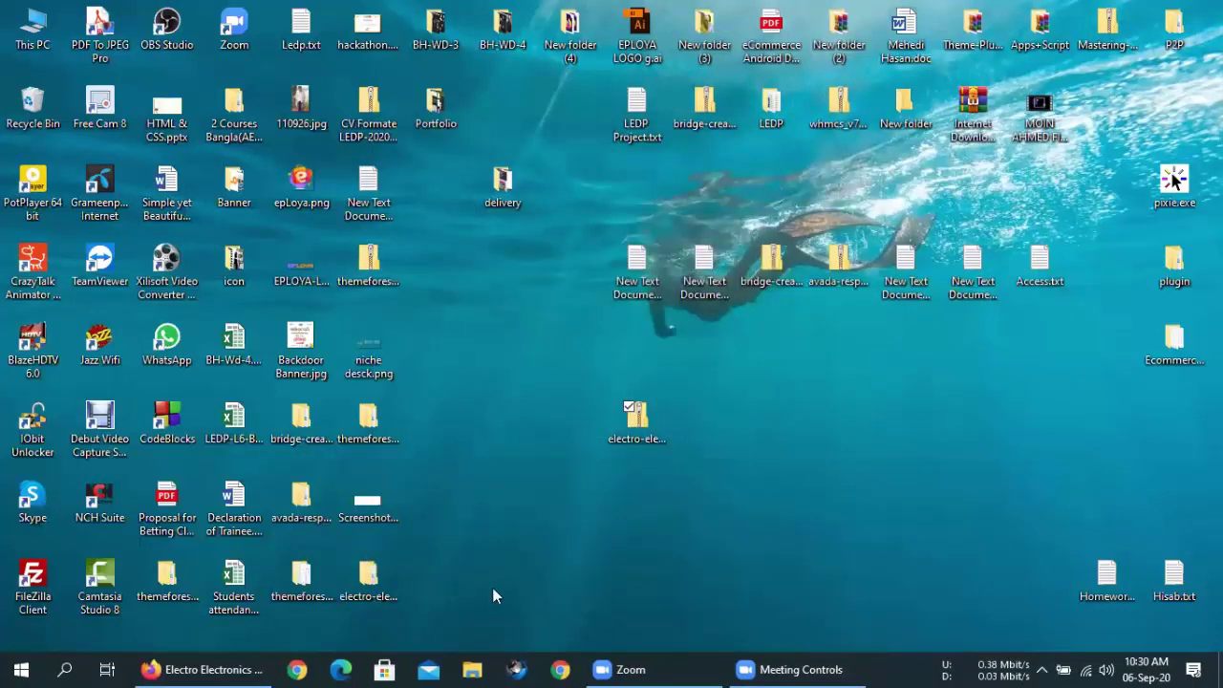
click(366, 578)
drag(365, 582, 634, 502)
click(740, 477)
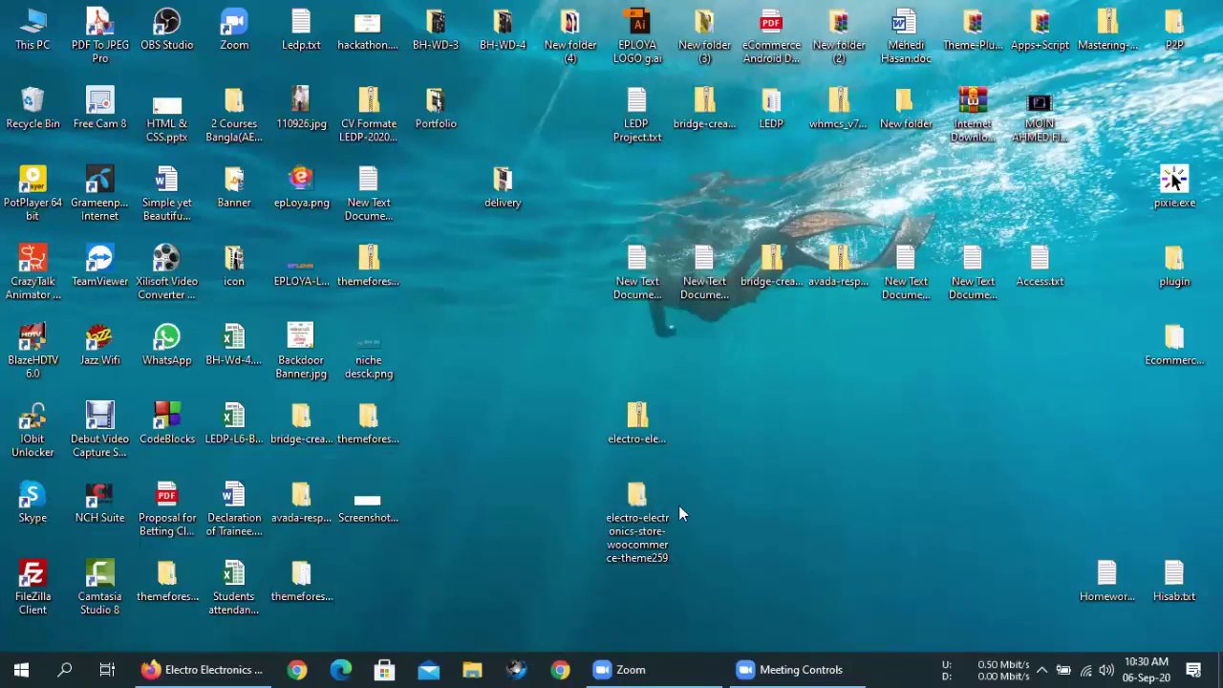
Open the extracted electro-electronics-store-woocommerce-theme259 folder and its electro-v2.5.9 subfolder.
double_click(638, 516)
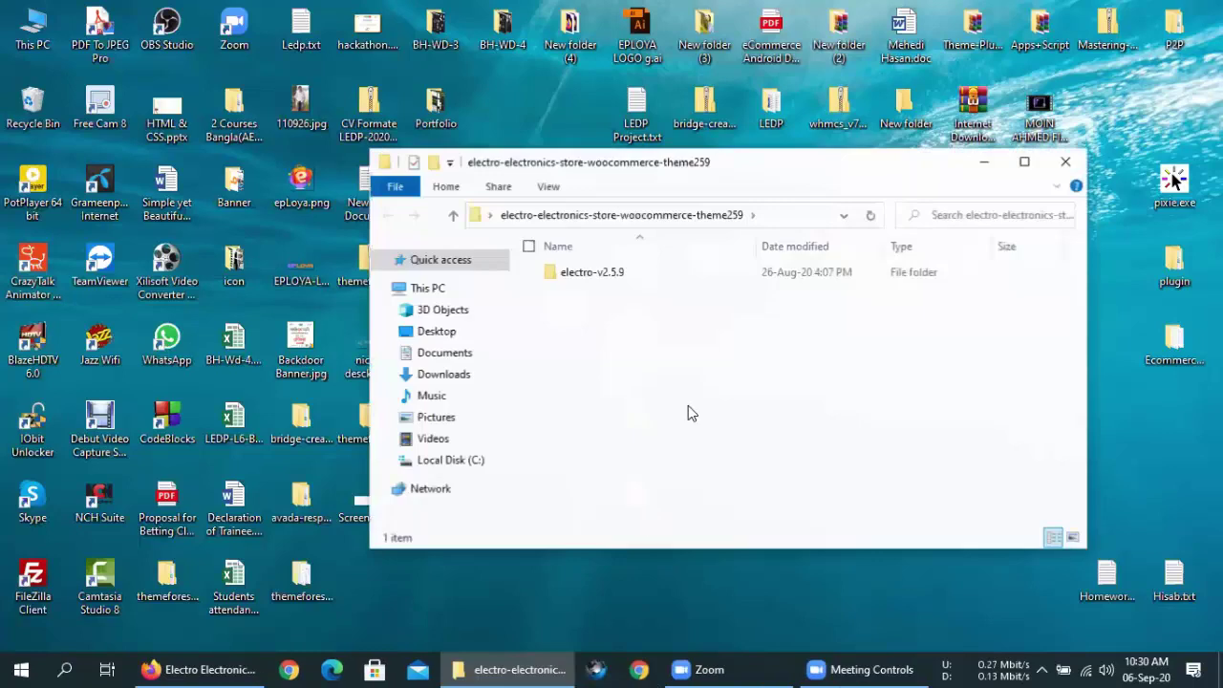
drag(754, 169, 547, 197)
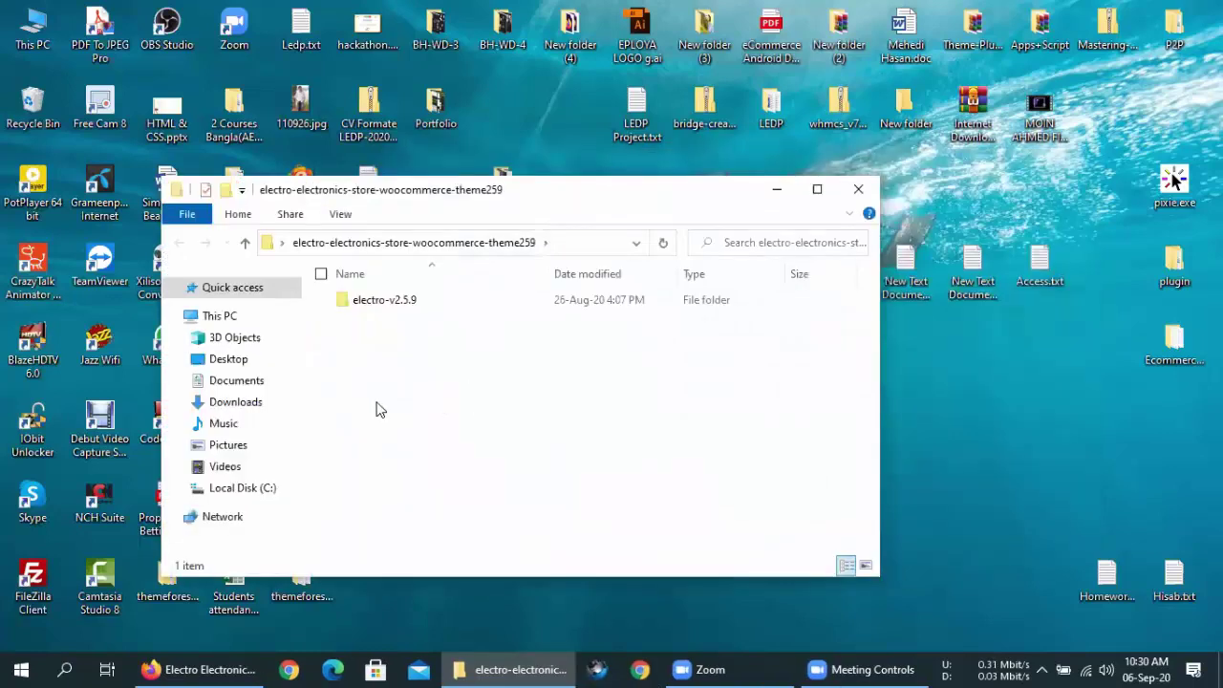
double_click(389, 301)
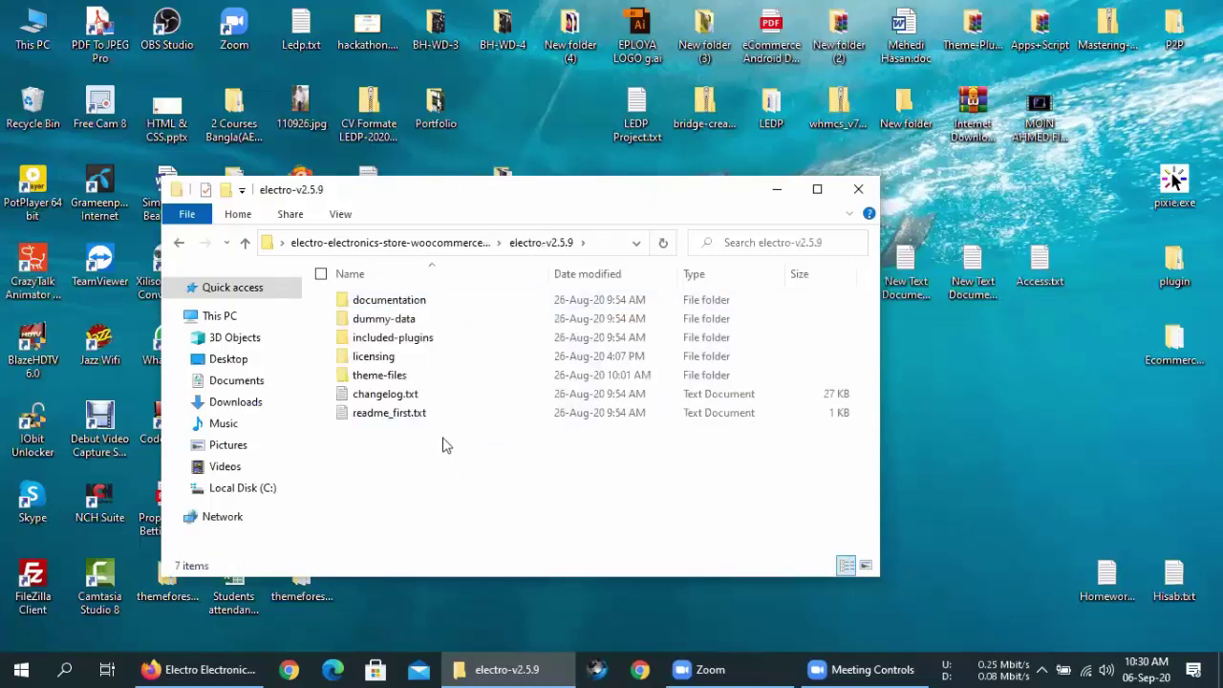
Check the plugin archives in the included-plugins folder and return to electro-v2.5.9.
click(435, 301)
click(437, 321)
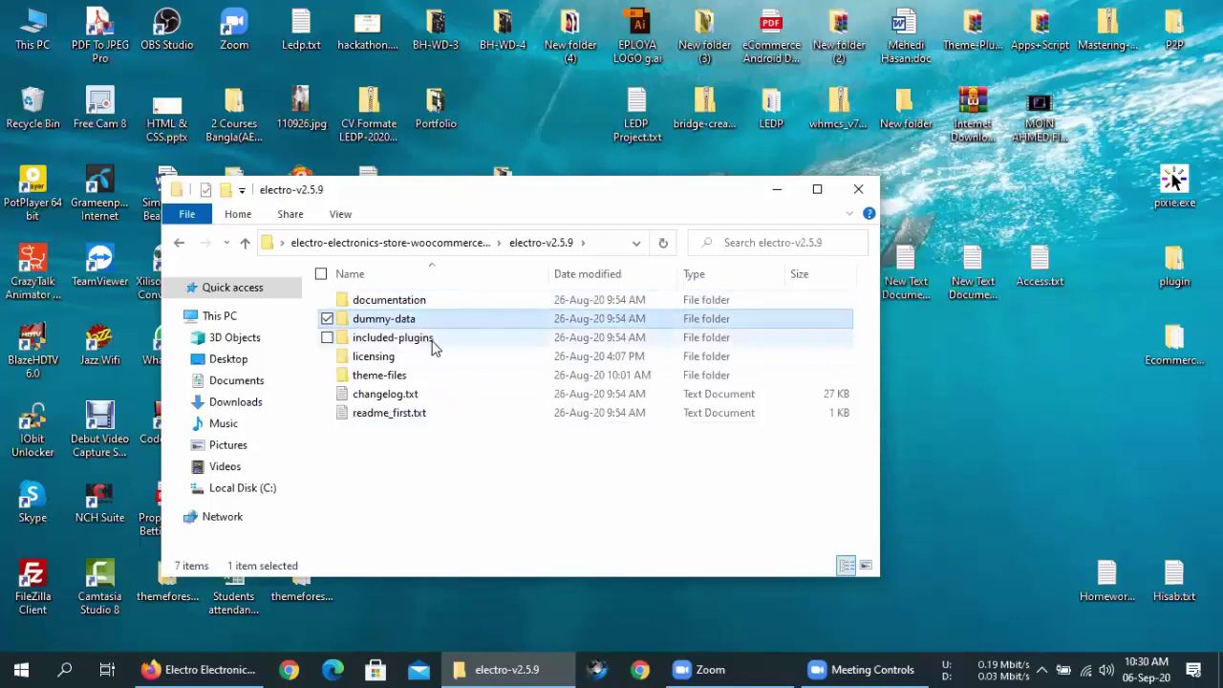
double_click(432, 340)
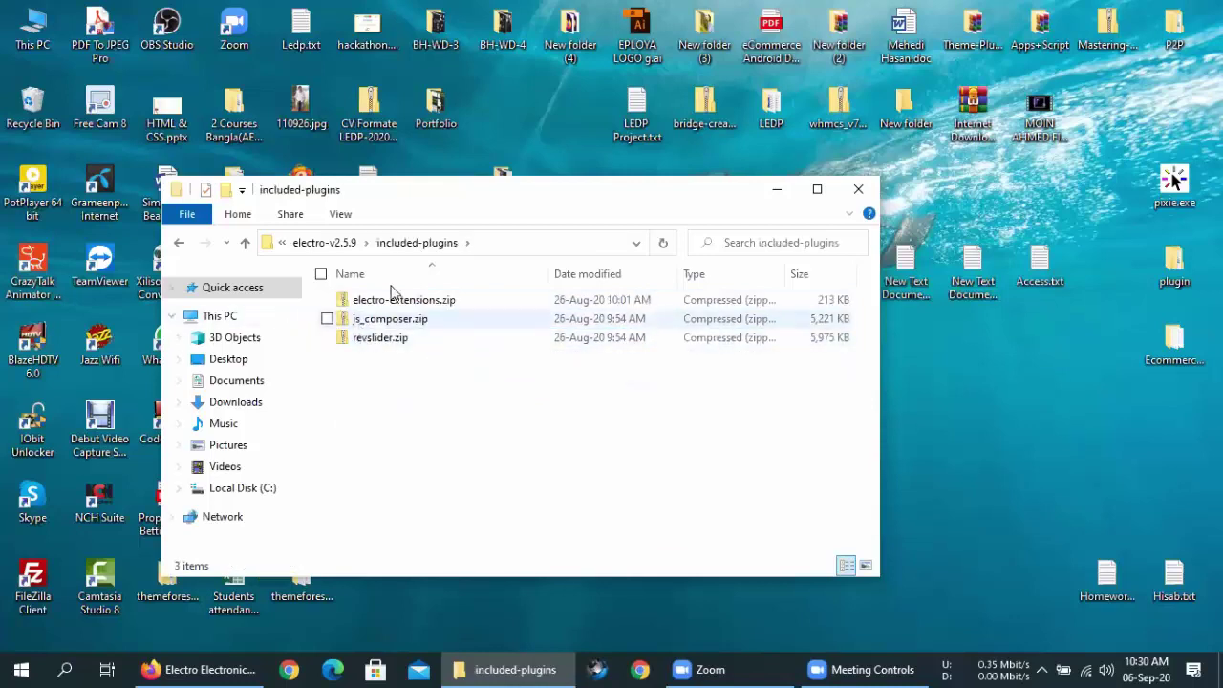
click(182, 243)
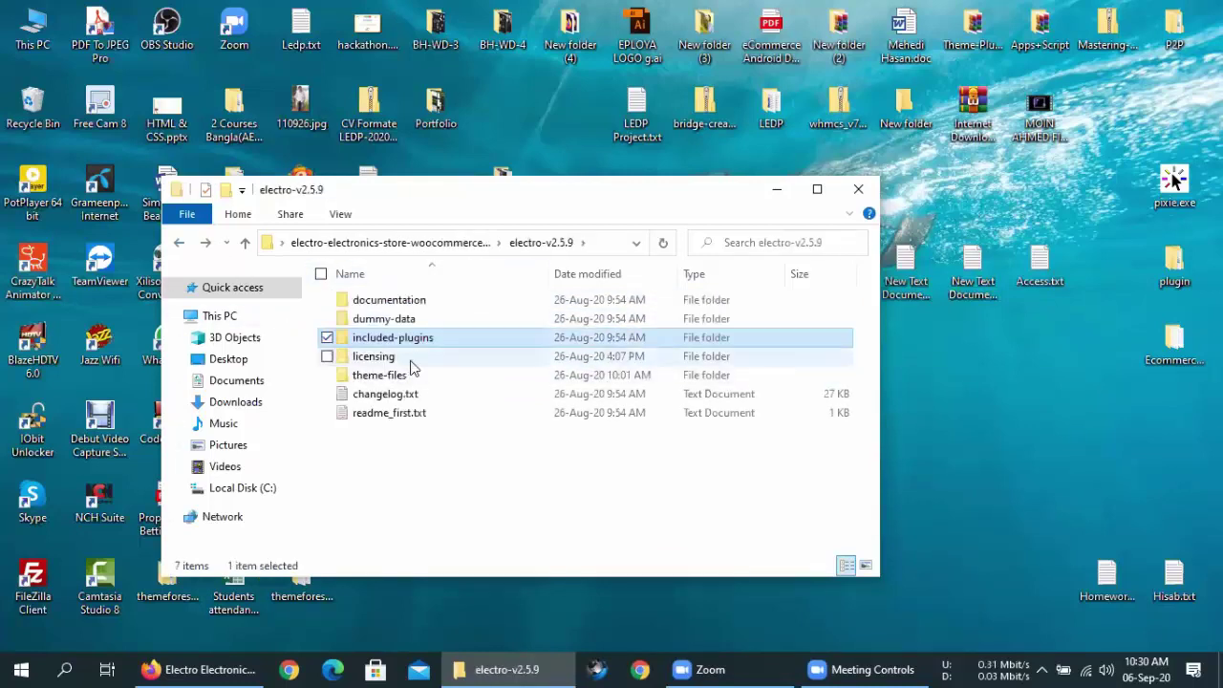
Open the theme-files folder in electro-v2.5.9 and look over the theme and child theme archives.
click(410, 360)
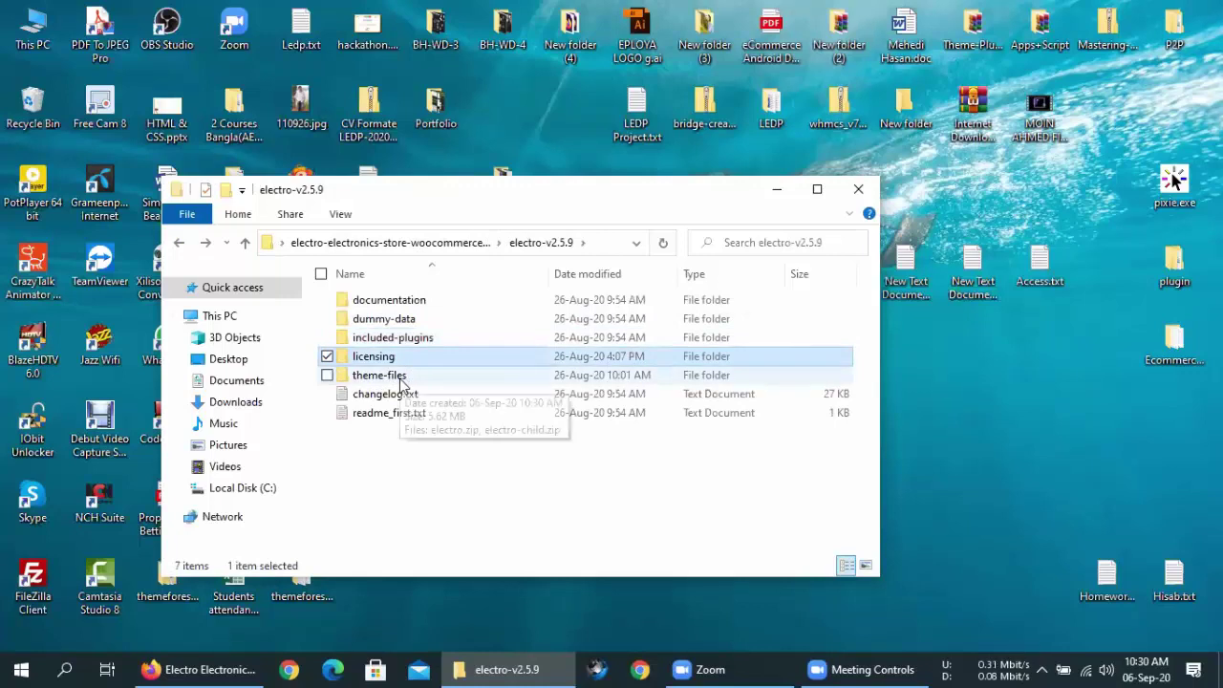
click(403, 382)
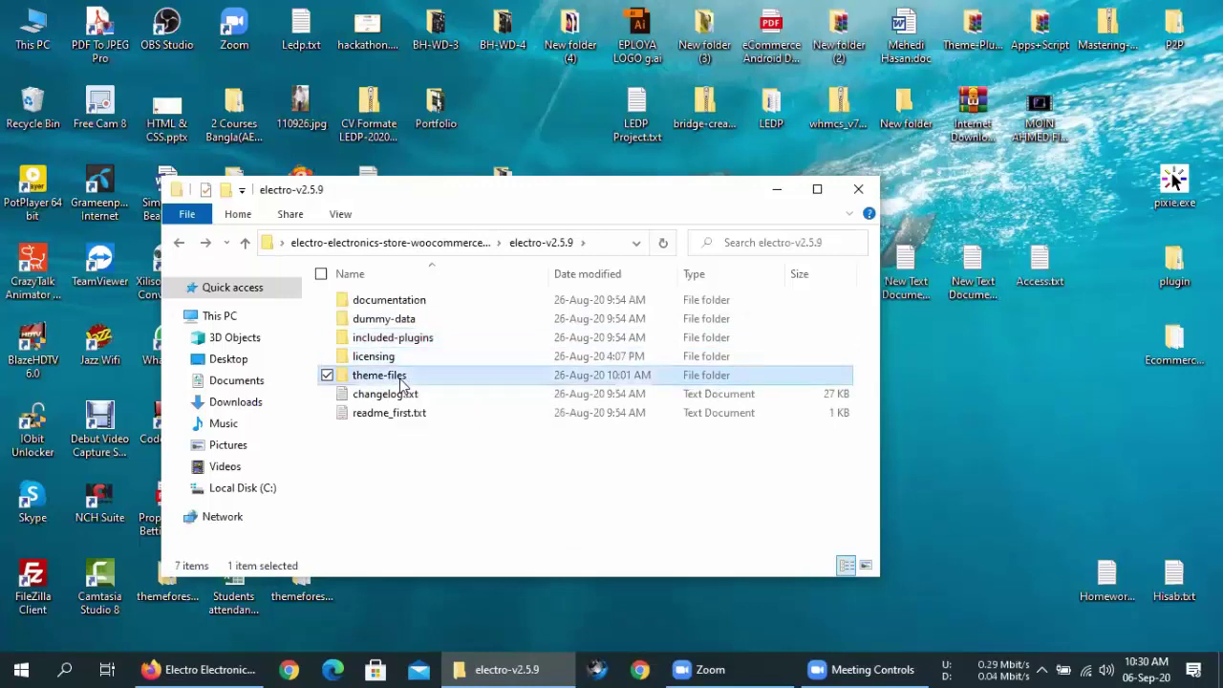
double_click(462, 380)
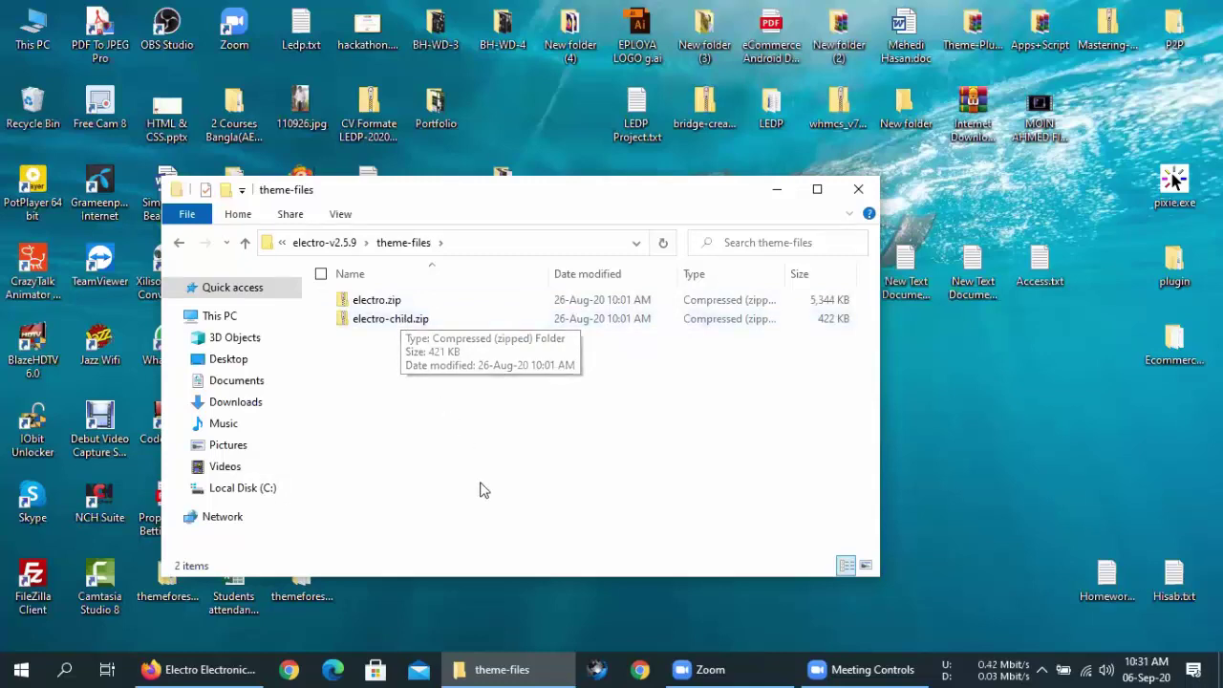
key(Down)
click(564, 432)
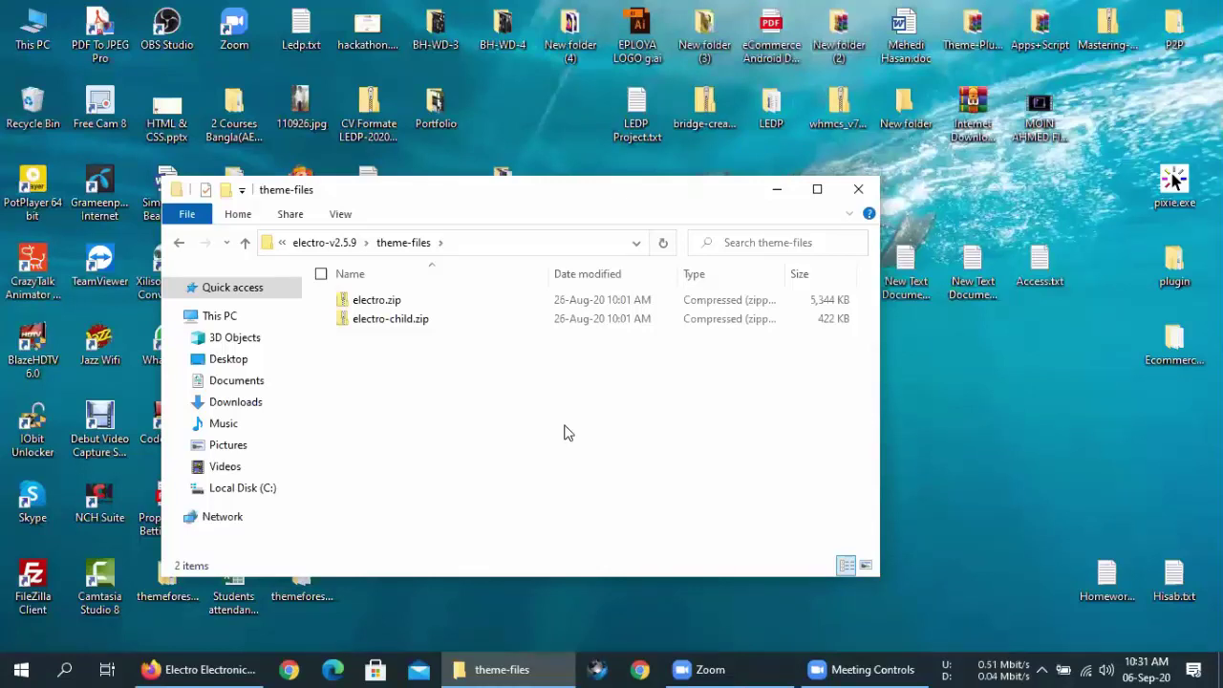
right_click(554, 123)
click(592, 178)
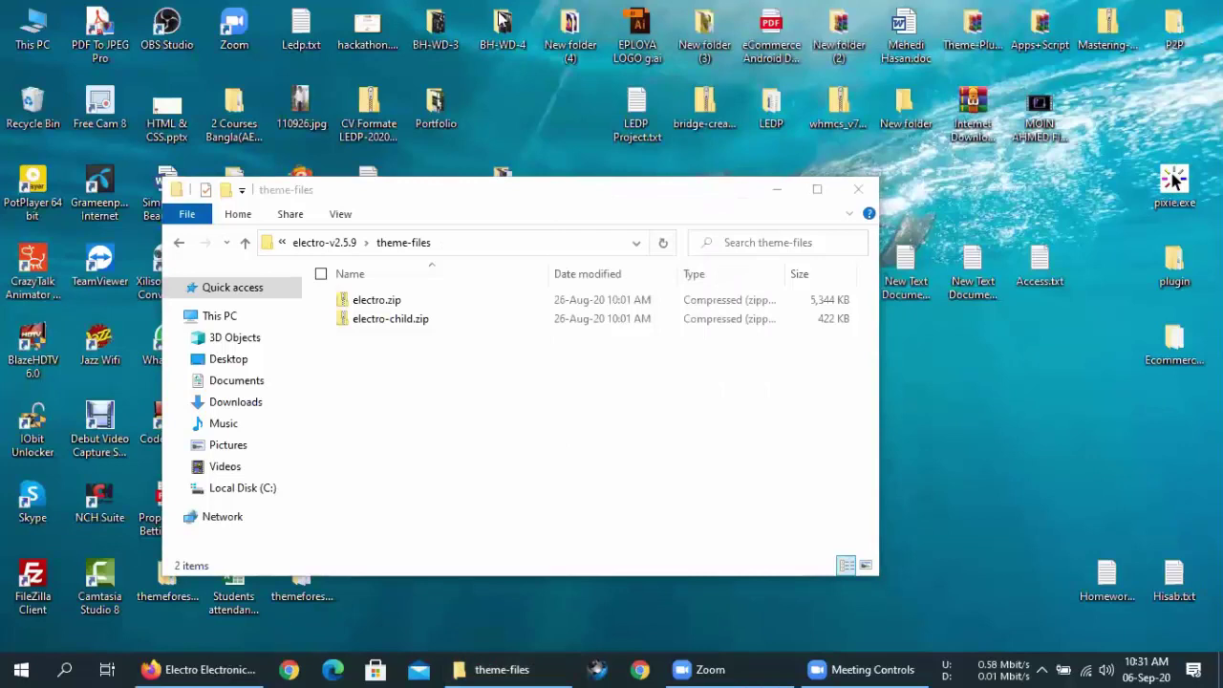
Switch to Firefox and open mehedibcv.xyz in a new tab.
key(alt+Tab)
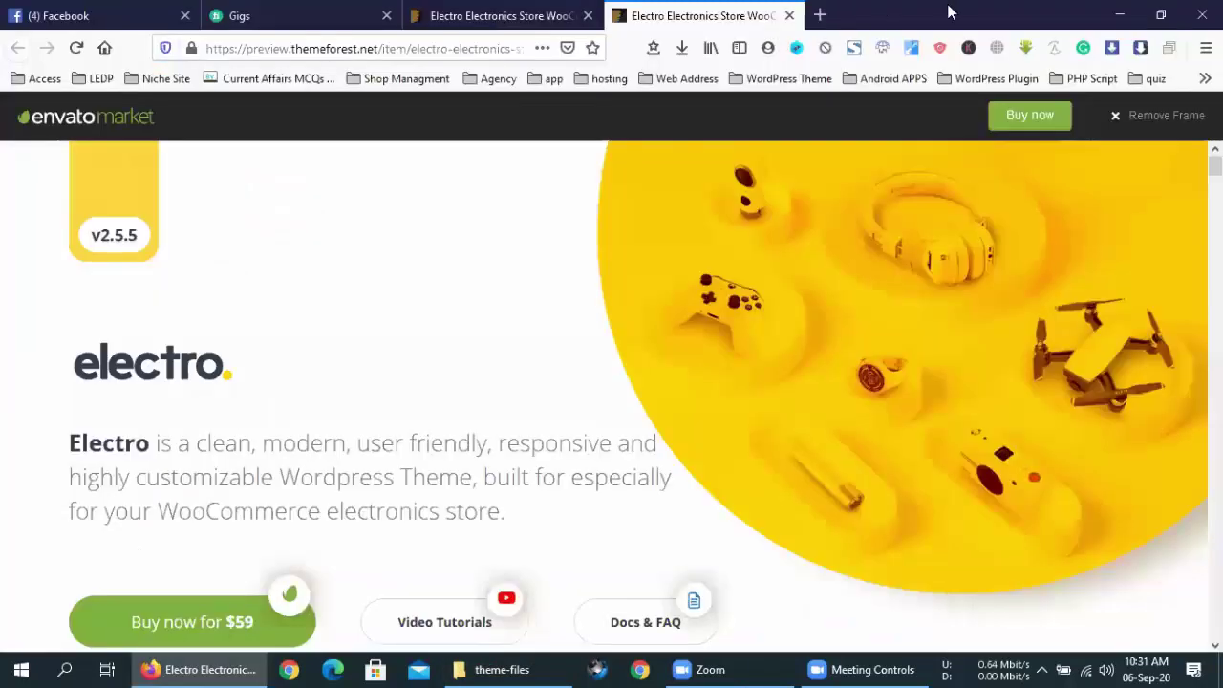
key(ctrl+t)
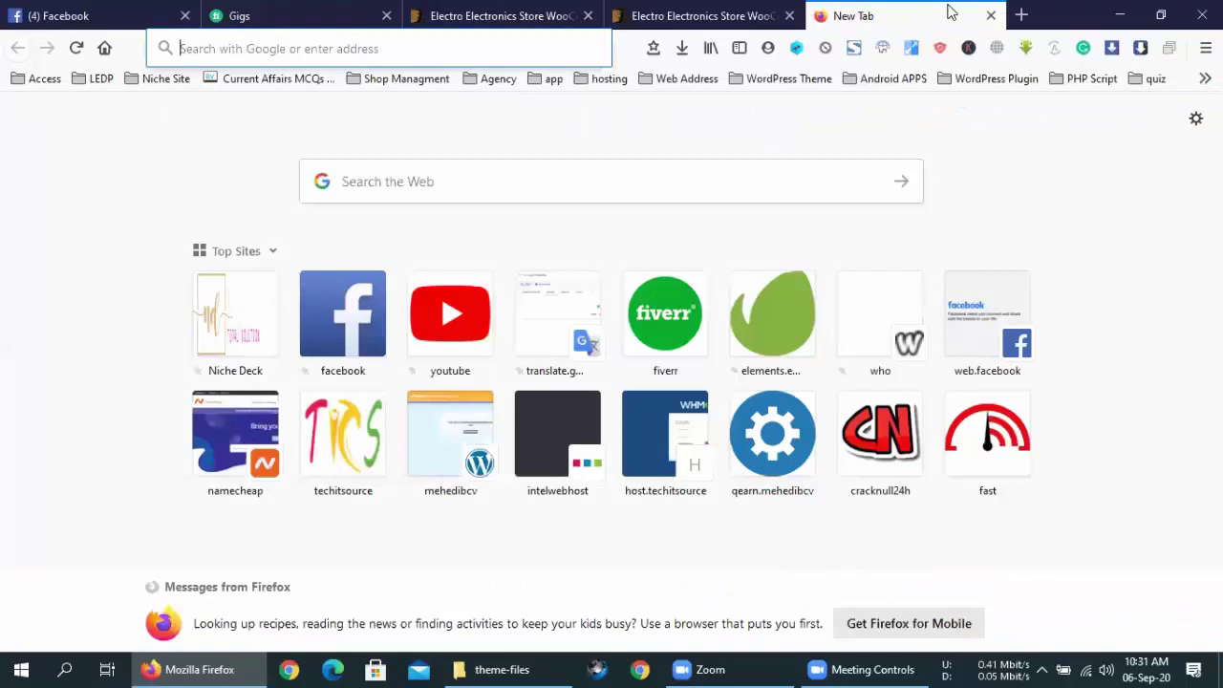
key(Down)
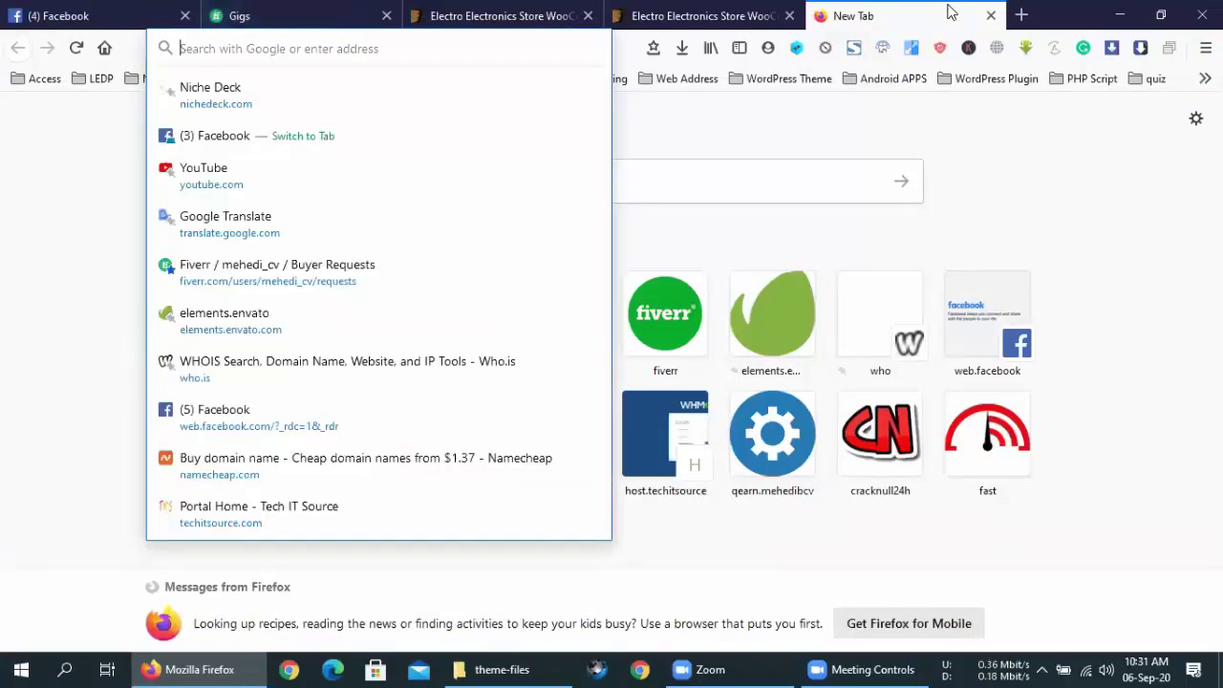
text(mehedibcv.com/)
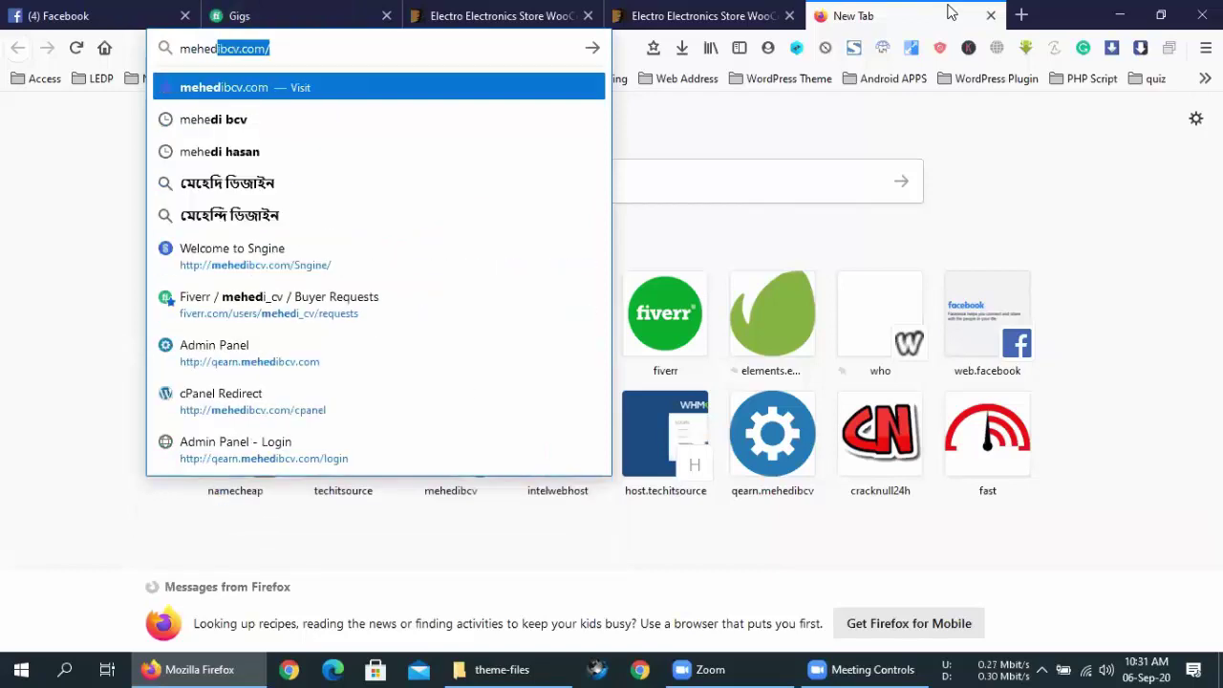
key(Right)
key(BackSpace)
key(BackSpace)
key(BackSpace)
key(BackSpace)
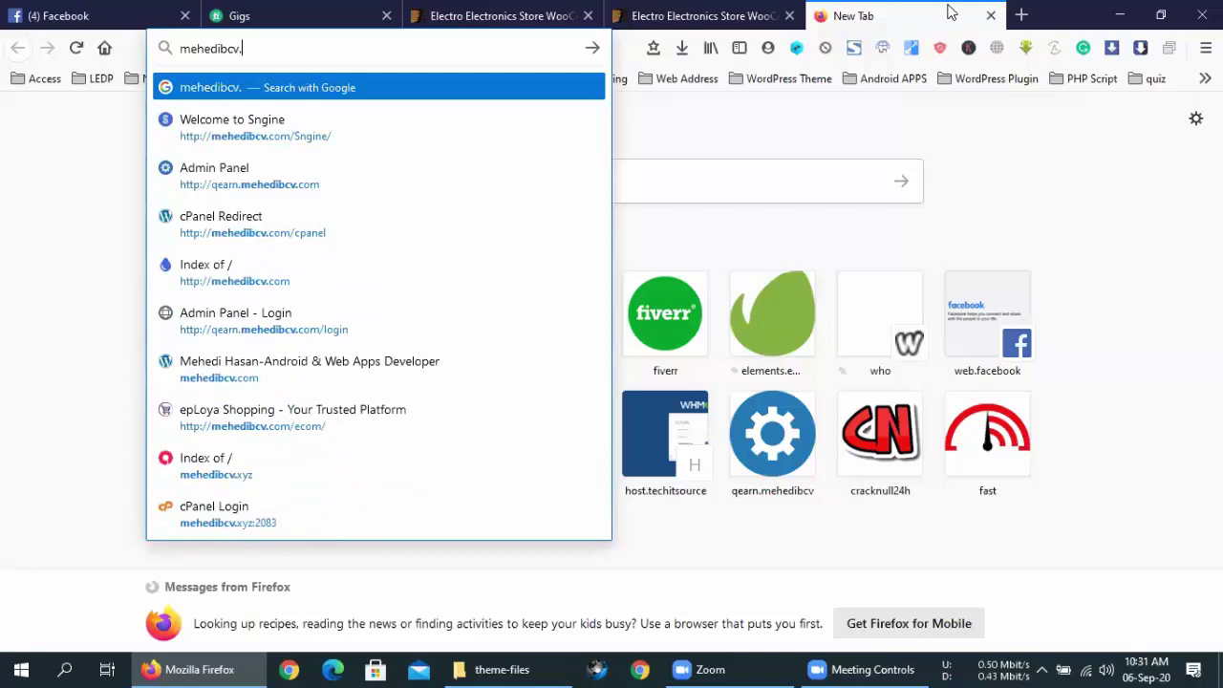
text(xyz)
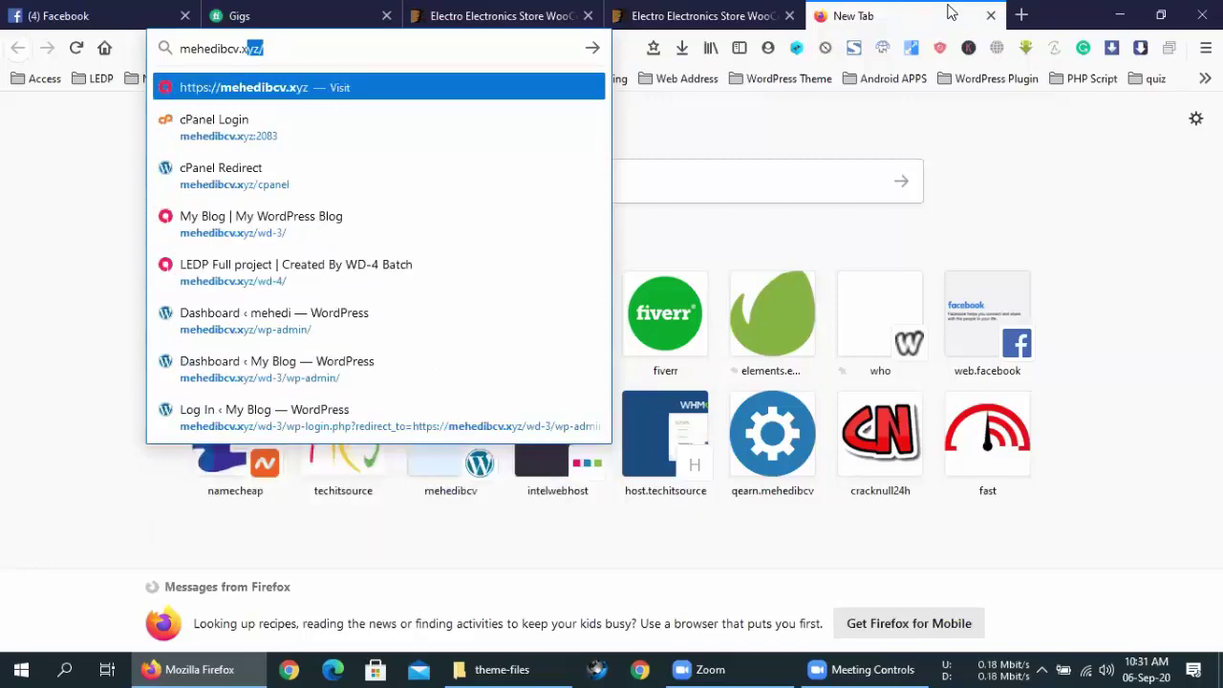
key(Return)
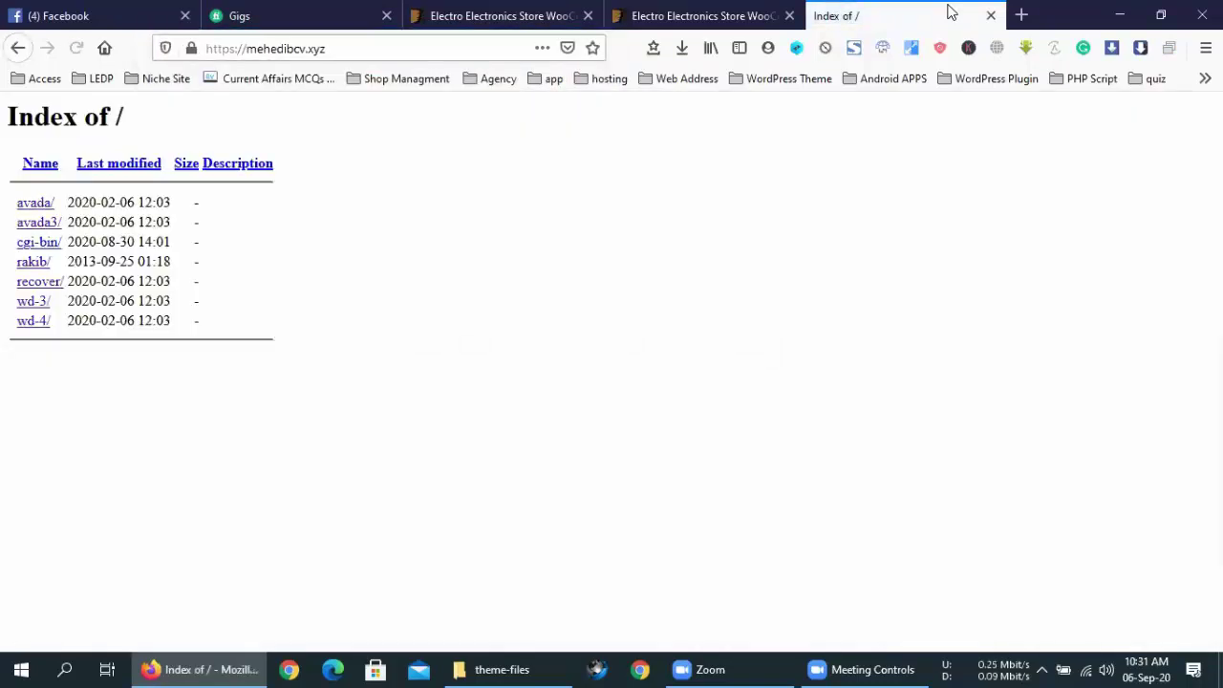
key(ctrl+l)
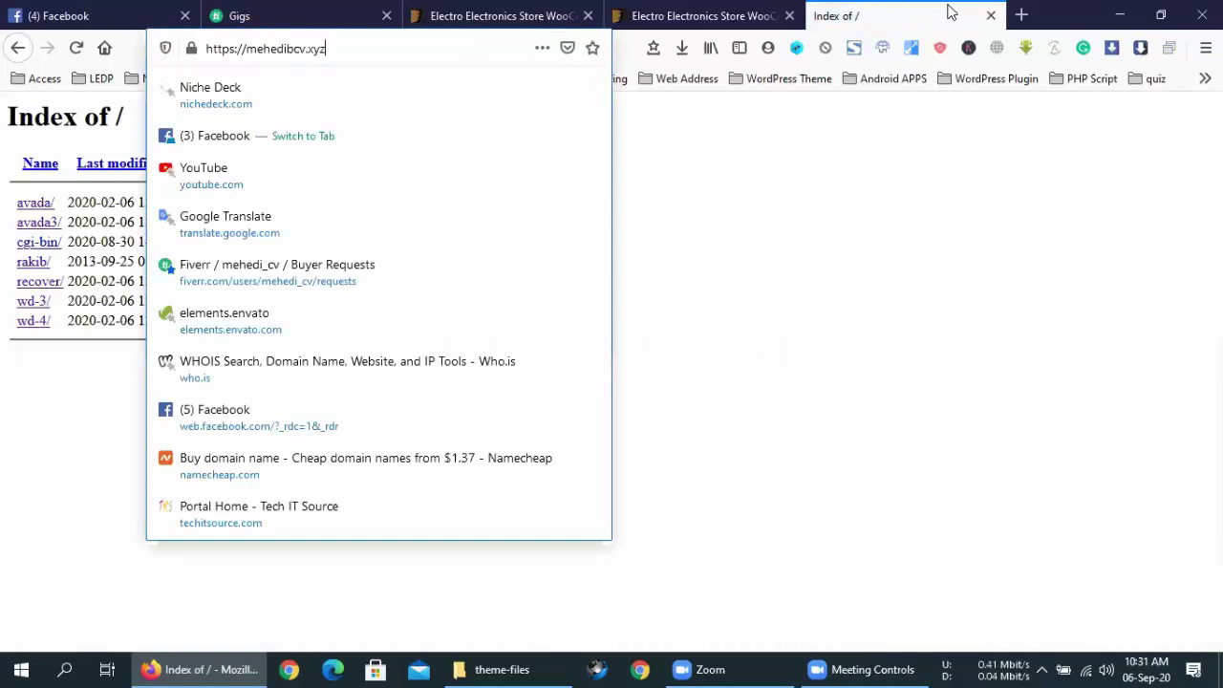
click(722, 241)
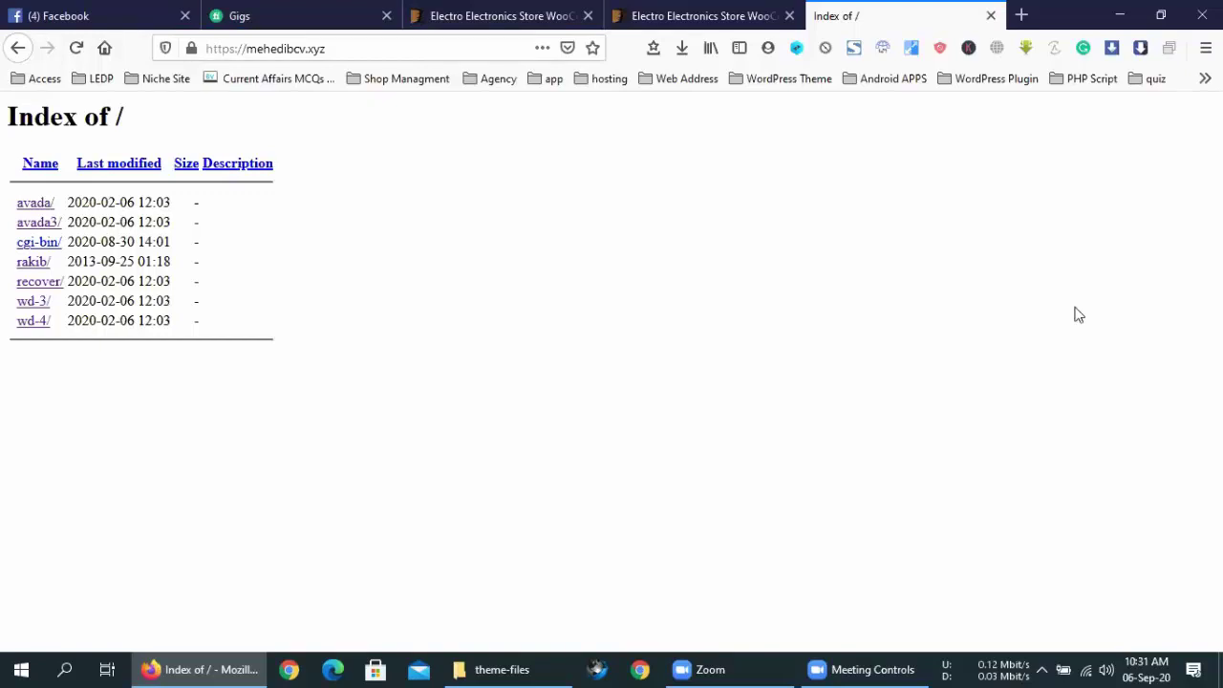
mouse_move(868, 669)
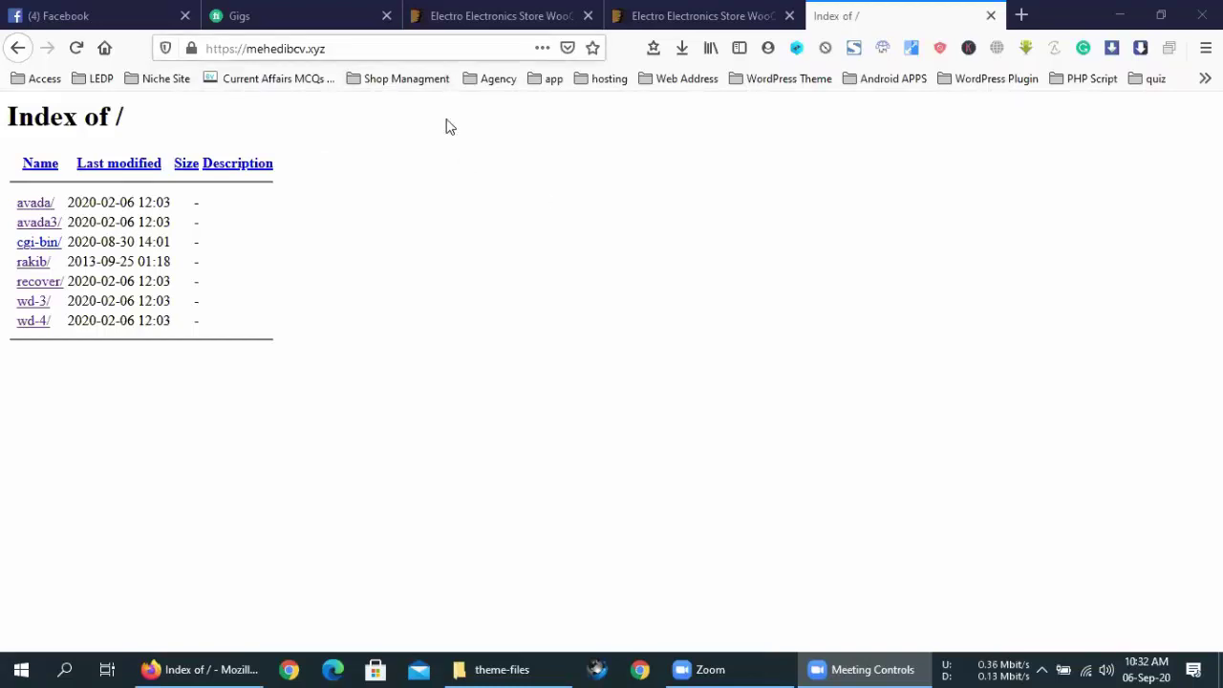
Open the cPanel login page of mehedibcv.xyz and check its address.
key(ctrl+l)
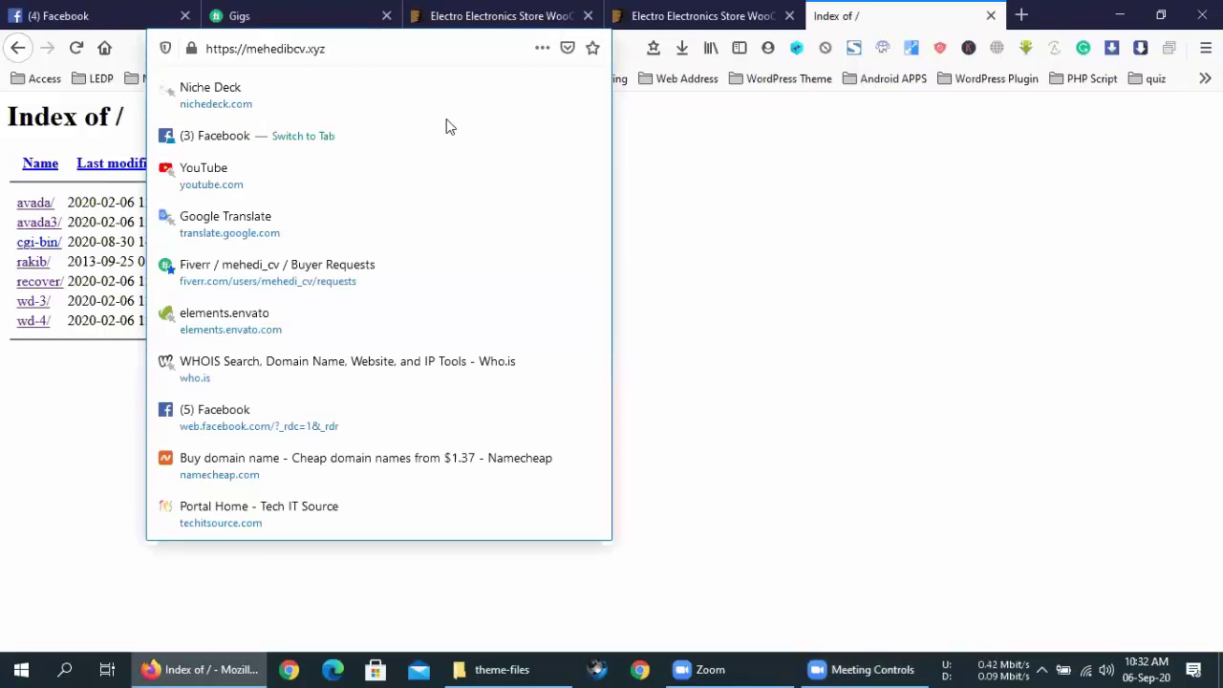
text(/cpa)
key(Return)
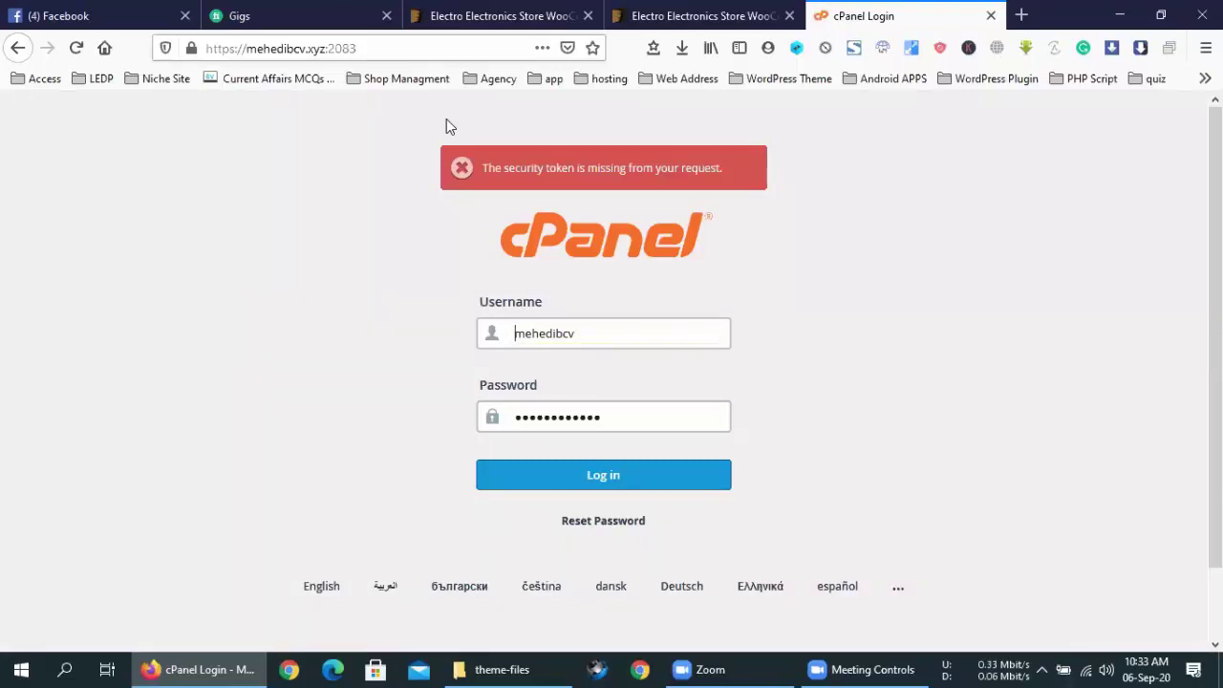
key(ctrl+l)
drag(358, 48, 115, 52)
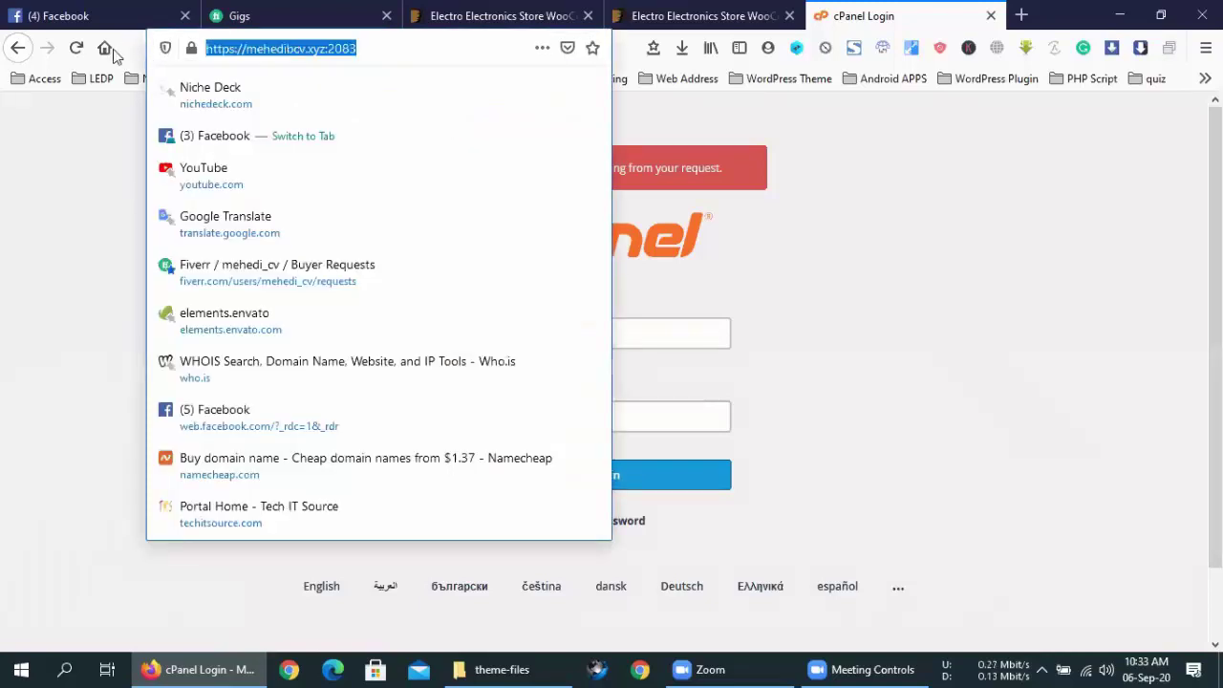
click(90, 145)
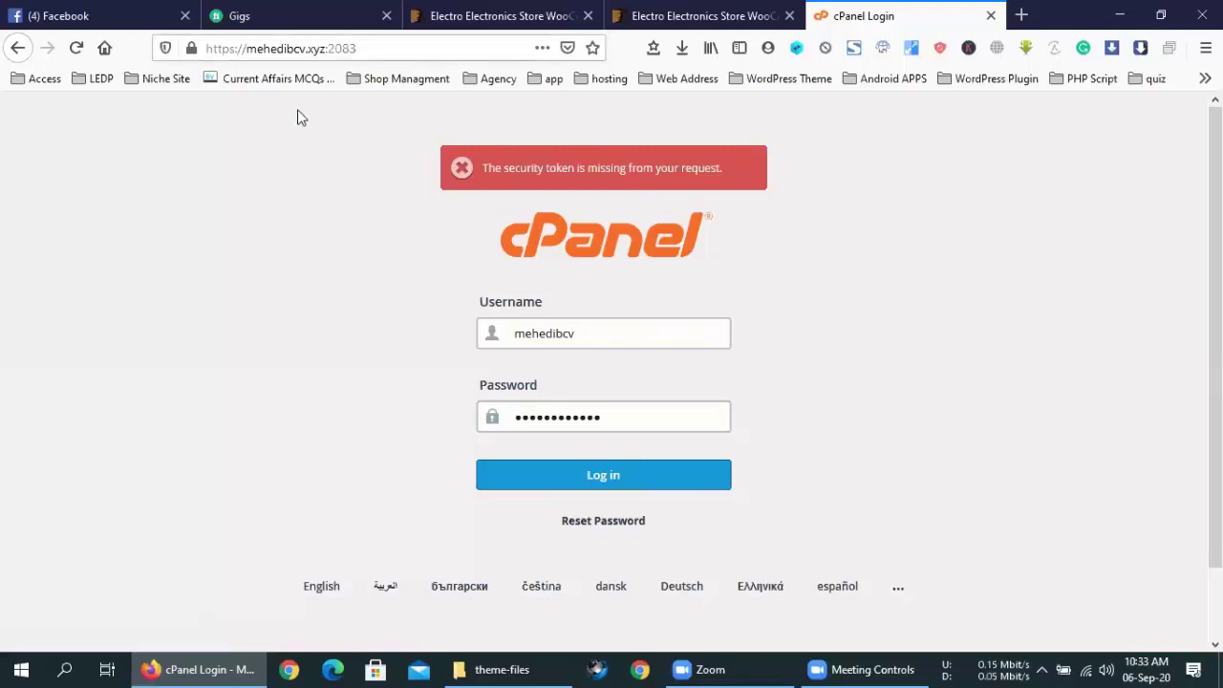
Open the login page at cpanel.mehedibcv.xyz and log in with the prefilled credentials.
key(ctrl+l)
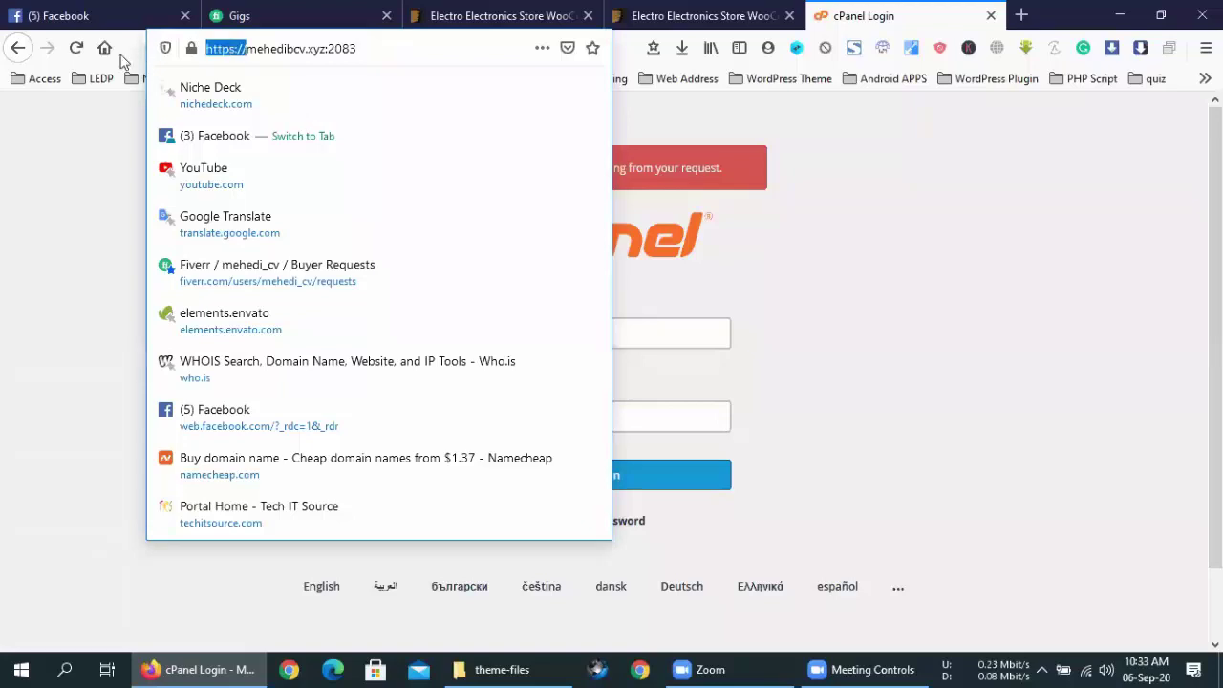
key(BackSpace)
text(cpanel)
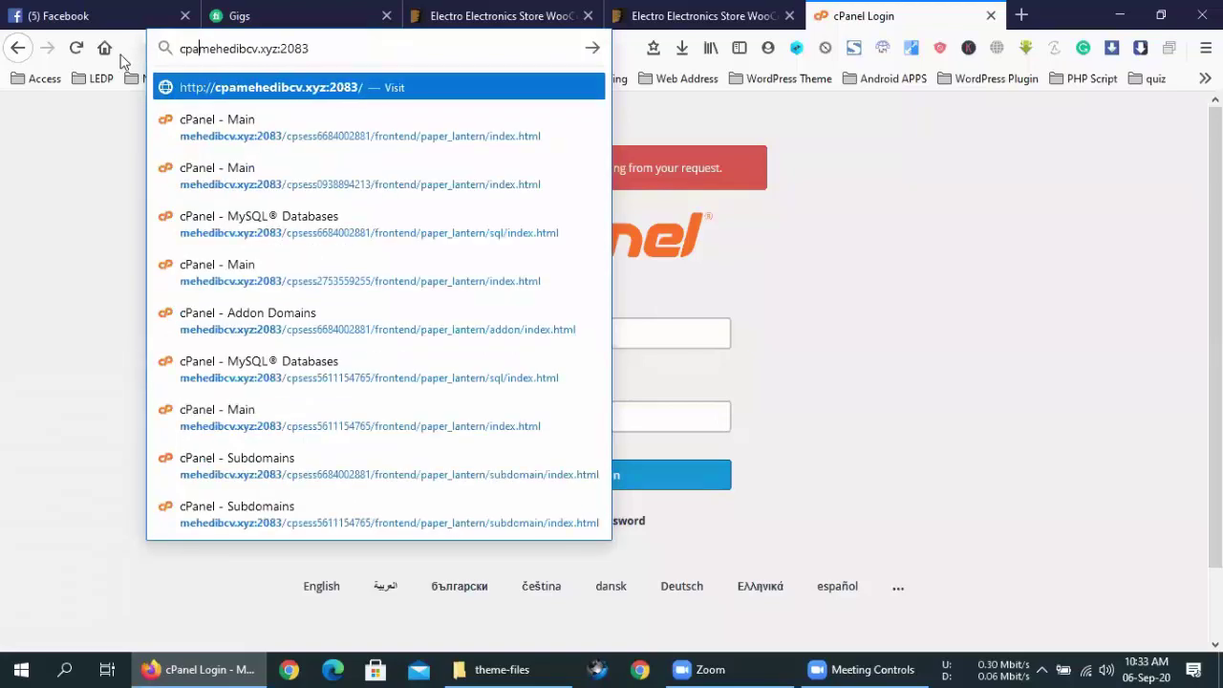
text(.)
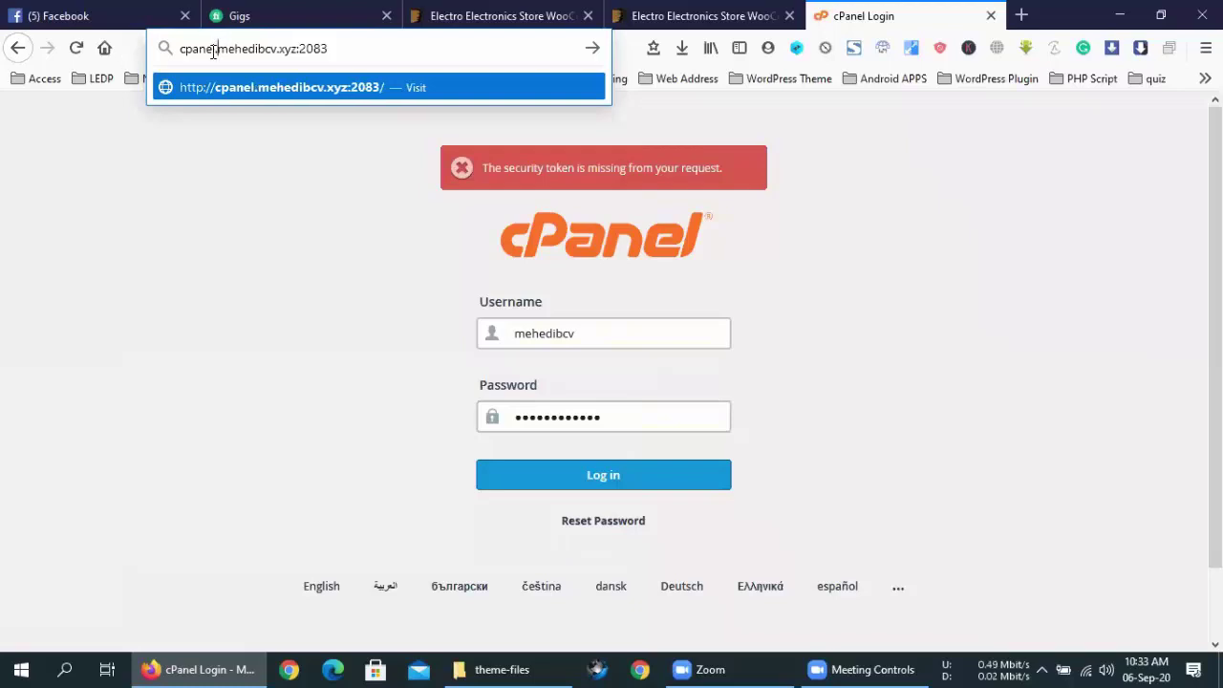
key(ctrl+Right)
key(ctrl+Right)
key(shift+Right)
key(shift+Right)
key(shift+Right)
key(shift+Right)
key(shift+Right)
key(BackSpace)
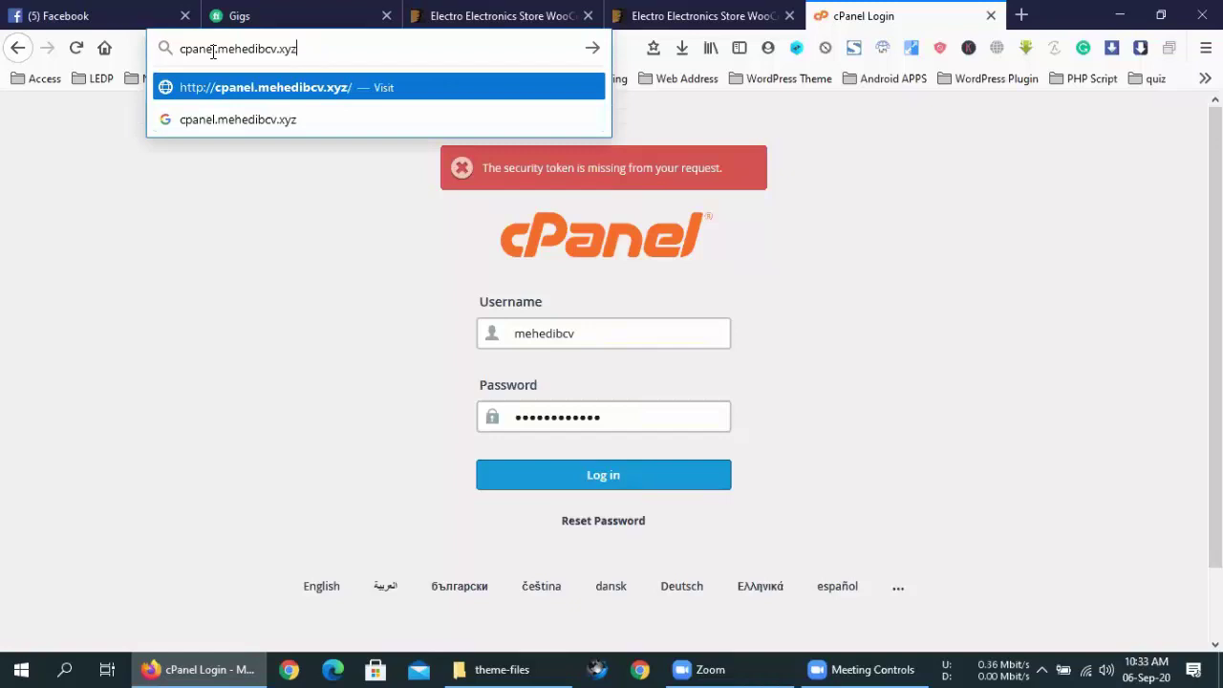
key(Return)
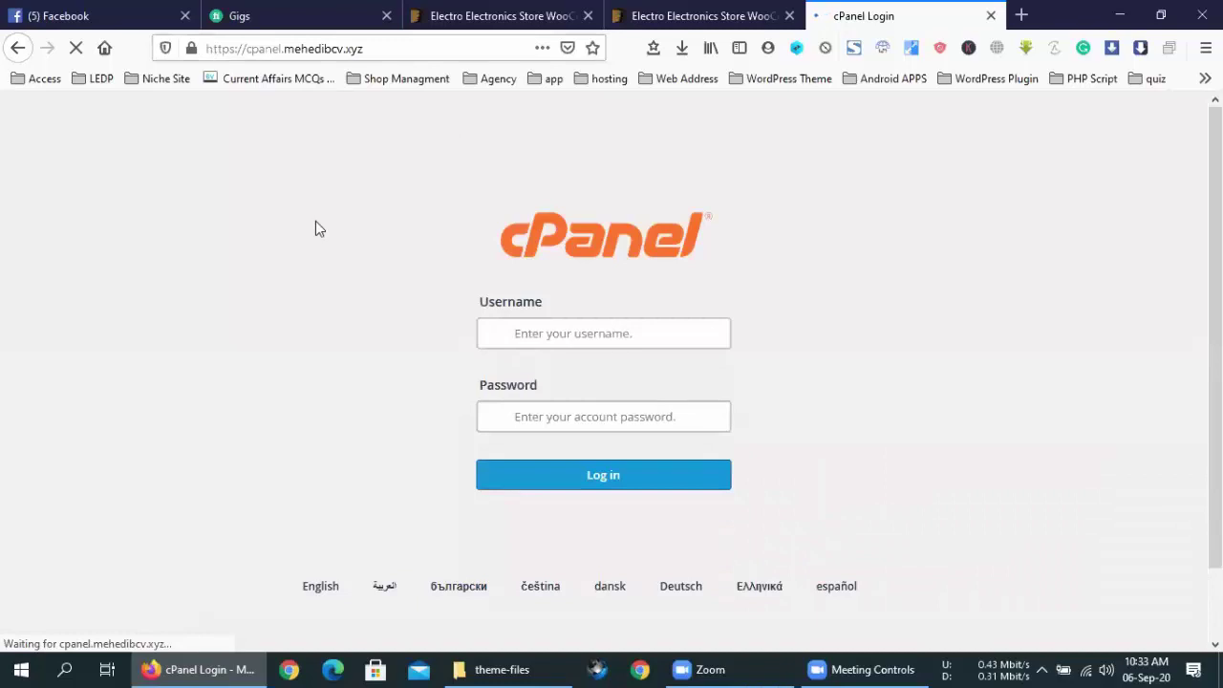
click(547, 475)
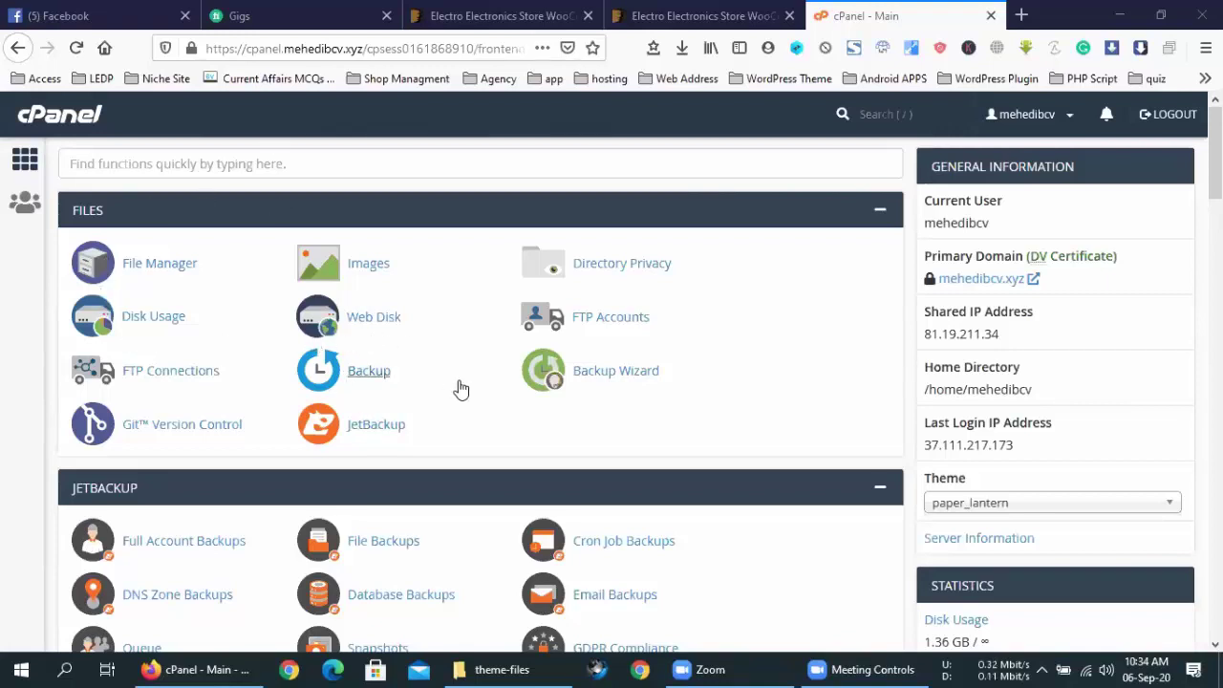
Open WordPress from the Softaculous Apps Installer and start its installation form.
scroll(483, 427, down, 7)
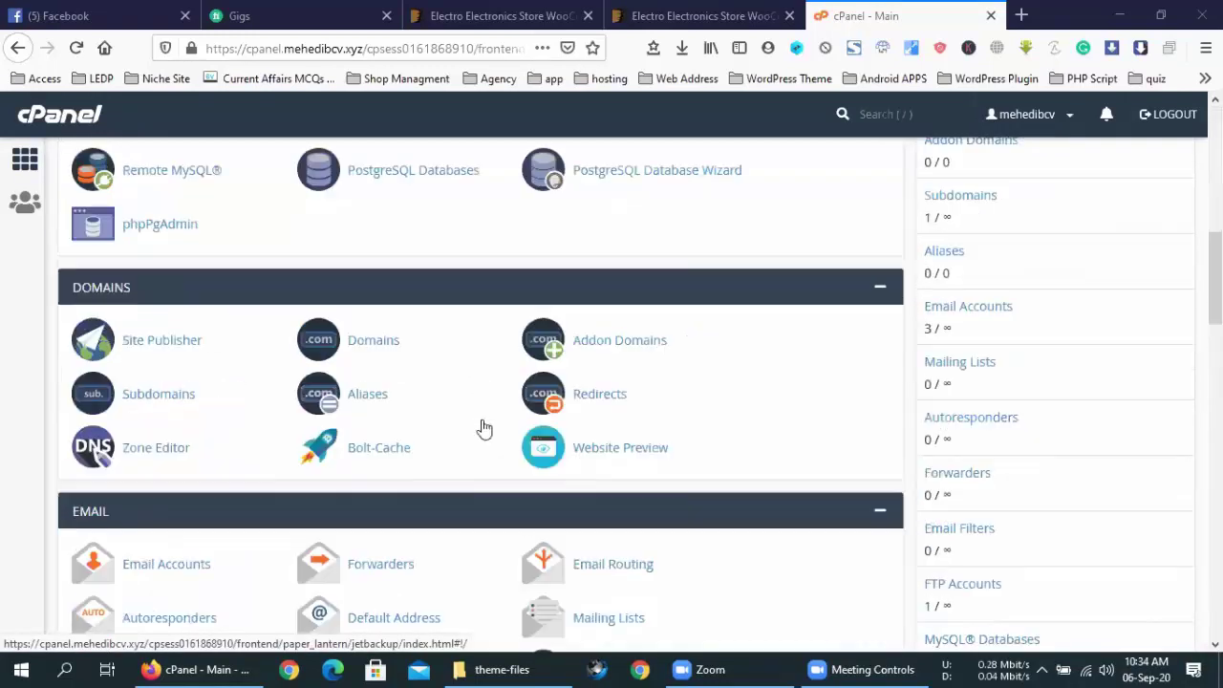
scroll(96, 383, down, 10)
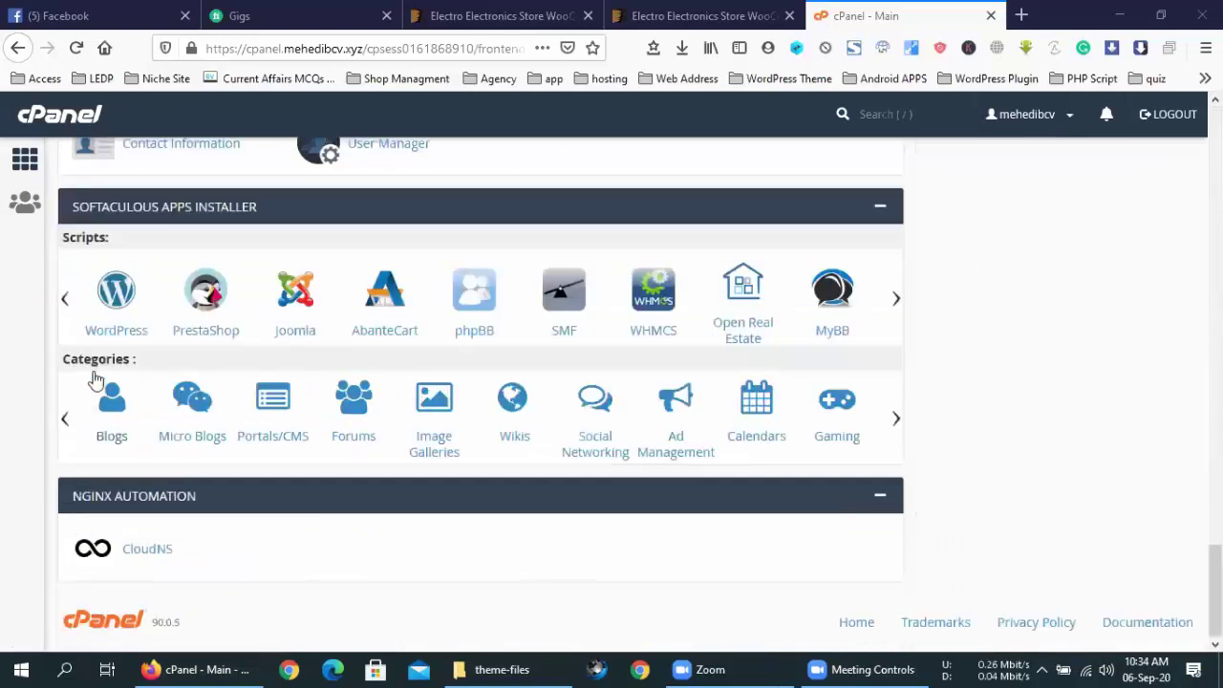
click(116, 293)
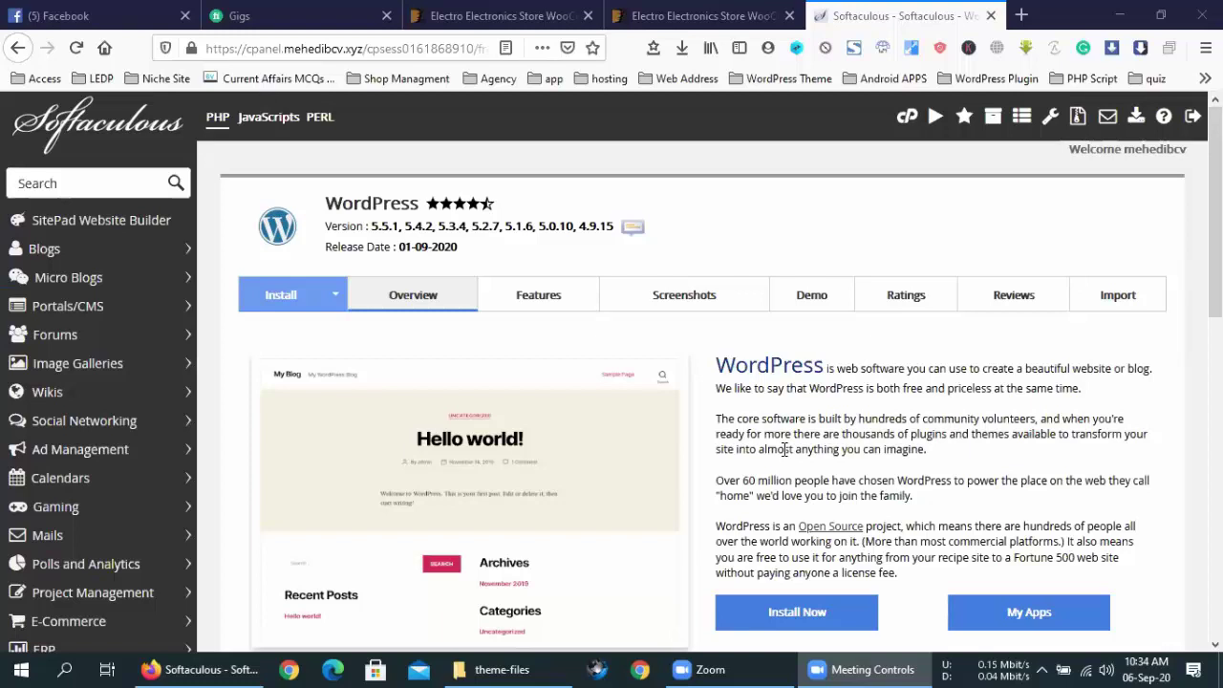
click(797, 611)
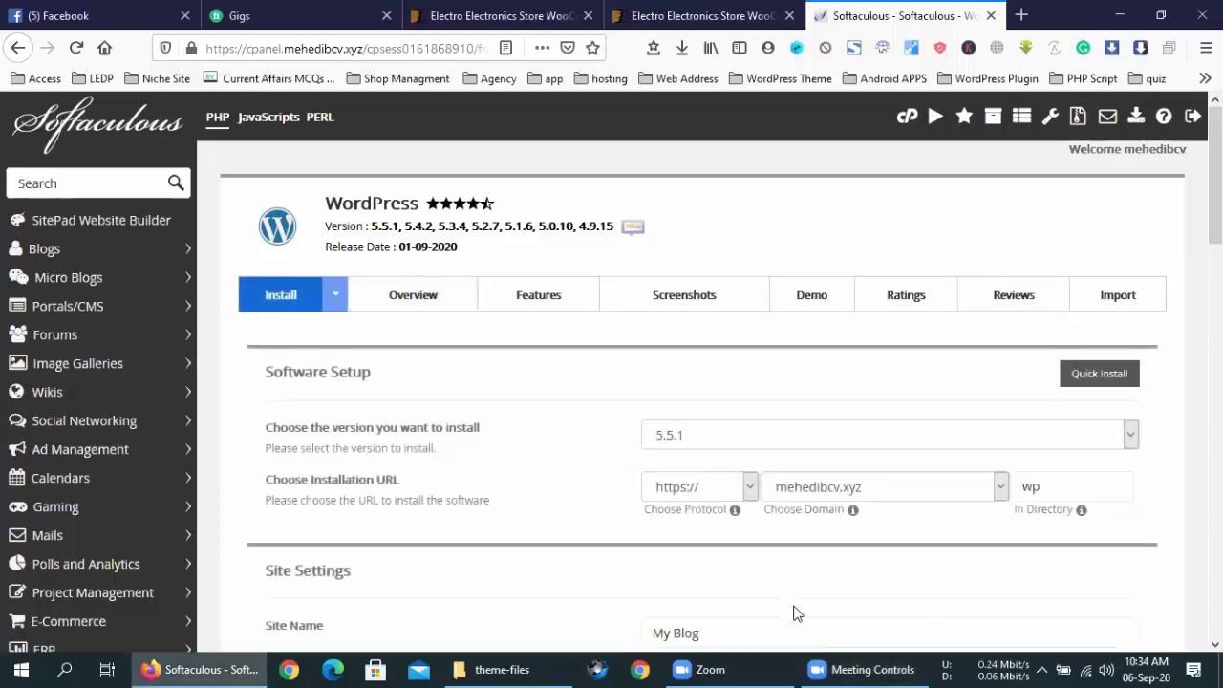
scroll(755, 538, down, 1)
scroll(752, 538, down, 3)
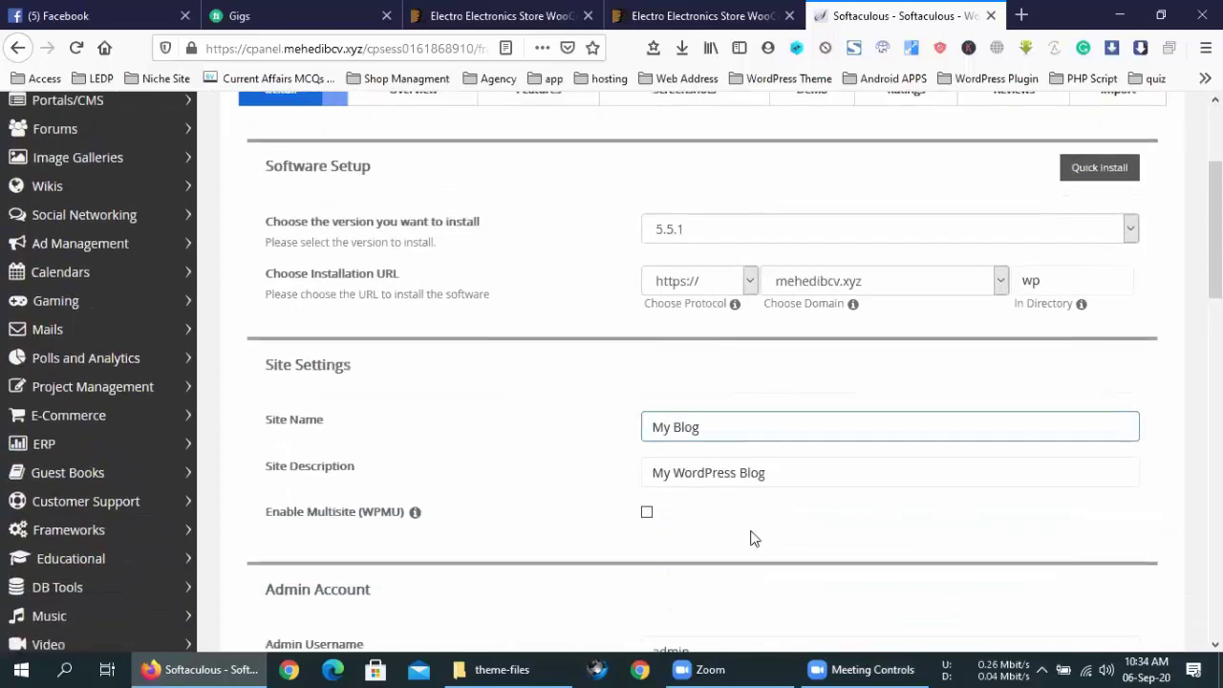
scroll(751, 538, down, 1)
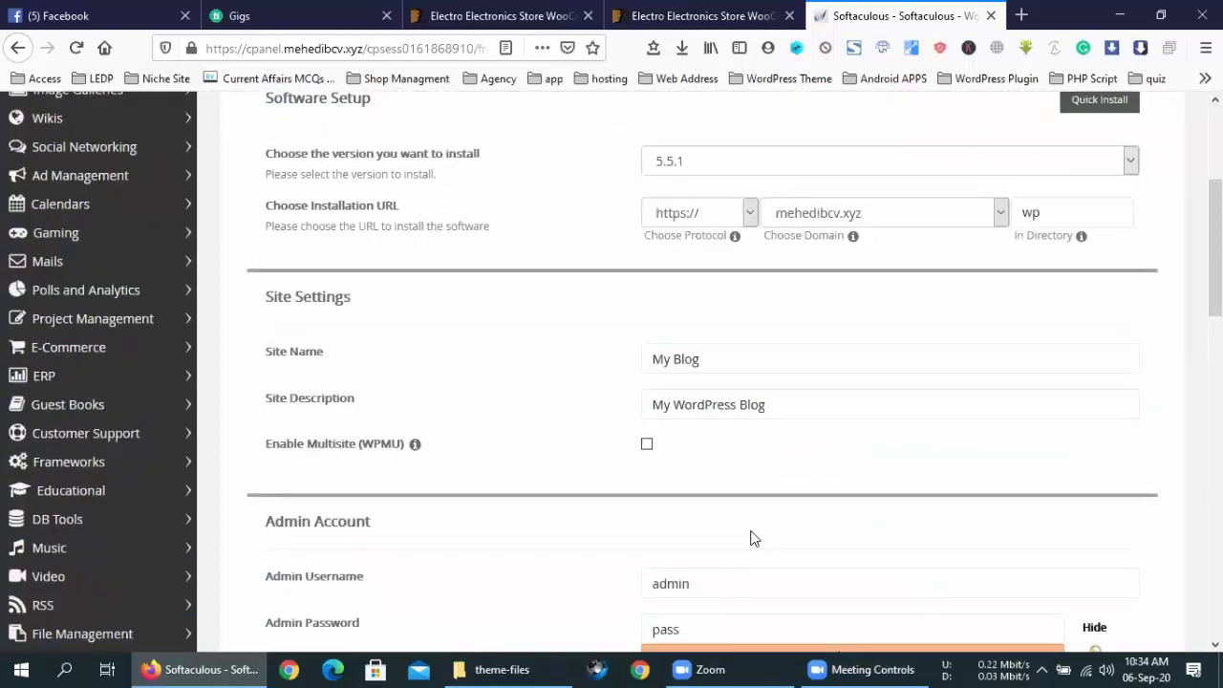
click(698, 213)
click(692, 238)
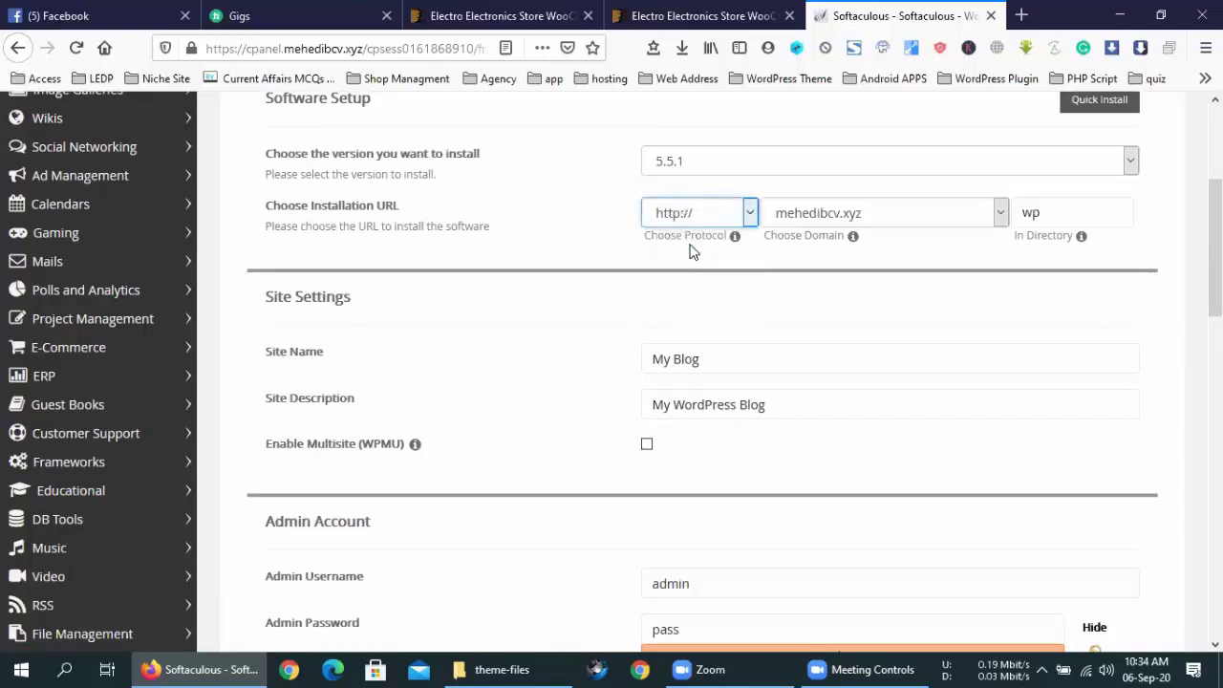
click(694, 216)
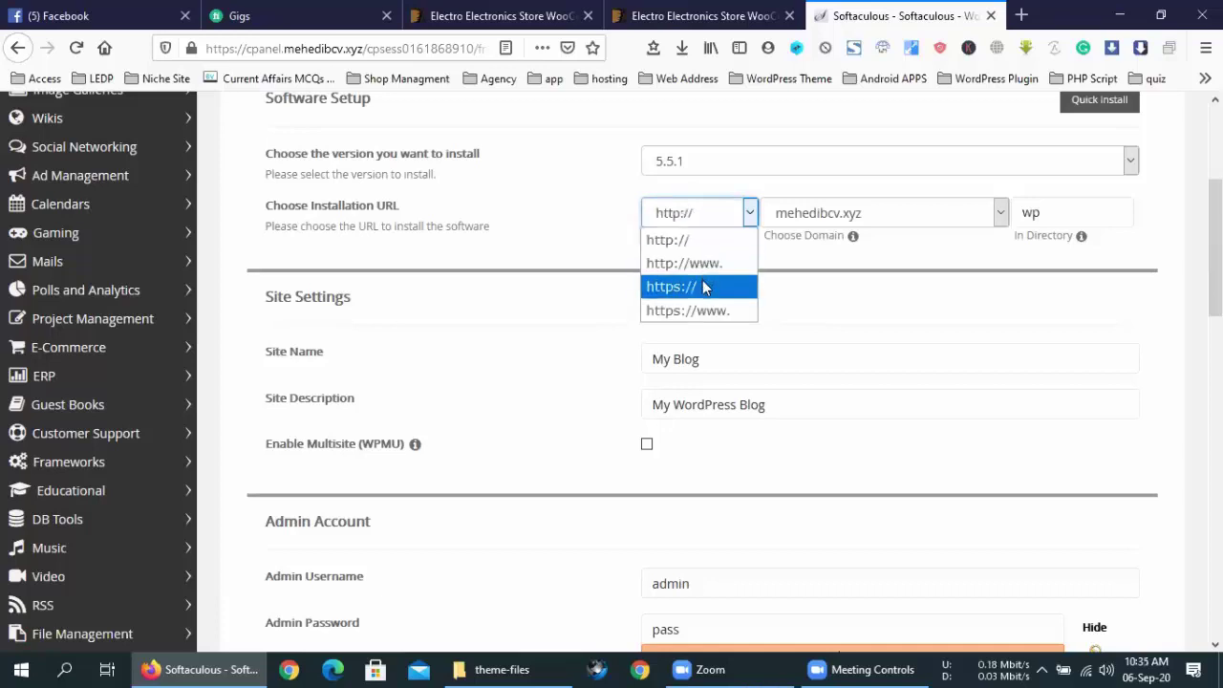
click(703, 283)
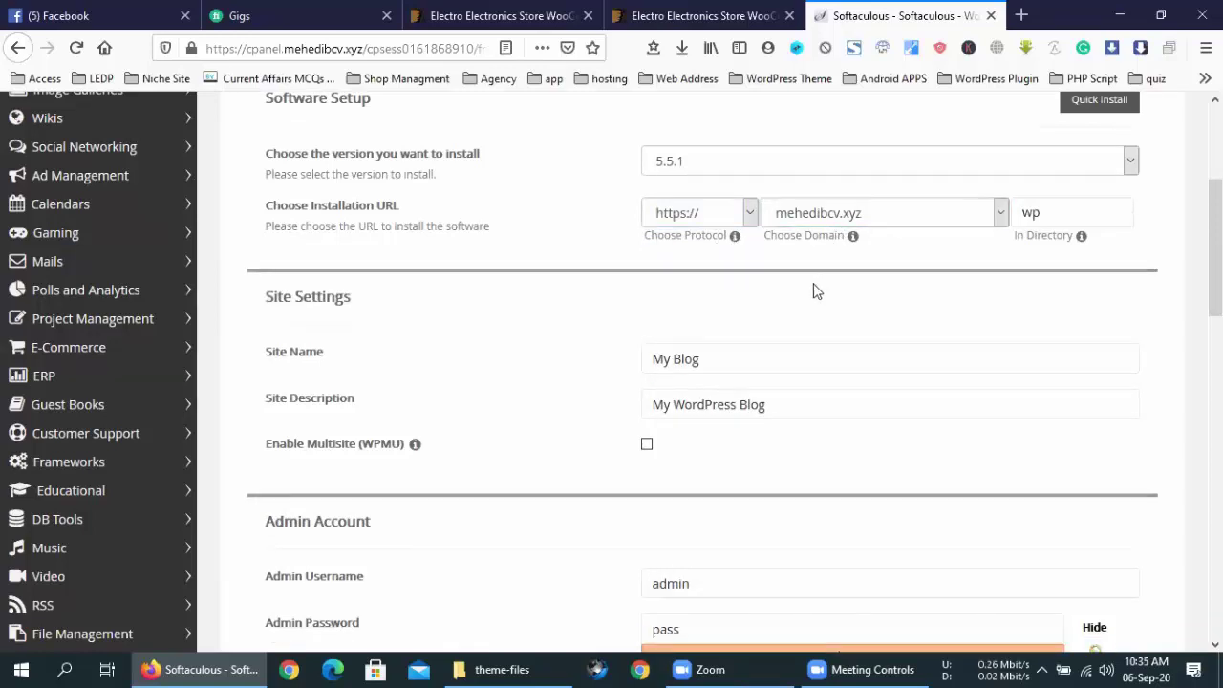
Set the WordPress installation directory to electro.
double_click(1072, 211)
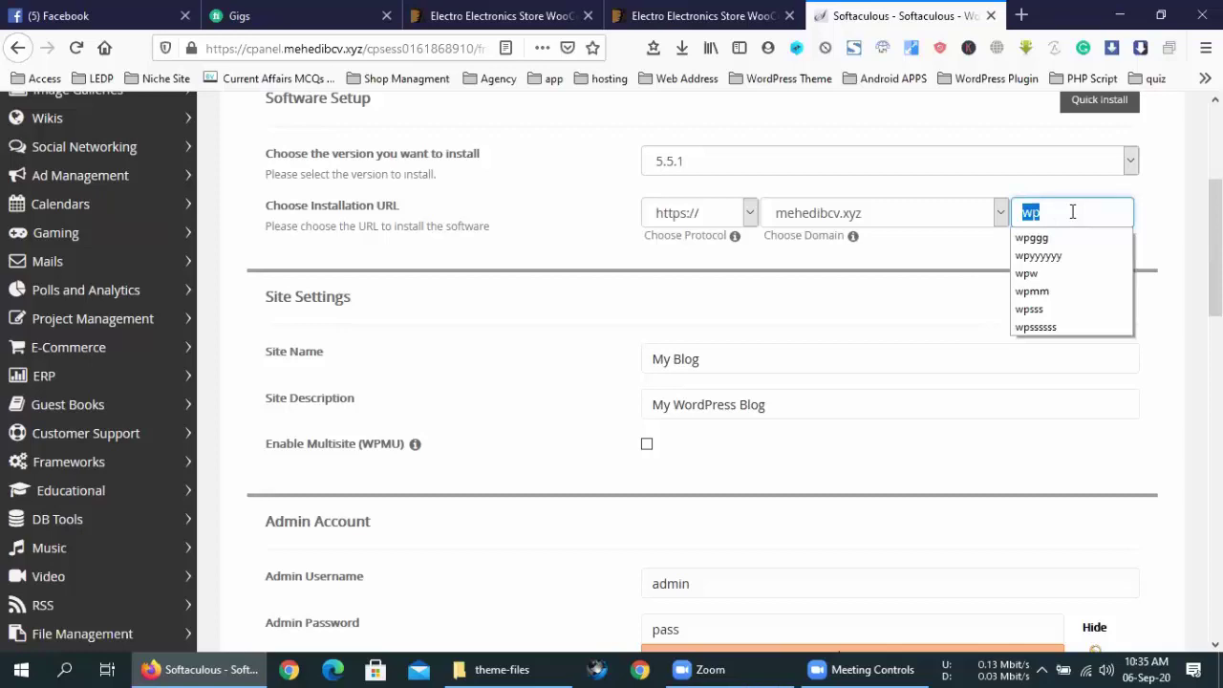
click(1071, 212)
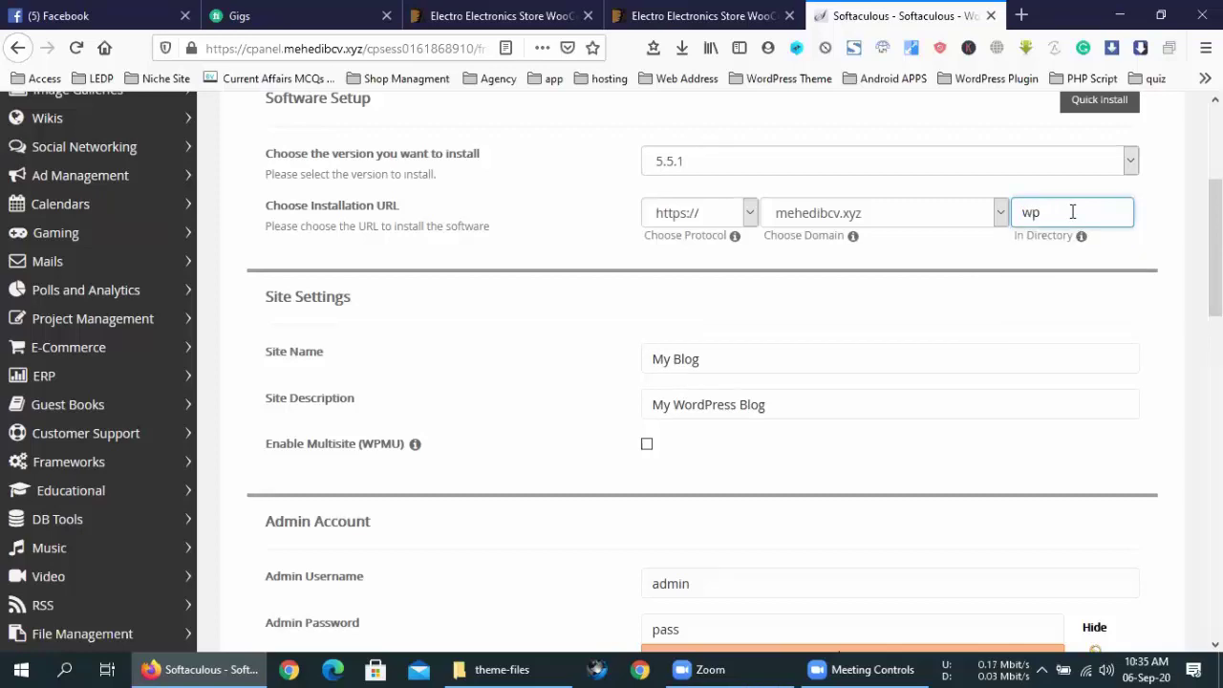
double_click(1071, 213)
text(electro)
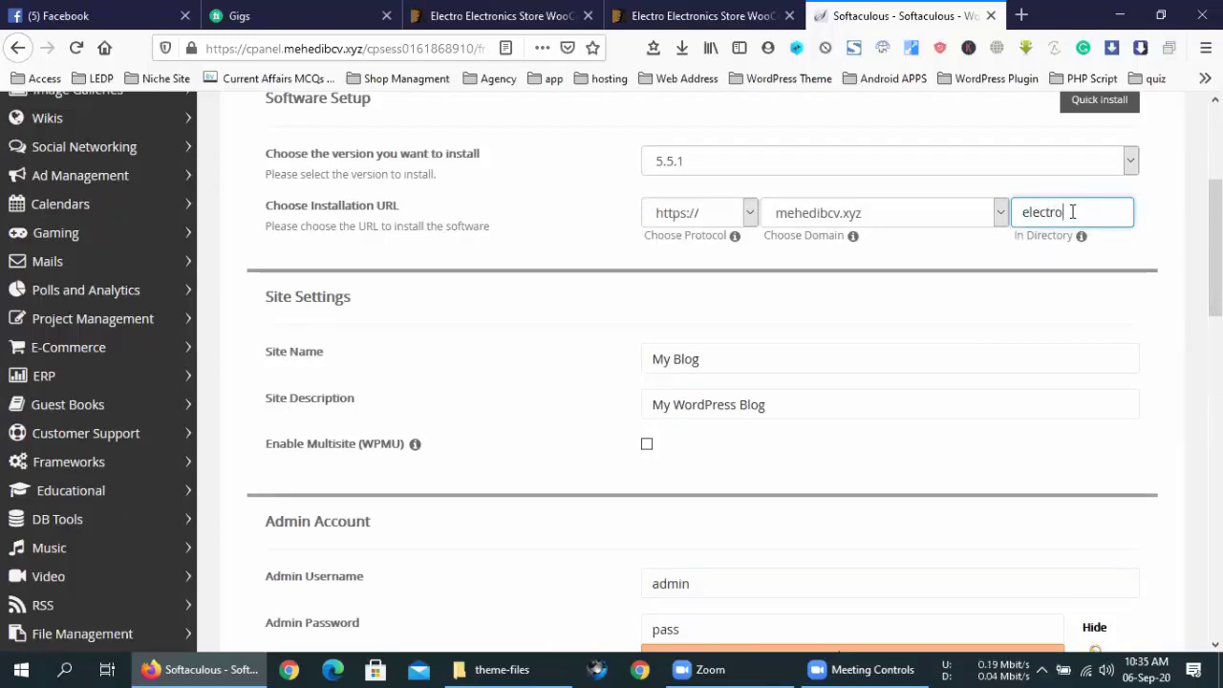
Review the site name and site description in the WordPress site settings.
scroll(885, 295, down, 4)
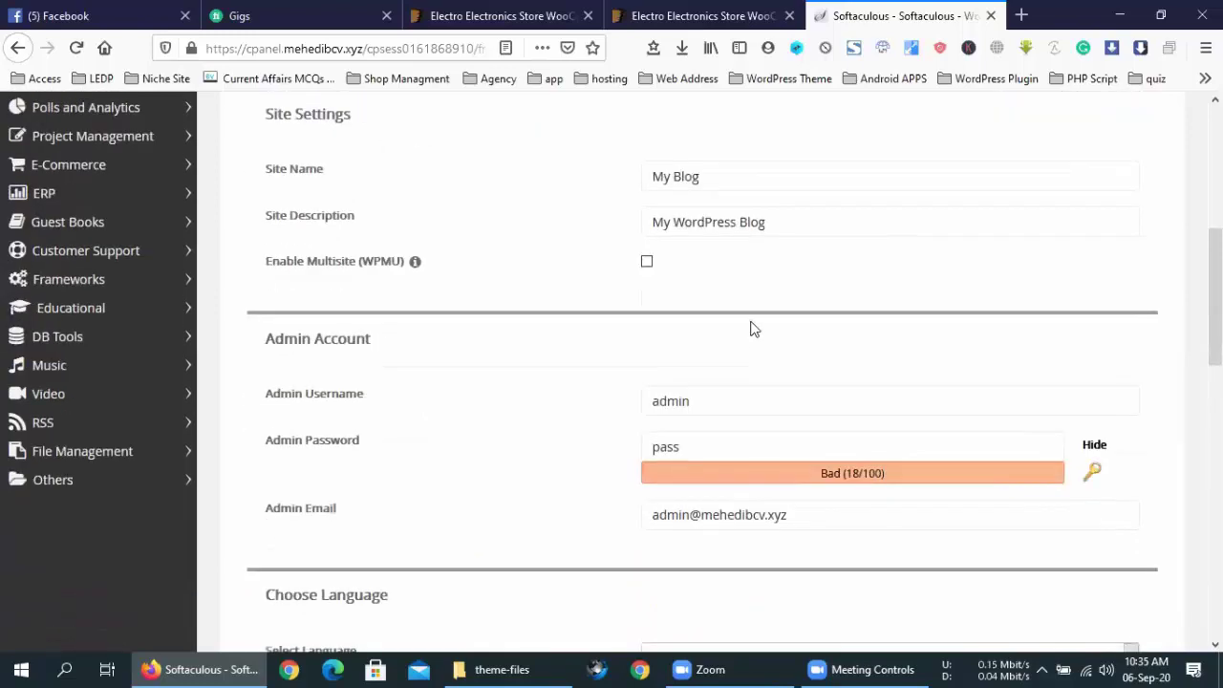
drag(745, 186, 617, 178)
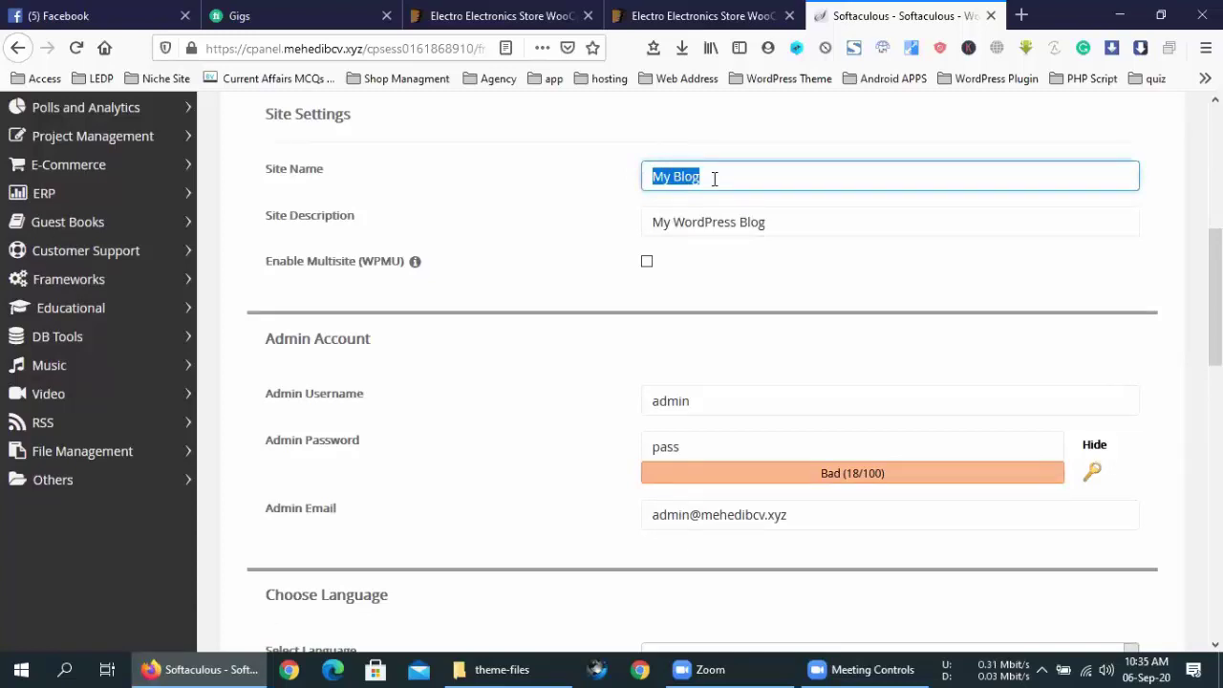
drag(831, 219, 525, 196)
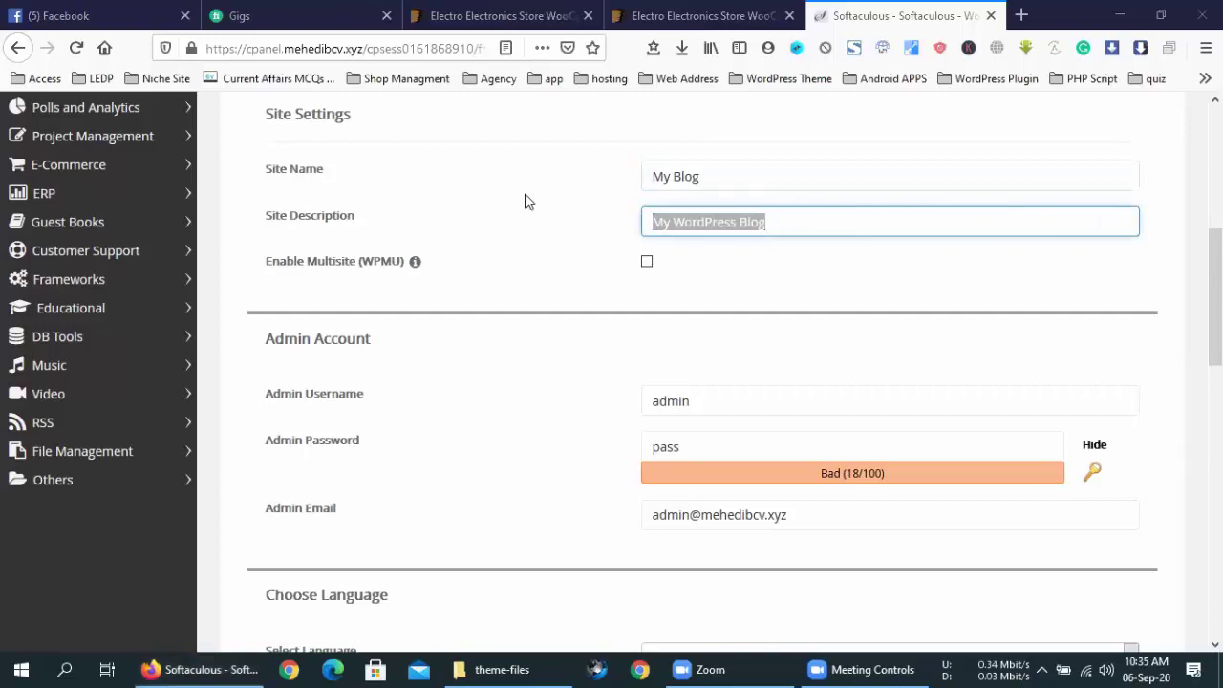
click(525, 200)
click(773, 221)
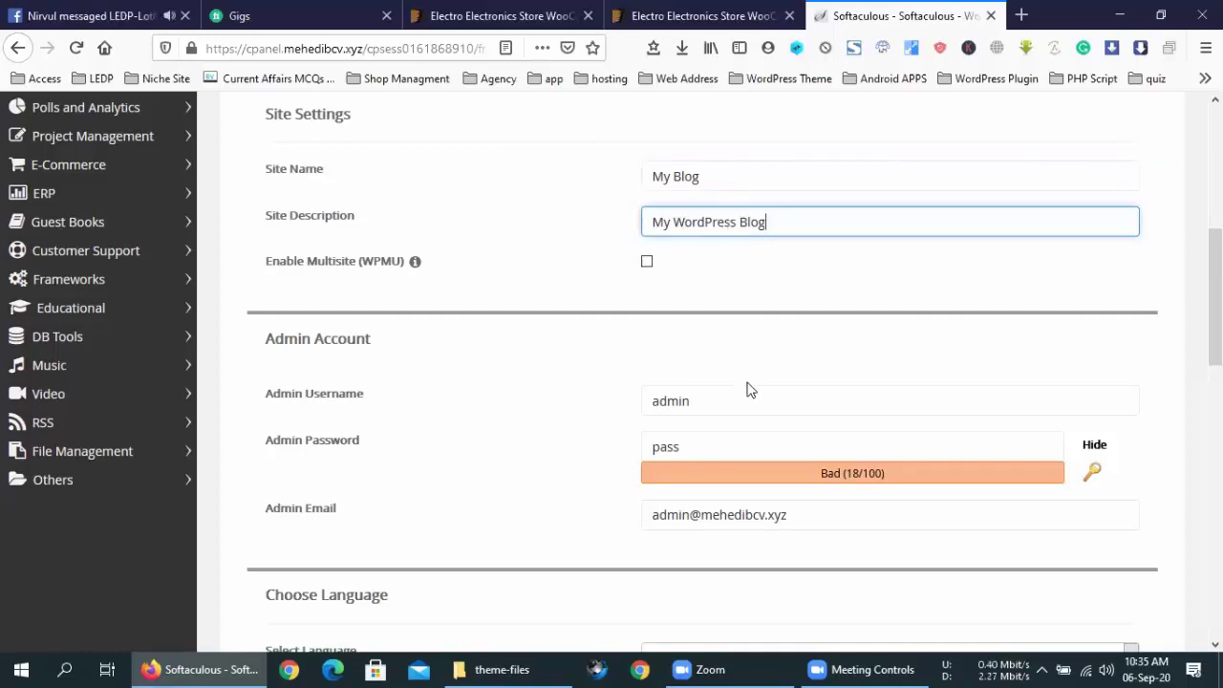
Enter the password for the WordPress admin account and install WordPress with the remaining default options.
click(748, 444)
text(password)
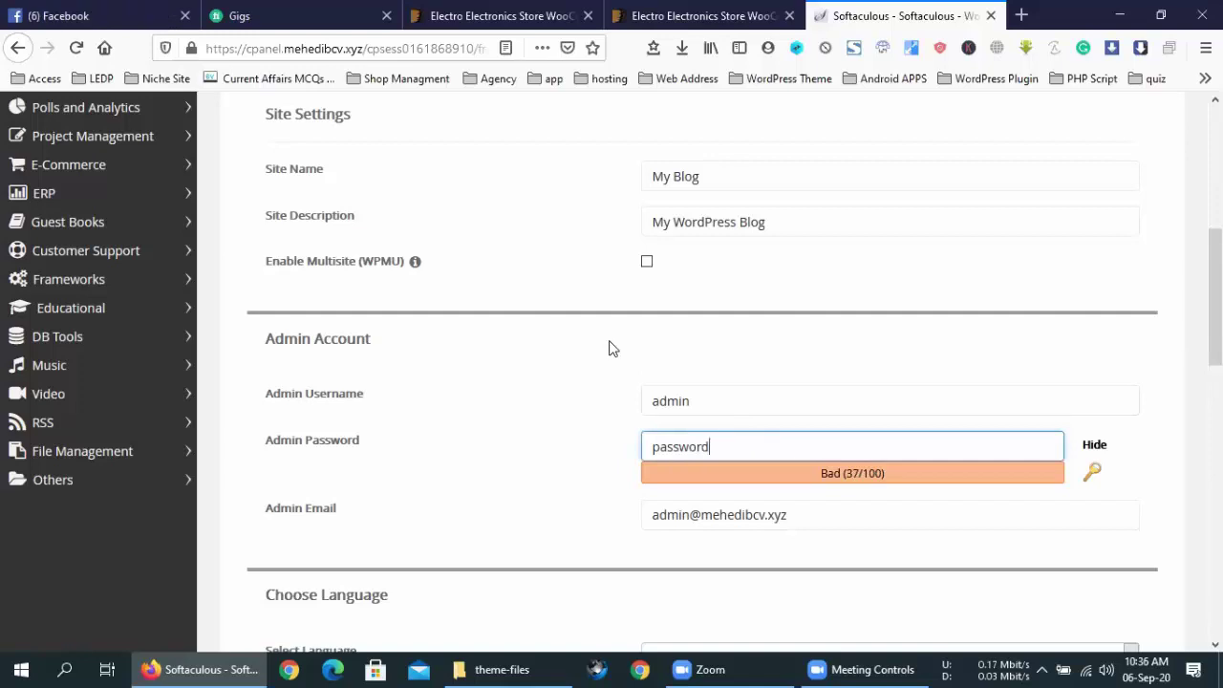
scroll(707, 341, down, 2)
click(769, 346)
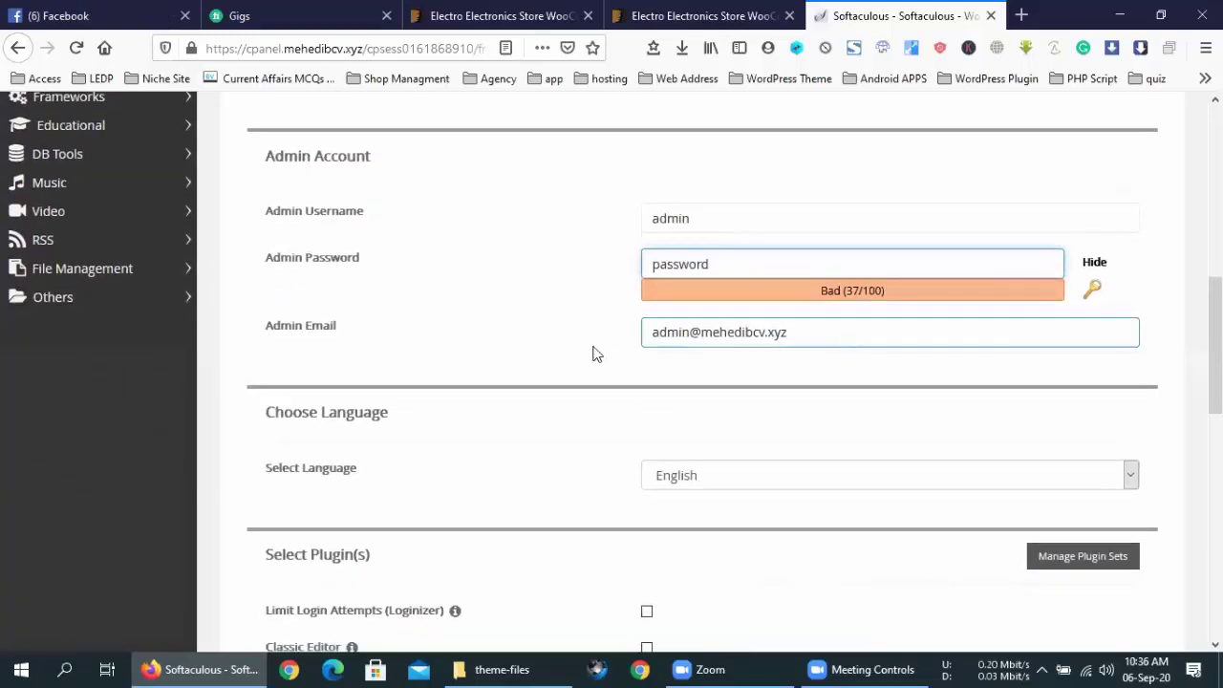
scroll(593, 353, down, 15)
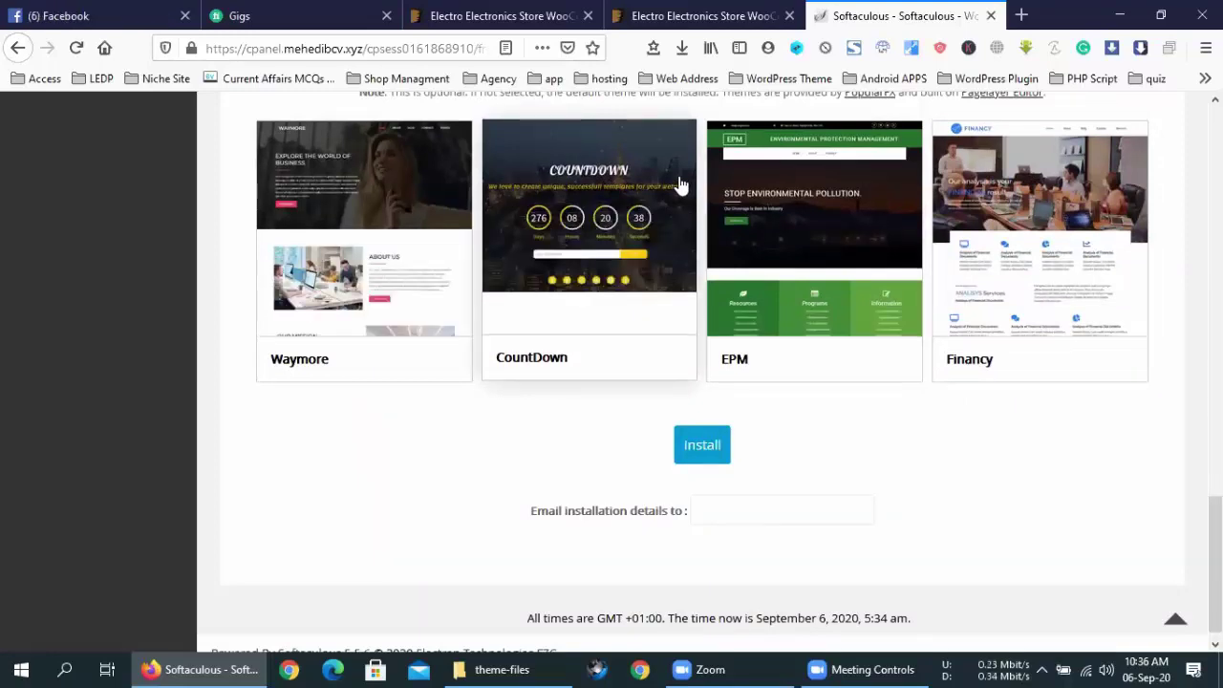
click(706, 451)
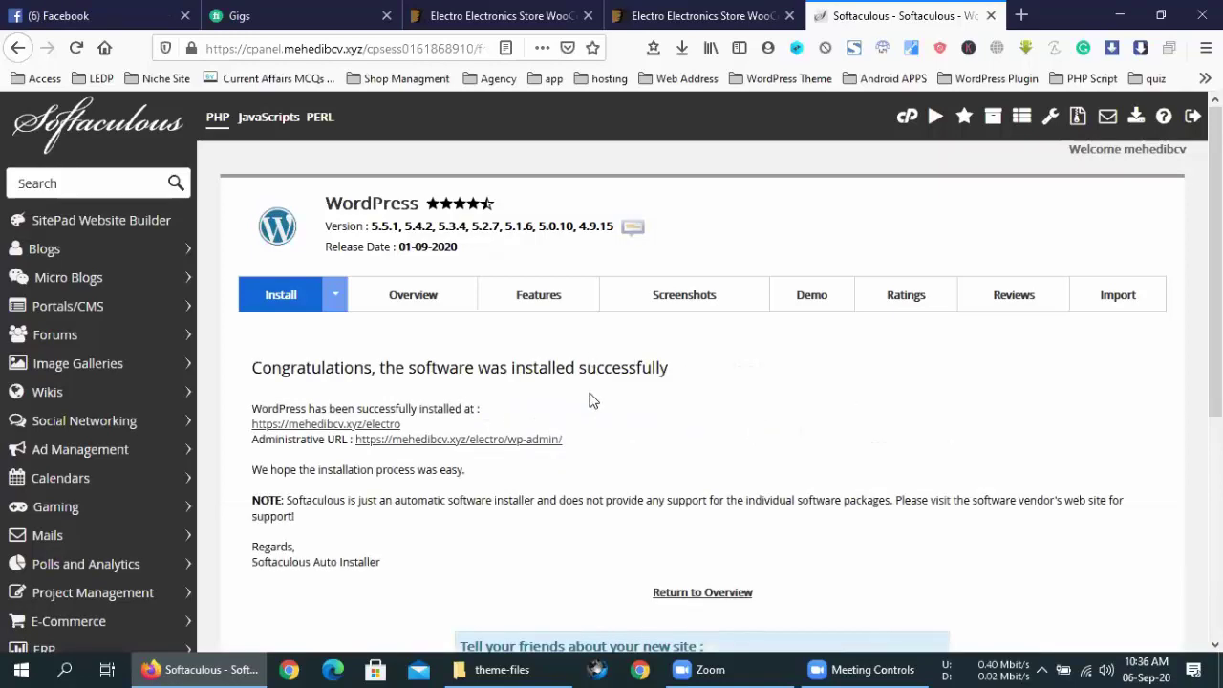
Open the new site's WordPress admin and bring up the theme upload form on the Add Themes page.
click(517, 441)
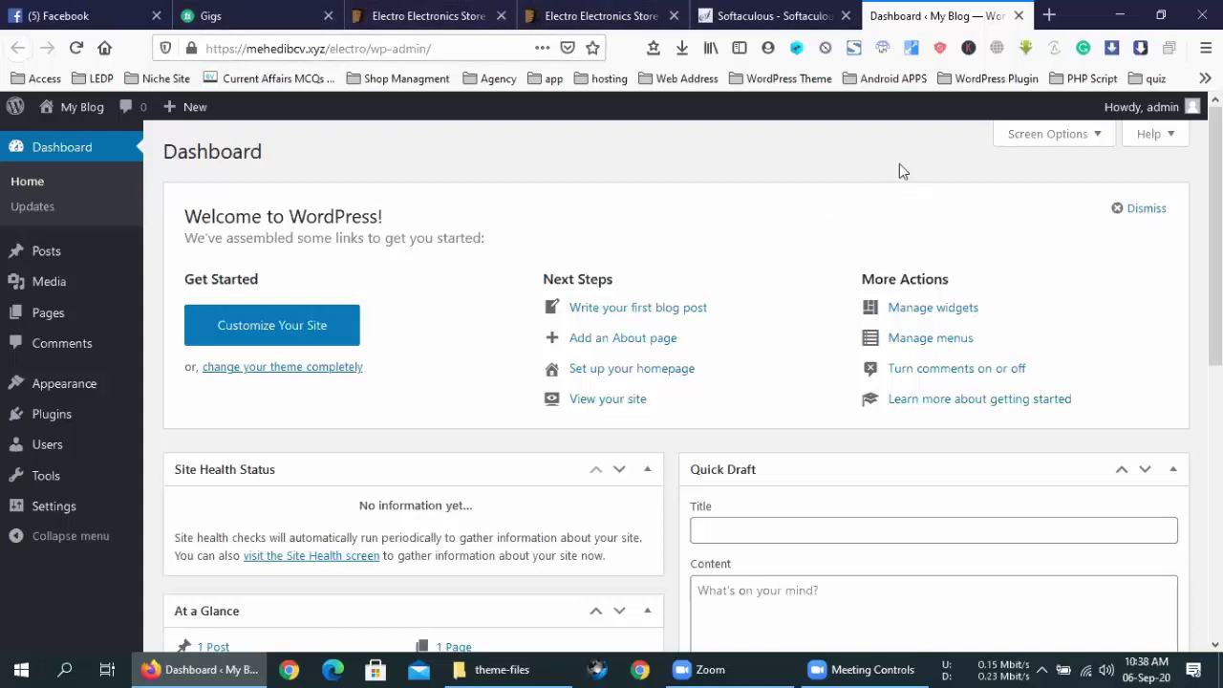
mouse_move(38, 382)
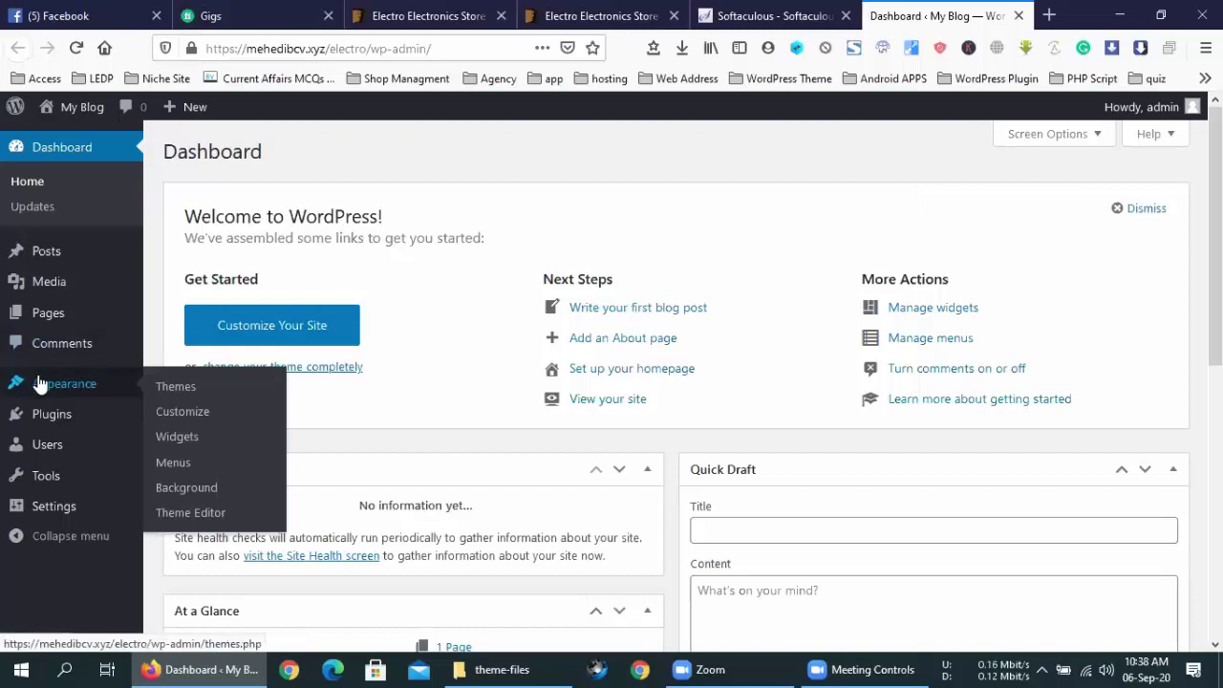
click(178, 389)
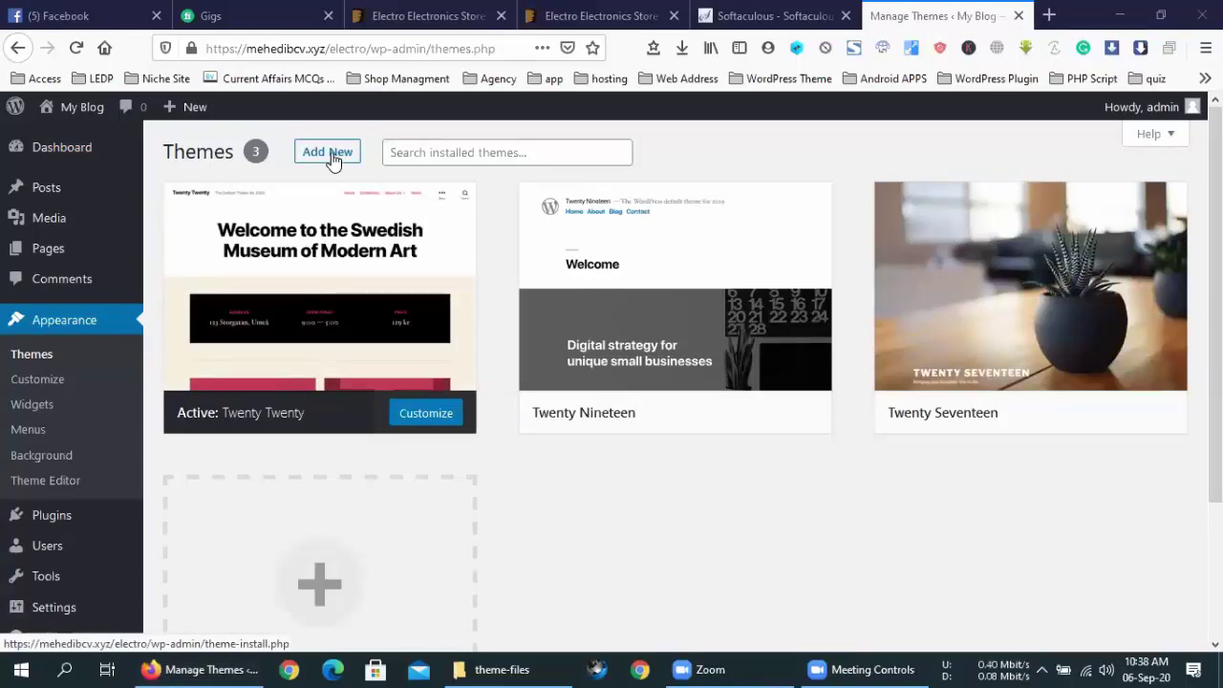
click(328, 153)
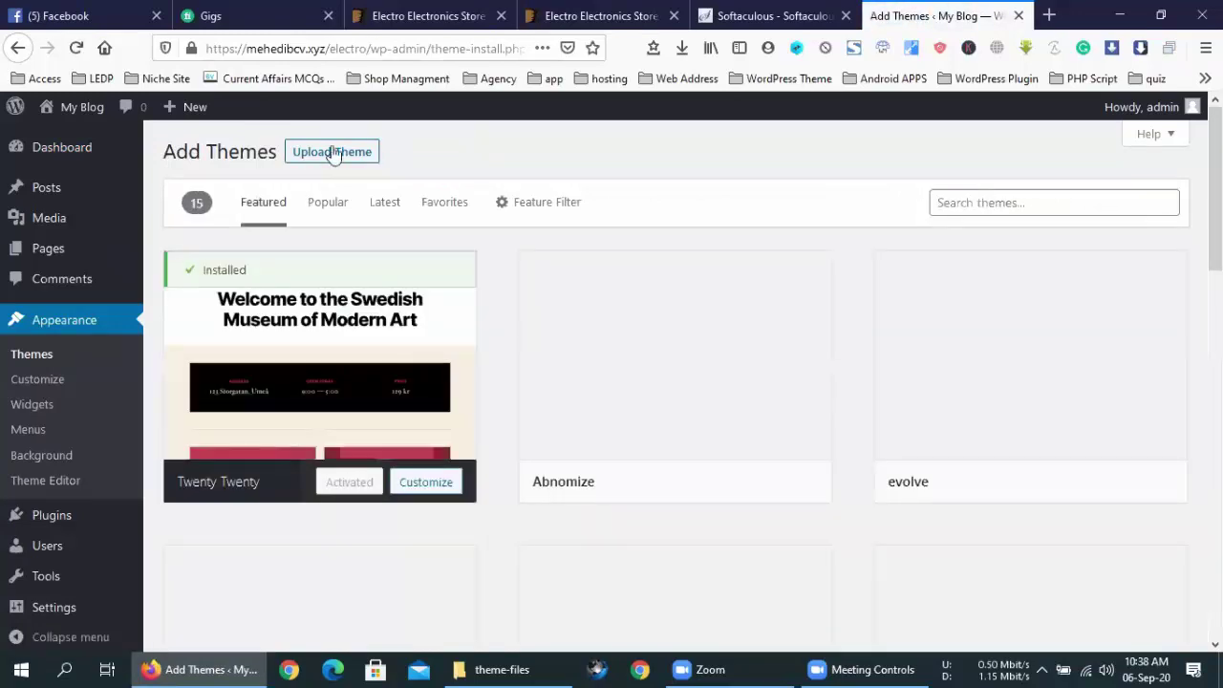
click(333, 153)
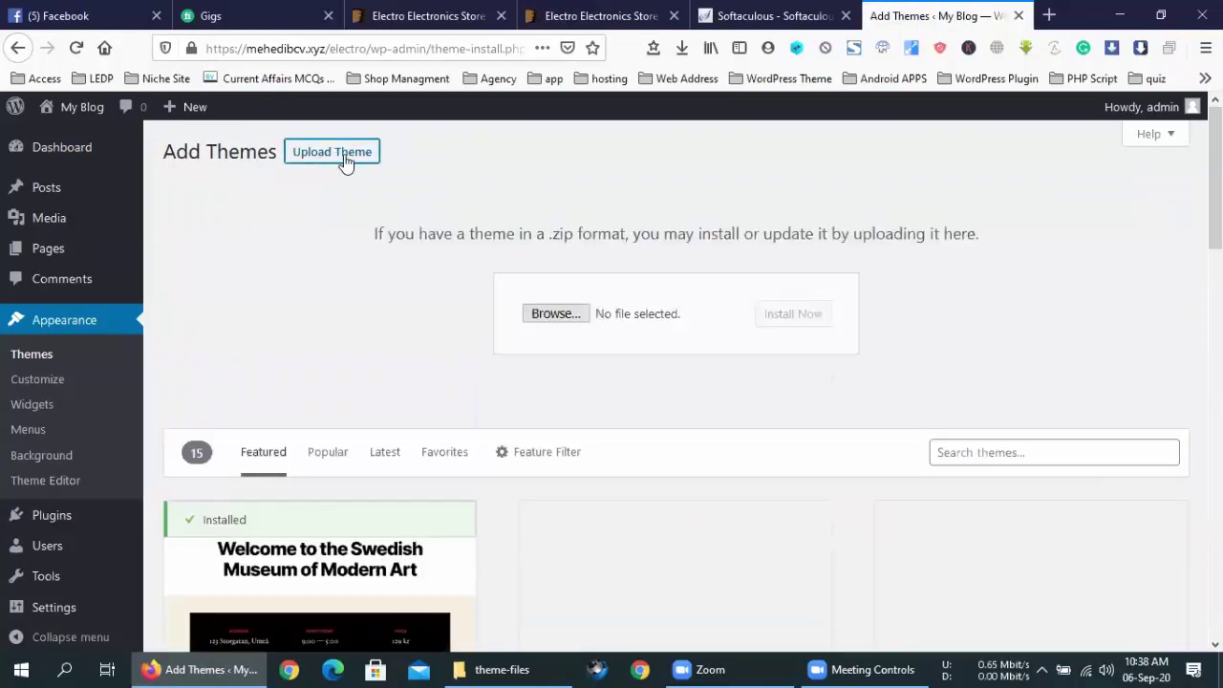
click(537, 323)
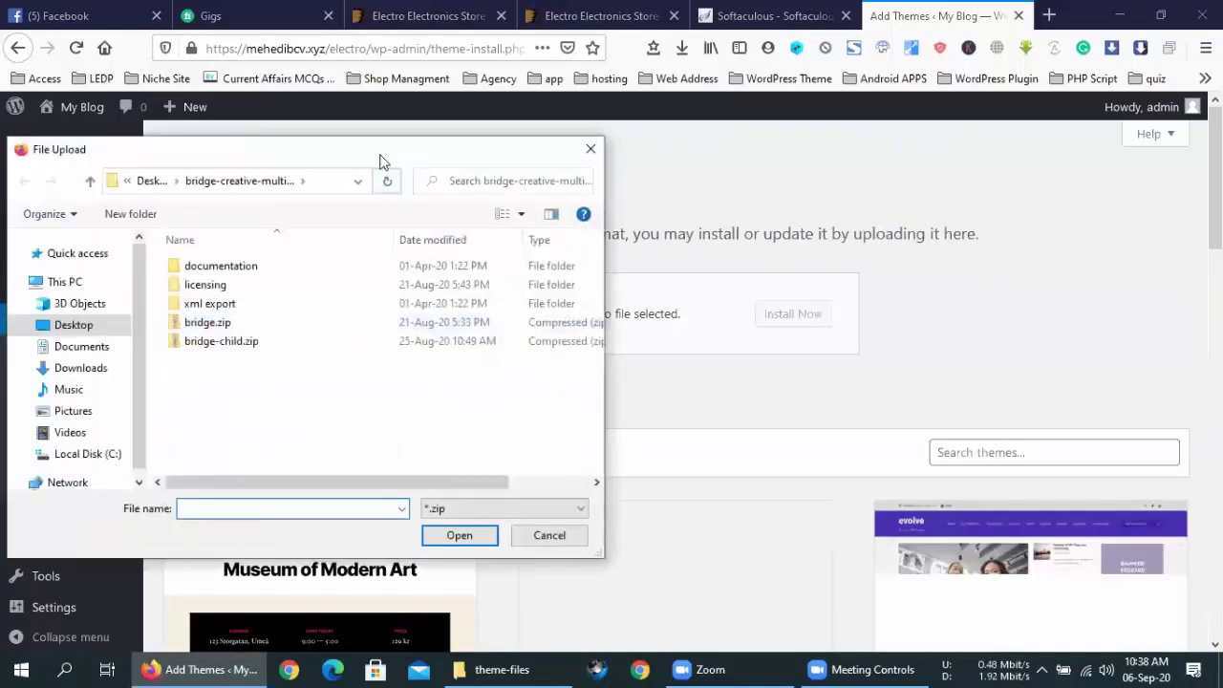
drag(389, 153, 829, 130)
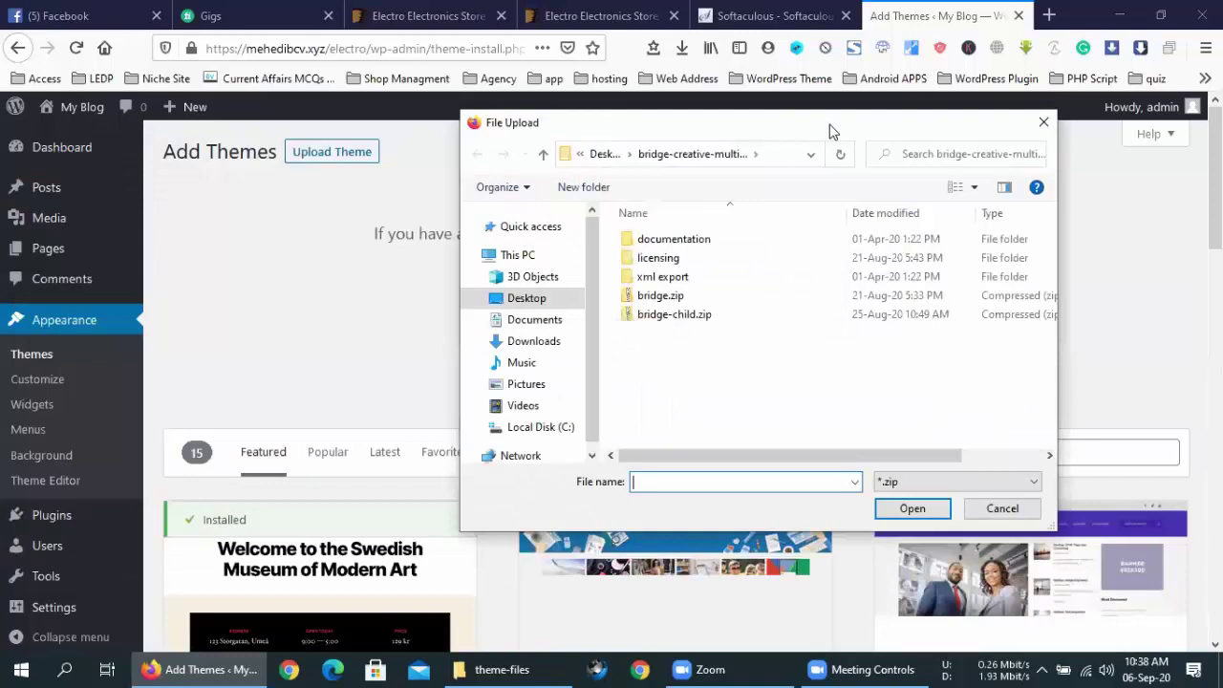
click(1047, 124)
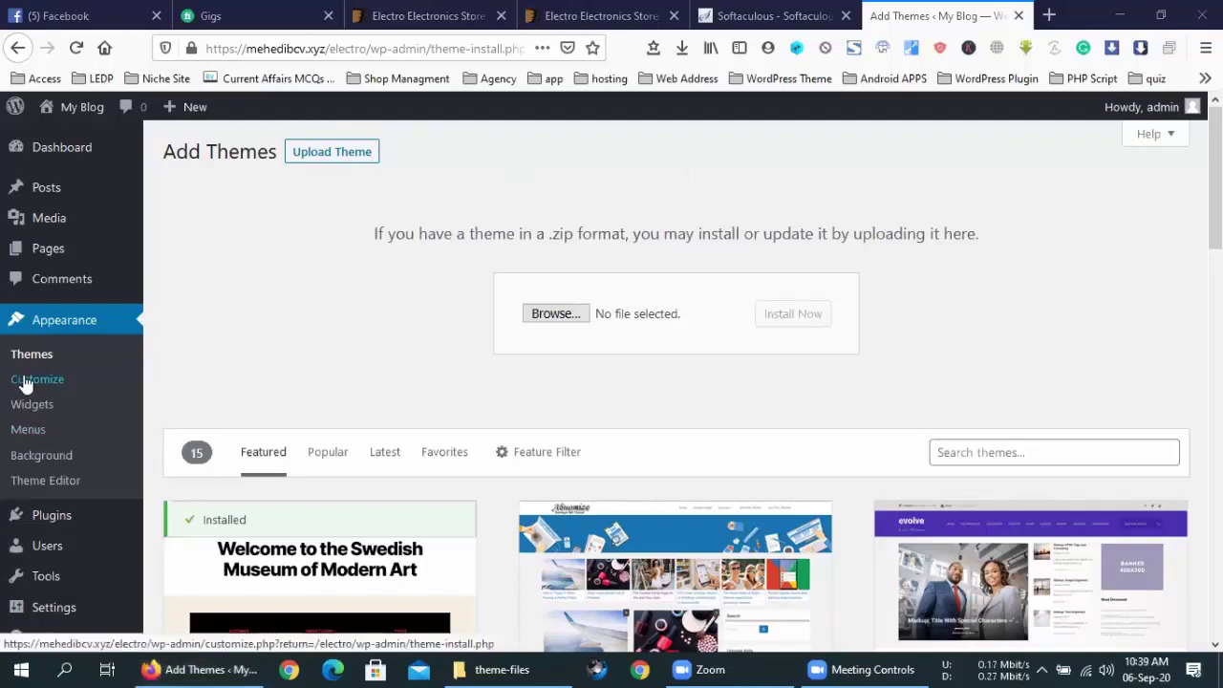
click(324, 158)
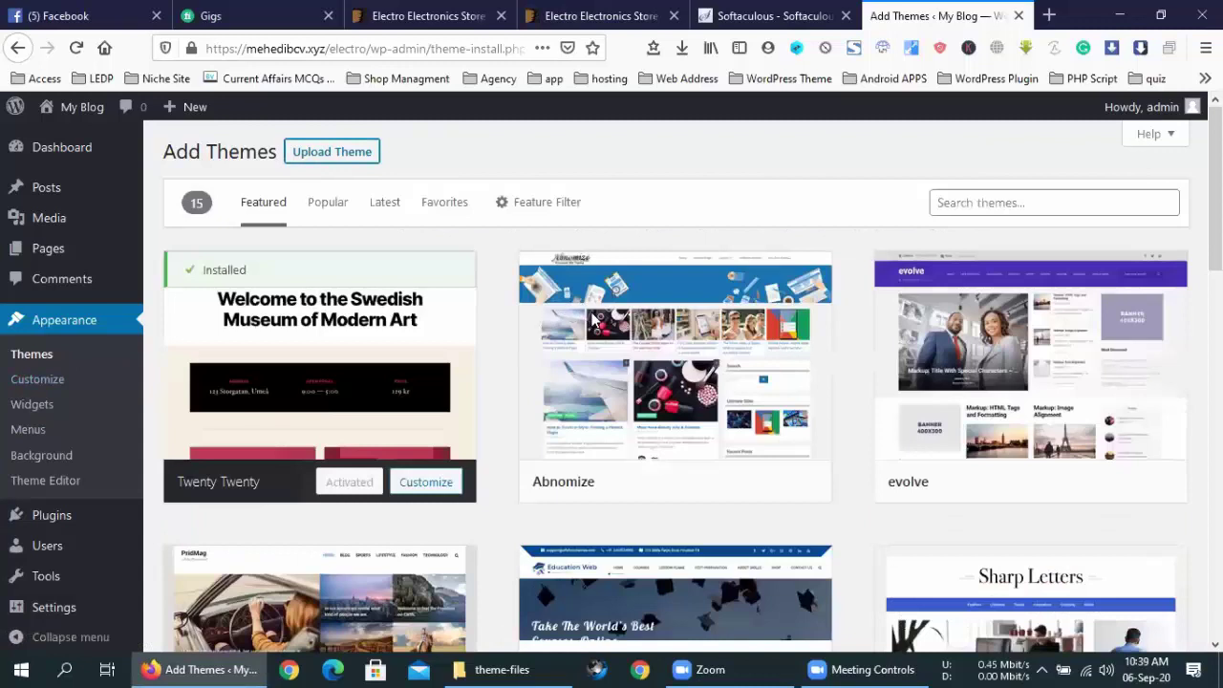
Upload and install electro.zip from the theme-files folder of electro-v2.5.9 on the Desktop, and activate the Electro theme.
key(Return)
click(549, 313)
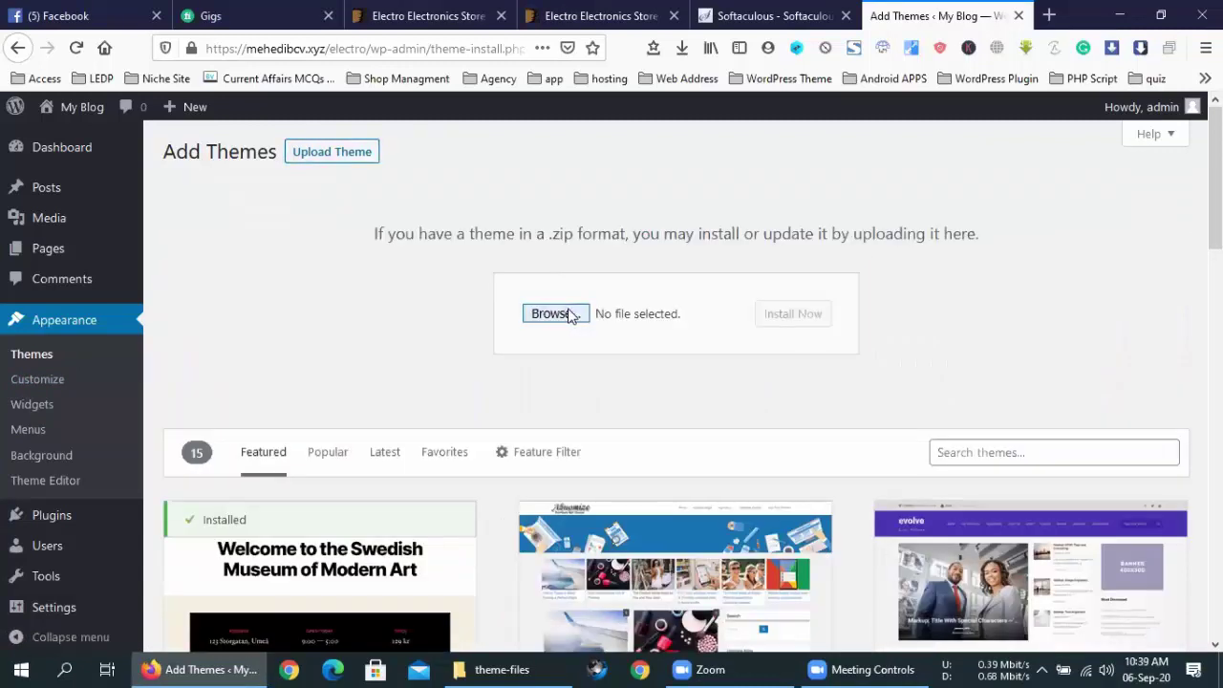
click(530, 298)
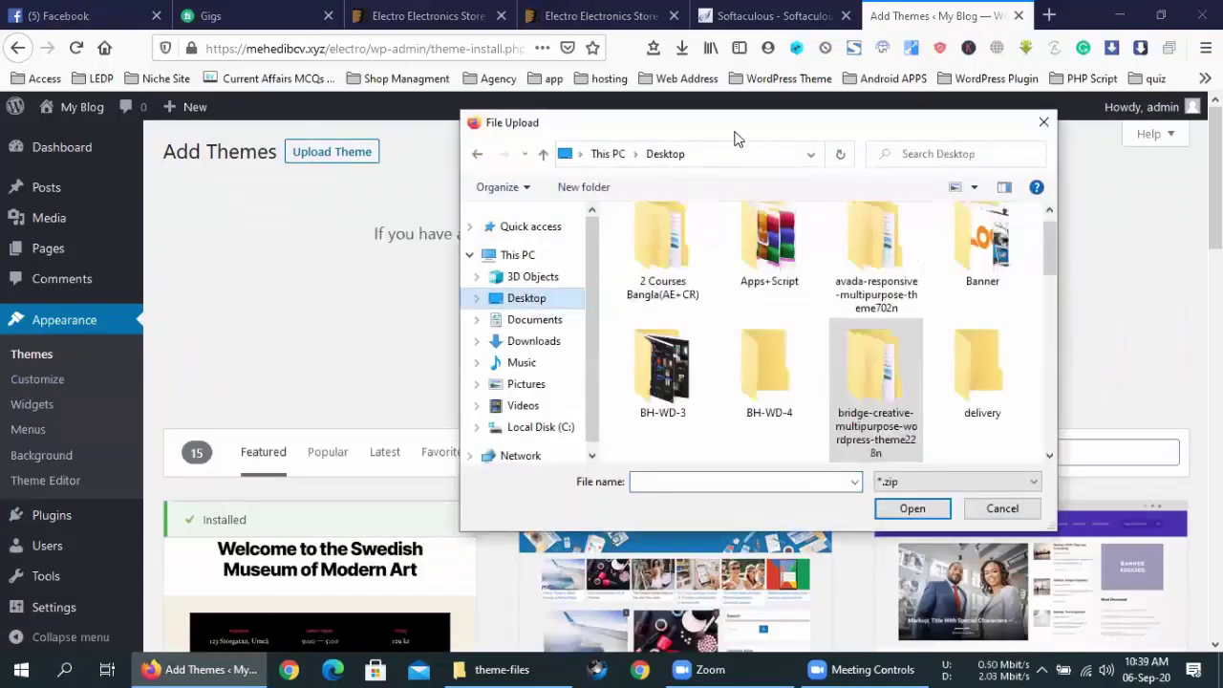
drag(708, 119, 513, 22)
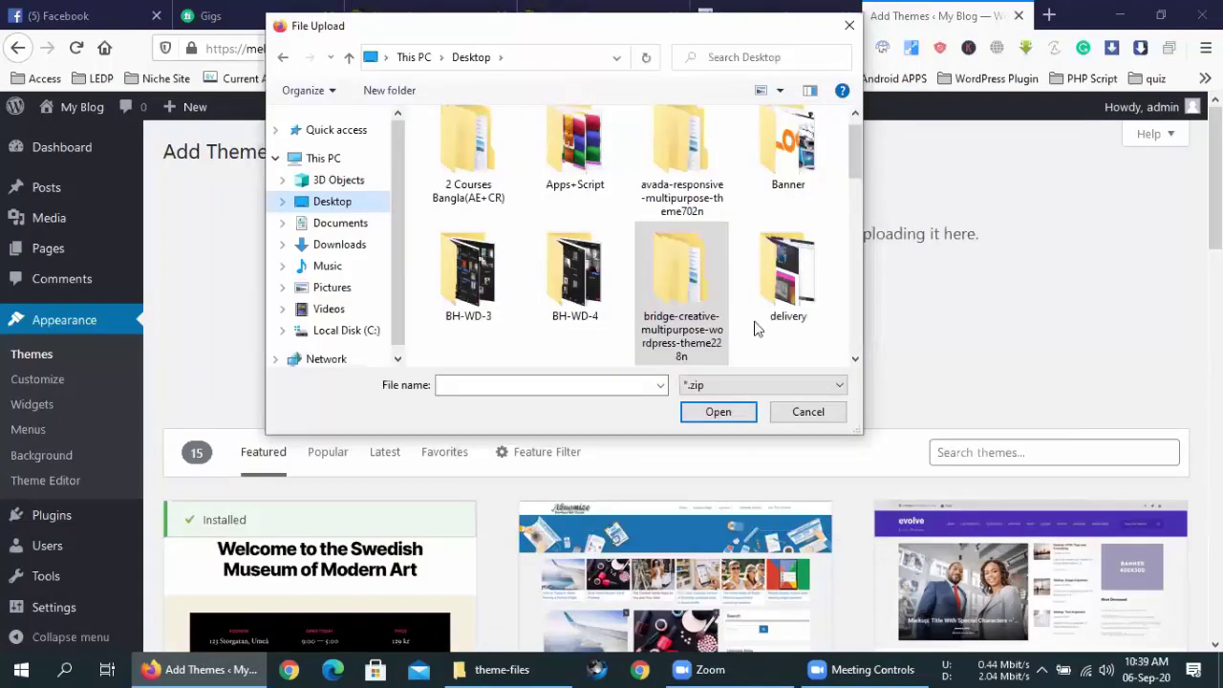
scroll(762, 317, down, 3)
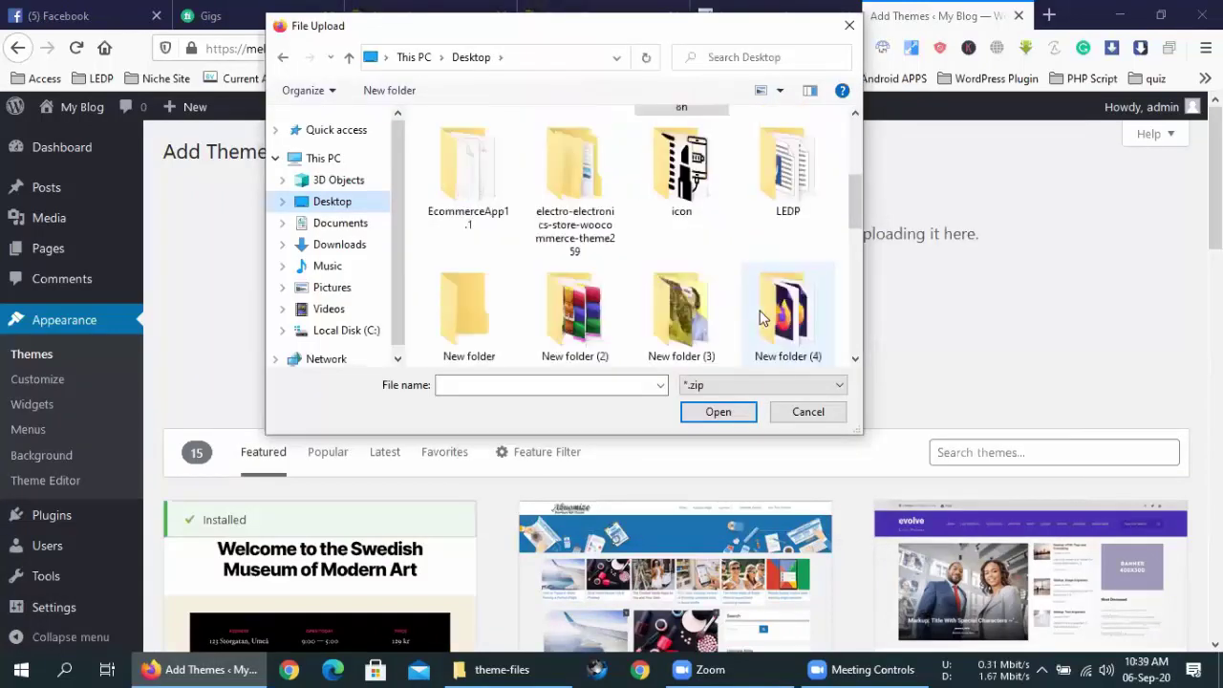
double_click(594, 187)
double_click(478, 145)
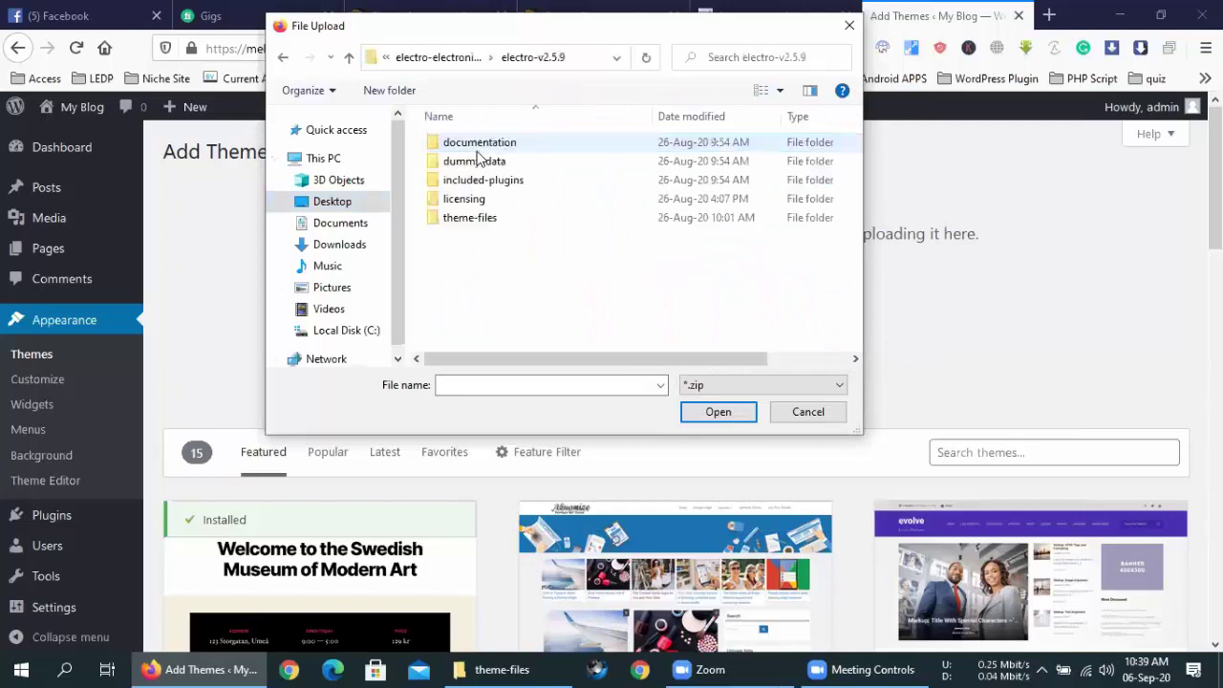
double_click(486, 219)
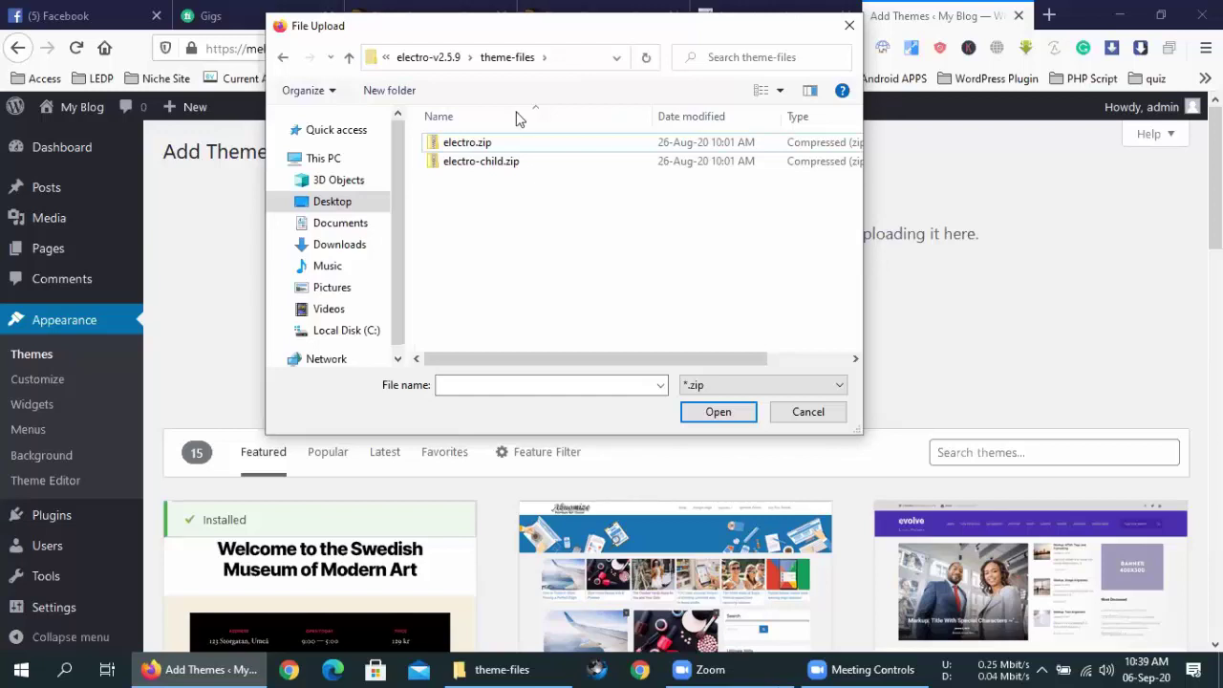
click(483, 148)
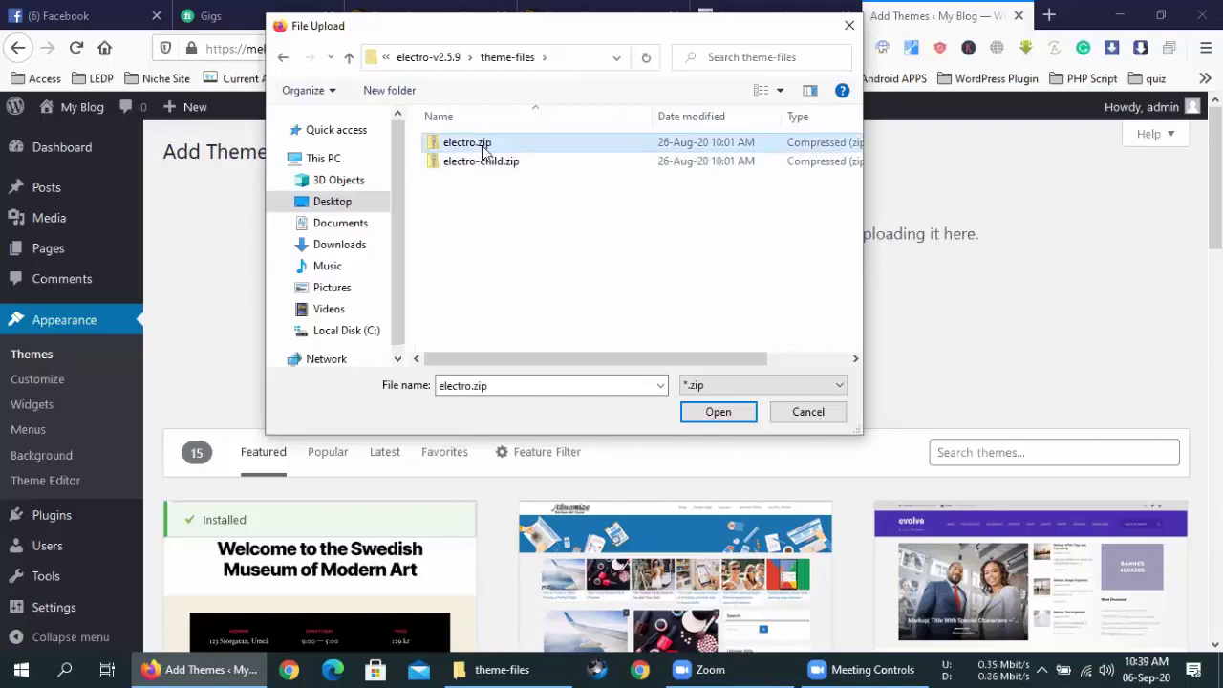
click(728, 412)
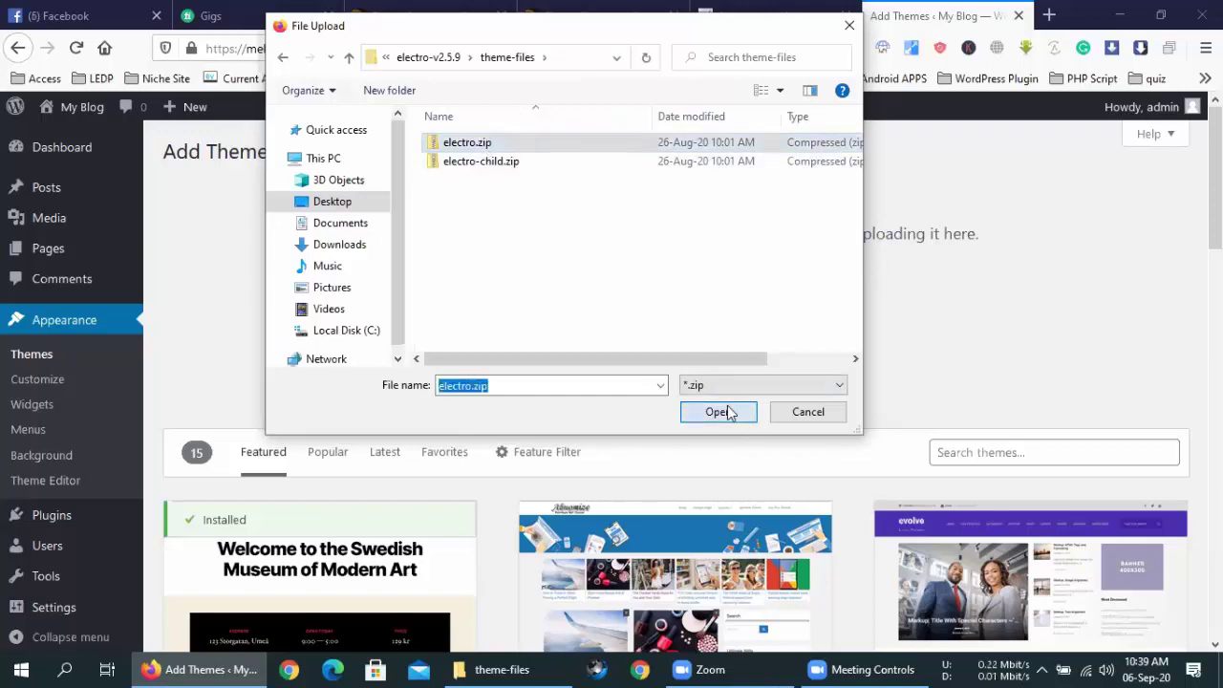
click(780, 322)
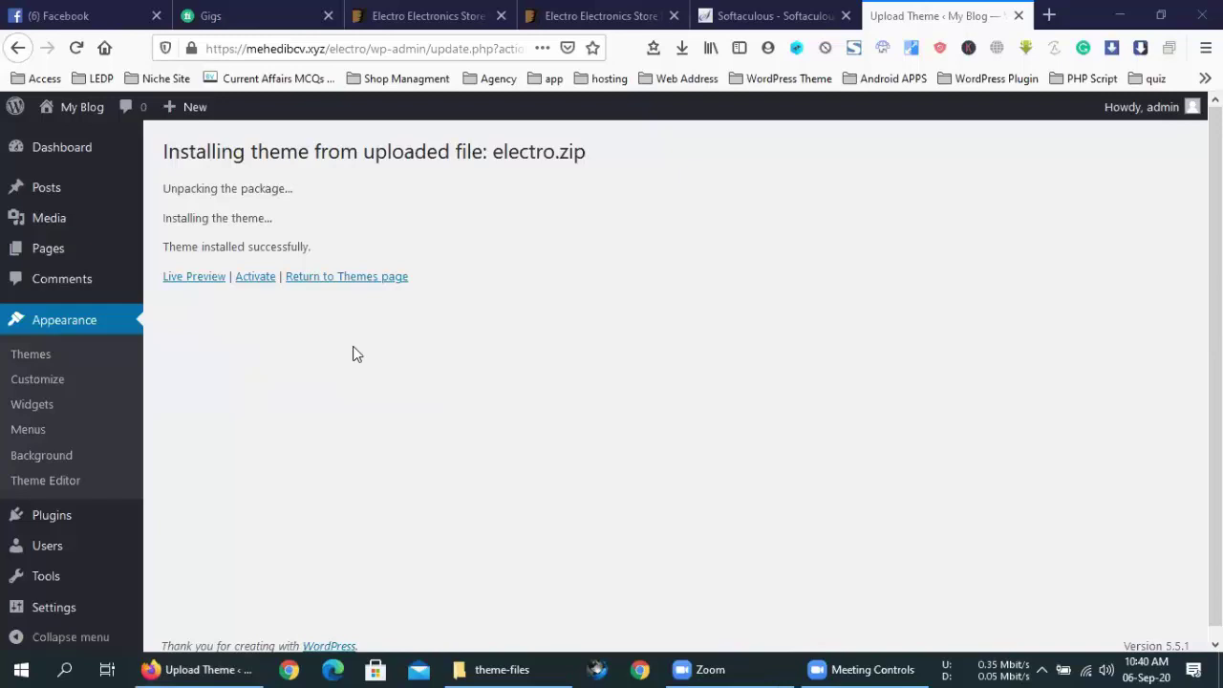
click(265, 279)
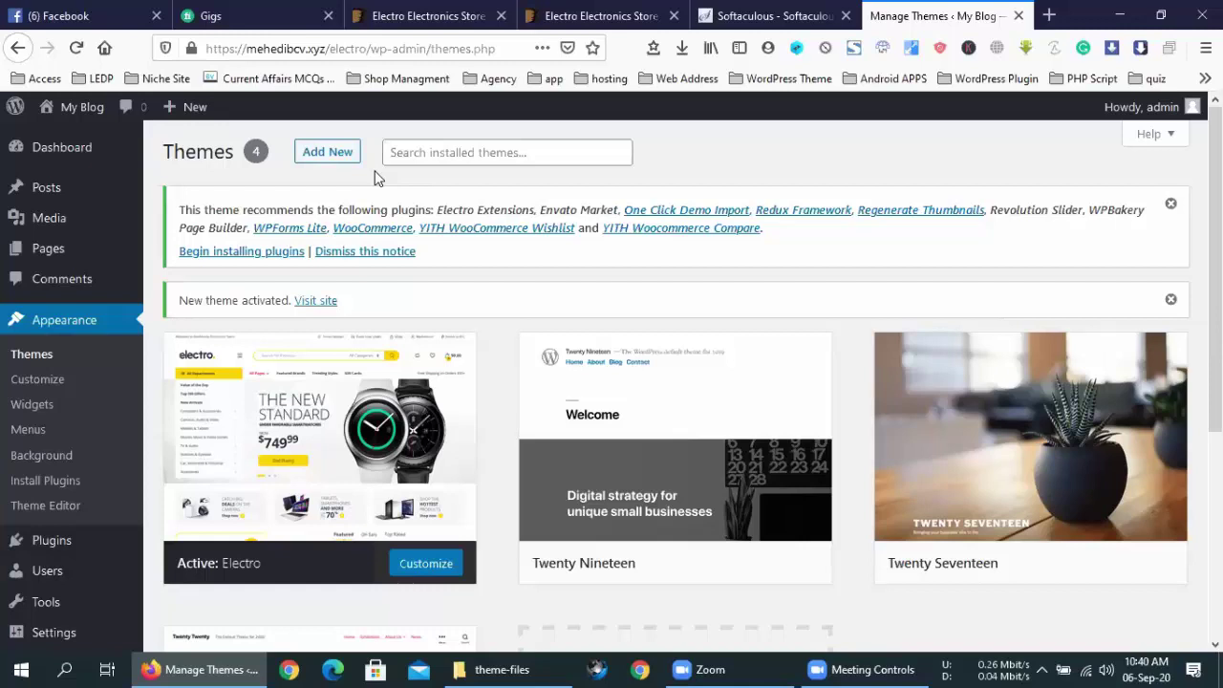
Open the Electro theme's recommended plugins list and bulk install all the plugins in it.
click(265, 256)
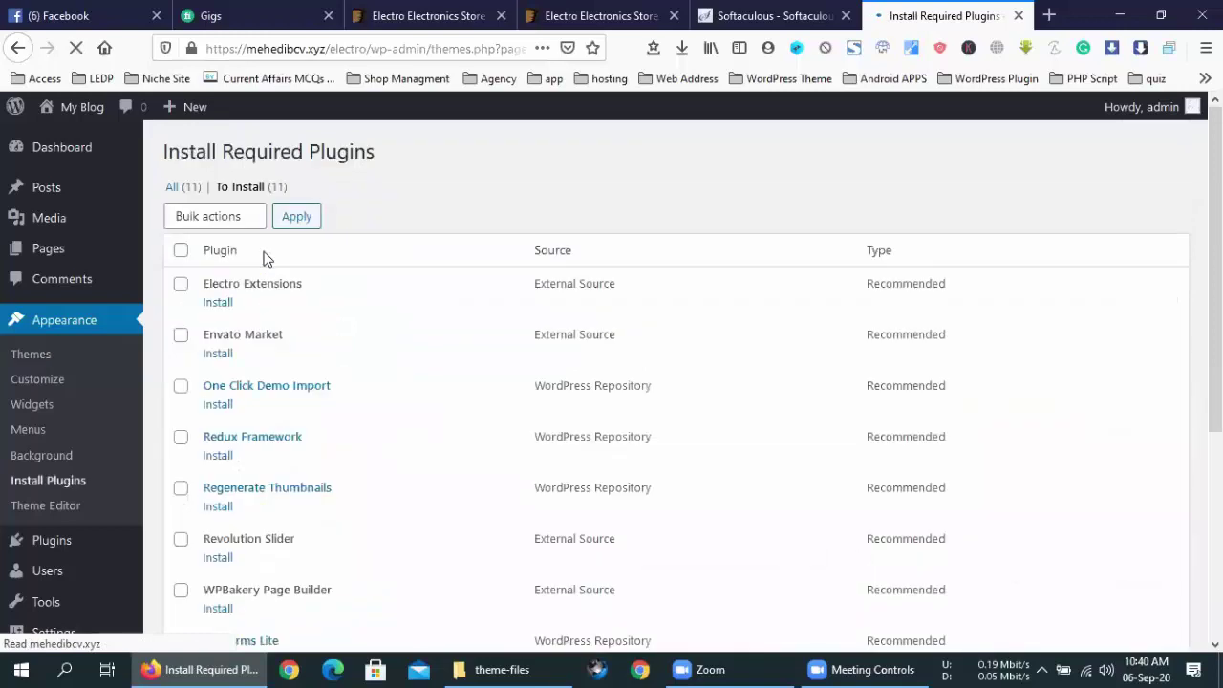
scroll(268, 258, down, 5)
scroll(258, 258, up, 5)
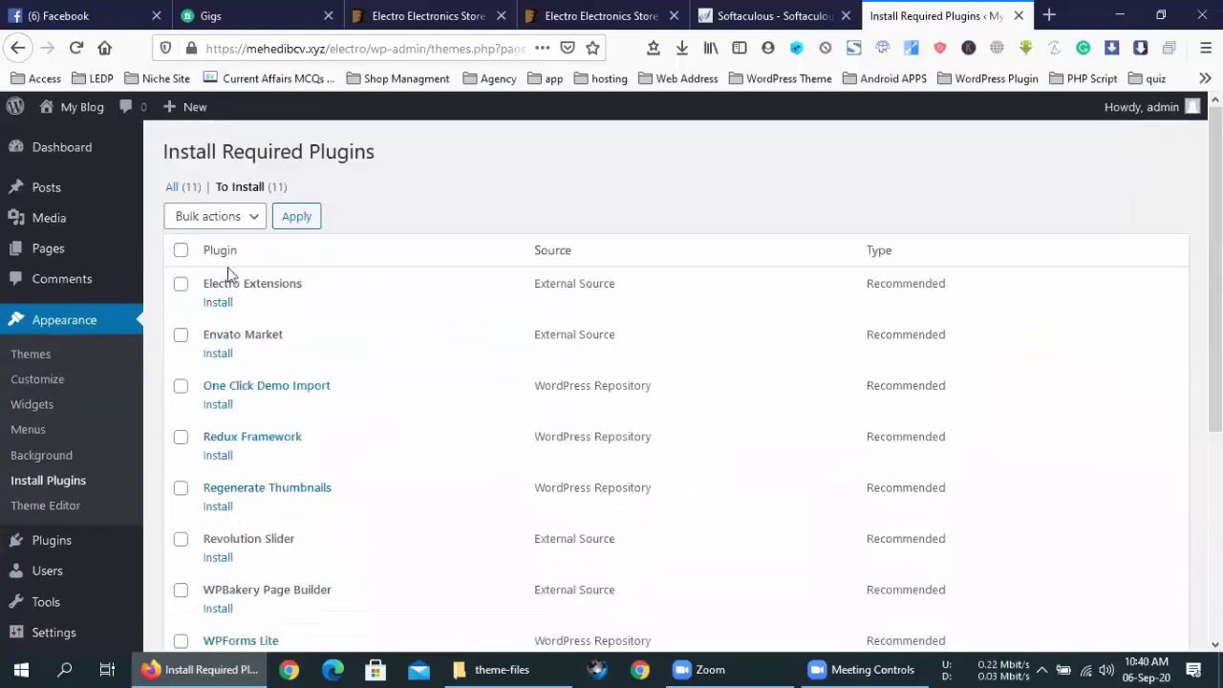
click(180, 249)
click(210, 218)
click(191, 267)
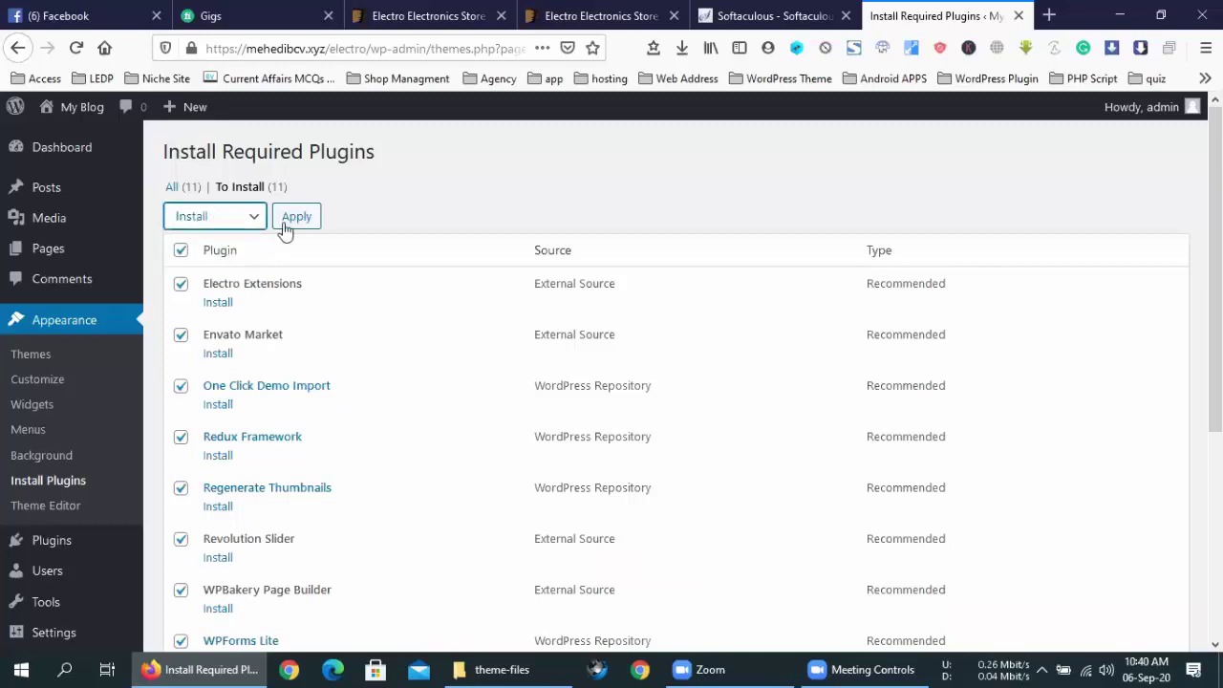
click(290, 219)
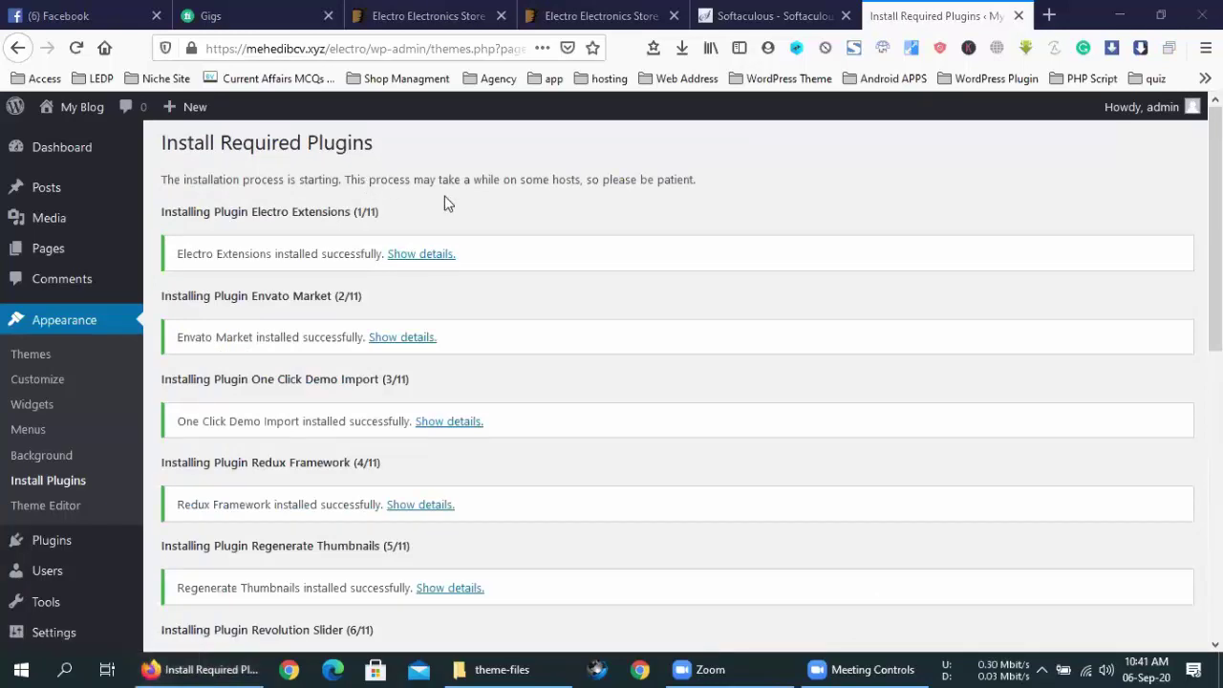
Examine the plugin installation log from Electro Extensions through YITH Woocommerce Compare to check each plugin's progress and completion.
drag(380, 211, 352, 211)
drag(367, 296, 347, 296)
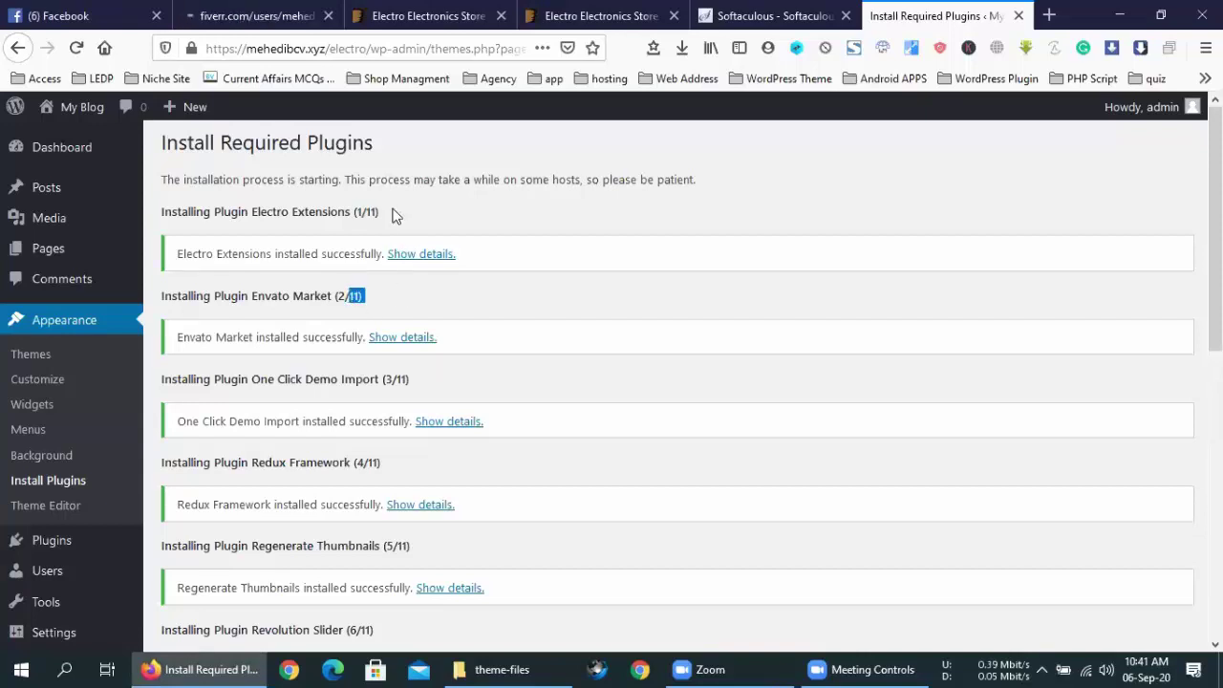
drag(378, 211, 346, 211)
drag(367, 297, 336, 296)
drag(396, 378, 385, 378)
click(381, 456)
drag(409, 543, 399, 545)
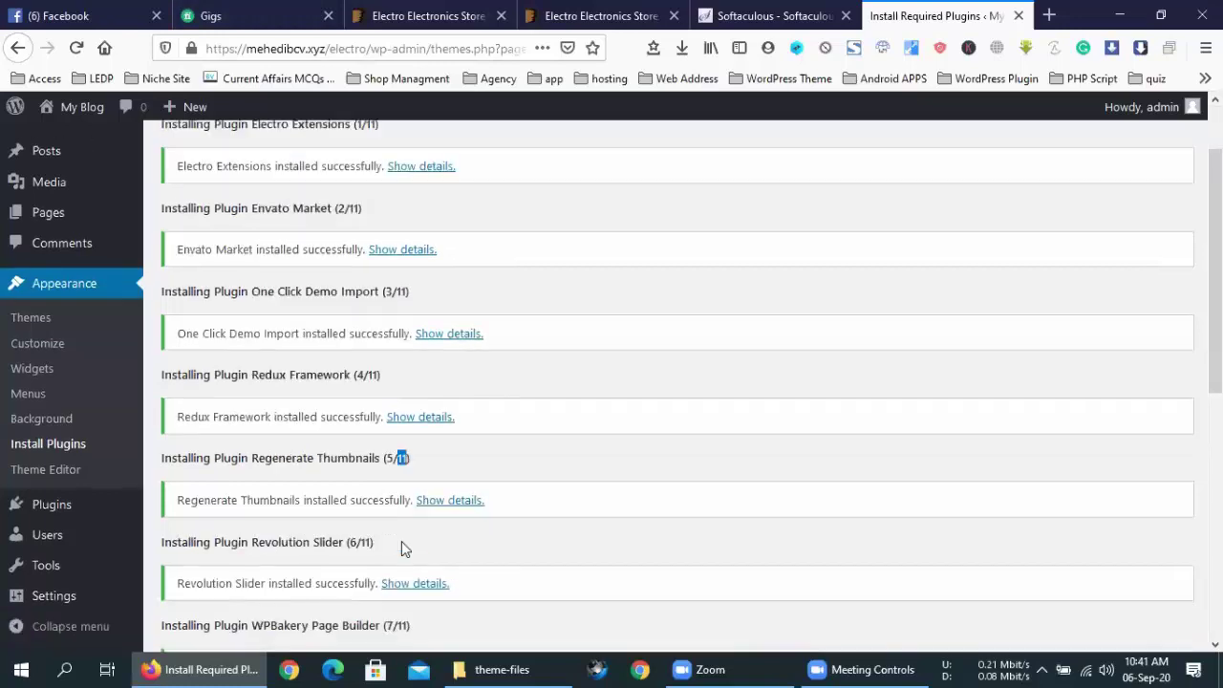
scroll(388, 410, down, 5)
drag(401, 356, 377, 373)
click(406, 440)
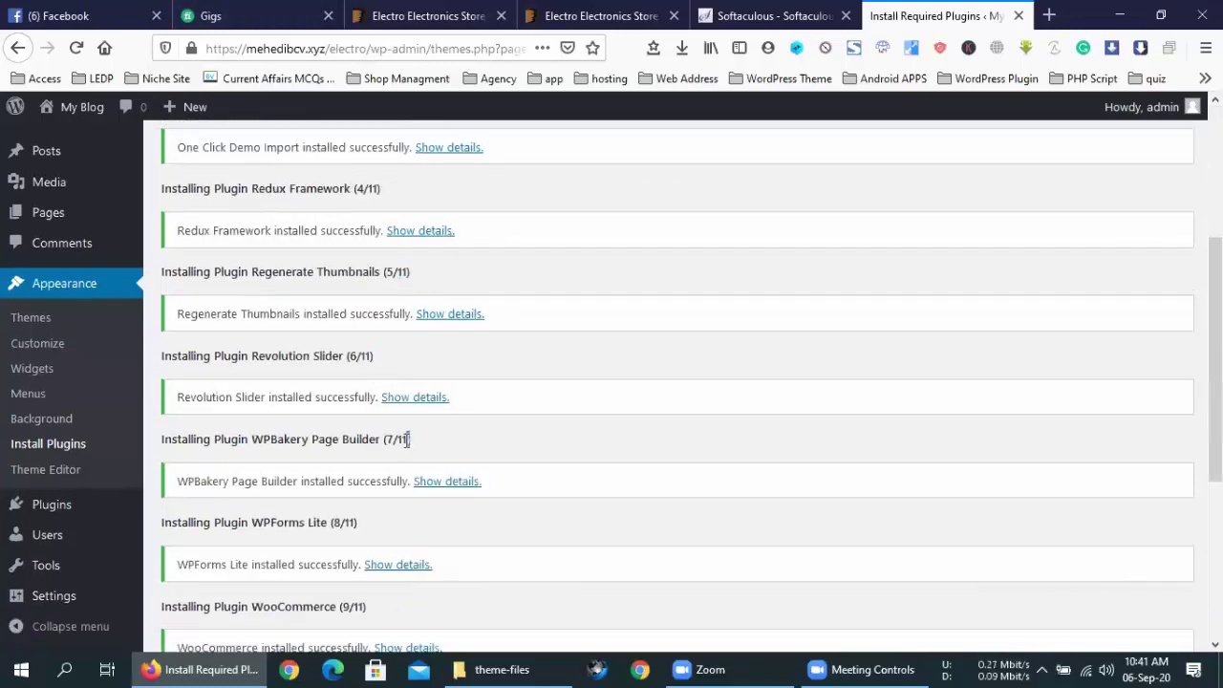
scroll(360, 544, down, 3)
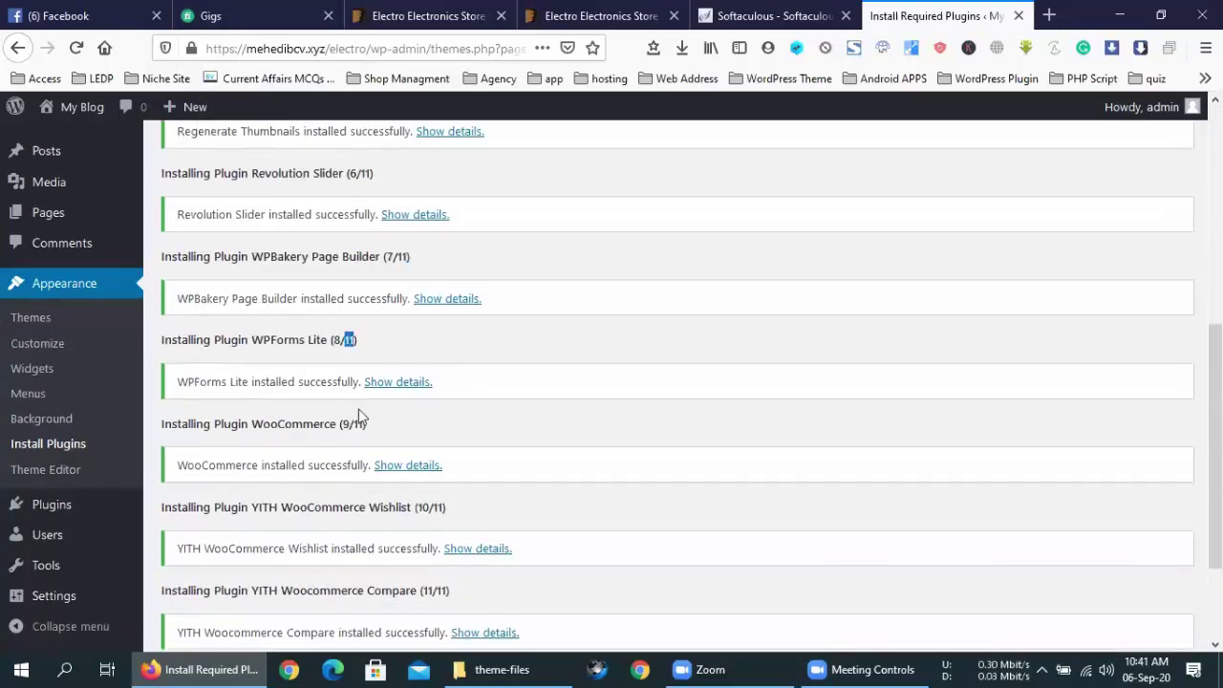
double_click(405, 505)
scroll(406, 504, down, 3)
click(436, 445)
double_click(428, 447)
click(467, 447)
drag(466, 449, 413, 447)
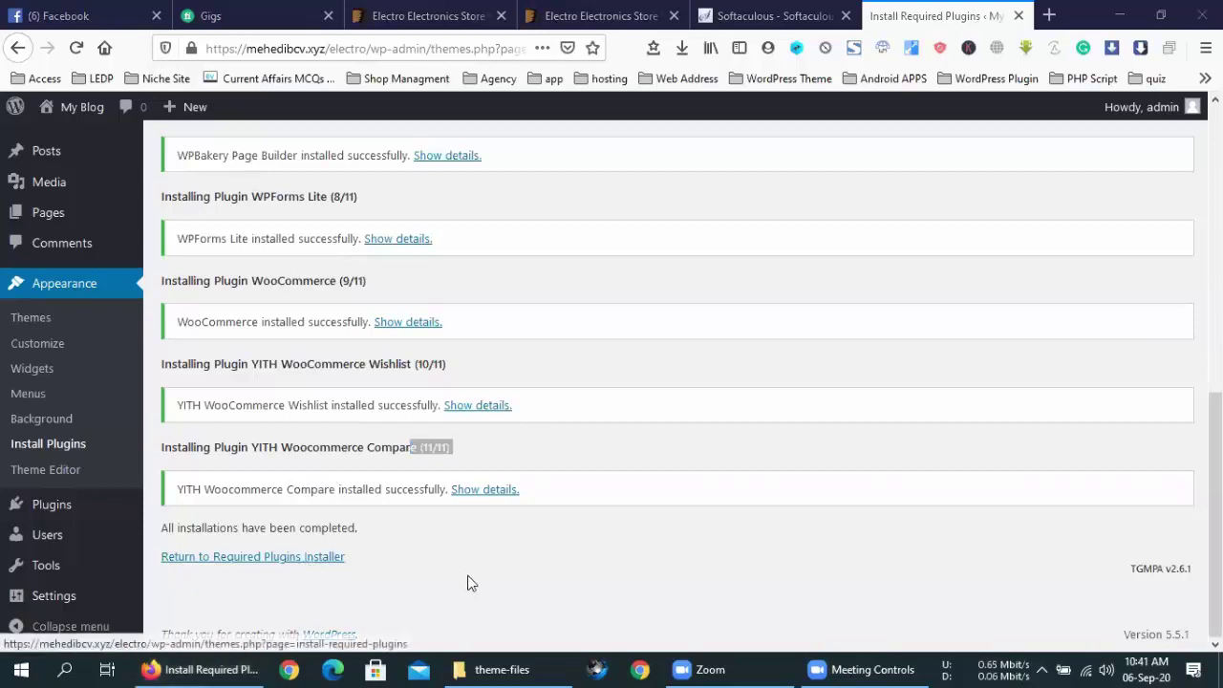
click(516, 287)
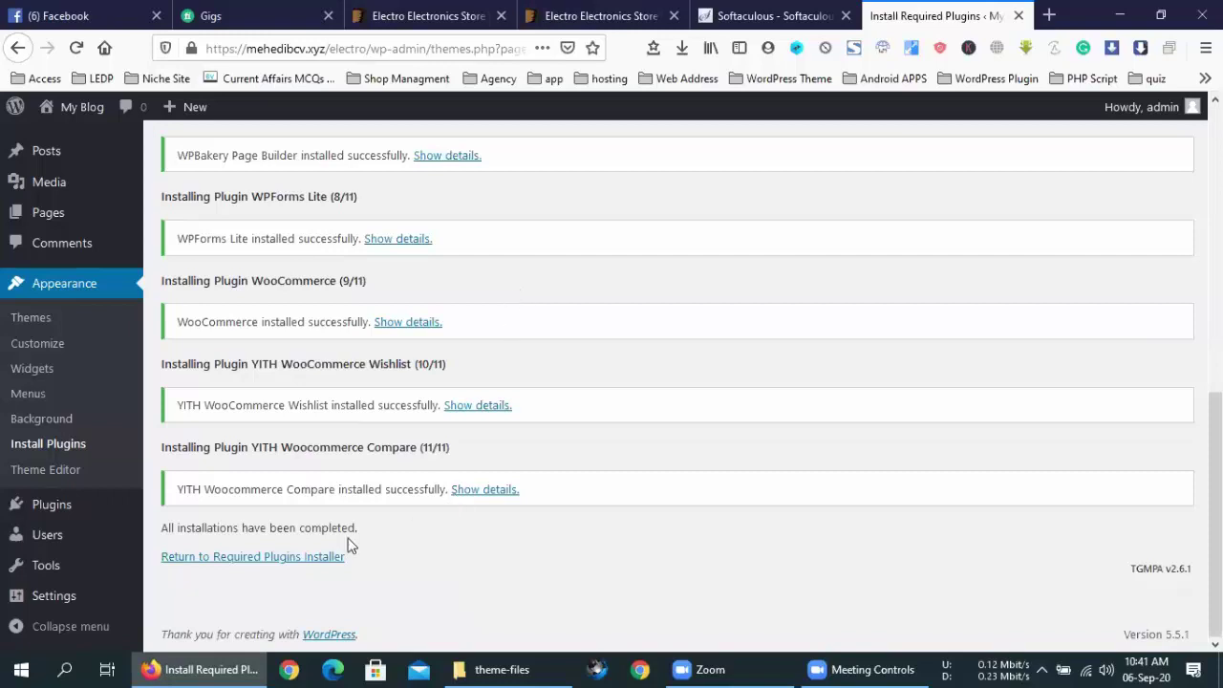
Return to the required plugins installer and bulk activate all the installed plugins.
click(308, 566)
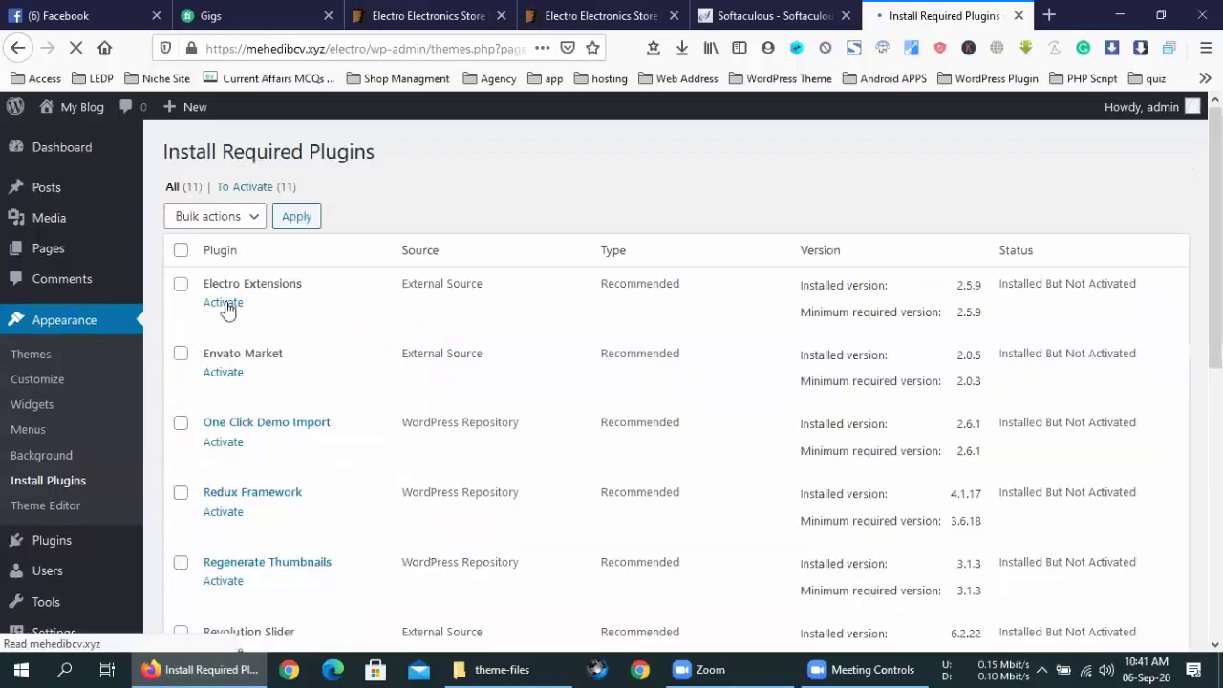
click(181, 250)
click(205, 226)
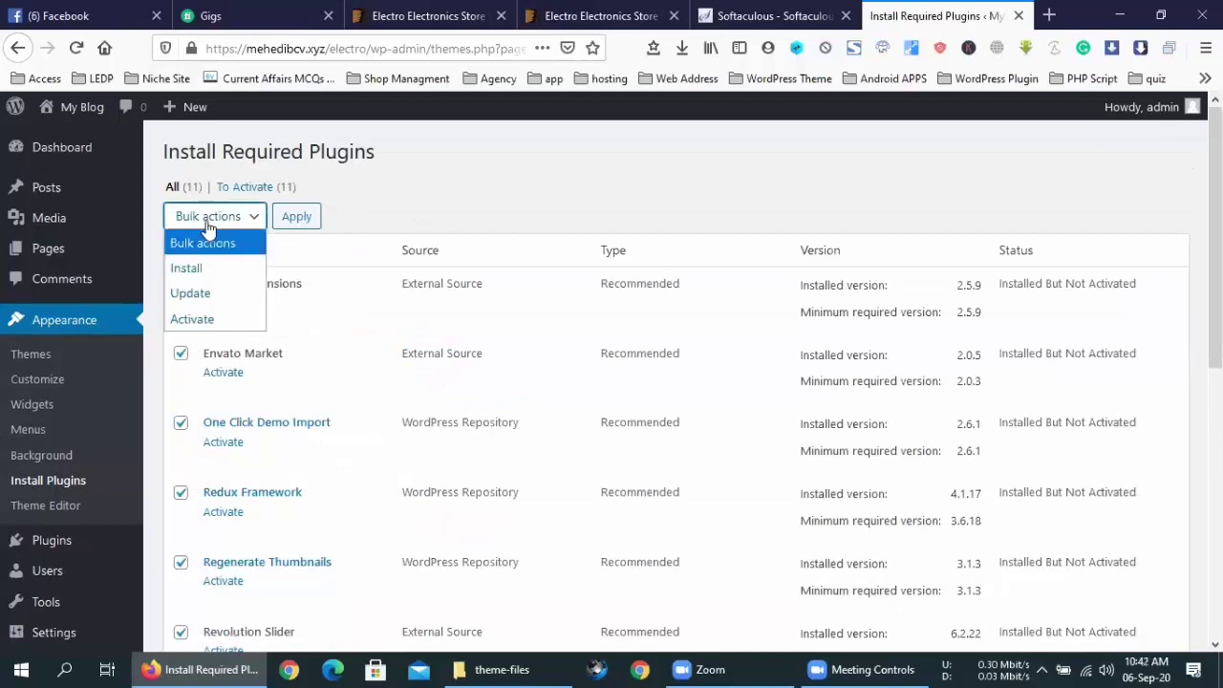
click(226, 318)
click(302, 222)
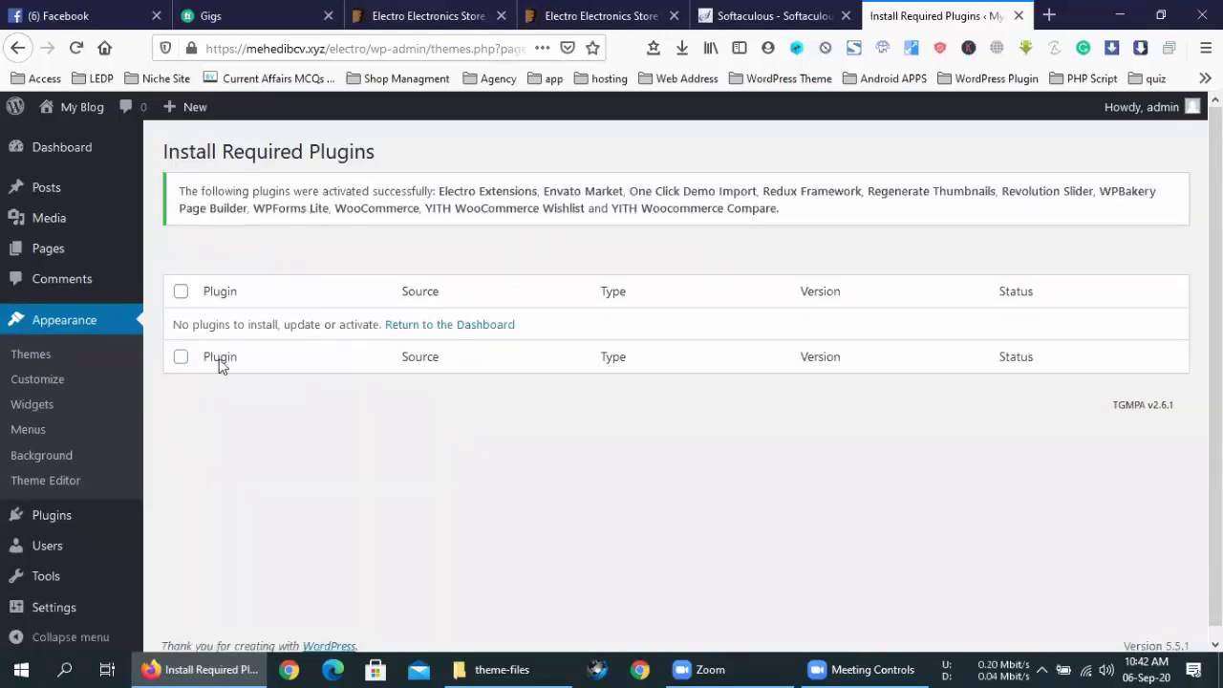
Go to the WordPress dashboard and decline the WooCommerce setup wizard for now.
click(61, 143)
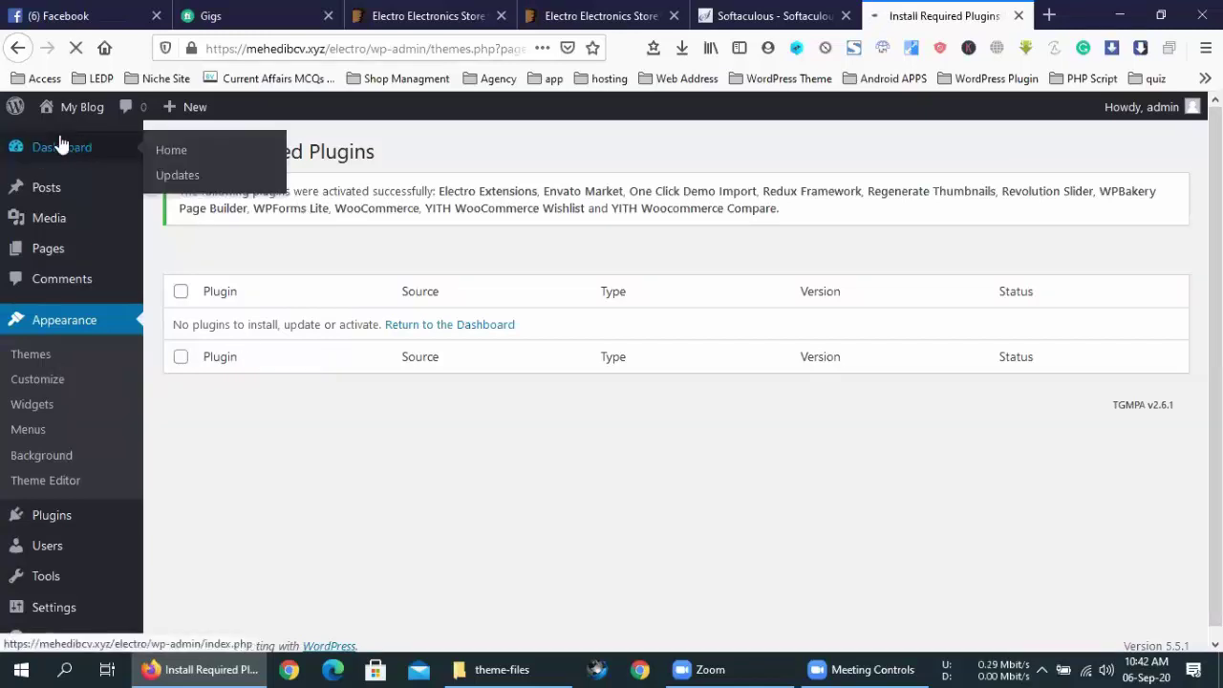
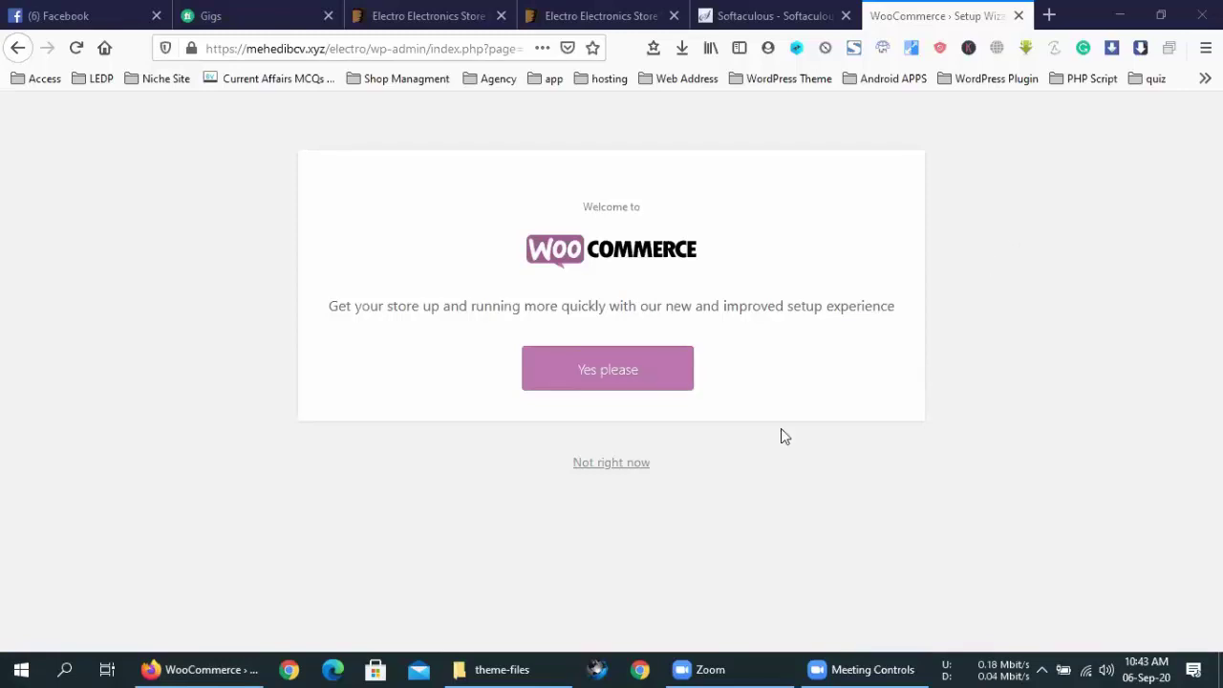
drag(704, 472, 732, 470)
click(538, 468)
click(731, 471)
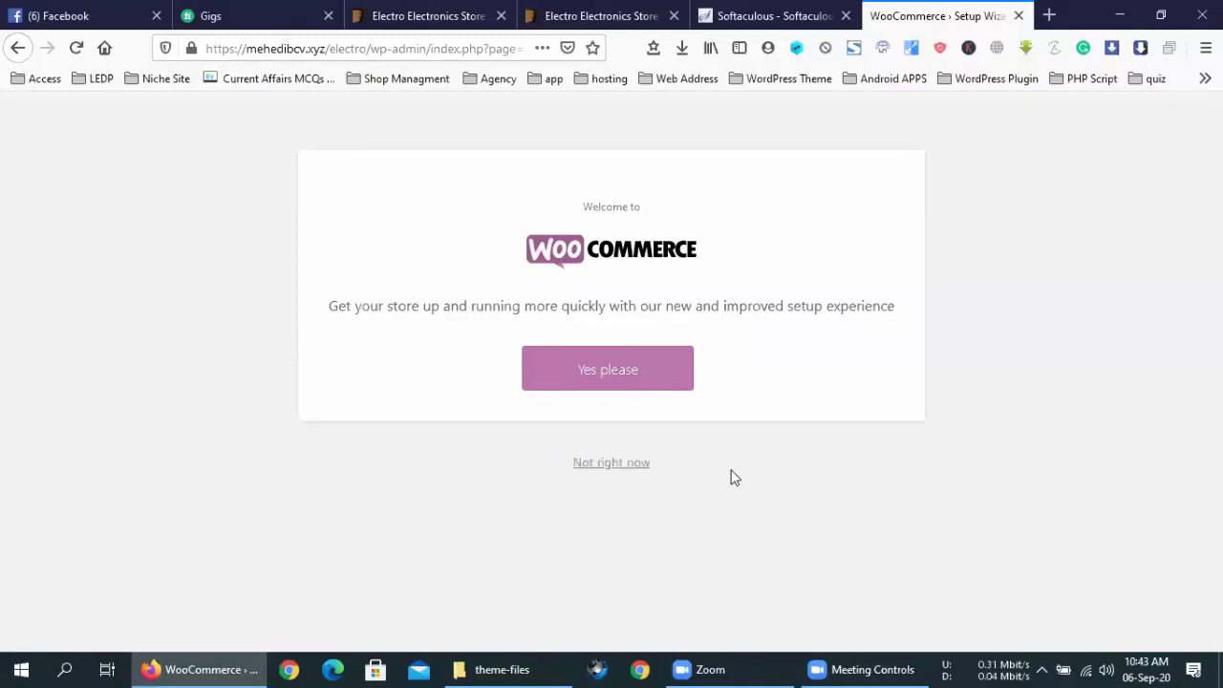
click(638, 463)
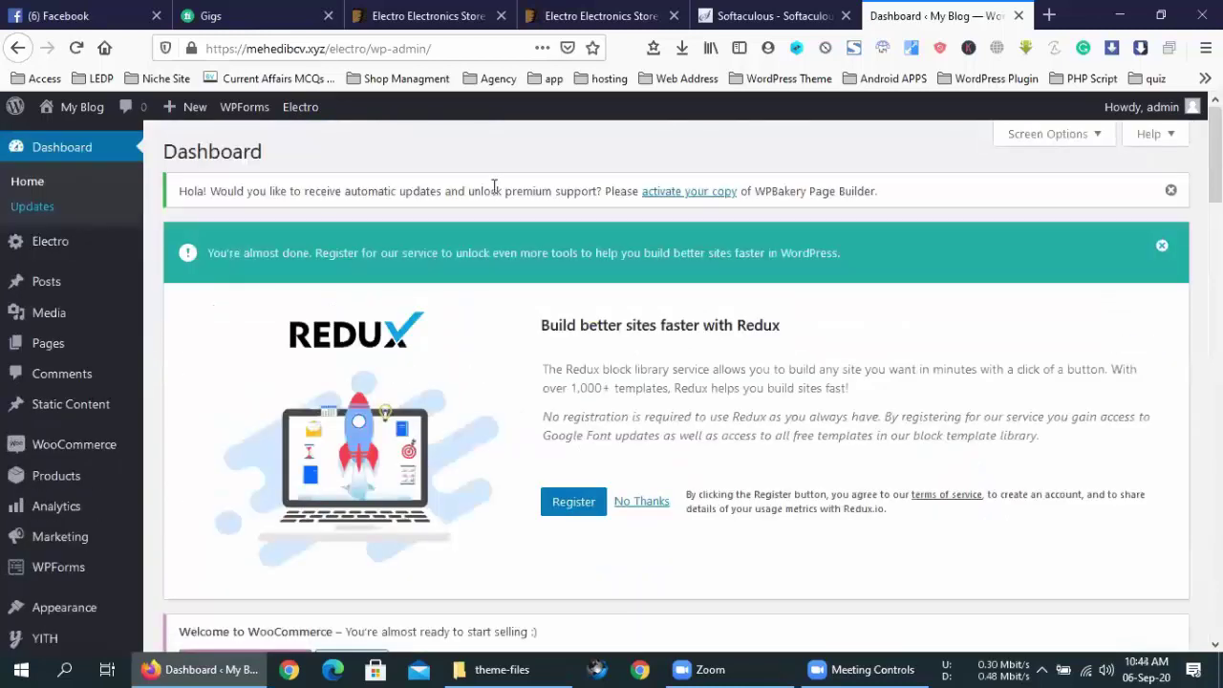
Run the WooCommerce setup wizard from the dashboard notice and accept the new setup experience to reach the store details form.
scroll(521, 256, down, 3)
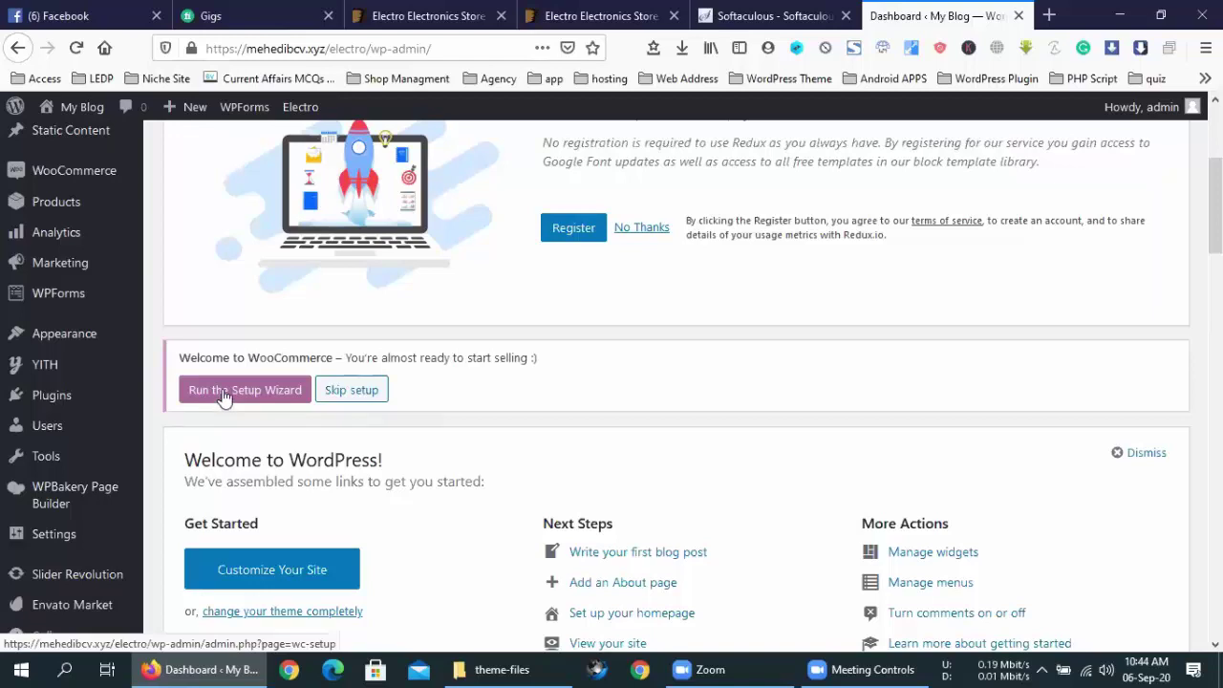
scroll(221, 394, down, 5)
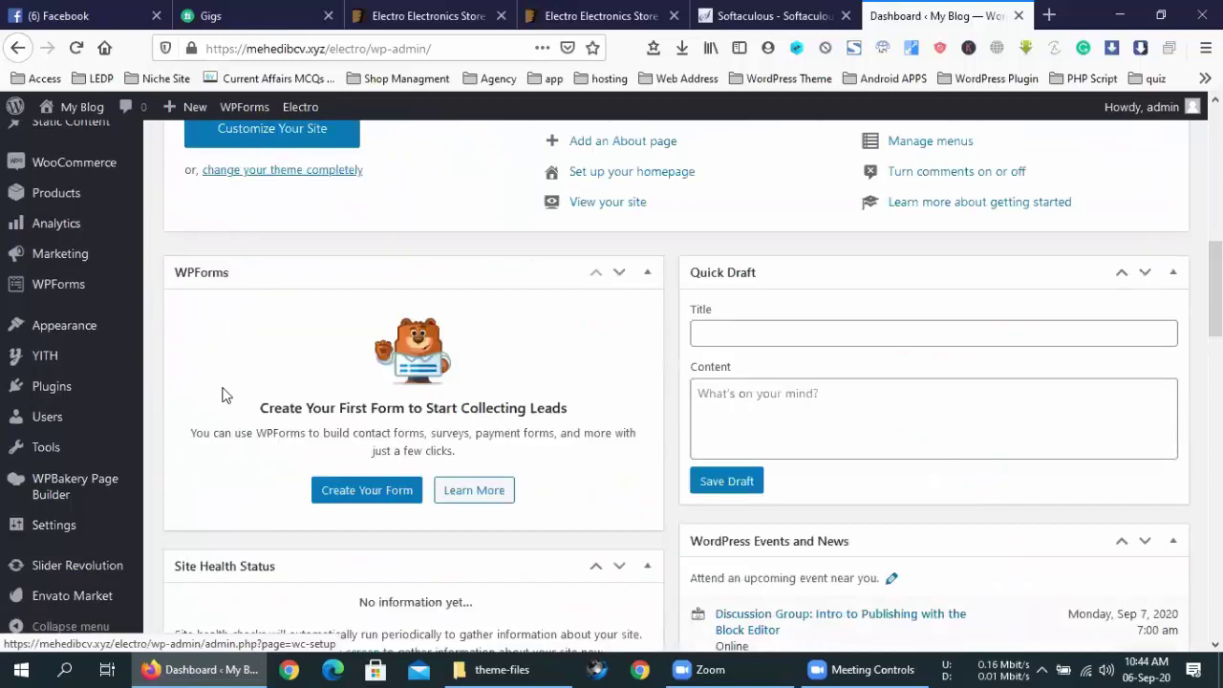
scroll(221, 394, down, 3)
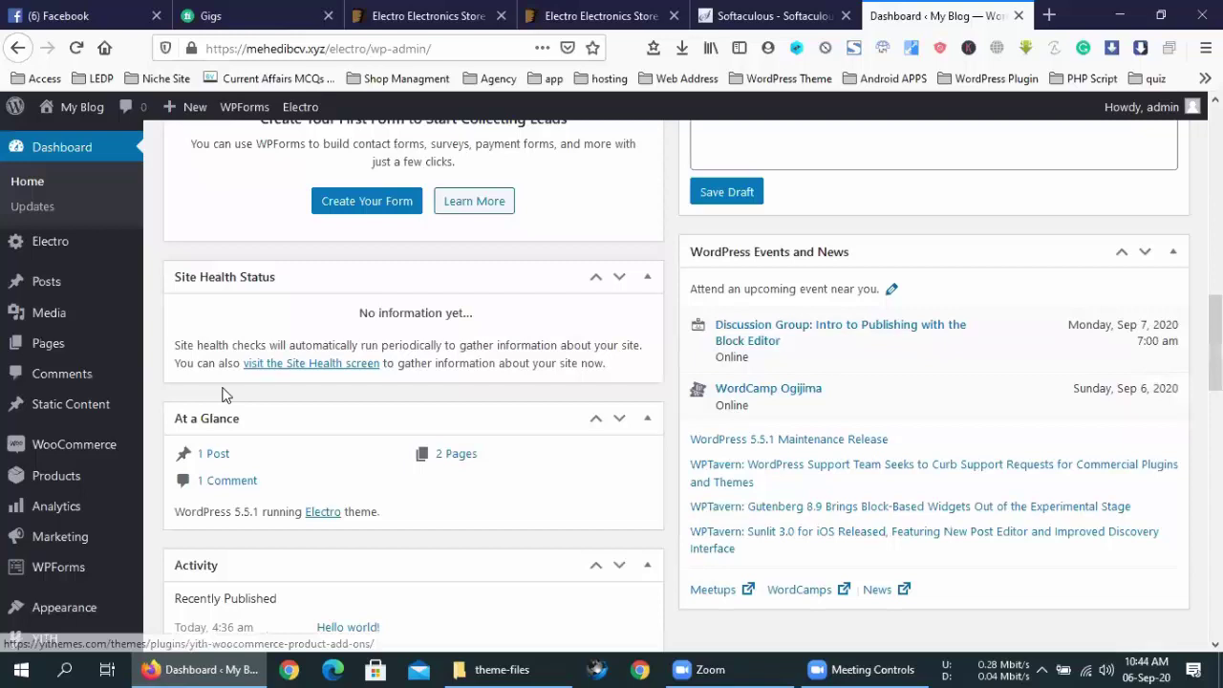
scroll(222, 394, up, 8)
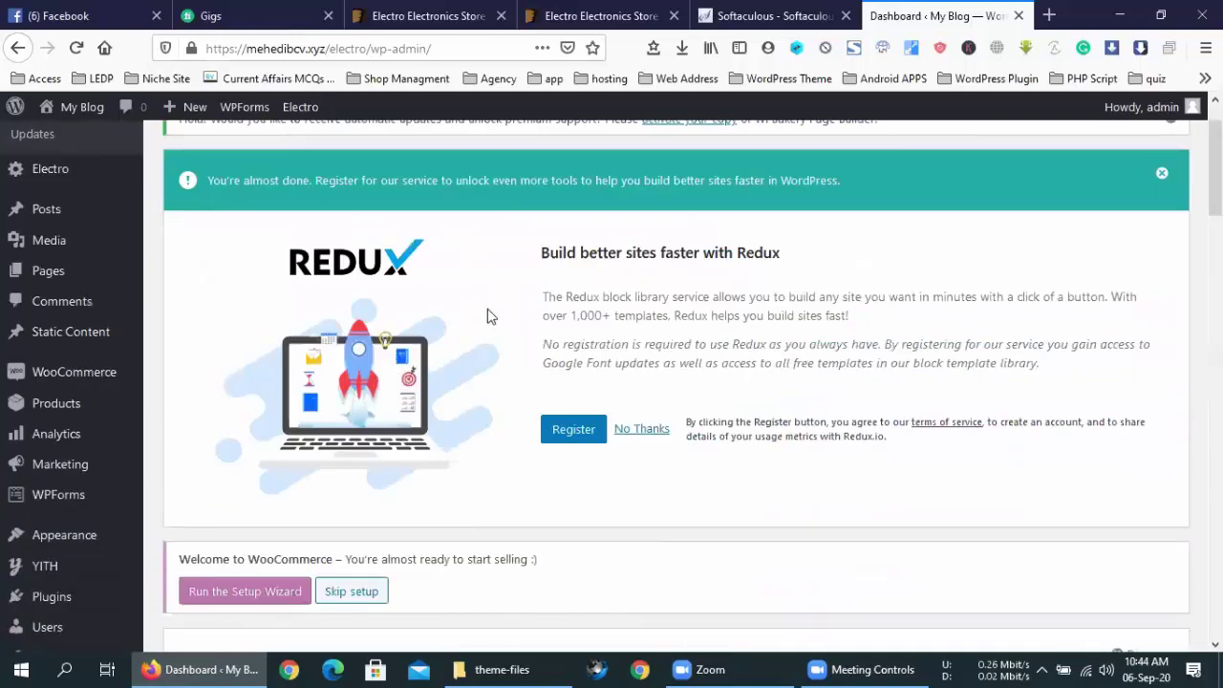
scroll(243, 234, down, 4)
click(242, 208)
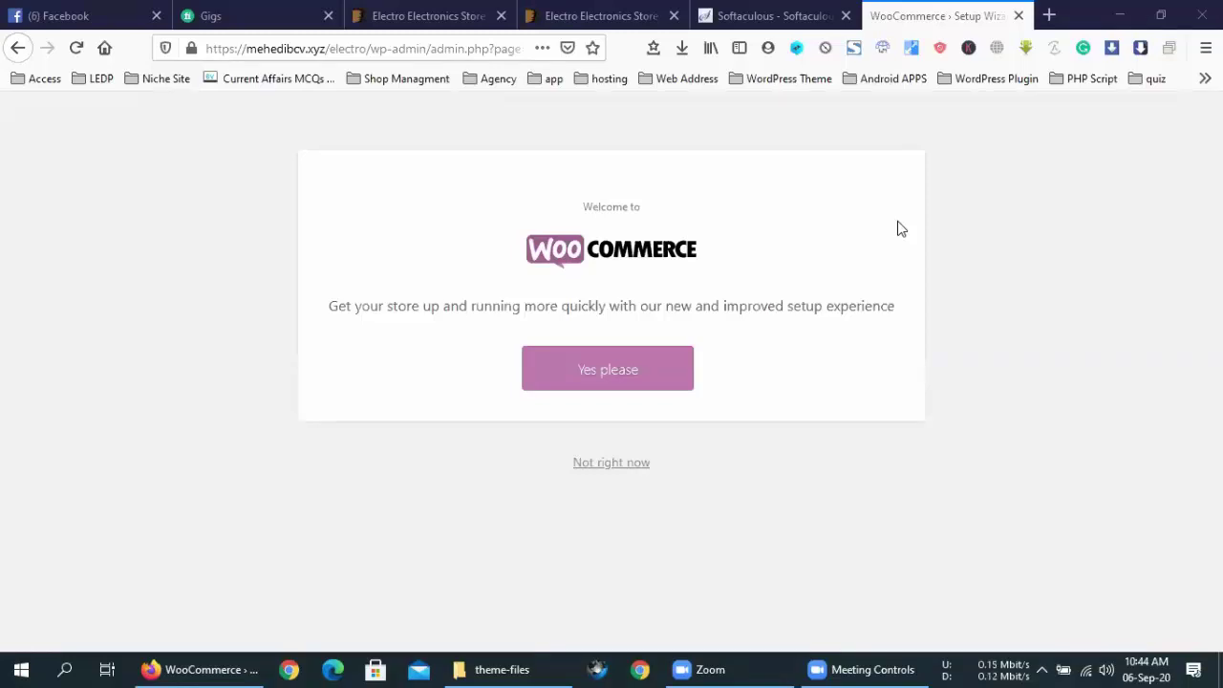
triple_click(749, 304)
click(785, 351)
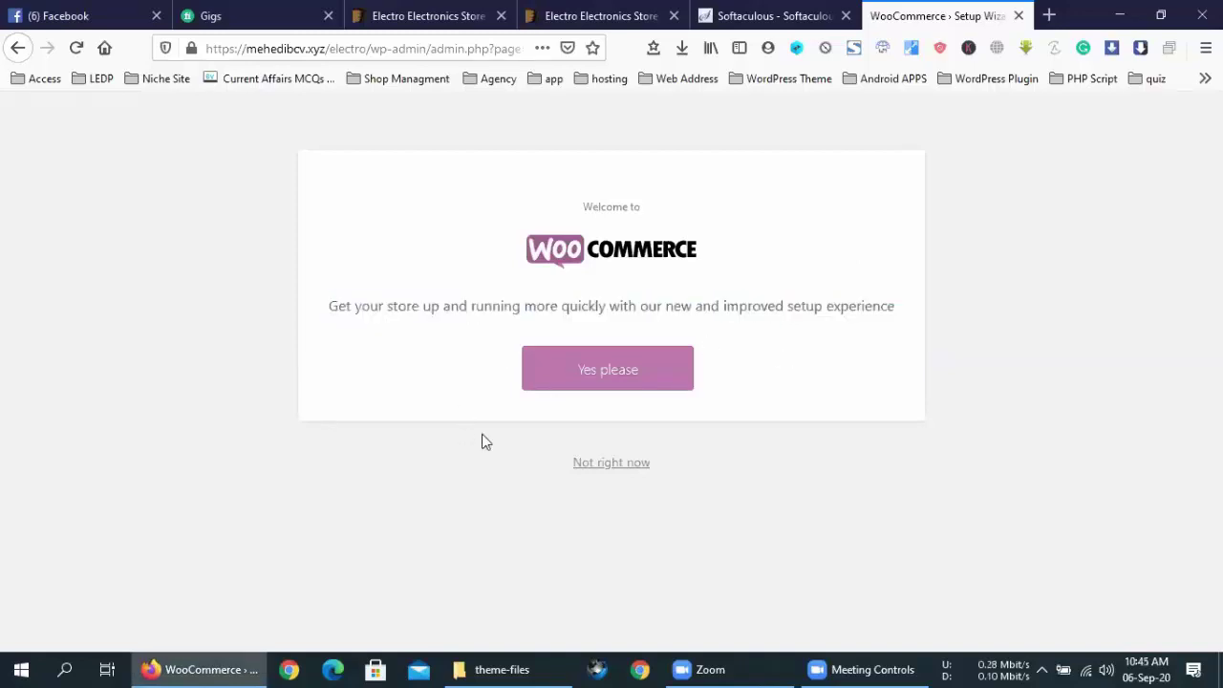
click(583, 378)
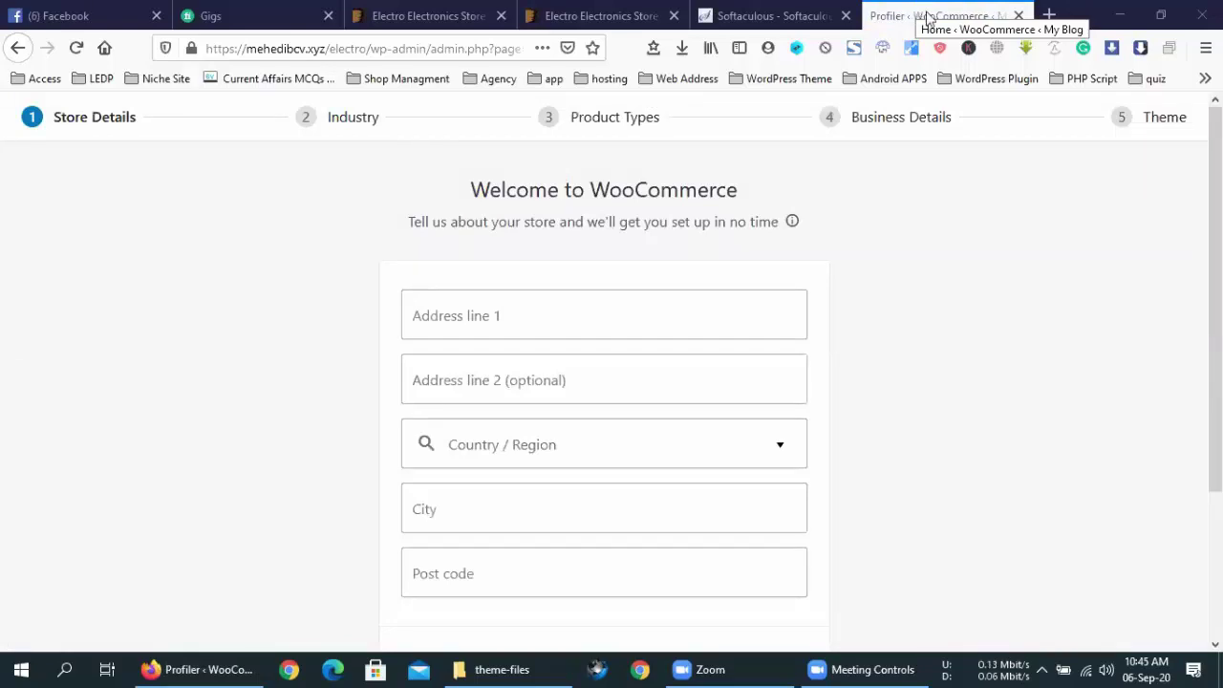
drag(755, 192, 472, 199)
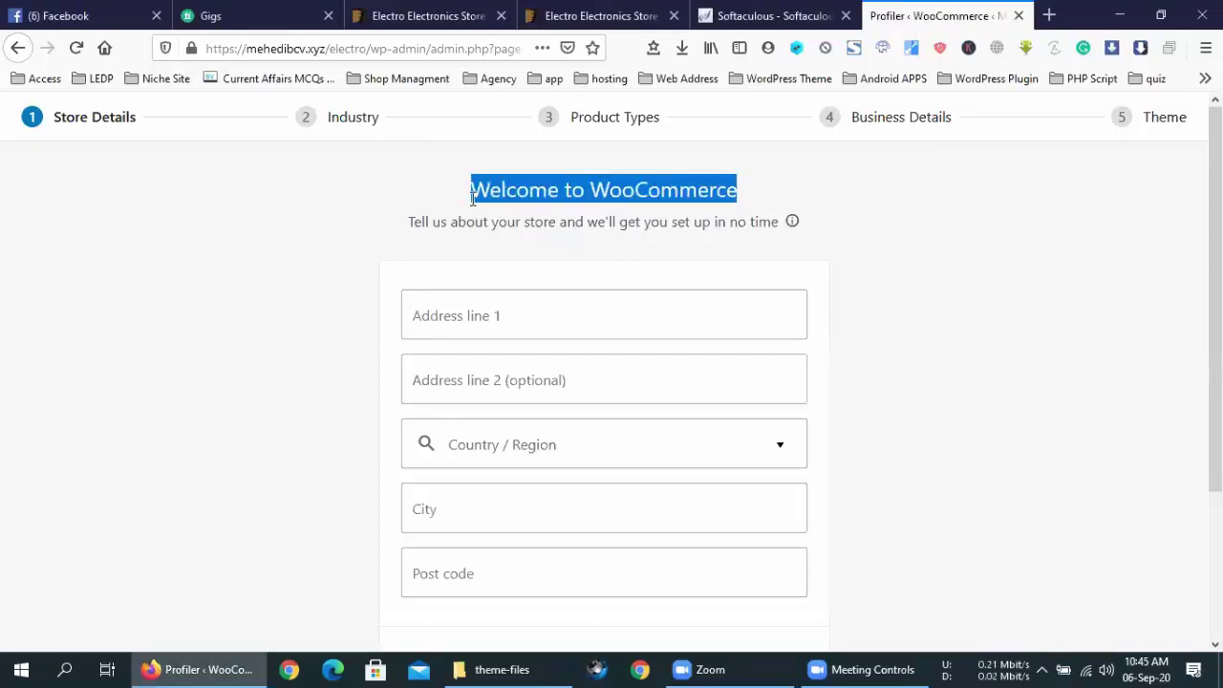
Fill in the first address line of the store details form.
click(471, 197)
click(467, 322)
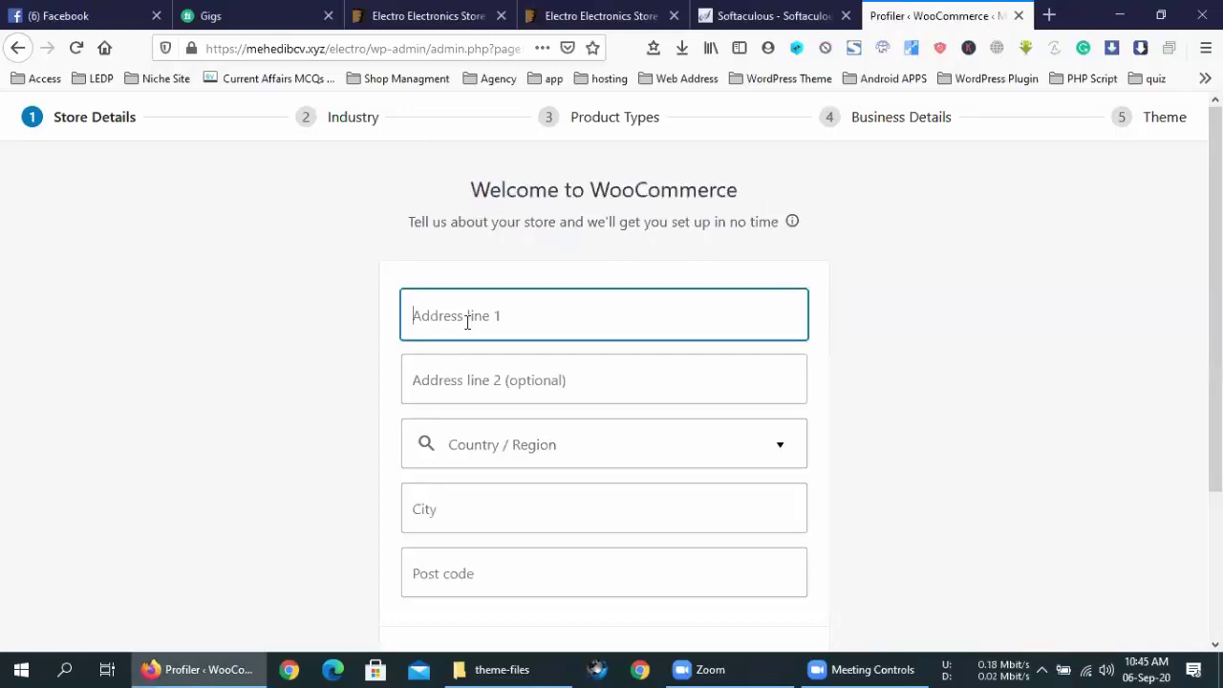
text(Dhaka)
double_click(468, 323)
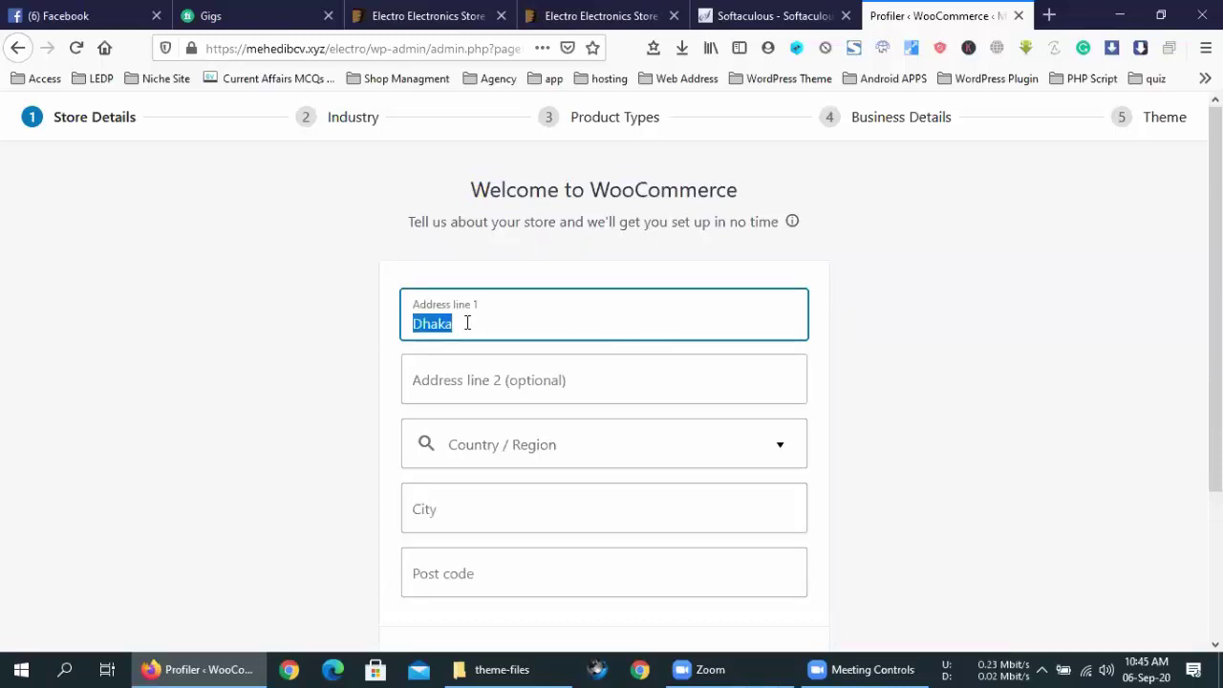
click(520, 390)
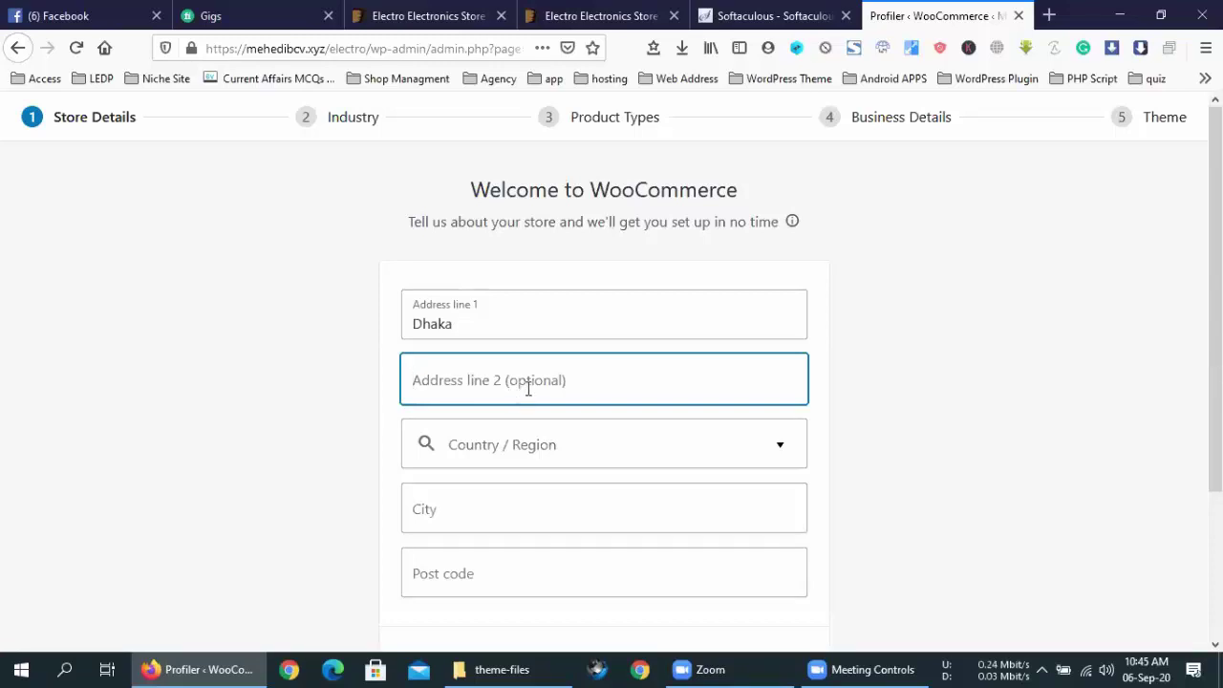
Search the country and region list for "bang" and select Bangladesh — Bhola as the store's location.
scroll(526, 387, down, 2)
click(581, 265)
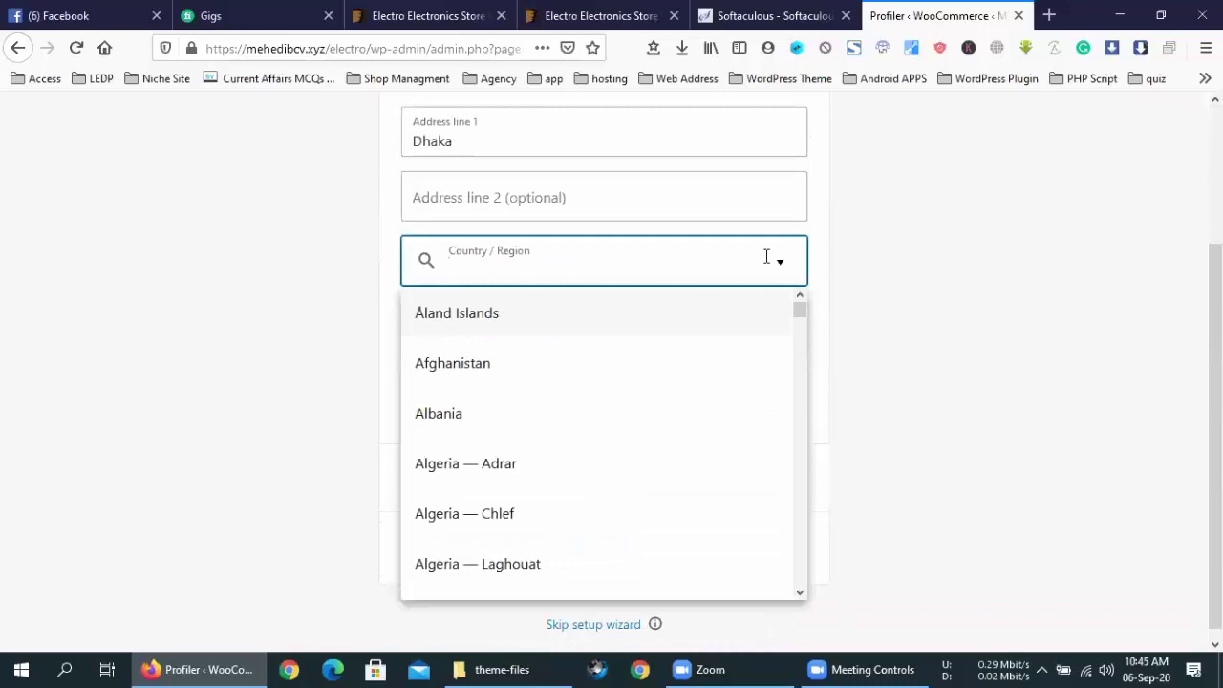
text(bam)
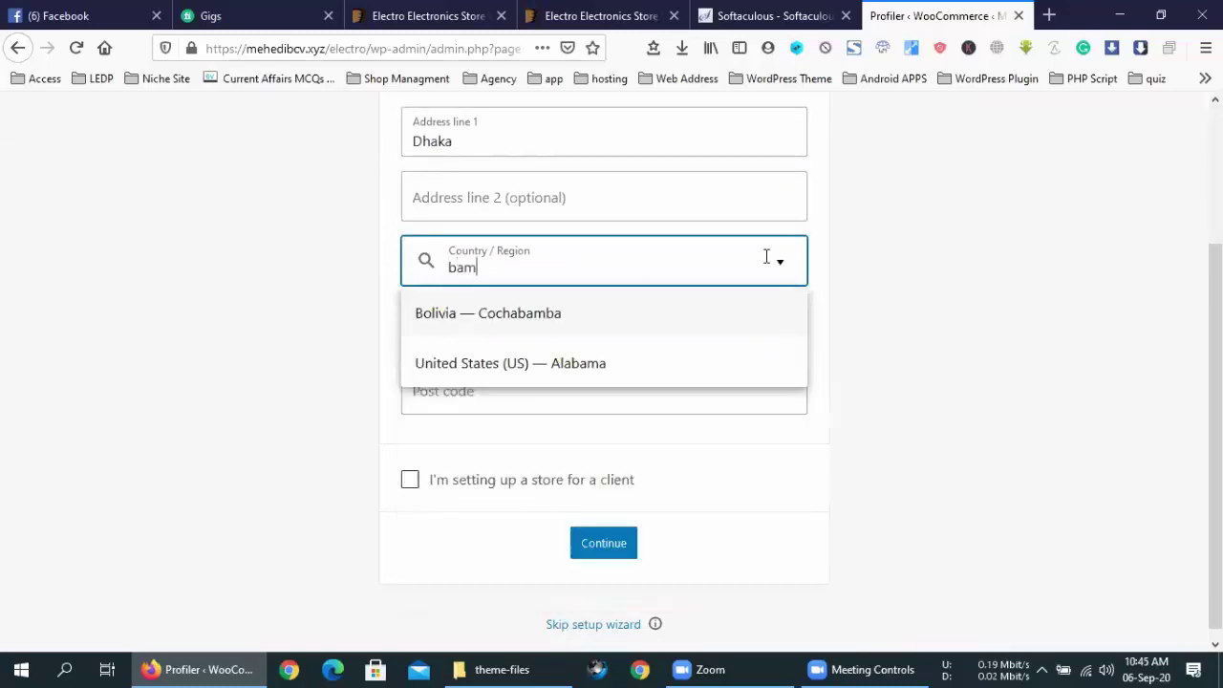
key(BackSpace)
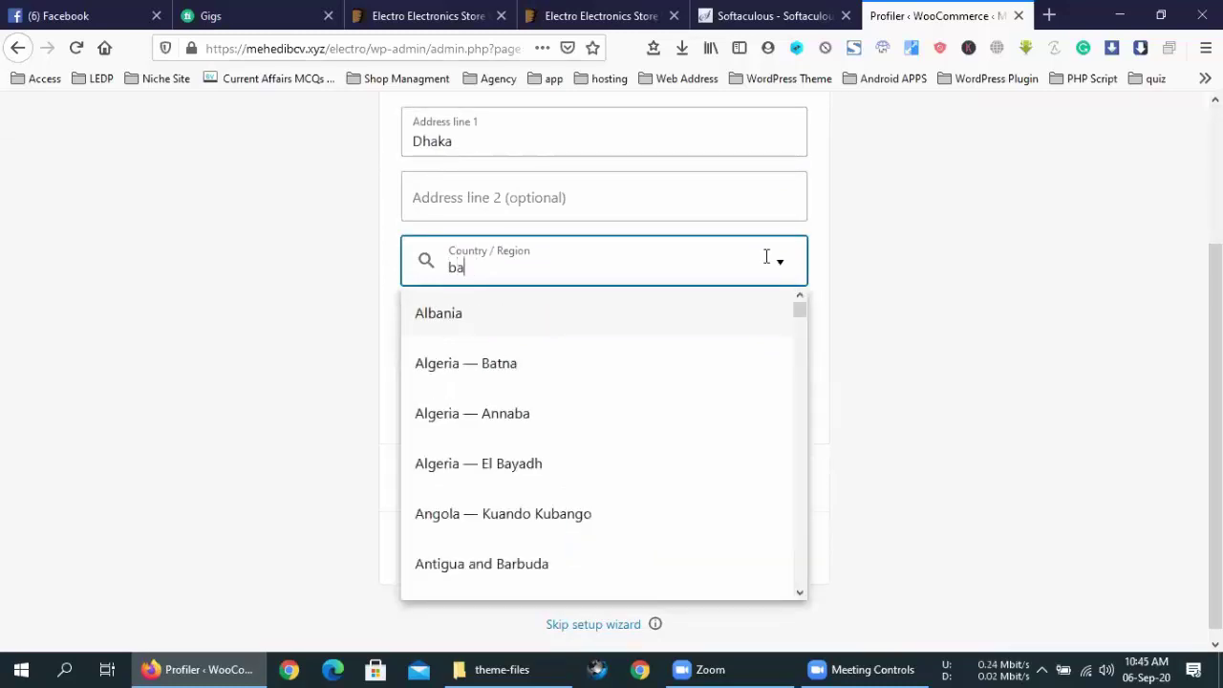
text(ng)
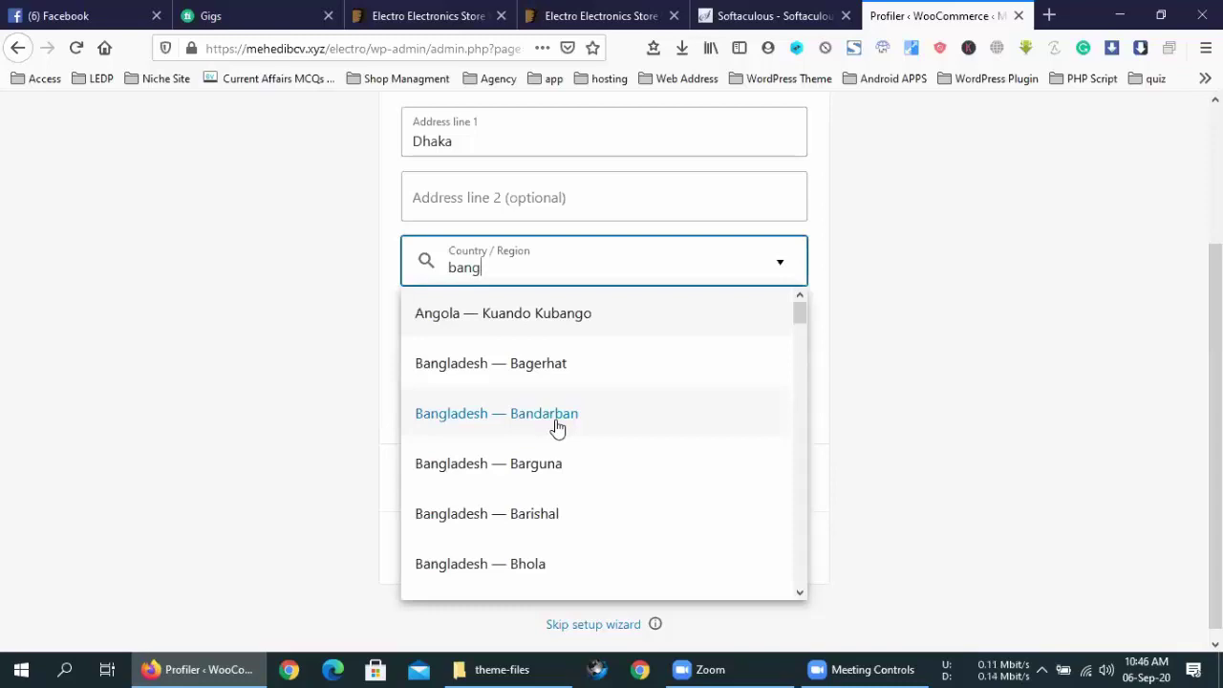
scroll(558, 427, down, 20)
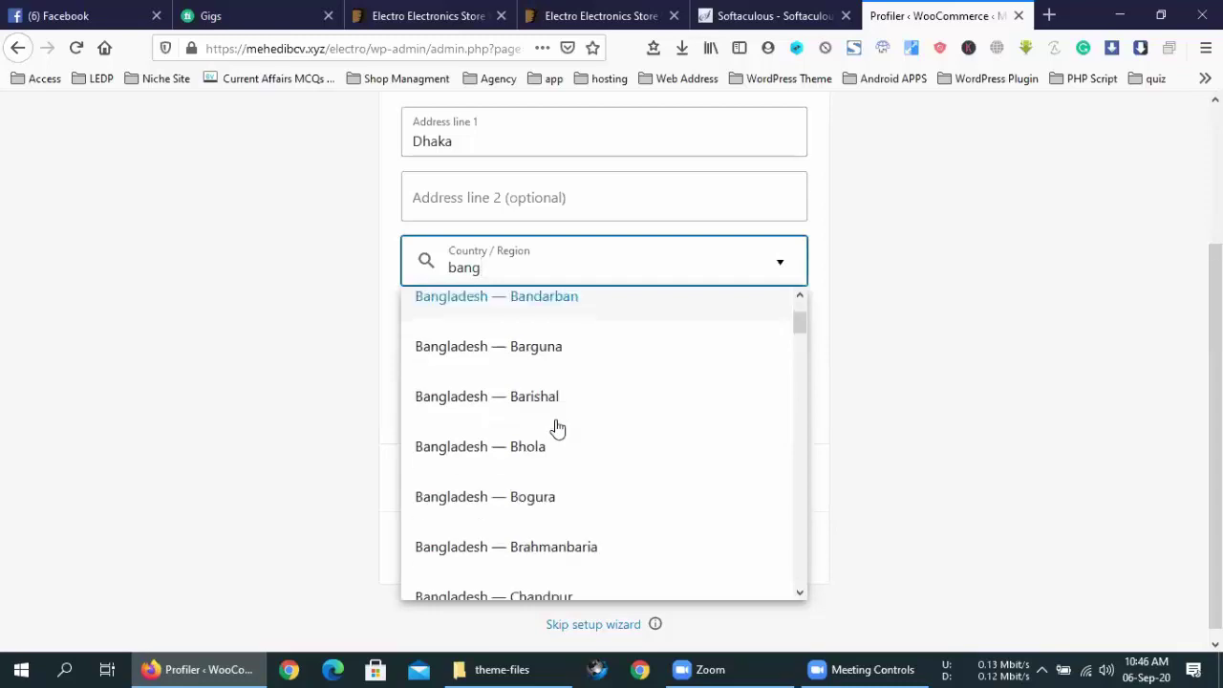
scroll(558, 427, down, 10)
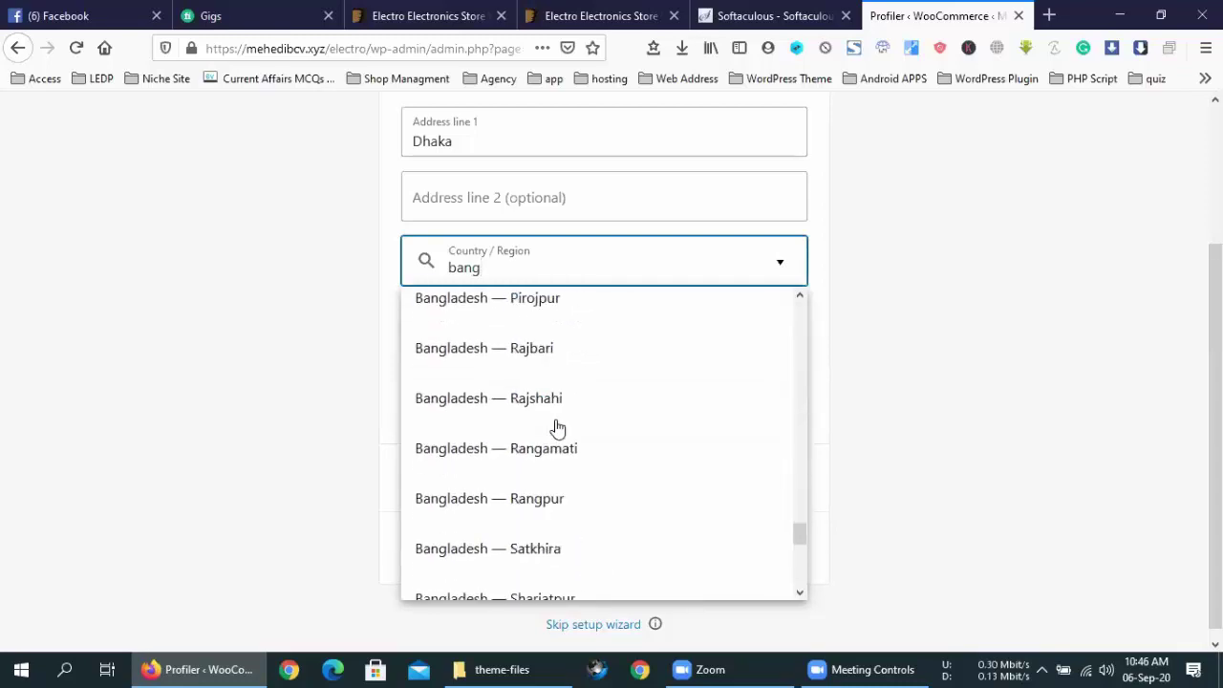
scroll(558, 427, up, 6)
scroll(557, 427, up, 18)
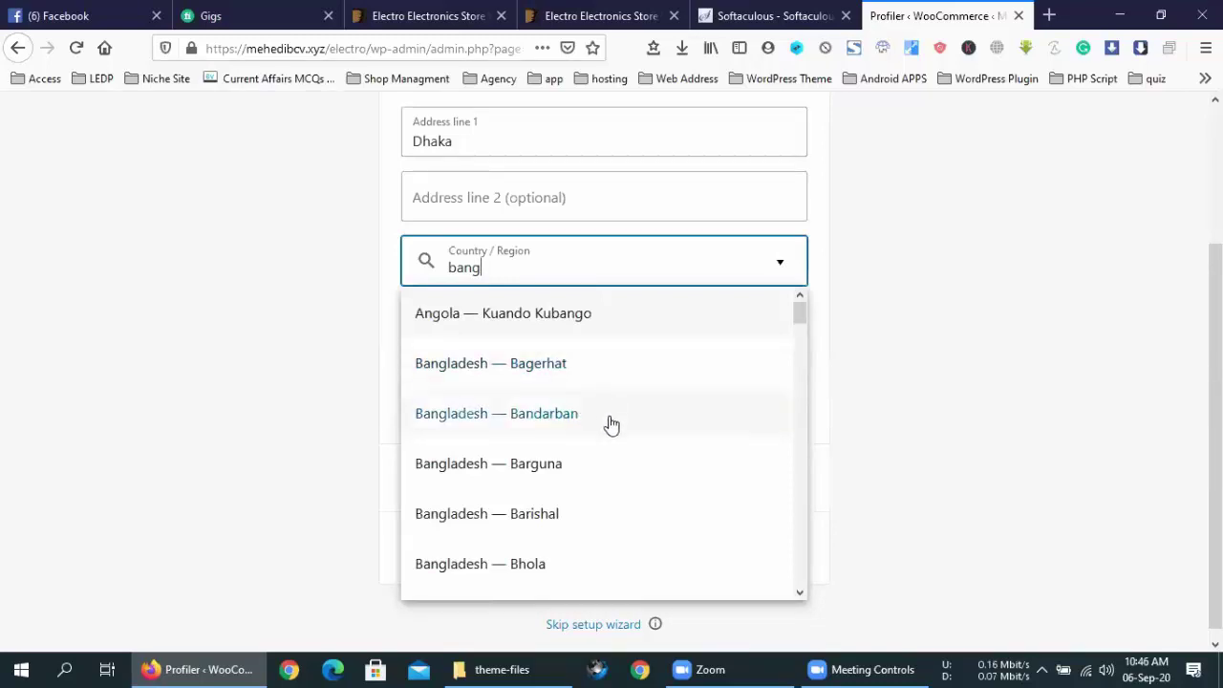
scroll(612, 425, down, 4)
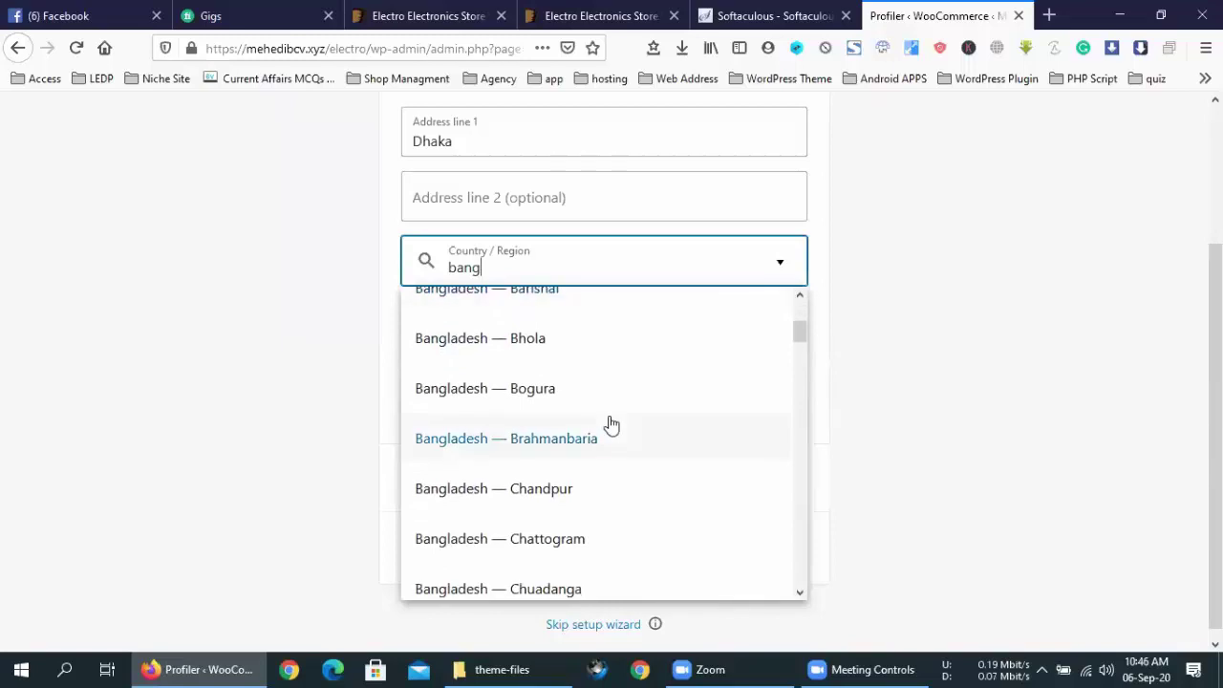
scroll(612, 425, down, 2)
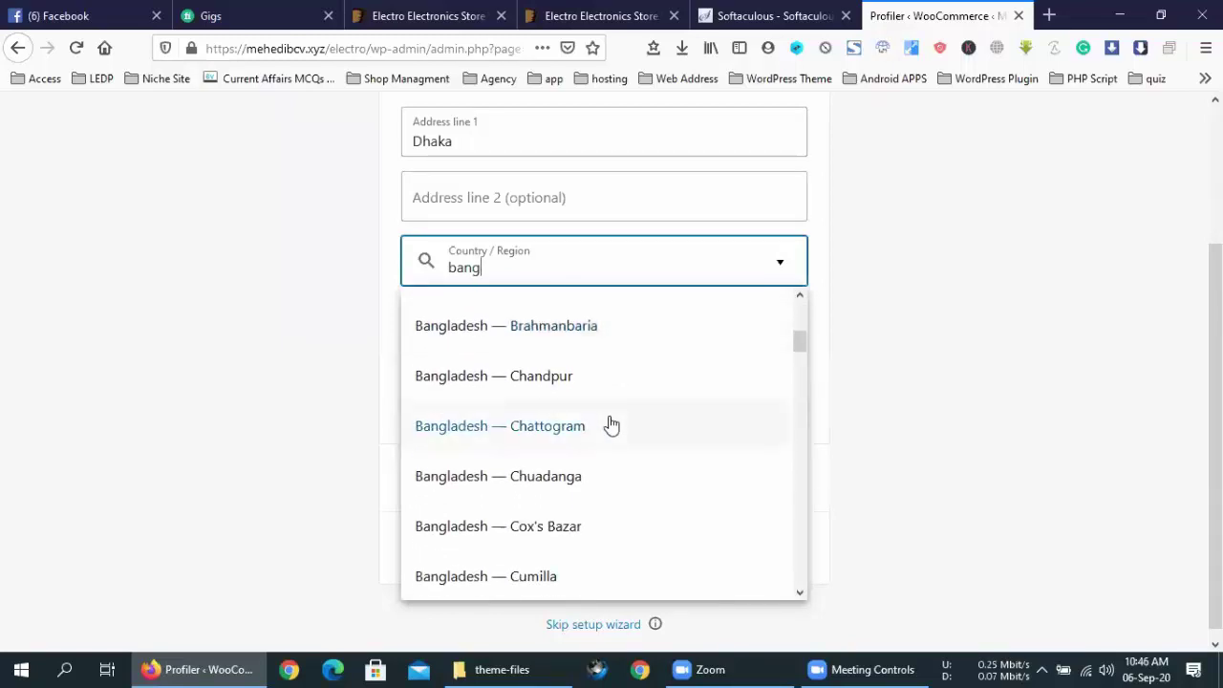
scroll(611, 425, up, 2)
scroll(611, 425, down, 4)
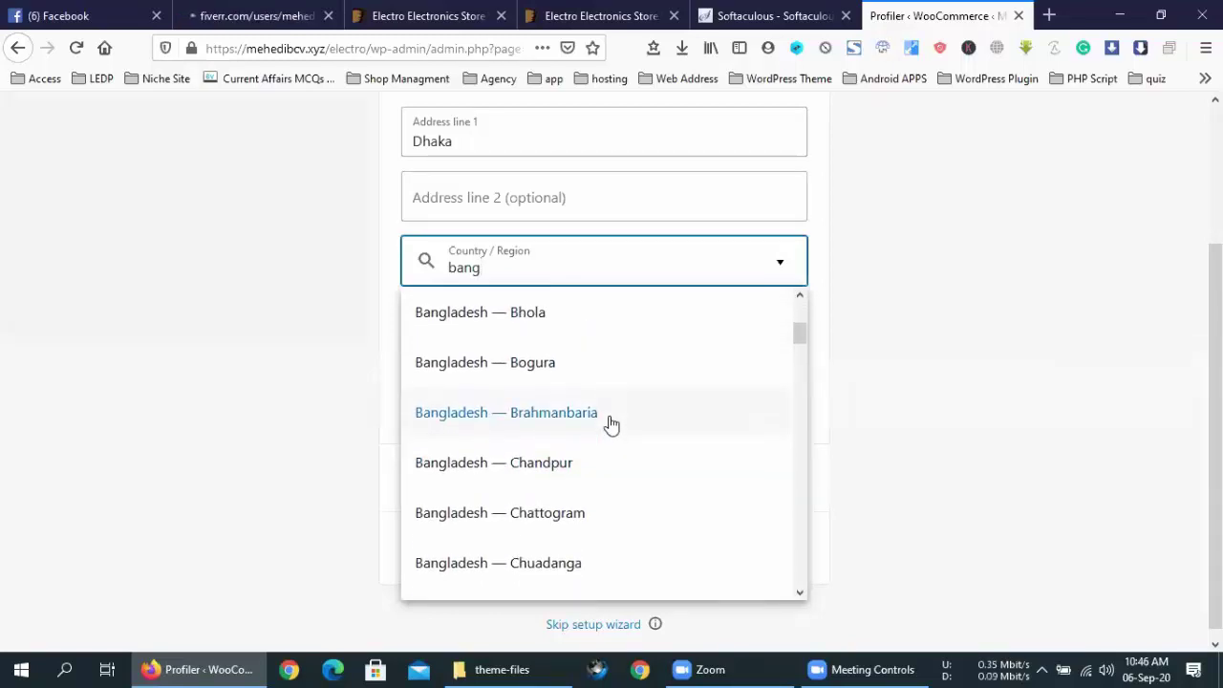
scroll(611, 425, down, 3)
scroll(611, 425, down, 6)
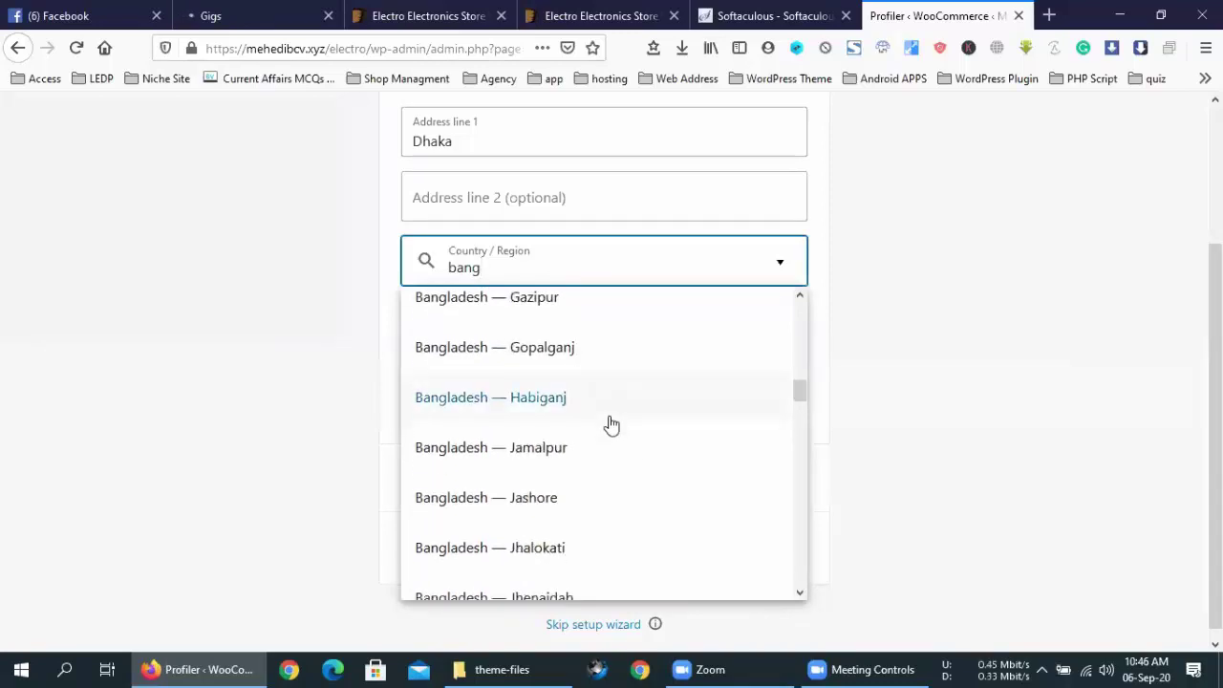
scroll(611, 425, down, 7)
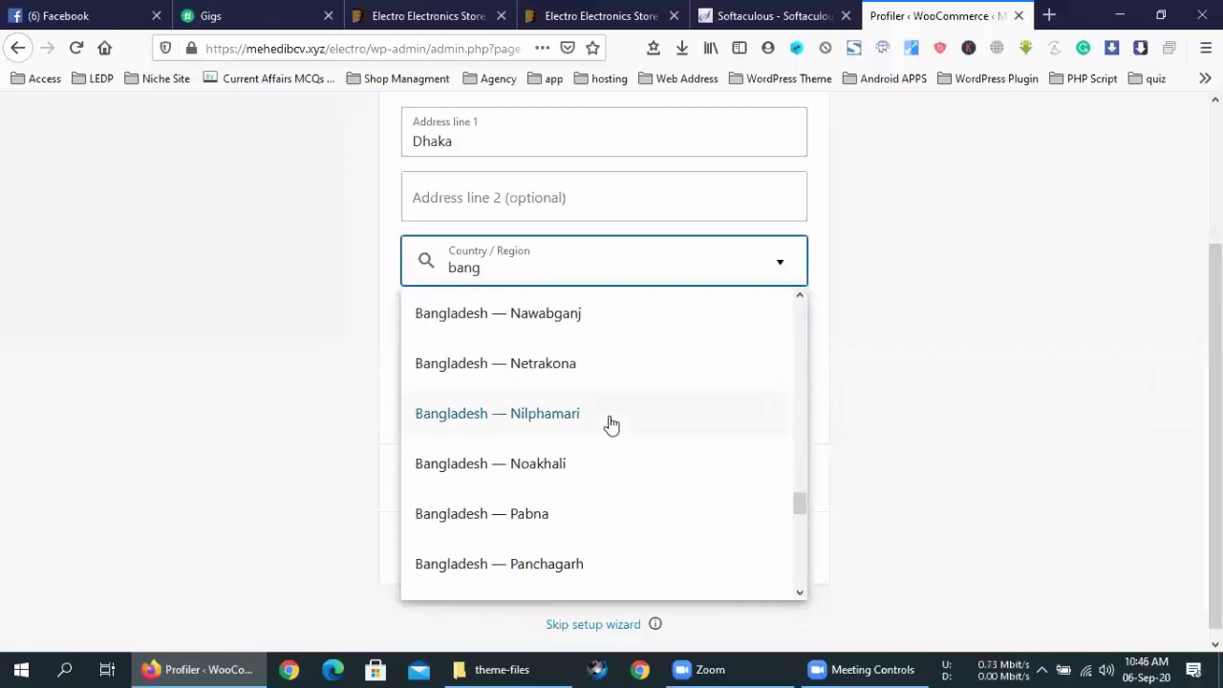
scroll(611, 426, down, 4)
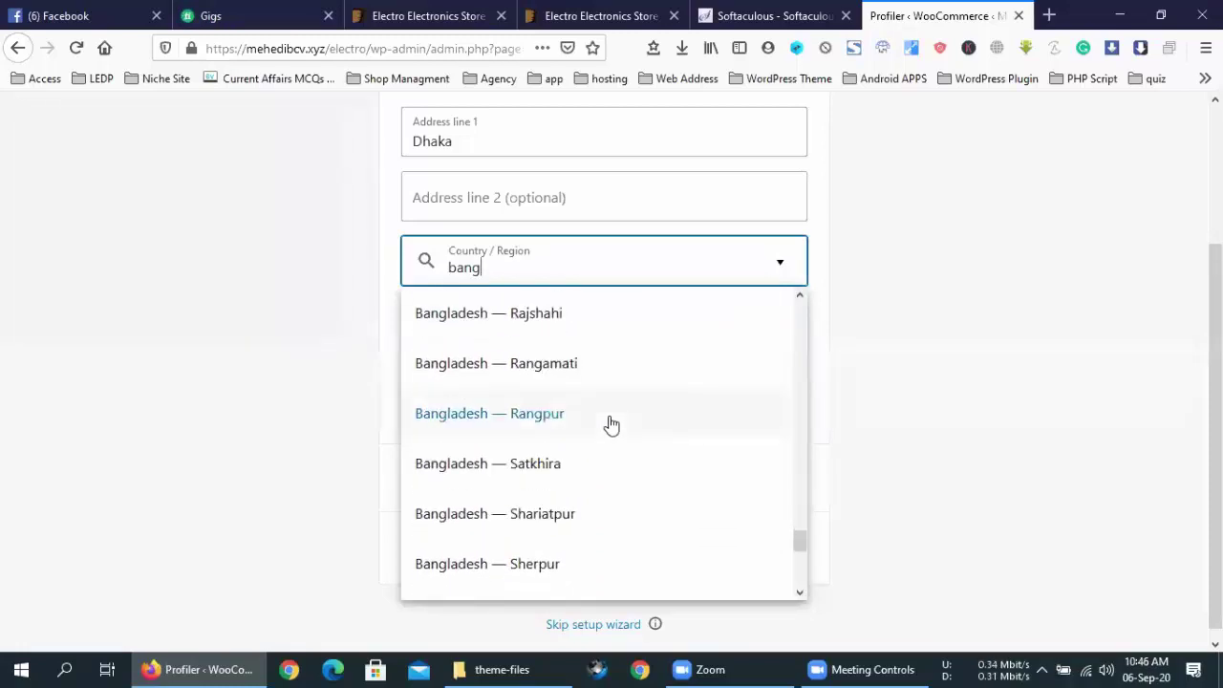
scroll(521, 425, up, 20)
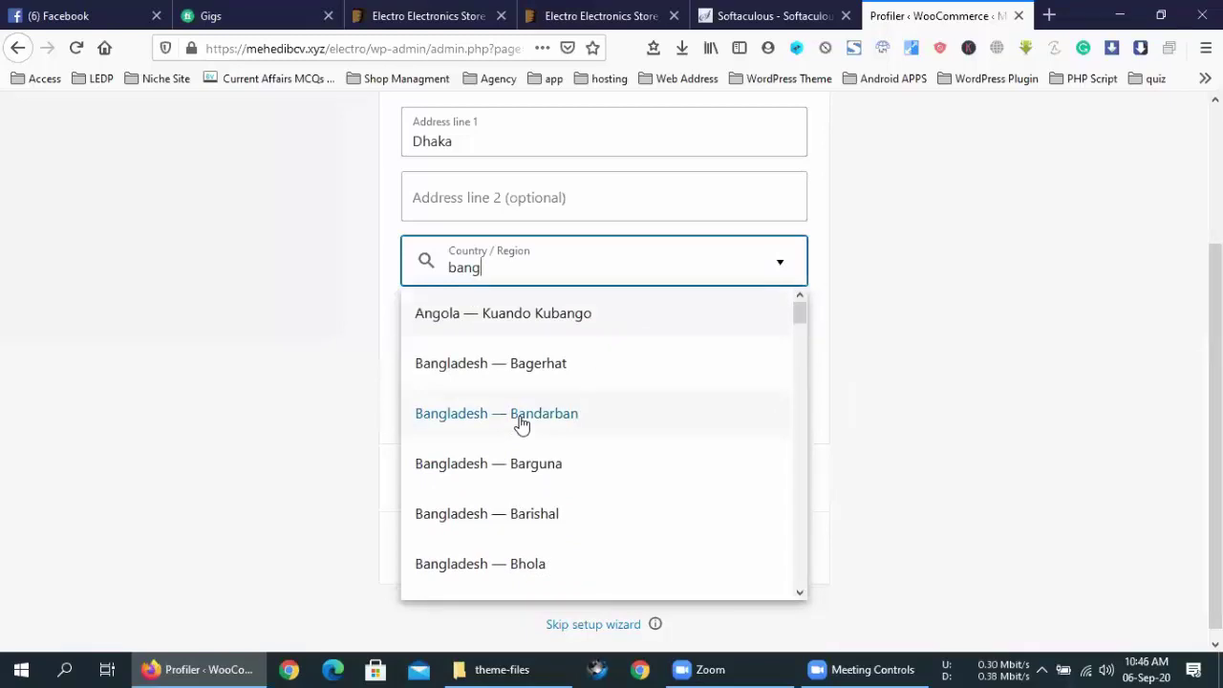
click(553, 566)
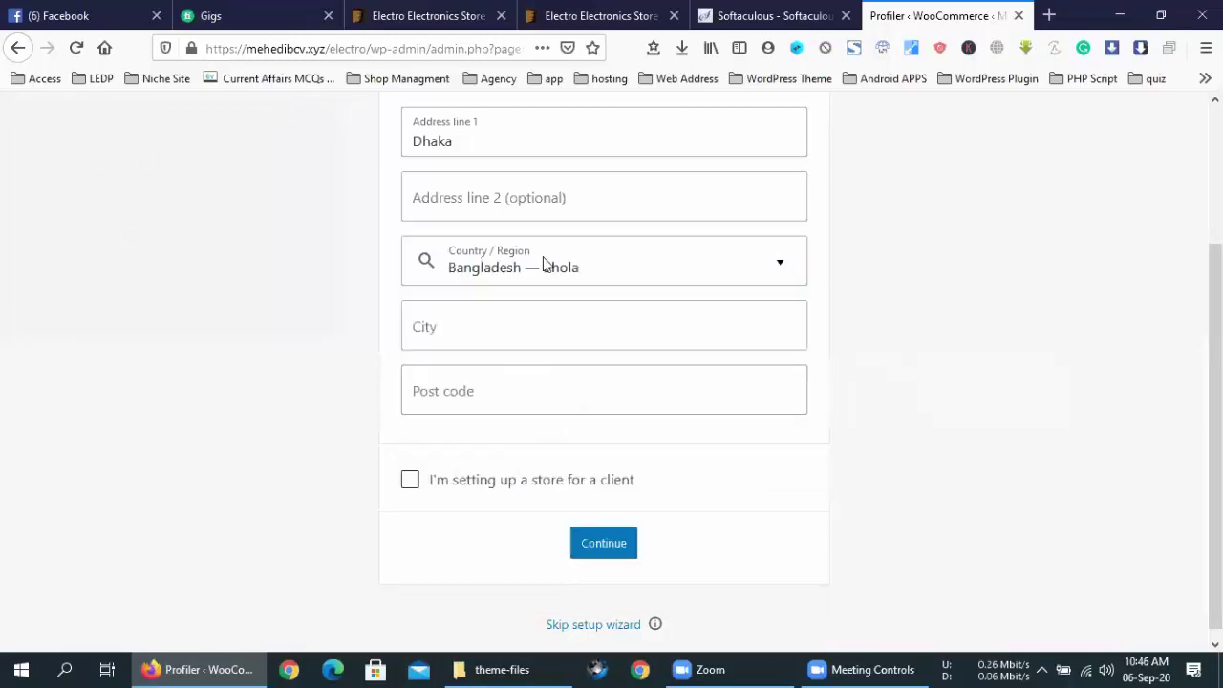
double_click(507, 146)
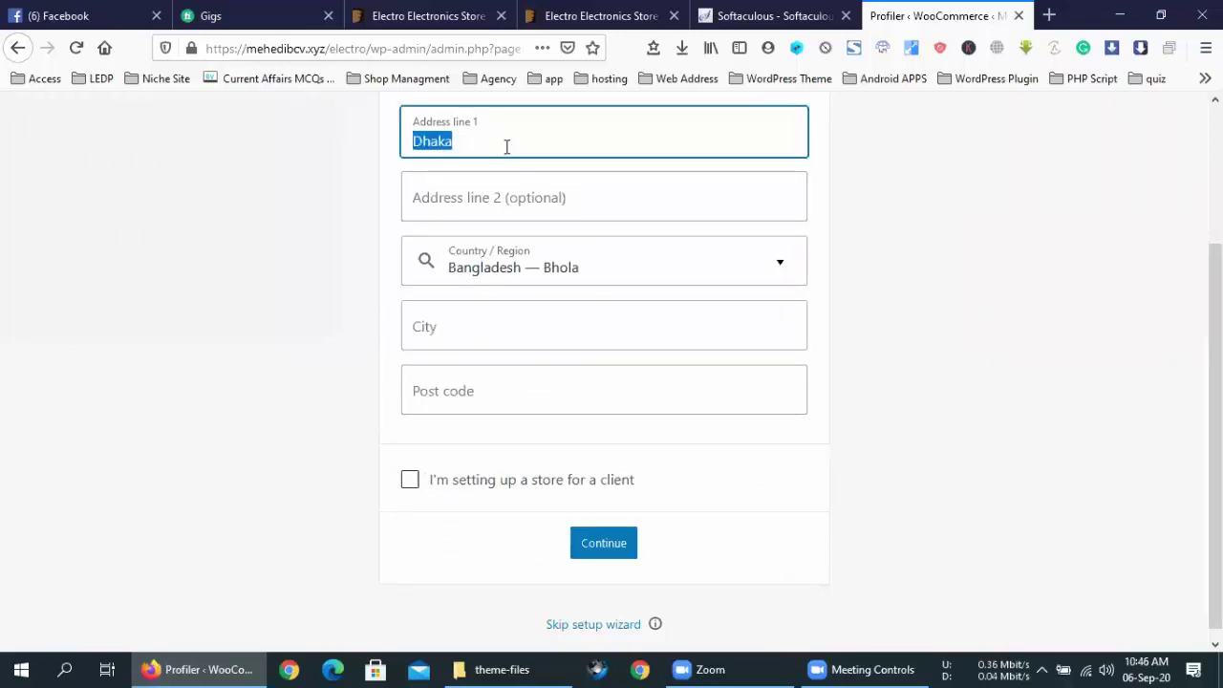
text(Vh)
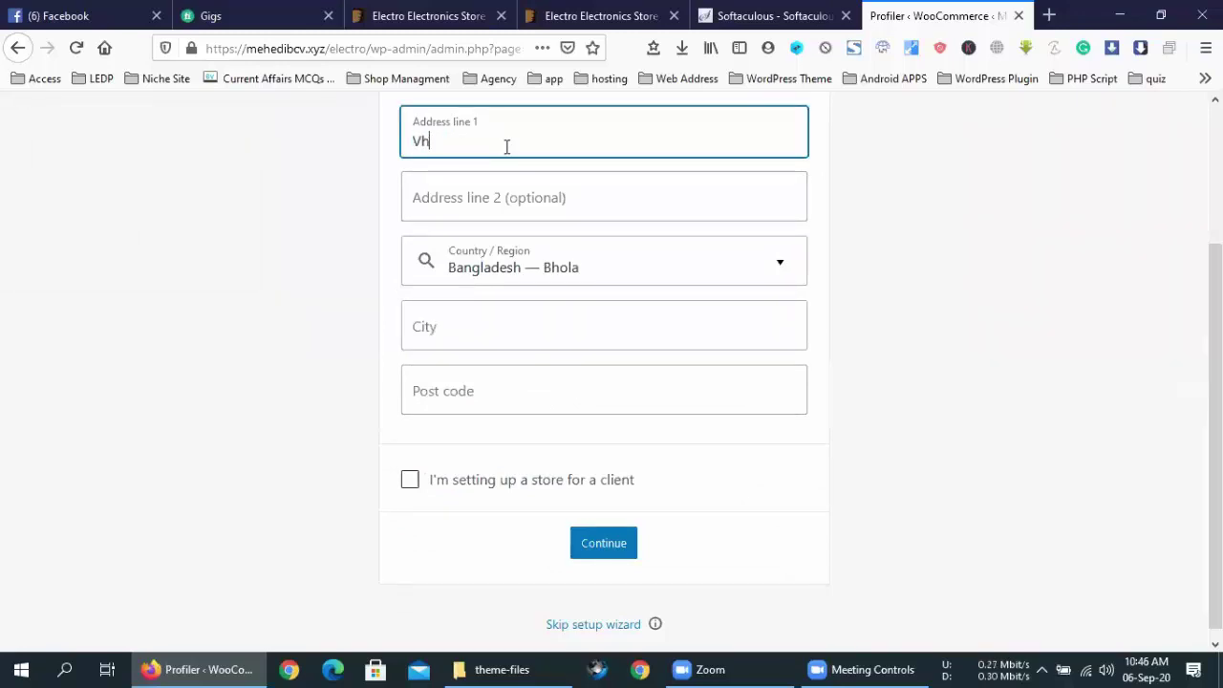
text(ola)
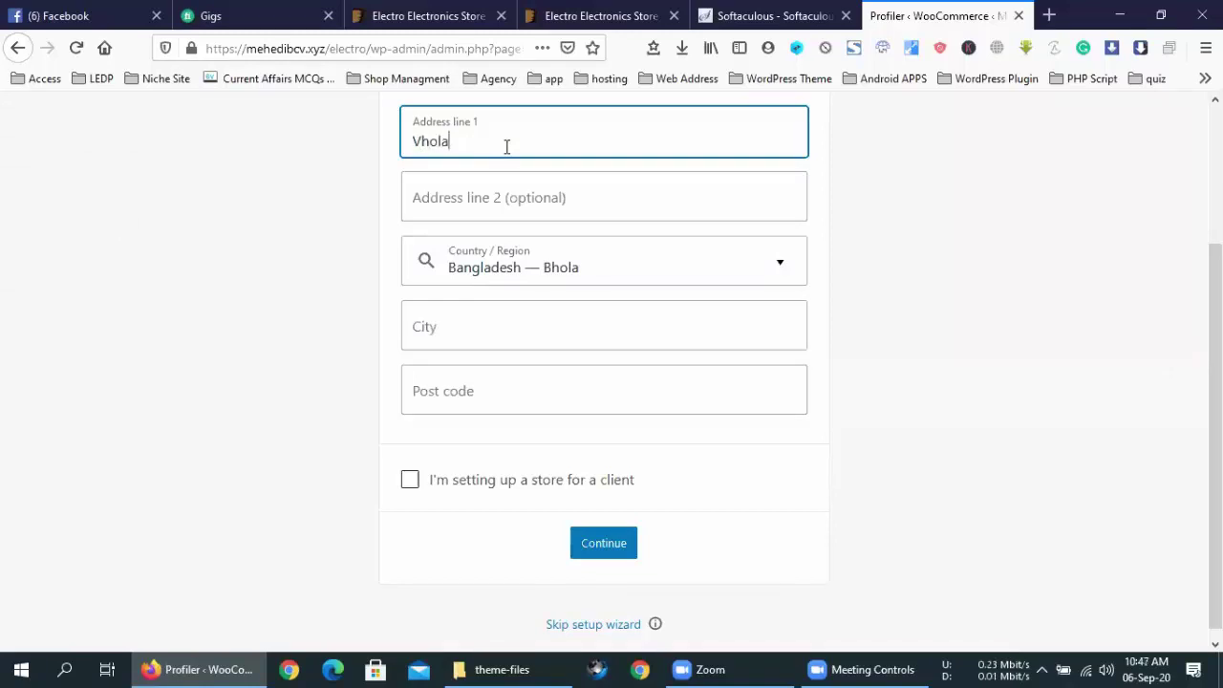
click(492, 320)
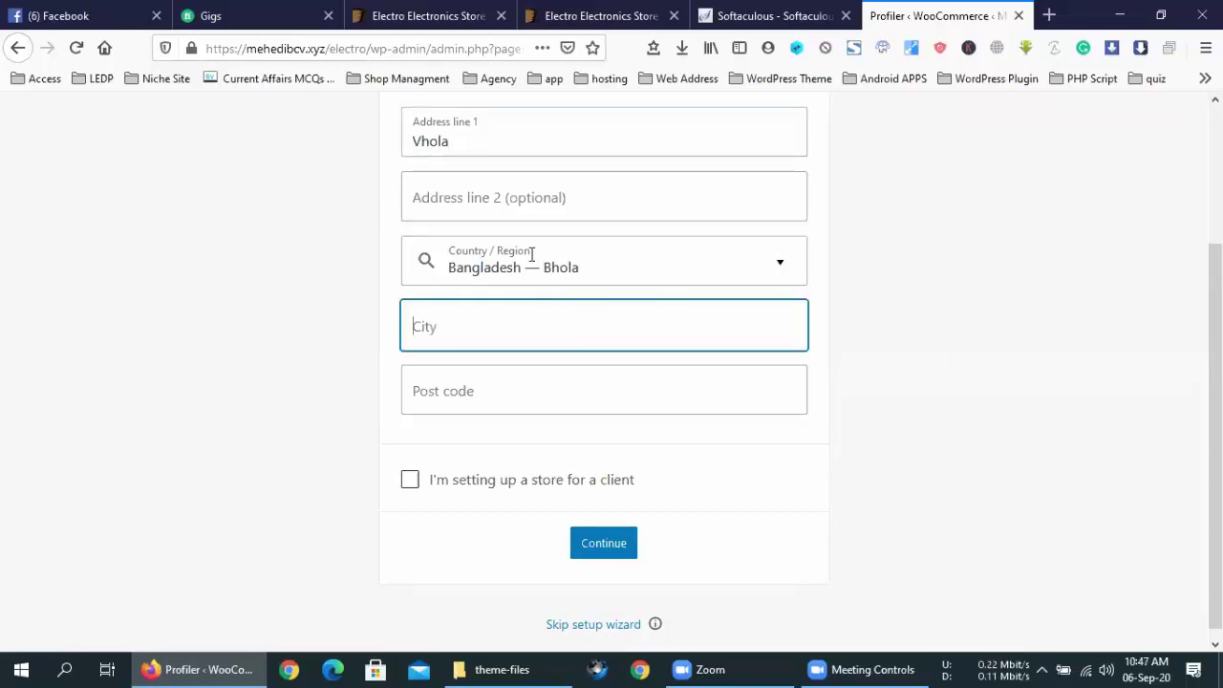
Replace the store's first address line with the district name, reuse that text as the city, and fill in the post code.
double_click(524, 143)
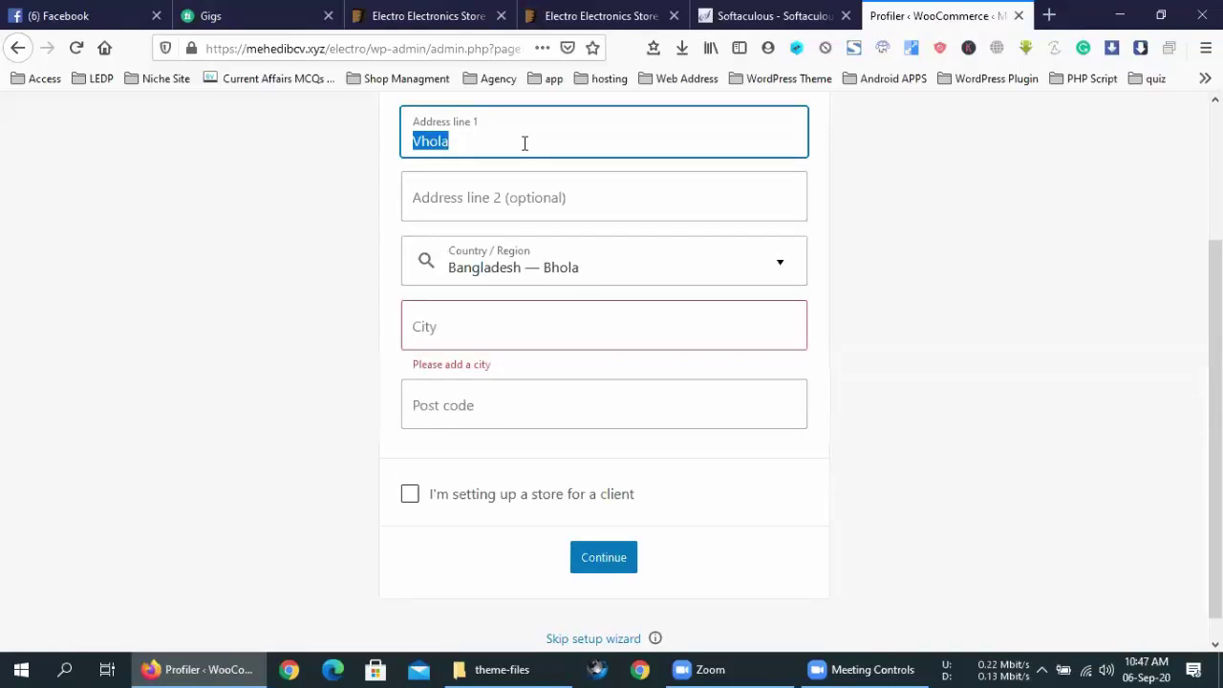
text(bhola)
key(ctrl+a)
key(ctrl+c)
click(630, 331)
key(ctrl+v)
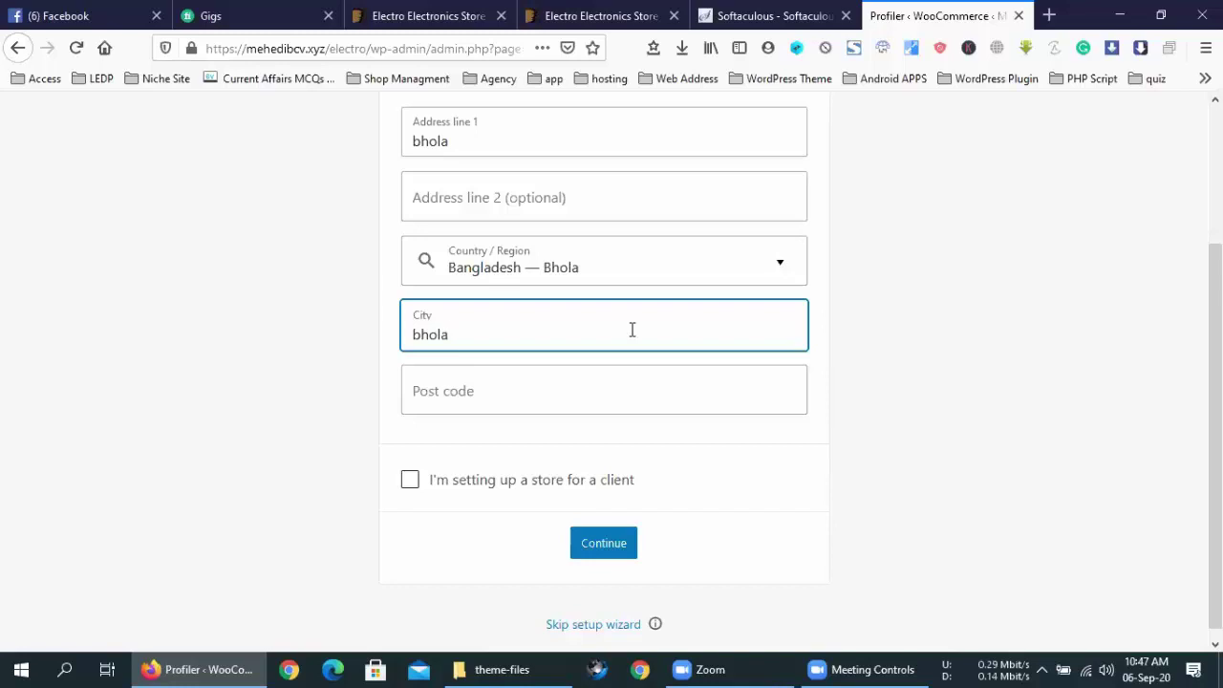
click(459, 389)
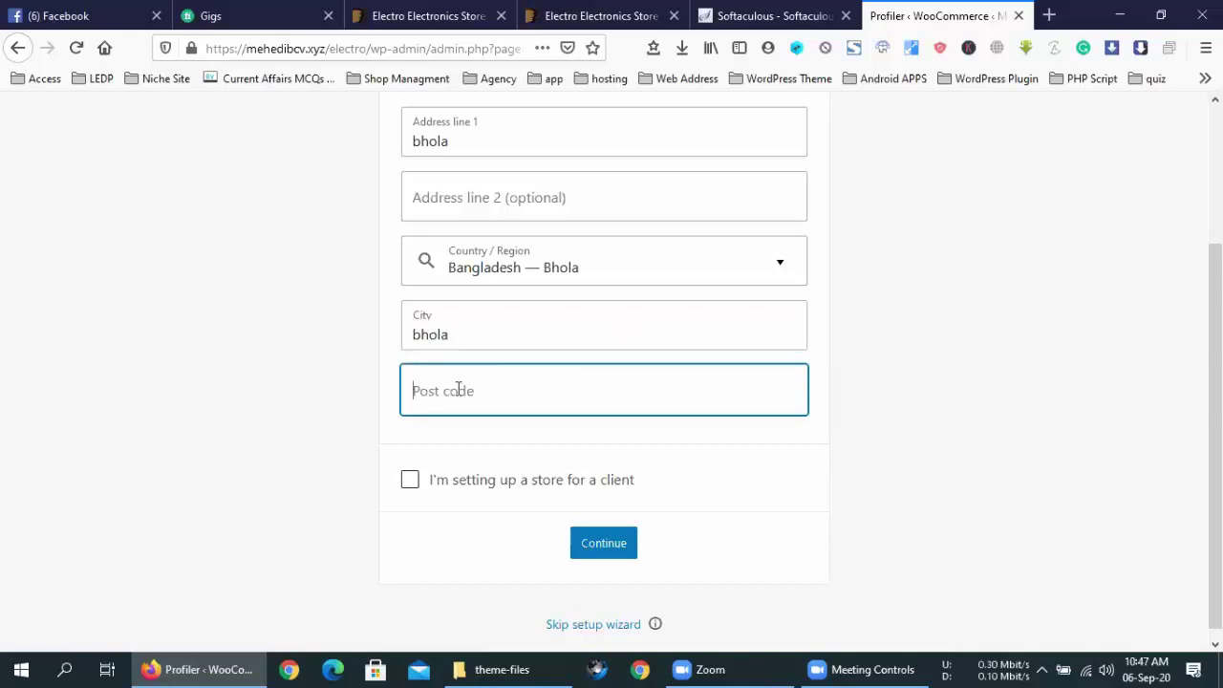
text(8300)
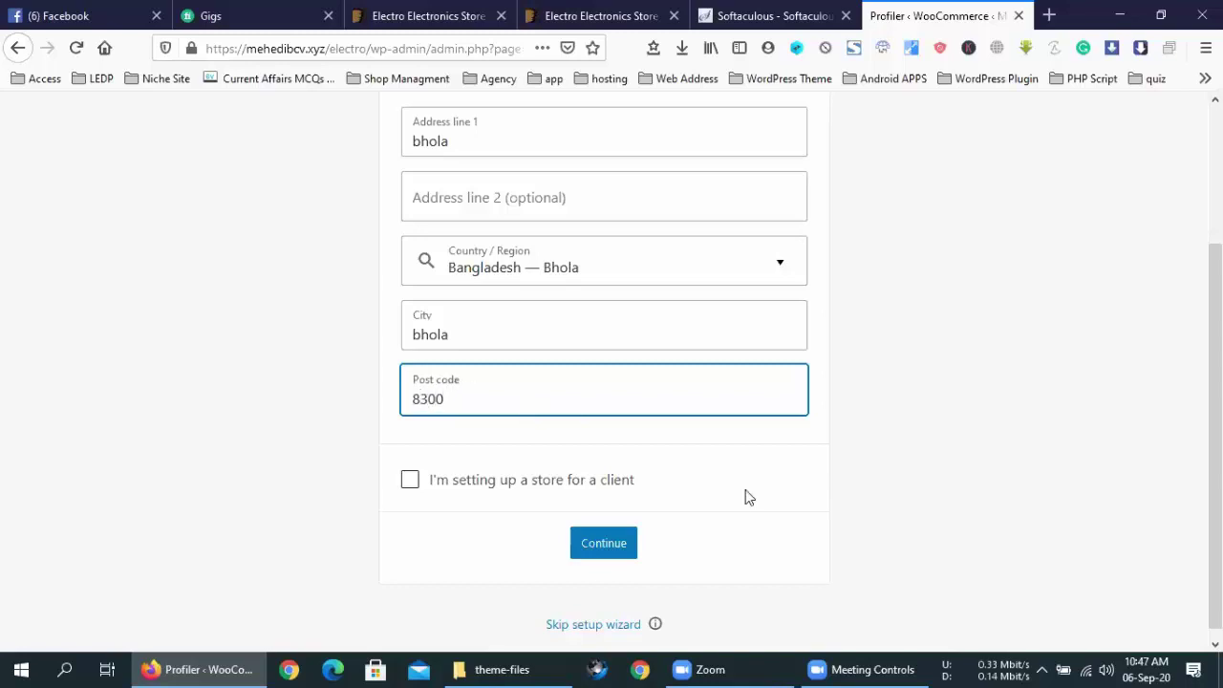
click(729, 668)
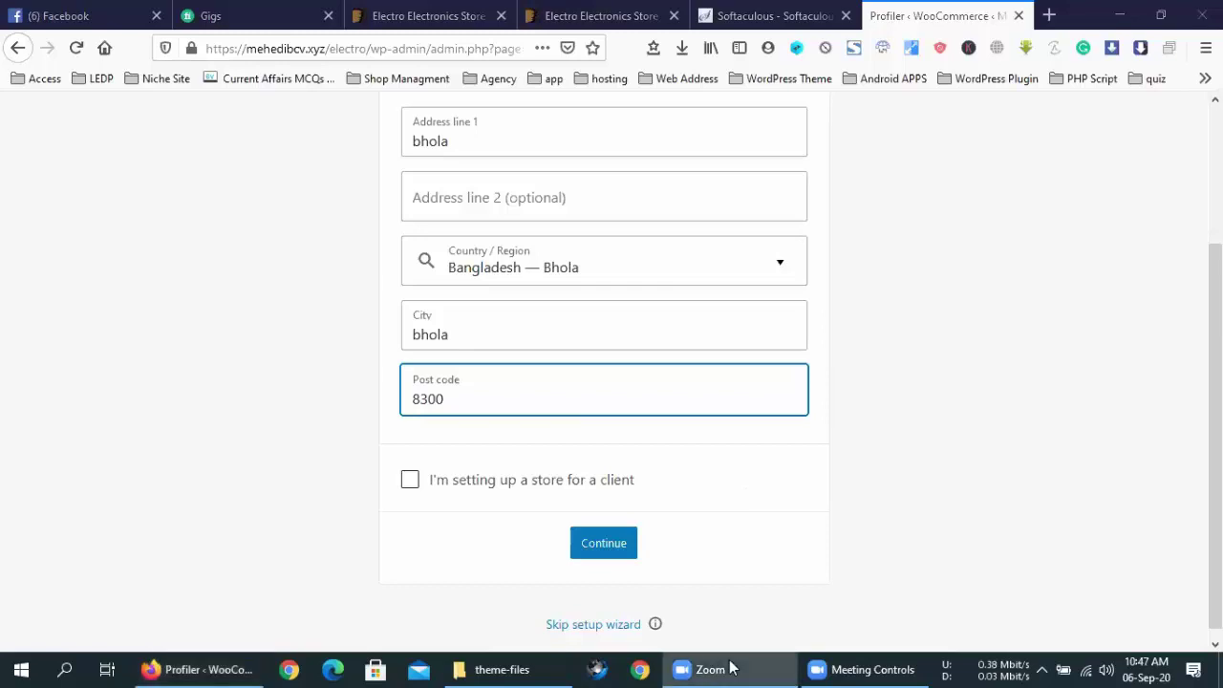
click(729, 667)
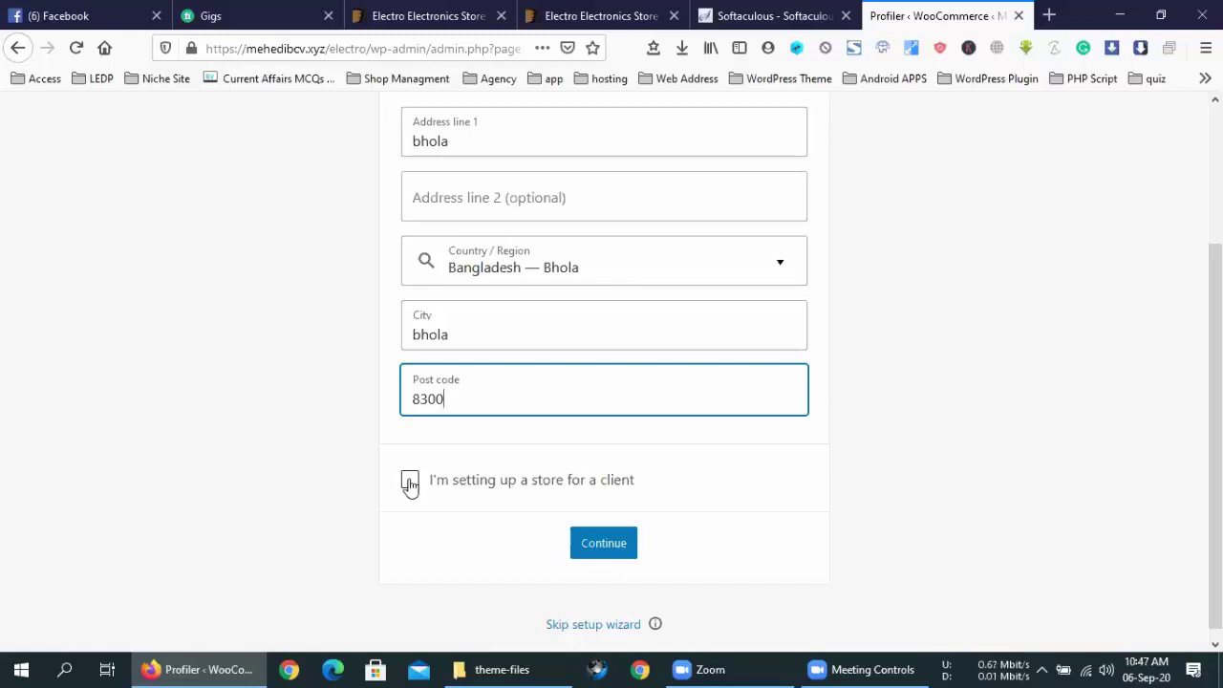
click(432, 505)
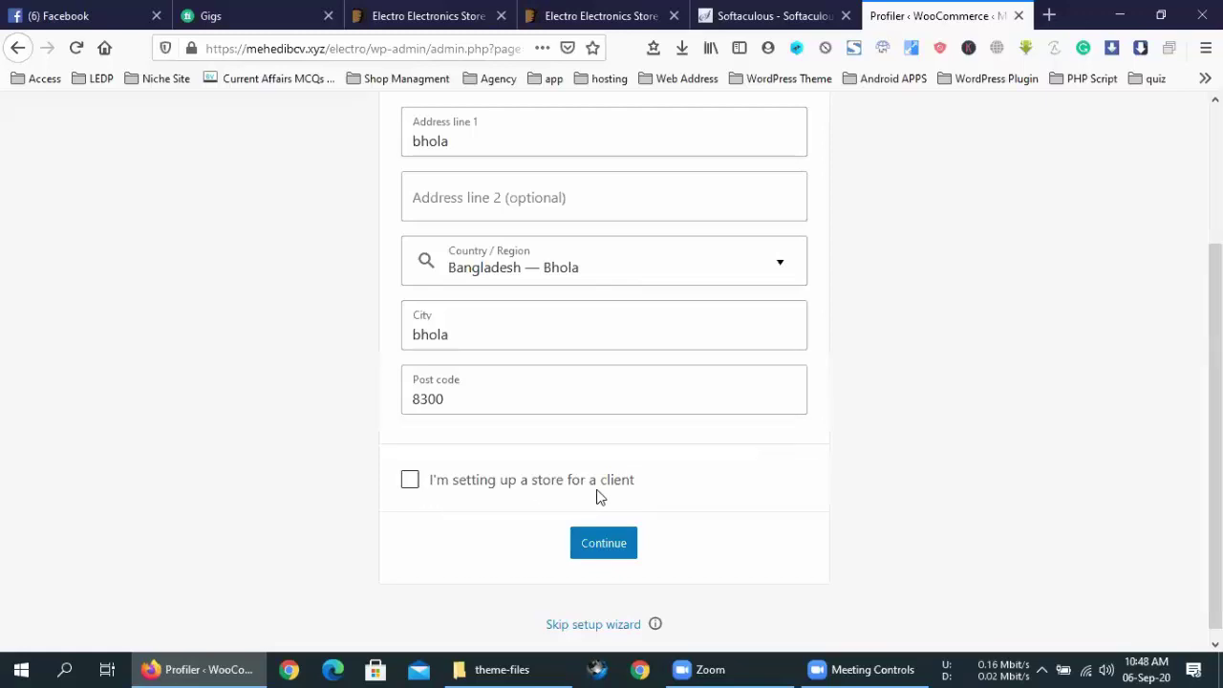
Mark the store as being set up for a client and opt in to usage tracking, continuing to the industry selection.
click(409, 480)
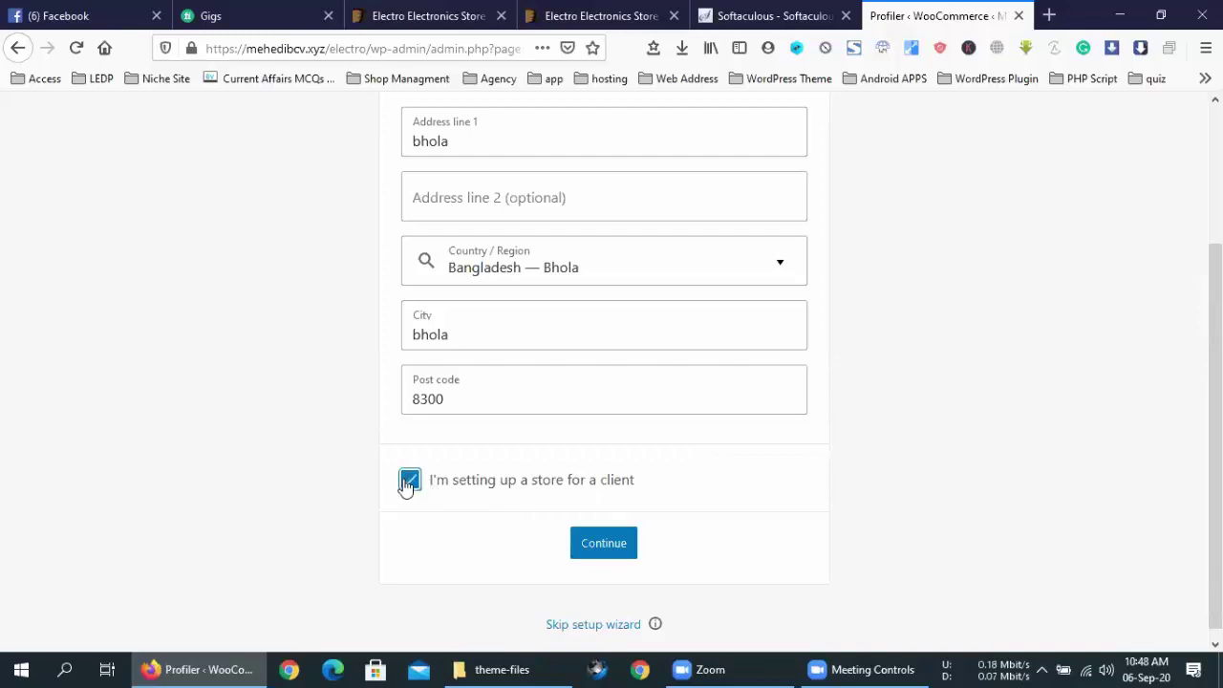
click(602, 541)
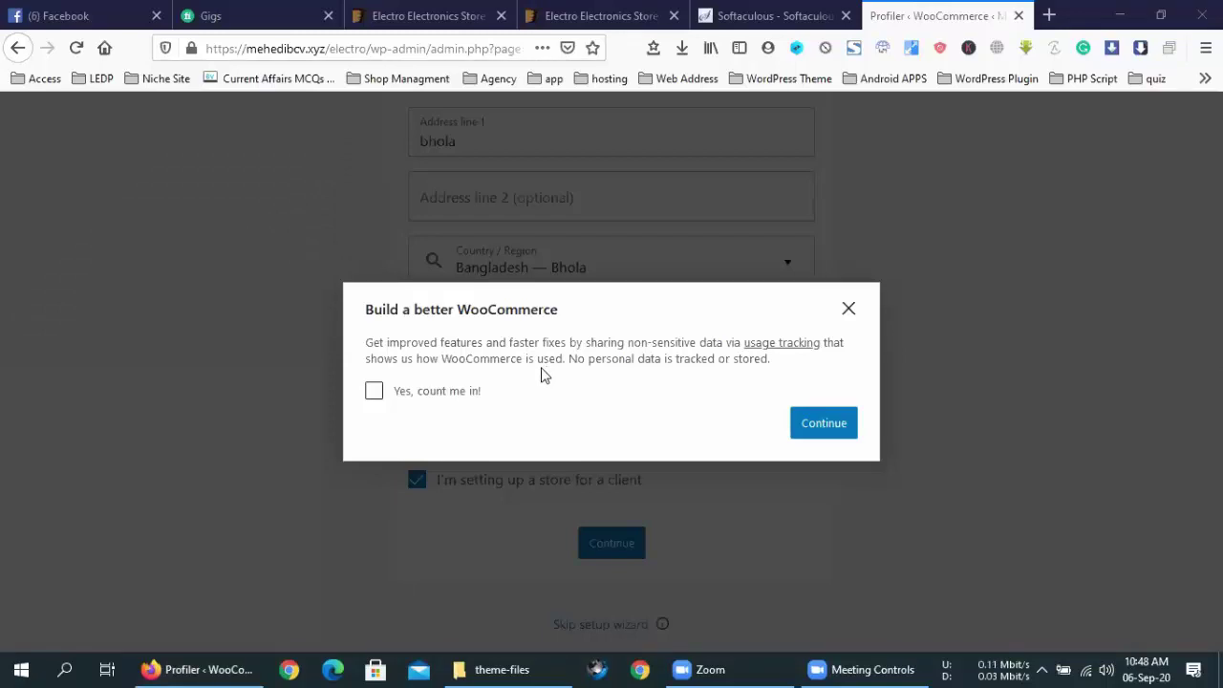
click(375, 392)
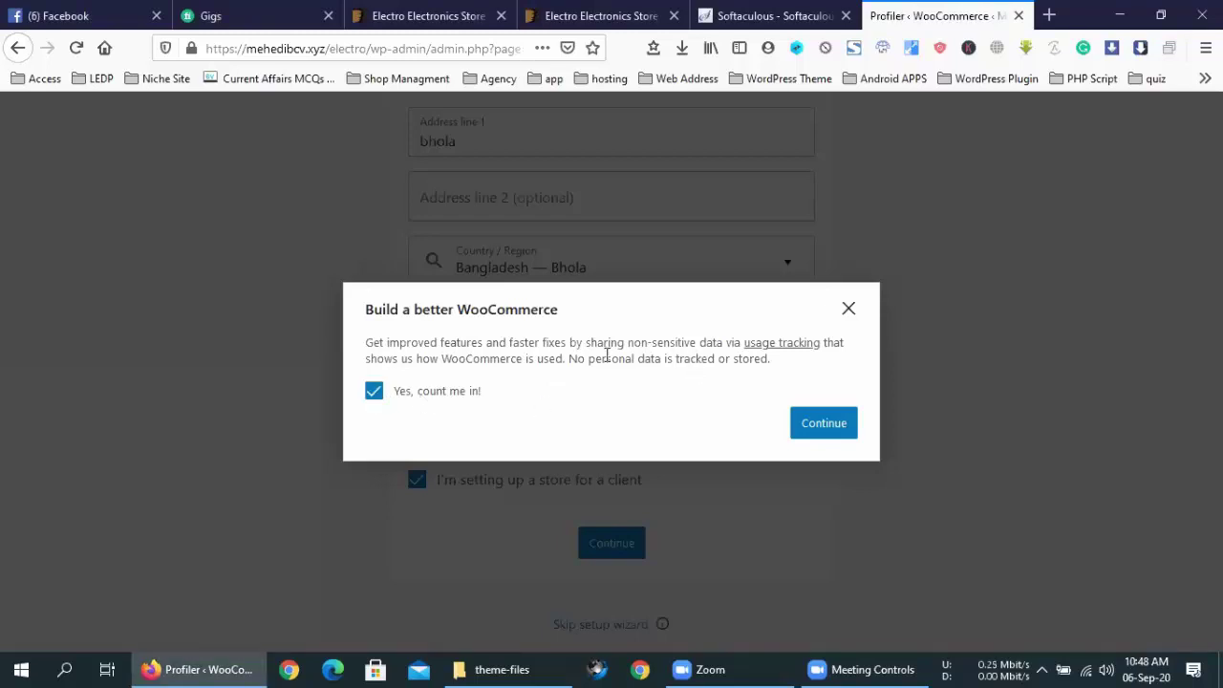
click(822, 423)
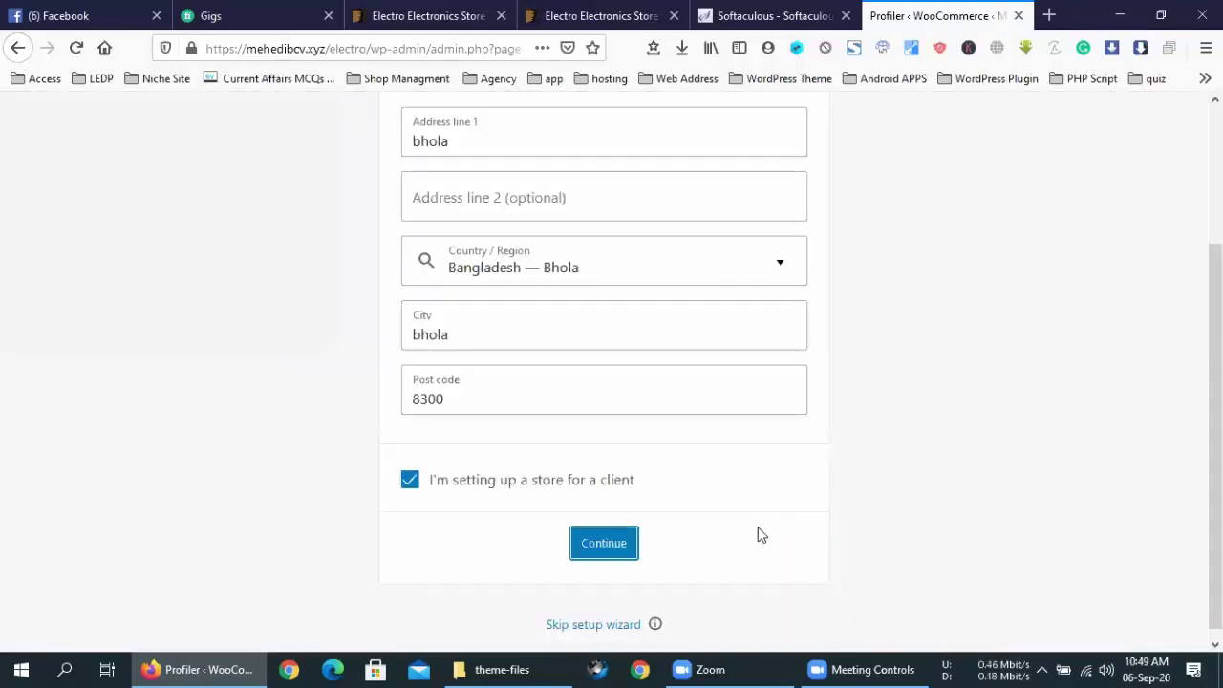
click(604, 543)
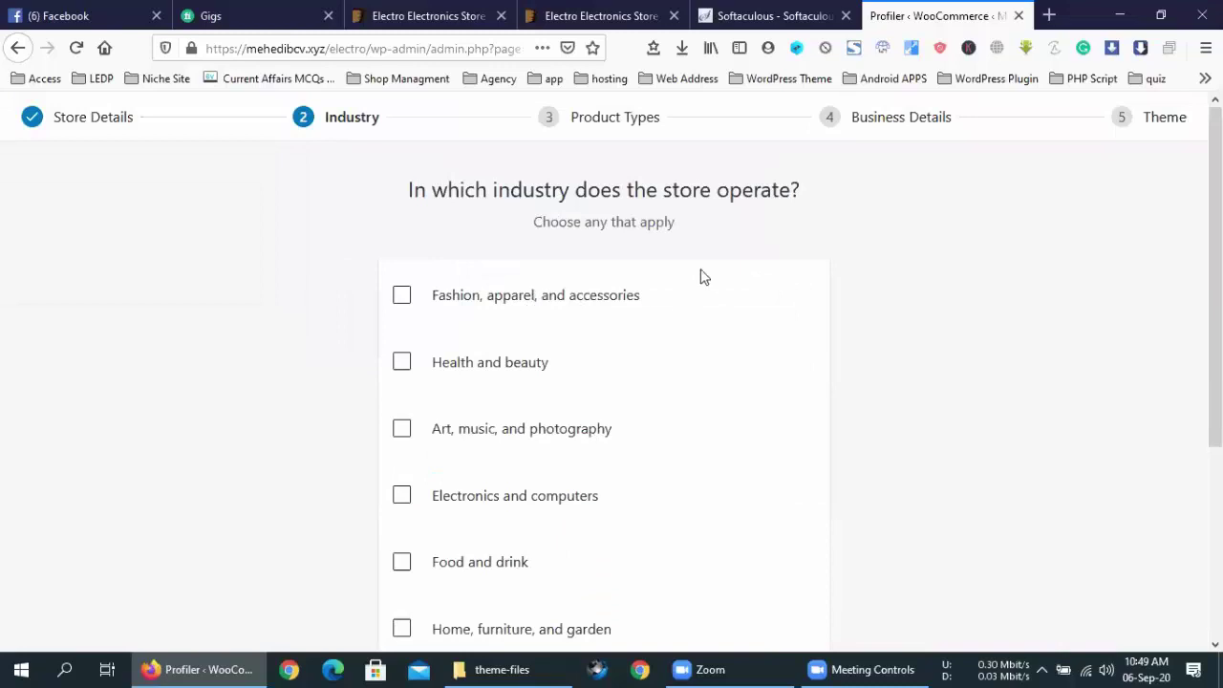
scroll(727, 231, down, 3)
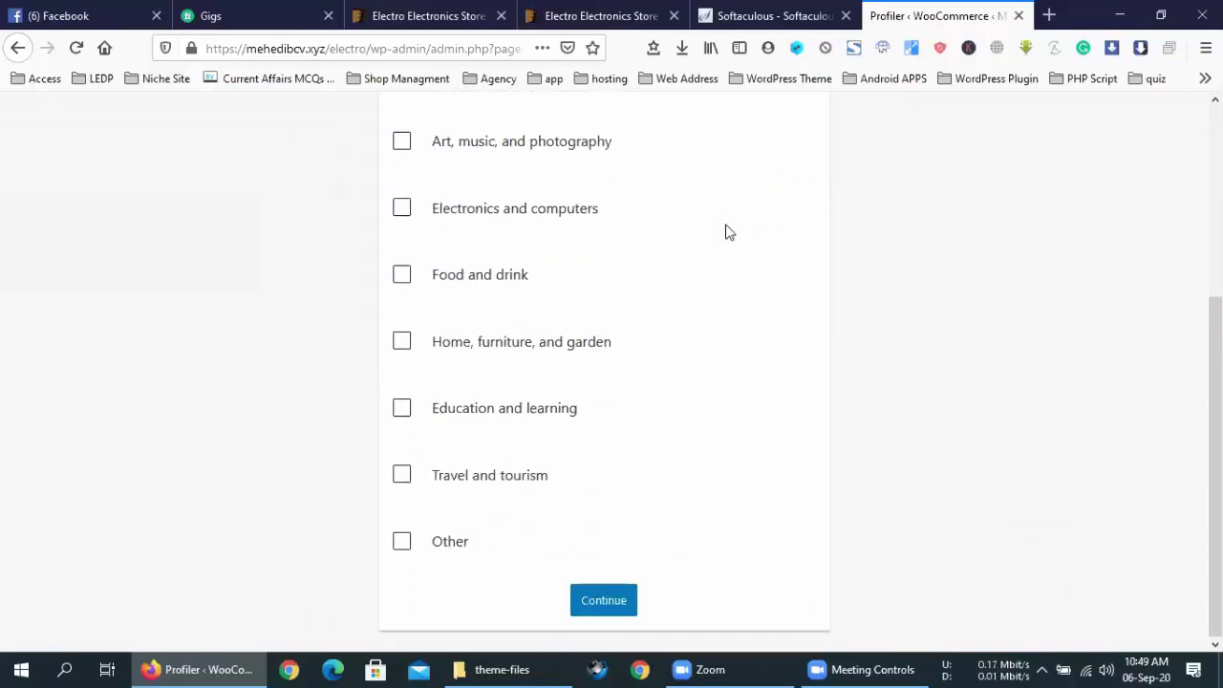
Select every listed industry from fashion through travel and tourism, leaving Other unselected, and continue to the product types.
scroll(727, 231, up, 3)
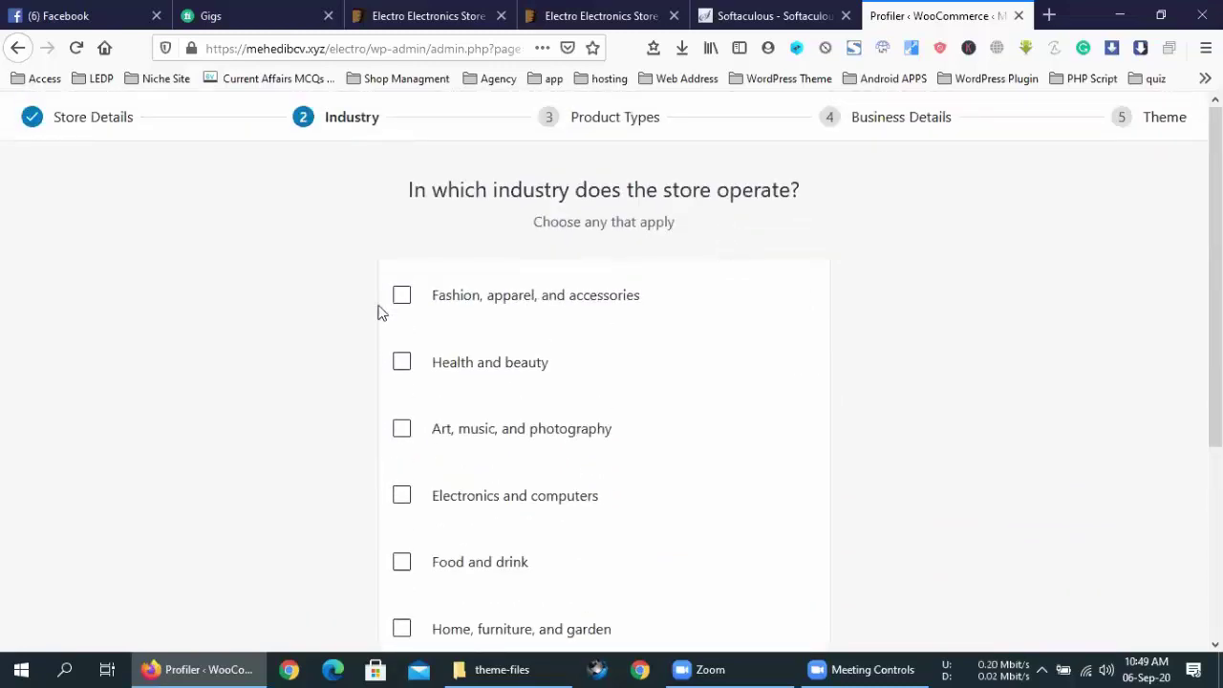
click(400, 302)
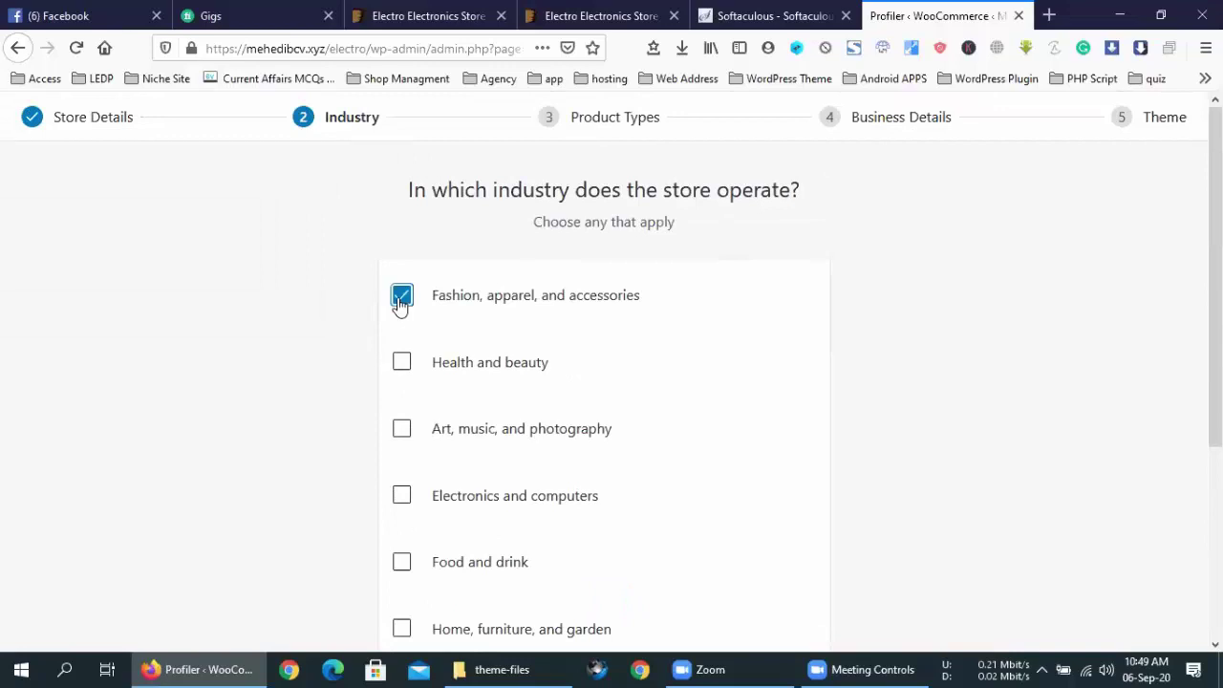
click(398, 367)
click(397, 434)
click(401, 496)
scroll(399, 478, down, 2)
click(402, 382)
click(401, 451)
click(405, 516)
scroll(404, 508, down, 1)
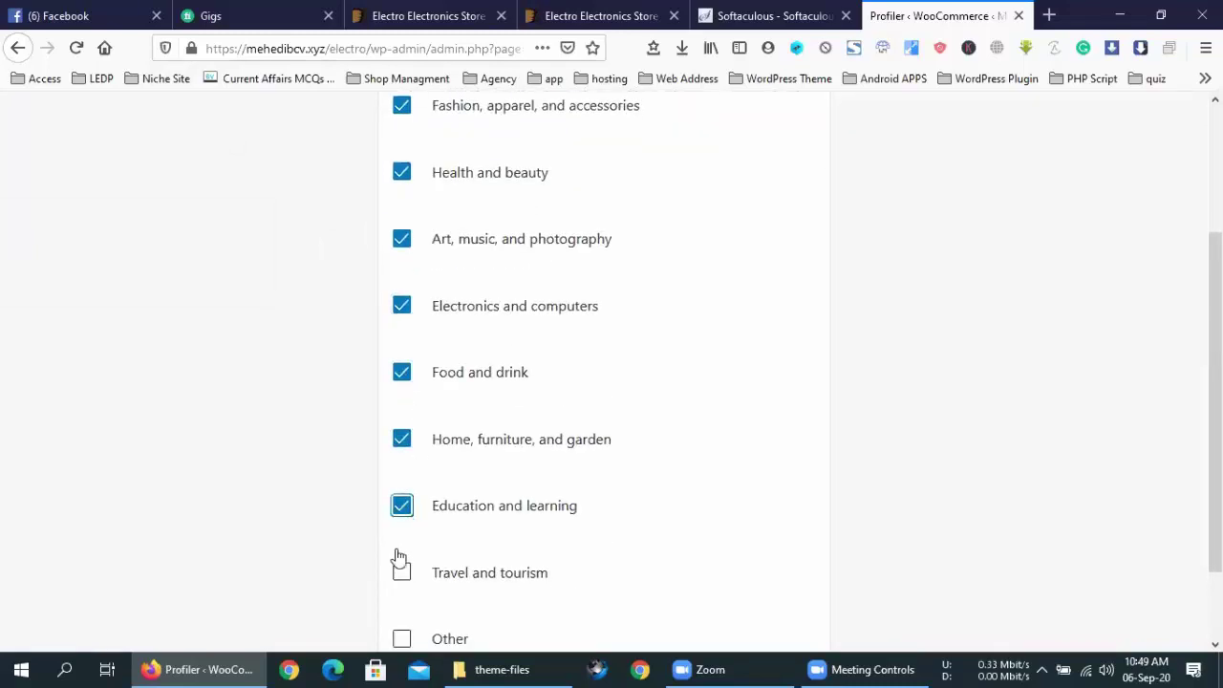
click(402, 565)
scroll(402, 563, down, 1)
click(401, 539)
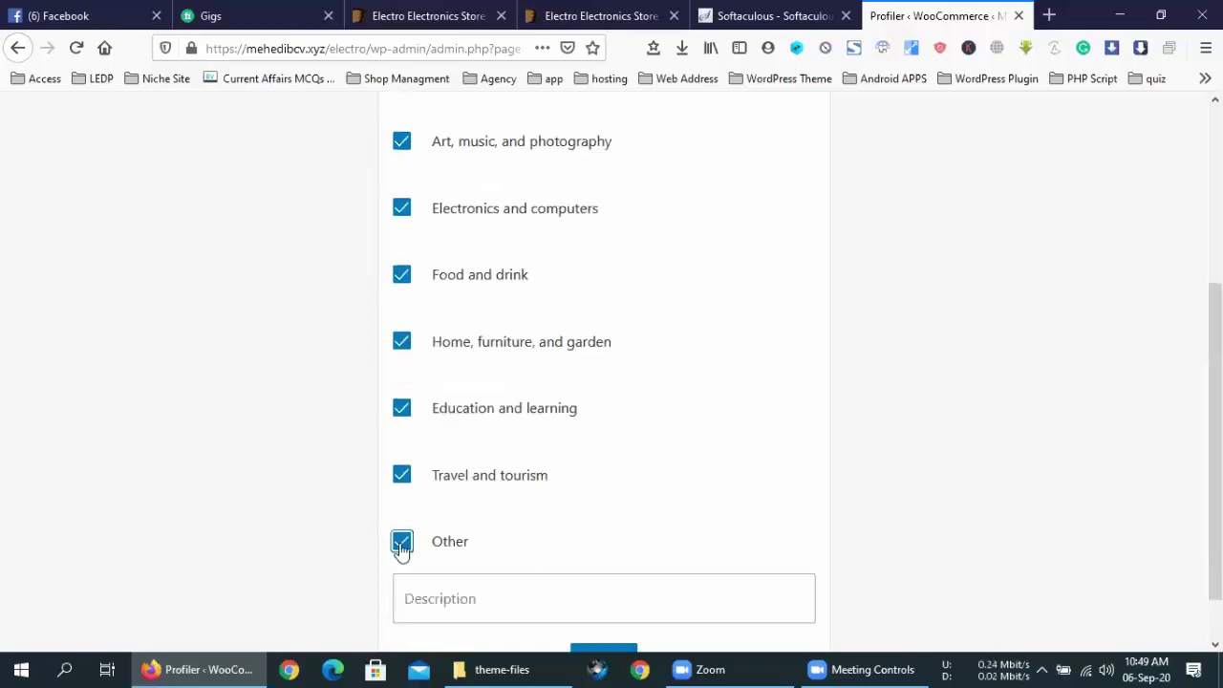
click(401, 538)
click(602, 599)
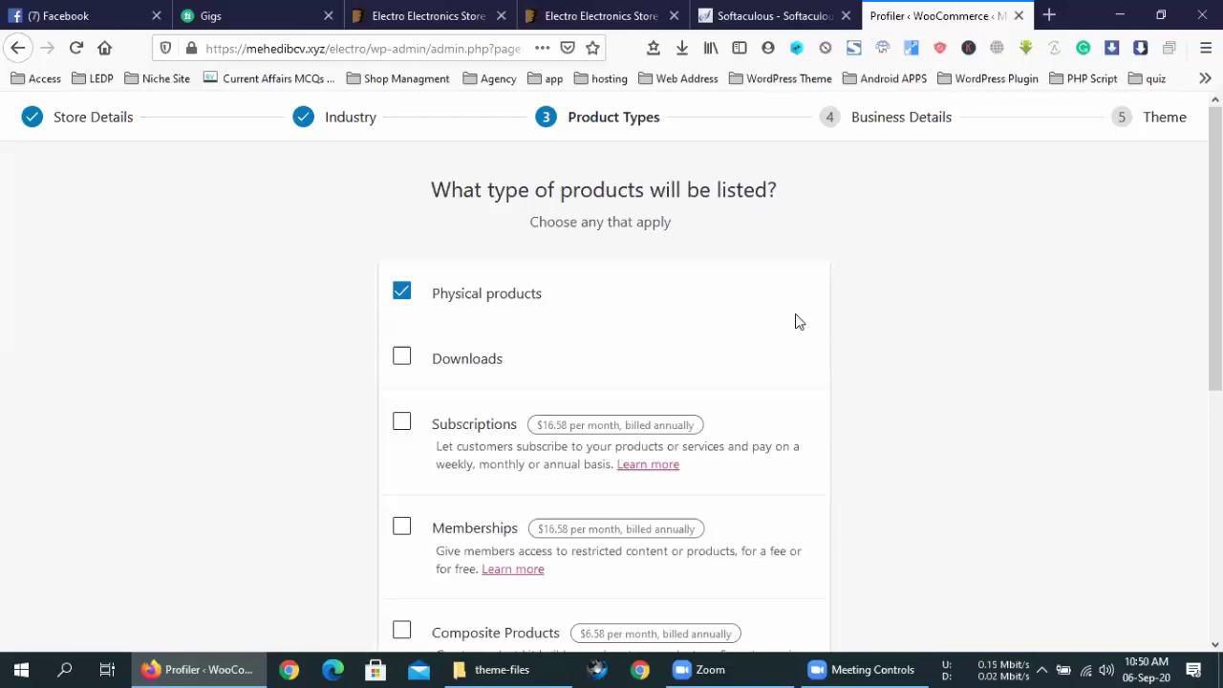
Add Downloads to the product types alongside physical products, leave the paid types unselected, and continue to the business details.
click(403, 357)
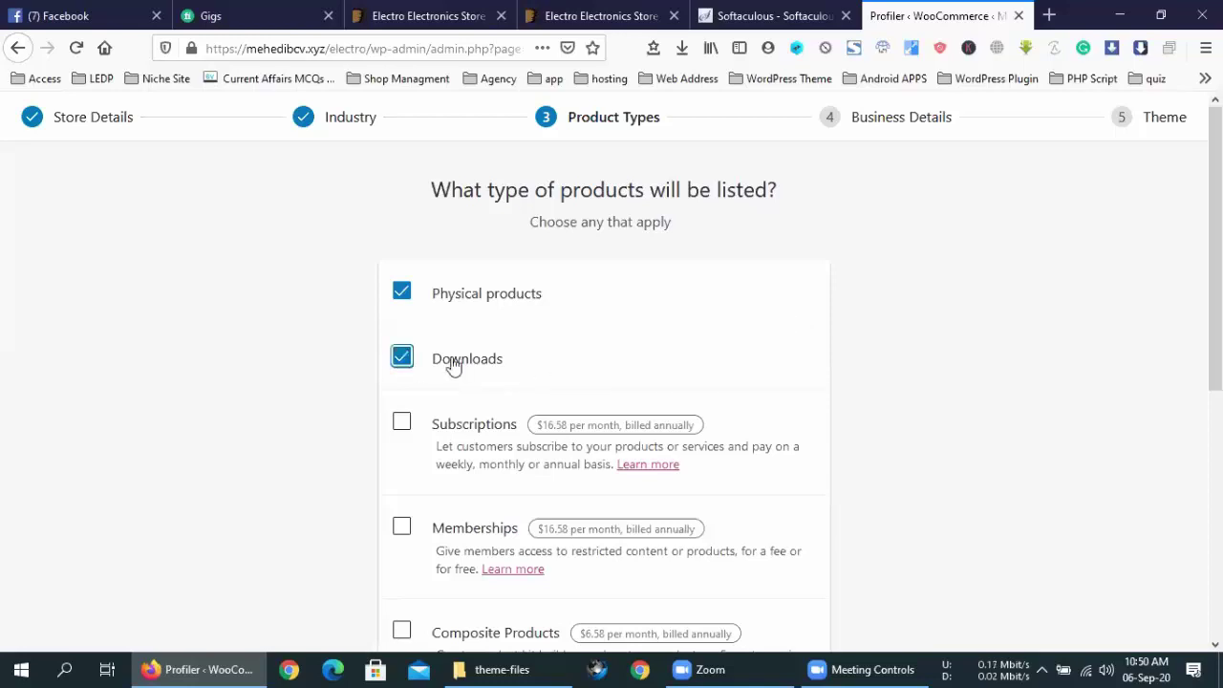
scroll(455, 365, down, 2)
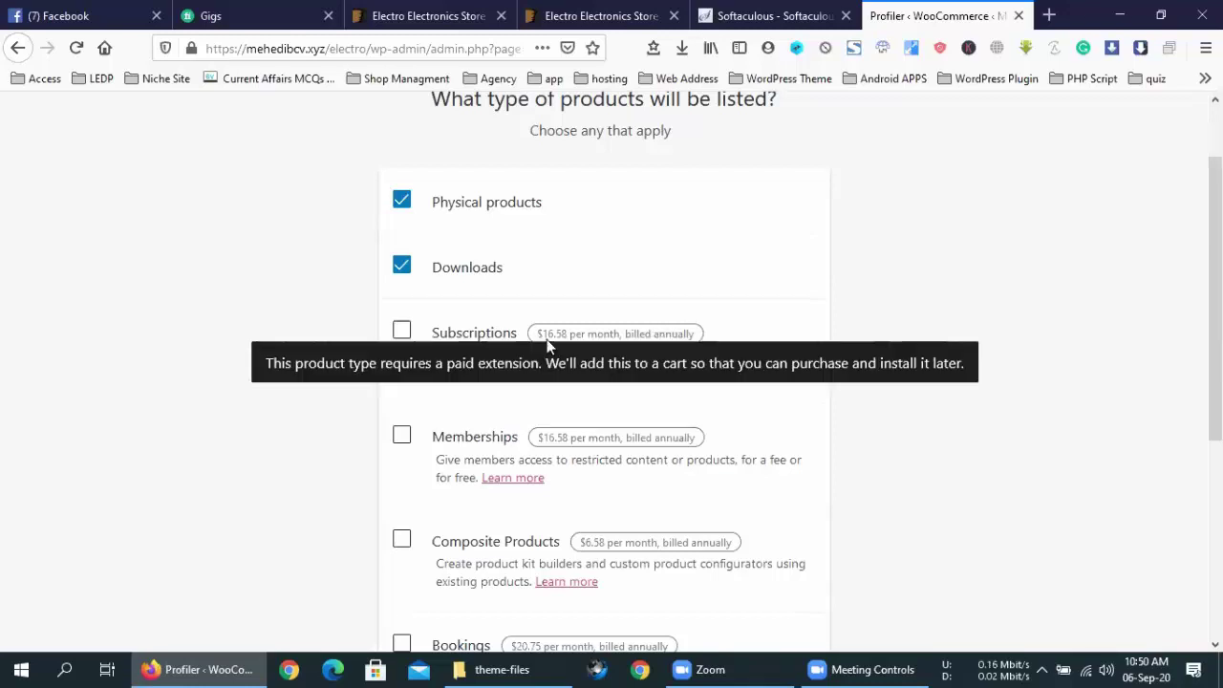
scroll(436, 348, down, 2)
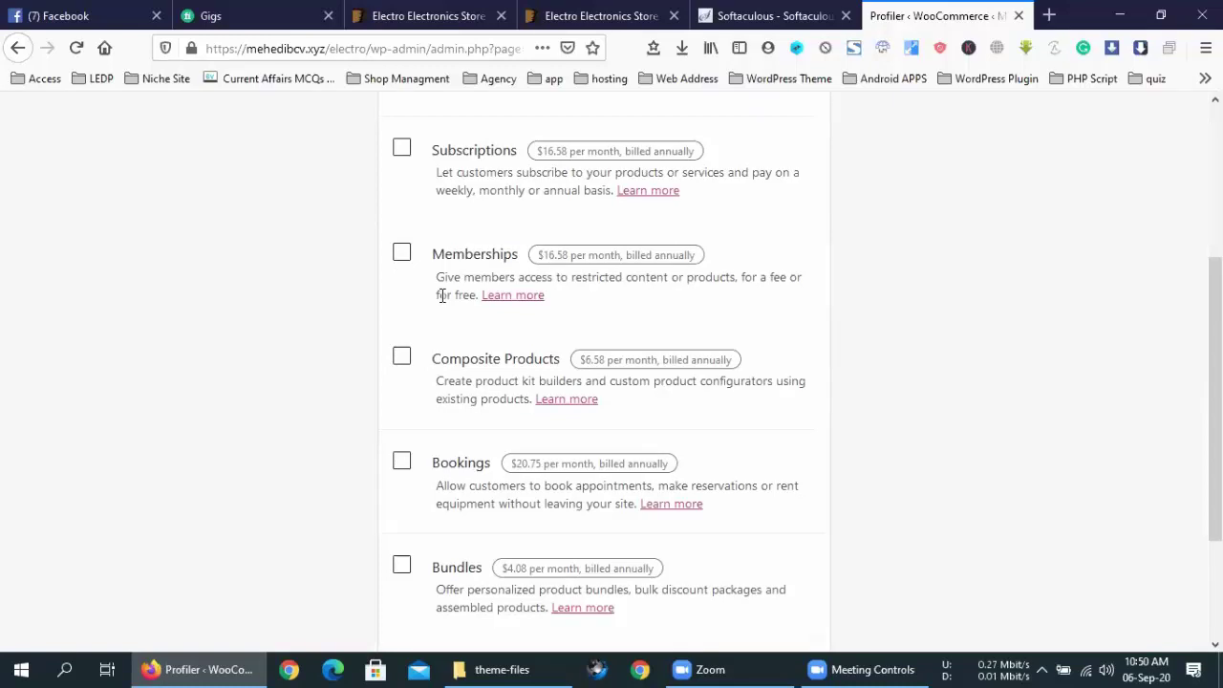
scroll(441, 296, down, 1)
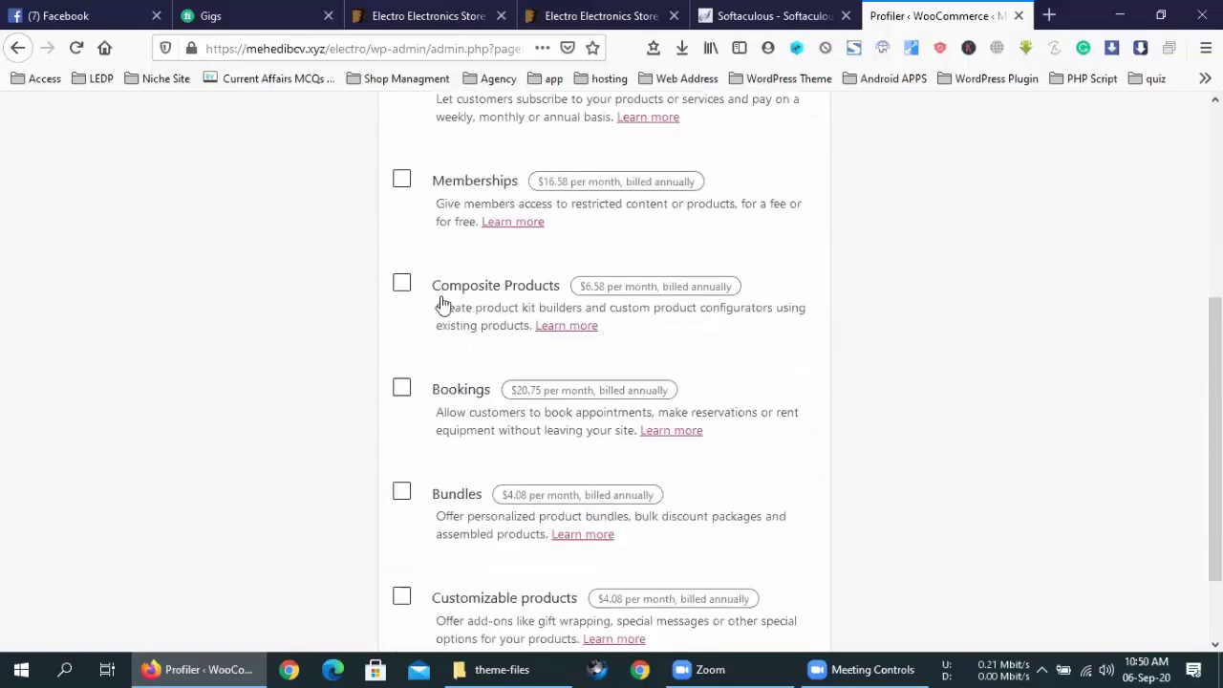
scroll(449, 335, down, 2)
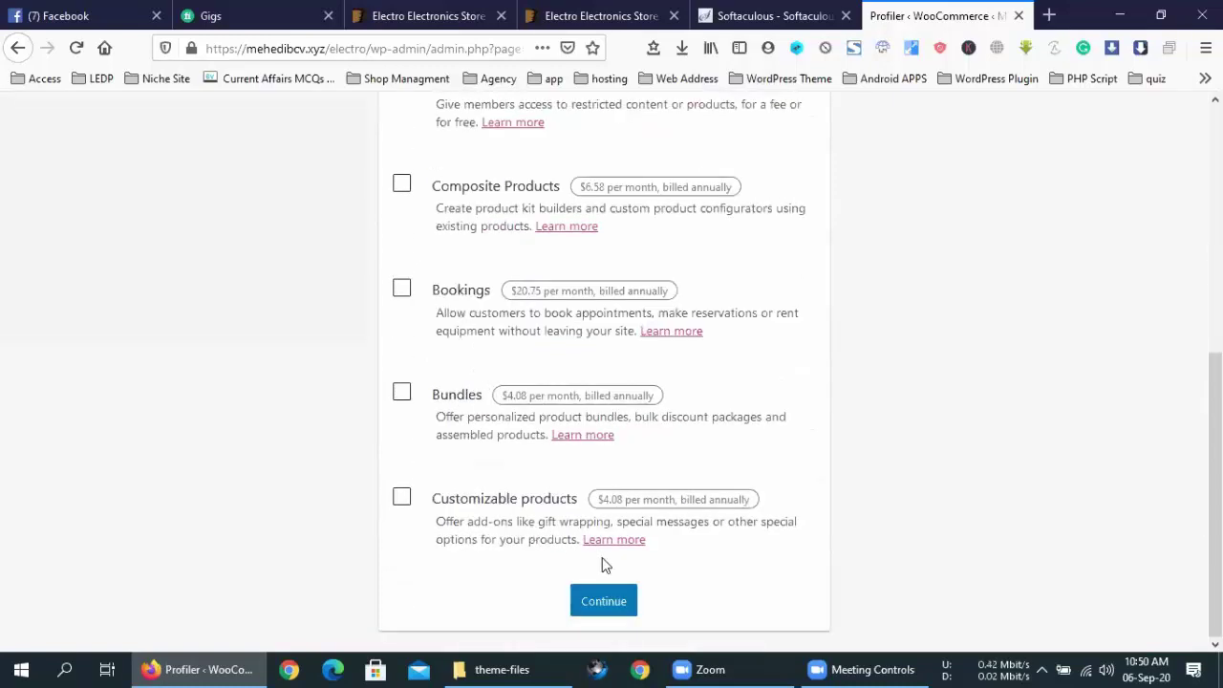
scroll(521, 501, up, 3)
scroll(535, 497, up, 2)
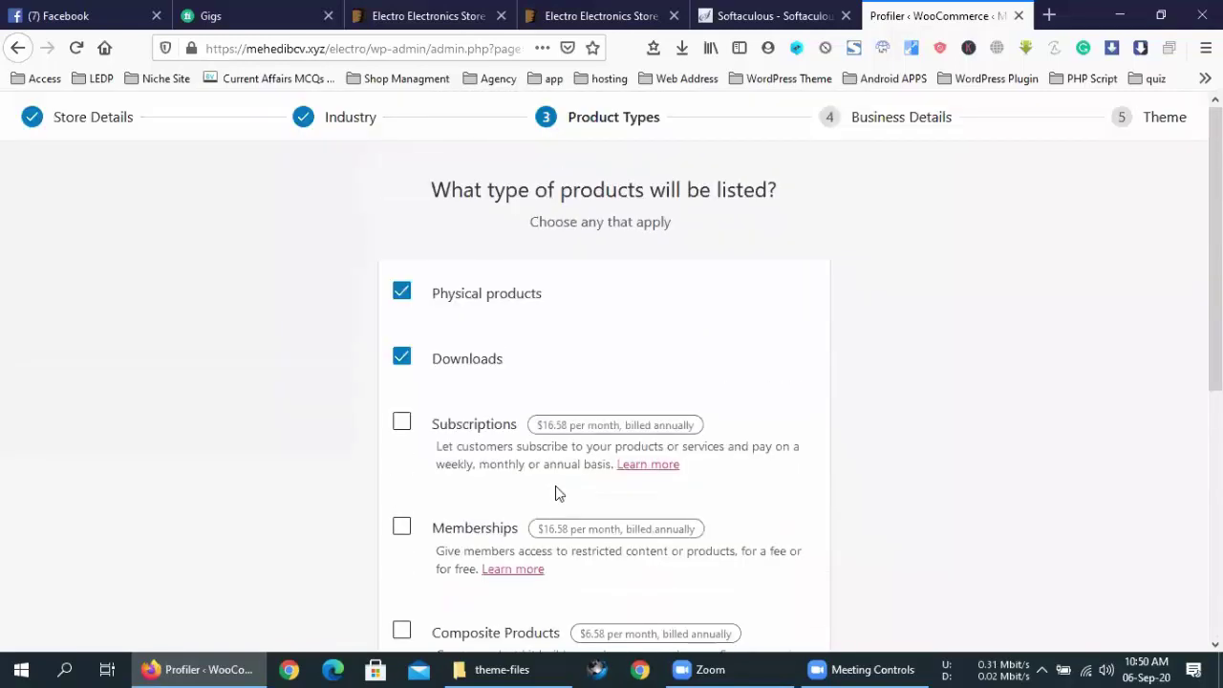
scroll(705, 475, down, 3)
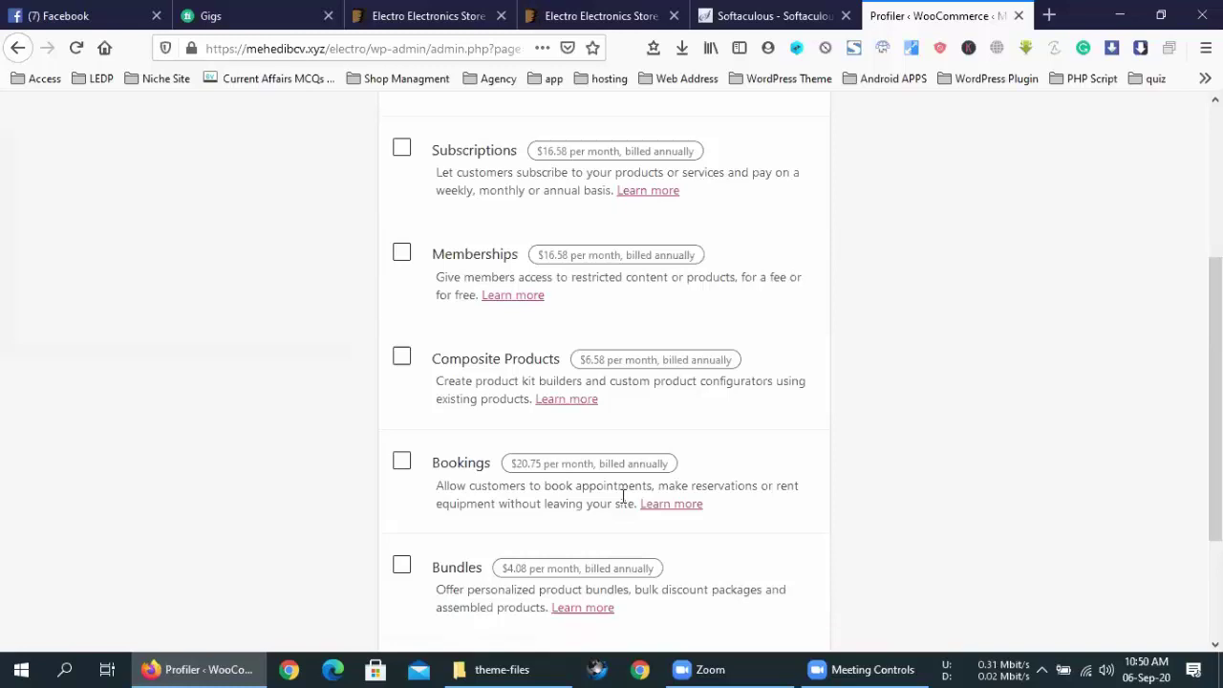
scroll(650, 496, down, 2)
click(605, 607)
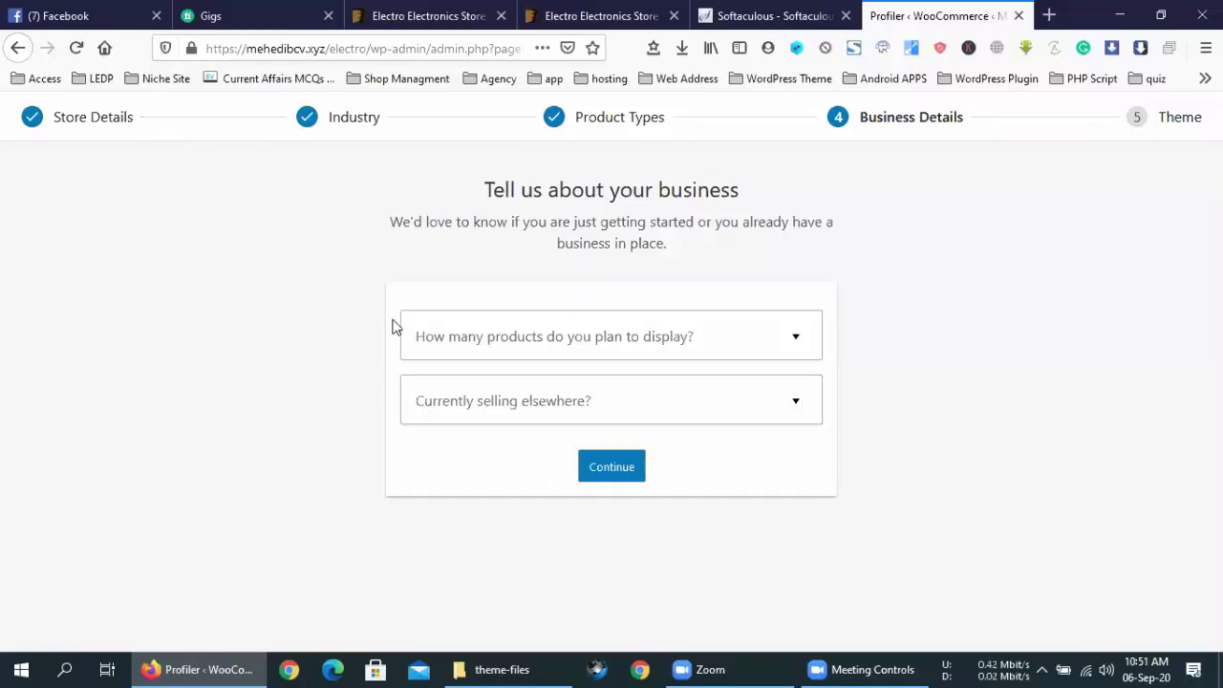
Set the number of products planned for display to 1,000+.
click(516, 347)
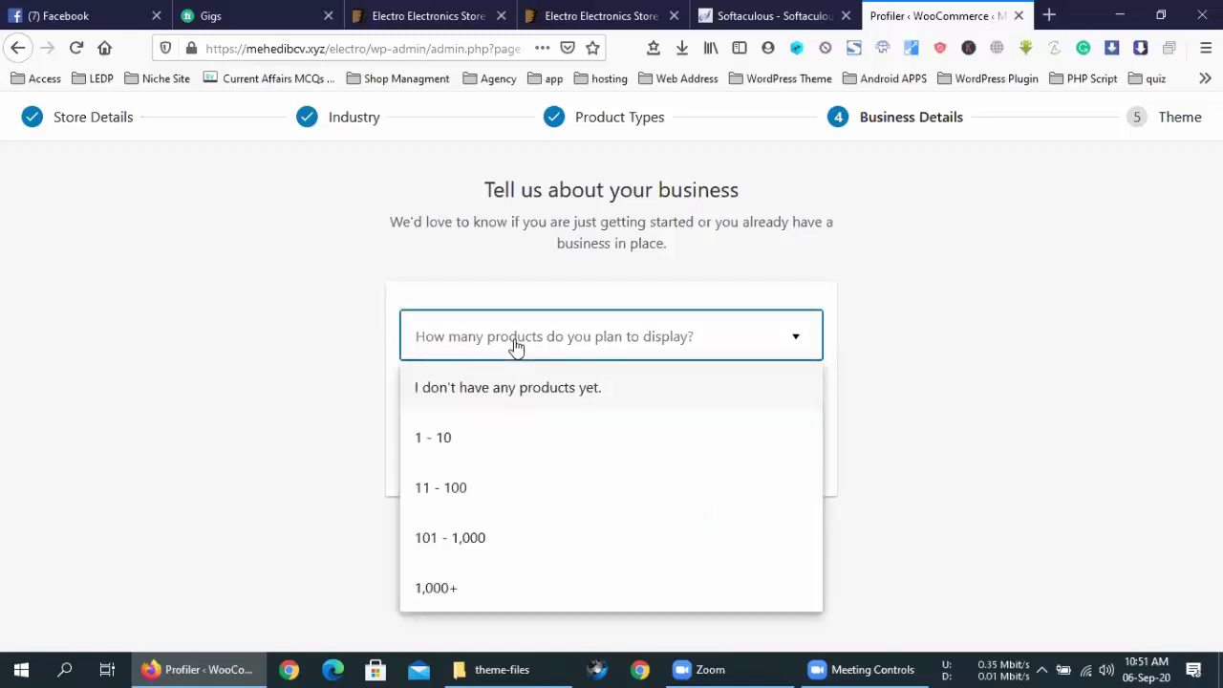
click(464, 229)
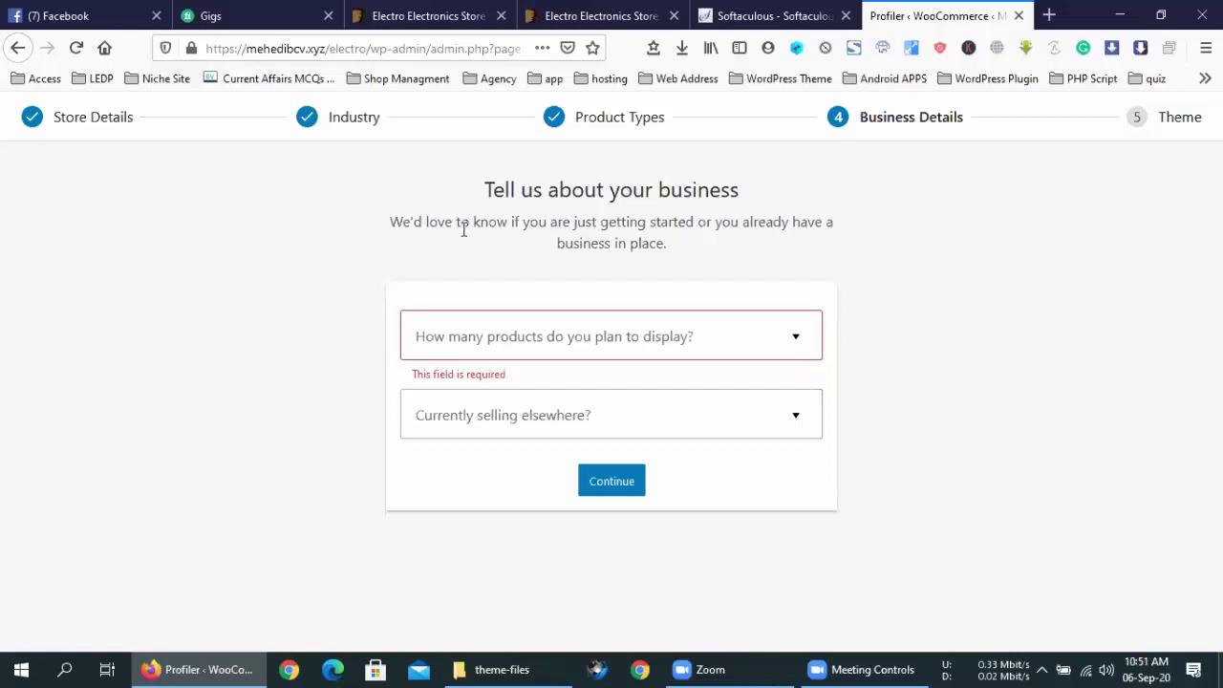
click(532, 351)
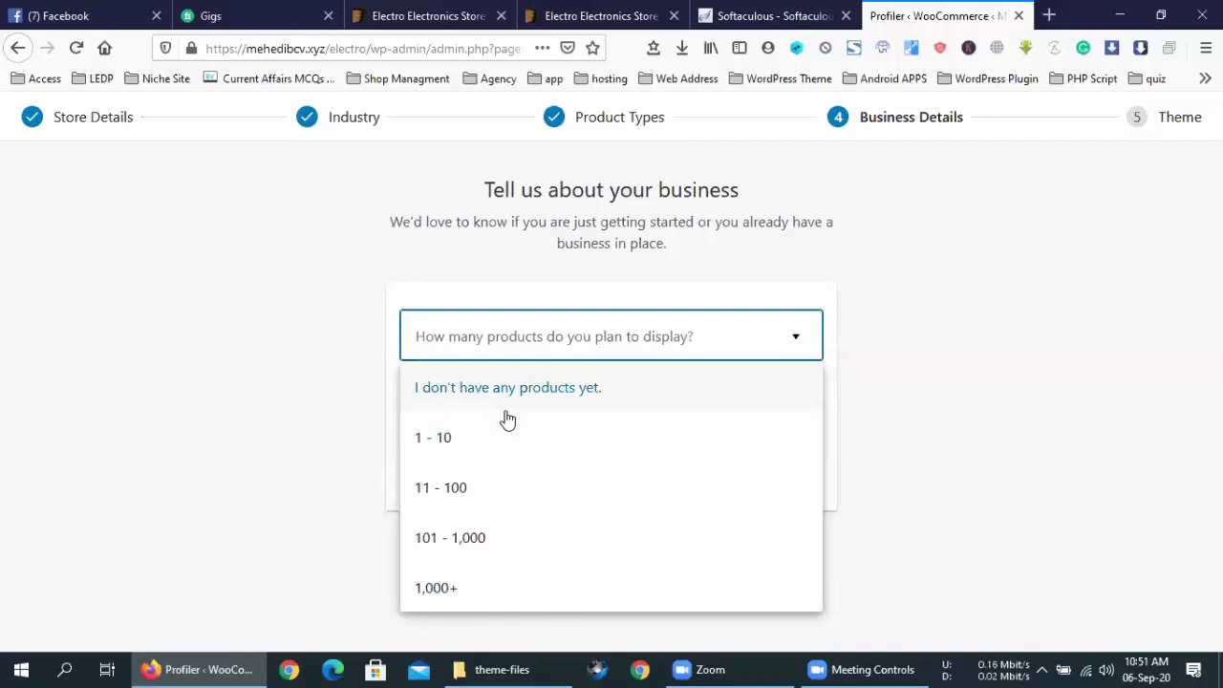
click(504, 596)
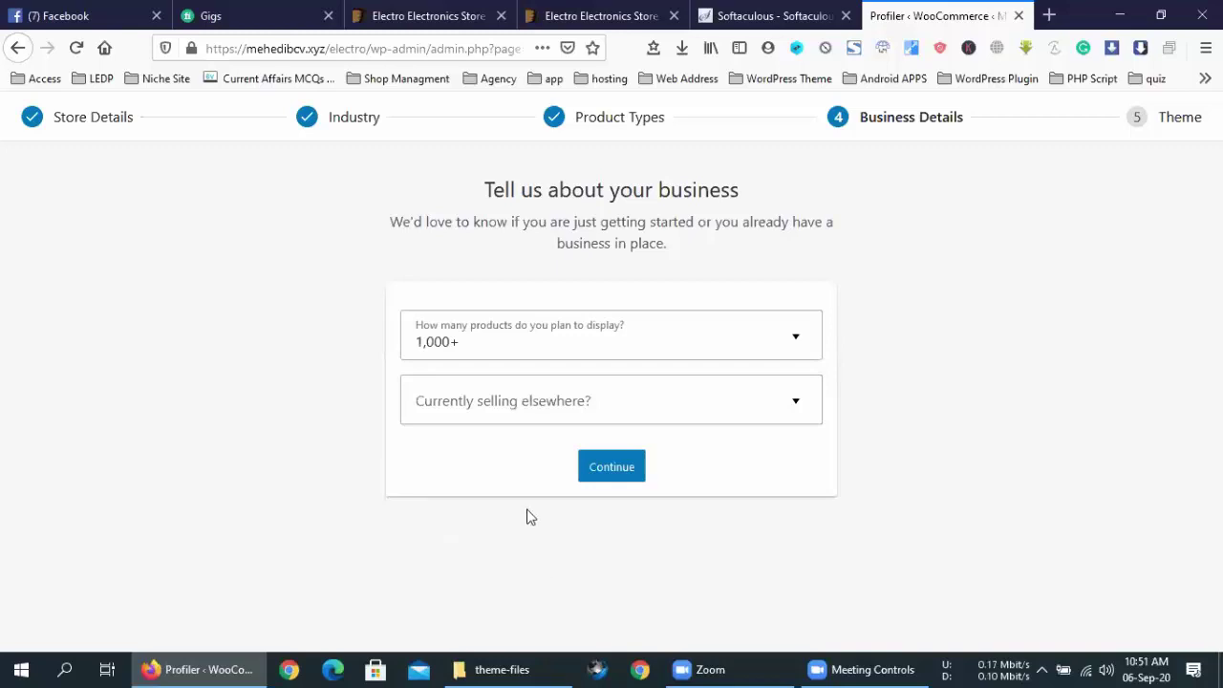
Answer No to currently selling elsewhere, keep the Facebook, Mailchimp and Google Ads extensions enabled, and continue to the theme selection.
click(487, 414)
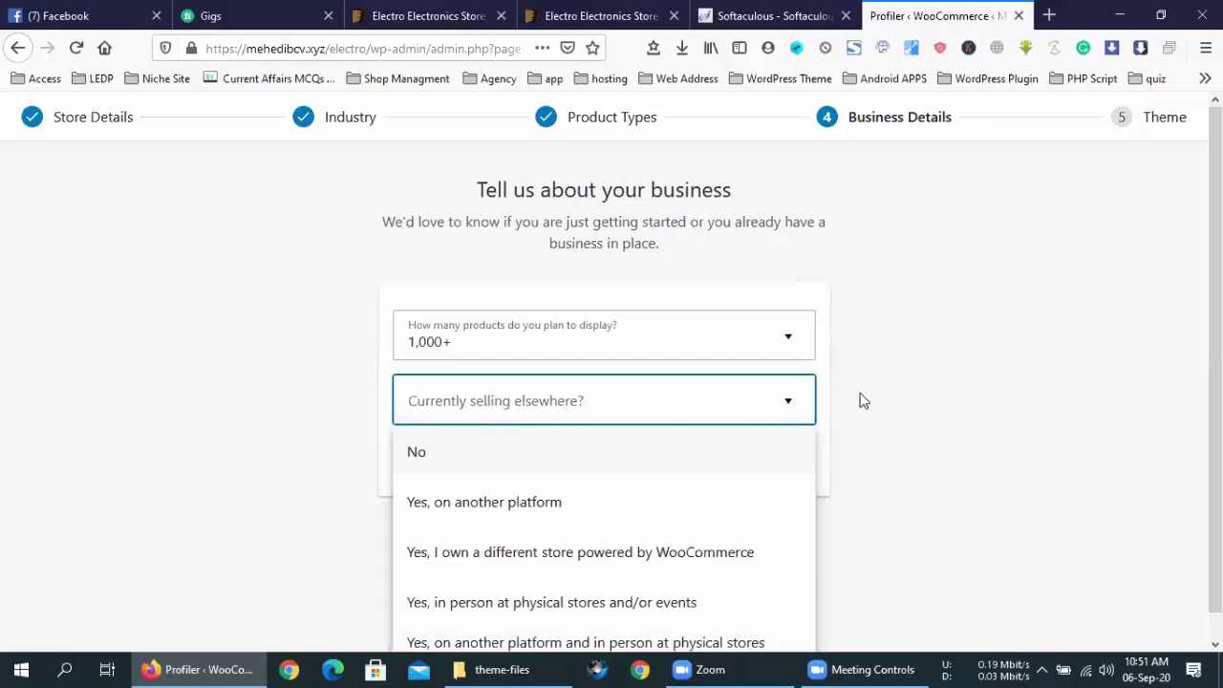
scroll(862, 400, down, 1)
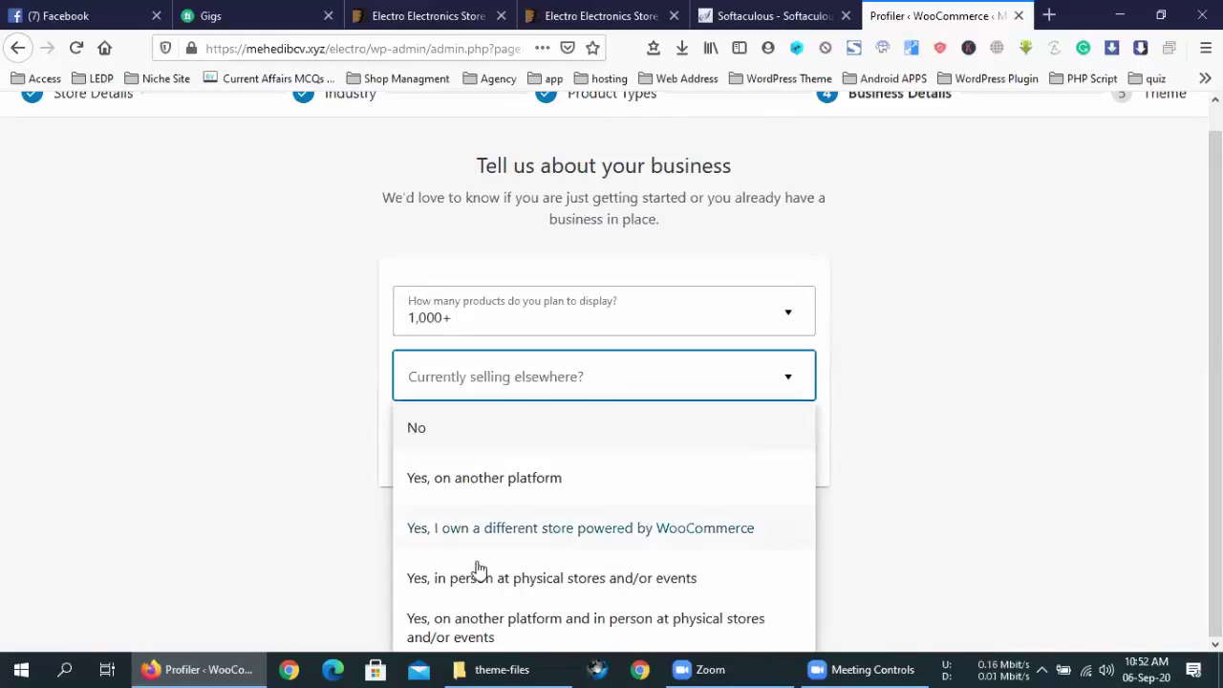
click(585, 432)
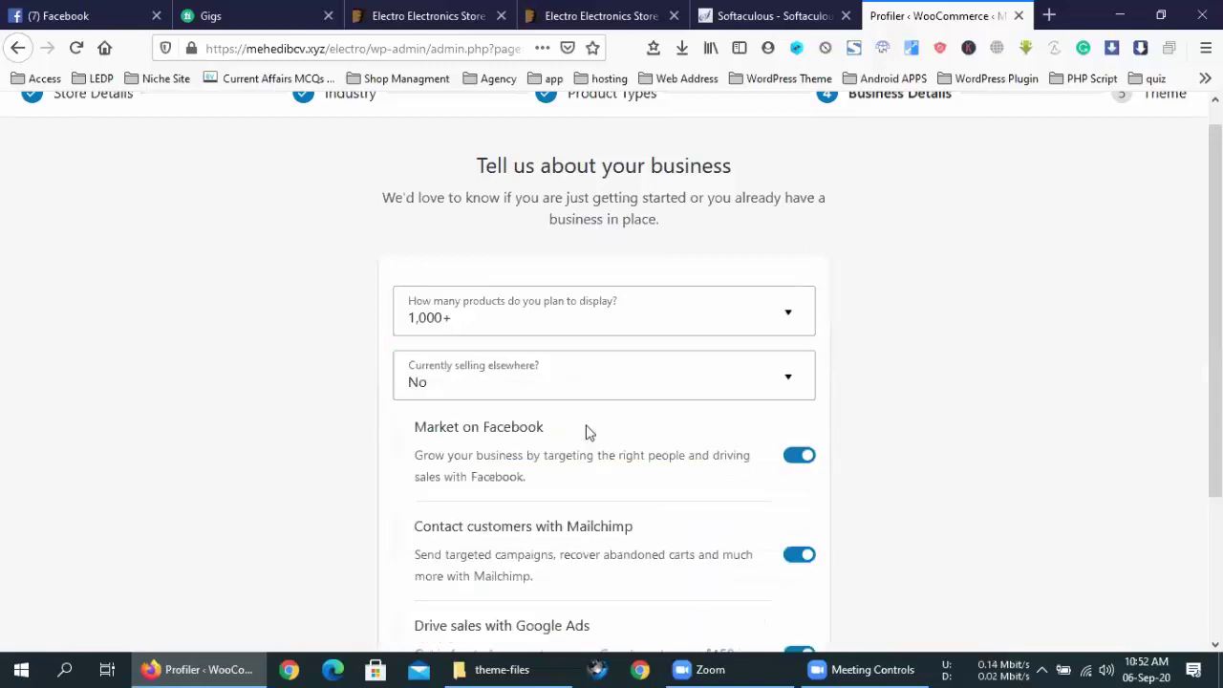
click(723, 373)
click(724, 373)
click(802, 387)
click(838, 393)
scroll(867, 387, down, 1)
scroll(866, 388, down, 3)
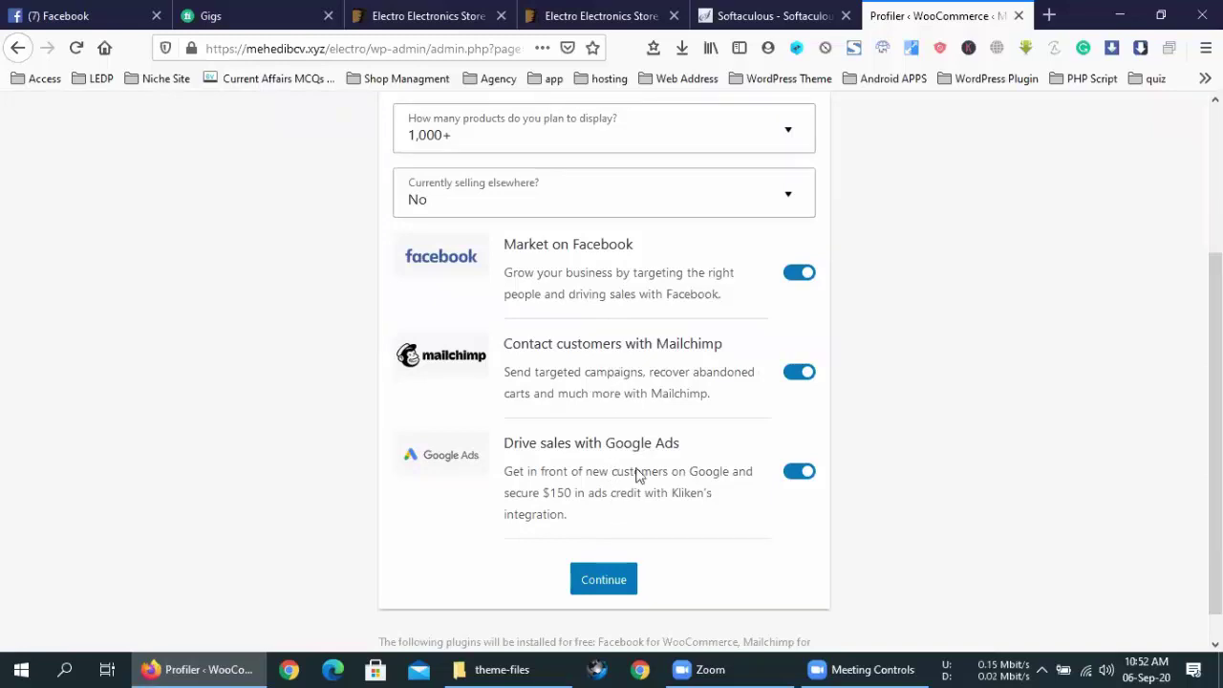
click(603, 580)
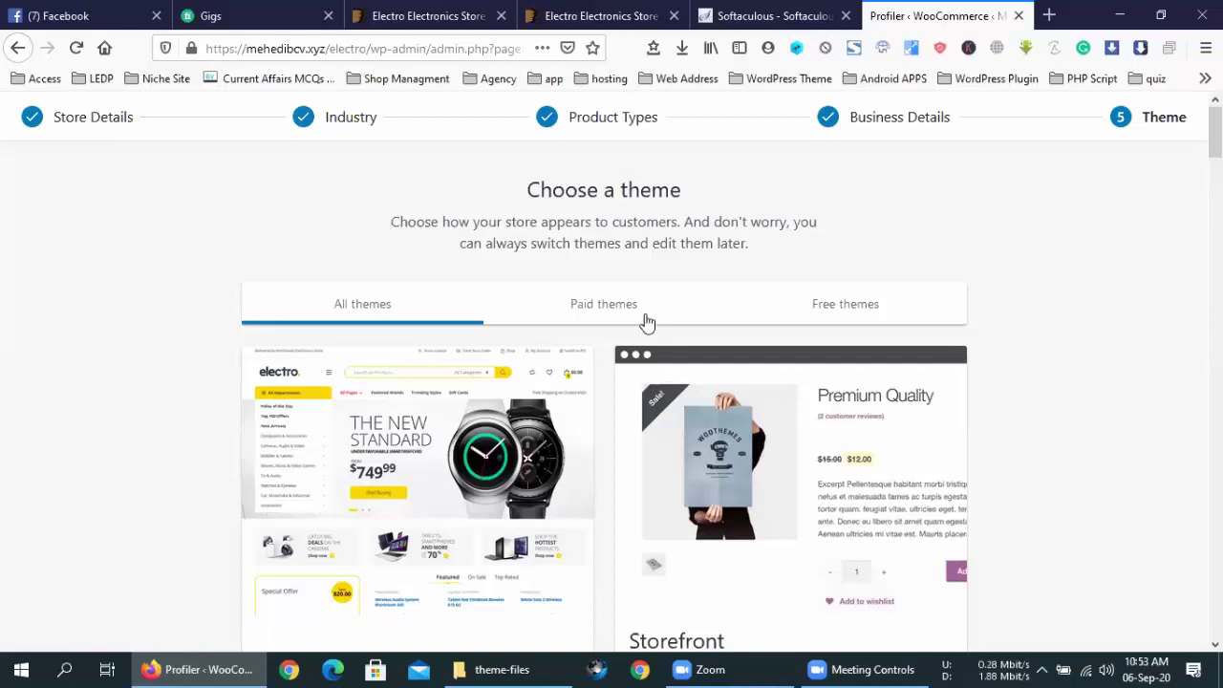
Browse the themes offered for the store, including the paid themes.
scroll(648, 323, down, 3)
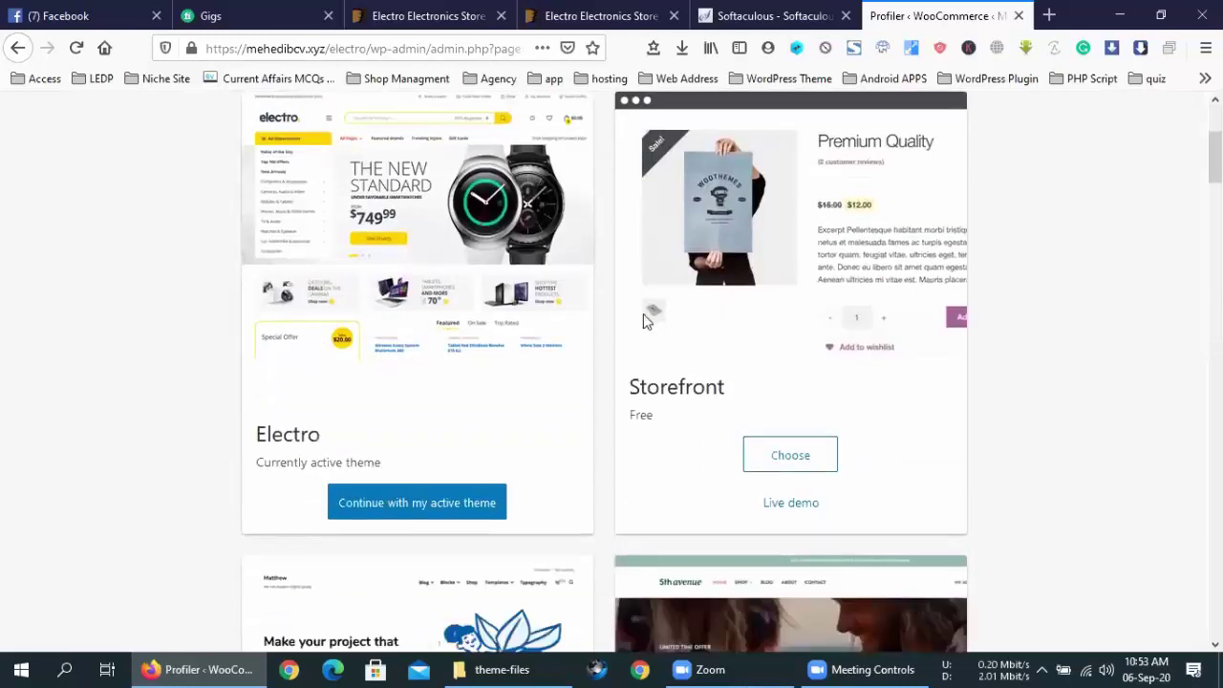
scroll(616, 325, down, 1)
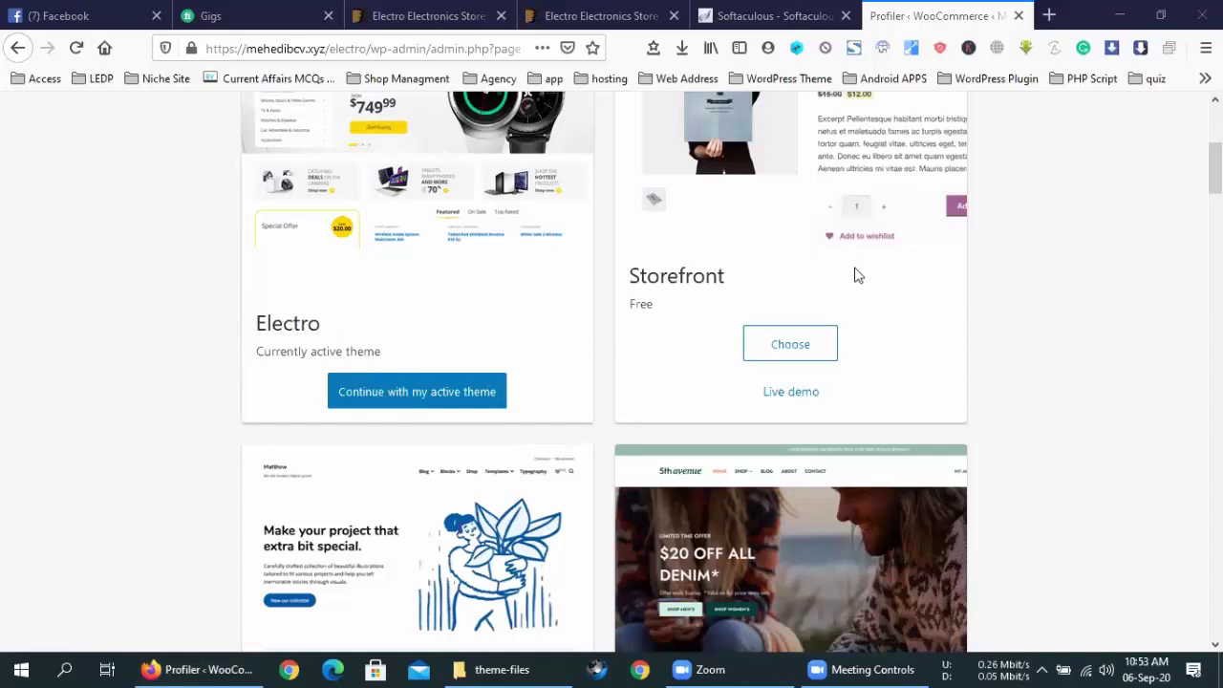
scroll(636, 364, up, 3)
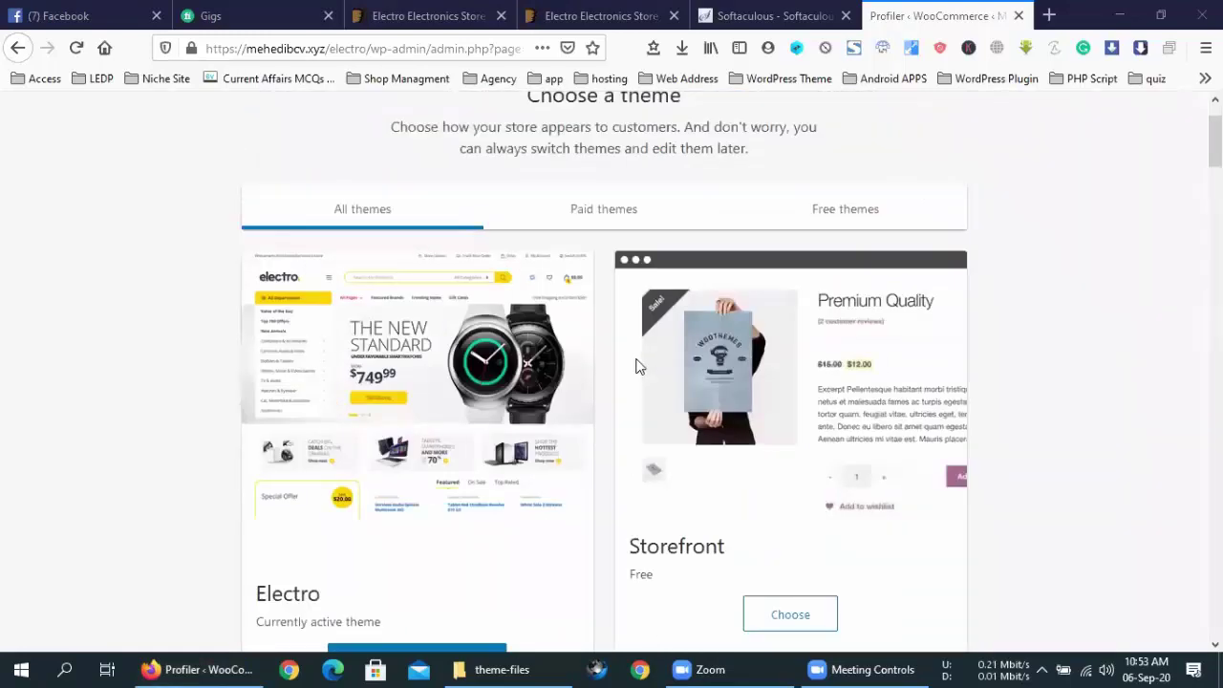
scroll(617, 311, up, 1)
click(619, 308)
scroll(574, 334, down, 3)
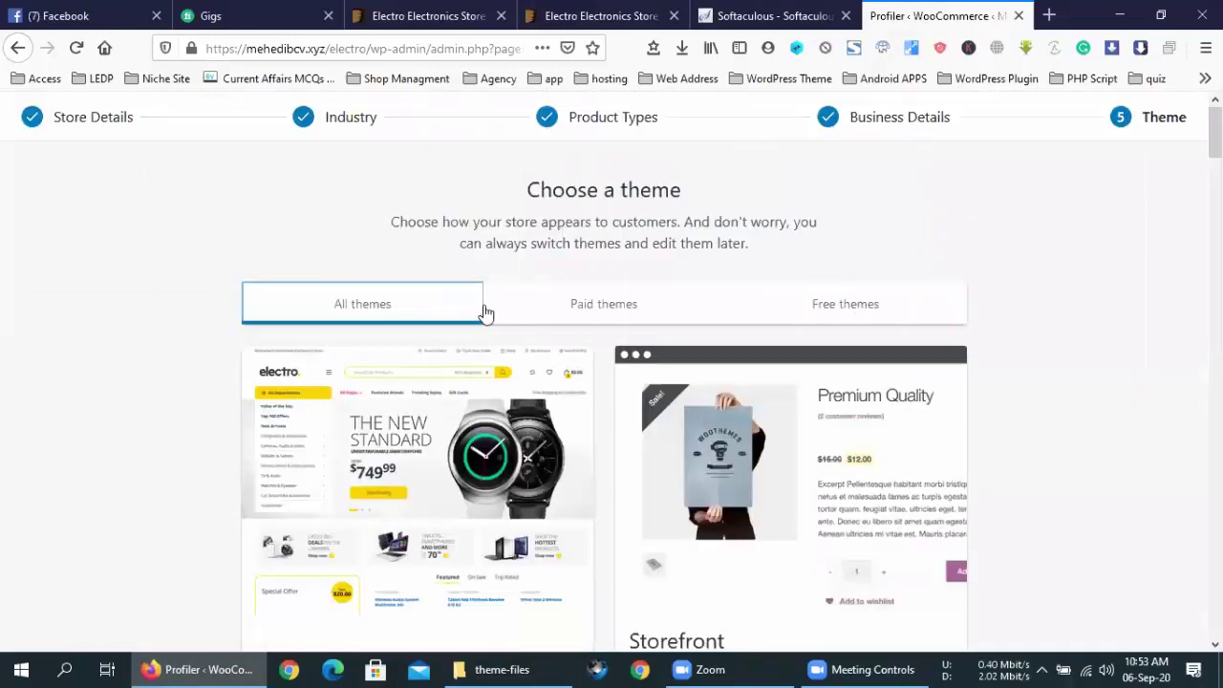
Return to the full theme list and continue with the currently active Electro theme.
scroll(494, 308, down, 3)
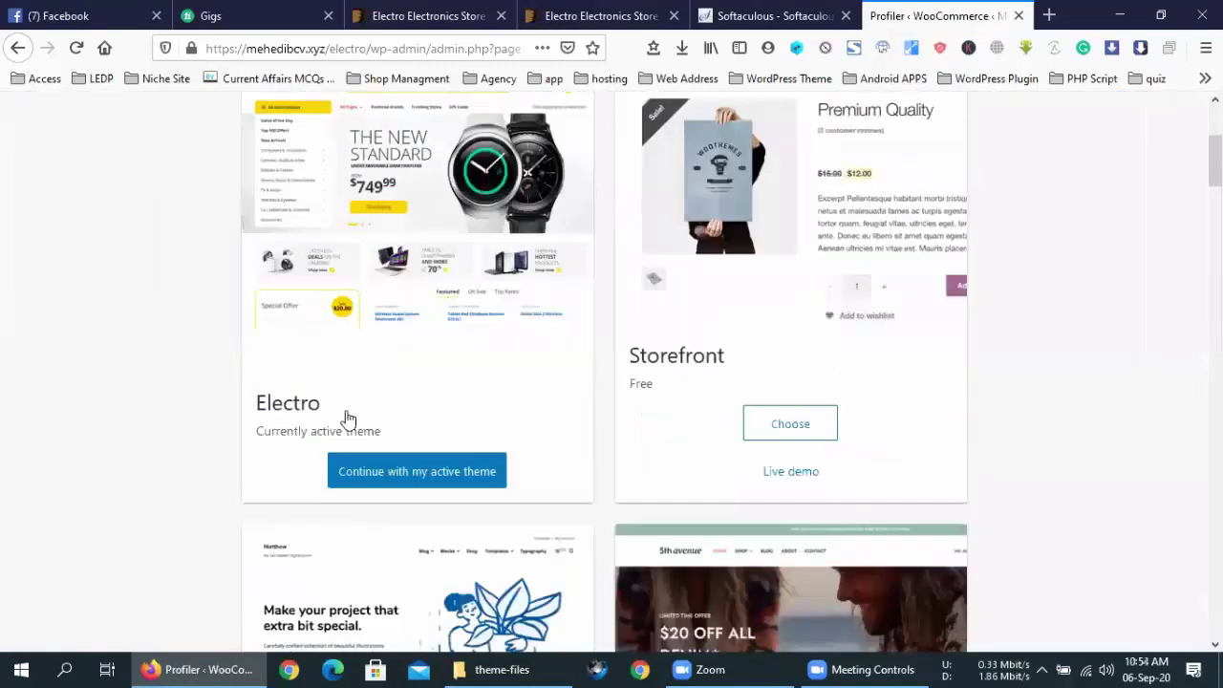
scroll(592, 325, down, 1)
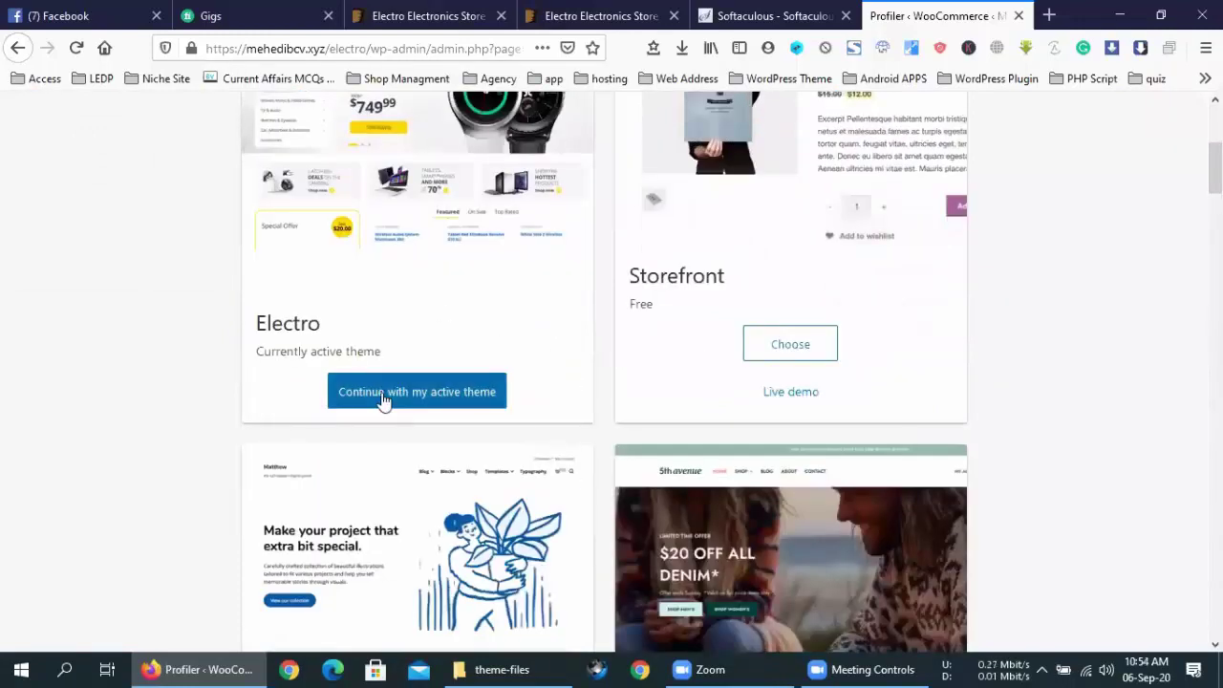
scroll(430, 284, up, 2)
scroll(435, 291, down, 2)
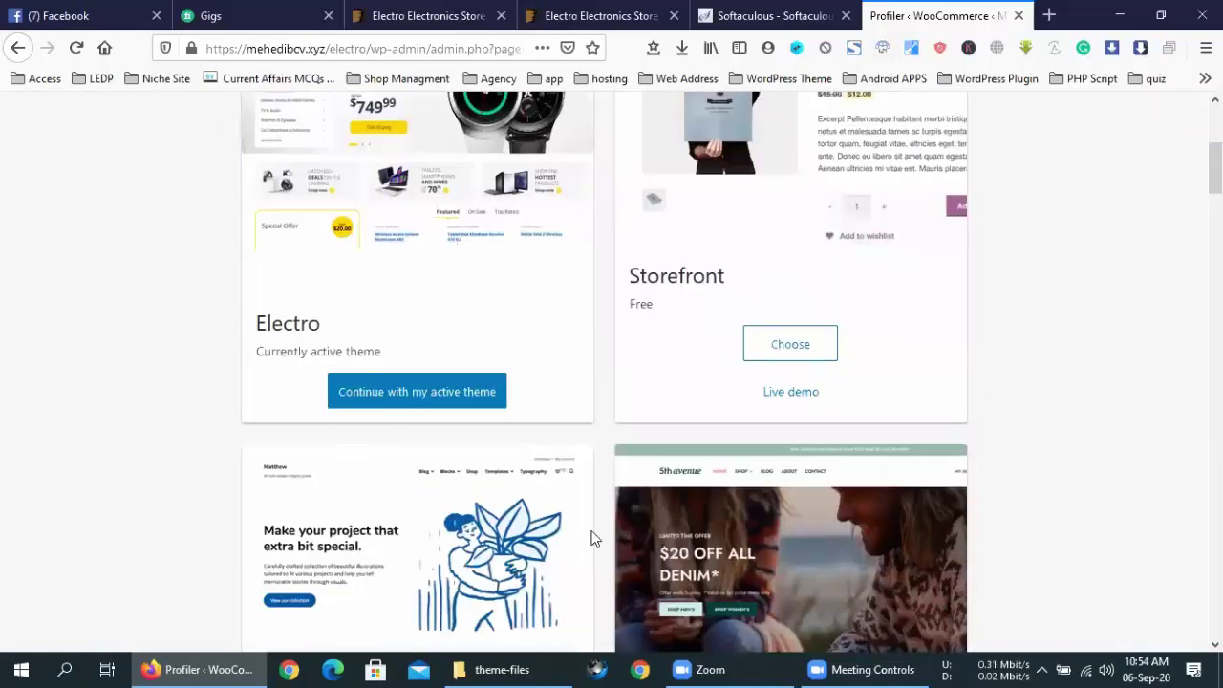
scroll(402, 416, up, 1)
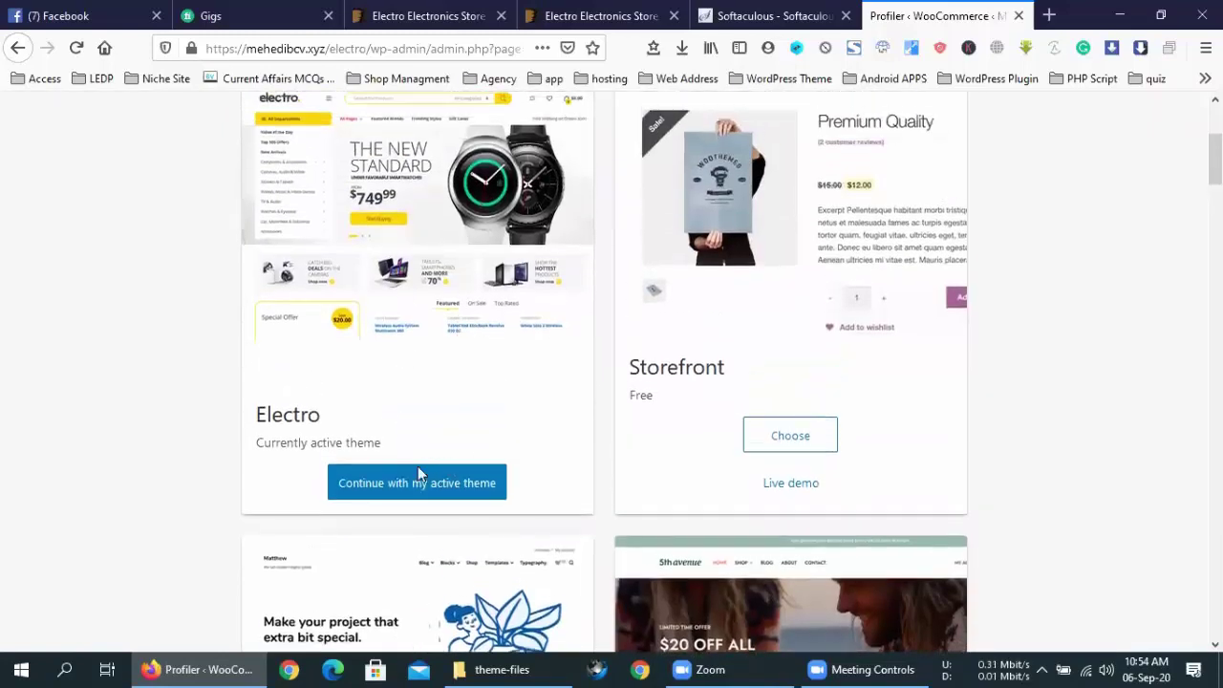
click(406, 488)
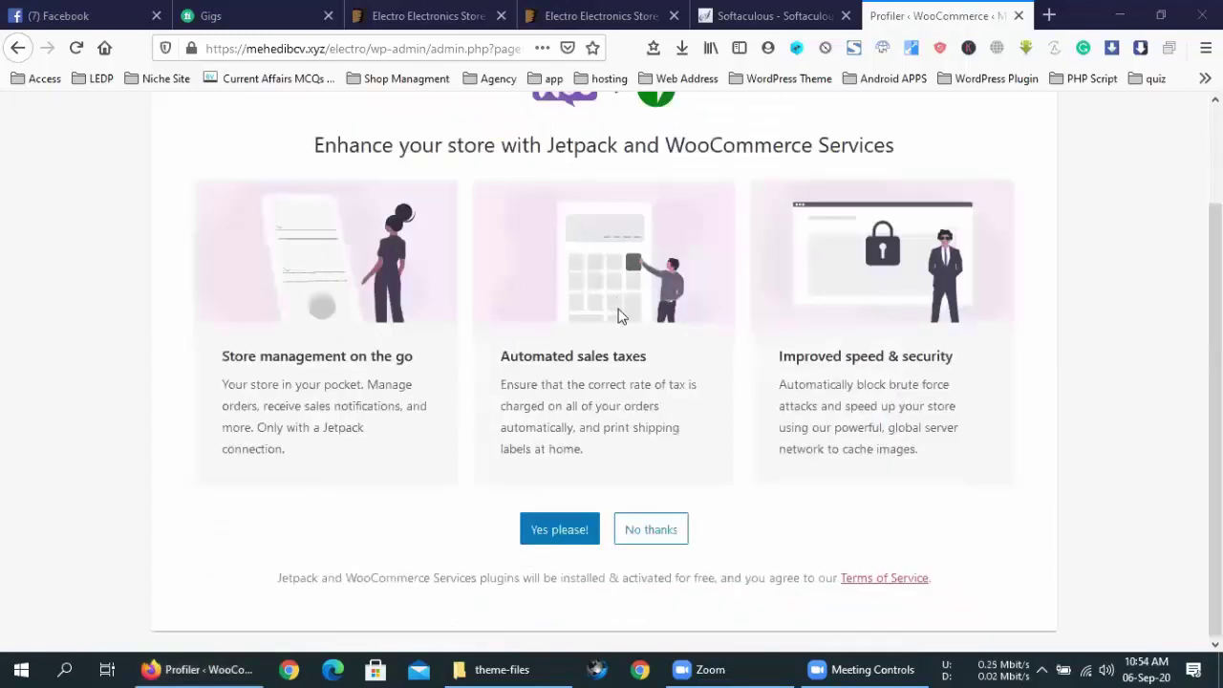
Review the Jetpack and WooCommerce Services benefits: store management on the go, automated sales taxes, and improved speed and security.
scroll(597, 323, up, 1)
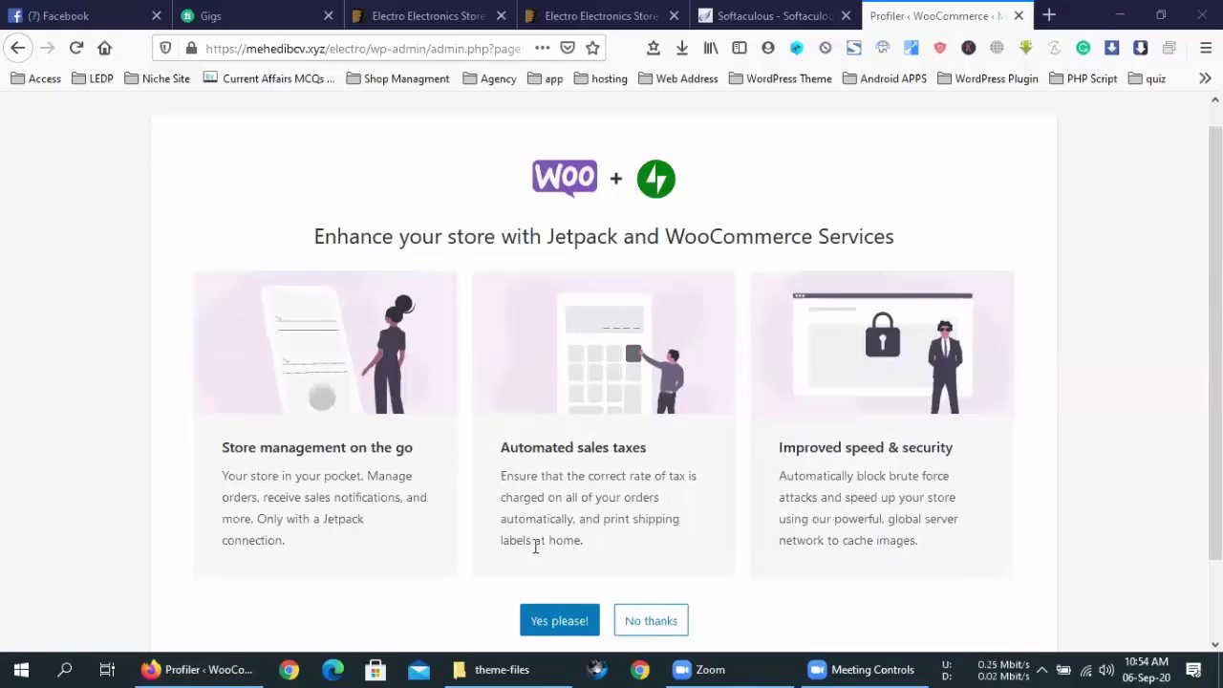
scroll(621, 523, down, 2)
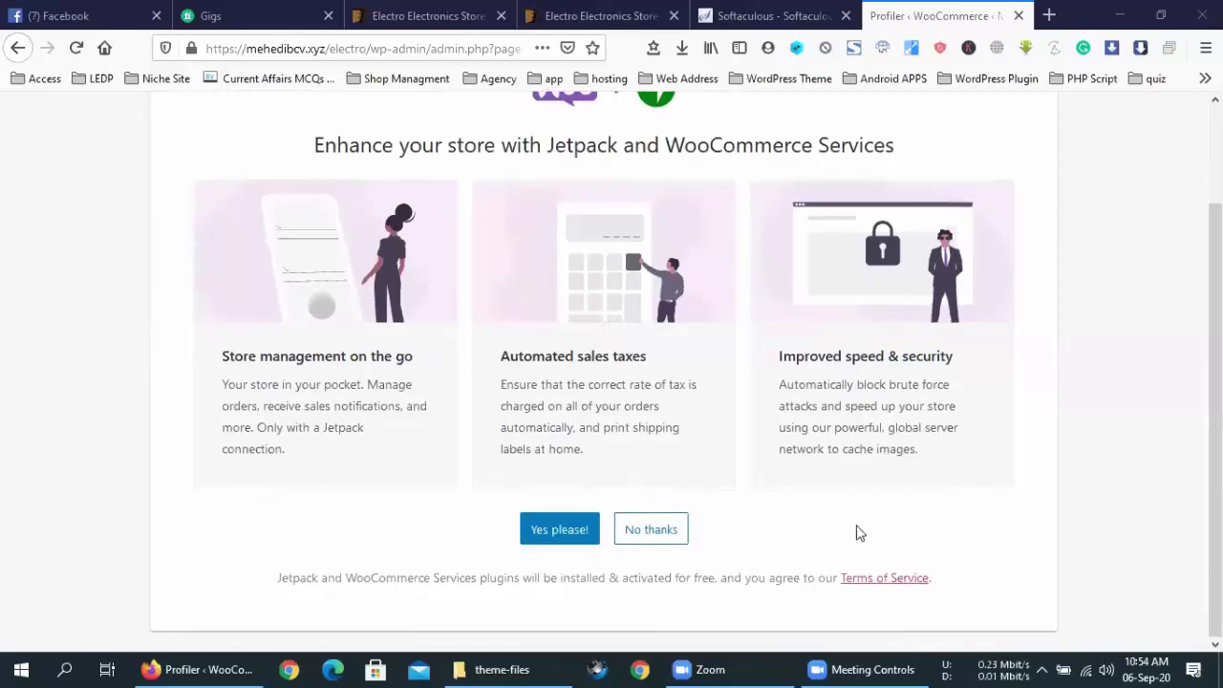
drag(224, 357, 418, 366)
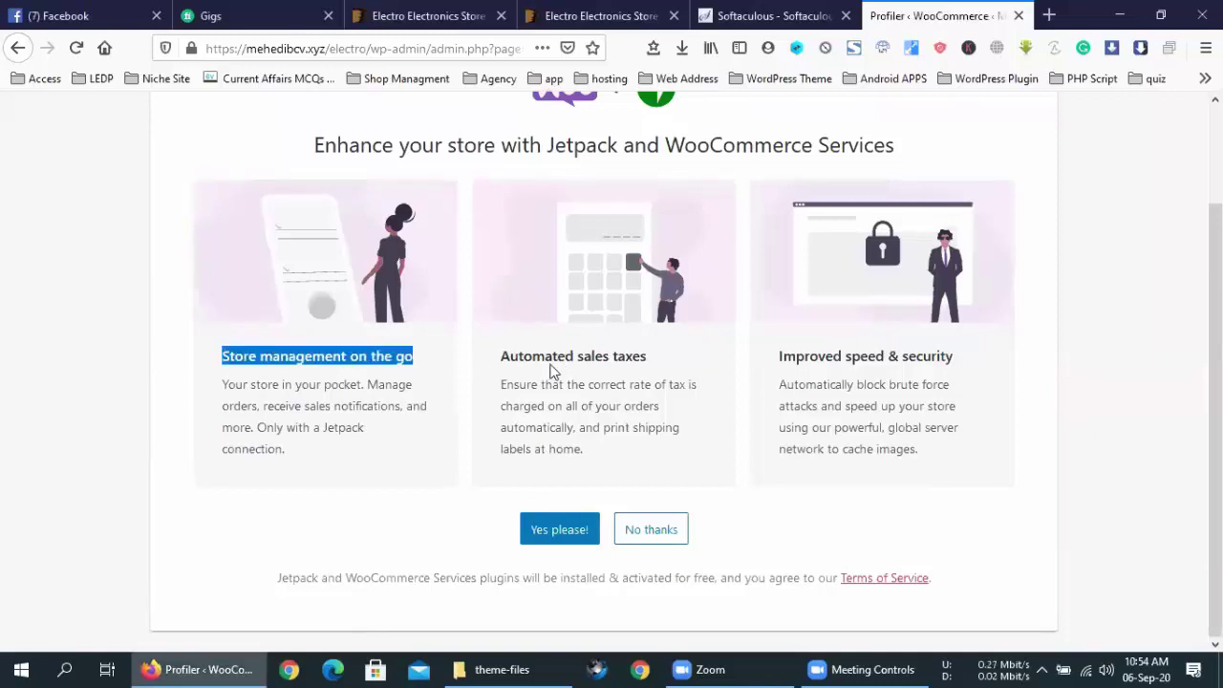
drag(510, 356, 643, 356)
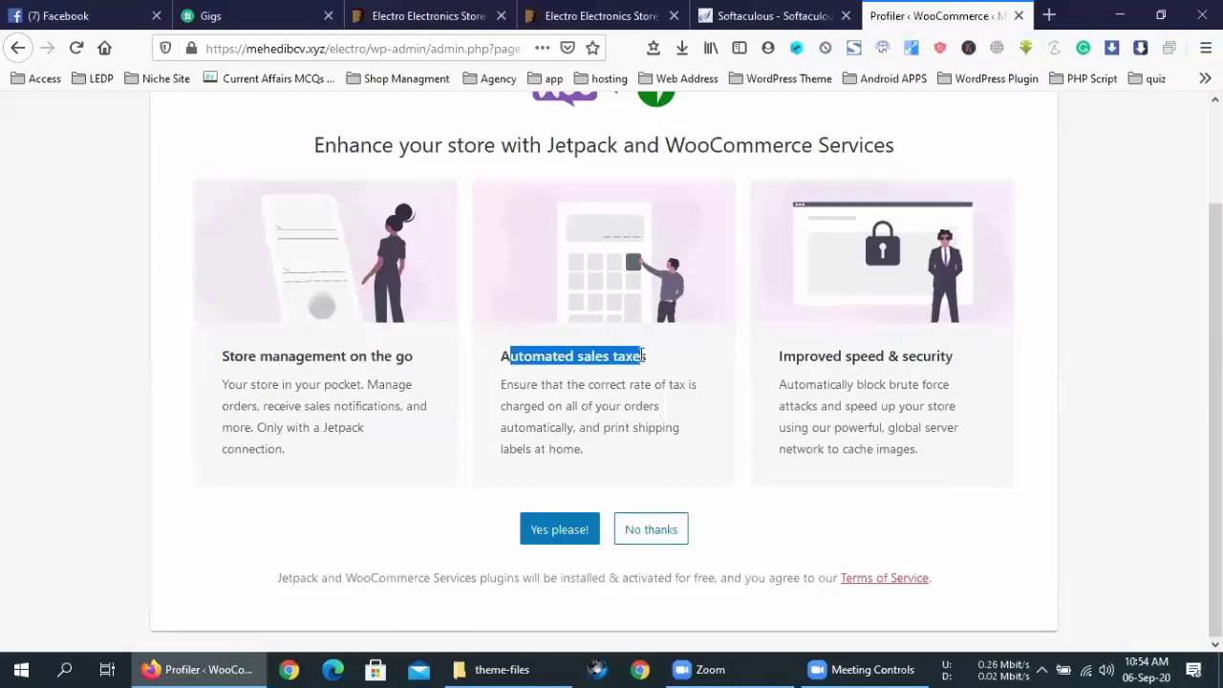
click(952, 372)
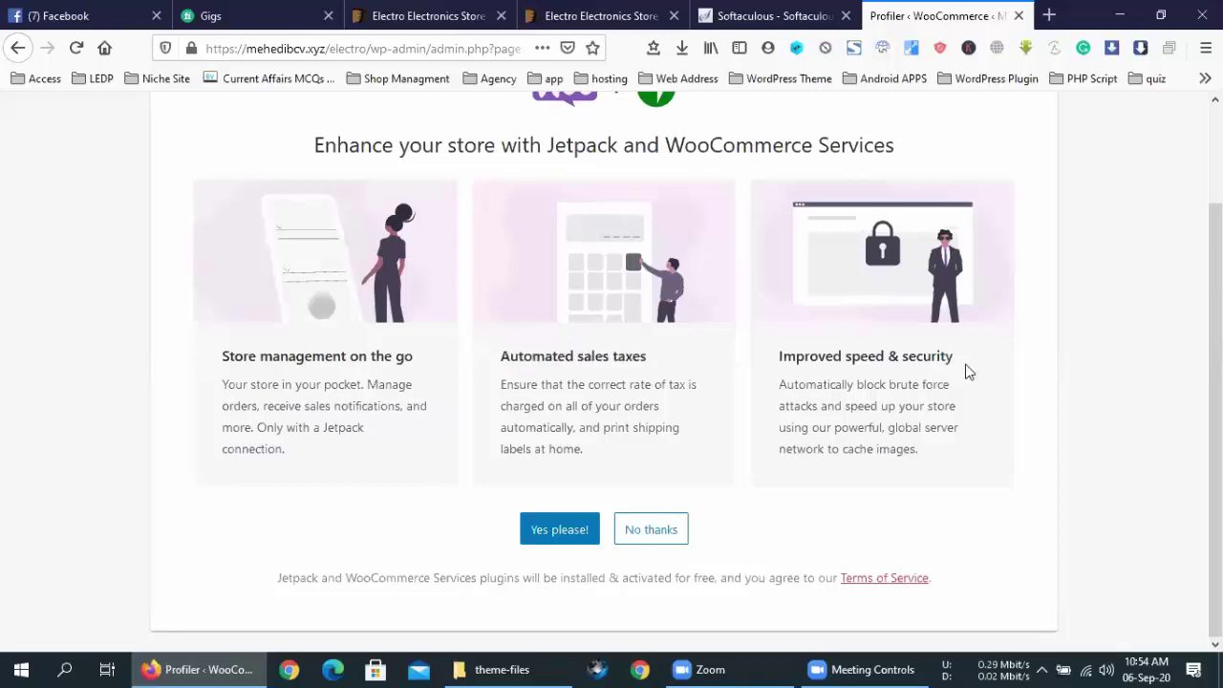
drag(964, 372, 797, 356)
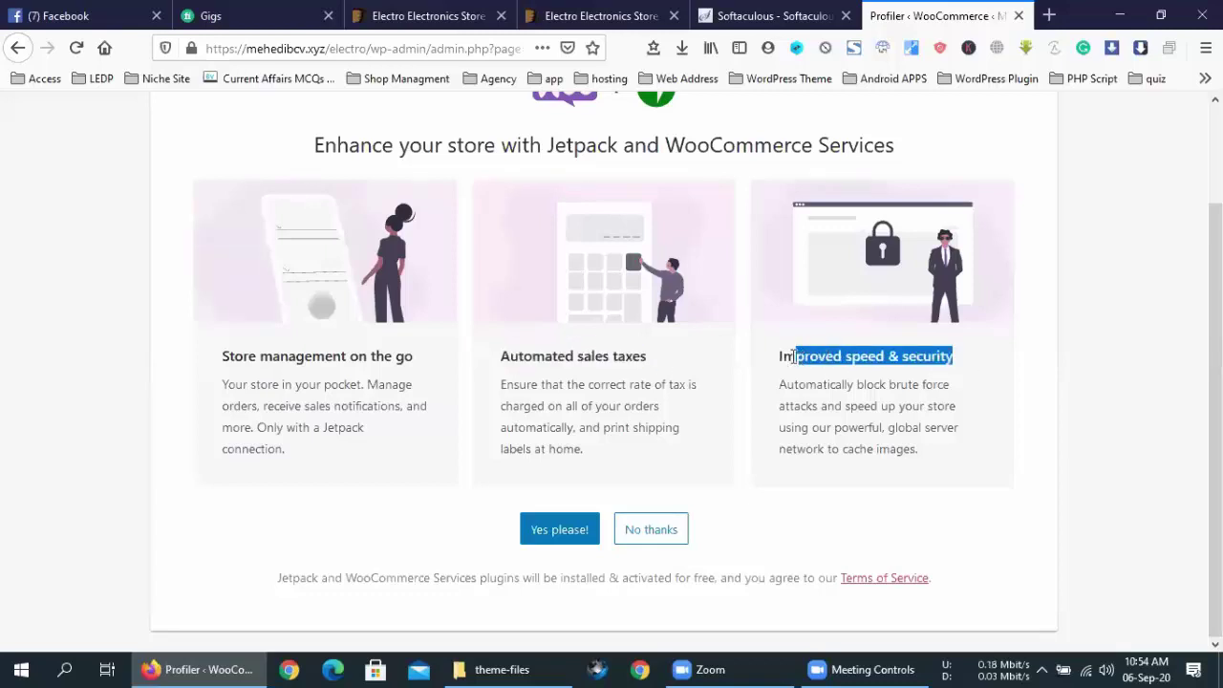
click(794, 356)
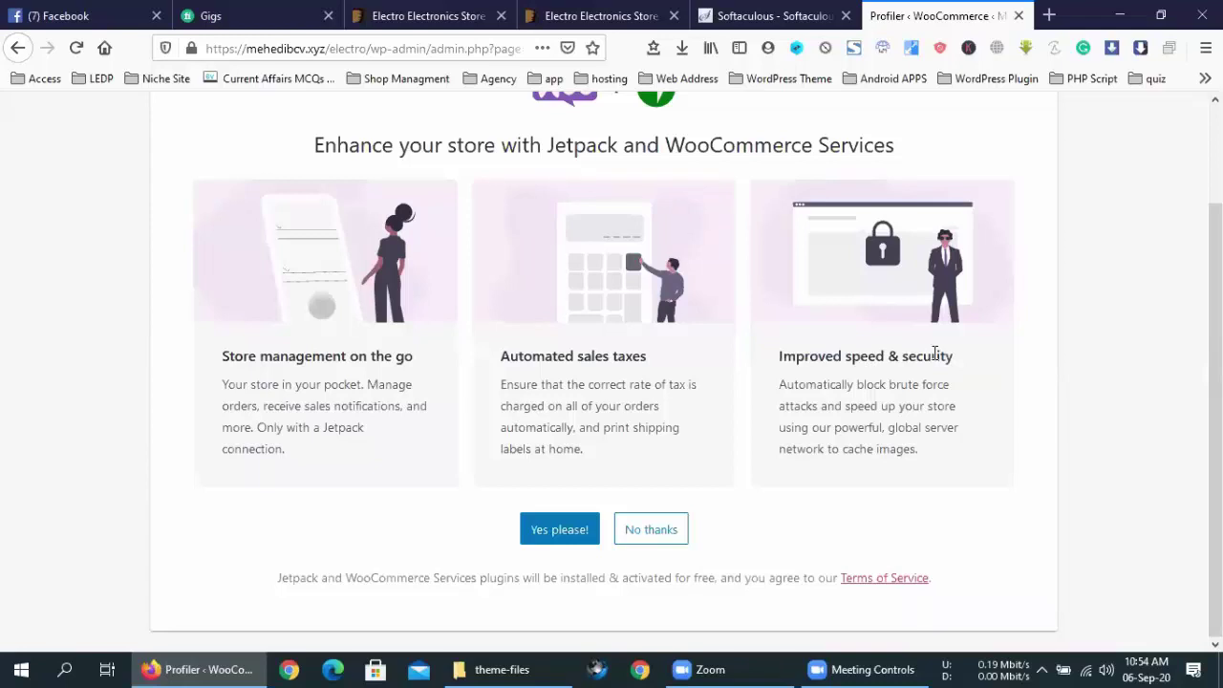
drag(959, 355, 785, 346)
drag(682, 351, 221, 352)
click(248, 351)
drag(544, 141, 614, 143)
click(614, 143)
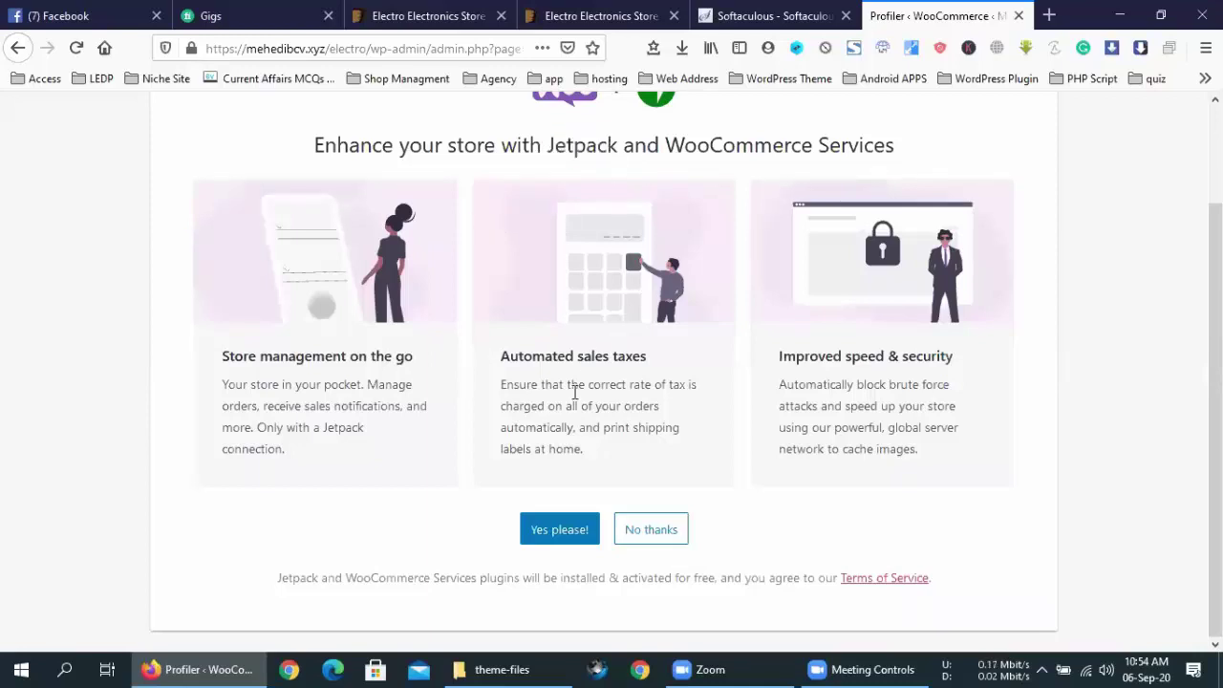
Accept installing Jetpack and WooCommerce Services and proceed to the page for connecting the store.
click(564, 529)
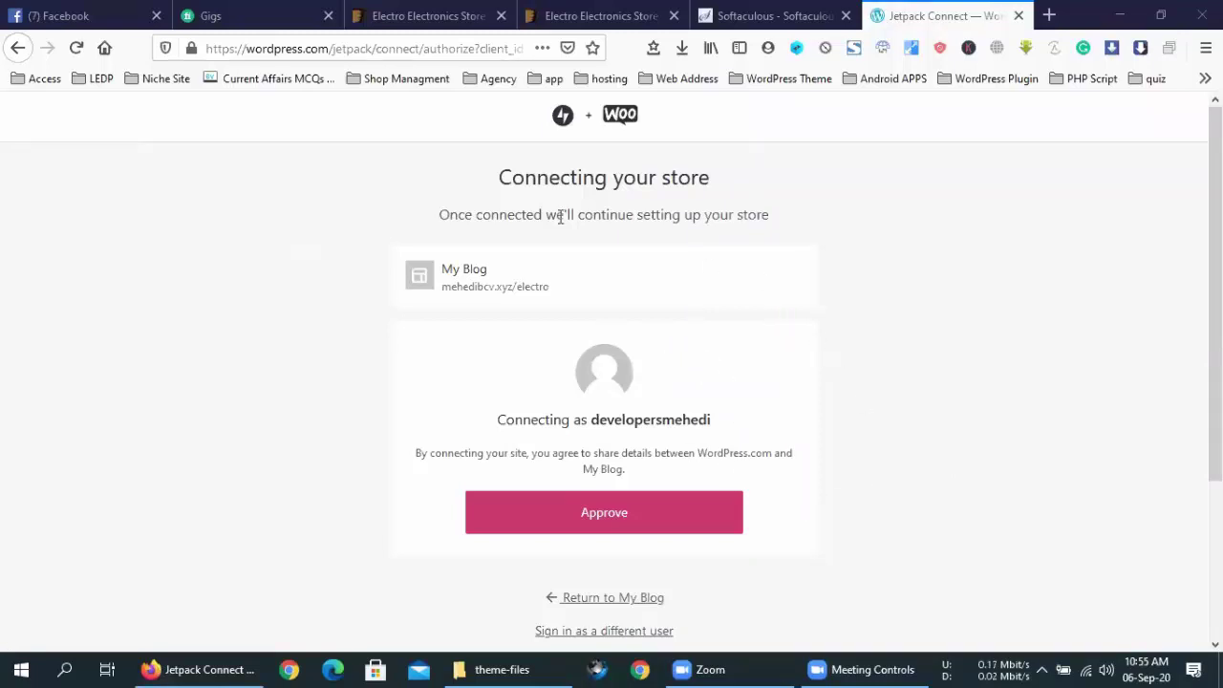
drag(500, 177, 750, 177)
click(750, 177)
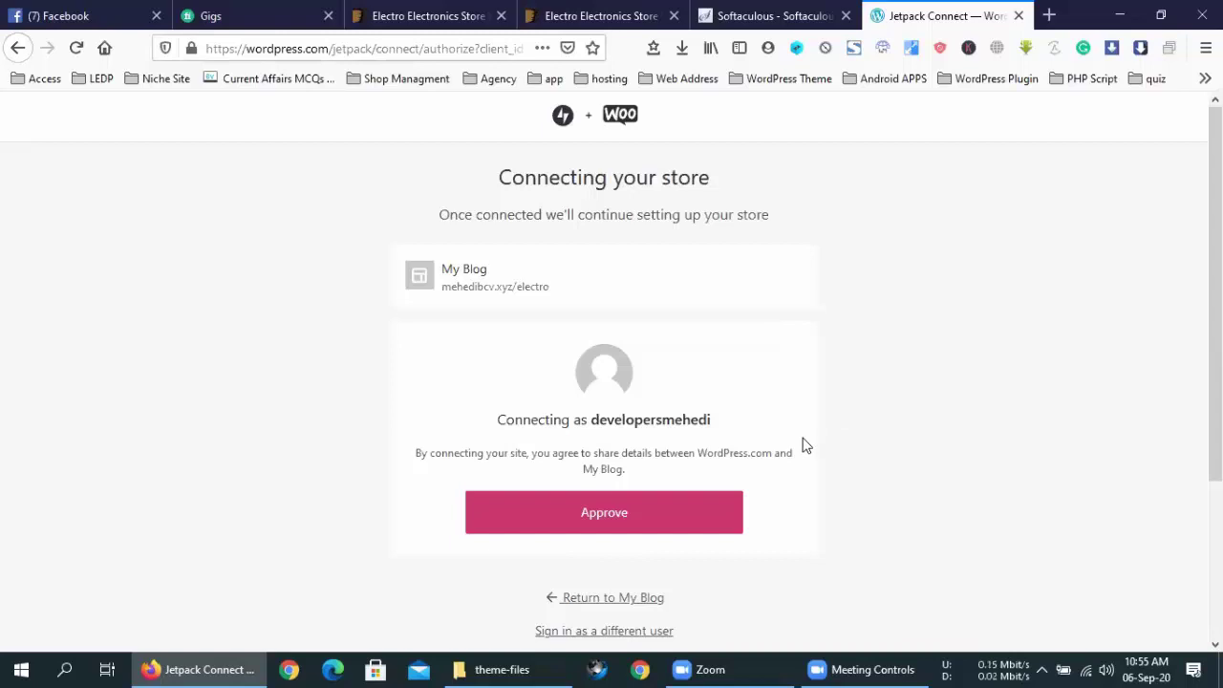
Skip the Jetpack account connection by returning to My Blog, and continue past the final setup tasks message.
scroll(807, 446, down, 2)
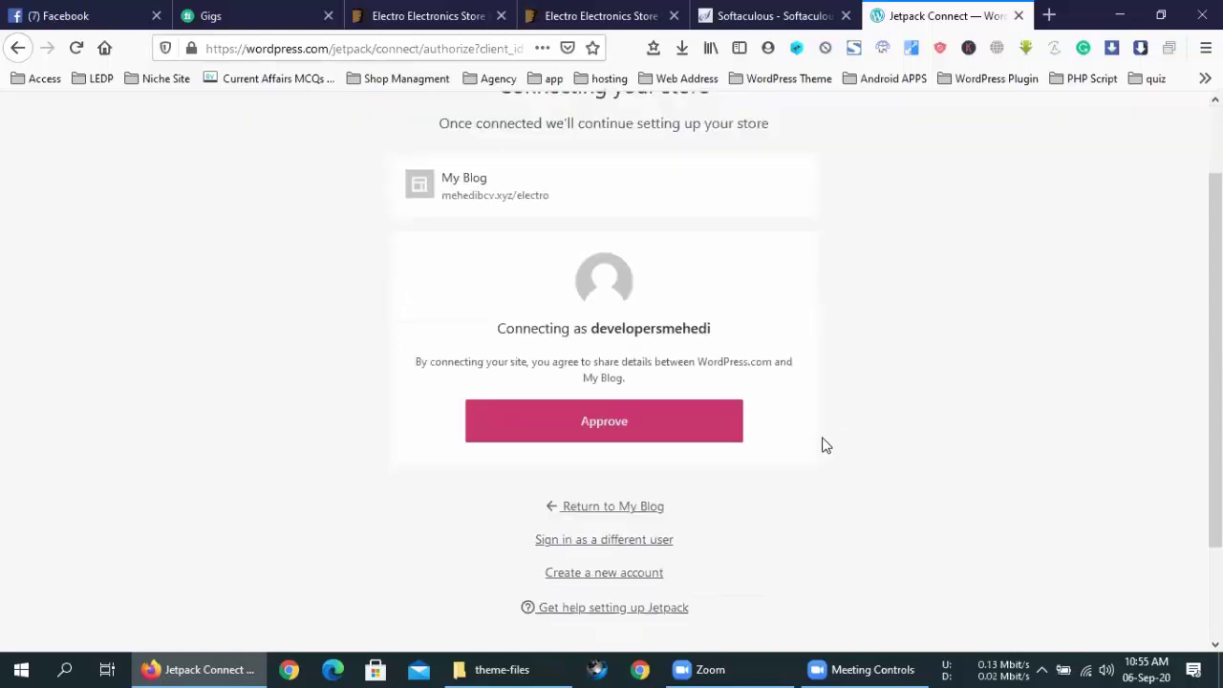
click(642, 509)
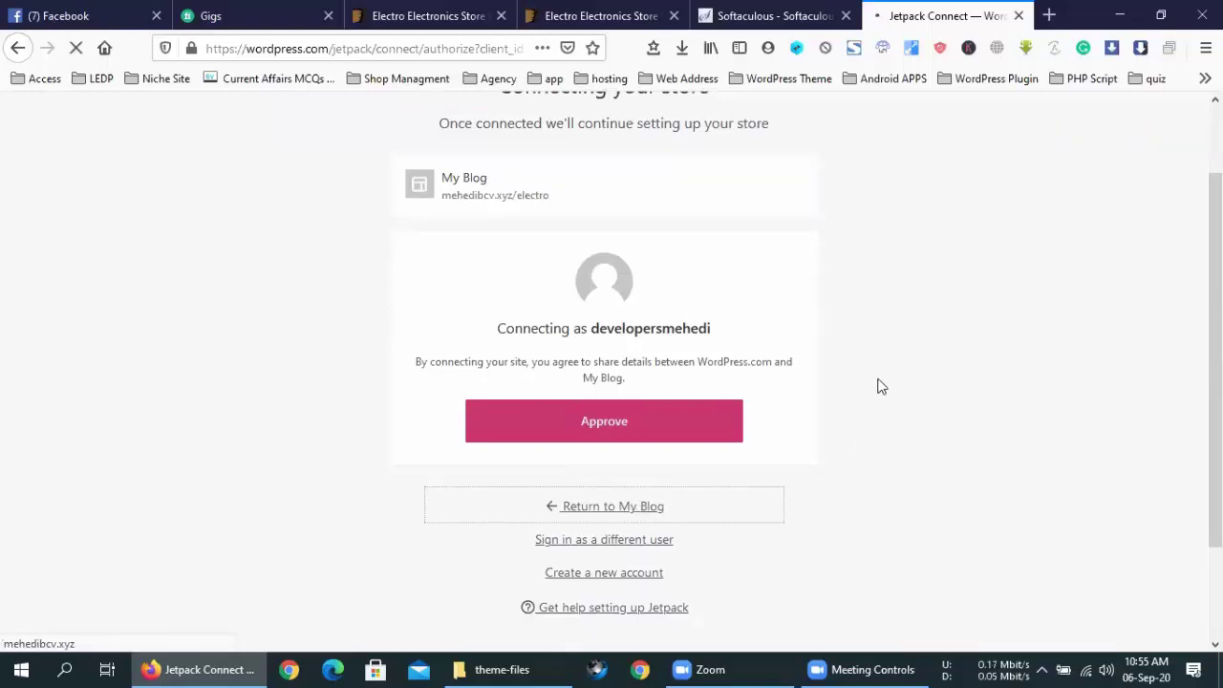
click(654, 501)
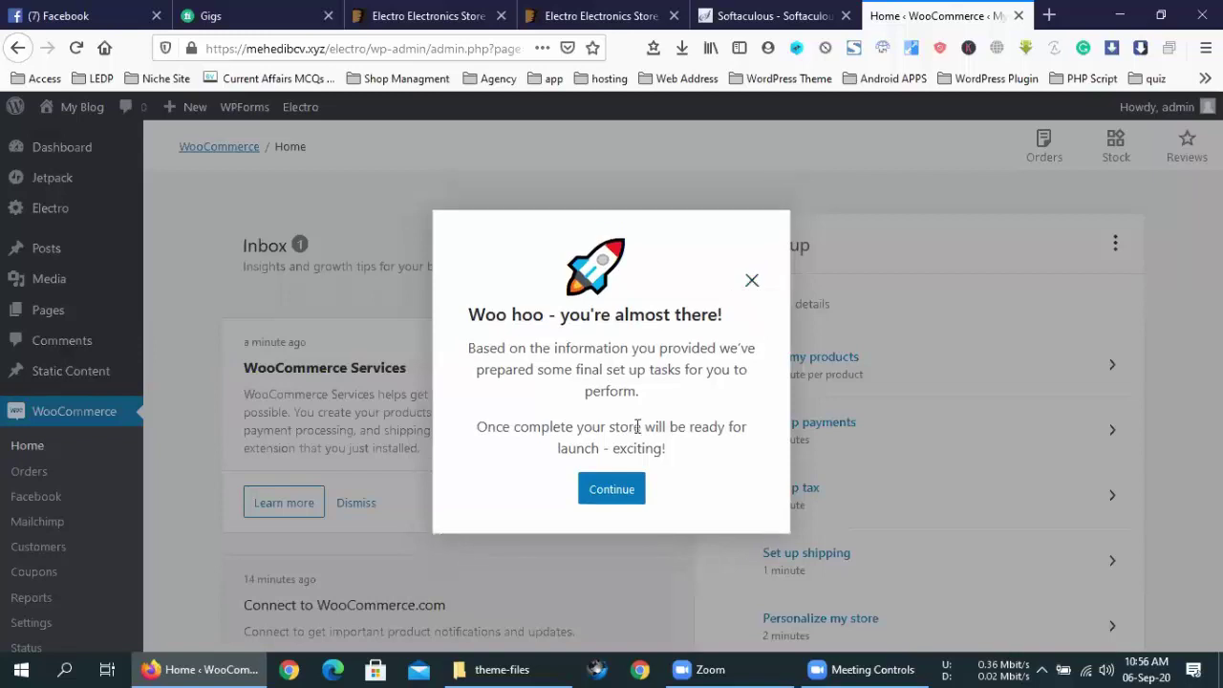
click(622, 485)
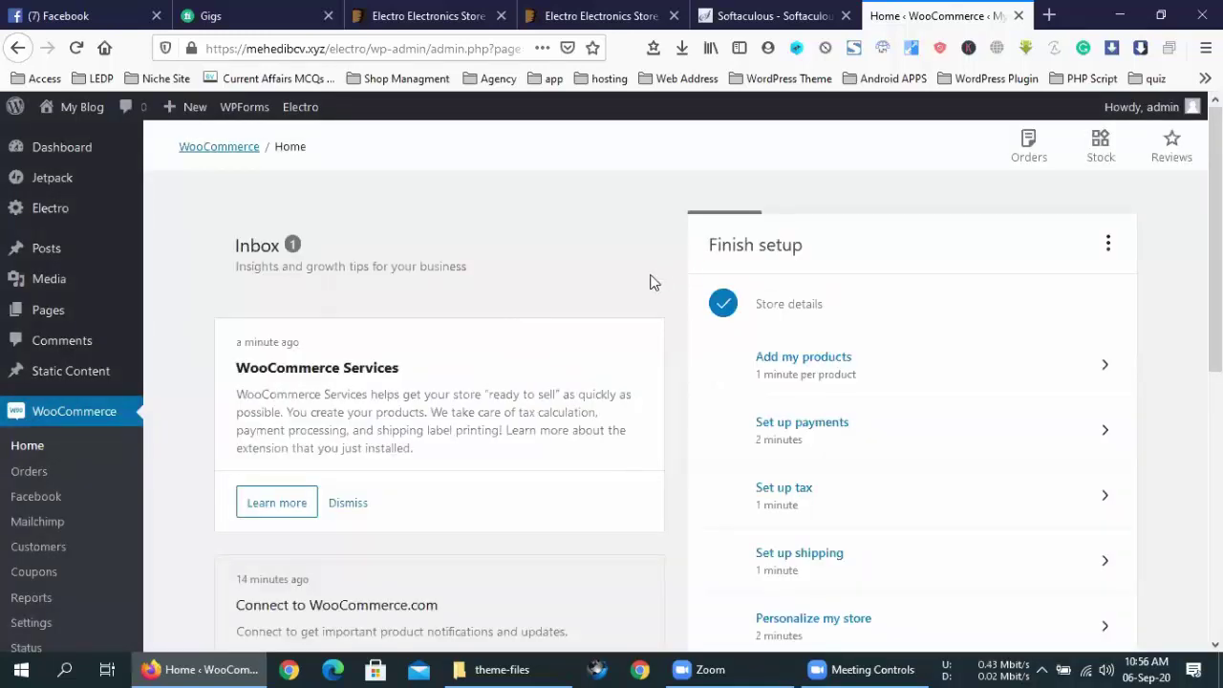
Open the site's front end in a new browser tab and look over its home page down to the footer.
scroll(650, 282, down, 5)
scroll(647, 291, up, 5)
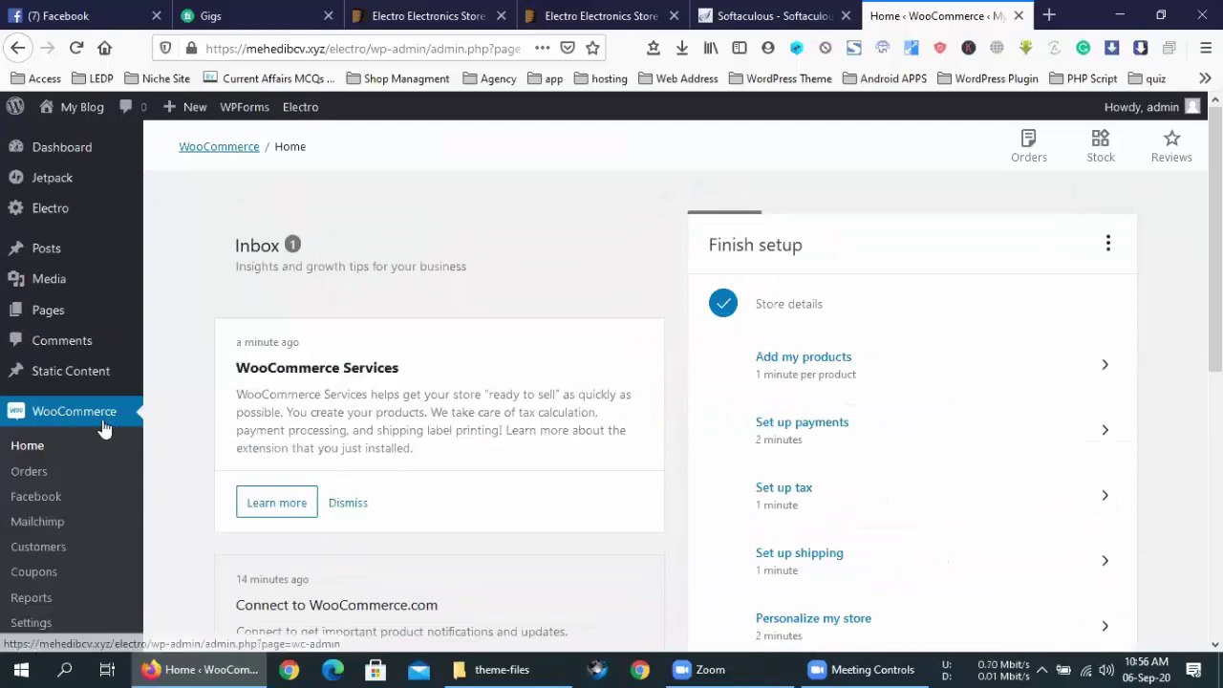
middle_click(66, 161)
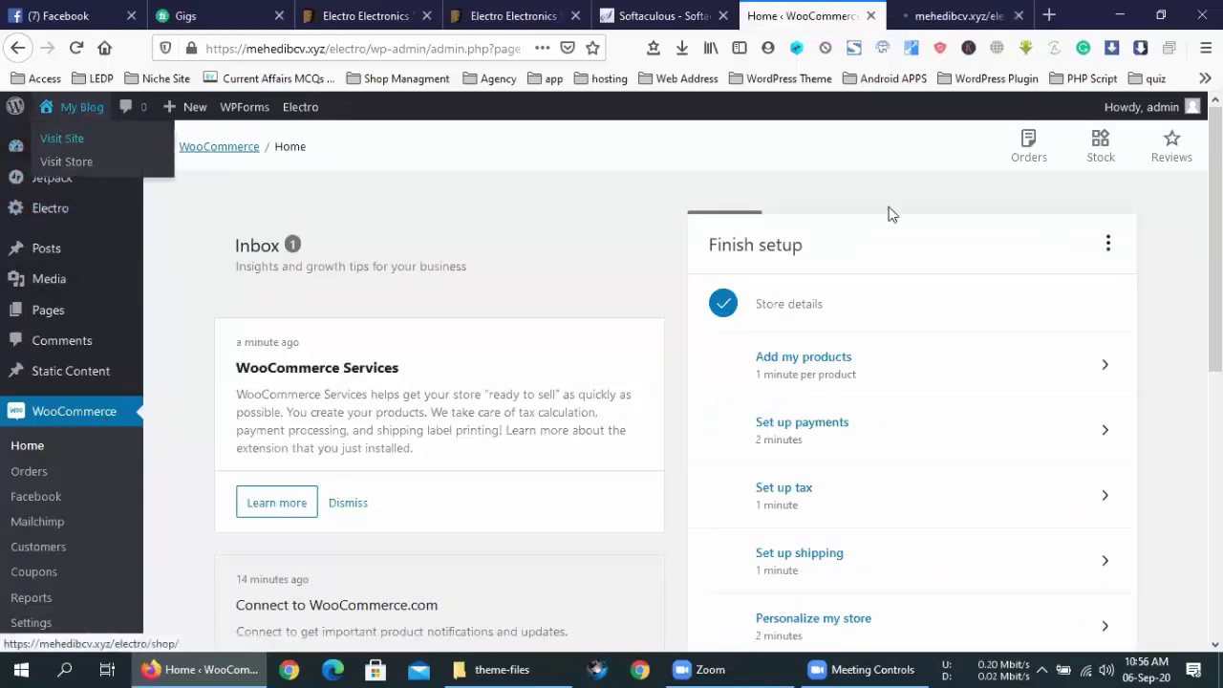
click(974, 10)
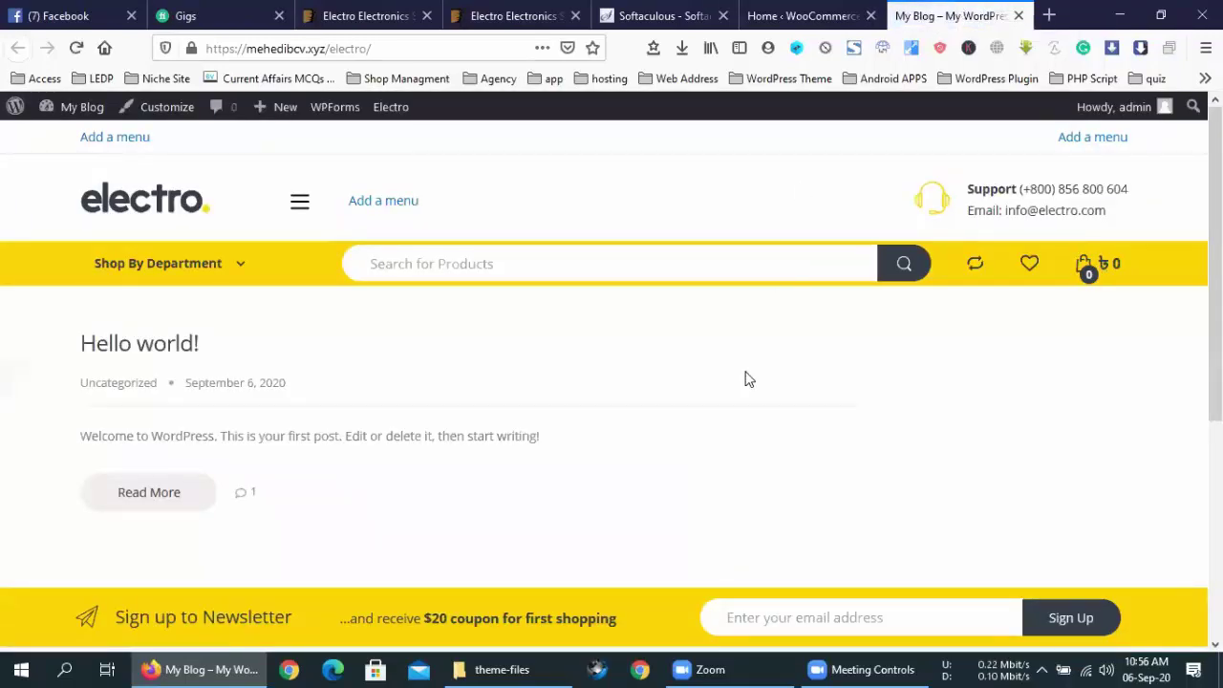
scroll(748, 379, down, 4)
scroll(748, 380, up, 4)
Compare the site's front page with the WooCommerce home, examining its inbox, remaining setup tasks and stats overview.
click(820, 13)
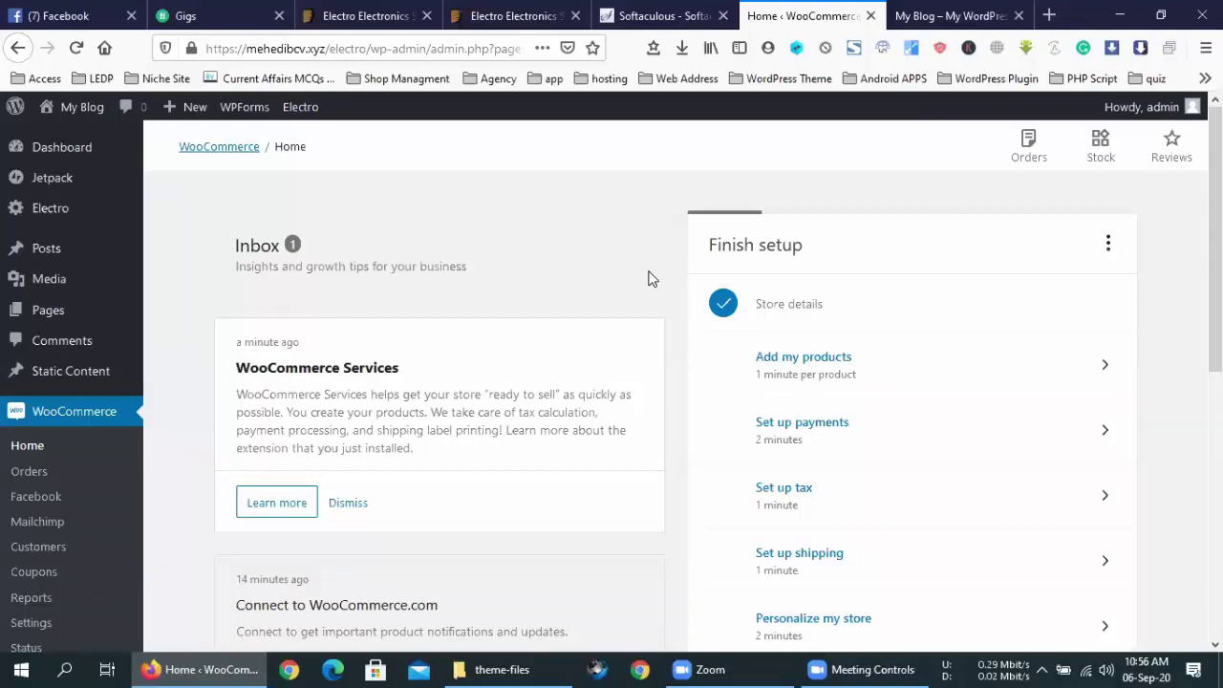
click(927, 16)
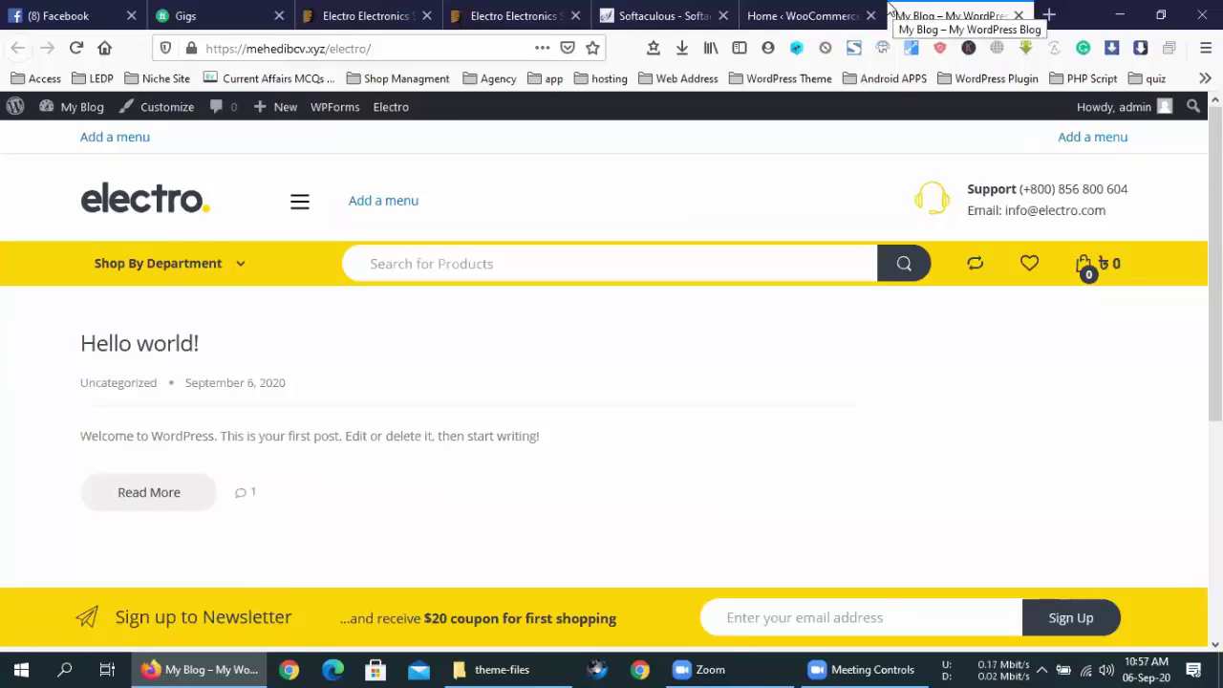
click(812, 15)
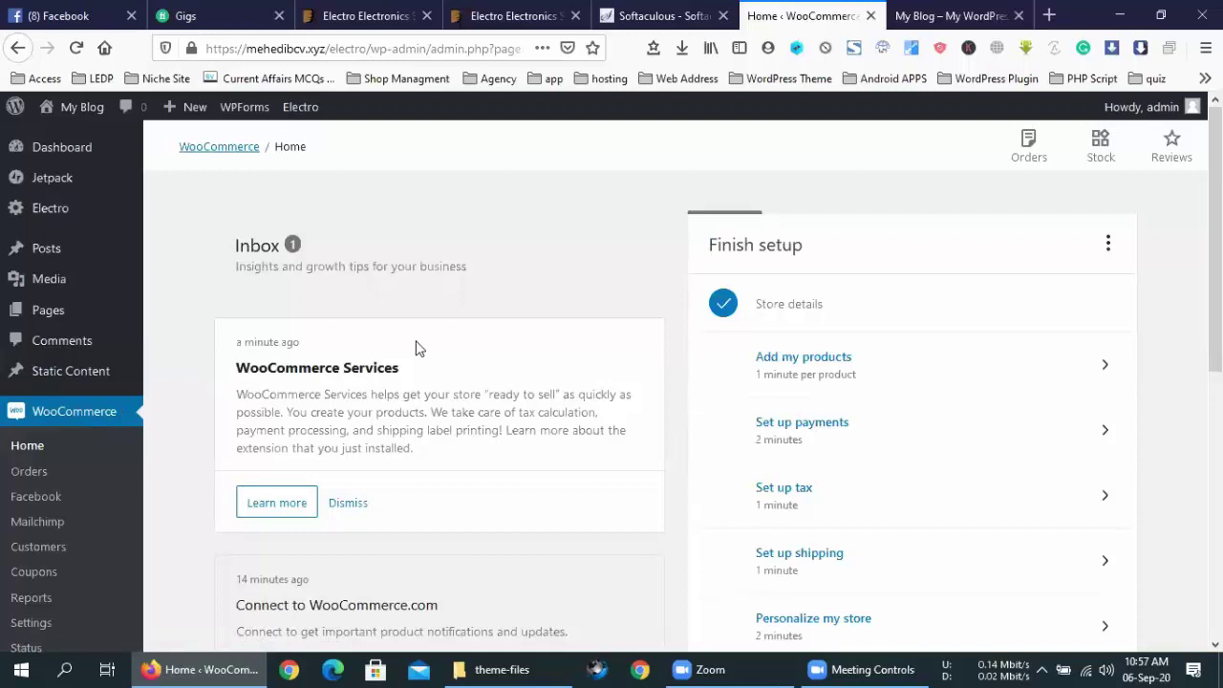
scroll(416, 348, down, 5)
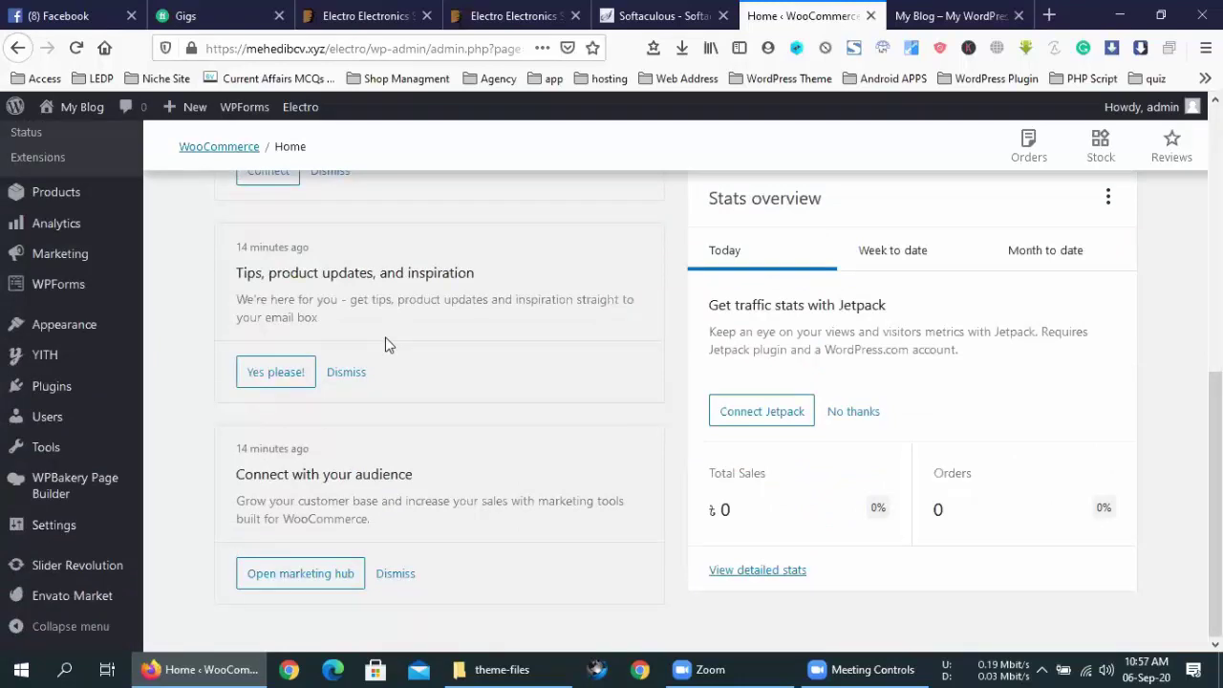
scroll(432, 331, up, 2)
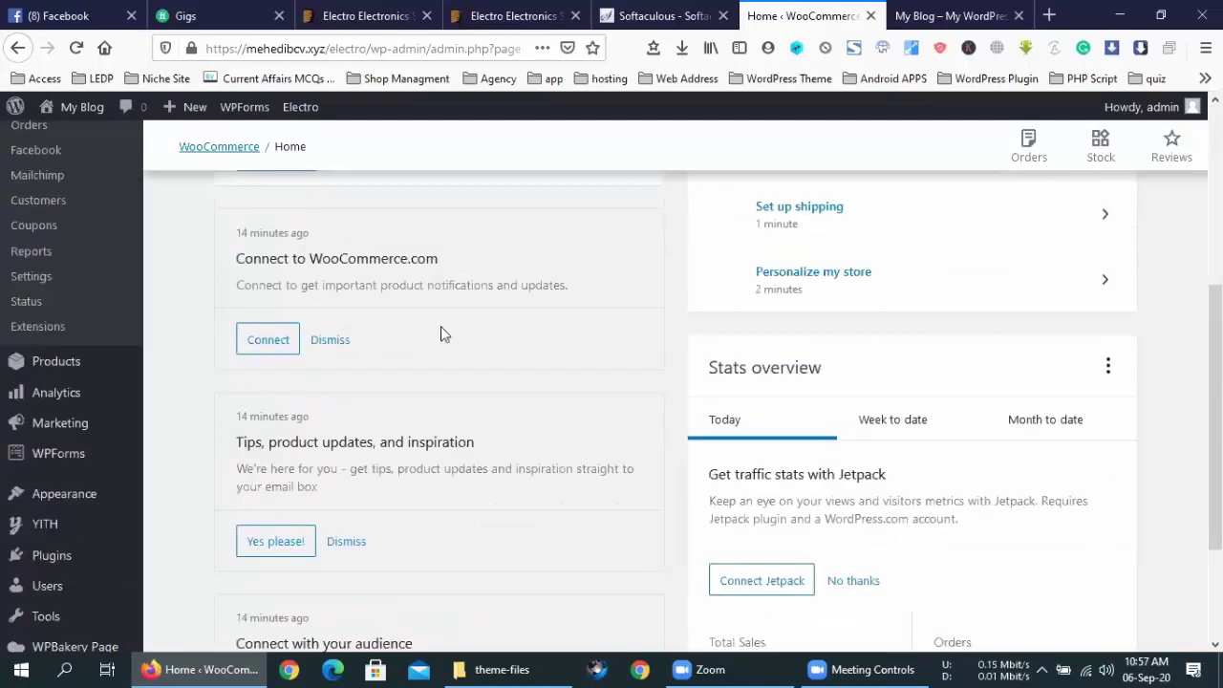
scroll(440, 328, up, 3)
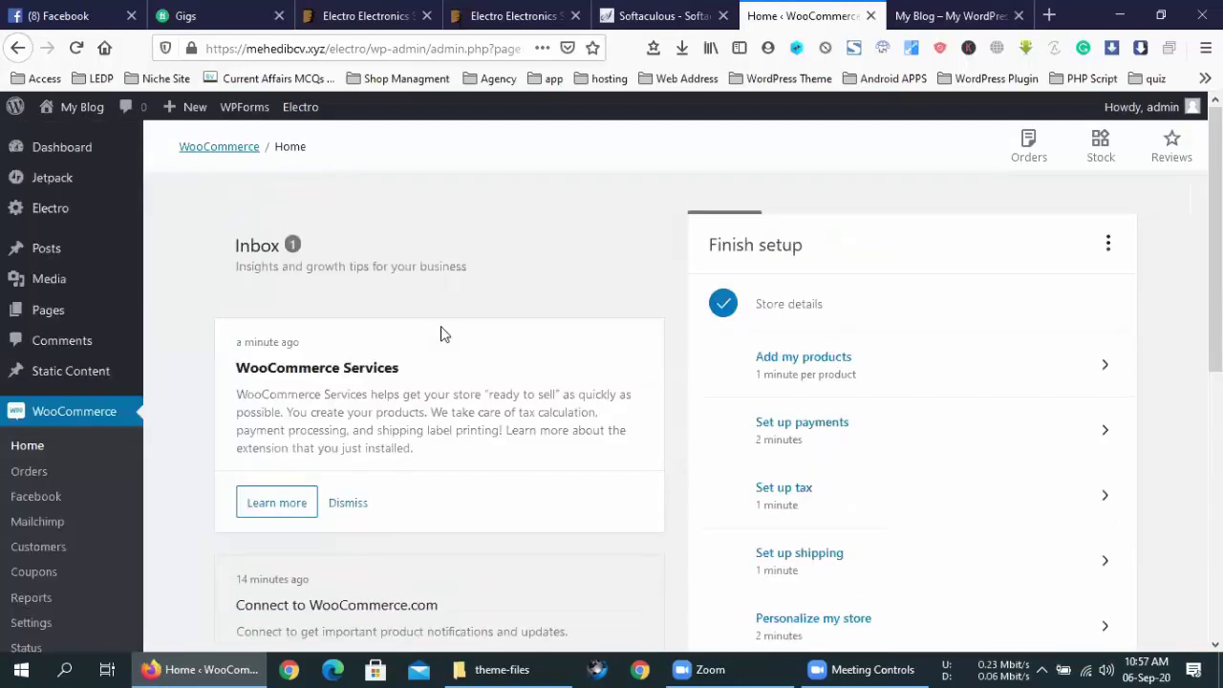
click(917, 16)
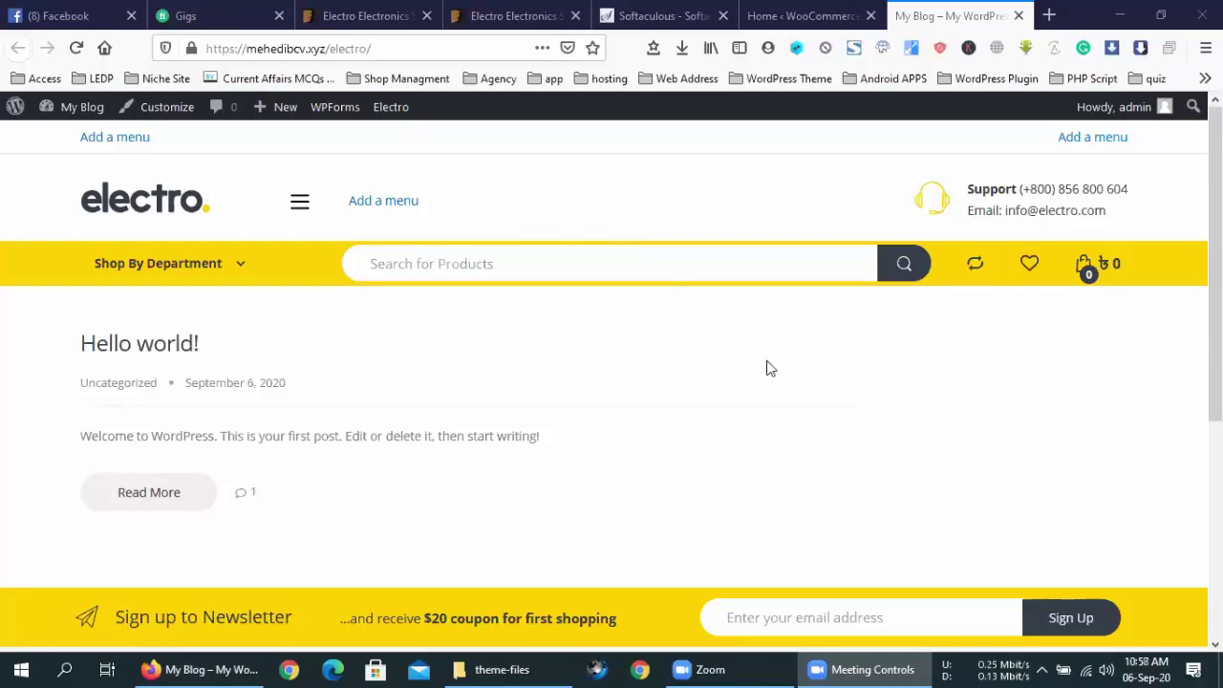
scroll(771, 372, down, 3)
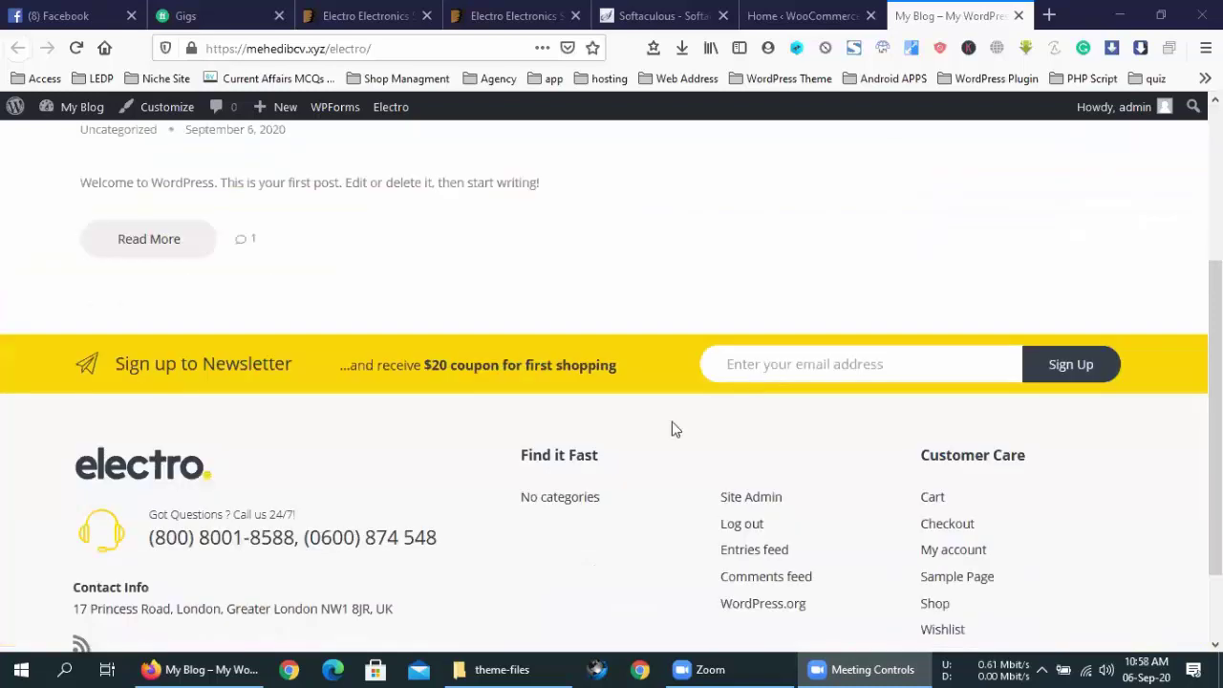
scroll(612, 434, up, 3)
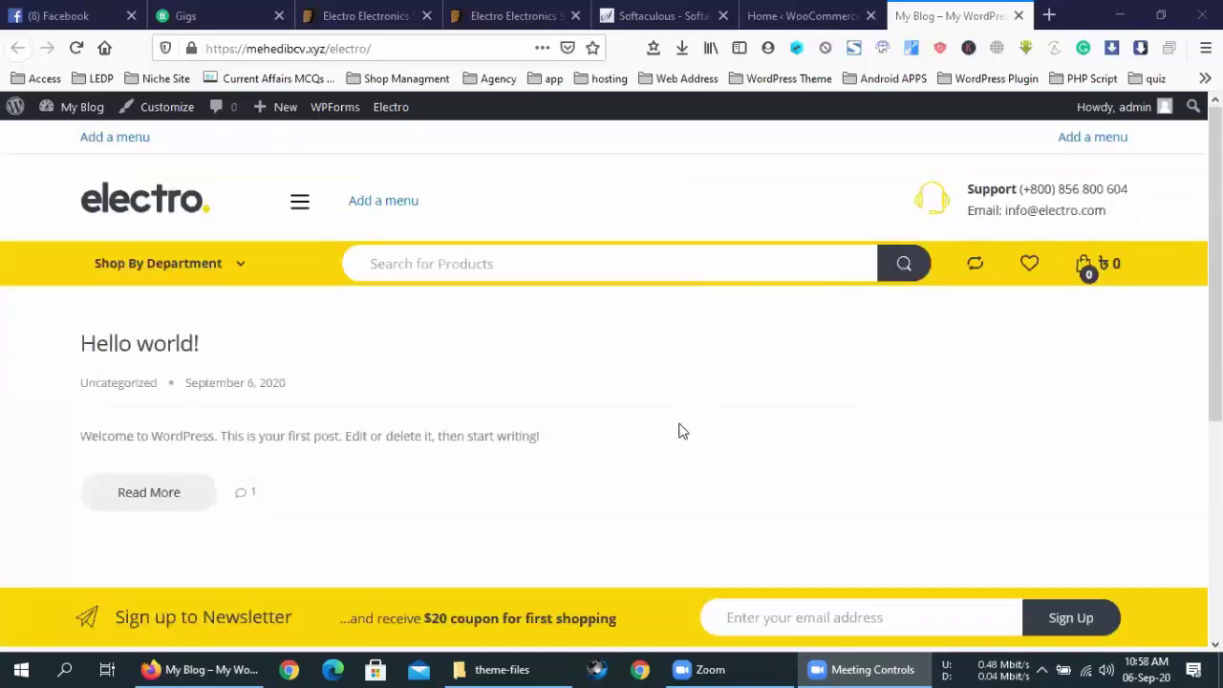
click(831, 11)
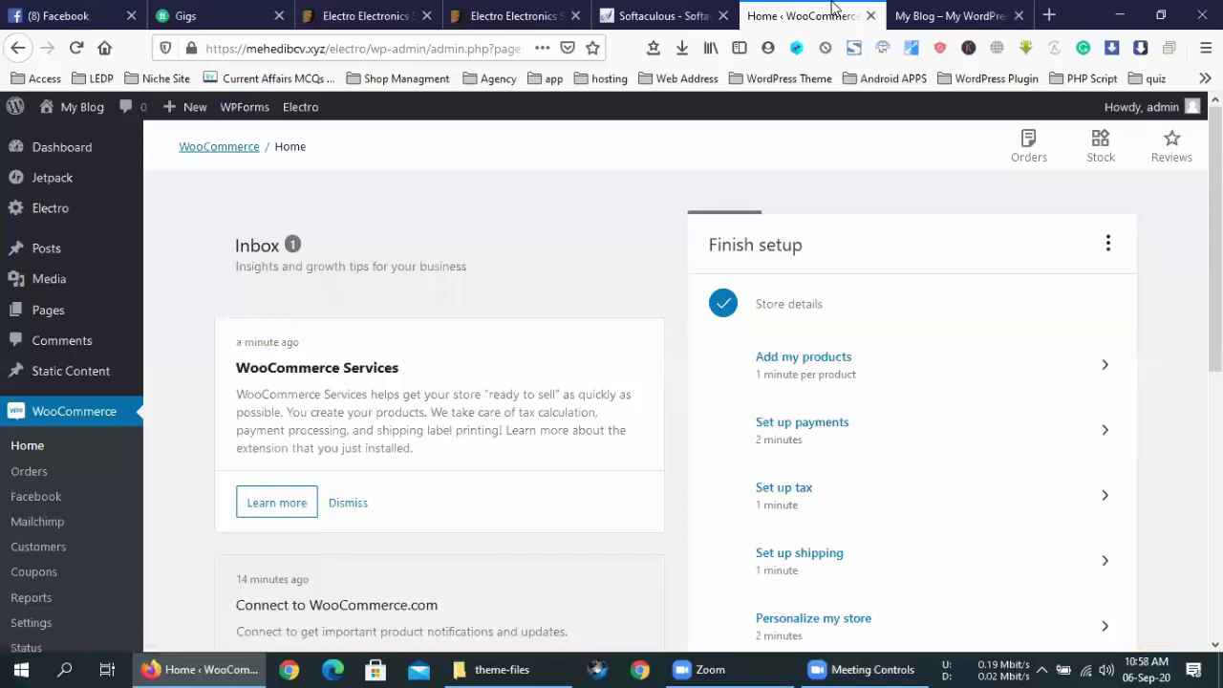
scroll(656, 249, down, 5)
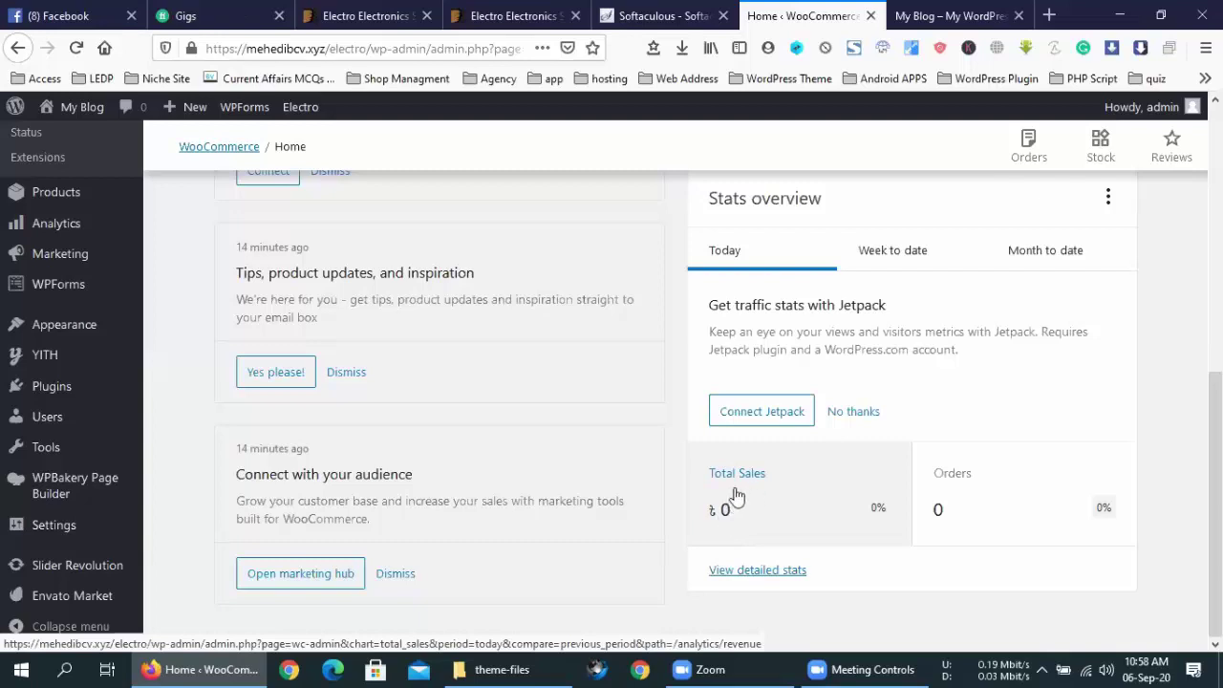
scroll(736, 495, up, 5)
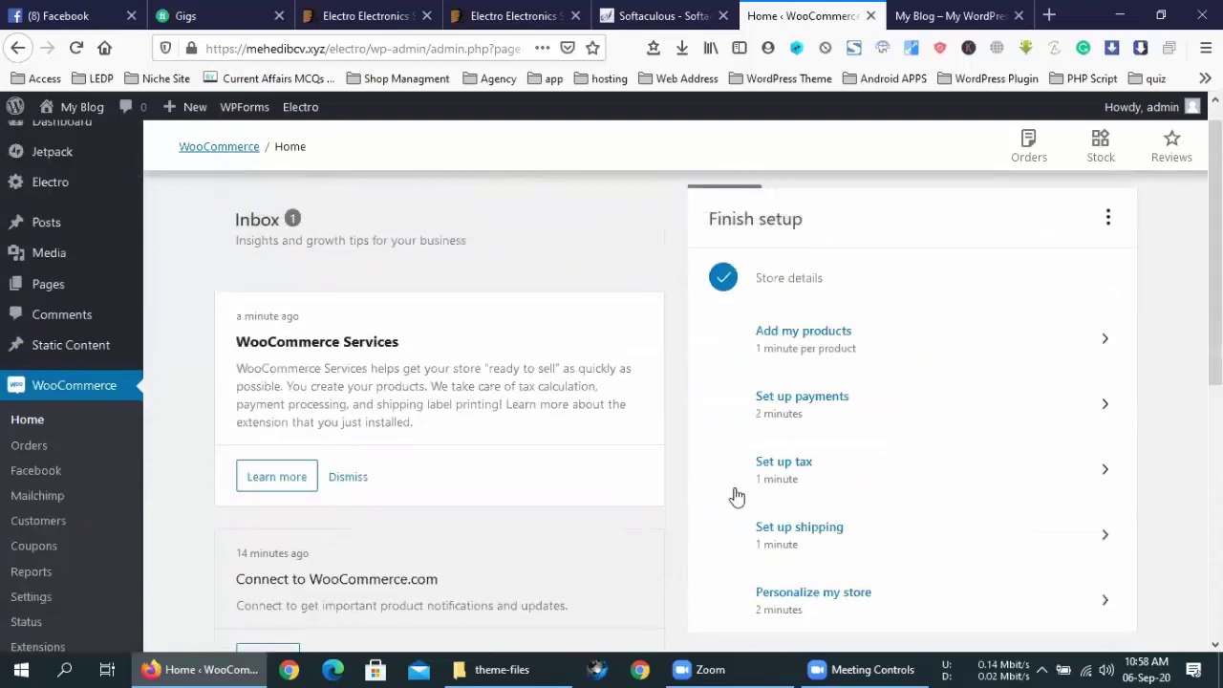
scroll(735, 495, up, 1)
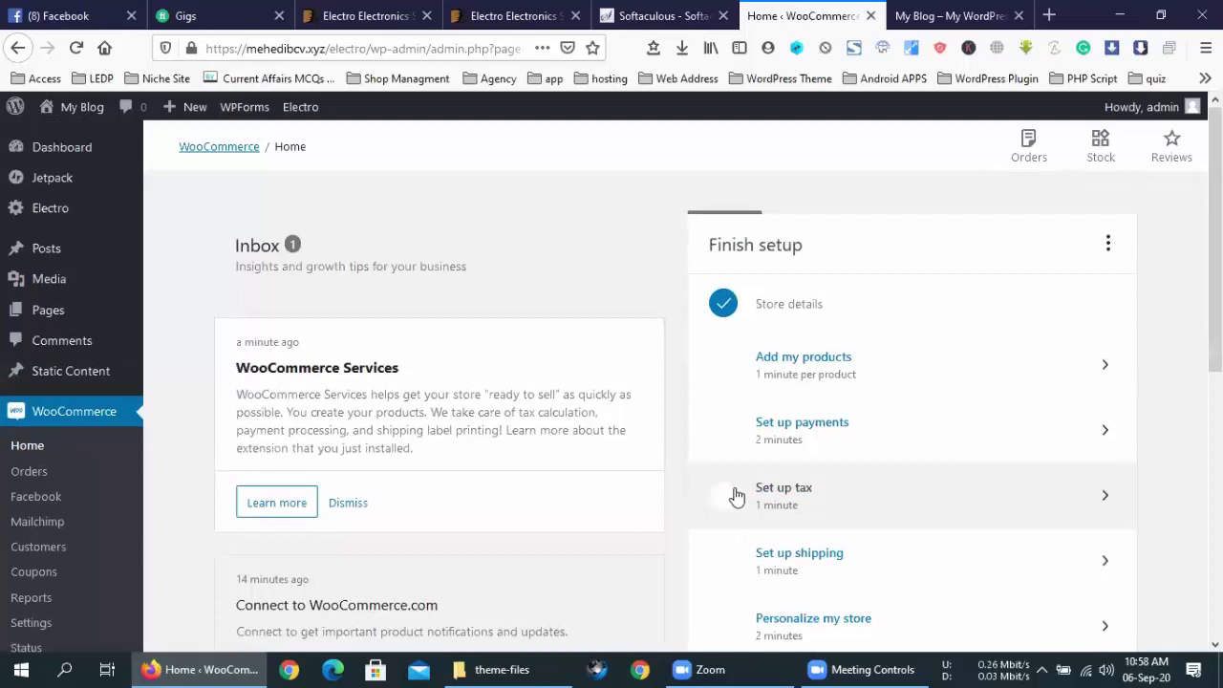
Open the WordPress dashboard and look through its plugin notices and widgets.
click(67, 155)
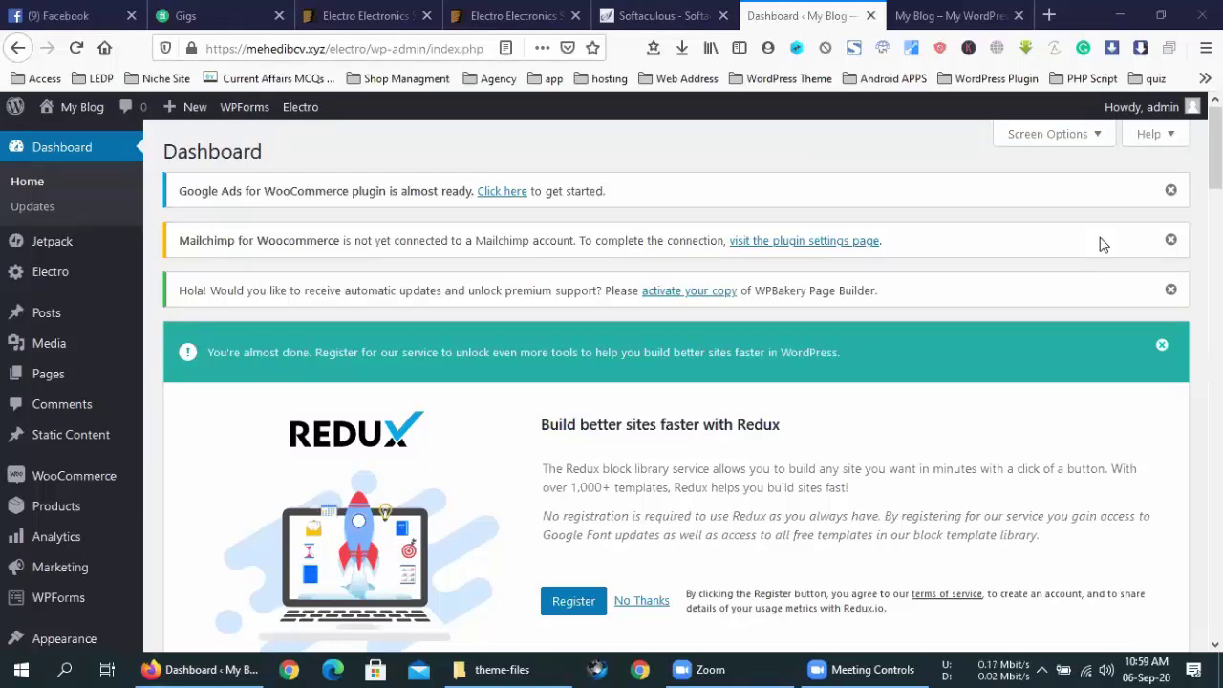
mouse_move(885, 666)
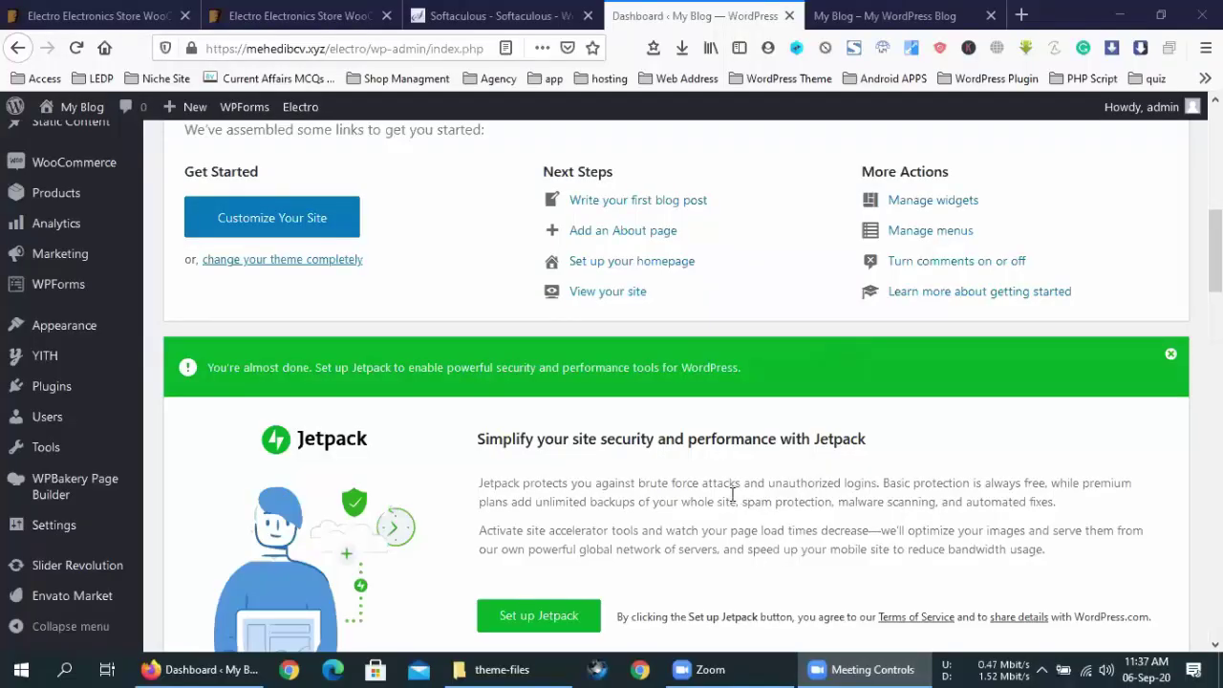
scroll(732, 502, down, 5)
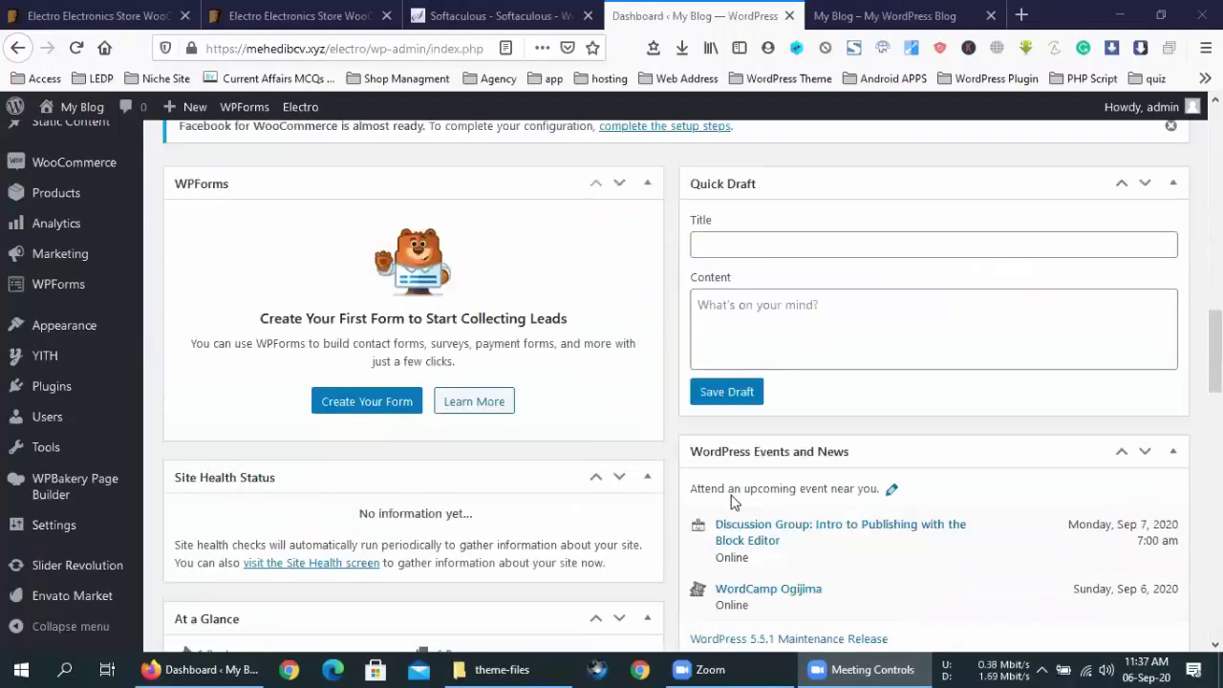
scroll(732, 502, down, 10)
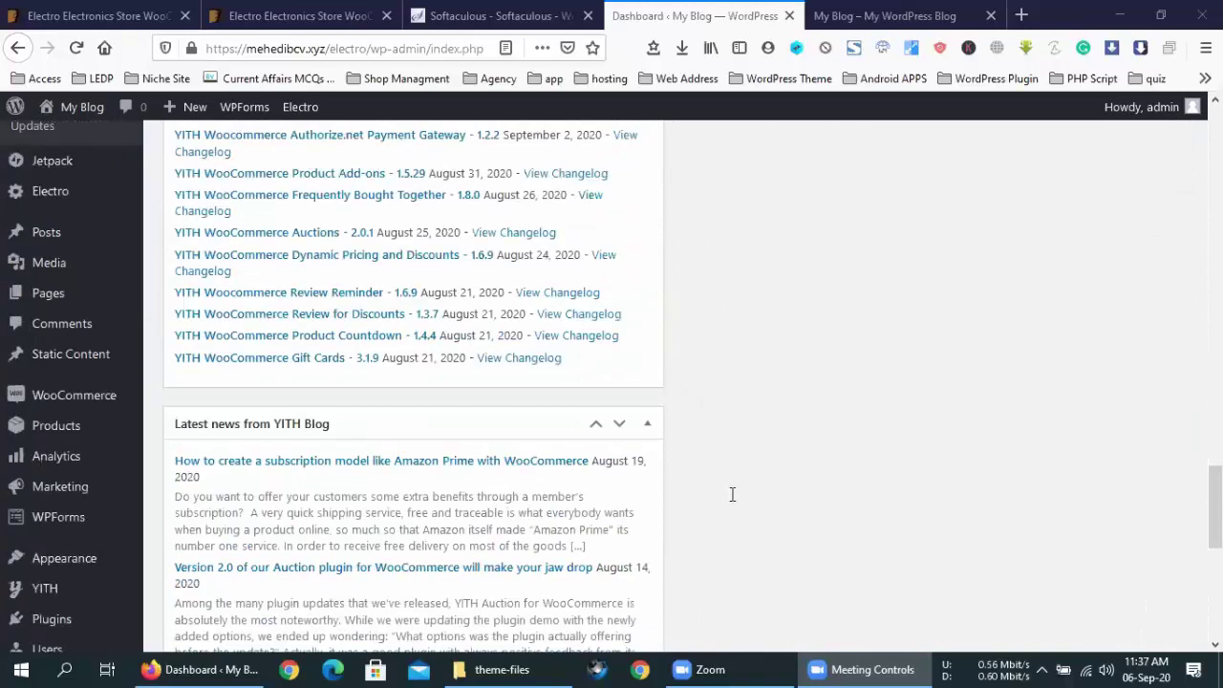
scroll(930, 145, up, 15)
Search the web for aliexpress in a new browser tab and open the organic AliExpress result in a background tab.
click(1024, 13)
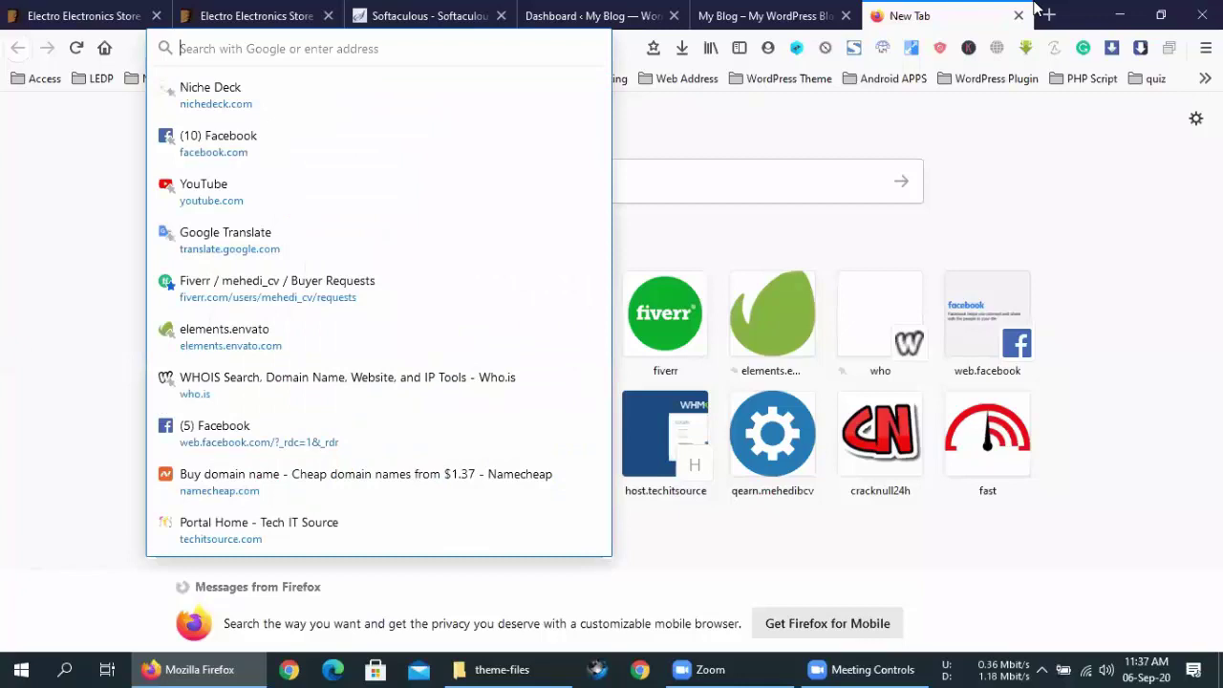
text(a)
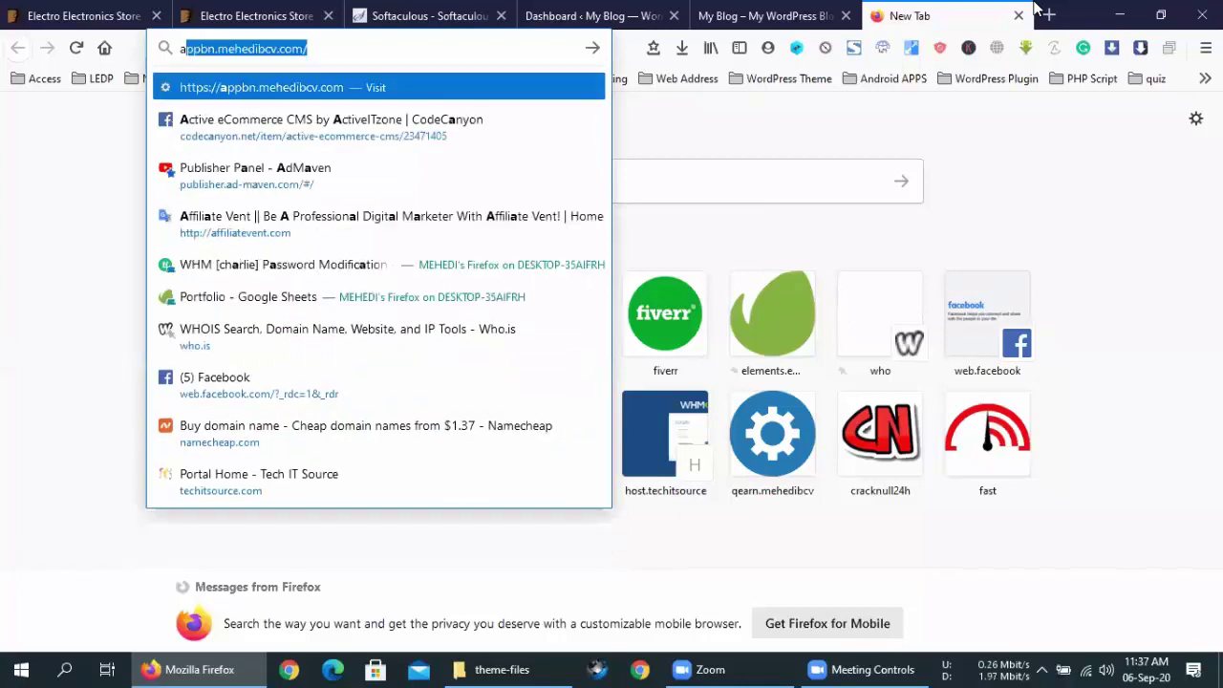
text(liex)
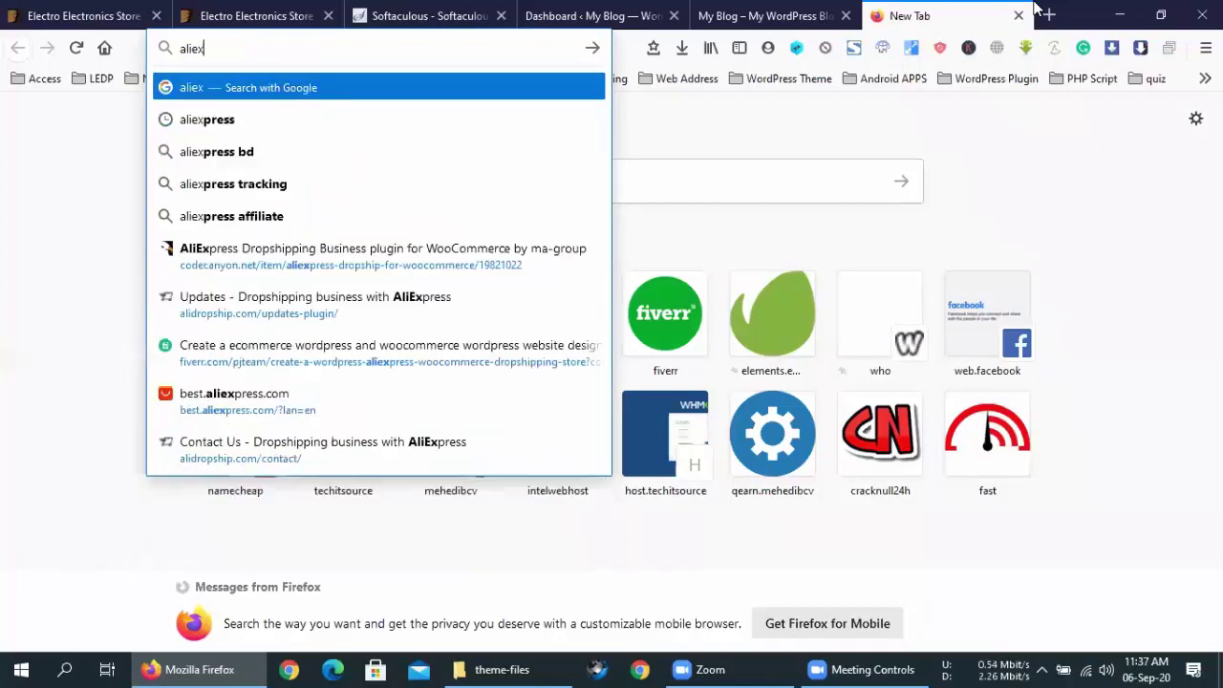
key(Down)
key(Return)
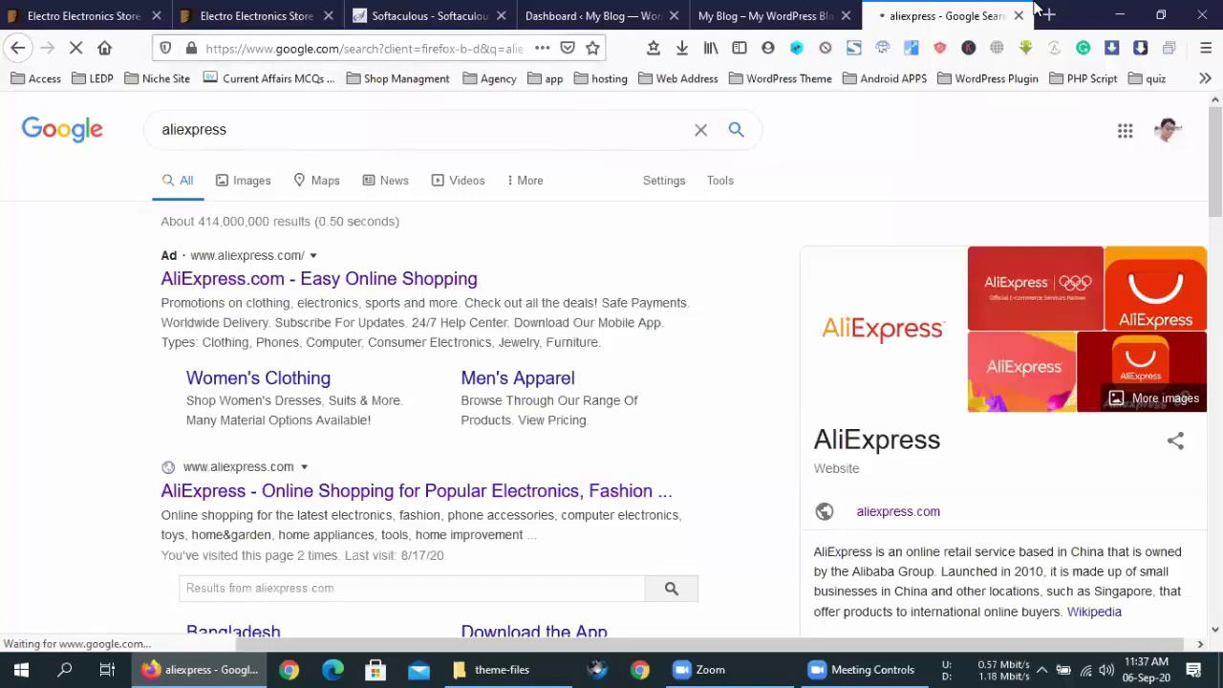
middle_click(435, 507)
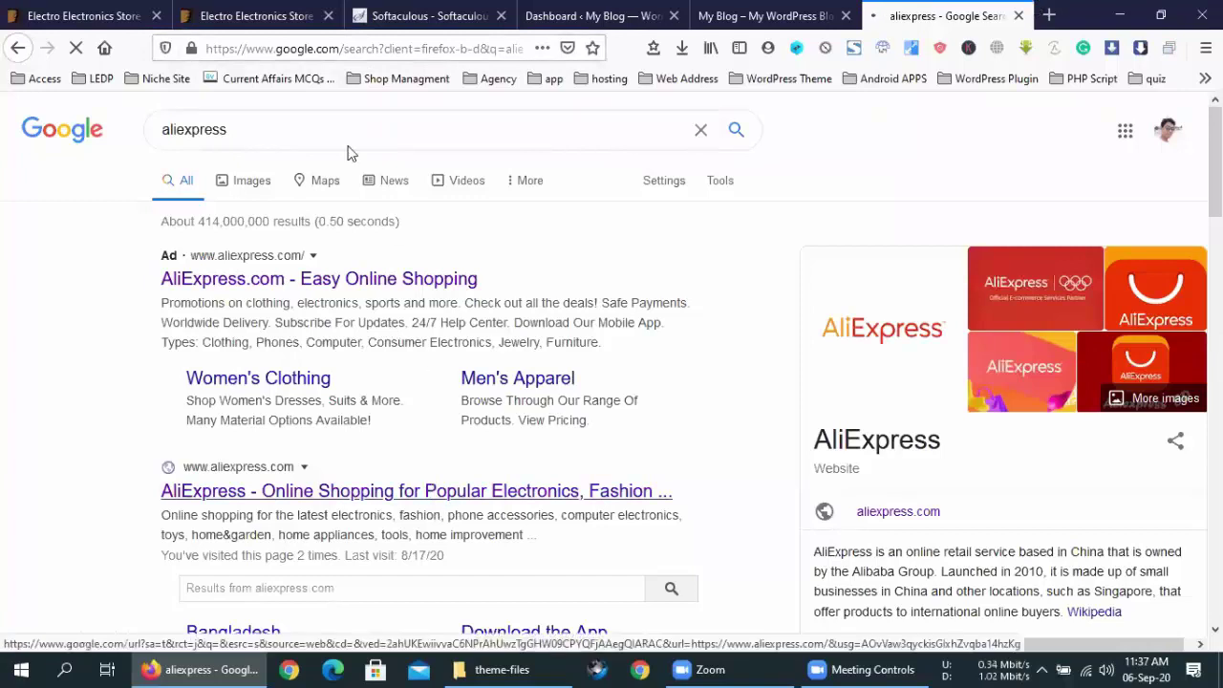
Search Google for amazon and open the Amazon.com result in a background tab.
click(316, 131)
double_click(316, 131)
text(amazon)
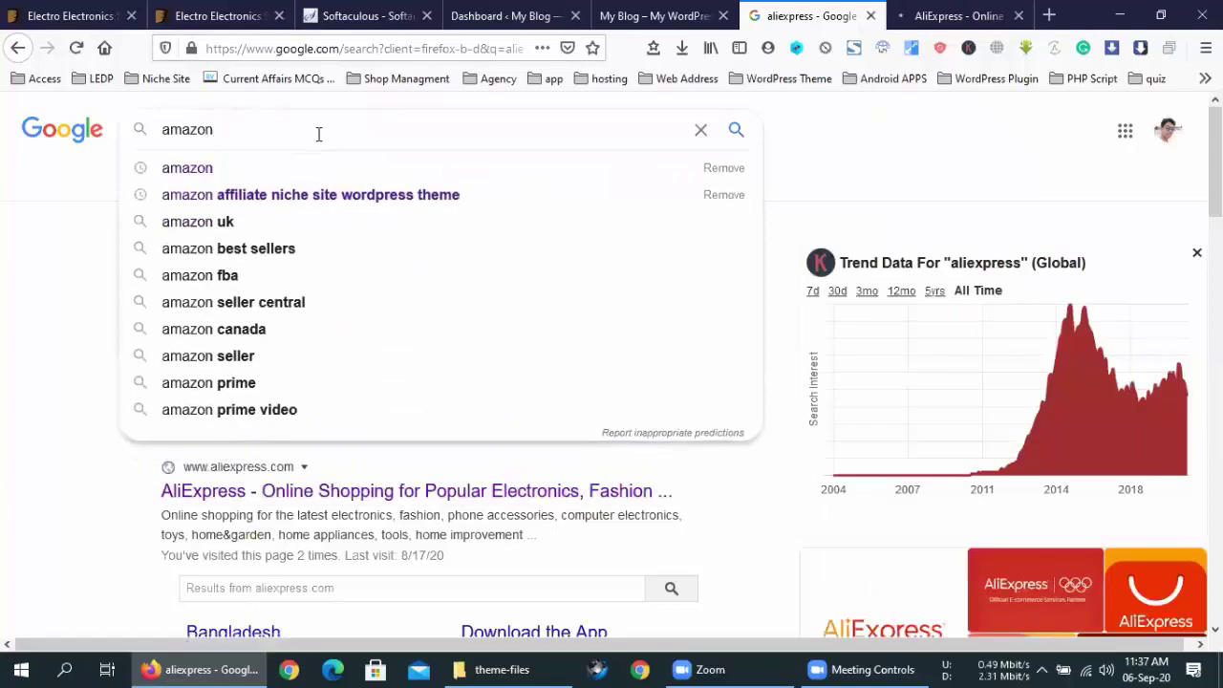
click(316, 162)
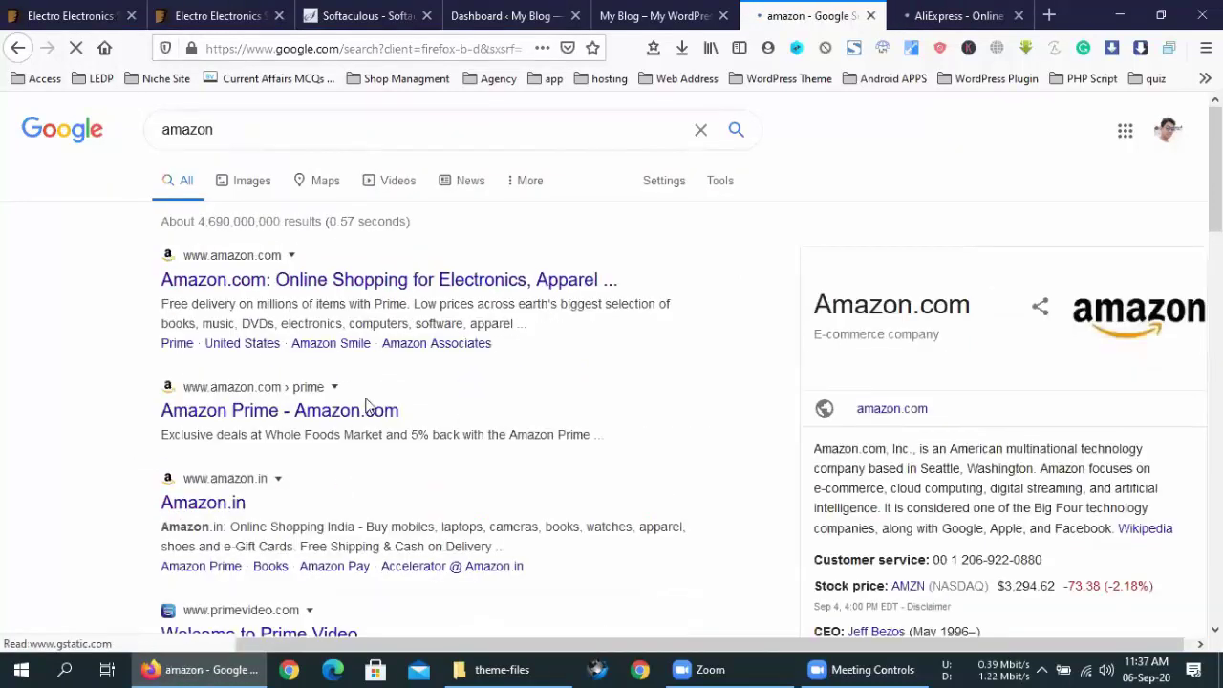
middle_click(342, 285)
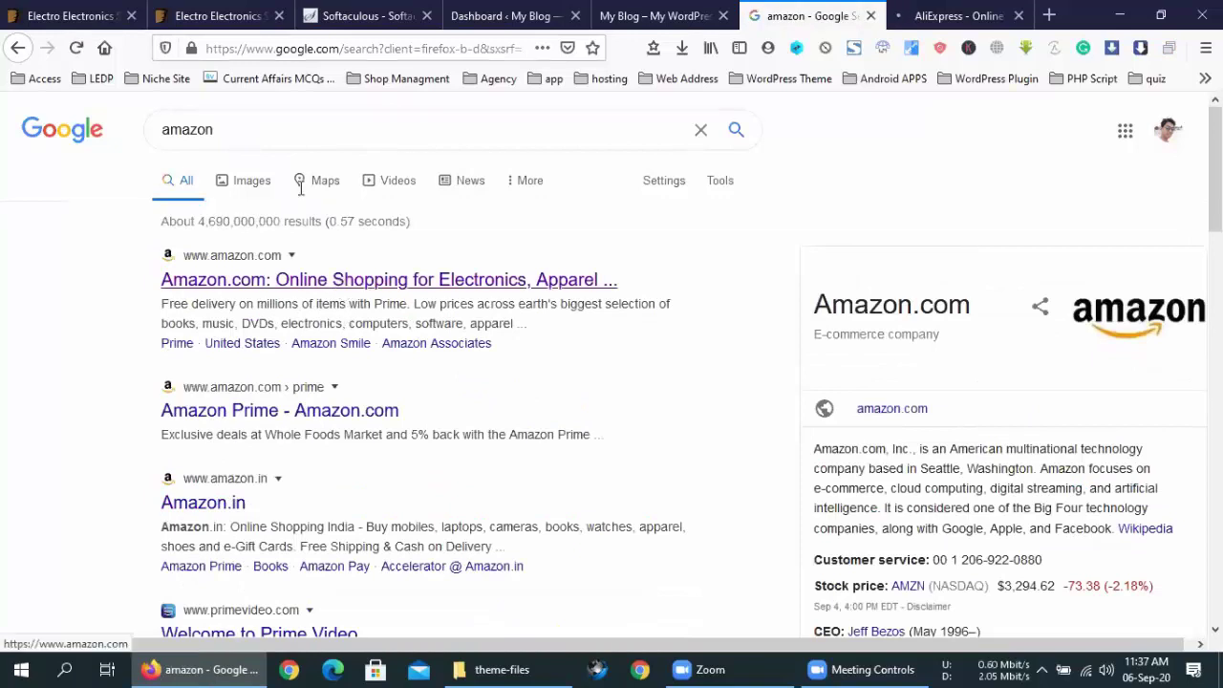
double_click(295, 134)
text(ada)
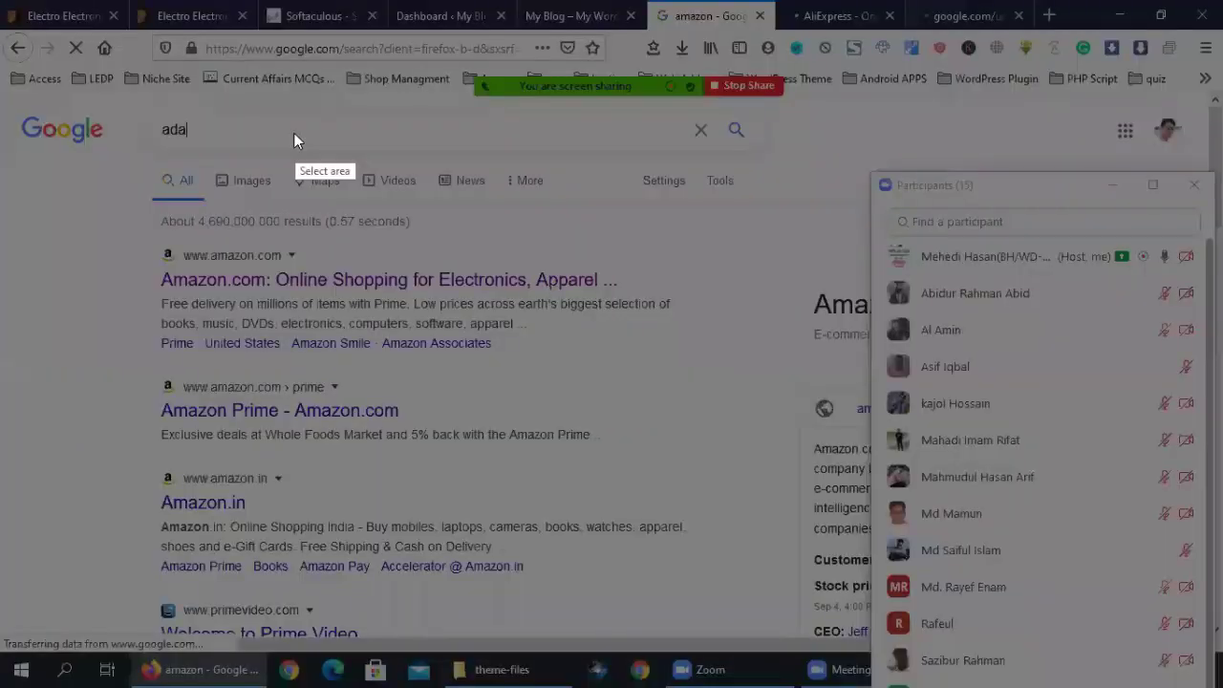
text(r)
key(BackSpace)
key(BackSpace)
key(BackSpace)
key(BackSpace)
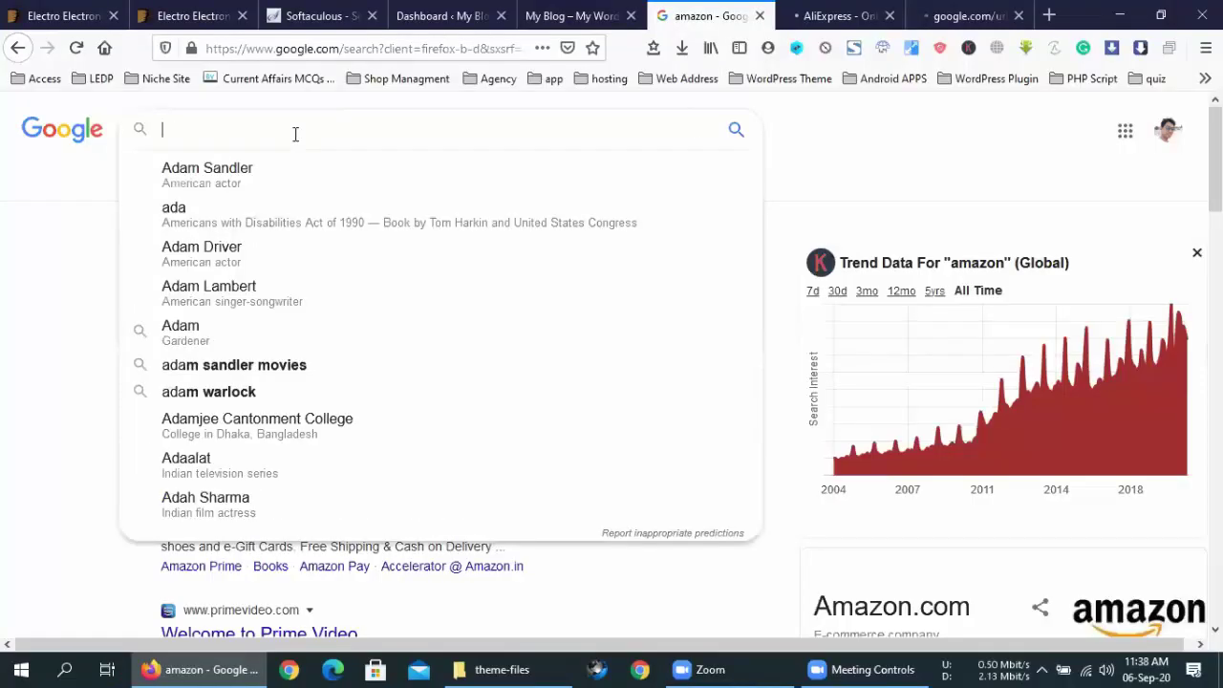
text(daraz)
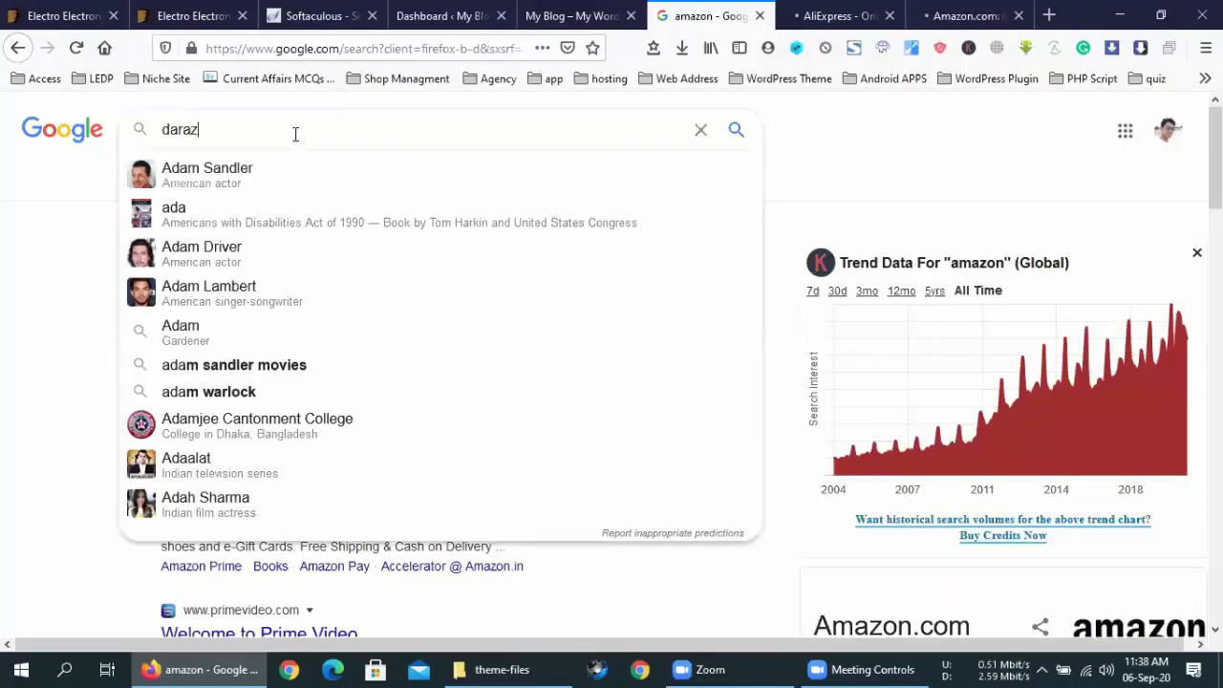
key(Return)
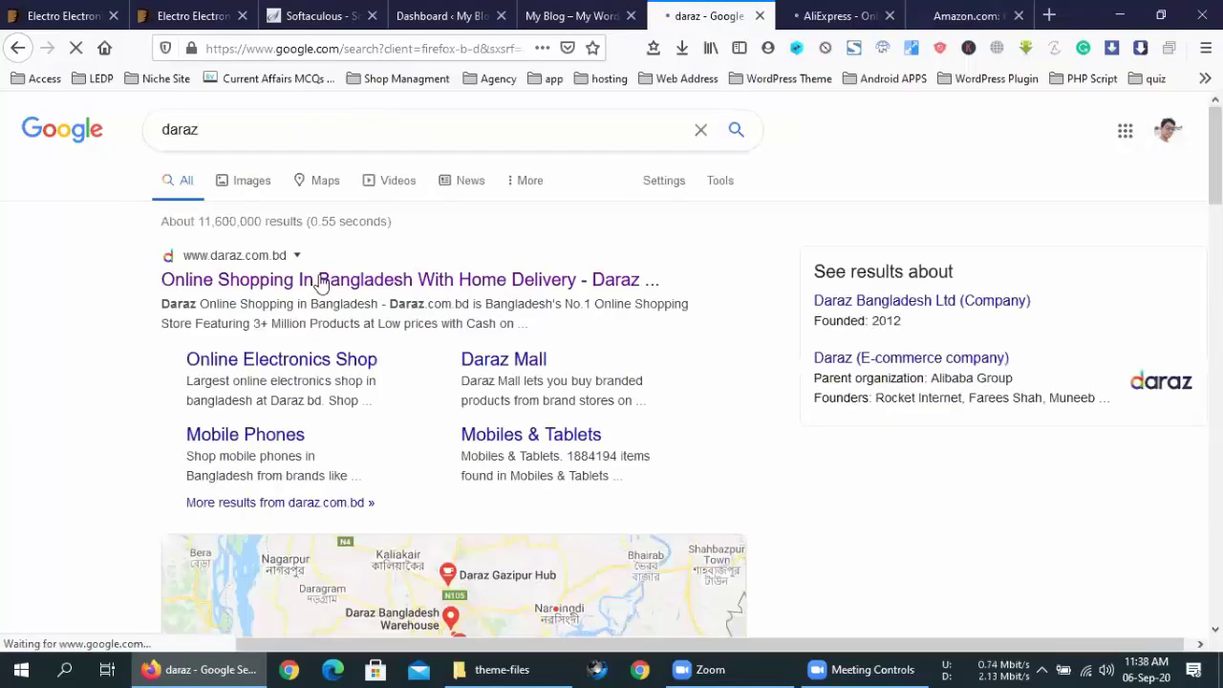
middle_click(321, 284)
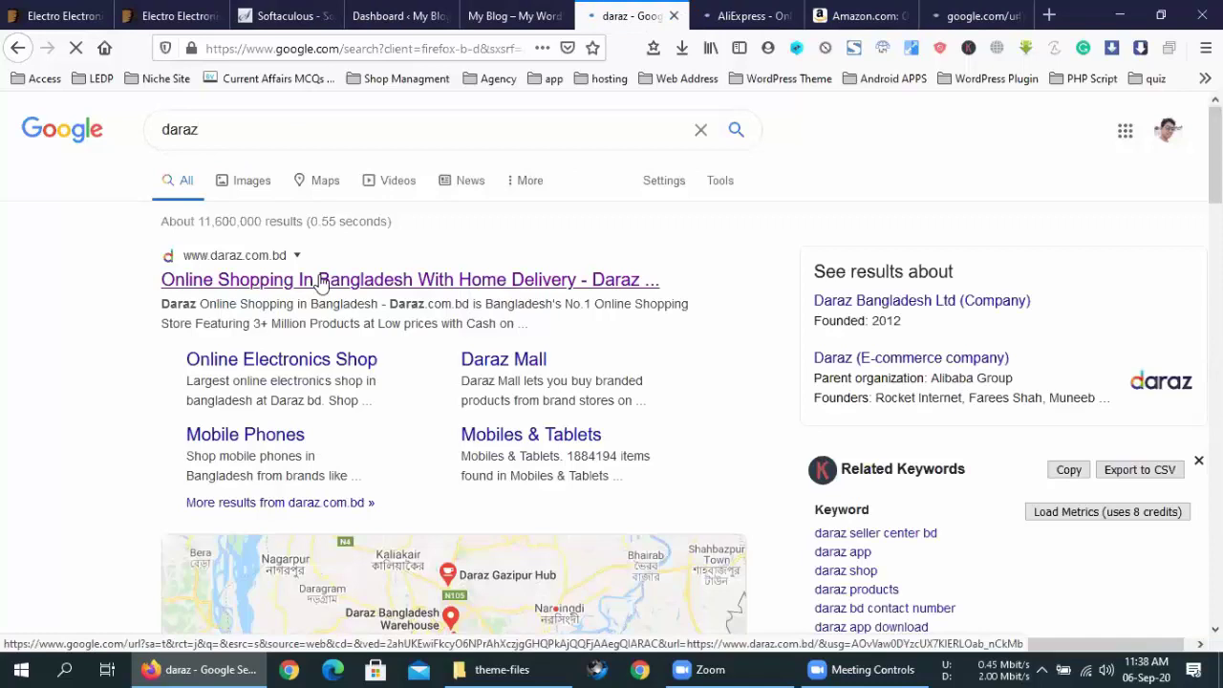
Search Google for evaly and open the evaly.com.bd site in the same tab.
double_click(236, 120)
text(evaly)
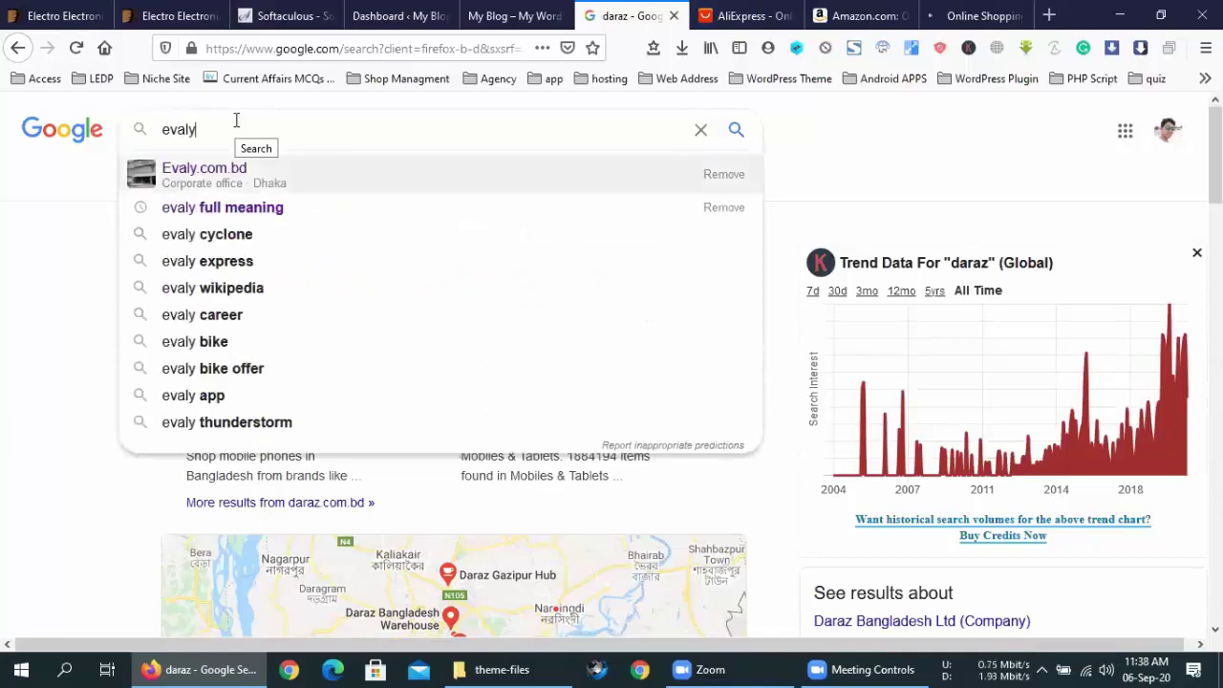
key(Return)
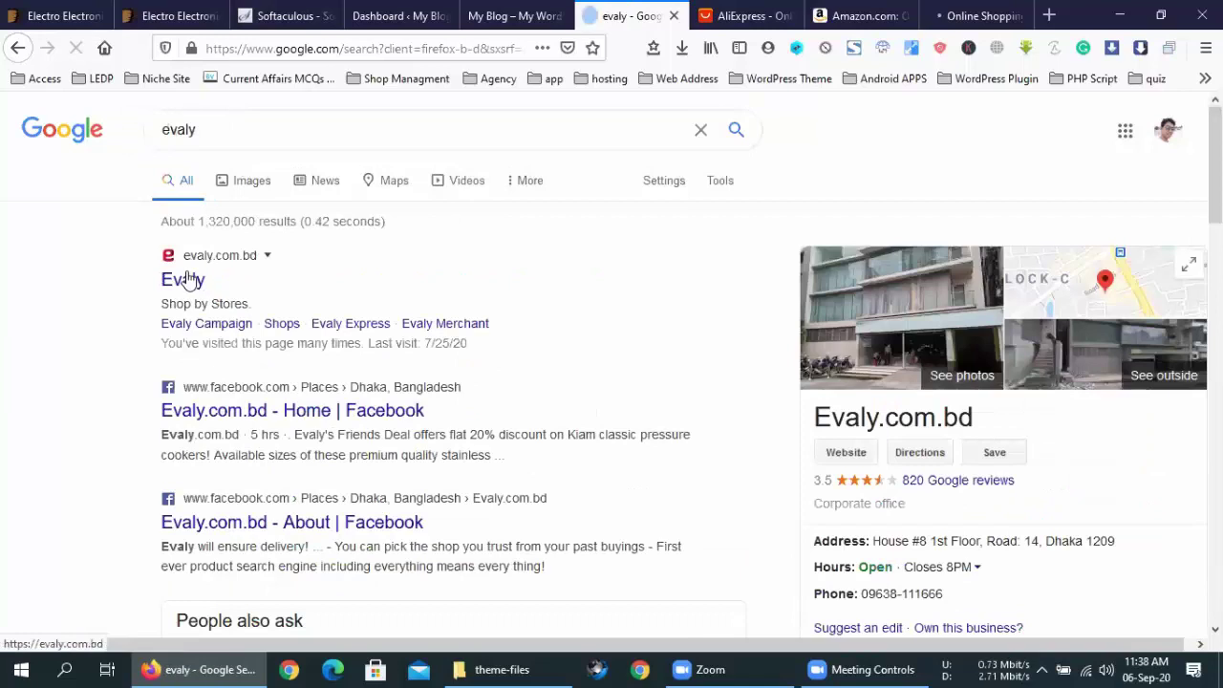
click(190, 279)
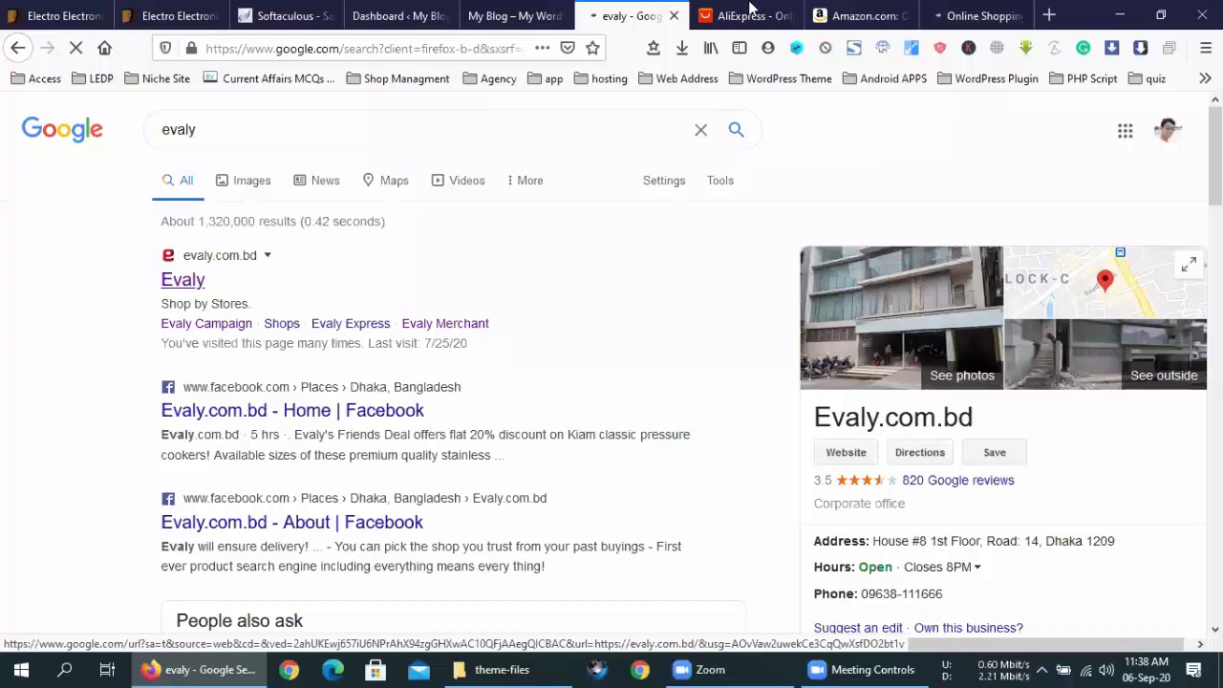
Bring up the AliExpress site and move its browser tab ahead of the E-valy tab.
click(751, 12)
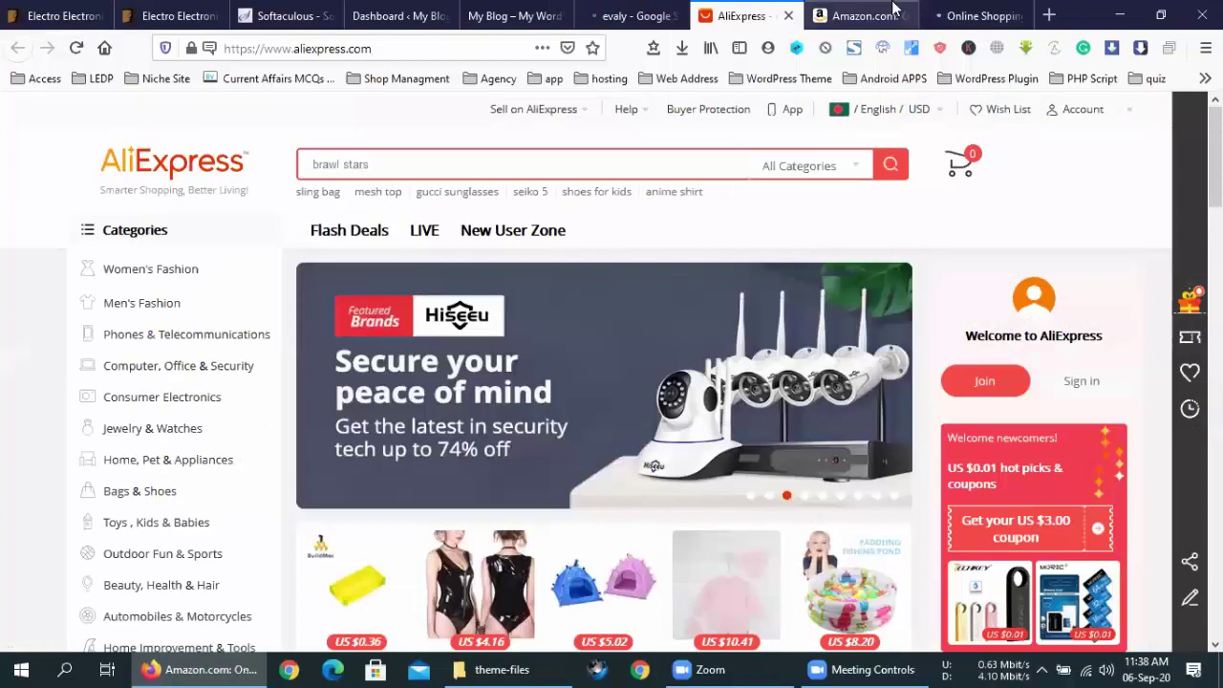
click(893, 11)
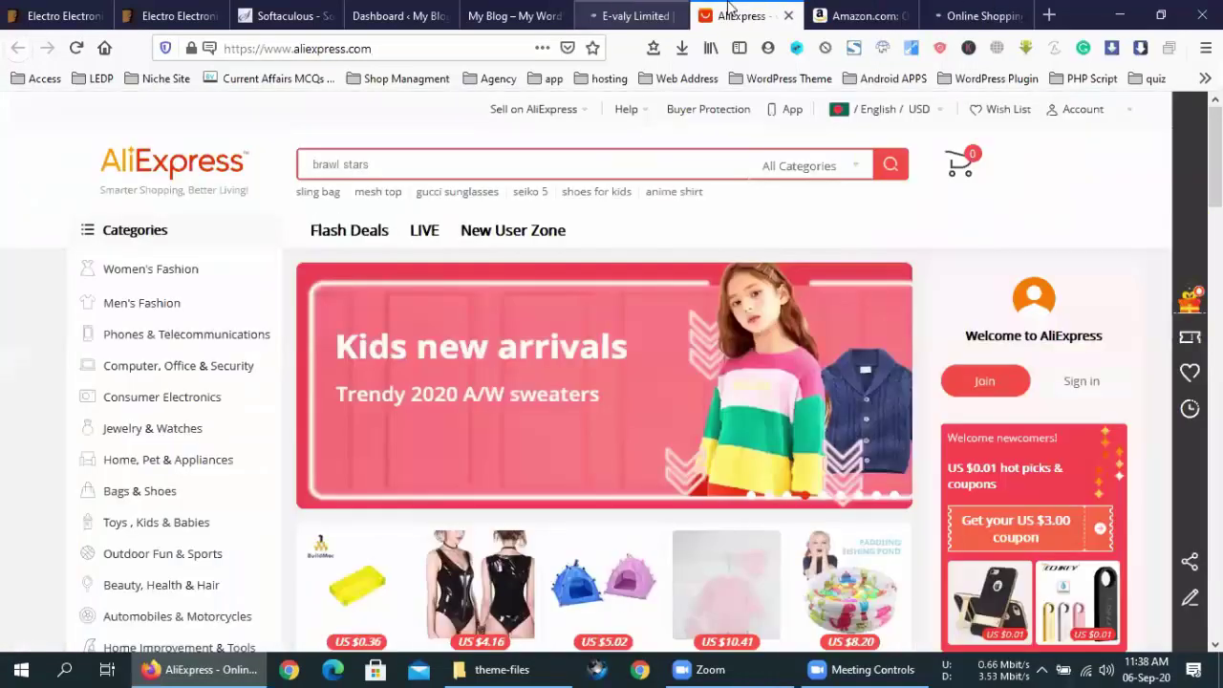
drag(656, 8, 657, 8)
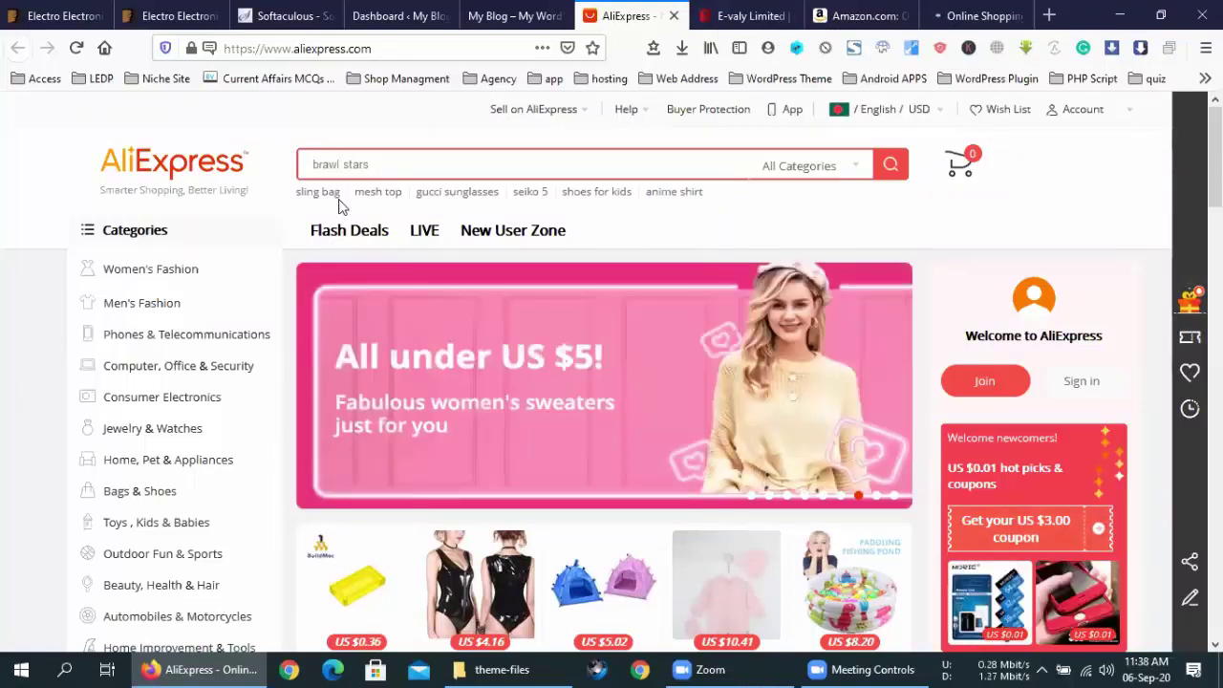
Examine the upper part of the AliExpress home page, including its search bar, category list with submenus, banner slider and account menu.
scroll(338, 202, down, 2)
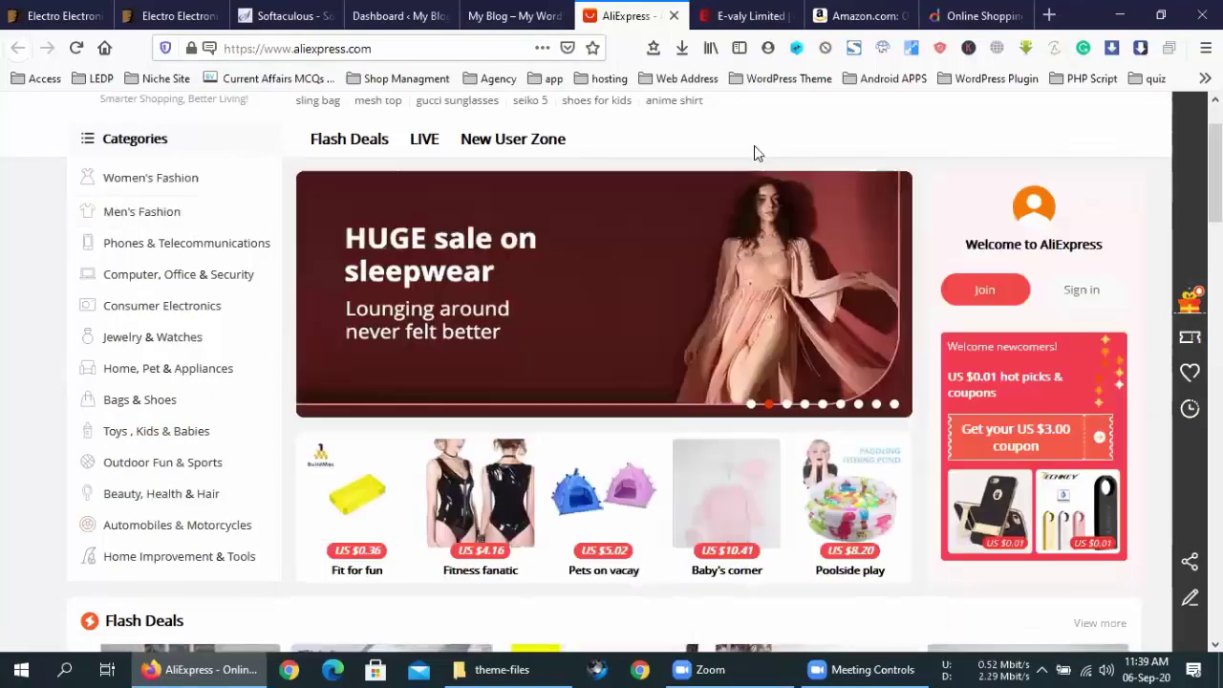
scroll(754, 145, up, 2)
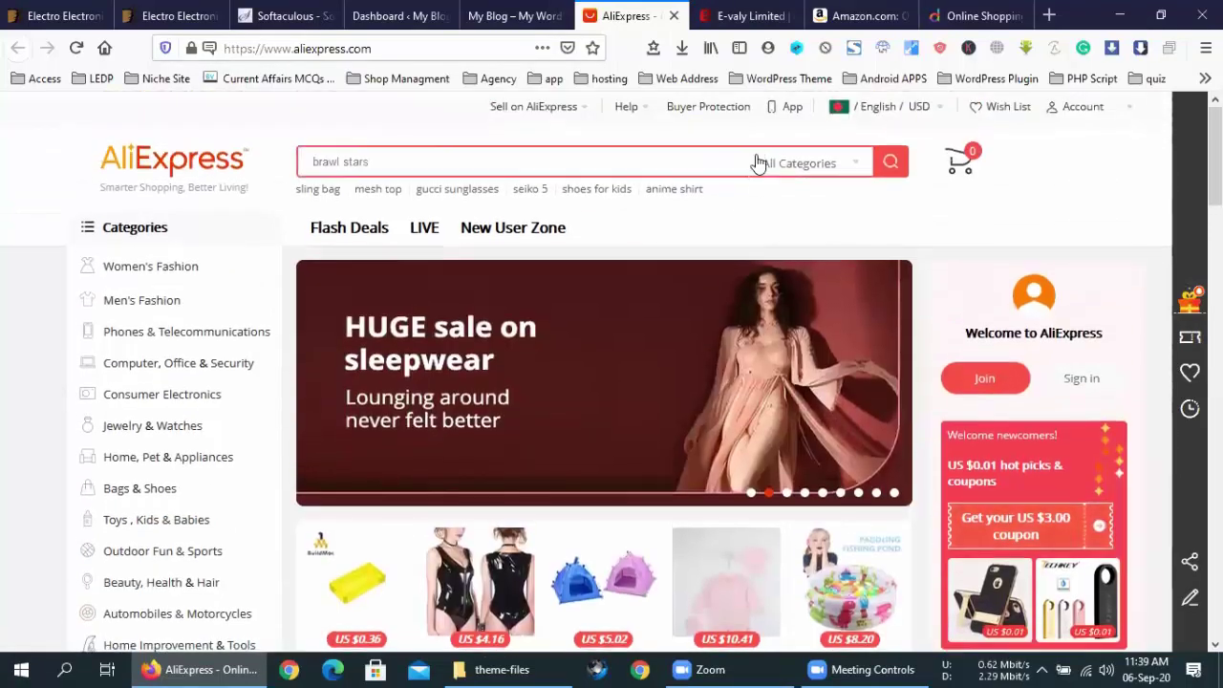
scroll(753, 153, down, 3)
scroll(755, 160, up, 3)
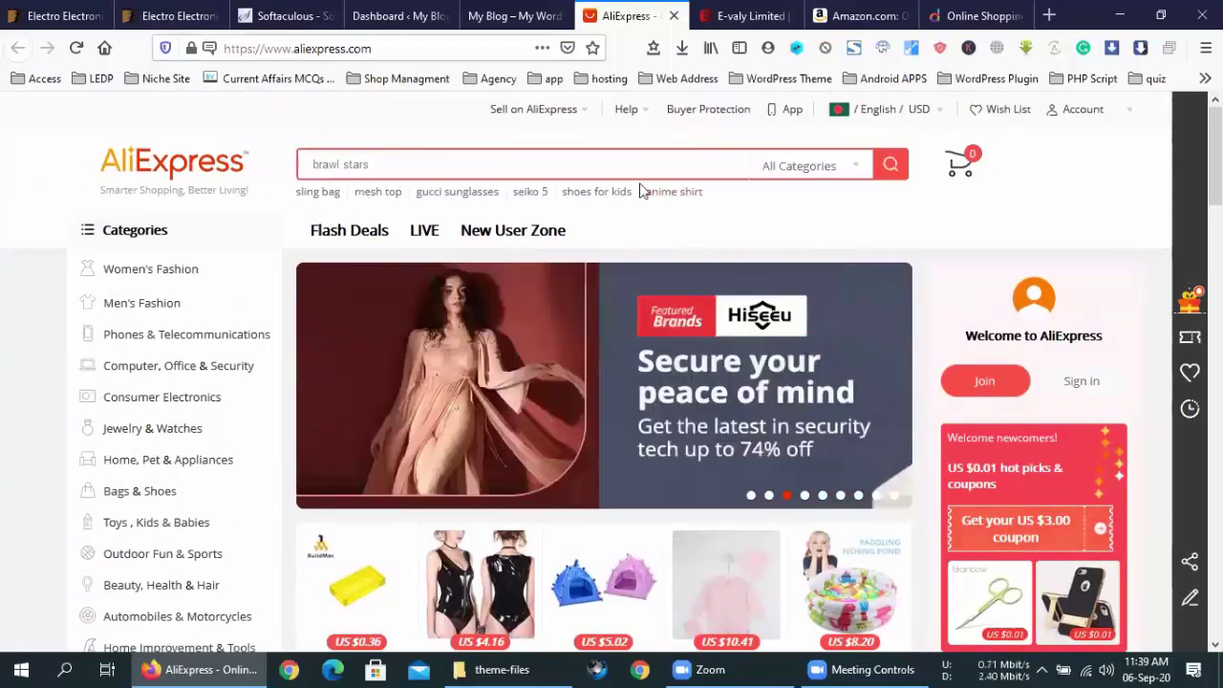
scroll(202, 209, down, 2)
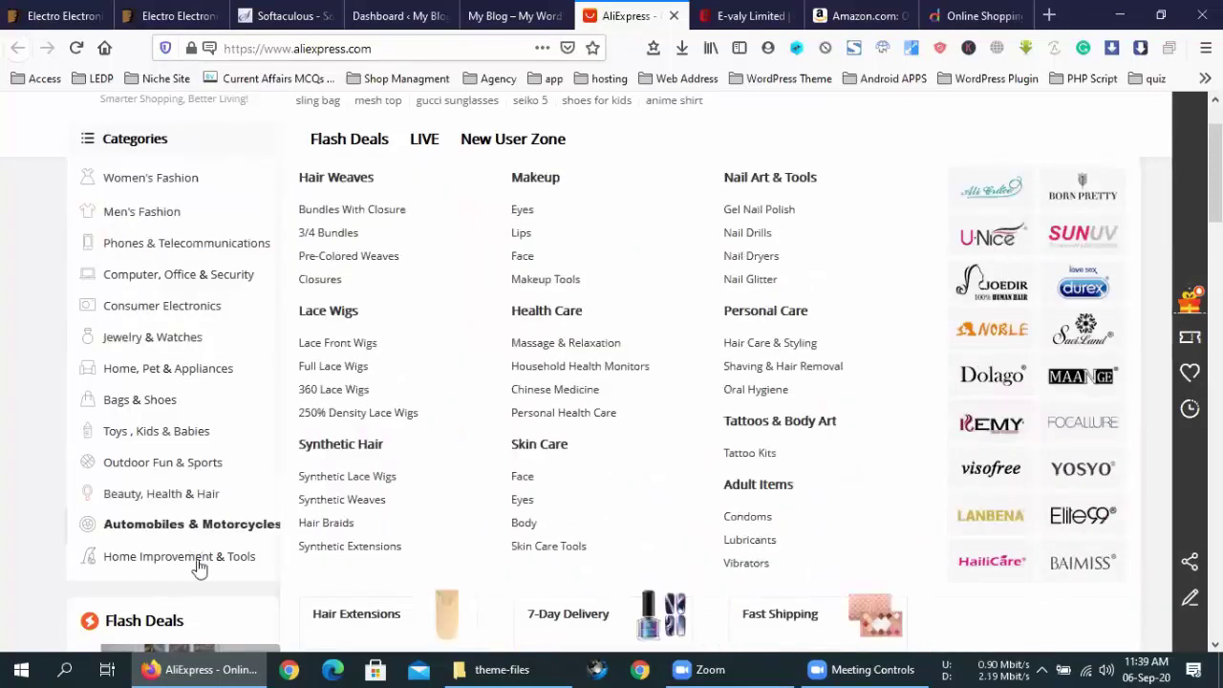
mouse_move(191, 559)
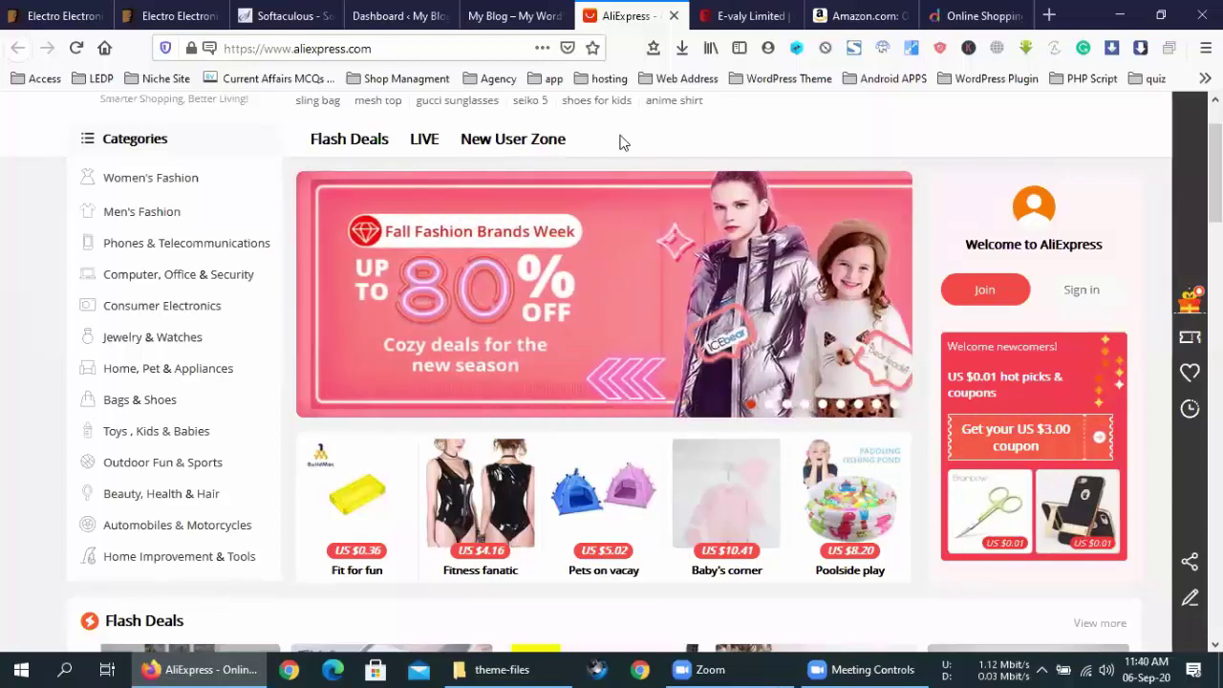
scroll(619, 142, up, 2)
mouse_move(1091, 122)
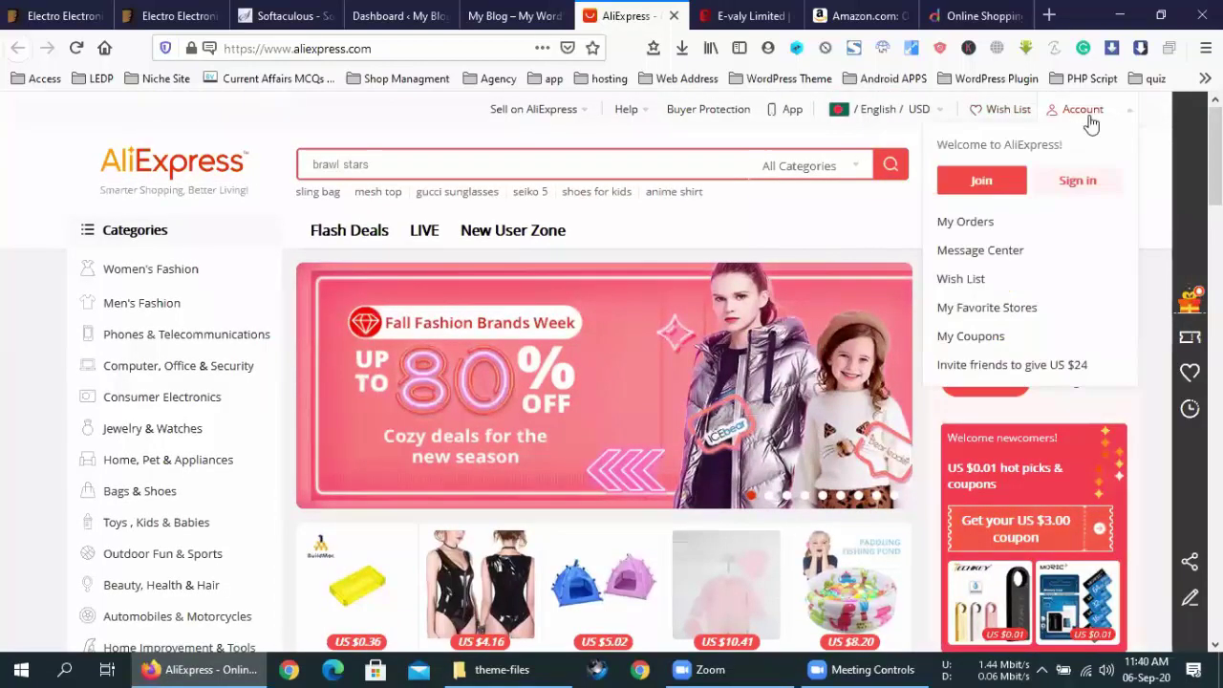
mouse_move(540, 119)
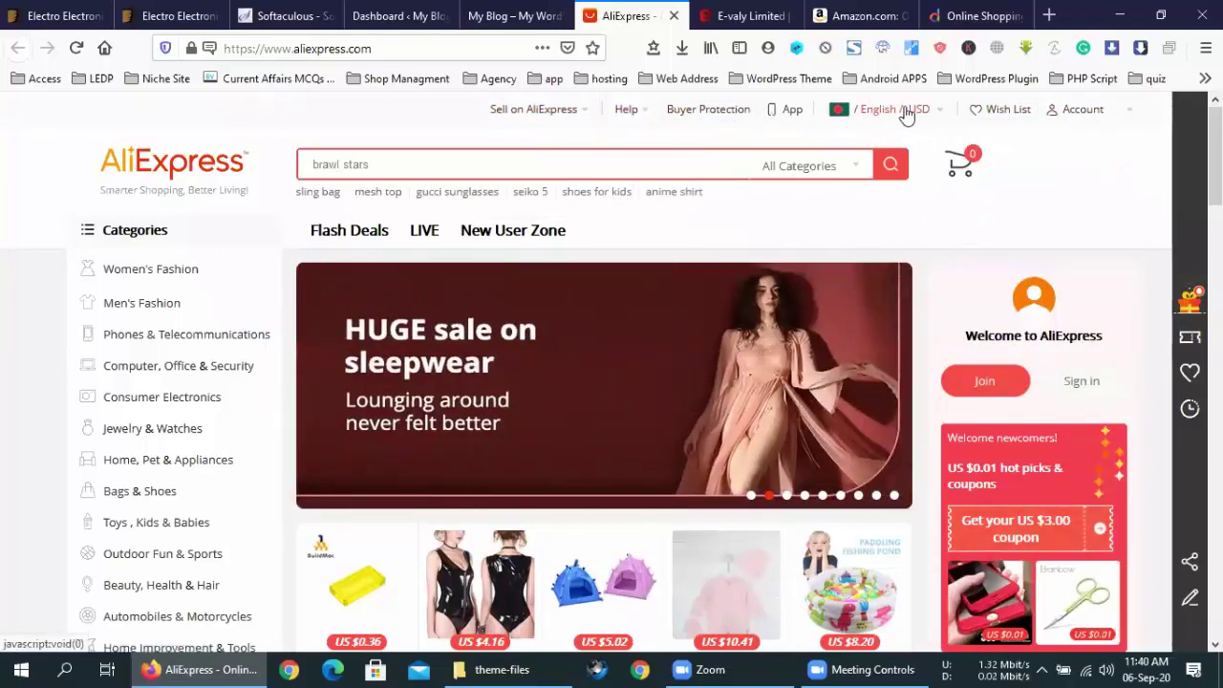
Look through the AliExpress home page sections from Flash Deals and Top Ranking down to Featured Categories and More To Love.
scroll(621, 361, down, 3)
scroll(621, 360, down, 4)
scroll(622, 360, up, 3)
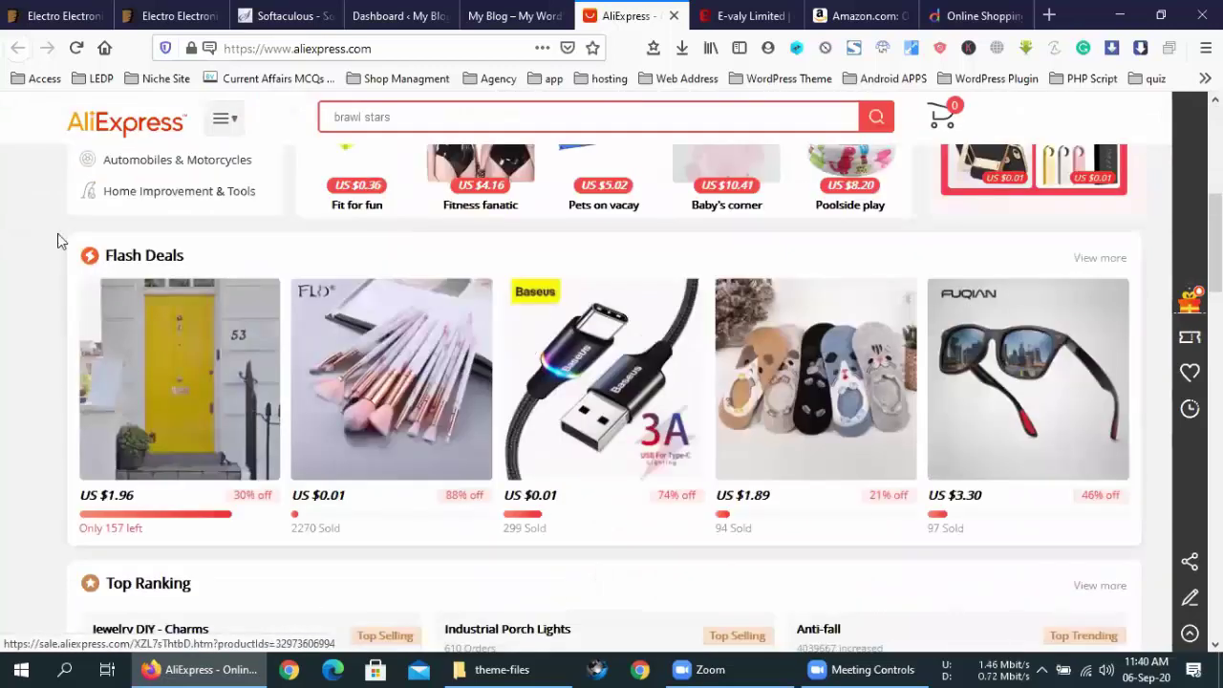
scroll(264, 264, down, 2)
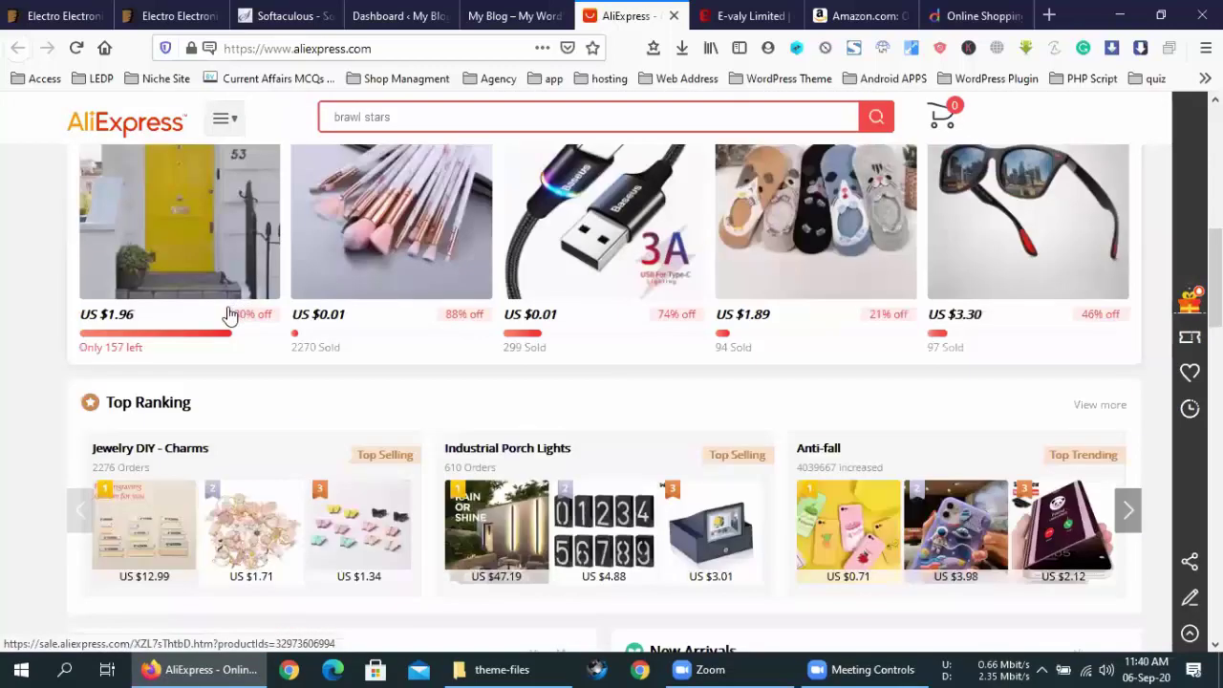
scroll(232, 314, down, 1)
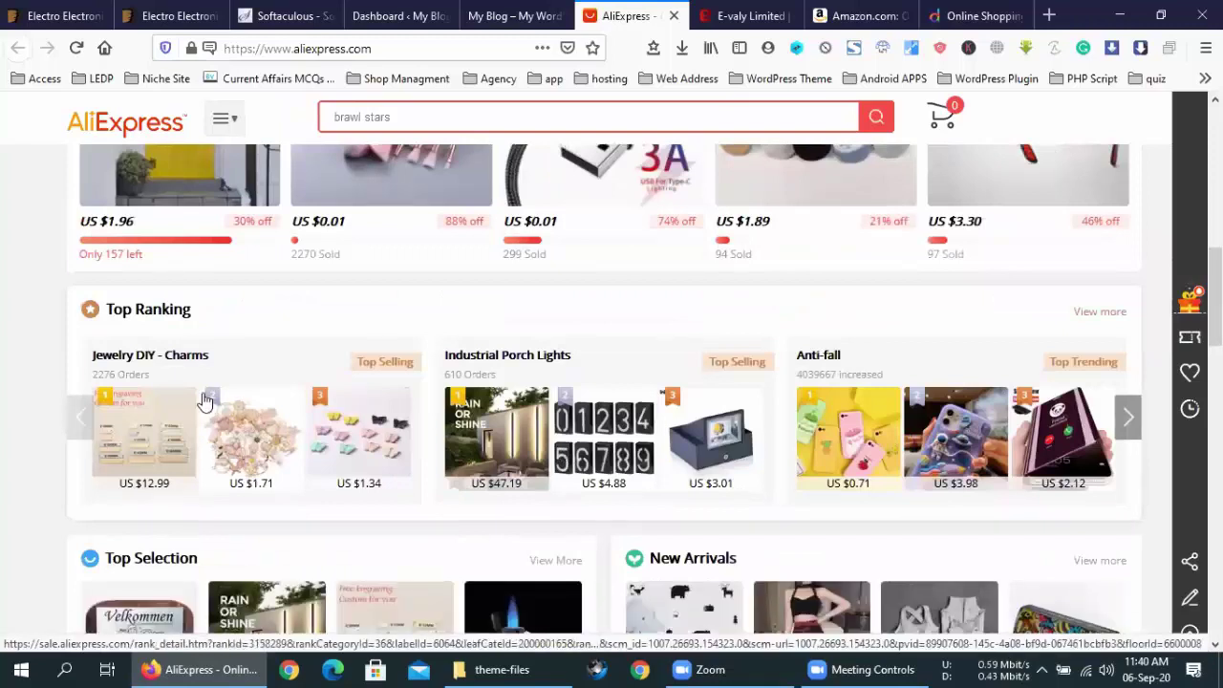
scroll(538, 372, down, 2)
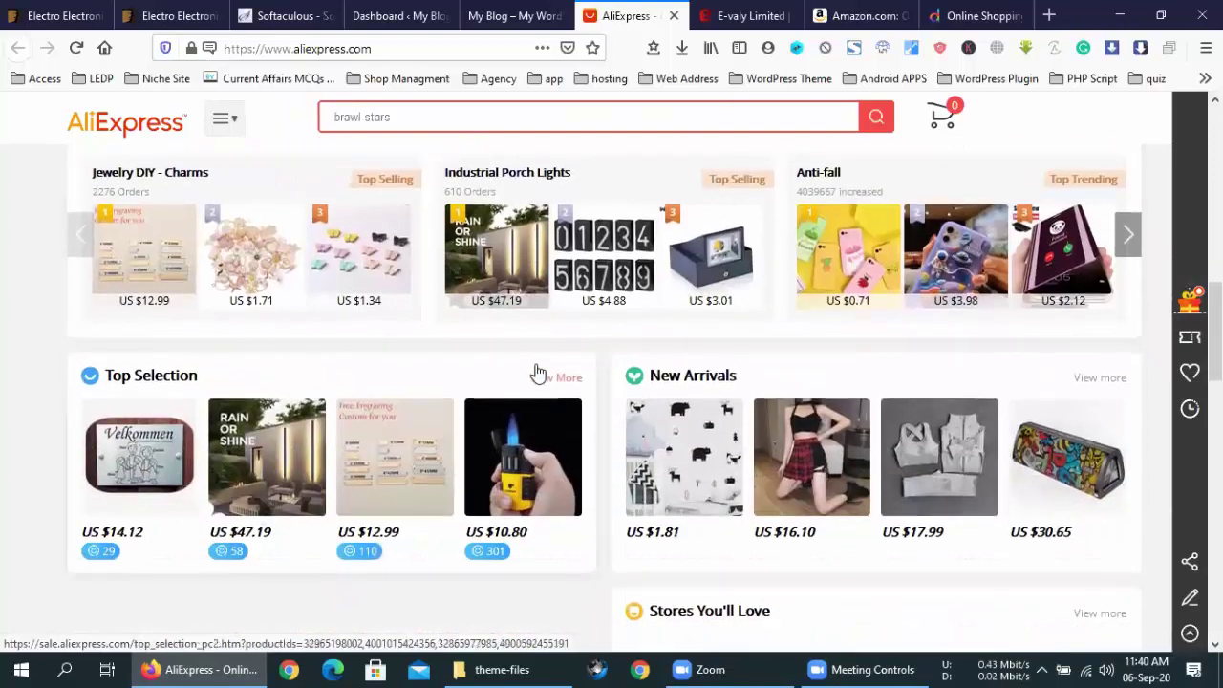
scroll(459, 361, down, 1)
scroll(406, 350, down, 1)
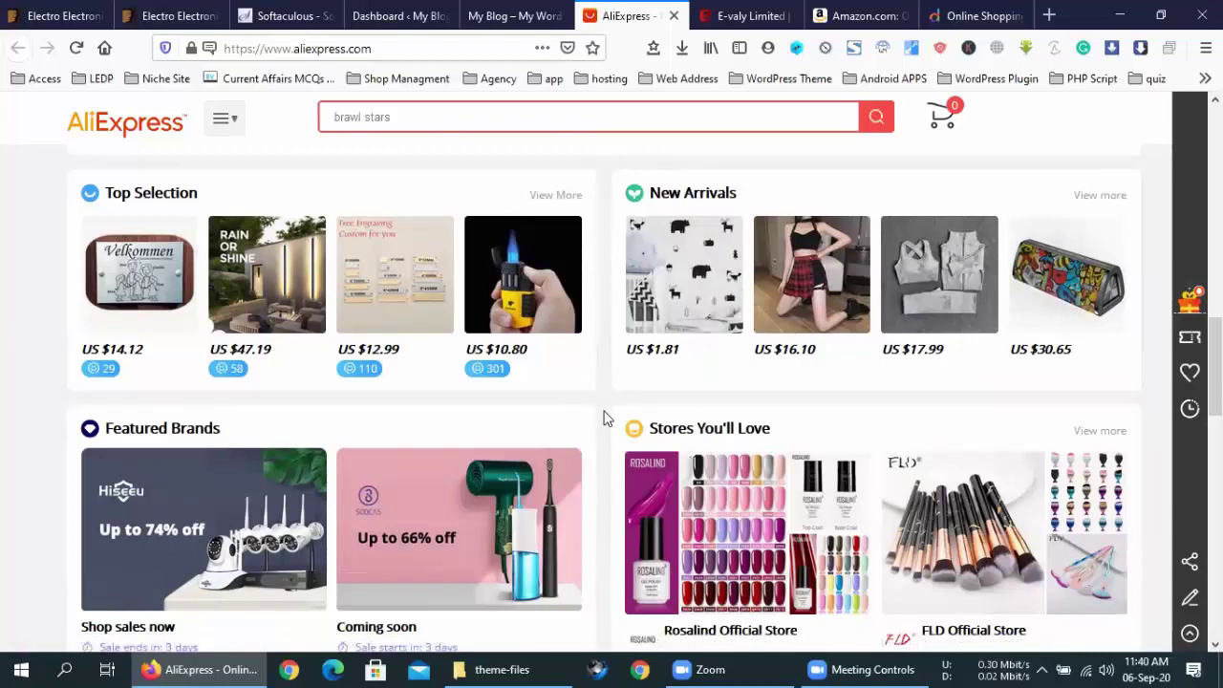
scroll(603, 418, down, 3)
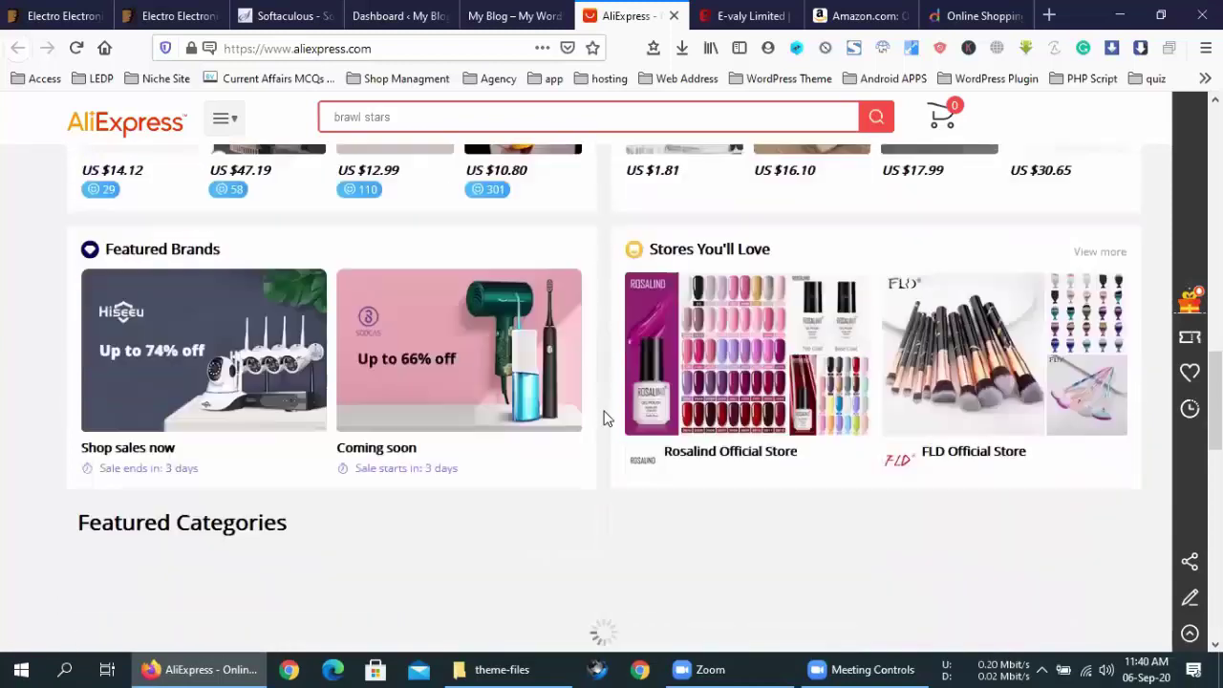
scroll(603, 416, up, 1)
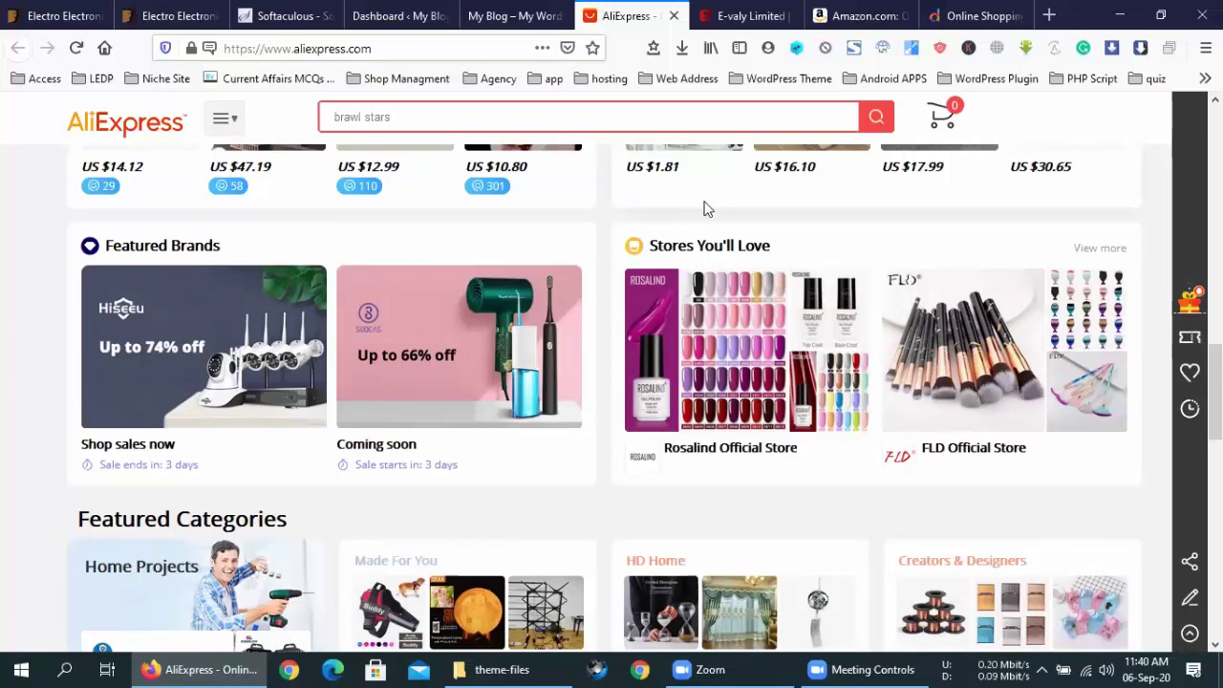
scroll(554, 239, down, 2)
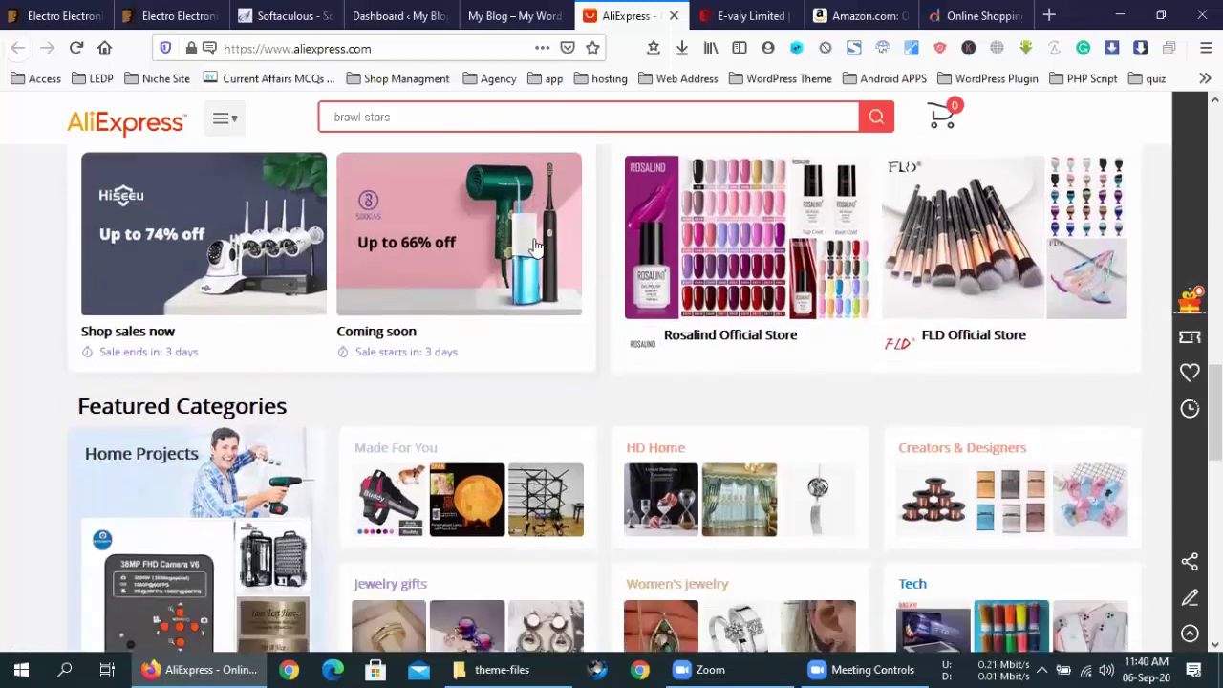
scroll(418, 326, down, 3)
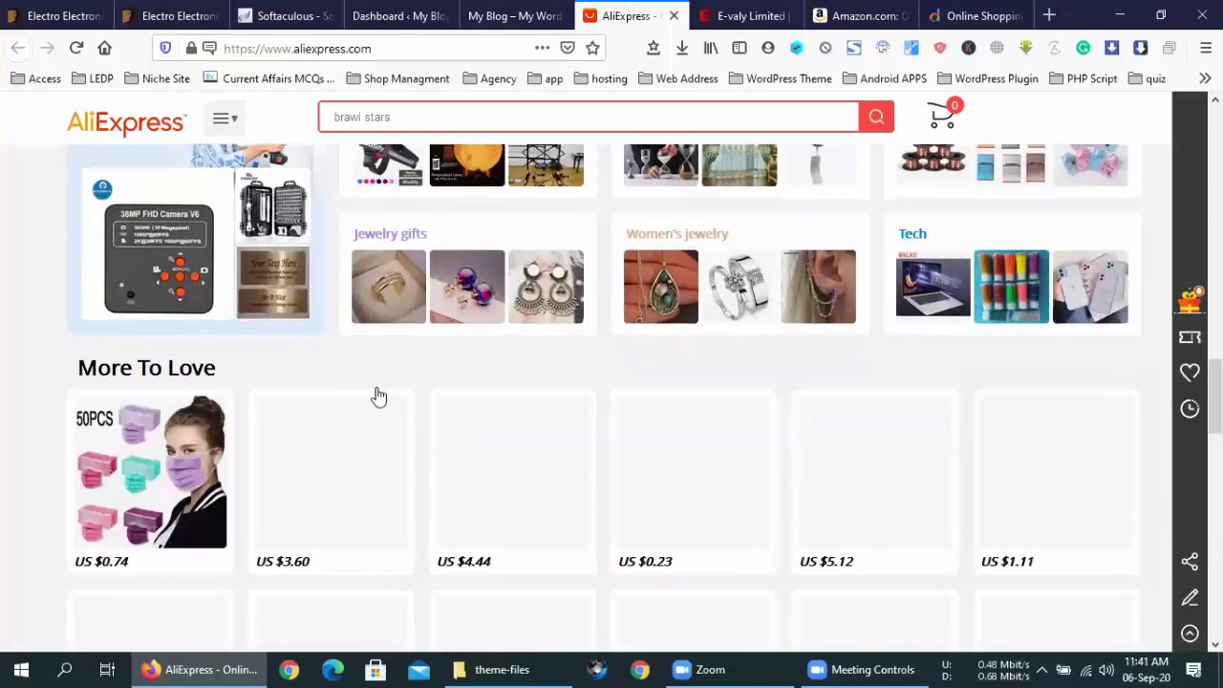
Look through the More To Love product grid on the AliExpress home page down to its end.
scroll(379, 394, down, 5)
scroll(379, 395, down, 10)
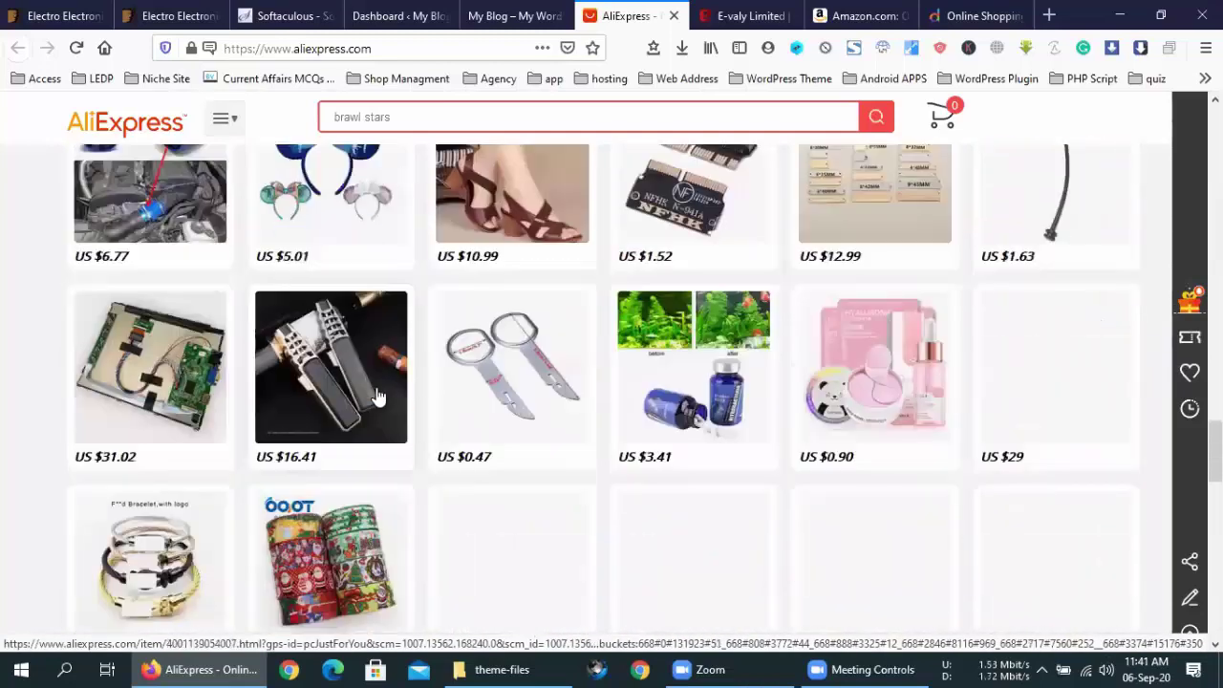
scroll(378, 394, down, 5)
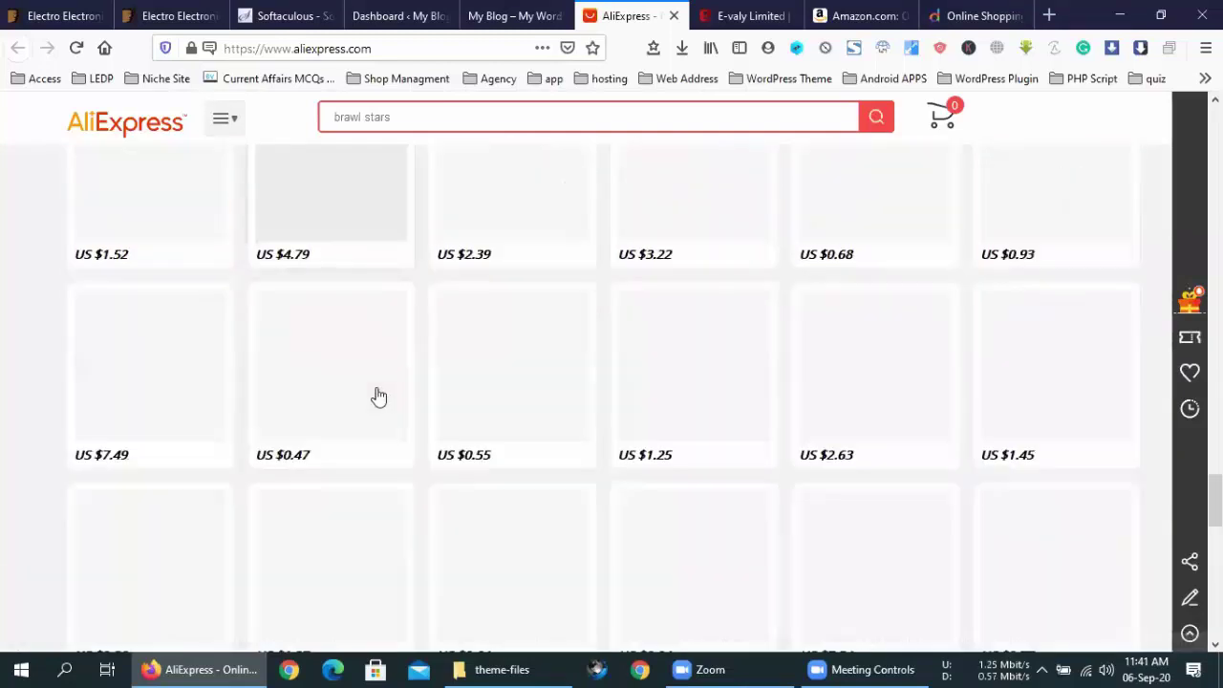
scroll(376, 392, up, 3)
scroll(380, 383, down, 4)
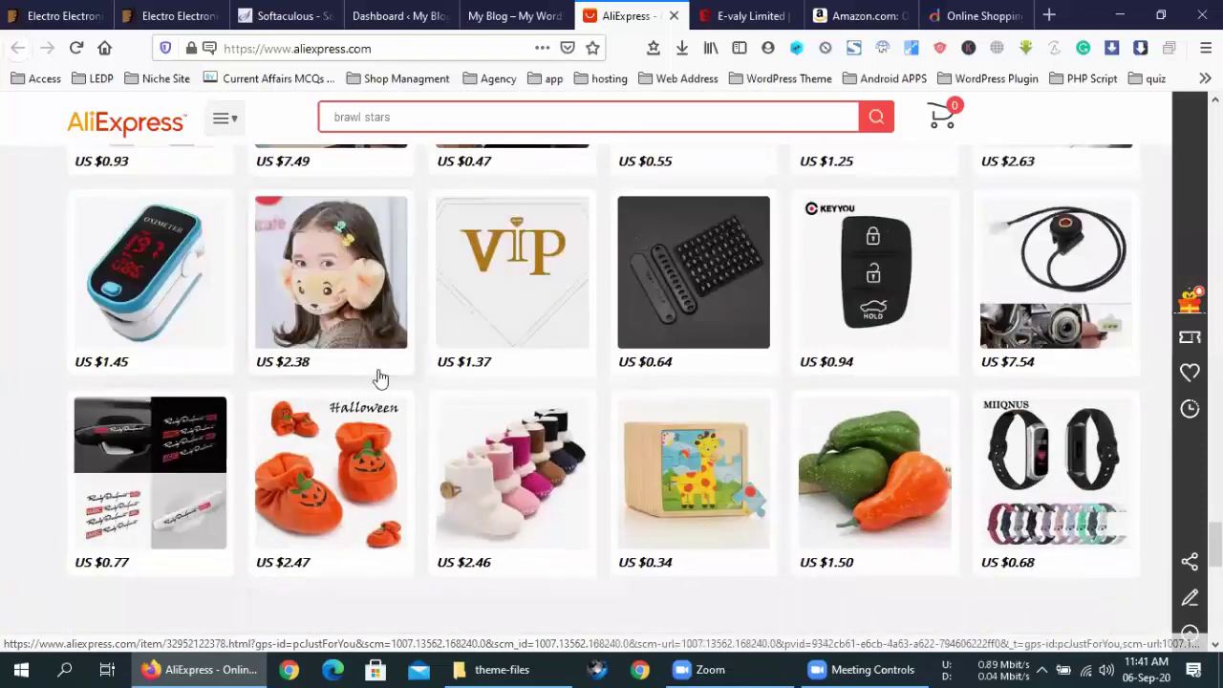
scroll(379, 378, down, 10)
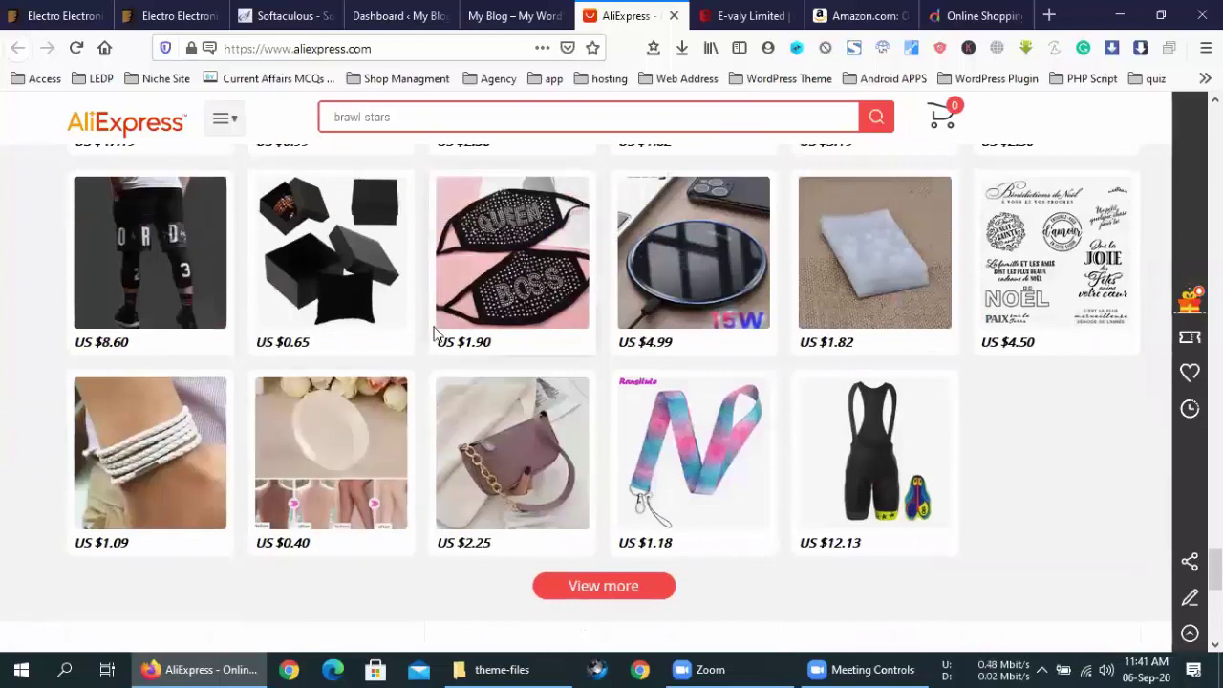
Examine the AliExpress home page footer, including its service highlights, social media links, customer service links, multi-language sites and app store badges.
scroll(440, 330, down, 3)
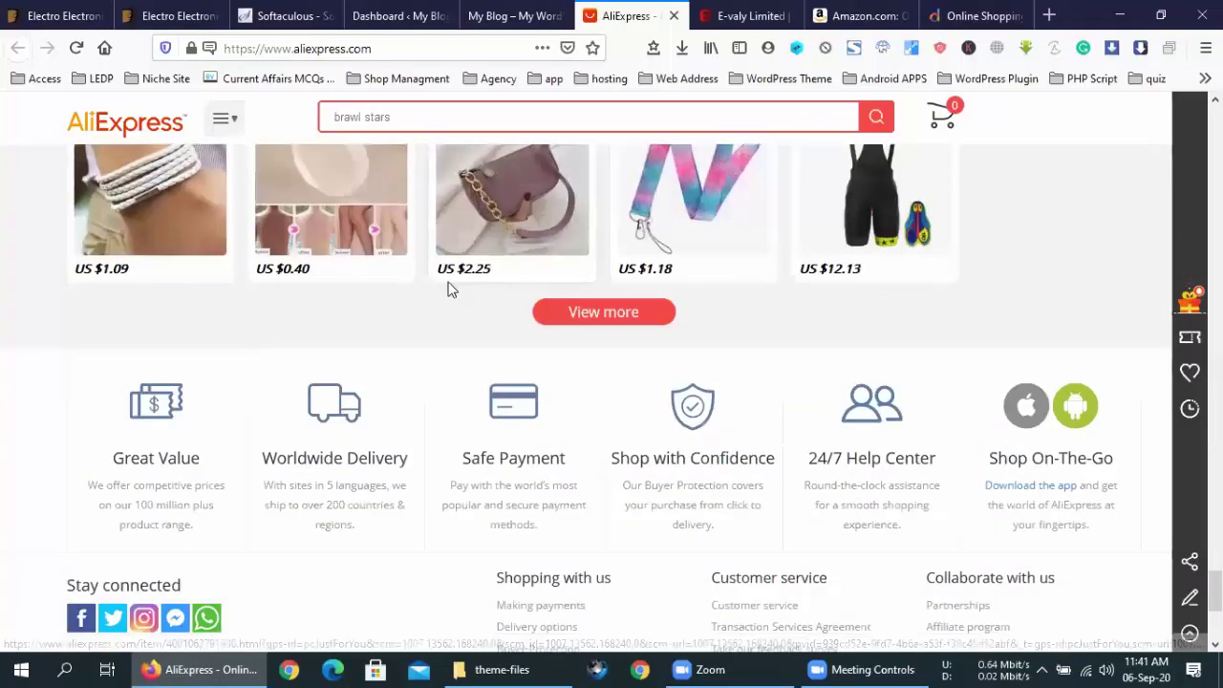
scroll(349, 364, down, 1)
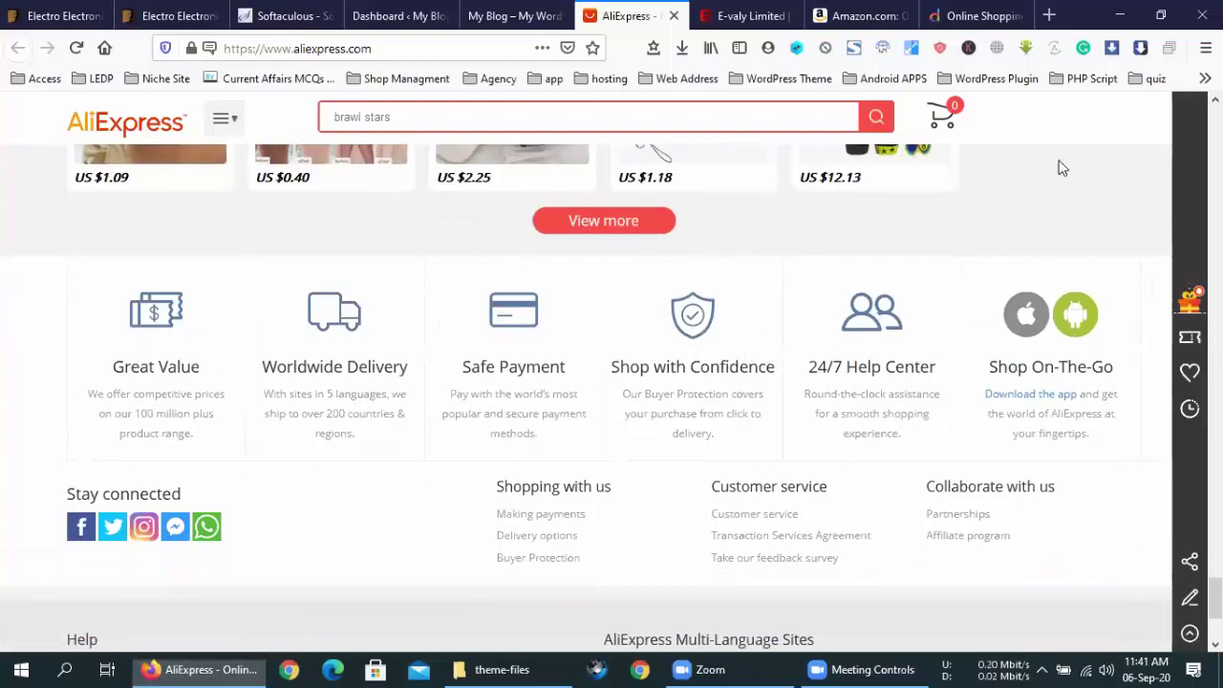
scroll(649, 292, down, 1)
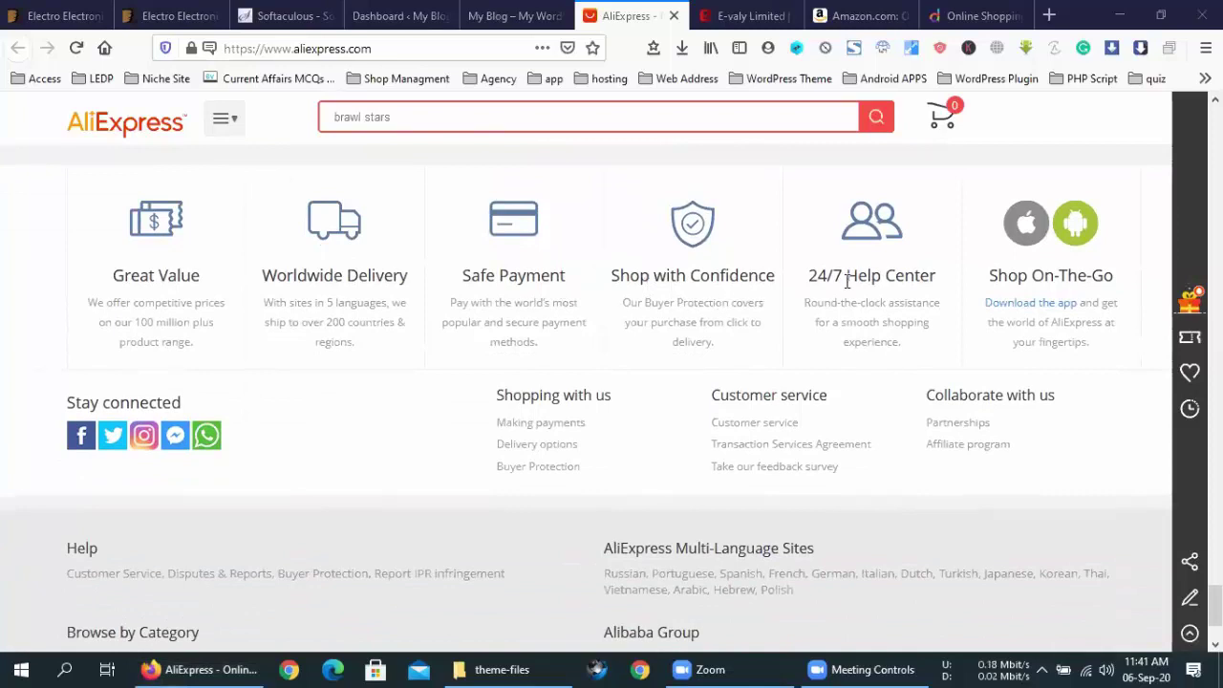
scroll(726, 270, down, 1)
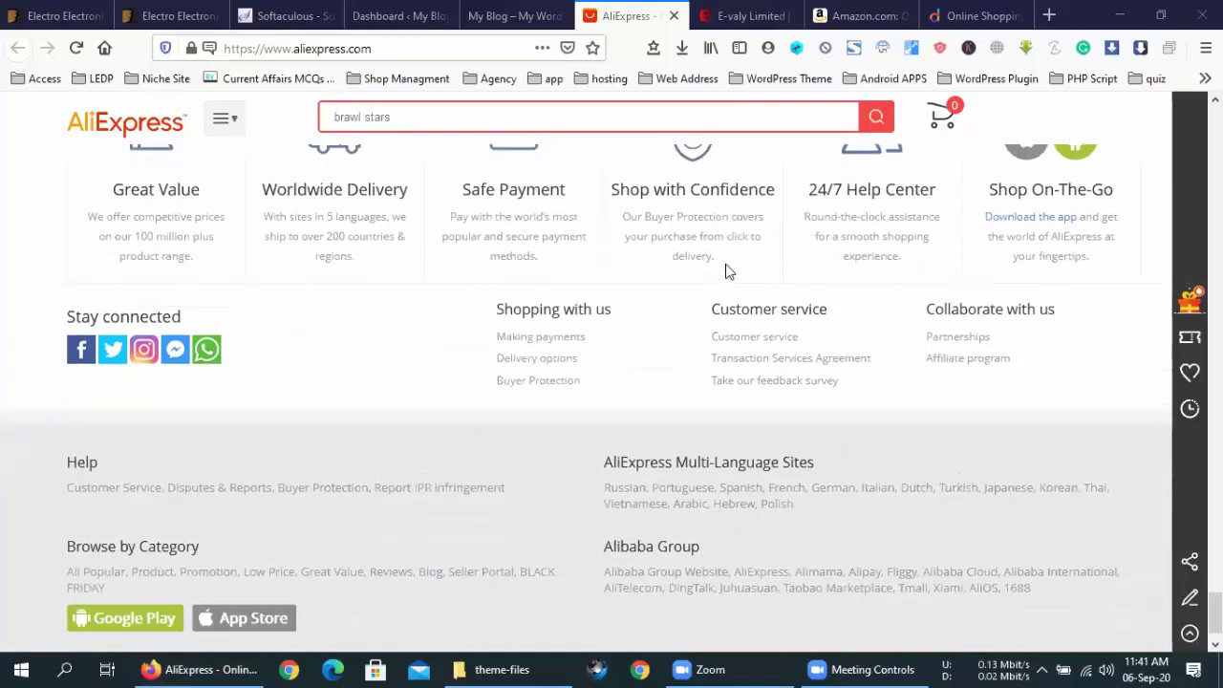
scroll(726, 264, up, 1)
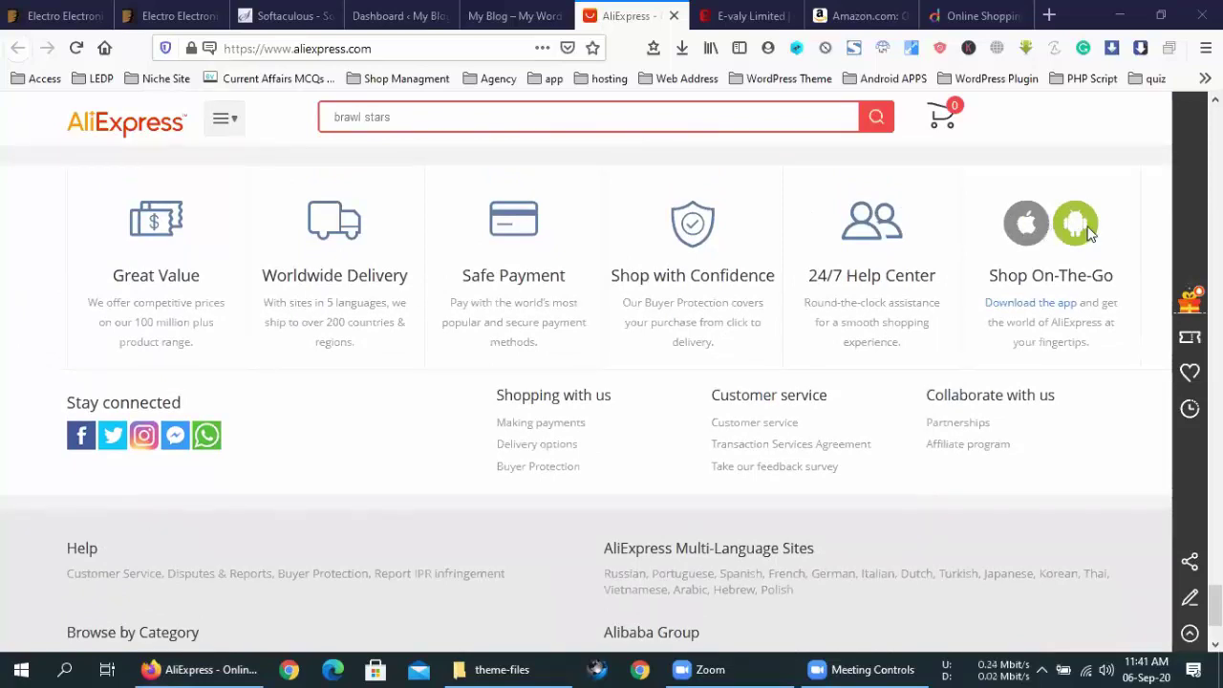
scroll(1090, 234, down, 1)
scroll(1071, 176, up, 1)
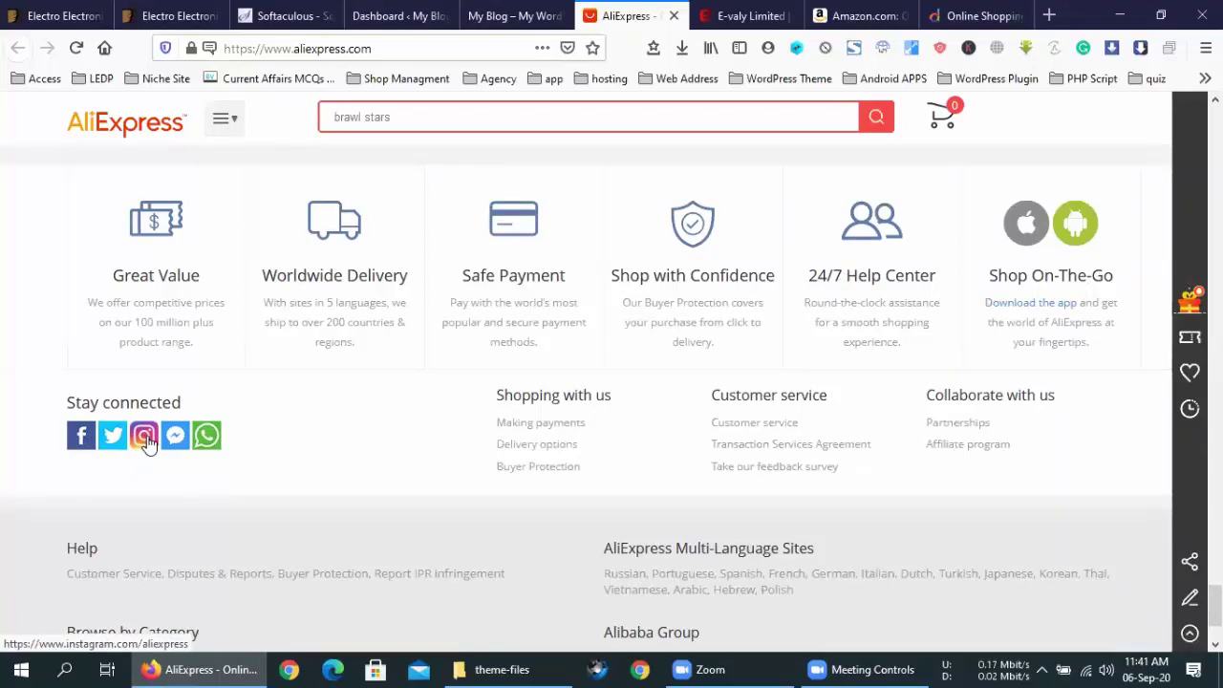
scroll(346, 469, down, 2)
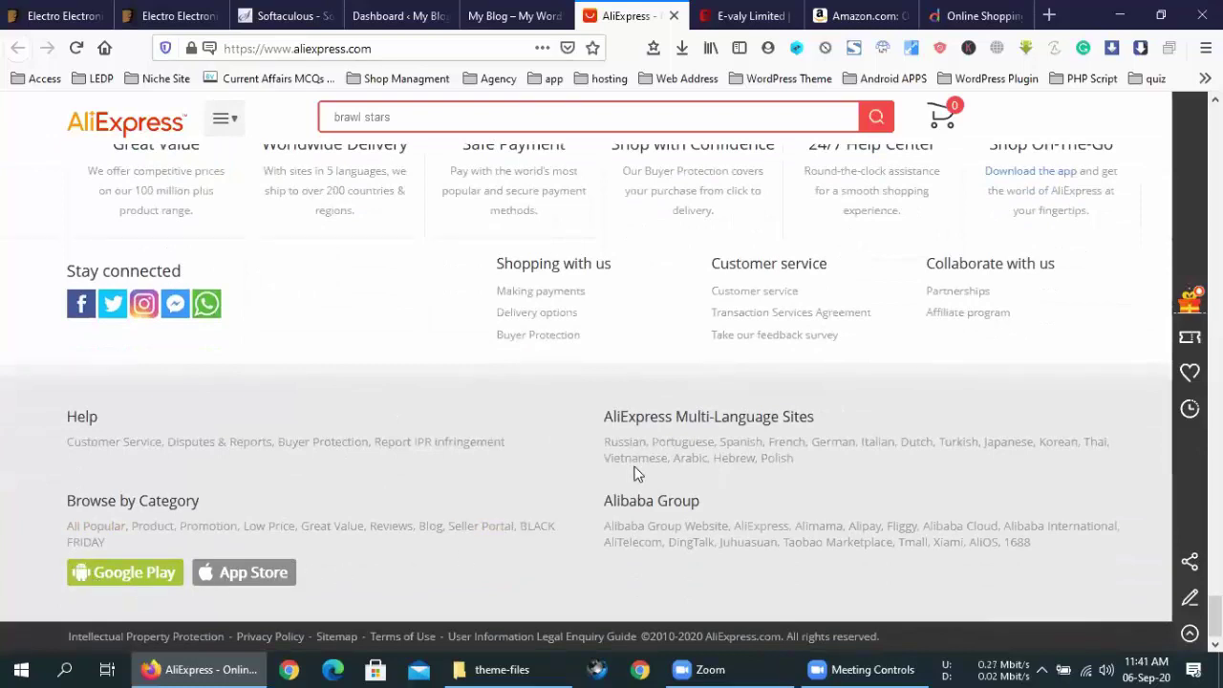
drag(675, 476, 659, 563)
click(571, 449)
Return to the start of the AliExpress home page and open its Flash Deals page.
scroll(571, 450, up, 5)
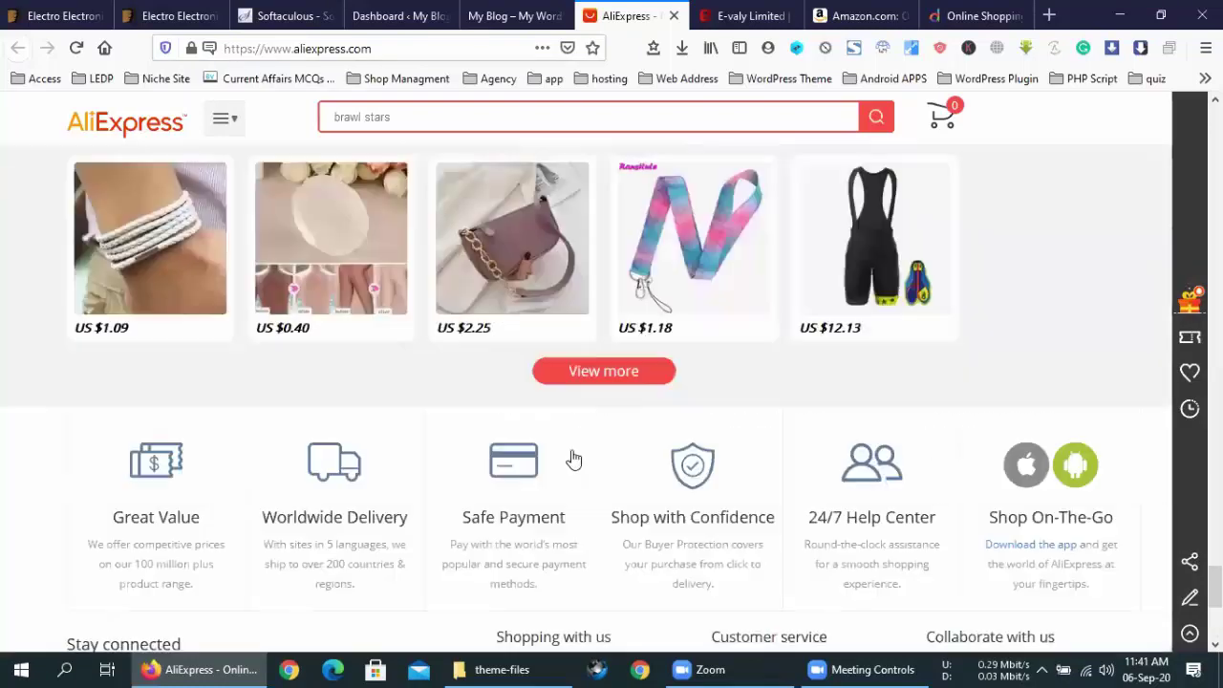
scroll(573, 460, up, 5)
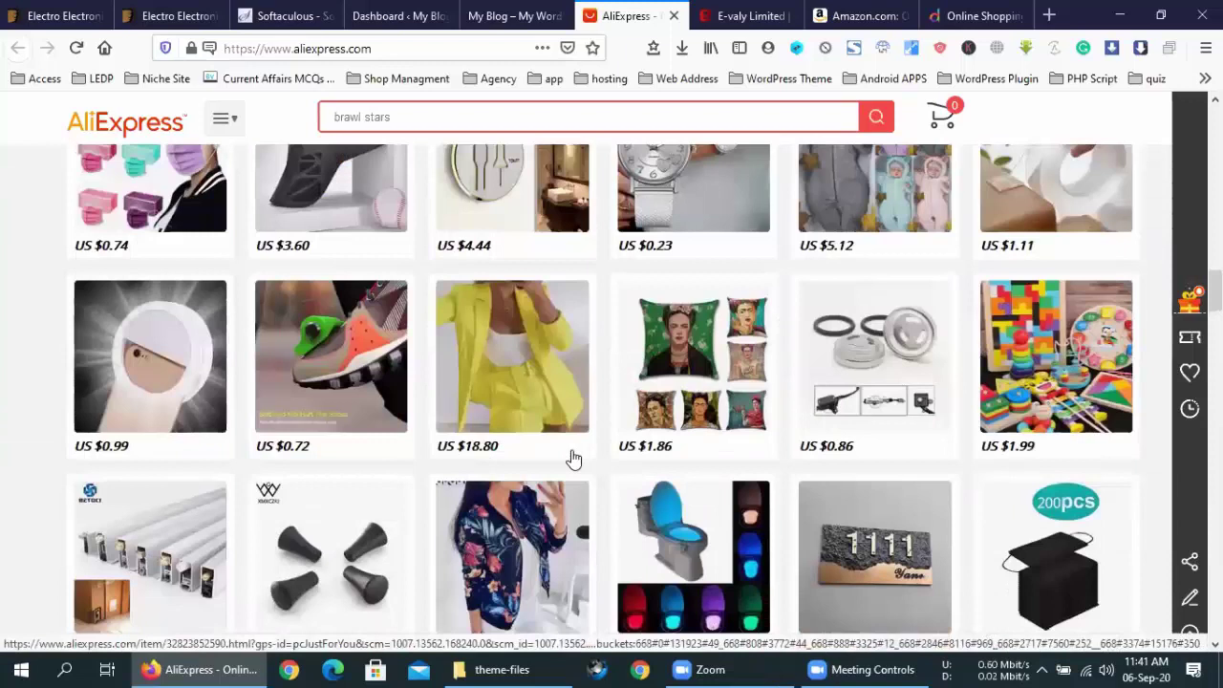
scroll(573, 459, up, 10)
mouse_move(273, 316)
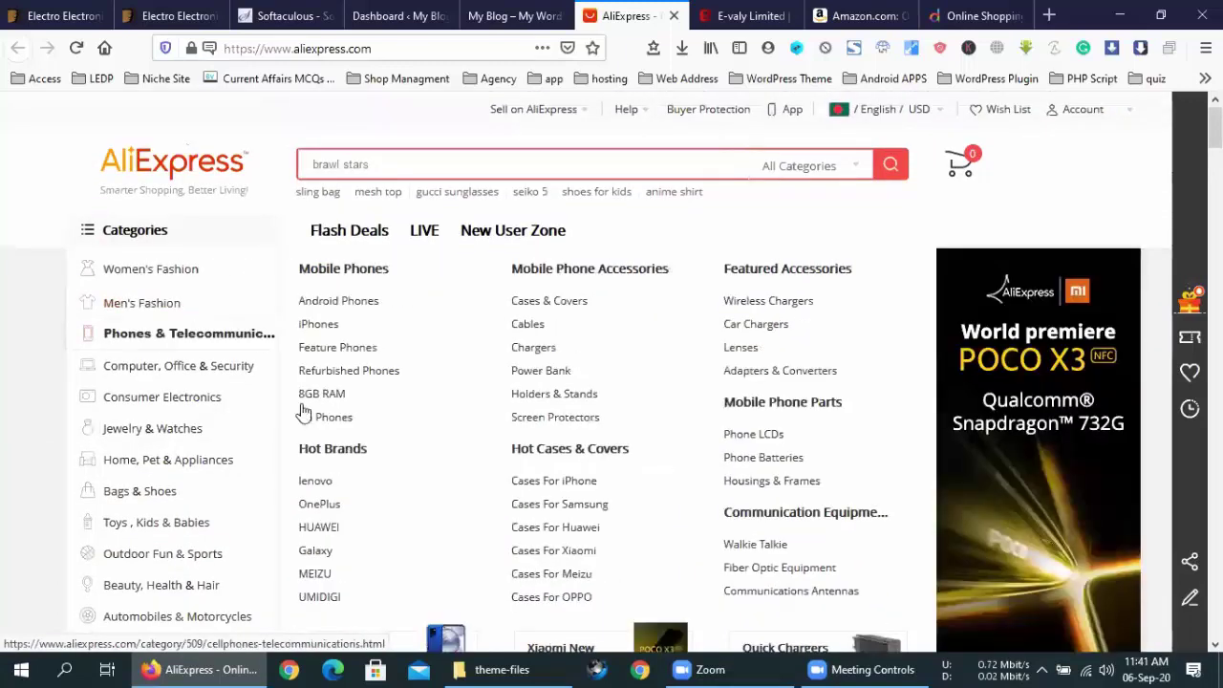
click(346, 239)
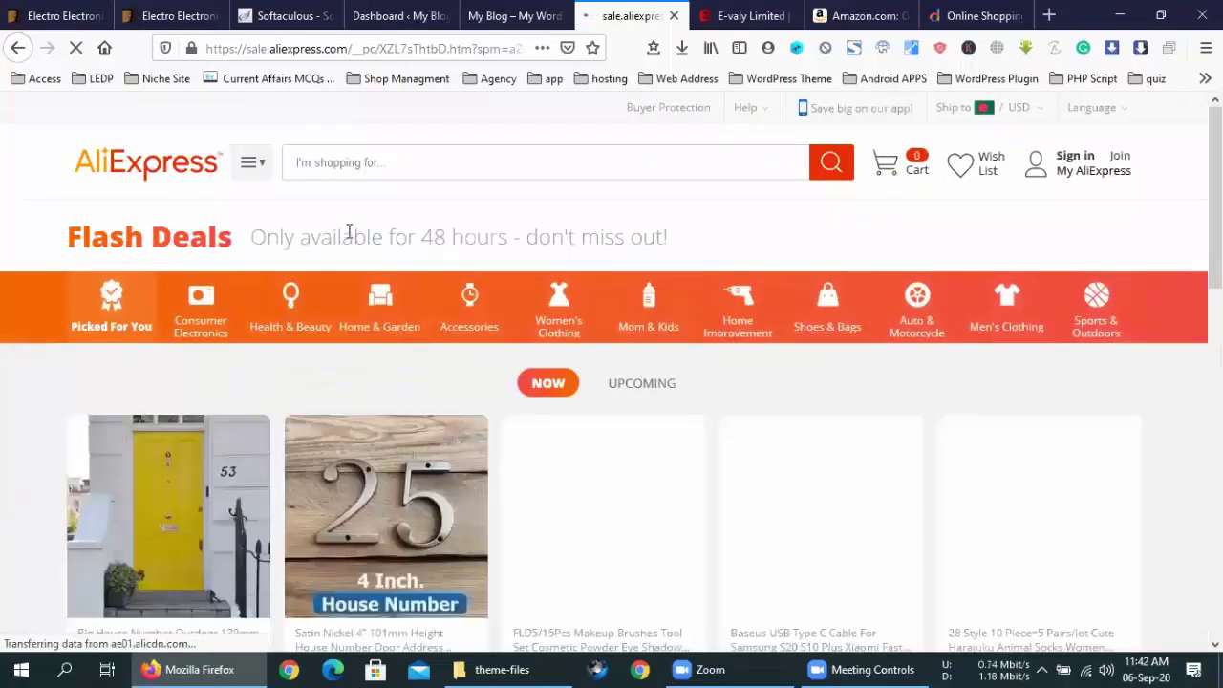
Examine the Flash Deals page layout, including its category bar, product grid with discounted prices, and header links.
scroll(519, 400, down, 3)
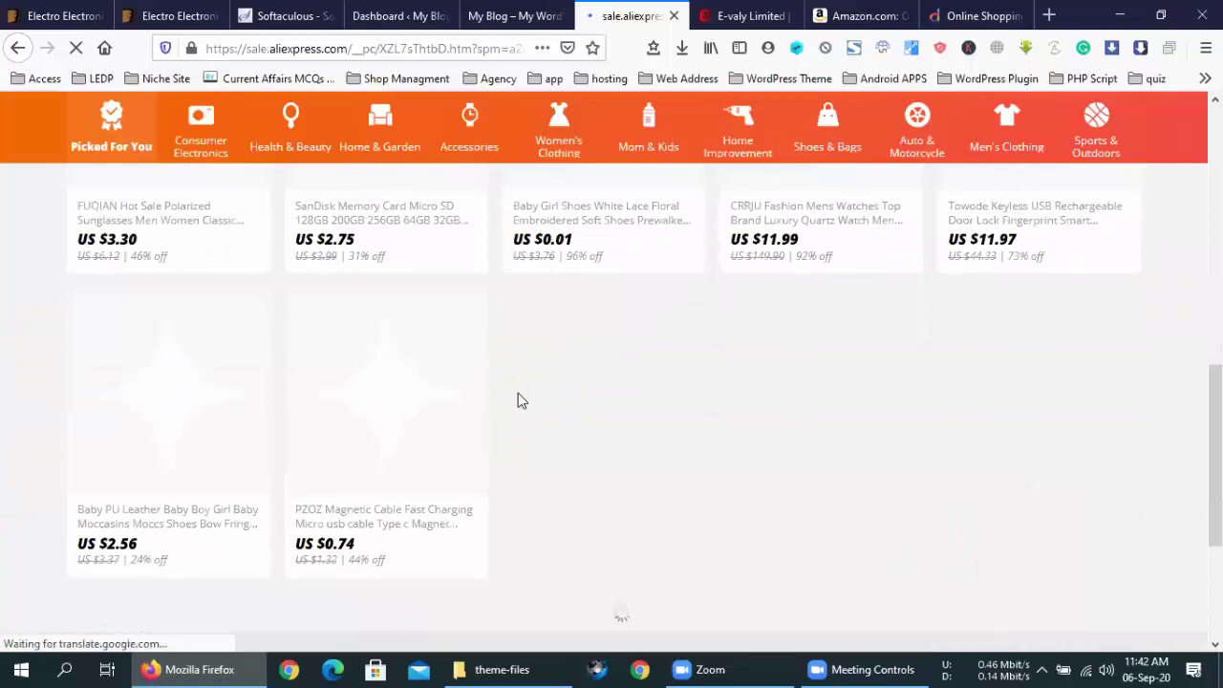
scroll(519, 399, down, 3)
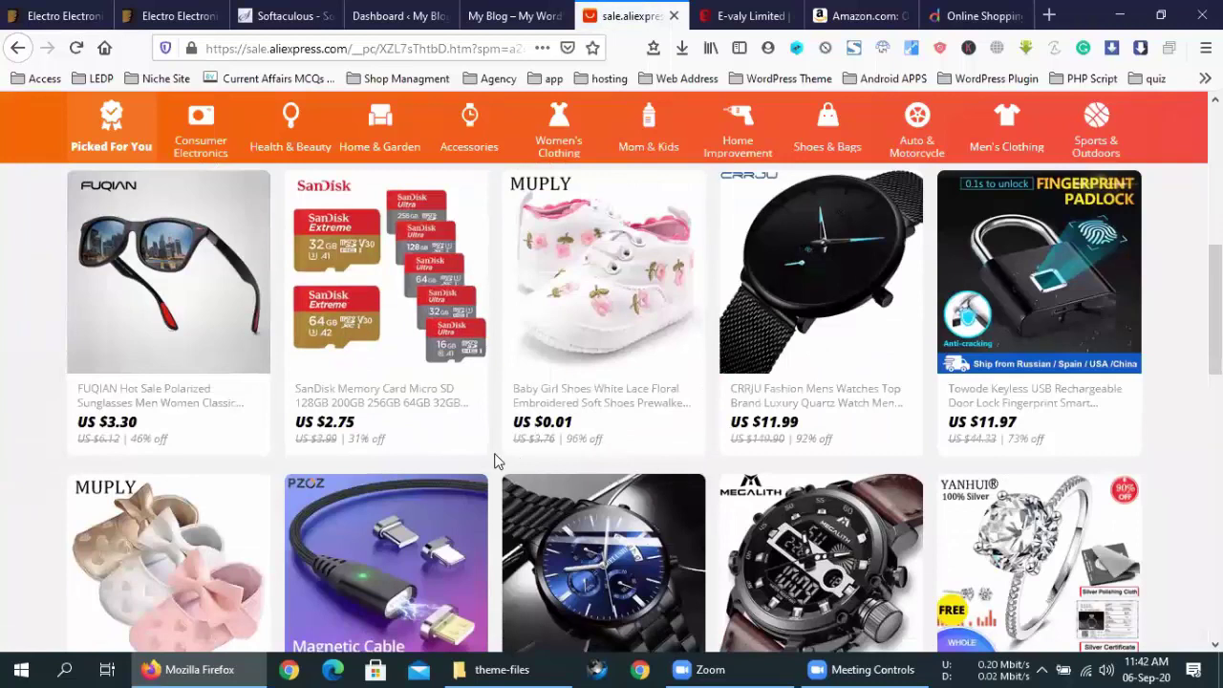
scroll(494, 462, up, 3)
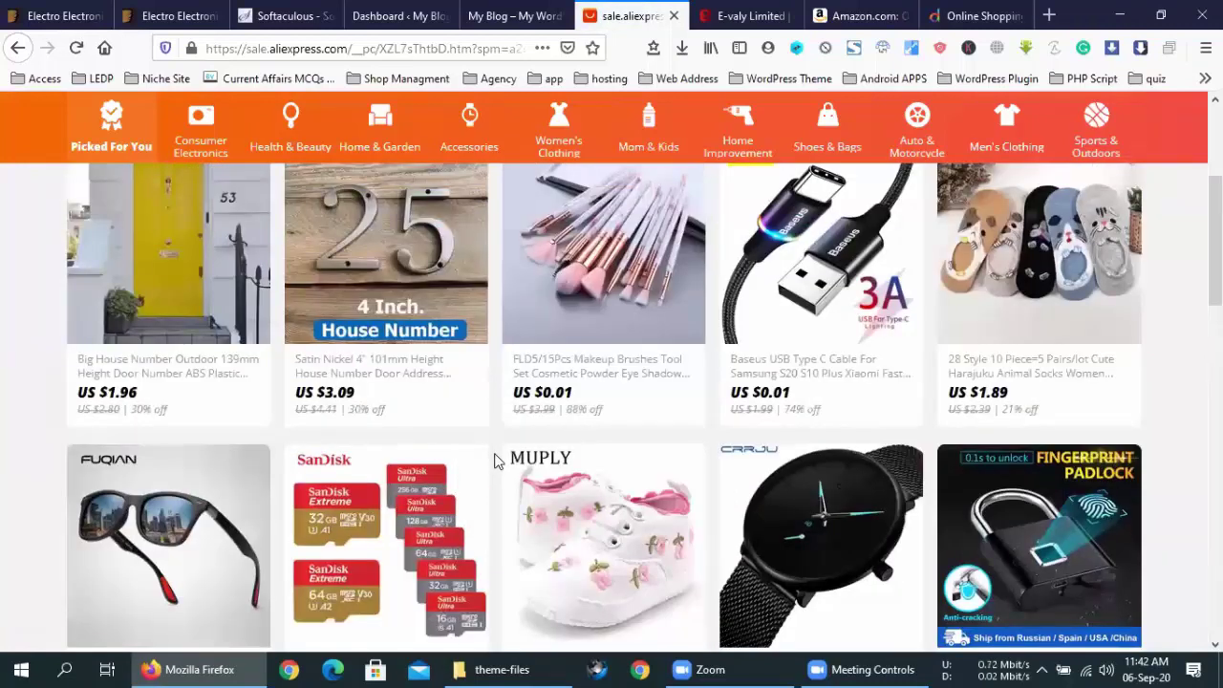
scroll(494, 461, up, 2)
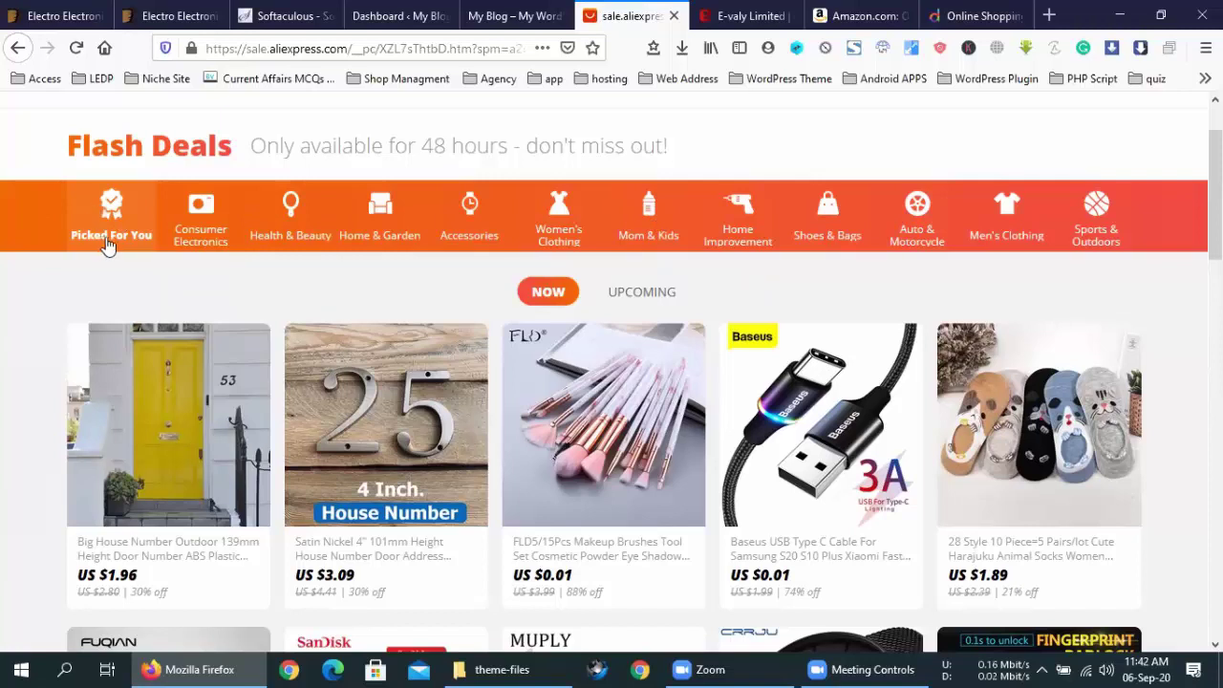
scroll(104, 240, up, 1)
scroll(108, 247, down, 1)
scroll(108, 247, down, 3)
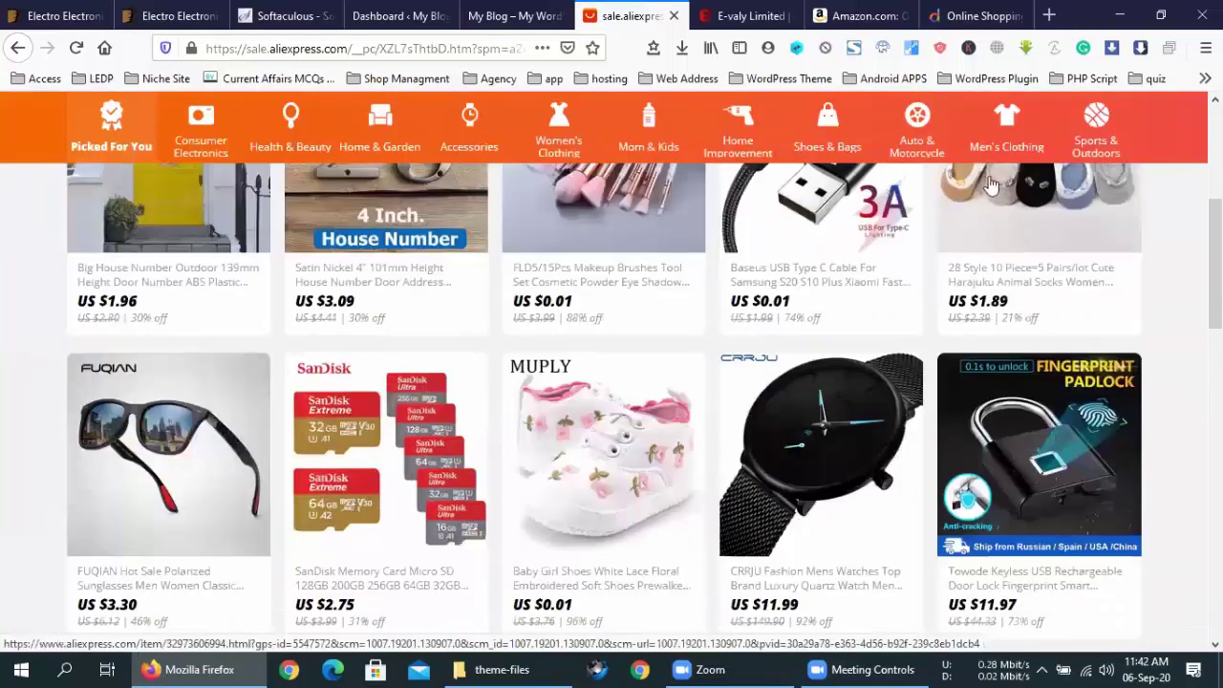
scroll(991, 187, up, 4)
mouse_move(1049, 167)
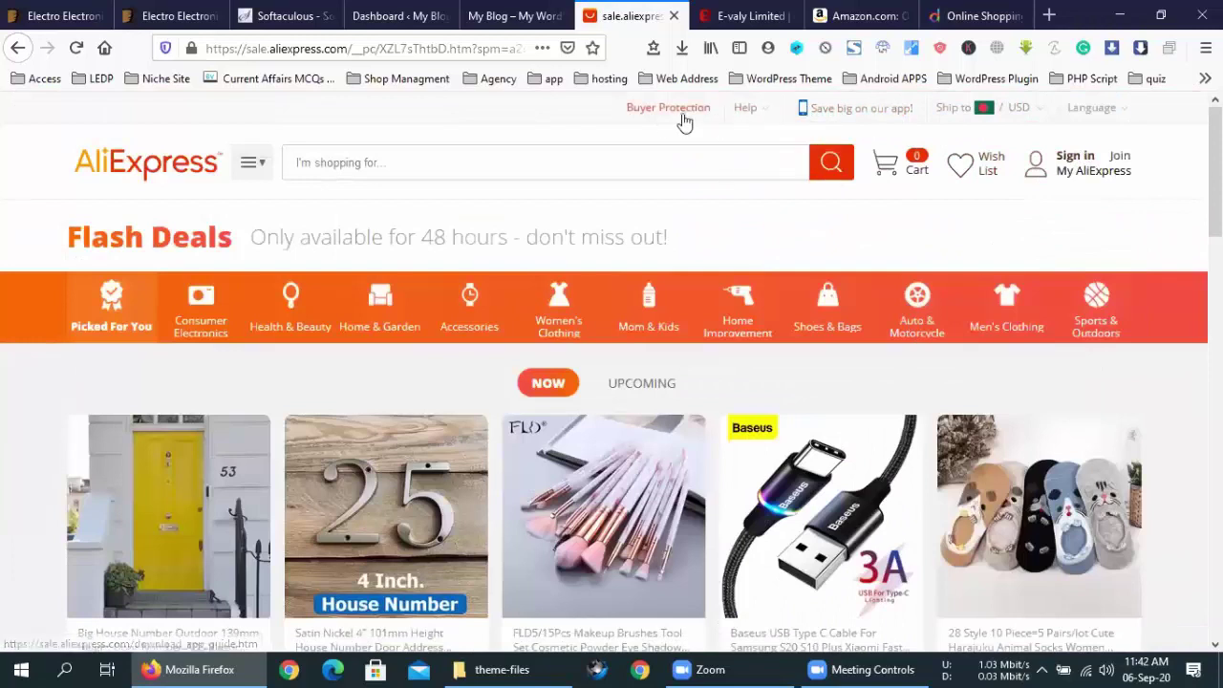
Examine the category list, 48-hour tagline and discounted products on the AliExpress Flash Deals page, ending on the AliExpress home page.
mouse_move(249, 184)
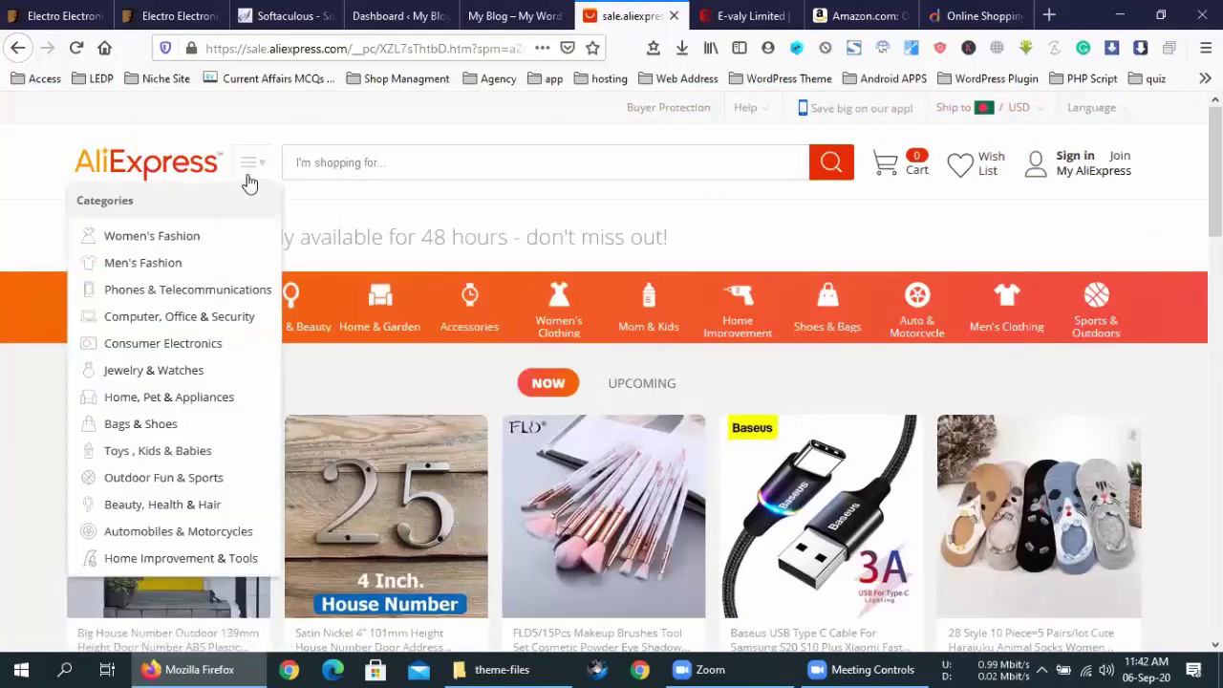
mouse_move(212, 424)
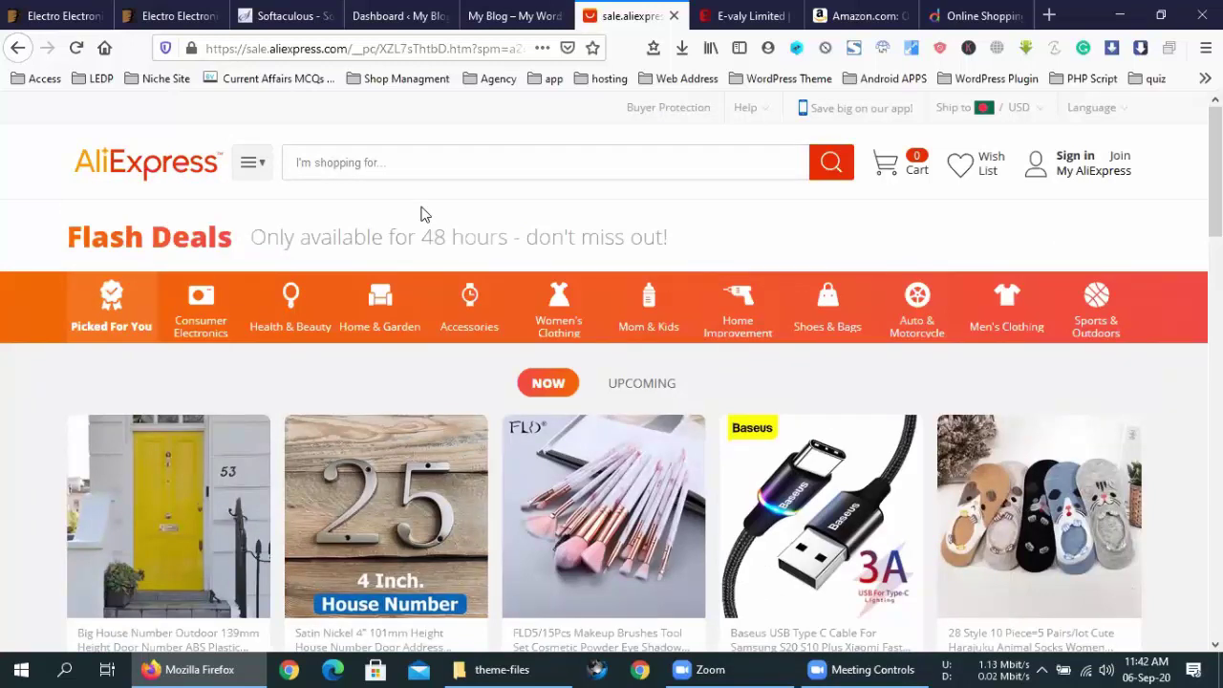
scroll(559, 398, down, 3)
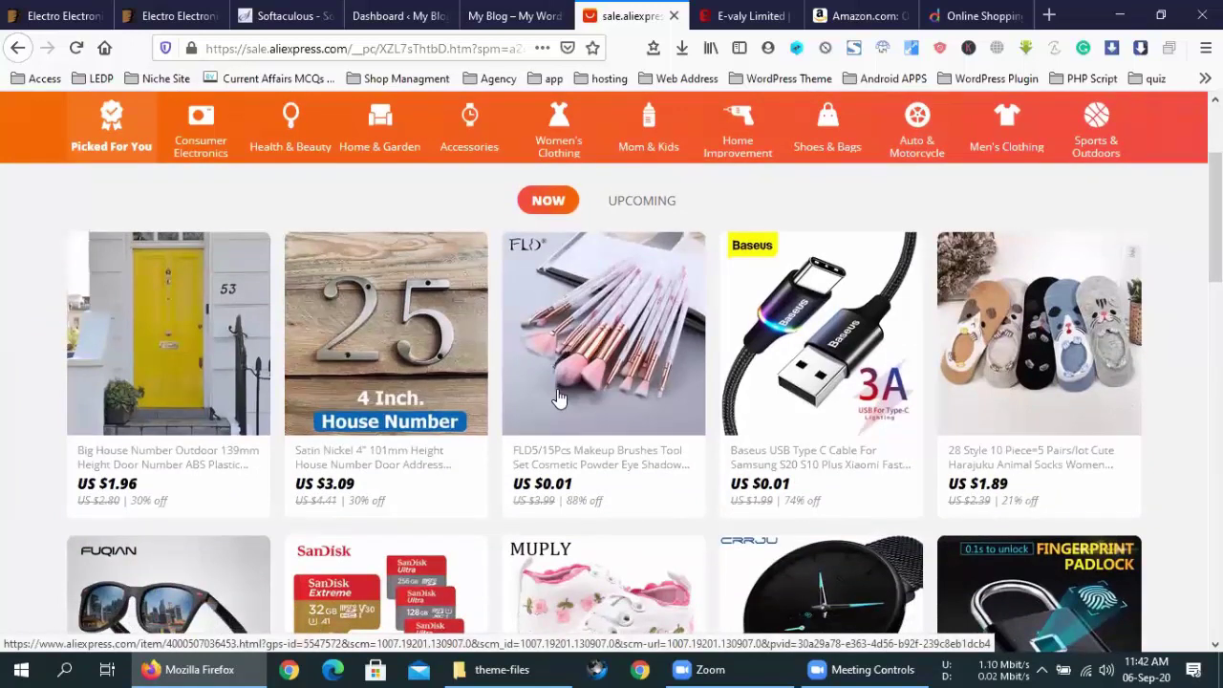
scroll(559, 398, up, 3)
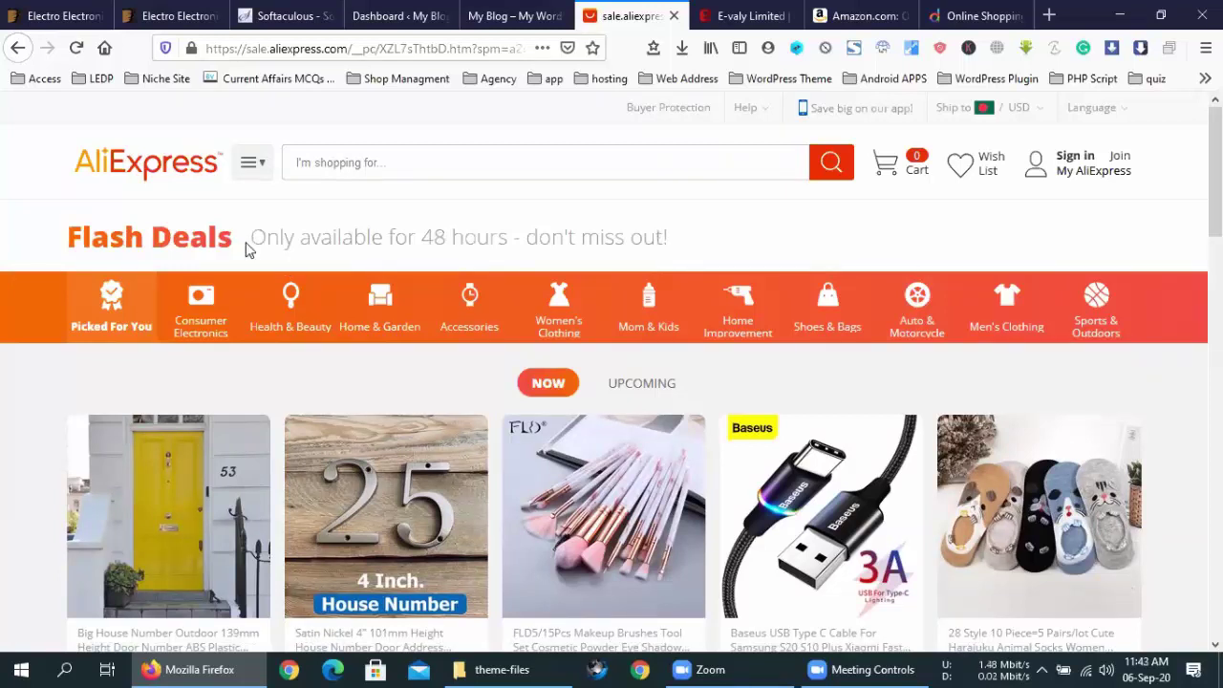
drag(249, 239, 686, 244)
click(685, 245)
scroll(695, 258, down, 10)
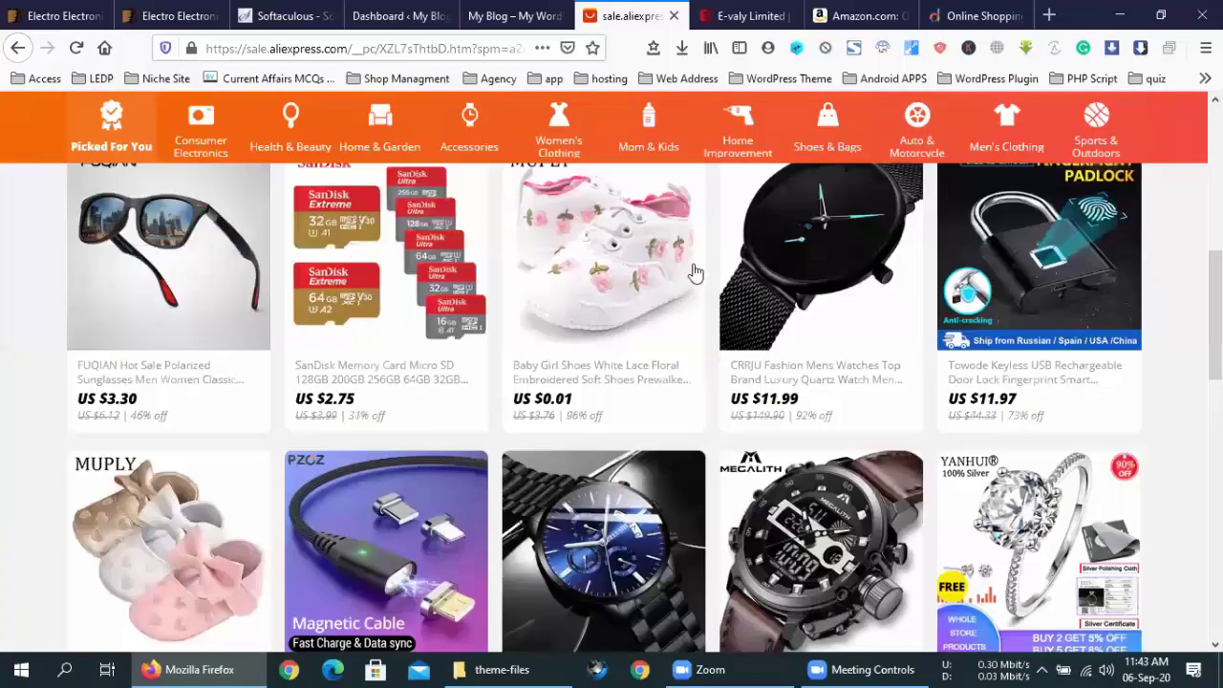
scroll(698, 274, down, 3)
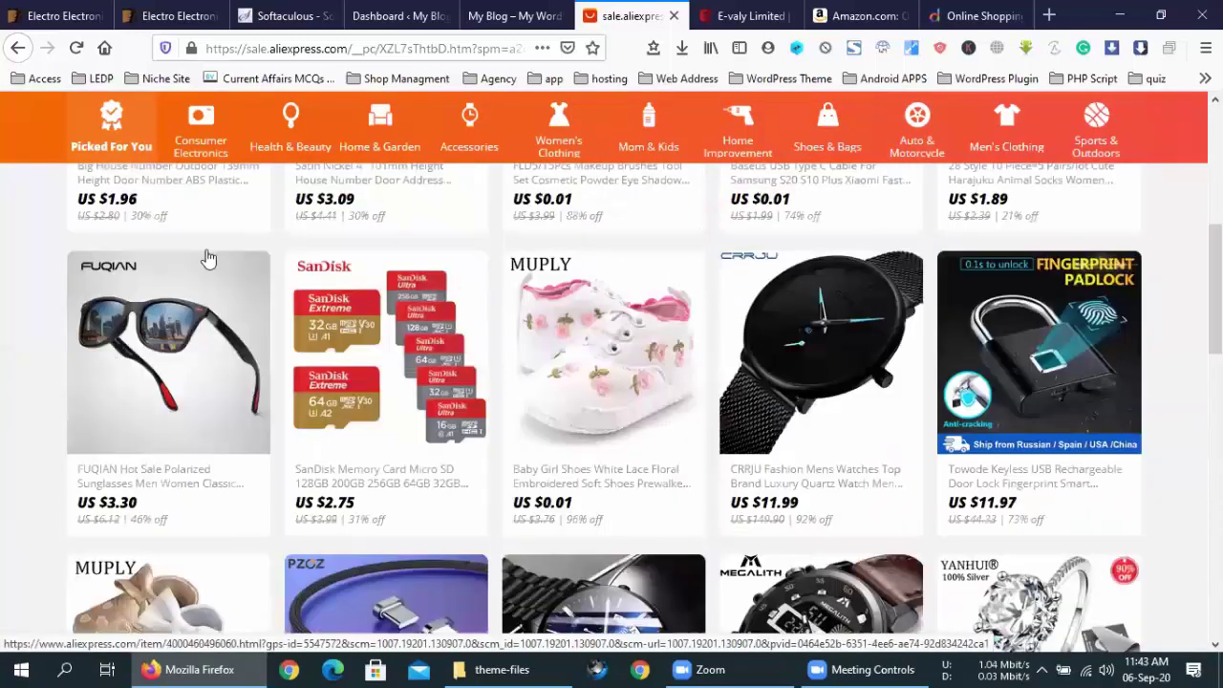
key(Home)
click(150, 166)
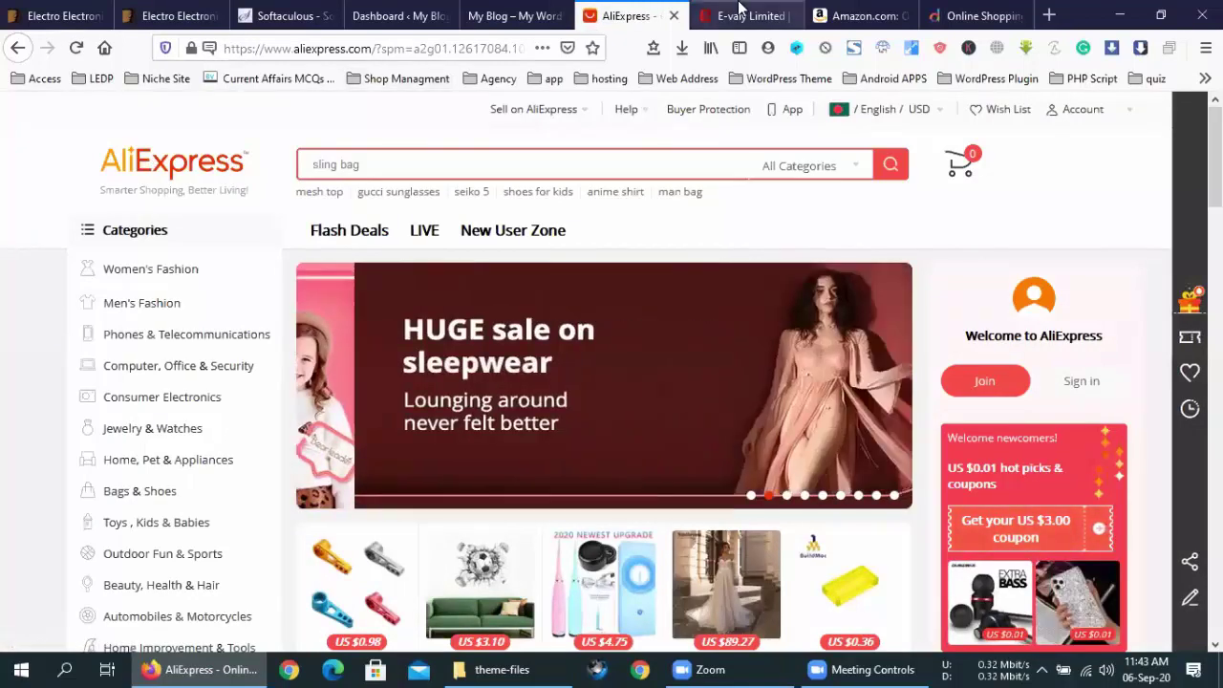
Switch to the E-valy site and examine the Top Category list and deal banners on its home page.
click(740, 8)
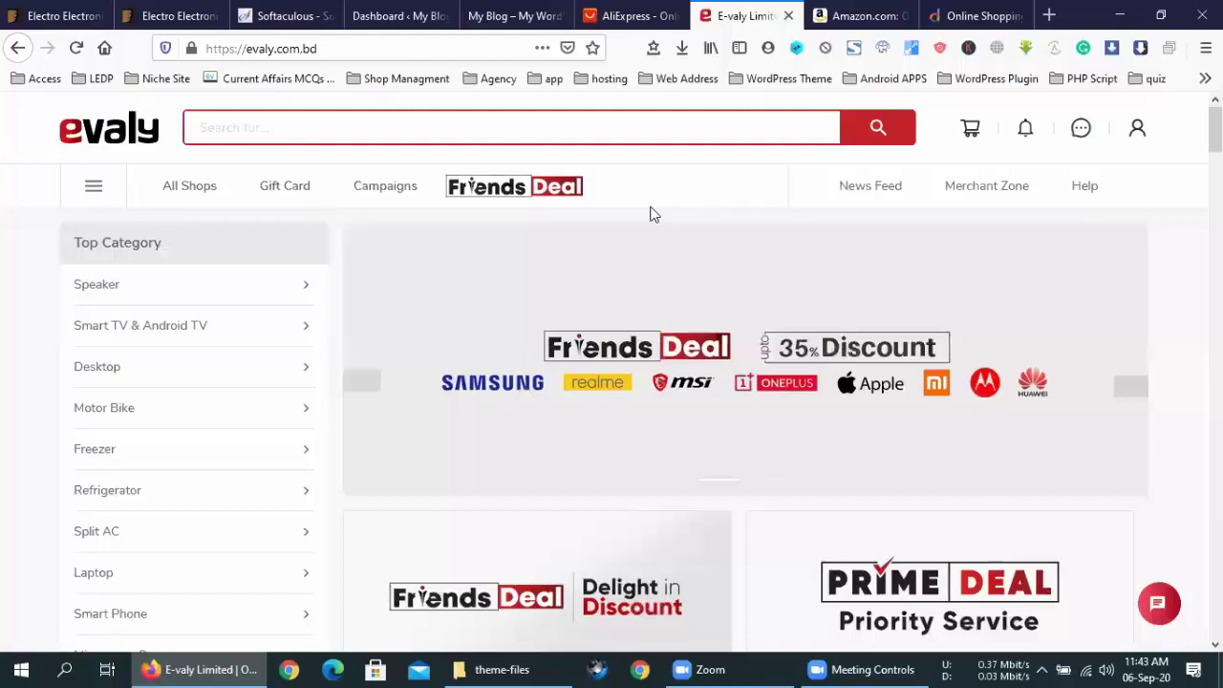
scroll(420, 224, down, 3)
scroll(419, 225, up, 2)
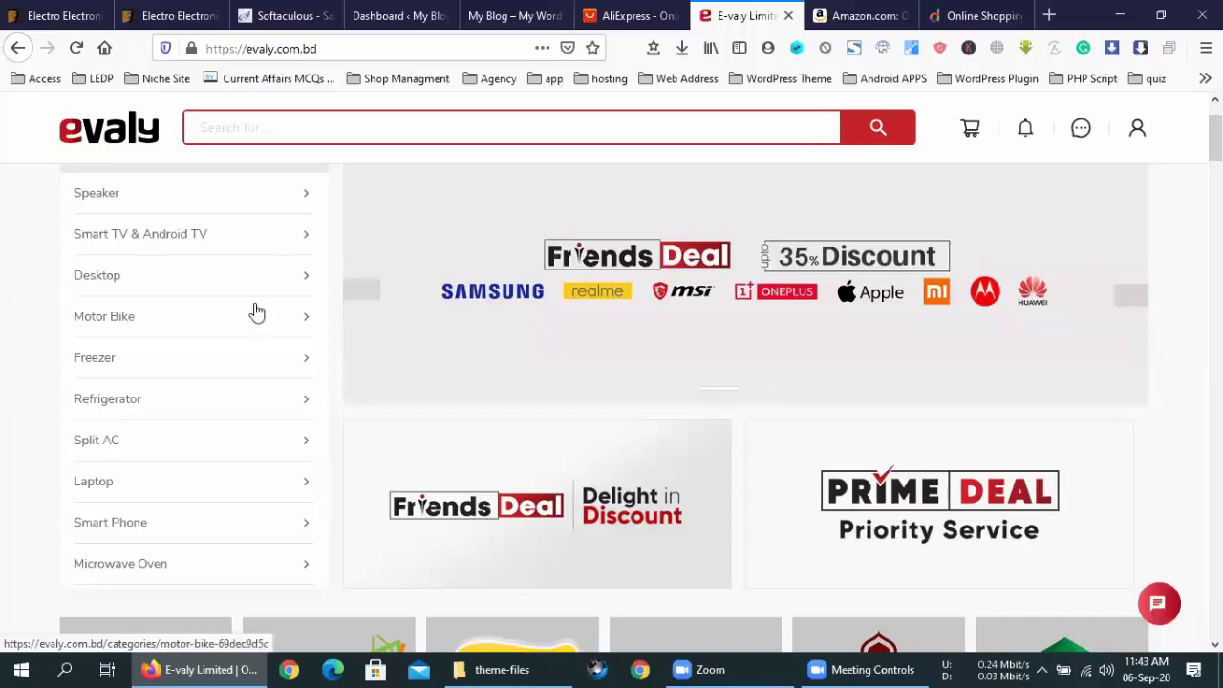
scroll(256, 308, up, 1)
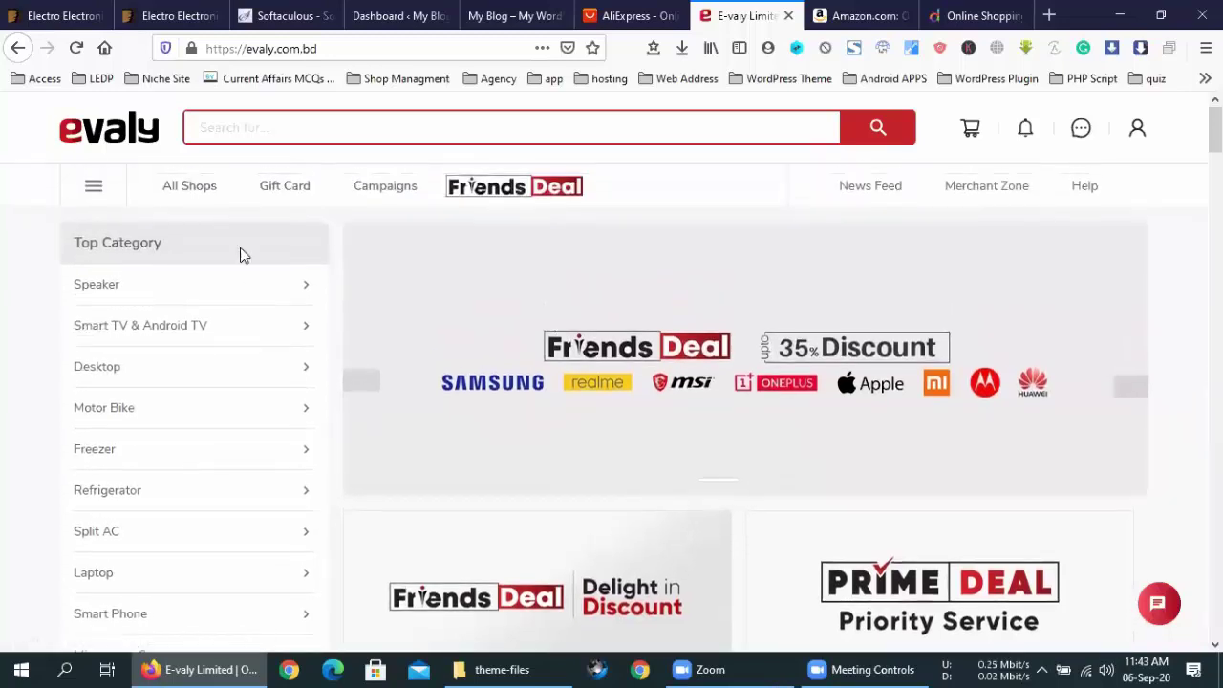
Examine the E-valy home page sections, from Shop by Brands and Shop by Stores to Bags & Luggage and Beauty & Bodycare.
scroll(231, 281, down, 10)
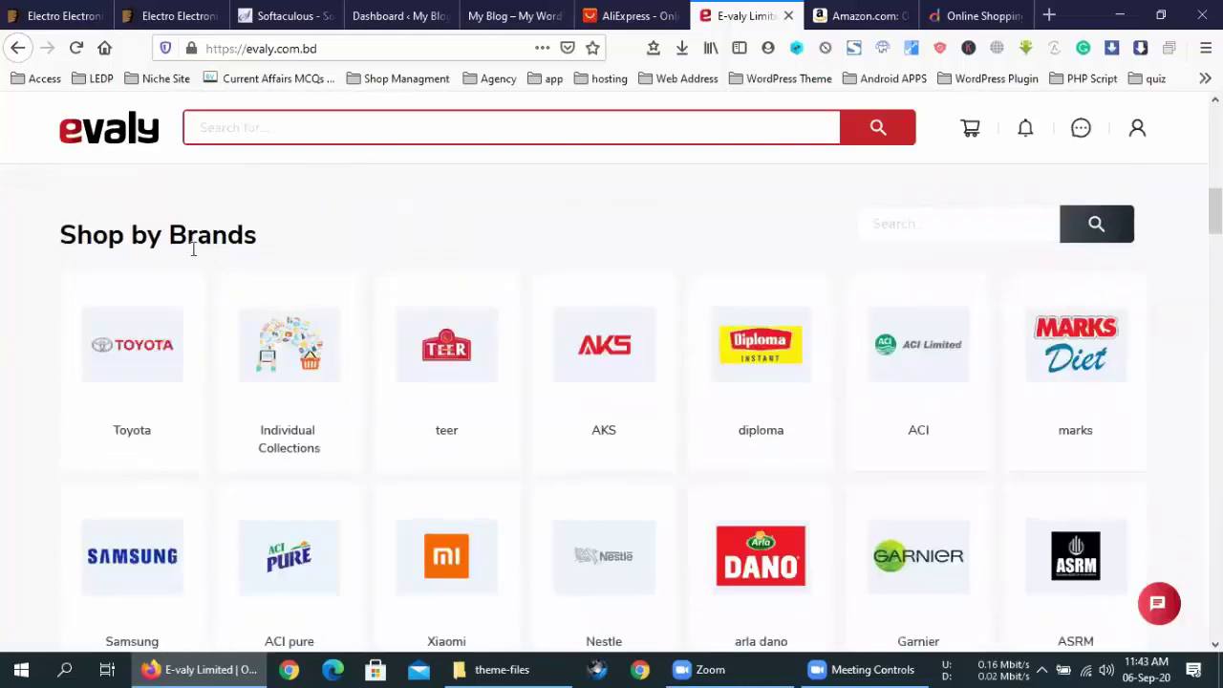
scroll(193, 254, down, 8)
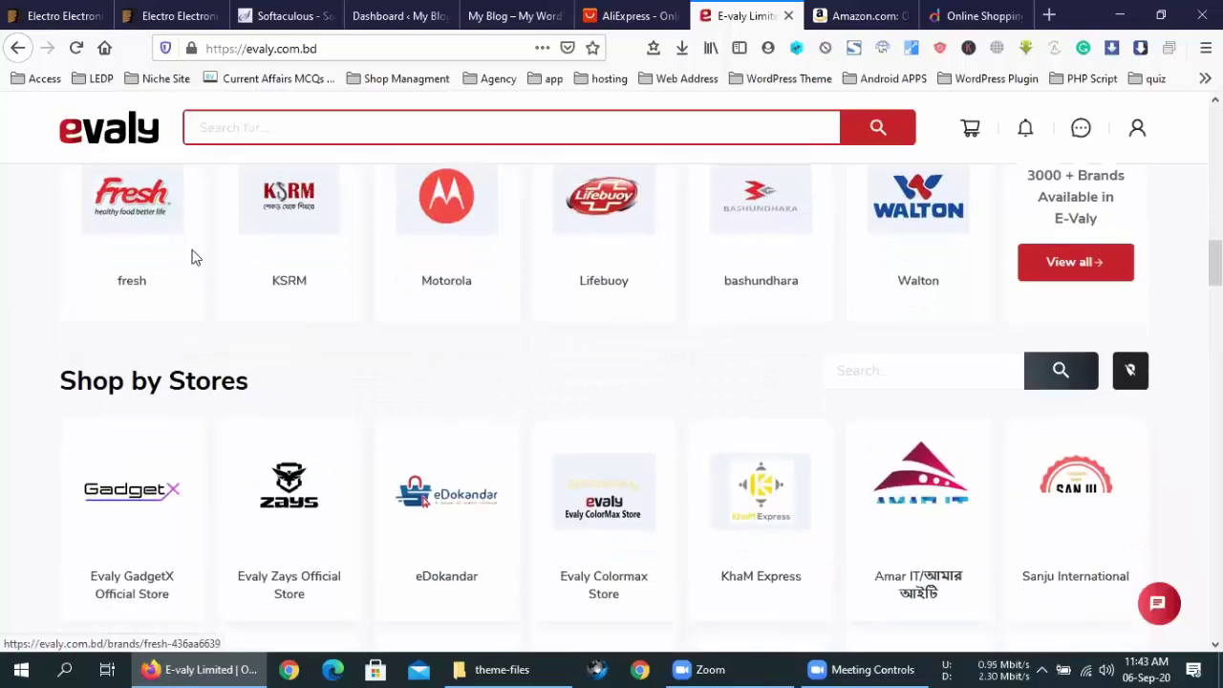
scroll(193, 256, down, 5)
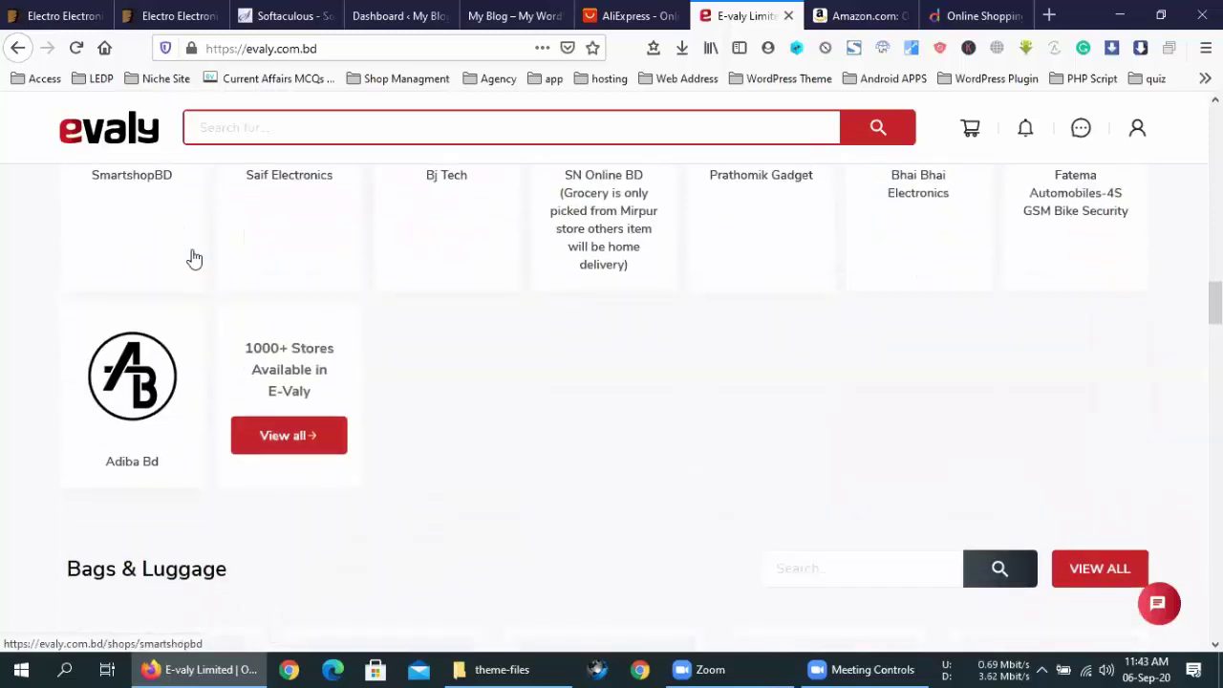
scroll(194, 258, down, 8)
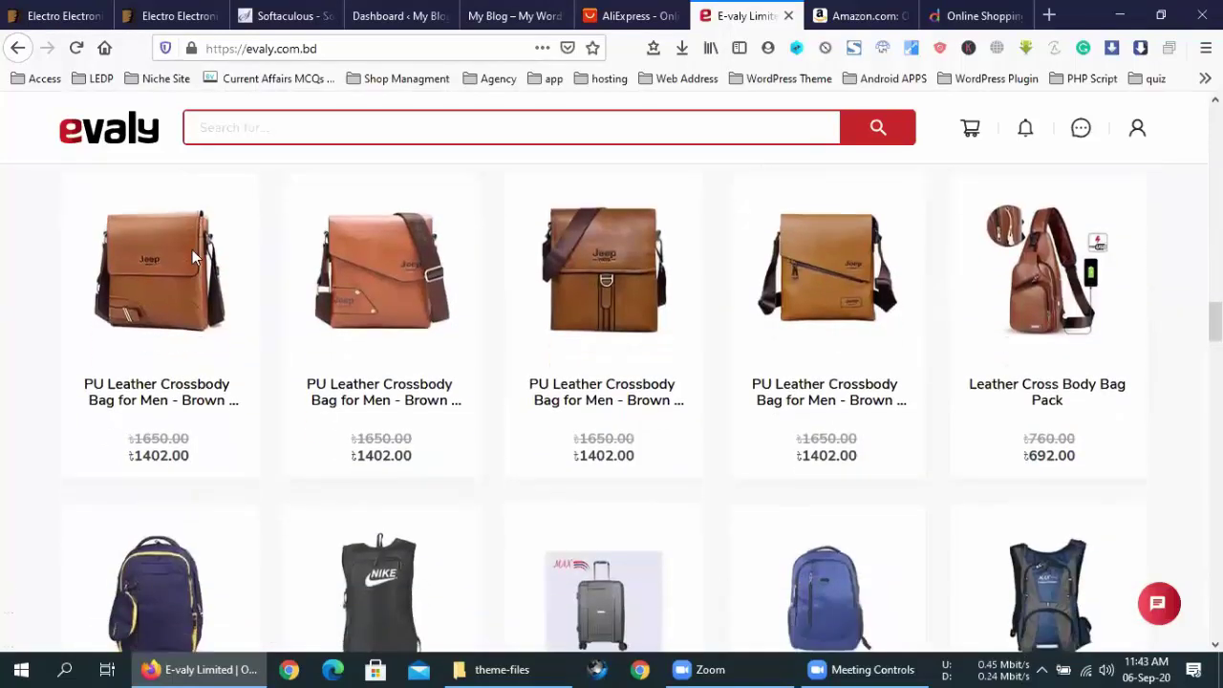
scroll(193, 257, down, 3)
scroll(193, 258, up, 5)
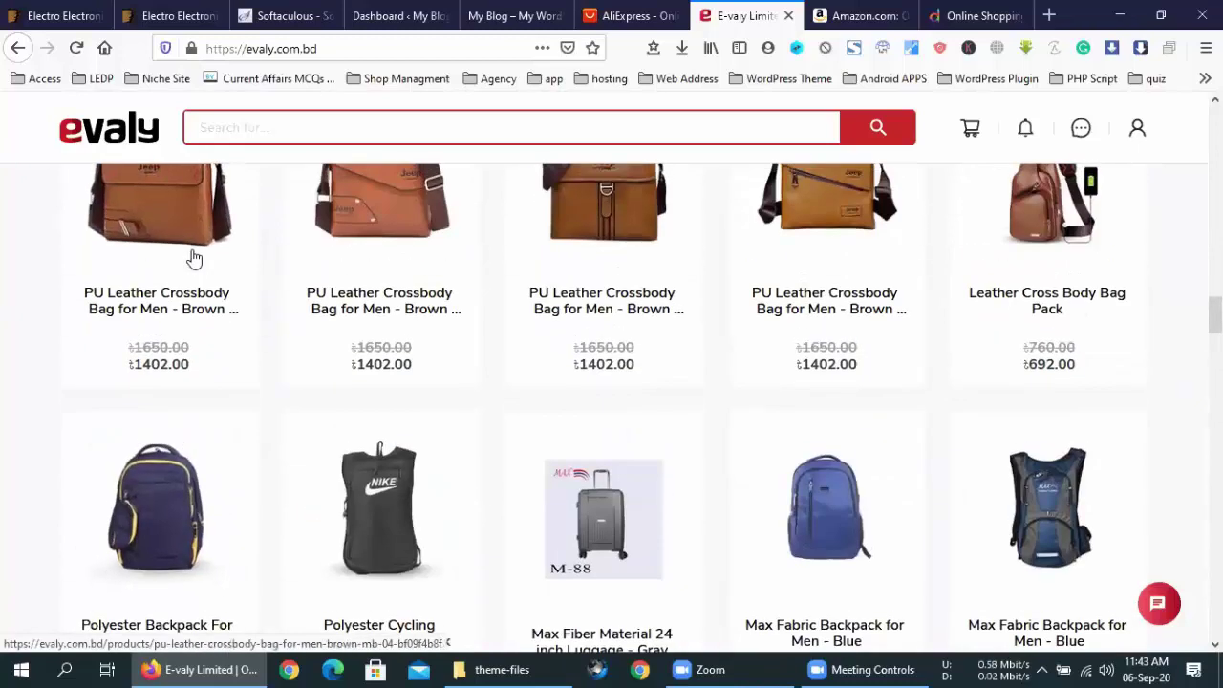
scroll(193, 258, down, 10)
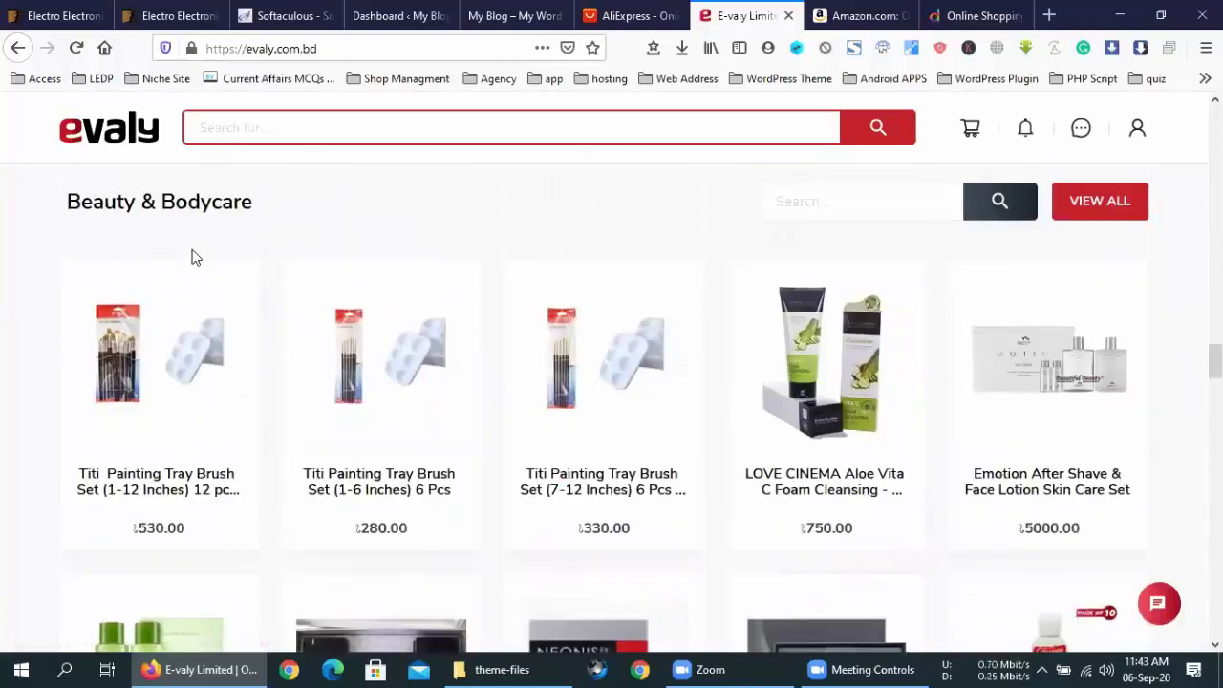
scroll(194, 258, down, 10)
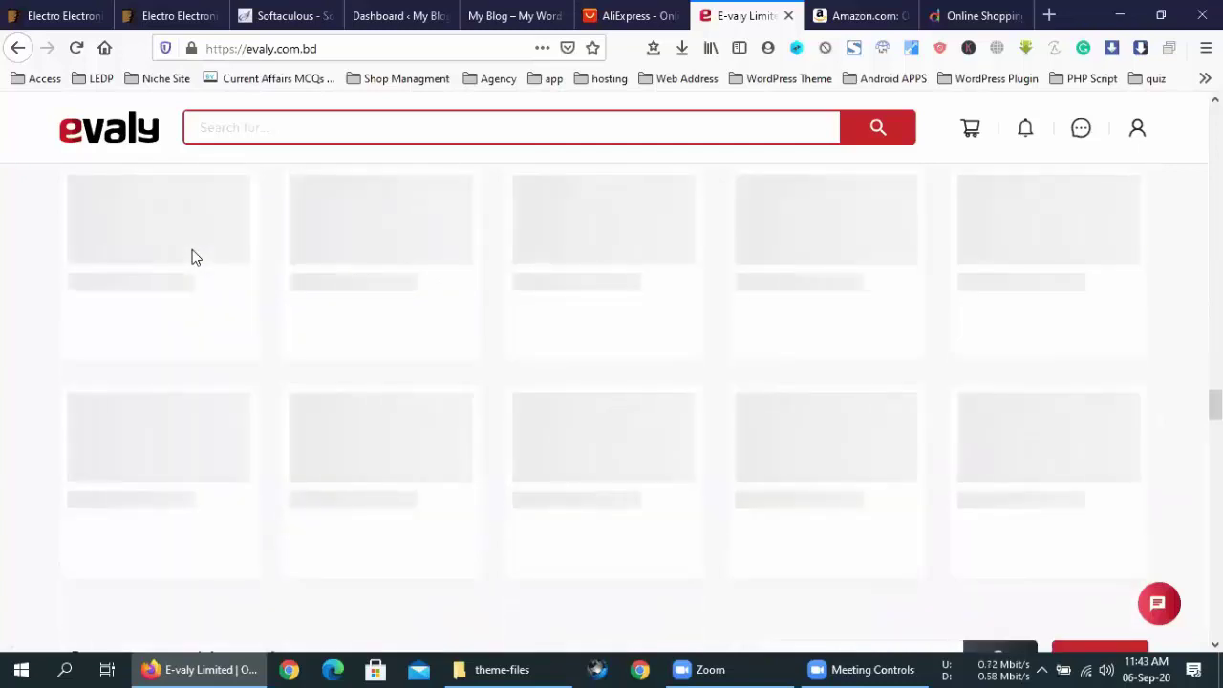
scroll(215, 306, up, 5)
scroll(218, 303, down, 3)
scroll(219, 302, up, 10)
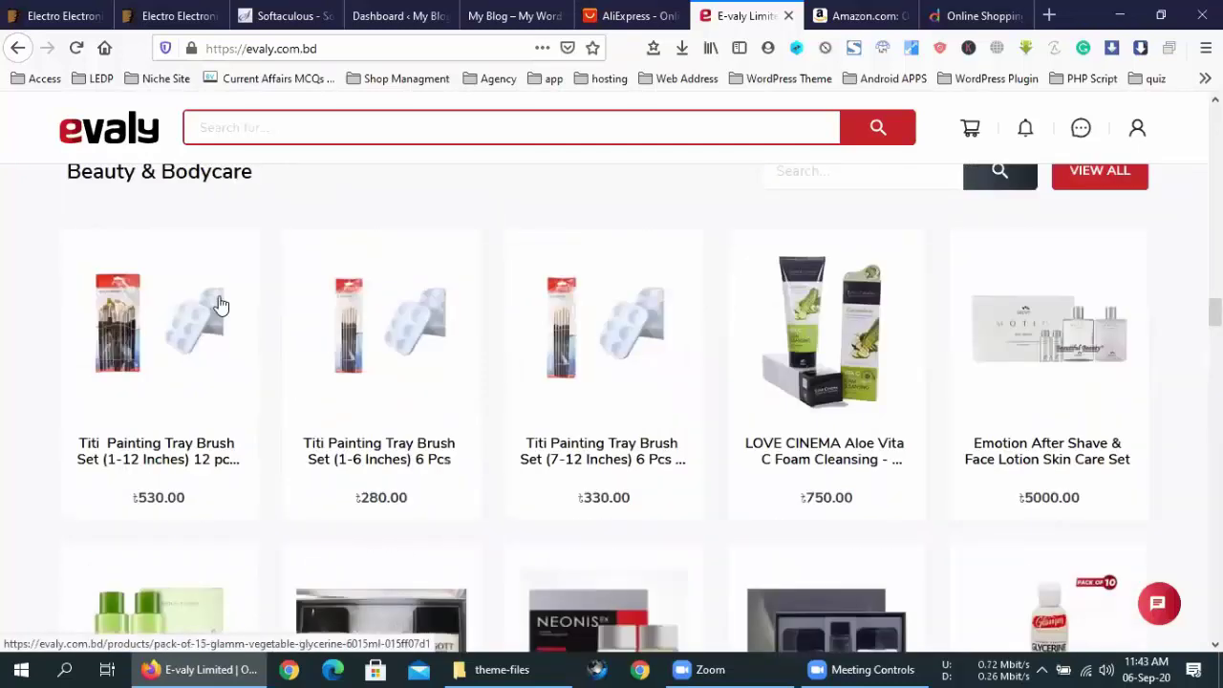
scroll(219, 303, up, 20)
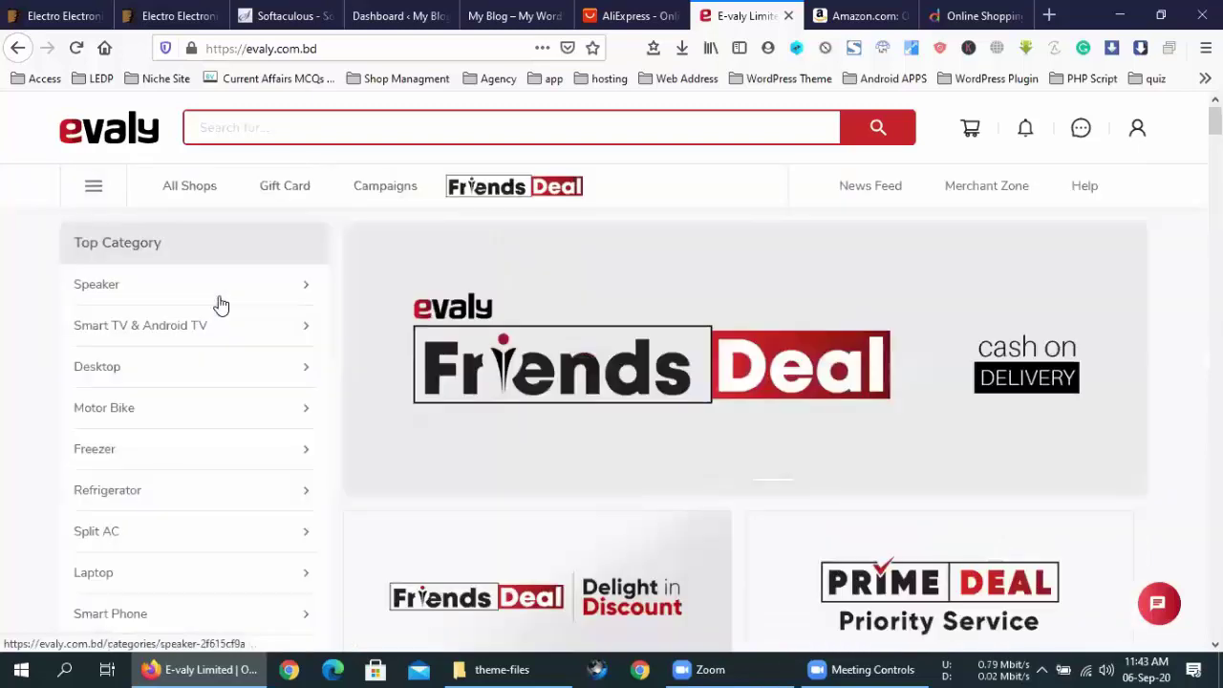
Open E-valy's All Shops page and look through the listed stores down to the page footer.
click(189, 186)
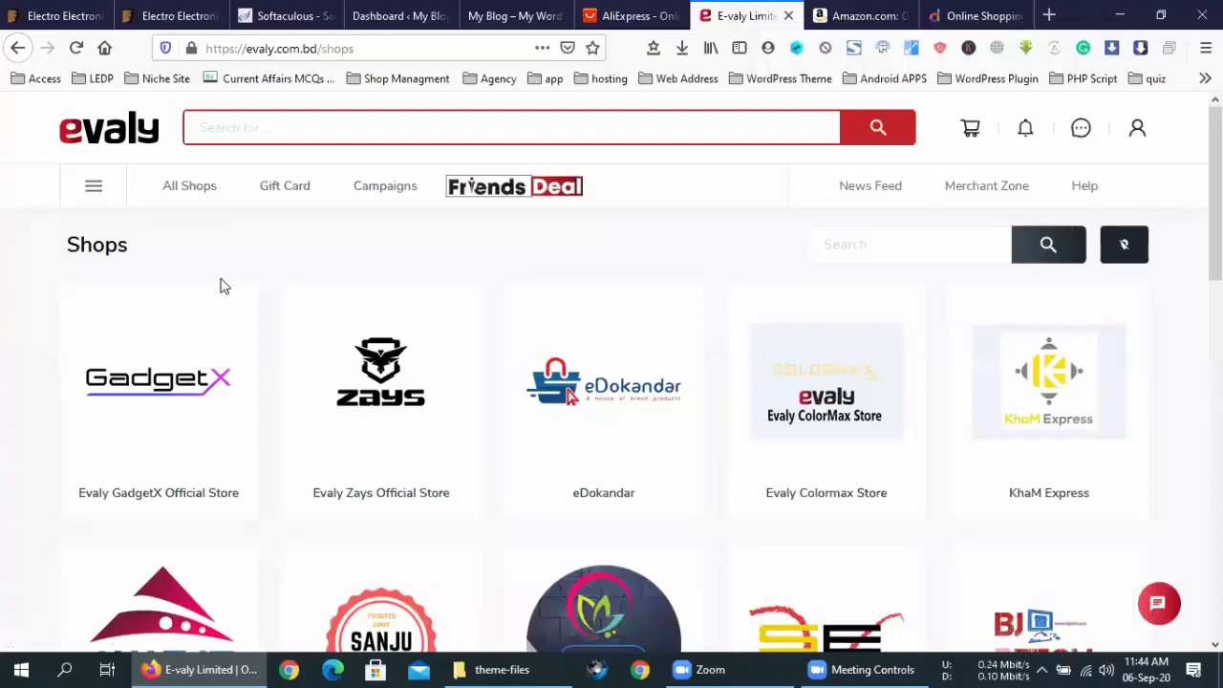
scroll(222, 288, down, 10)
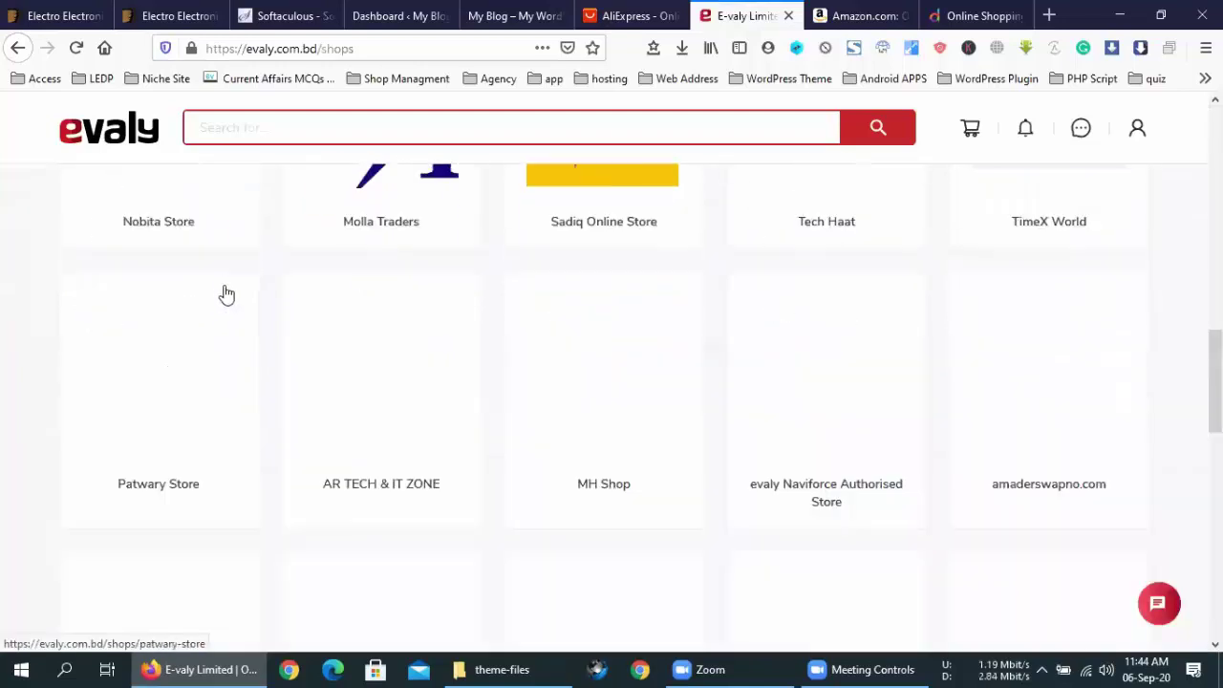
scroll(225, 296, down, 10)
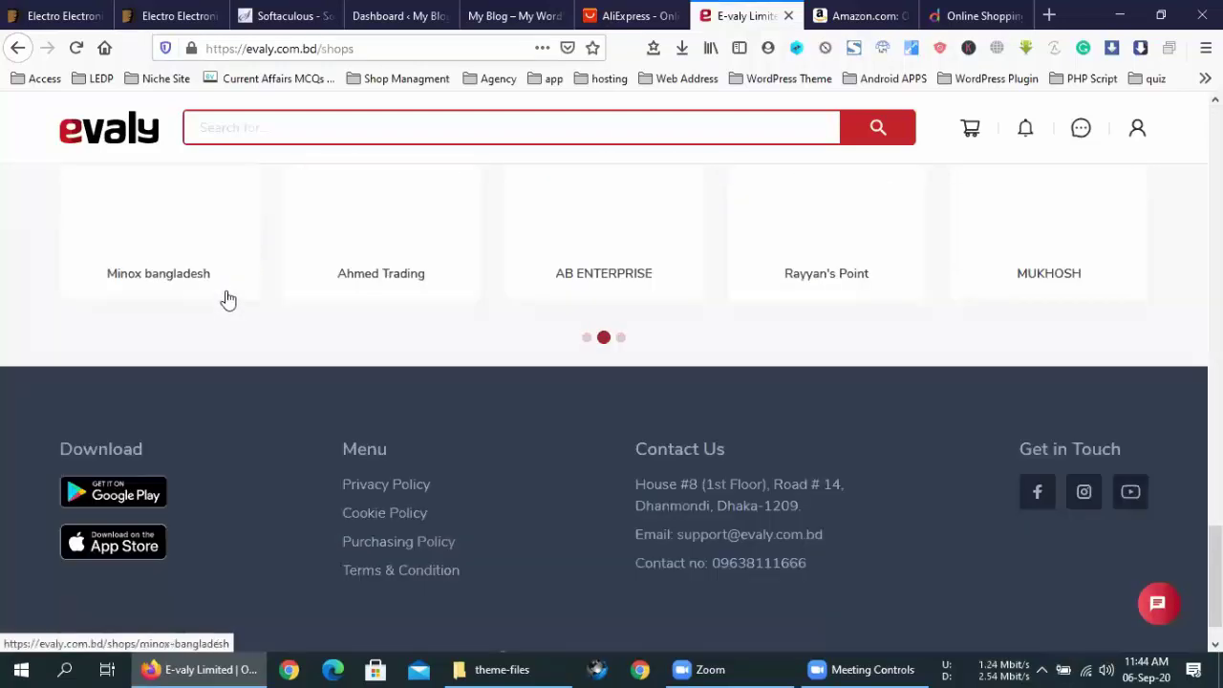
scroll(227, 299, up, 10)
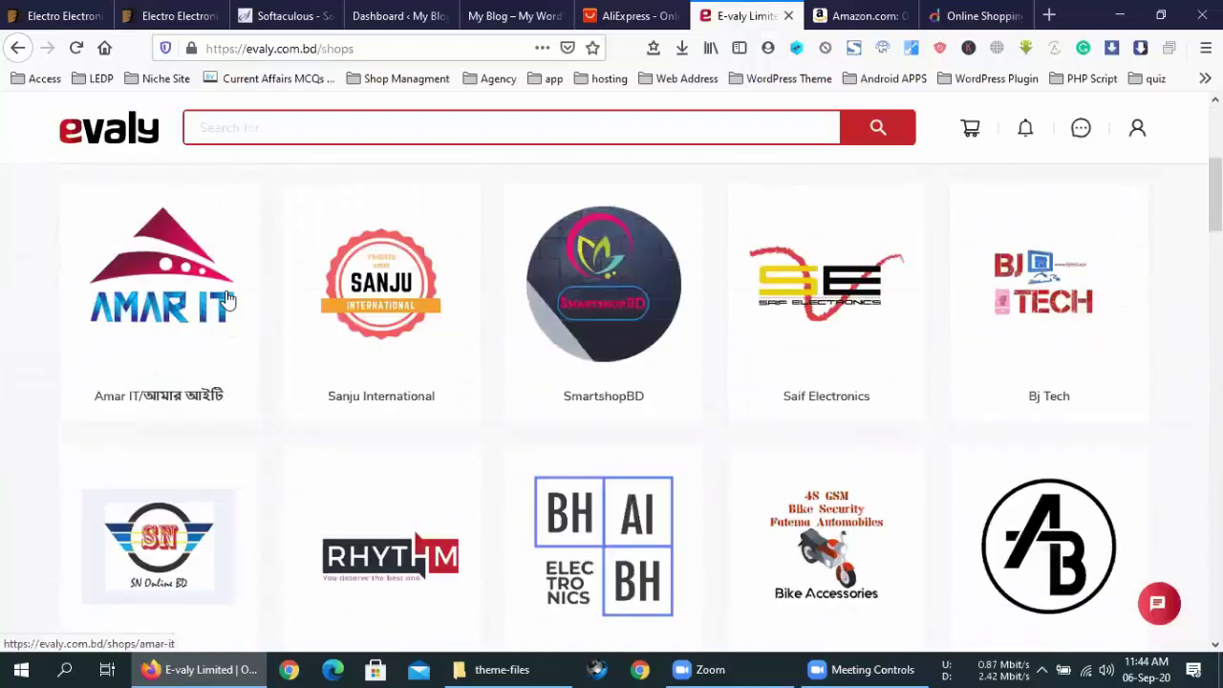
scroll(227, 299, up, 4)
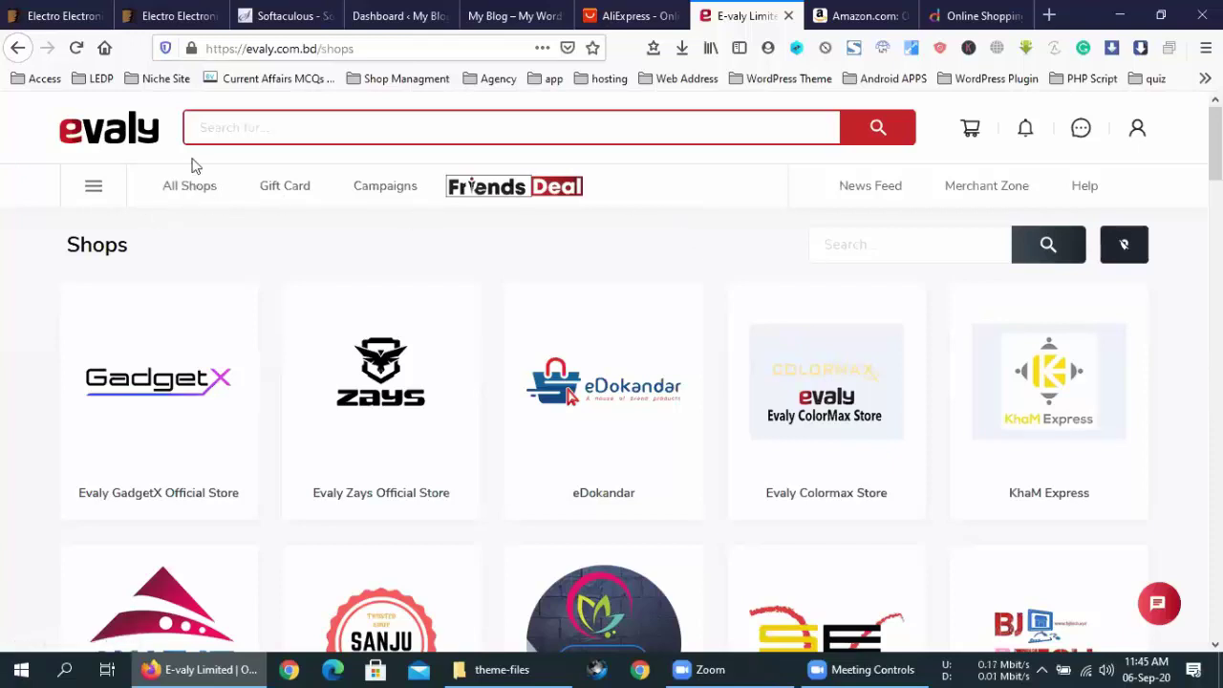
Return to the E-valy home page, reopen All Shops and inspect the shops page's web address.
click(114, 142)
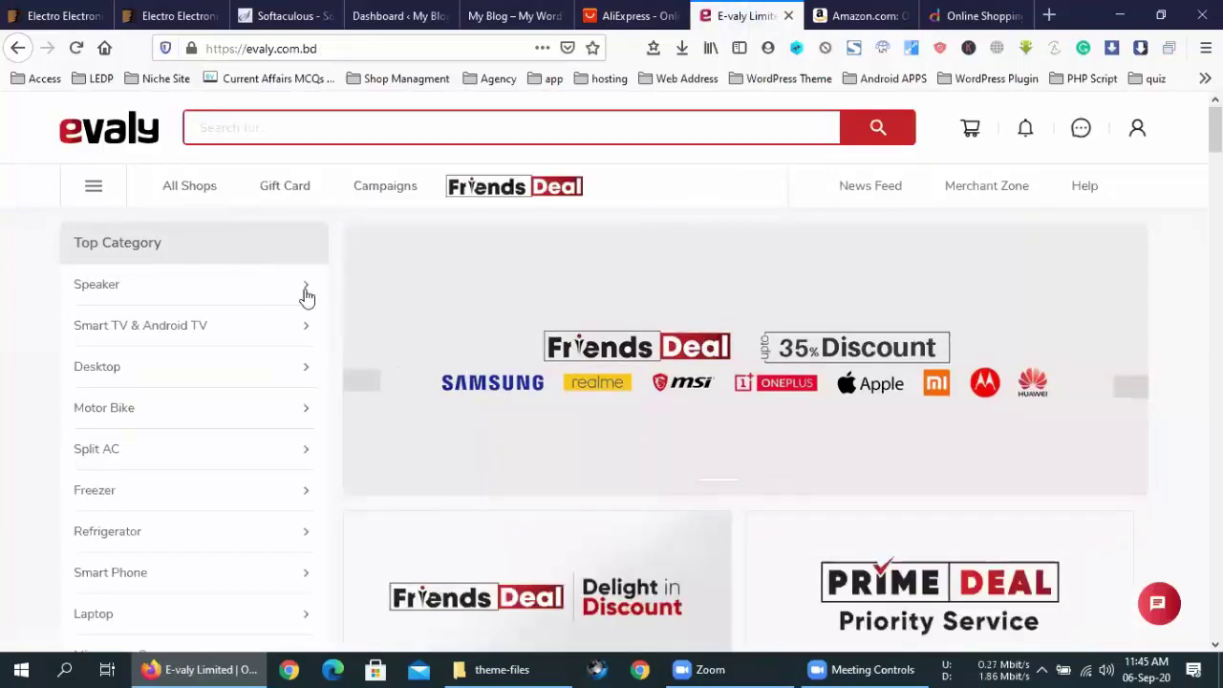
click(185, 191)
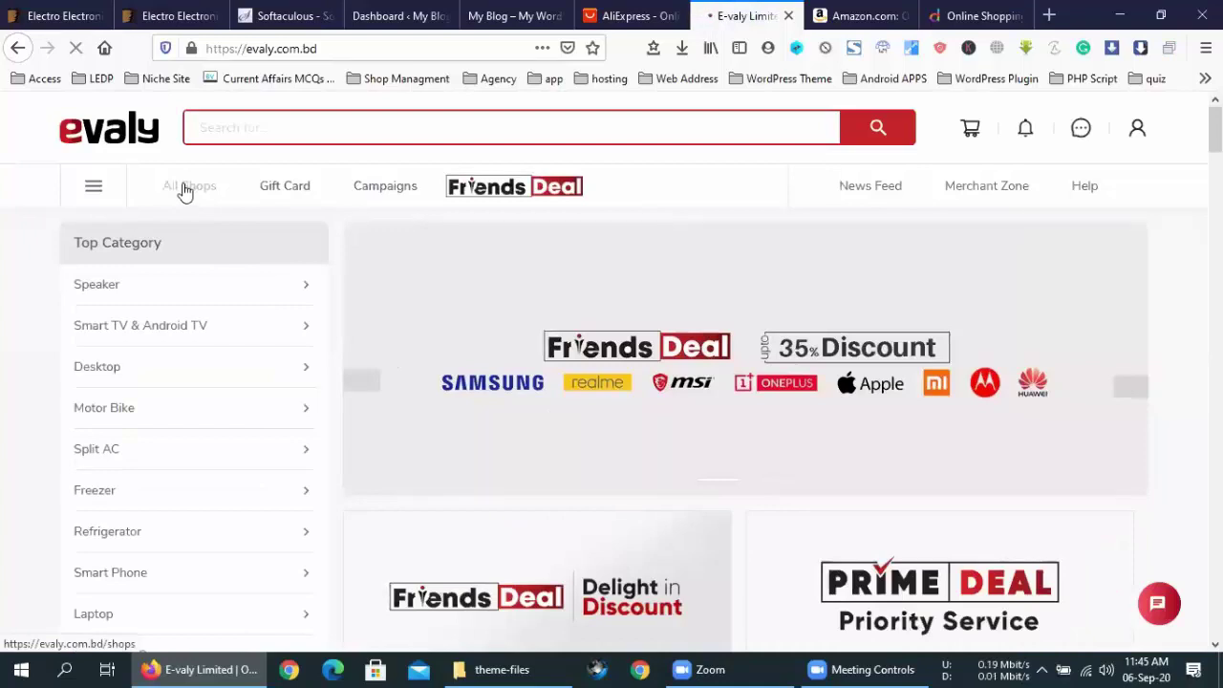
key(ctrl+l)
key(End)
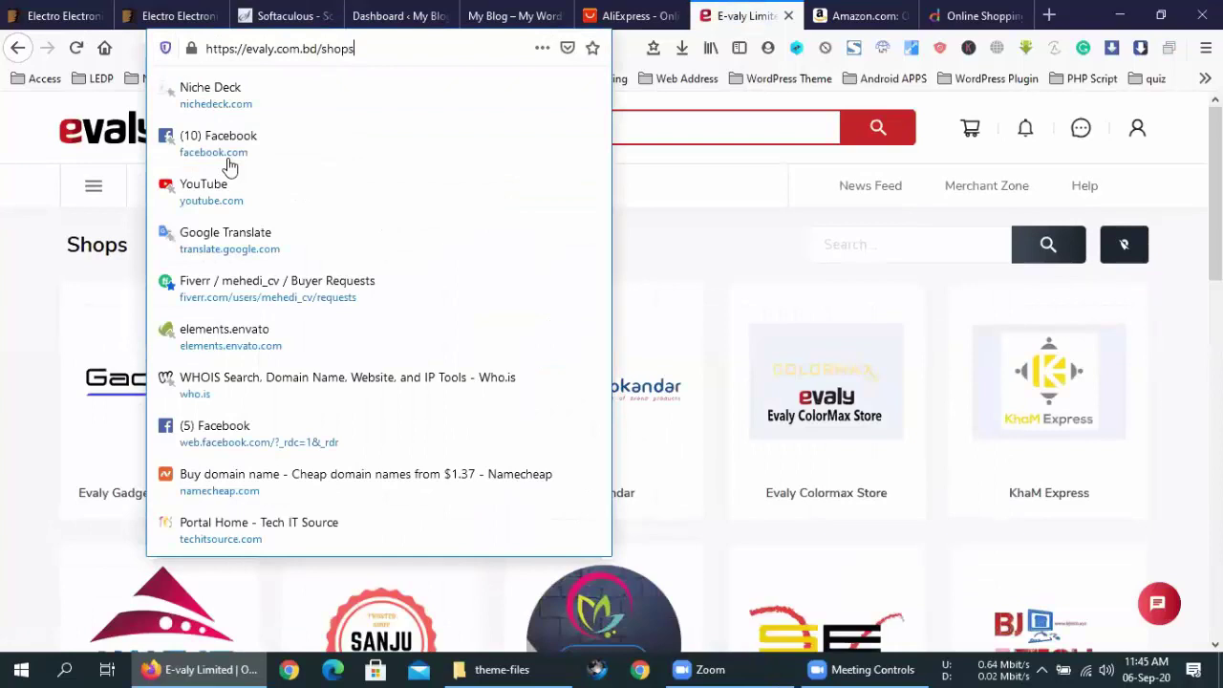
click(399, 248)
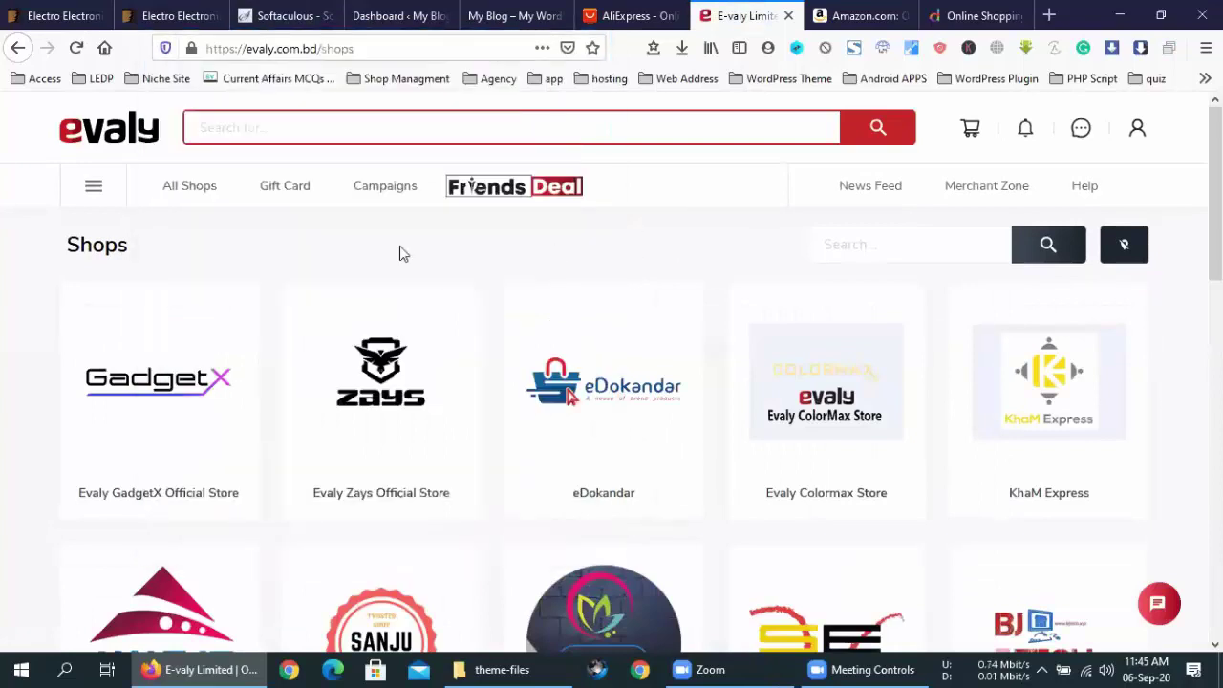
Open E-valy's Gift Card page and inspect the gift-card part of its web address.
click(274, 193)
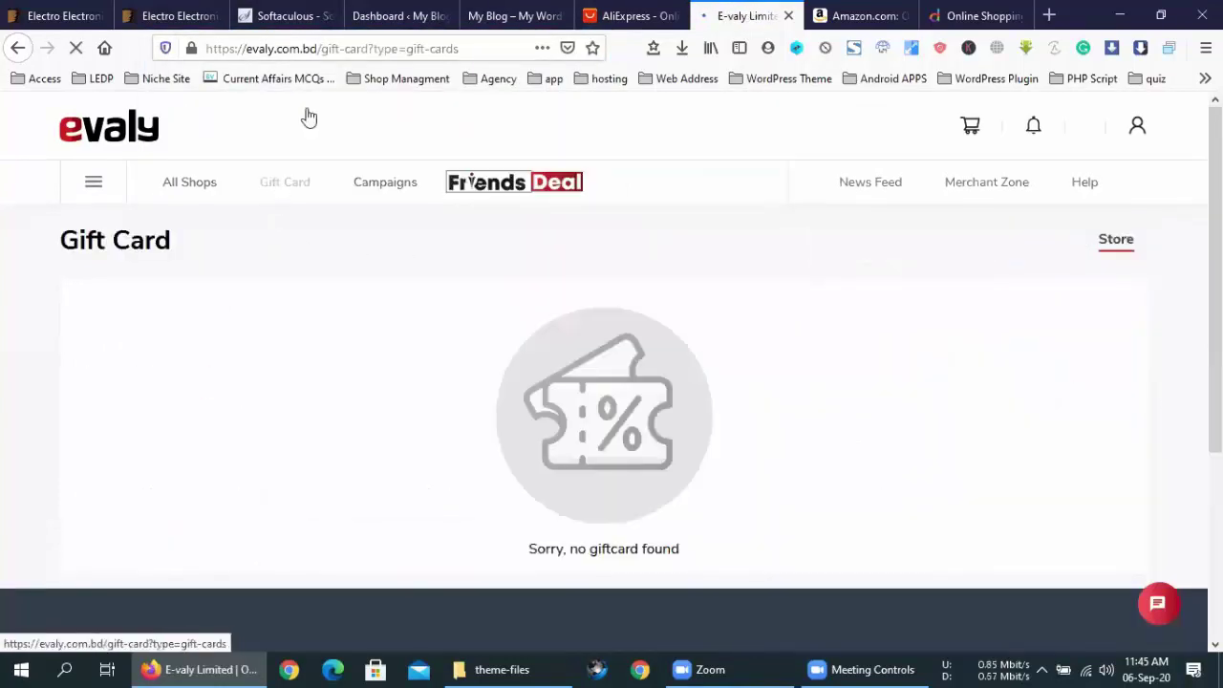
key(ctrl+l)
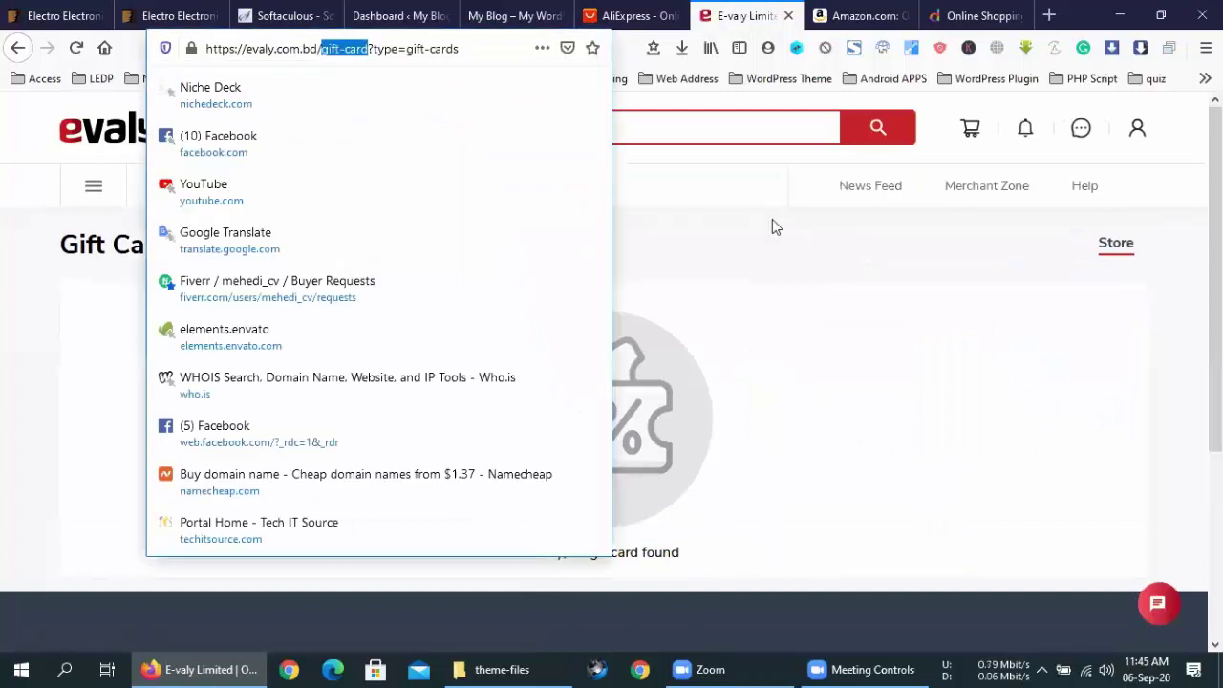
click(772, 219)
Open E-valy's Campaigns page and inspect its subdomain in the web address.
click(372, 191)
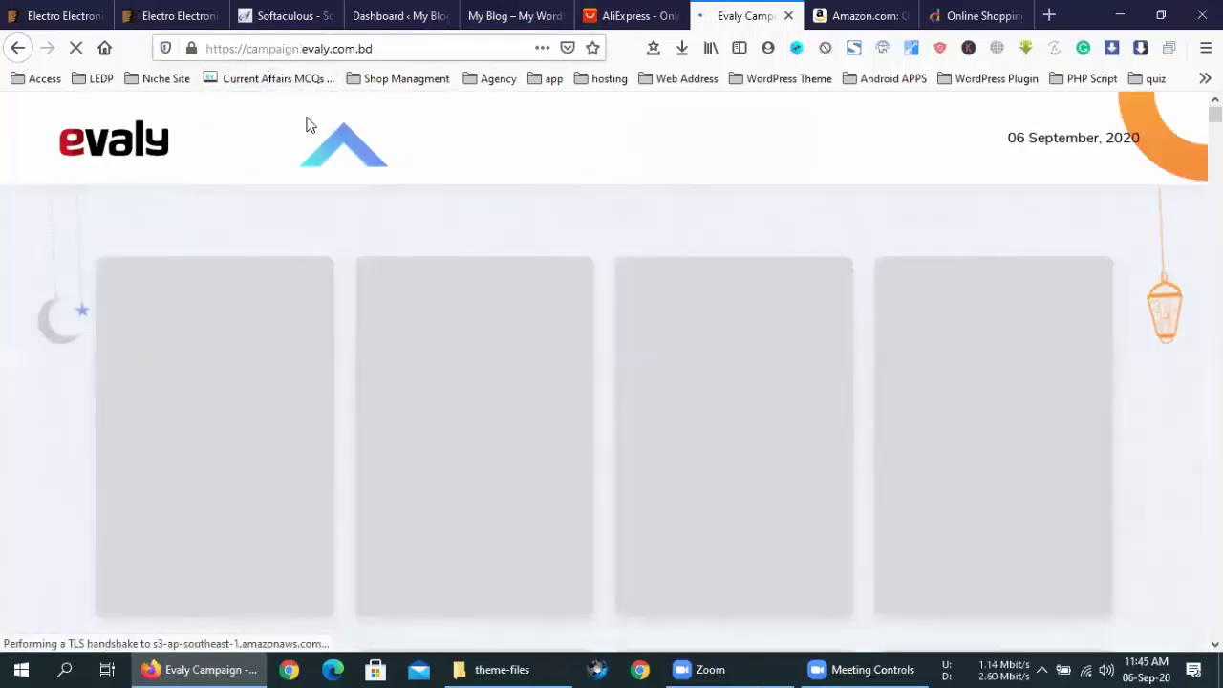
key(ctrl+l)
click(622, 172)
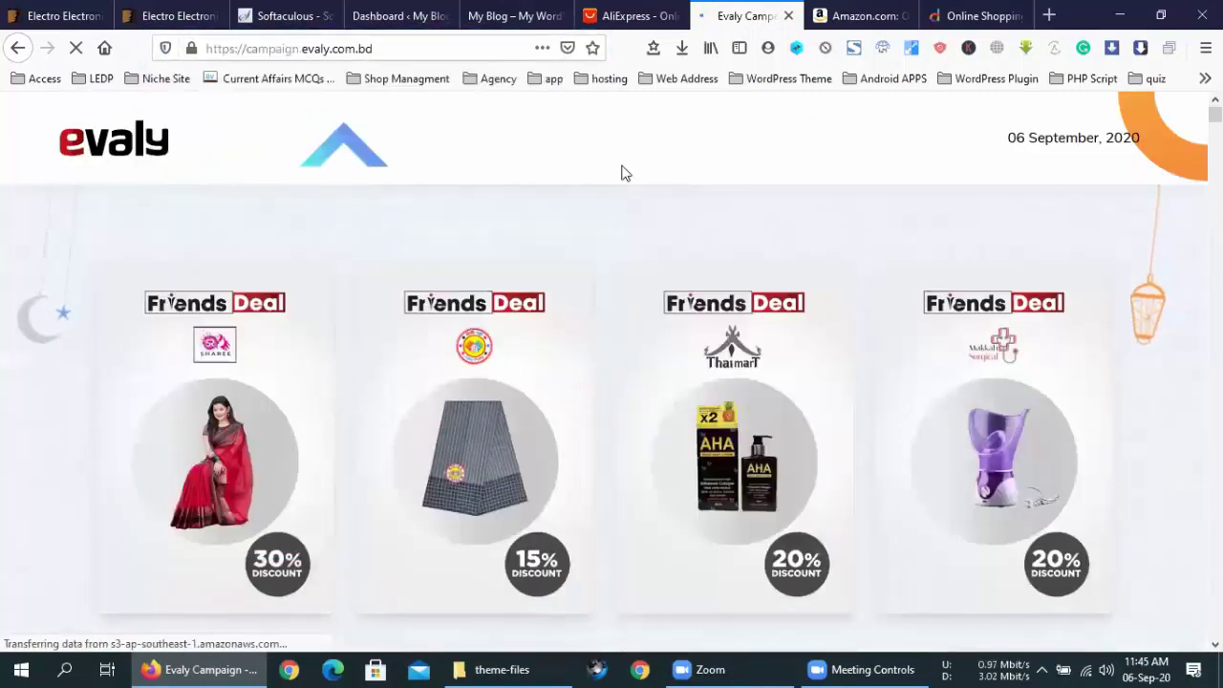
Open the E-valy home page from the campaign site's logo and close the campaign page.
click(65, 155)
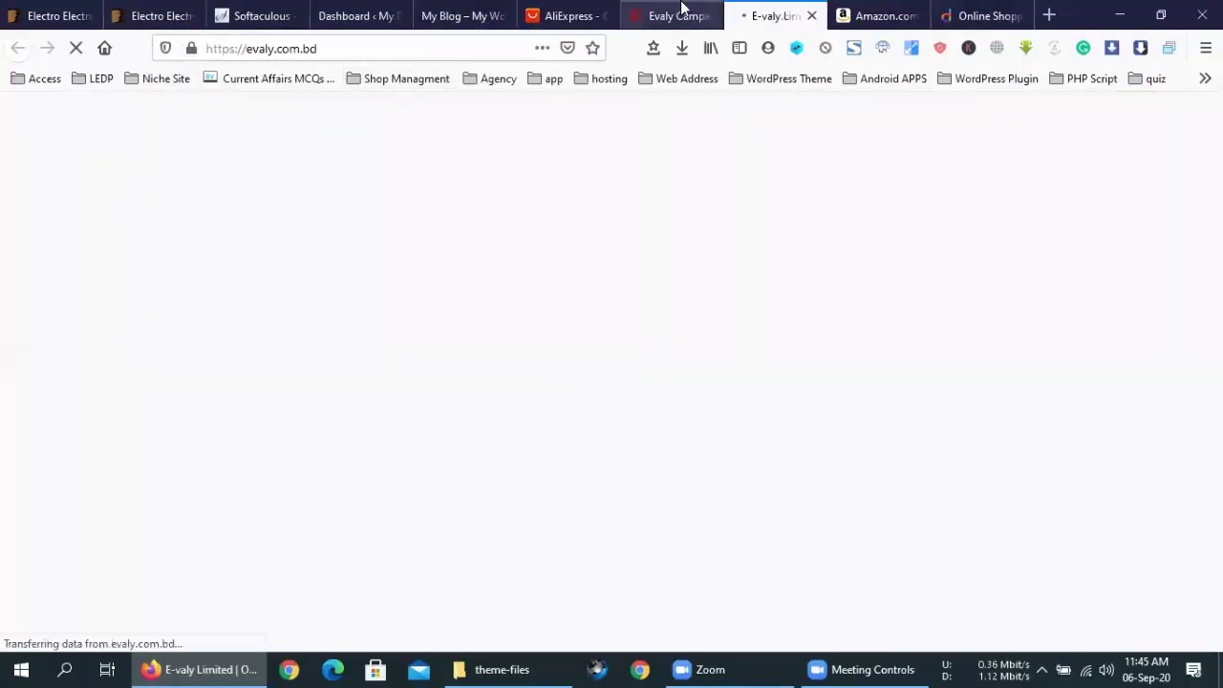
click(689, 16)
click(708, 16)
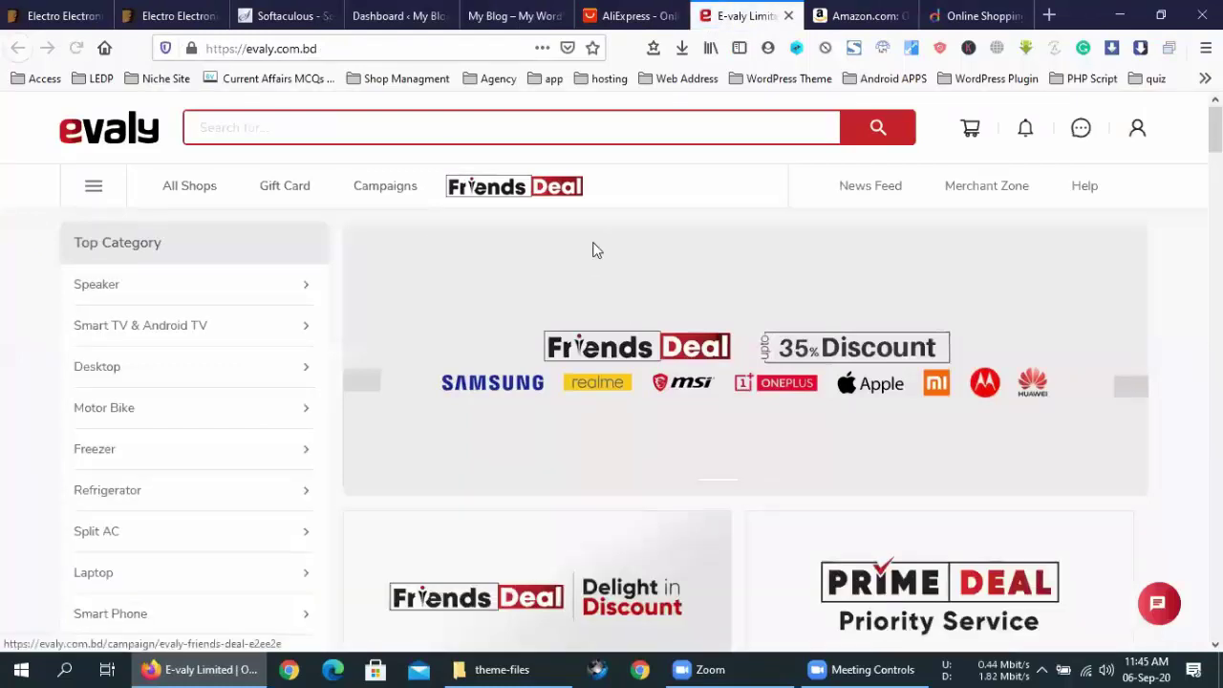
scroll(690, 371, down, 10)
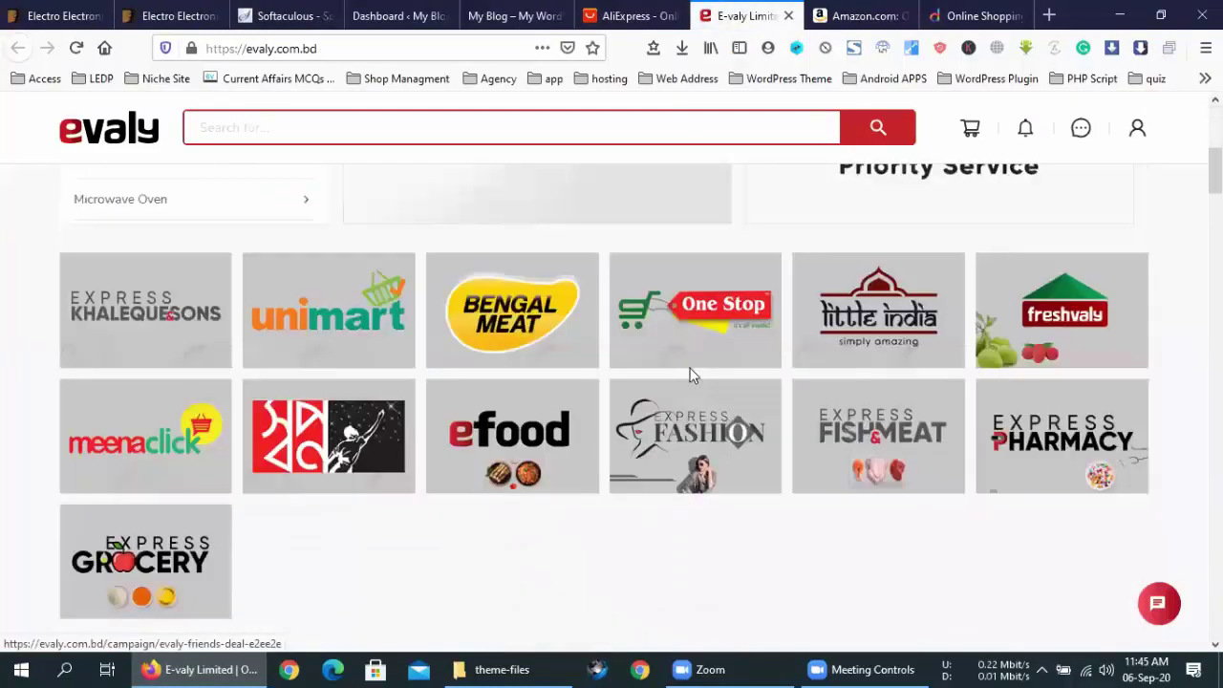
Switch from E-valy's home page to the Amazon site and dismiss its international shipping notice without changing the delivery address.
scroll(691, 374, down, 3)
scroll(691, 373, up, 15)
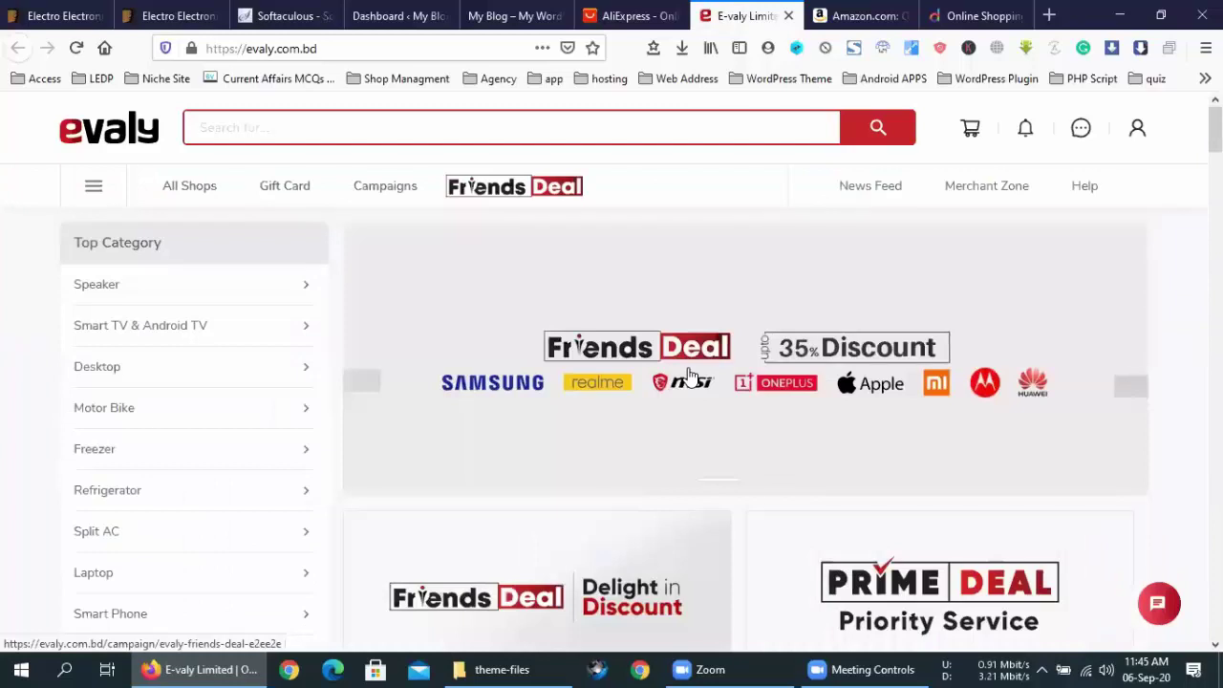
click(860, 11)
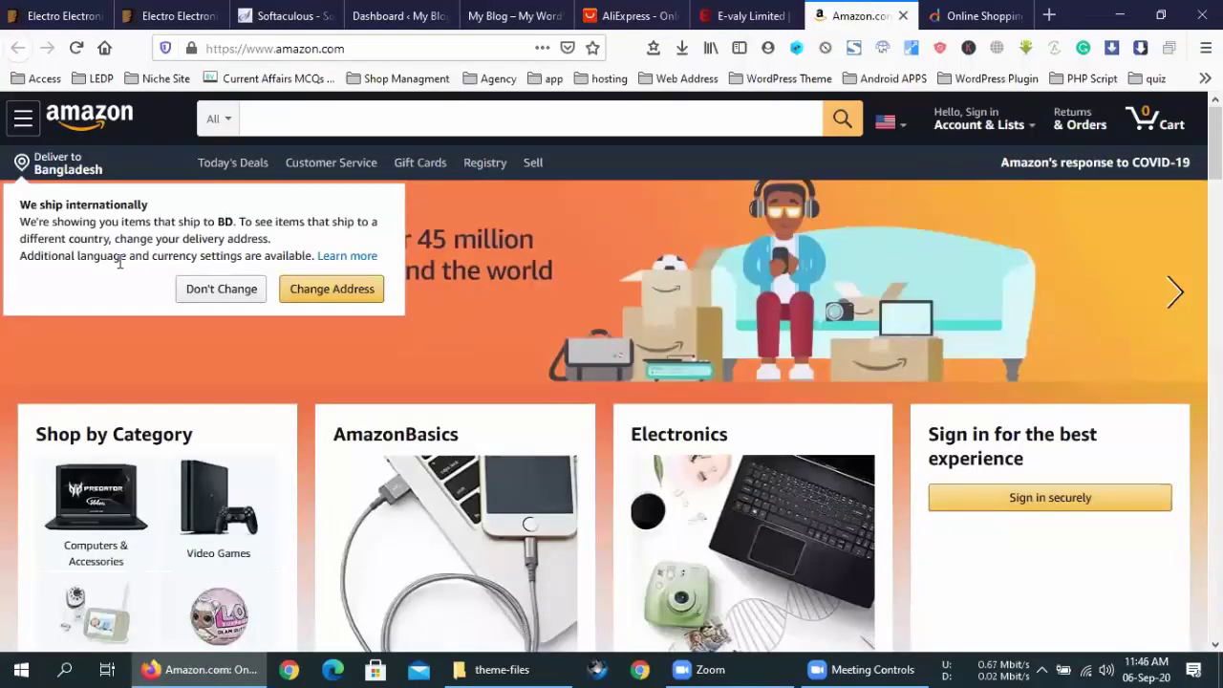
click(220, 290)
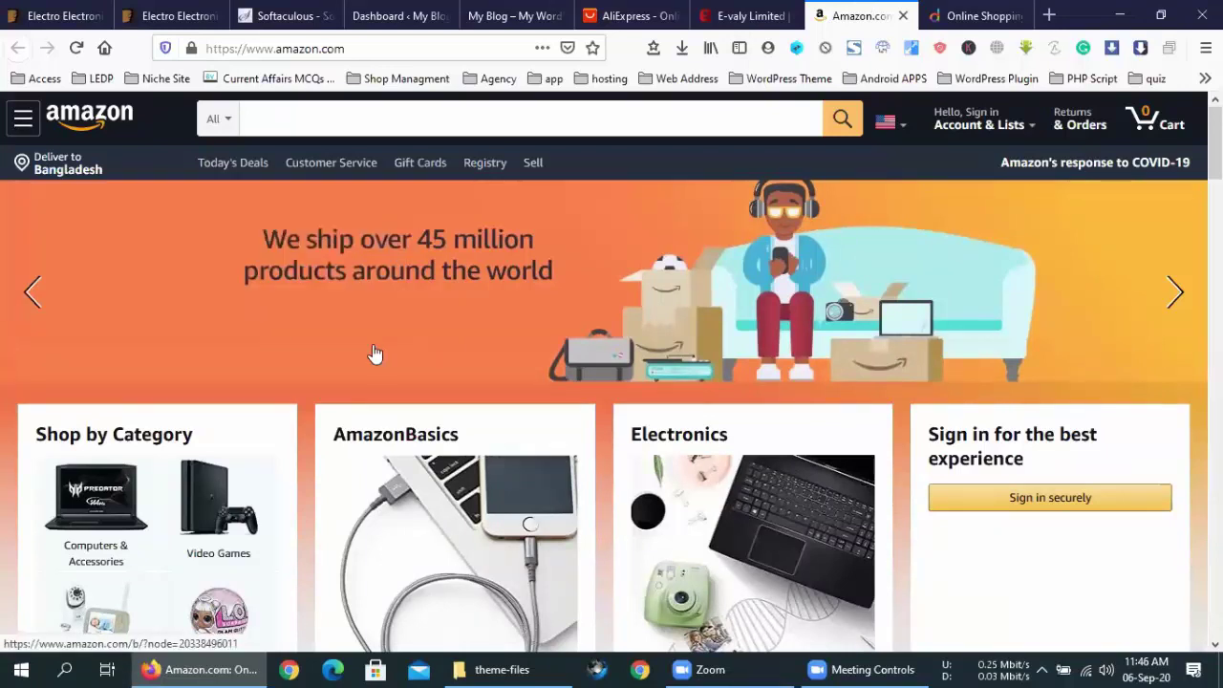
scroll(376, 354, down, 7)
scroll(374, 354, up, 7)
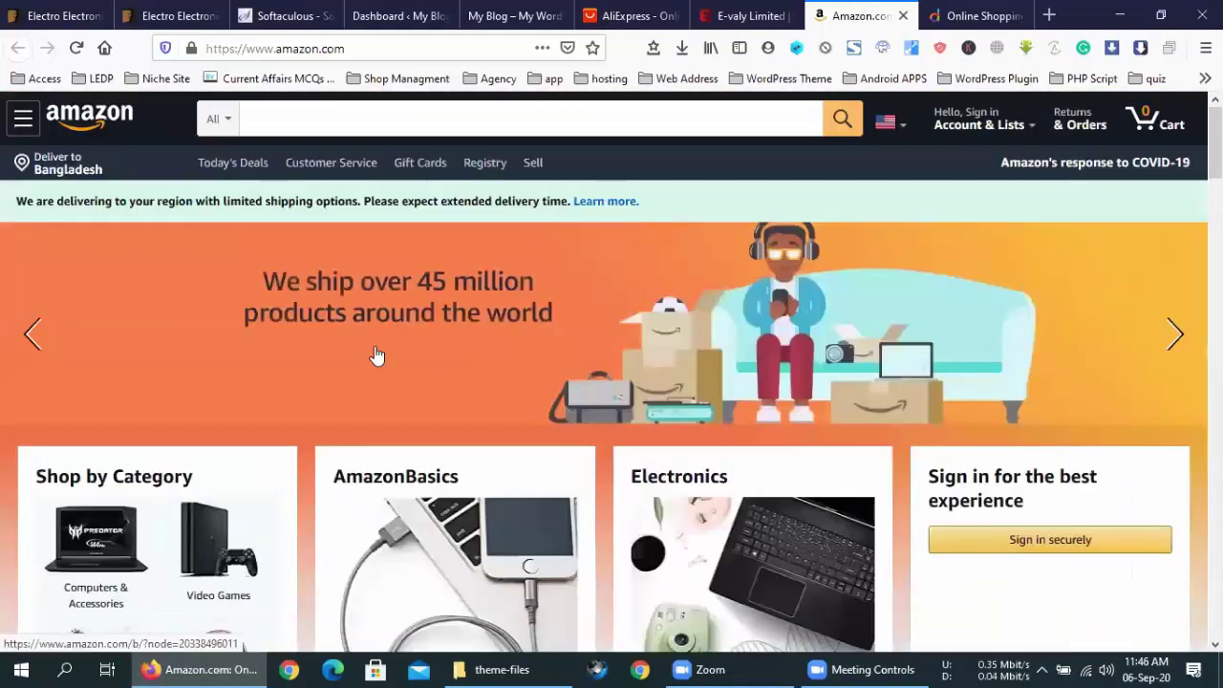
Open Amazon's full category menu to examine its shopping categories, and close it again.
click(743, 15)
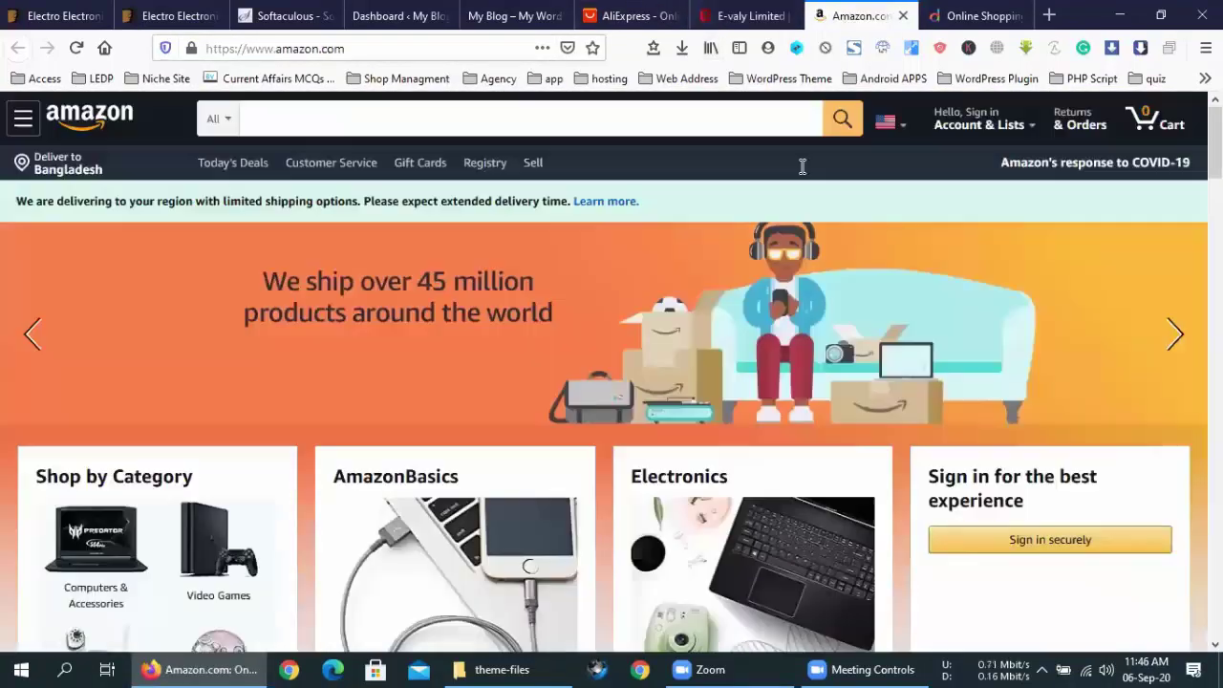
click(860, 16)
click(24, 120)
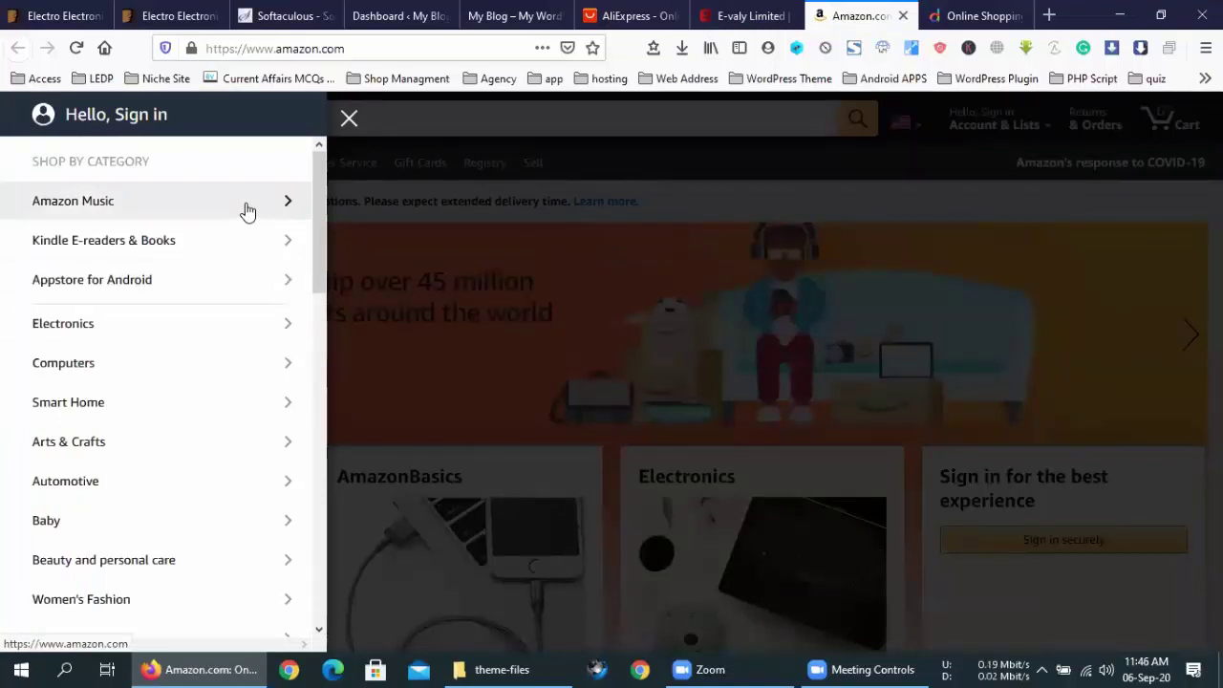
click(349, 118)
Examine the product sections of Amazon's home page down to the footer links and return to the start of the page.
scroll(167, 429, down, 10)
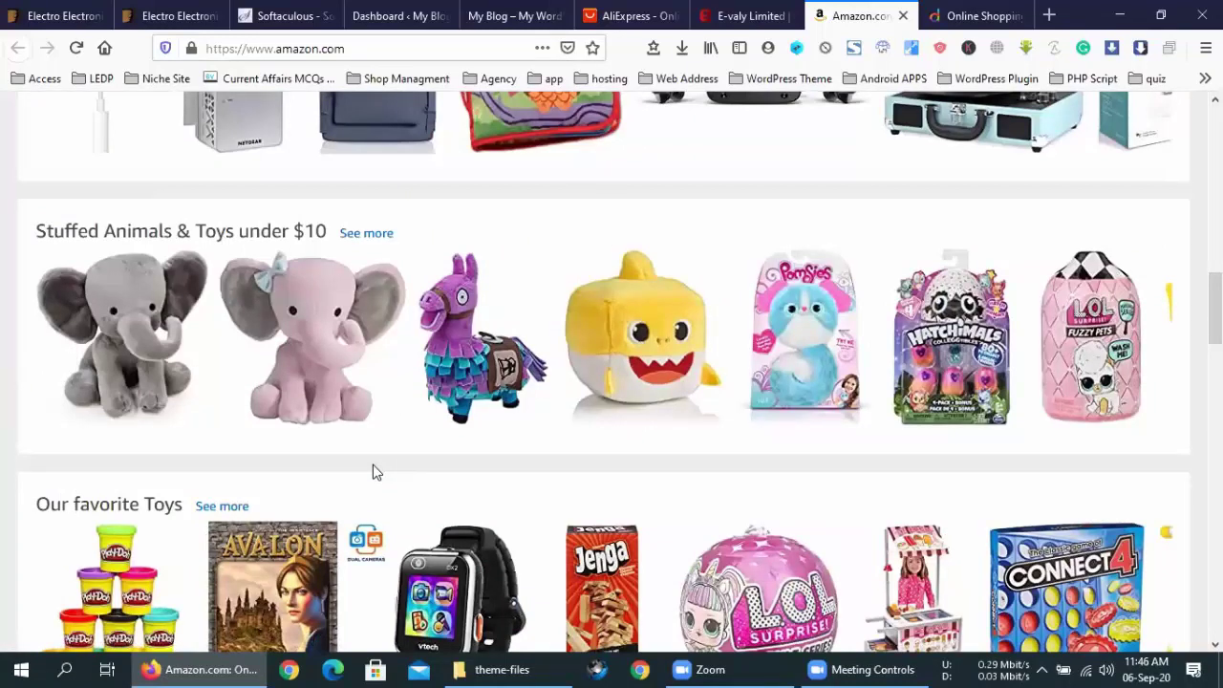
scroll(373, 468, down, 2)
scroll(372, 472, down, 10)
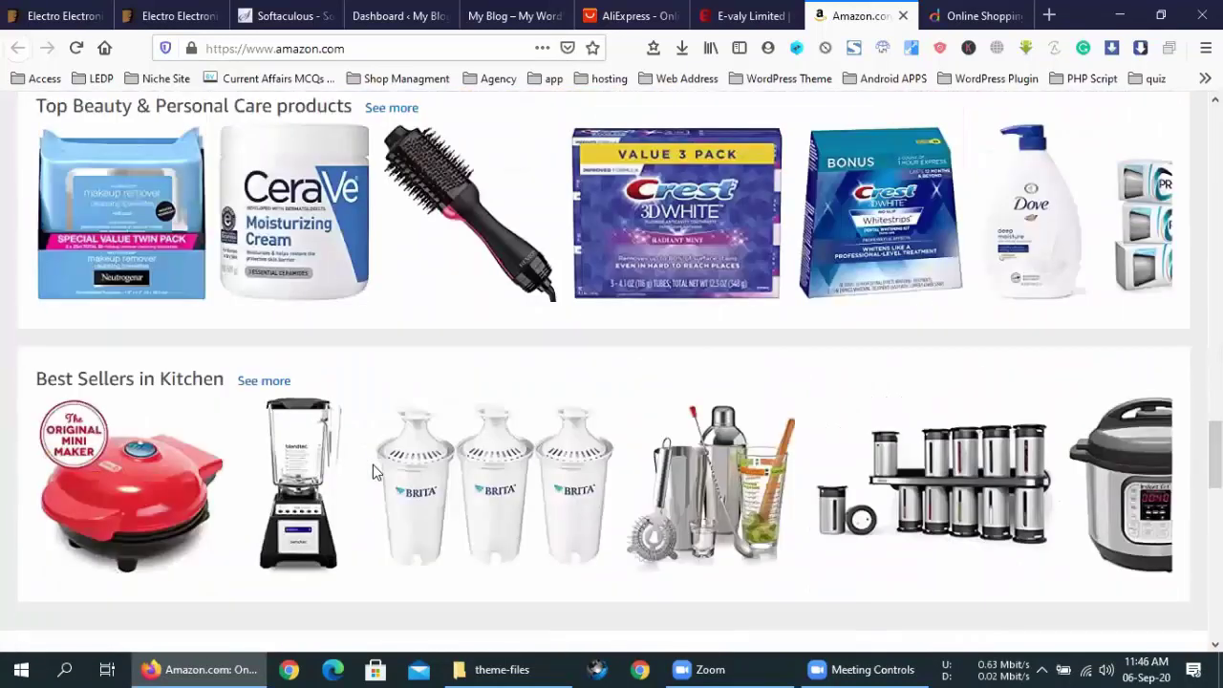
scroll(373, 472, down, 3)
scroll(372, 472, down, 4)
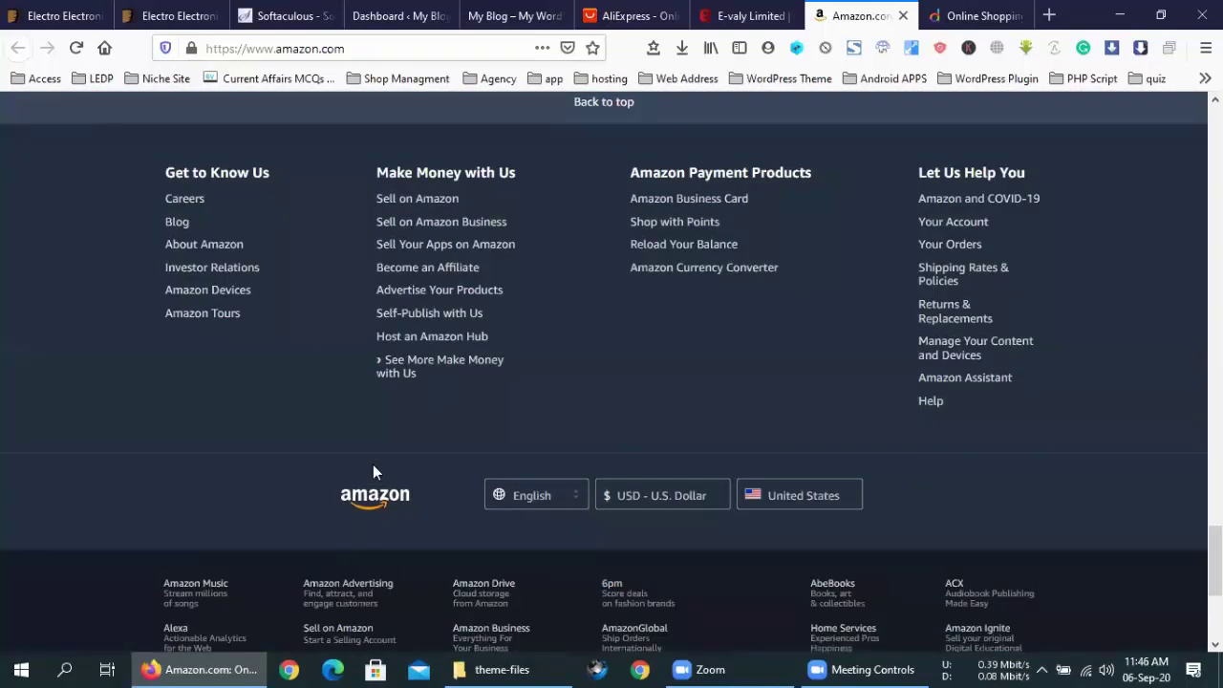
scroll(373, 472, up, 15)
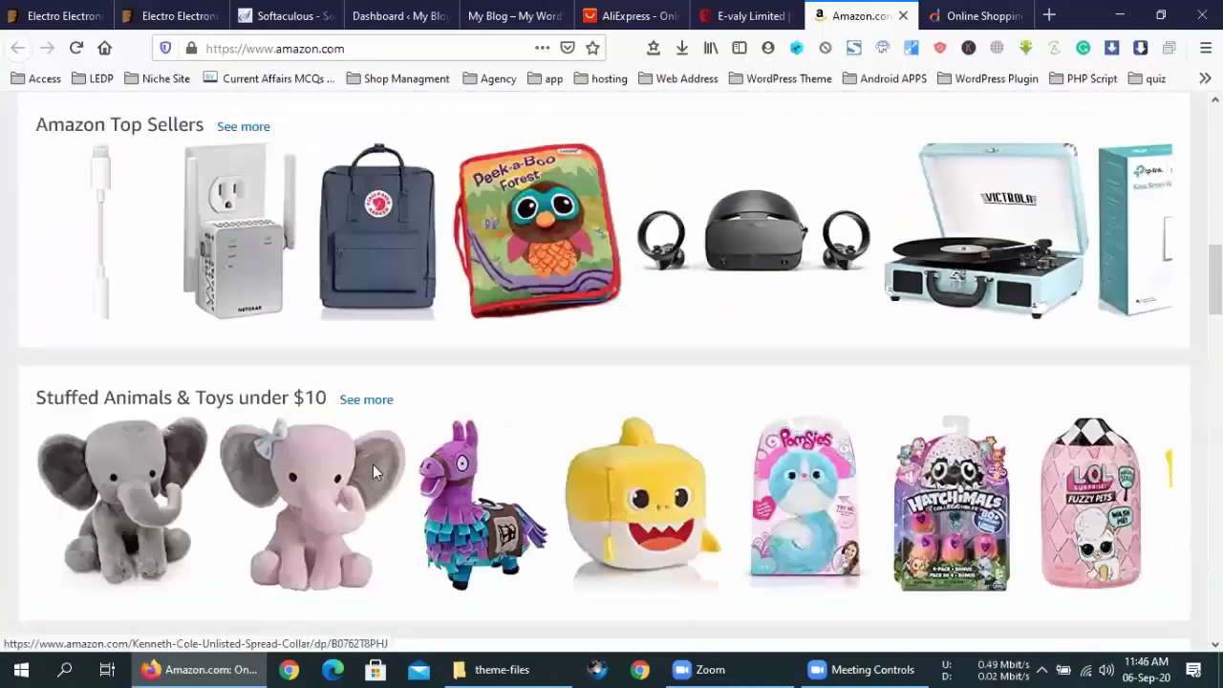
scroll(373, 464, up, 10)
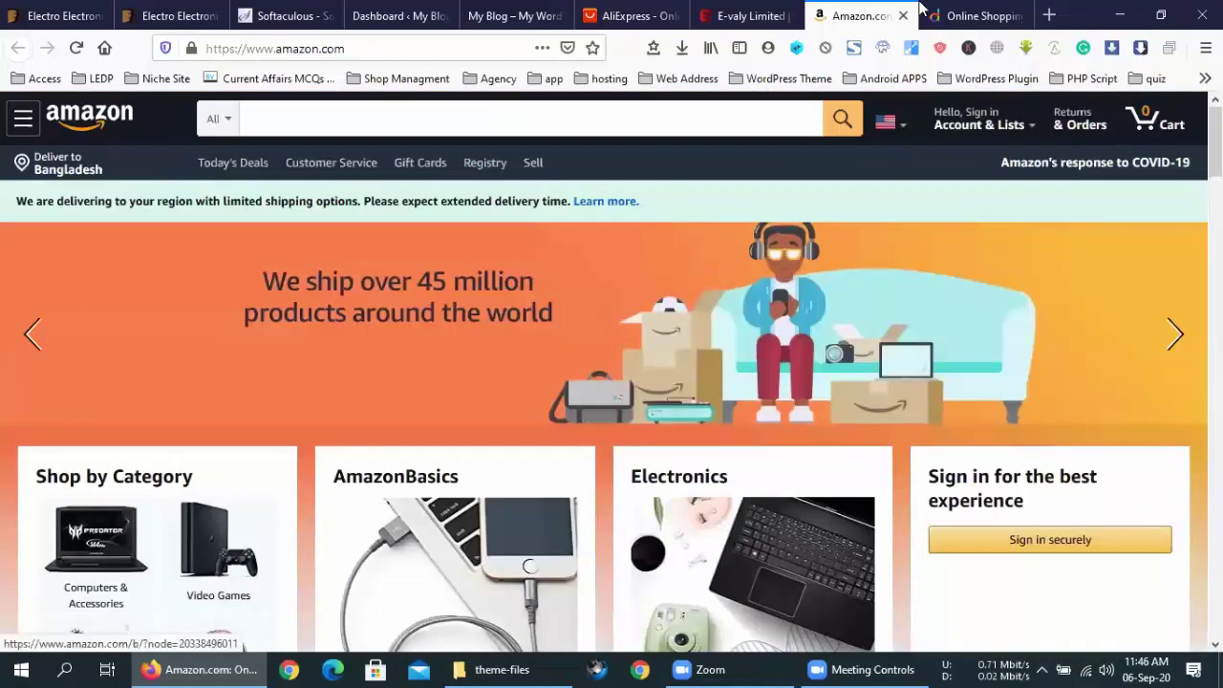
Switch to the Daraz site and examine its nested categories, from Electronic Devices through Mobiles to the phone brands.
click(1002, 10)
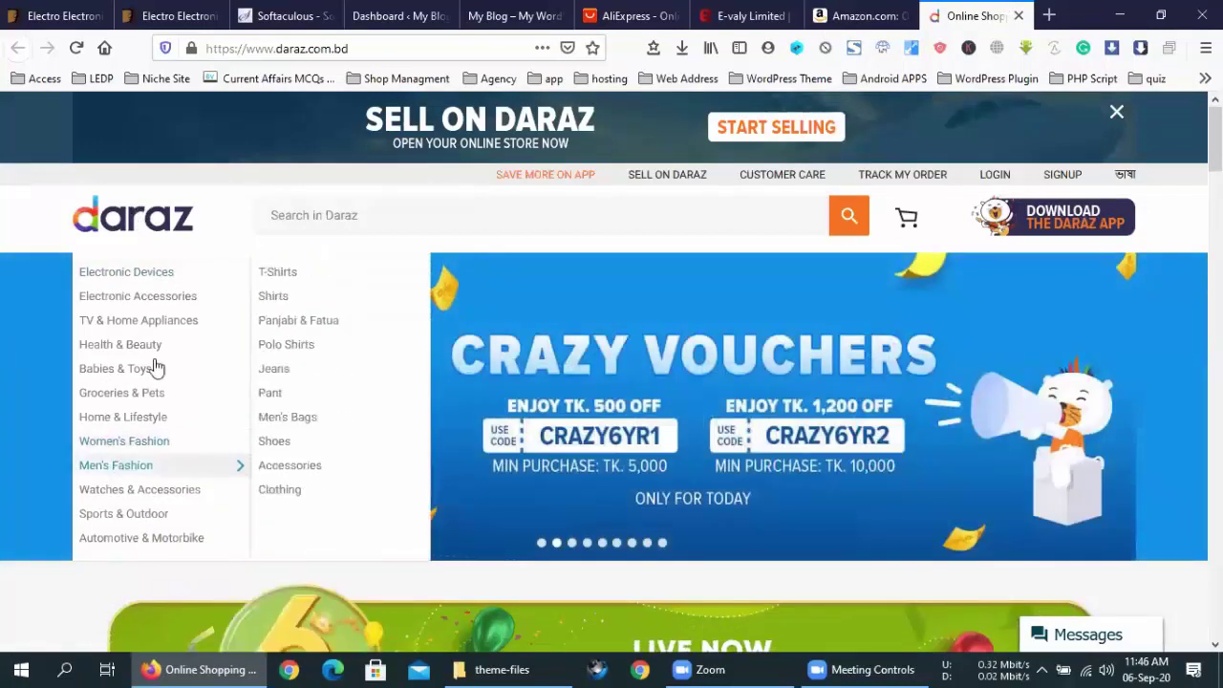
mouse_move(168, 279)
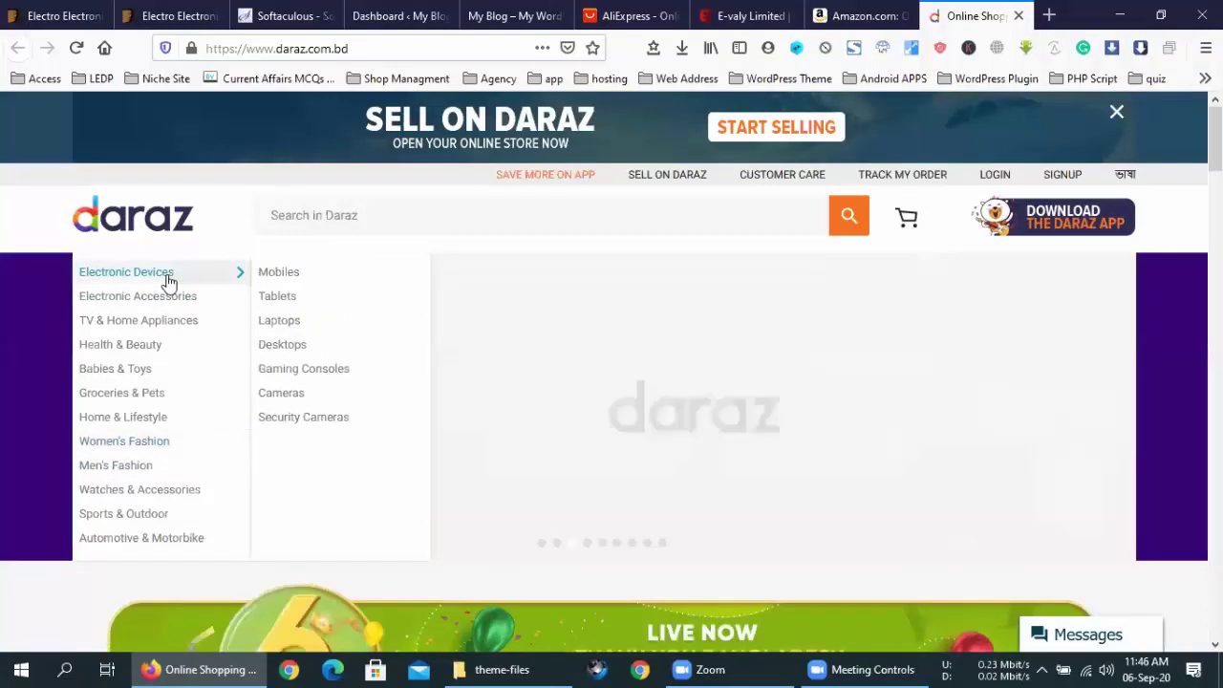
mouse_move(306, 403)
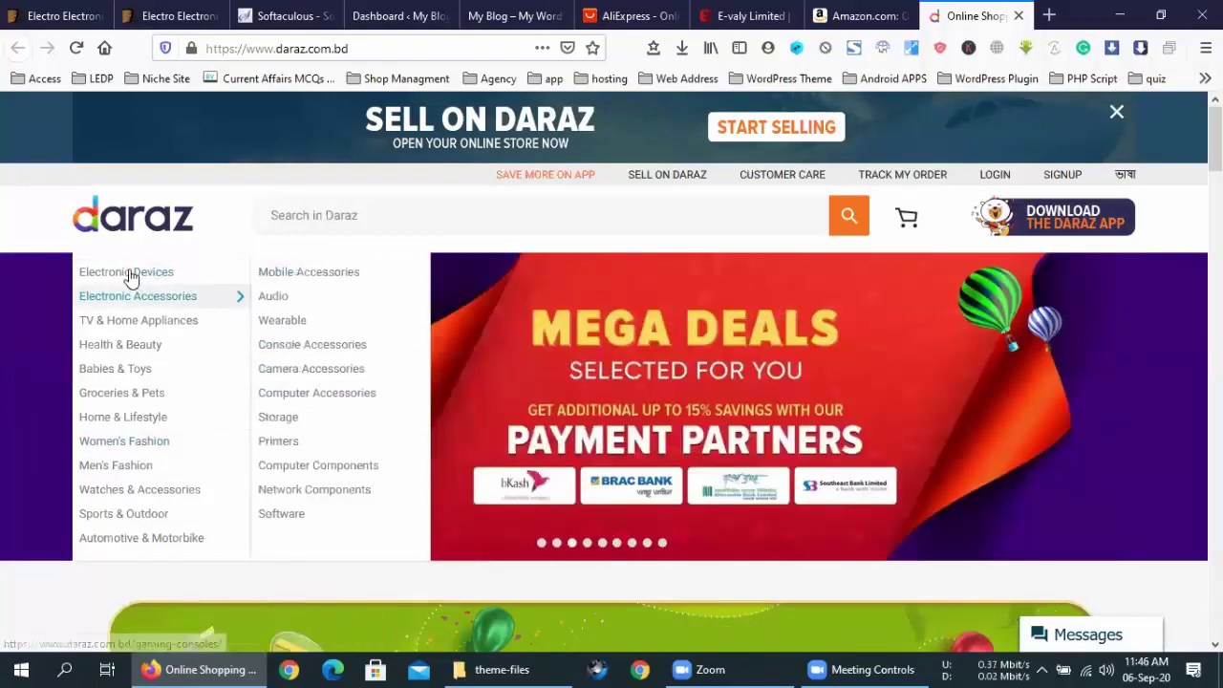
mouse_move(302, 275)
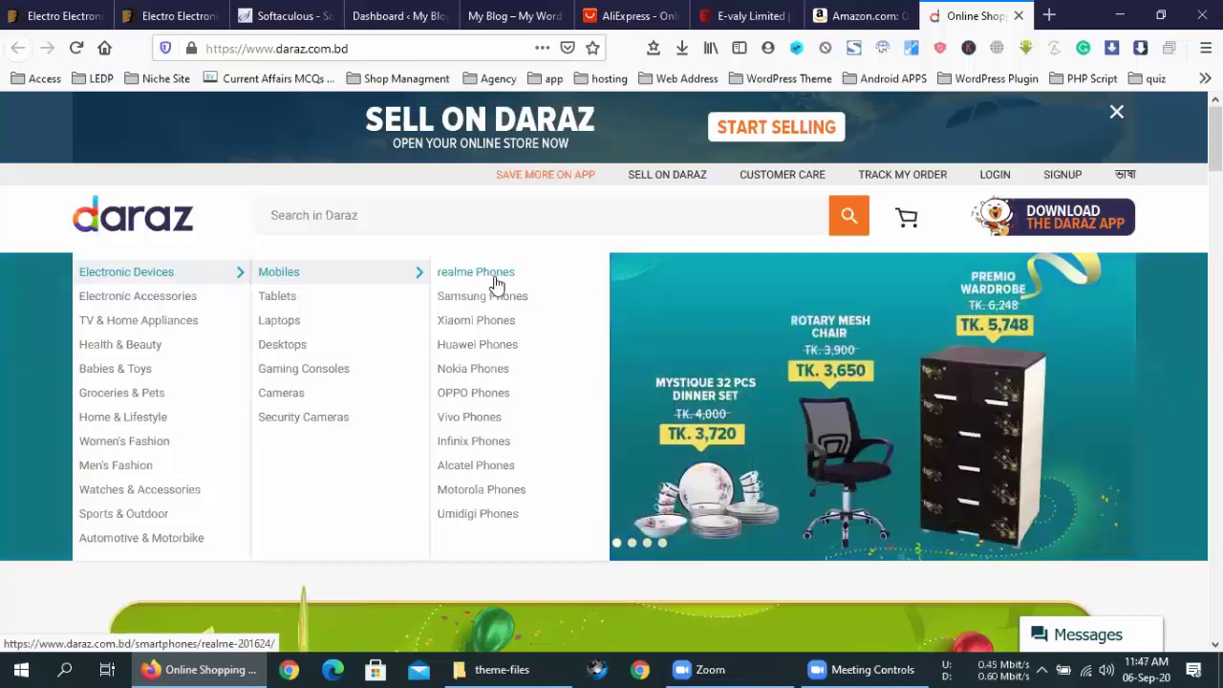
Examine the Daraz home page sections from Flash Sale to Just For You and briefly highlight the row of header links.
scroll(650, 436, down, 10)
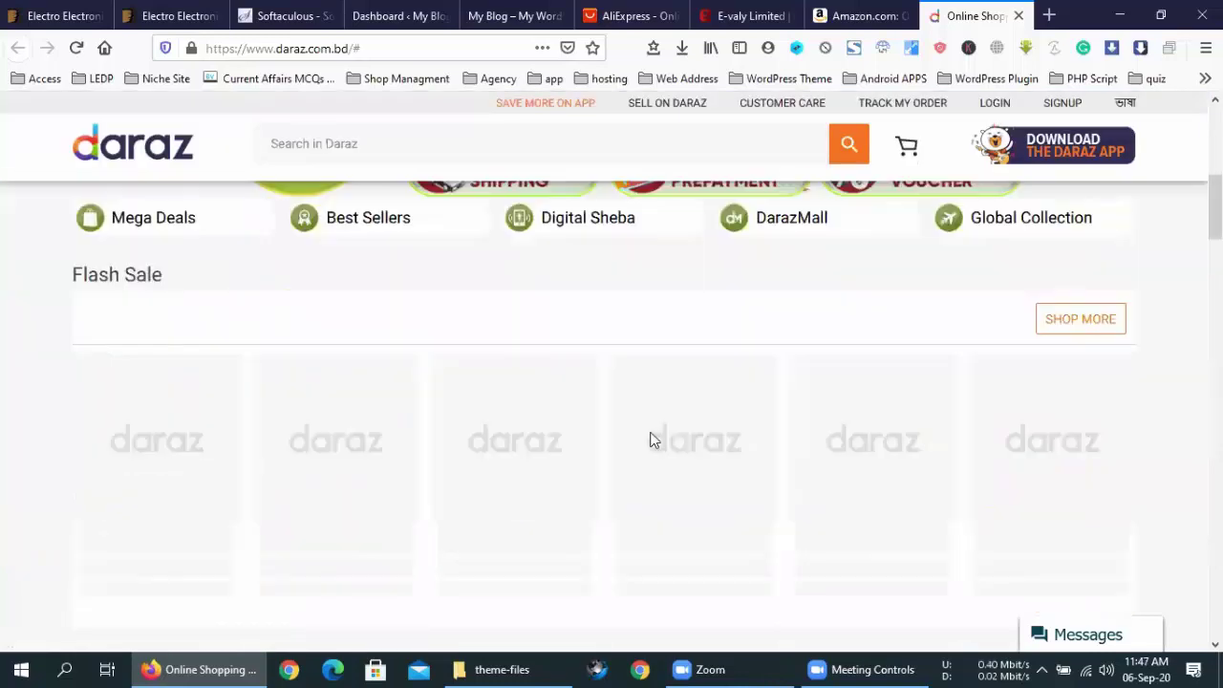
scroll(649, 437, down, 6)
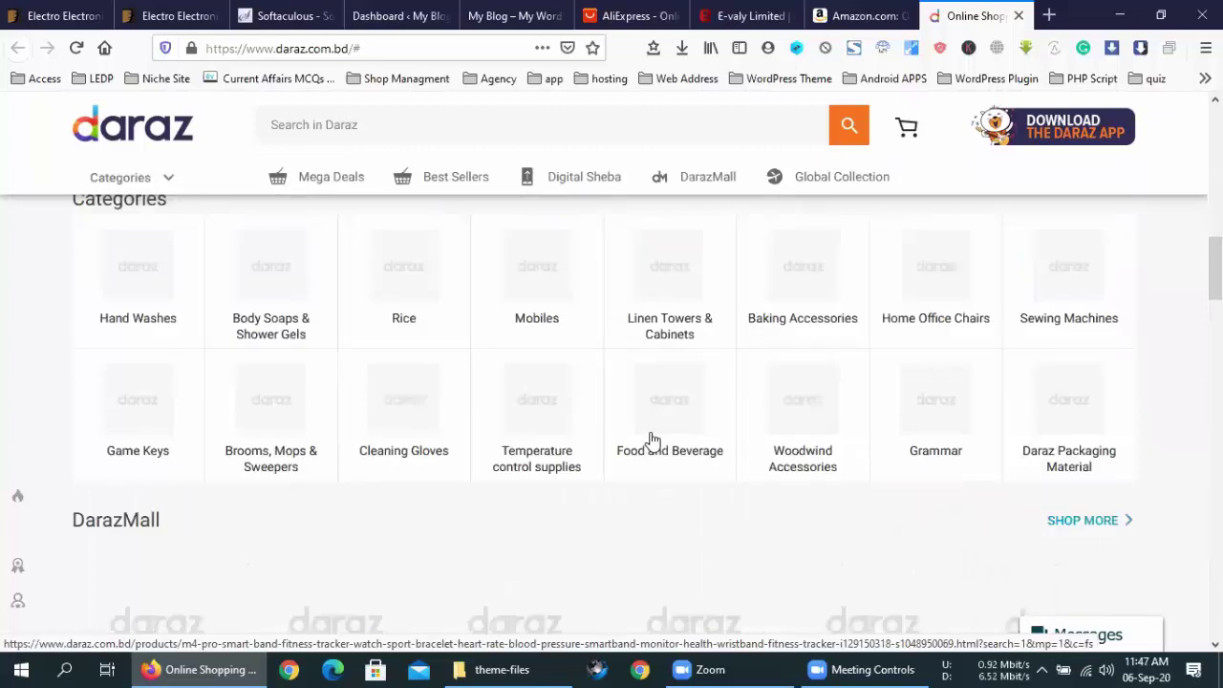
scroll(649, 436, down, 8)
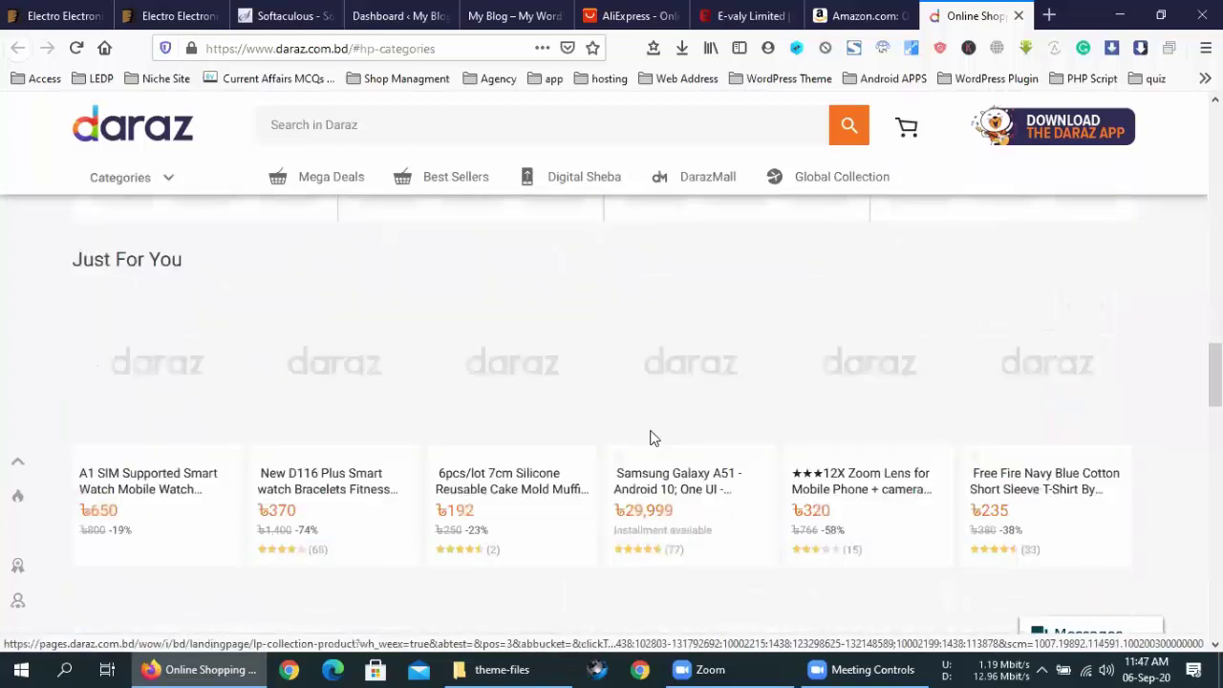
scroll(650, 435, down, 3)
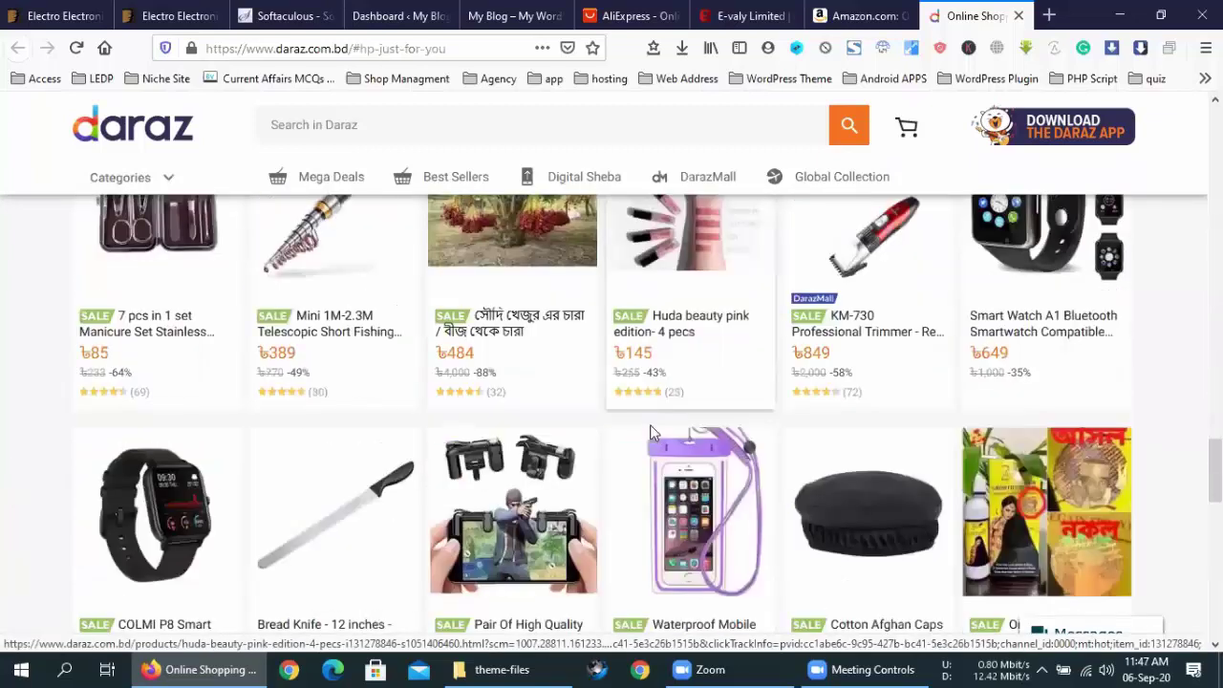
scroll(650, 432, down, 5)
scroll(648, 429, up, 10)
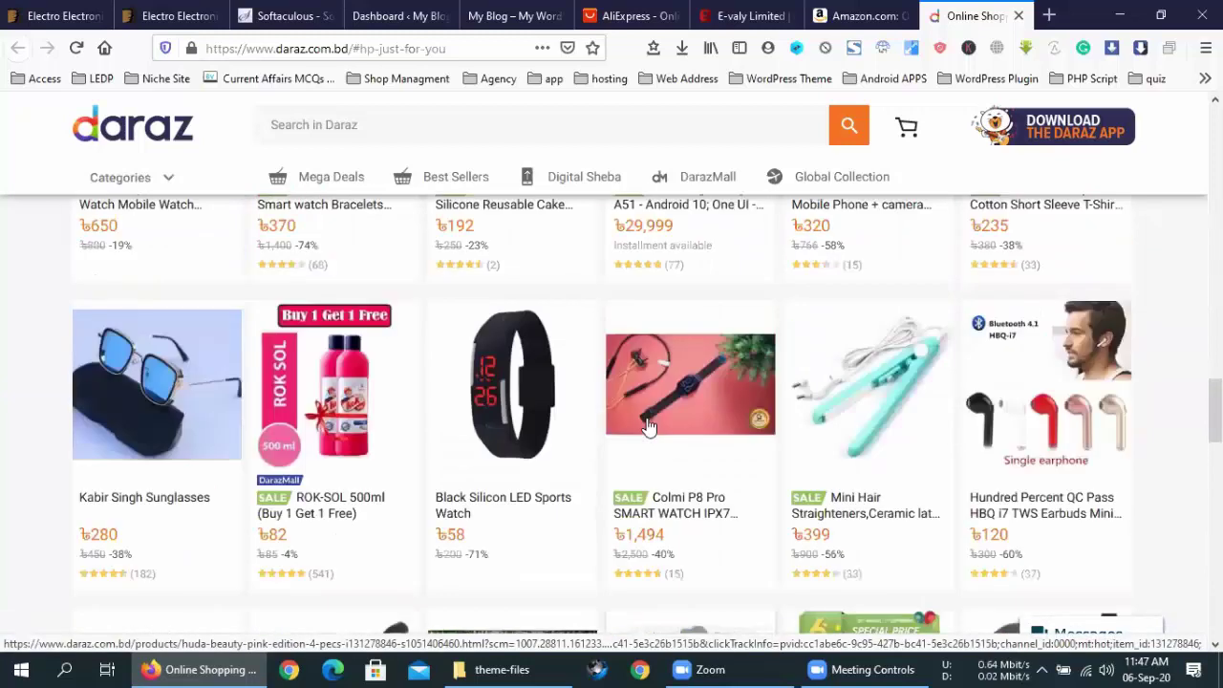
scroll(648, 427, up, 10)
scroll(648, 427, up, 10)
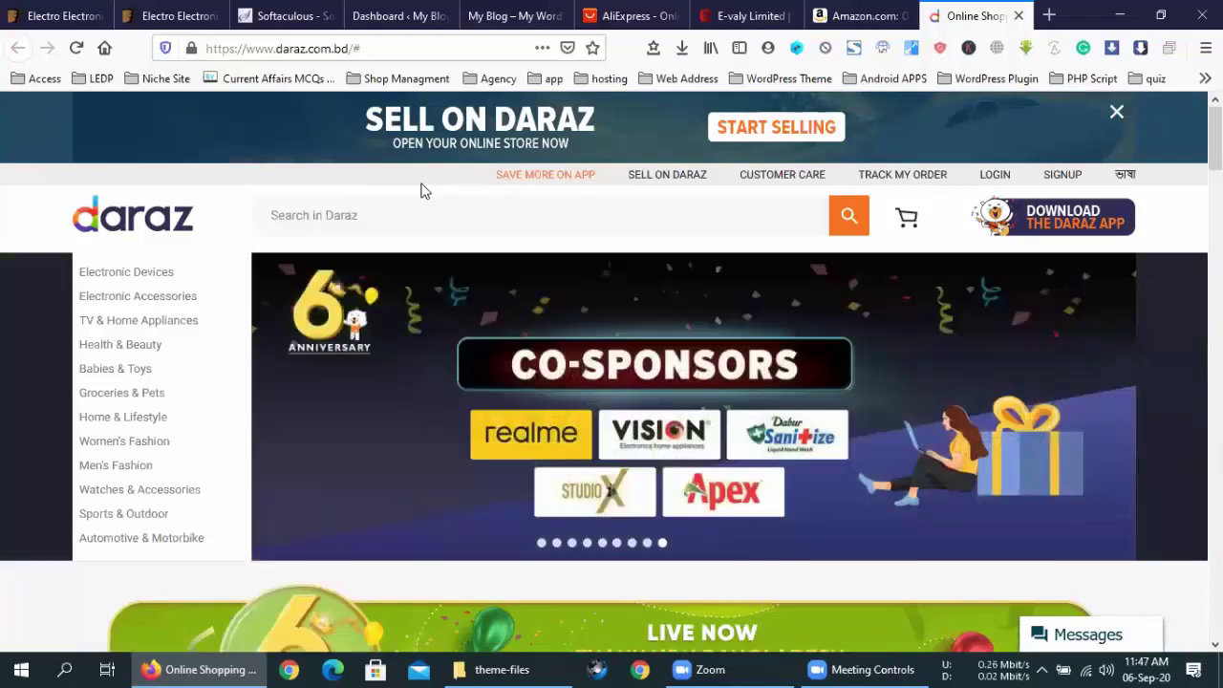
triple_click(422, 187)
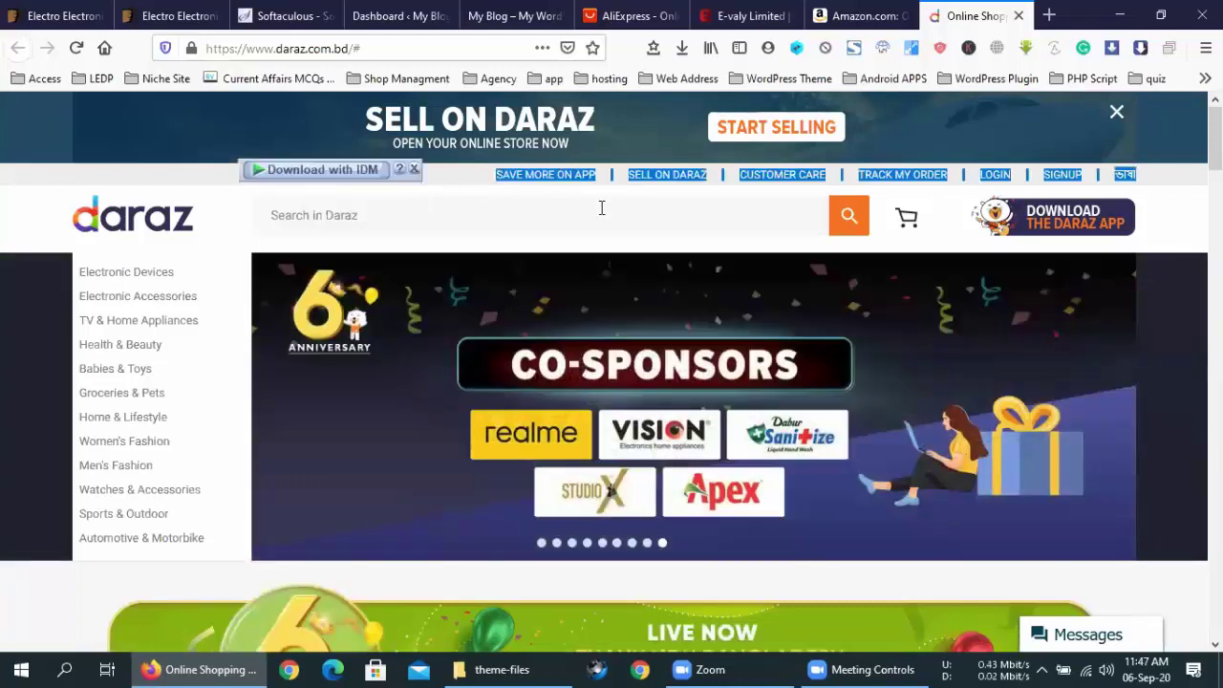
click(662, 196)
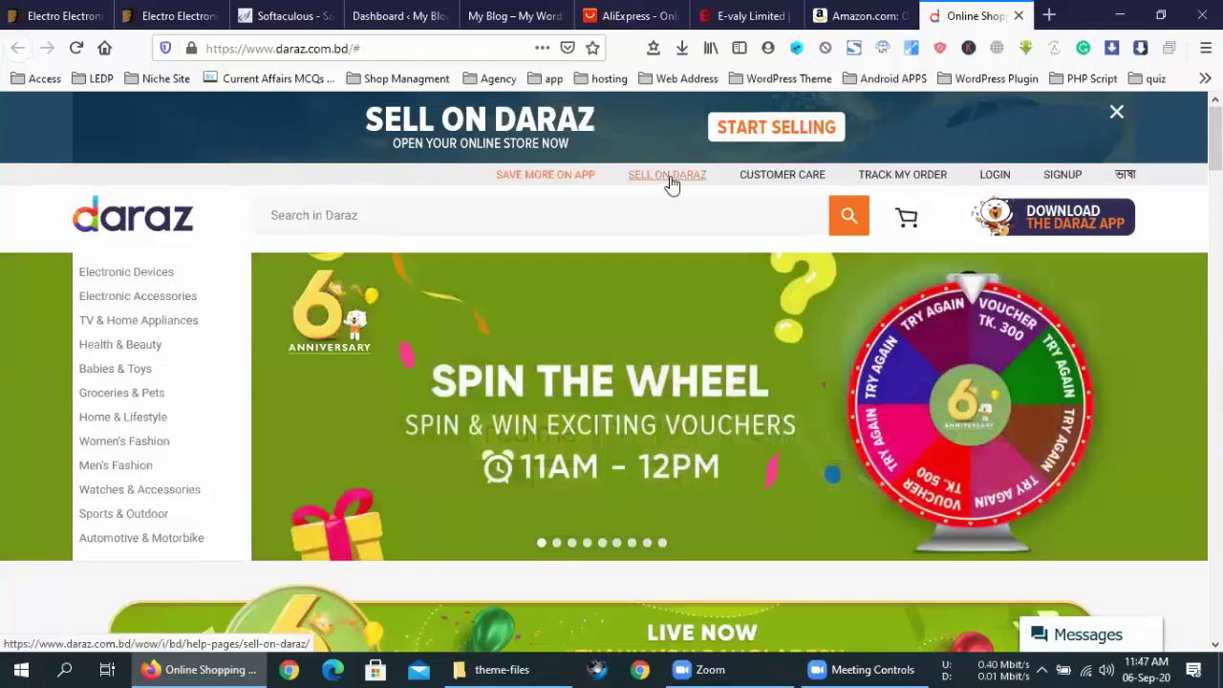
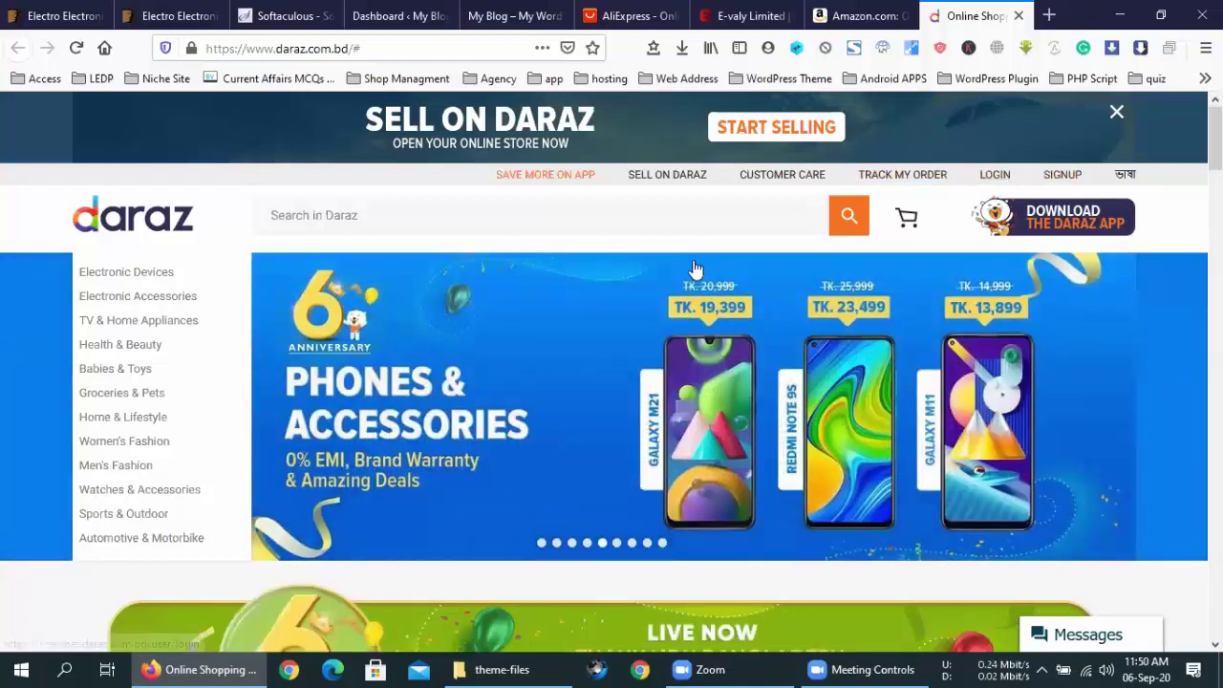
Examine the Daraz footer with its payment methods, social links and top categories, and return to the start of the page.
scroll(696, 277, down, 10)
scroll(697, 285, down, 5)
scroll(697, 287, up, 4)
scroll(696, 292, down, 6)
scroll(697, 298, down, 12)
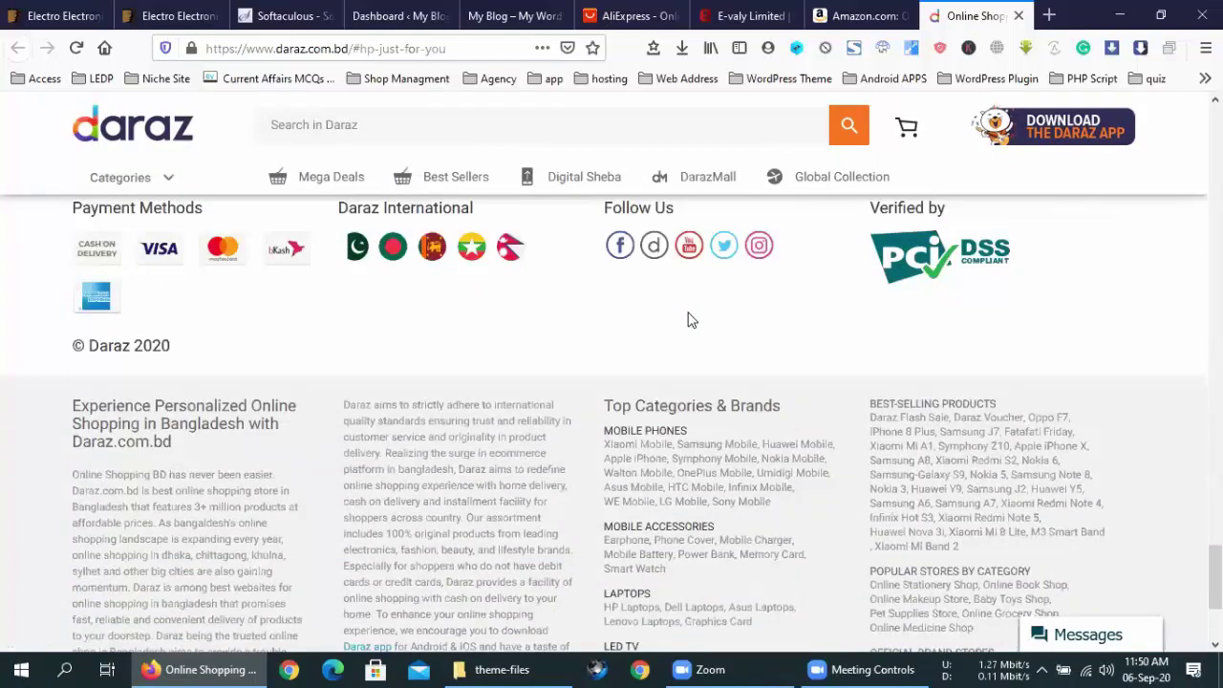
scroll(692, 320, down, 3)
scroll(689, 322, up, 15)
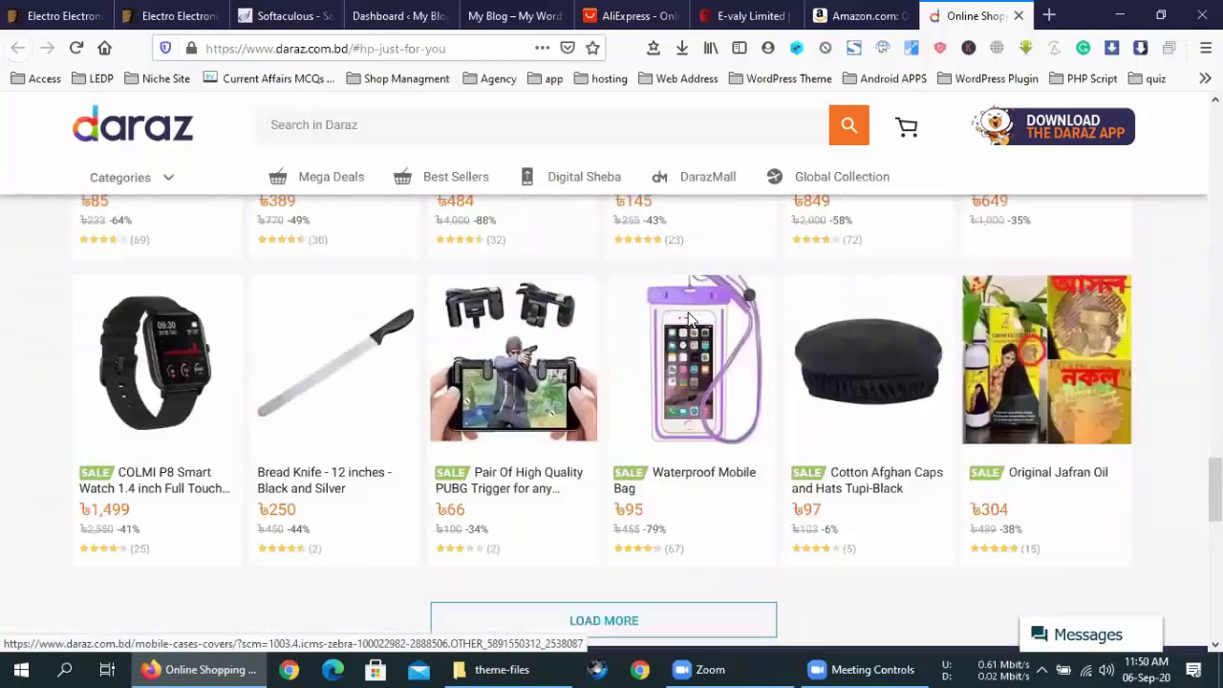
scroll(690, 322, up, 10)
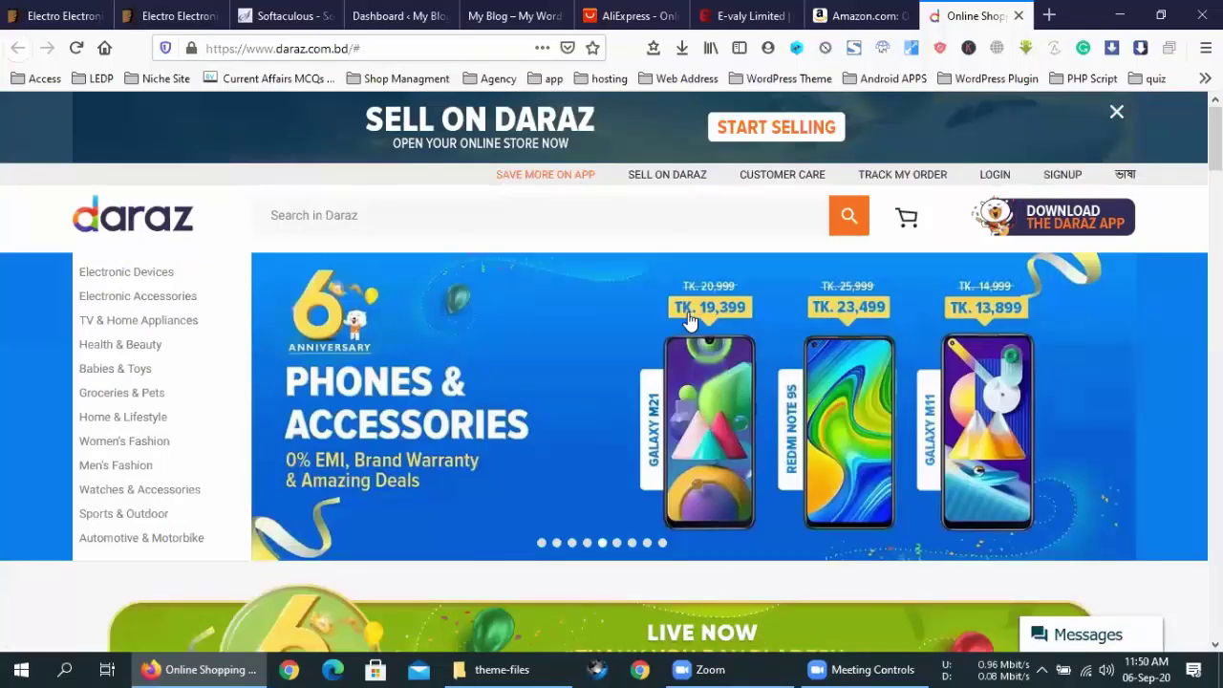
Search the web for chaldal in place of the E-valy page and open Chaldal's online grocery site.
click(857, 11)
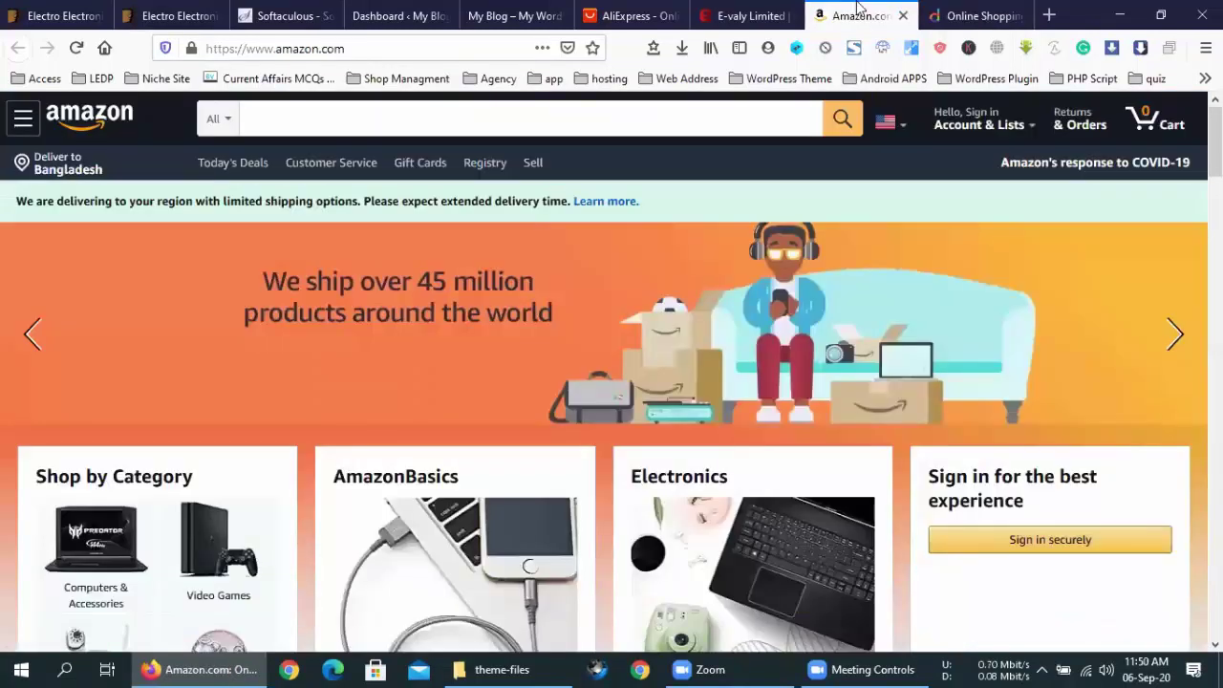
click(750, 14)
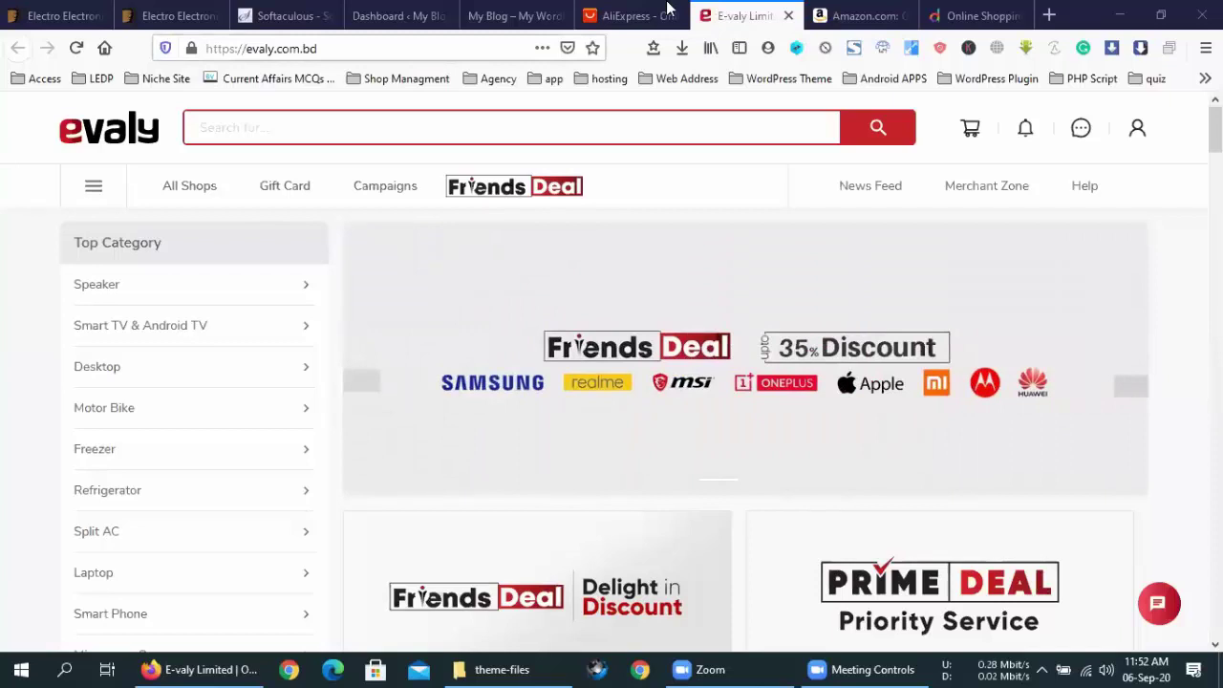
key(ctrl+l)
text(chaldal)
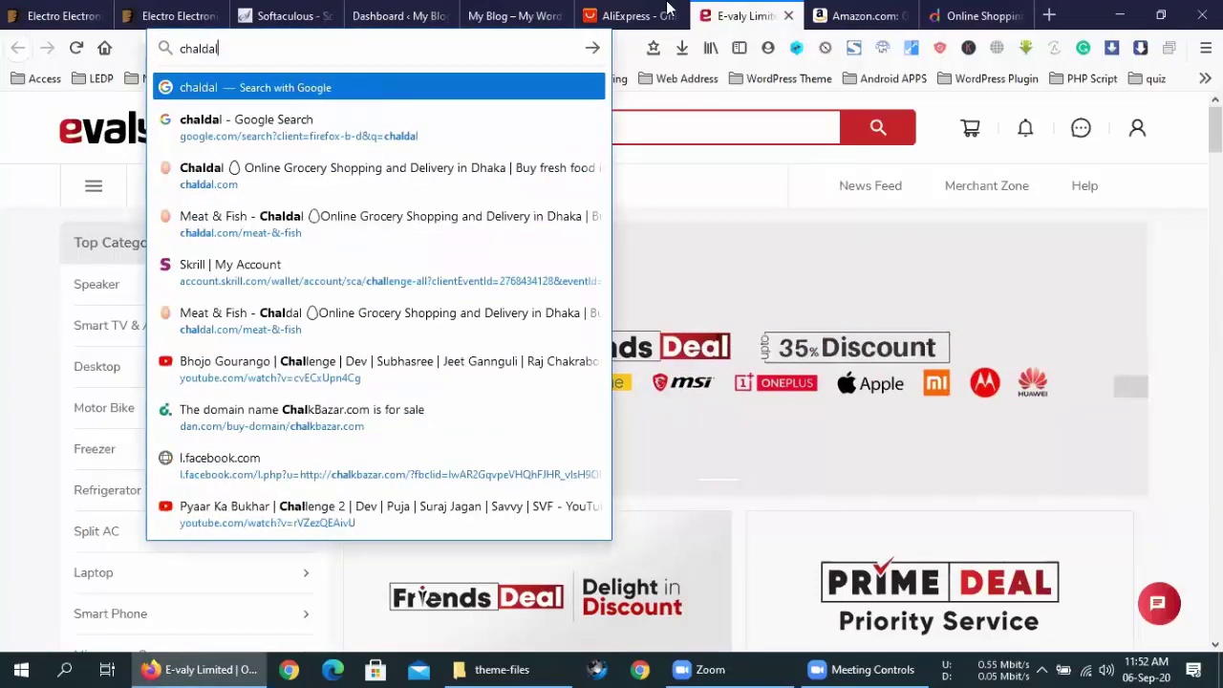
key(Return)
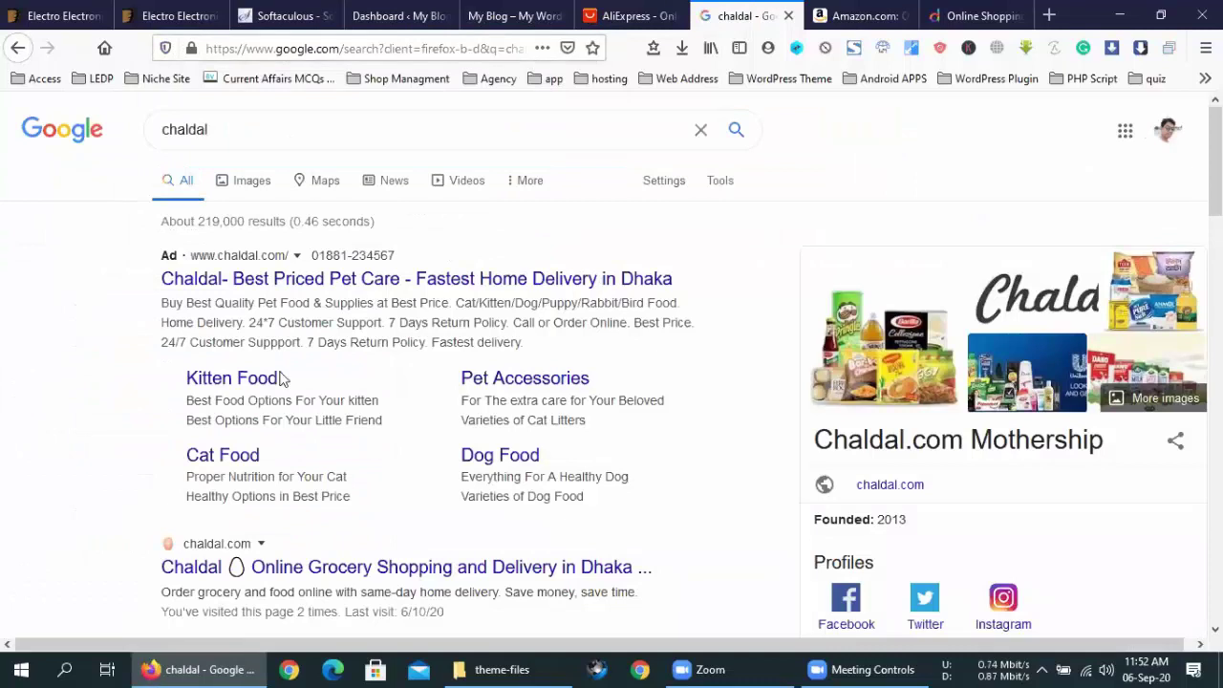
click(315, 574)
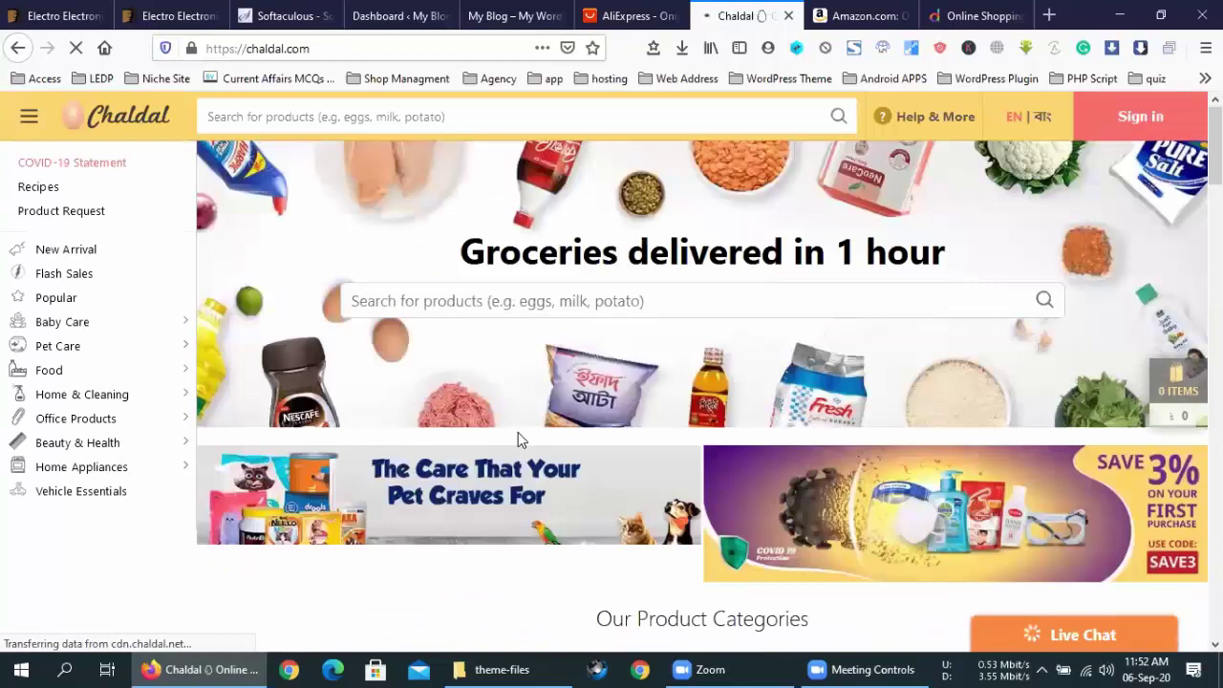
Examine the product categories on Chaldal's home page and return to the AliExpress page.
scroll(516, 442, down, 5)
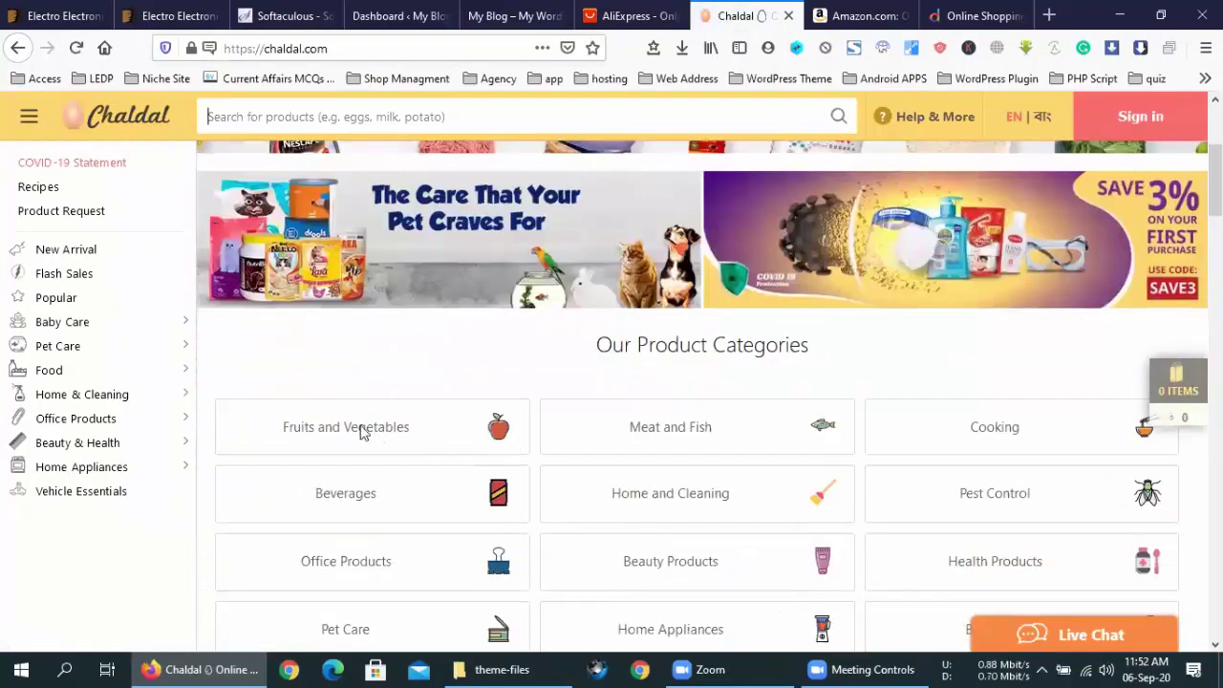
scroll(325, 431, down, 2)
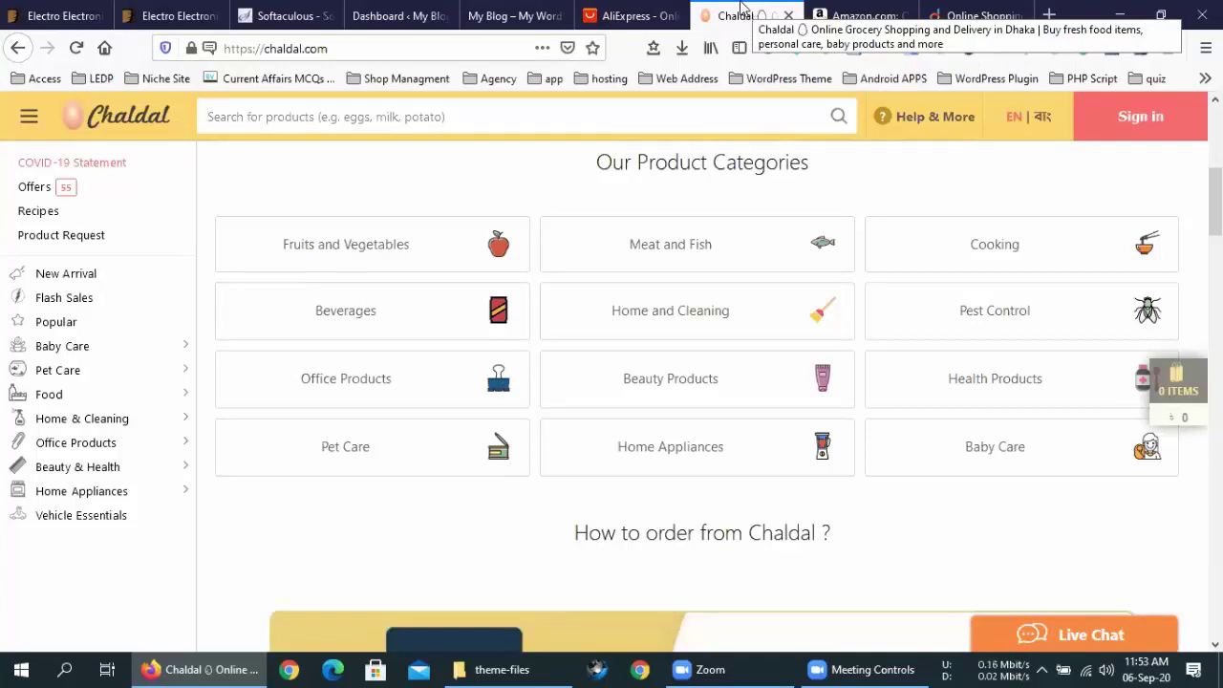
click(628, 14)
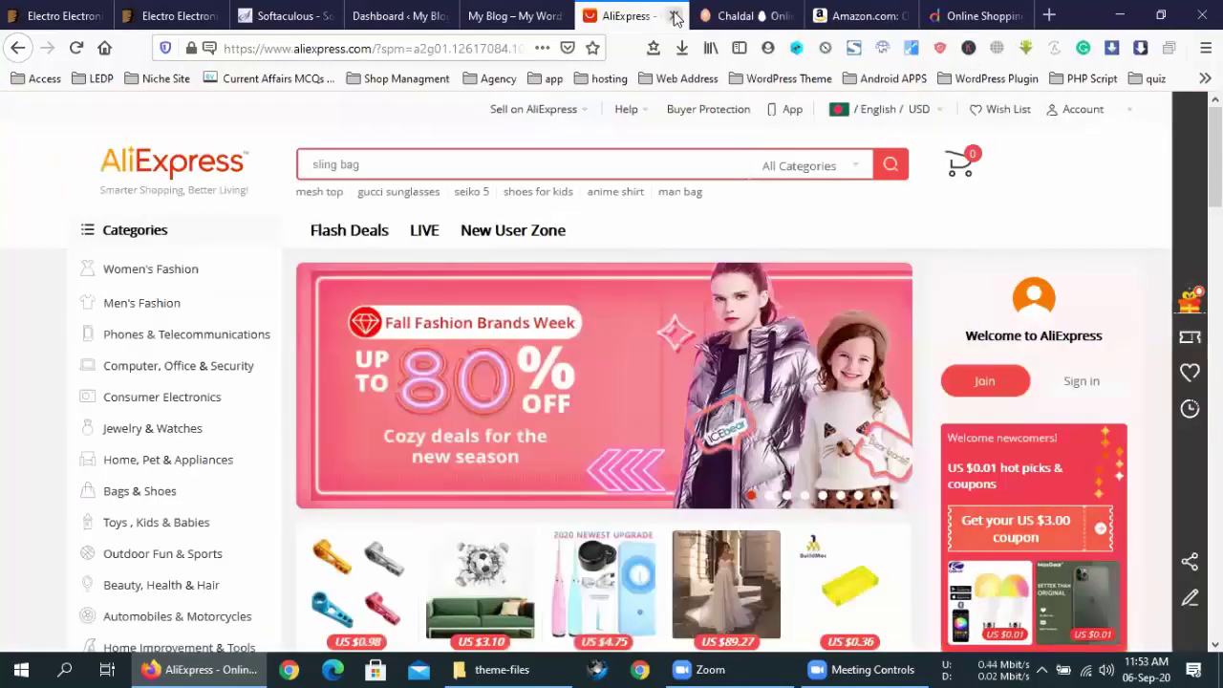
Close the AliExpress, Chaldal, Amazon and Daraz pages.
click(675, 16)
click(674, 16)
click(674, 16)
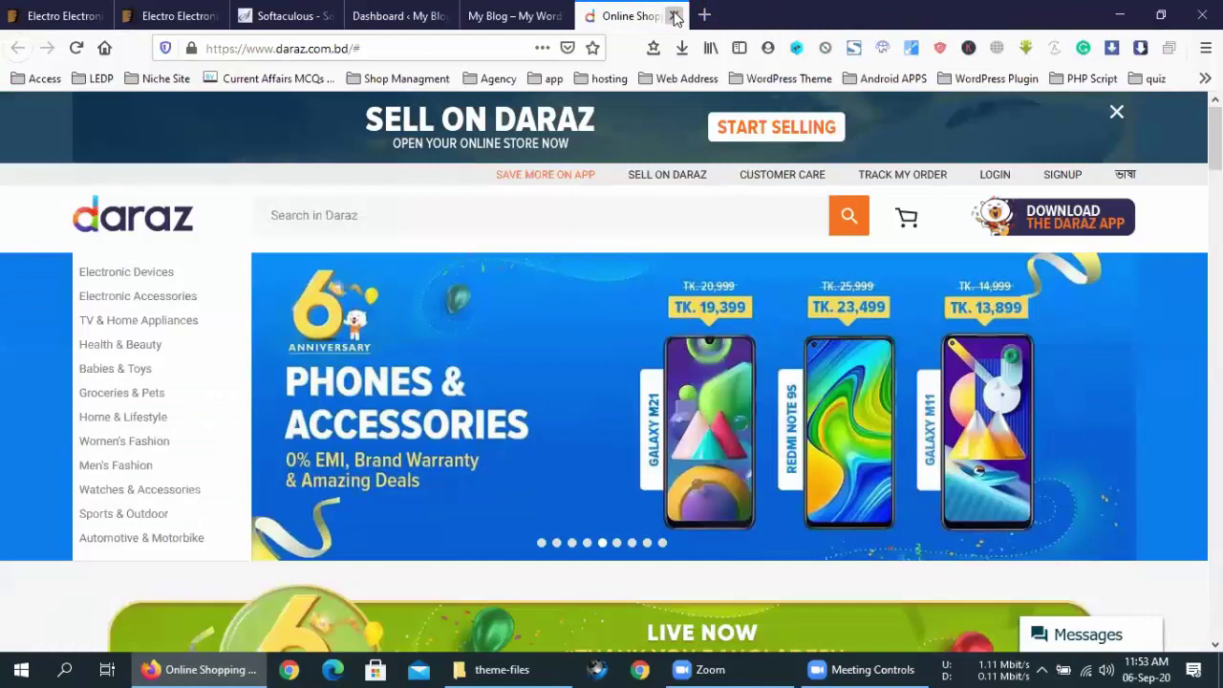
click(674, 16)
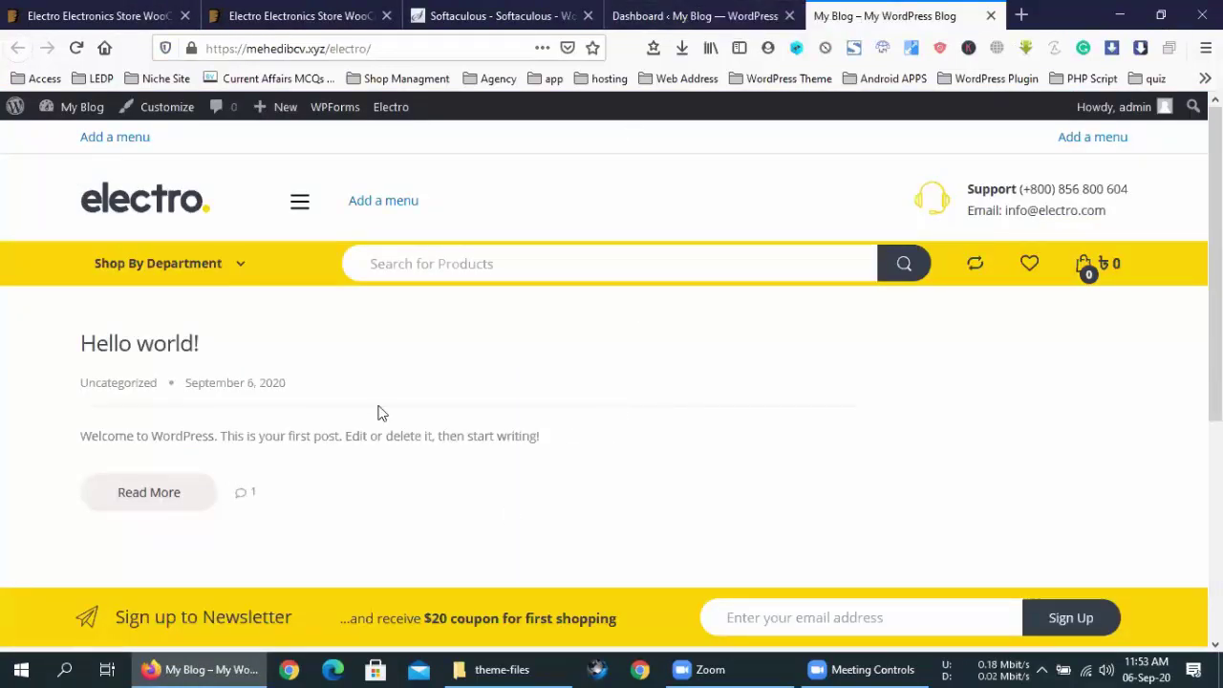
Examine the ThemeForest item page of the Electro Electronics Store WooCommerce Theme, including its preview image, version updates and compatibility details.
click(287, 16)
key(ctrl+shift+Tab)
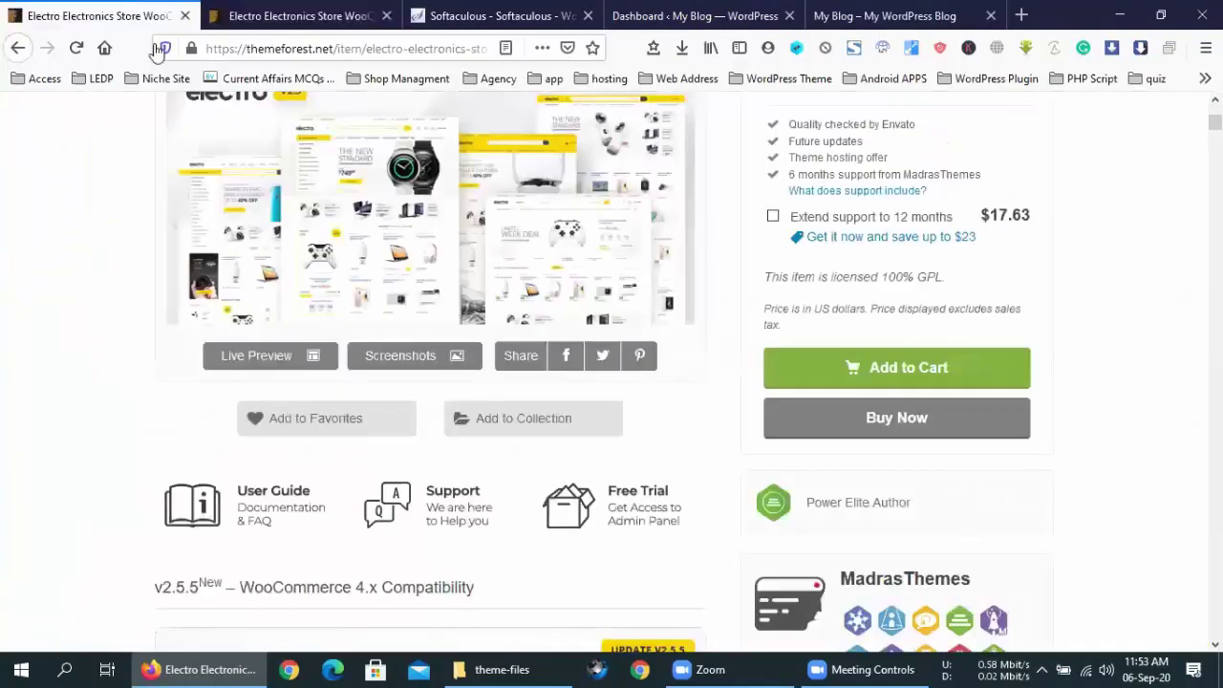
scroll(686, 424, up, 4)
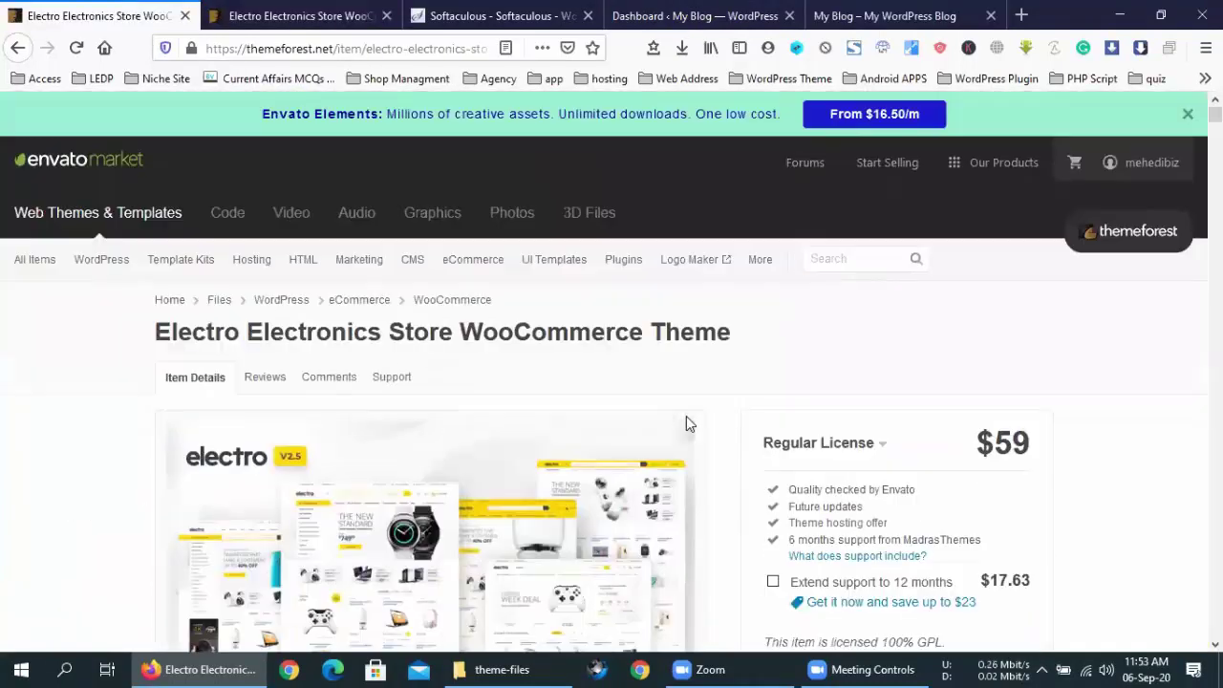
scroll(696, 421, down, 10)
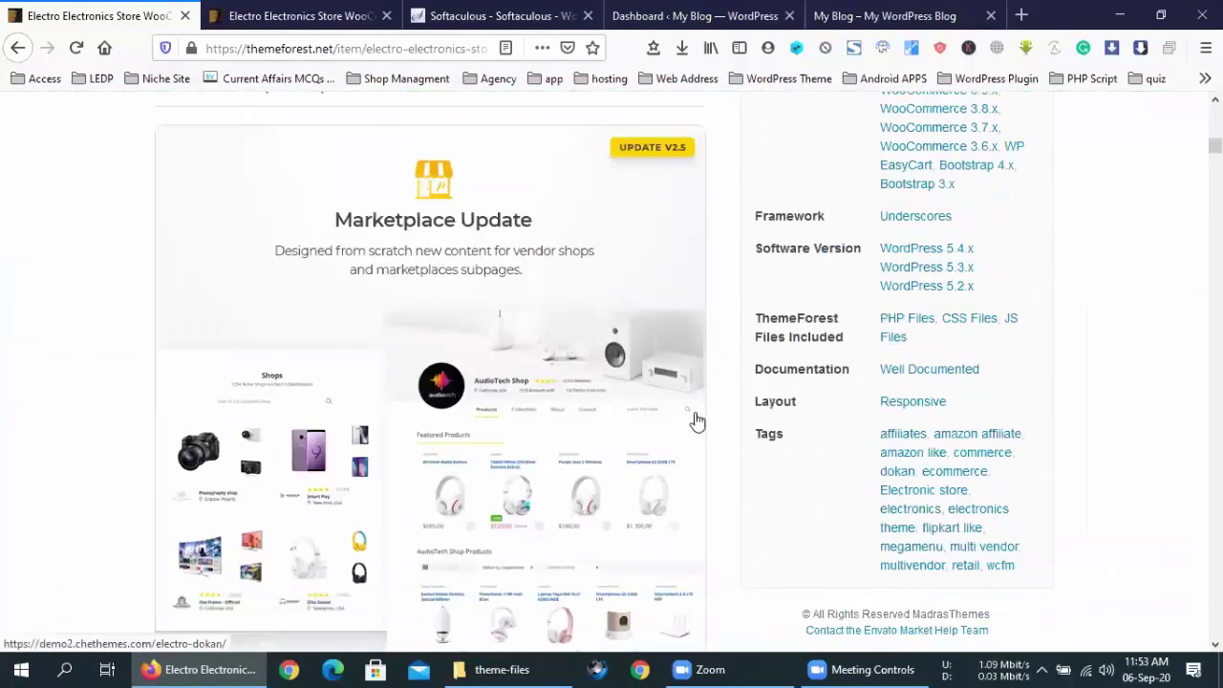
scroll(686, 421, up, 8)
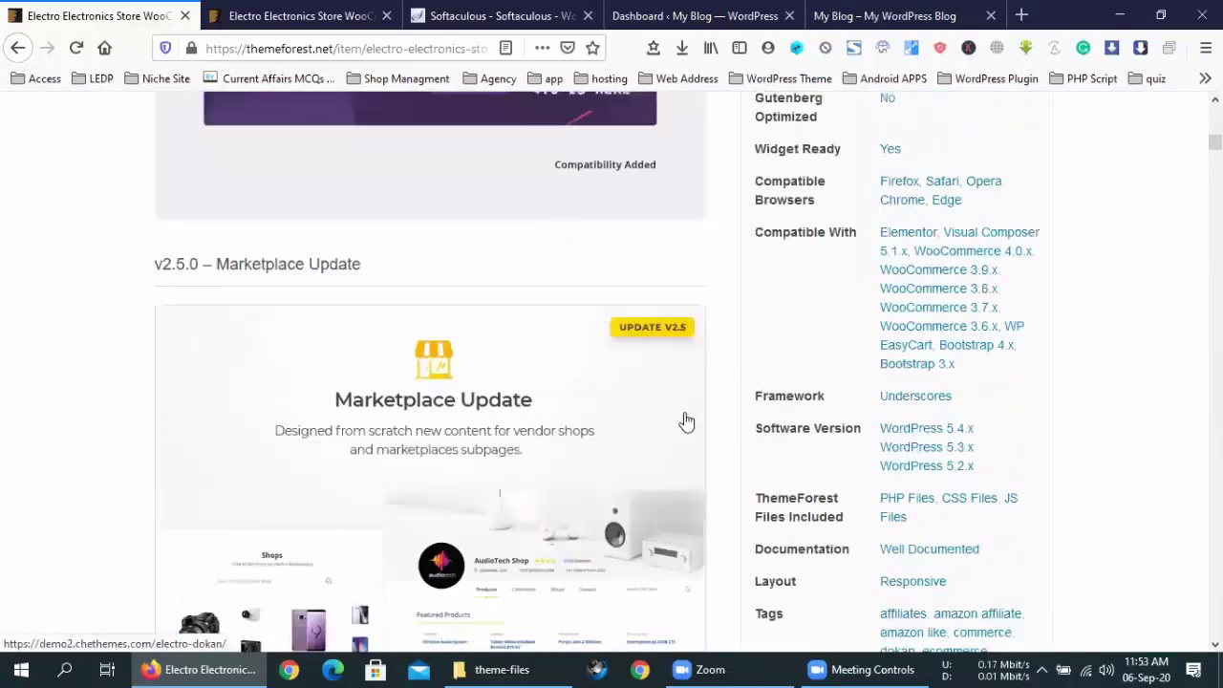
scroll(677, 427, down, 5)
scroll(677, 428, up, 6)
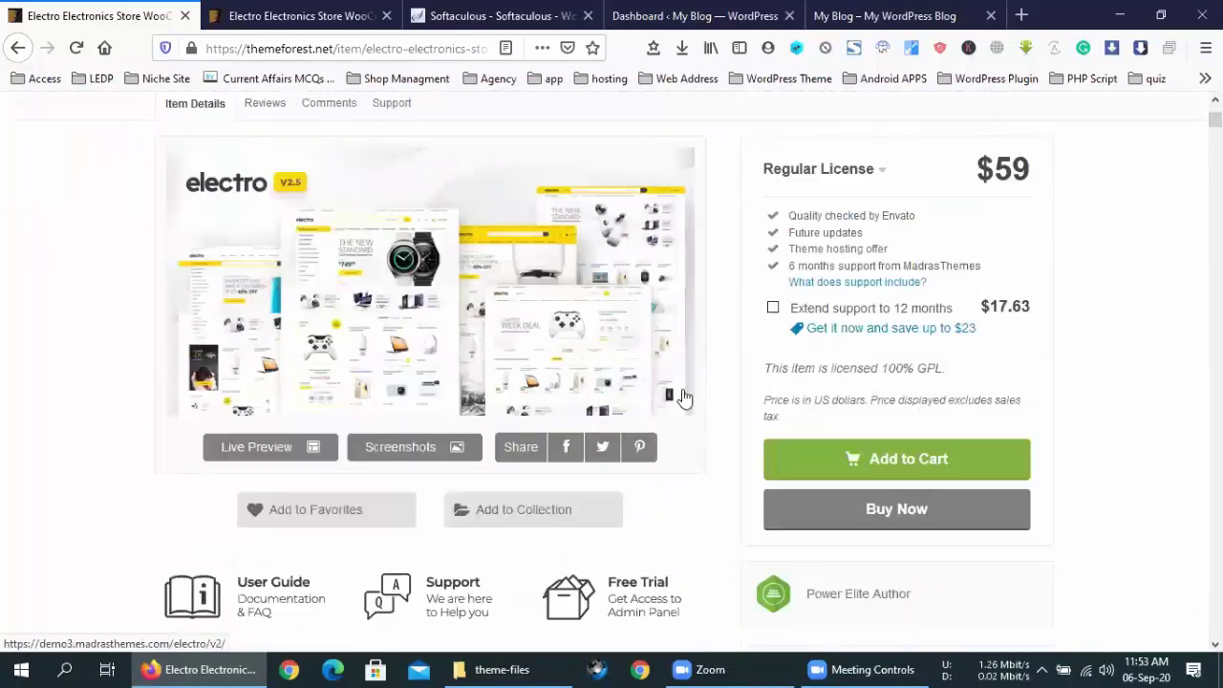
scroll(710, 494, down, 3)
scroll(711, 512, down, 10)
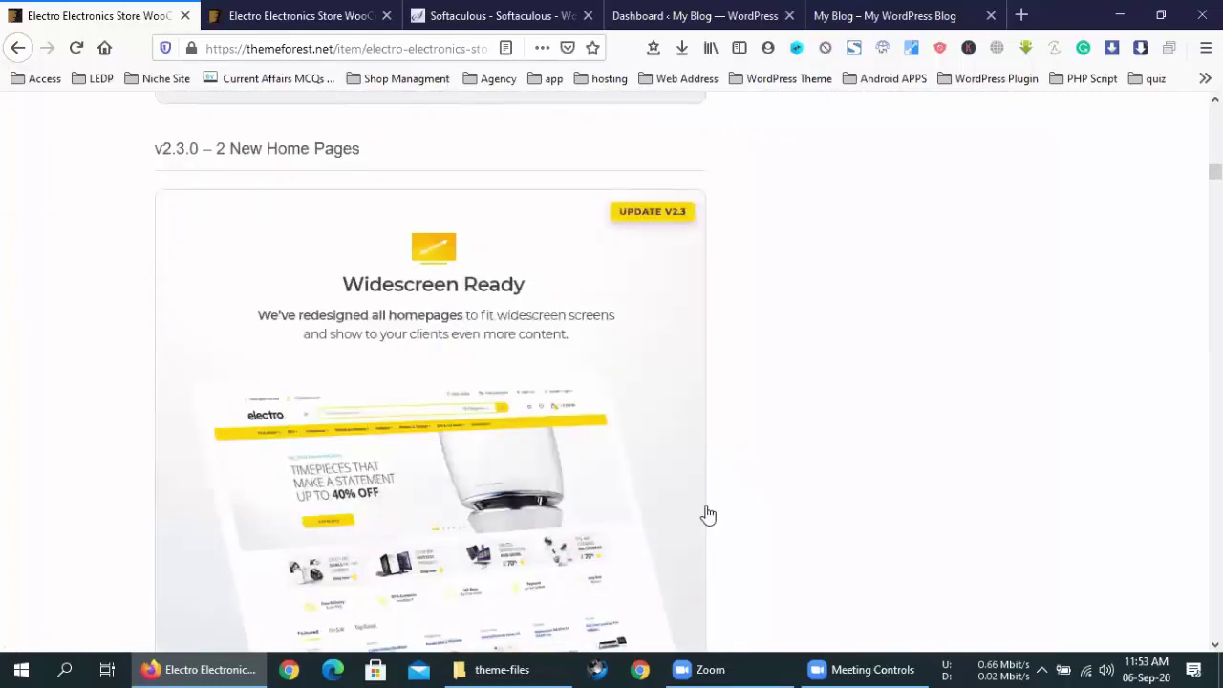
scroll(663, 503, down, 4)
scroll(636, 492, up, 7)
scroll(640, 489, up, 15)
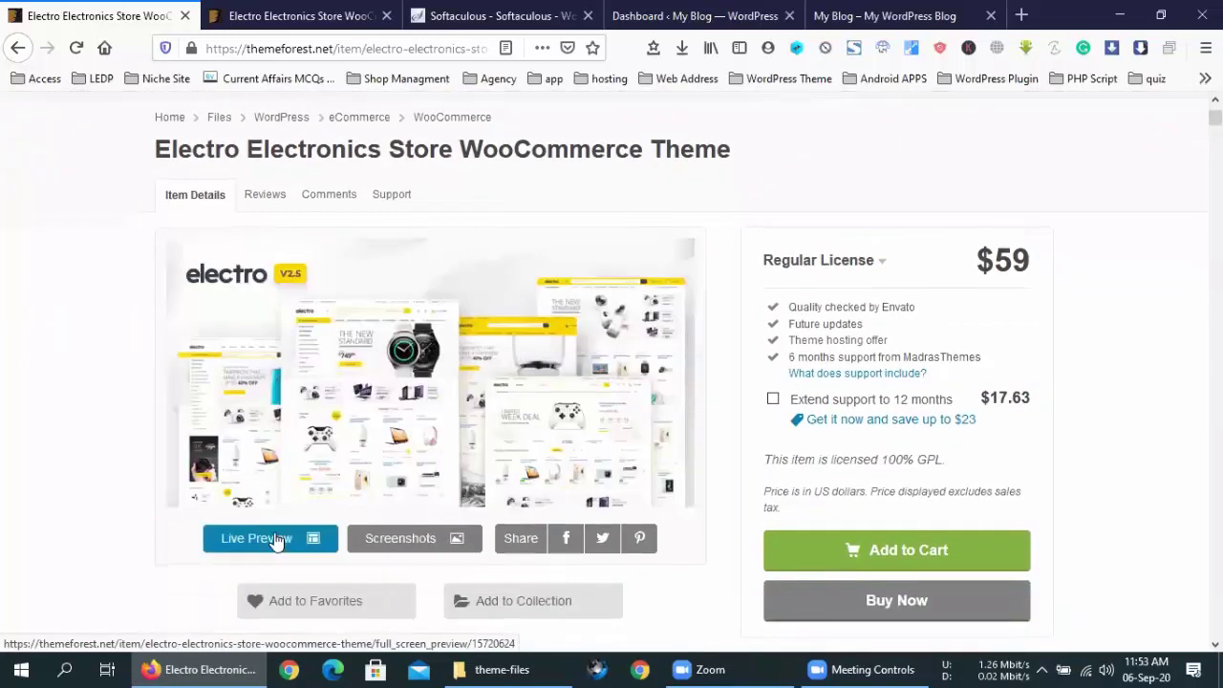
Open the Electro theme's live preview and open its Home V1 - Default demo separately.
click(269, 537)
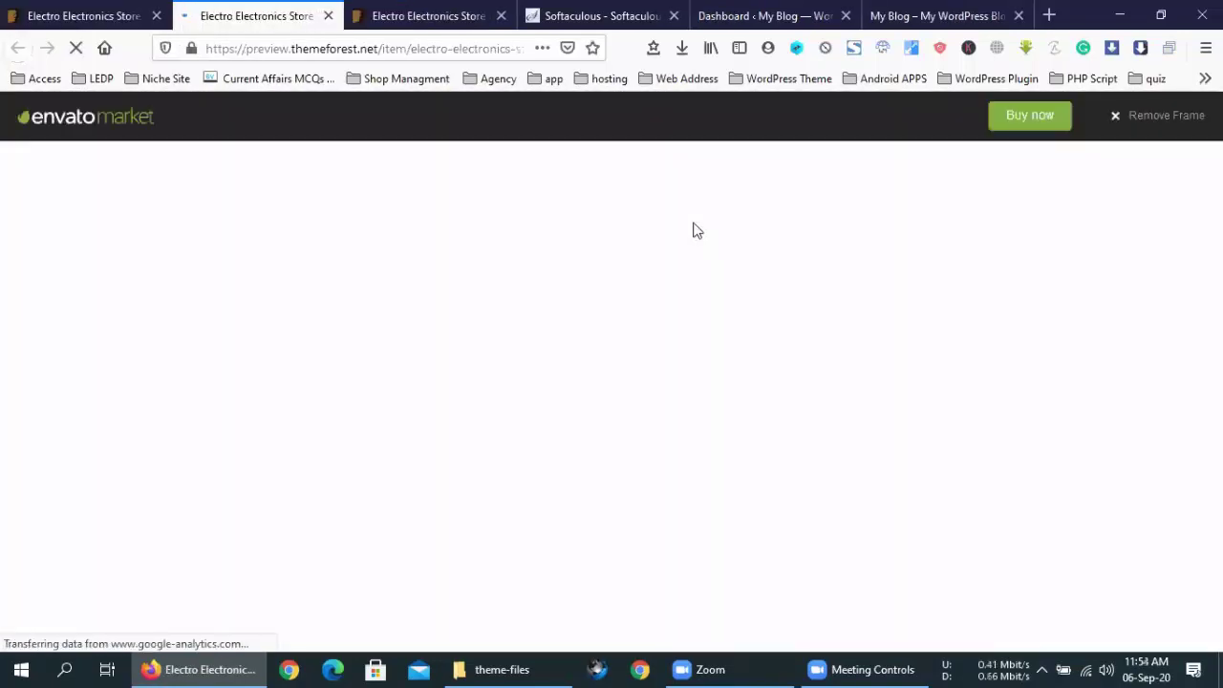
scroll(382, 430, down, 1)
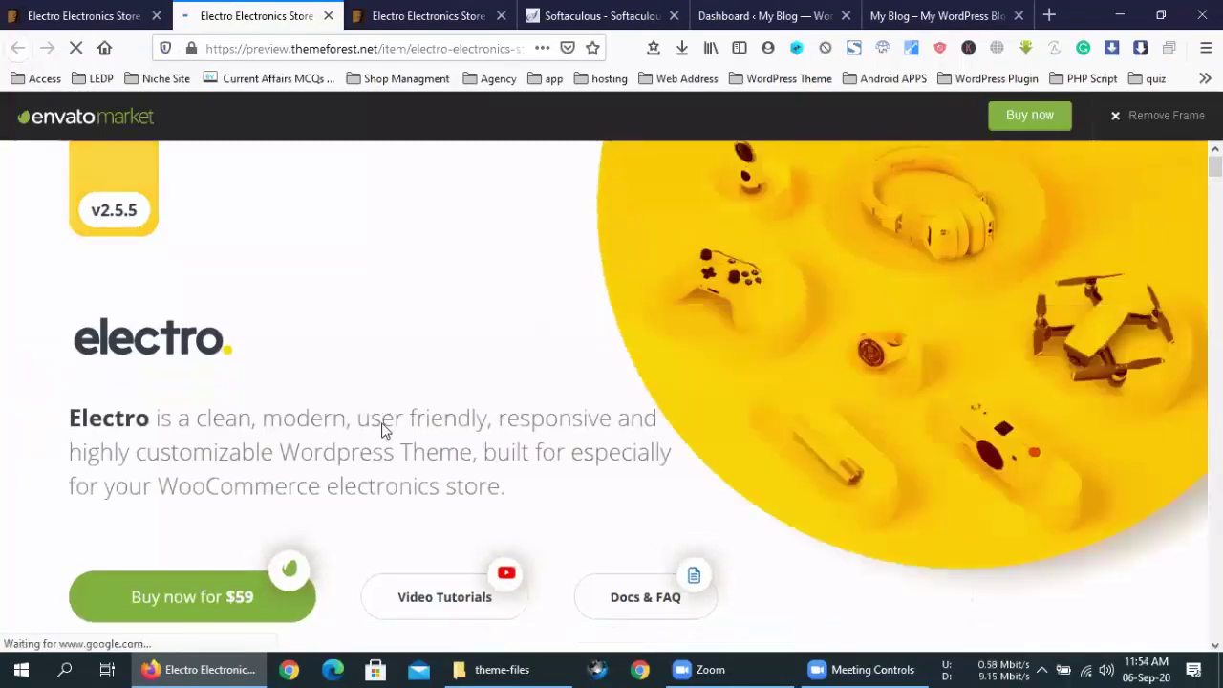
scroll(381, 430, down, 10)
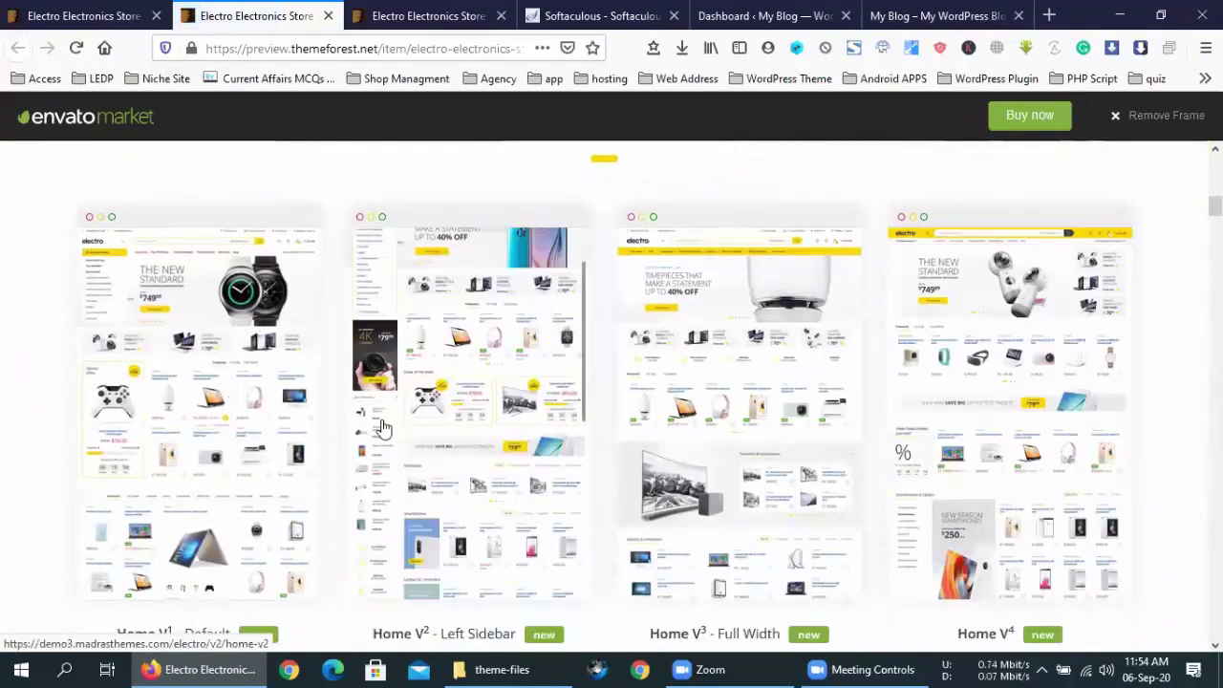
middle_click(178, 315)
click(352, 8)
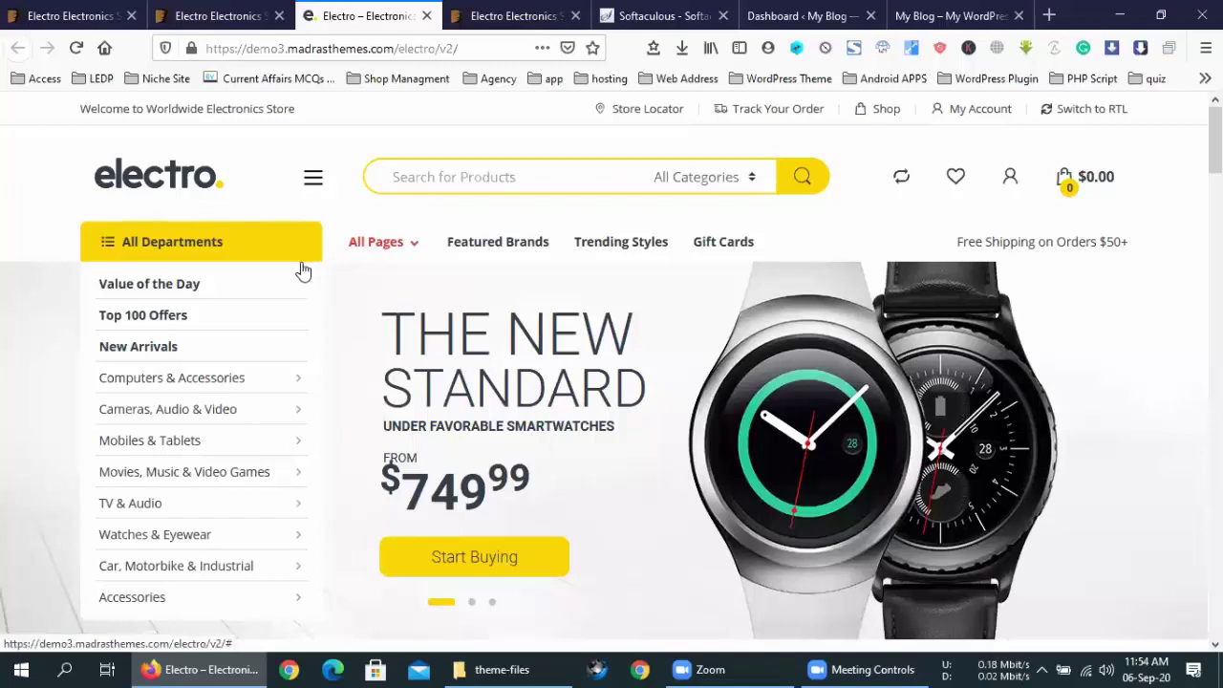
Examine the default demo's department submenus and its home page sections from Special Offer and Featured to Best Deals.
scroll(302, 271, down, 3)
mouse_move(252, 197)
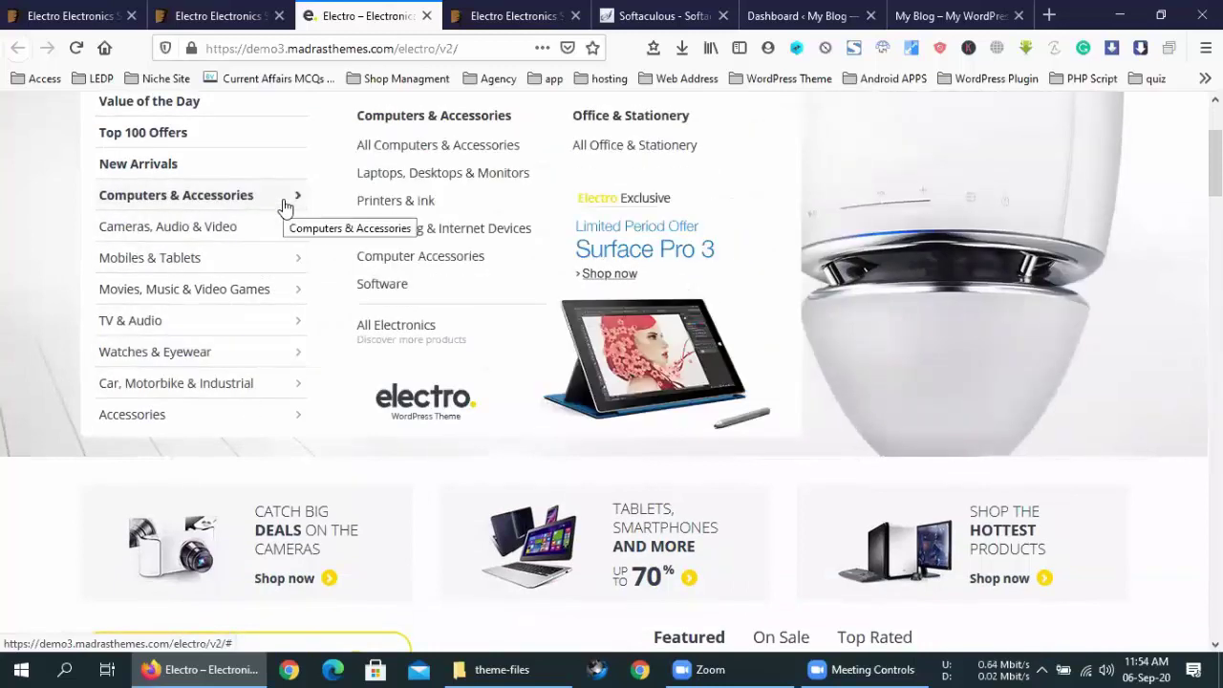
scroll(285, 206, up, 2)
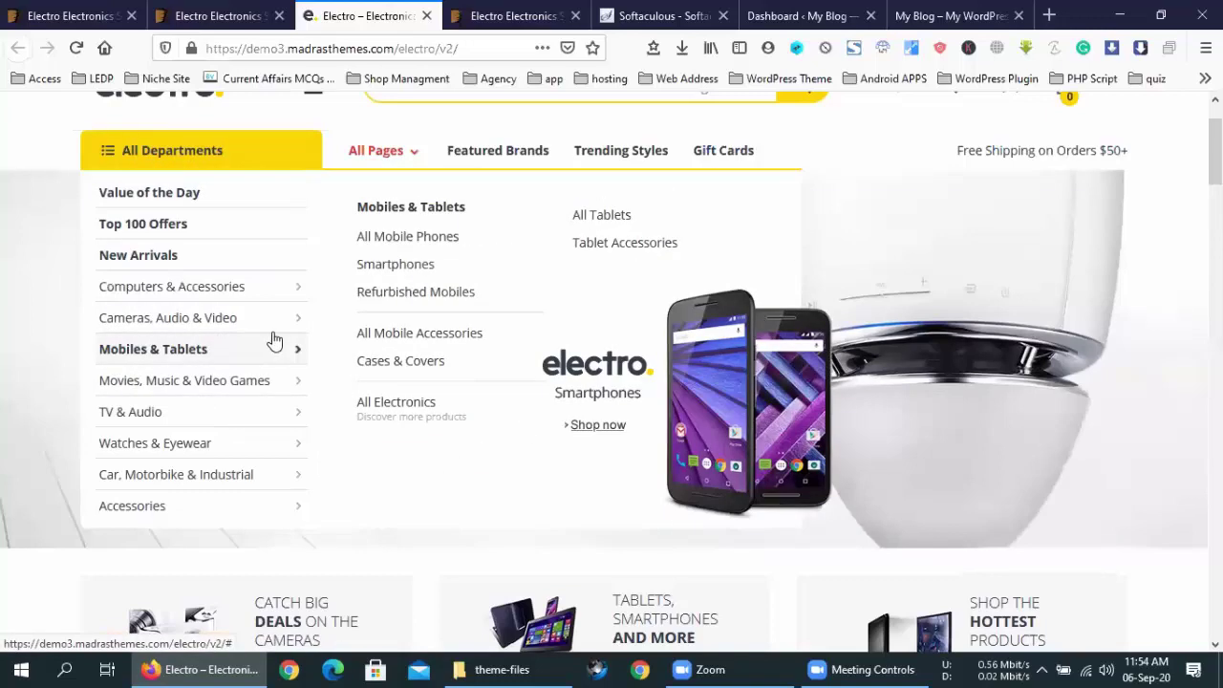
mouse_move(265, 314)
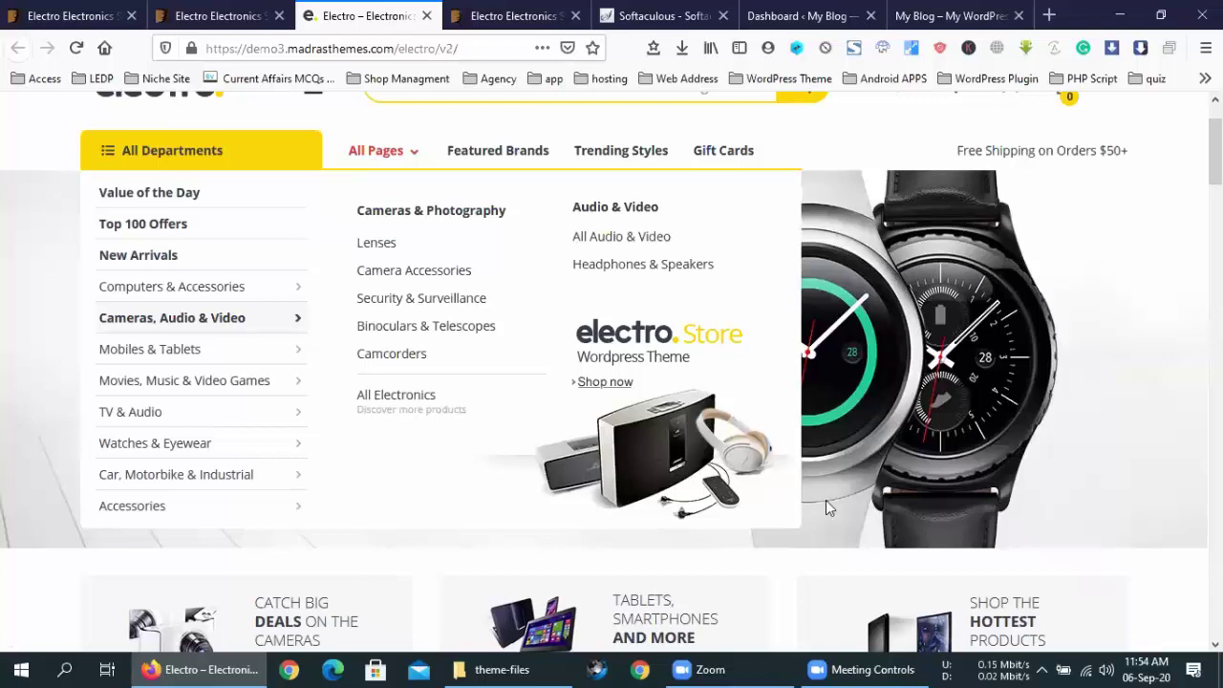
scroll(478, 508, down, 4)
scroll(473, 396, down, 2)
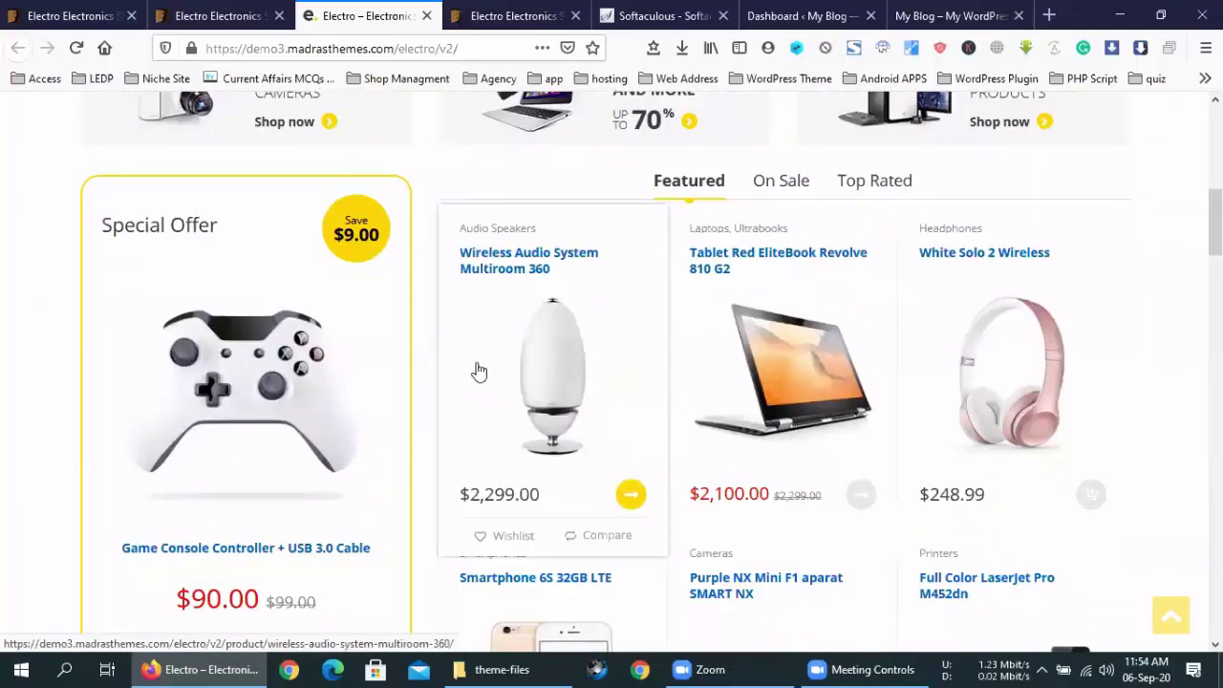
scroll(473, 373, down, 7)
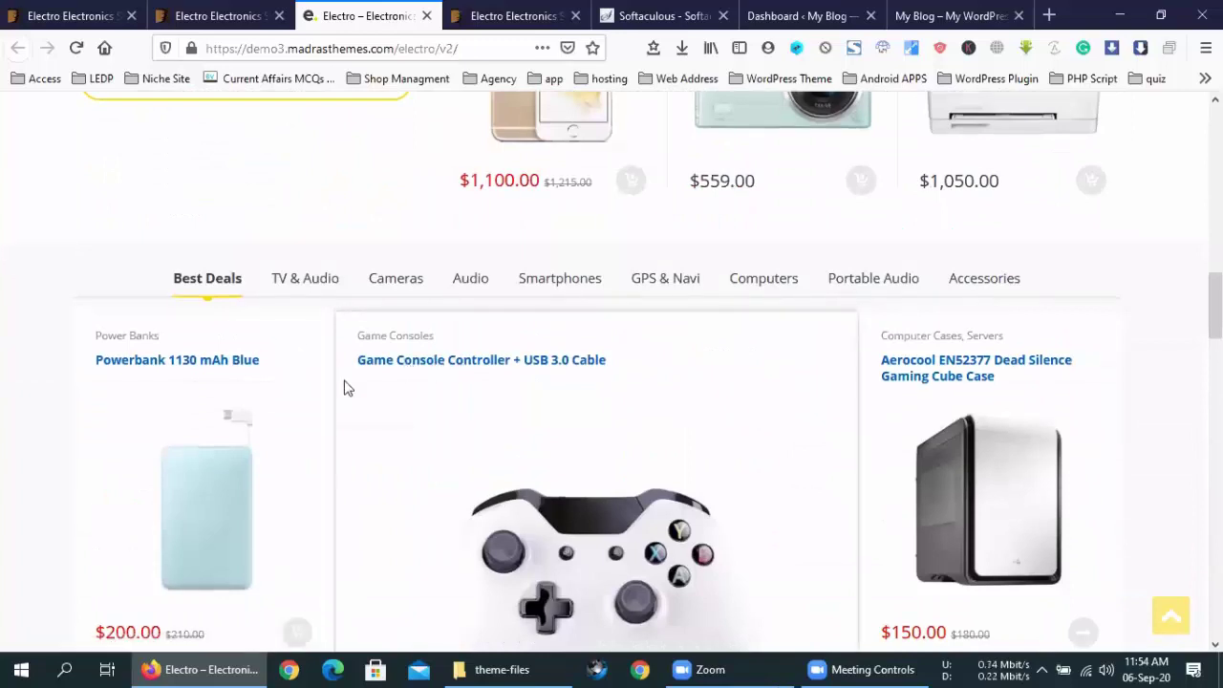
scroll(334, 383, down, 5)
scroll(334, 382, down, 3)
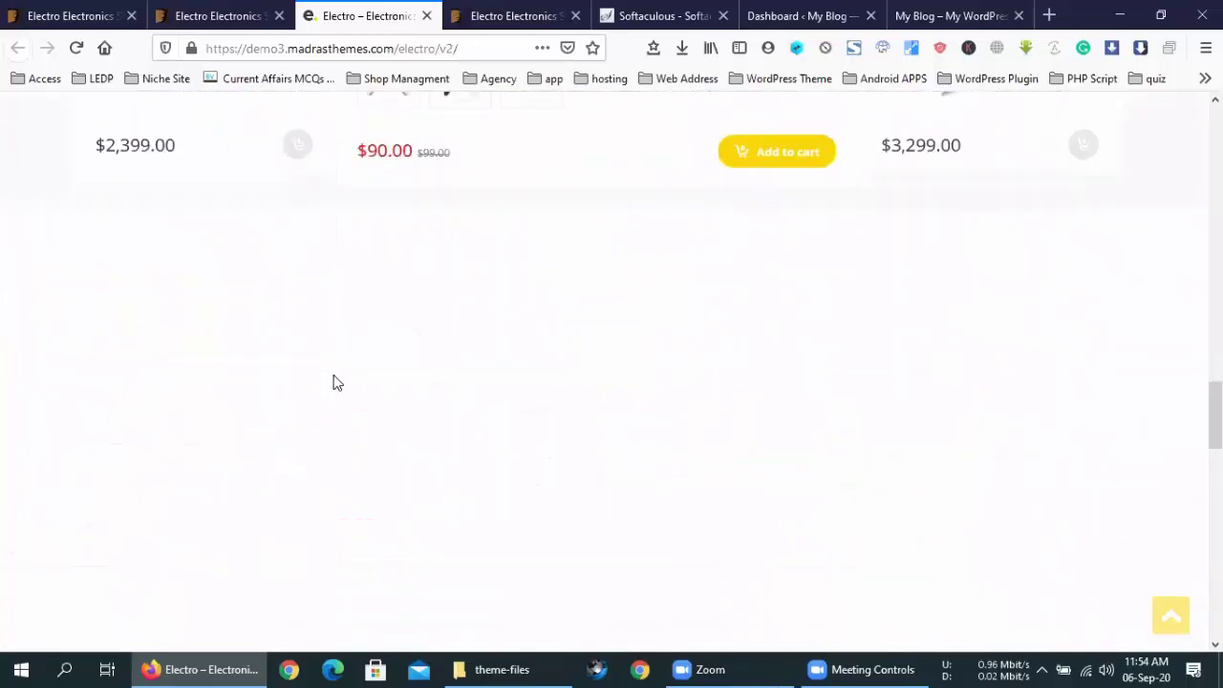
scroll(329, 382, up, 15)
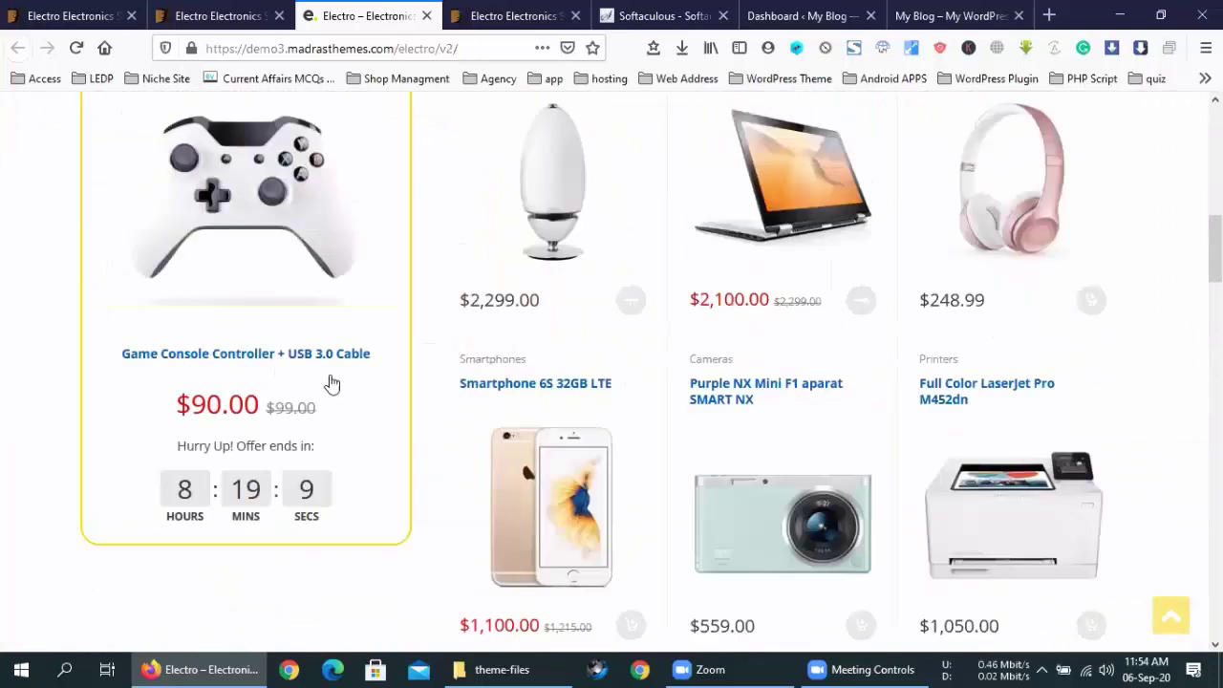
Return to the theme preview's list of home page layouts and open the Home V3 - Full Width demo separately.
key(ctrl+Page_Up)
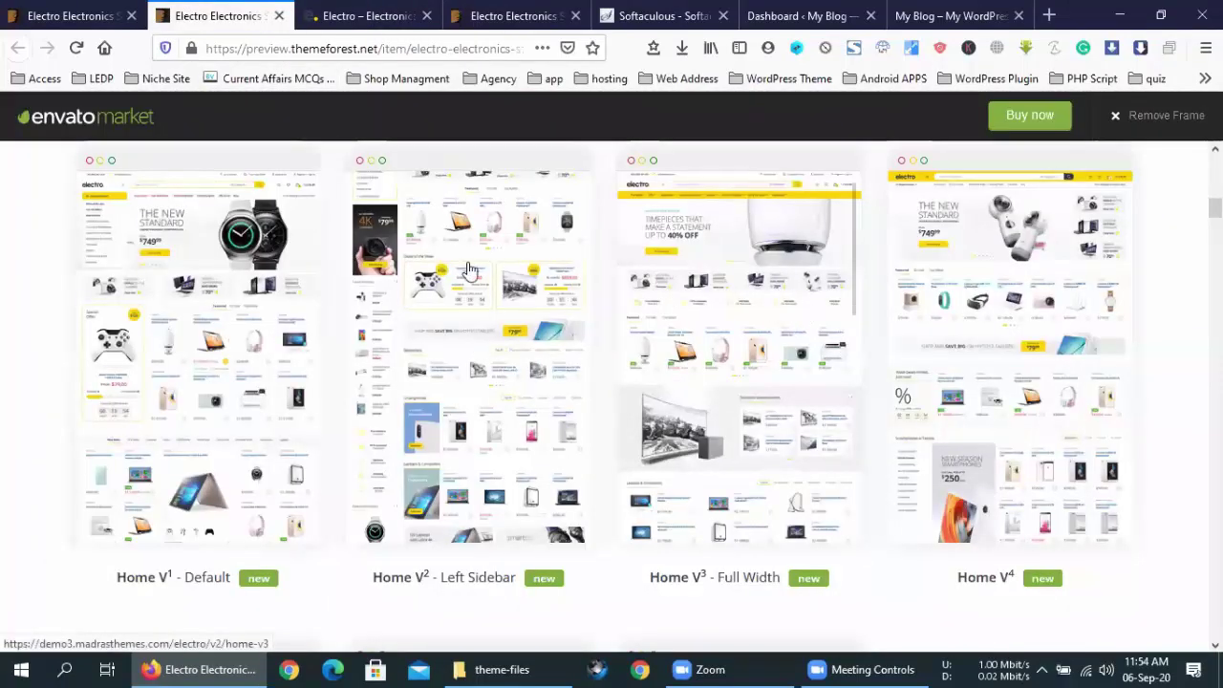
scroll(444, 368, up, 2)
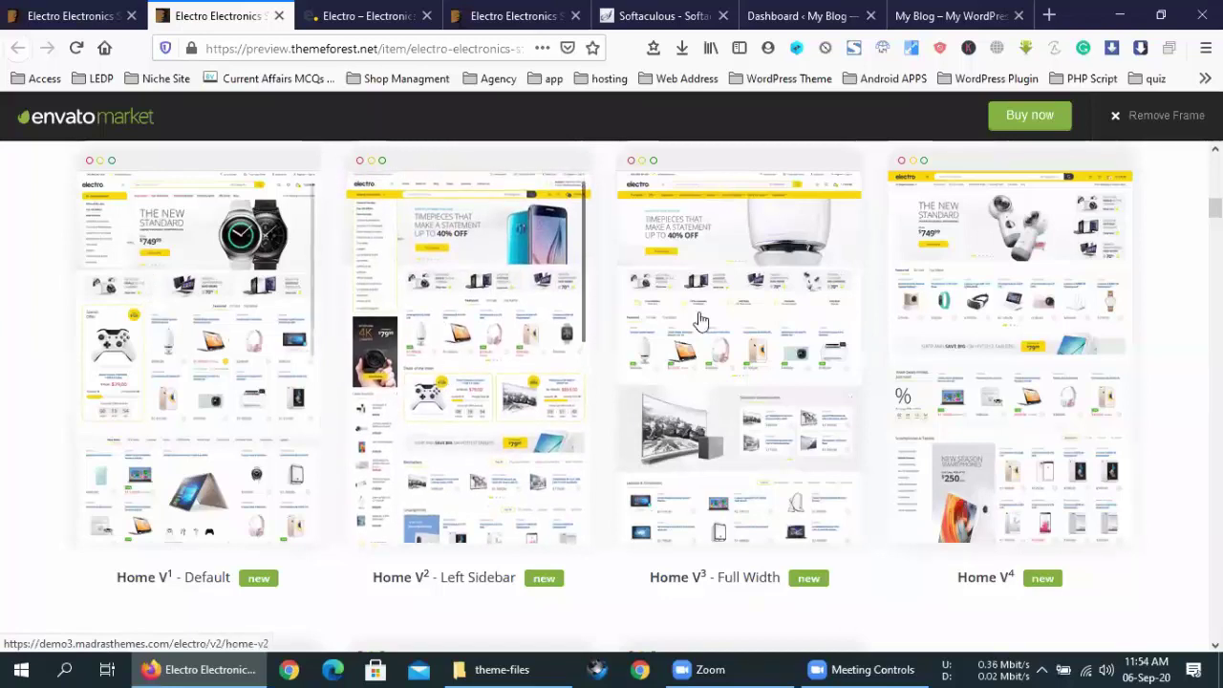
scroll(732, 330, up, 4)
scroll(728, 305, down, 4)
middle_click(726, 297)
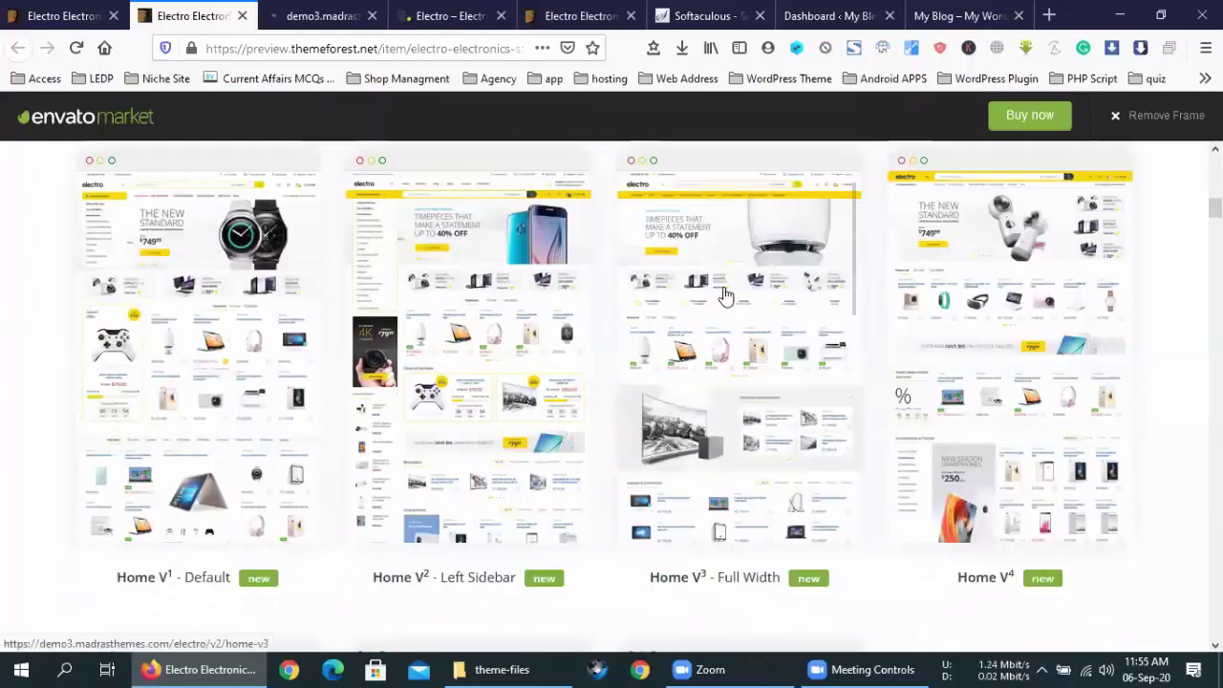
click(287, 9)
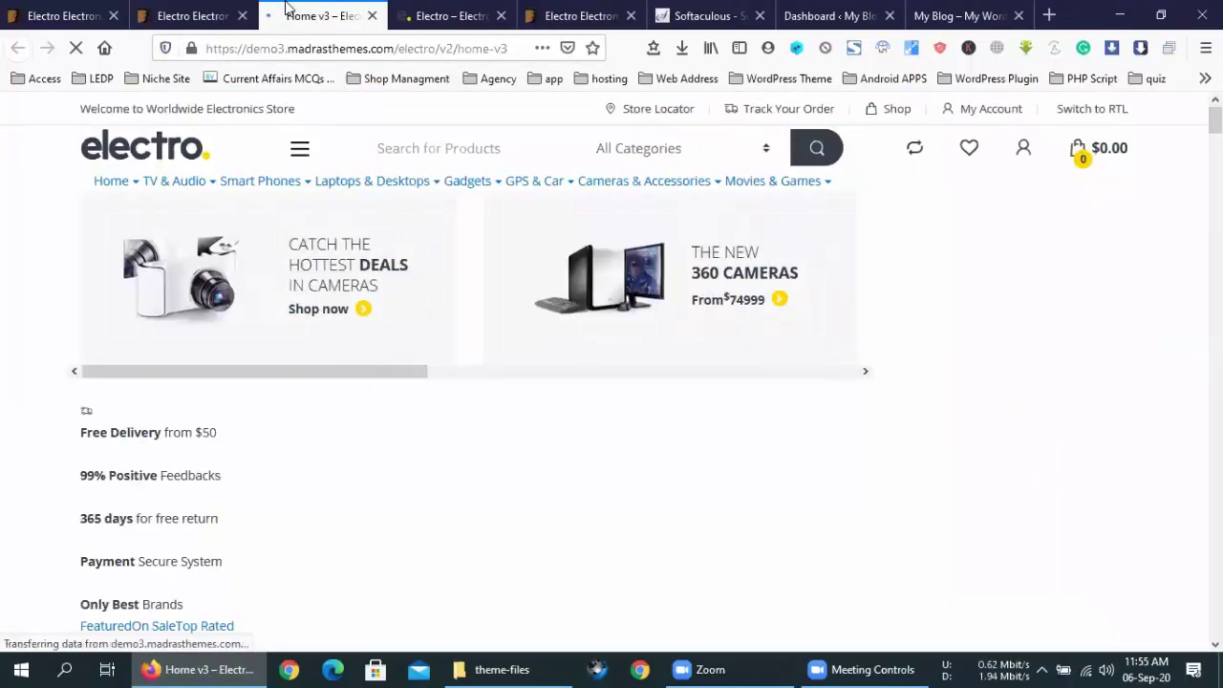
Compare the default demo's Computers & Accessories submenu with the Gadgets mega menu and banner area of Home v3.
click(466, 11)
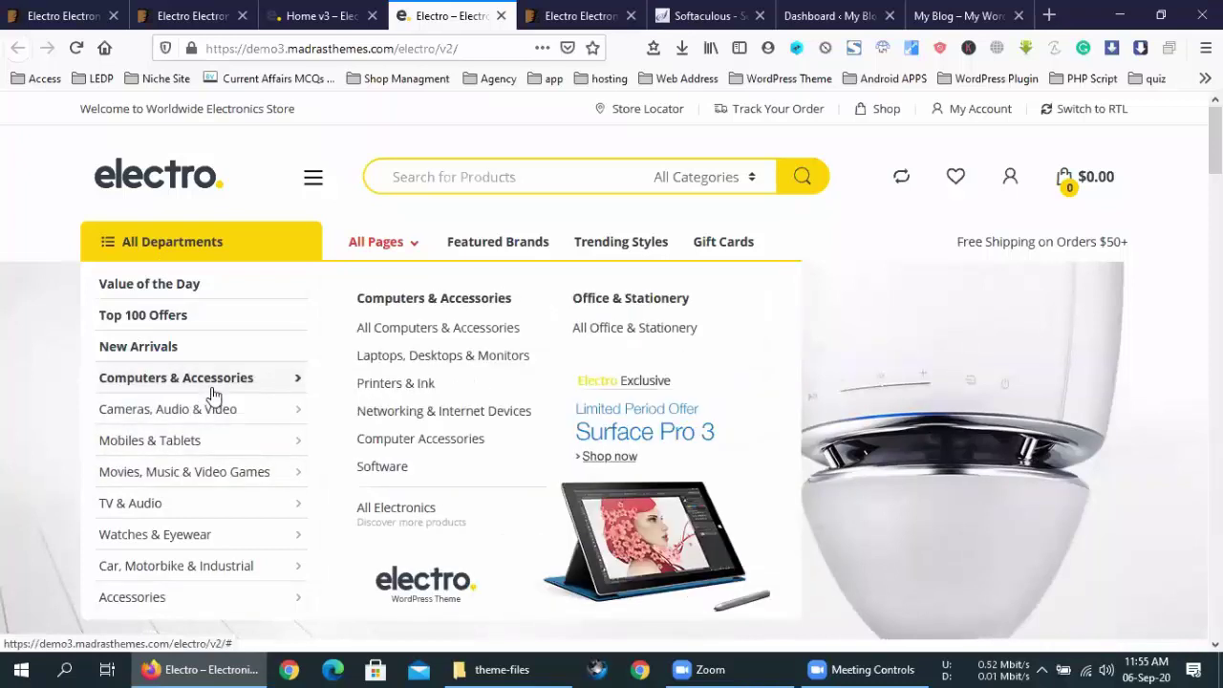
key(ctrl+shift+Tab)
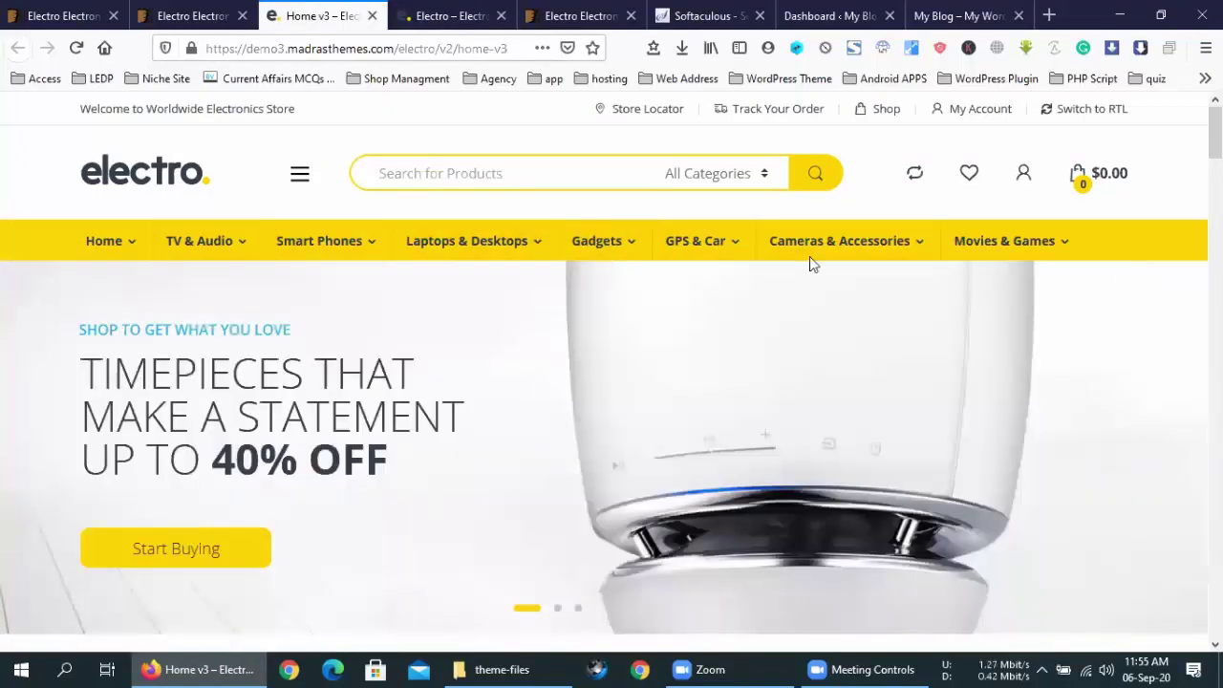
mouse_move(588, 264)
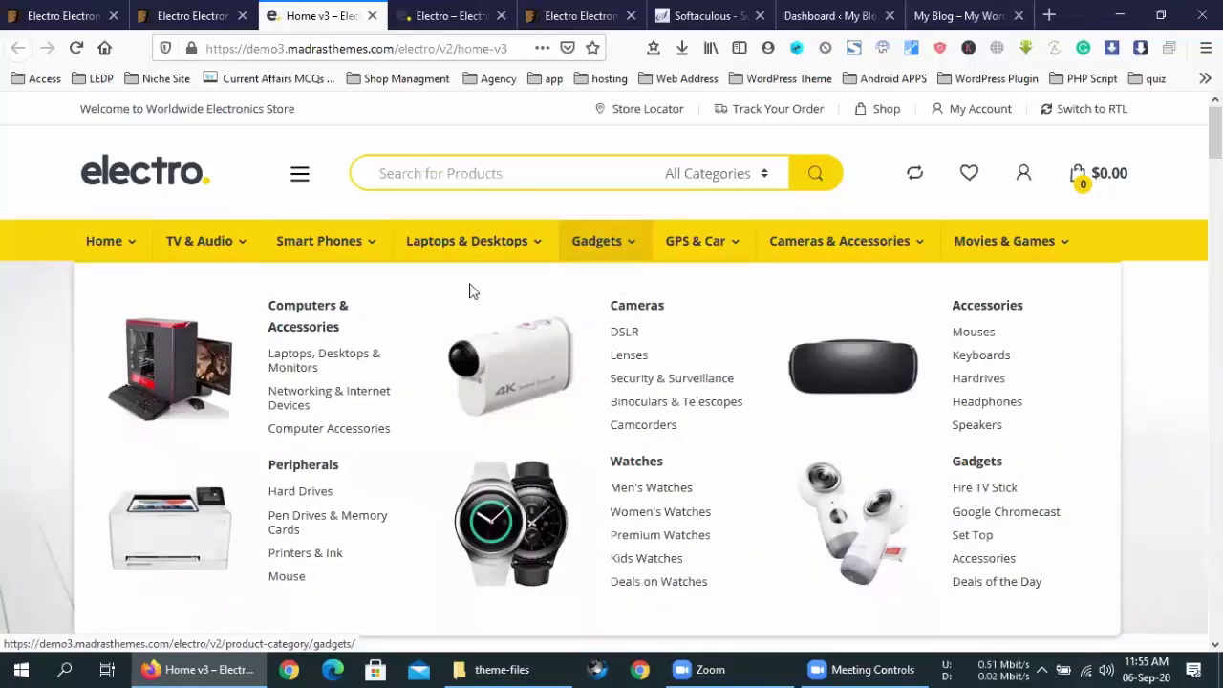
scroll(735, 428, down, 2)
scroll(736, 428, up, 1)
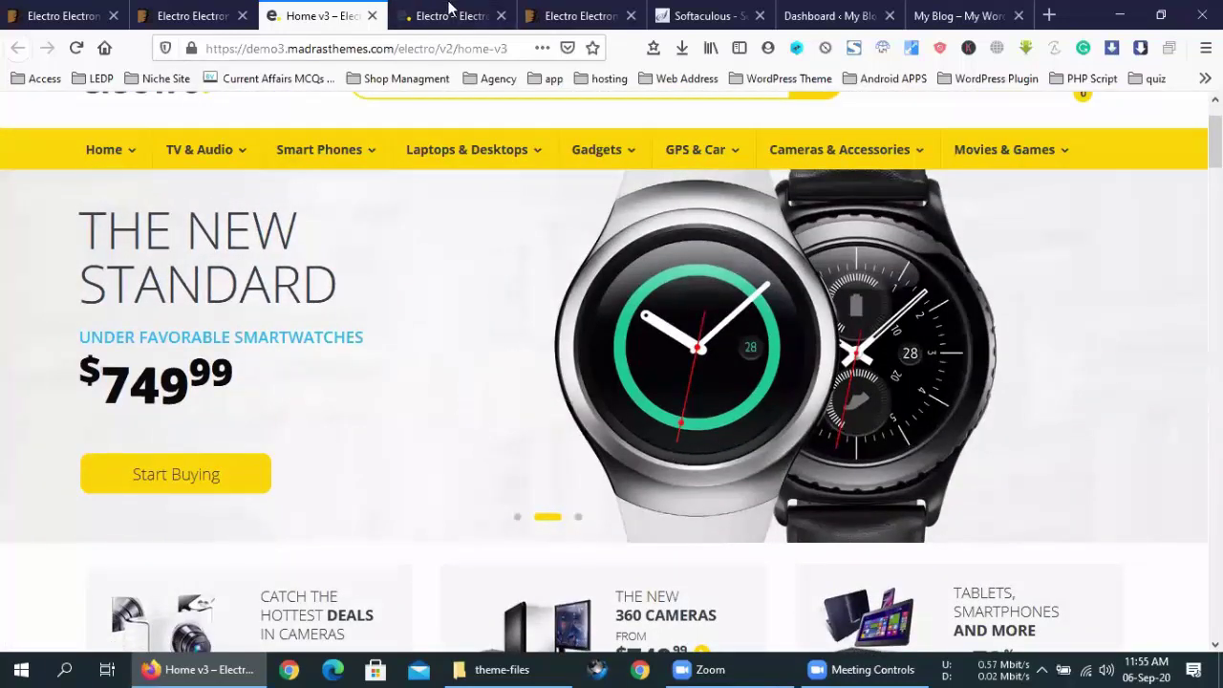
Compare the default demo's vertical All Departments list with the horizontal category bar of Home v3, ending on Home v3.
click(241, 15)
click(462, 15)
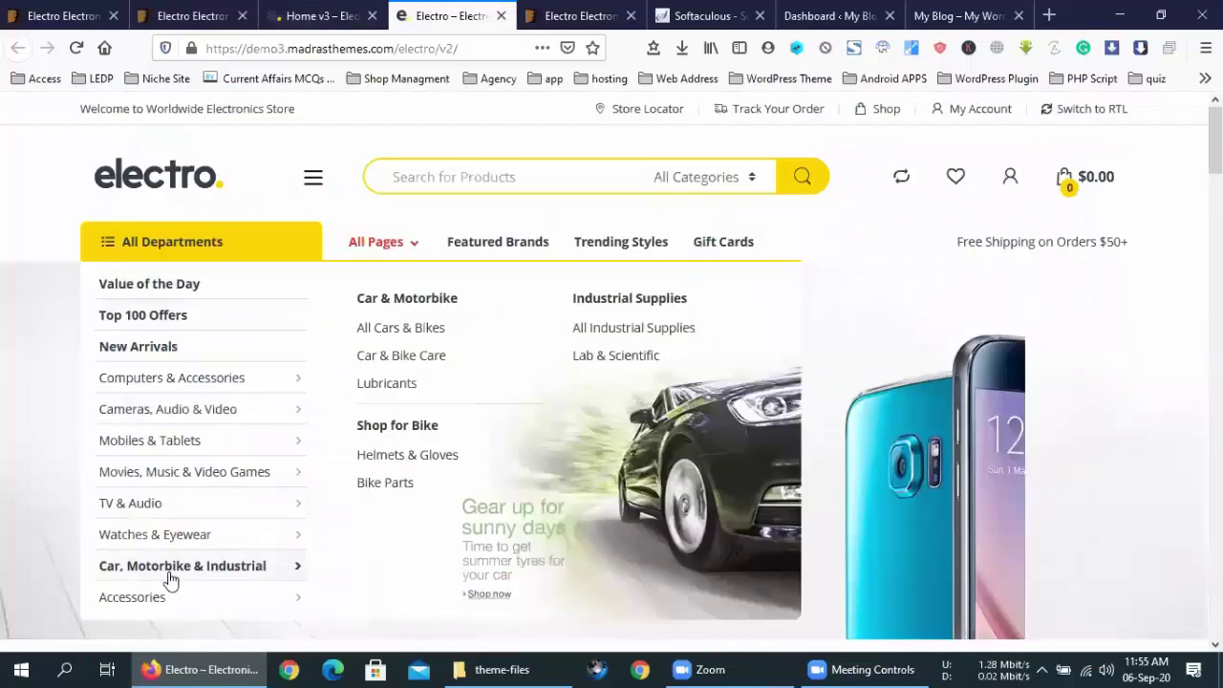
click(341, 8)
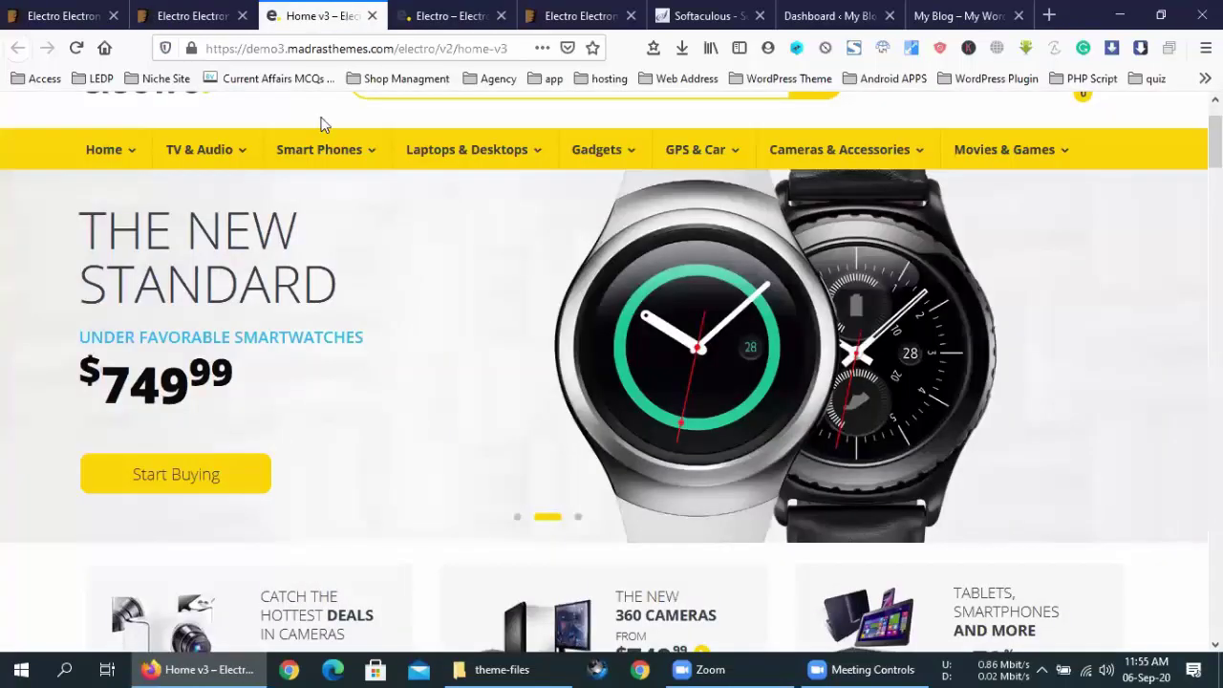
mouse_move(797, 166)
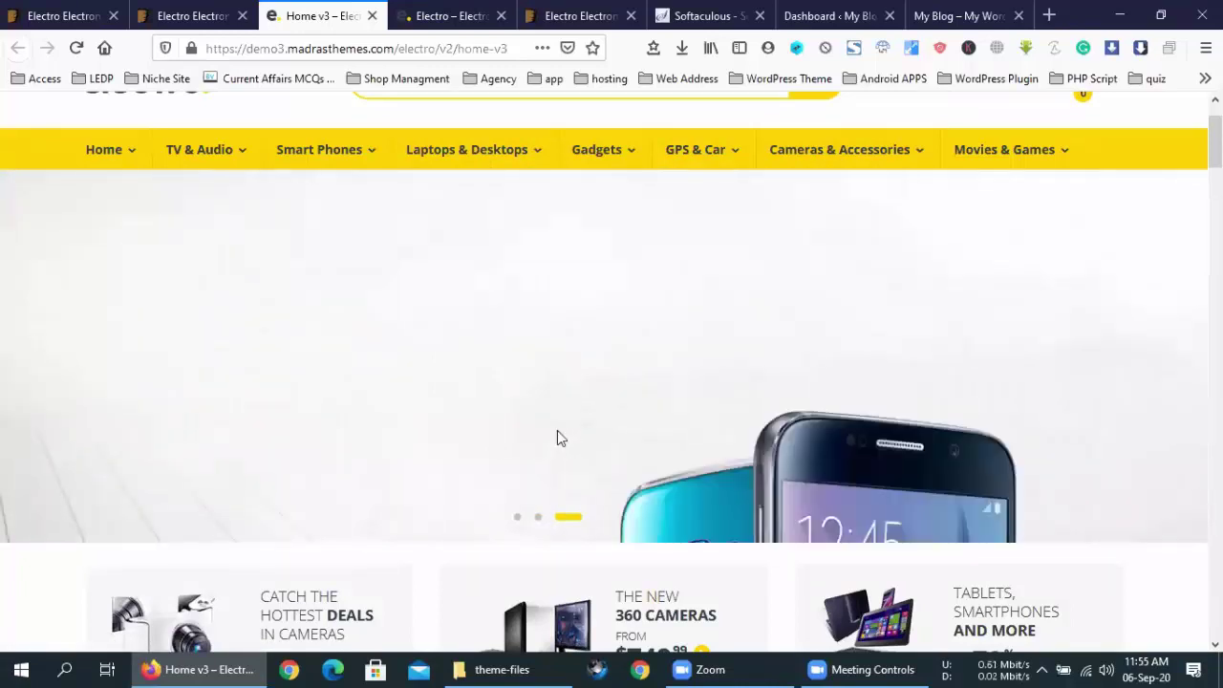
scroll(488, 432, up, 1)
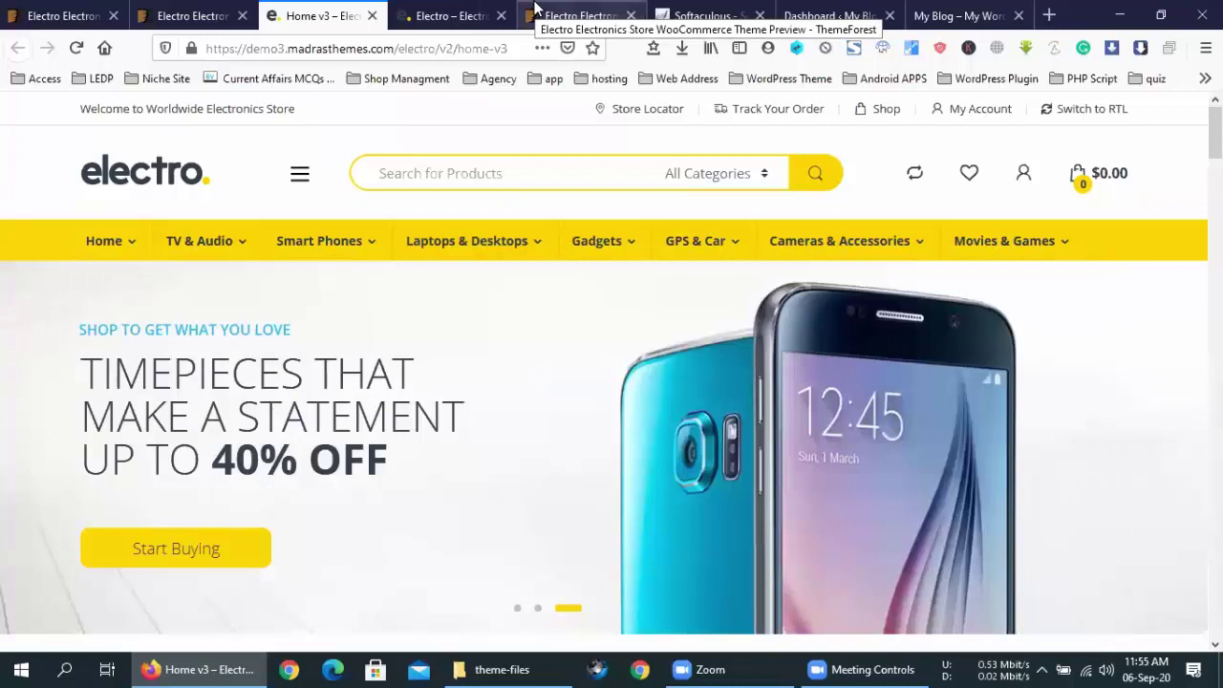
click(453, 15)
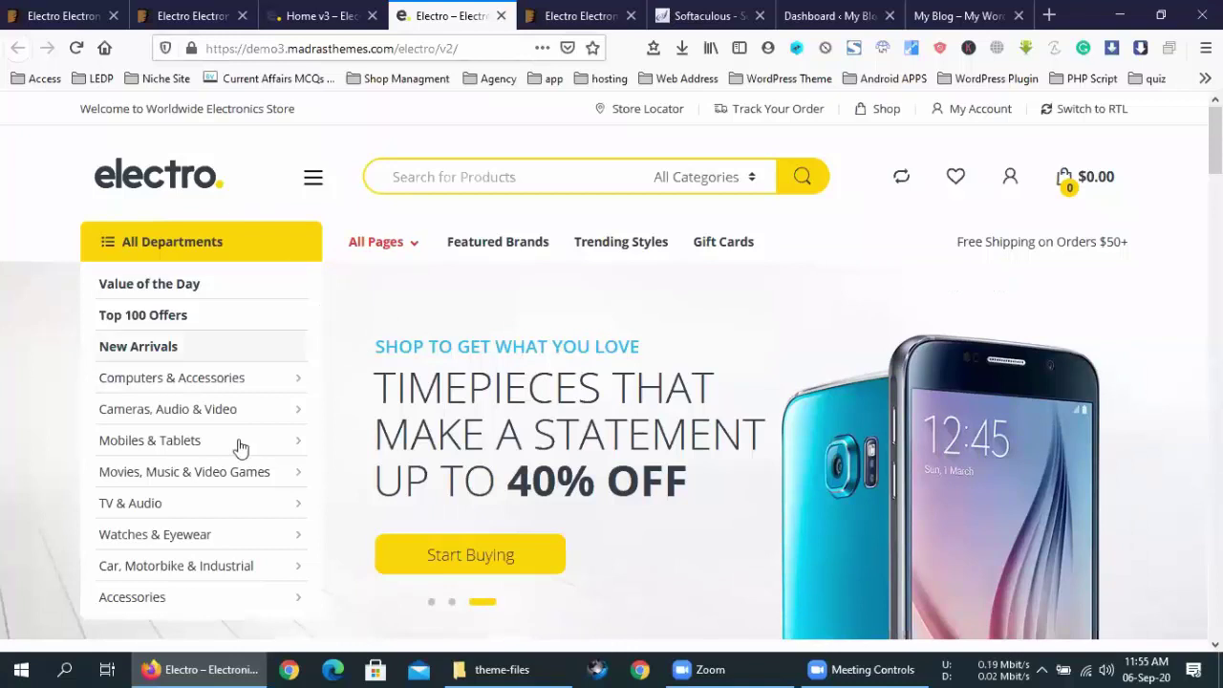
click(322, 16)
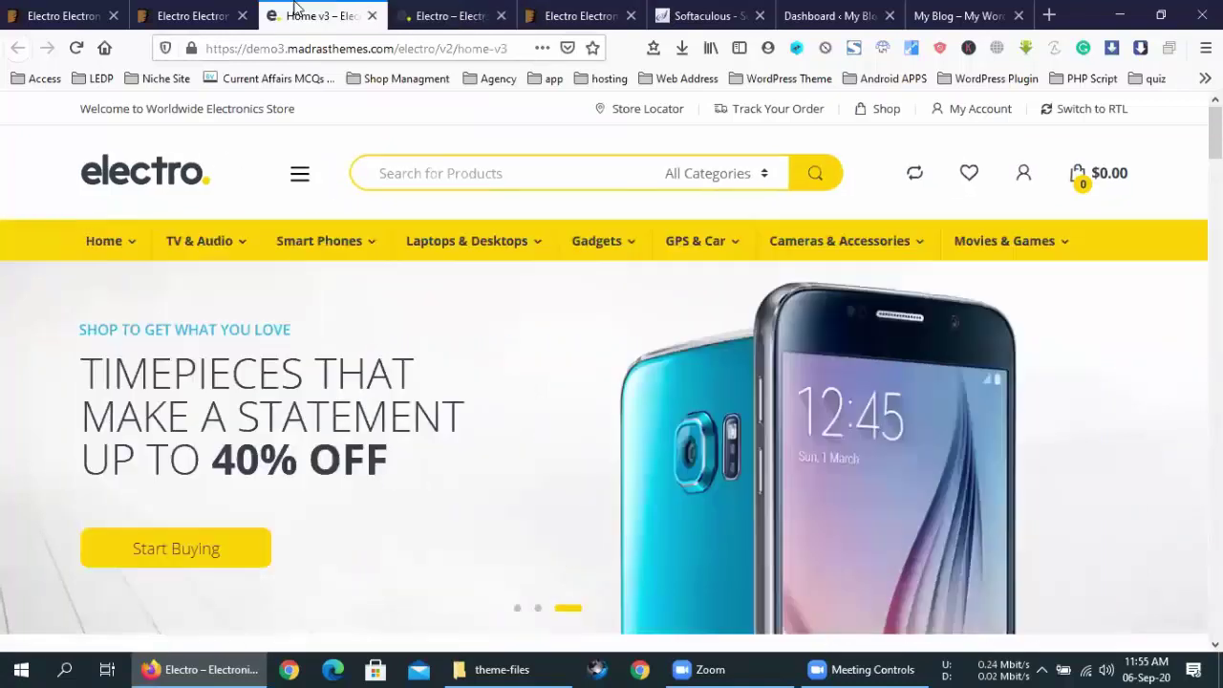
mouse_move(119, 258)
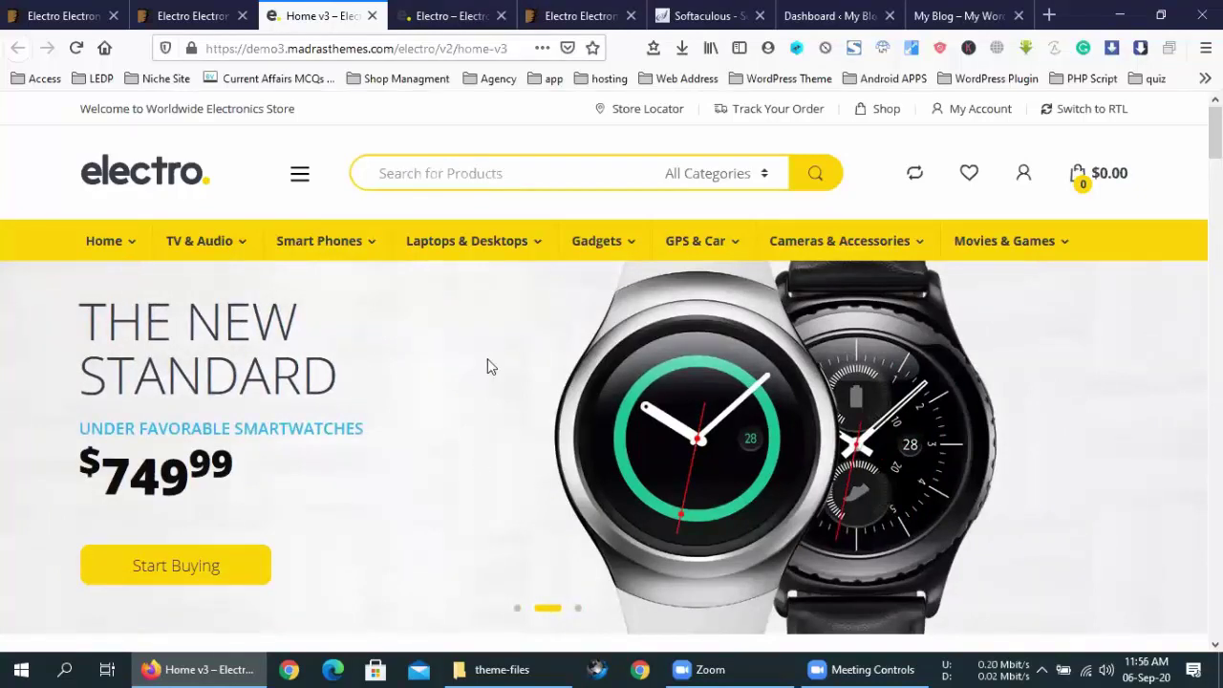
Examine the Home v3 demo's sections from the banner, promo boxes and Featured products to Trending Products and Bestsellers.
scroll(487, 366, down, 5)
scroll(478, 368, down, 4)
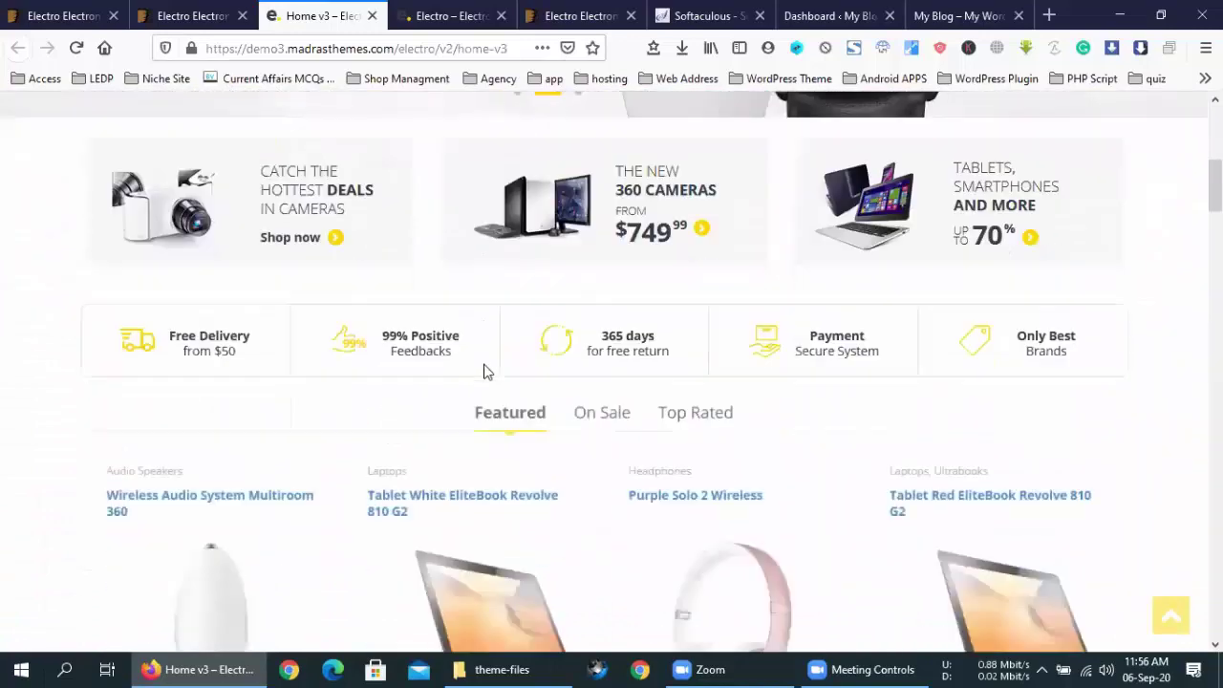
scroll(478, 366, up, 3)
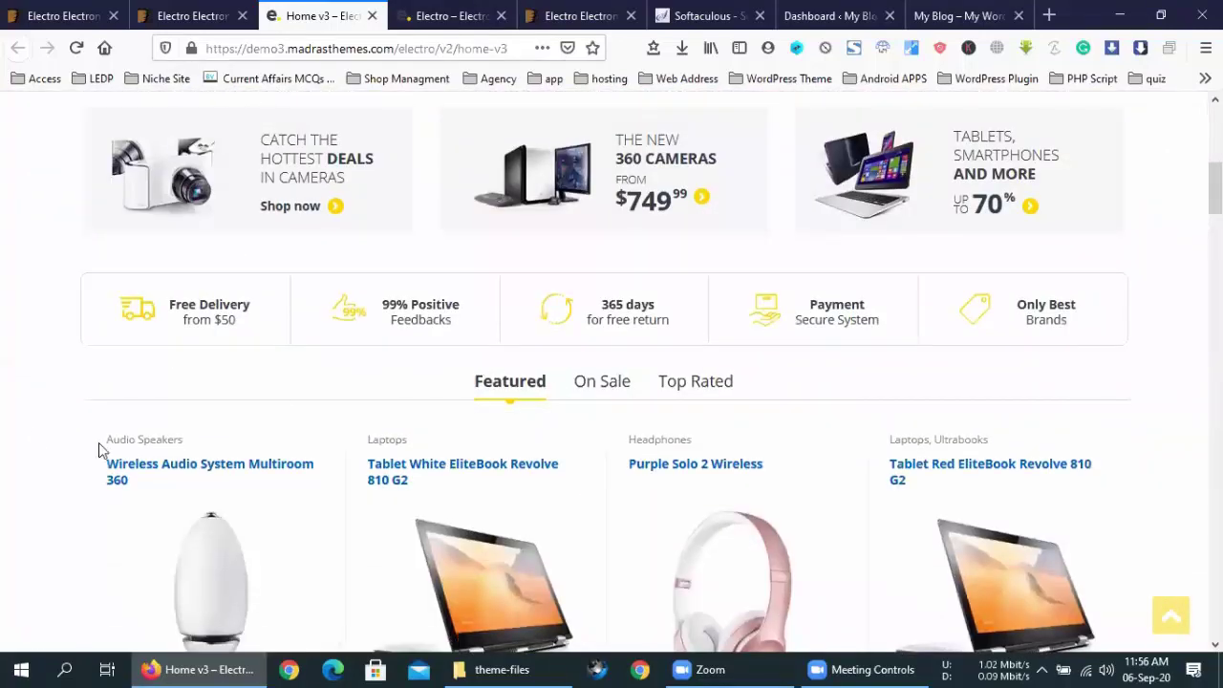
scroll(409, 417, down, 6)
scroll(445, 401, up, 8)
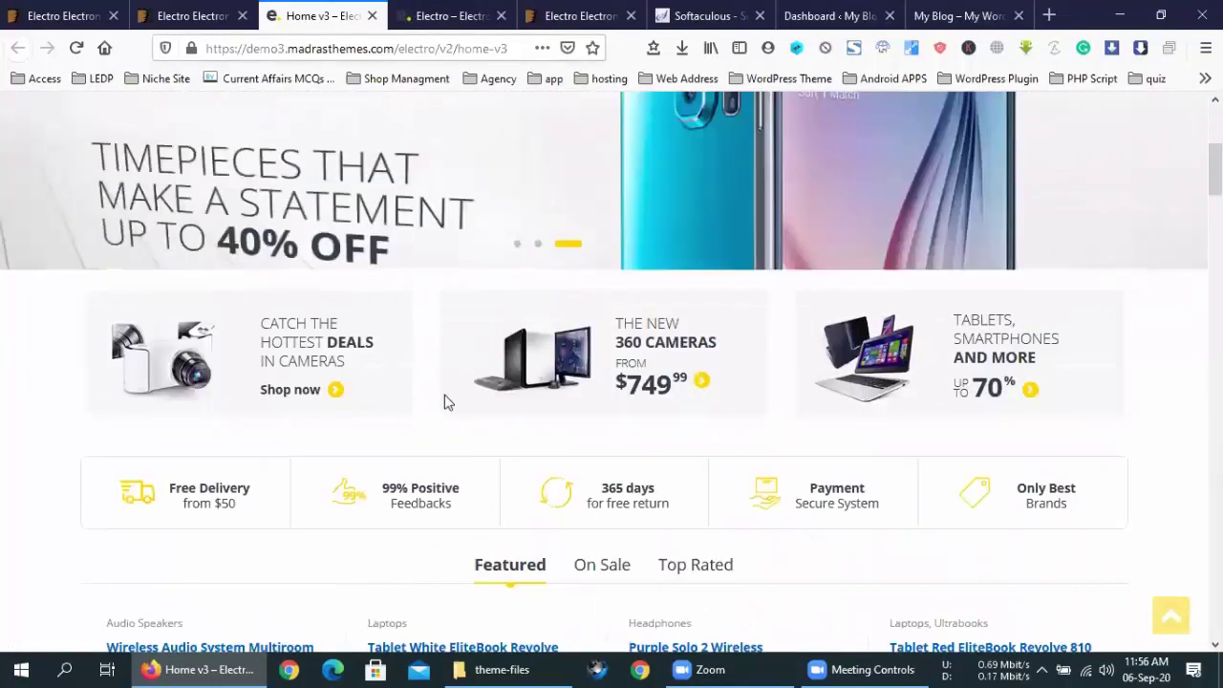
scroll(444, 401, up, 4)
scroll(524, 464, down, 5)
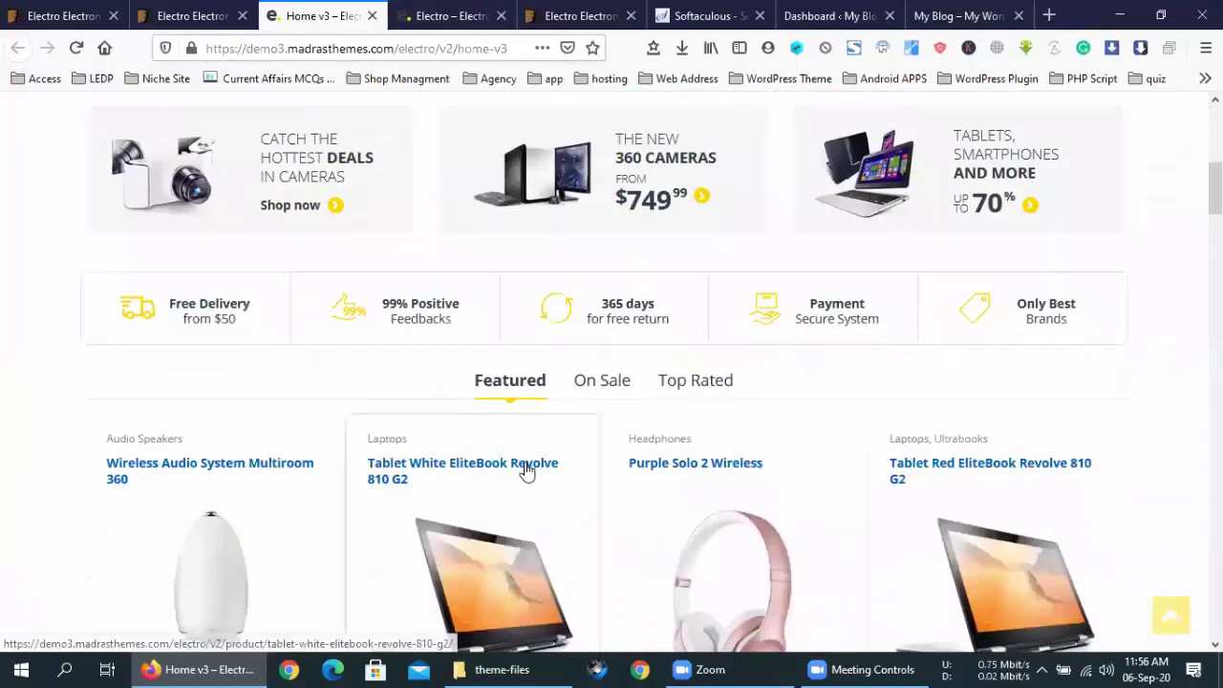
scroll(525, 468, down, 15)
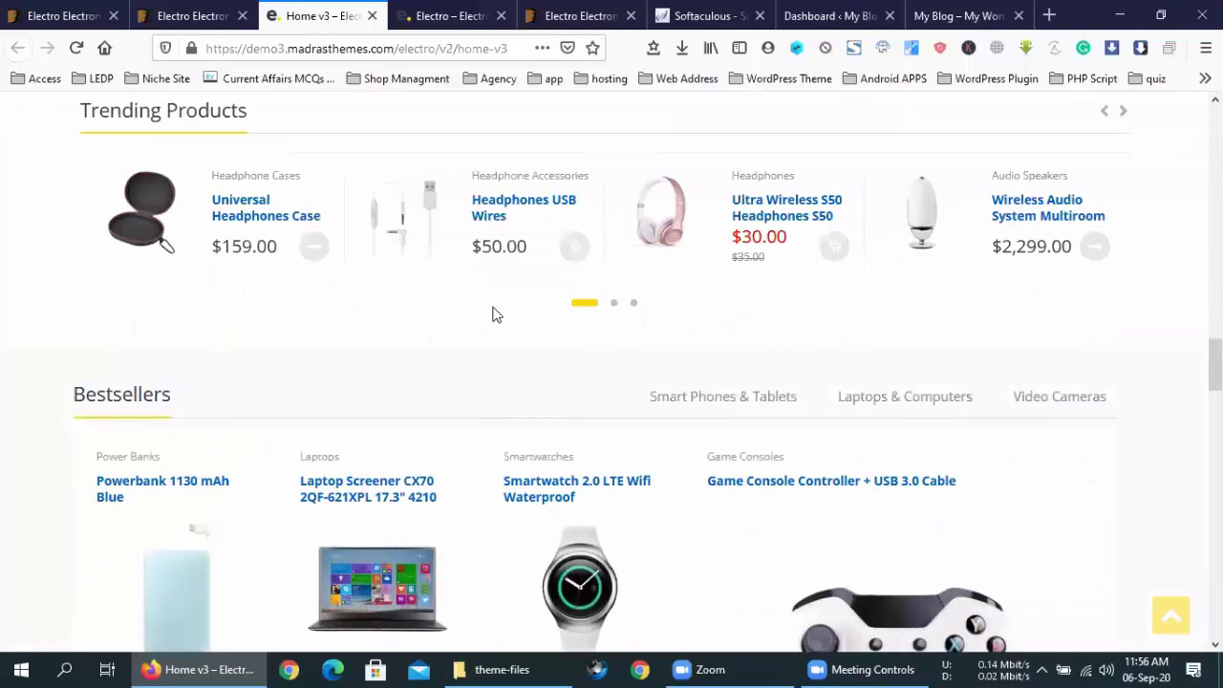
scroll(496, 315, down, 7)
scroll(494, 315, up, 4)
scroll(437, 319, up, 2)
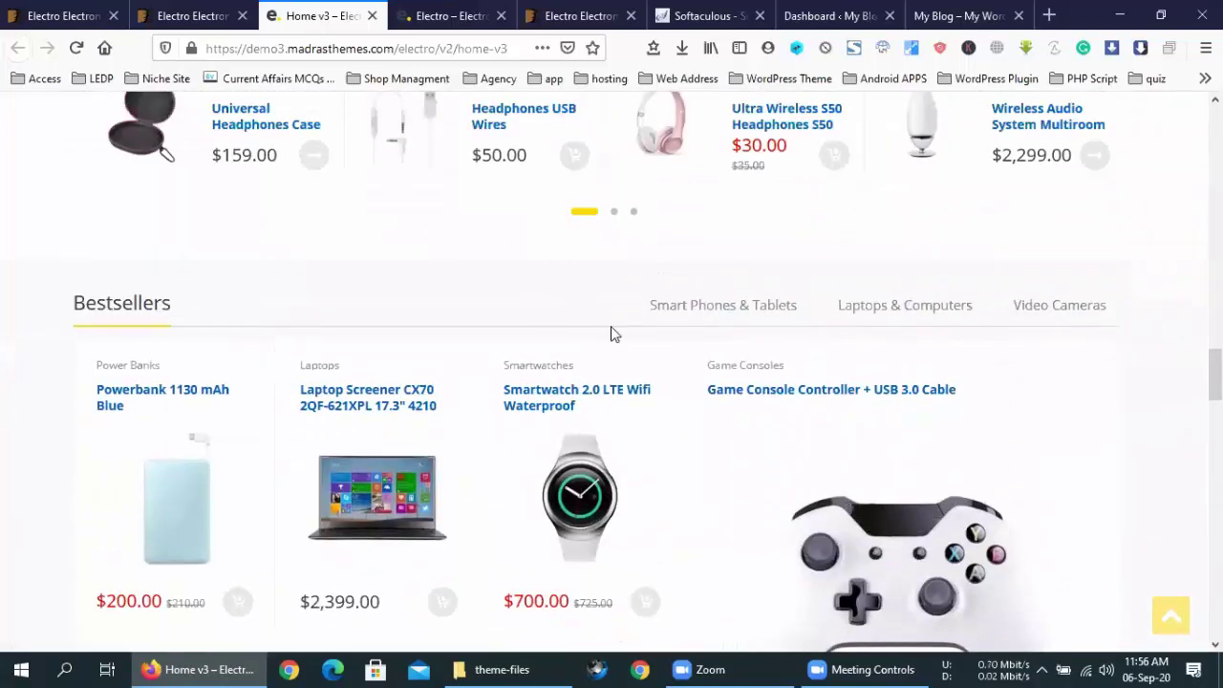
Switch to the default Electro demo and compare its product sections around the game console controller with Home v3.
click(444, 9)
scroll(452, 425, down, 10)
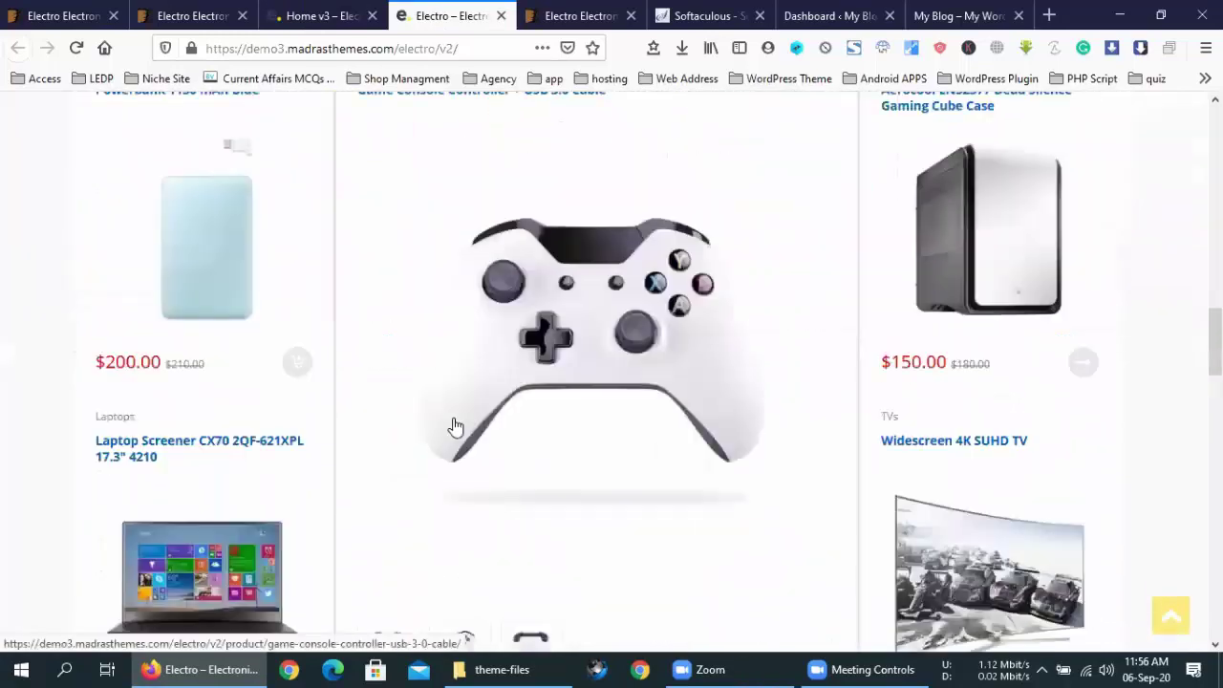
scroll(453, 424, up, 10)
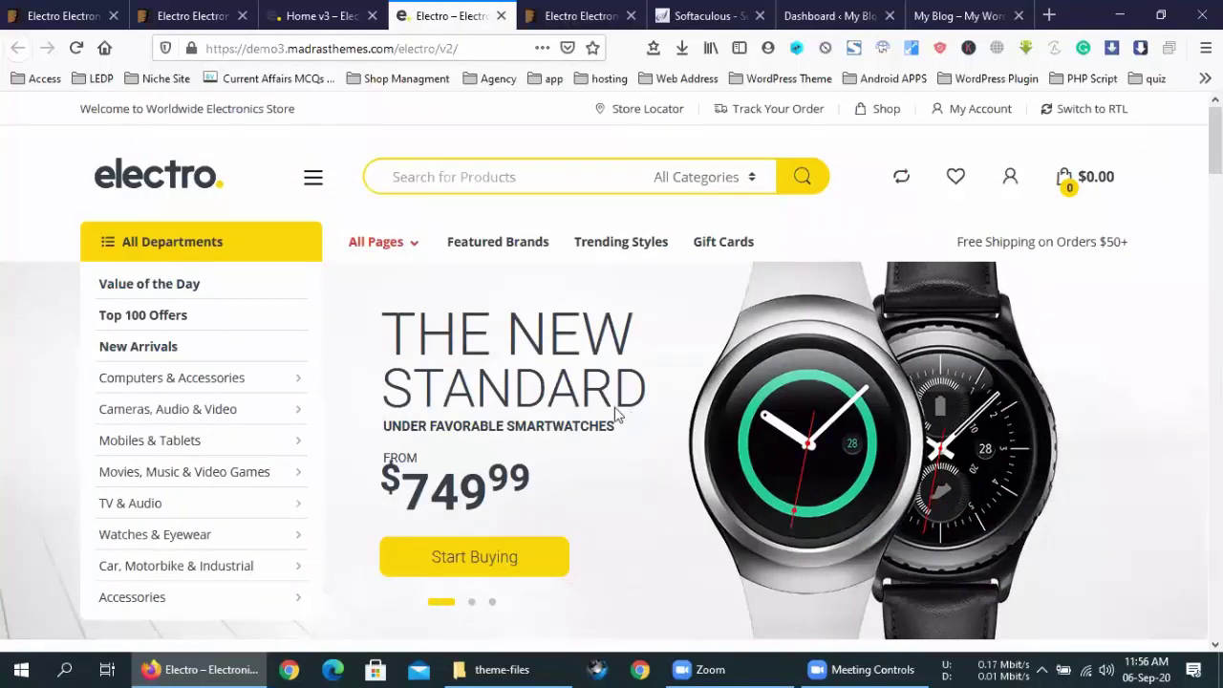
Look through the default demo's three banner slides beside the department list and the promo boxes below them.
scroll(621, 415, down, 1)
scroll(617, 414, down, 3)
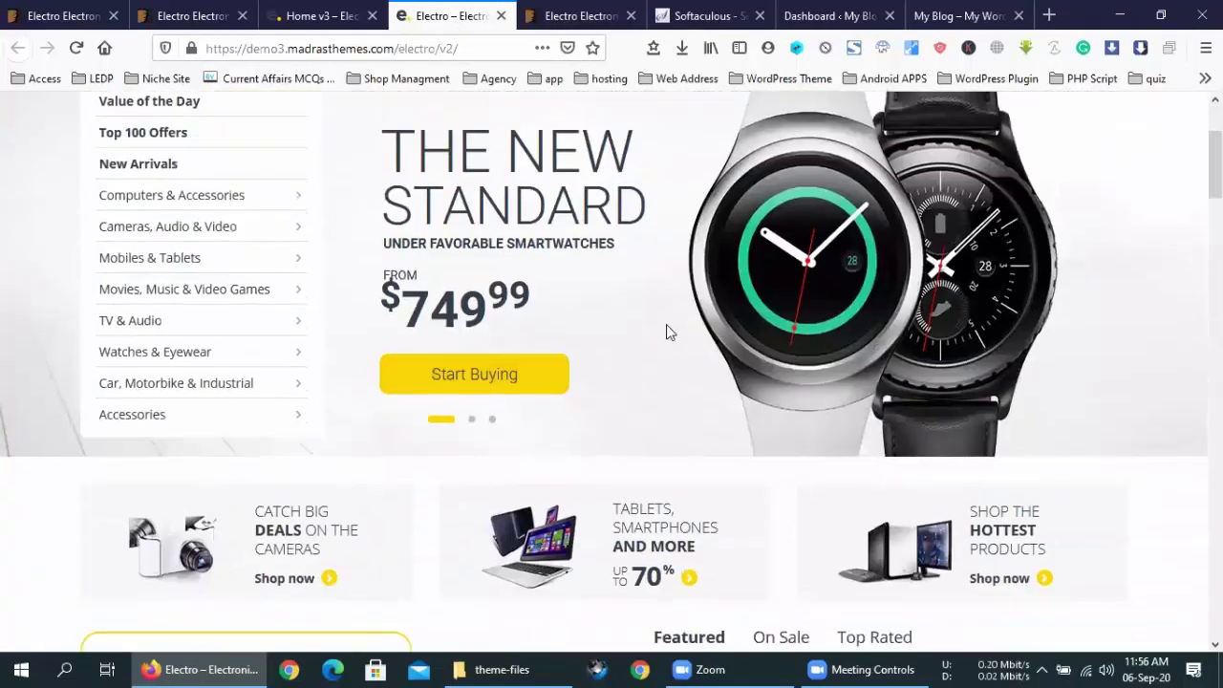
click(491, 420)
click(453, 422)
click(432, 421)
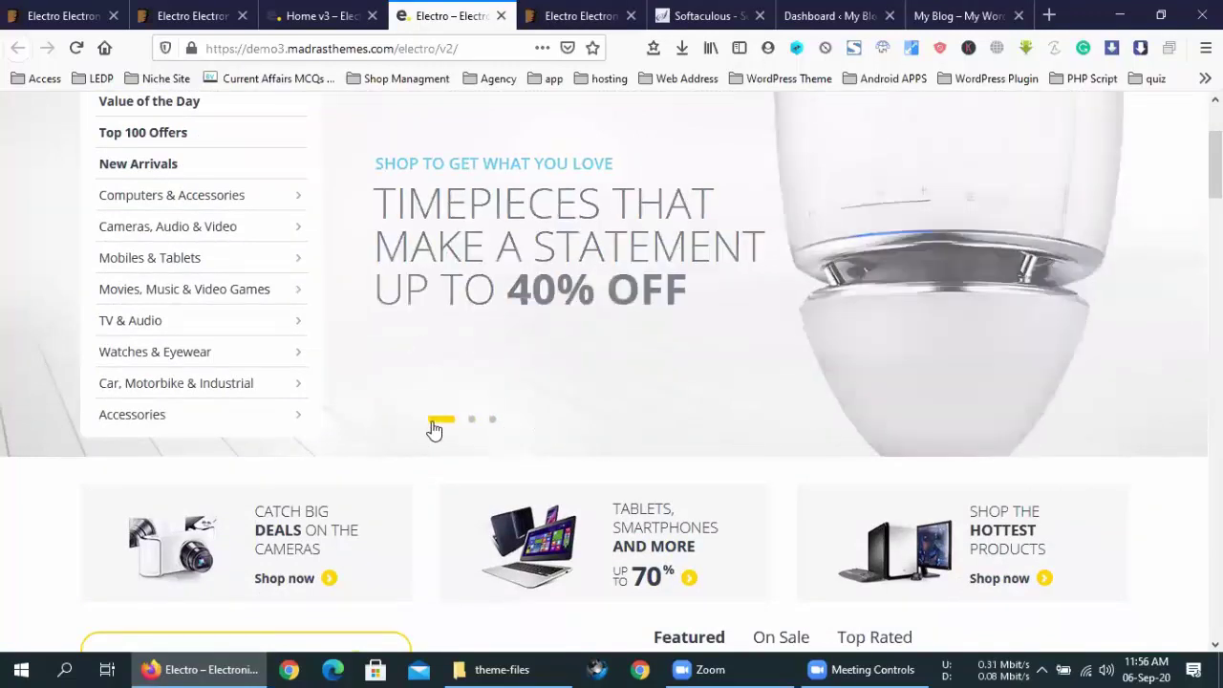
scroll(598, 399, up, 2)
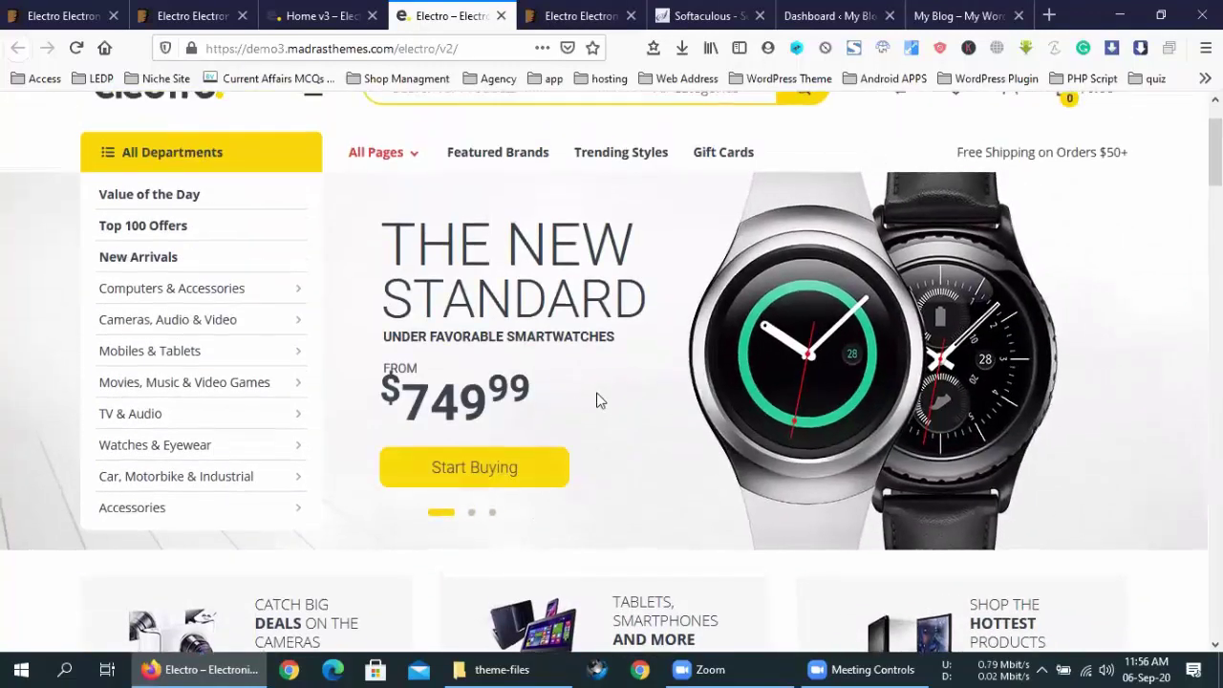
scroll(596, 399, up, 2)
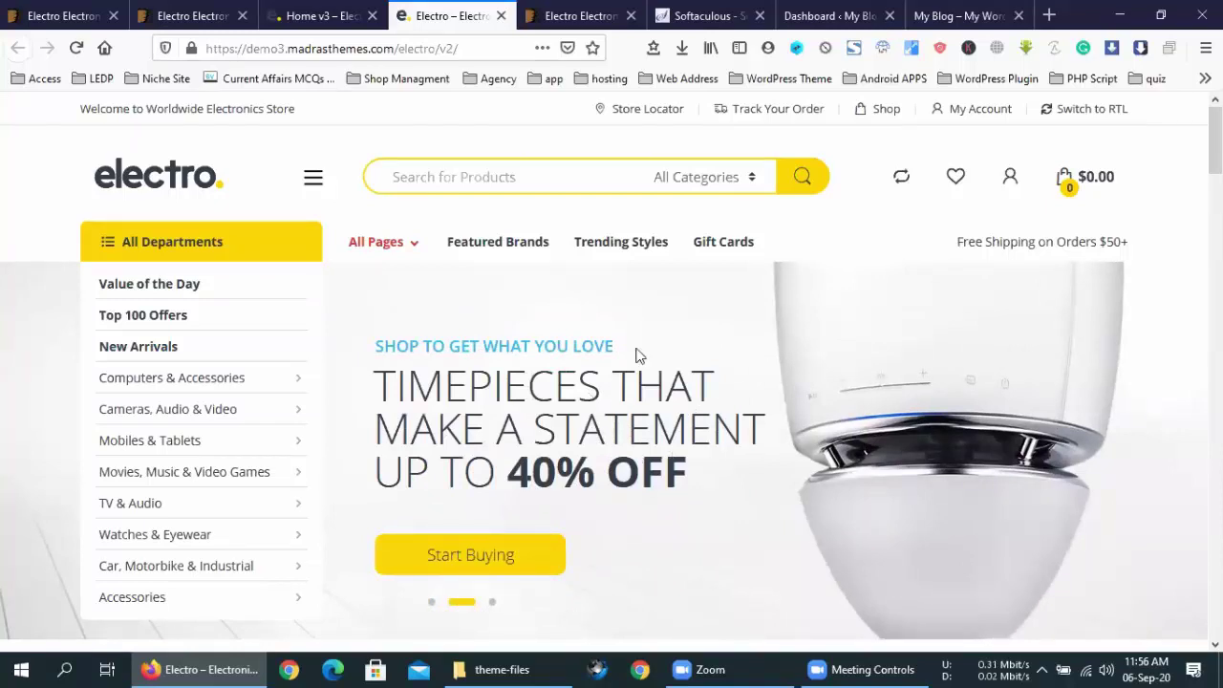
scroll(621, 423, down, 2)
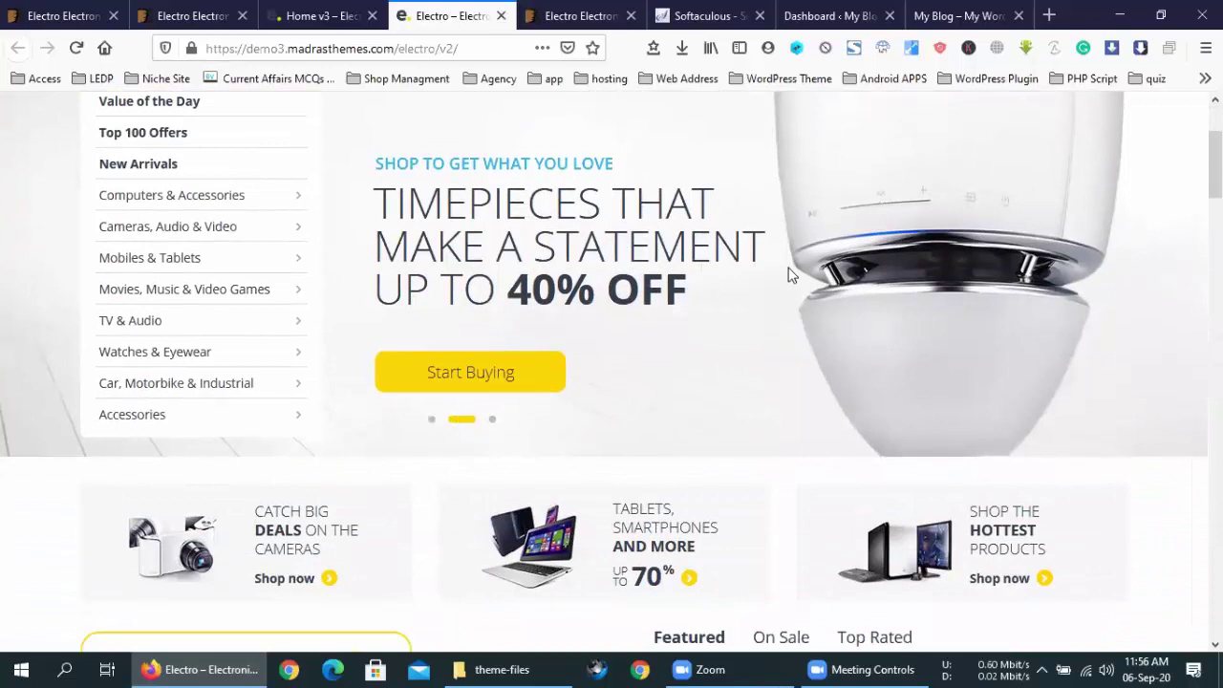
click(493, 424)
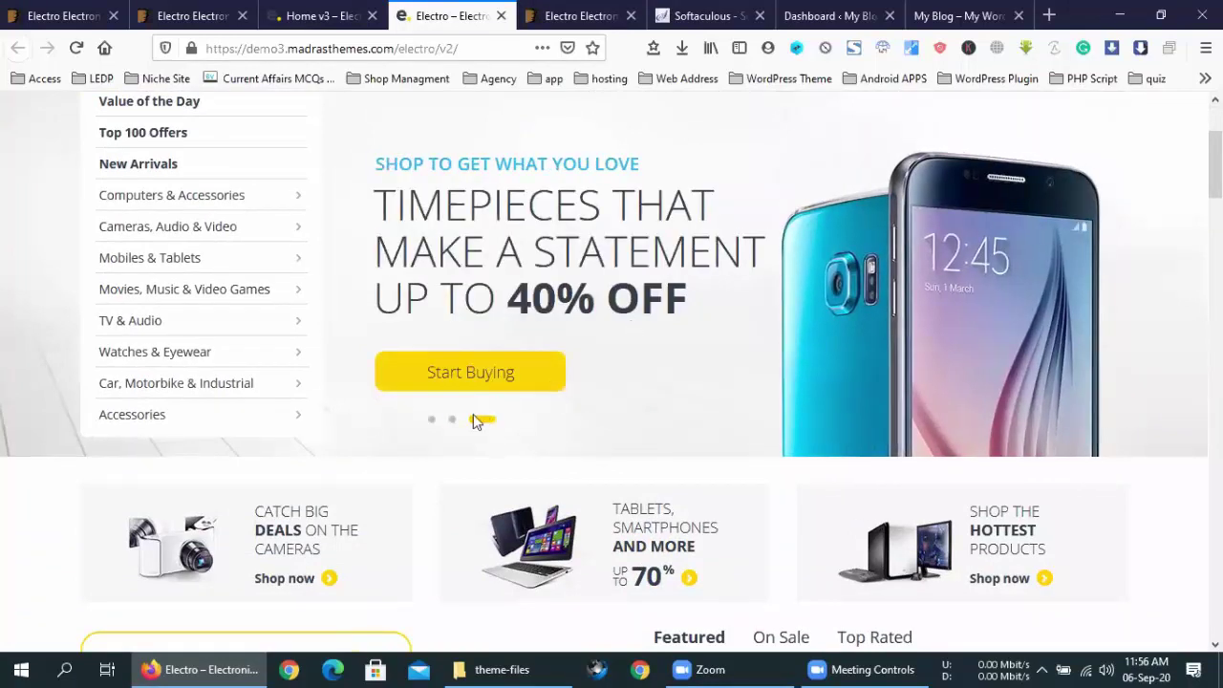
click(454, 423)
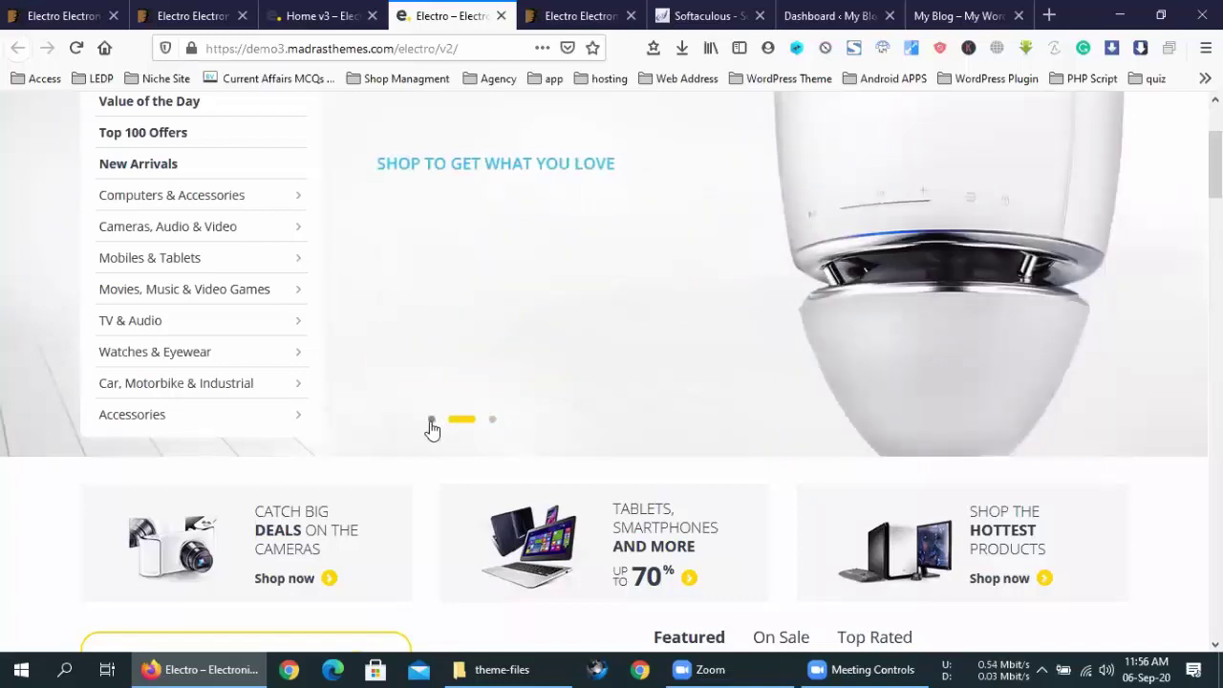
scroll(447, 426, up, 2)
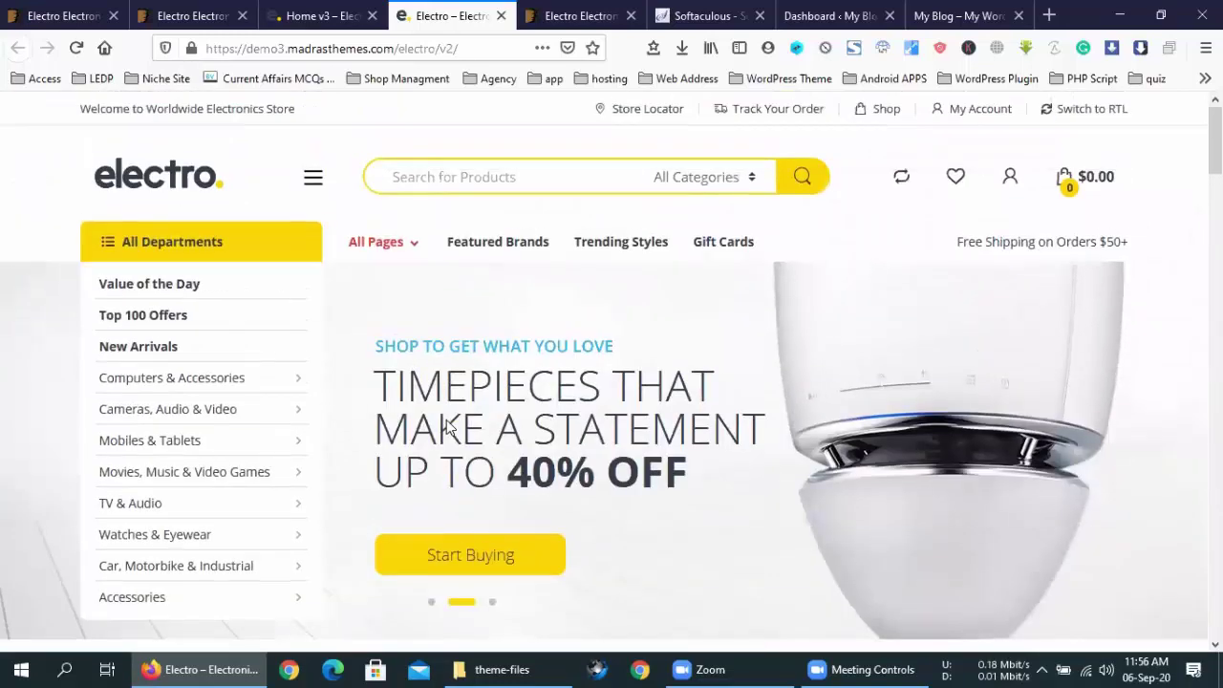
scroll(436, 382, down, 2)
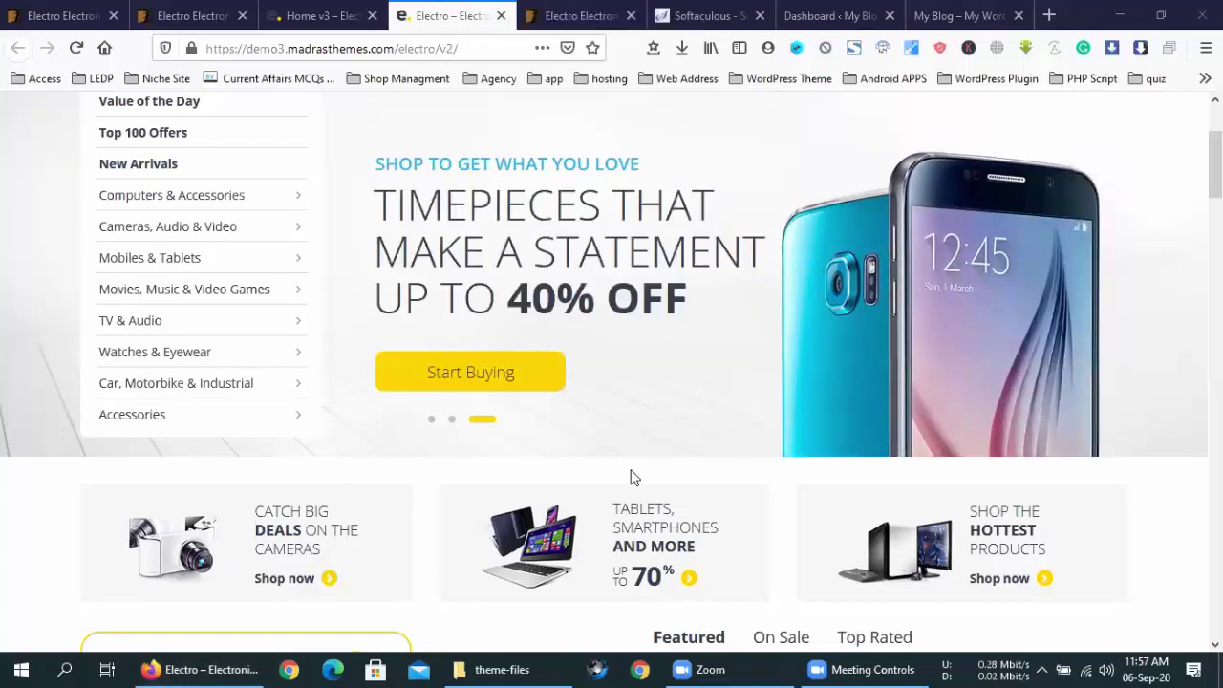
scroll(638, 478, up, 2)
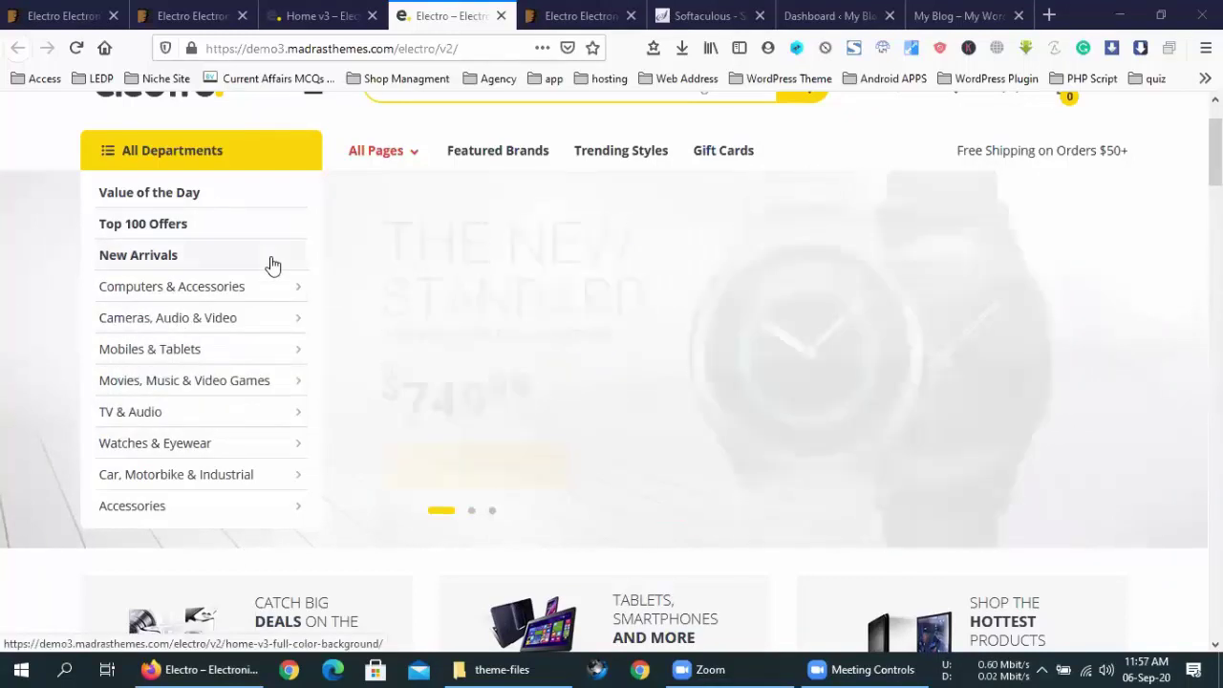
Close the Home v3 demo and the ThemeForest preview page, keeping the default Electro demo open.
click(330, 9)
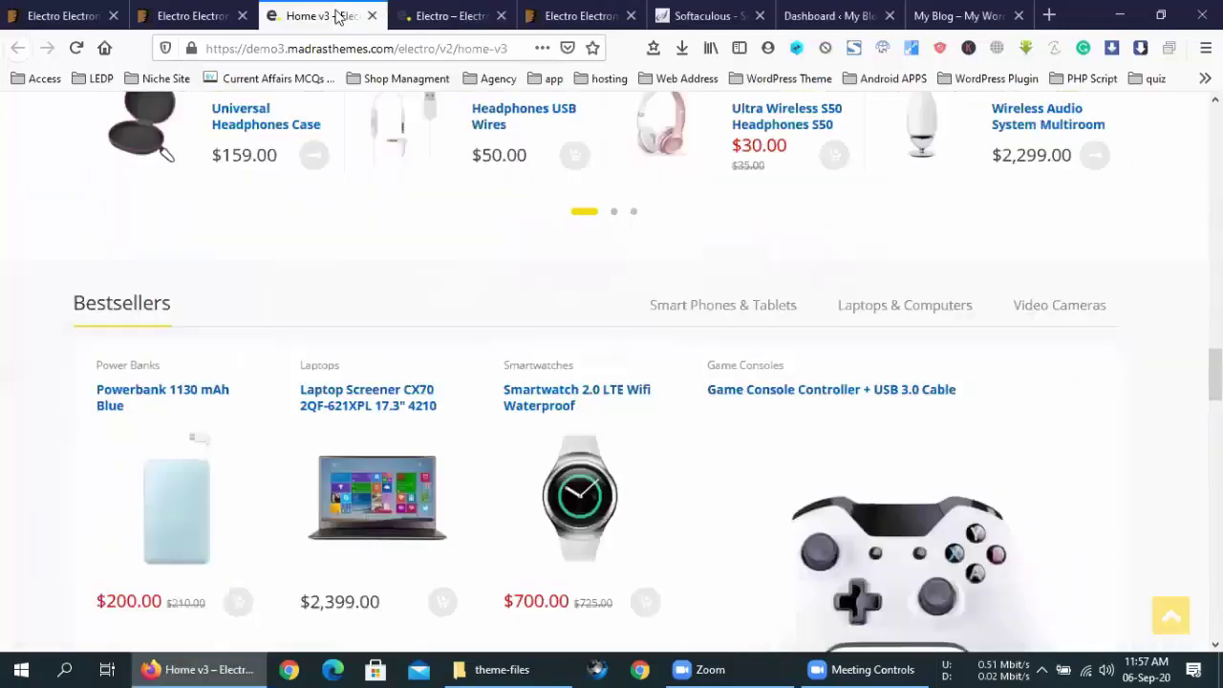
scroll(402, 339, up, 20)
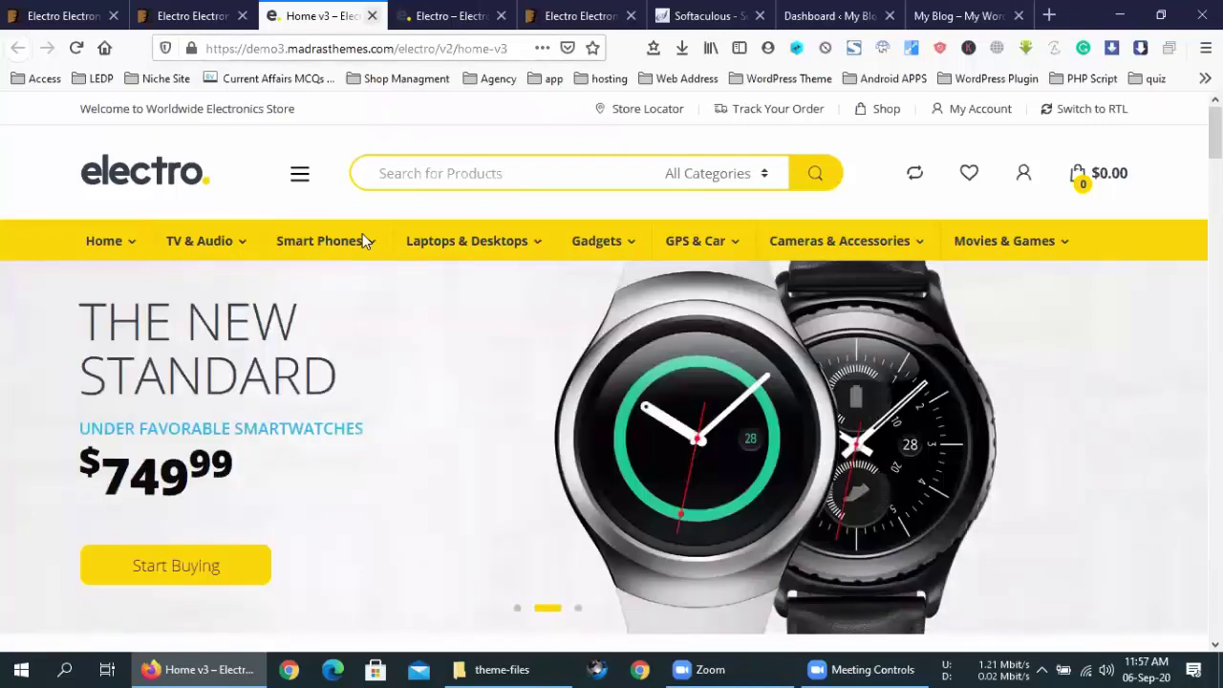
key(ctrl+w)
scroll(806, 286, up, 2)
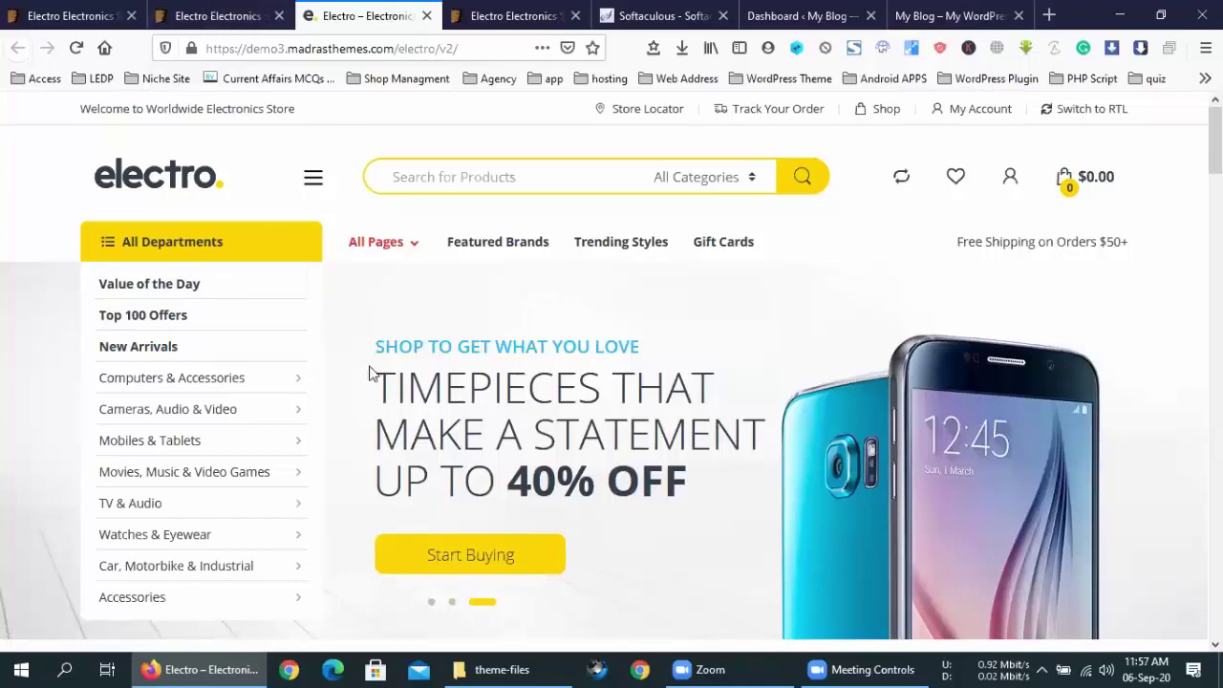
mouse_move(375, 241)
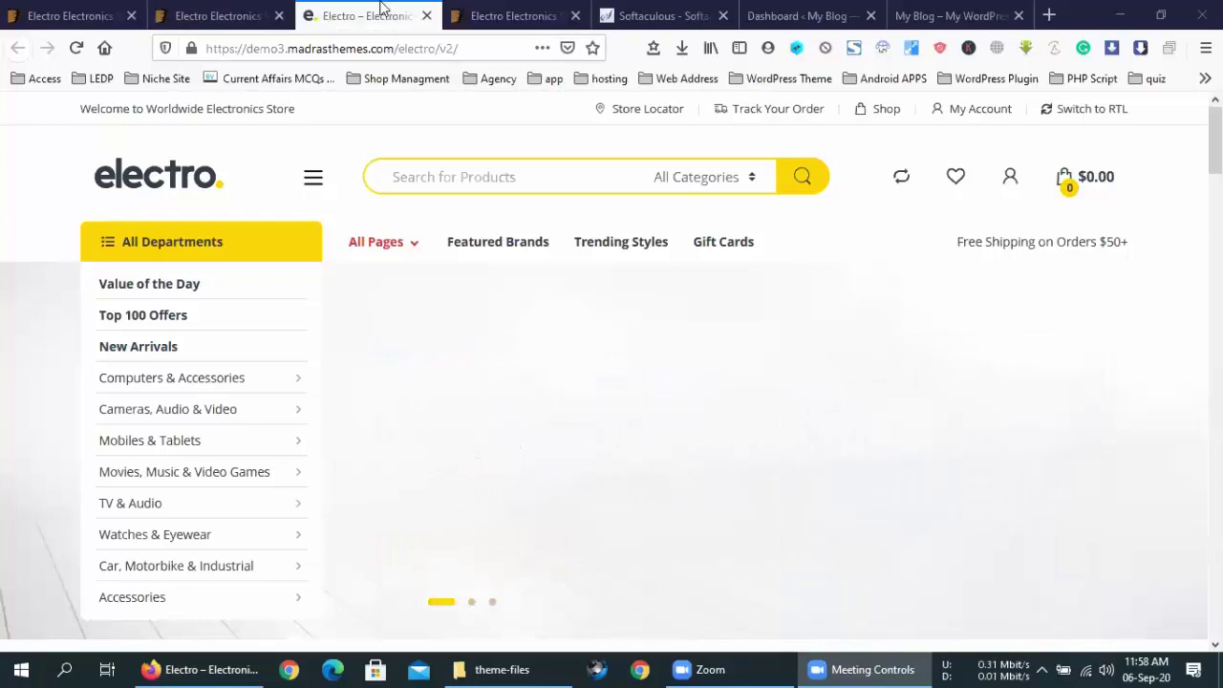
click(481, 9)
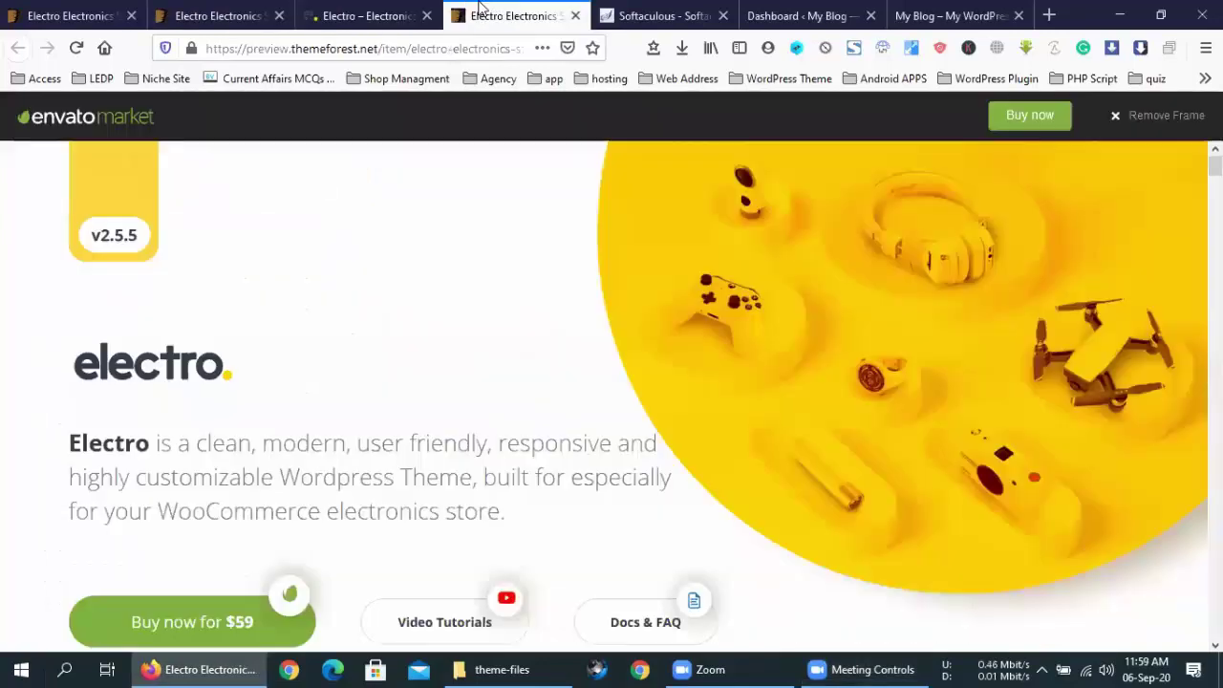
click(574, 16)
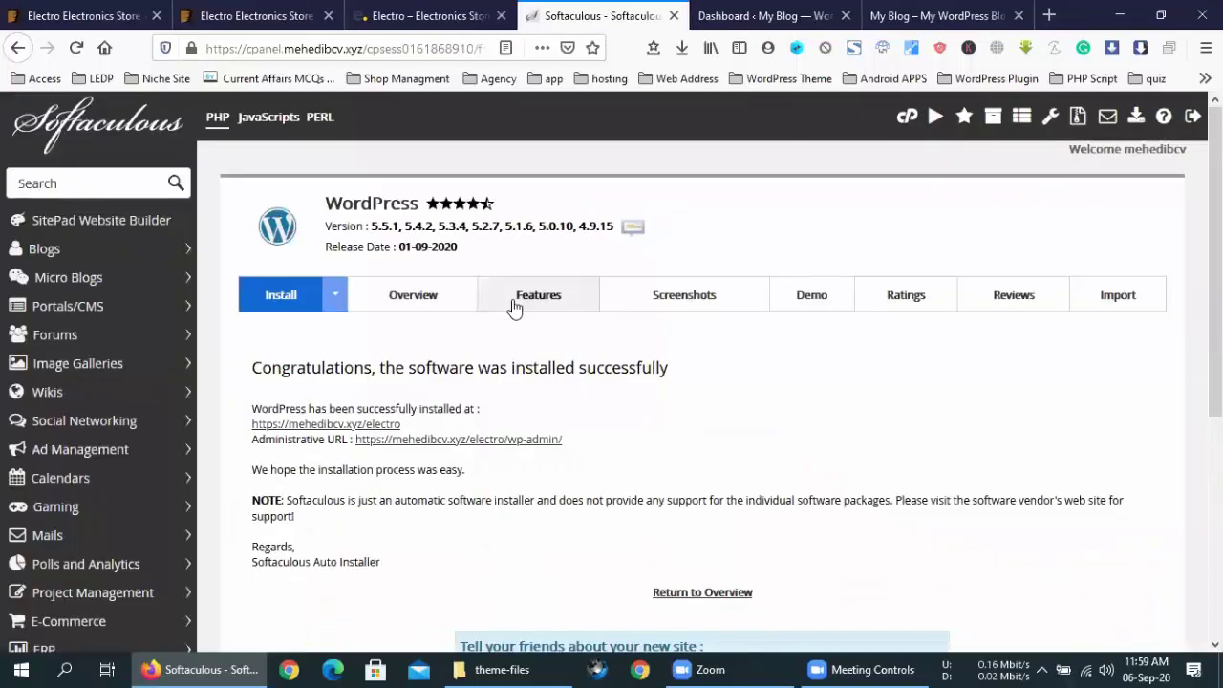
Return to the default Electro demo and review its home page from the banner to the Special Offer section.
click(455, 10)
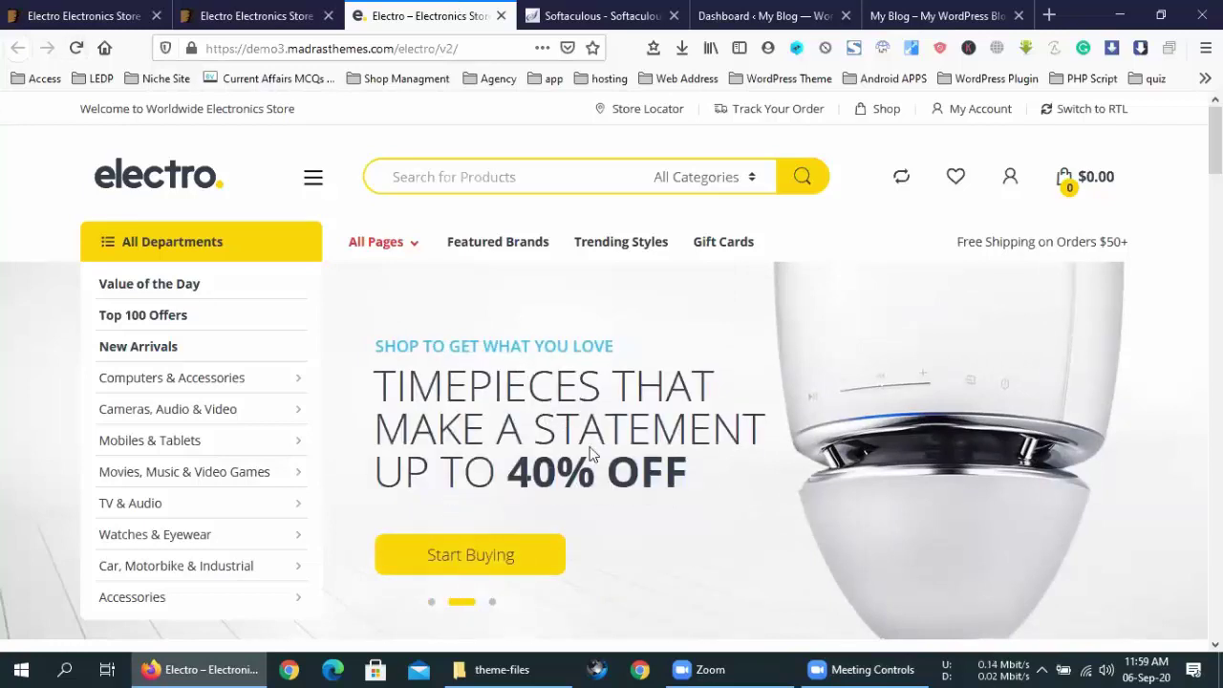
scroll(590, 458, down, 7)
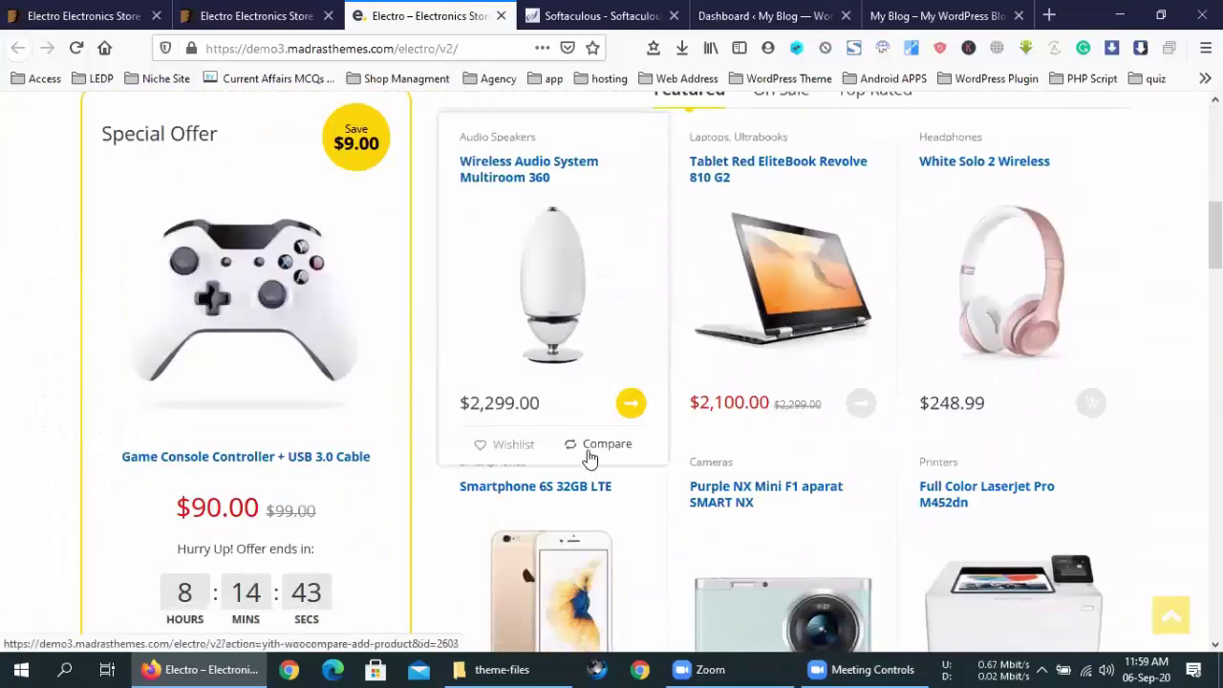
scroll(591, 458, up, 4)
scroll(590, 460, up, 3)
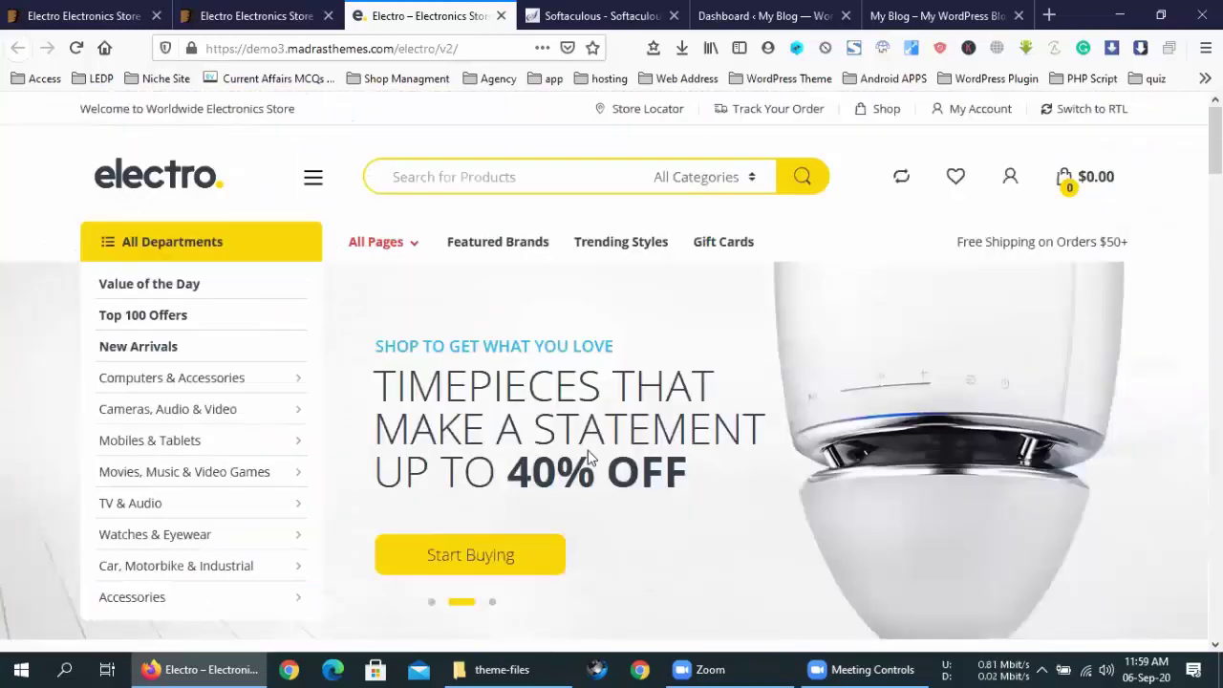
Compare the new WordPress site's front page and its admin dashboard with the default Electro demo.
click(877, 12)
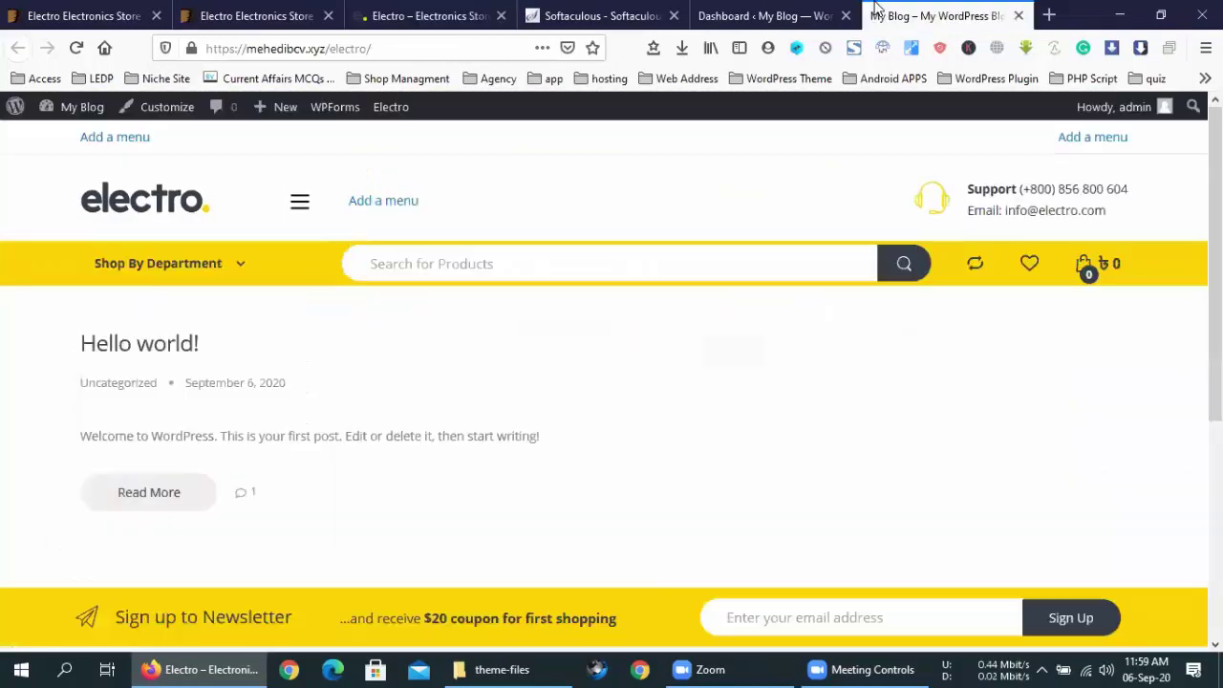
click(732, 11)
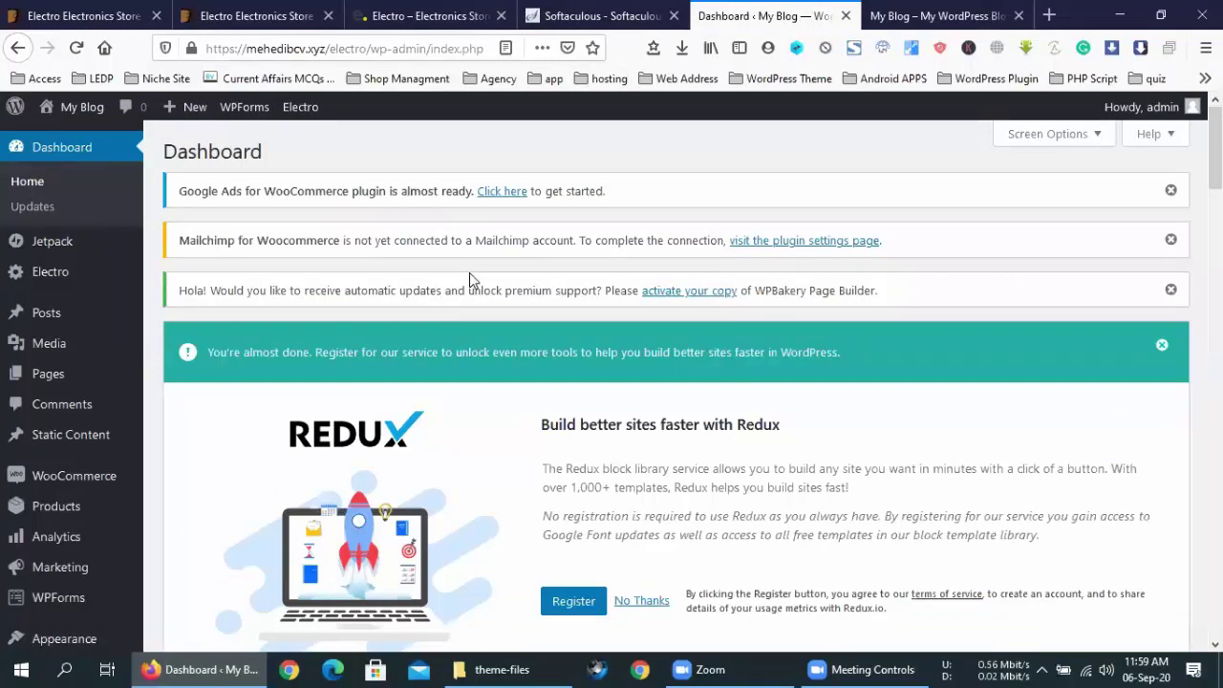
click(468, 14)
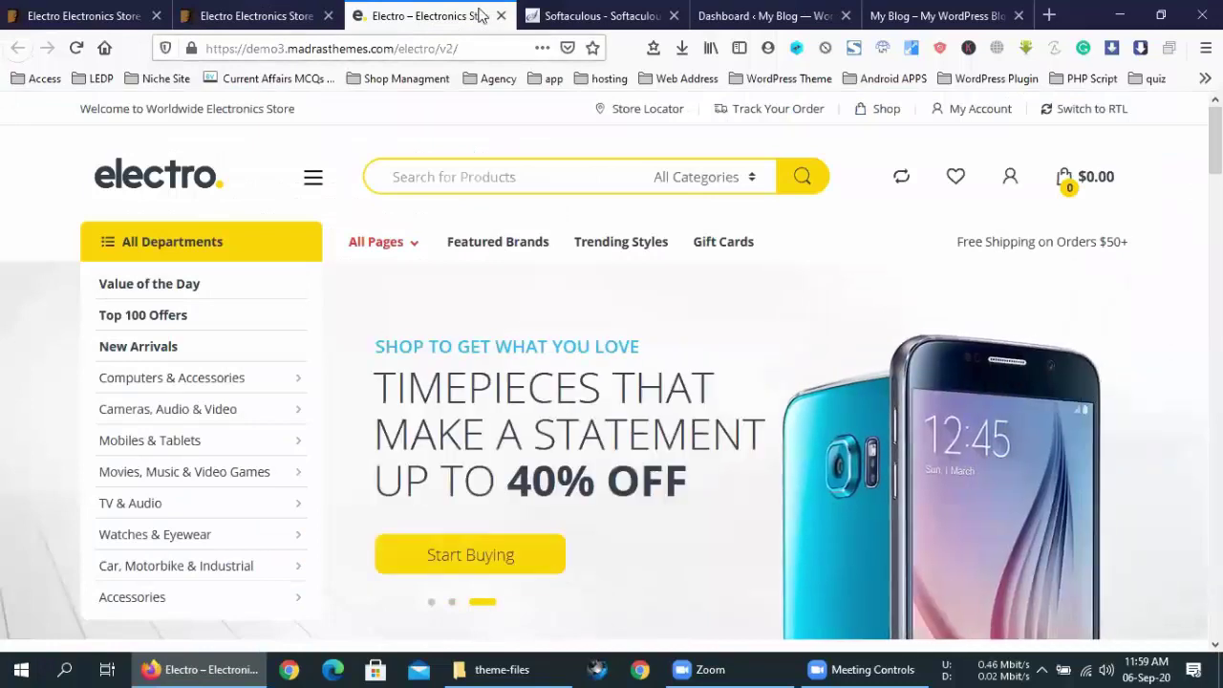
key(ctrl+l)
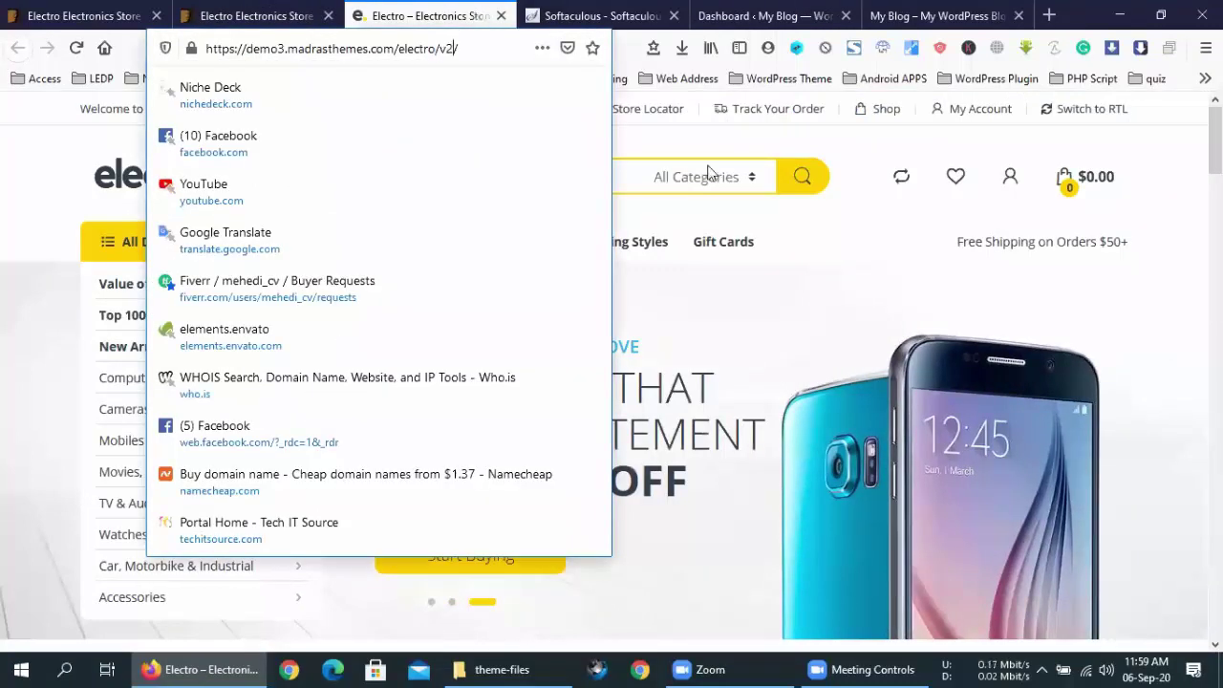
click(831, 216)
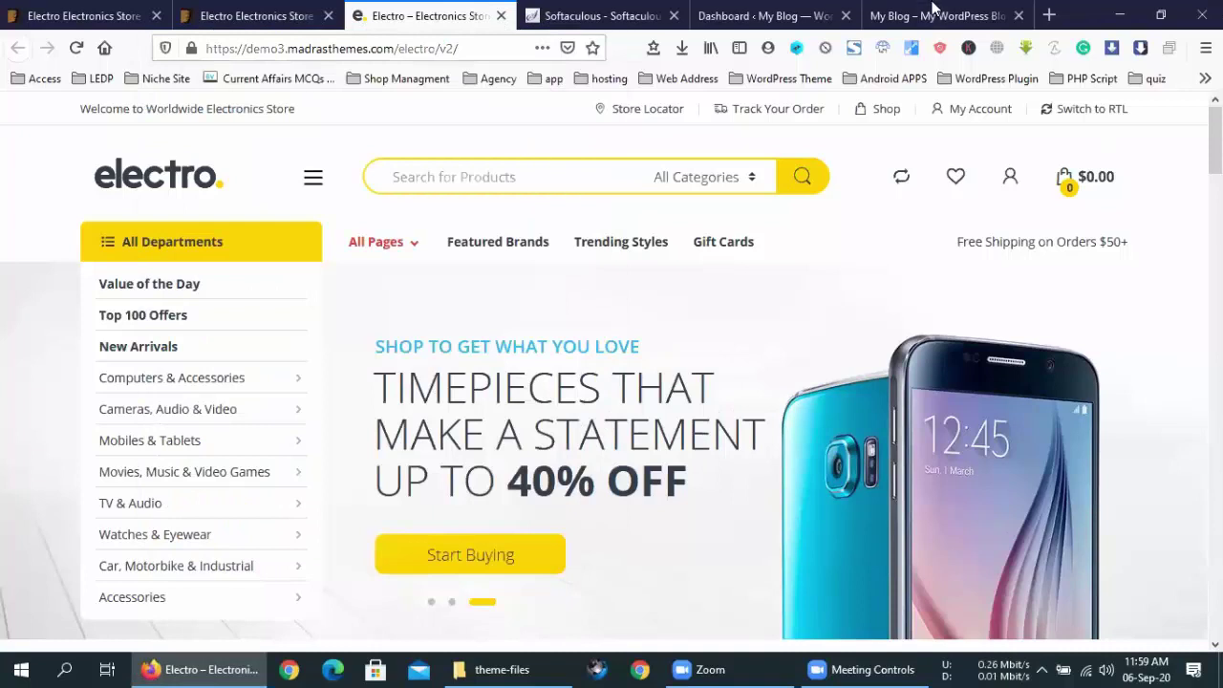
Examine the new site's front page from the Hello world! post to the footer and return to its WordPress dashboard.
click(932, 11)
scroll(391, 373, down, 5)
scroll(391, 371, up, 5)
scroll(390, 371, down, 5)
scroll(393, 370, up, 5)
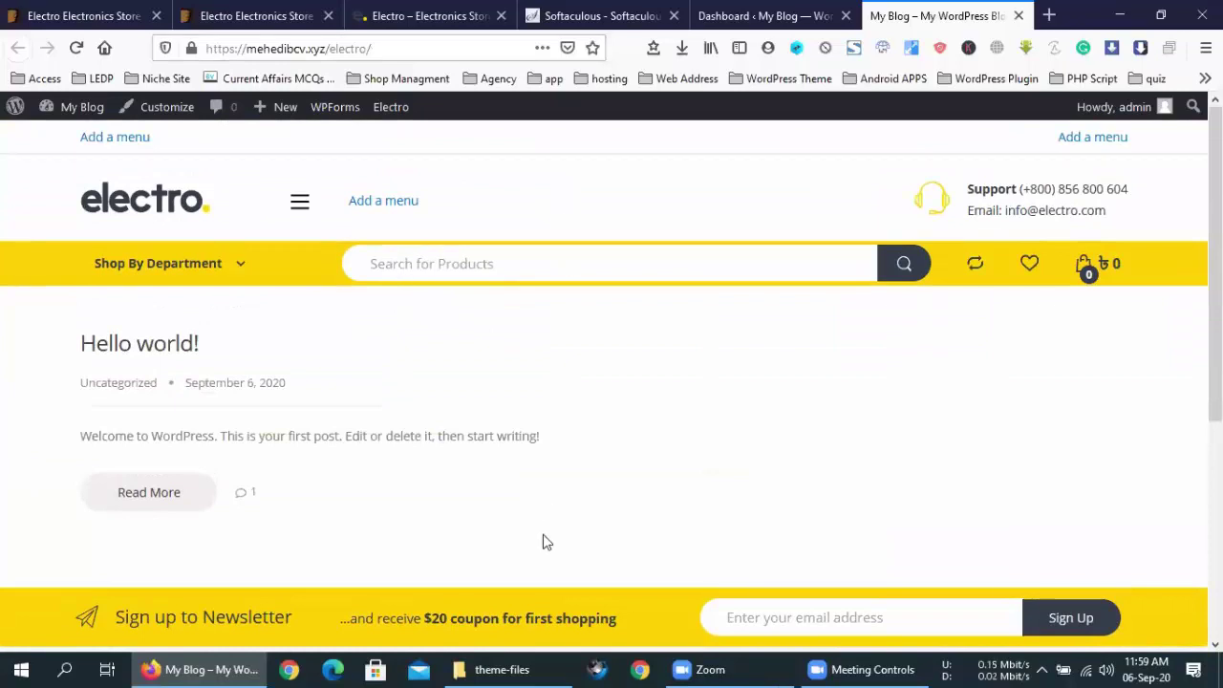
scroll(471, 386, down, 5)
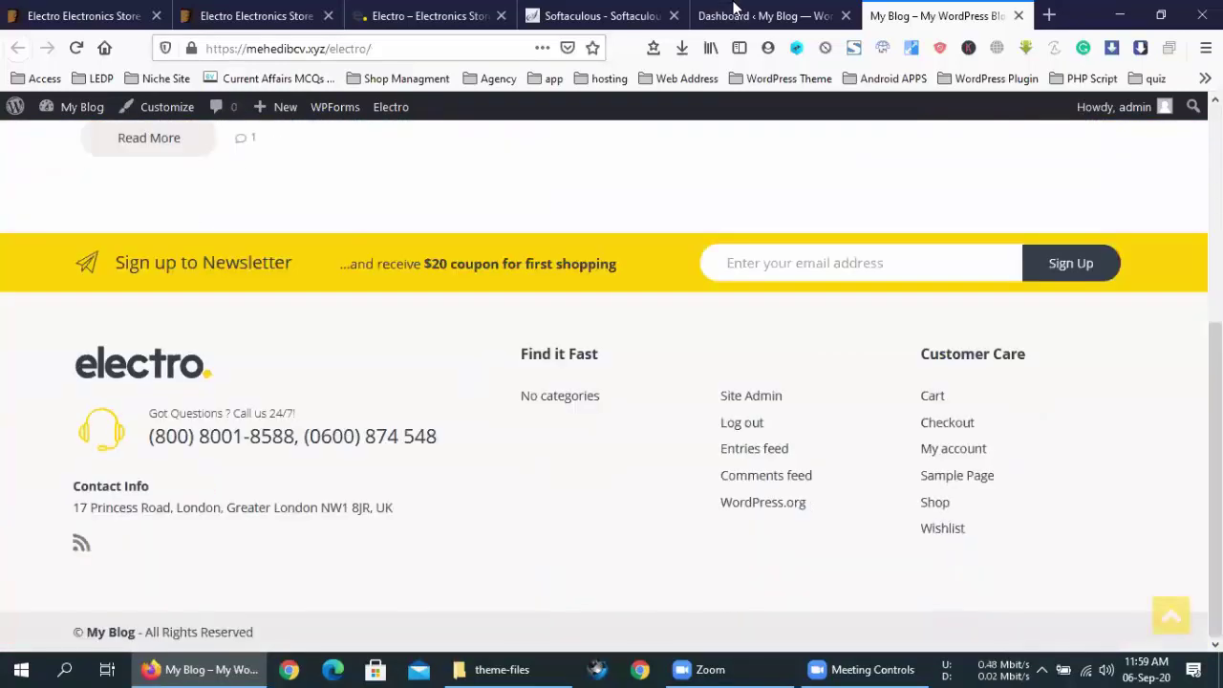
click(734, 11)
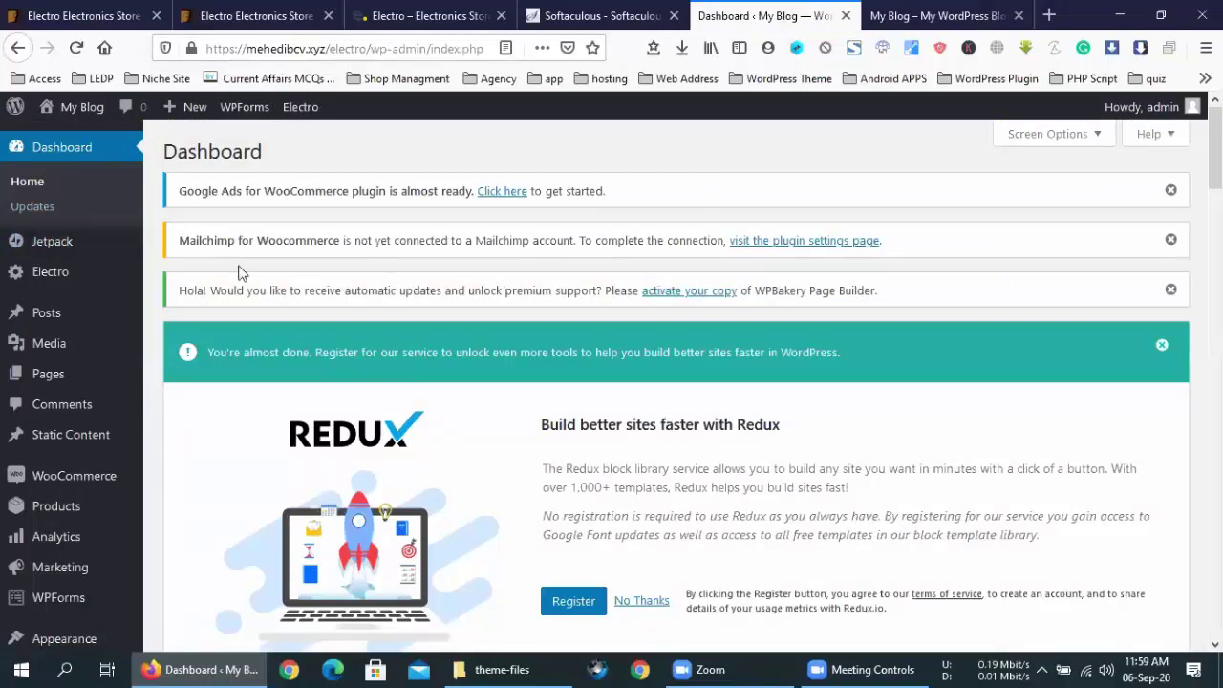
Open the Electro theme options and look over the General settings and the site's Appearance options, then reload the page.
scroll(57, 241, down, 5)
scroll(54, 244, up, 5)
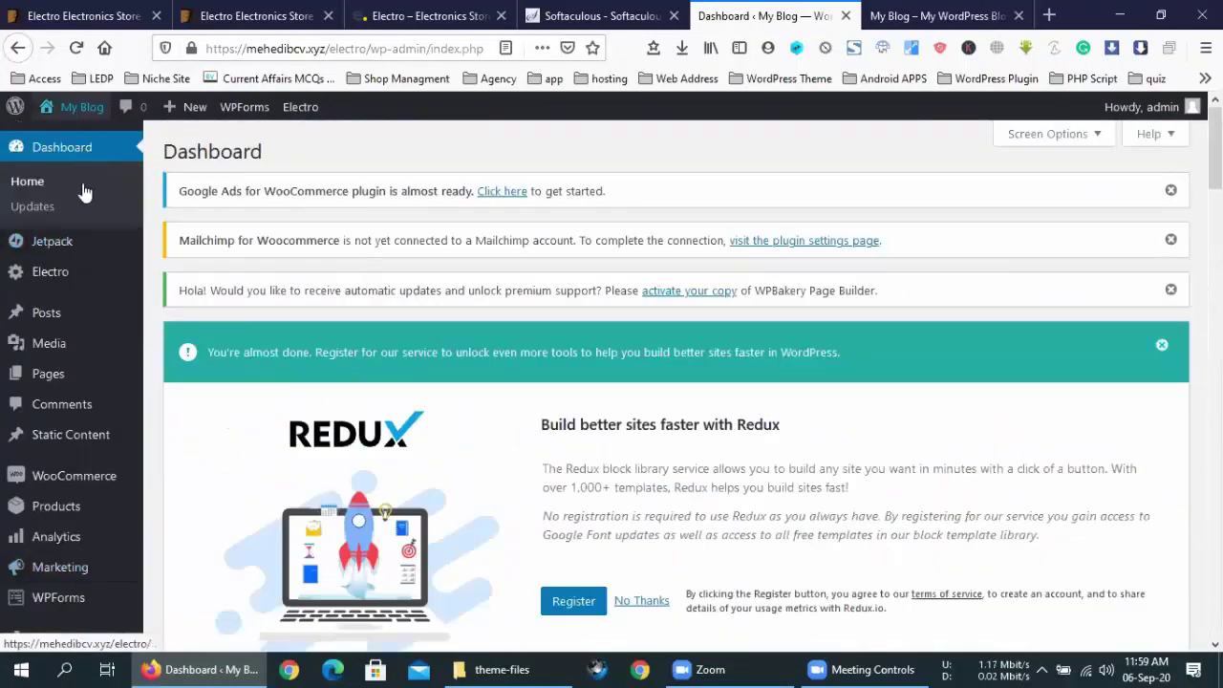
mouse_move(43, 272)
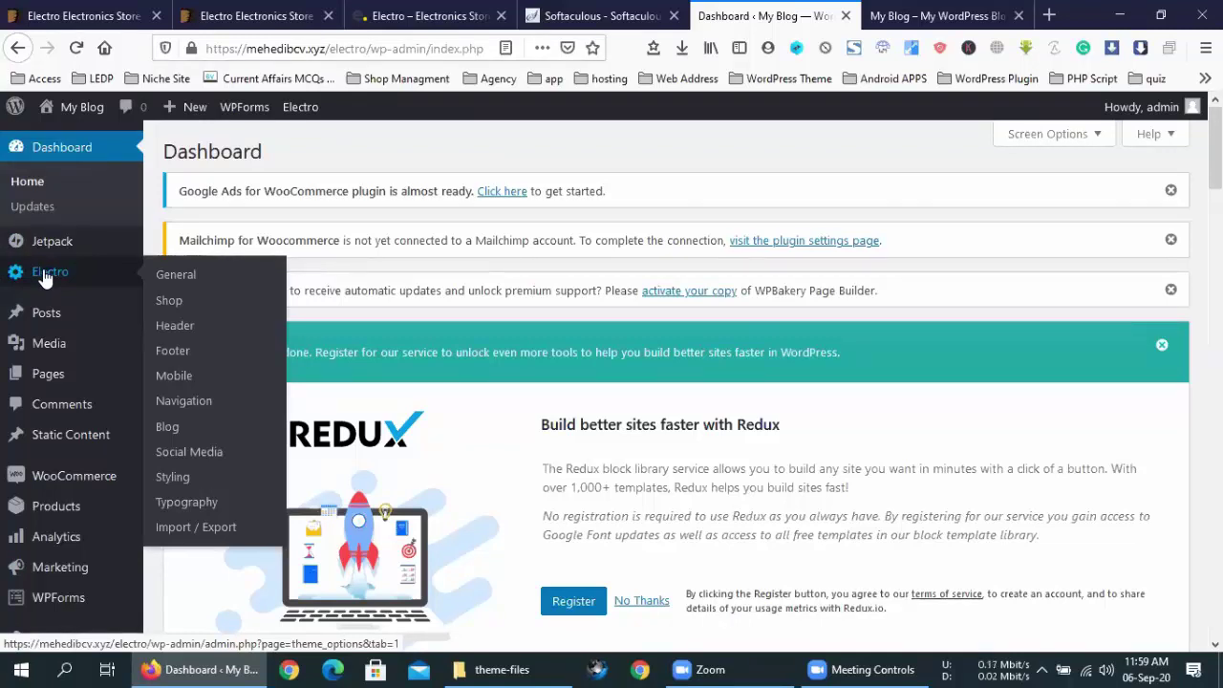
click(43, 273)
scroll(43, 282, down, 5)
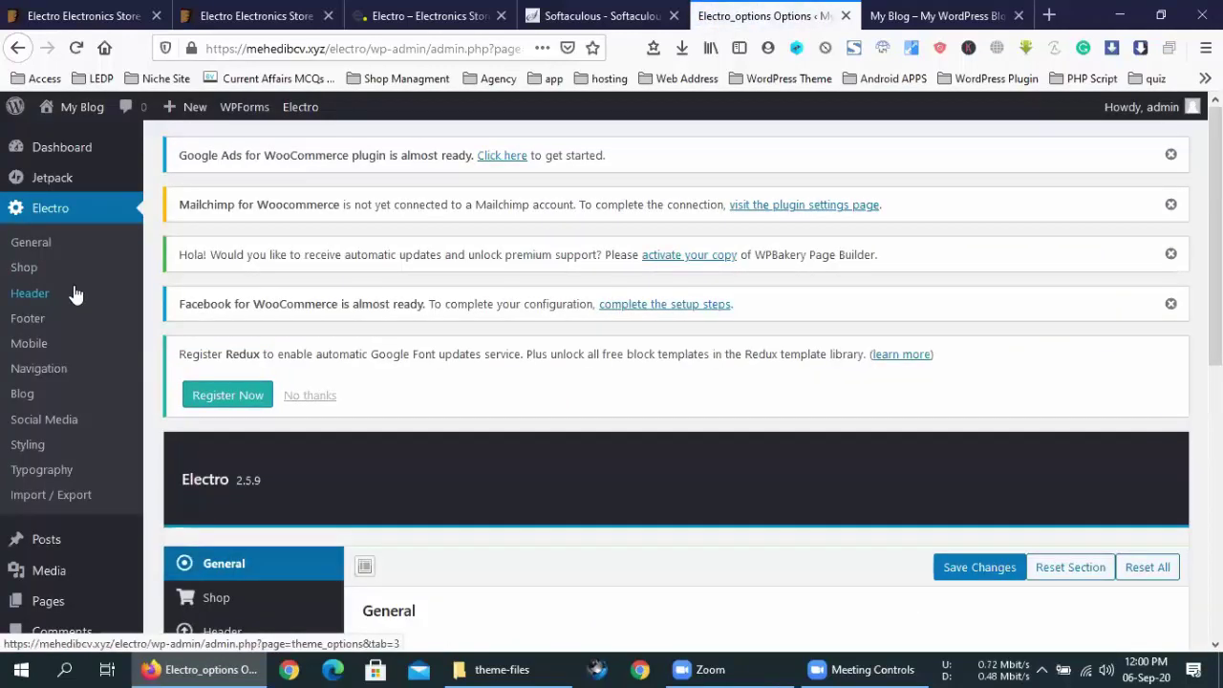
scroll(76, 293, down, 5)
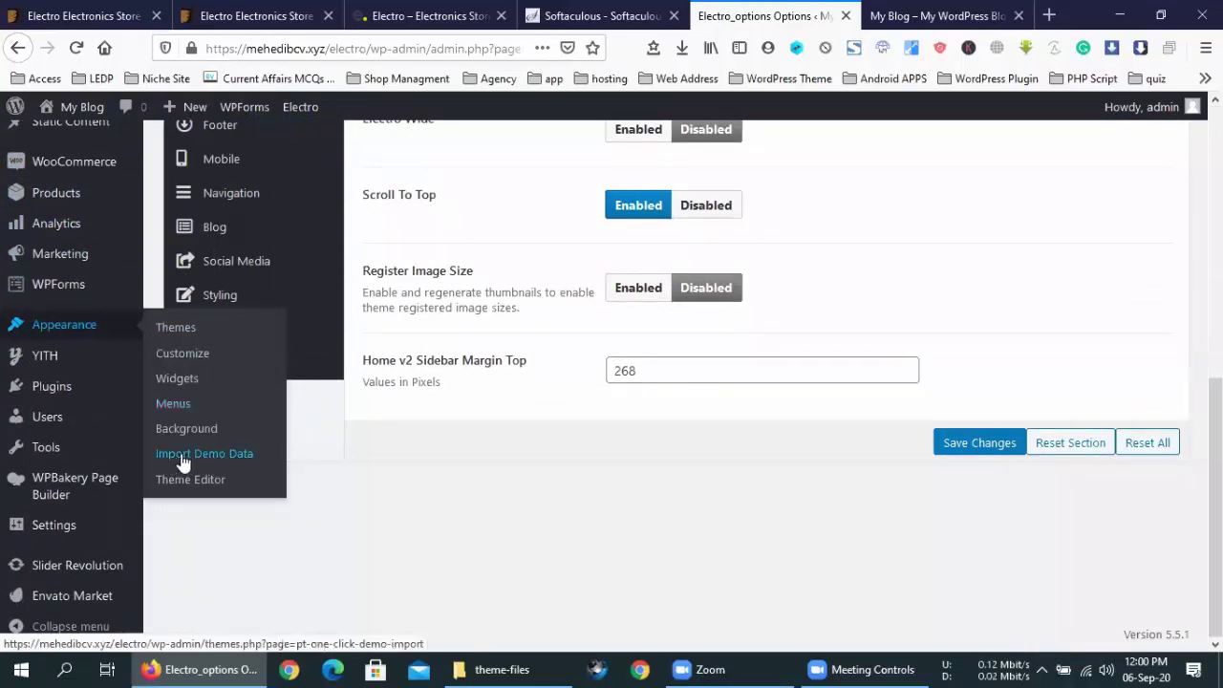
key(F5)
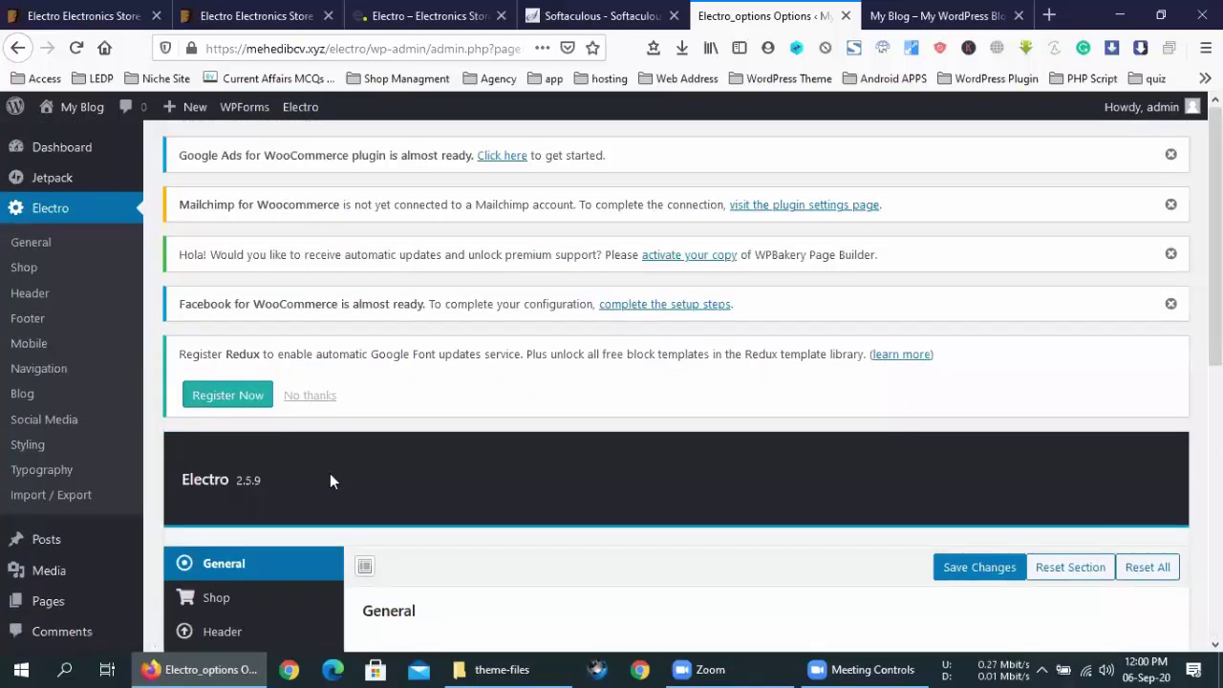
Switch to File Explorer and open the documentation folder of the electro-v2.5.9 theme package.
click(493, 659)
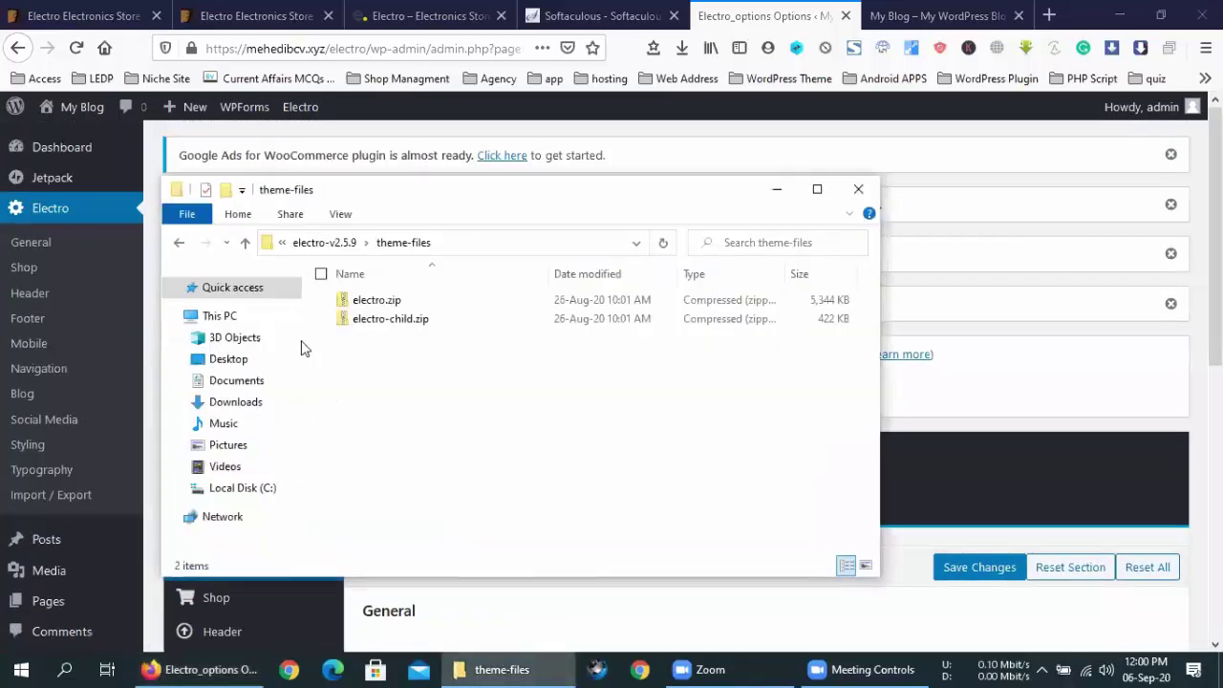
click(179, 242)
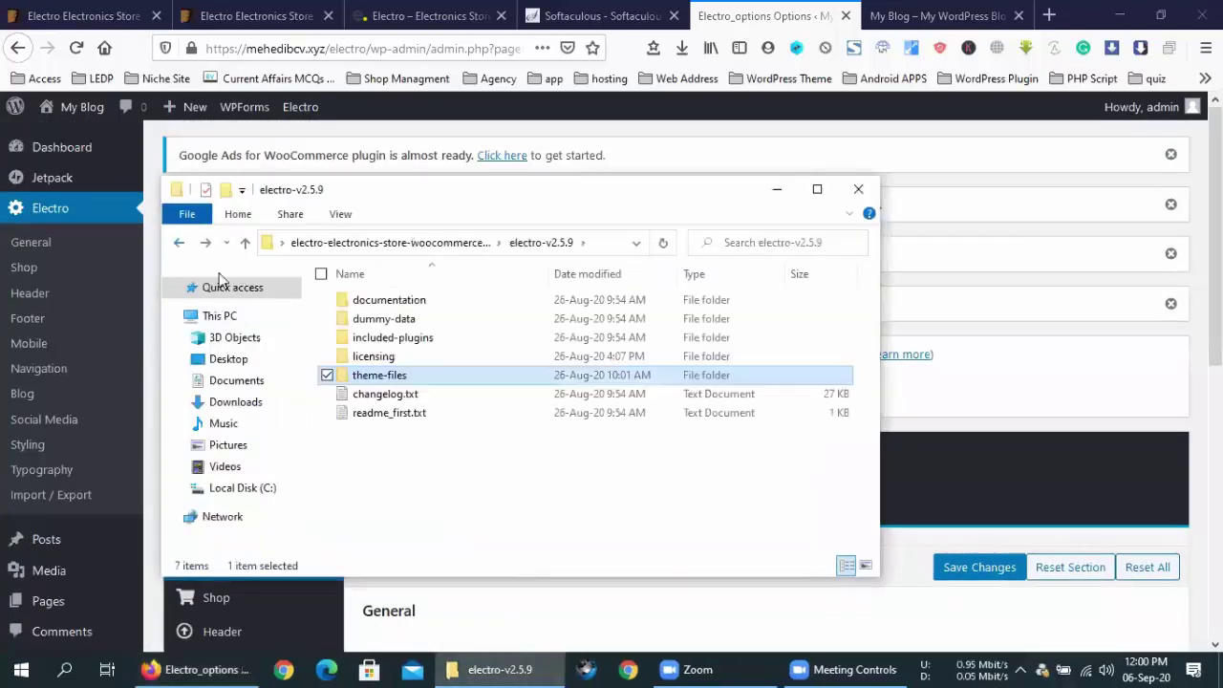
double_click(420, 304)
Look through the HTML guides in the theme's documentation folder, from the installation and demo import files to the shop and WooCommerce pages.
scroll(502, 444, down, 20)
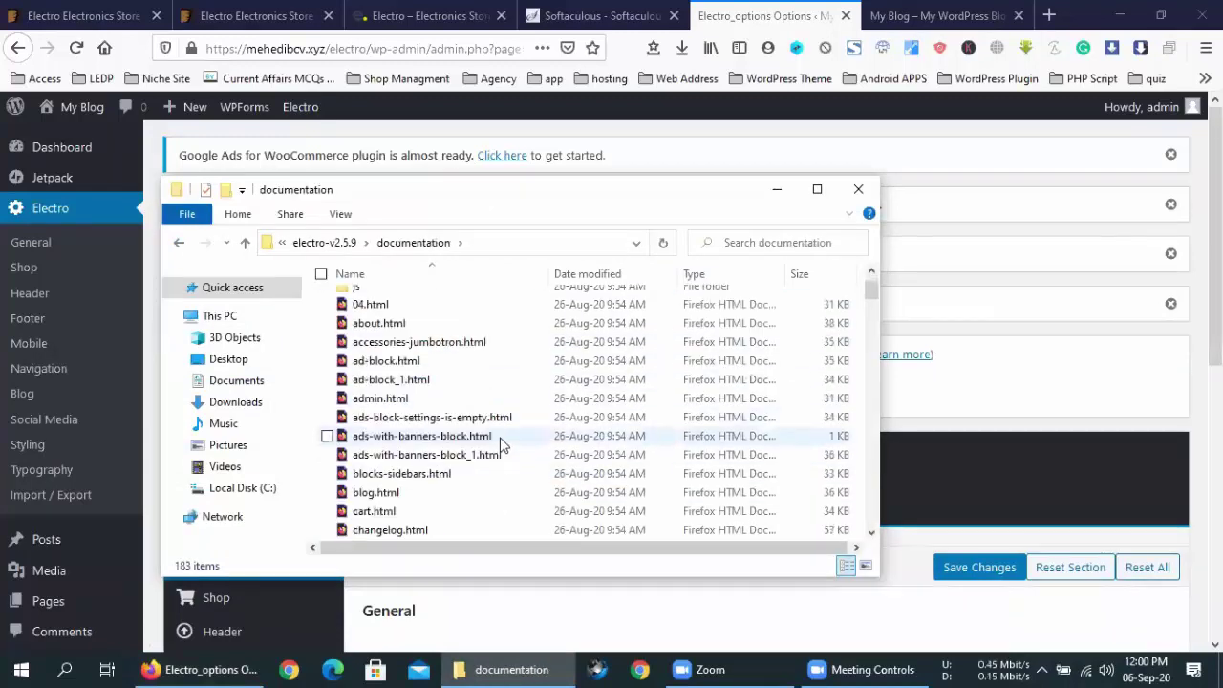
scroll(498, 445, down, 20)
scroll(498, 445, up, 20)
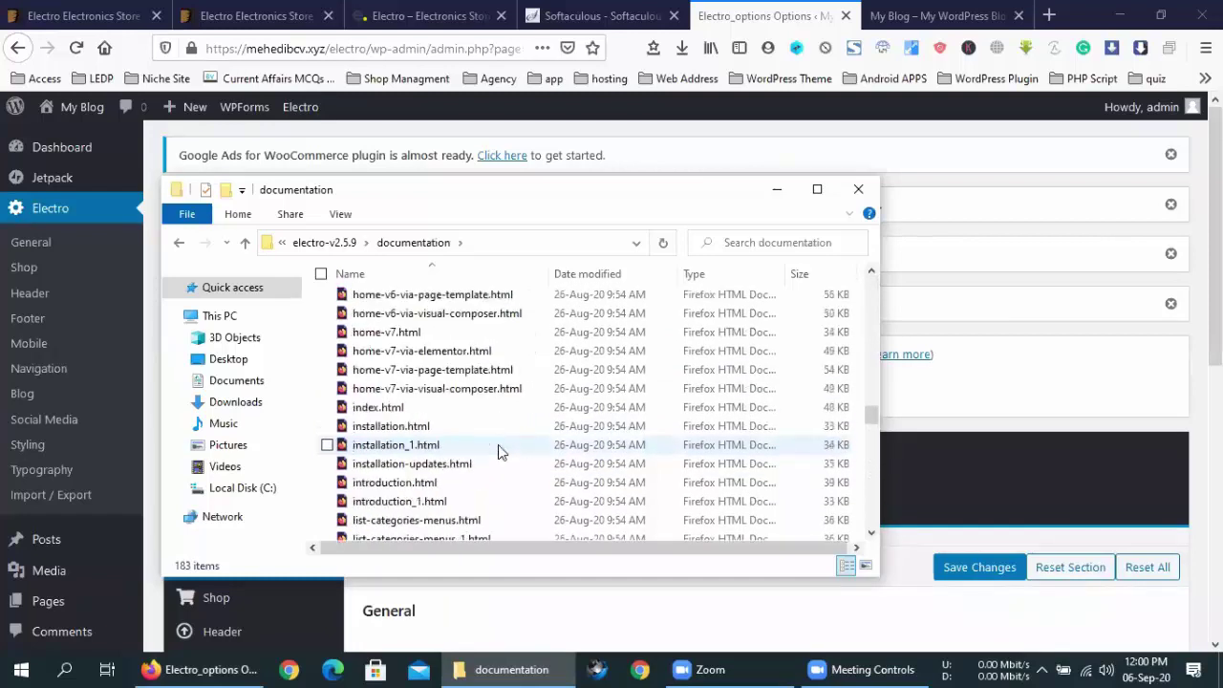
scroll(497, 444, up, 11)
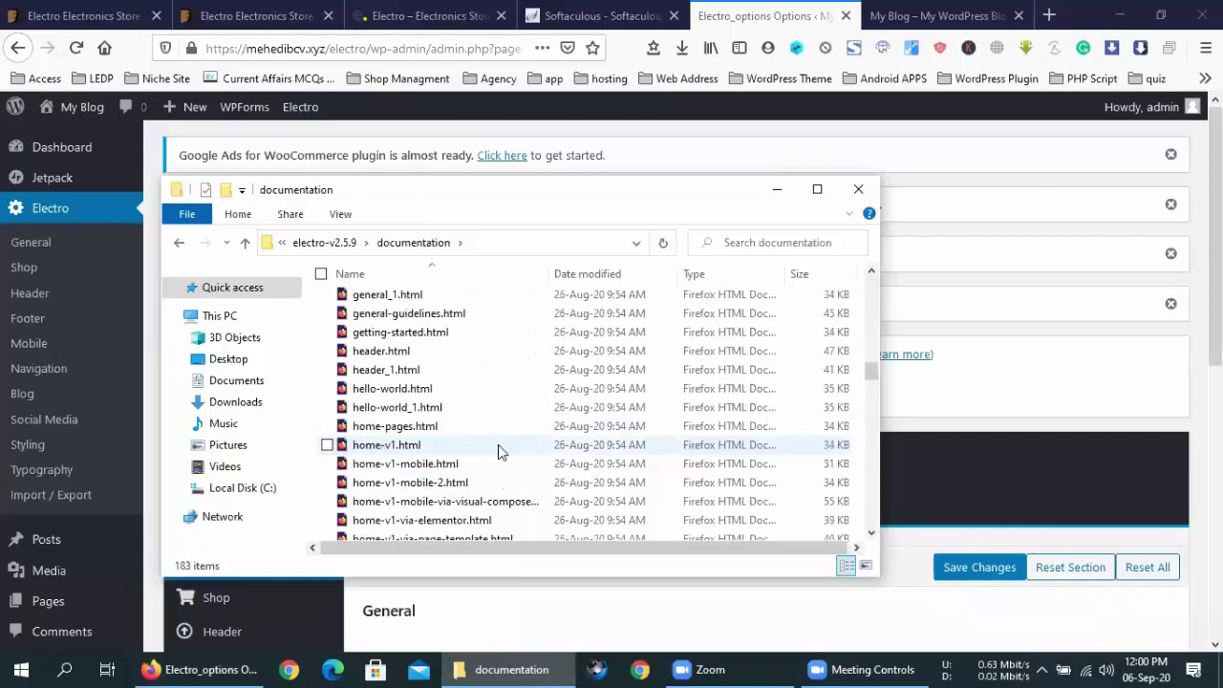
scroll(498, 444, up, 8)
scroll(498, 450, up, 15)
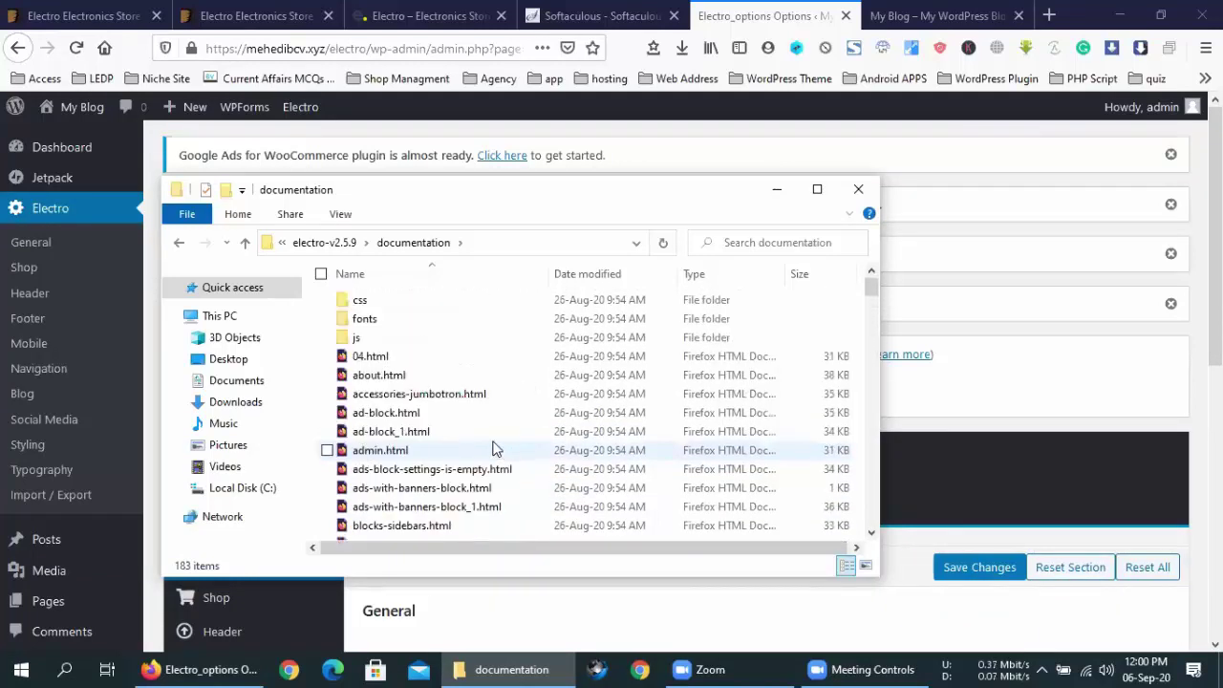
scroll(496, 450, down, 3)
scroll(496, 448, down, 4)
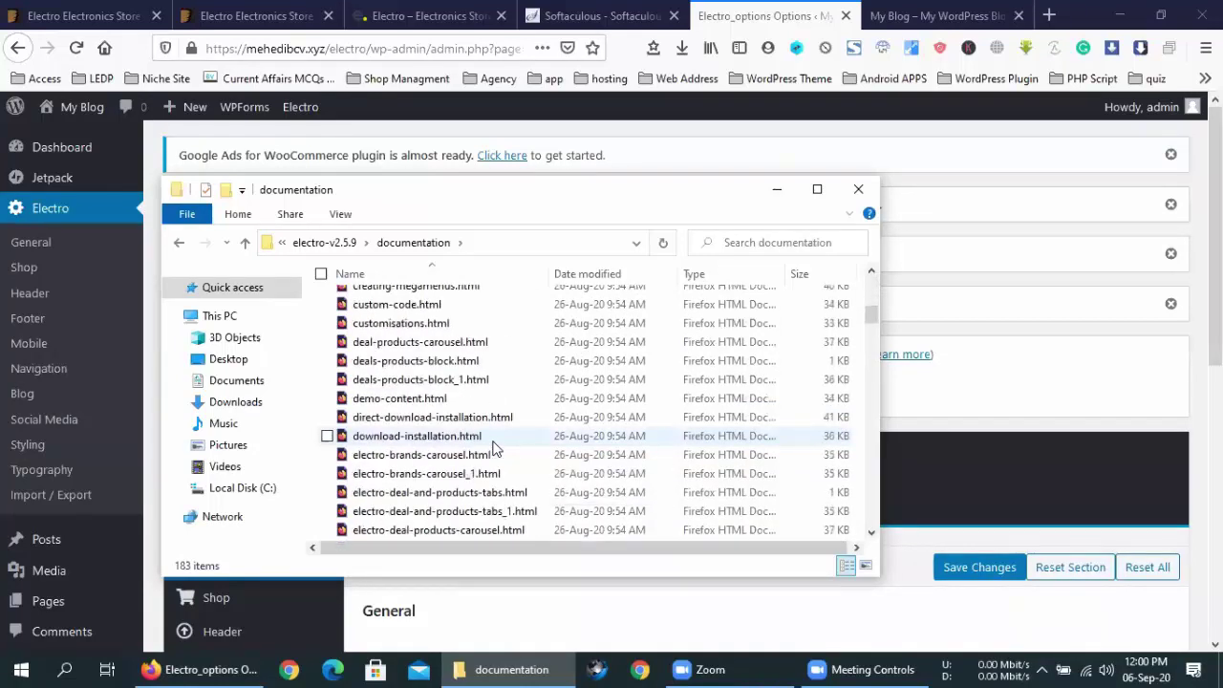
scroll(494, 449, down, 2)
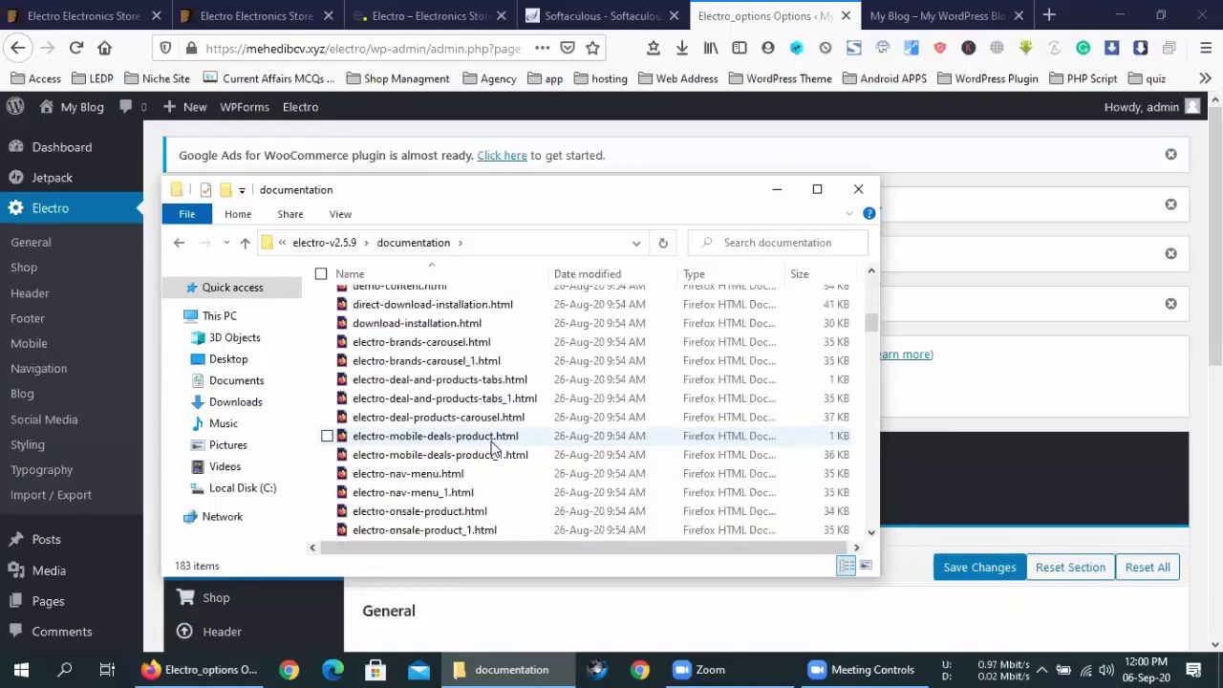
scroll(496, 449, down, 4)
scroll(494, 447, down, 2)
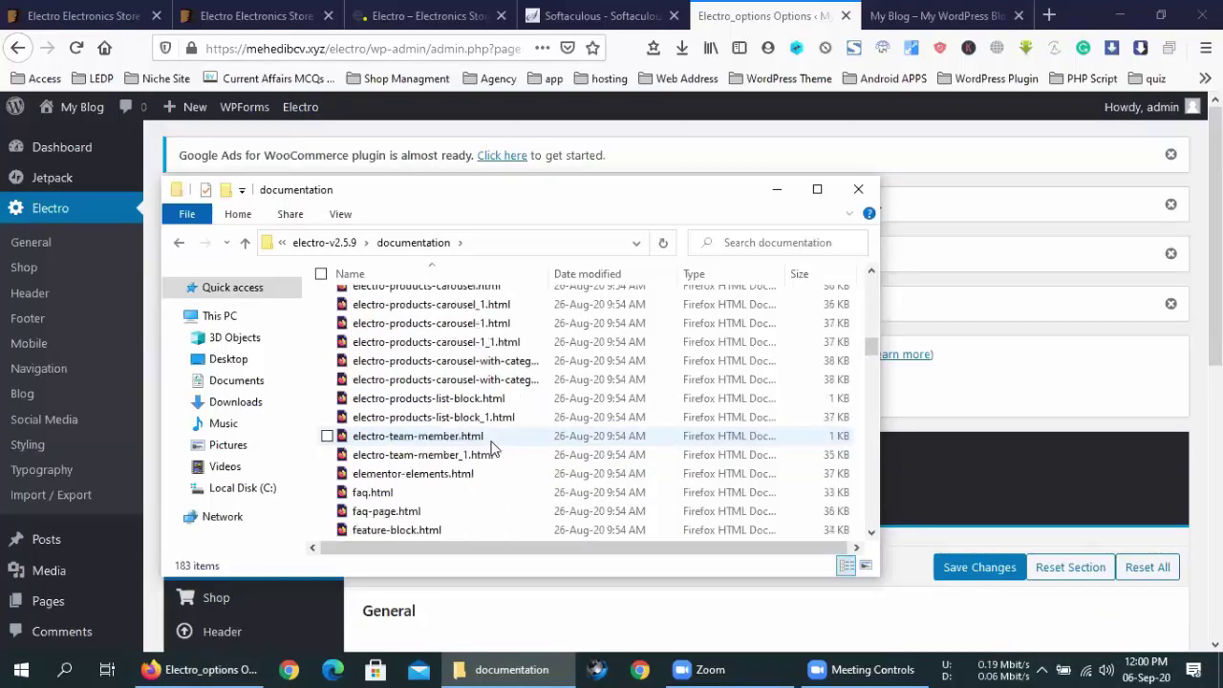
scroll(494, 449, down, 6)
scroll(494, 453, down, 4)
scroll(494, 453, down, 6)
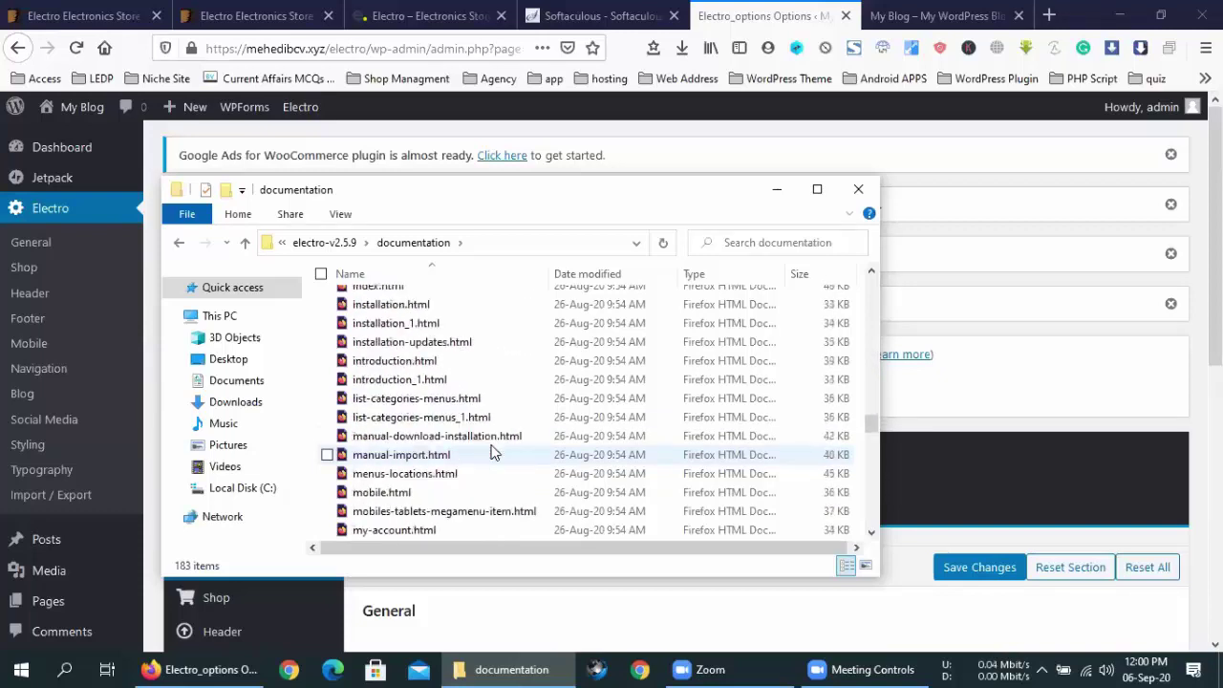
scroll(494, 453, down, 9)
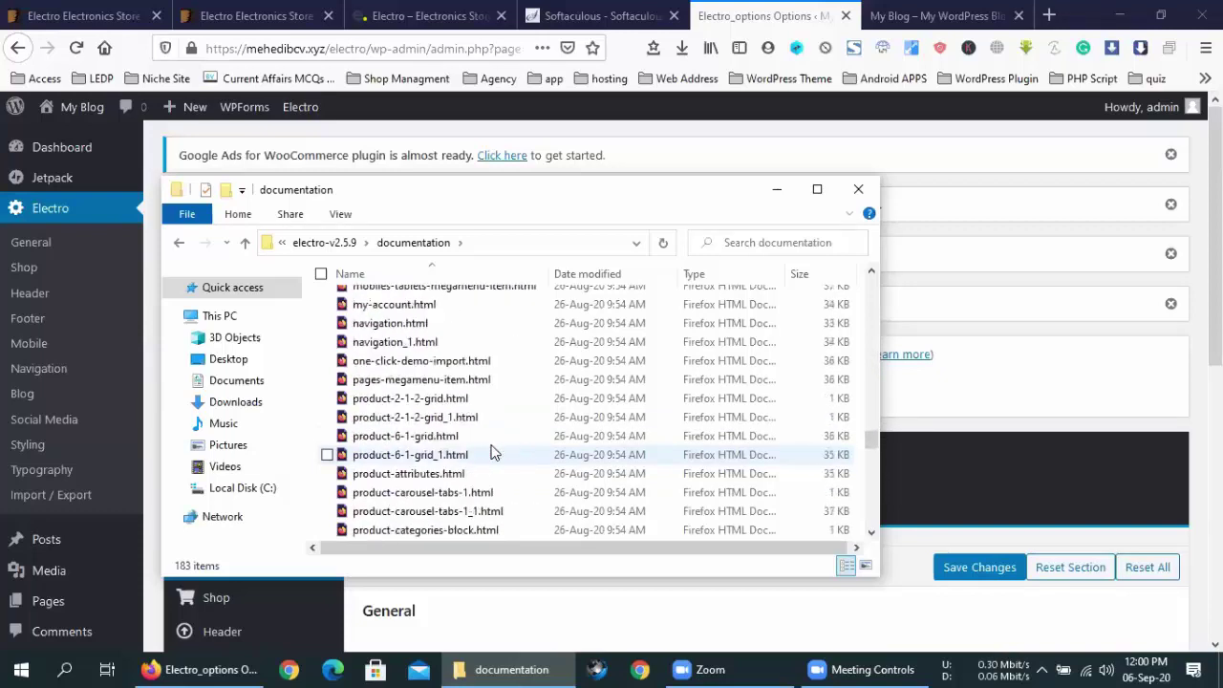
scroll(494, 453, down, 4)
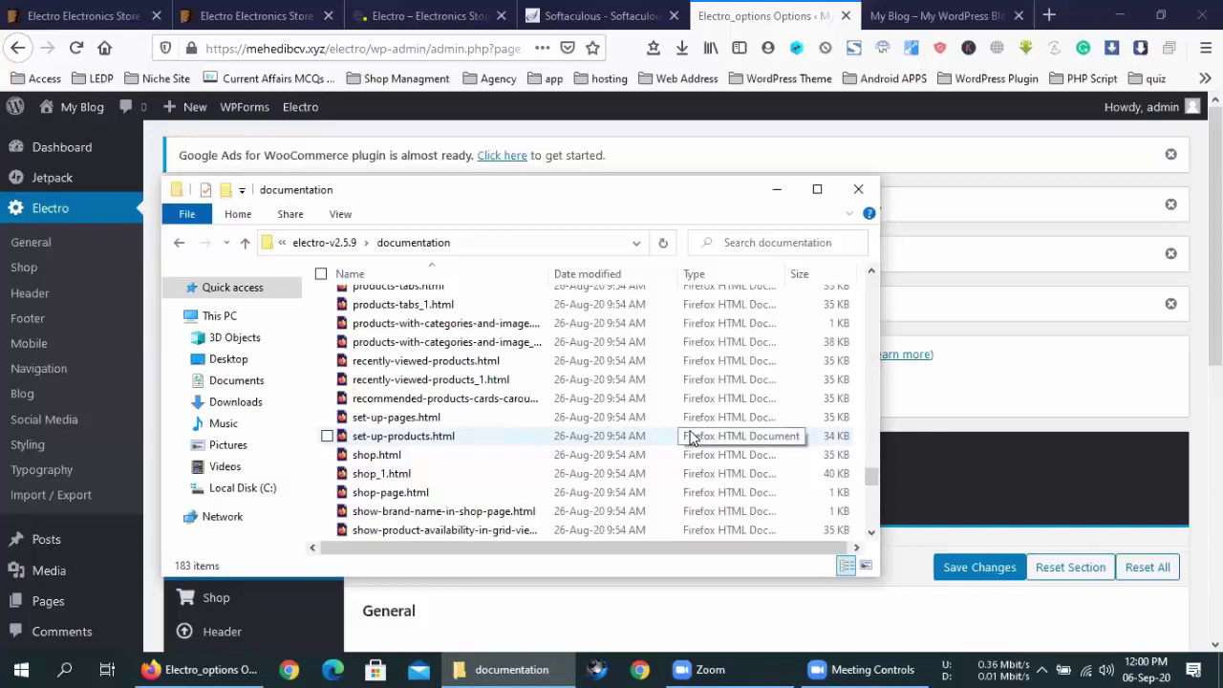
scroll(691, 437, down, 10)
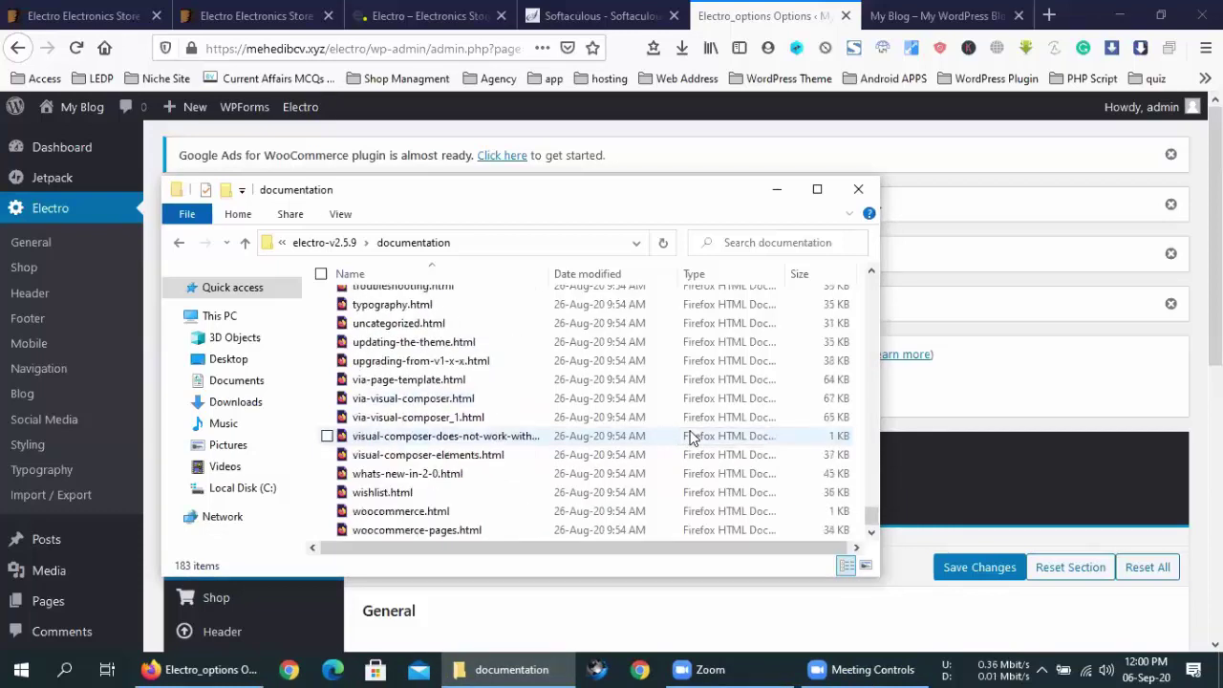
scroll(691, 437, up, 15)
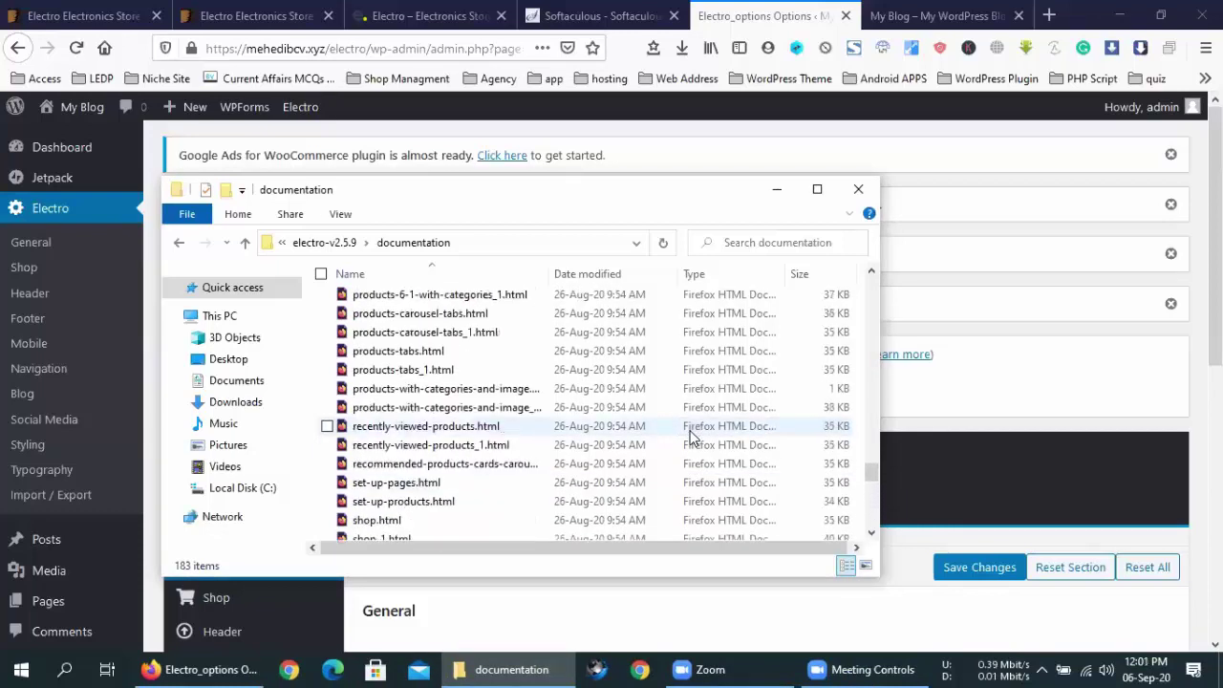
scroll(692, 438, up, 15)
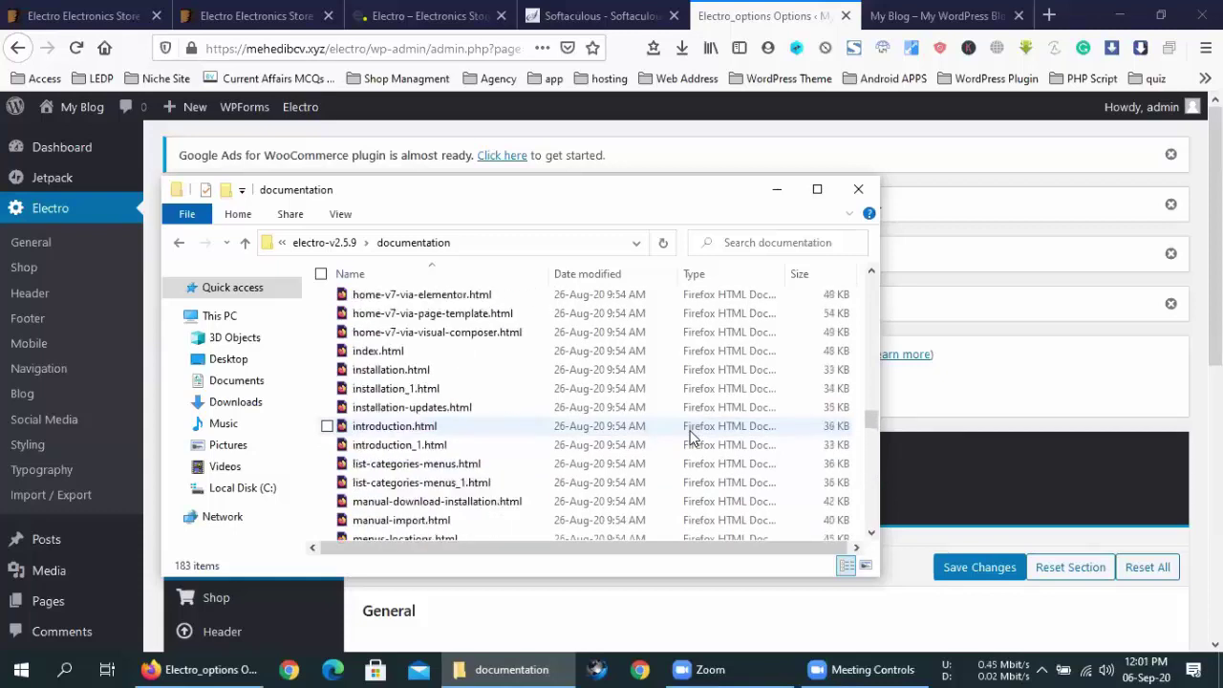
Find the home page guides in the documentation folder and open home-v2.html in the browser.
scroll(692, 437, up, 7)
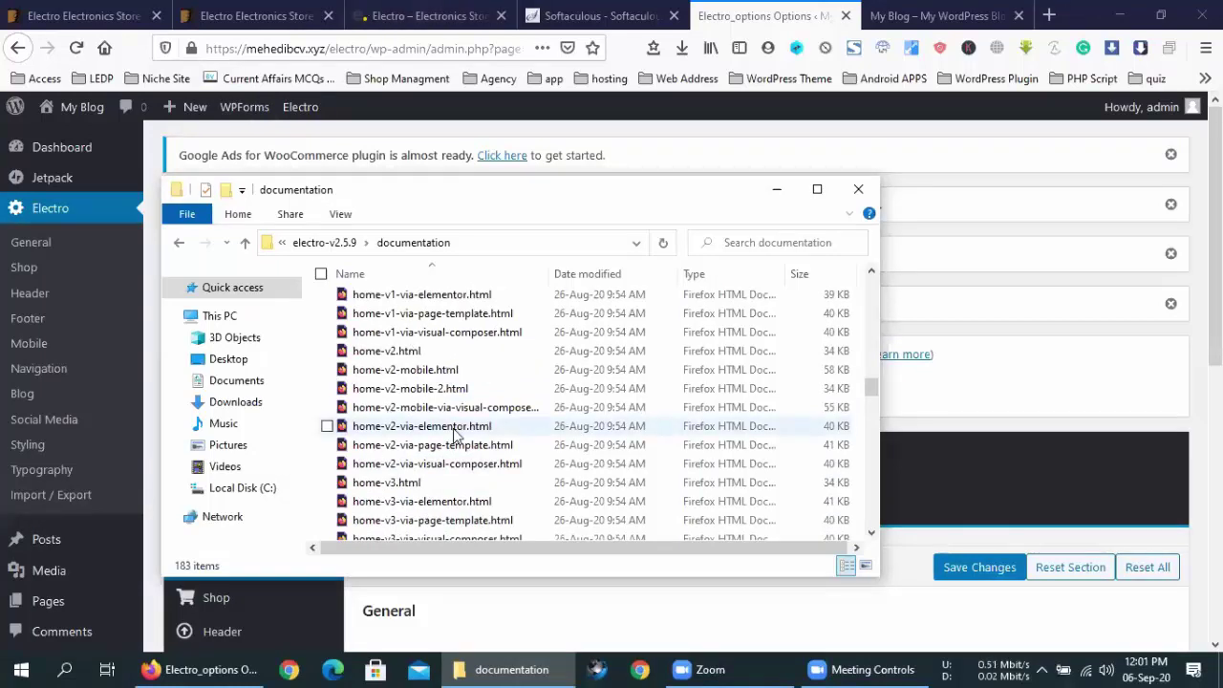
scroll(454, 435, up, 4)
click(440, 467)
scroll(441, 468, down, 1)
scroll(442, 468, up, 1)
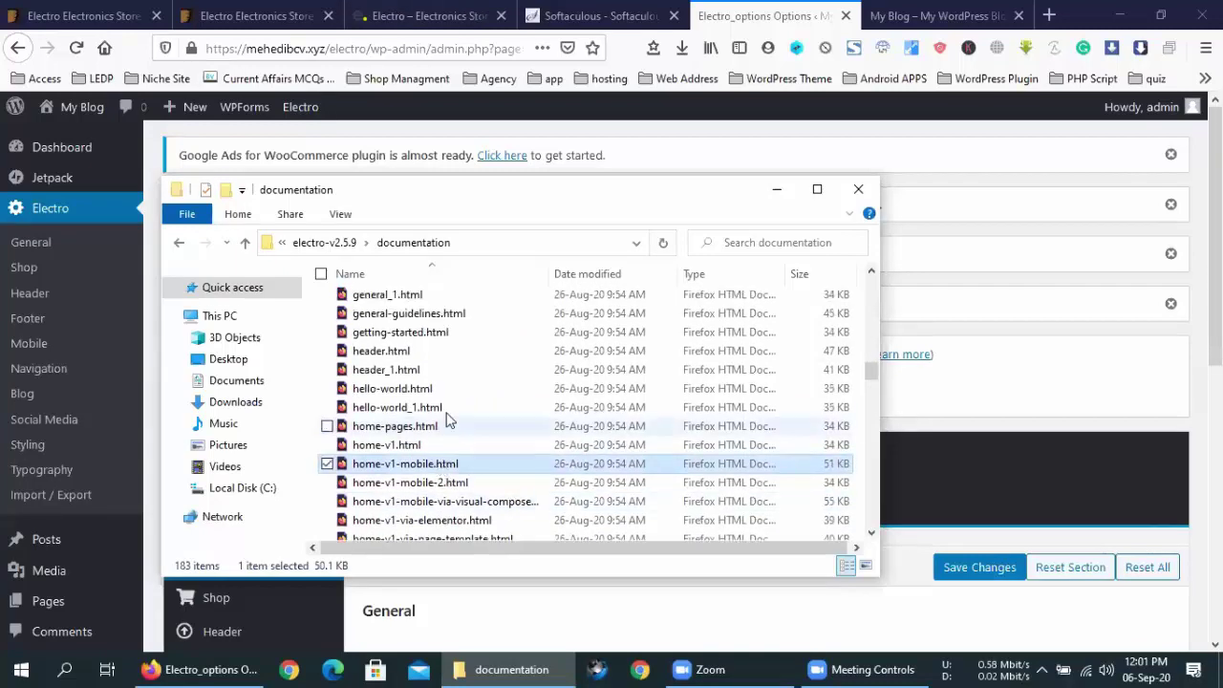
click(454, 352)
scroll(462, 396, down, 4)
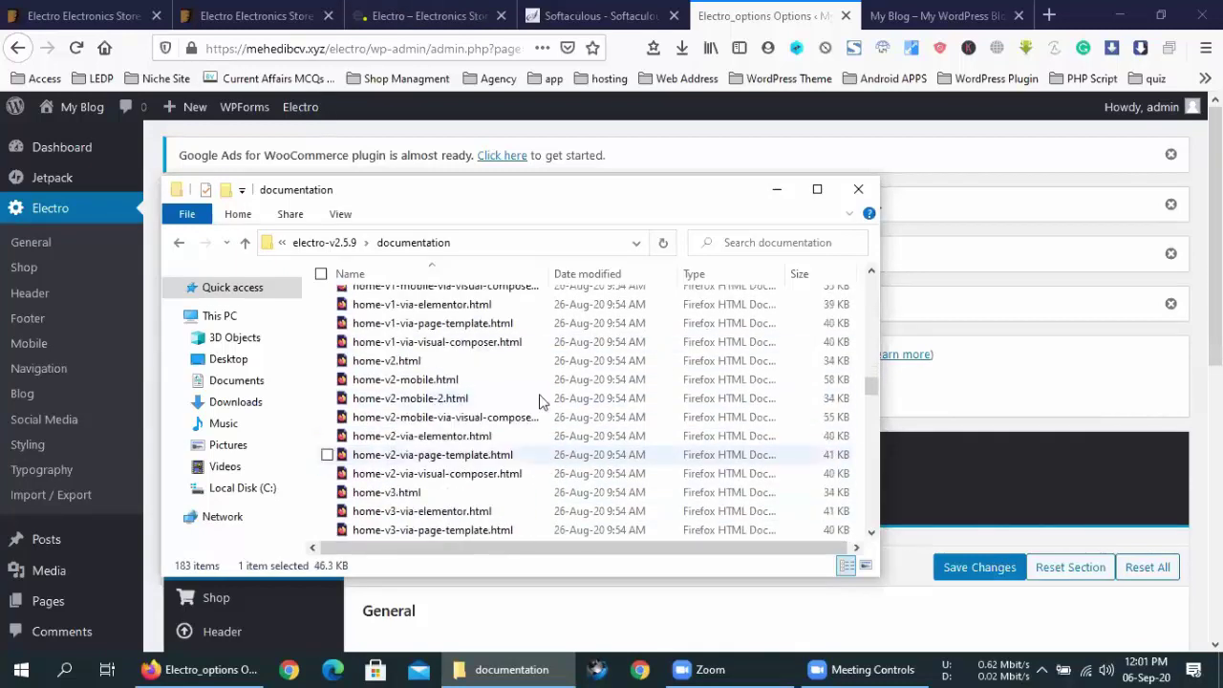
click(427, 361)
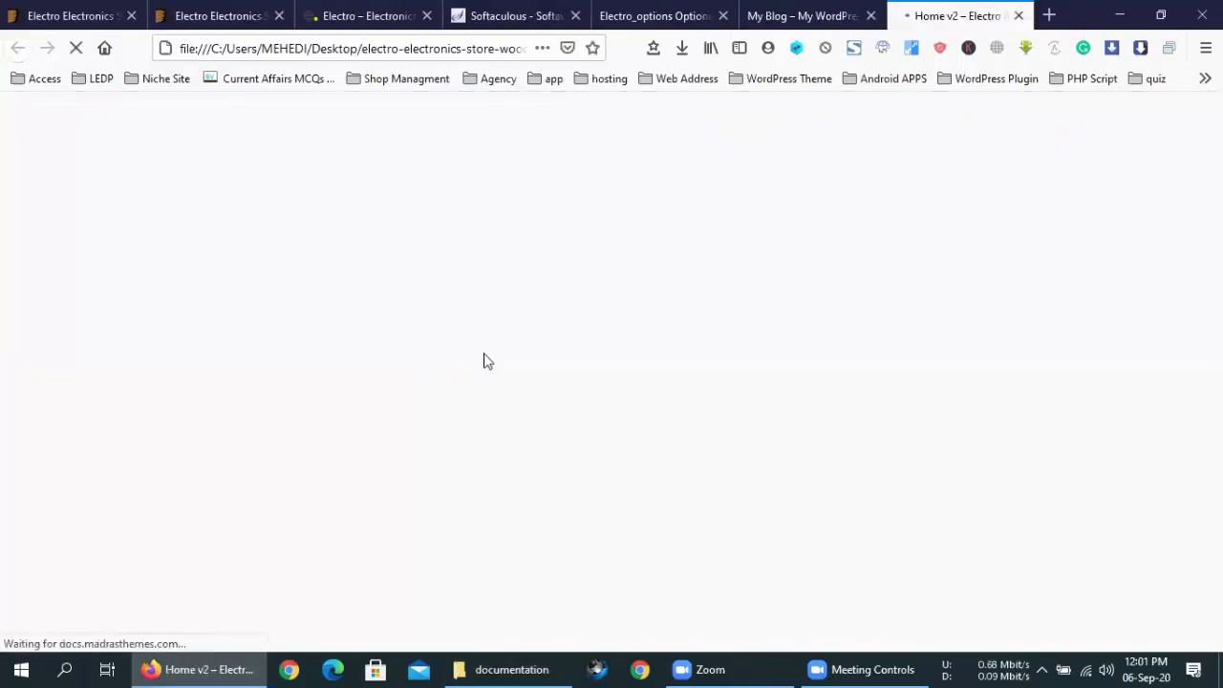
Read the Home v2 documentation page, including its Elementor, Page Template and Visual Composer topics.
scroll(552, 344, down, 2)
scroll(552, 344, up, 2)
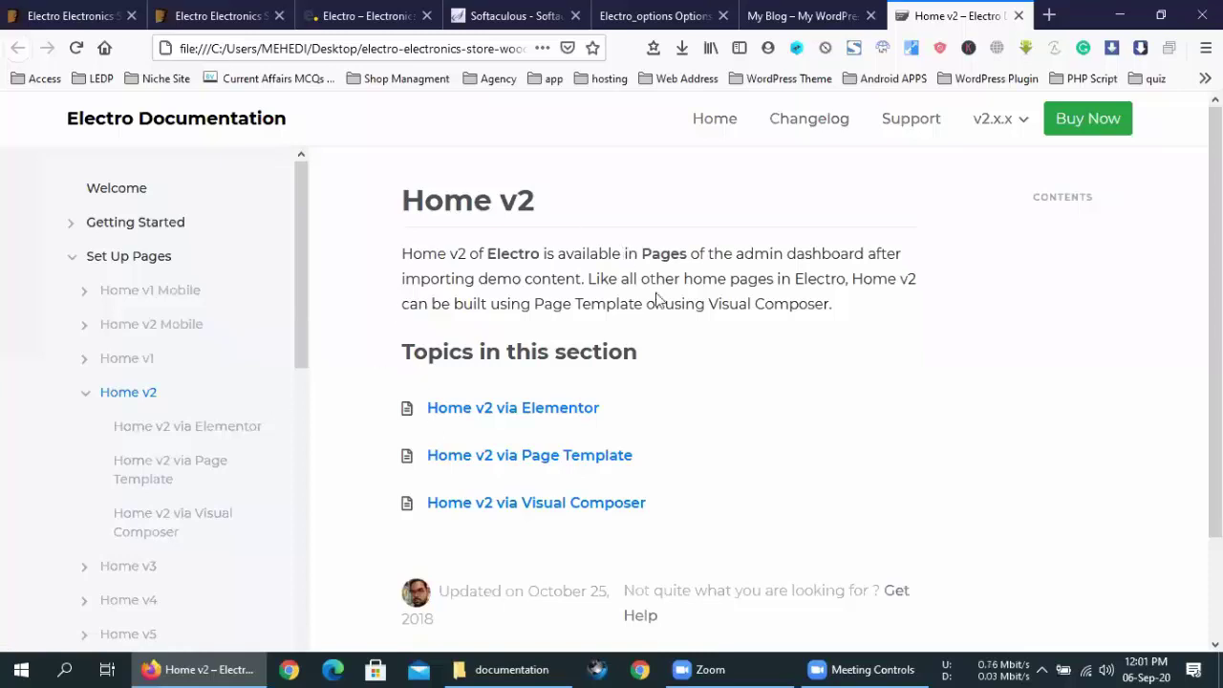
scroll(655, 401, down, 2)
scroll(656, 442, up, 2)
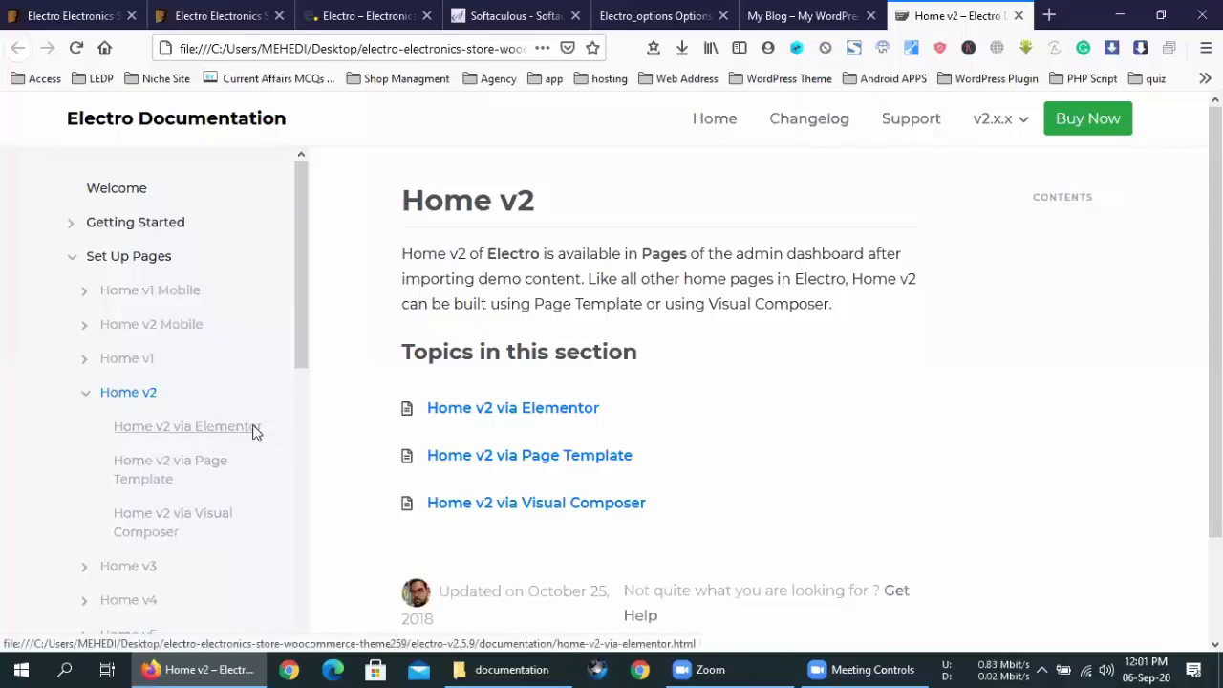
scroll(408, 446, down, 2)
scroll(159, 465, up, 2)
scroll(159, 464, down, 2)
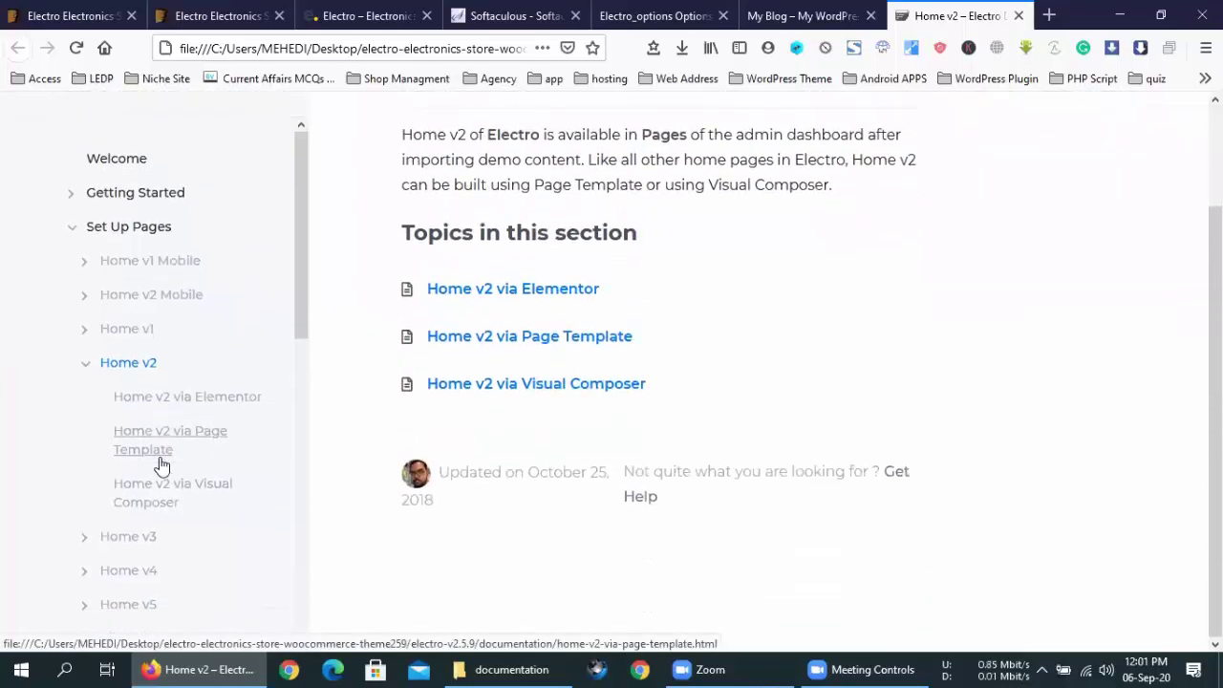
drag(302, 191, 309, 131)
scroll(682, 162, up, 2)
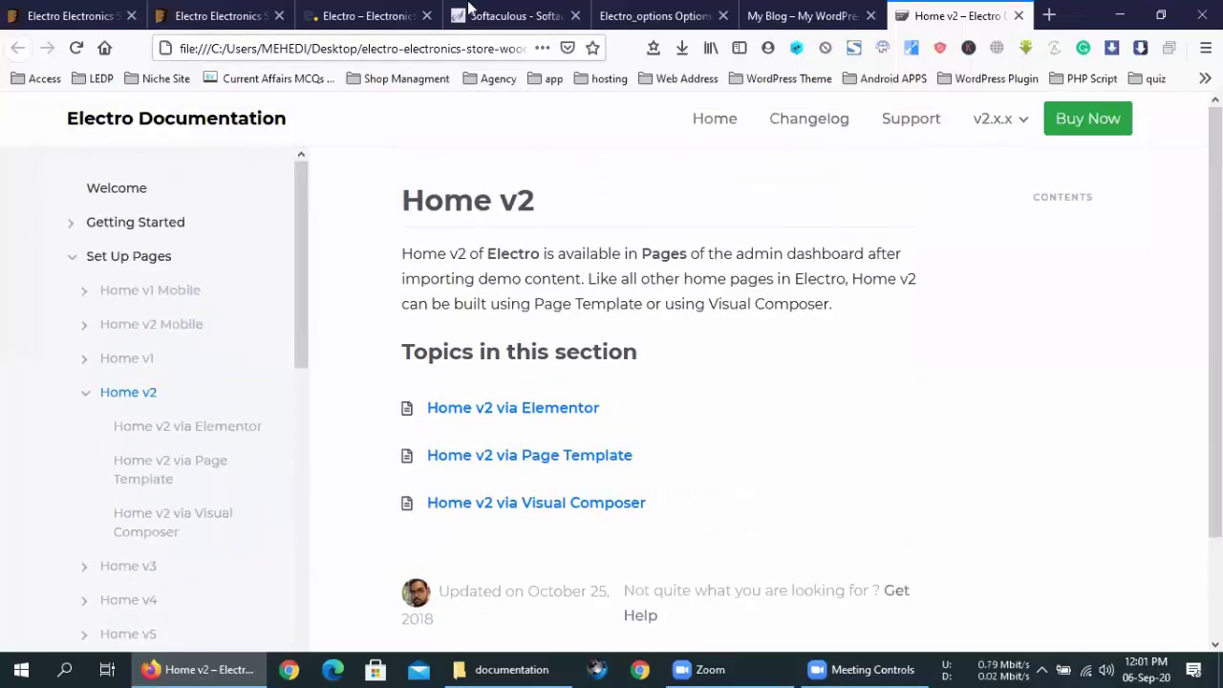
Return to the new site's Electro theme options and open the Import Demo Data page.
click(640, 9)
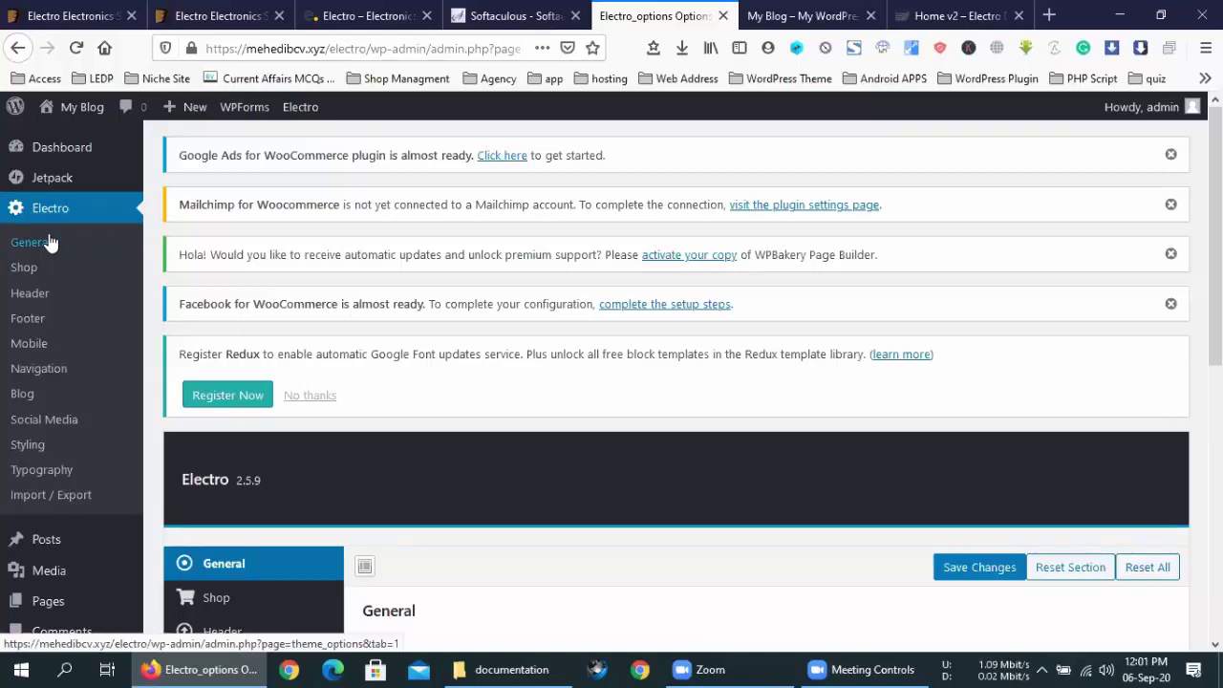
scroll(105, 304, down, 5)
scroll(104, 314, down, 5)
mouse_move(96, 332)
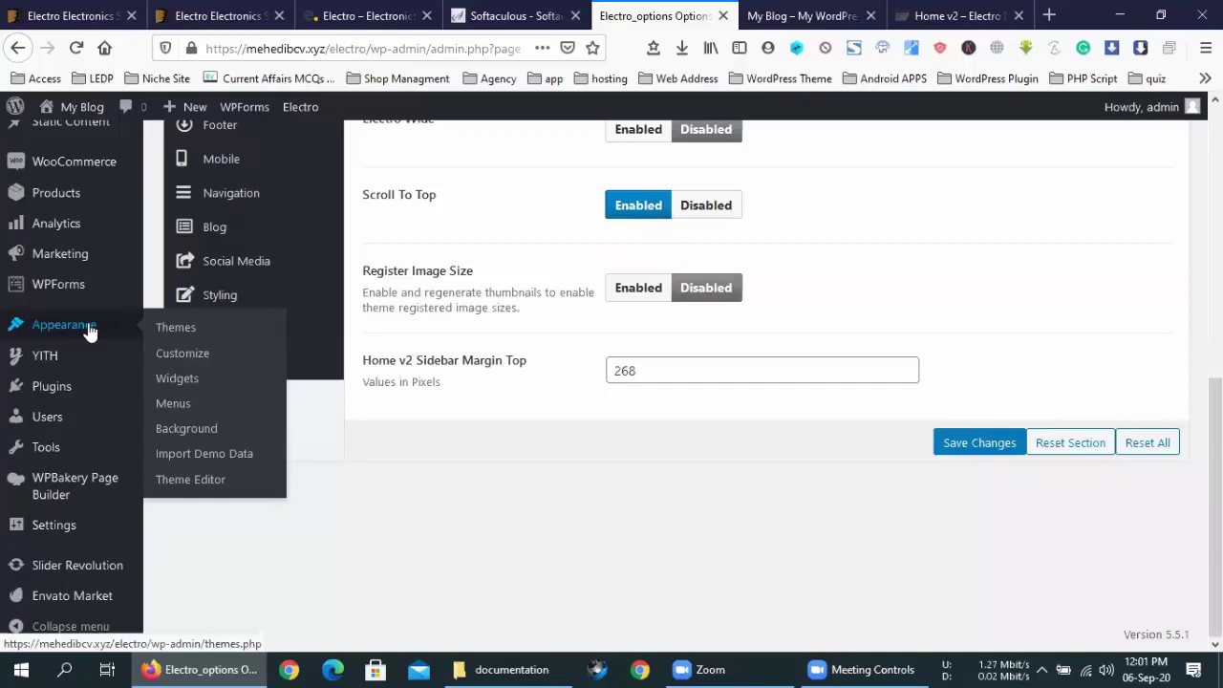
click(219, 455)
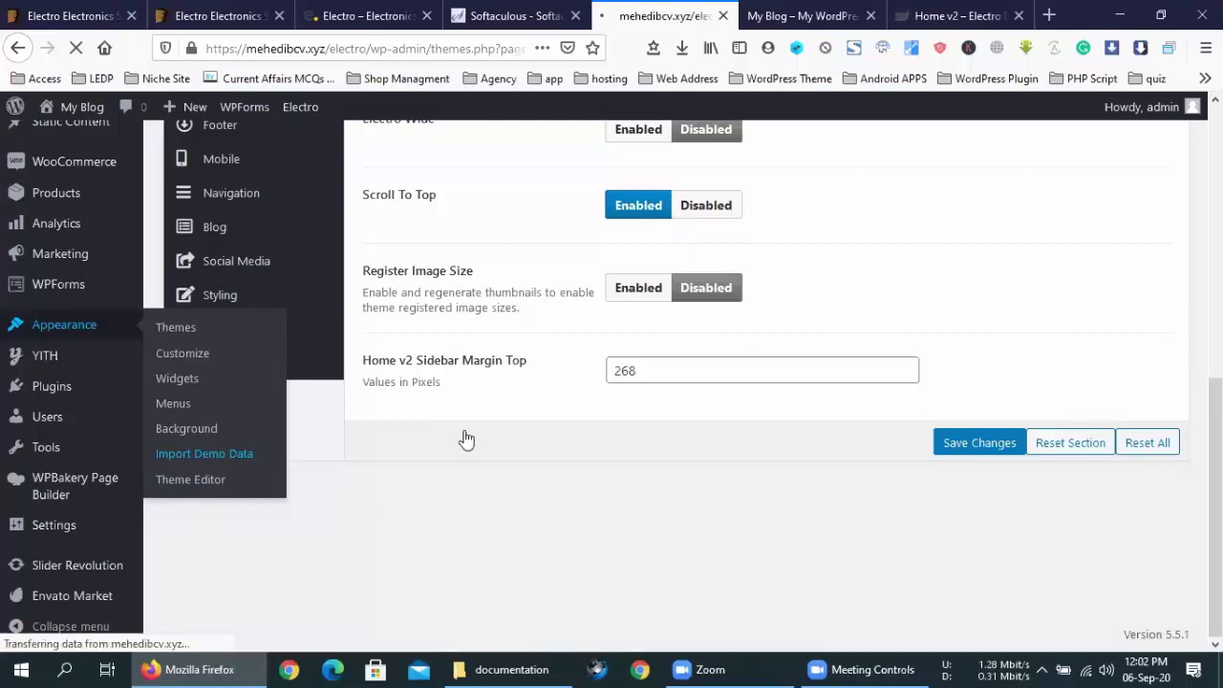
Review the One Click Demo Import notes and start importing the theme's demo data.
scroll(466, 435, down, 1)
scroll(465, 432, down, 4)
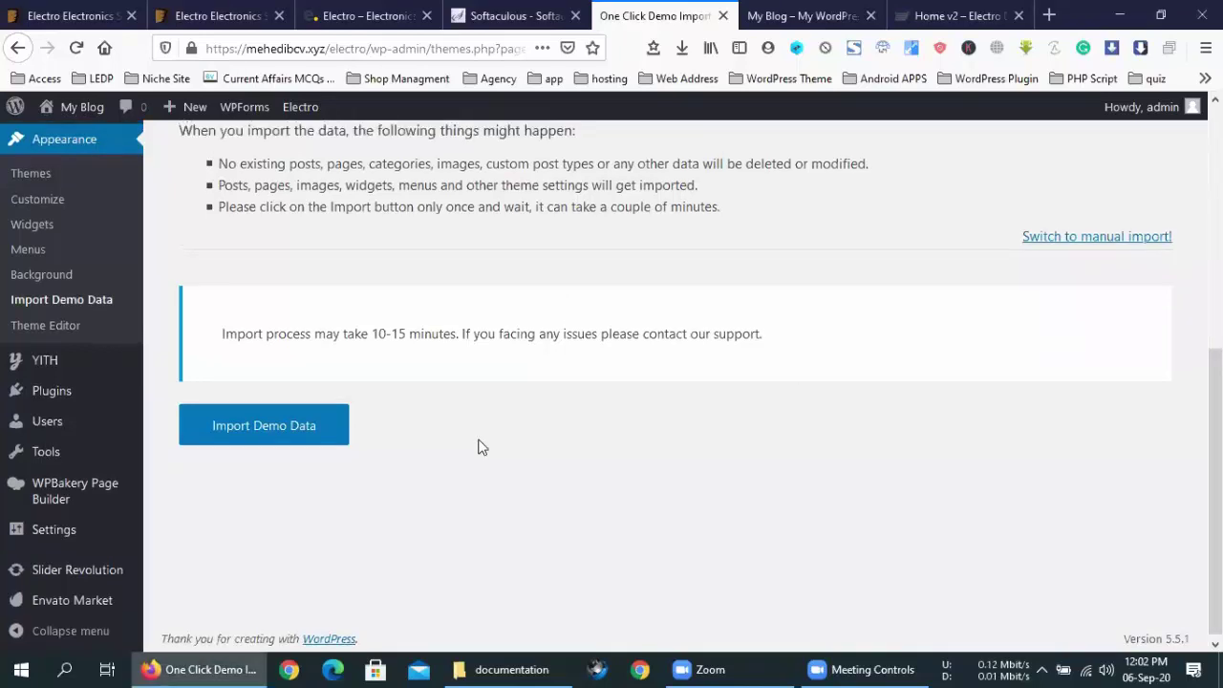
scroll(477, 445, up, 5)
scroll(250, 366, down, 2)
scroll(503, 403, up, 2)
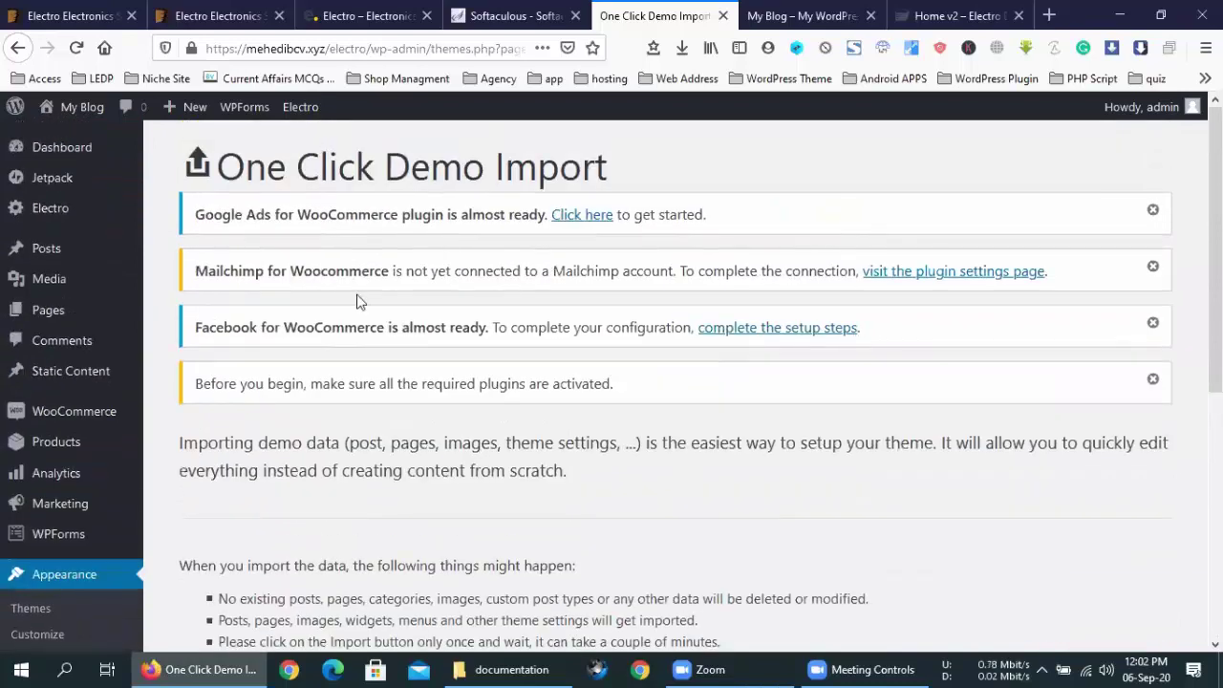
scroll(503, 403, down, 4)
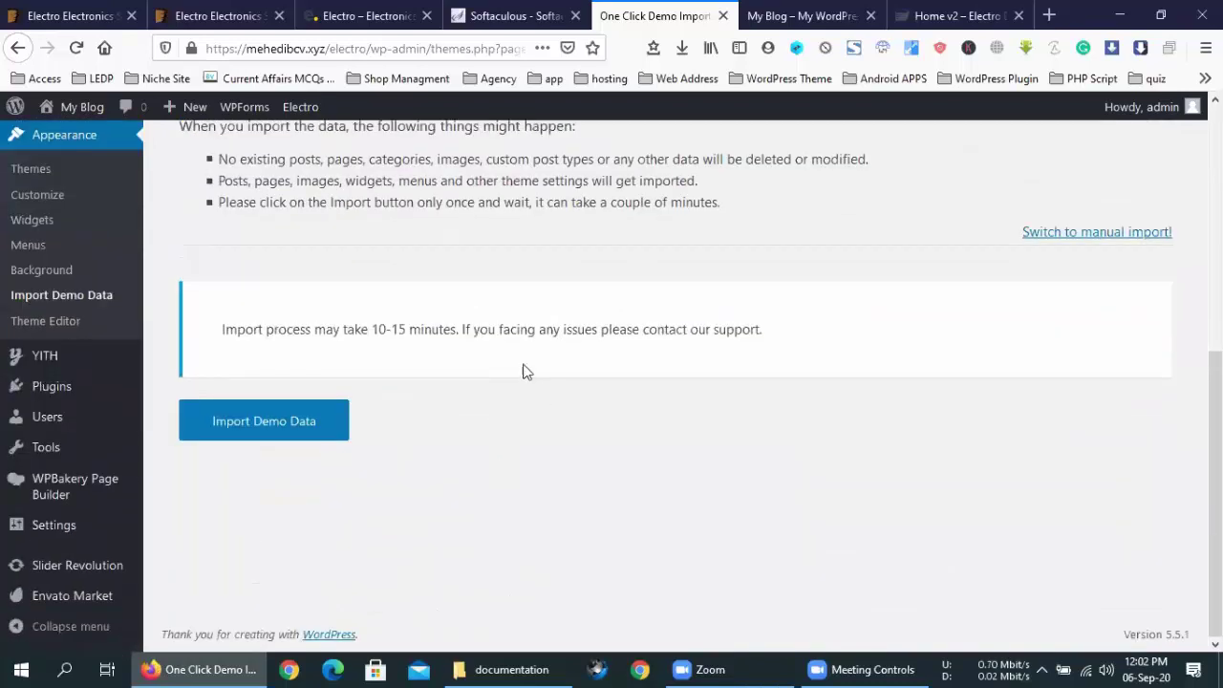
click(283, 420)
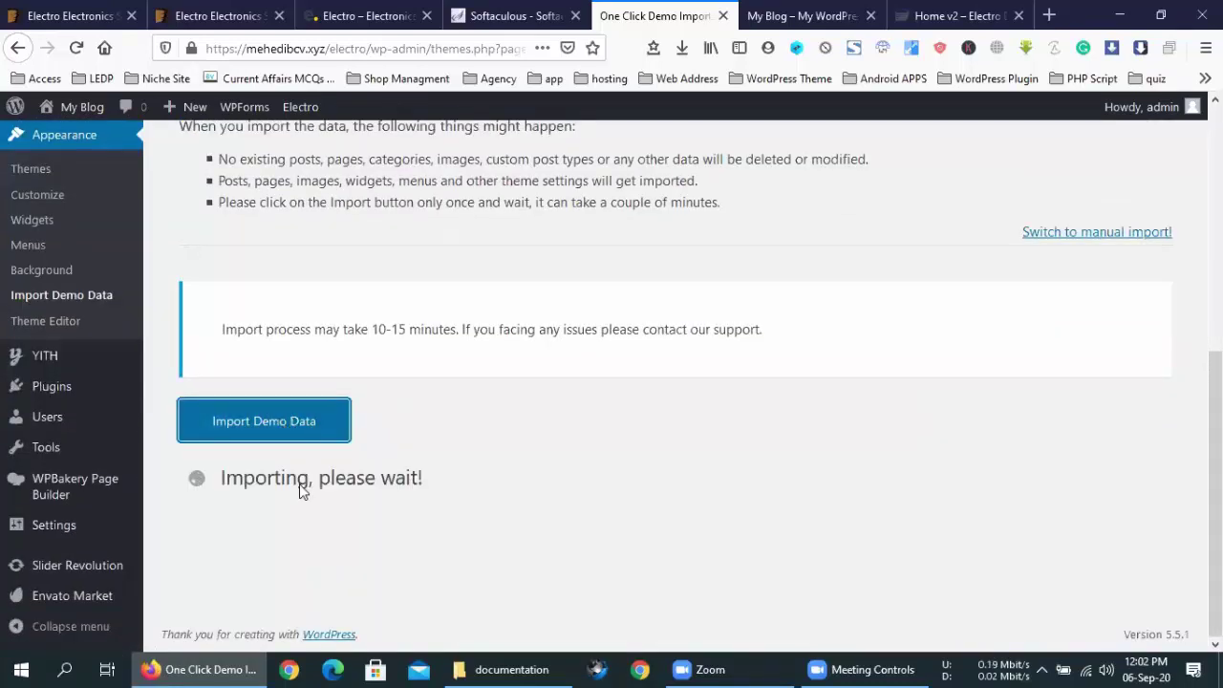
Read the completion notice and the import notes on the One Click Demo Import page.
click(483, 498)
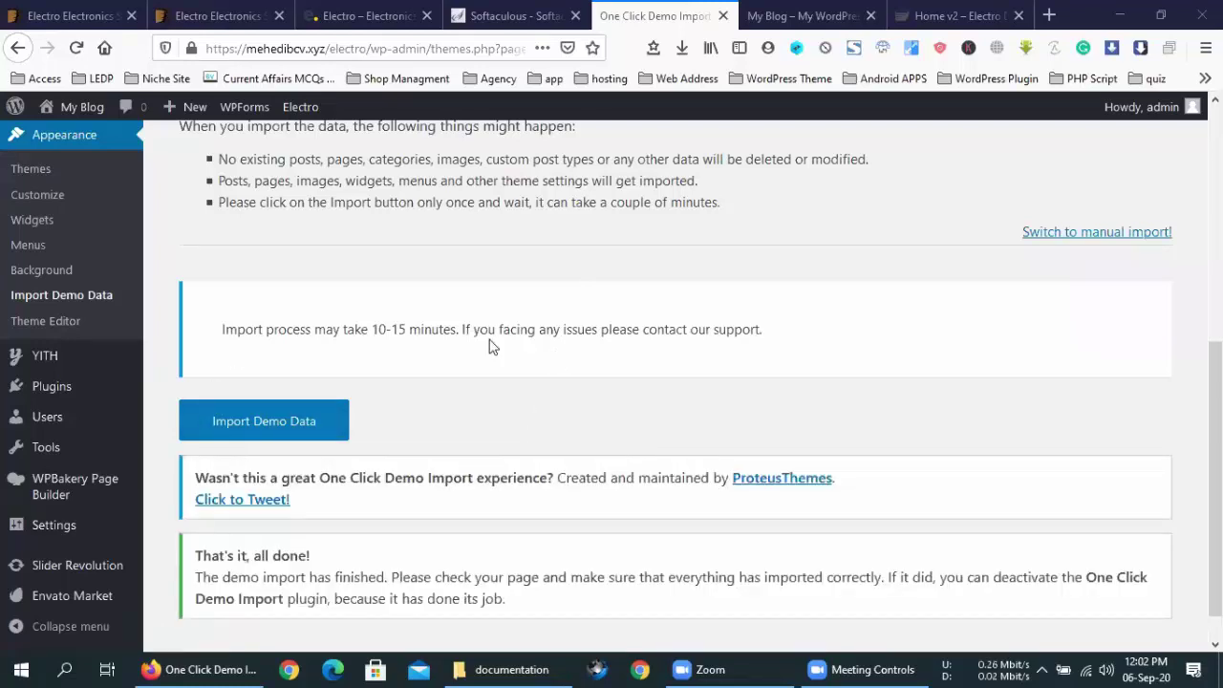
scroll(491, 347, down, 1)
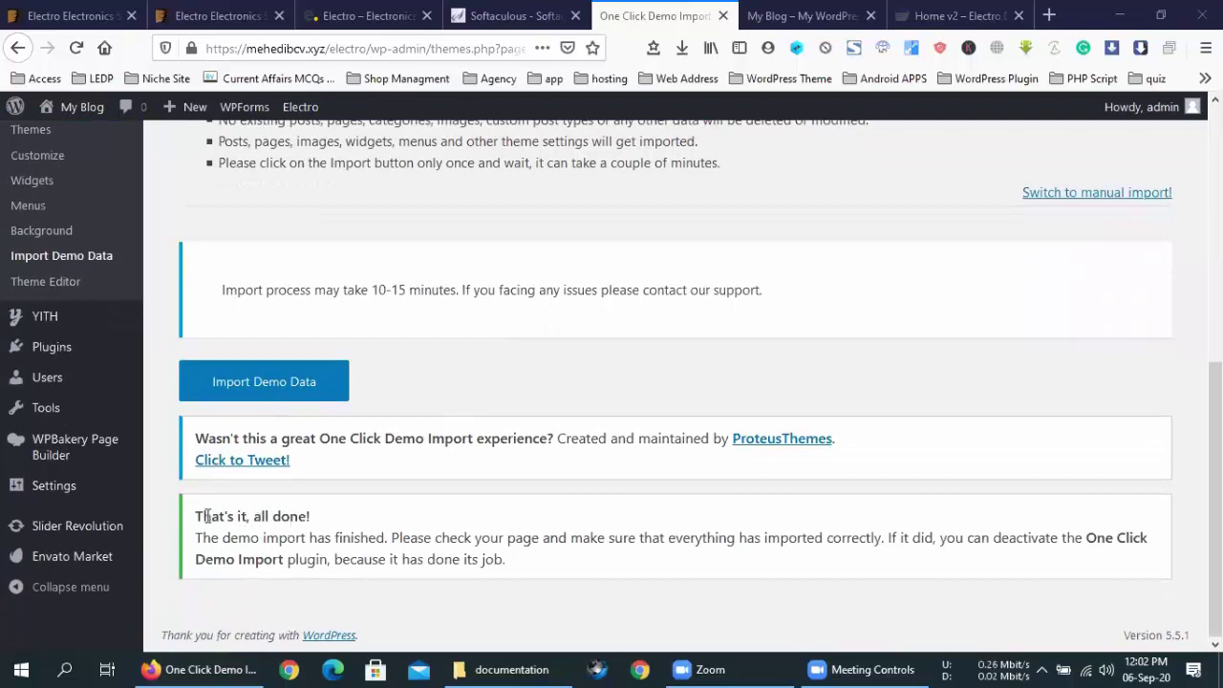
drag(195, 516, 339, 529)
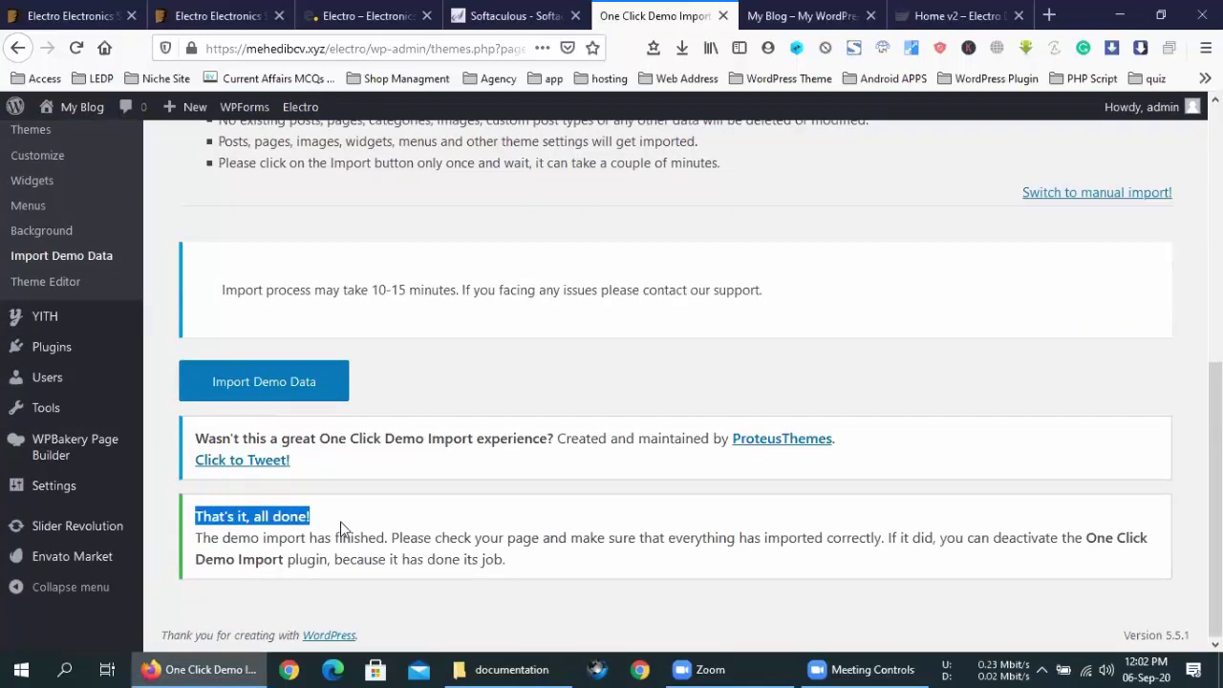
click(339, 529)
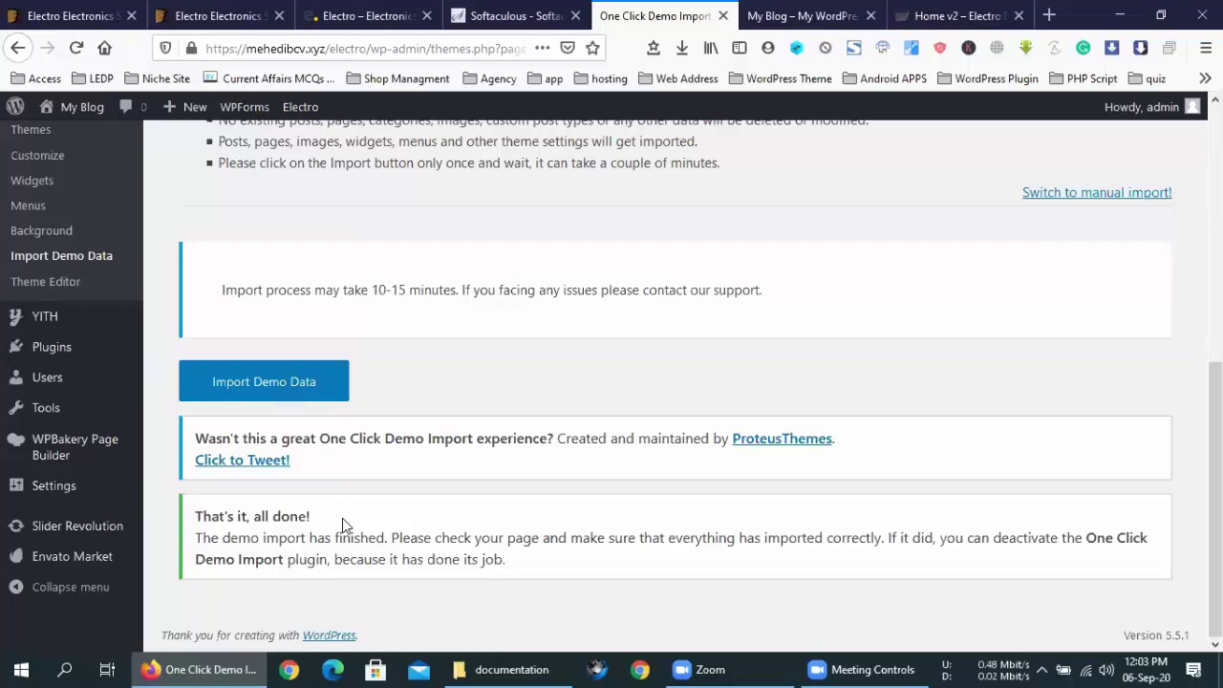
scroll(342, 518, up, 5)
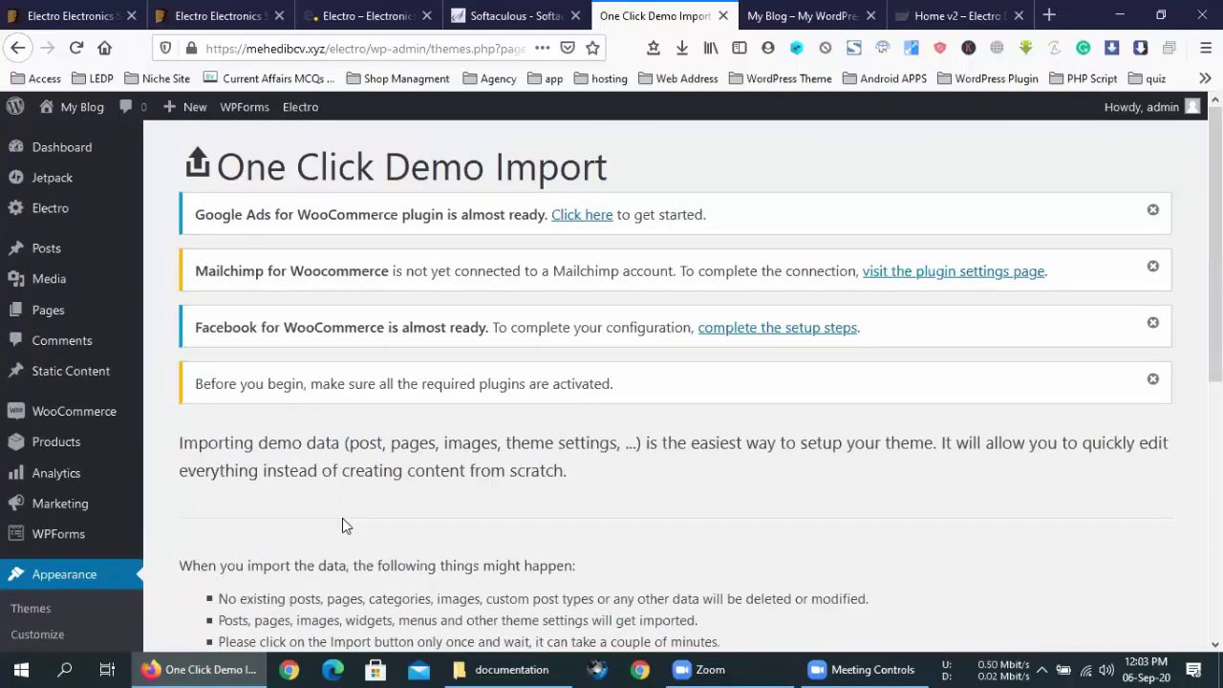
scroll(342, 517, down, 5)
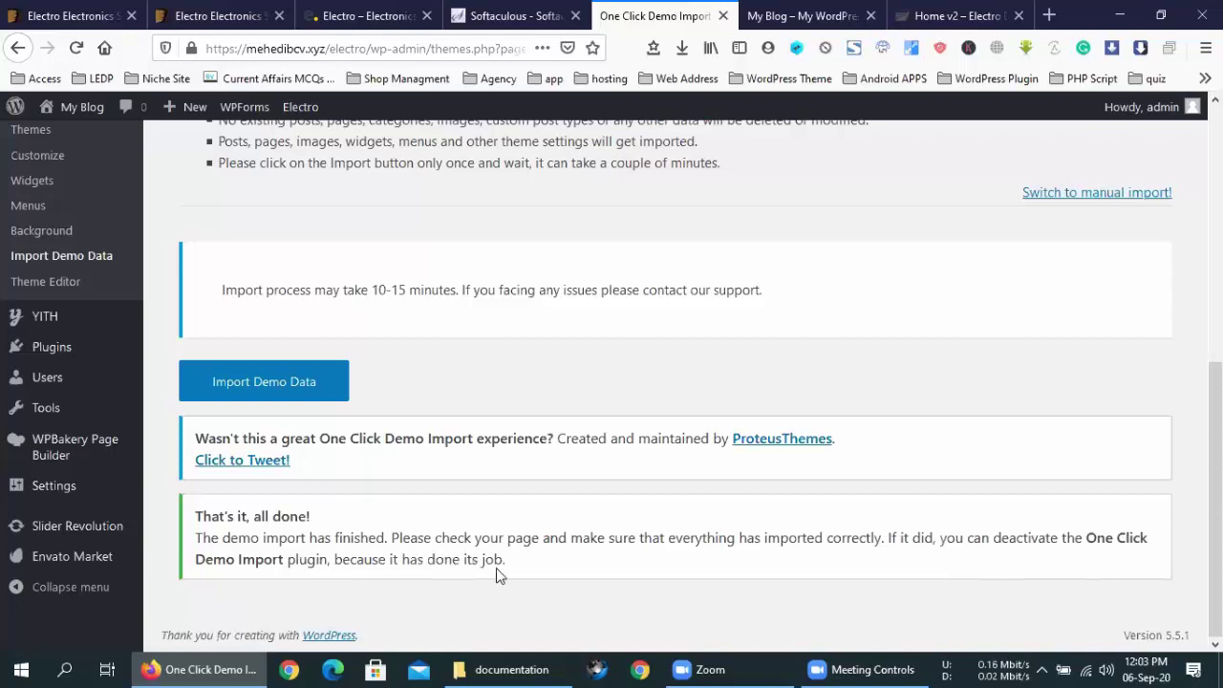
scroll(548, 574, up, 7)
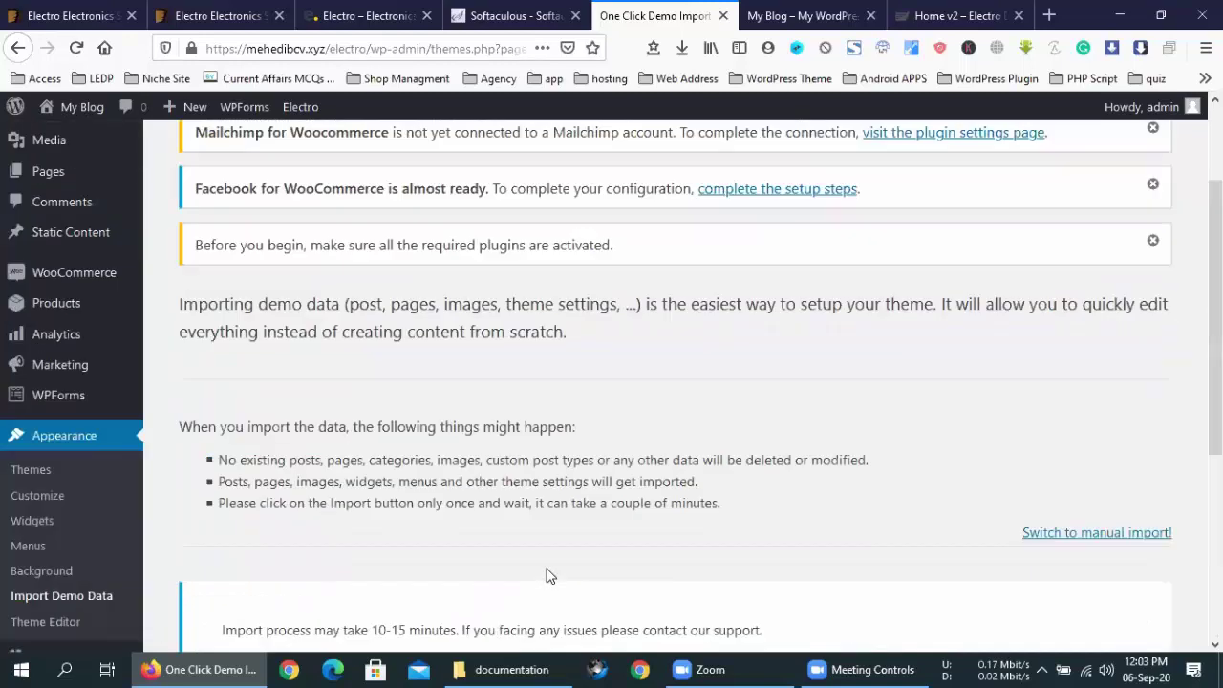
scroll(545, 573, down, 7)
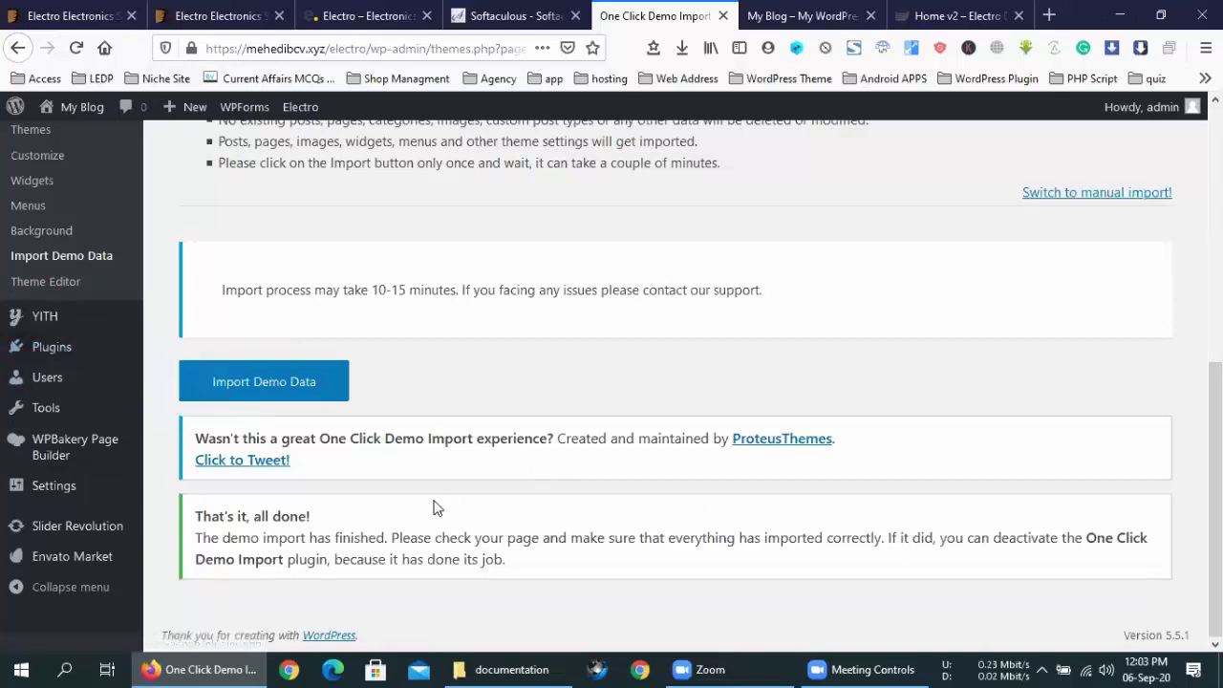
drag(195, 537, 306, 537)
click(202, 538)
drag(187, 538, 742, 554)
click(732, 554)
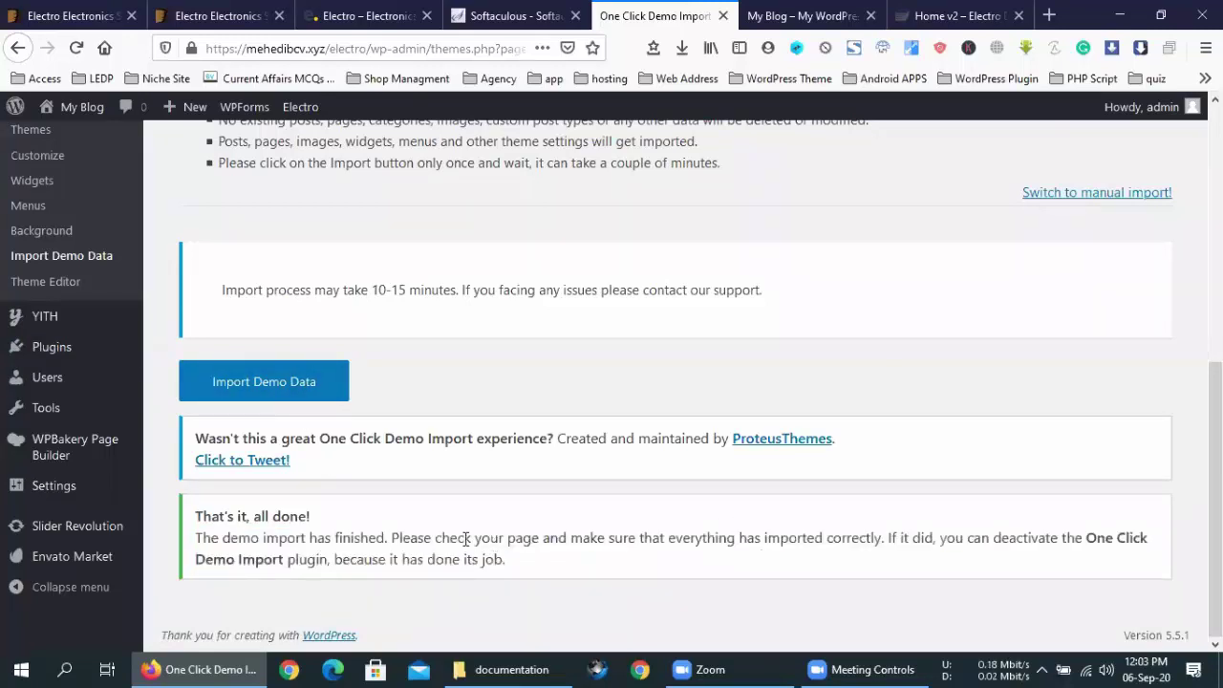
drag(439, 538, 685, 538)
click(635, 538)
Open the new site's list of pages and look through the Home page versions, down to Home v2.
scroll(38, 377, up, 5)
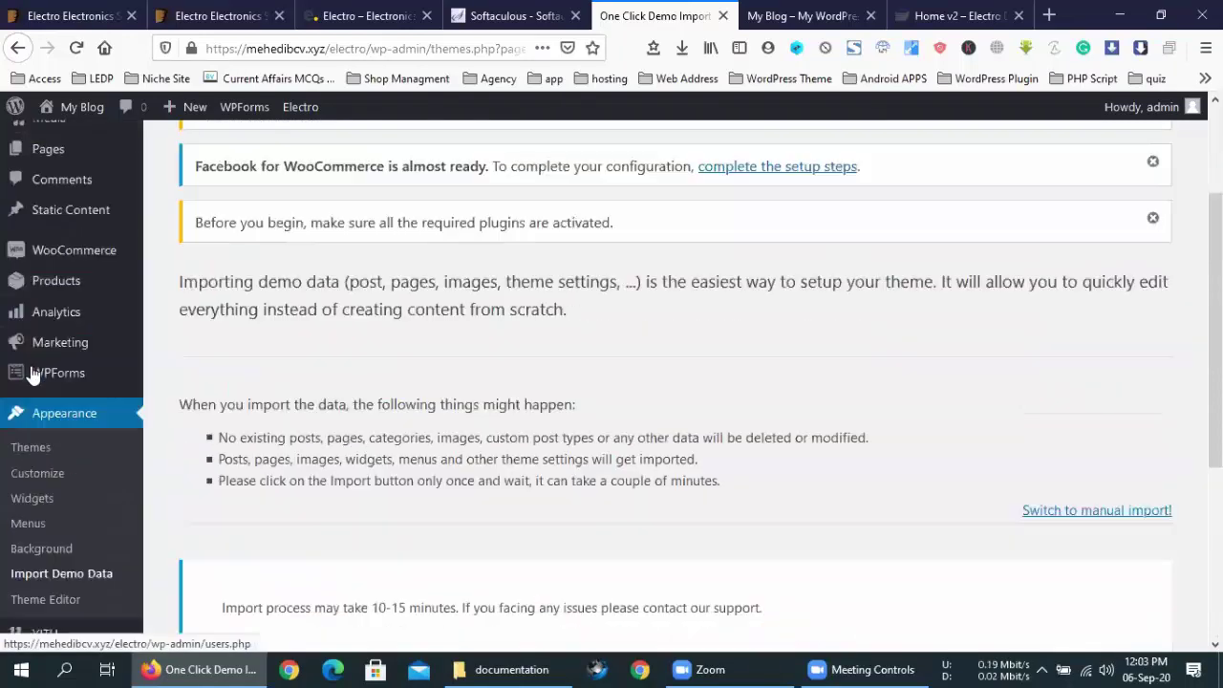
click(45, 322)
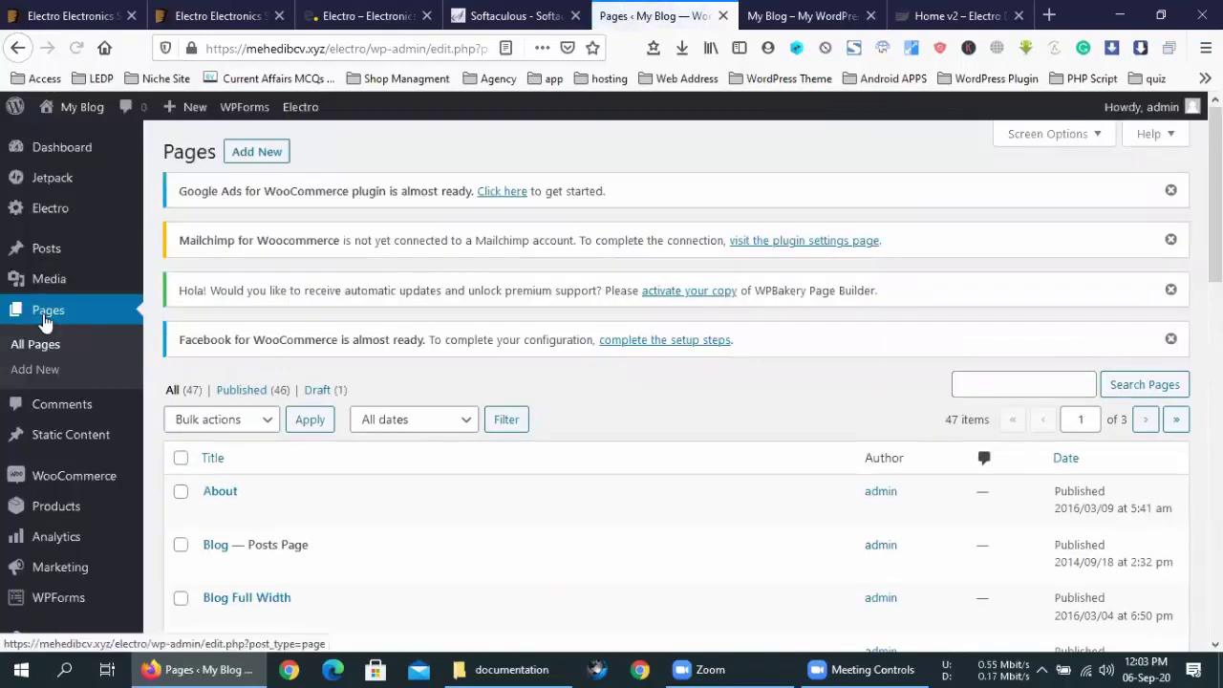
scroll(469, 401, down, 10)
scroll(469, 398, down, 3)
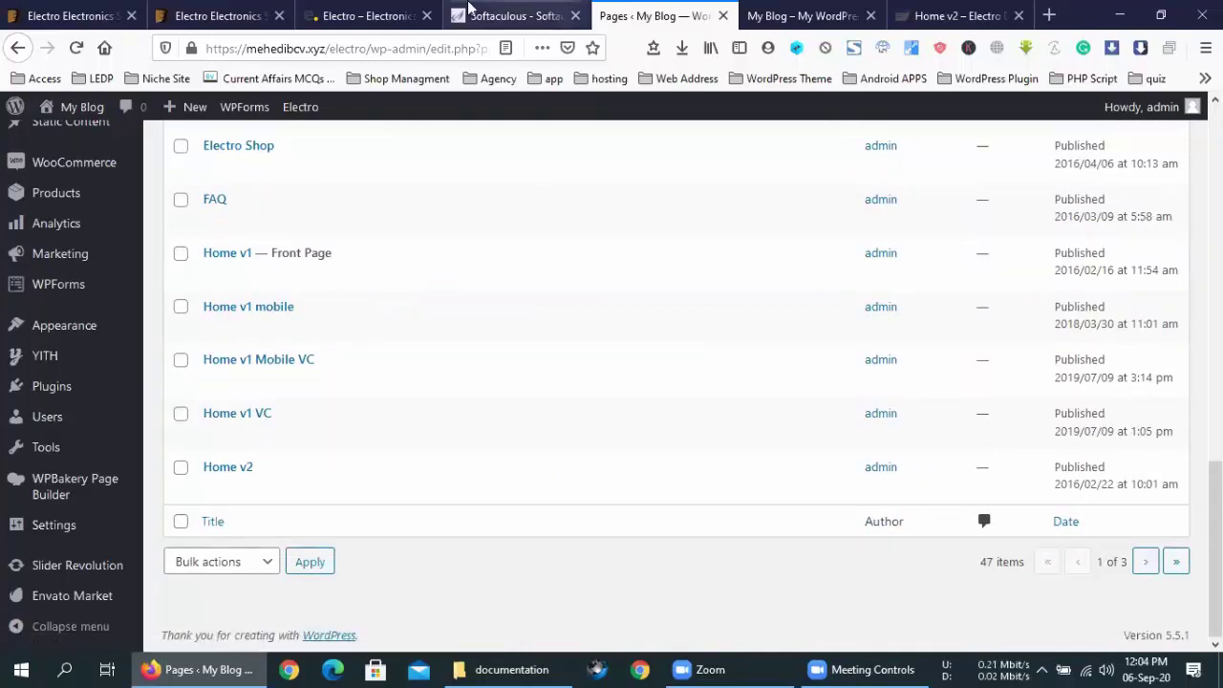
Check the theme's v2 demo store and the new site's front page, and return to the list of pages.
click(391, 9)
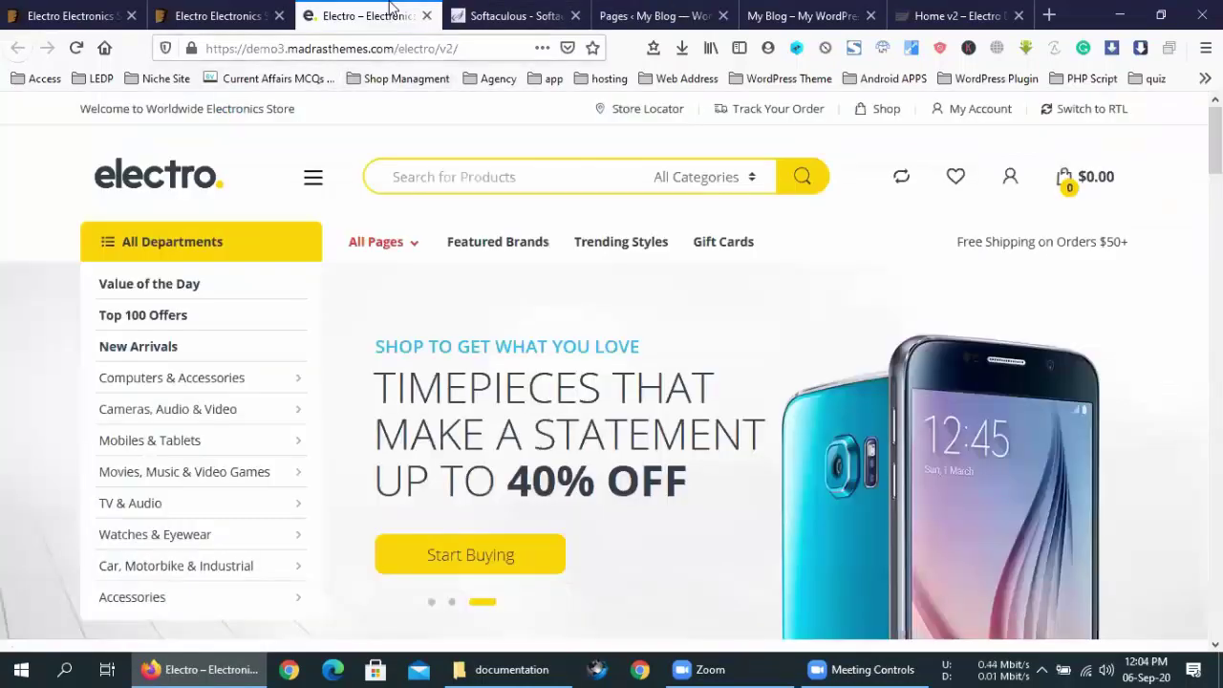
key(ctrl+l)
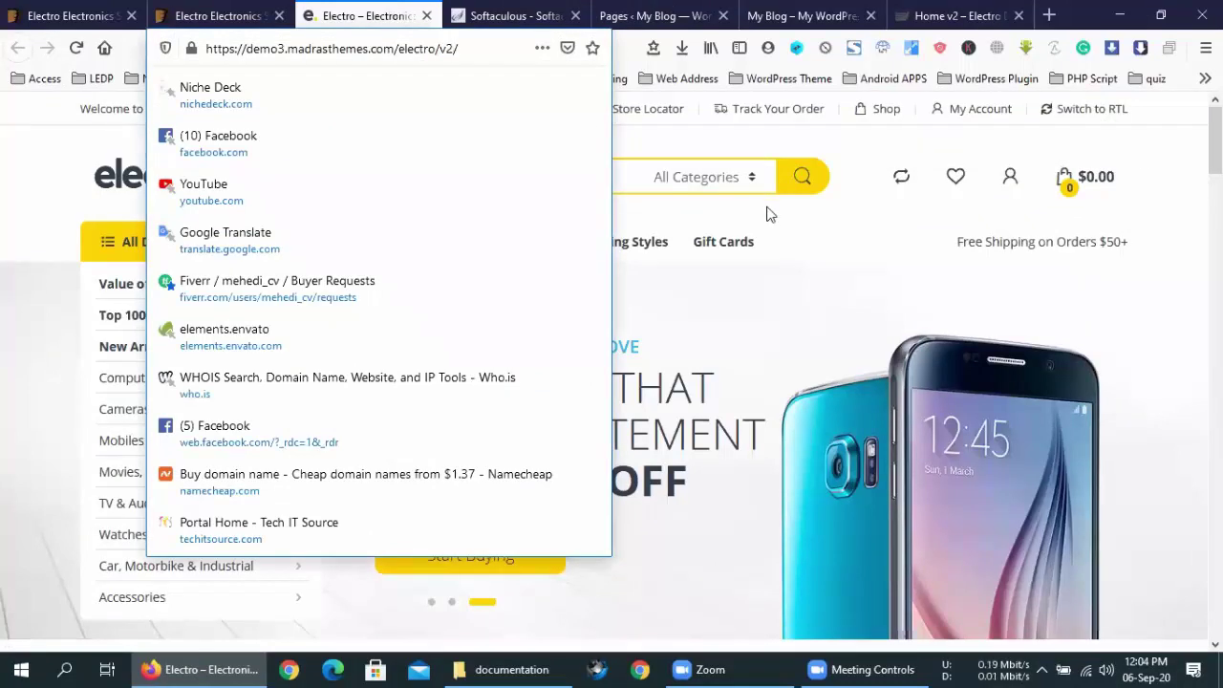
click(1143, 152)
click(772, 7)
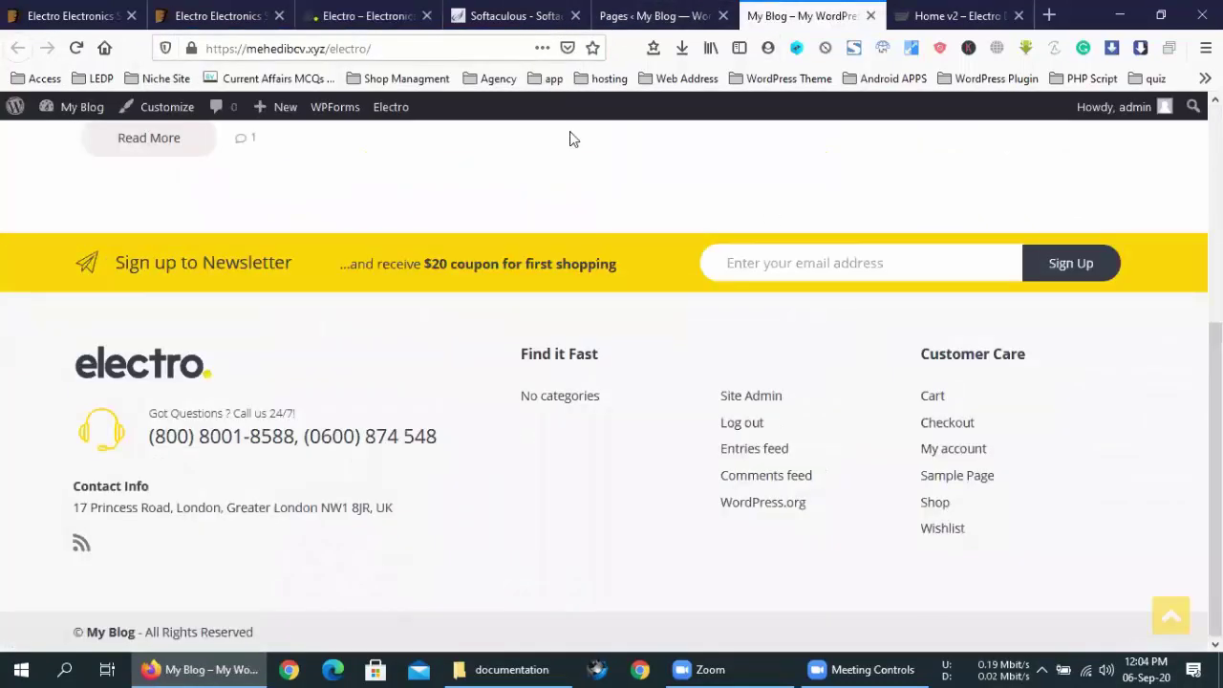
click(659, 15)
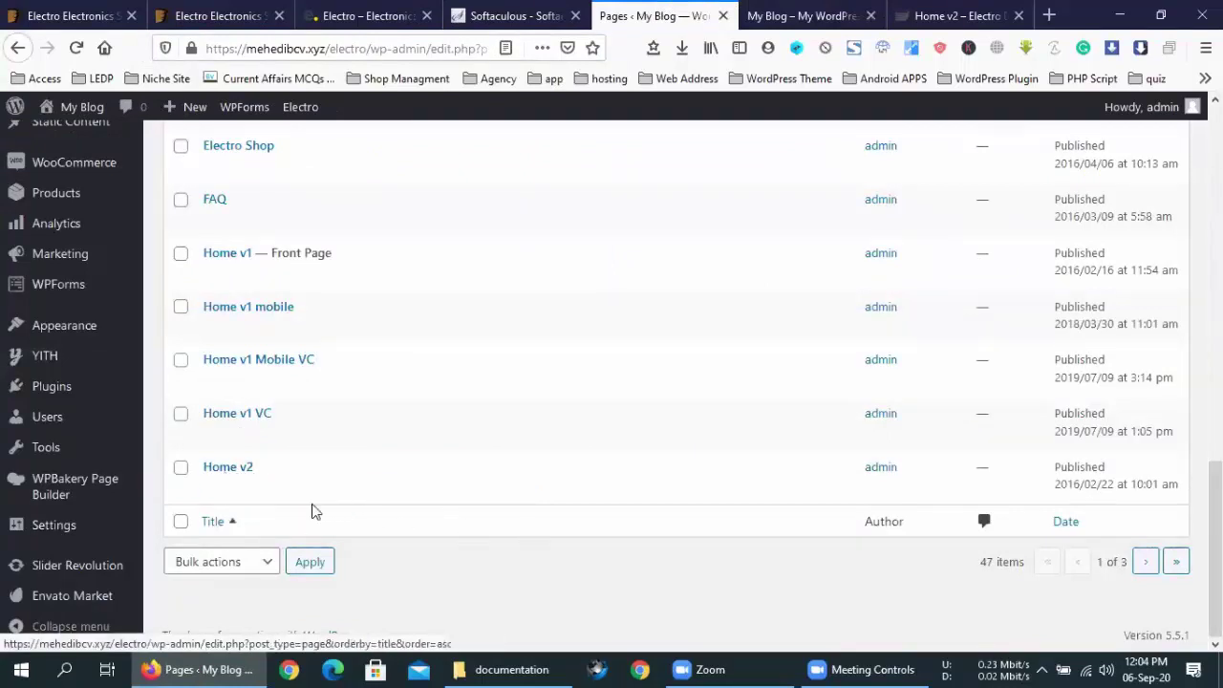
View the new site's Home v2 page in a separate tab, compare it with the demo store, and return to the list of pages.
middle_click(344, 489)
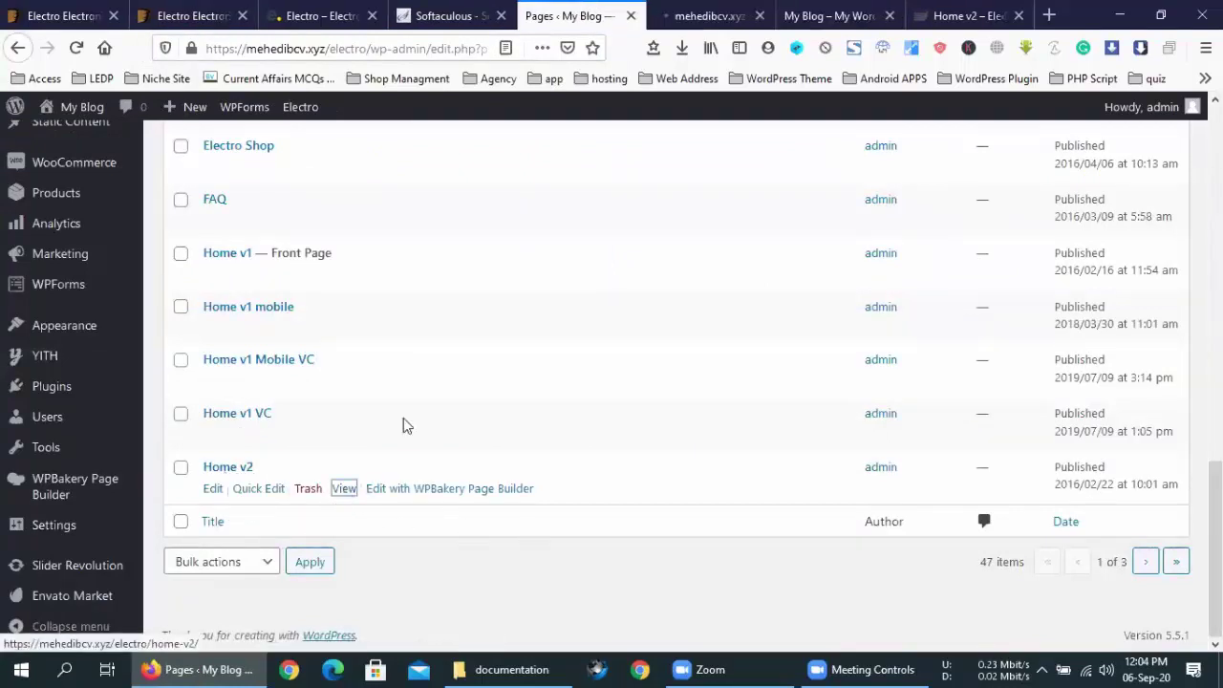
click(688, 10)
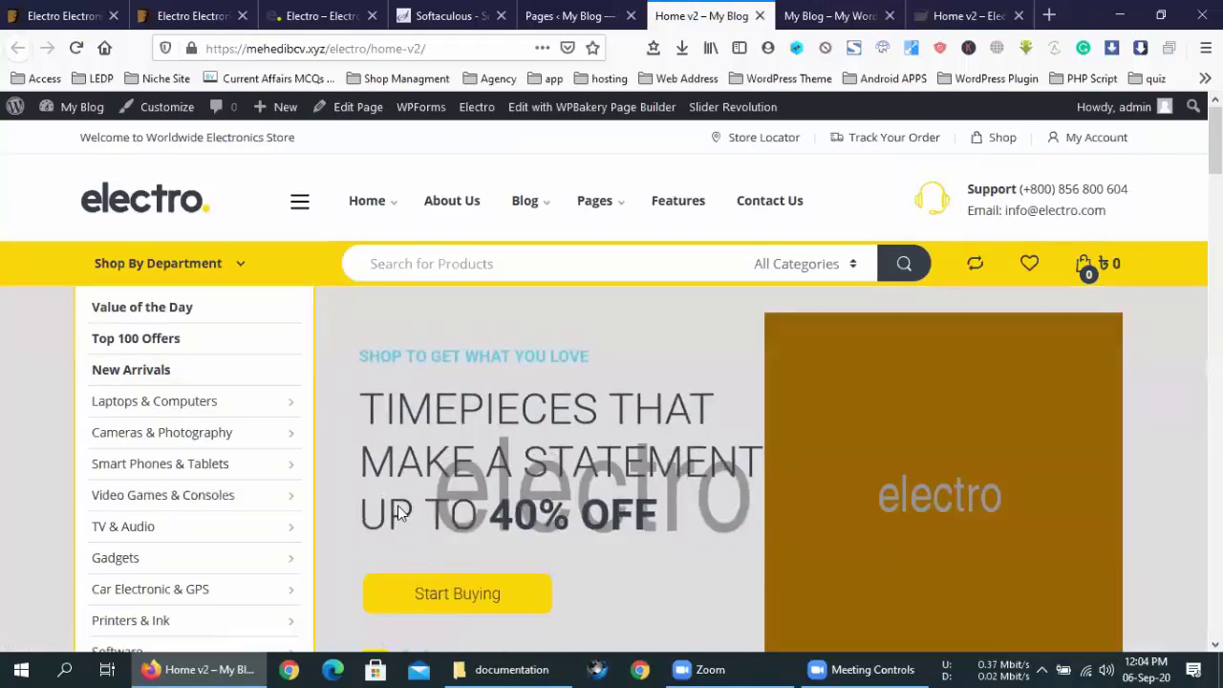
scroll(399, 507, down, 10)
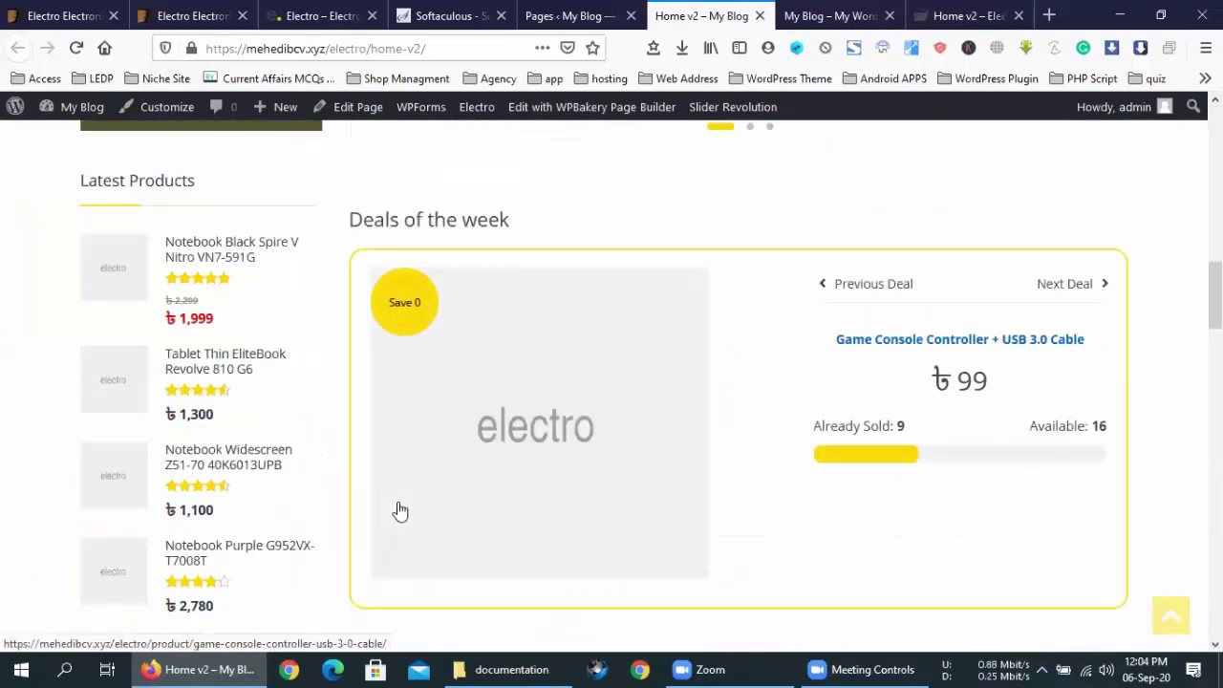
click(277, 11)
click(659, 12)
click(621, 14)
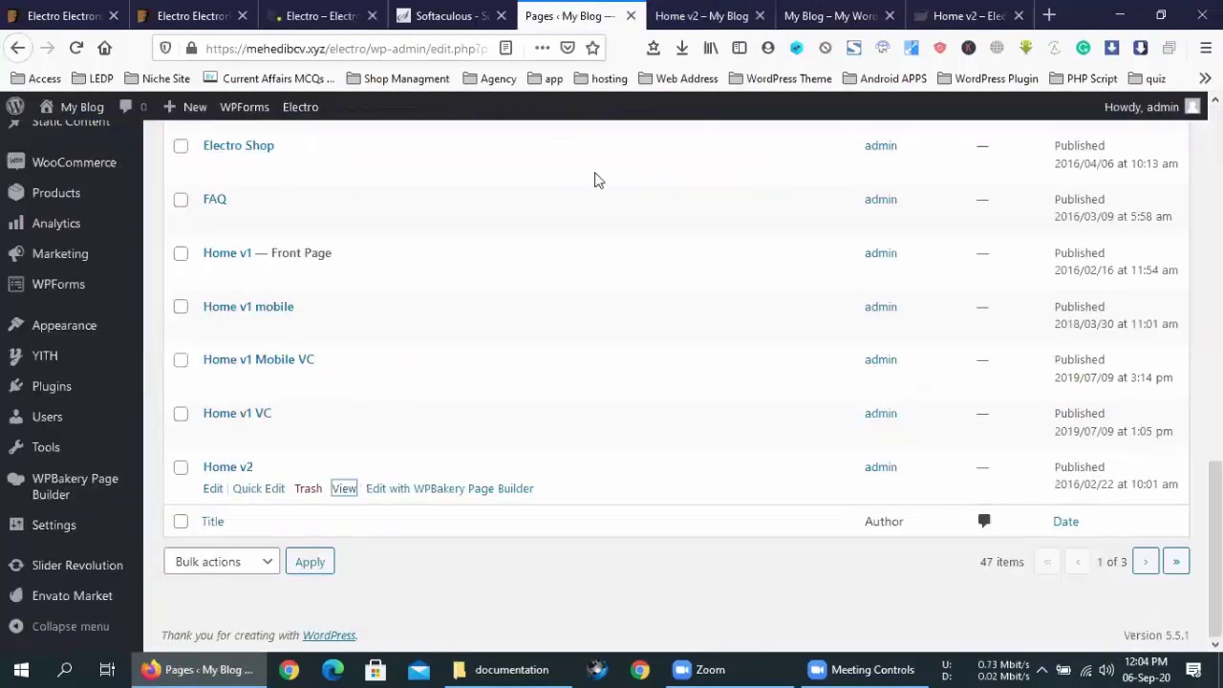
Set the static homepage to Home v2 in the Reading settings and save the changes.
scroll(521, 415, up, 10)
scroll(521, 416, down, 8)
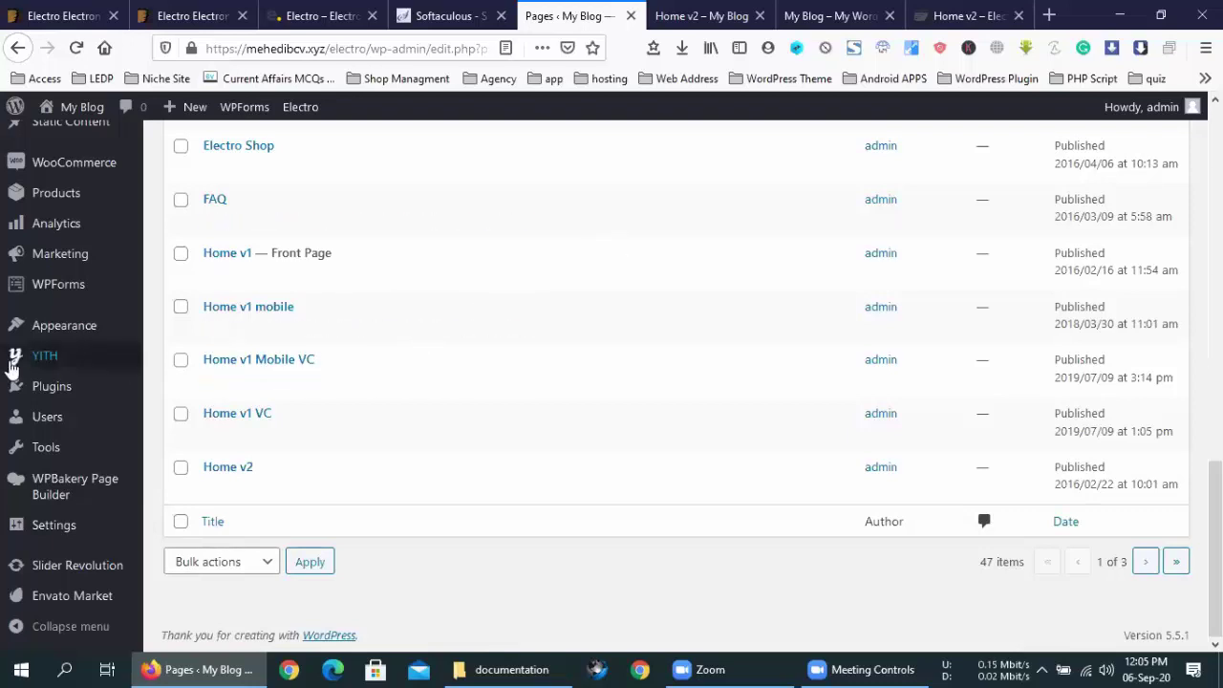
mouse_move(32, 528)
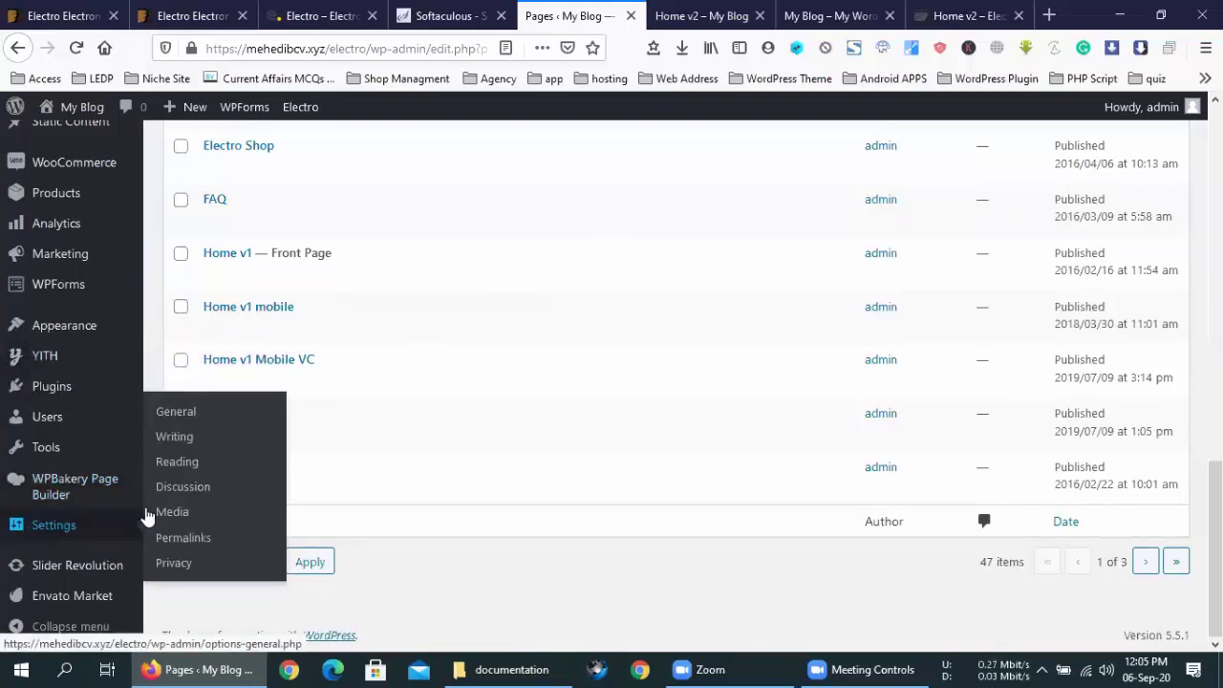
click(177, 468)
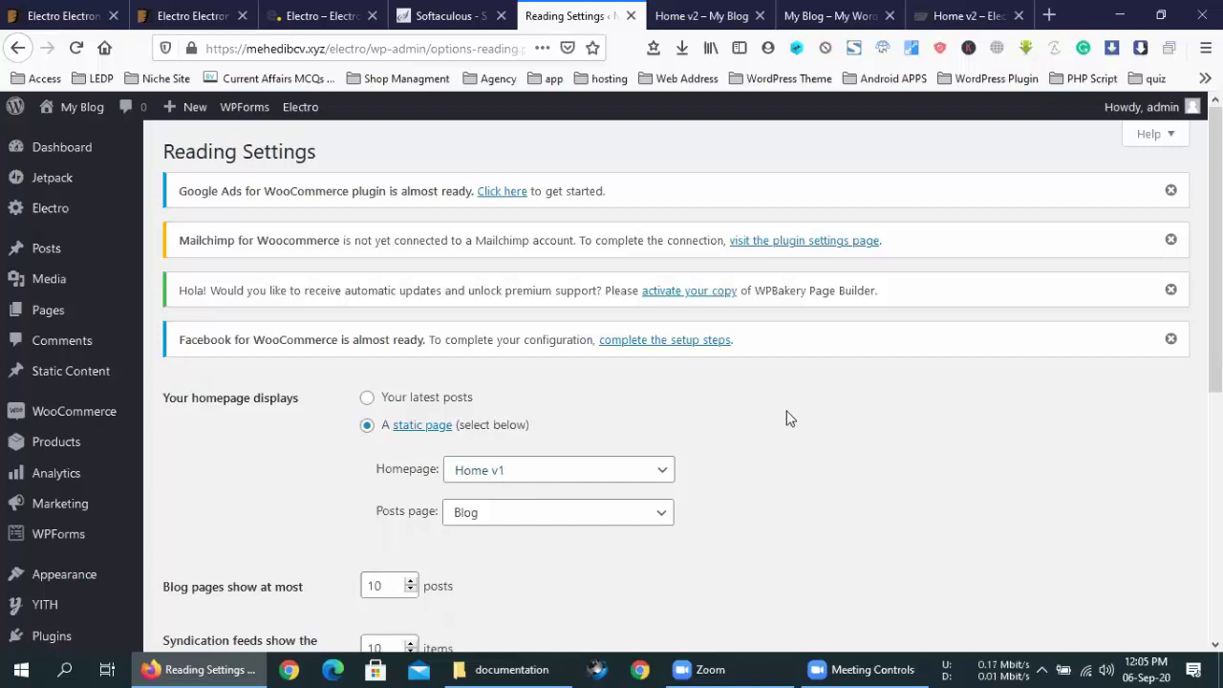
scroll(786, 417, down, 3)
click(671, 198)
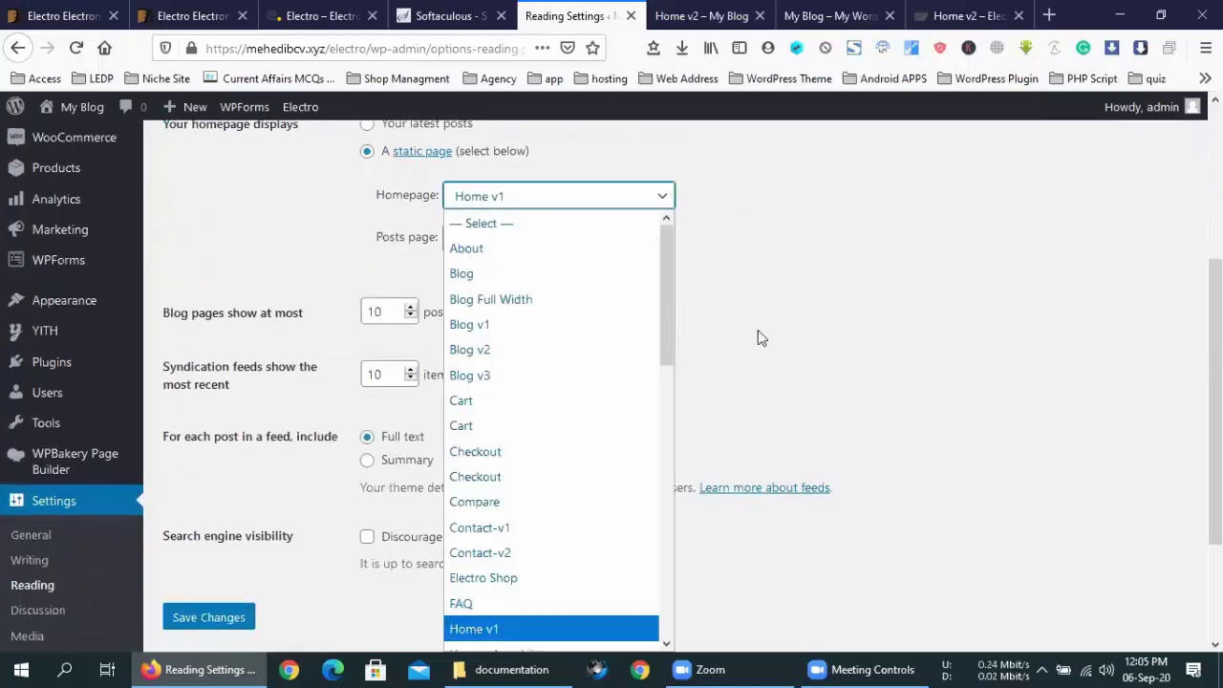
scroll(586, 602, down, 1)
scroll(575, 603, down, 2)
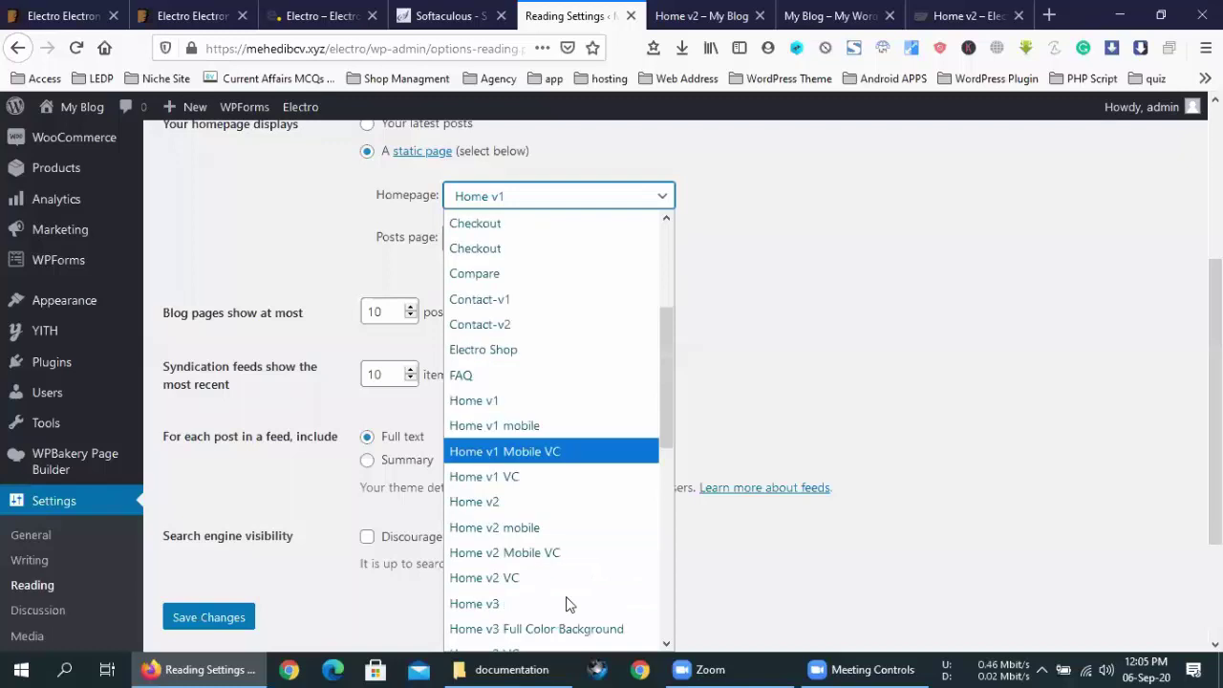
scroll(567, 604, down, 1)
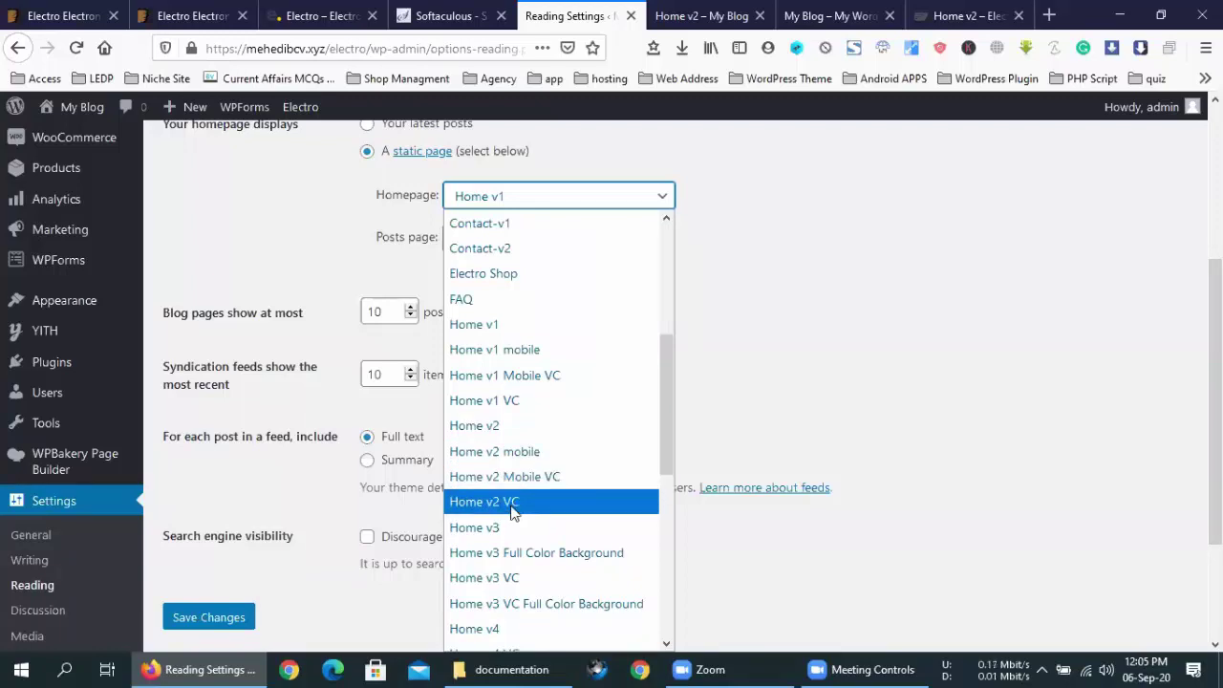
click(503, 426)
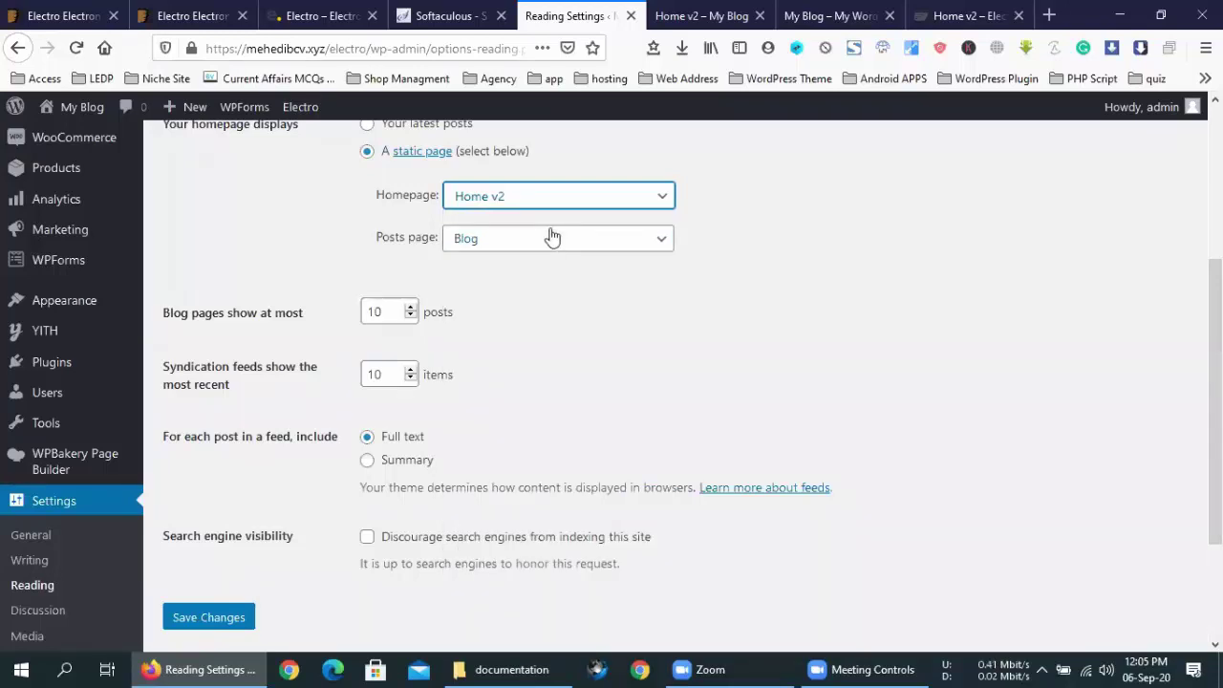
click(200, 619)
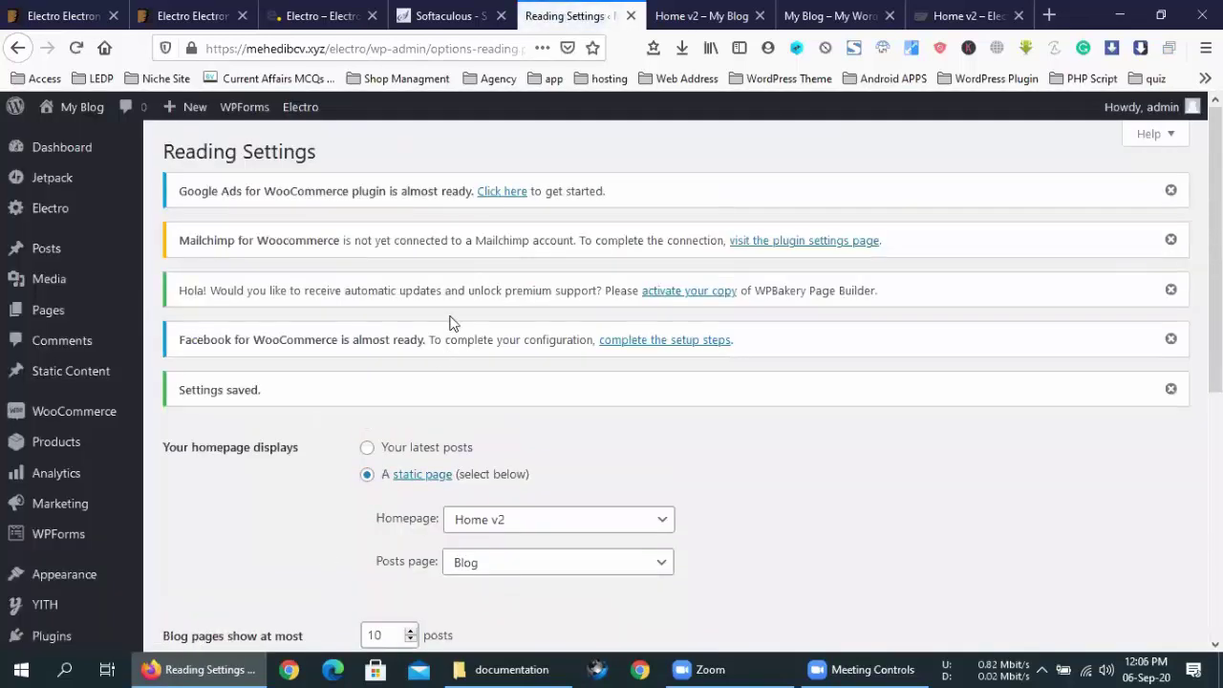
Reload the new site's front page and review its layout from the header slider to the product lists near the footer.
click(714, 15)
click(838, 9)
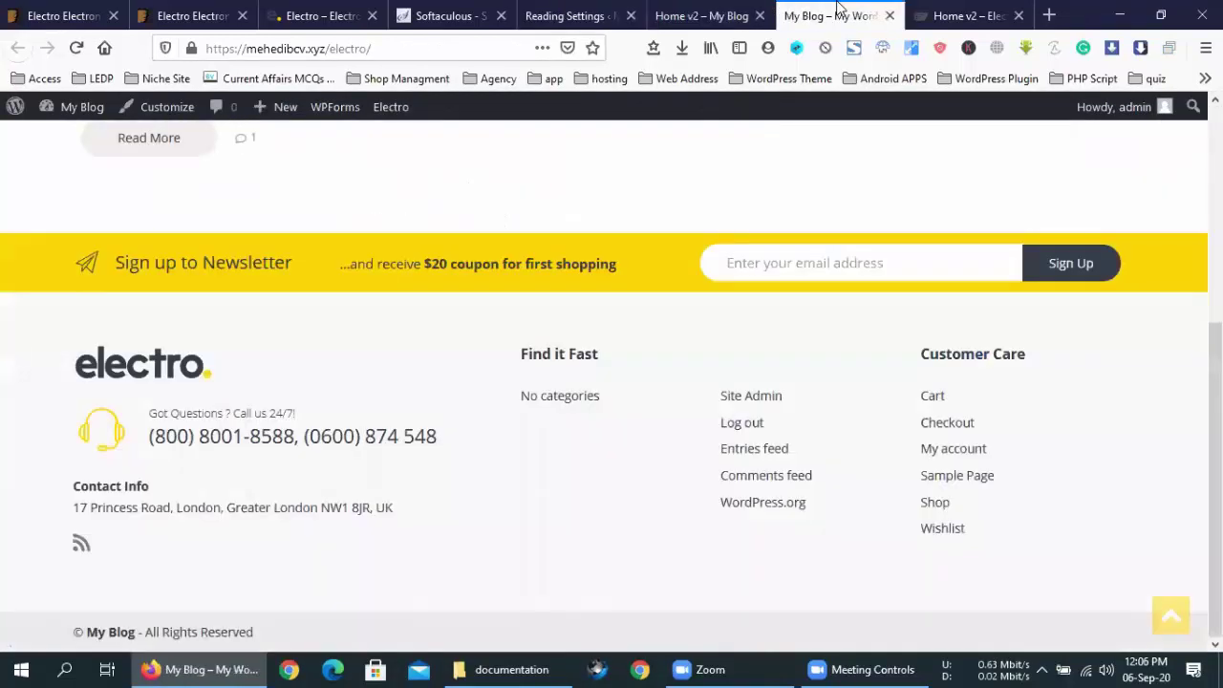
click(76, 48)
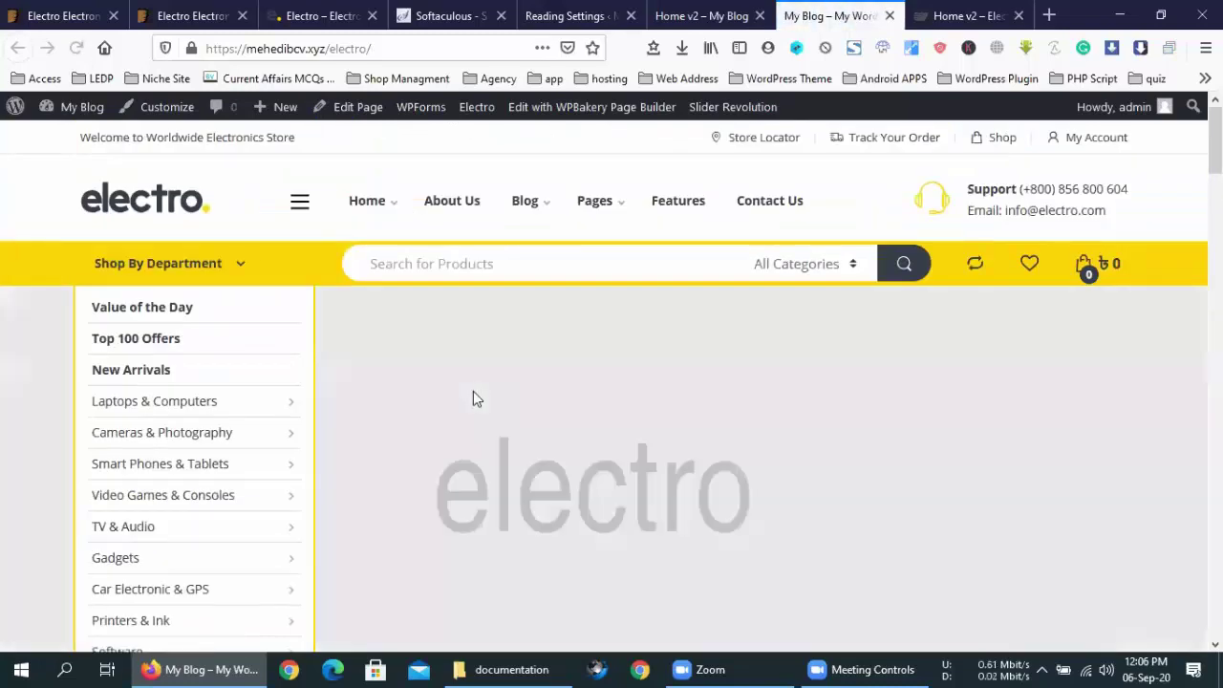
scroll(473, 399, down, 8)
scroll(474, 398, down, 15)
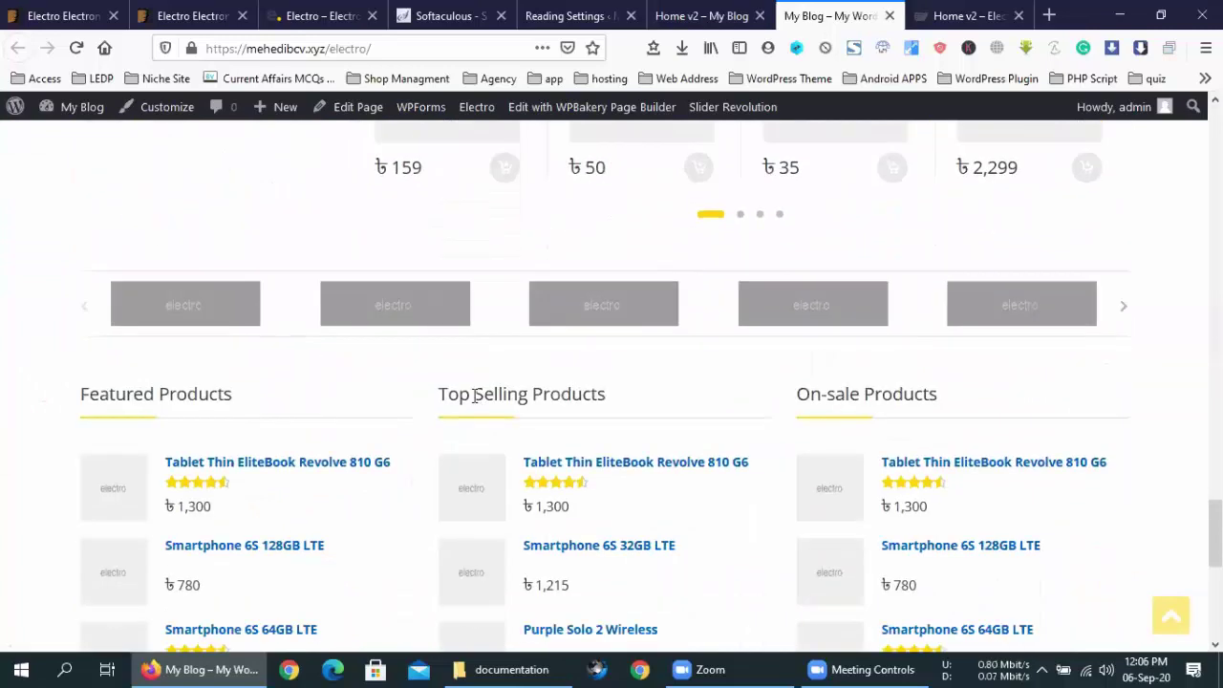
scroll(475, 401, down, 5)
scroll(475, 403, up, 6)
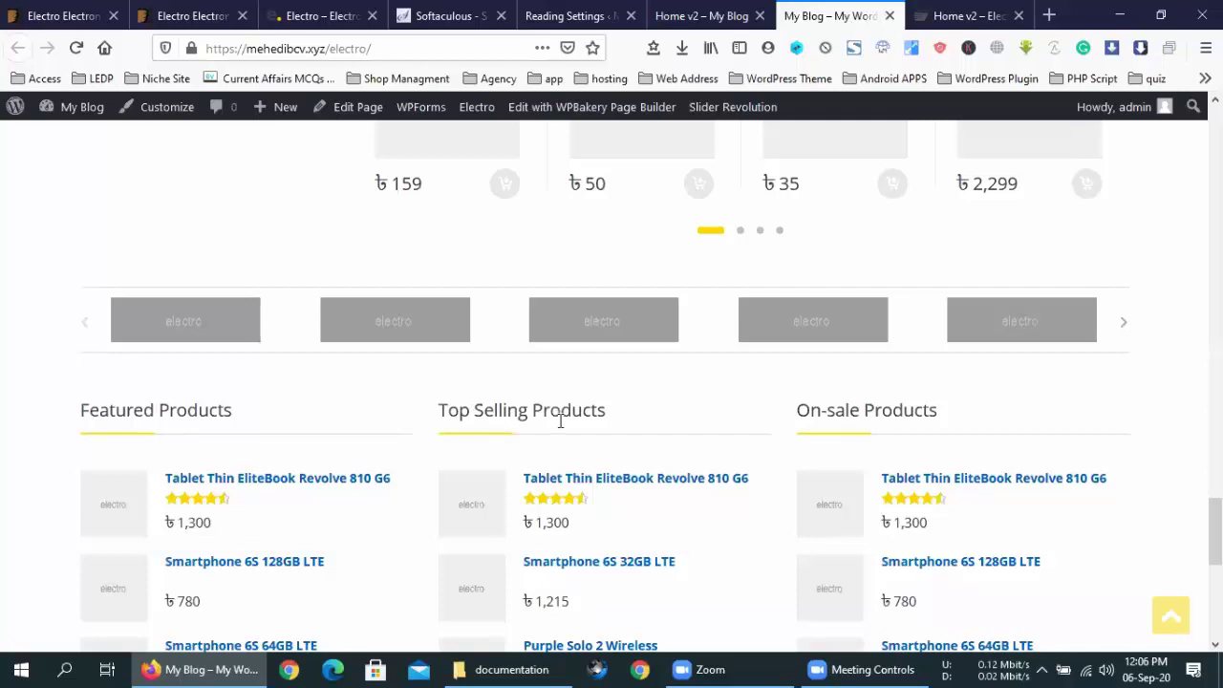
scroll(605, 484, up, 15)
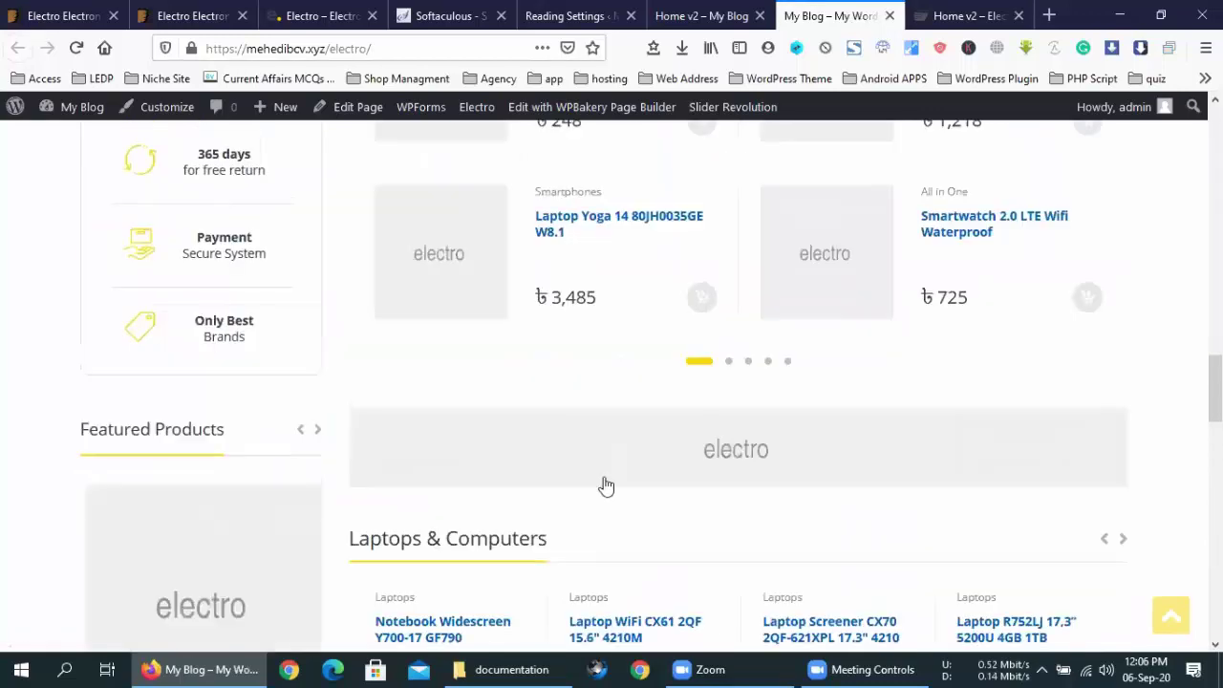
scroll(604, 485, up, 5)
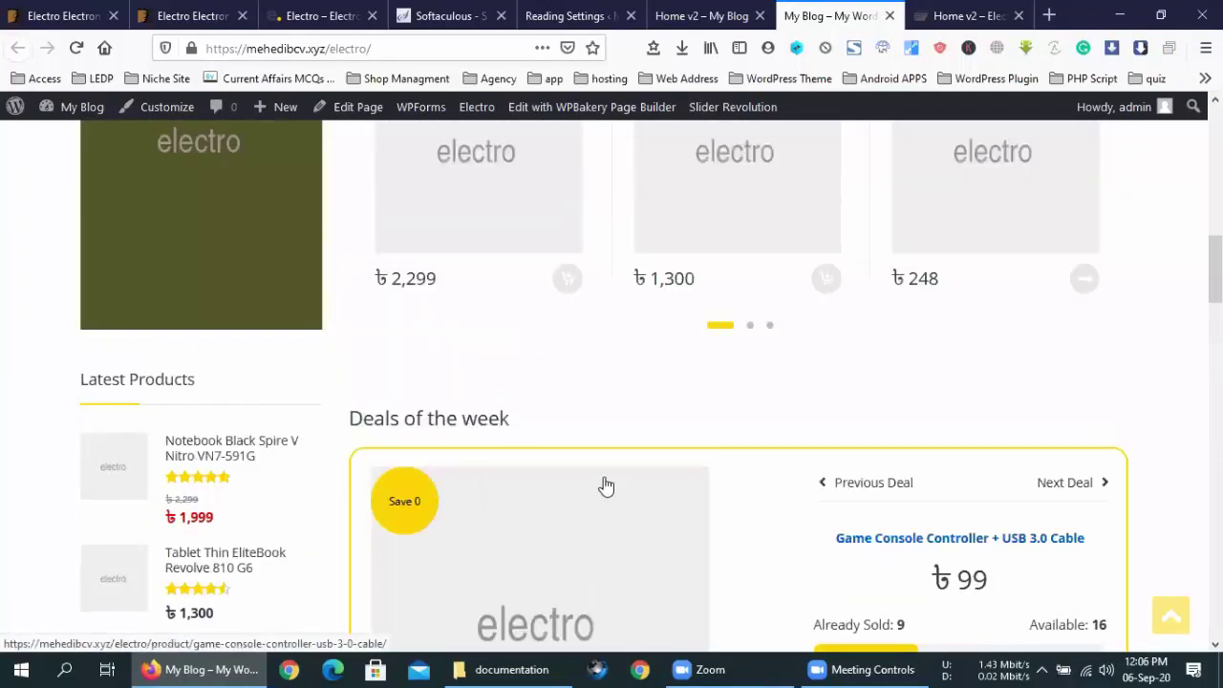
scroll(605, 486, up, 10)
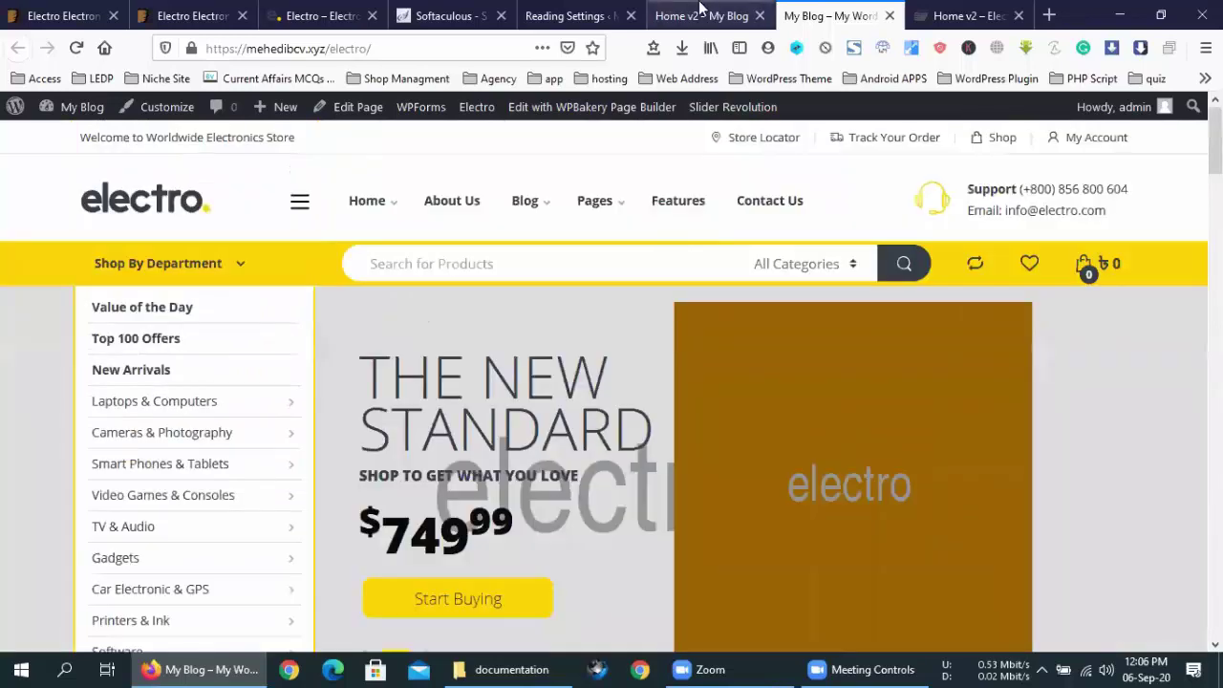
Close the extra Home v2 tab and look over the new site's front page from the header to the featured products.
click(659, 9)
click(760, 15)
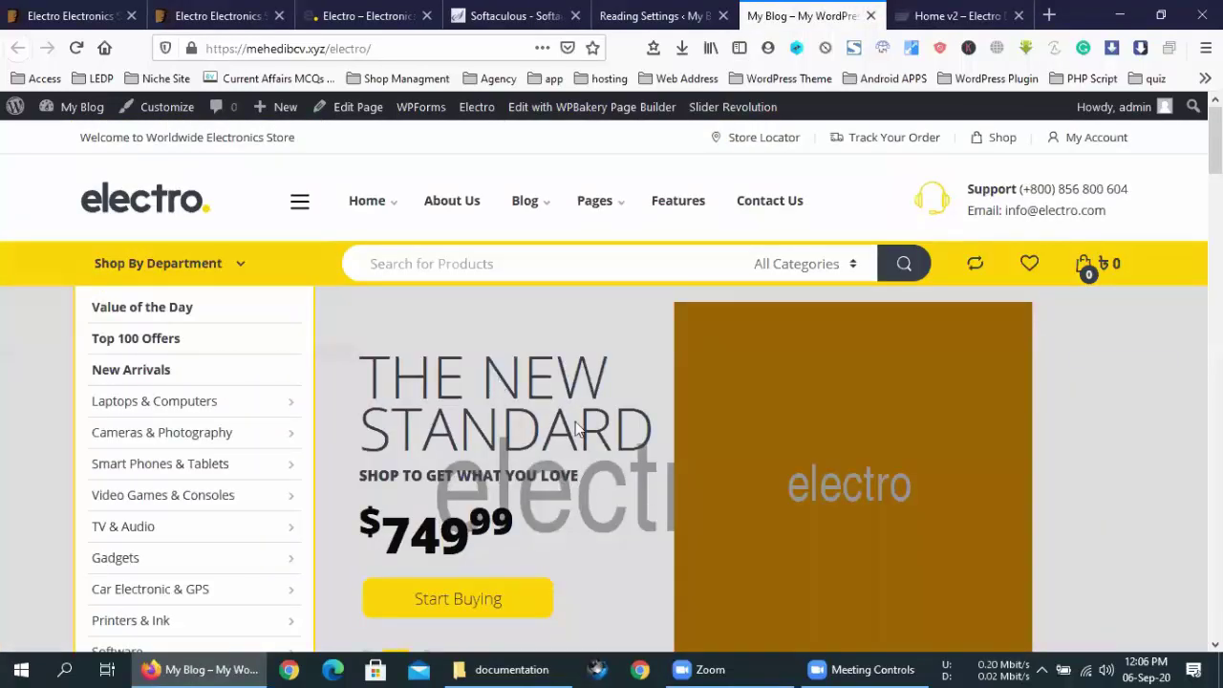
scroll(584, 363, down, 10)
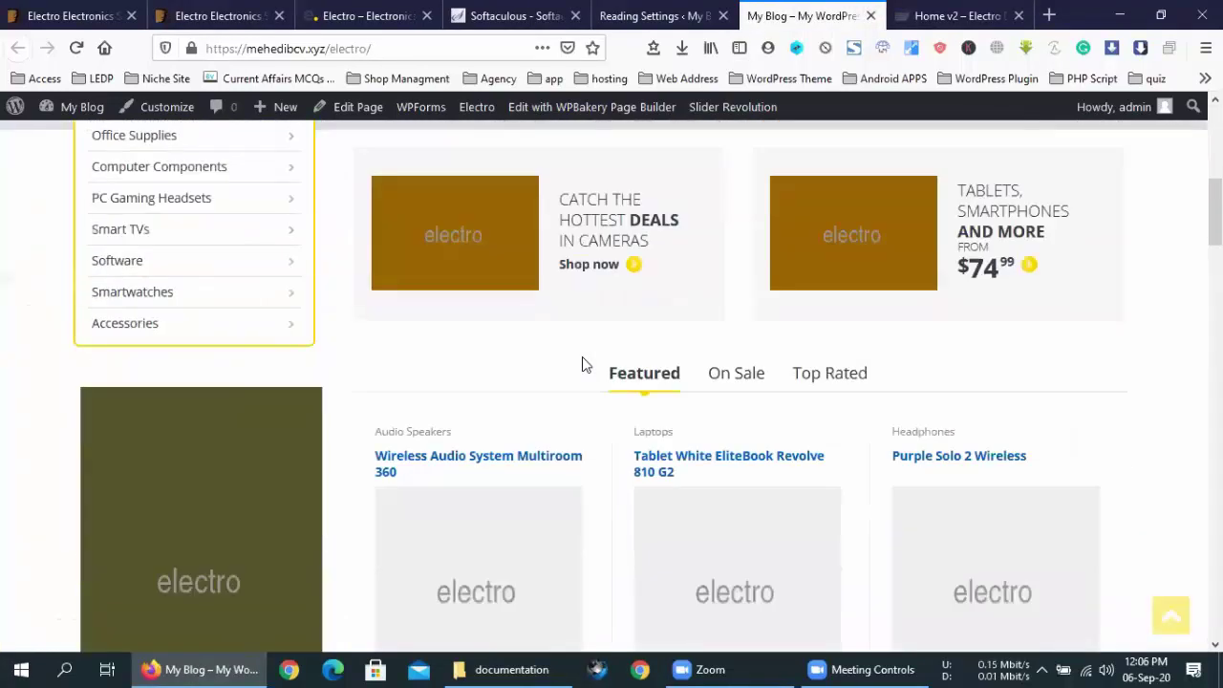
scroll(583, 363, up, 4)
scroll(583, 363, up, 6)
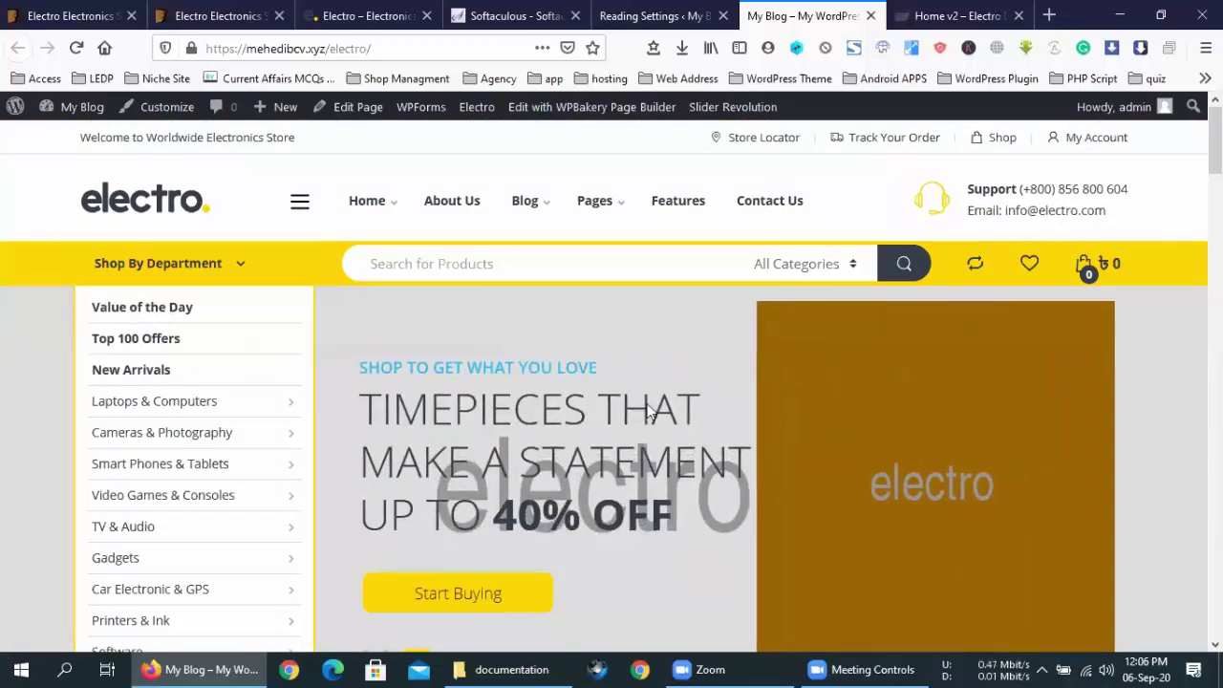
click(688, 14)
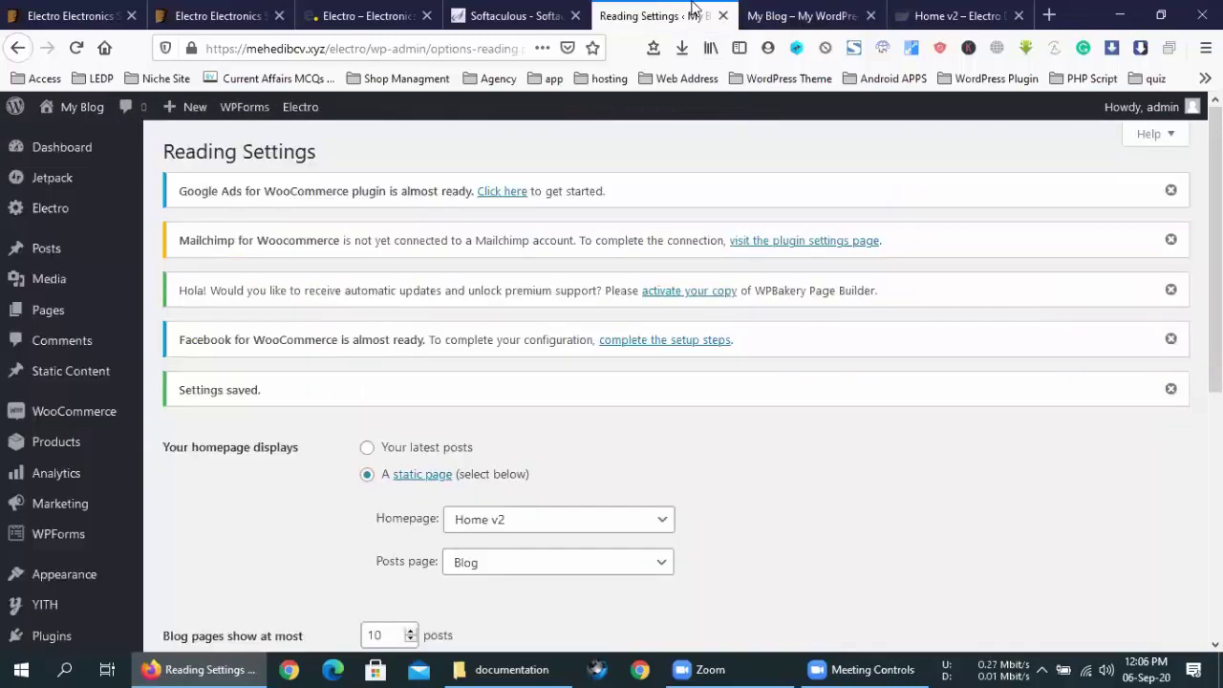
click(802, 15)
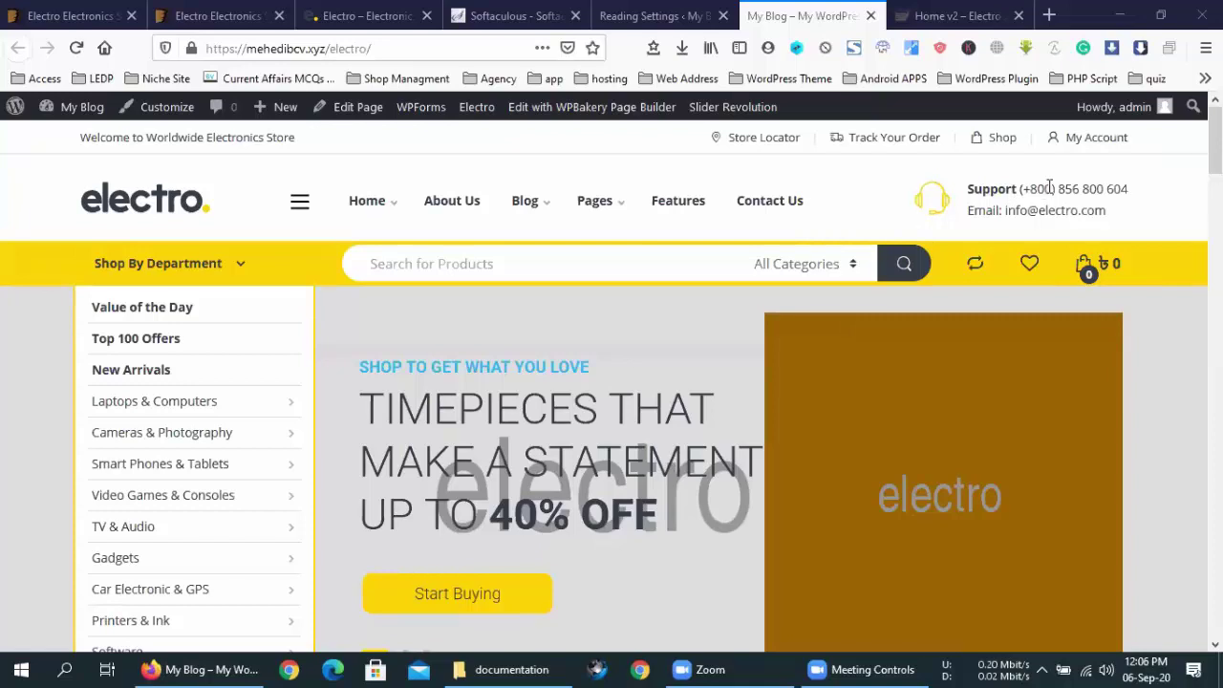
Examine the front page from the support contact in the header down to the product lists above the footer.
drag(1011, 207, 970, 191)
click(1111, 218)
click(969, 191)
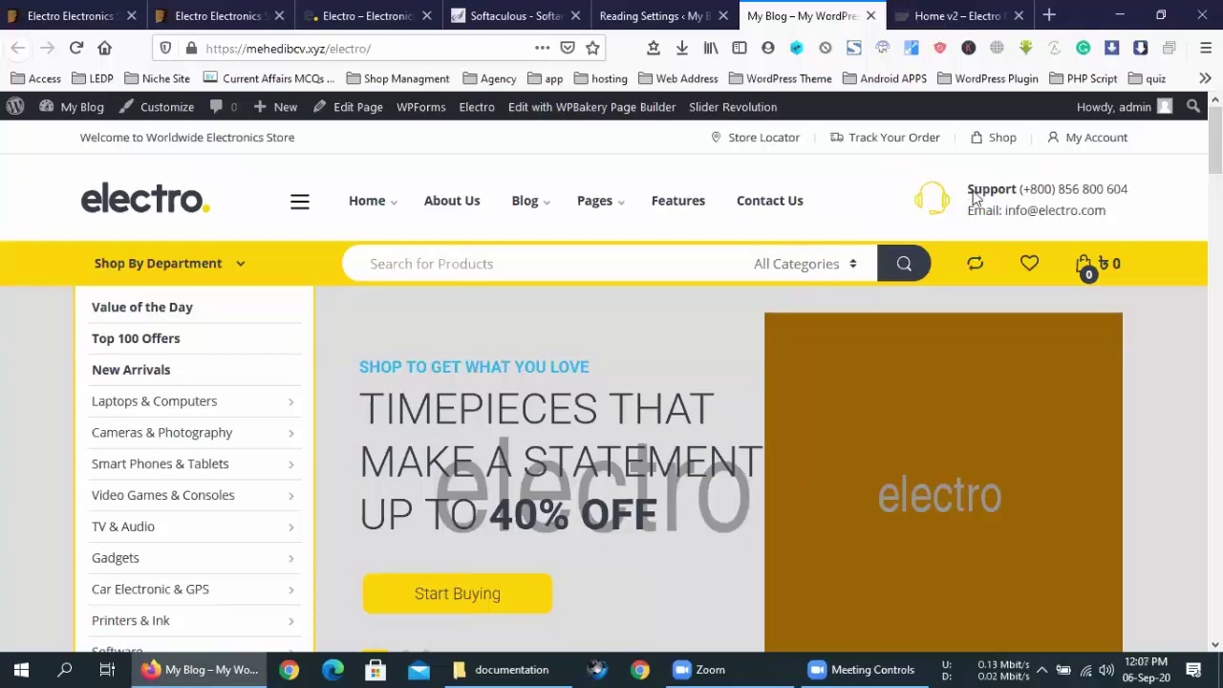
scroll(691, 379, down, 5)
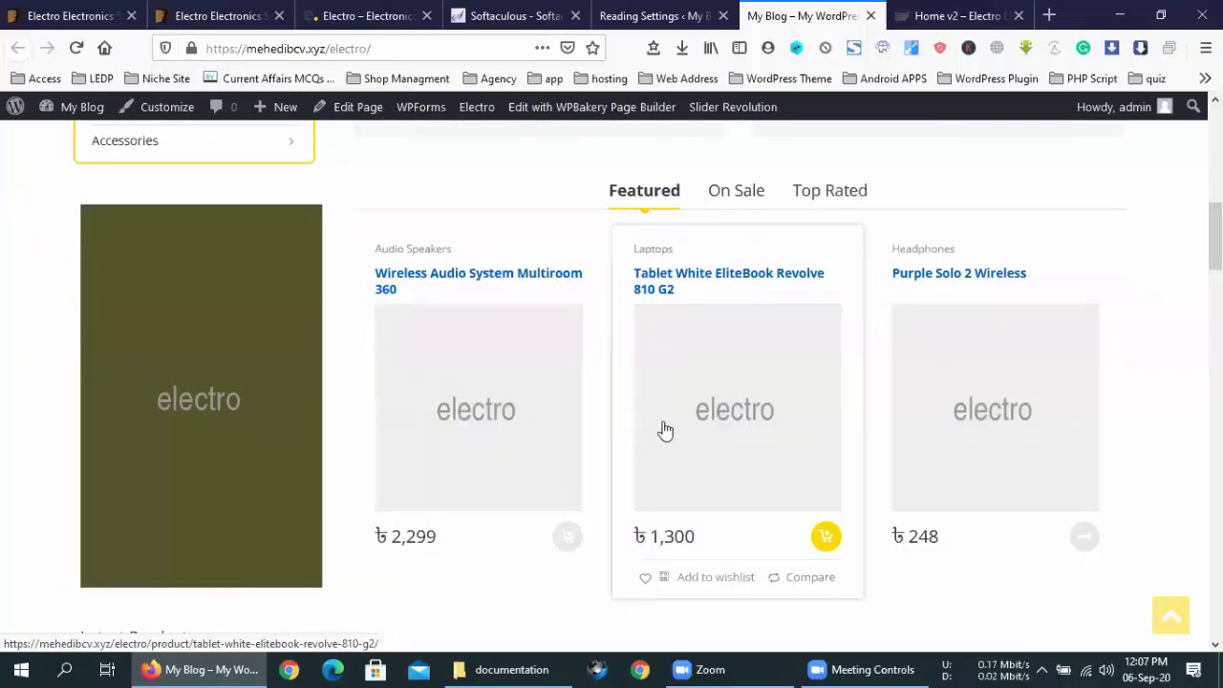
scroll(615, 391, down, 1)
scroll(612, 392, down, 5)
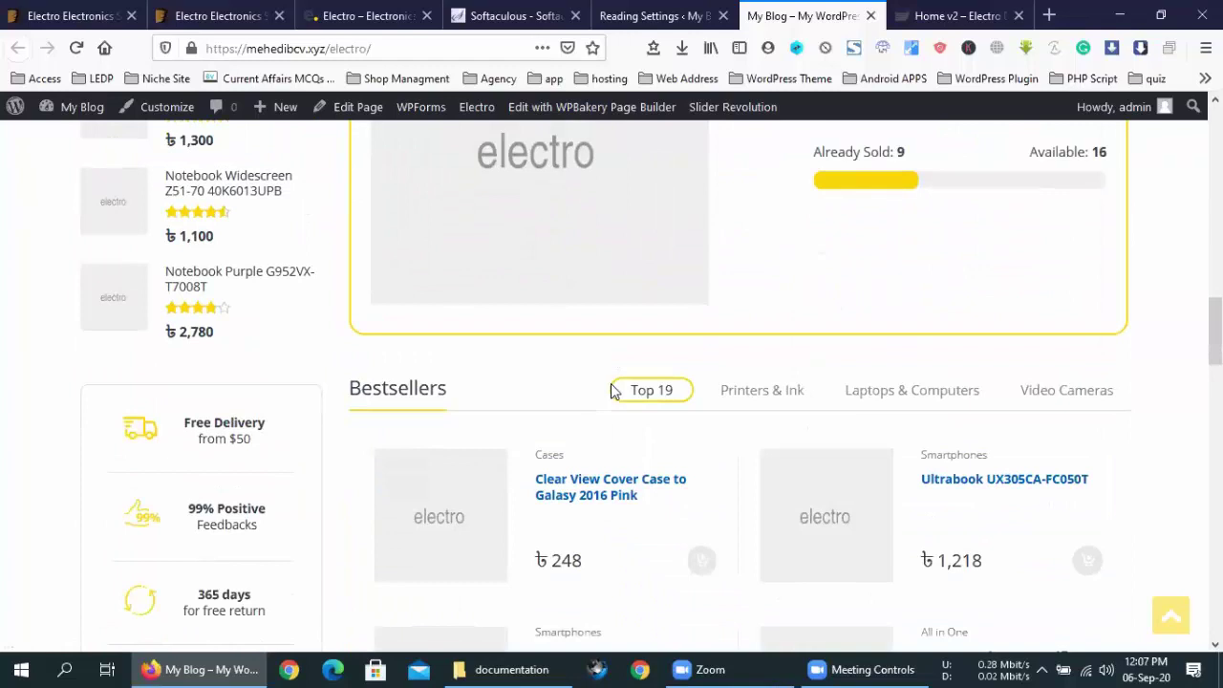
scroll(612, 389, down, 15)
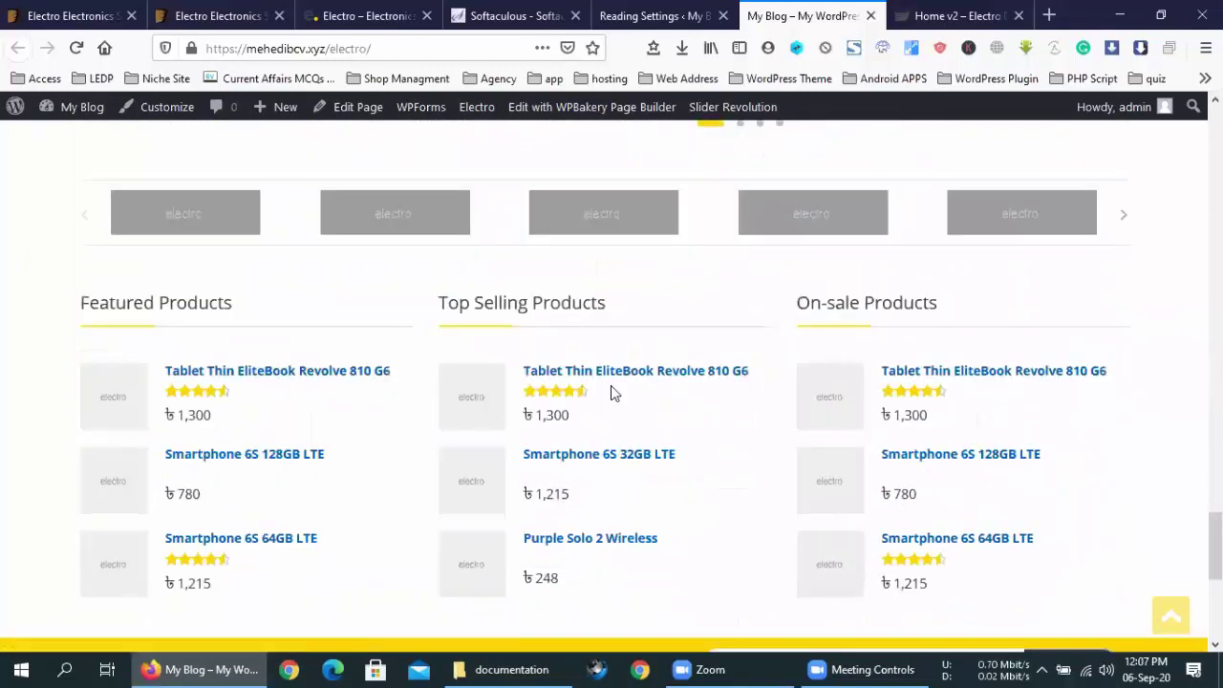
scroll(614, 402, up, 15)
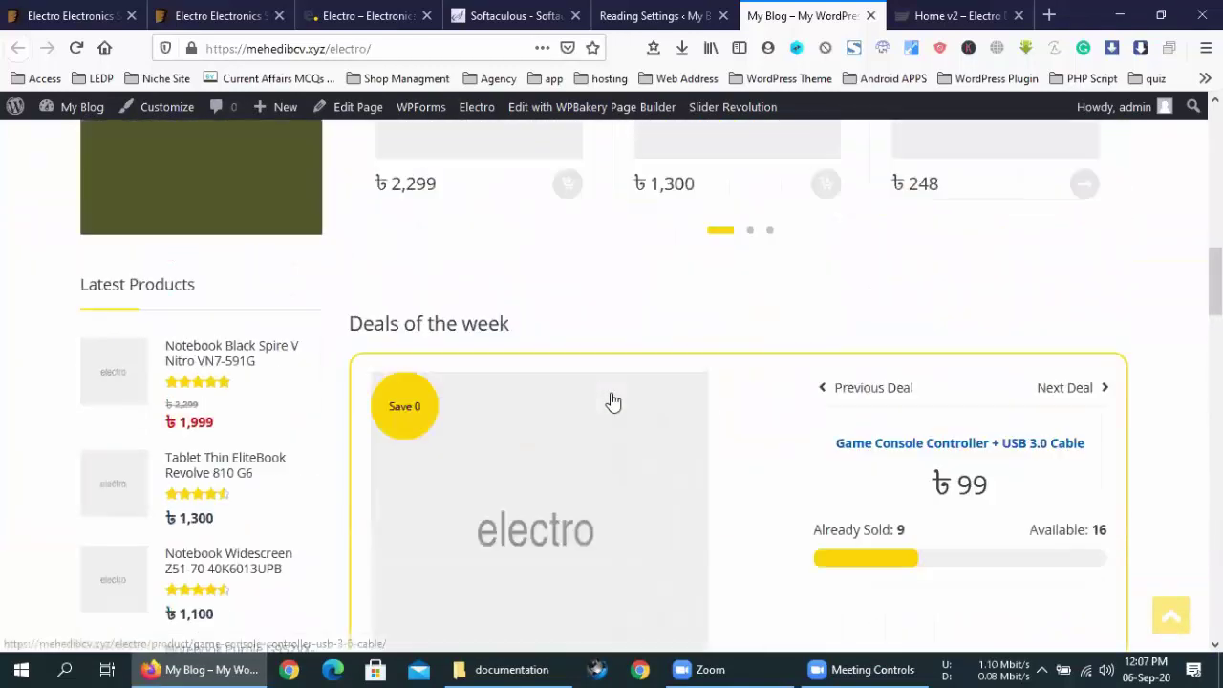
scroll(613, 401, up, 5)
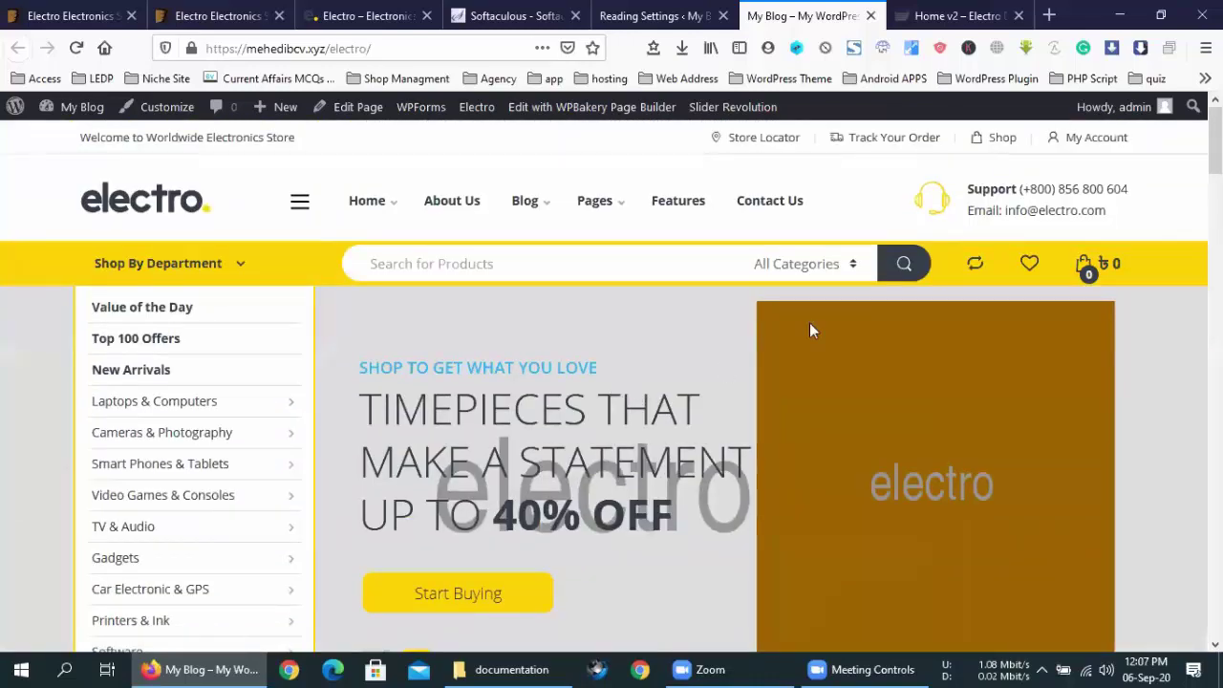
Check where the front page shows the support phone, email and company contact details in its header and footer.
drag(1106, 211, 1071, 209)
click(960, 214)
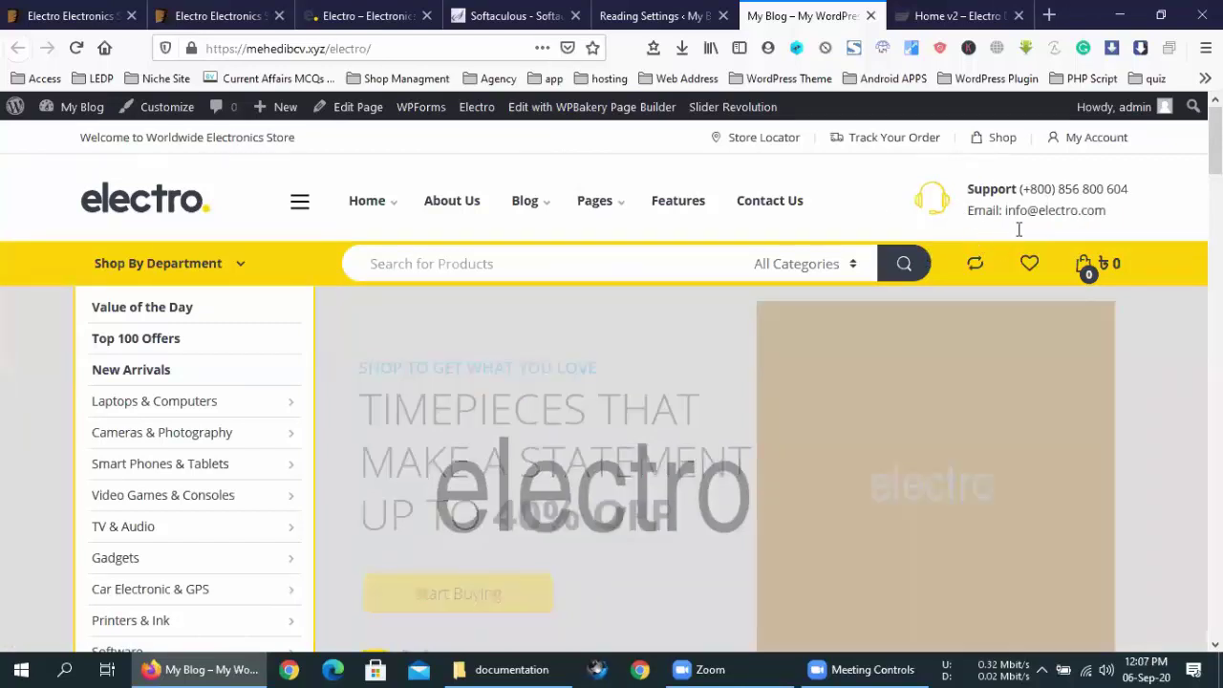
scroll(770, 369, down, 20)
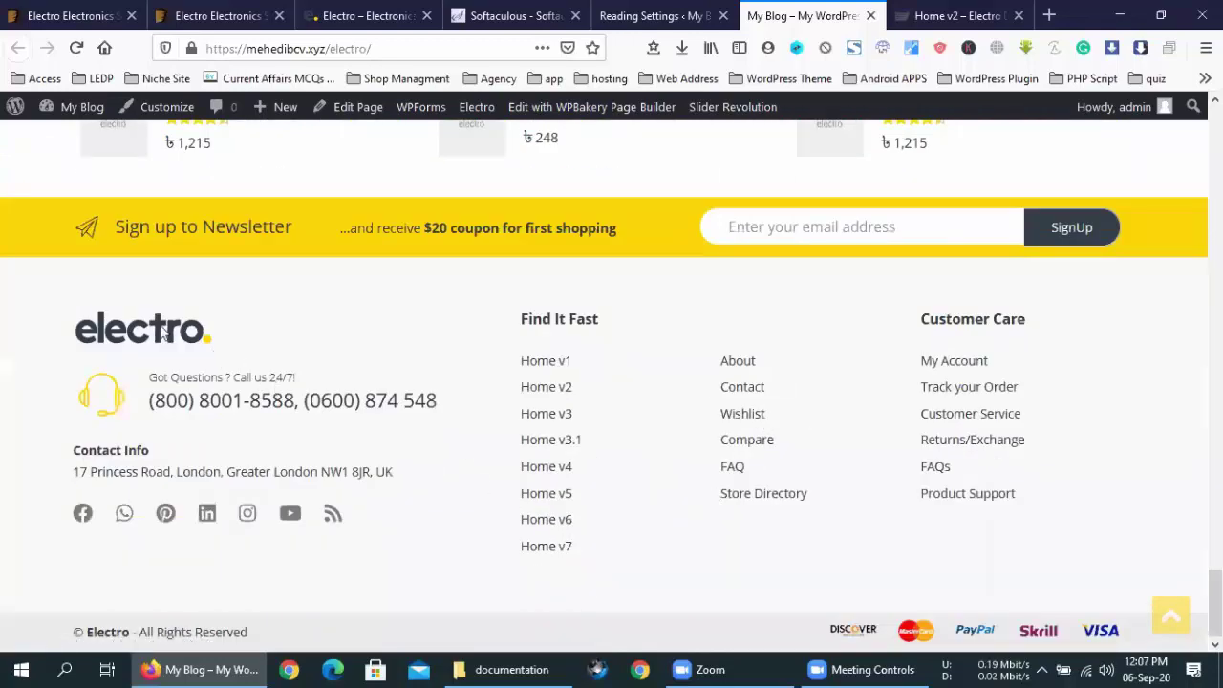
scroll(348, 380, up, 20)
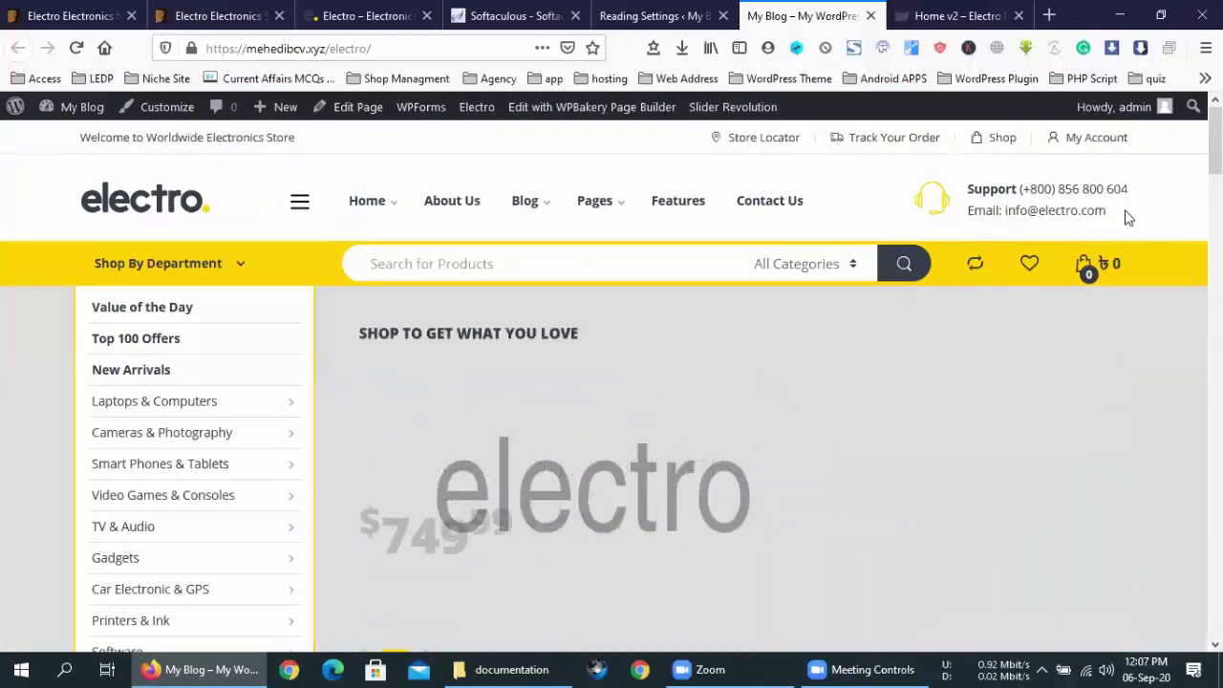
triple_click(1128, 218)
drag(1129, 218, 965, 188)
click(965, 188)
Open the General section of the Electro theme options in the site's admin area.
click(629, 15)
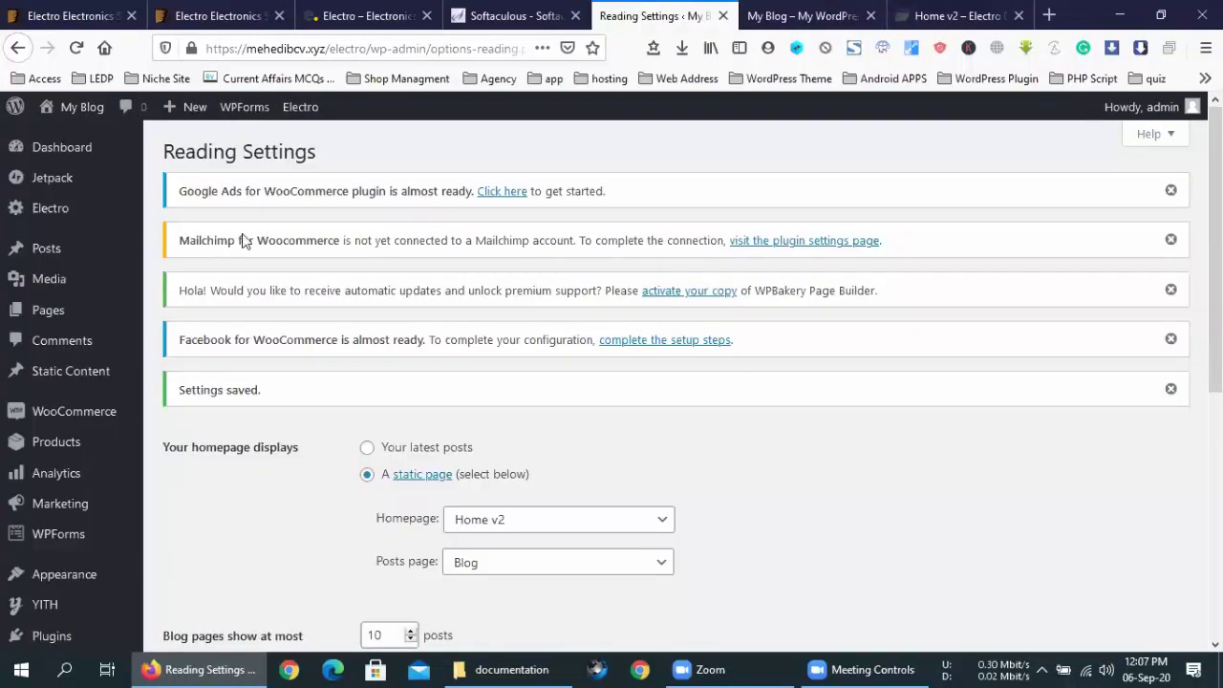
mouse_move(29, 218)
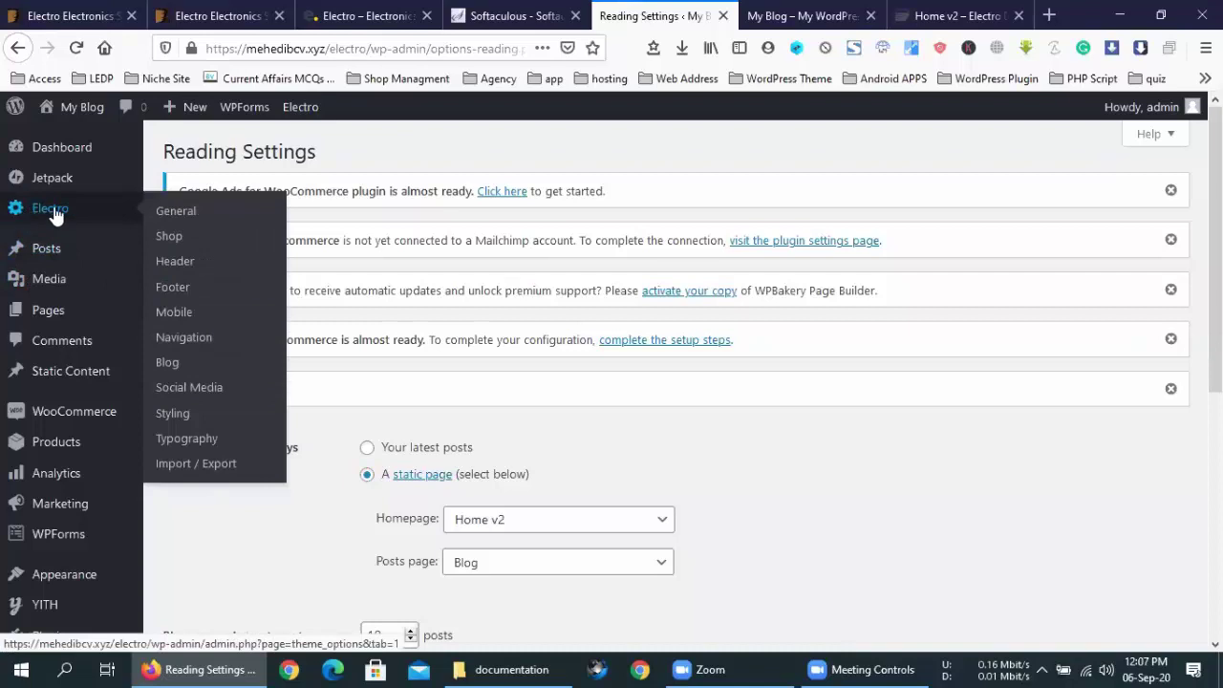
click(176, 219)
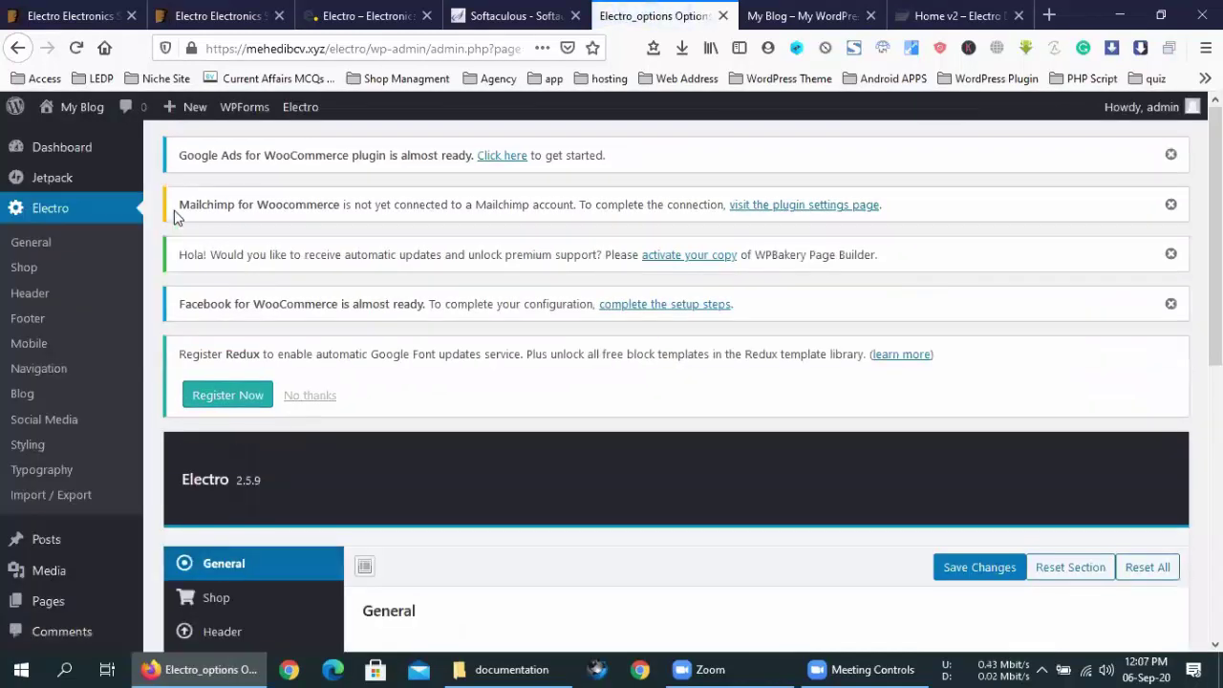
scroll(559, 306, down, 3)
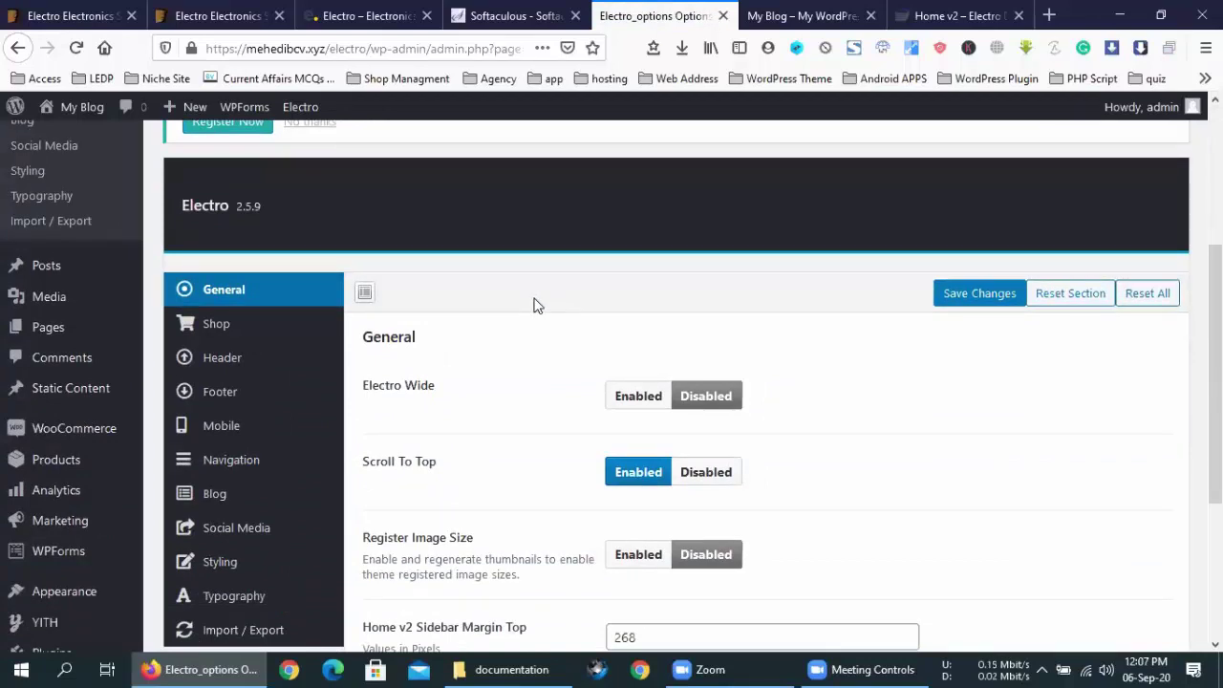
Compare the General theme options with the front page's header and product sections, and return to the options.
click(794, 15)
scroll(669, 391, down, 10)
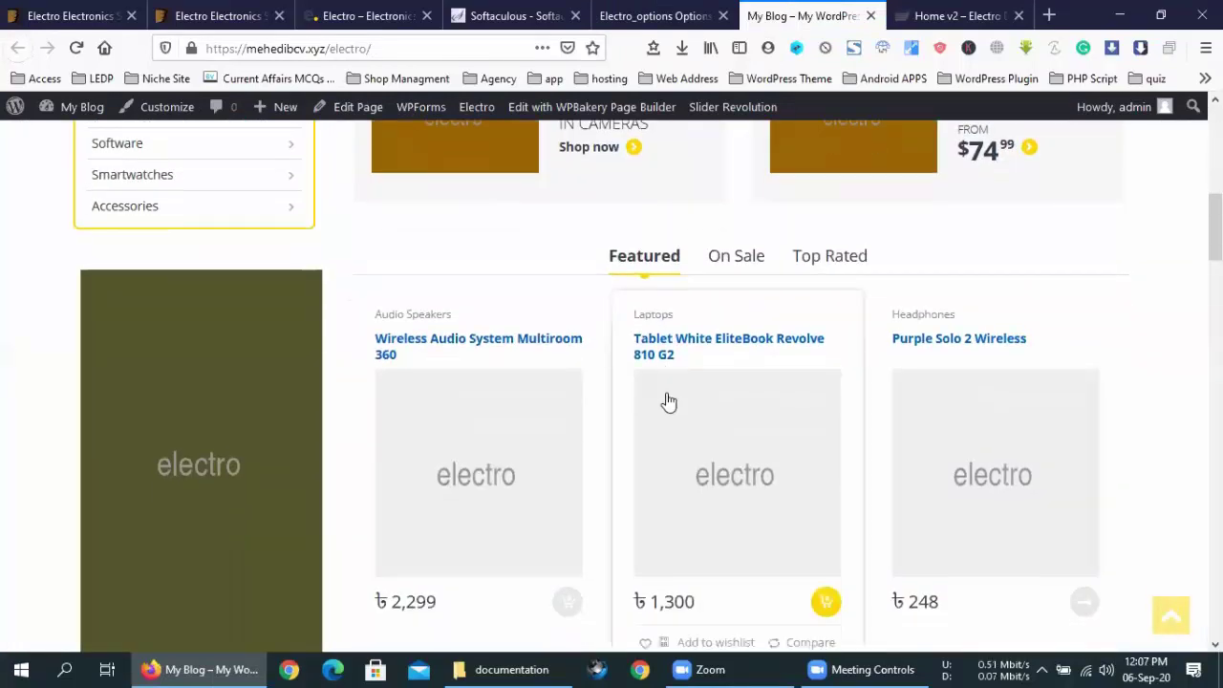
scroll(673, 341, up, 4)
scroll(673, 342, up, 8)
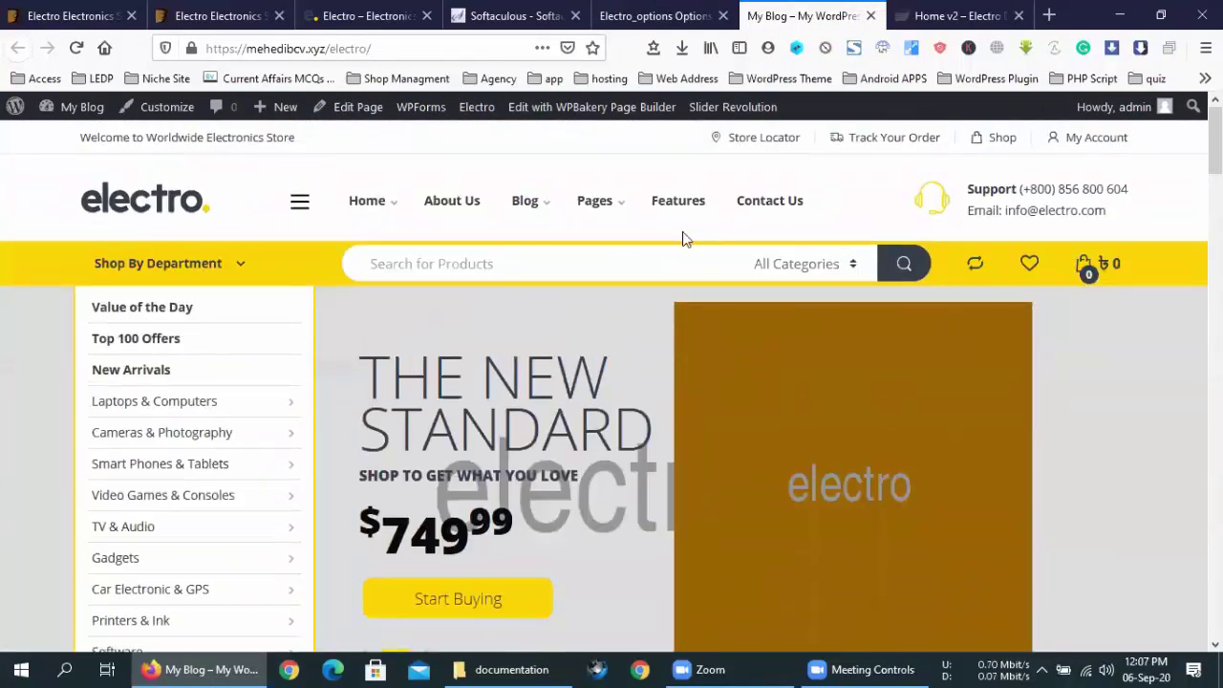
click(666, 9)
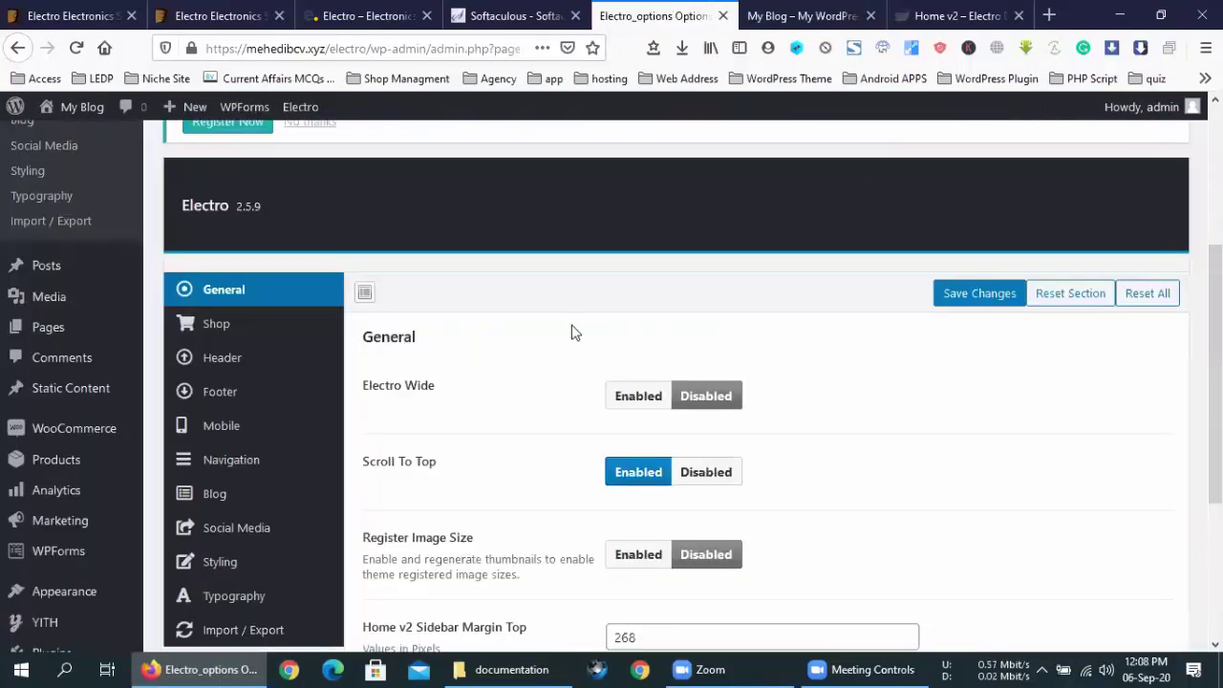
click(769, 13)
click(683, 10)
scroll(491, 497, down, 4)
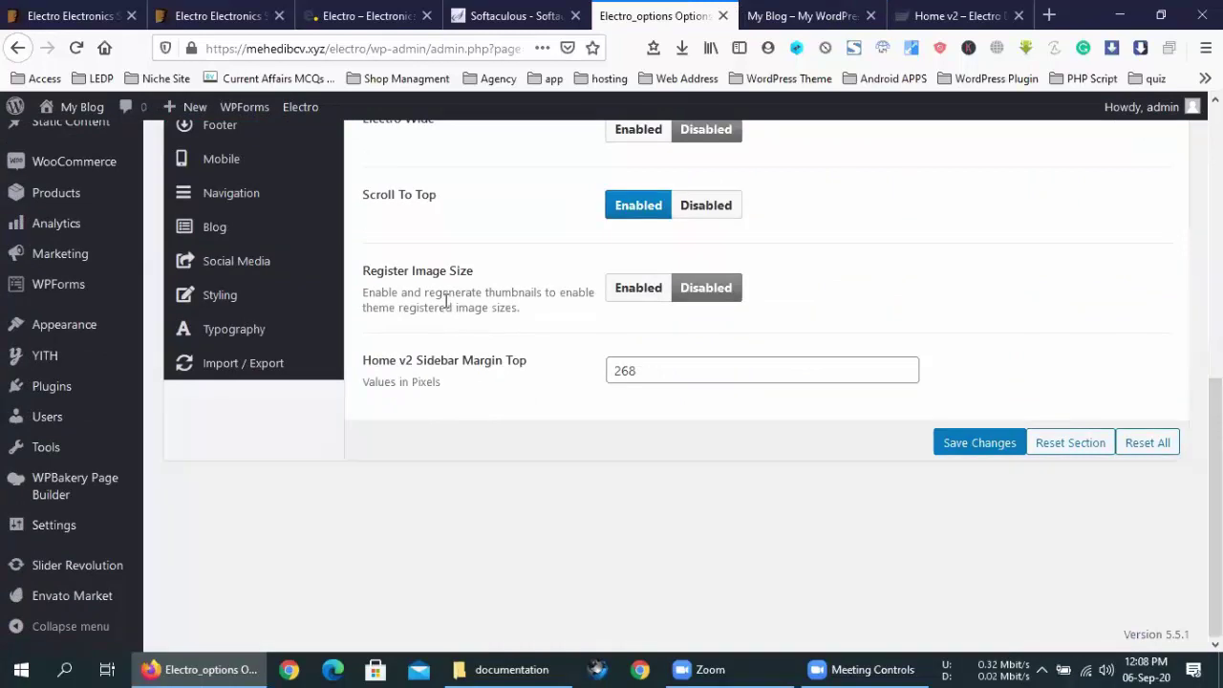
click(799, 15)
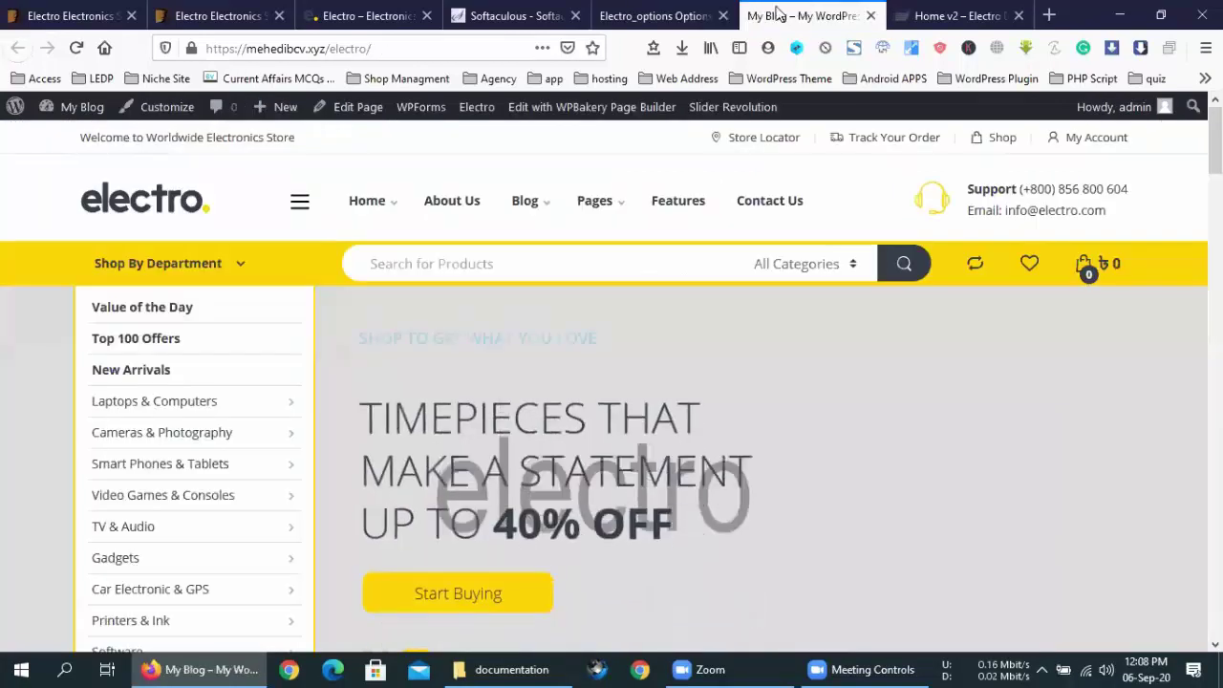
click(655, 14)
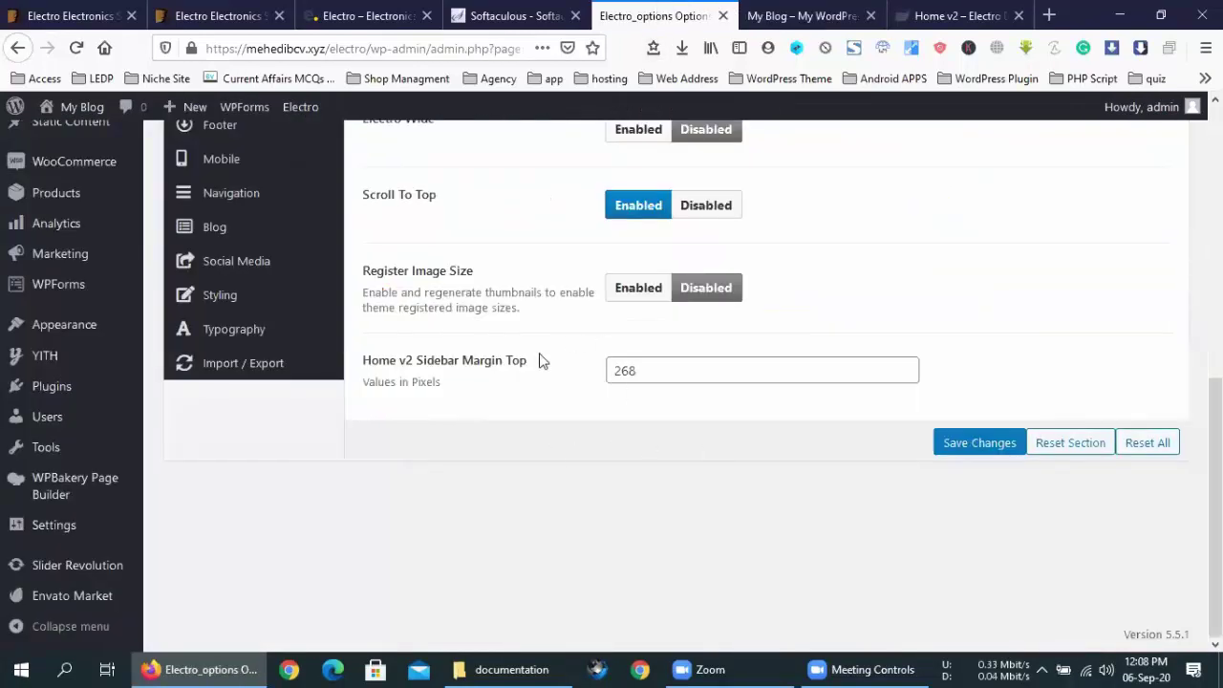
Try enabling Register Image Size in the General options and restore it to Disabled.
click(633, 291)
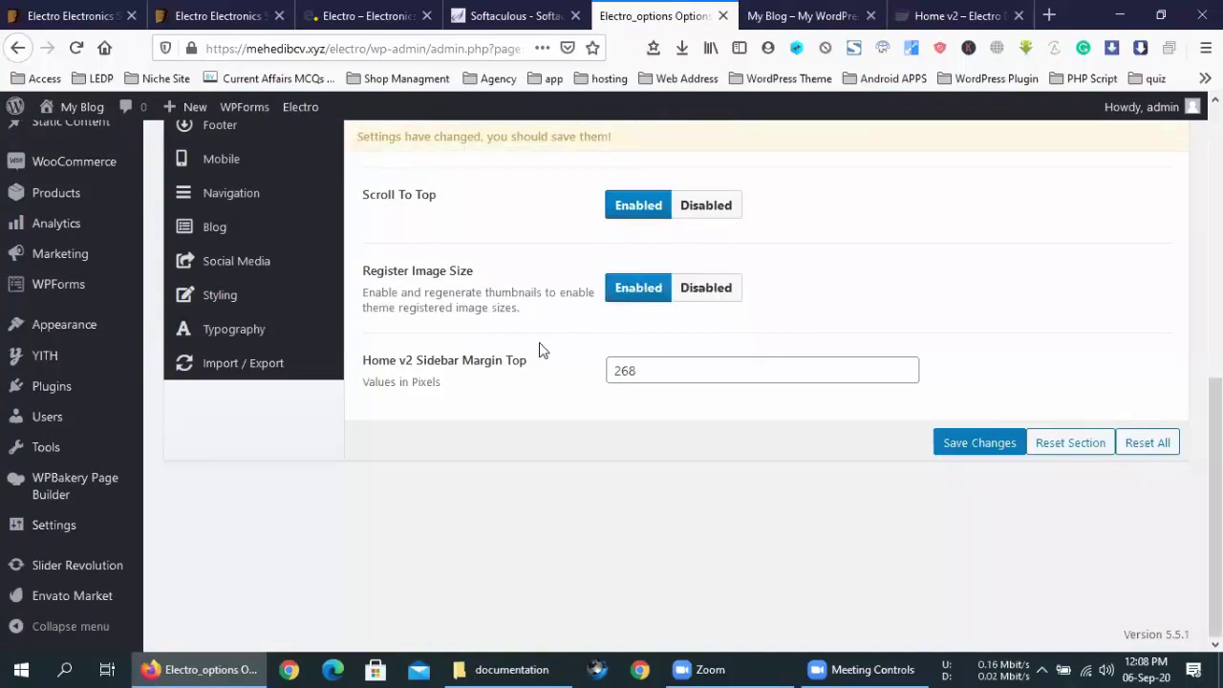
click(703, 291)
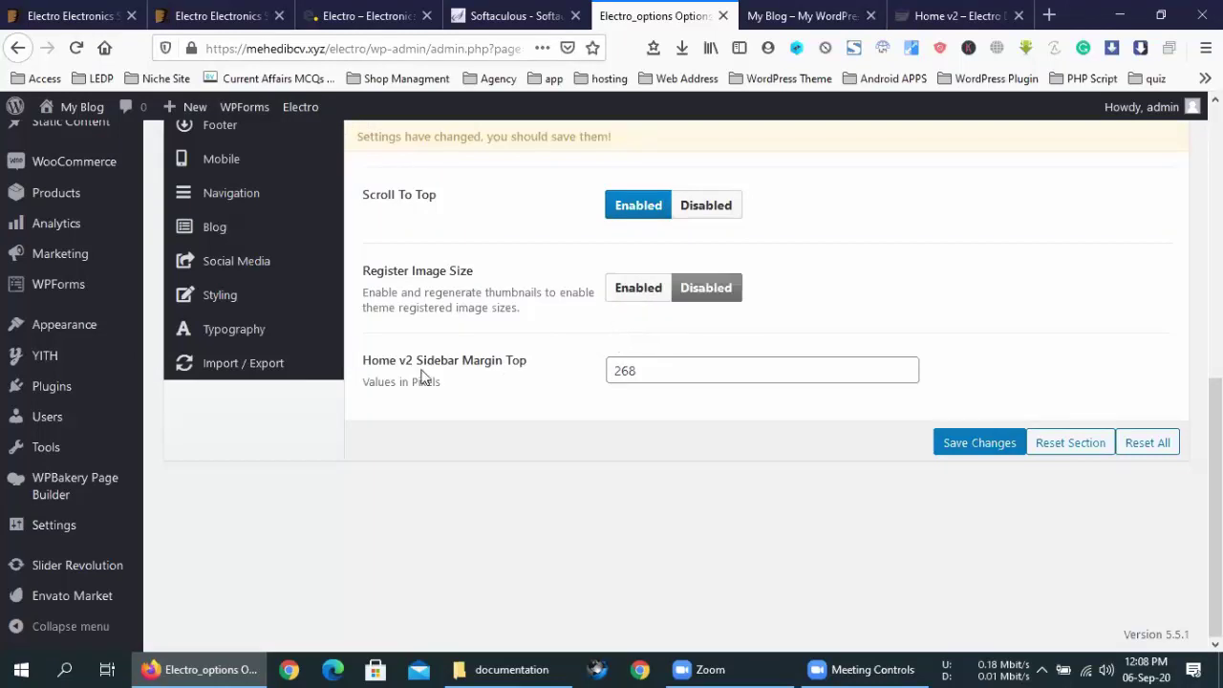
scroll(423, 373, up, 5)
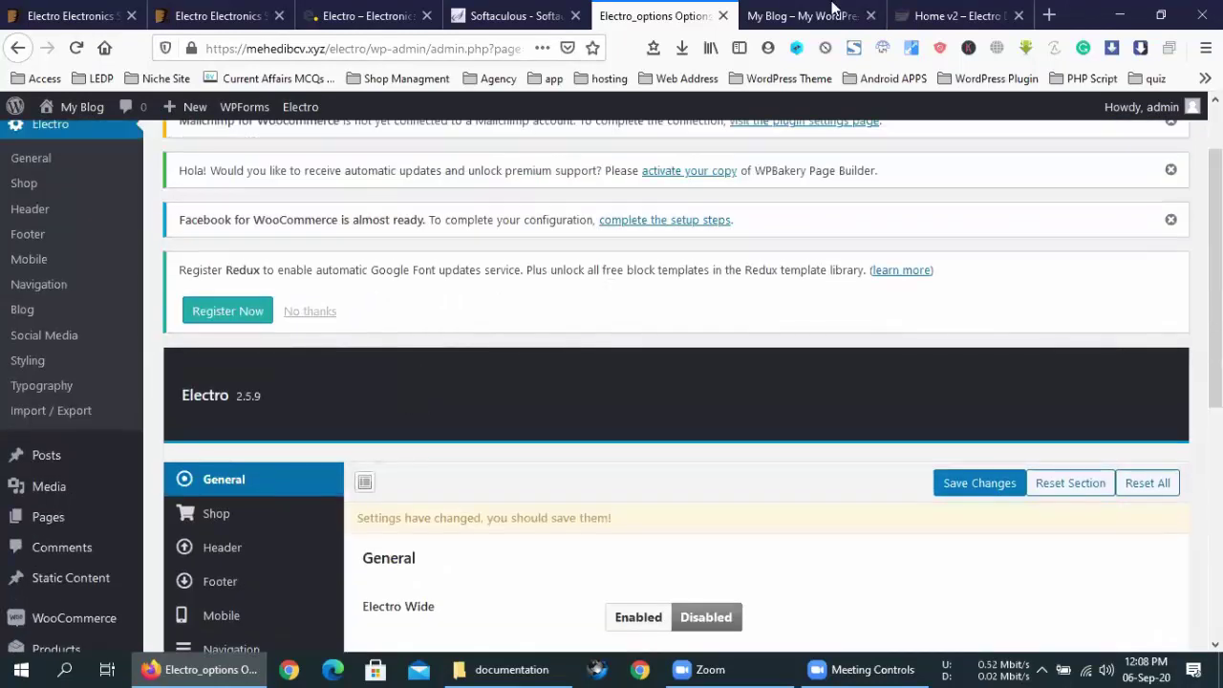
click(832, 10)
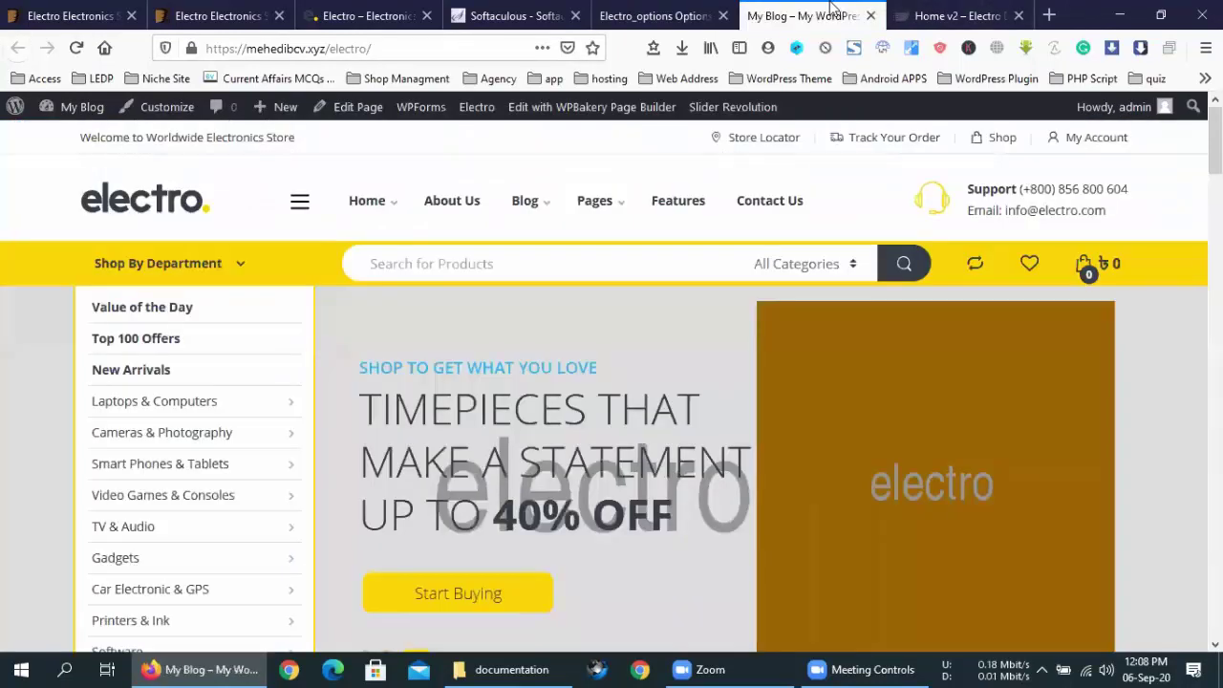
click(710, 8)
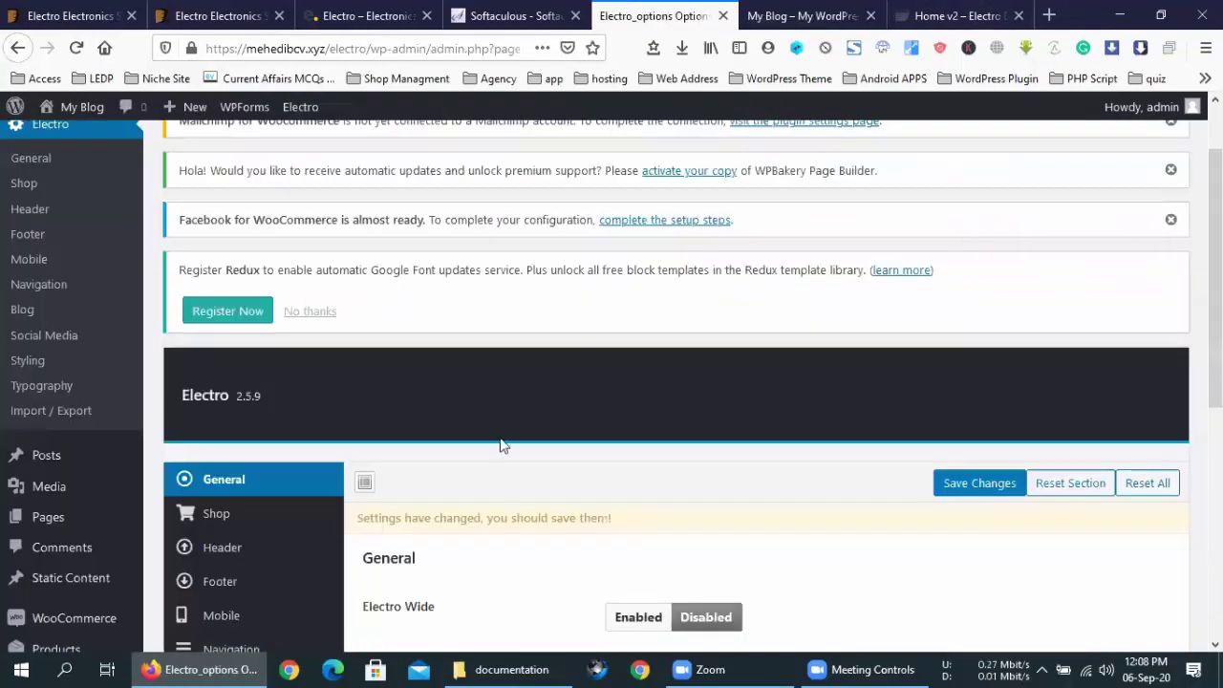
Turn off and save the Show Top Bar setting in the theme's Header options, and go to the site's front page.
click(222, 547)
scroll(622, 445, down, 3)
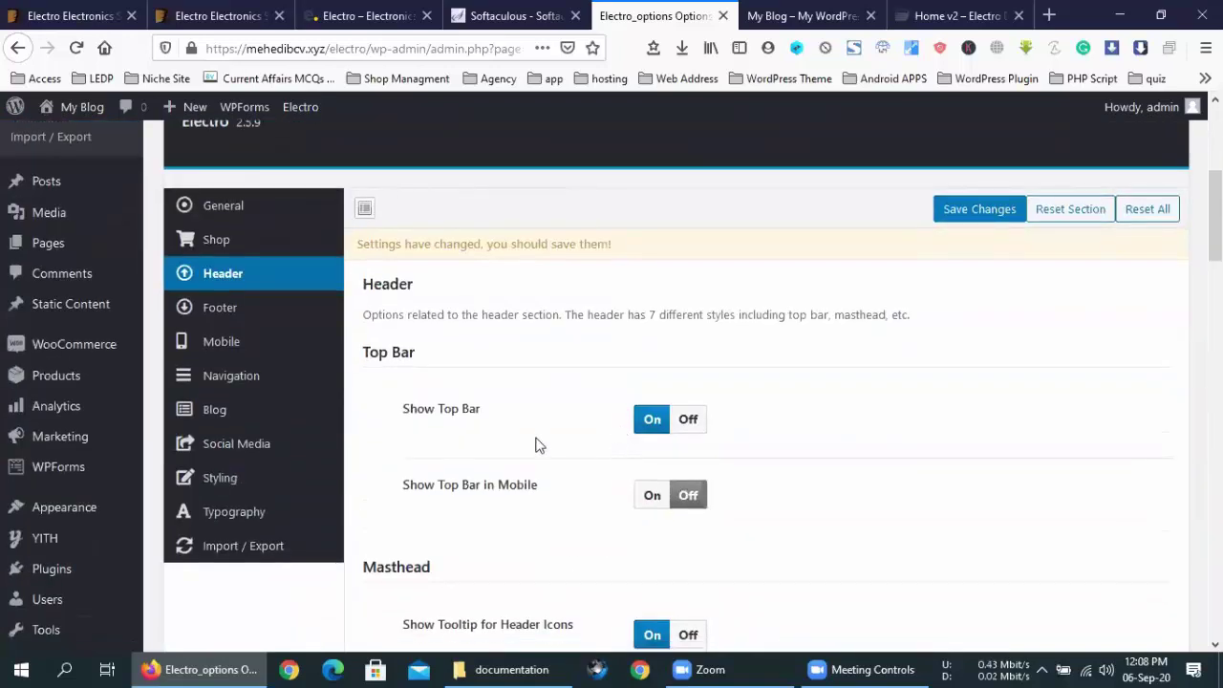
click(772, 12)
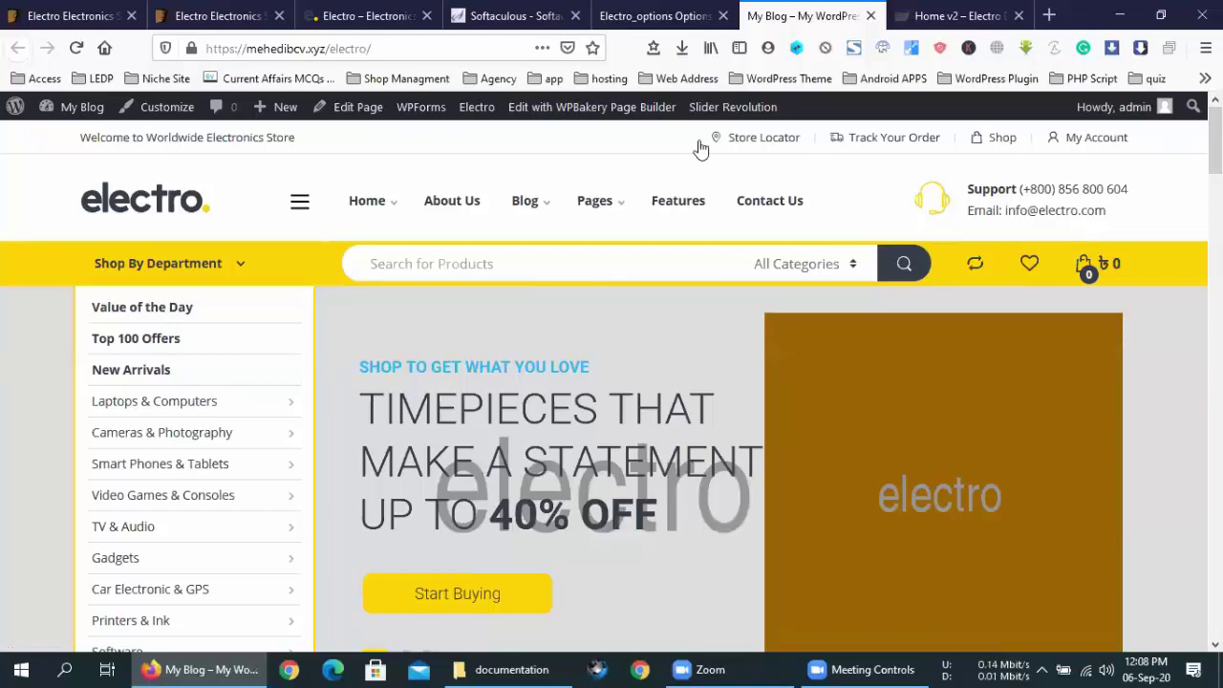
click(650, 12)
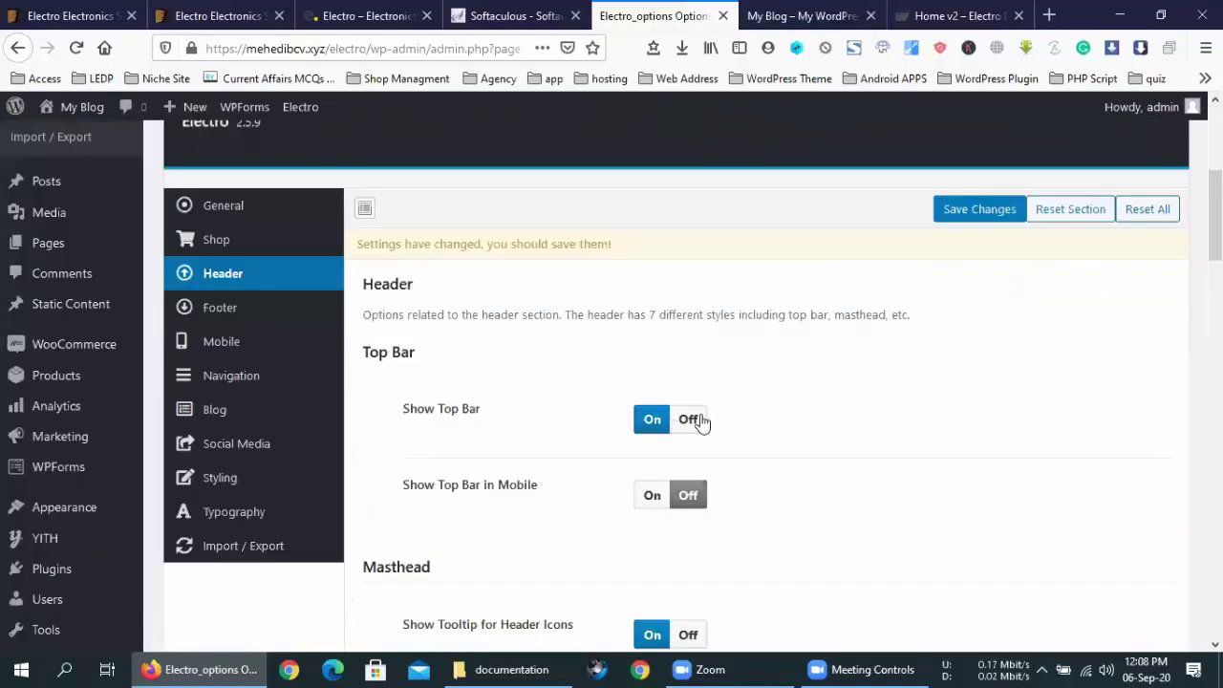
click(701, 424)
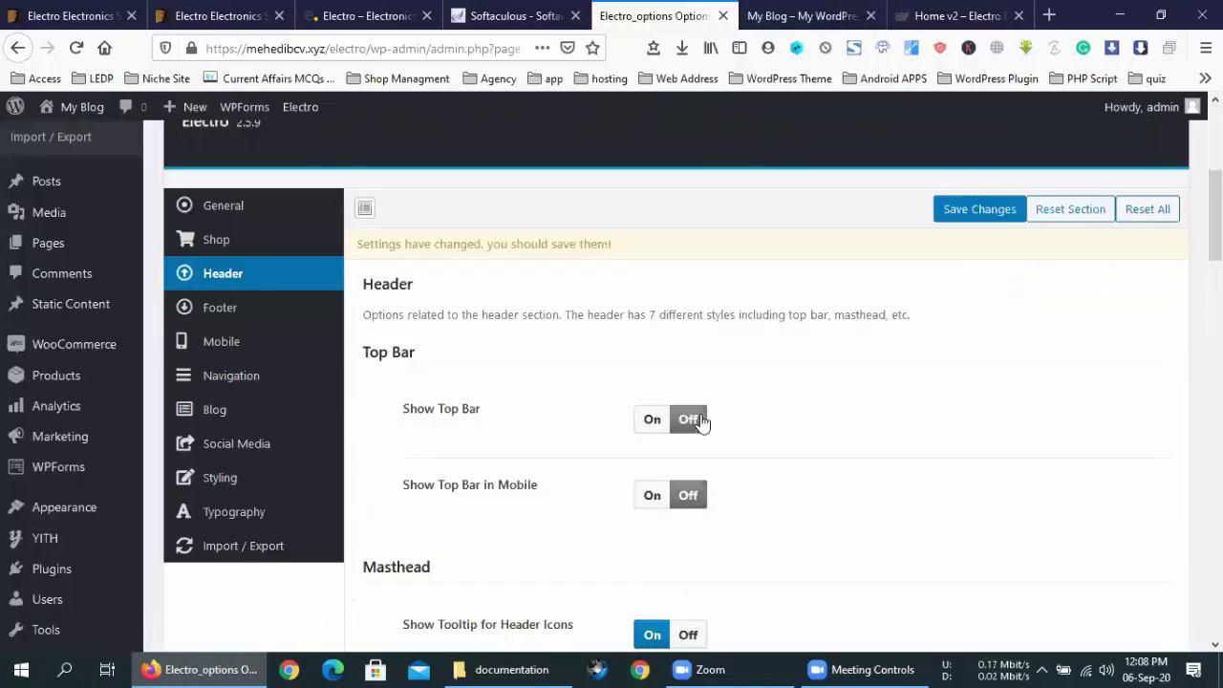
click(974, 209)
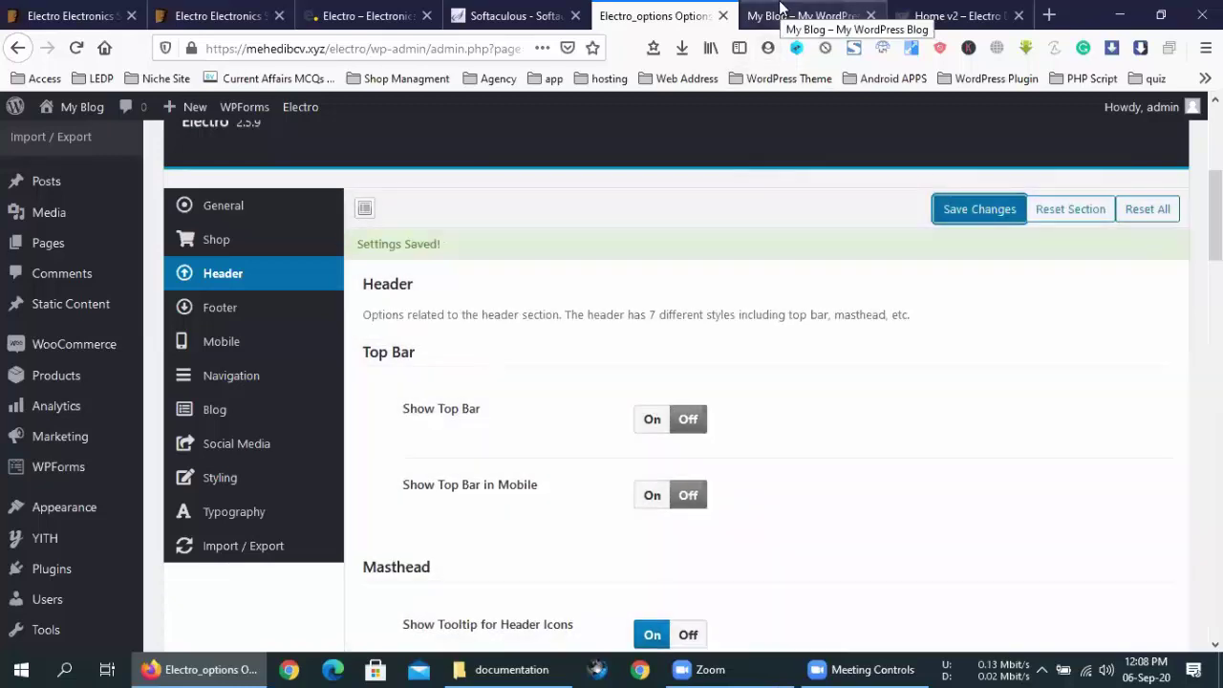
click(781, 9)
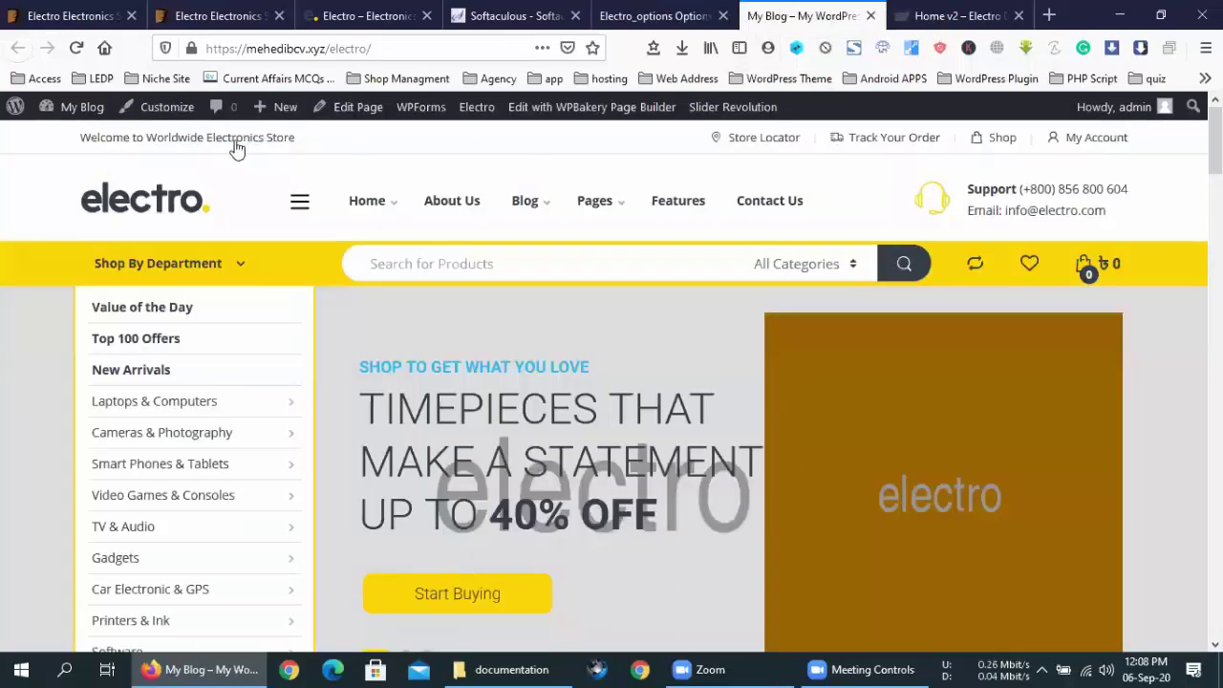
Reload the front page to check the header without the top bar, and turn Show Top Bar back on in the Header options.
click(75, 47)
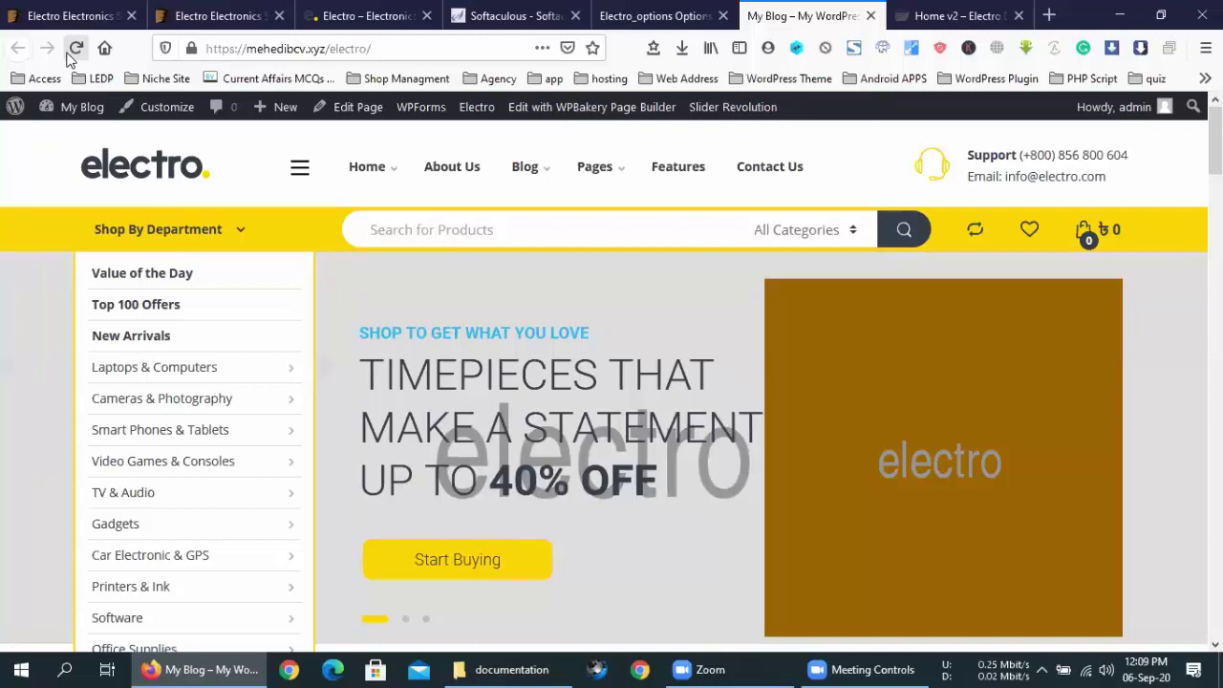
click(632, 12)
click(651, 387)
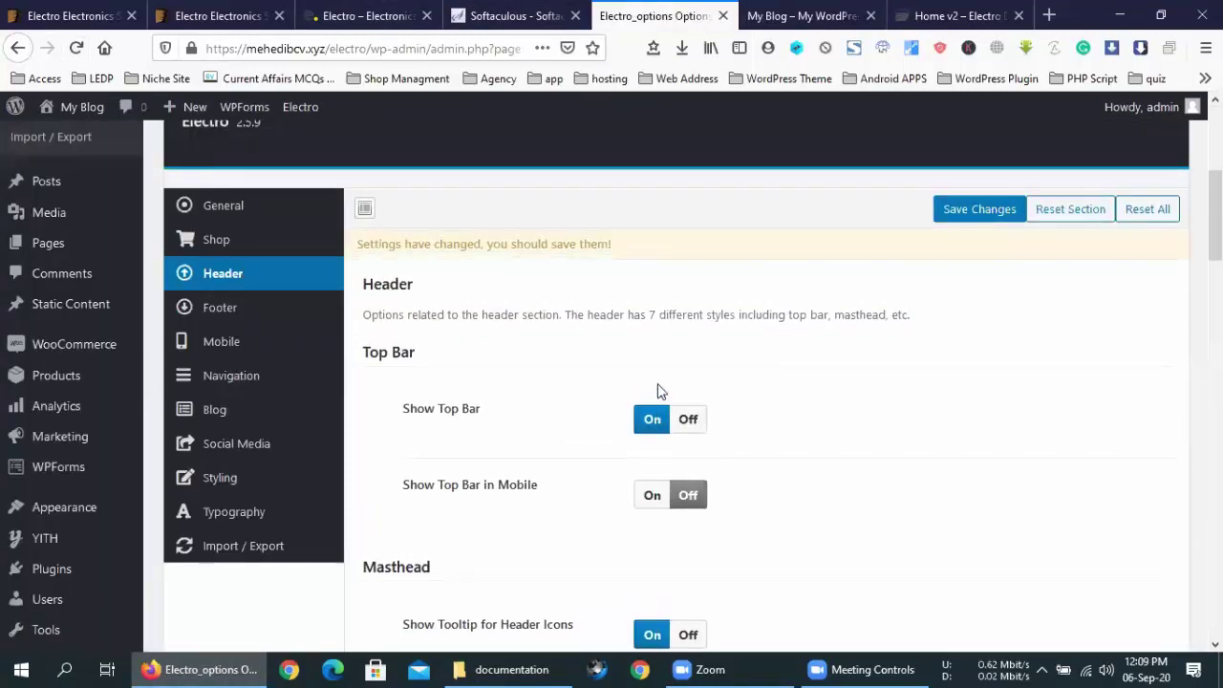
Compare the Masthead settings in the Header options with the header on the site's front page.
scroll(529, 371, down, 4)
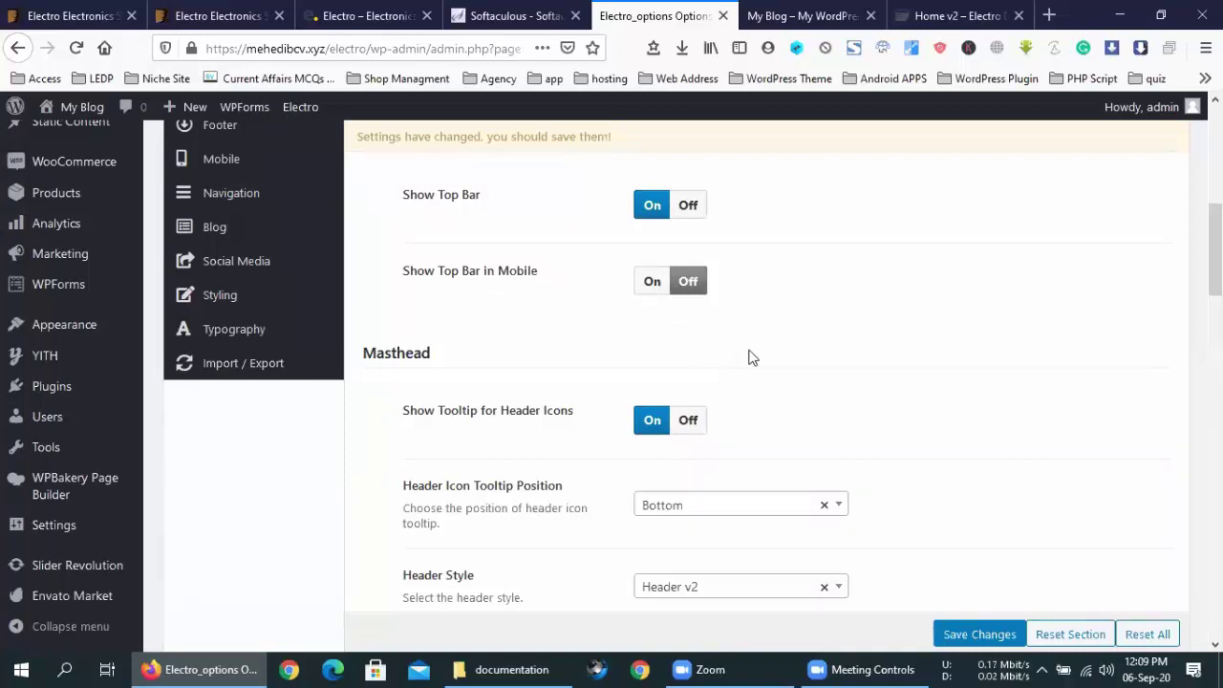
click(775, 13)
click(659, 15)
scroll(779, 345, down, 3)
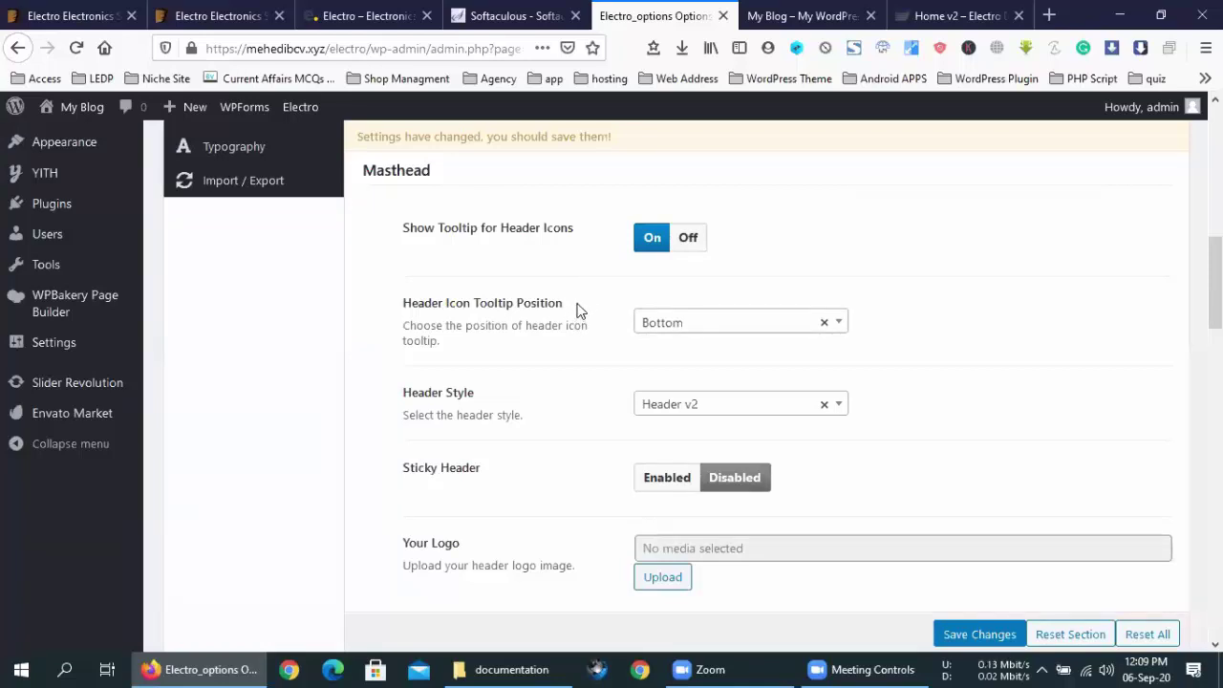
click(782, 14)
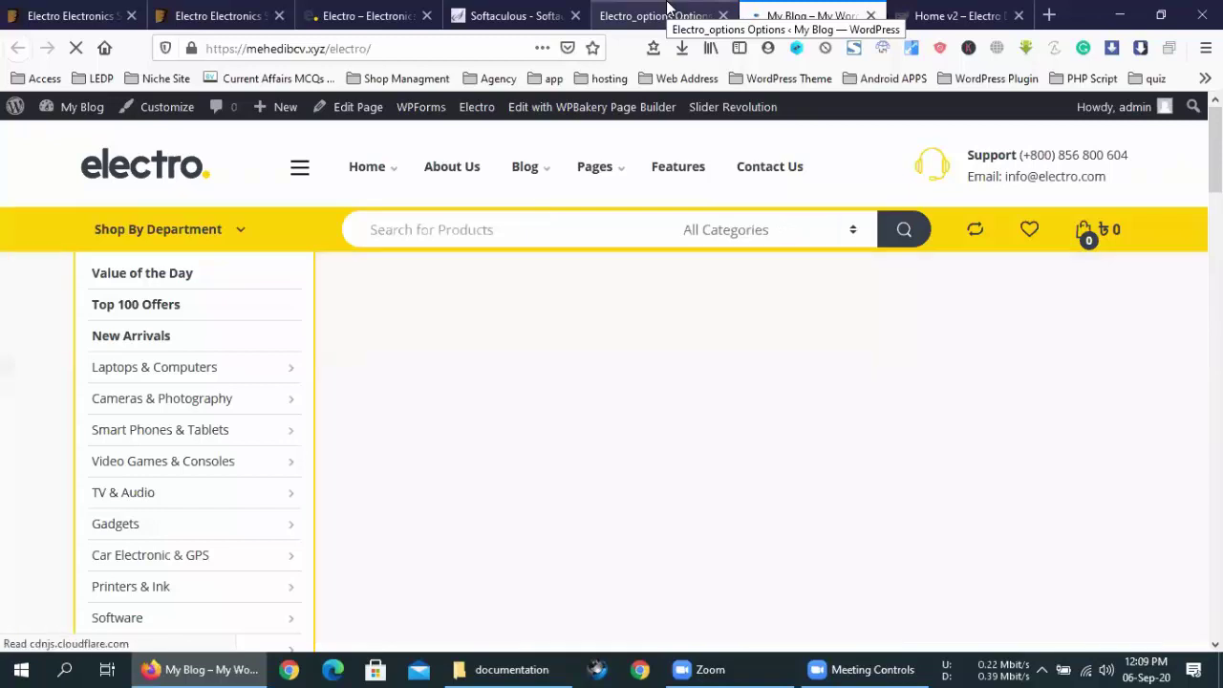
click(668, 8)
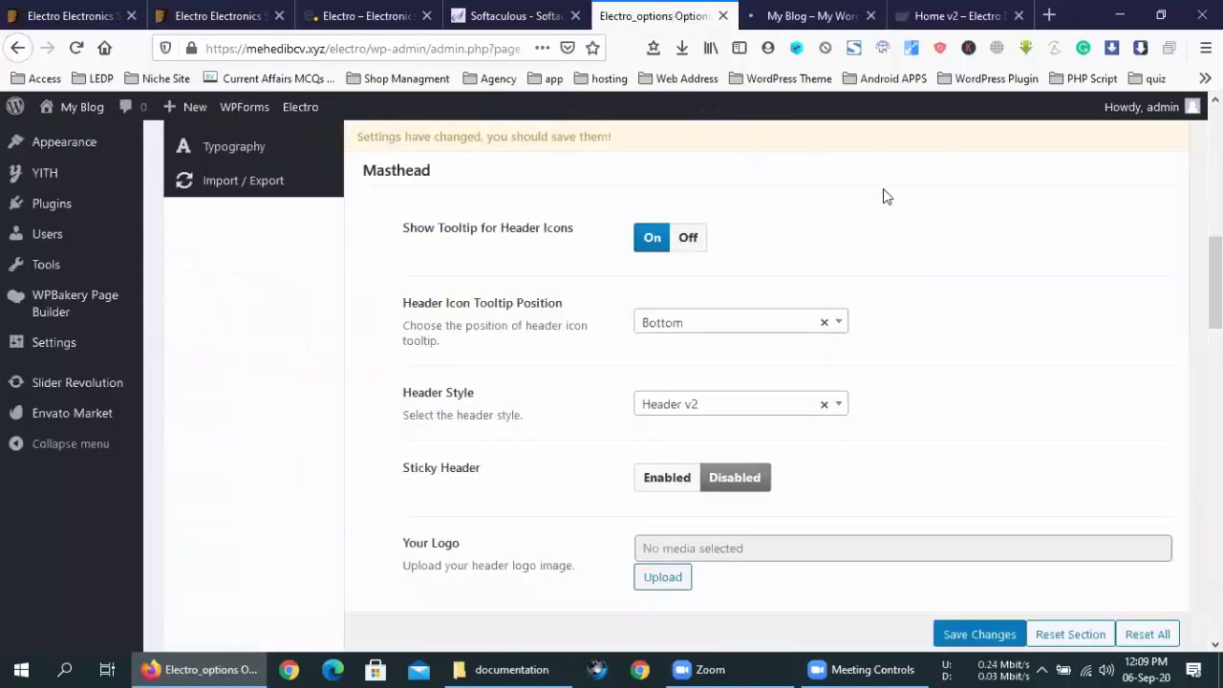
Save the Header options and reload the site's front page to check the top bar.
scroll(1015, 174, up, 5)
scroll(970, 172, down, 3)
click(985, 133)
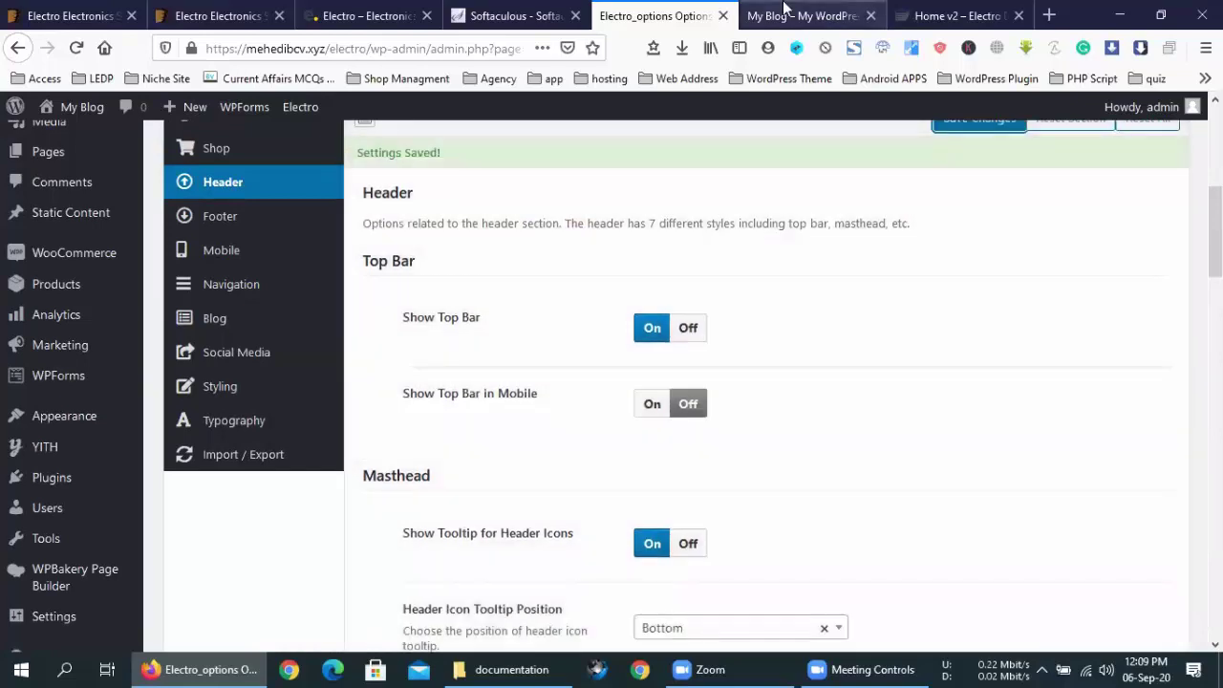
click(802, 16)
click(77, 47)
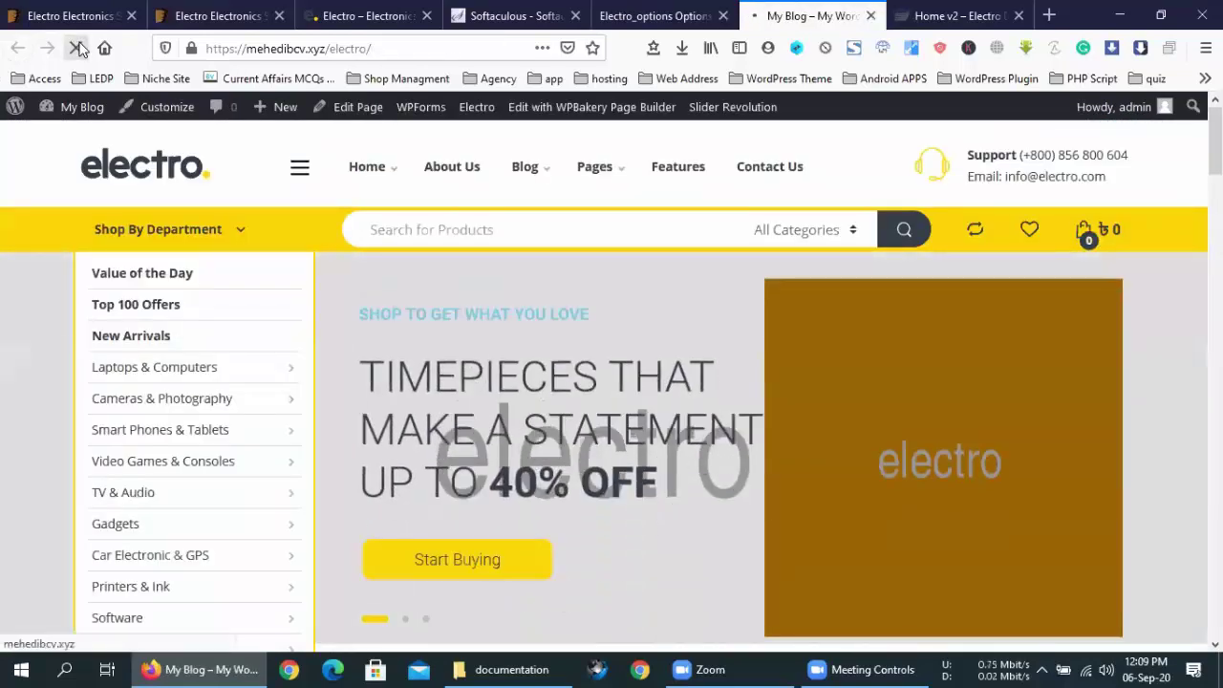
click(80, 48)
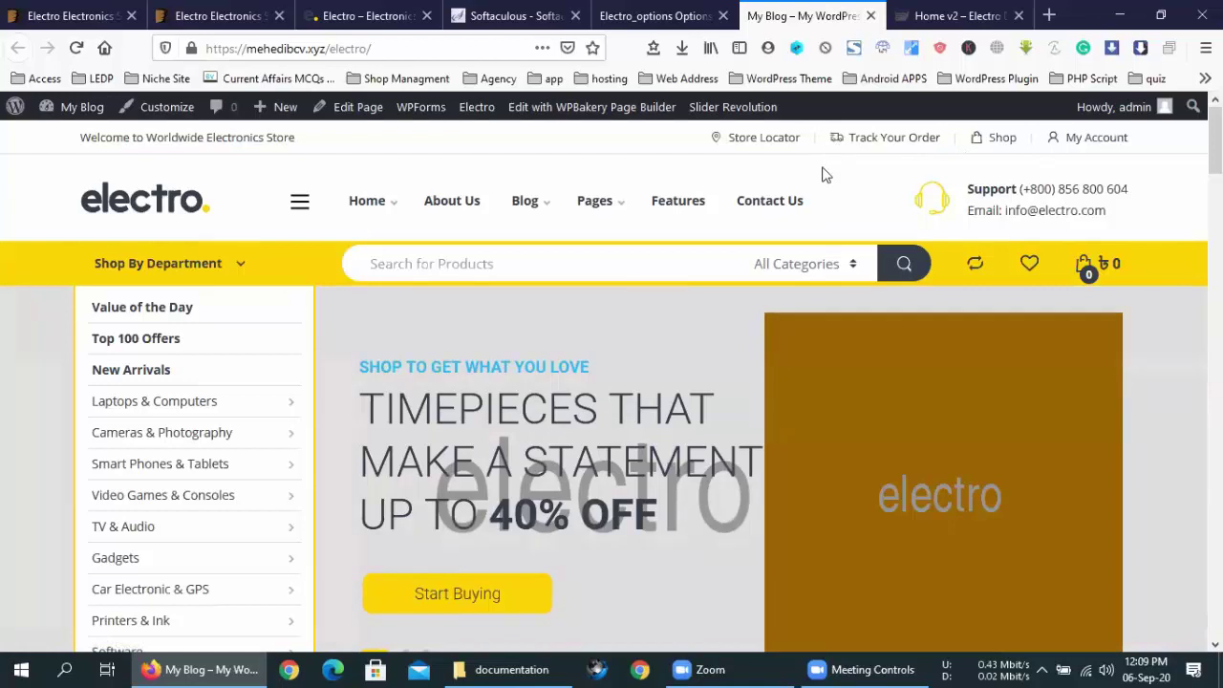
Turn off Show Tooltip for Header Icons under Masthead, save the options, and reload the front page to check the header icons.
click(672, 9)
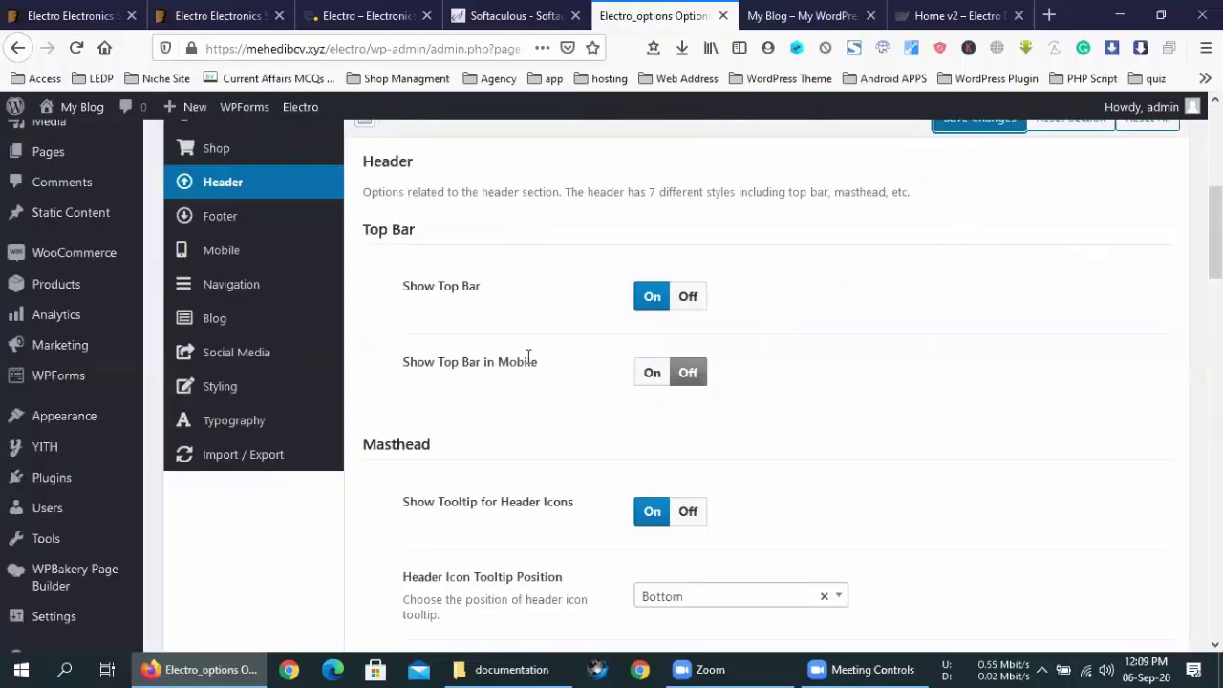
scroll(527, 361, down, 3)
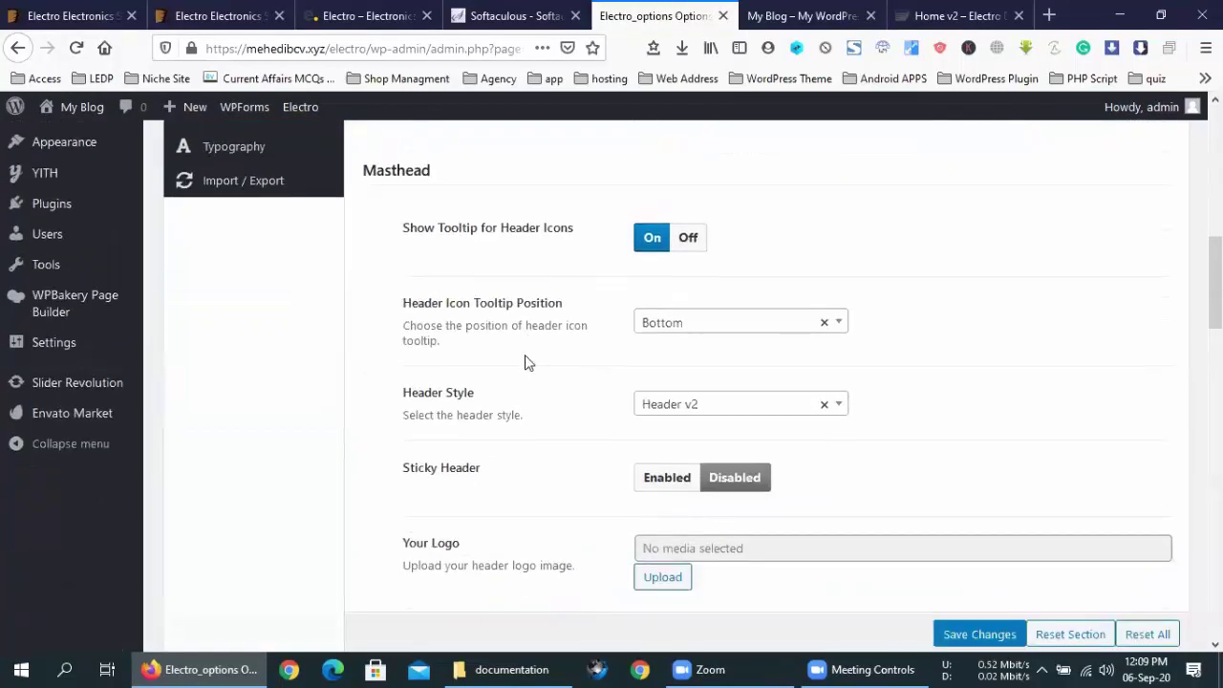
click(687, 241)
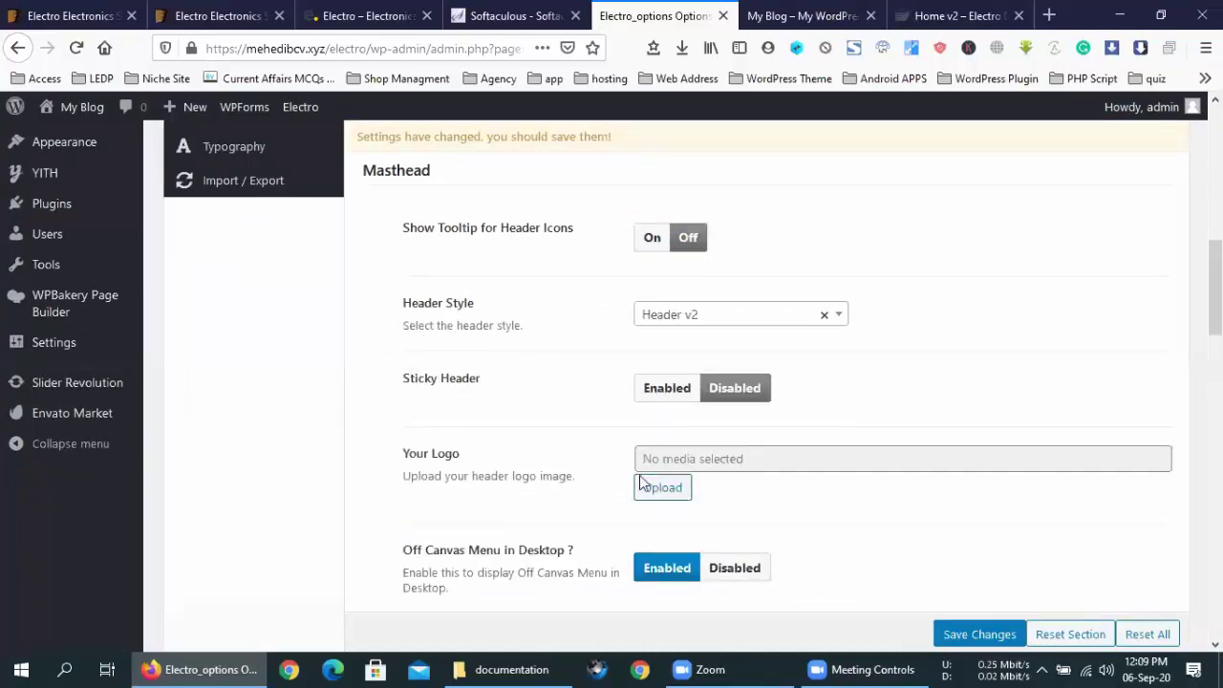
scroll(836, 265, up, 1)
scroll(994, 220, up, 3)
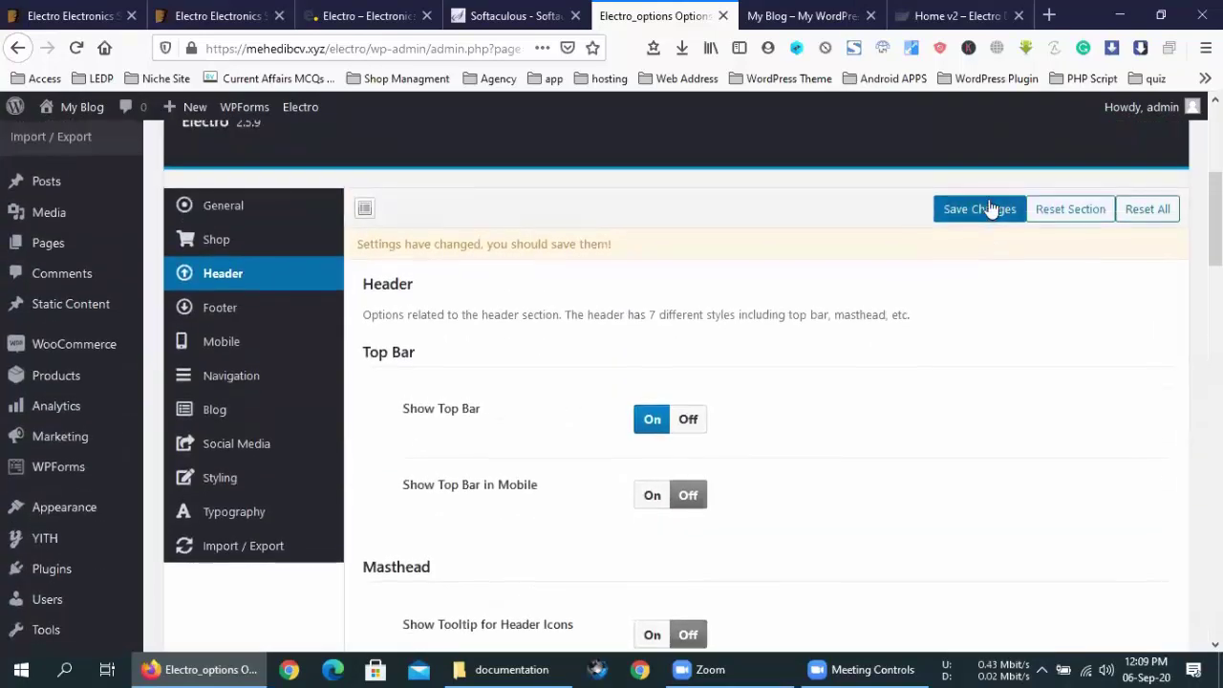
click(977, 207)
click(863, 10)
click(76, 48)
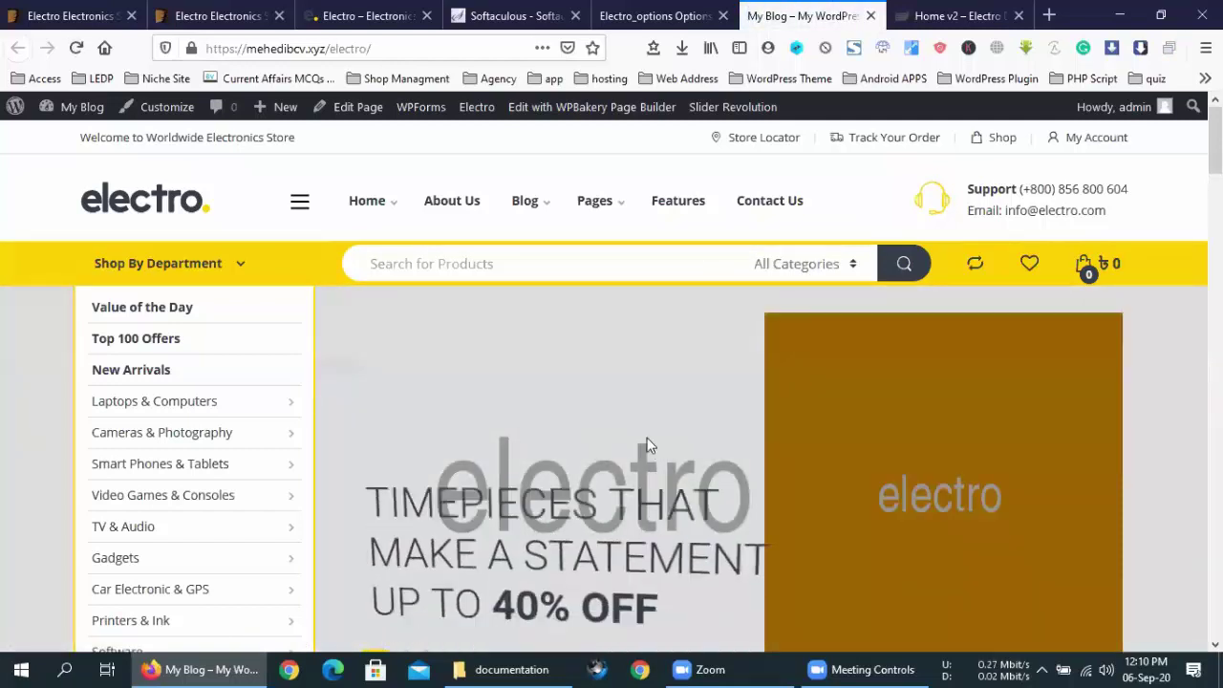
Turn Show Tooltip for Header Icons back on and view the Header Icon Tooltip Position choices without changing the selection.
click(645, 15)
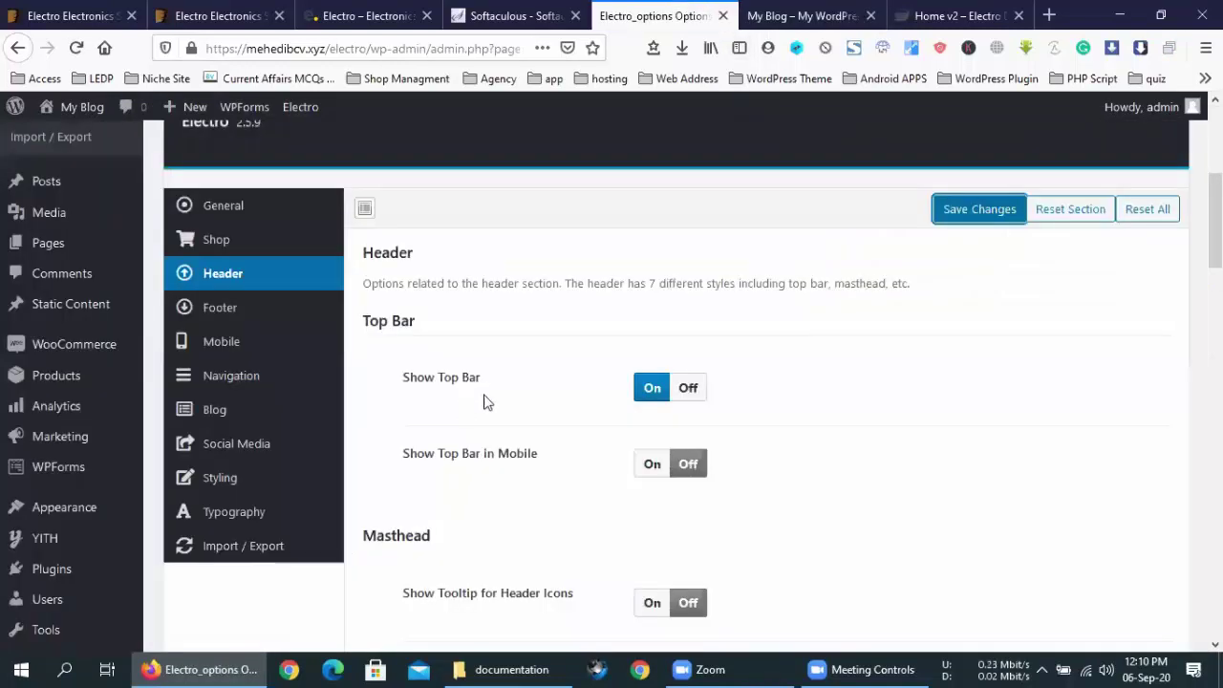
scroll(478, 396, down, 3)
scroll(500, 388, down, 1)
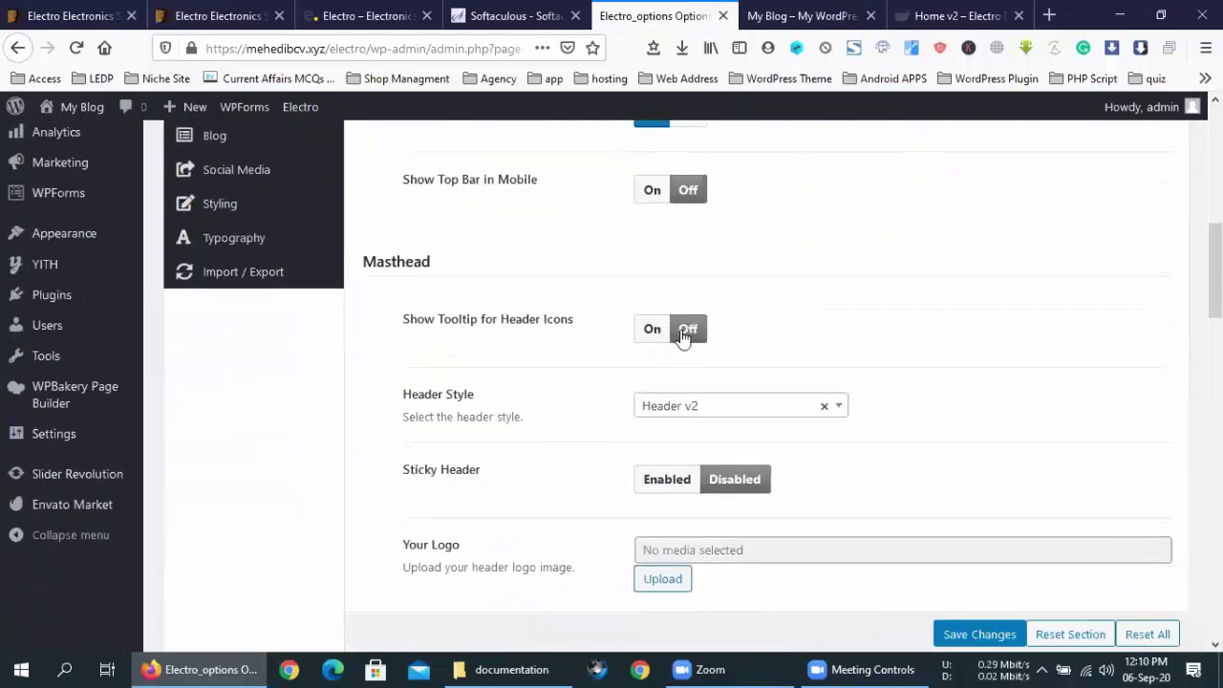
click(652, 329)
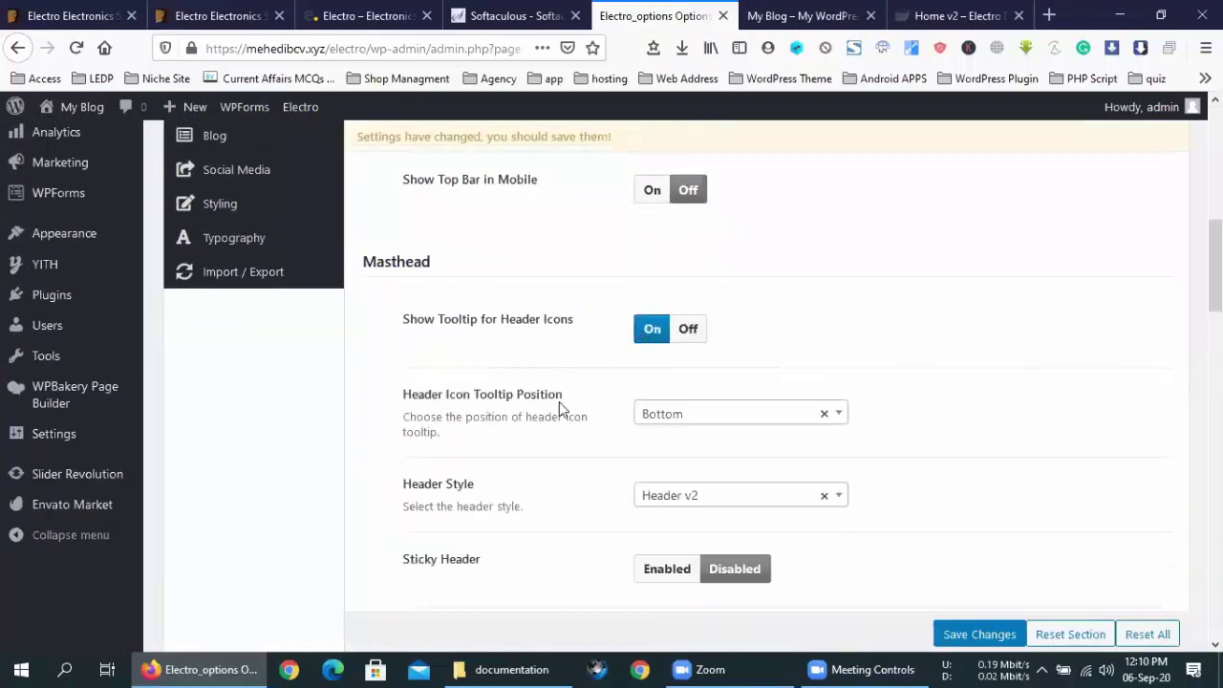
scroll(559, 387, down, 4)
click(679, 231)
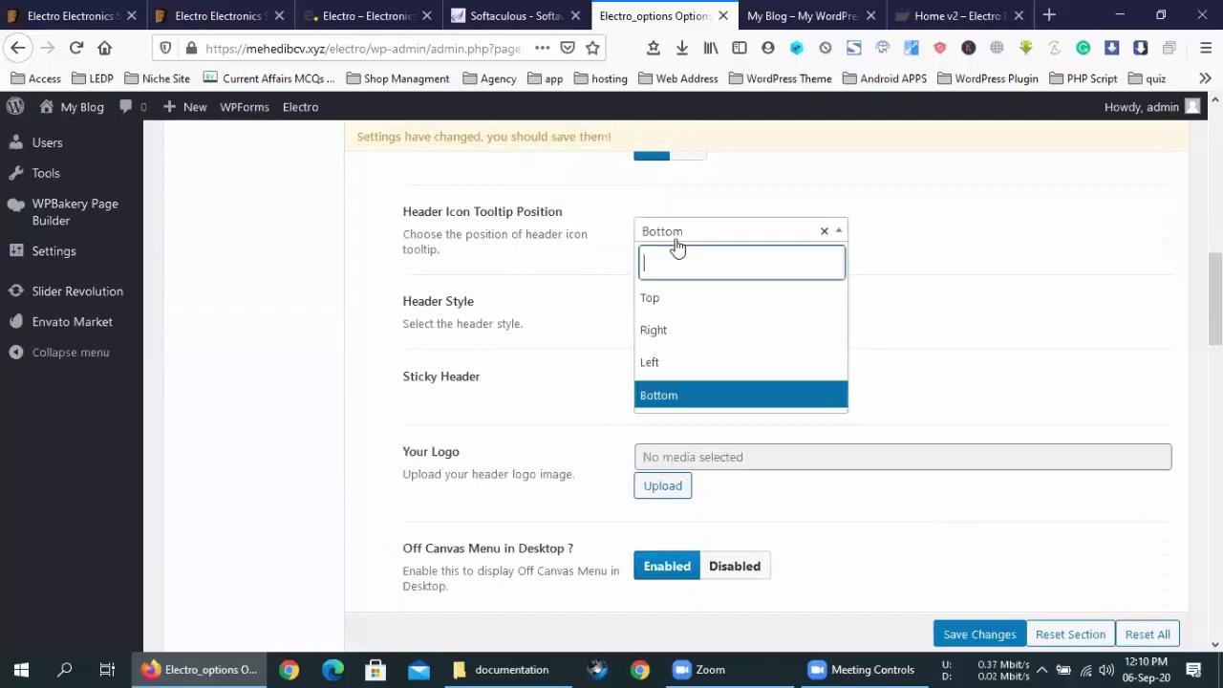
click(584, 246)
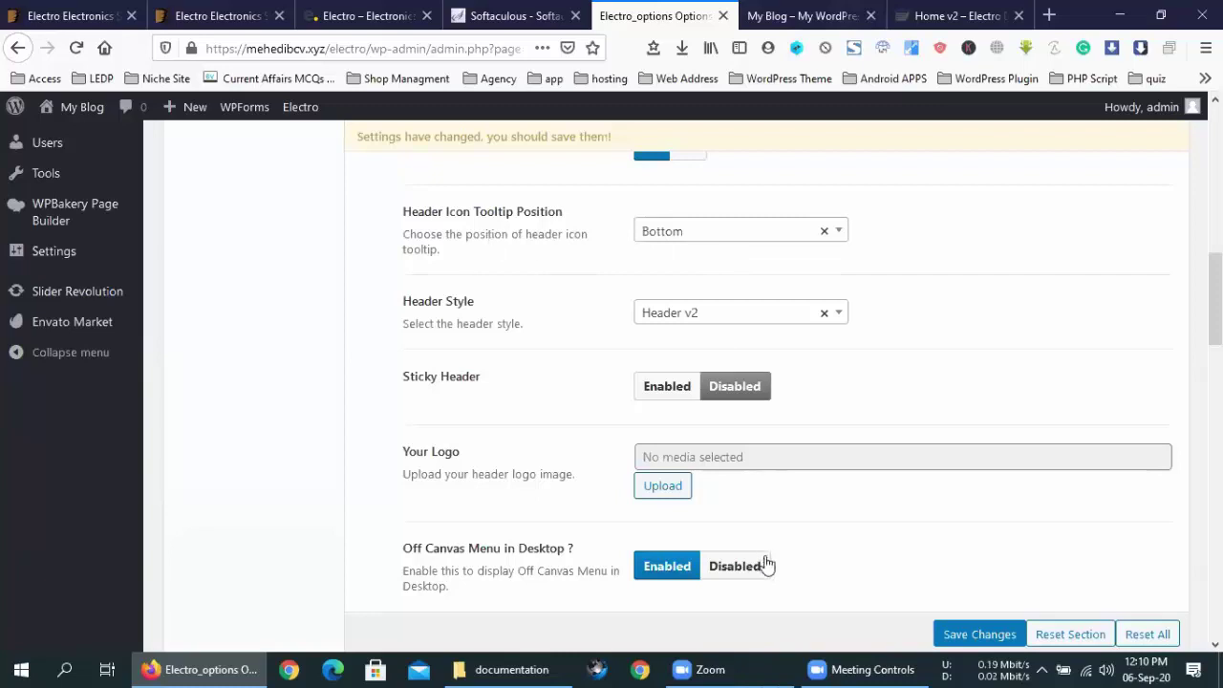
Examine the Masthead options, compare the Electro demo's header with the site's front page header, and return to the options.
click(817, 668)
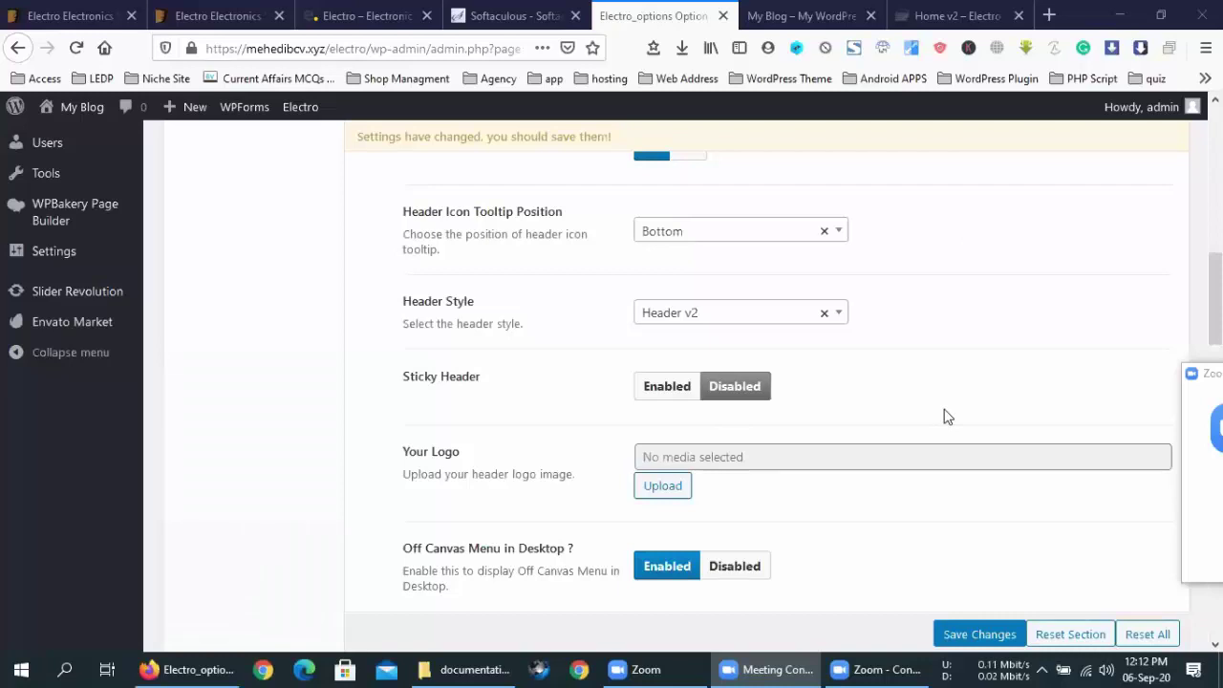
scroll(946, 417, up, 3)
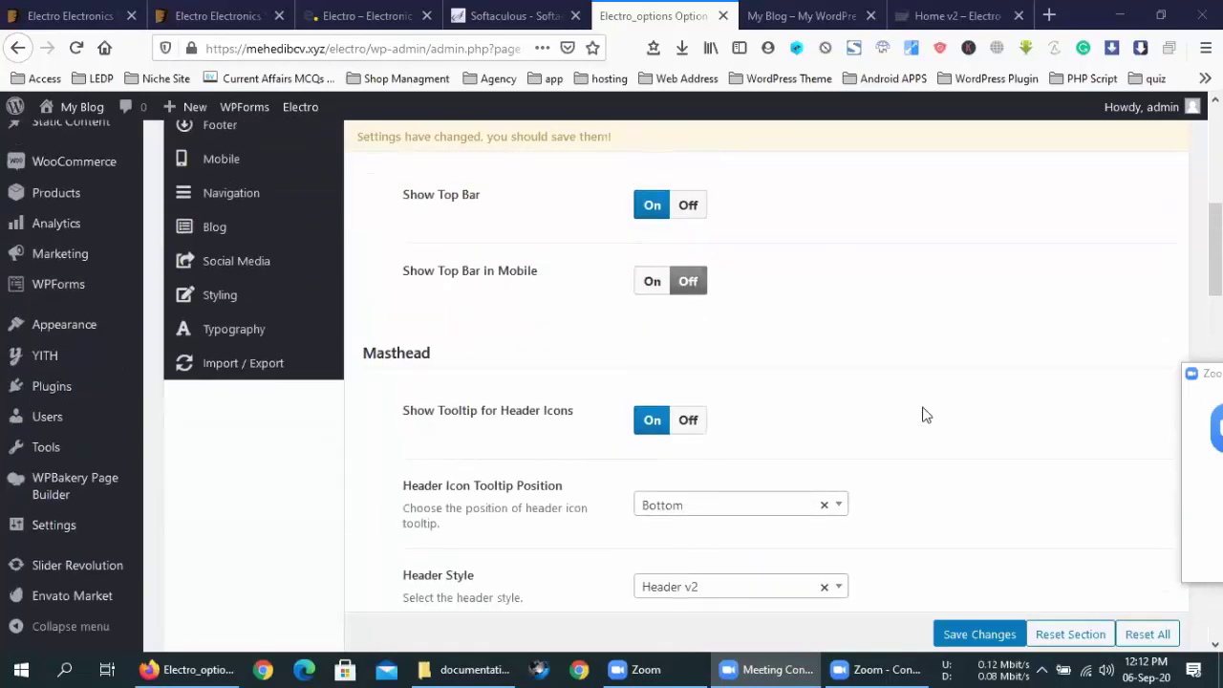
scroll(906, 353, down, 4)
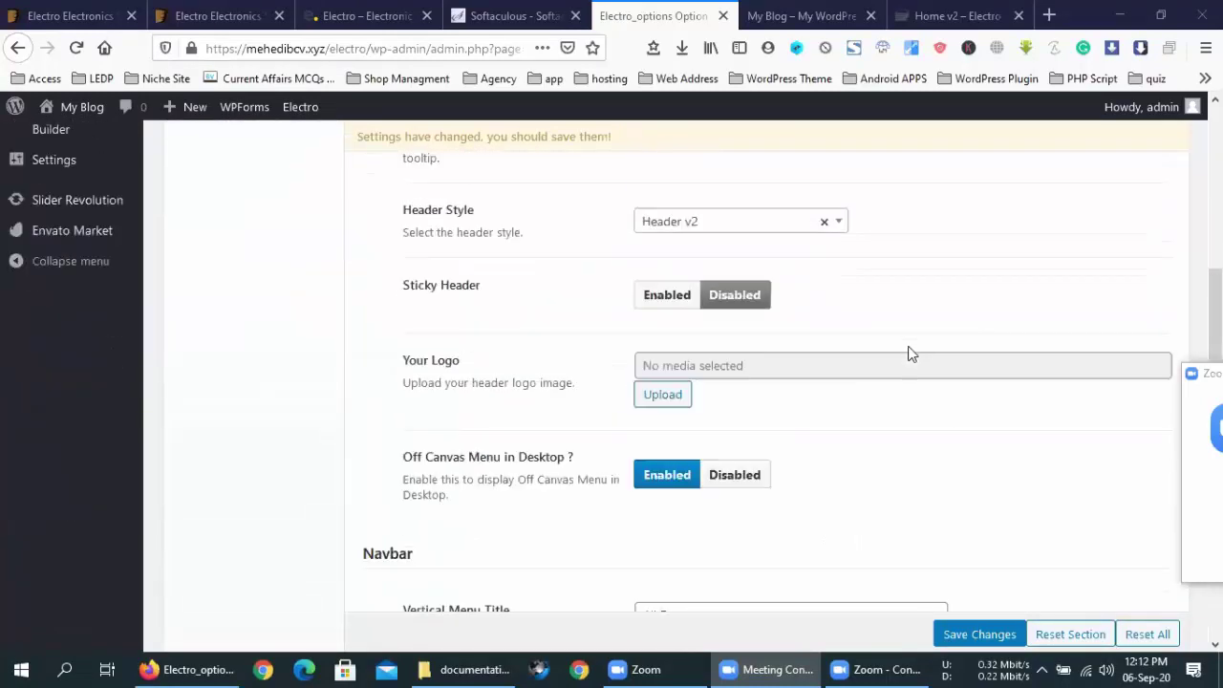
scroll(590, 404, up, 2)
drag(421, 391, 488, 391)
click(488, 391)
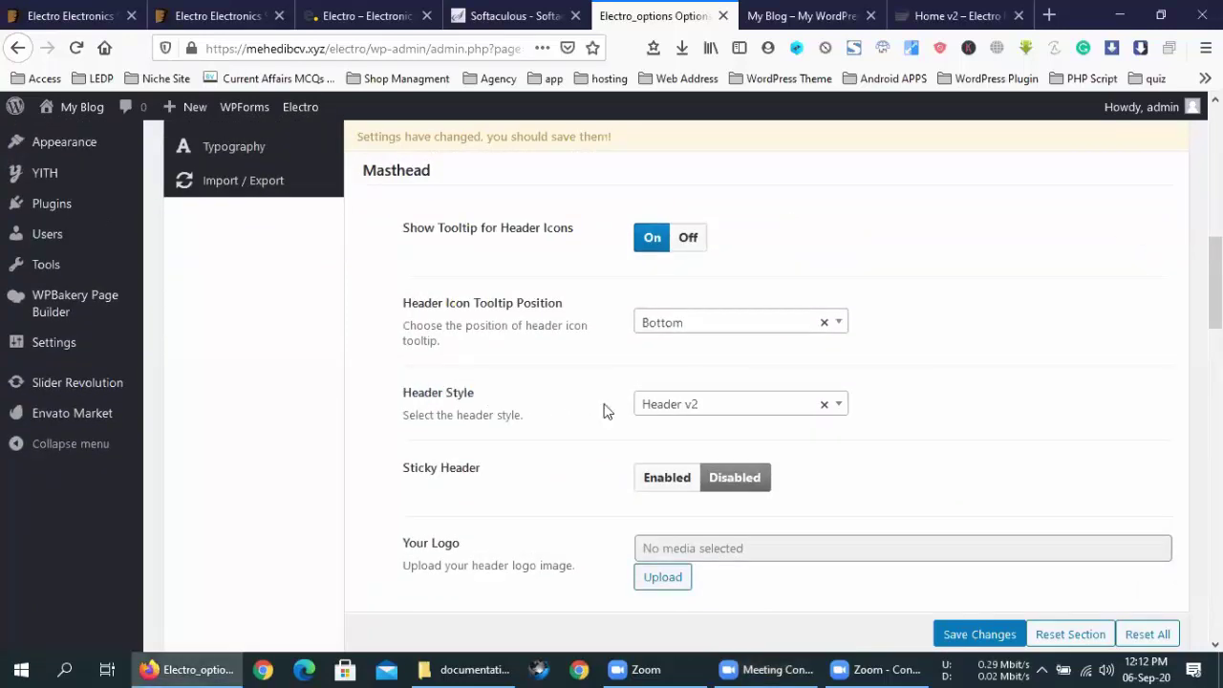
click(196, 16)
click(315, 15)
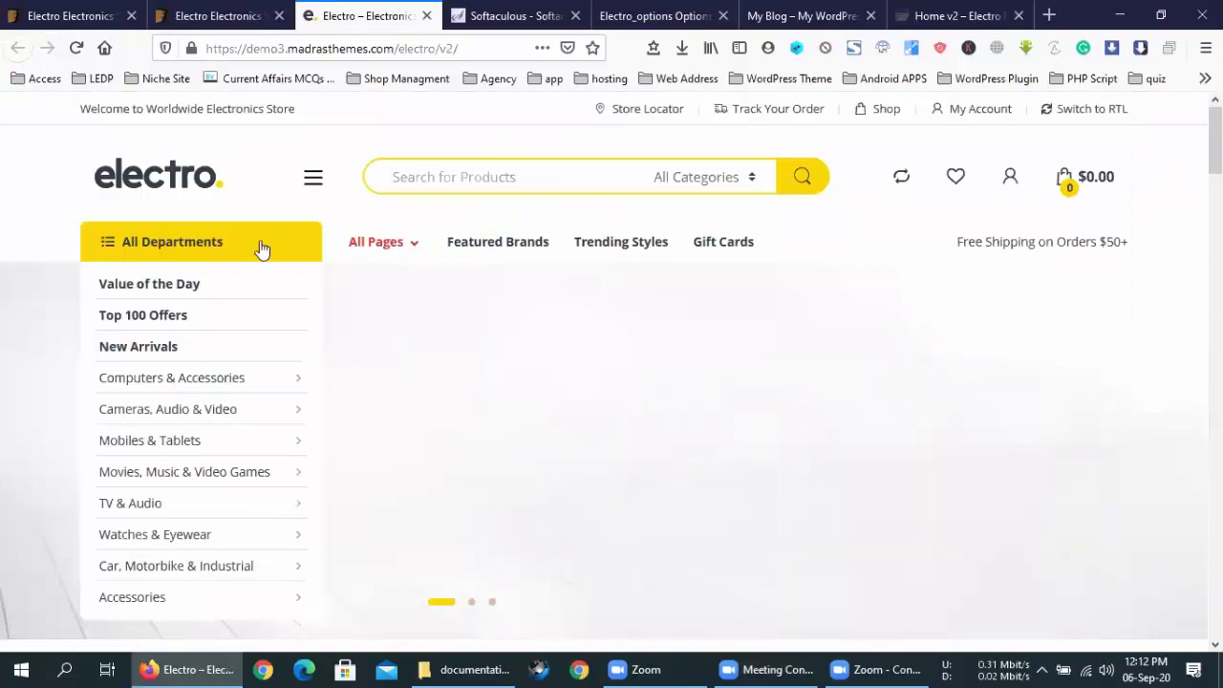
click(808, 15)
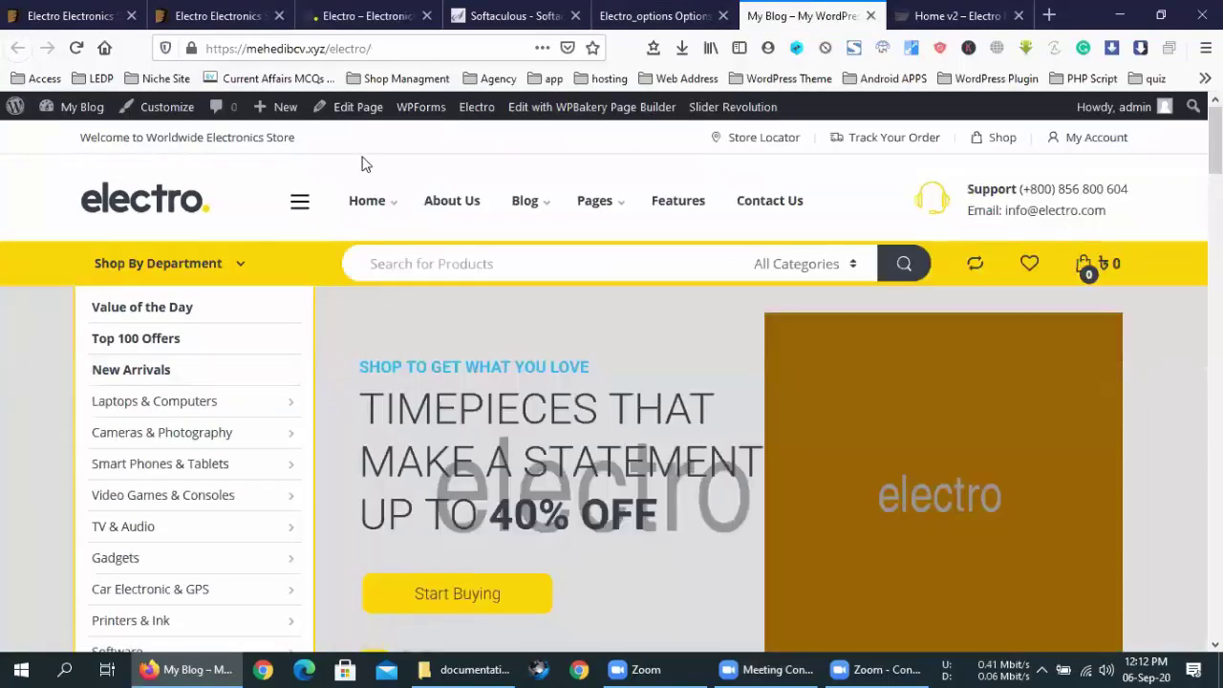
click(629, 9)
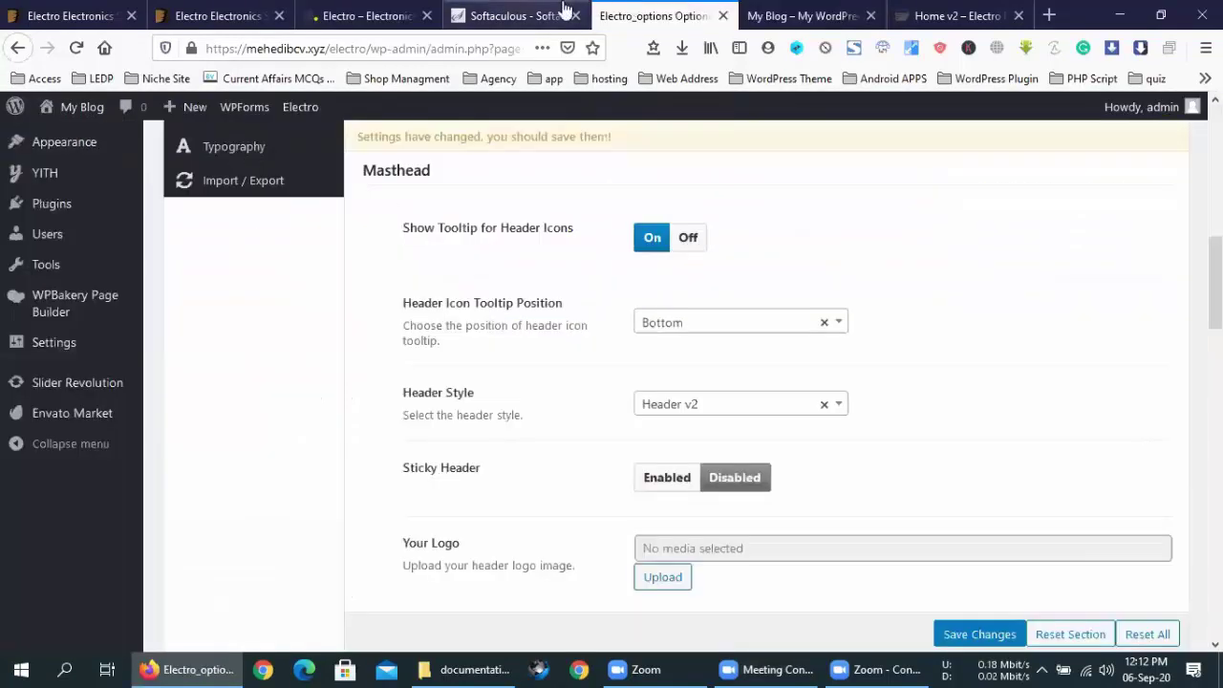
Set the Header Style to Header v1, save the options, and check the site's front page.
click(693, 405)
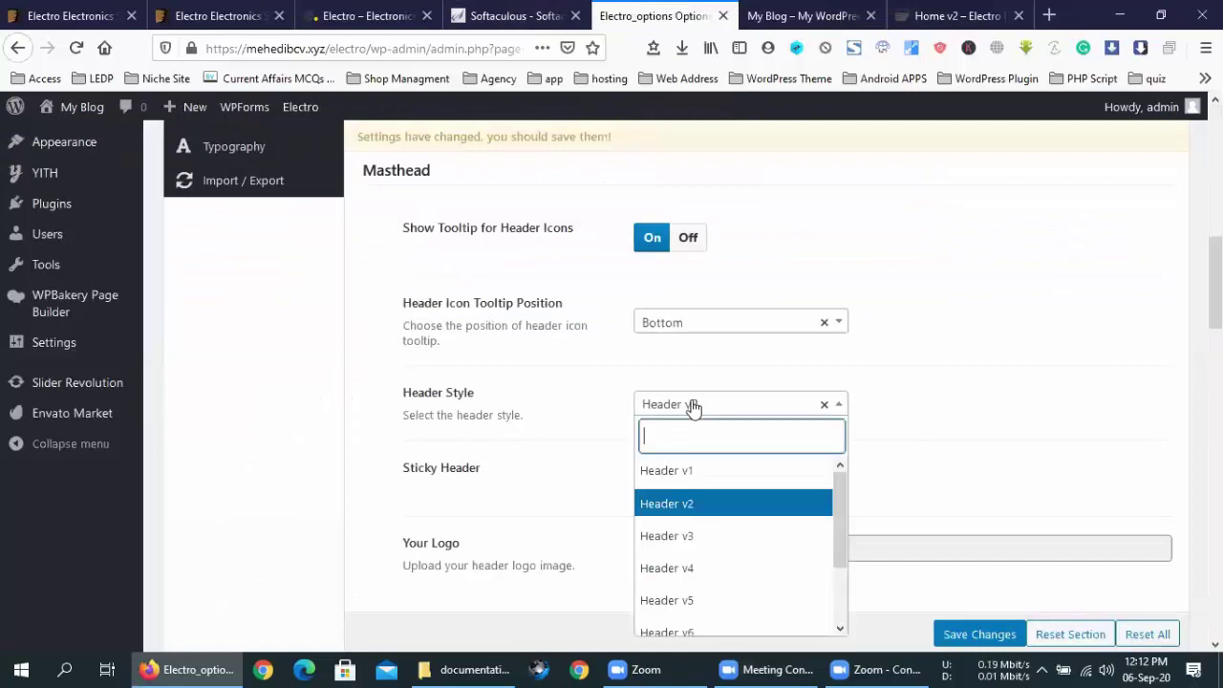
click(697, 470)
click(980, 634)
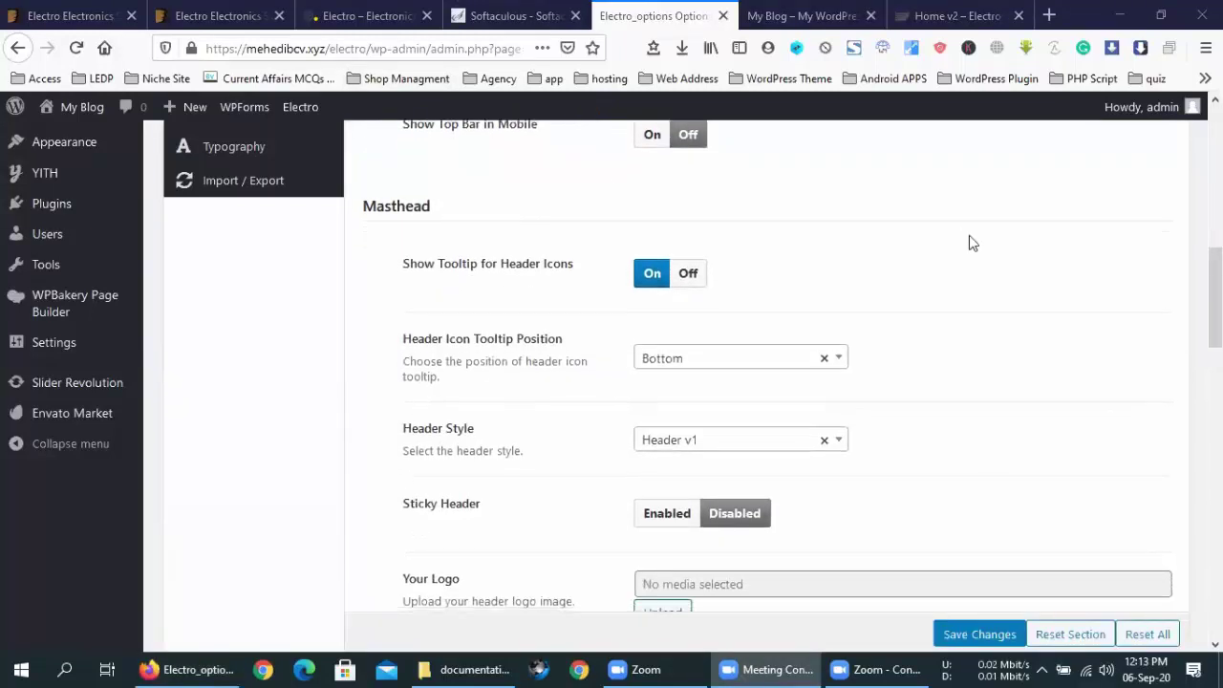
key(ctrl+Tab)
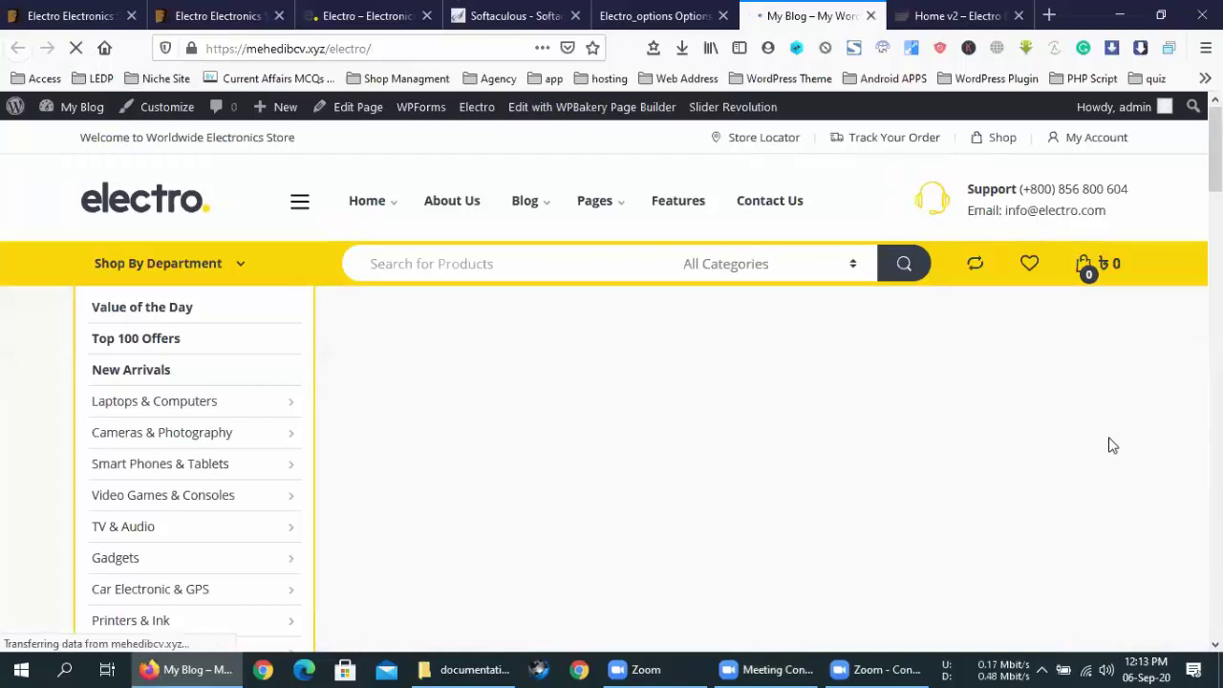
key(ctrl+shift+Tab)
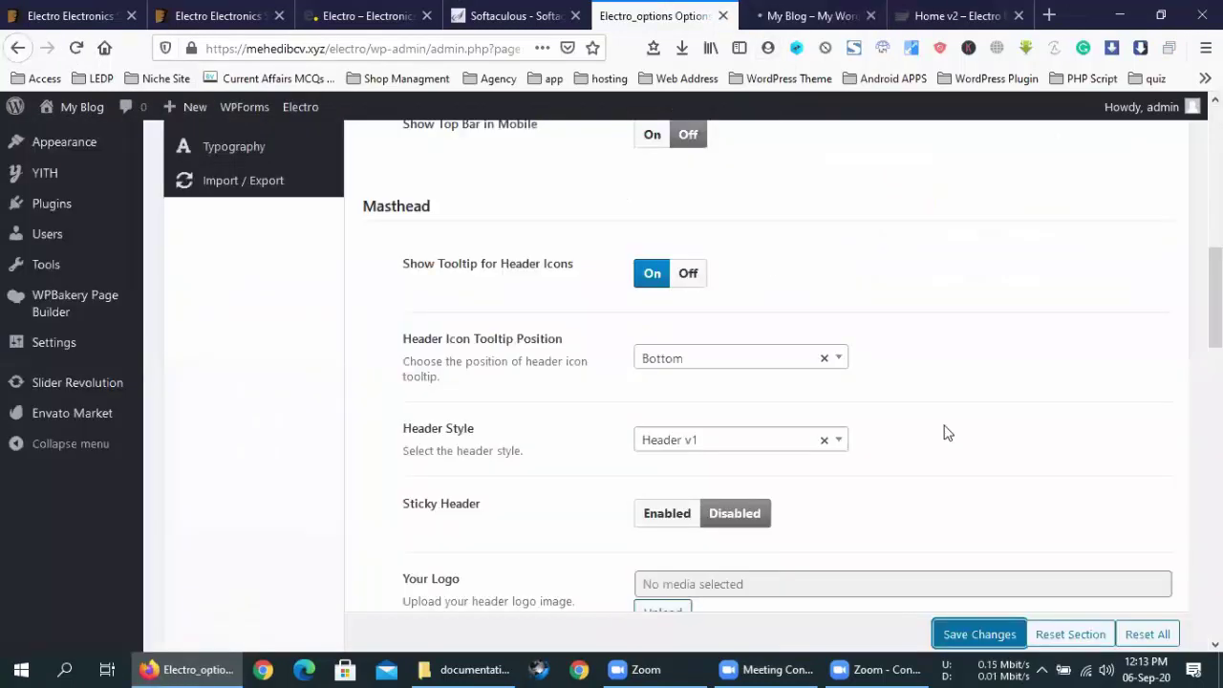
click(979, 634)
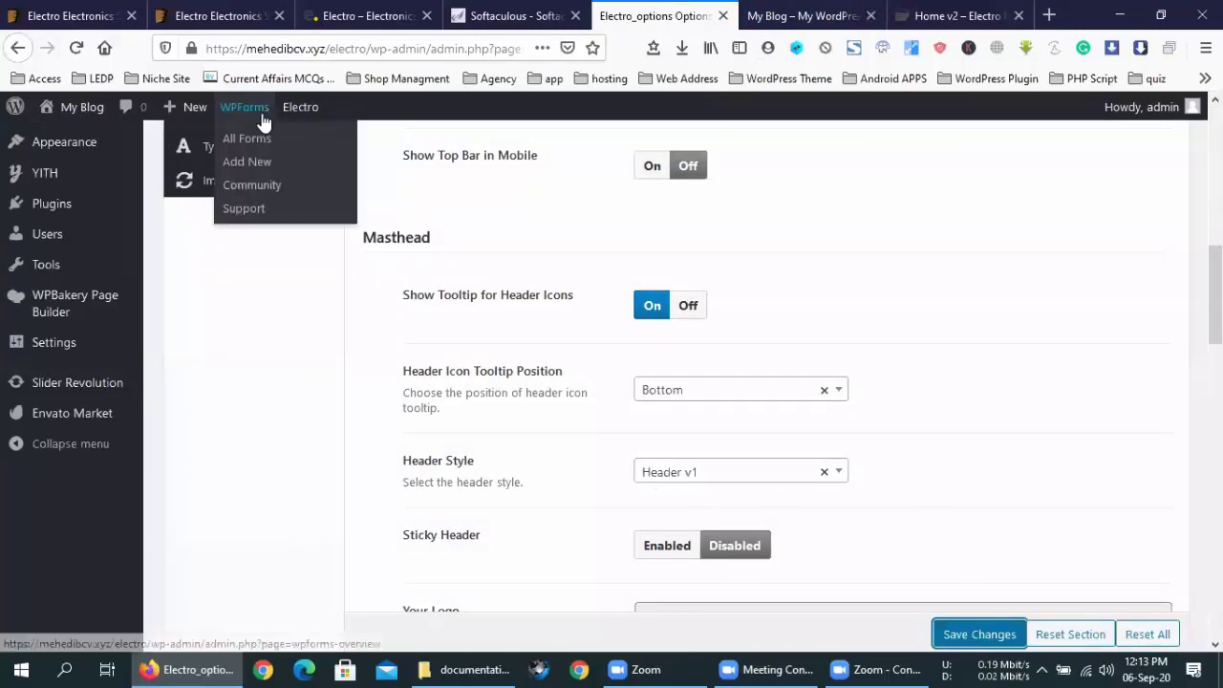
Compare the home page variants in the ThemeForest preview with the live Electro demo's header, and return to the theme options.
click(320, 11)
click(238, 13)
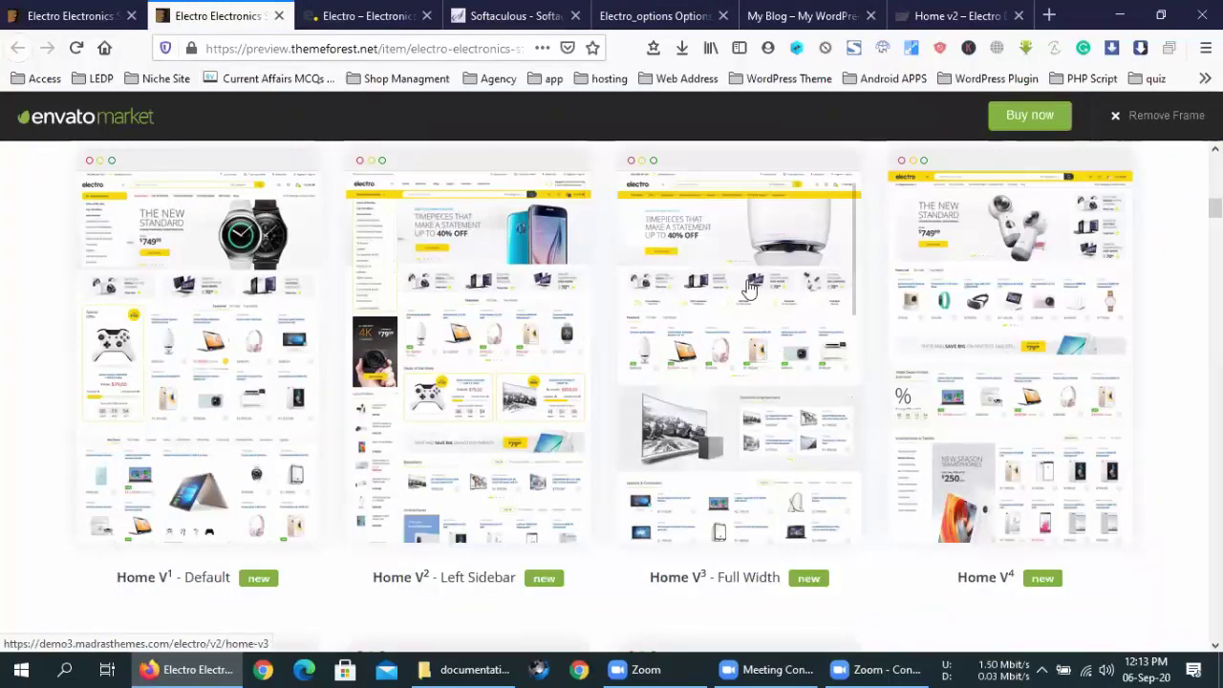
click(398, 12)
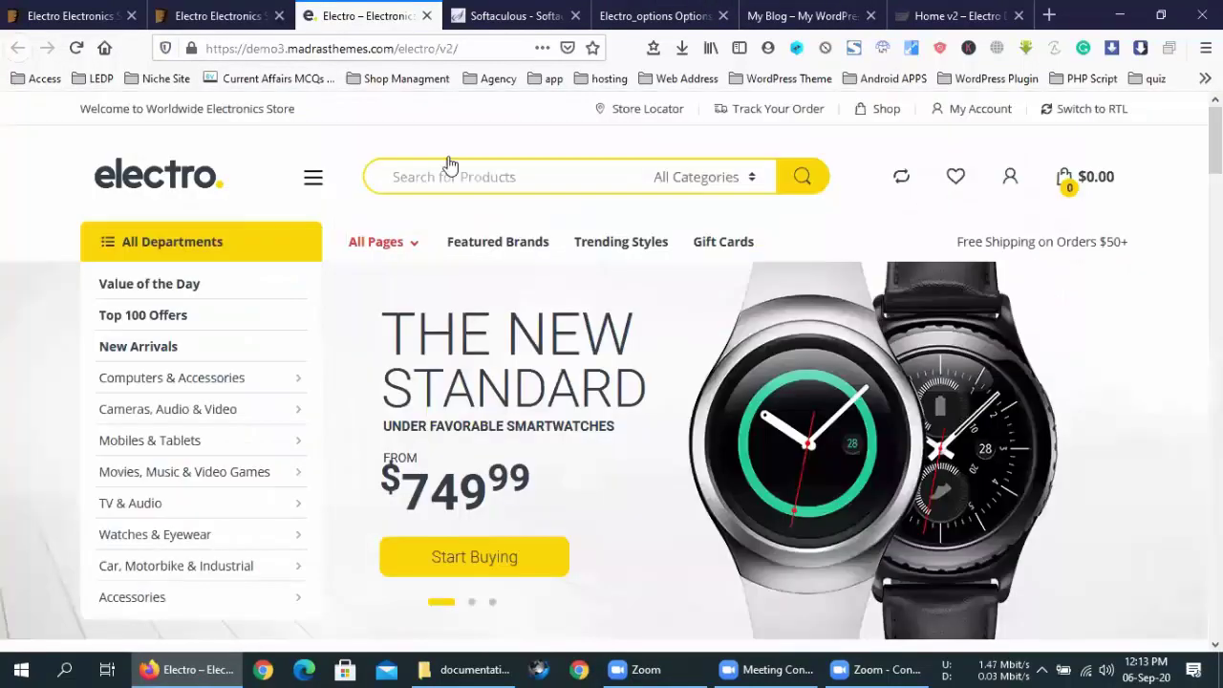
click(521, 12)
click(638, 14)
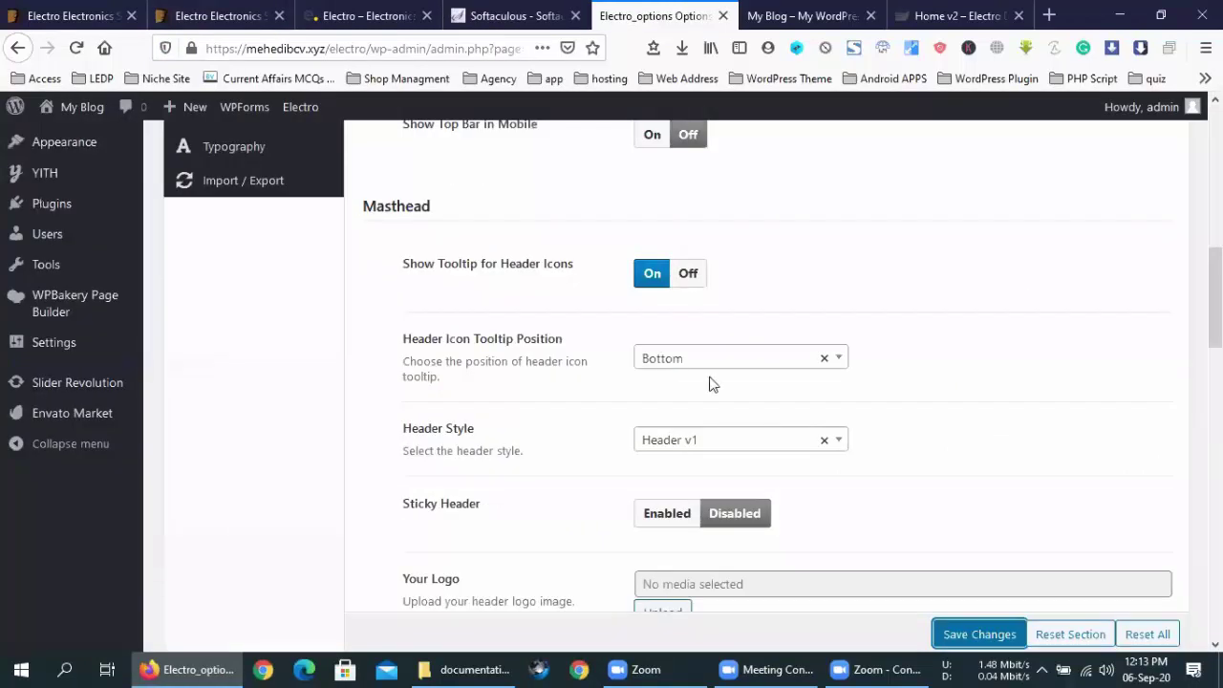
Set the Header Style to Header v3, save the options, and reload the site's front page to check the header.
click(698, 442)
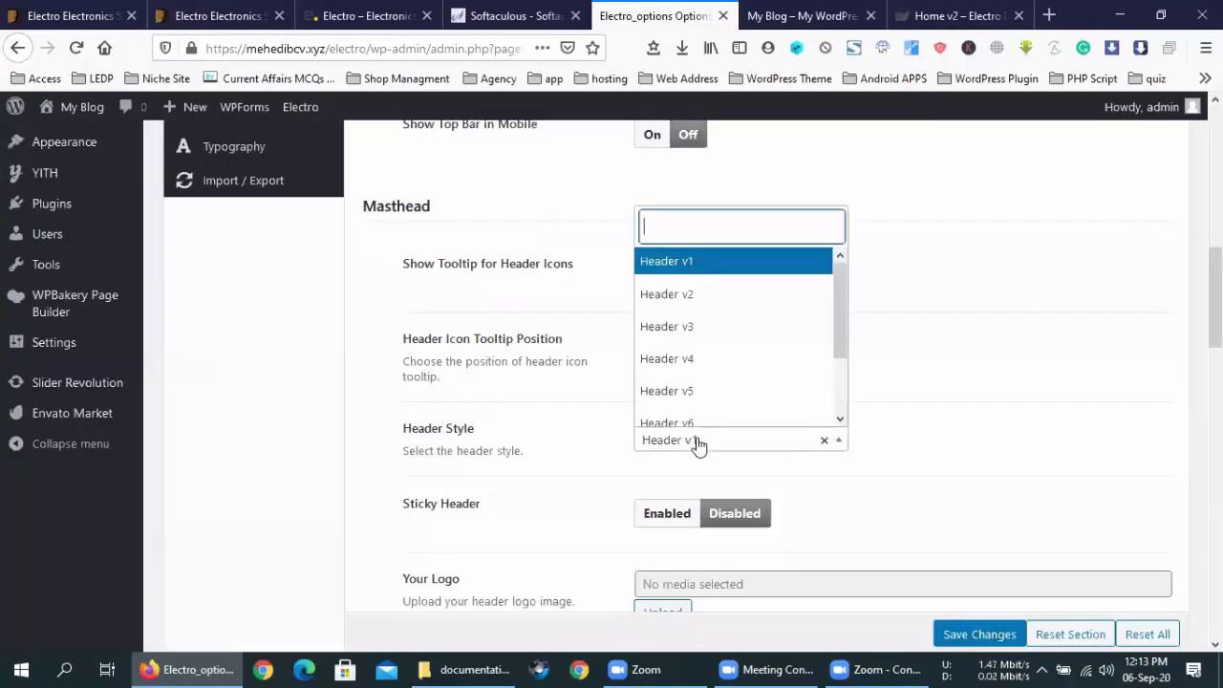
click(693, 326)
click(964, 636)
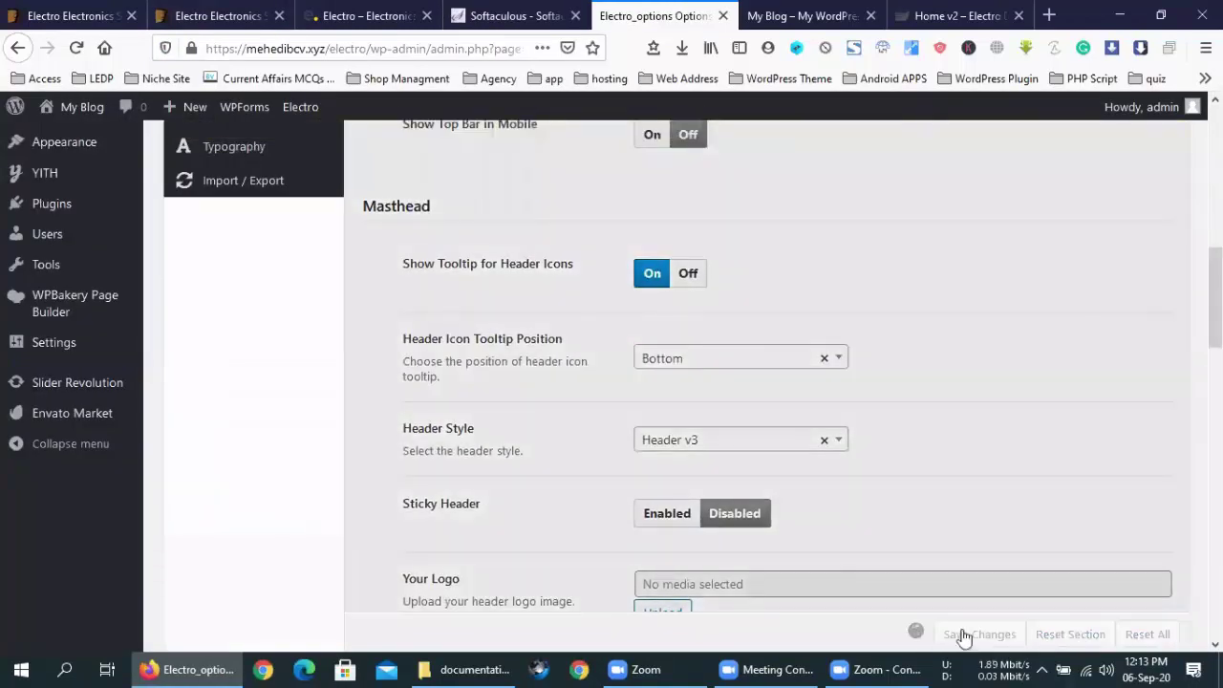
click(765, 15)
click(77, 55)
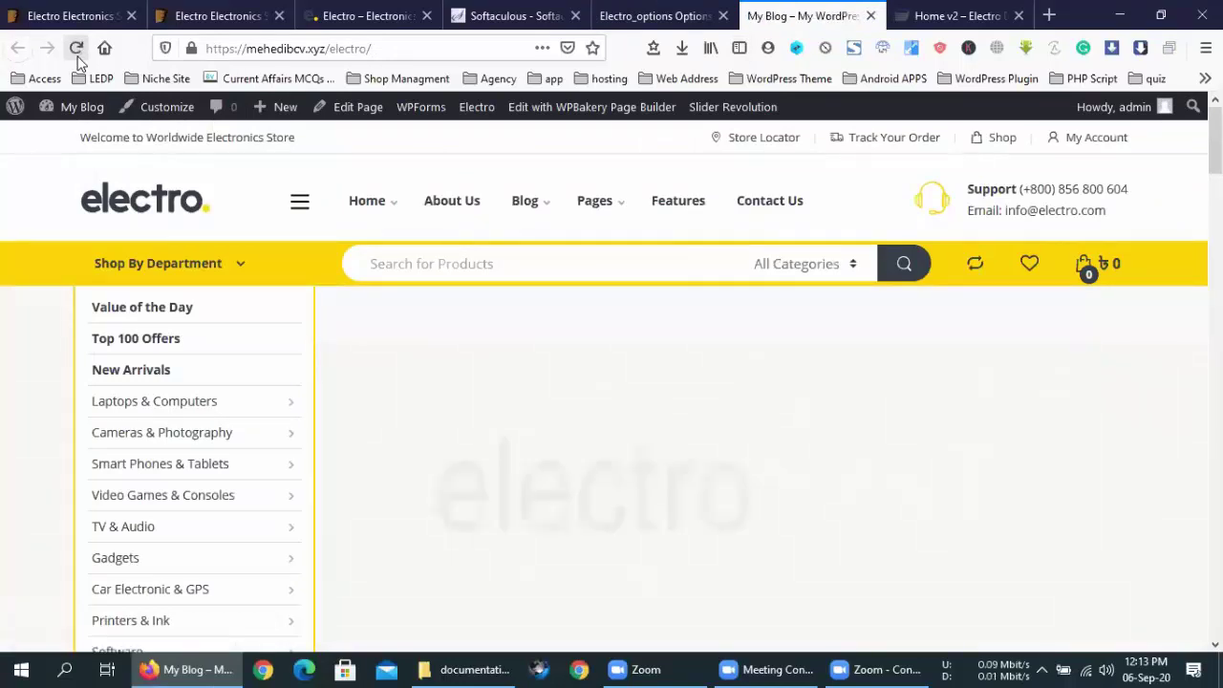
scroll(682, 428, down, 5)
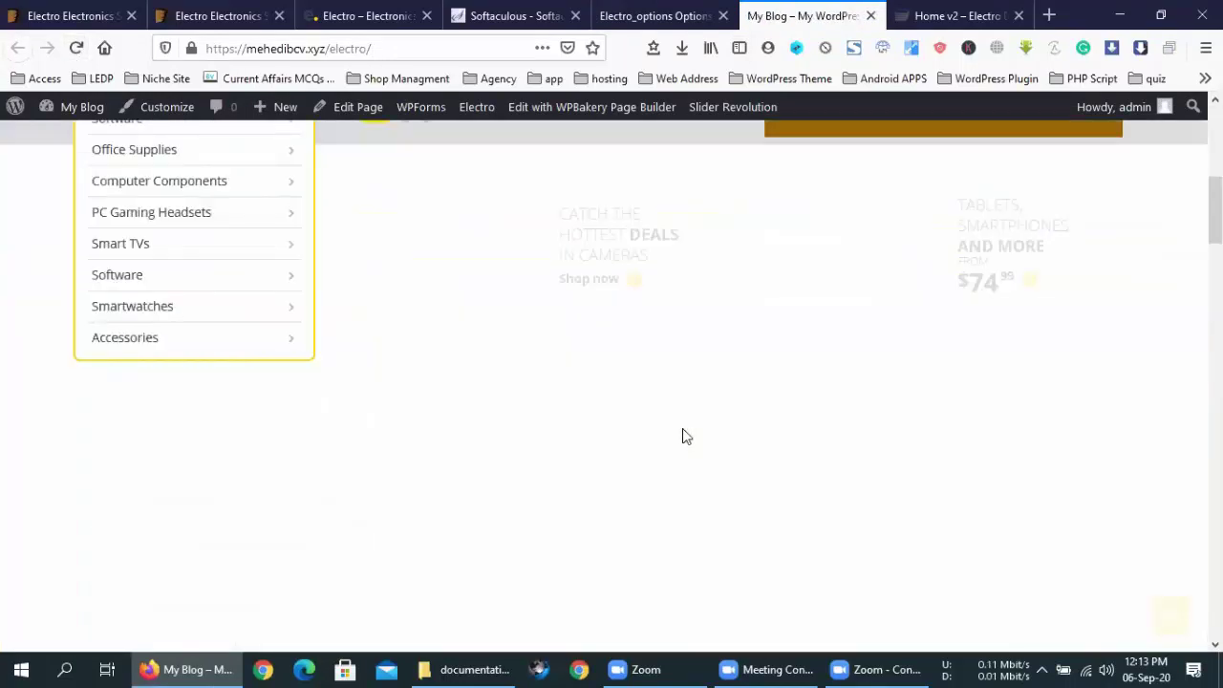
scroll(567, 201, up, 4)
scroll(559, 200, up, 1)
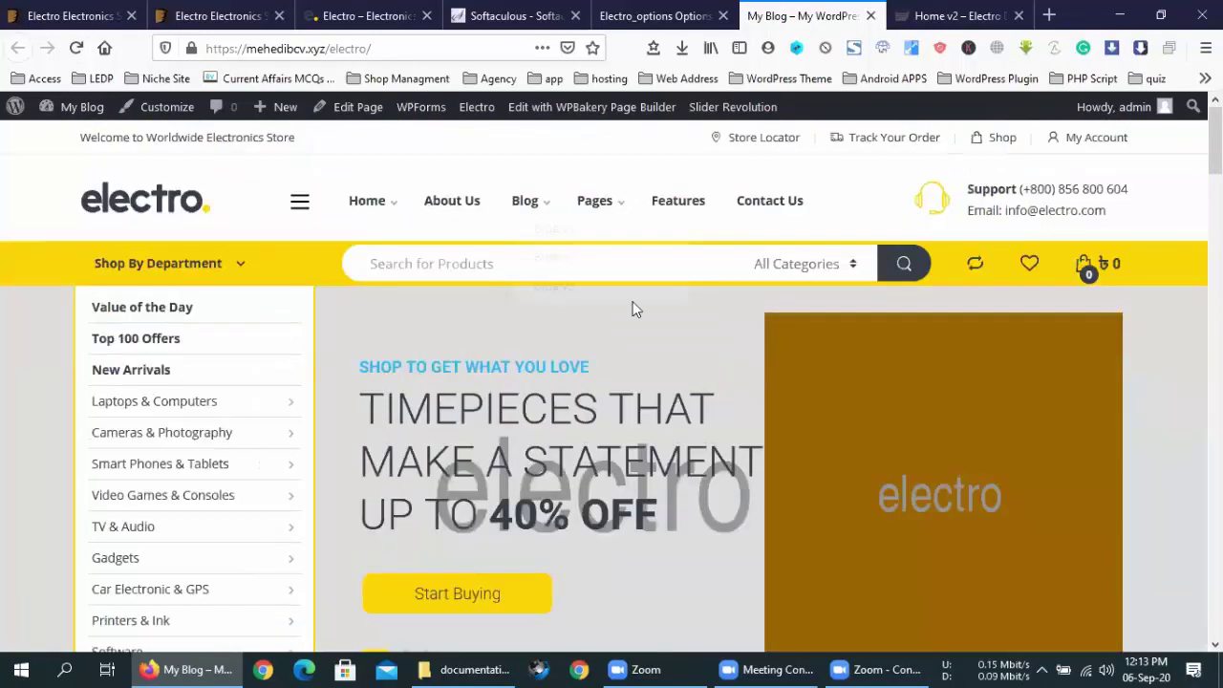
Examine the headers of the Home V1 to Home V7 layouts in the ThemeForest preview of the theme.
key(ctrl+shift+Tab)
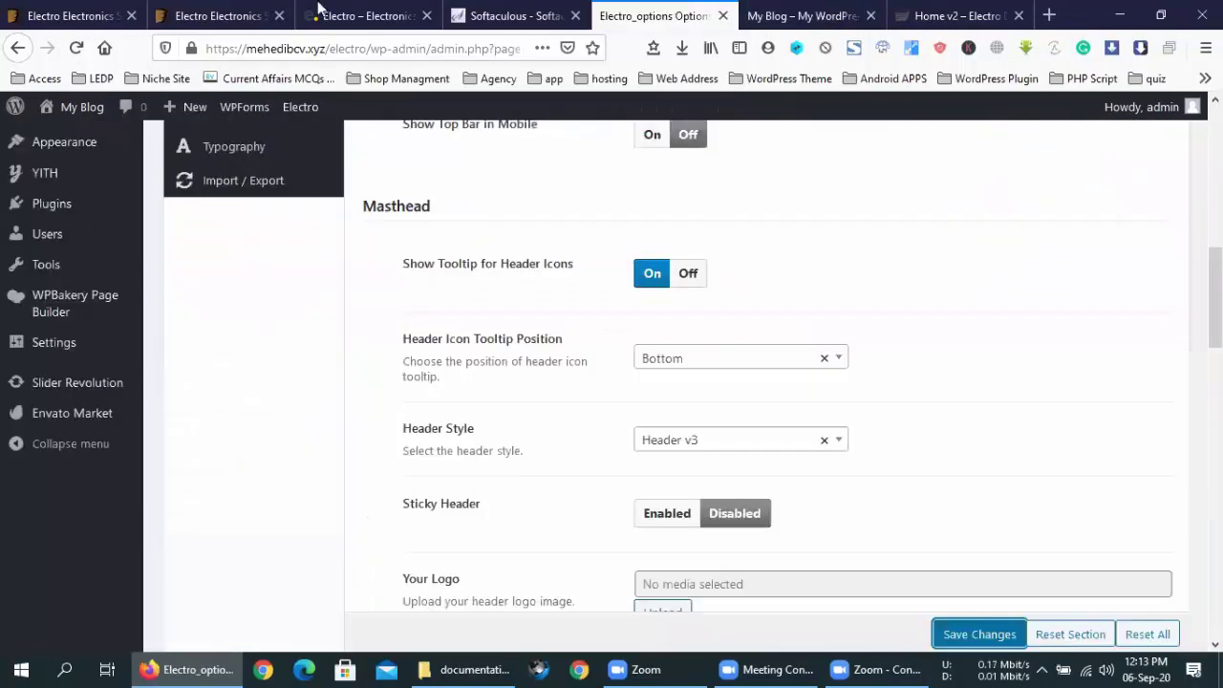
key(ctrl+shift+Tab)
key(ctrl+shift+Tab)
key(ctrl+shift+Tab)
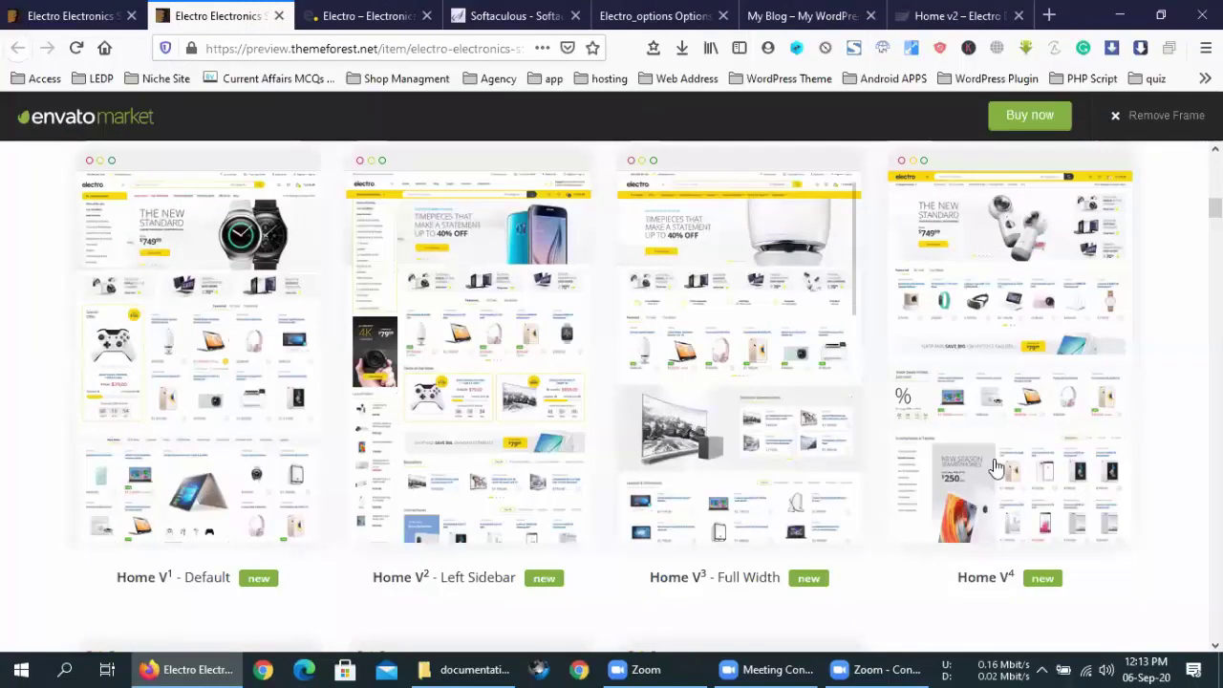
scroll(991, 483, down, 1)
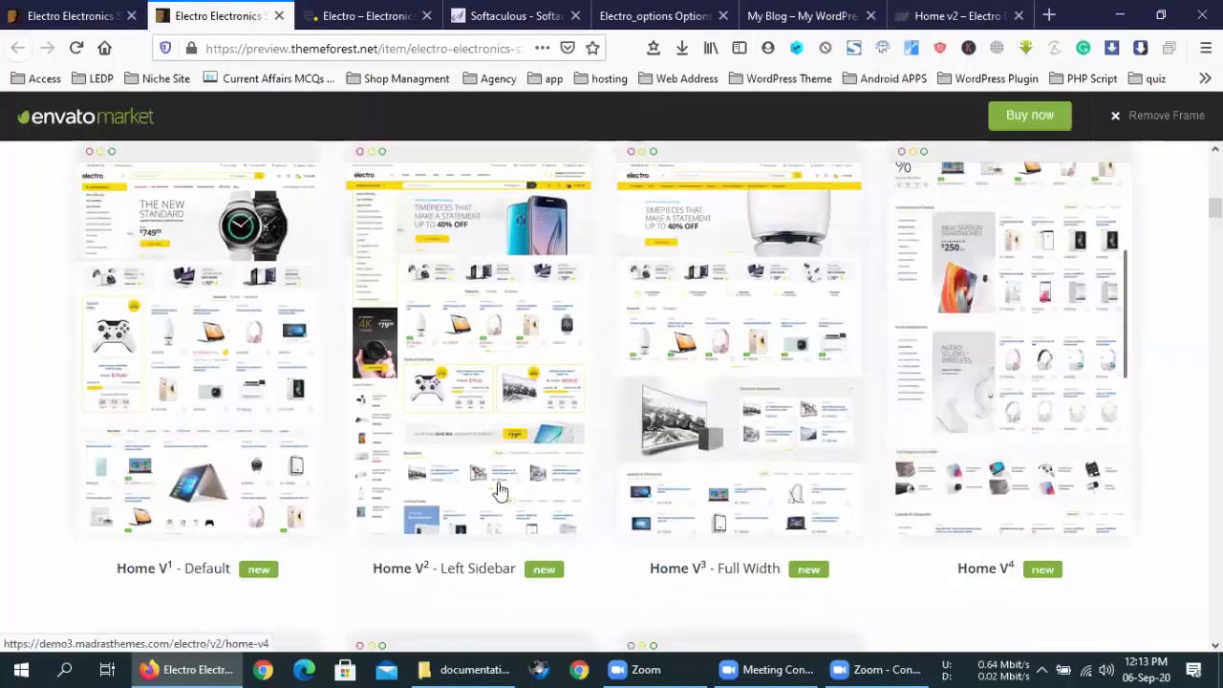
scroll(883, 511, down, 5)
scroll(908, 461, down, 1)
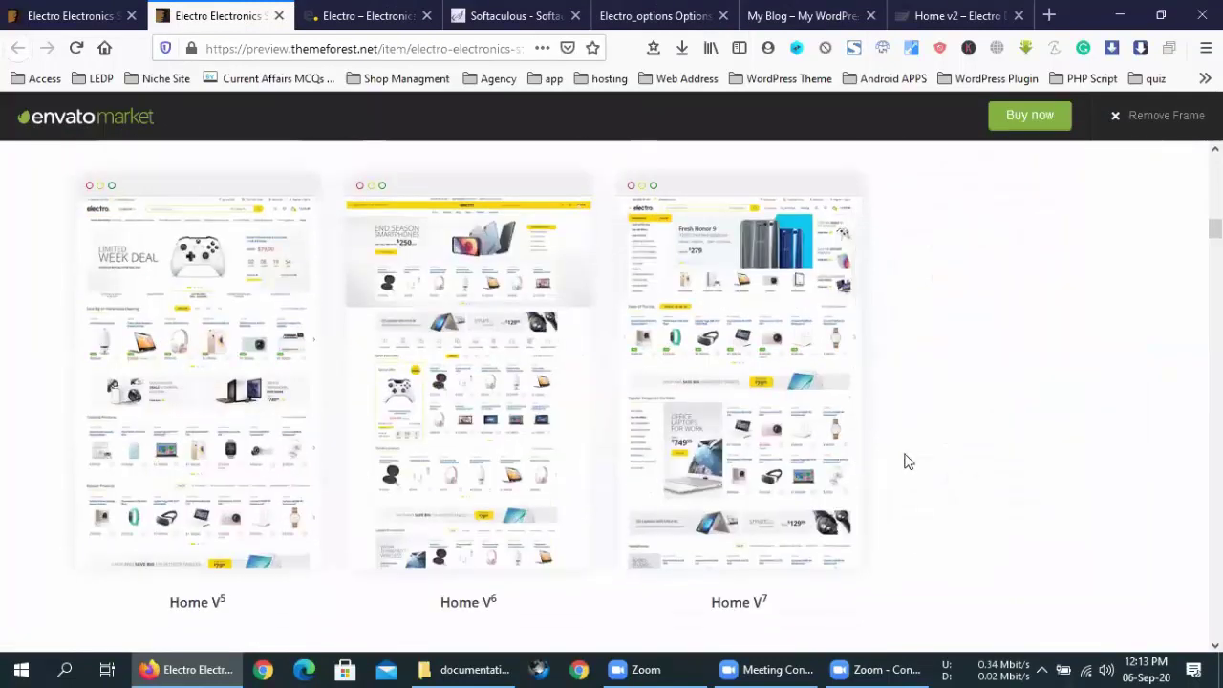
scroll(908, 461, down, 3)
scroll(856, 420, up, 3)
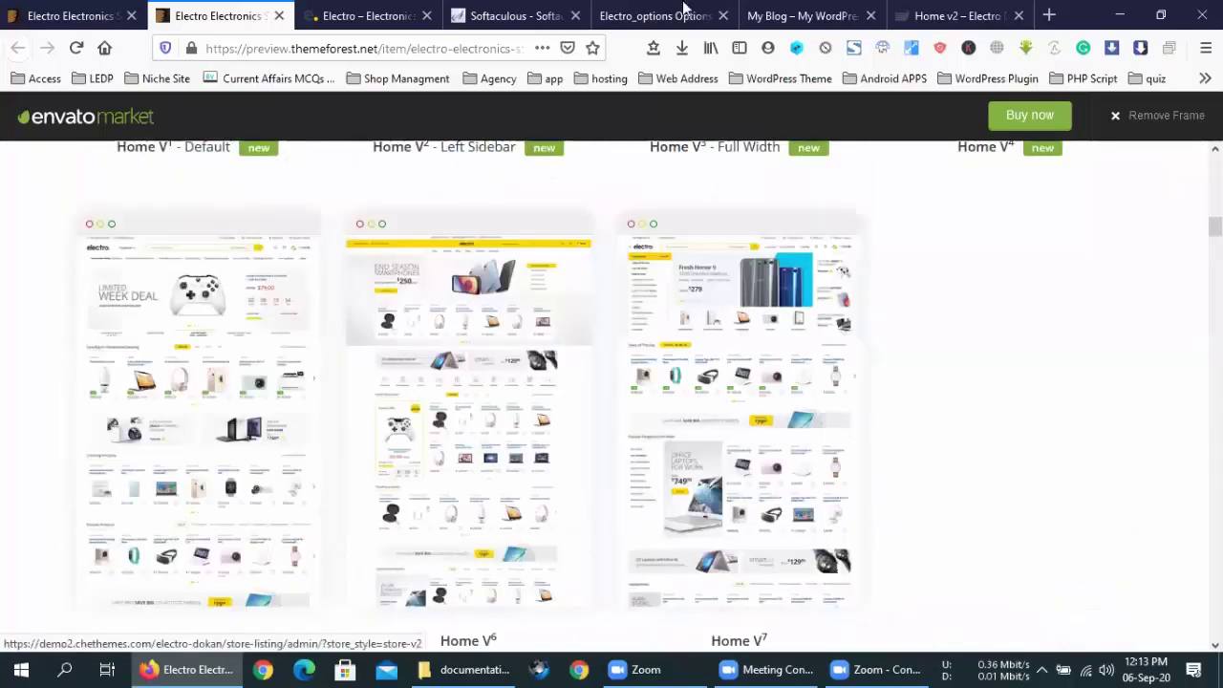
Set the Header Style to Header v4 in the theme options, save them, and reload the front page.
click(686, 9)
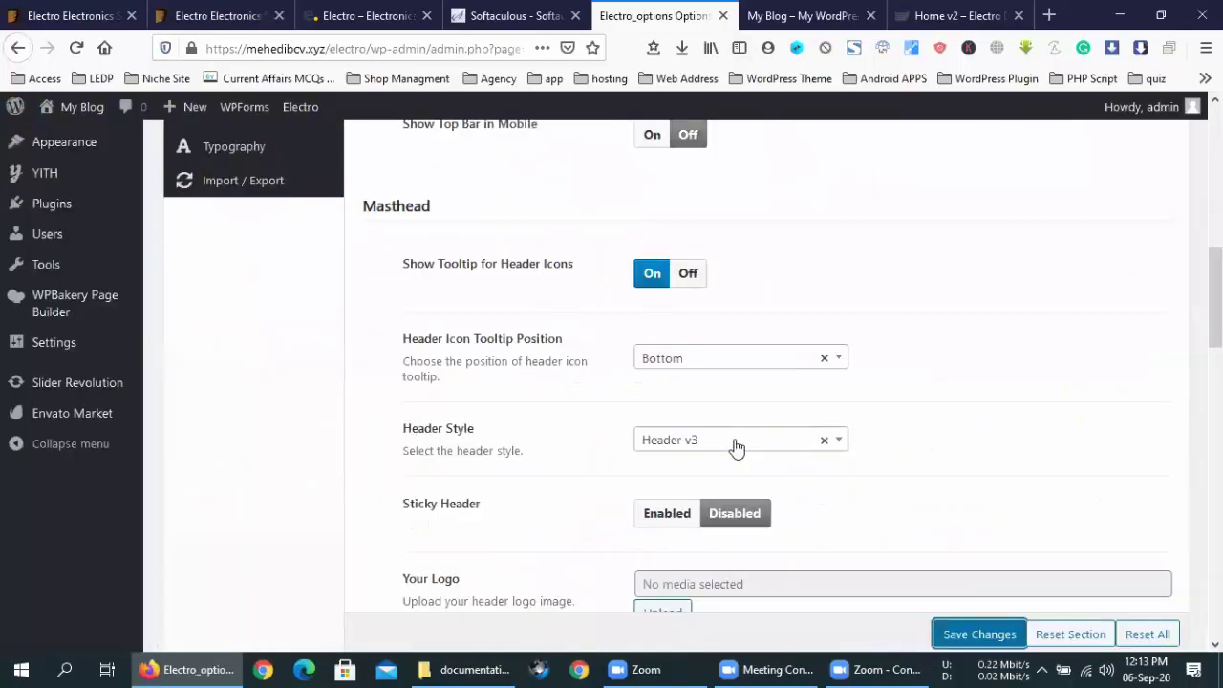
click(735, 449)
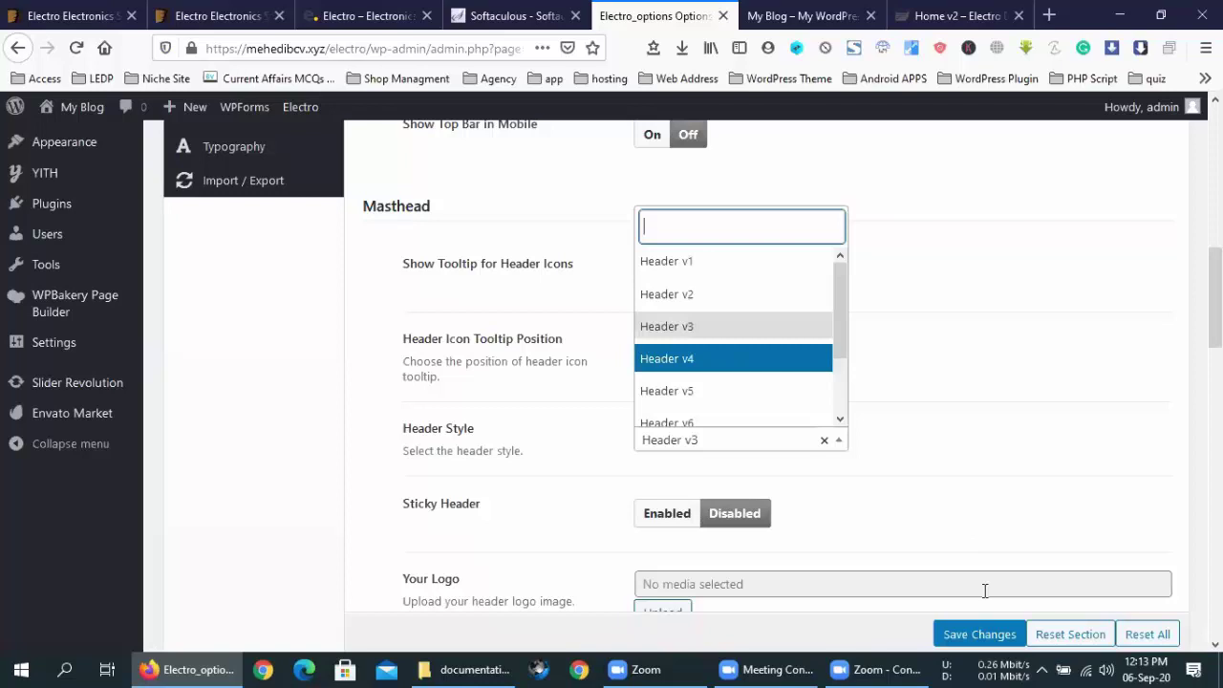
key(Return)
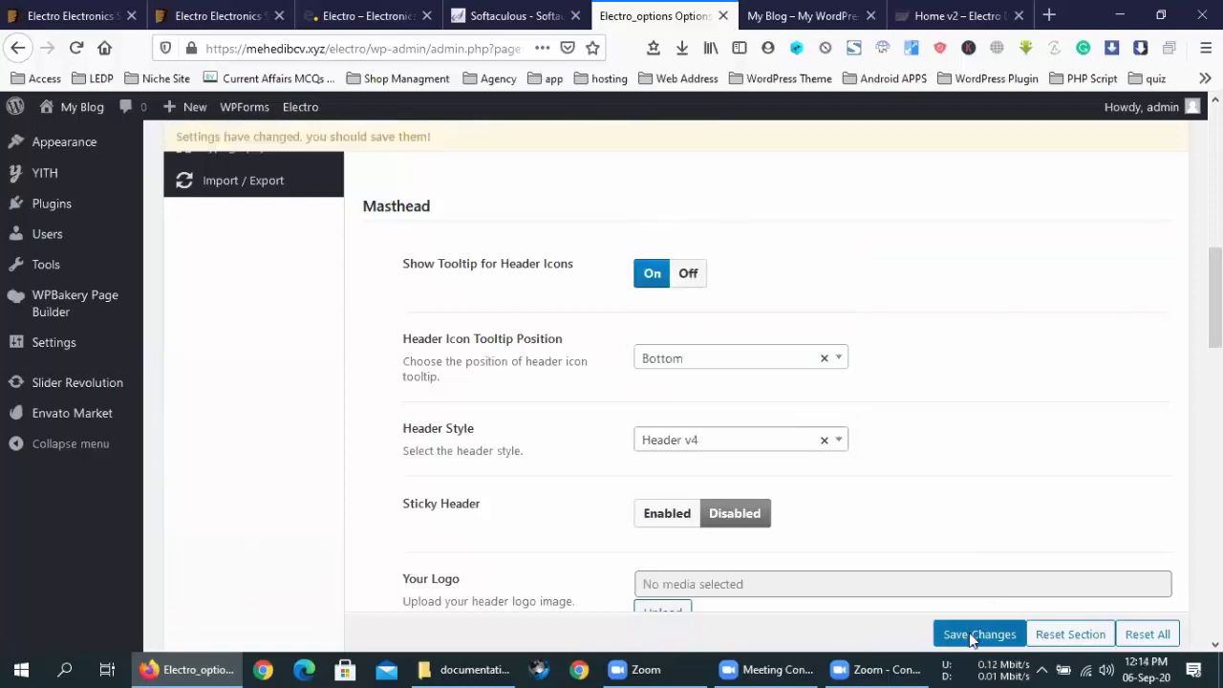
click(968, 632)
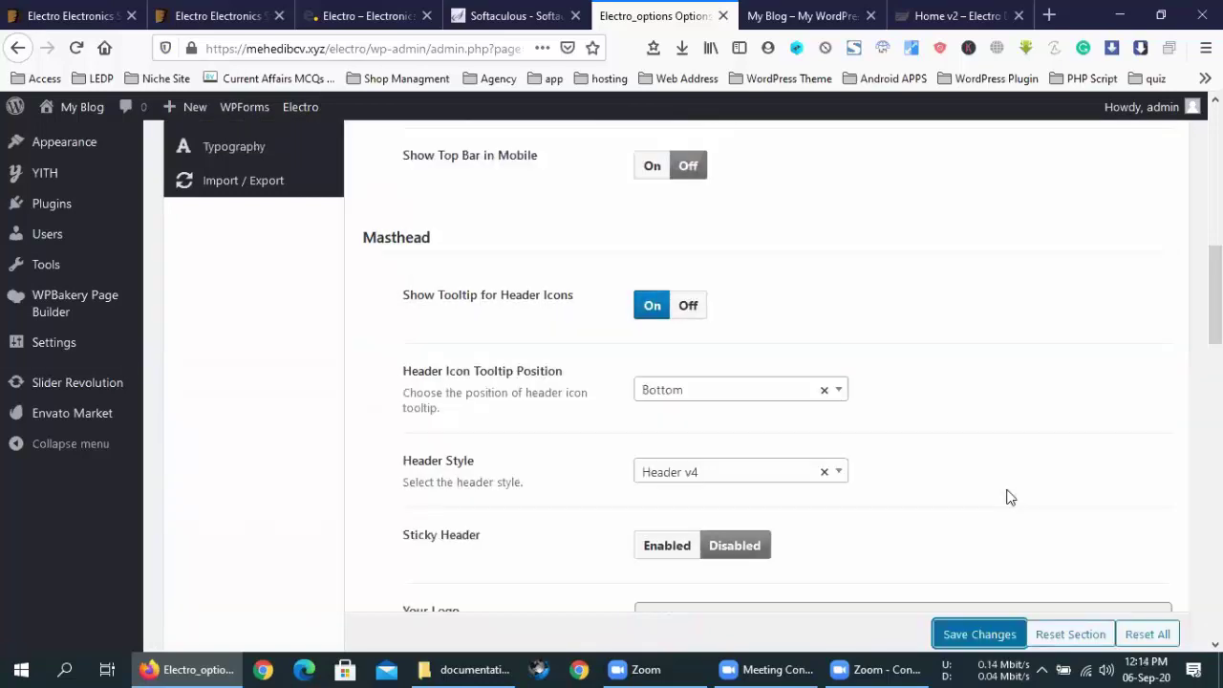
scroll(1010, 496, down, 3)
scroll(1010, 496, down, 2)
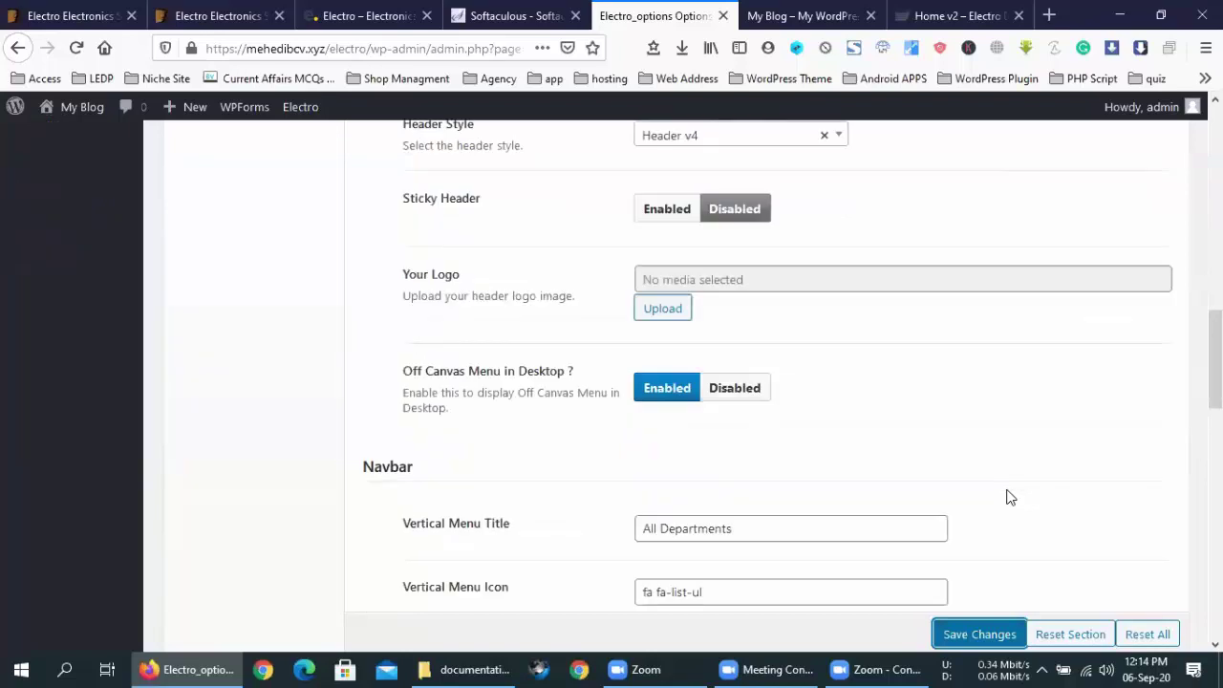
click(759, 10)
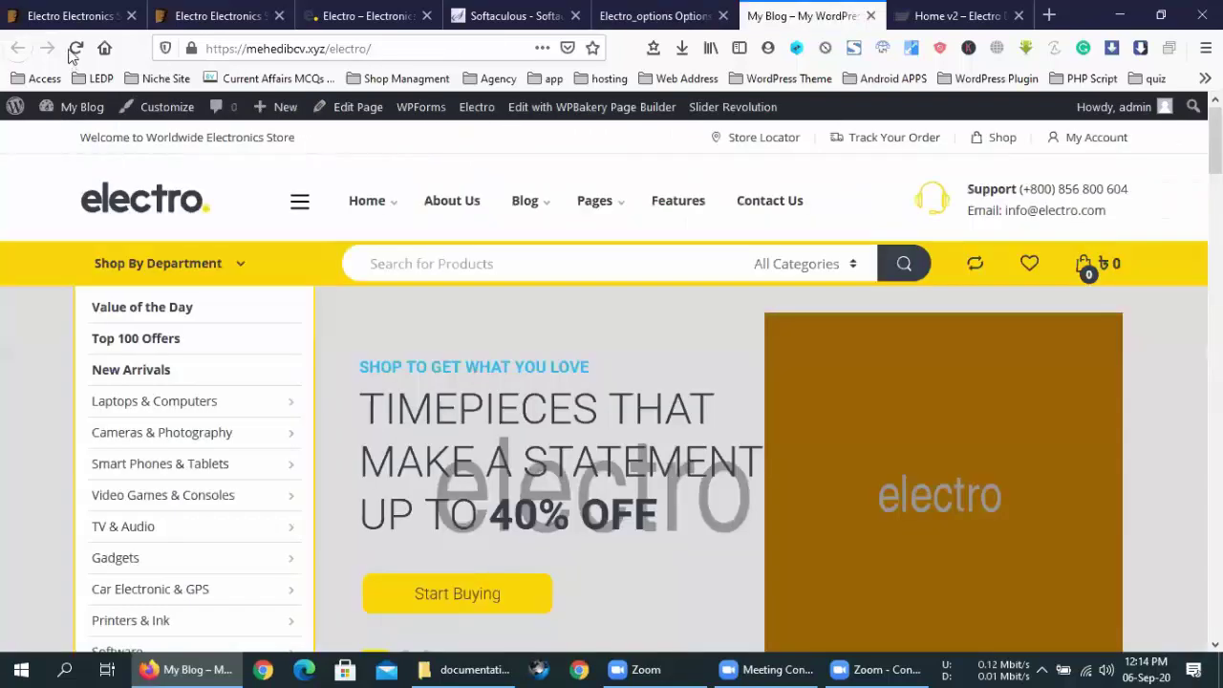
click(72, 51)
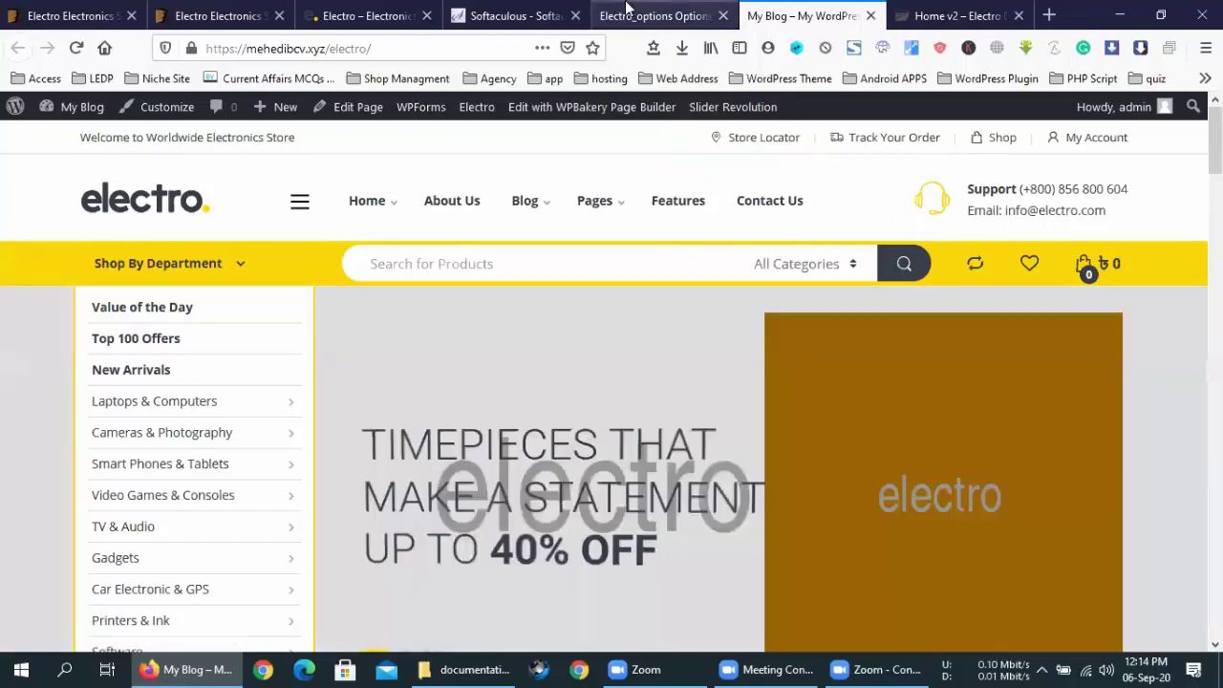
Change the Header Style to Header v8, save the theme options, and reload the site's front page.
click(616, 8)
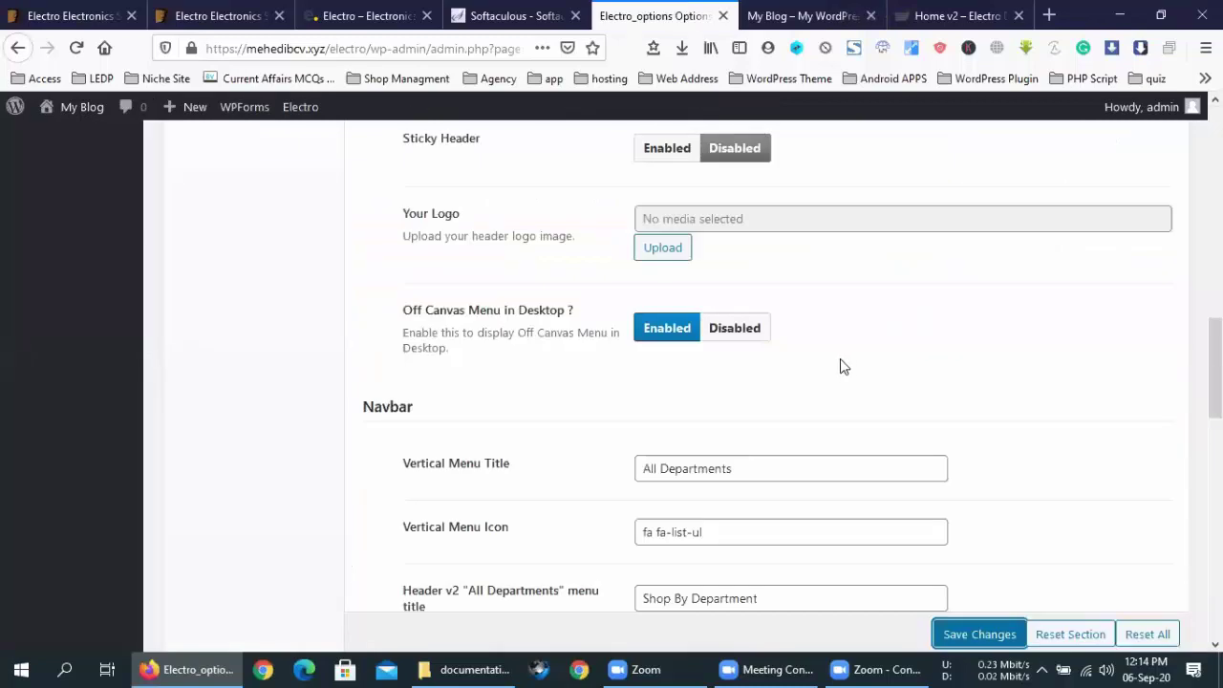
scroll(822, 361, up, 3)
click(749, 361)
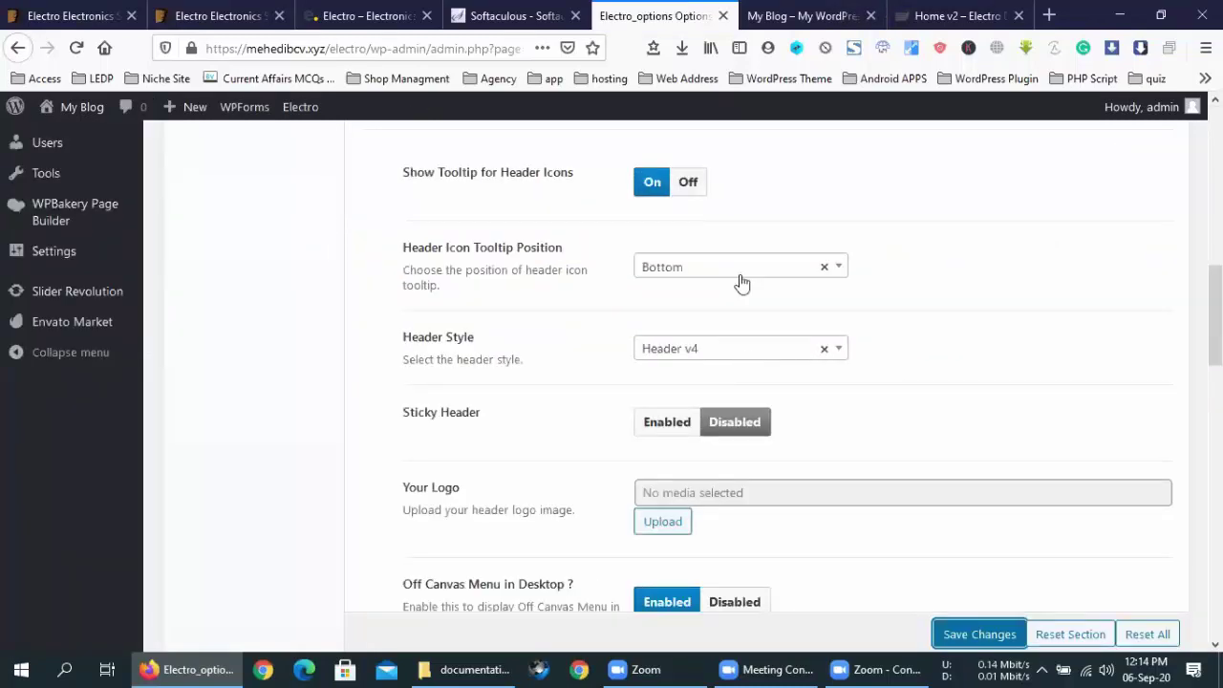
scroll(707, 322, down, 2)
click(707, 322)
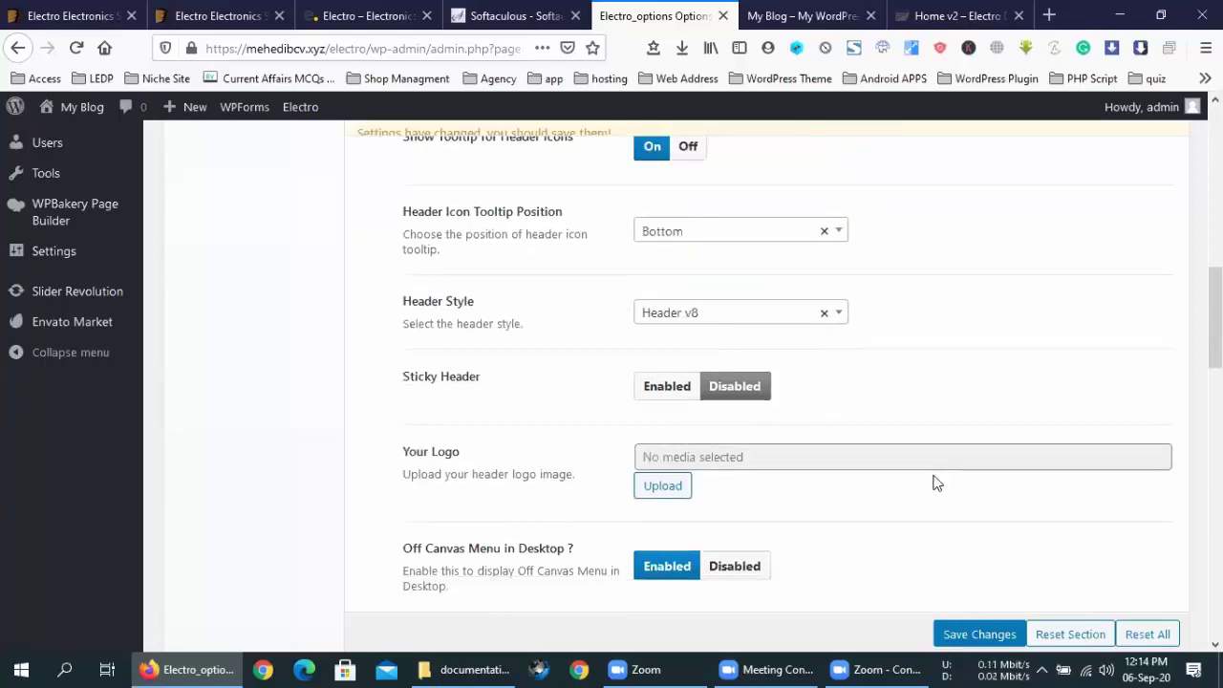
click(977, 633)
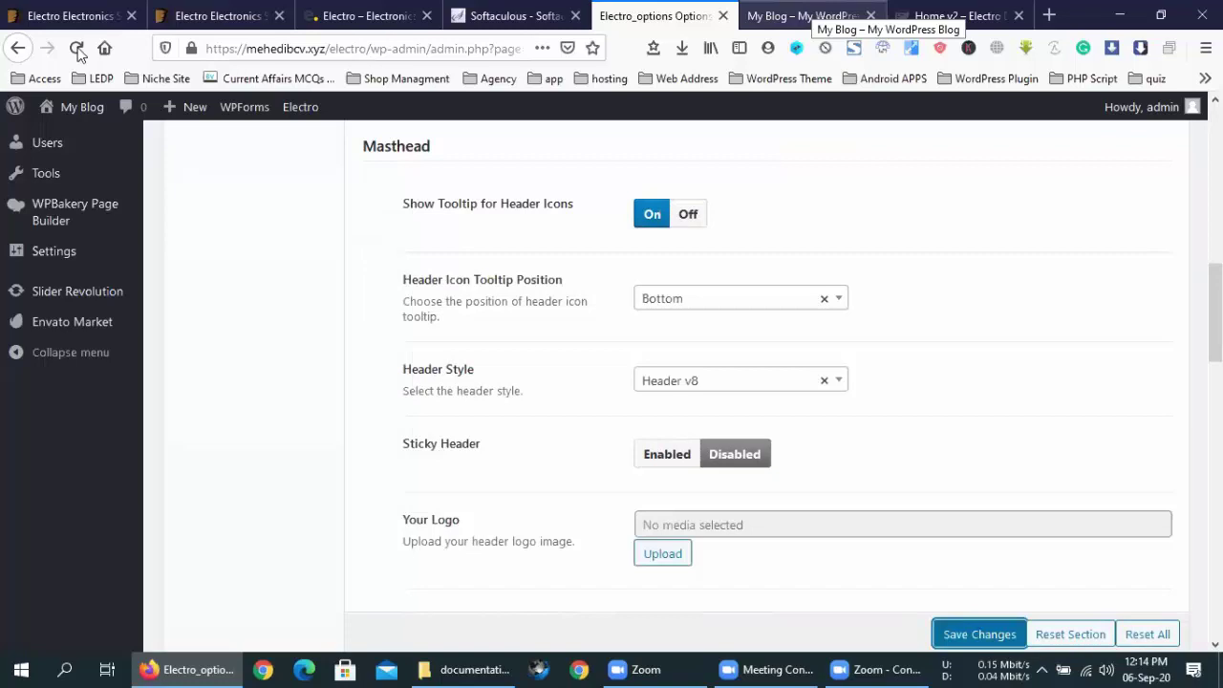
click(105, 107)
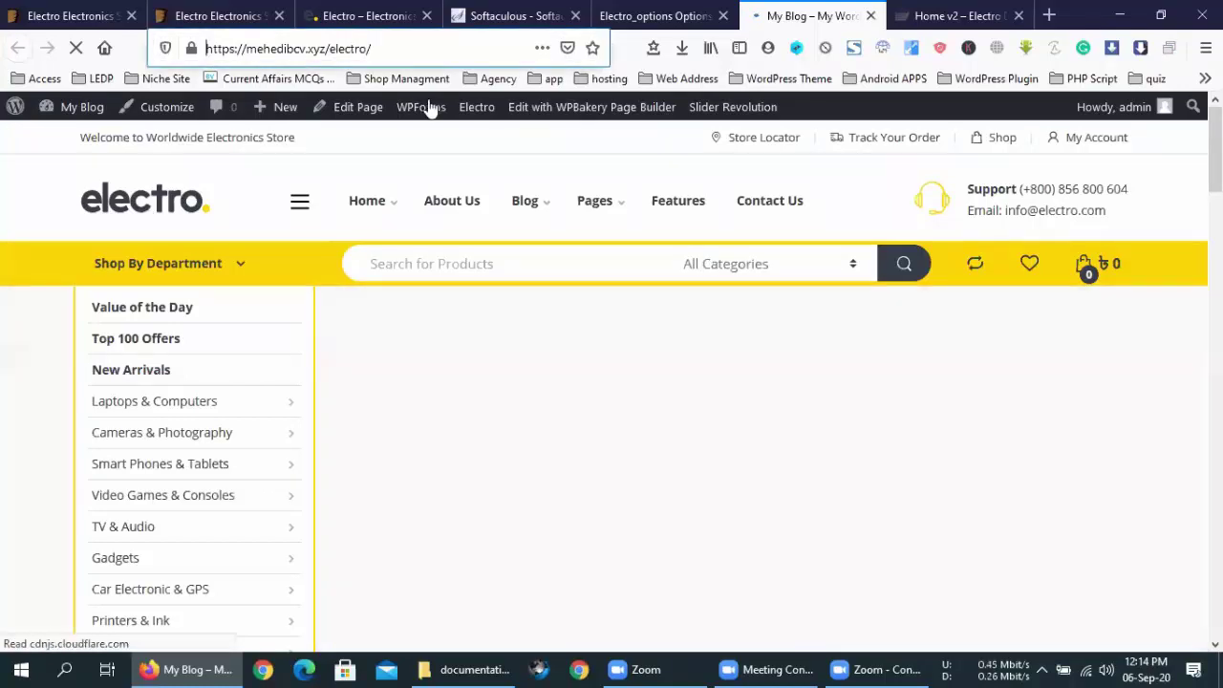
Copy the site's front page address, open it in Chrome to examine the header and page content, and return to Firefox.
right_click(399, 47)
key(super+c)
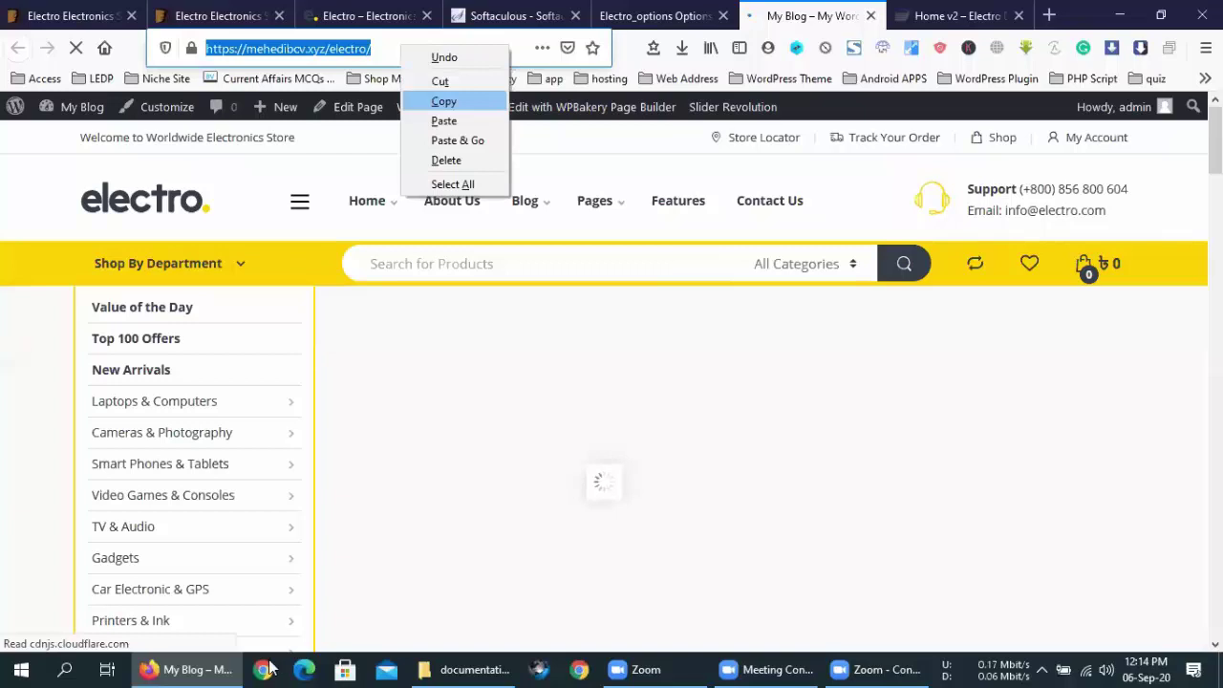
click(270, 668)
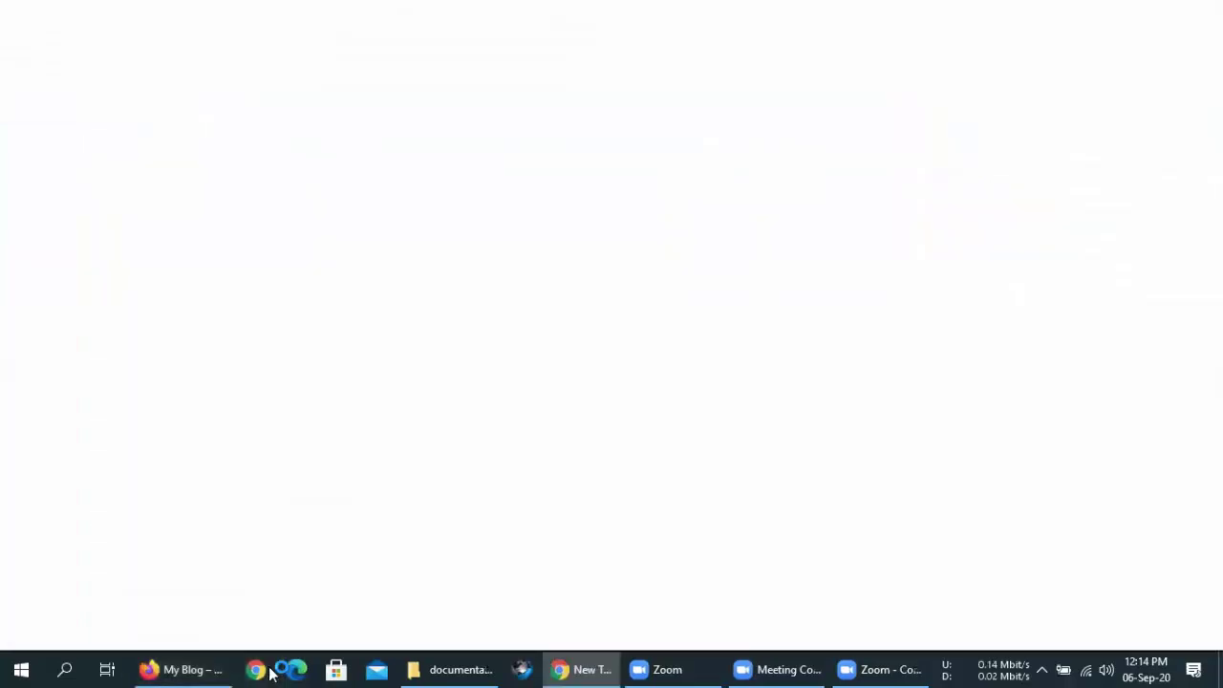
right_click(322, 46)
click(381, 184)
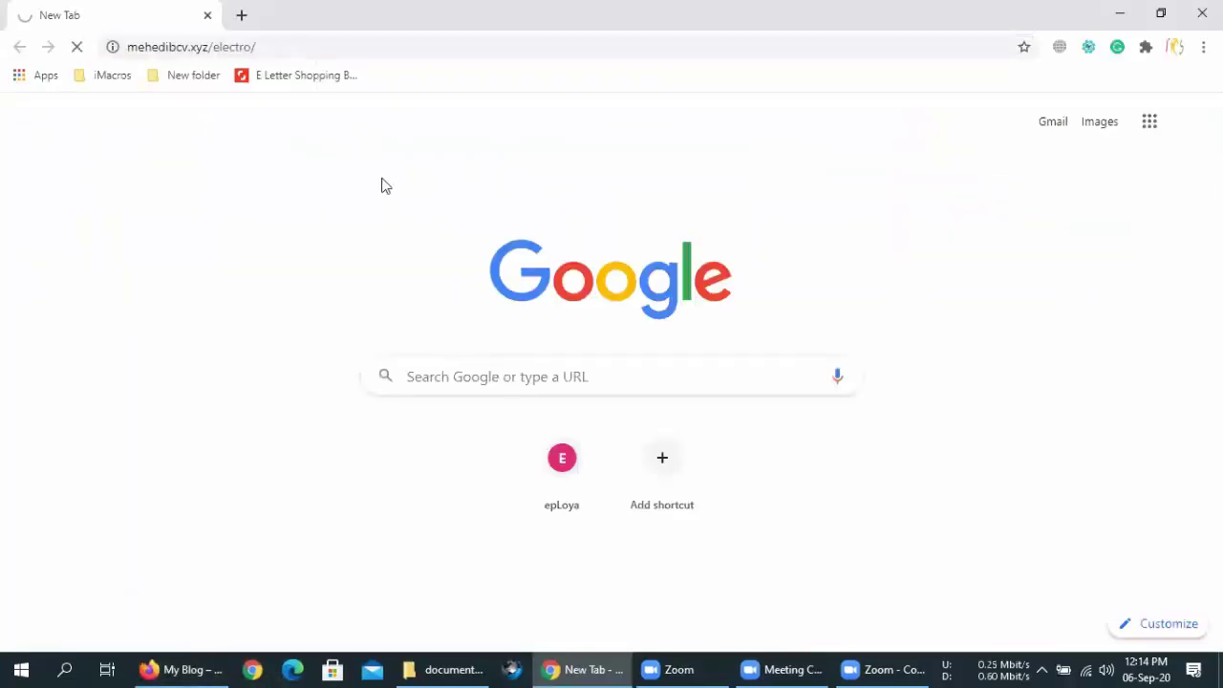
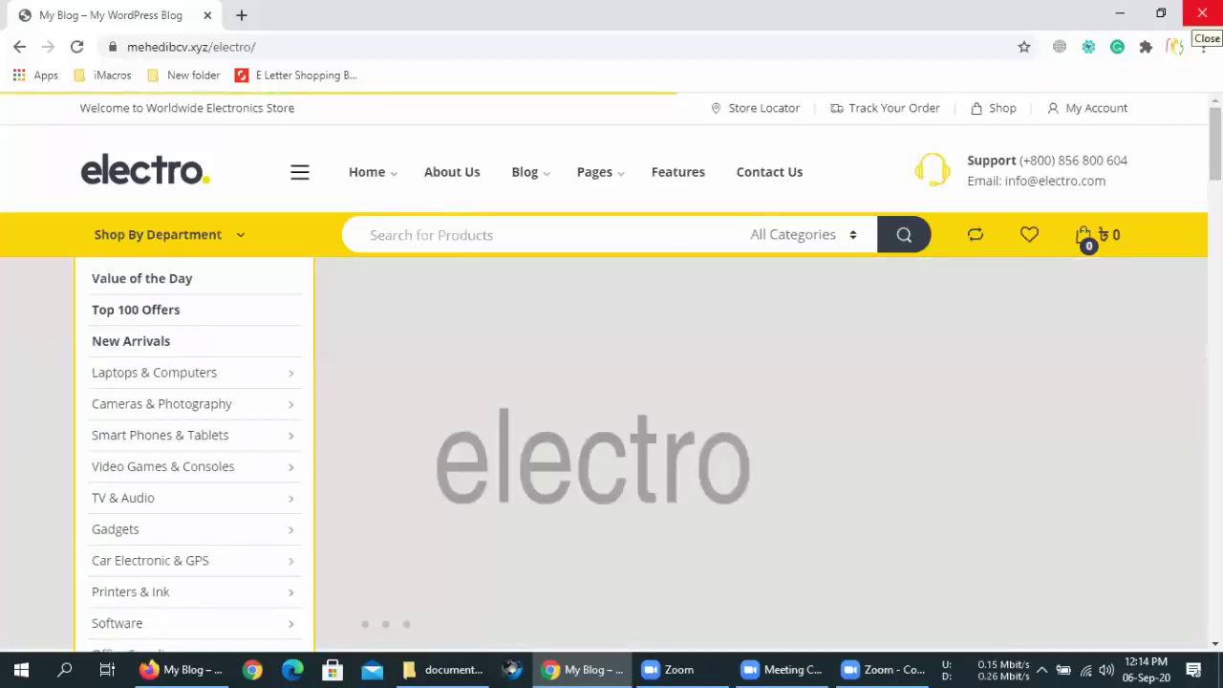
scroll(655, 333, down, 7)
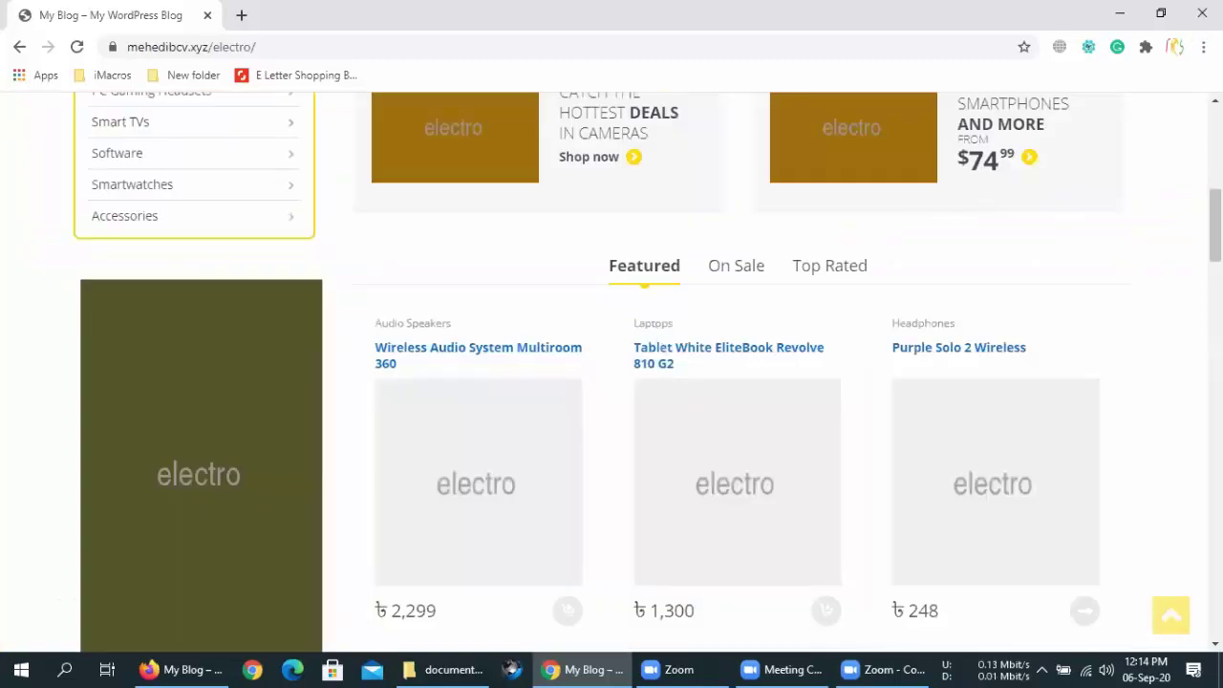
scroll(939, 200, up, 4)
click(175, 666)
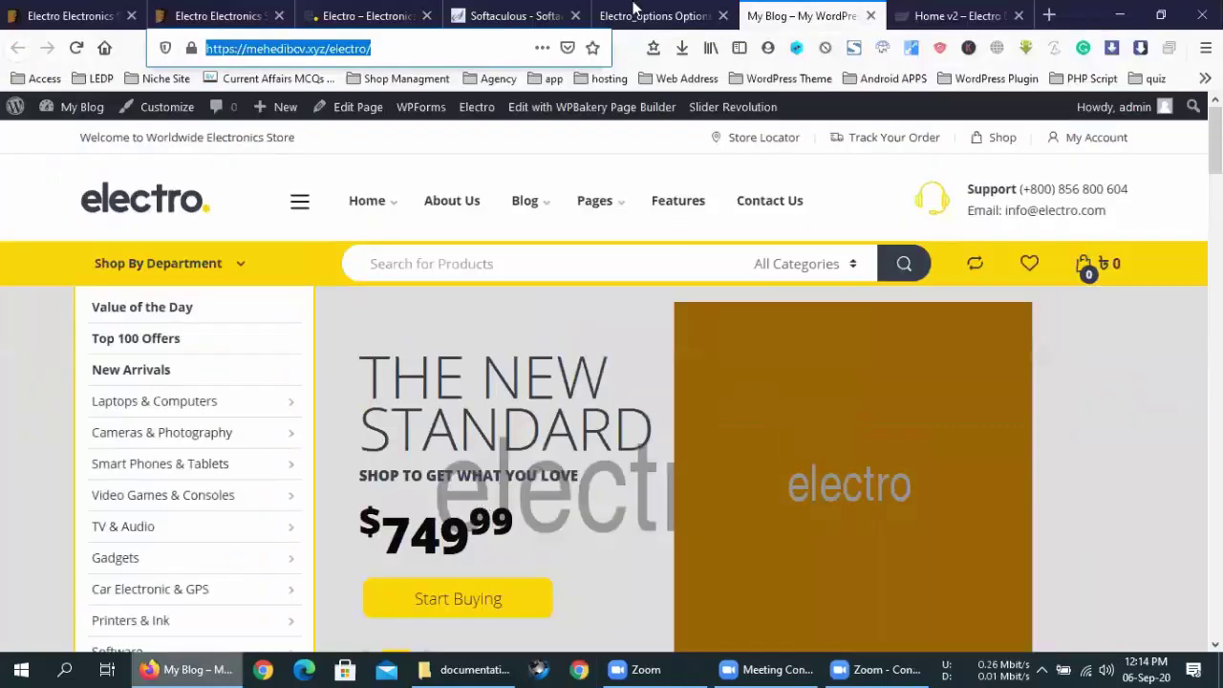
Set the Header Style to Header v2 in the Masthead options and review the neighbouring header settings.
click(659, 16)
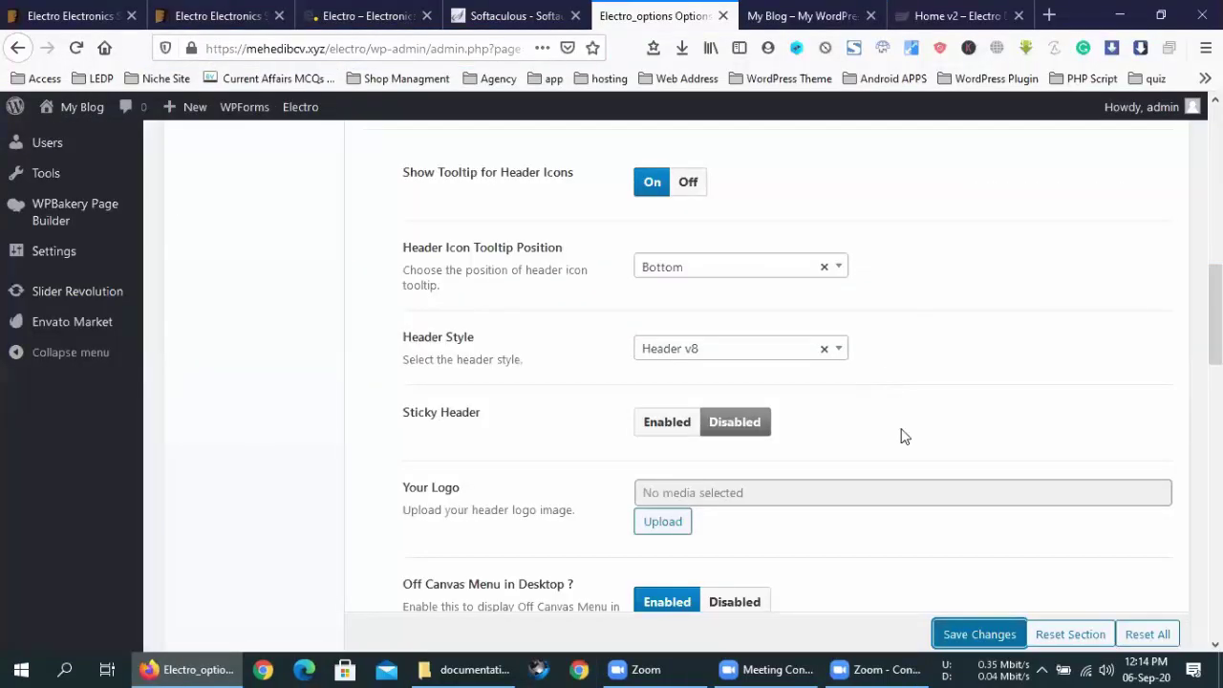
click(769, 344)
scroll(697, 215, up, 2)
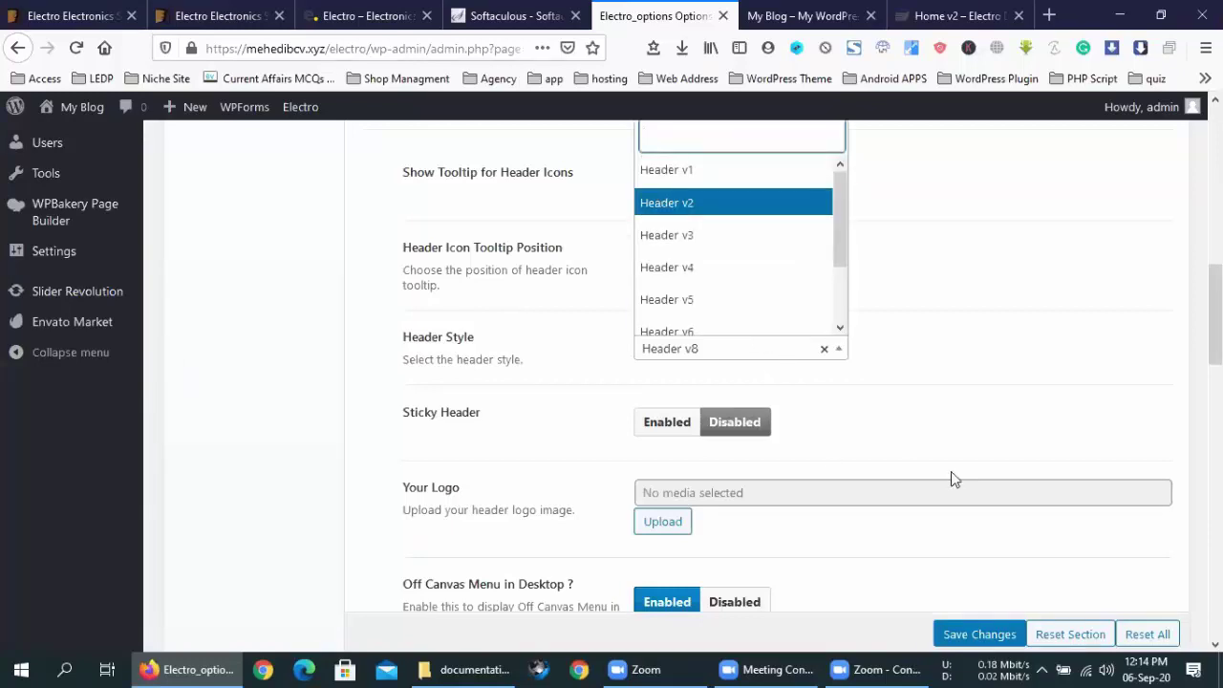
key(Return)
scroll(951, 478, up, 1)
scroll(951, 478, up, 2)
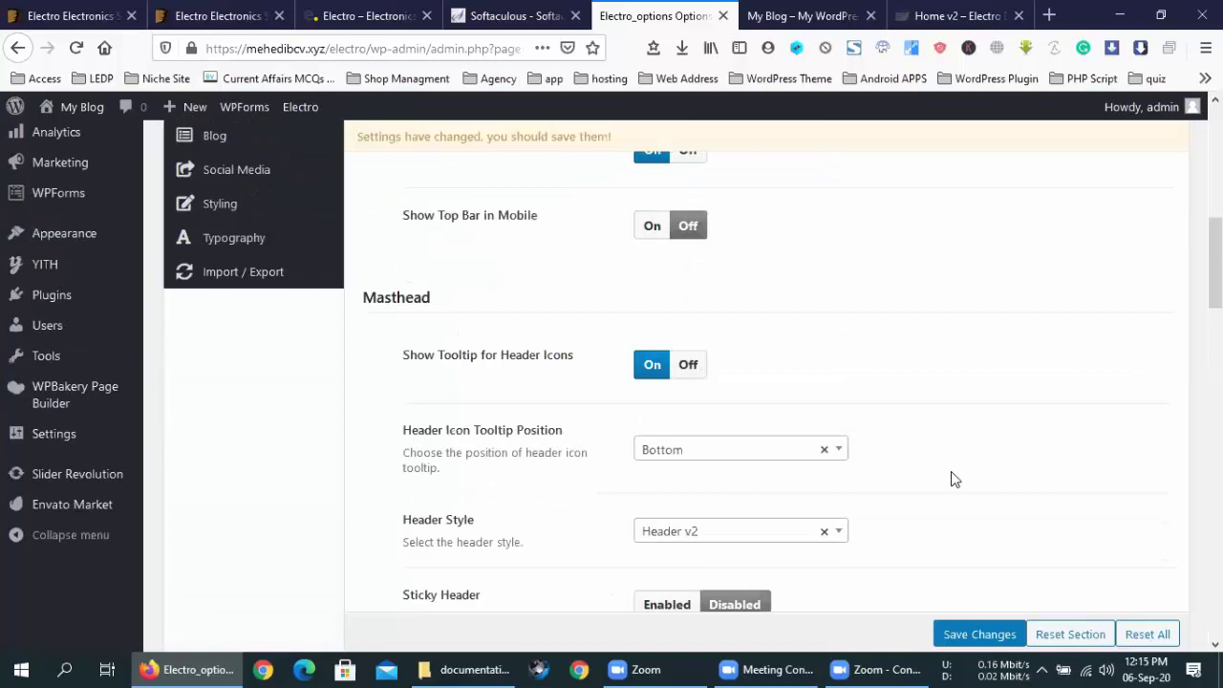
scroll(950, 477, down, 5)
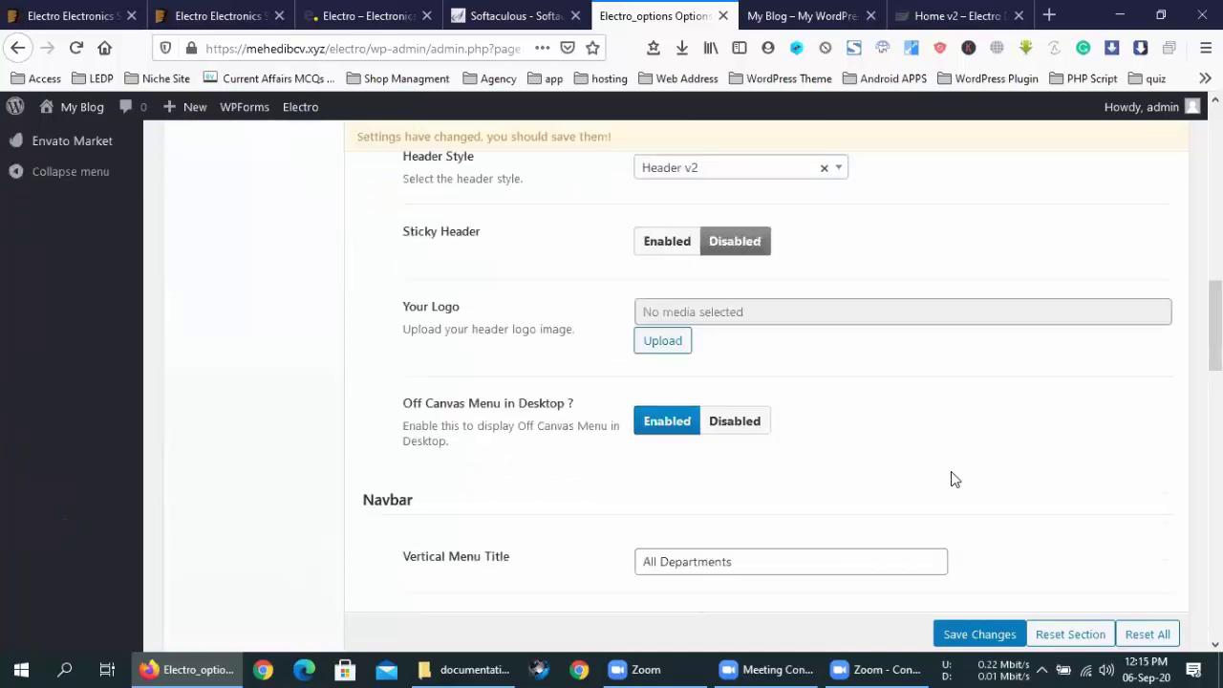
Review the Navbar, Header Search, Header Support, Header Cart and Header User Account settings in the header options.
scroll(951, 478, down, 4)
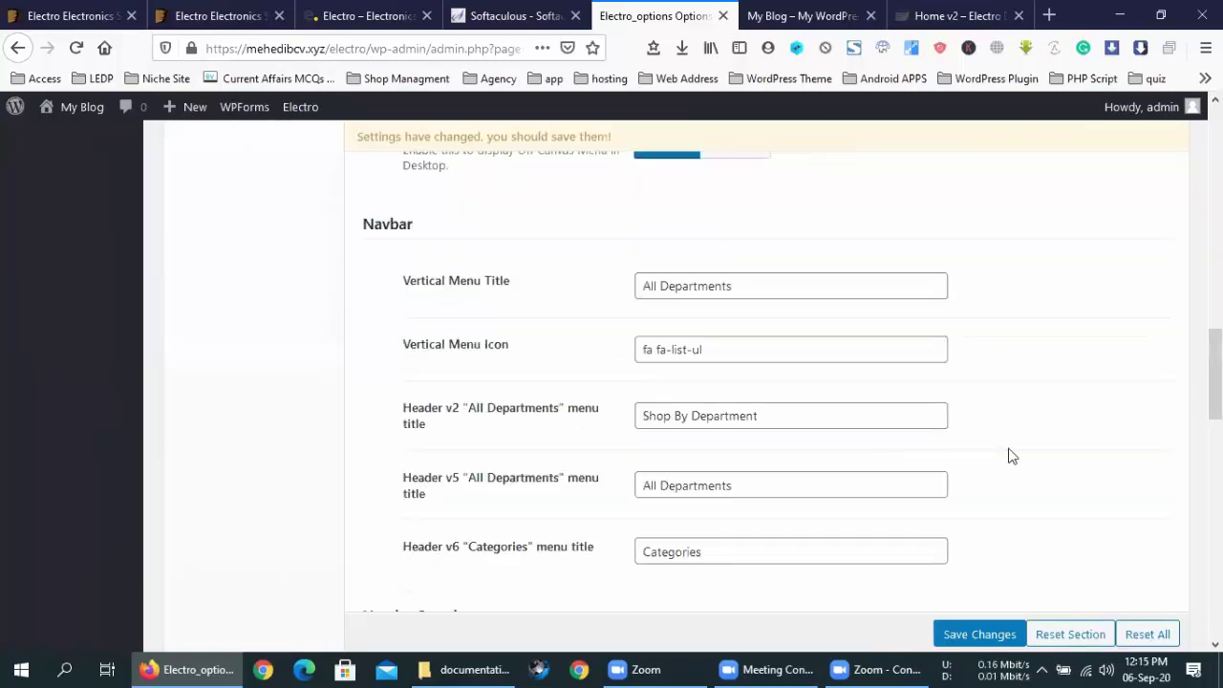
scroll(1011, 456, down, 3)
scroll(1011, 455, down, 1)
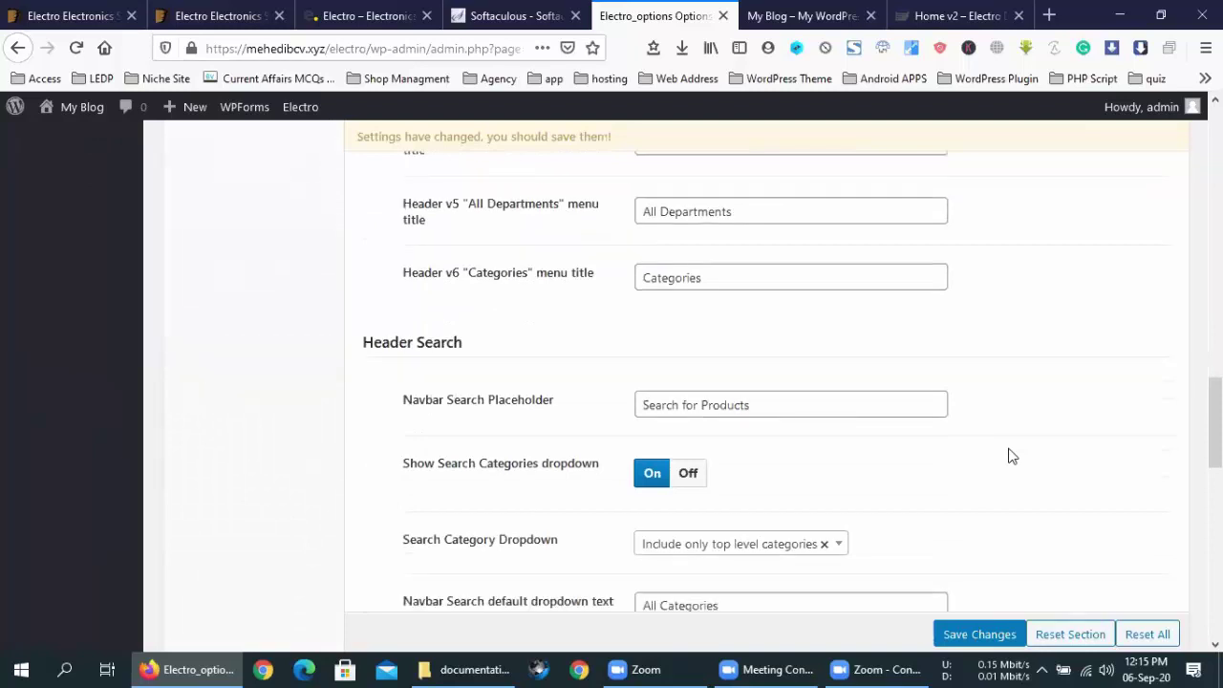
scroll(1011, 456, down, 3)
scroll(1011, 456, down, 3)
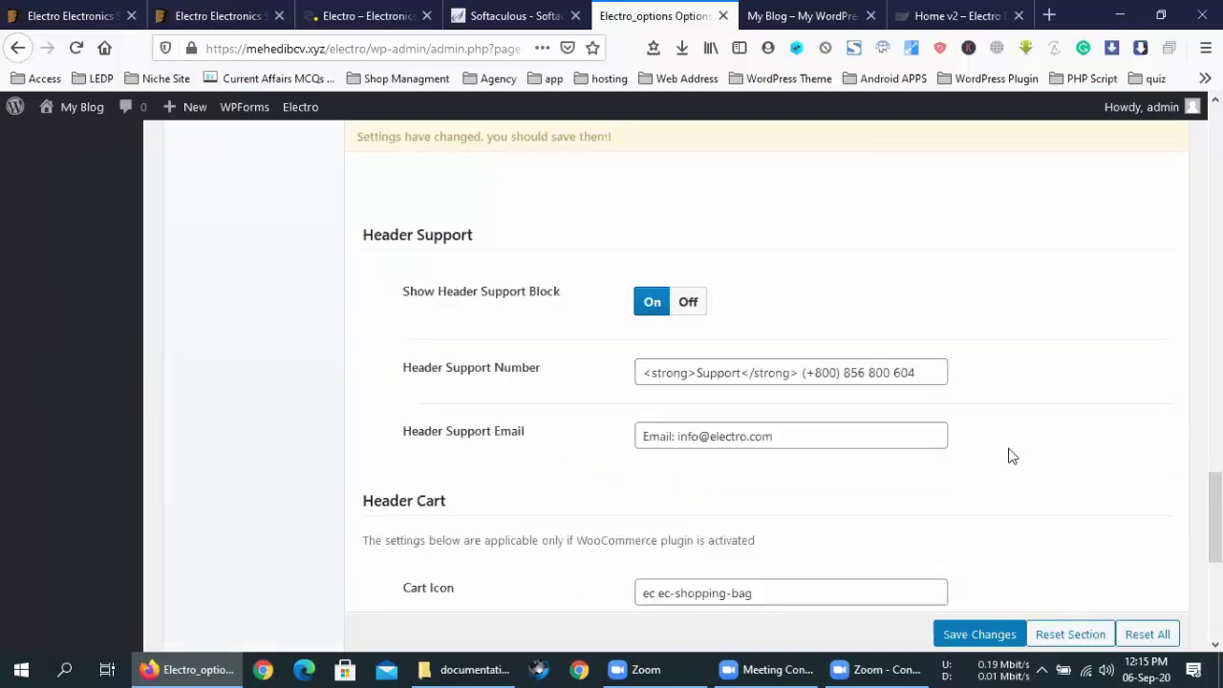
scroll(1011, 456, down, 3)
scroll(1011, 456, down, 2)
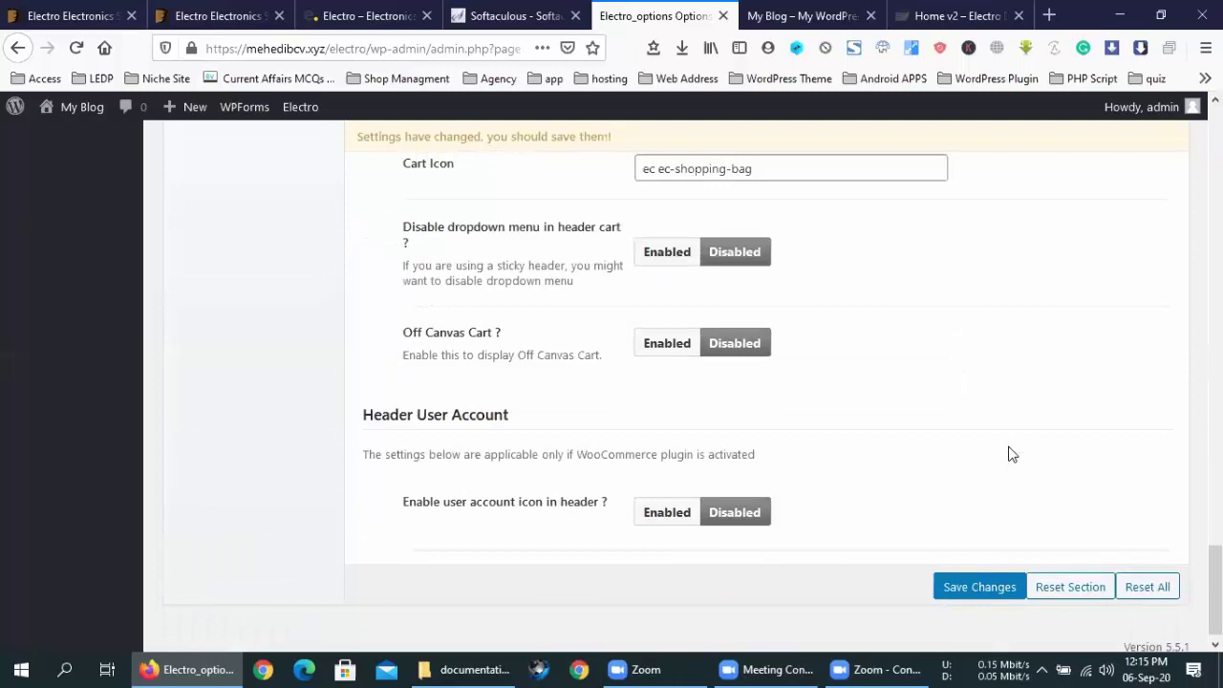
scroll(1011, 456, up, 6)
scroll(1011, 456, up, 5)
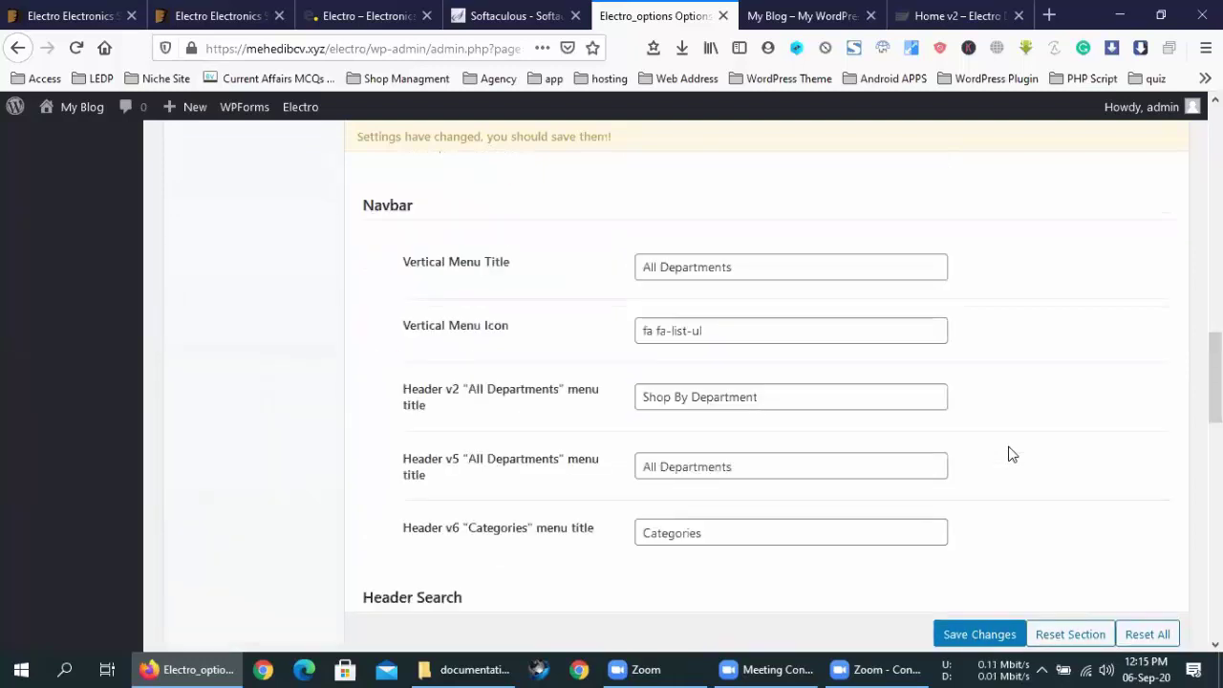
scroll(1010, 454, up, 1)
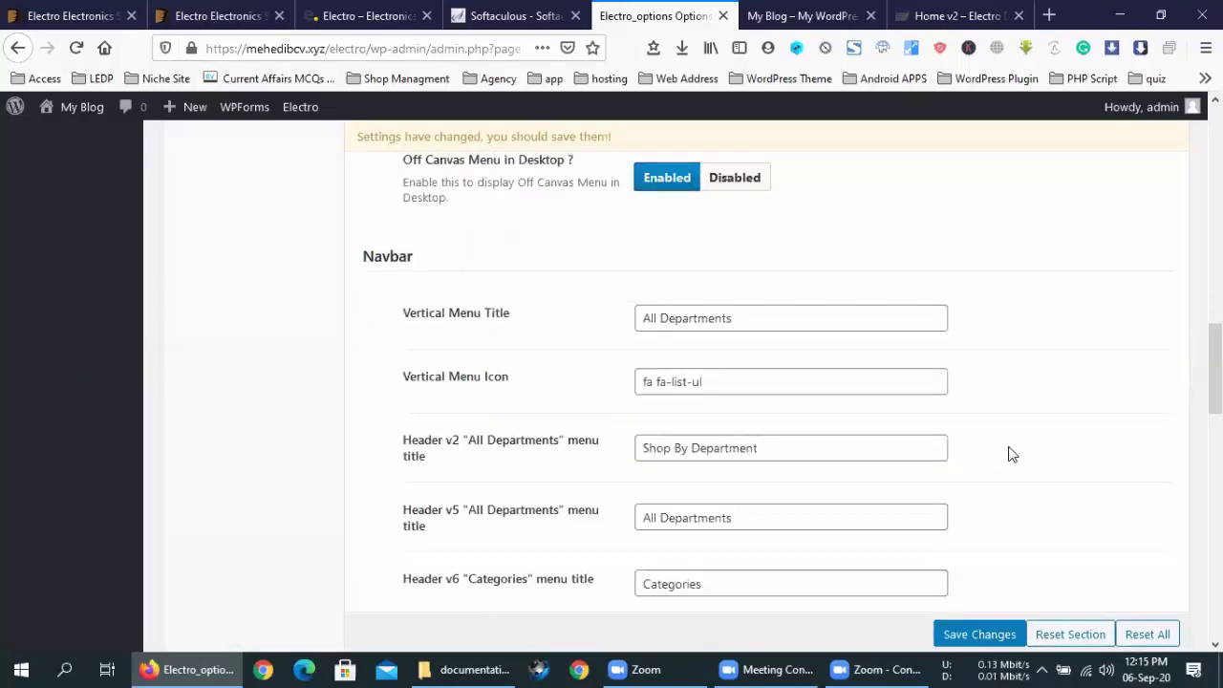
click(786, 319)
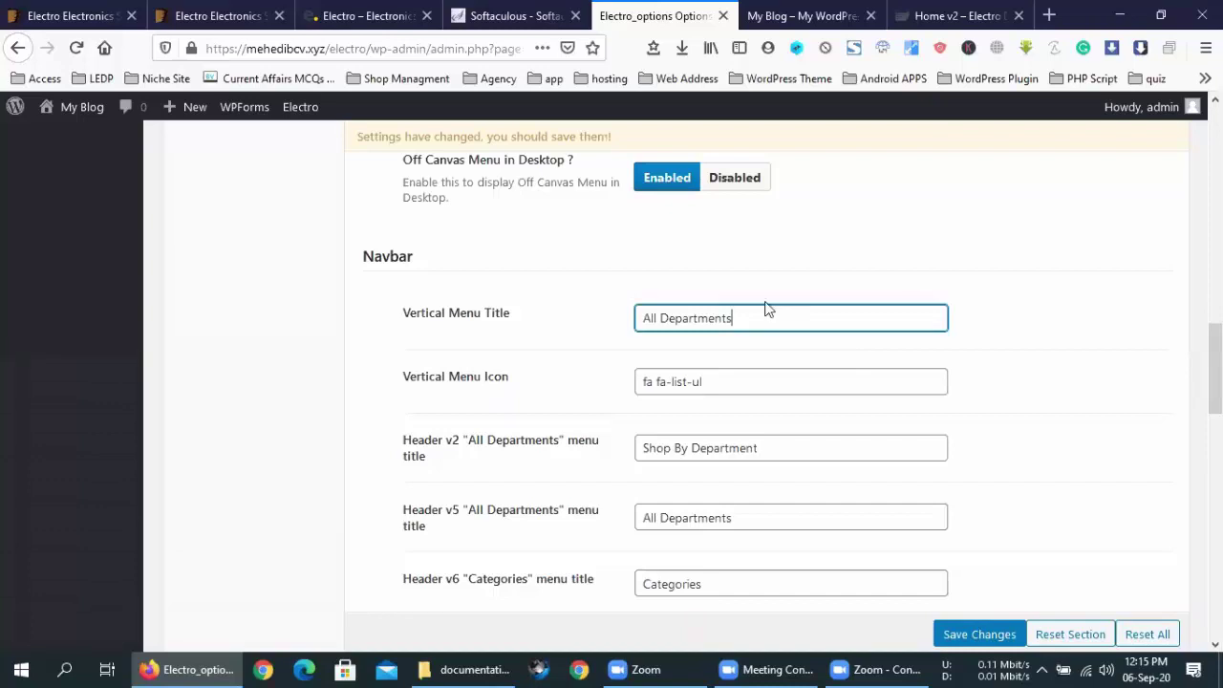
click(734, 391)
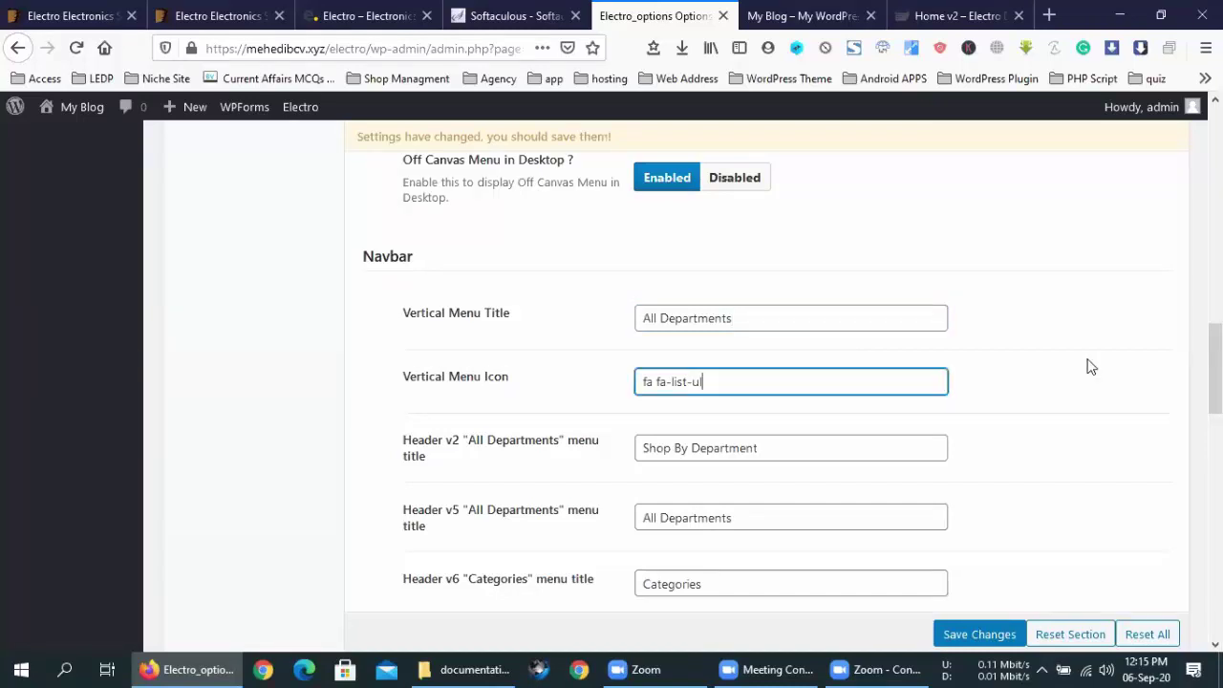
scroll(1087, 367, down, 4)
click(838, 401)
click(1055, 384)
Turn off the tooltip for header icons, set the Header Style to Header v3, and save the theme options.
scroll(1055, 384, up, 10)
scroll(1054, 384, up, 5)
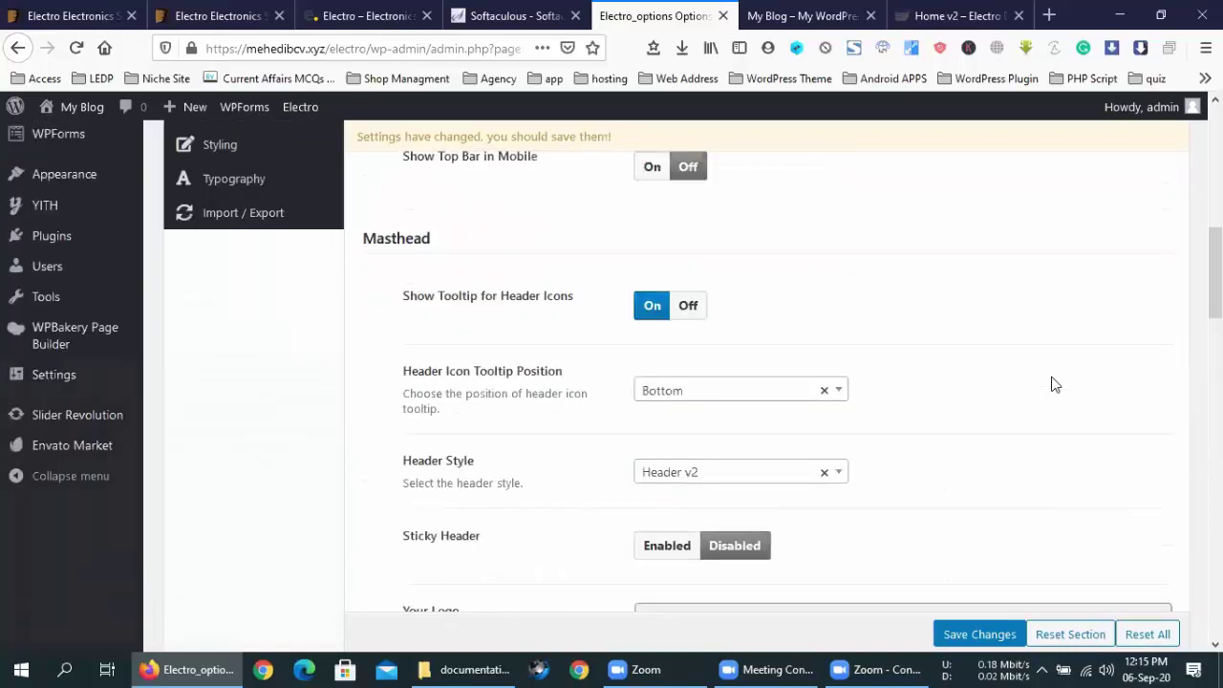
click(688, 306)
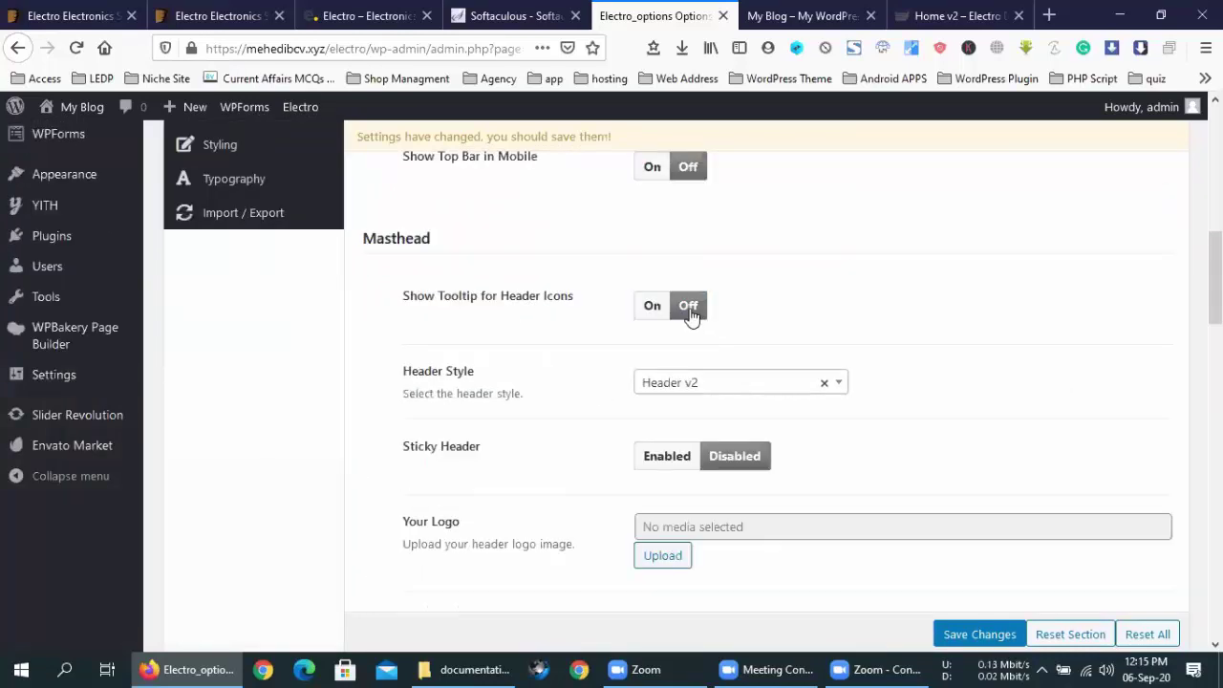
click(705, 383)
click(704, 269)
click(979, 634)
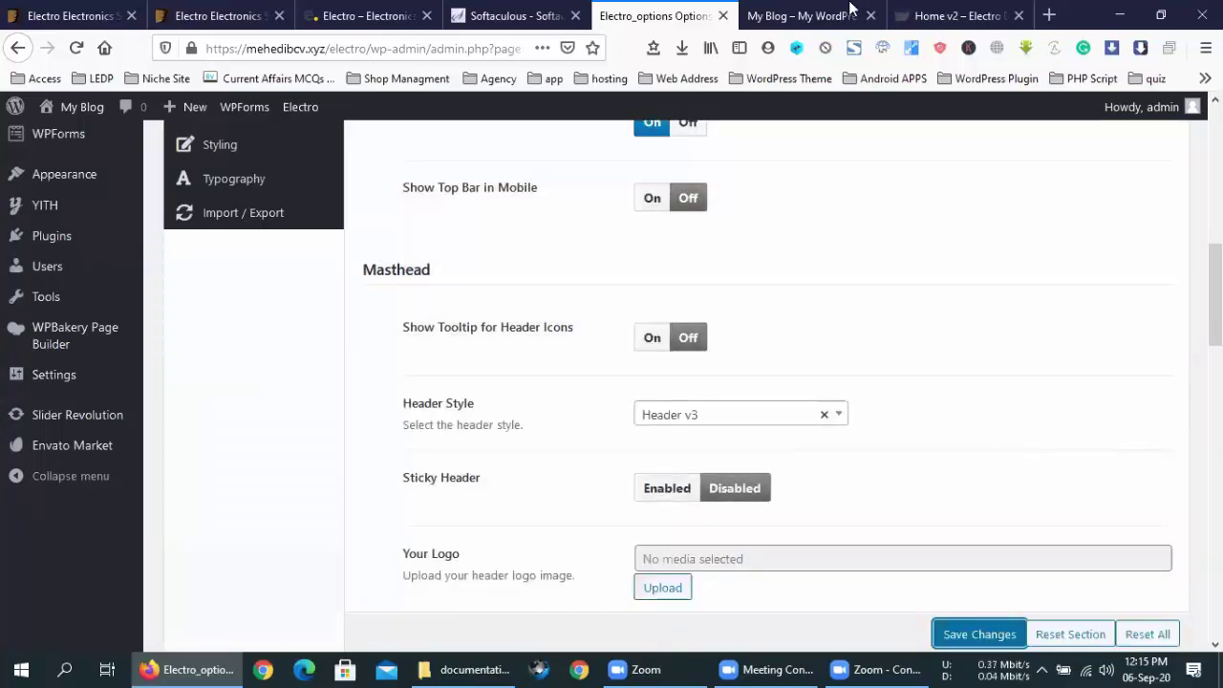
Reload the site's front page and look over its header and page content.
key(ctrl+Tab)
click(77, 49)
click(655, 15)
click(807, 13)
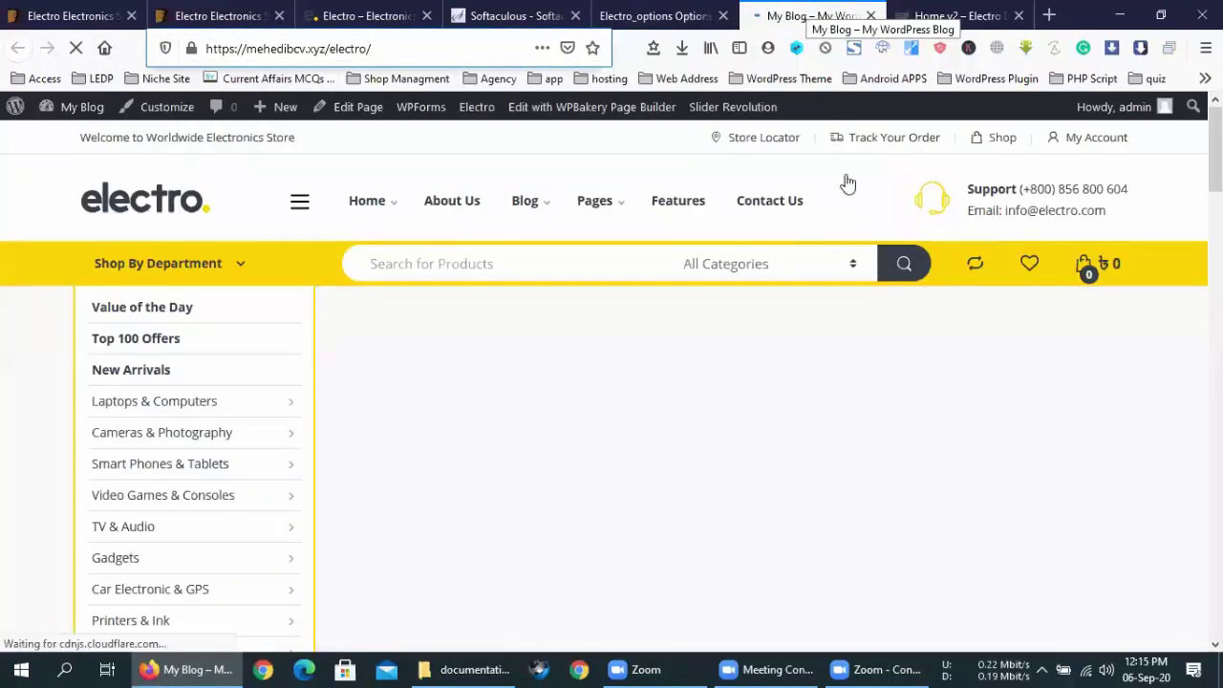
click(755, 15)
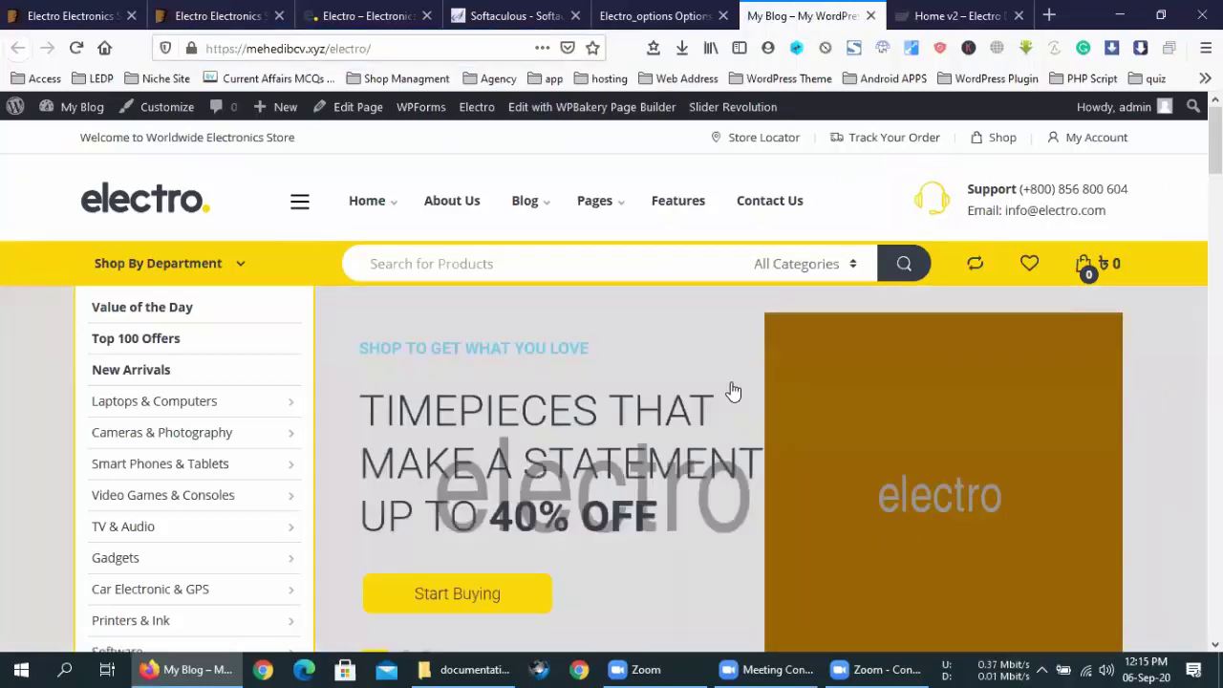
scroll(732, 390, down, 15)
scroll(737, 349, up, 15)
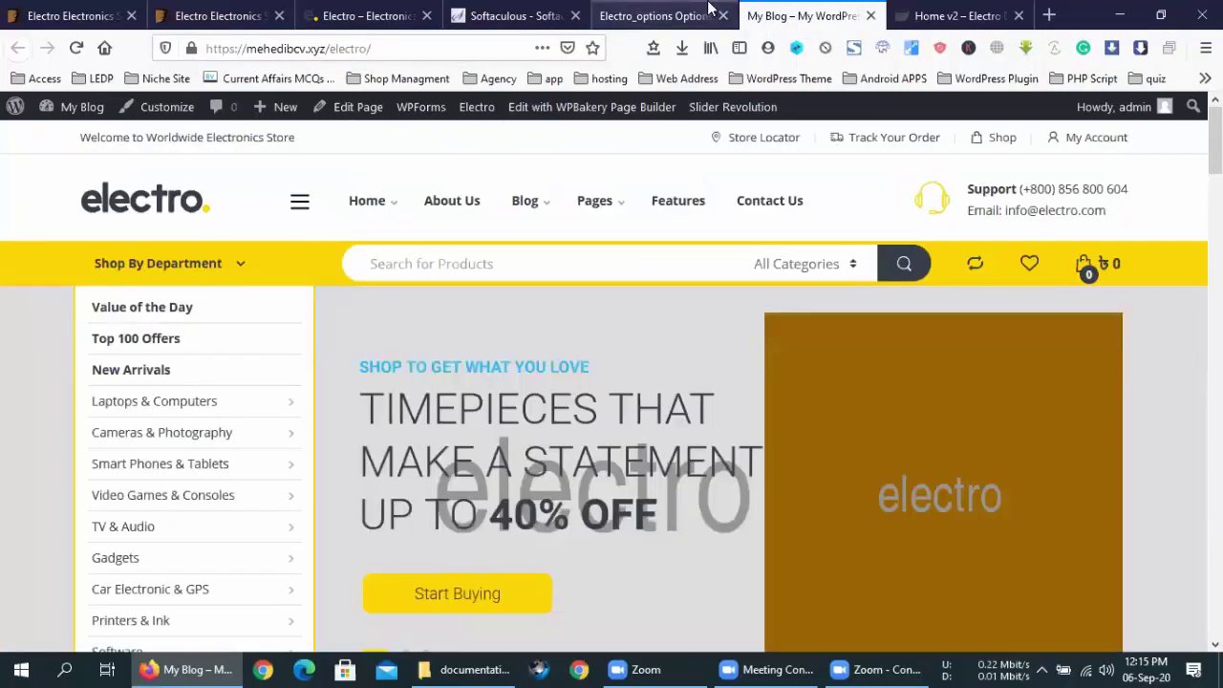
Review the Top Bar and Masthead options and check how the front page header behaves during scrolling.
key(ctrl+Page_Up)
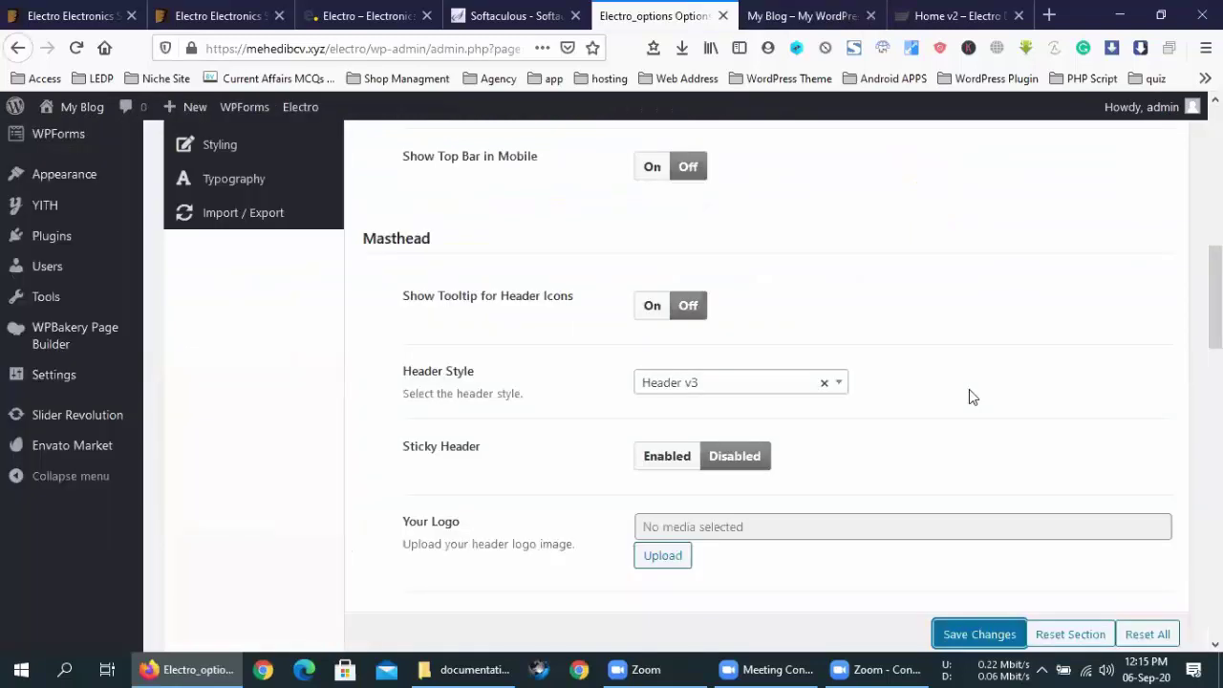
scroll(969, 398, up, 1)
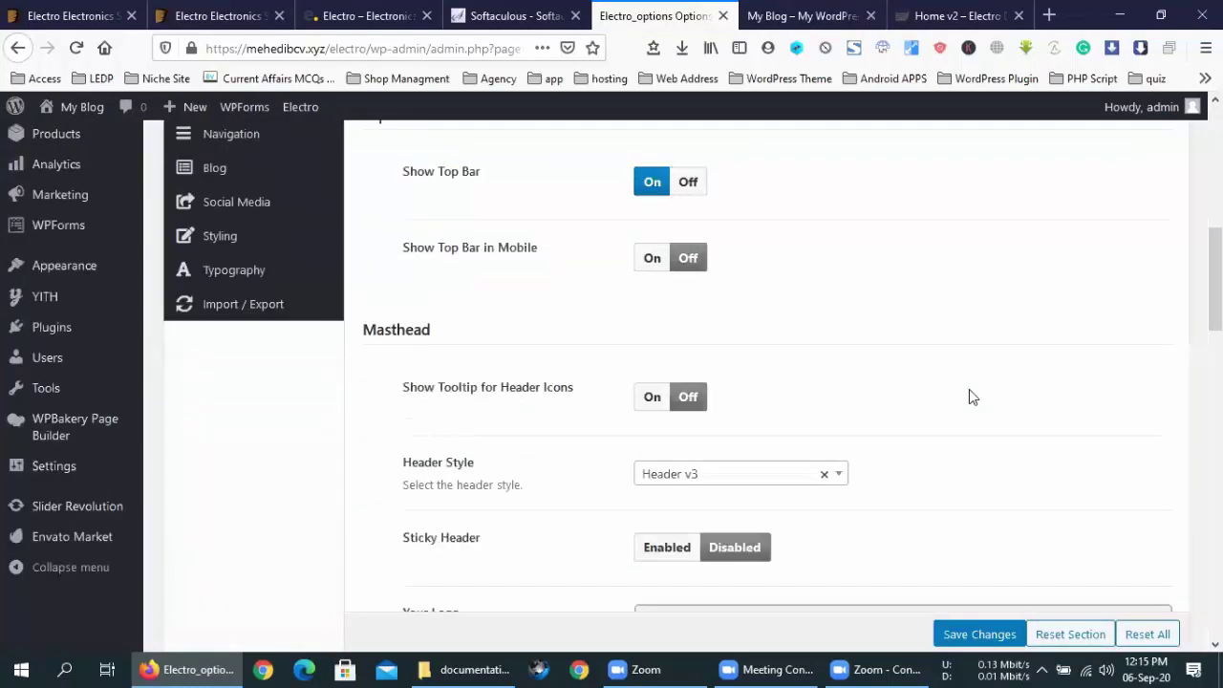
scroll(969, 398, up, 3)
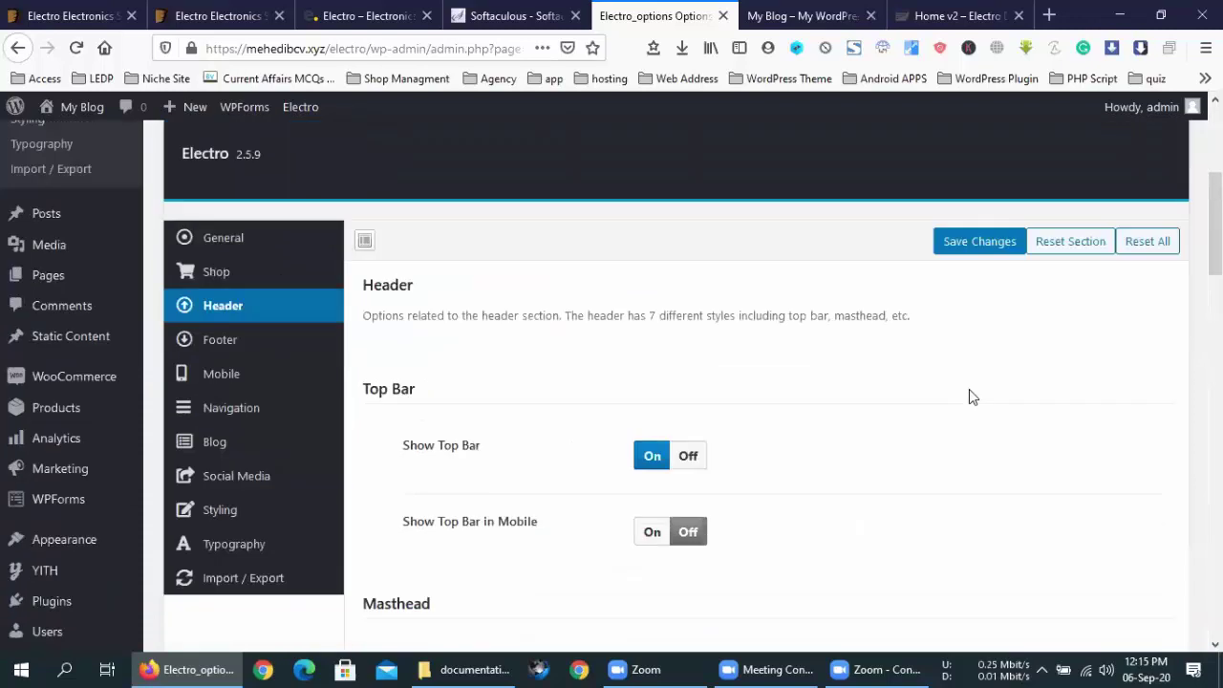
scroll(968, 399, down, 3)
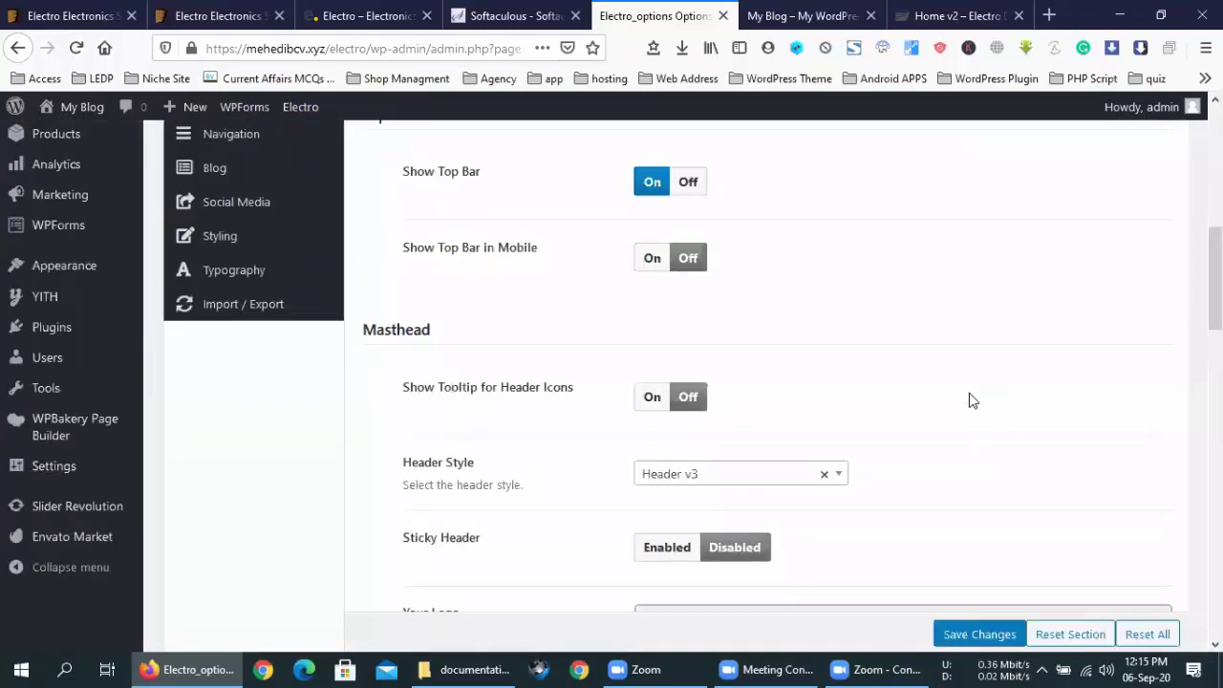
scroll(969, 399, down, 1)
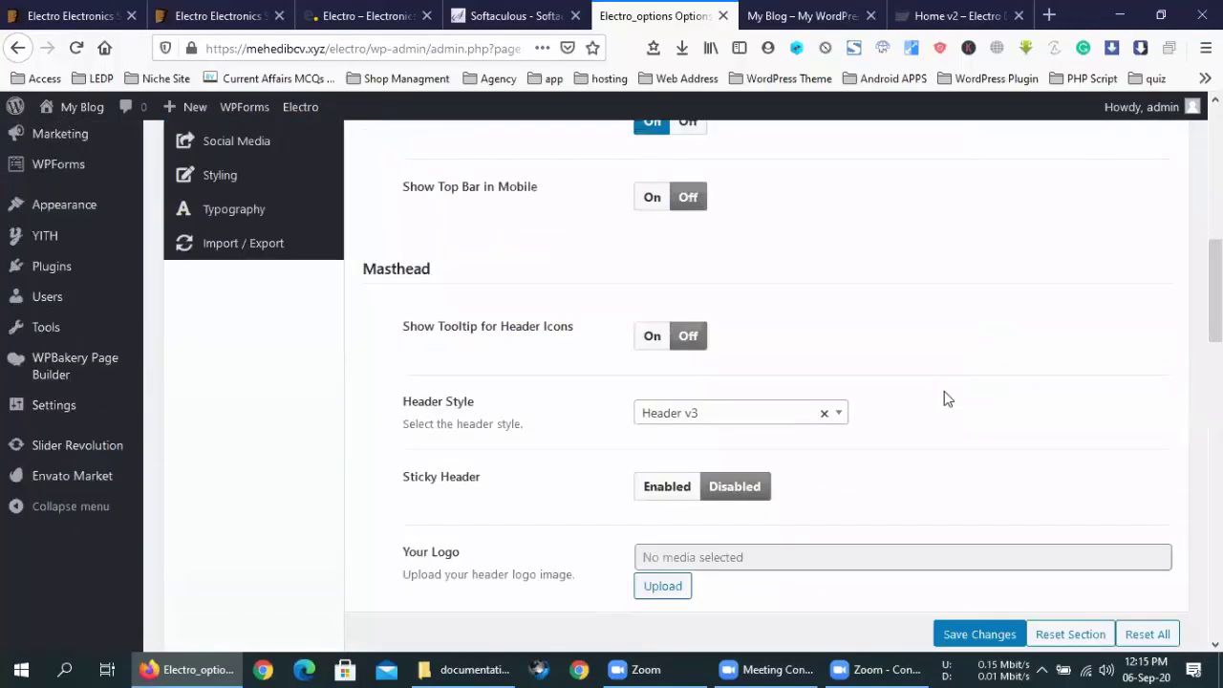
scroll(671, 387, down, 2)
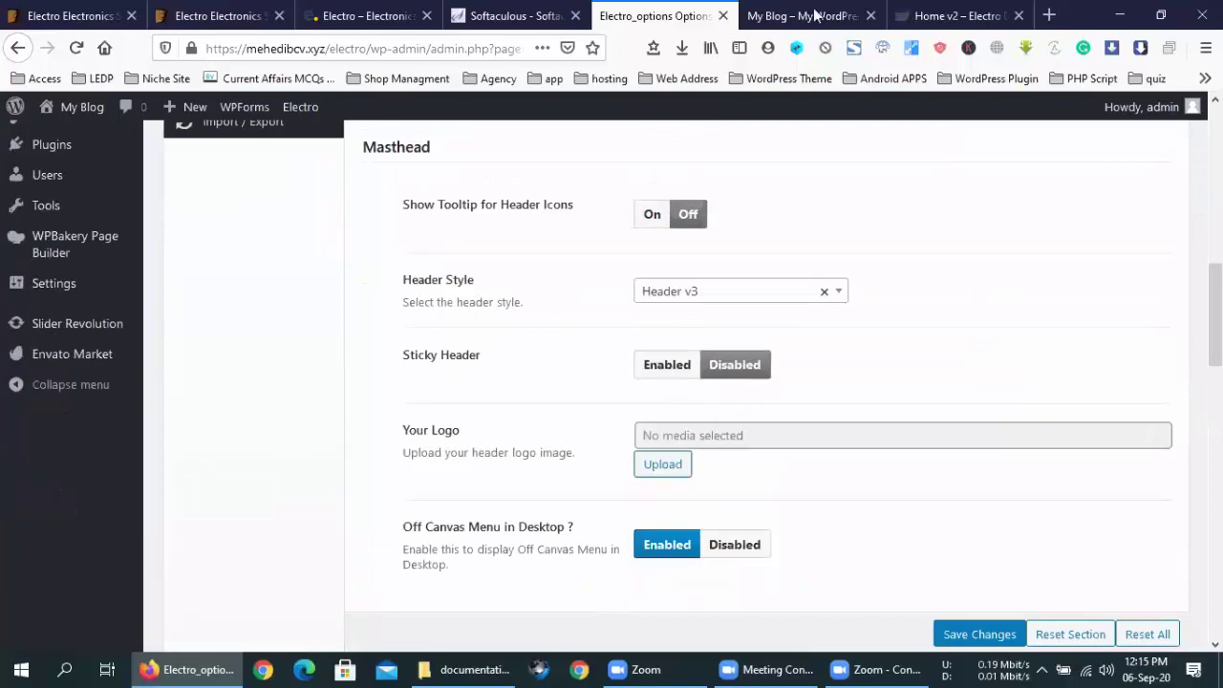
key(ctrl+Tab)
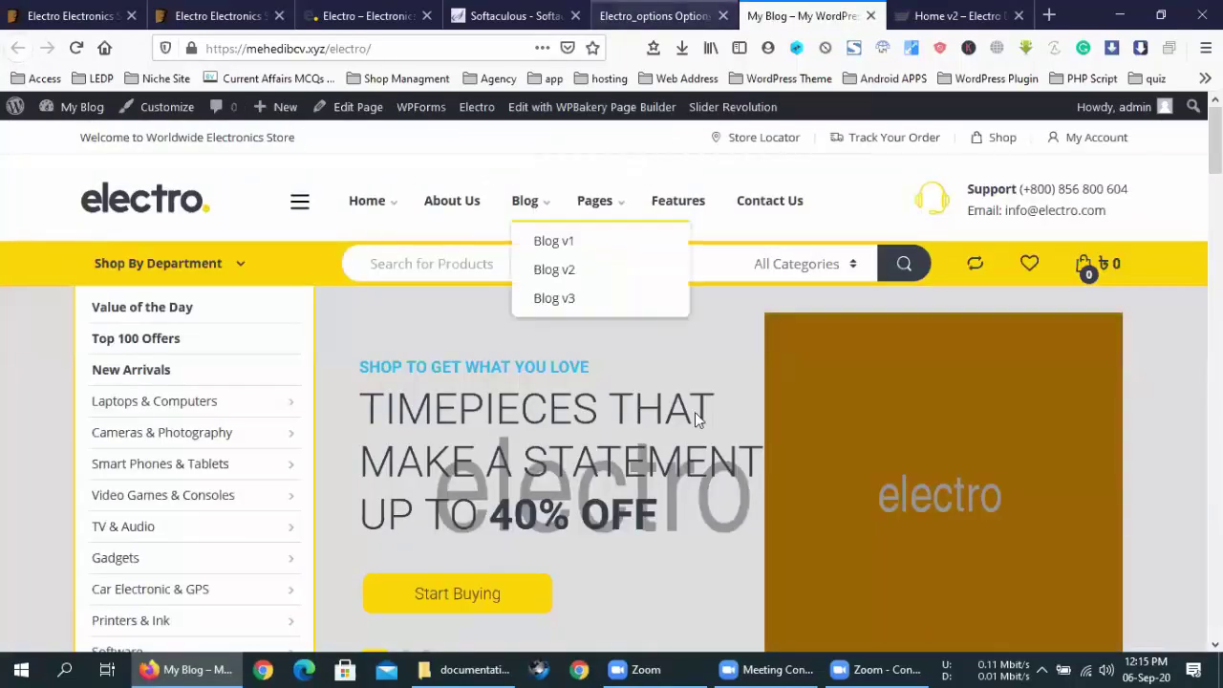
scroll(695, 416, down, 10)
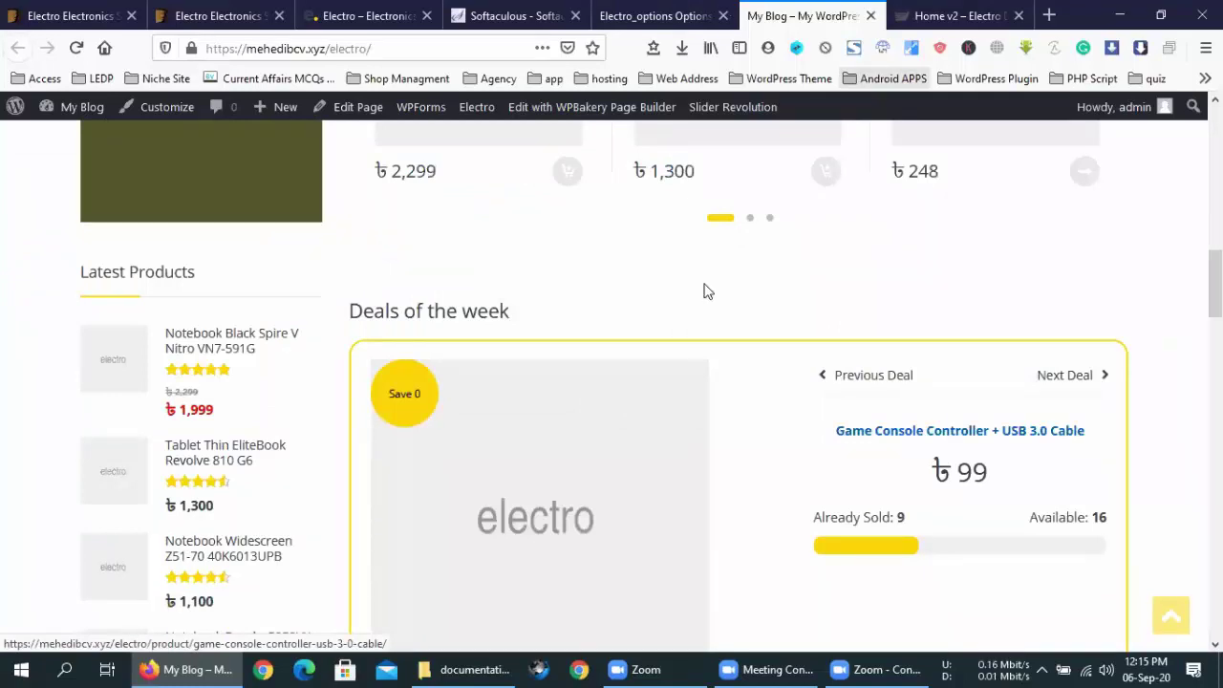
scroll(697, 223, up, 10)
Enable the Sticky Header in the Masthead options and save the theme options.
click(700, 8)
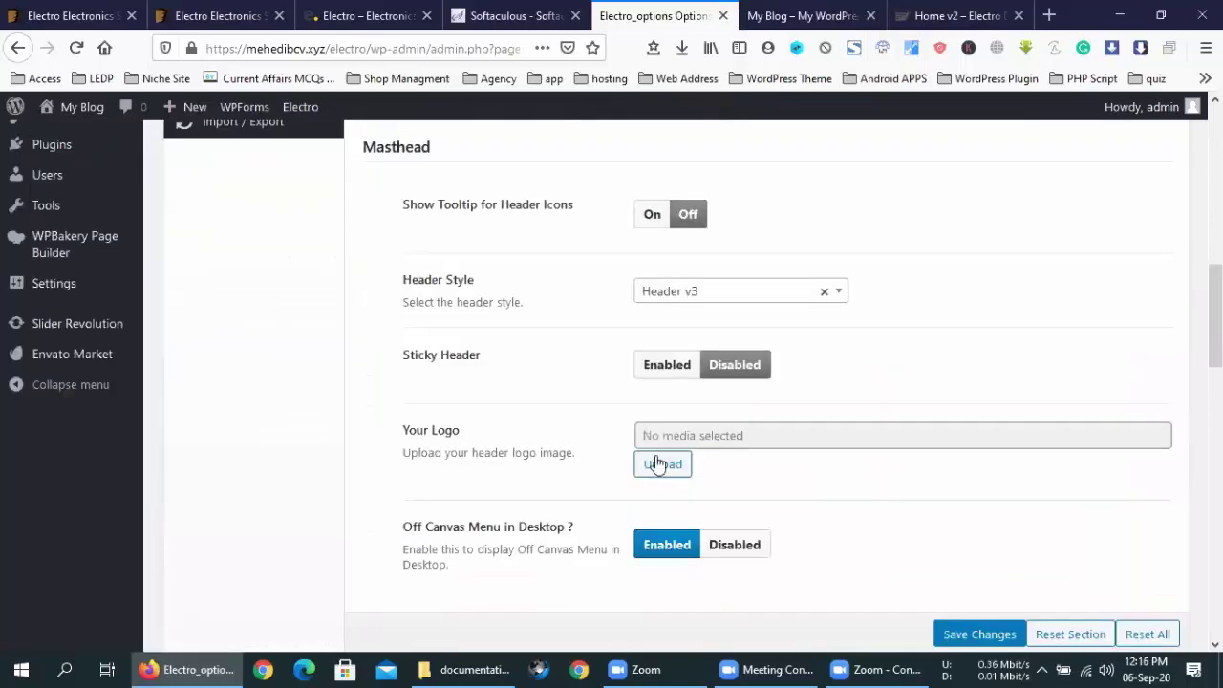
click(666, 364)
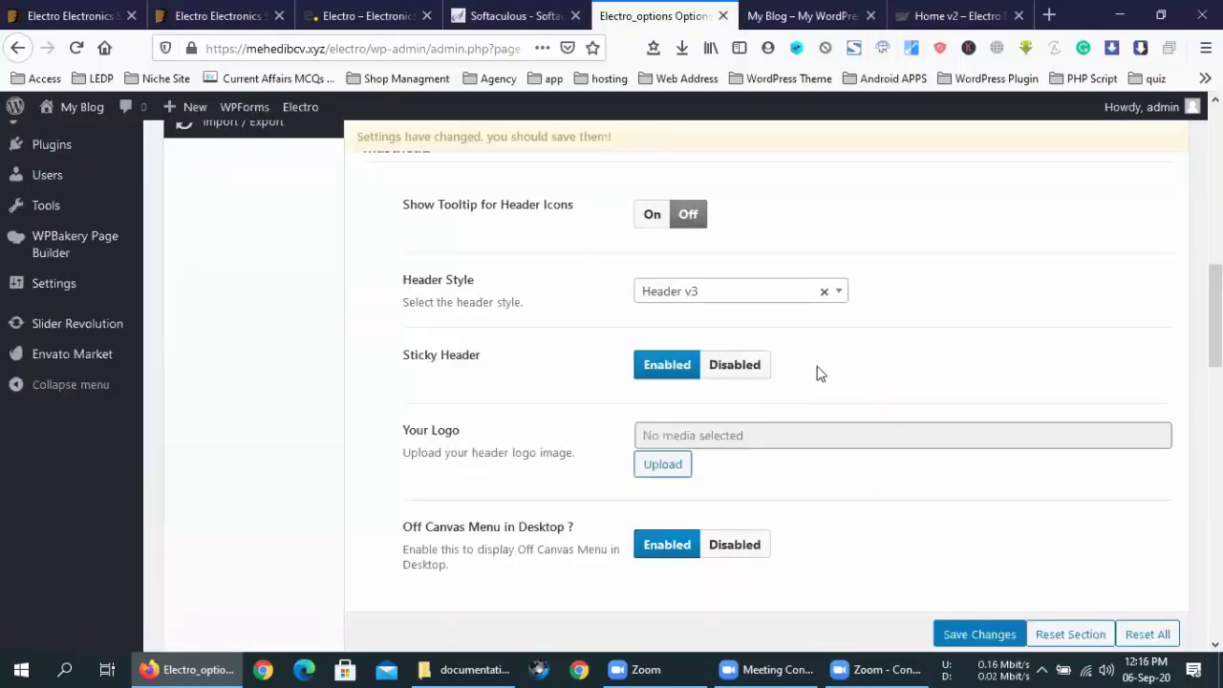
click(958, 632)
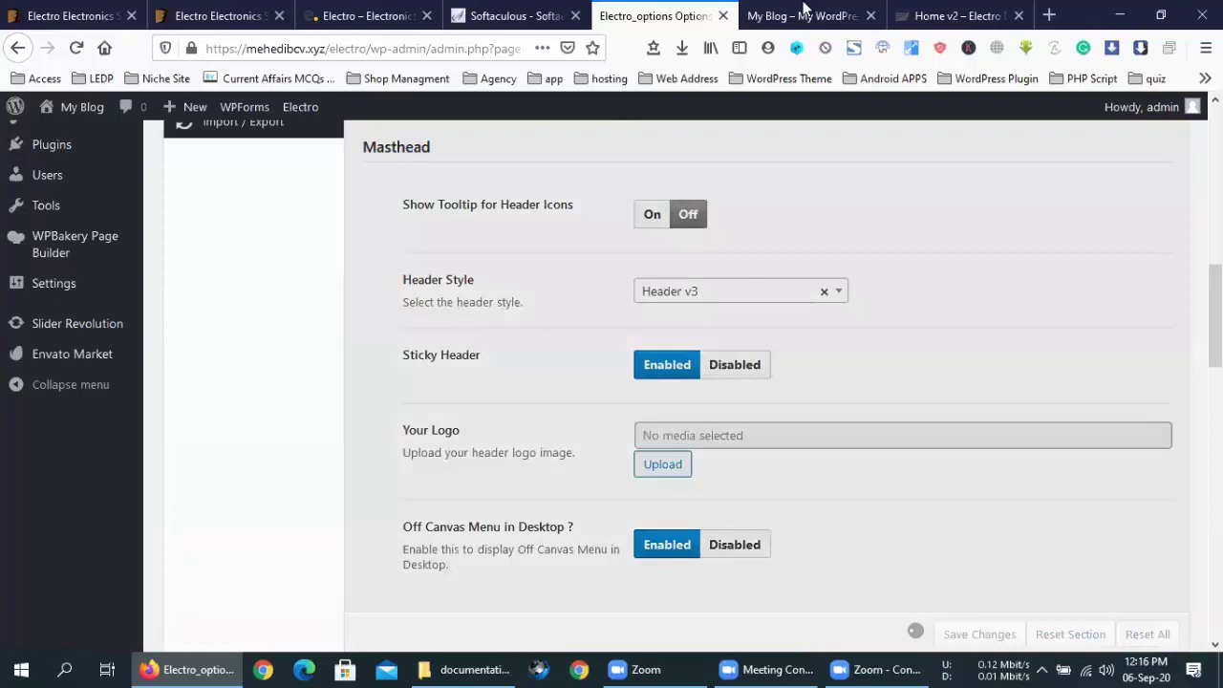
Reload the front page and scroll through it to check the sticky header.
click(802, 13)
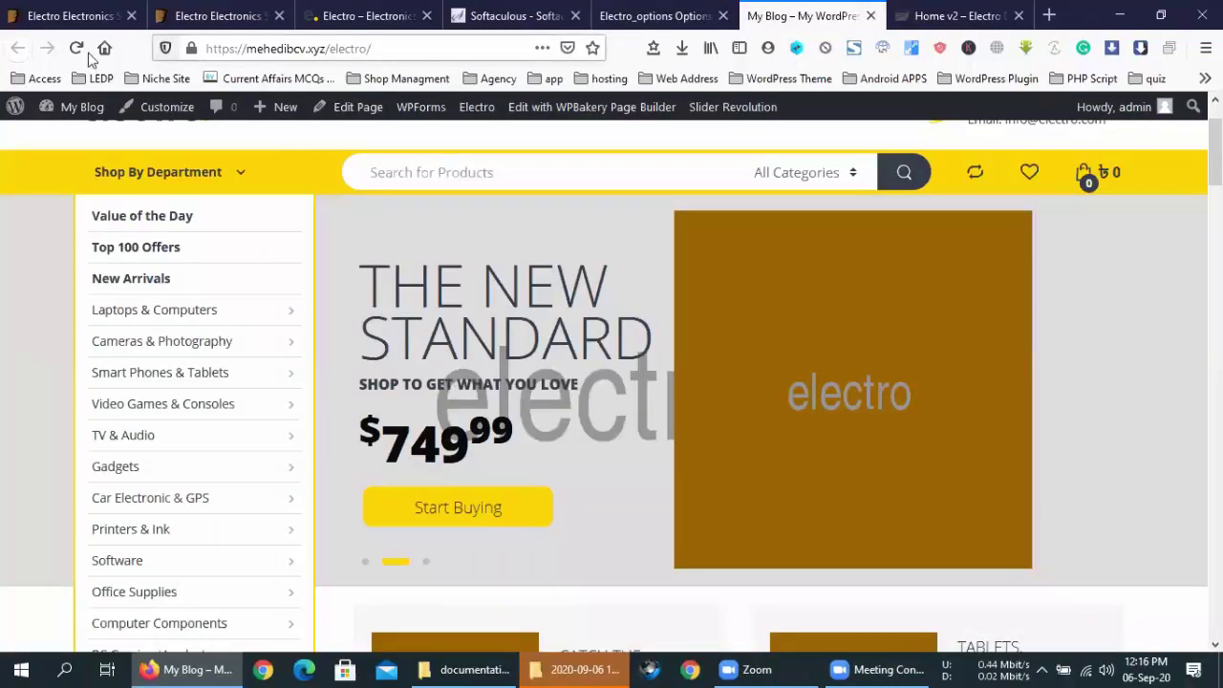
key(F5)
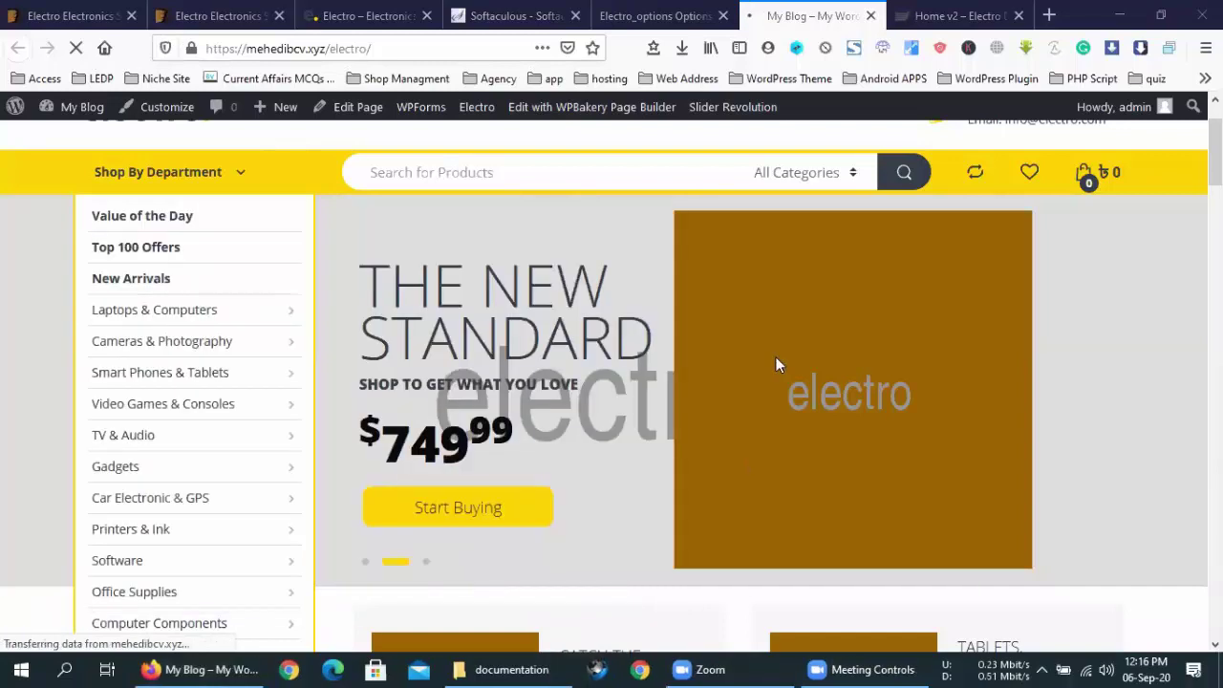
scroll(776, 363, down, 5)
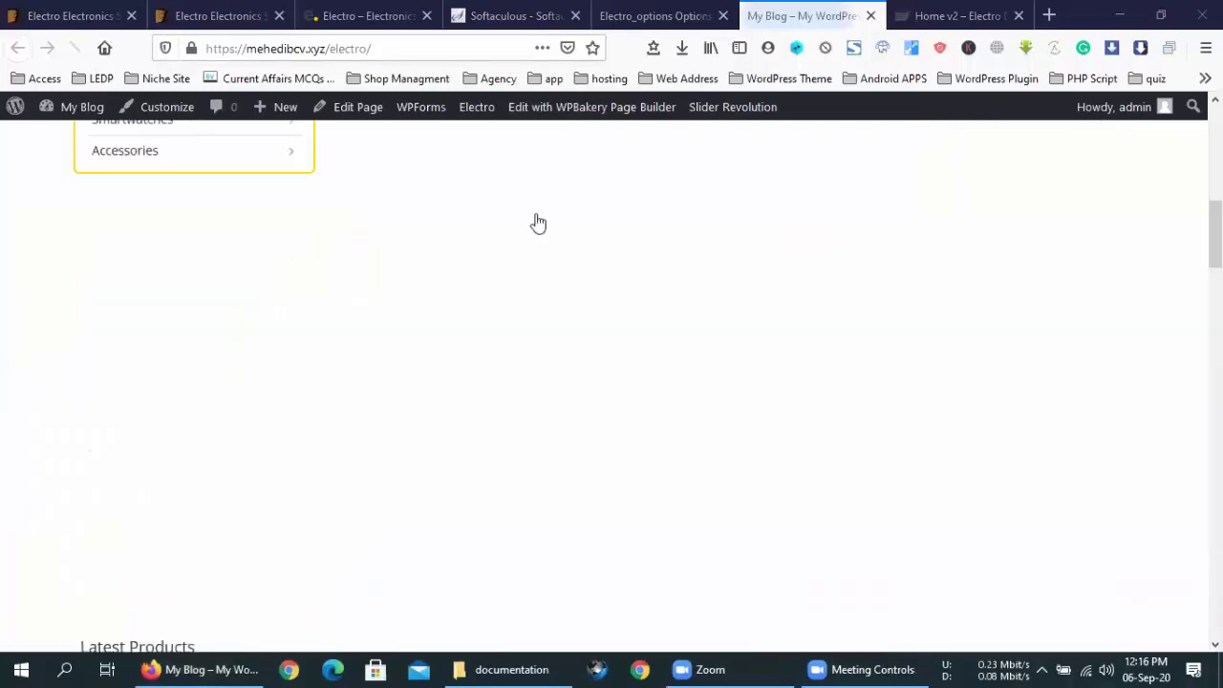
mouse_move(626, 160)
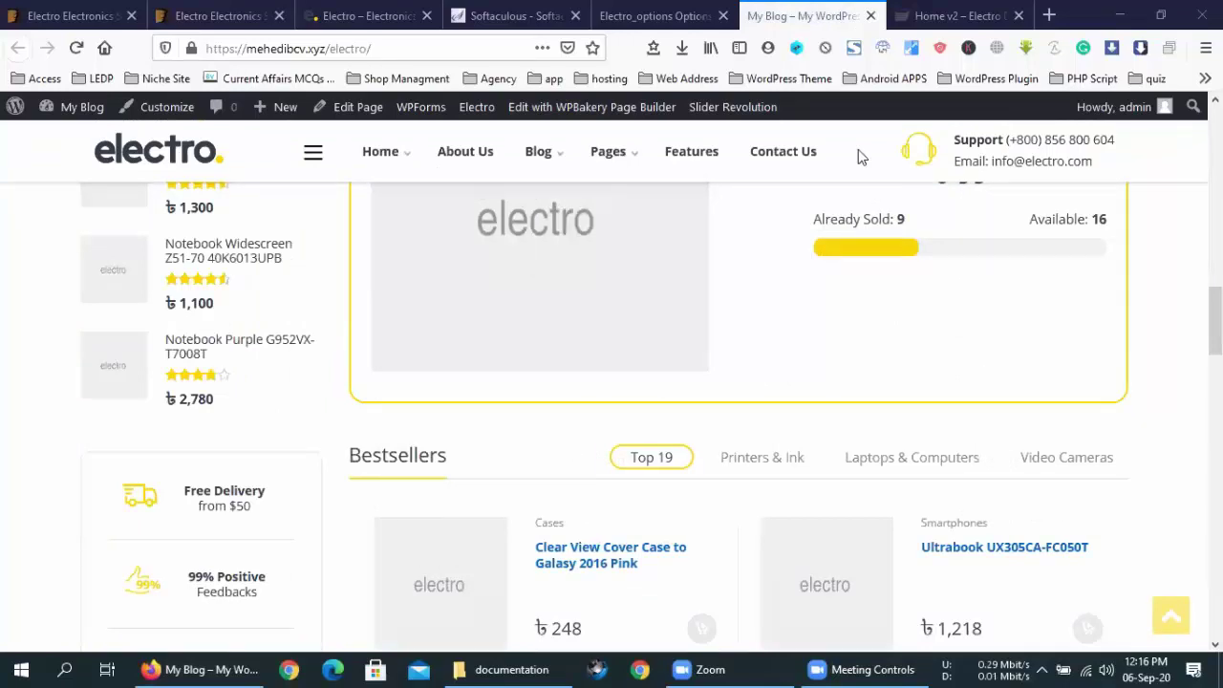
scroll(858, 149, down, 1)
scroll(857, 148, down, 9)
scroll(781, 415, up, 15)
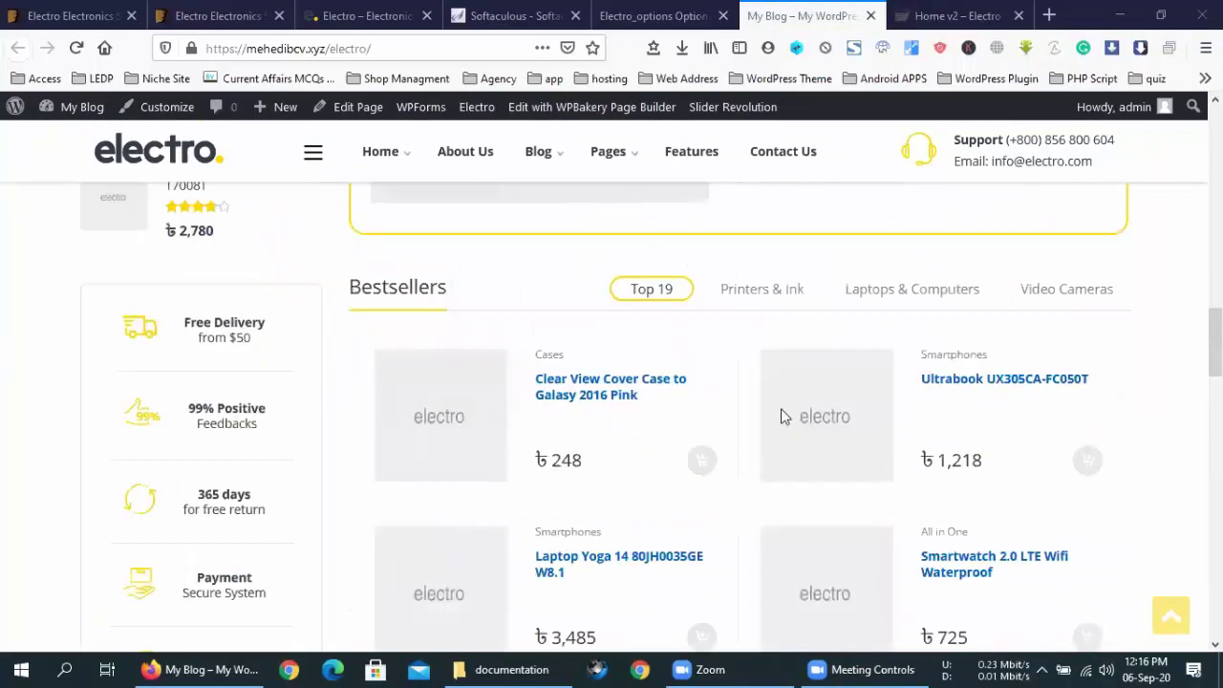
scroll(781, 408, up, 2)
Set the header logo to the fav-icon-lg.png image from the media library in the Masthead options.
click(688, 15)
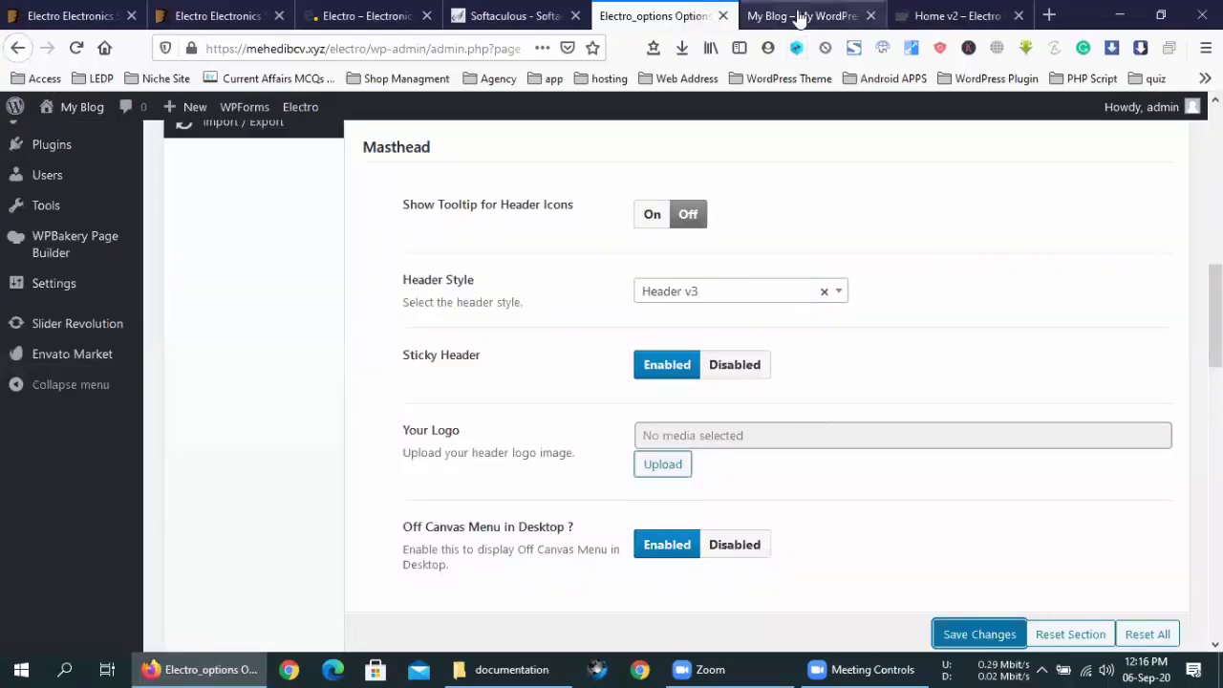
key(ctrl+Tab)
key(ctrl+shift+Tab)
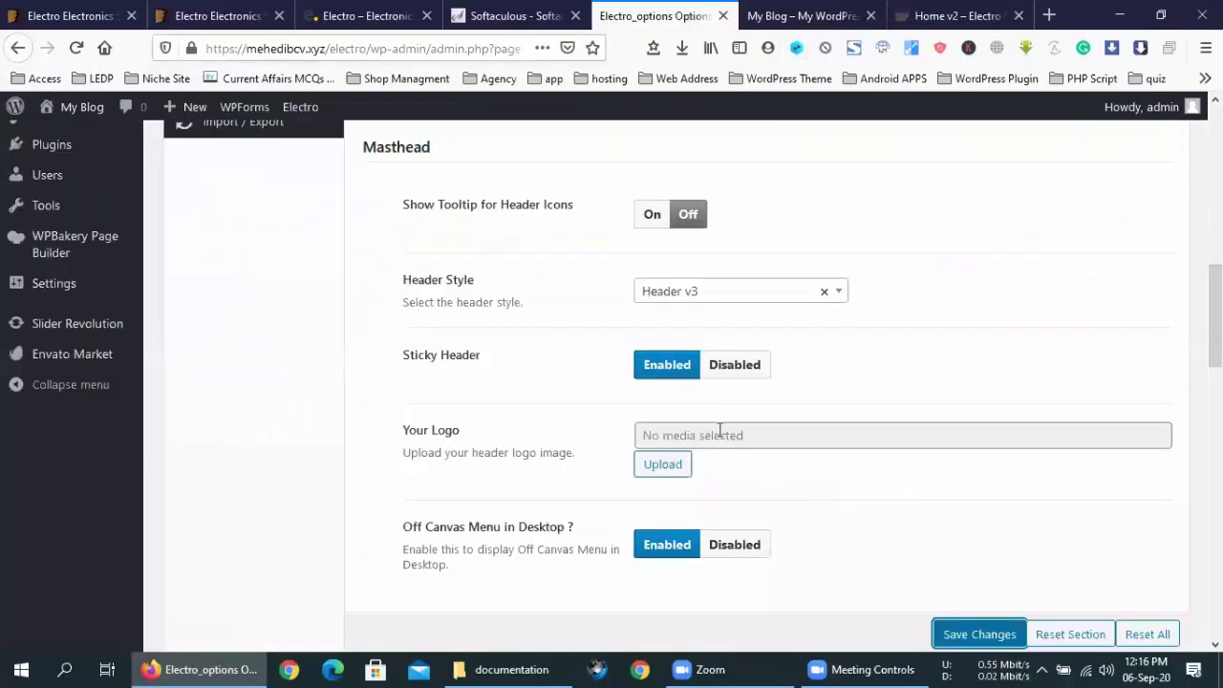
click(669, 464)
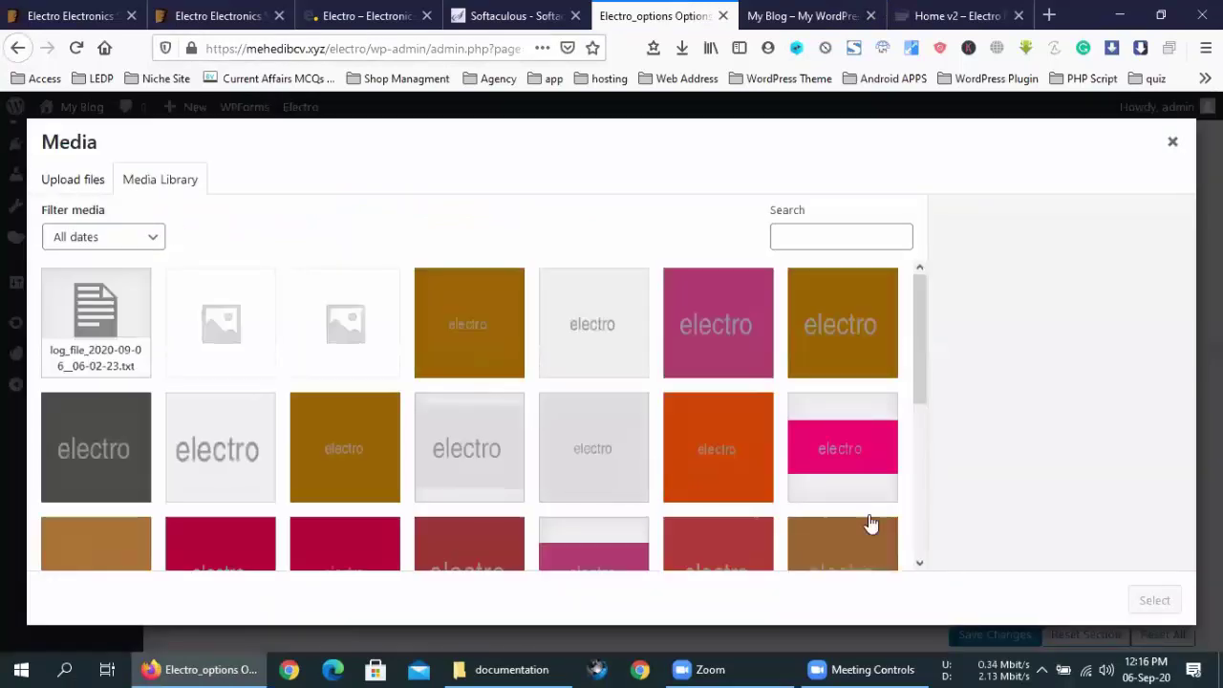
scroll(846, 484, down, 5)
click(621, 511)
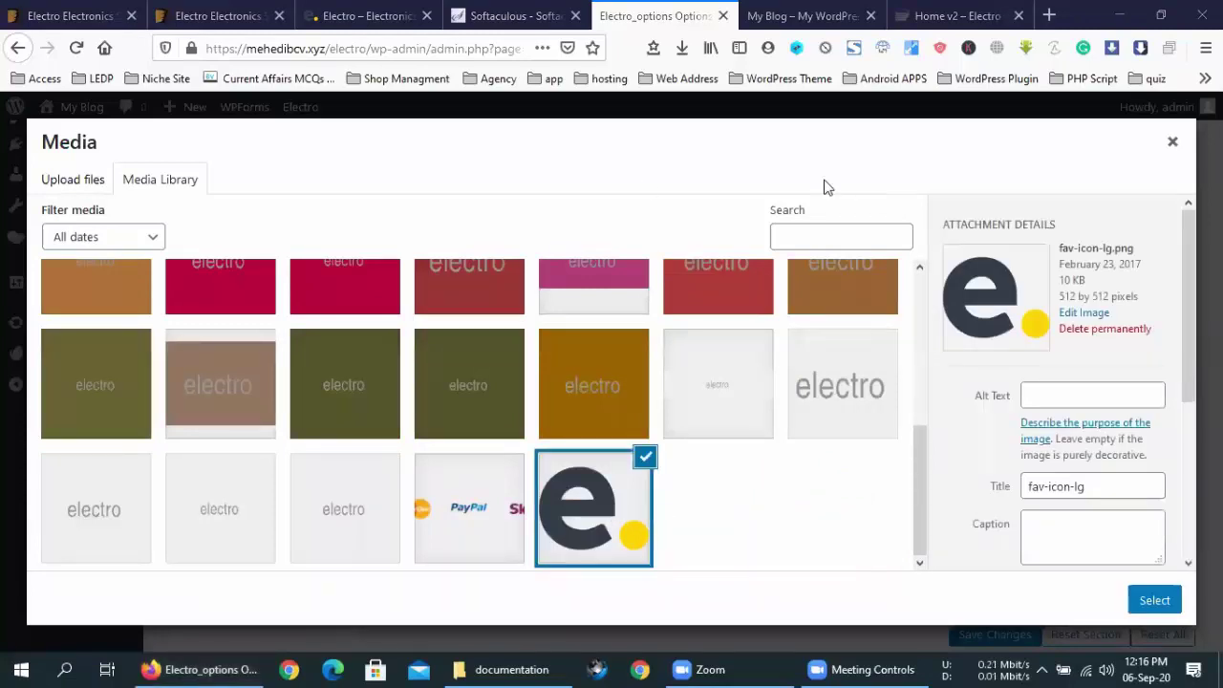
click(1151, 600)
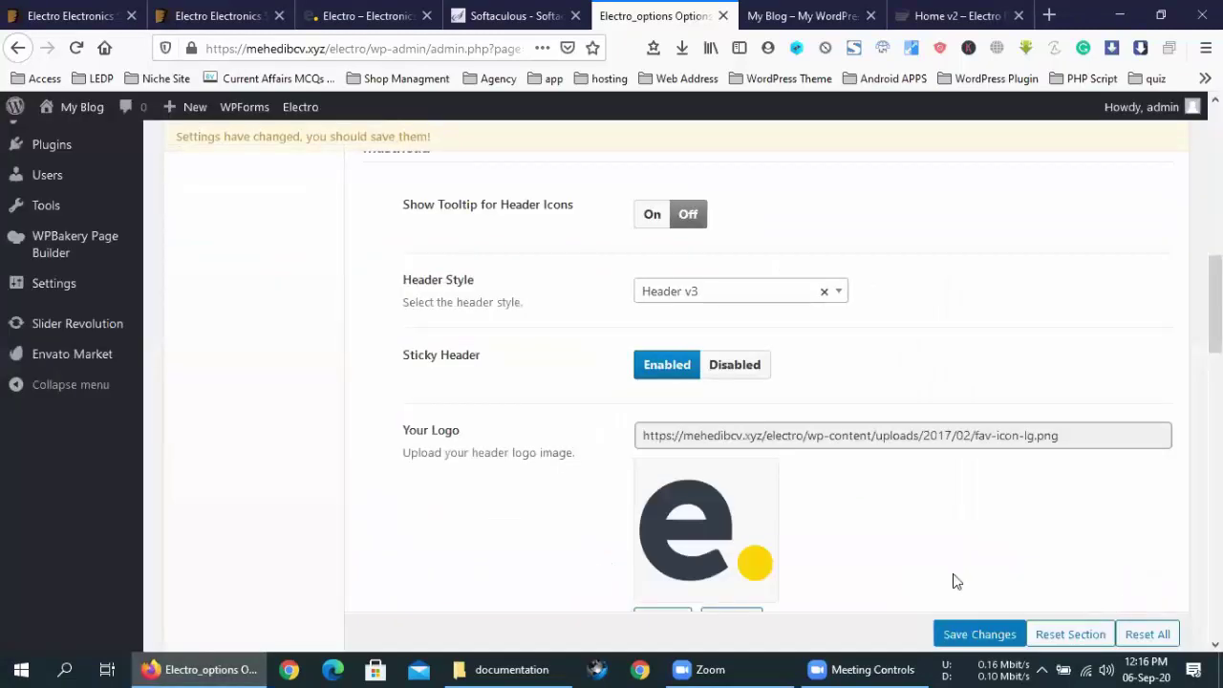
Save the logo change in the theme options and look through the Off Canvas Menu, Navbar and Header Search settings.
click(979, 634)
scroll(810, 522, down, 6)
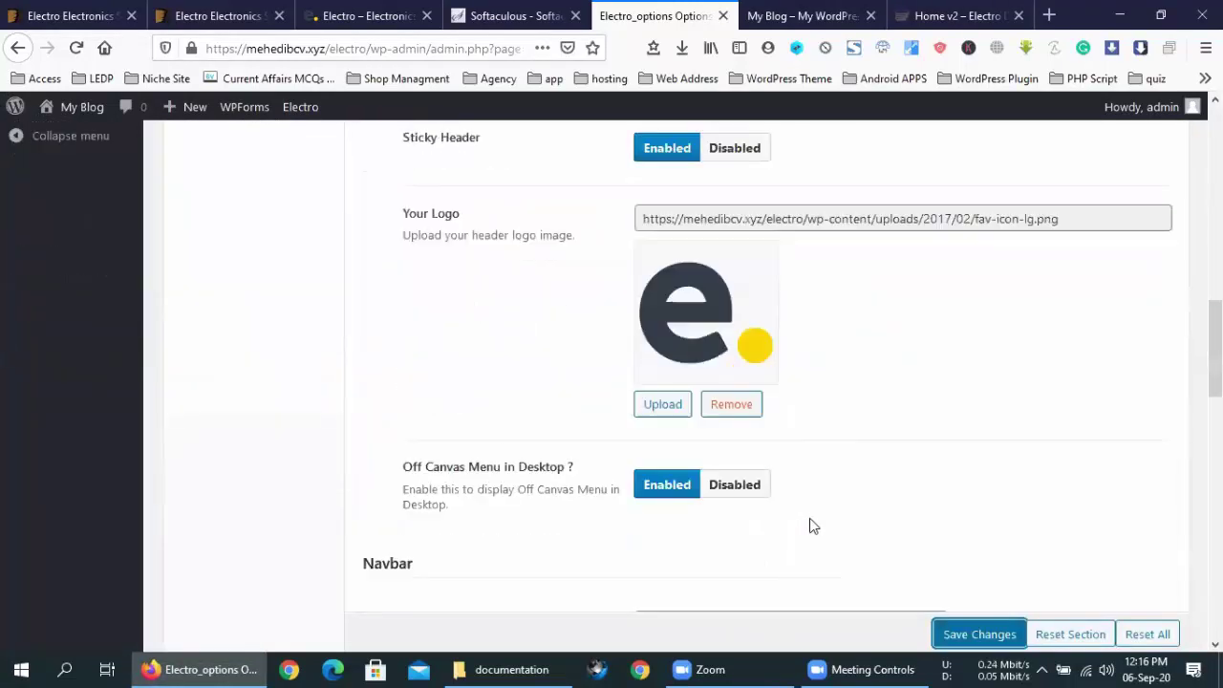
scroll(811, 518, down, 5)
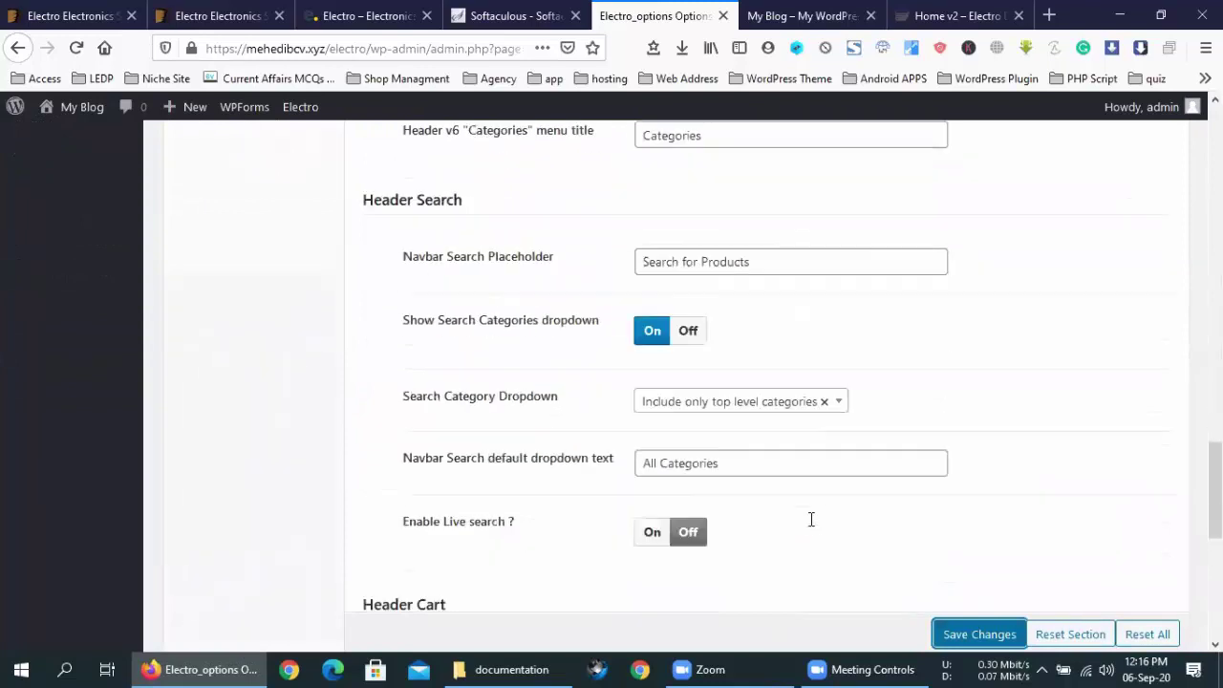
scroll(810, 519, up, 6)
scroll(809, 525, up, 3)
scroll(808, 525, down, 2)
double_click(781, 467)
Open the off-canvas menu on the store's front page to check its category links, and close it again.
click(802, 16)
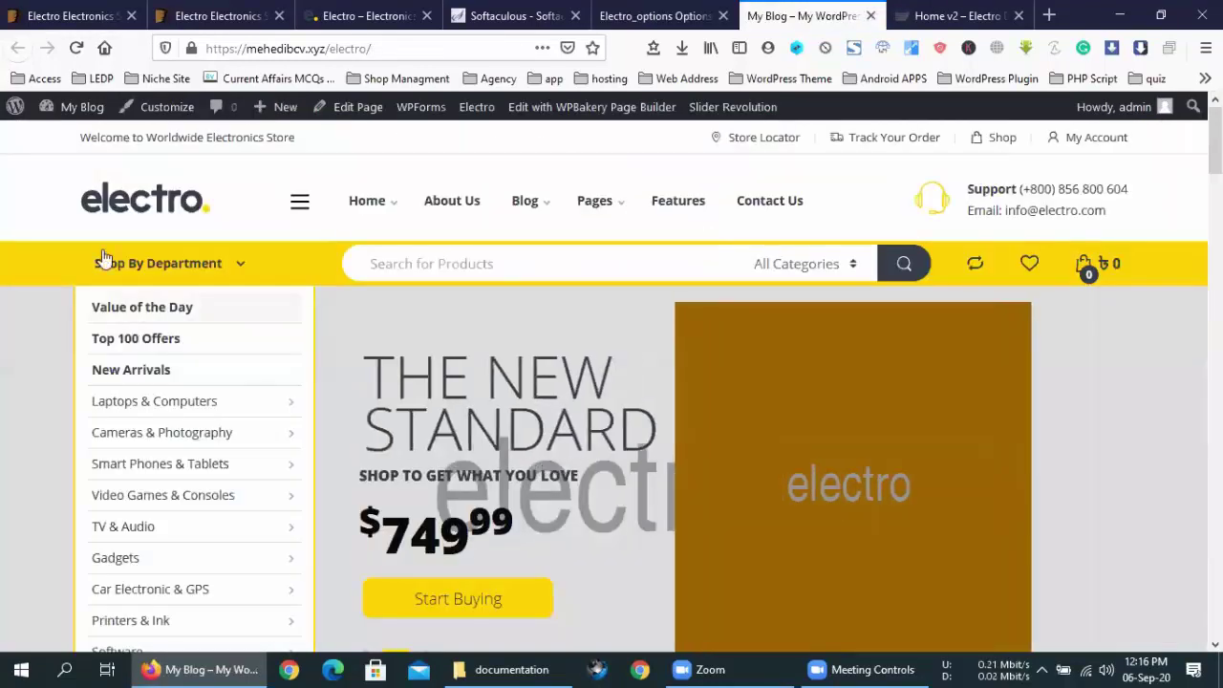
click(302, 204)
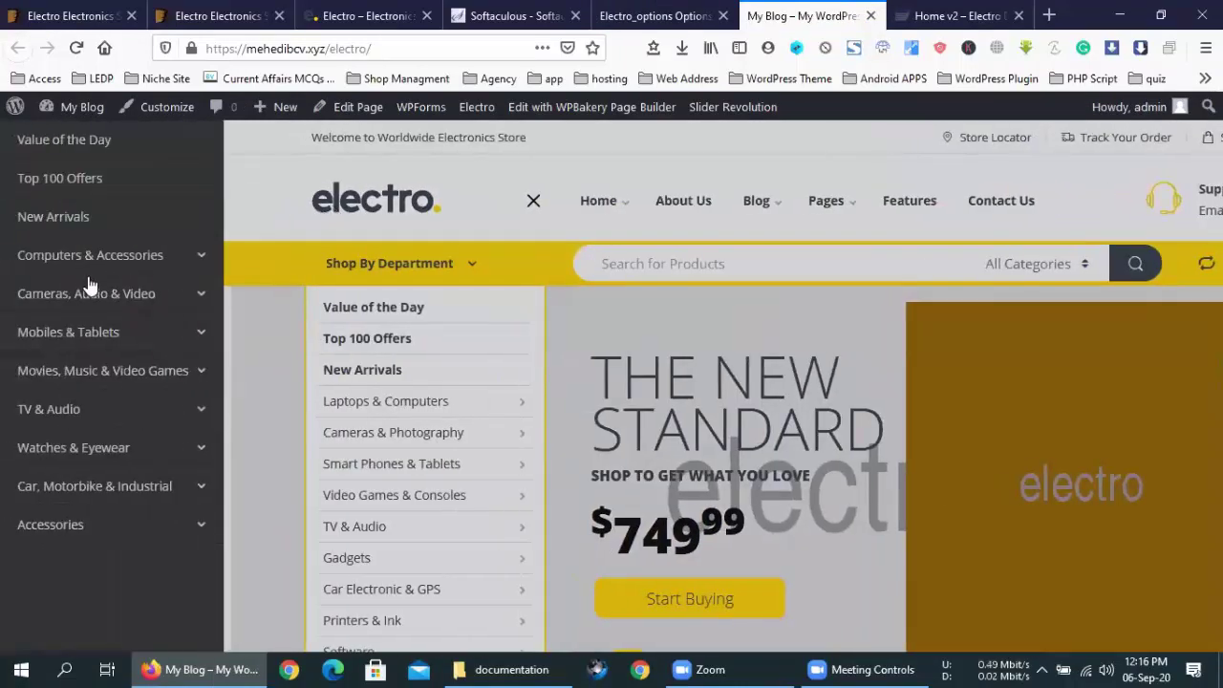
click(533, 200)
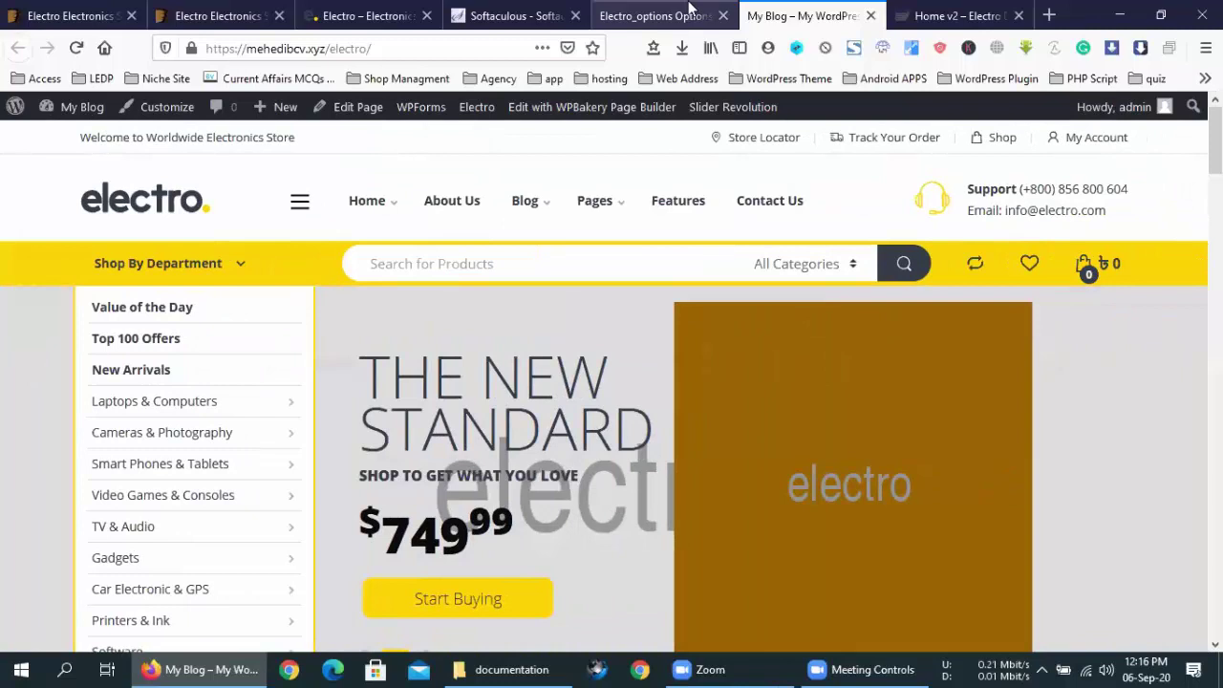
Set the Header Style to Header v2 in the Masthead options and save the theme options.
click(611, 13)
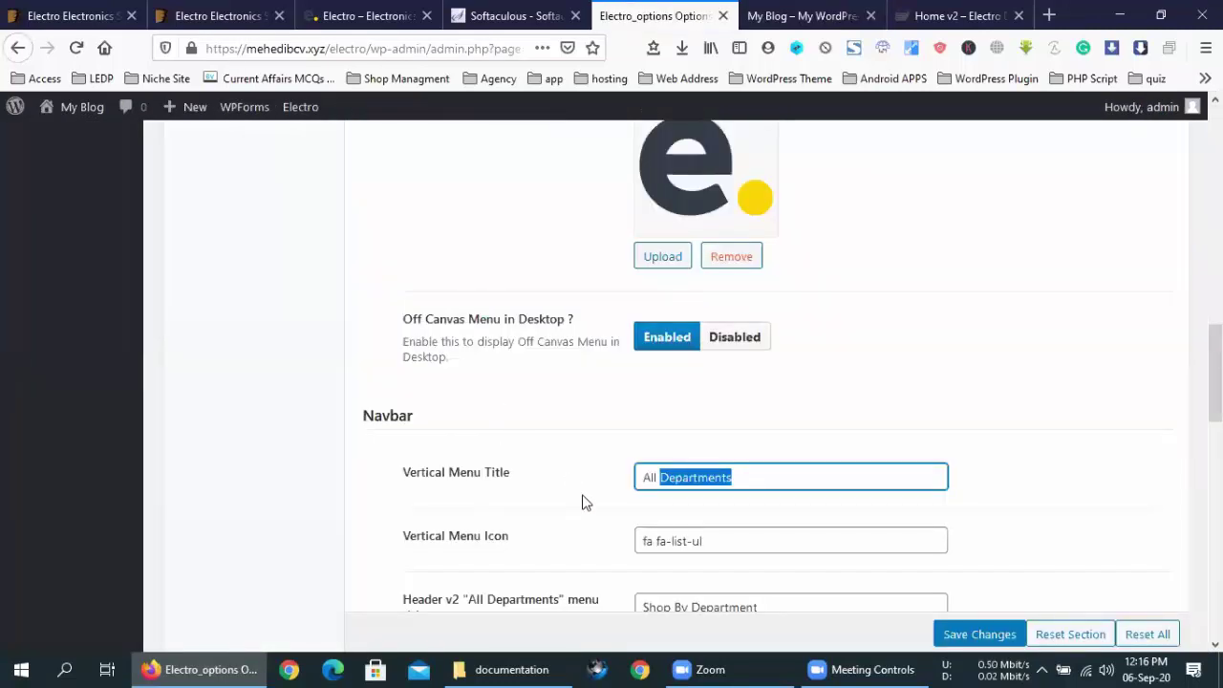
scroll(586, 502, up, 5)
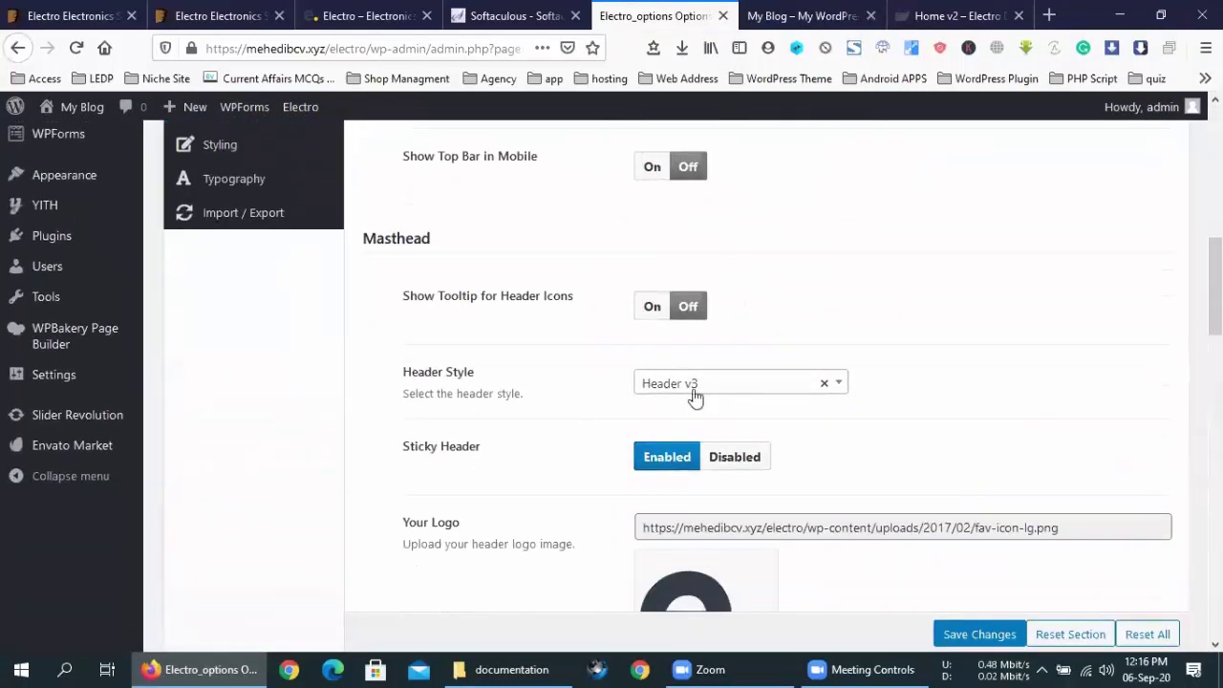
click(694, 398)
click(684, 238)
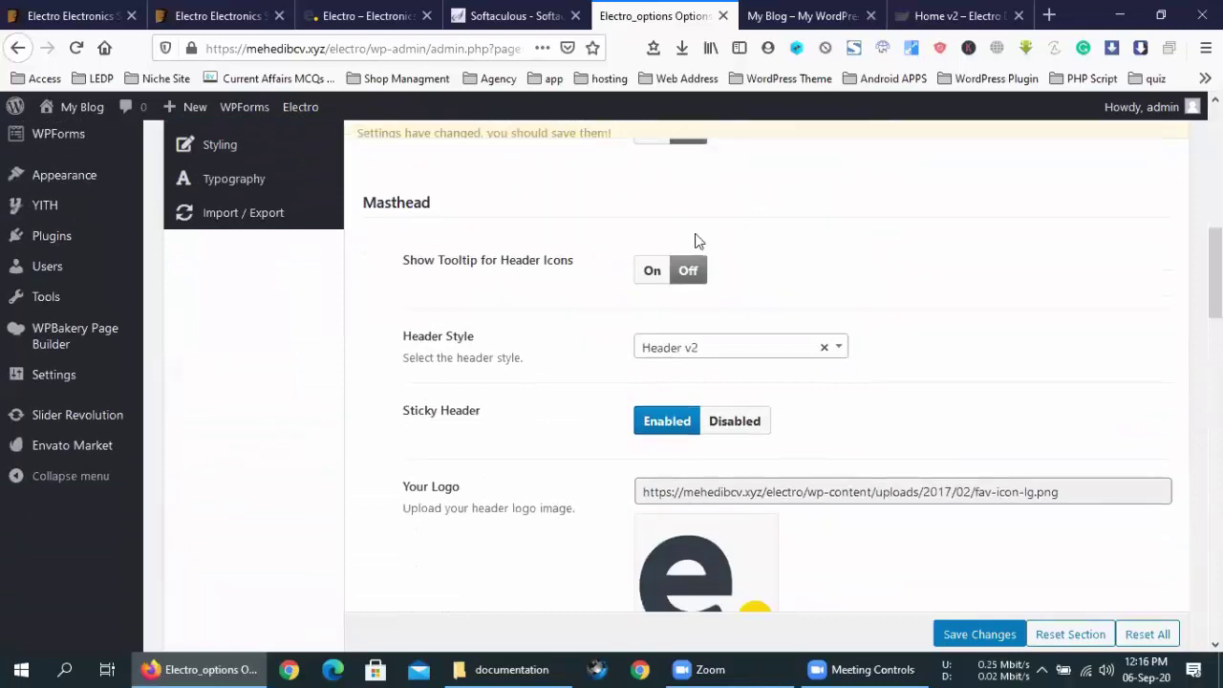
click(960, 634)
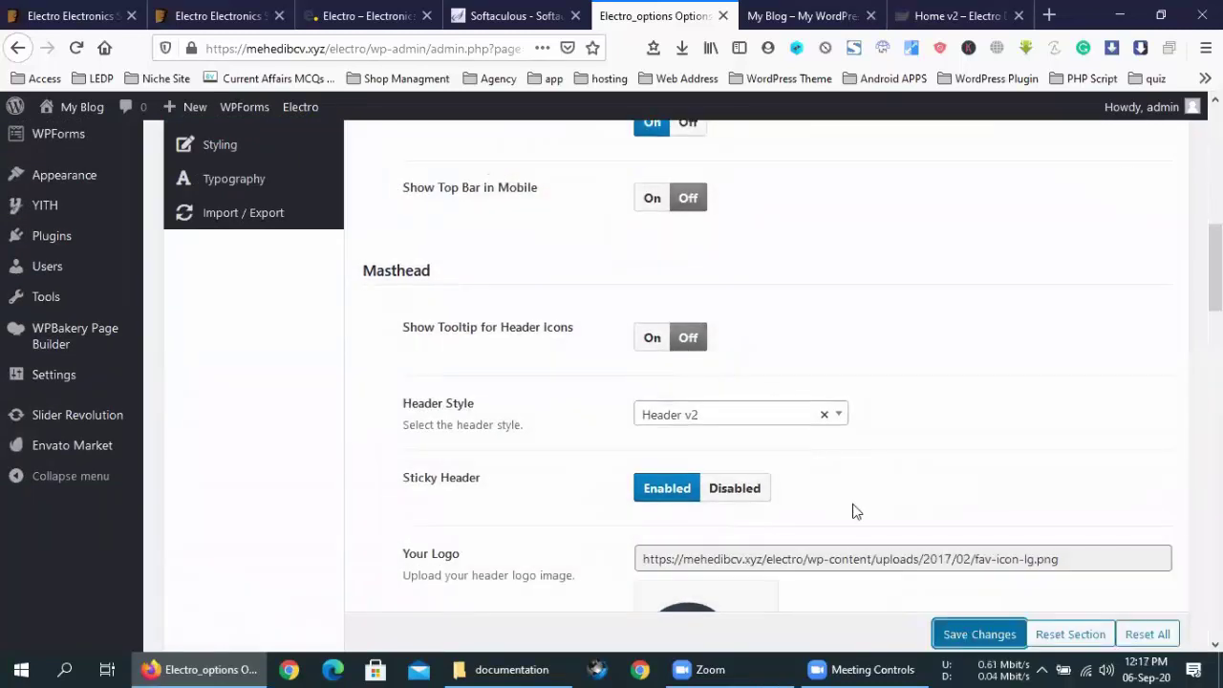
scroll(595, 508, down, 4)
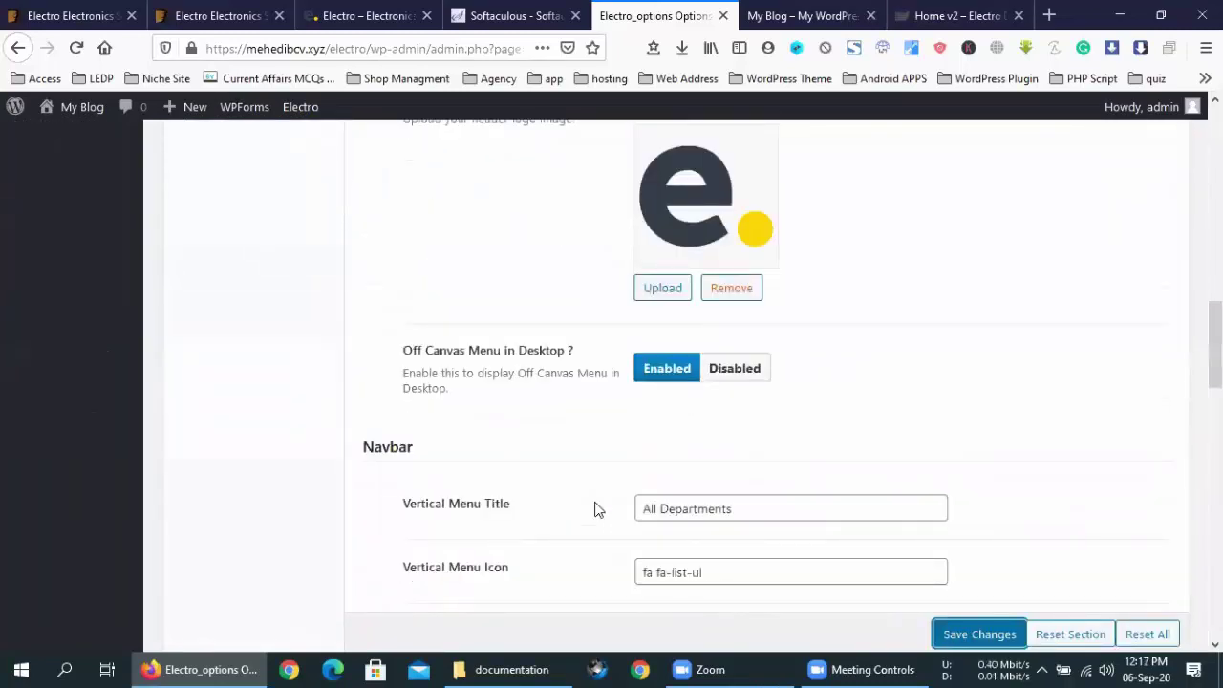
Reload the front page to check the header layout and logo against the saved Masthead options.
scroll(595, 507, up, 3)
click(807, 15)
click(75, 47)
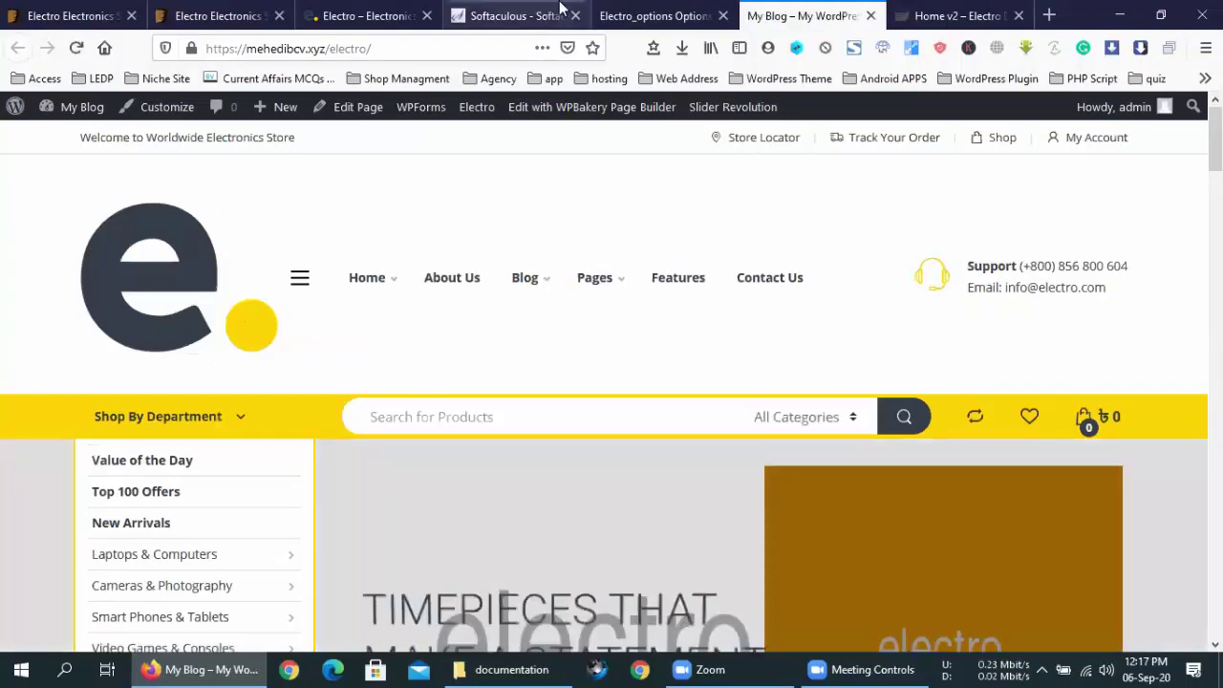
click(650, 16)
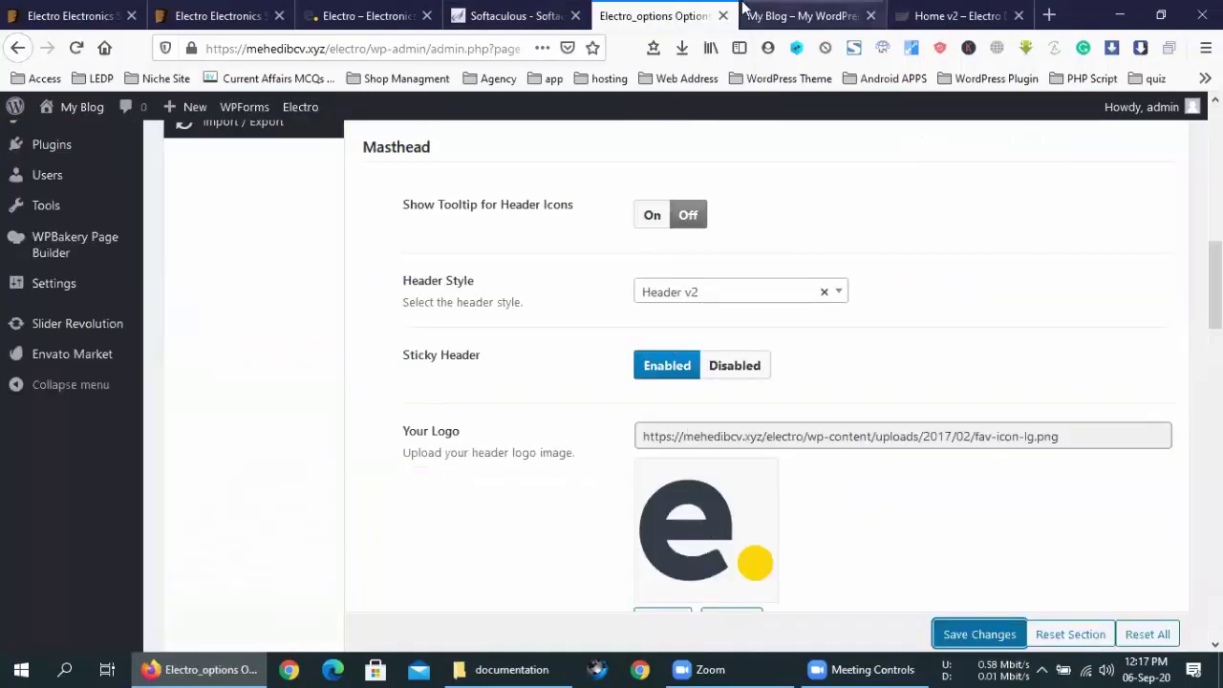
click(803, 15)
click(650, 15)
Change the Header v2 "All Departments" menu title to "বাজার করুন" in the Navbar options.
scroll(826, 434, down, 6)
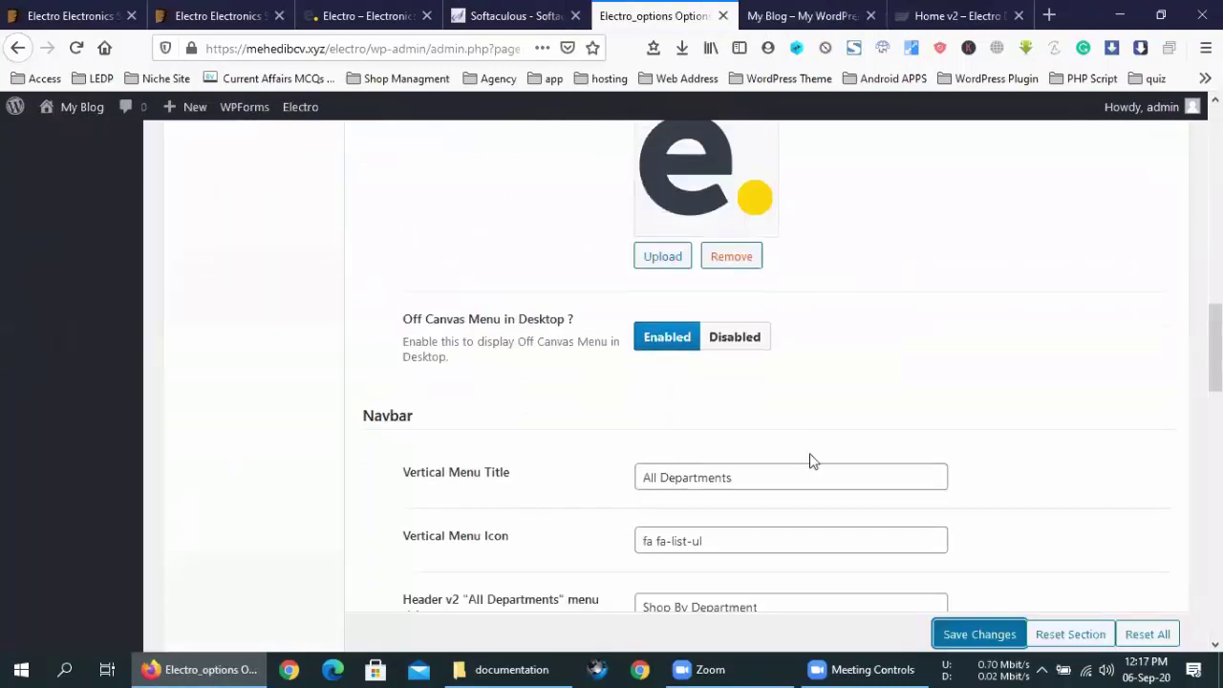
scroll(750, 329, up, 1)
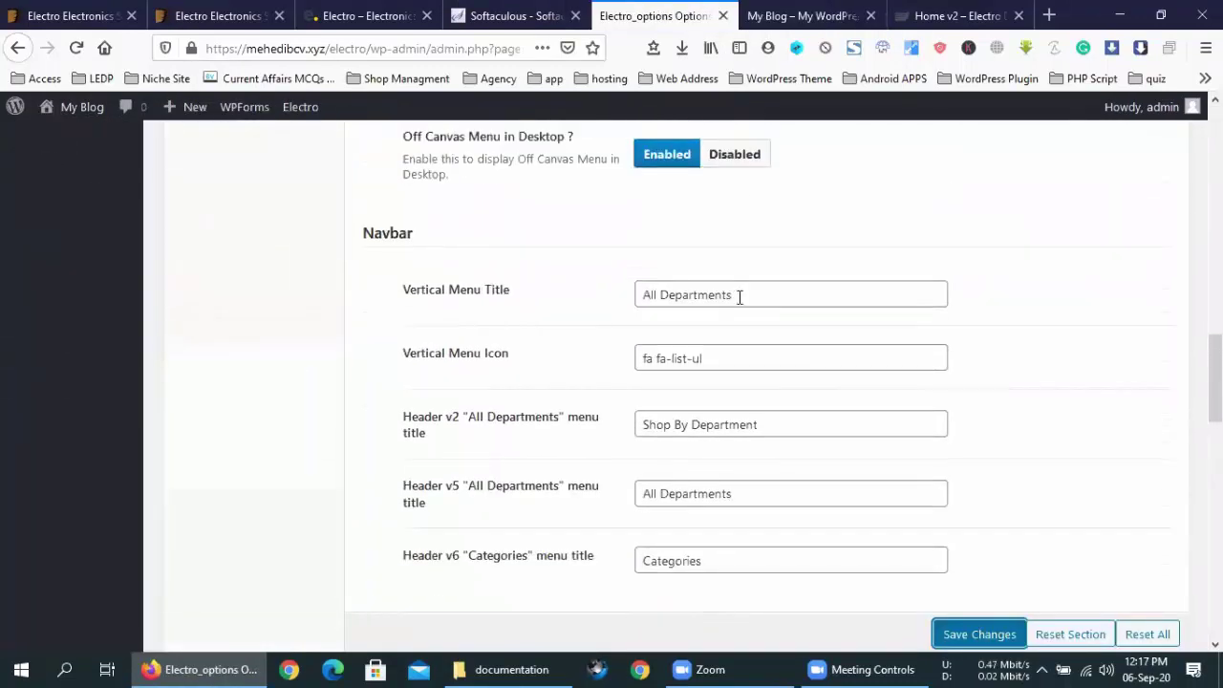
triple_click(741, 358)
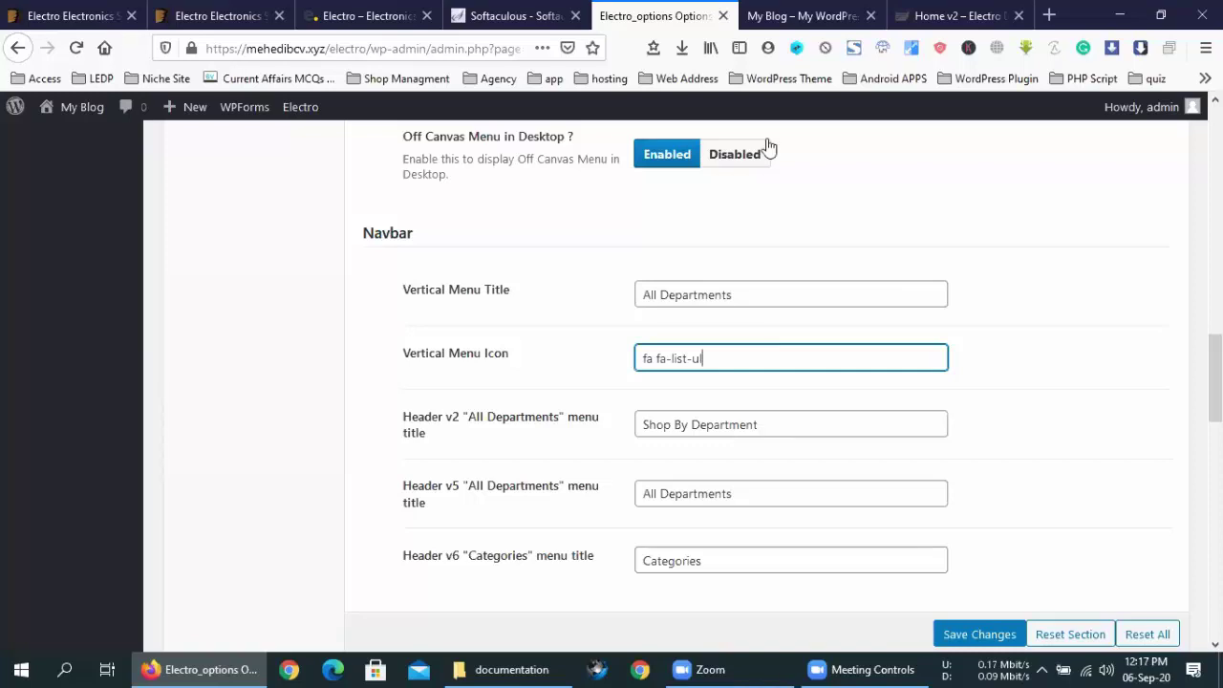
click(798, 17)
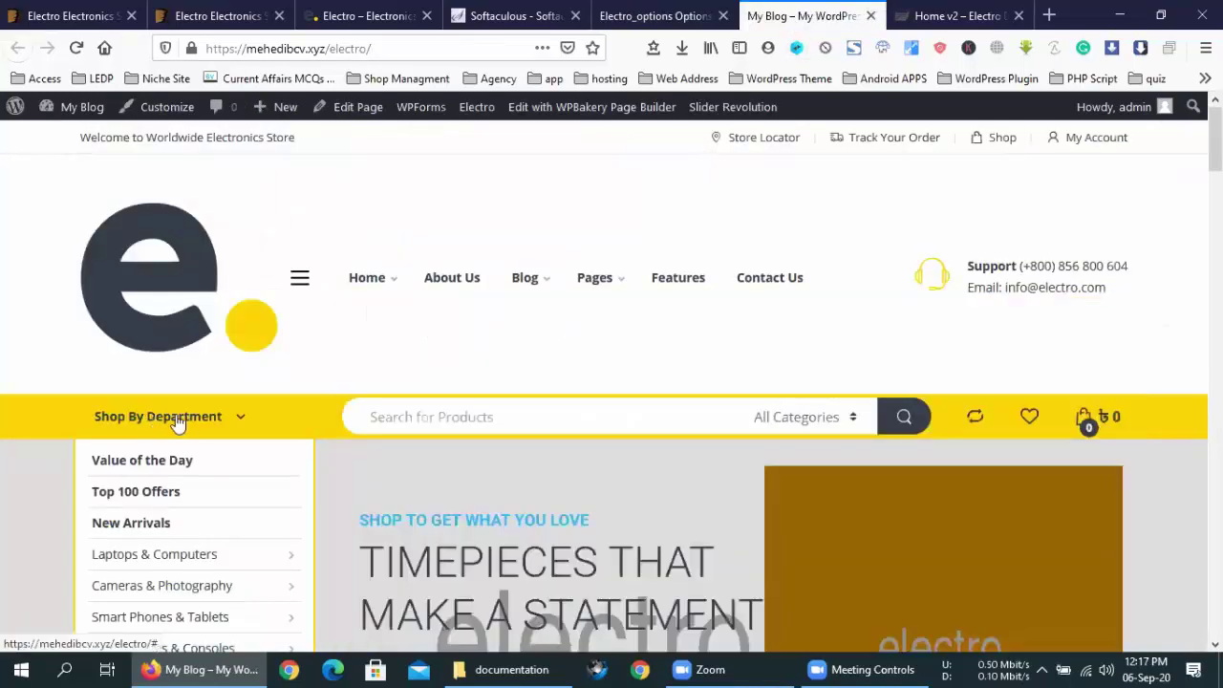
click(652, 10)
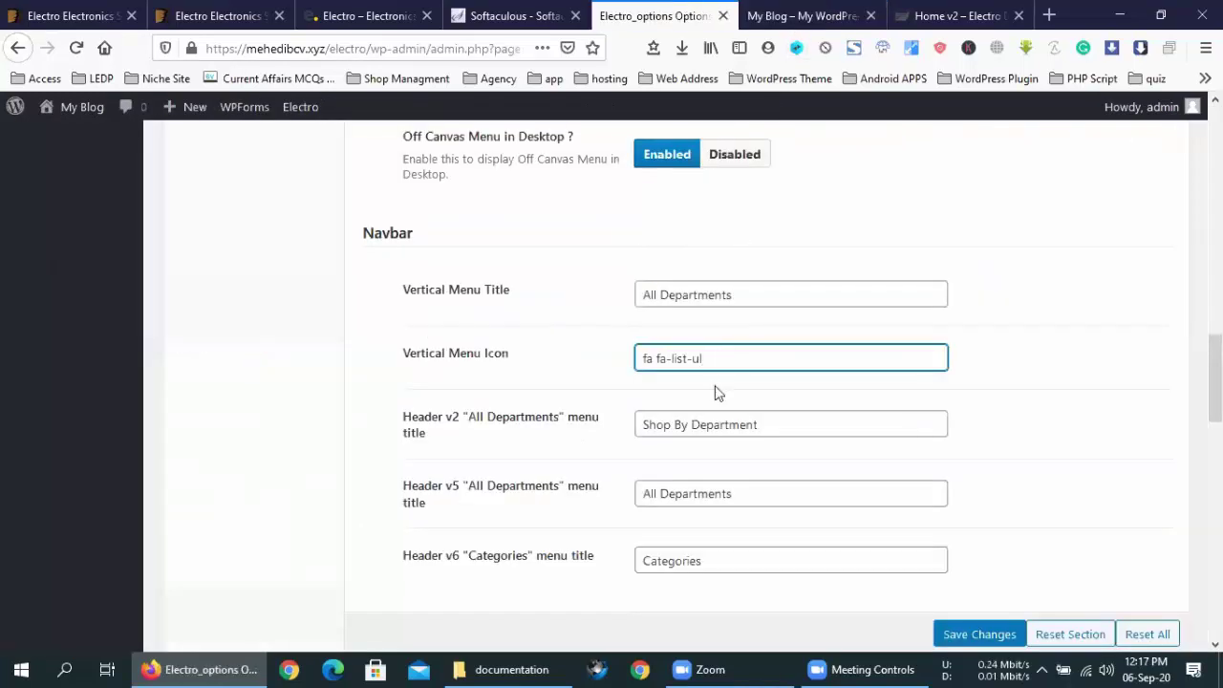
triple_click(760, 420)
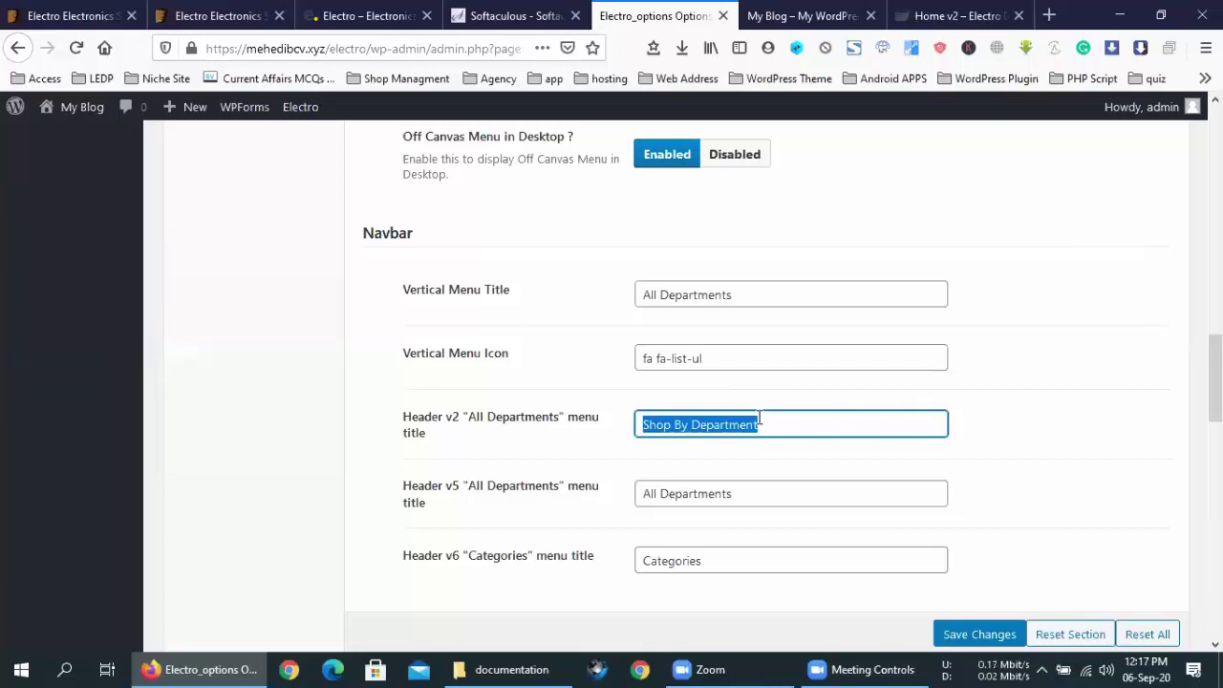
text(বাজার করুন)
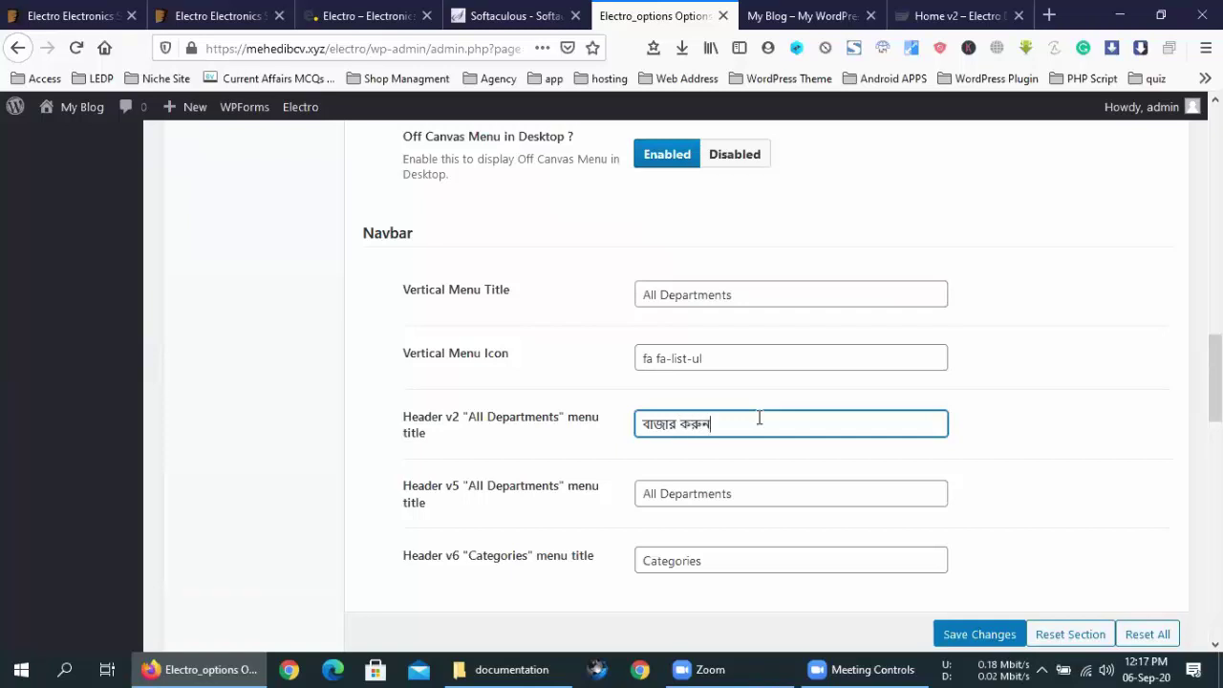
Save the Header v2 "All Departments" menu title and reload the storefront to check the menu label.
click(952, 636)
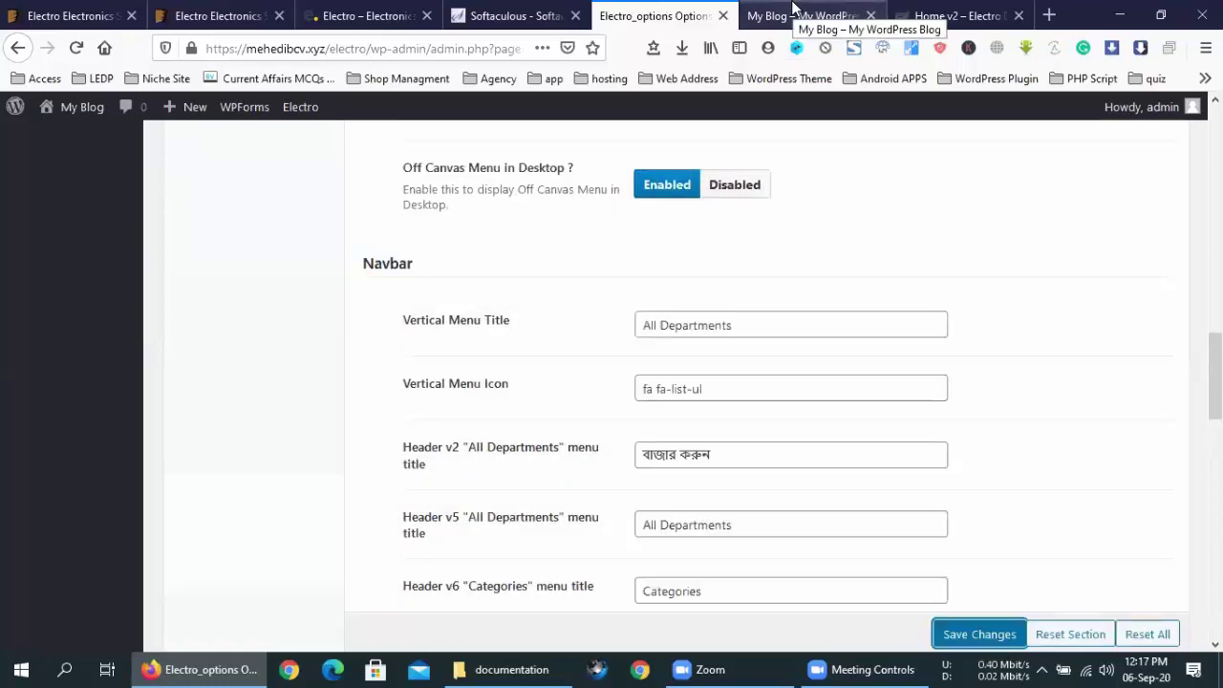
click(792, 11)
click(75, 49)
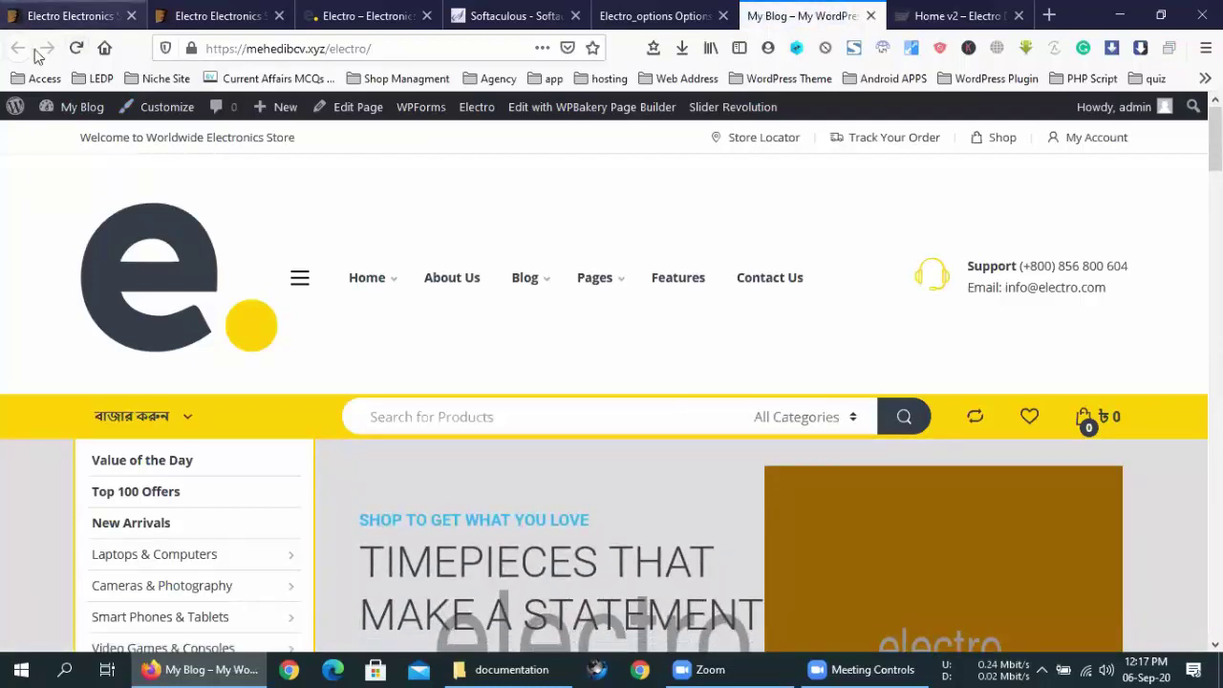
Replace the phone number after the (+800) prefix in the Header Support Number with a placeholder number.
click(630, 16)
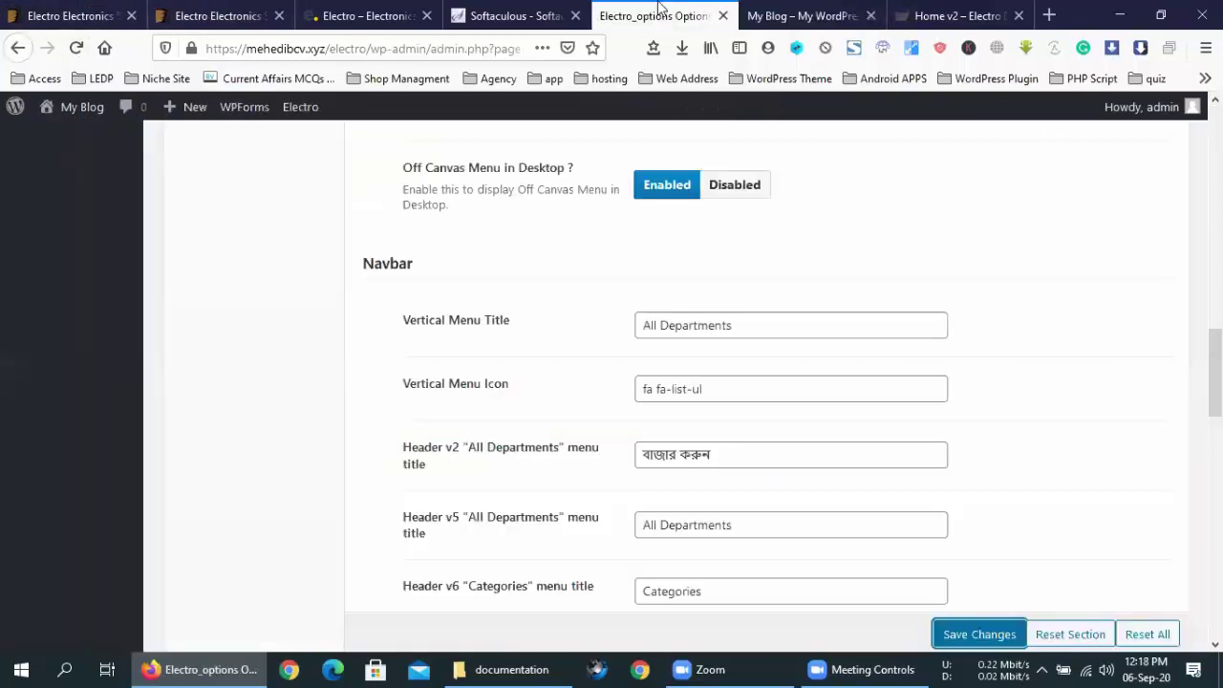
scroll(553, 346, down, 3)
click(745, 319)
scroll(521, 440, down, 5)
scroll(523, 443, down, 2)
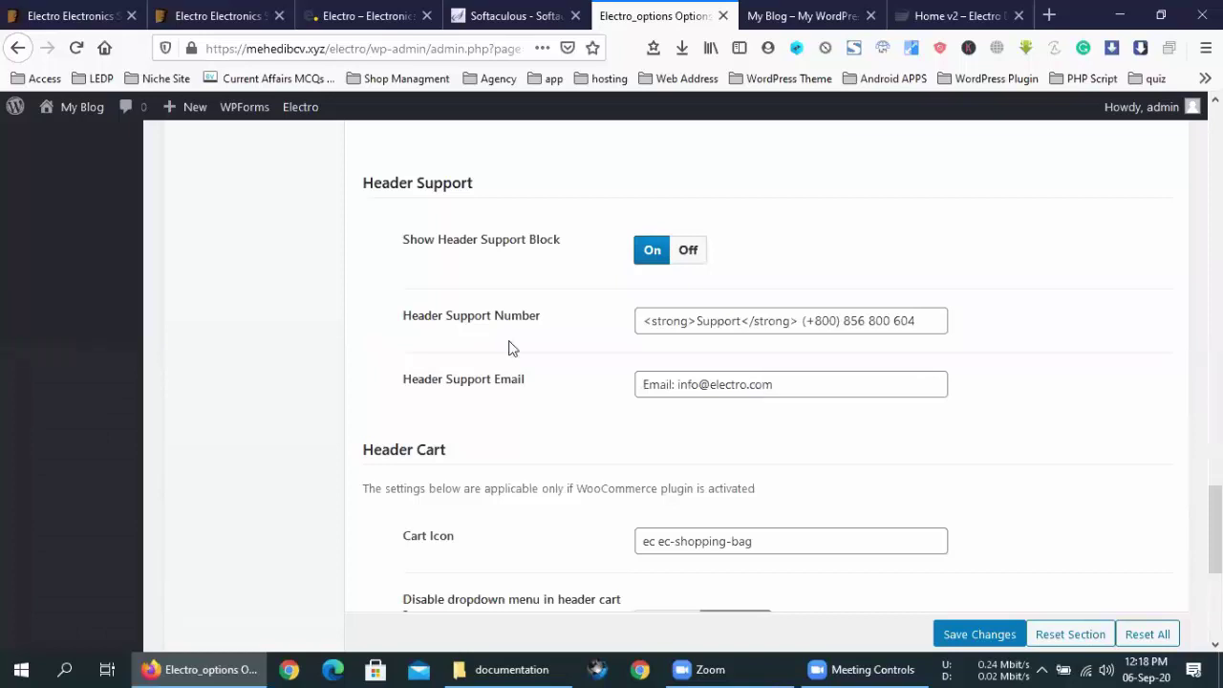
scroll(507, 347, up, 5)
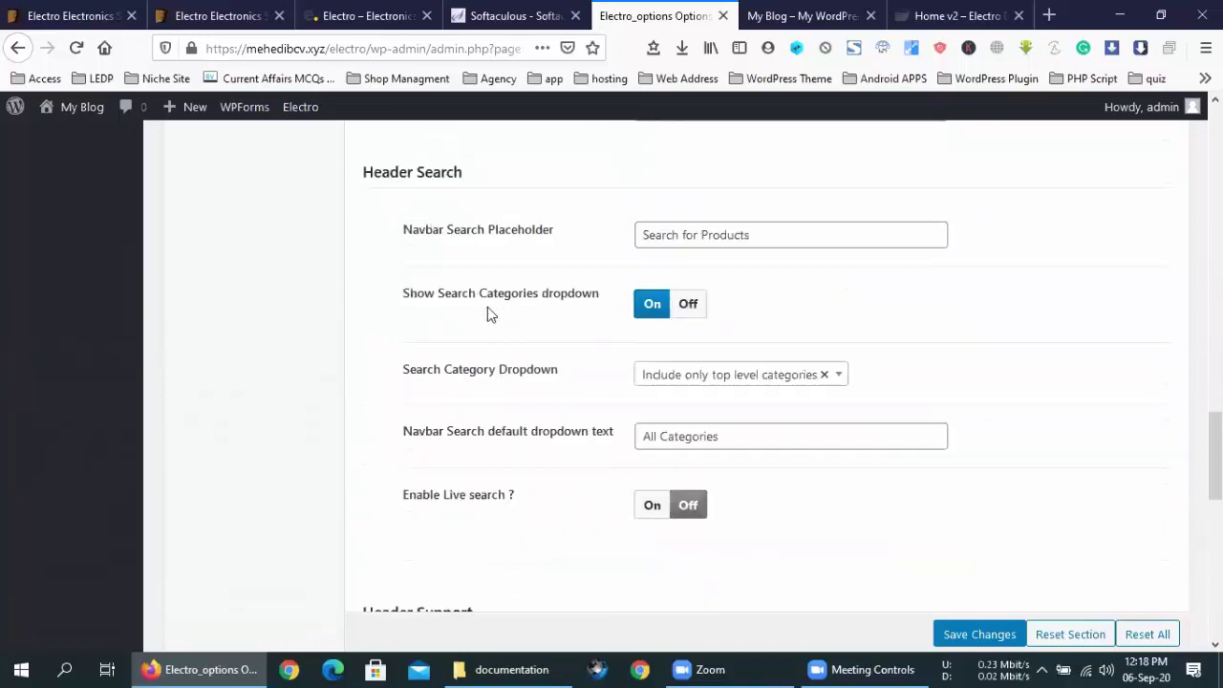
scroll(487, 305, down, 5)
click(795, 13)
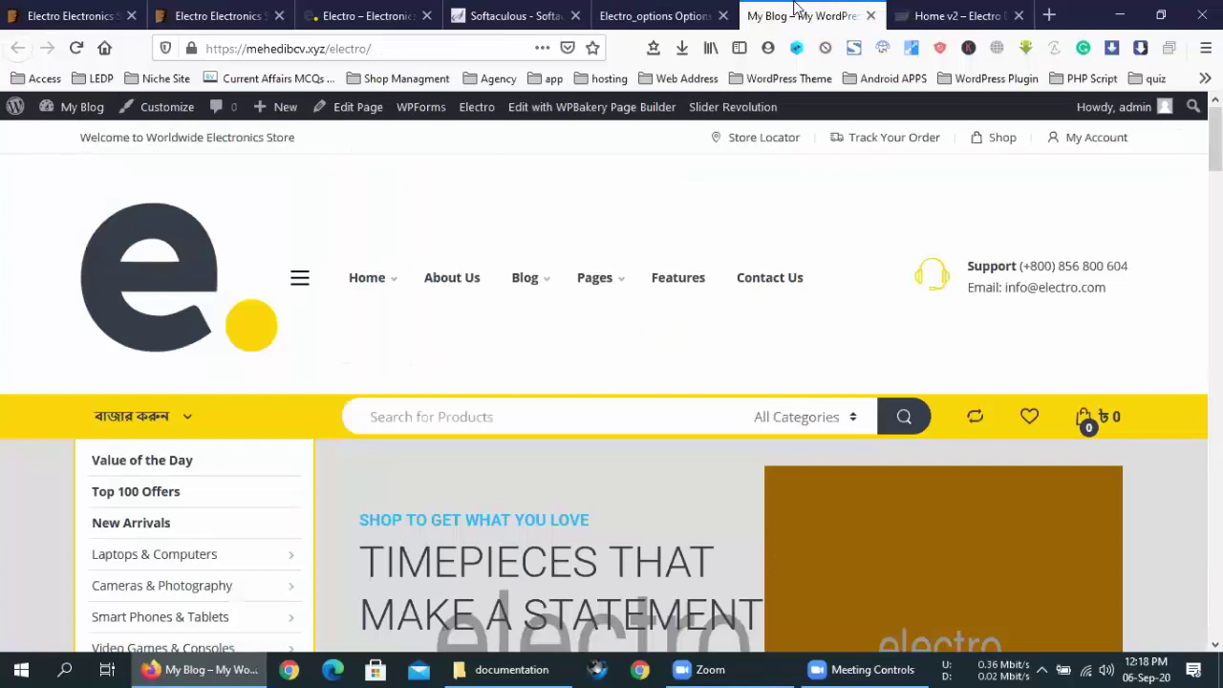
click(659, 15)
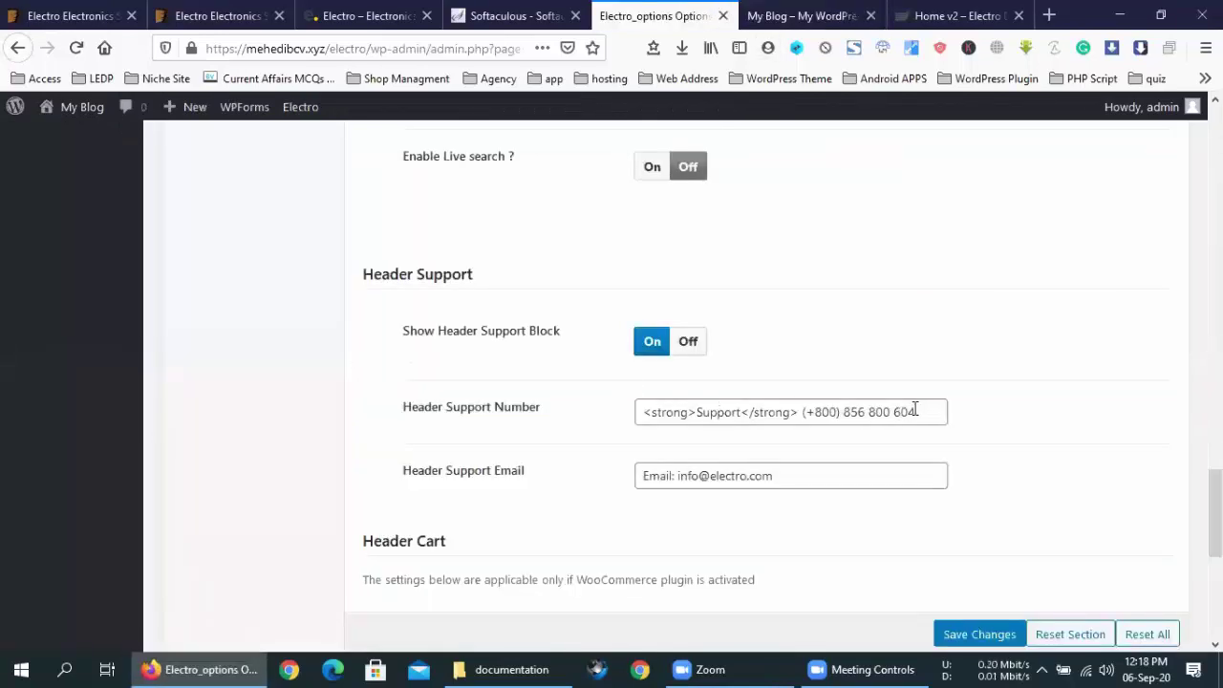
drag(925, 409, 845, 410)
key(BackSpace)
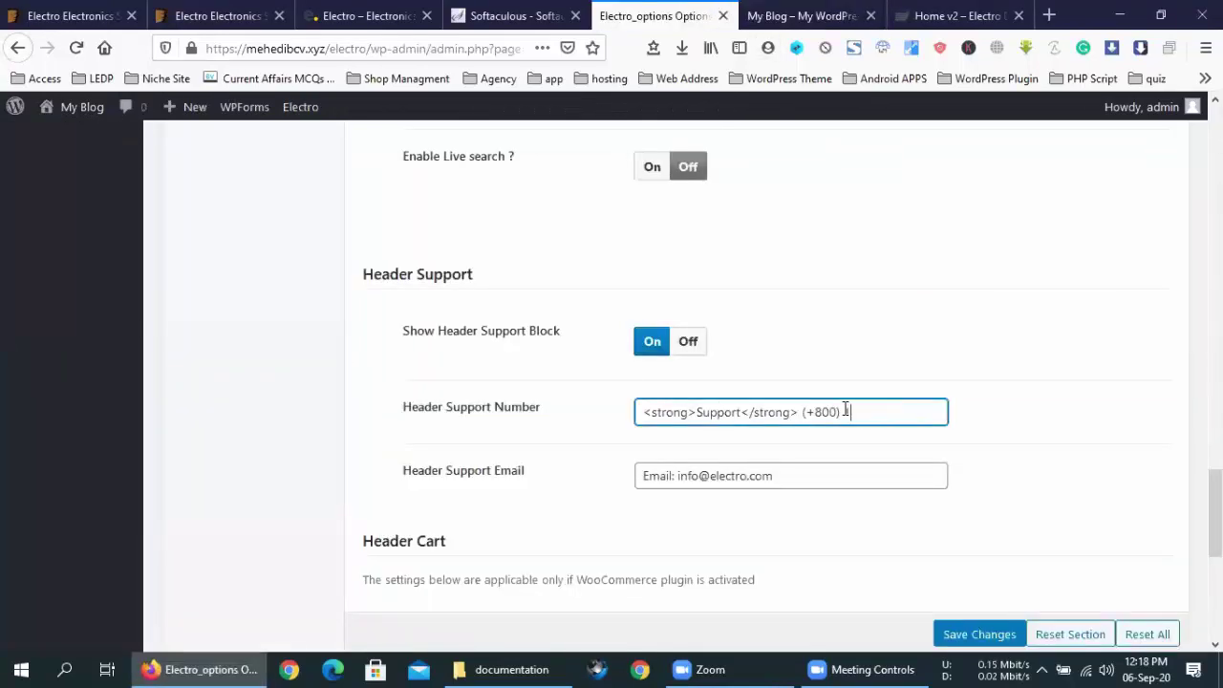
text(111111111111)
Replace the domain in the Header Support Email with the site's own domain copied from the page address.
drag(801, 473, 718, 466)
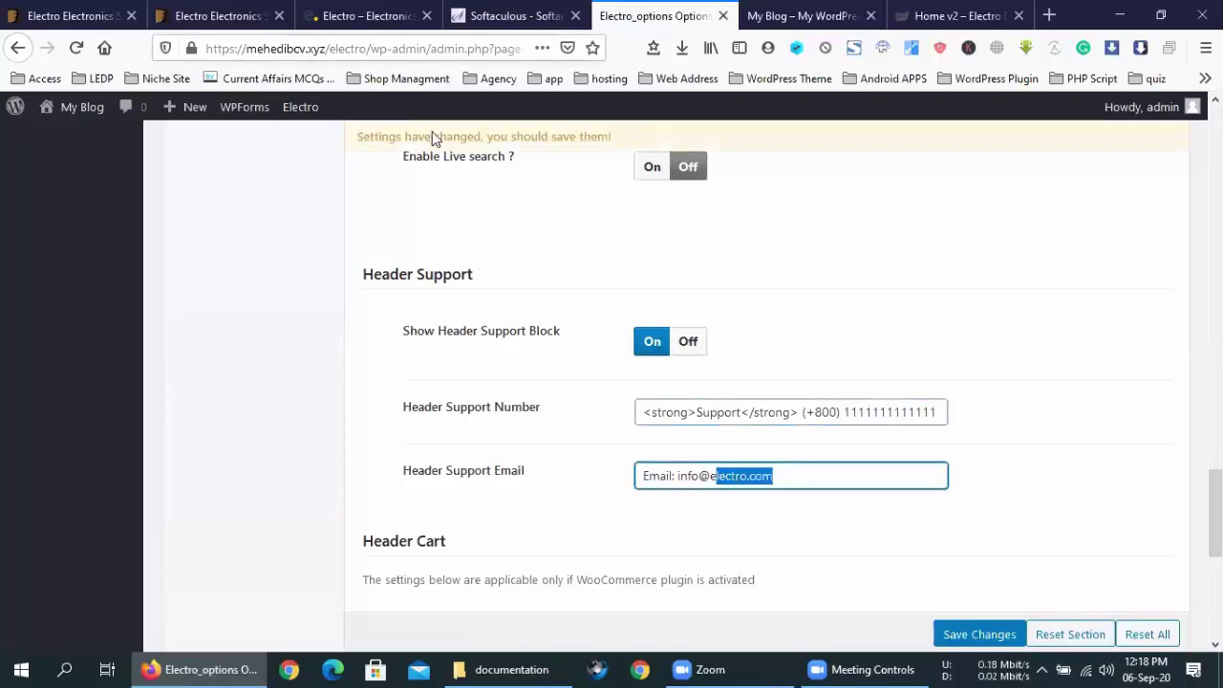
key(ctrl+l)
key(shift+Left)
key(shift+Left)
key(shift+Left)
key(shift+Left)
key(shift+Left)
key(shift+Left)
key(shift+Left)
key(shift+Left)
key(shift+Left)
key(shift+Left)
key(shift+Left)
key(shift+Left)
key(shift+Left)
key(shift+Left)
key(ctrl+c)
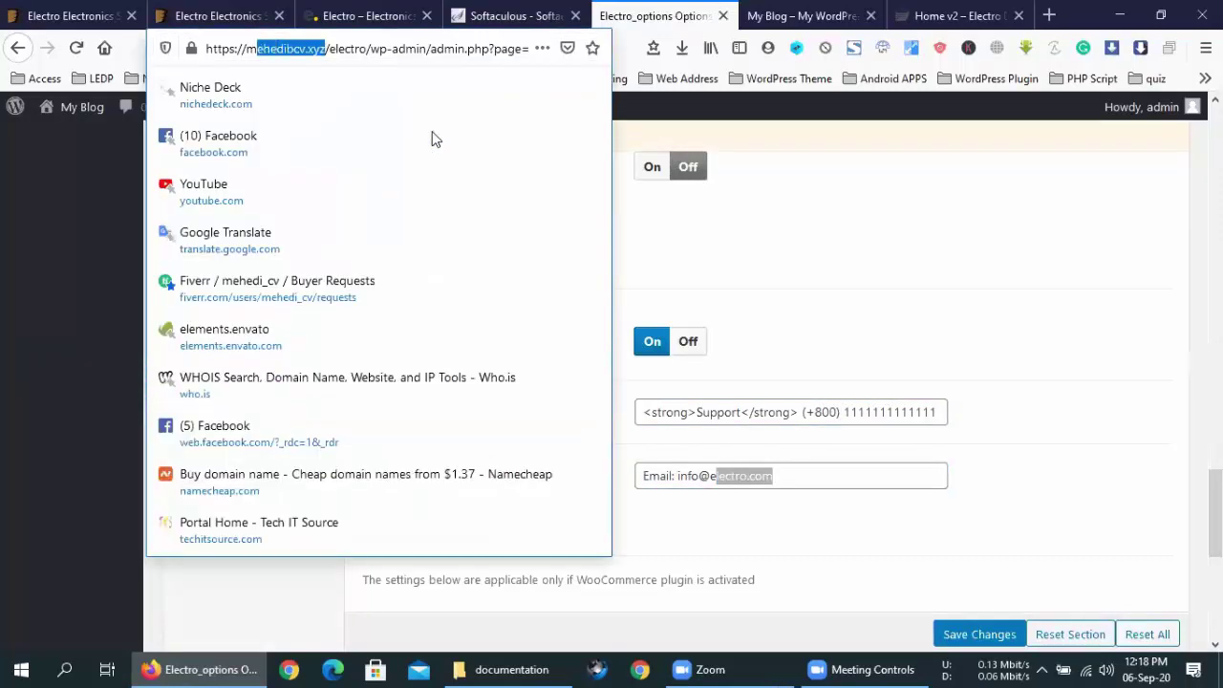
click(734, 475)
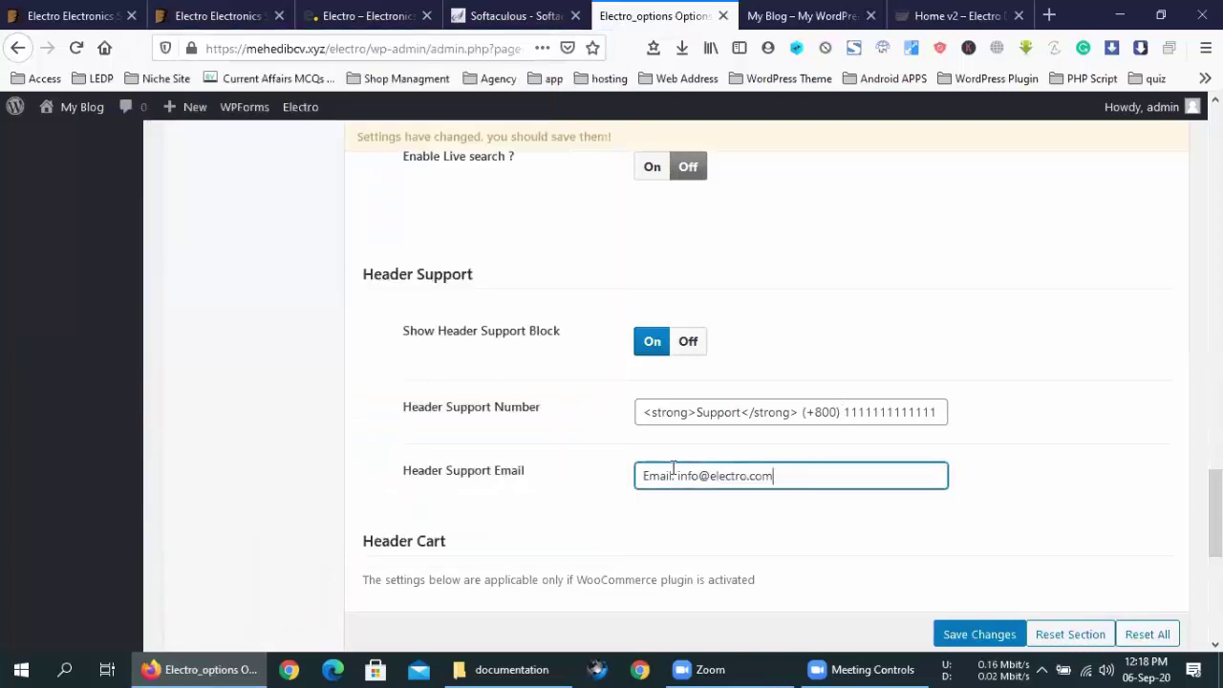
drag(710, 475, 838, 488)
key(ctrl+v)
click(818, 461)
Examine the Header Cart and Header User Account options and compare them with the icons in the storefront header.
scroll(819, 461, down, 3)
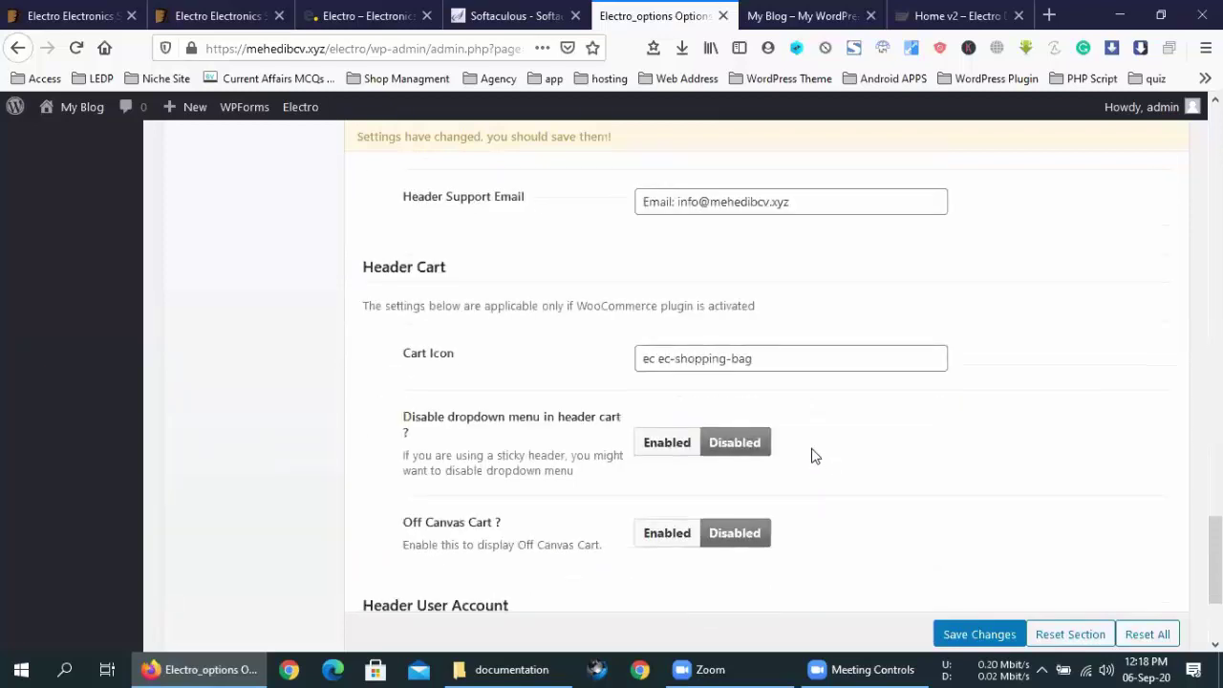
scroll(810, 455, down, 2)
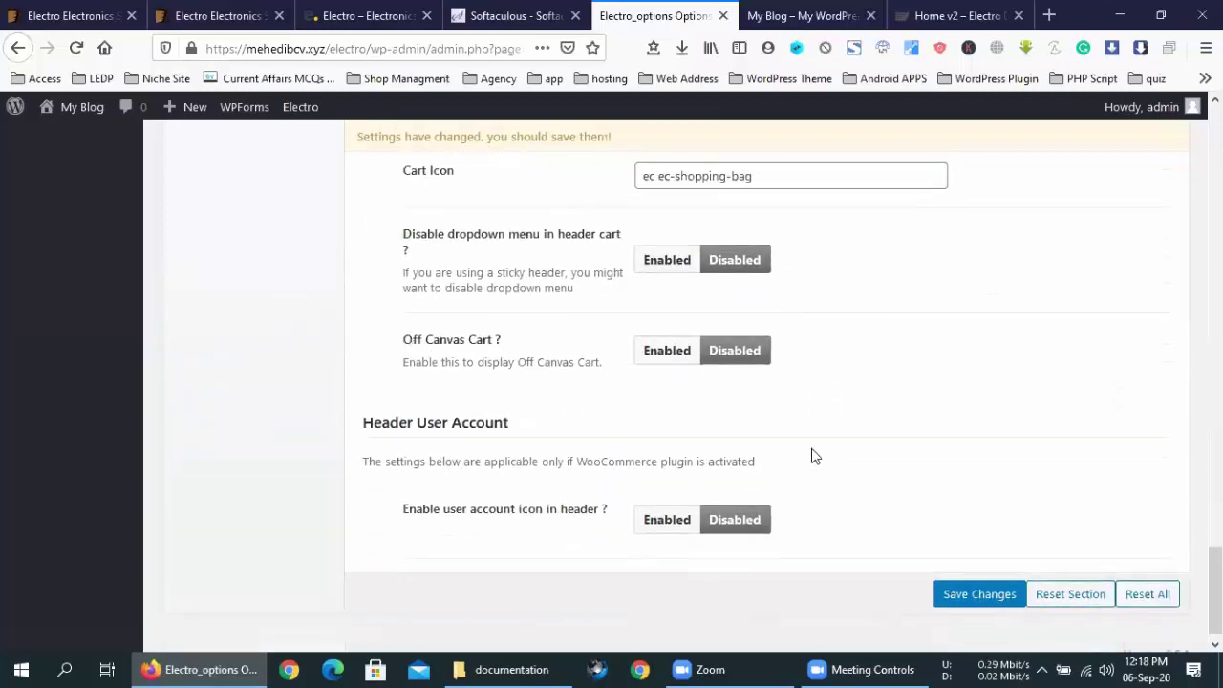
scroll(633, 249, up, 3)
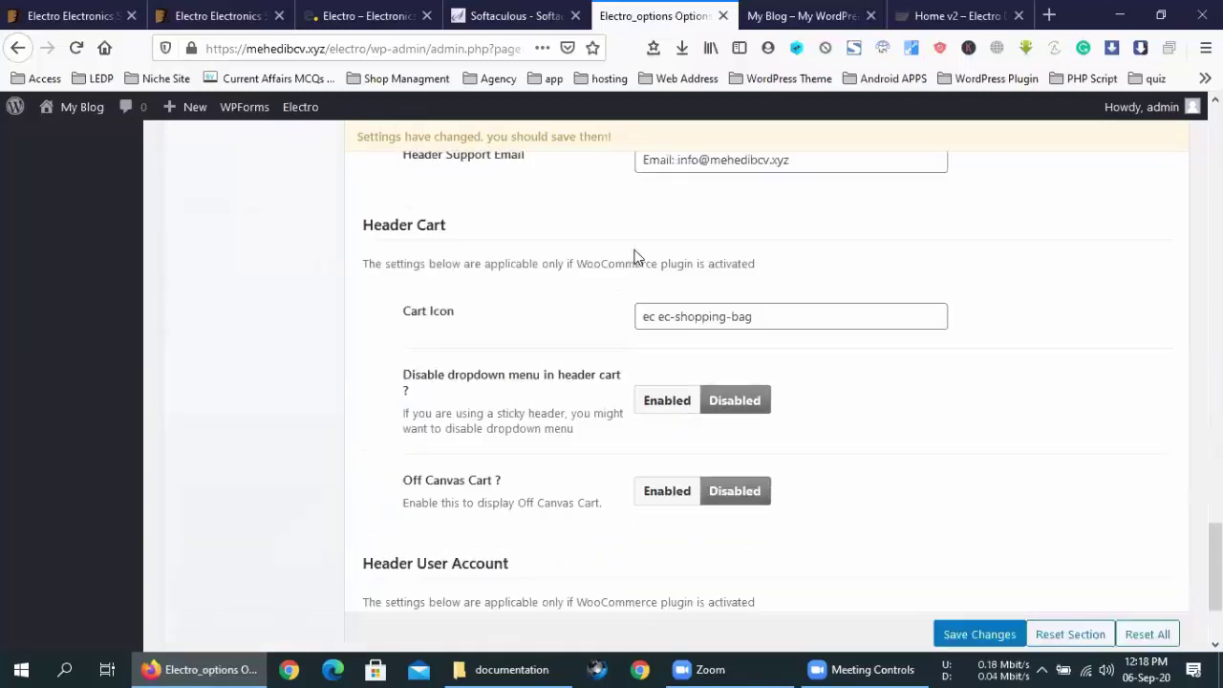
click(822, 15)
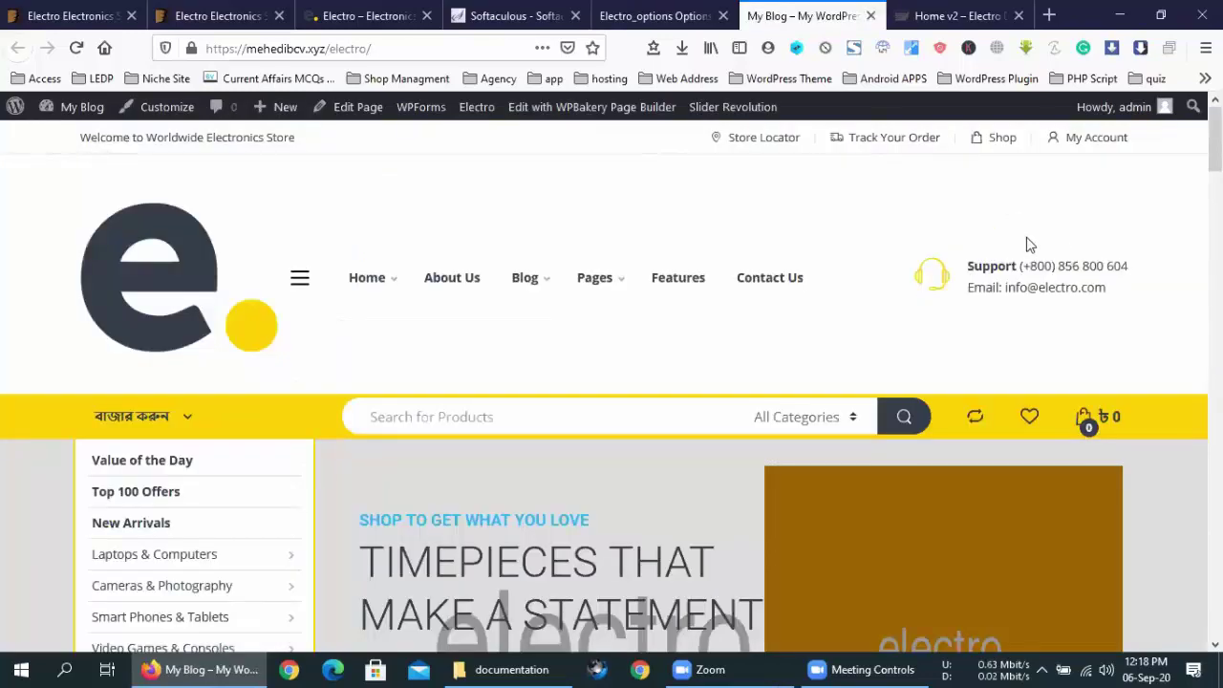
scroll(1026, 242, down, 3)
scroll(1026, 242, up, 2)
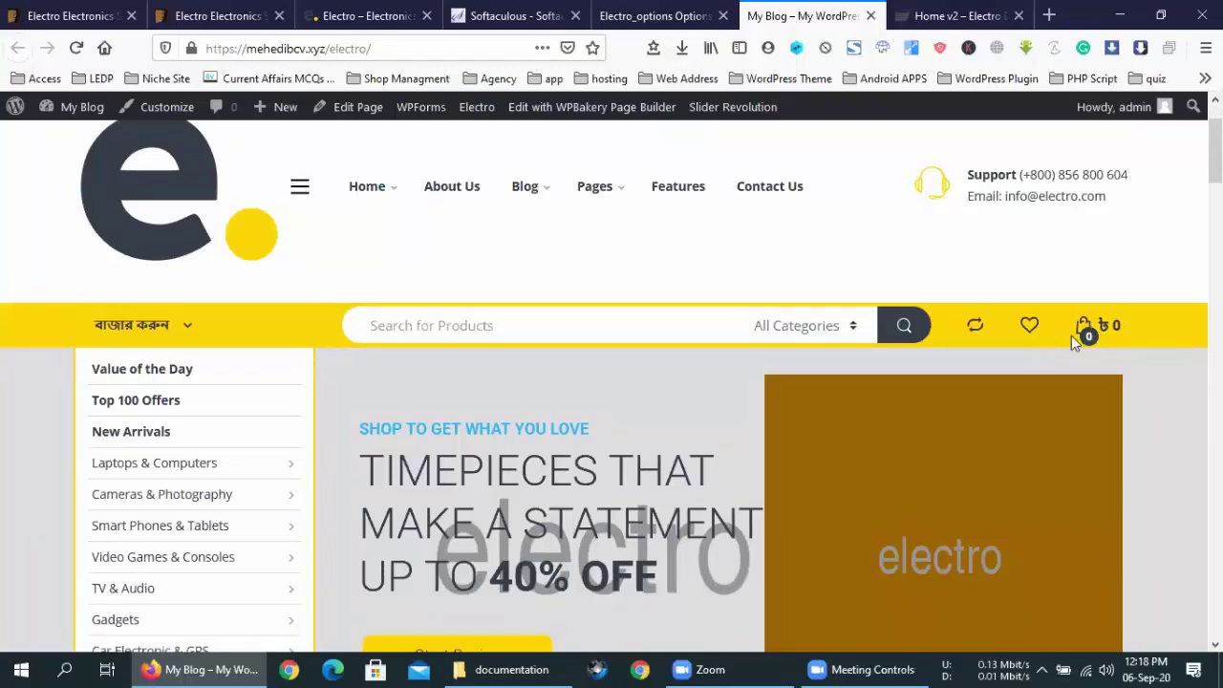
click(669, 14)
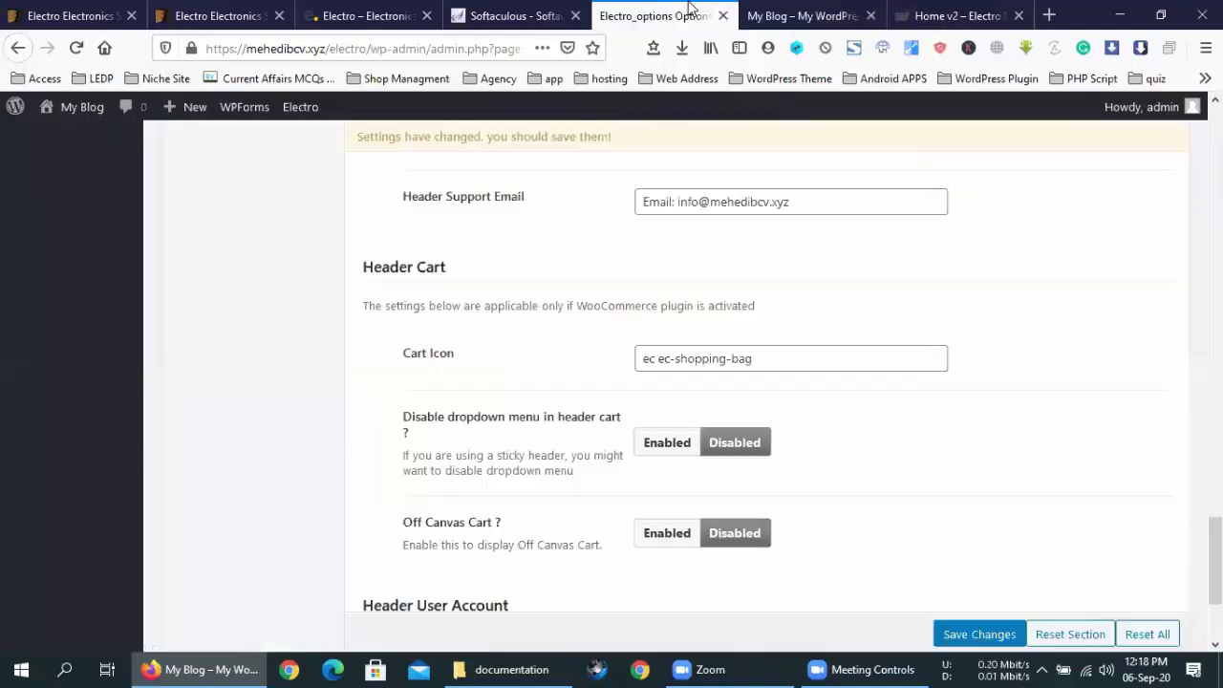
click(822, 358)
scroll(890, 453, down, 3)
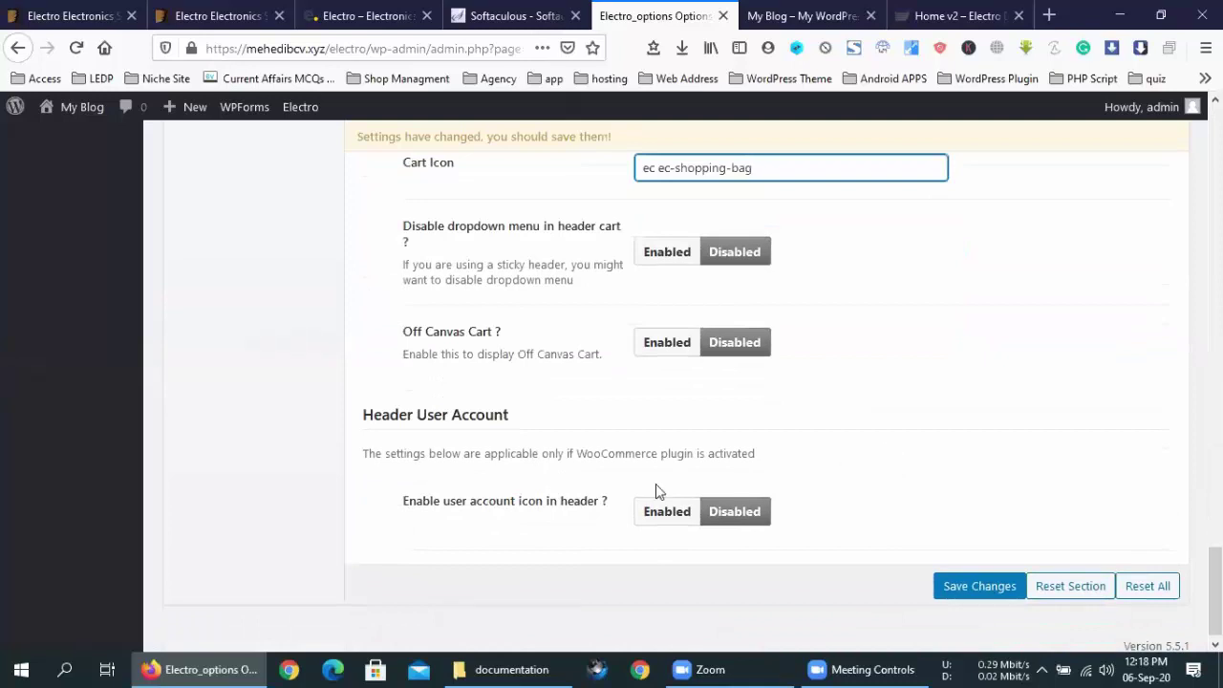
Enable the user account icon in the header and save the theme option changes.
click(812, 15)
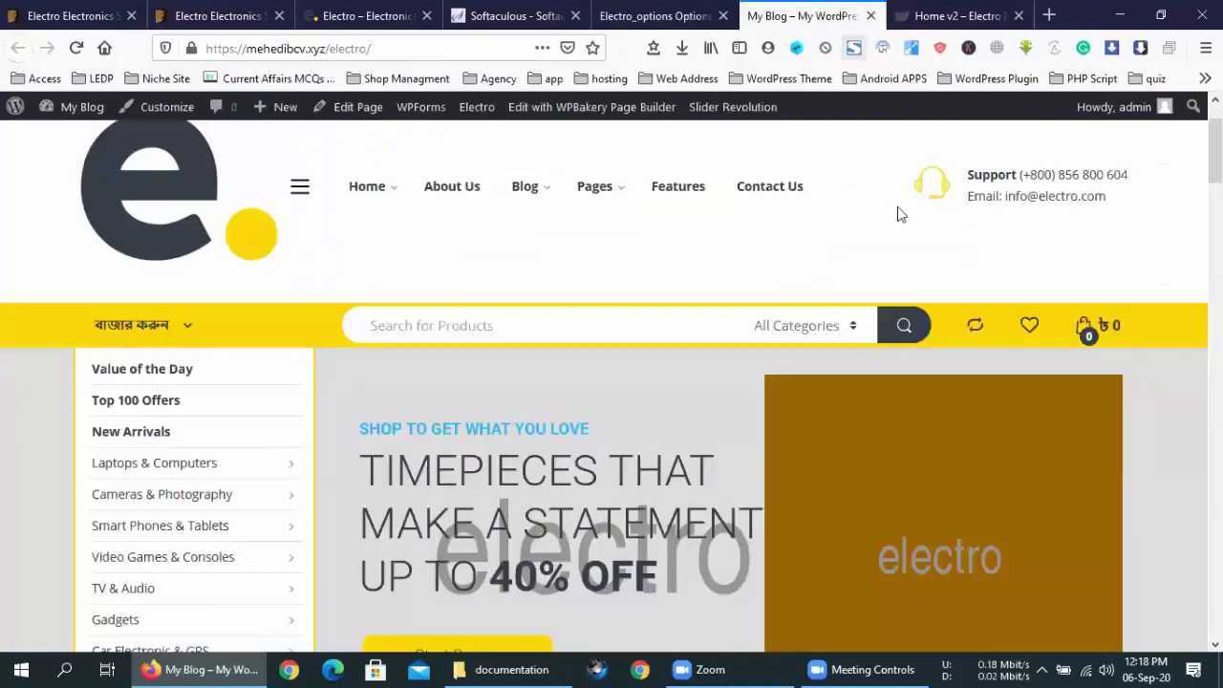
click(721, 7)
click(666, 509)
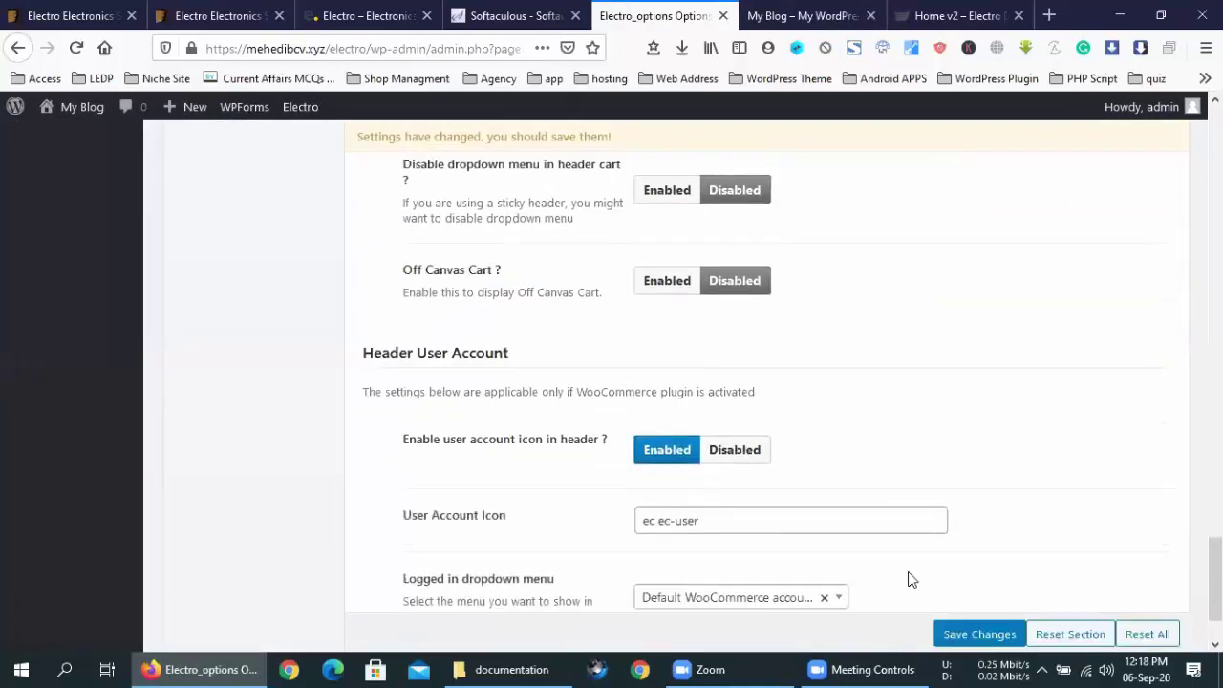
scroll(911, 580, down, 2)
triple_click(726, 436)
click(840, 457)
click(956, 585)
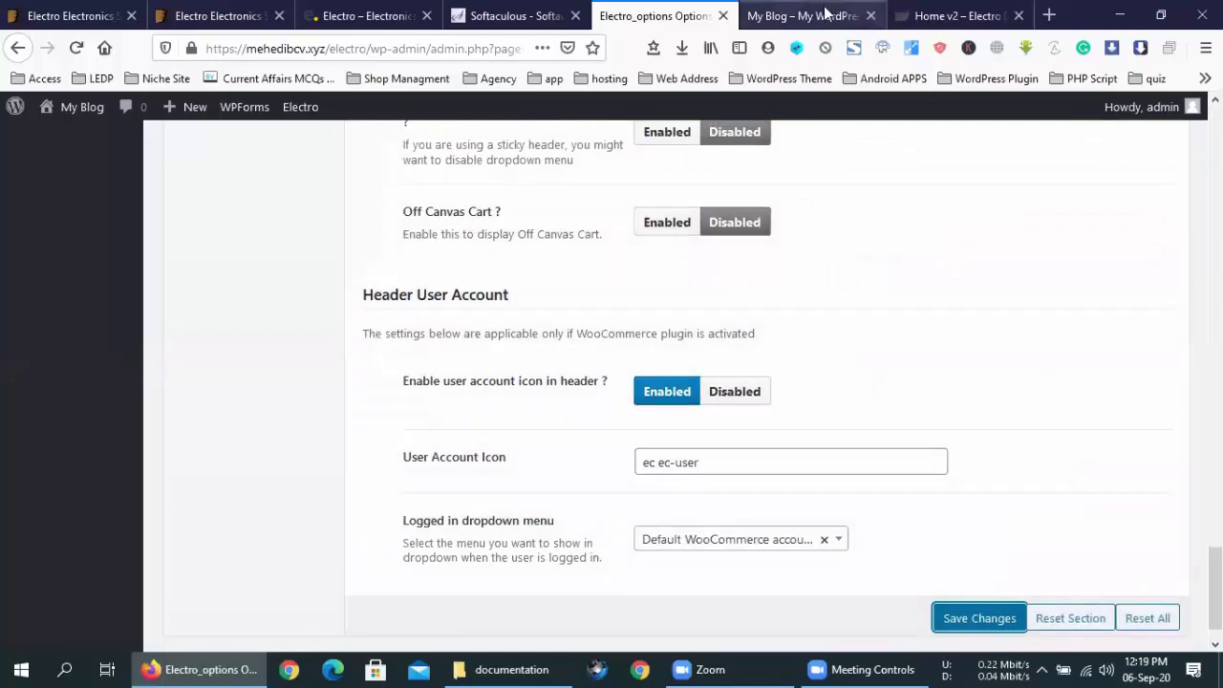
Reload the storefront to check the header's support contact details and user account icon.
click(801, 15)
click(76, 48)
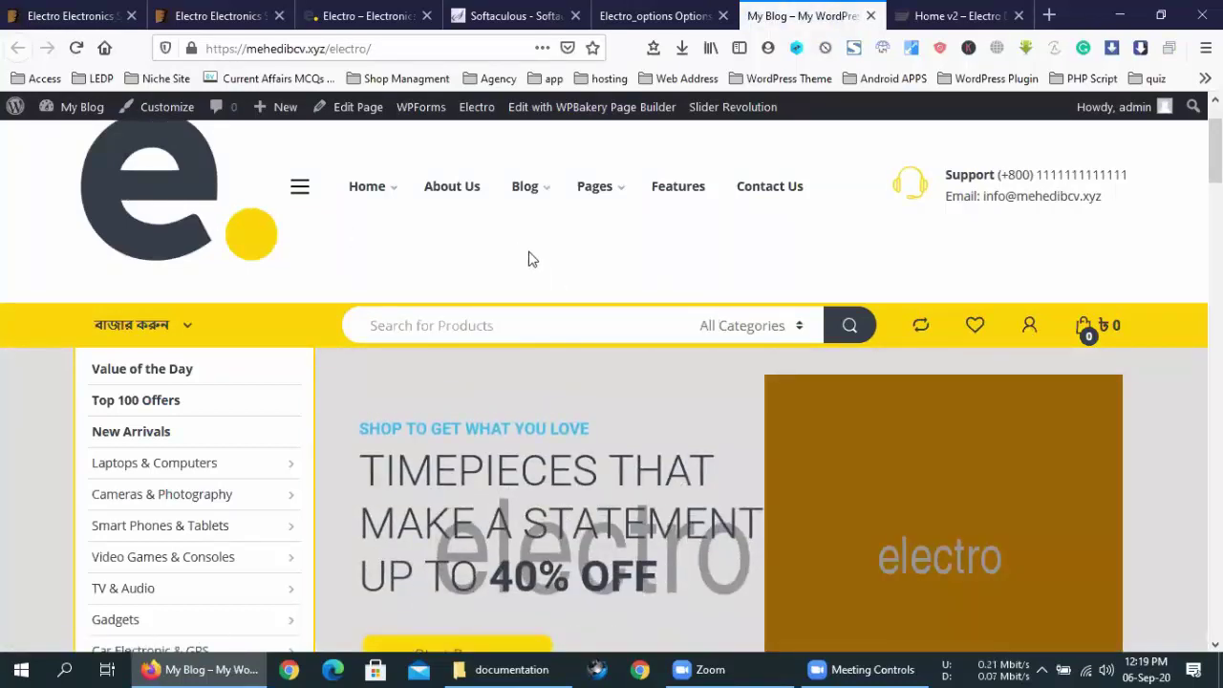
scroll(532, 260, up, 2)
Open the Footer section of the theme options at its Brands Slider and Footer Widgets settings.
click(654, 15)
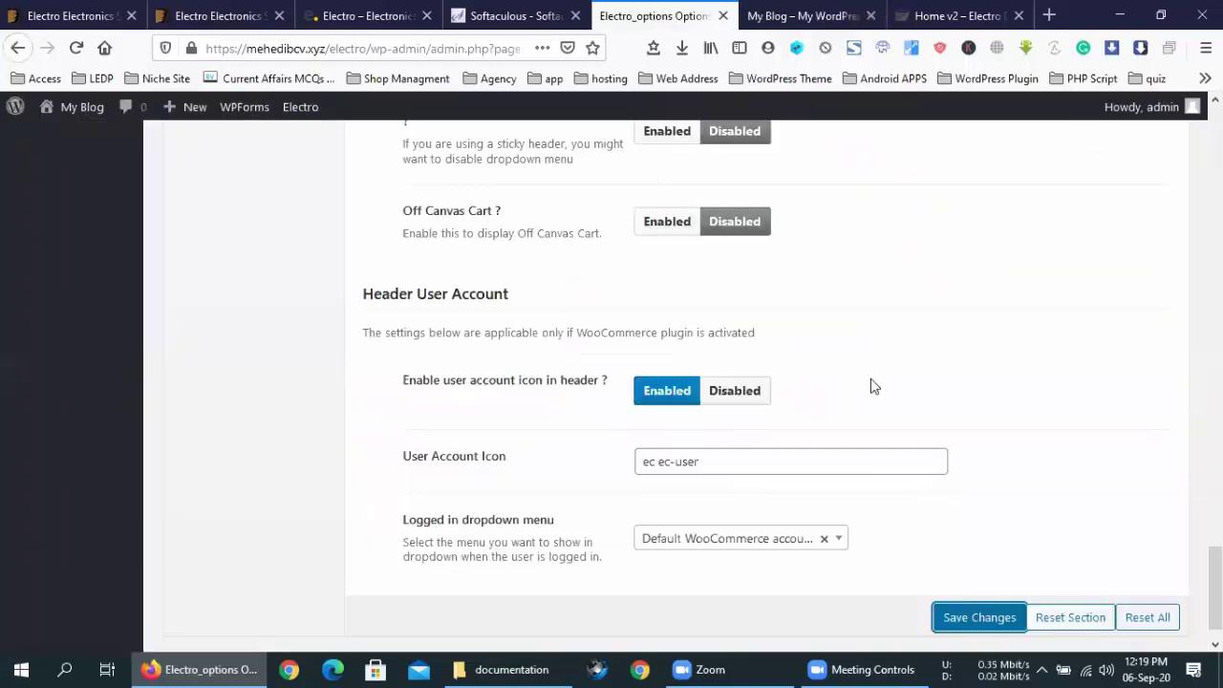
scroll(870, 386, up, 20)
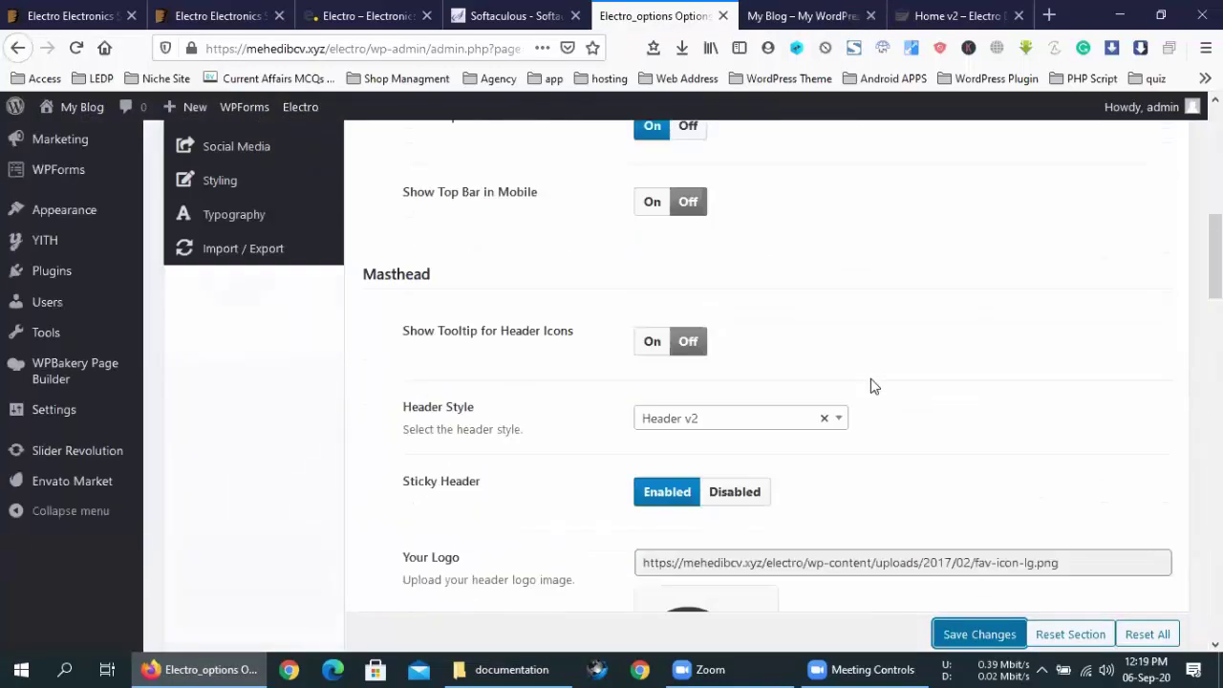
scroll(870, 379, up, 3)
scroll(548, 335, down, 4)
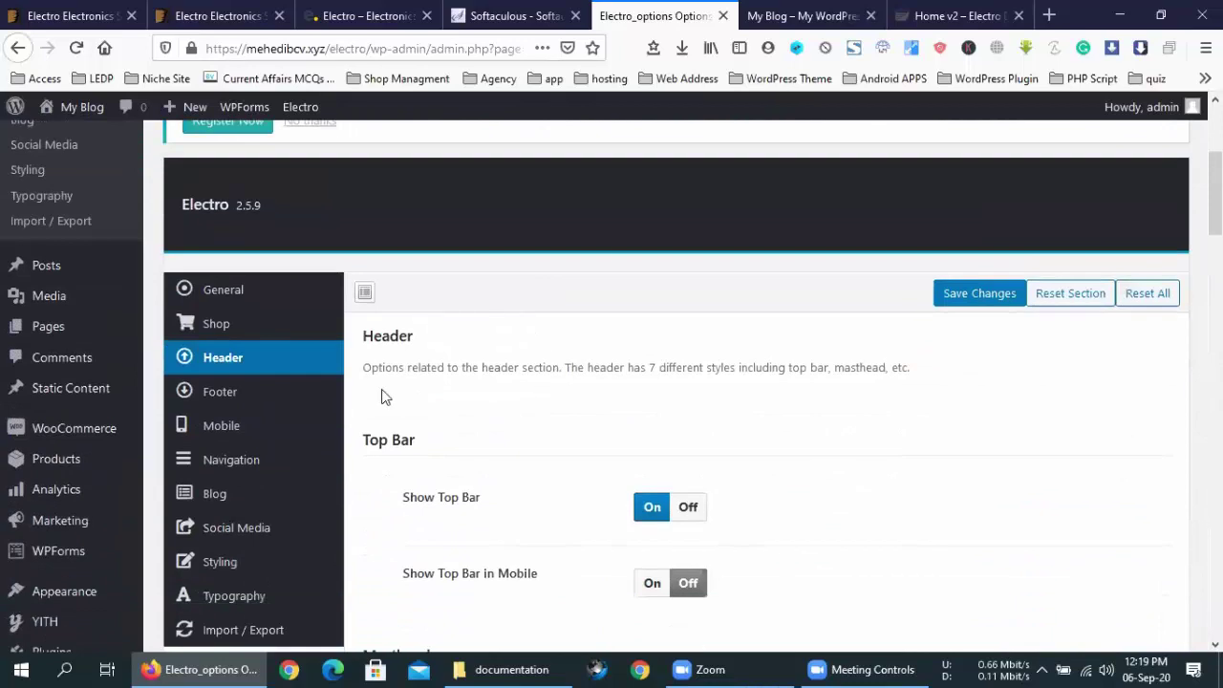
click(236, 403)
scroll(723, 355, down, 2)
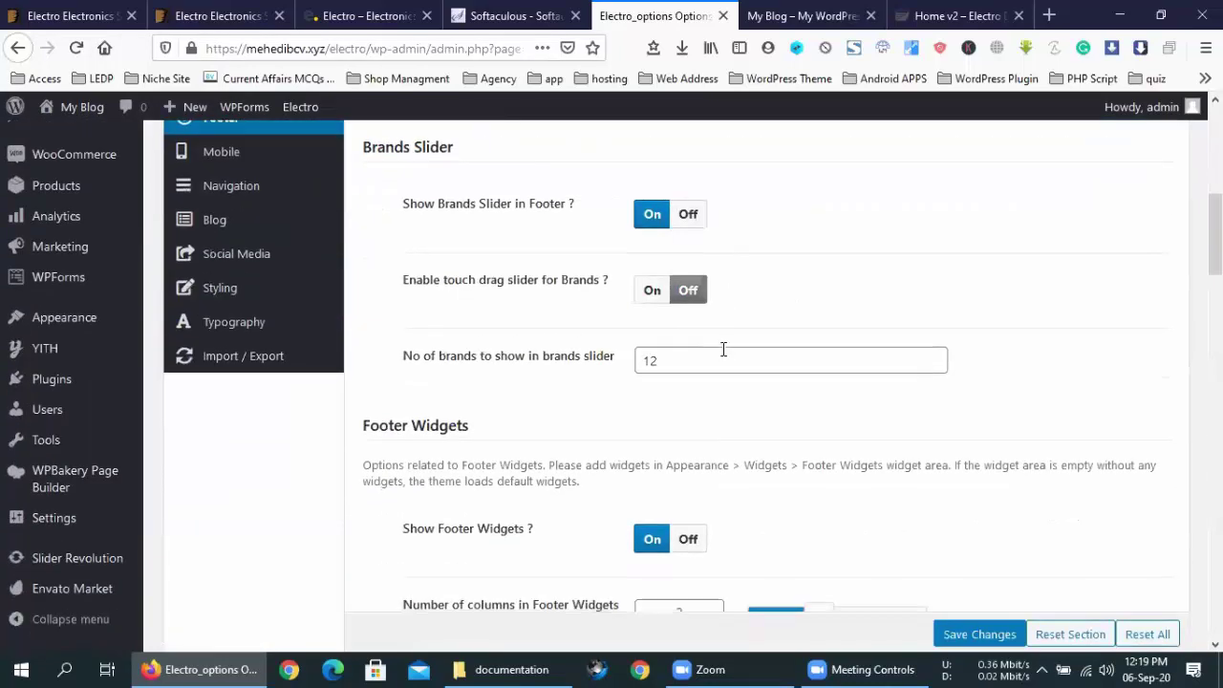
Examine the storefront footer's contact block, link columns and copyright bar and compare them with the footer options.
click(778, 8)
scroll(701, 413, down, 10)
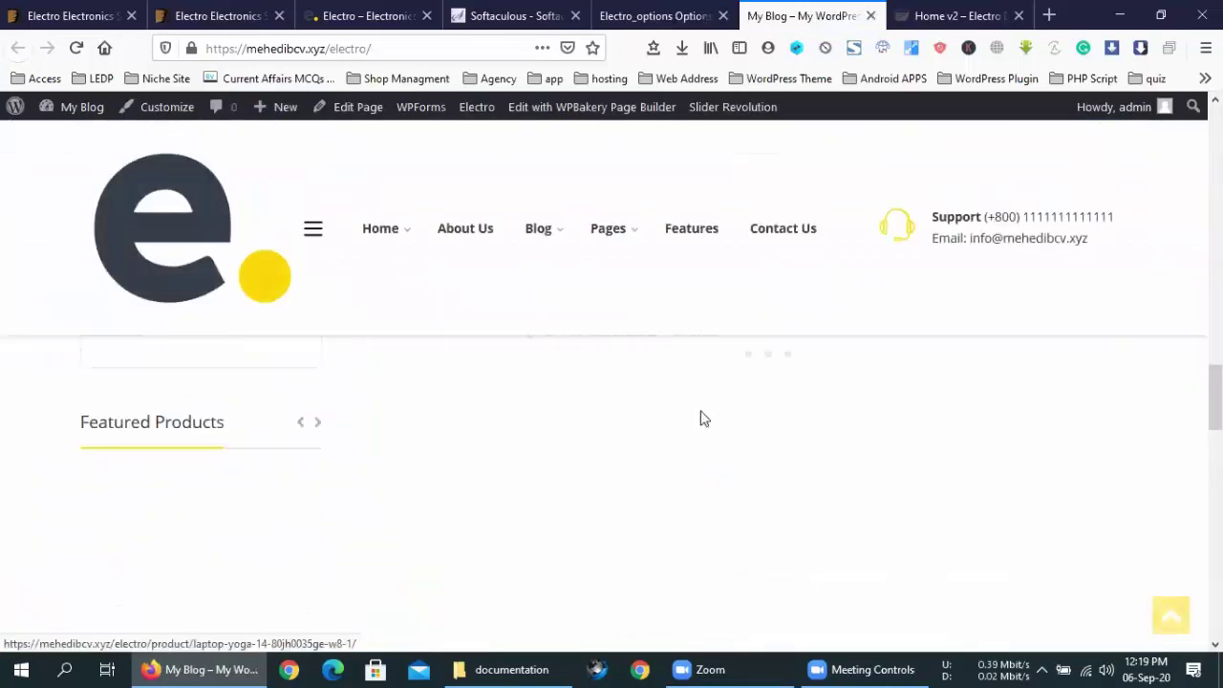
scroll(701, 411, down, 4)
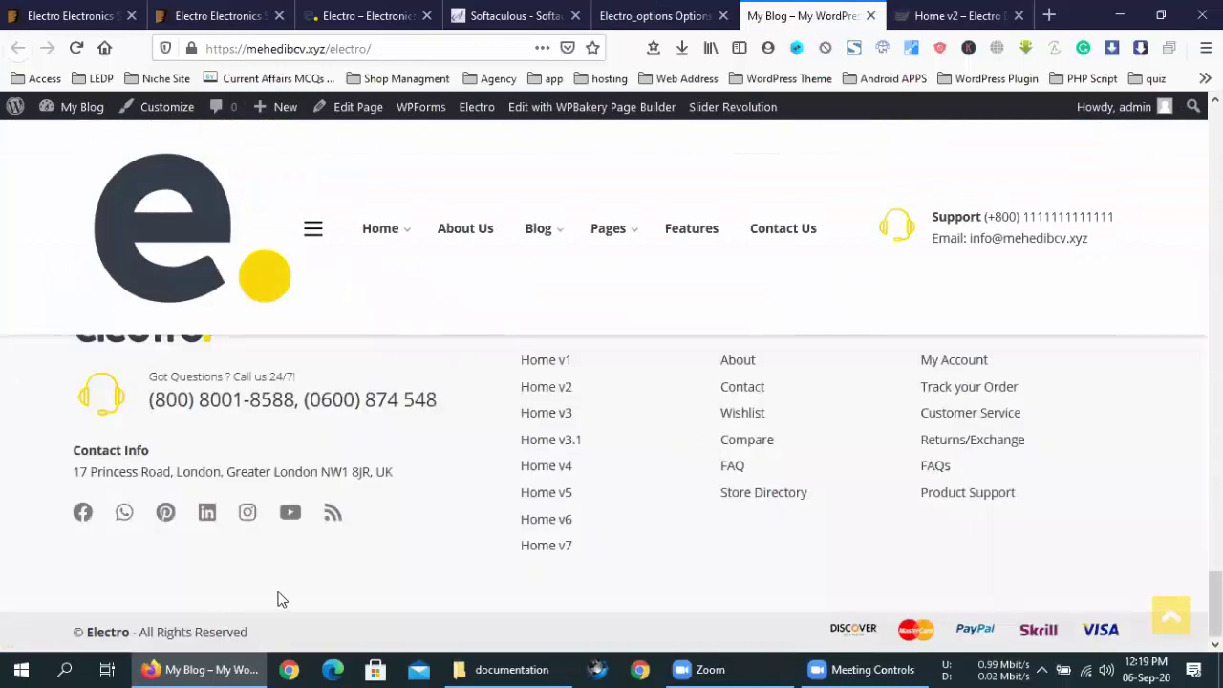
scroll(277, 594, up, 2)
scroll(278, 590, down, 1)
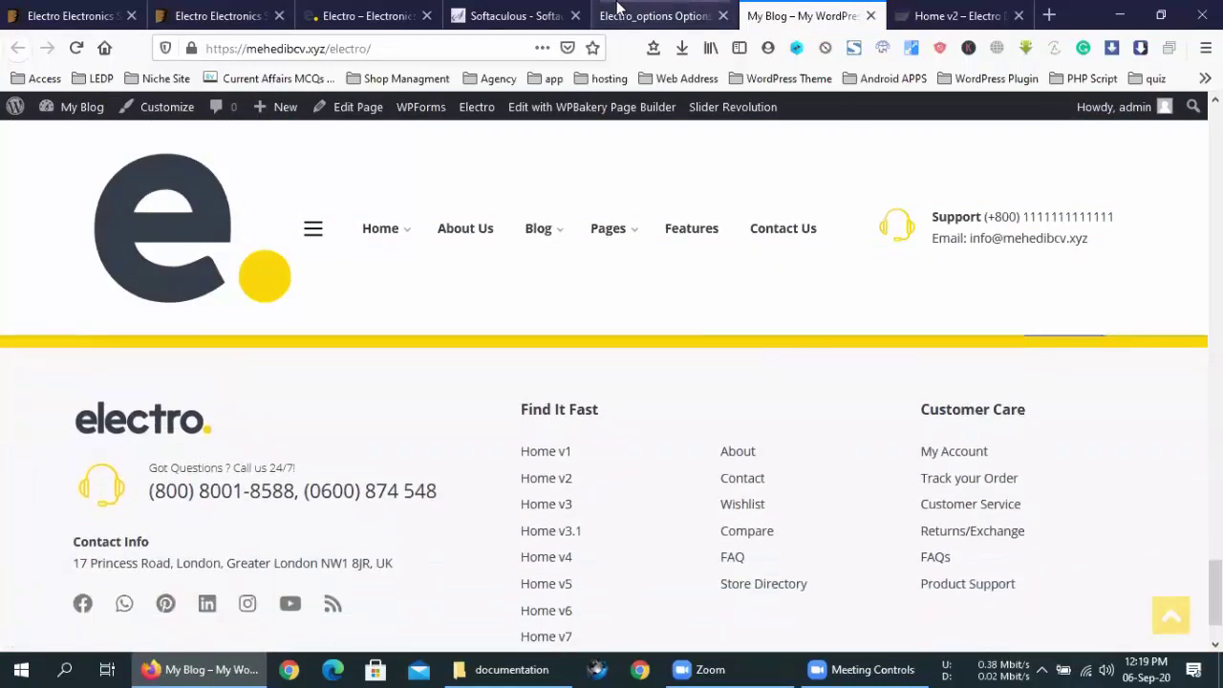
click(627, 11)
click(800, 9)
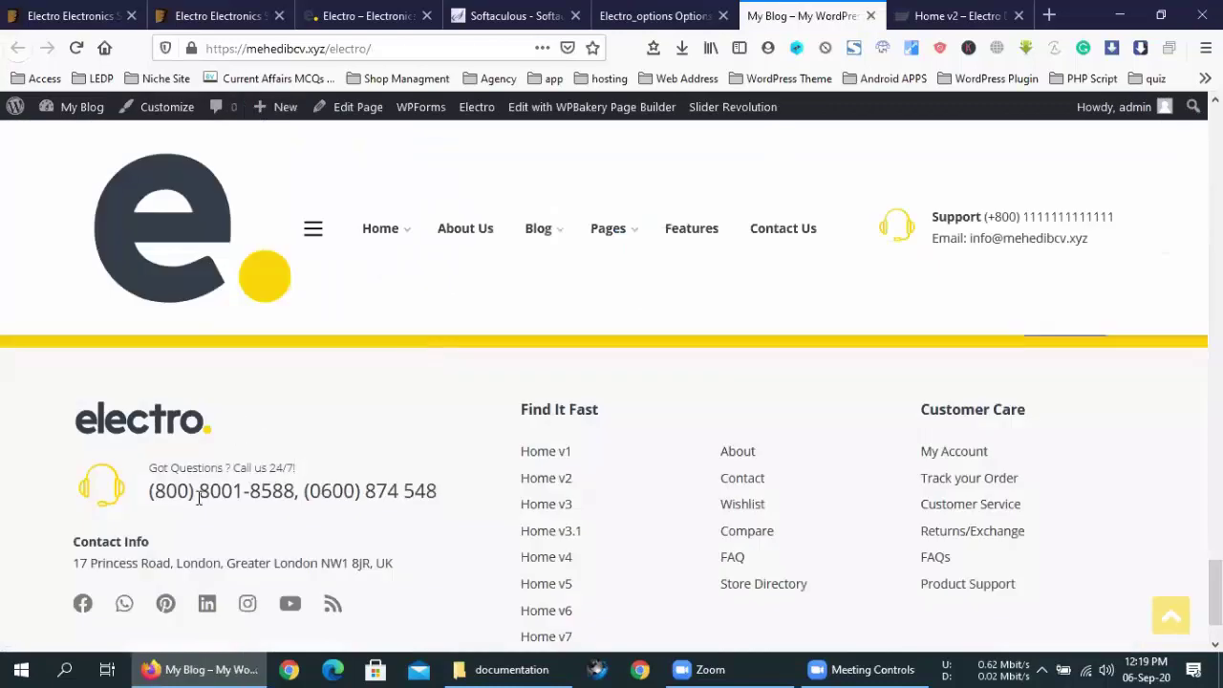
click(699, 11)
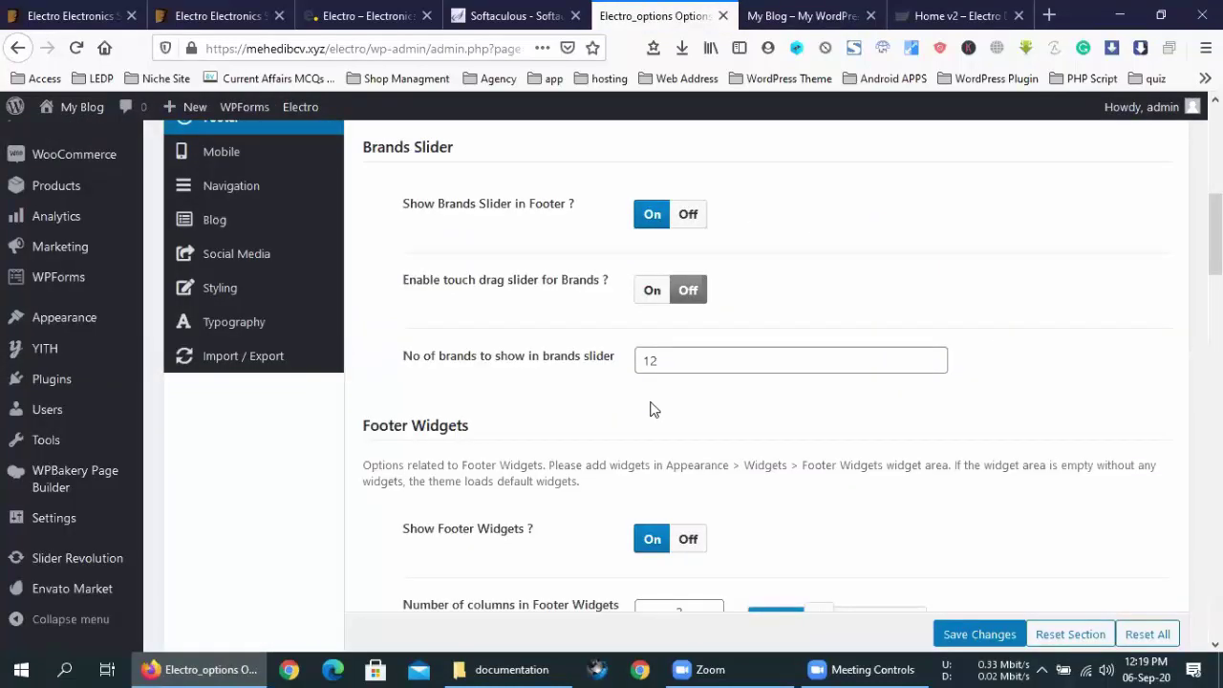
Compare the Footer Newsletter Section's title and marketing text with the newsletter bar on the storefront.
scroll(772, 409, down, 5)
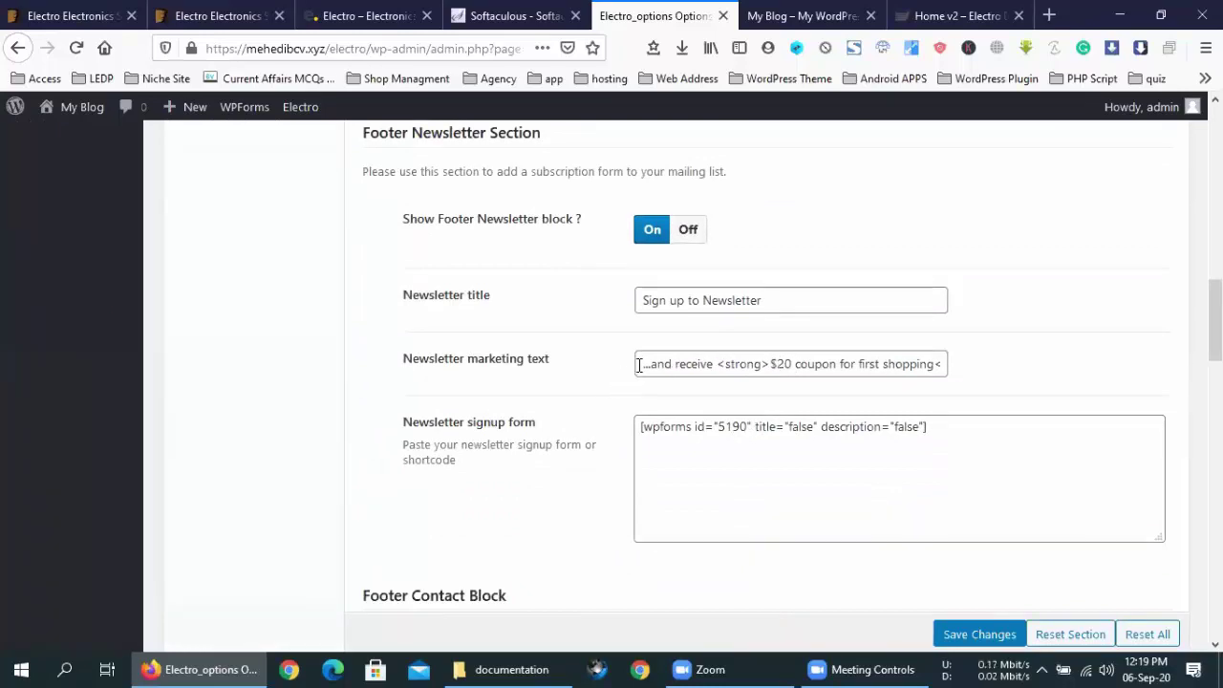
drag(639, 364, 994, 338)
key(ctrl+Tab)
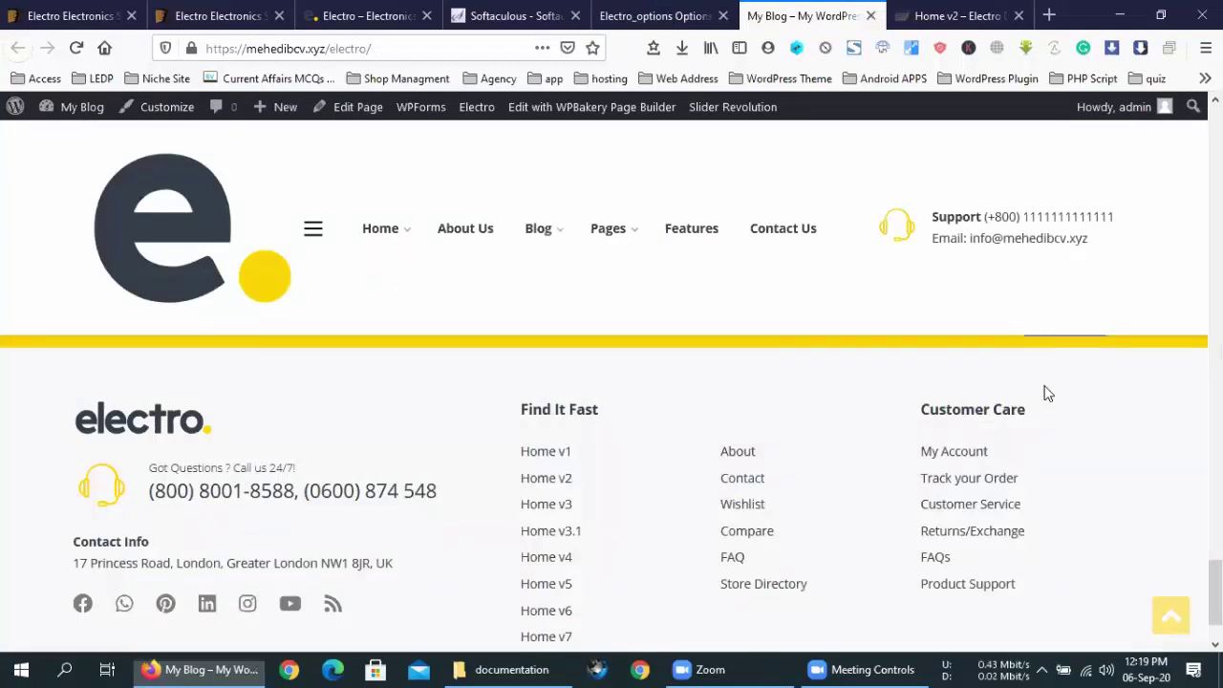
scroll(723, 415, up, 2)
scroll(723, 414, down, 1)
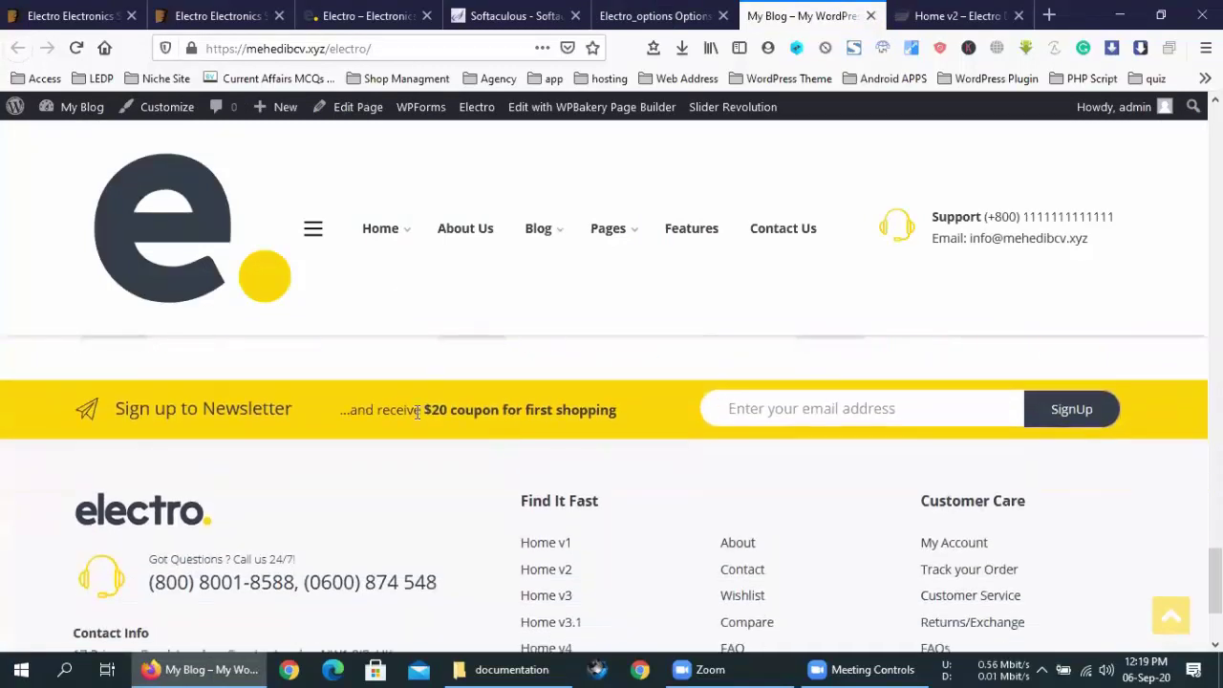
drag(333, 407, 854, 424)
click(1116, 420)
drag(617, 419, 49, 429)
click(260, 414)
click(674, 15)
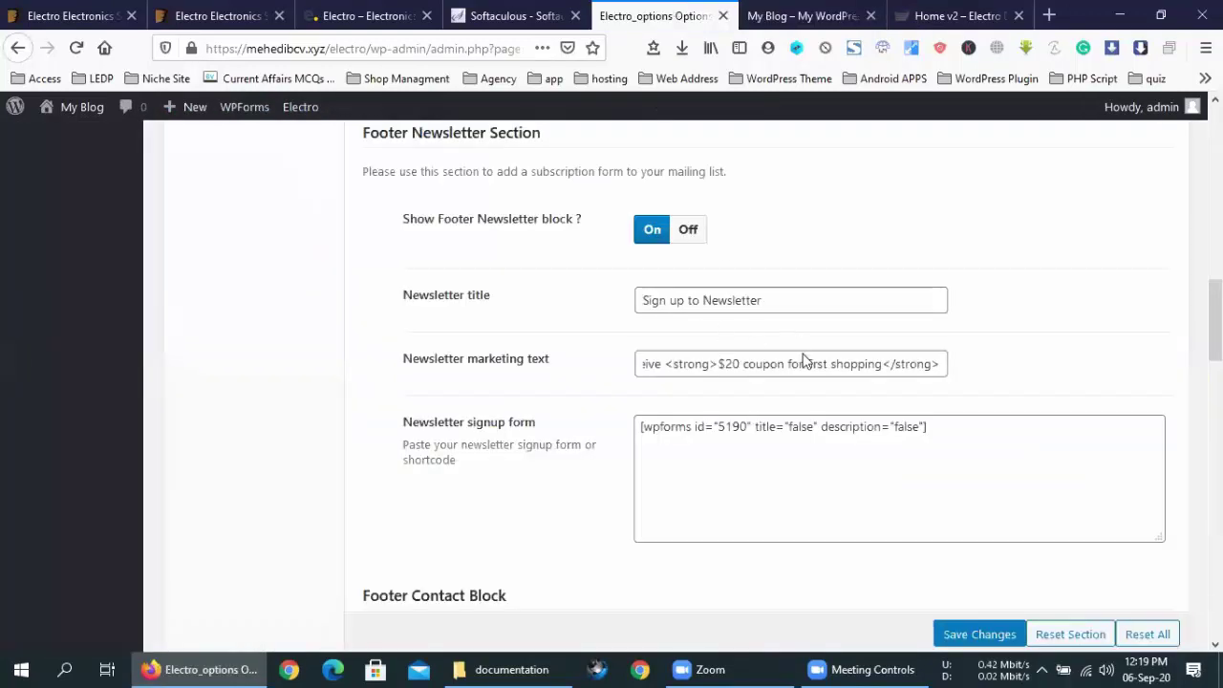
Read through the full newsletter marketing text and title values, and match the title to the storefront's newsletter bar.
click(887, 367)
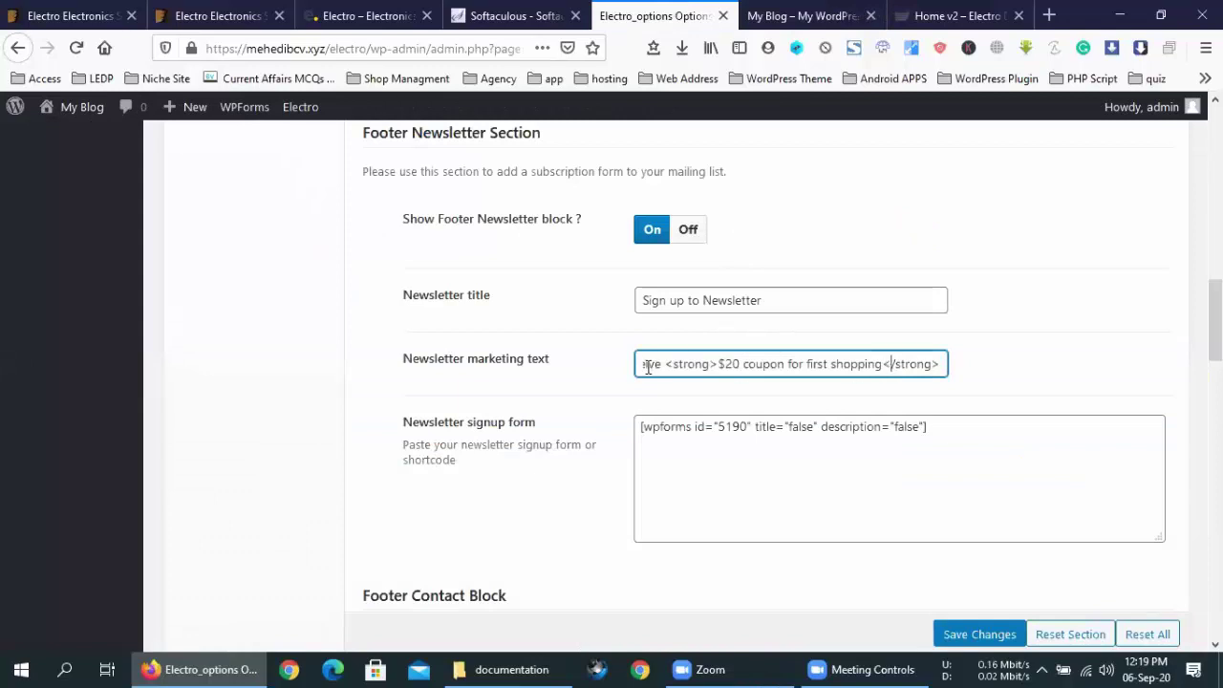
drag(666, 359, 560, 350)
click(770, 364)
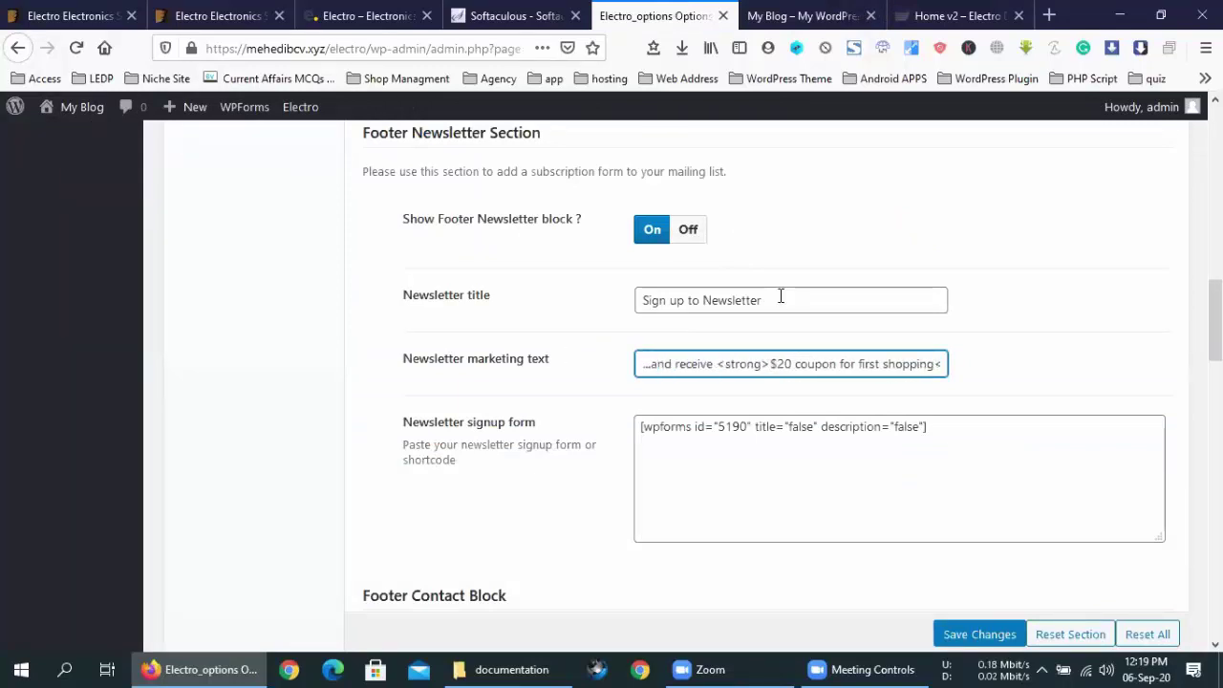
drag(781, 296, 626, 291)
click(789, 16)
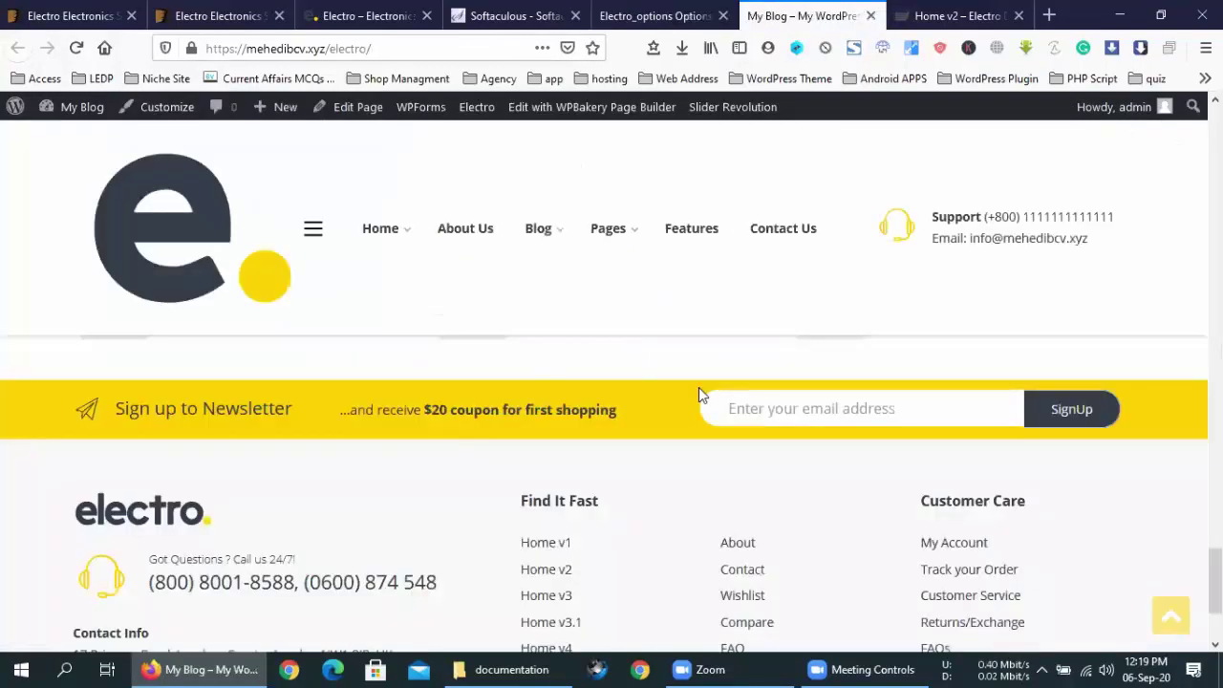
drag(290, 408, 130, 409)
click(654, 16)
Examine the newsletter signup form's shortcode, look for WPForms among the admin sections and view the storefront's email signup field.
scroll(732, 486, down, 3)
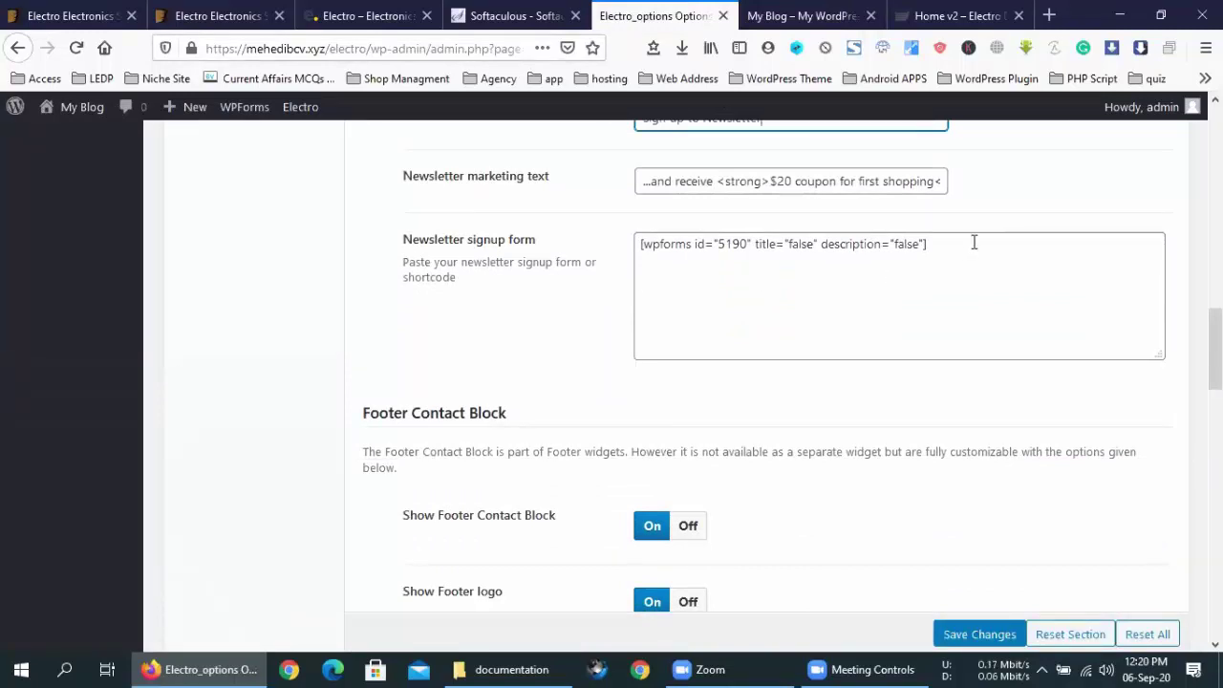
drag(973, 243, 646, 239)
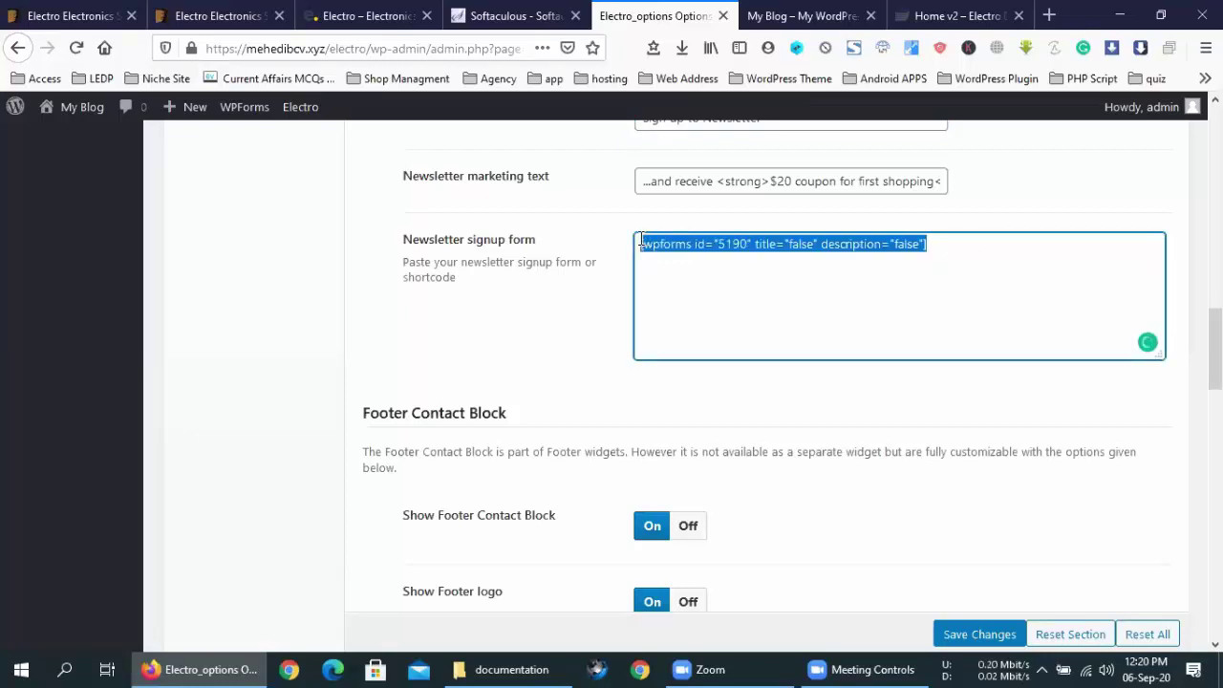
click(694, 270)
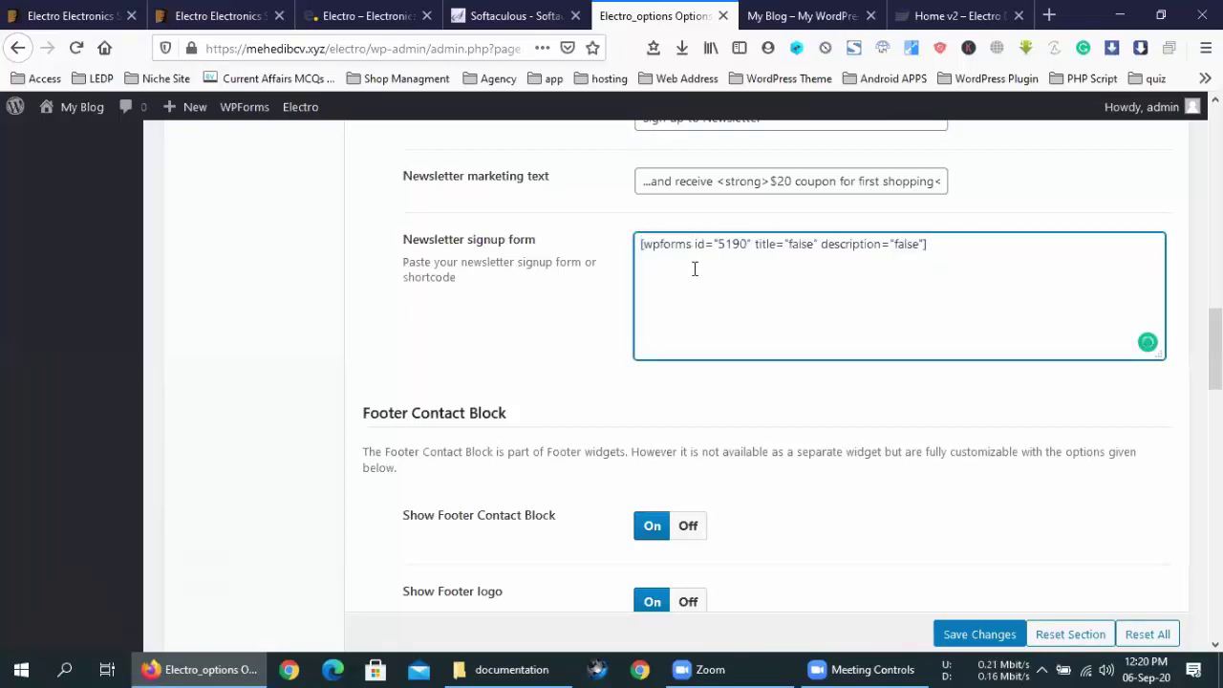
scroll(114, 332, up, 10)
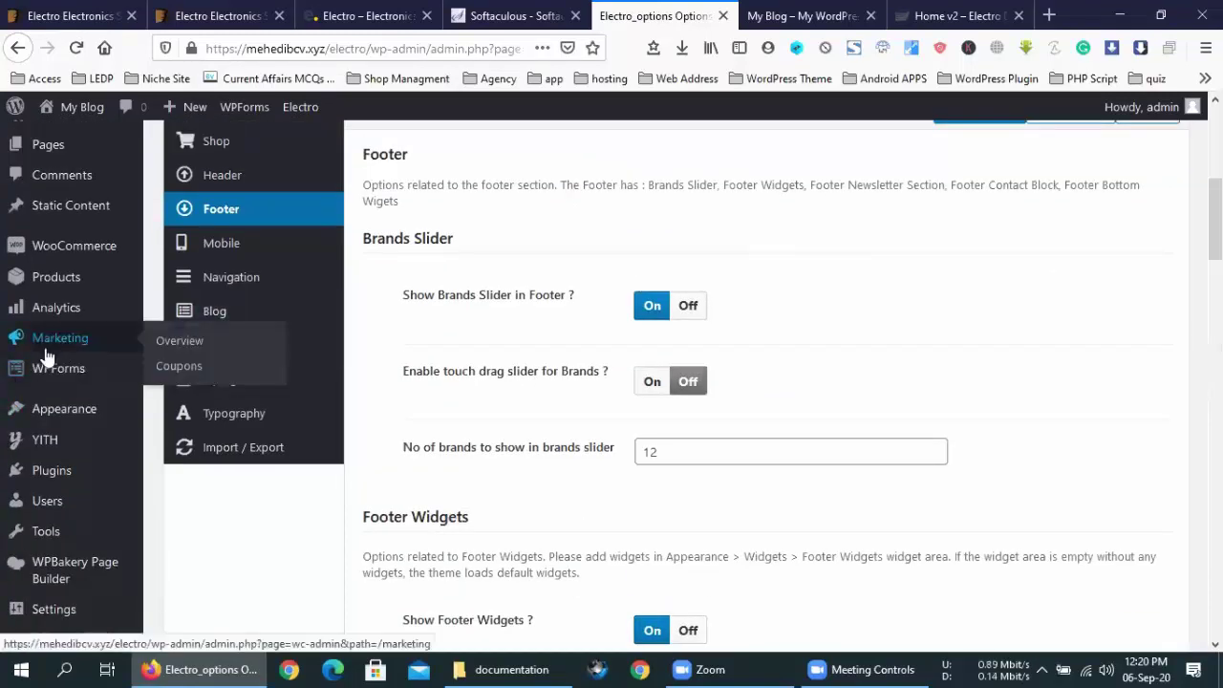
scroll(22, 486, down, 2)
scroll(59, 488, up, 6)
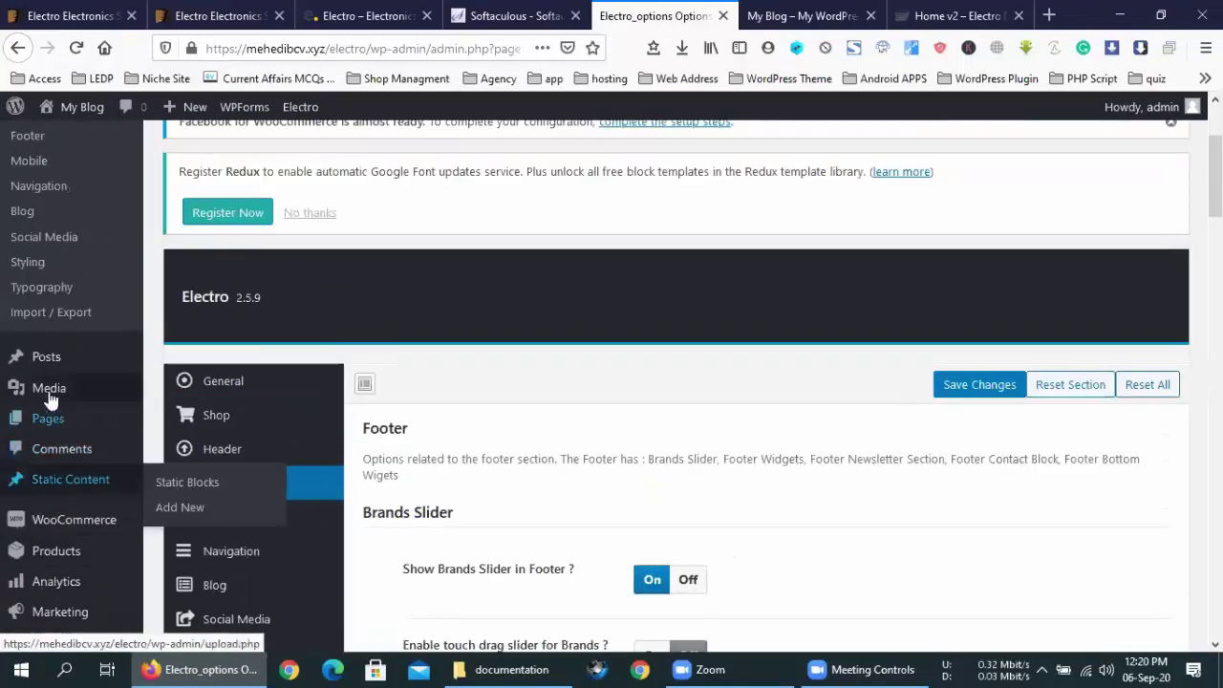
scroll(52, 420, up, 4)
scroll(50, 396, down, 10)
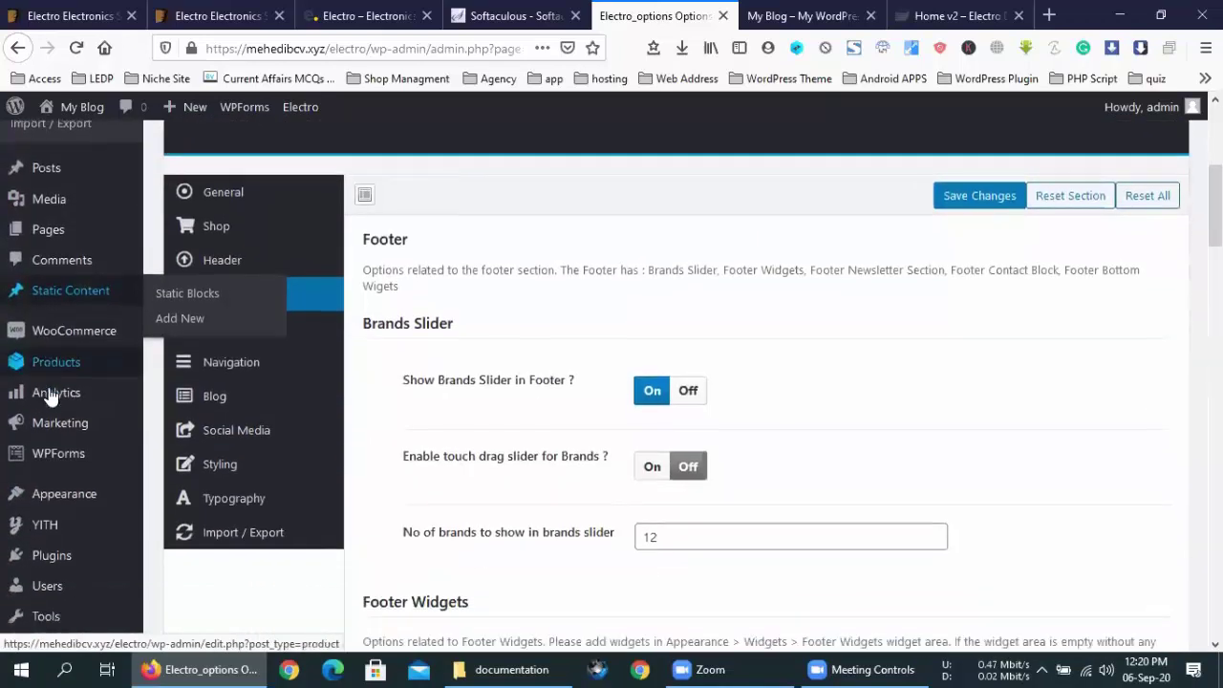
mouse_move(21, 372)
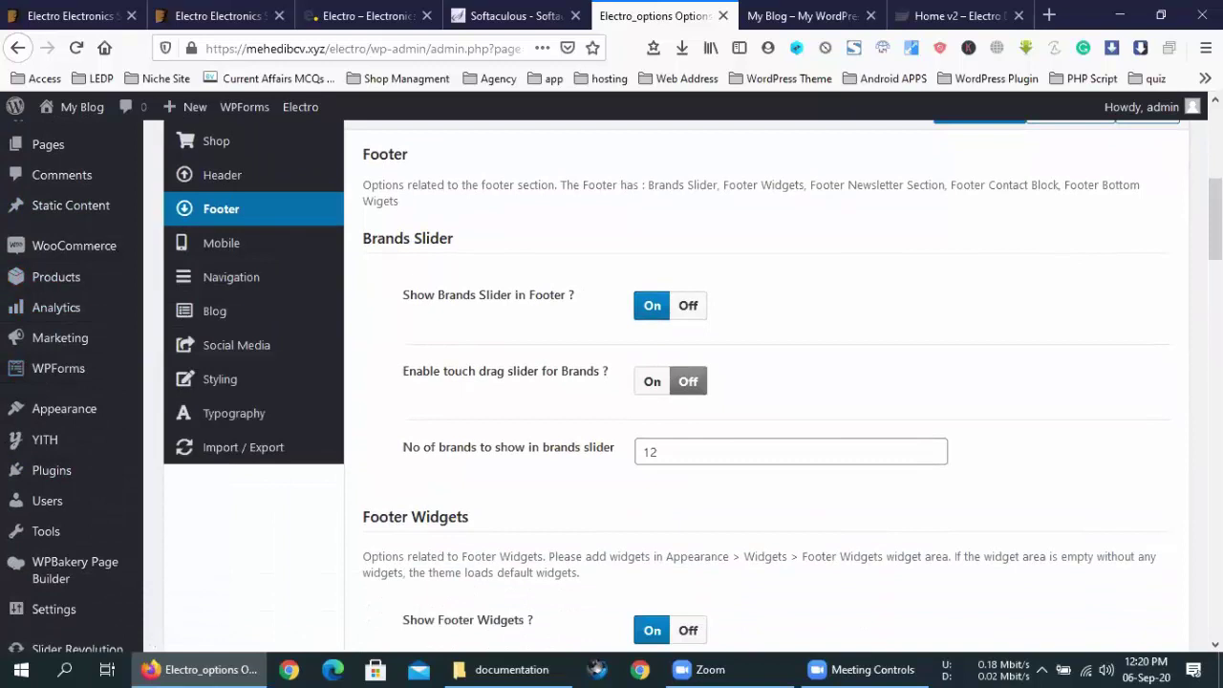
click(803, 15)
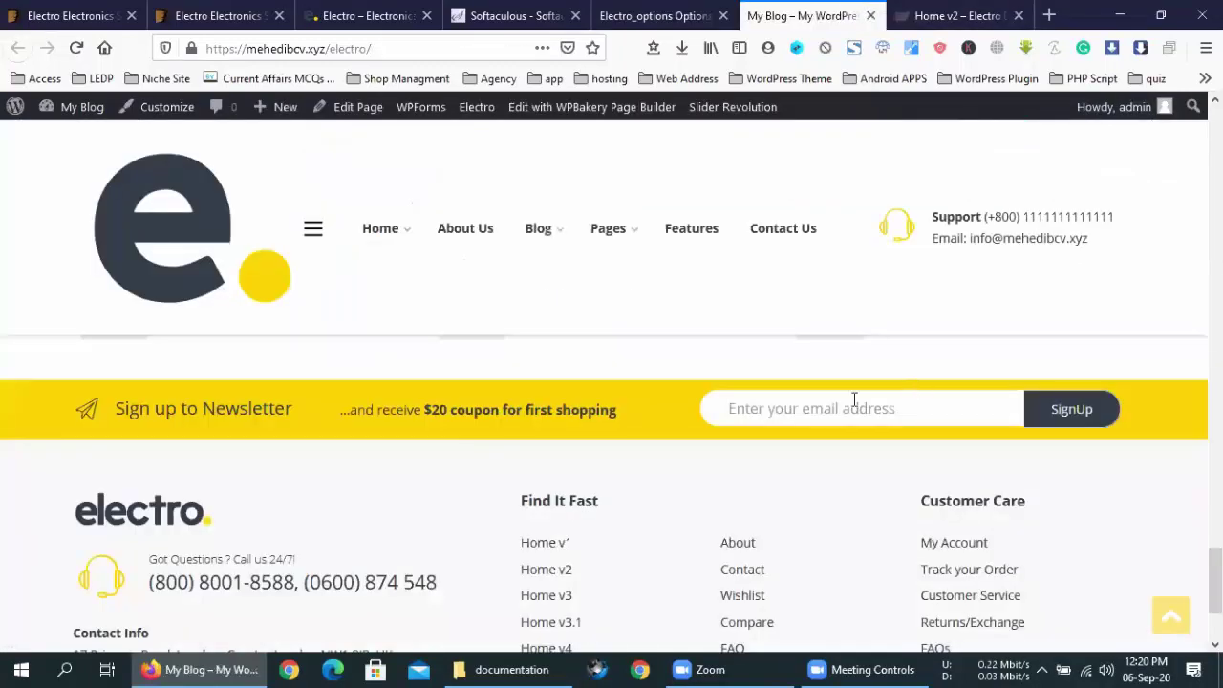
click(659, 15)
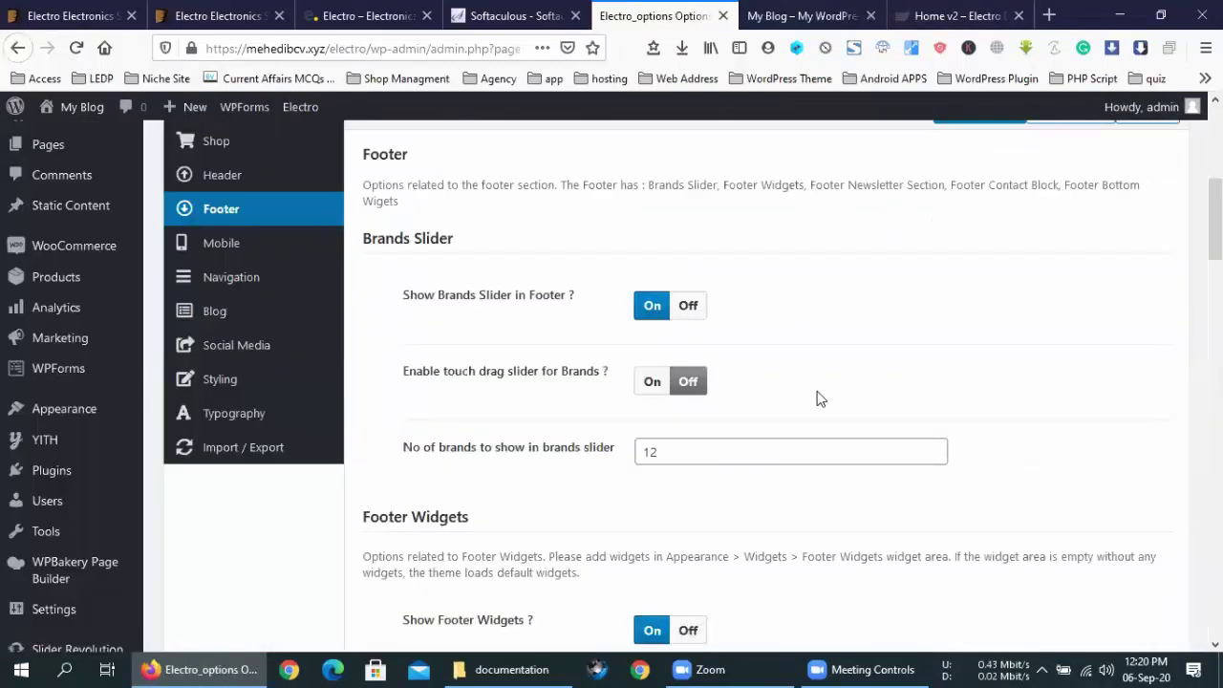
Examine the Show Footer Widgets option and the Find It Fast and Customer Care columns it relates to on the storefront.
scroll(816, 400, down, 3)
scroll(817, 400, down, 1)
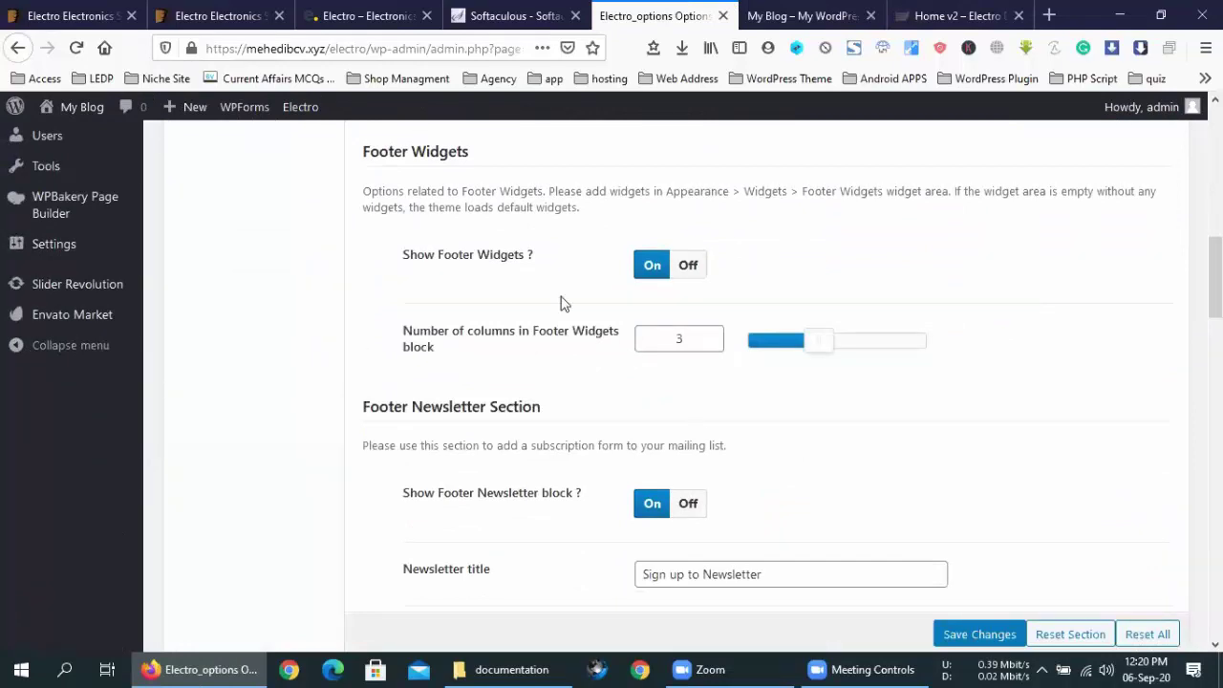
drag(400, 258, 527, 263)
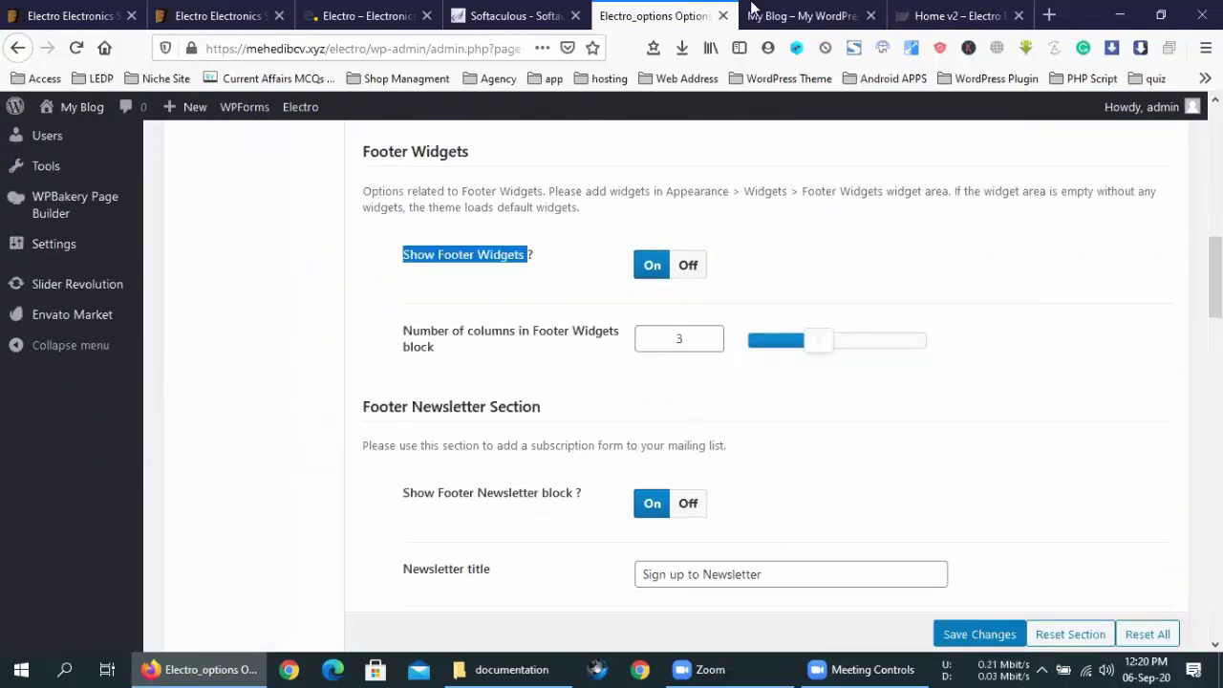
click(802, 15)
scroll(637, 428, down, 2)
scroll(624, 423, up, 2)
drag(524, 403, 1070, 402)
click(1070, 402)
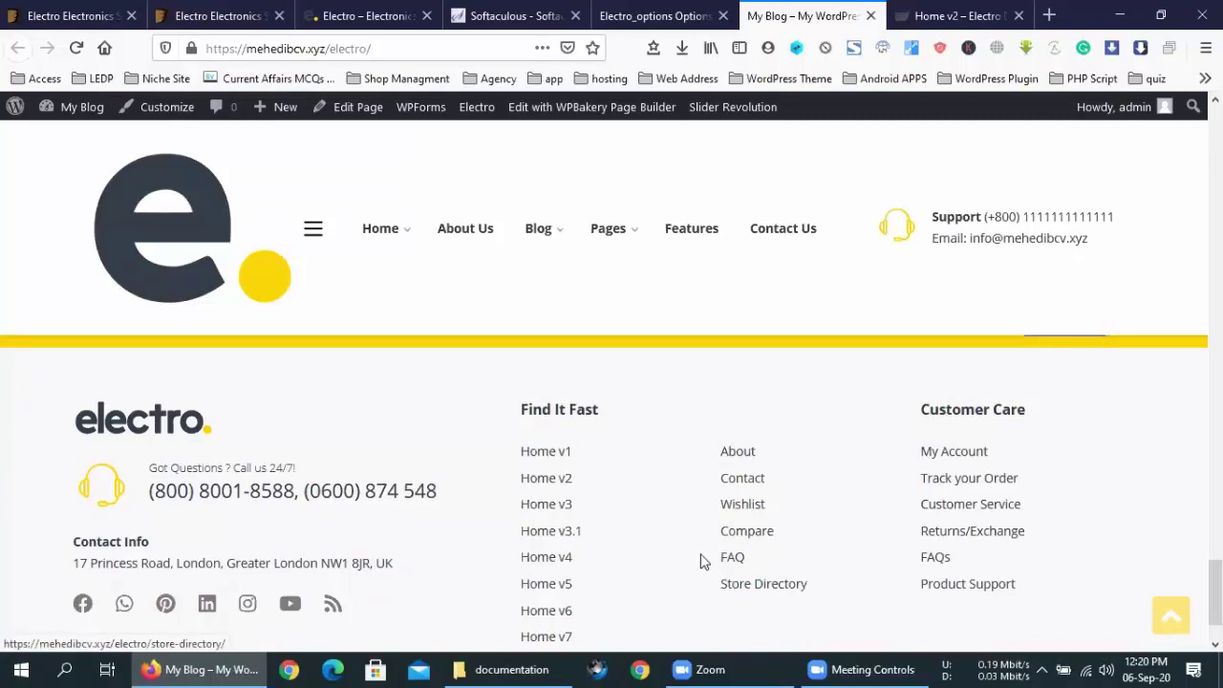
click(658, 15)
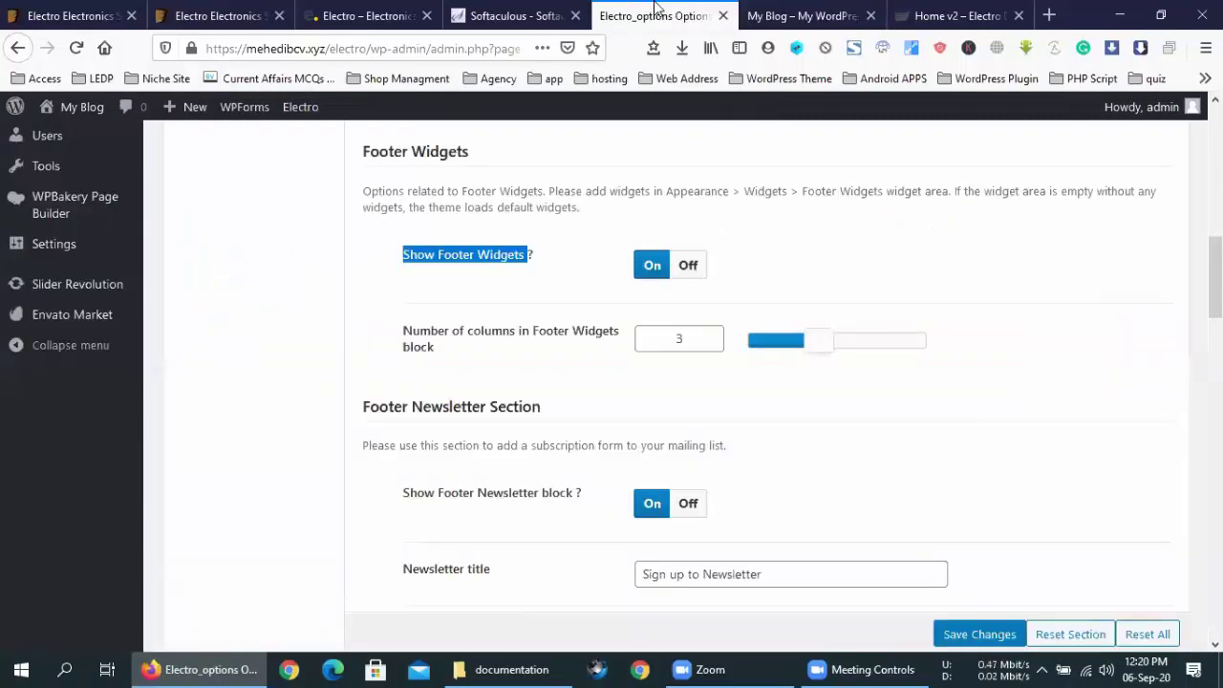
Turn off Show Footer Widgets and save the theme options.
click(686, 266)
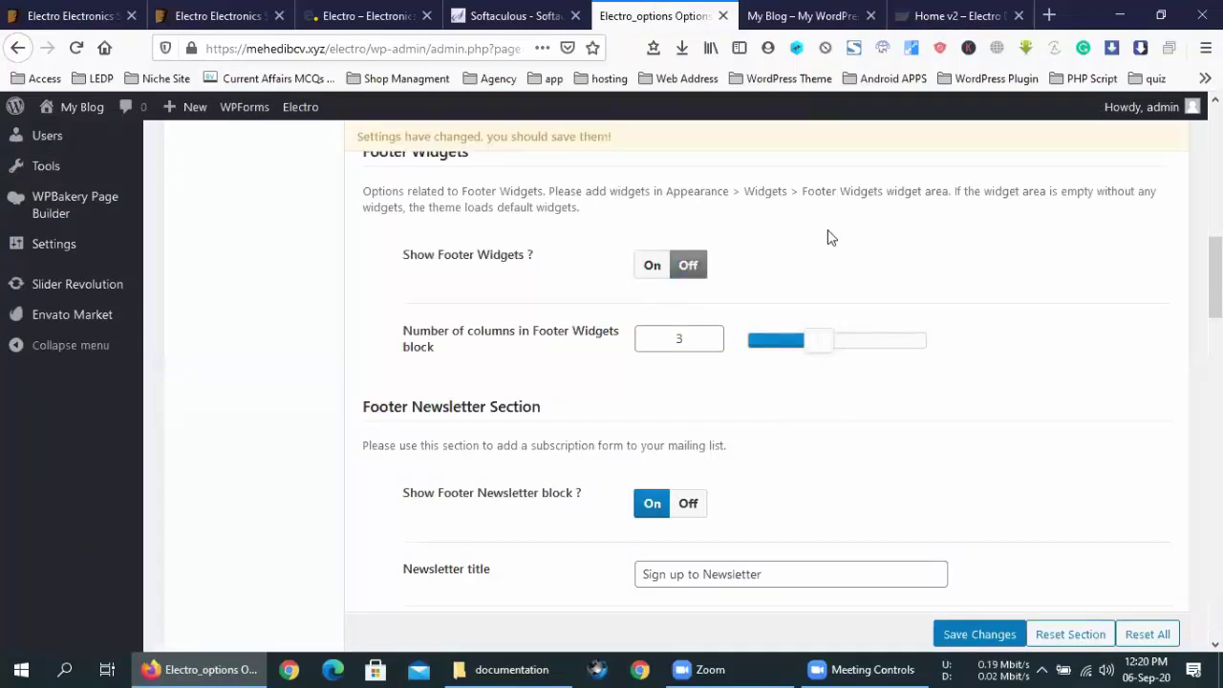
click(807, 15)
click(662, 11)
click(964, 636)
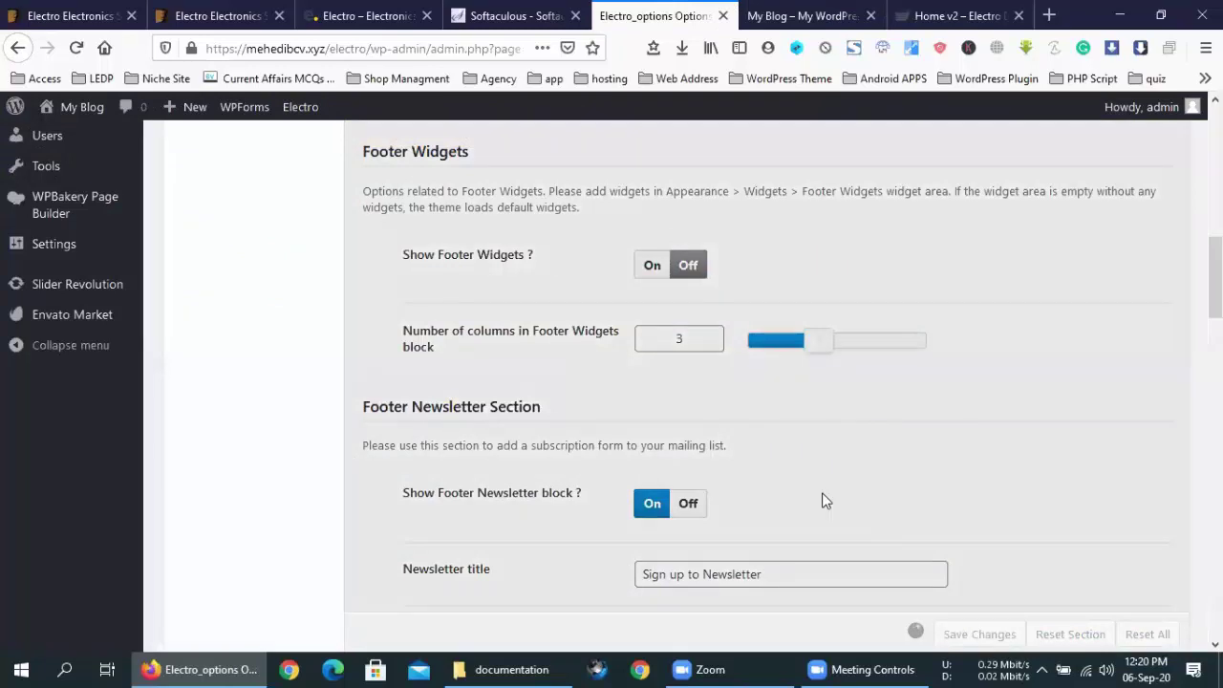
Reload the storefront and compare its footer columns with the saved Footer Widgets settings.
click(793, 9)
click(76, 53)
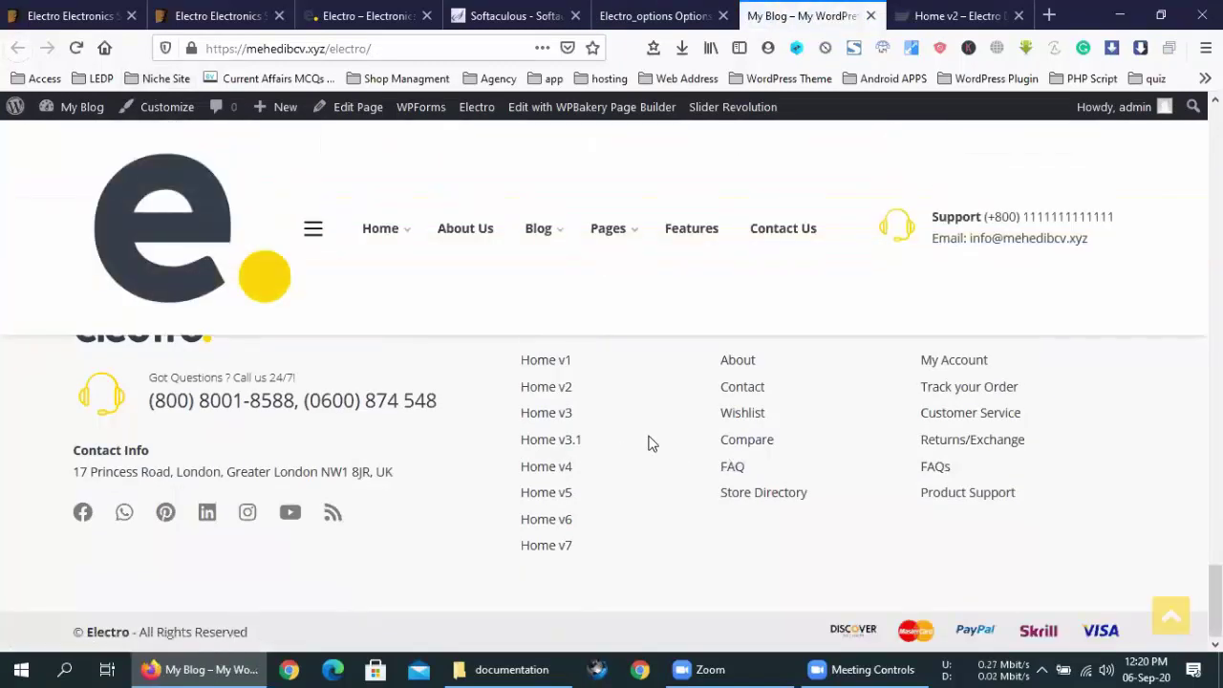
scroll(650, 442, down, 1)
click(661, 13)
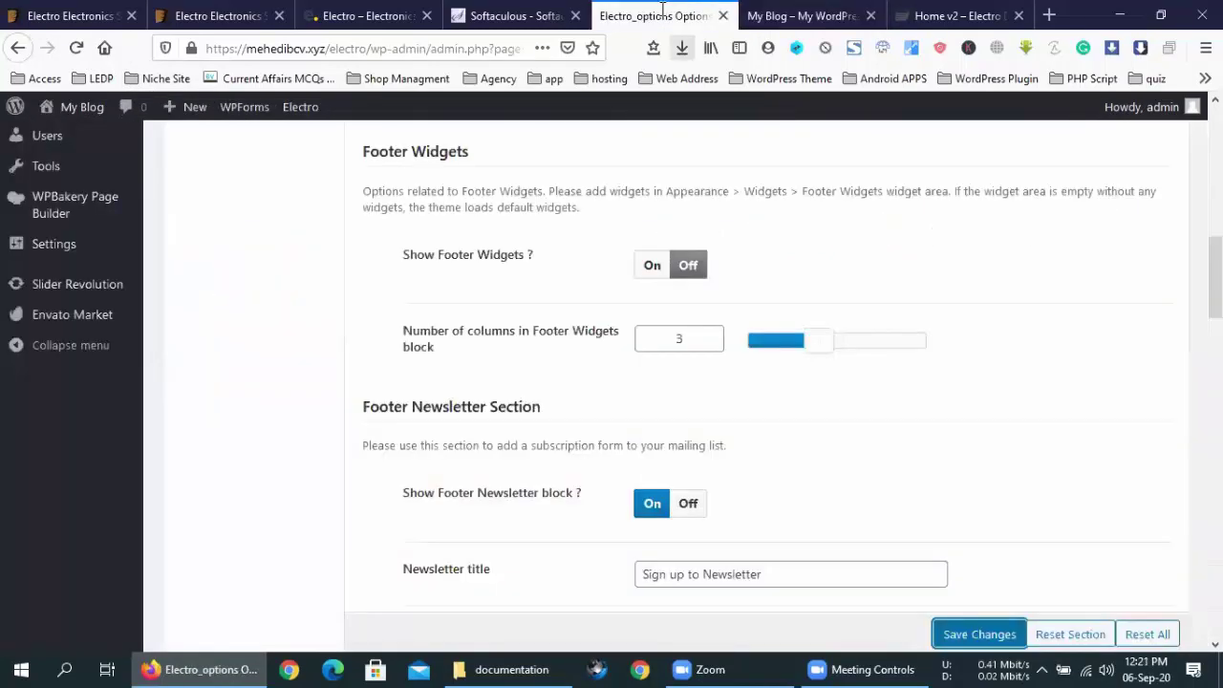
click(800, 16)
click(654, 15)
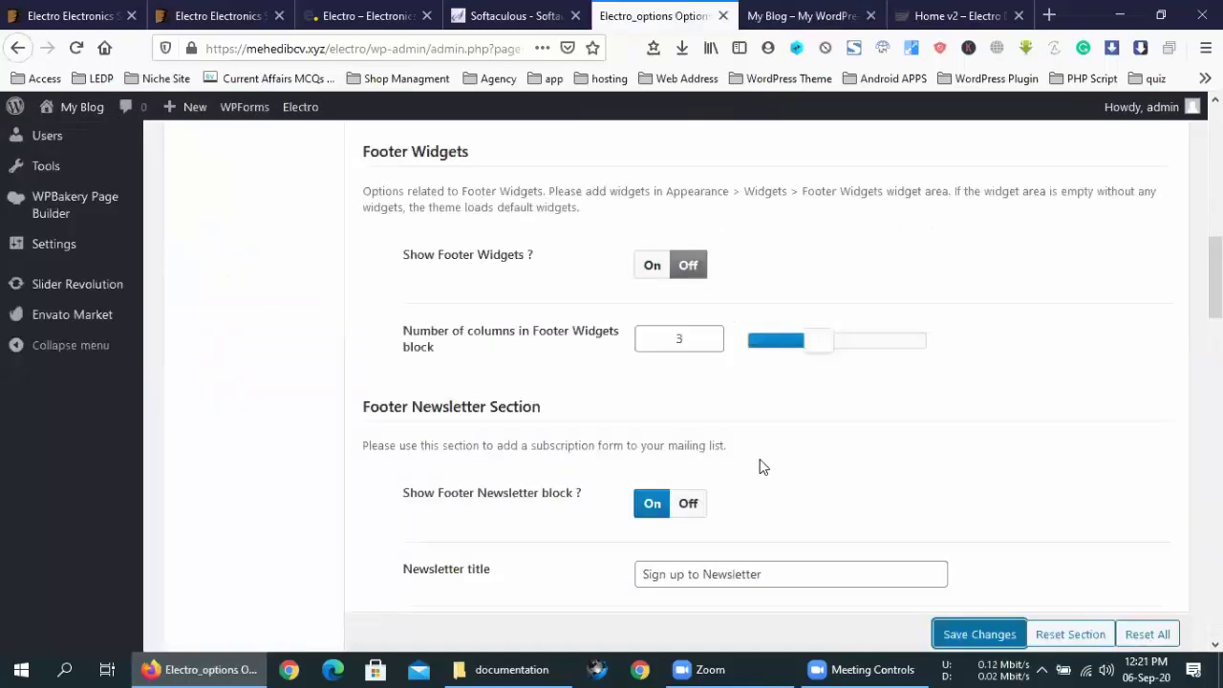
Set the number of columns in the Footer Widgets block to 1, save the options and reload the storefront.
scroll(759, 465, up, 2)
drag(808, 444, 743, 436)
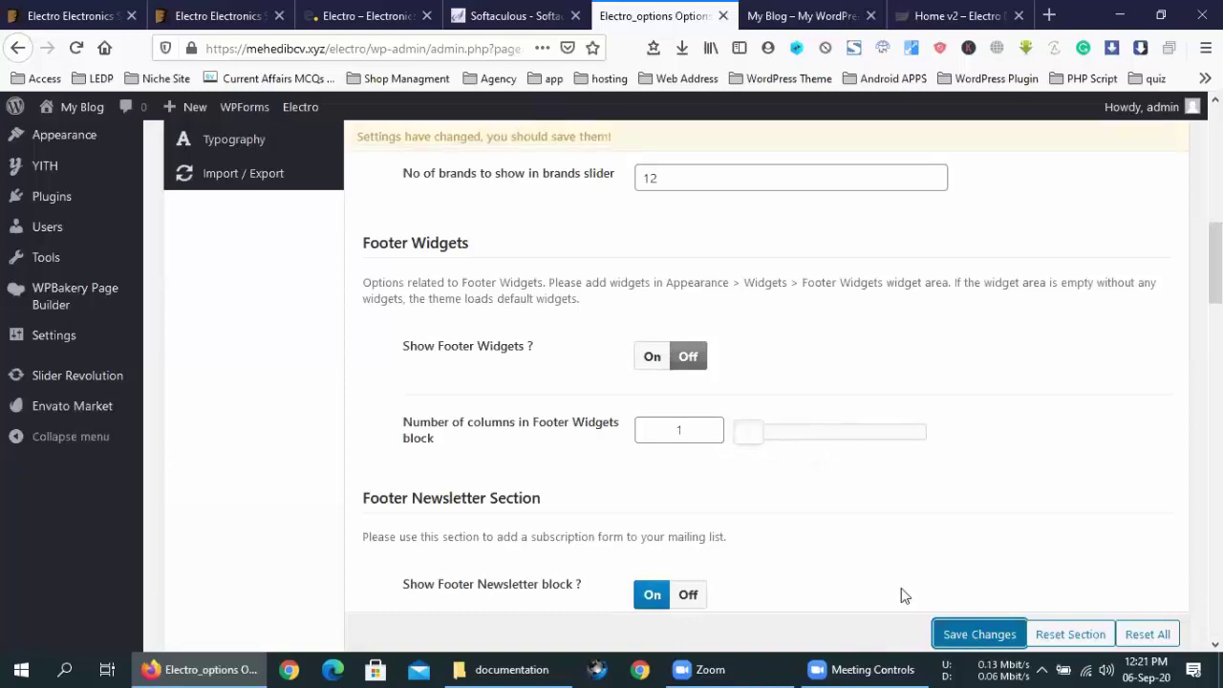
click(960, 635)
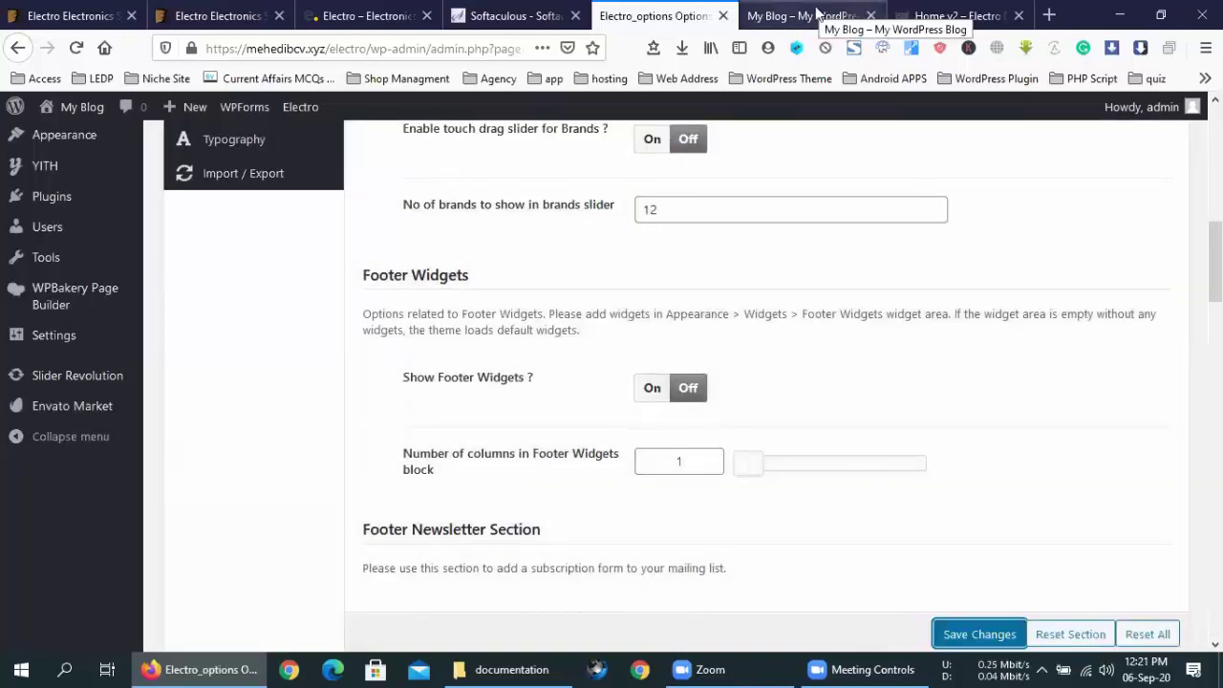
click(820, 12)
click(75, 47)
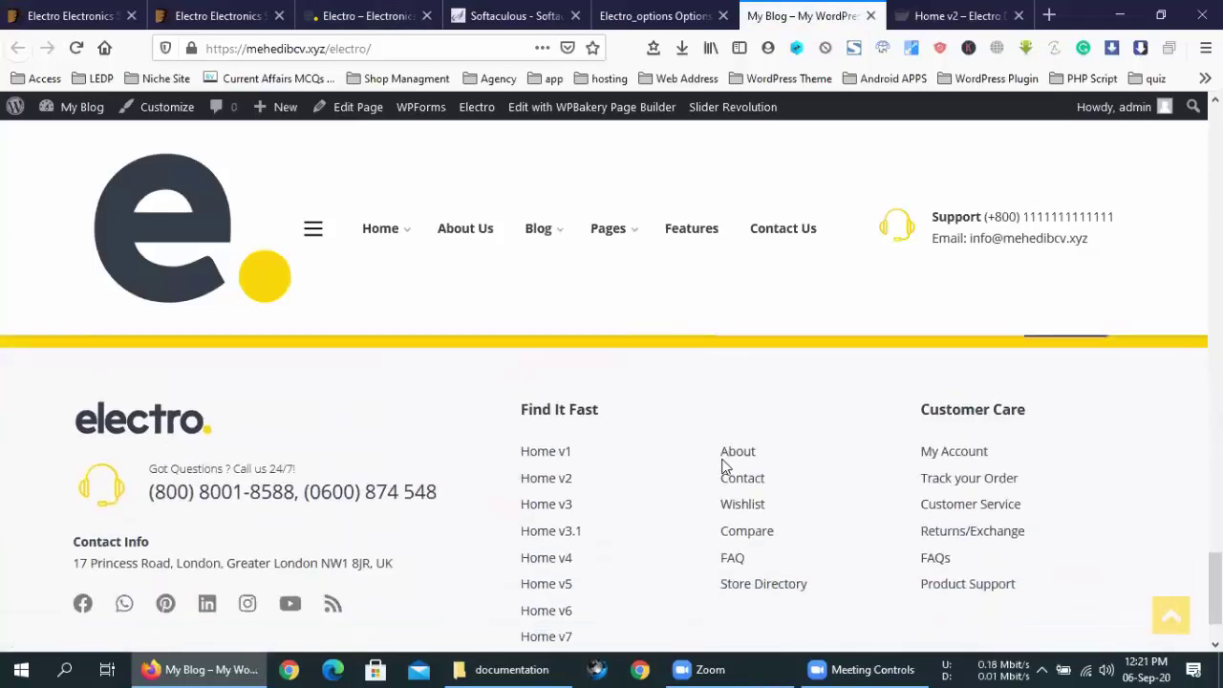
Turn Show Footer Widgets back on and go to the Footer Contact Block settings.
click(656, 15)
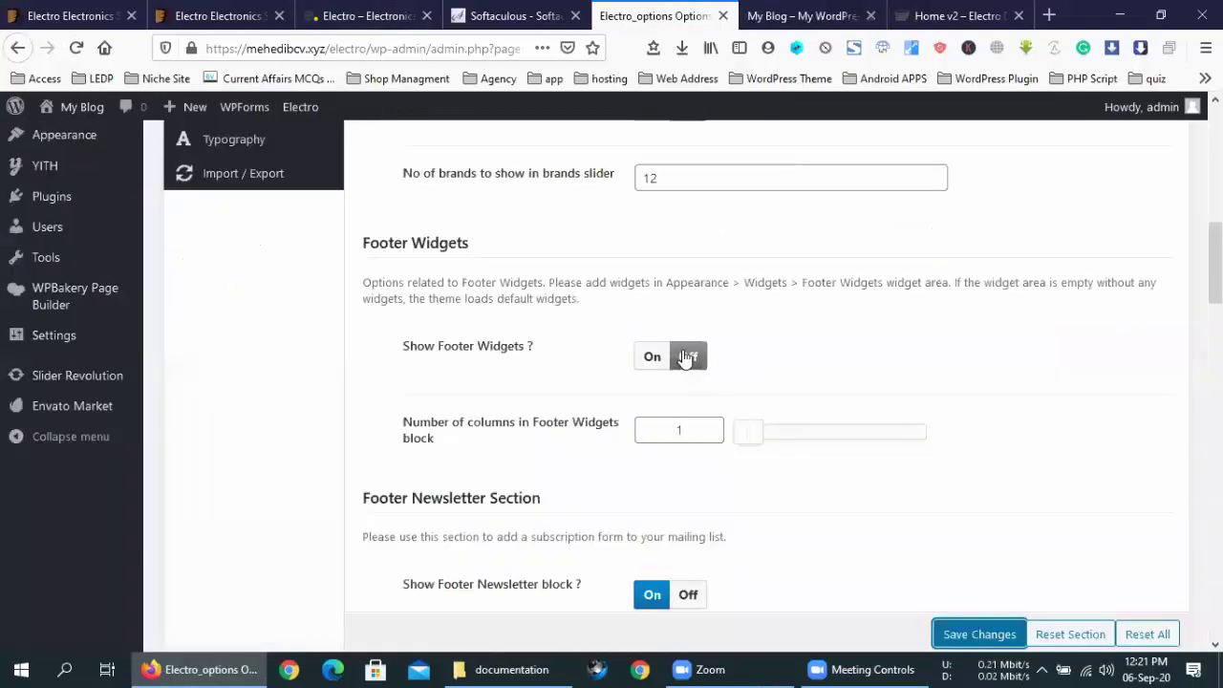
click(640, 356)
scroll(846, 387, down, 3)
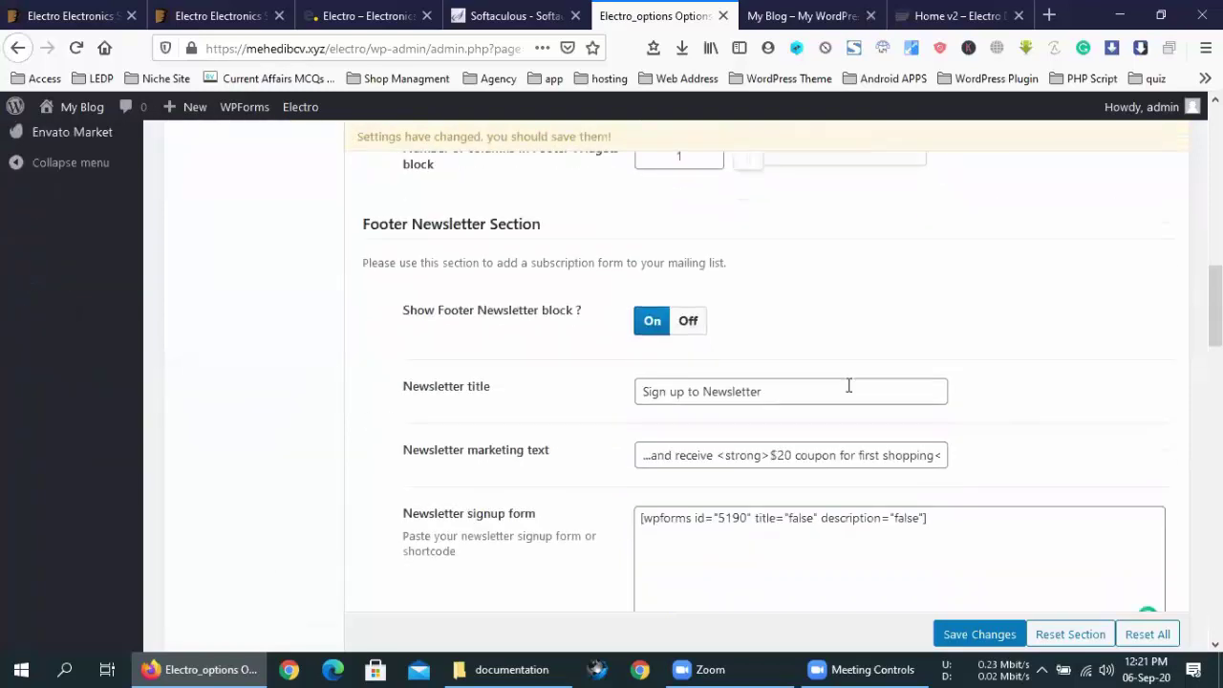
scroll(848, 386, down, 5)
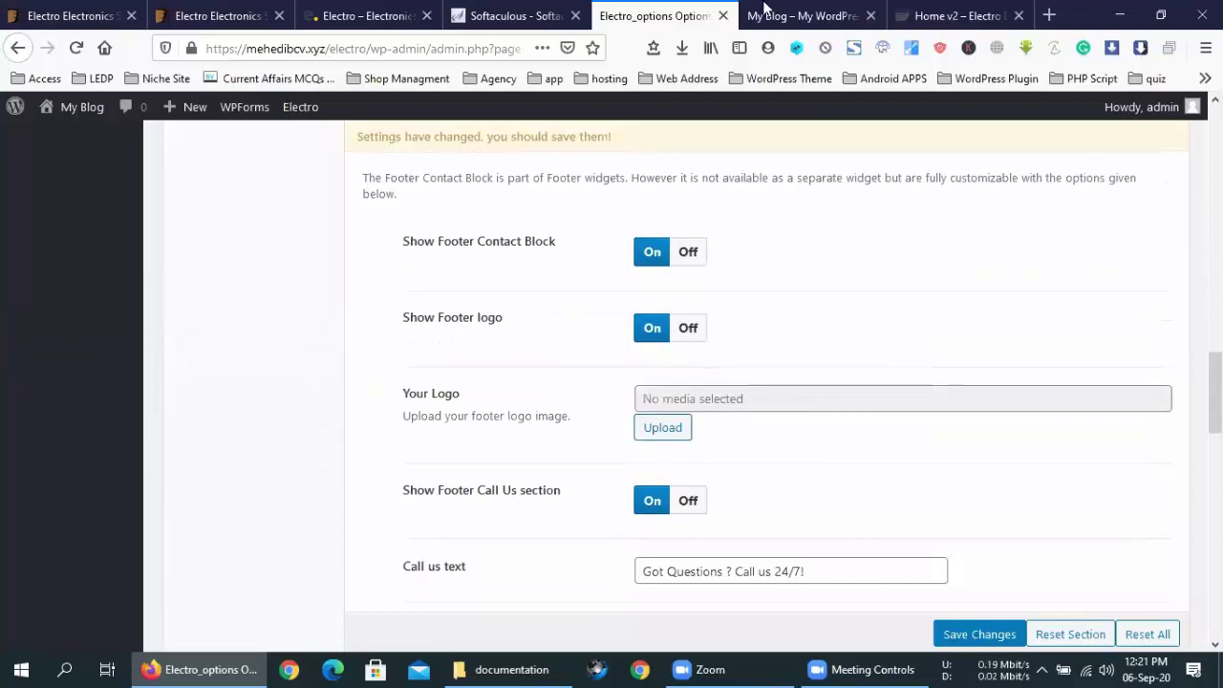
Compare the Footer Contact Block's logo and call us text settings with the logo and phone block in the storefront footer.
key(ctrl+Tab)
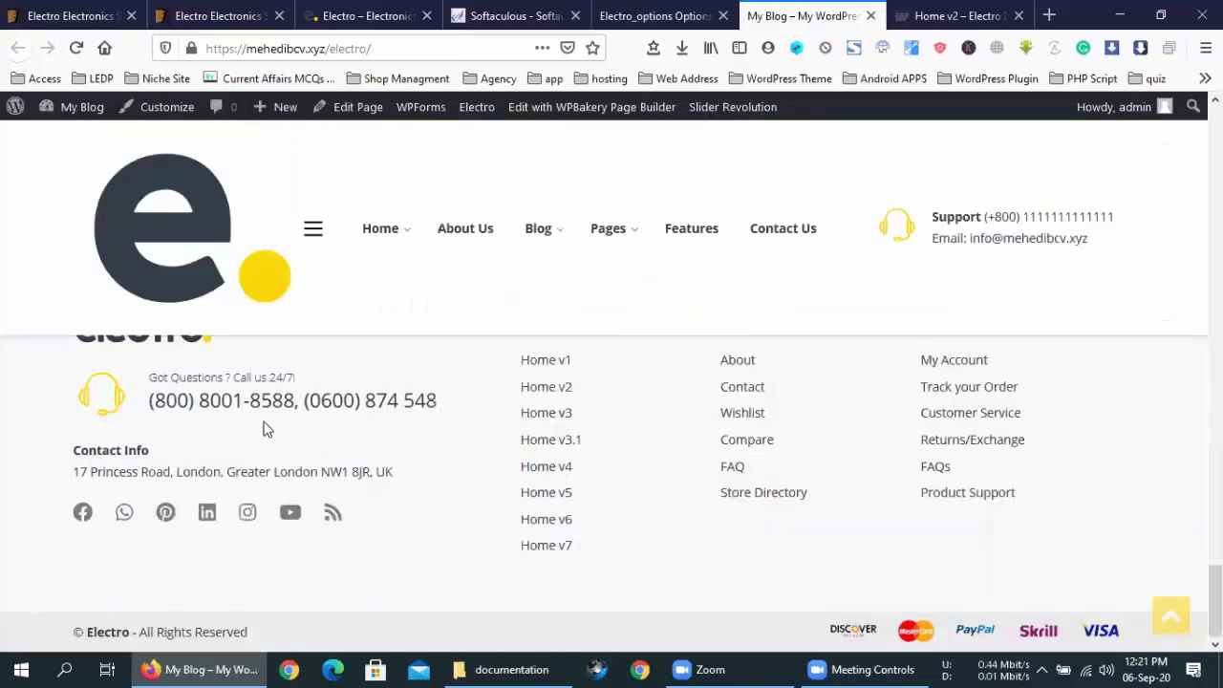
click(616, 8)
click(809, 574)
click(807, 16)
scroll(260, 468, up, 2)
drag(437, 491, 76, 422)
click(627, 305)
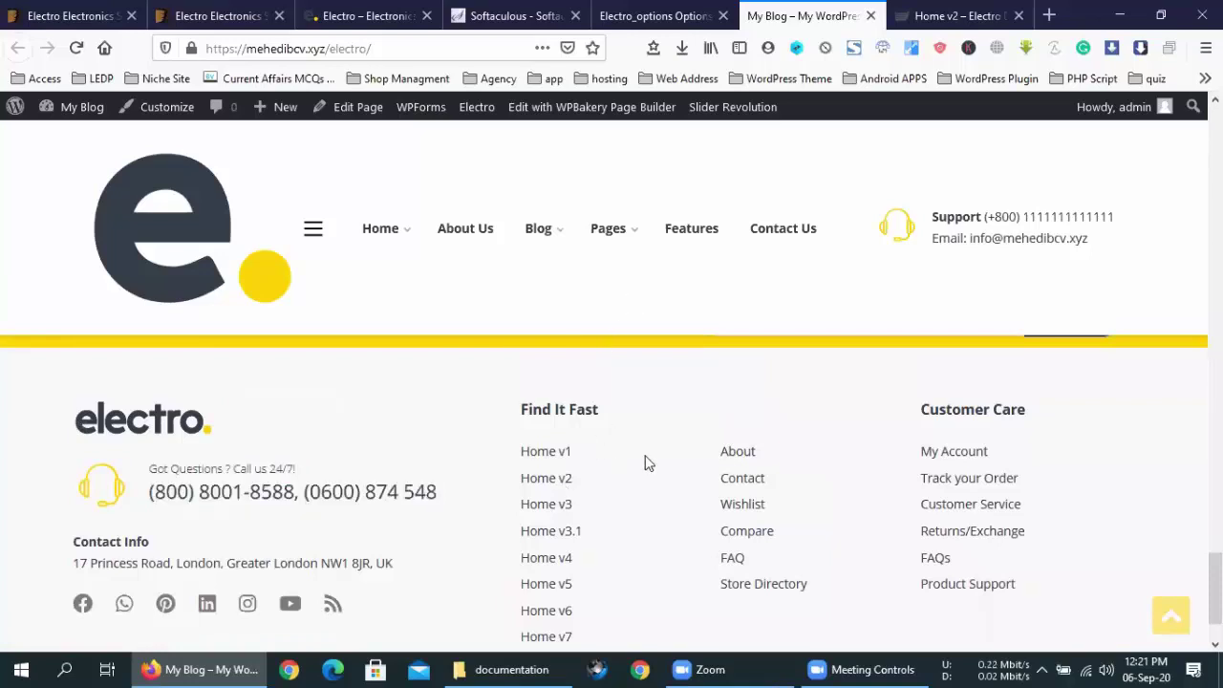
Review the call us number, footer address title and address settings against the contact info in the storefront footer.
click(704, 11)
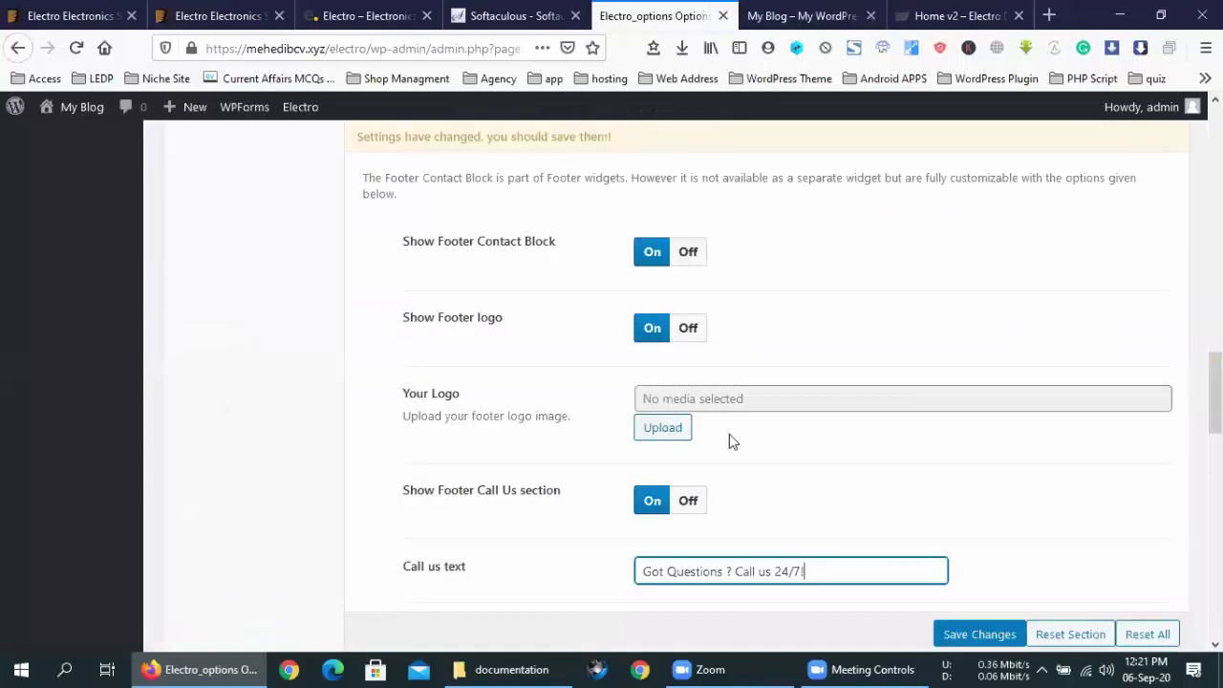
scroll(745, 420, down, 1)
scroll(719, 455, down, 5)
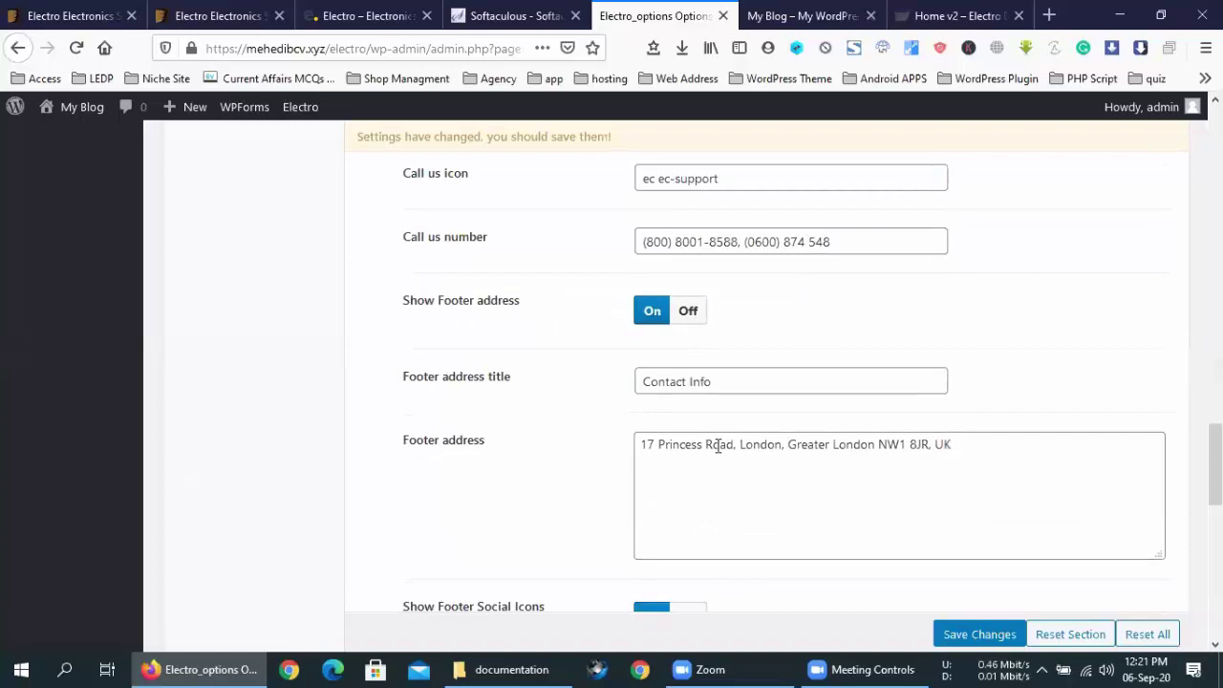
scroll(719, 444, up, 5)
click(774, 14)
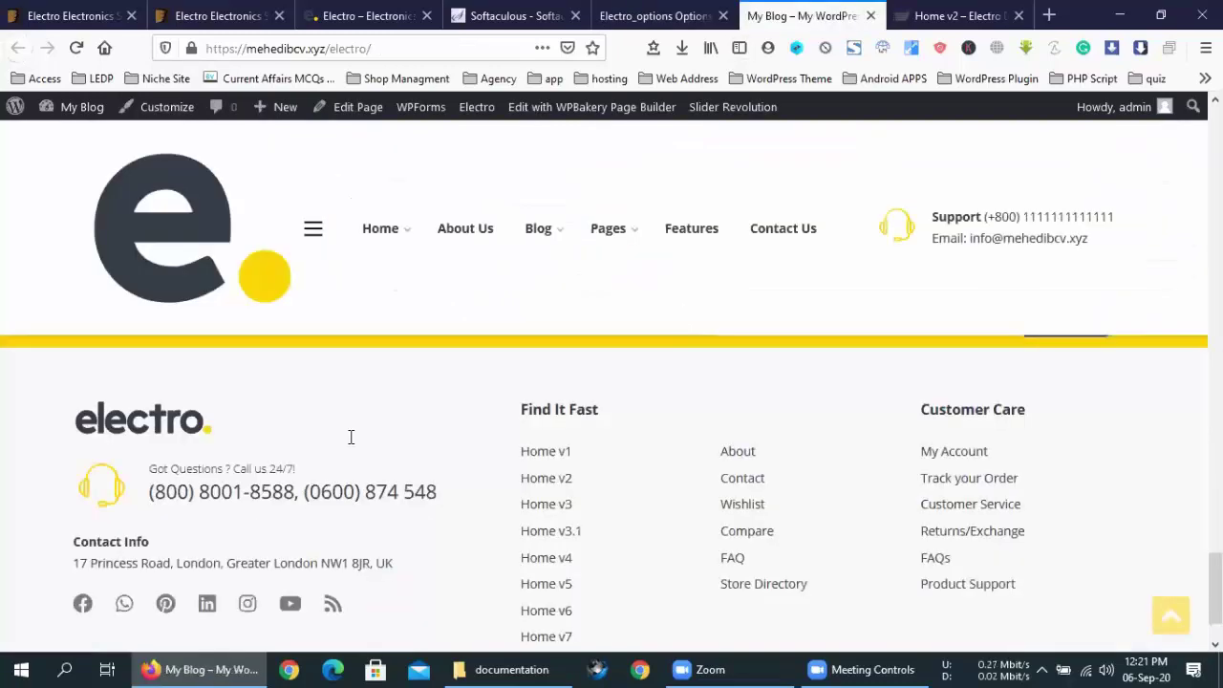
Shorten the footer's Call us number by deleting the second phone number and the last digits of the first.
click(708, 13)
scroll(639, 417, up, 2)
scroll(685, 417, down, 4)
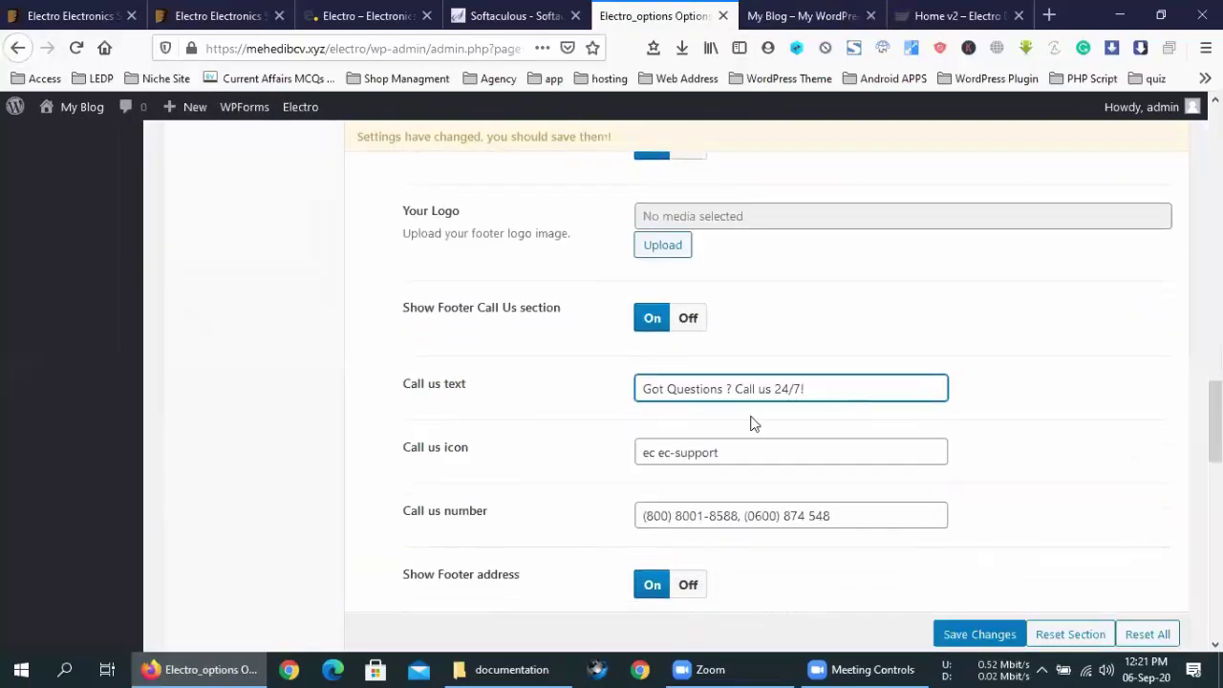
drag(828, 384, 644, 385)
drag(831, 516, 710, 507)
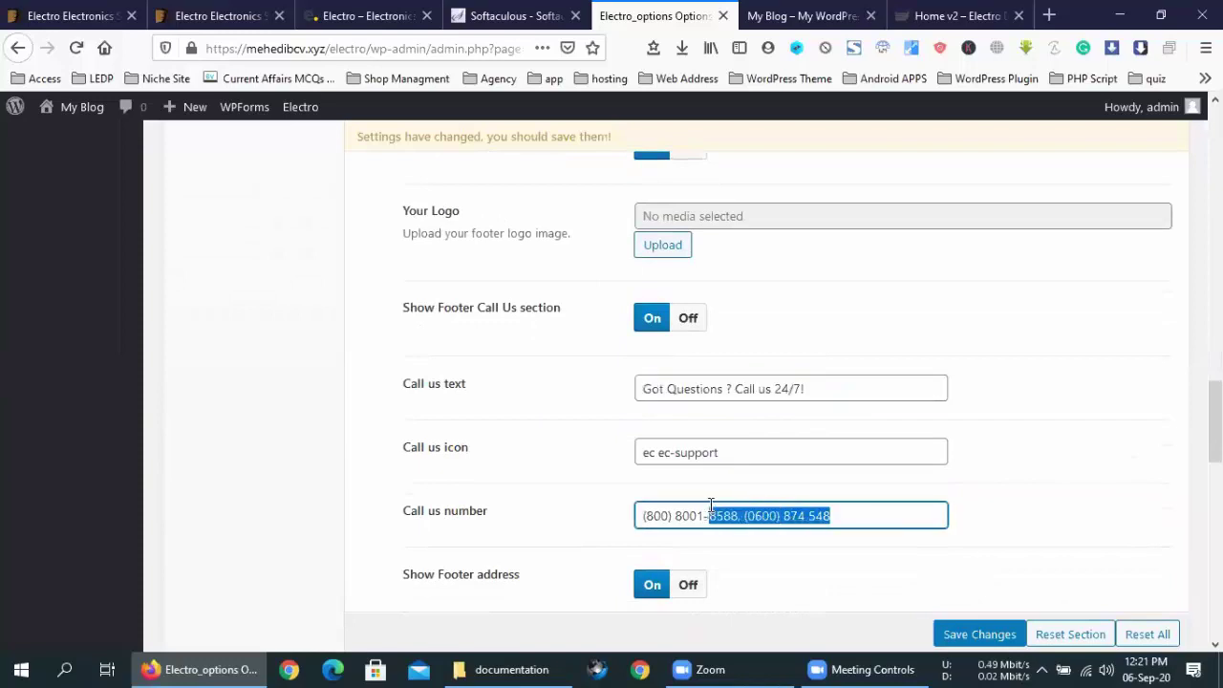
key(BackSpace)
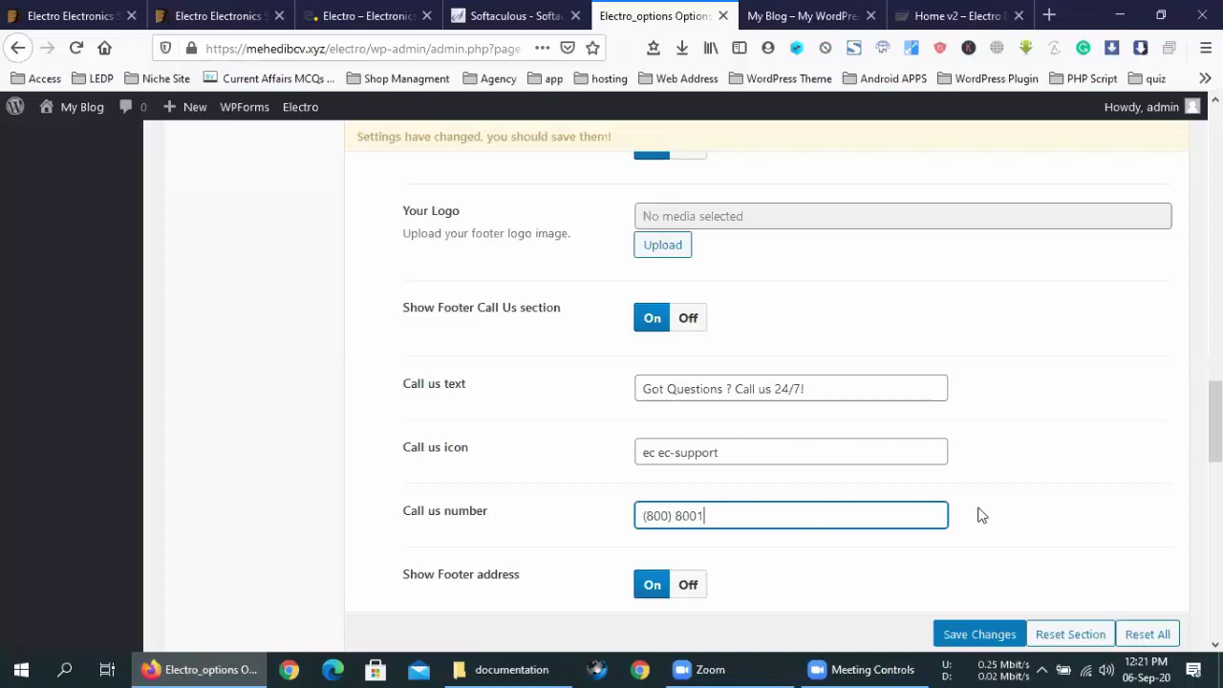
Check the Footer Contact Block's logo, call us and address settings against the contact block in the storefront footer.
click(794, 341)
scroll(794, 341, up, 4)
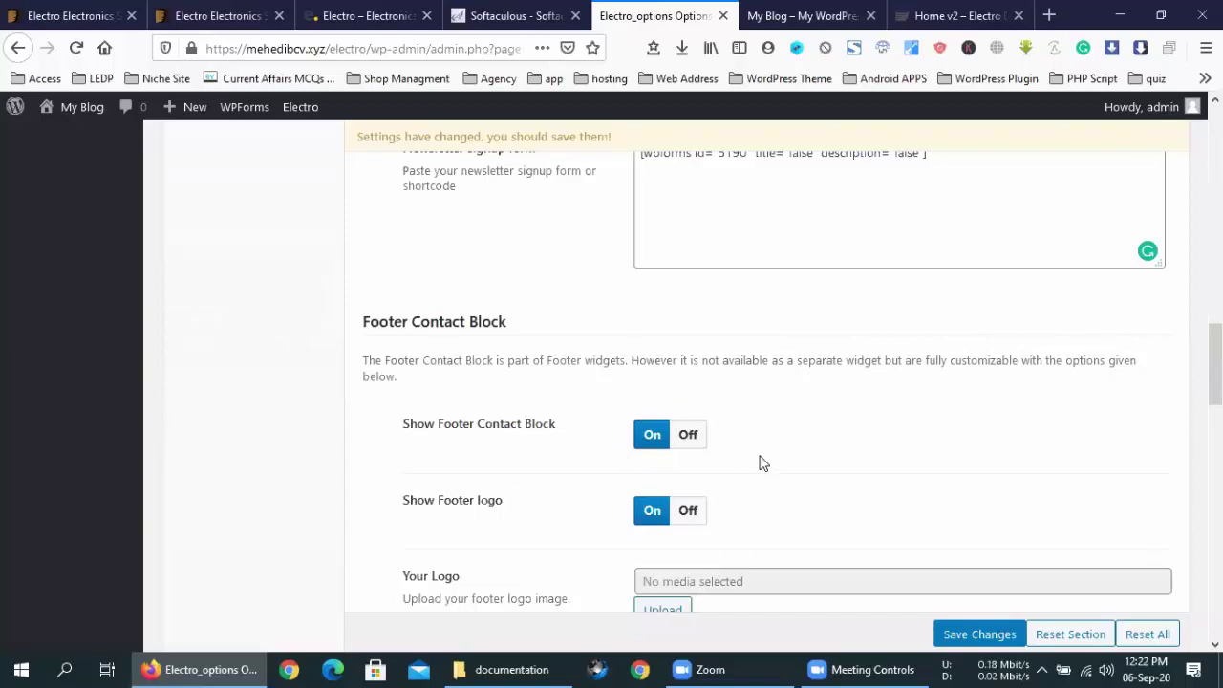
click(776, 15)
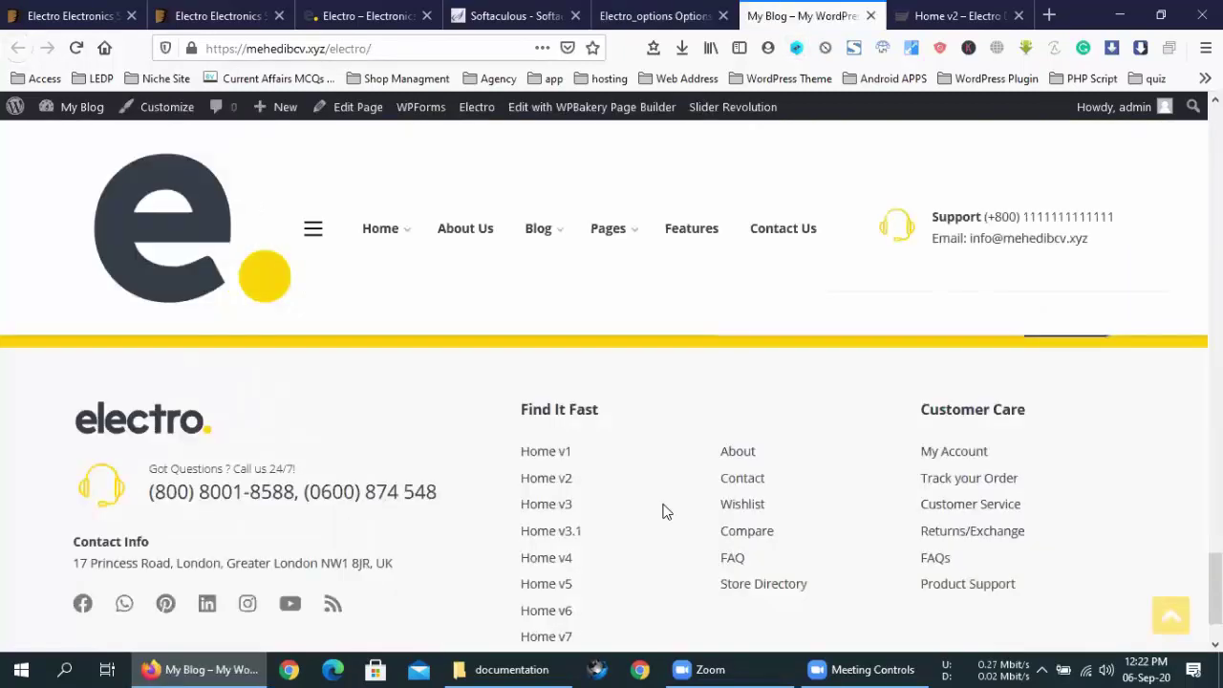
key(ctrl+shift+Tab)
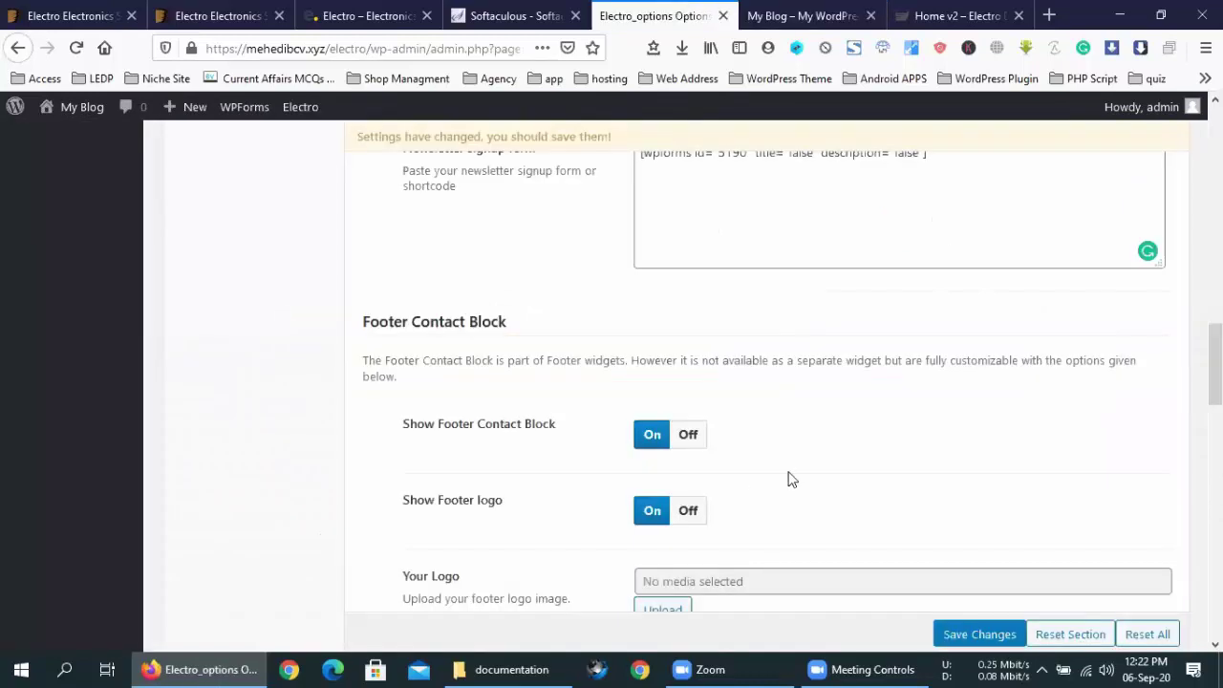
scroll(789, 477, down, 4)
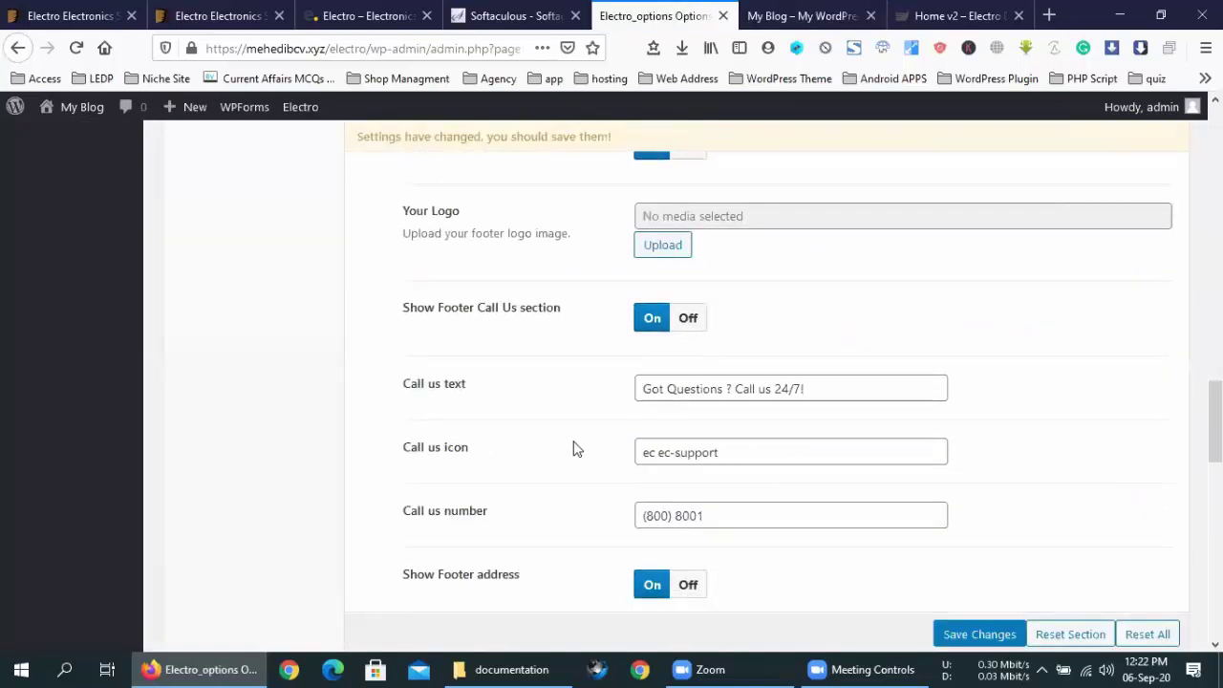
scroll(576, 449, down, 2)
scroll(618, 433, down, 1)
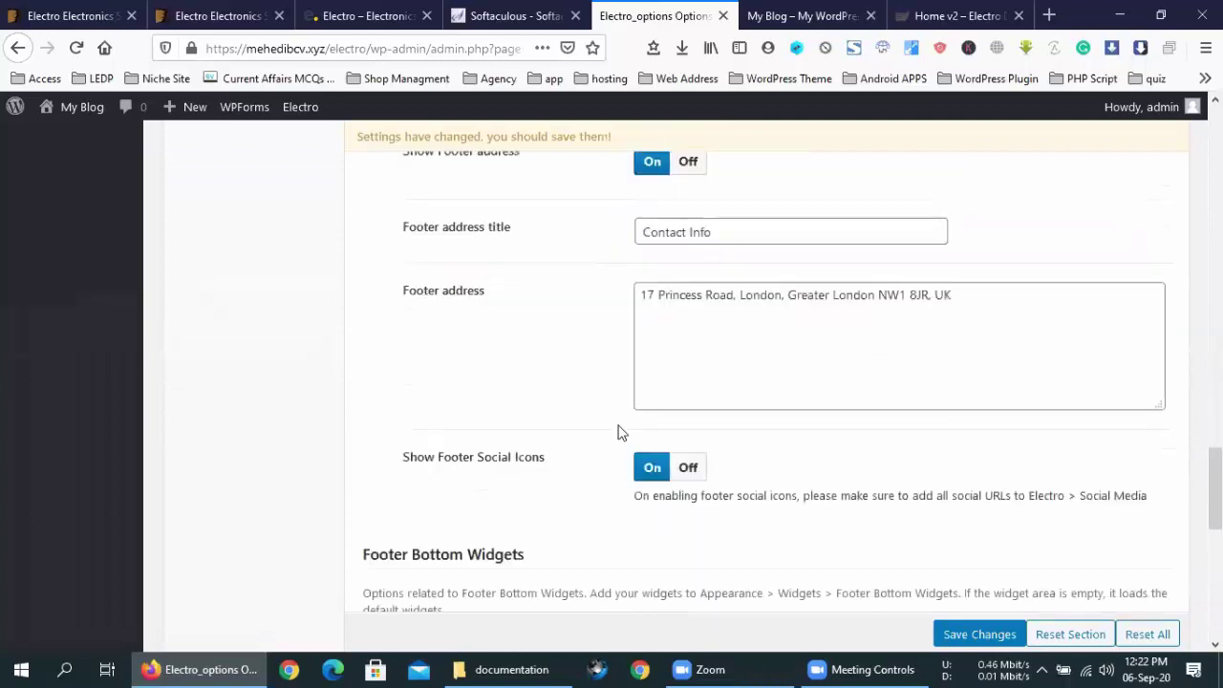
scroll(618, 433, down, 2)
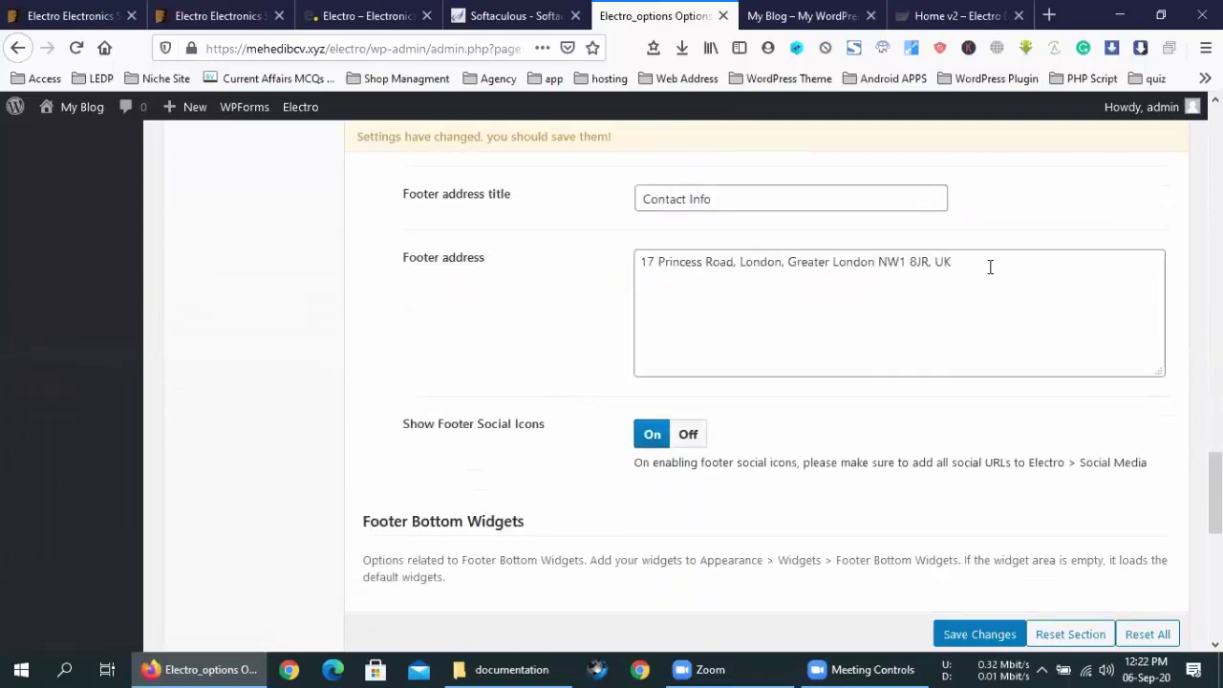
Compare the Footer address text with the address line under Contact Info in the storefront footer.
drag(1033, 266, 620, 265)
click(803, 17)
drag(73, 565, 432, 561)
click(426, 559)
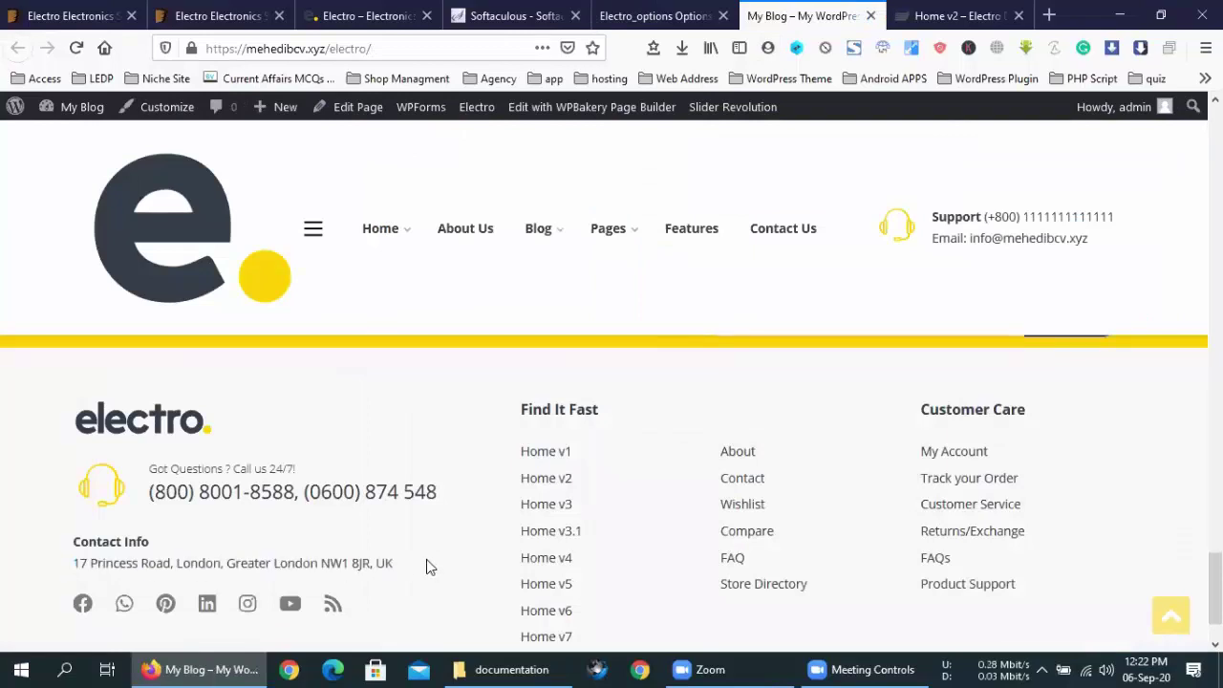
click(659, 16)
click(774, 272)
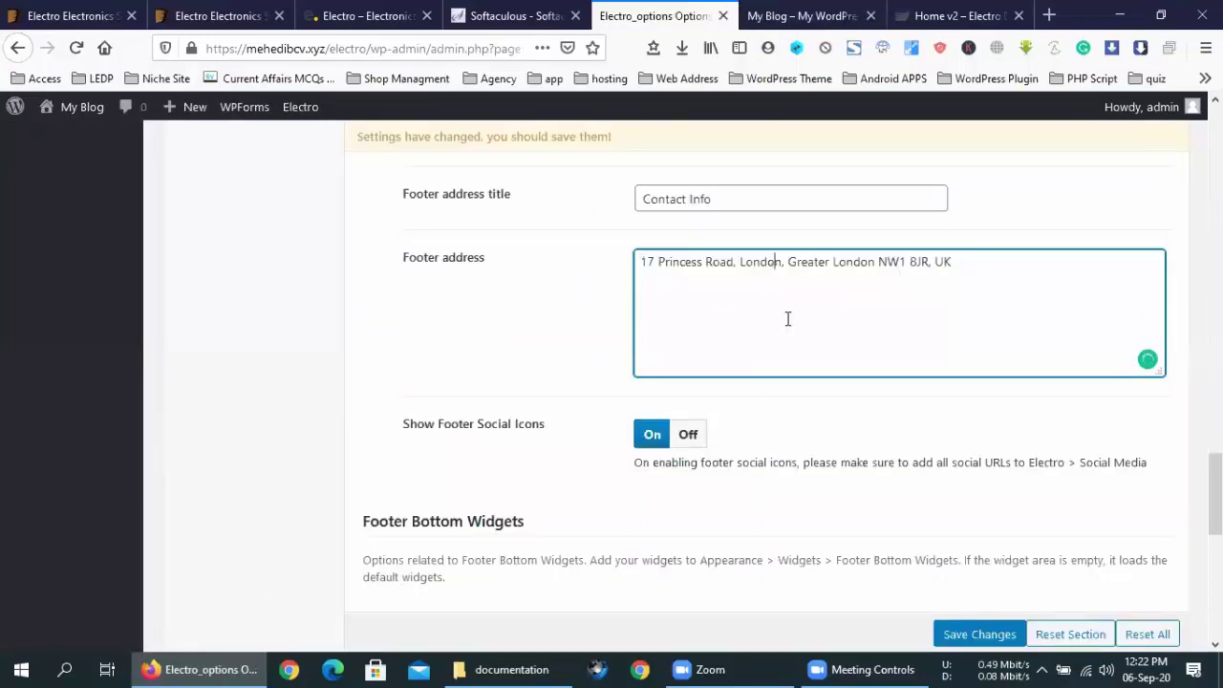
Compare the Show Footer Social Icons setting with the row of social icons in the storefront footer.
scroll(504, 286, down, 3)
click(835, 15)
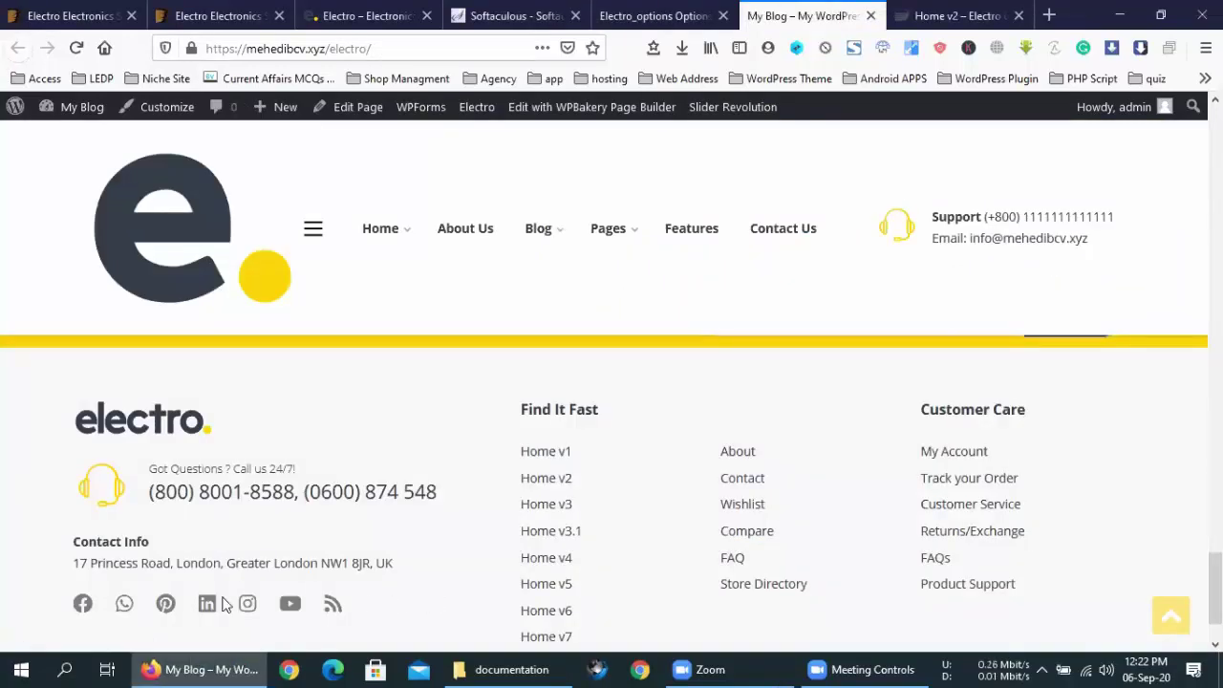
key(ctrl+Page_Up)
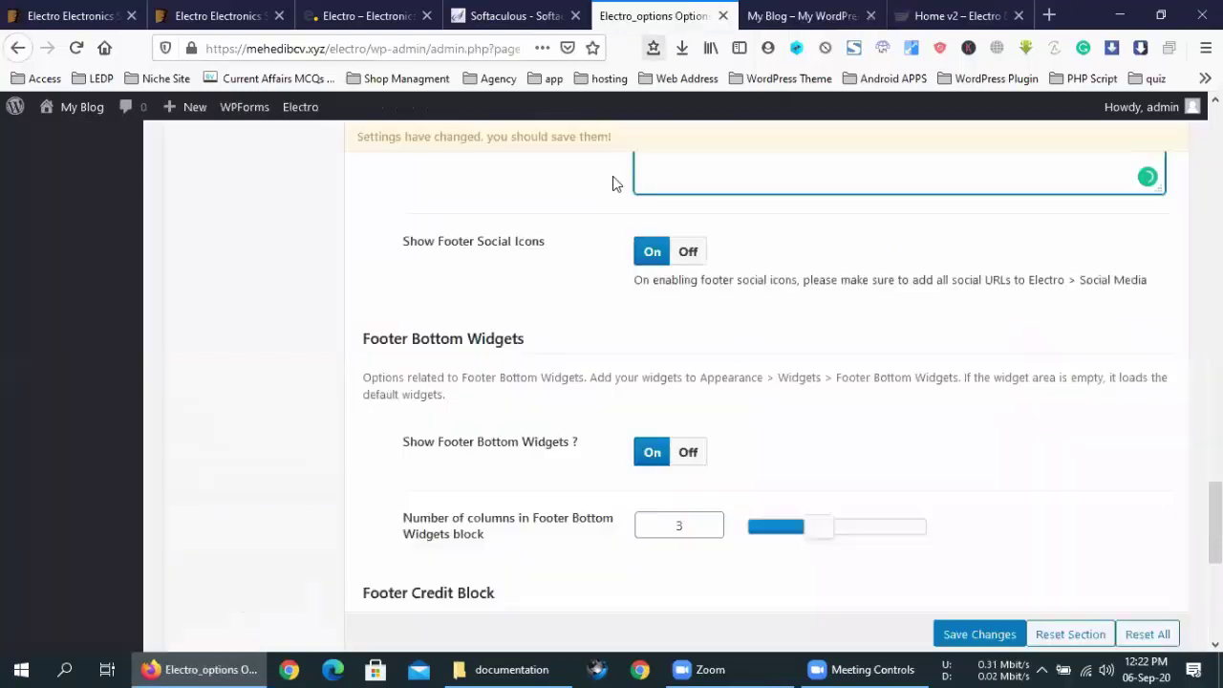
Turn off Show Footer Bottom Widgets and save the theme options.
scroll(772, 371, down, 5)
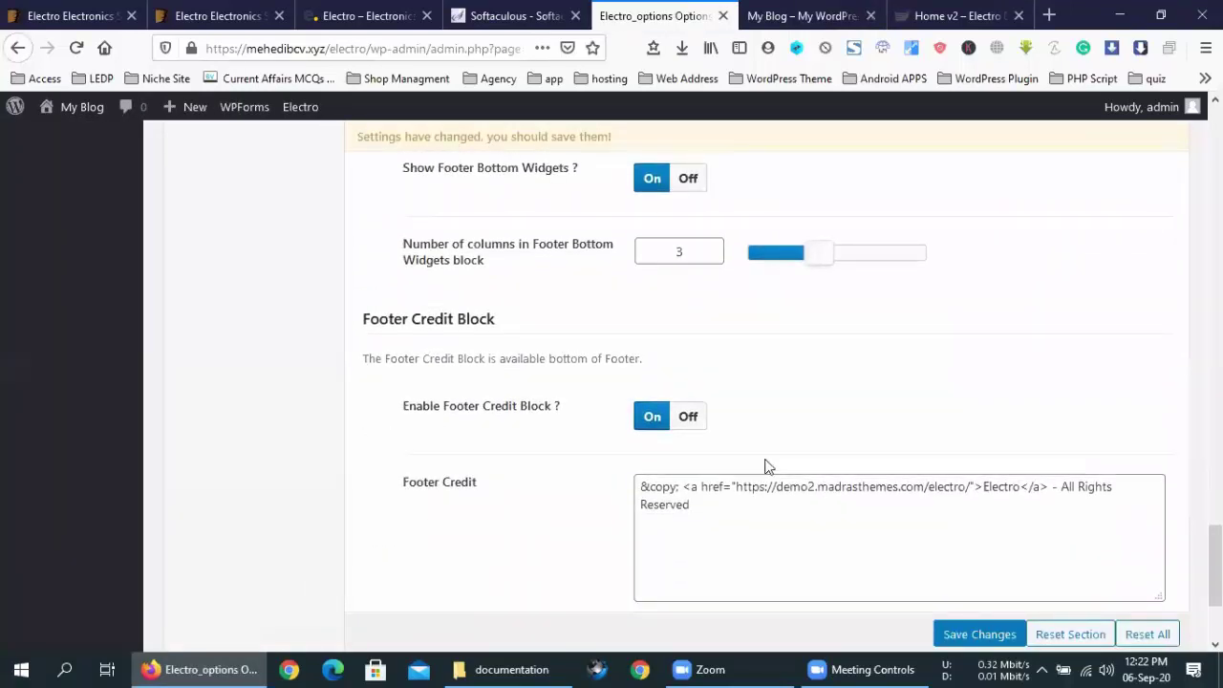
scroll(745, 468, up, 4)
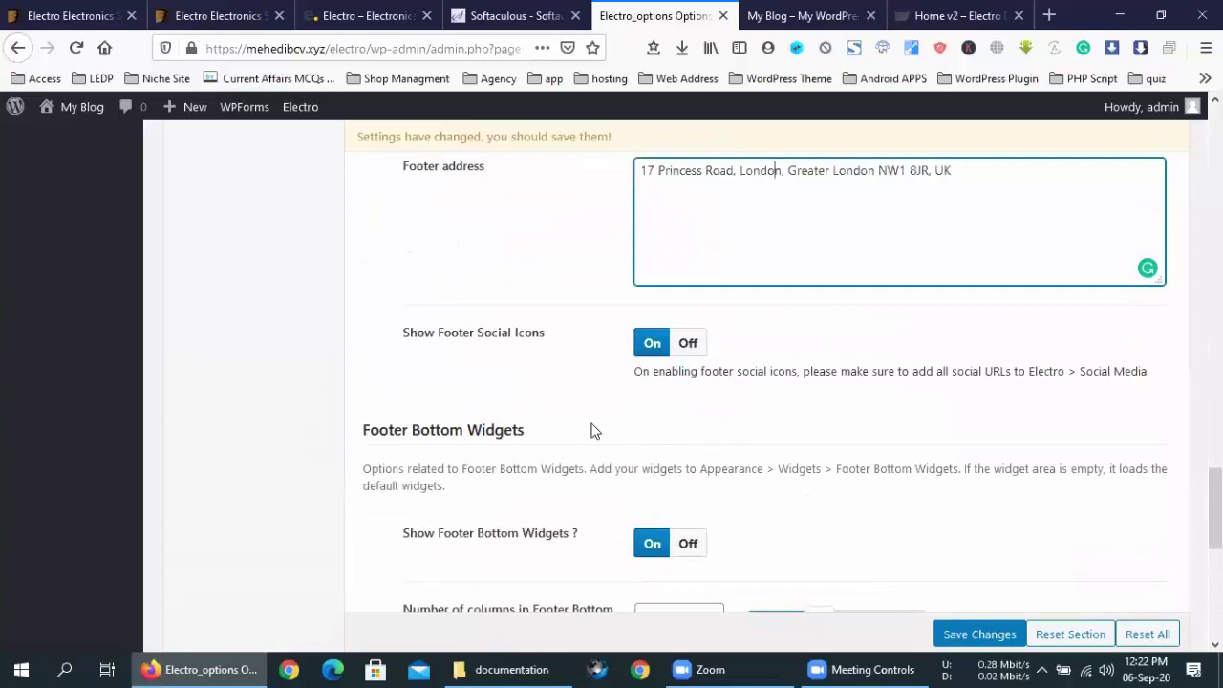
scroll(602, 429, up, 1)
scroll(603, 425, down, 3)
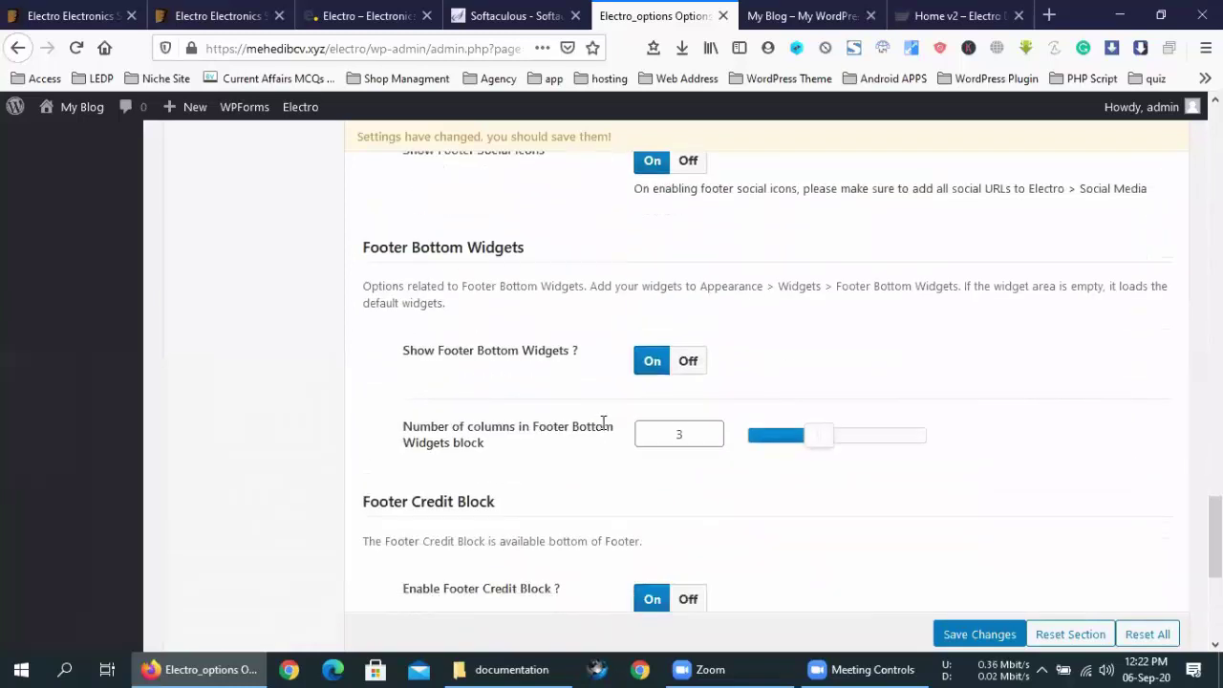
click(692, 360)
click(994, 638)
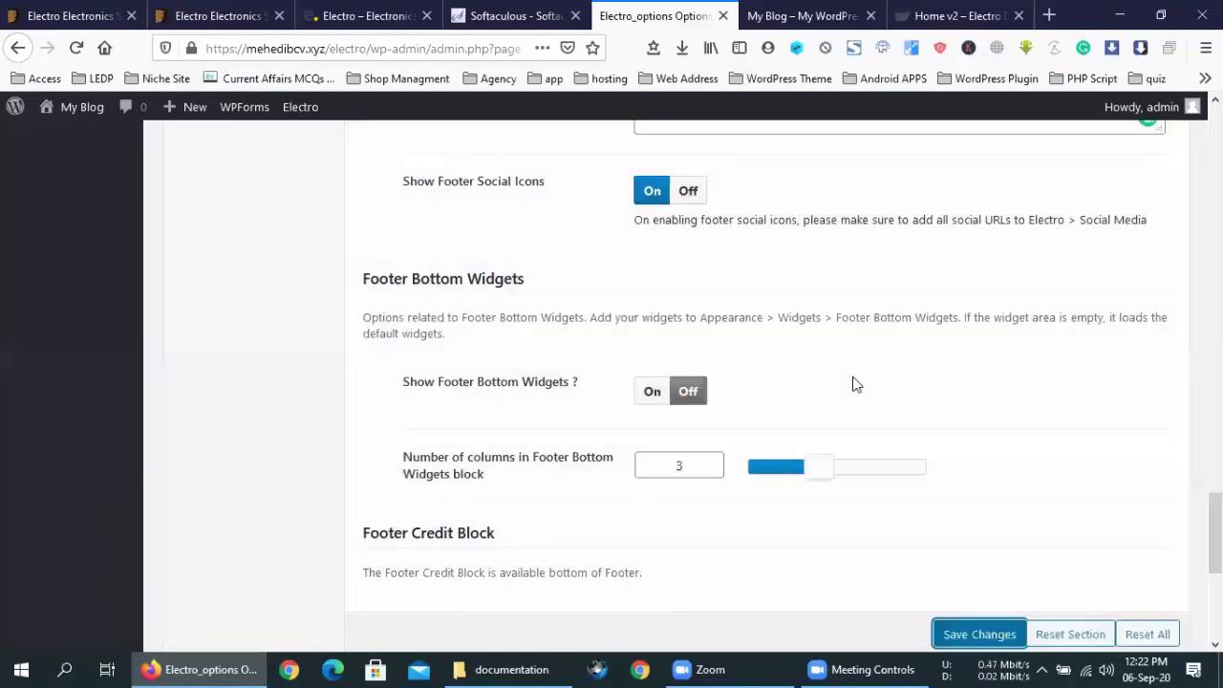
Reload the storefront and check its footer with the bottom widgets switched off.
key(ctrl+Tab)
click(77, 48)
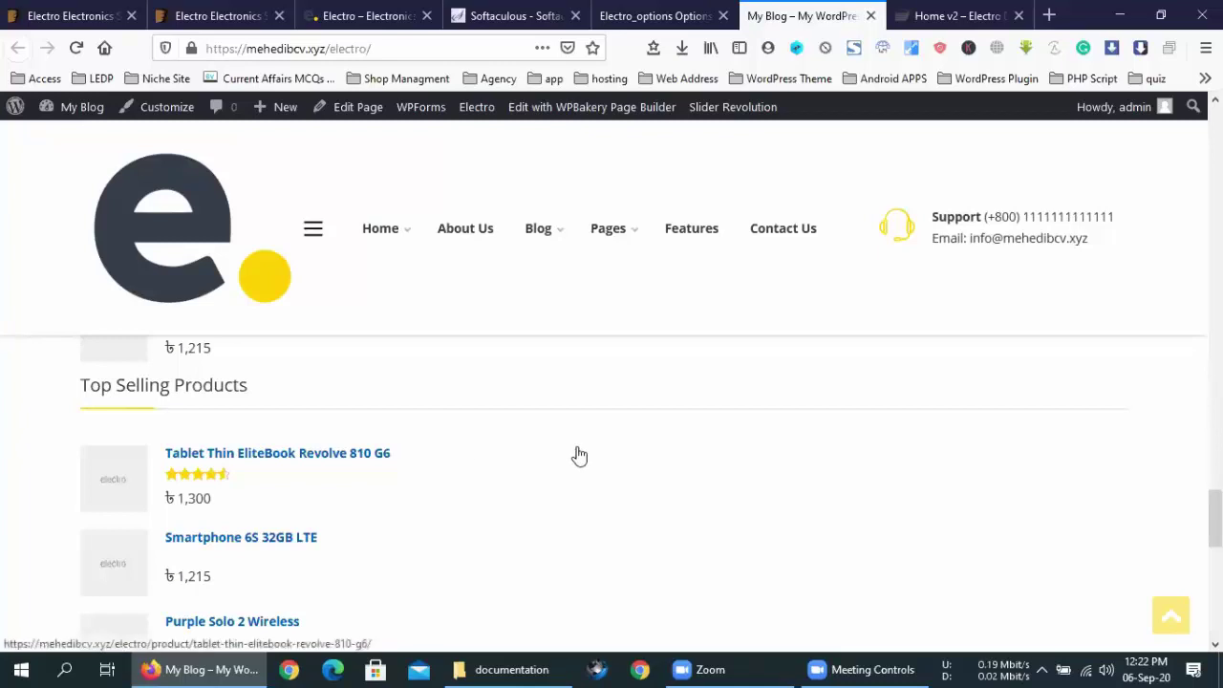
scroll(640, 457, up, 1)
scroll(641, 457, down, 5)
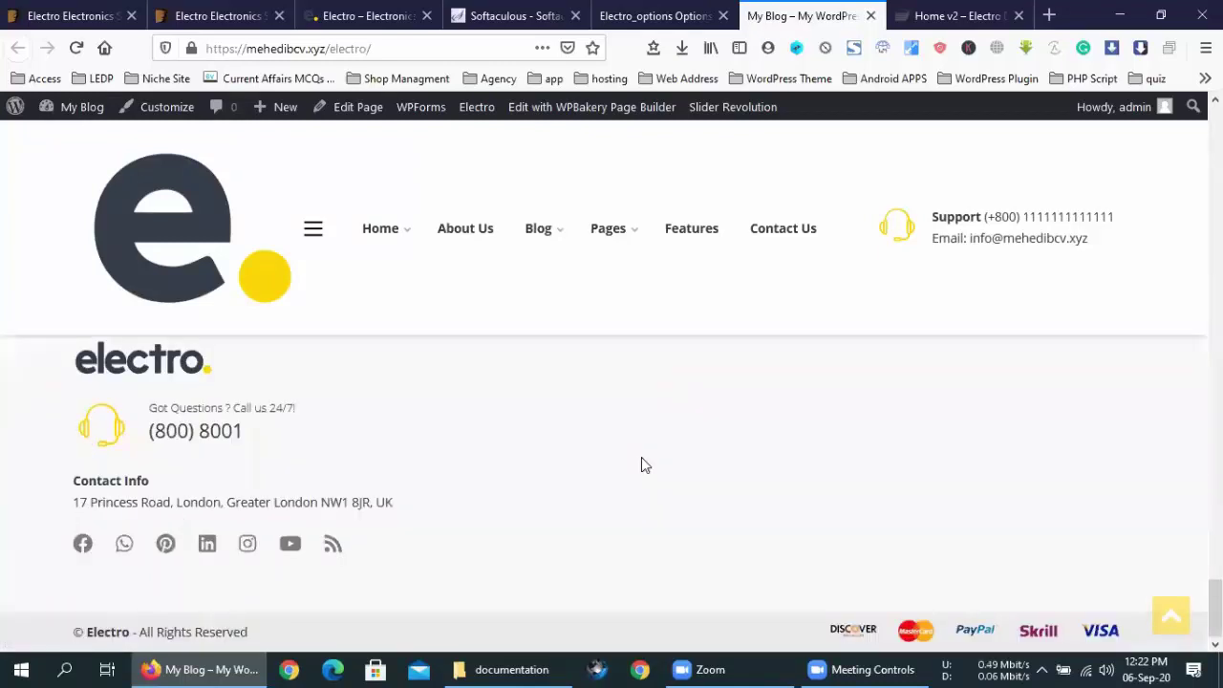
Turn Show Footer Bottom Widgets back on, looking at the affected area of the storefront footer.
click(657, 15)
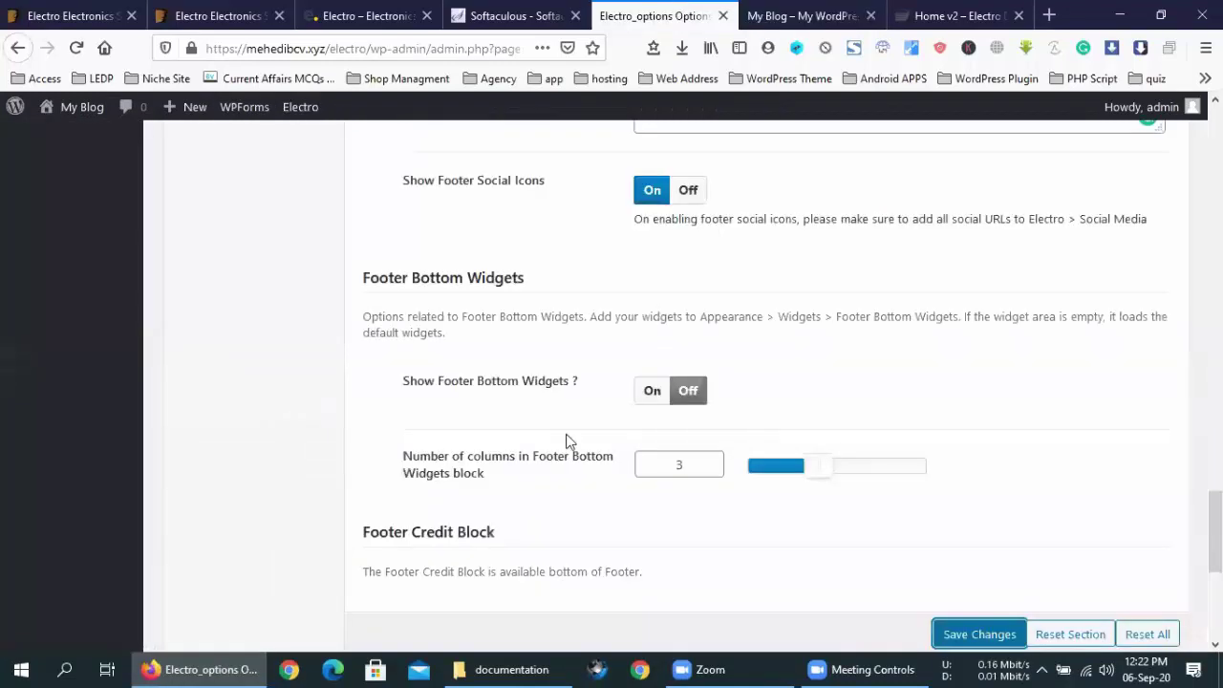
click(652, 393)
click(802, 16)
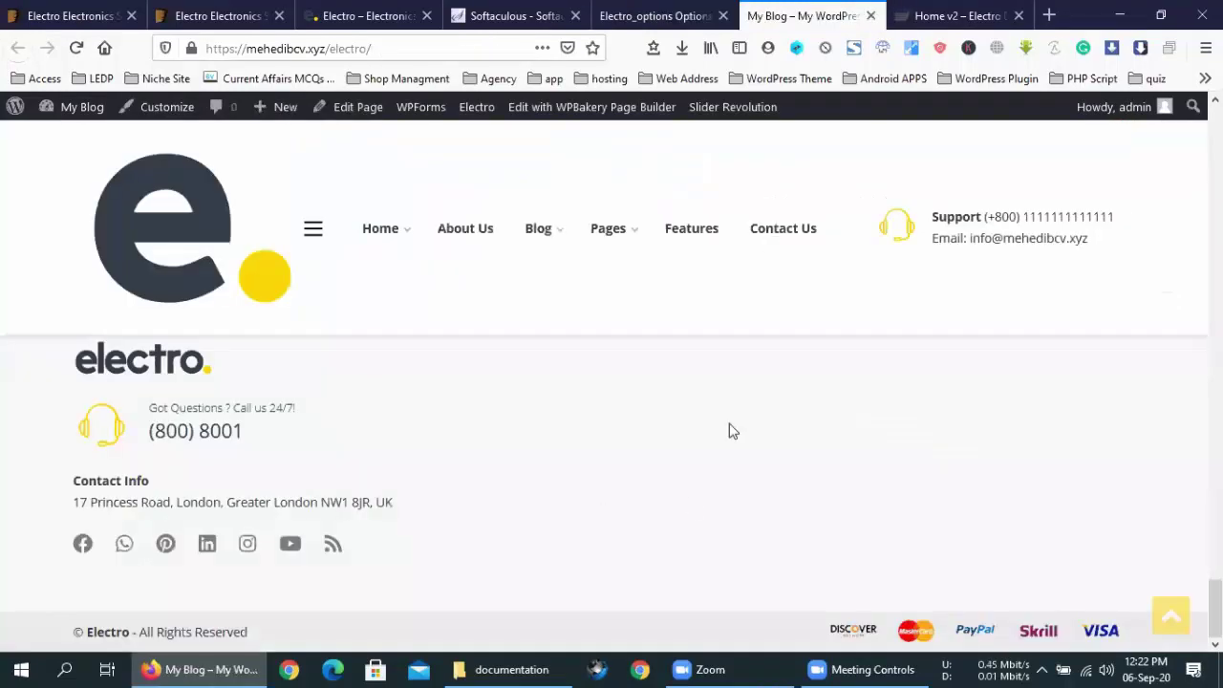
click(657, 16)
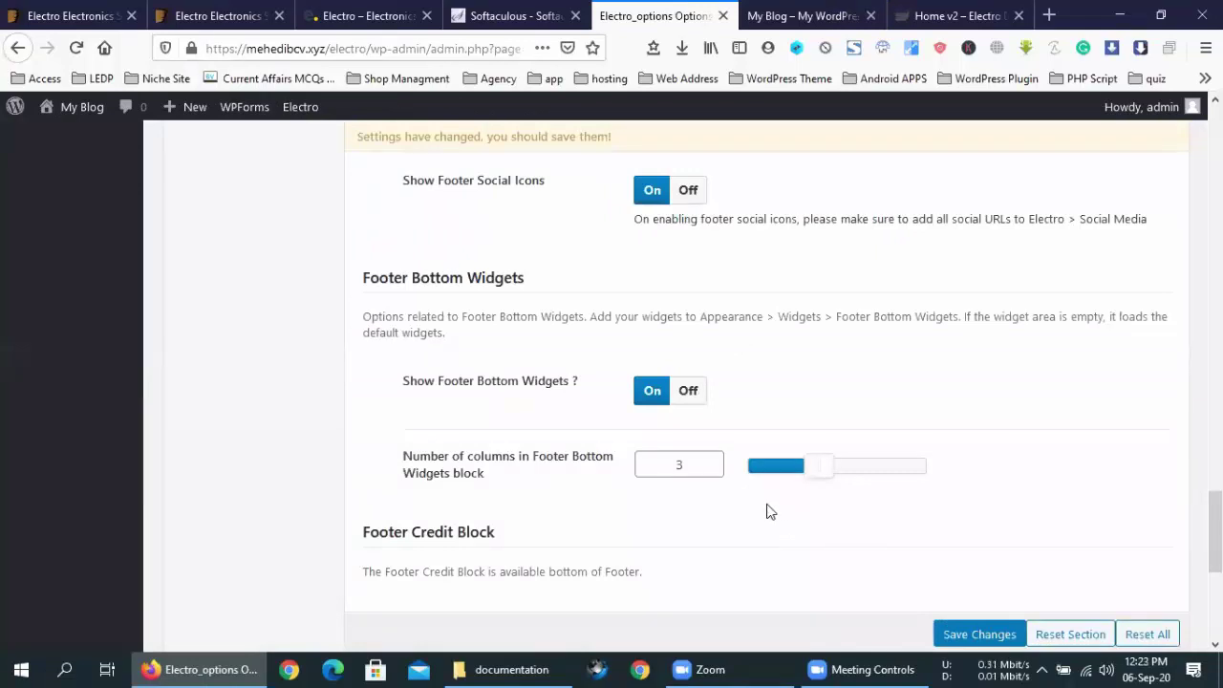
Compare the Footer Credit text with the copyright line at the bottom of the storefront.
scroll(766, 511, down, 2)
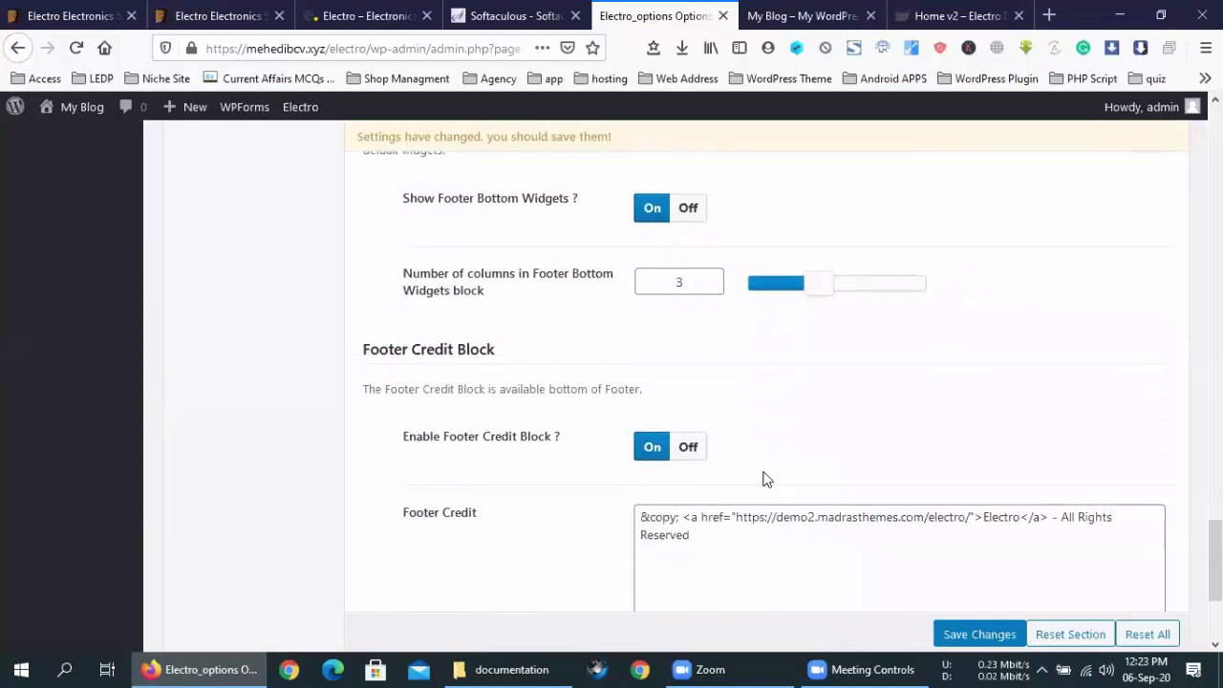
click(805, 15)
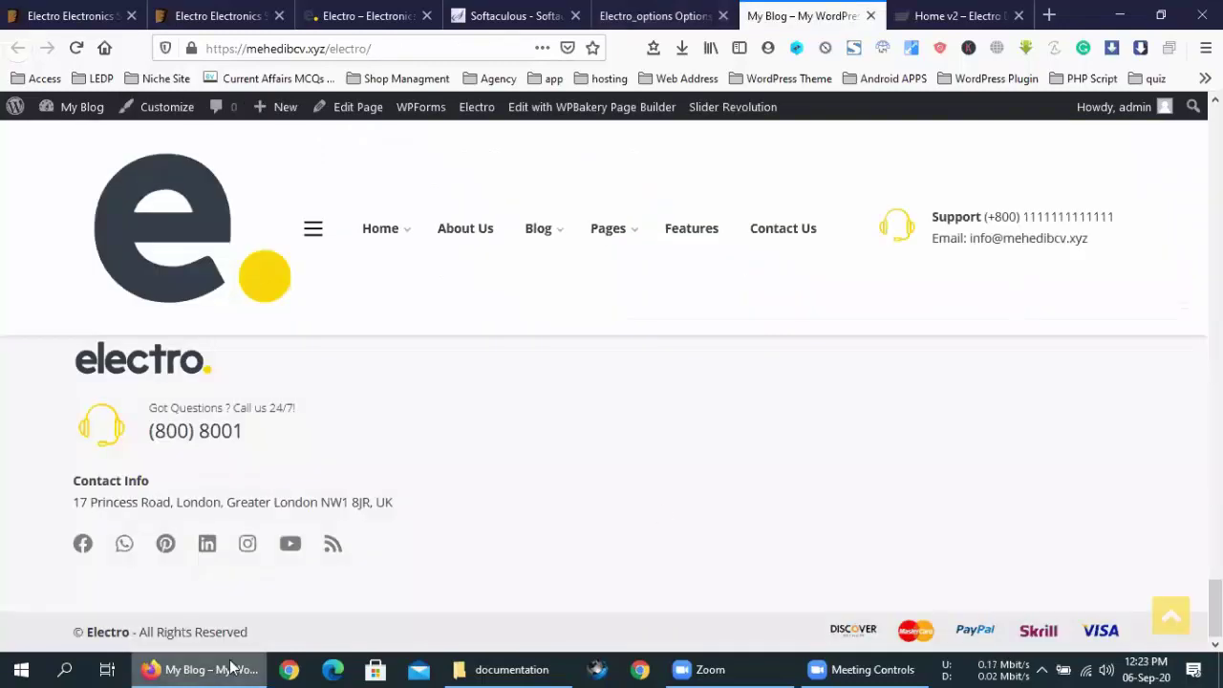
drag(250, 632, 78, 632)
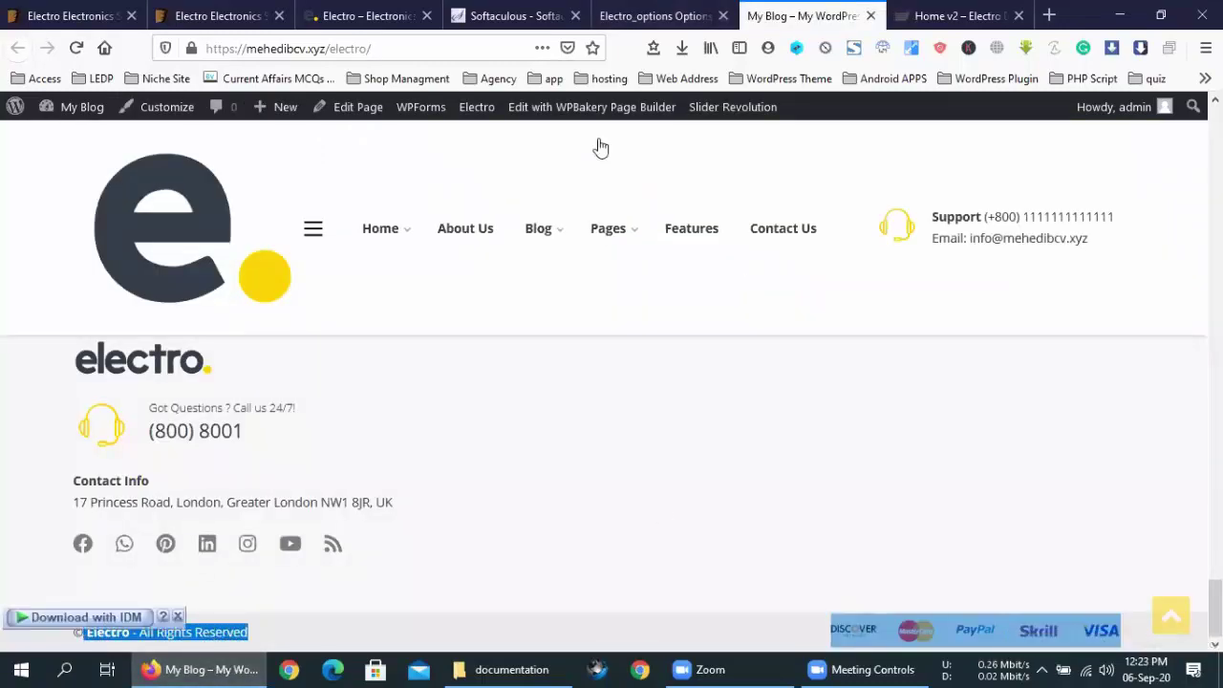
click(654, 15)
click(726, 537)
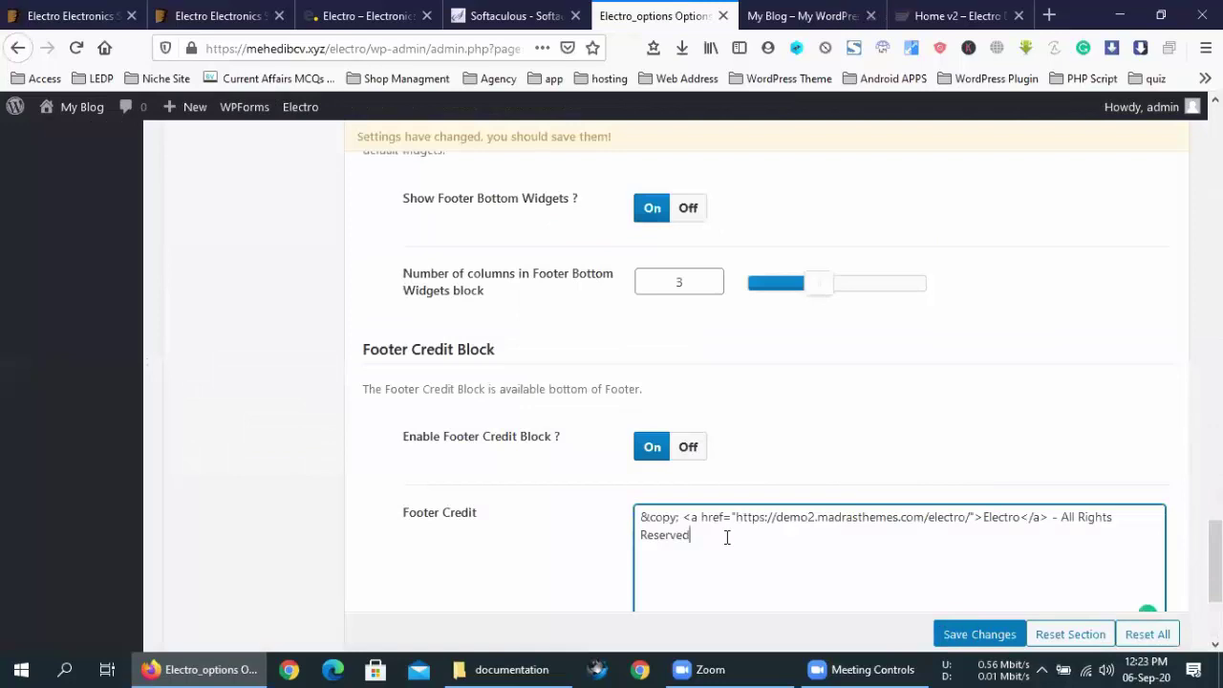
Compare the Footer Payment Icons gallery with the payment logos at the bottom of the storefront.
scroll(726, 540, down, 5)
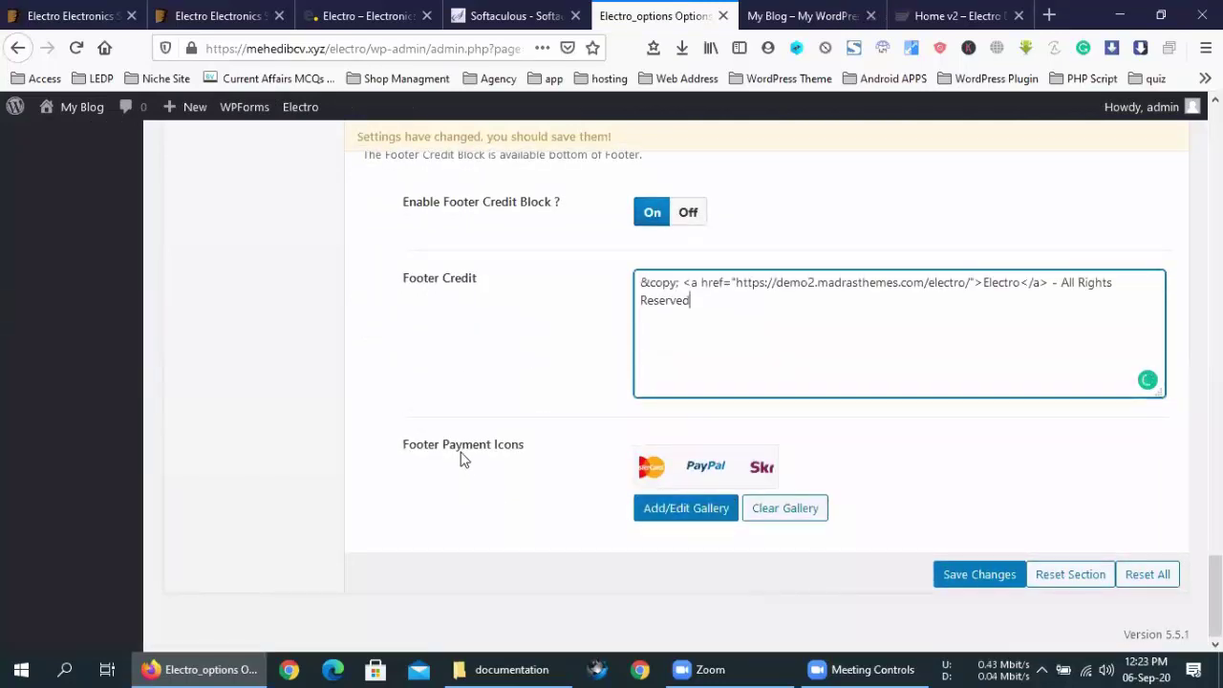
click(774, 16)
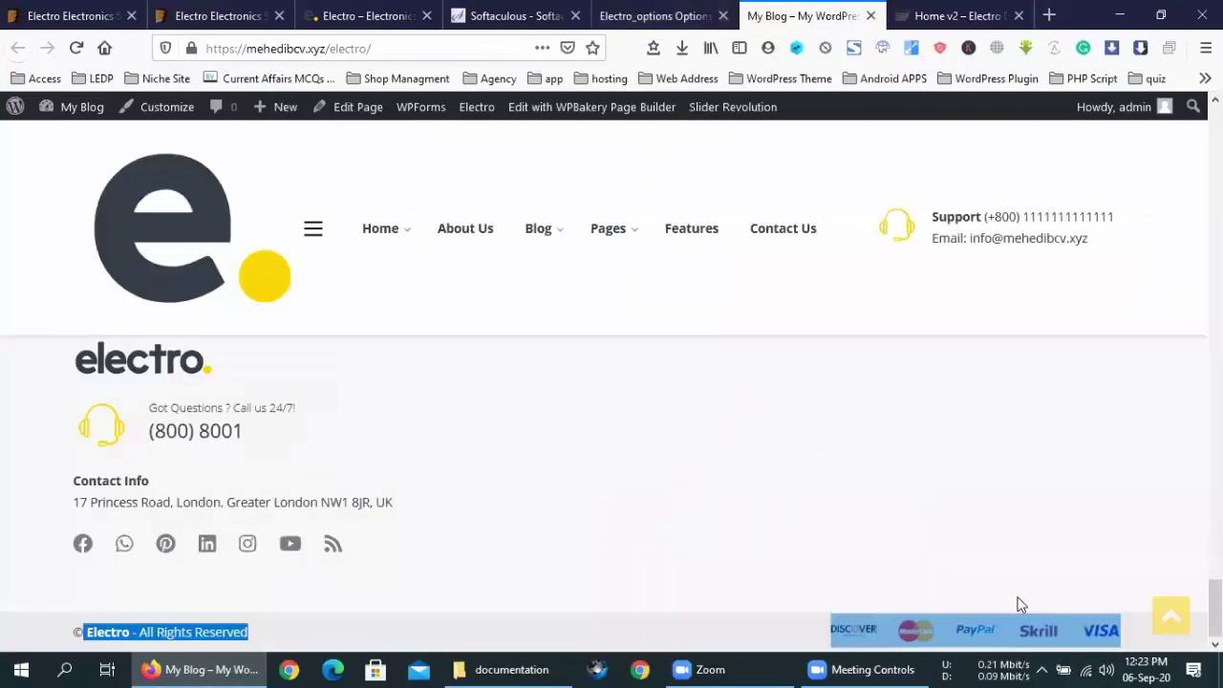
click(829, 638)
click(704, 15)
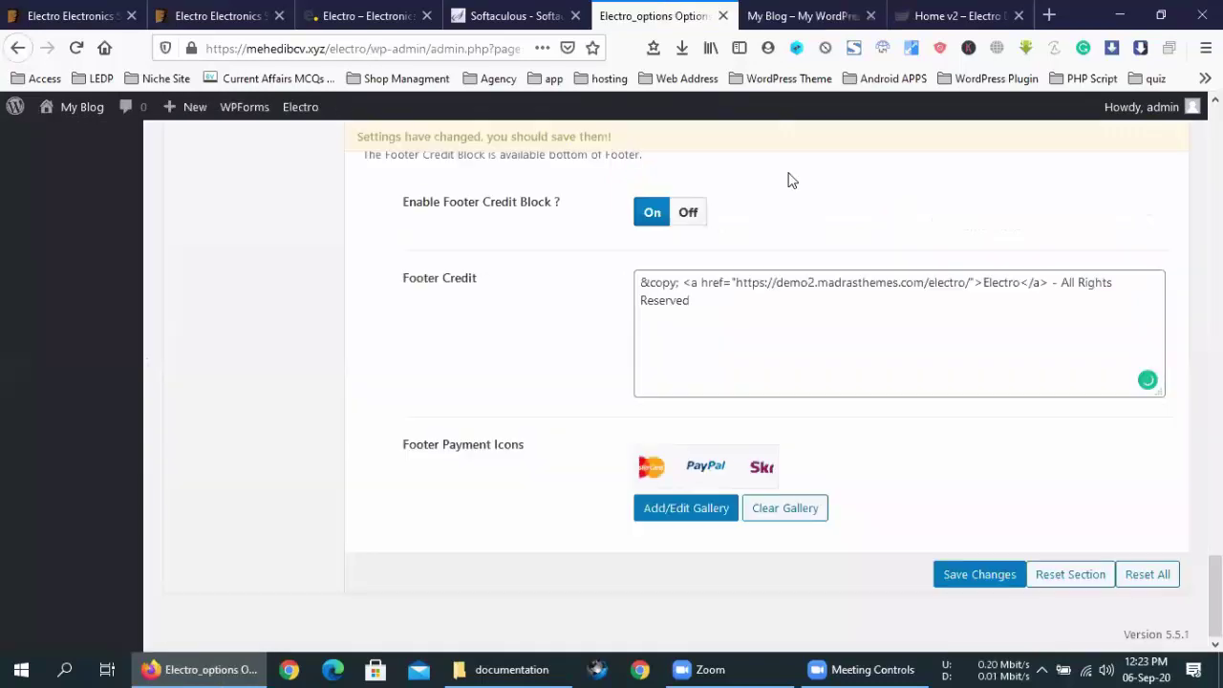
Save the footer changes and go to the theme's Mobile settings.
click(979, 574)
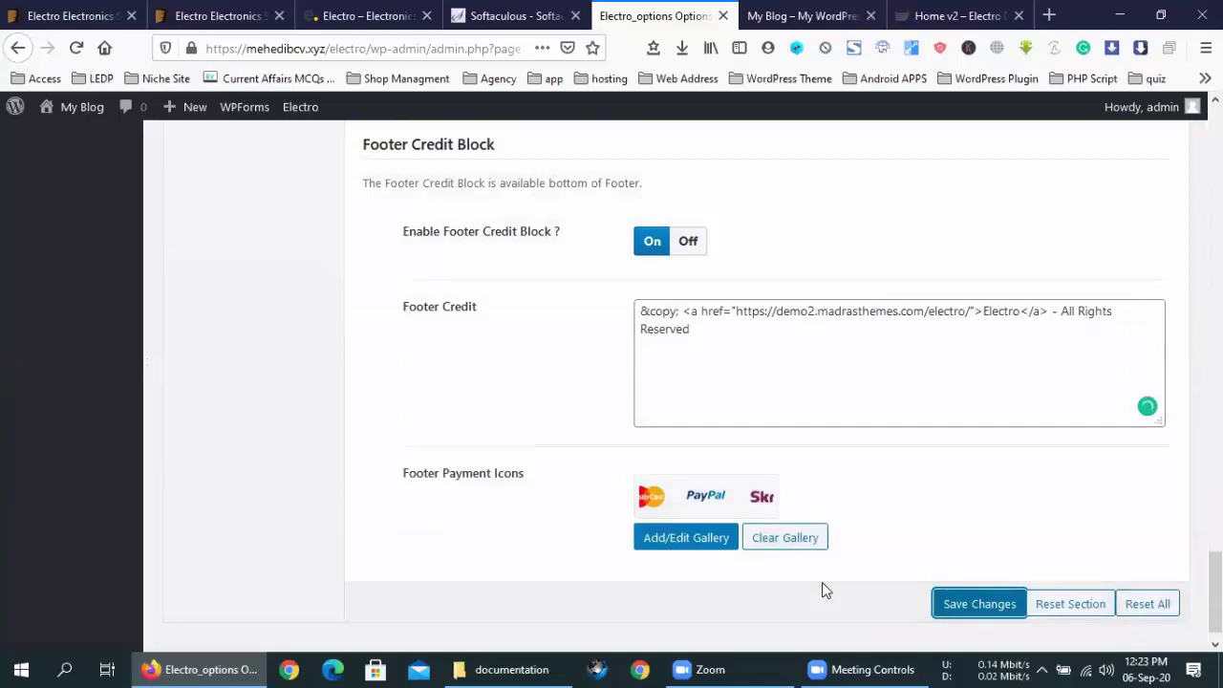
scroll(822, 583, up, 5)
scroll(822, 585, up, 15)
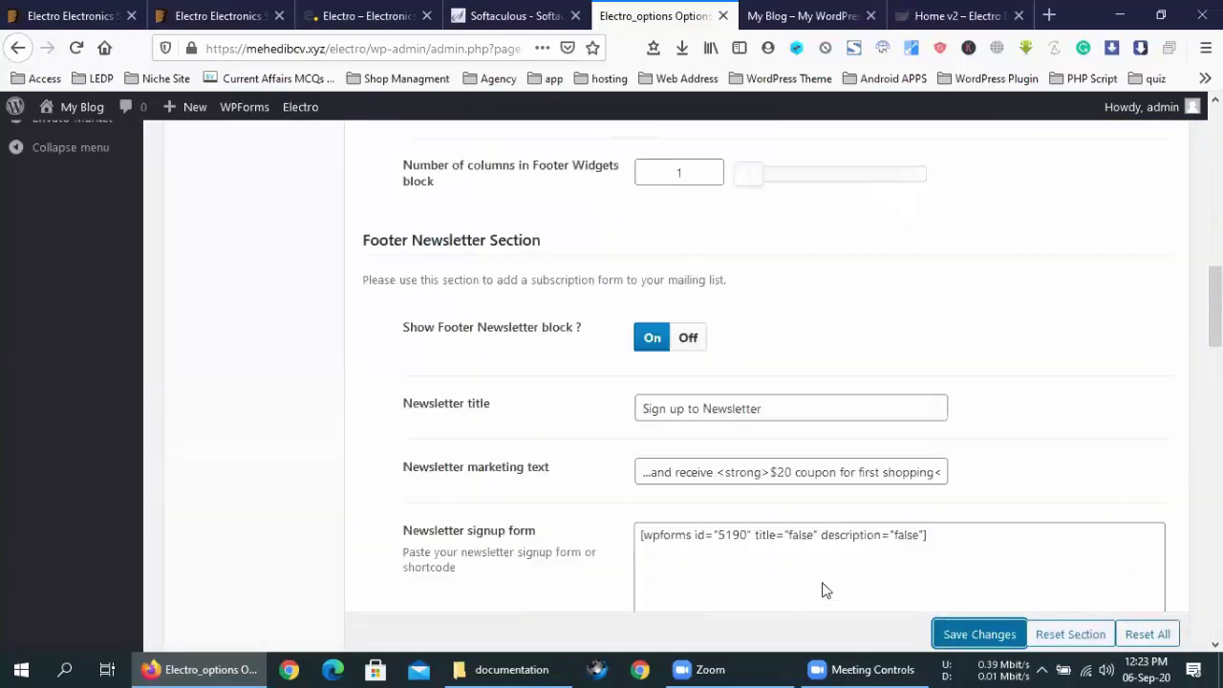
click(272, 413)
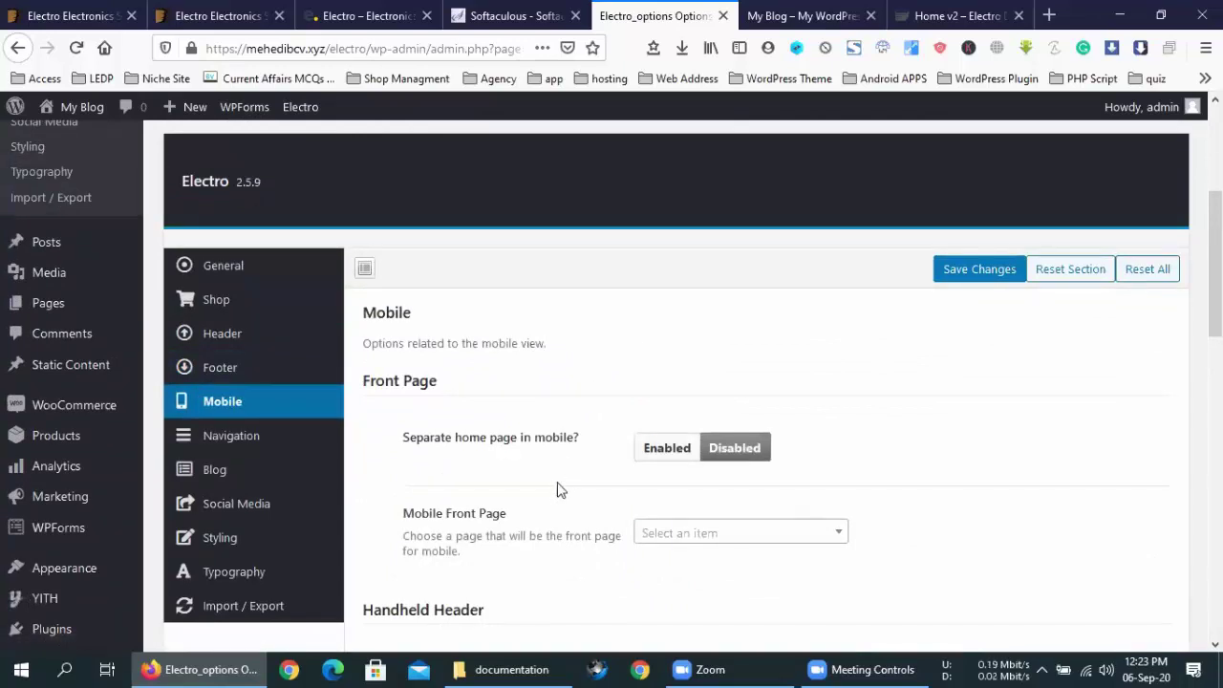
Review the Mobile options for the front page, handheld header, shop page and handheld footer.
scroll(745, 395, down, 4)
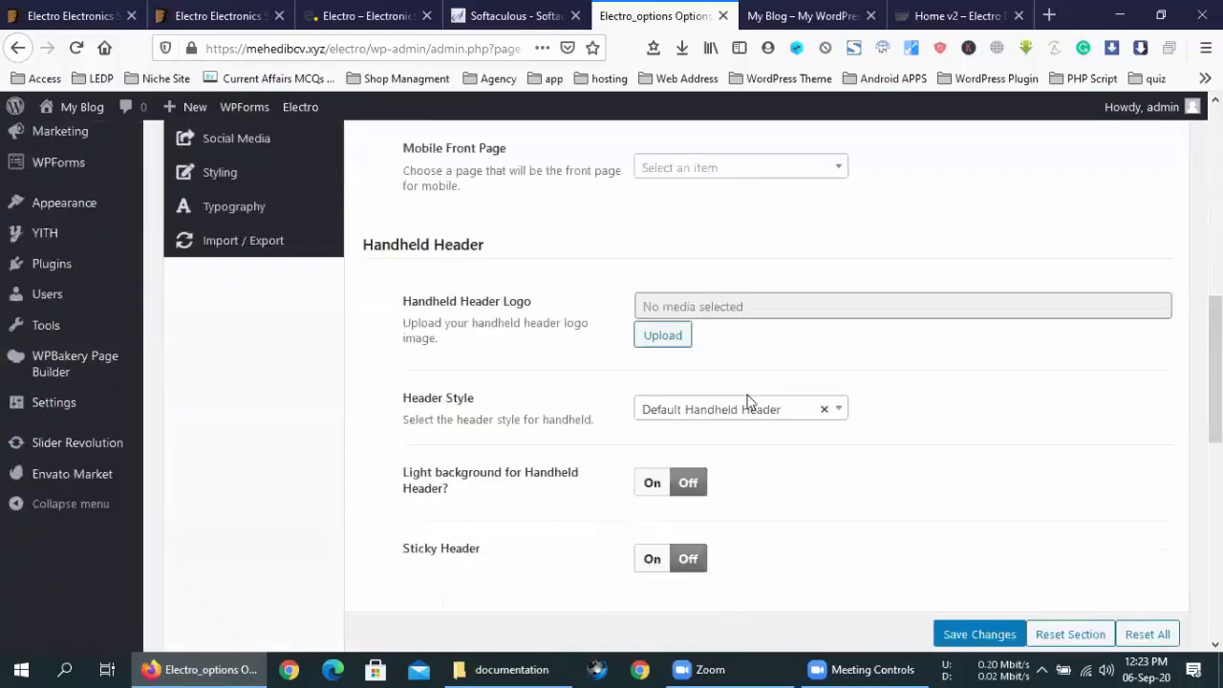
scroll(754, 388, down, 4)
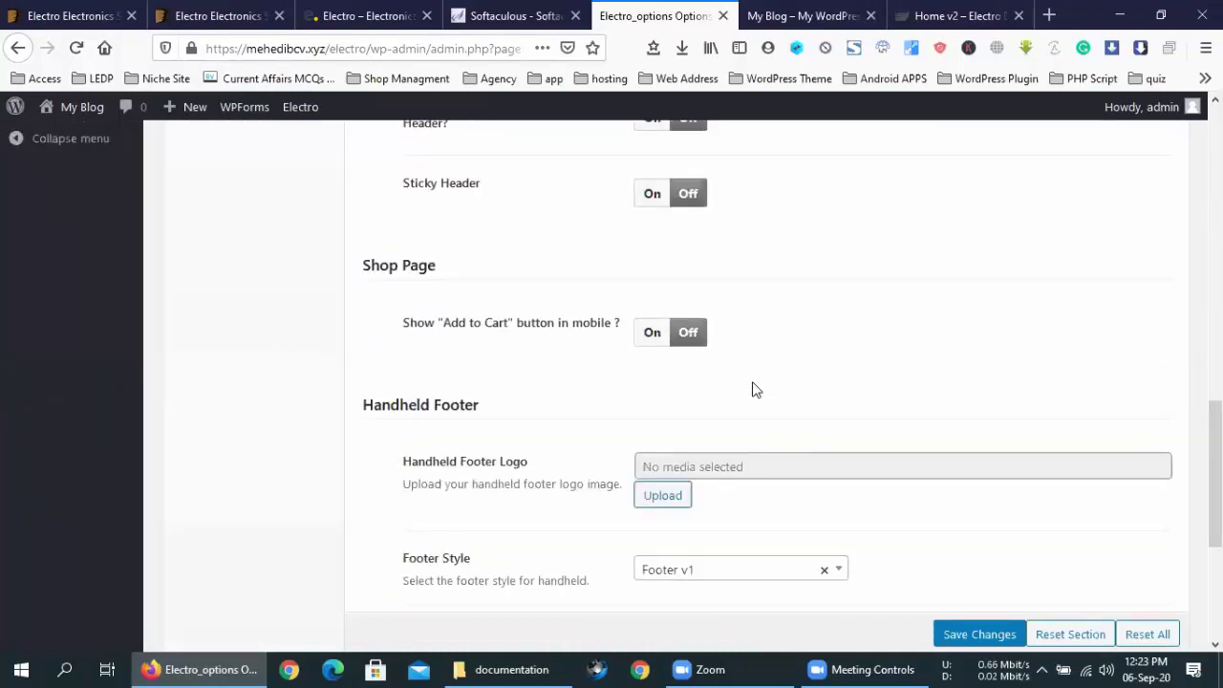
scroll(751, 389, down, 3)
Try enabling a separate home page in mobile, and set the option back to Disabled.
scroll(755, 383, up, 10)
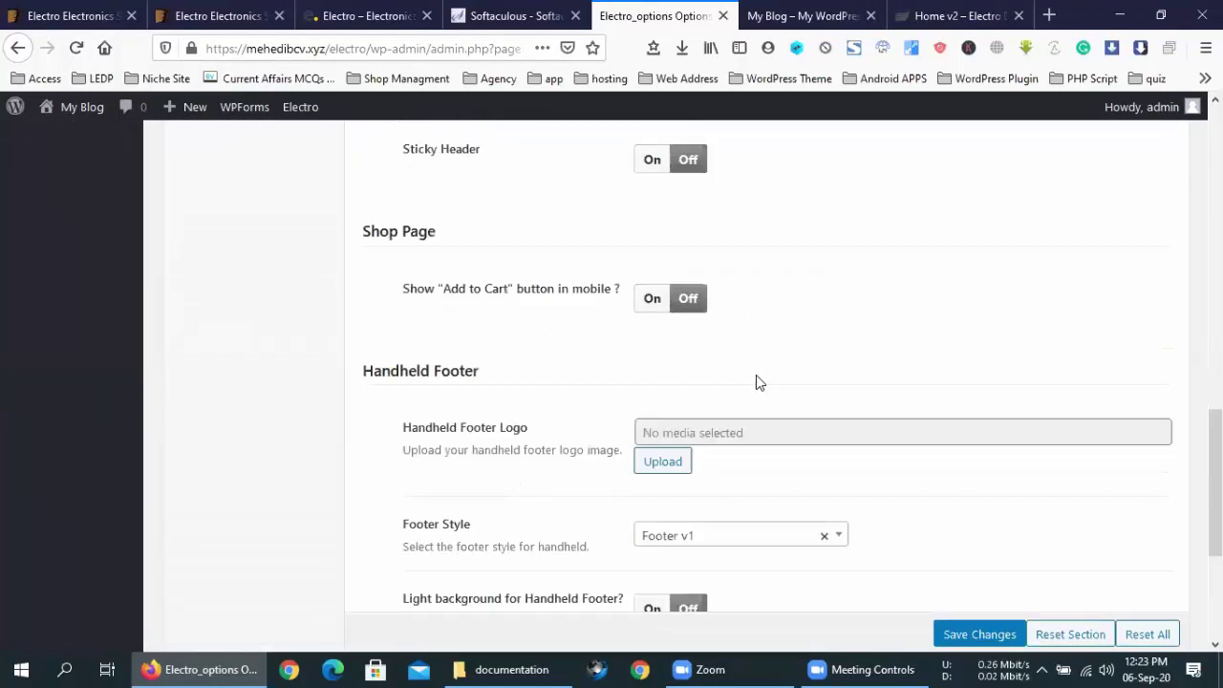
scroll(755, 382, up, 1)
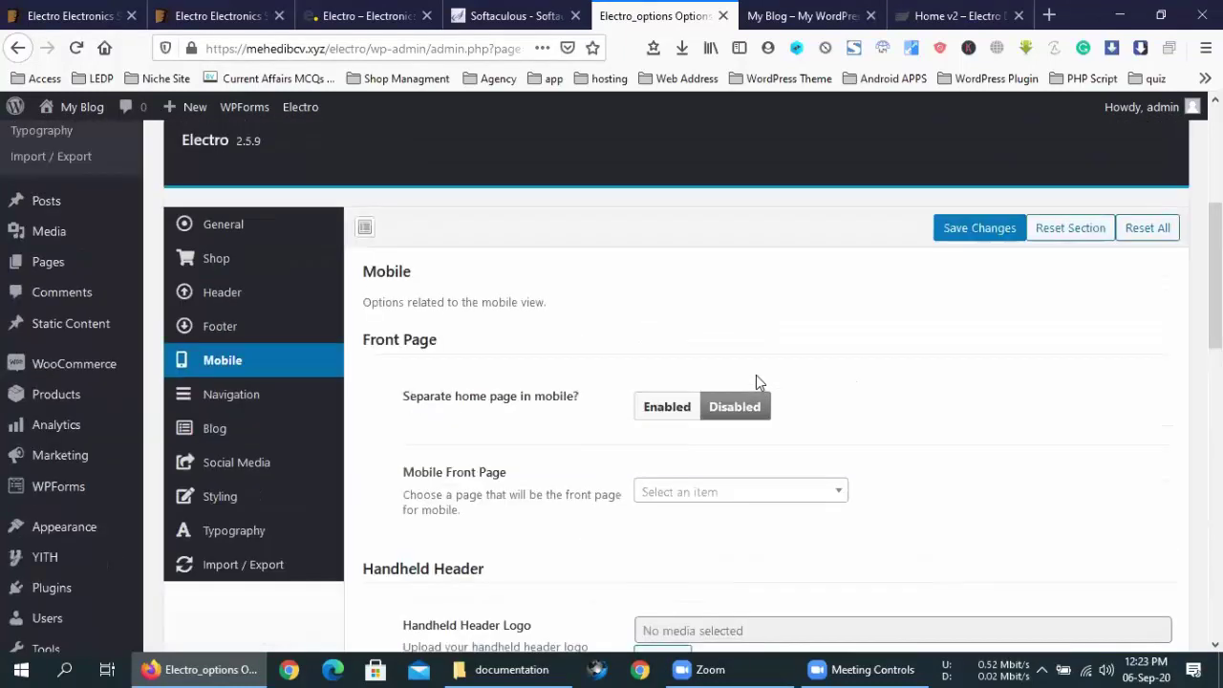
click(667, 411)
click(732, 442)
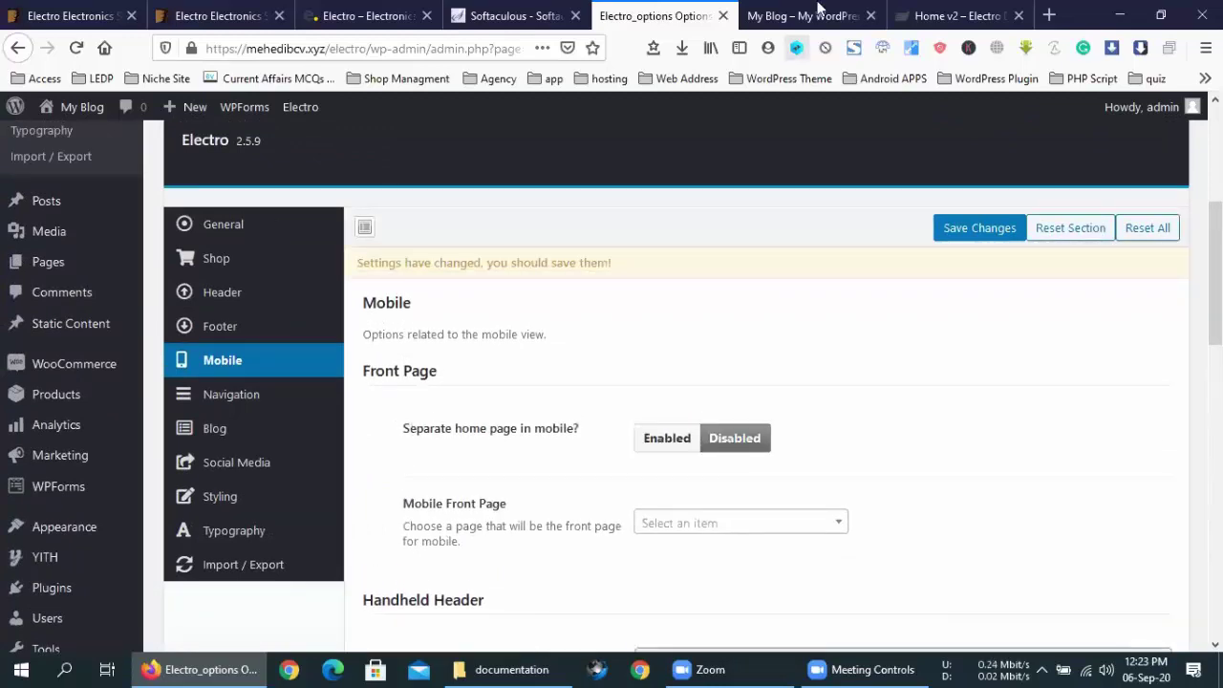
Preview the storefront's home page in a narrow browser window to check its mobile layout, and restore the window to full size.
click(847, 9)
click(1161, 14)
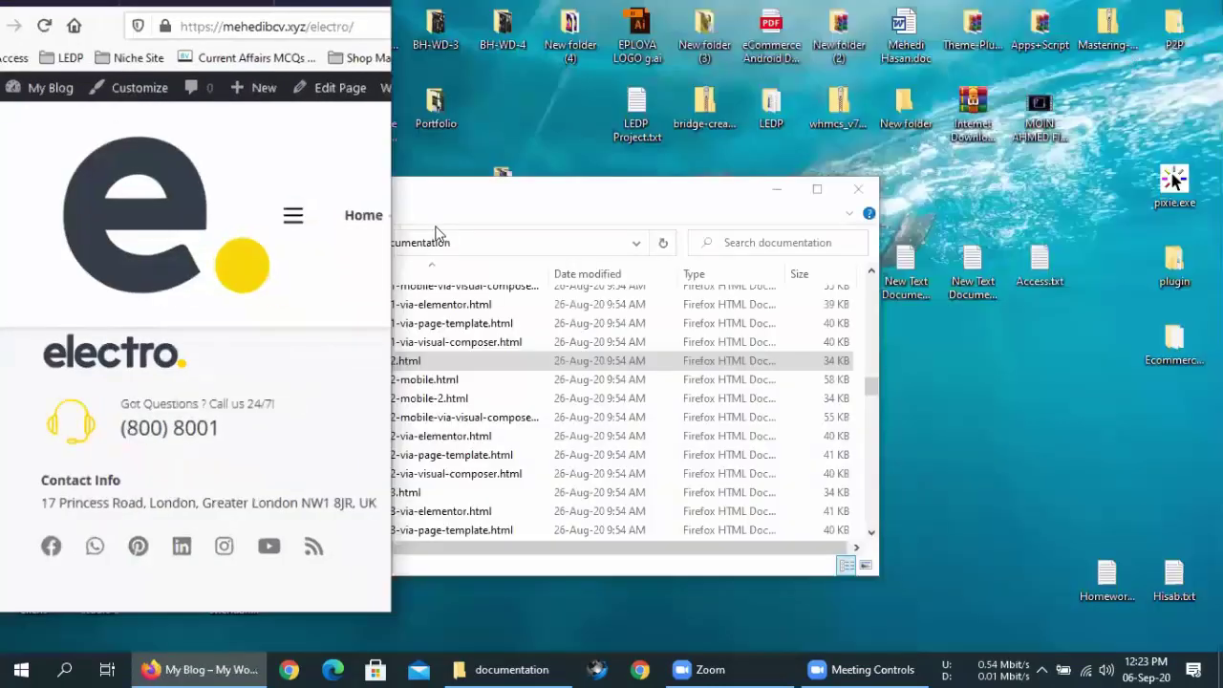
scroll(212, 352, down, 3)
scroll(212, 352, up, 8)
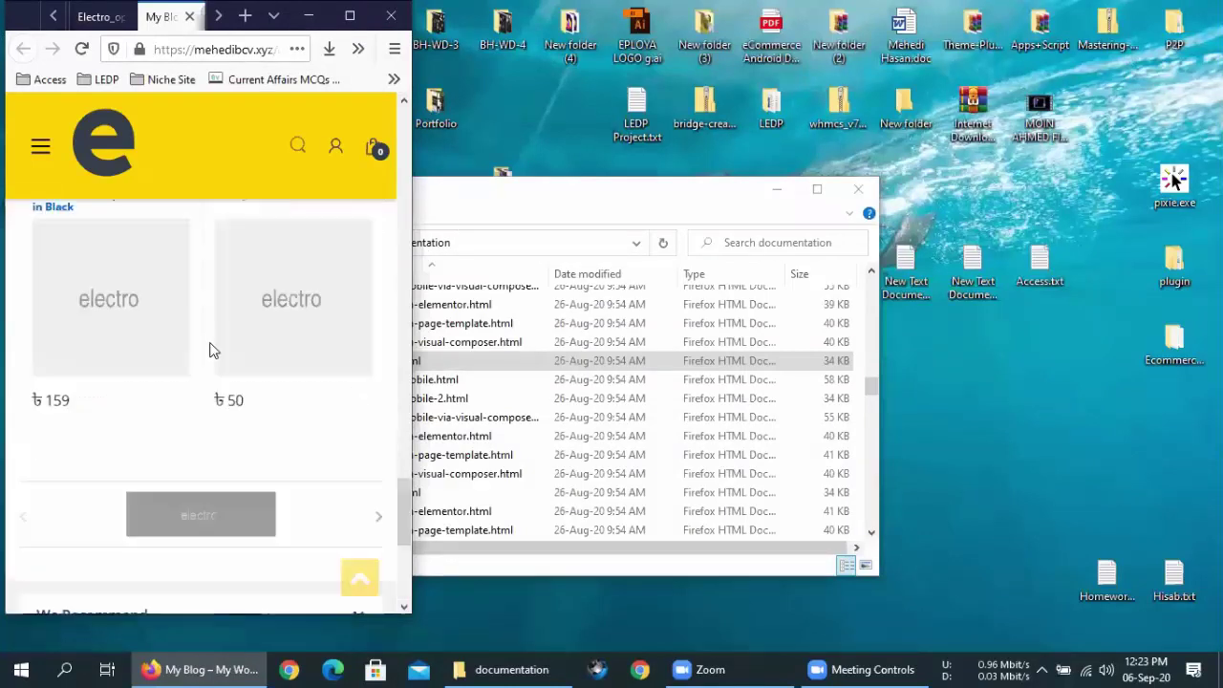
scroll(212, 351, up, 3)
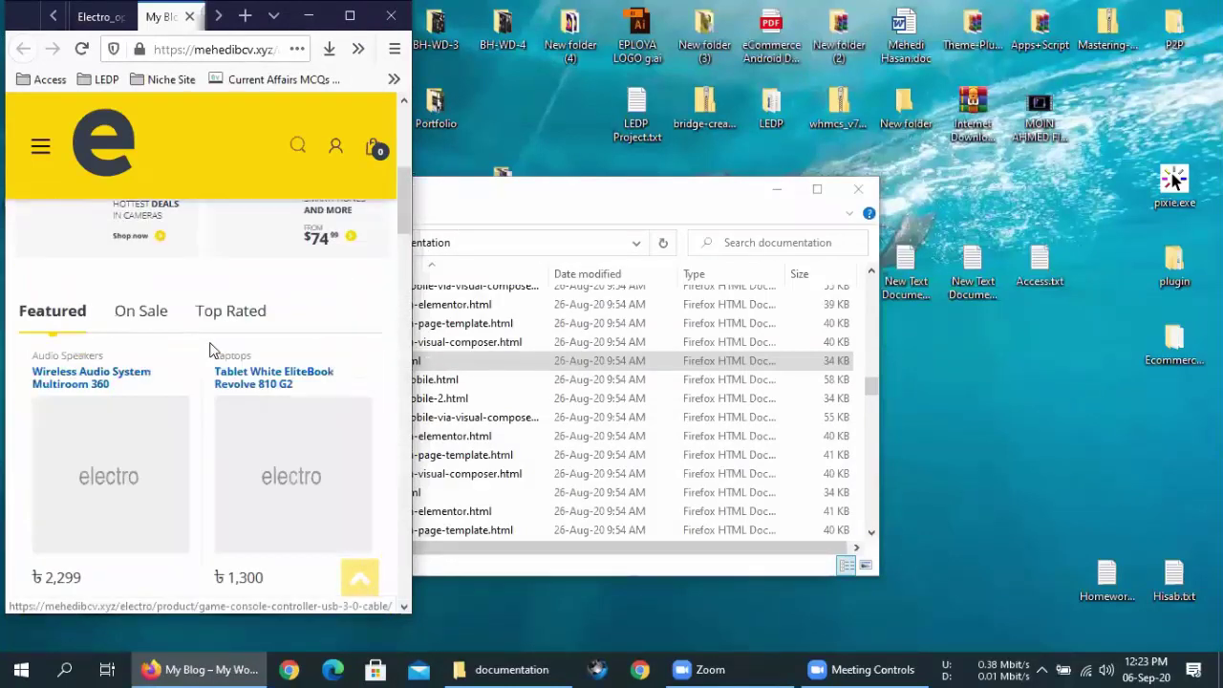
scroll(134, 208, up, 3)
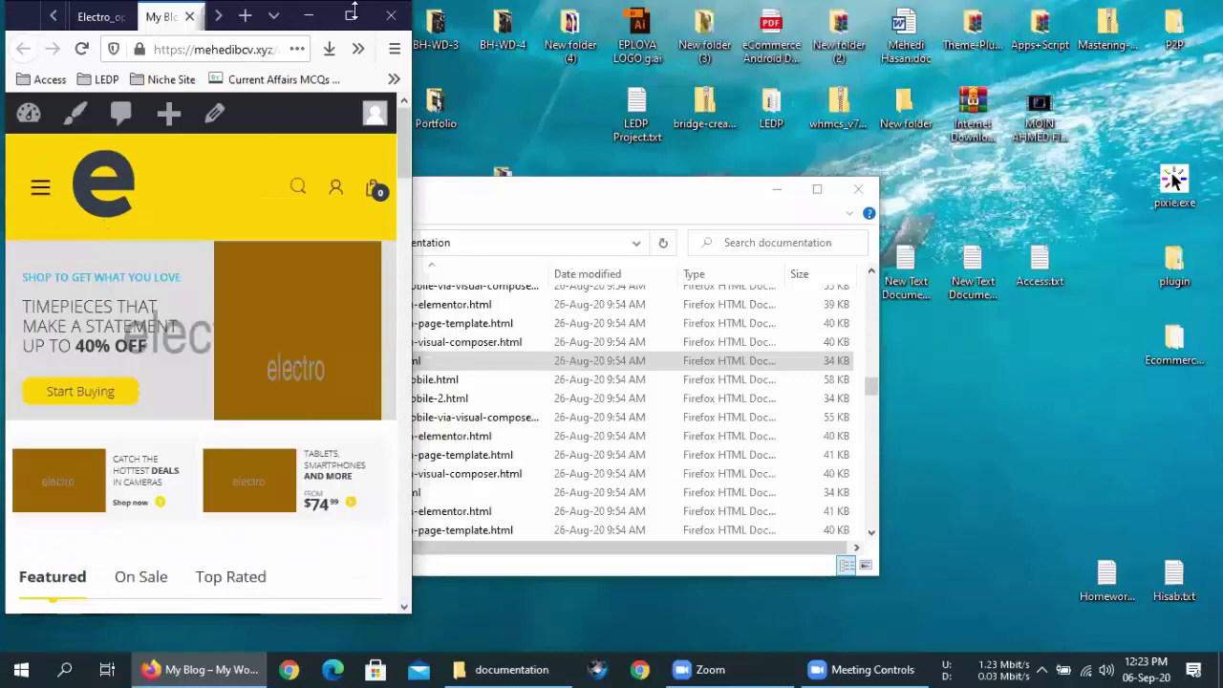
click(350, 15)
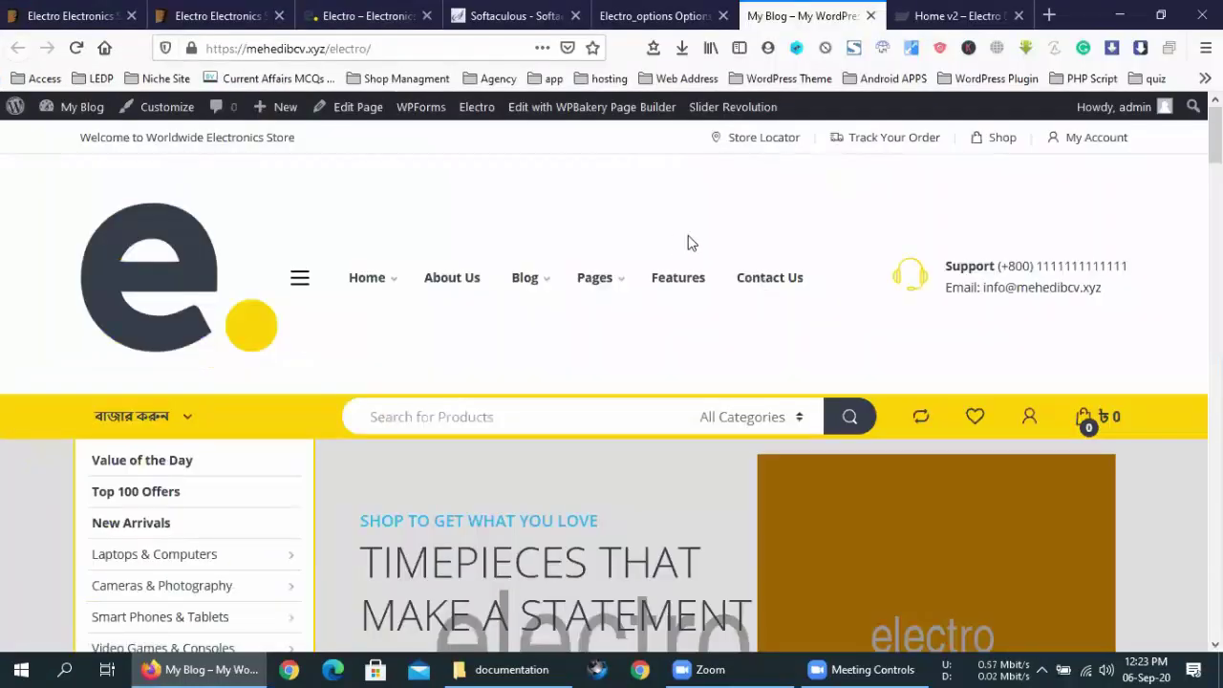
Look through the Navigation, Blog, Styling and Import / Export sections of the Electro theme options.
click(707, 10)
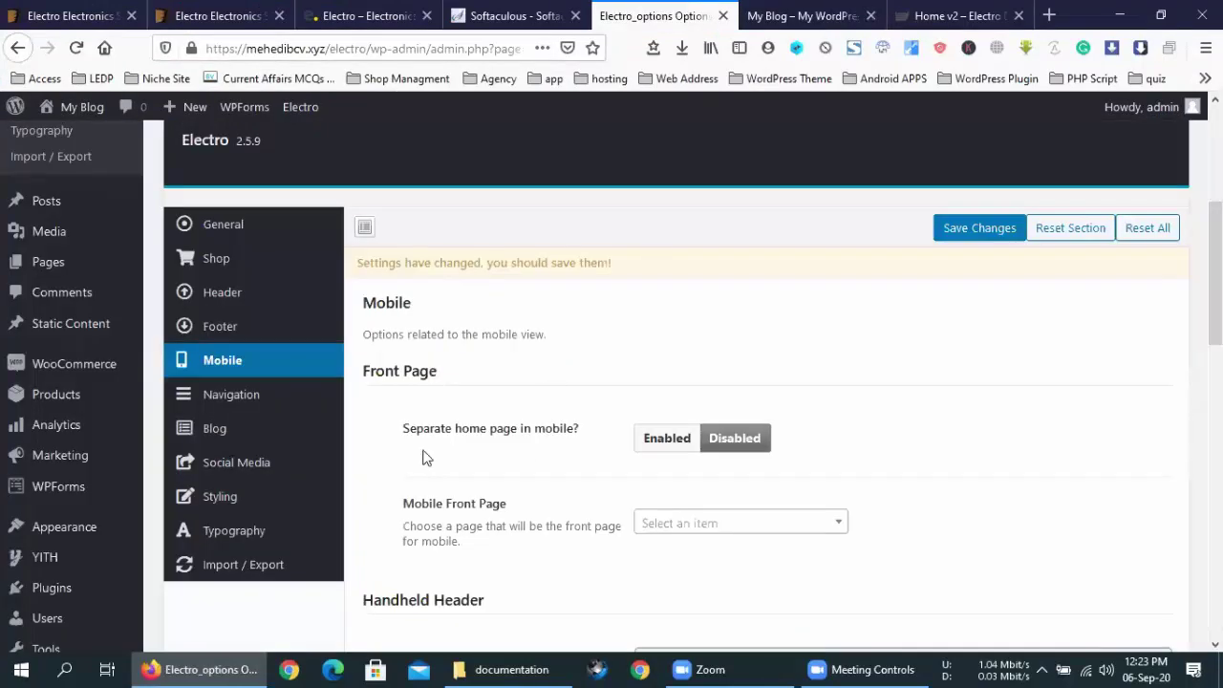
click(243, 431)
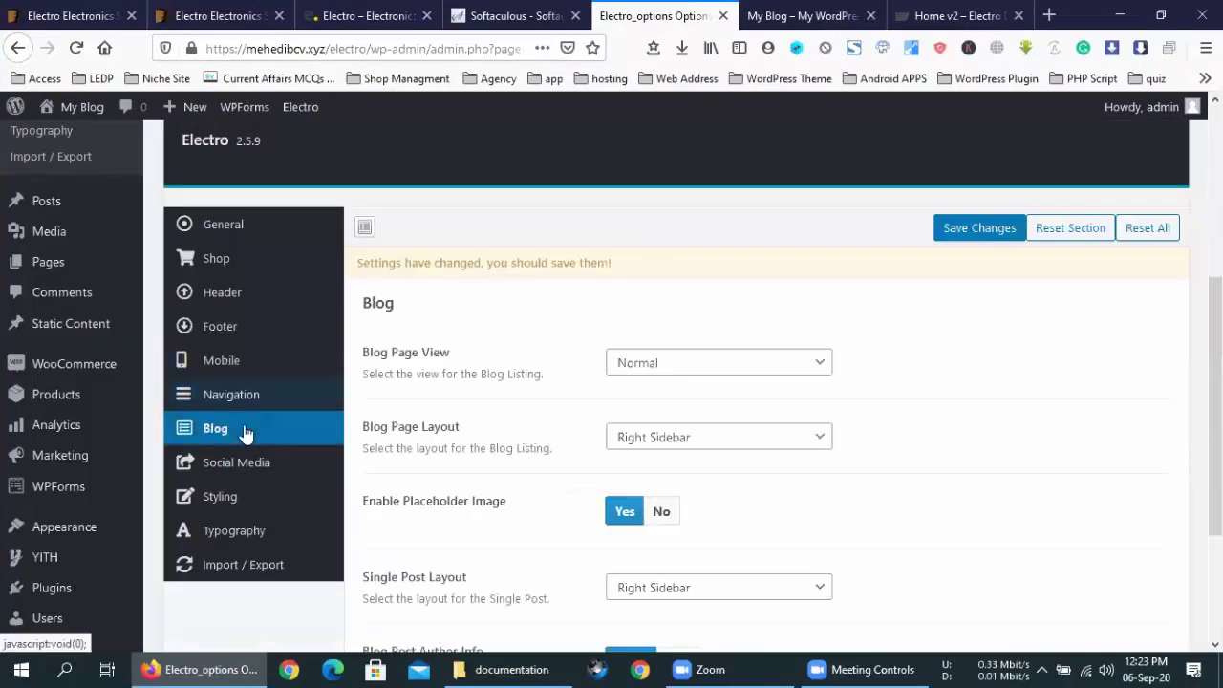
click(232, 395)
scroll(494, 513, down, 2)
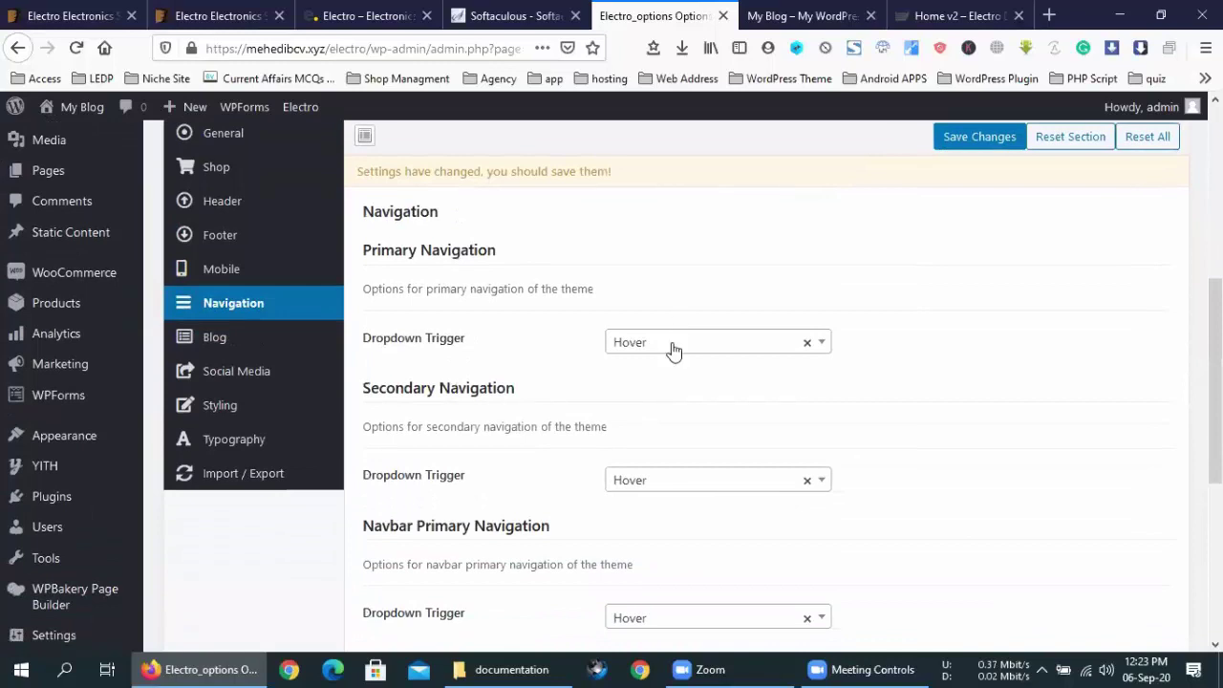
scroll(574, 524, down, 7)
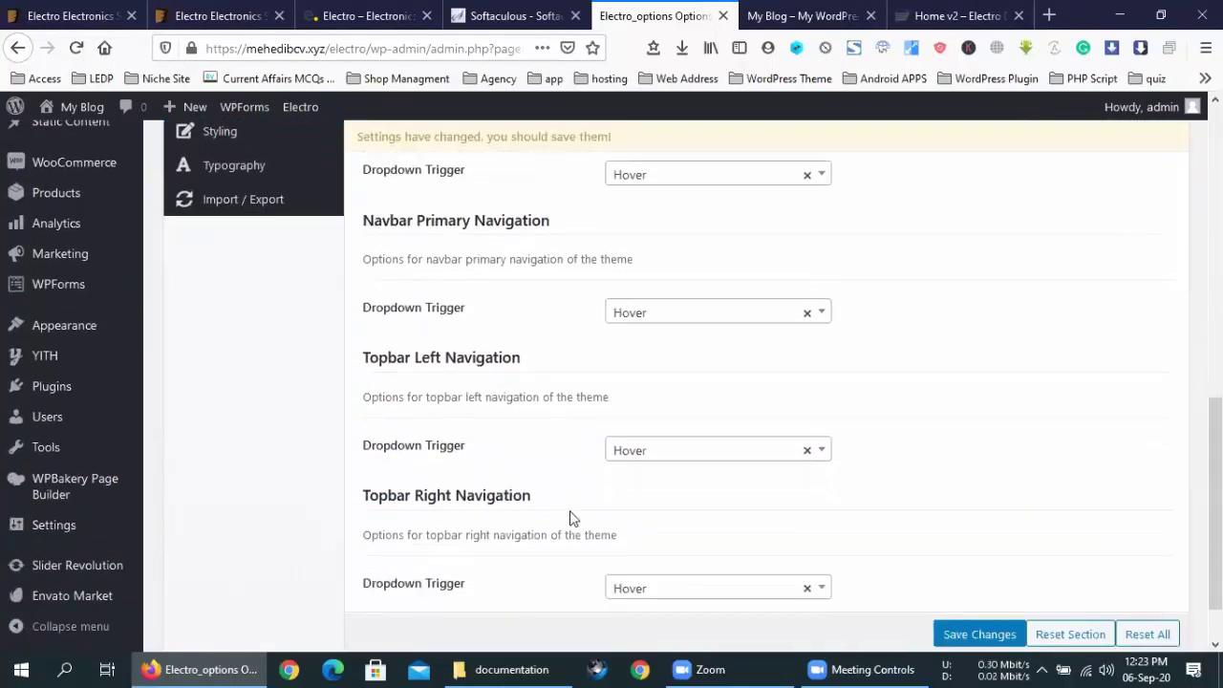
scroll(253, 339, up, 7)
click(252, 339)
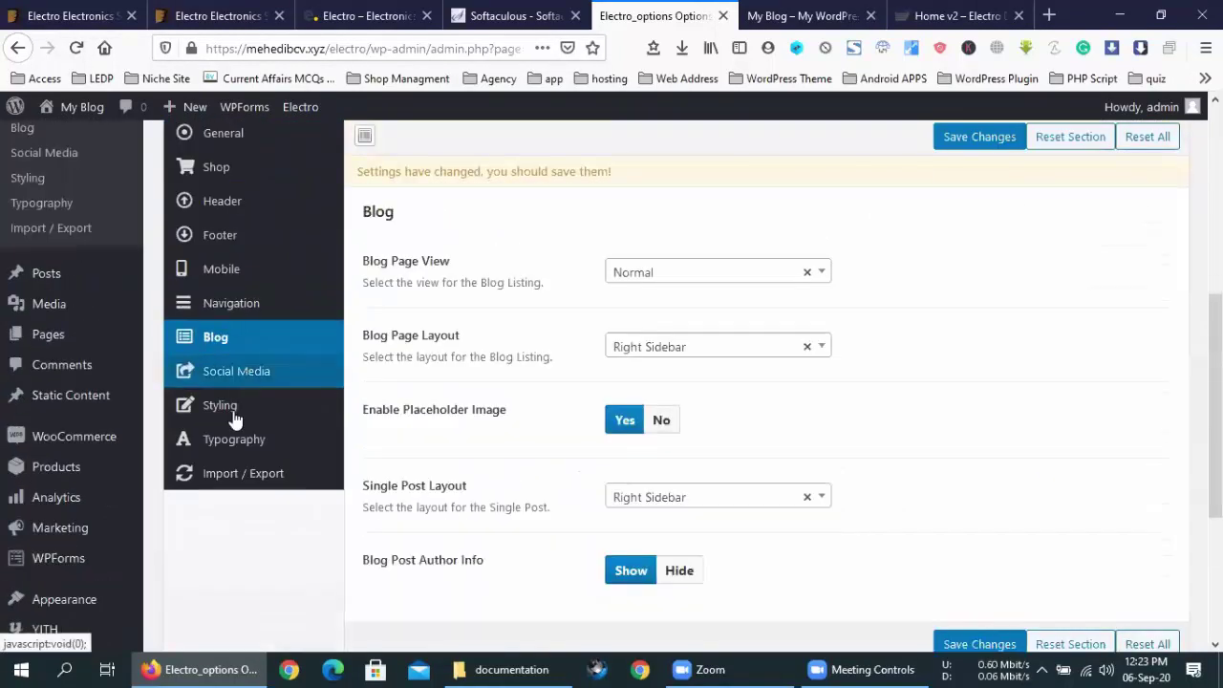
click(238, 414)
click(239, 472)
scroll(281, 469, up, 9)
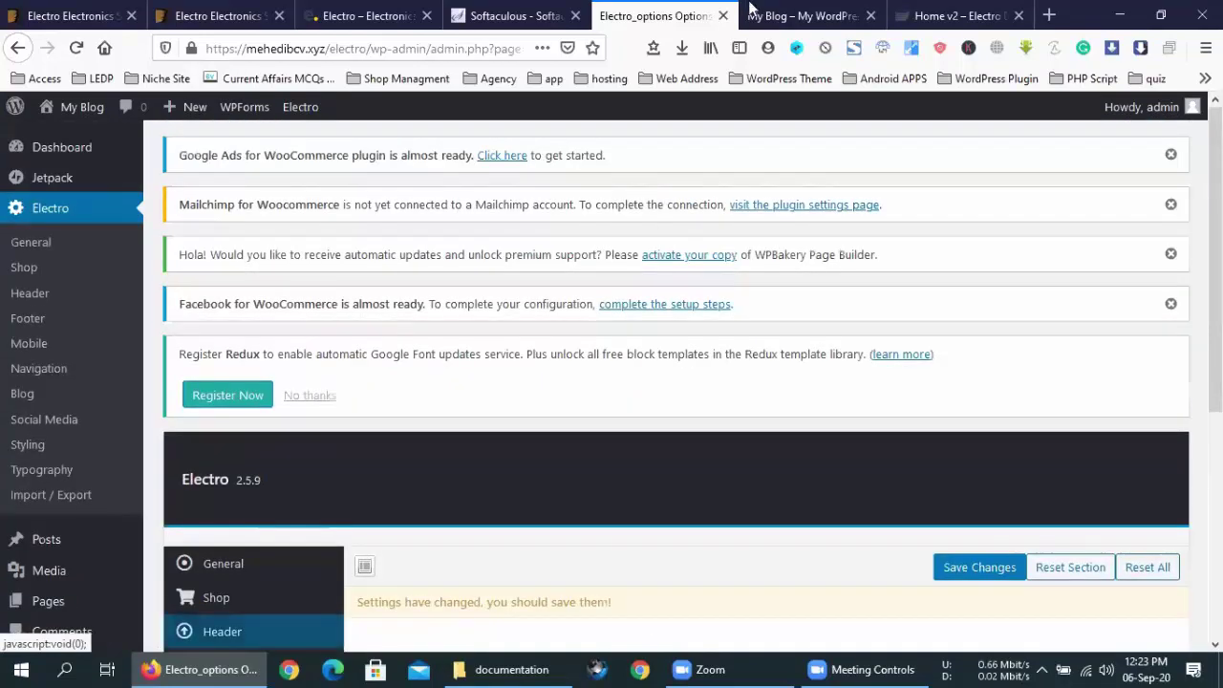
Check the header on the storefront and go to the Your Logo setting in the theme's Header options.
key(ctrl+Tab)
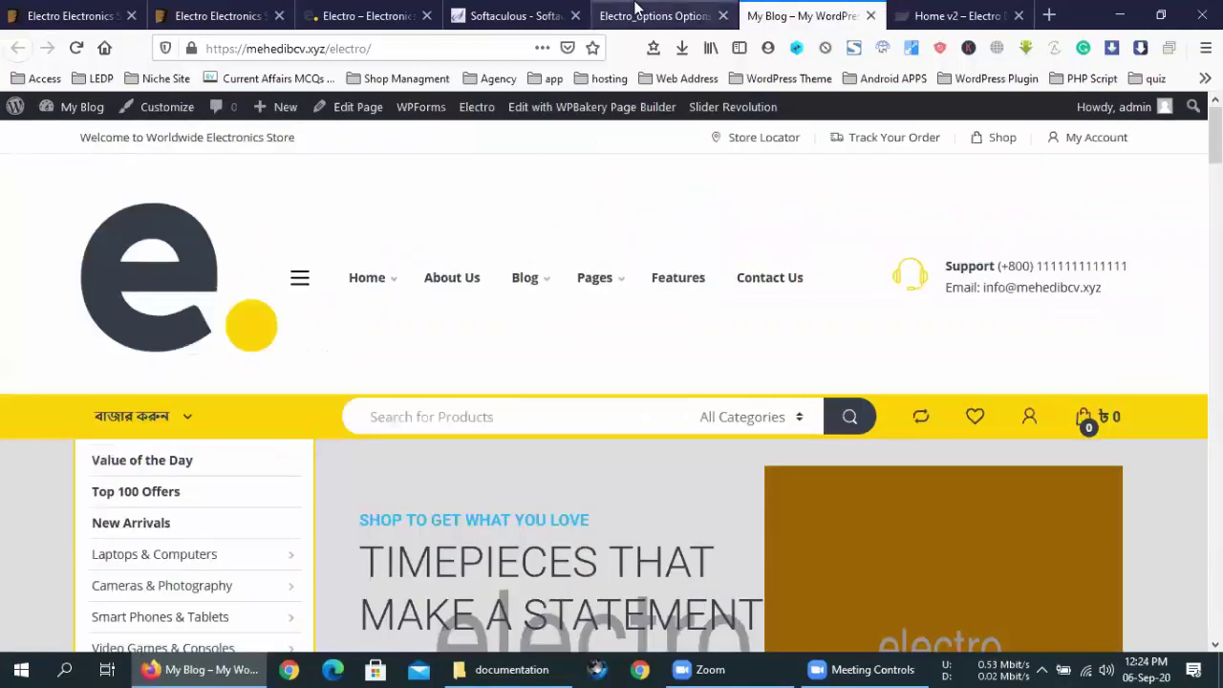
click(638, 8)
scroll(227, 429, down, 3)
click(225, 369)
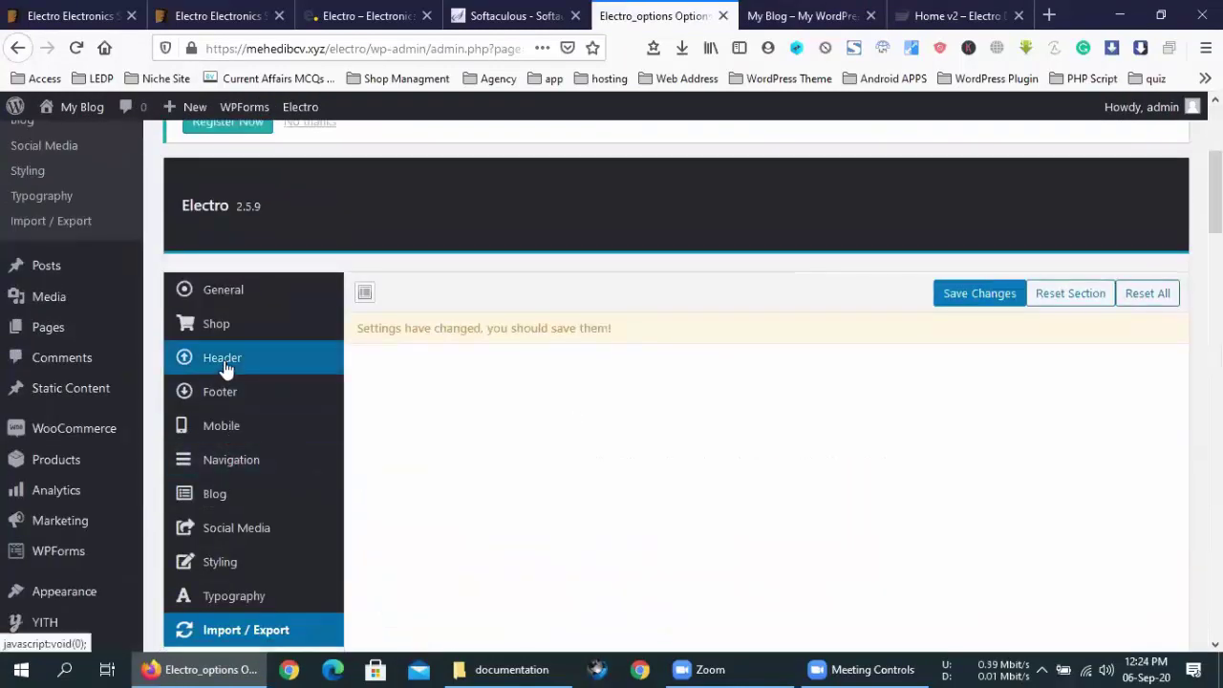
scroll(780, 471, down, 5)
scroll(707, 597, up, 1)
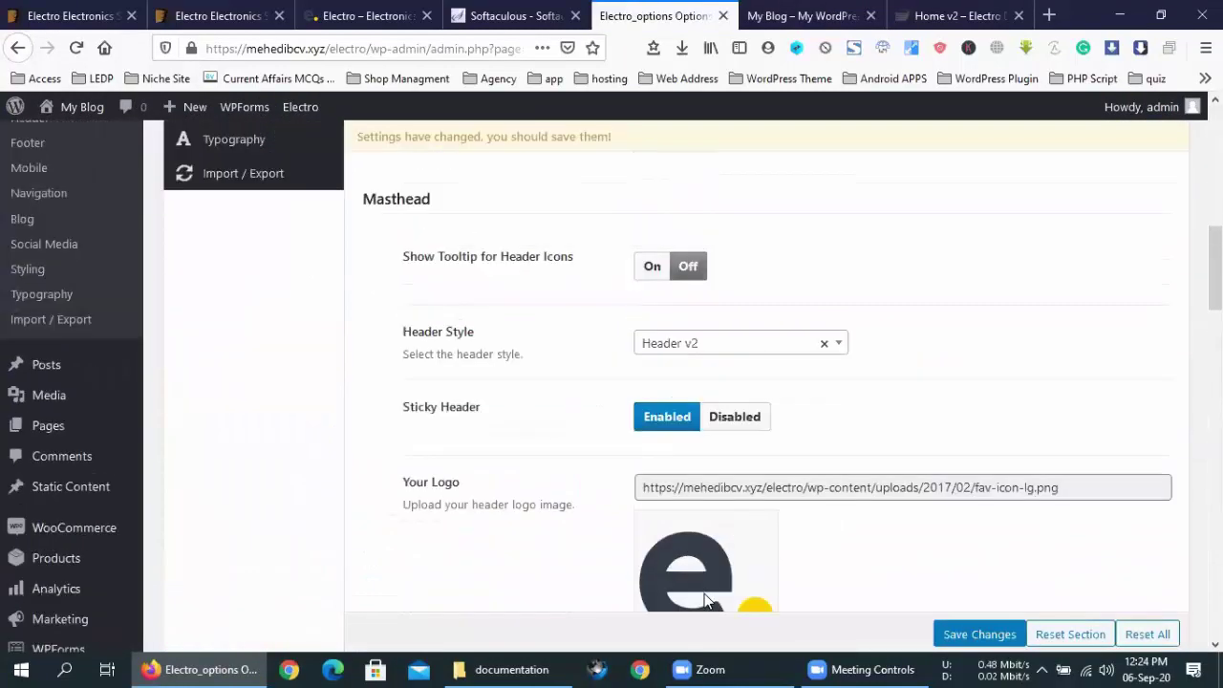
scroll(704, 508, down, 3)
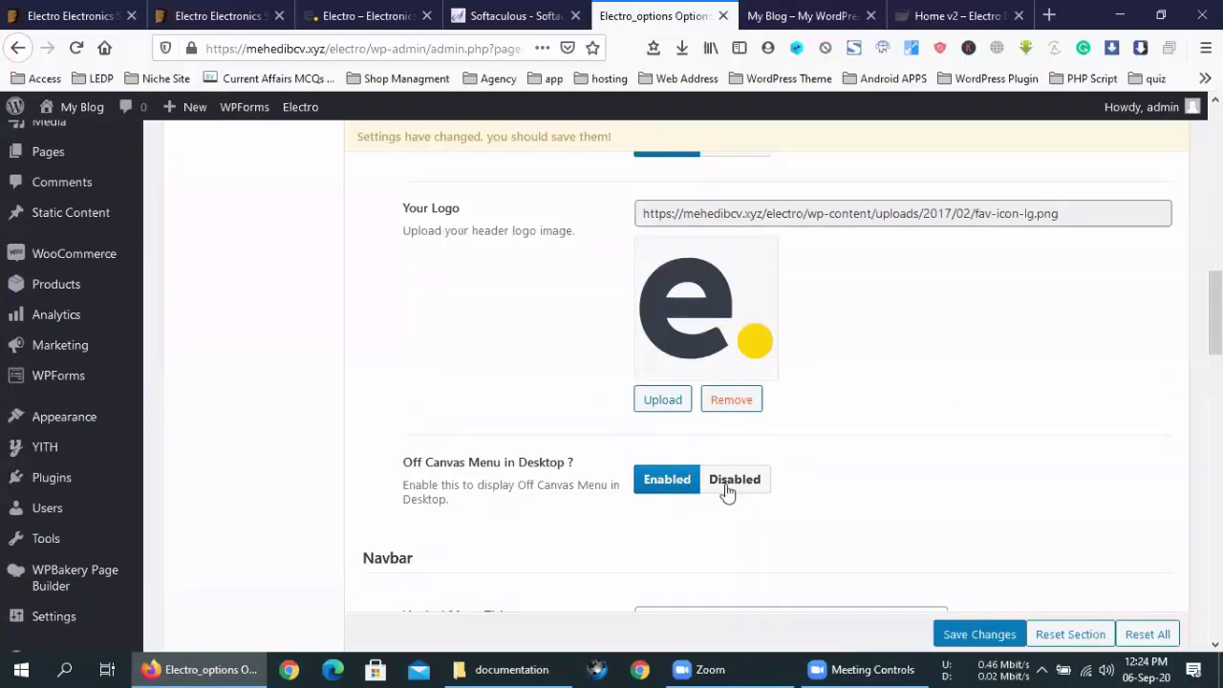
click(673, 407)
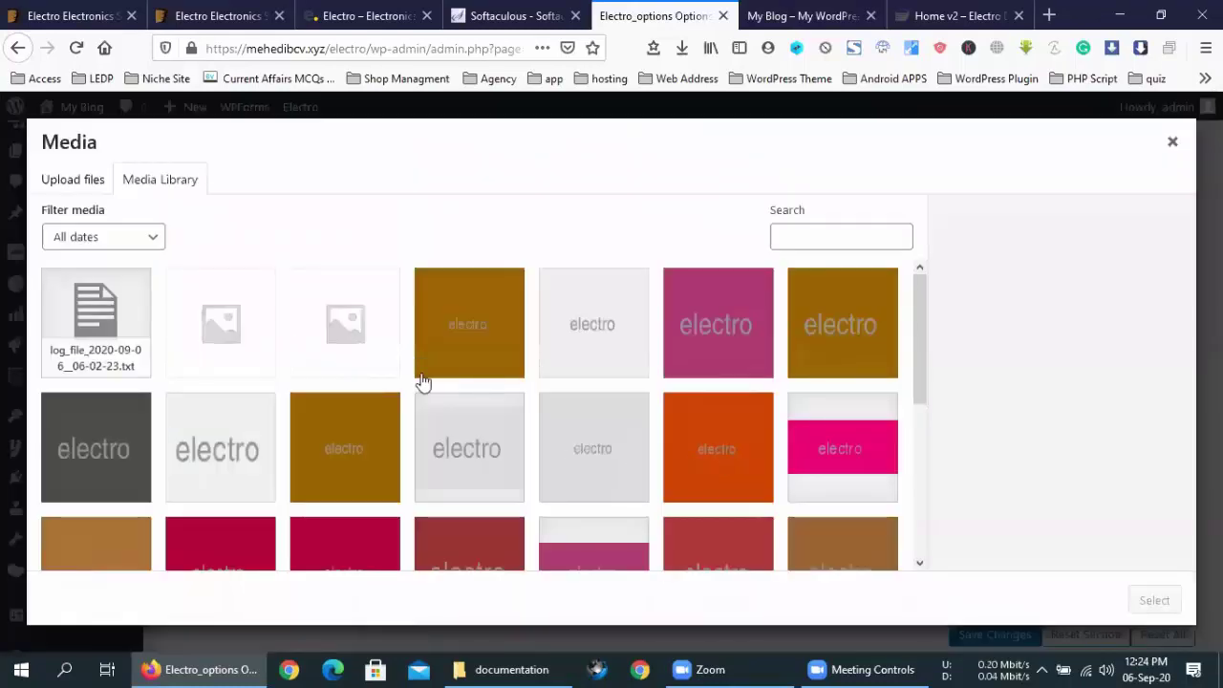
scroll(420, 382, down, 5)
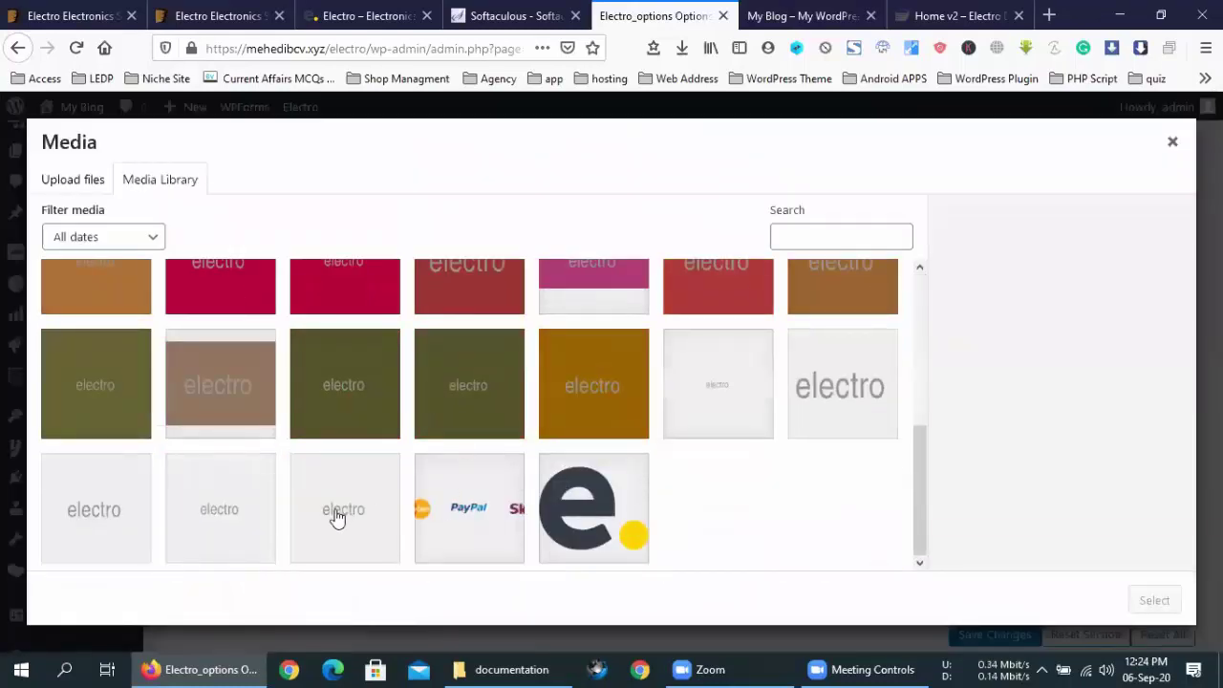
click(337, 518)
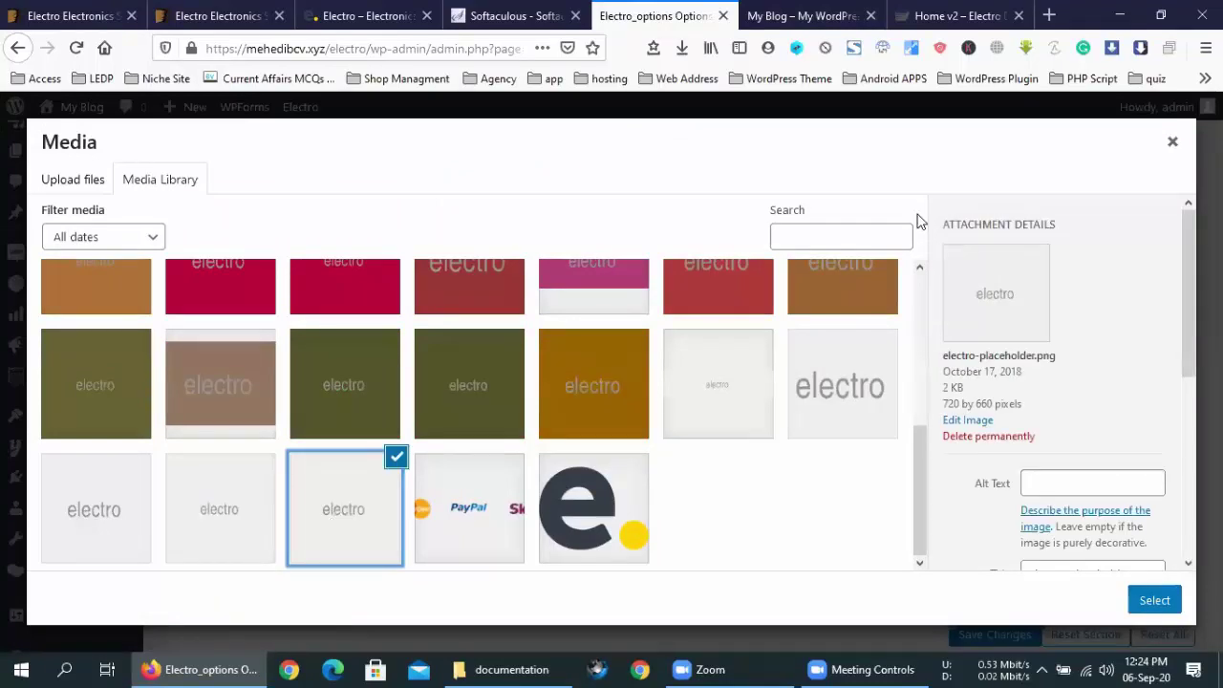
scroll(770, 504, up, 5)
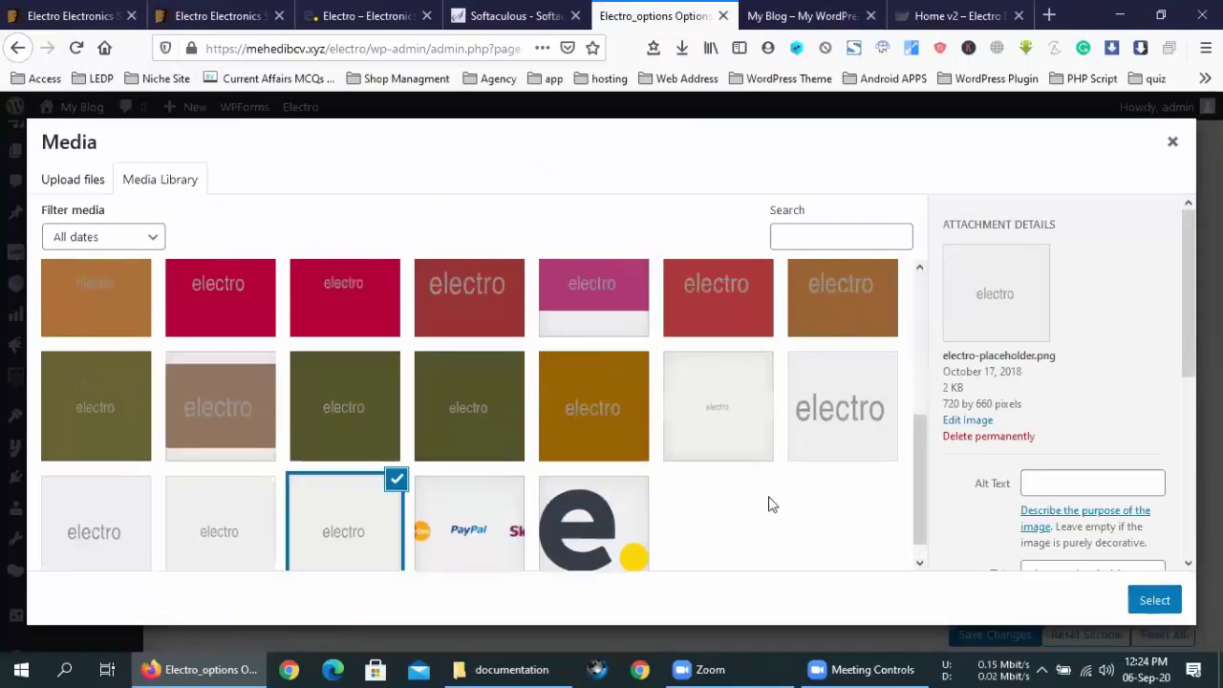
click(1172, 142)
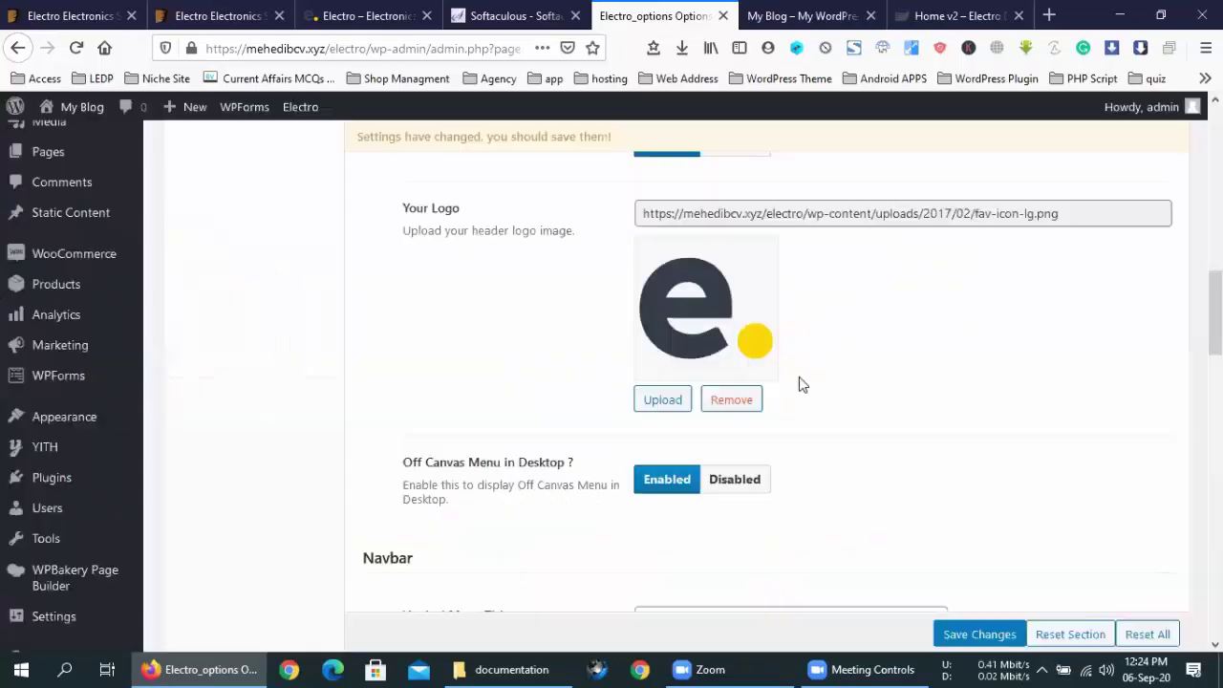
Remove the uploaded header logo image and reload the storefront with the saved change.
click(756, 399)
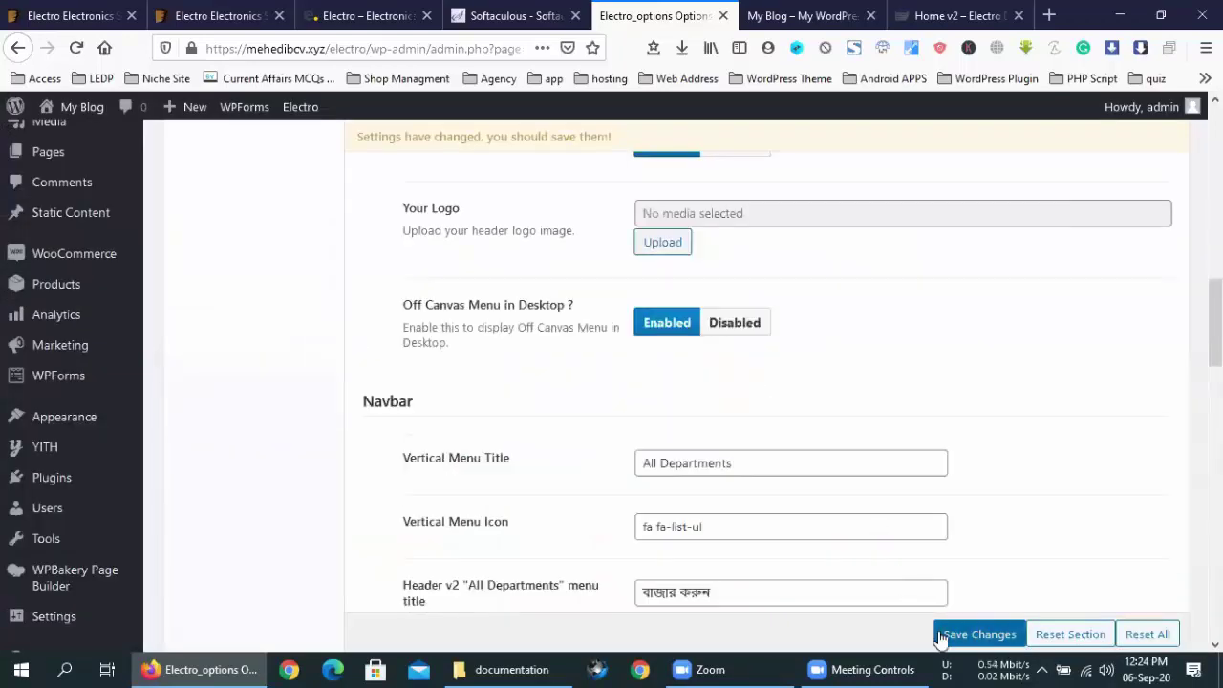
click(941, 635)
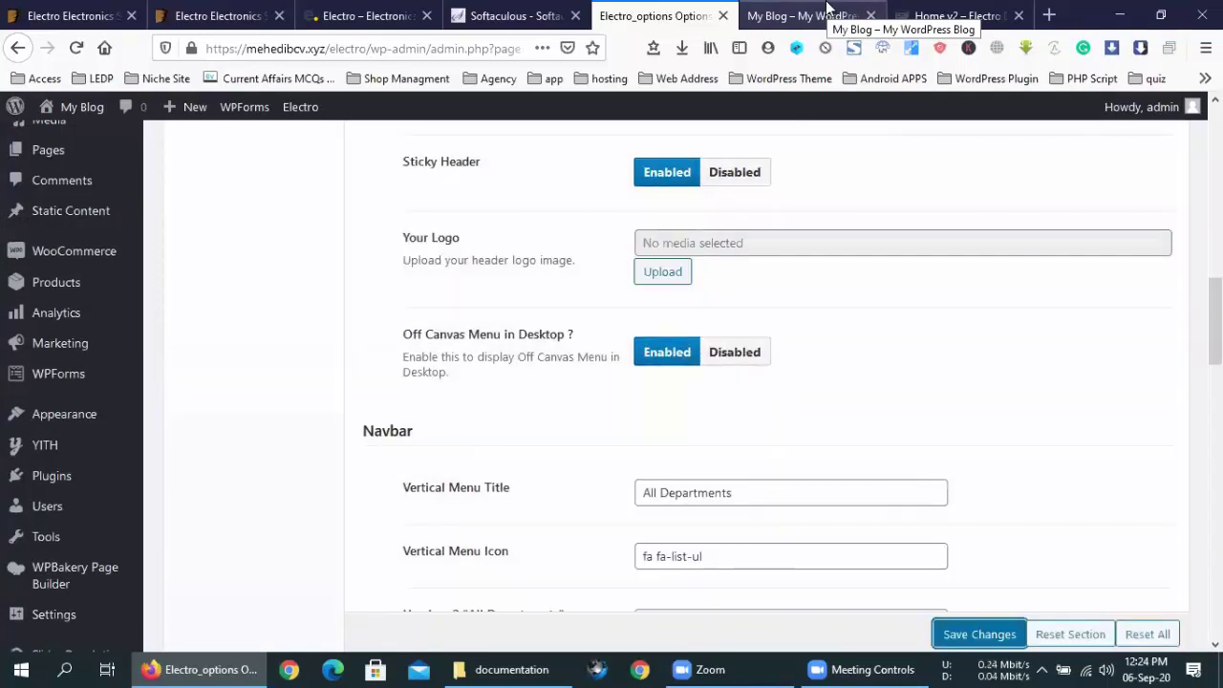
click(827, 8)
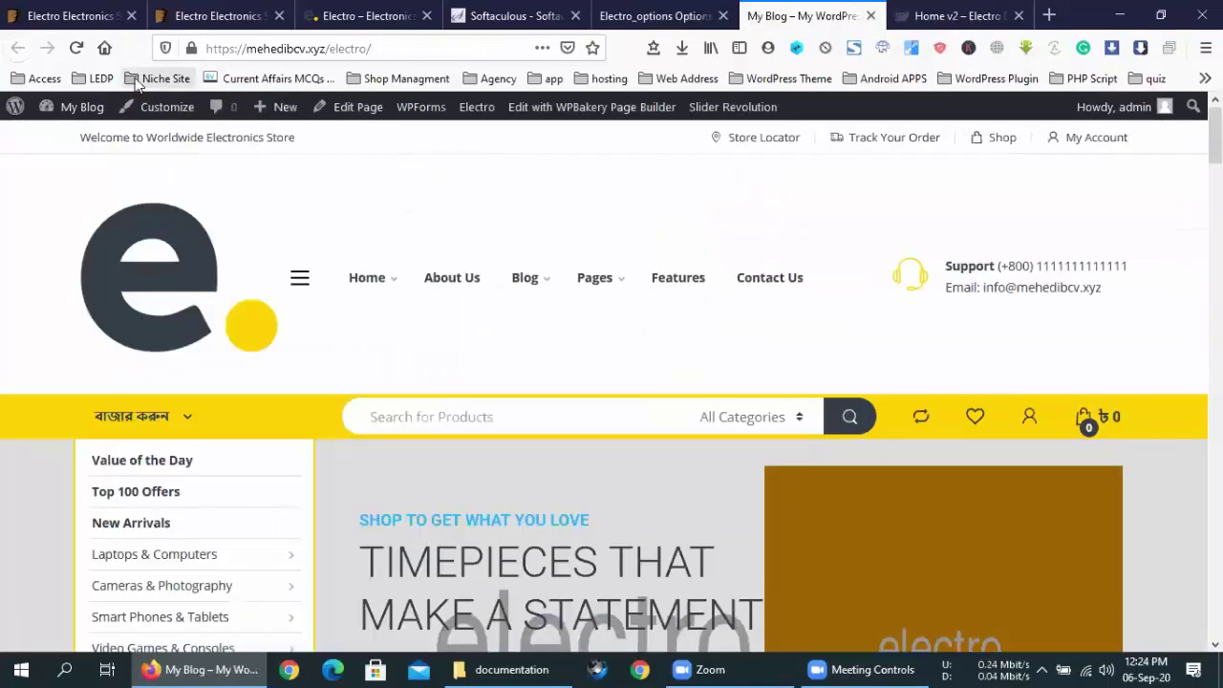
click(76, 48)
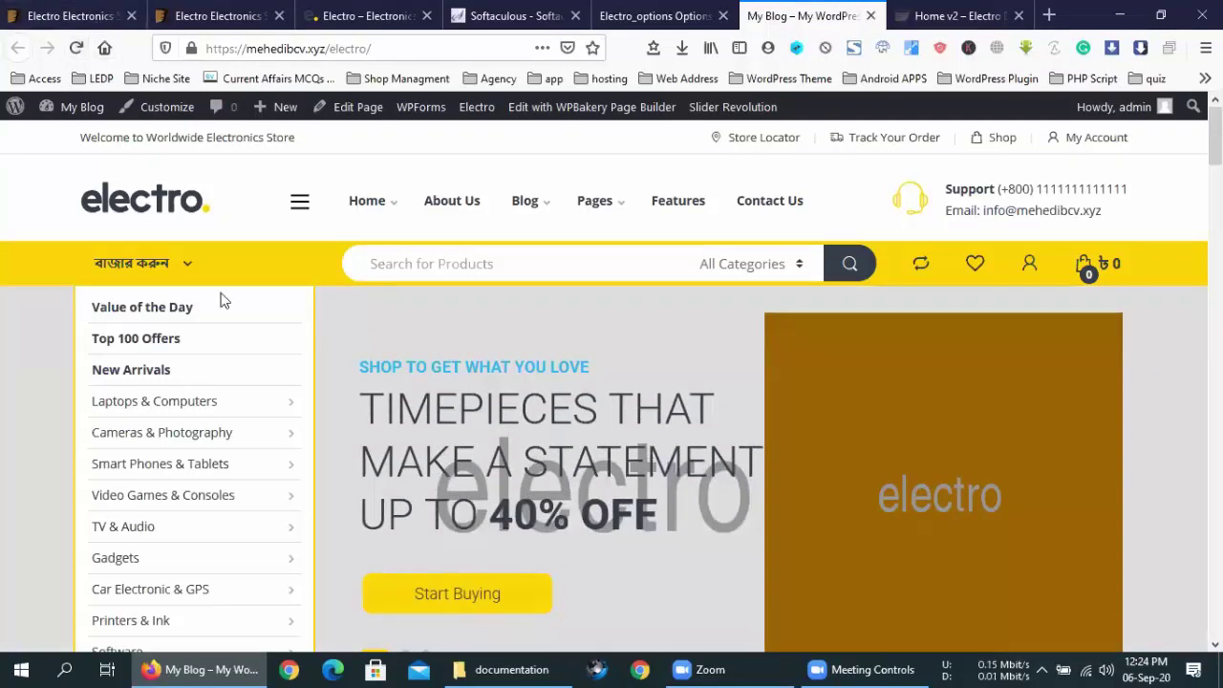
Examine the storefront's home page and sticky header with the default logo in place.
scroll(571, 404, down, 10)
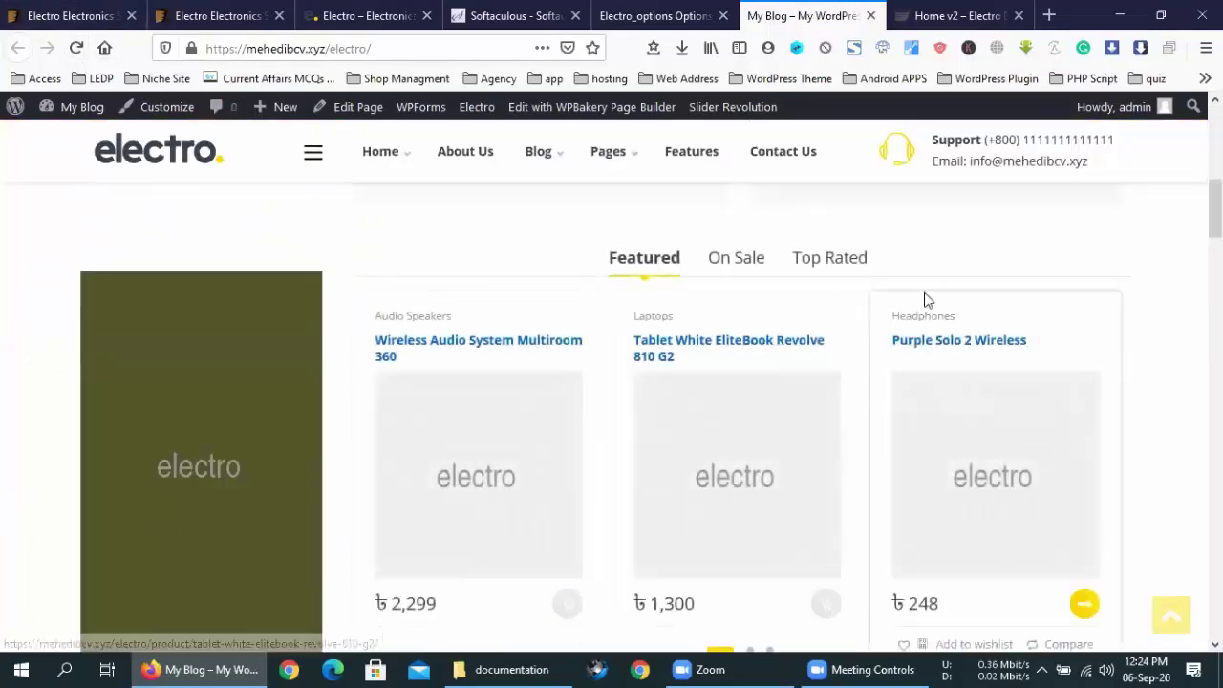
scroll(734, 263, down, 4)
scroll(688, 430, down, 10)
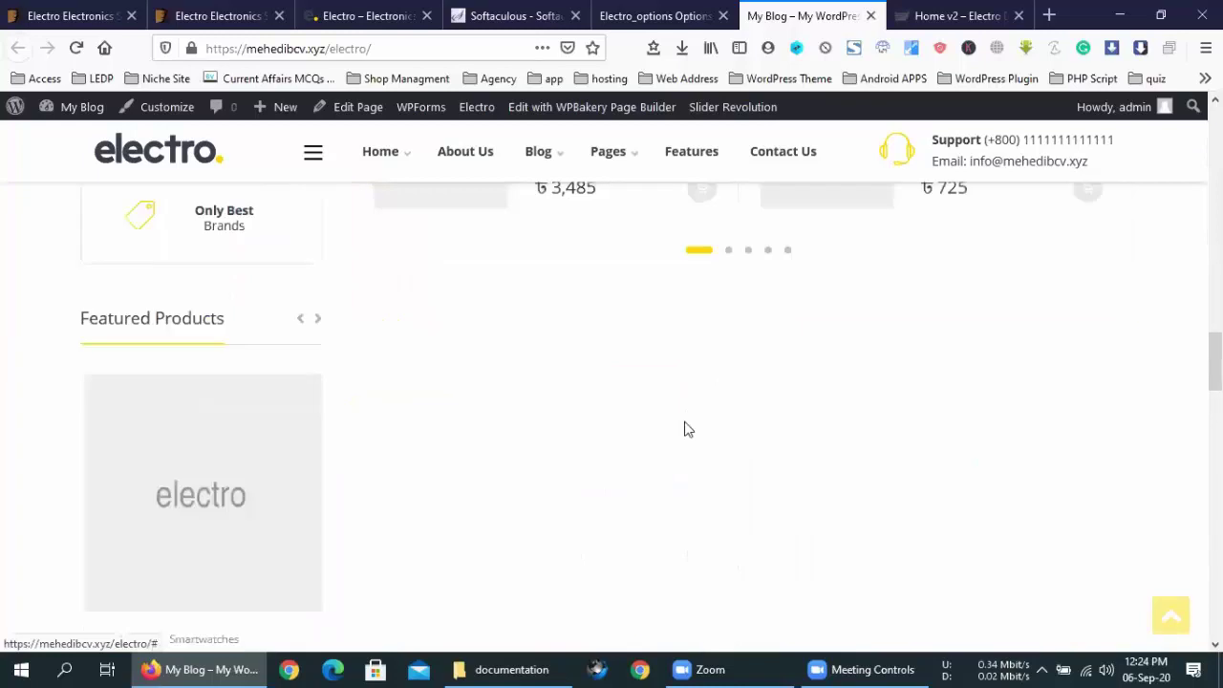
scroll(676, 436, up, 10)
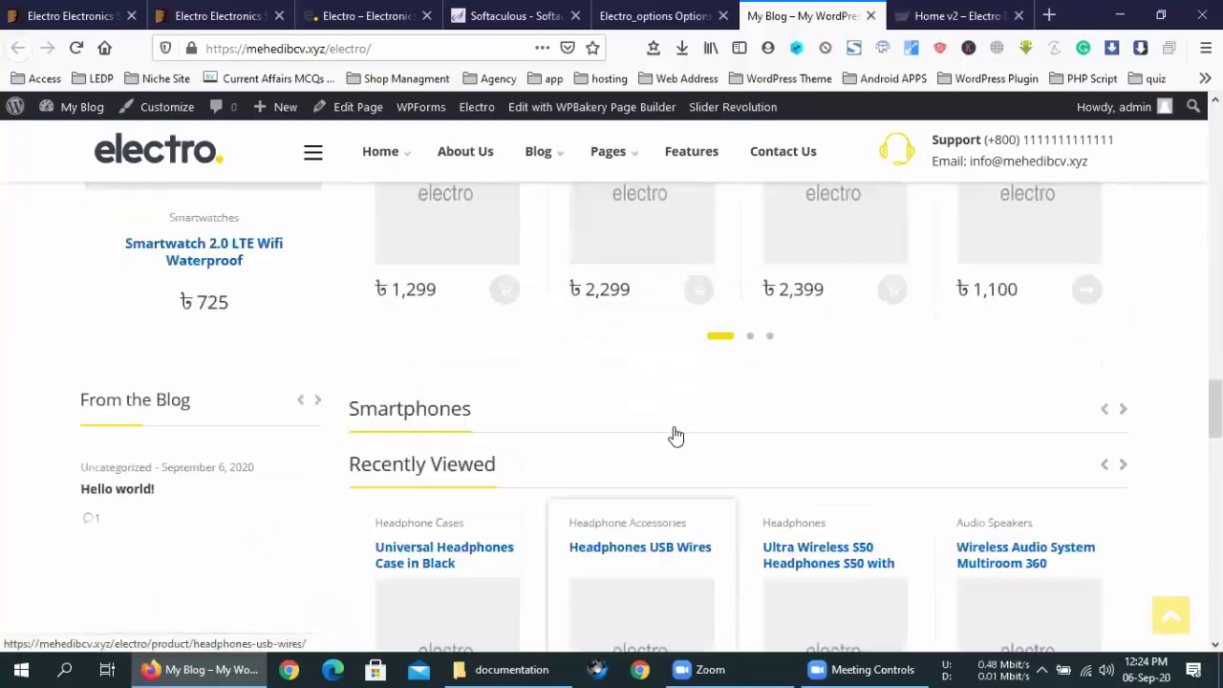
scroll(676, 435, up, 6)
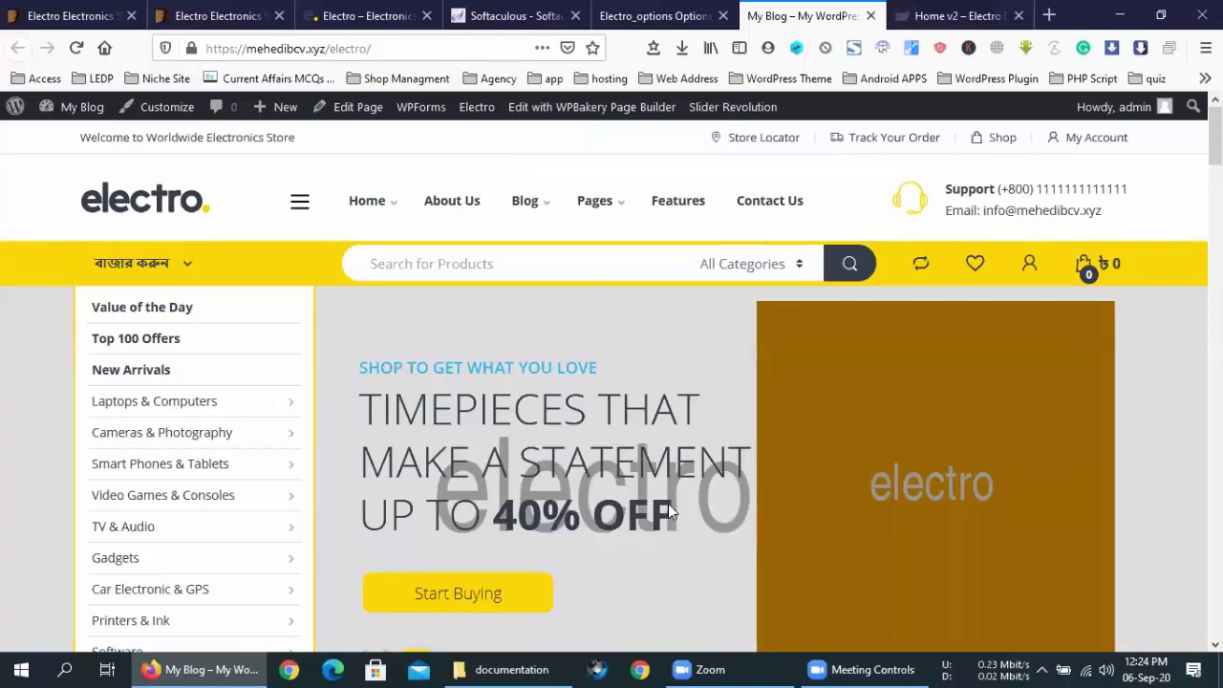
Compare the Header options with the storefront's home banner and open Slider Revolution in the WordPress admin.
click(602, 13)
scroll(38, 564, down, 4)
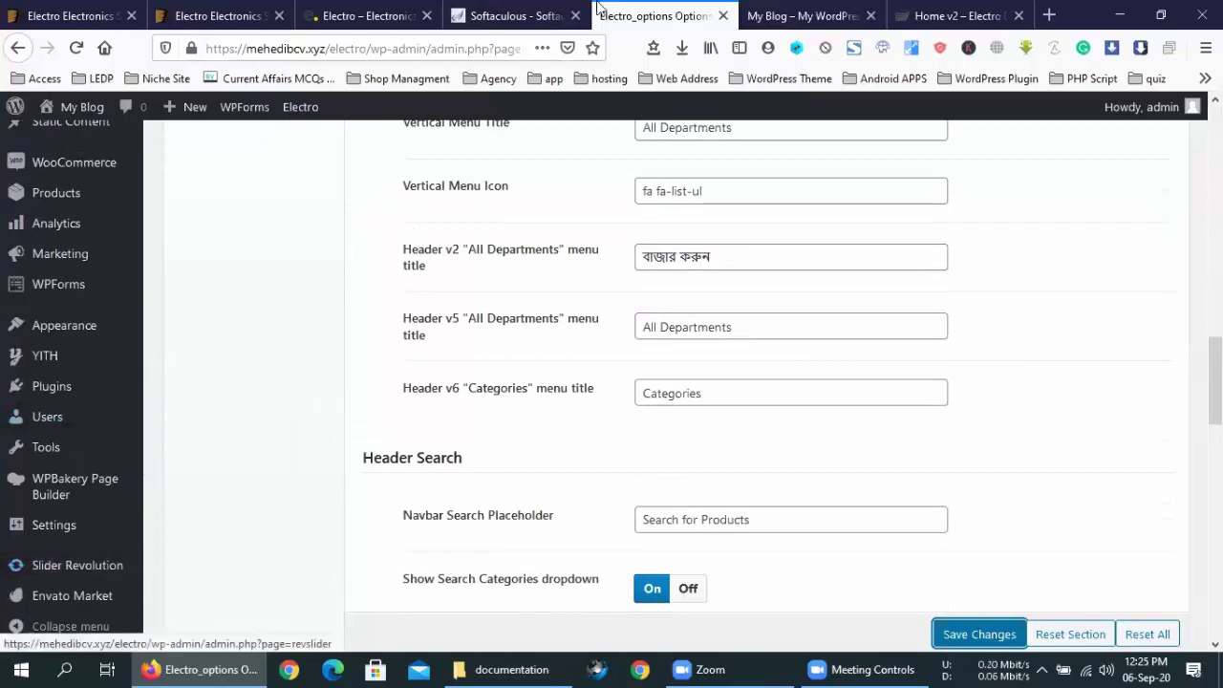
click(807, 16)
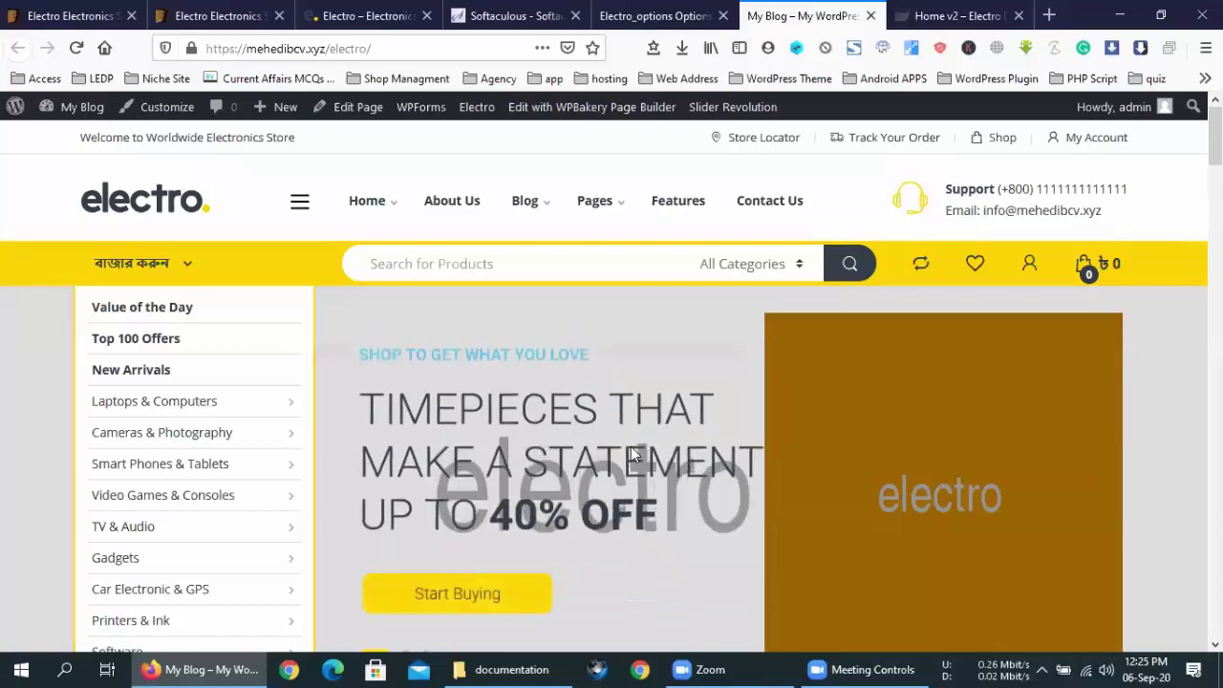
click(698, 12)
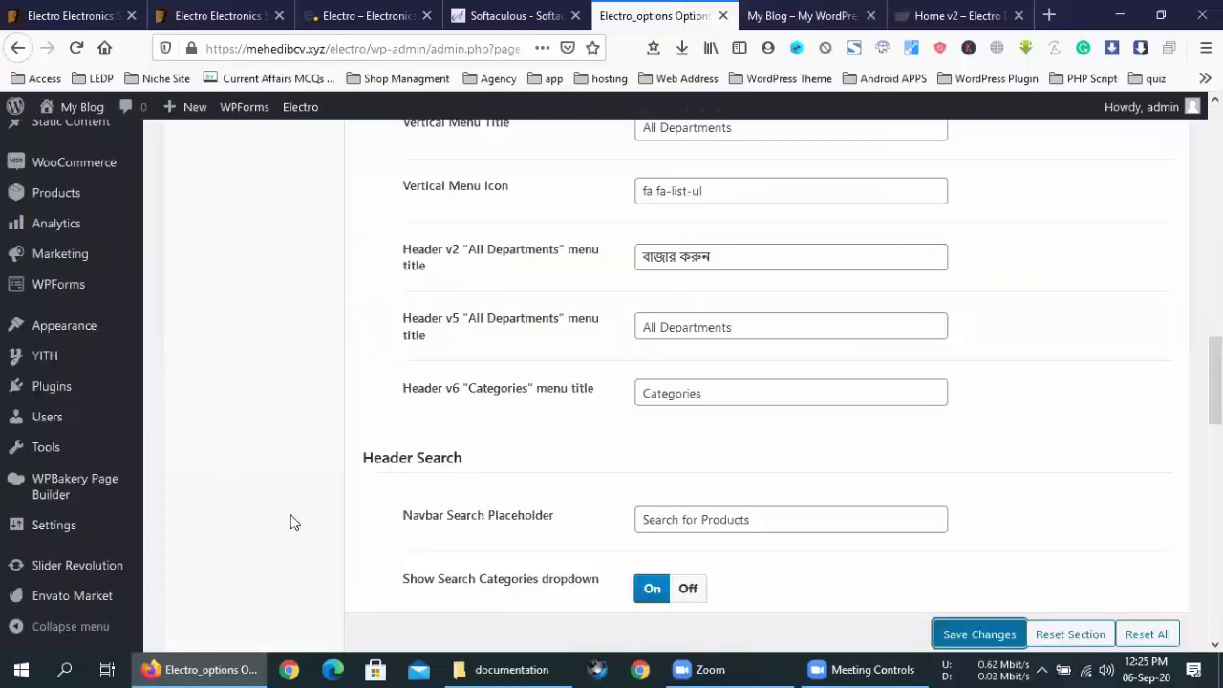
click(84, 568)
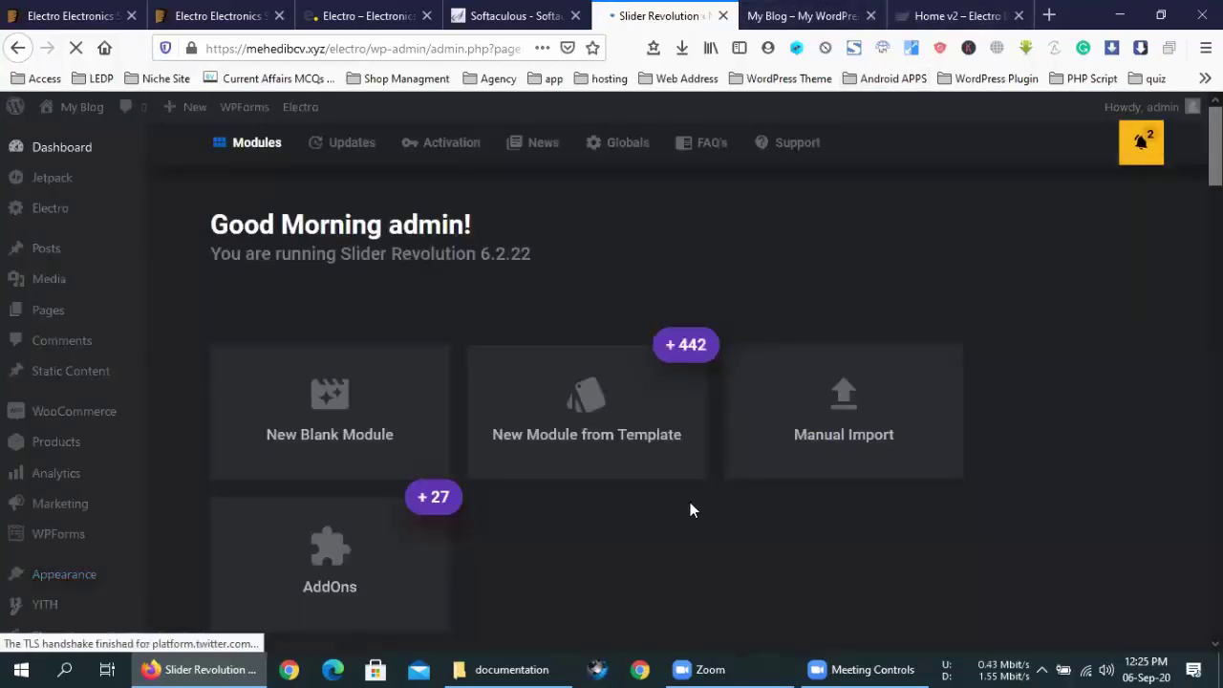
Look through the existing slider modules in the Slider Revolution dashboard.
scroll(691, 506, down, 4)
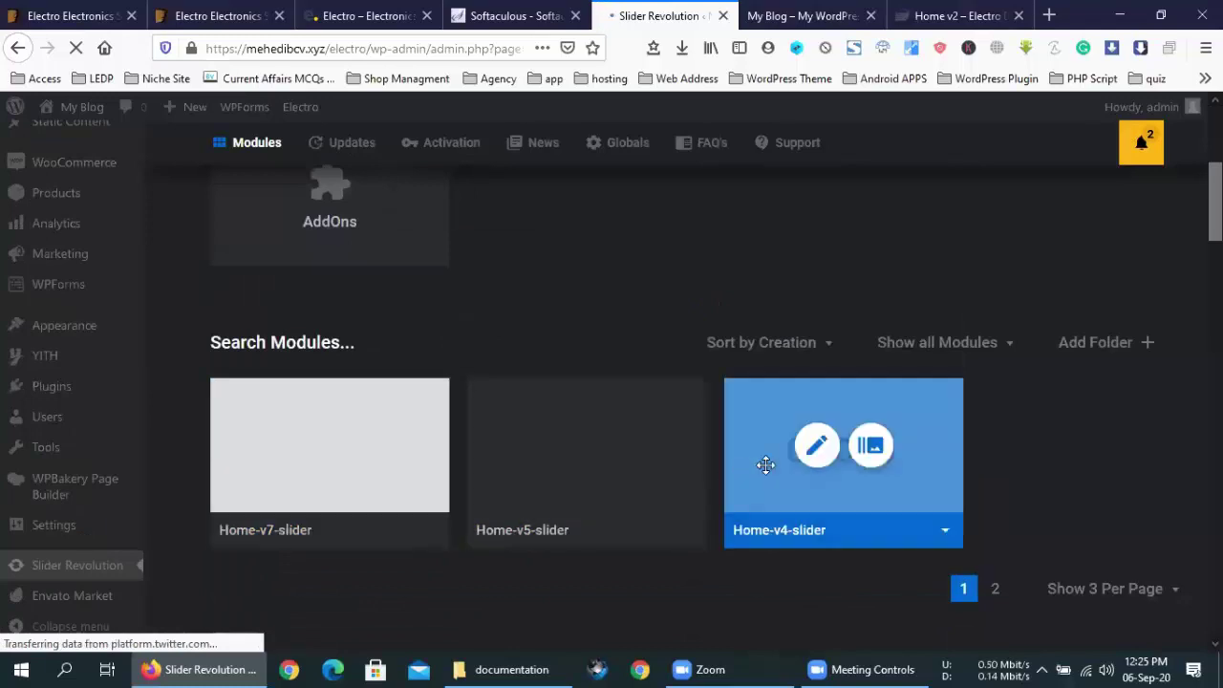
scroll(777, 460, down, 3)
scroll(777, 414, up, 1)
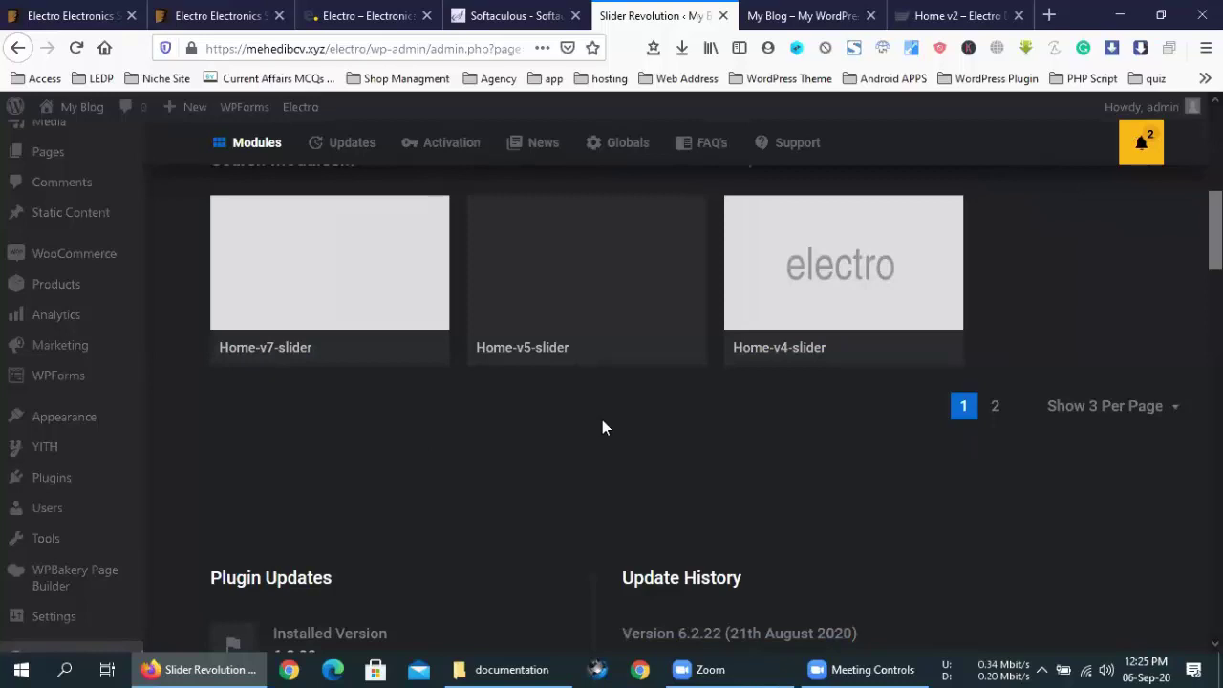
scroll(826, 413, up, 2)
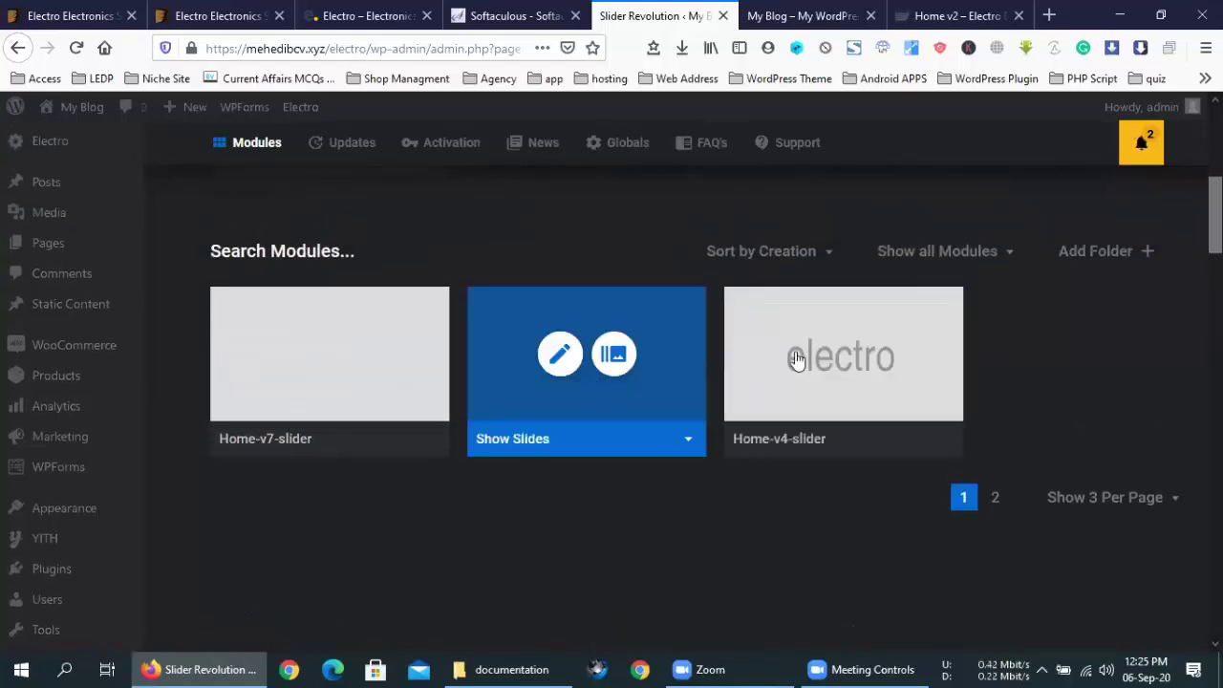
scroll(781, 363, up, 3)
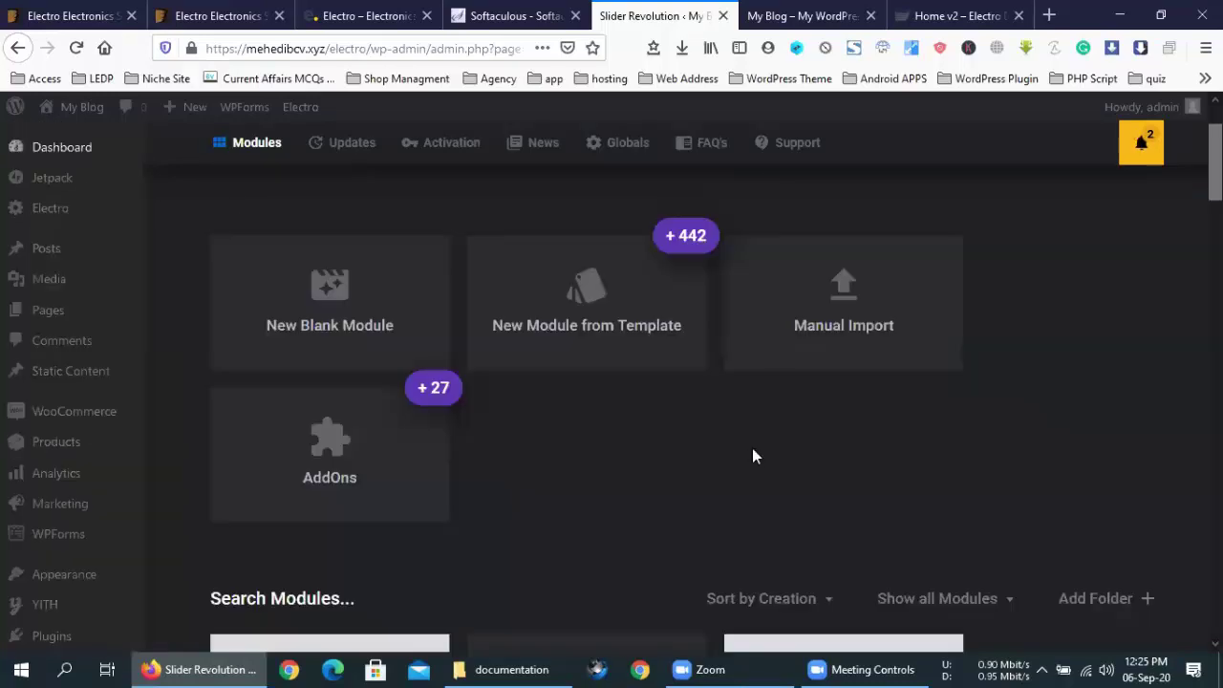
Start a manual module import and bring up the slider zip files in the theme package's dummy-data/lite folder.
click(845, 286)
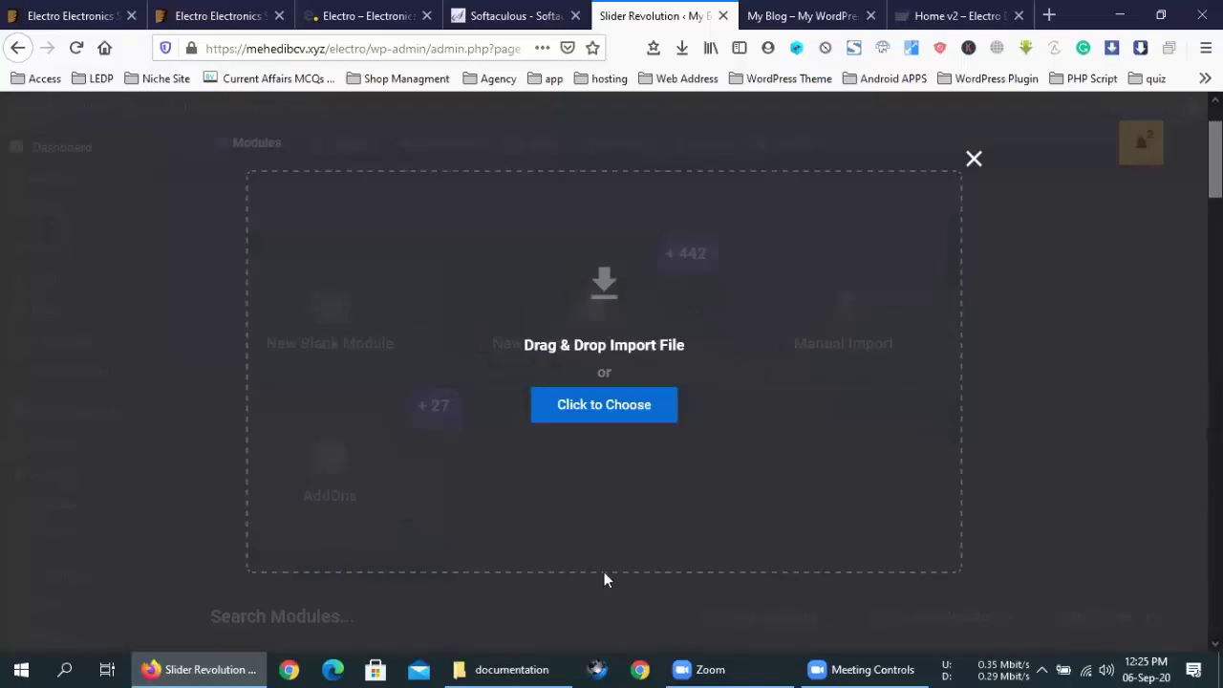
click(507, 668)
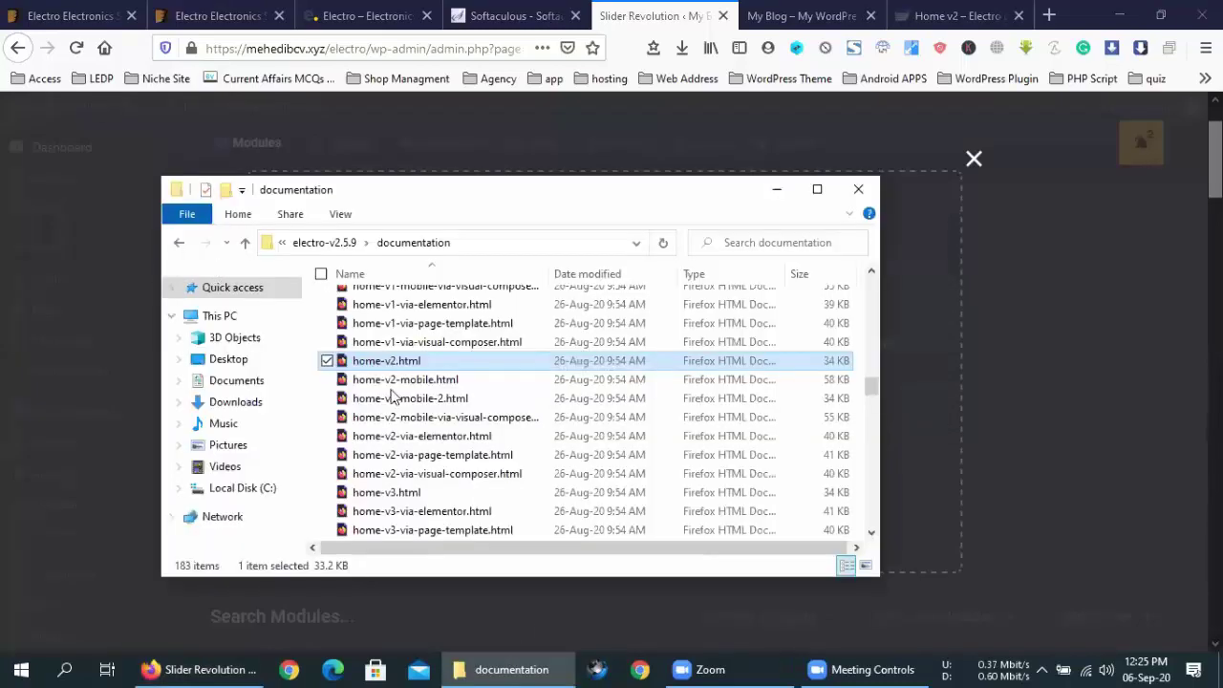
key(alt+Left)
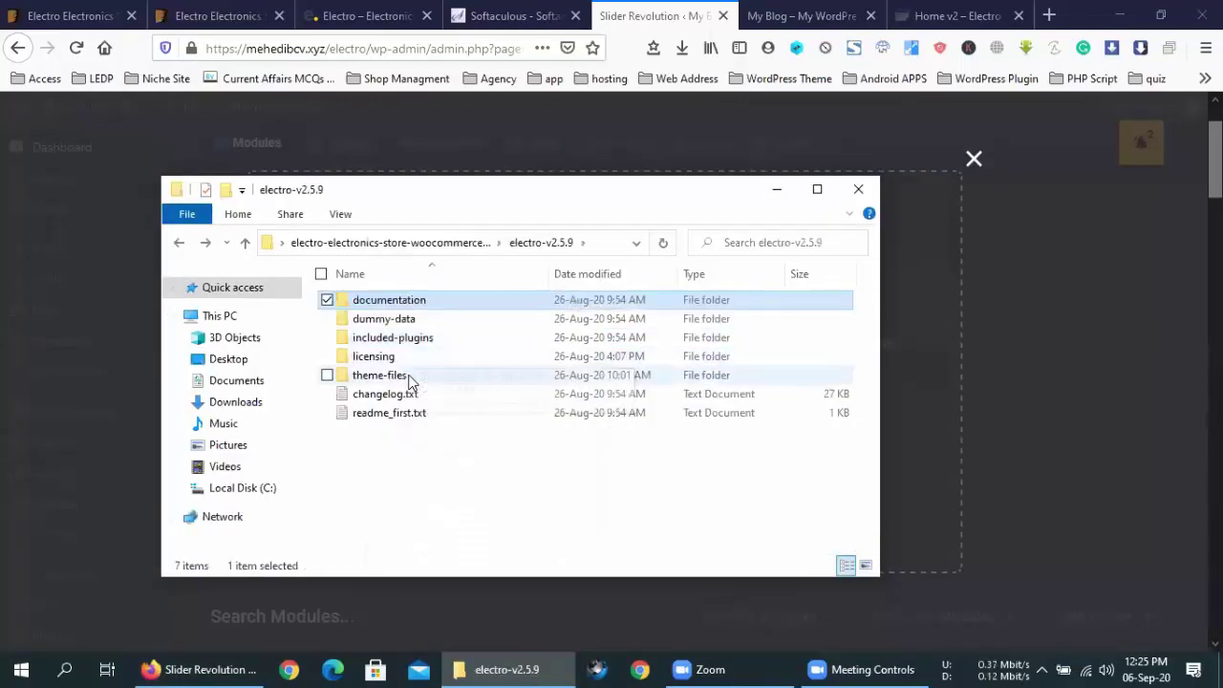
double_click(421, 321)
double_click(404, 303)
click(429, 322)
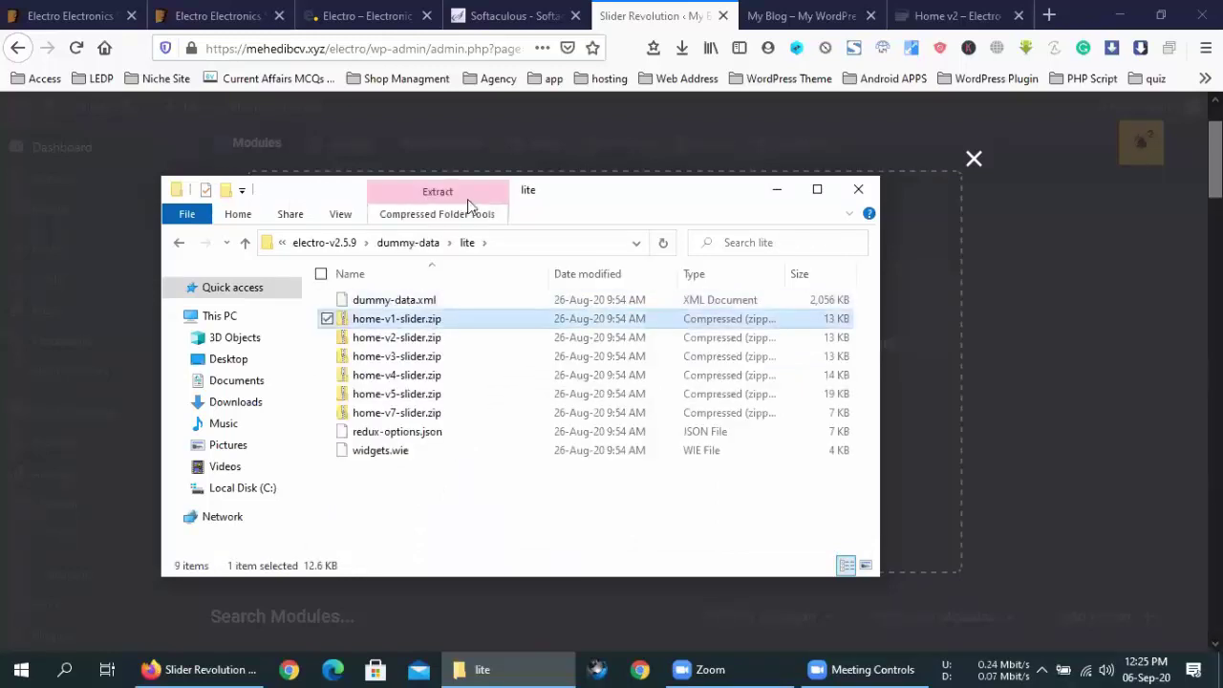
Import home-v2-slider.zip into Slider Revolution and move the file window off the module area.
drag(487, 189, 951, 185)
drag(831, 334, 598, 395)
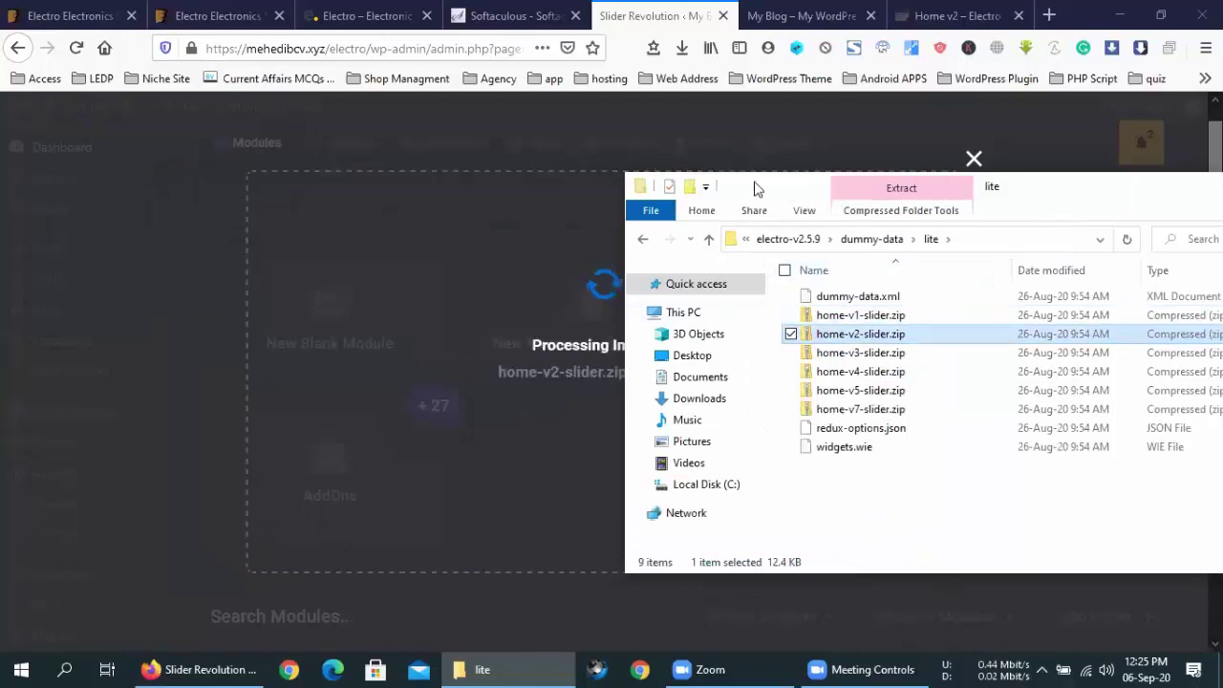
drag(955, 187, 1171, 187)
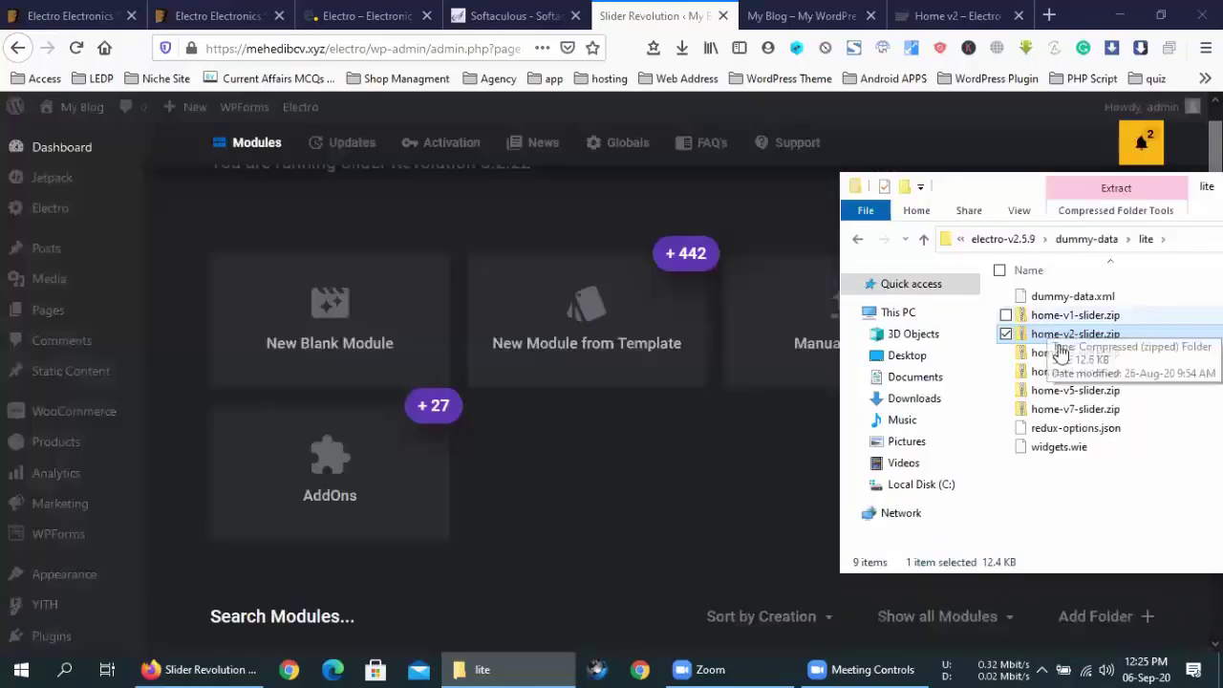
Check the module list for the imported slider, going through all three pages and back to the first.
scroll(561, 509, down, 4)
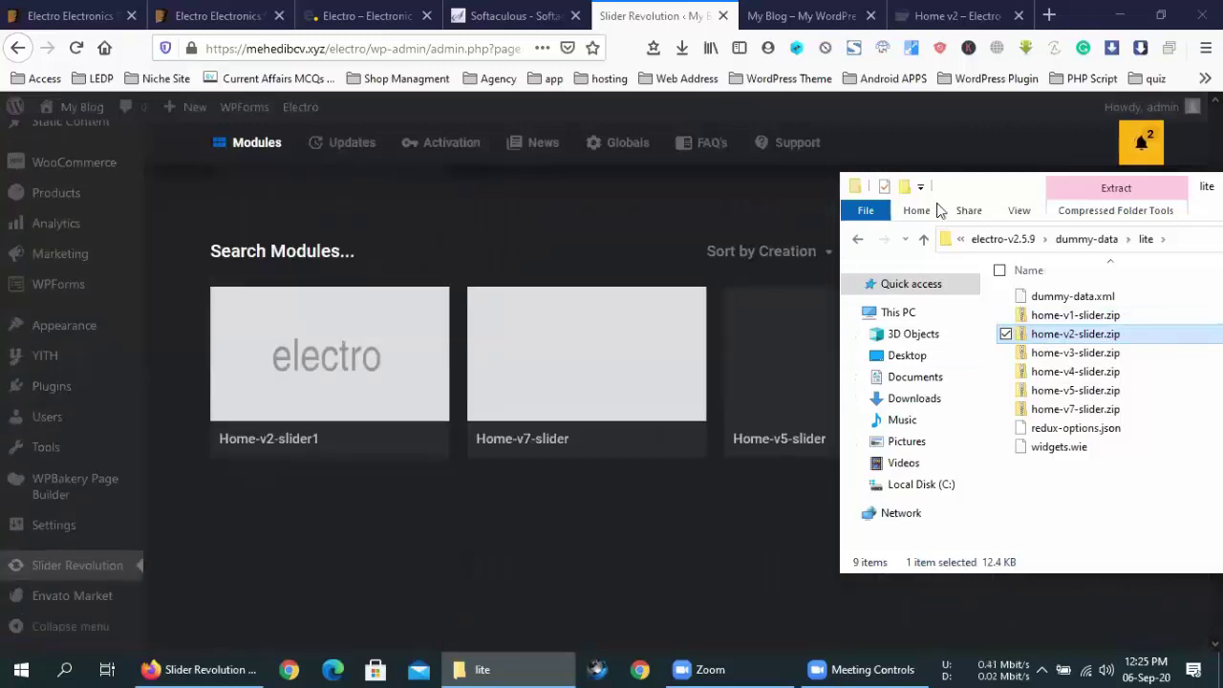
drag(952, 206, 747, 209)
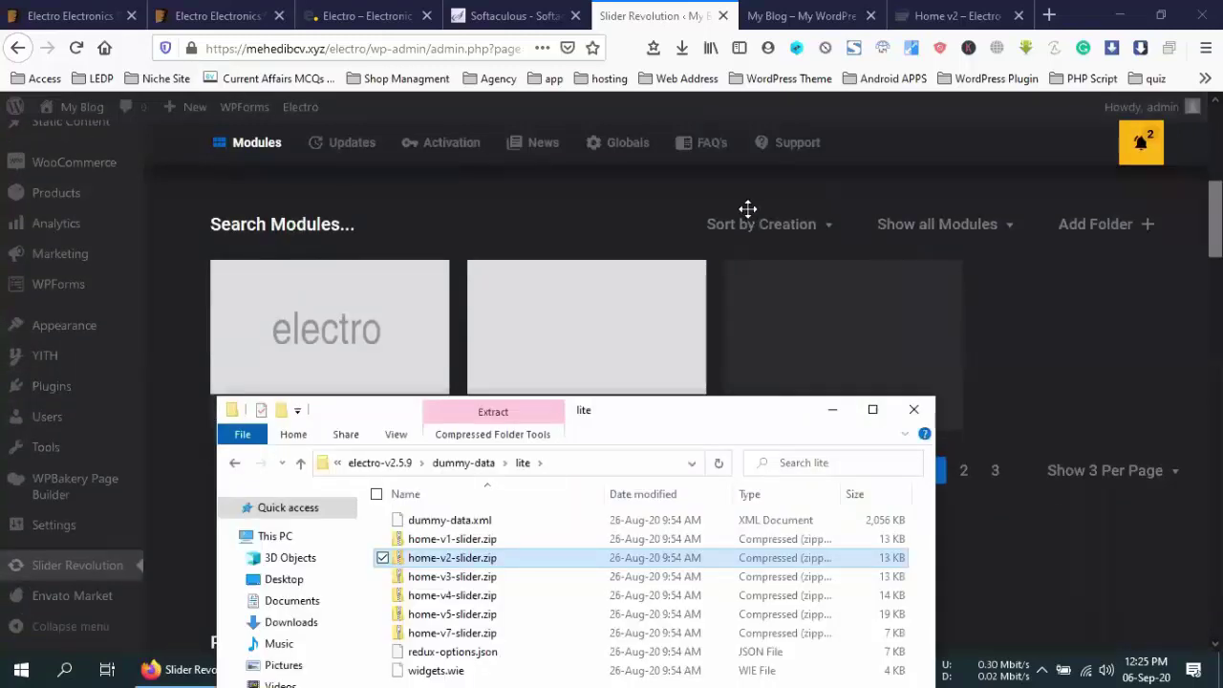
scroll(1014, 264, down, 3)
click(962, 316)
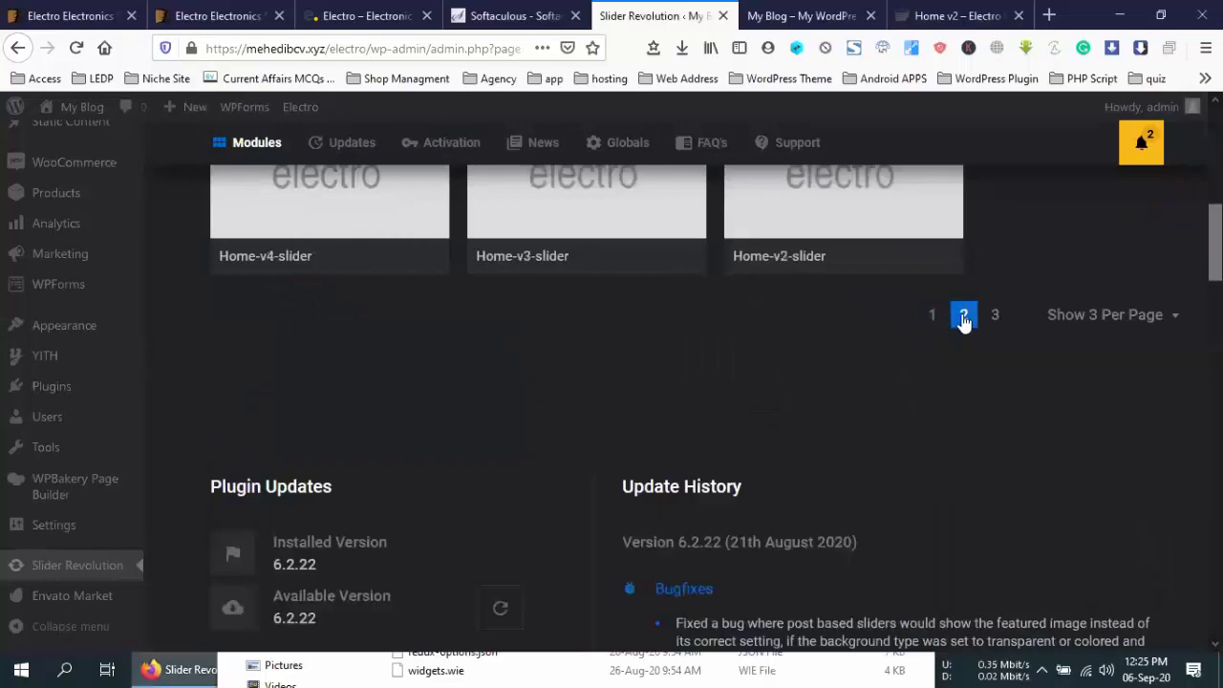
scroll(905, 339, up, 1)
scroll(906, 338, up, 1)
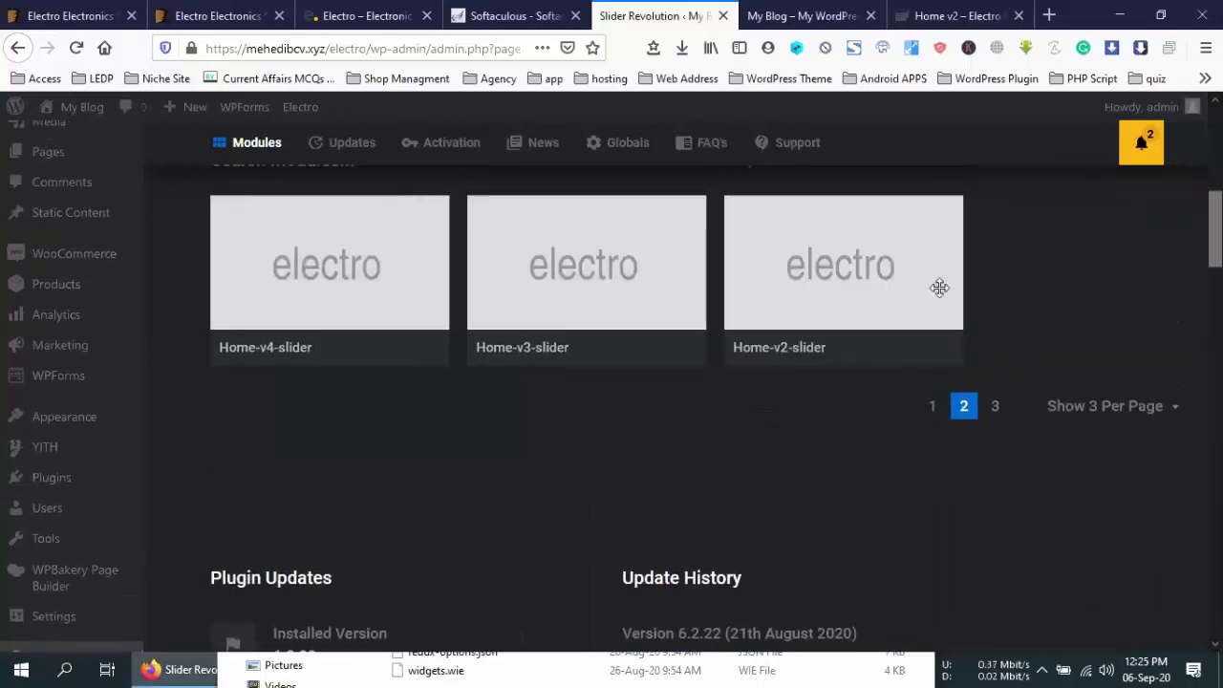
scroll(966, 343, down, 2)
click(994, 316)
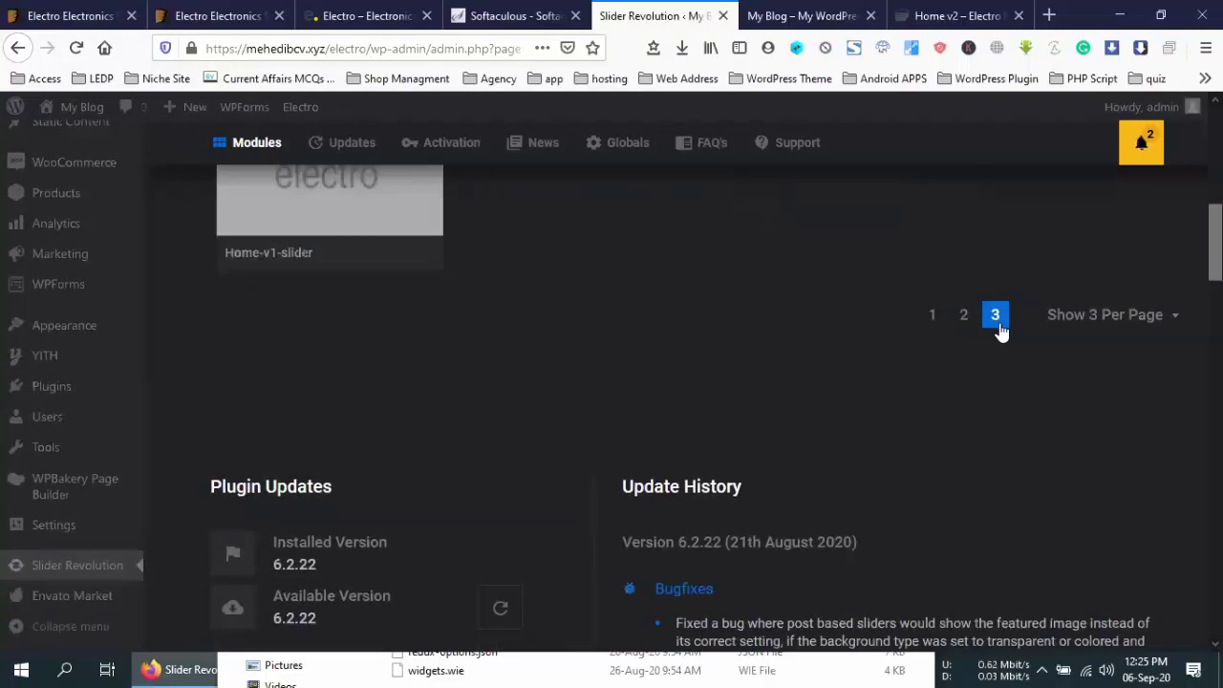
click(930, 316)
scroll(897, 327, up, 4)
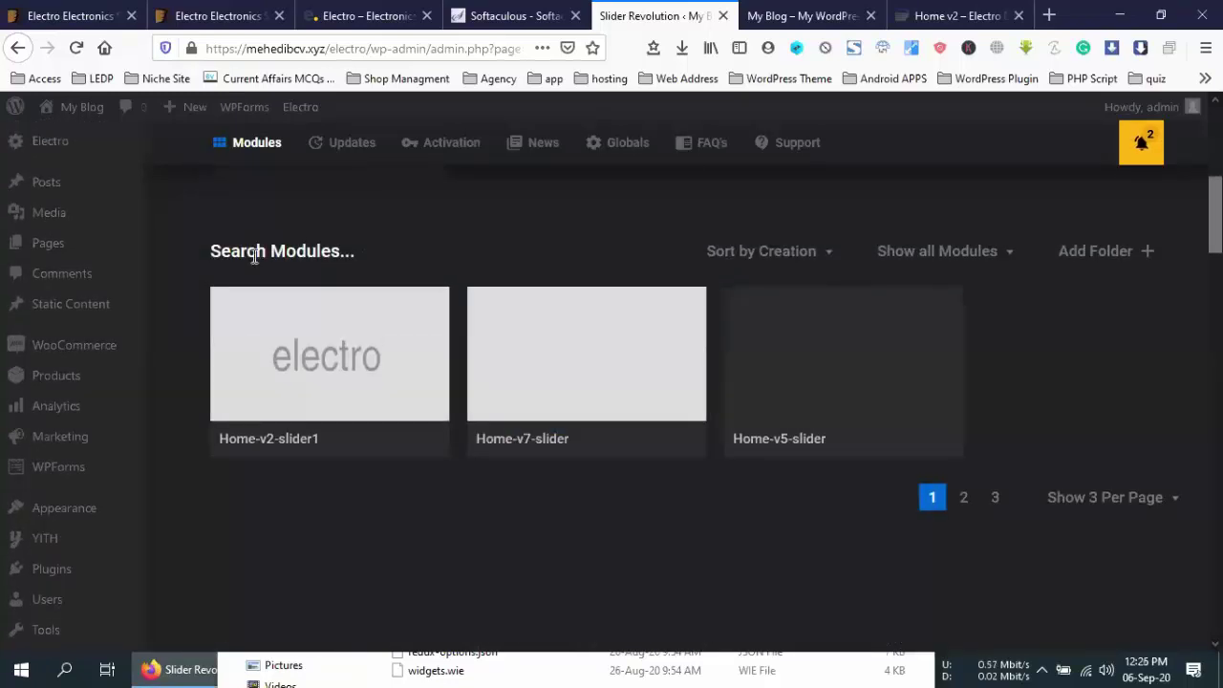
Review the storefront home page from the slider banner through the product sections and return to the banner.
click(858, 11)
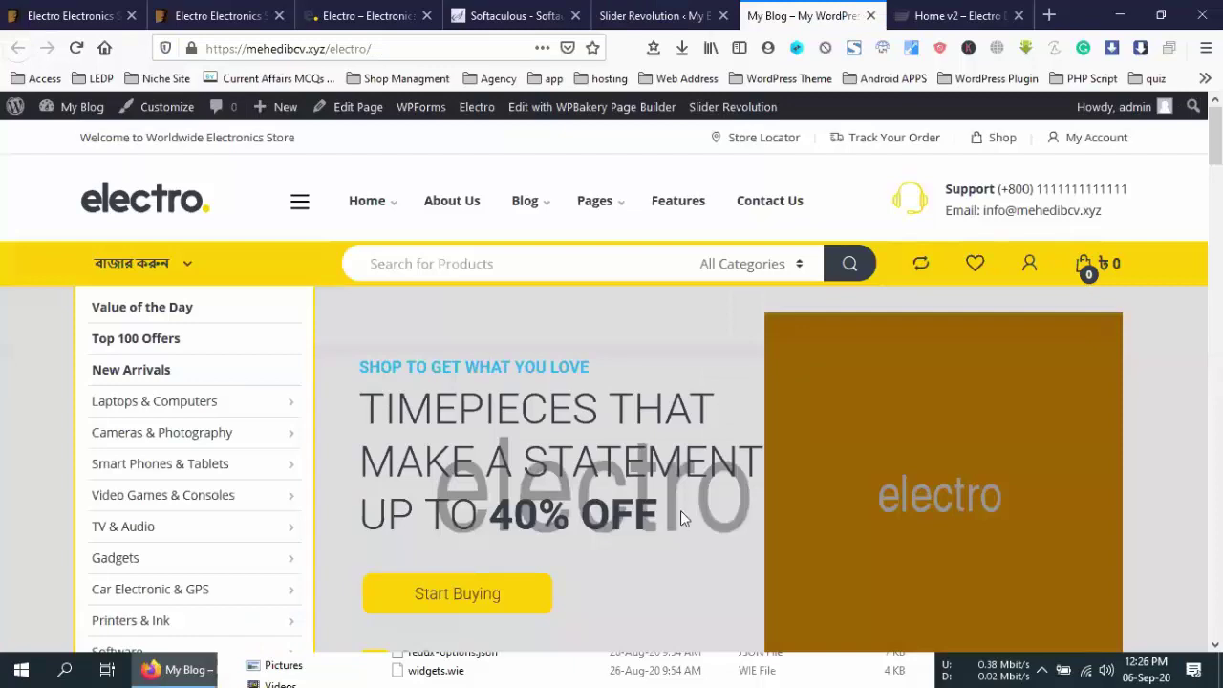
scroll(683, 521, down, 10)
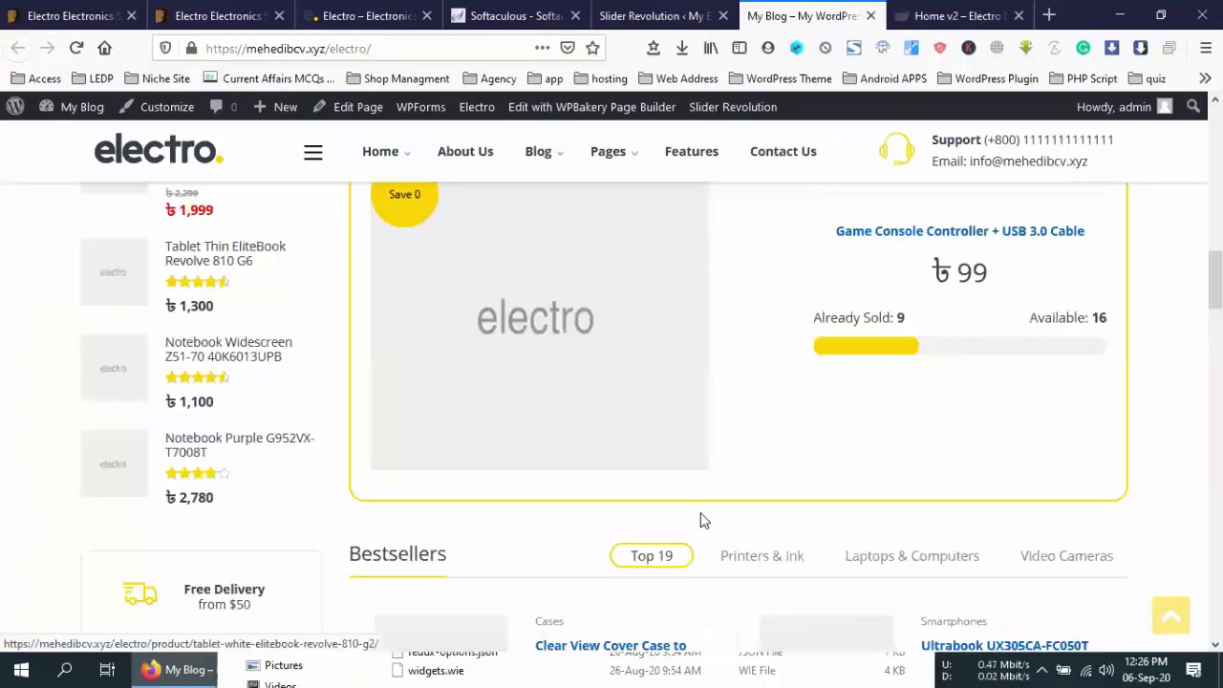
scroll(700, 521, down, 10)
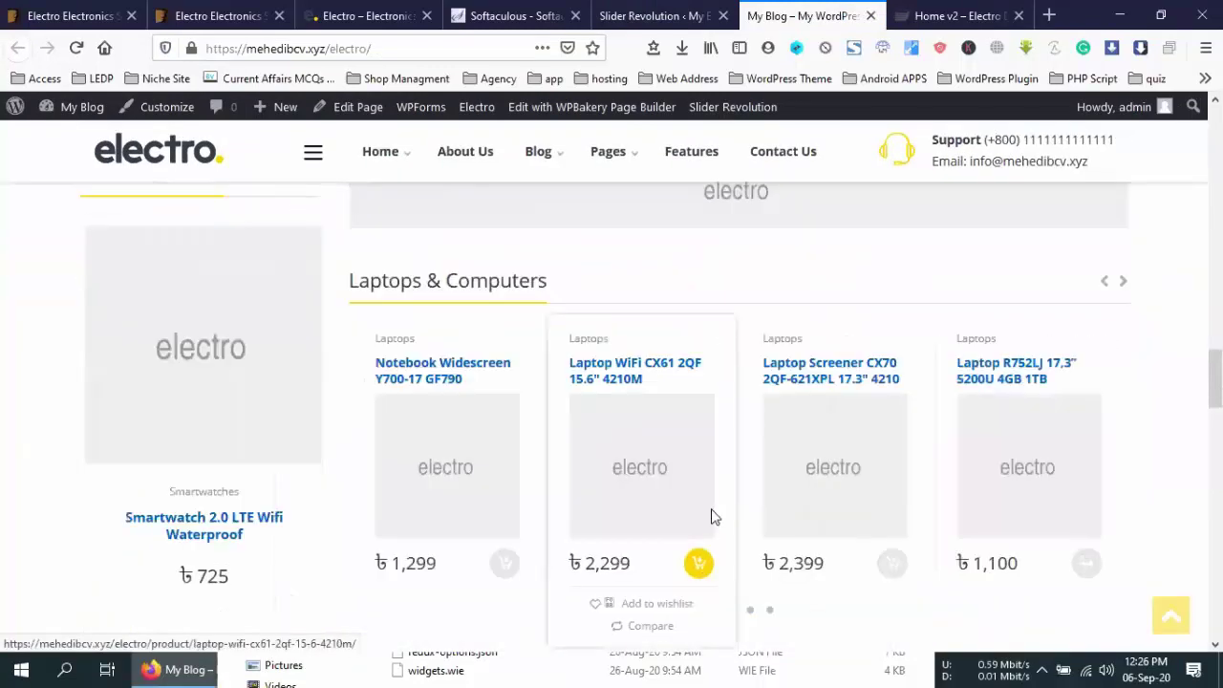
scroll(716, 517, down, 5)
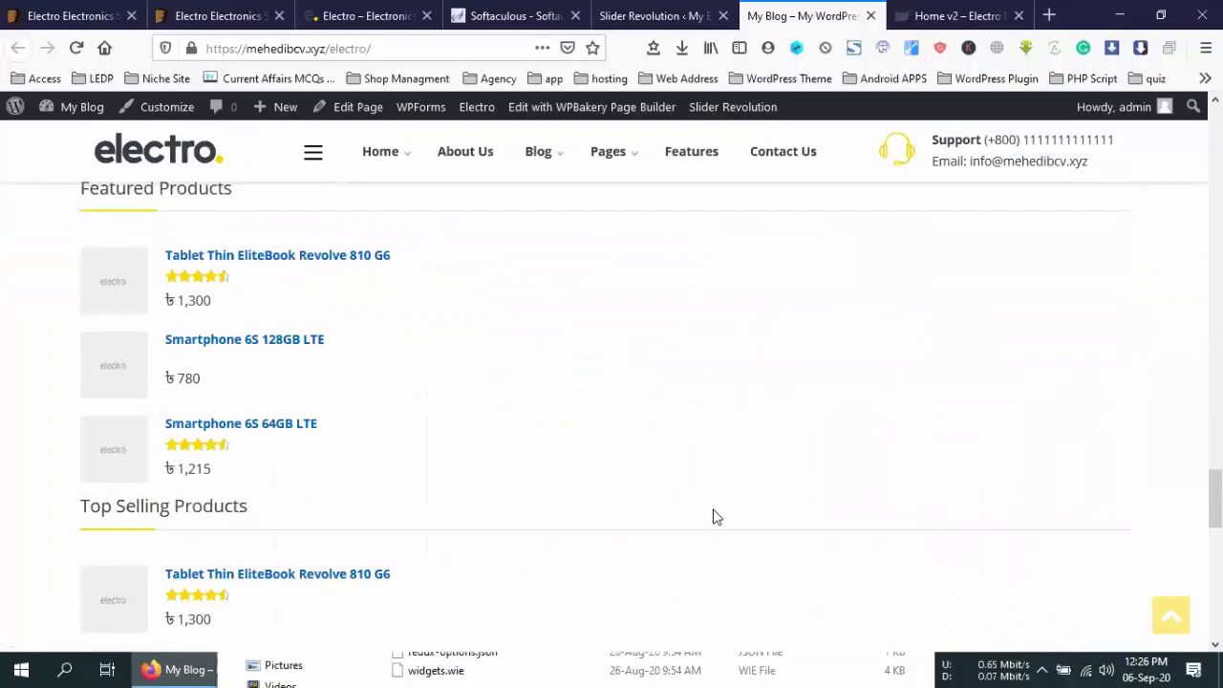
scroll(716, 517, up, 10)
scroll(716, 516, up, 10)
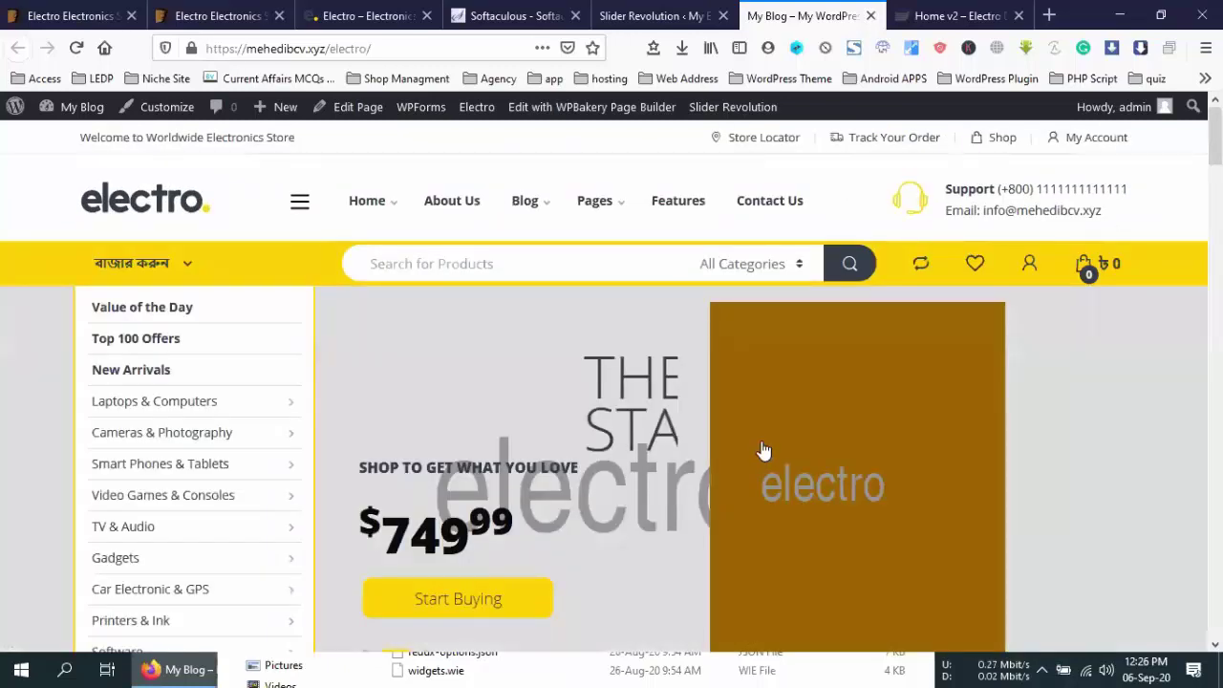
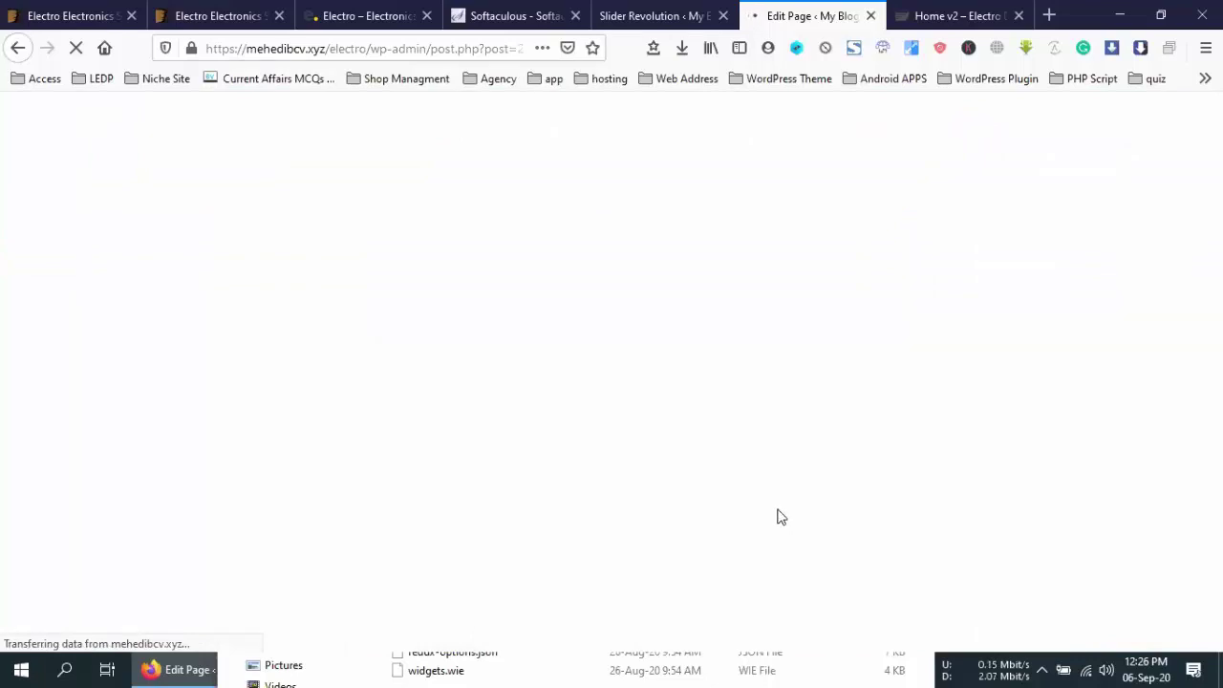
Open the live site in a separate browser tab and dismiss the Redux Template Library pop-up in the Home v2 page editor.
click(696, 9)
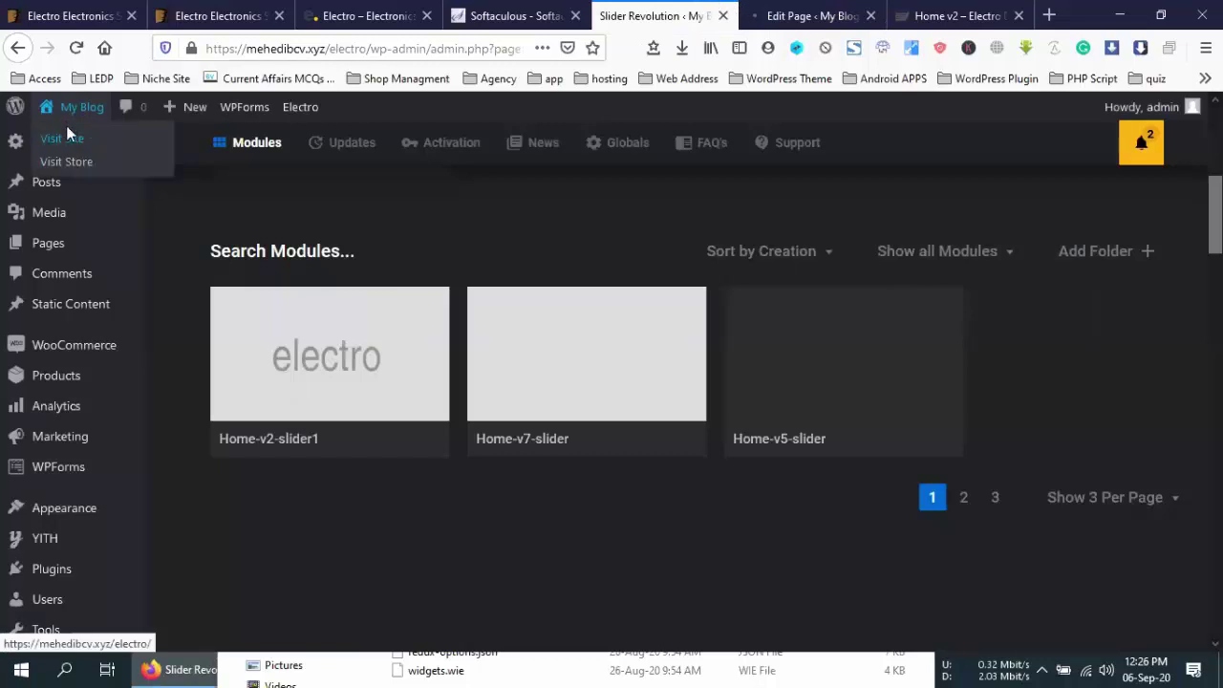
click(66, 131)
key(ctrl+shift+Tab)
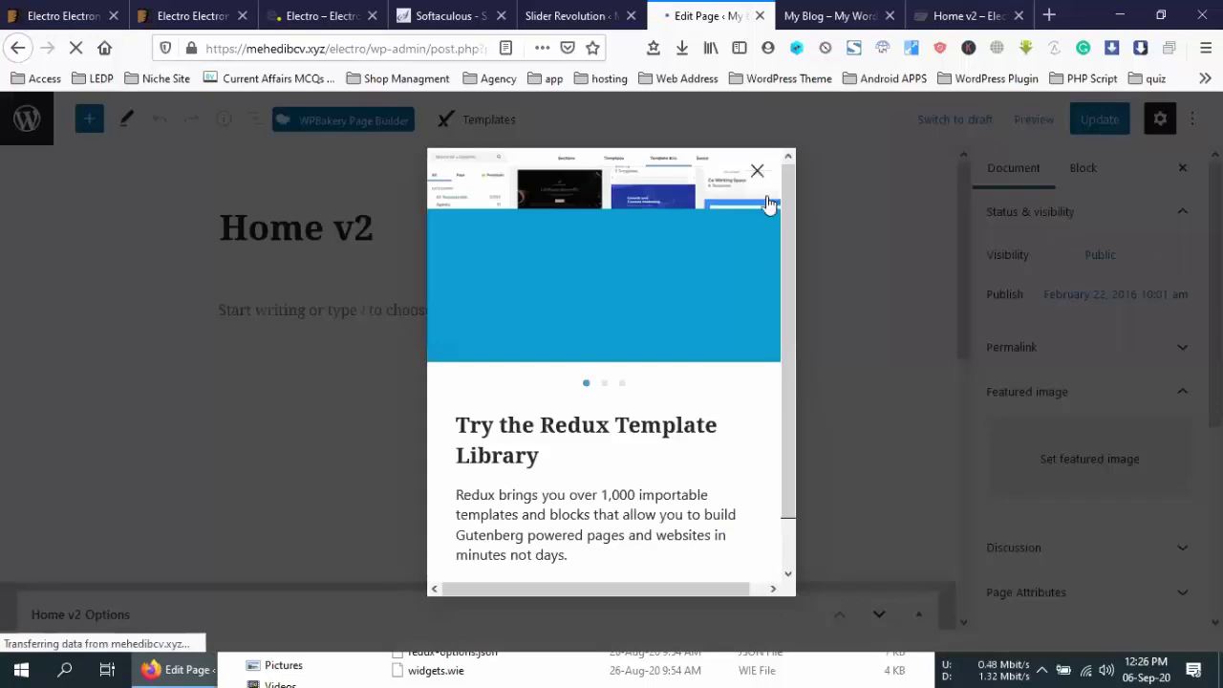
click(757, 171)
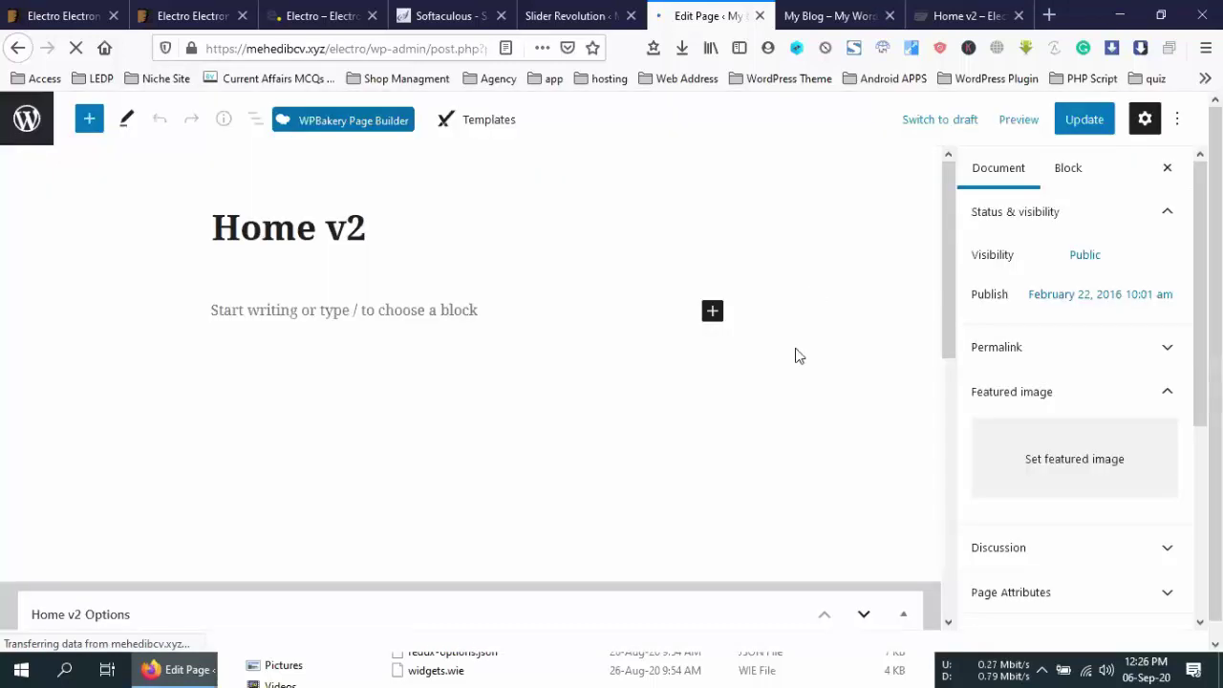
Examine the General block settings in Home v2 Options alongside the Home v2 documentation and the storefront banner.
scroll(327, 352, down, 5)
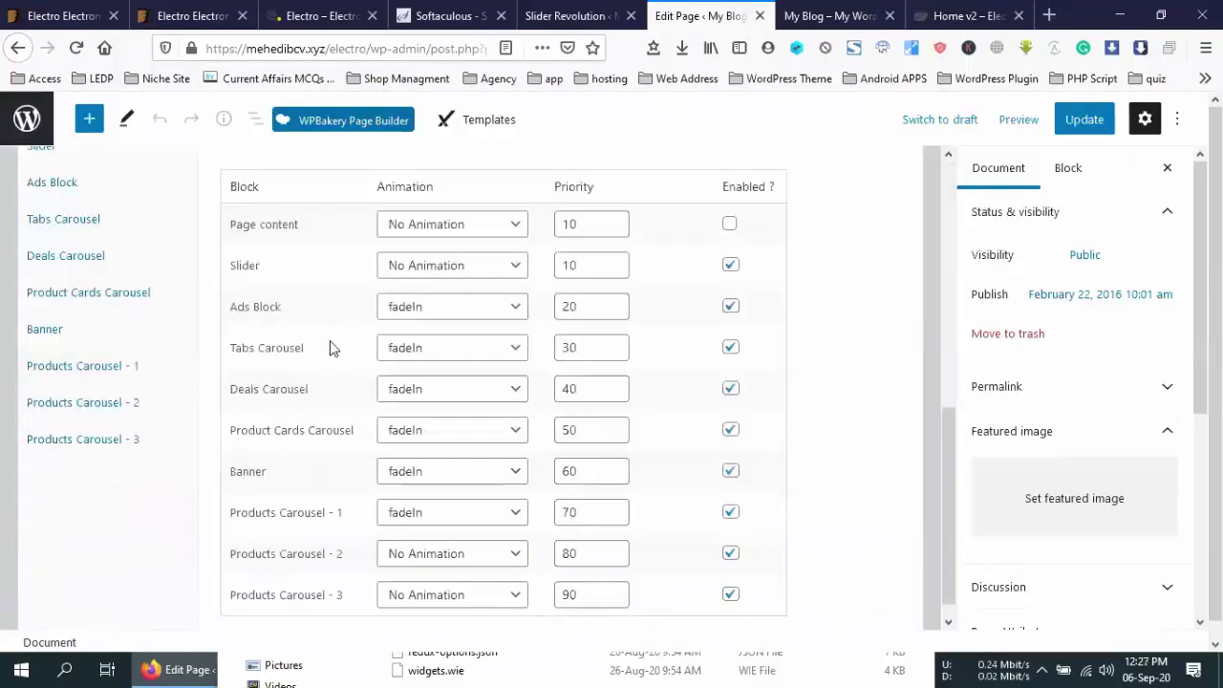
scroll(330, 347, up, 5)
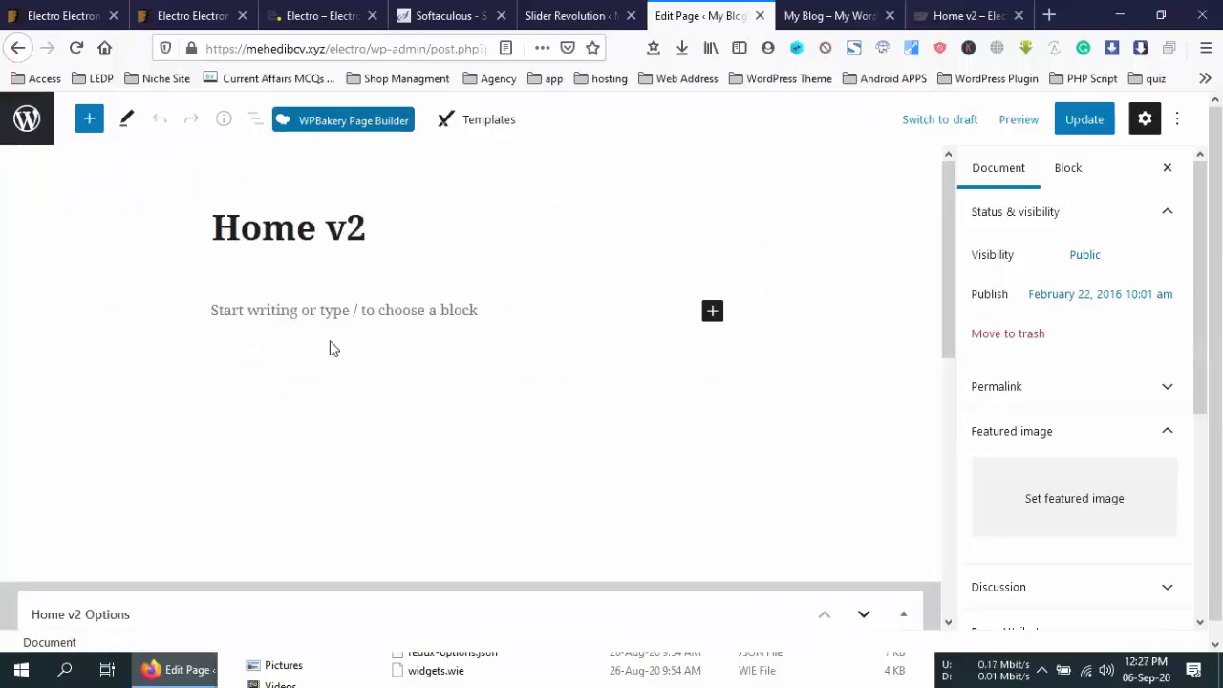
scroll(821, 351, down, 4)
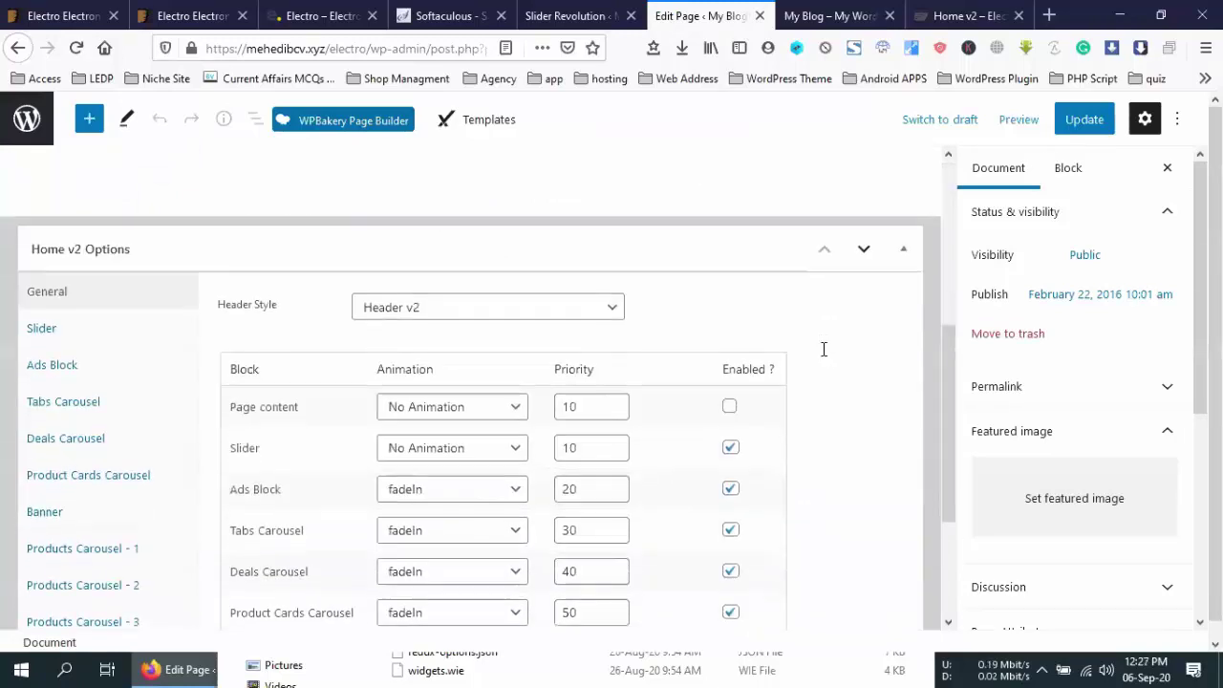
scroll(854, 303, up, 4)
click(946, 15)
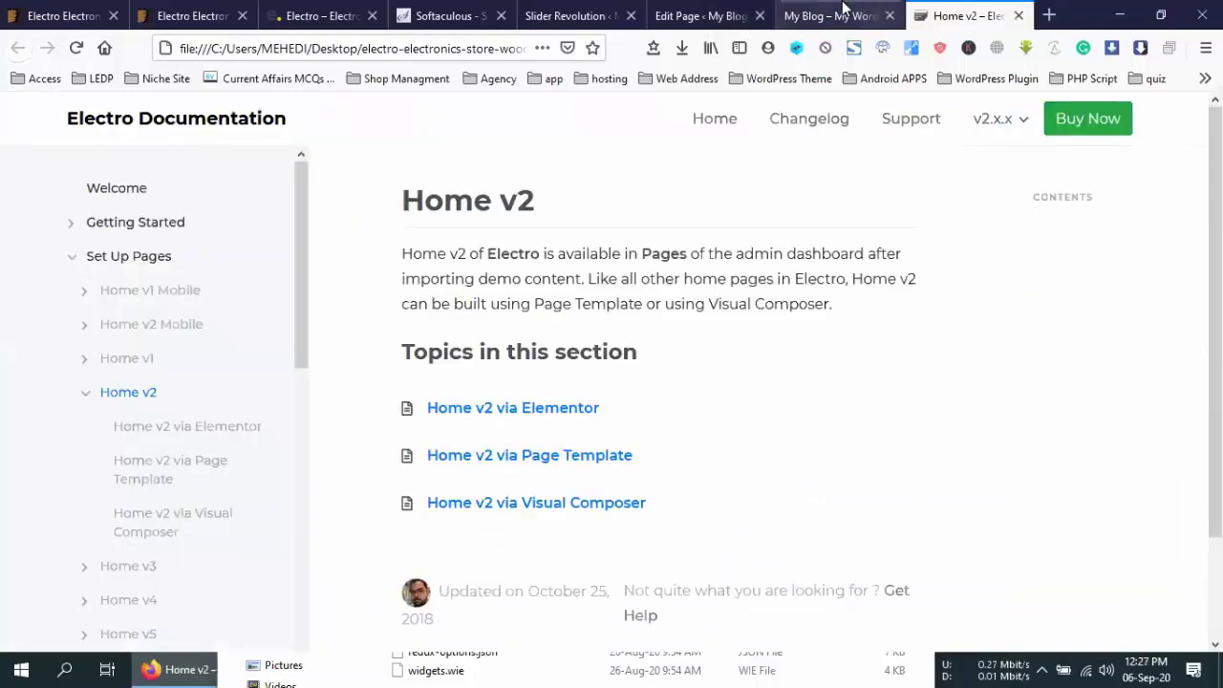
click(844, 10)
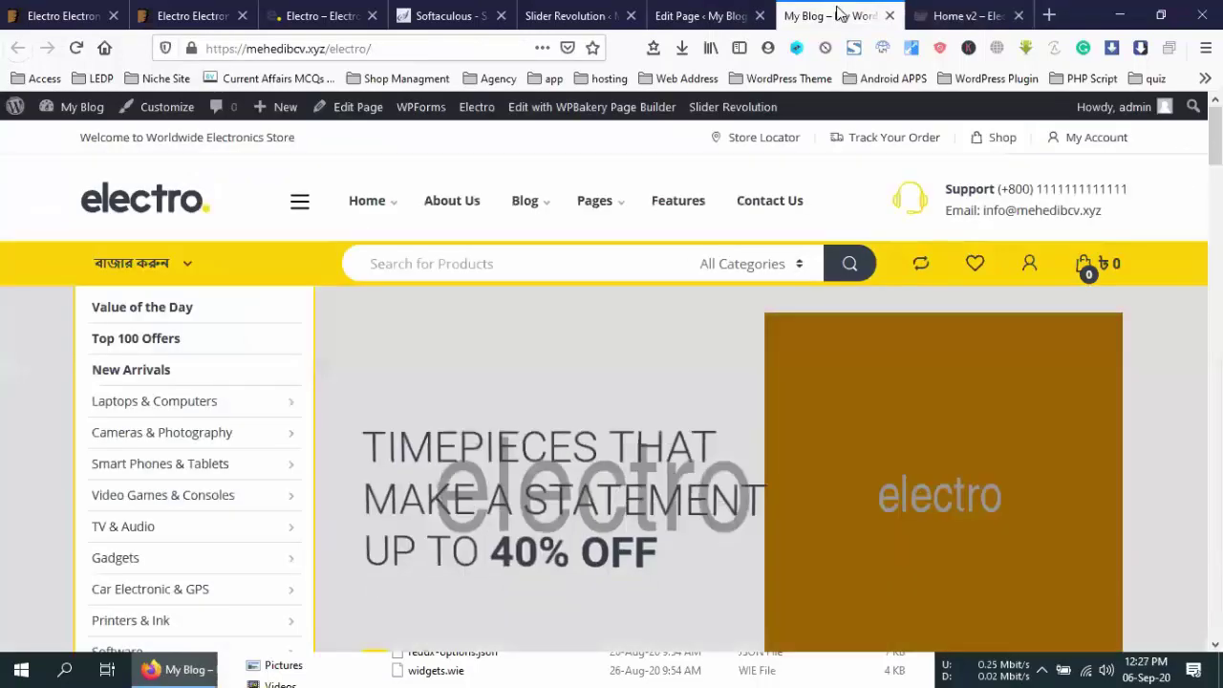
click(741, 10)
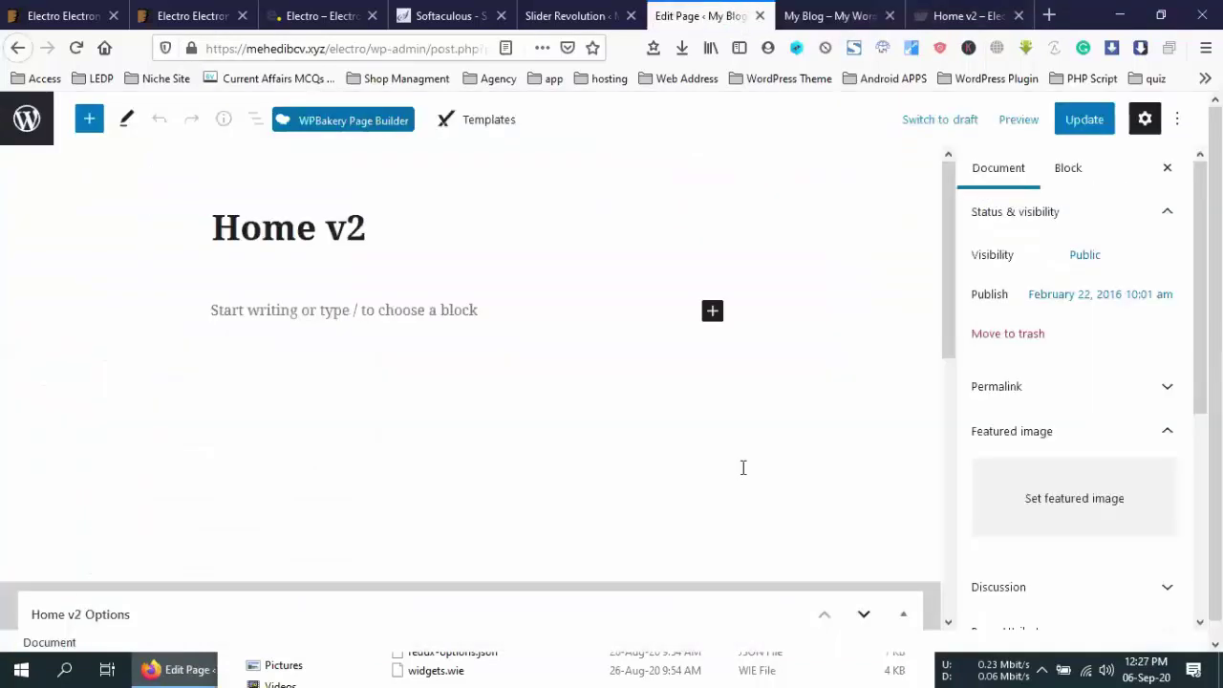
Open the Slider section of Home v2 Options and inspect its slider shortcode.
scroll(926, 329, down, 3)
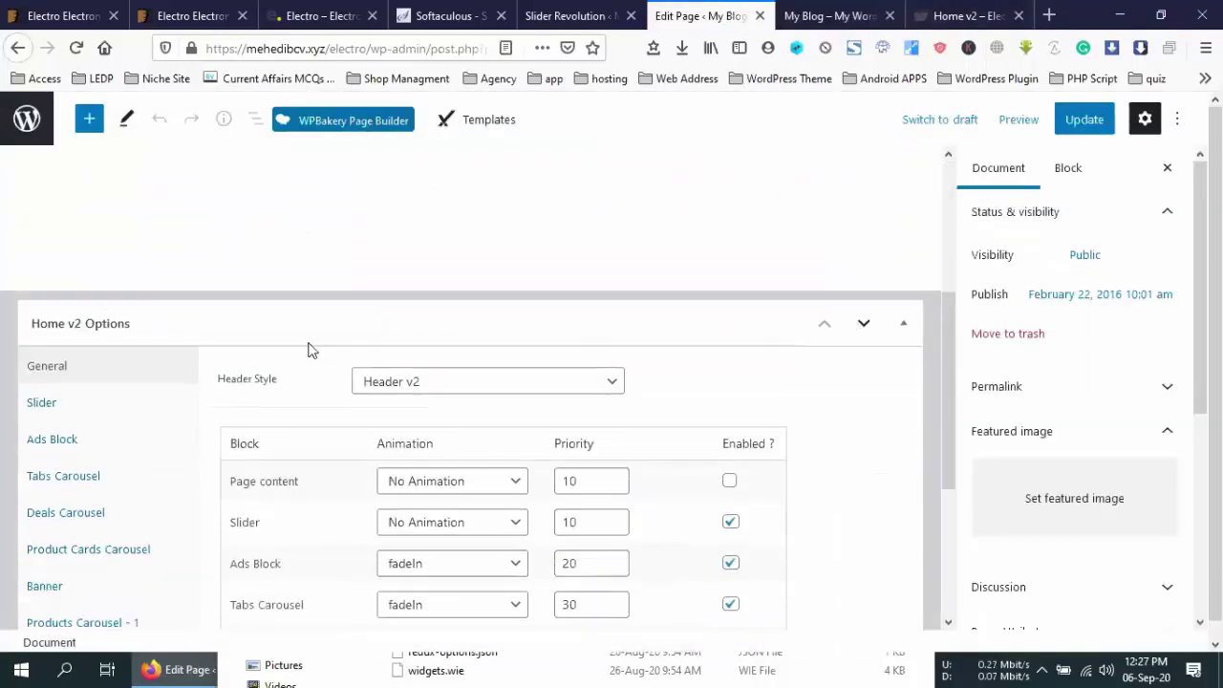
scroll(307, 351, down, 2)
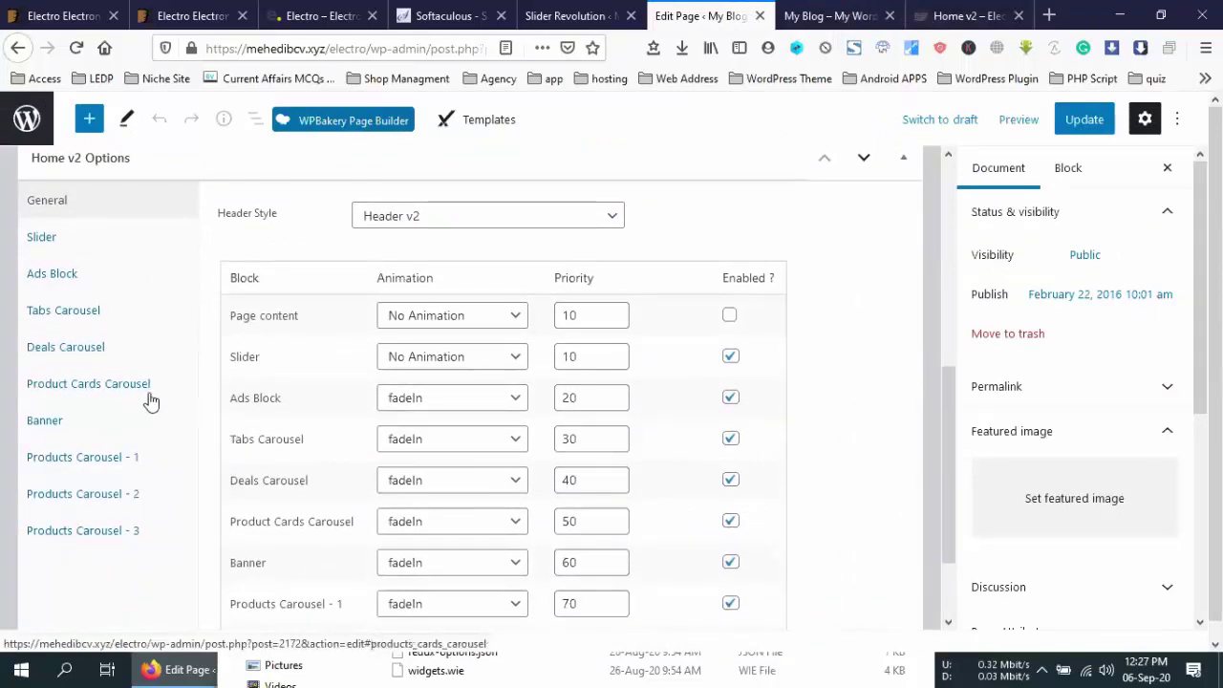
click(65, 239)
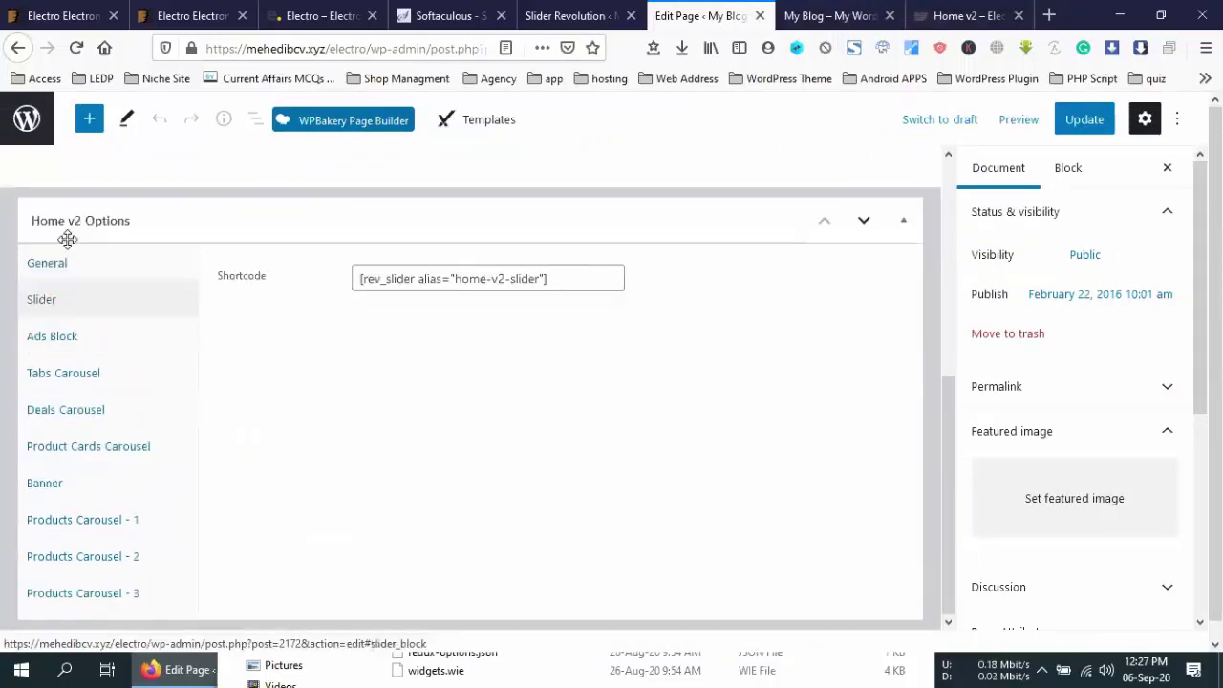
mouse_move(355, 278)
mouse_down()
mouse_move(552, 278)
mouse_move(360, 277)
mouse_up()
click(552, 278)
click(356, 277)
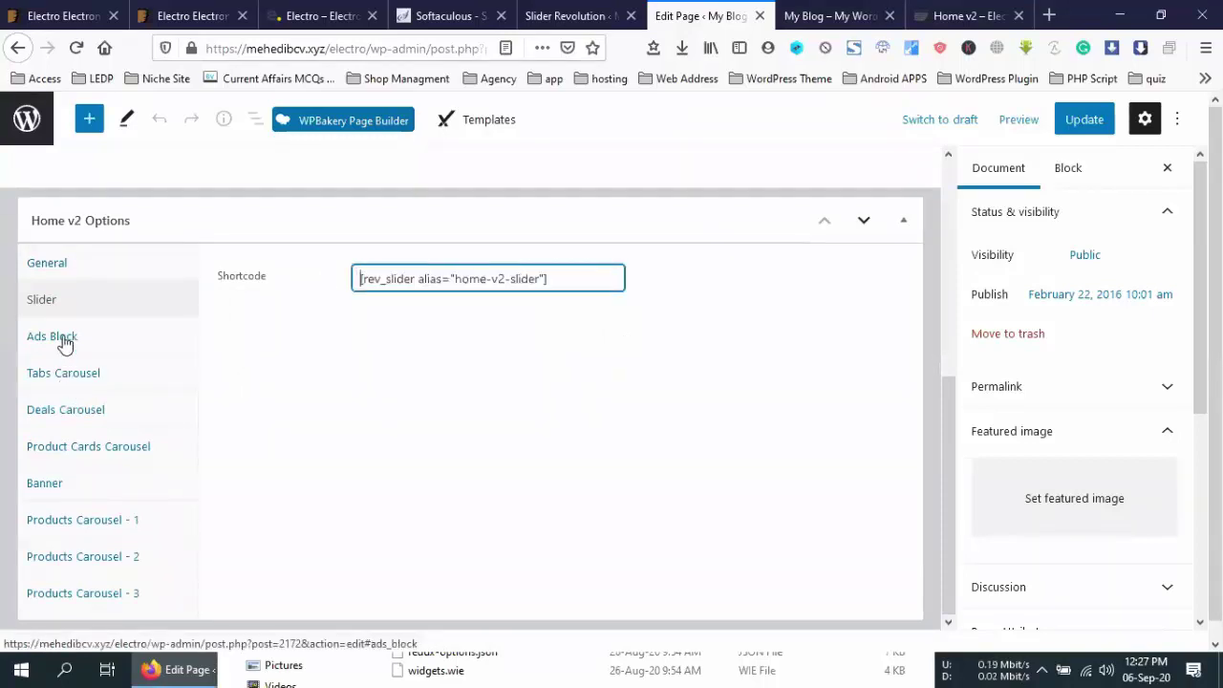
Open the Ads Block section of Home v2 Options and compare it with the ad banners on the storefront home page.
click(60, 339)
click(829, 16)
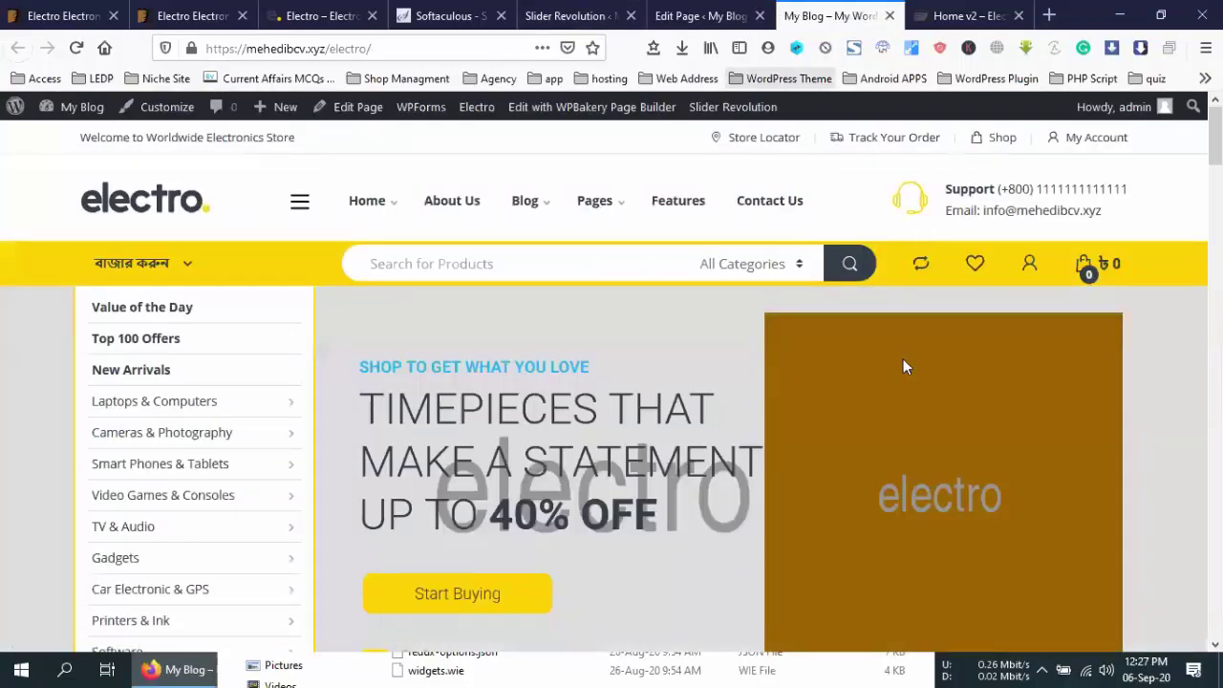
scroll(564, 363, down, 1)
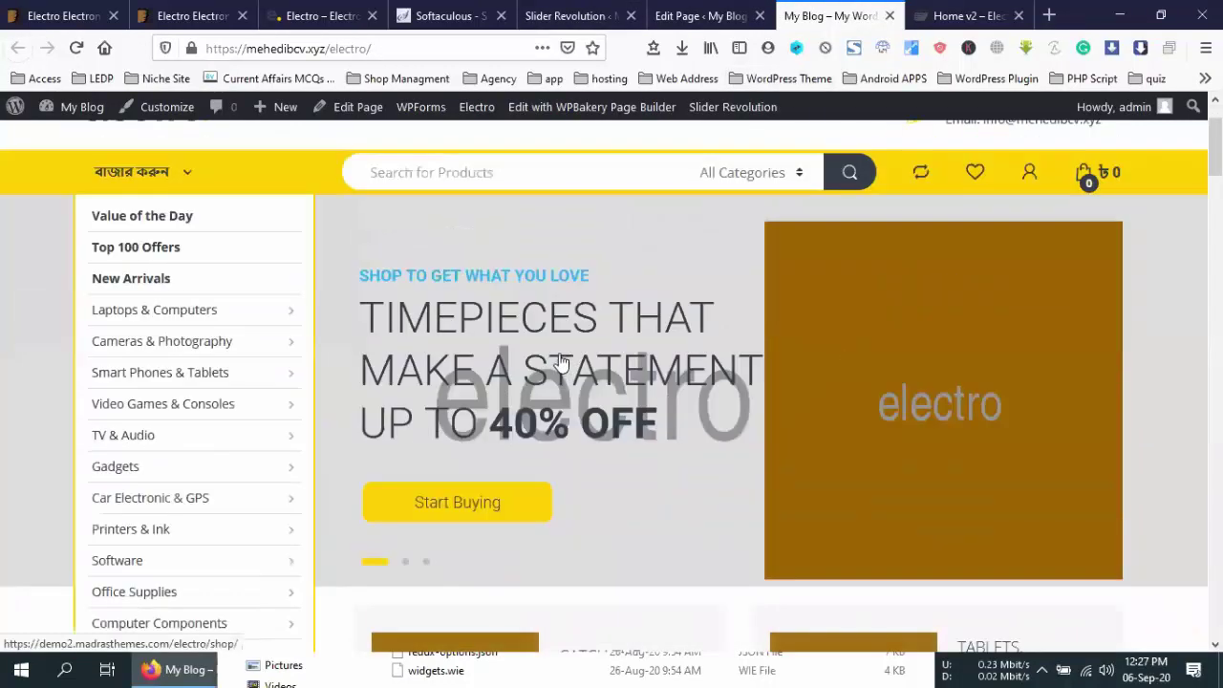
scroll(528, 315, down, 4)
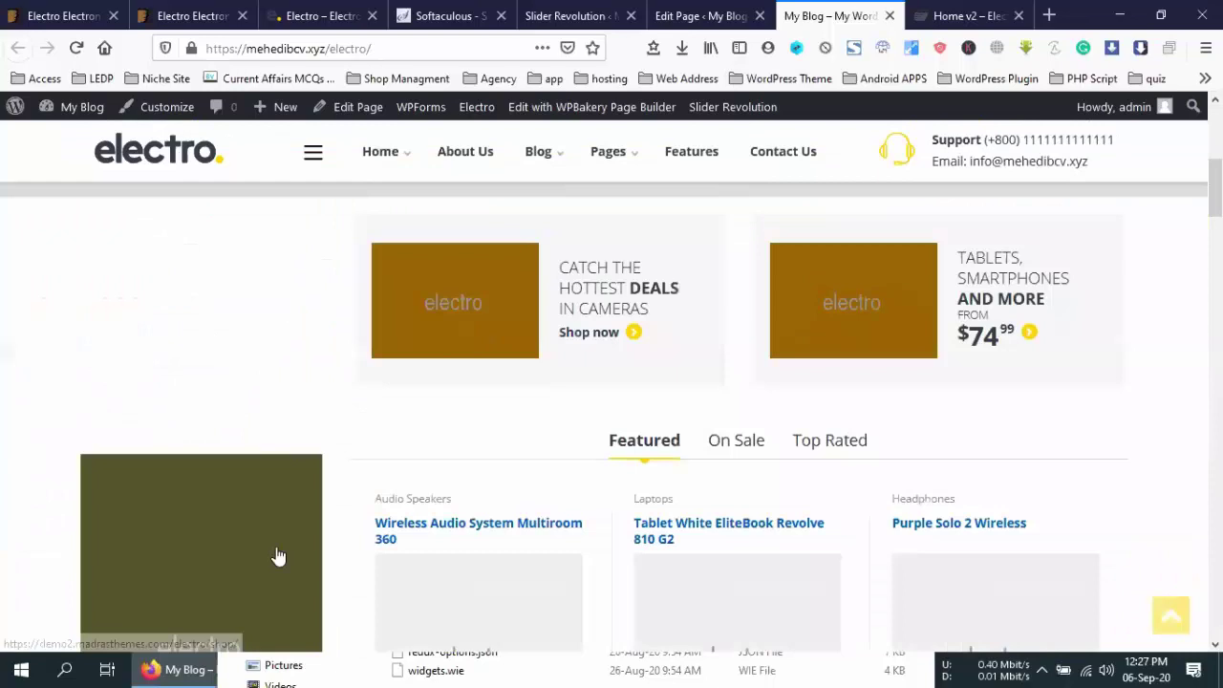
scroll(303, 478, down, 2)
scroll(277, 459, down, 1)
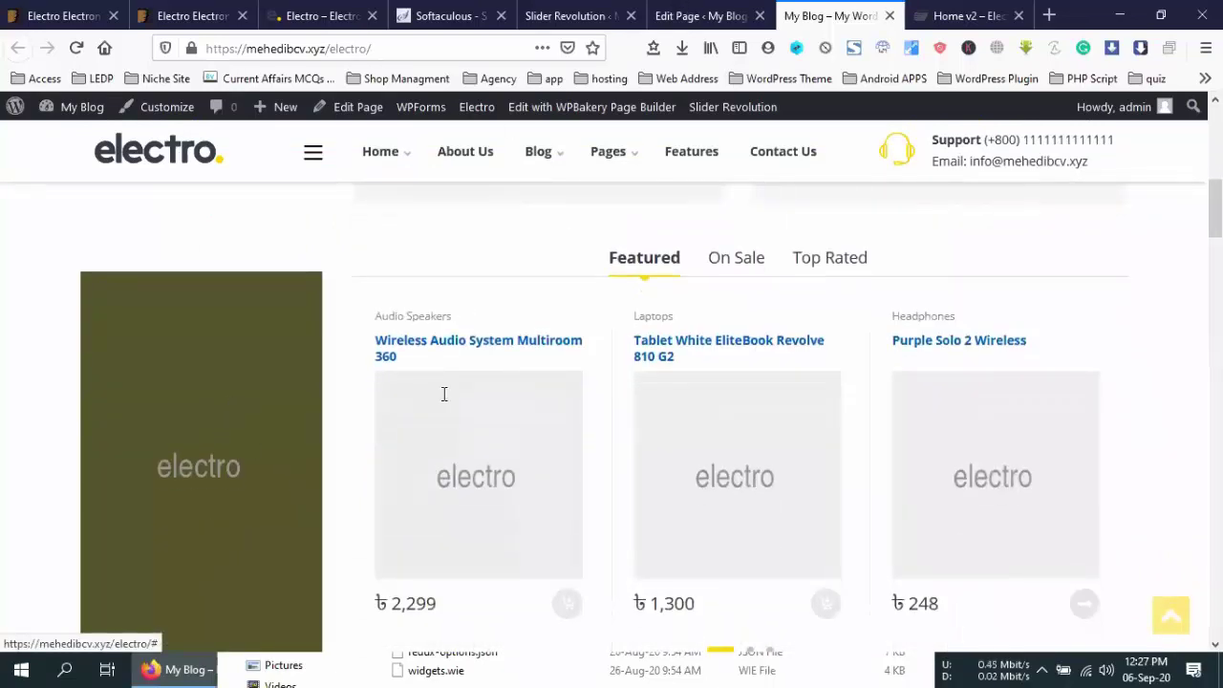
click(688, 8)
click(789, 10)
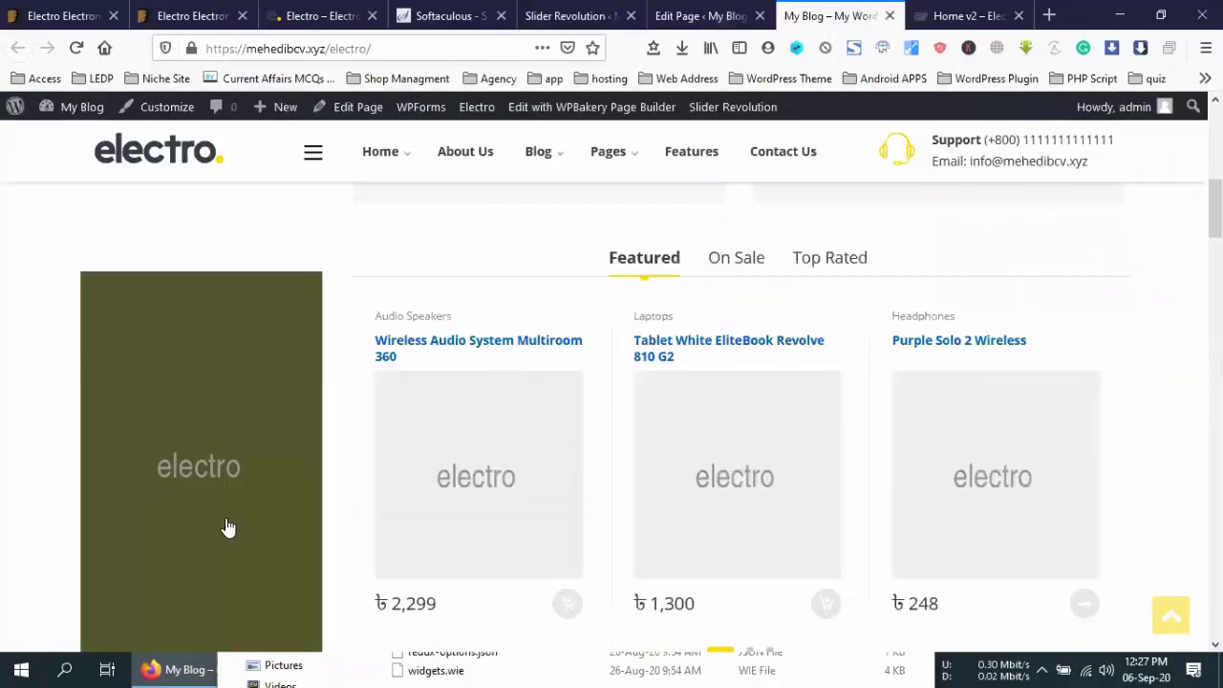
click(689, 11)
Replace the first ad block's image with electro-placeholder-statick-block-1.png from the media library.
scroll(449, 523, down, 2)
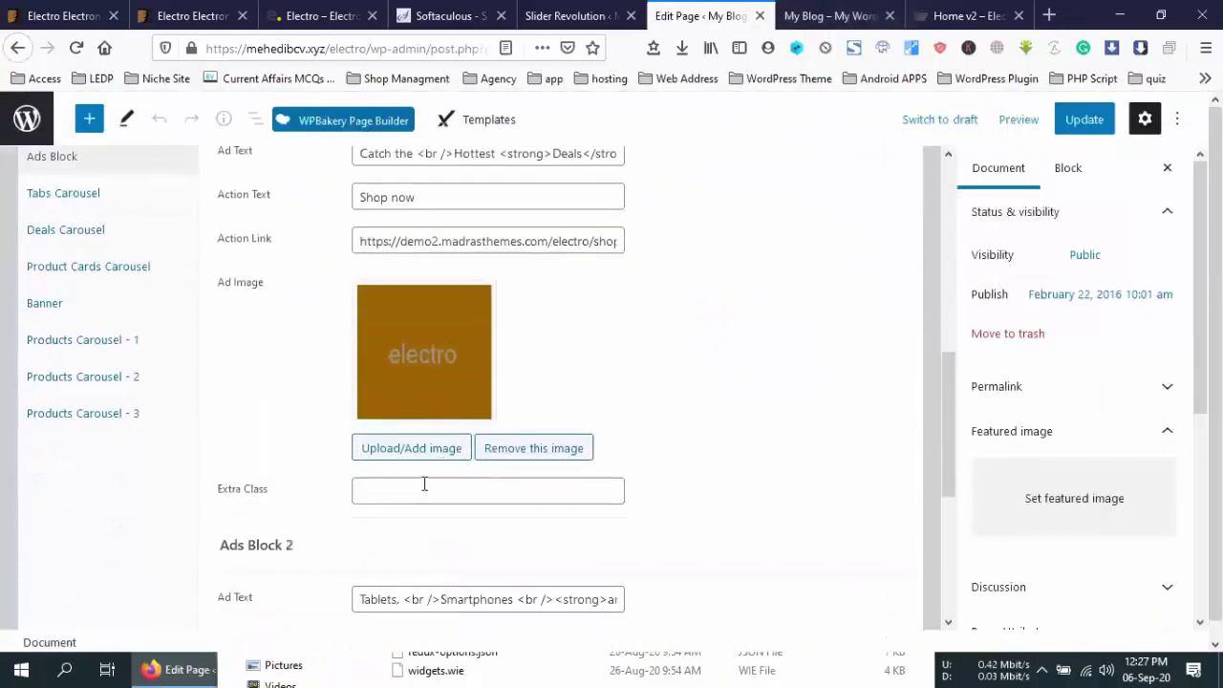
click(411, 443)
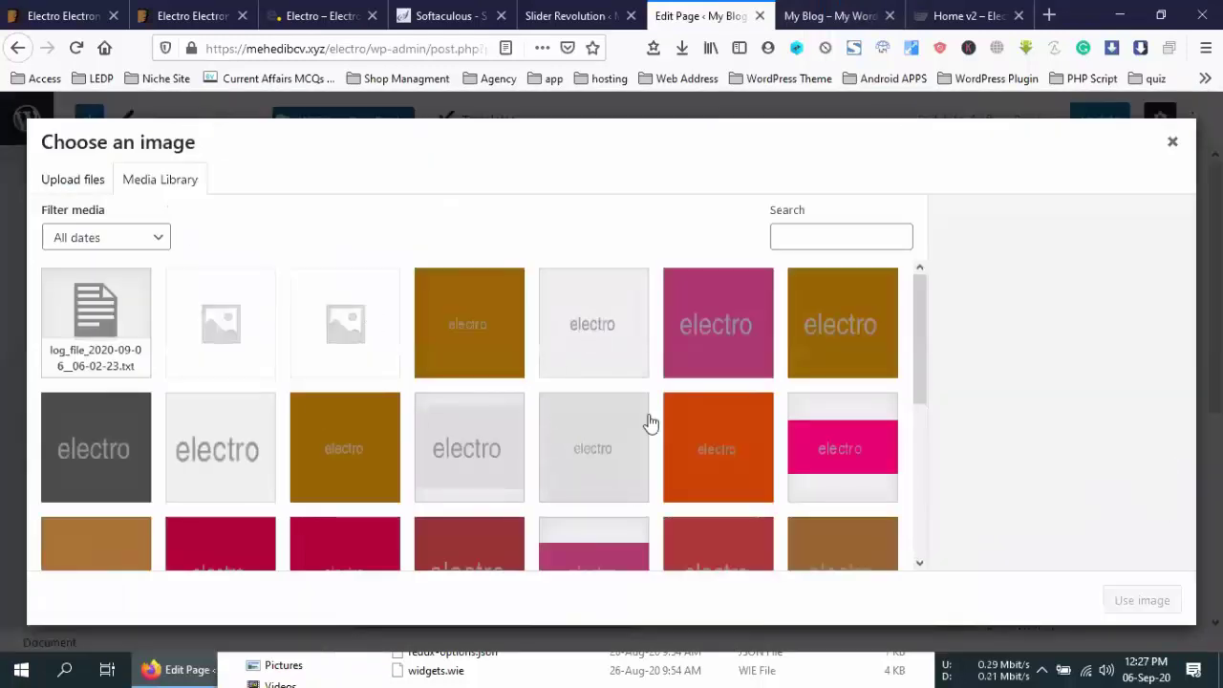
click(603, 348)
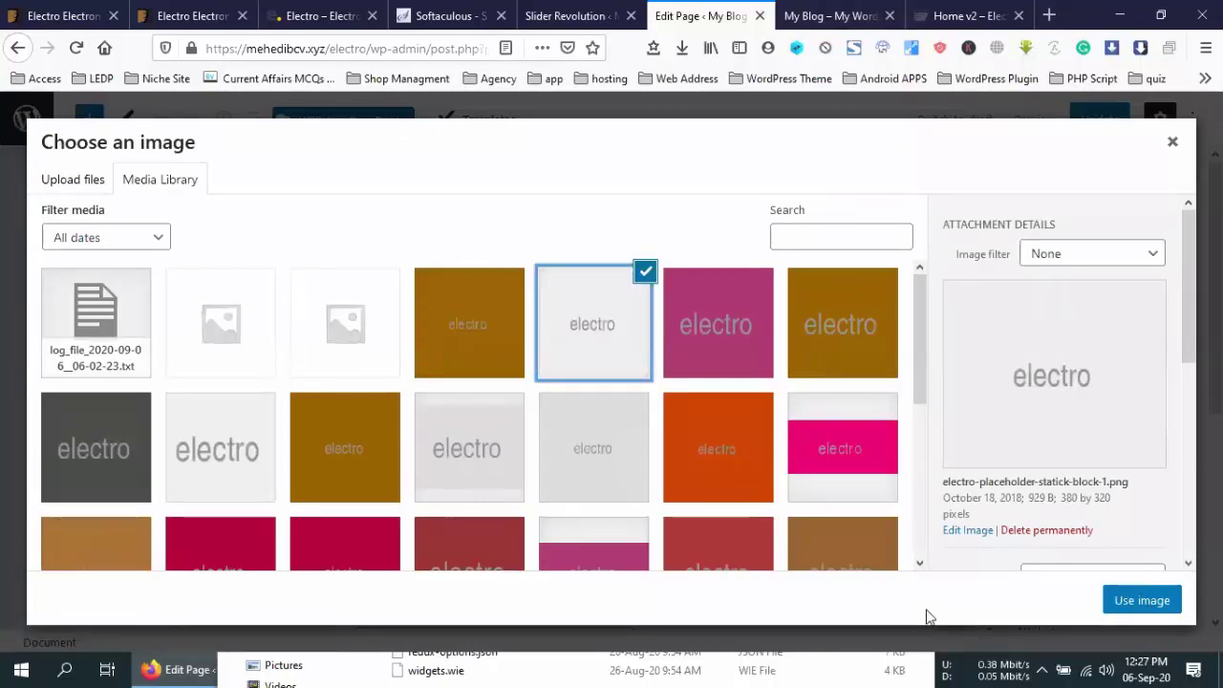
click(1142, 600)
scroll(625, 402, down, 5)
scroll(625, 403, down, 2)
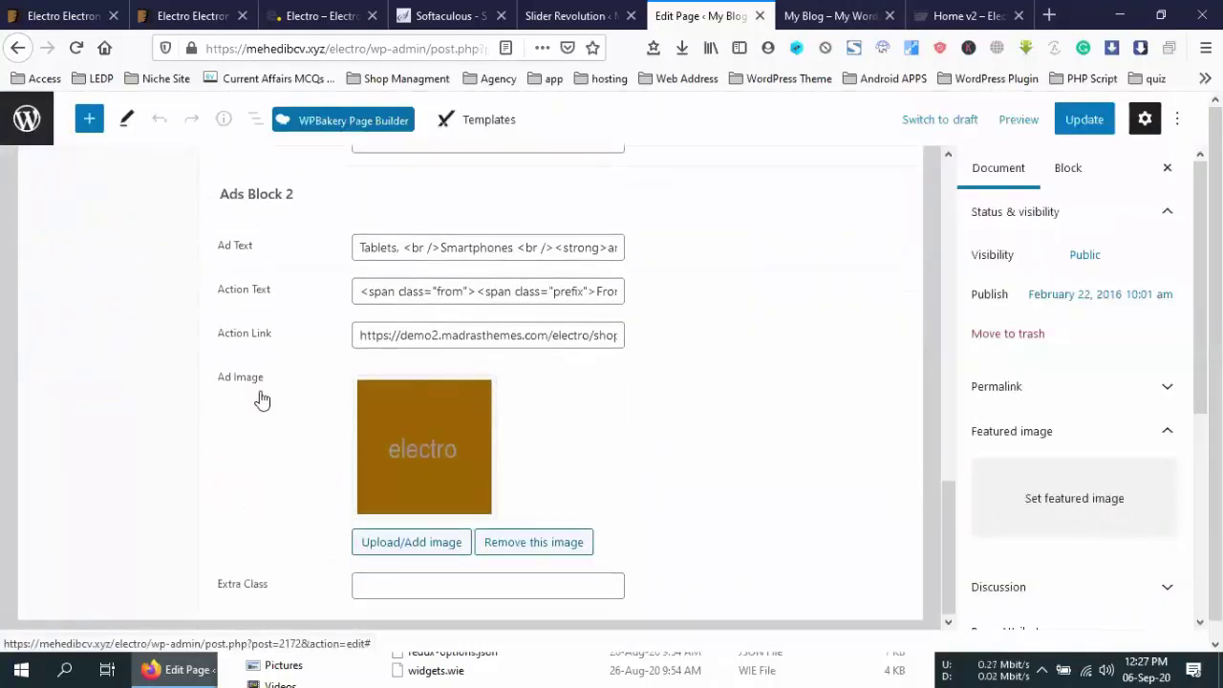
scroll(487, 425, up, 4)
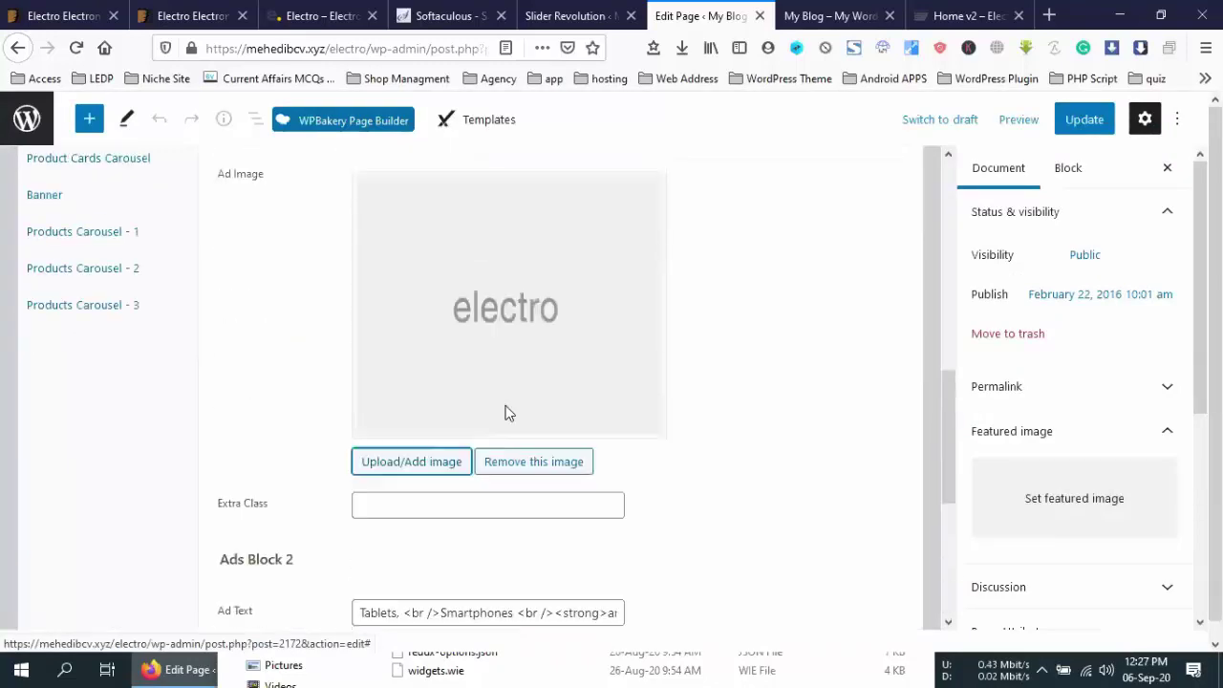
Review the storefront's sidebar and product sections down to the On-sale Products list, then return to the Ads Block settings.
key(ctrl+Tab)
scroll(138, 401, down, 5)
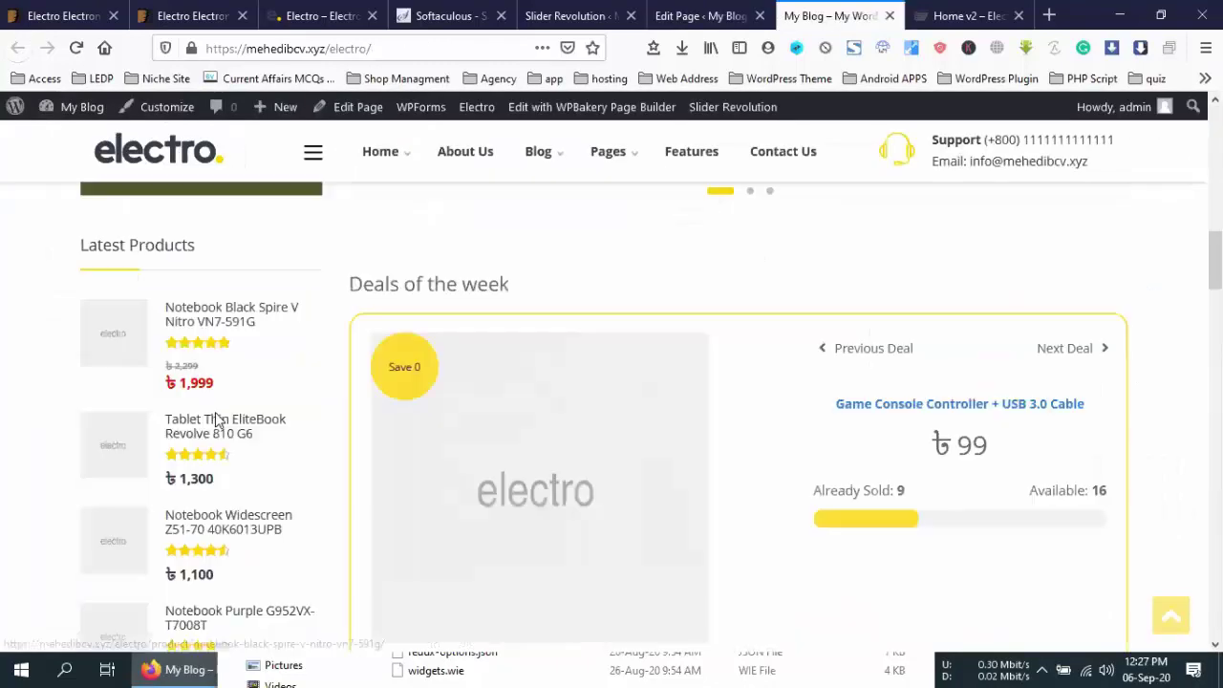
scroll(238, 372, down, 5)
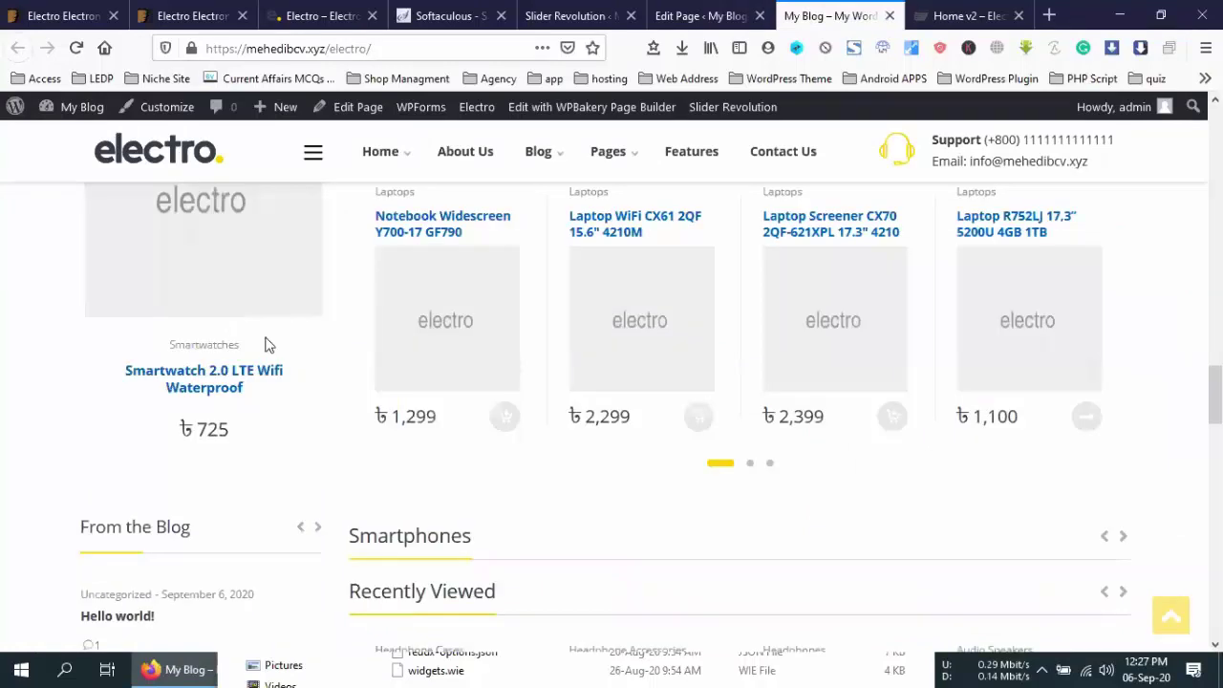
scroll(268, 348, down, 4)
scroll(673, 468, down, 8)
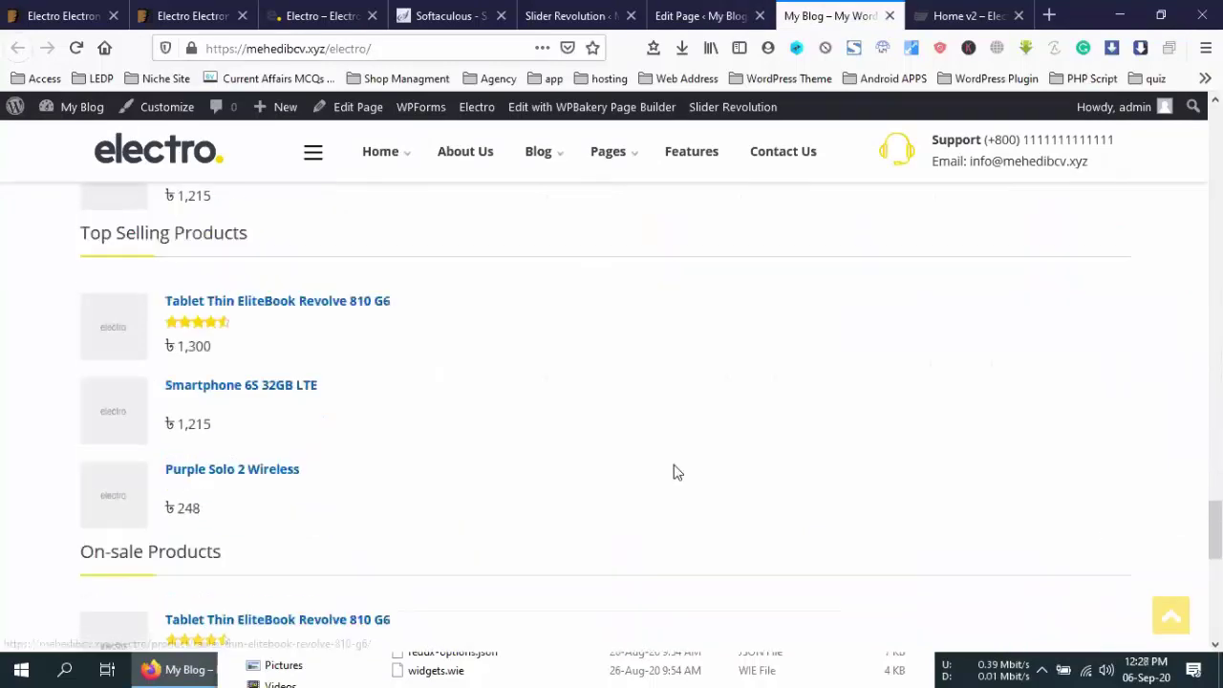
key(Home)
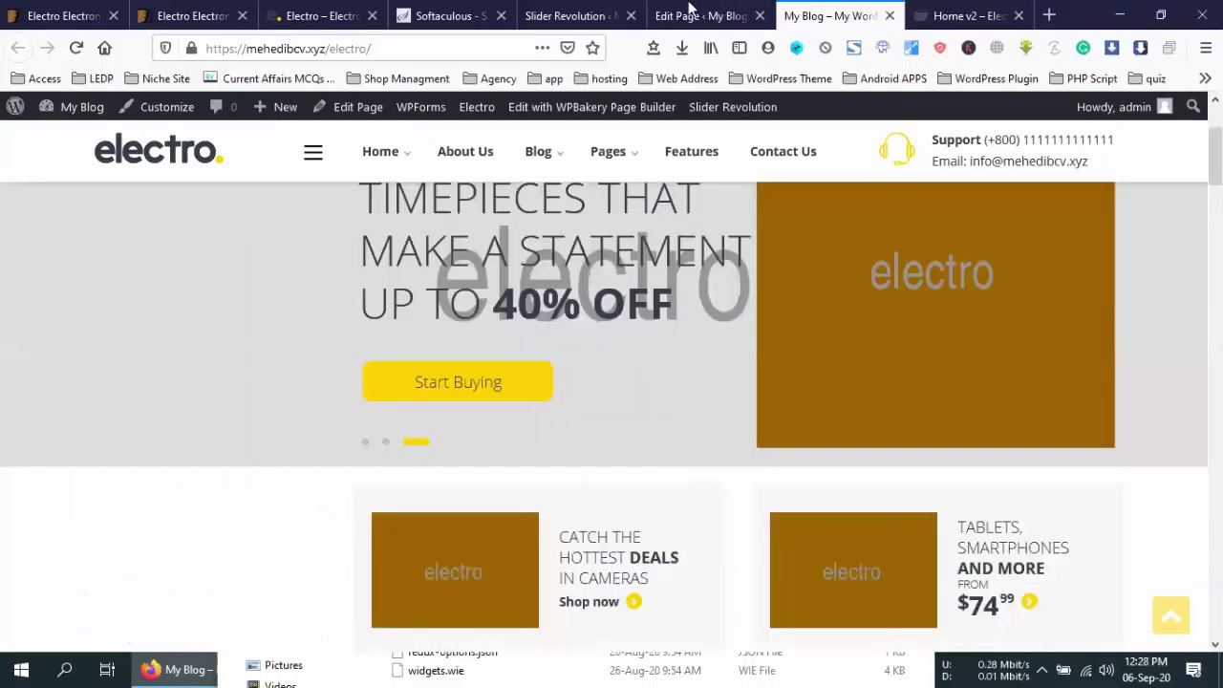
key(ctrl+shift+Tab)
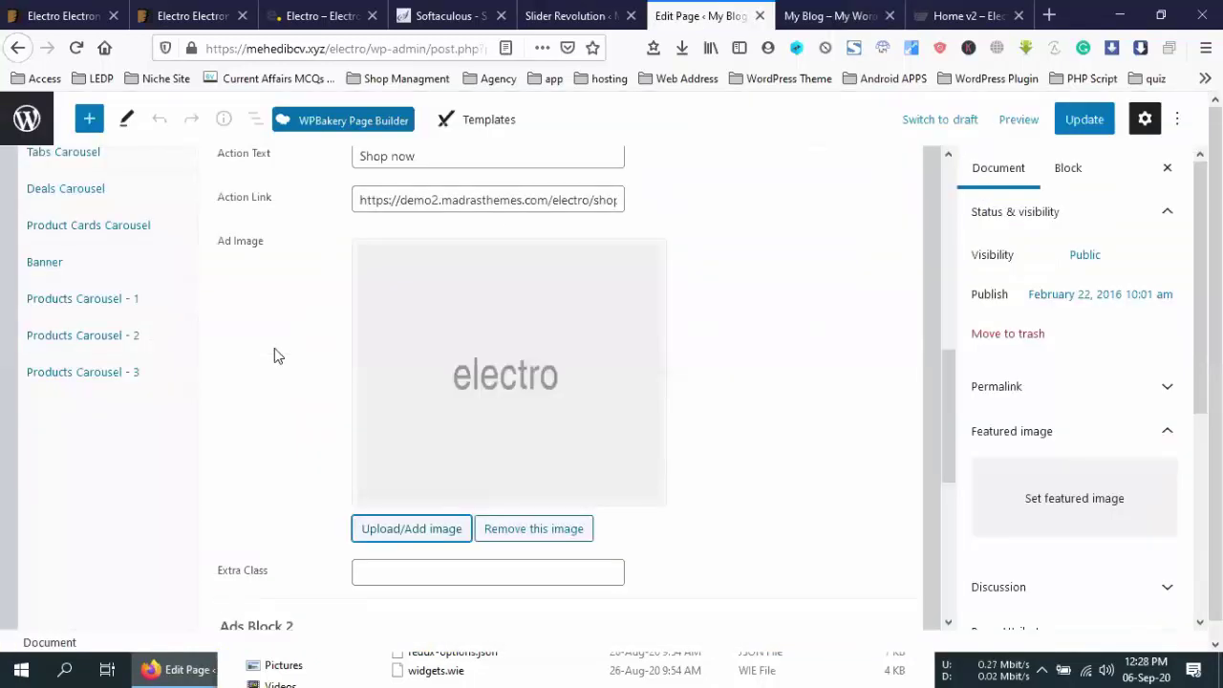
scroll(274, 350, up, 3)
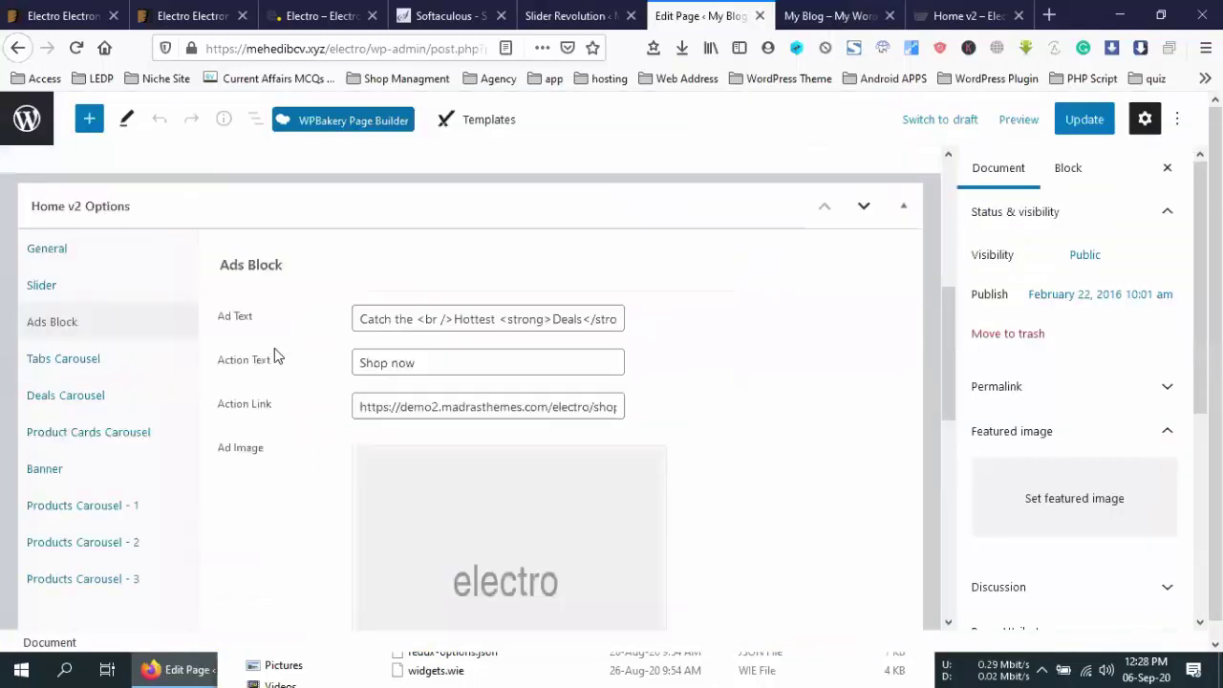
Open the Tabs Carousel section and try the Featured, On Sale and Top Rated product tabs on the storefront.
click(86, 362)
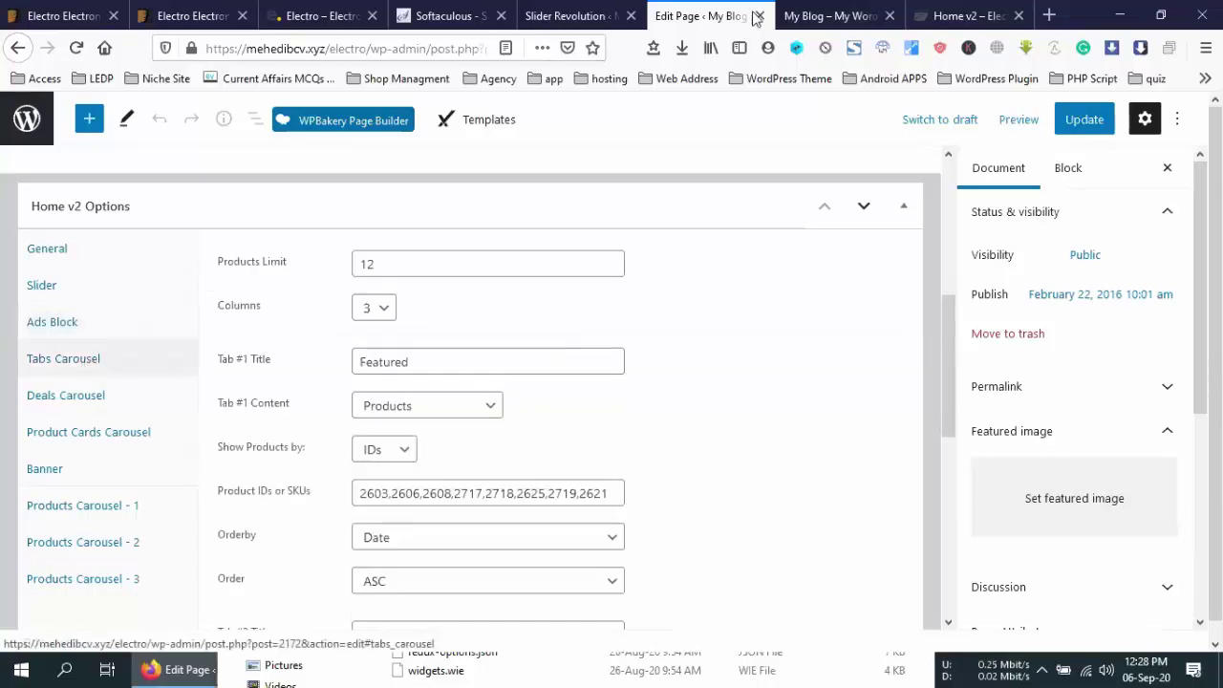
key(ctrl+Tab)
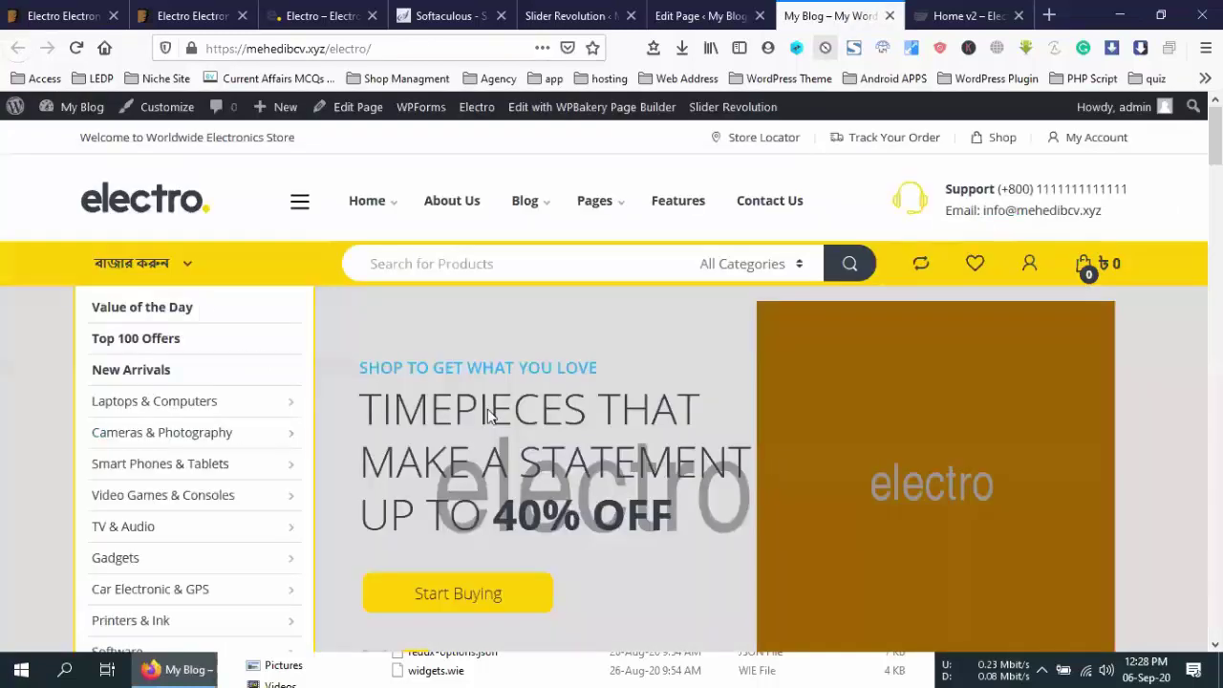
scroll(489, 412, down, 5)
click(819, 440)
click(746, 440)
click(642, 440)
click(822, 439)
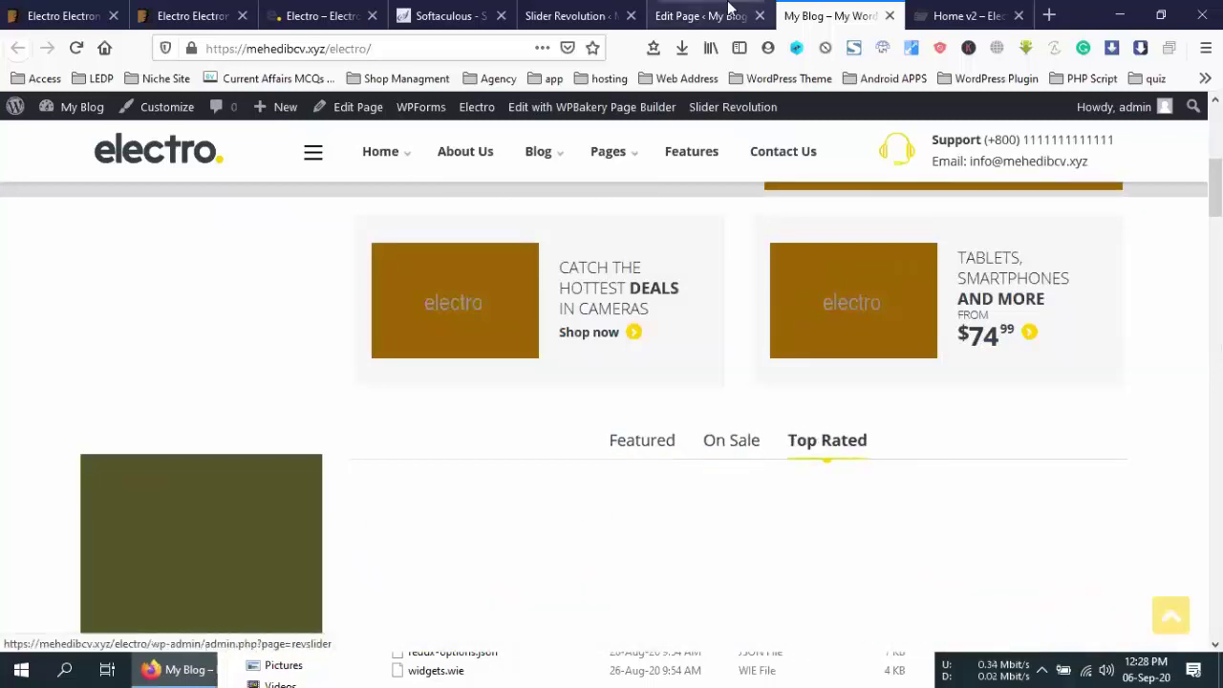
Examine the Tabs Carousel settings in Home v2 Options, including each tab's title, content type, product IDs and ordering.
click(702, 15)
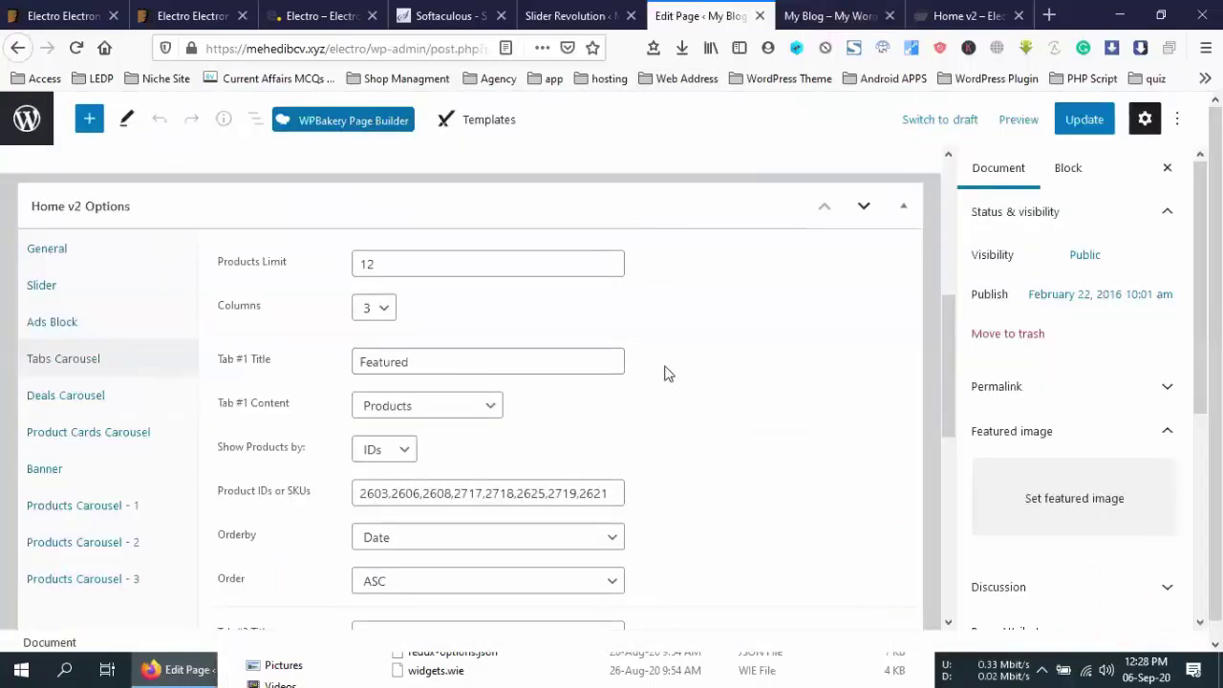
scroll(481, 303, down, 3)
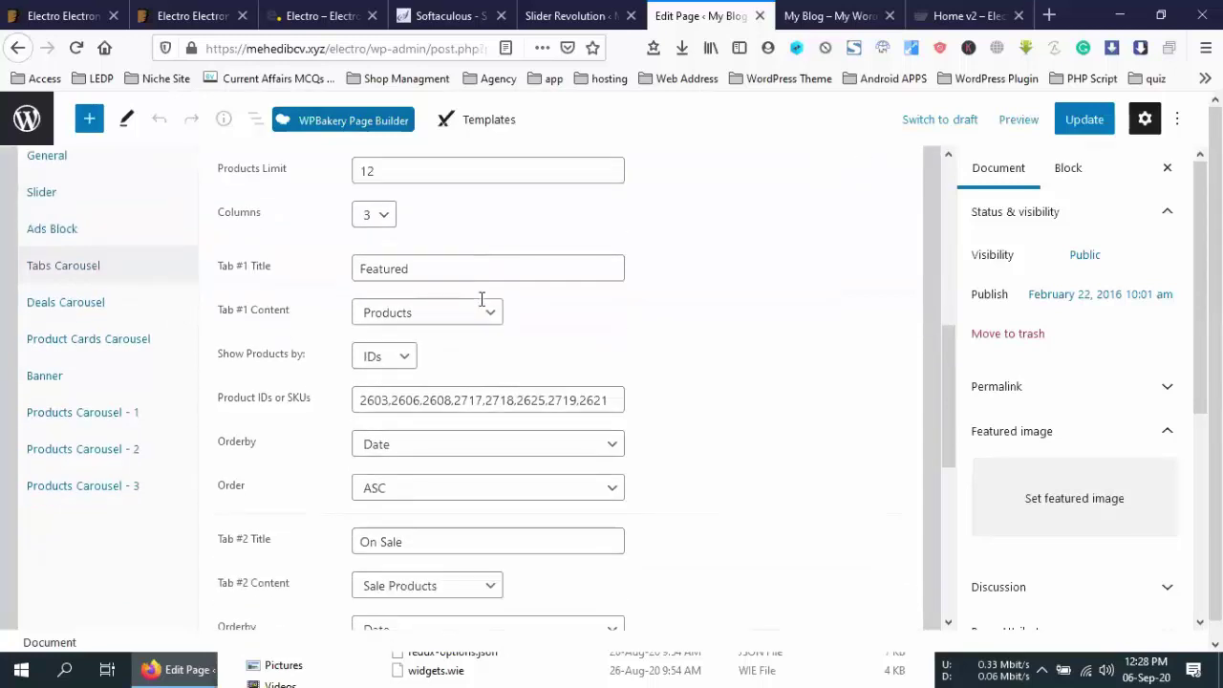
scroll(481, 303, down, 4)
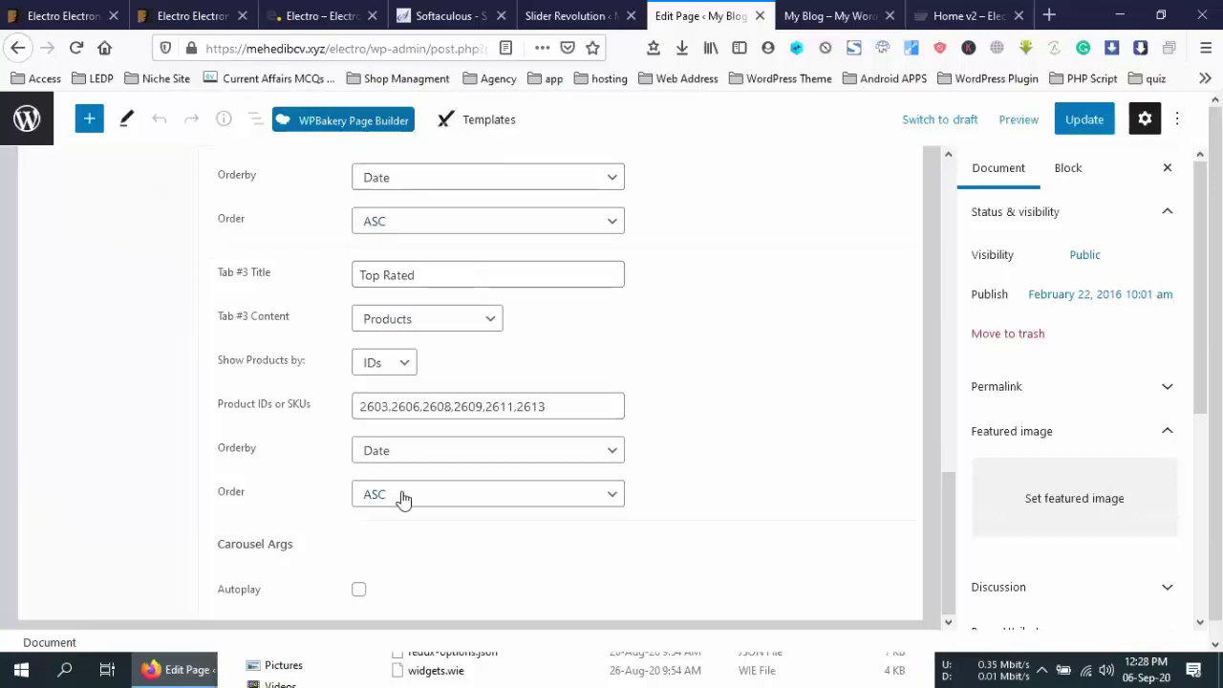
scroll(427, 427, up, 2)
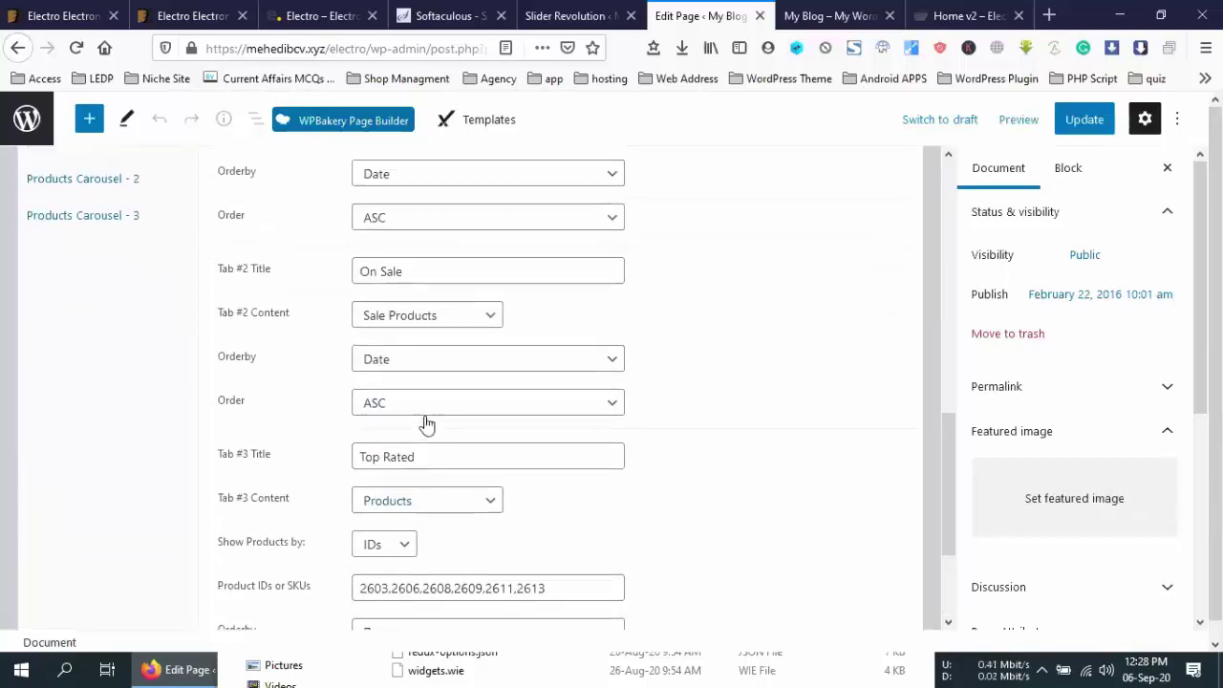
scroll(726, 315, up, 2)
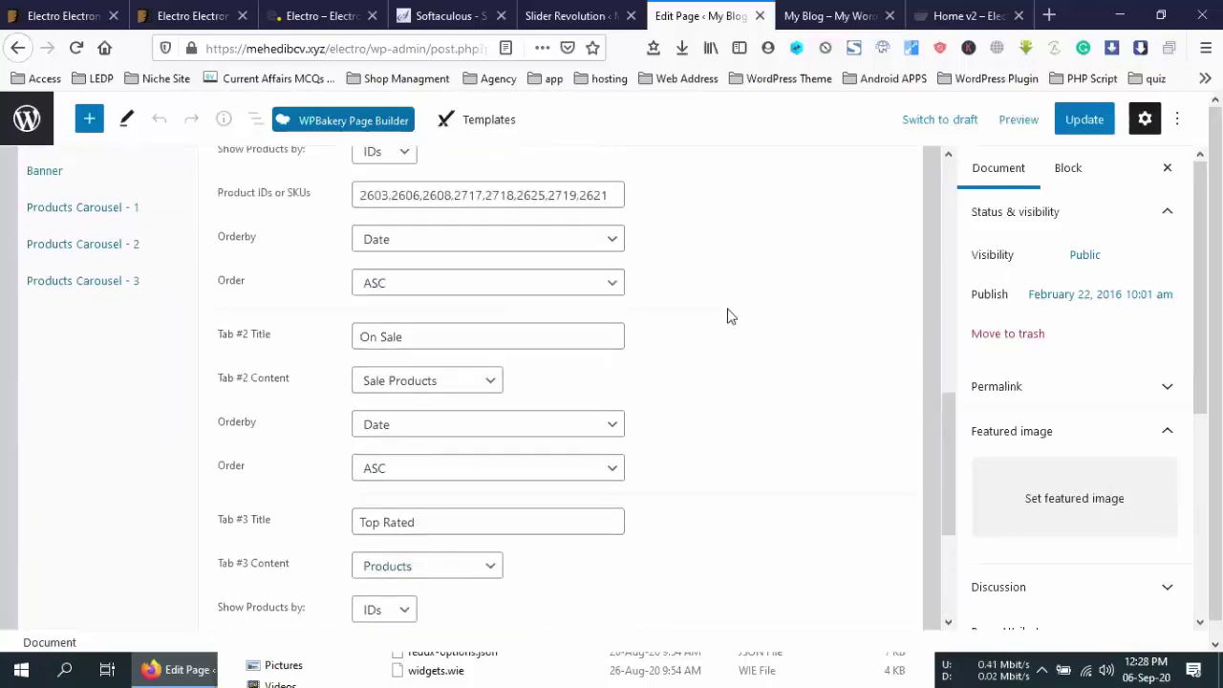
scroll(535, 401, down, 1)
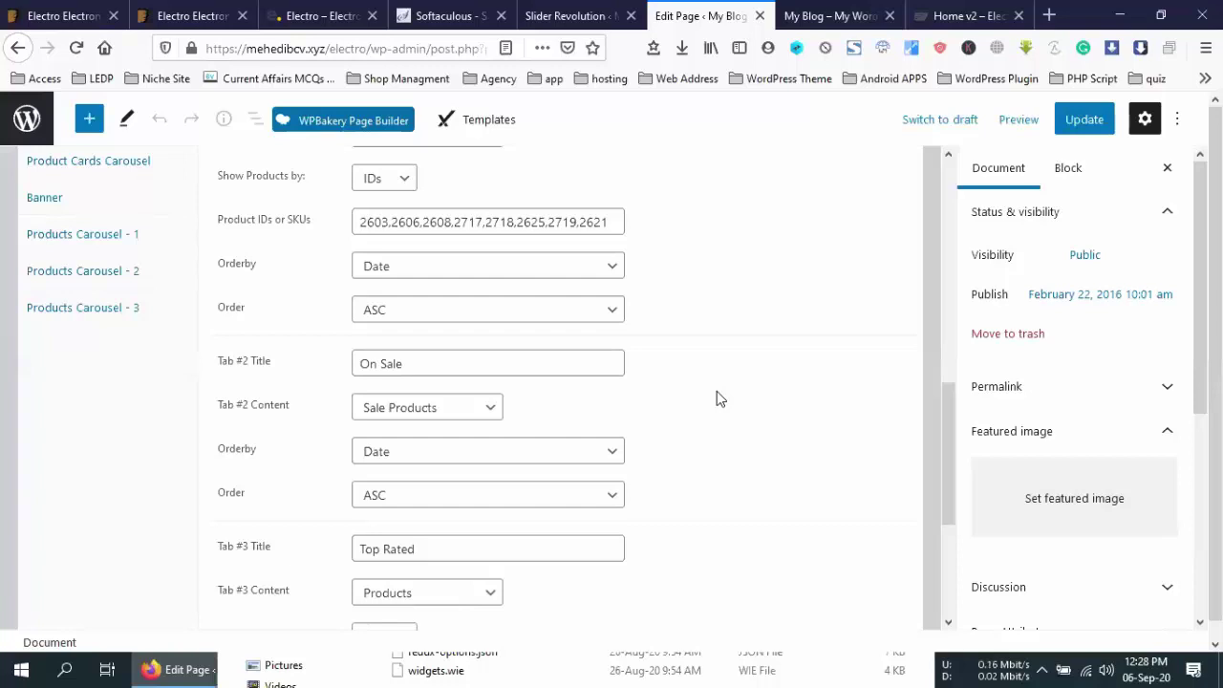
scroll(717, 390, up, 6)
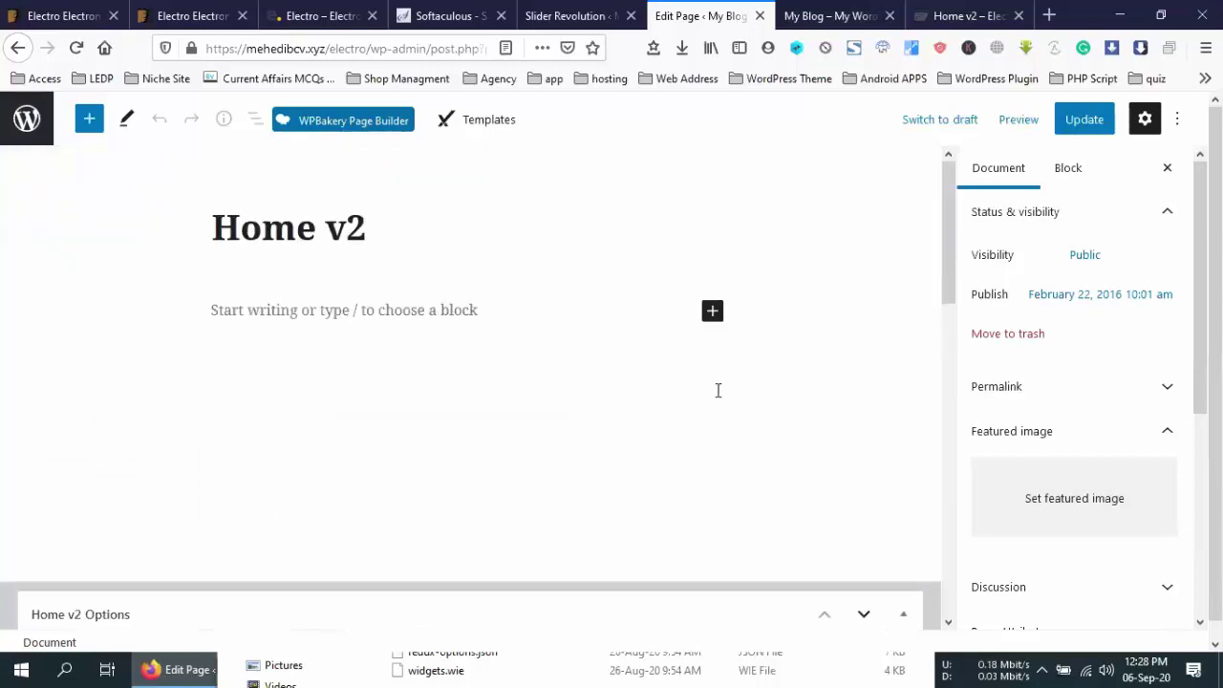
scroll(498, 399, down, 2)
scroll(498, 398, down, 3)
scroll(321, 347, up, 1)
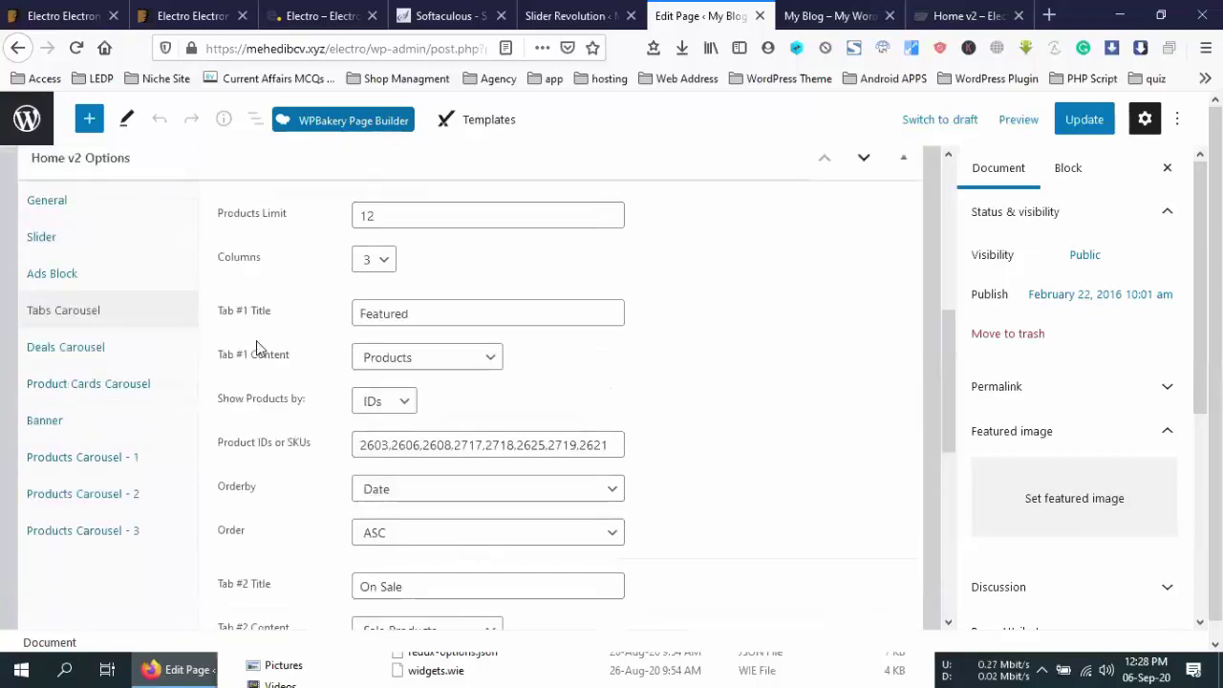
Look through the Home v2 Options sections from Deals Carousel to Products Carousel - 1.
click(91, 349)
click(115, 463)
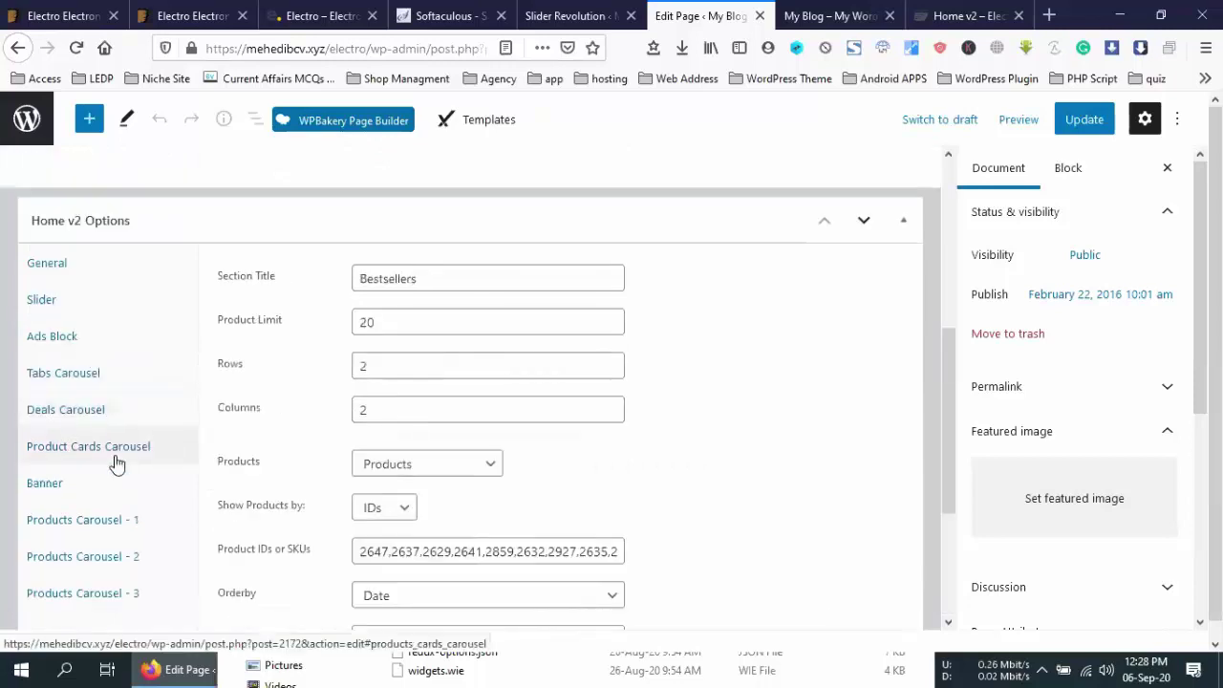
scroll(308, 410, down, 1)
click(89, 437)
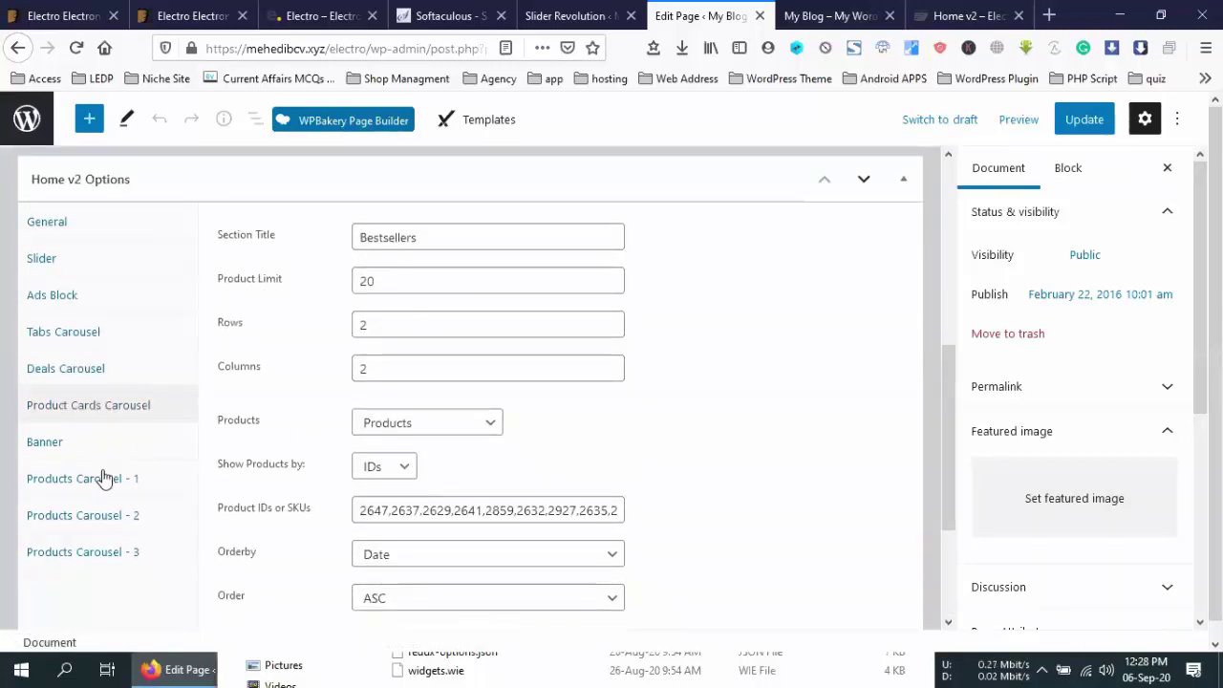
click(114, 519)
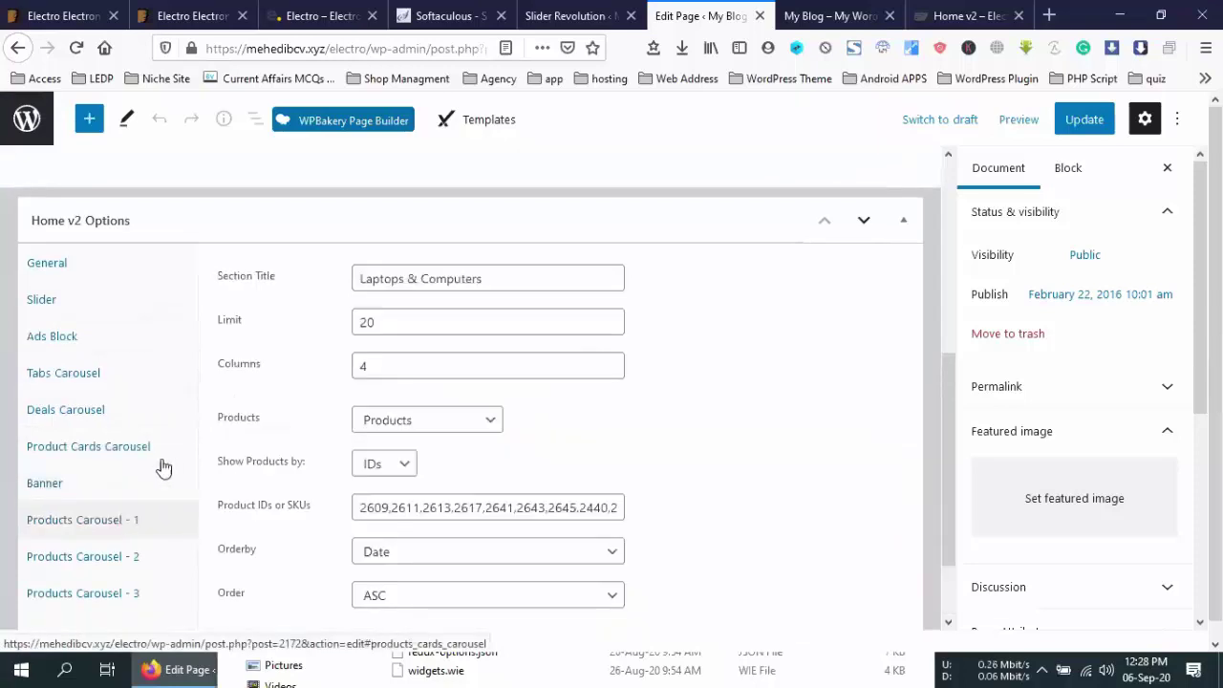
Check the storefront's banner and product carousels through Recently Viewed against the Products Carousel - 1 settings.
click(816, 15)
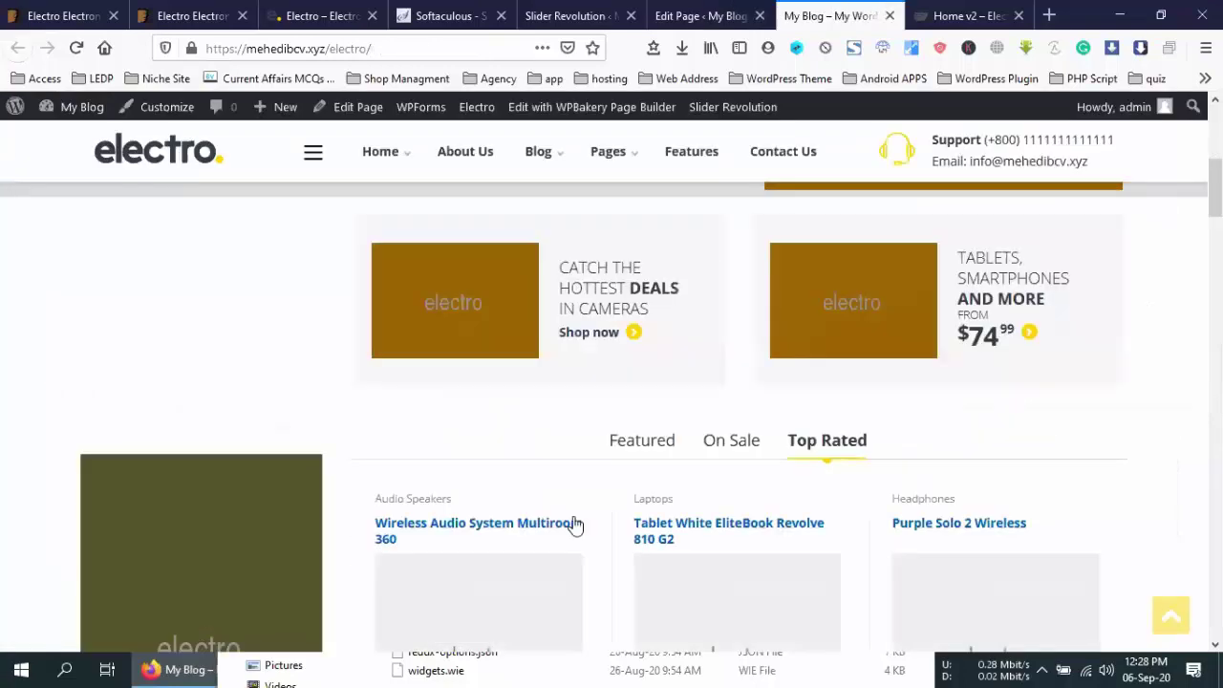
scroll(573, 521, up, 5)
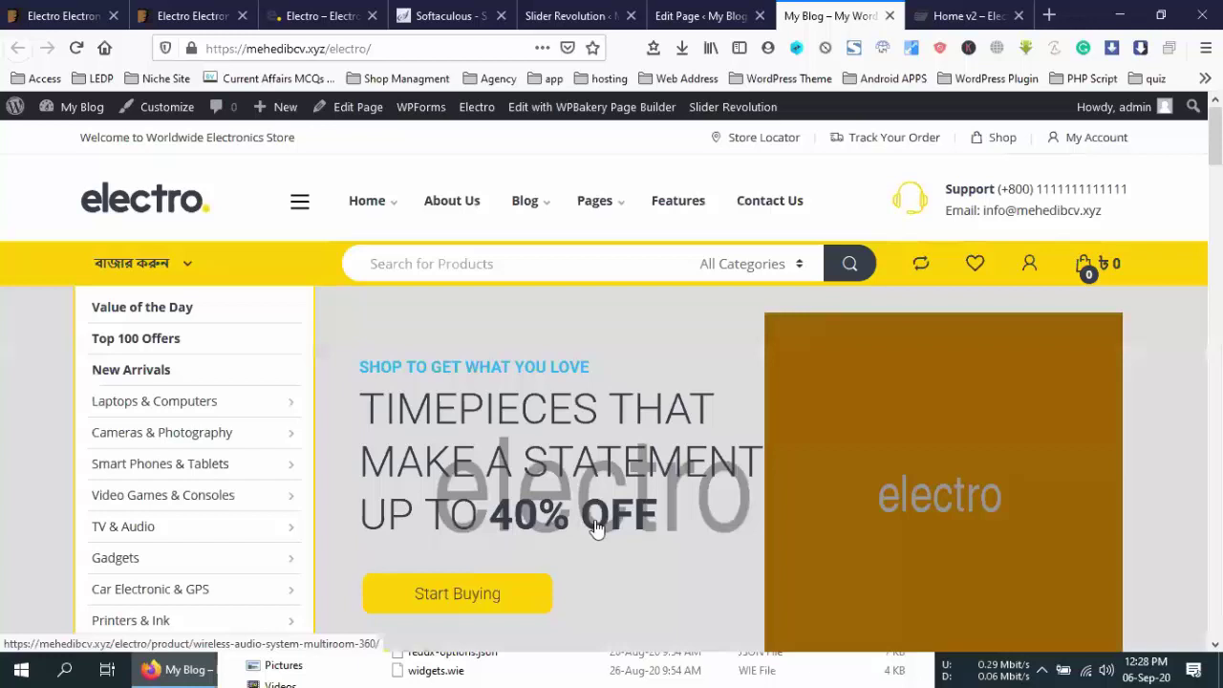
scroll(583, 526, down, 5)
scroll(555, 524, down, 3)
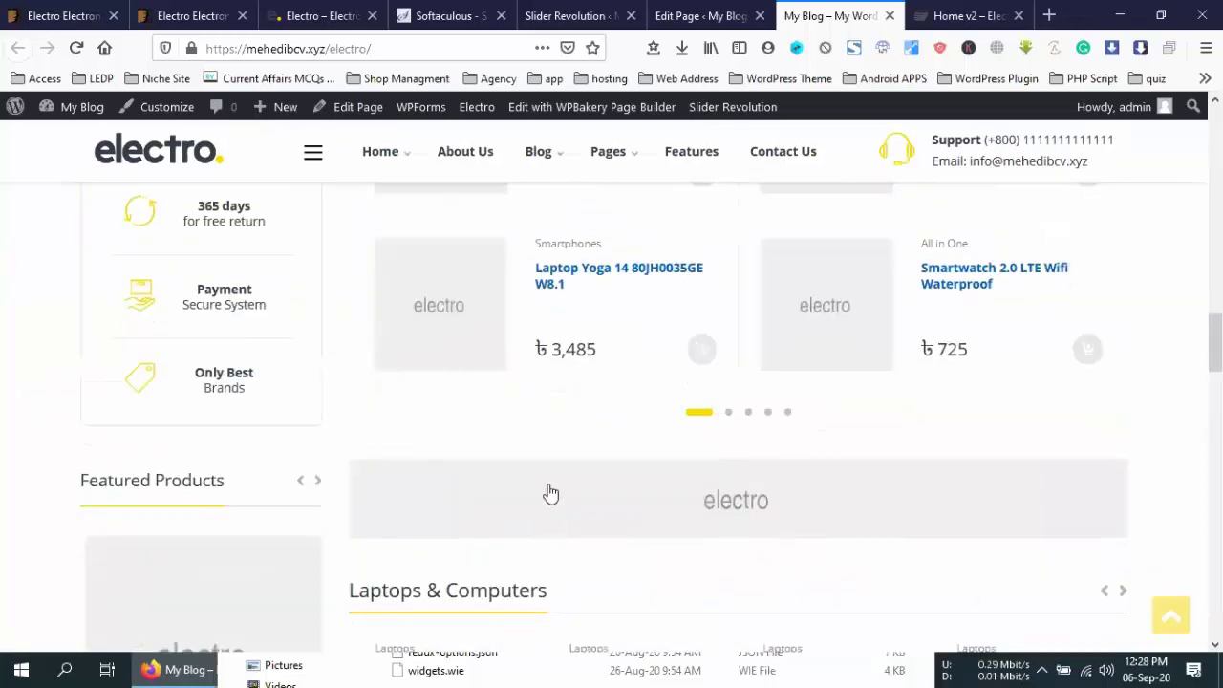
scroll(549, 401, down, 5)
scroll(554, 400, down, 2)
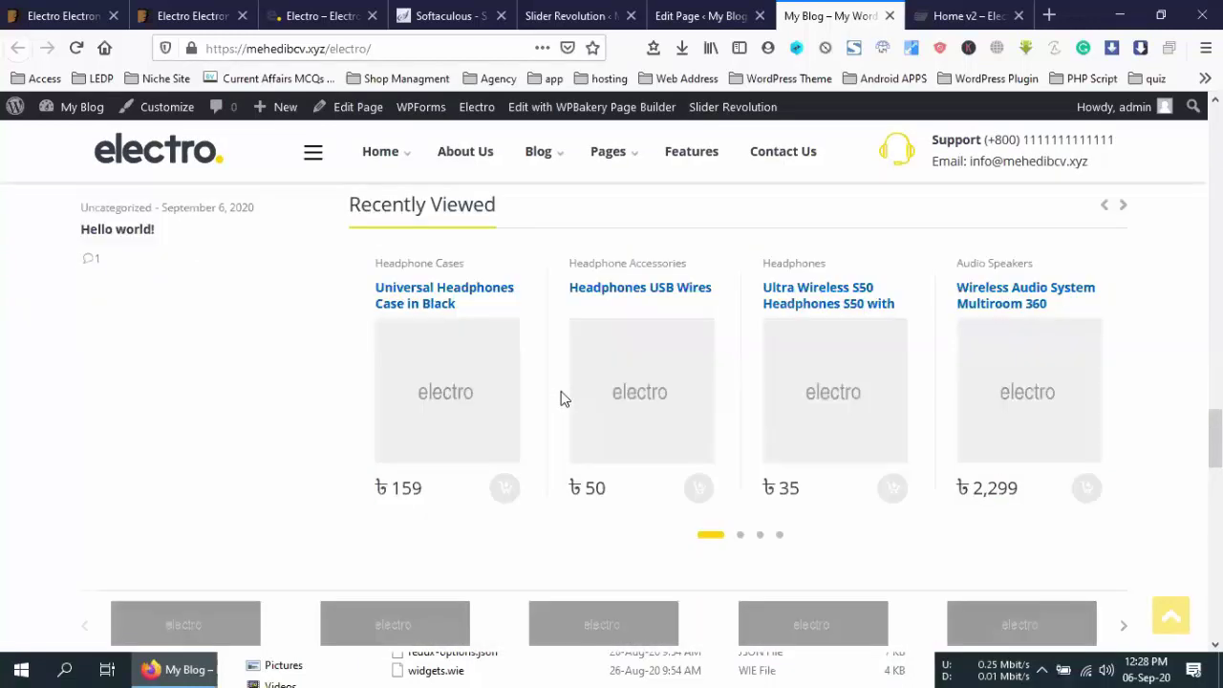
click(704, 13)
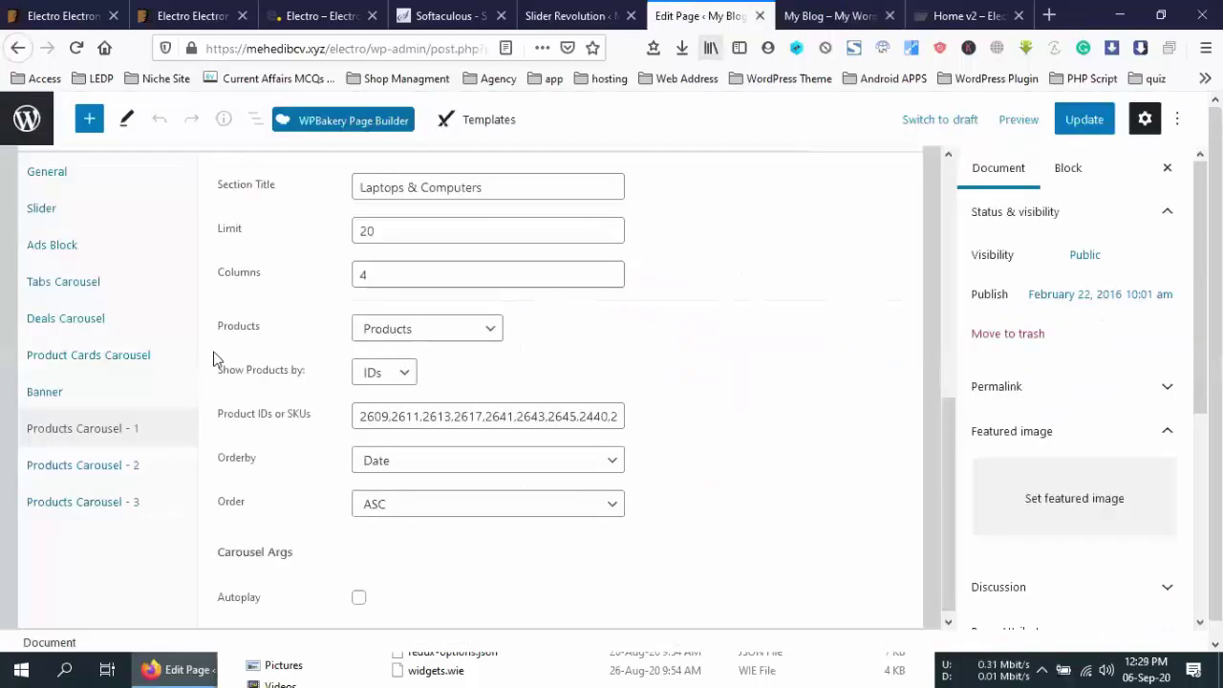
Look through the remaining Products Carousel sections of Home v2 Options and reopen the Ads Block section.
scroll(148, 392, down, 1)
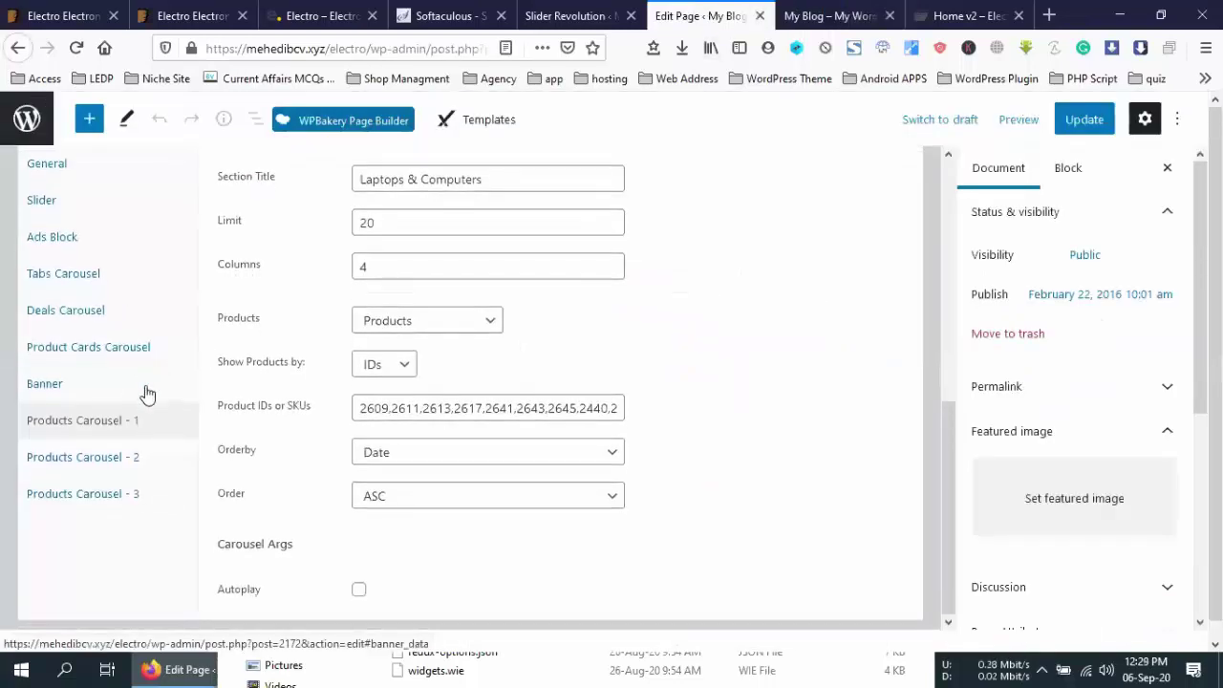
click(137, 495)
click(128, 468)
click(130, 330)
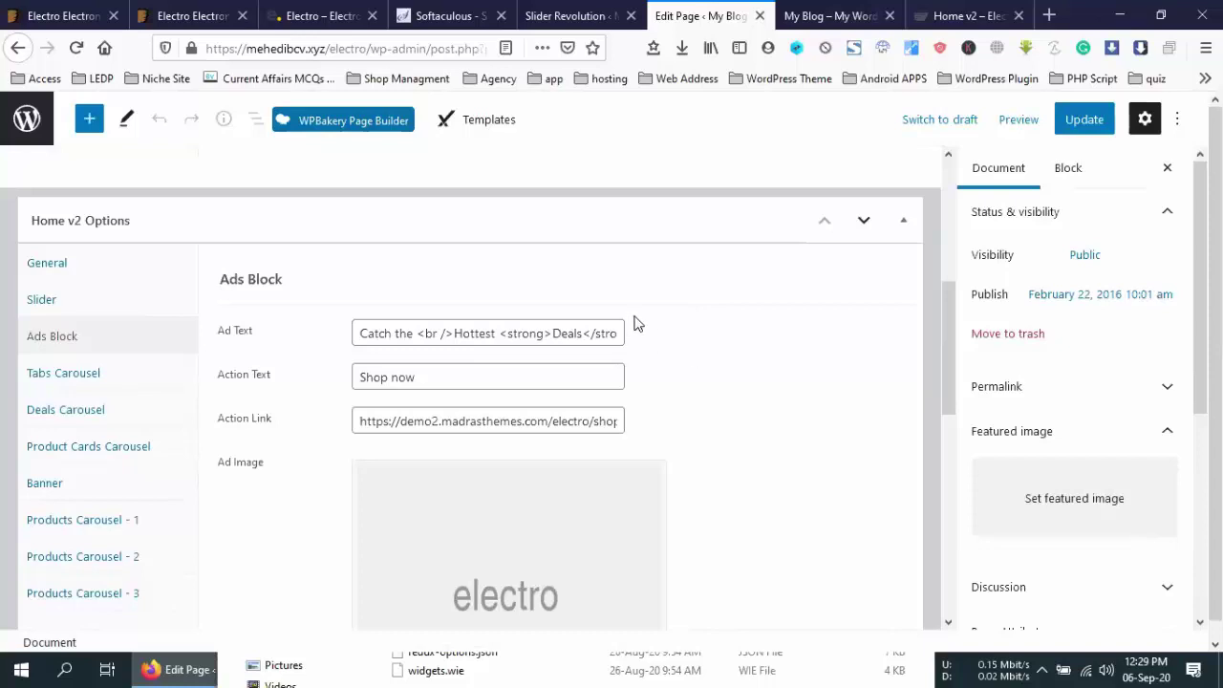
Check the storefront's lower part from On-sale Products to the footer, and return to the main slider.
click(781, 9)
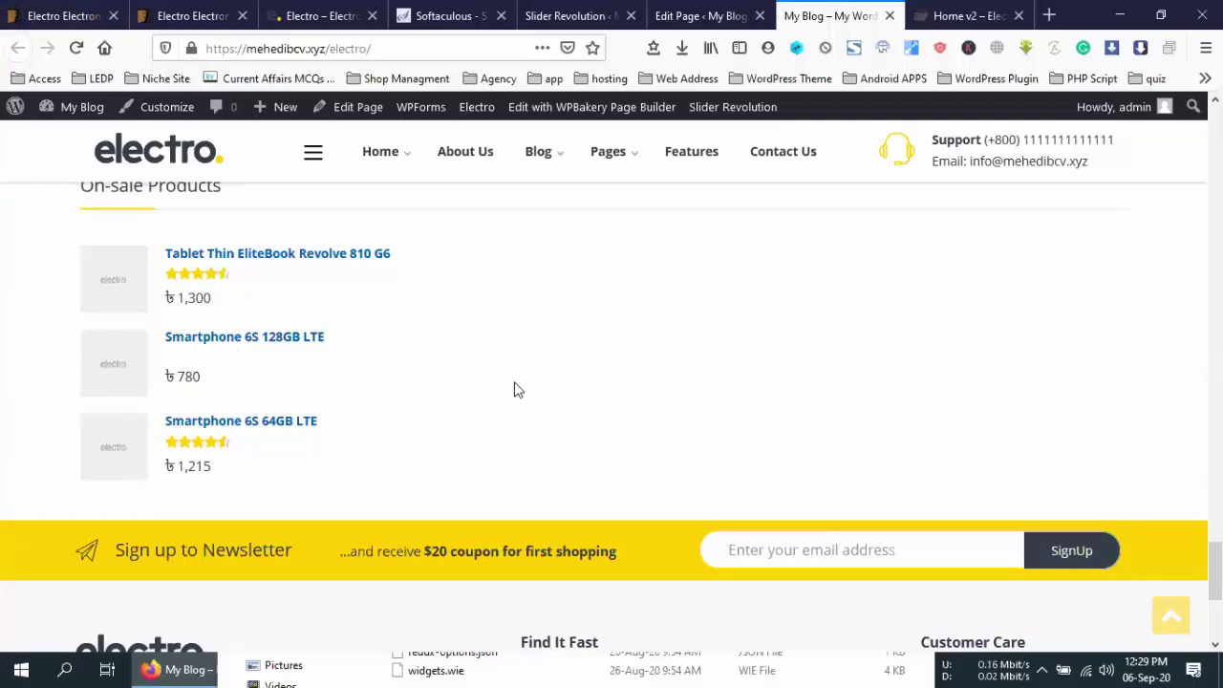
scroll(513, 464, down, 1)
scroll(511, 461, down, 2)
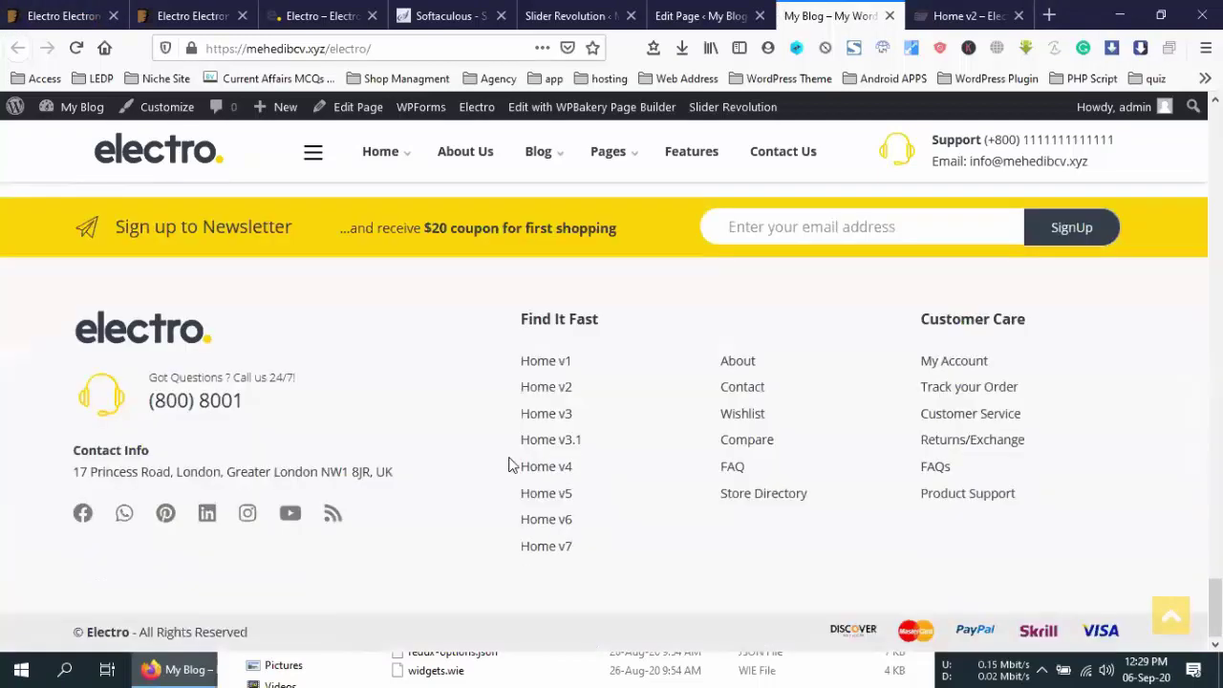
scroll(509, 465, up, 10)
scroll(509, 465, up, 8)
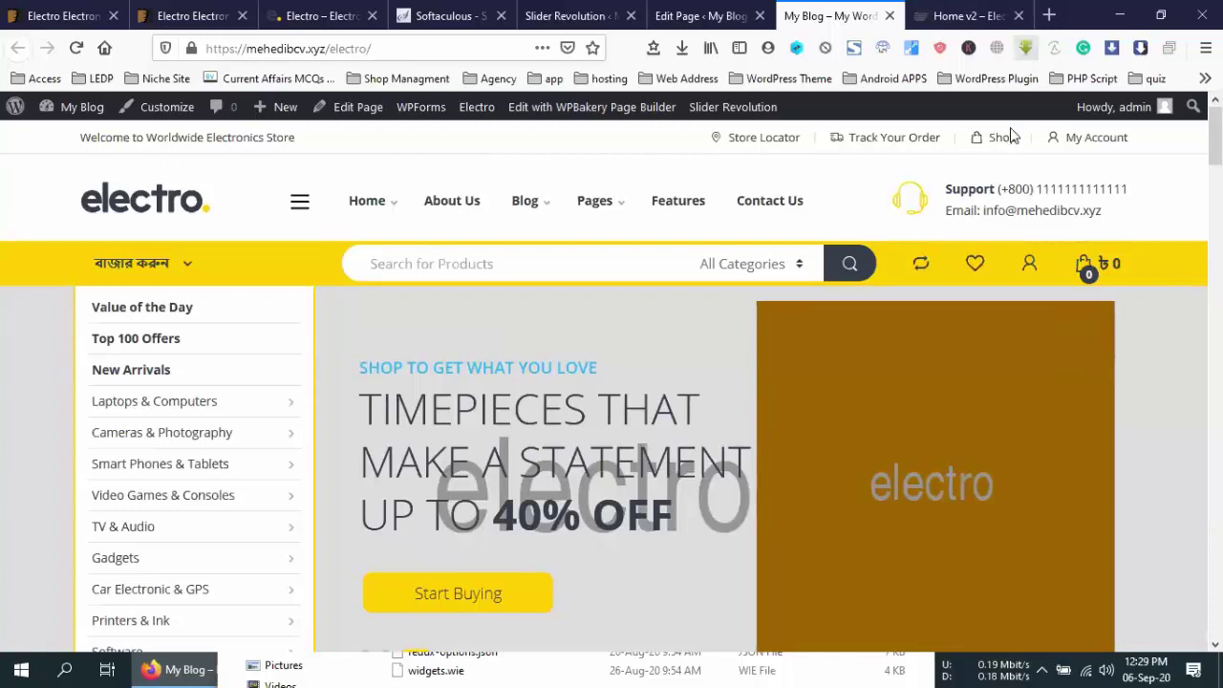
Open Google Drive at drive.google.com in a new browser tab.
click(1048, 16)
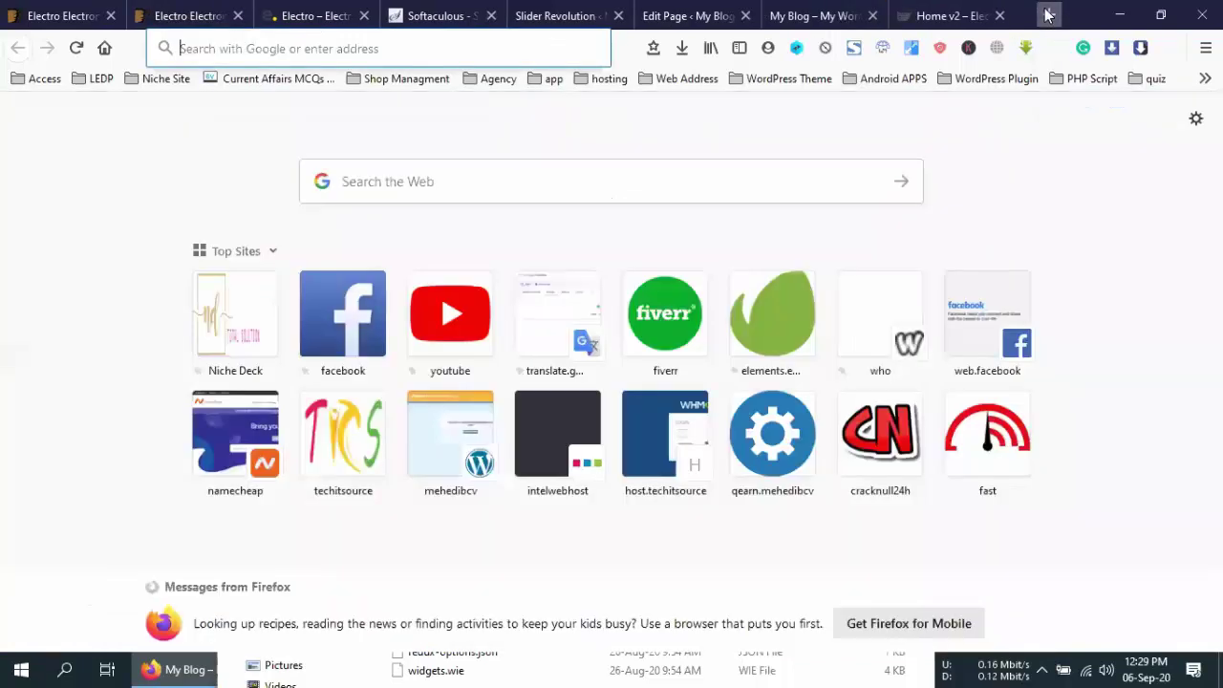
click(192, 51)
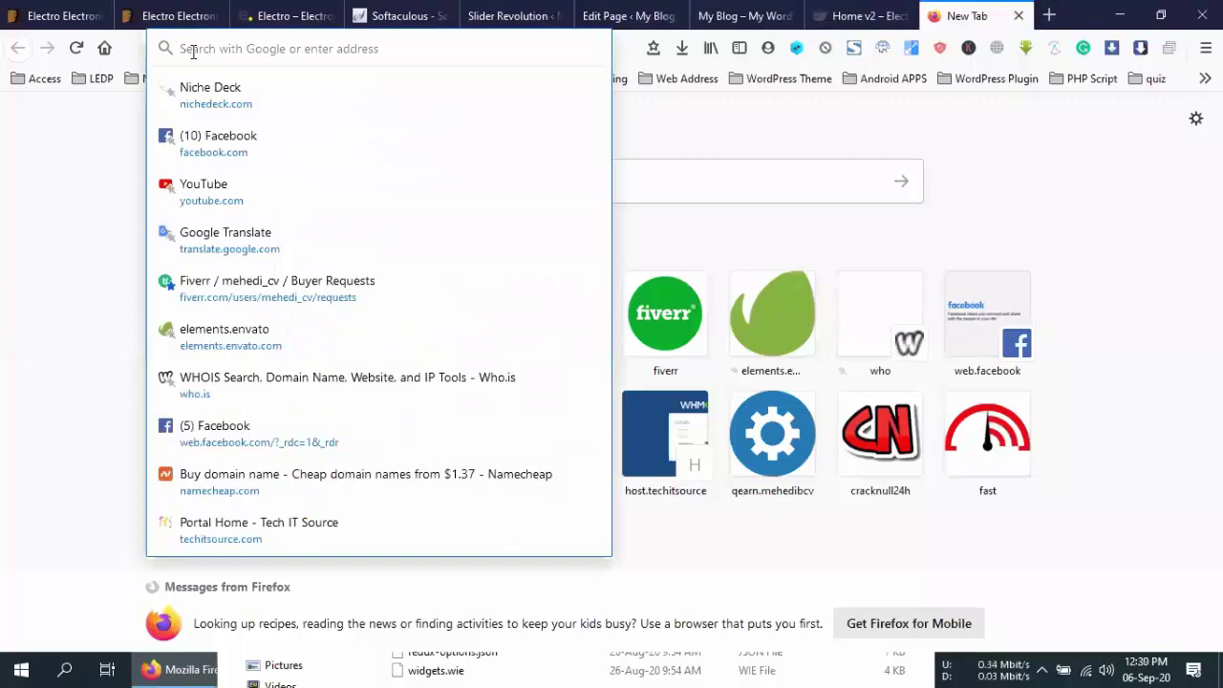
text(পিহ)
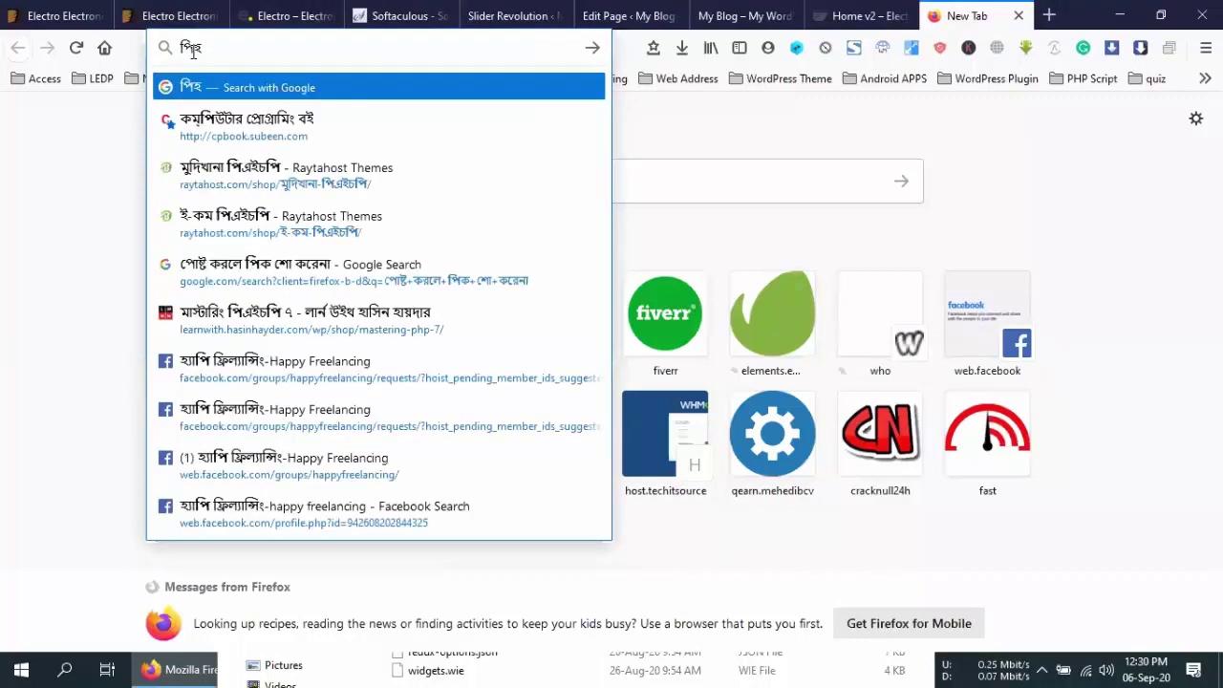
text(রড)
double_click(192, 53)
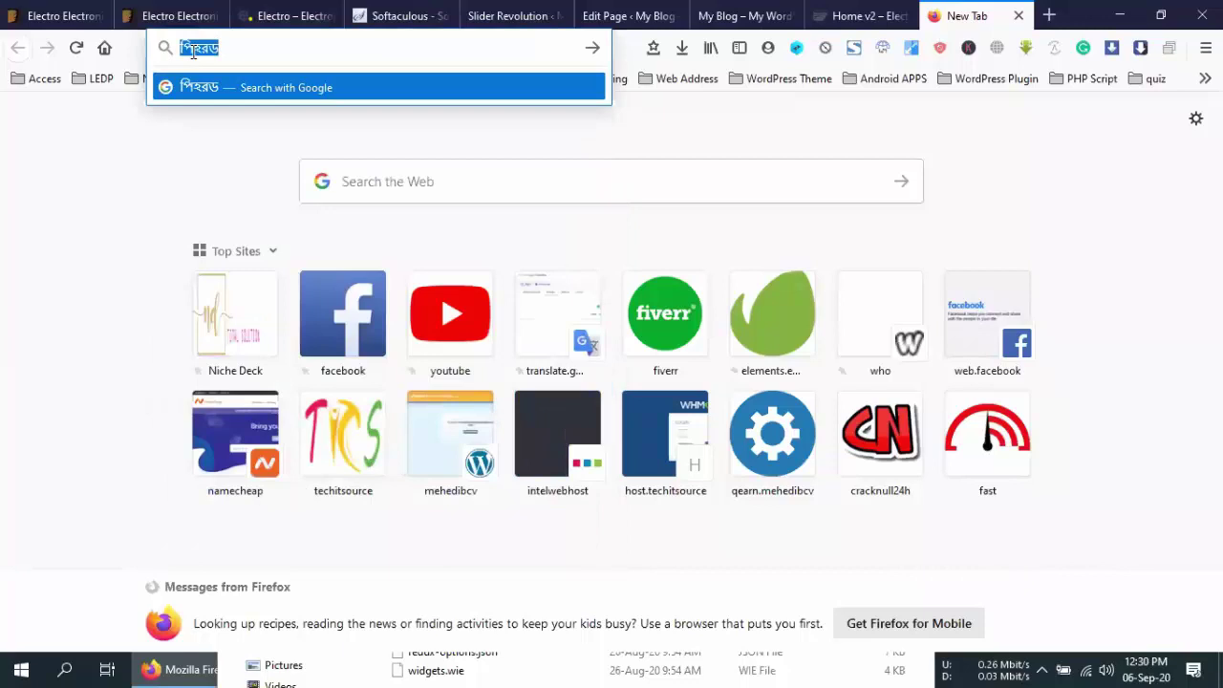
text(drive.google.com/)
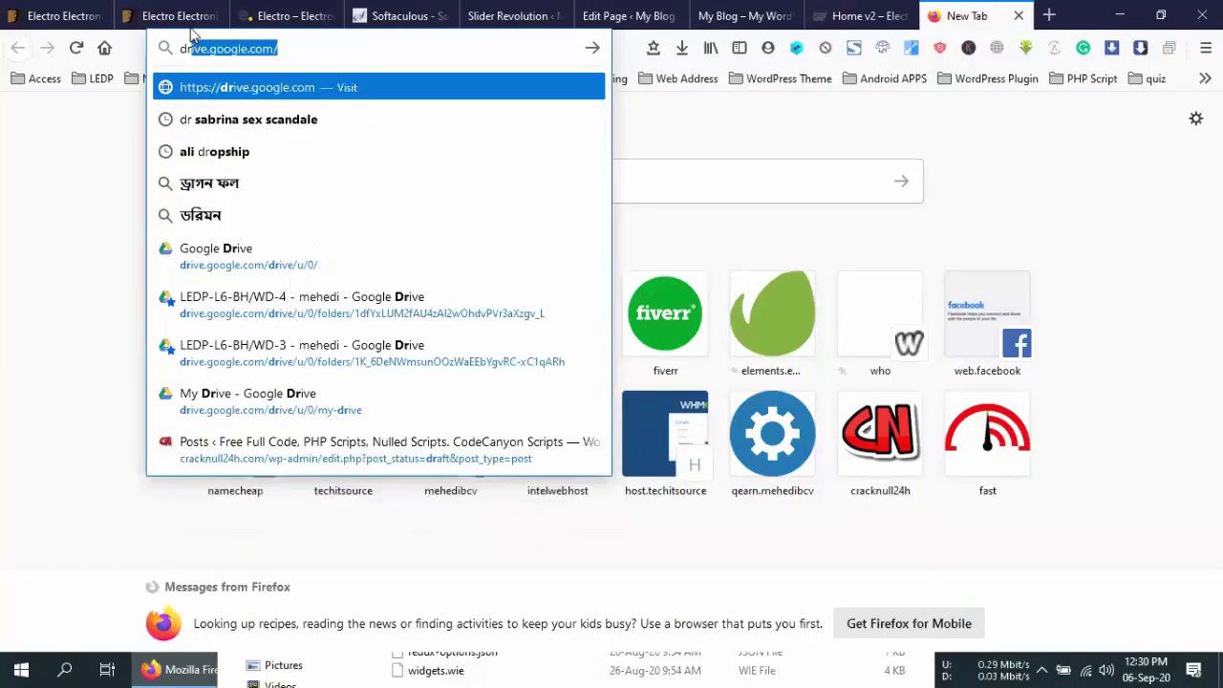
key(Return)
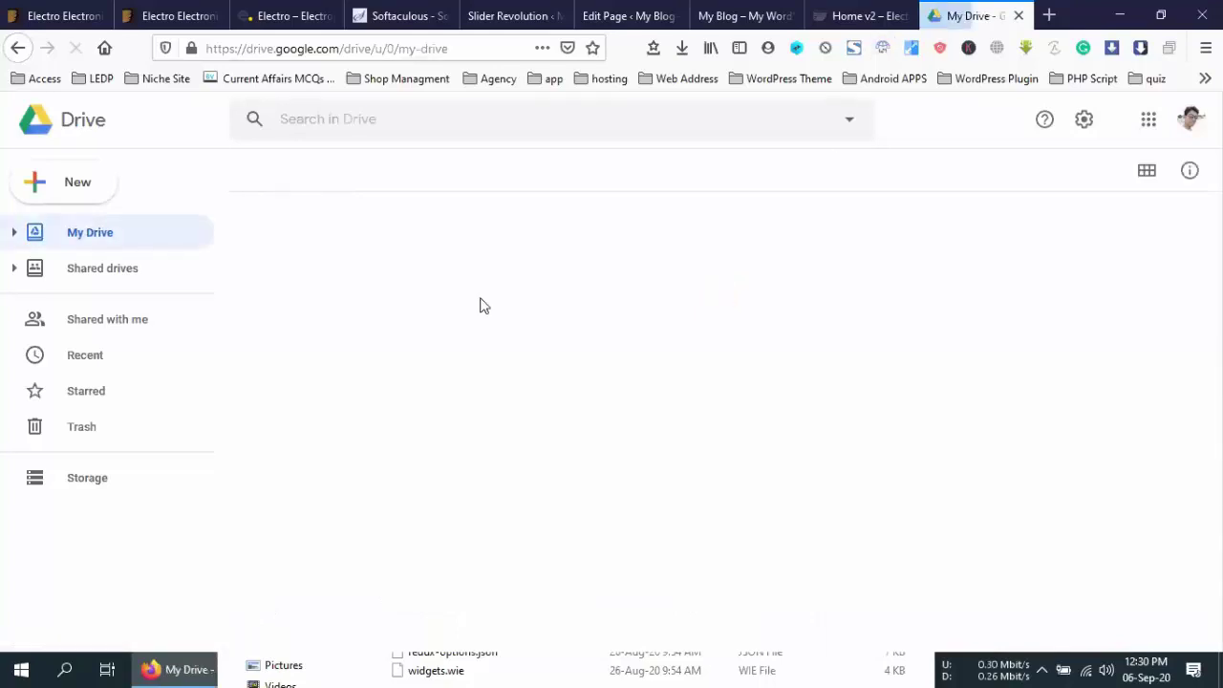
Open the CCSFmail shared drive and look into its Element theme folder.
click(105, 269)
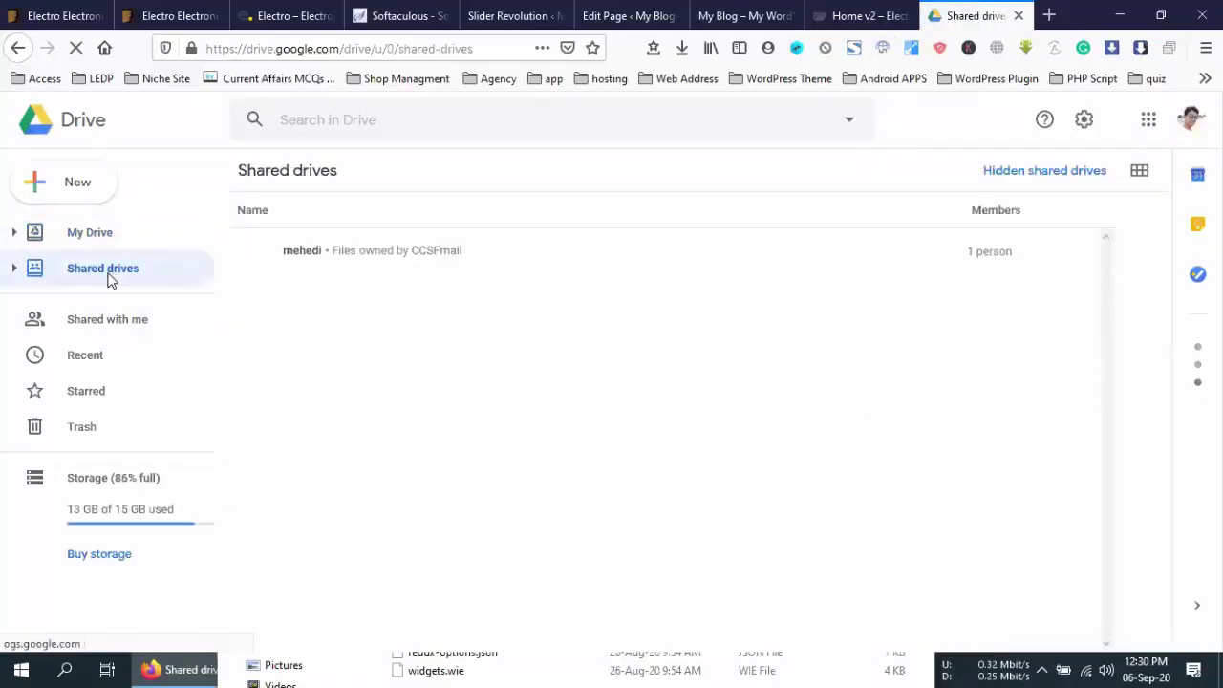
double_click(428, 262)
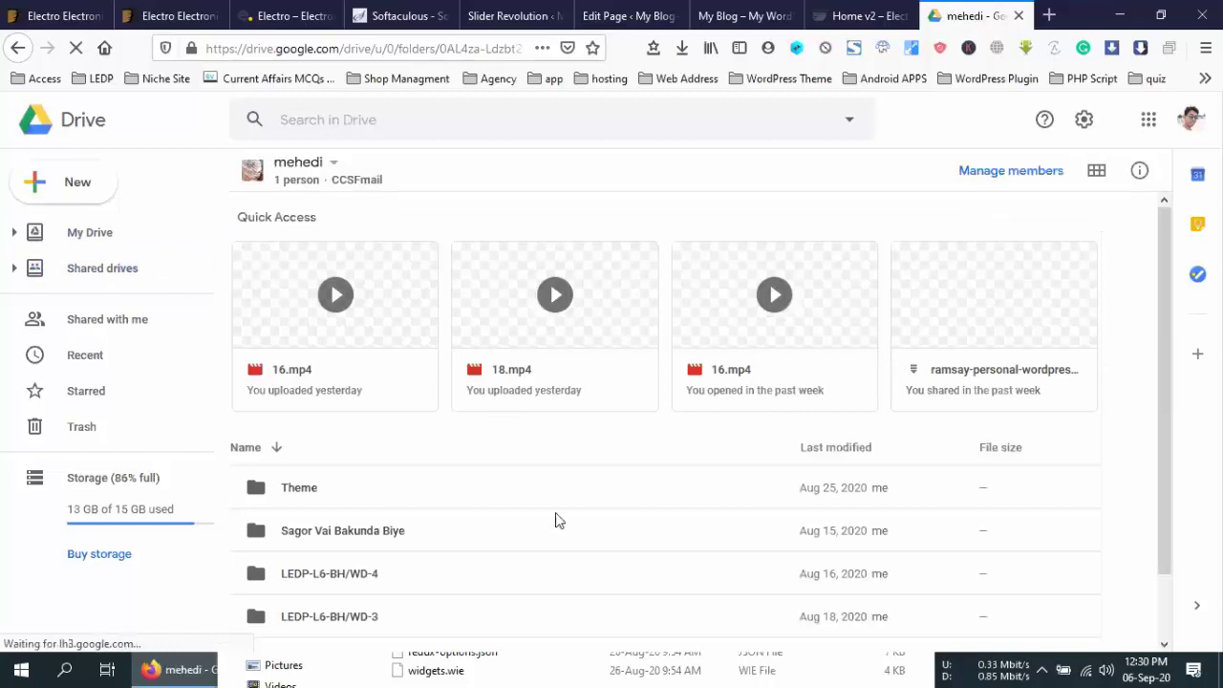
scroll(558, 523, down, 1)
scroll(559, 522, down, 1)
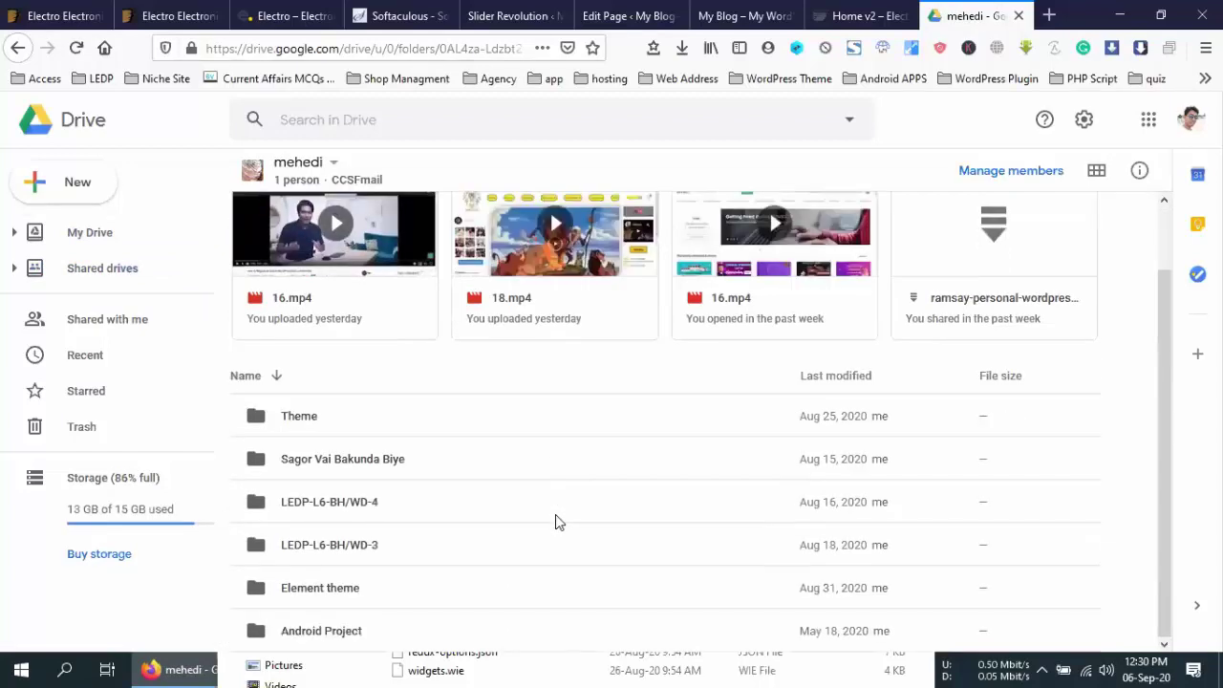
click(379, 593)
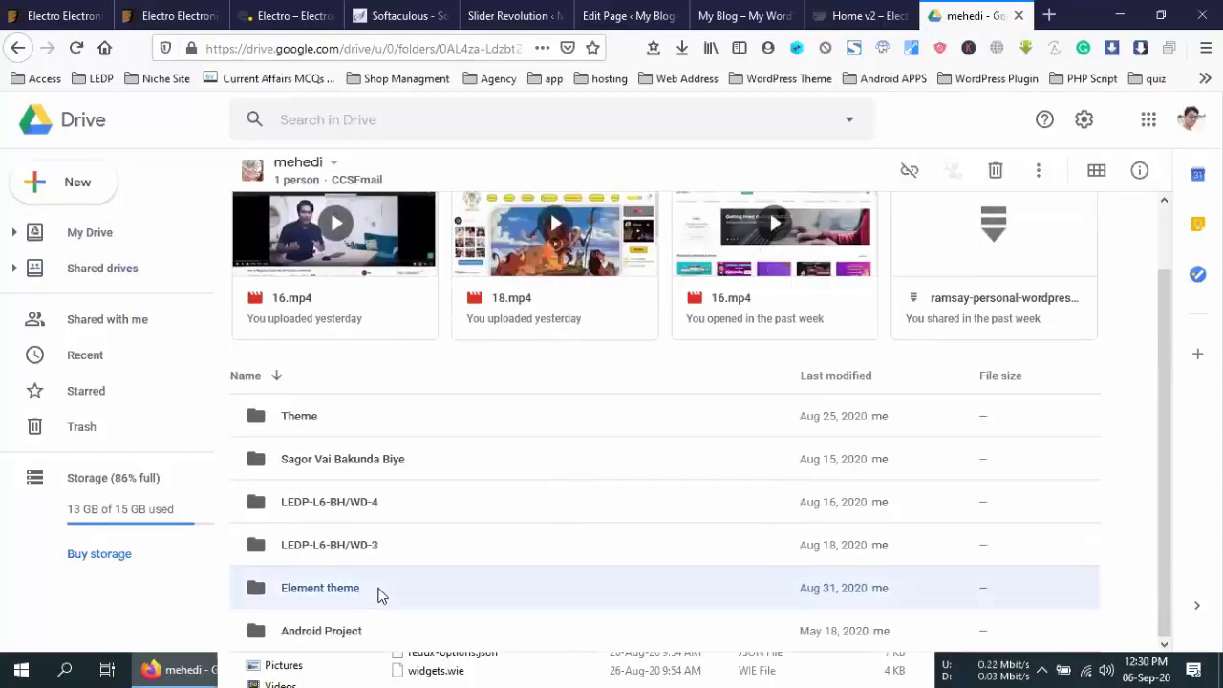
double_click(380, 594)
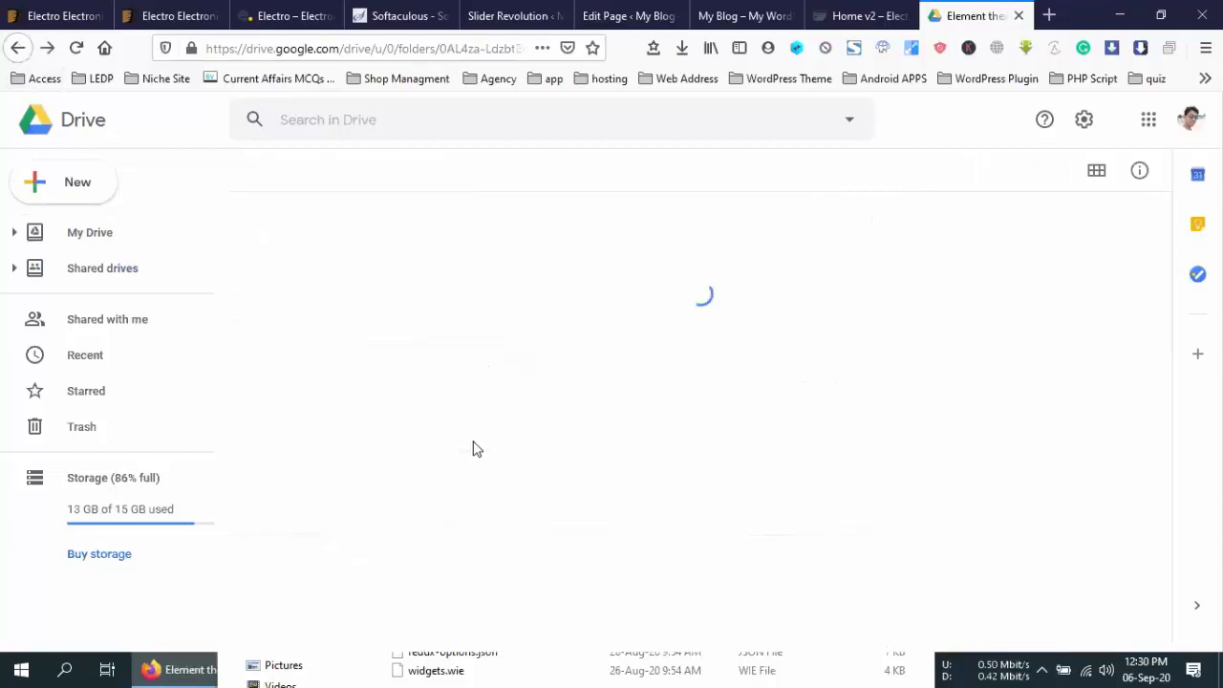
Open the shared drive's Theme folder and upload the electro-electronics-store-woocommerce theme file from the desktop.
scroll(459, 467, down, 2)
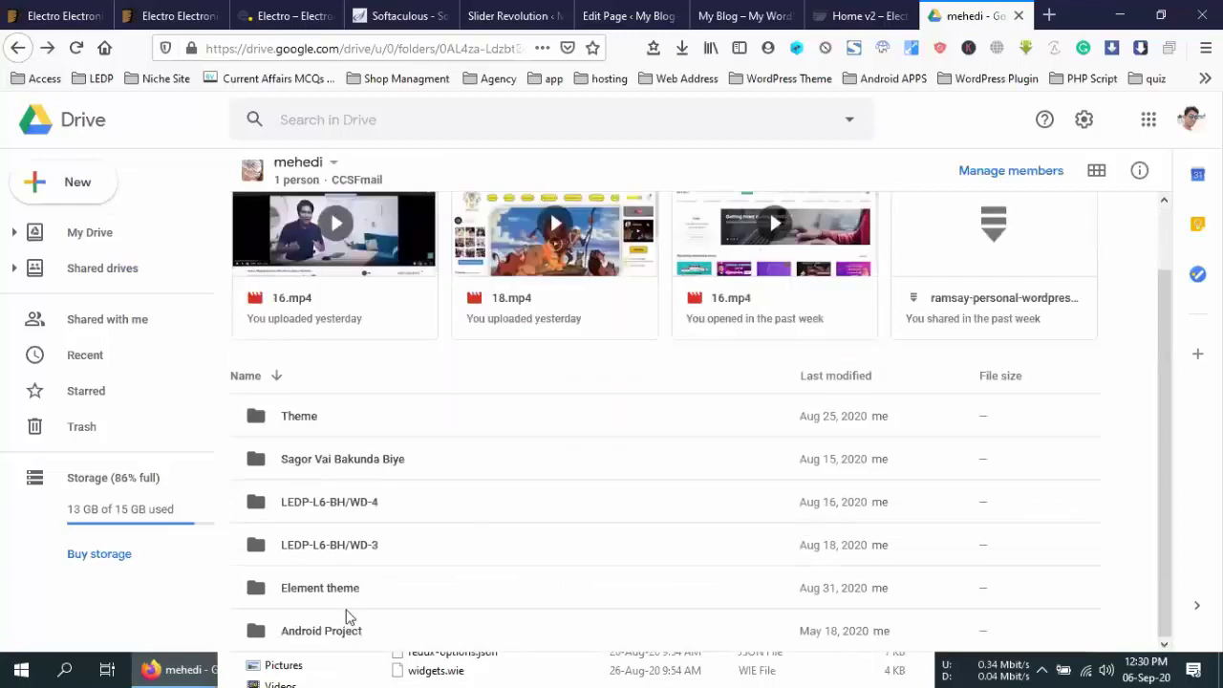
click(372, 421)
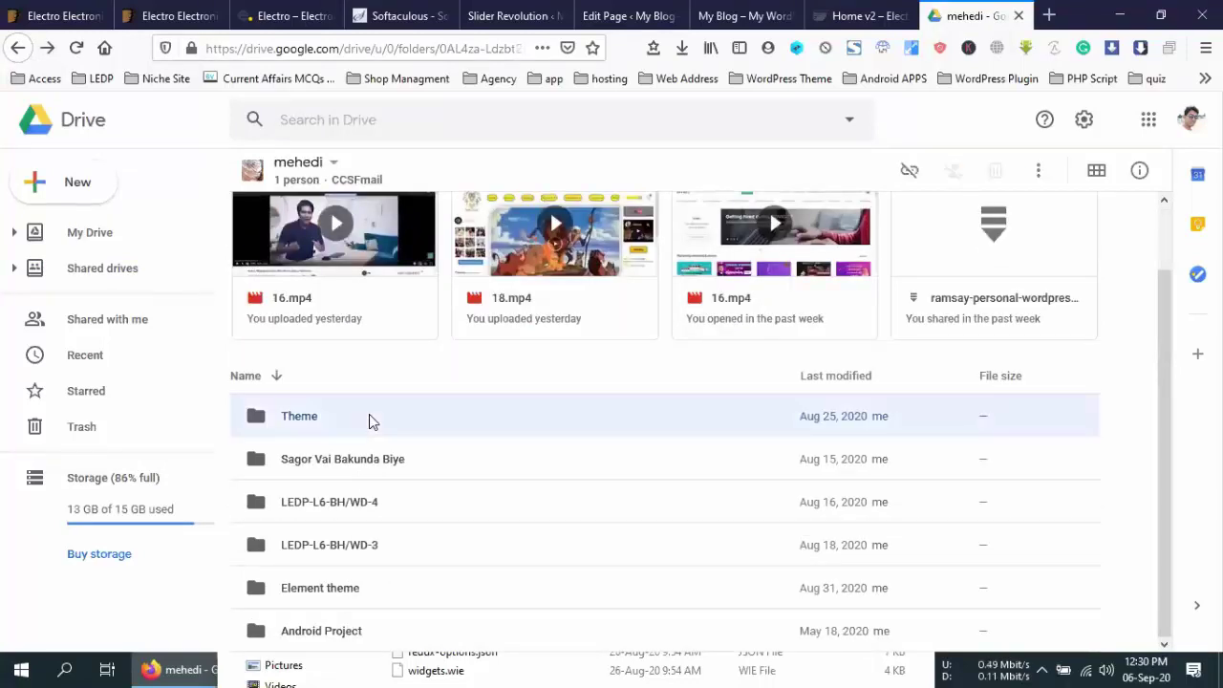
double_click(369, 415)
key(super+d)
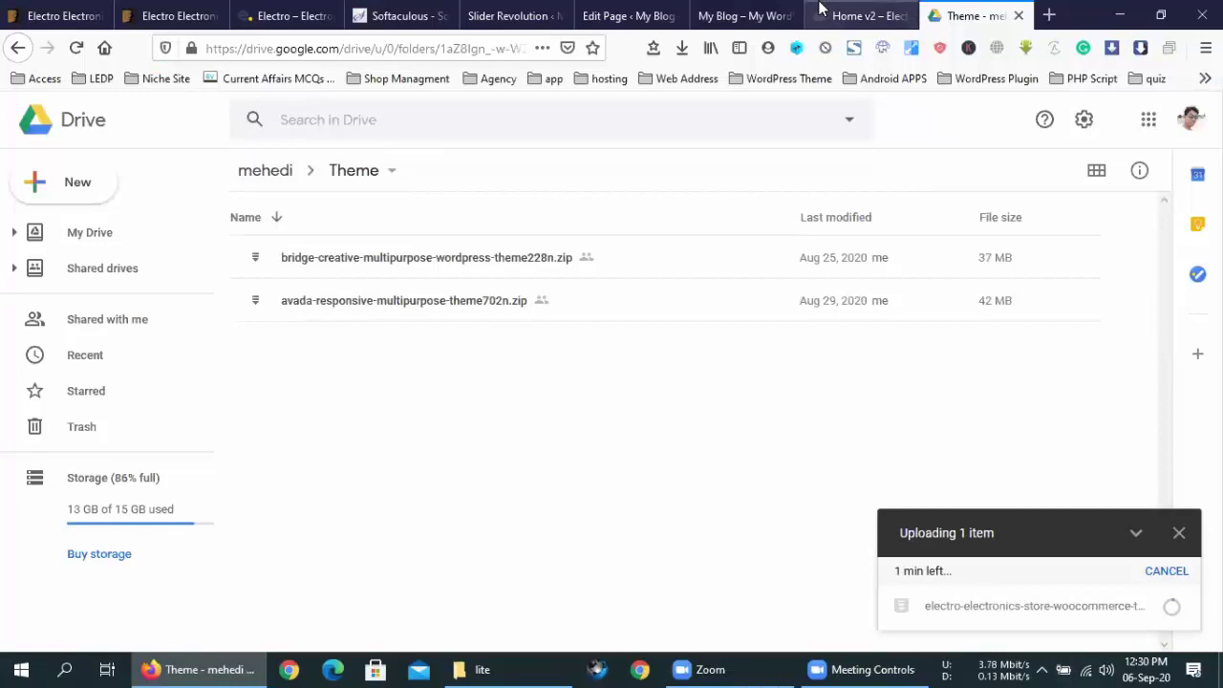
Look over the Home v2 documentation and the storefront's home page, and return to the Home v2 page editor.
click(853, 10)
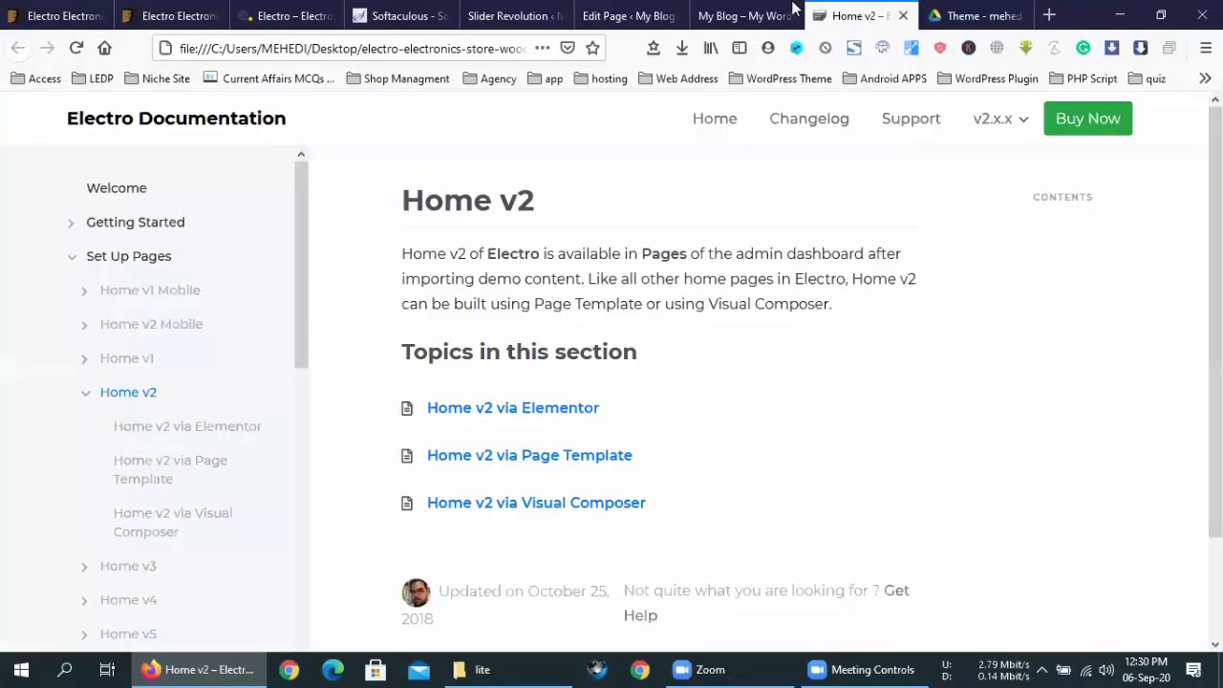
click(797, 12)
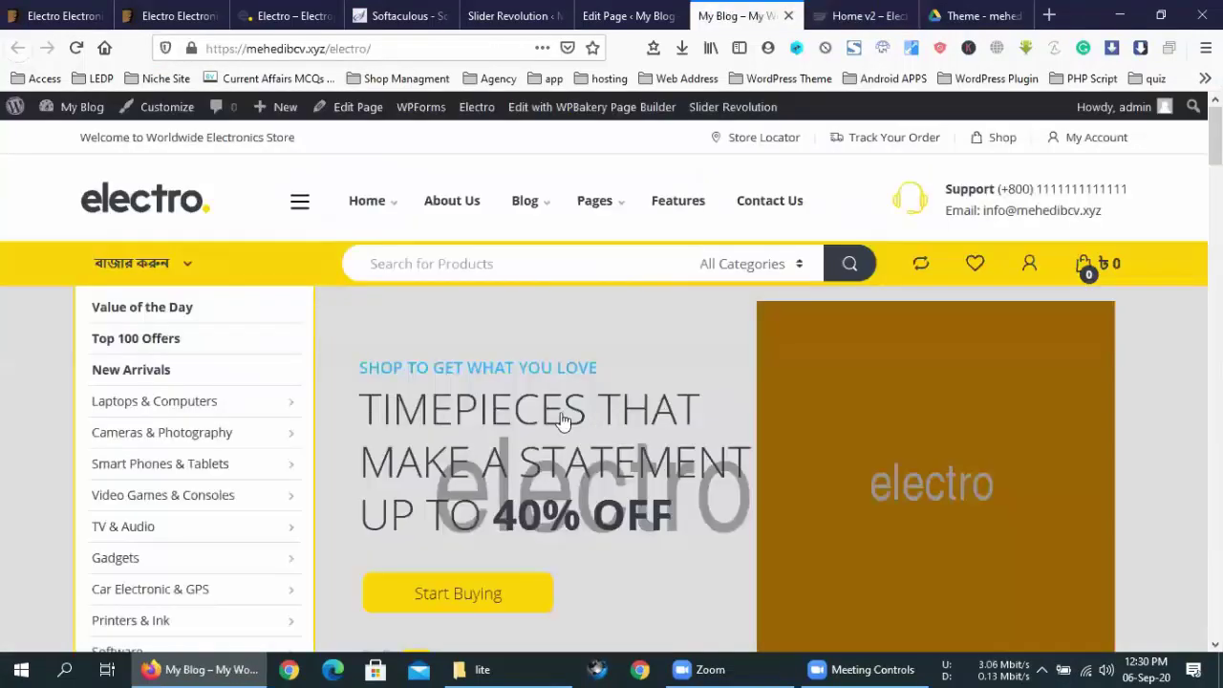
scroll(564, 423, down, 5)
scroll(565, 423, down, 10)
scroll(568, 424, up, 20)
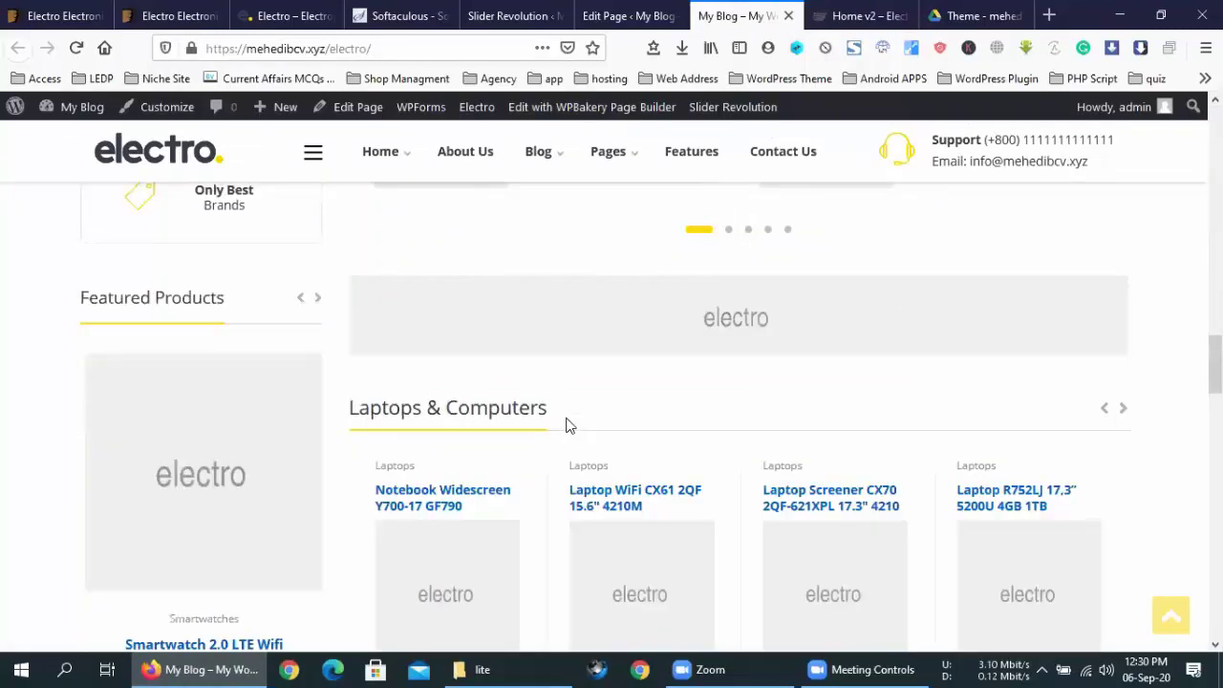
scroll(566, 425, up, 3)
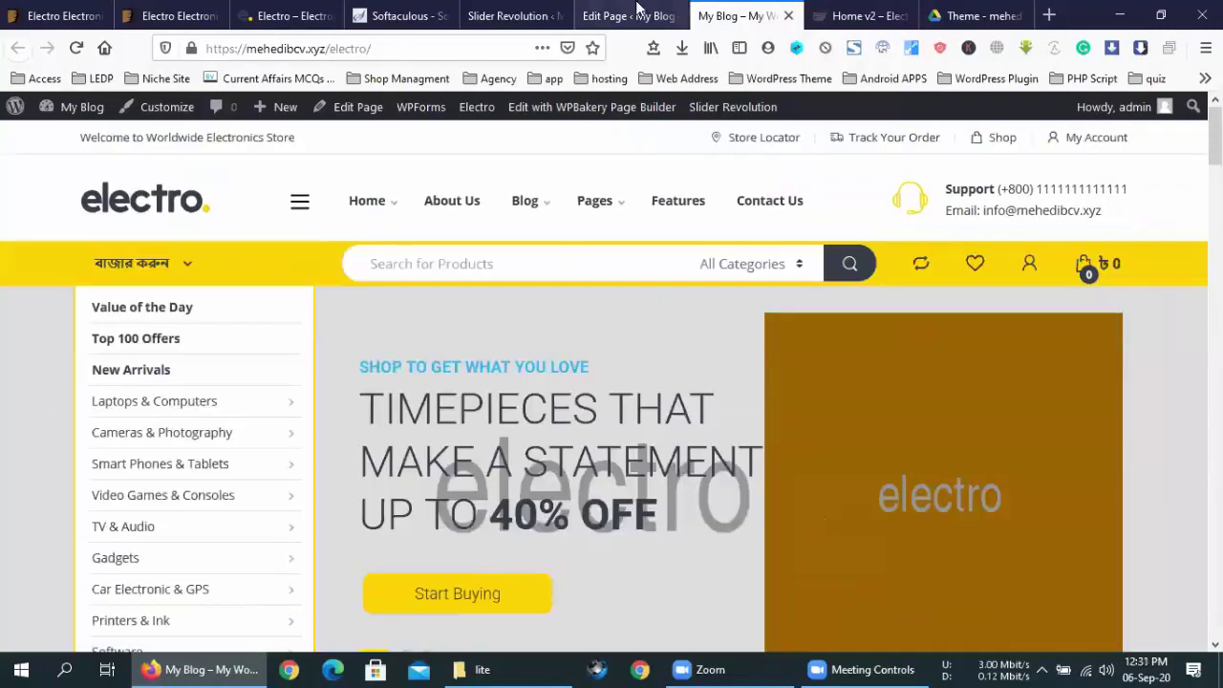
click(640, 16)
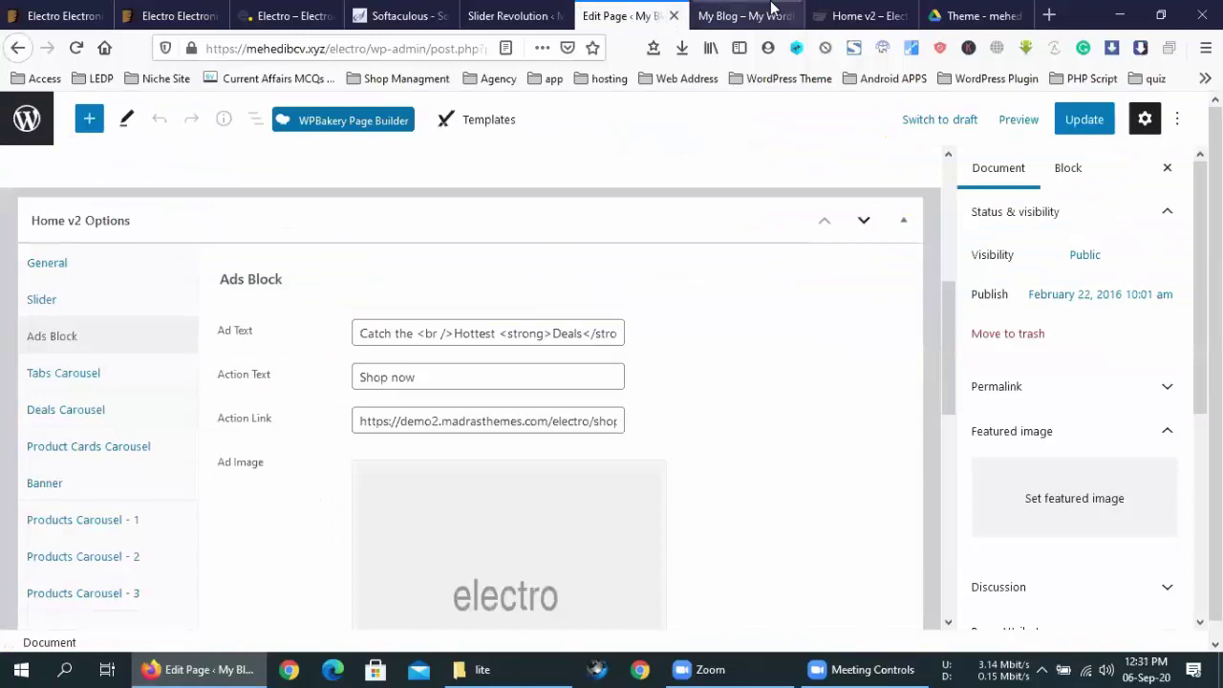
Open WooCommerce's General settings from the WordPress admin page that shows Slider Revolution.
click(540, 11)
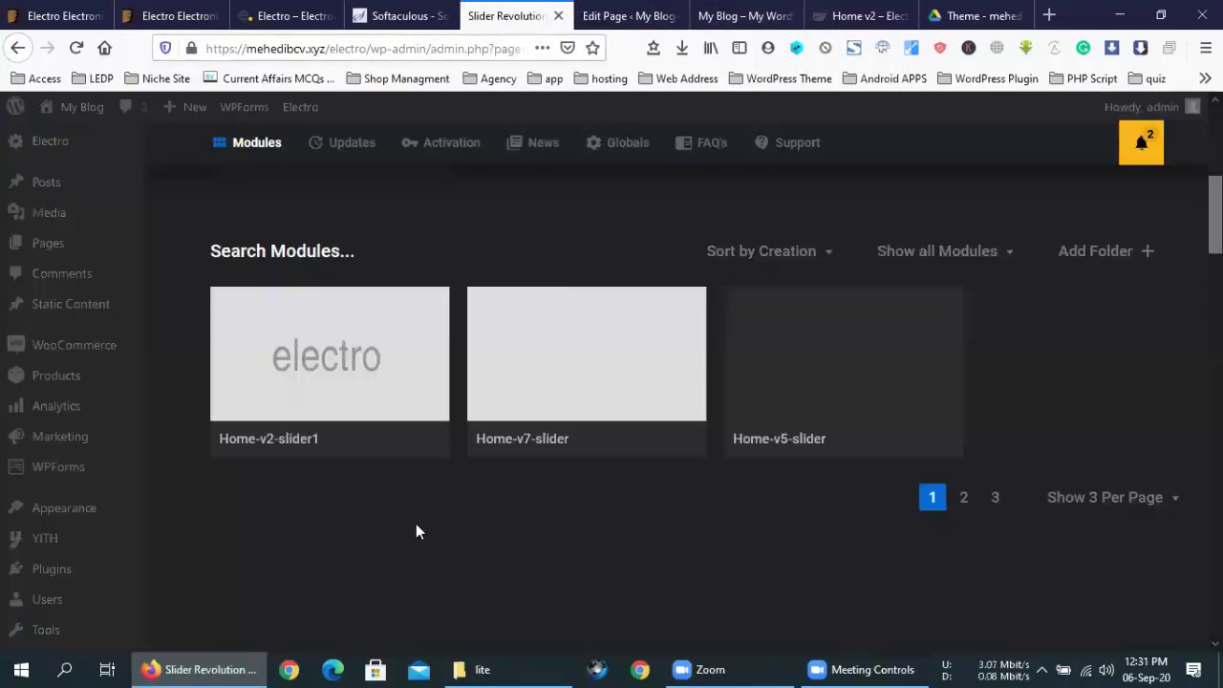
scroll(77, 500, down, 2)
mouse_move(79, 575)
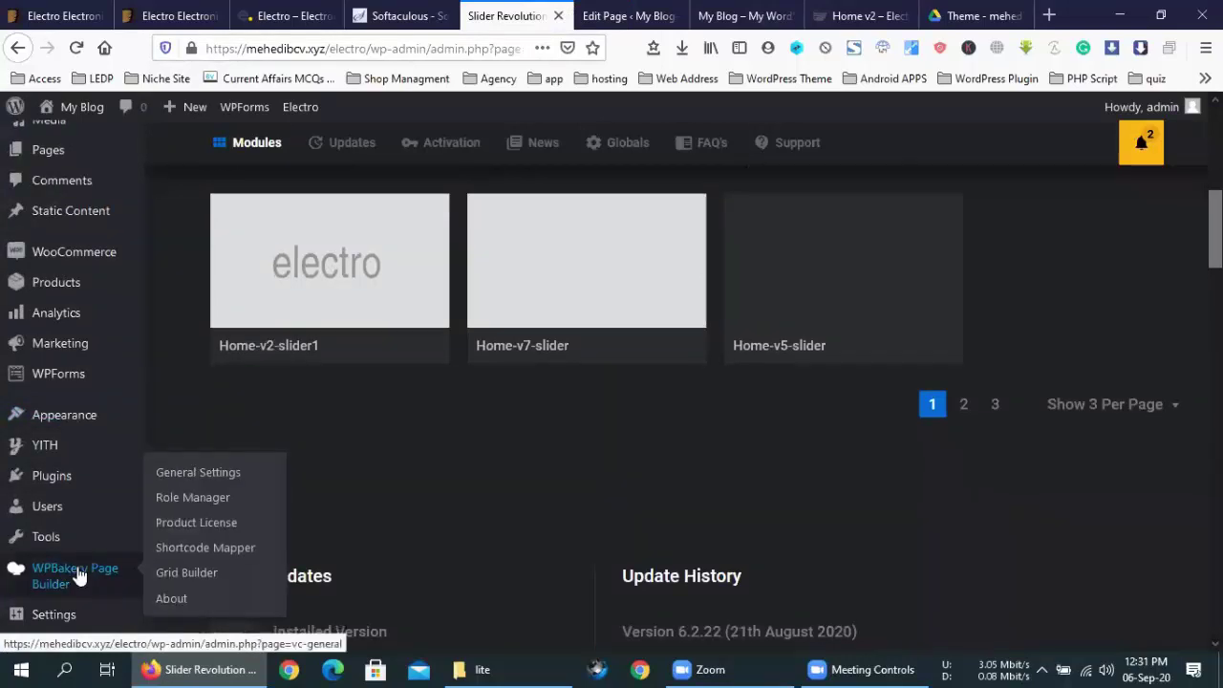
scroll(79, 575, down, 3)
scroll(79, 573, up, 5)
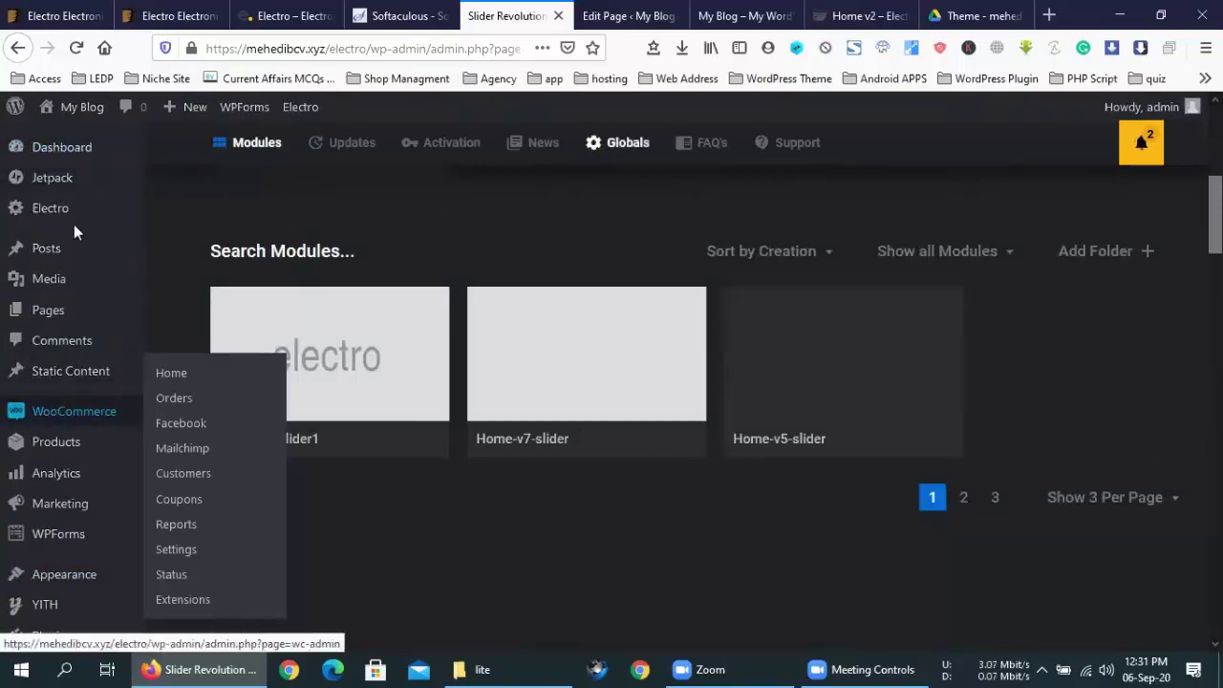
click(17, 411)
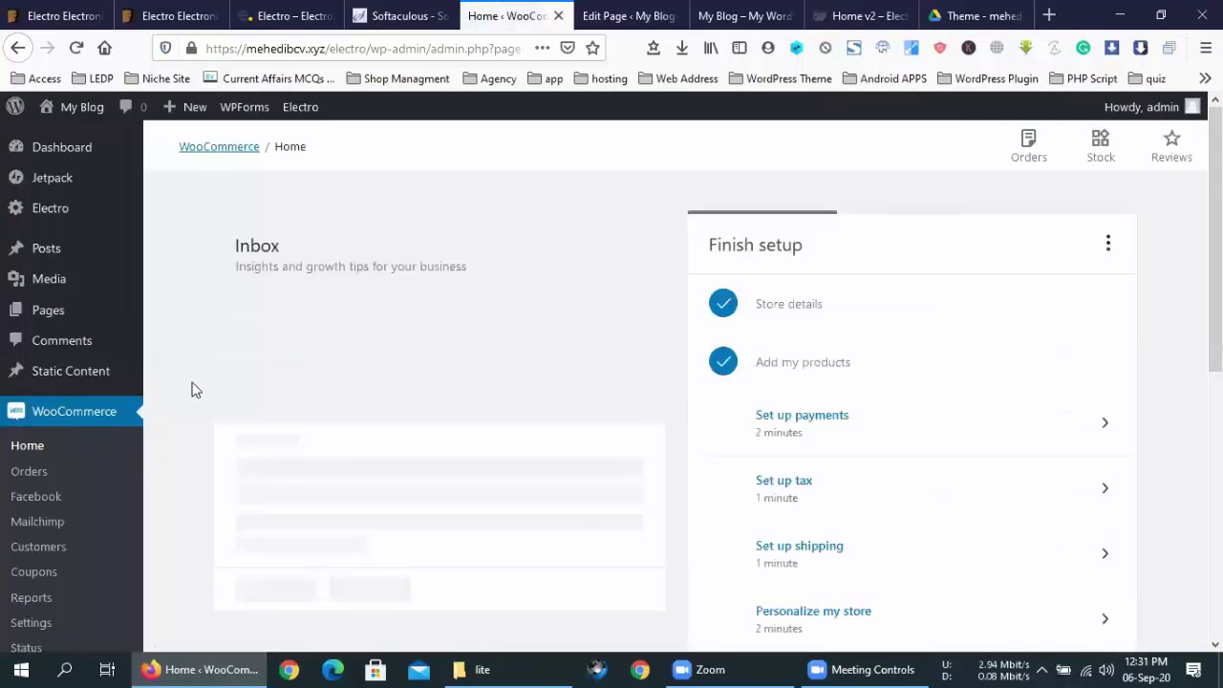
scroll(43, 466, down, 2)
click(34, 445)
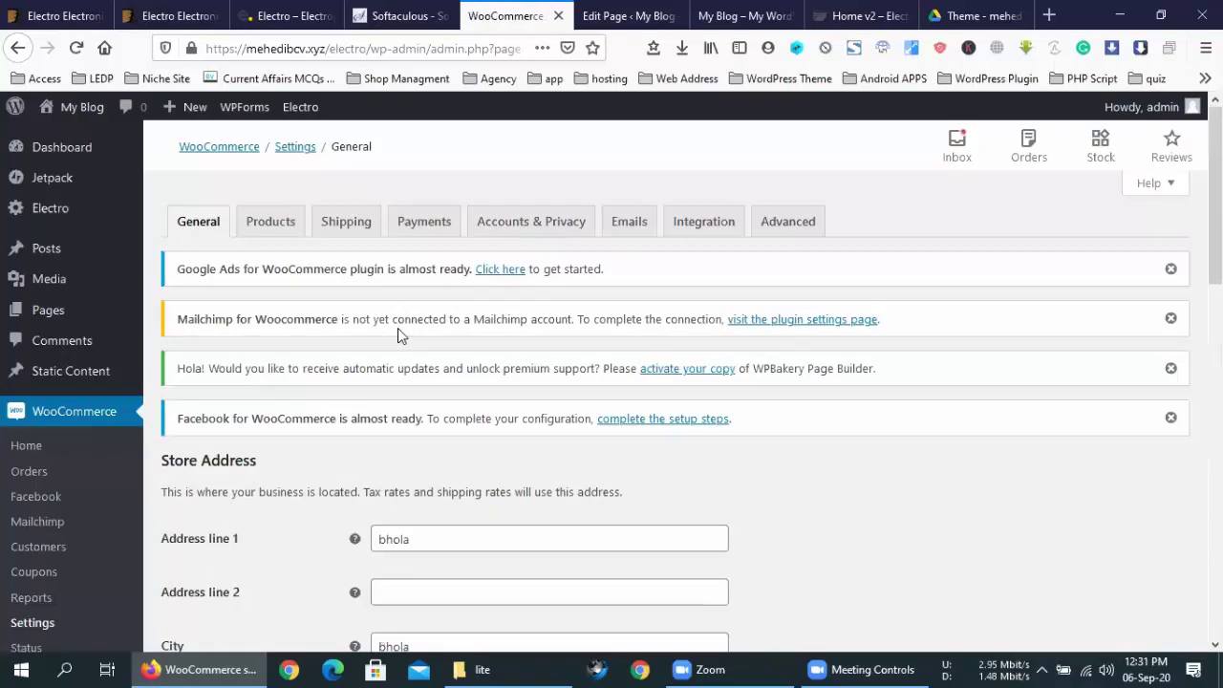
Examine the Store Address fields and the General options in the WooCommerce settings.
scroll(397, 327, down, 2)
click(443, 461)
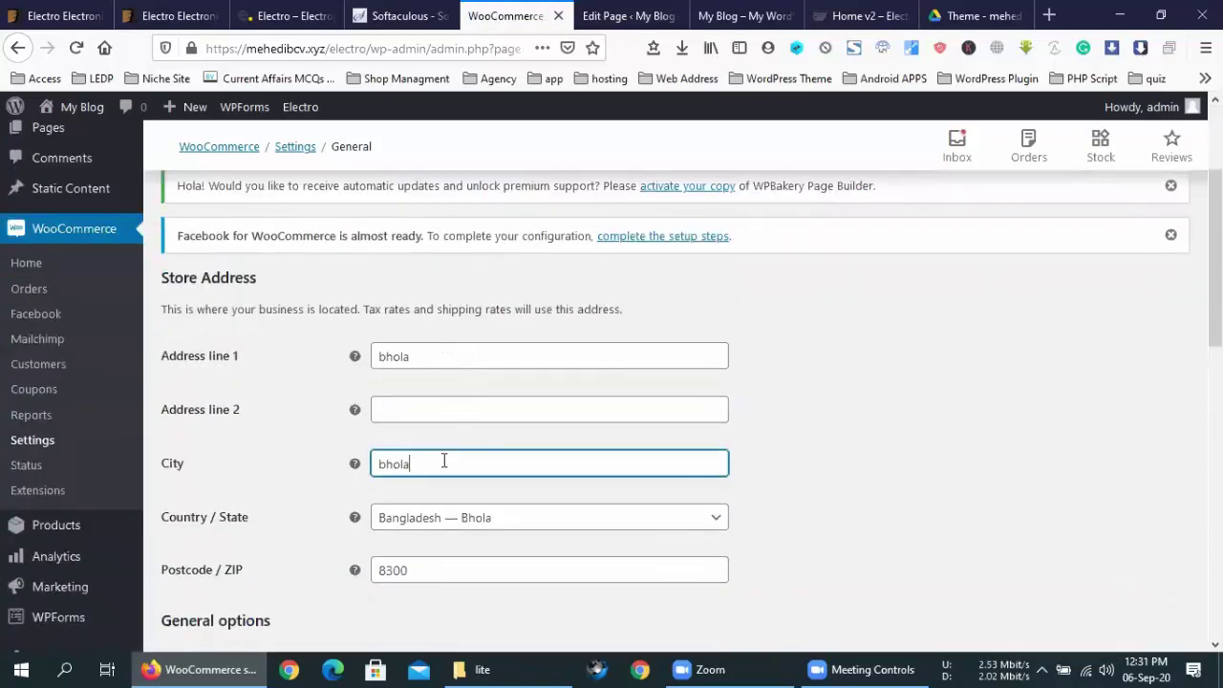
scroll(476, 458, down, 4)
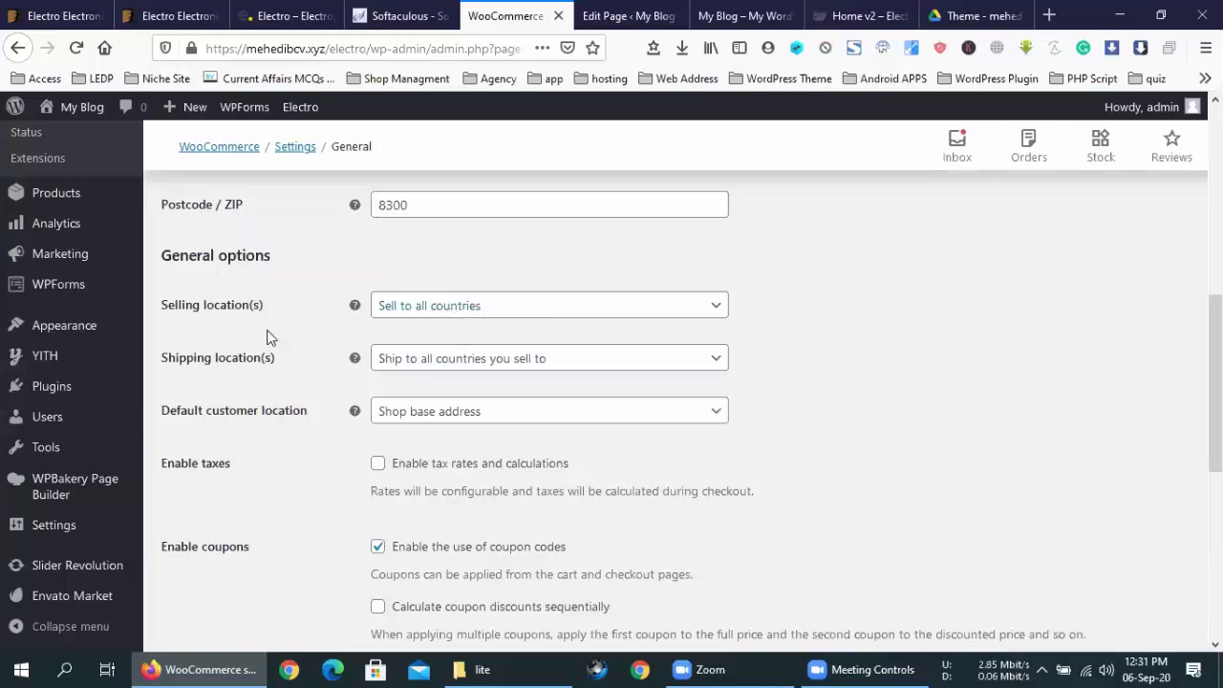
scroll(237, 307, up, 1)
scroll(467, 344, up, 5)
scroll(472, 347, down, 5)
Set the store's Selling location(s) to "Sell to specific countries".
click(497, 306)
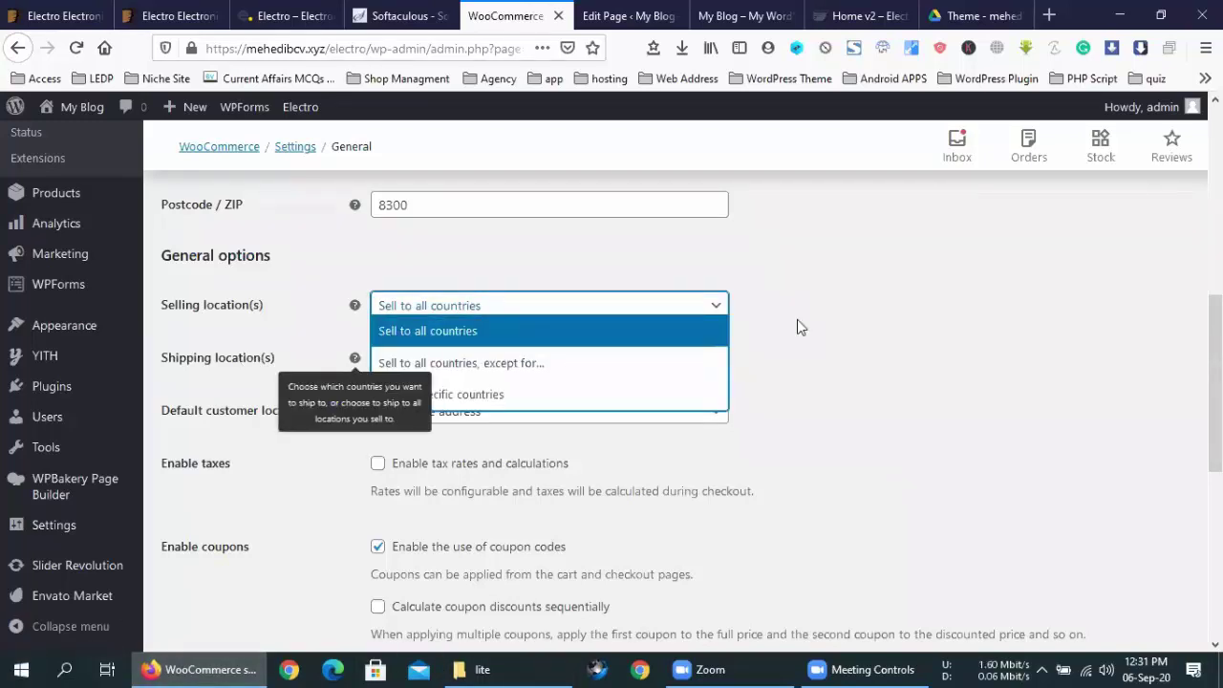
click(796, 319)
click(484, 308)
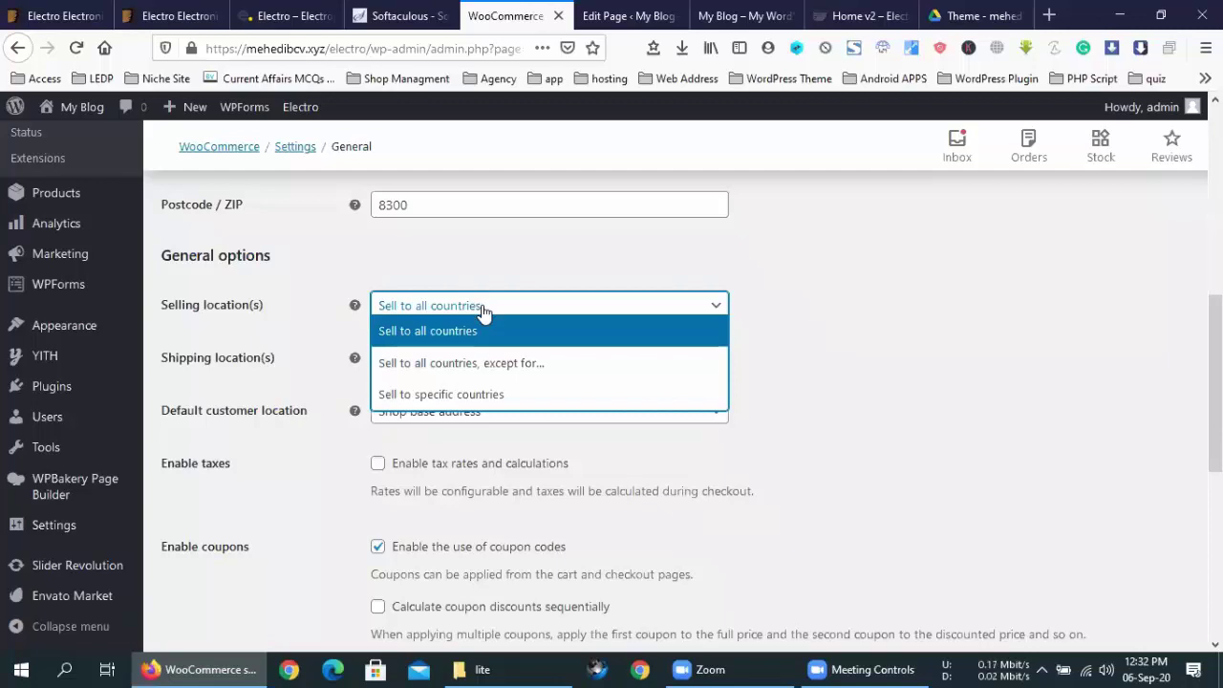
click(470, 405)
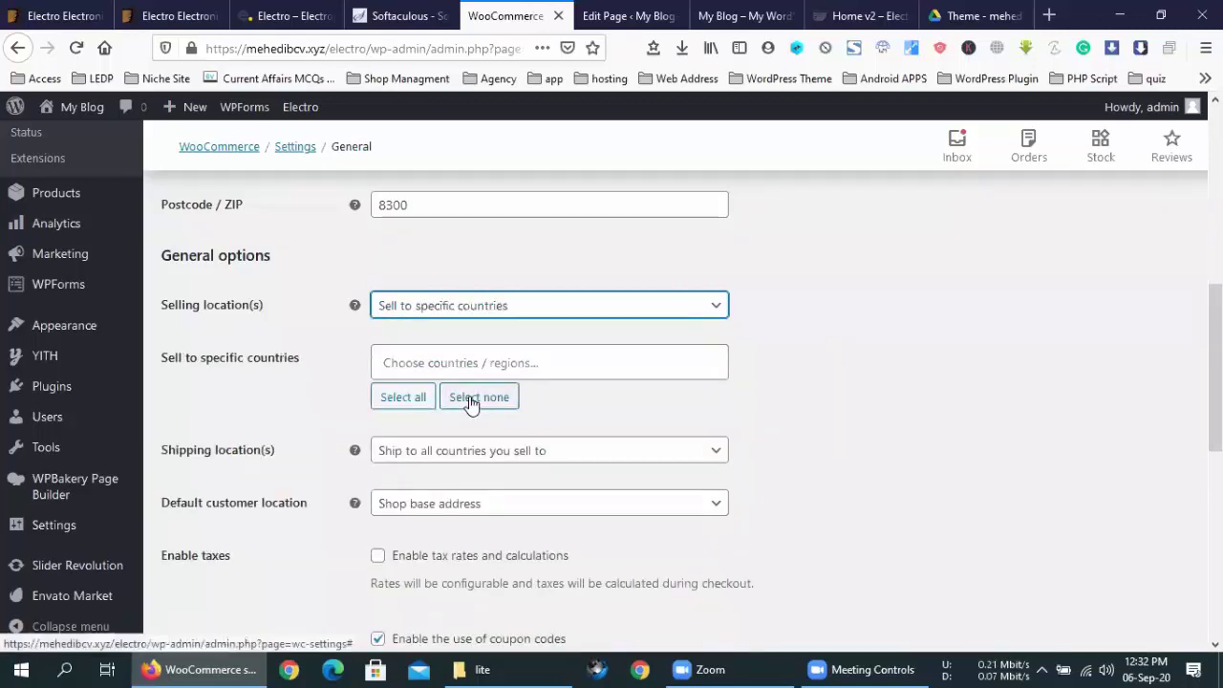
Try adding Åland Islands to the specific countries the store sells to, and remove it from the list.
click(449, 364)
click(449, 364)
click(450, 364)
click(456, 395)
click(456, 365)
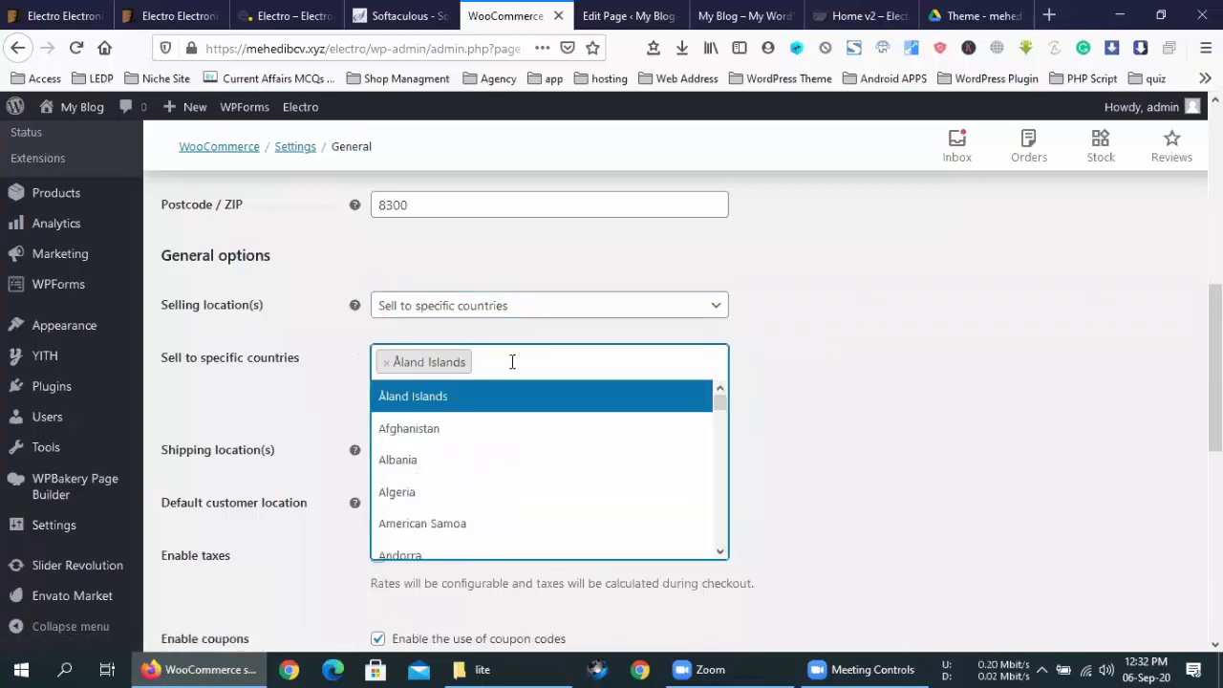
click(527, 427)
click(545, 361)
click(568, 430)
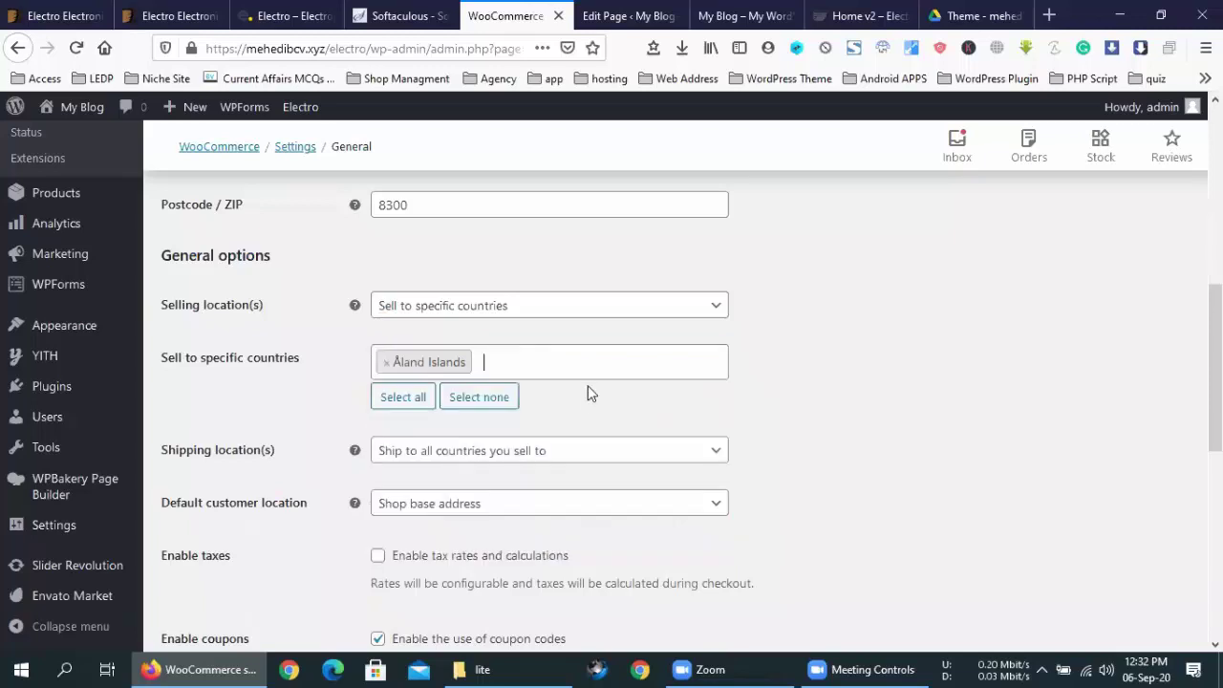
click(392, 363)
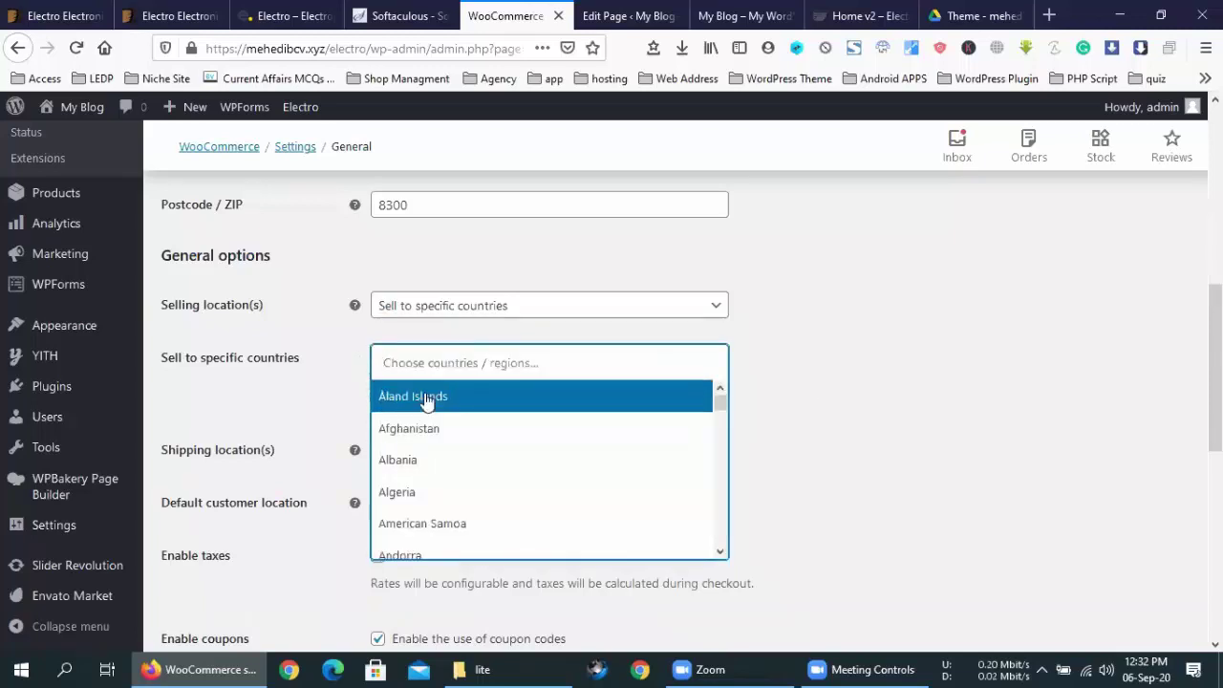
Set Selling location(s) to "Sell to all countries", enable "Calculate coupon discounts sequentially", and save the General settings.
click(445, 310)
click(437, 331)
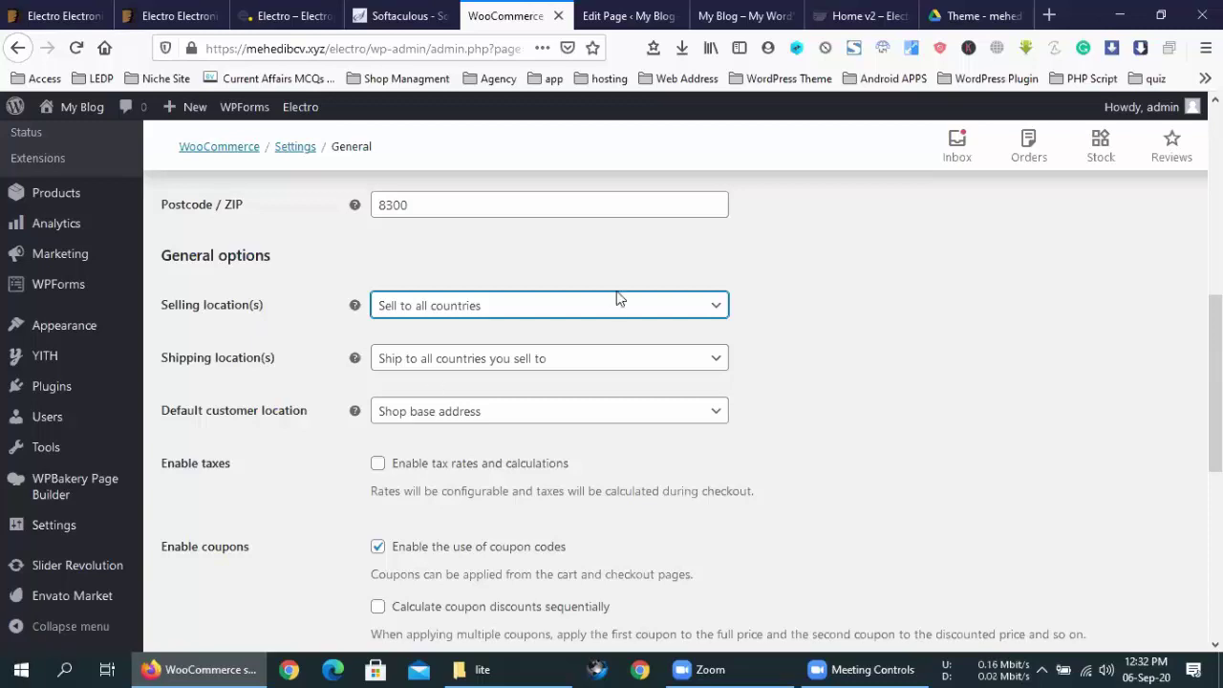
scroll(502, 355, down, 3)
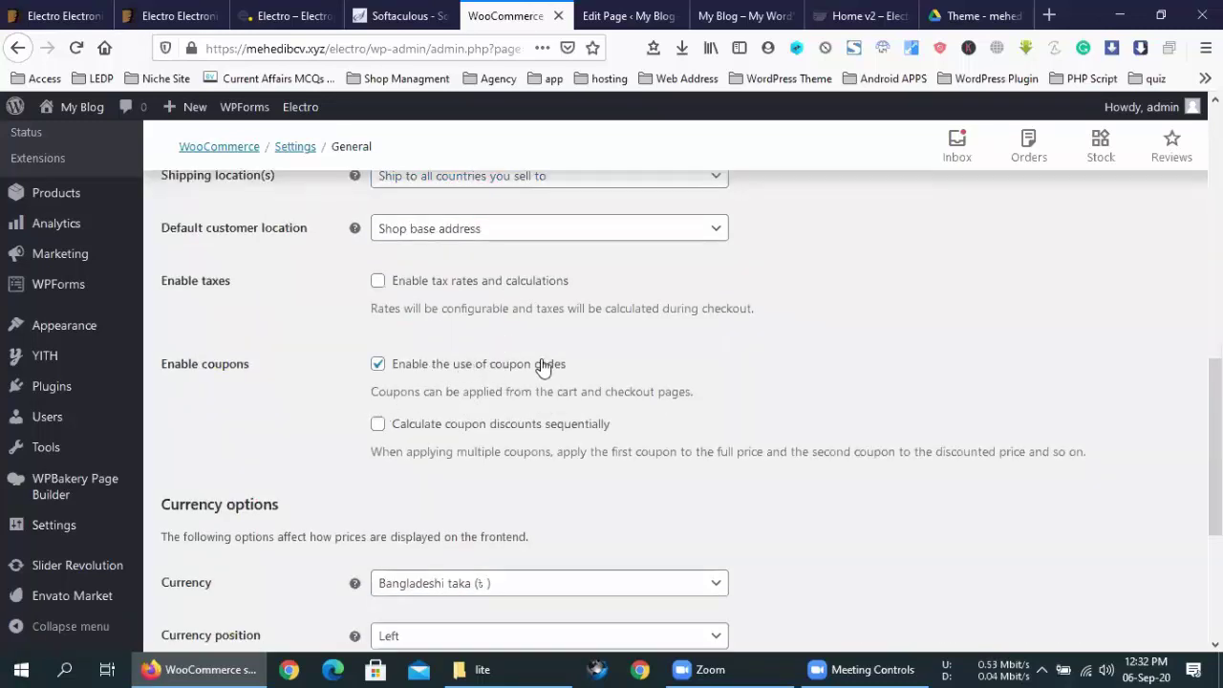
click(465, 434)
scroll(704, 409, down, 3)
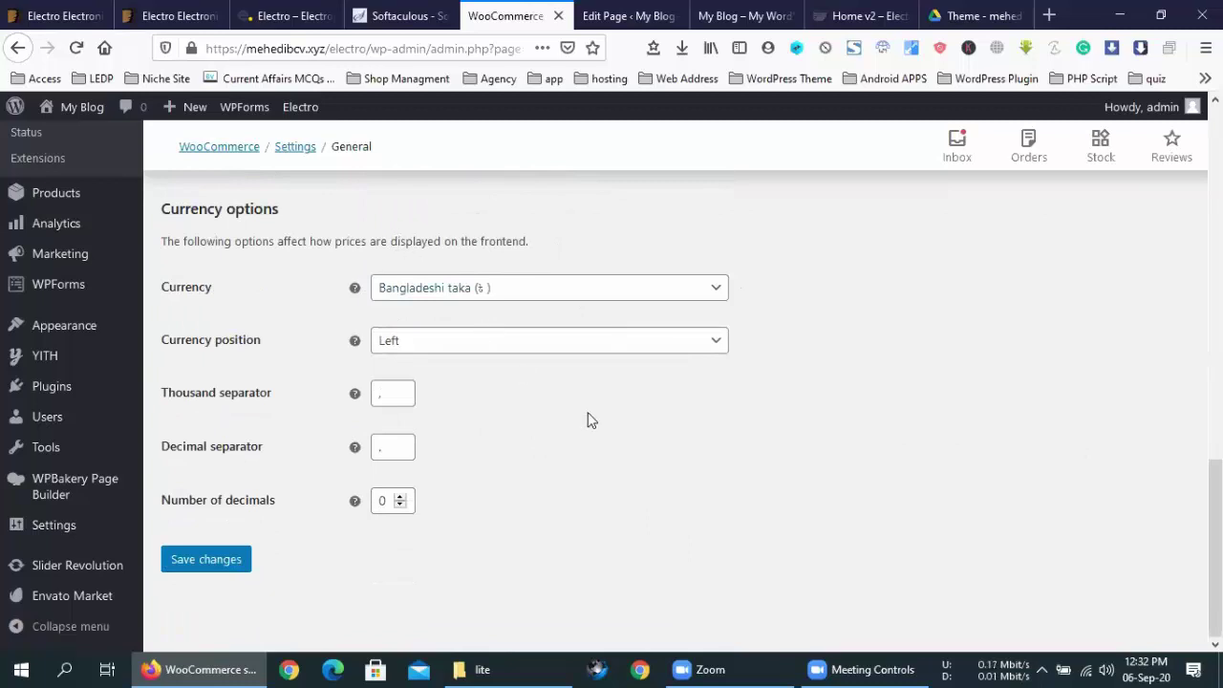
scroll(589, 420, up, 4)
scroll(589, 420, up, 7)
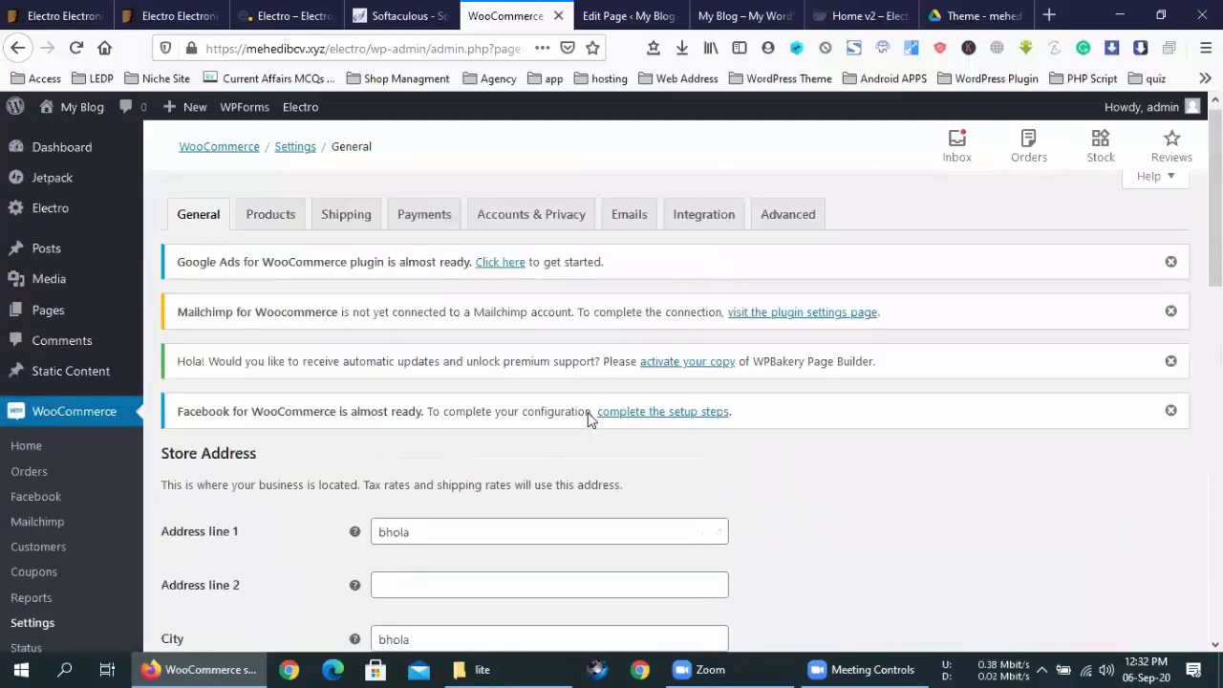
scroll(435, 398, down, 12)
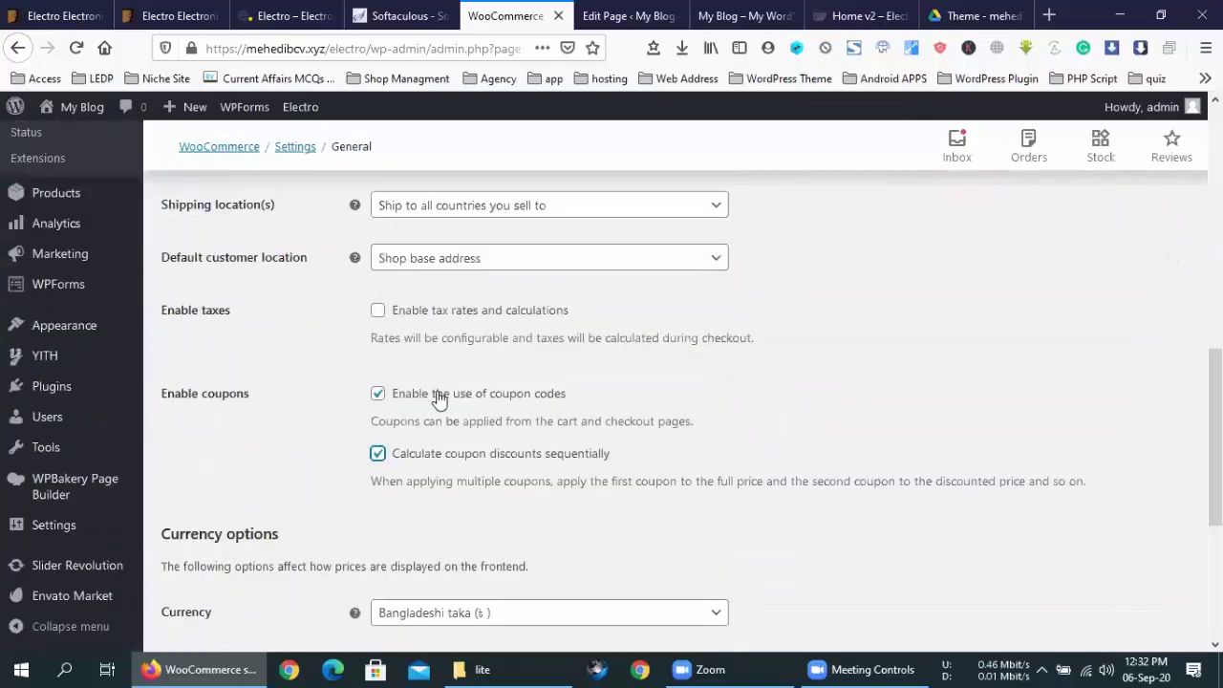
click(236, 563)
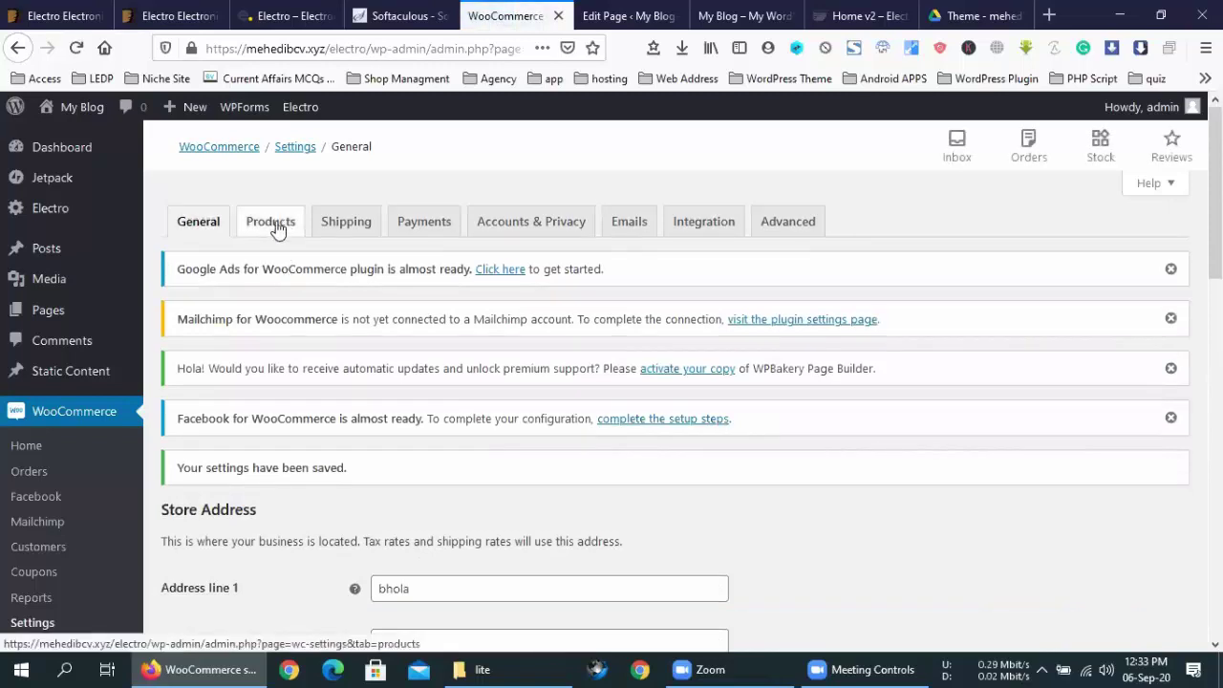
Examine WooCommerce's general Products settings, including the available shop pages, measurement units and review options.
click(273, 224)
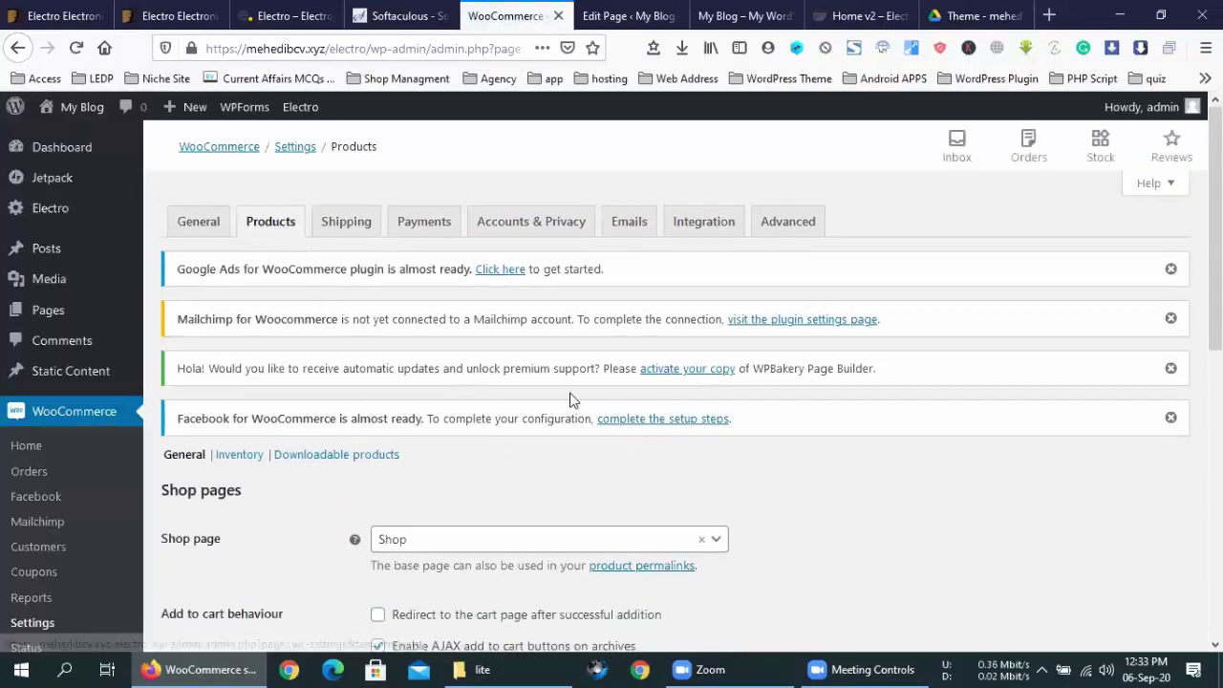
scroll(571, 396, down, 1)
scroll(571, 396, down, 2)
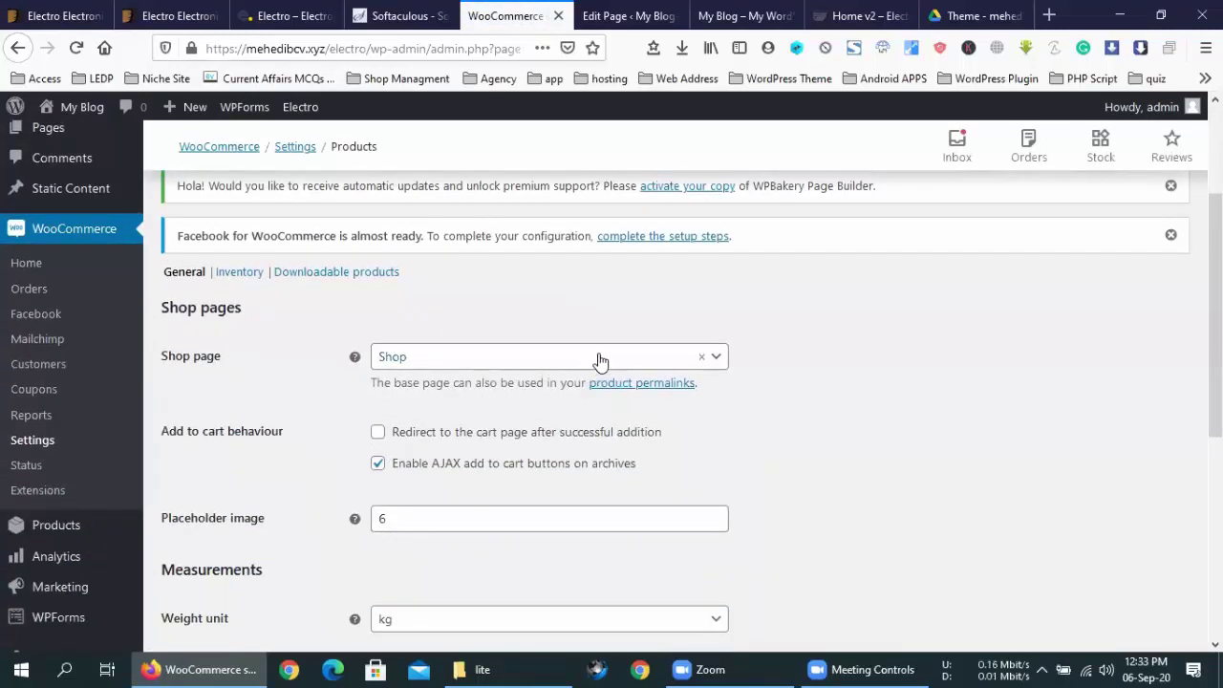
click(539, 356)
click(540, 358)
scroll(540, 358, down, 1)
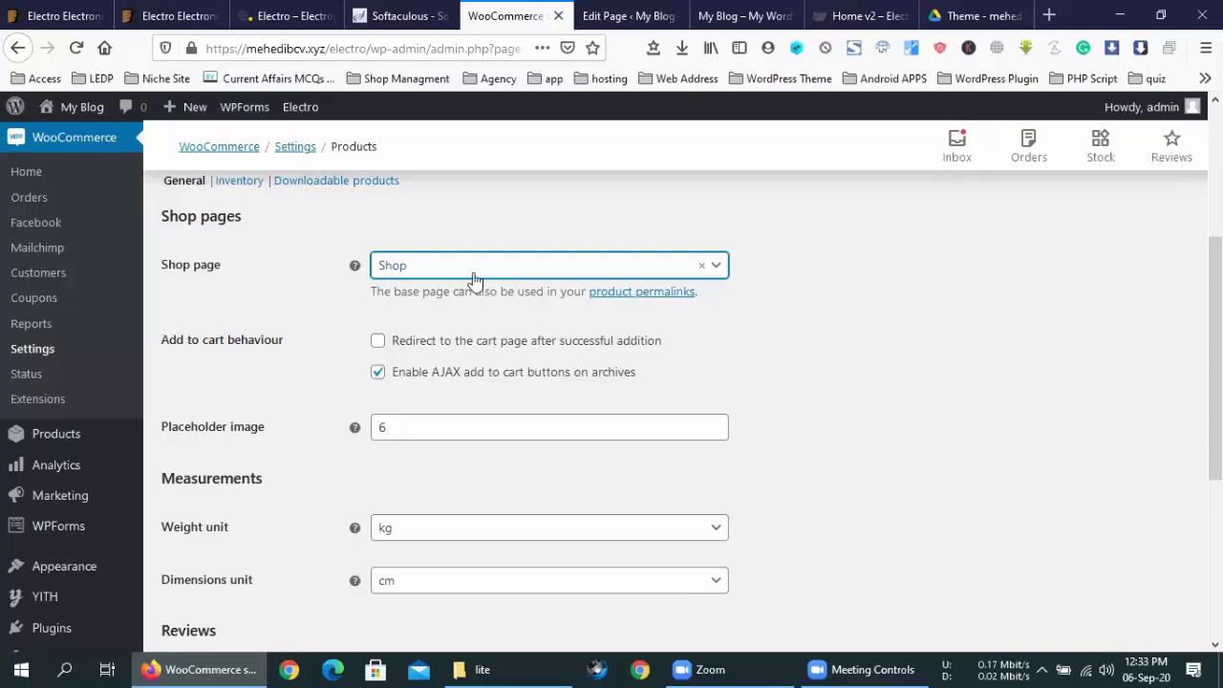
scroll(472, 277, down, 4)
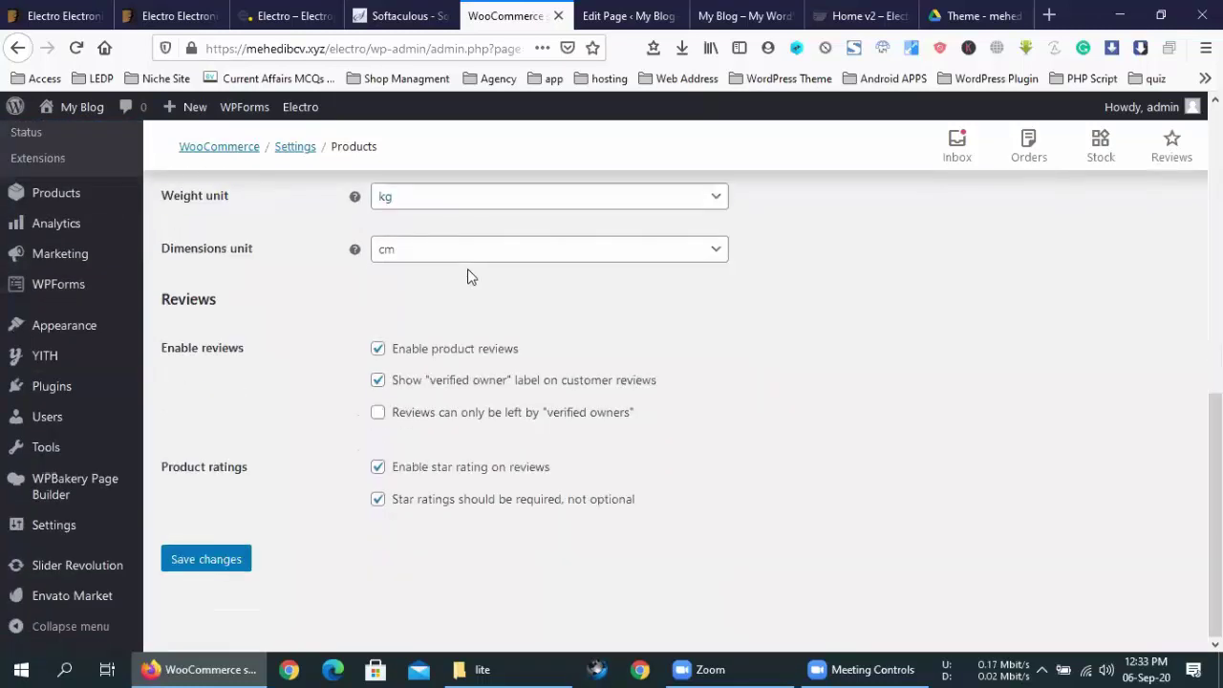
scroll(468, 276, up, 5)
scroll(478, 392, up, 1)
click(484, 402)
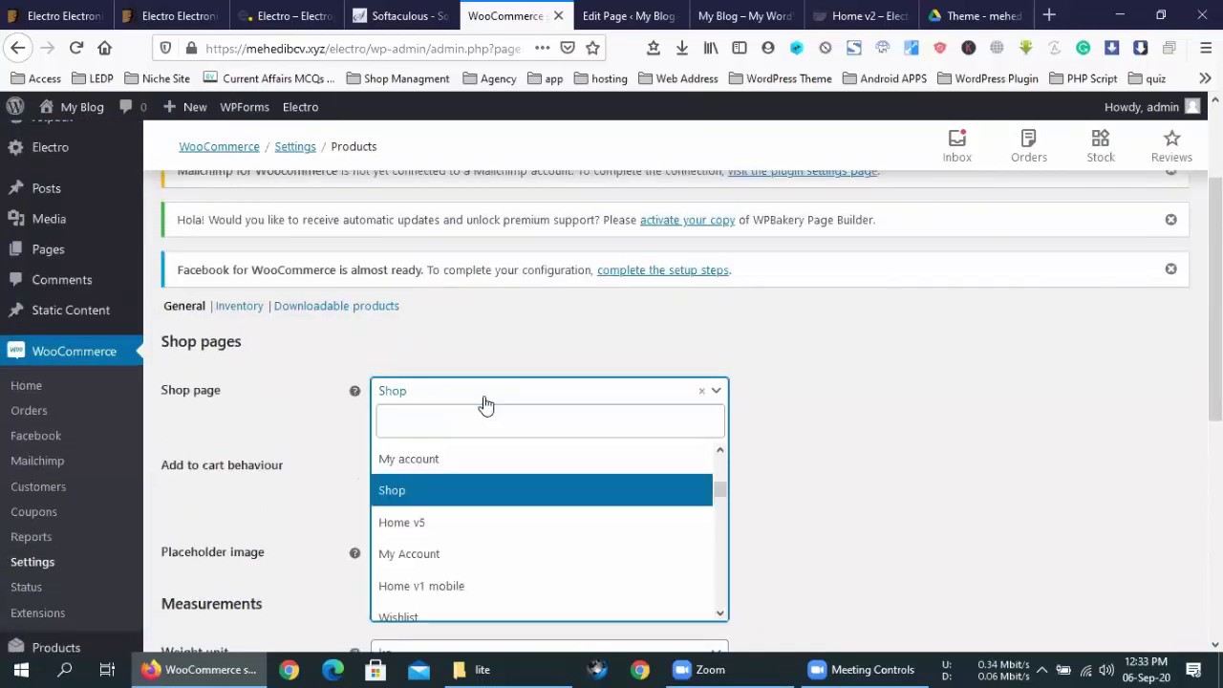
click(467, 324)
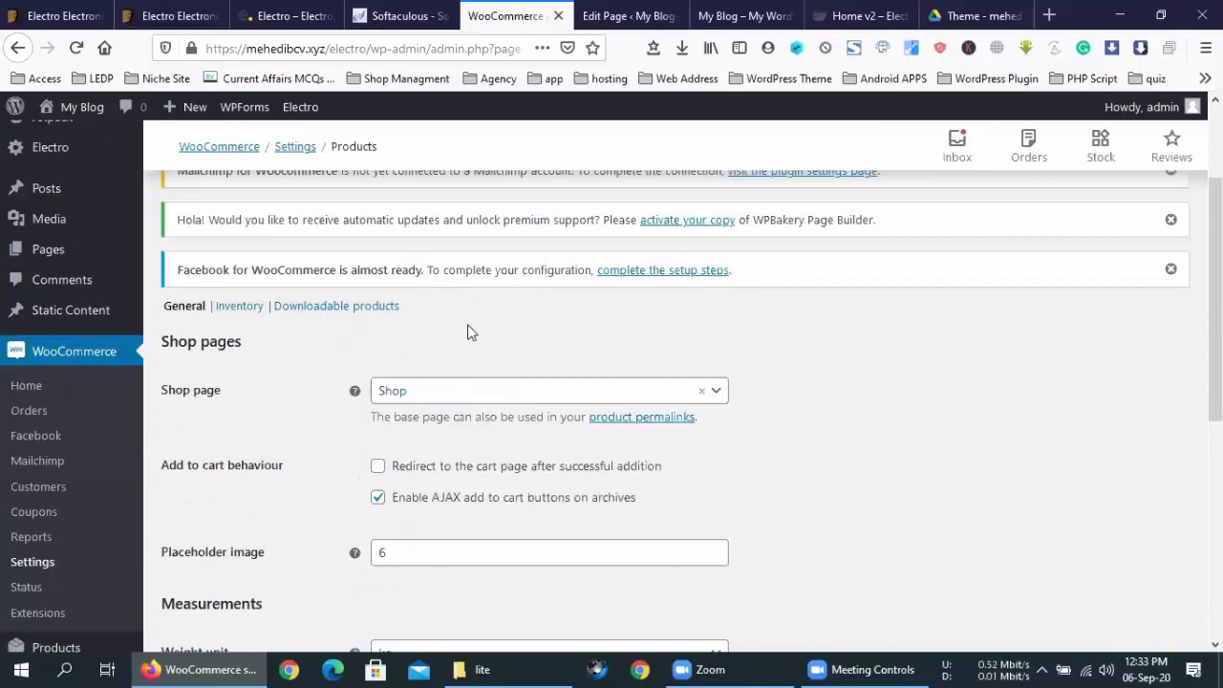
Examine the product Inventory settings, from stock management and notifications to the stock thresholds and display format.
click(254, 316)
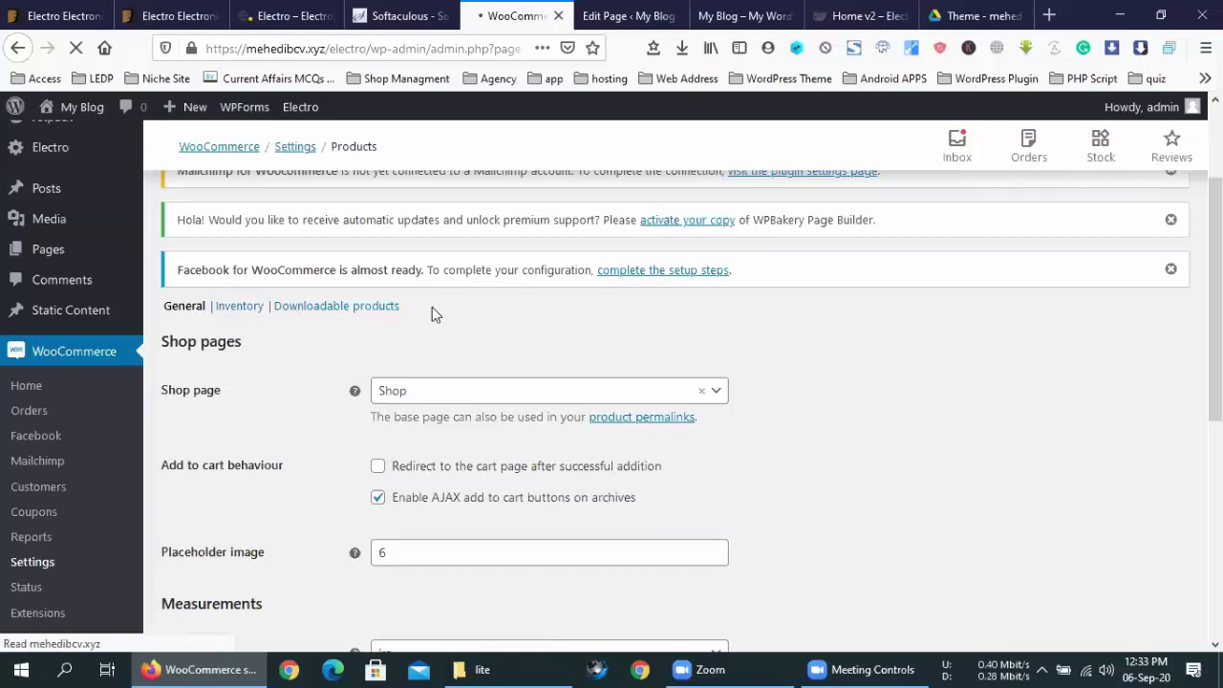
scroll(437, 306, down, 2)
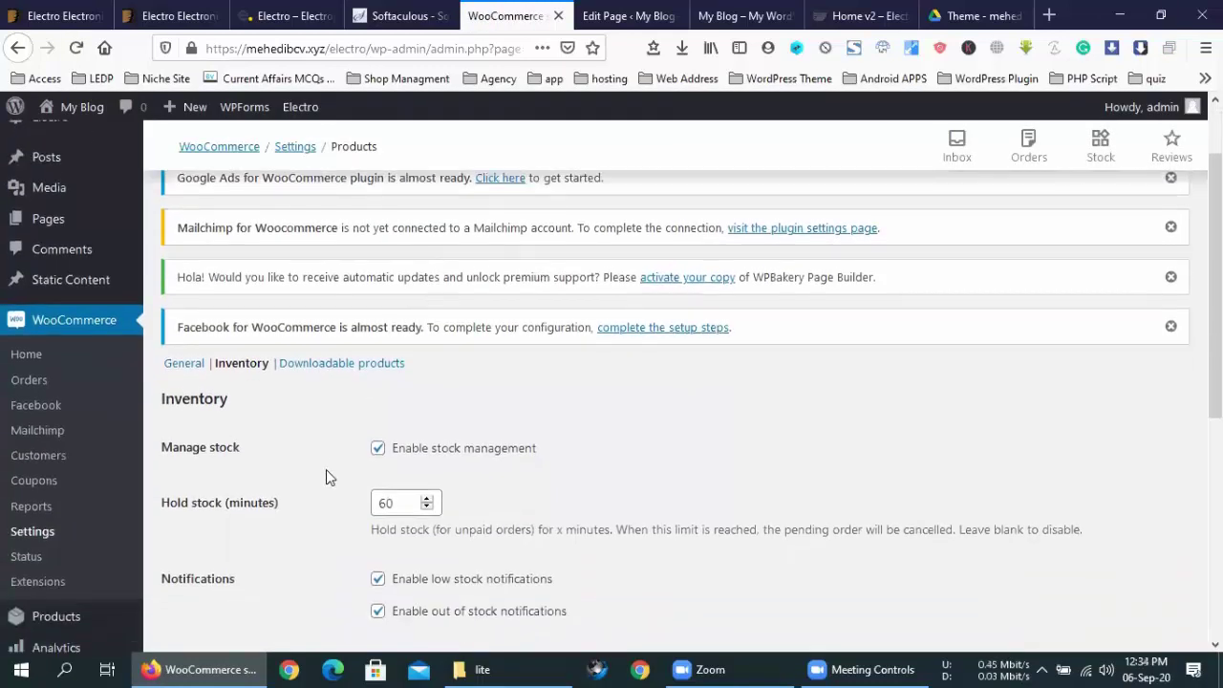
scroll(328, 475, down, 2)
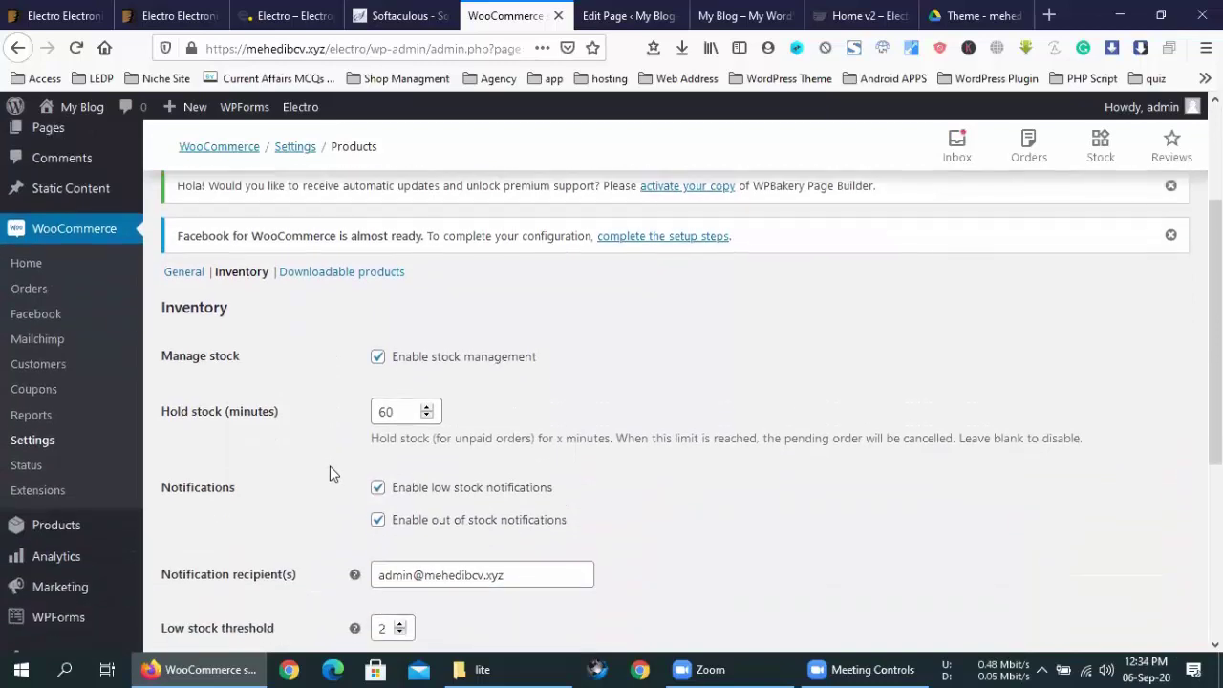
scroll(329, 463, down, 6)
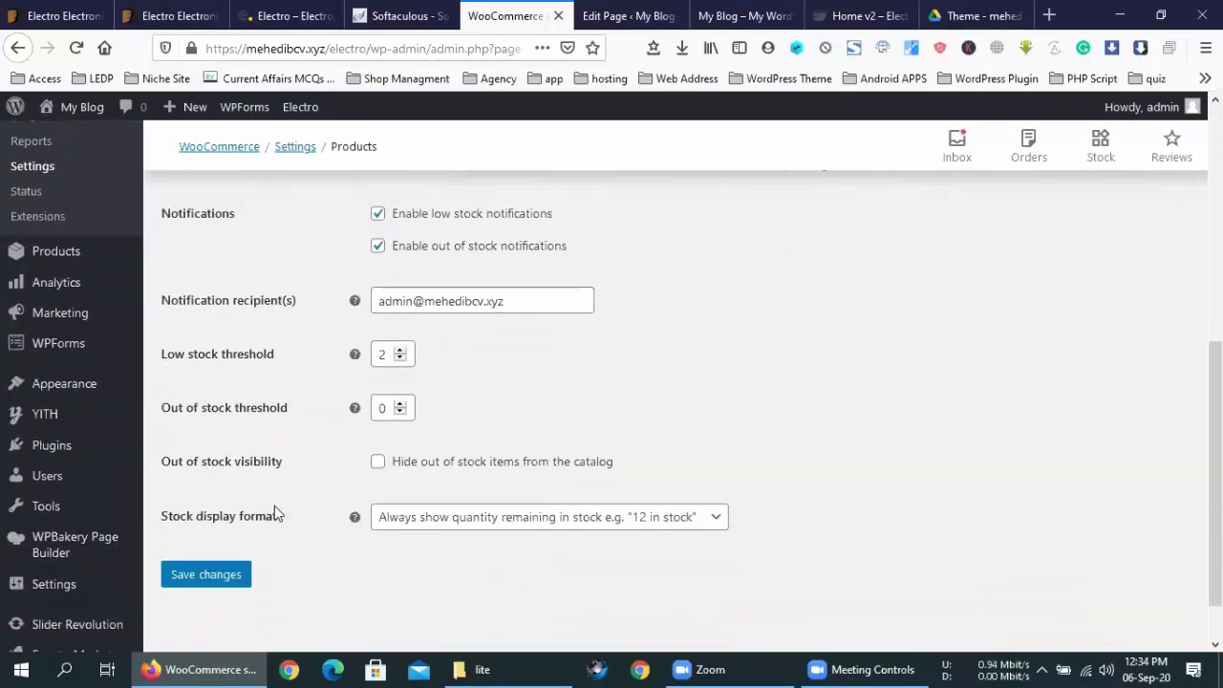
scroll(274, 515, up, 11)
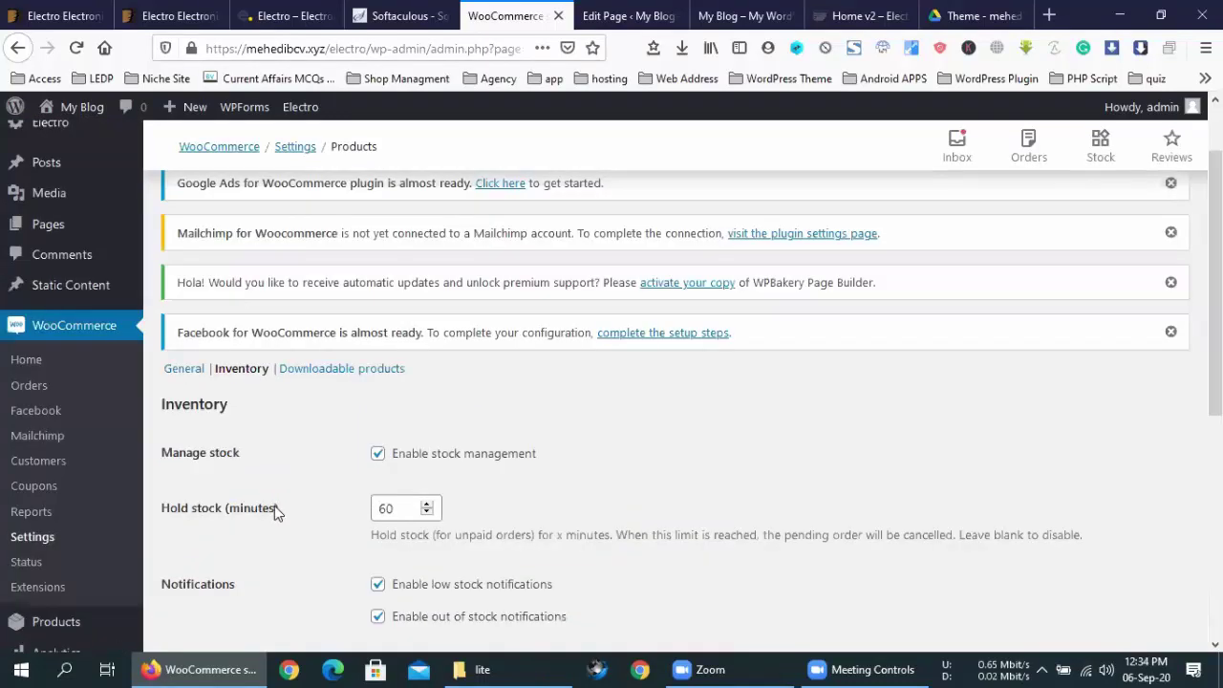
Look over the Shipping zones page in the WooCommerce settings, including its explanation and example zones.
click(343, 227)
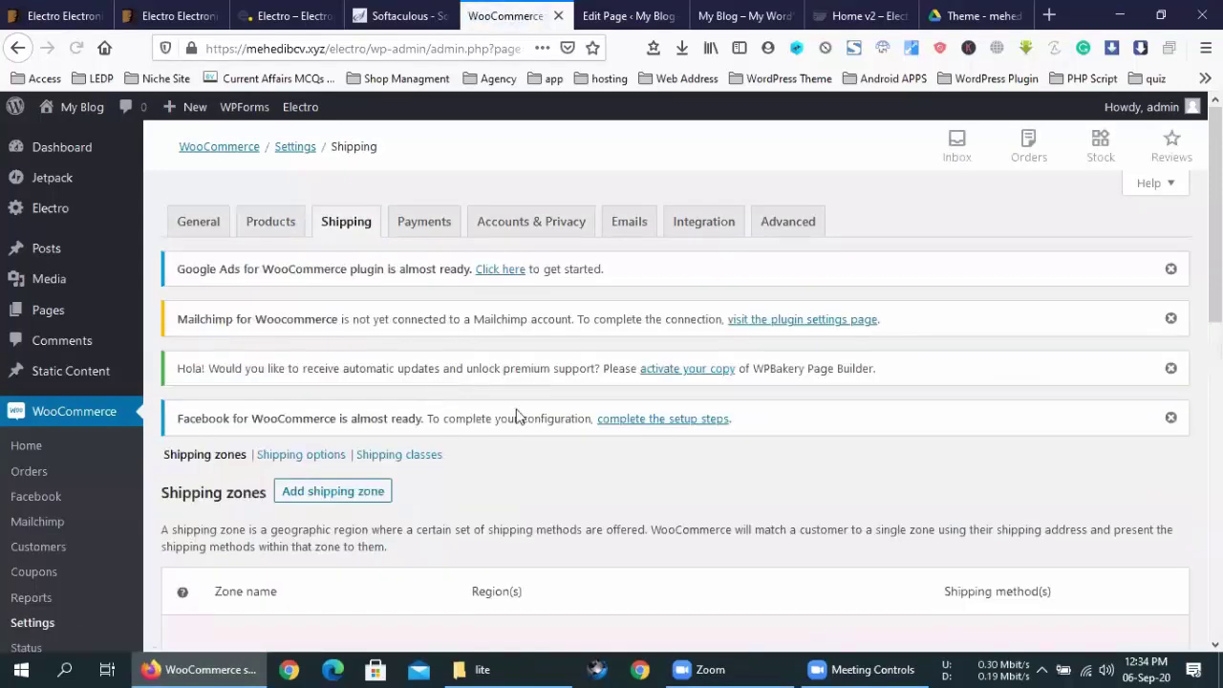
scroll(478, 420, down, 3)
scroll(505, 441, down, 1)
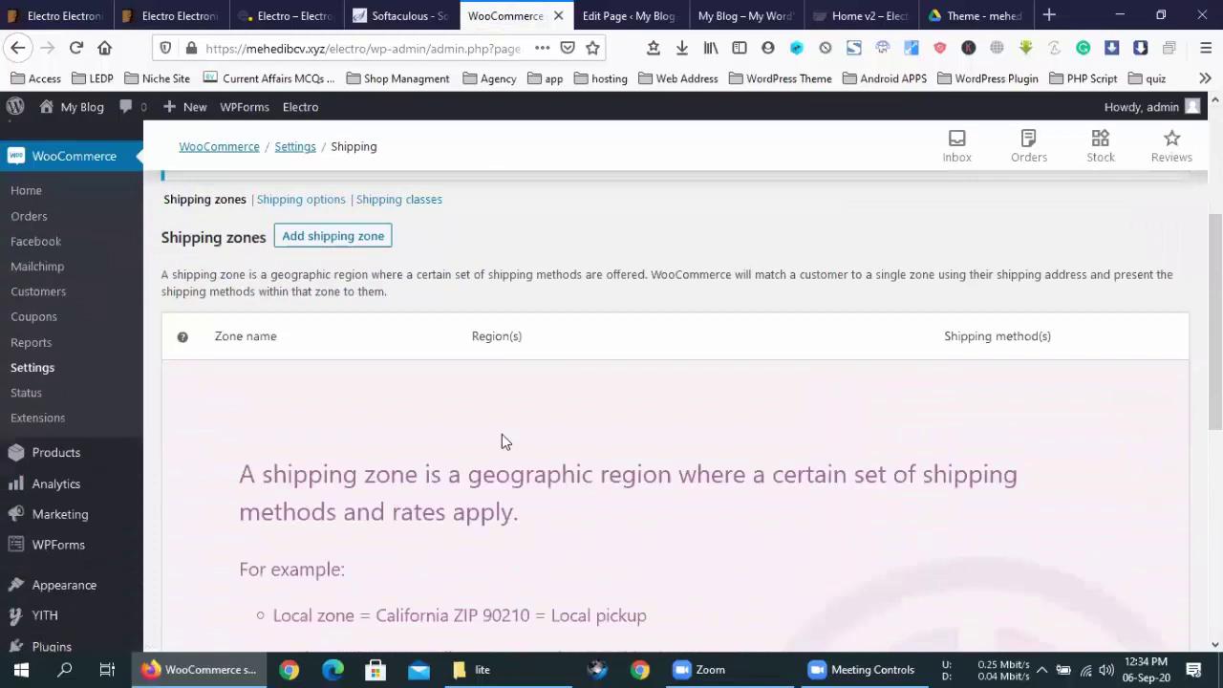
scroll(506, 441, down, 3)
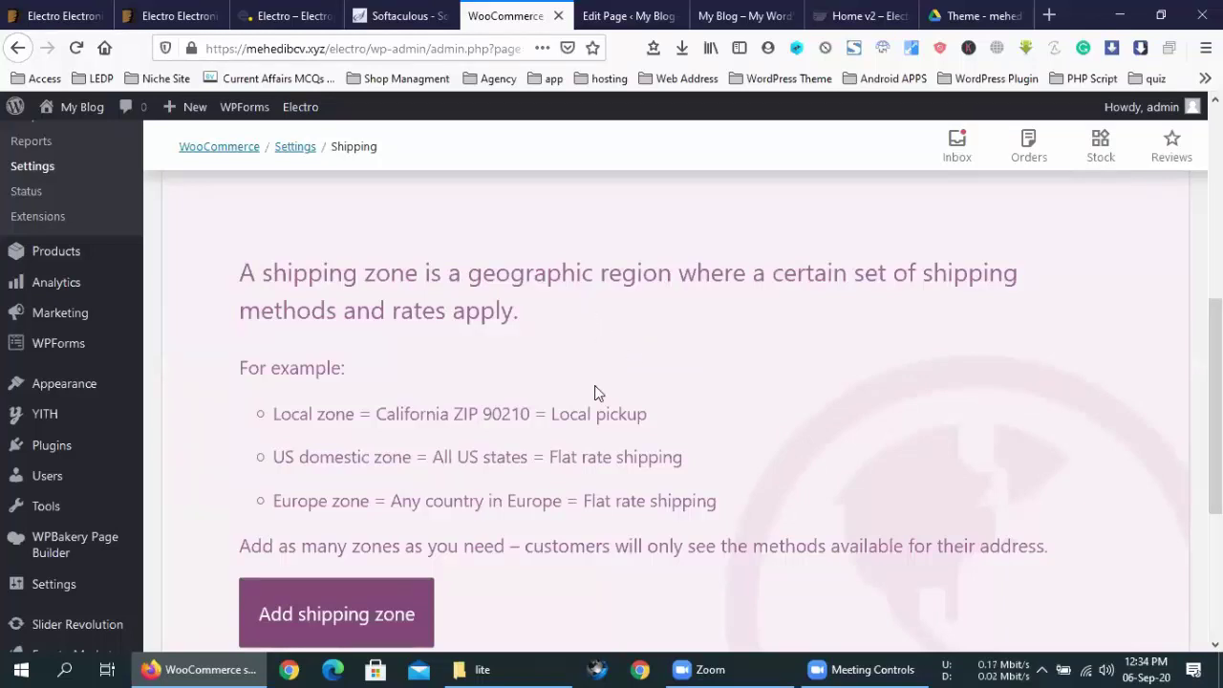
scroll(596, 385, up, 3)
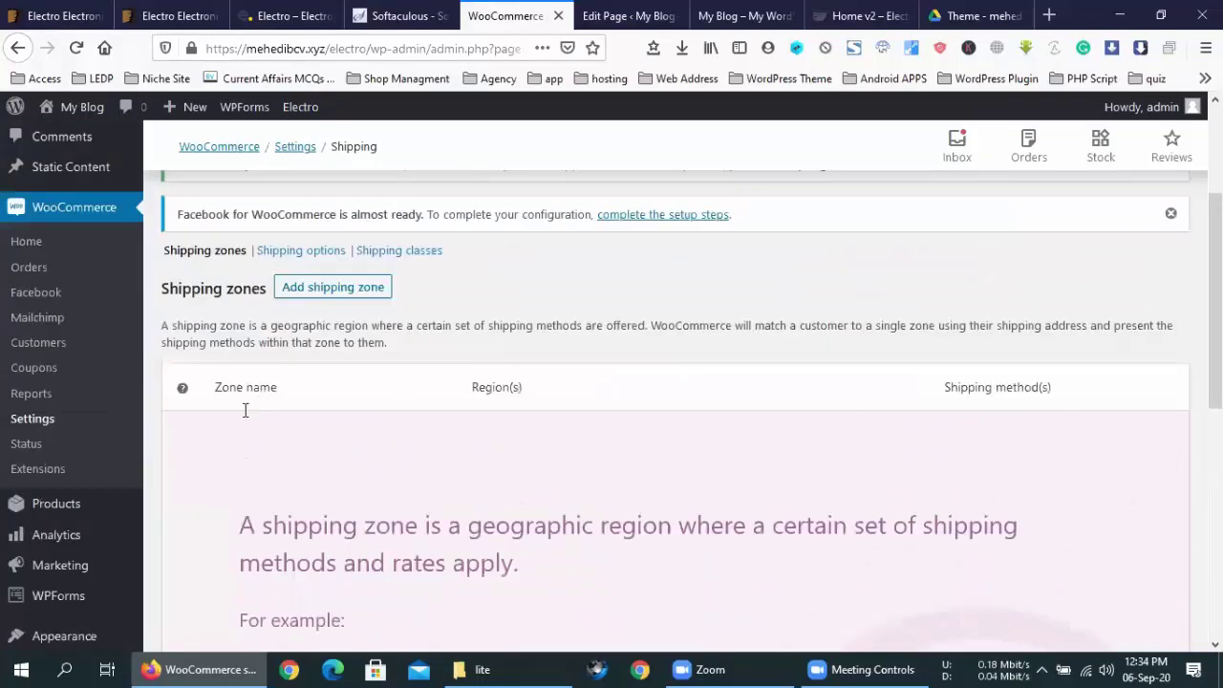
scroll(359, 439, down, 5)
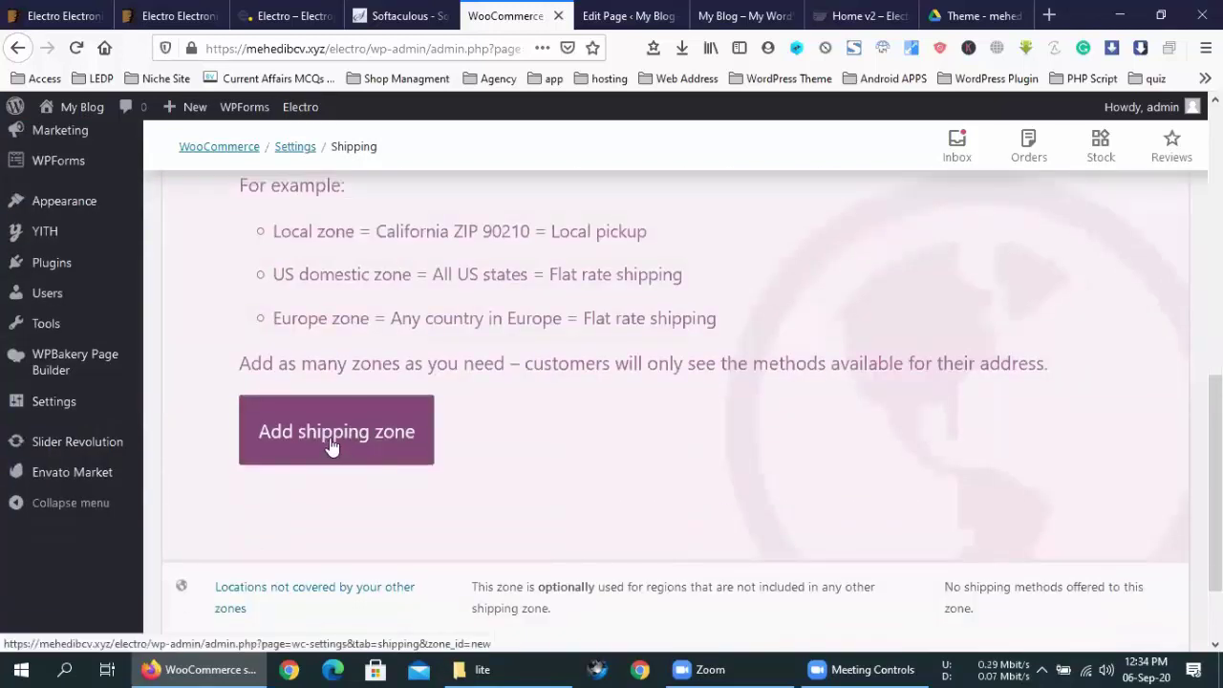
Start a new shipping zone and make its Zone name field ready for entry.
click(331, 442)
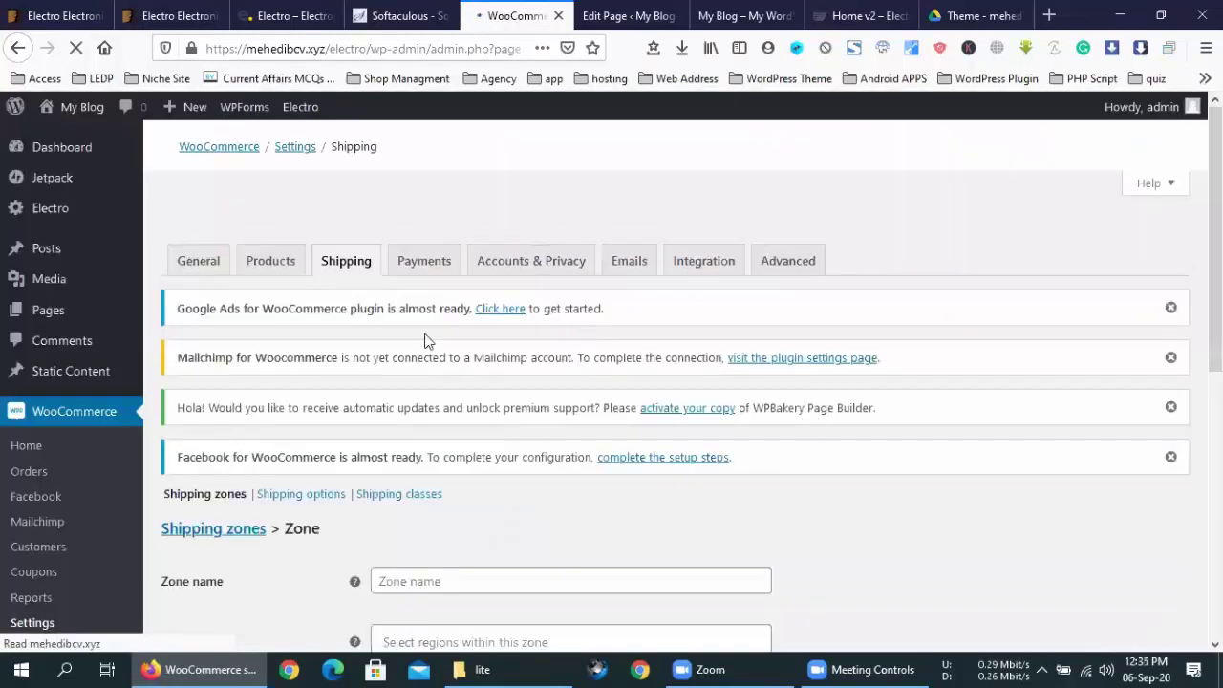
scroll(335, 339, down, 2)
scroll(302, 333, down, 1)
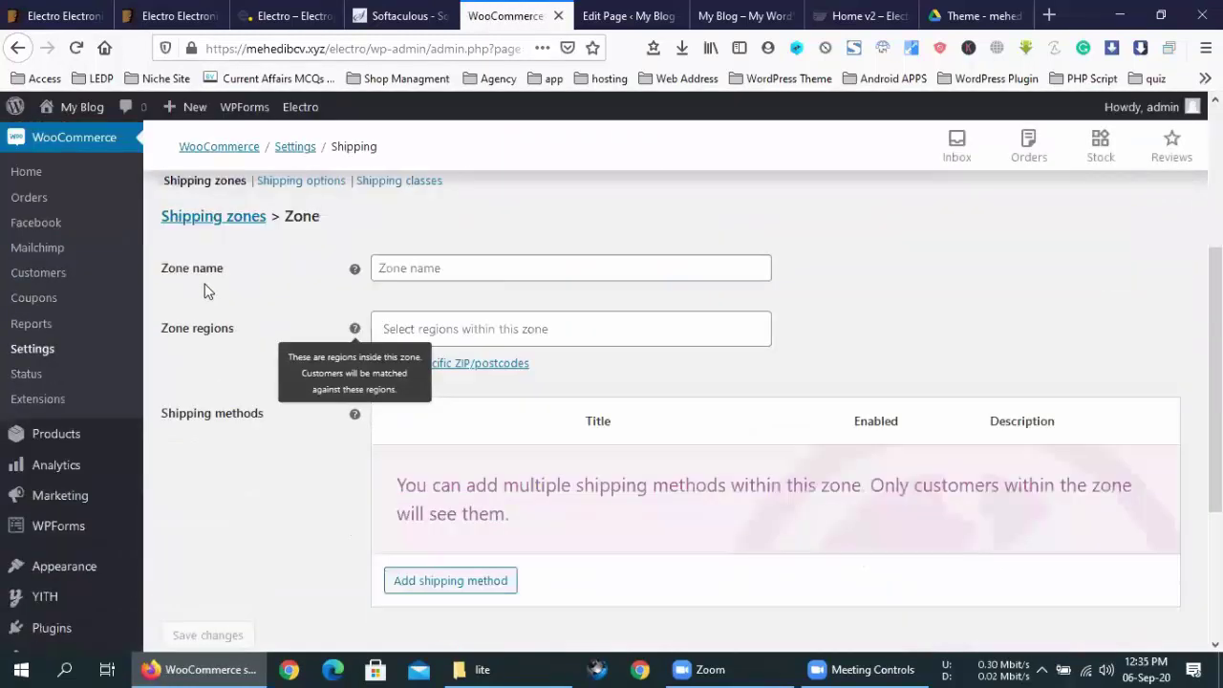
click(434, 258)
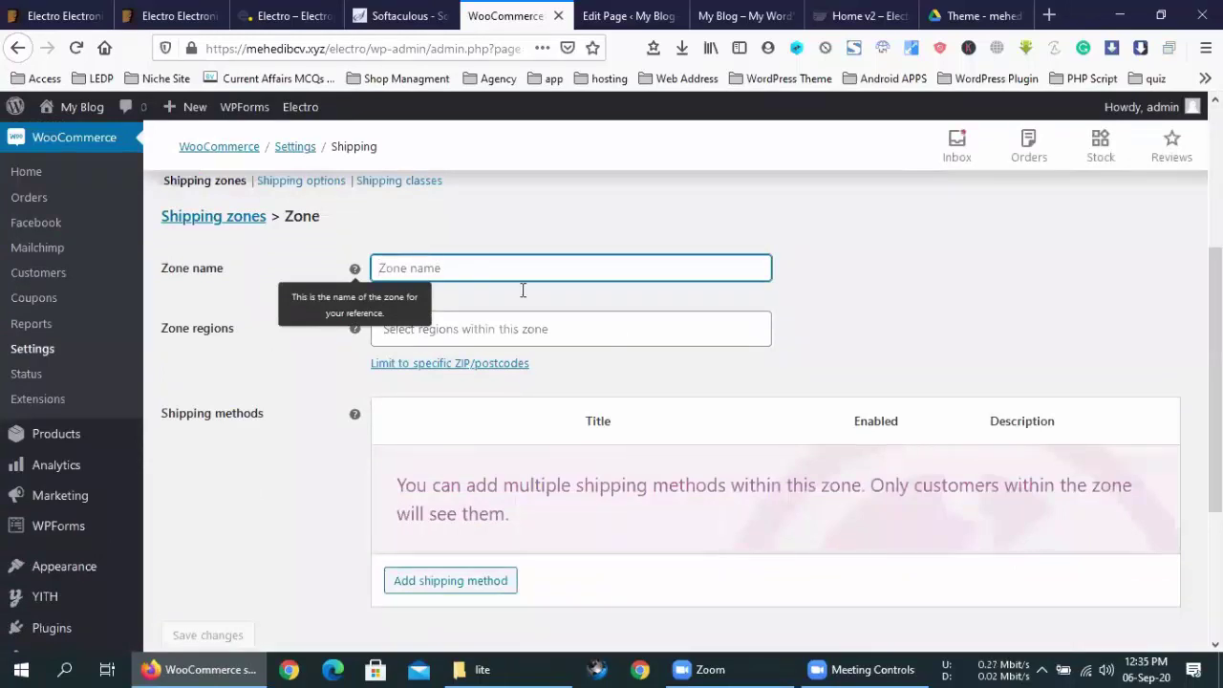
View the shipping methods offered for the new zone, and leave the choice without adding one.
click(468, 573)
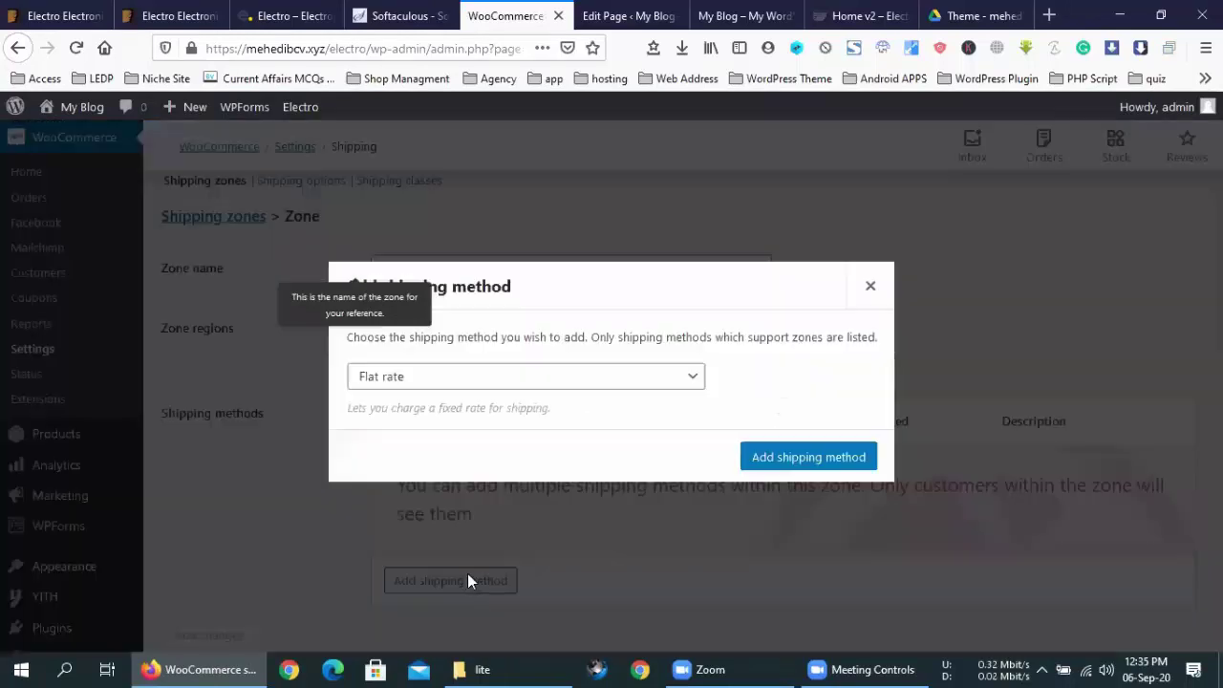
click(508, 378)
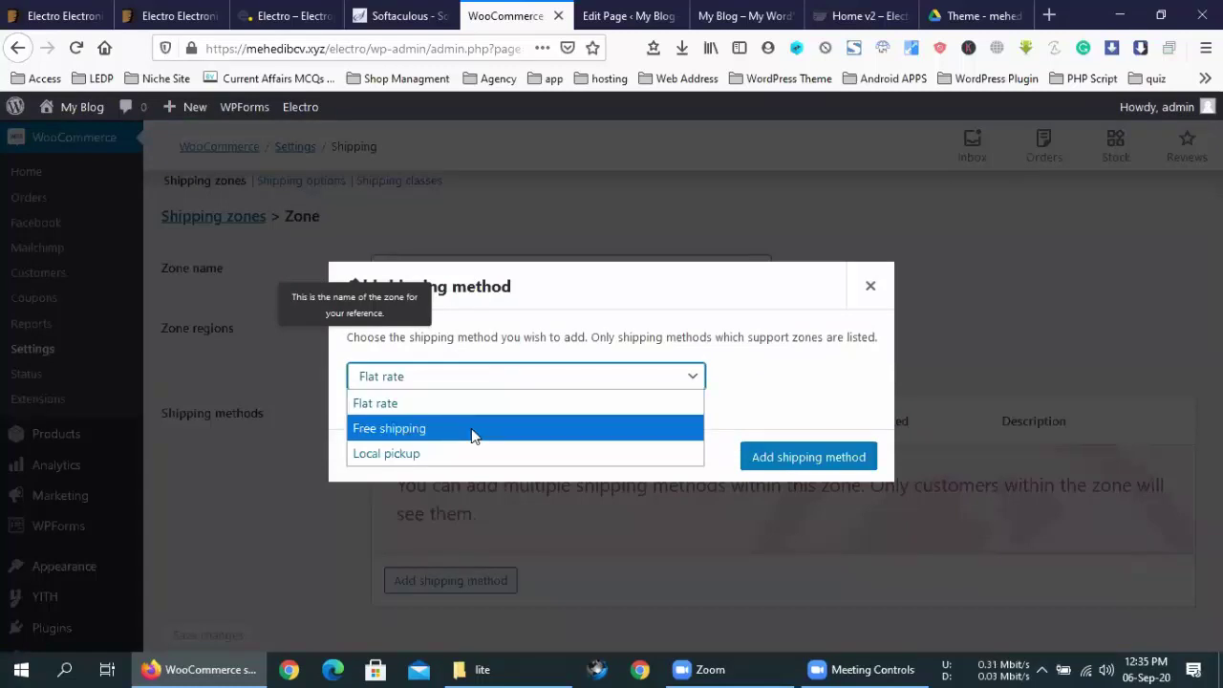
click(869, 287)
click(870, 287)
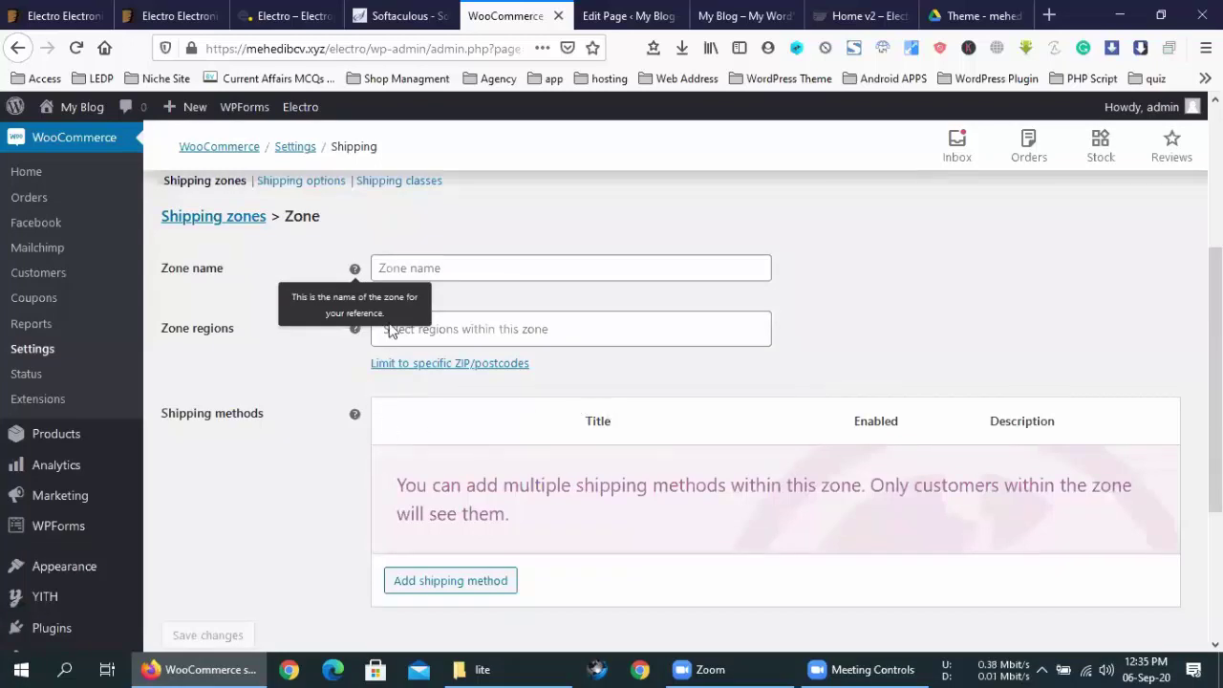
Show the zone's field for limiting it to specific ZIP/postcodes, and check the Zone name and Zone regions fields.
click(679, 366)
click(621, 275)
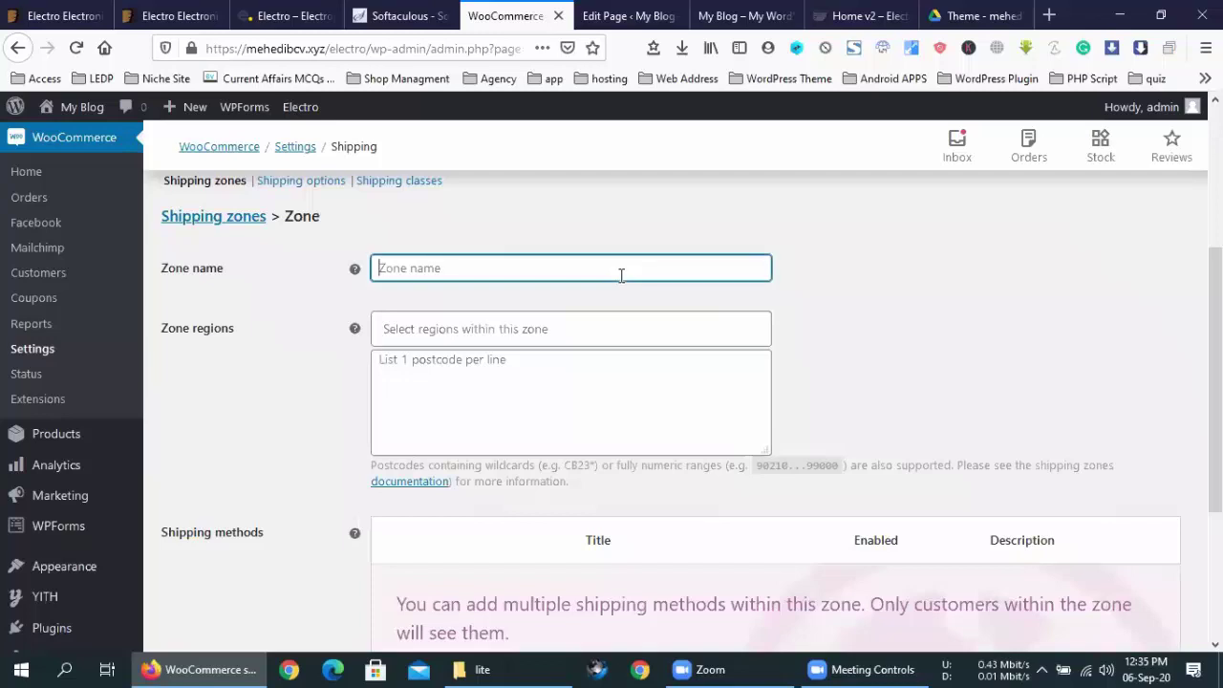
click(571, 331)
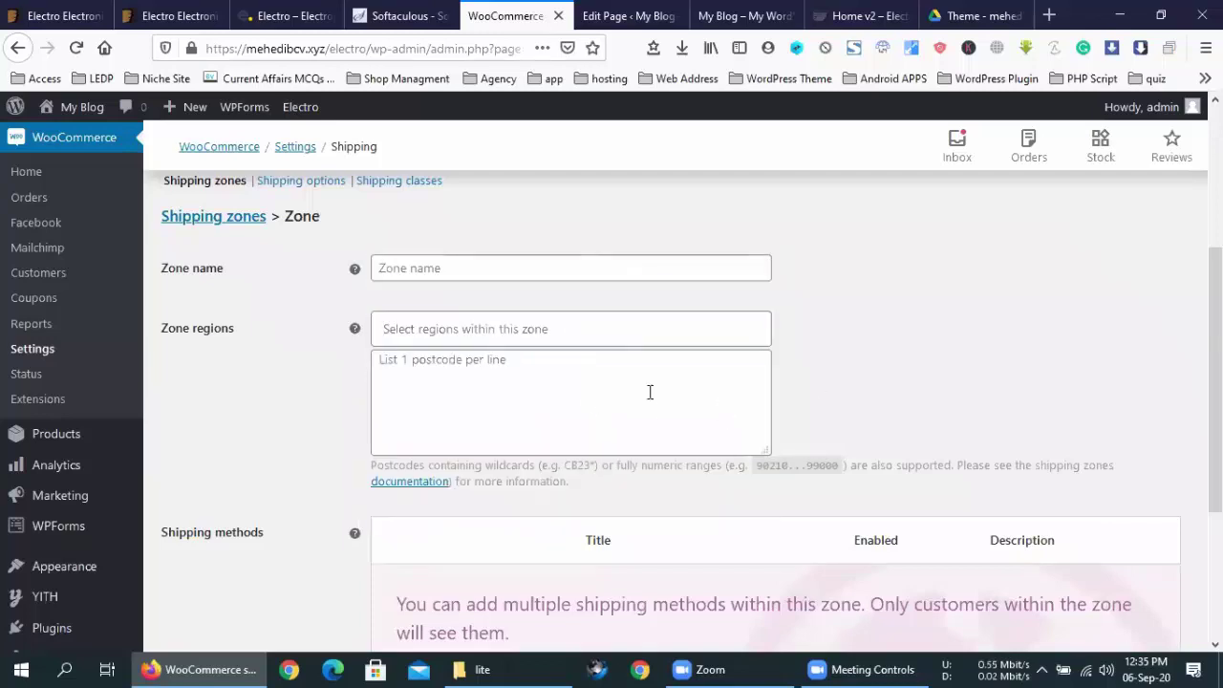
Review the Free shipping and Local pickup options, then add a Flat rate shipping method to the new zone.
scroll(573, 383, down, 5)
click(457, 466)
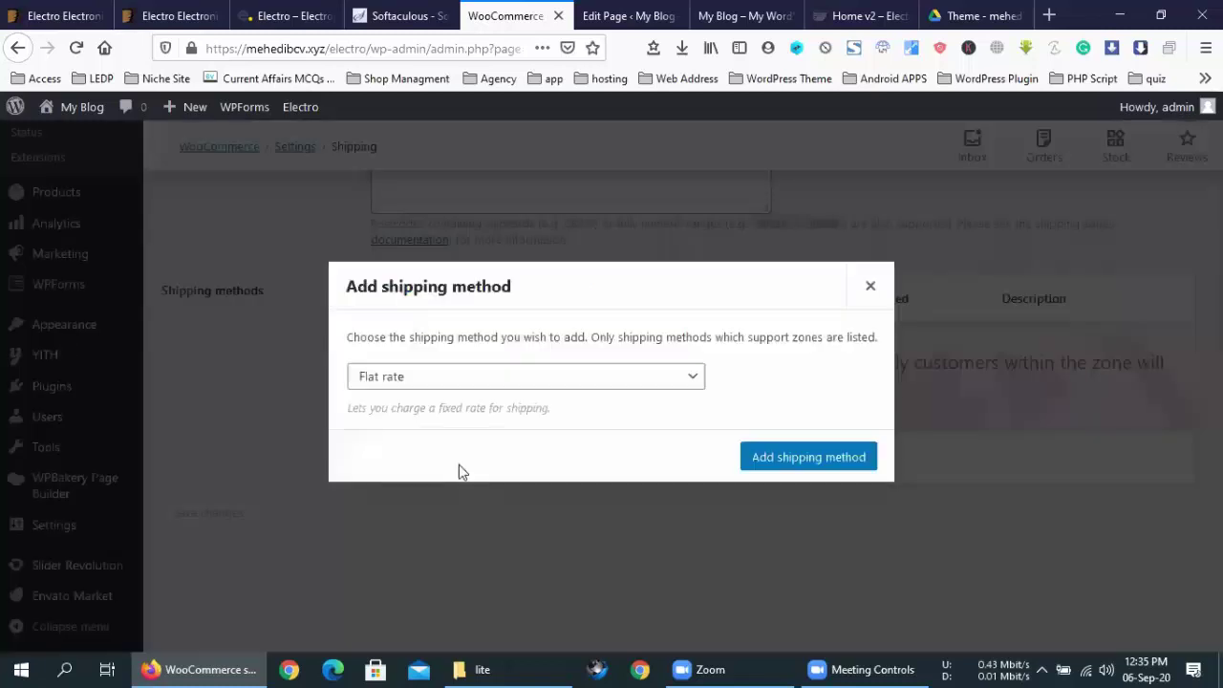
click(486, 380)
click(486, 380)
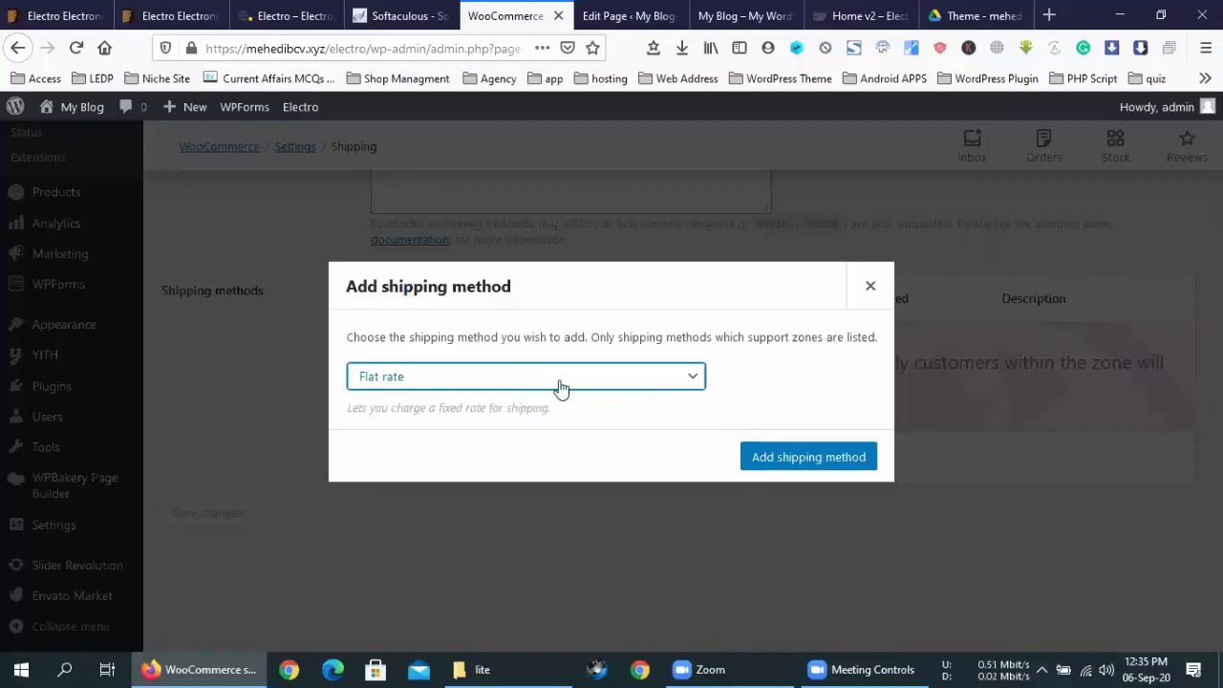
click(510, 383)
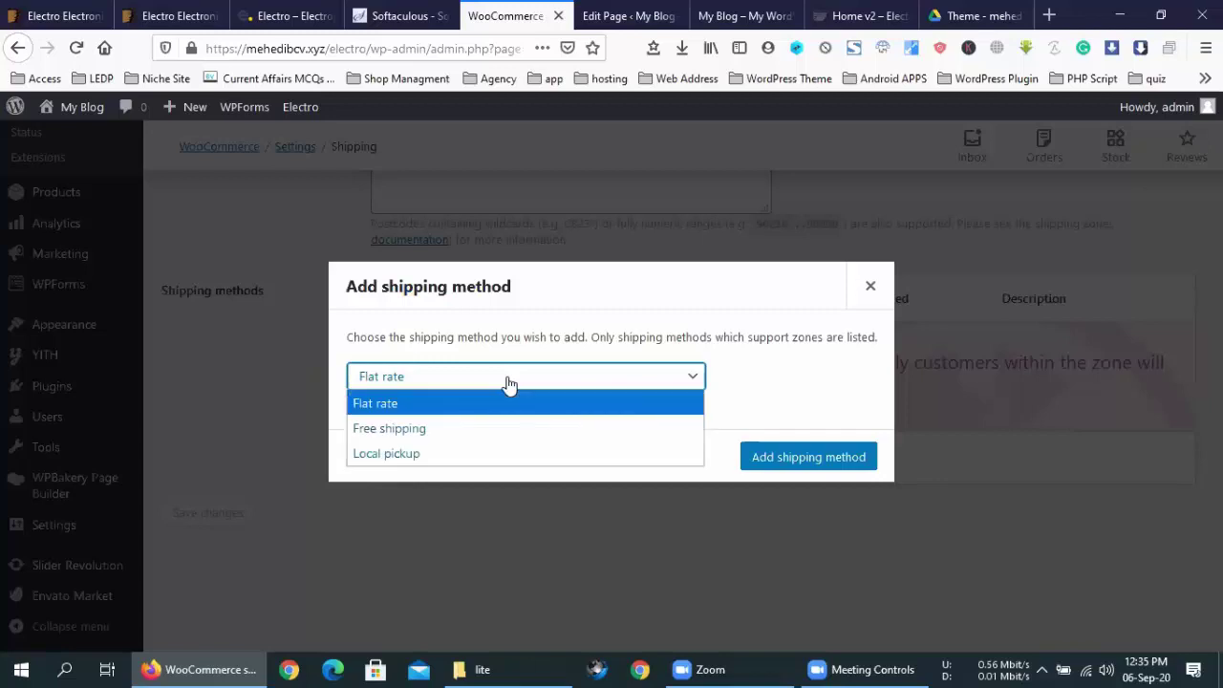
click(478, 426)
click(500, 374)
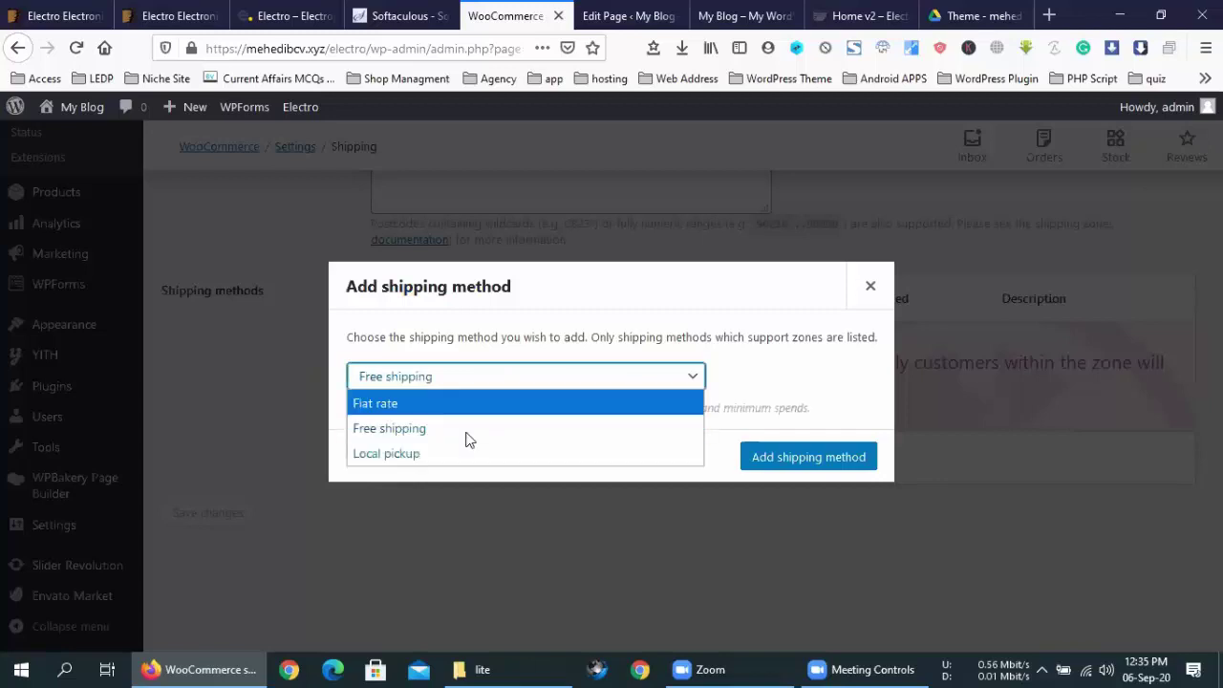
click(466, 453)
click(484, 371)
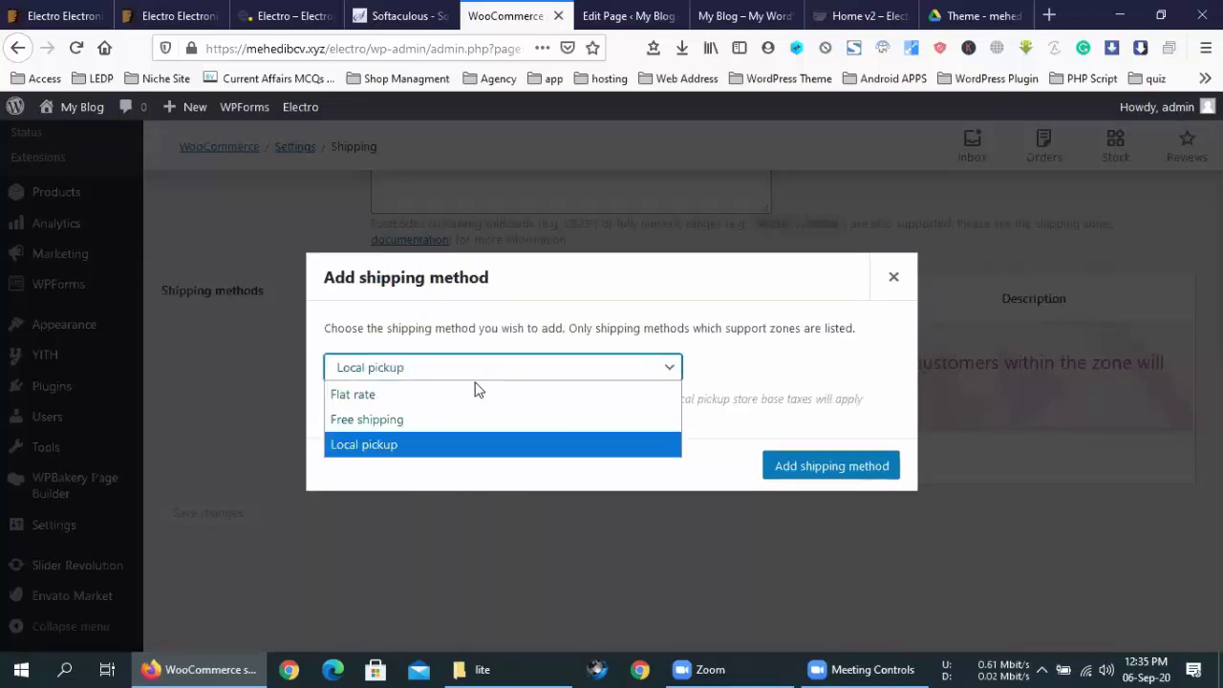
click(477, 393)
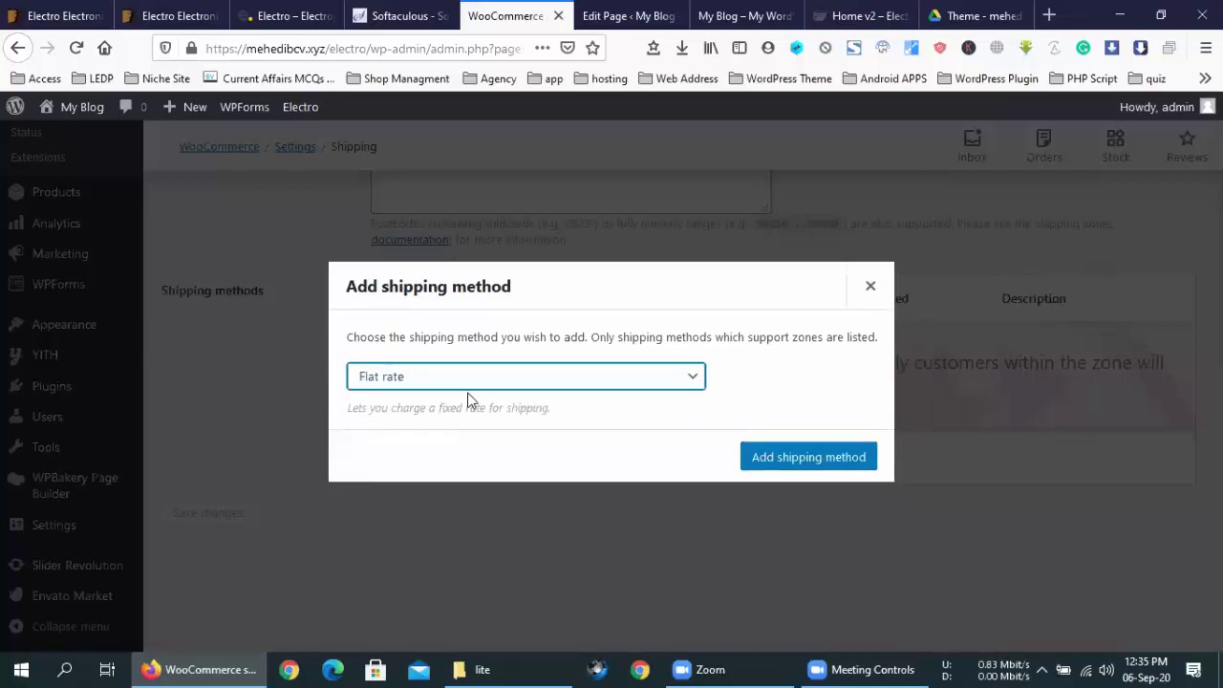
click(771, 460)
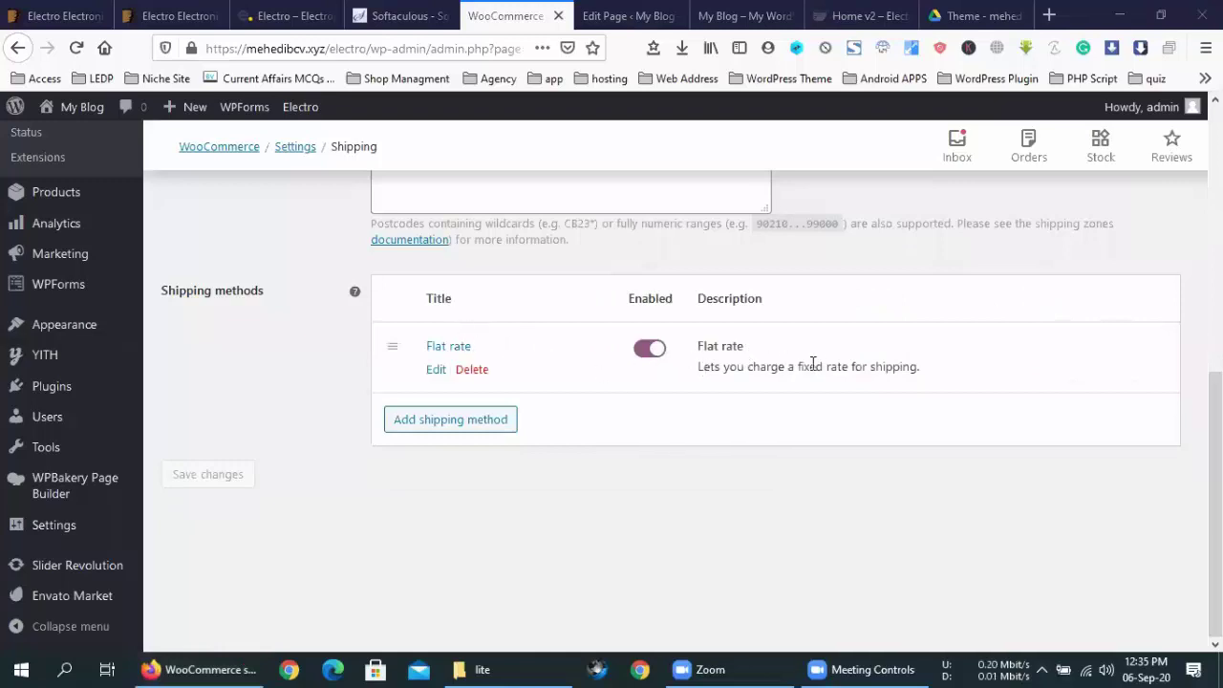
Set the Flat rate method's cost to 50 and its tax status to None, and save the method's settings.
click(437, 369)
double_click(513, 426)
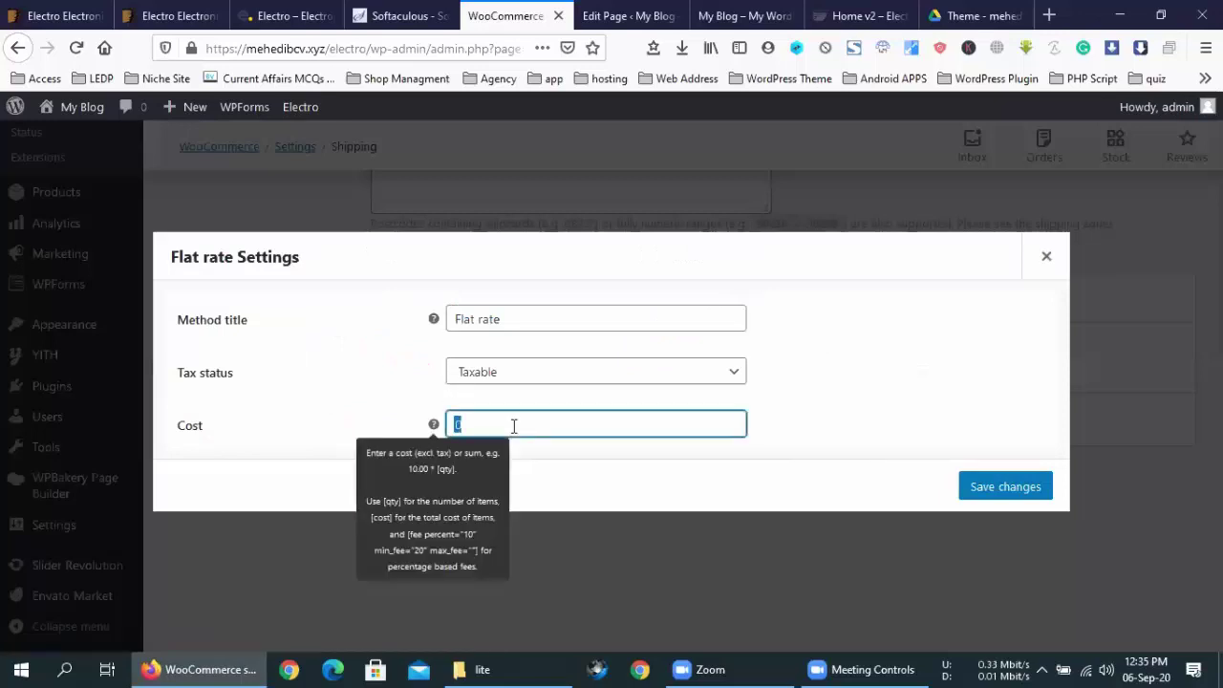
text(50)
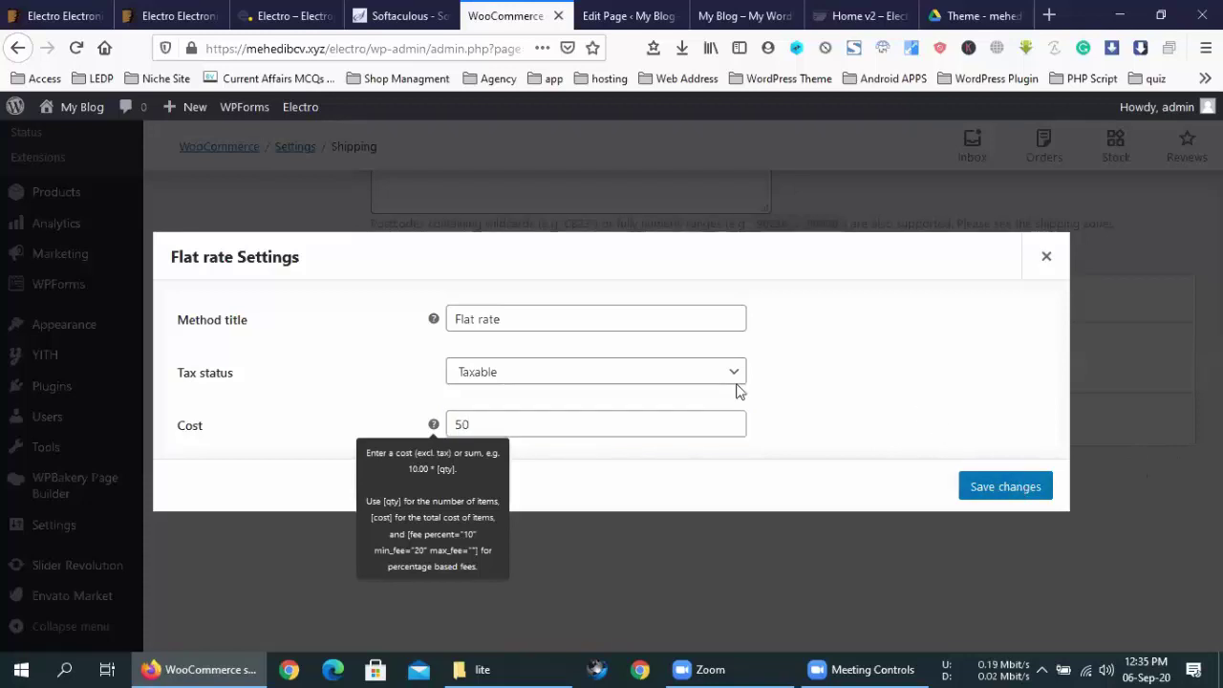
click(647, 374)
click(467, 424)
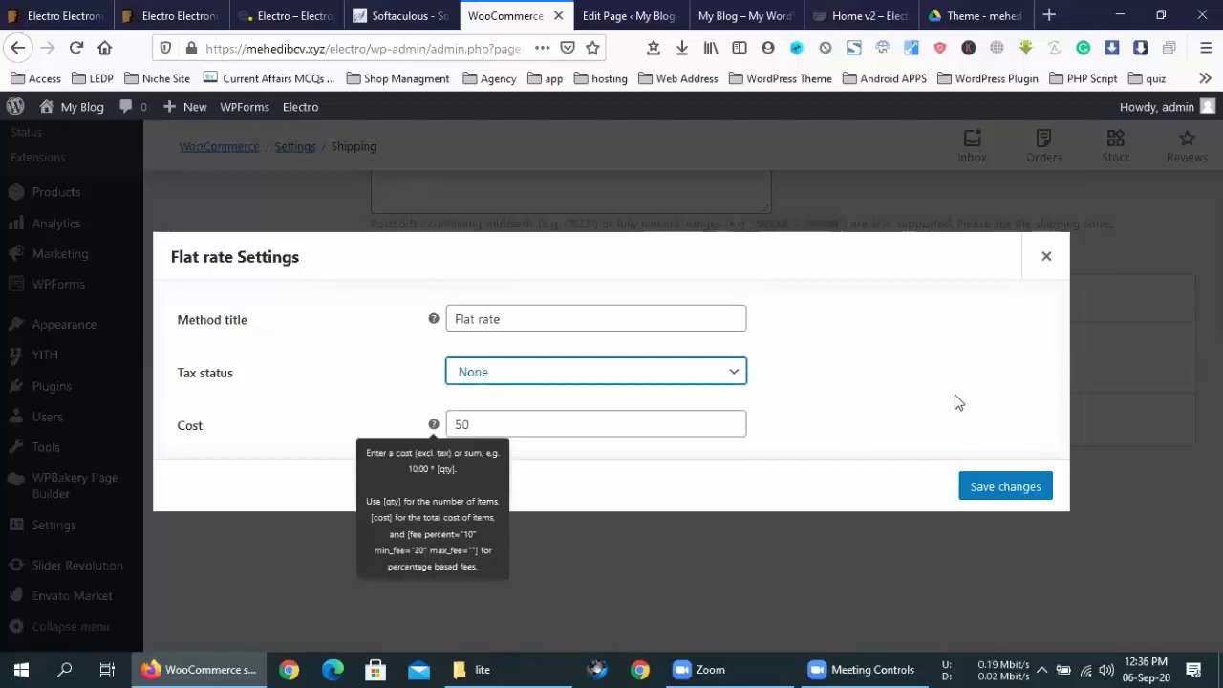
click(994, 485)
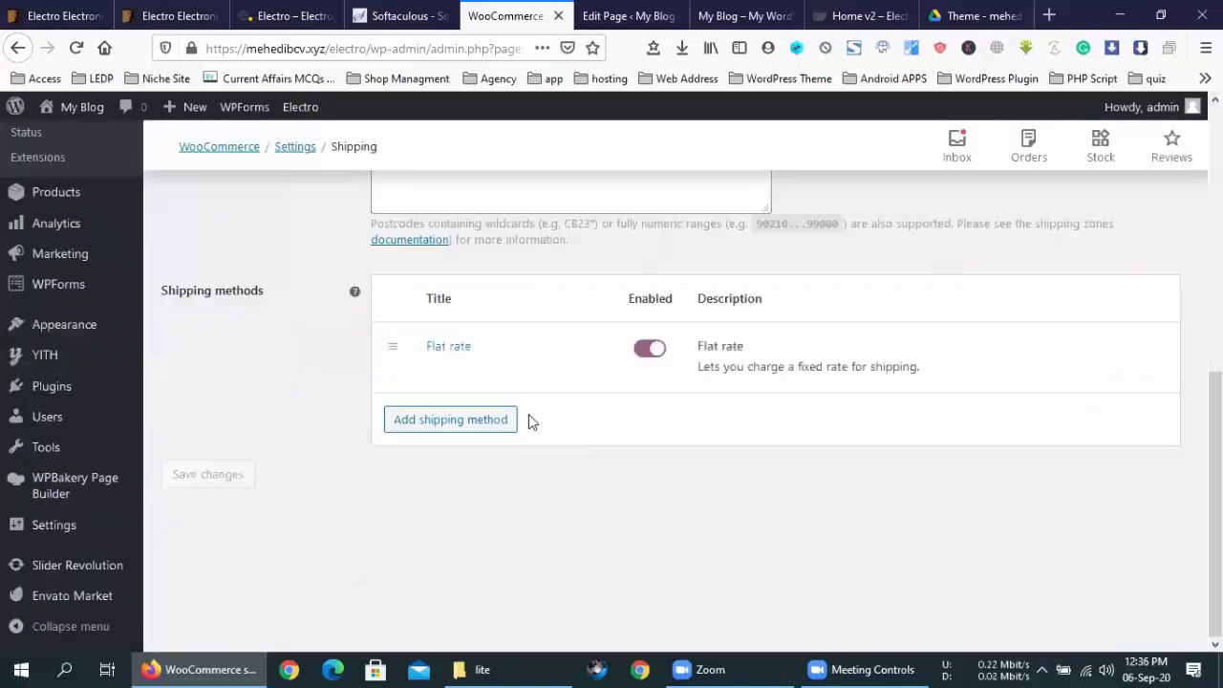
Add a second Flat rate shipping method to the zone and set its cost to 100.
click(465, 422)
click(468, 380)
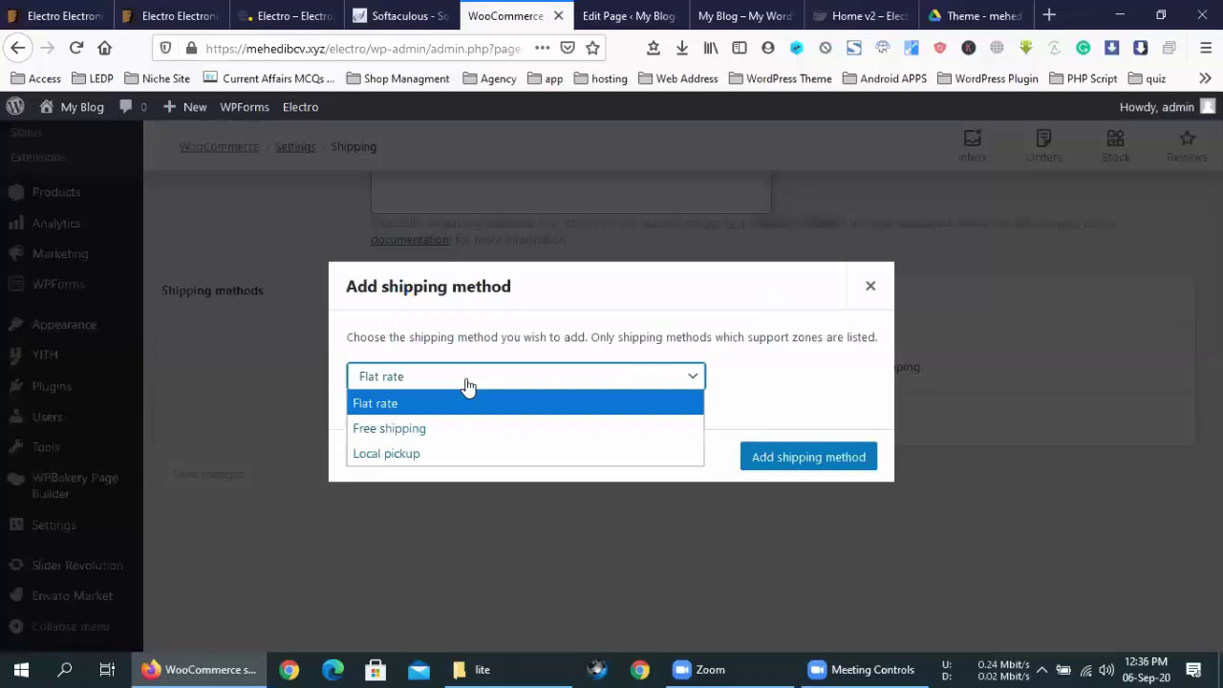
click(453, 403)
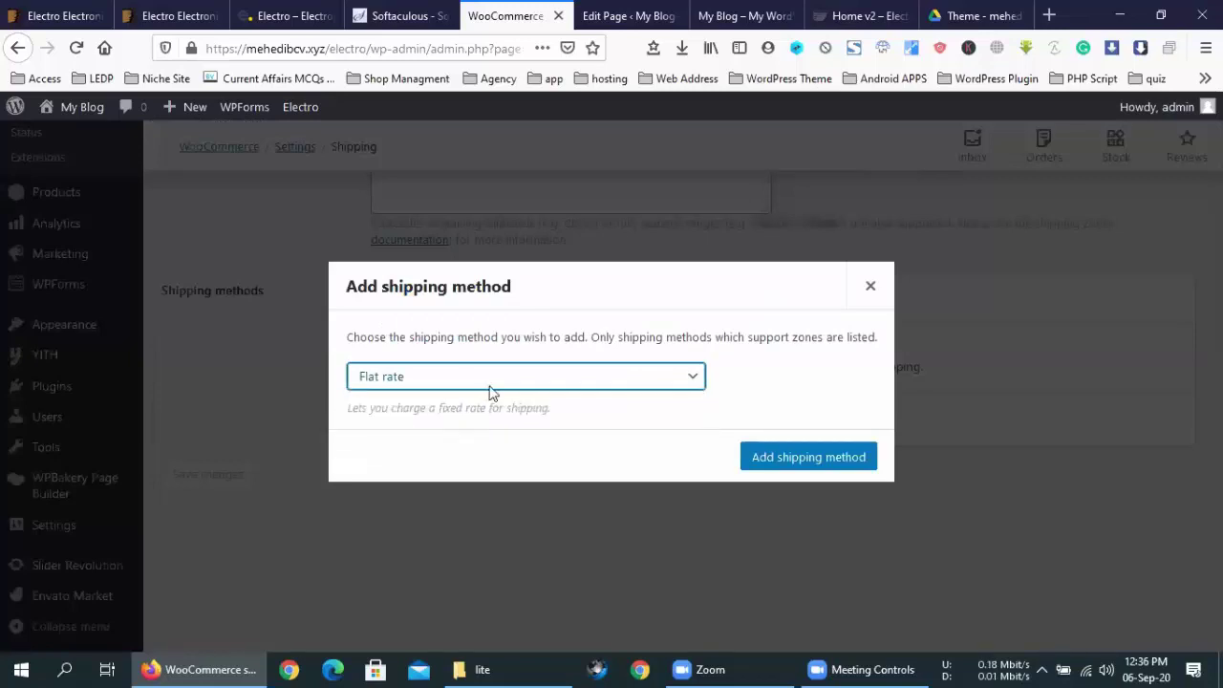
click(825, 455)
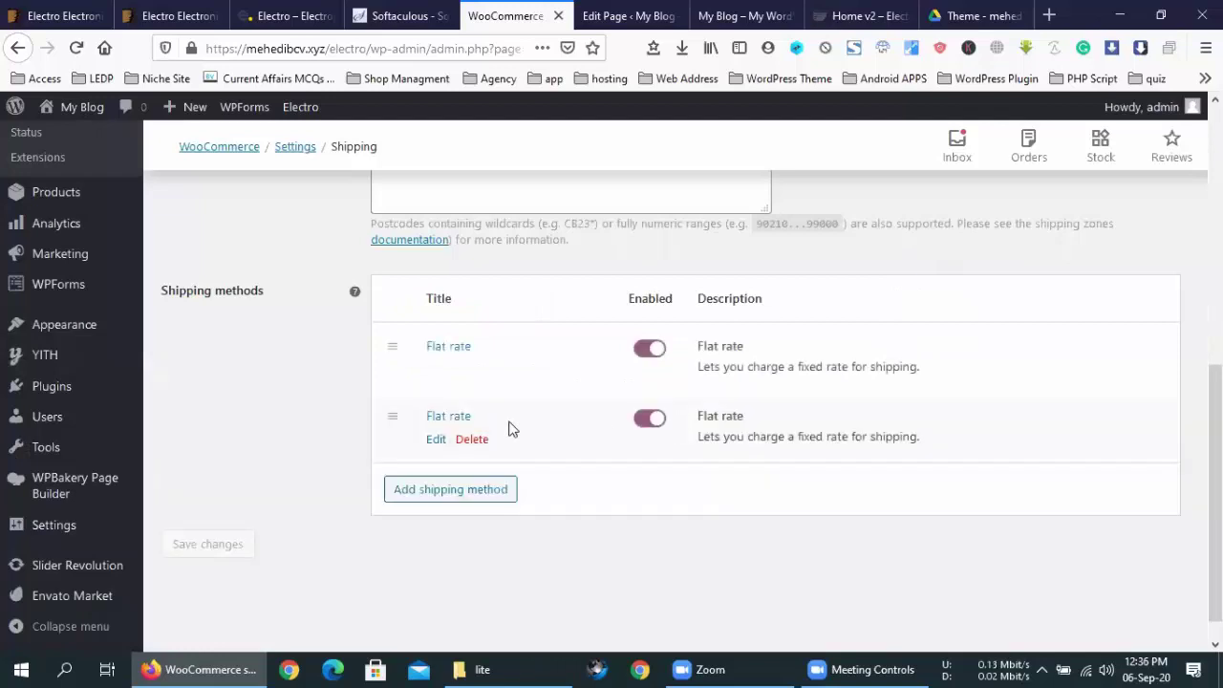
click(430, 440)
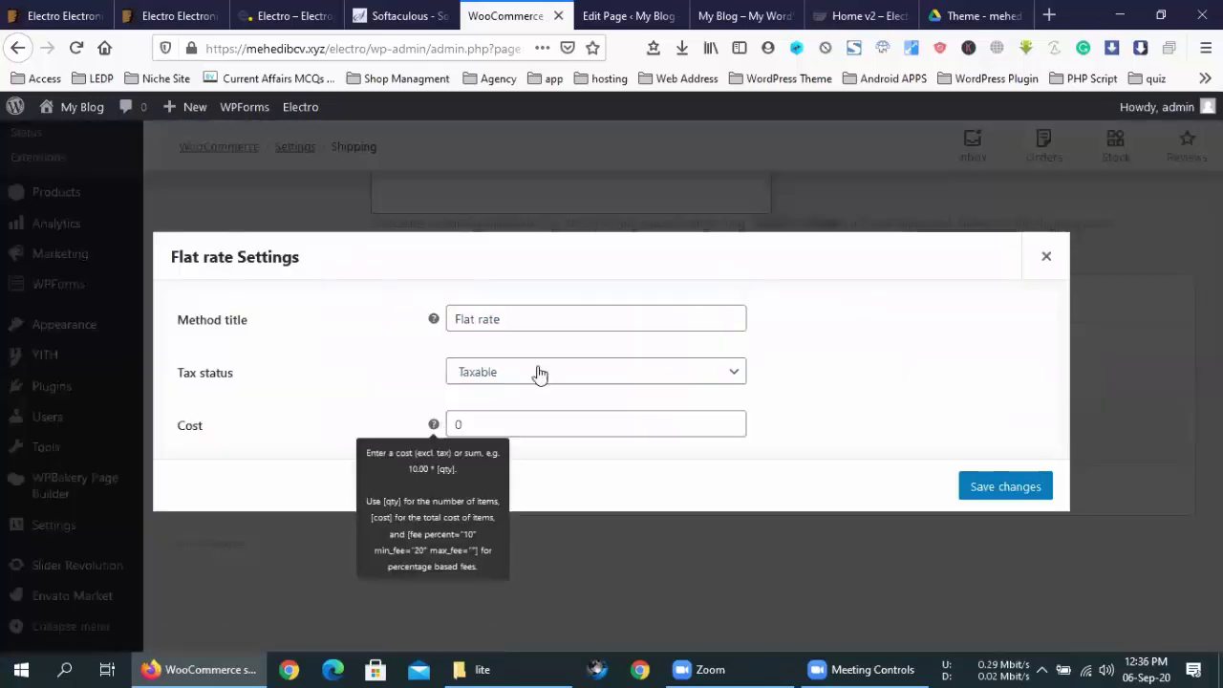
double_click(547, 423)
text(100)
click(1023, 483)
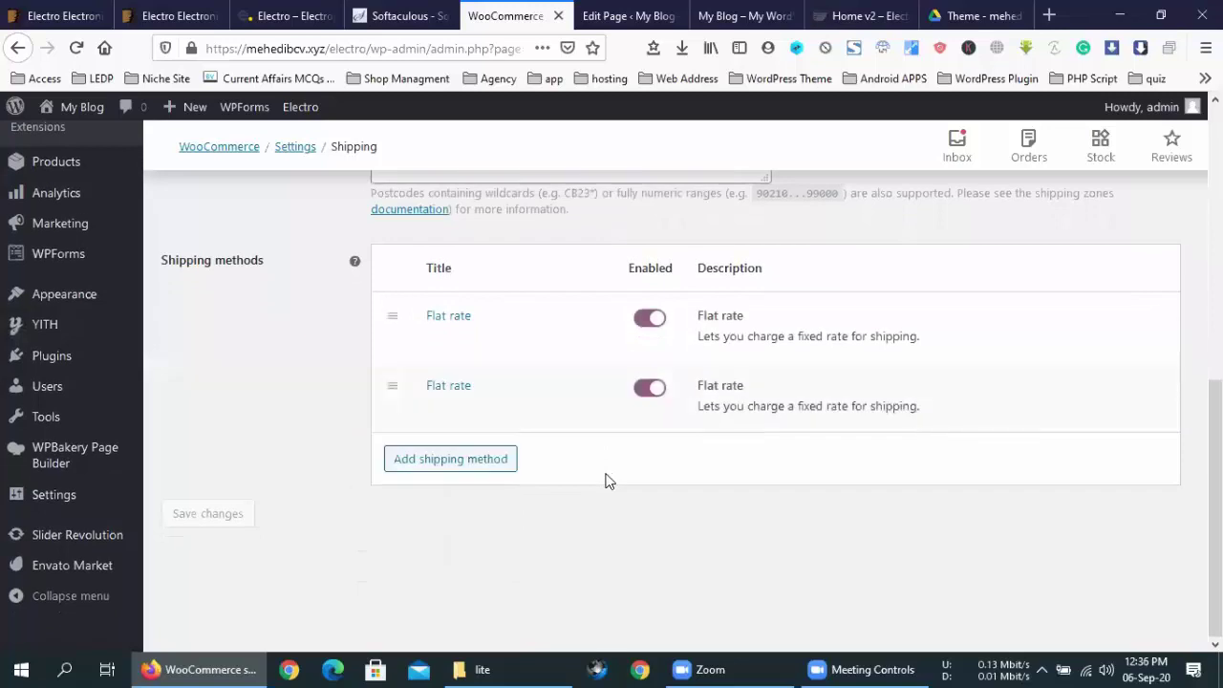
Dismiss the choice of a further shipping method and delete the second Flat rate from the zone.
click(451, 458)
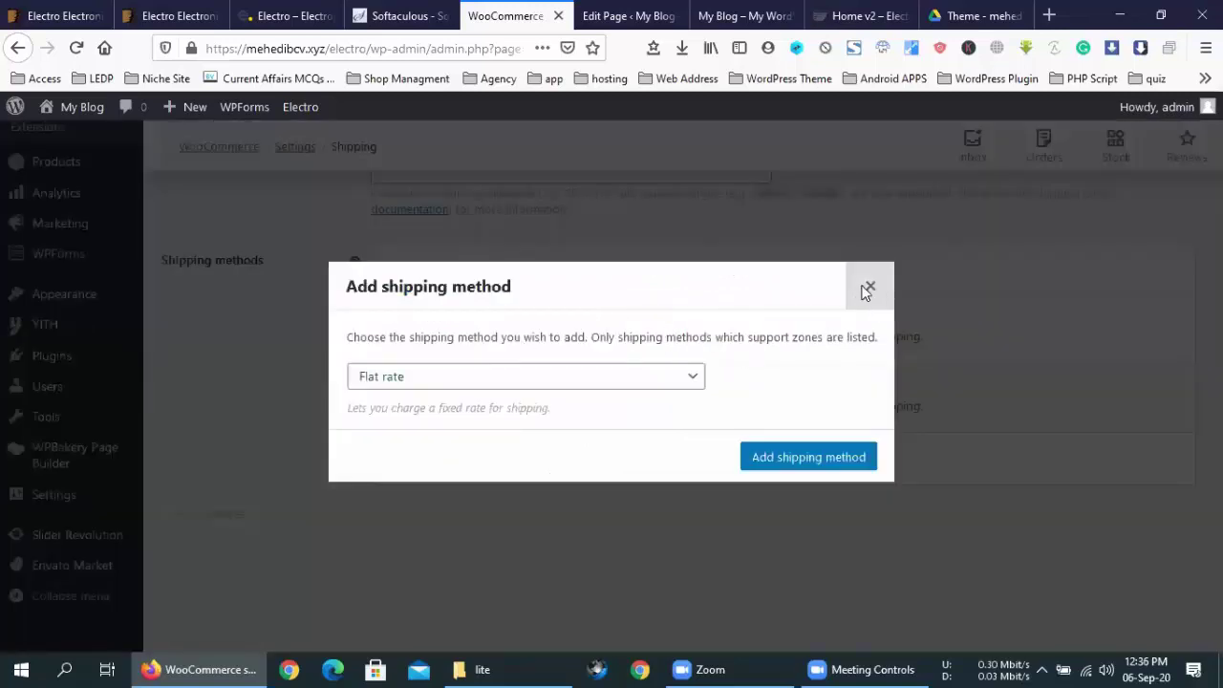
click(870, 286)
scroll(625, 475, up, 4)
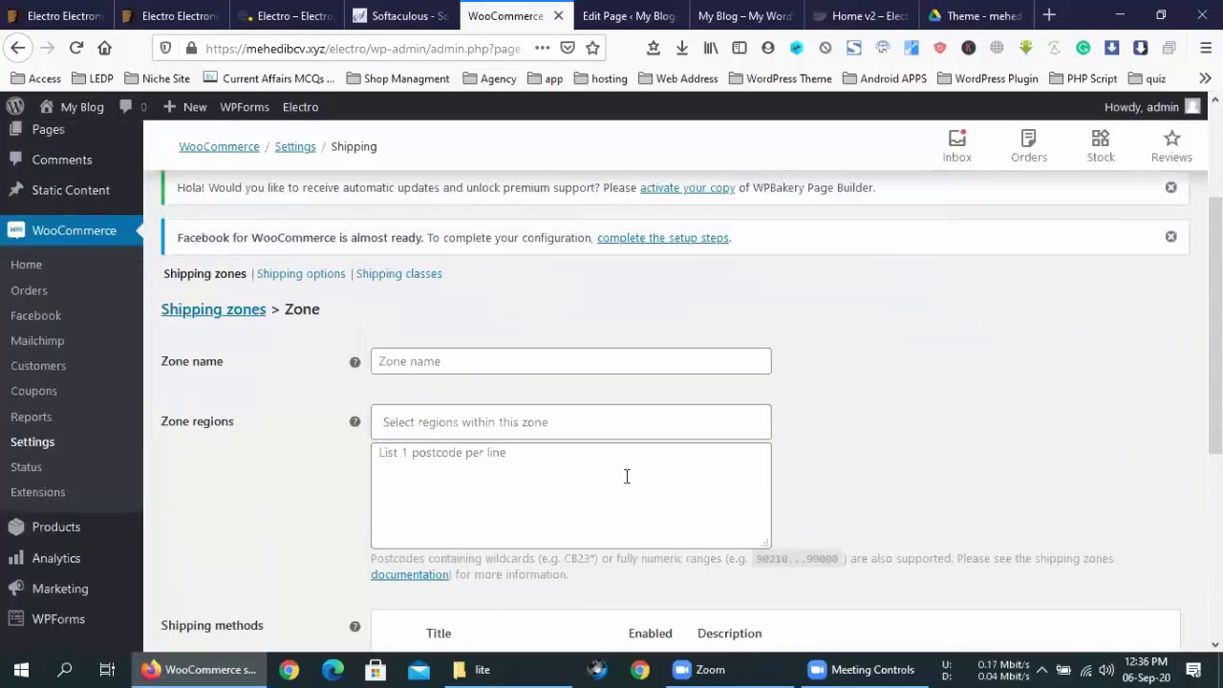
scroll(526, 366, down, 3)
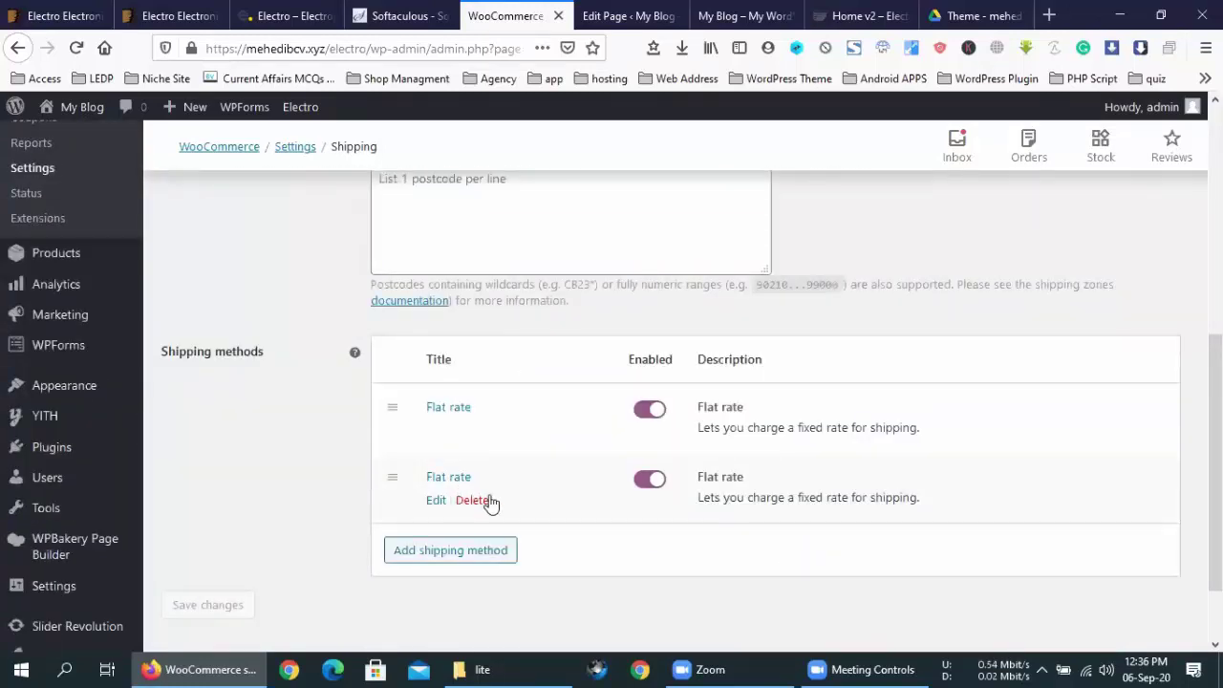
click(472, 500)
click(238, 541)
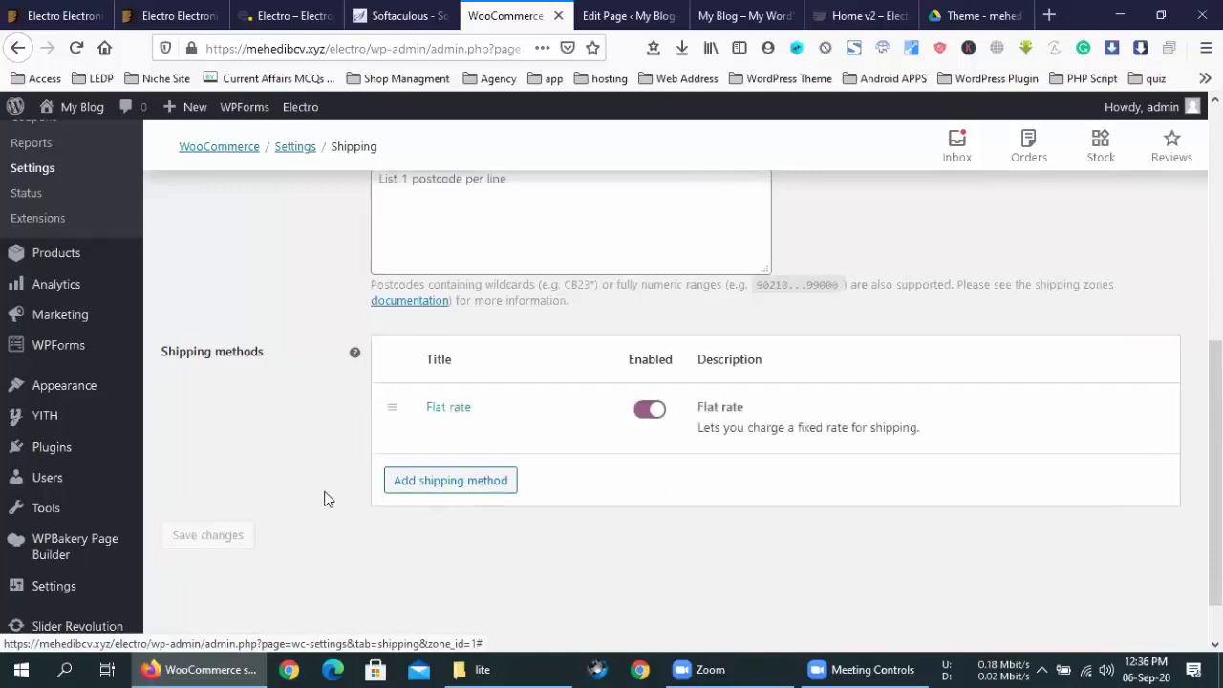
Return to the Shipping zones list and check the listed zones with their regions and shipping methods.
scroll(324, 499, up, 5)
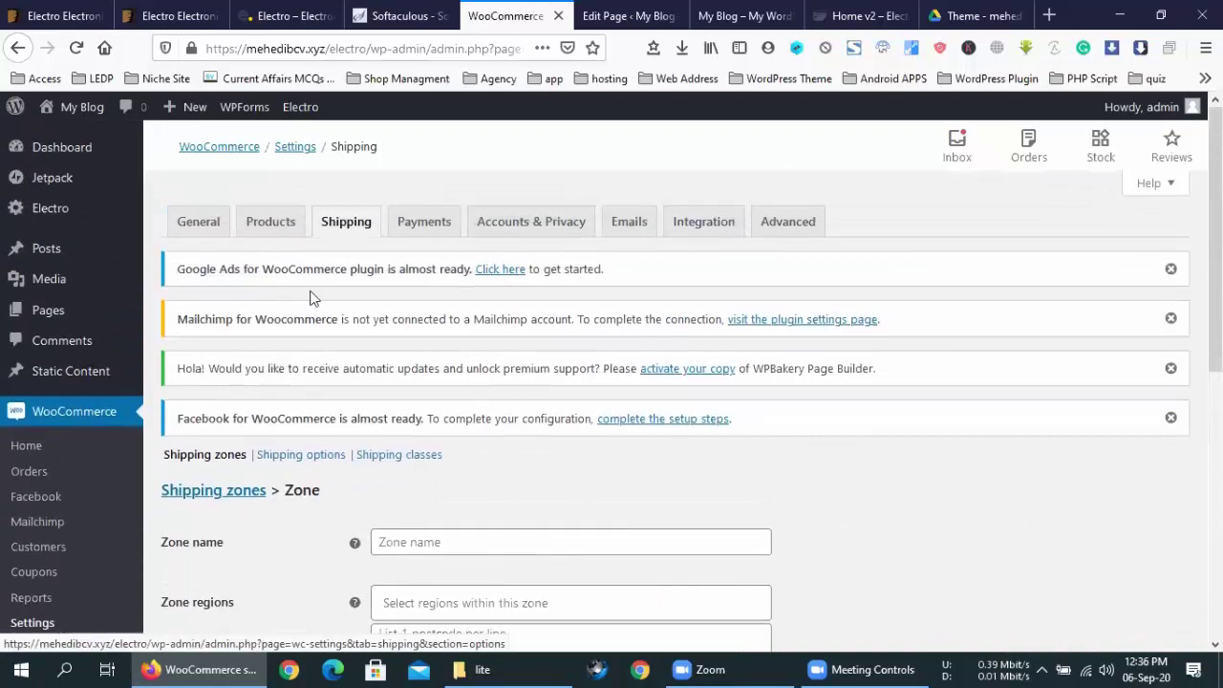
click(346, 230)
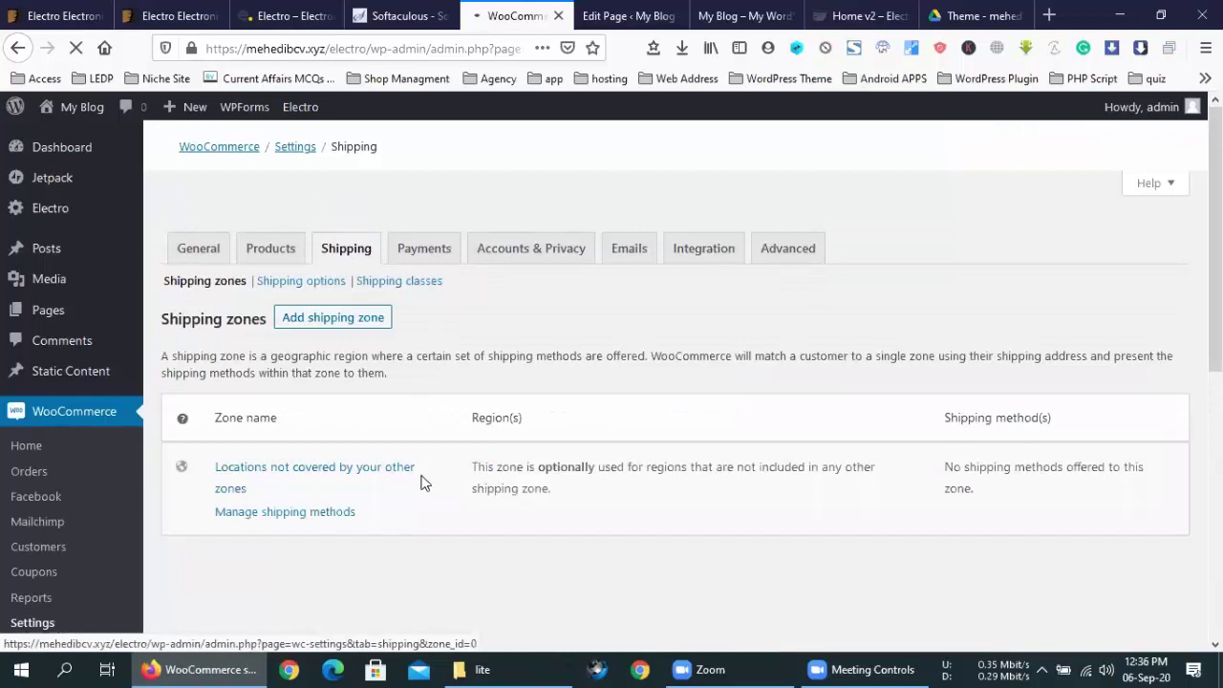
scroll(464, 443, down, 2)
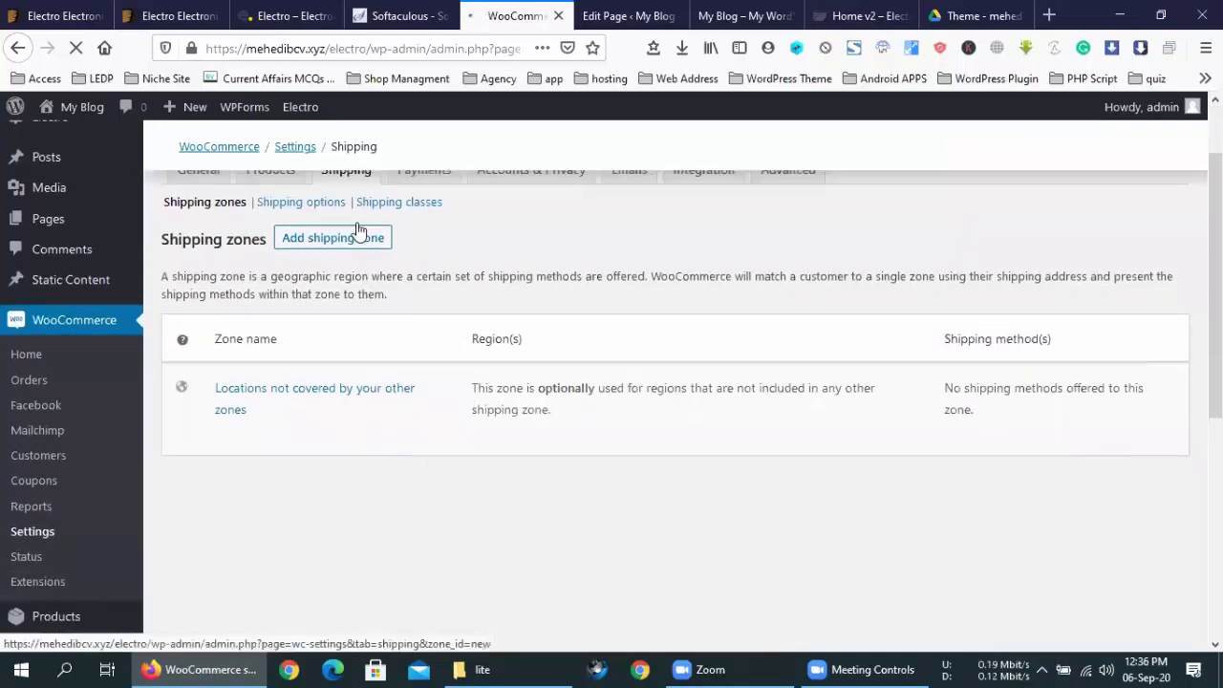
scroll(410, 407, down, 2)
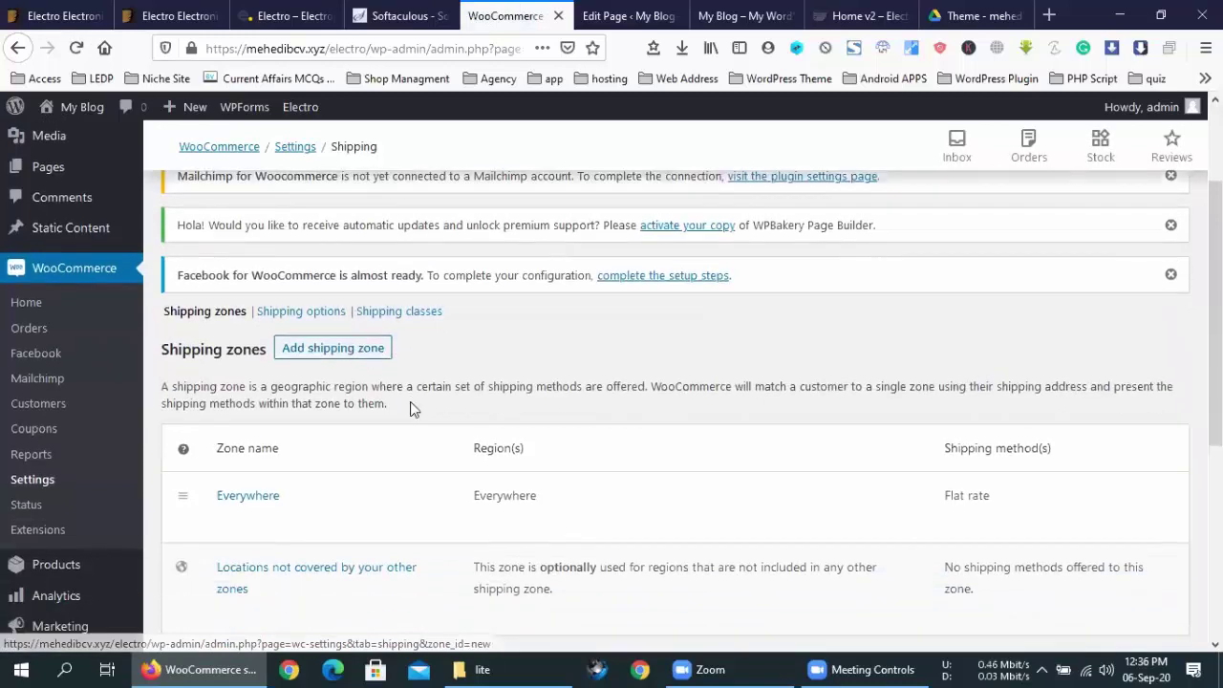
double_click(504, 457)
click(496, 458)
Open another blank shipping zone, view its name, region and shipping method fields, and return to the zone list without saving.
click(363, 315)
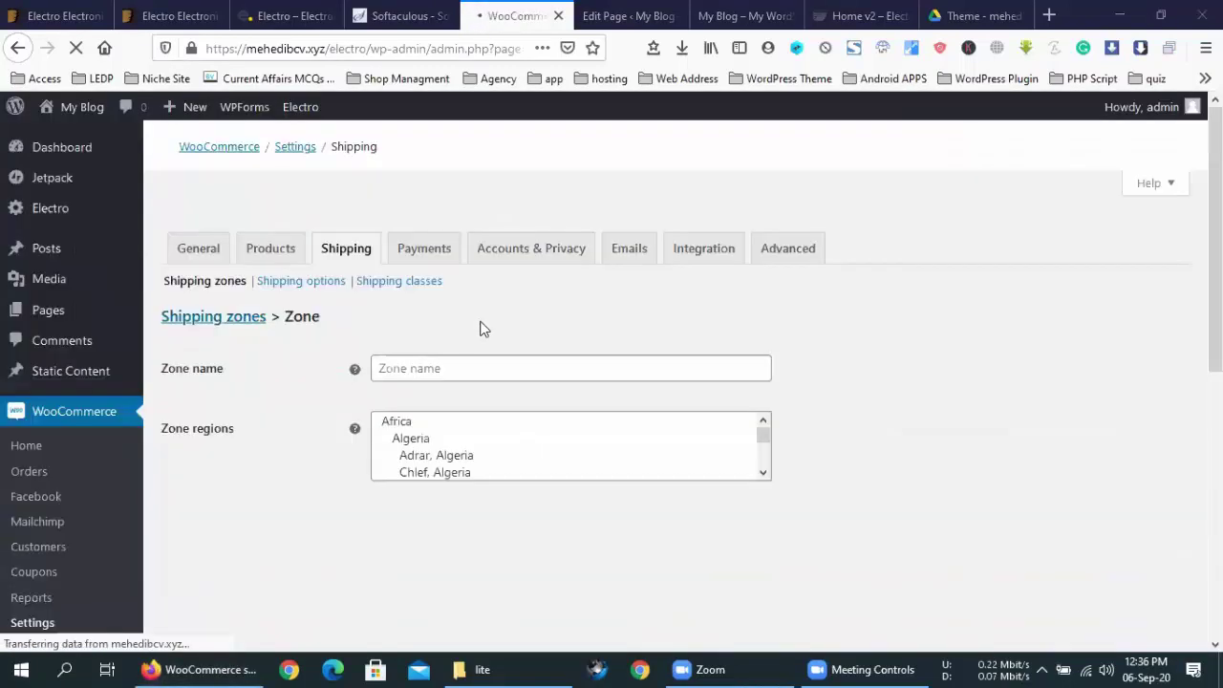
click(472, 371)
scroll(472, 374, down, 2)
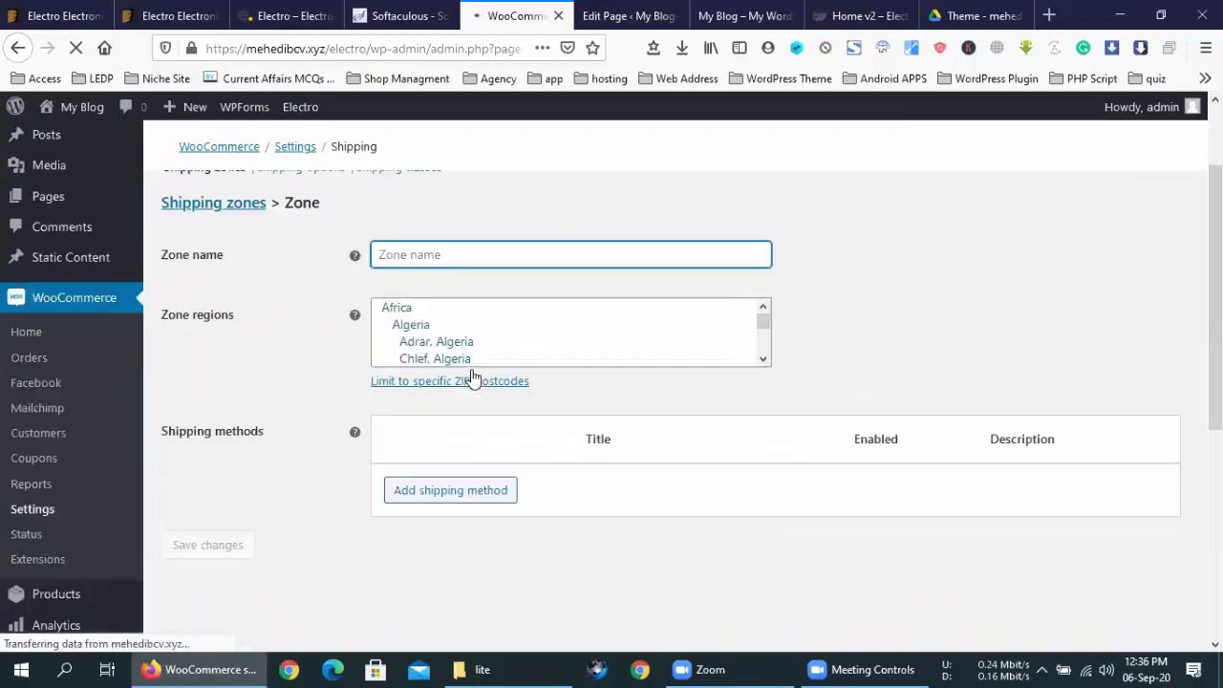
click(500, 386)
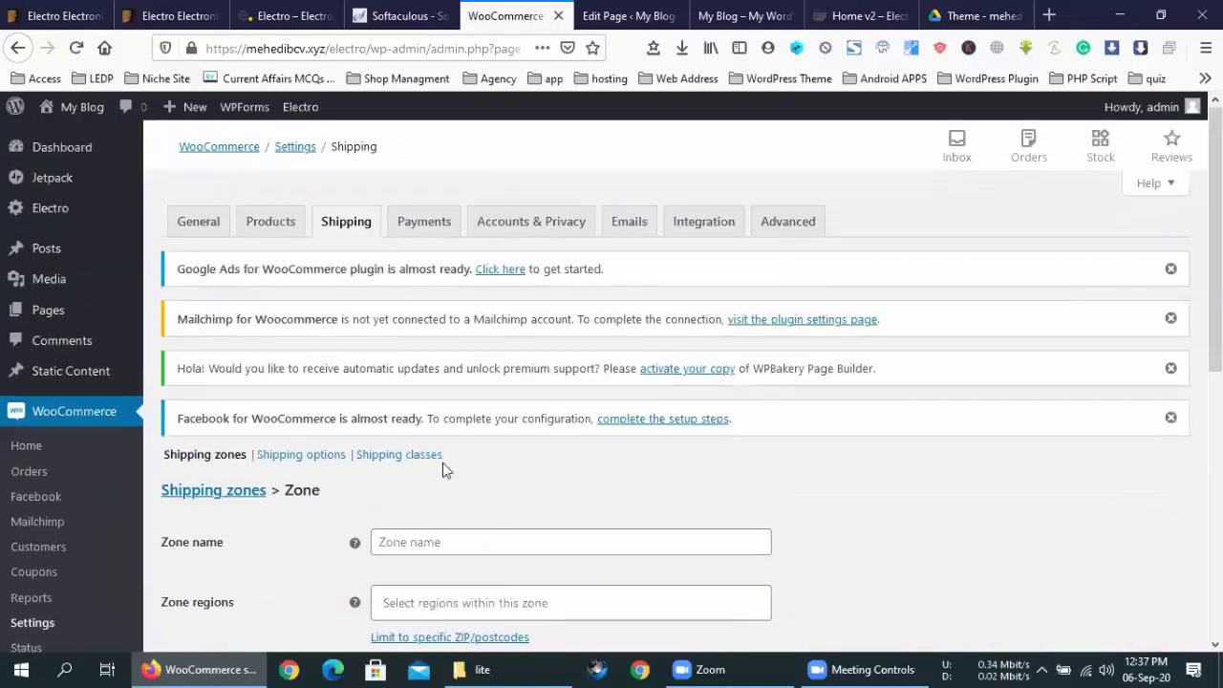
click(348, 219)
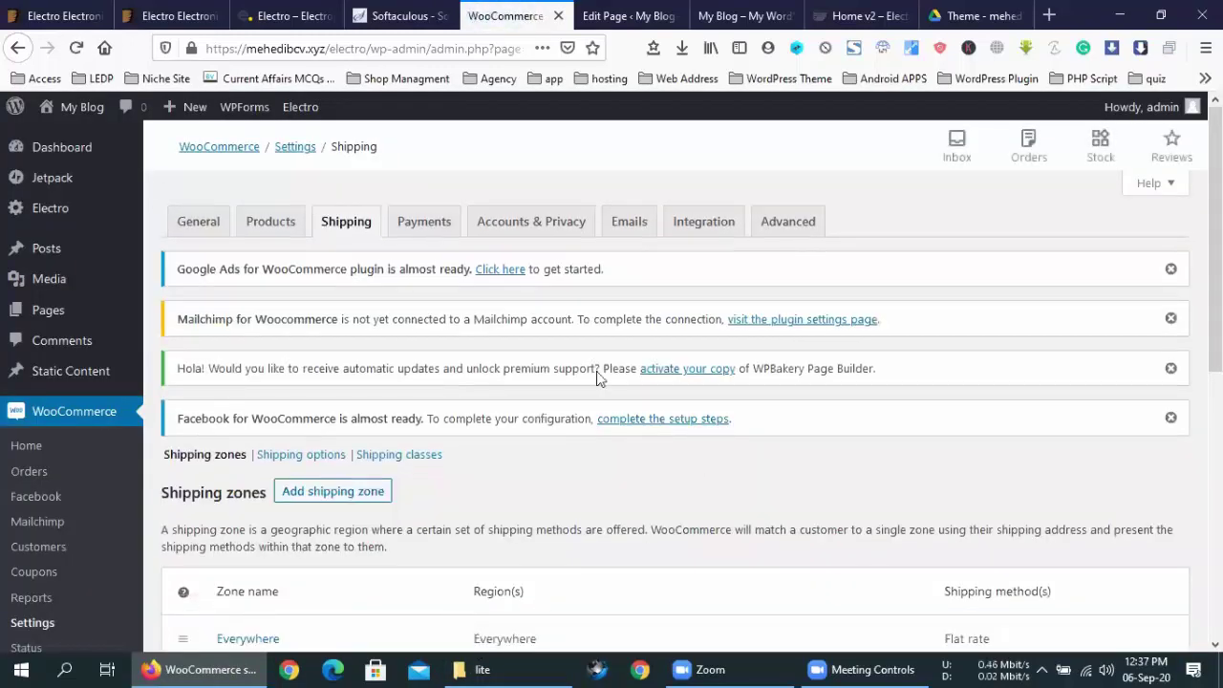
Look over the available payment methods in the WooCommerce Payments settings.
click(418, 228)
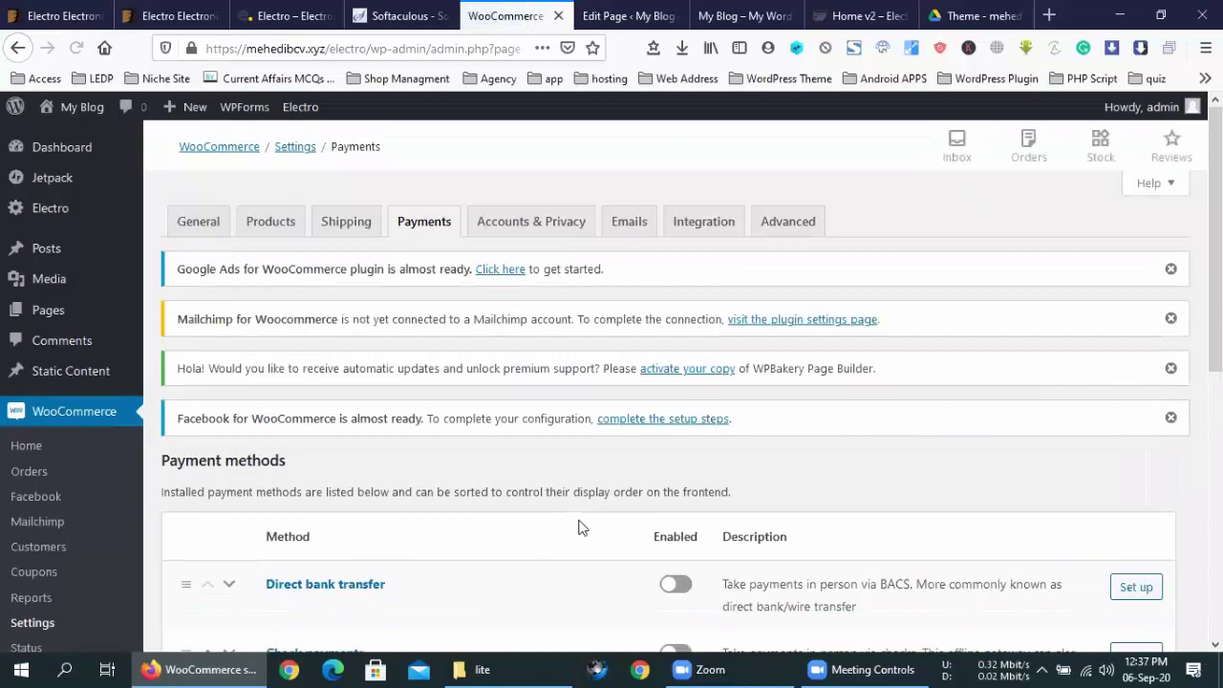
scroll(580, 528, down, 3)
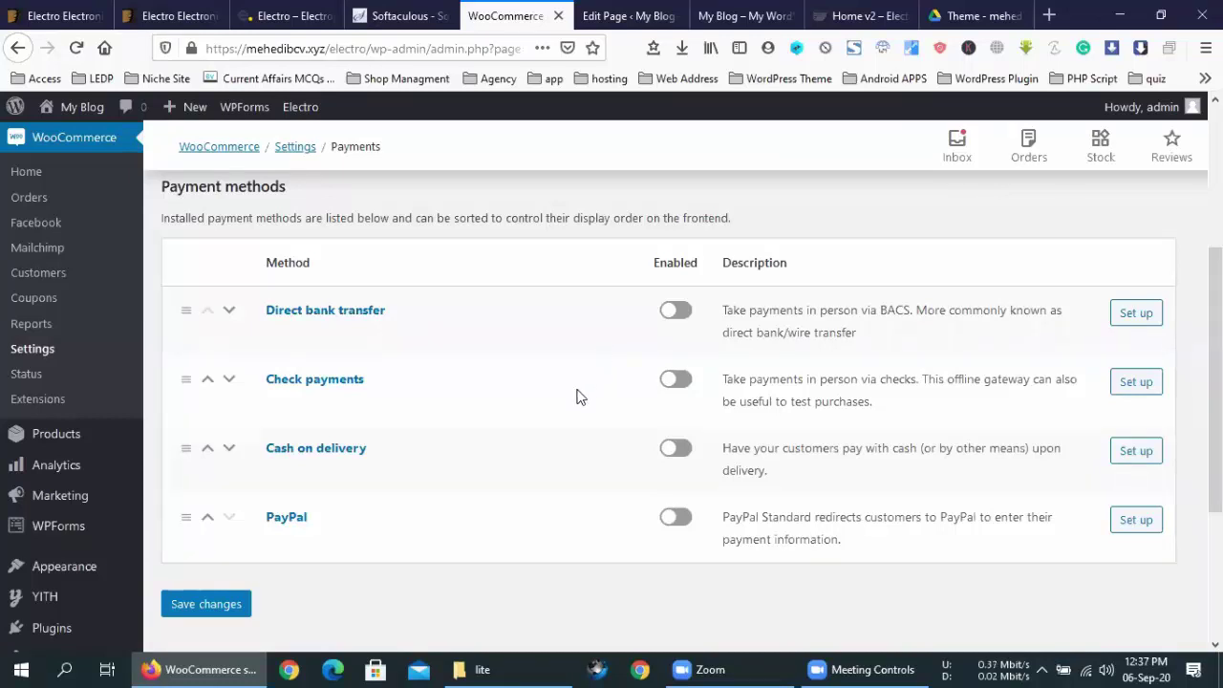
scroll(577, 395, up, 5)
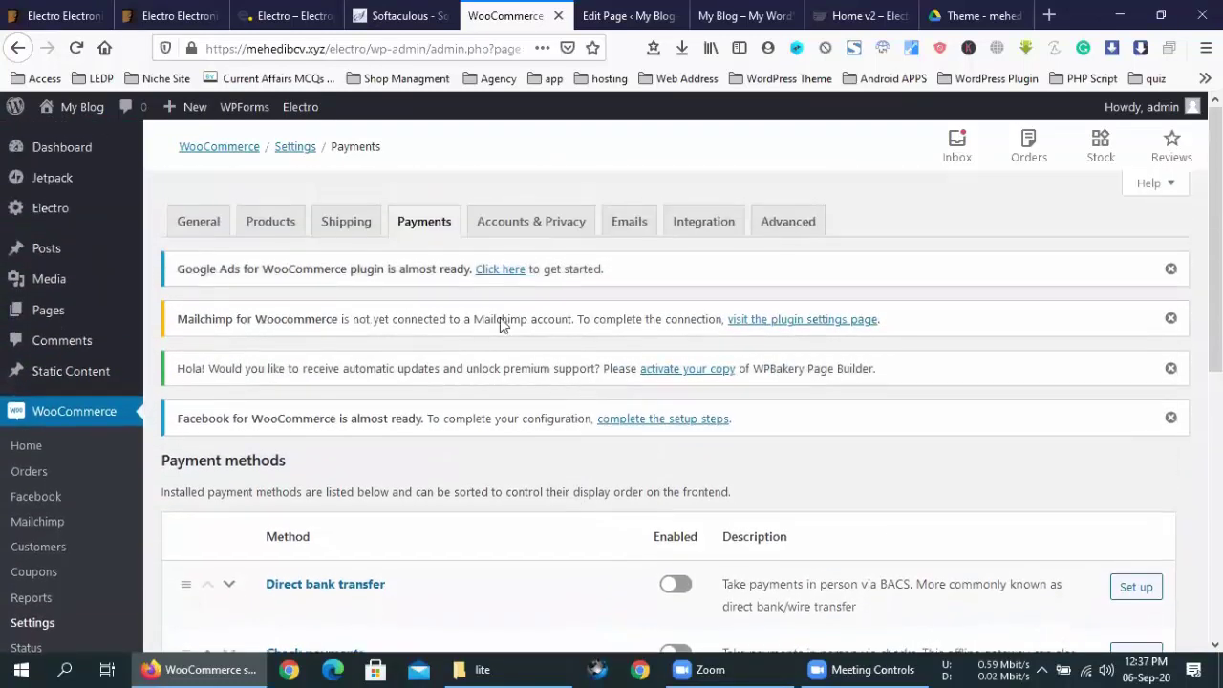
Look over the guest checkout, account creation, privacy policy and data retention options under Accounts & Privacy, and open the Emails settings.
click(544, 224)
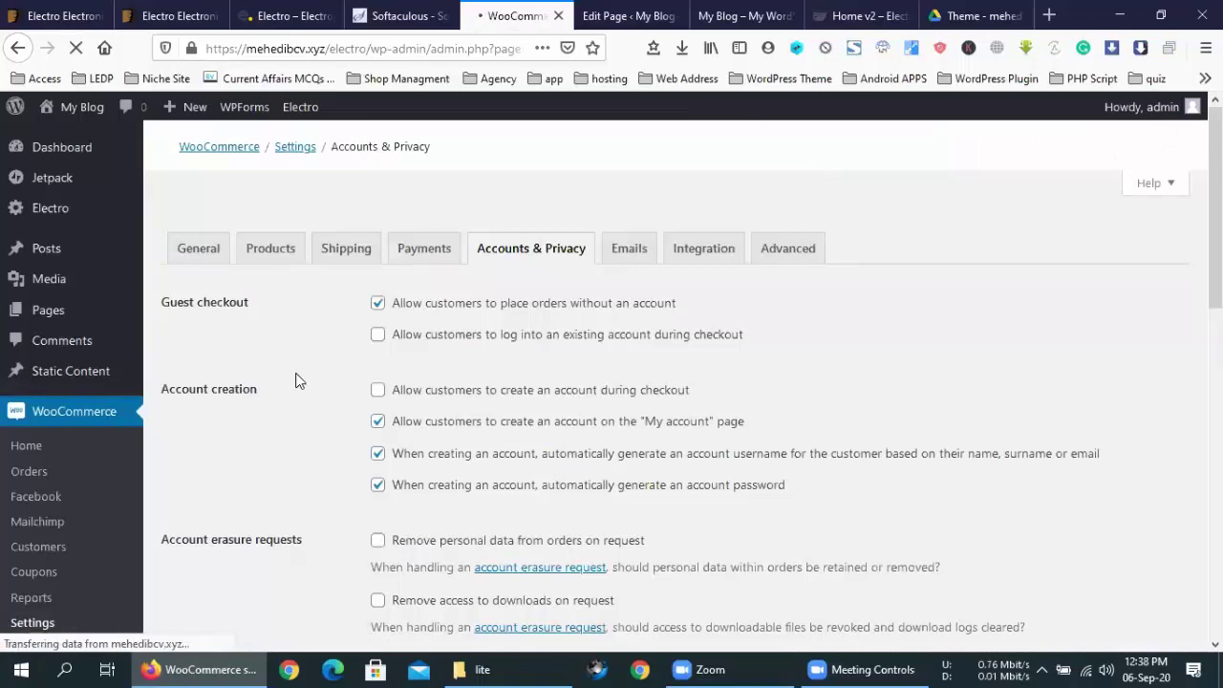
scroll(485, 363, down, 6)
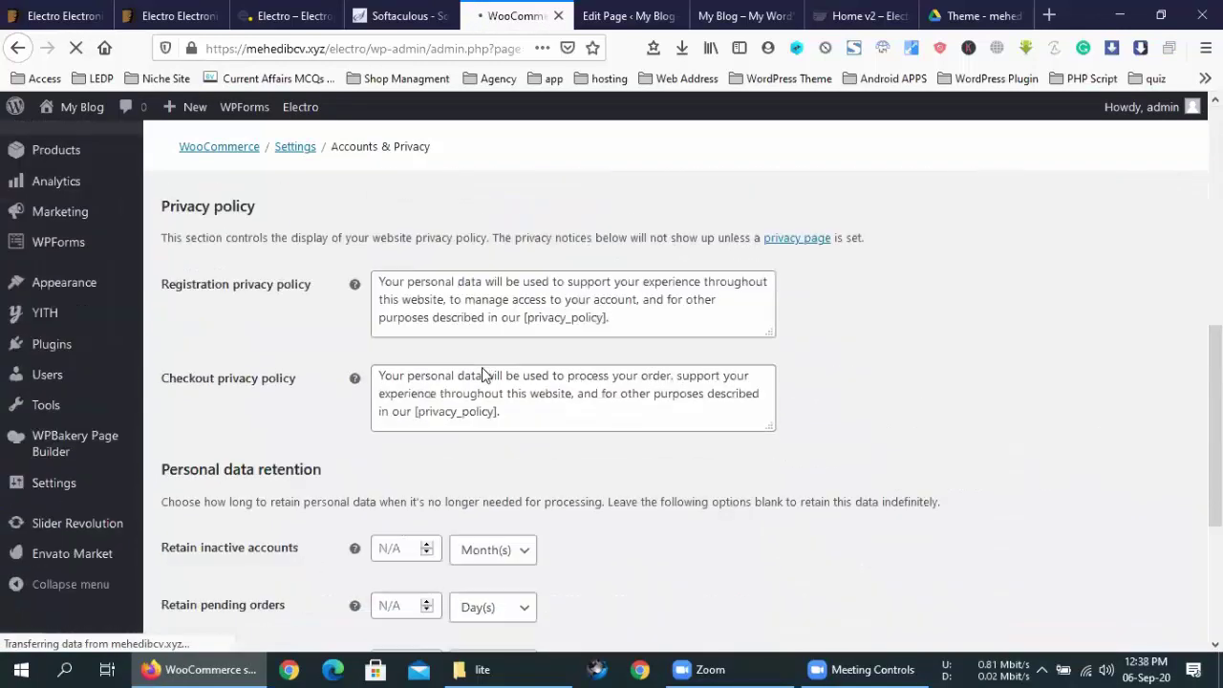
scroll(482, 375, up, 3)
scroll(482, 374, up, 3)
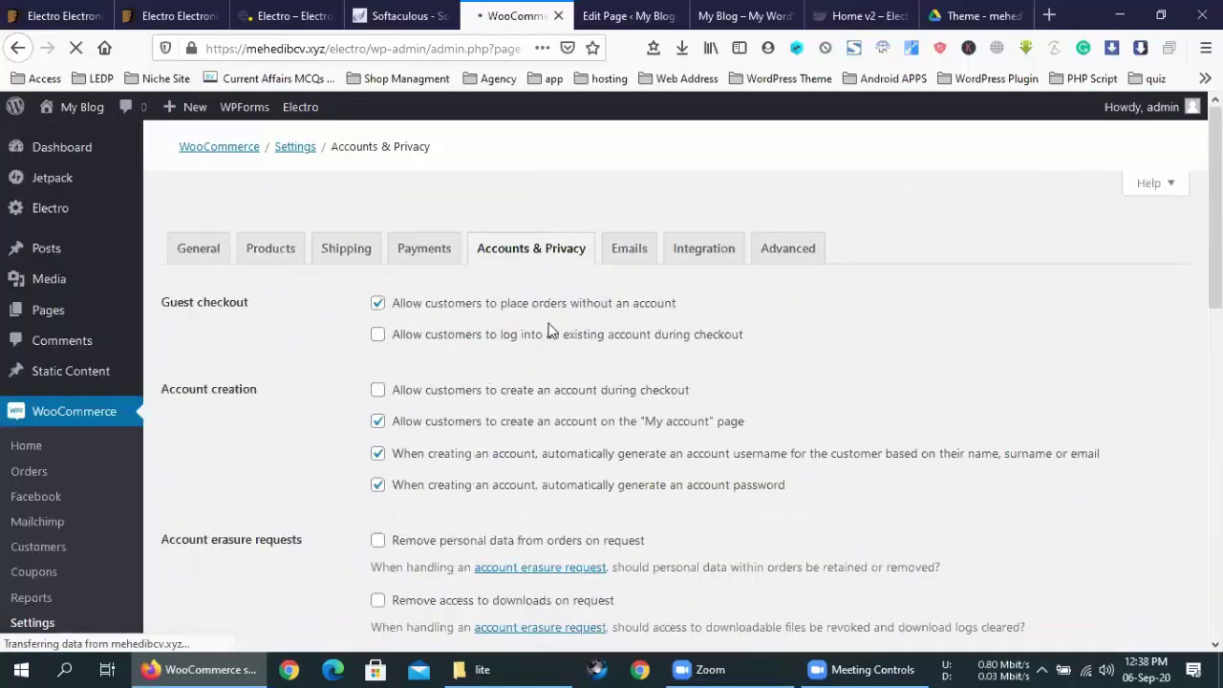
click(626, 256)
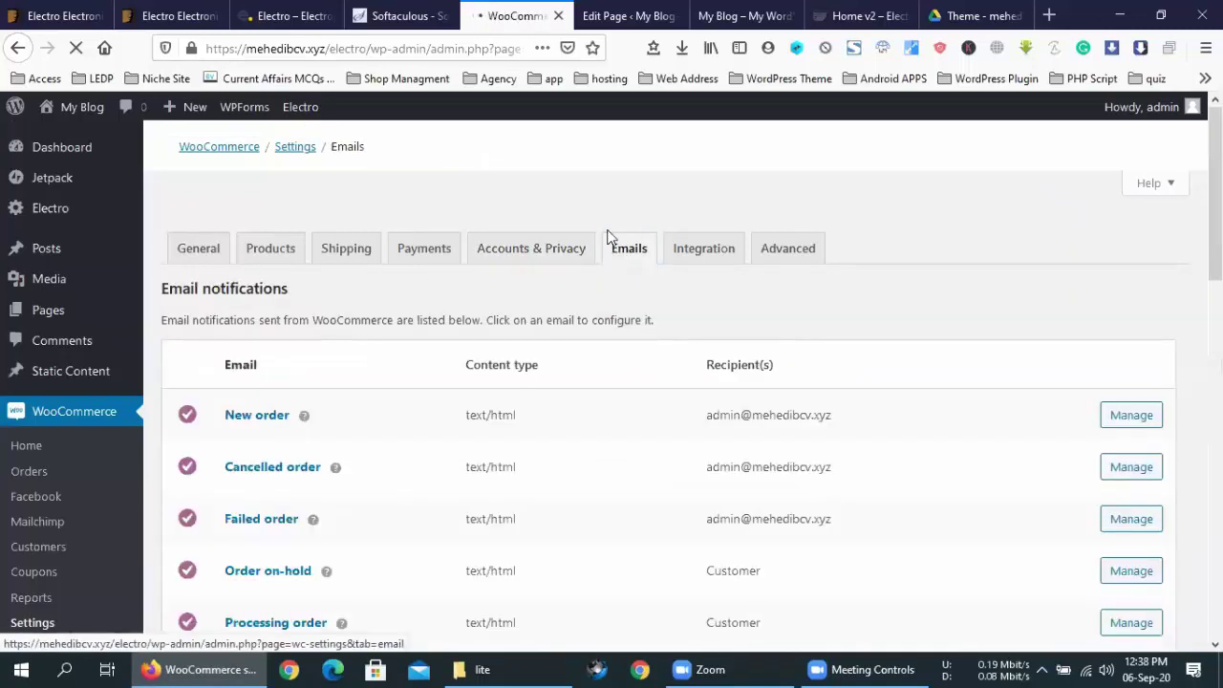
Look over the WooCommerce email notifications, sender options and email template colours, and read the New order notification's description.
scroll(586, 415, down, 4)
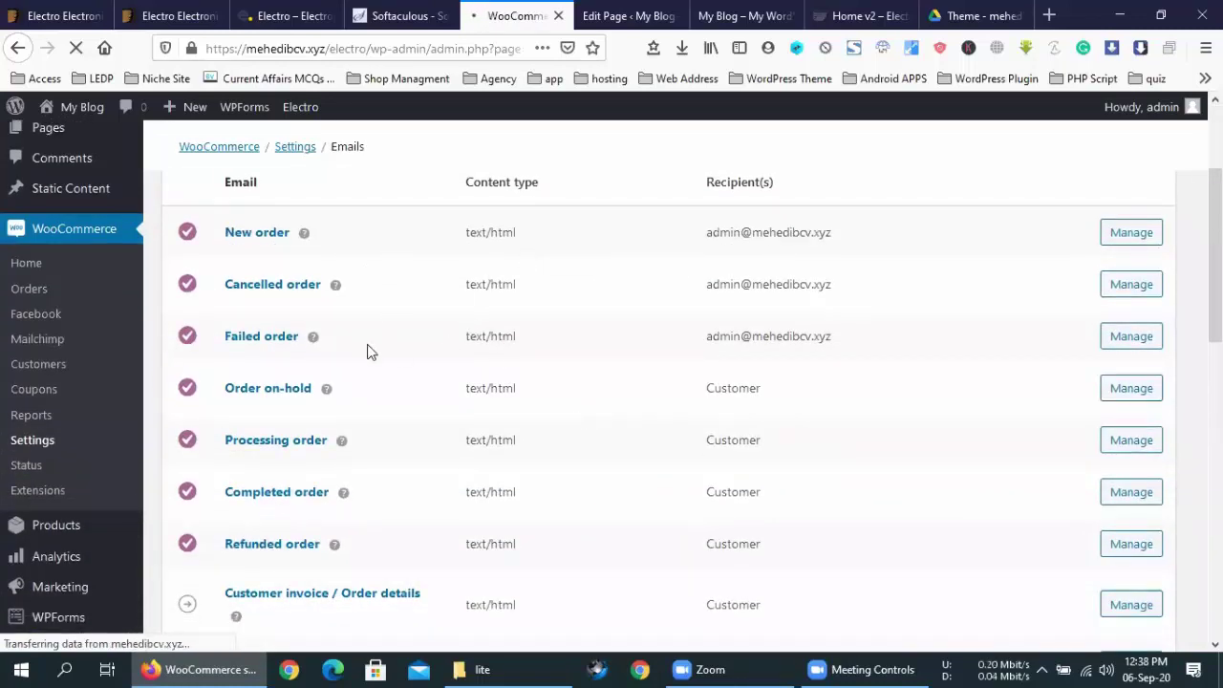
scroll(501, 344, down, 5)
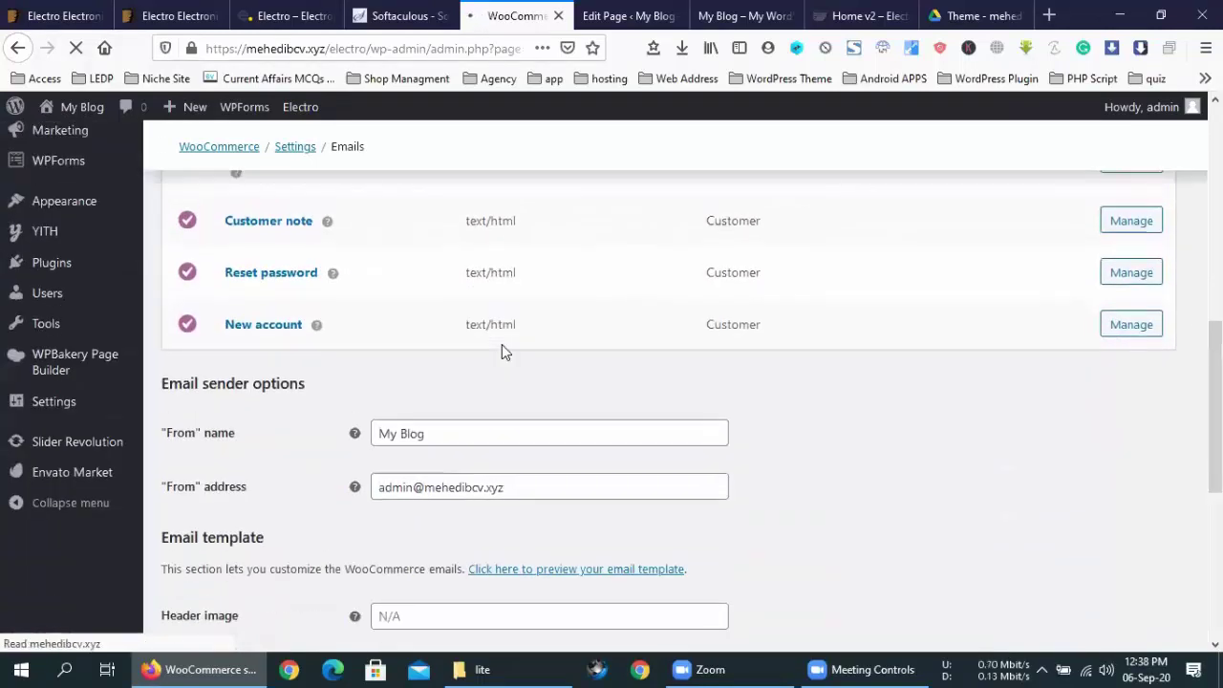
scroll(502, 347, down, 6)
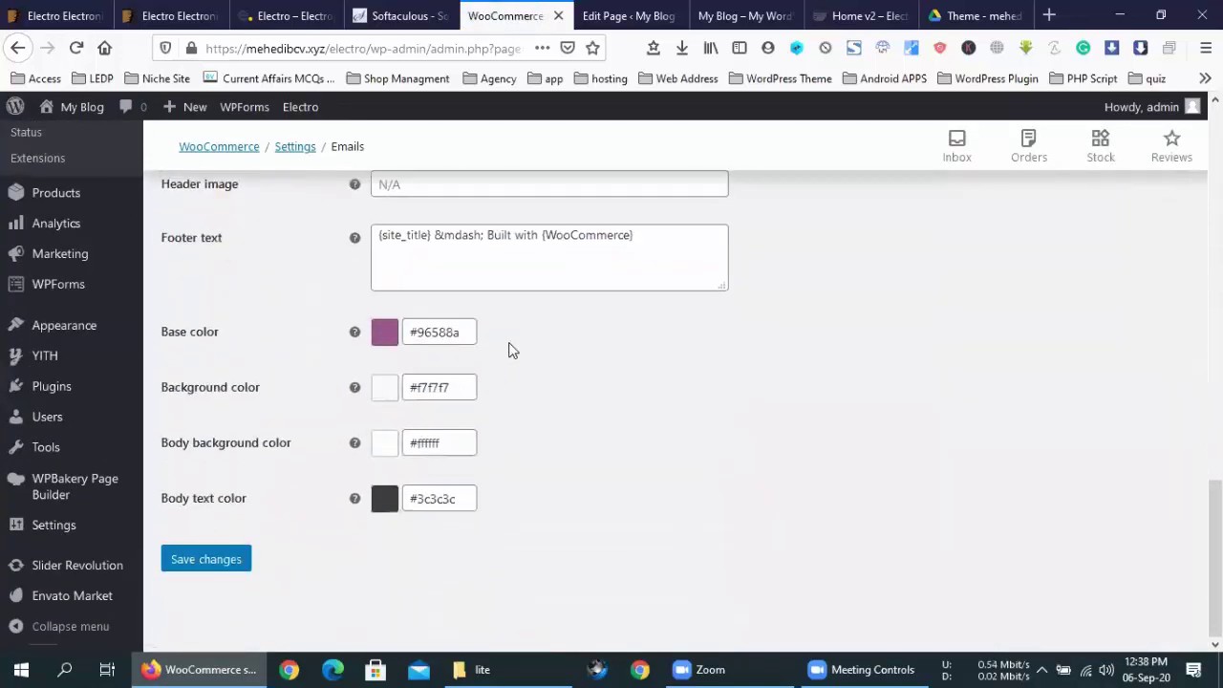
scroll(509, 351, up, 12)
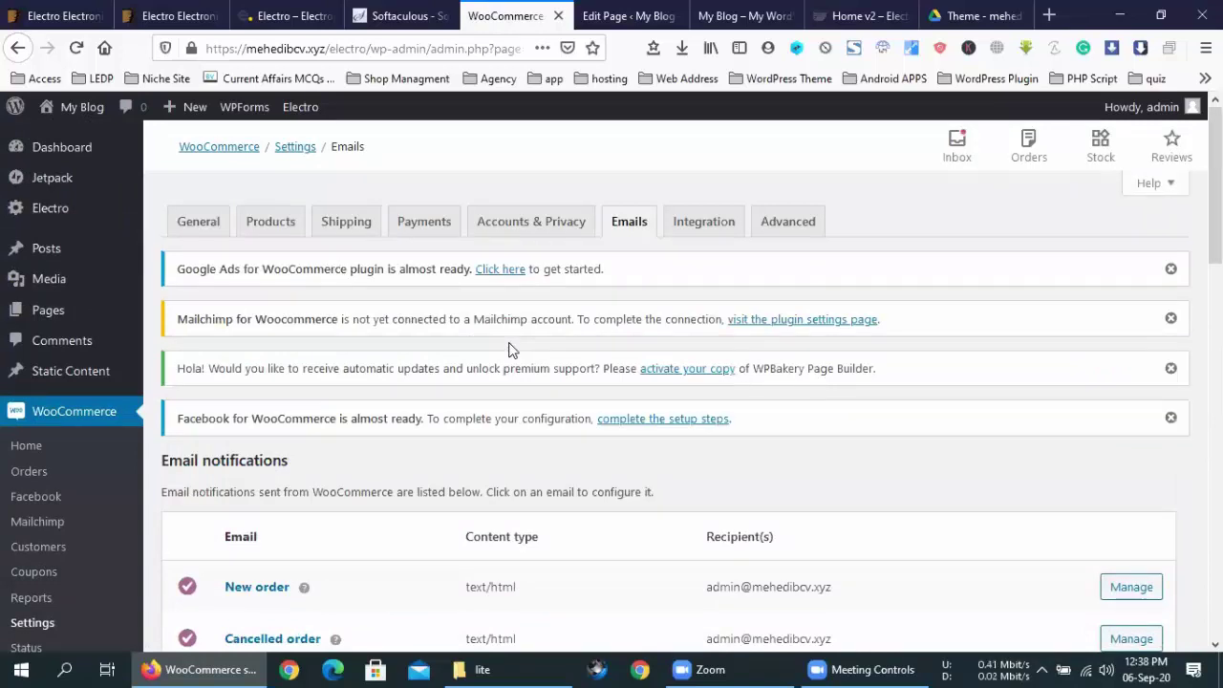
scroll(509, 350, down, 5)
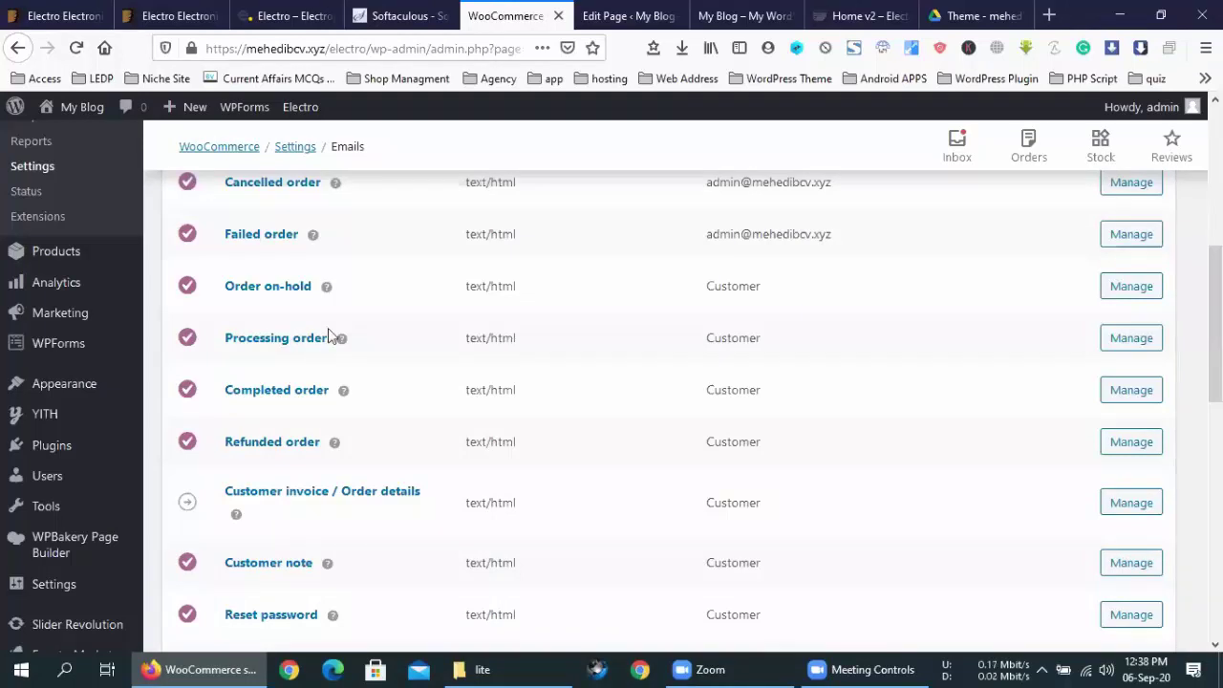
mouse_move(343, 337)
scroll(344, 338, up, 1)
scroll(346, 342, up, 3)
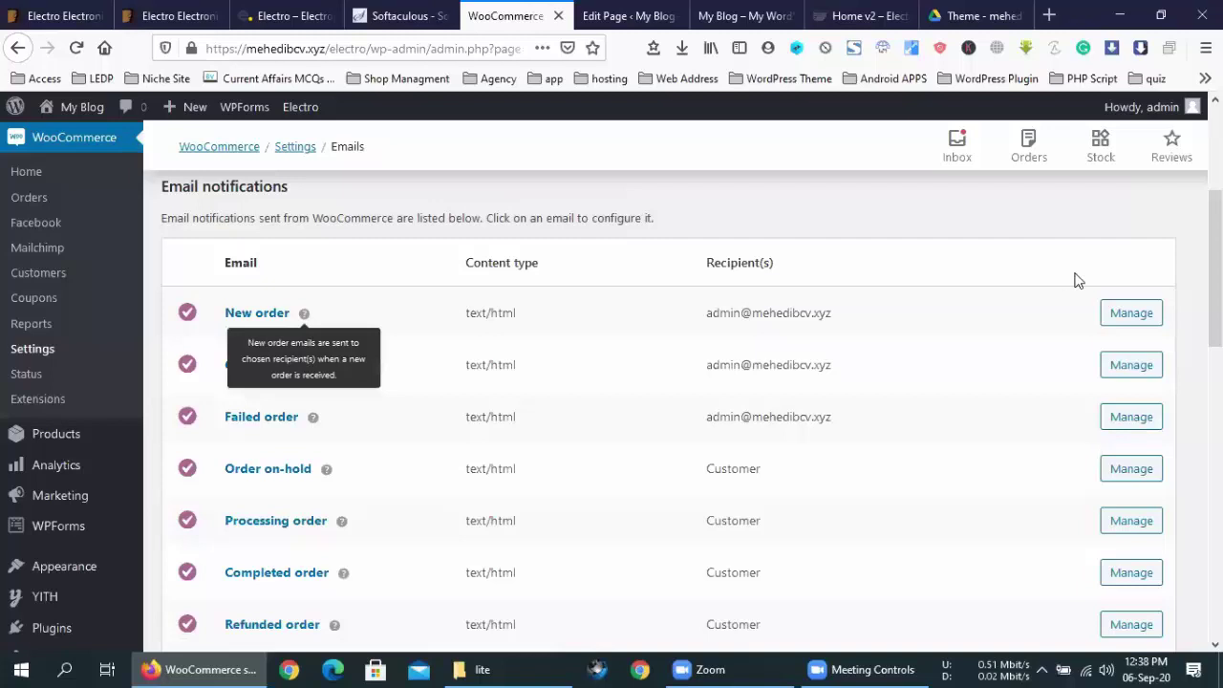
Open the New order email's settings and review its enable option, recipient, subject, heading, additional content and email type.
click(1118, 309)
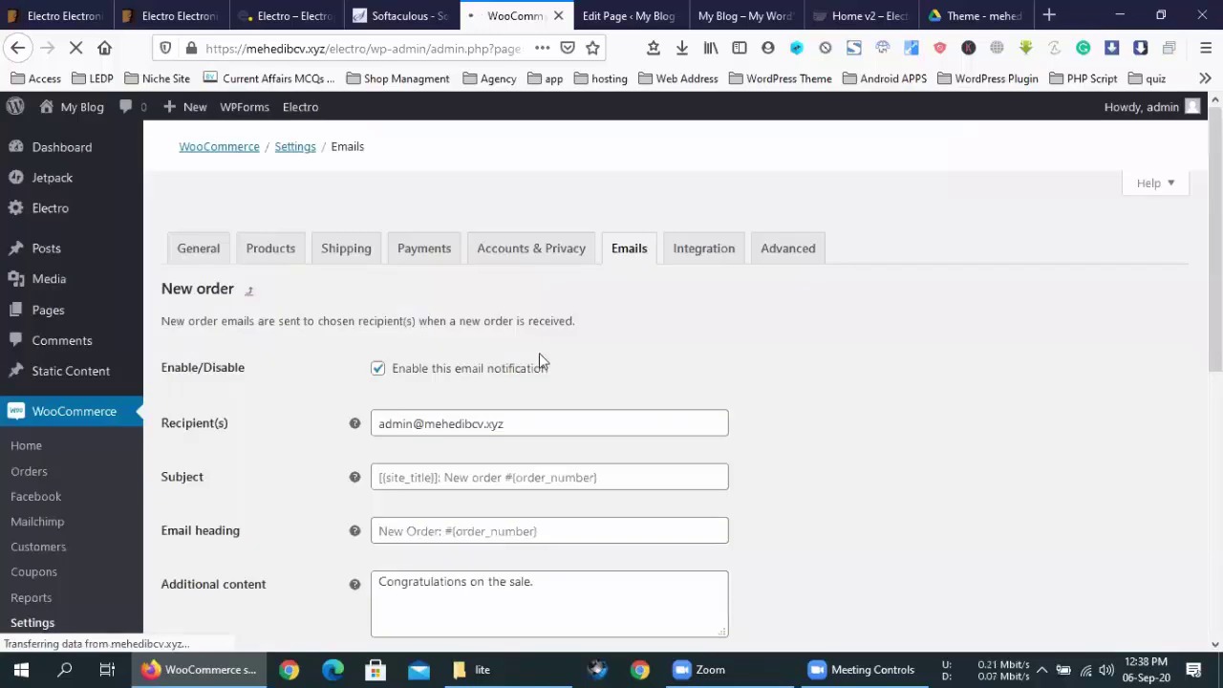
scroll(540, 356, down, 3)
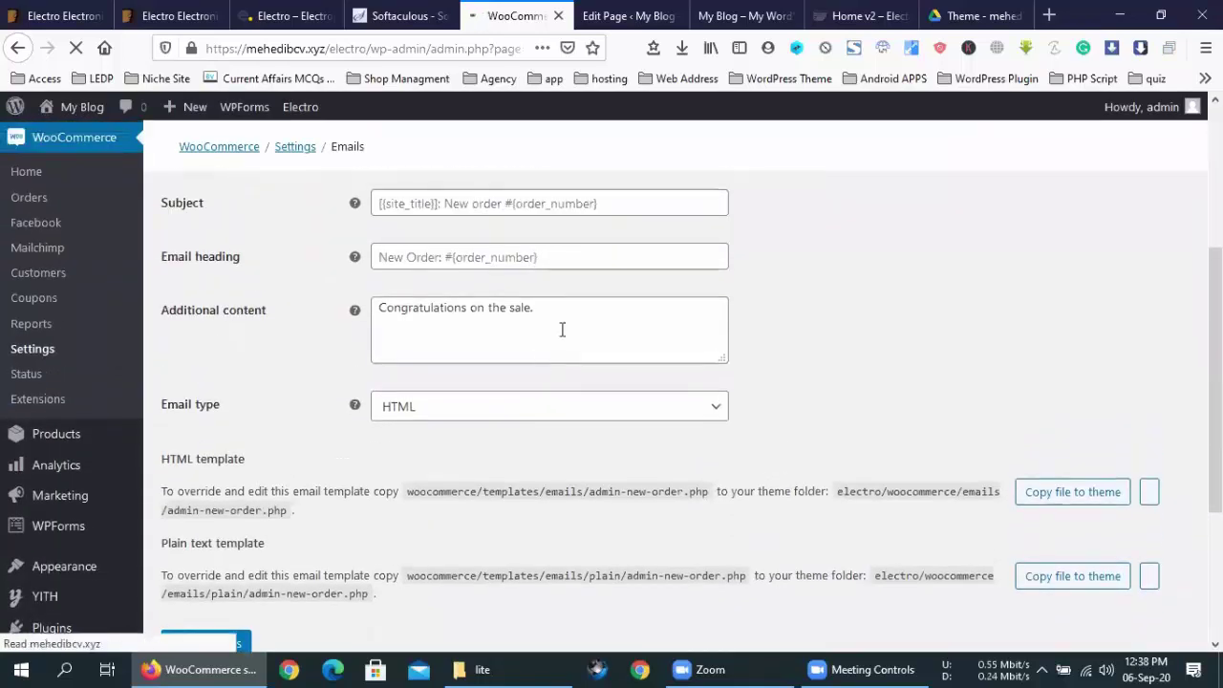
scroll(572, 316, up, 2)
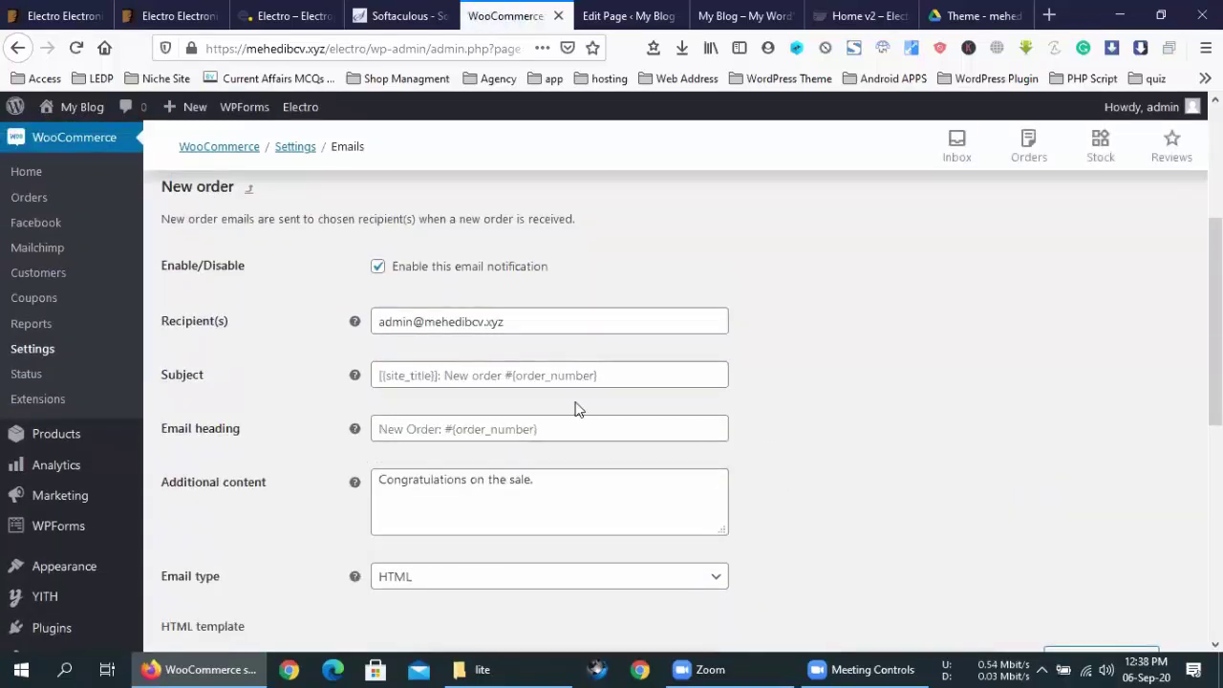
scroll(575, 408, down, 2)
scroll(379, 449, down, 1)
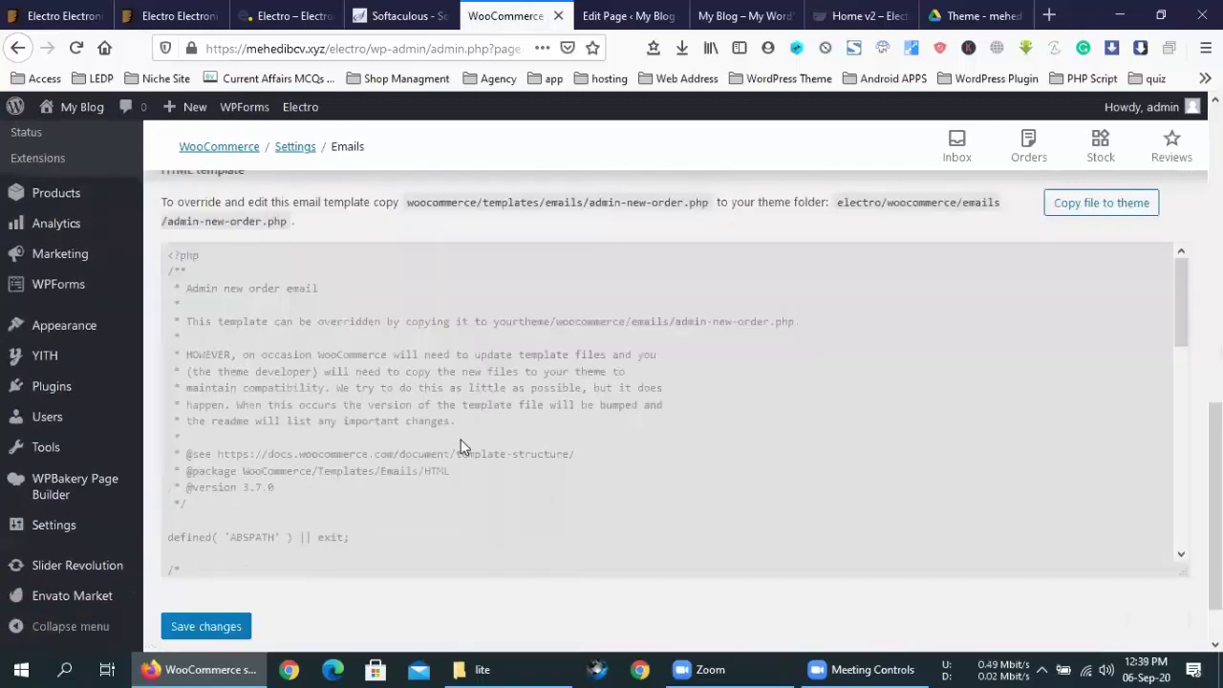
Read through the New order email's HTML template code and return to the email notifications list without saving.
drag(181, 358, 318, 374)
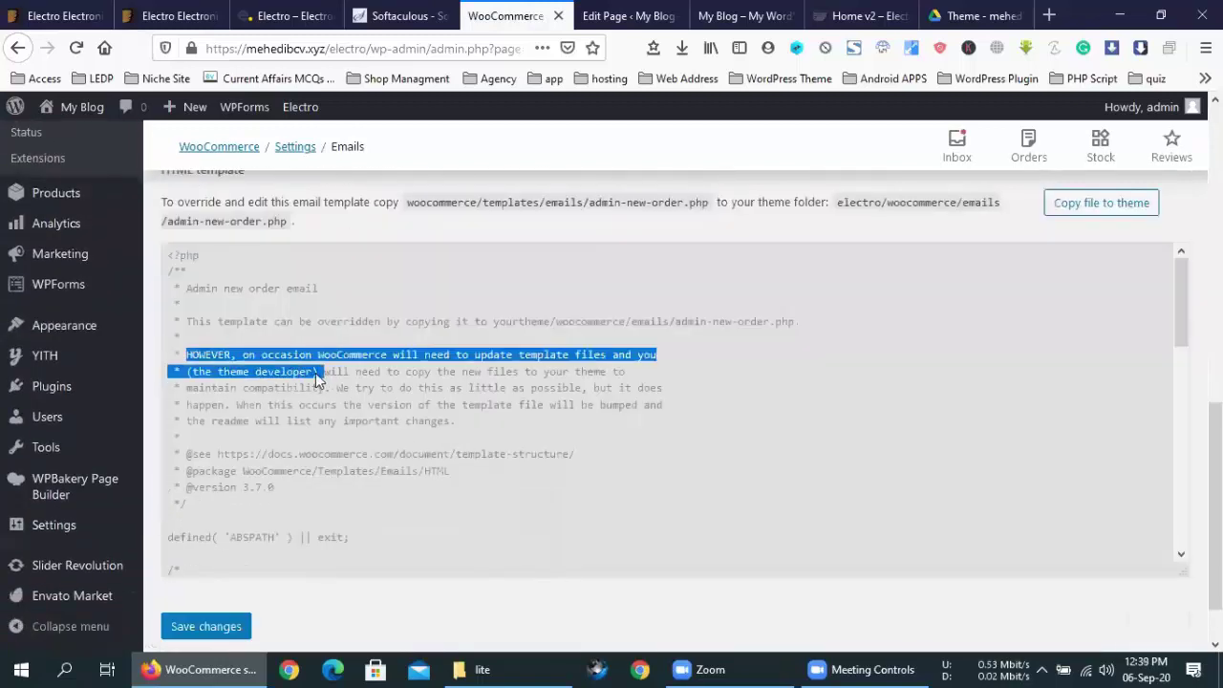
click(203, 330)
drag(514, 488, 168, 289)
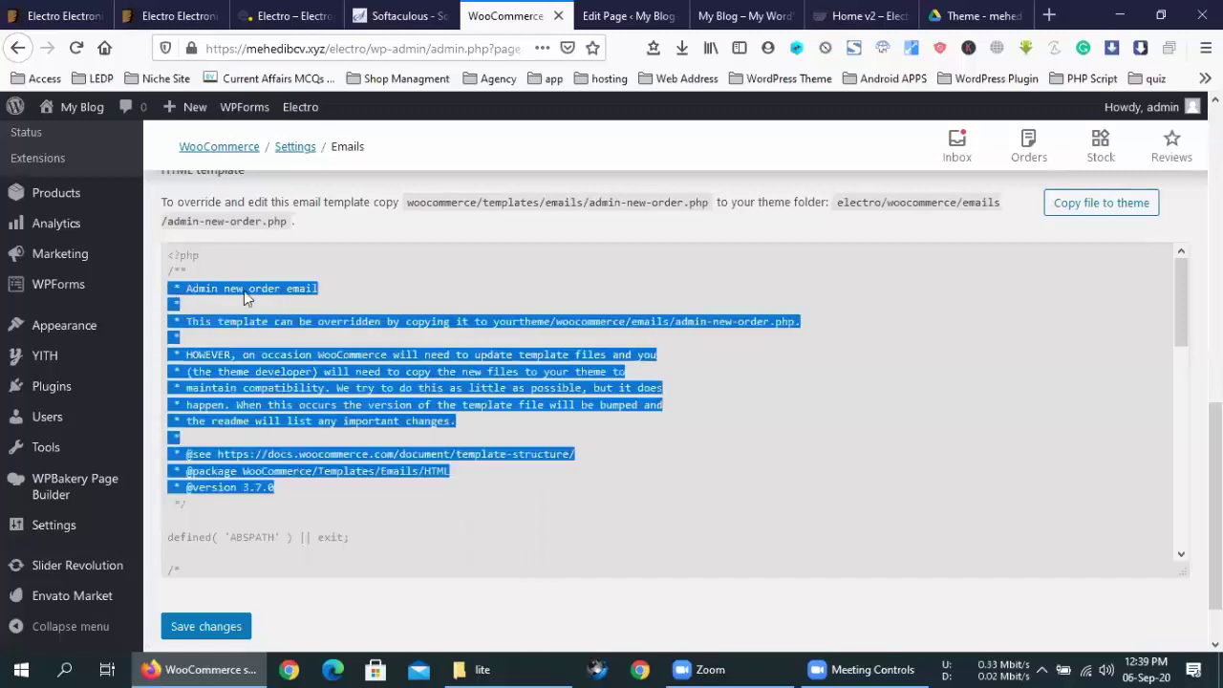
click(290, 366)
scroll(290, 366, down, 10)
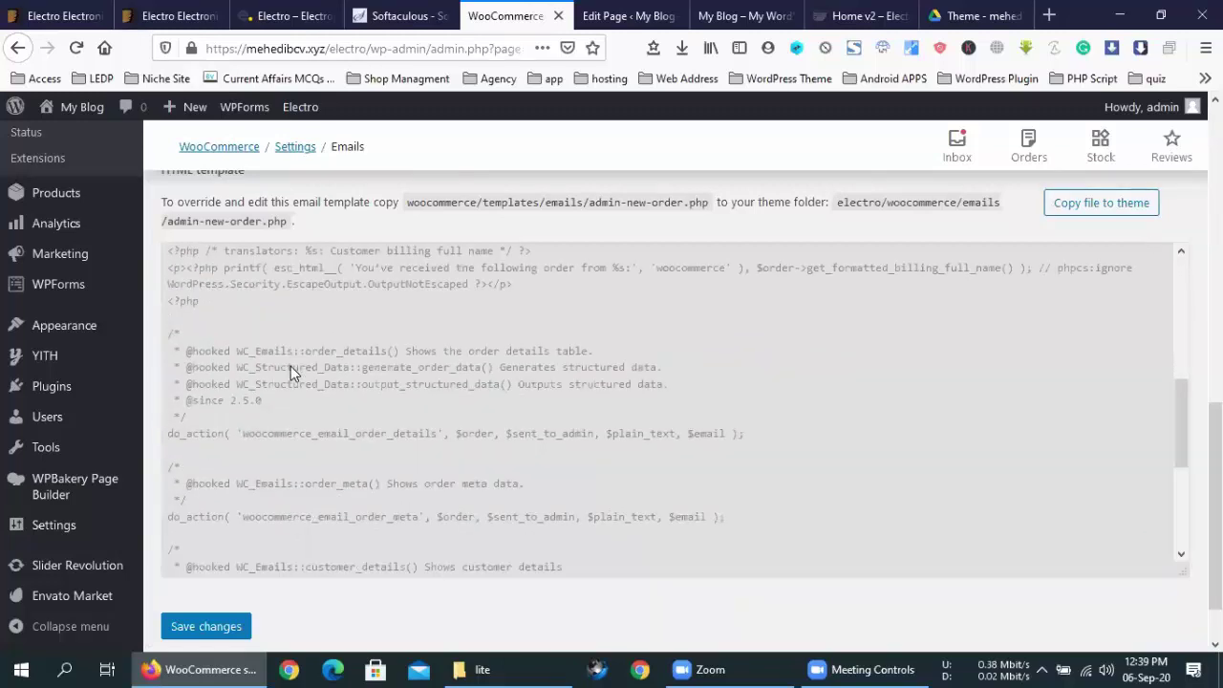
scroll(291, 366, up, 10)
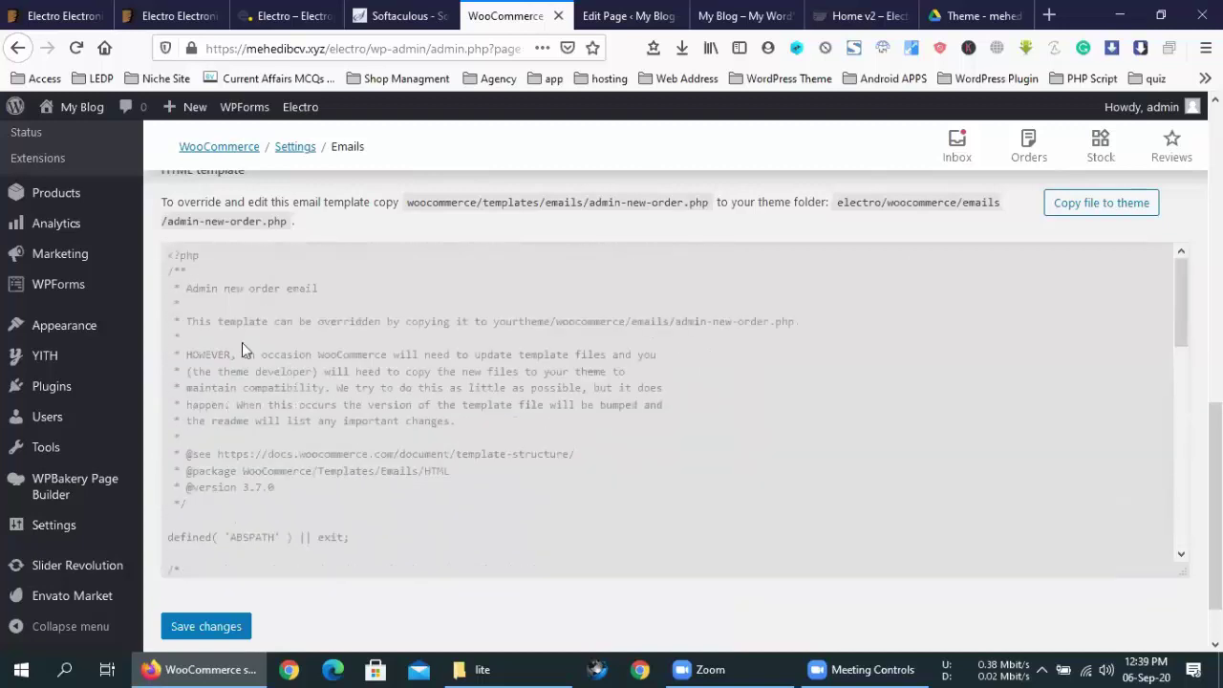
click(17, 50)
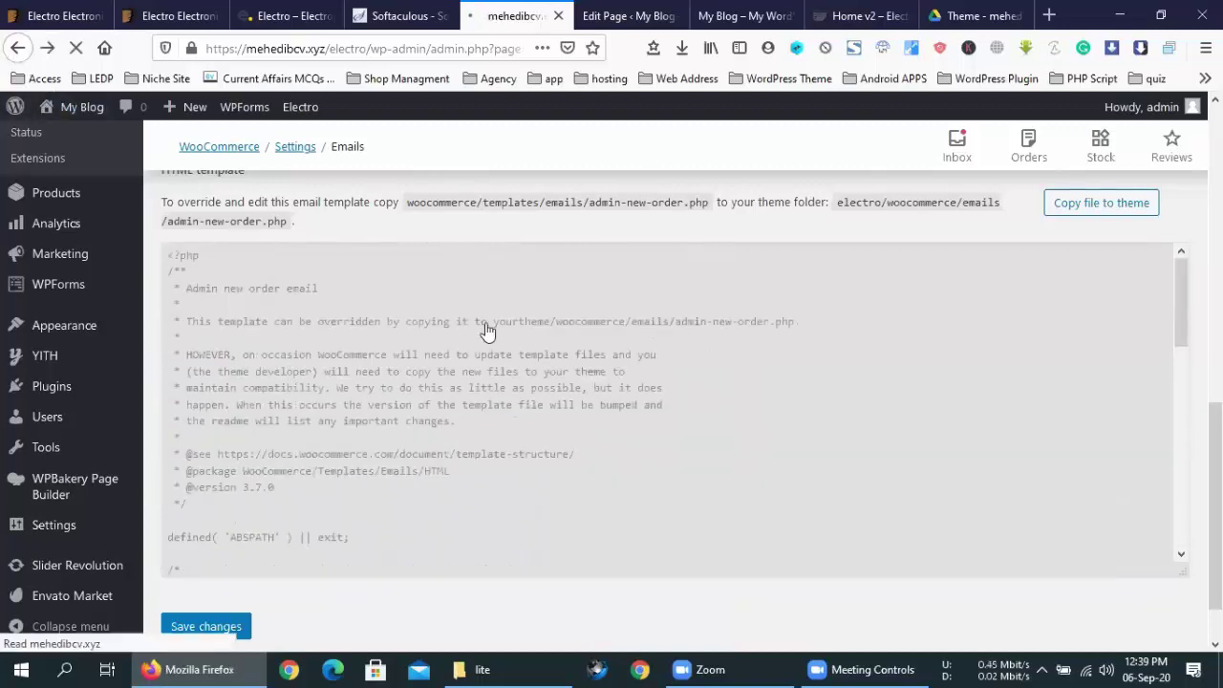
Review the remaining order and customer email notifications and the header image and footer text fields of the email template.
scroll(485, 330, down, 2)
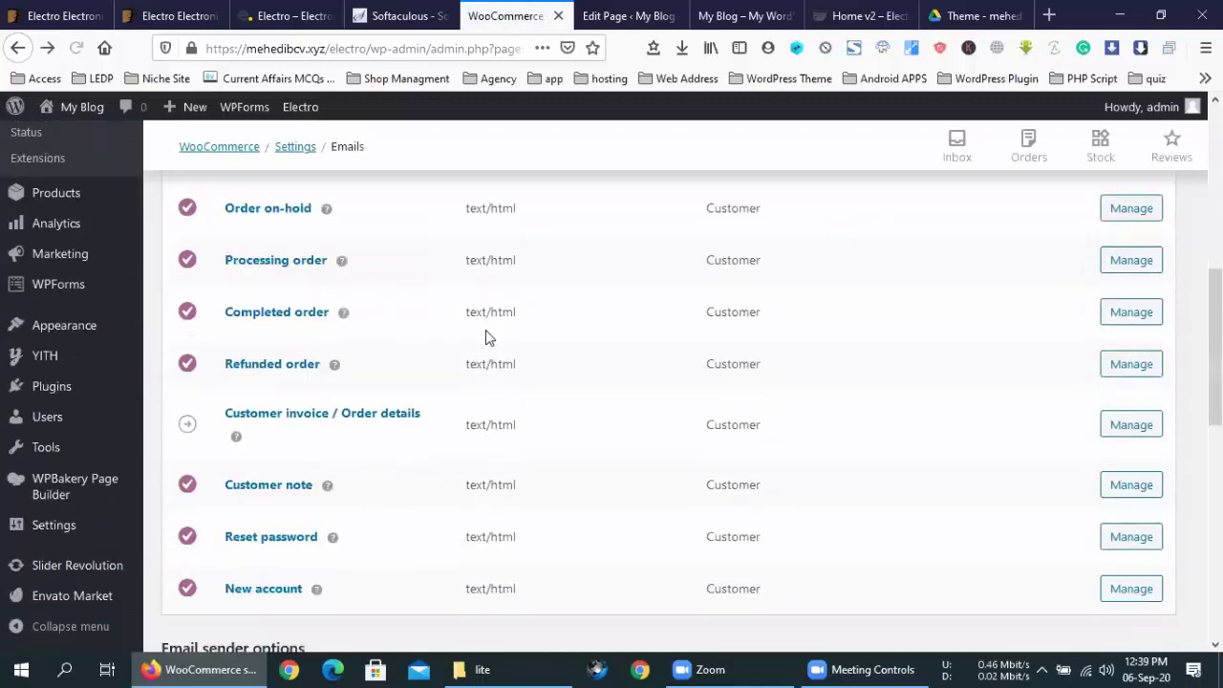
scroll(480, 327, up, 3)
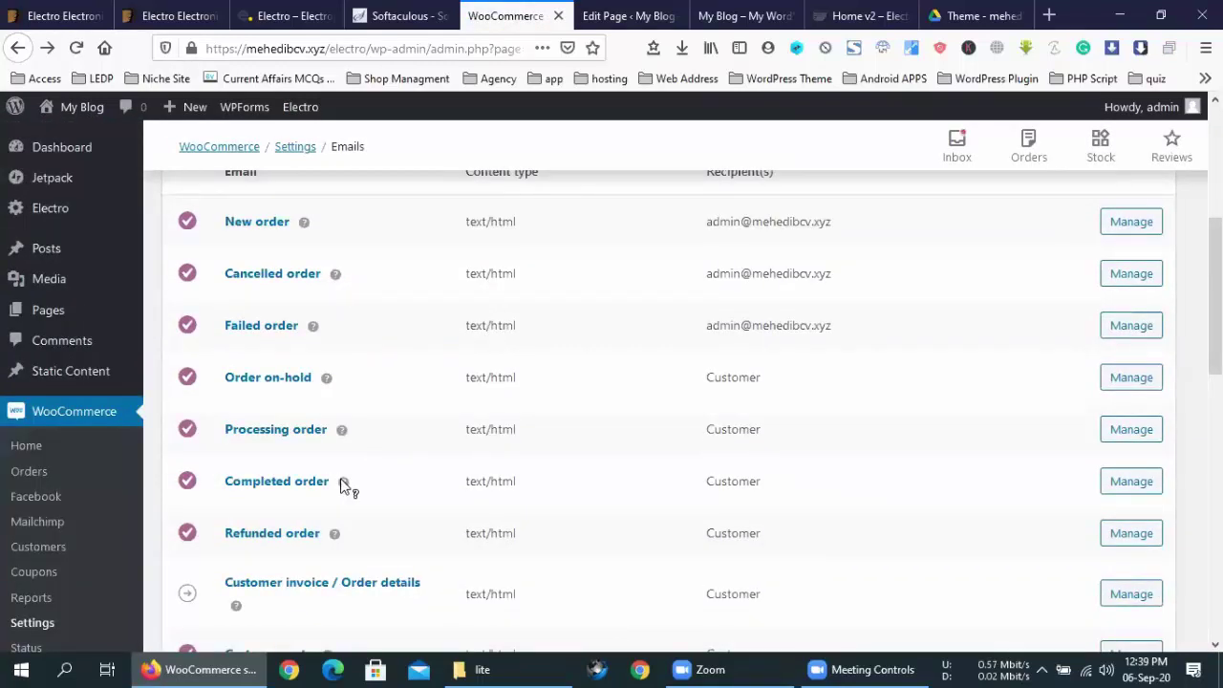
scroll(398, 469, down, 5)
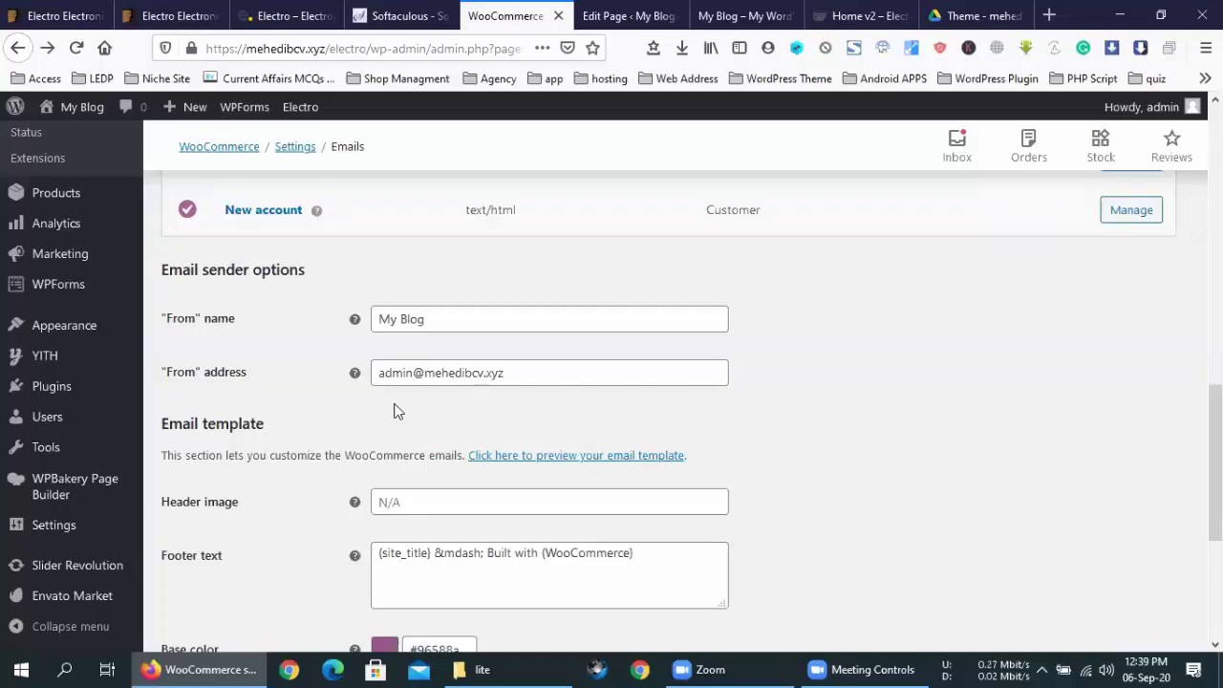
scroll(371, 414, up, 3)
scroll(372, 414, up, 1)
scroll(371, 415, down, 7)
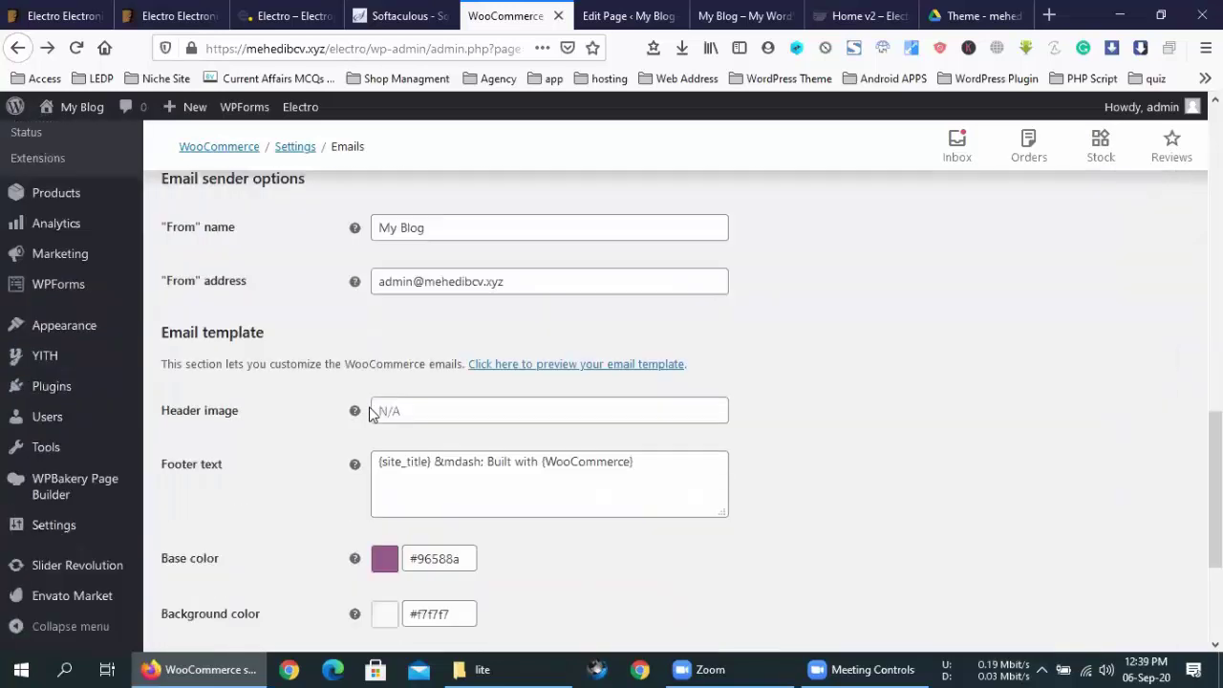
scroll(373, 411, up, 4)
scroll(372, 411, down, 1)
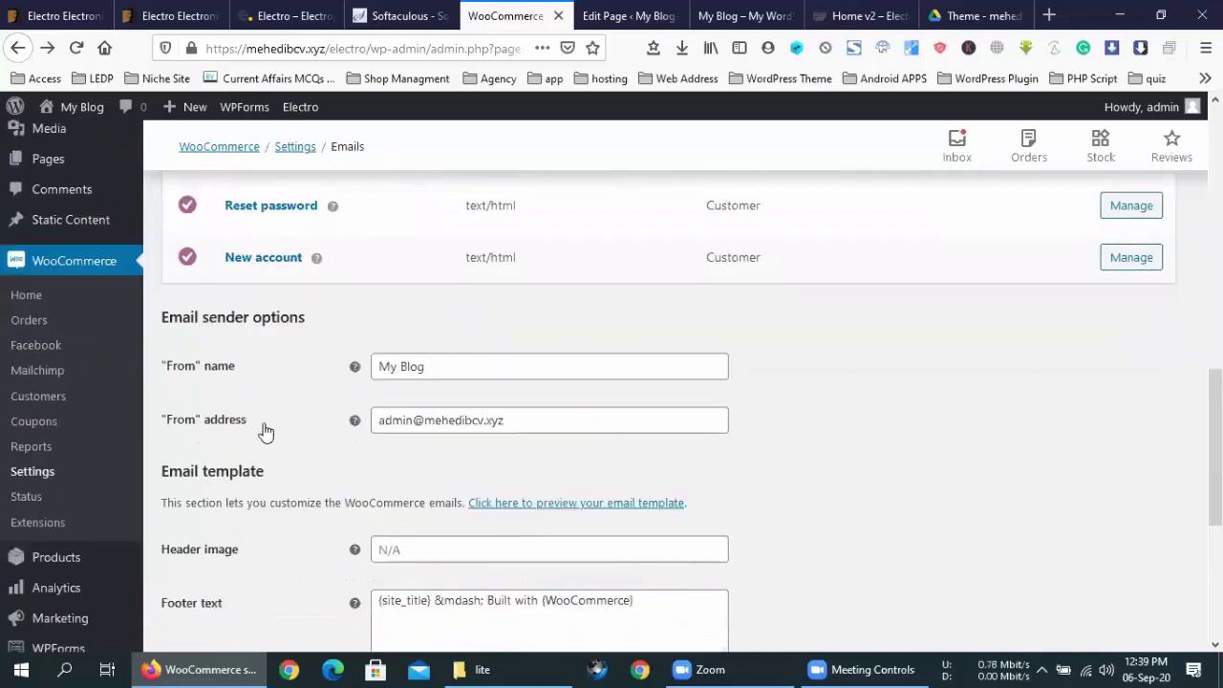
Check the "From" name and "From" address under Email sender options.
drag(526, 418, 373, 406)
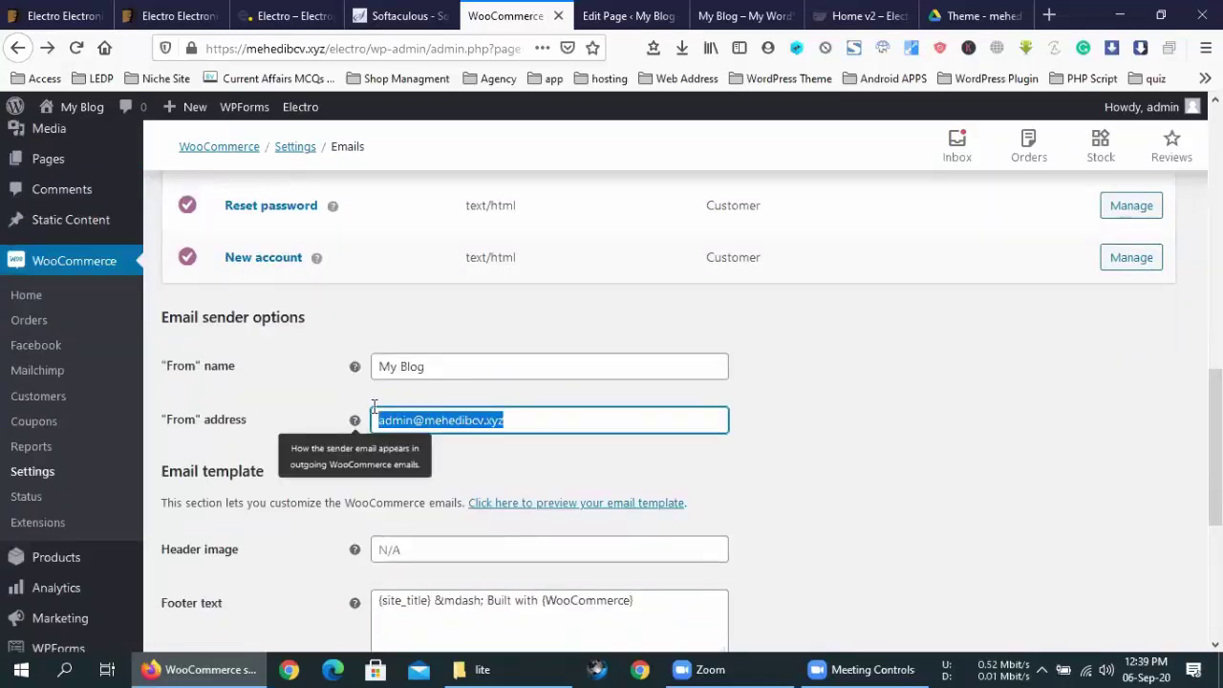
click(330, 403)
drag(481, 369, 276, 381)
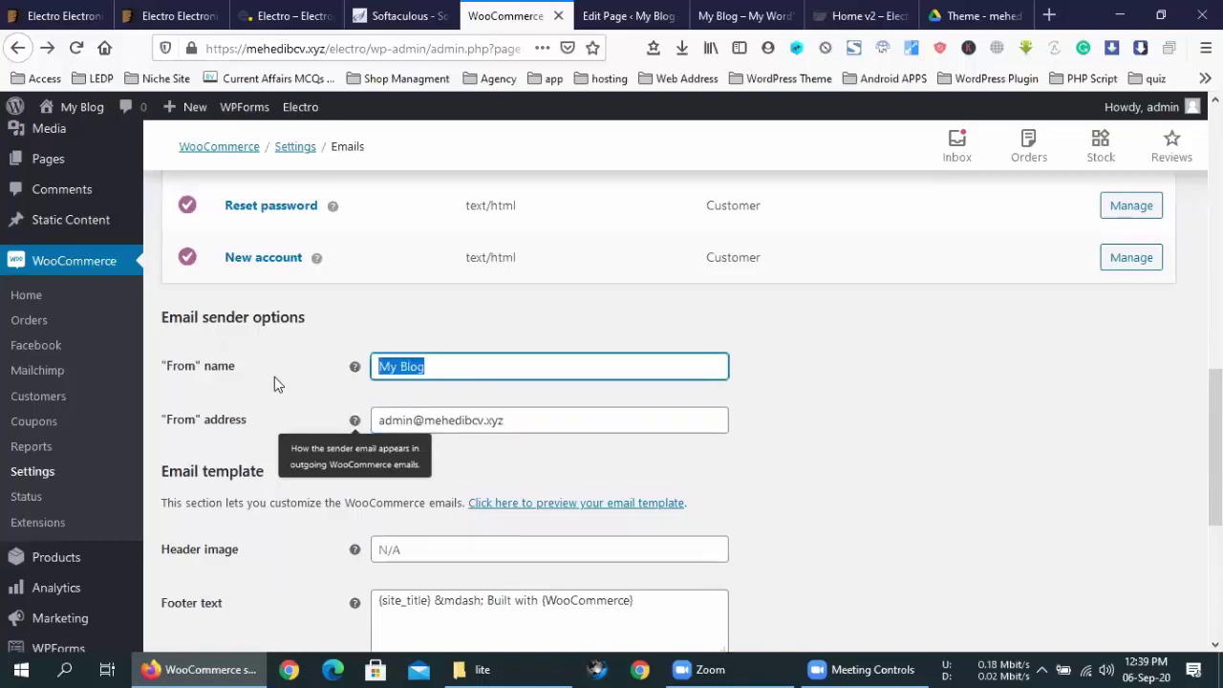
click(449, 339)
scroll(448, 338, up, 4)
scroll(448, 341, up, 5)
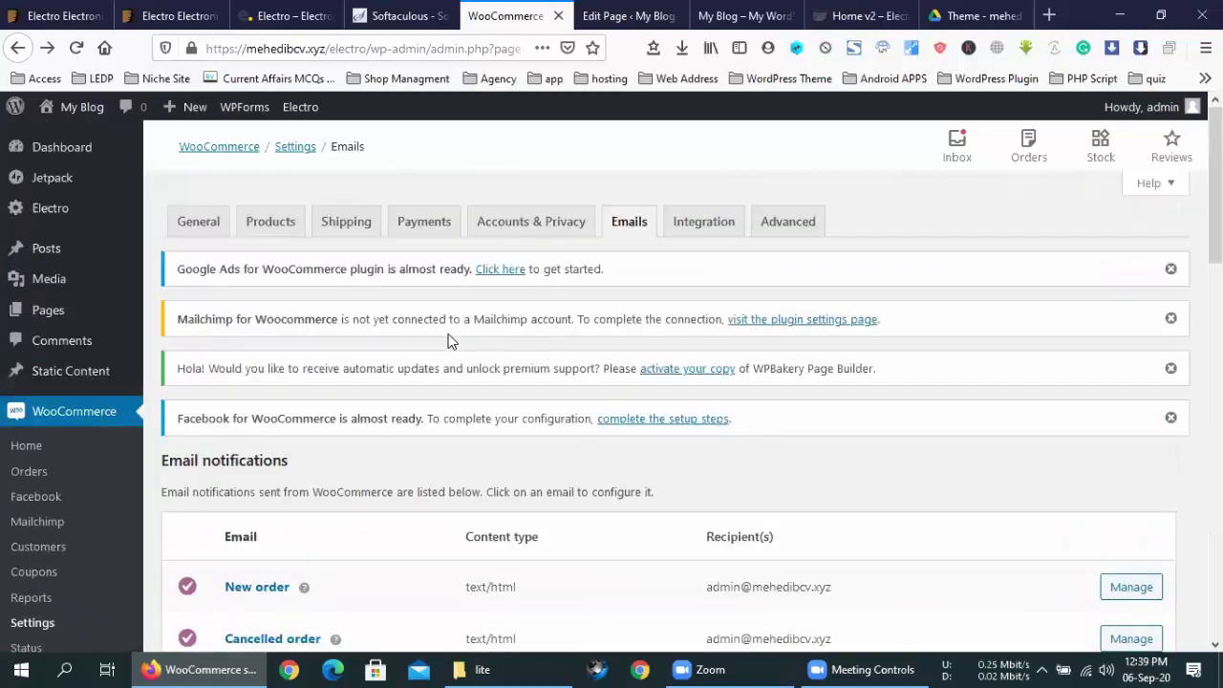
Open the Integration settings and look over the MaxMind Geolocation license key and database file path fields.
click(700, 220)
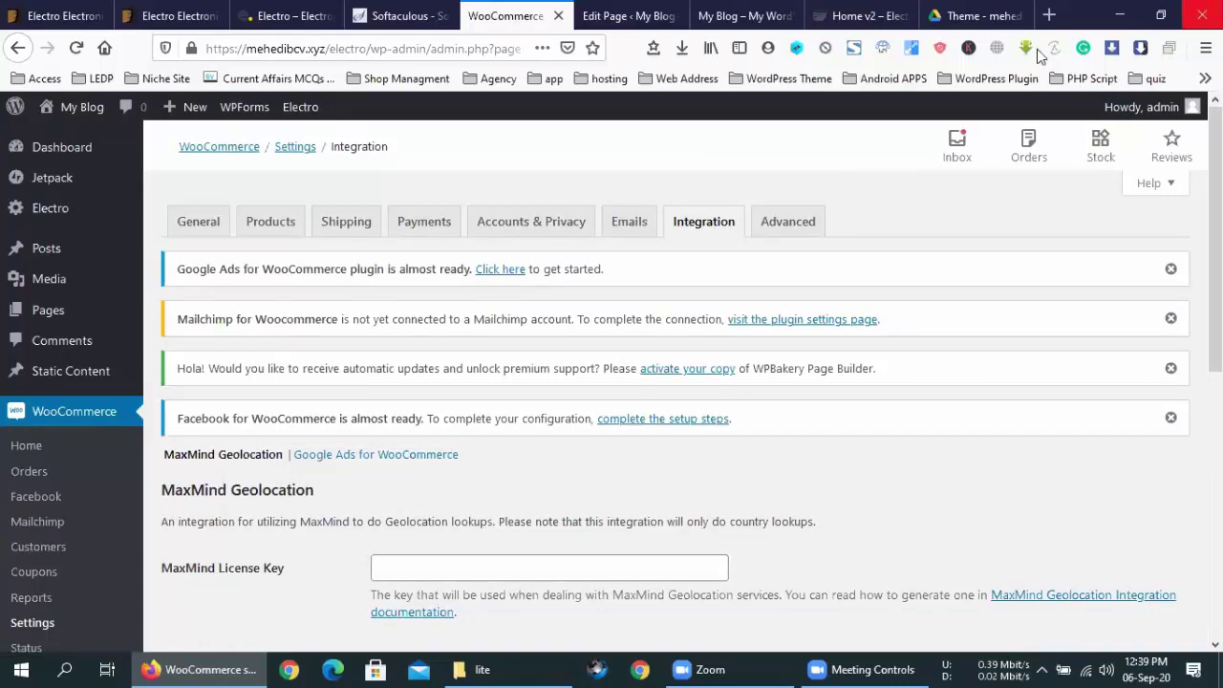
scroll(398, 301, down, 3)
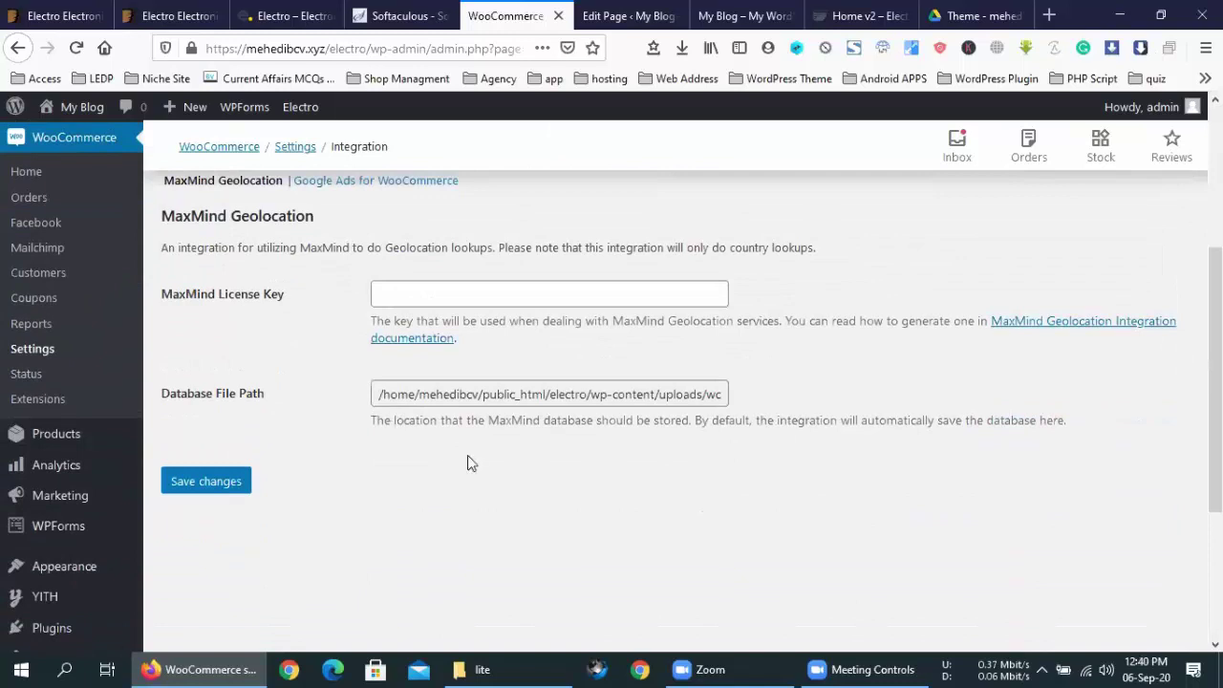
scroll(467, 454, up, 3)
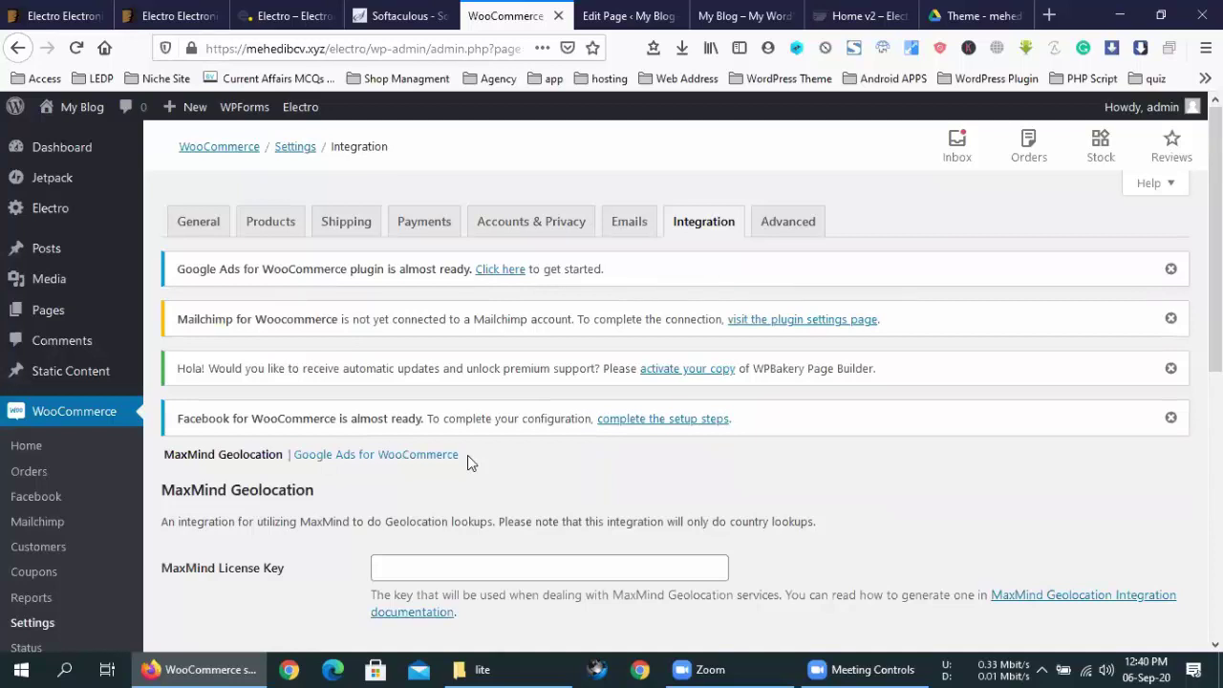
Review the Advanced page setup assignments and view the available Cart page choices without changing the selection.
click(788, 226)
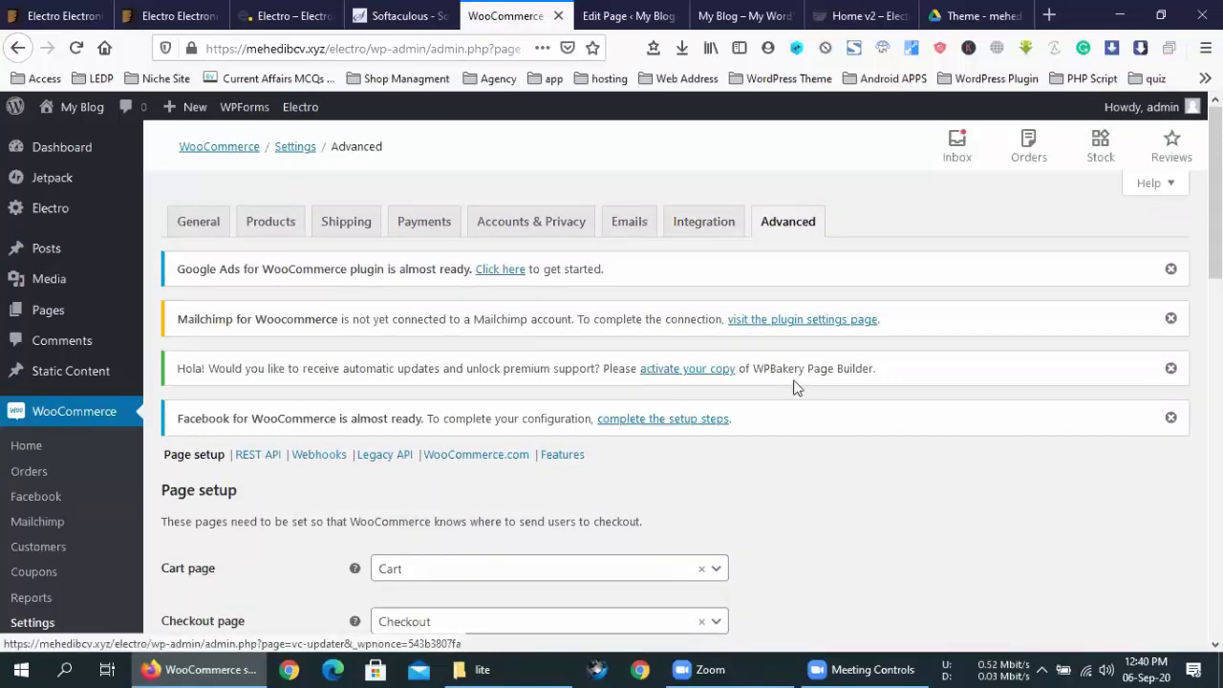
scroll(797, 387, down, 3)
scroll(802, 382, up, 3)
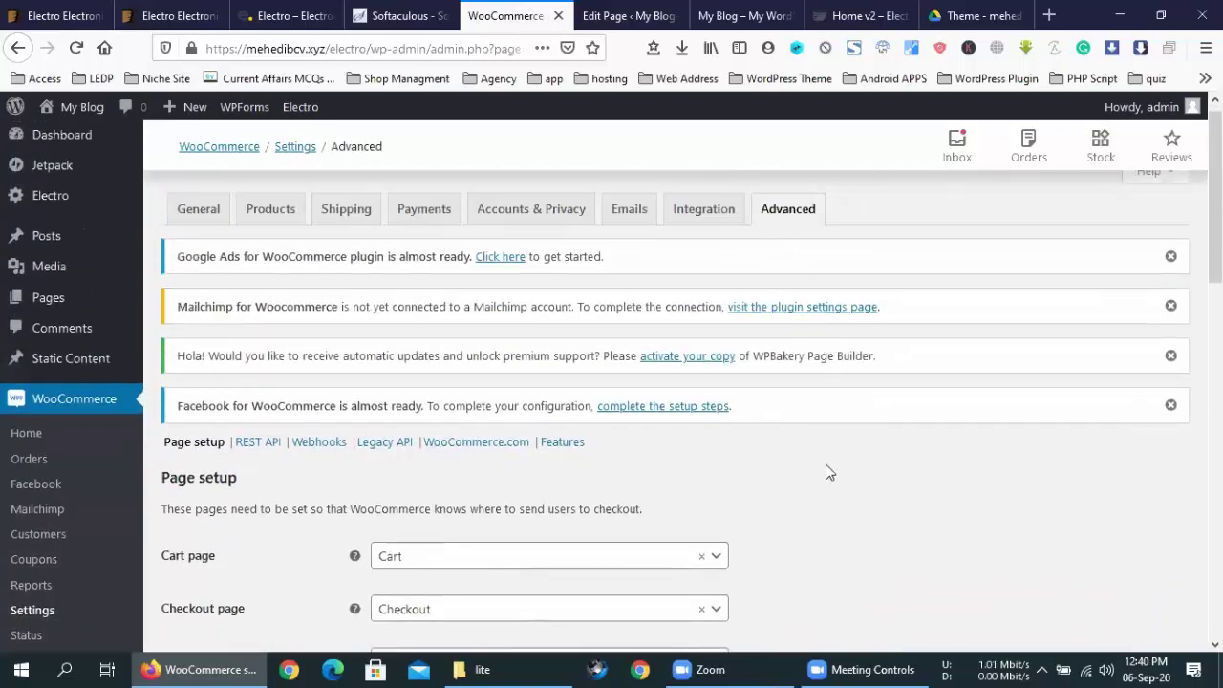
scroll(828, 472, down, 3)
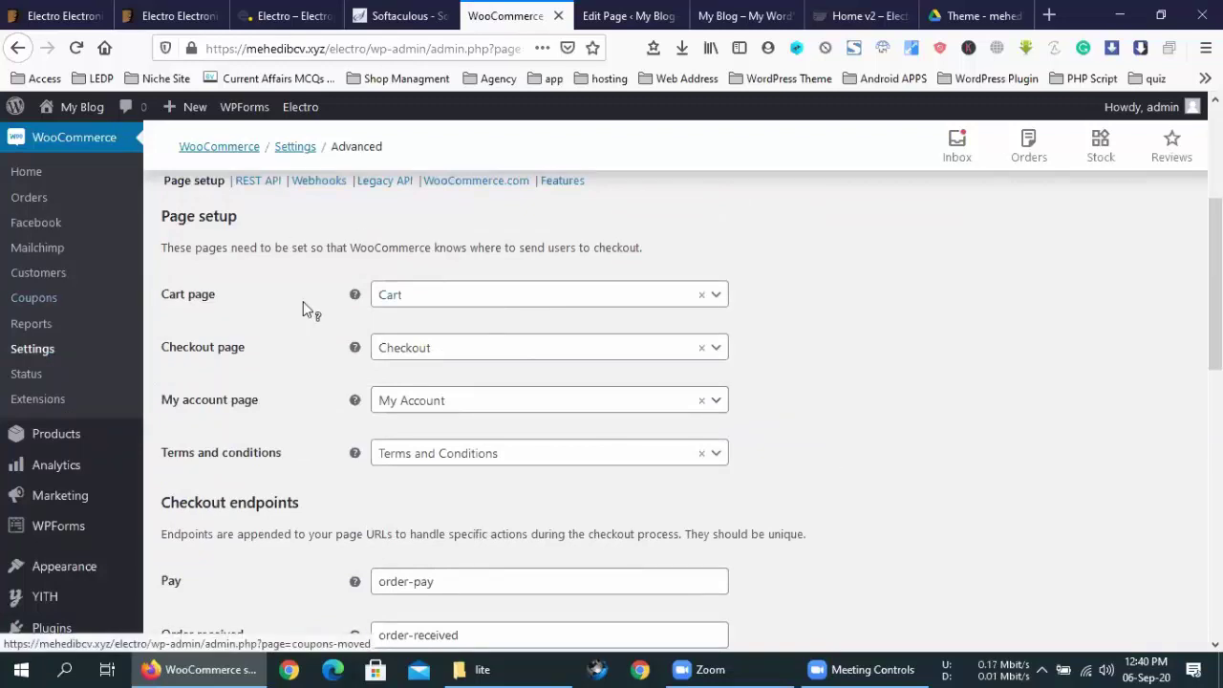
click(462, 297)
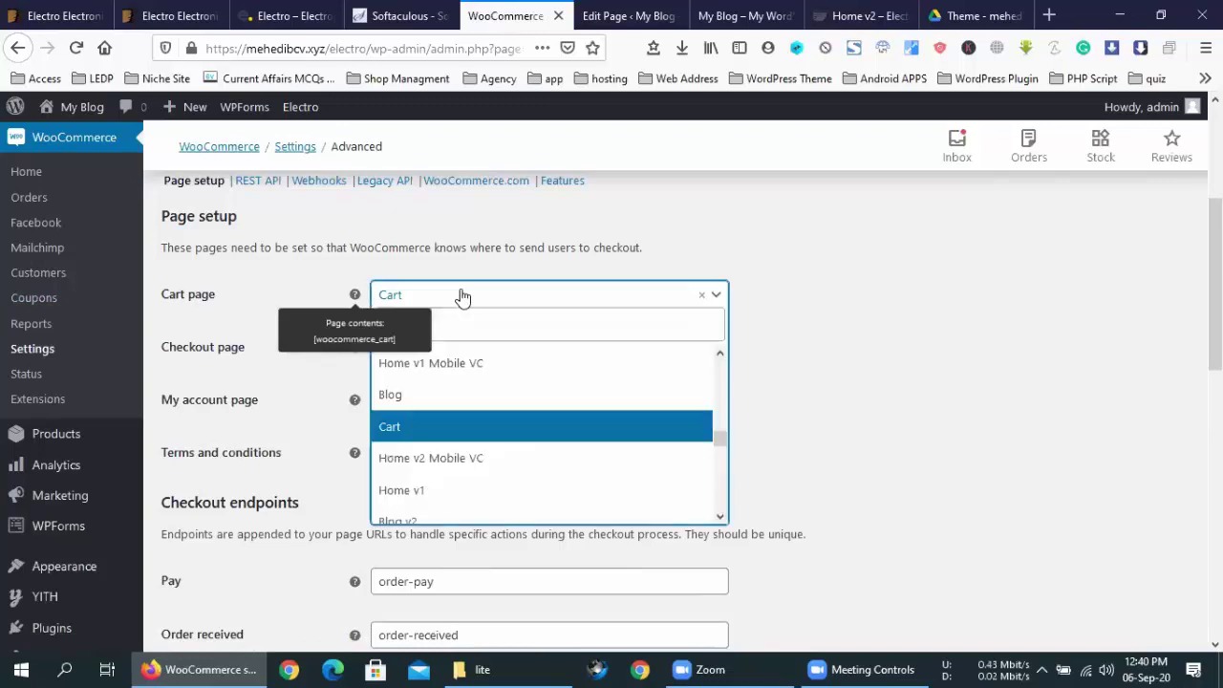
click(795, 323)
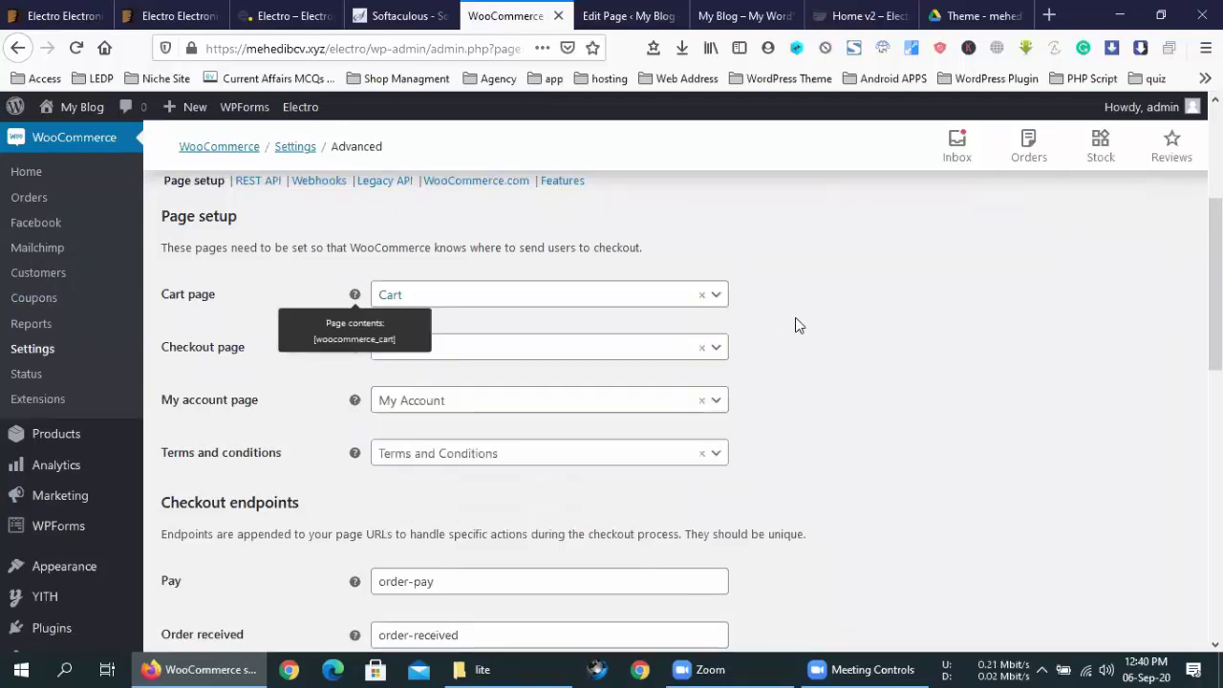
Switch to the storefront home page and add the Tablet White EliteBook Revolve 810 G2 from Top Rated to the cart.
click(735, 16)
scroll(712, 396, down, 5)
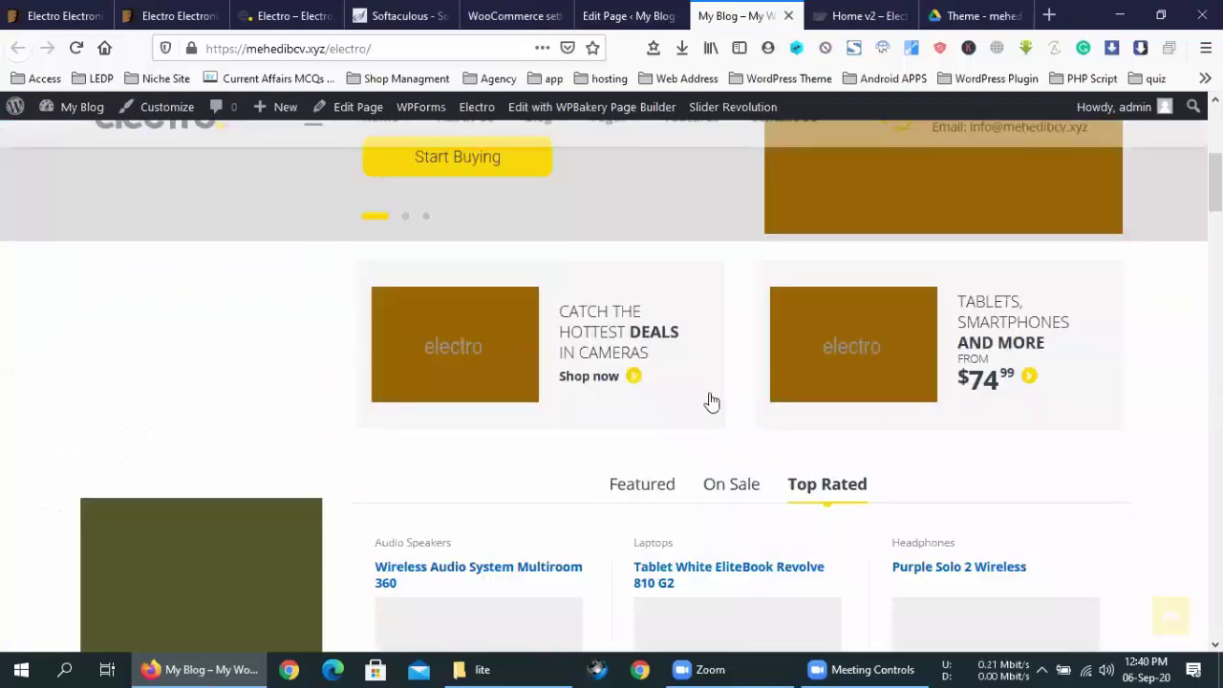
scroll(832, 330, down, 5)
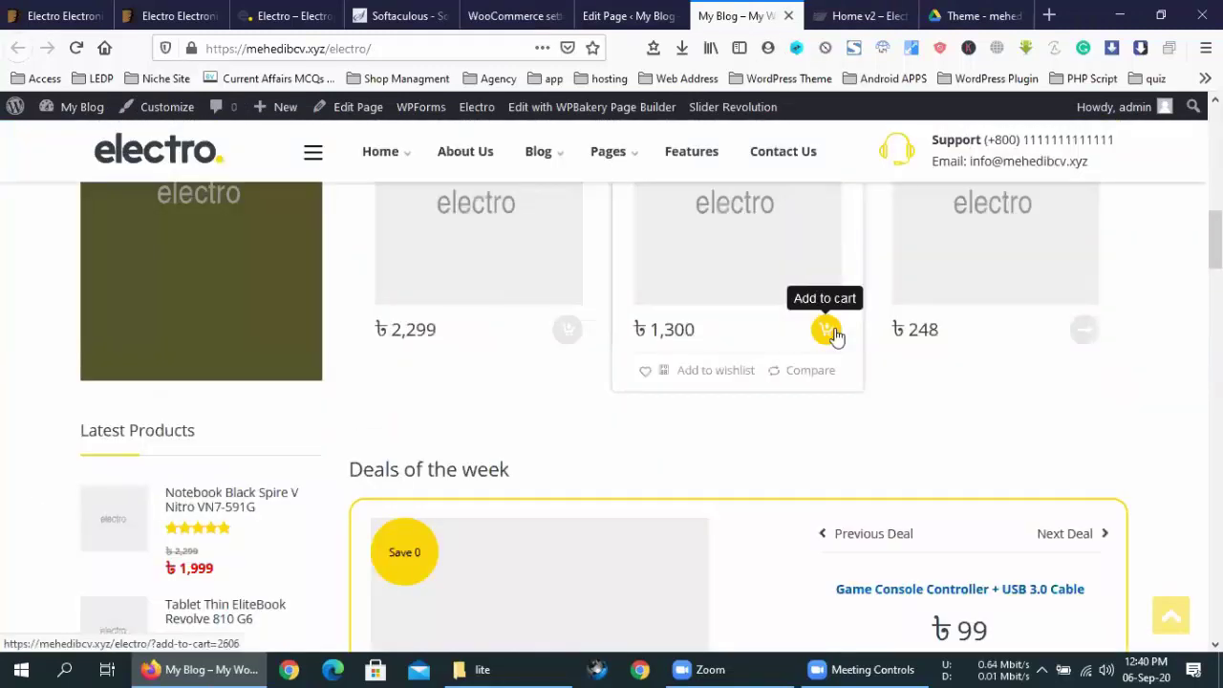
click(828, 330)
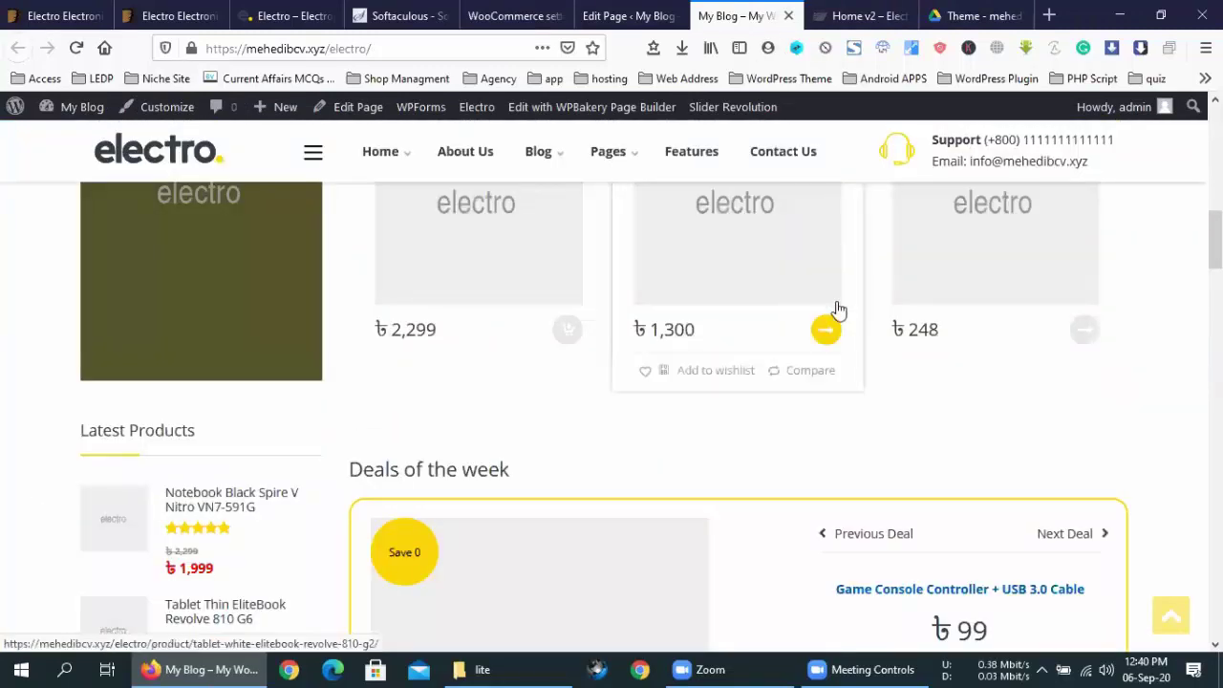
scroll(846, 354, up, 6)
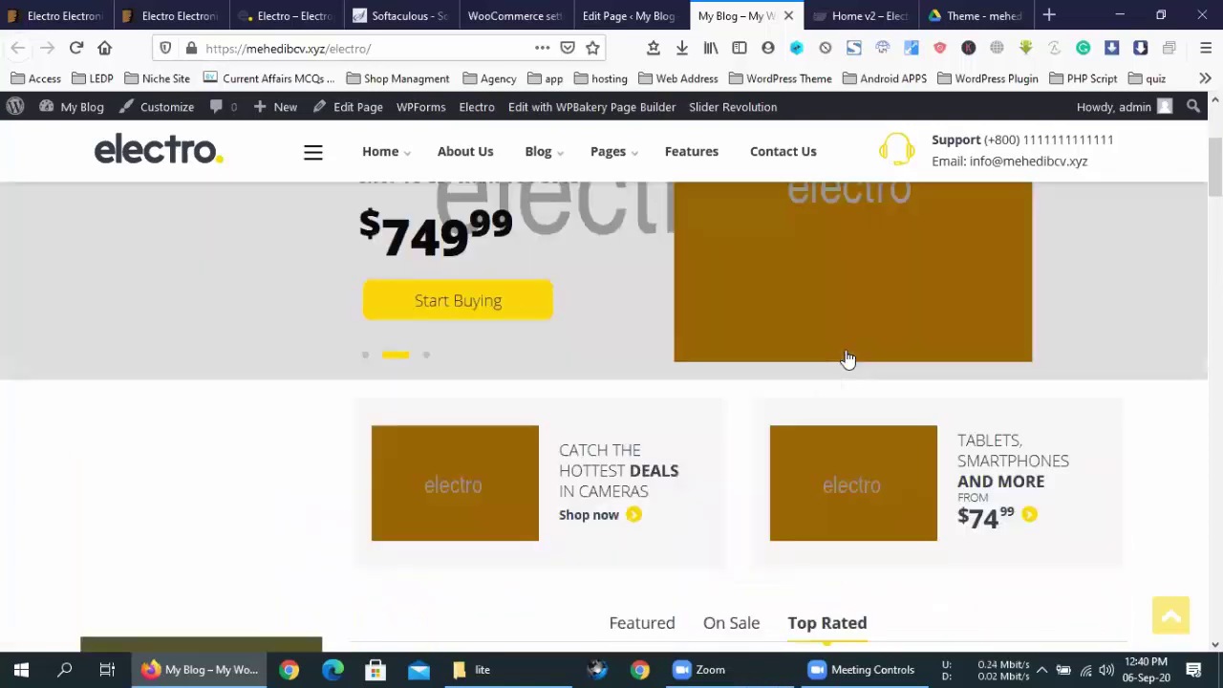
Open the full cart page from the storefront's mini cart to review the added tablet.
scroll(1063, 284, up, 3)
mouse_move(1059, 264)
scroll(976, 276, down, 1)
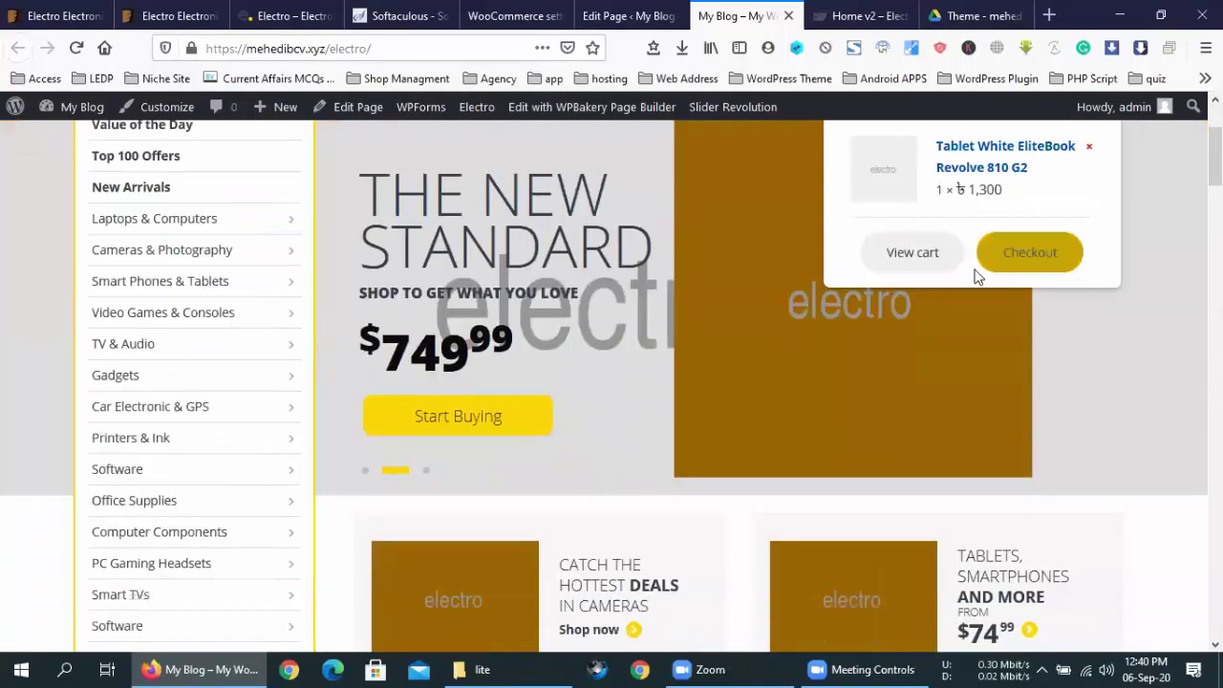
click(912, 254)
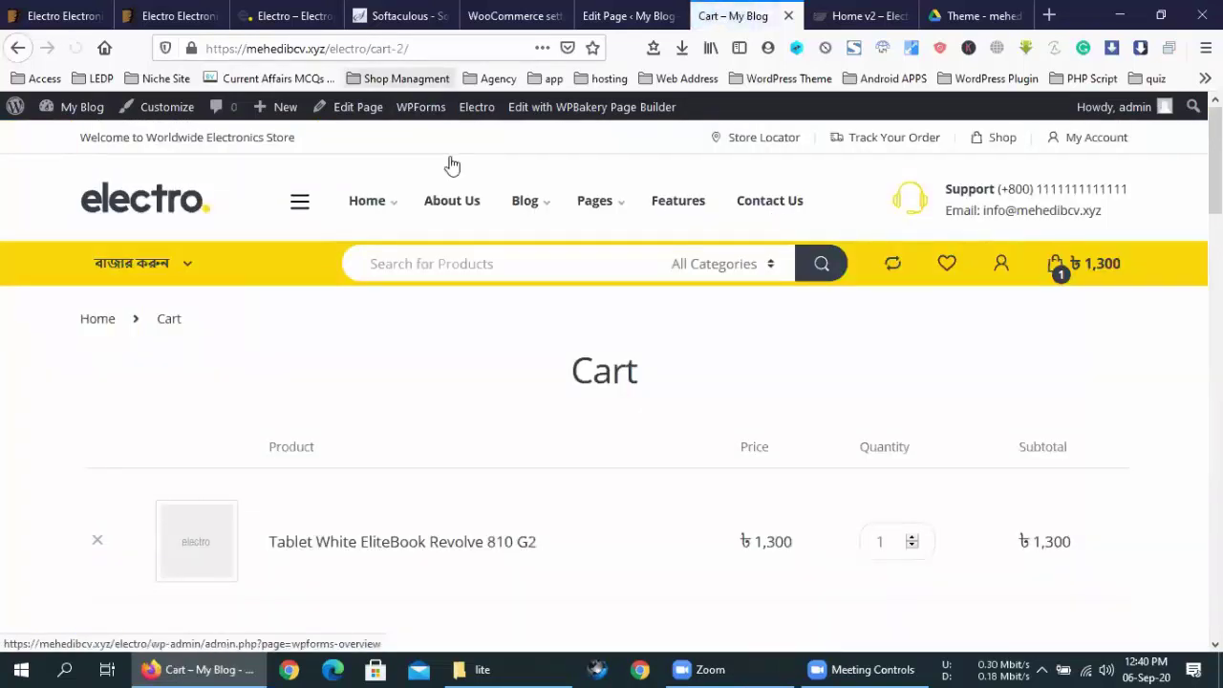
Return to the WooCommerce Advanced settings and view the Cart, Checkout and My account page choices without changing them.
click(638, 10)
click(545, 10)
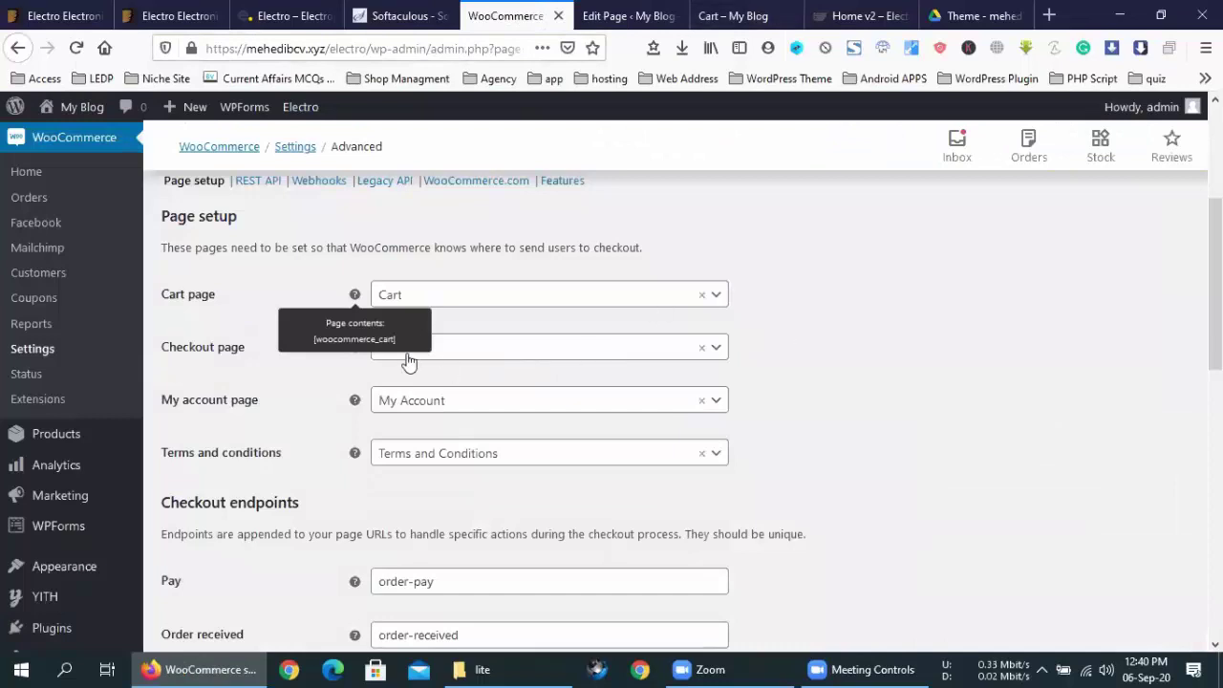
click(435, 299)
scroll(468, 382, up, 5)
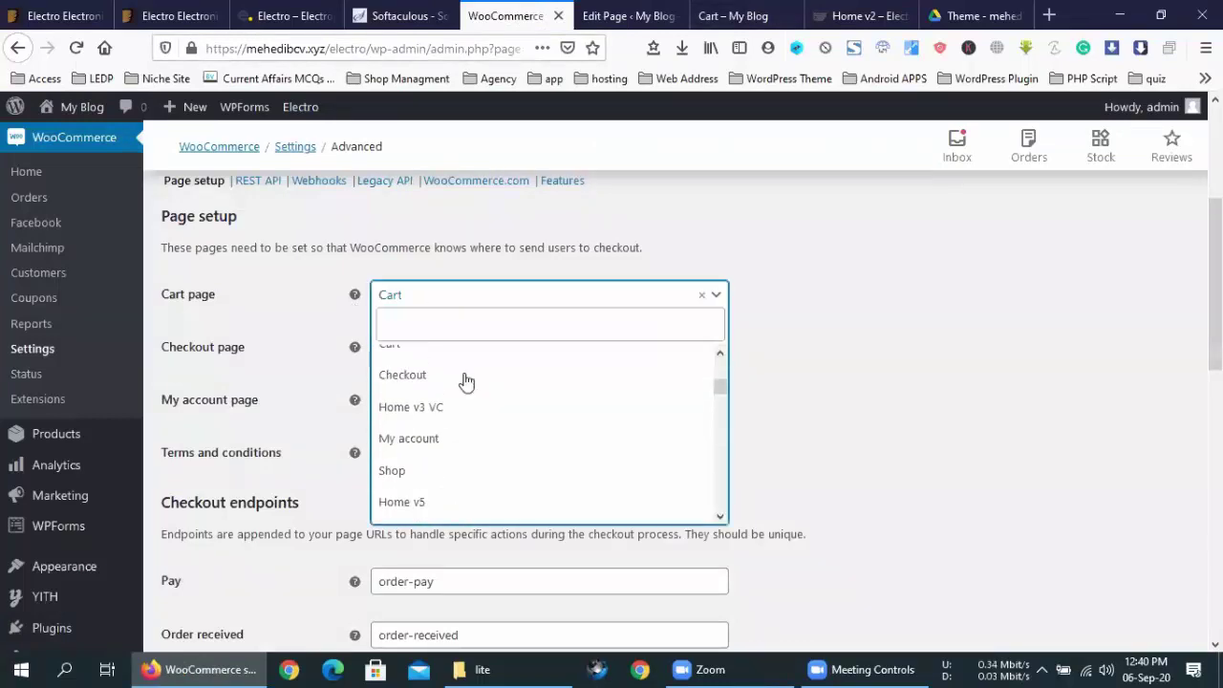
click(769, 340)
click(409, 355)
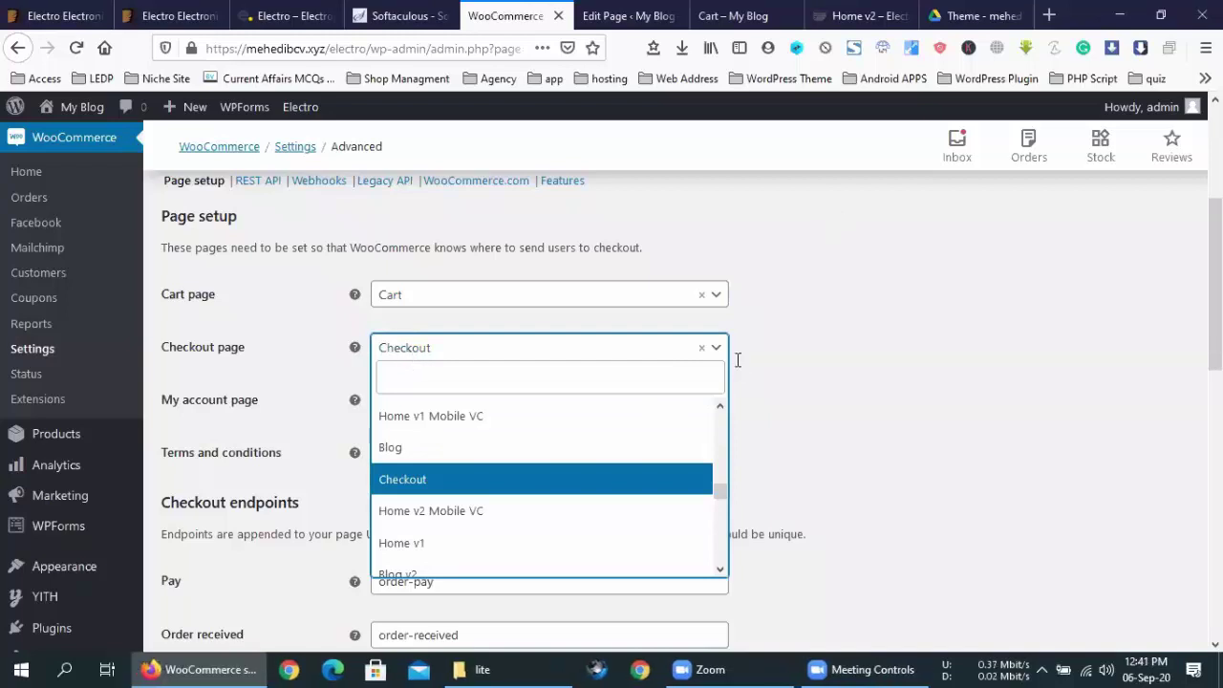
click(308, 402)
click(506, 407)
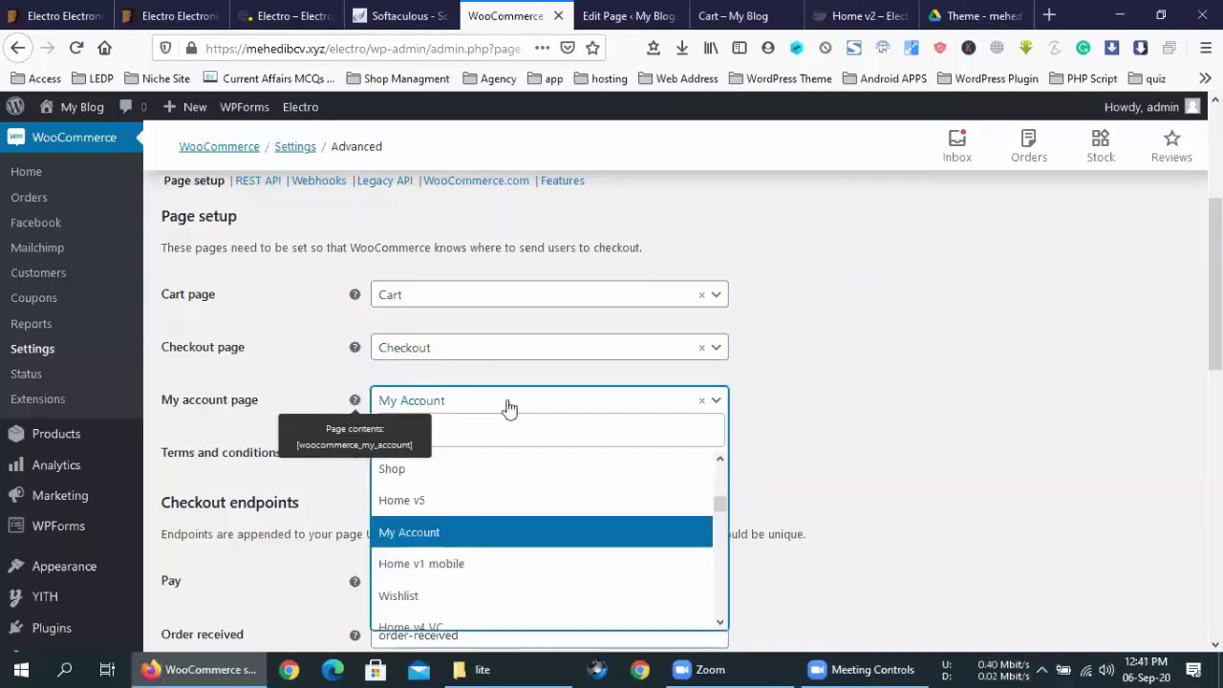
click(796, 404)
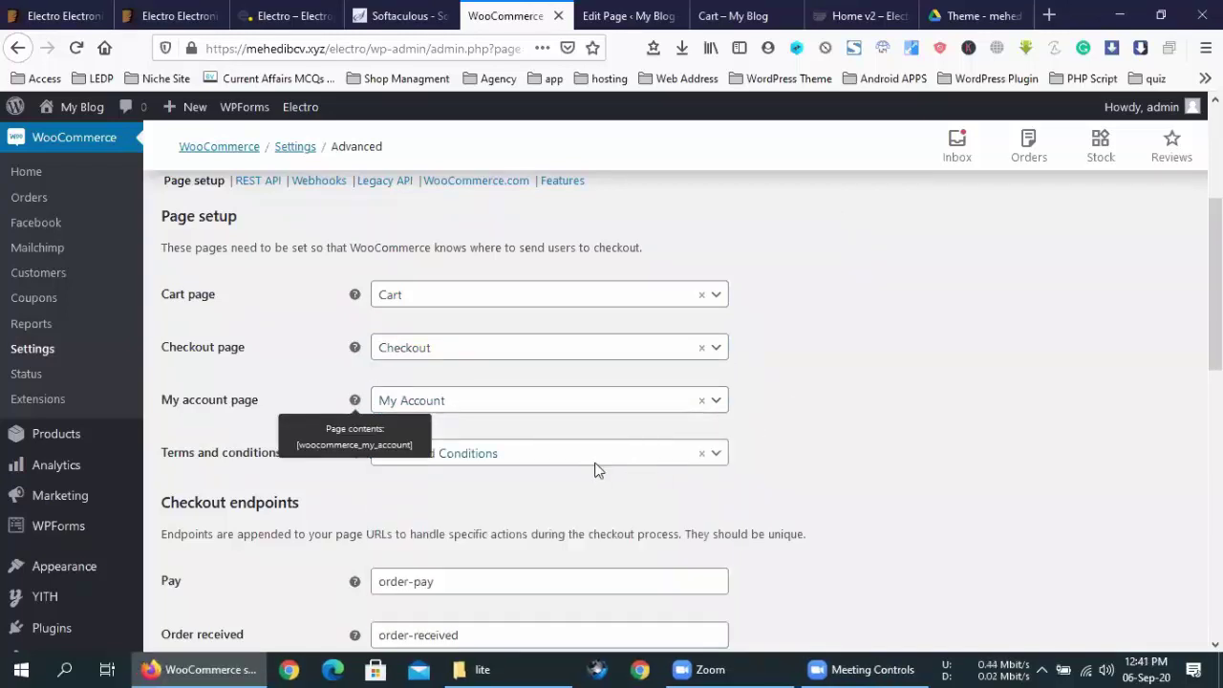
Look over the Terms and conditions assignment and the Checkout endpoints in the Advanced page setup.
scroll(401, 401, down, 2)
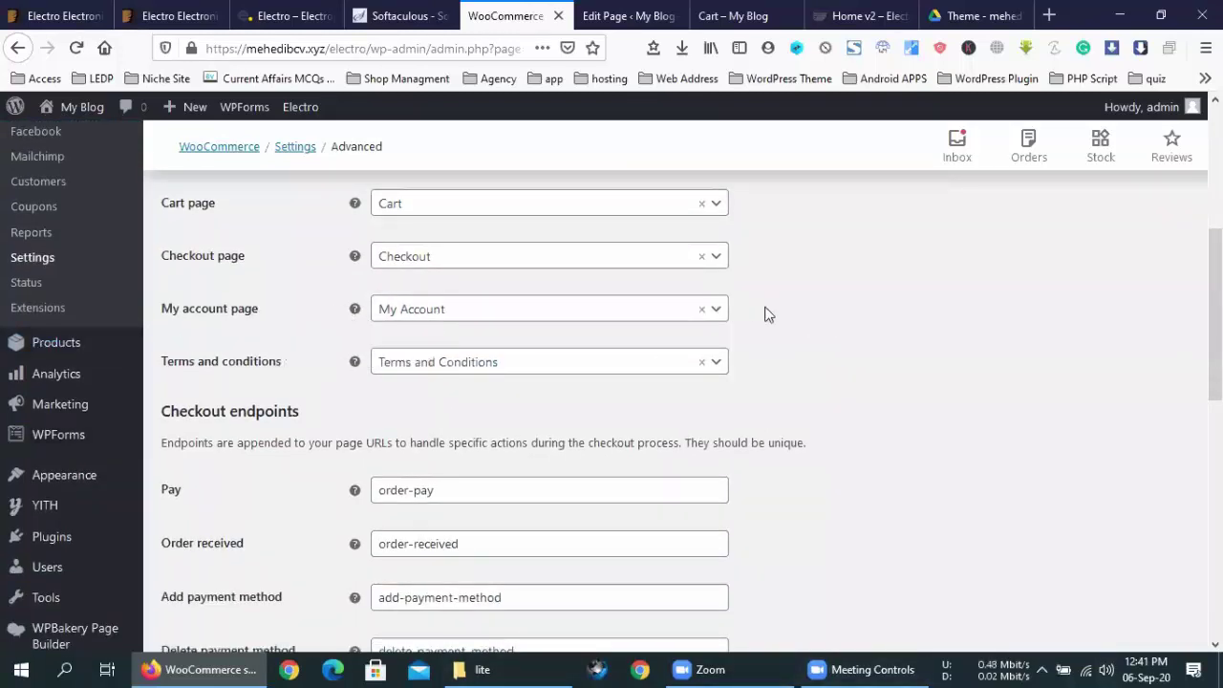
scroll(786, 351, down, 7)
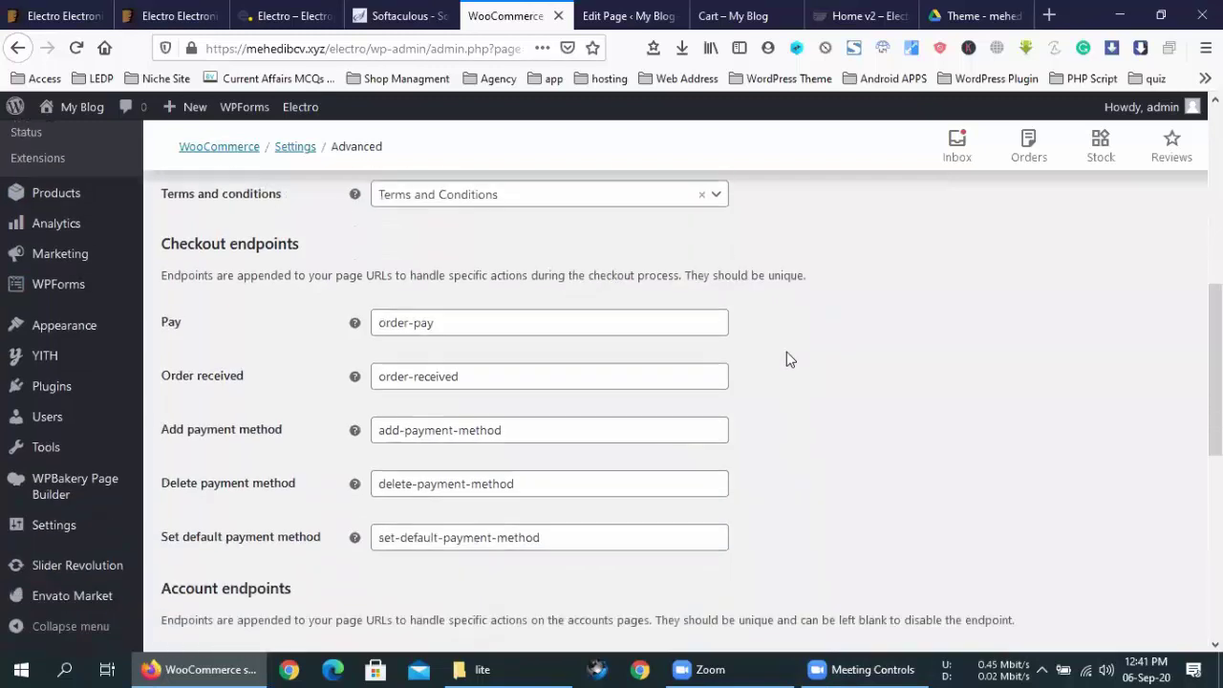
scroll(786, 352, up, 10)
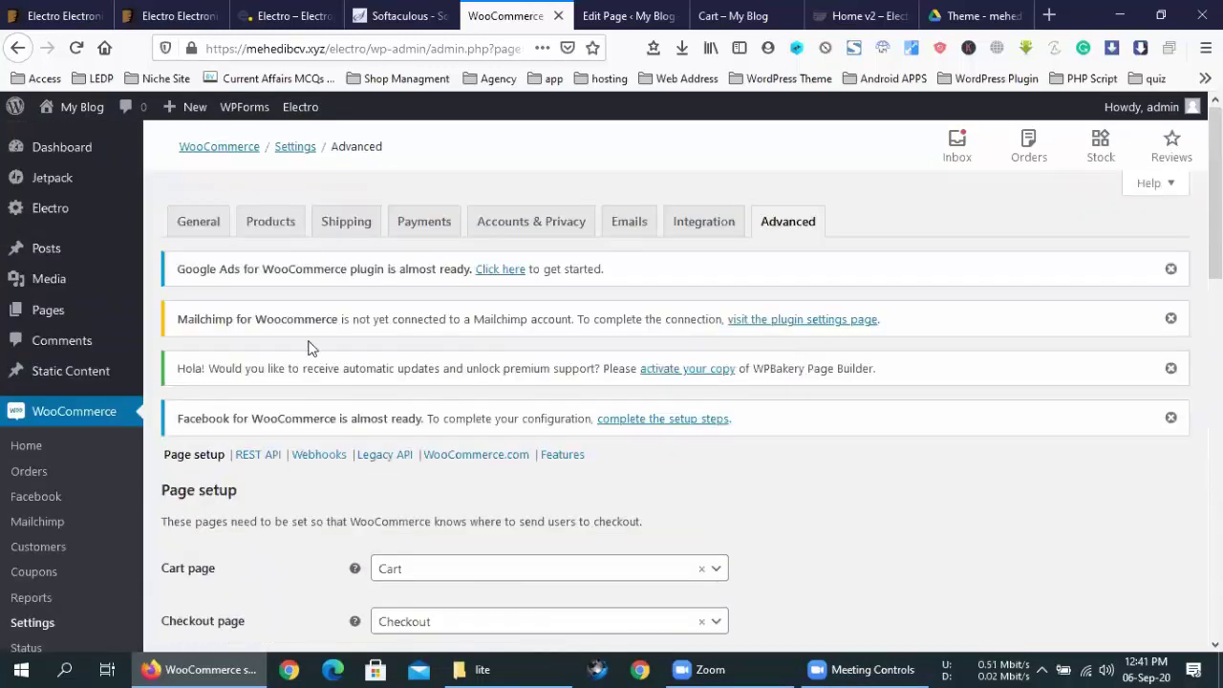
scroll(84, 462, down, 8)
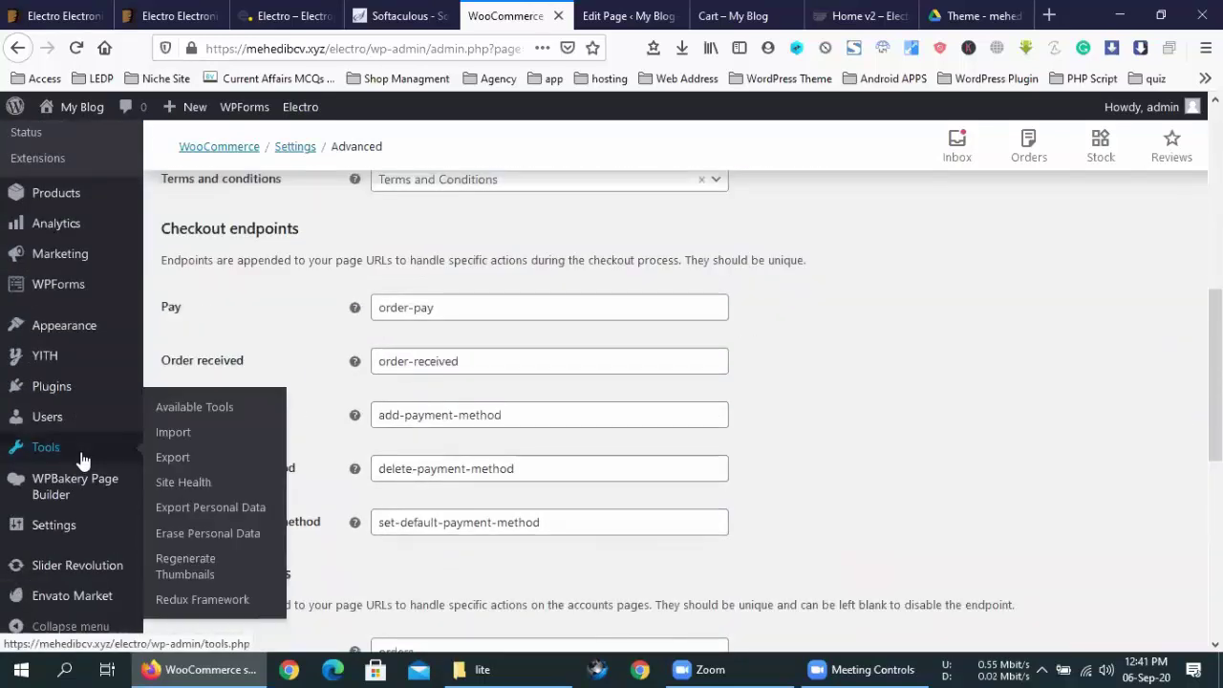
scroll(86, 455, up, 3)
scroll(86, 454, up, 6)
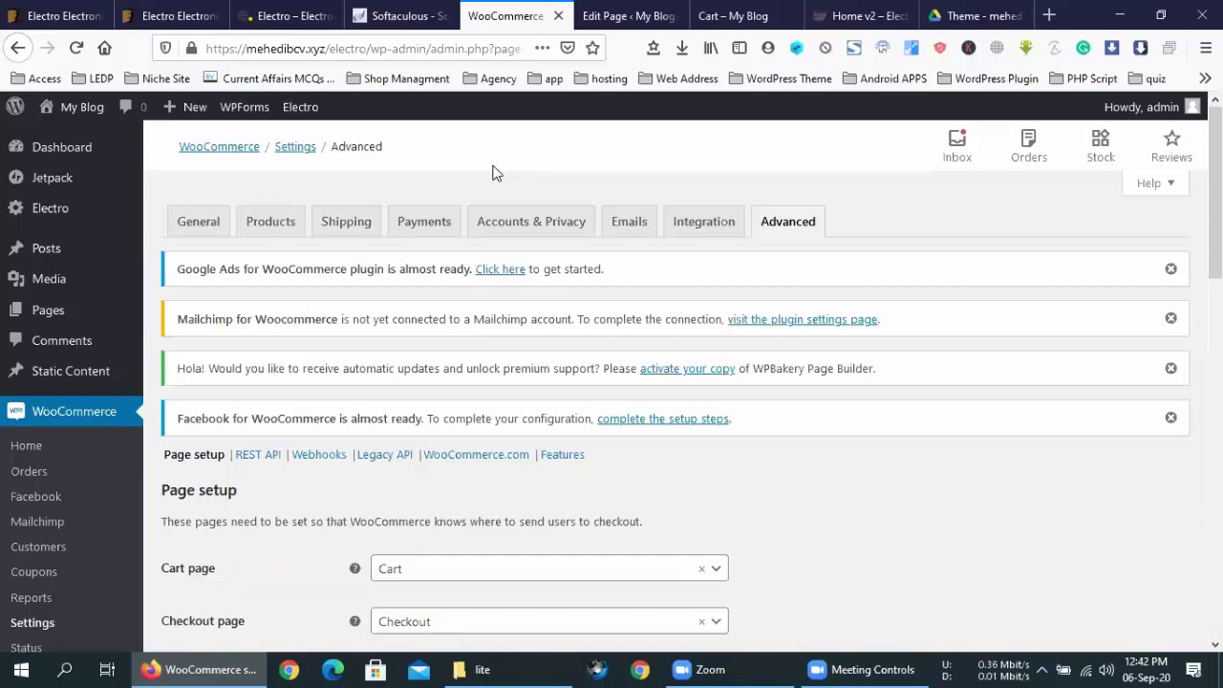
Switch back to the storefront's cart page and go from there to the store's home page.
click(705, 15)
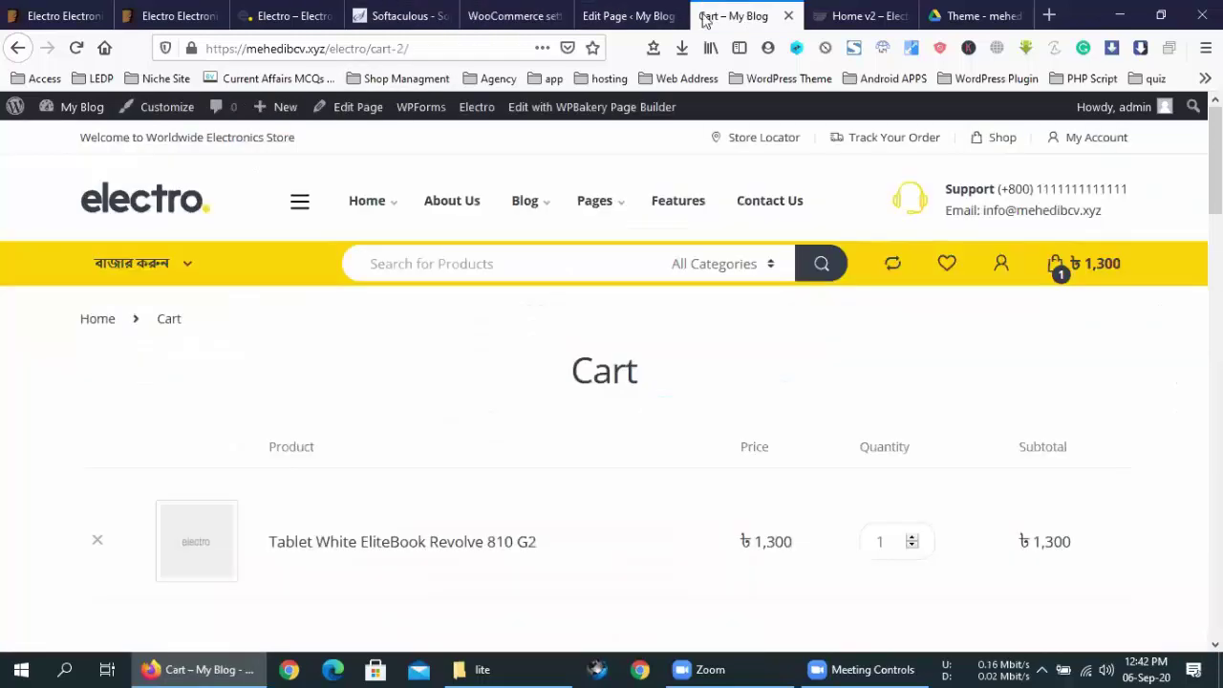
click(522, 267)
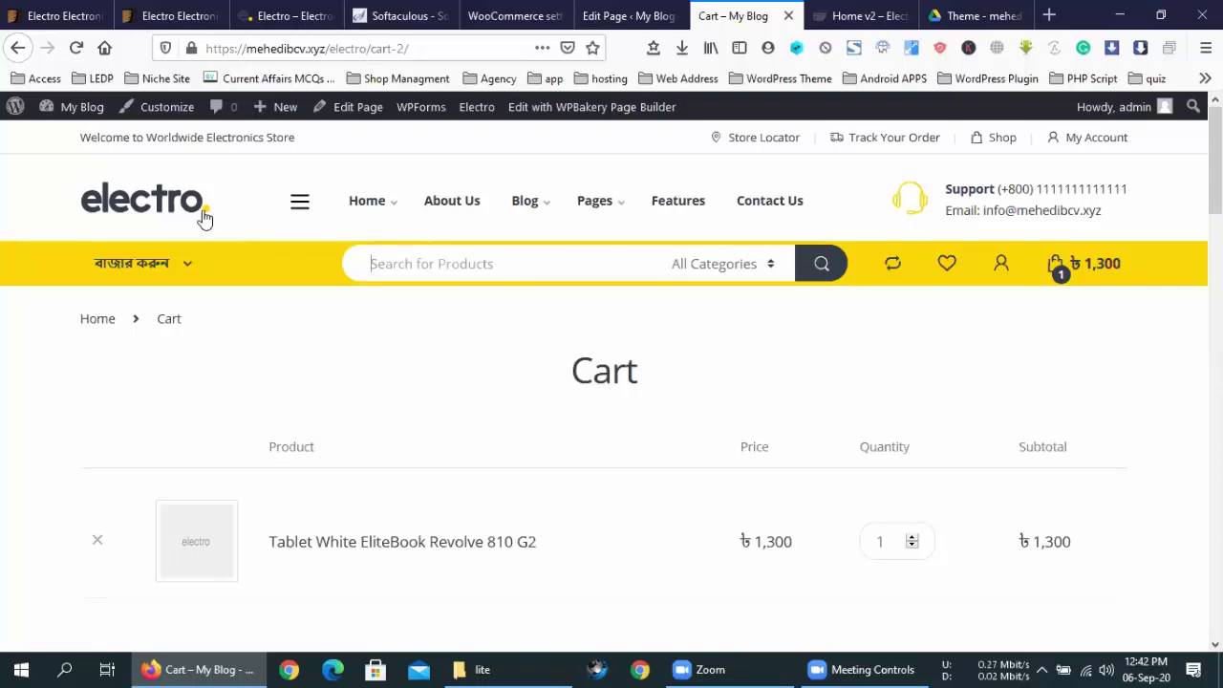
click(166, 205)
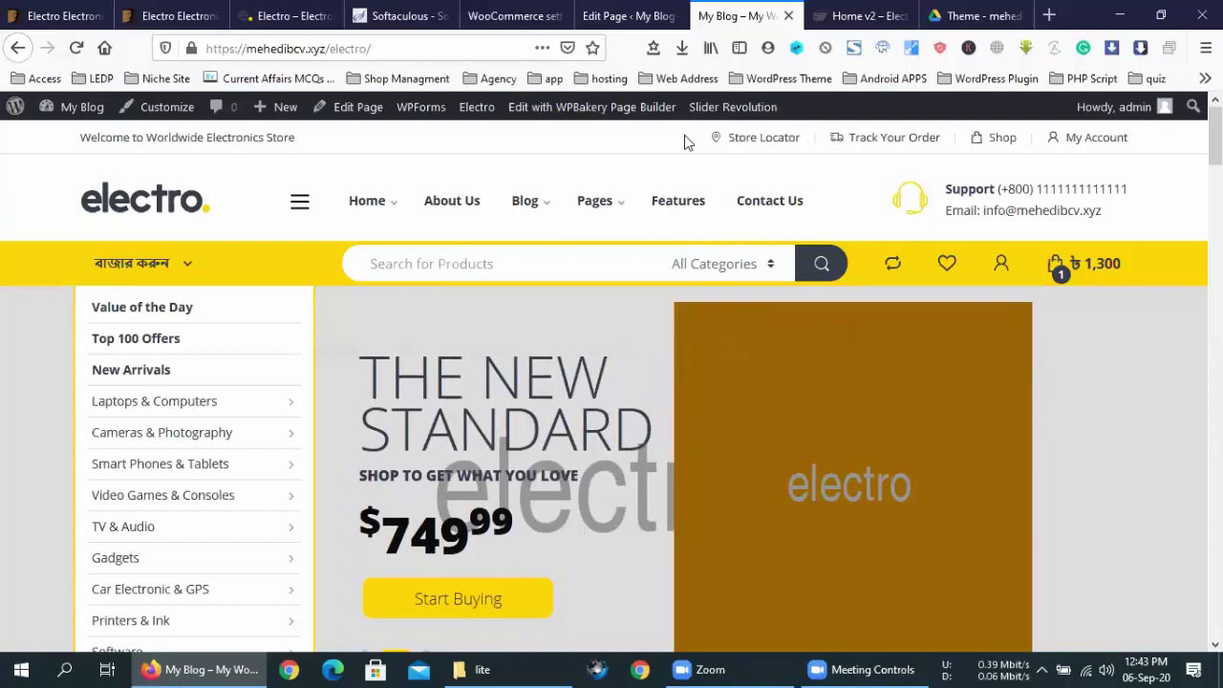
Switch to the Google Drive Theme folder and set link access for electro-electronics-store-woocommerce-theme259.zip to Anyone with the link.
click(975, 15)
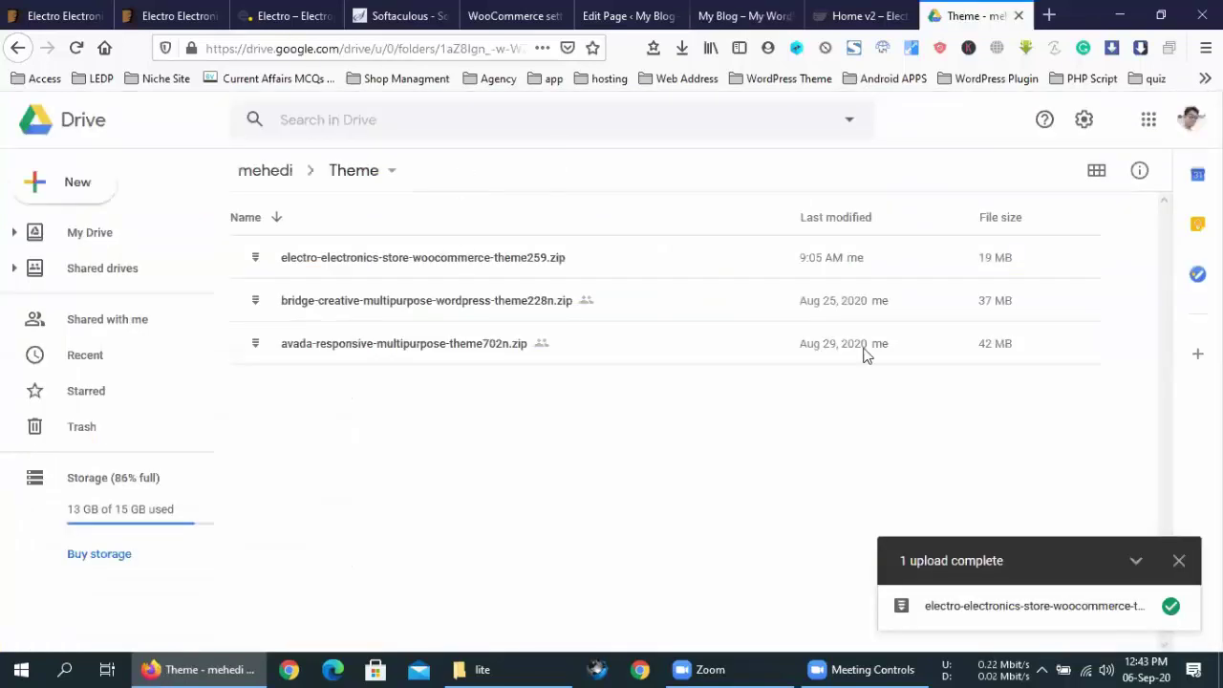
click(1169, 606)
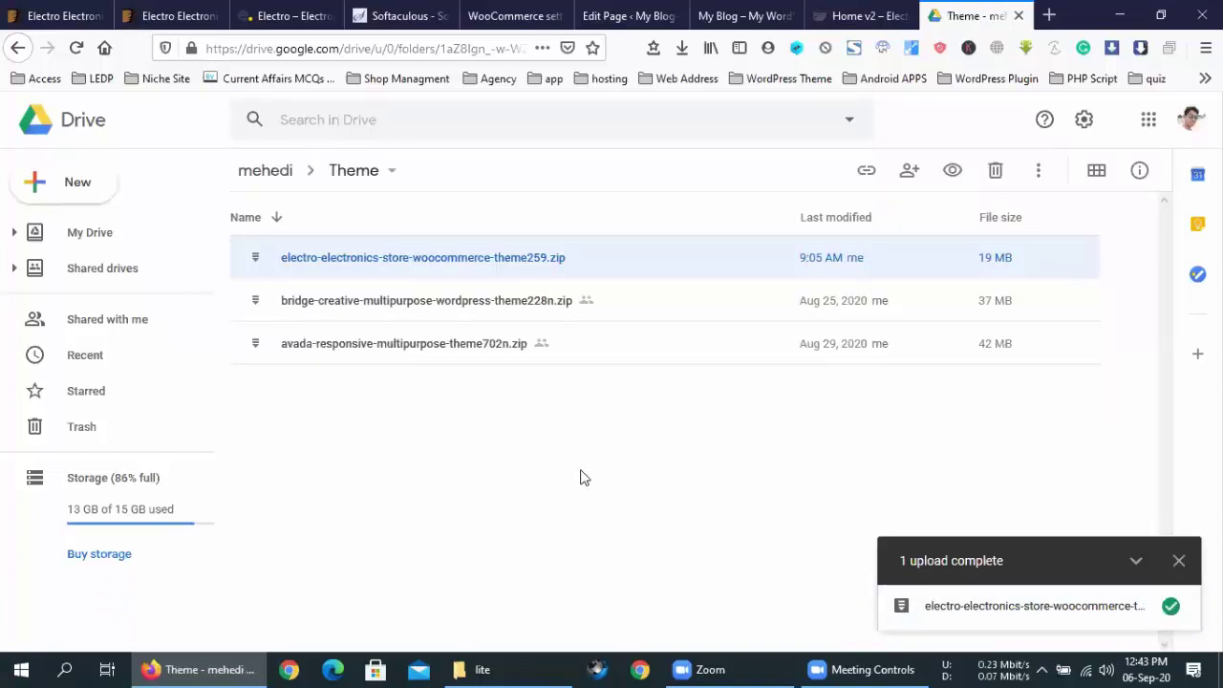
right_click(501, 267)
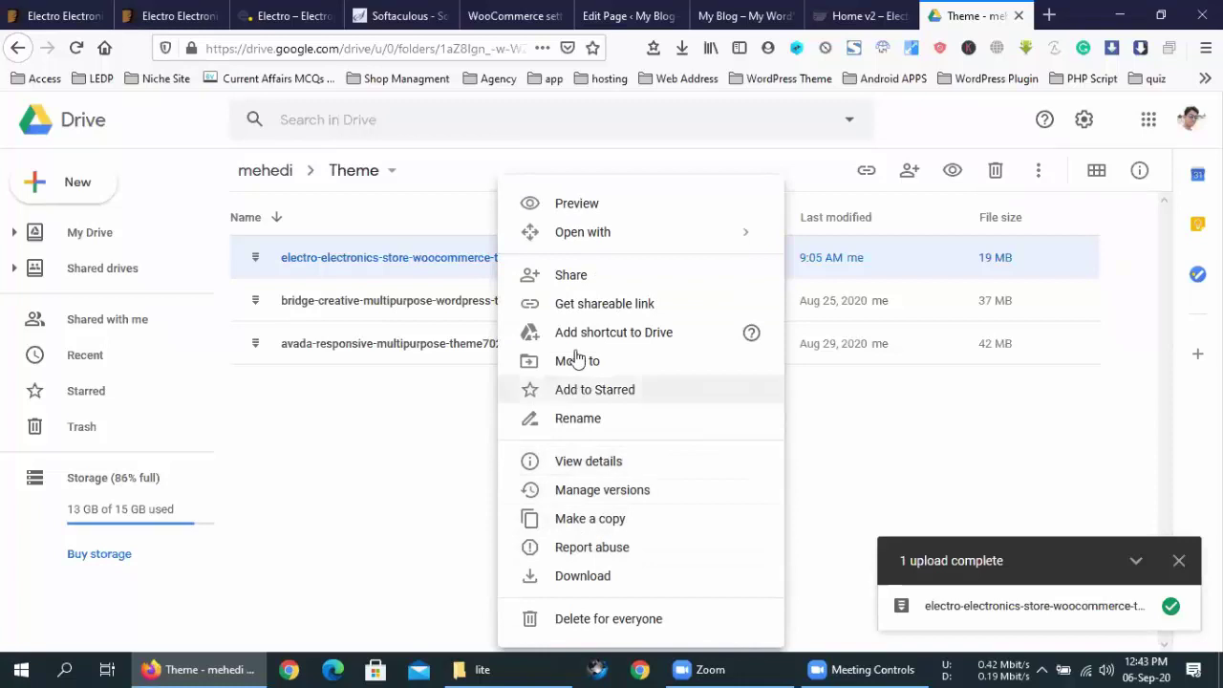
click(579, 304)
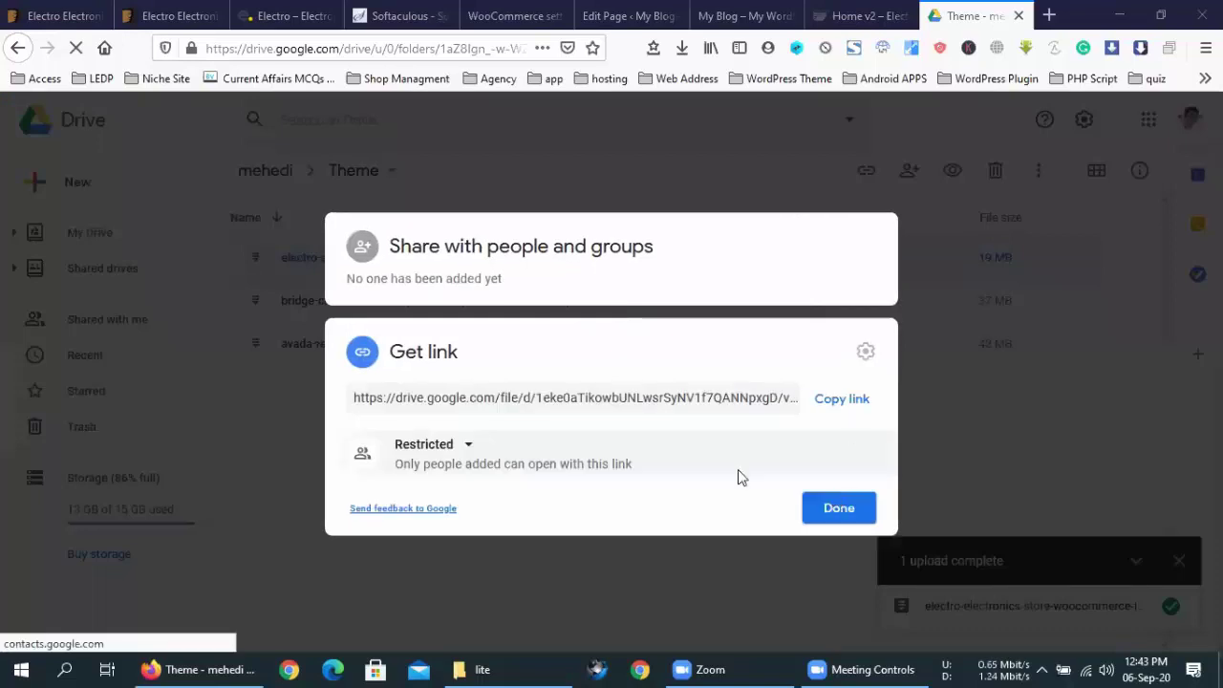
click(464, 445)
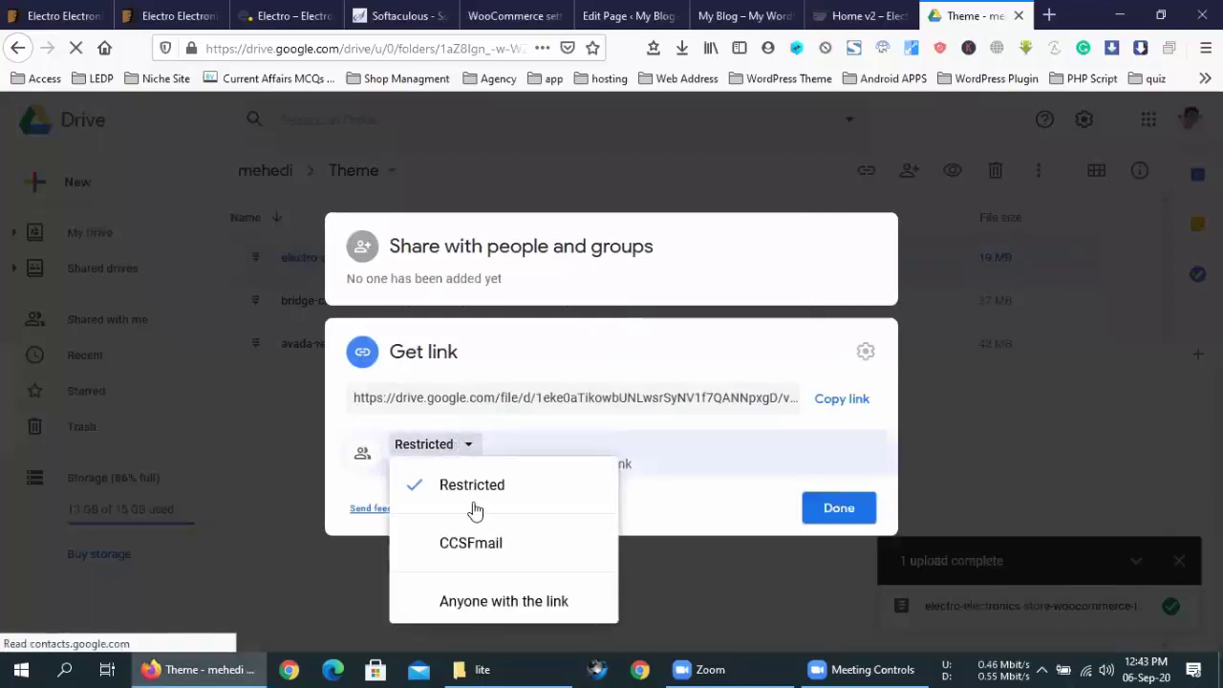
click(484, 604)
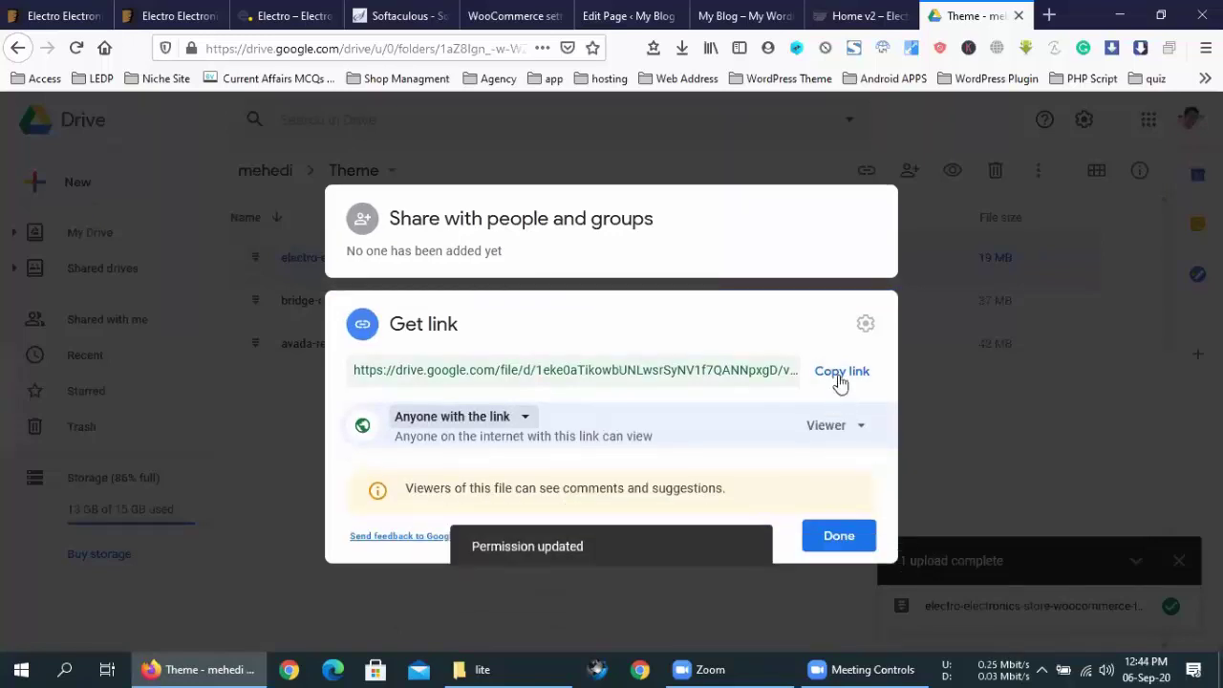
Copy the Electro theme file's shareable link and finish the sharing settings.
click(840, 381)
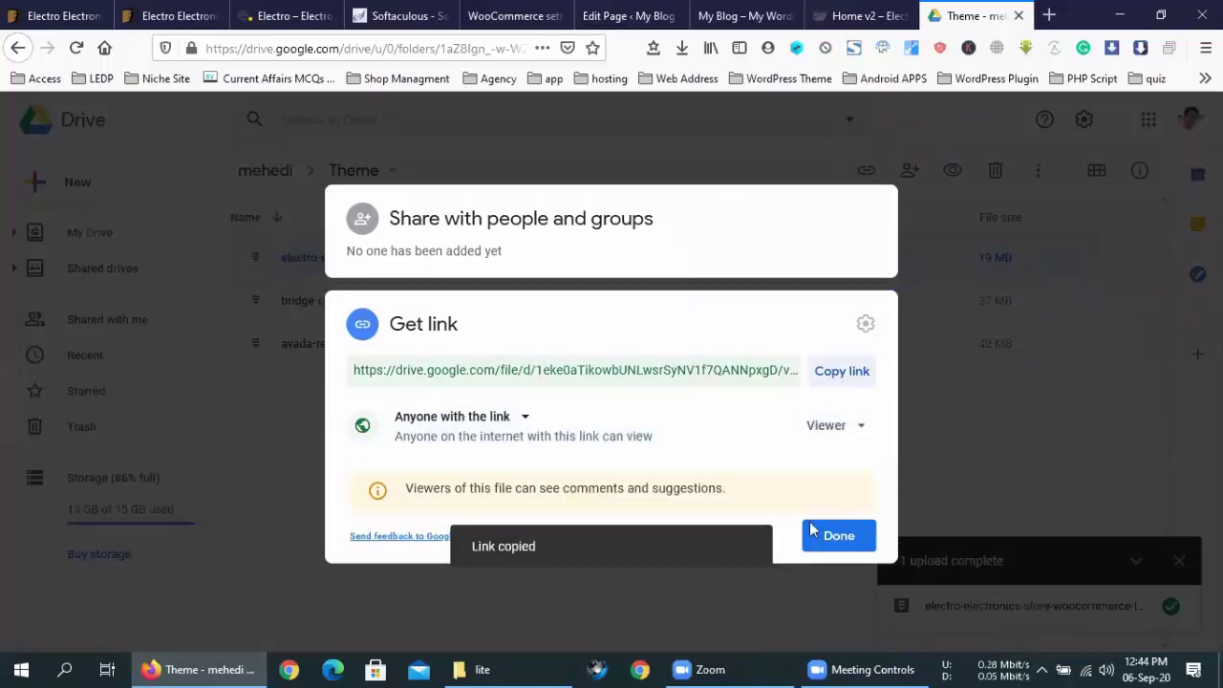
click(829, 380)
click(838, 536)
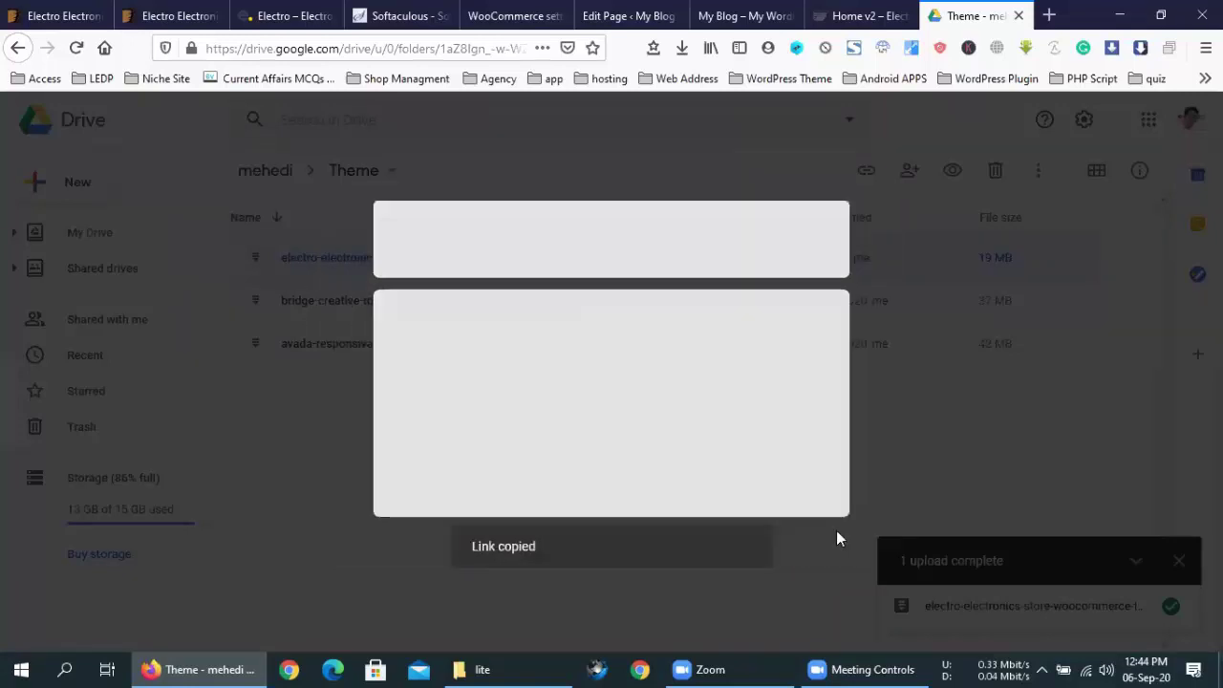